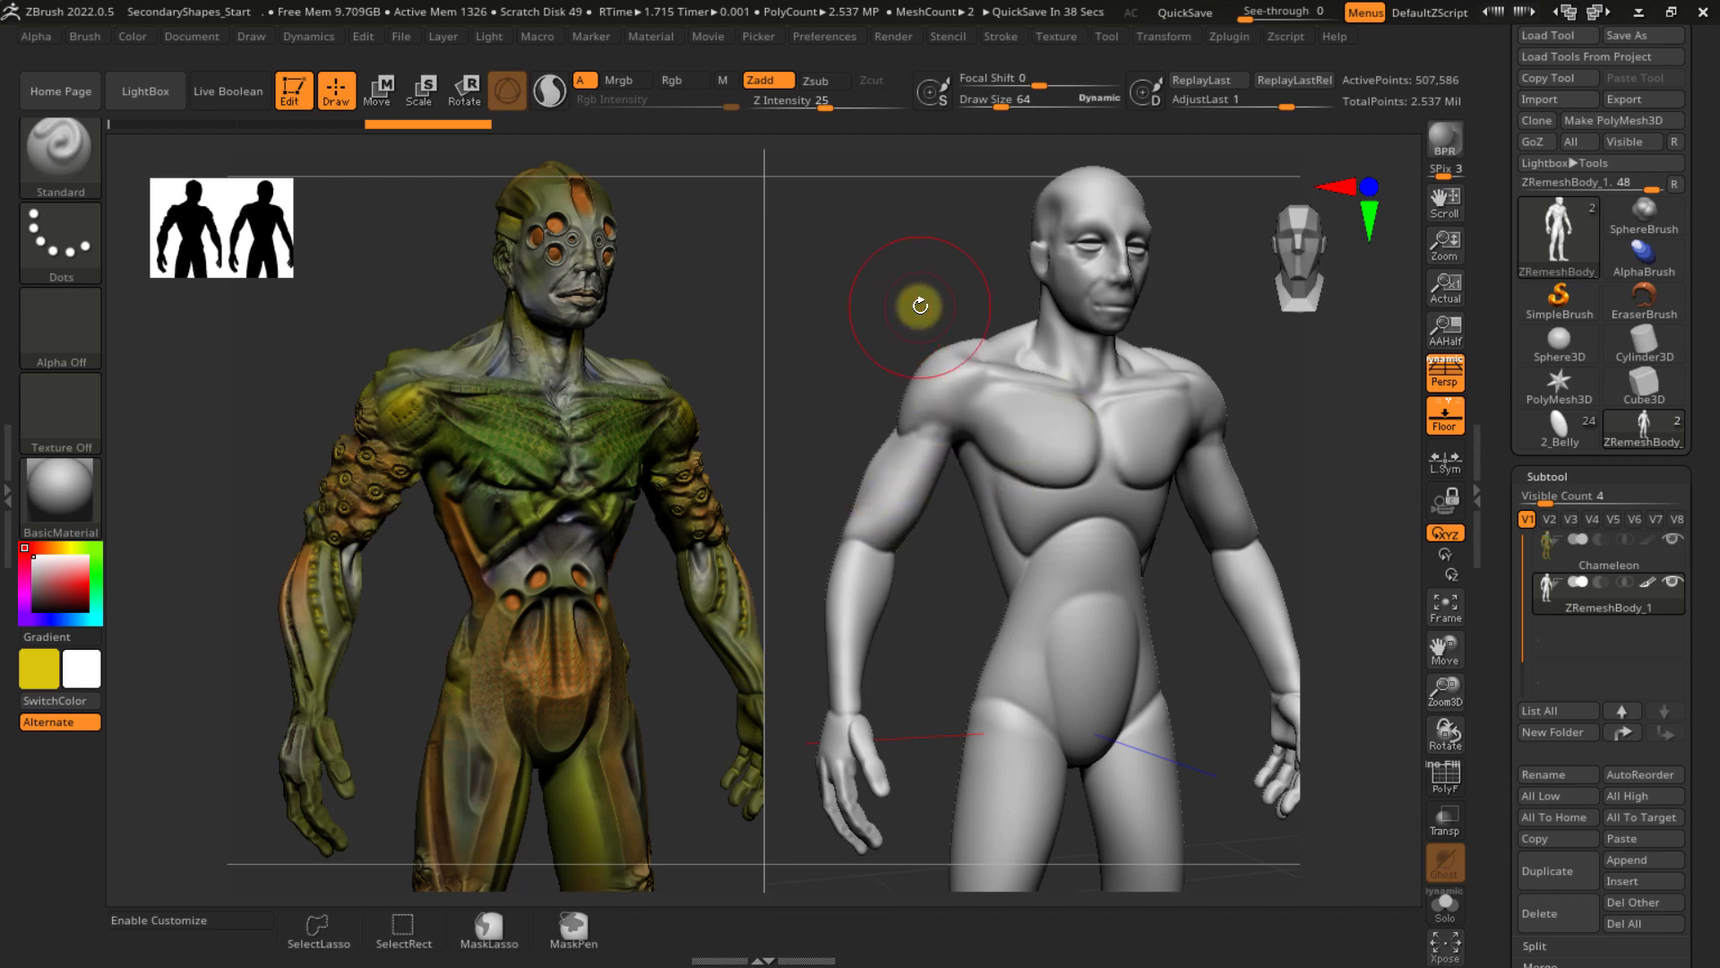
pyautogui.moveTo(929, 300)
pyautogui.mouseDown(button='right')
pyautogui.moveTo(976, 321)
pyautogui.moveTo(940, 365)
pyautogui.moveTo(1006, 453)
pyautogui.mouseUp(button='right')
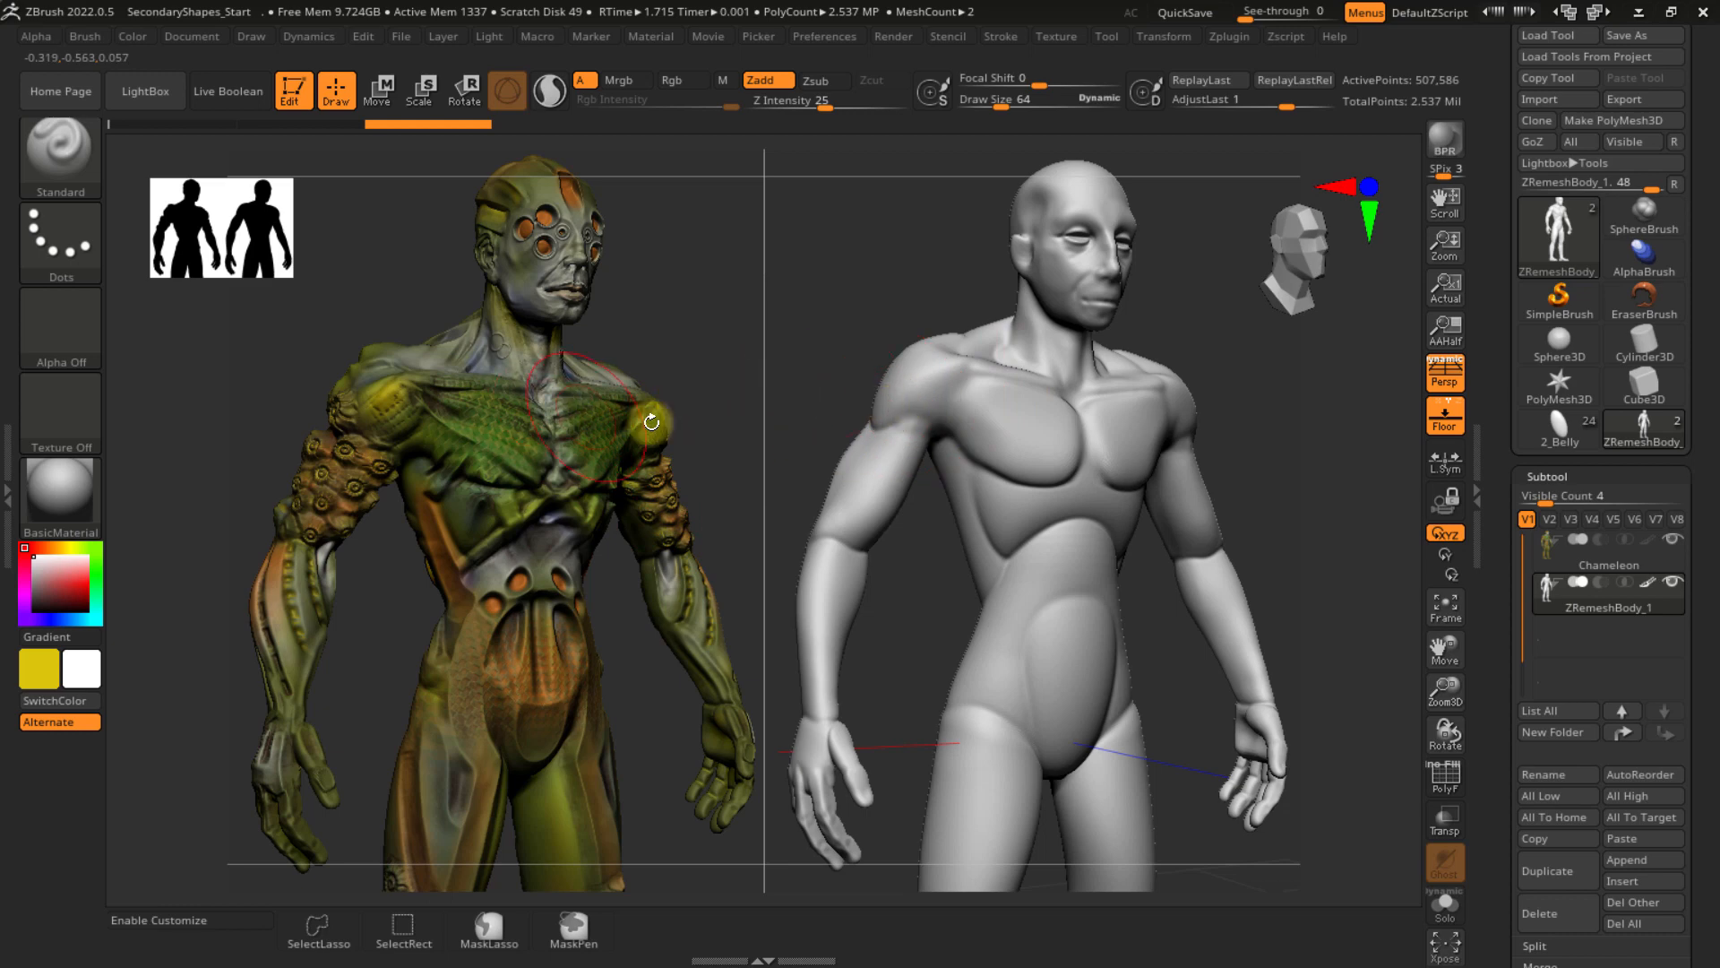
pyautogui.moveTo(852, 400); pyautogui.dragTo(979, 338, button='right')
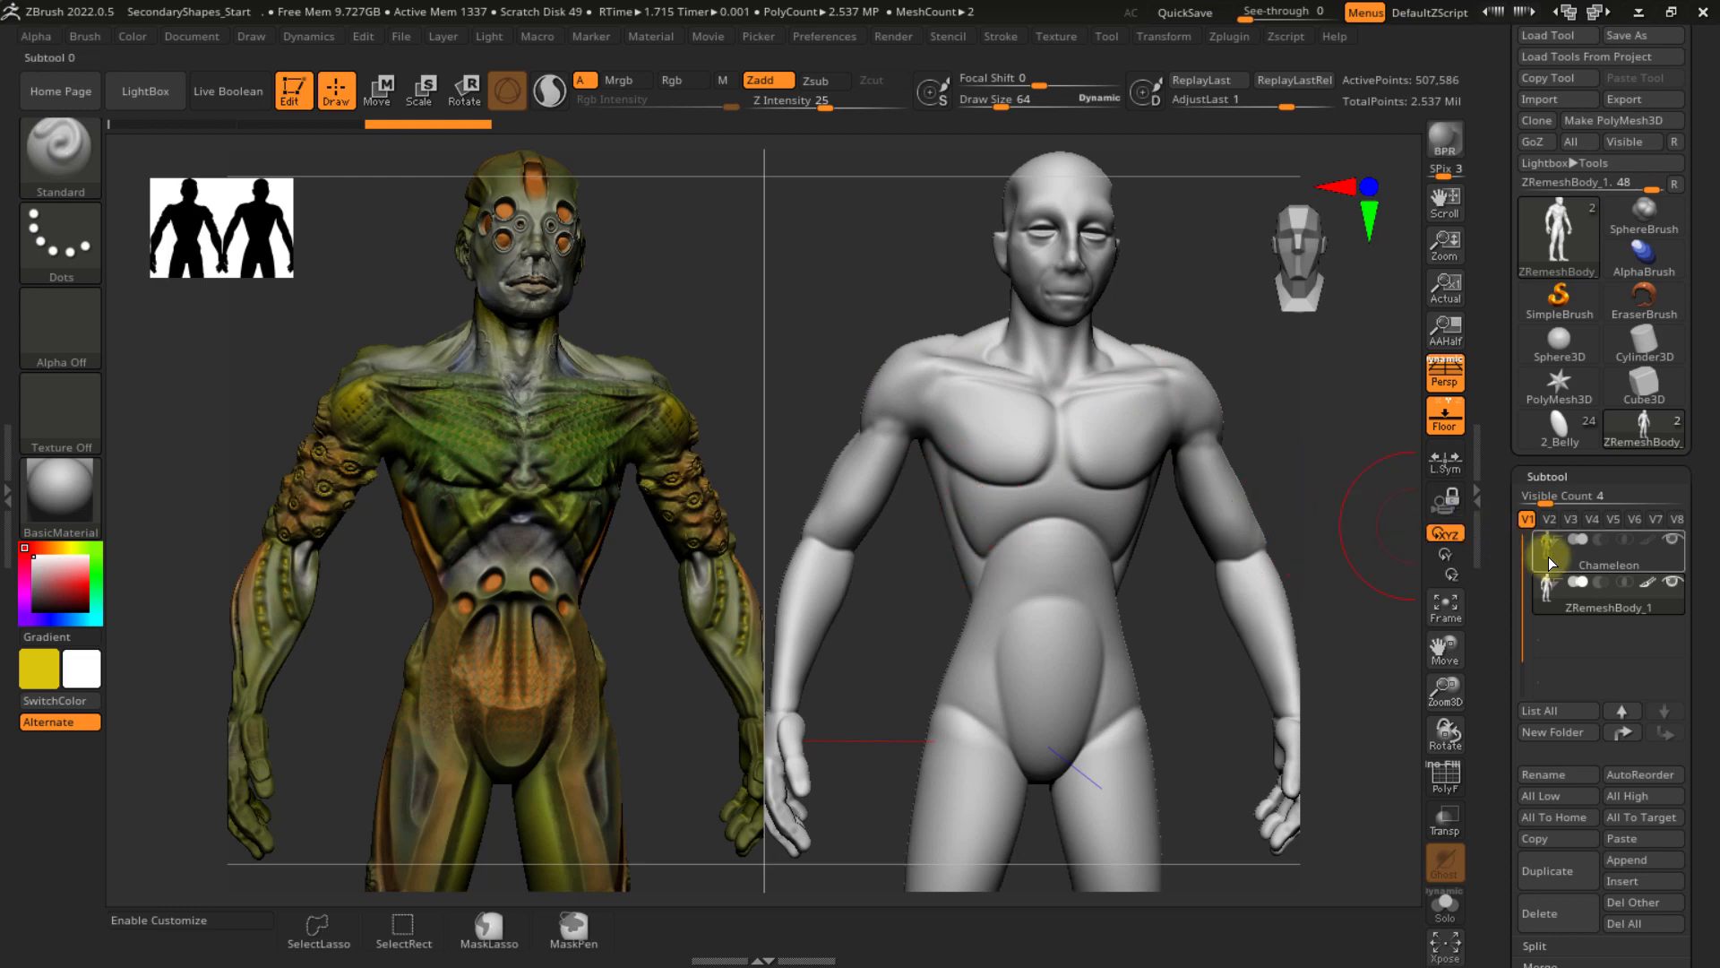
pyautogui.moveTo(1554, 587)
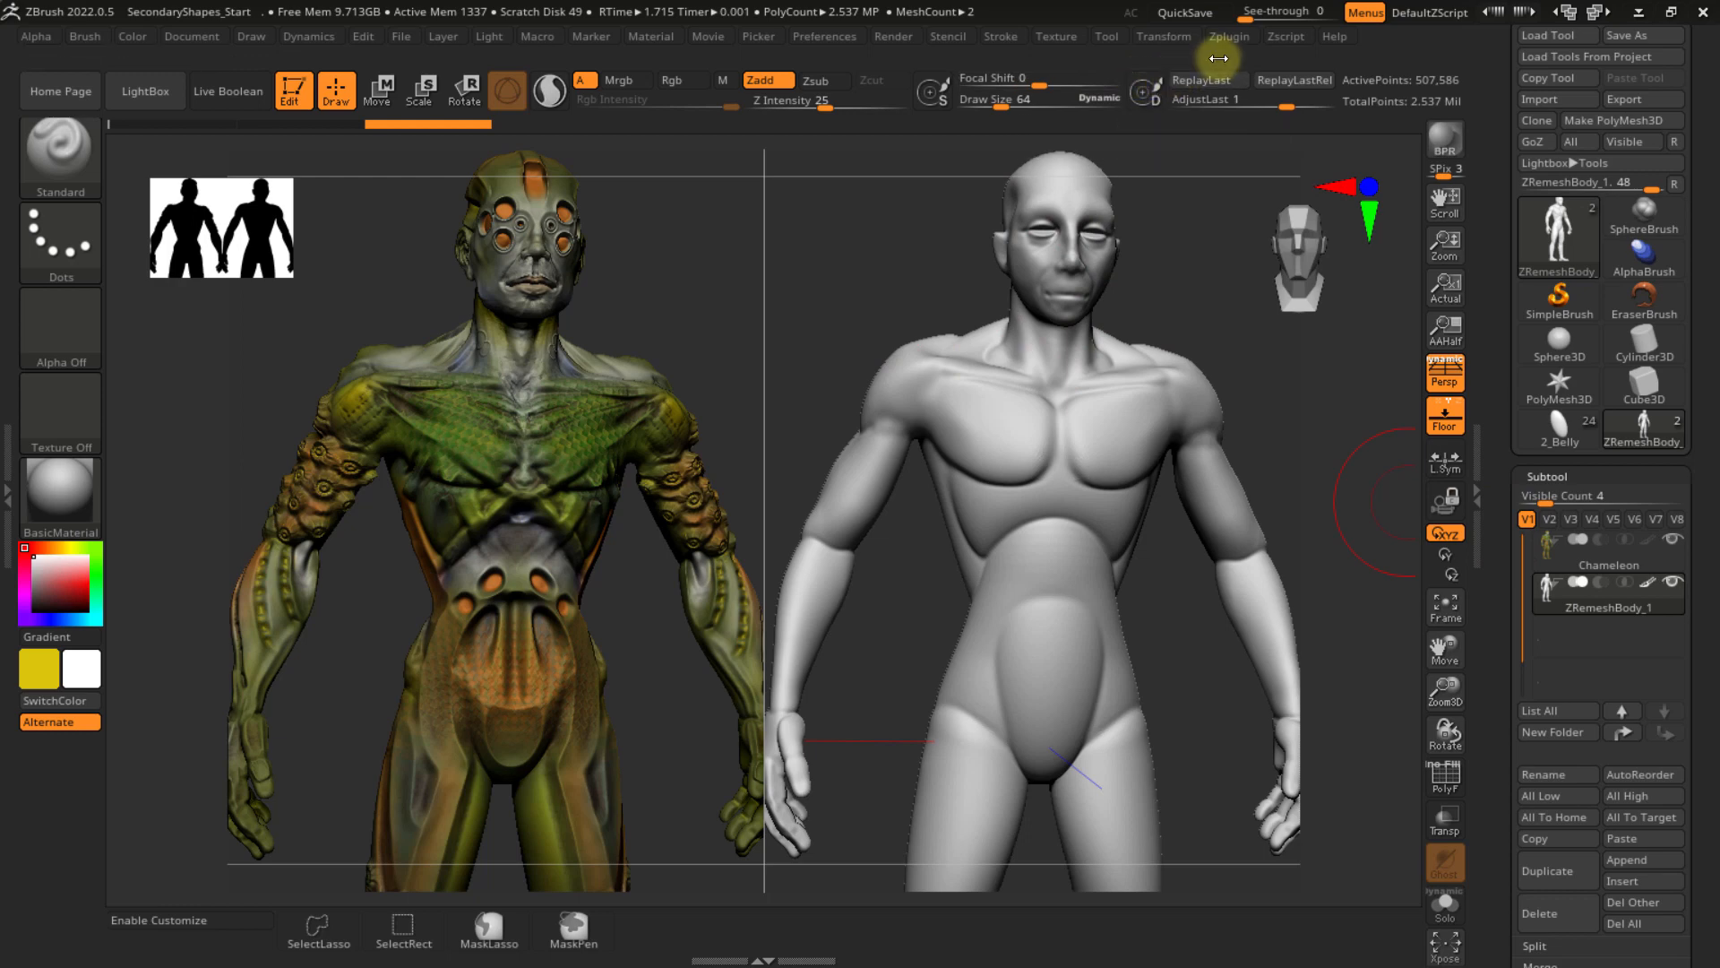
# - Set Split Screen to 0 to overlay the two subtools, and restore it to 1 for the side-by-side view
pyautogui.click(1160, 36)
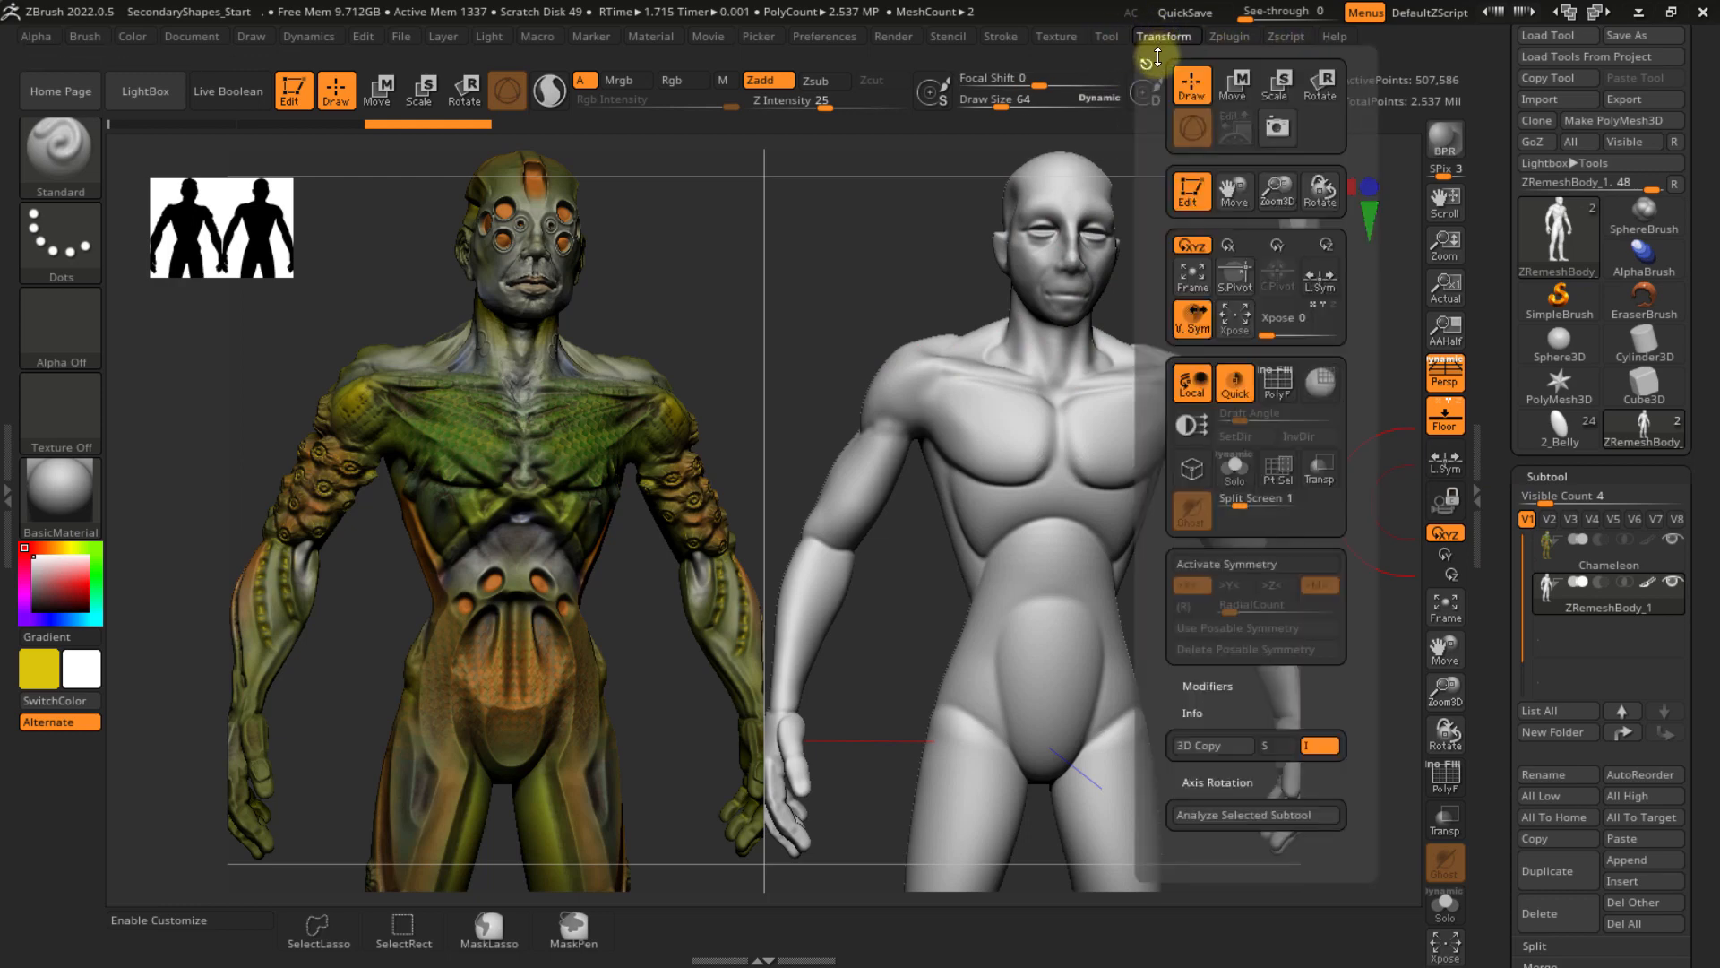
pyautogui.click(1221, 502)
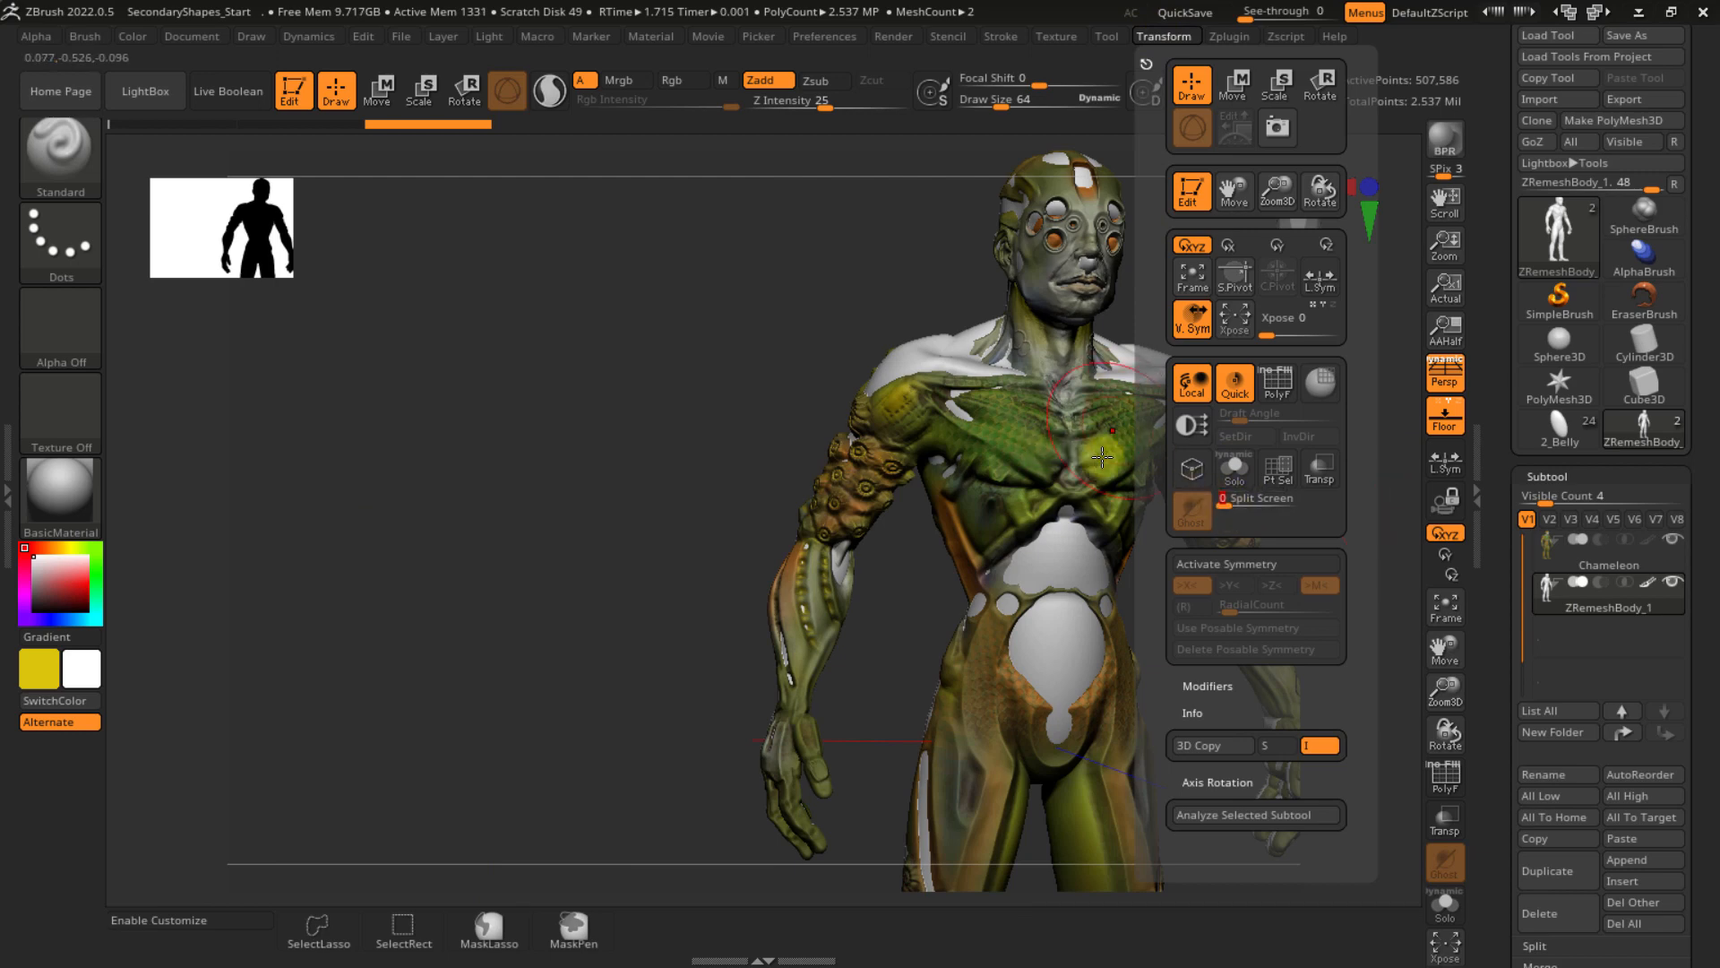
pyautogui.click(1168, 30)
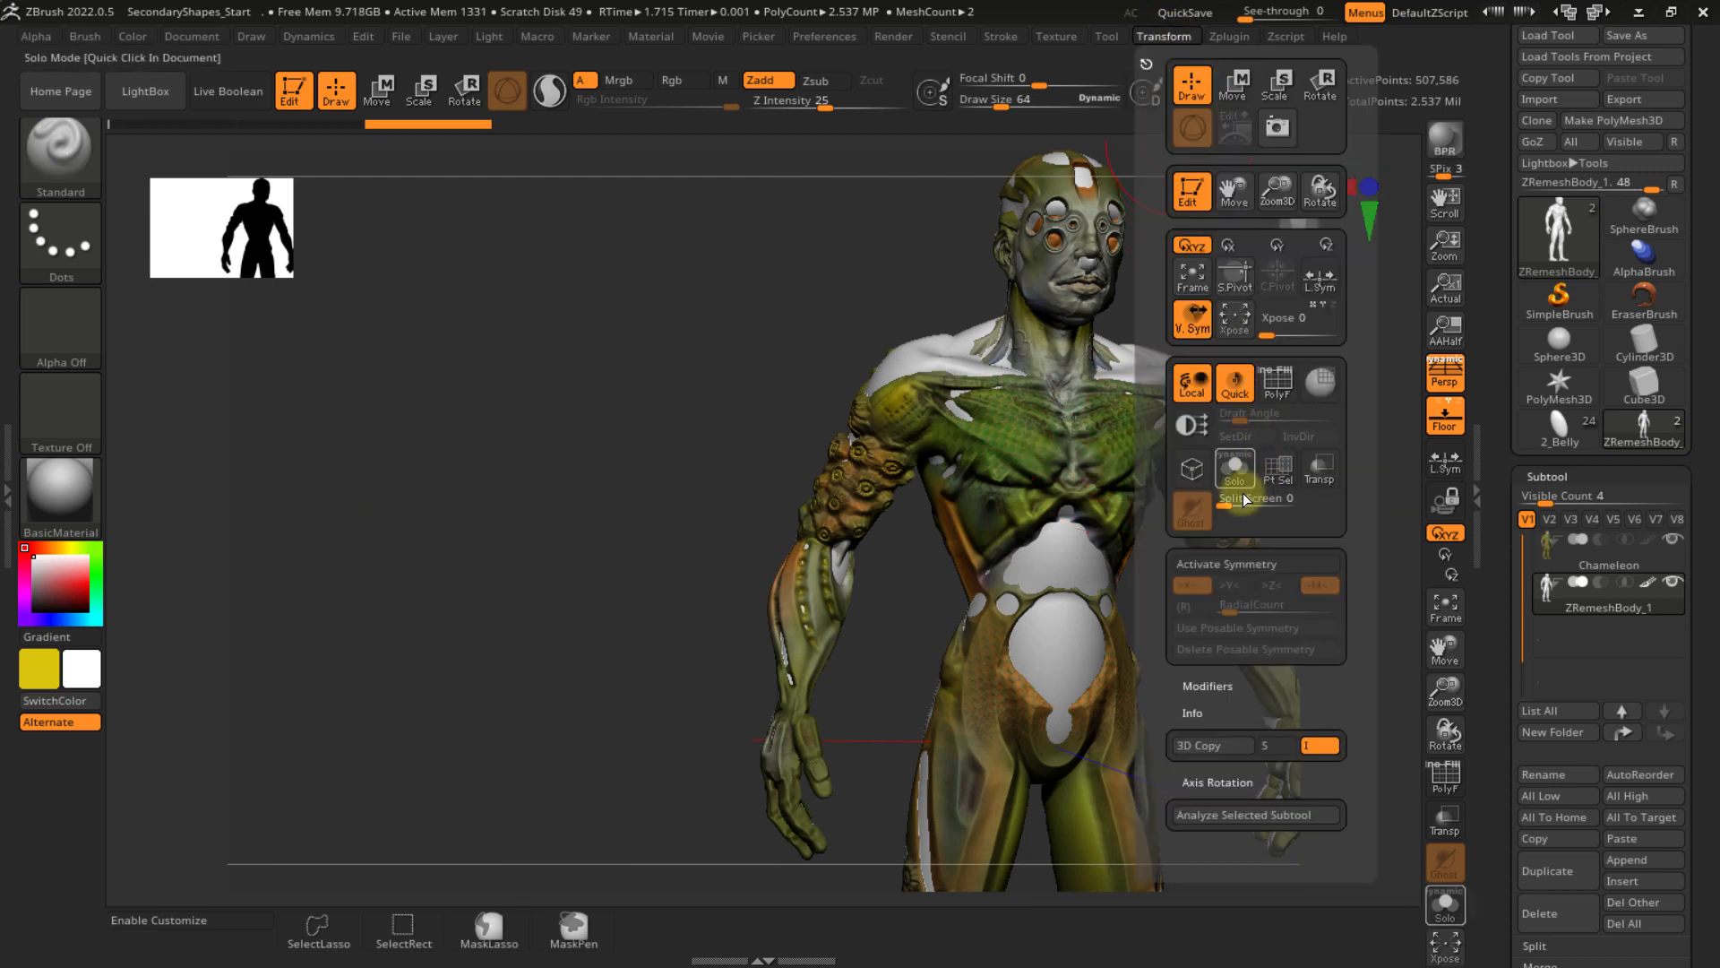
pyautogui.moveTo(1232, 503)
pyautogui.mouseDown()
pyautogui.moveTo(1290, 507)
pyautogui.moveTo(1245, 503)
pyautogui.mouseUp()
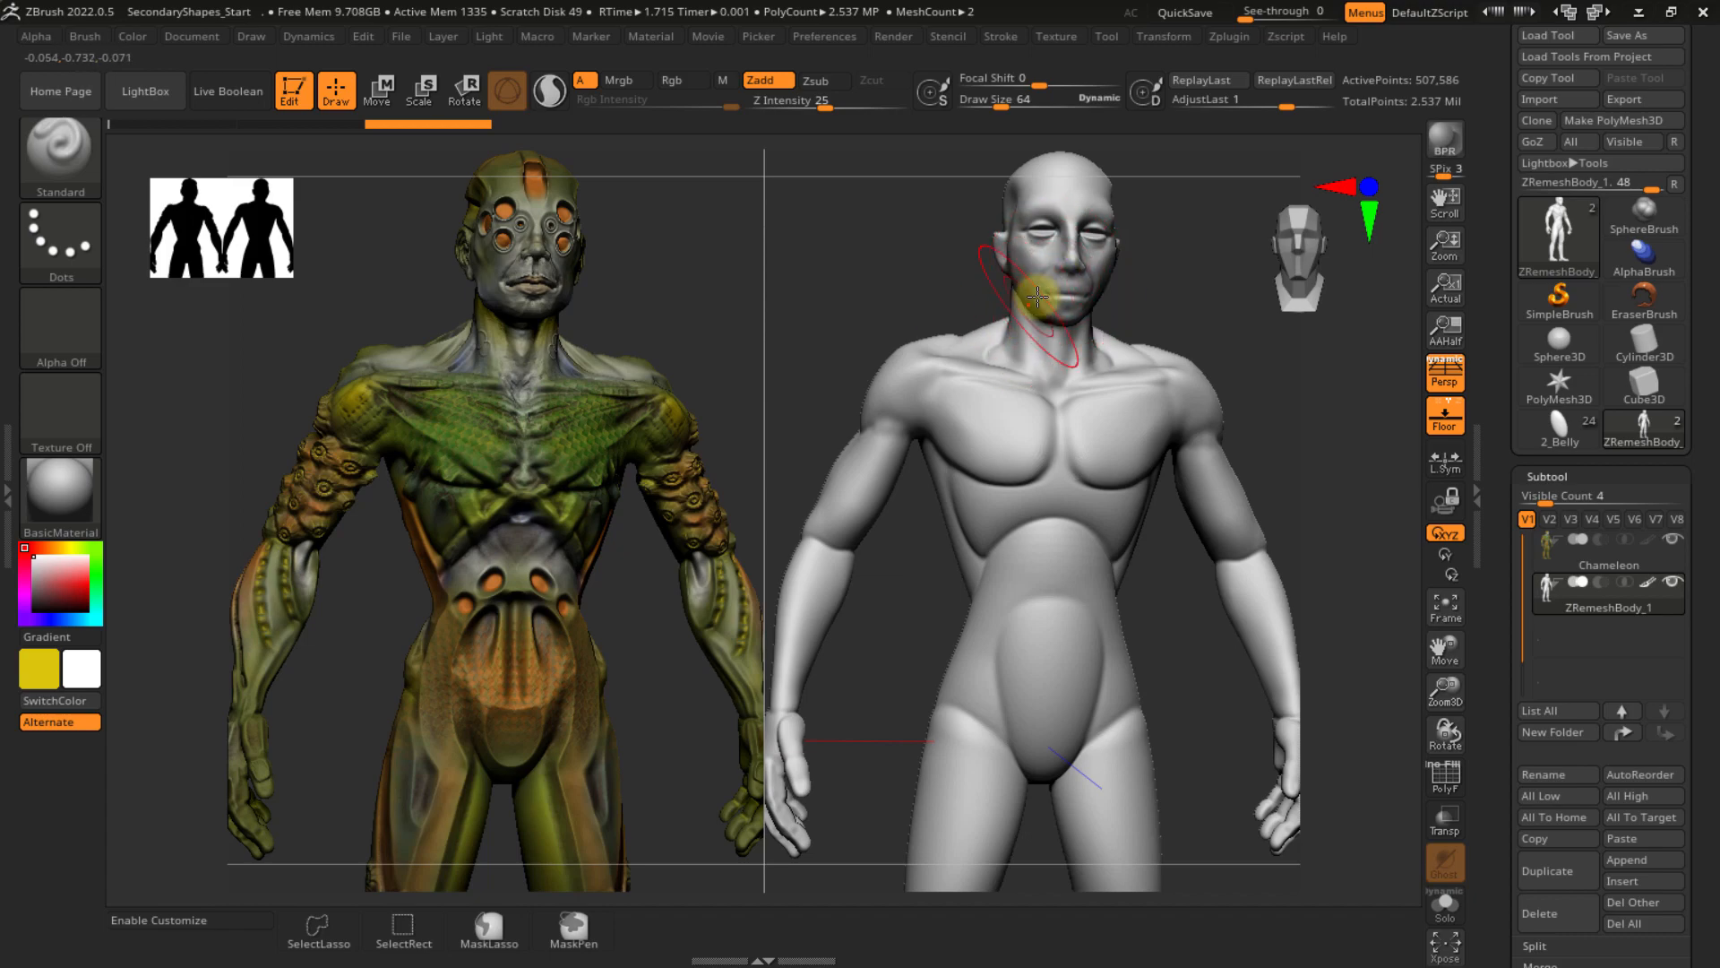
# - Step the ZRemeshBody_1 mesh down three subdivision levels and set the brush Draw Size to about 30 for the eye area
pyautogui.moveTo(1040, 266)
pyautogui.keyDown('alt'); pyautogui.mouseDown(button='right')
pyautogui.moveTo(1024, 414)
pyautogui.moveTo(1031, 345)
pyautogui.moveTo(976, 326)
pyautogui.moveTo(1048, 468)
pyautogui.moveTo(1052, 598)
pyautogui.mouseUp(button='right'); pyautogui.keyUp('alt')
pyautogui.keyDown('alt'); pyautogui.moveTo(1025, 370); pyautogui.dragTo(1066, 430, button='right'); pyautogui.keyUp('alt')
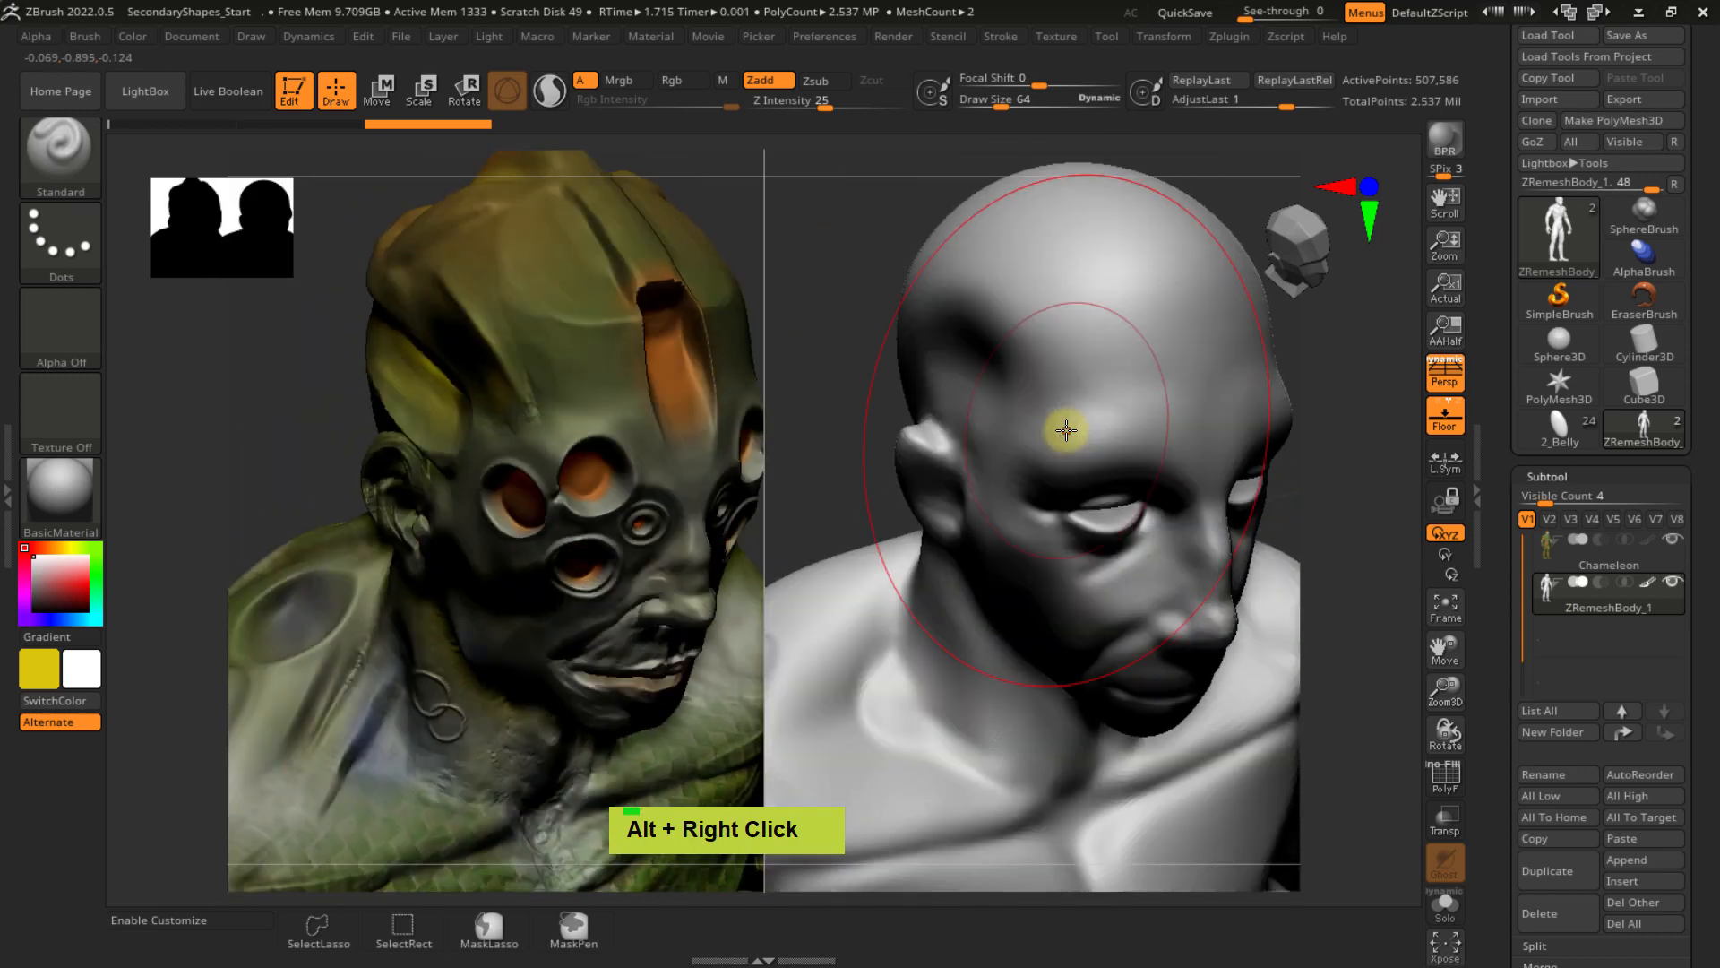
pyautogui.hotkey('shift', 'd')
pyautogui.hotkey('shift', 'd')
pyautogui.hotkey('shift', 'd')
pyautogui.hotkey('shift', 'd')
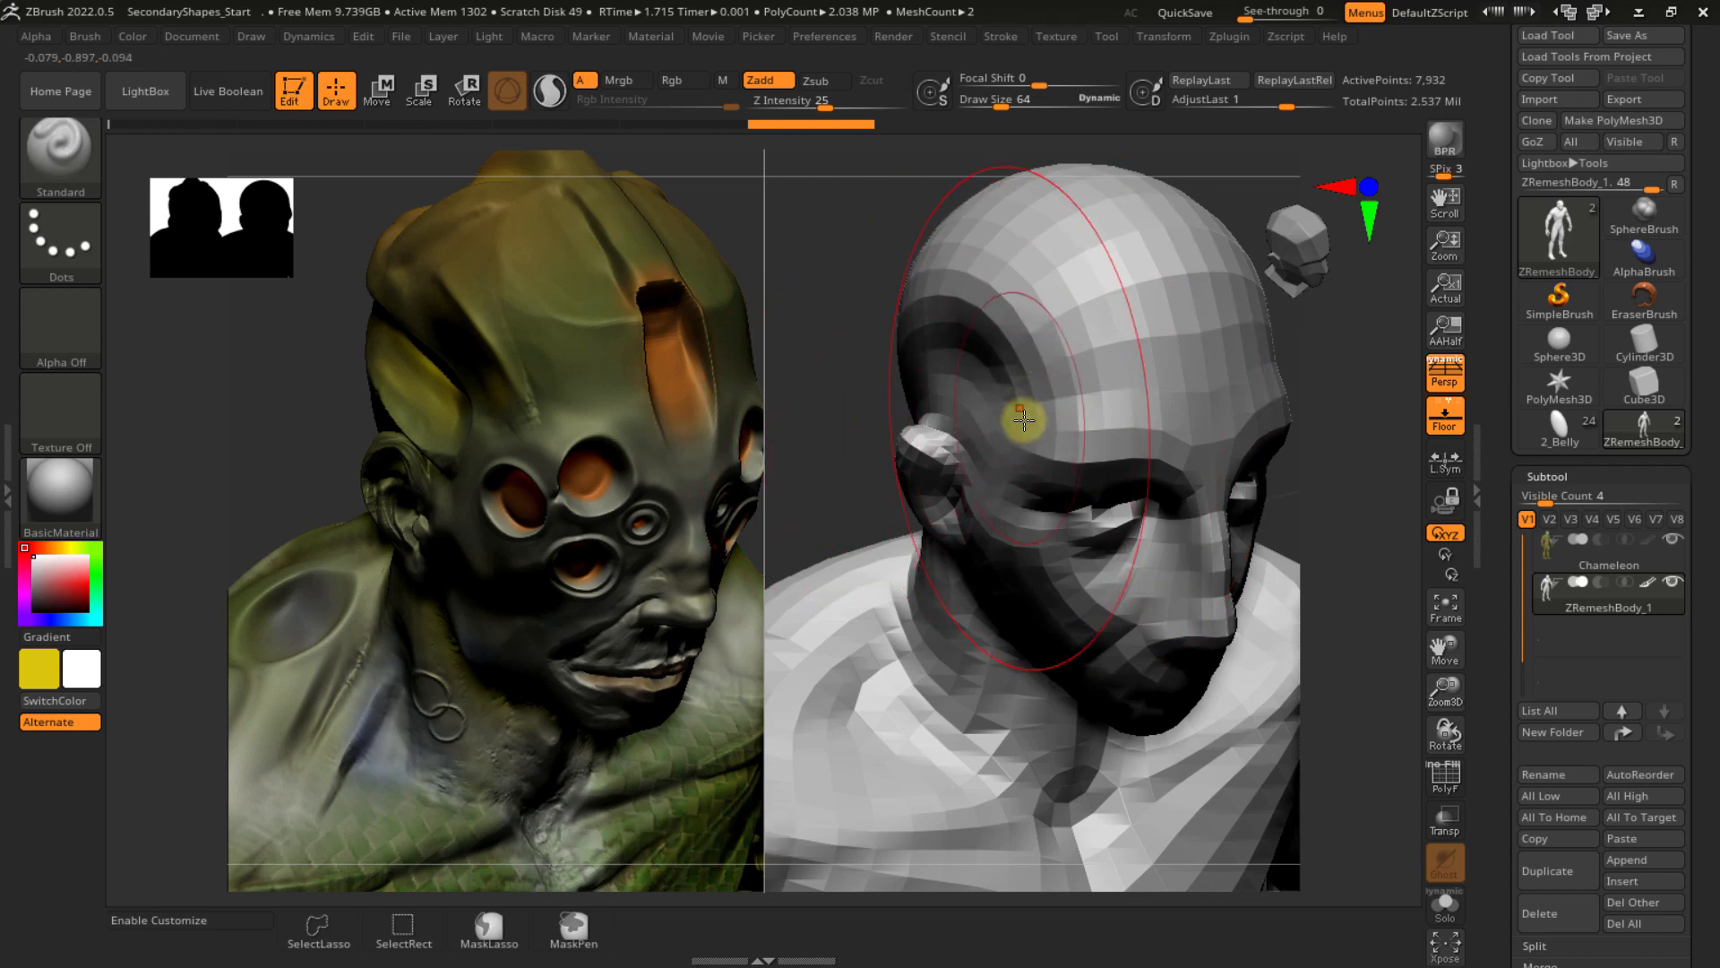
pyautogui.moveTo(1024, 407); pyautogui.dragTo(1086, 511, button='right')
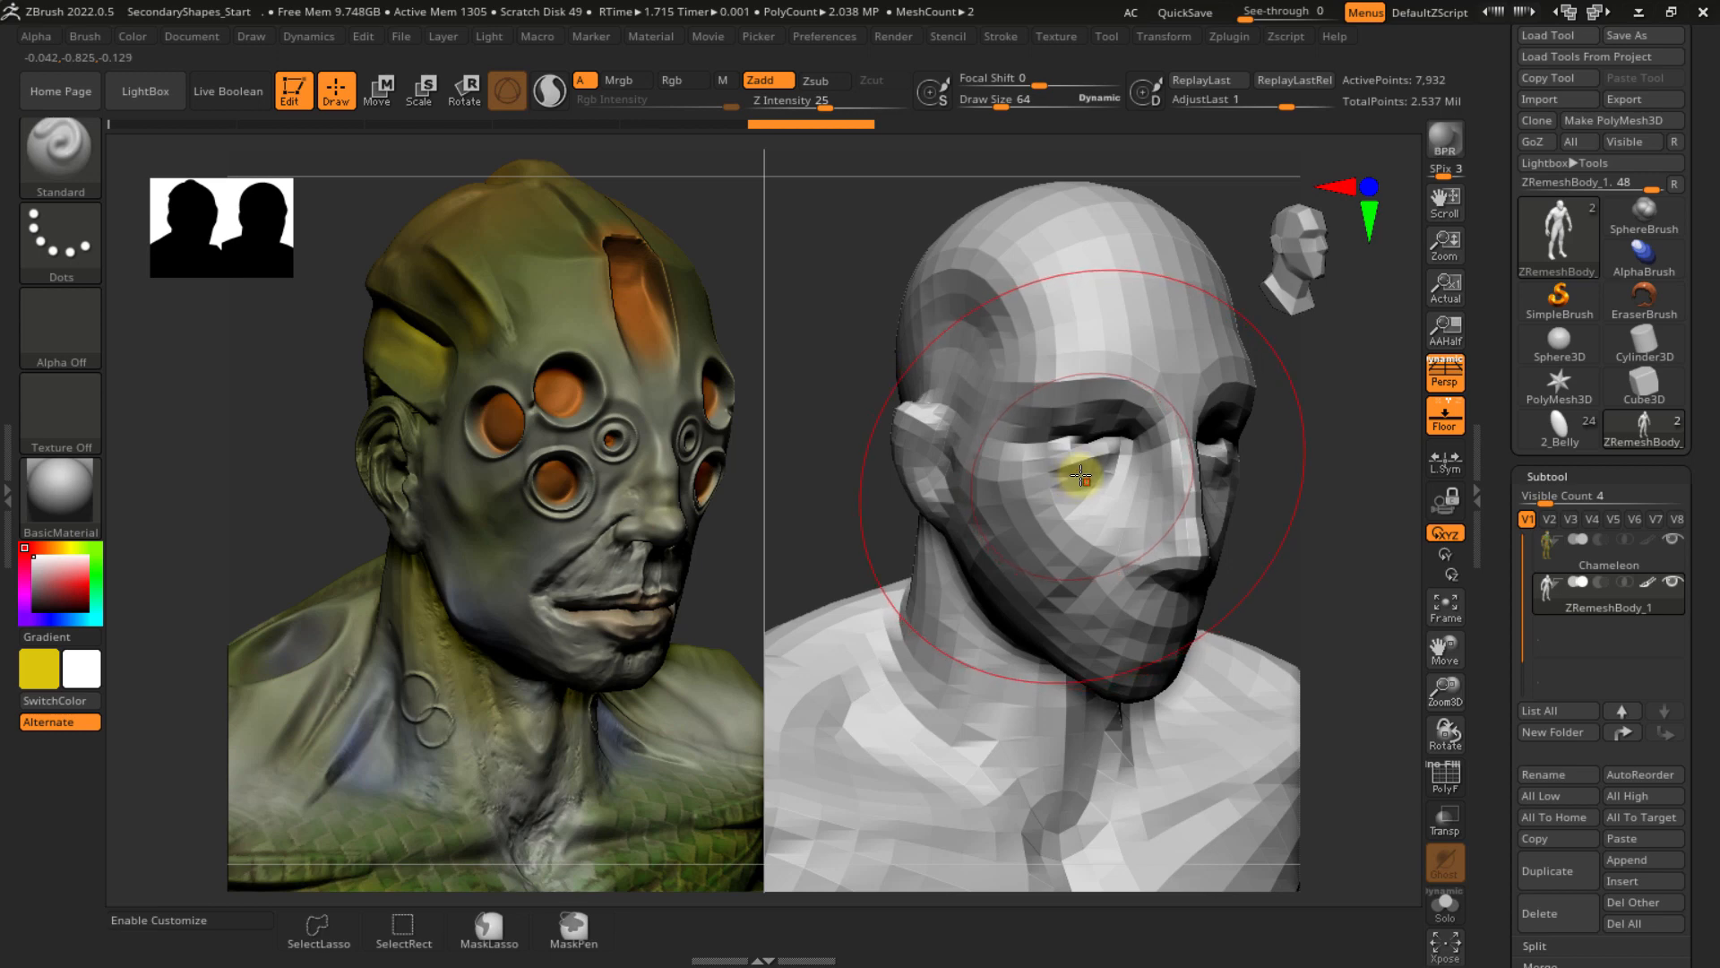
pyautogui.moveTo(1091, 453)
pyautogui.mouseDown(button='right')
pyautogui.moveTo(1090, 430)
pyautogui.moveTo(1095, 469)
pyautogui.mouseUp(button='right')
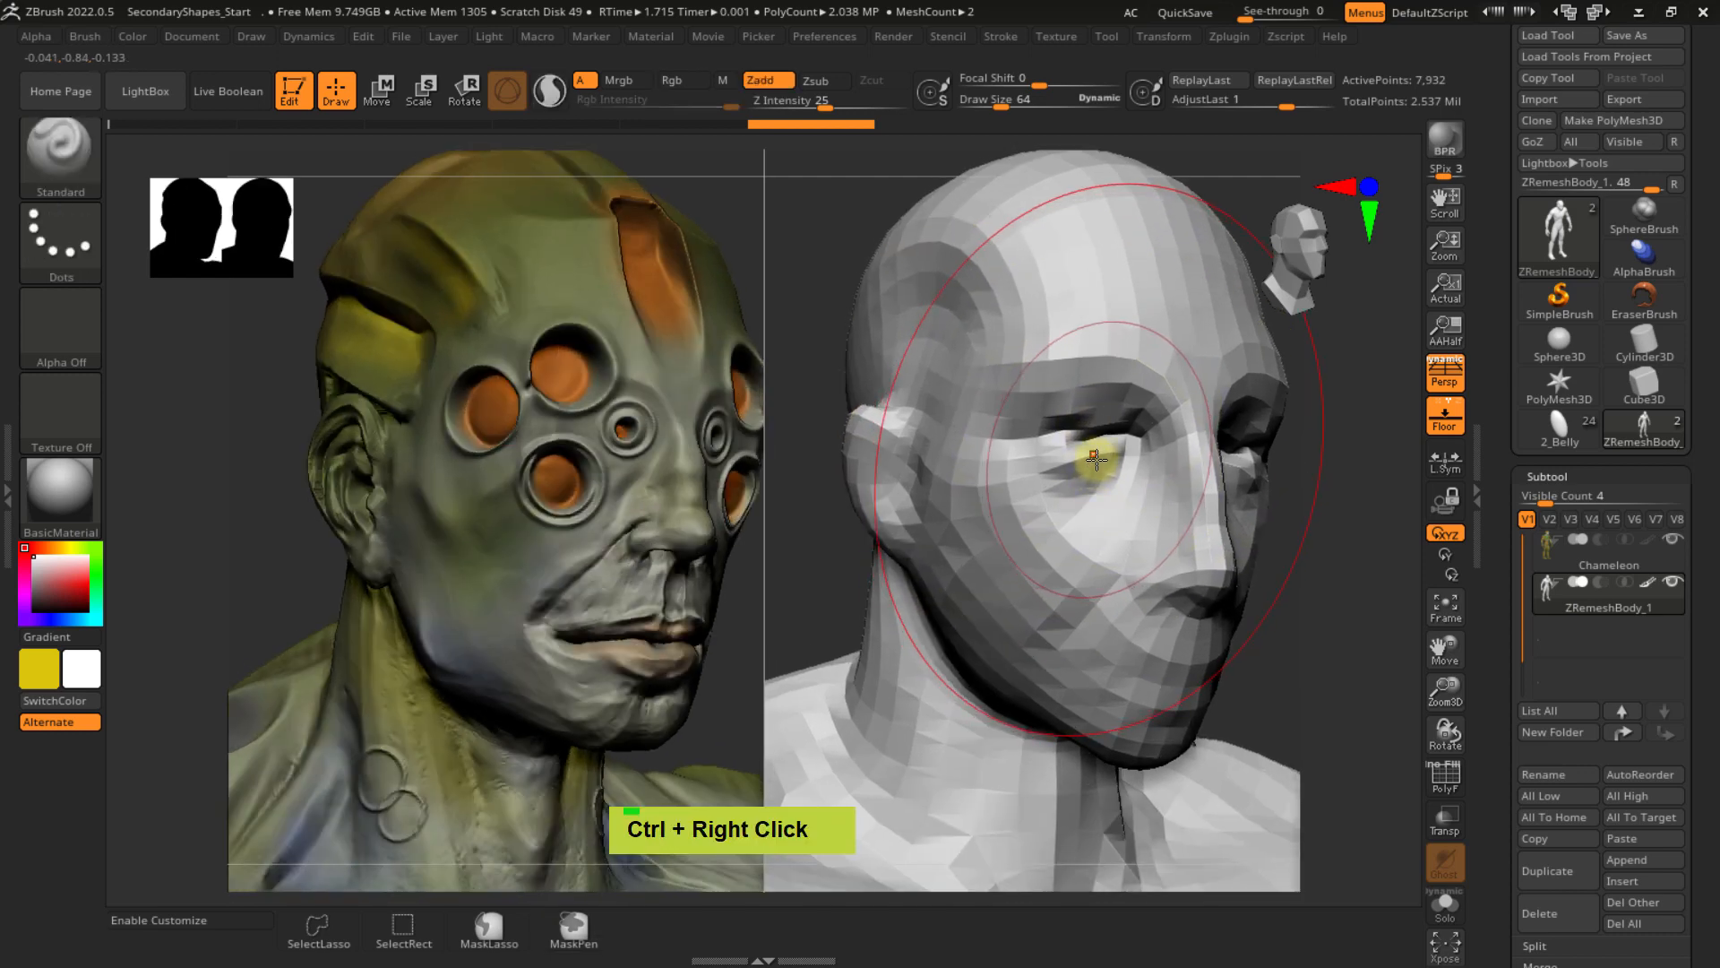
pyautogui.press('s')
pyautogui.moveTo(1081, 469); pyautogui.dragTo(1114, 456)
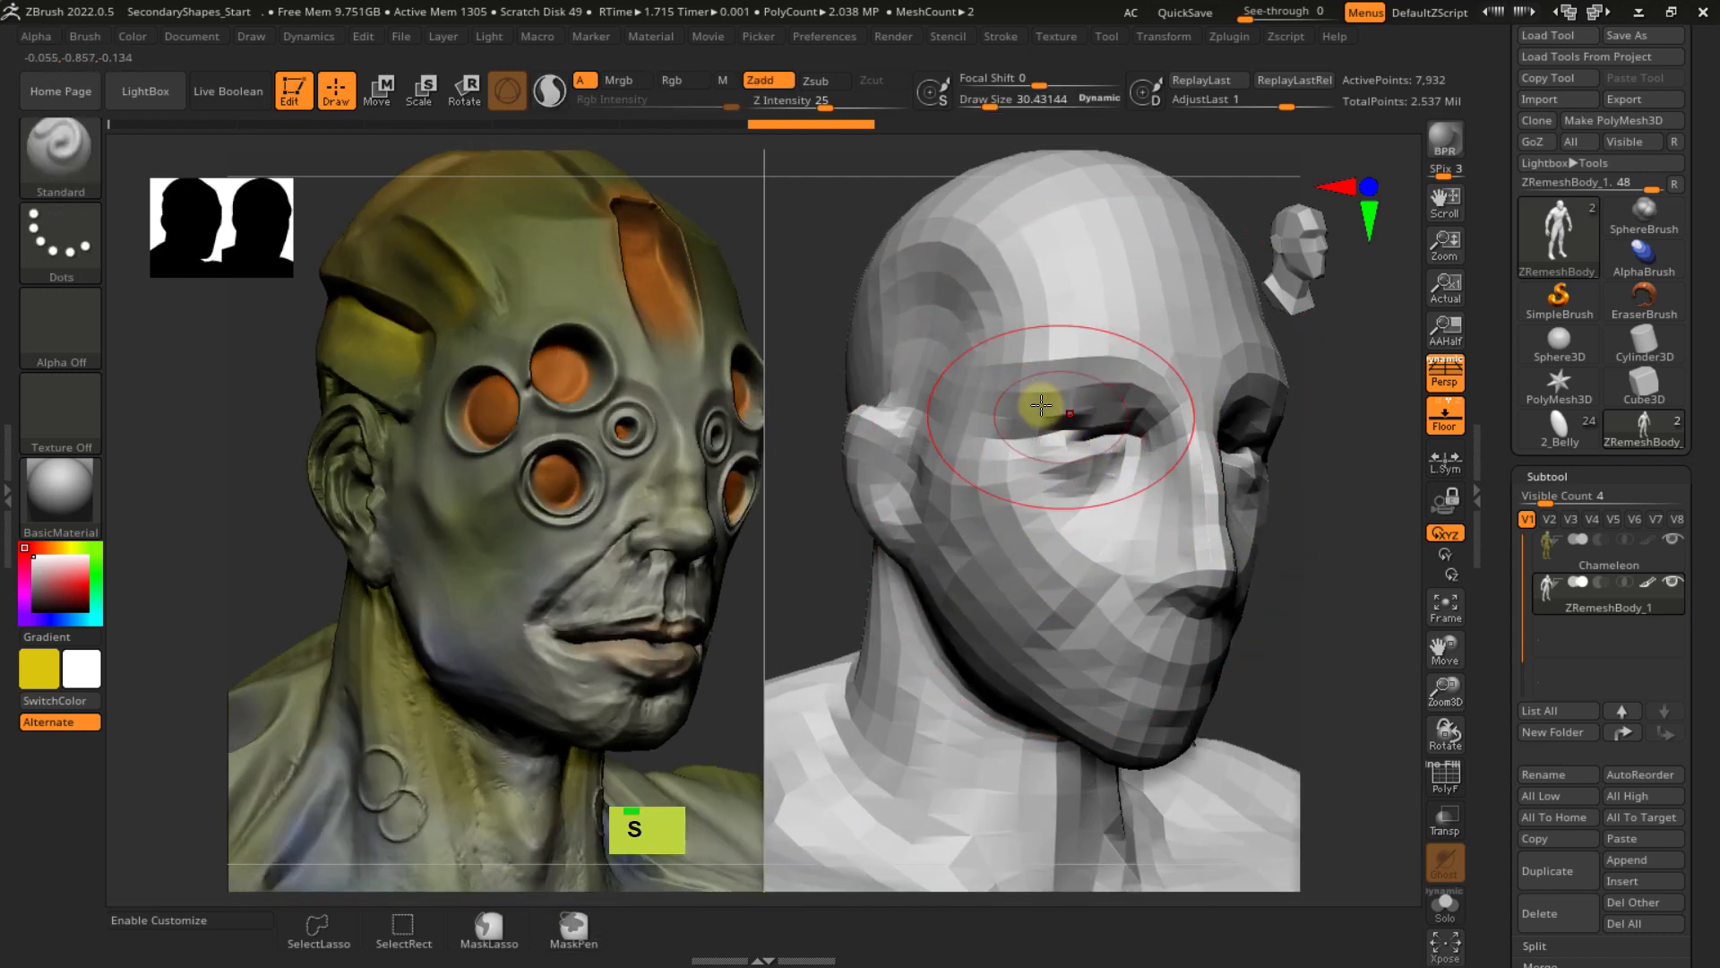
pyautogui.press('shift')
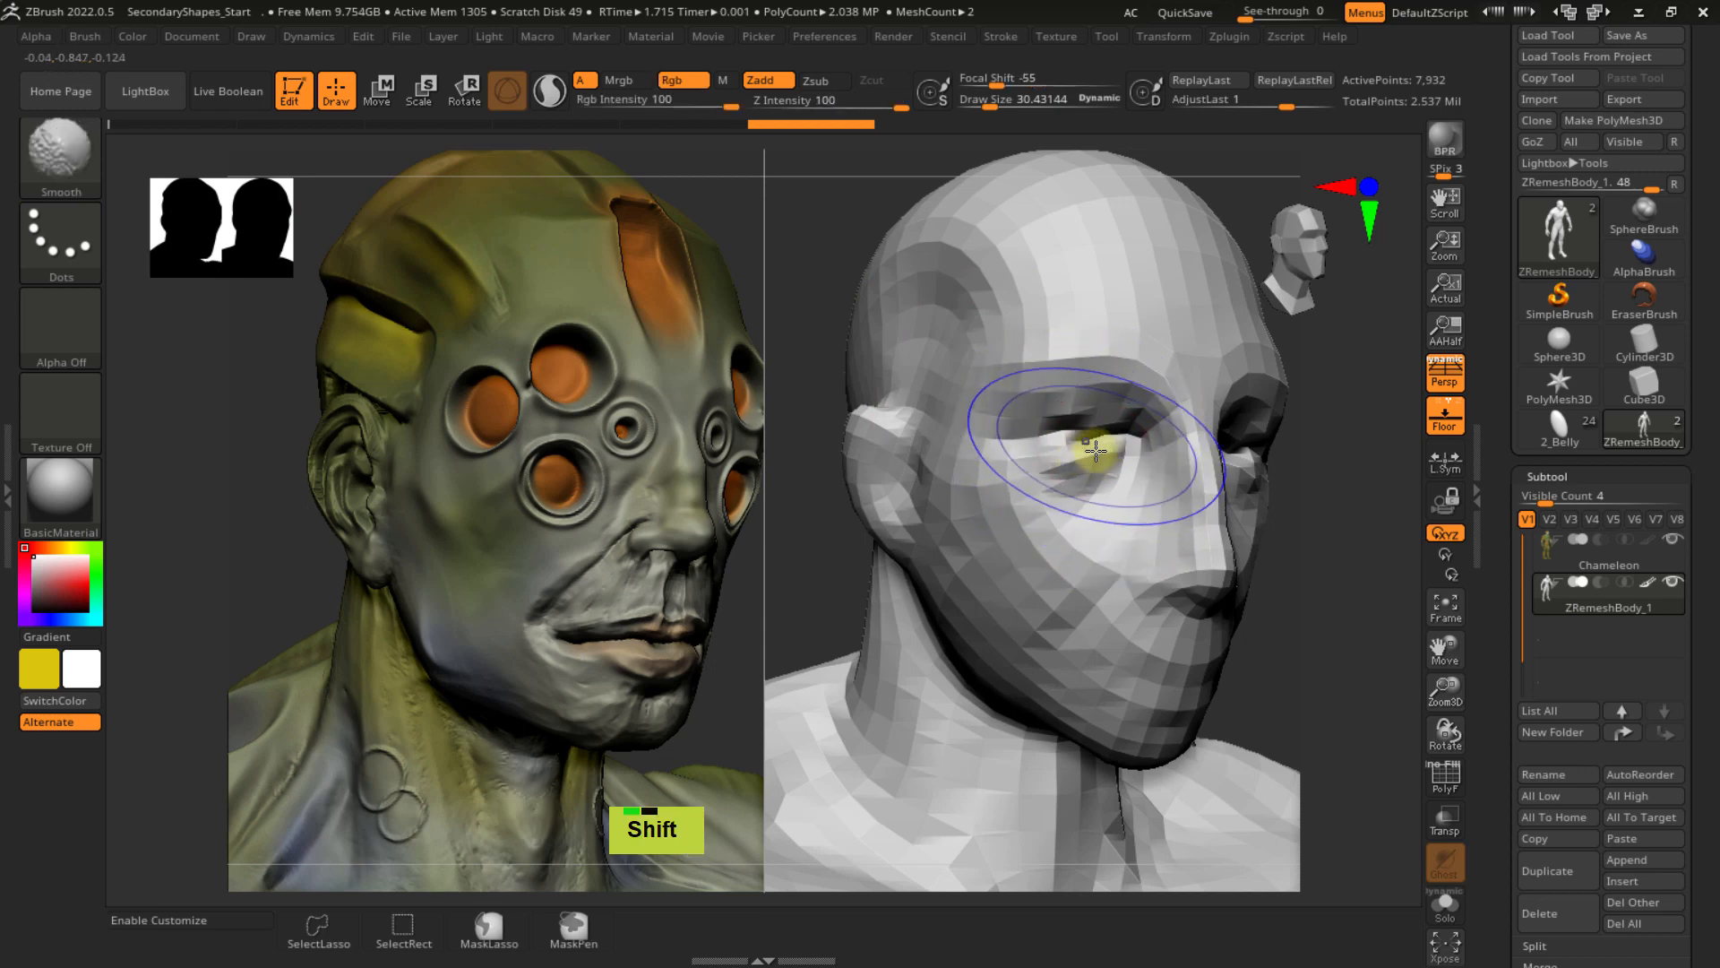
pyautogui.moveTo(1099, 449)
pyautogui.keyDown('shift'); pyautogui.mouseDown()
pyautogui.moveTo(1091, 433)
pyautogui.moveTo(1102, 448)
pyautogui.mouseUp(); pyautogui.keyUp('shift')
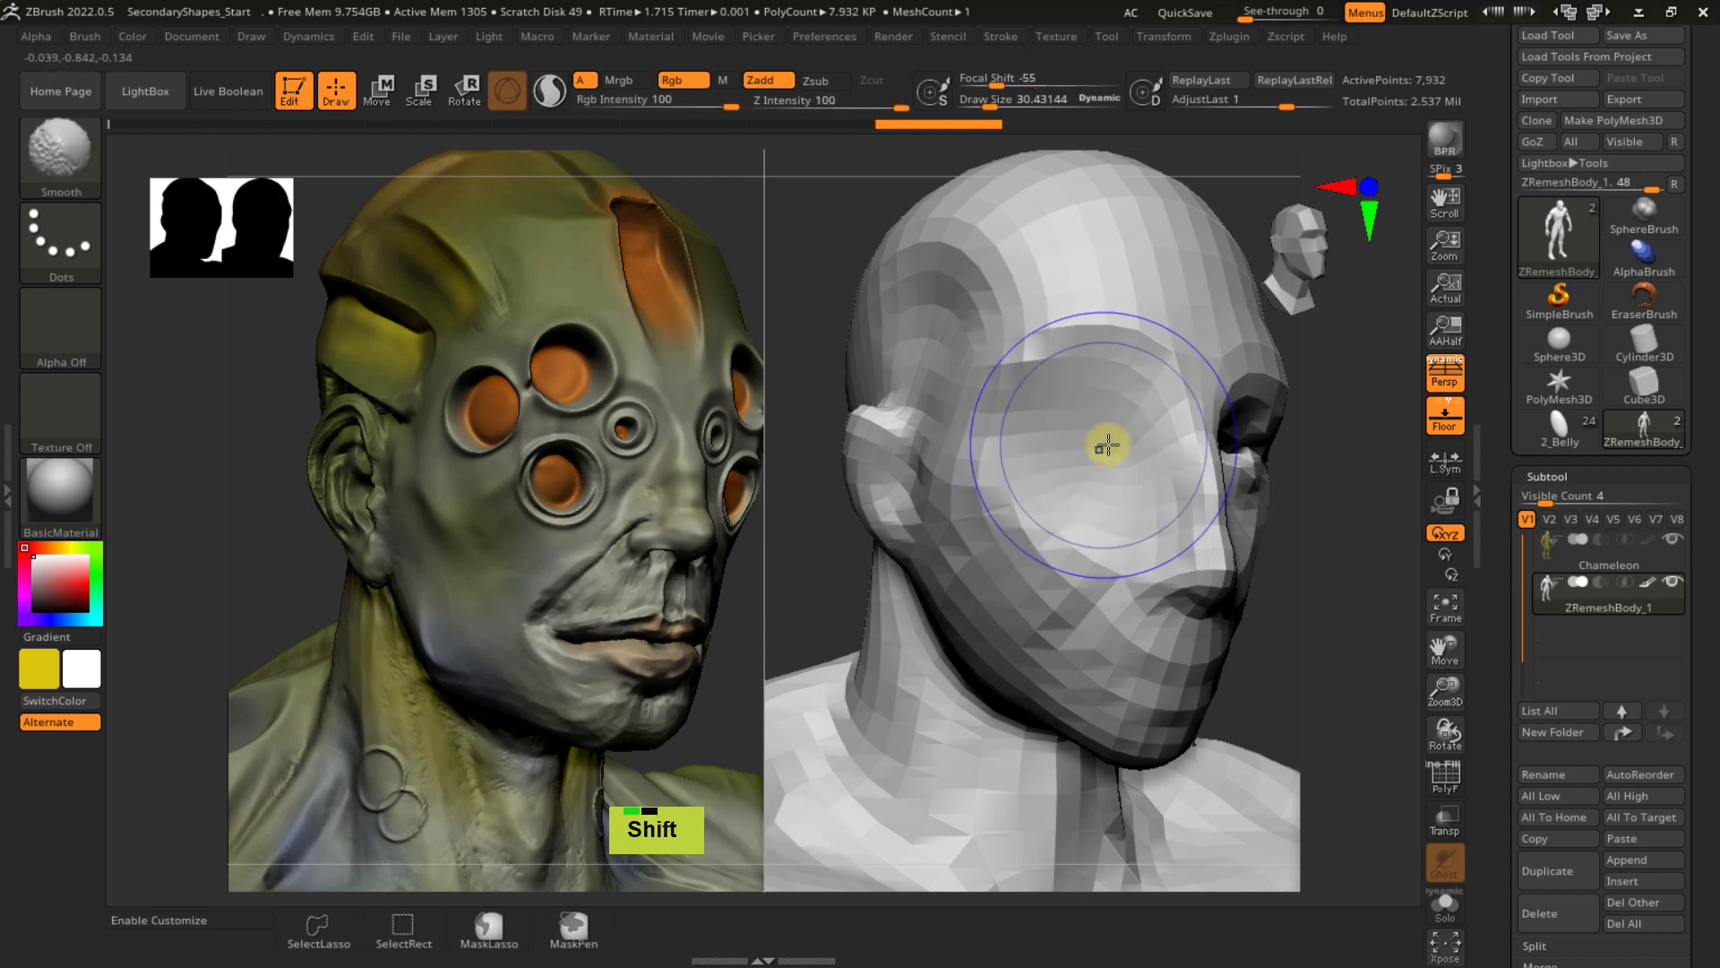
pyautogui.press('ctrl')
pyautogui.hotkey('ctrl', 'z')
pyautogui.hotkey('ctrl', 'z')
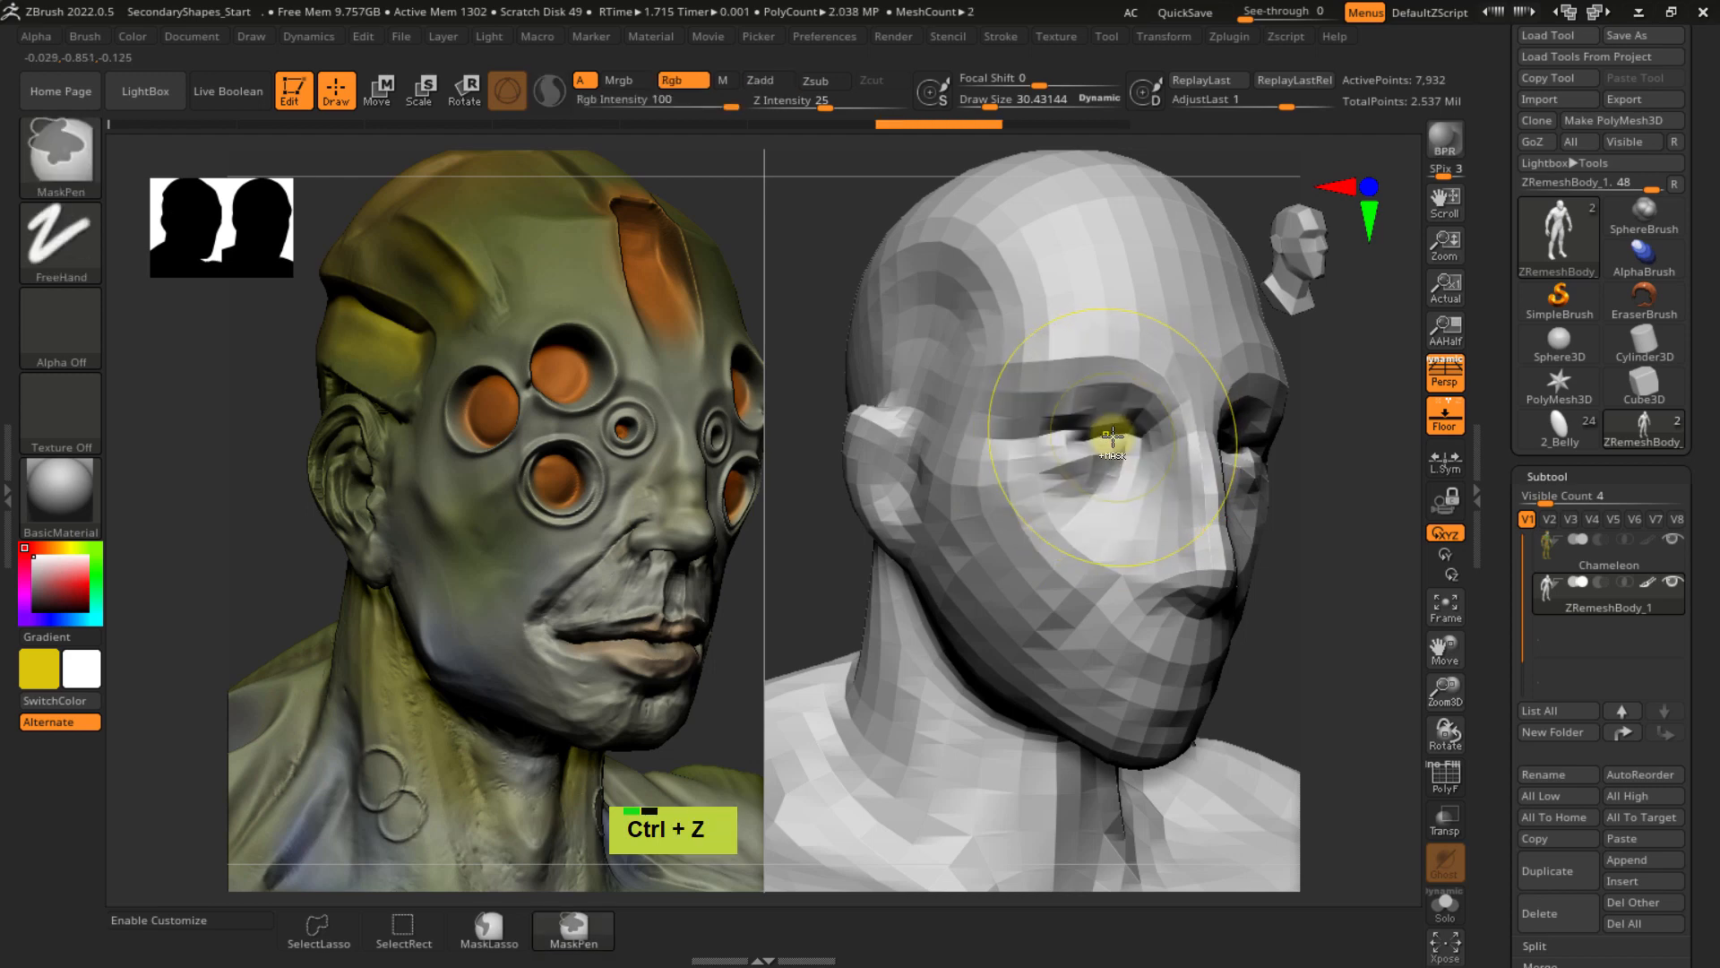
# - Turn on X symmetry and smooth both eyes away at the low subdivision level and the levels above it
pyautogui.press('x')
pyautogui.keyDown('shift'); pyautogui.moveTo(1109, 437); pyautogui.dragTo(1108, 453); pyautogui.keyUp('shift')
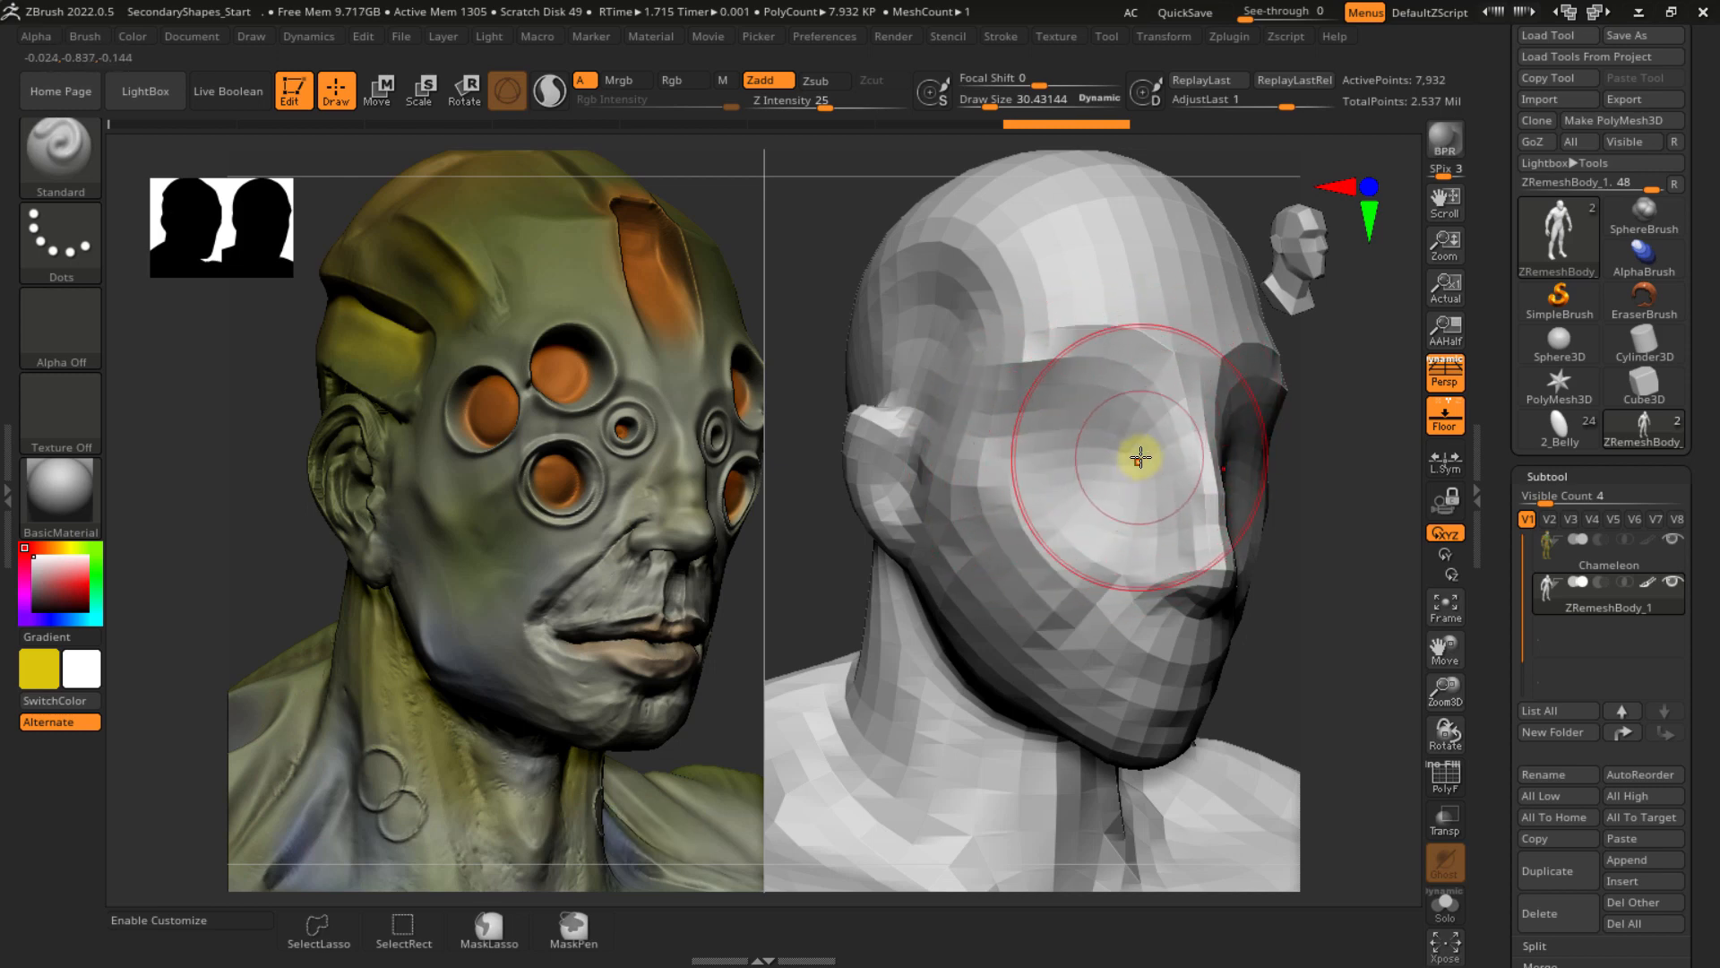
pyautogui.press('d')
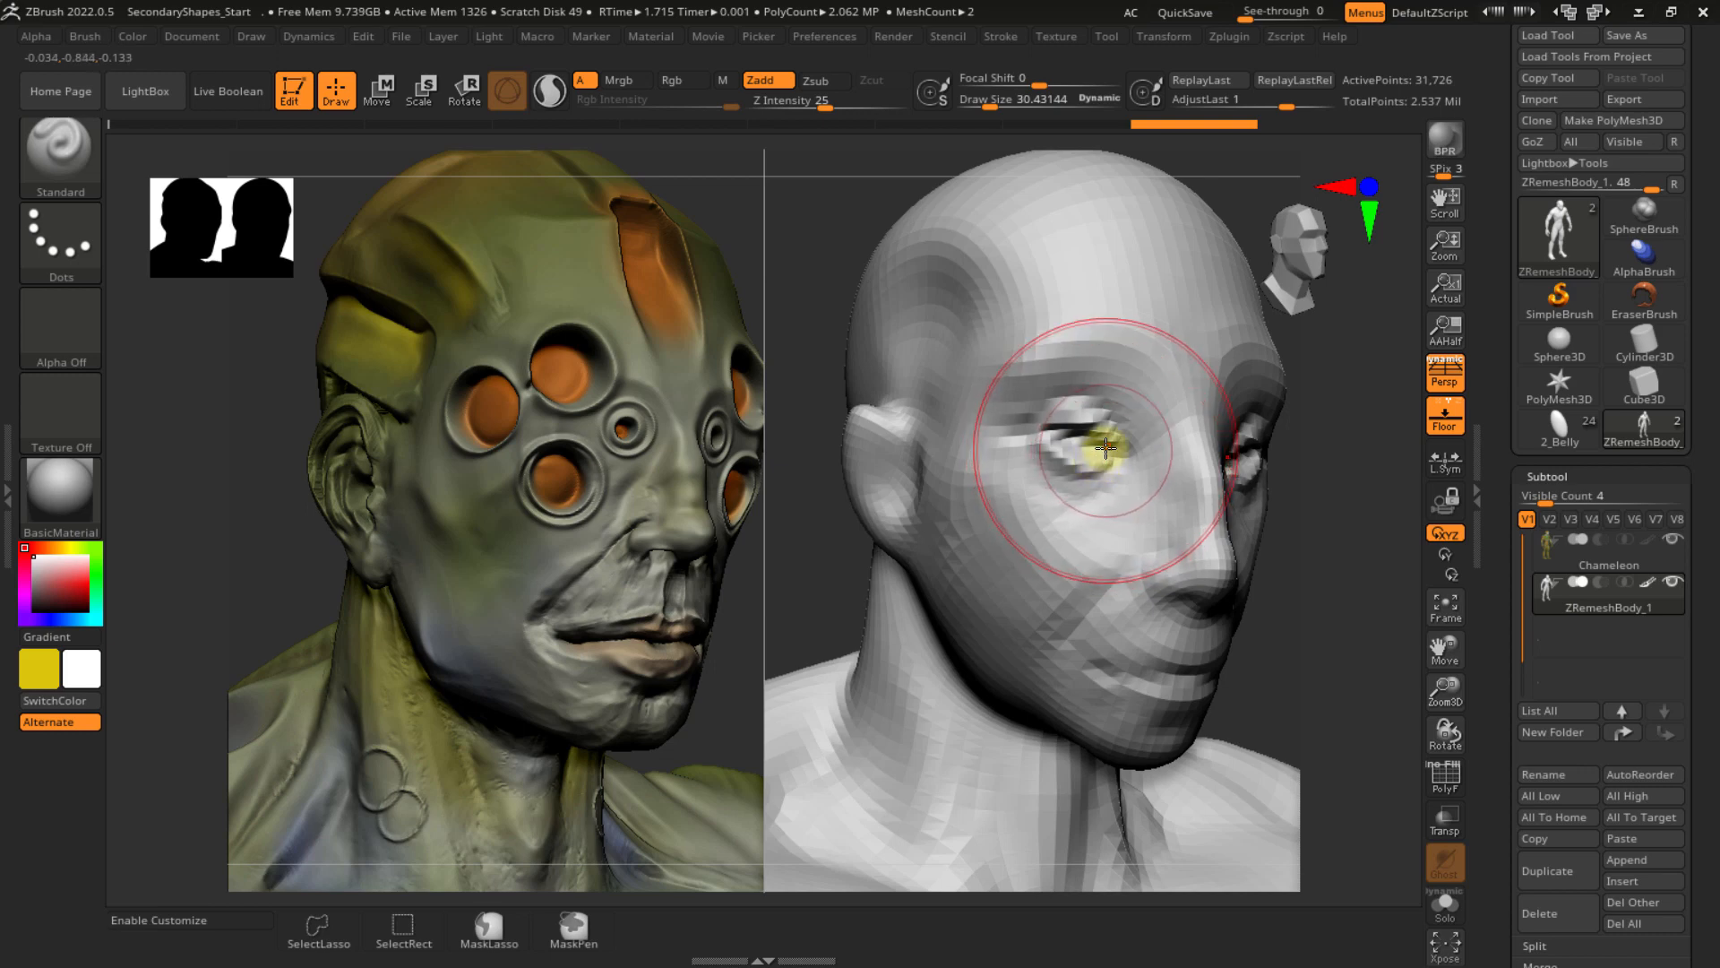
pyautogui.moveTo(1090, 453)
pyautogui.keyDown('shift'); pyautogui.mouseDown()
pyautogui.moveTo(1120, 454)
pyautogui.moveTo(1083, 446)
pyautogui.mouseUp(); pyautogui.keyUp('shift')
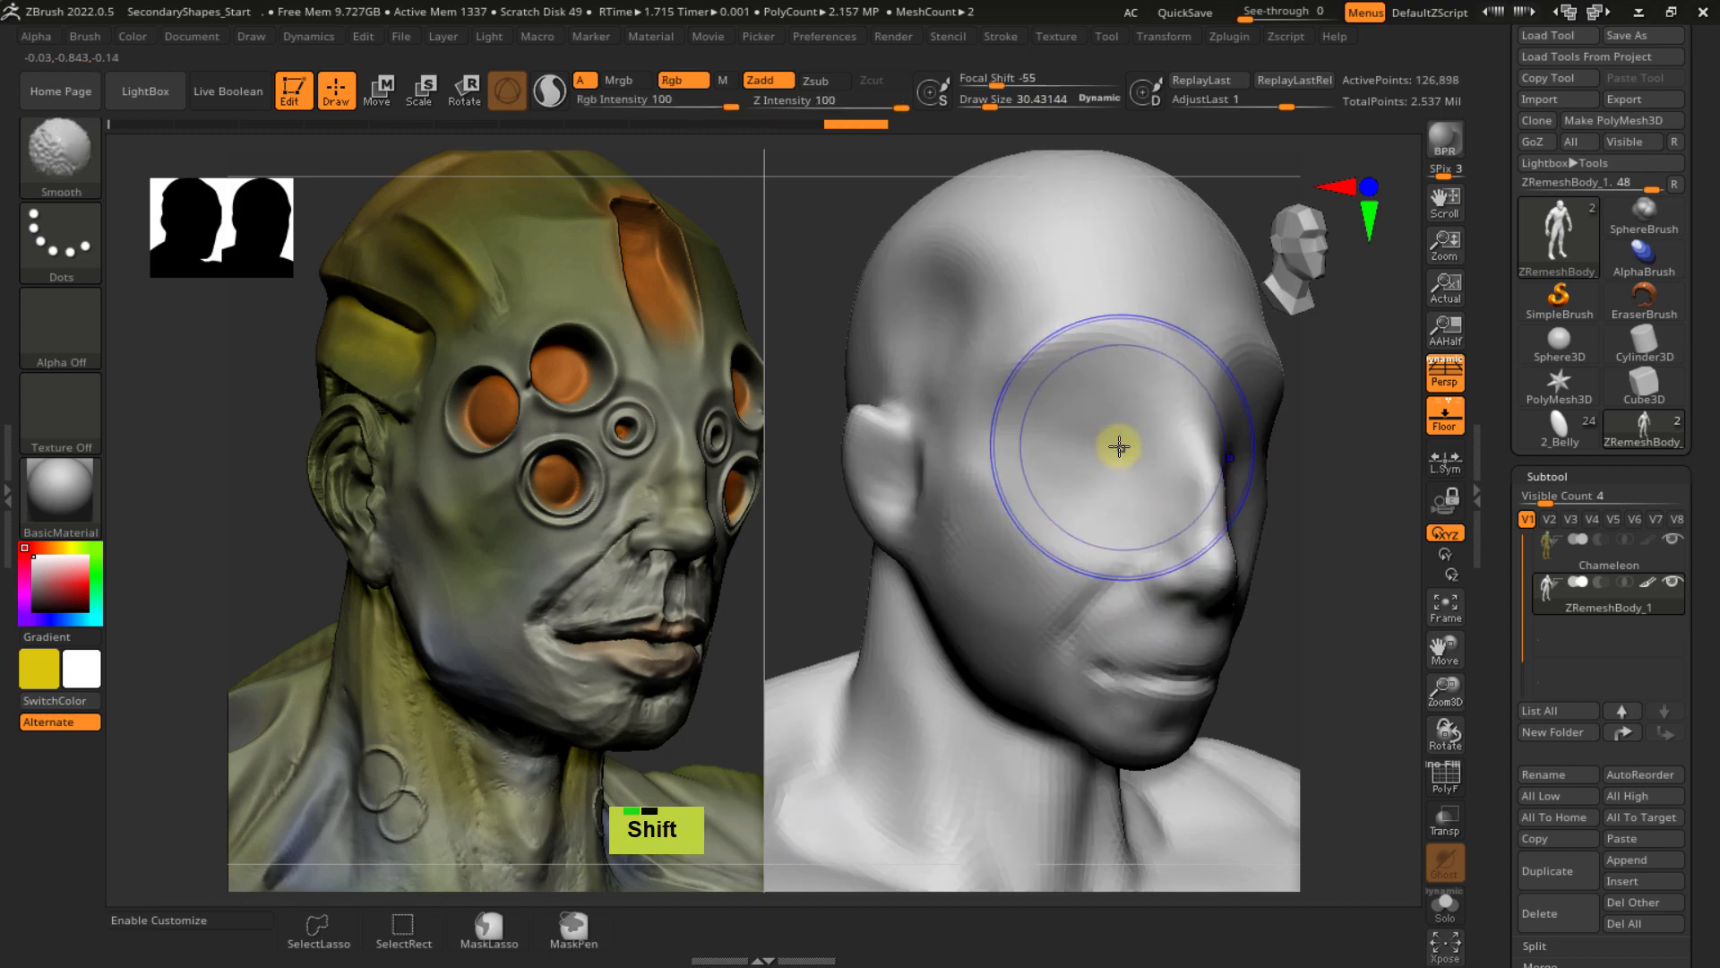
# - Return to the highest subdivision level, set Draw Size to about 25.5 and smooth the remaining eye-socket shapes
pyautogui.press('d')
pyautogui.moveTo(1089, 467)
pyautogui.mouseDown(button='right')
pyautogui.moveTo(1030, 454)
pyautogui.moveTo(1099, 465)
pyautogui.mouseUp(button='right')
pyautogui.press('s')
pyautogui.moveTo(1107, 466)
pyautogui.mouseDown()
pyautogui.moveTo(1082, 434)
pyautogui.moveTo(1100, 467)
pyautogui.moveTo(1093, 453)
pyautogui.mouseUp()
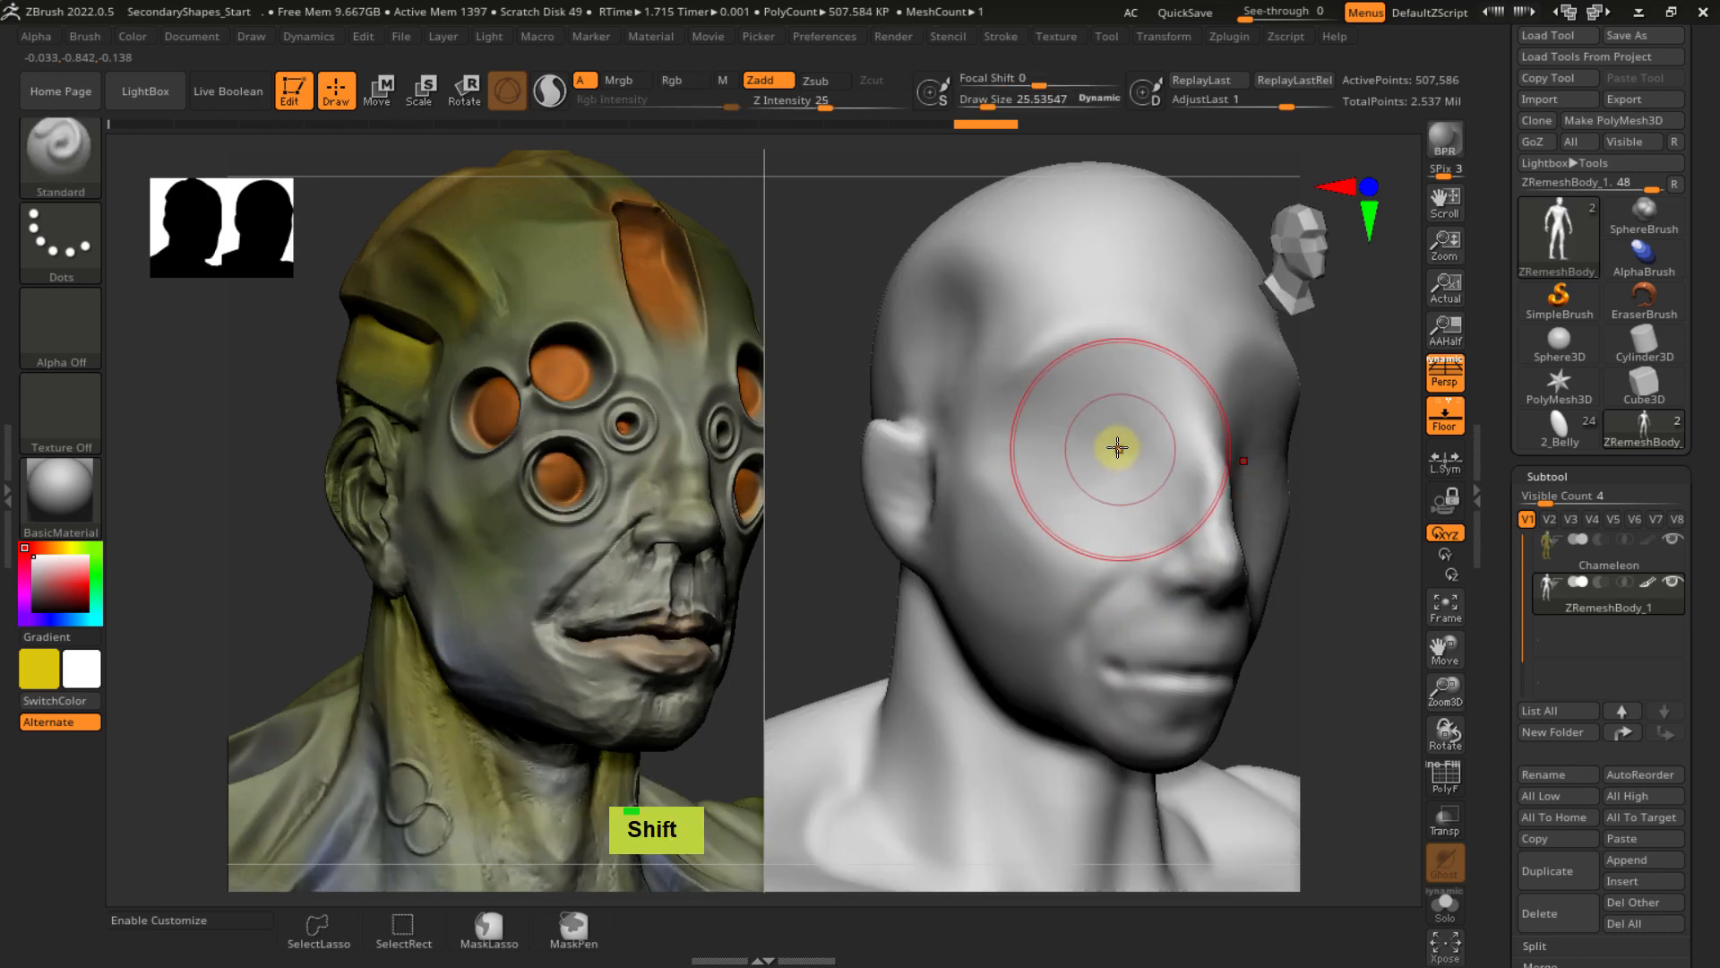
pyautogui.moveTo(1117, 449); pyautogui.dragTo(1116, 449, button='right')
pyautogui.keyDown('shift'); pyautogui.moveTo(1116, 450); pyautogui.dragTo(1129, 450); pyautogui.keyUp('shift')
pyautogui.press('d')
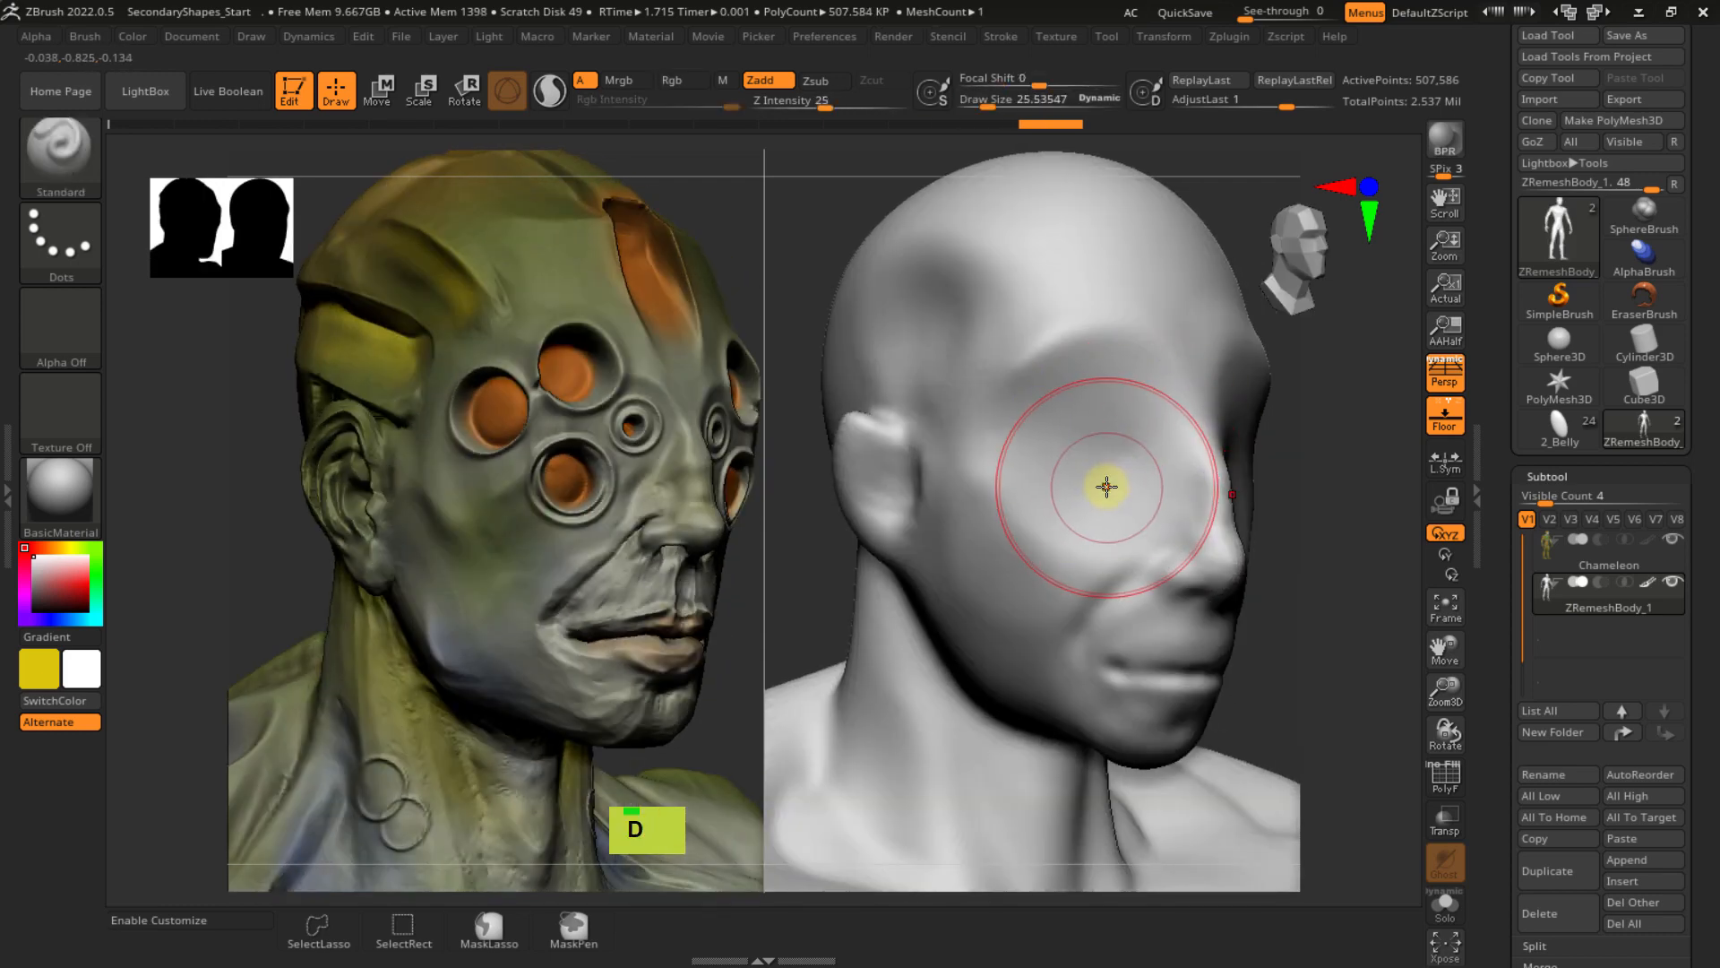
# - Subdivide the ZRemeshBody_1 mesh by one more level
pyautogui.moveTo(1094, 496); pyautogui.dragTo(1084, 490, button='right')
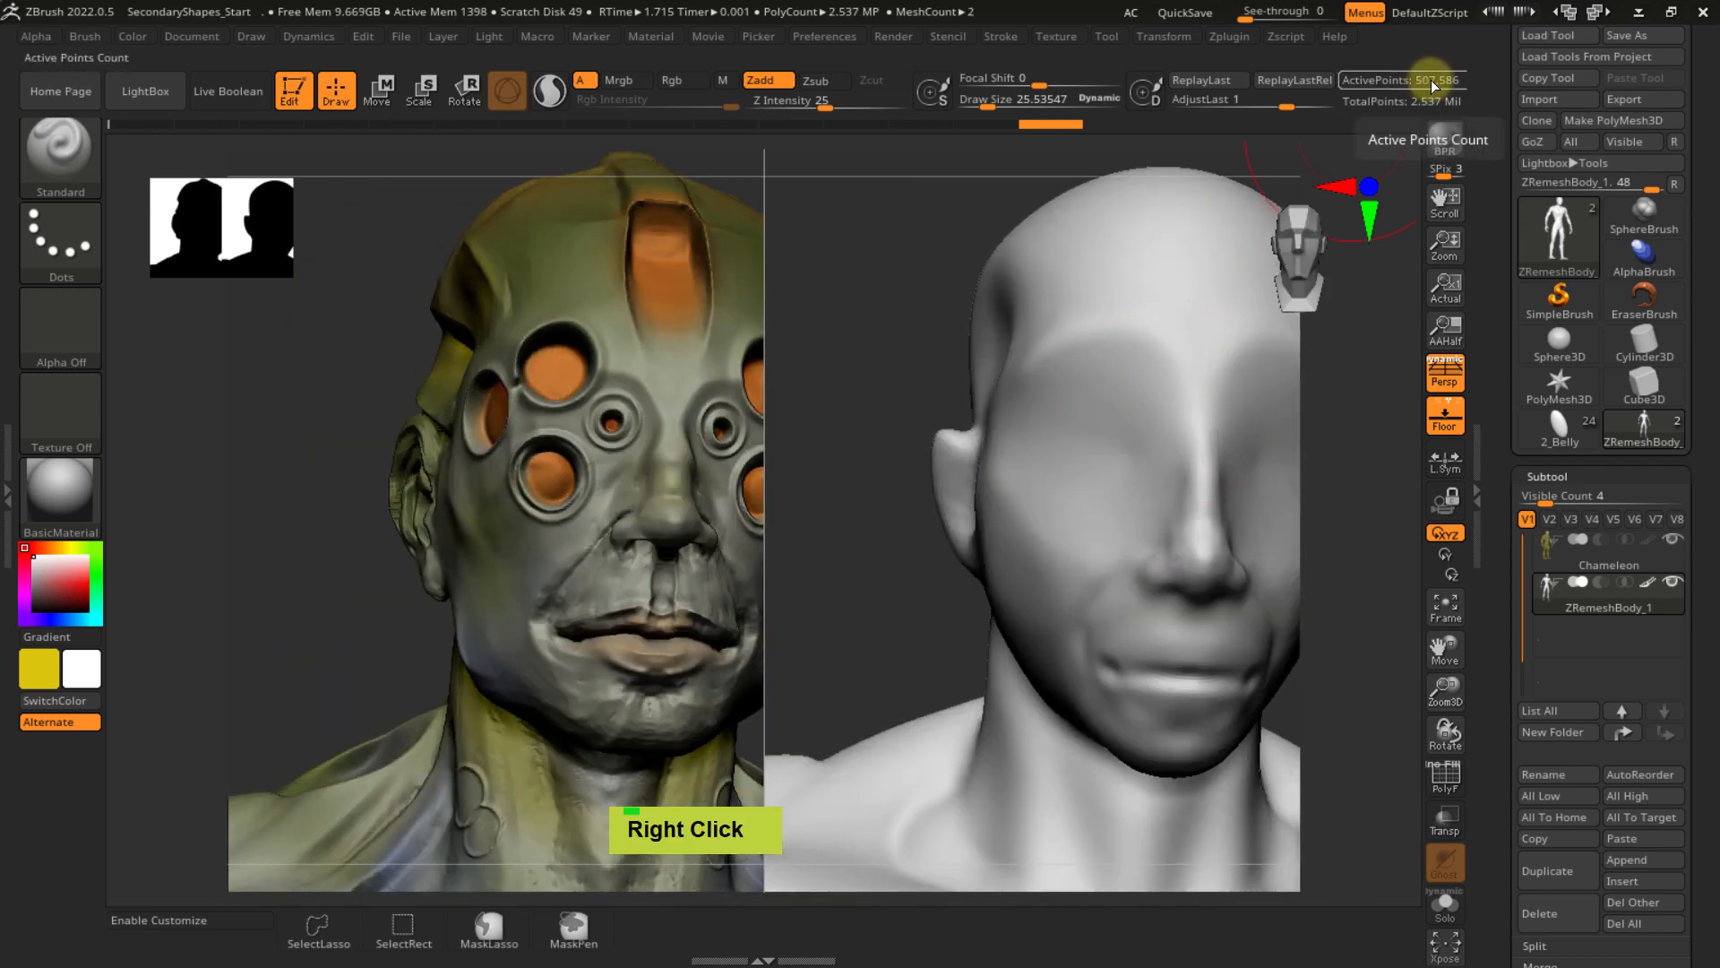
pyautogui.moveTo(1087, 472)
pyautogui.mouseDown(button='right')
pyautogui.moveTo(1117, 457)
pyautogui.moveTo(1094, 433)
pyautogui.moveTo(1119, 447)
pyautogui.moveTo(1114, 484)
pyautogui.moveTo(1057, 465)
pyautogui.moveTo(1085, 443)
pyautogui.mouseUp(button='right')
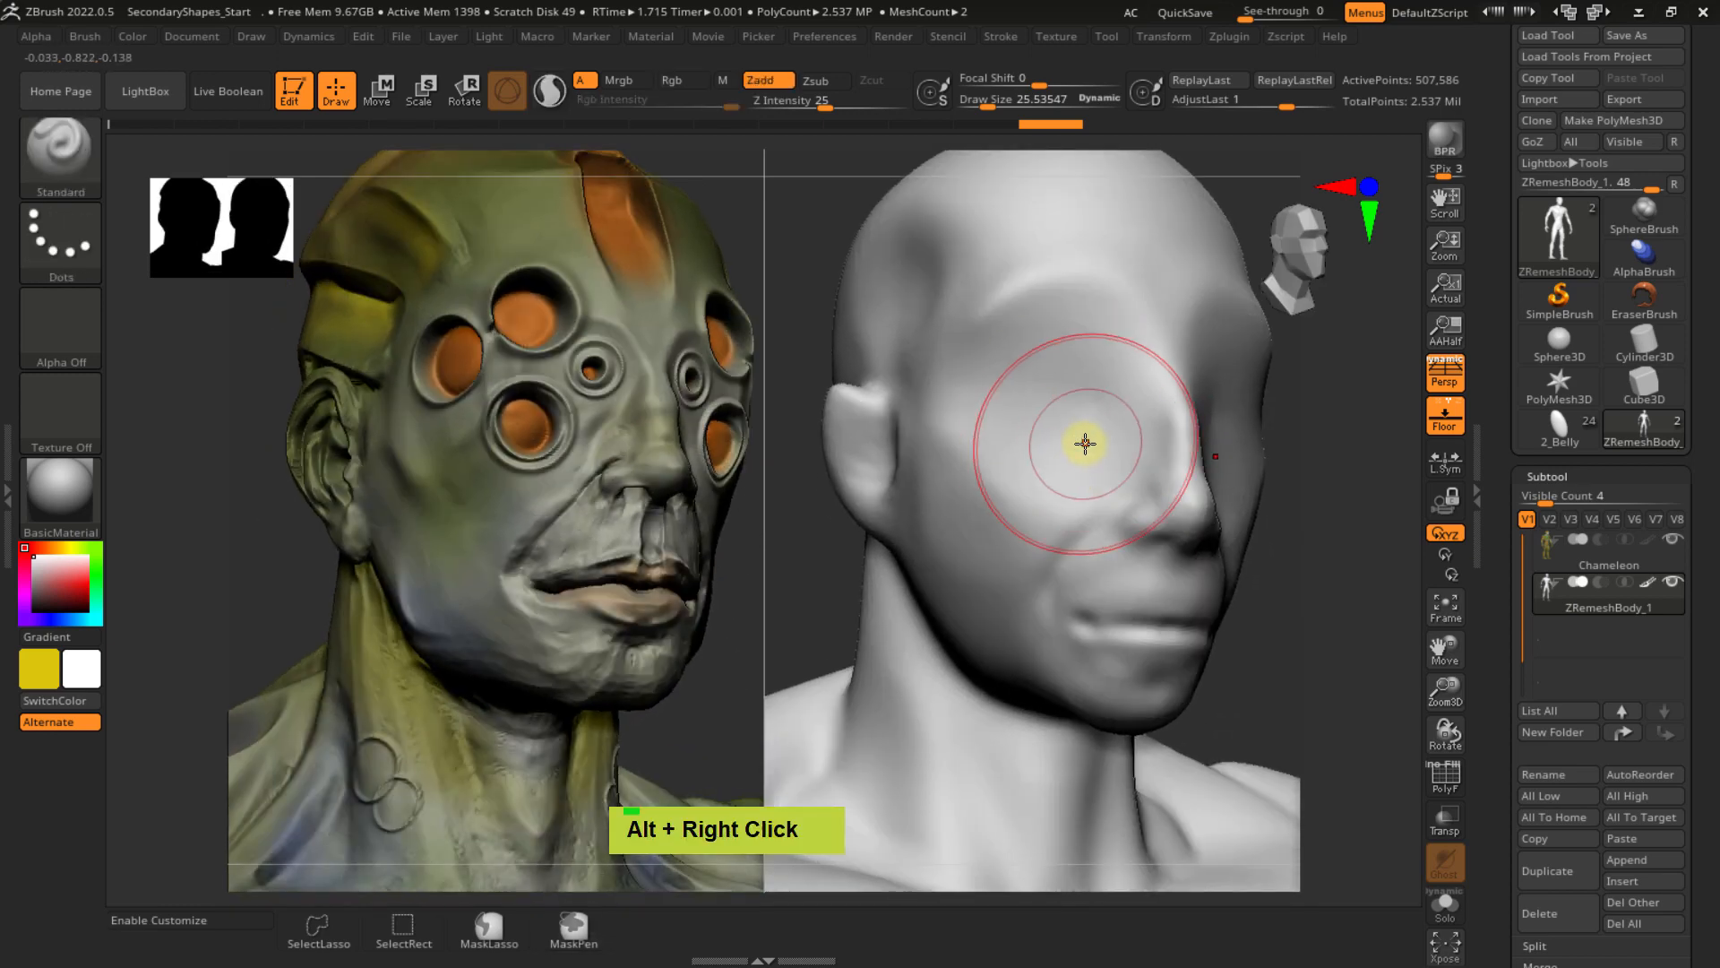
pyautogui.hotkey('ctrl', 'd')
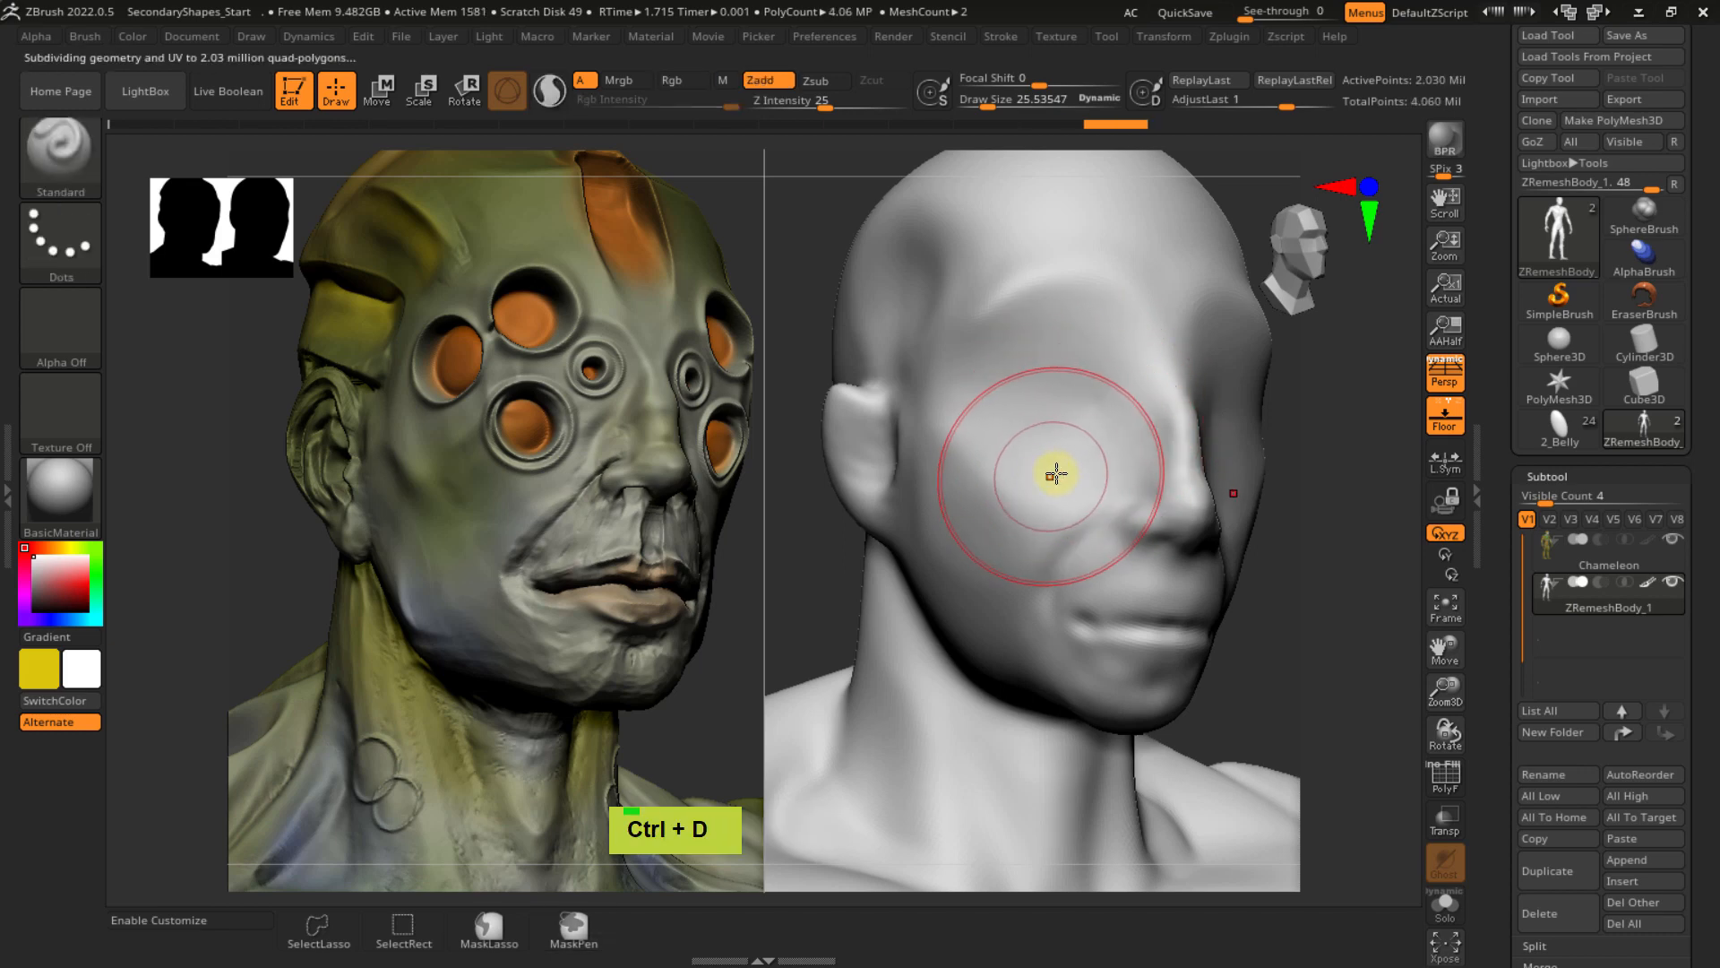
# - Switch to the ClayTubesCons brush and set its Draw Size to about 15 for sculpting the neck
pyautogui.keyDown('alt'); pyautogui.moveTo(1056, 472); pyautogui.dragTo(1090, 494, button='right'); pyautogui.keyUp('alt')
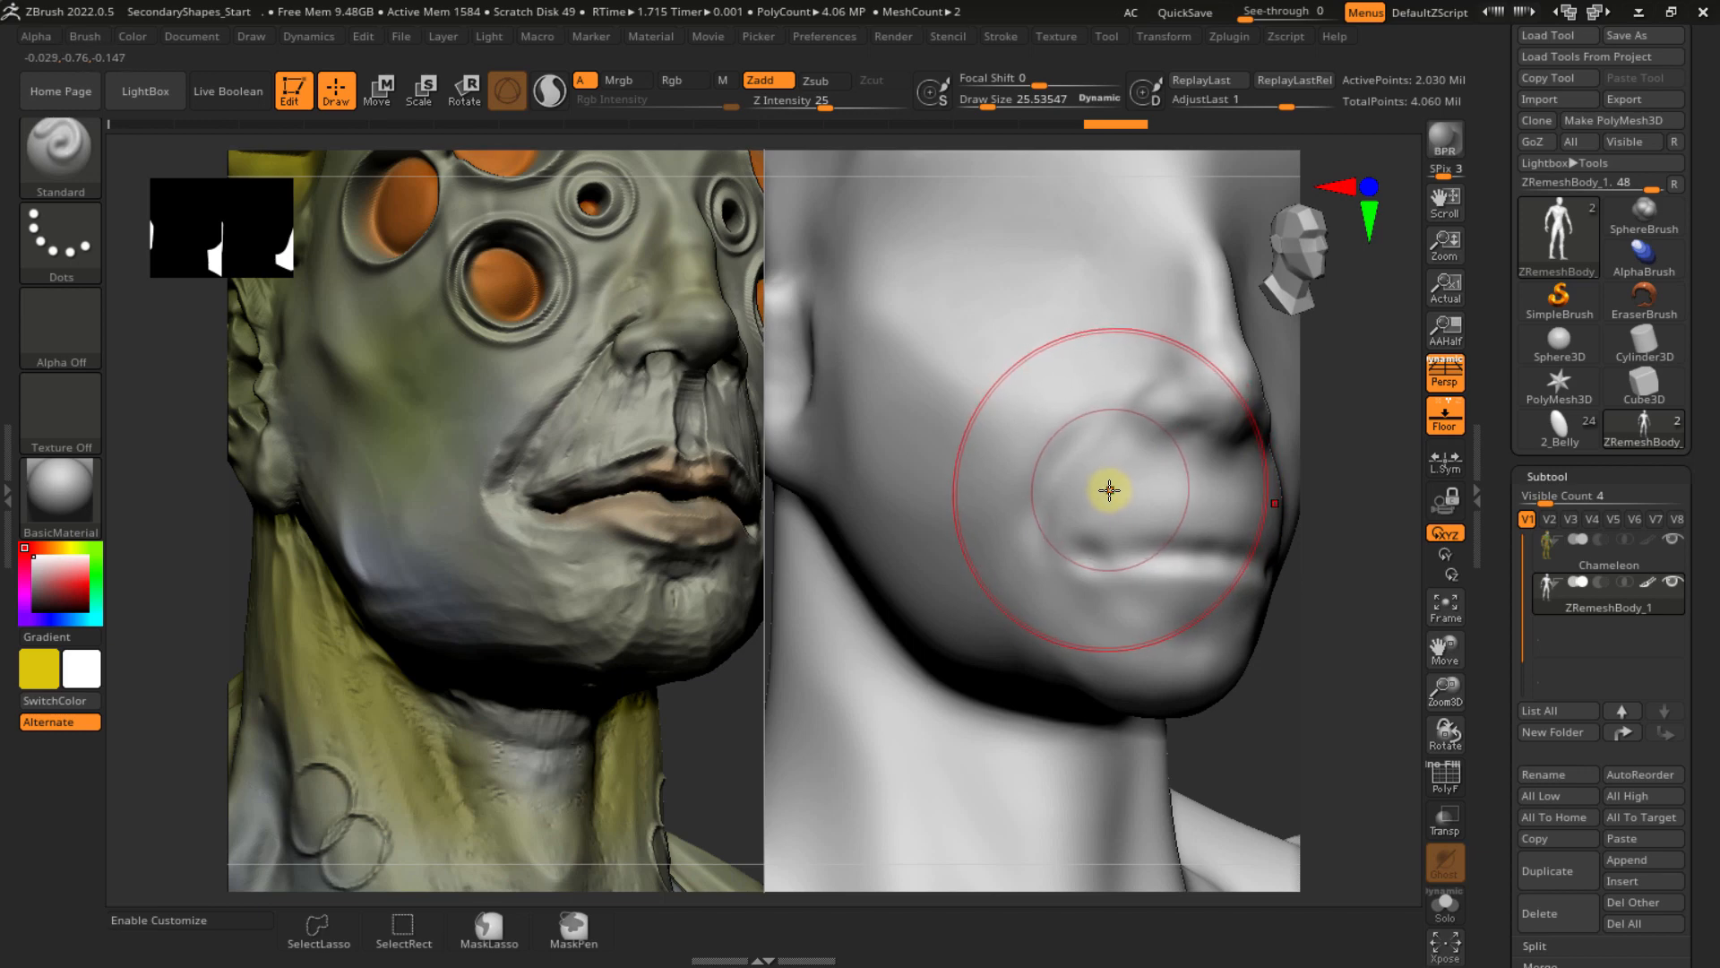
pyautogui.keyDown('ctrl'); pyautogui.moveTo(1079, 534); pyautogui.dragTo(1034, 467, button='right'); pyautogui.keyUp('ctrl')
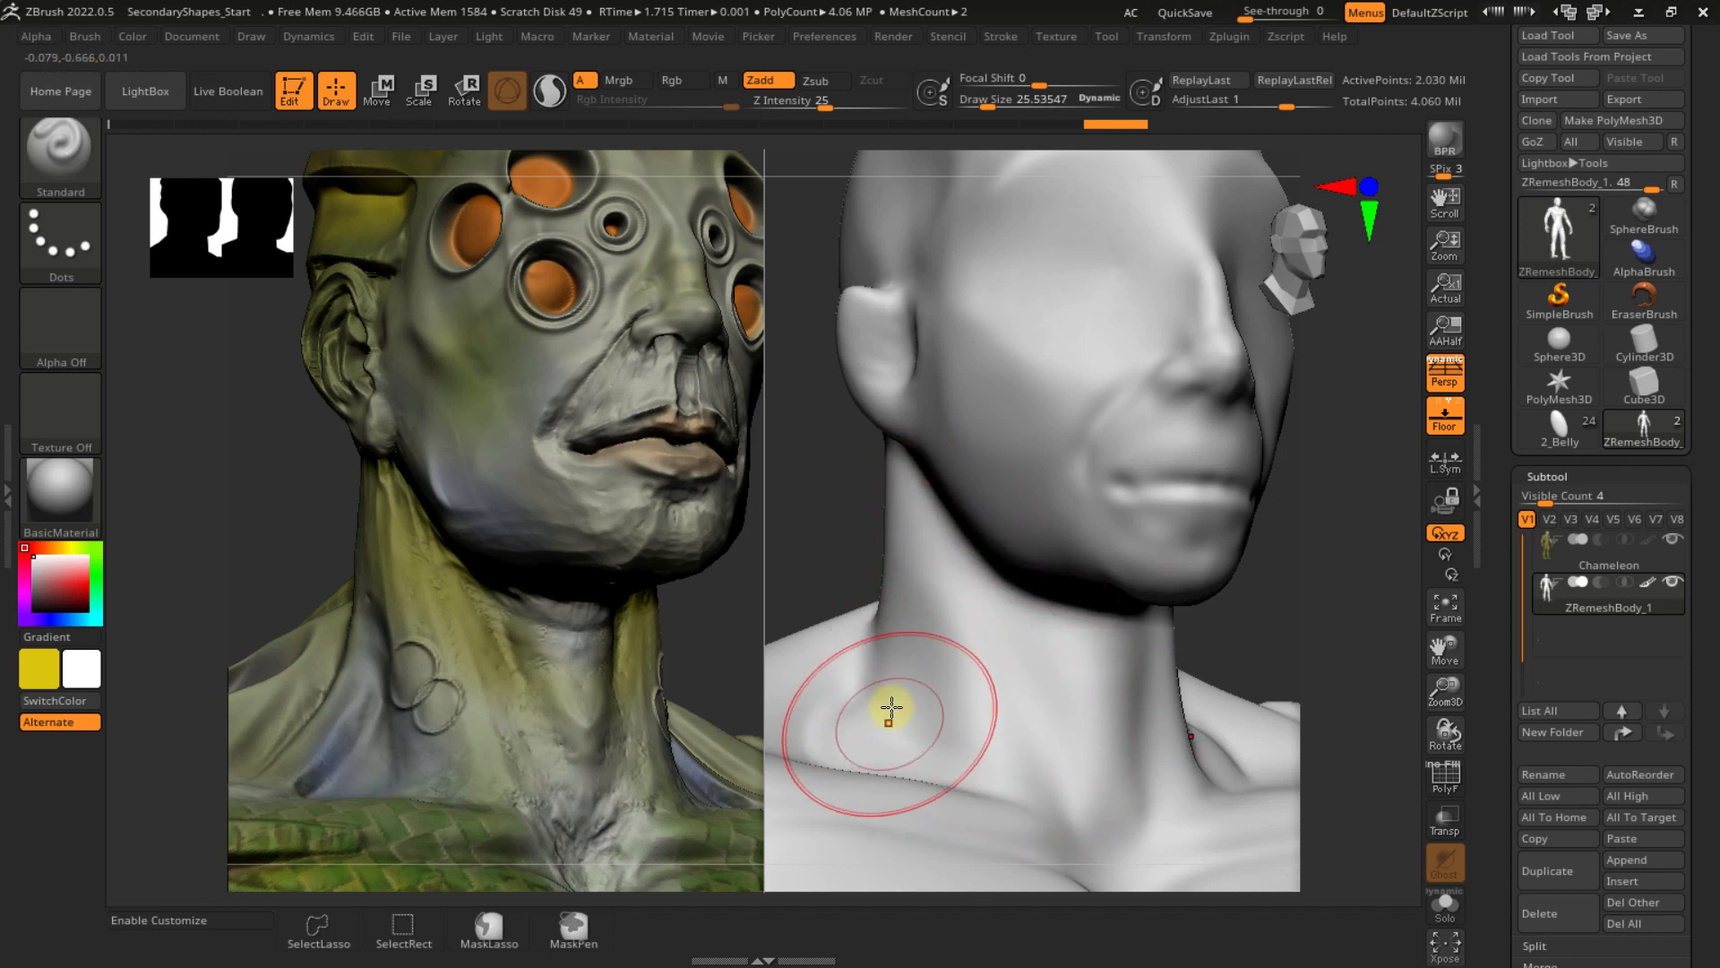
pyautogui.moveTo(1003, 625); pyautogui.dragTo(971, 534, button='right')
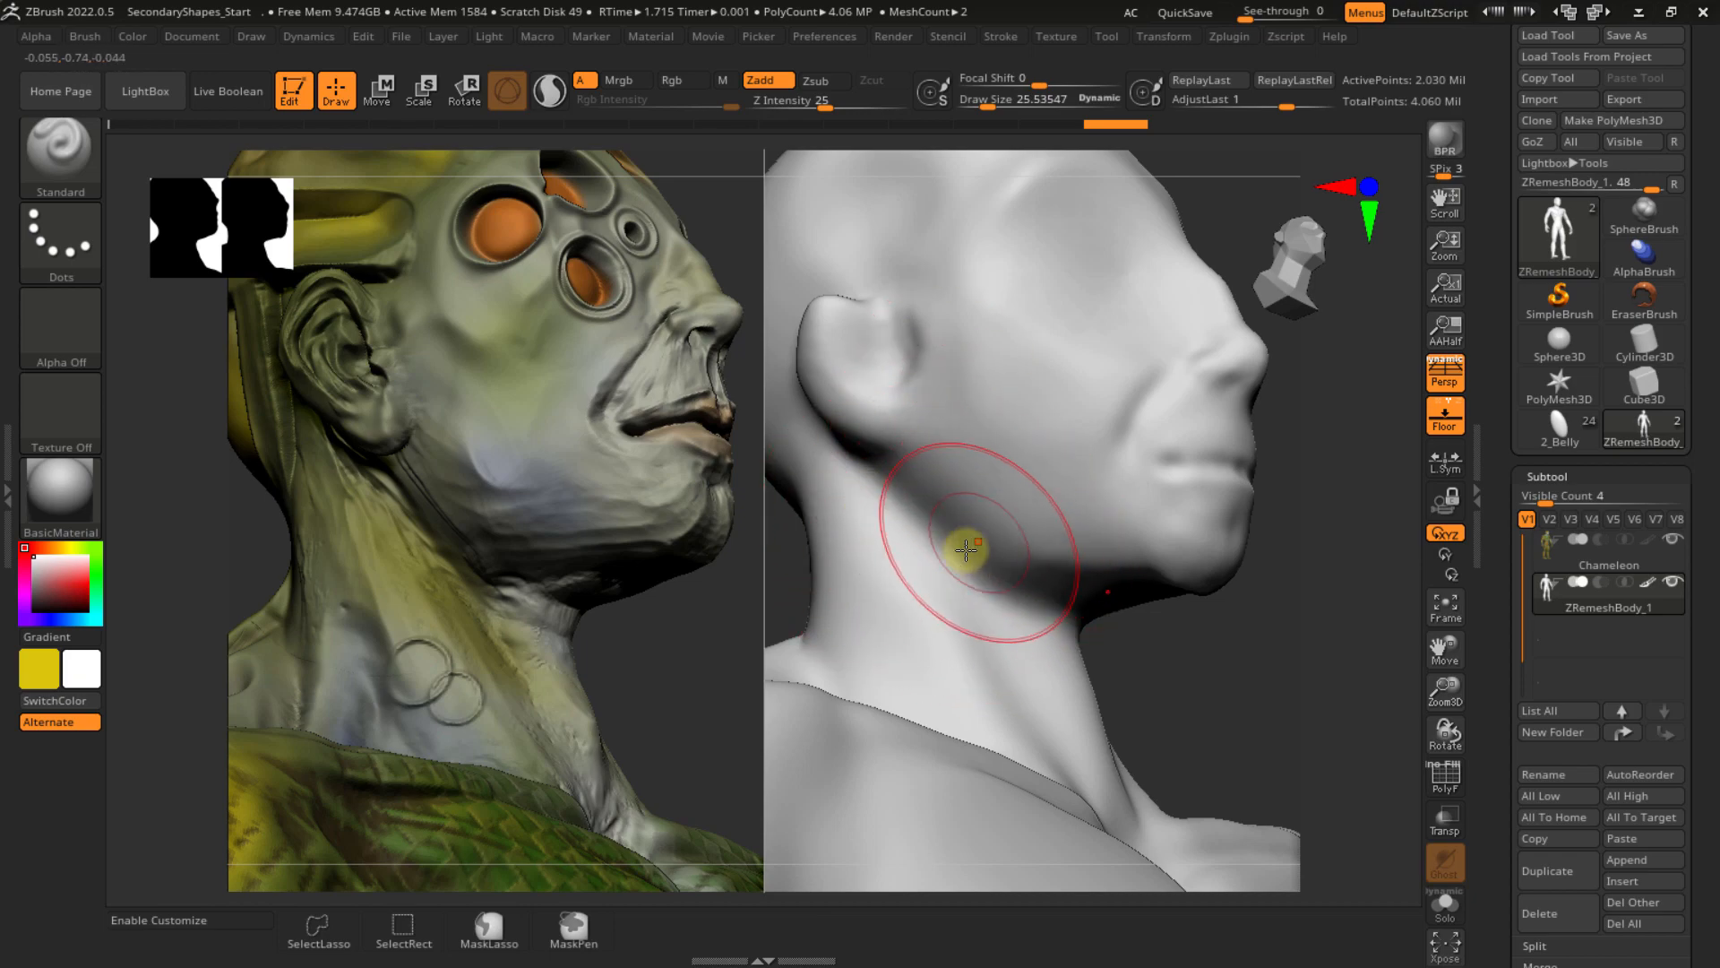
pyautogui.moveTo(966, 550)
pyautogui.keyDown('alt'); pyautogui.mouseDown(button='right')
pyautogui.moveTo(1029, 522)
pyautogui.moveTo(994, 533)
pyautogui.mouseUp(button='right'); pyautogui.keyUp('alt')
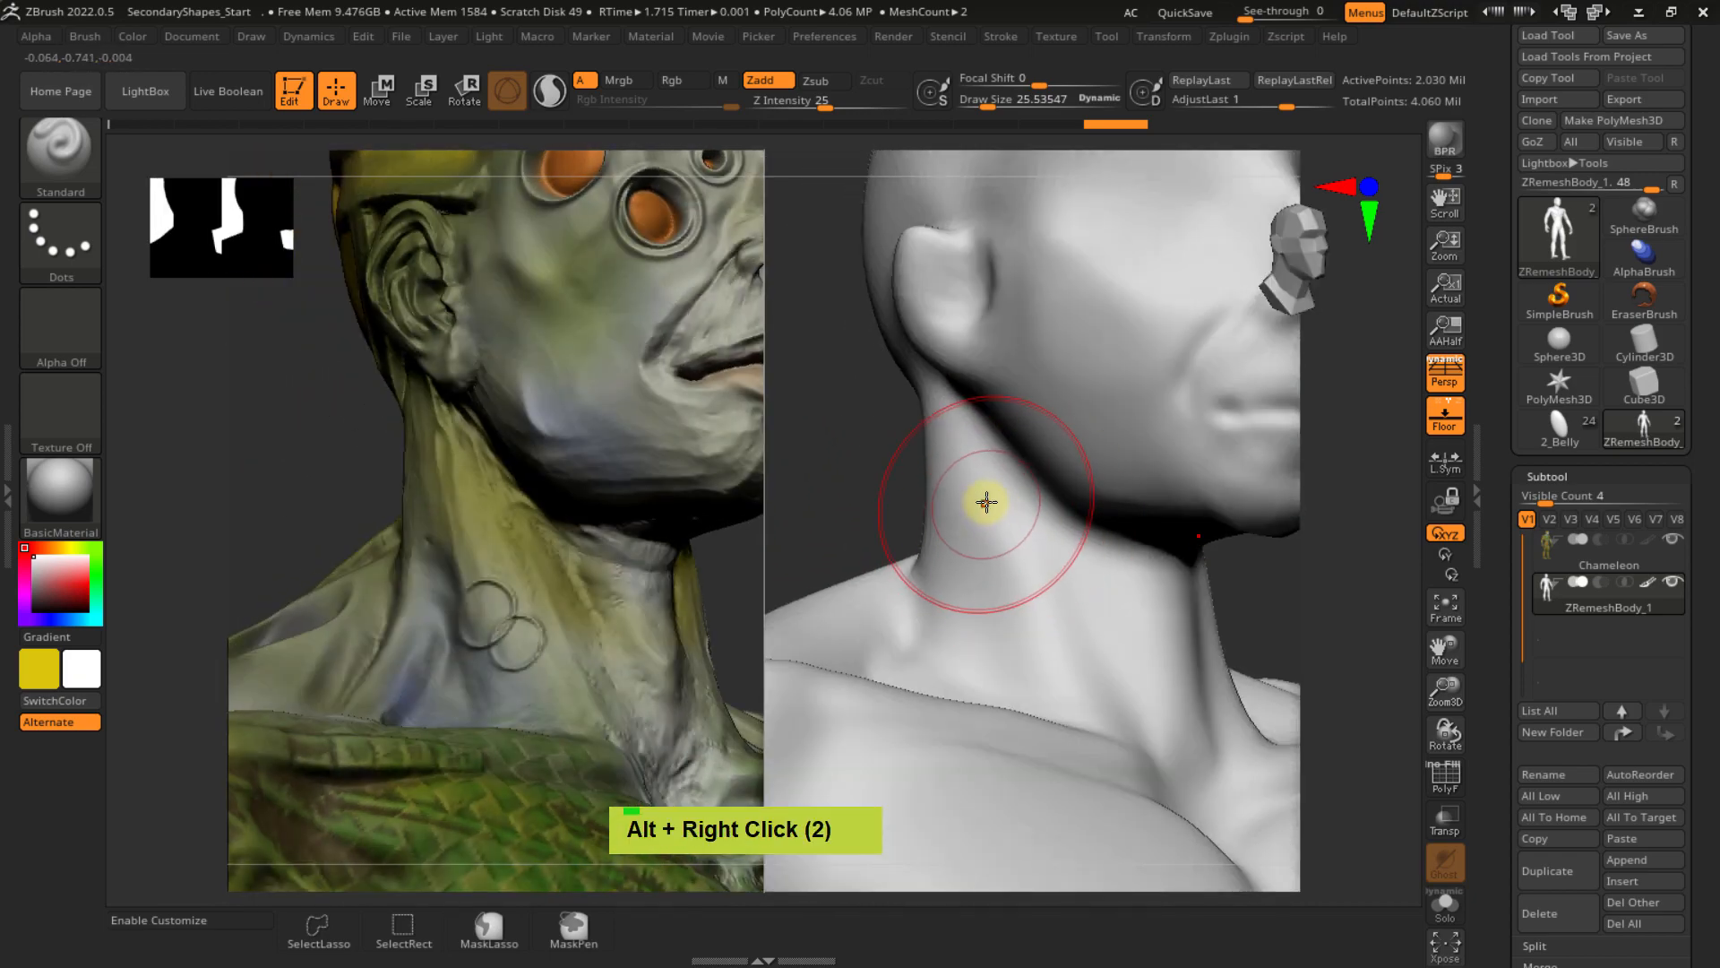
pyautogui.press('b')
pyautogui.press('c')
pyautogui.press('t')
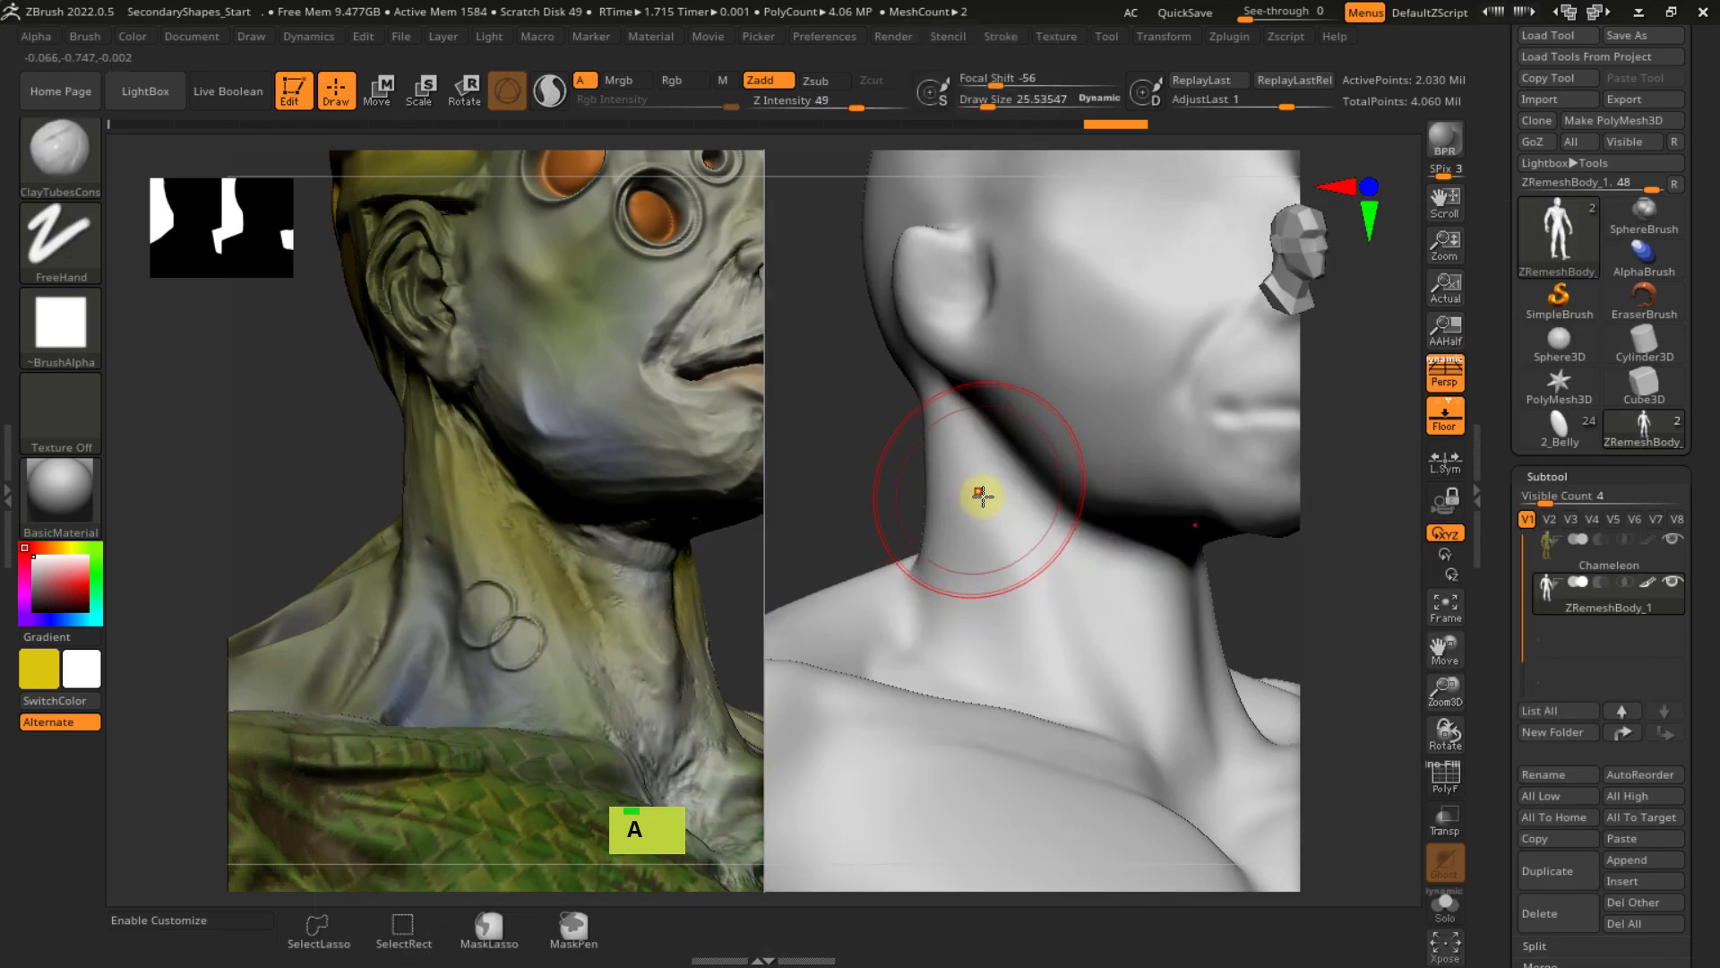
pyautogui.keyDown('ctrl'); pyautogui.moveTo(982, 492); pyautogui.dragTo(1003, 505, button='right'); pyautogui.keyUp('ctrl')
pyautogui.press('s')
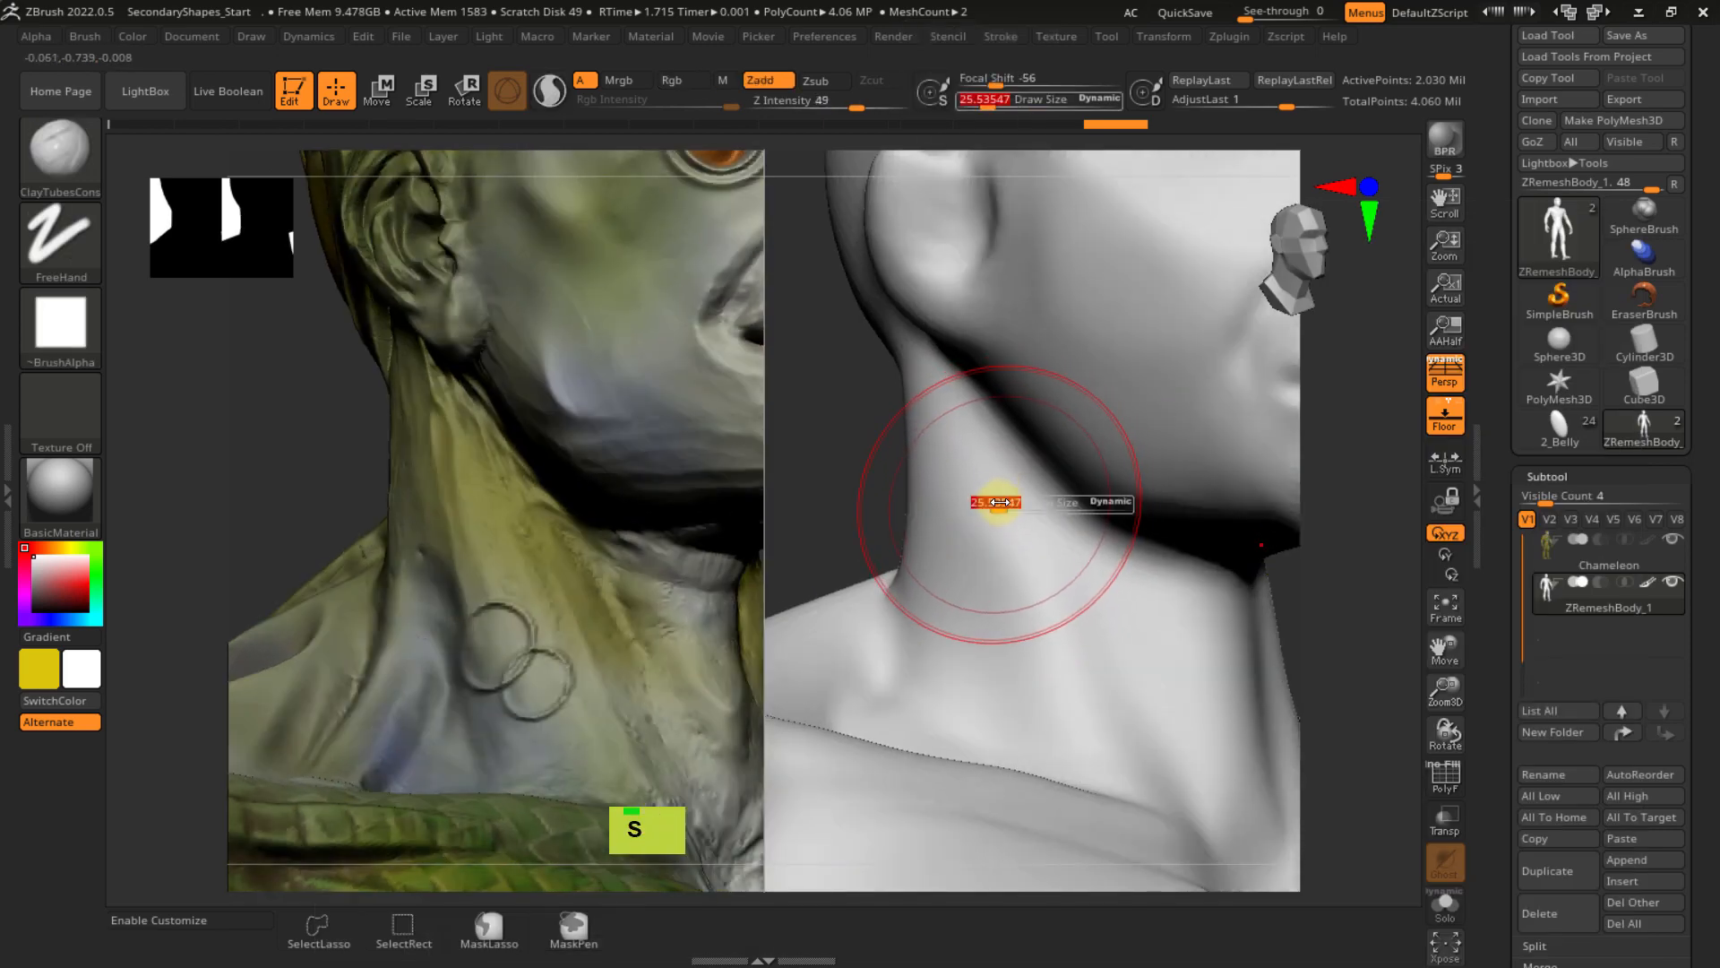
pyautogui.moveTo(1000, 501); pyautogui.dragTo(992, 506)
pyautogui.moveTo(1013, 496)
pyautogui.mouseDown(button='right')
pyautogui.moveTo(1013, 480)
pyautogui.moveTo(1022, 503)
pyautogui.moveTo(994, 533)
pyautogui.moveTo(964, 499)
pyautogui.moveTo(1044, 525)
pyautogui.moveTo(1001, 523)
pyautogui.moveTo(995, 475)
pyautogui.moveTo(985, 509)
pyautogui.mouseUp(button='right')
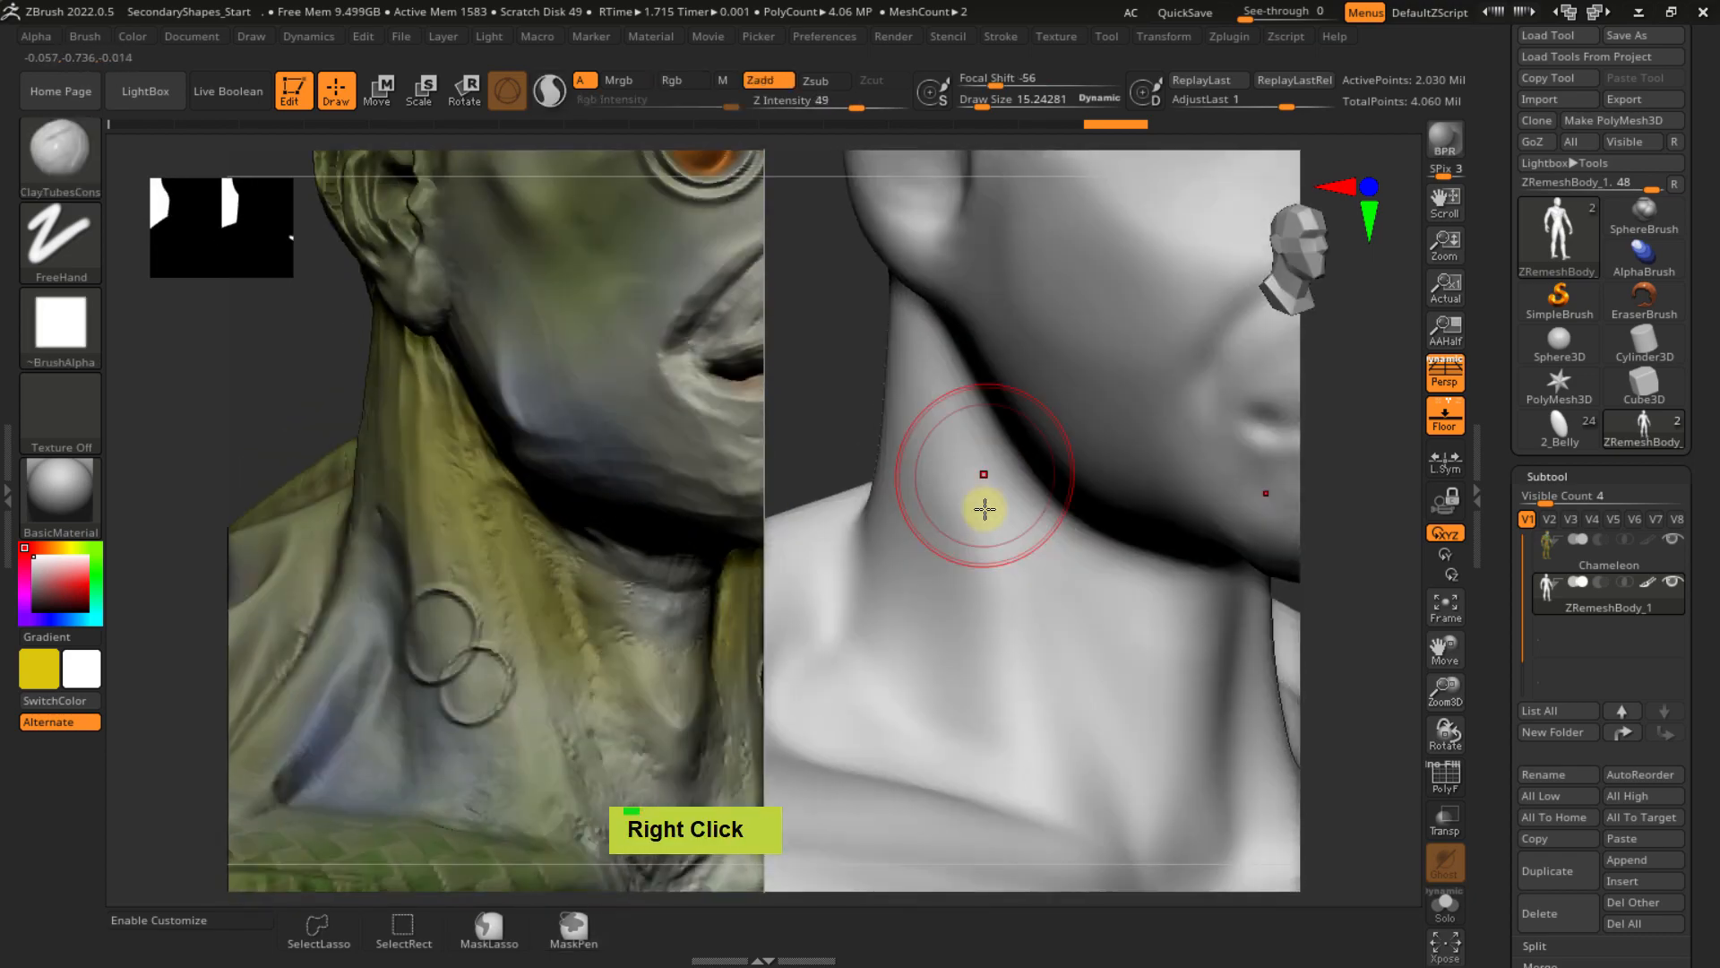
# - Set the clay brush's Z Intensity to 22 and undo the trial strokes on the side of the neck
pyautogui.moveTo(952, 435); pyautogui.dragTo(1013, 697)
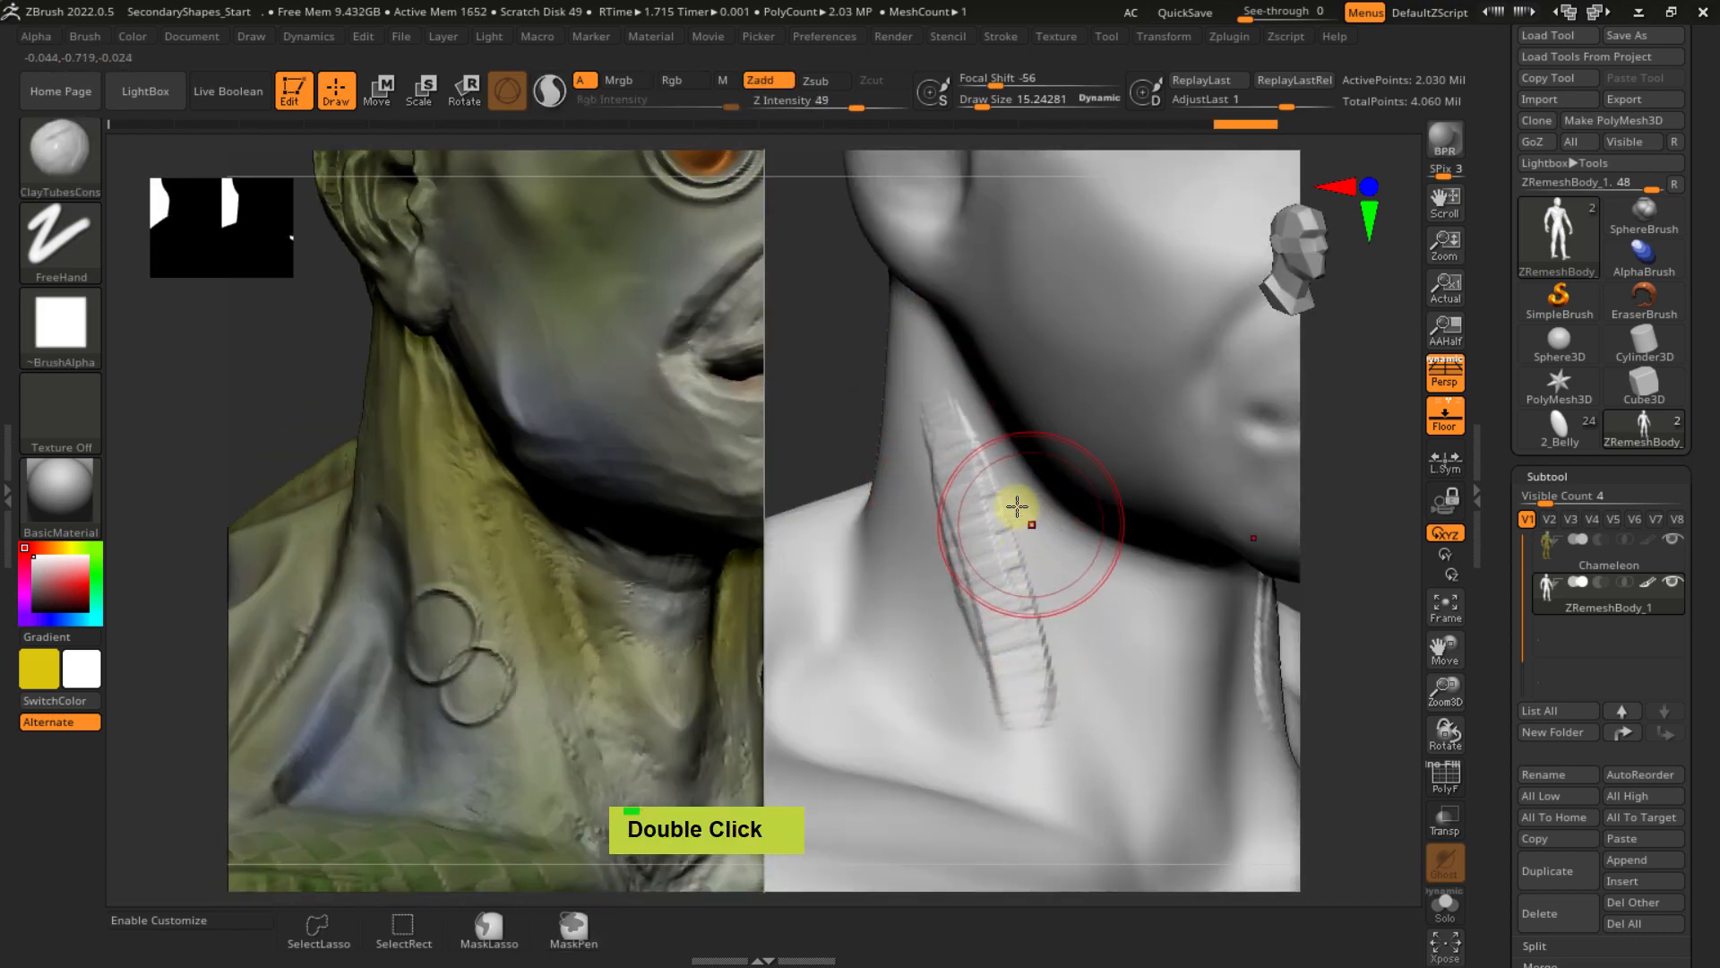
pyautogui.press('u')
pyautogui.moveTo(991, 479)
pyautogui.mouseDown()
pyautogui.moveTo(968, 485)
pyautogui.moveTo(1033, 744)
pyautogui.moveTo(1063, 752)
pyautogui.moveTo(1083, 730)
pyautogui.mouseUp()
pyautogui.hotkey('ctrl', 'z')
pyautogui.hotkey('ctrl', 'z')
# - Lay long clay strokes along the side neck muscle, from below the ear down toward the collarbone
pyautogui.moveTo(1075, 547)
pyautogui.mouseDown(button='right')
pyautogui.moveTo(1011, 536)
pyautogui.moveTo(896, 386)
pyautogui.mouseUp(button='right')
pyautogui.moveTo(914, 403); pyautogui.dragTo(1029, 717)
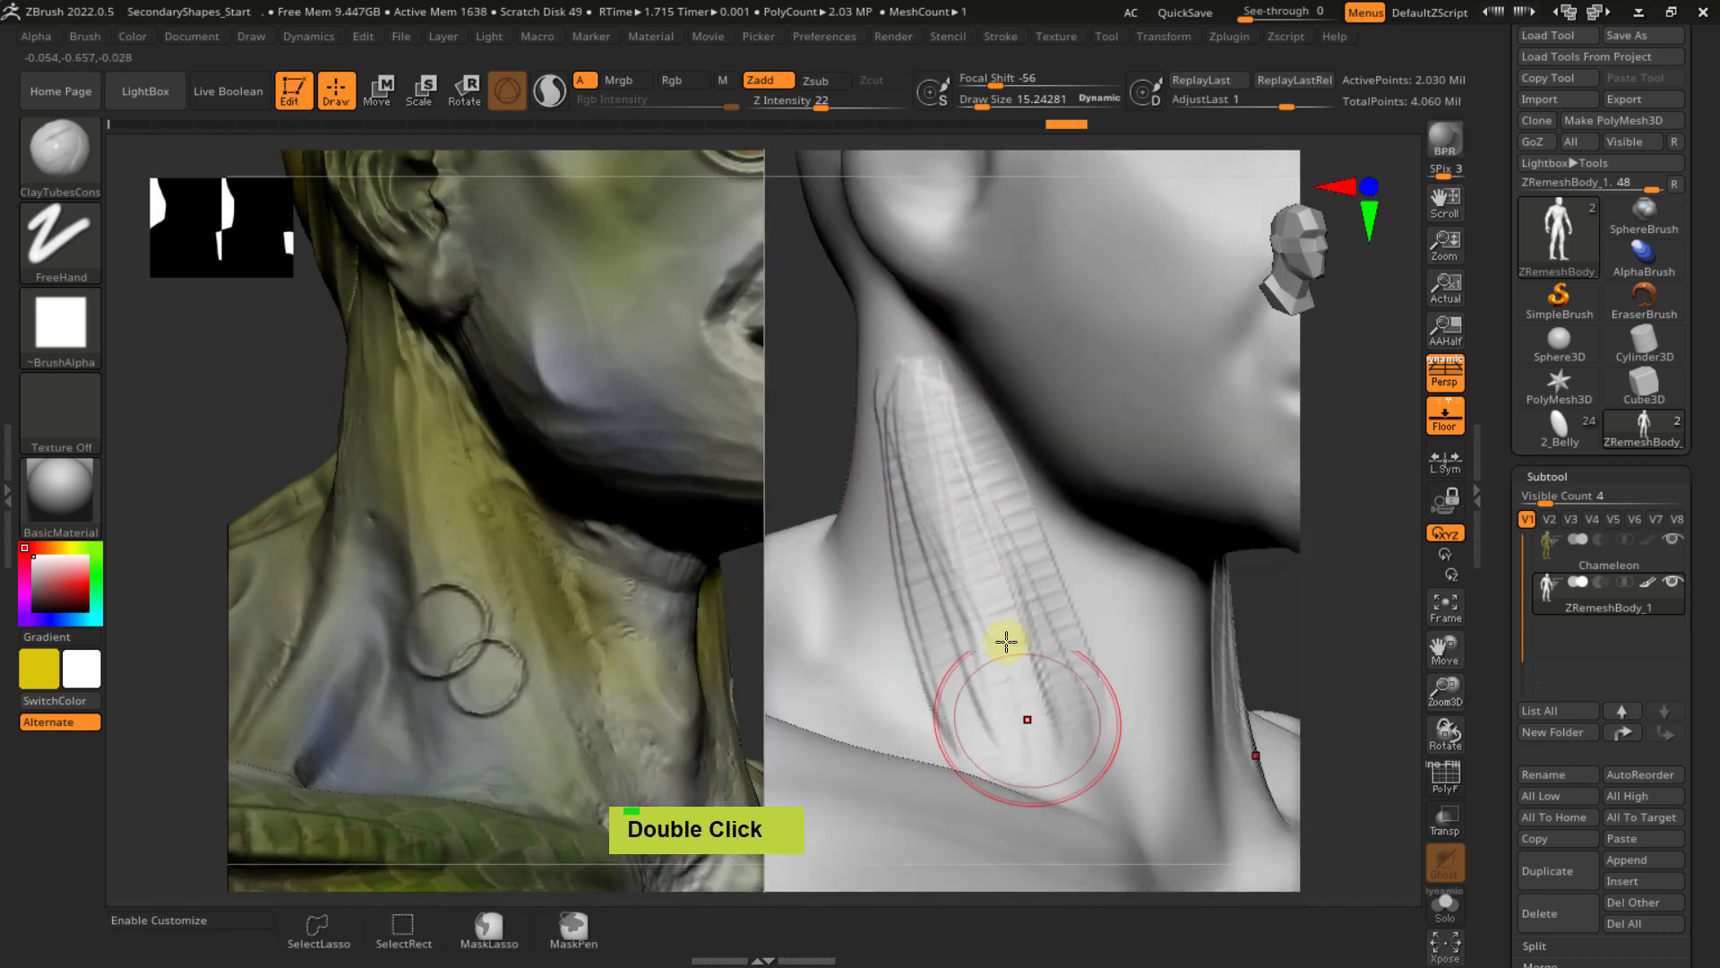
pyautogui.moveTo(933, 324); pyautogui.dragTo(1041, 735)
pyautogui.moveTo(963, 404)
pyautogui.mouseDown()
pyautogui.moveTo(1013, 603)
pyautogui.moveTo(1080, 734)
pyautogui.mouseUp()
pyautogui.moveTo(1039, 609); pyautogui.dragTo(1029, 556, button='right')
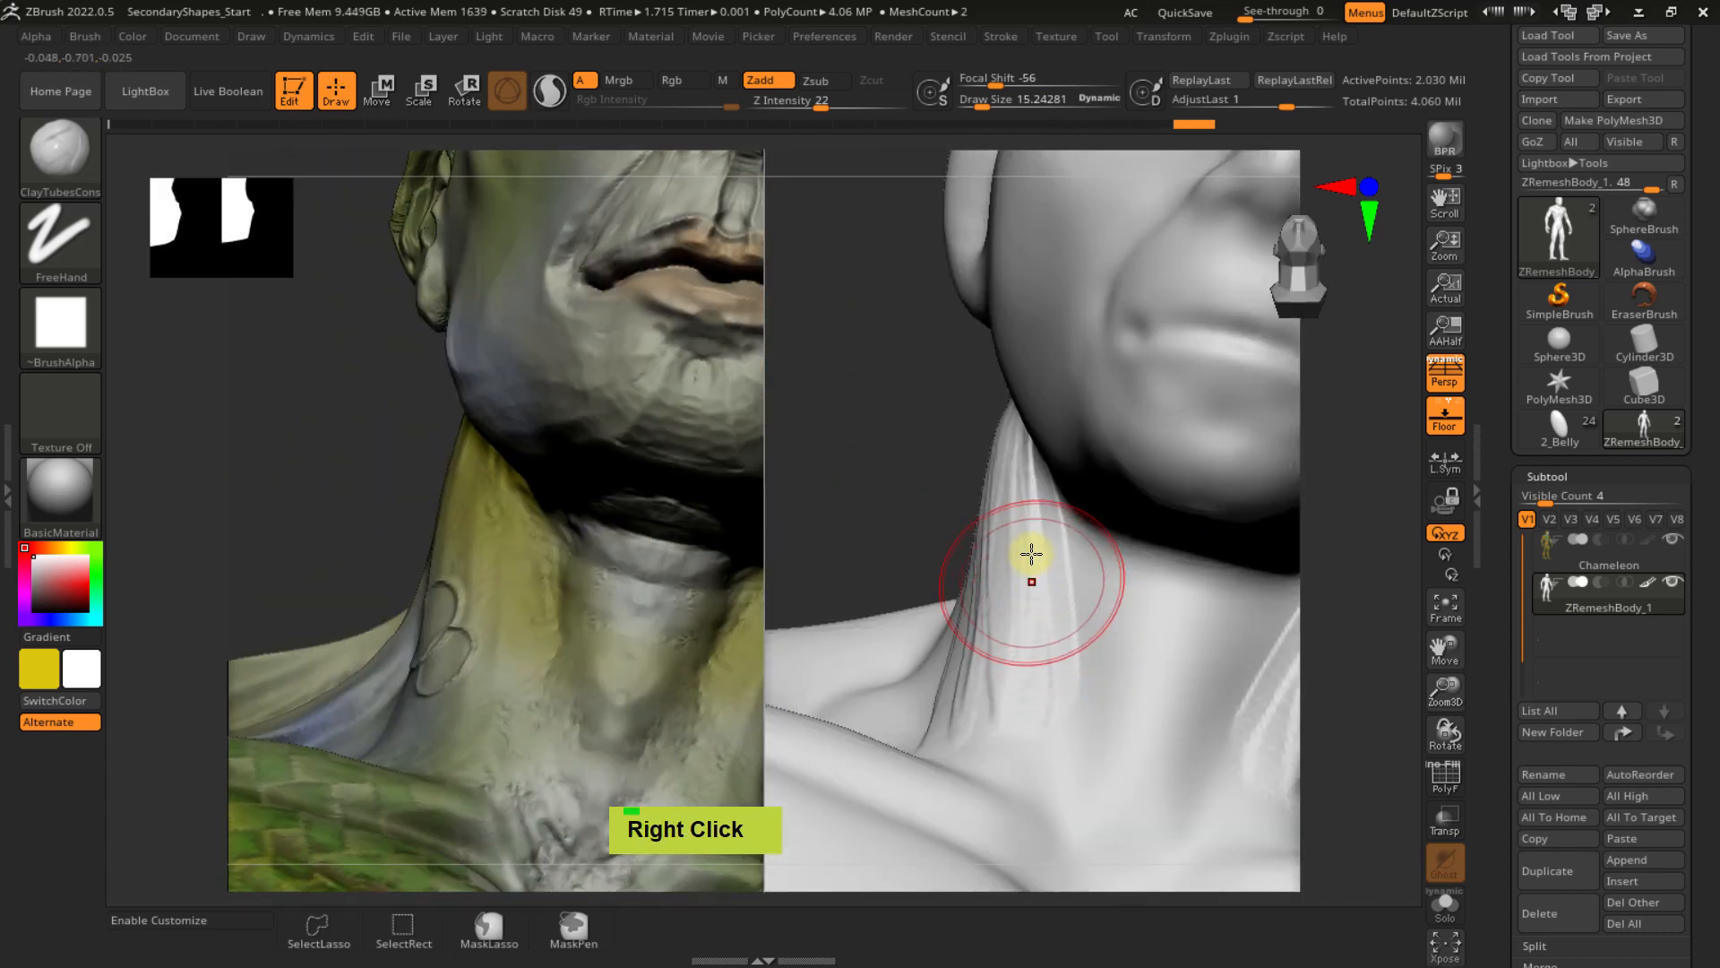
pyautogui.doubleClick(1097, 824)
pyautogui.moveTo(1068, 567); pyautogui.dragTo(1086, 831)
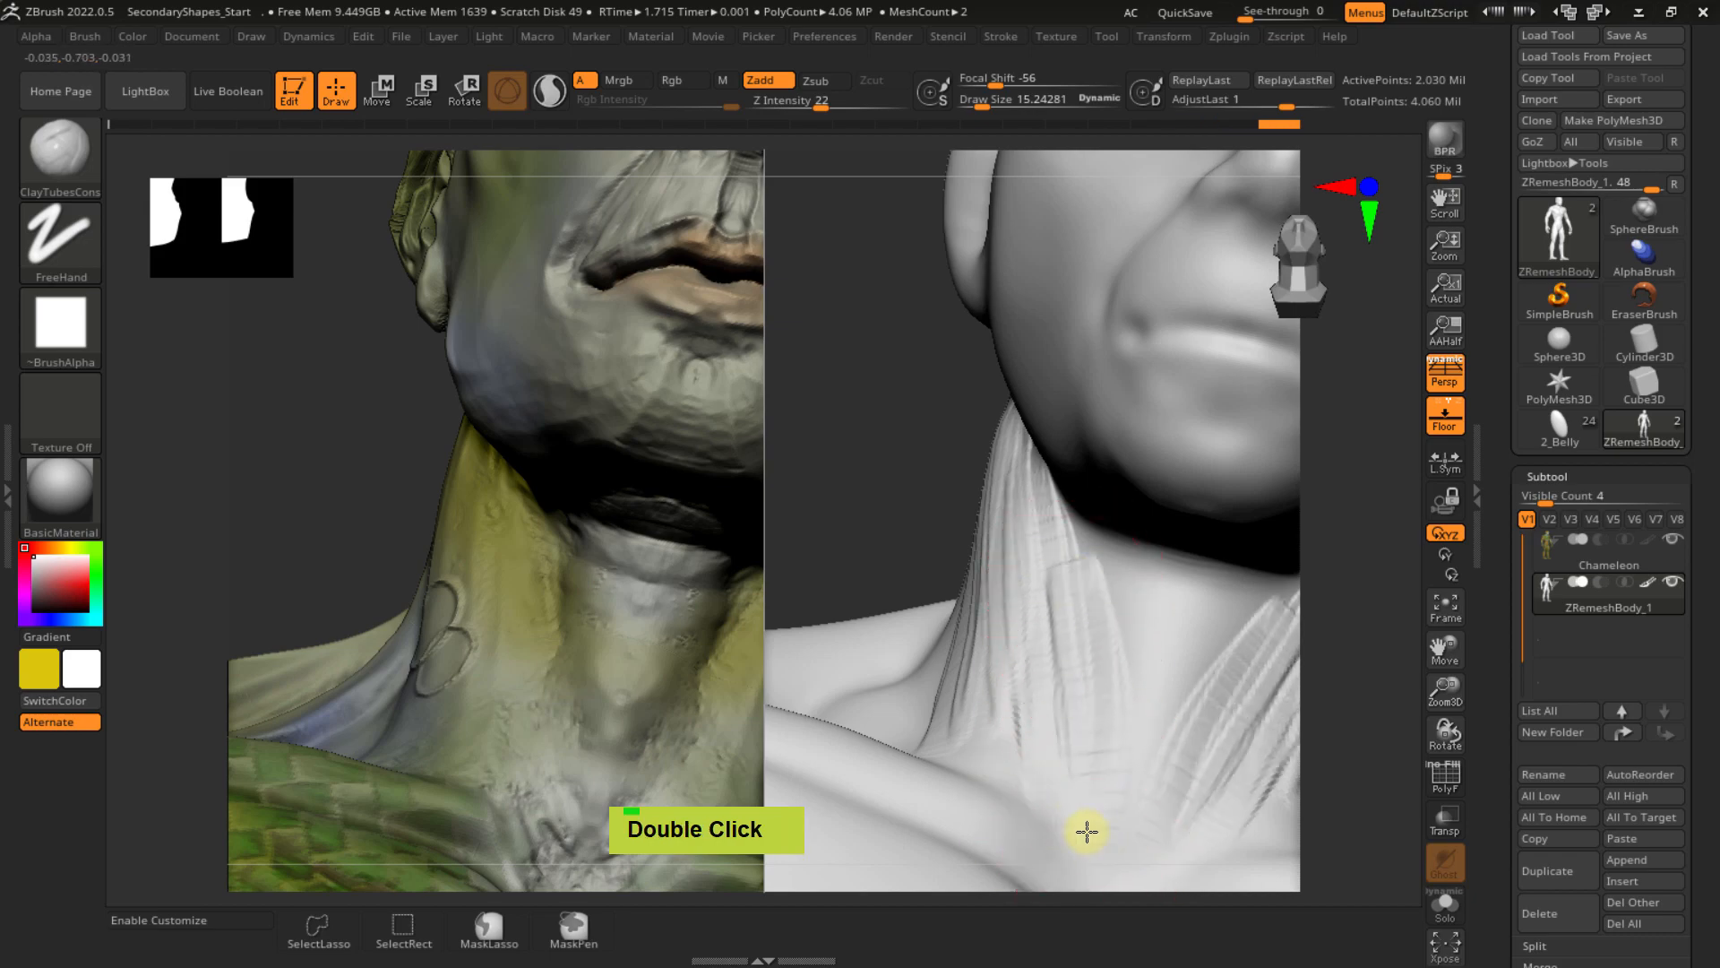
# - Build up more clay strokes on the upper and rear side of the neck, down to the shoulder line
pyautogui.moveTo(995, 568)
pyautogui.mouseDown(button='right')
pyautogui.moveTo(1094, 691)
pyautogui.moveTo(889, 445)
pyautogui.mouseUp(button='right')
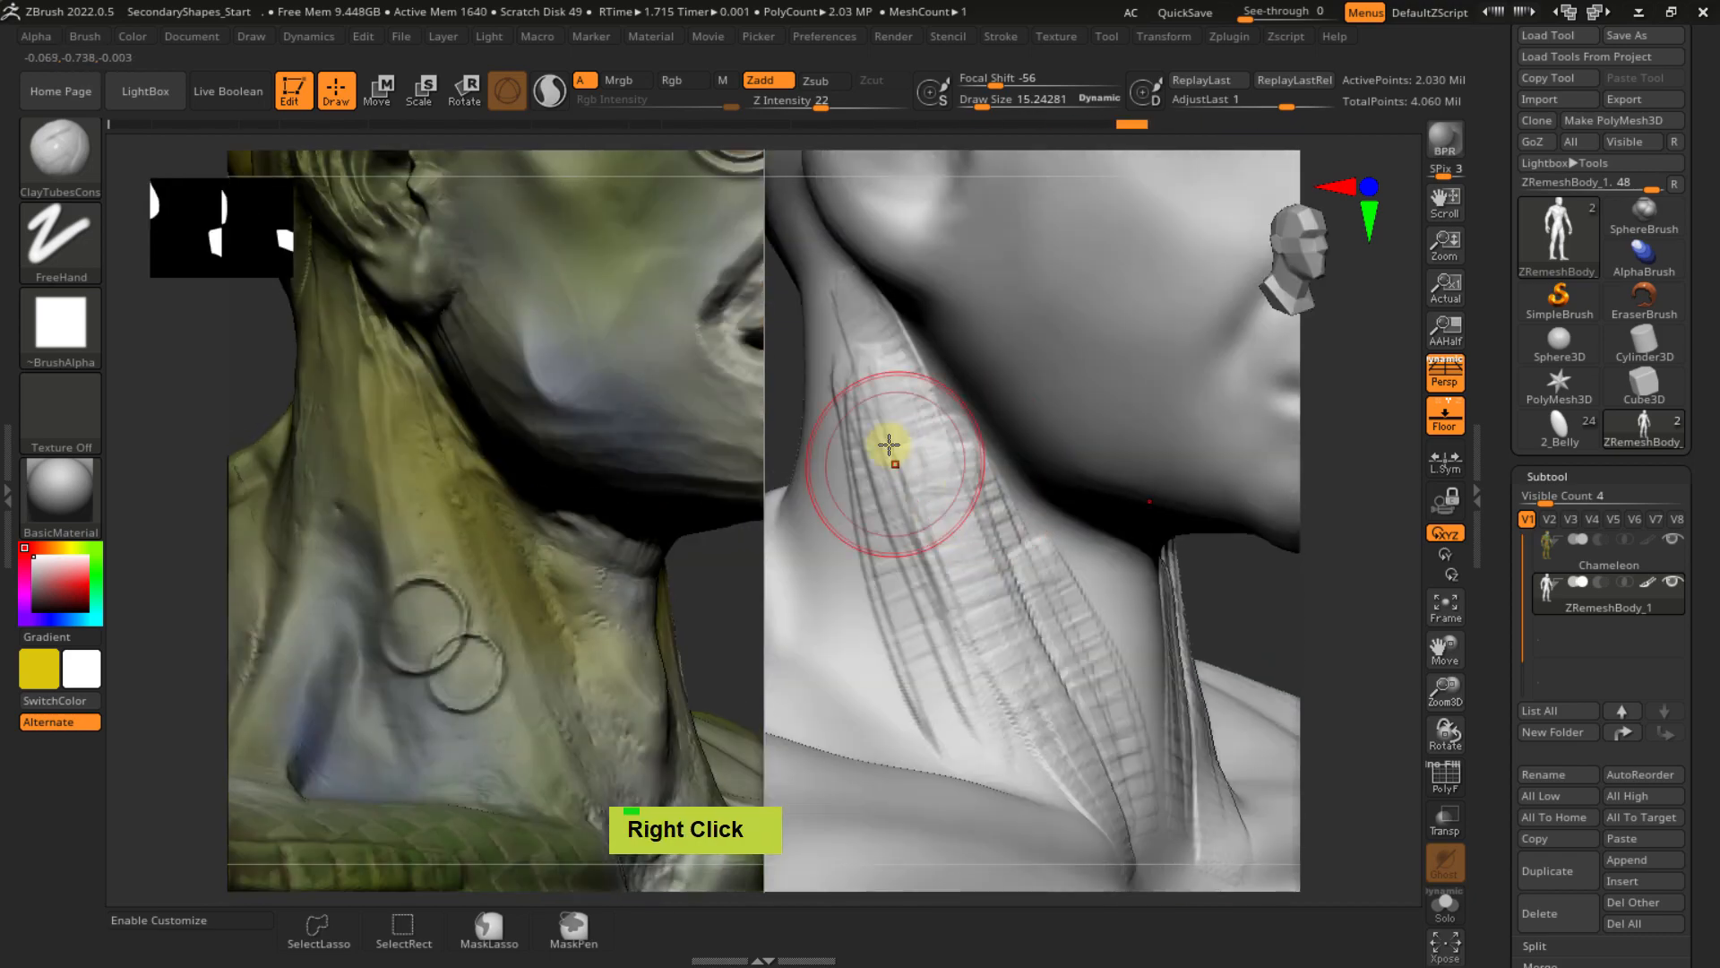
pyautogui.moveTo(961, 605)
pyautogui.mouseDown(button='right')
pyautogui.moveTo(937, 496)
pyautogui.moveTo(981, 587)
pyautogui.moveTo(1106, 654)
pyautogui.moveTo(1137, 621)
pyautogui.moveTo(1169, 675)
pyautogui.moveTo(1169, 629)
pyautogui.mouseUp(button='right')
pyautogui.moveTo(1171, 696)
pyautogui.mouseDown(button='right')
pyautogui.moveTo(1037, 660)
pyautogui.moveTo(1106, 530)
pyautogui.moveTo(1049, 683)
pyautogui.moveTo(1039, 467)
pyautogui.moveTo(1140, 549)
pyautogui.moveTo(960, 499)
pyautogui.moveTo(1017, 484)
pyautogui.moveTo(922, 385)
pyautogui.mouseUp(button='right')
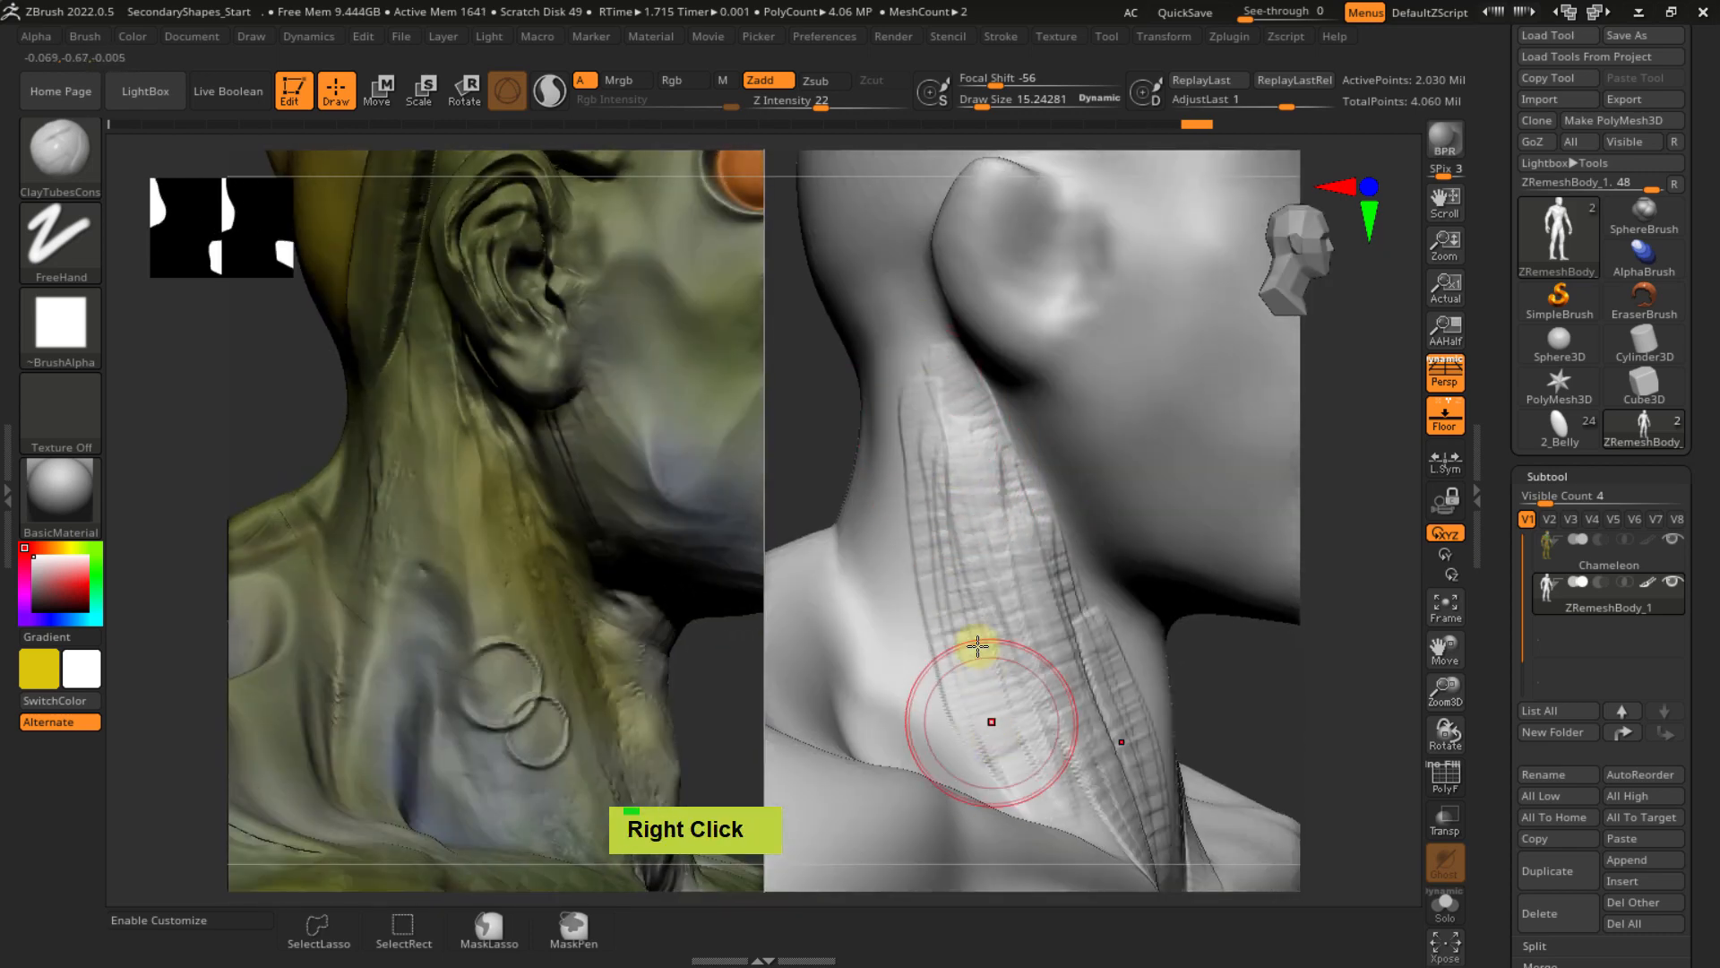
pyautogui.moveTo(975, 539); pyautogui.dragTo(1071, 796)
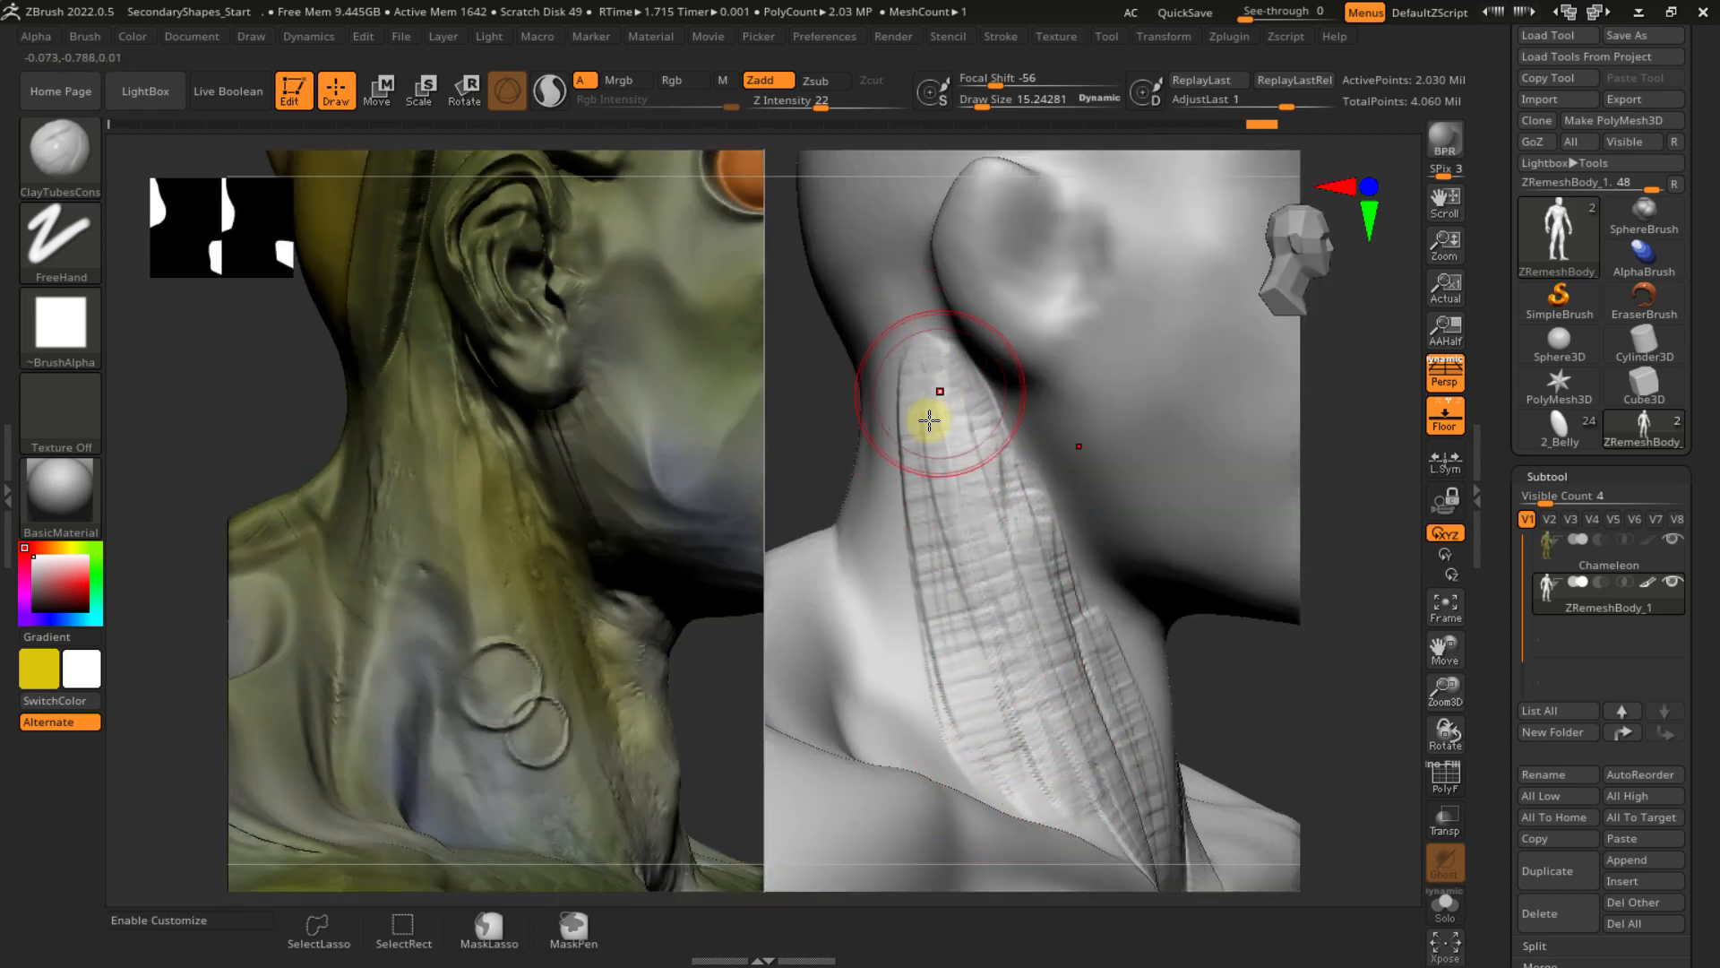
pyautogui.doubleClick(921, 737)
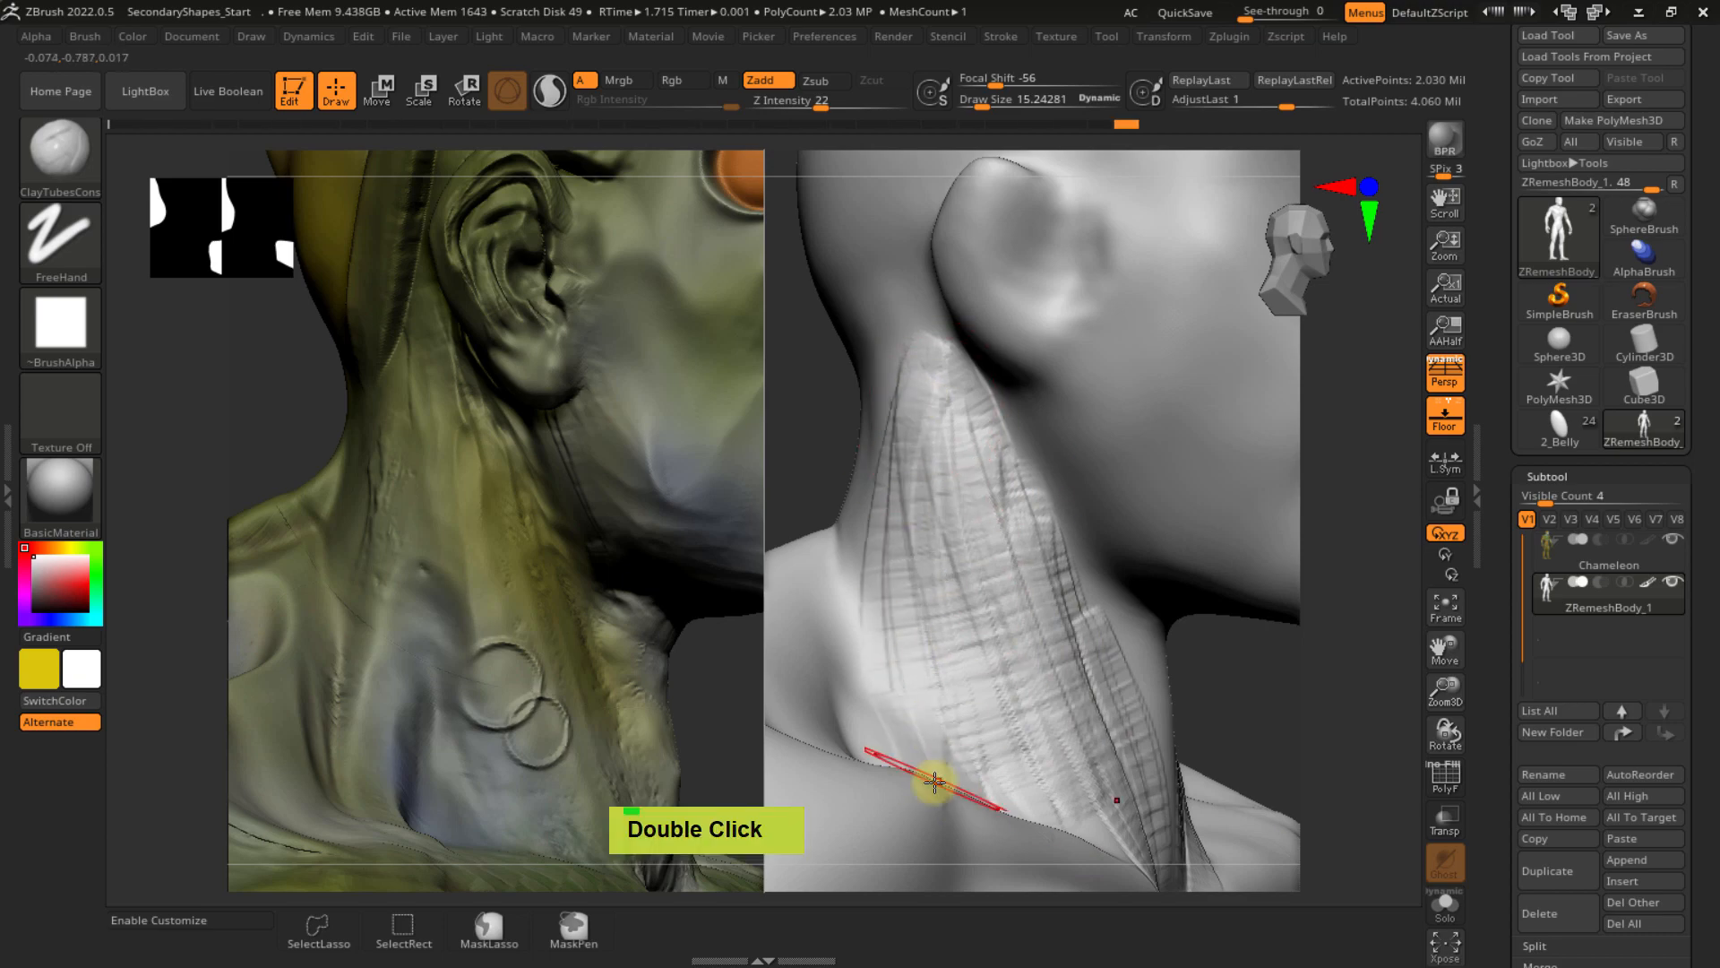
pyautogui.moveTo(935, 781)
pyautogui.mouseDown(button='right')
pyautogui.moveTo(906, 634)
pyautogui.moveTo(967, 549)
pyautogui.moveTo(940, 383)
pyautogui.moveTo(948, 410)
pyautogui.moveTo(955, 397)
pyautogui.mouseUp(button='right')
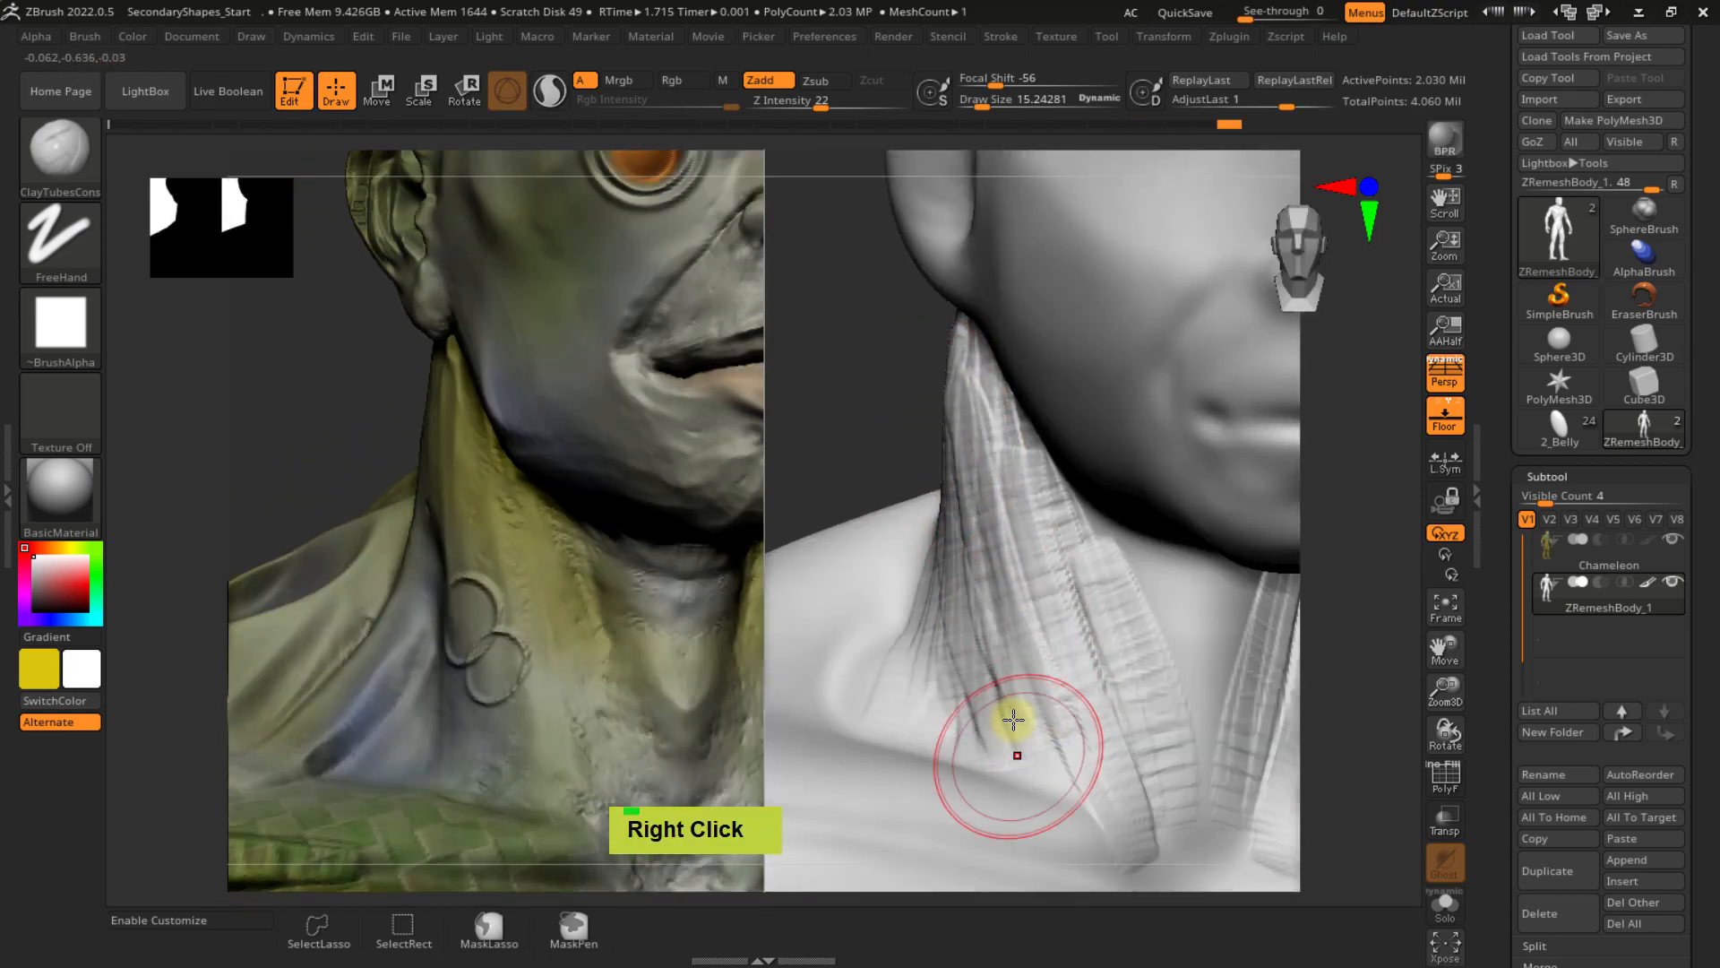
pyautogui.doubleClick(1083, 780)
pyautogui.moveTo(1044, 752); pyautogui.dragTo(1048, 480, button='right')
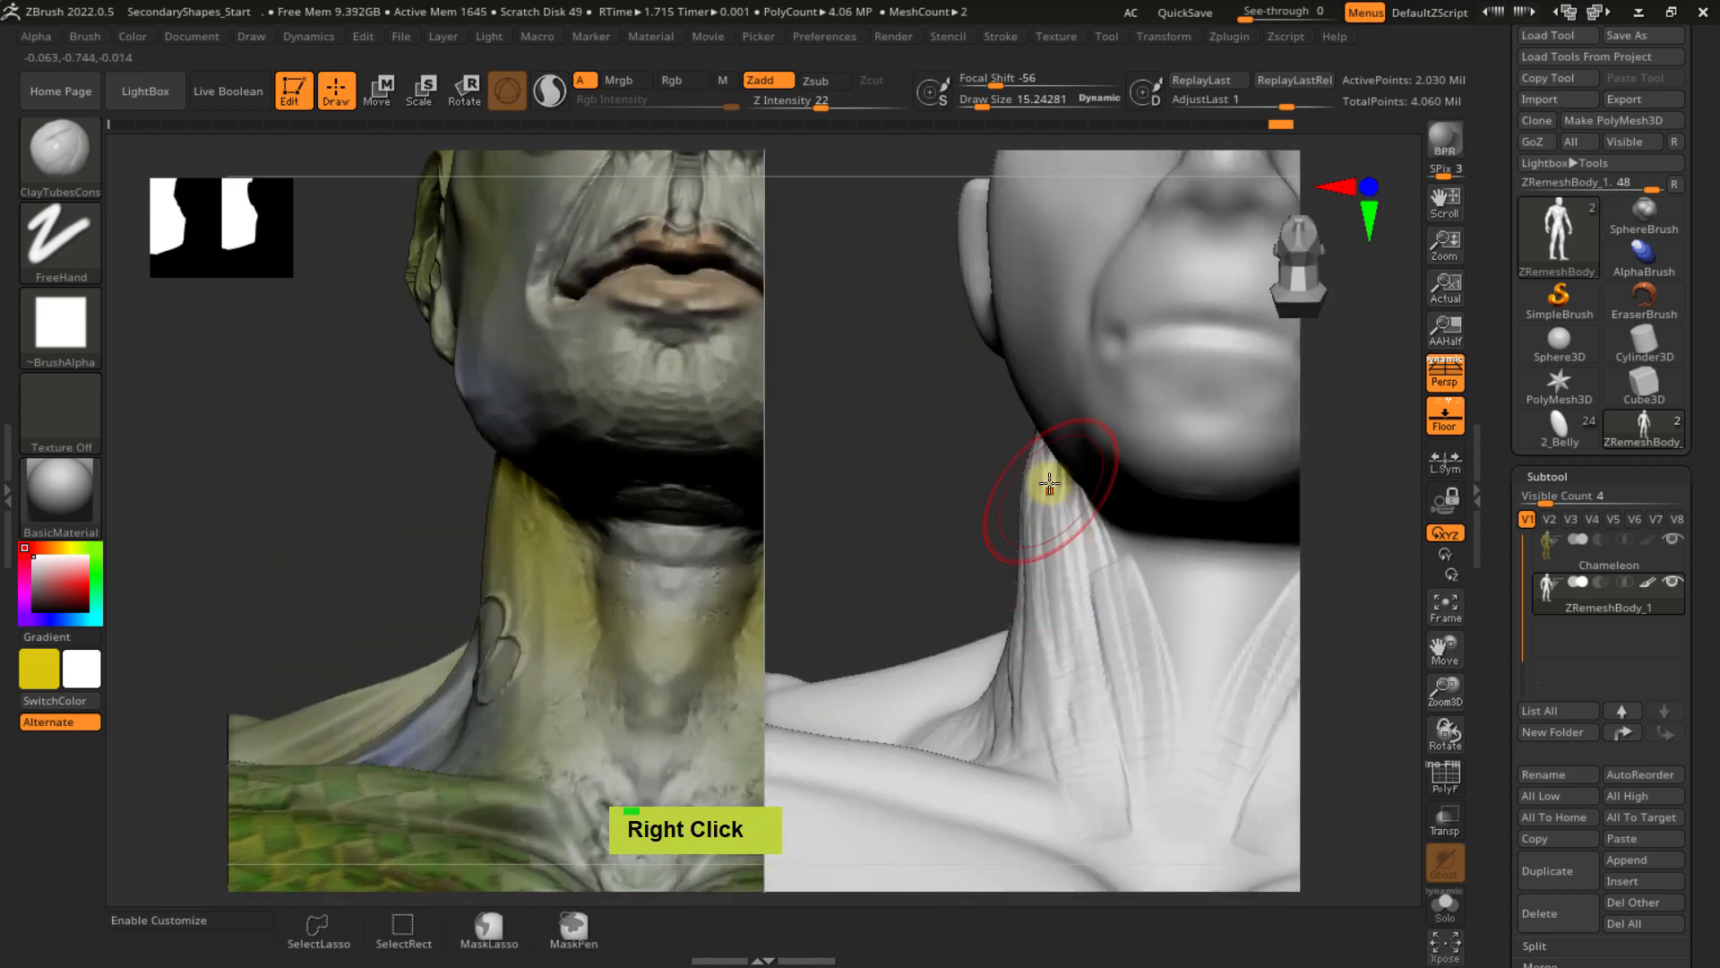
# - Build up clay strokes over the jaw muscle, from below the ear along the jawline toward the chin
pyautogui.moveTo(1094, 645); pyautogui.dragTo(1024, 573, button='right')
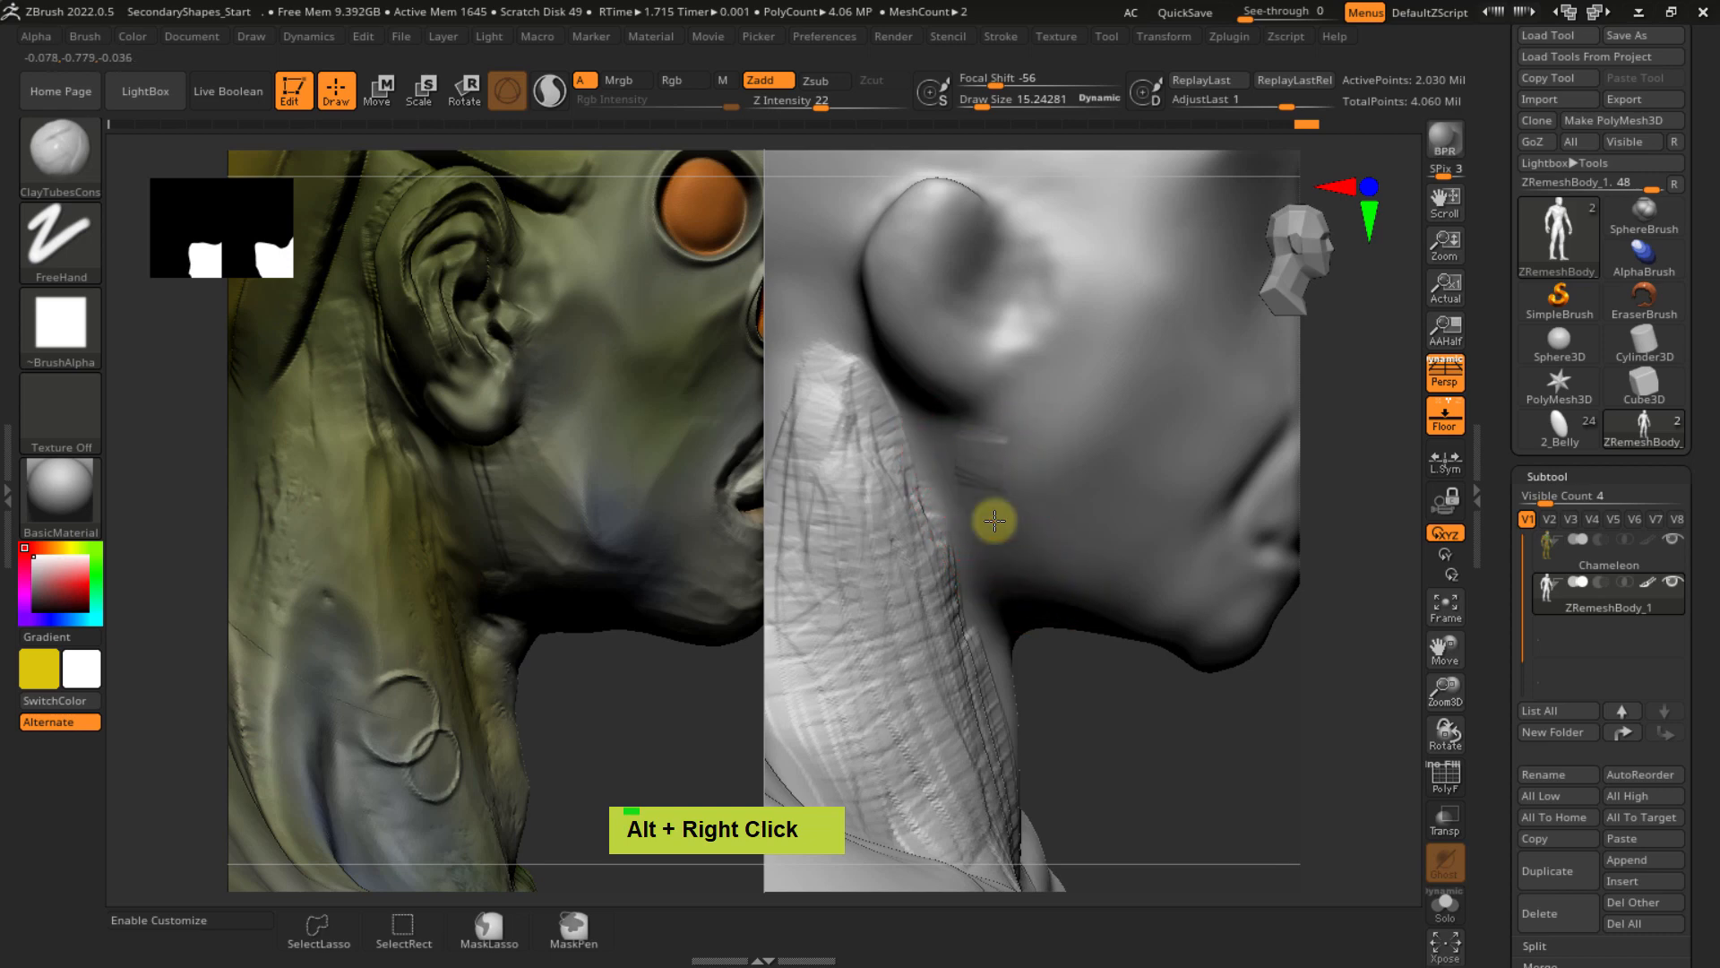
pyautogui.moveTo(1016, 573)
pyautogui.mouseDown()
pyautogui.moveTo(1014, 403)
pyautogui.moveTo(1012, 496)
pyautogui.mouseUp()
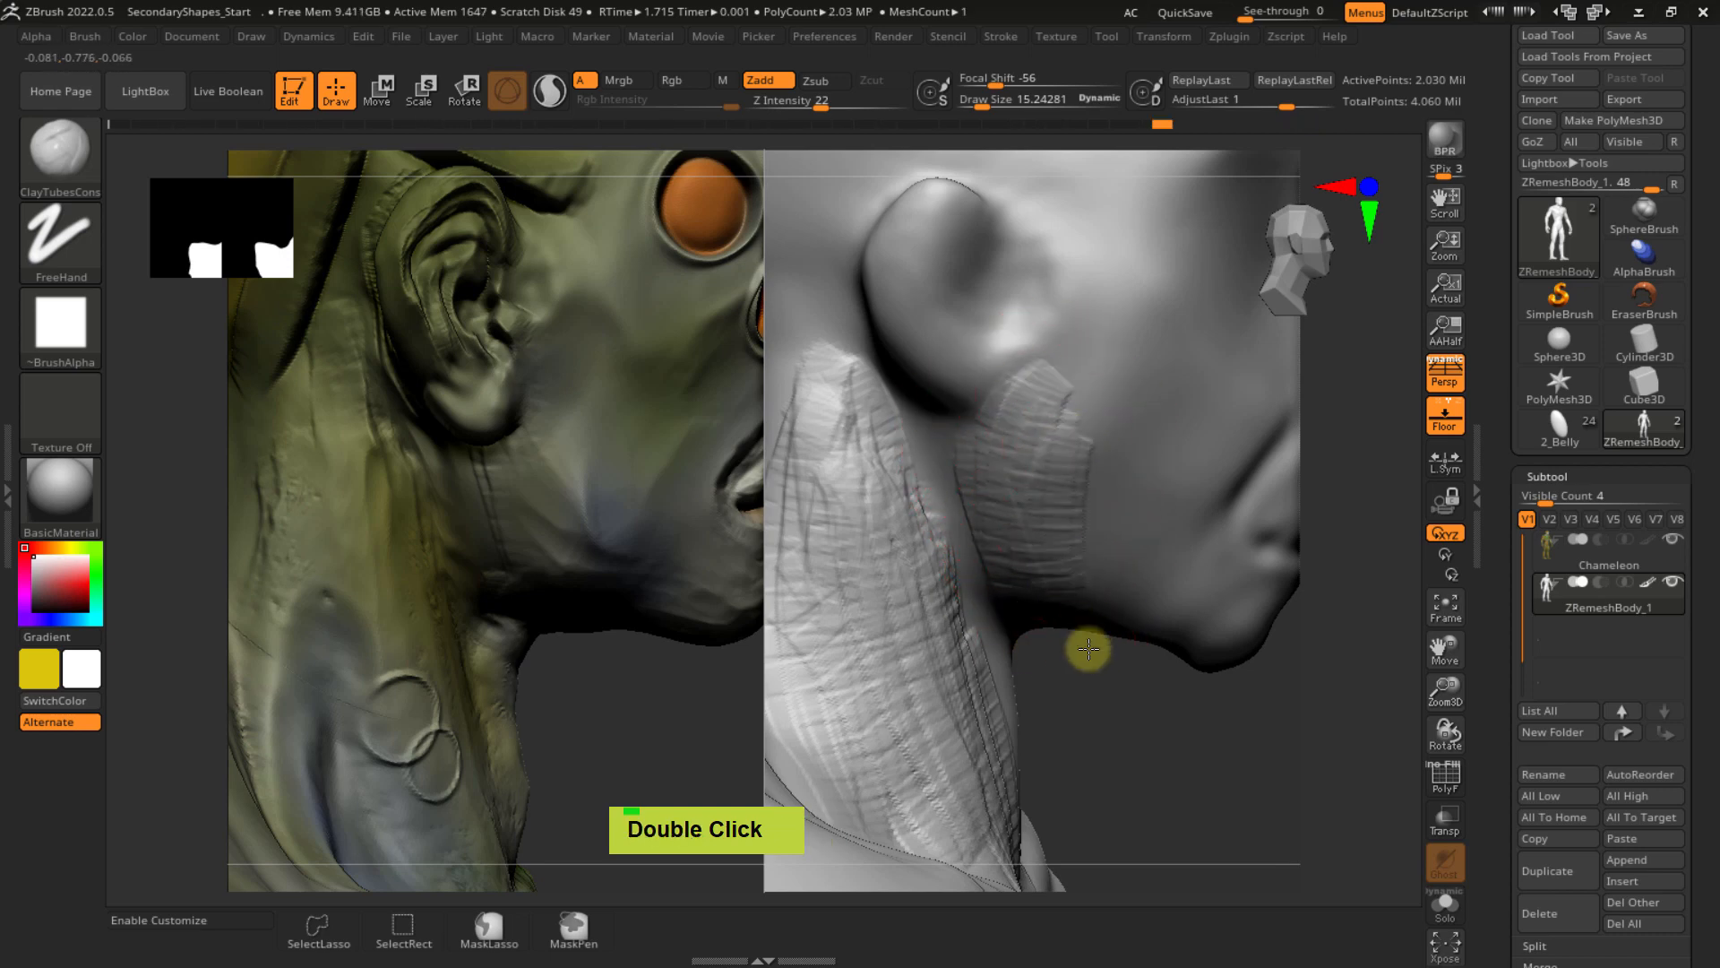
pyautogui.keyDown('alt'); pyautogui.moveTo(1080, 563); pyautogui.dragTo(967, 403, button='right'); pyautogui.keyUp('alt')
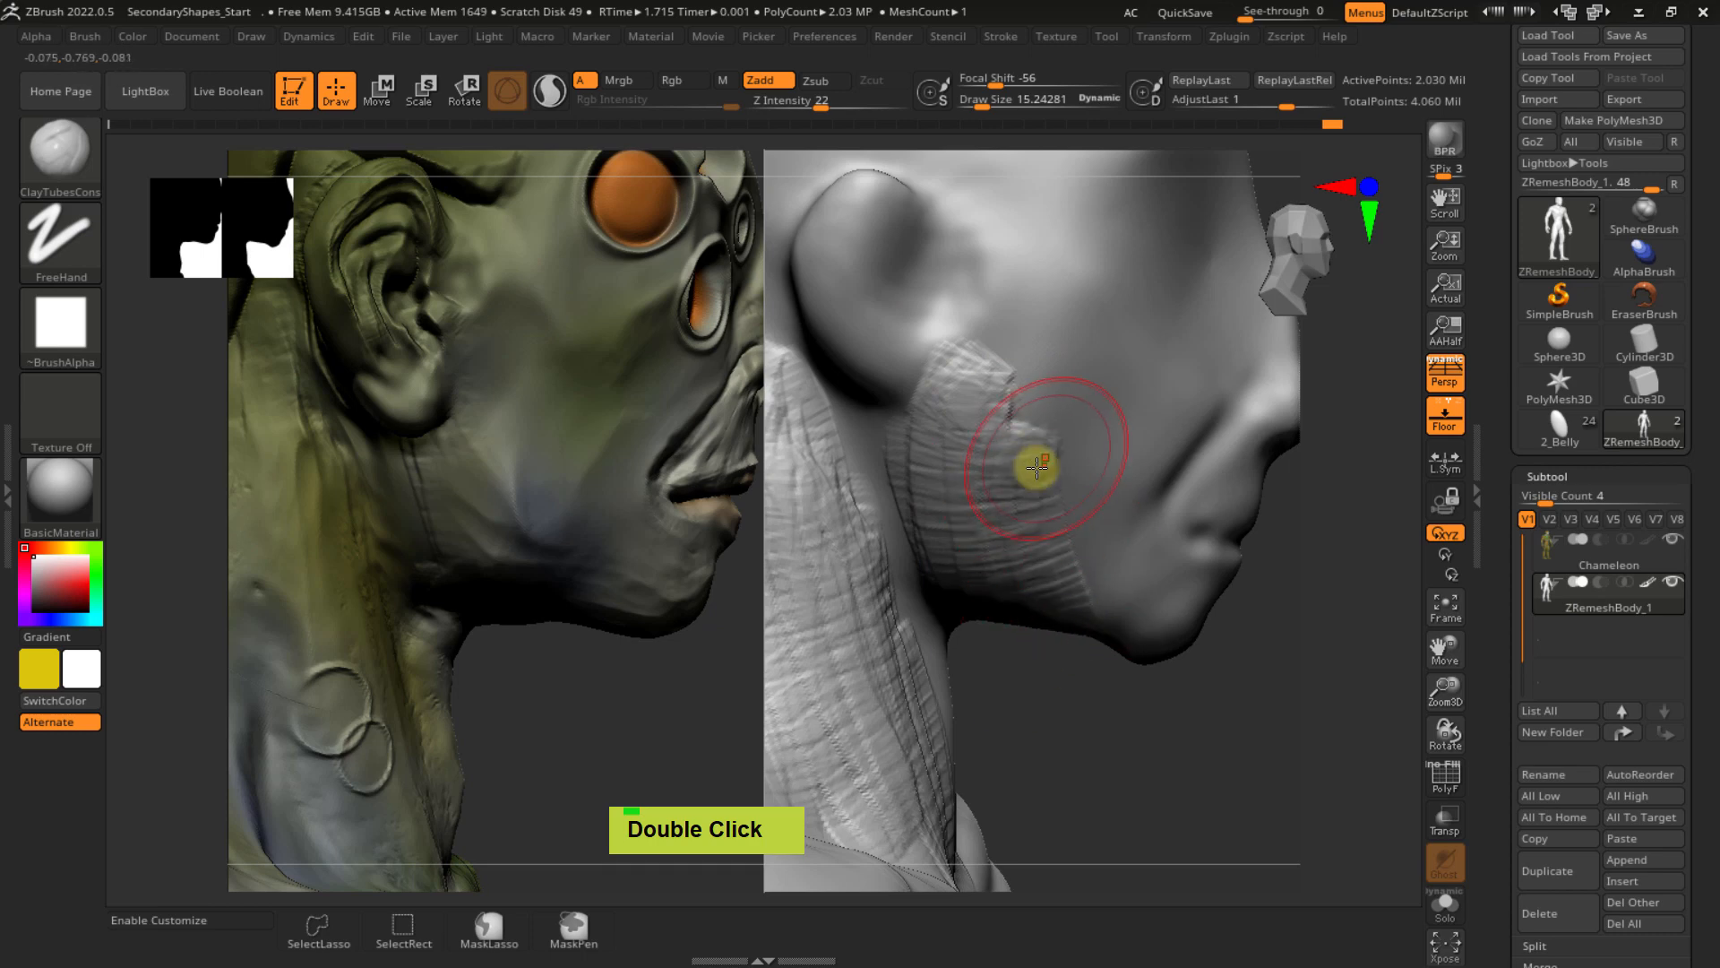
pyautogui.moveTo(1037, 438)
pyautogui.keyDown('shift'); pyautogui.mouseDown()
pyautogui.moveTo(1022, 415)
pyautogui.moveTo(1071, 580)
pyautogui.moveTo(1003, 412)
pyautogui.mouseUp(); pyautogui.keyUp('shift')
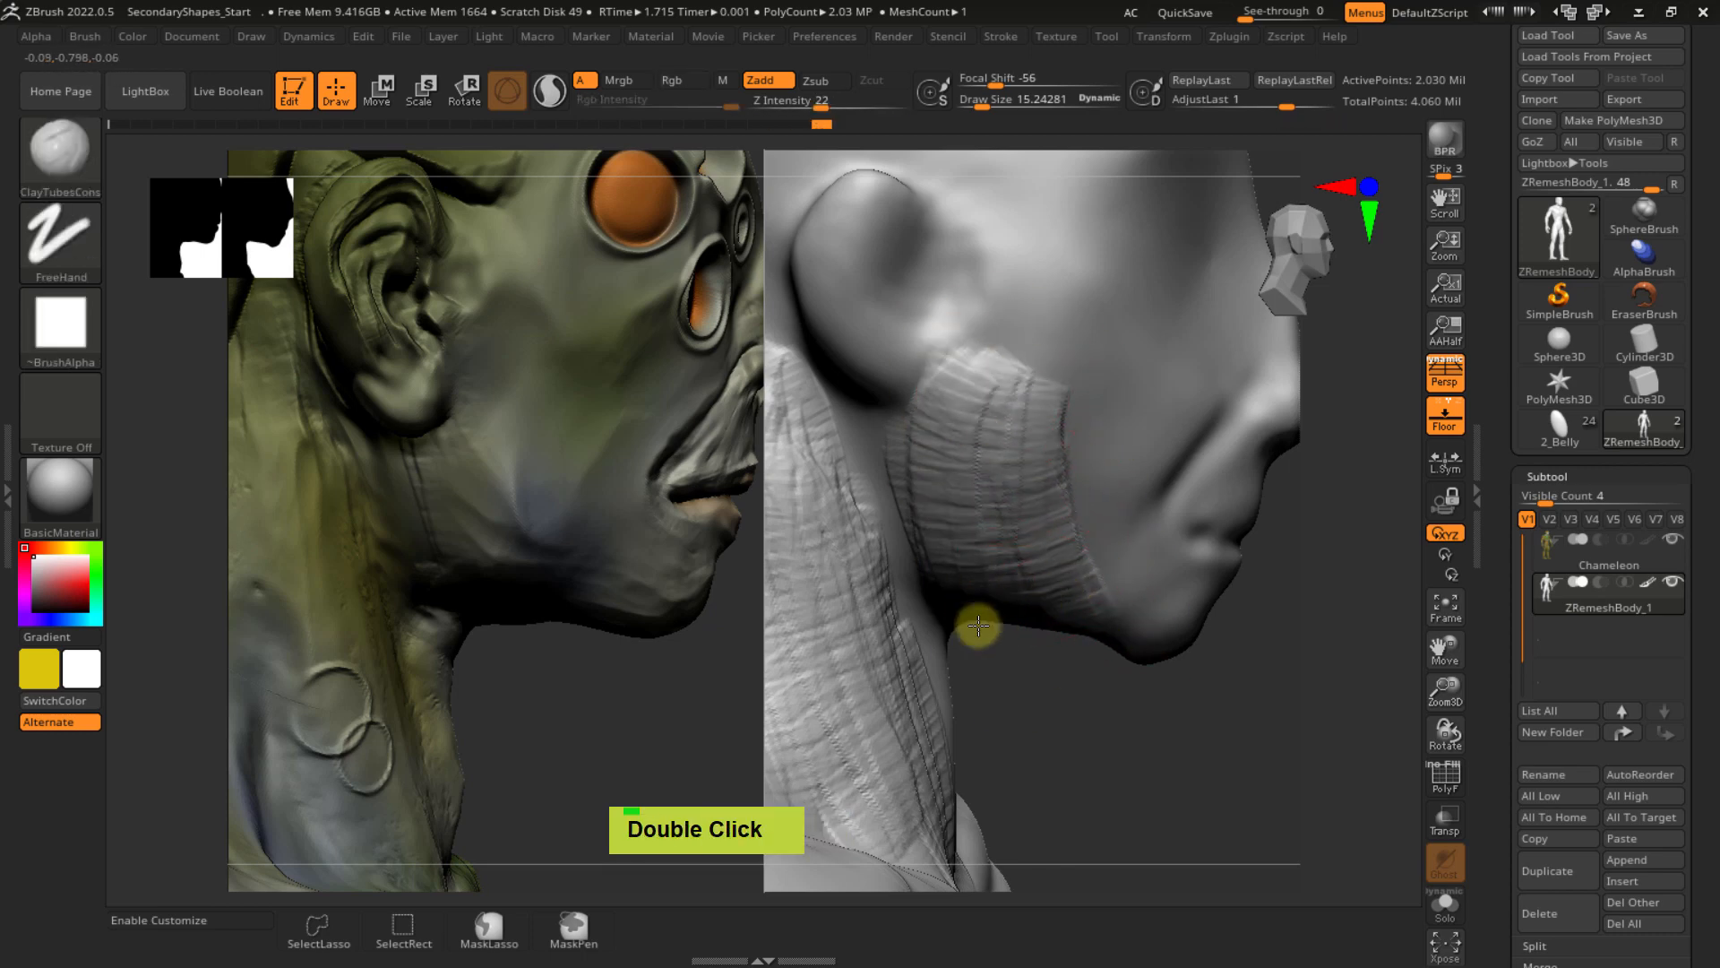
pyautogui.moveTo(1012, 562); pyautogui.dragTo(982, 504, button='right')
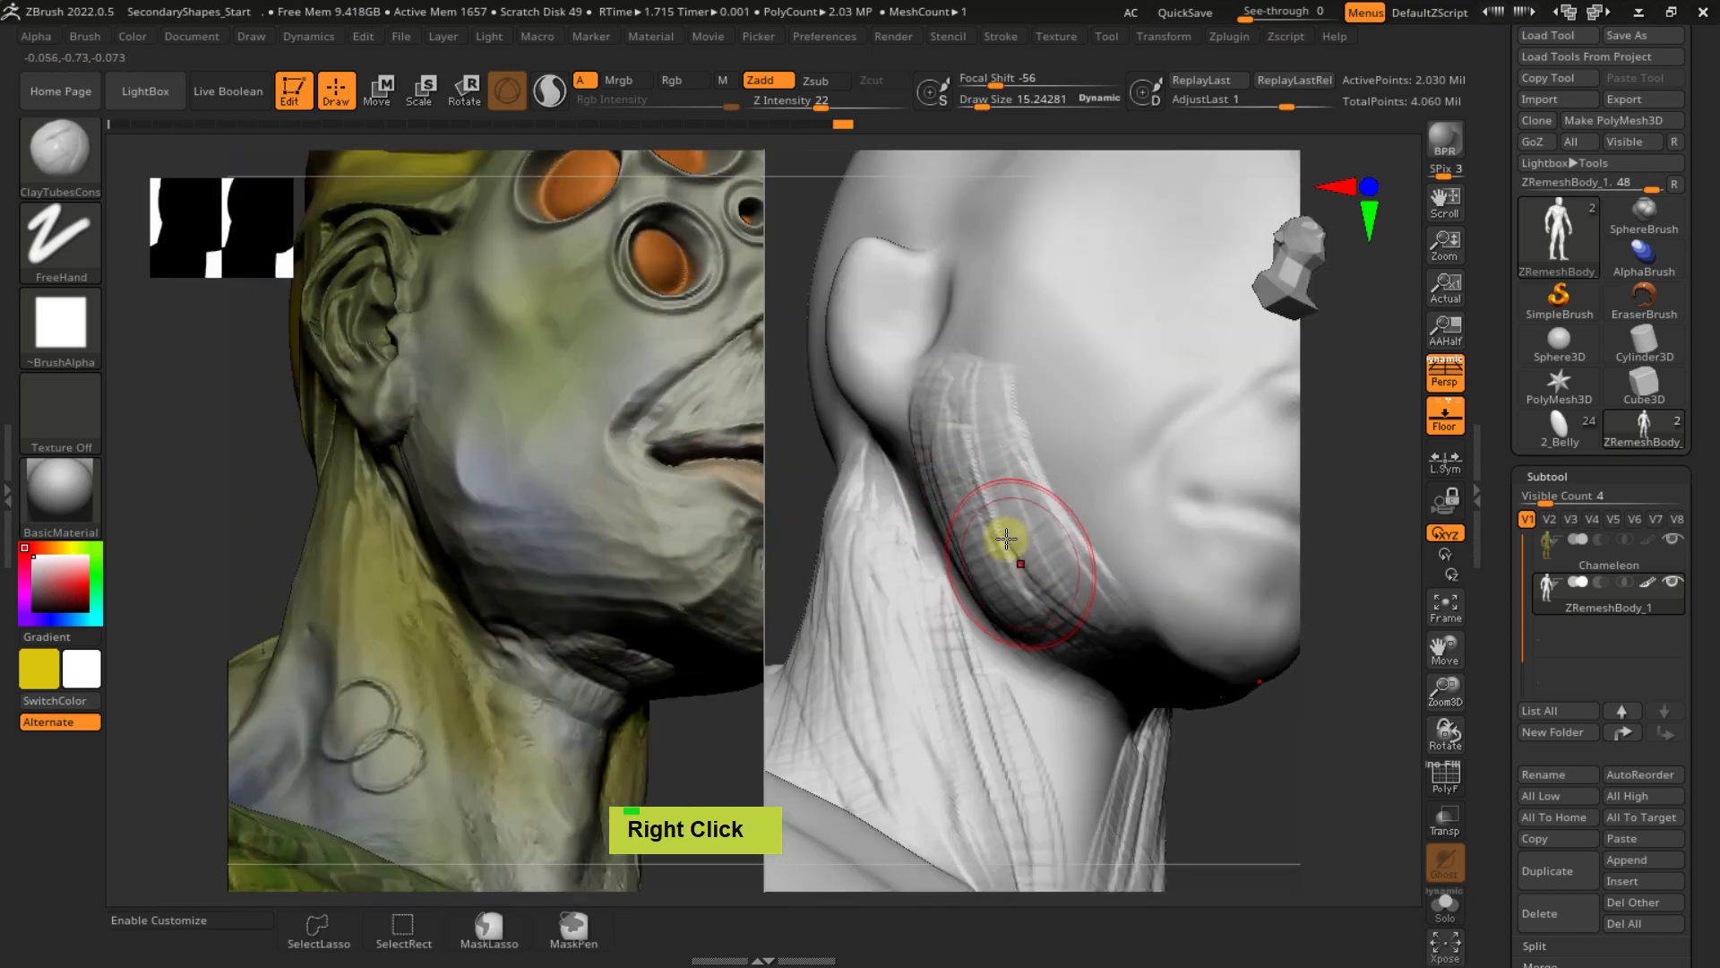
pyautogui.moveTo(1006, 539); pyautogui.dragTo(950, 480)
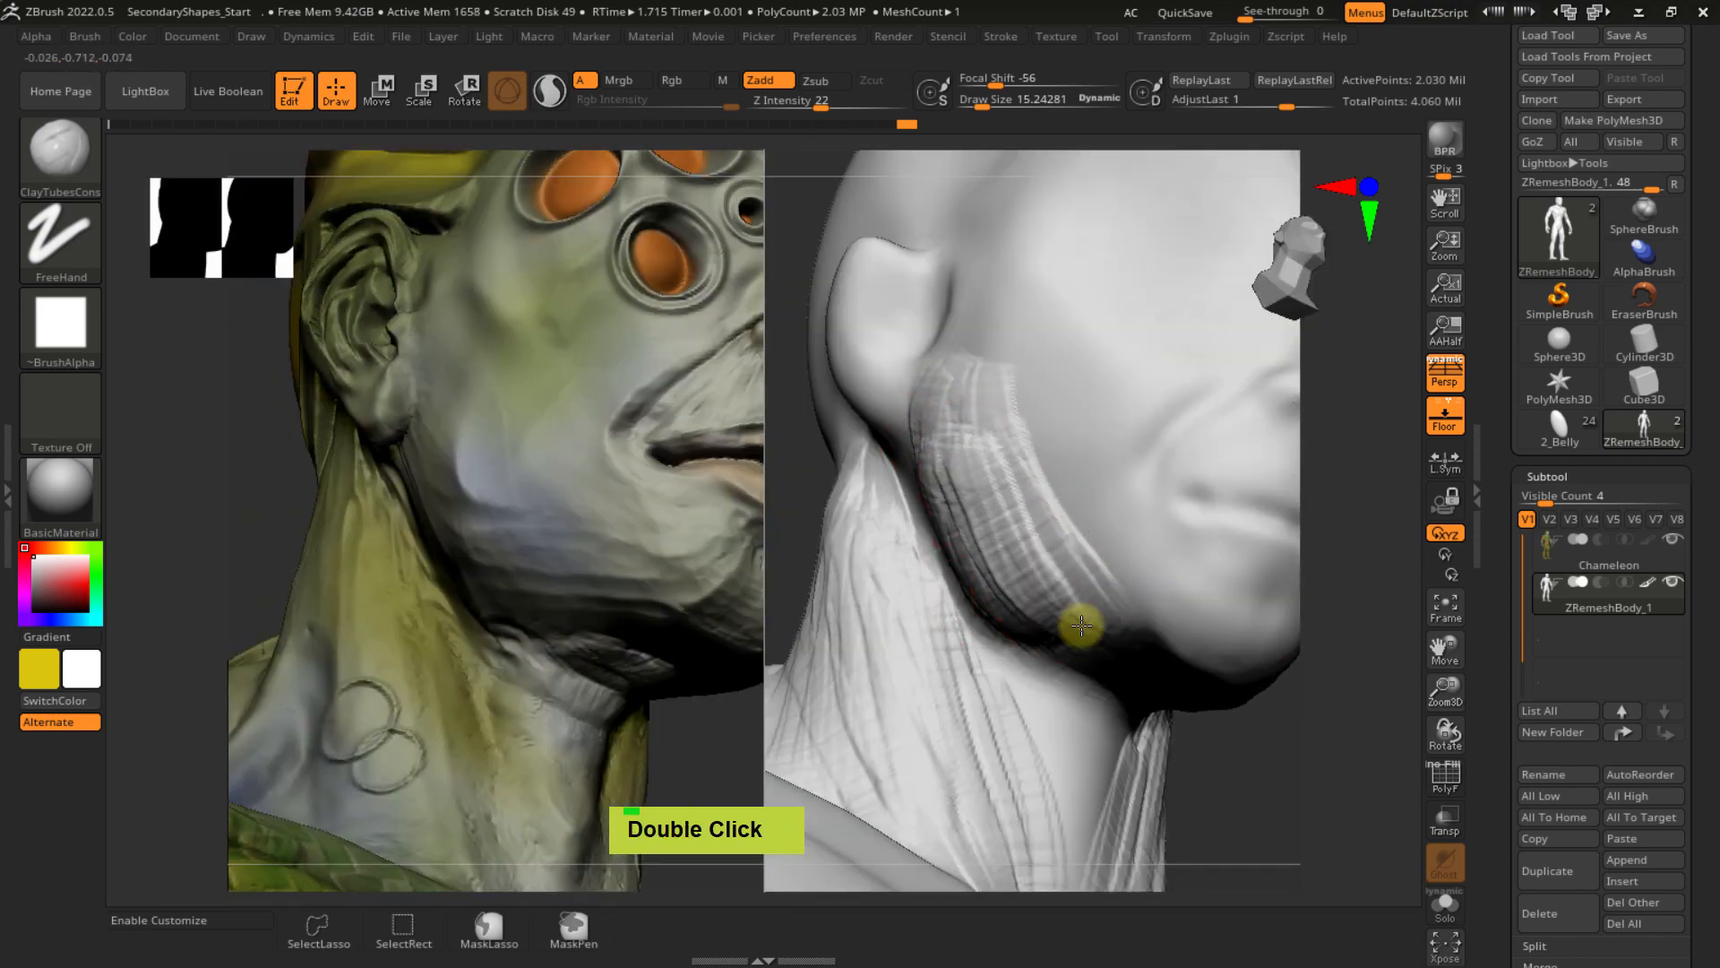
pyautogui.moveTo(1081, 625); pyautogui.dragTo(1062, 535)
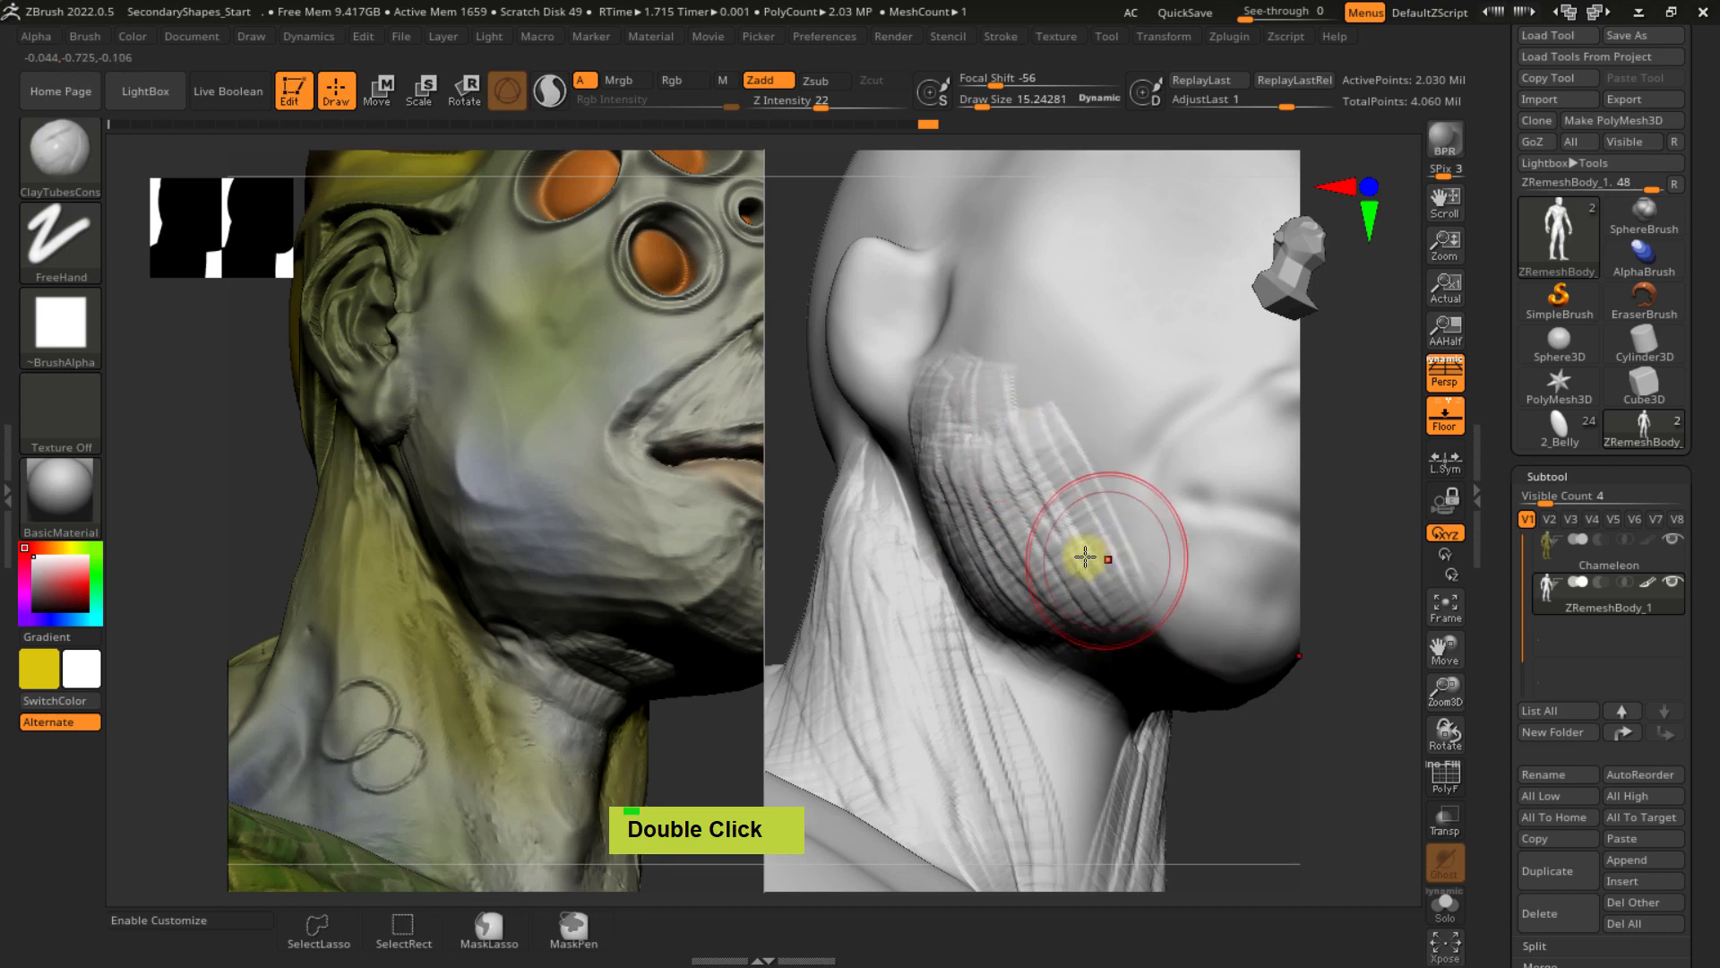
# - Thicken the rear jaw corner and upper cheek with more clay, then smooth the edges of the strokes into the face
pyautogui.moveTo(1085, 558); pyautogui.dragTo(941, 472, button='right')
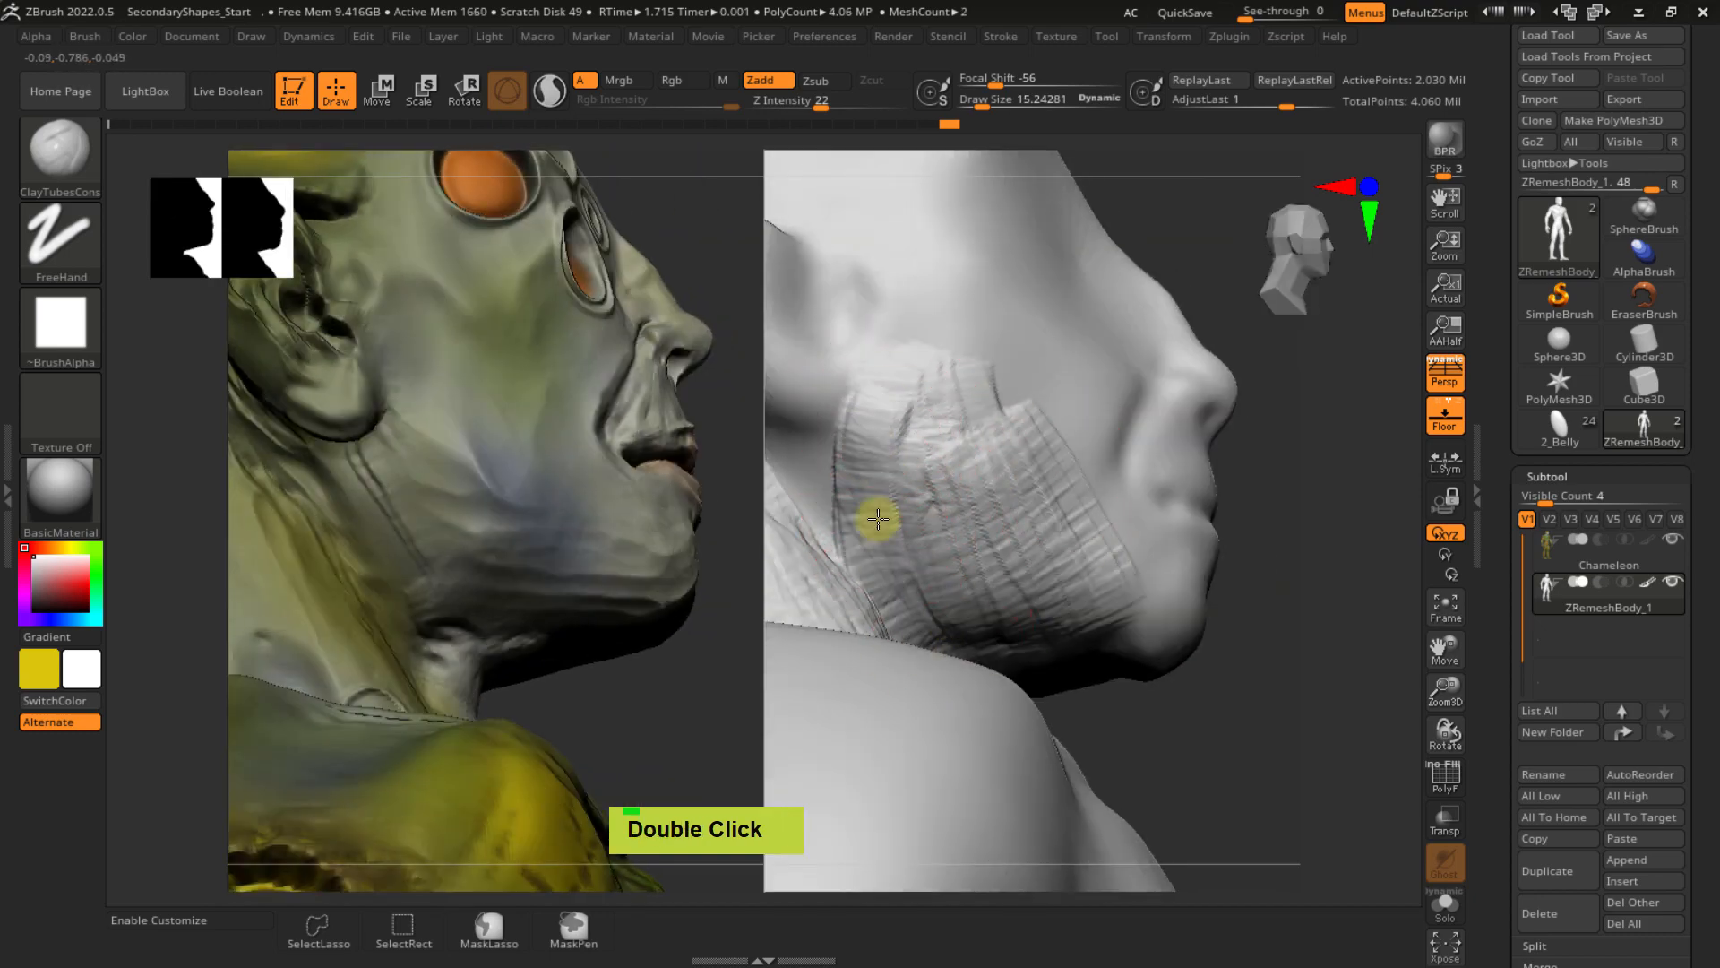
pyautogui.moveTo(878, 518); pyautogui.dragTo(936, 610)
pyautogui.moveTo(1000, 613); pyautogui.dragTo(951, 523, button='right')
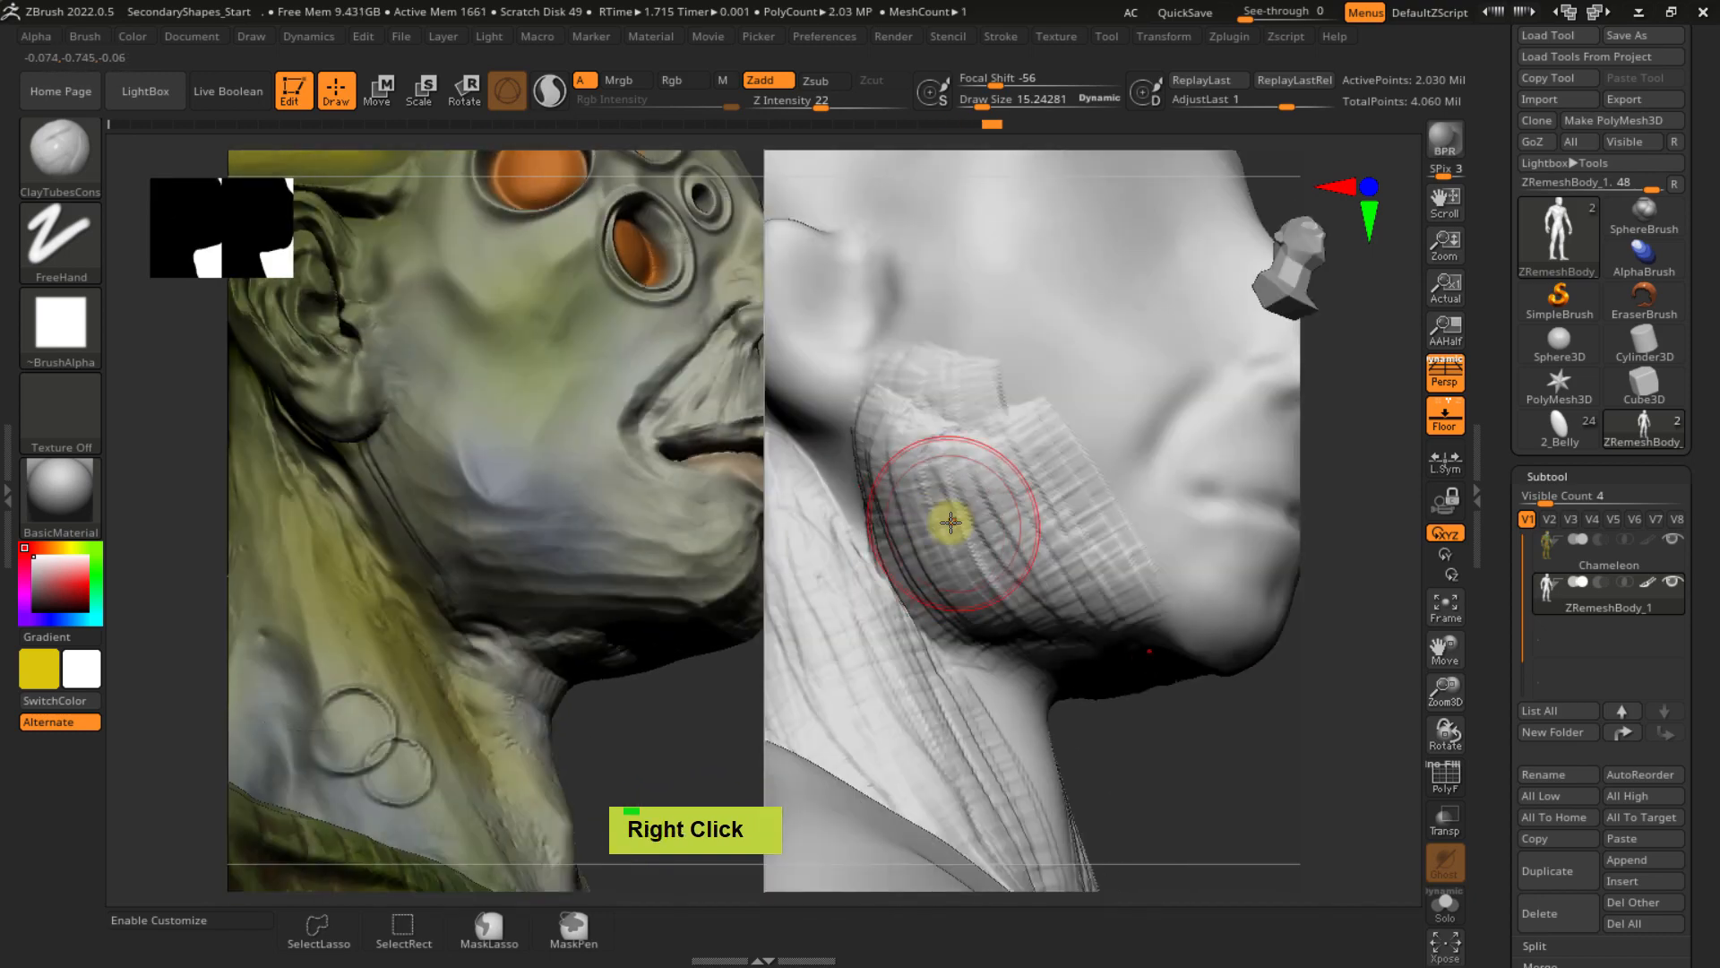
pyautogui.doubleClick(1044, 593)
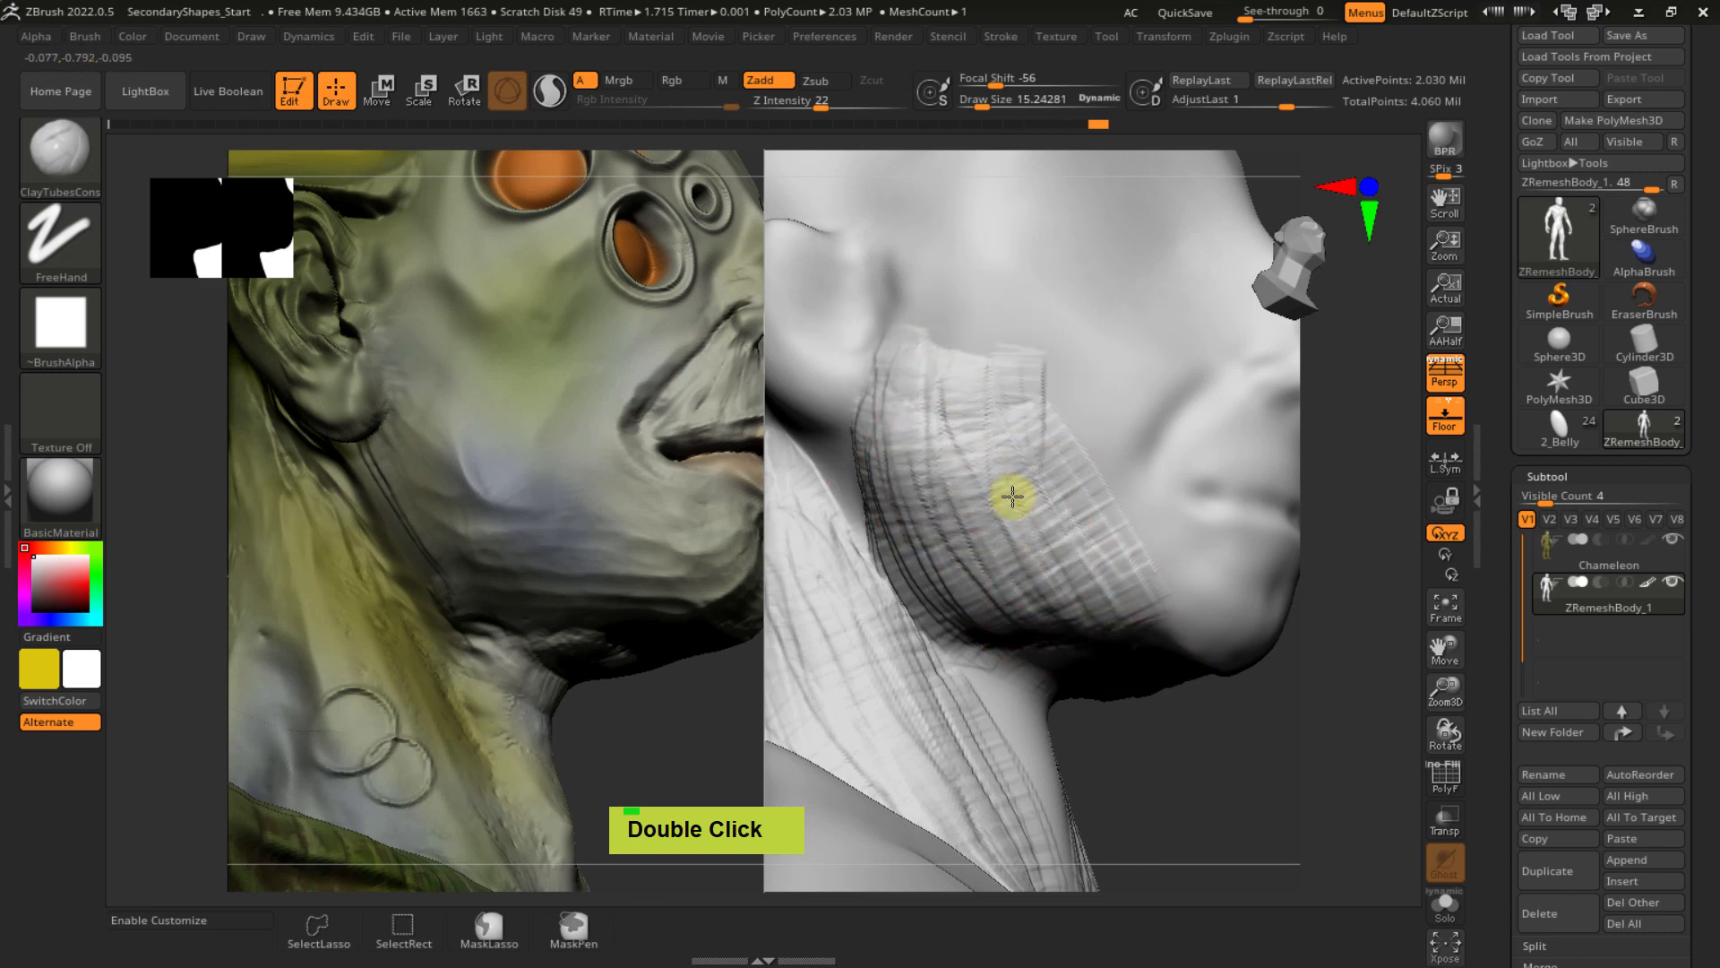
pyautogui.moveTo(994, 376)
pyautogui.keyDown('shift'); pyautogui.mouseDown()
pyautogui.moveTo(940, 361)
pyautogui.moveTo(1013, 385)
pyautogui.mouseUp(); pyautogui.keyUp('shift')
pyautogui.moveTo(1067, 522); pyautogui.dragTo(1033, 422, button='right')
pyautogui.keyDown('shift'); pyautogui.moveTo(1033, 422); pyautogui.dragTo(1150, 580); pyautogui.keyUp('shift')
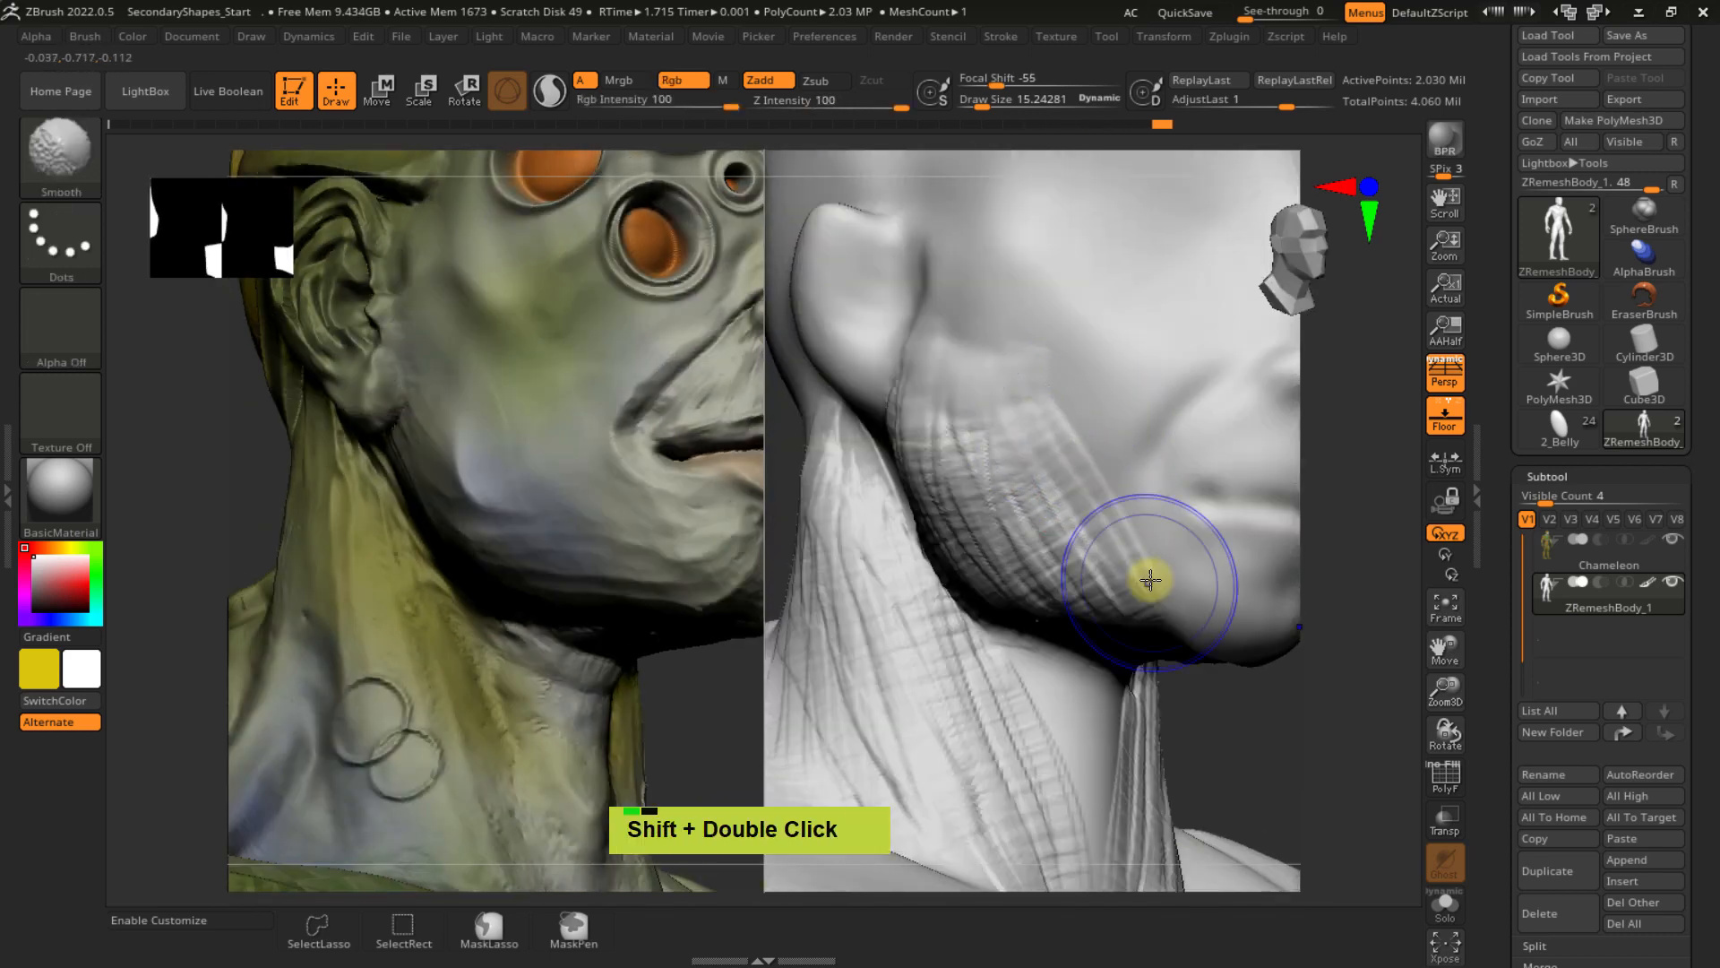
# - Build up the chin and the underside of the jaw with clay strokes
pyautogui.moveTo(1150, 580)
pyautogui.mouseDown(button='right')
pyautogui.moveTo(1086, 438)
pyautogui.moveTo(1087, 595)
pyautogui.moveTo(1037, 507)
pyautogui.moveTo(1094, 661)
pyautogui.moveTo(1029, 626)
pyautogui.moveTo(1140, 603)
pyautogui.moveTo(1135, 625)
pyautogui.moveTo(1030, 603)
pyautogui.moveTo(1114, 703)
pyautogui.moveTo(1086, 541)
pyautogui.moveTo(1129, 584)
pyautogui.moveTo(1121, 626)
pyautogui.moveTo(1045, 595)
pyautogui.moveTo(1017, 606)
pyautogui.moveTo(1028, 517)
pyautogui.moveTo(1087, 675)
pyautogui.moveTo(1028, 594)
pyautogui.mouseUp(button='right')
pyautogui.doubleClick(1073, 597)
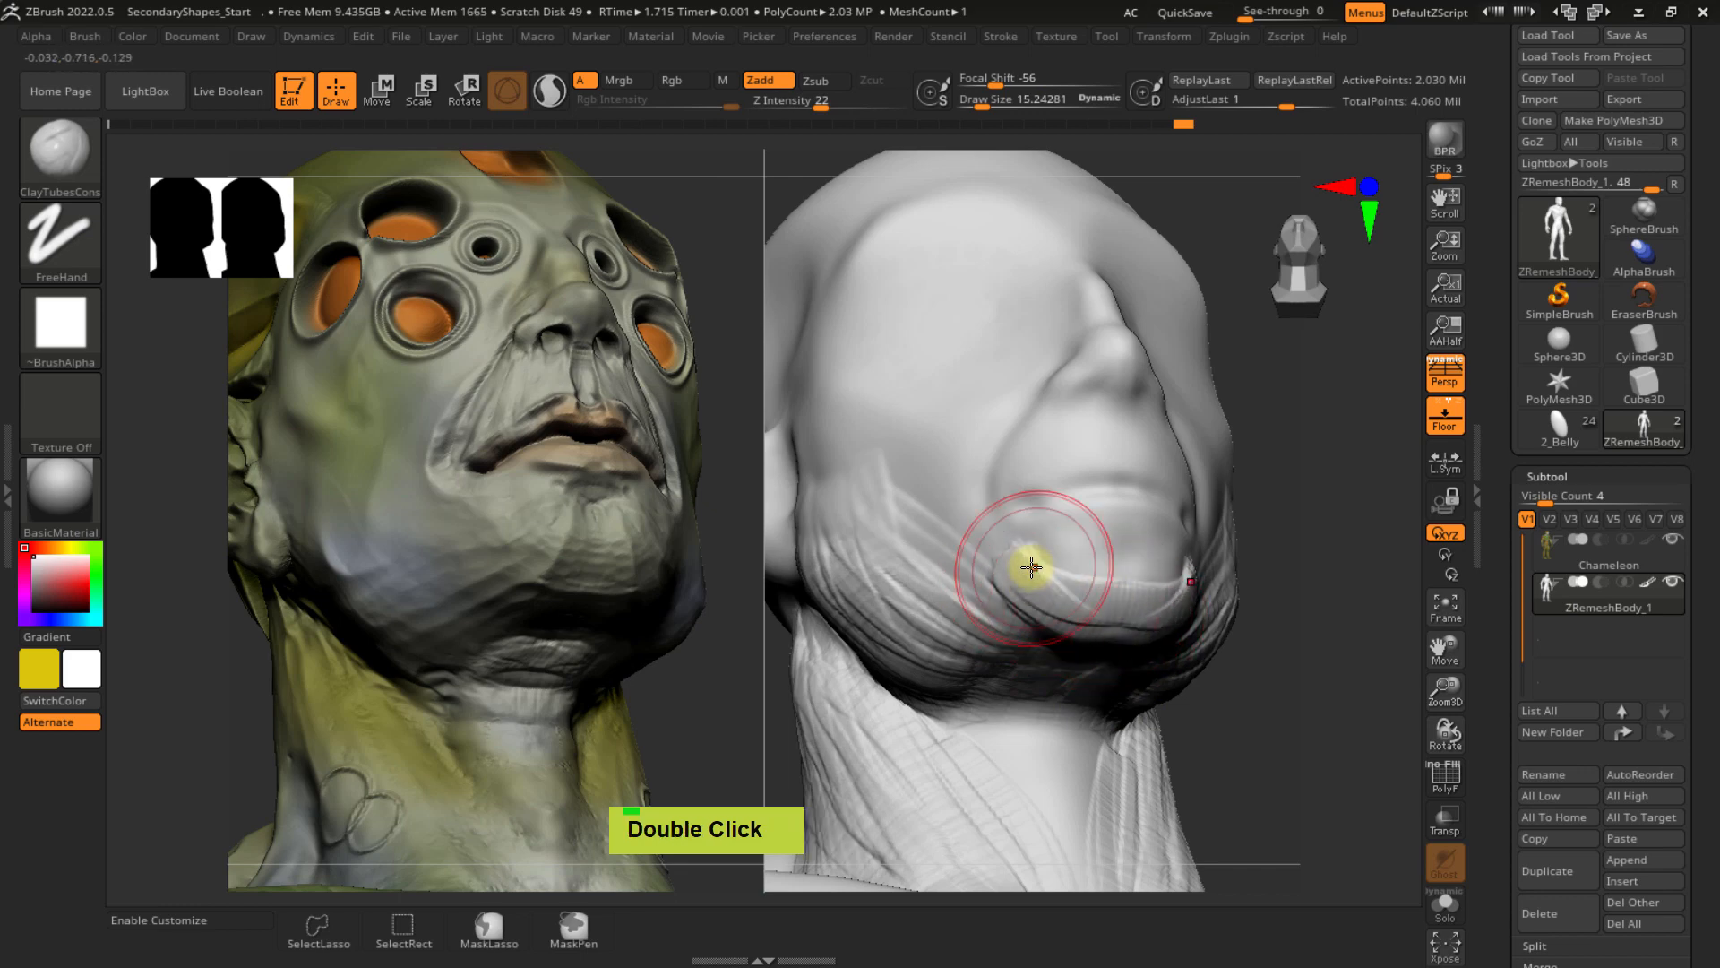
pyautogui.moveTo(1053, 581); pyautogui.dragTo(1039, 573)
pyautogui.moveTo(1088, 627)
pyautogui.mouseDown(button='right')
pyautogui.moveTo(1056, 568)
pyautogui.moveTo(1021, 565)
pyautogui.moveTo(1067, 591)
pyautogui.mouseUp(button='right')
pyautogui.moveTo(1148, 628); pyautogui.dragTo(1132, 623)
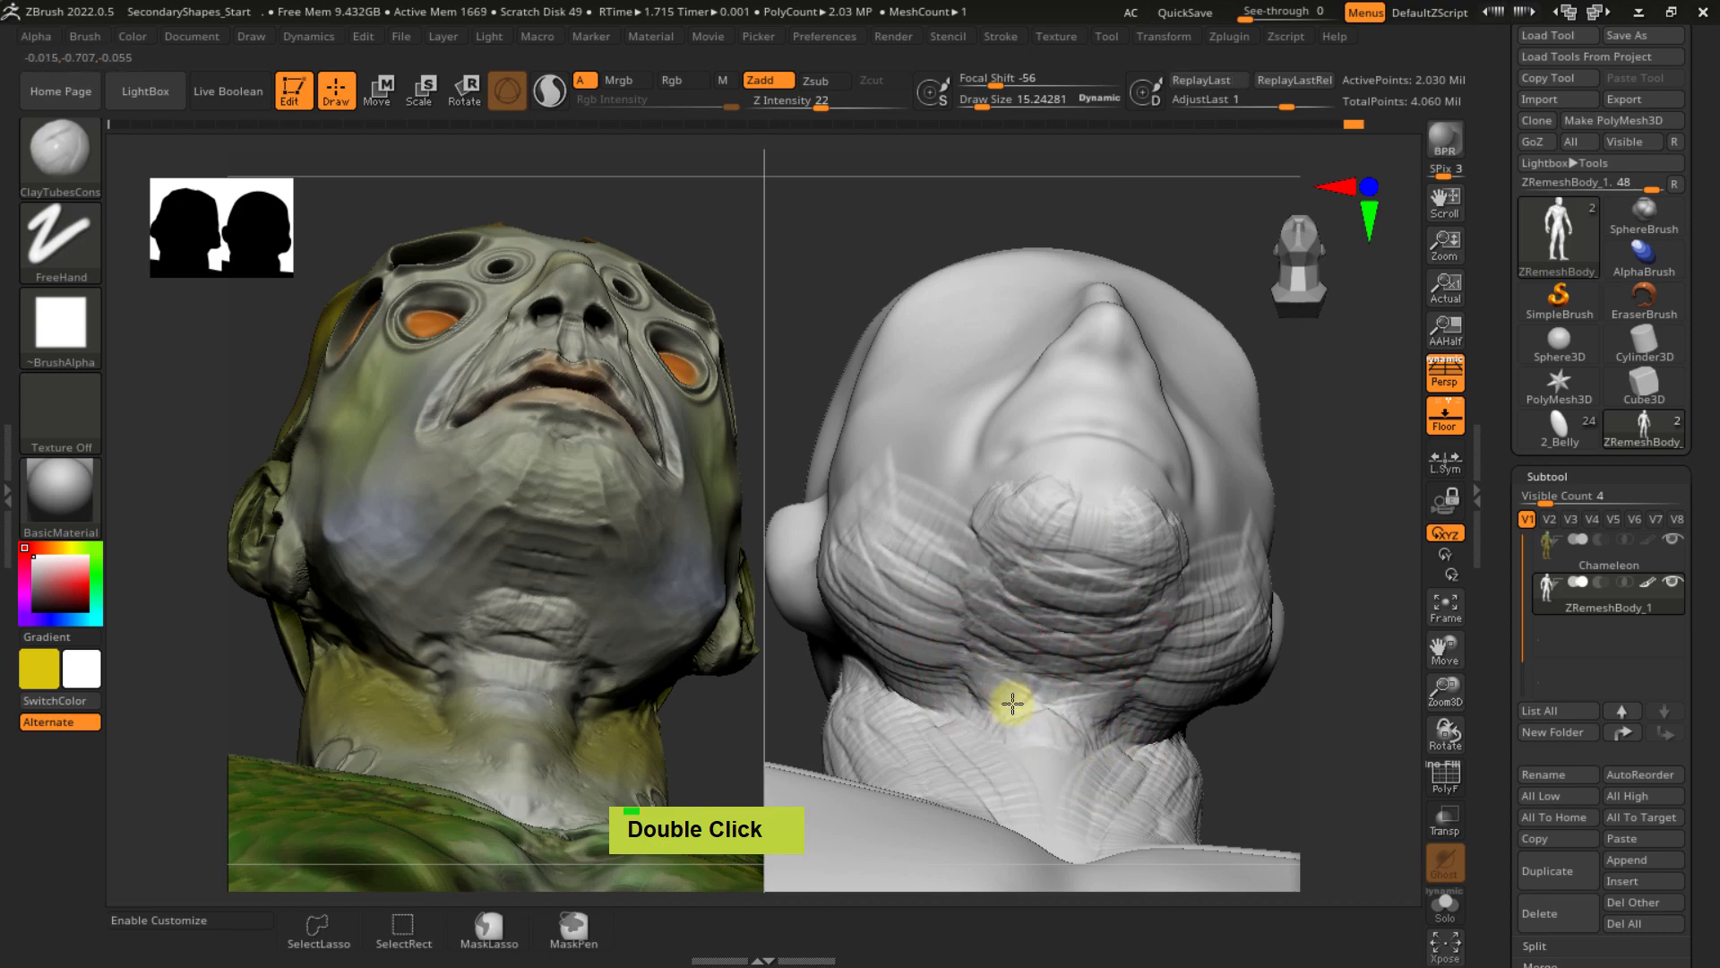
# - Layer horizontal clay strokes down the front of the throat and fill the transition under the chin
pyautogui.moveTo(1010, 699); pyautogui.dragTo(1005, 654, button='right')
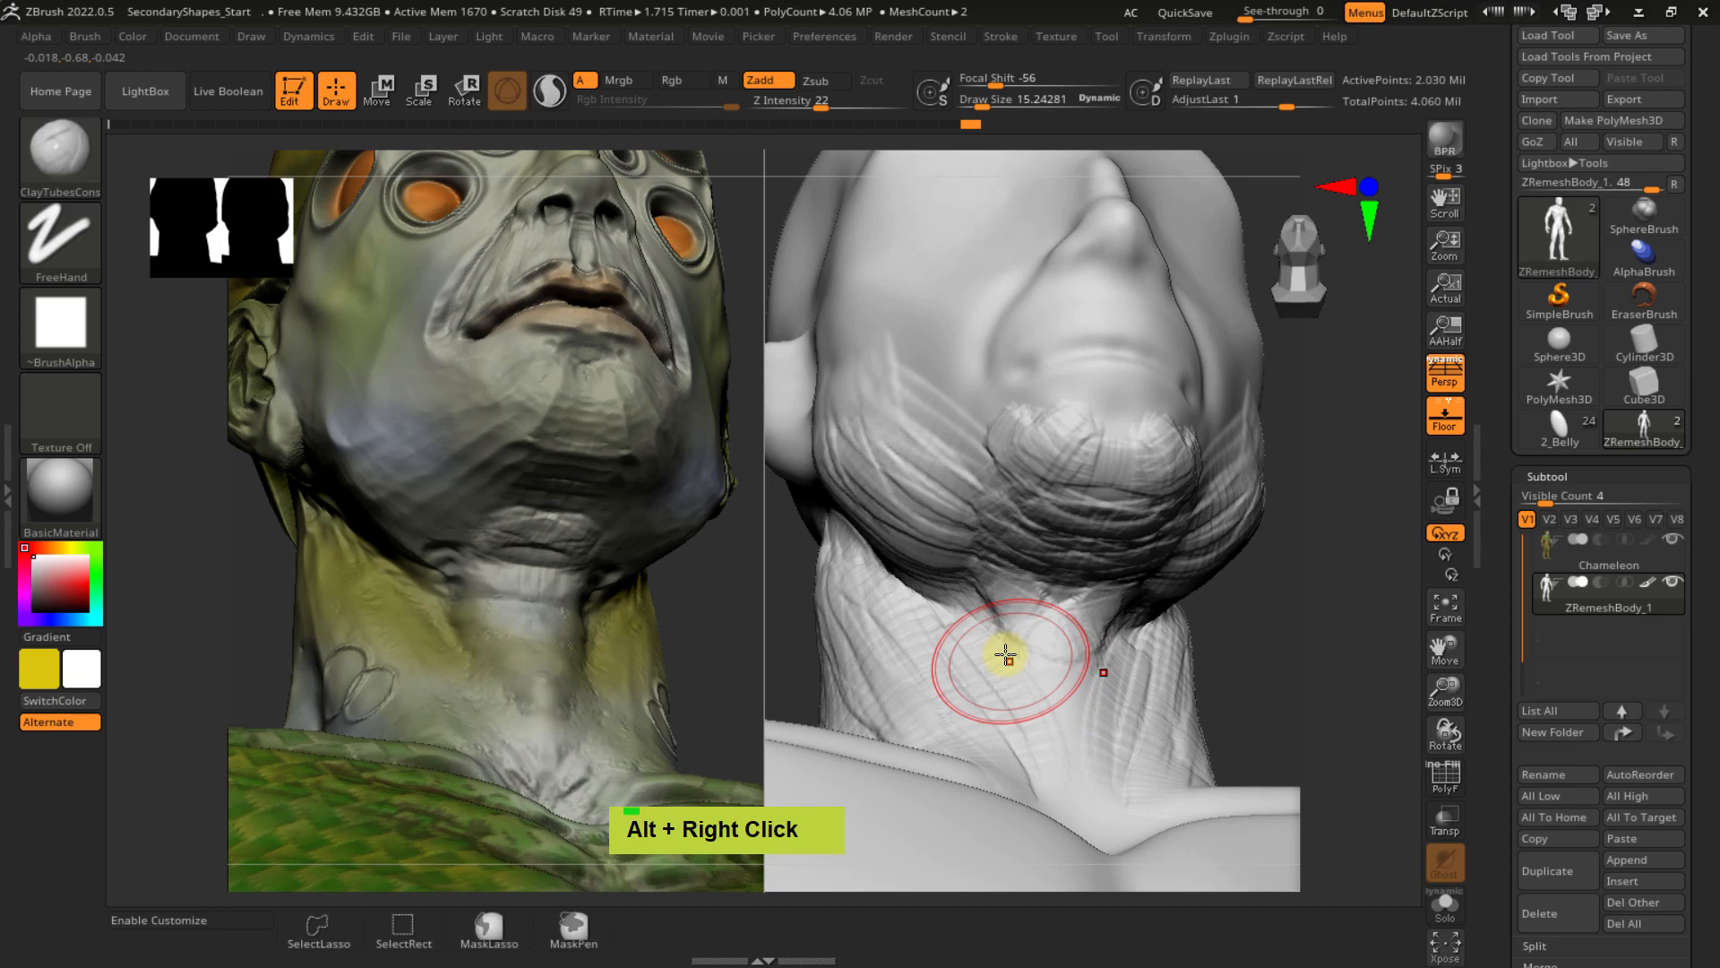
pyautogui.doubleClick(1095, 641)
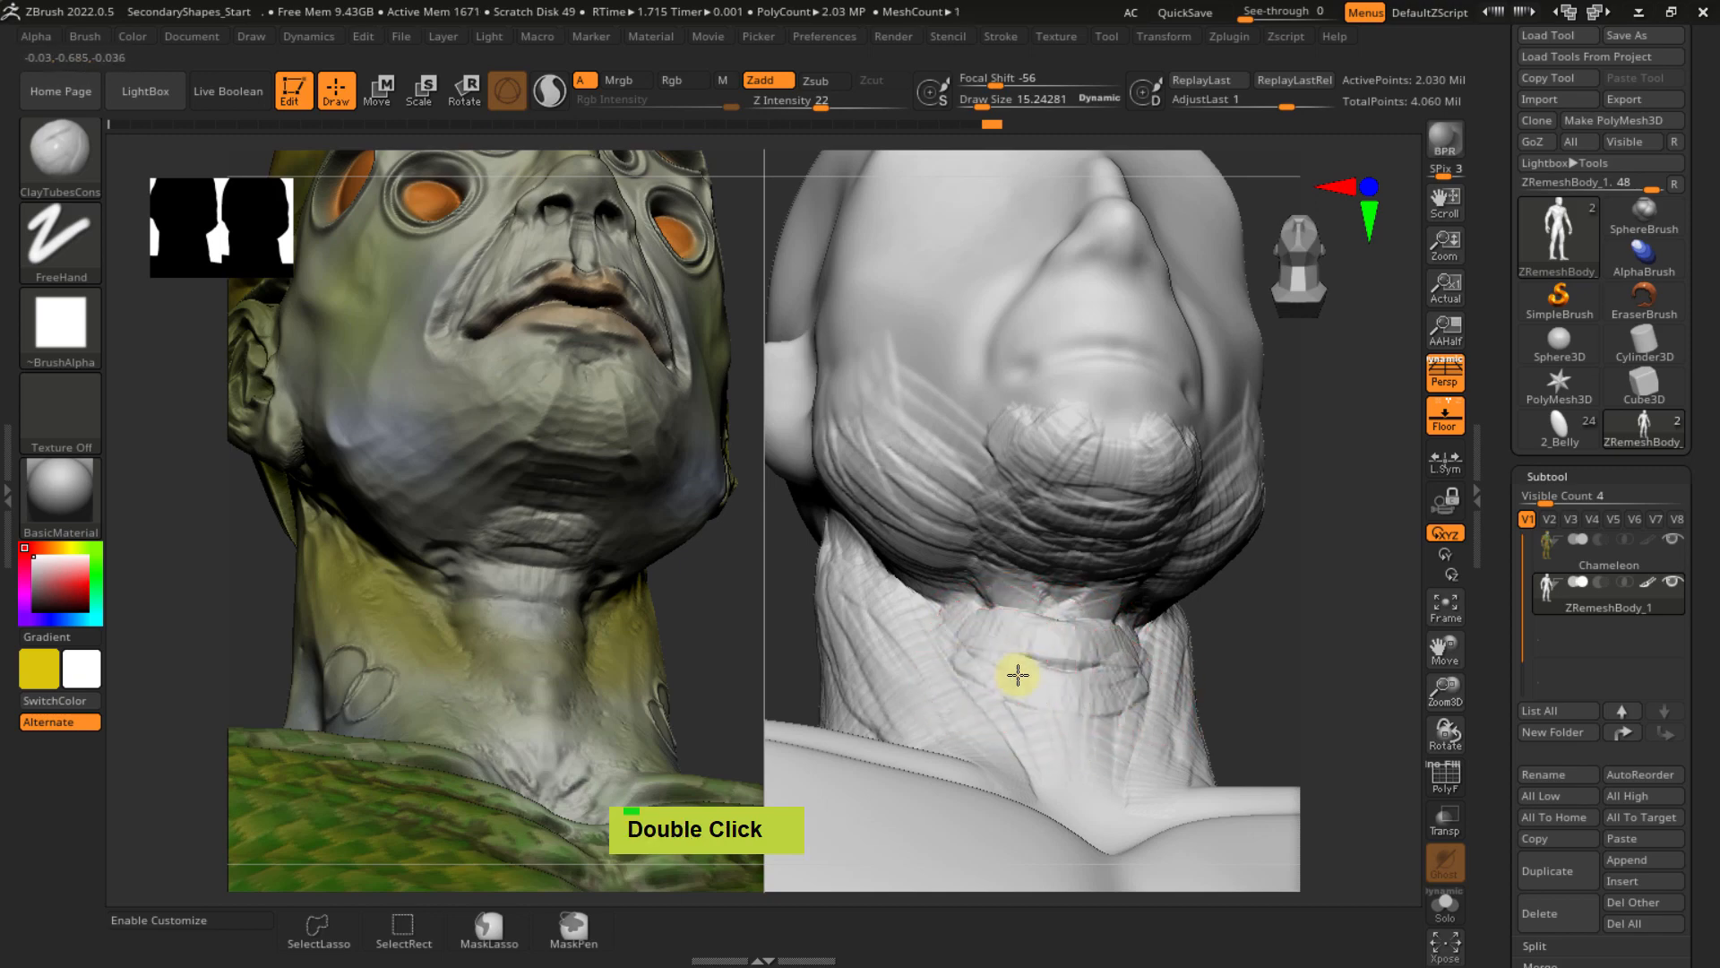
pyautogui.moveTo(1087, 664)
pyautogui.keyDown('alt'); pyautogui.mouseDown(button='right')
pyautogui.moveTo(1113, 537)
pyautogui.moveTo(1084, 634)
pyautogui.mouseUp(button='right'); pyautogui.keyUp('alt')
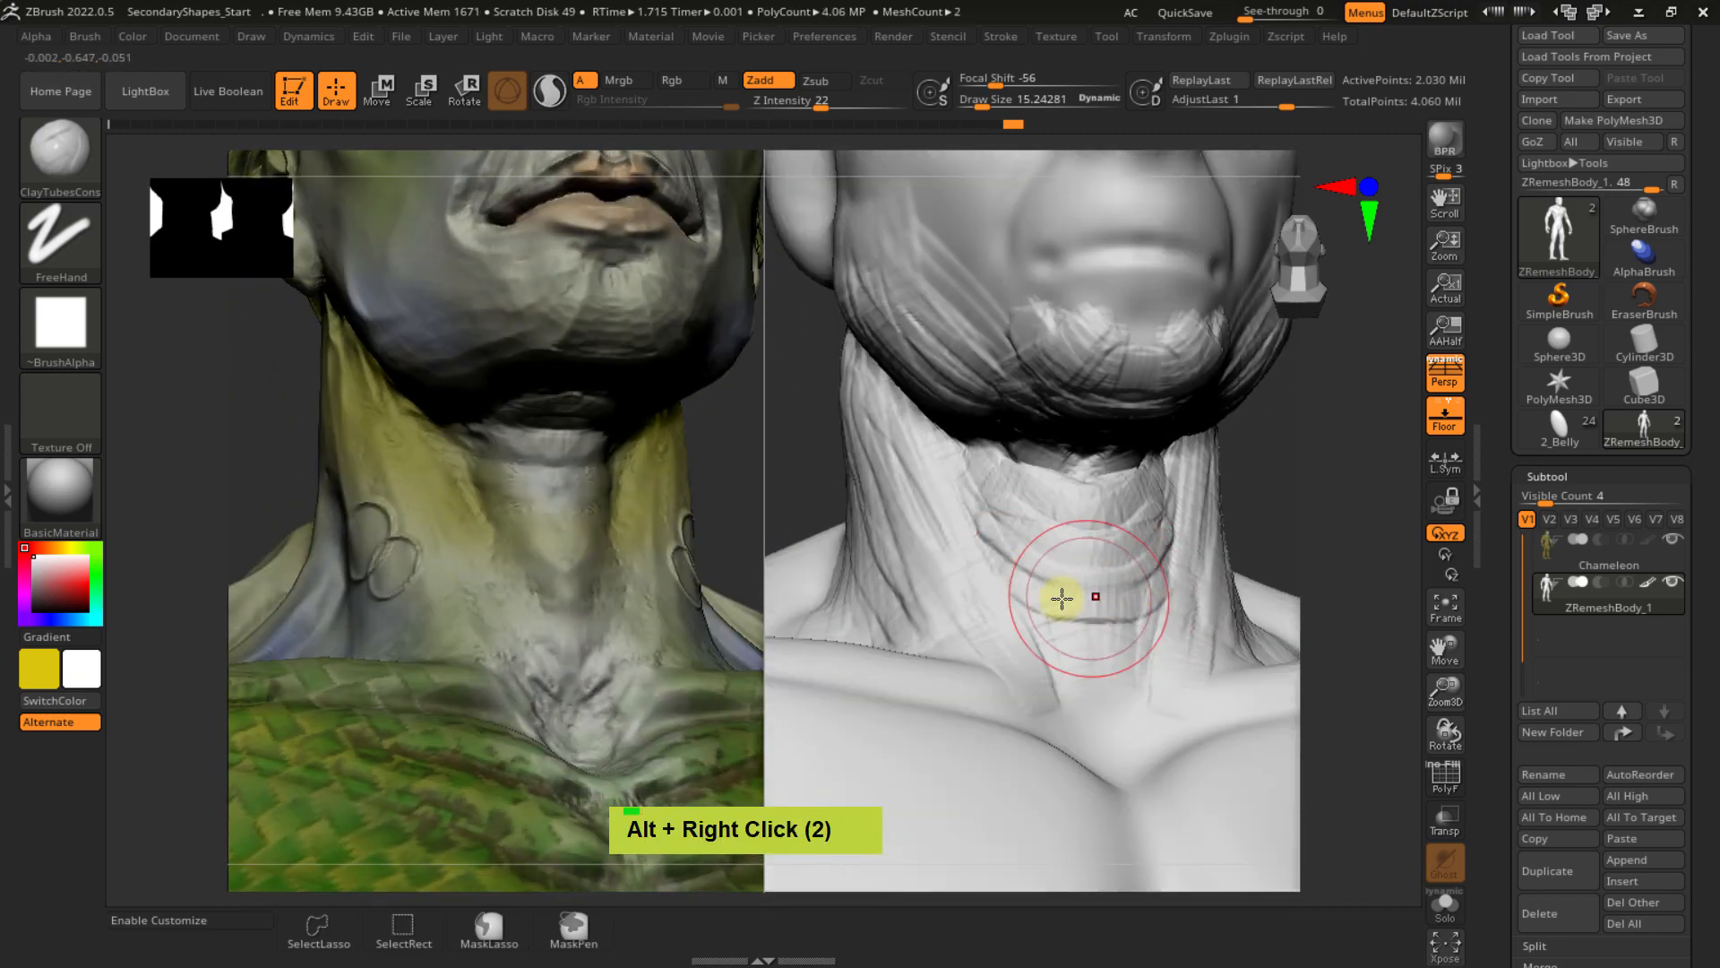
pyautogui.doubleClick(1131, 638)
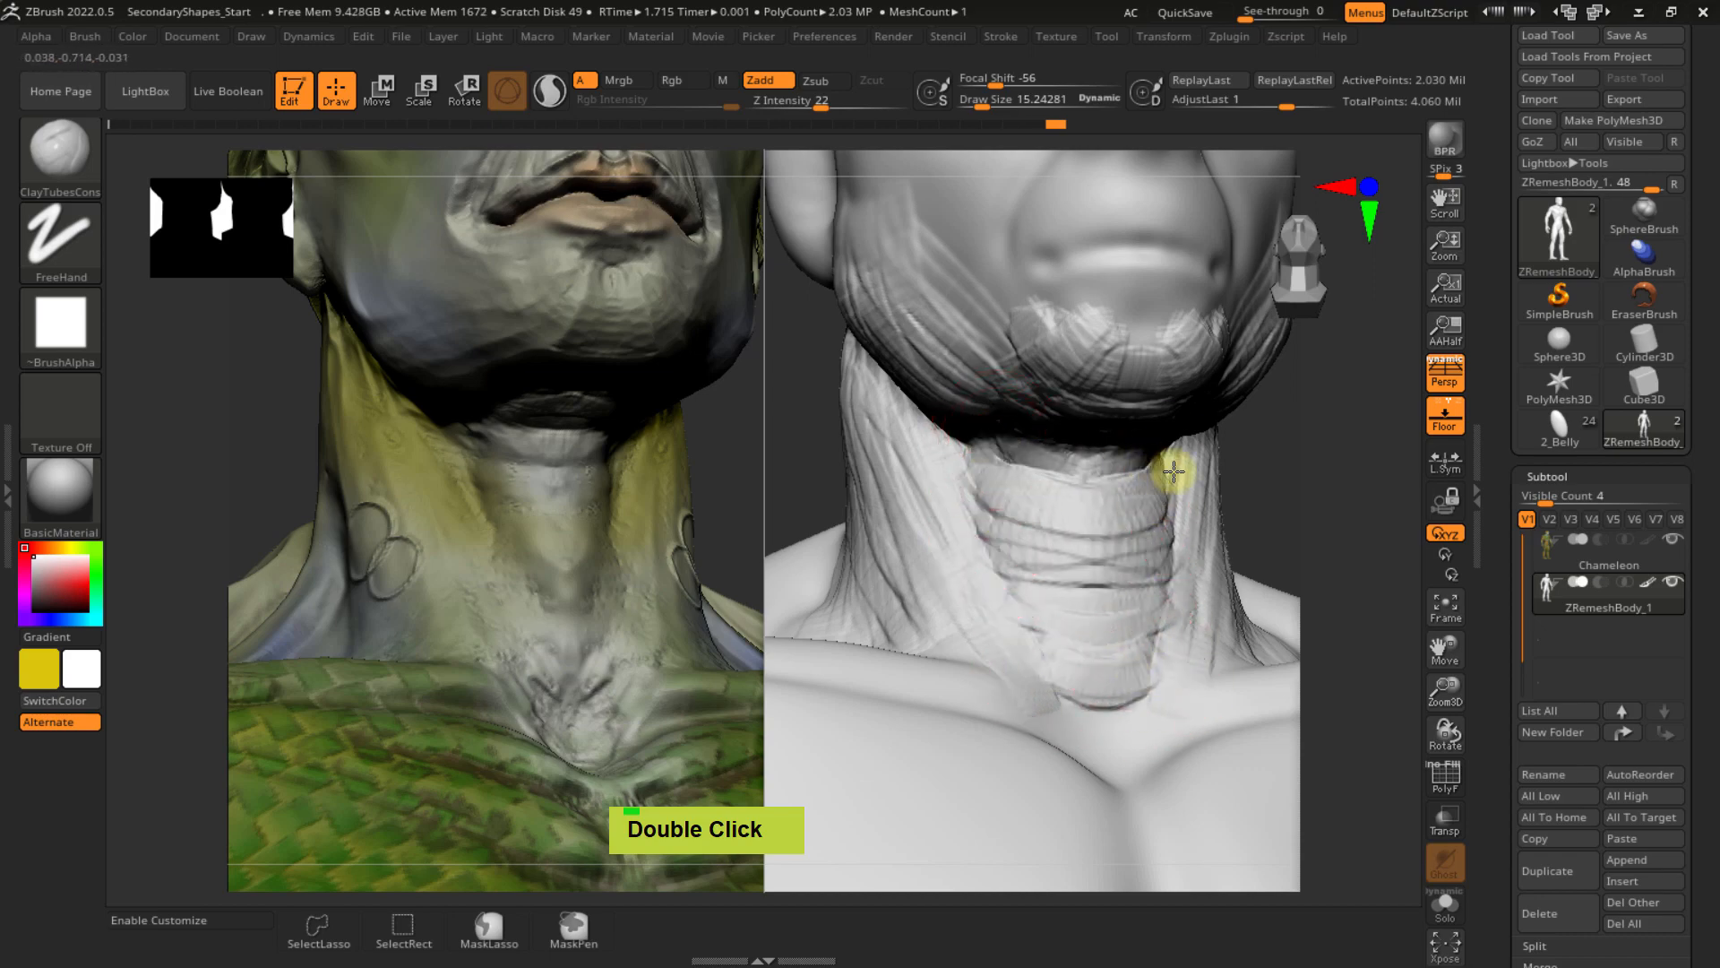
pyautogui.moveTo(1174, 471); pyautogui.dragTo(1061, 458, button='right')
pyautogui.doubleClick(1041, 439)
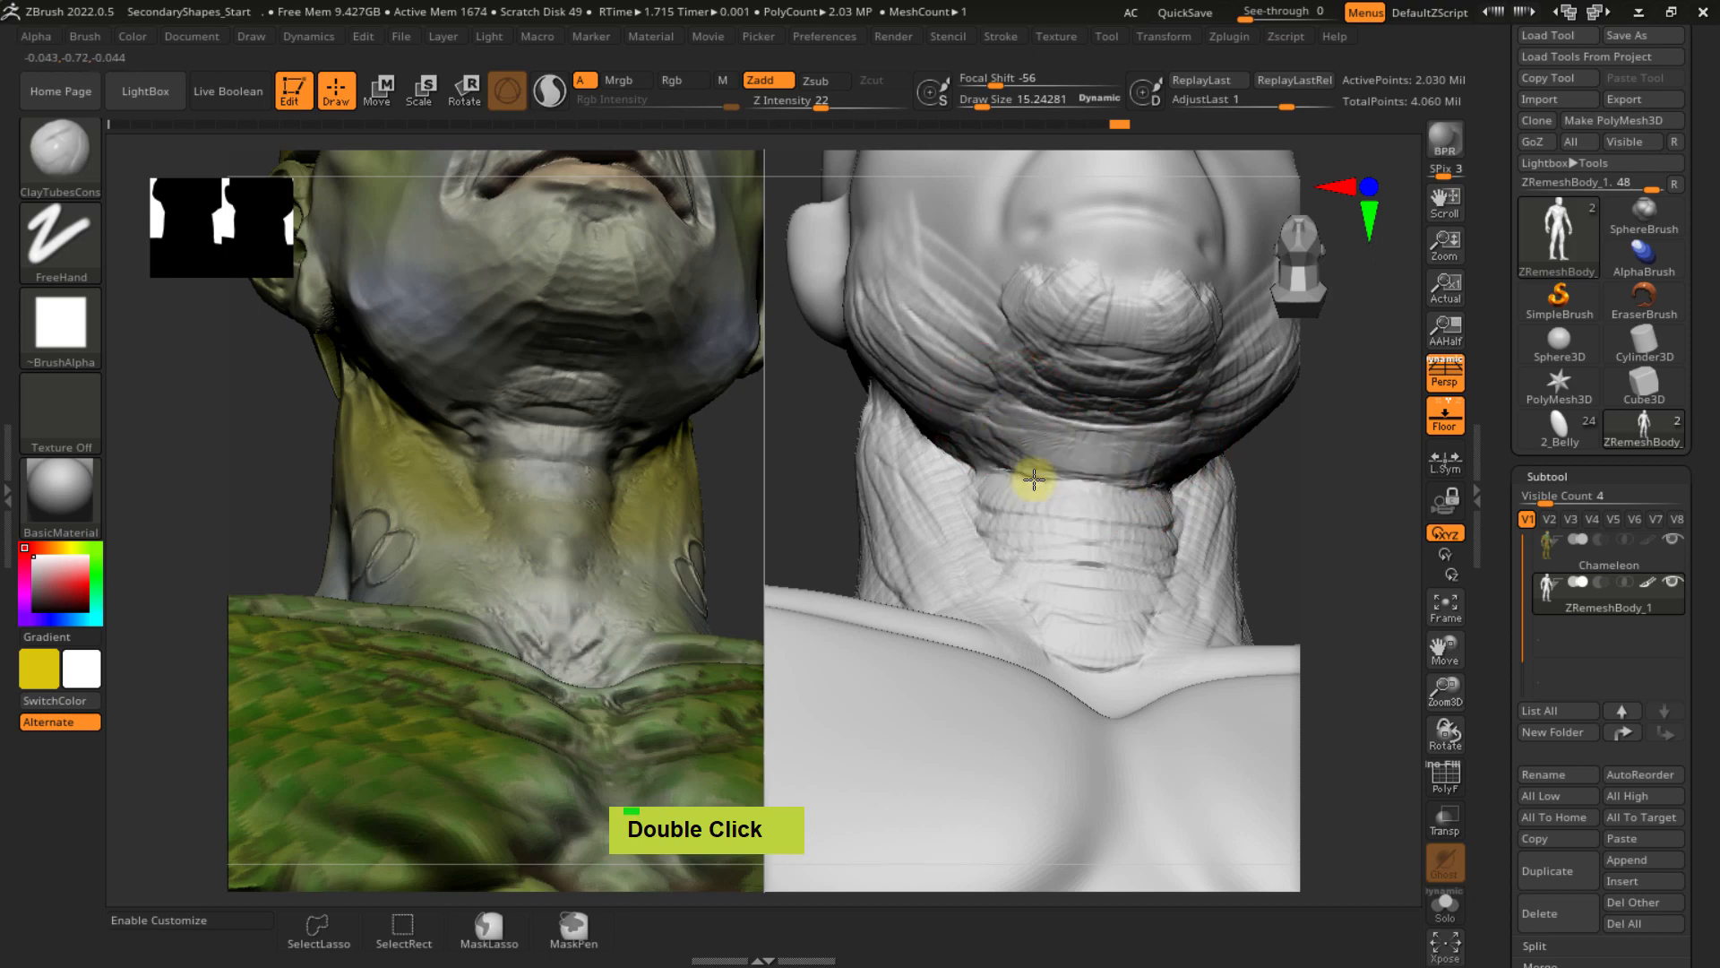
# - Compare the clay work on the neck, jaw and throat with the reference from both sides
pyautogui.keyDown('ctrl'); pyautogui.moveTo(1097, 587); pyautogui.dragTo(1053, 531, button='right'); pyautogui.keyUp('ctrl')
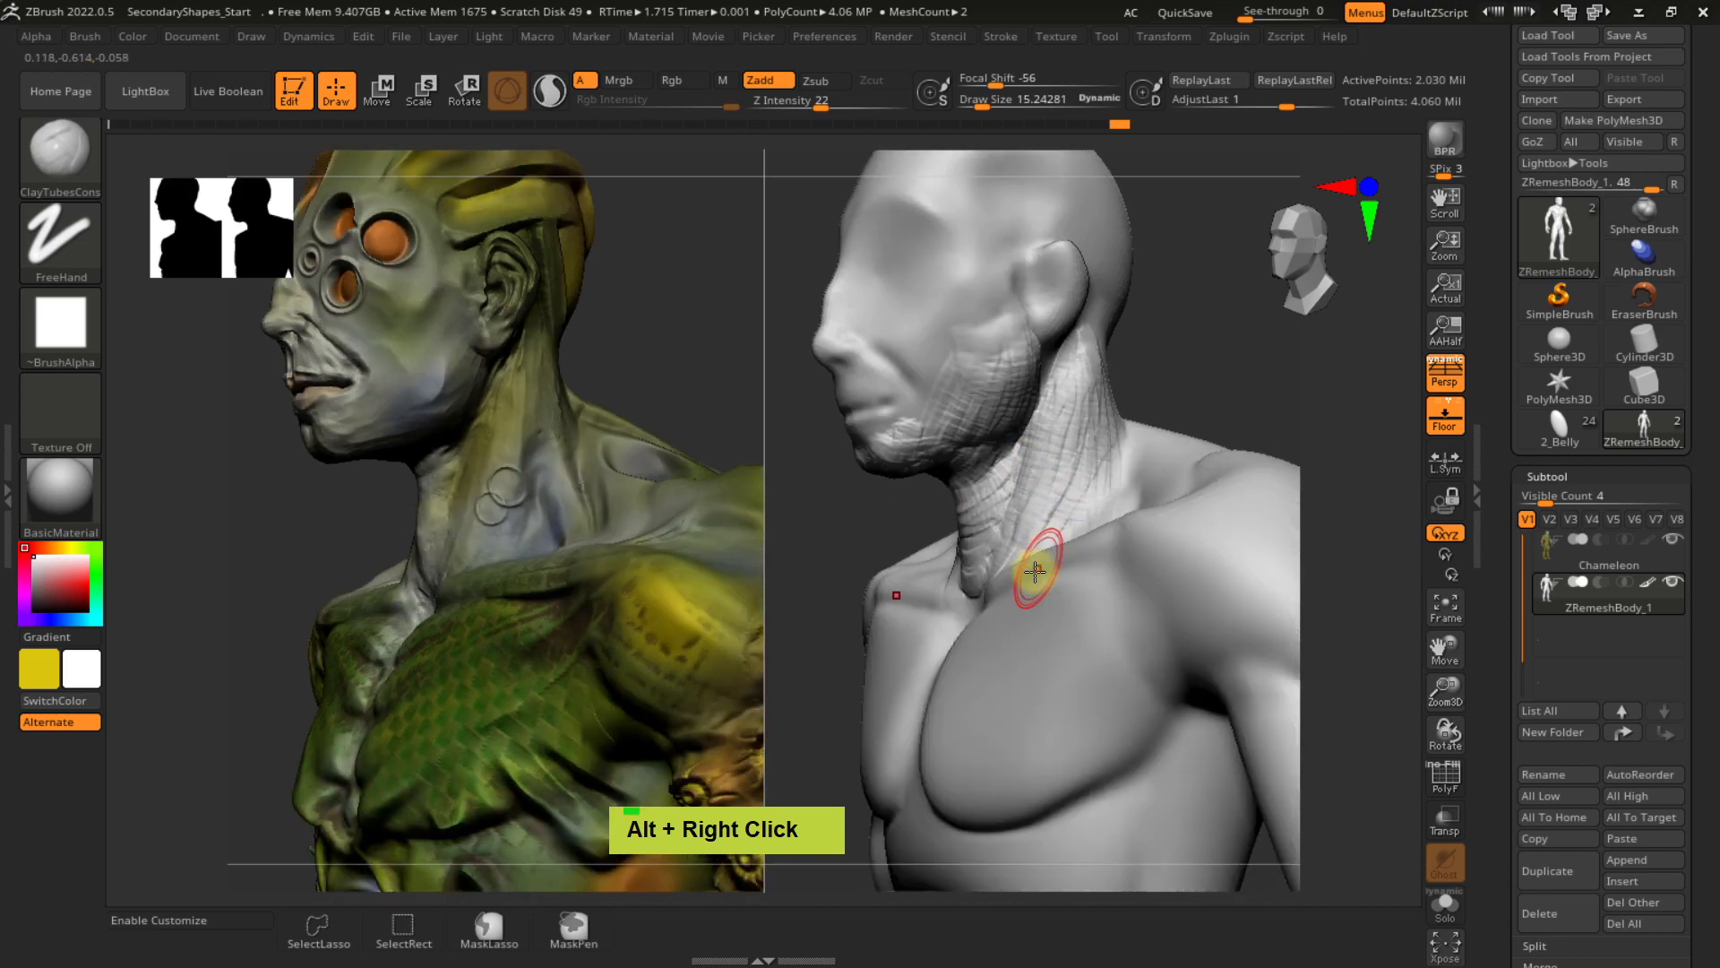
pyautogui.keyDown('ctrl'); pyautogui.moveTo(1029, 470); pyautogui.dragTo(1030, 391, button='right'); pyautogui.keyUp('ctrl')
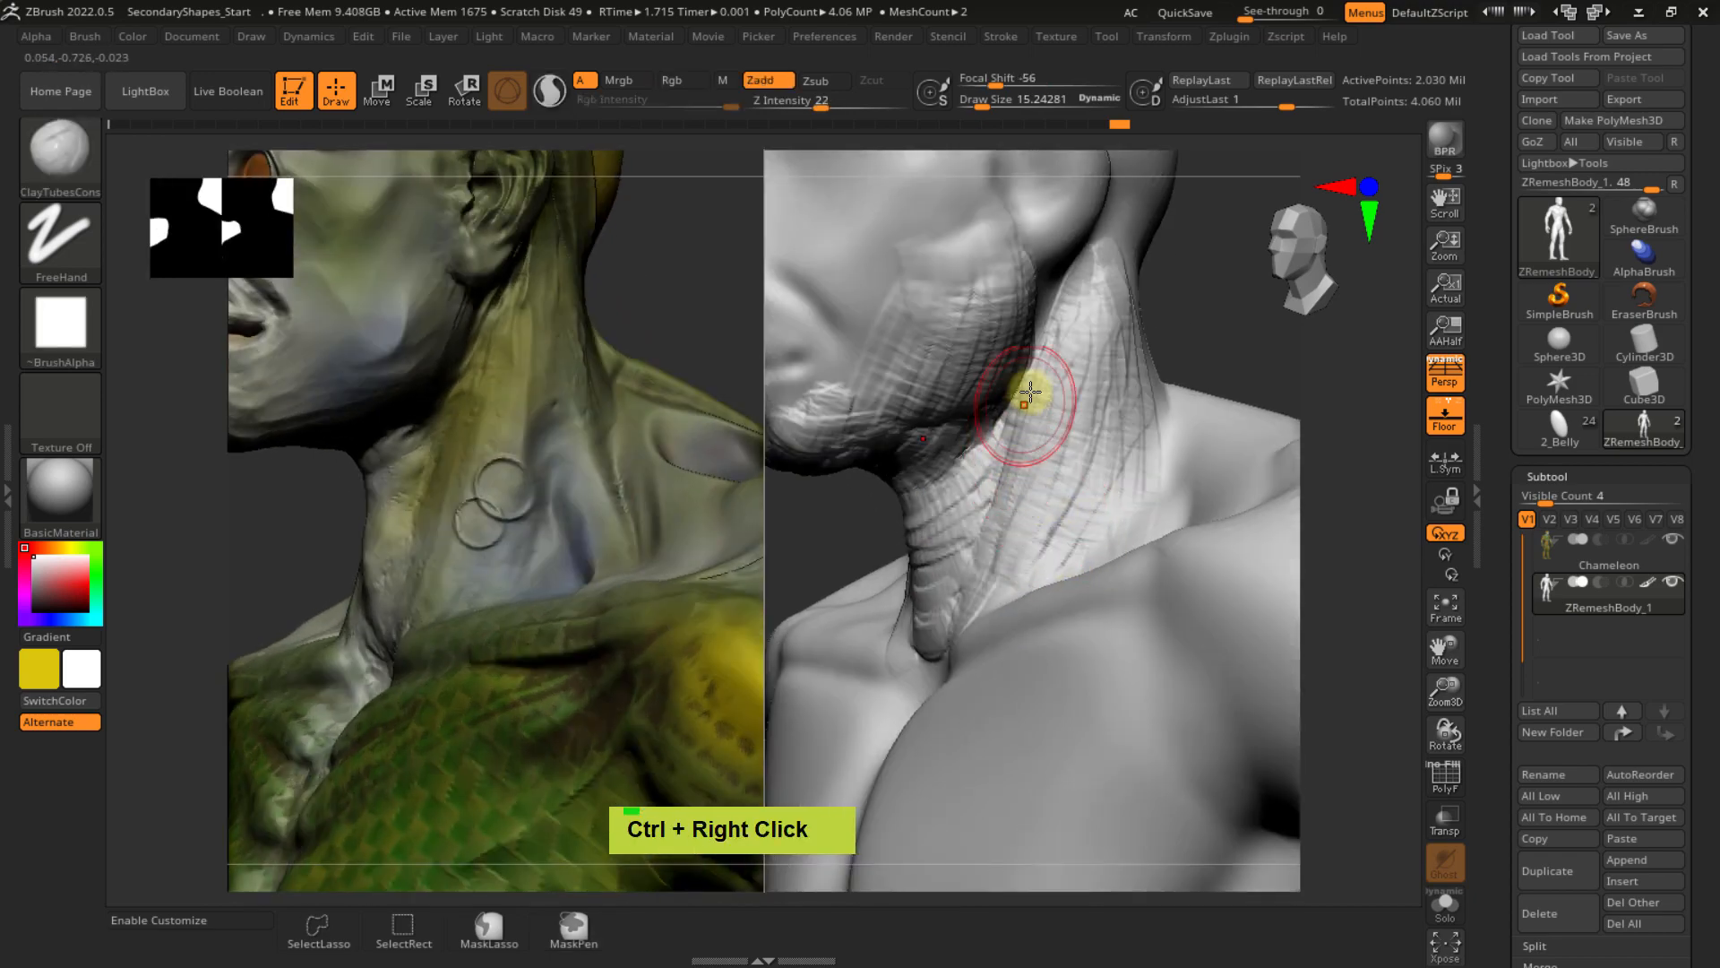
pyautogui.keyDown('alt'); pyautogui.moveTo(1067, 507); pyautogui.dragTo(1079, 388, button='right'); pyautogui.keyUp('alt')
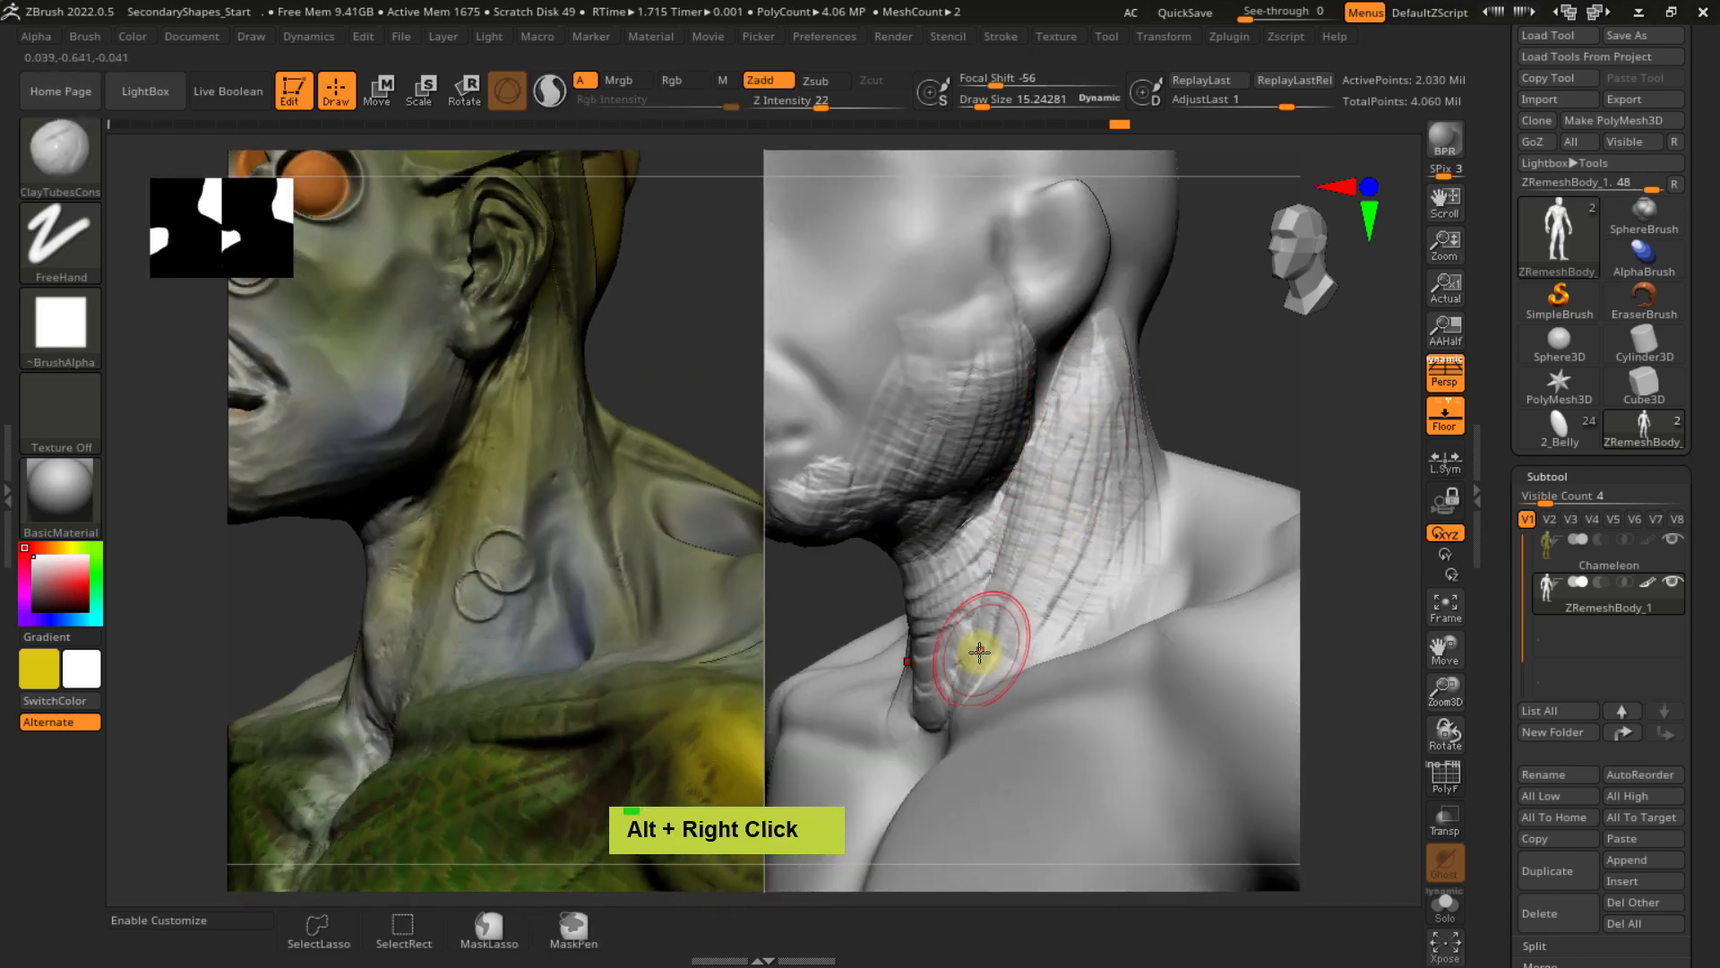
pyautogui.keyDown('ctrl'); pyautogui.moveTo(1037, 583); pyautogui.dragTo(1110, 518, button='right'); pyautogui.keyUp('ctrl')
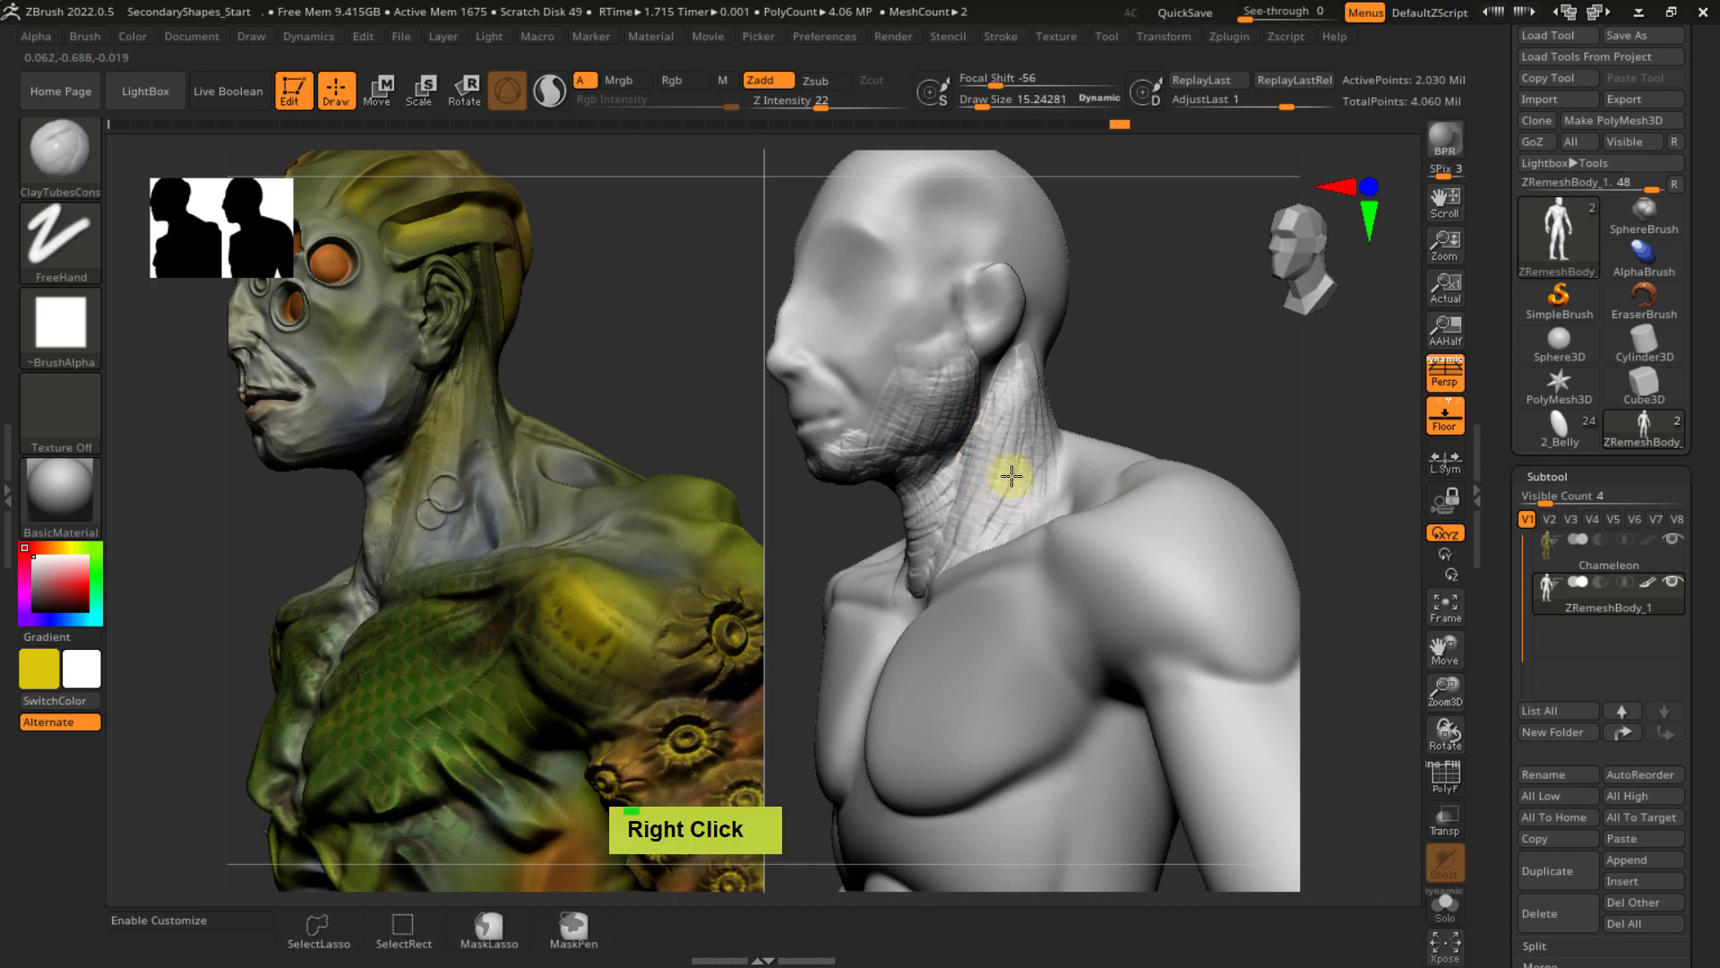
pyautogui.moveTo(1006, 476)
pyautogui.mouseDown(button='right')
pyautogui.moveTo(1041, 460)
pyautogui.moveTo(1045, 507)
pyautogui.moveTo(1007, 495)
pyautogui.mouseUp(button='right')
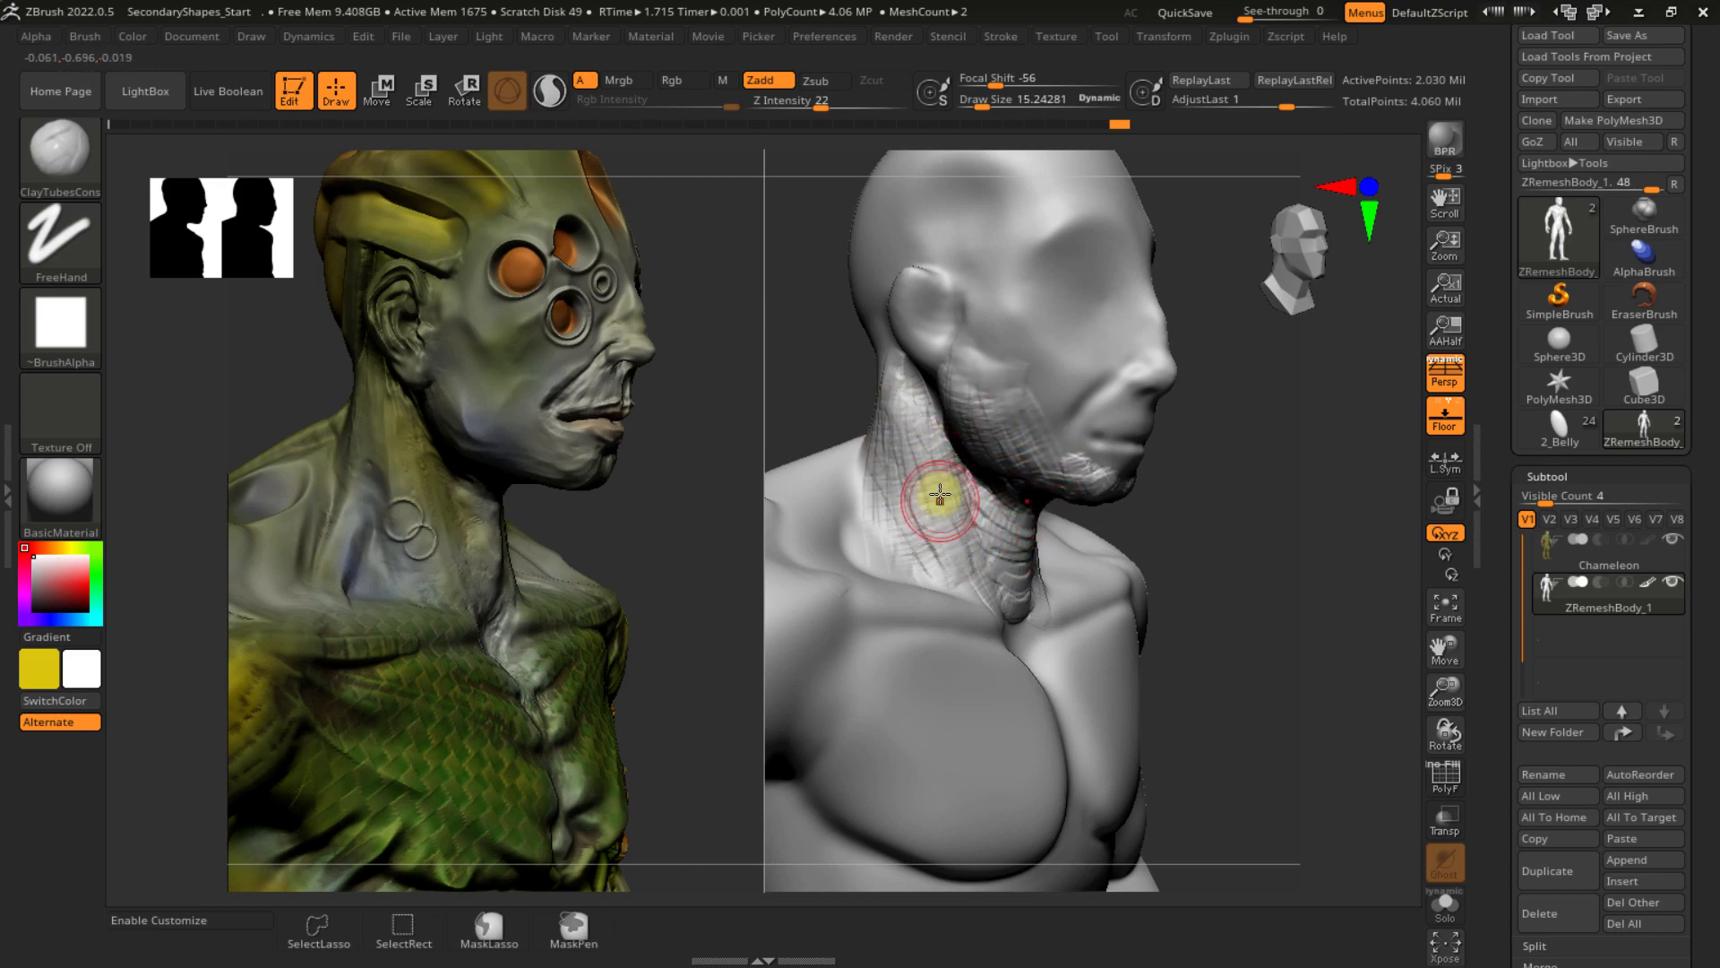
pyautogui.moveTo(939, 493)
pyautogui.keyDown('ctrl'); pyautogui.mouseDown(button='right')
pyautogui.moveTo(967, 537)
pyautogui.moveTo(959, 449)
pyautogui.moveTo(987, 512)
pyautogui.moveTo(973, 507)
pyautogui.mouseUp(button='right'); pyautogui.keyUp('ctrl')
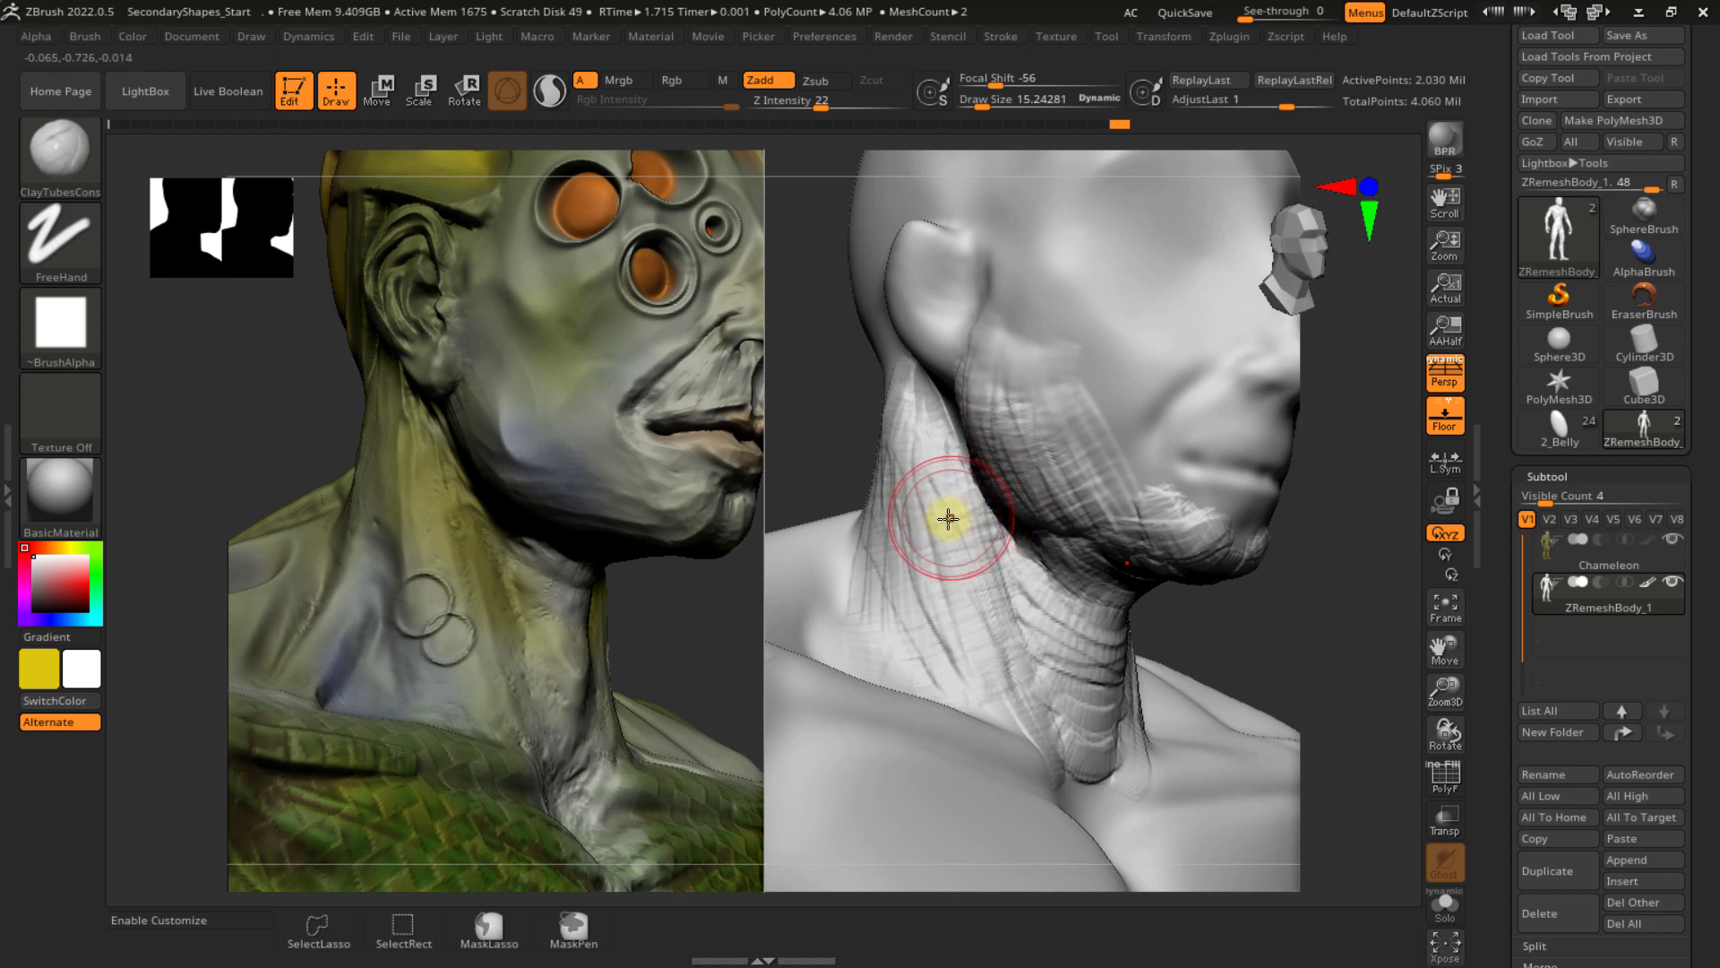
# - Switch to the Flatten brush and flatten the clay strokes on the upper neck muscle below the ear
pyautogui.press('b')
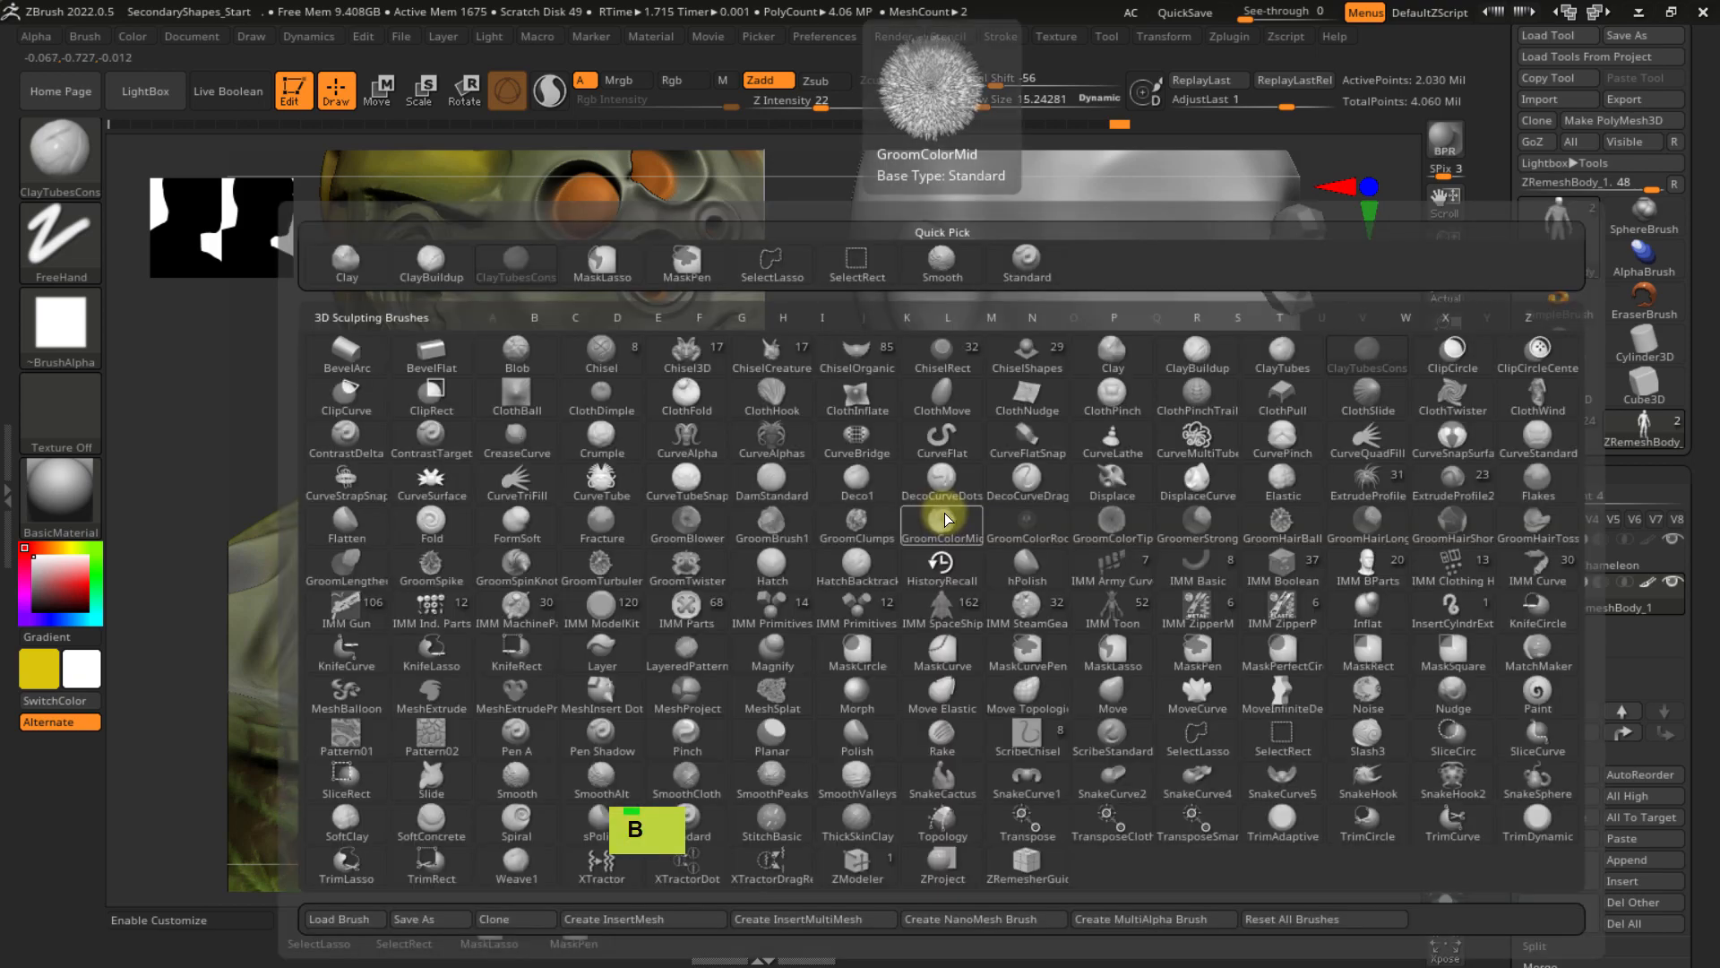
pyautogui.press('f')
pyautogui.press('a')
pyautogui.moveTo(931, 490)
pyautogui.keyDown('alt'); pyautogui.mouseDown(button='right')
pyautogui.moveTo(959, 442)
pyautogui.moveTo(929, 466)
pyautogui.mouseUp(button='right'); pyautogui.keyUp('alt')
pyautogui.moveTo(929, 465)
pyautogui.mouseDown()
pyautogui.moveTo(906, 414)
pyautogui.moveTo(914, 495)
pyautogui.moveTo(922, 445)
pyautogui.mouseUp()
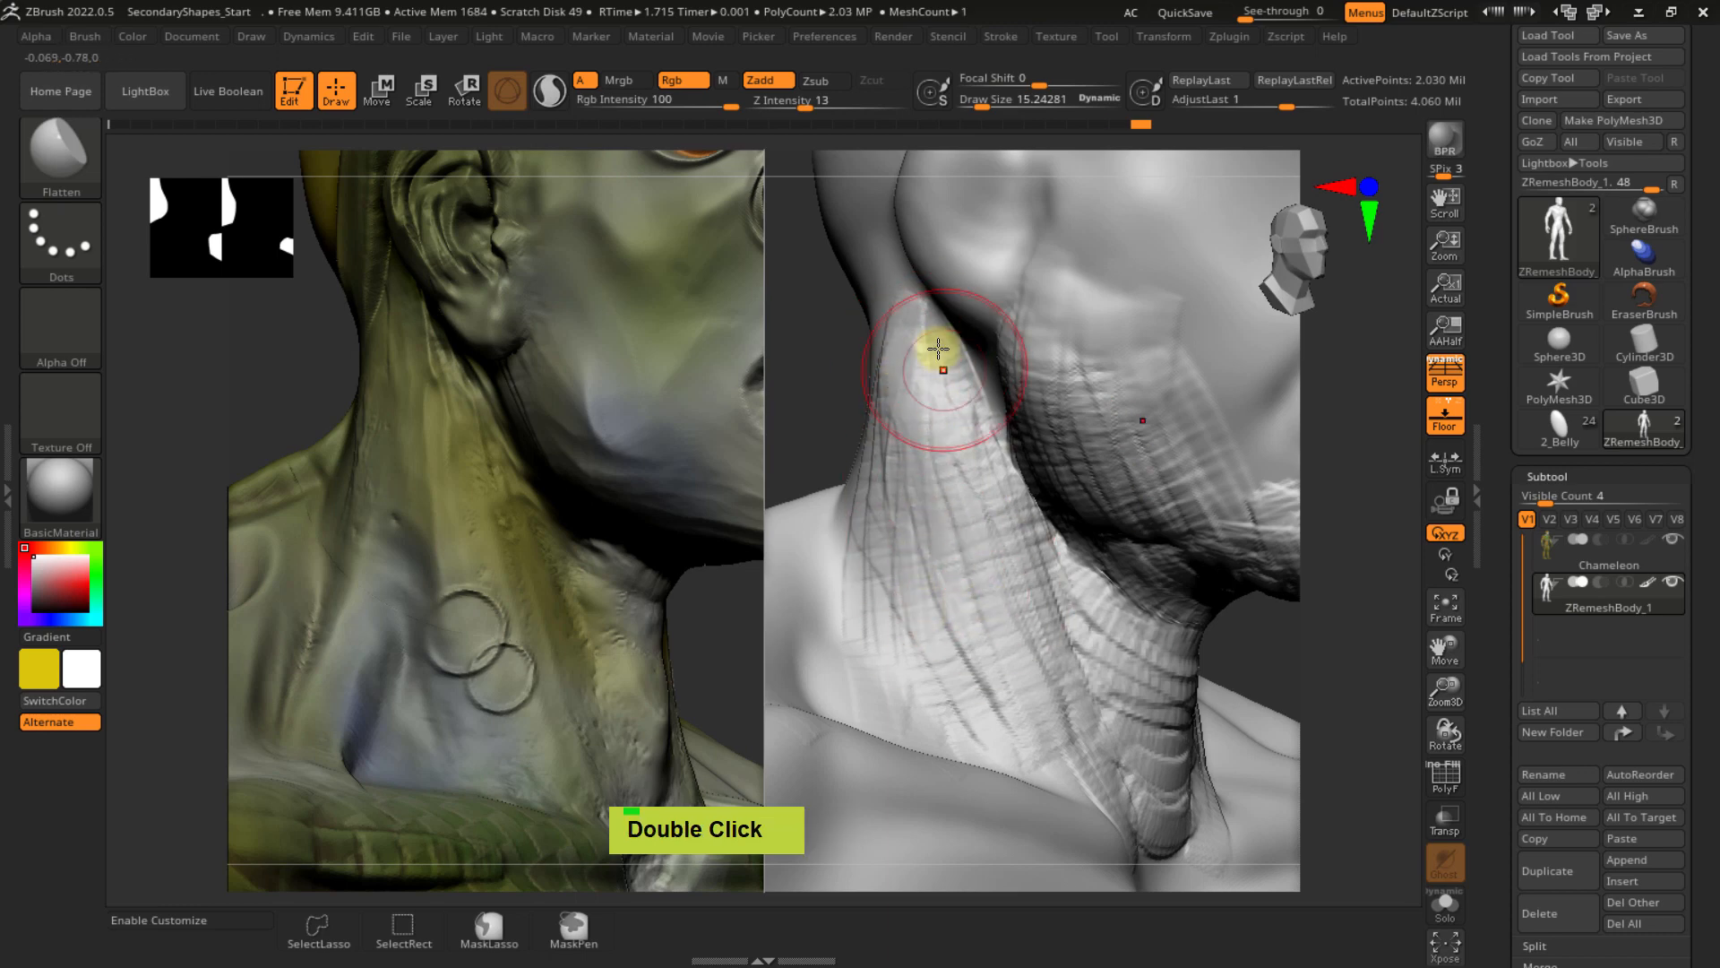
pyautogui.moveTo(933, 346)
pyautogui.mouseDown()
pyautogui.moveTo(976, 472)
pyautogui.moveTo(953, 487)
pyautogui.mouseUp()
pyautogui.moveTo(952, 487); pyautogui.dragTo(877, 375, button='right')
pyautogui.moveTo(877, 374); pyautogui.dragTo(876, 470)
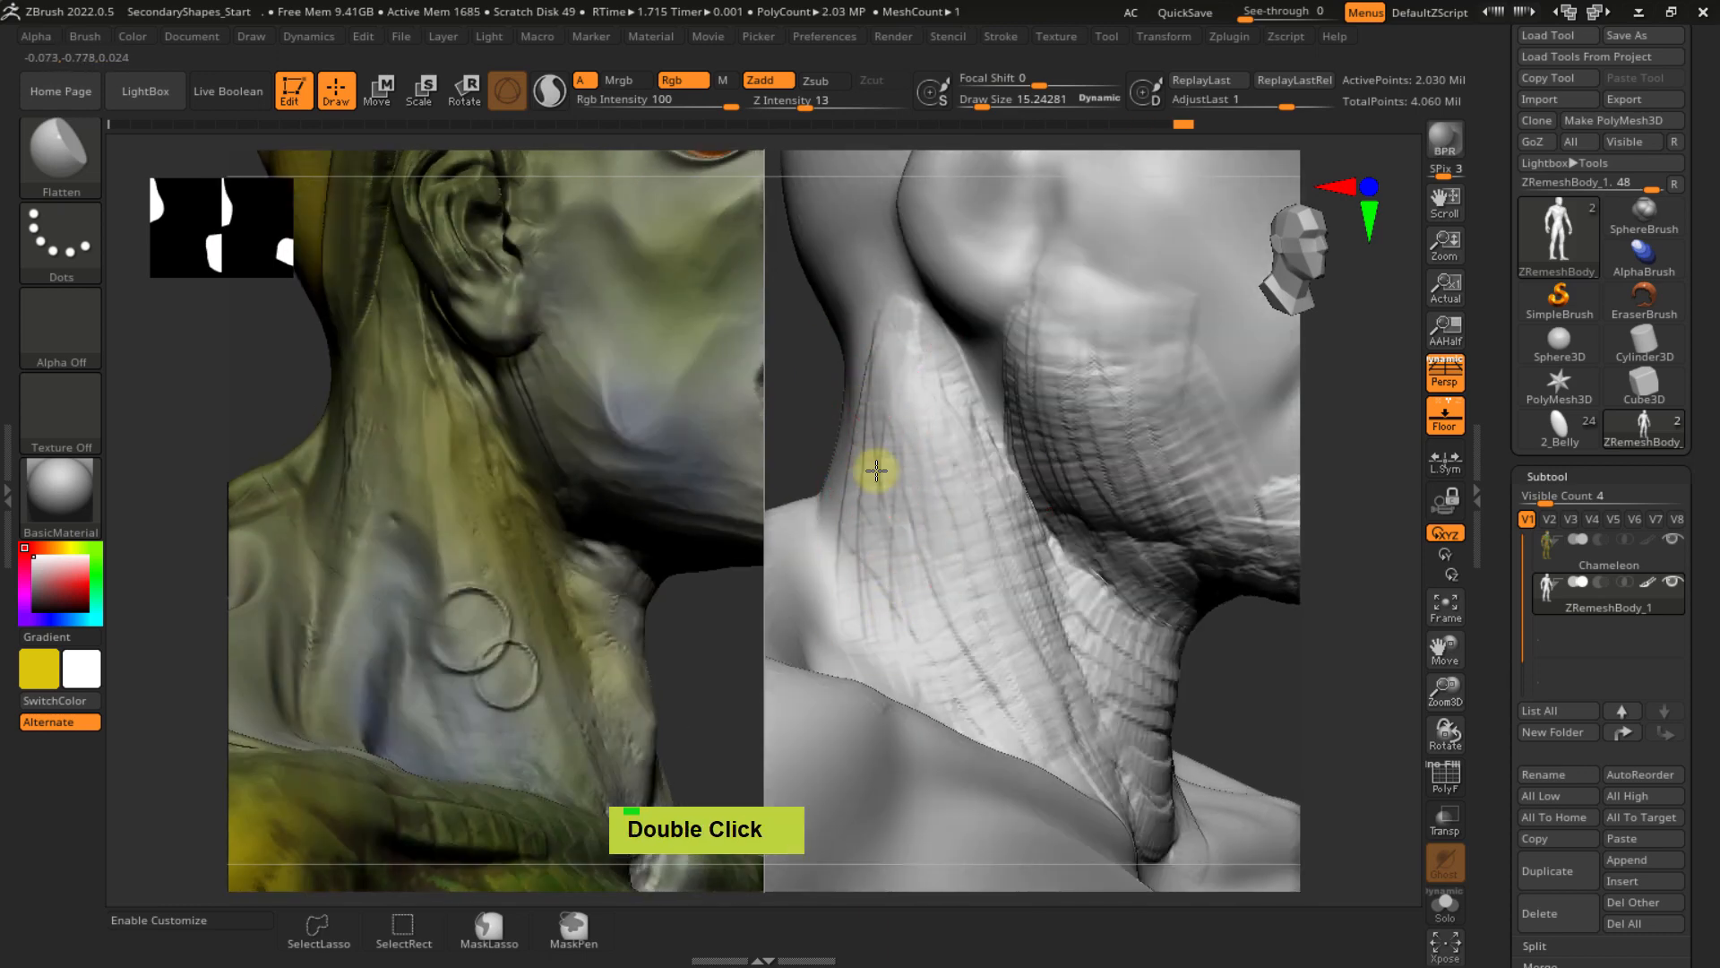
# - Flatten the strokes across the lower side of the neck toward the collarbone
pyautogui.keyDown('alt'); pyautogui.moveTo(911, 487); pyautogui.dragTo(876, 433, button='right'); pyautogui.keyUp('alt')
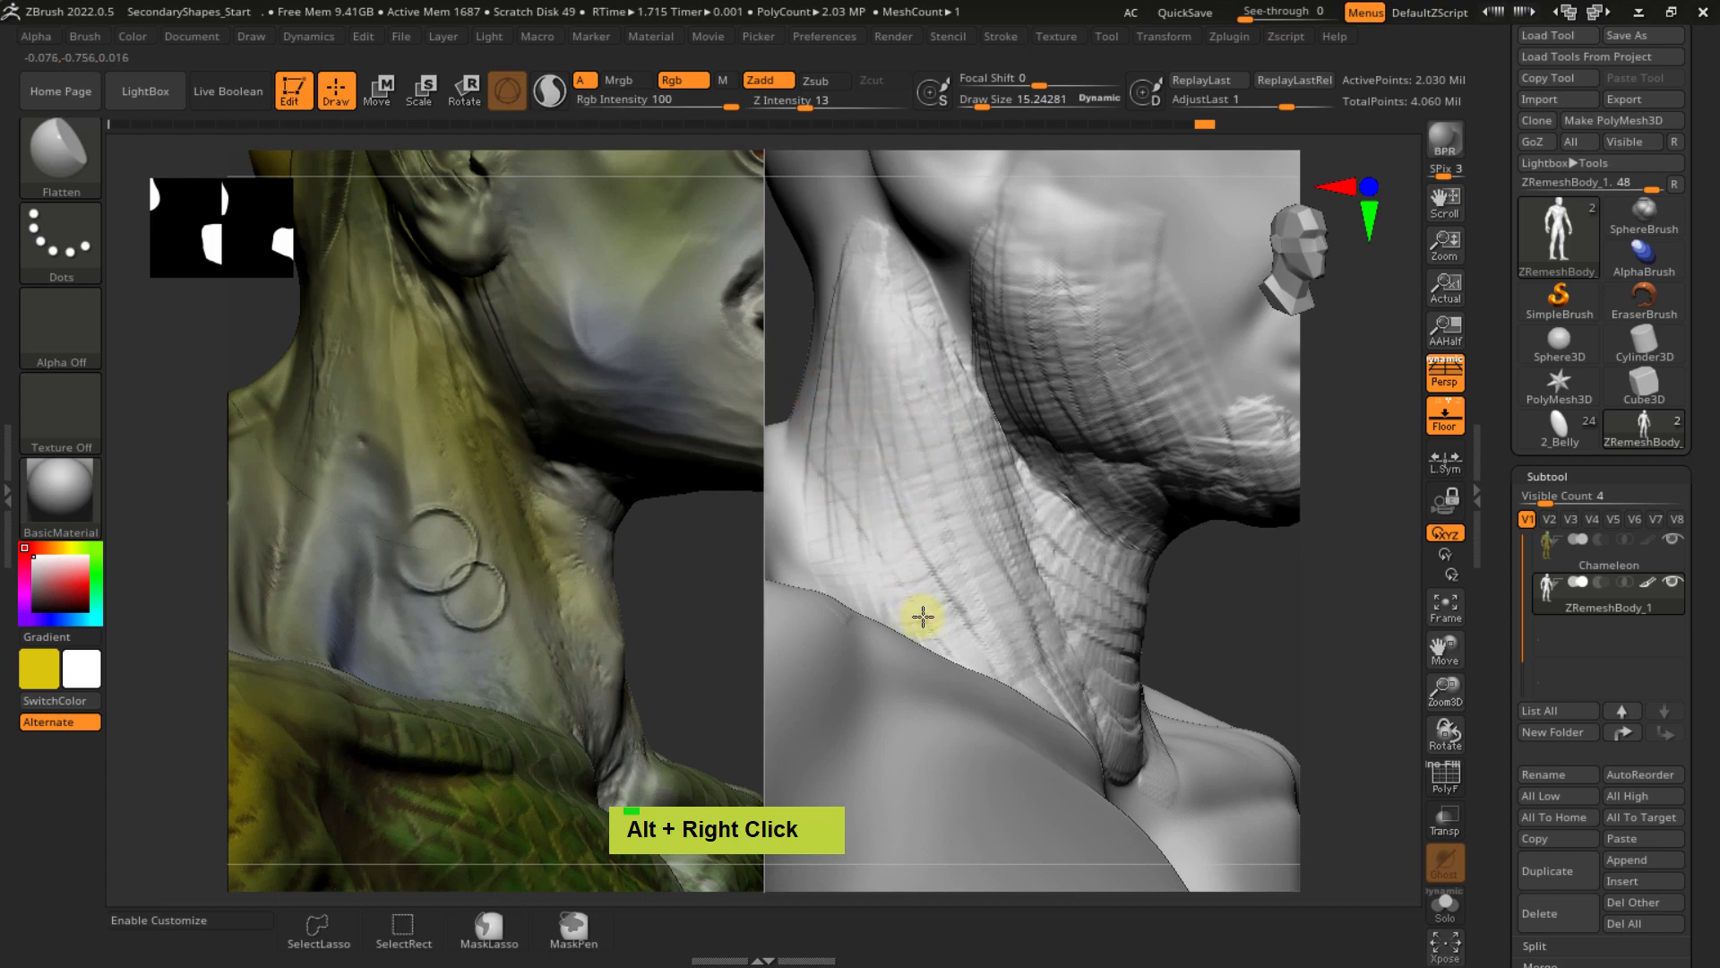
pyautogui.moveTo(933, 513); pyautogui.dragTo(909, 383, button='right')
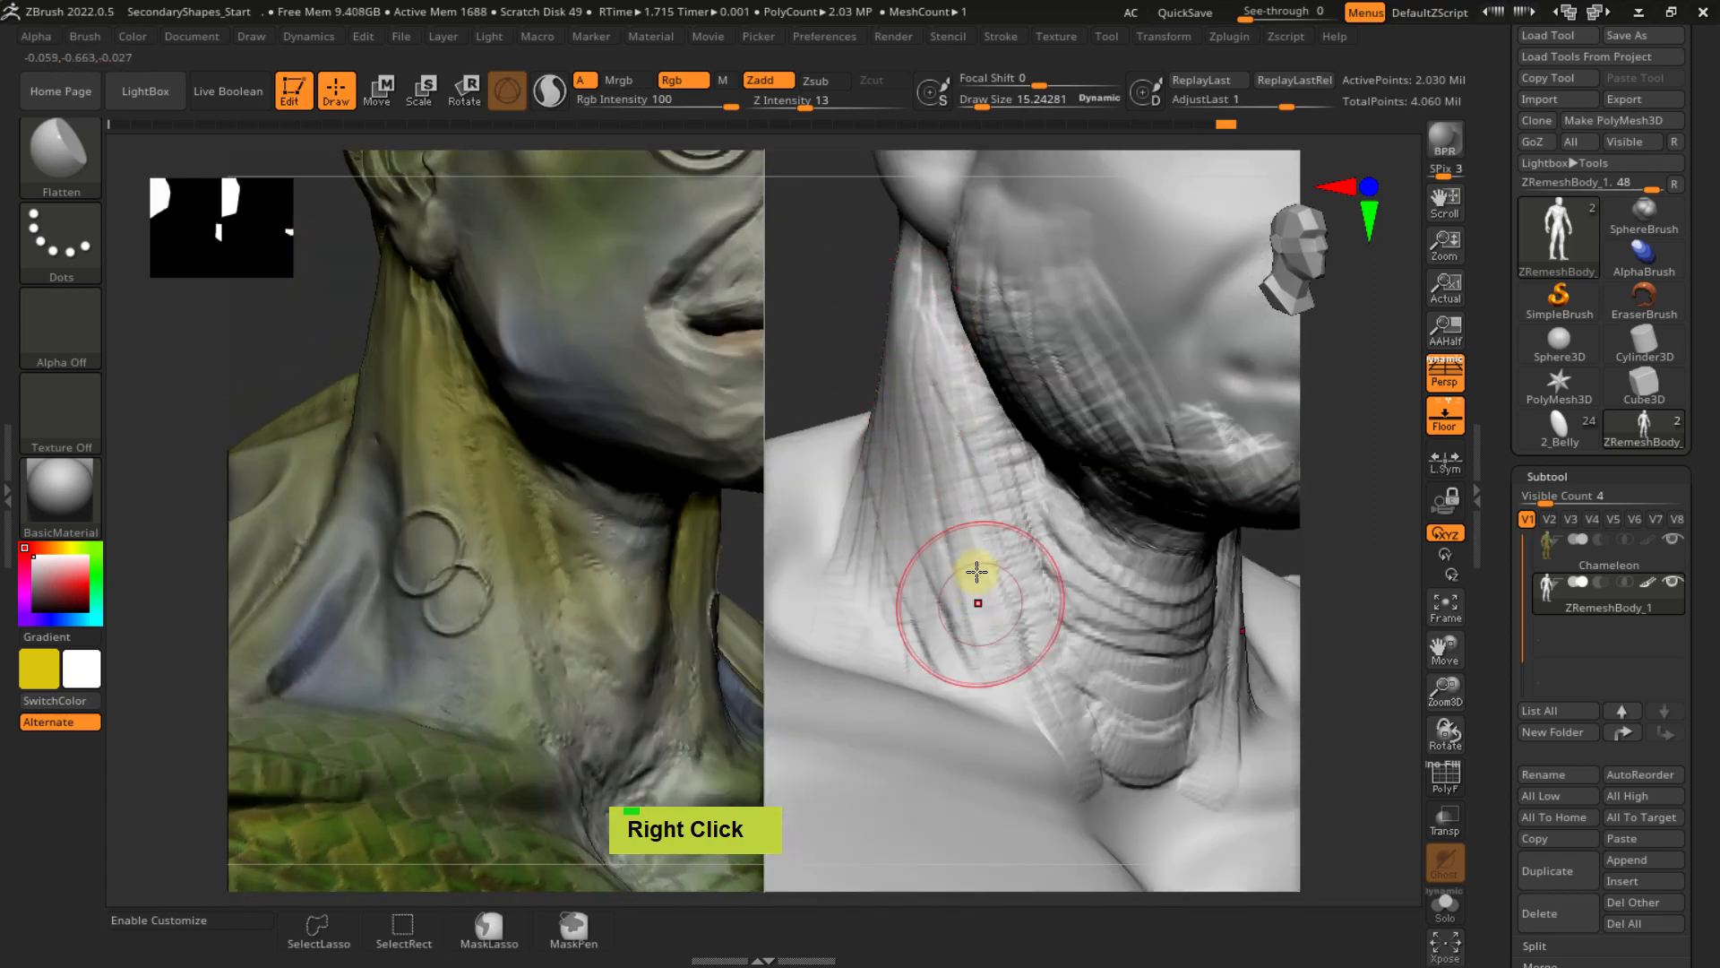
pyautogui.moveTo(963, 520); pyautogui.dragTo(1030, 635)
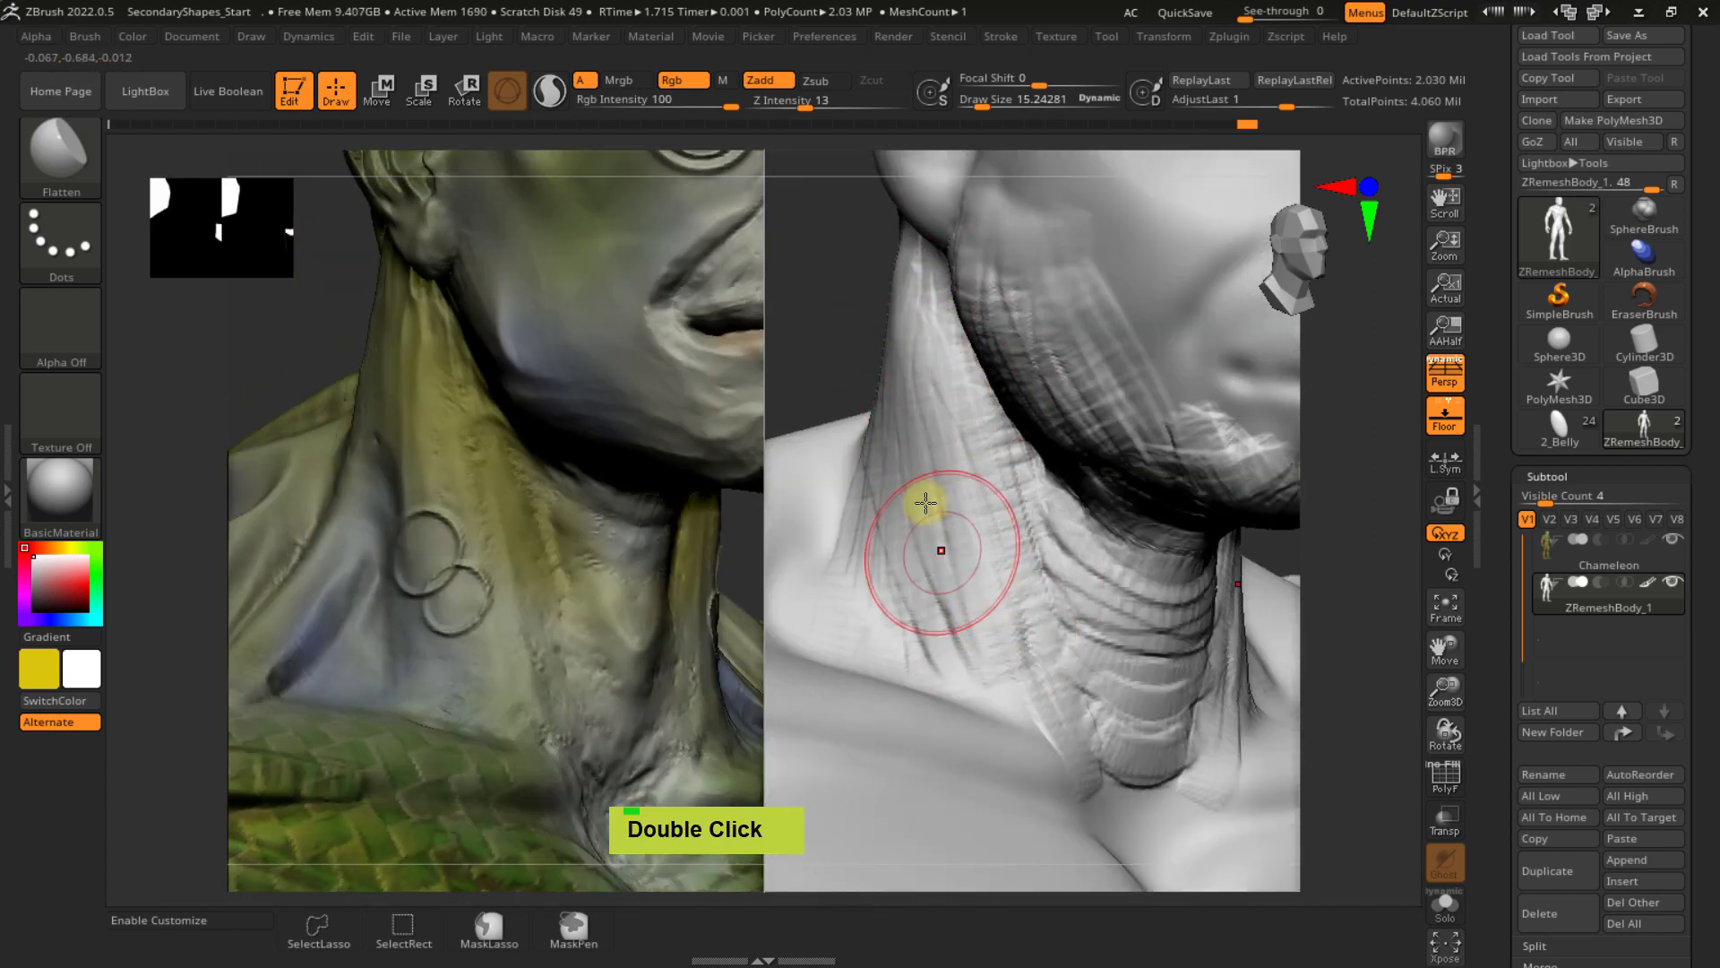
pyautogui.moveTo(886, 402); pyautogui.dragTo(877, 585)
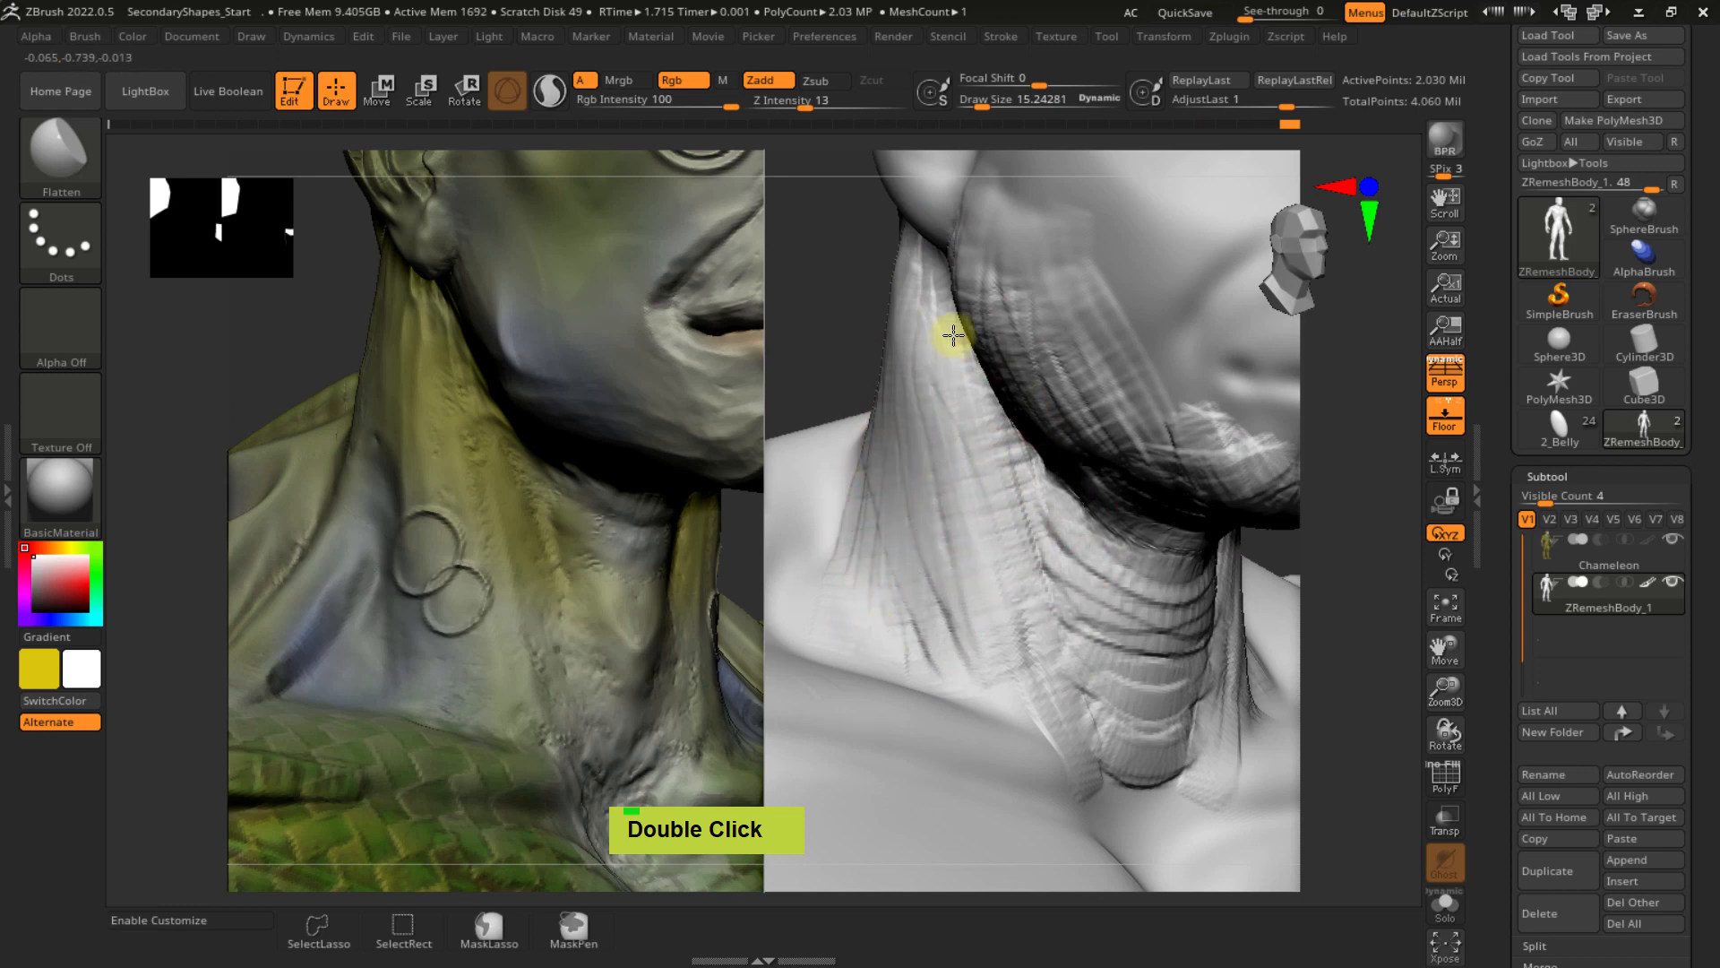
# - Flatten the front edge of the neck muscle along the side of the throat down to the collarbone
pyautogui.keyDown('alt'); pyautogui.moveTo(959, 531); pyautogui.dragTo(926, 449, button='right'); pyautogui.keyUp('alt')
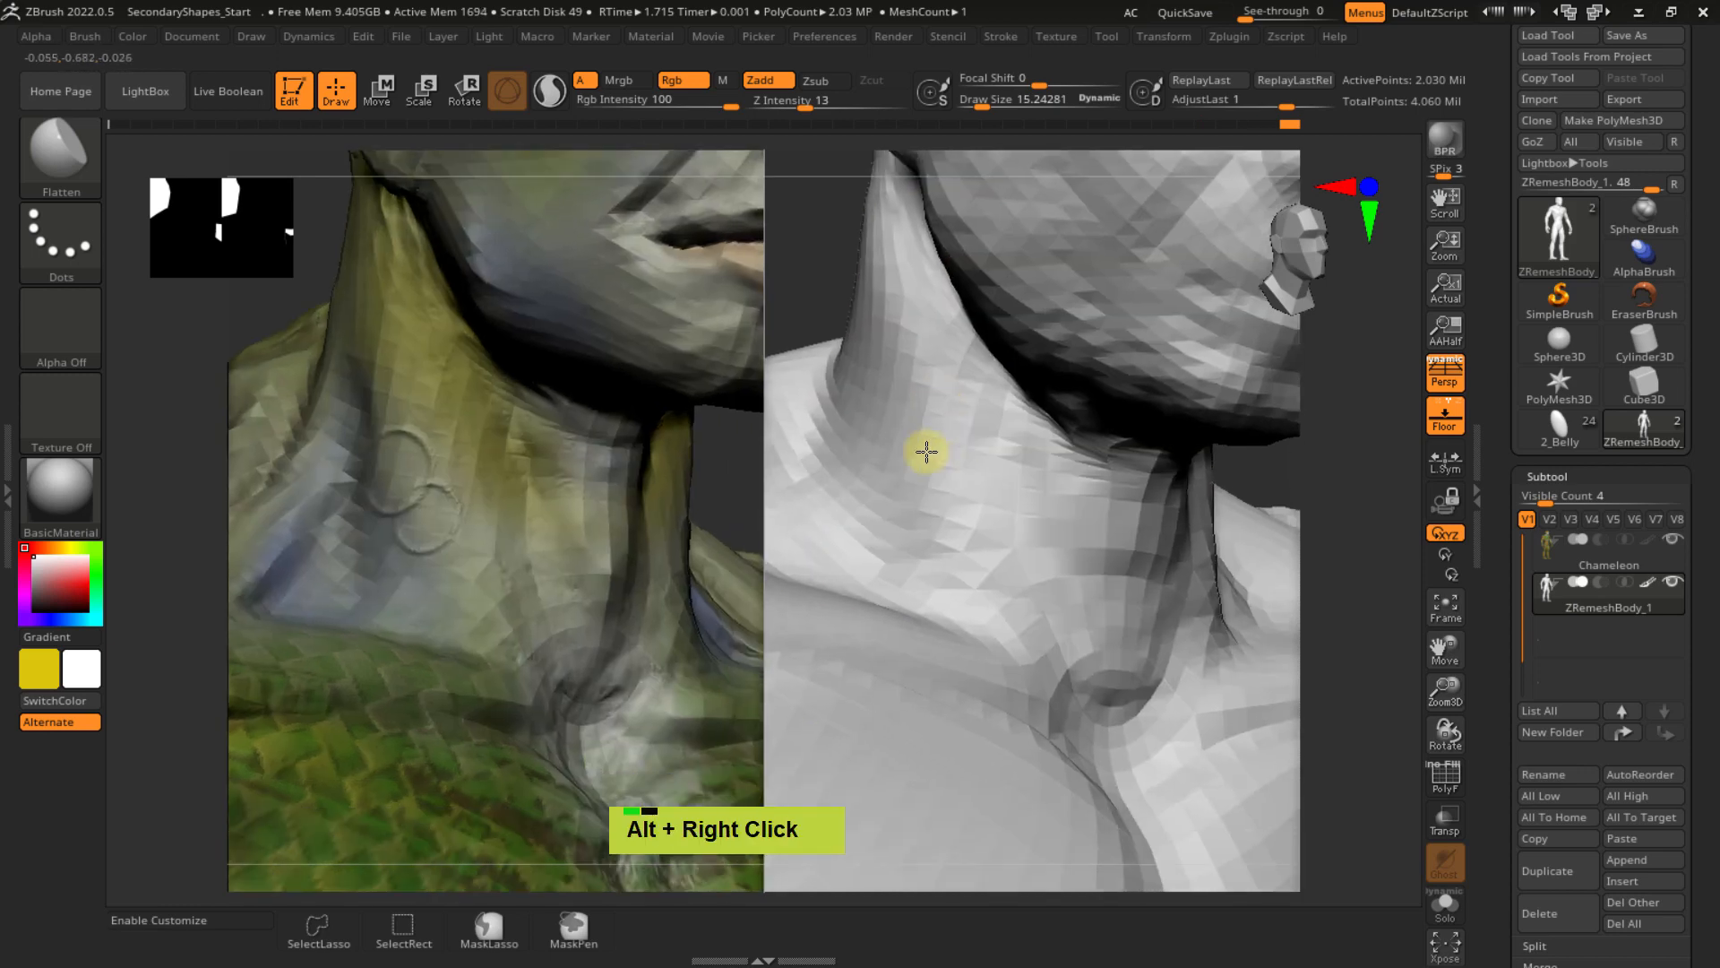
pyautogui.moveTo(925, 449)
pyautogui.mouseDown()
pyautogui.moveTo(926, 480)
pyautogui.moveTo(1005, 579)
pyautogui.mouseUp()
pyautogui.moveTo(937, 400); pyautogui.dragTo(1023, 594)
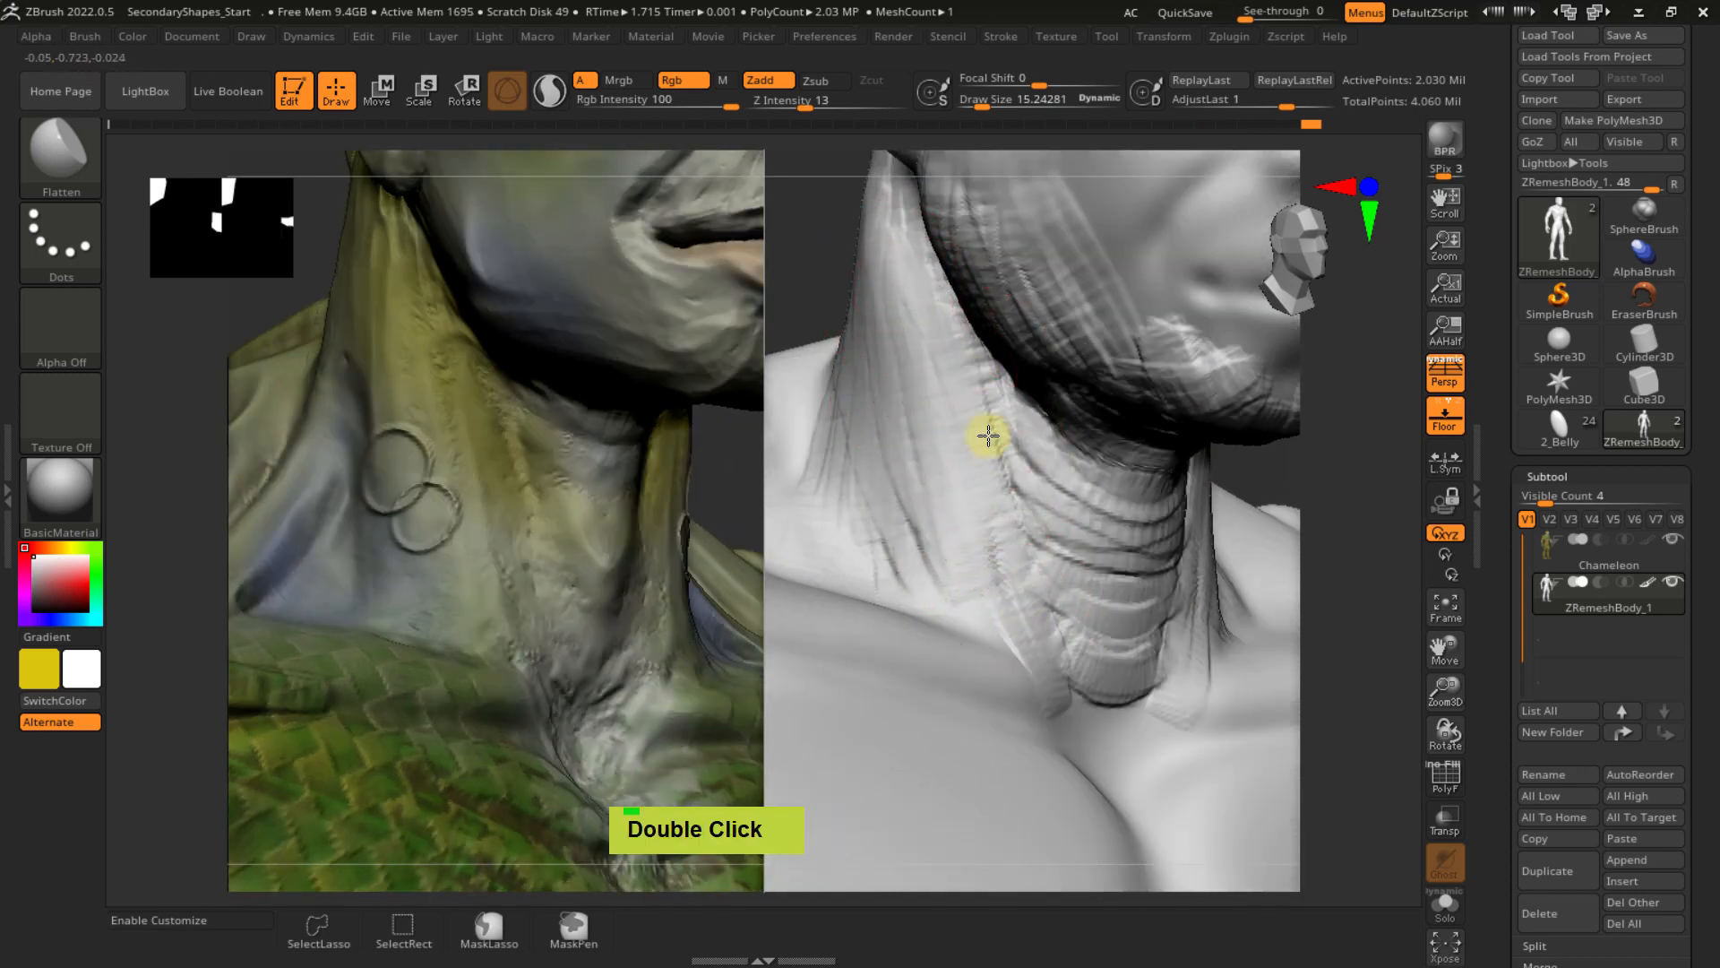
pyautogui.moveTo(987, 438); pyautogui.dragTo(1044, 637)
pyautogui.moveTo(990, 488); pyautogui.dragTo(1037, 653)
# - Flatten the clay strokes over the jaw muscle, from below the ear down to the jawline and its underside
pyautogui.moveTo(1025, 609)
pyautogui.keyDown('alt'); pyautogui.mouseDown(button='right')
pyautogui.moveTo(1029, 461)
pyautogui.moveTo(934, 358)
pyautogui.mouseUp(button='right'); pyautogui.keyUp('alt')
pyautogui.moveTo(934, 360); pyautogui.dragTo(941, 601)
pyautogui.moveTo(941, 407); pyautogui.dragTo(1001, 565)
pyautogui.moveTo(952, 404); pyautogui.dragTo(1045, 567)
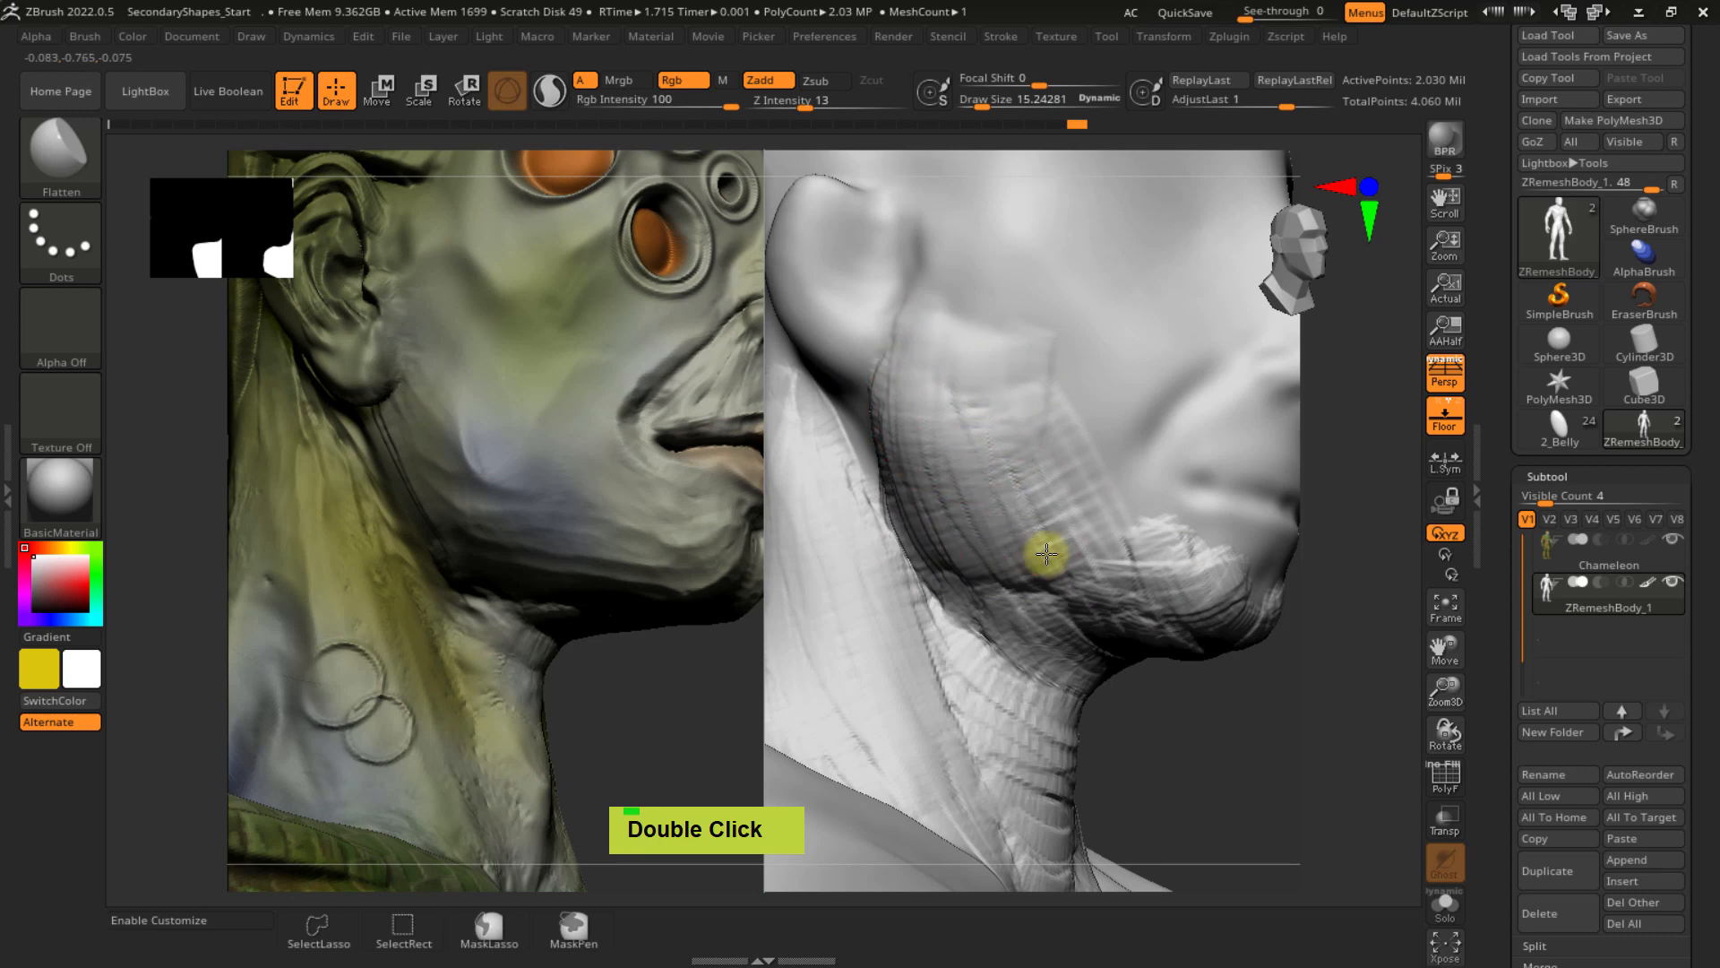
pyautogui.moveTo(979, 445); pyautogui.dragTo(1026, 570)
pyautogui.moveTo(898, 355)
pyautogui.mouseDown()
pyautogui.moveTo(891, 481)
pyautogui.moveTo(998, 499)
pyautogui.mouseUp()
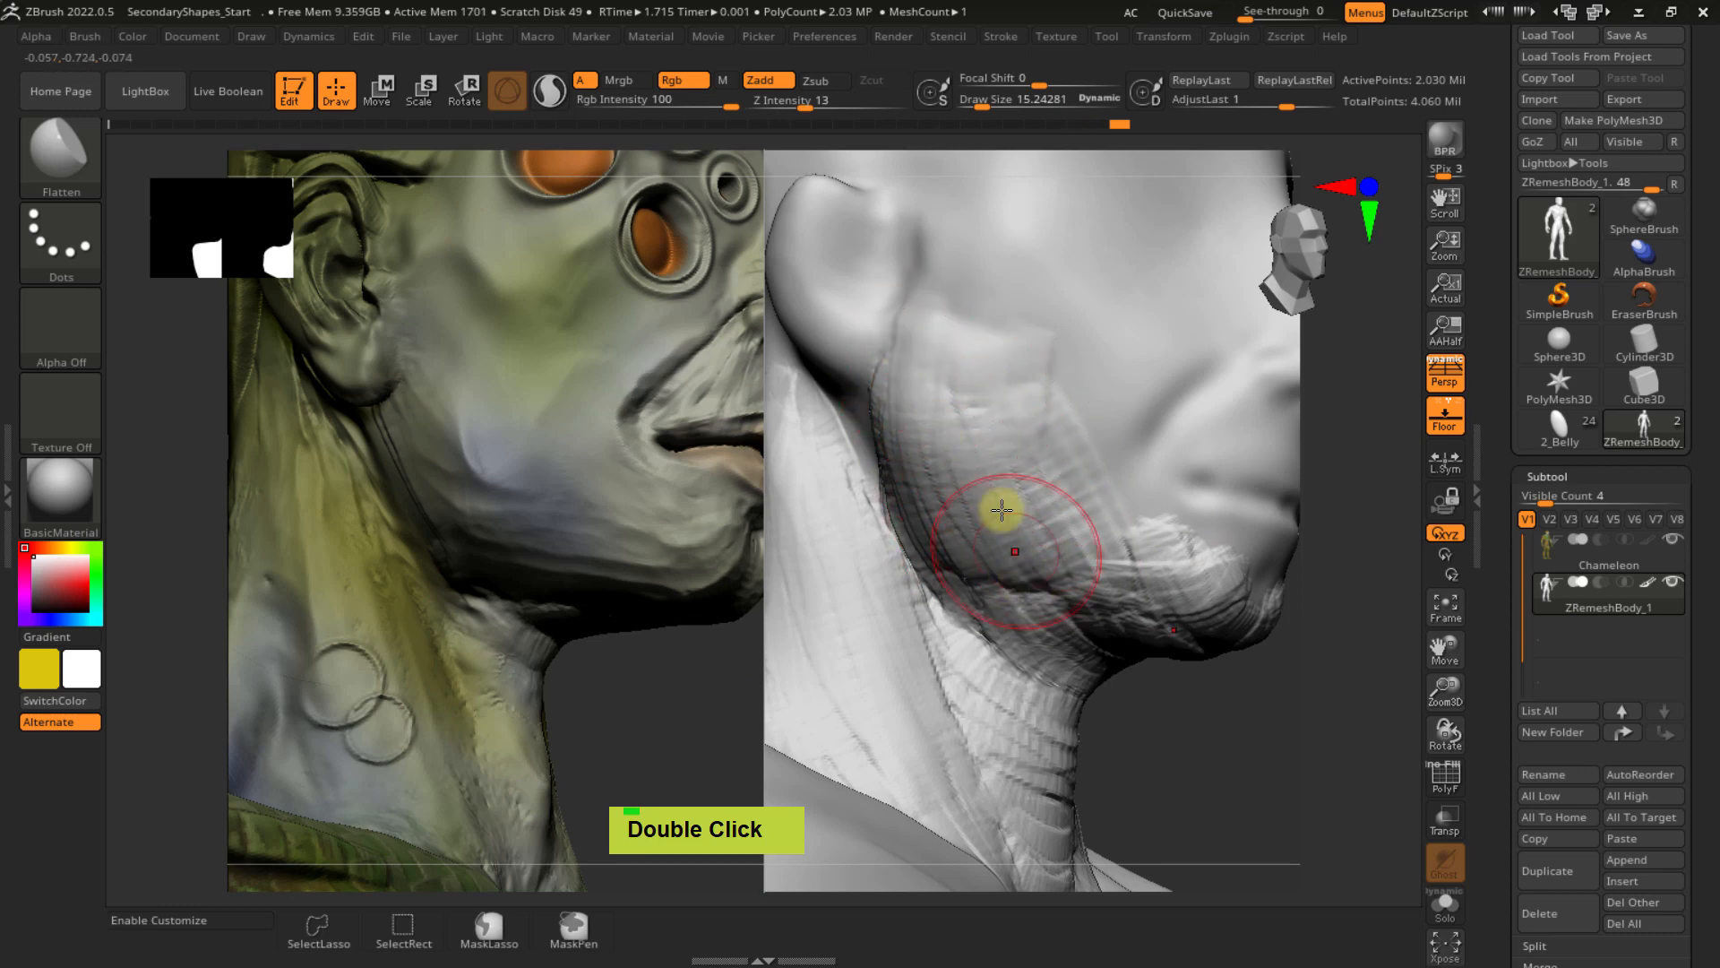
pyautogui.moveTo(1006, 411); pyautogui.dragTo(1092, 557)
pyautogui.moveTo(1019, 404); pyautogui.dragTo(1023, 555)
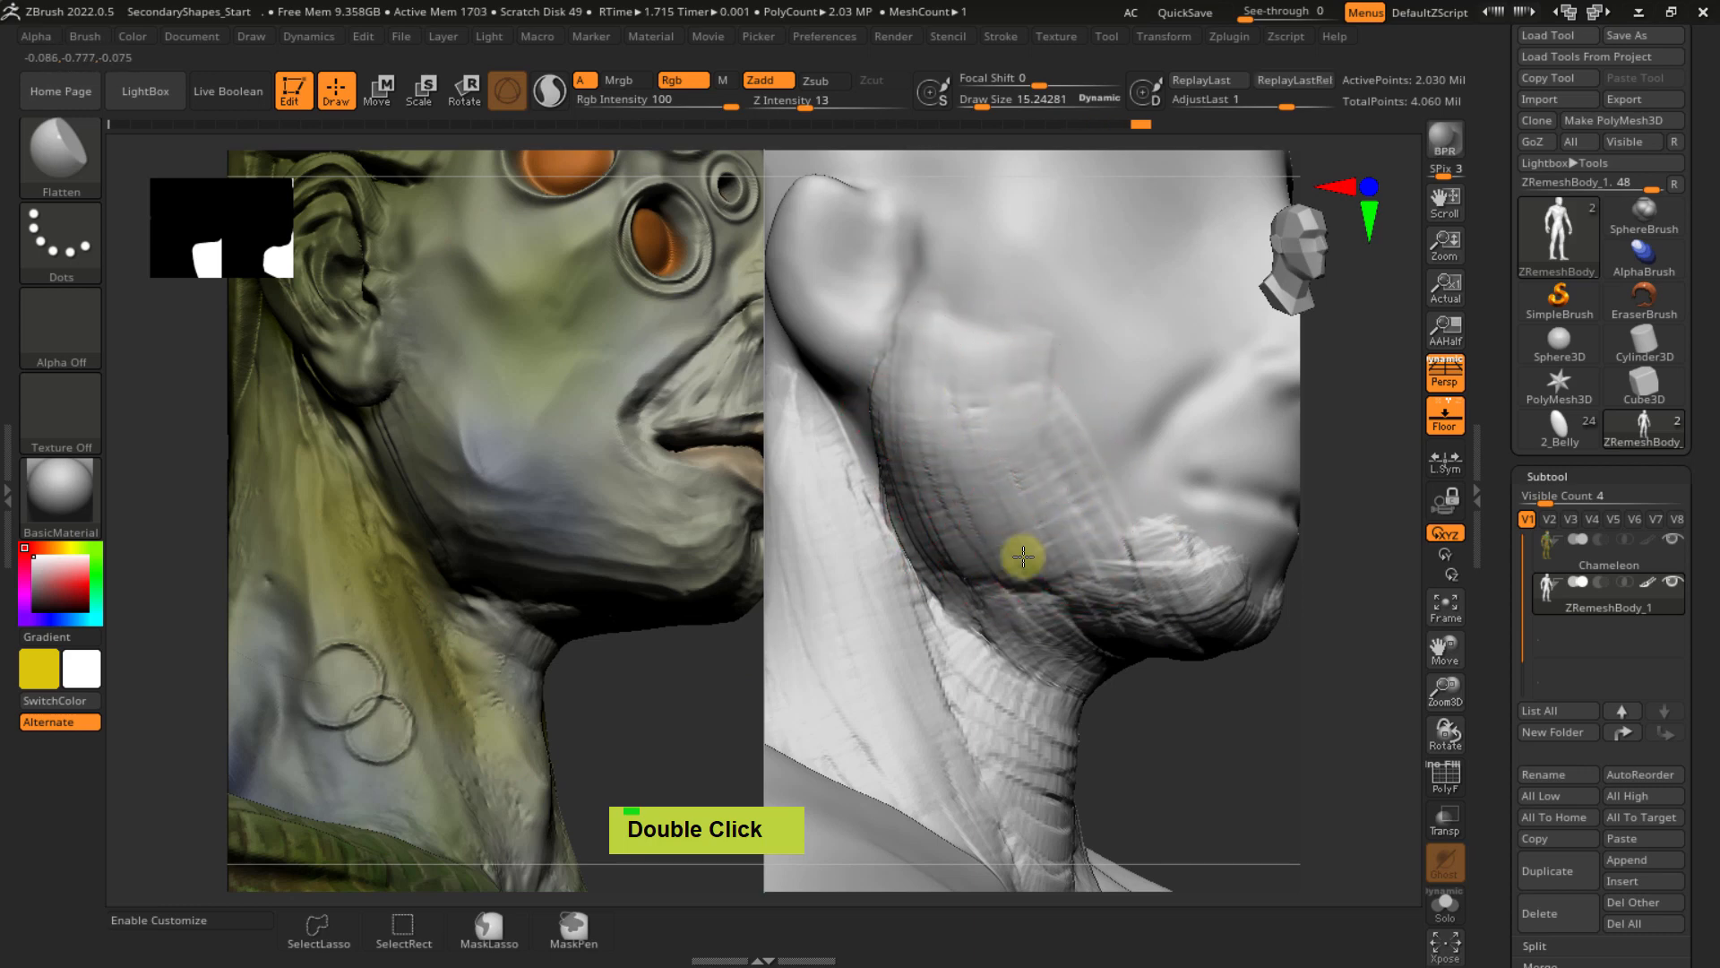
pyautogui.moveTo(957, 471); pyautogui.dragTo(994, 549)
pyautogui.keyDown('alt'); pyautogui.moveTo(994, 549); pyautogui.dragTo(922, 385, button='right'); pyautogui.keyUp('alt')
pyautogui.moveTo(992, 559)
pyautogui.mouseDown()
pyautogui.moveTo(944, 514)
pyautogui.moveTo(1060, 598)
pyautogui.mouseUp()
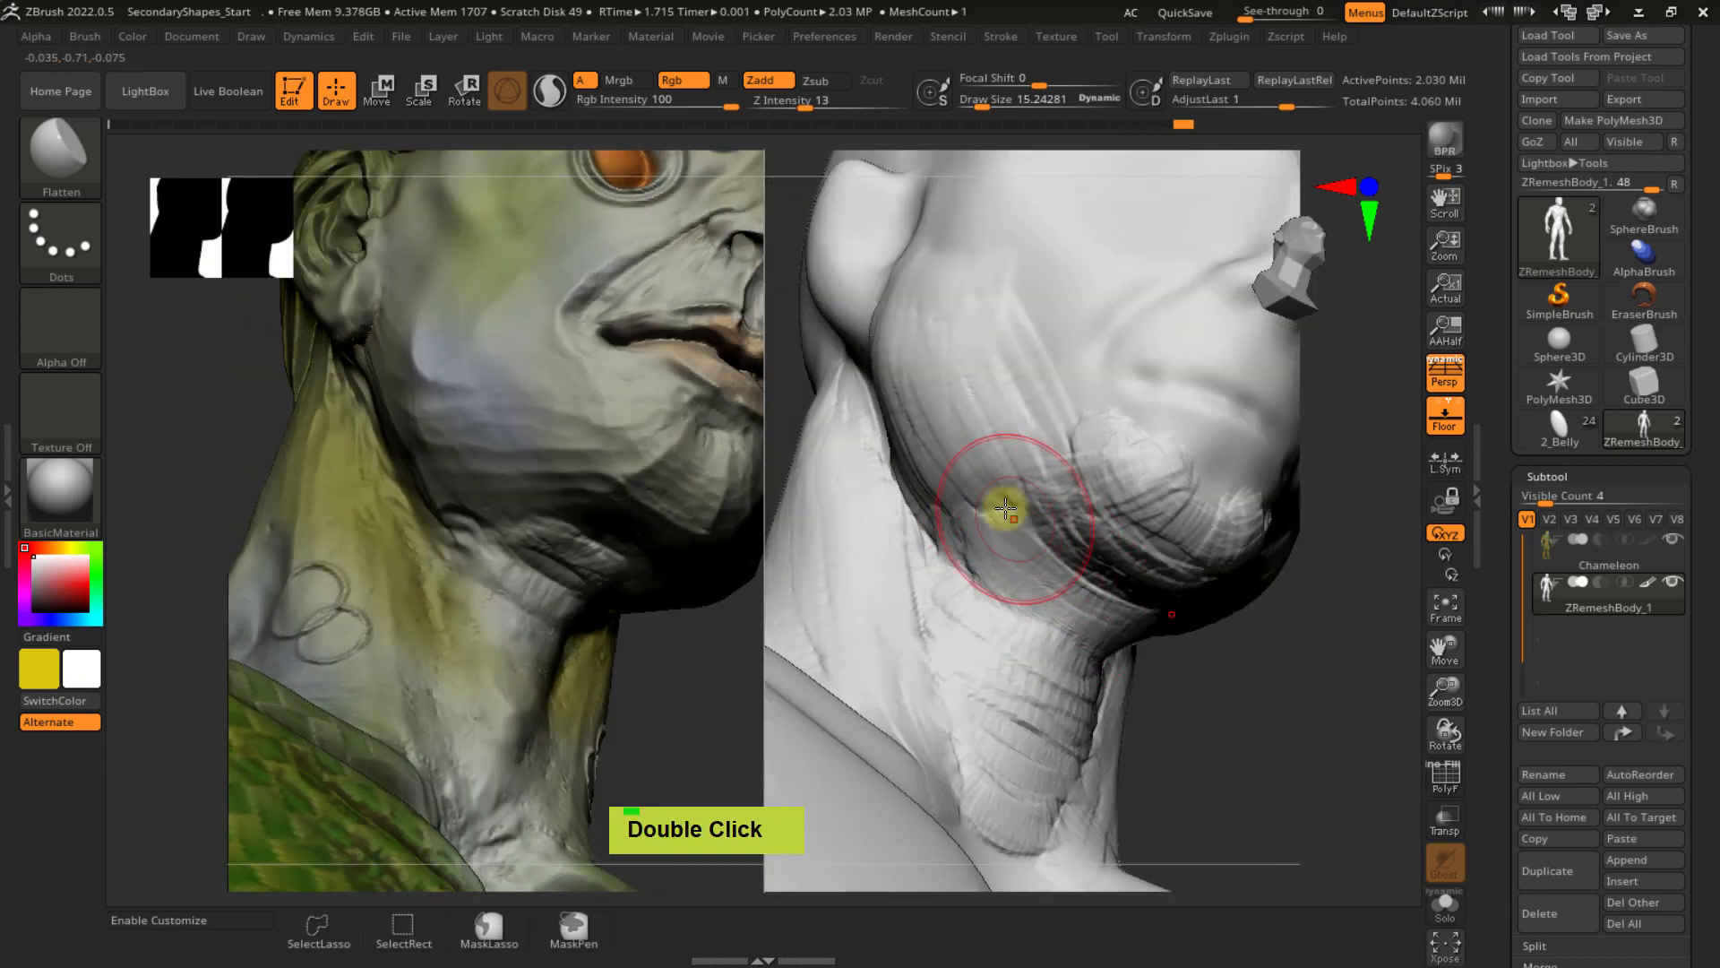
# - Try to flatten the dent under the rear jaw corner with the Draw Size raised to about 17
pyautogui.moveTo(1010, 529)
pyautogui.keyDown('ctrl'); pyautogui.mouseDown(button='right')
pyautogui.moveTo(1028, 523)
pyautogui.moveTo(1018, 535)
pyautogui.mouseUp(button='right'); pyautogui.keyUp('ctrl')
pyautogui.press('s')
pyautogui.moveTo(1018, 534); pyautogui.dragTo(1042, 509)
pyautogui.press('s')
pyautogui.doubleClick(1017, 494)
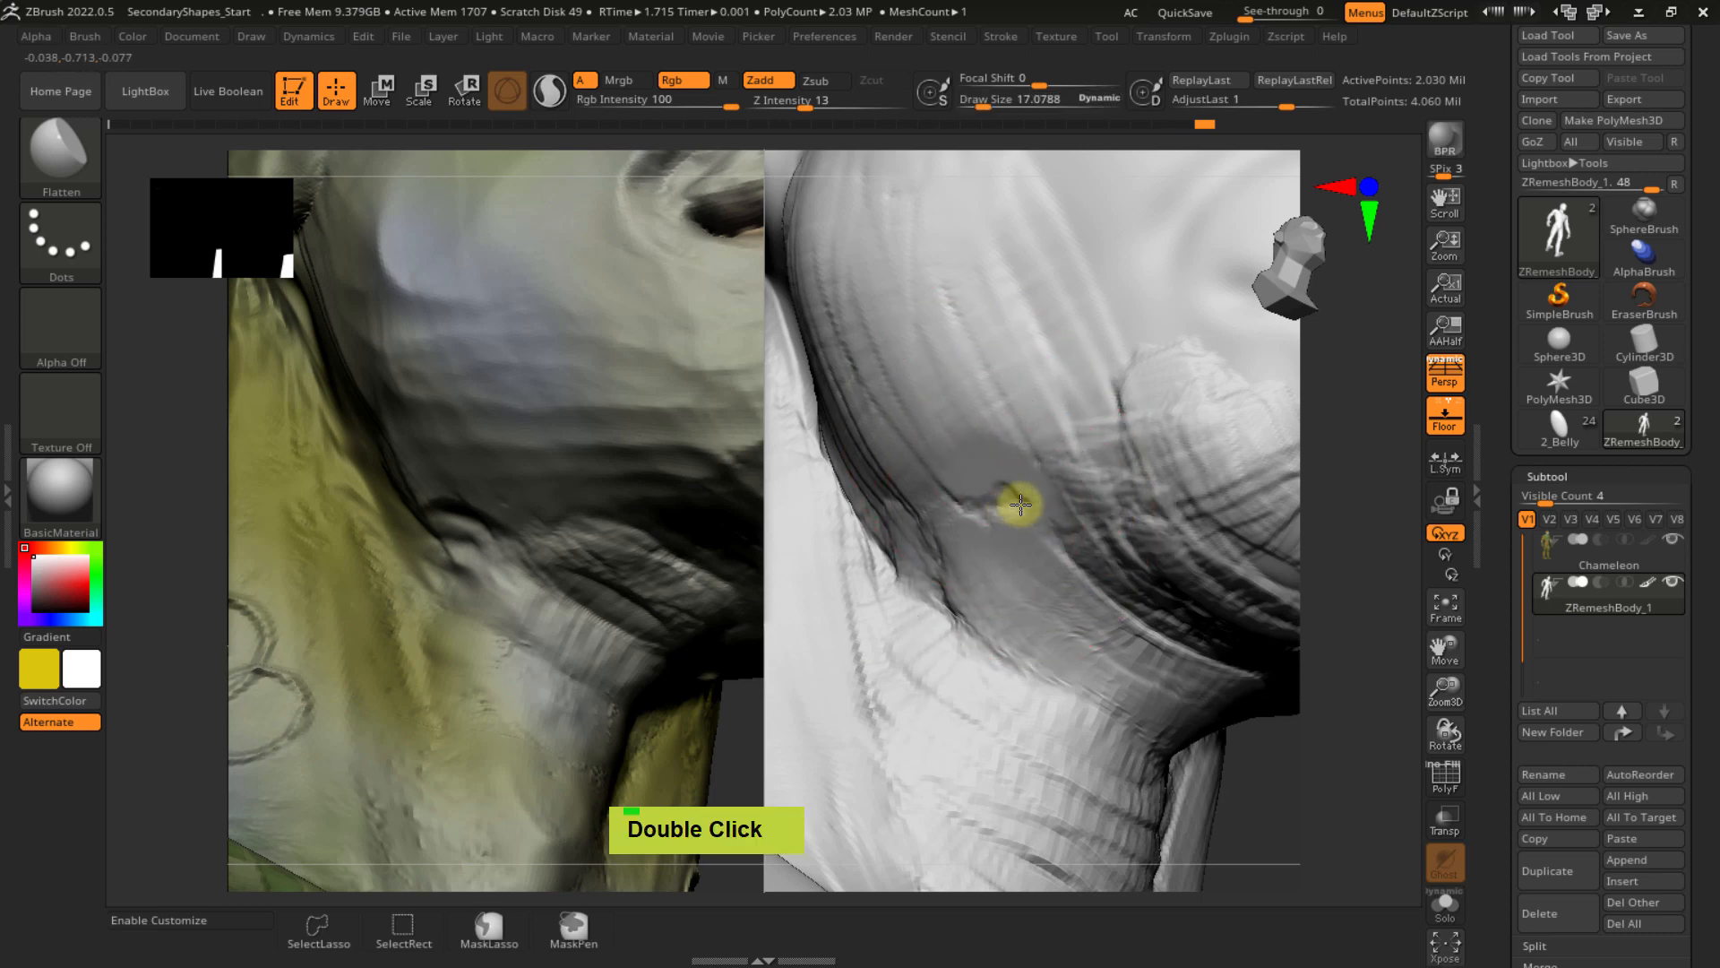
pyautogui.hotkey('ctrl', 'z')
pyautogui.hotkey('ctrl', 'z')
pyautogui.hotkey('ctrl', 'z')
pyautogui.hotkey('ctrl', 'z')
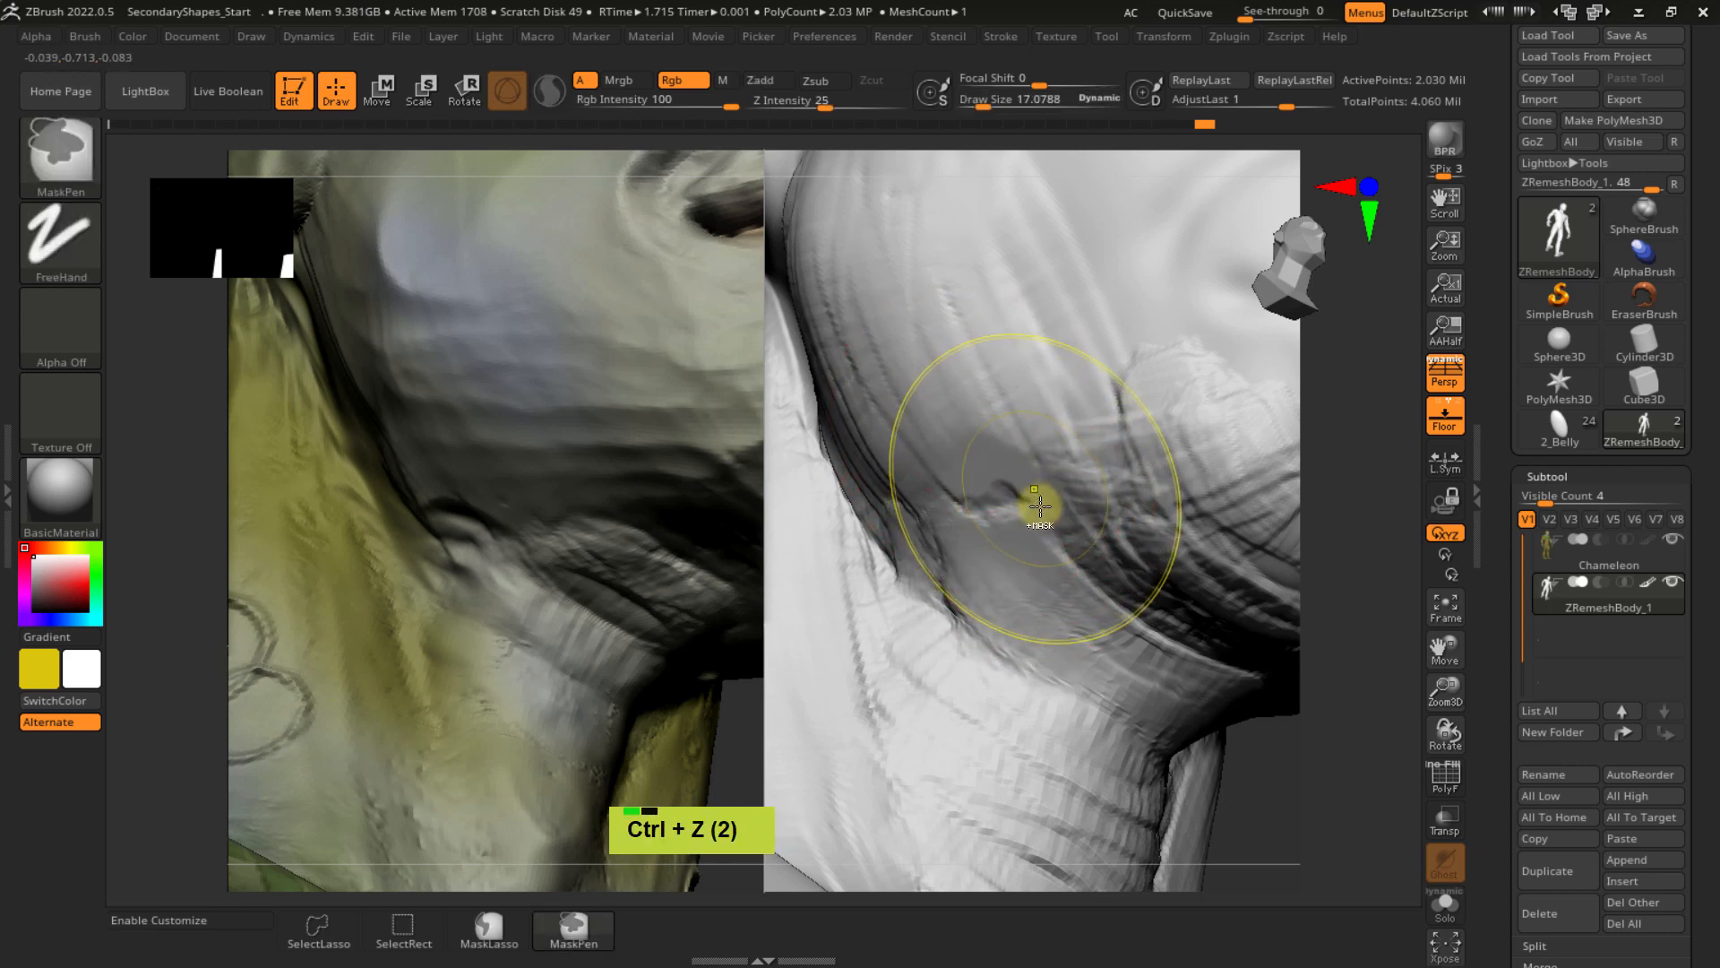
# - Flatten the clay on the side of the chin and lower jaw with a Draw Size of about 15.24
pyautogui.moveTo(1048, 510)
pyautogui.keyDown('alt'); pyautogui.mouseDown(button='right')
pyautogui.moveTo(971, 453)
pyautogui.moveTo(999, 452)
pyautogui.mouseUp(button='right'); pyautogui.keyUp('alt')
pyautogui.doubleClick(991, 445)
pyautogui.press('s')
pyautogui.moveTo(1106, 499); pyautogui.dragTo(1102, 497)
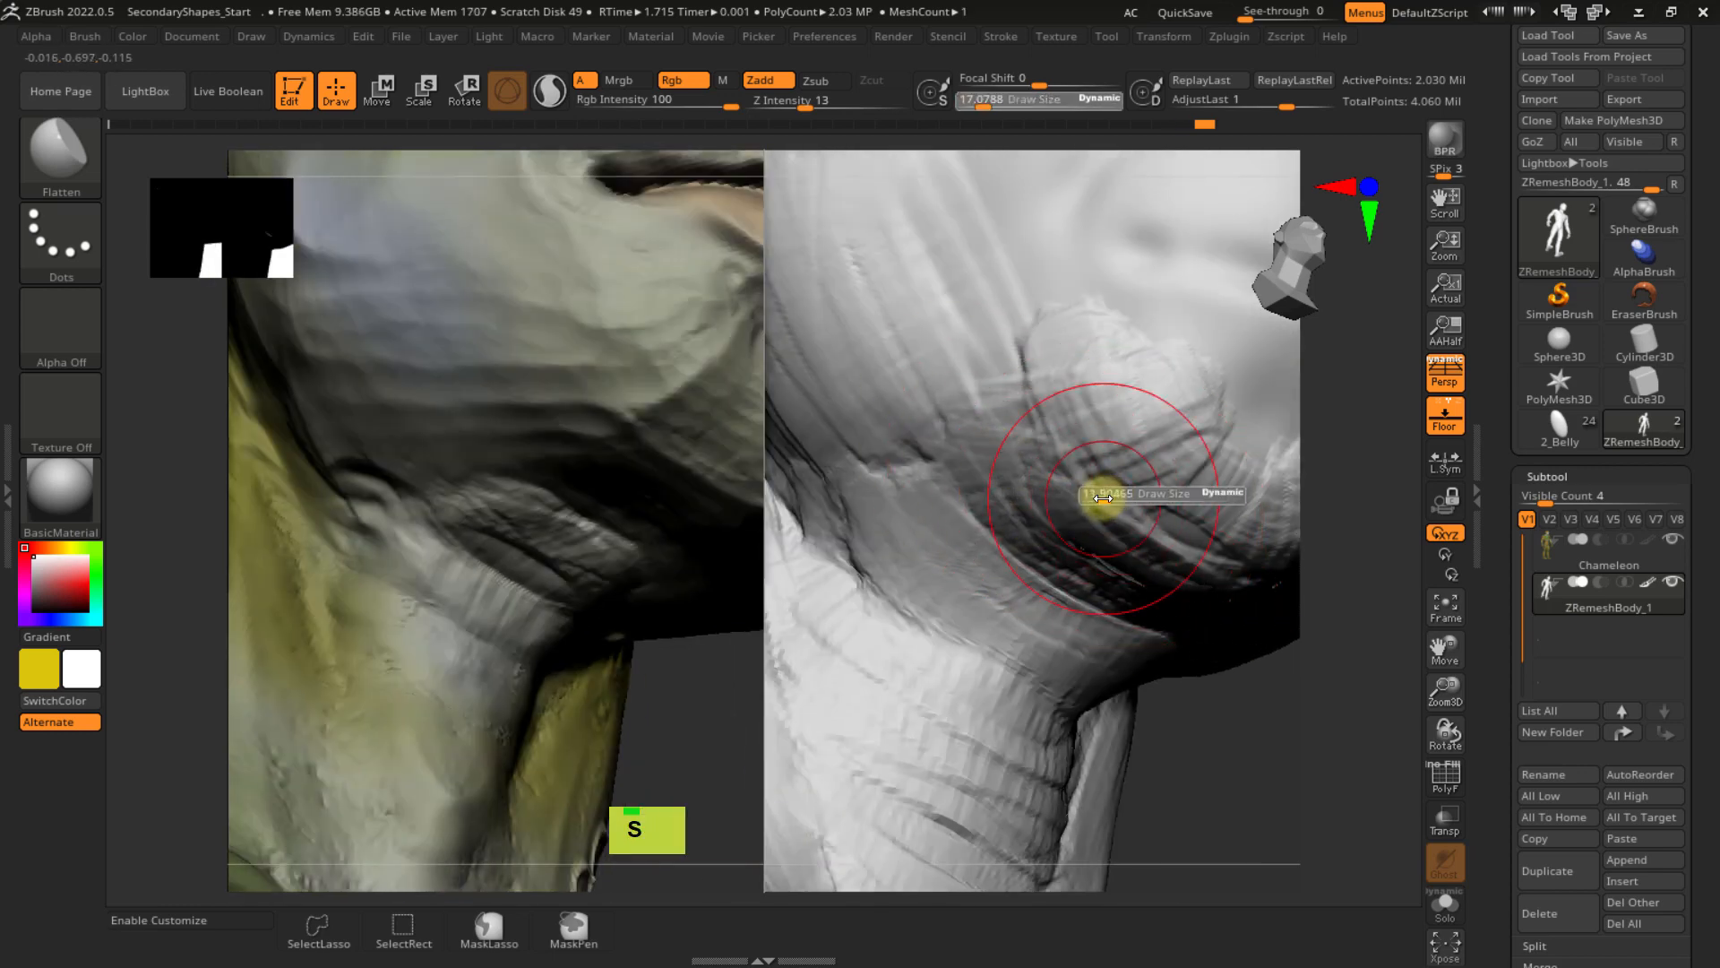
pyautogui.keyDown('alt'); pyautogui.moveTo(1081, 501); pyautogui.dragTo(1001, 474, button='right'); pyautogui.keyUp('alt')
pyautogui.moveTo(981, 393)
pyautogui.mouseDown()
pyautogui.moveTo(1063, 453)
pyautogui.moveTo(1043, 399)
pyautogui.mouseUp()
pyautogui.press('s')
pyautogui.moveTo(1024, 337); pyautogui.dragTo(1100, 412)
pyautogui.moveTo(1079, 337); pyautogui.dragTo(1120, 404)
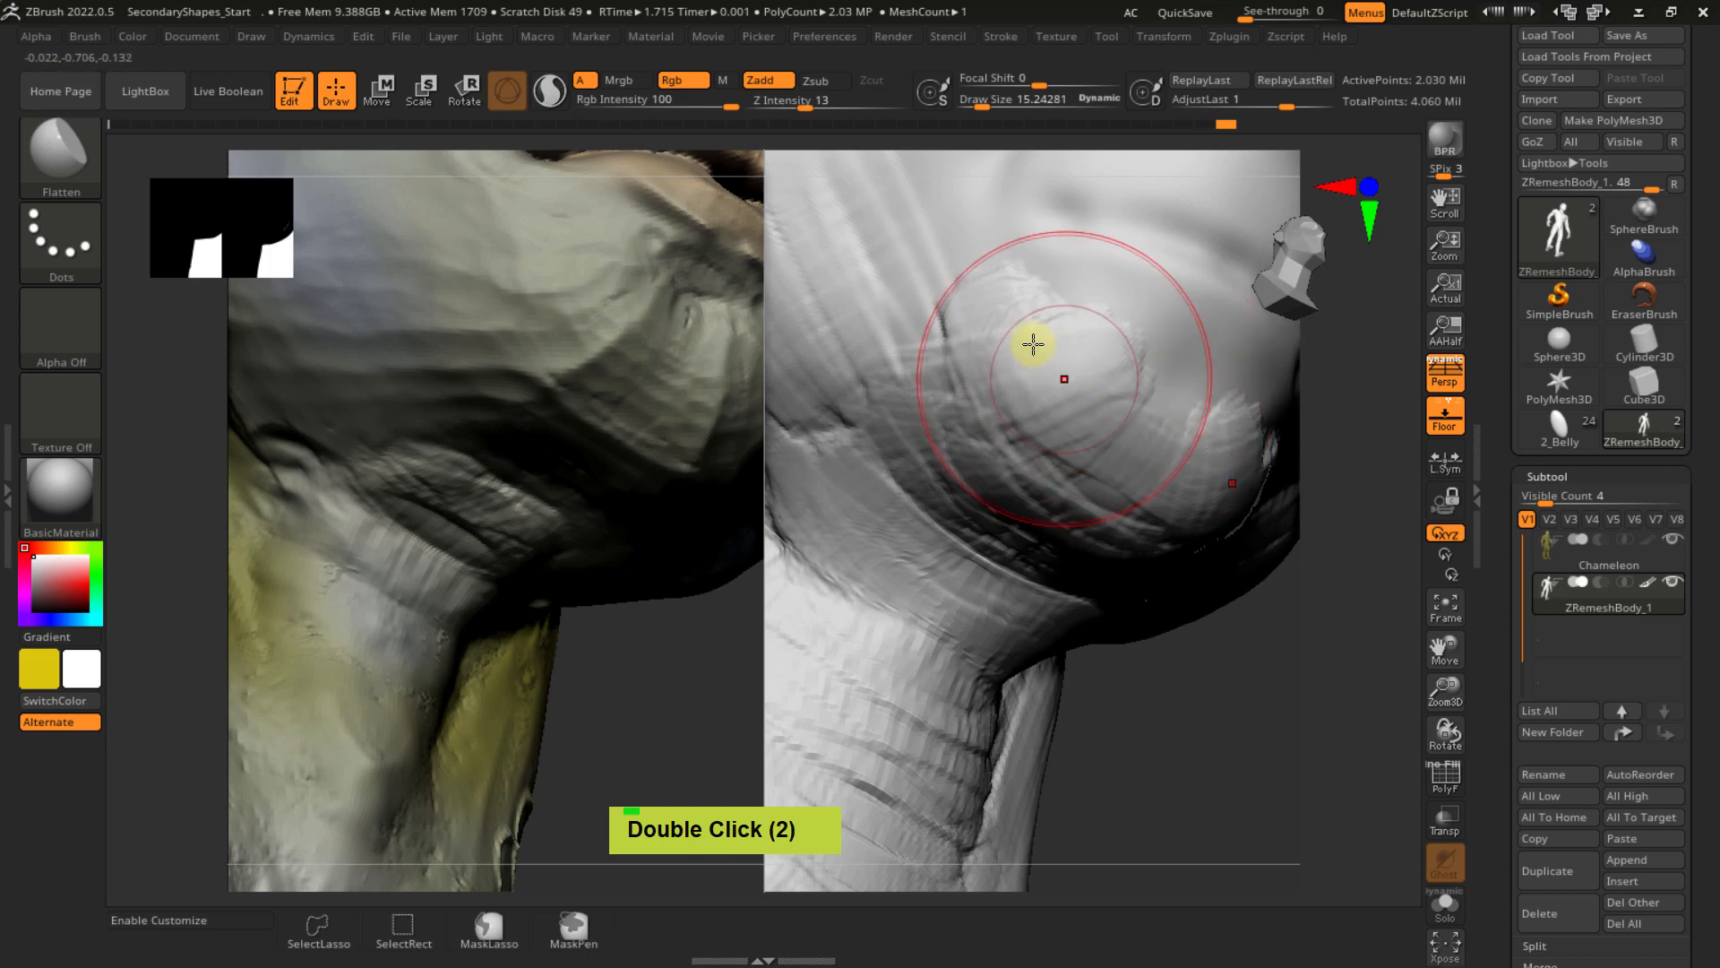
pyautogui.moveTo(999, 345); pyautogui.dragTo(1047, 473)
pyautogui.moveTo(993, 423); pyautogui.dragTo(1041, 521)
# - Flatten the front of the throat and the groove beside the neck muscle, reducing the Draw Size to about 6.56
pyautogui.moveTo(1120, 658)
pyautogui.keyDown('ctrl'); pyautogui.mouseDown(button='right')
pyautogui.moveTo(1010, 572)
pyautogui.moveTo(975, 657)
pyautogui.moveTo(933, 660)
pyautogui.mouseUp(button='right'); pyautogui.keyUp('ctrl')
pyautogui.moveTo(932, 660)
pyautogui.mouseDown()
pyautogui.moveTo(1072, 683)
pyautogui.moveTo(979, 741)
pyautogui.mouseUp()
pyautogui.keyDown('alt'); pyautogui.moveTo(997, 520); pyautogui.dragTo(954, 350, button='right'); pyautogui.keyUp('alt')
pyautogui.press('5')
pyautogui.moveTo(1029, 503); pyautogui.dragTo(1037, 500)
pyautogui.press('s')
pyautogui.keyDown('ctrl'); pyautogui.moveTo(1062, 582); pyautogui.dragTo(1056, 538, button='right'); pyautogui.keyUp('ctrl')
pyautogui.moveTo(1040, 536)
pyautogui.mouseDown()
pyautogui.moveTo(993, 526)
pyautogui.moveTo(1075, 516)
pyautogui.moveTo(929, 518)
pyautogui.moveTo(1114, 538)
pyautogui.mouseUp()
pyautogui.press('s')
pyautogui.keyDown('alt'); pyautogui.moveTo(1114, 537); pyautogui.dragTo(1120, 412, button='right'); pyautogui.keyUp('alt')
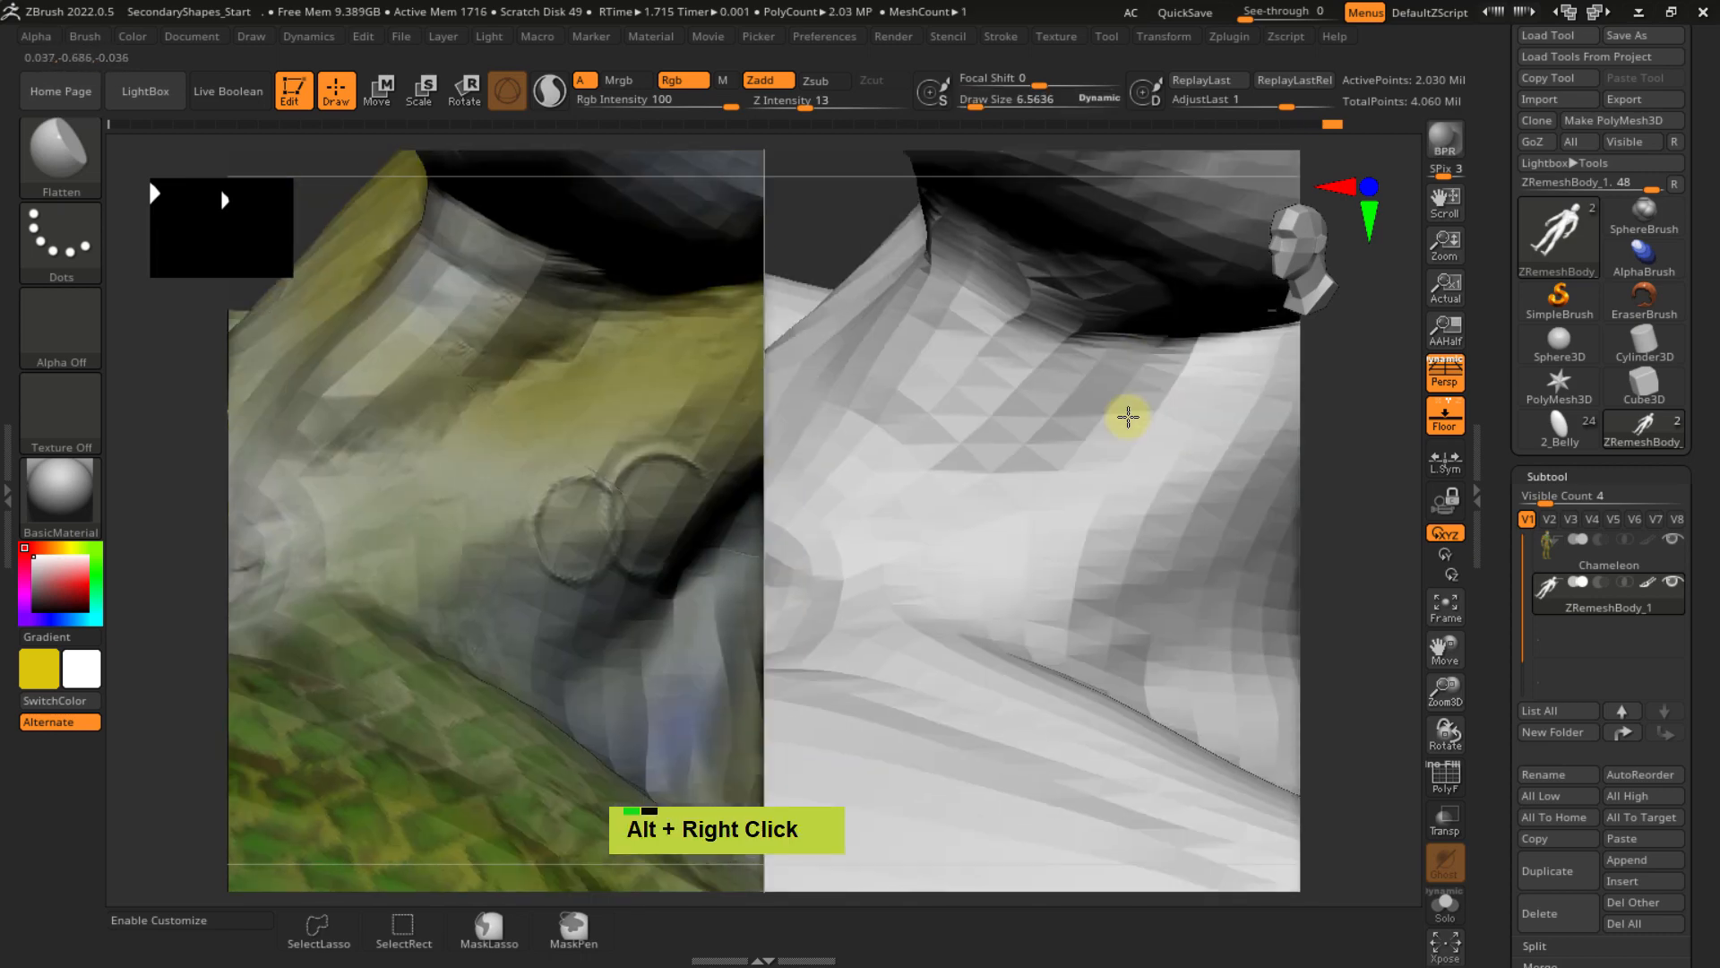
pyautogui.moveTo(1105, 446); pyautogui.dragTo(976, 453)
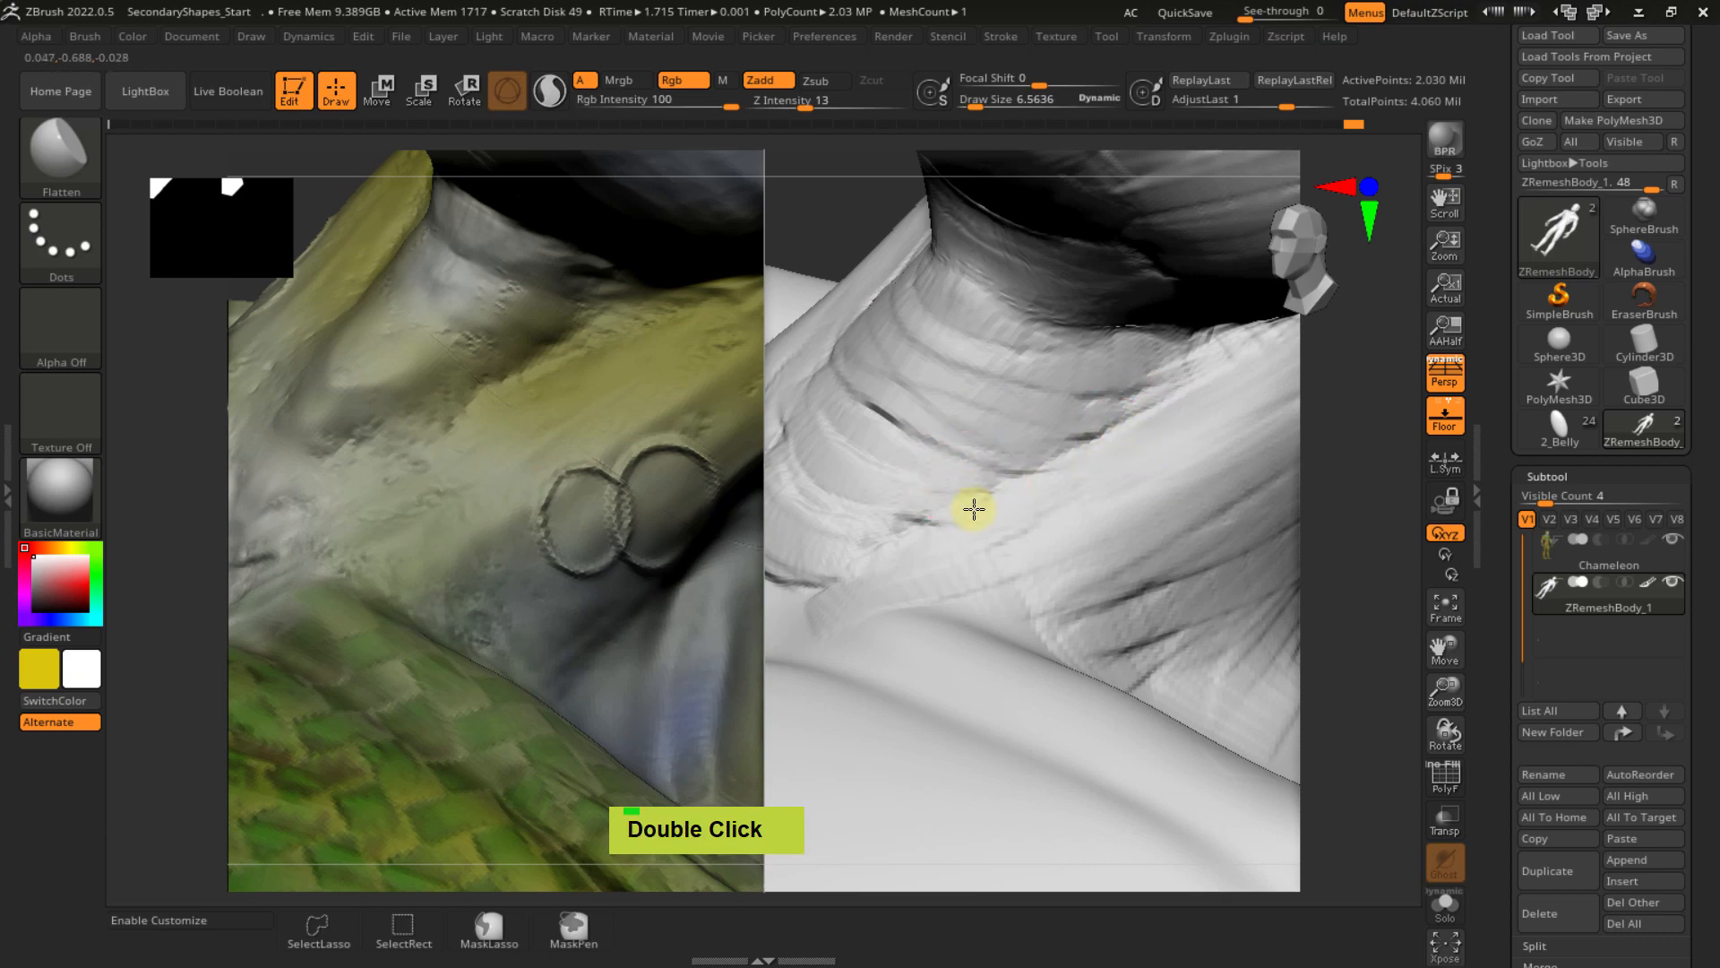
# - Flatten the seam between neck muscle and throat under the jaw, with Draw Size about 5.5 and Z Intensity 38
pyautogui.moveTo(1015, 506); pyautogui.dragTo(983, 481, button='right')
pyautogui.keyDown('alt'); pyautogui.moveTo(966, 422); pyautogui.dragTo(991, 599, button='right'); pyautogui.keyUp('alt')
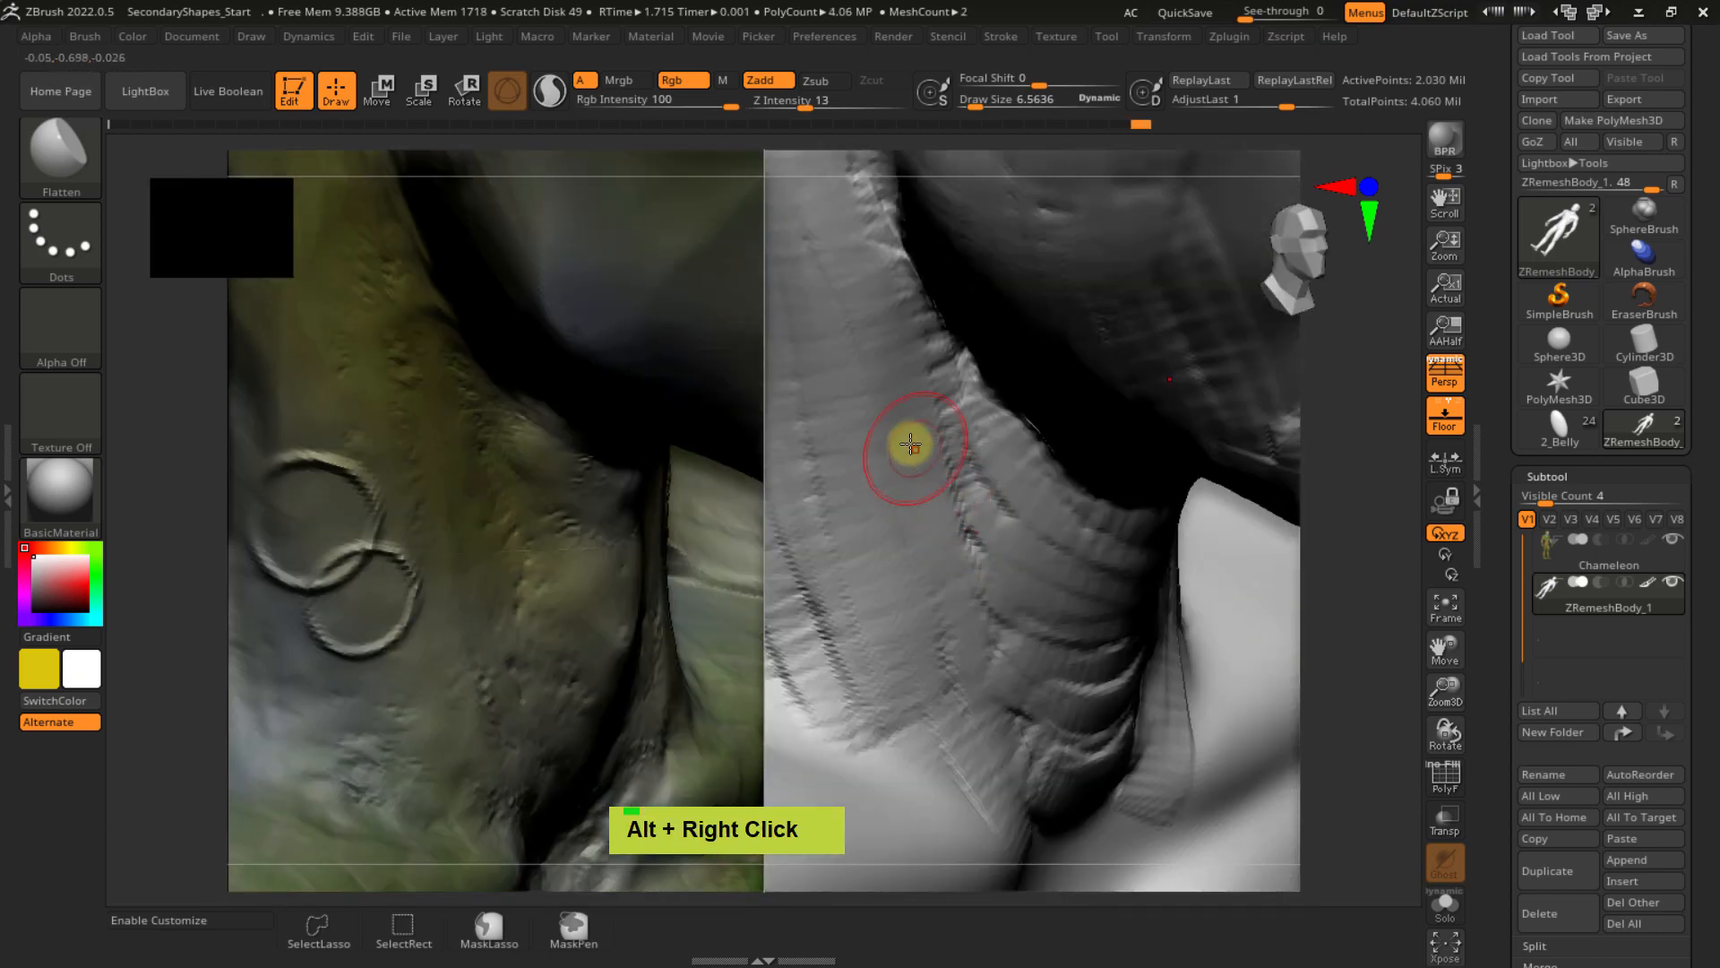
pyautogui.moveTo(911, 445); pyautogui.dragTo(957, 456)
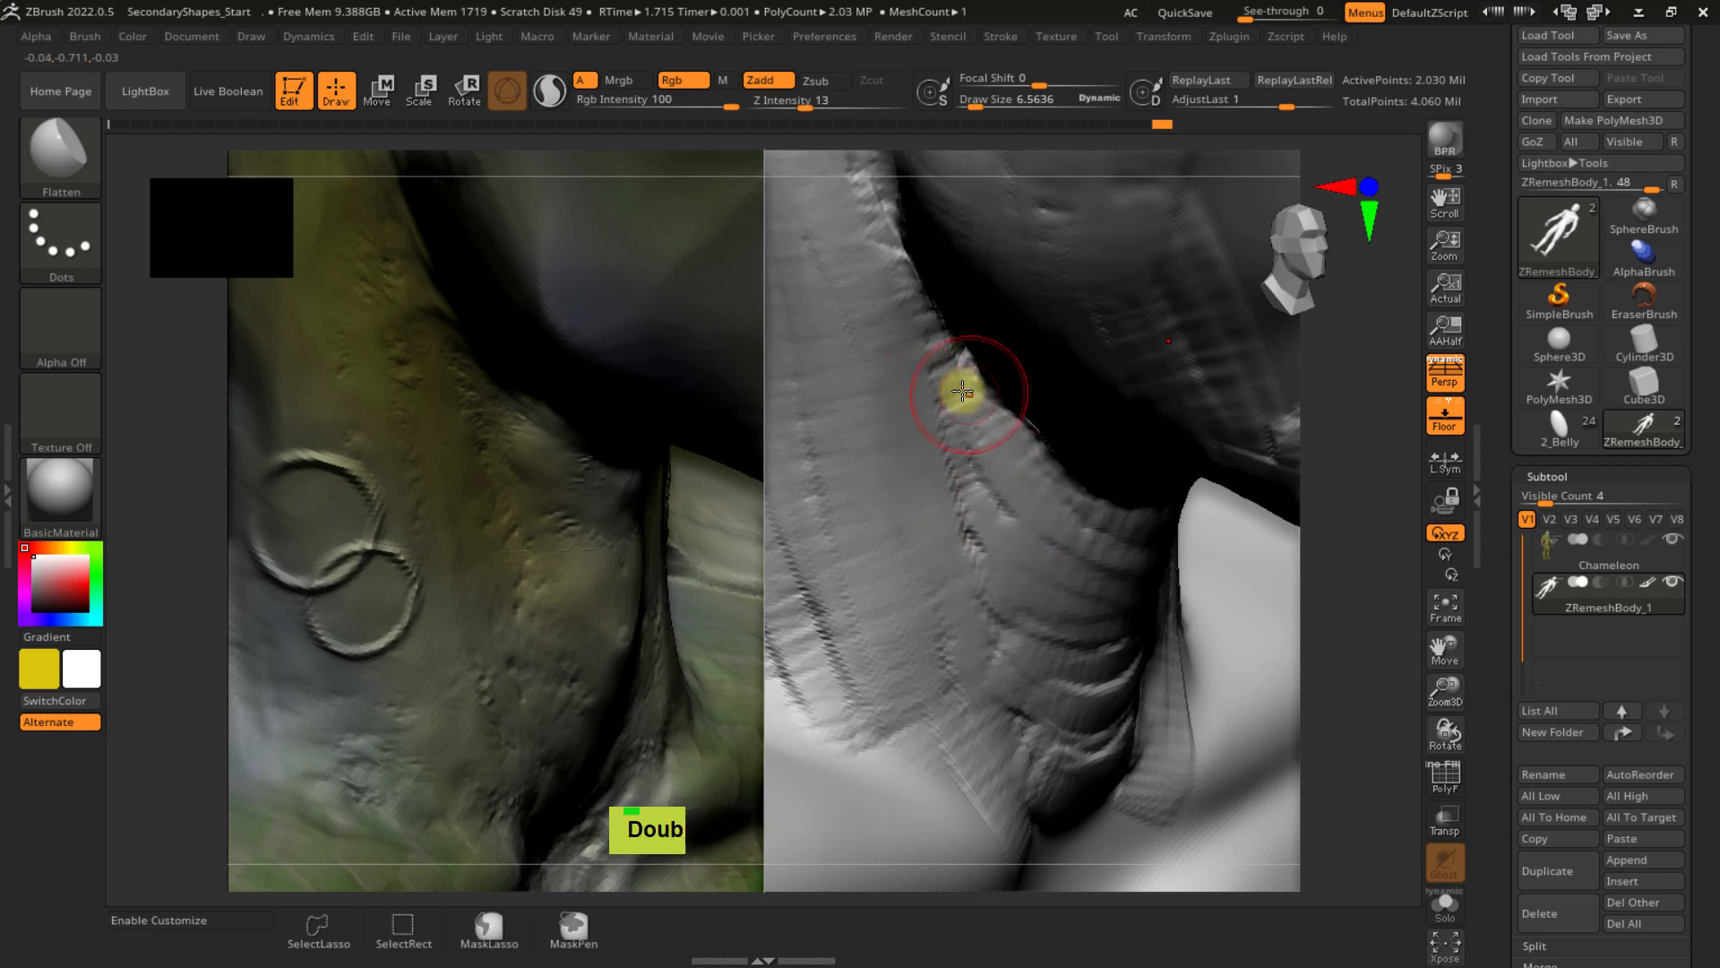
pyautogui.press('s')
pyautogui.moveTo(961, 396); pyautogui.dragTo(968, 384)
pyautogui.press('s')
pyautogui.moveTo(816, 104); pyautogui.dragTo(844, 104)
pyautogui.press('s')
pyautogui.moveTo(864, 198); pyautogui.dragTo(857, 200)
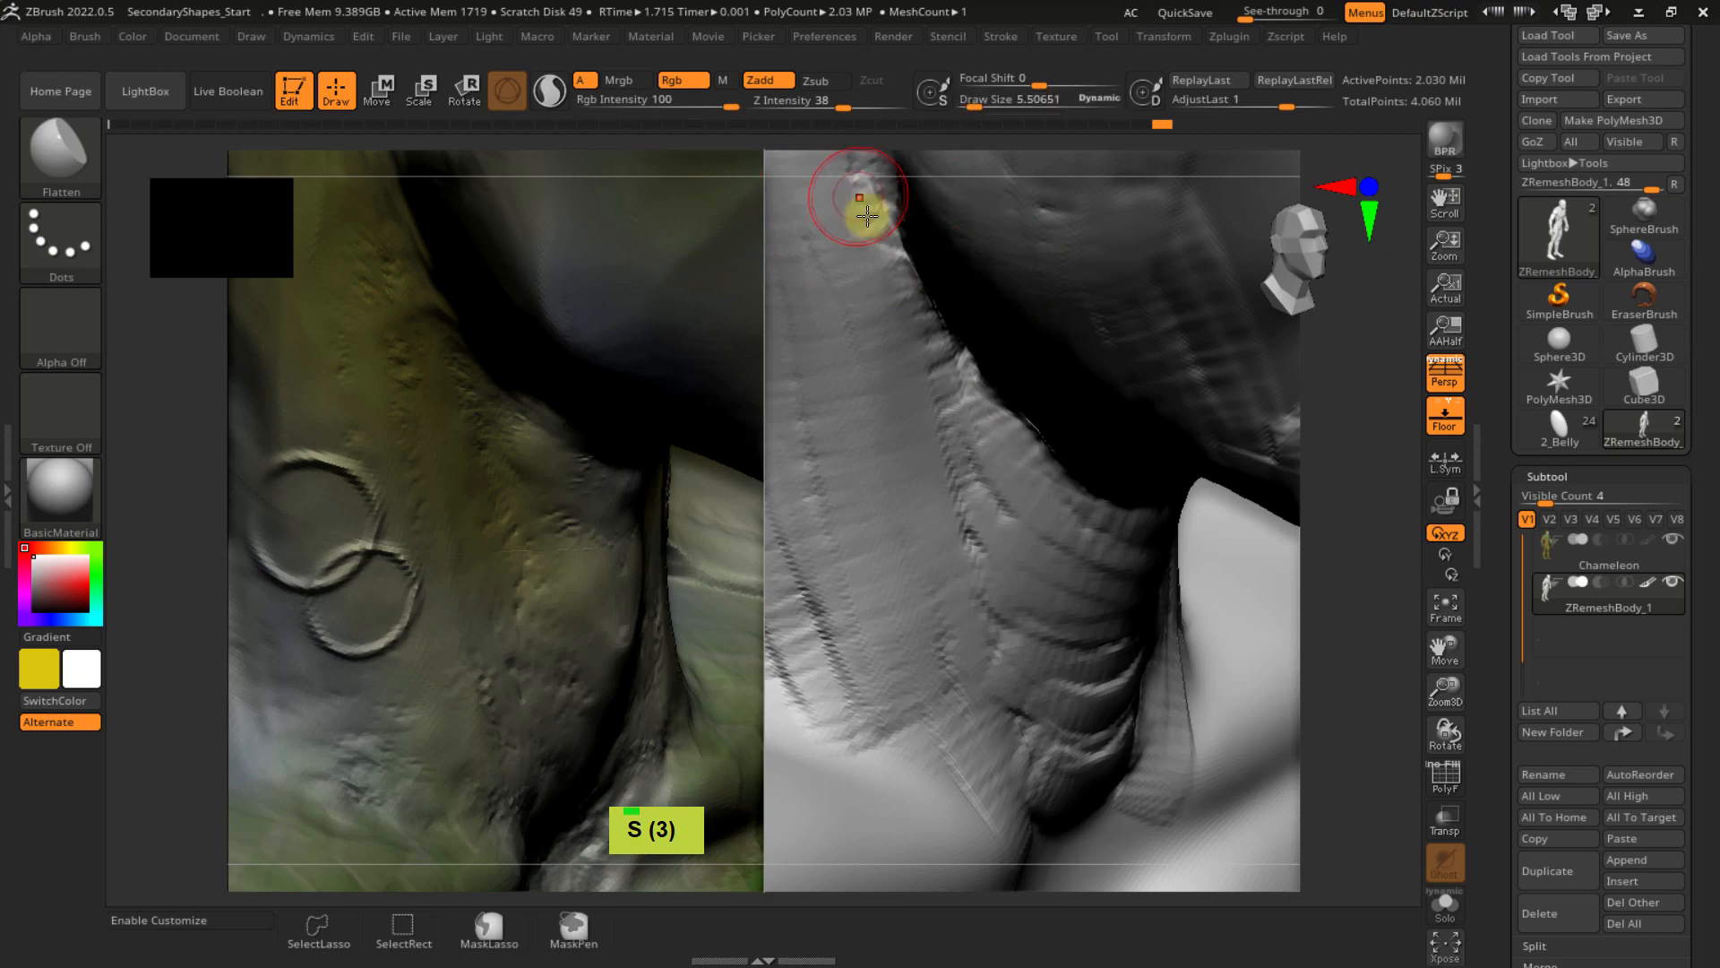
pyautogui.moveTo(954, 432); pyautogui.dragTo(978, 437)
# - Raise the Draw Size to about 19 and flatten the front of the shoulder near the collarbone
pyautogui.keyDown('ctrl'); pyautogui.moveTo(910, 288); pyautogui.dragTo(1075, 326, button='right'); pyautogui.keyUp('ctrl')
pyautogui.keyDown('alt'); pyautogui.moveTo(1074, 520); pyautogui.dragTo(1032, 529, button='right'); pyautogui.keyUp('alt')
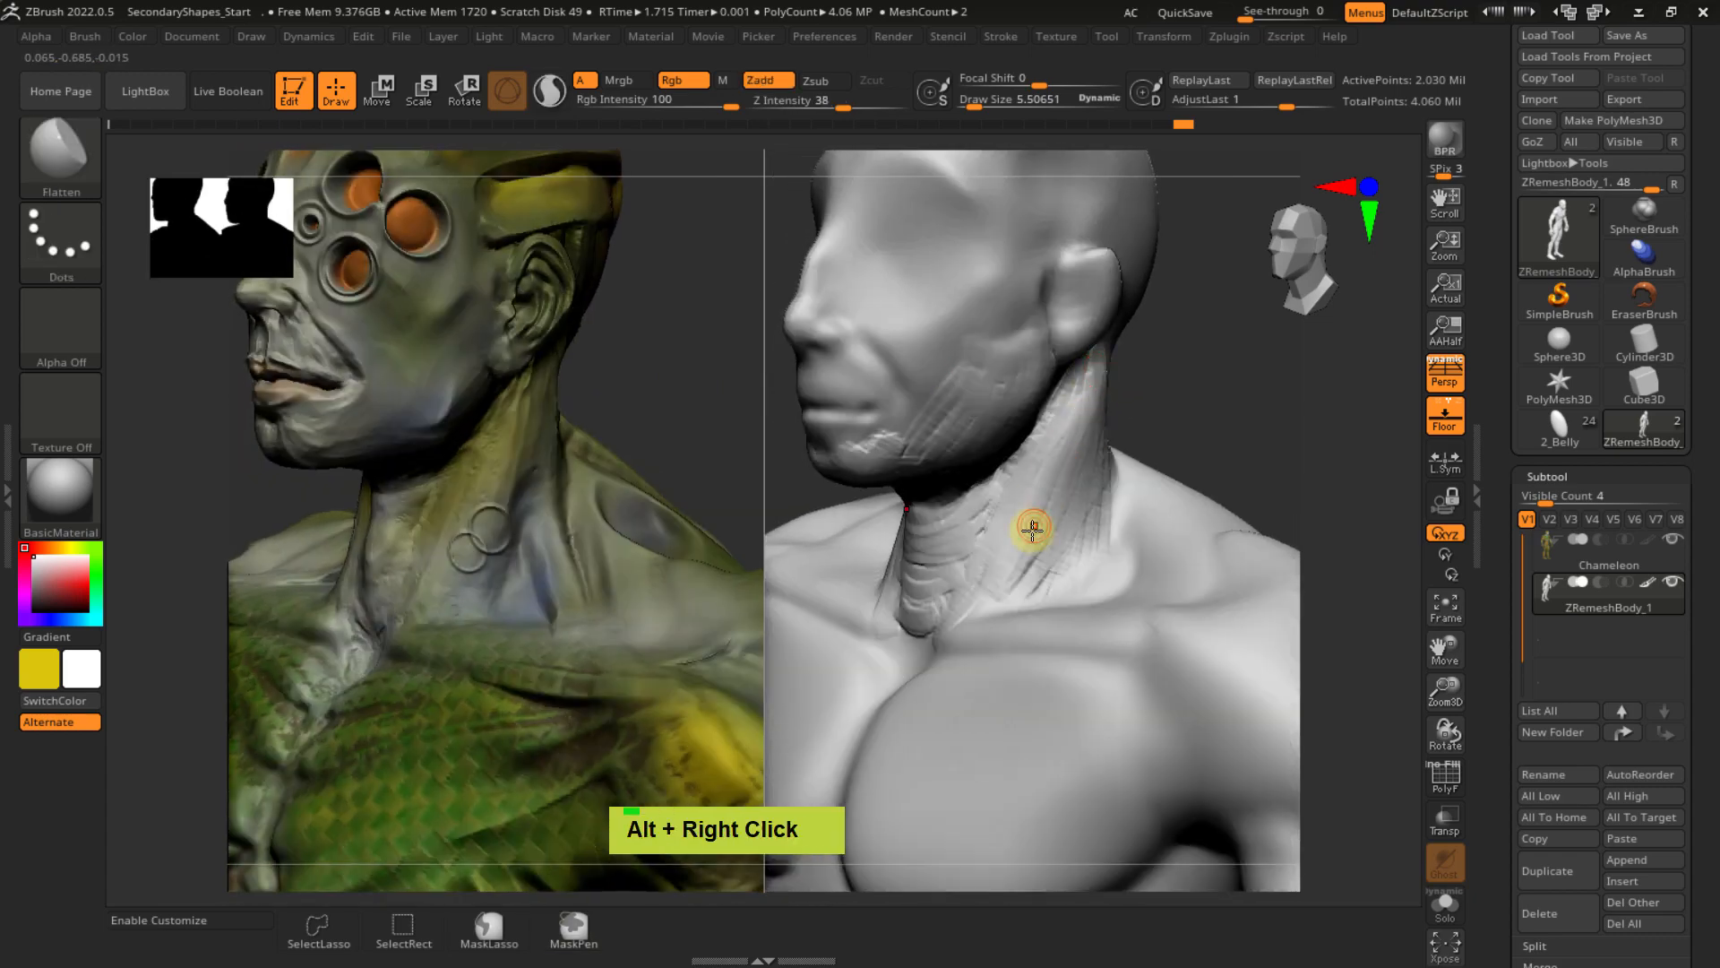
pyautogui.press('s')
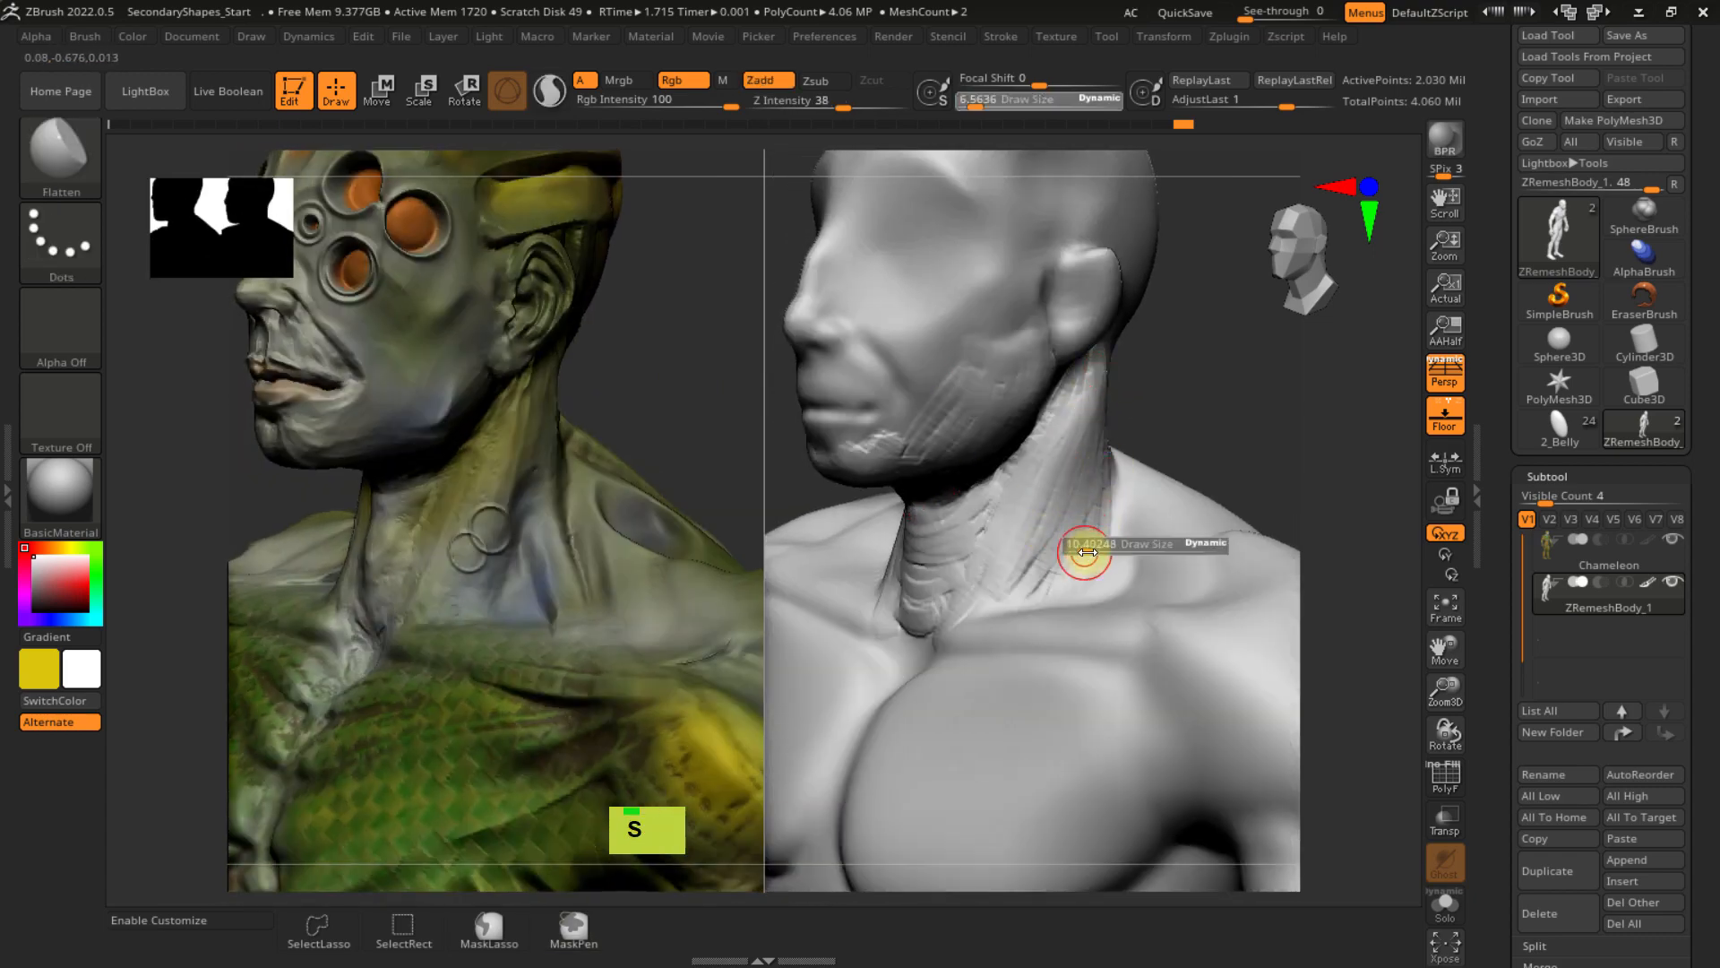
pyautogui.click(1087, 553)
pyautogui.keyDown('alt'); pyautogui.moveTo(1101, 532); pyautogui.dragTo(1003, 506, button='right'); pyautogui.keyUp('alt')
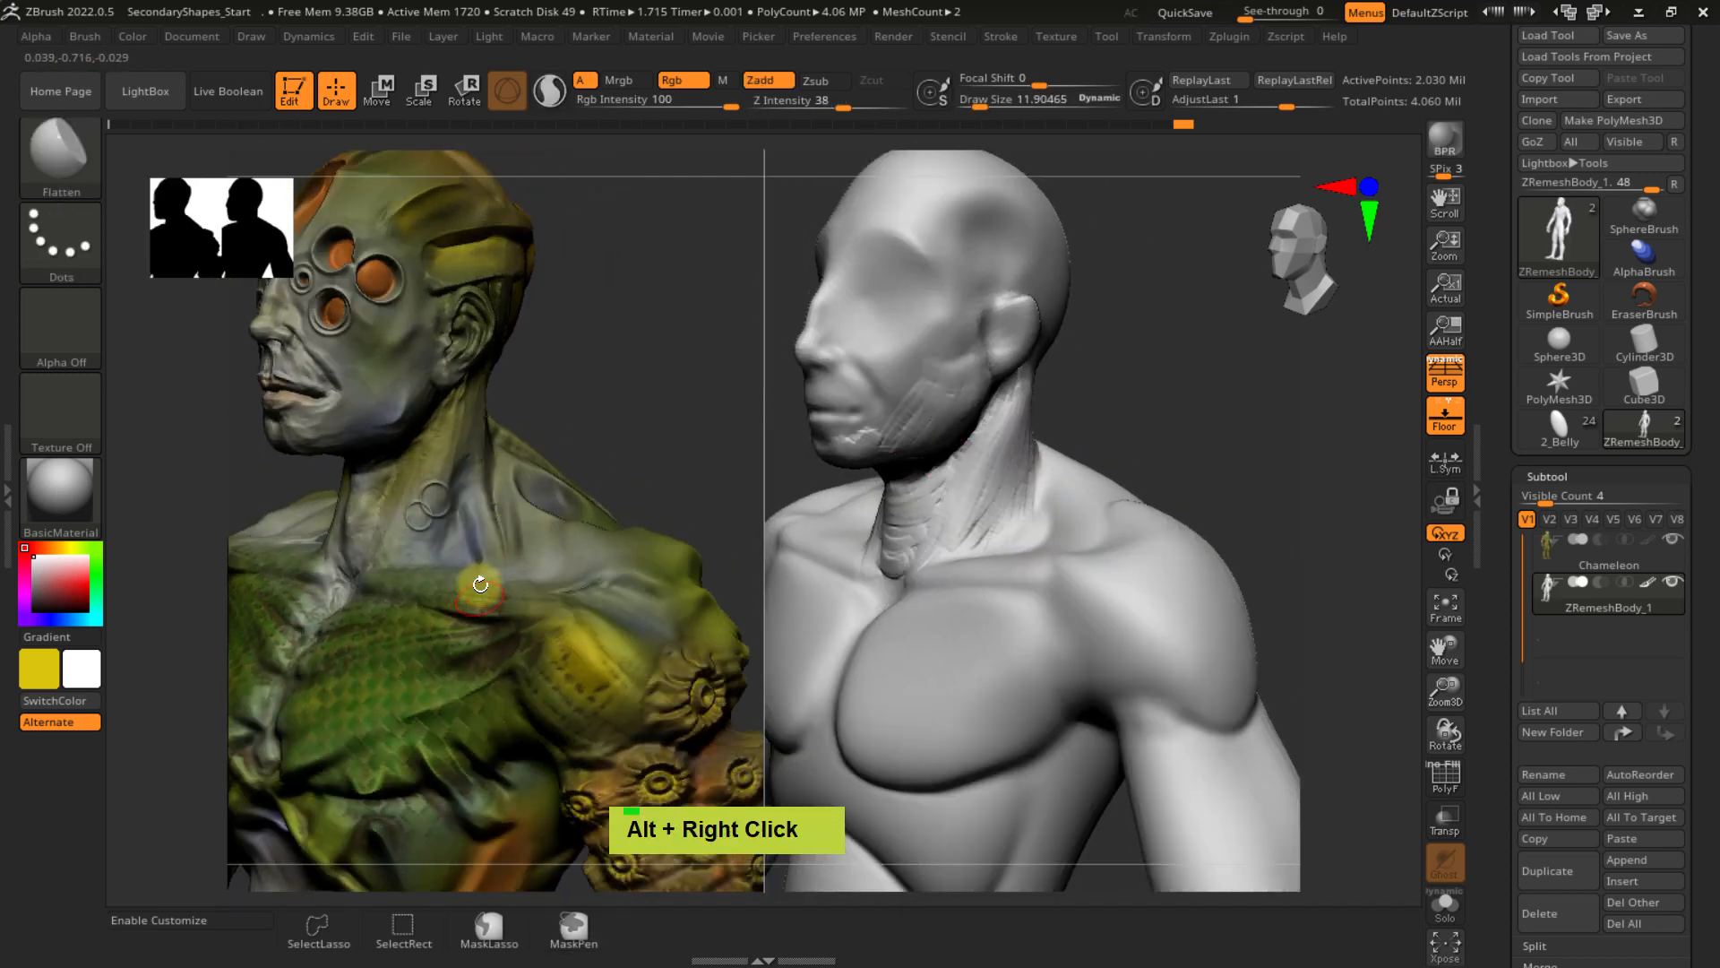
pyautogui.moveTo(1167, 618)
pyautogui.keyDown('ctrl'); pyautogui.mouseDown(button='right')
pyautogui.moveTo(1201, 710)
pyautogui.moveTo(1007, 519)
pyautogui.mouseUp(button='right'); pyautogui.keyUp('ctrl')
pyautogui.press('s')
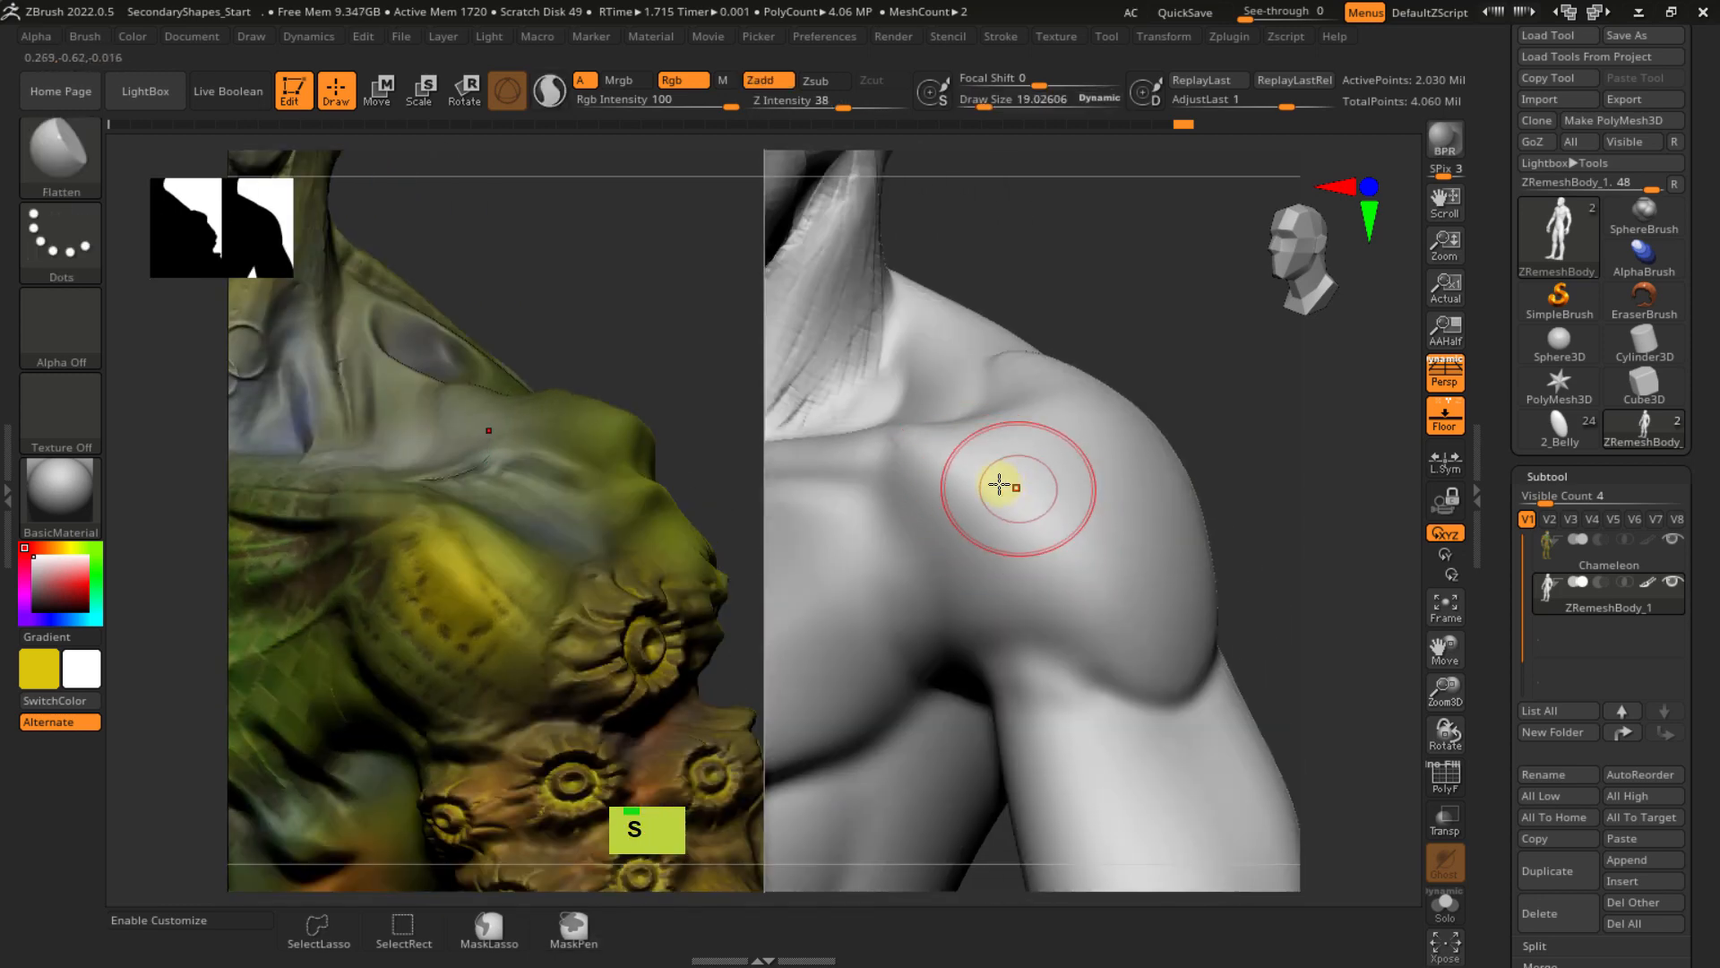
pyautogui.doubleClick(944, 454)
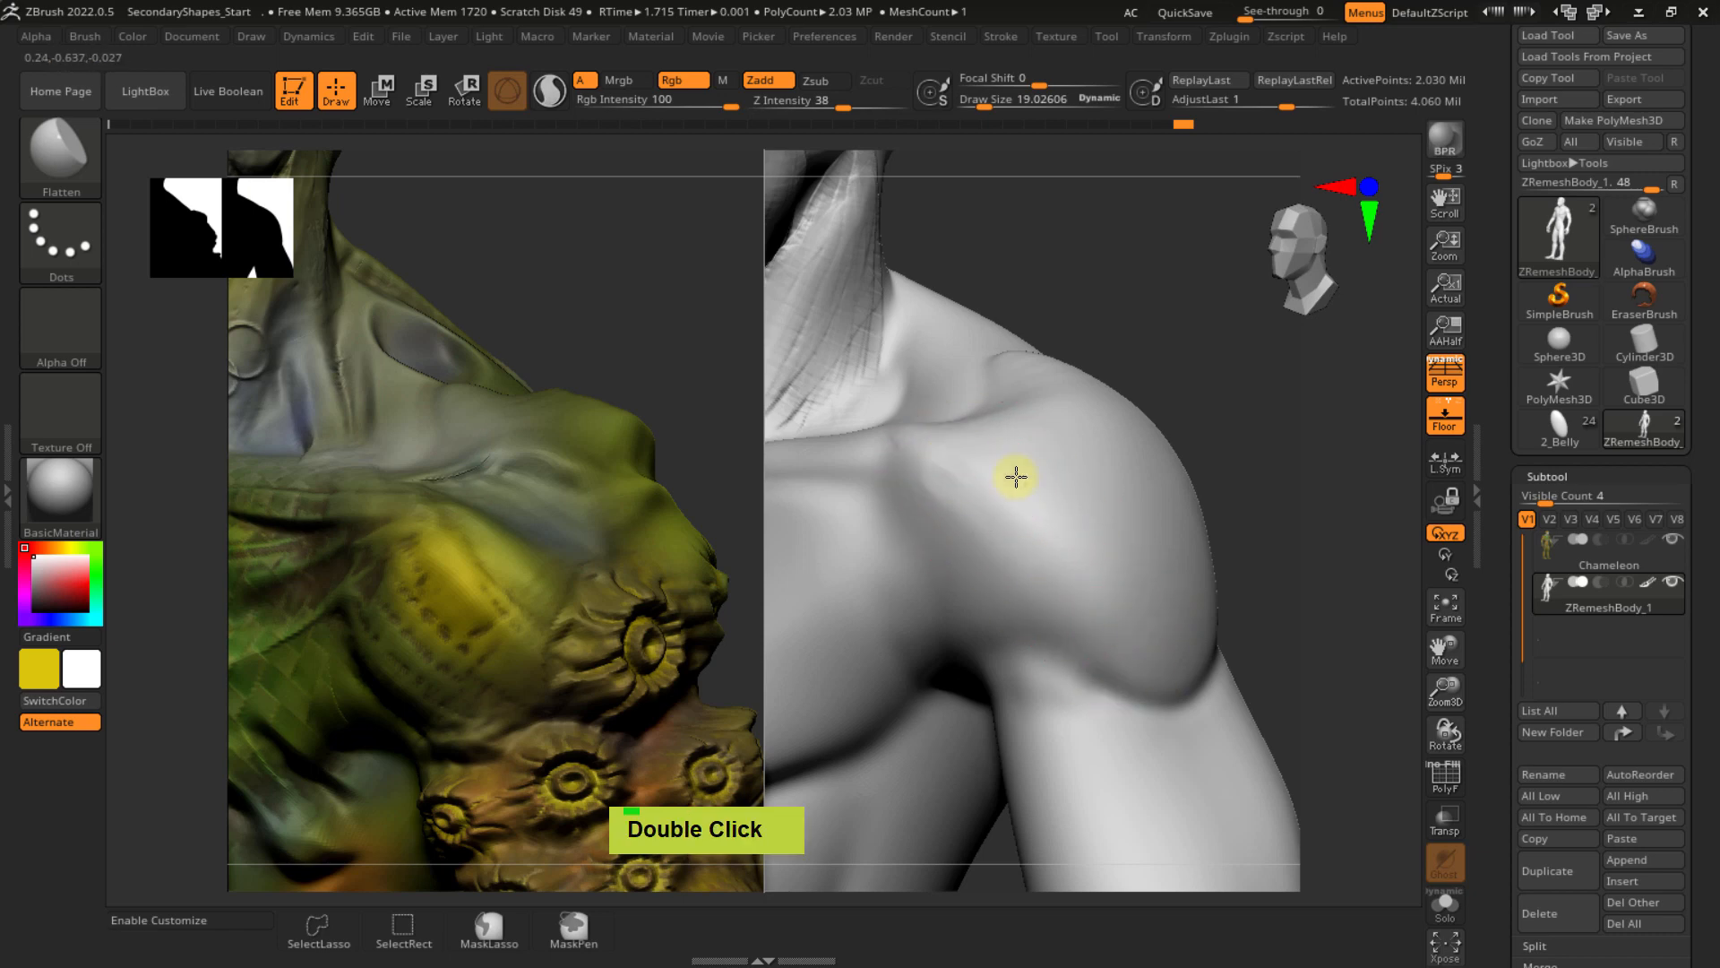
# - Flatten the front and upper side of the shoulder muscle with the Draw Size at about 19
pyautogui.moveTo(1136, 542); pyautogui.dragTo(1036, 491, button='right')
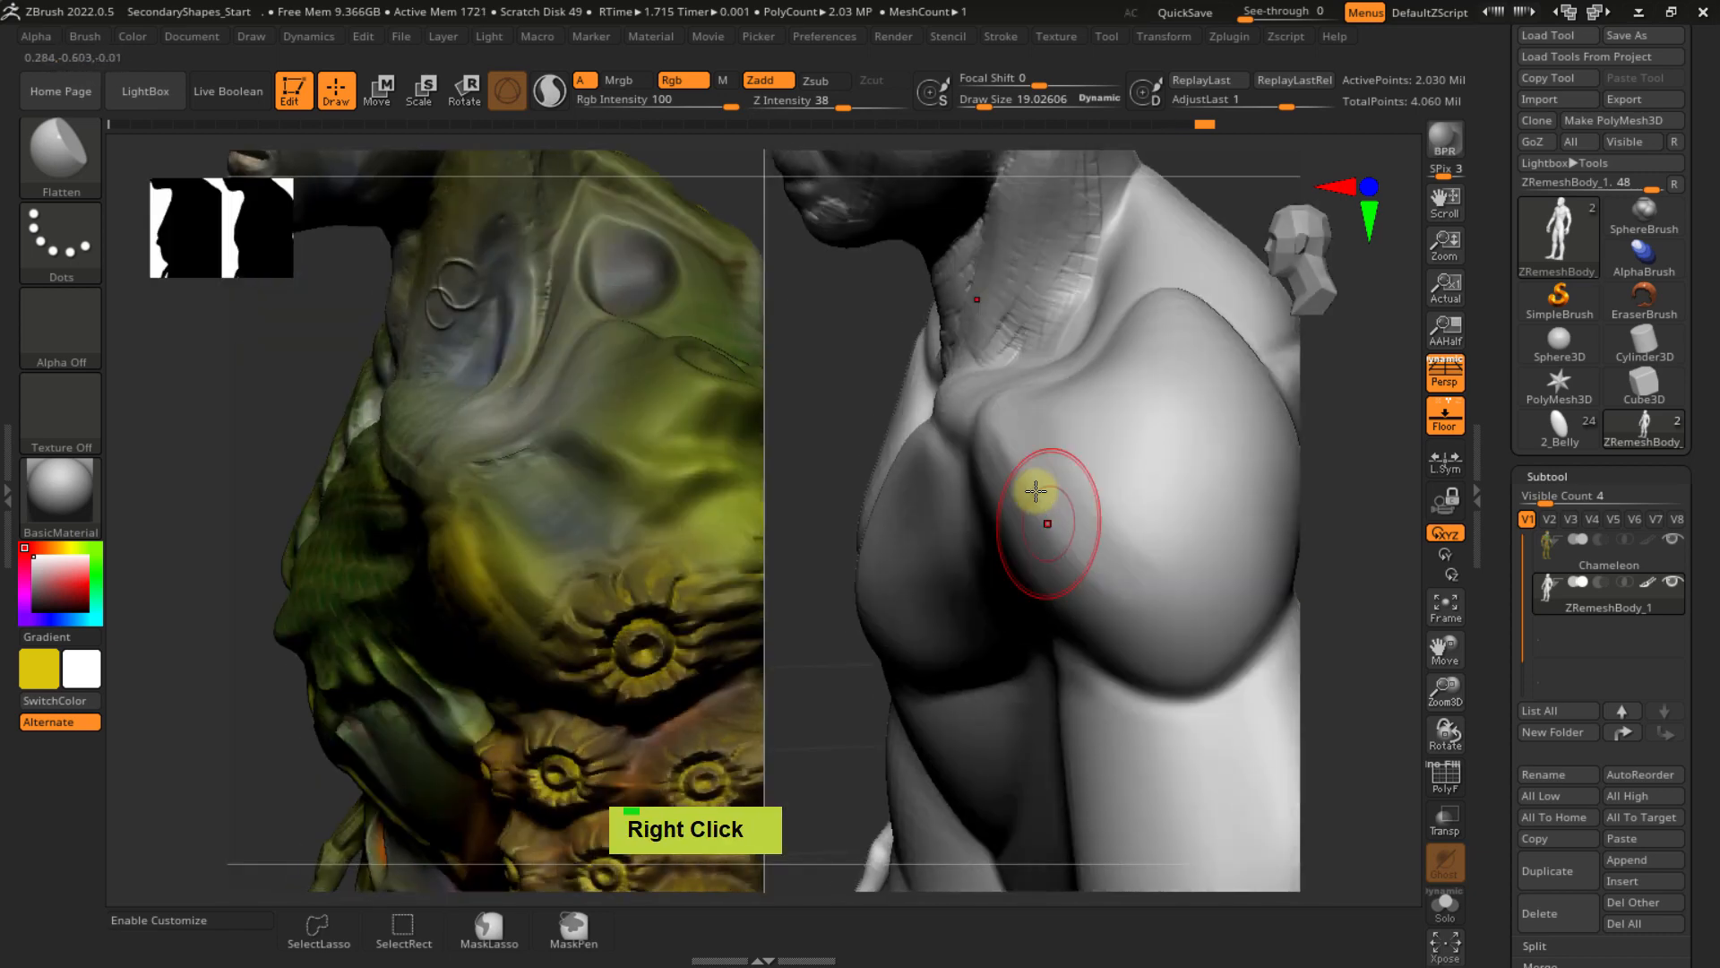
pyautogui.moveTo(1057, 466); pyautogui.dragTo(1156, 582)
pyautogui.moveTo(1060, 380); pyautogui.dragTo(1234, 579)
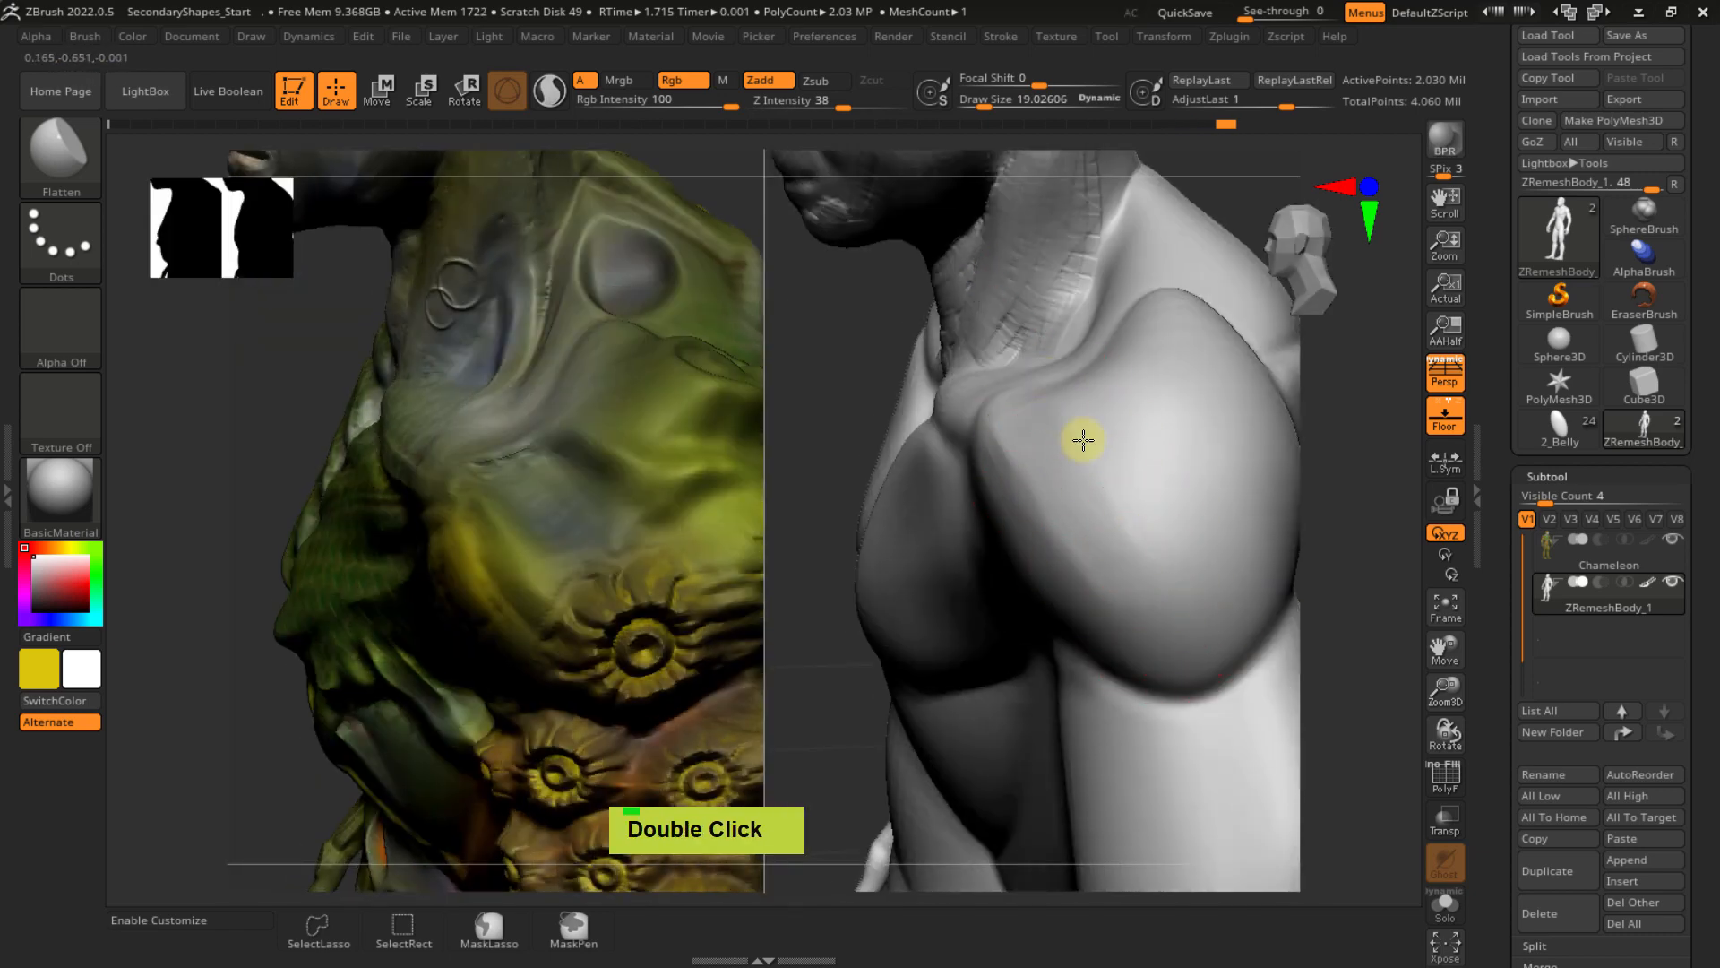
pyautogui.keyDown('alt'); pyautogui.moveTo(1183, 468); pyautogui.dragTo(1072, 396, button='right'); pyautogui.keyUp('alt')
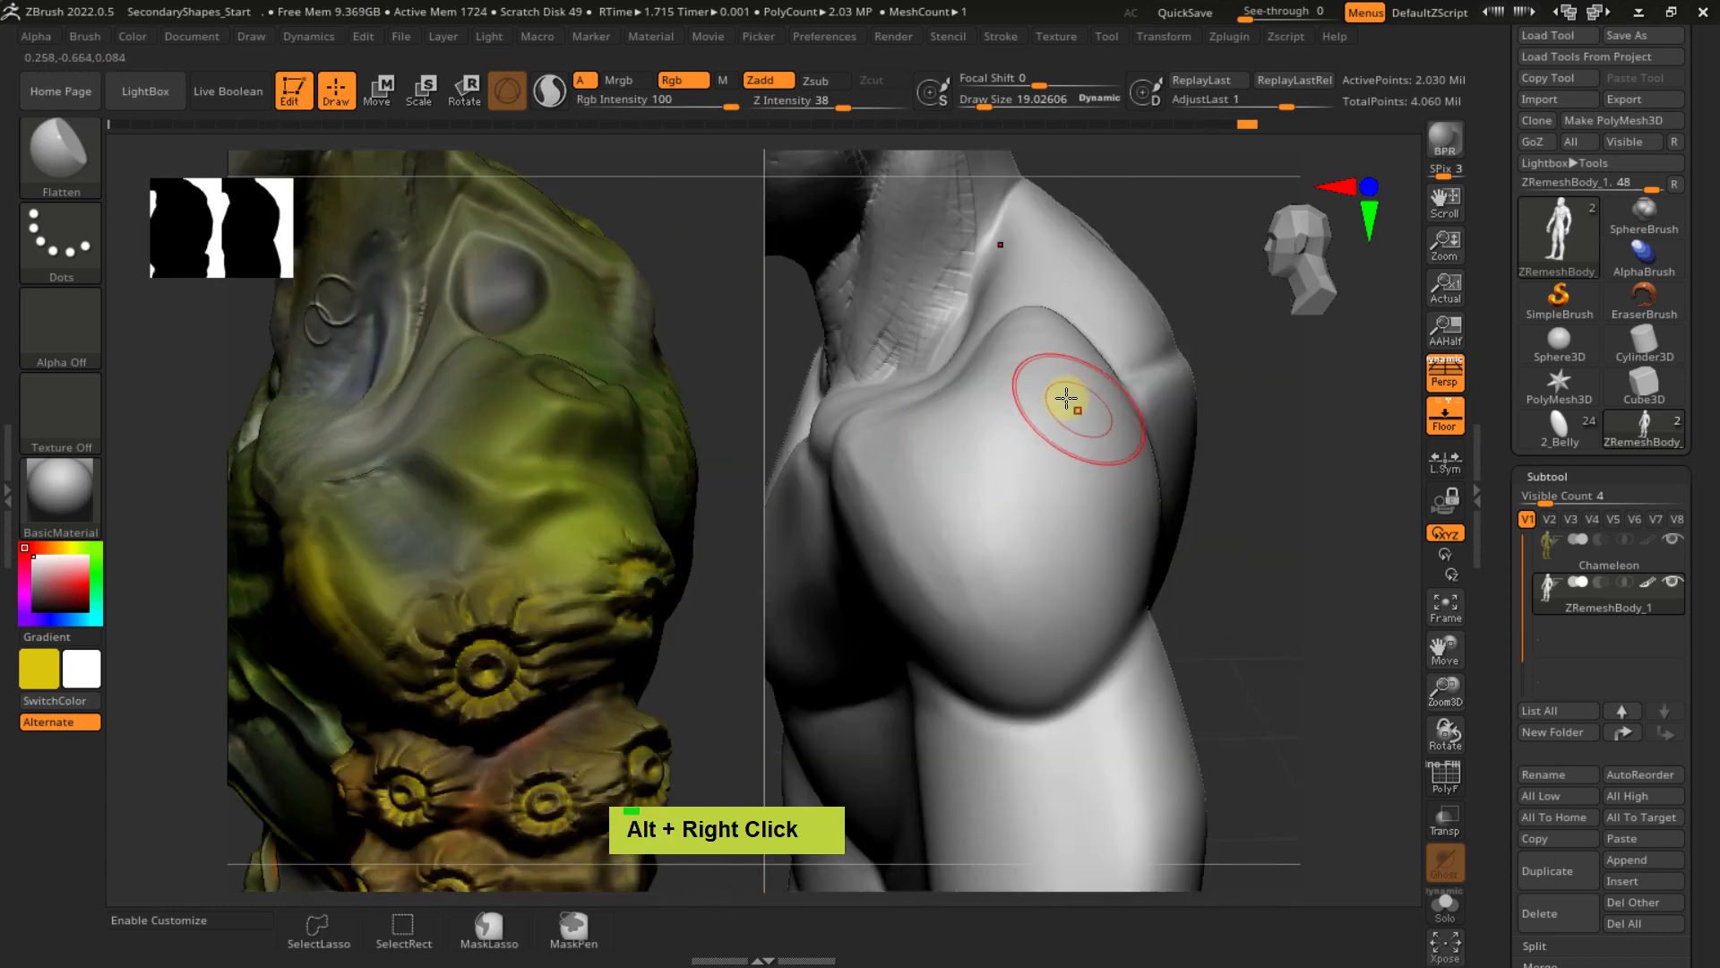
pyautogui.moveTo(1014, 652); pyautogui.dragTo(1015, 603)
pyautogui.moveTo(1010, 413); pyautogui.dragTo(1045, 373)
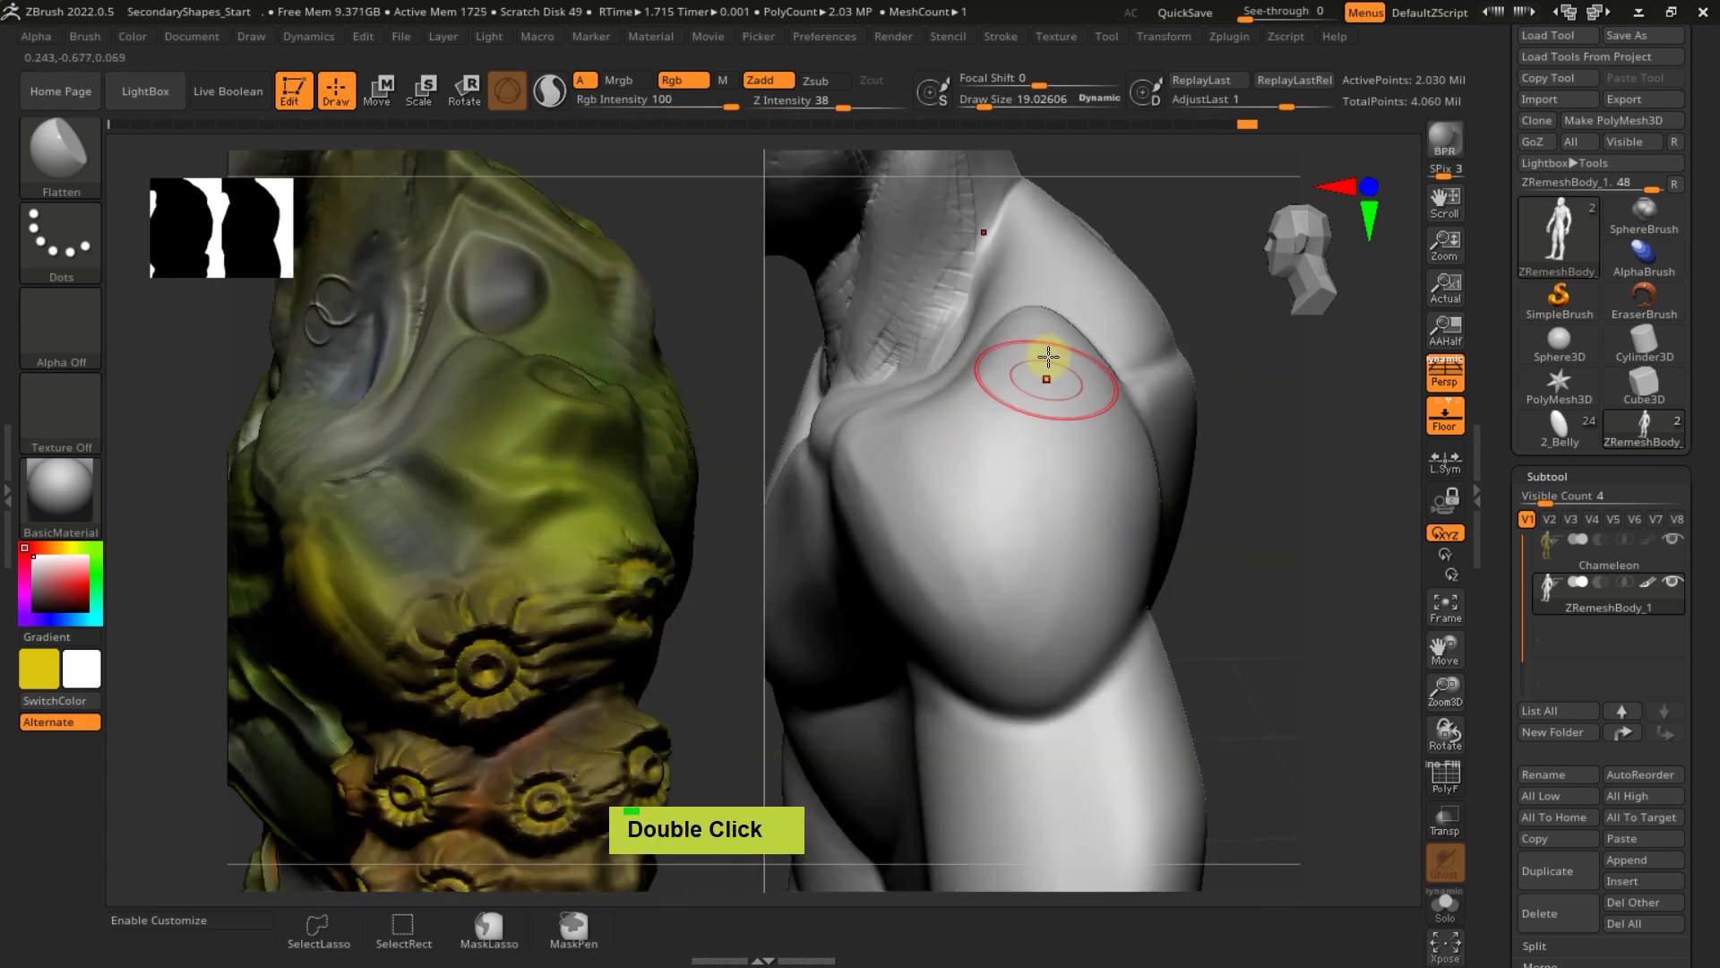
# - Flatten the outer side and rear of the shoulder muscle down towards the upper arm
pyautogui.moveTo(1087, 383)
pyautogui.mouseDown(button='right')
pyautogui.moveTo(1056, 583)
pyautogui.moveTo(1122, 415)
pyautogui.mouseUp(button='right')
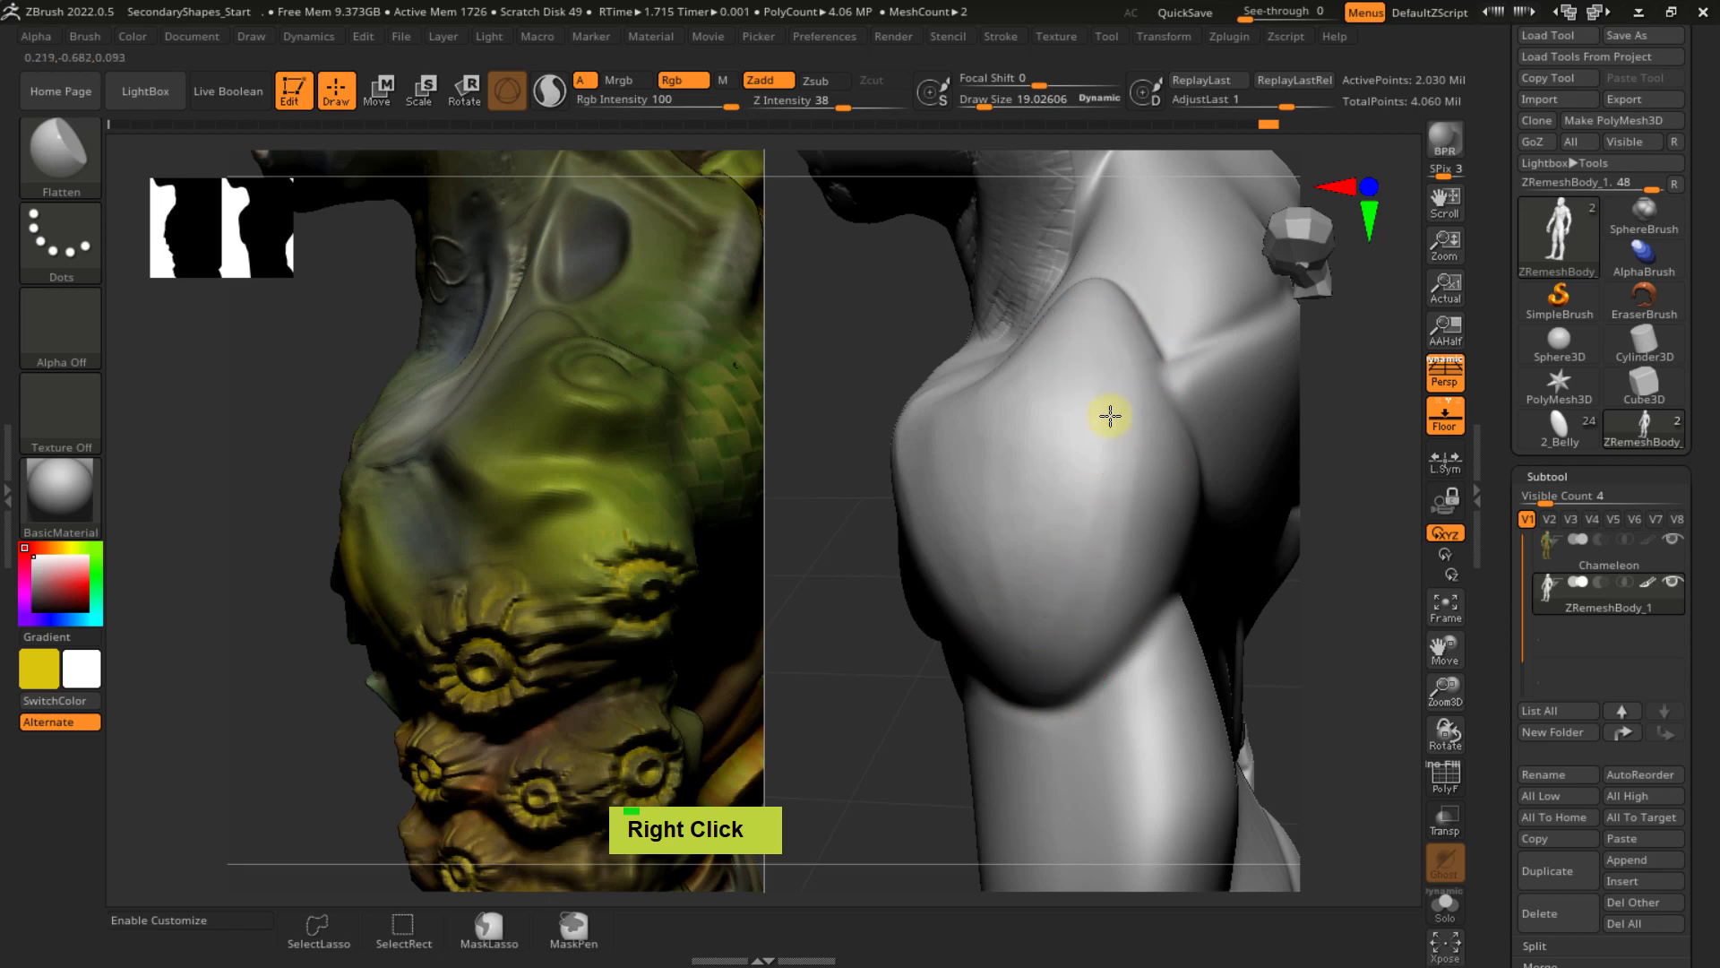
pyautogui.moveTo(1110, 415); pyautogui.dragTo(1128, 521)
pyautogui.moveTo(1108, 390); pyautogui.dragTo(1050, 660)
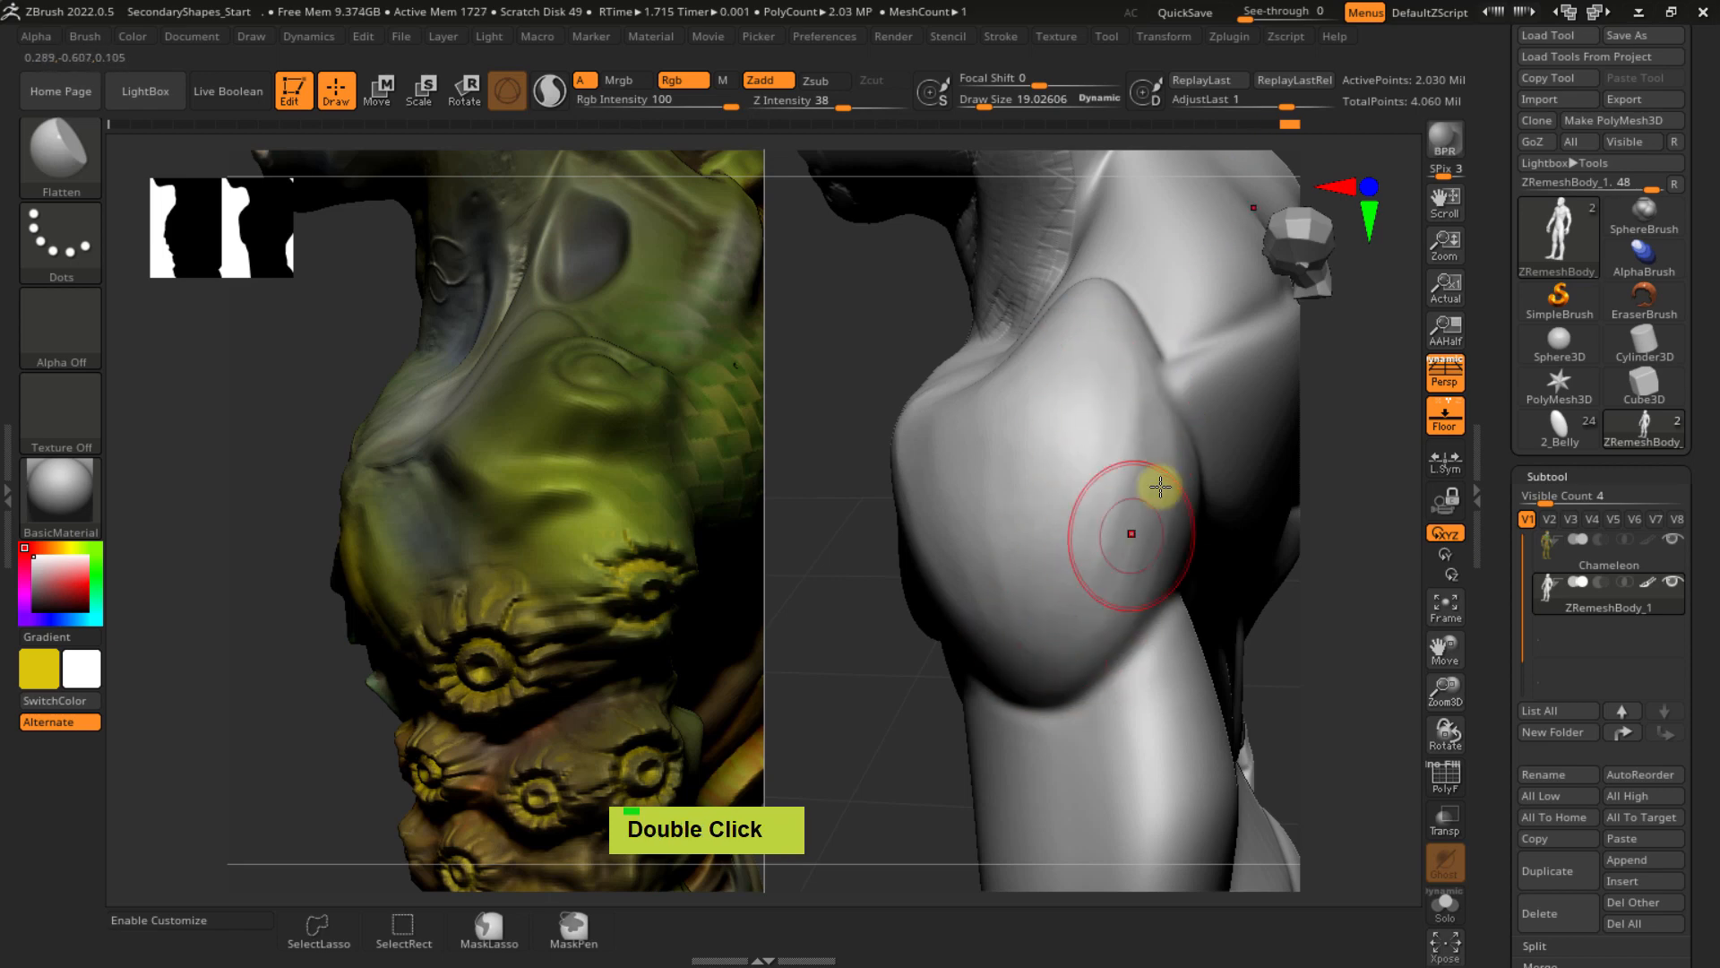
pyautogui.moveTo(1160, 486); pyautogui.dragTo(1159, 522, button='right')
pyautogui.moveTo(1179, 455); pyautogui.dragTo(1109, 639)
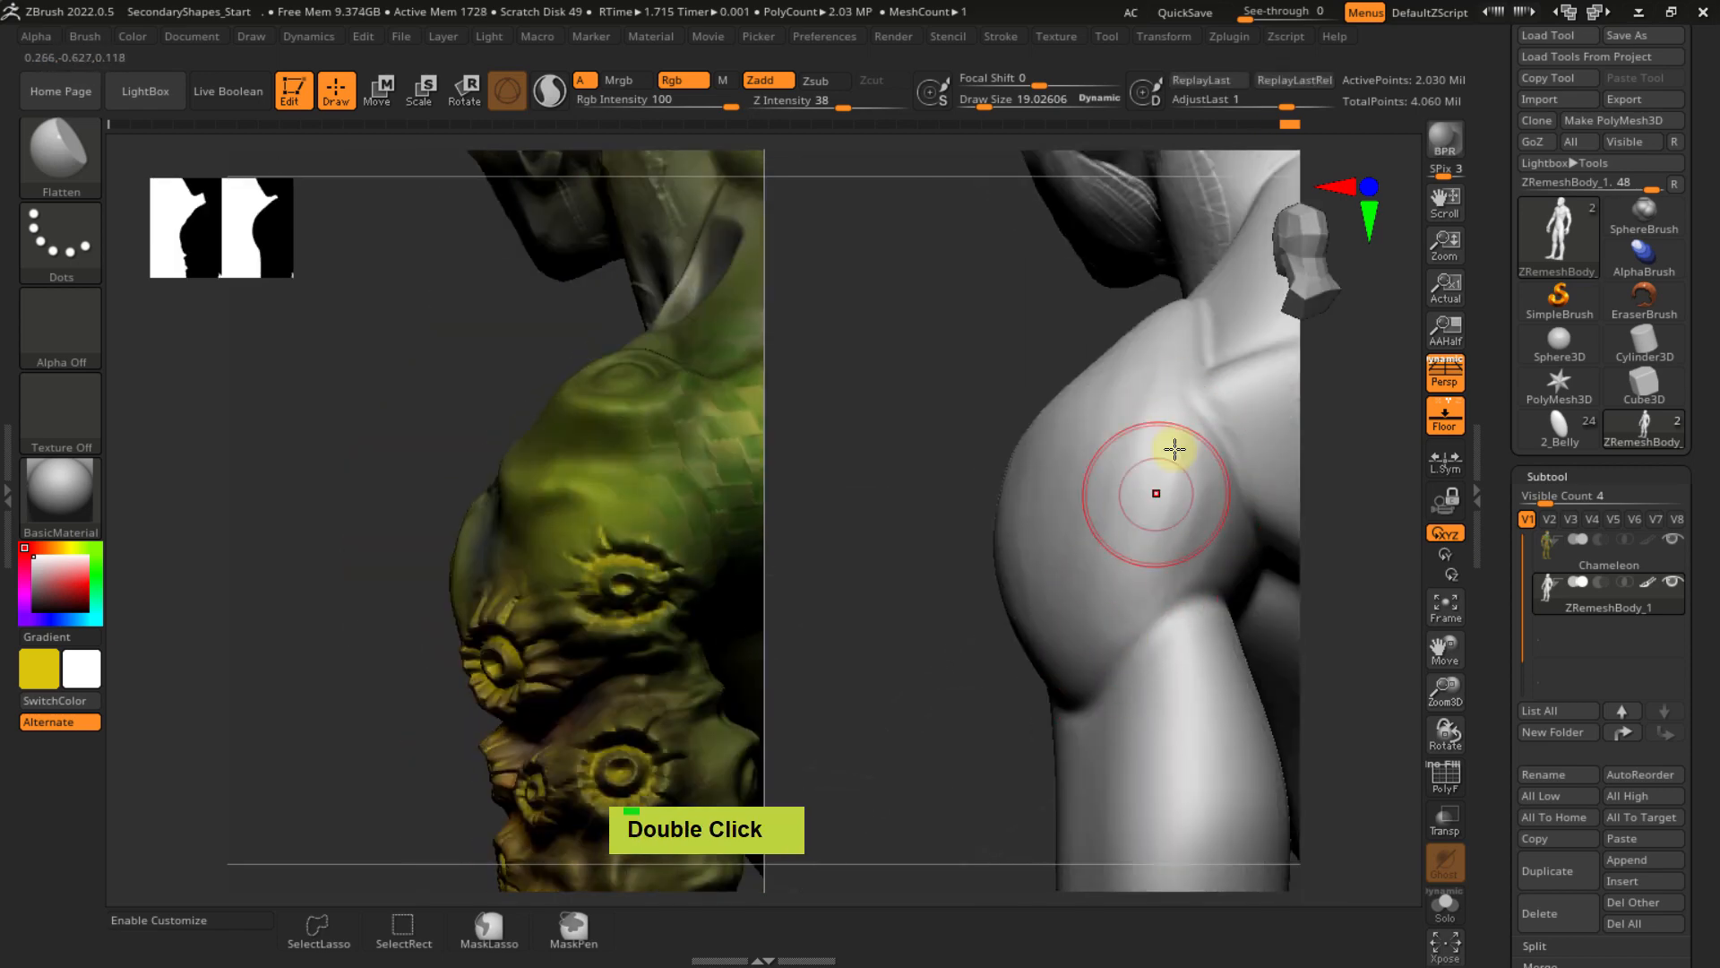
# - Flatten the front of the shoulder where it meets the collarbone and chest above the armpit
pyautogui.moveTo(1133, 383); pyautogui.dragTo(1021, 424, button='right')
pyautogui.moveTo(1021, 424); pyautogui.dragTo(1214, 551)
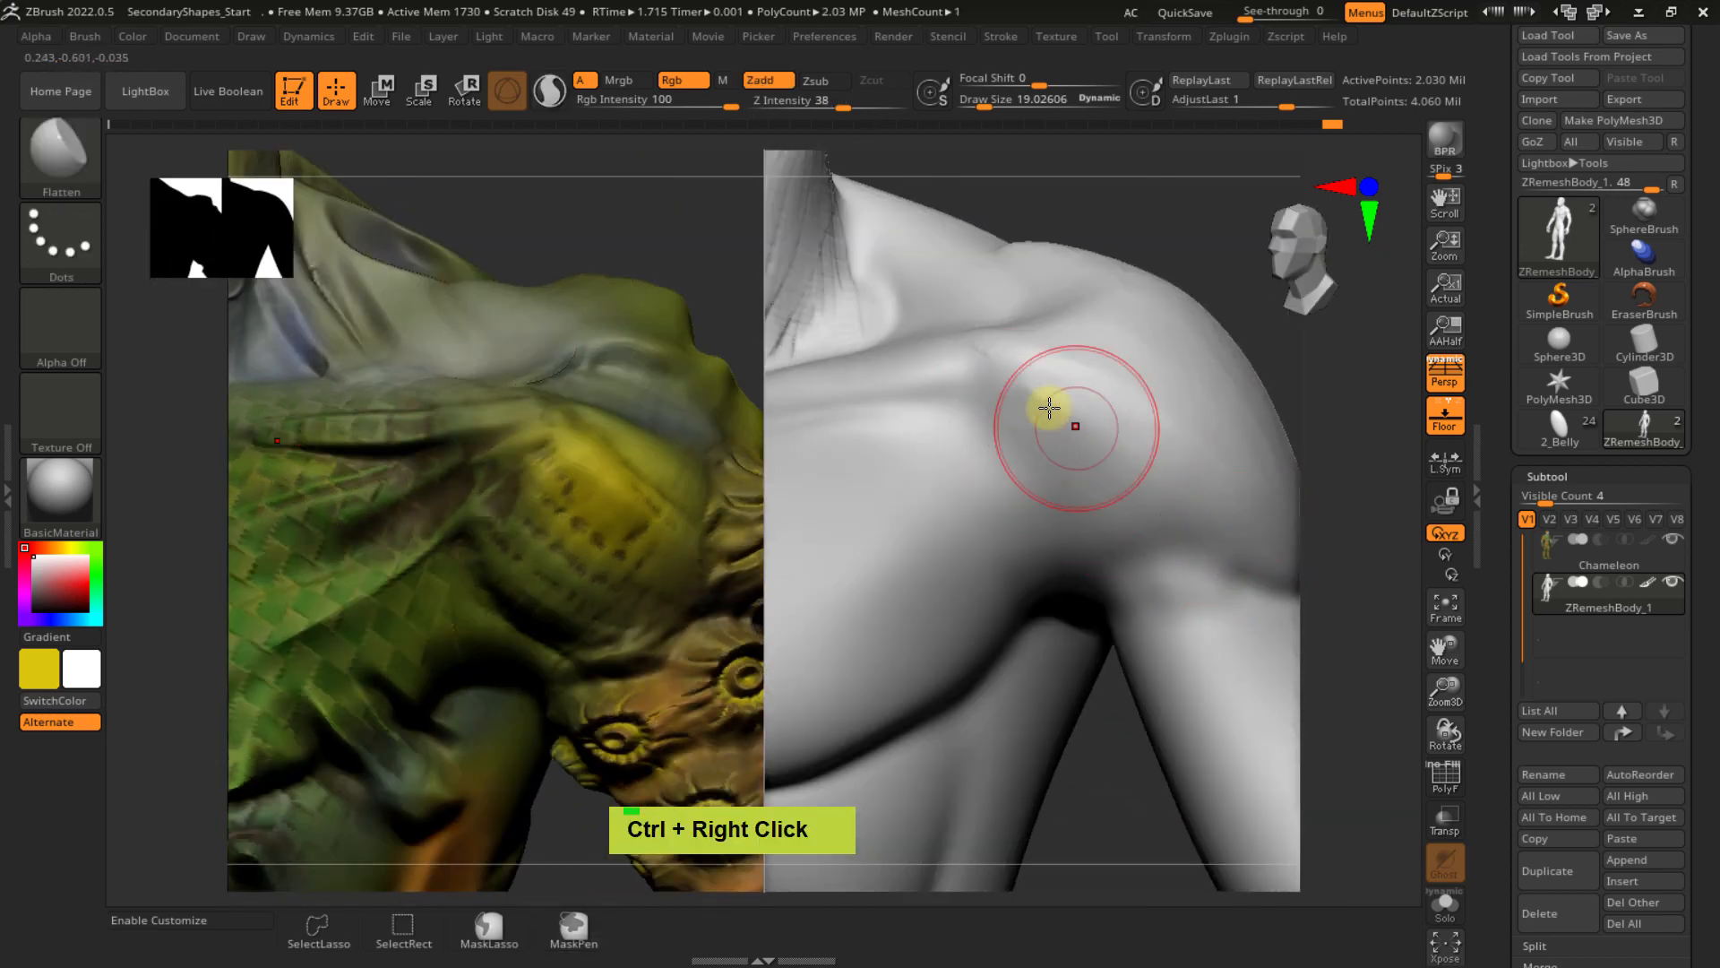
pyautogui.moveTo(1017, 381); pyautogui.dragTo(1218, 513)
pyautogui.moveTo(1027, 432); pyautogui.dragTo(1083, 522)
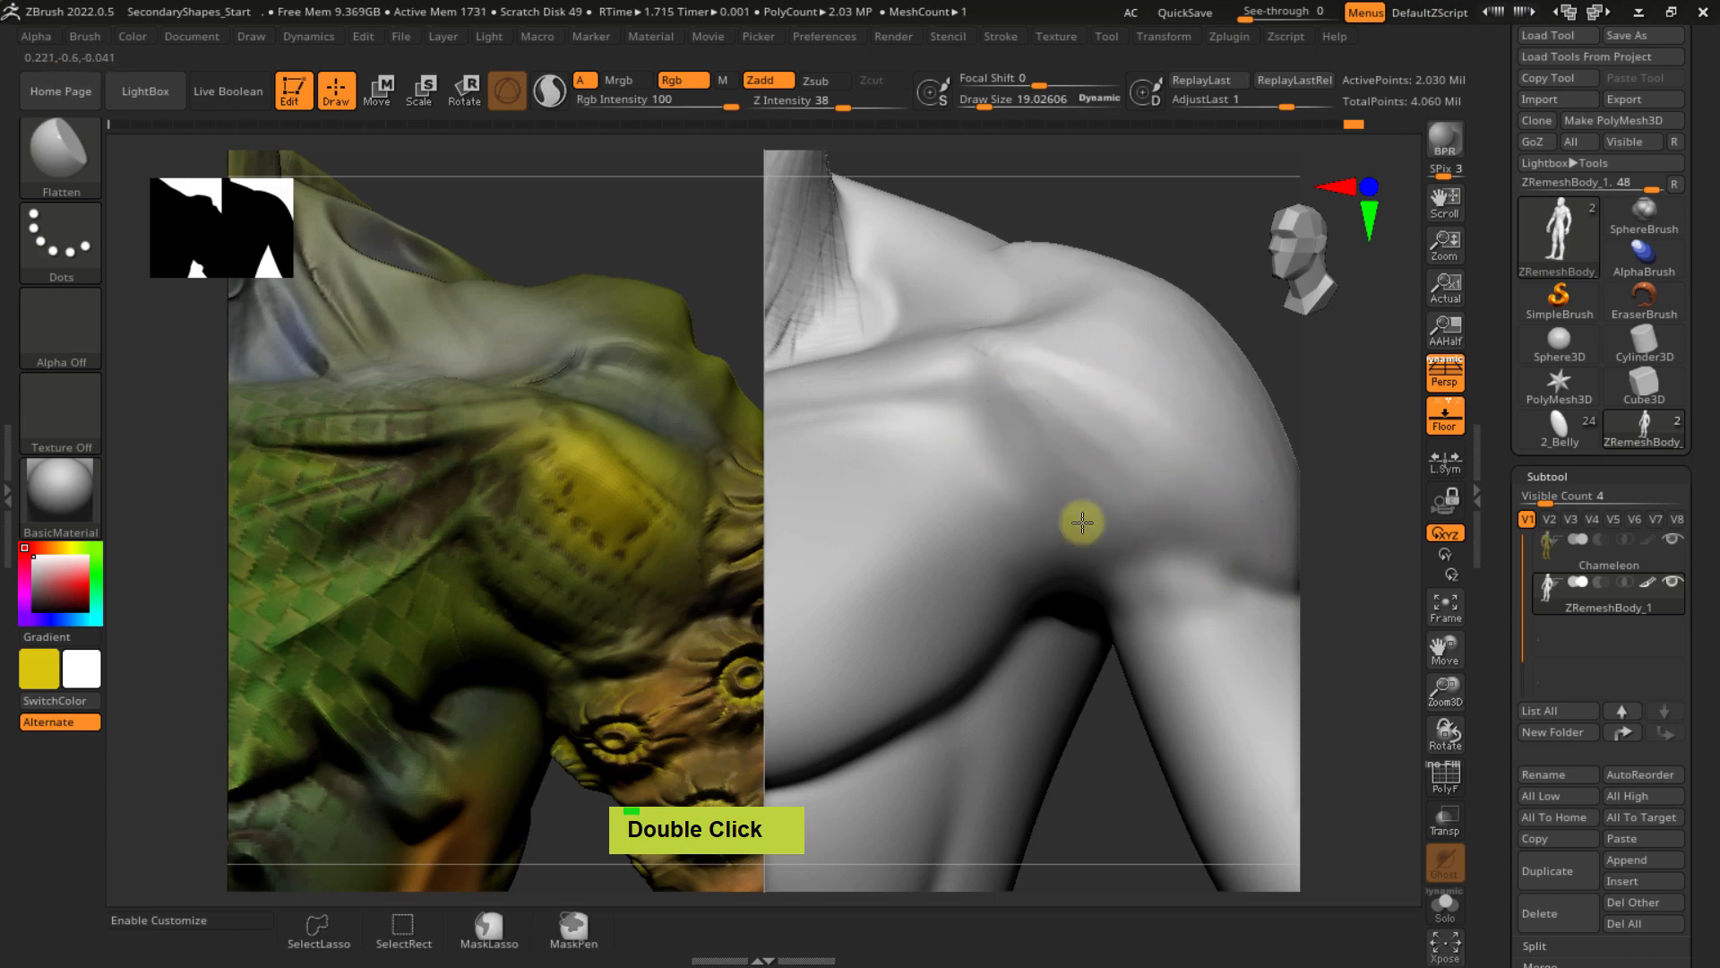
# - Dock the brush settings beside the canvas and expand the Auto Masking options
pyautogui.keyDown('ctrl'); pyautogui.moveTo(1148, 554); pyautogui.dragTo(1020, 530, button='right'); pyautogui.keyUp('ctrl')
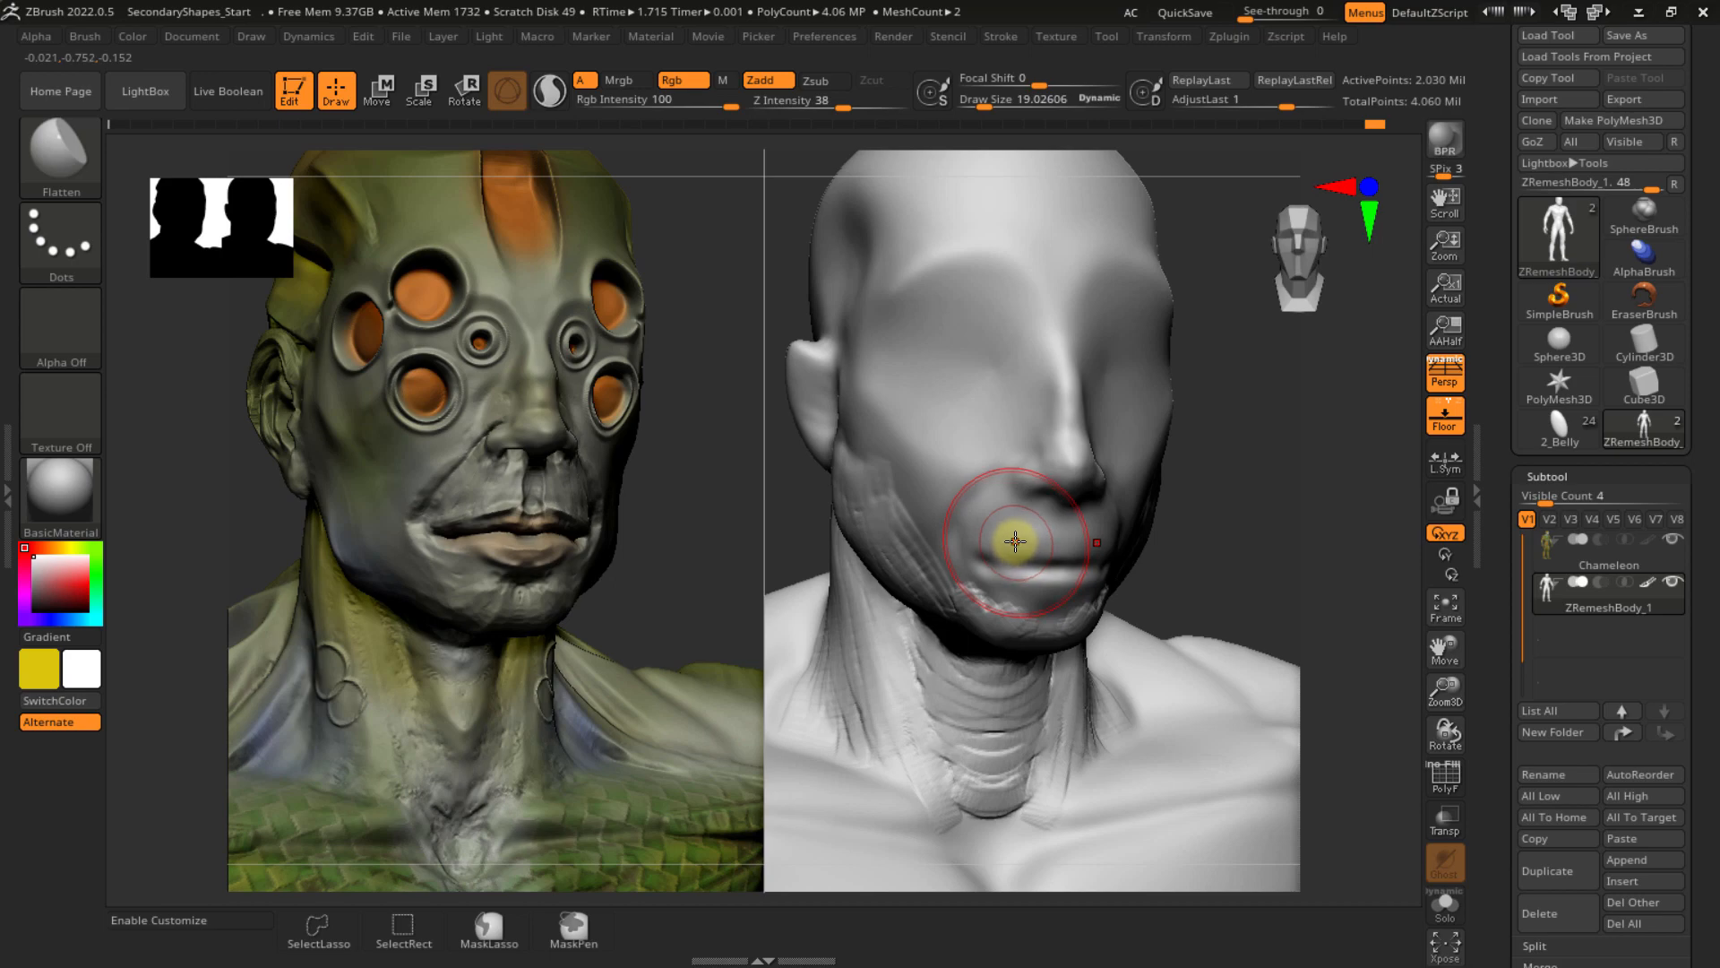
pyautogui.keyDown('ctrl'); pyautogui.moveTo(990, 583); pyautogui.dragTo(1033, 513, button='right'); pyautogui.keyUp('ctrl')
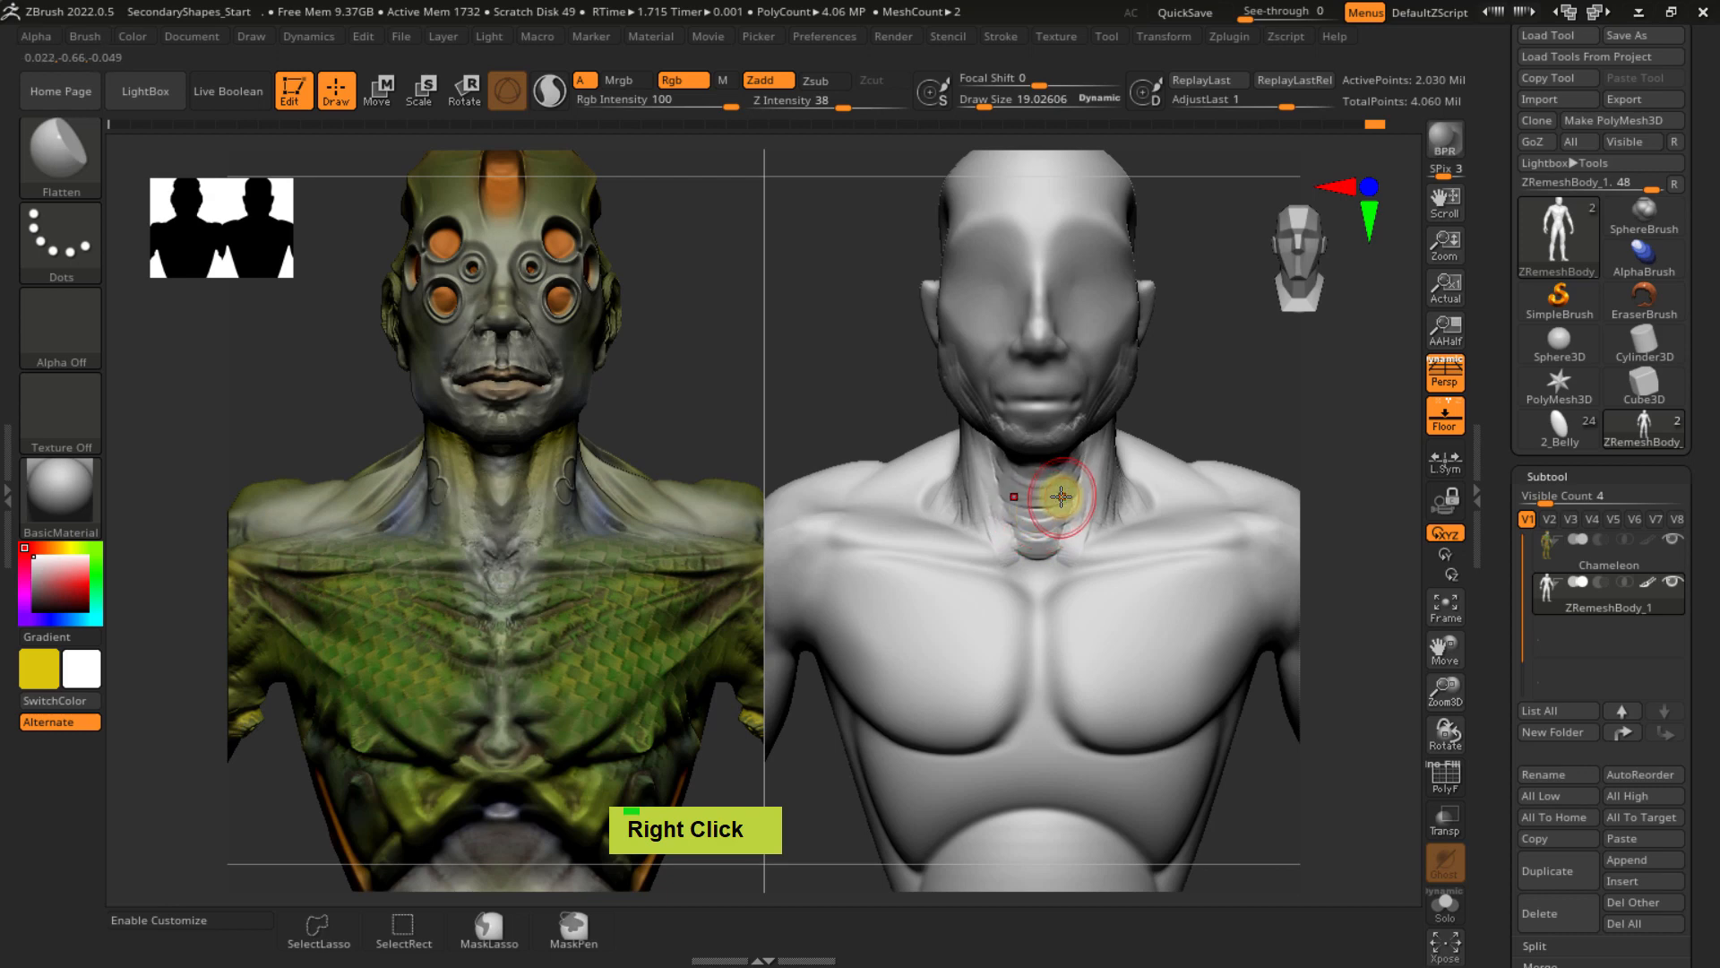
pyautogui.doubleClick(14, 484)
pyautogui.click(51, 37)
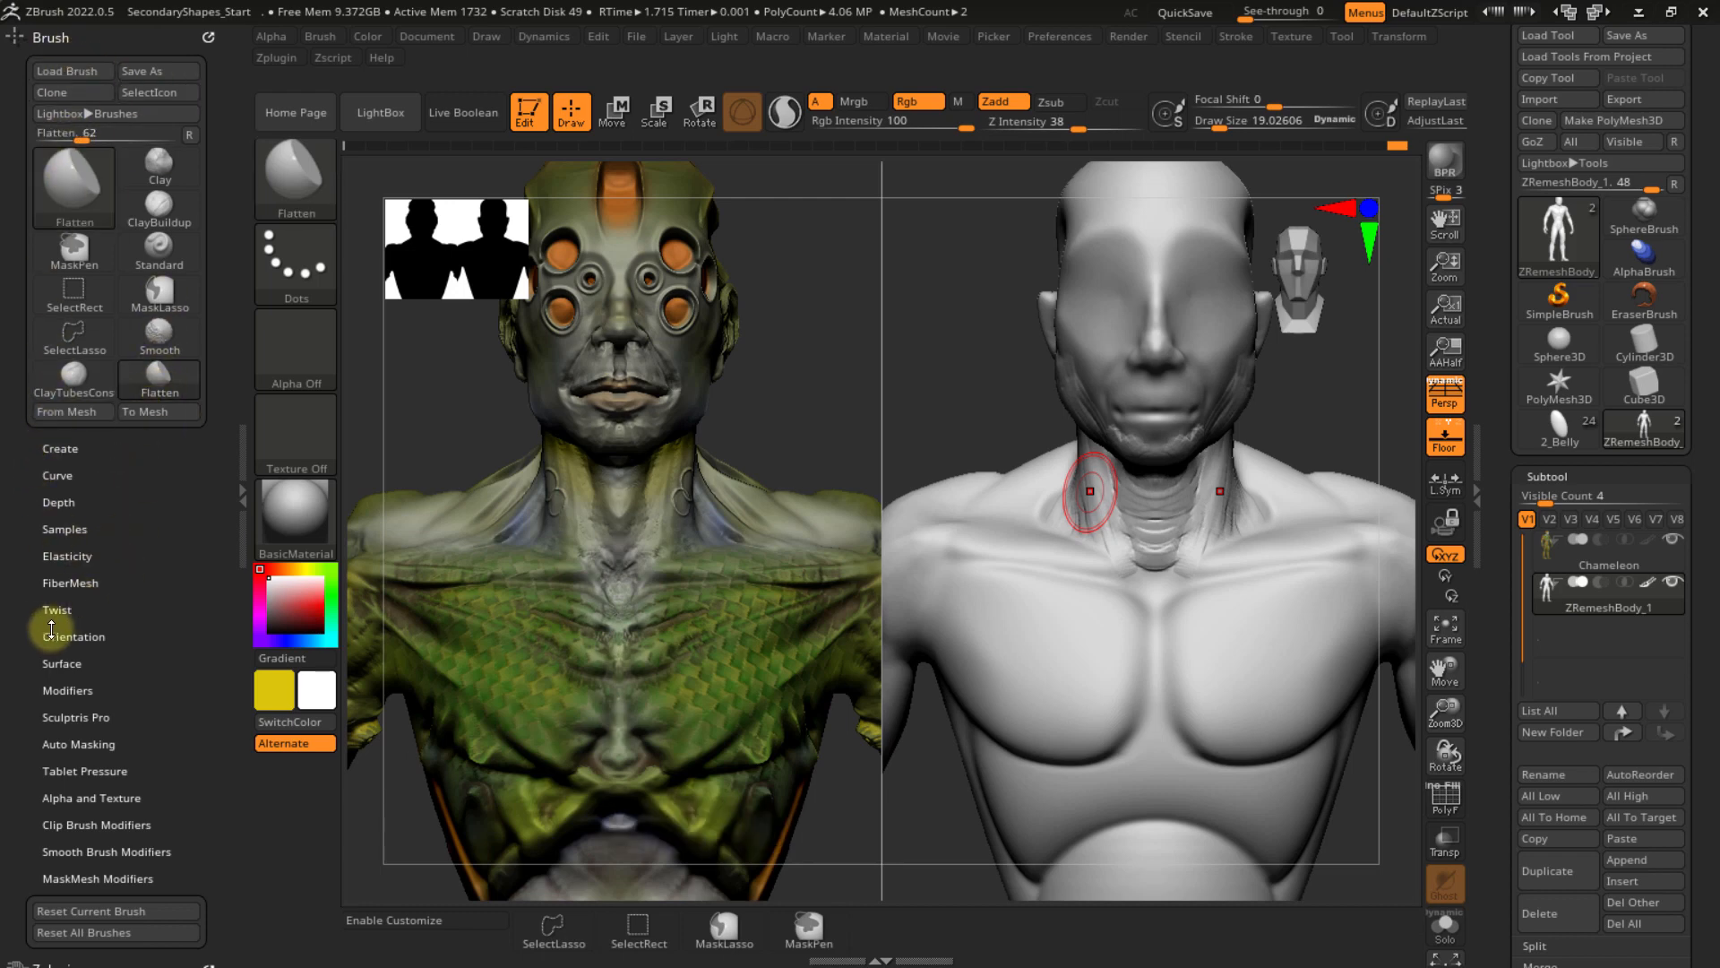
pyautogui.moveTo(52, 629); pyautogui.dragTo(50, 557)
pyautogui.click(85, 617)
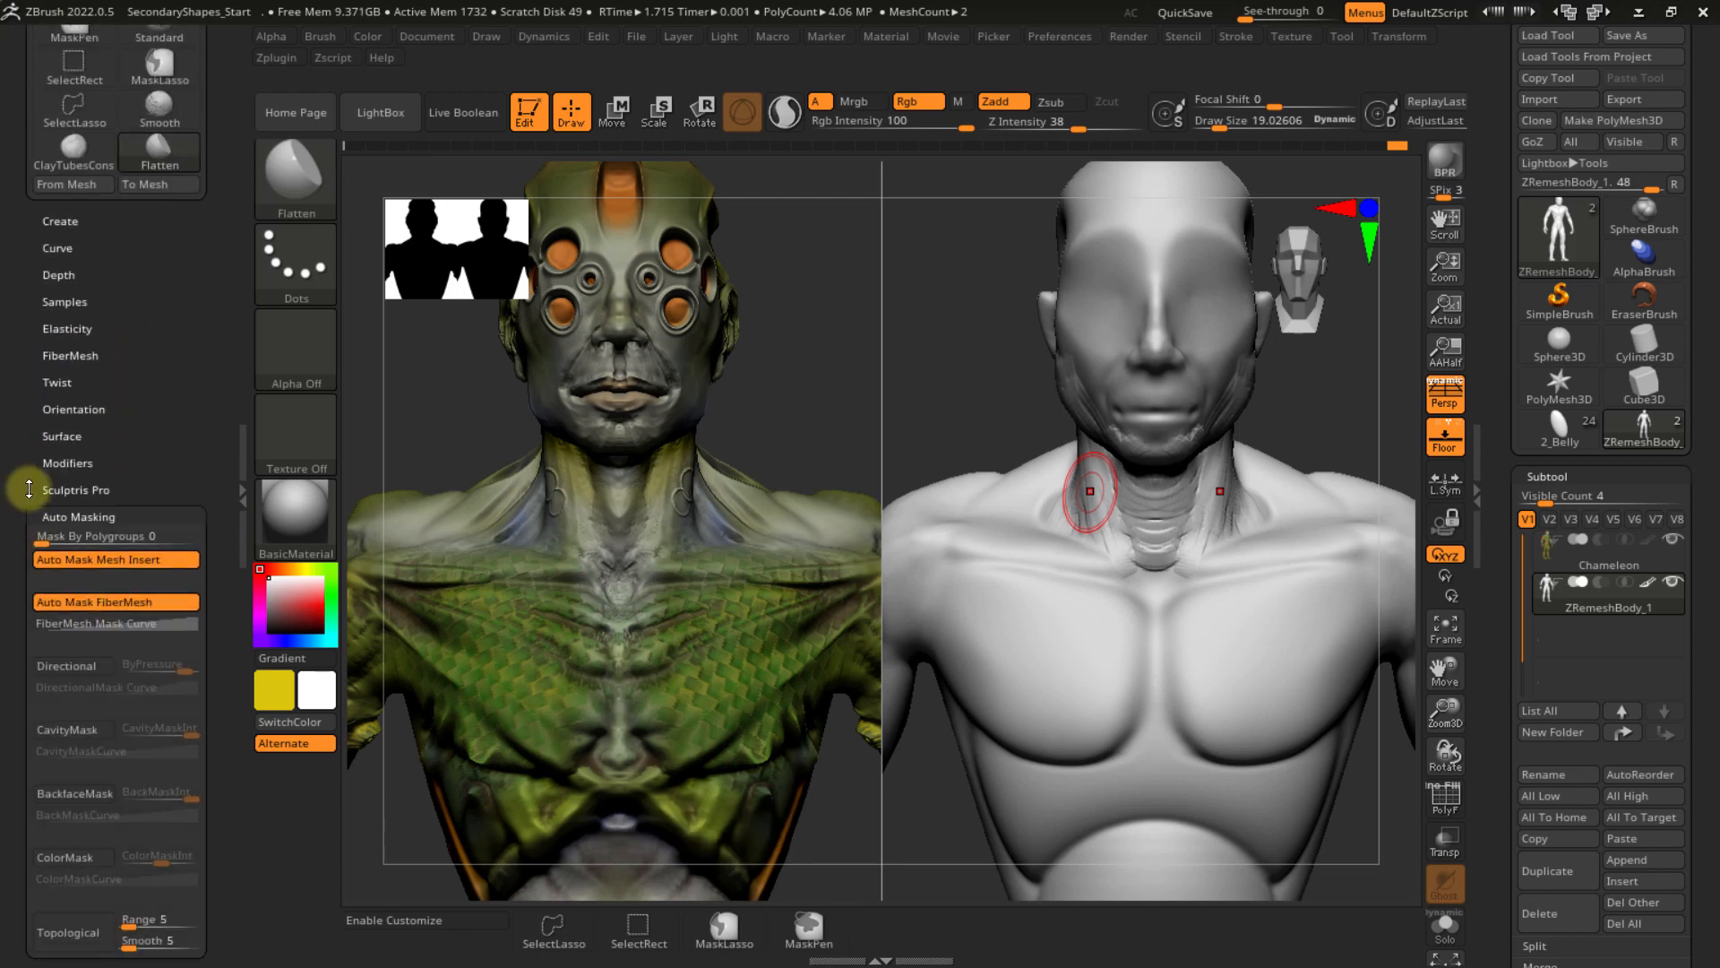
pyautogui.moveTo(27, 484); pyautogui.dragTo(29, 426)
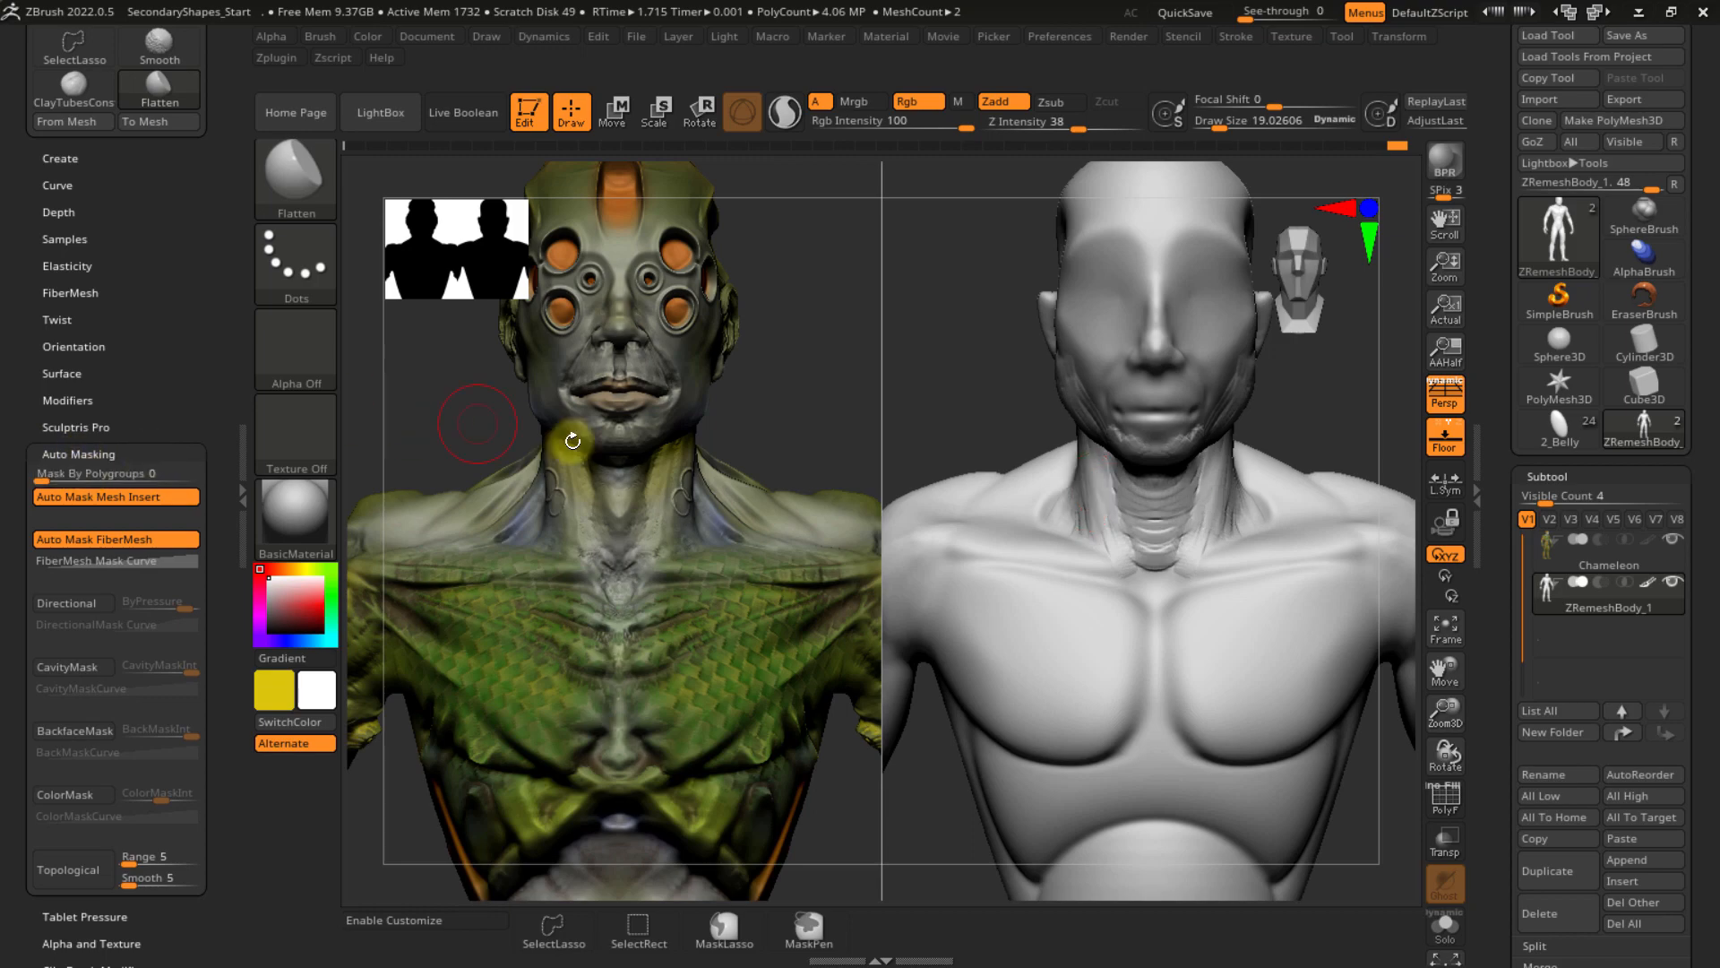
# - Examine the shoulder polygroups and wireframe on the base body and on the Chameleon, turning the polyframe display on and off
pyautogui.keyDown('alt'); pyautogui.rightClick(569, 499); pyautogui.keyUp('alt')
pyautogui.moveTo(580, 499); pyautogui.dragTo(581, 608, button='right')
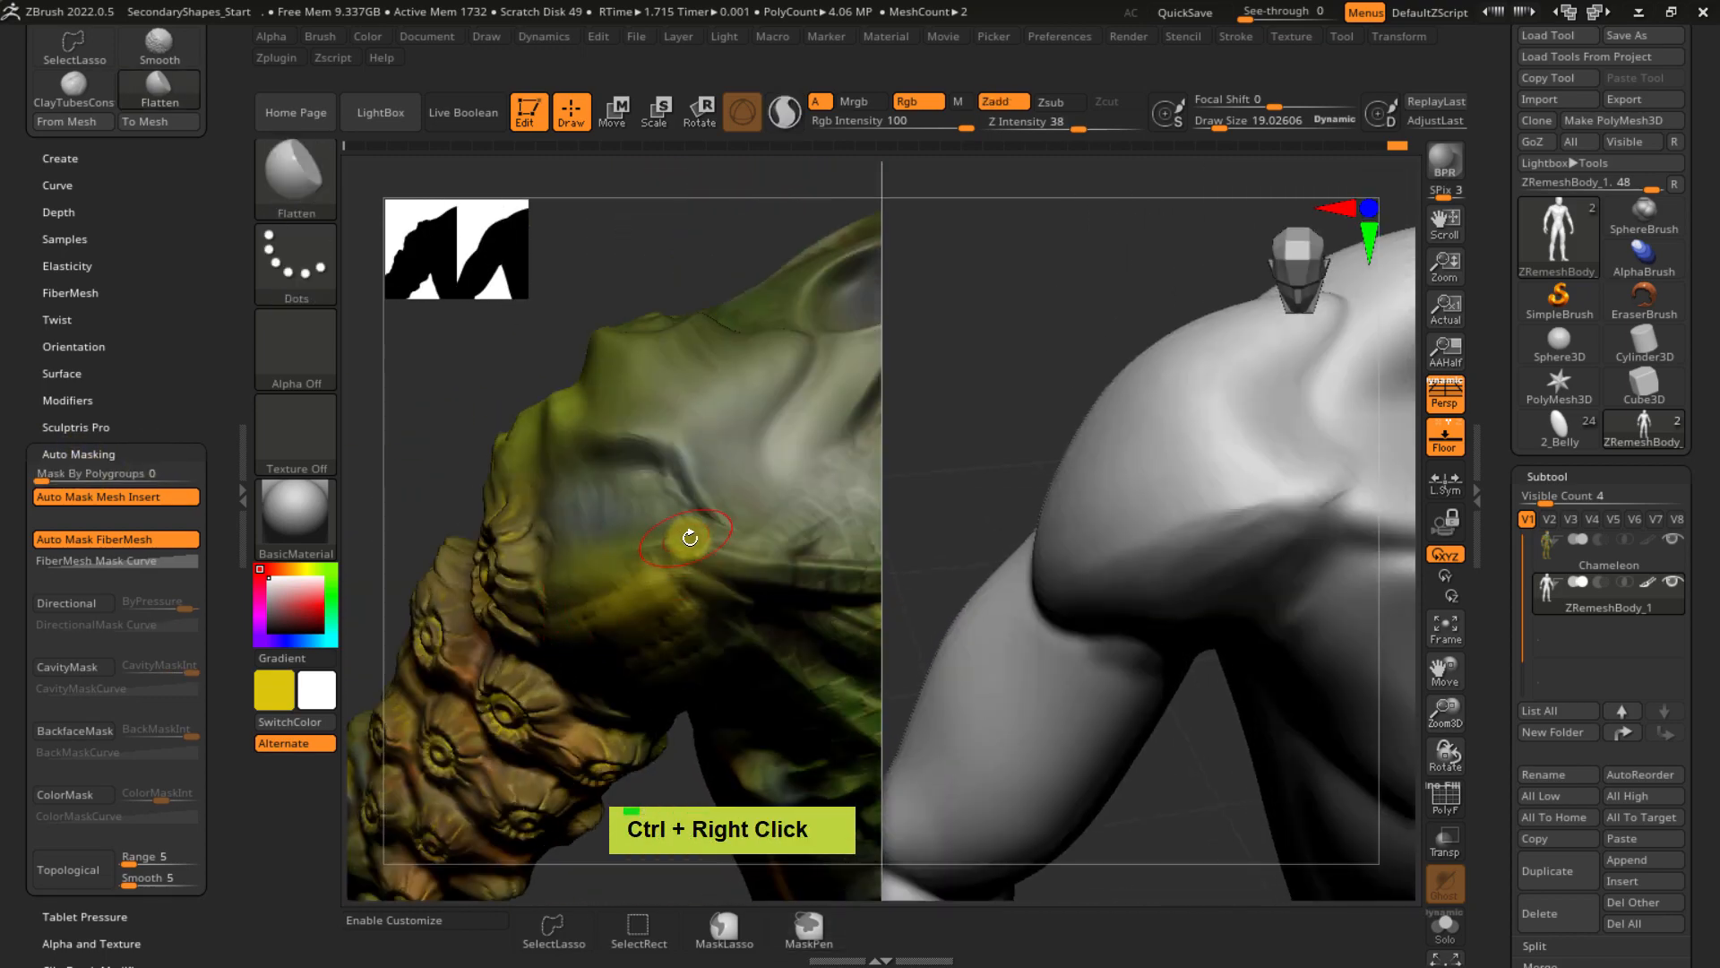
pyautogui.press('shift')
pyautogui.hotkey('shift', 'f')
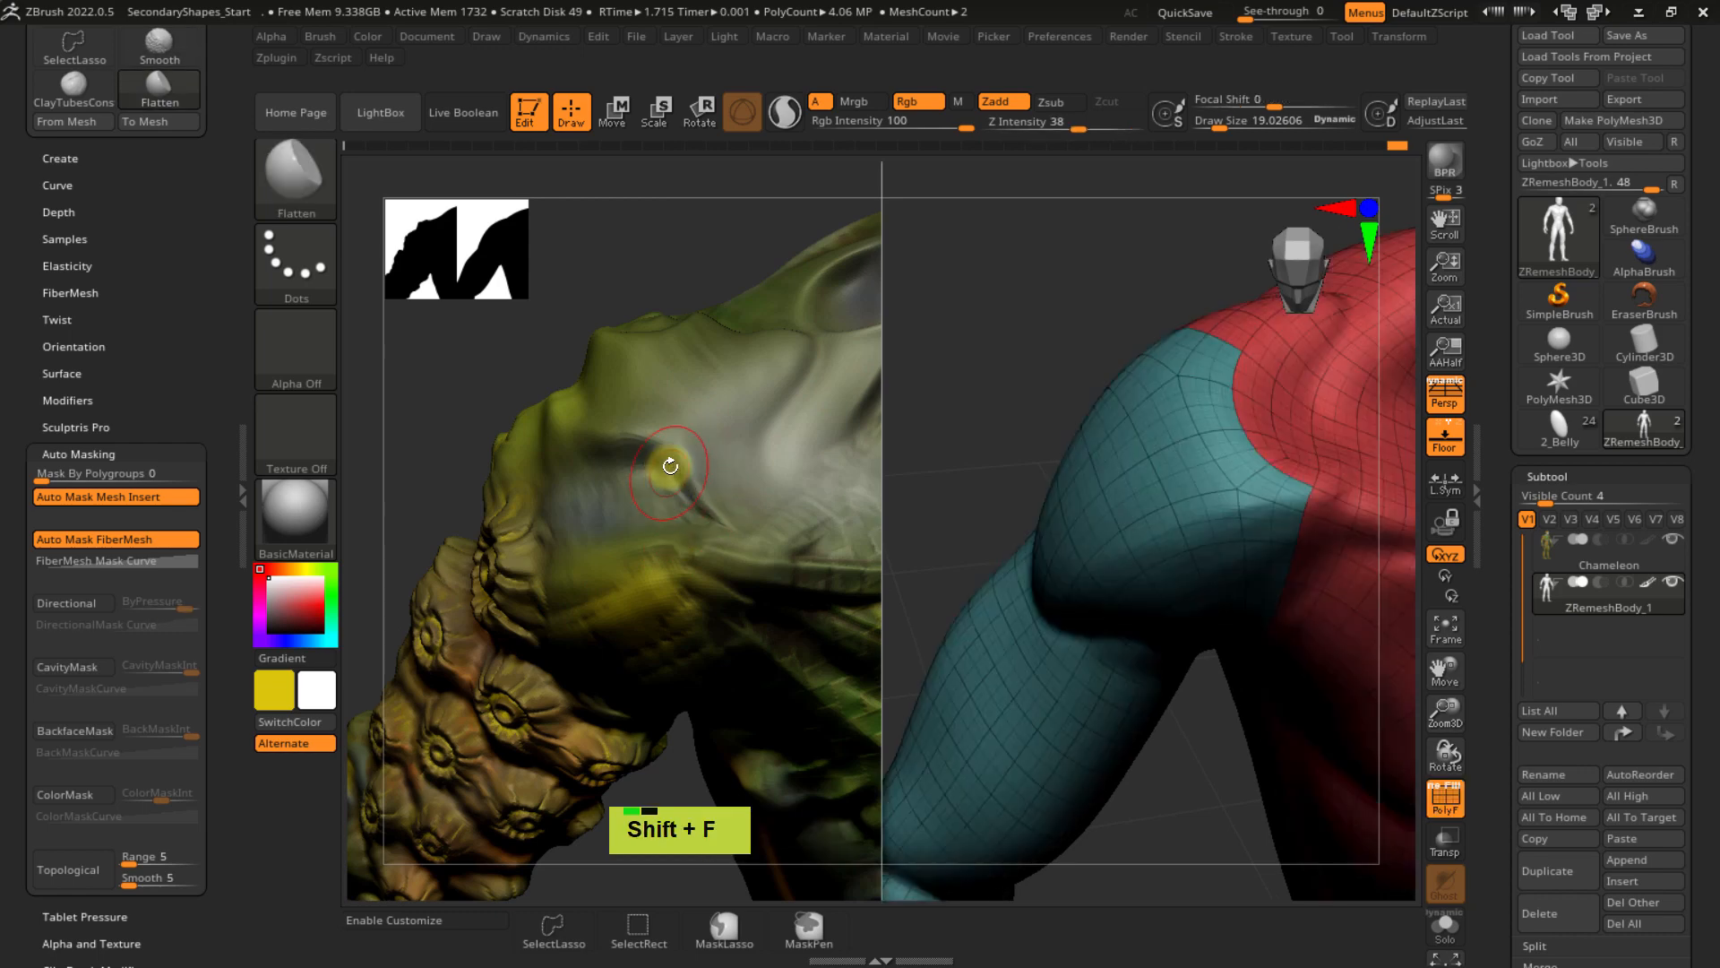
pyautogui.keyDown('alt'); pyautogui.click(684, 446); pyautogui.keyUp('alt')
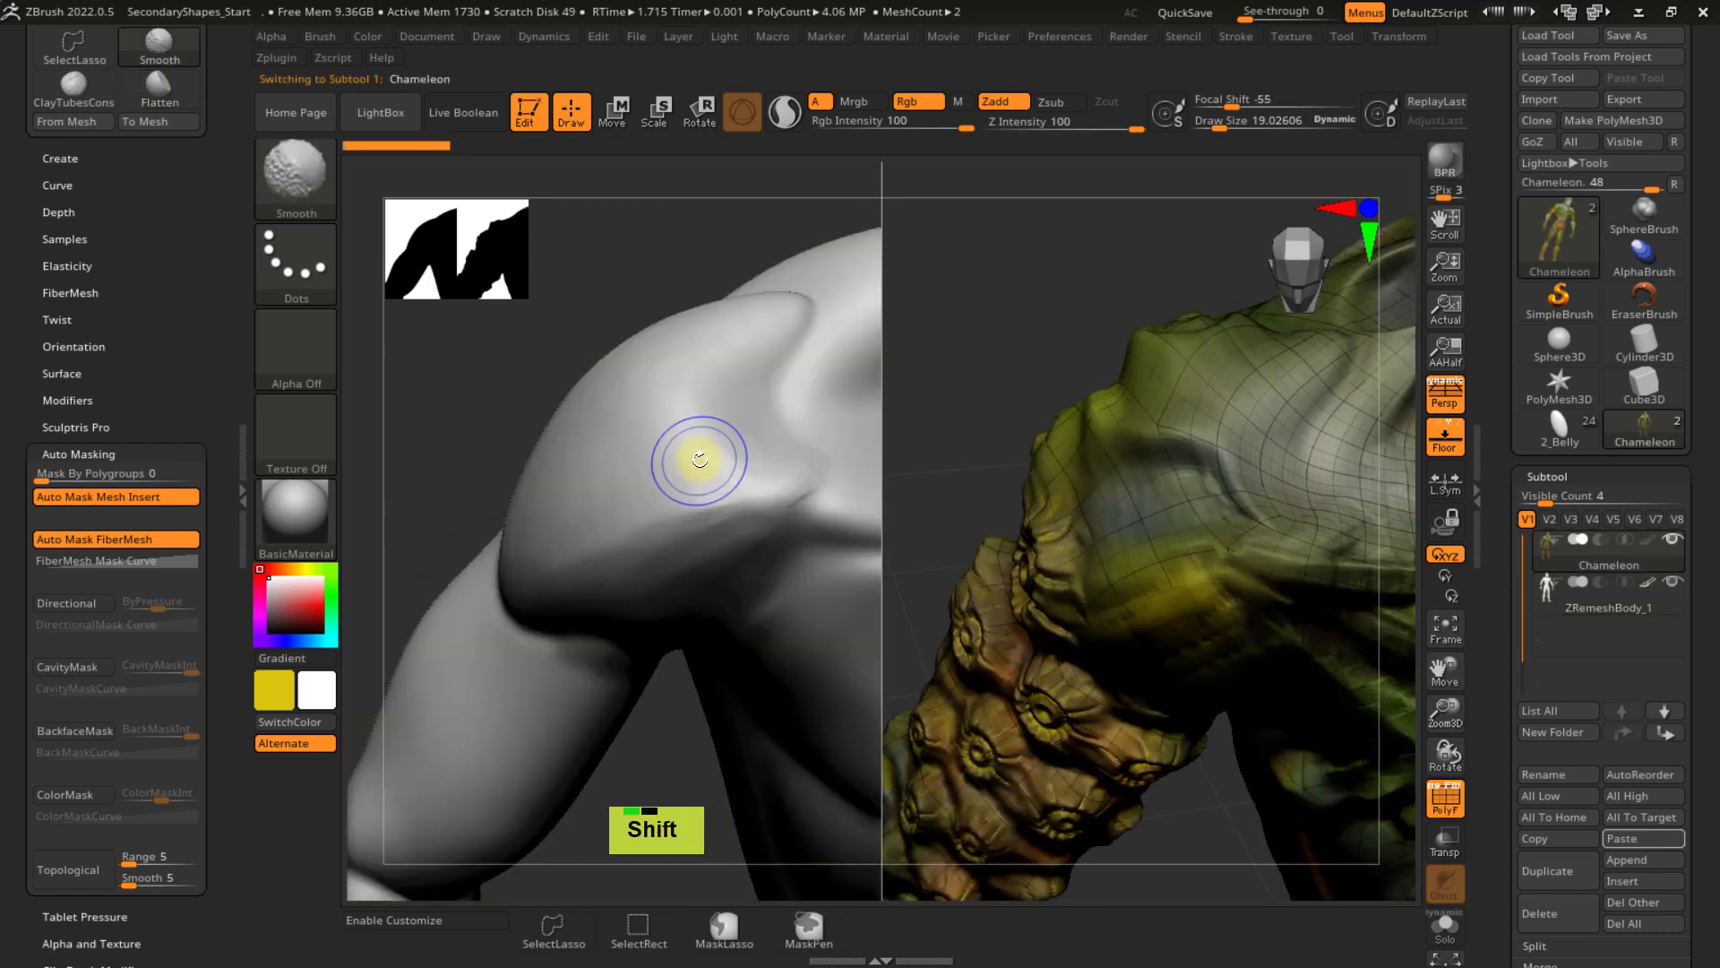
pyautogui.hotkey('shift', 'f')
pyautogui.hotkey('shift', 'd')
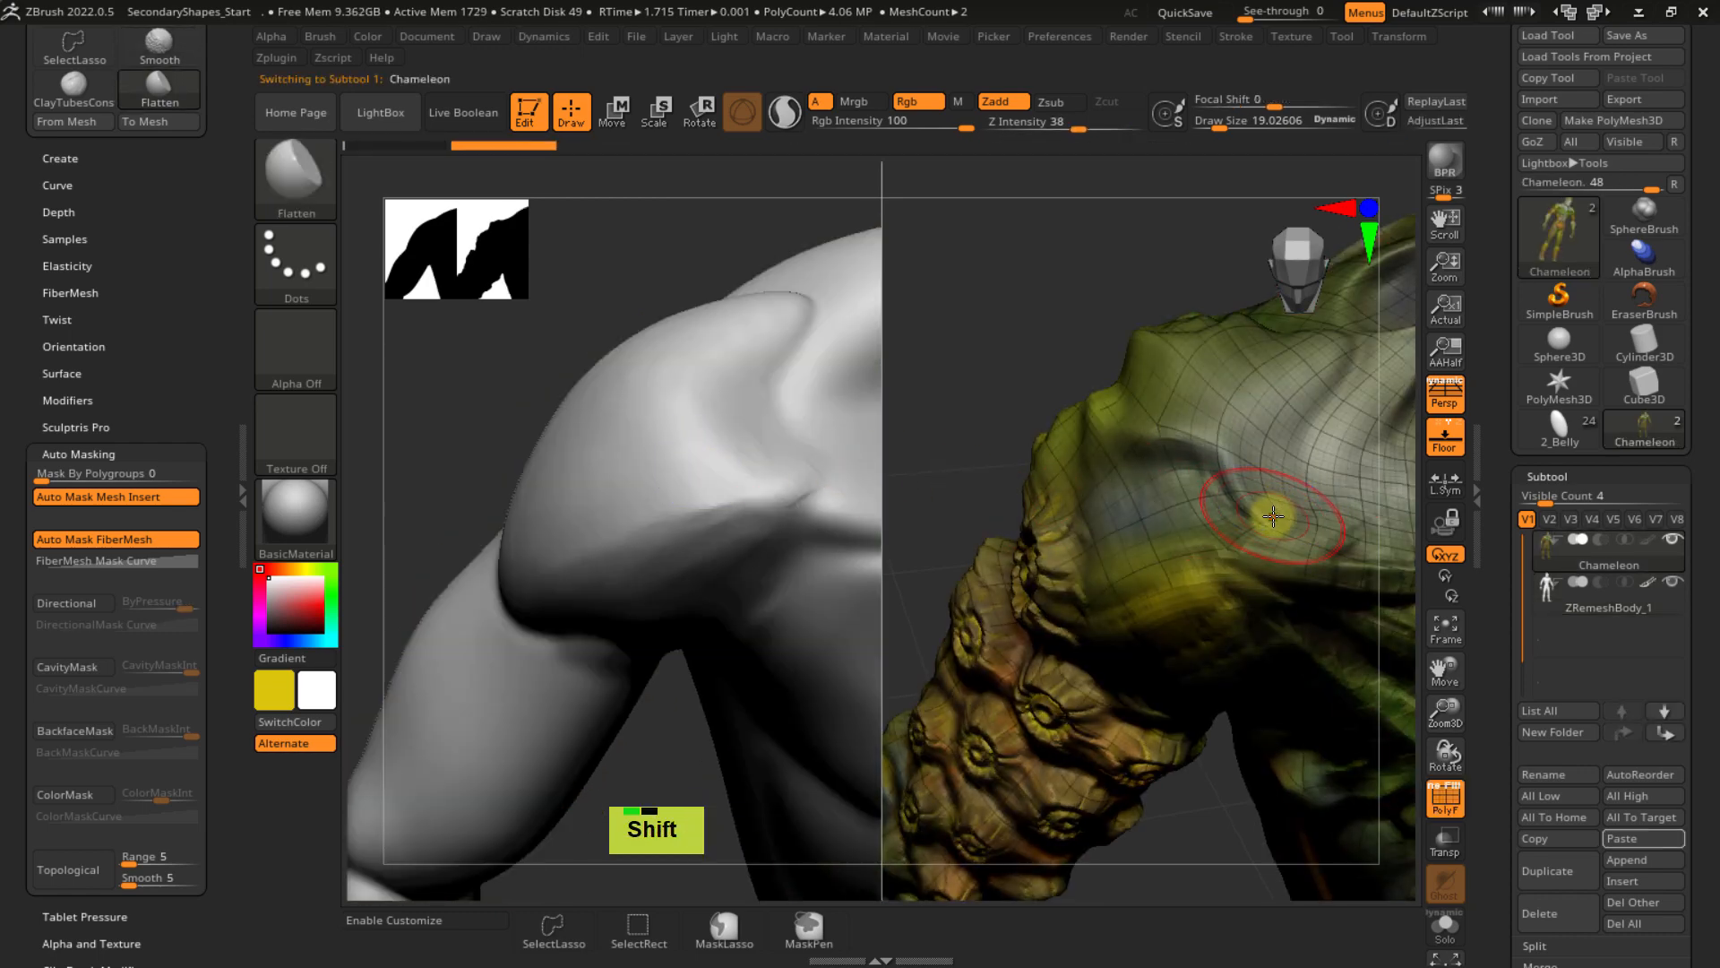
pyautogui.keyDown('alt'); pyautogui.moveTo(1254, 501); pyautogui.dragTo(1182, 503, button='right'); pyautogui.keyUp('alt')
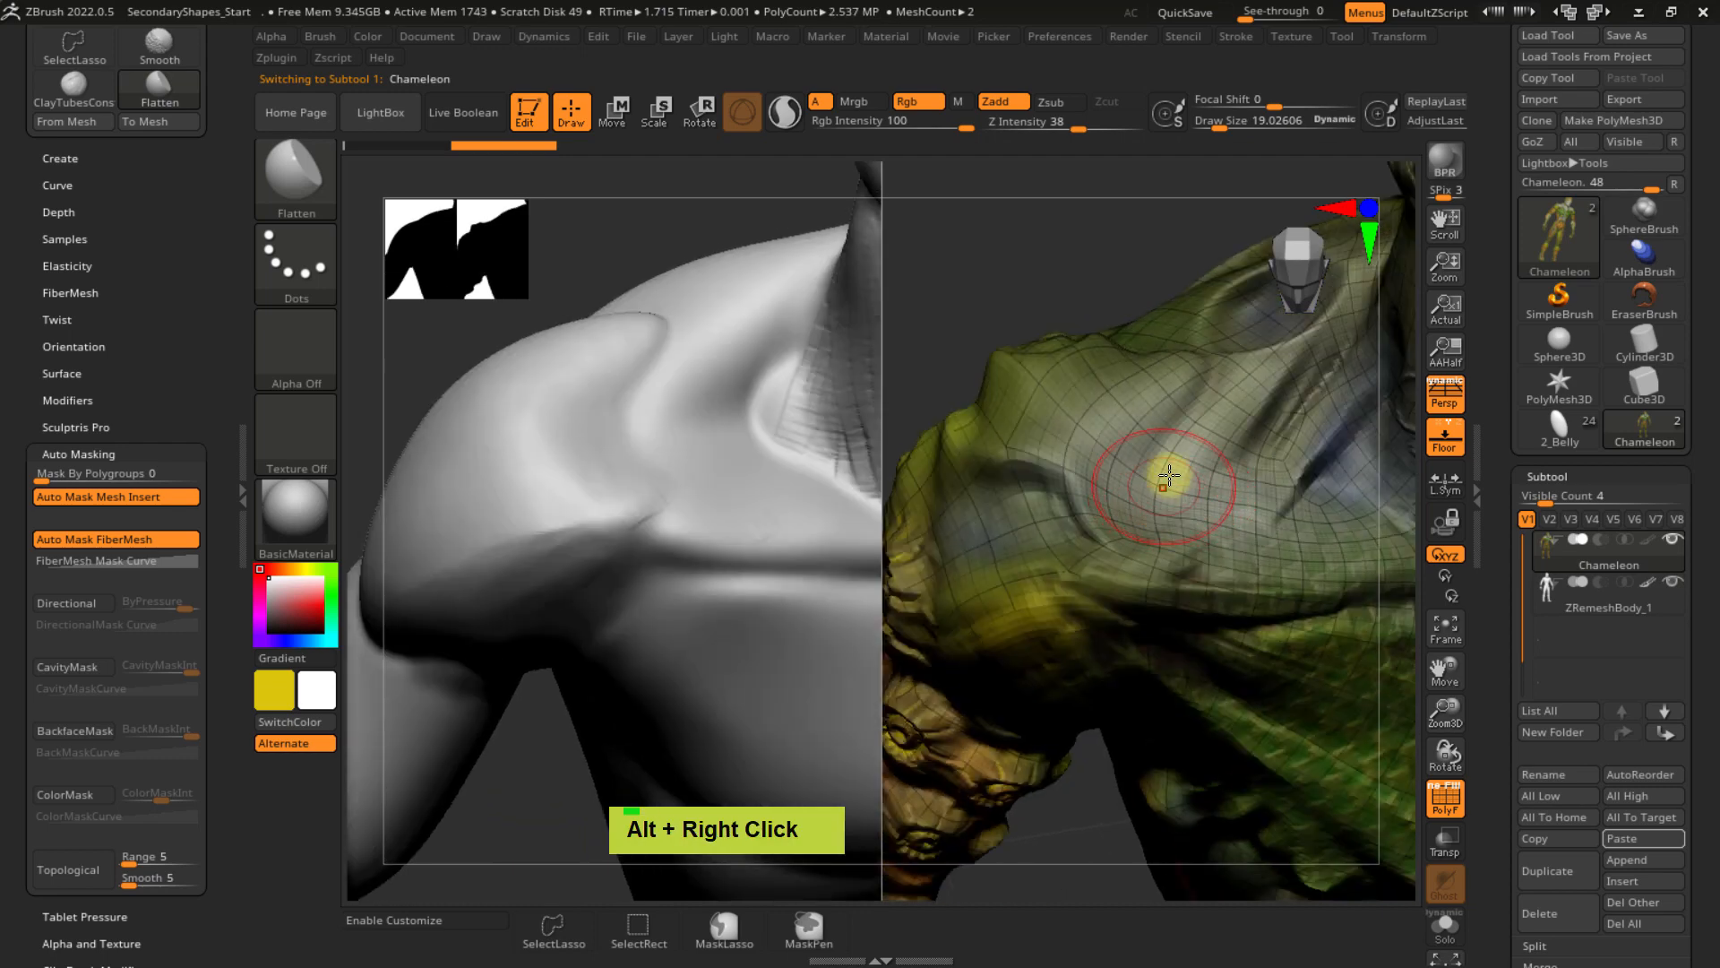
pyautogui.hotkey('shift', 'f')
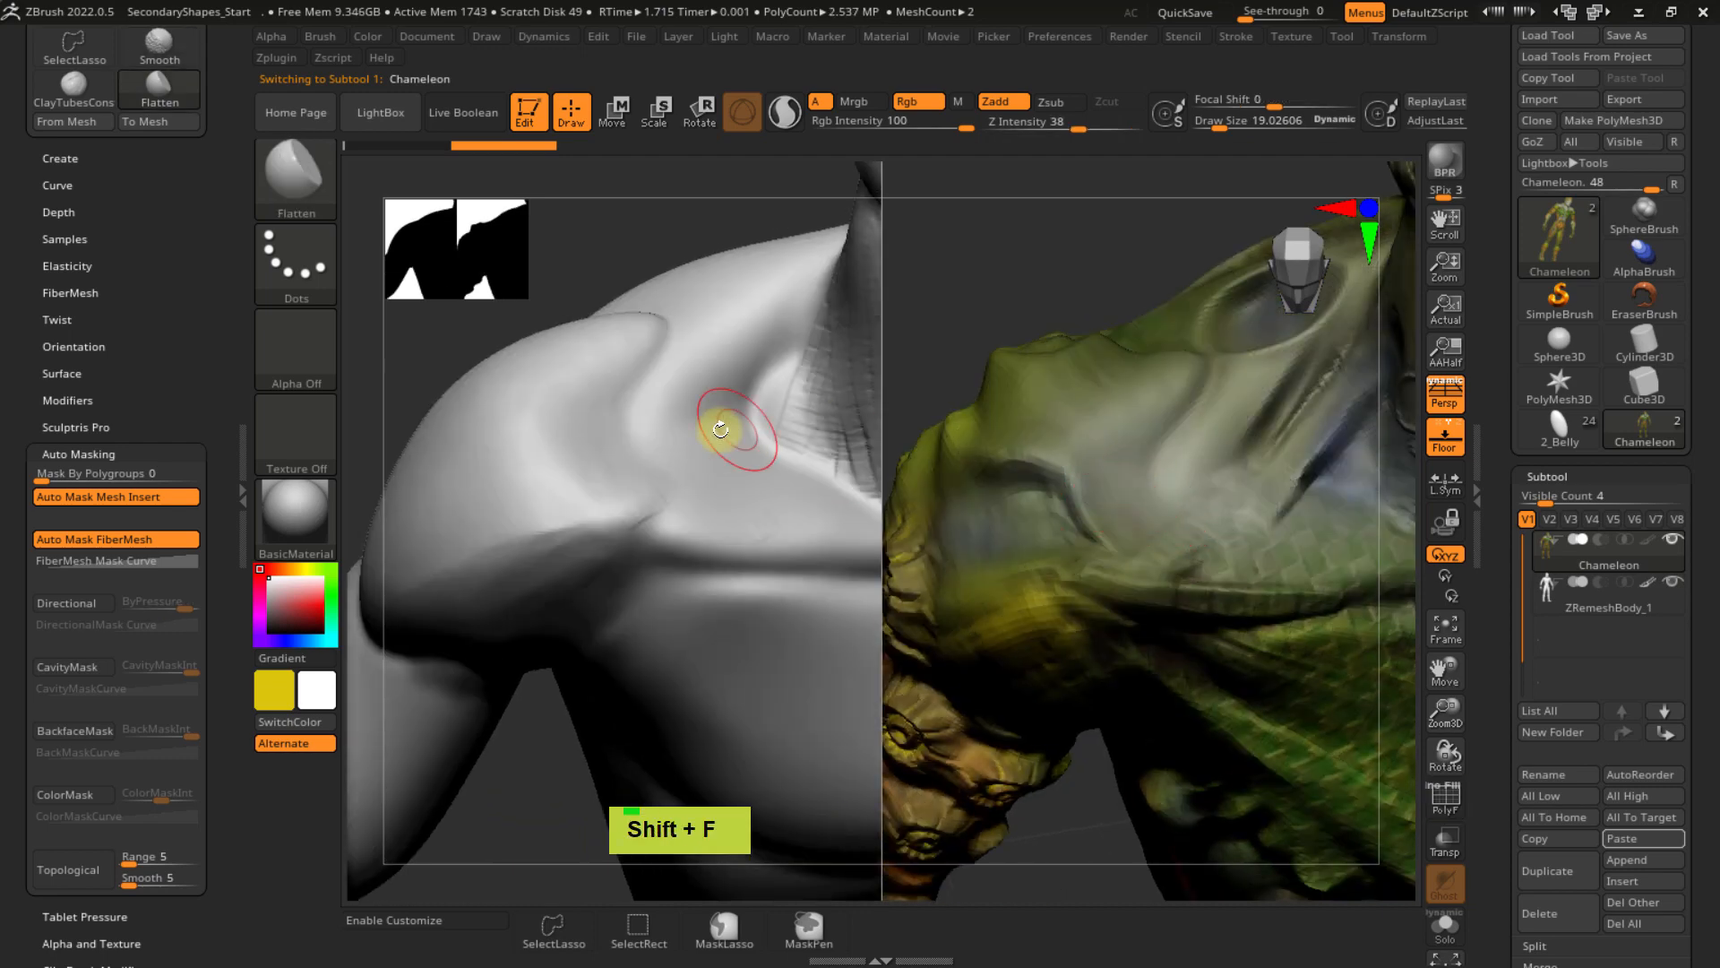
# - Reselect ZRemeshBody_1 and inspect the polygroup border between shoulder and torso, leaving the polyframe display off
pyautogui.keyDown('alt'); pyautogui.click(736, 444); pyautogui.keyUp('alt')
pyautogui.hotkey('shift', 'f')
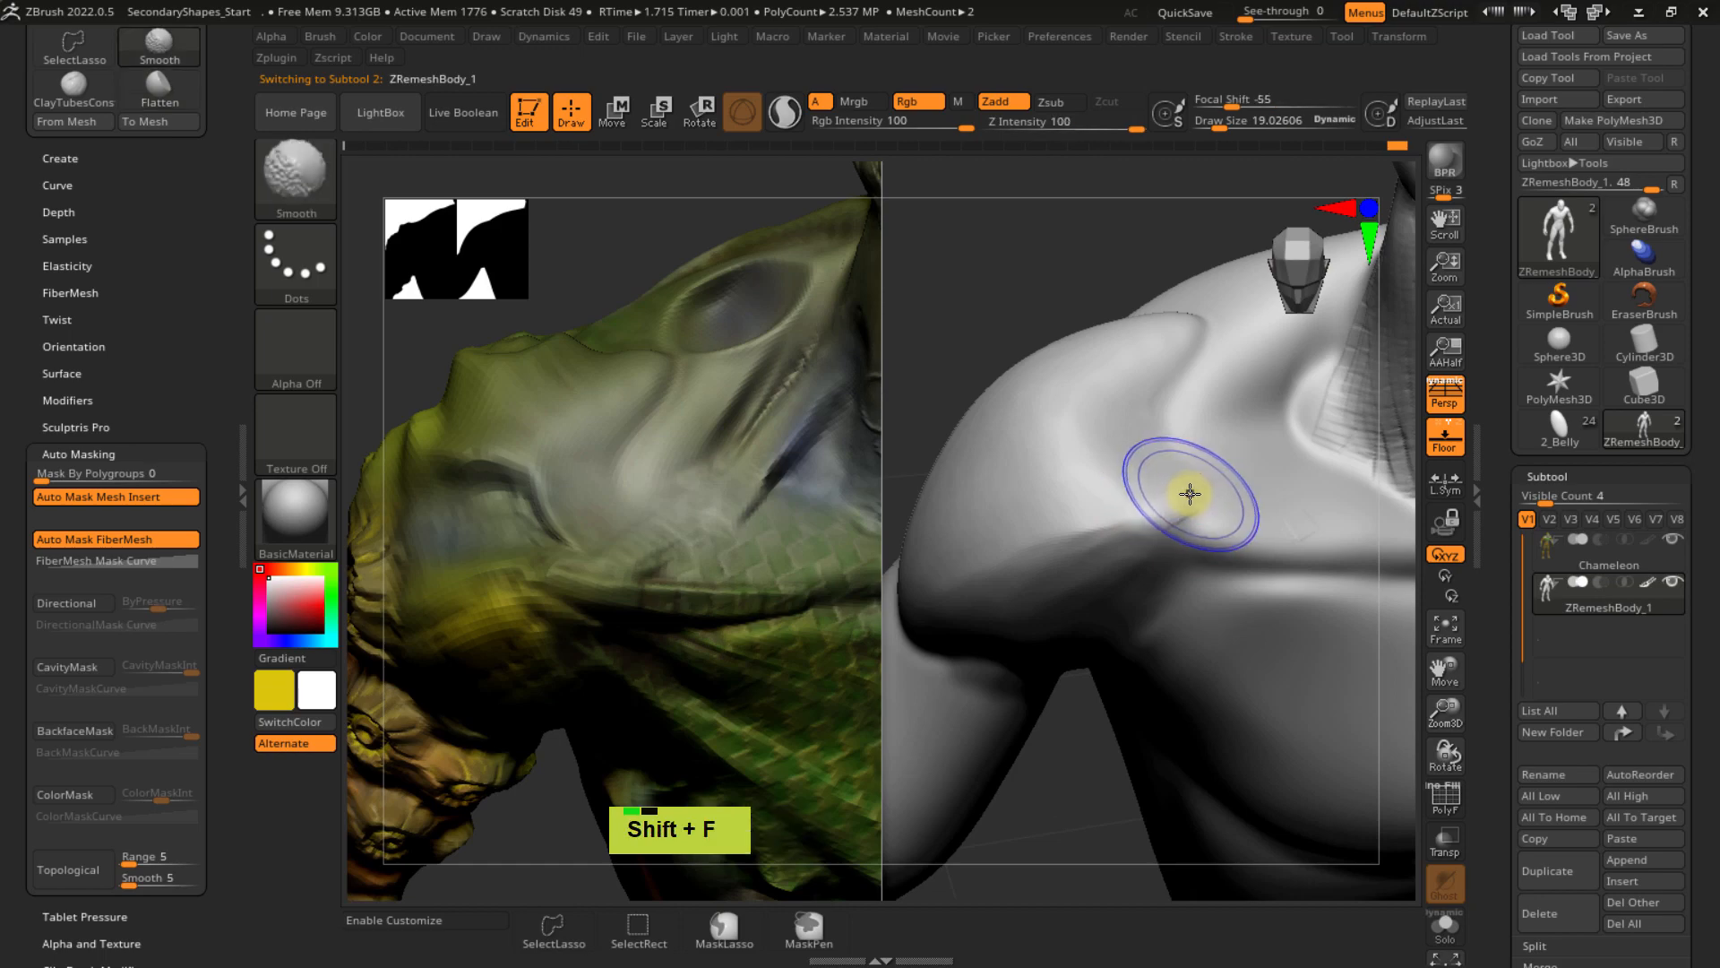
pyautogui.keyDown('alt'); pyautogui.moveTo(1194, 502); pyautogui.dragTo(1093, 536, button='right'); pyautogui.keyUp('alt')
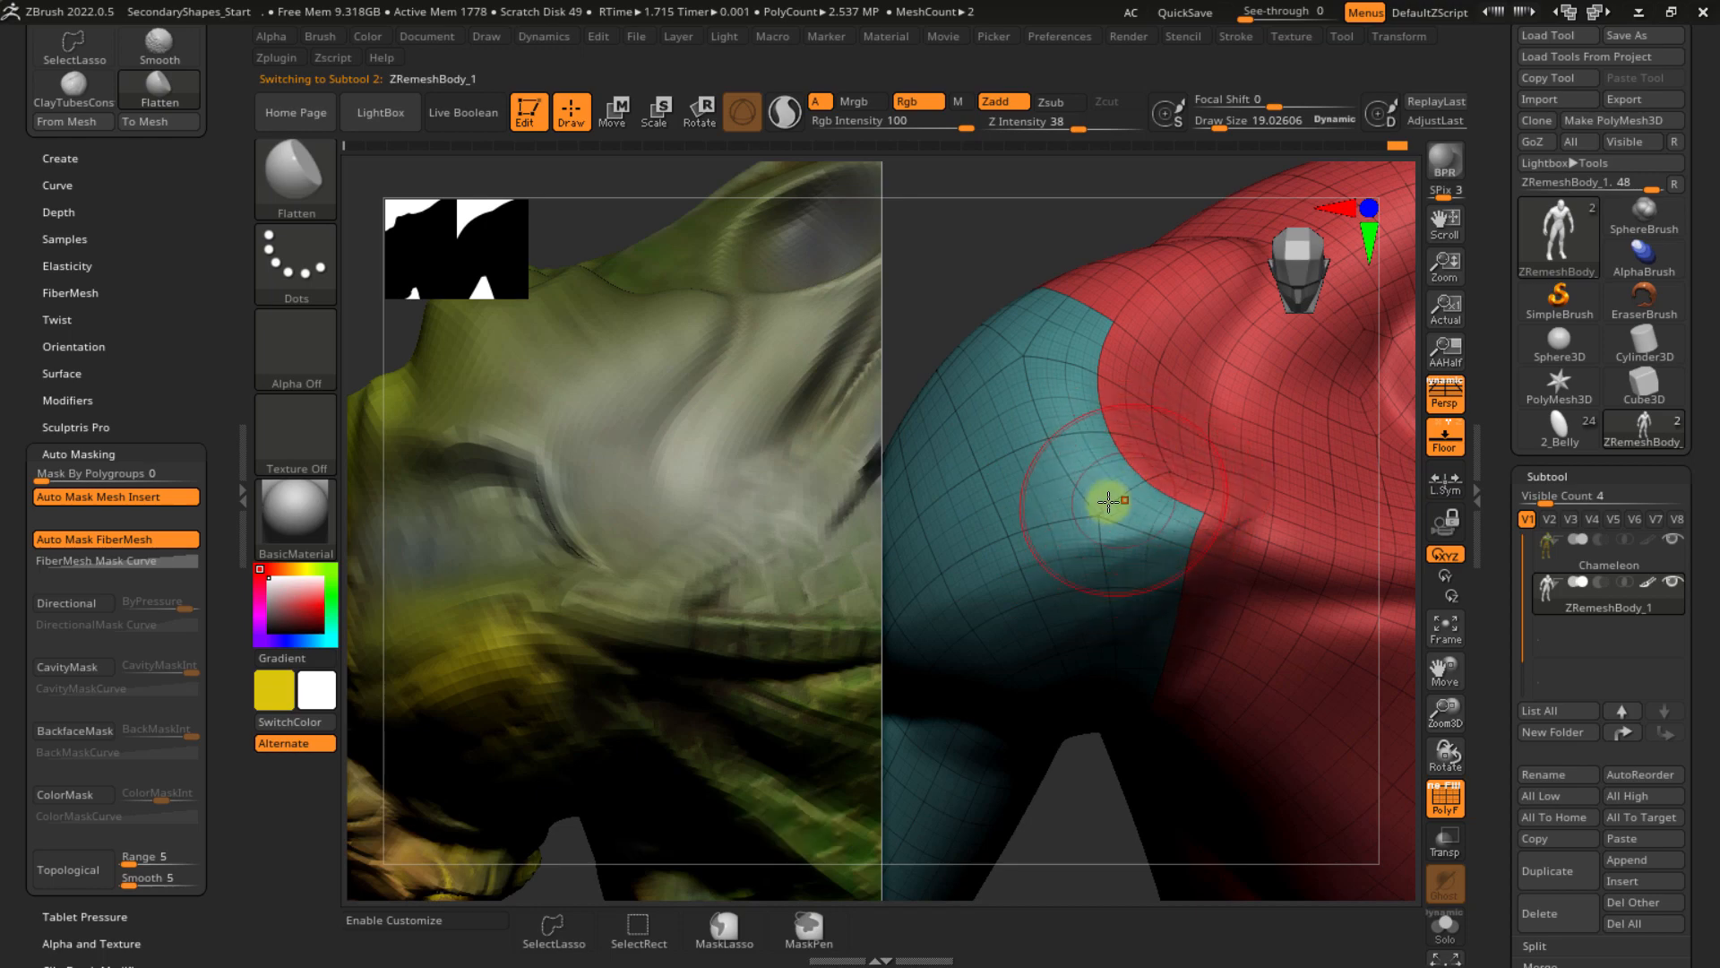
pyautogui.keyDown('ctrl'); pyautogui.moveTo(1108, 501); pyautogui.dragTo(1093, 376, button='right'); pyautogui.keyUp('ctrl')
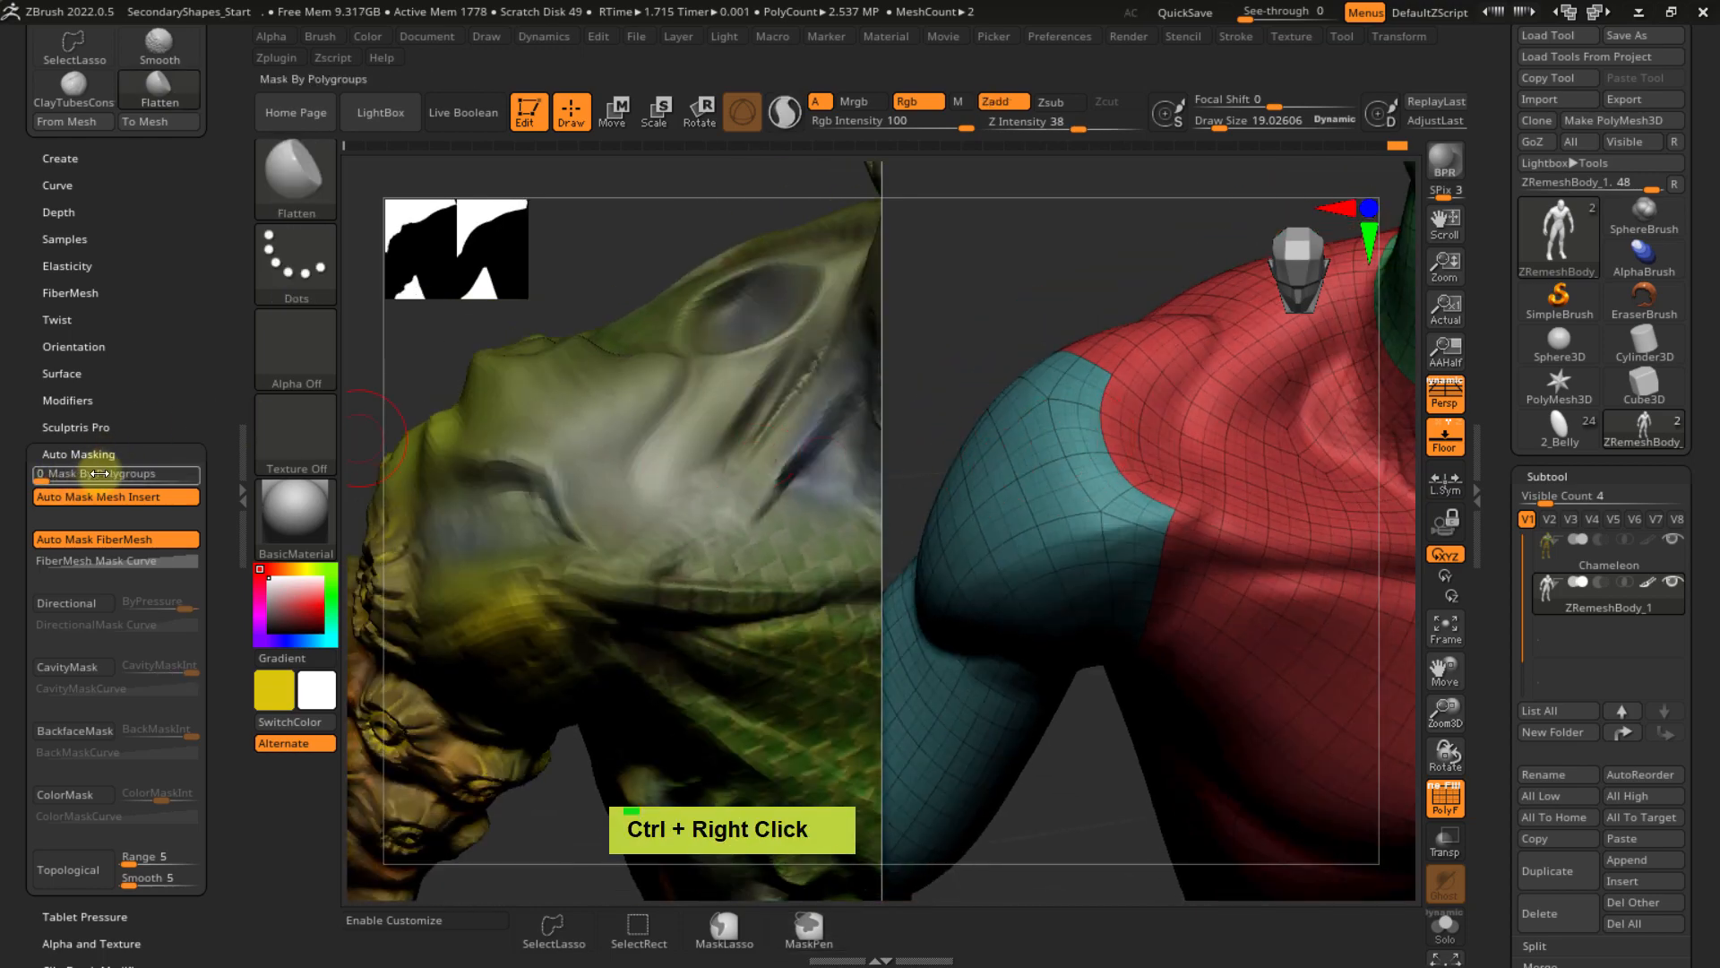
pyautogui.hotkey('shift', 'f')
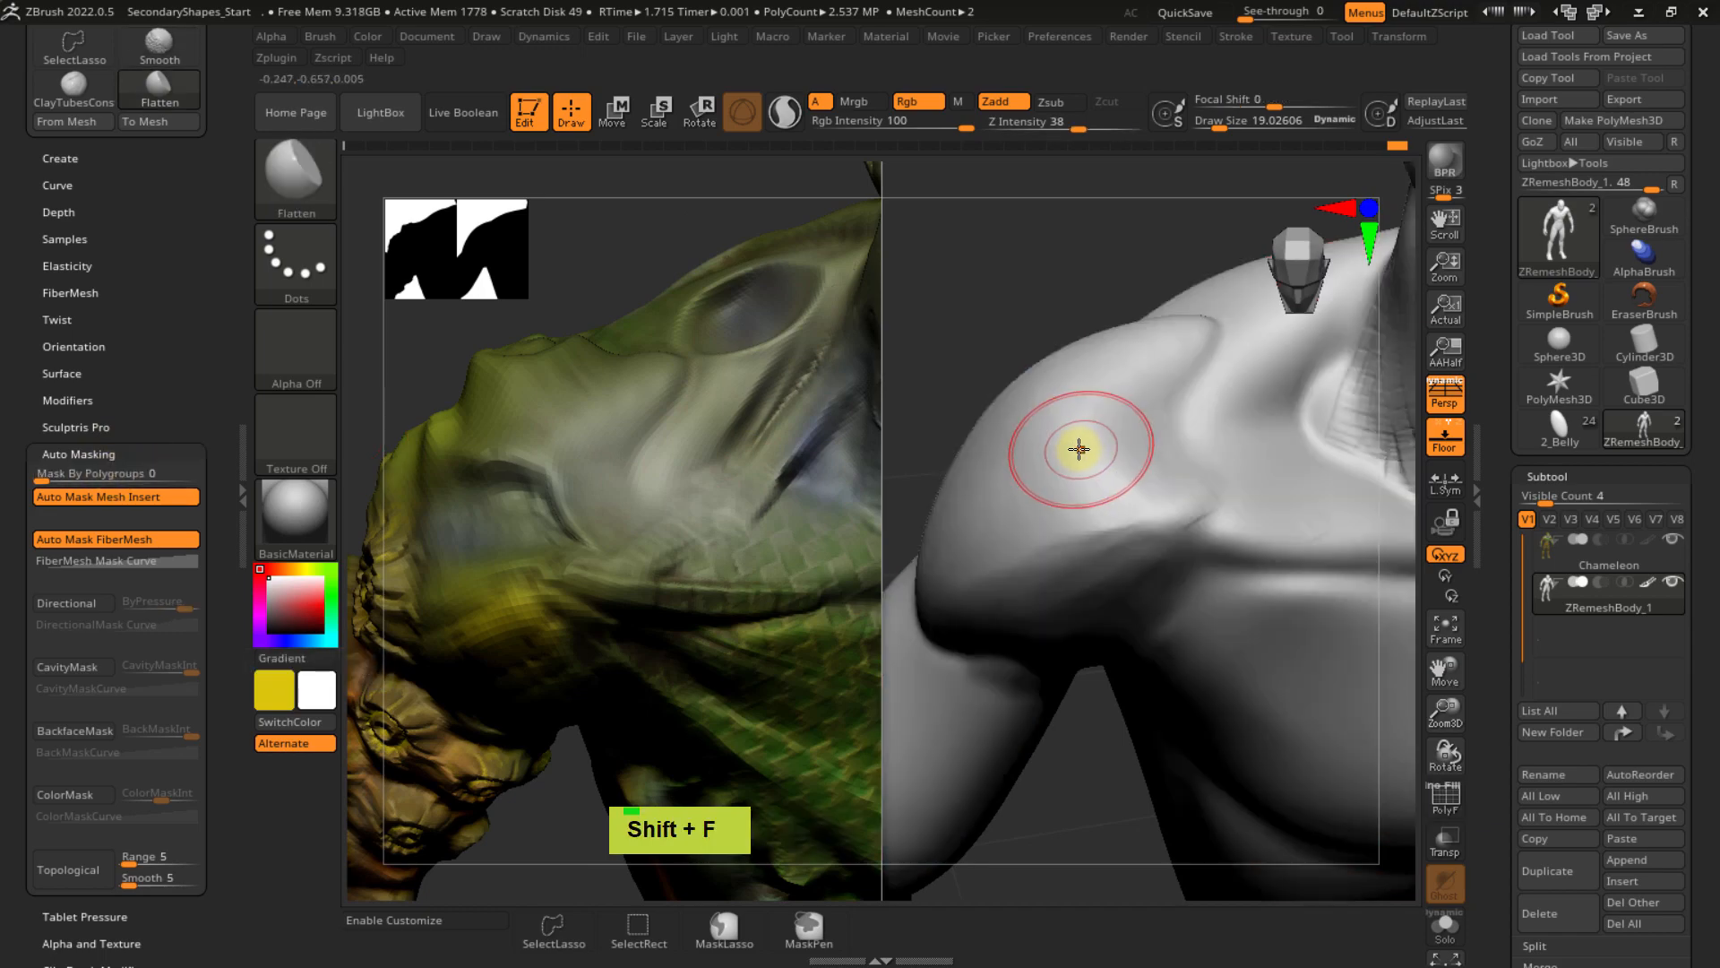
# - Switch to the ClayTubesCons brush, try clay strokes across the front of the shoulder and undo them
pyautogui.press('b')
pyautogui.press('c')
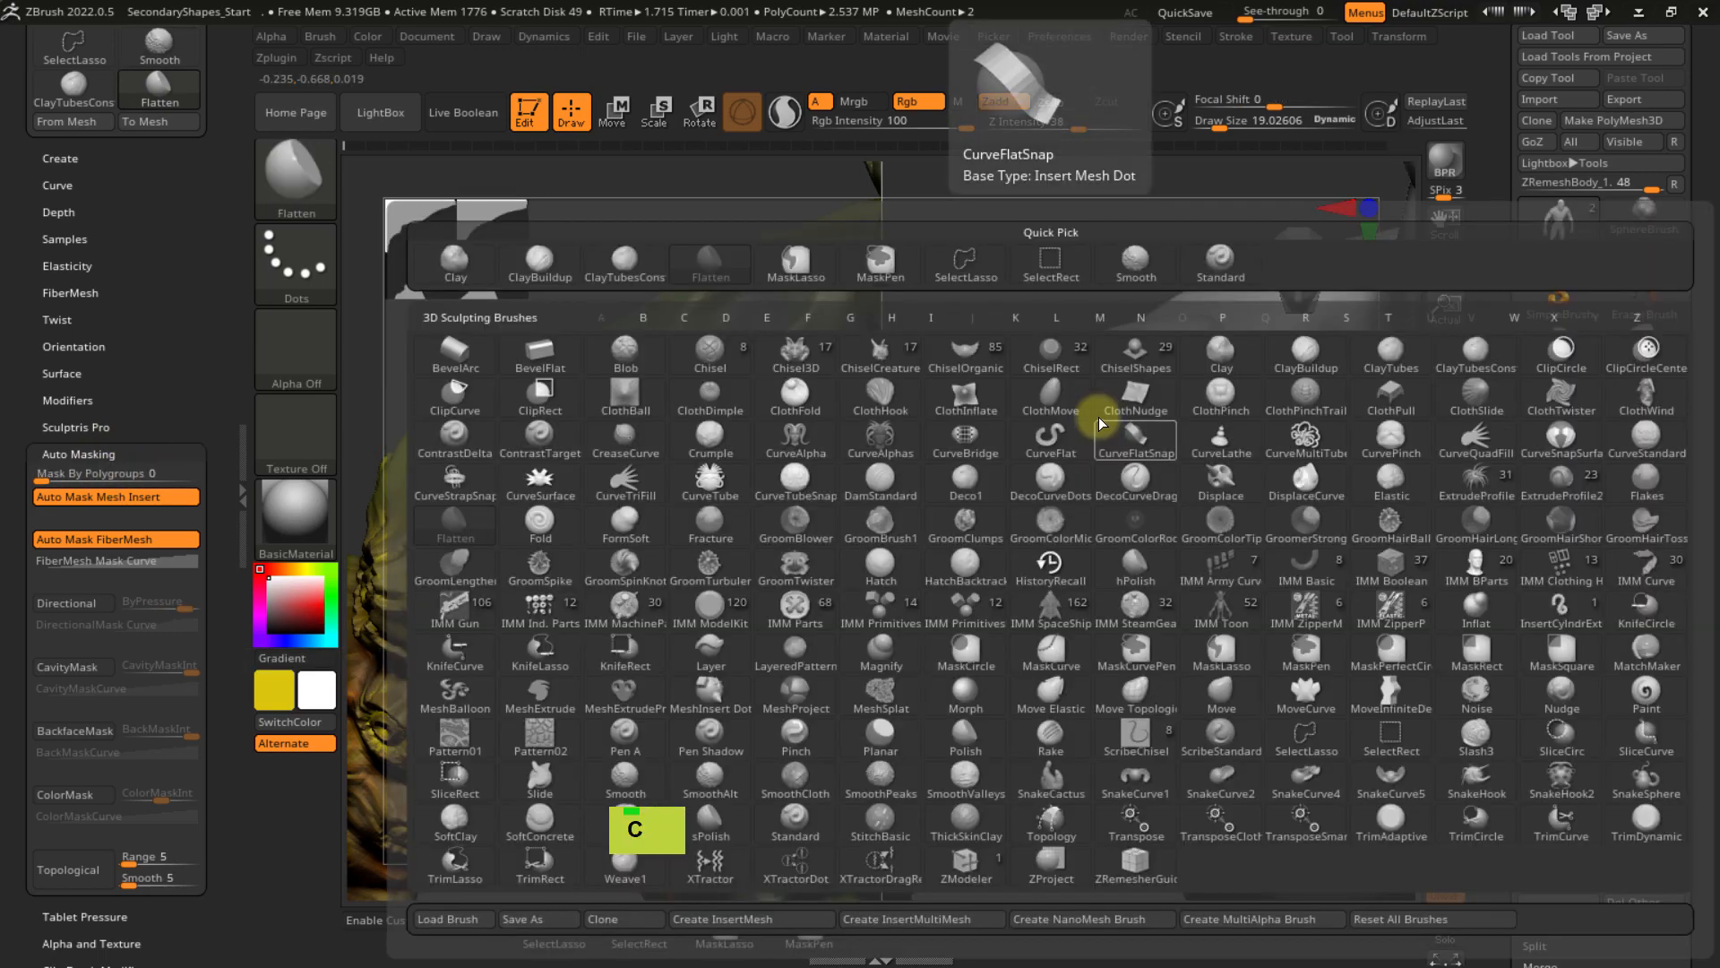
pyautogui.press('a')
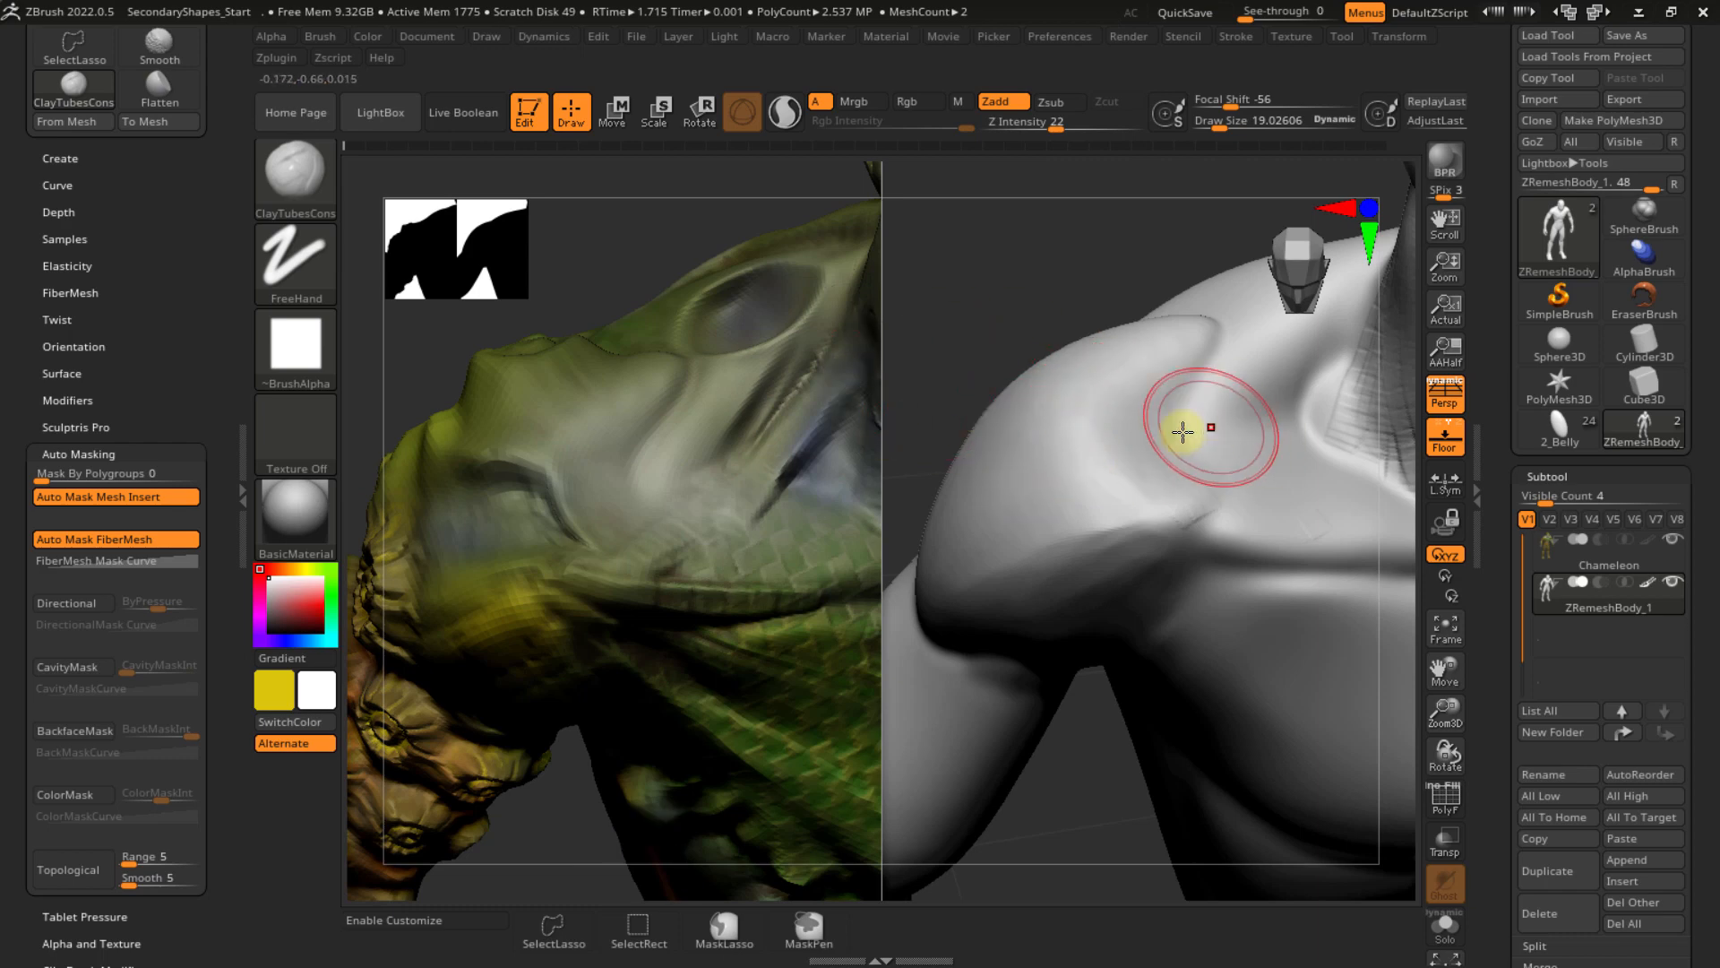
pyautogui.moveTo(1077, 454); pyautogui.dragTo(1159, 509)
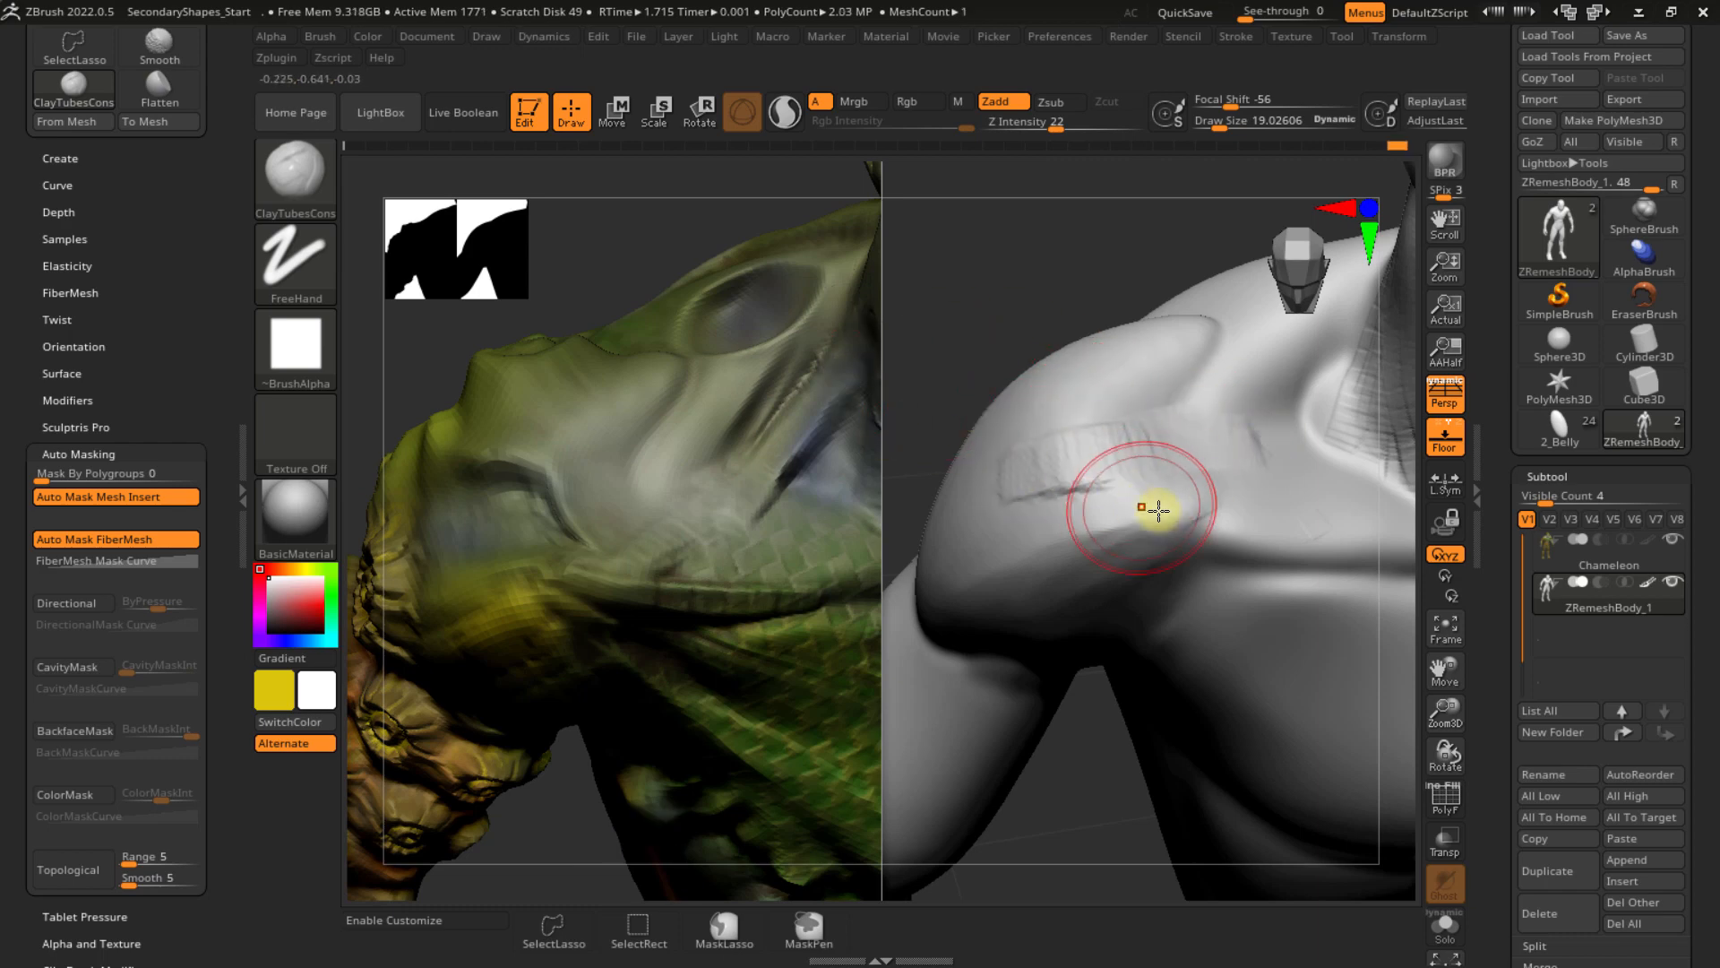
pyautogui.hotkey('ctrl', 'z')
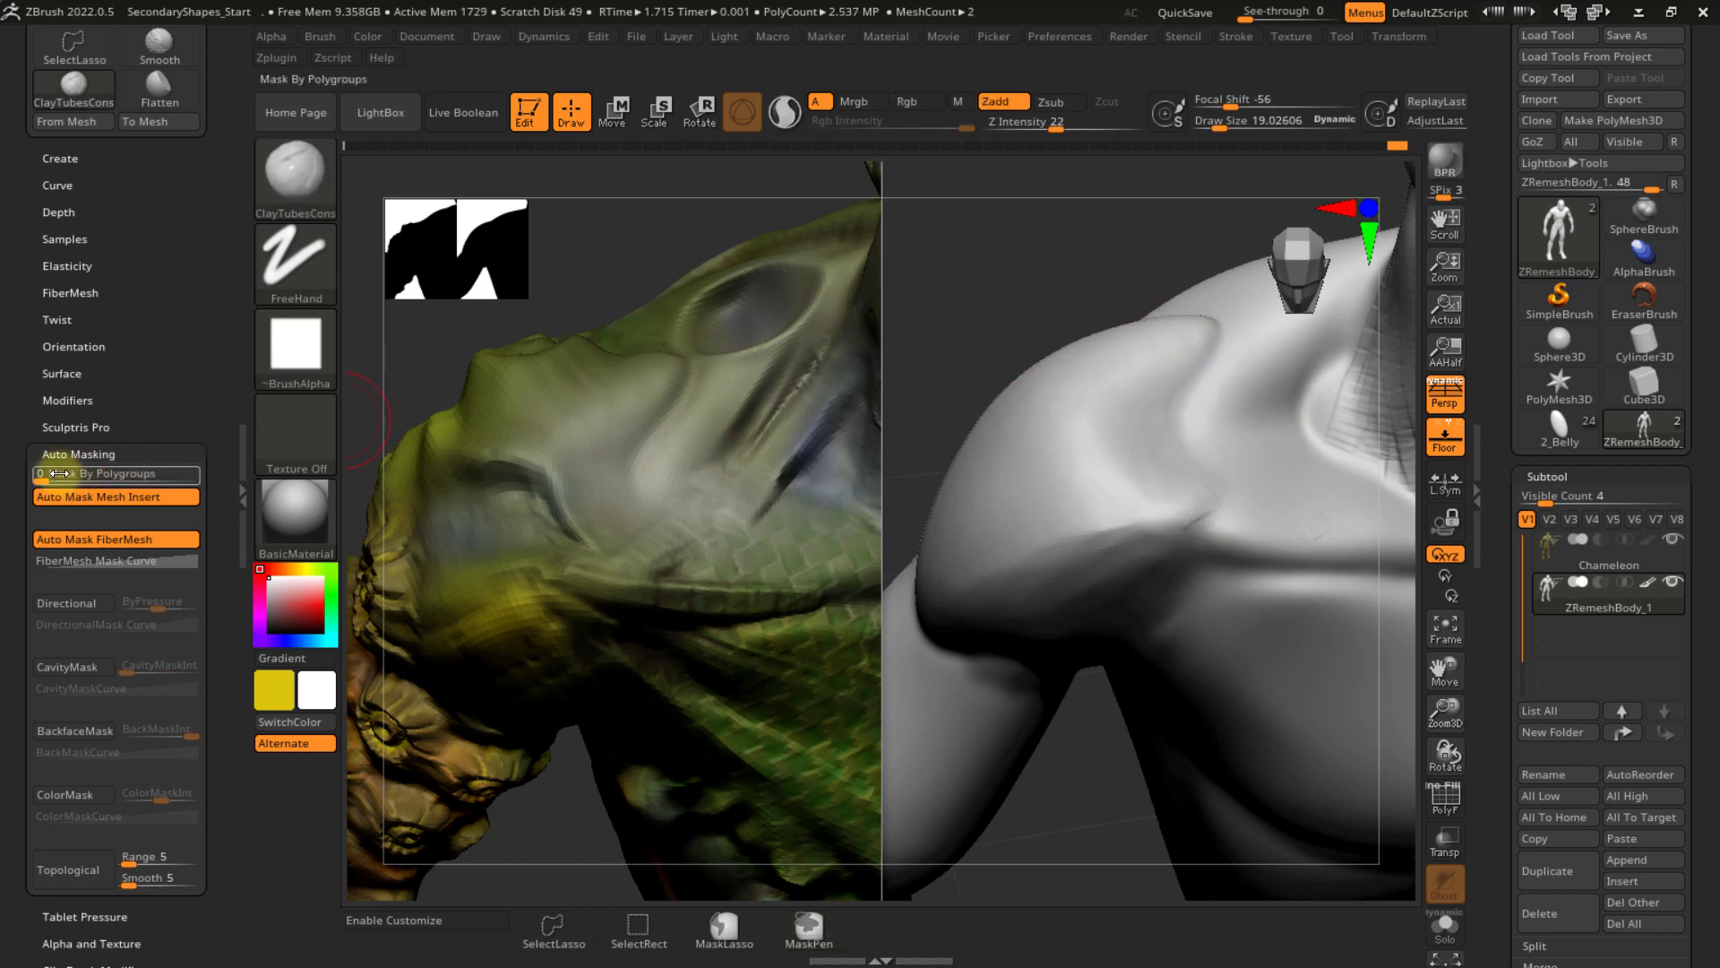
# - Set Mask By Polygroups to 100, try clay strokes across the shoulder's polygroup border and undo them
pyautogui.moveTo(40, 474); pyautogui.dragTo(228, 475)
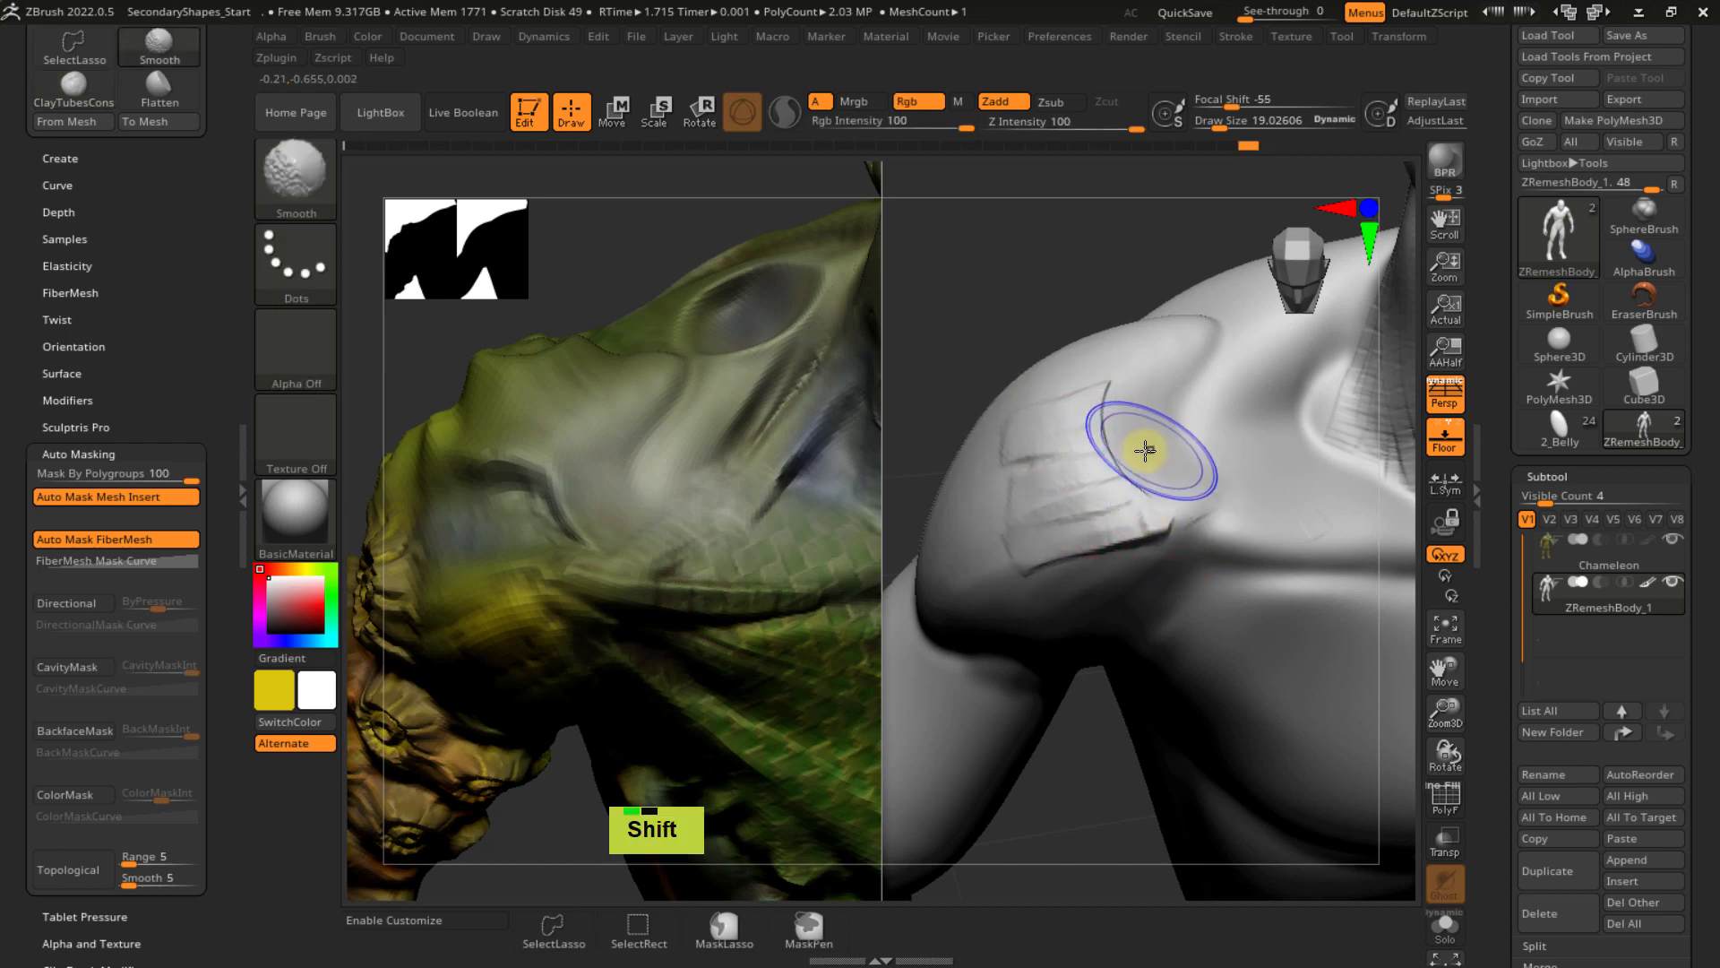
pyautogui.hotkey('shift', 'f')
pyautogui.hotkey('shift', 'f')
pyautogui.press('ctrl')
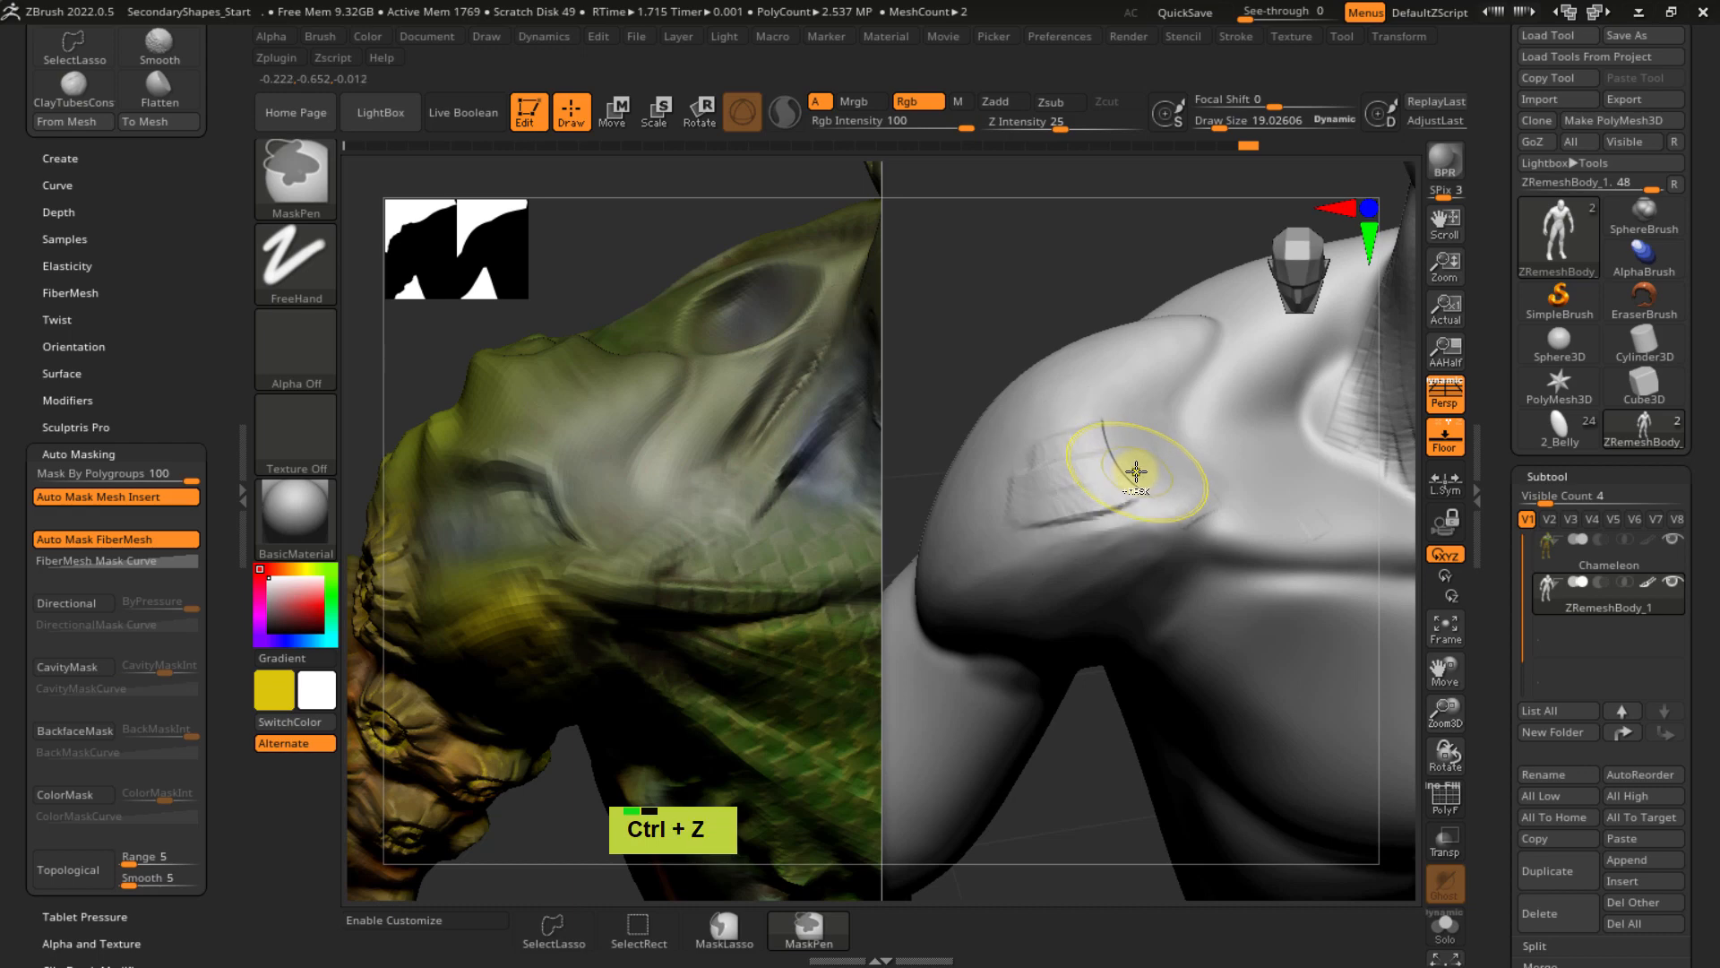
pyautogui.hotkey('ctrl', 'z')
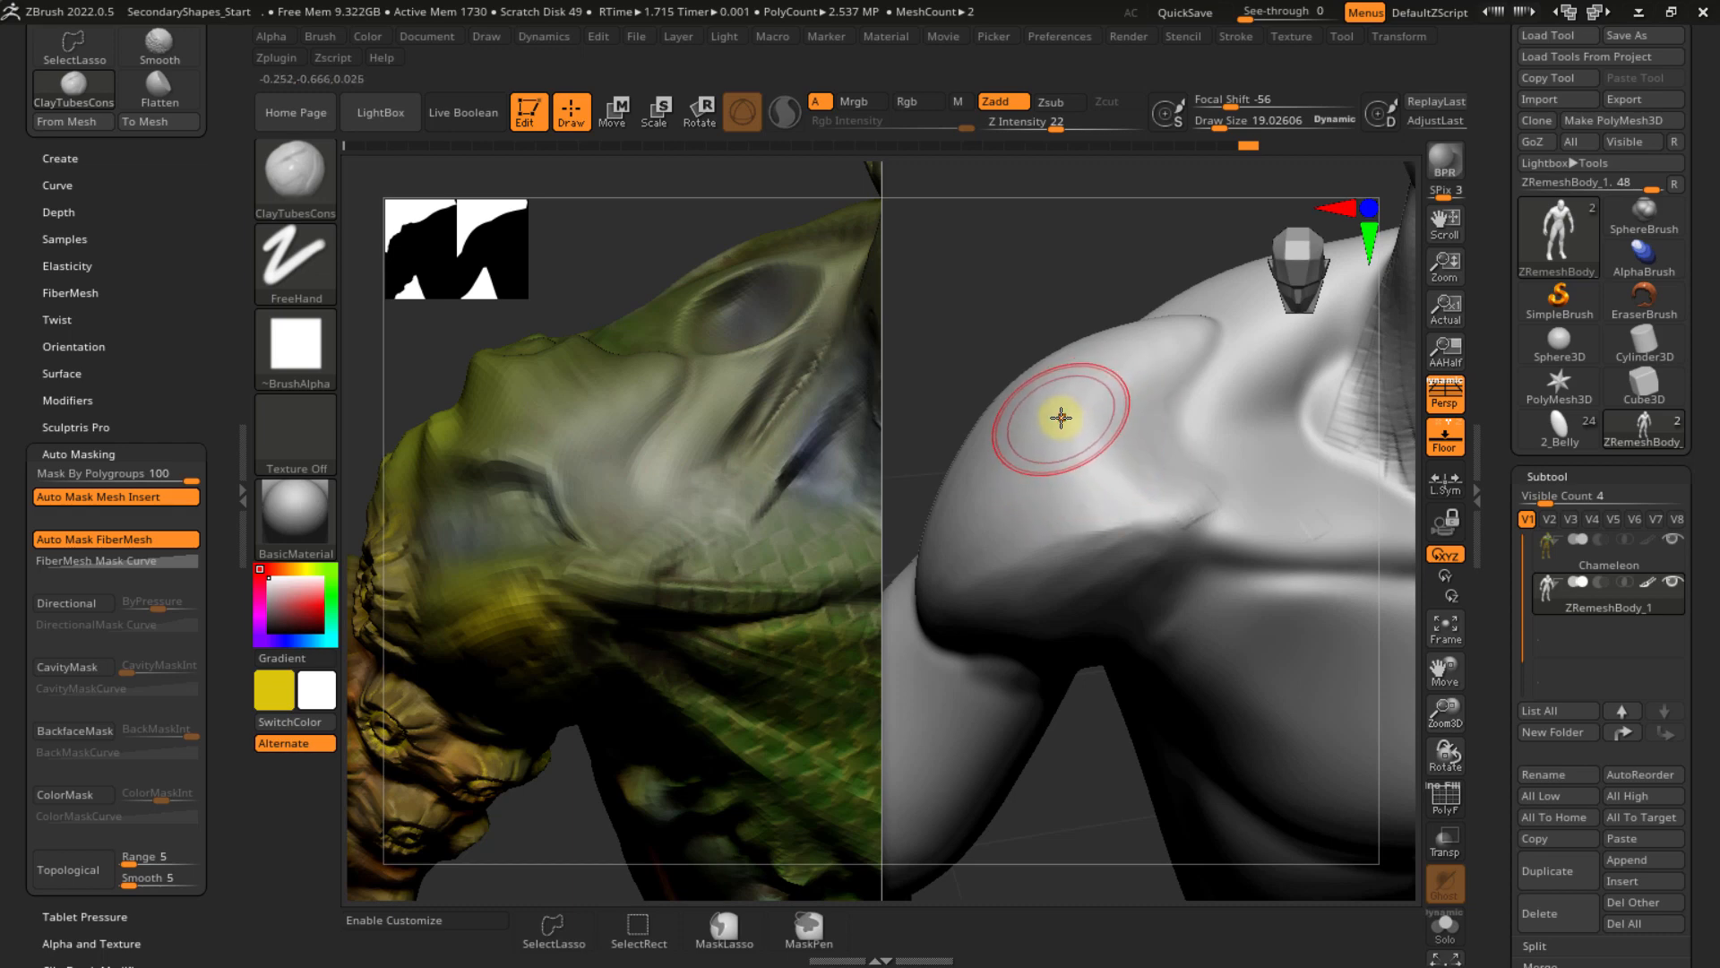
# - Reset Mask By Polygroups to 0 and turn on BackfaceMask for the clay brush
pyautogui.moveTo(183, 476); pyautogui.dragTo(37, 475)
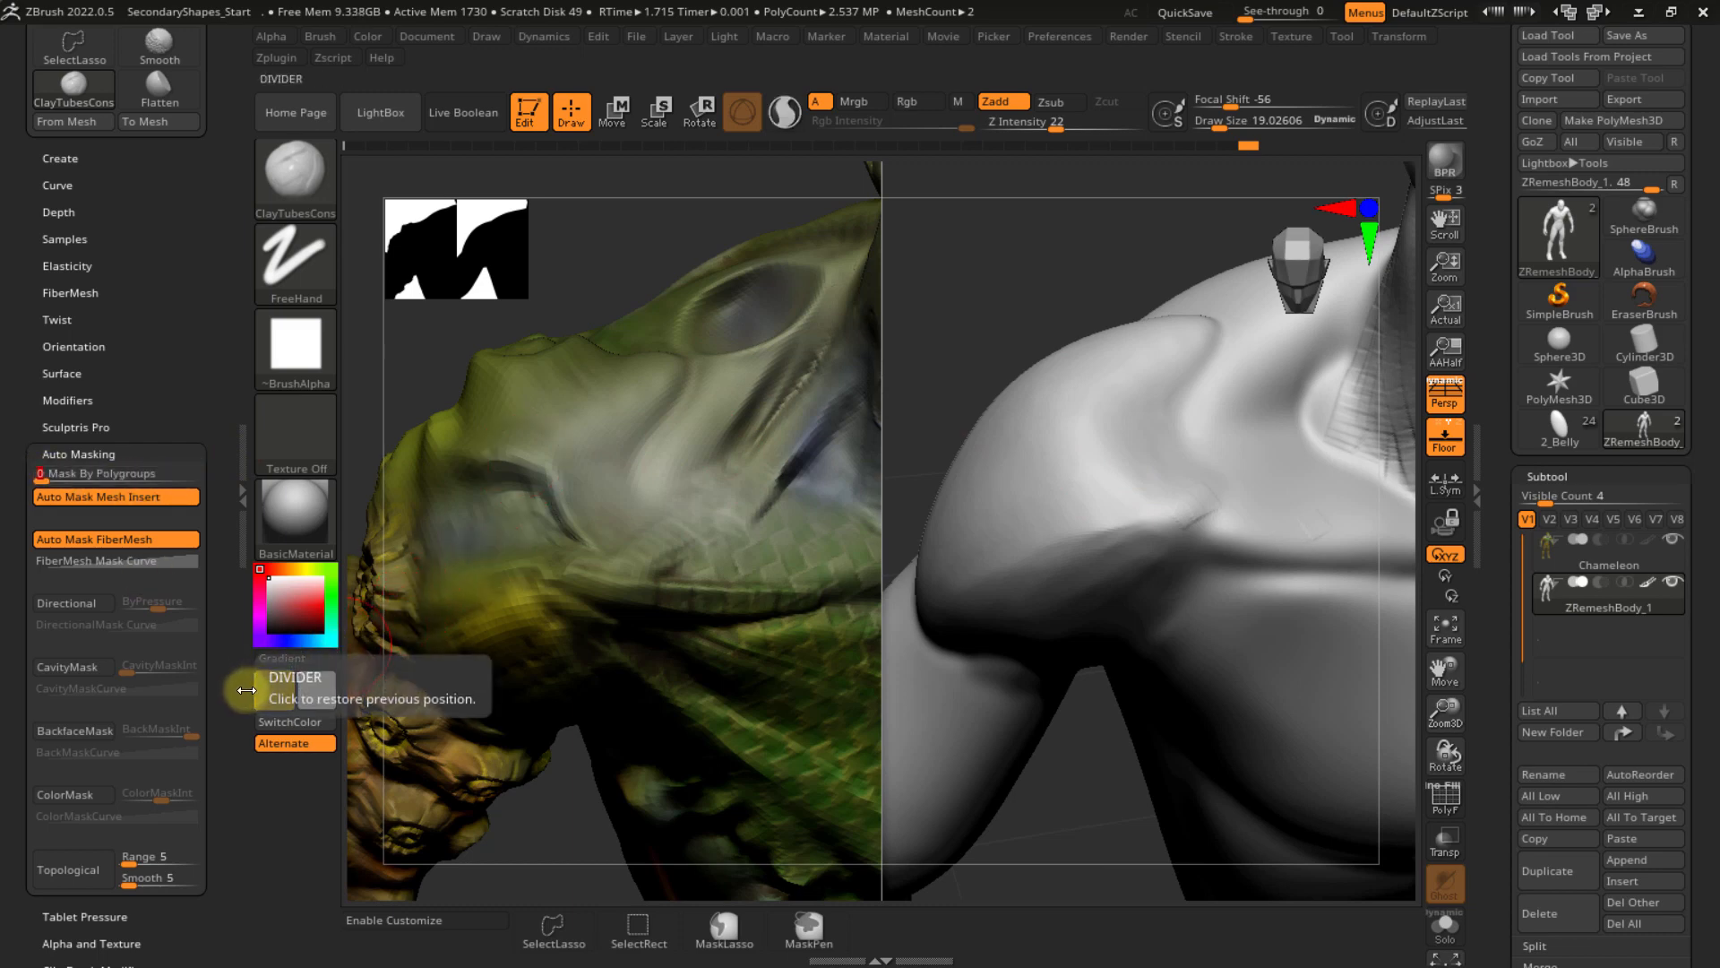
pyautogui.click(75, 730)
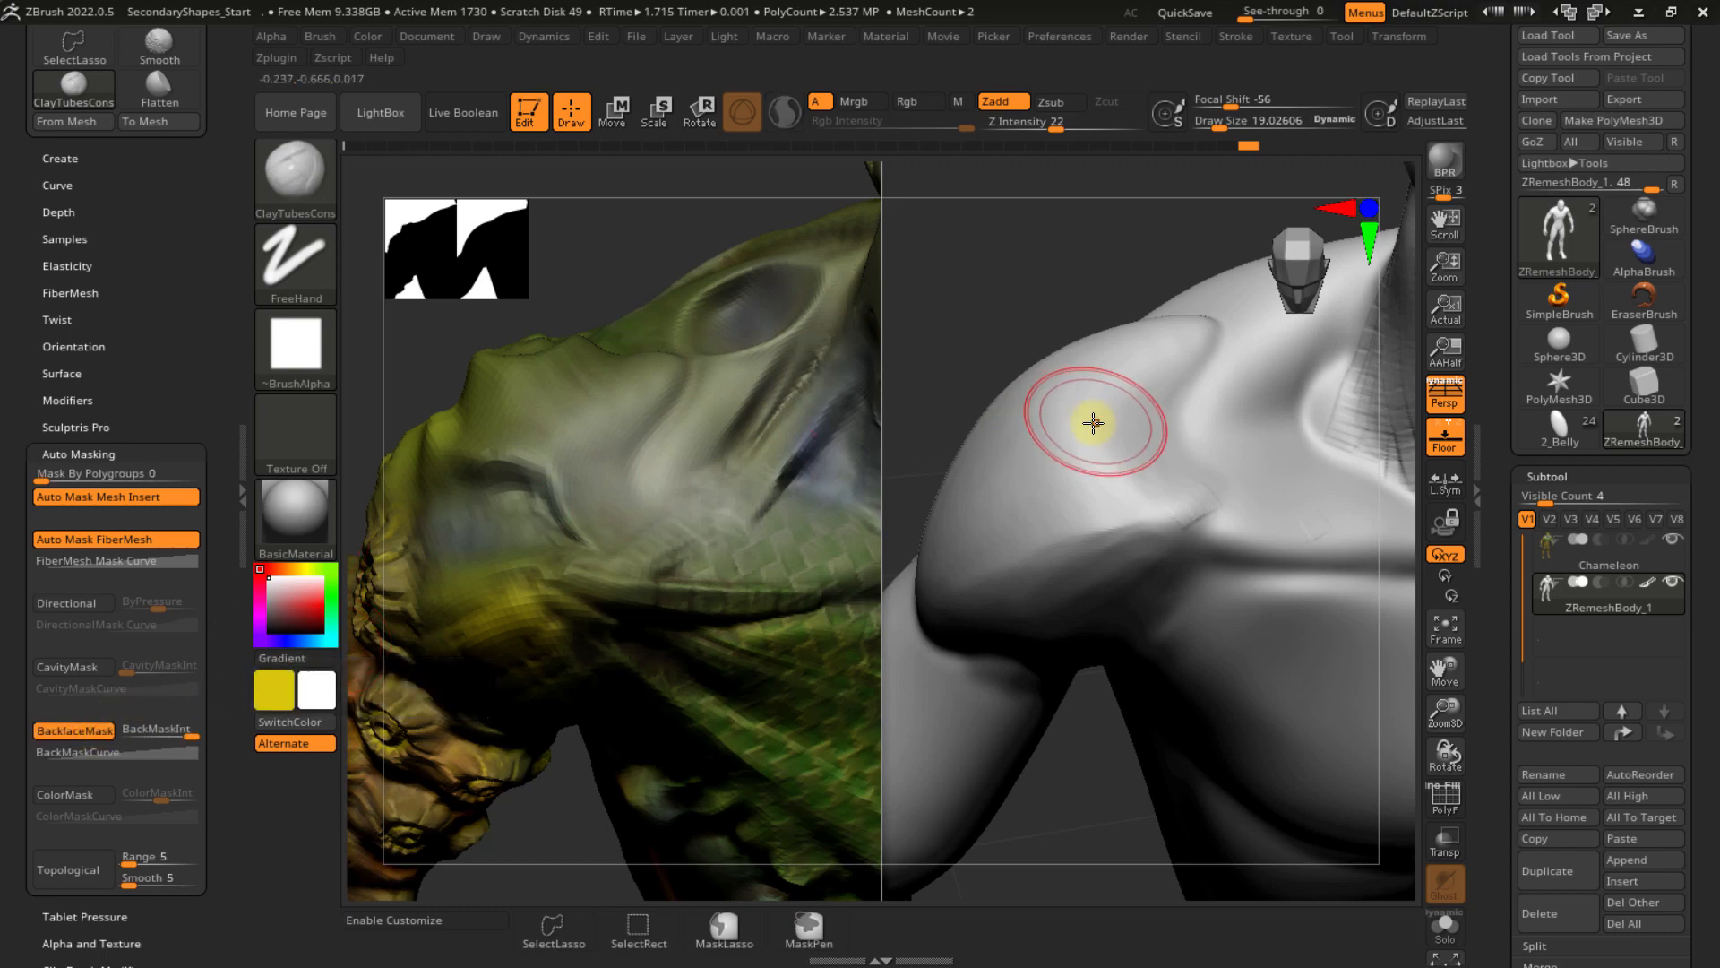
# - Enlarge the draw size to about 23, try clay strokes across the base body's ear and undo them
pyautogui.keyDown('alt'); pyautogui.moveTo(1094, 422); pyautogui.dragTo(874, 778, button='right'); pyautogui.keyUp('alt')
pyautogui.moveTo(1082, 484); pyautogui.dragTo(1026, 449, button='right')
pyautogui.moveTo(1125, 469)
pyautogui.keyDown('alt'); pyautogui.mouseDown(button='right')
pyautogui.moveTo(1024, 448)
pyautogui.moveTo(1061, 484)
pyautogui.moveTo(1179, 491)
pyautogui.moveTo(1006, 430)
pyautogui.moveTo(1086, 486)
pyautogui.moveTo(1087, 568)
pyautogui.moveTo(1075, 469)
pyautogui.moveTo(1067, 487)
pyautogui.mouseUp(button='right'); pyautogui.keyUp('alt')
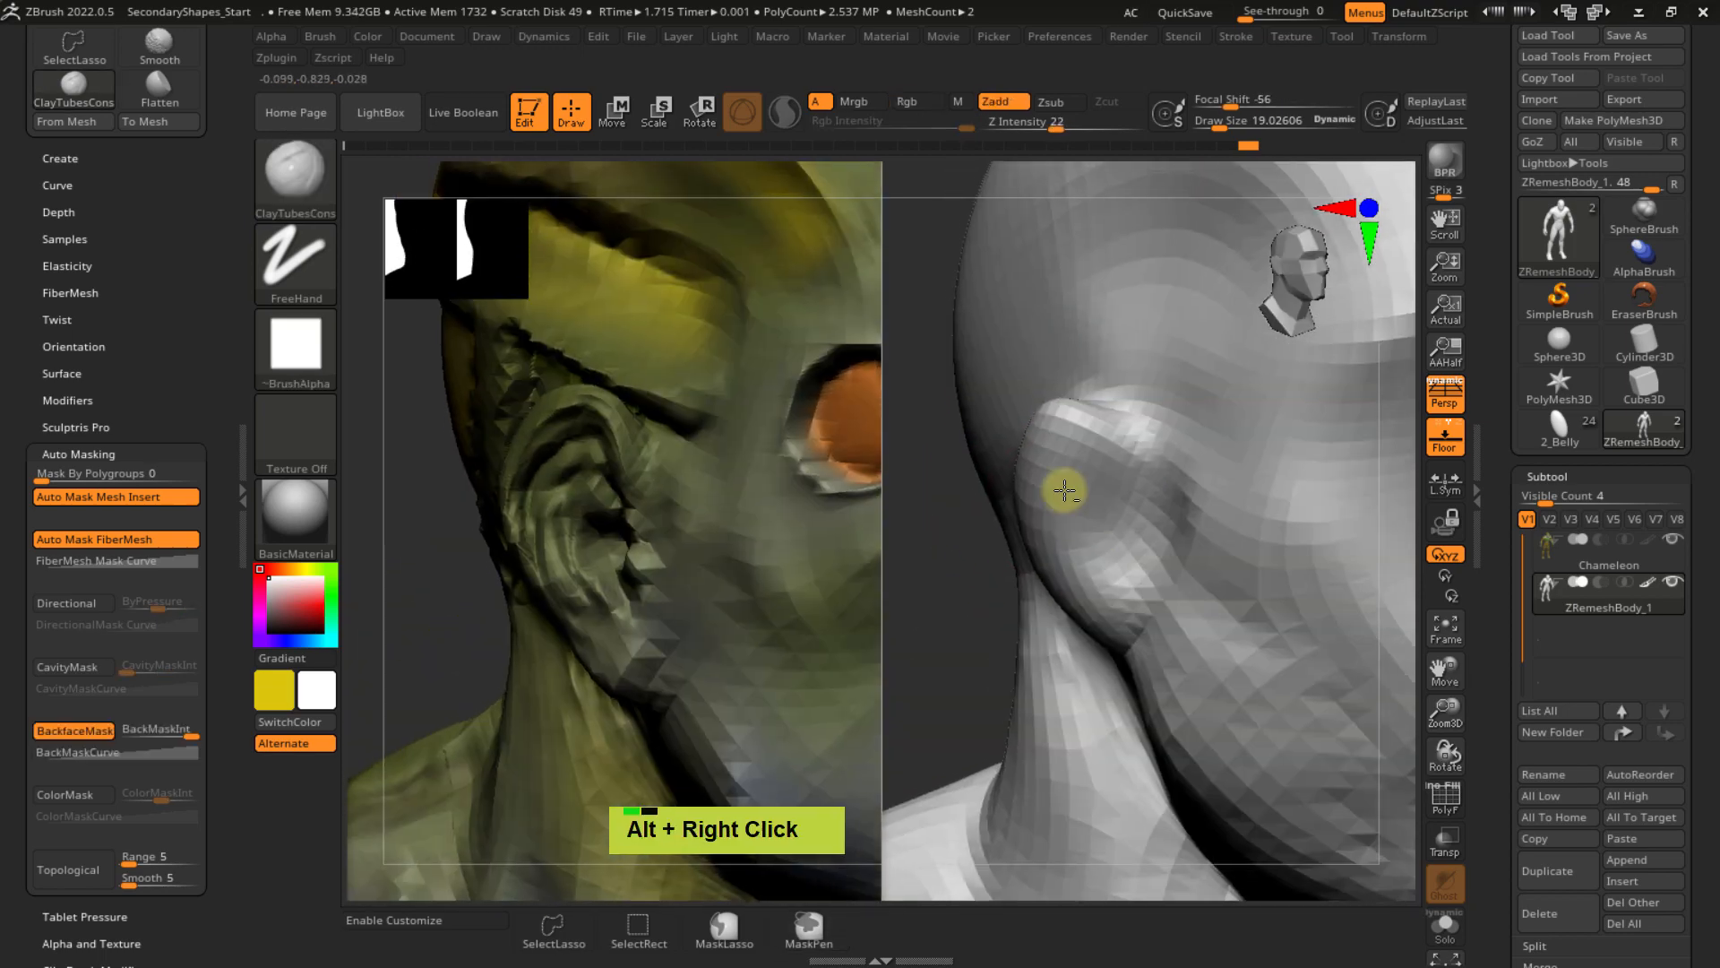
pyautogui.press('s')
pyautogui.moveTo(1067, 494); pyautogui.dragTo(1056, 492)
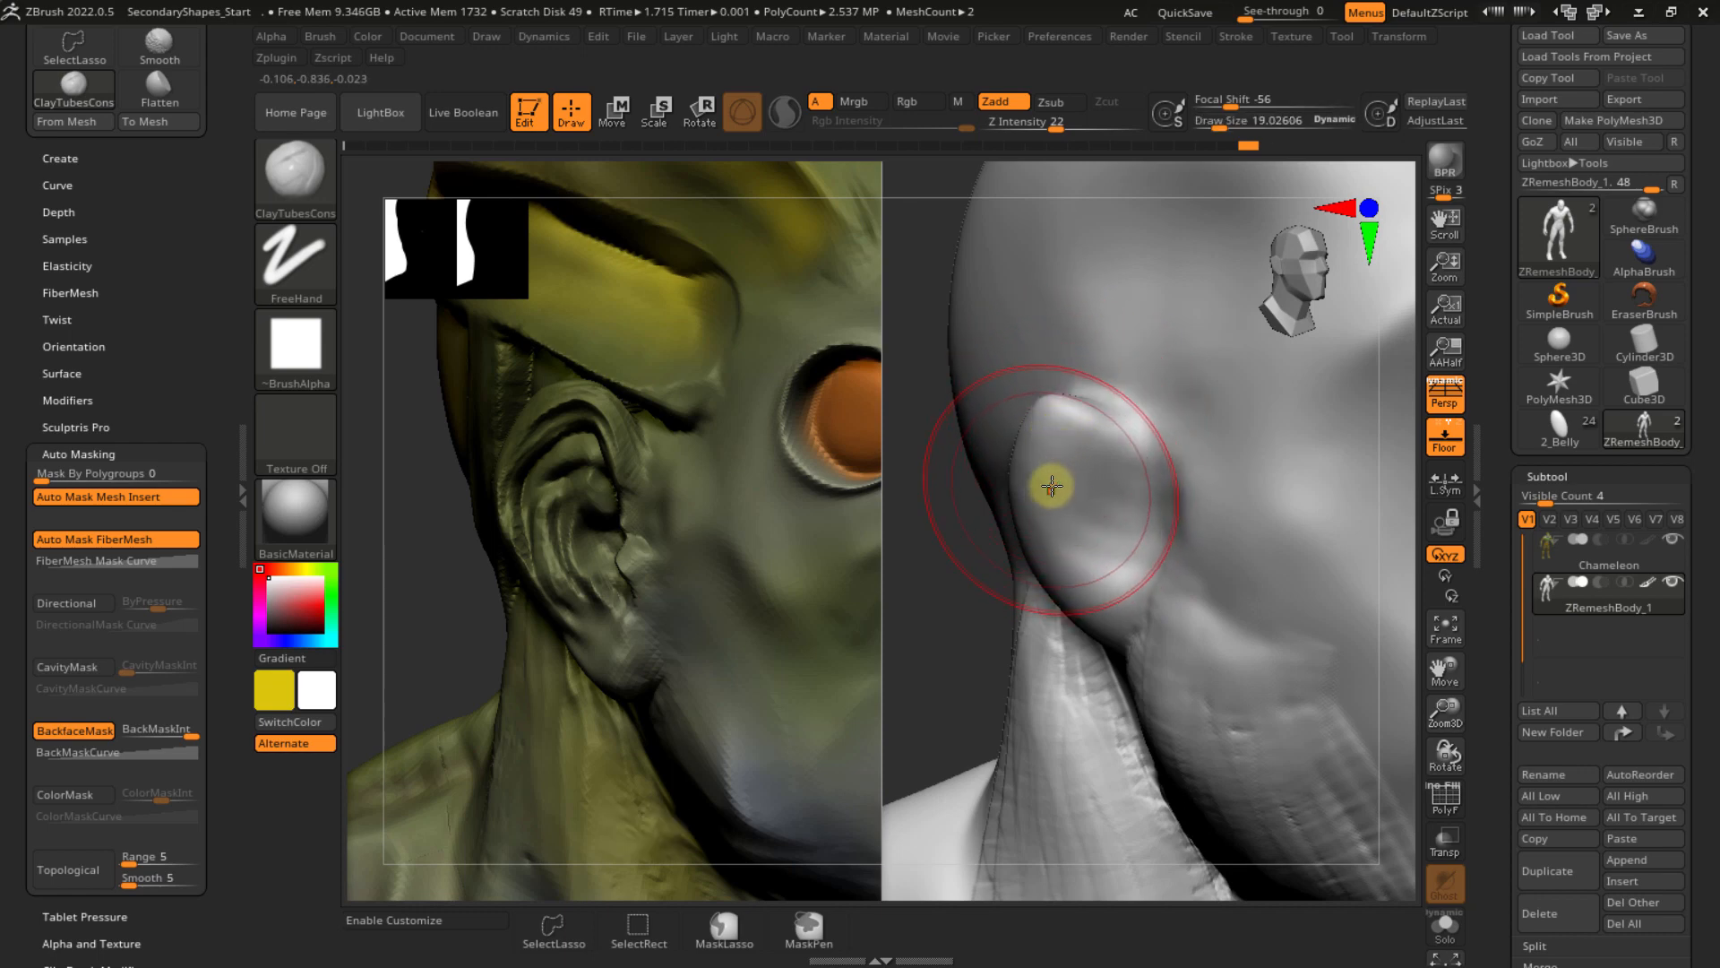
pyautogui.press('s')
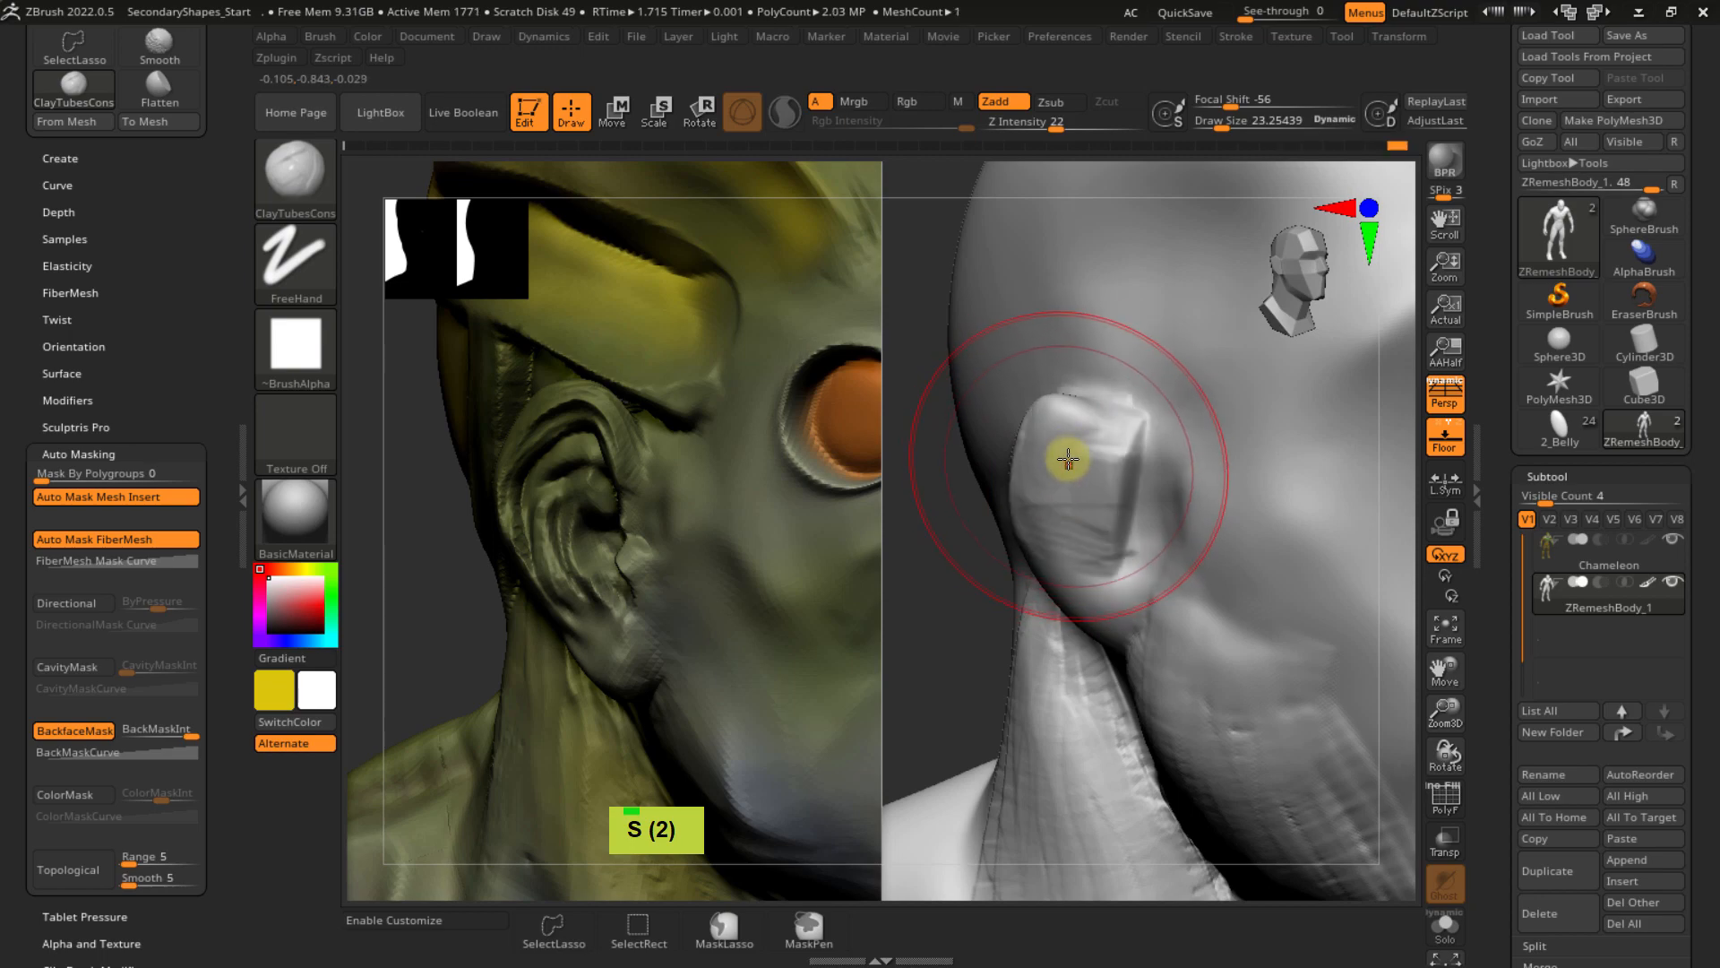
pyautogui.moveTo(1075, 460)
pyautogui.mouseDown(button='right')
pyautogui.moveTo(1183, 492)
pyautogui.moveTo(1033, 472)
pyautogui.moveTo(1040, 511)
pyautogui.moveTo(1021, 438)
pyautogui.mouseUp(button='right')
pyautogui.hotkey('ctrl', 'z')
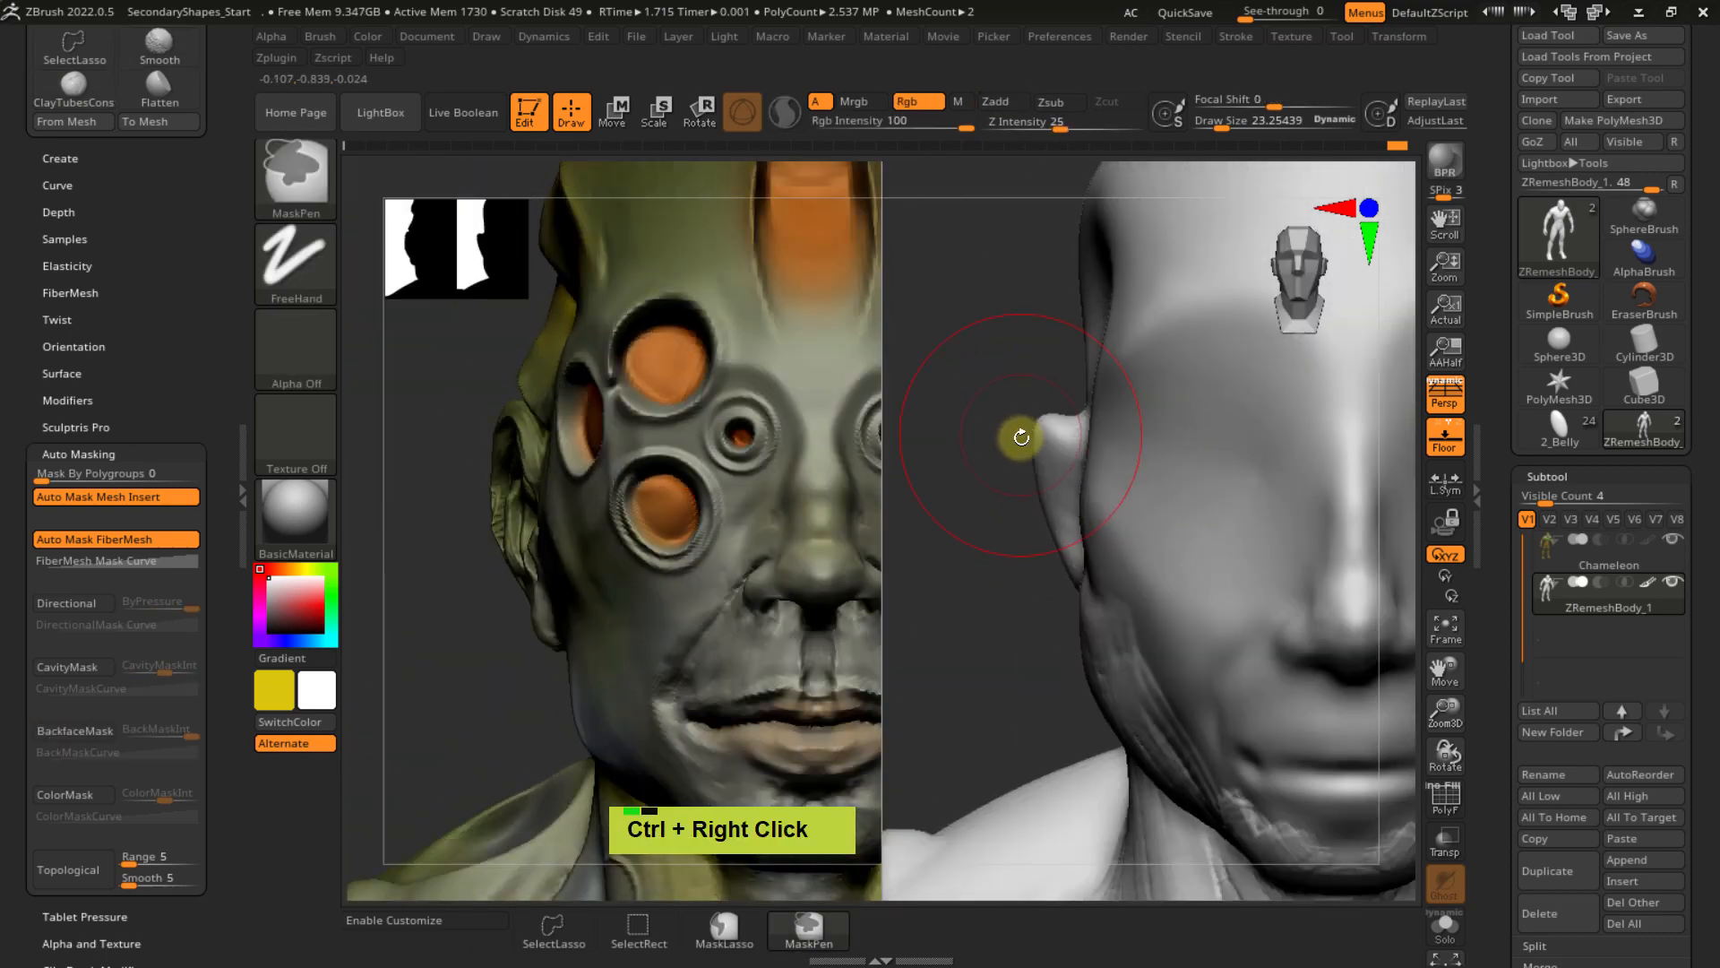
# - With the Move brush at a draw size of about 21, pull the ear outward from the head
pyautogui.press('b')
pyautogui.press('m')
pyautogui.press('v')
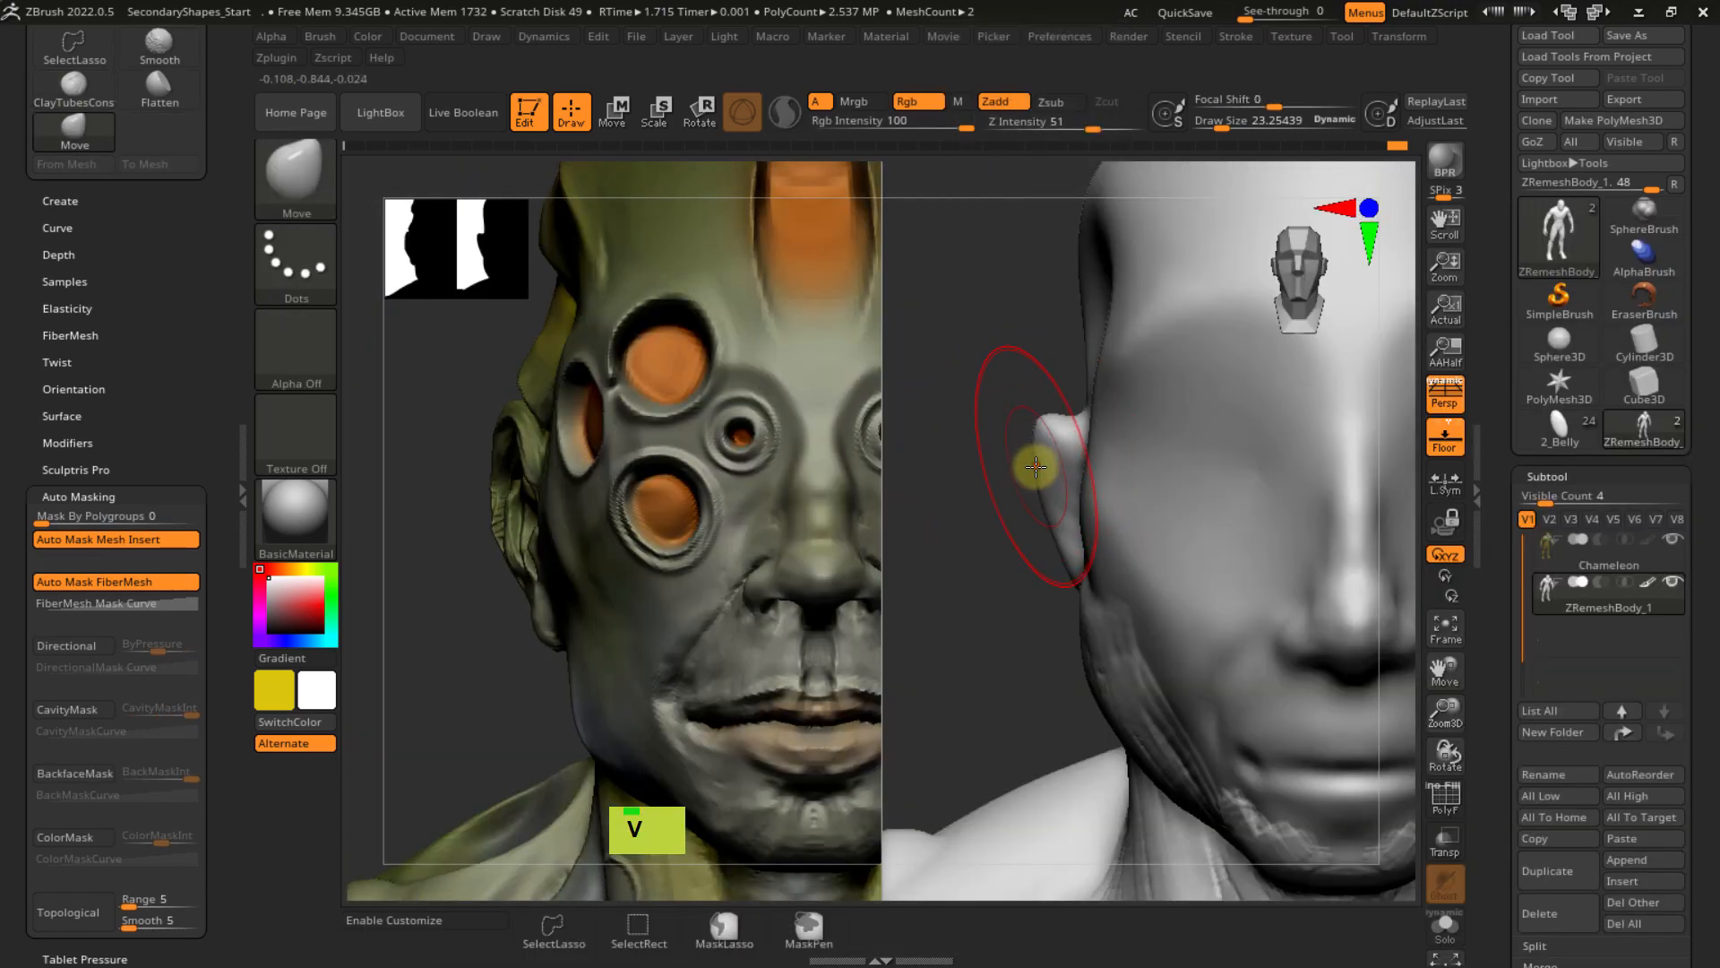
pyautogui.press('s')
pyautogui.moveTo(1033, 469); pyautogui.dragTo(1039, 470)
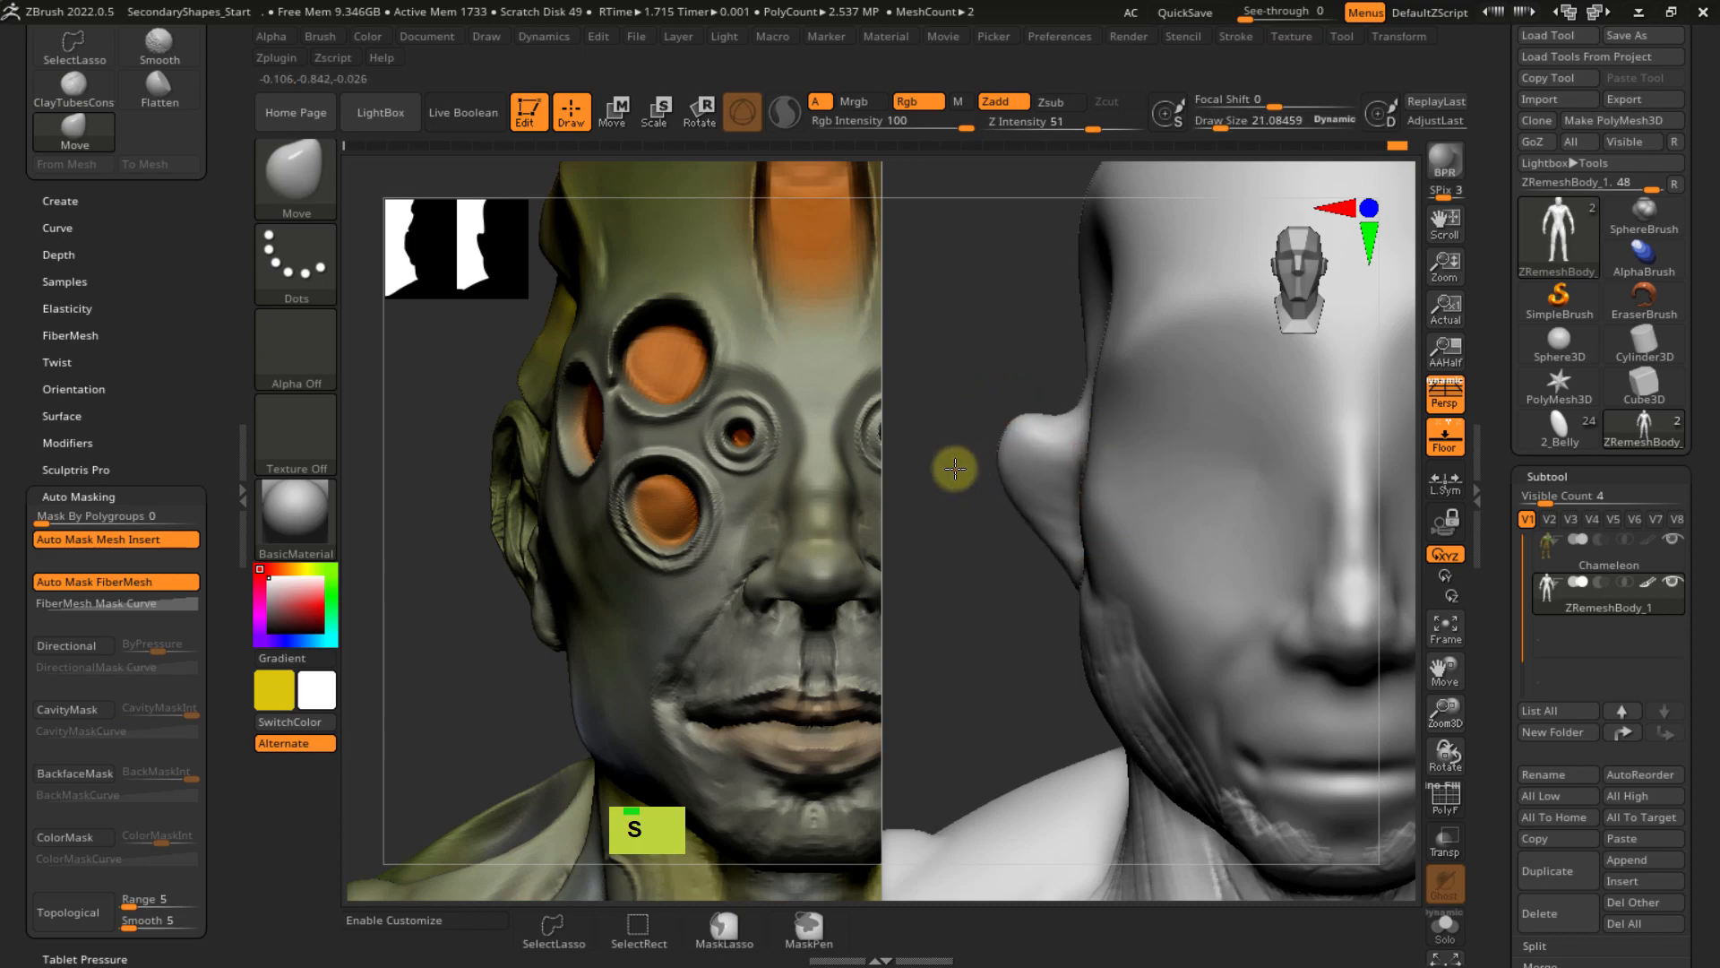
pyautogui.moveTo(1040, 462)
pyautogui.mouseDown(button='right')
pyautogui.moveTo(1117, 526)
pyautogui.moveTo(1028, 475)
pyautogui.moveTo(986, 473)
pyautogui.moveTo(1064, 430)
pyautogui.moveTo(971, 437)
pyautogui.moveTo(991, 561)
pyautogui.moveTo(986, 469)
pyautogui.moveTo(1022, 457)
pyautogui.moveTo(1030, 367)
pyautogui.moveTo(1029, 523)
pyautogui.moveTo(968, 453)
pyautogui.moveTo(1036, 446)
pyautogui.moveTo(1089, 477)
pyautogui.mouseUp(button='right')
# - Switch back to the ClayTubesCons brush and reduce its draw size to about 15
pyautogui.press('b')
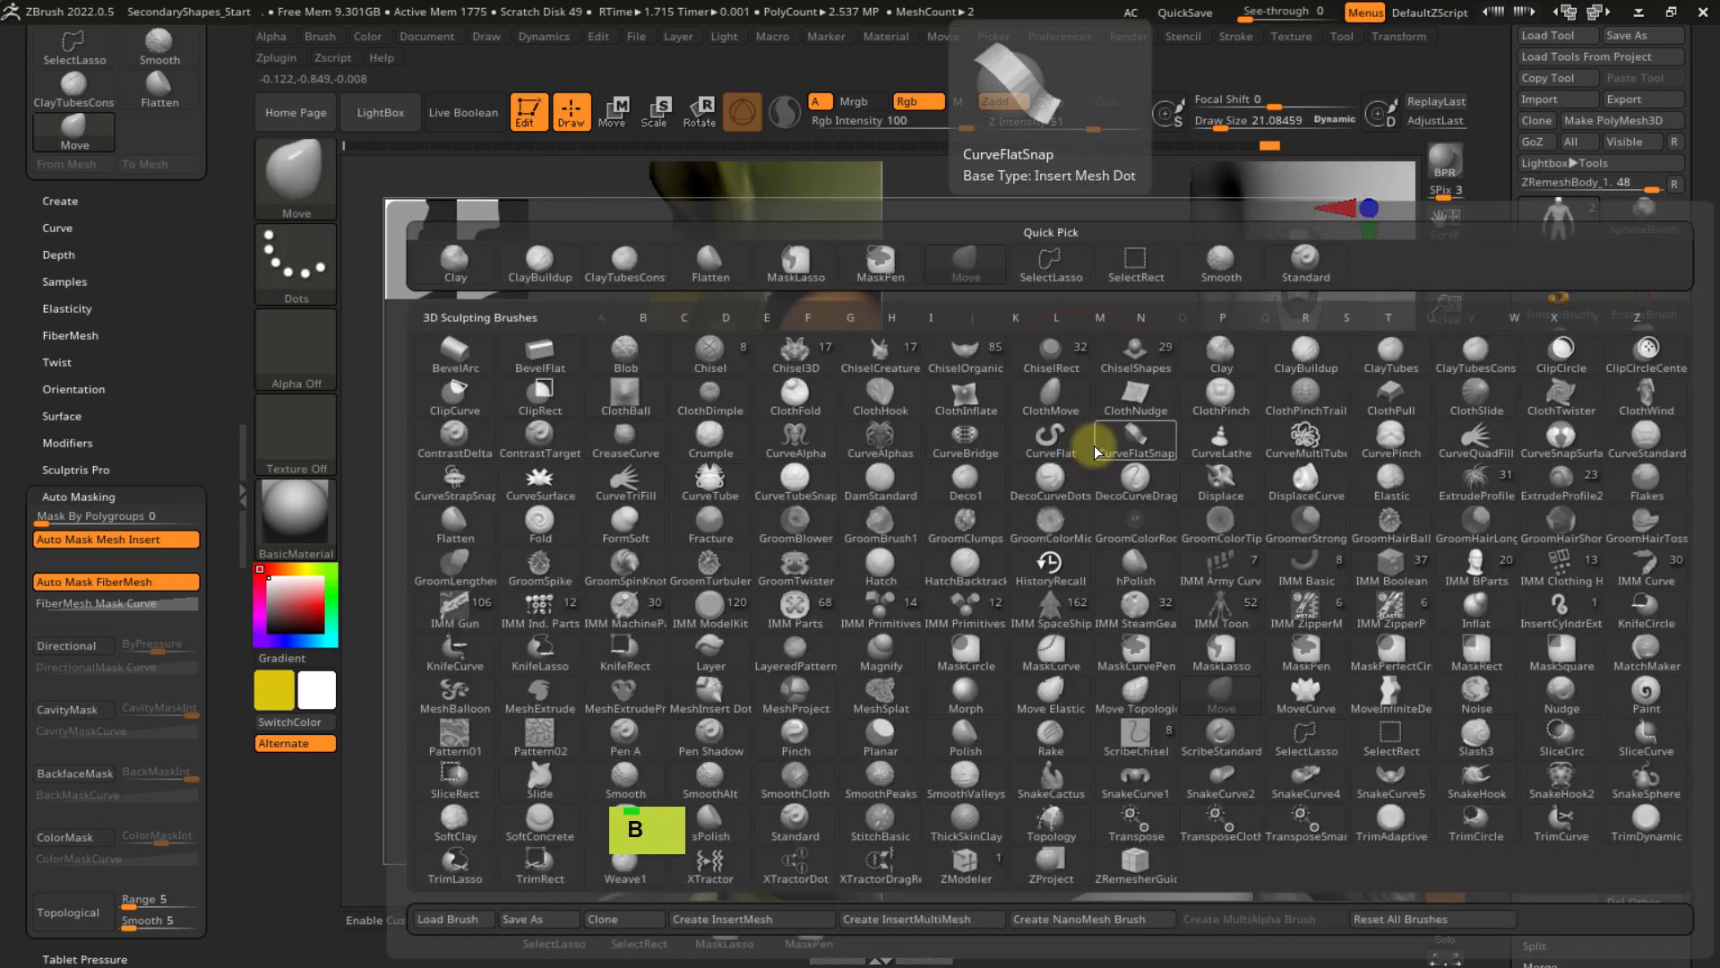
pyautogui.press('c')
pyautogui.press('a')
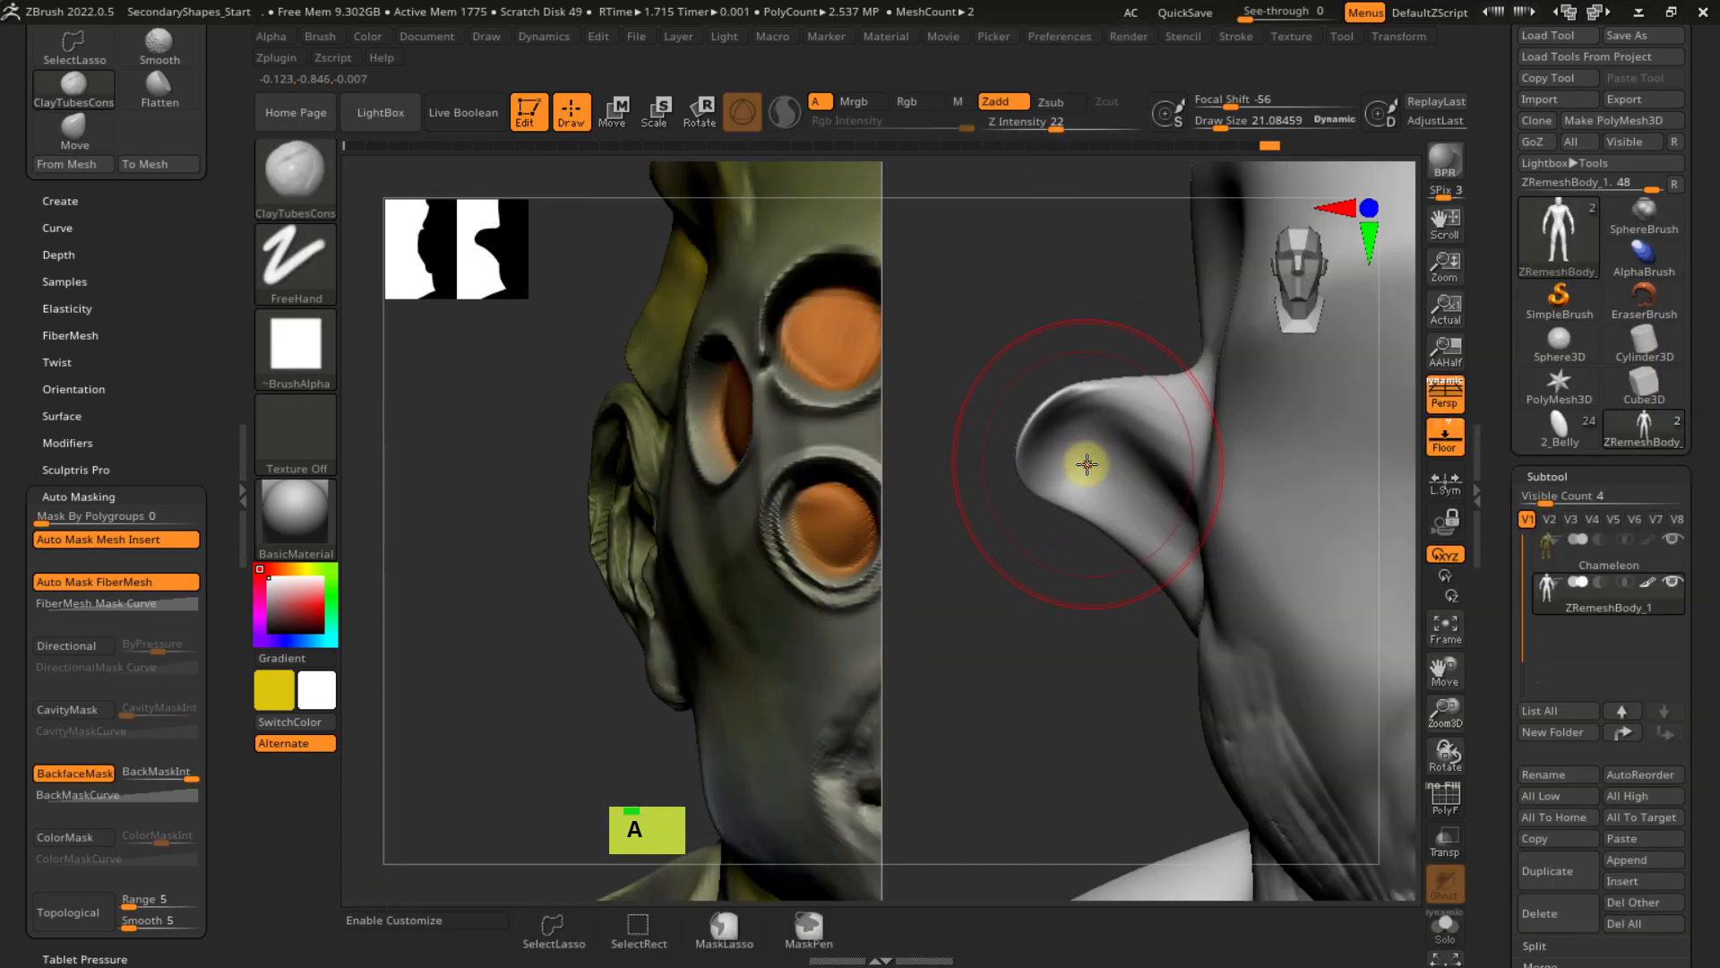
pyautogui.moveTo(1082, 471); pyautogui.dragTo(1094, 471)
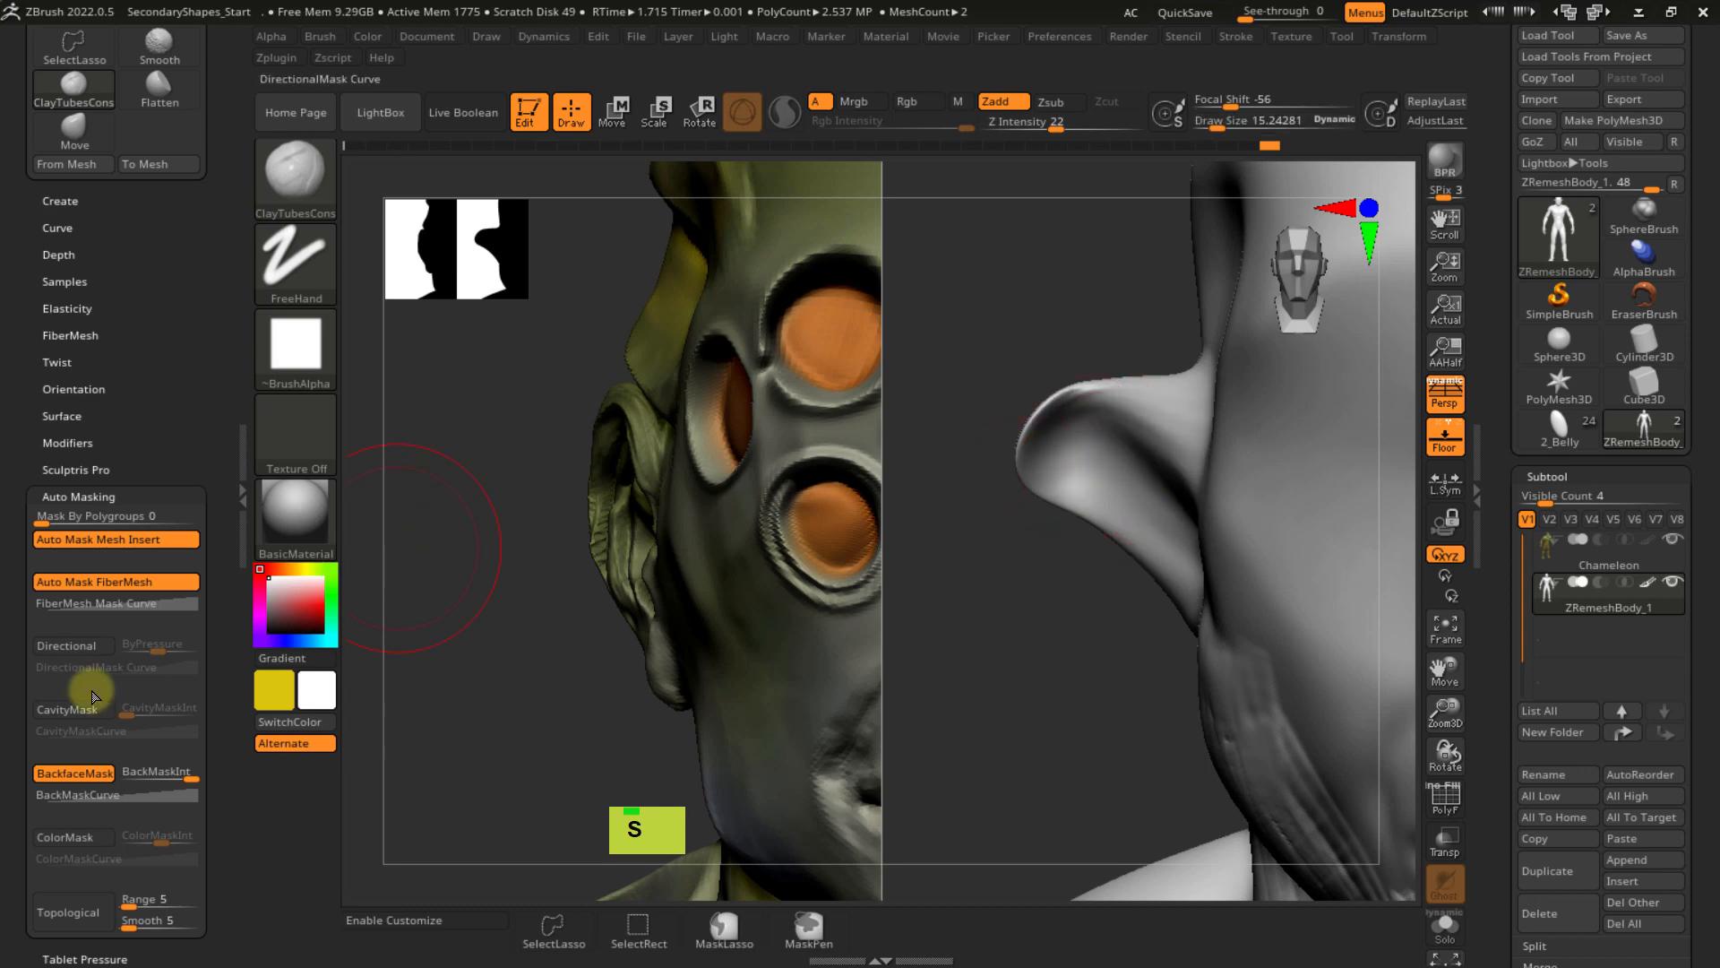
# - Turn off BackfaceMask, try clay strokes on the front of the ear, inspect the ear's back side and undo the strokes
pyautogui.click(75, 773)
pyautogui.moveTo(1094, 459); pyautogui.dragTo(1286, 510, button='right')
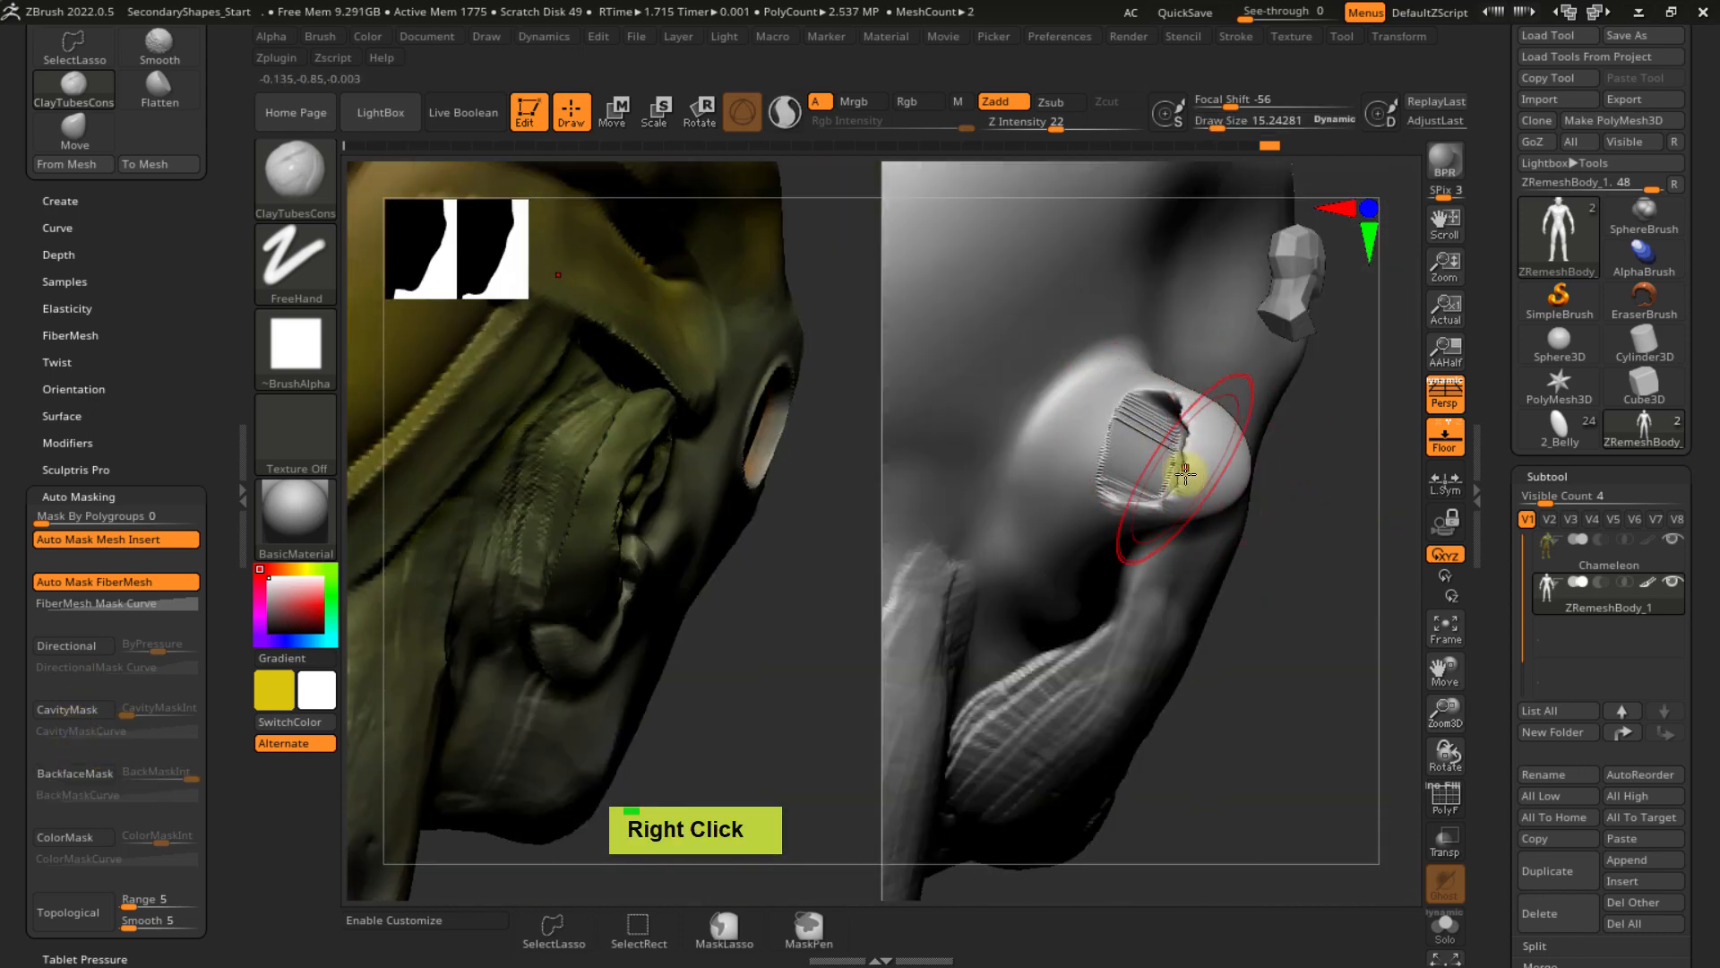
pyautogui.moveTo(1160, 453); pyautogui.dragTo(1164, 459, button='right')
pyautogui.press('ctrl')
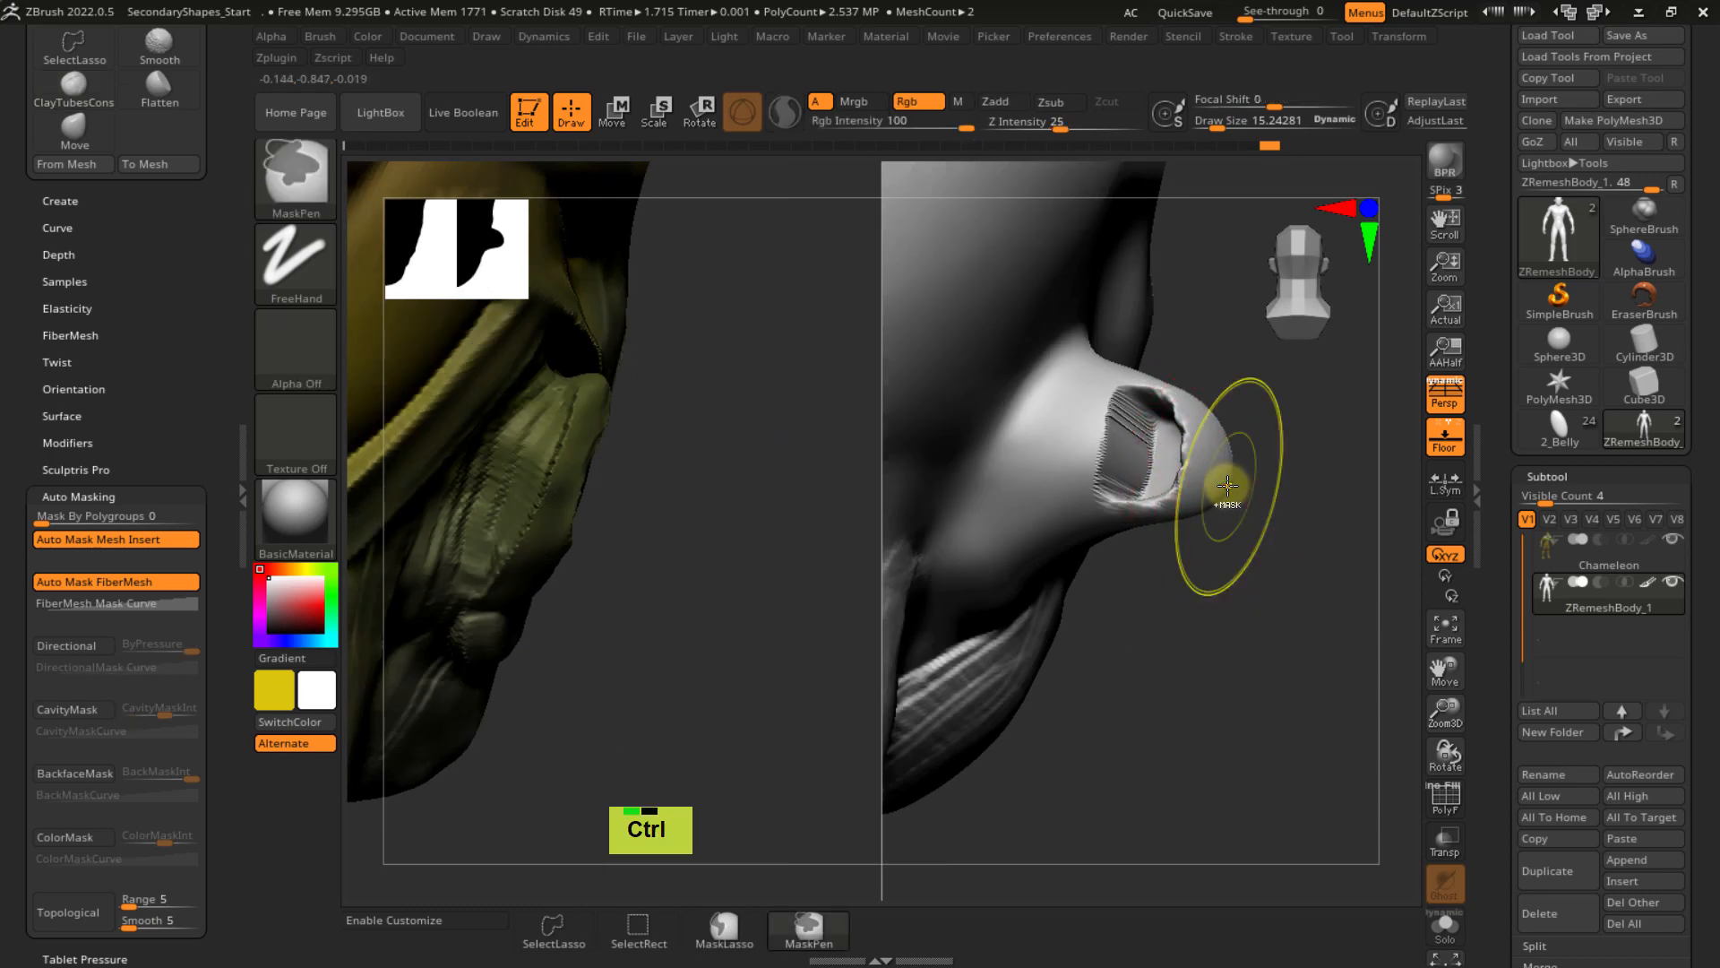
pyautogui.press('ctrl')
pyautogui.press('ctrl')
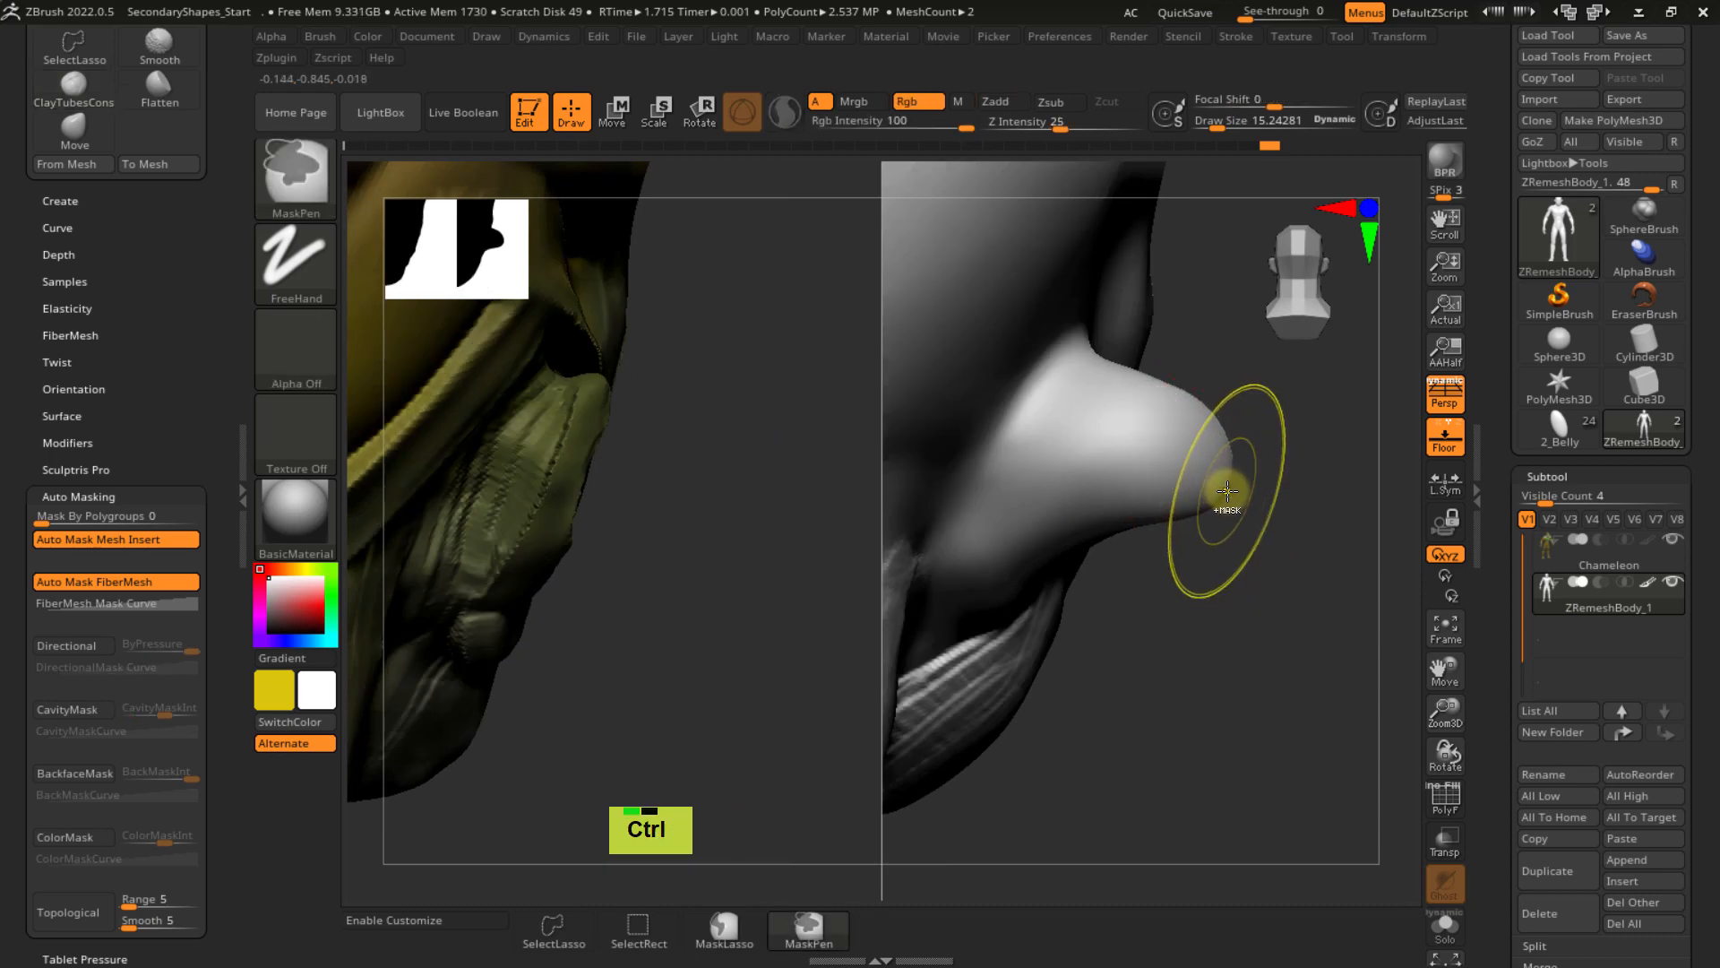
# - Turn BackfaceMask back on and try clay strokes on the front of the thin ear, inspecting it from both sides
pyautogui.moveTo(1227, 490); pyautogui.dragTo(1048, 461, button='right')
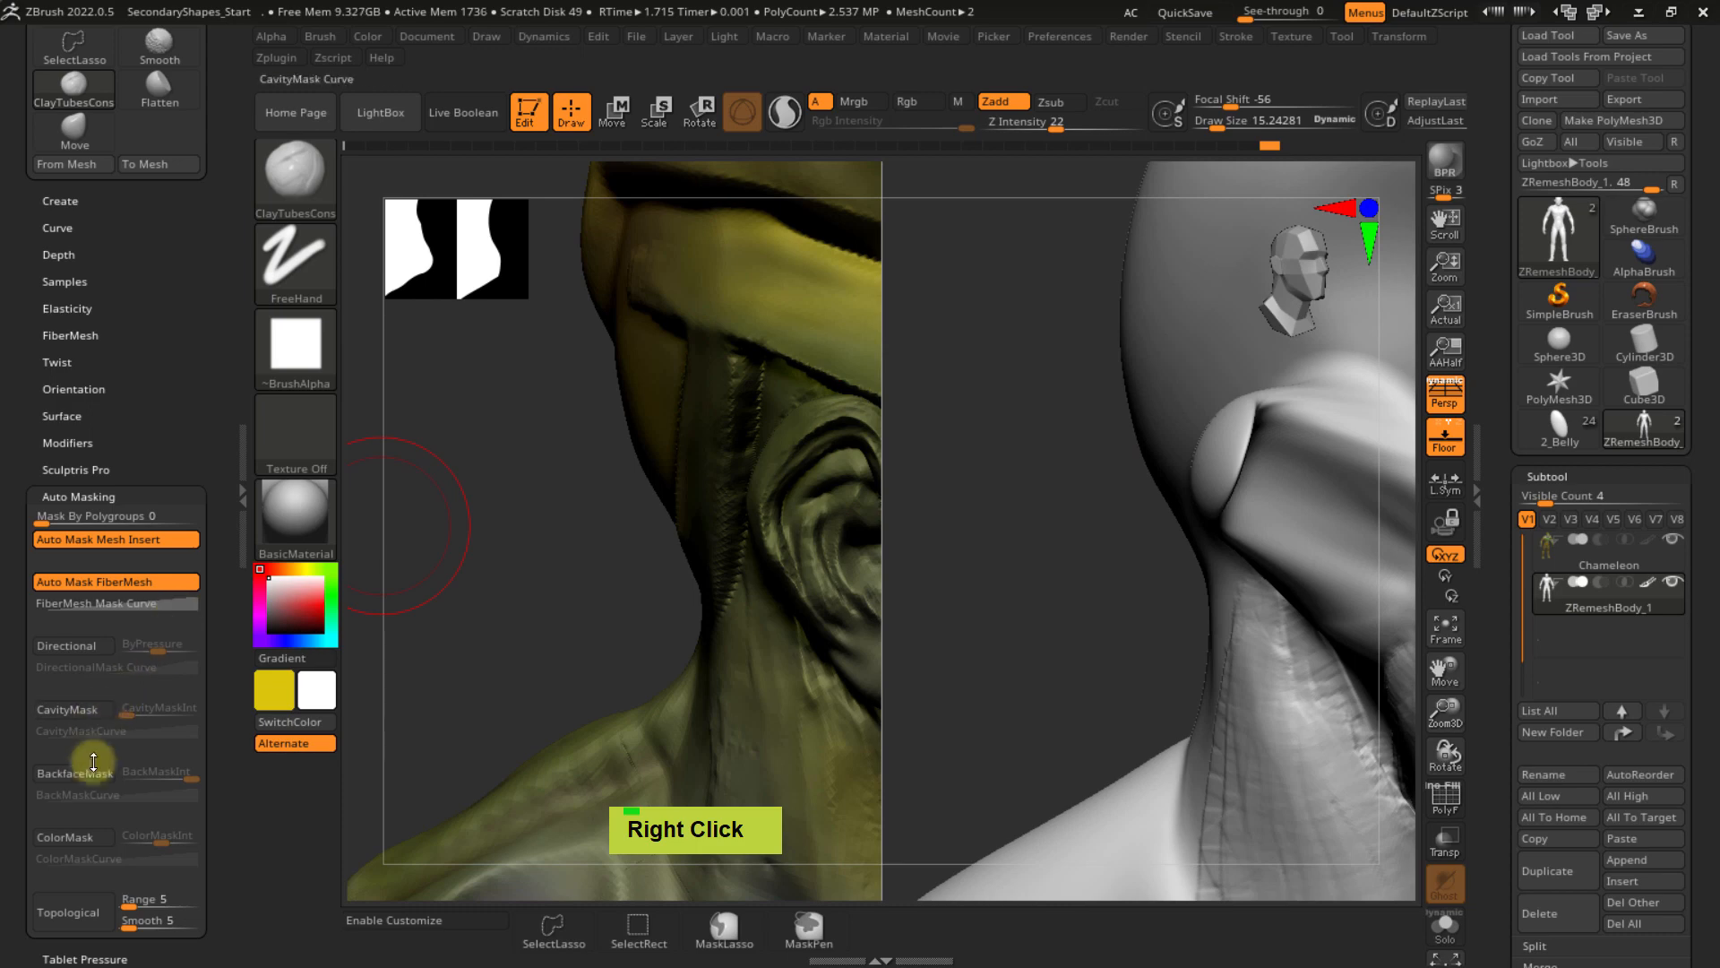
pyautogui.click(93, 774)
pyautogui.moveTo(1167, 498)
pyautogui.mouseDown(button='right')
pyautogui.moveTo(1018, 488)
pyautogui.moveTo(1293, 524)
pyautogui.moveTo(1120, 468)
pyautogui.moveTo(1155, 419)
pyautogui.moveTo(1176, 468)
pyautogui.moveTo(1131, 466)
pyautogui.mouseUp(button='right')
pyautogui.moveTo(1260, 492)
pyautogui.keyDown('alt'); pyautogui.mouseDown(button='right')
pyautogui.moveTo(1091, 472)
pyautogui.moveTo(1144, 499)
pyautogui.moveTo(1143, 537)
pyautogui.moveTo(1093, 490)
pyautogui.mouseUp(button='right'); pyautogui.keyUp('alt')
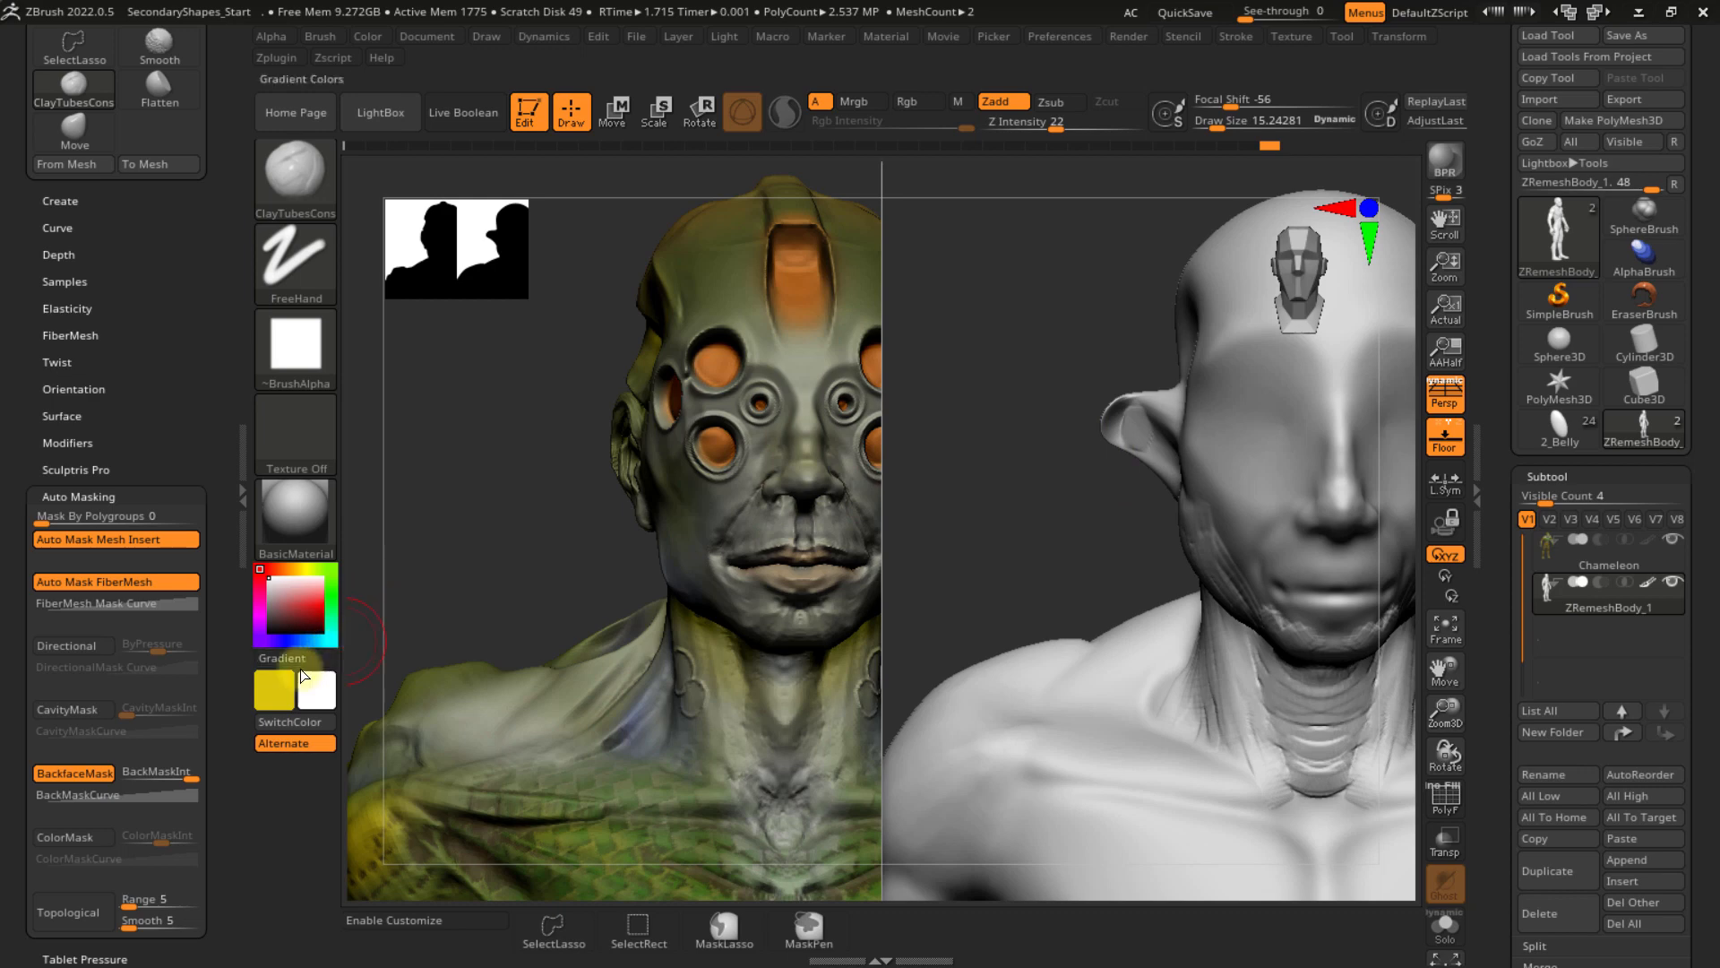
# - Undo the clay strokes and the Move brush pull on the ear
pyautogui.press('ctrl')
pyautogui.hotkey('ctrl', 'z')
pyautogui.hotkey('ctrl', 'z')
pyautogui.hotkey('ctrl', 'z')
pyautogui.hotkey('ctrl', 'z')
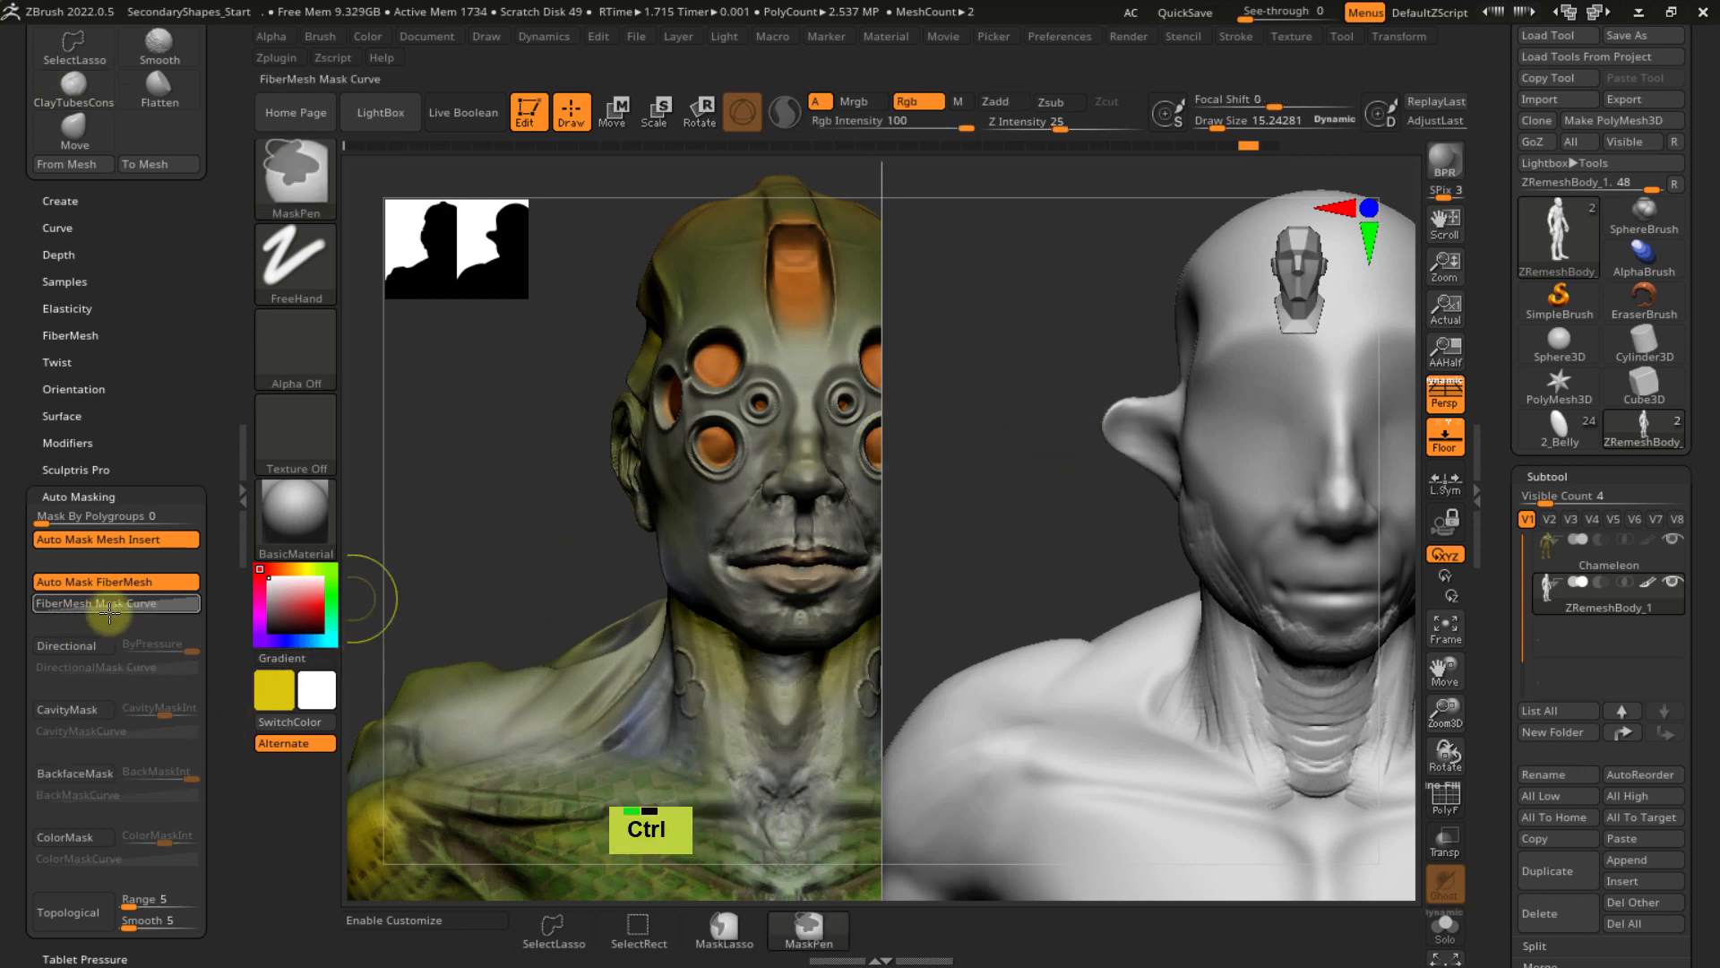
pyautogui.hotkey('ctrl', 'z')
pyautogui.hotkey('ctrl', 'z')
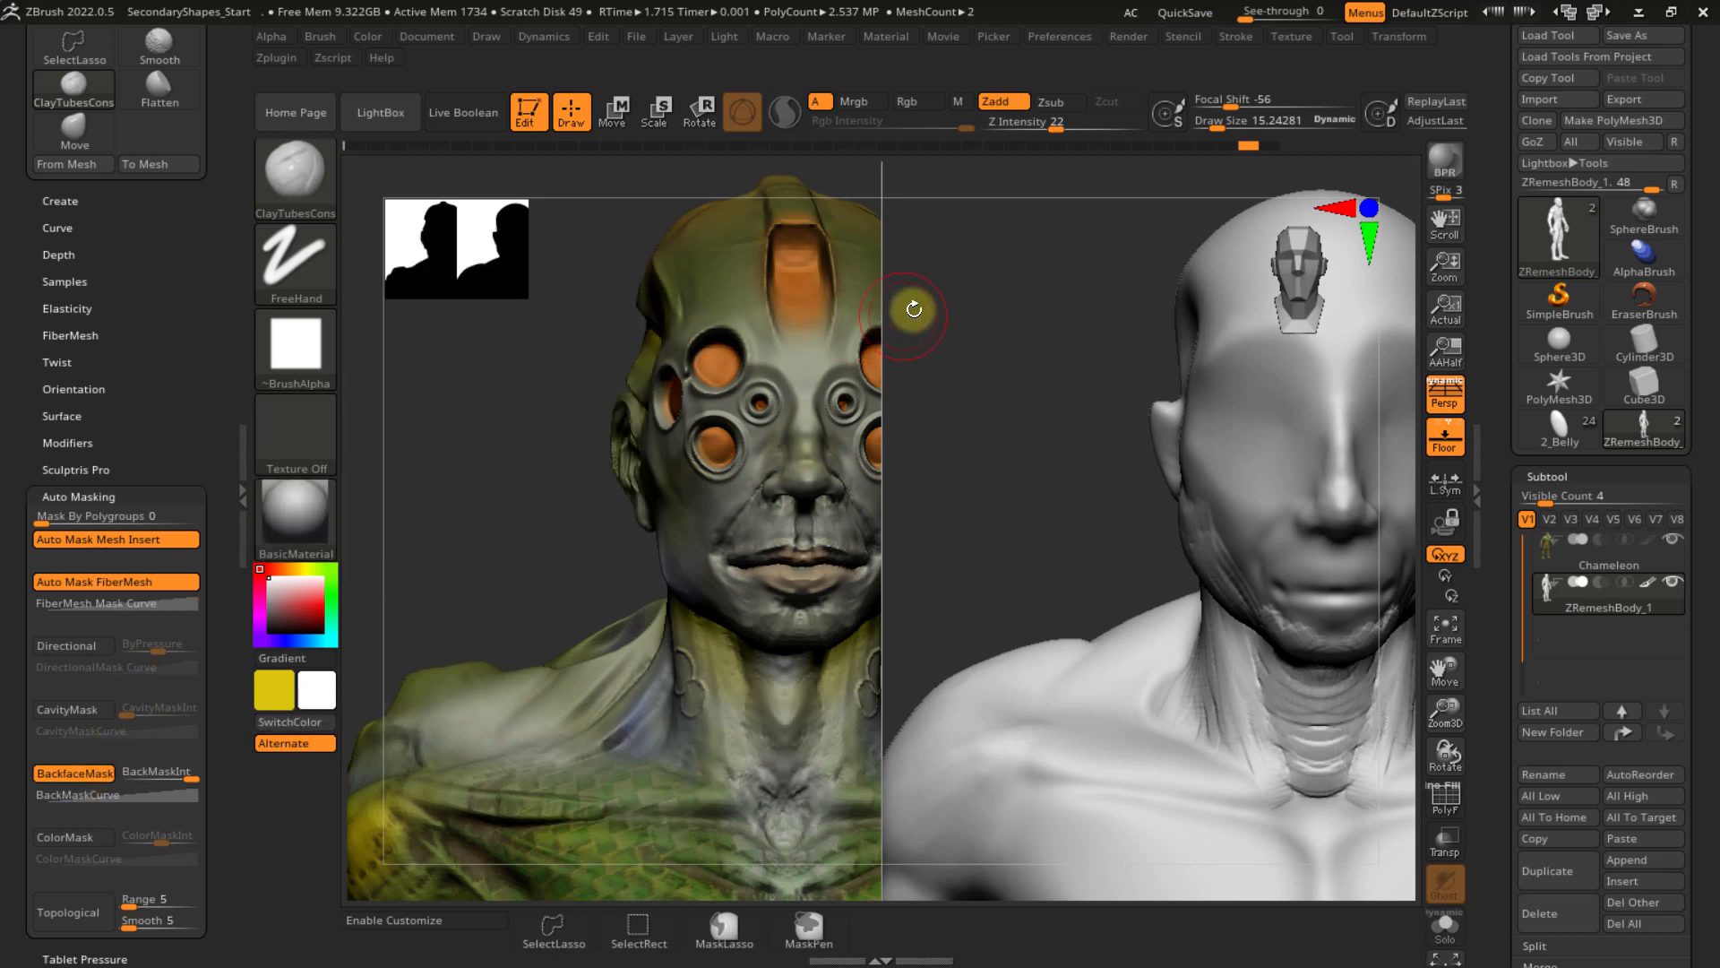
# - Check the Move brush's auto masking settings, return to the ClayTubesCons brush and turn off its BackfaceMask
pyautogui.press('b')
pyautogui.press('m')
pyautogui.press('v')
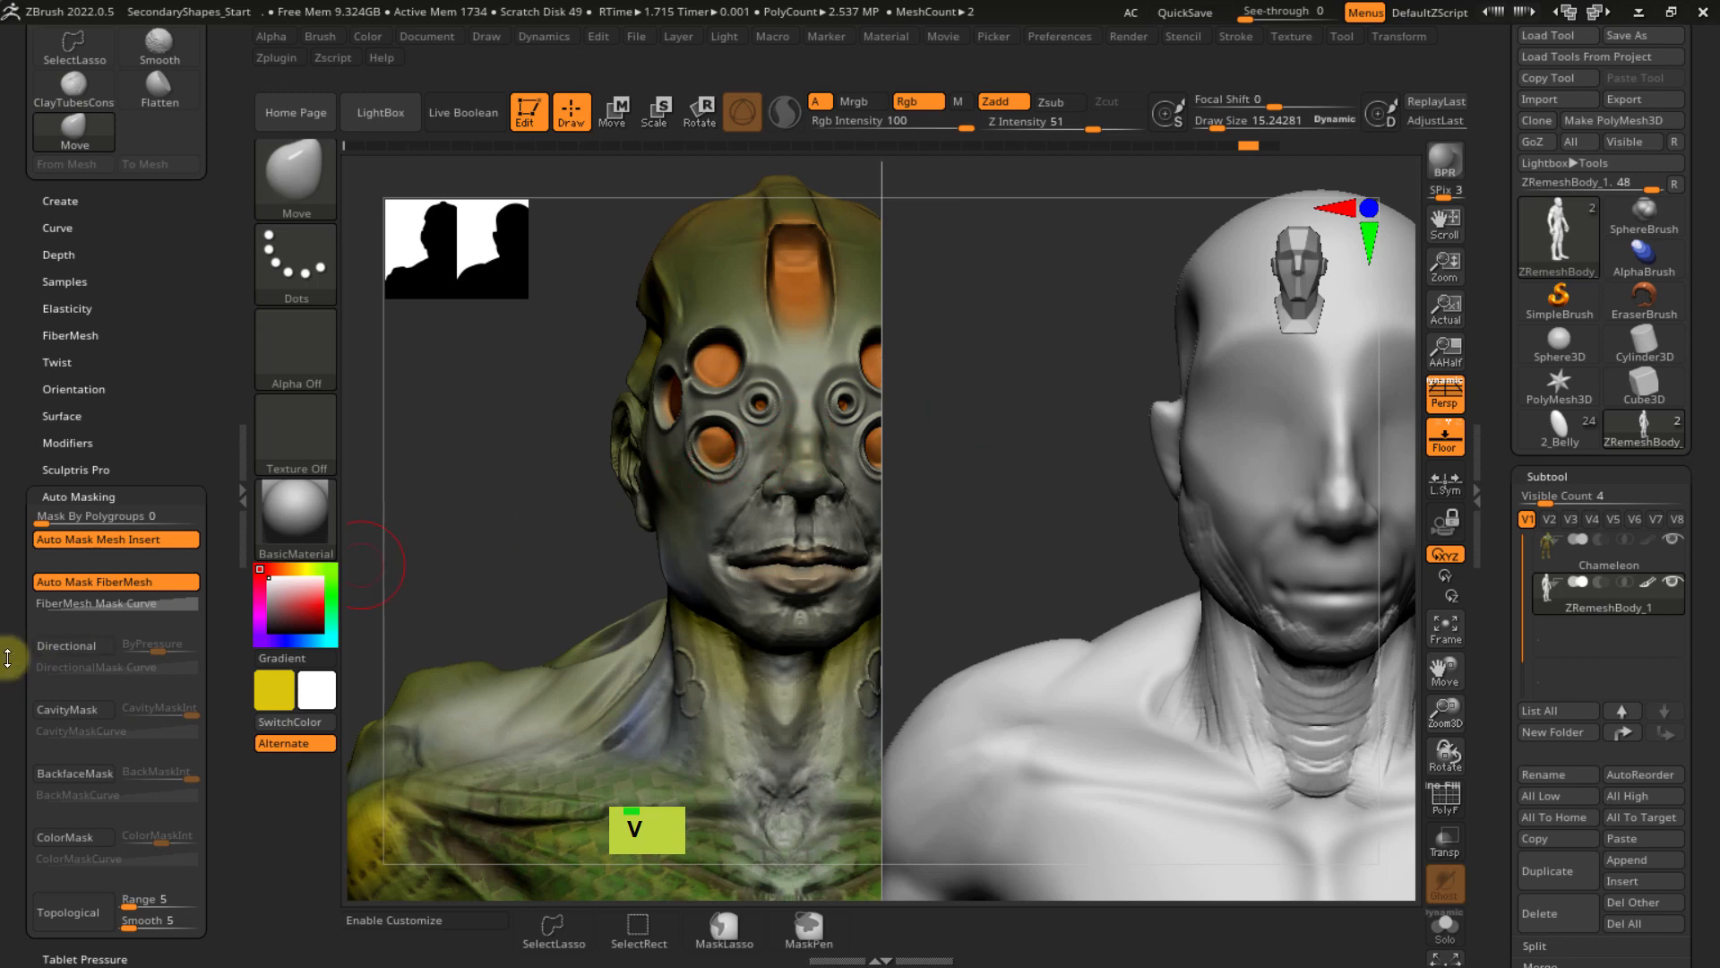
pyautogui.press('b')
pyautogui.press('c')
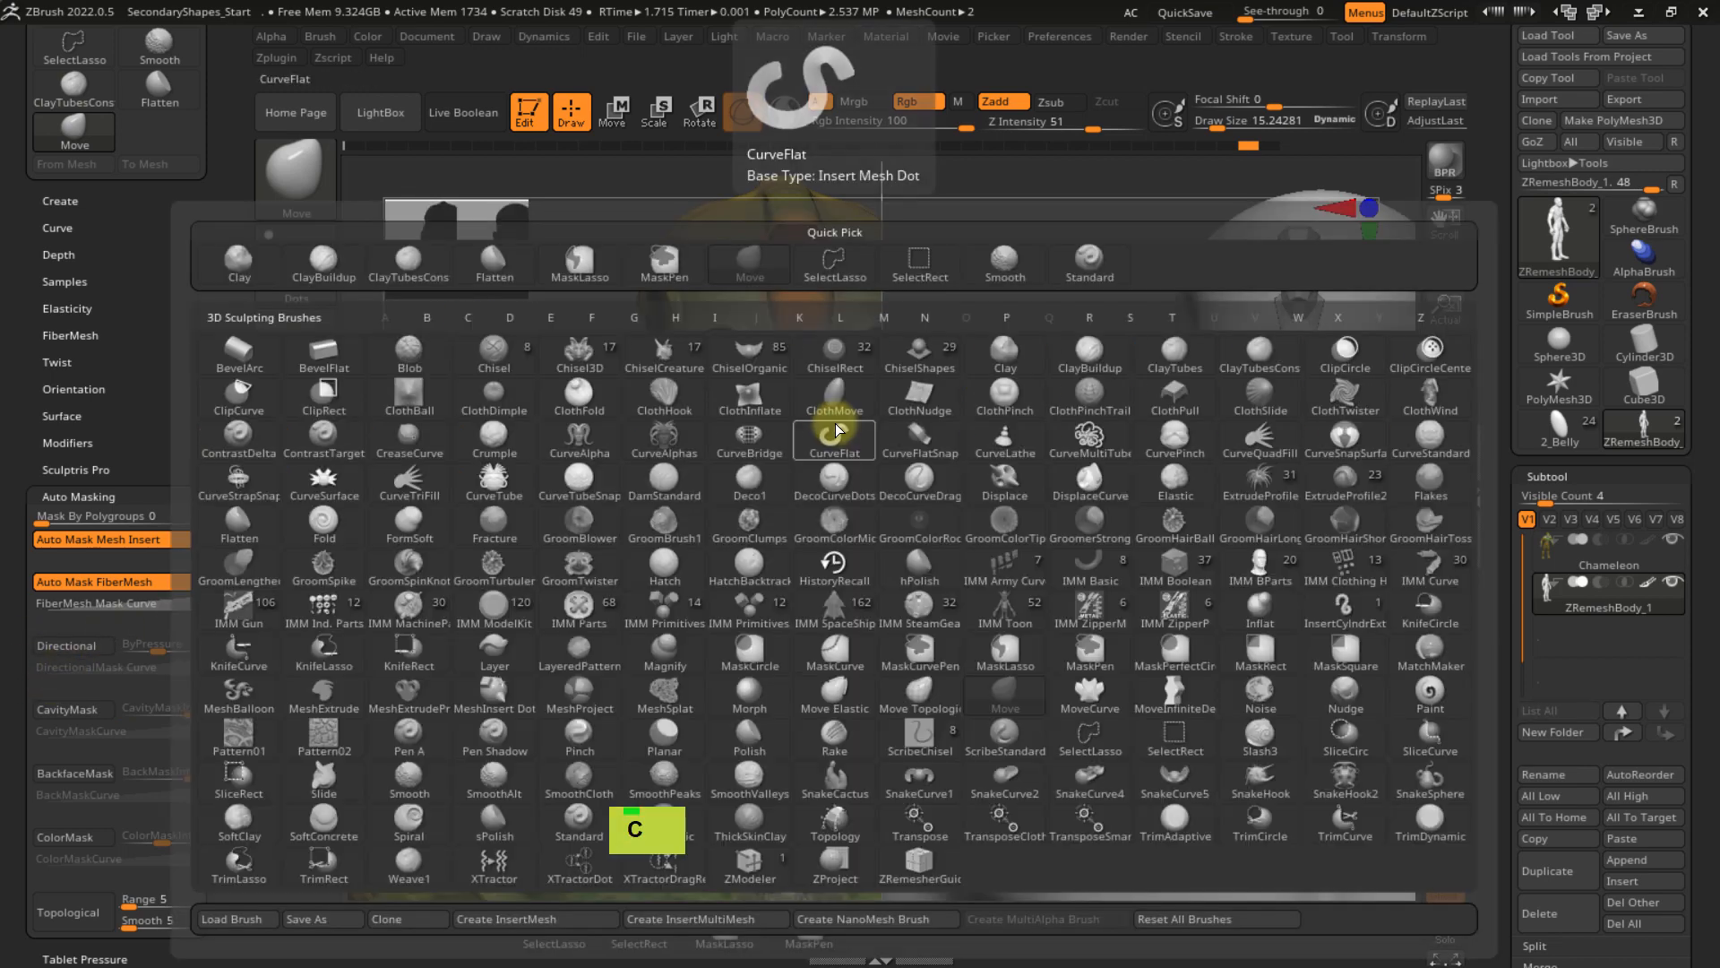
pyautogui.press('a')
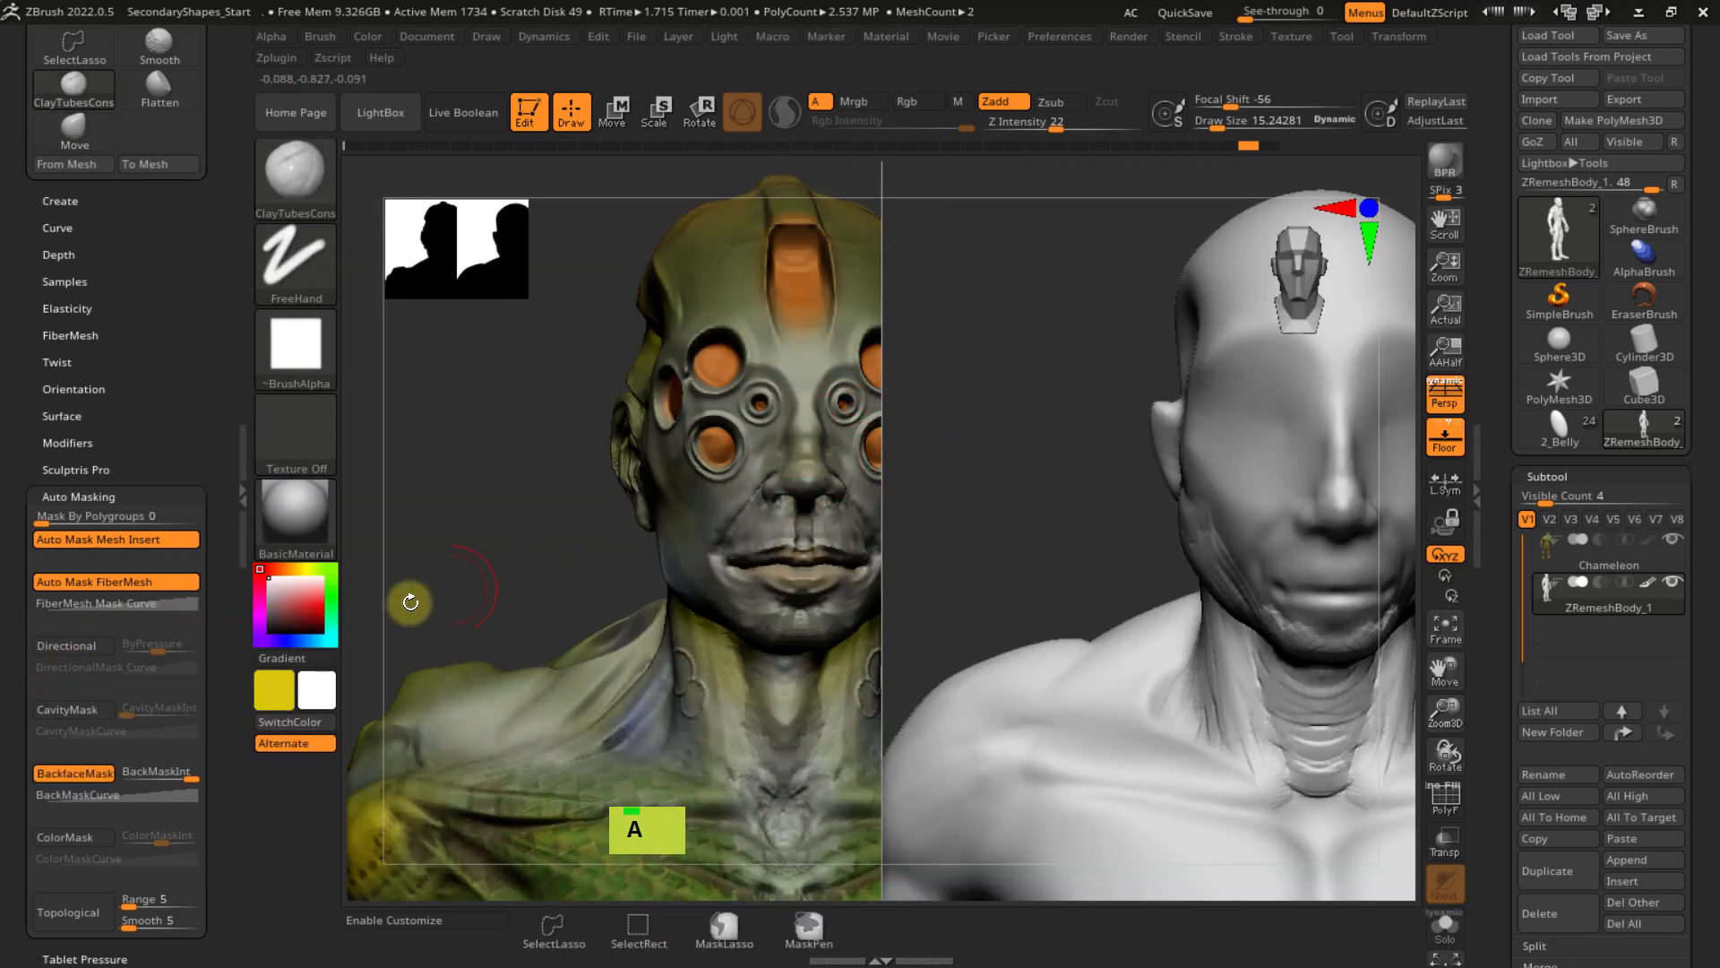
pyautogui.click(79, 774)
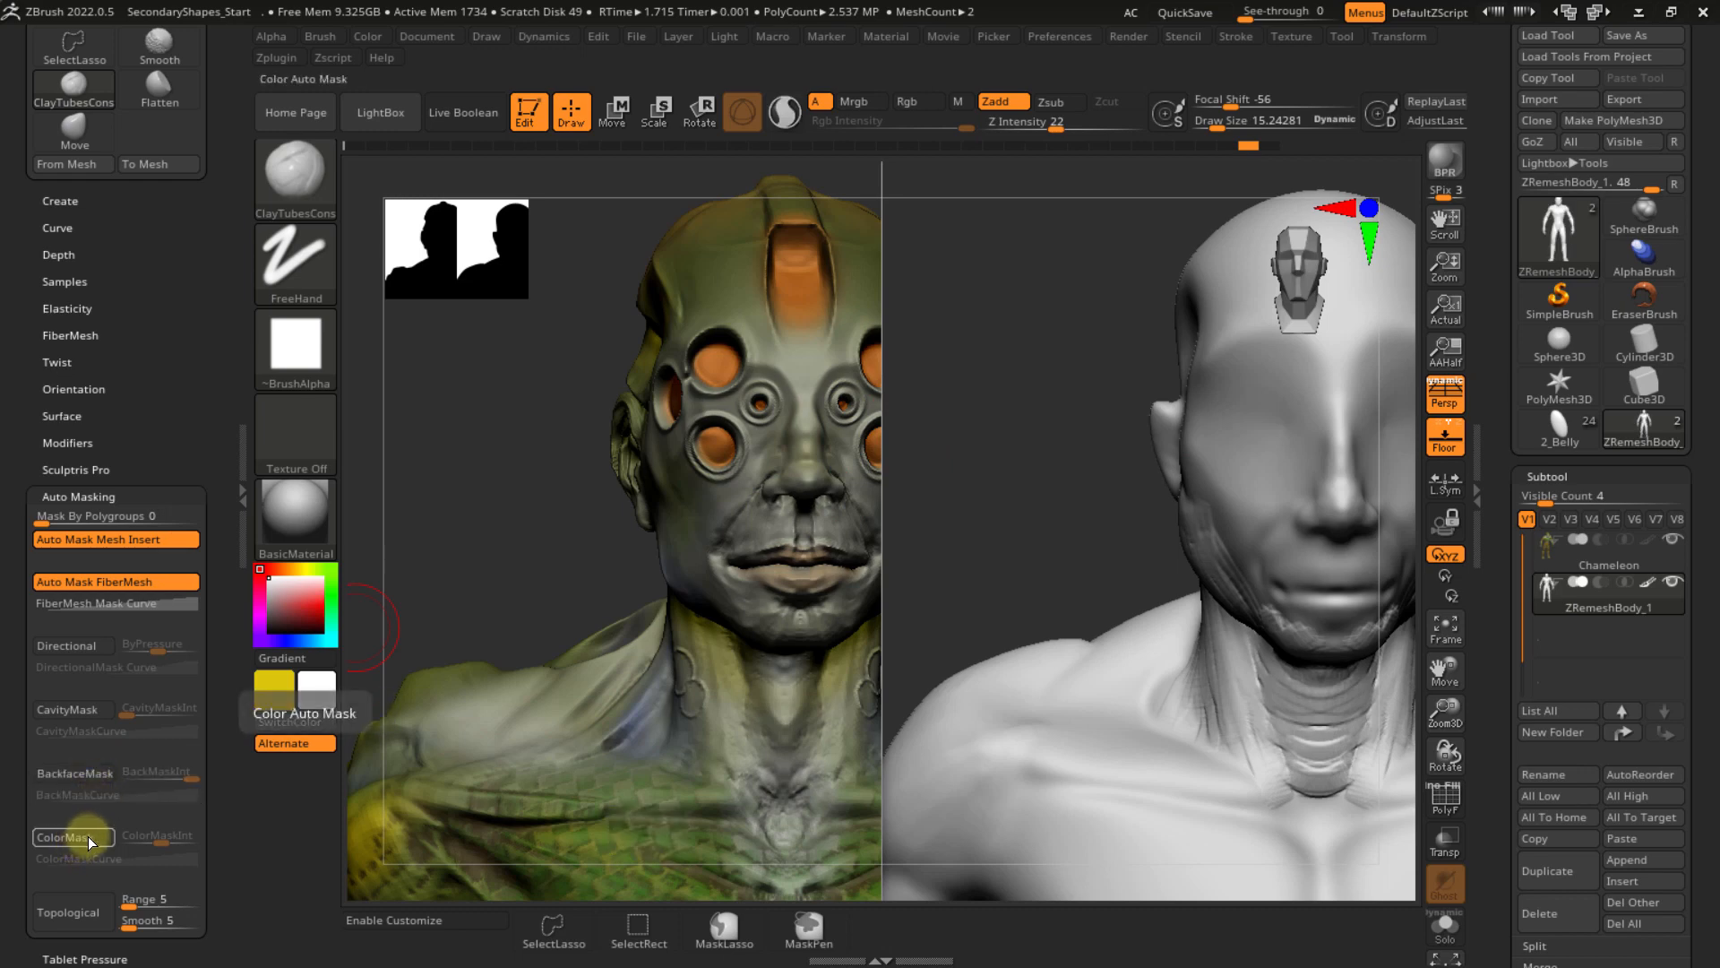
# - Select the Chameleon subtool and open its Texture Map settings
pyautogui.keyDown('alt'); pyautogui.moveTo(712, 613); pyautogui.dragTo(605, 467, button='right'); pyautogui.keyUp('alt')
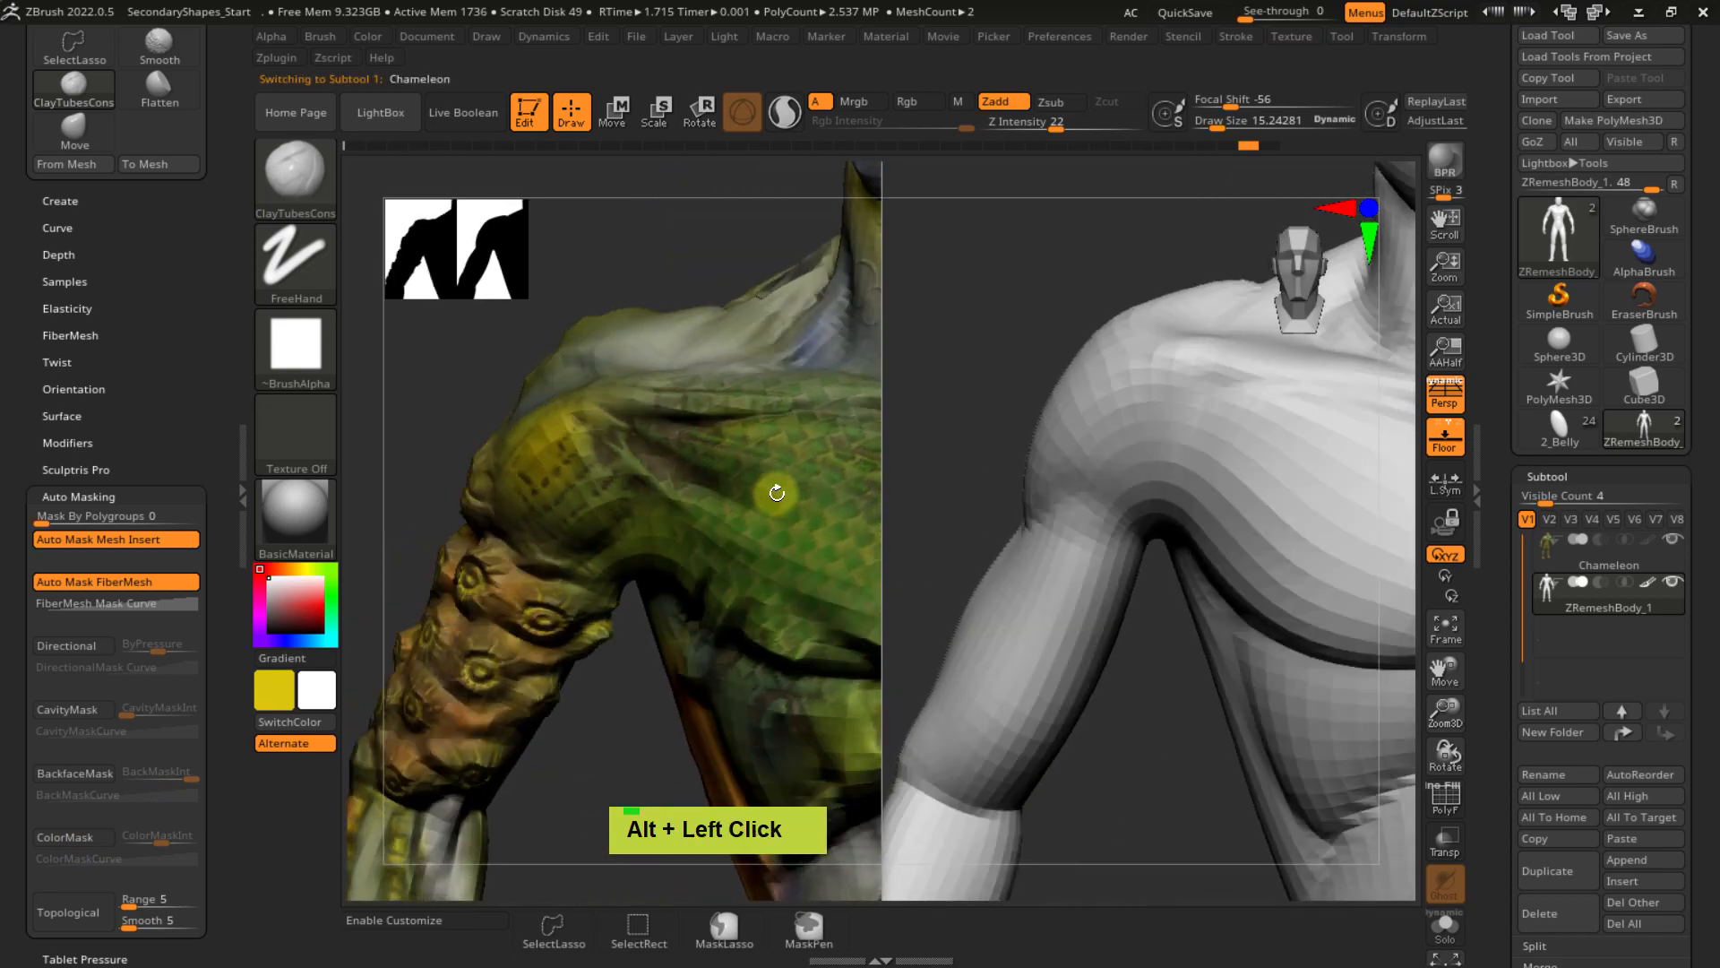
pyautogui.keyDown('alt'); pyautogui.click(780, 493); pyautogui.keyUp('alt')
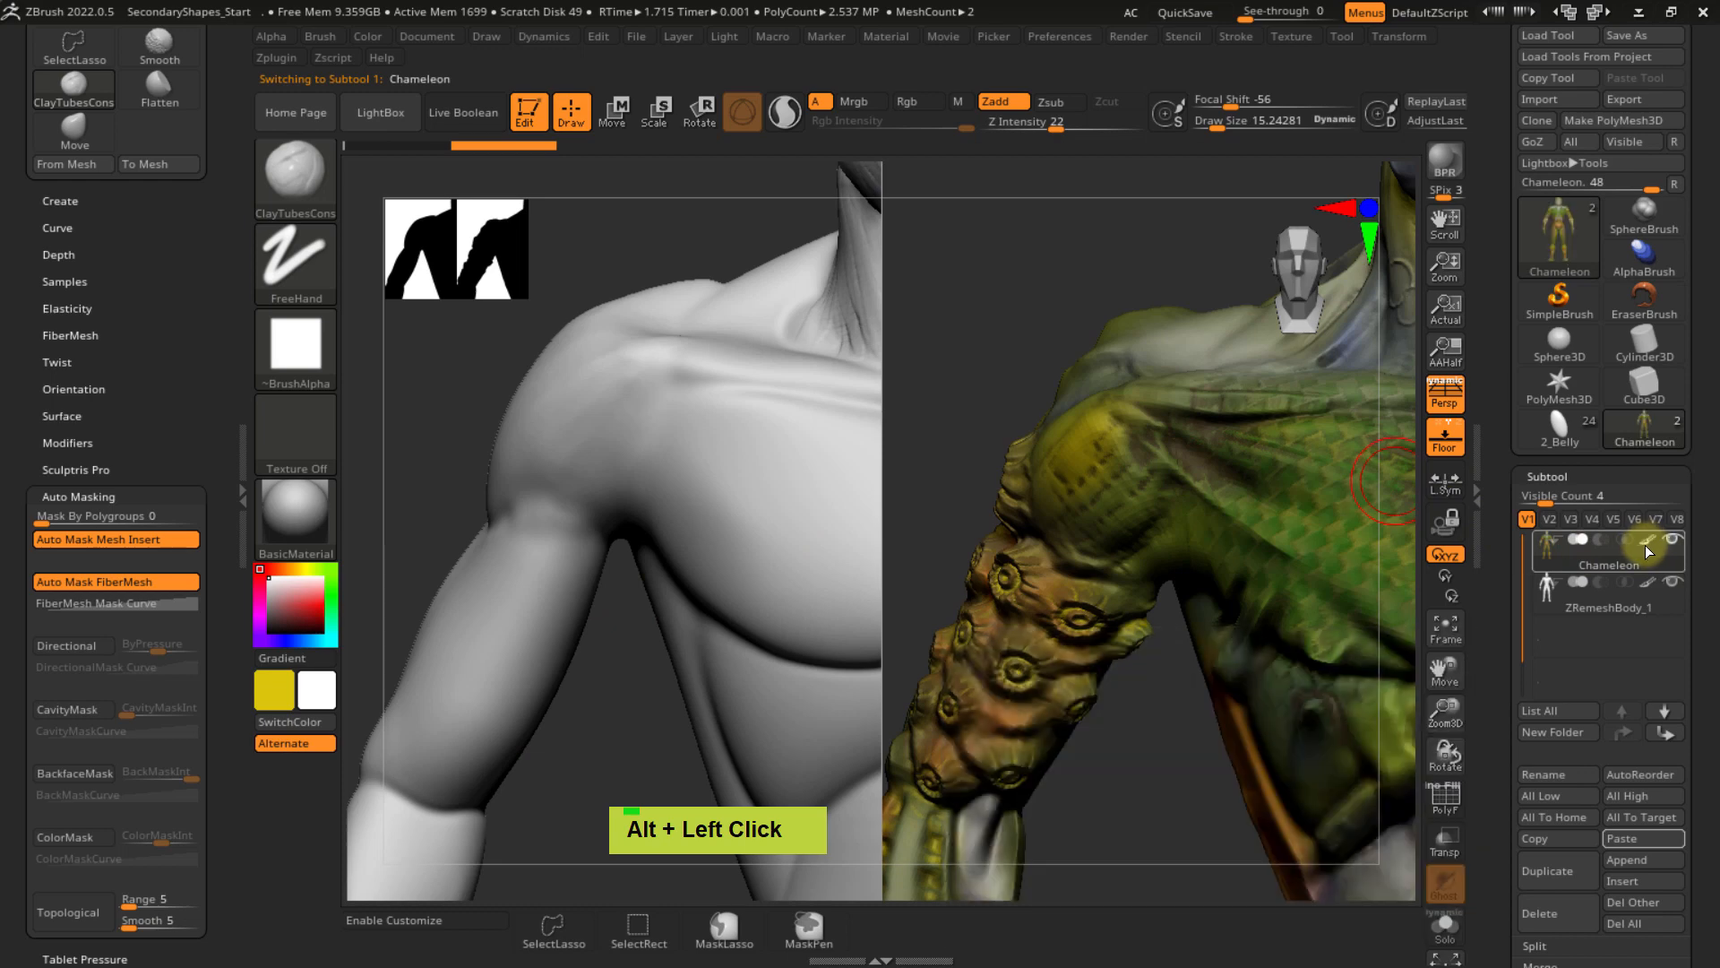
pyautogui.press('alt')
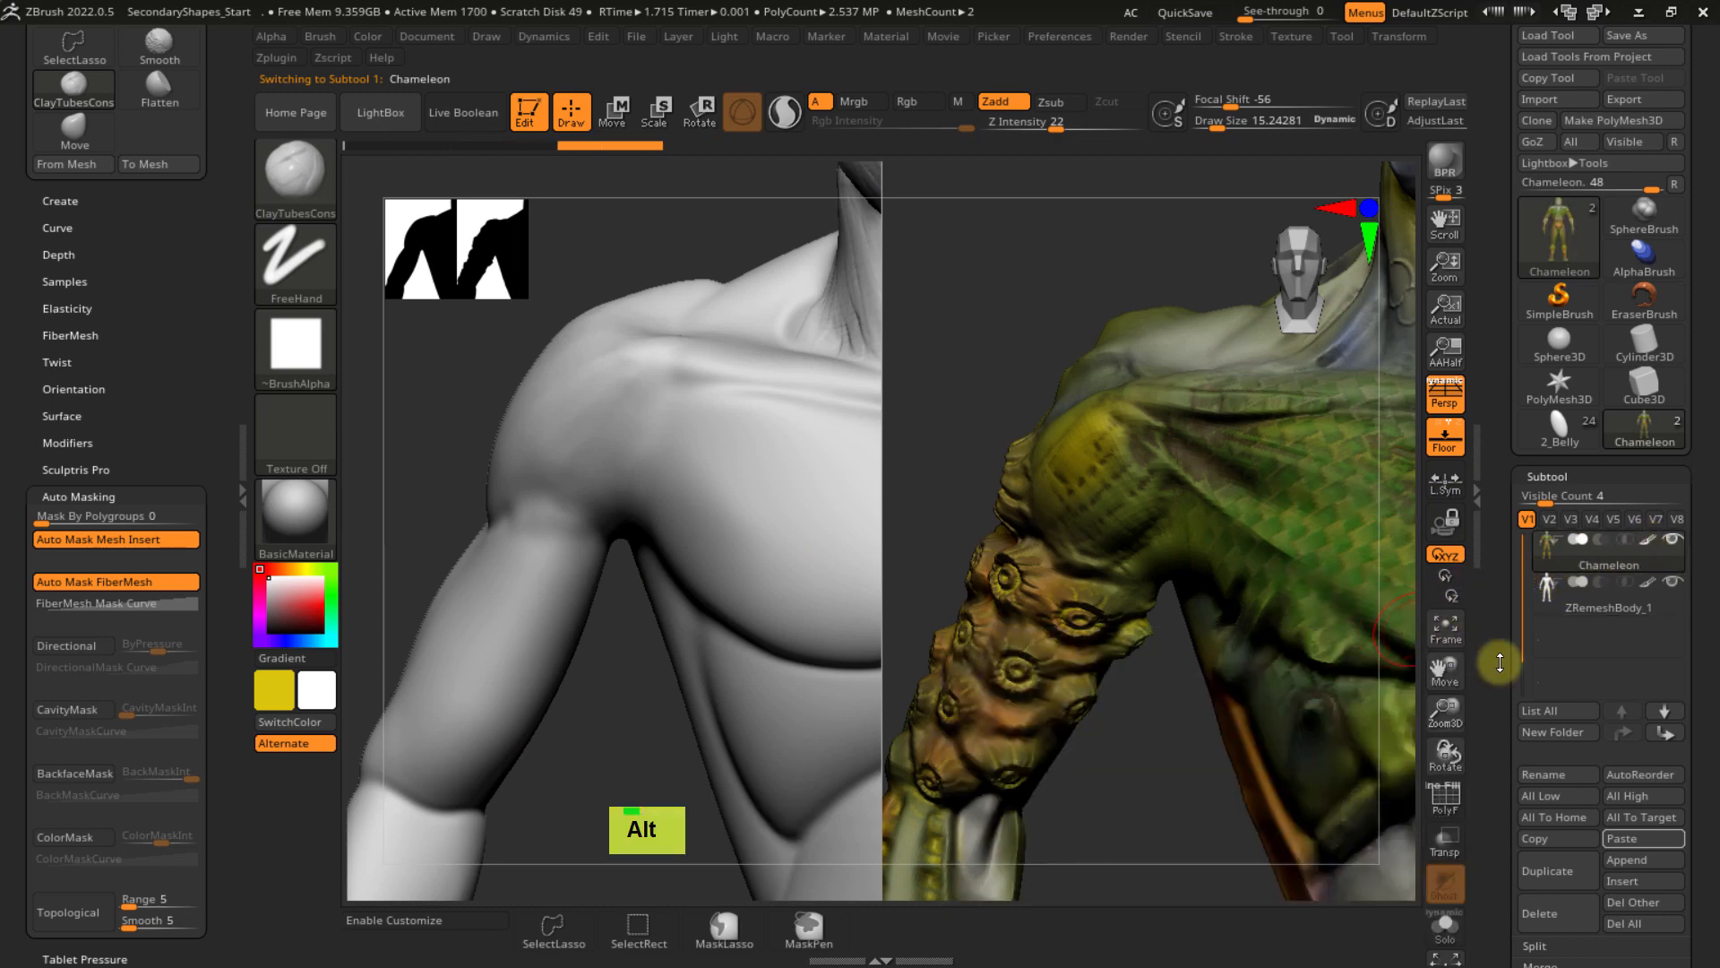
pyautogui.scroll(-8, 1509, 603)
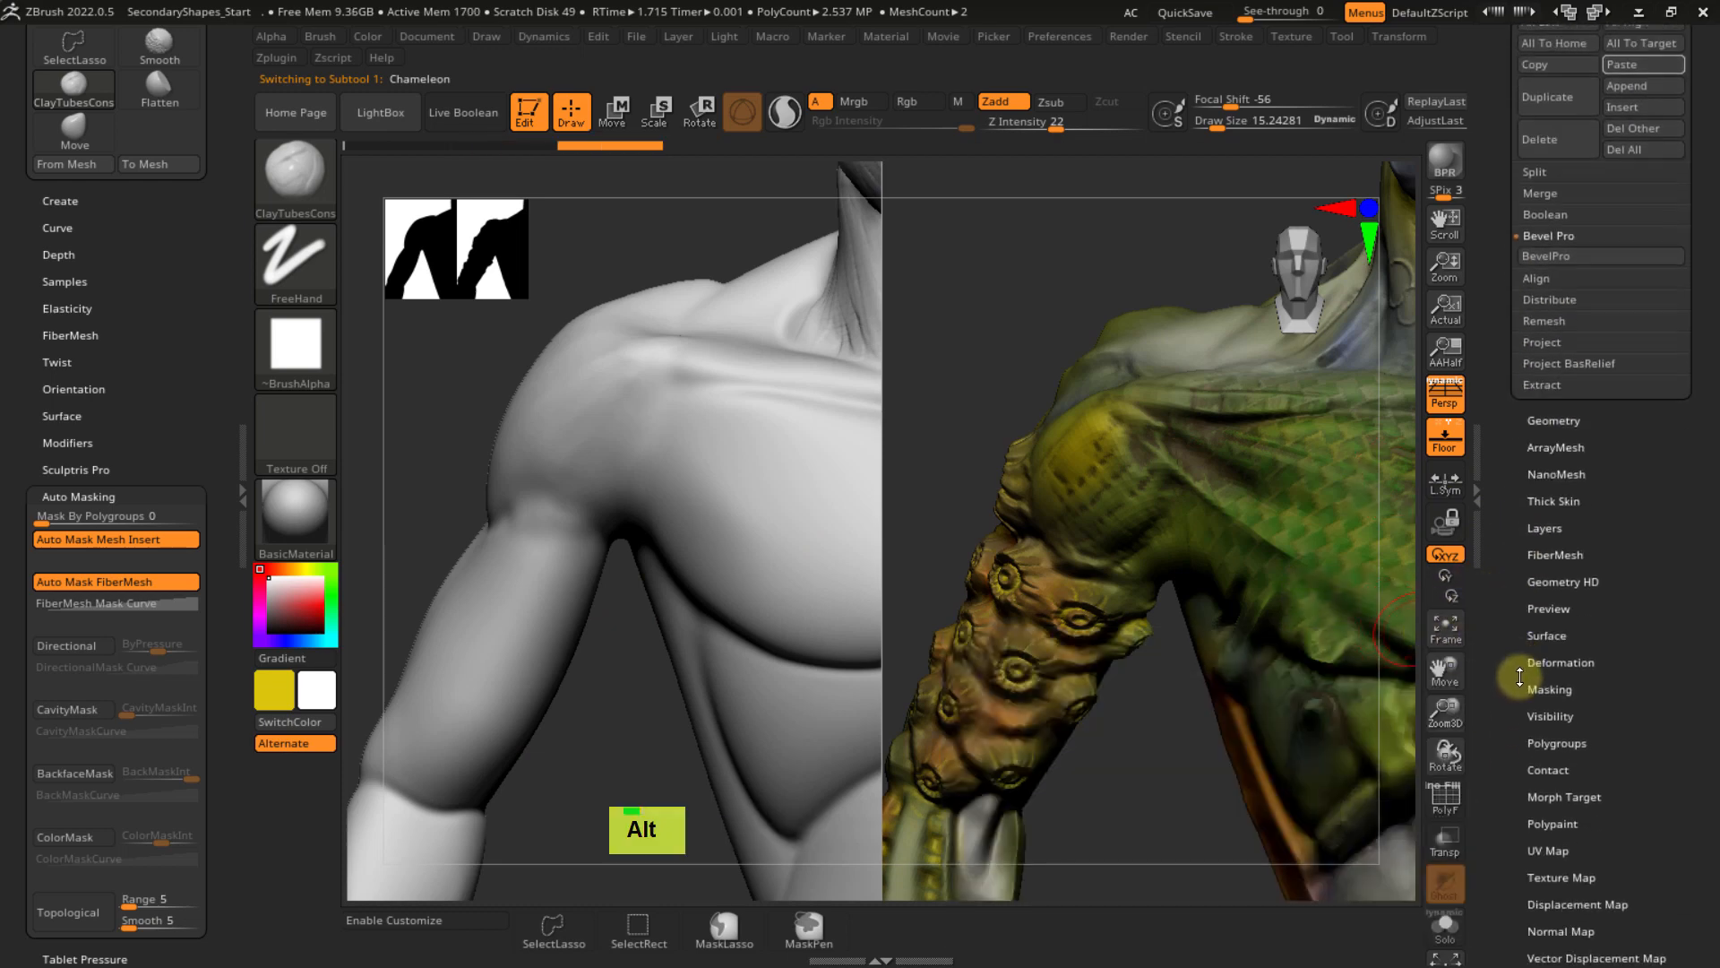
pyautogui.scroll(-4, 1518, 681)
pyautogui.doubleClick(1547, 810)
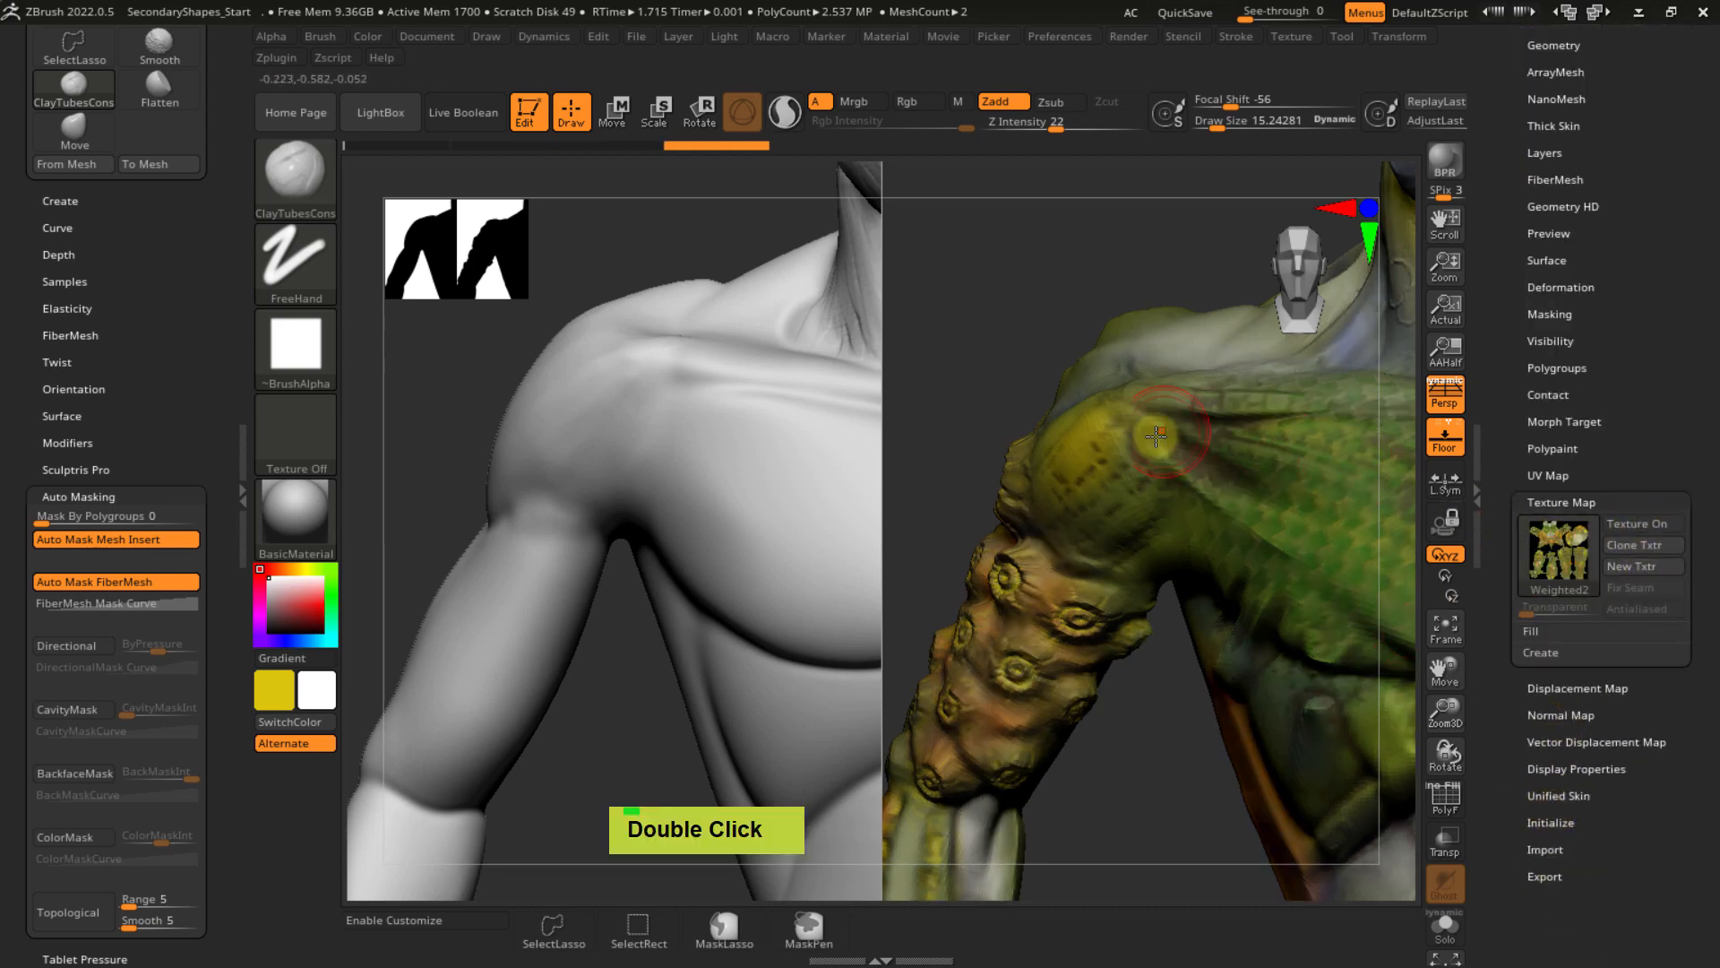
# - Turn on ColorMask for the clay brush, try a stroke across the Chameleon's yellow shoulder patch and undo it
pyautogui.moveTo(1196, 444)
pyautogui.keyDown('ctrl'); pyautogui.mouseDown(button='right')
pyautogui.moveTo(1204, 534)
pyautogui.moveTo(1182, 503)
pyautogui.mouseUp(button='right'); pyautogui.keyUp('ctrl')
pyautogui.keyDown('alt'); pyautogui.moveTo(1088, 466); pyautogui.dragTo(1161, 502, button='right'); pyautogui.keyUp('alt')
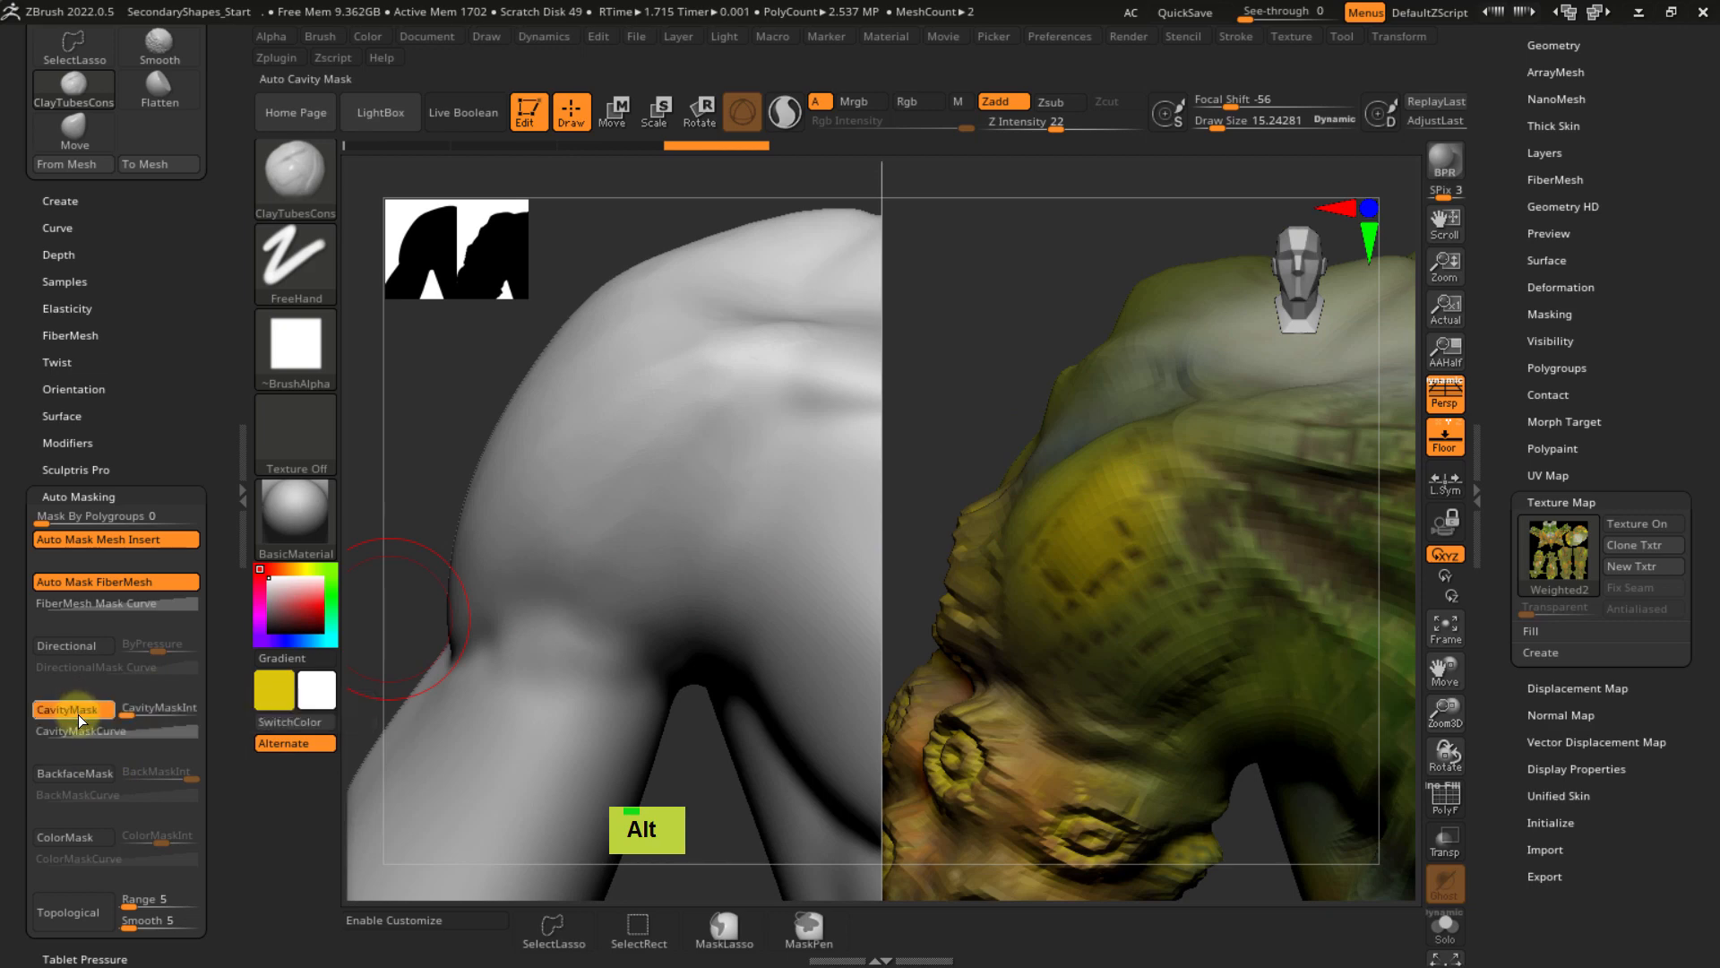
pyautogui.click(81, 833)
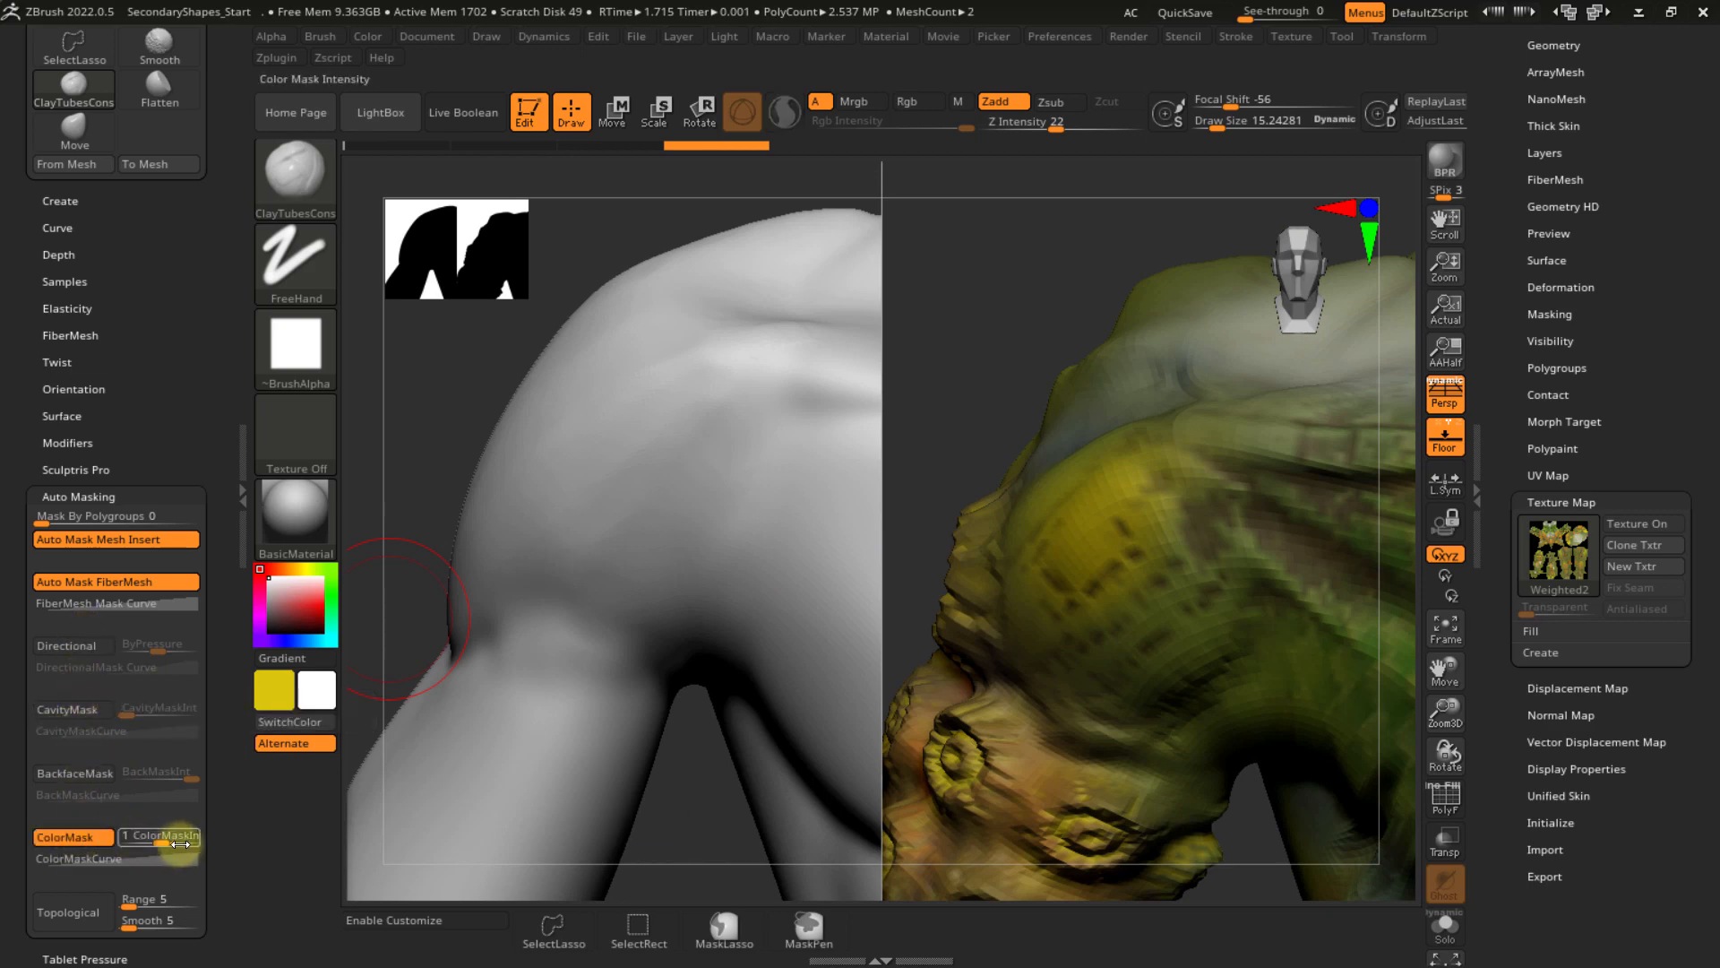
pyautogui.moveTo(1071, 532)
pyautogui.mouseDown()
pyautogui.moveTo(1170, 455)
pyautogui.moveTo(1267, 415)
pyautogui.moveTo(1165, 463)
pyautogui.mouseUp()
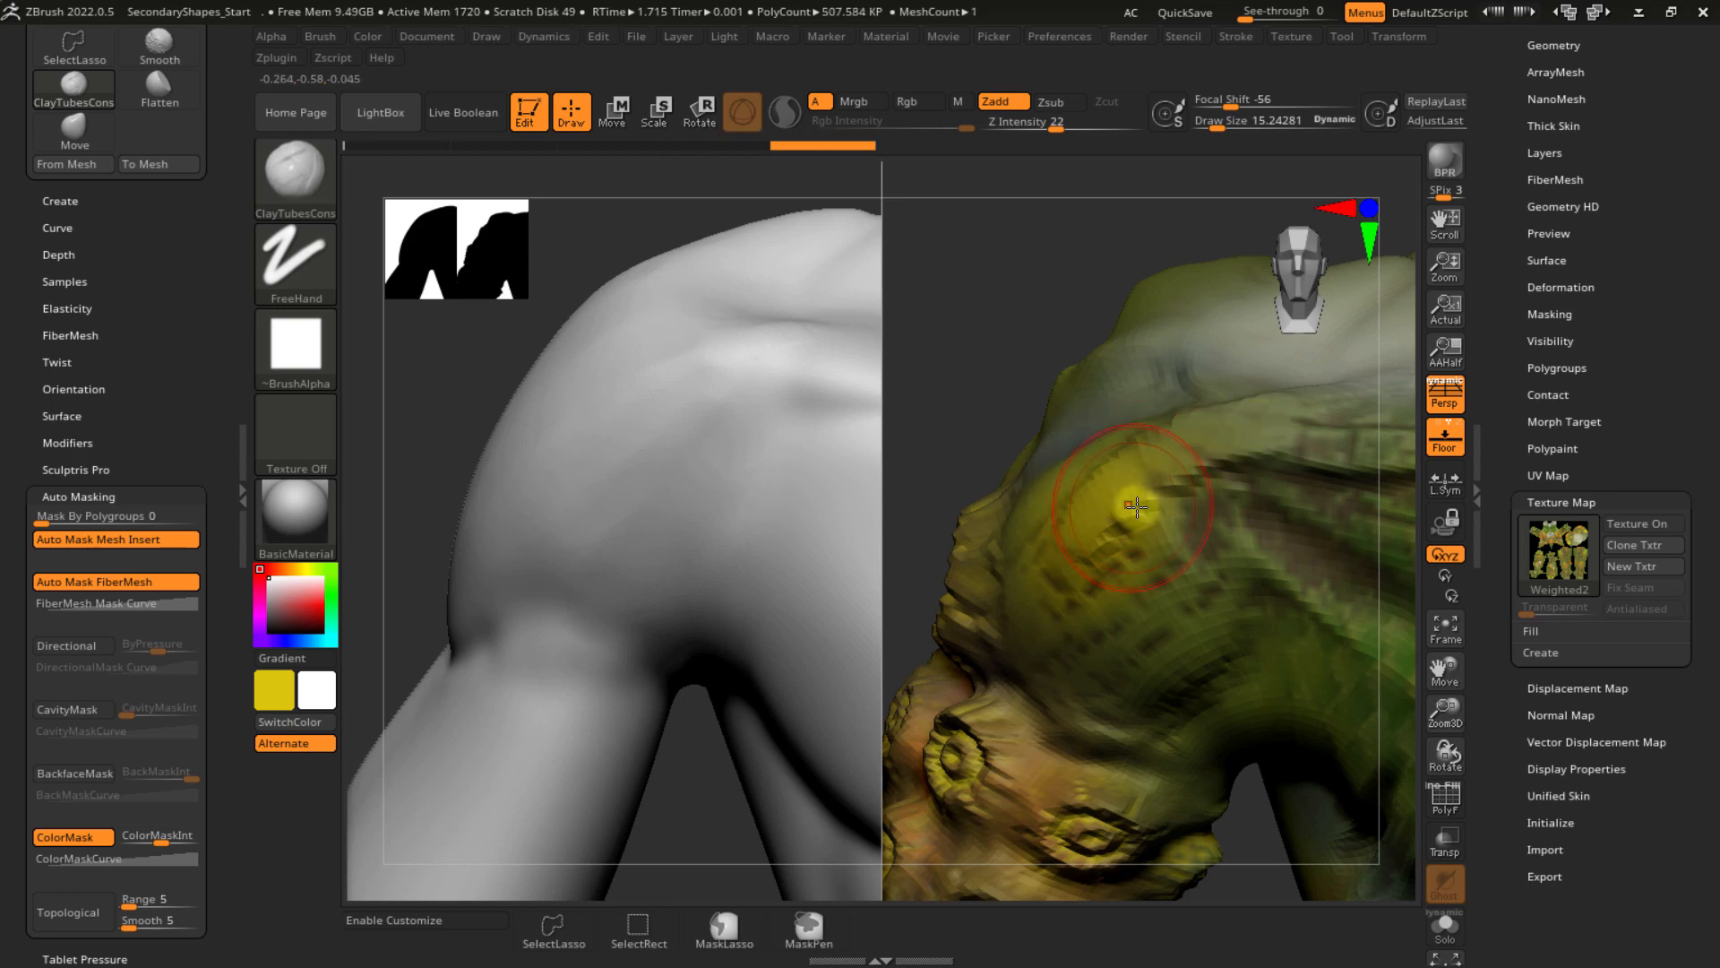
pyautogui.hotkey('ctrl', 'z')
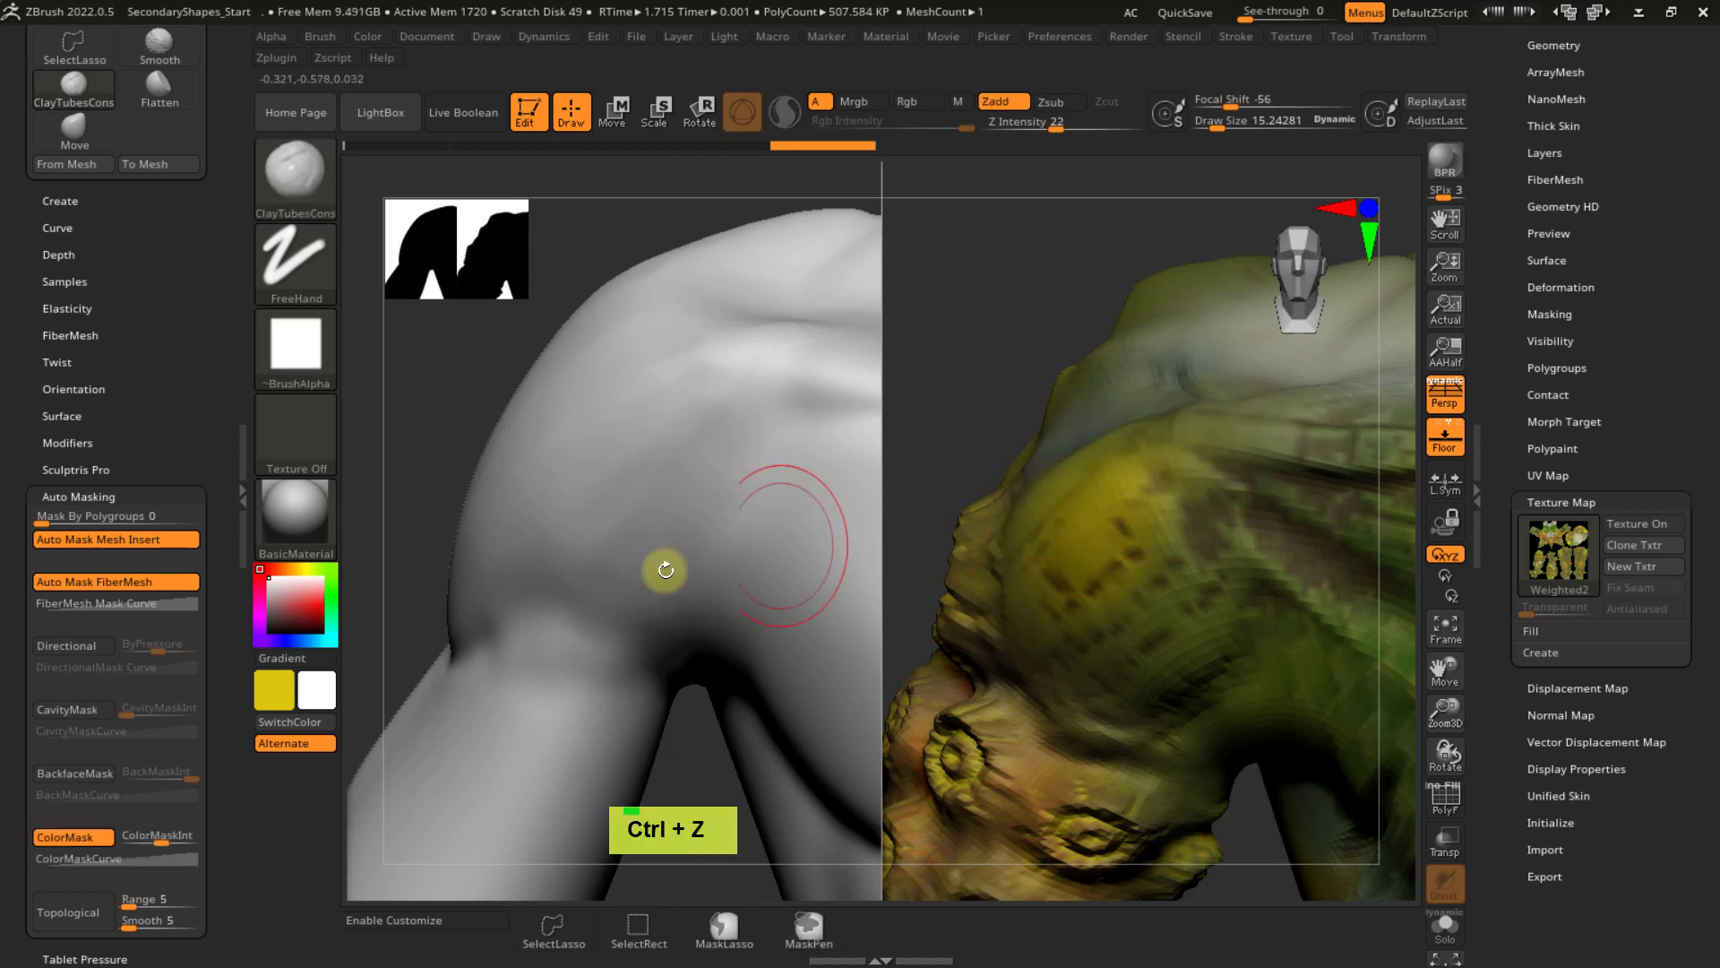
# - Set ColorMaskInt to 100, try clay strokes between the shoulder's yellow and green areas and undo them
pyautogui.moveTo(166, 841); pyautogui.dragTo(196, 836)
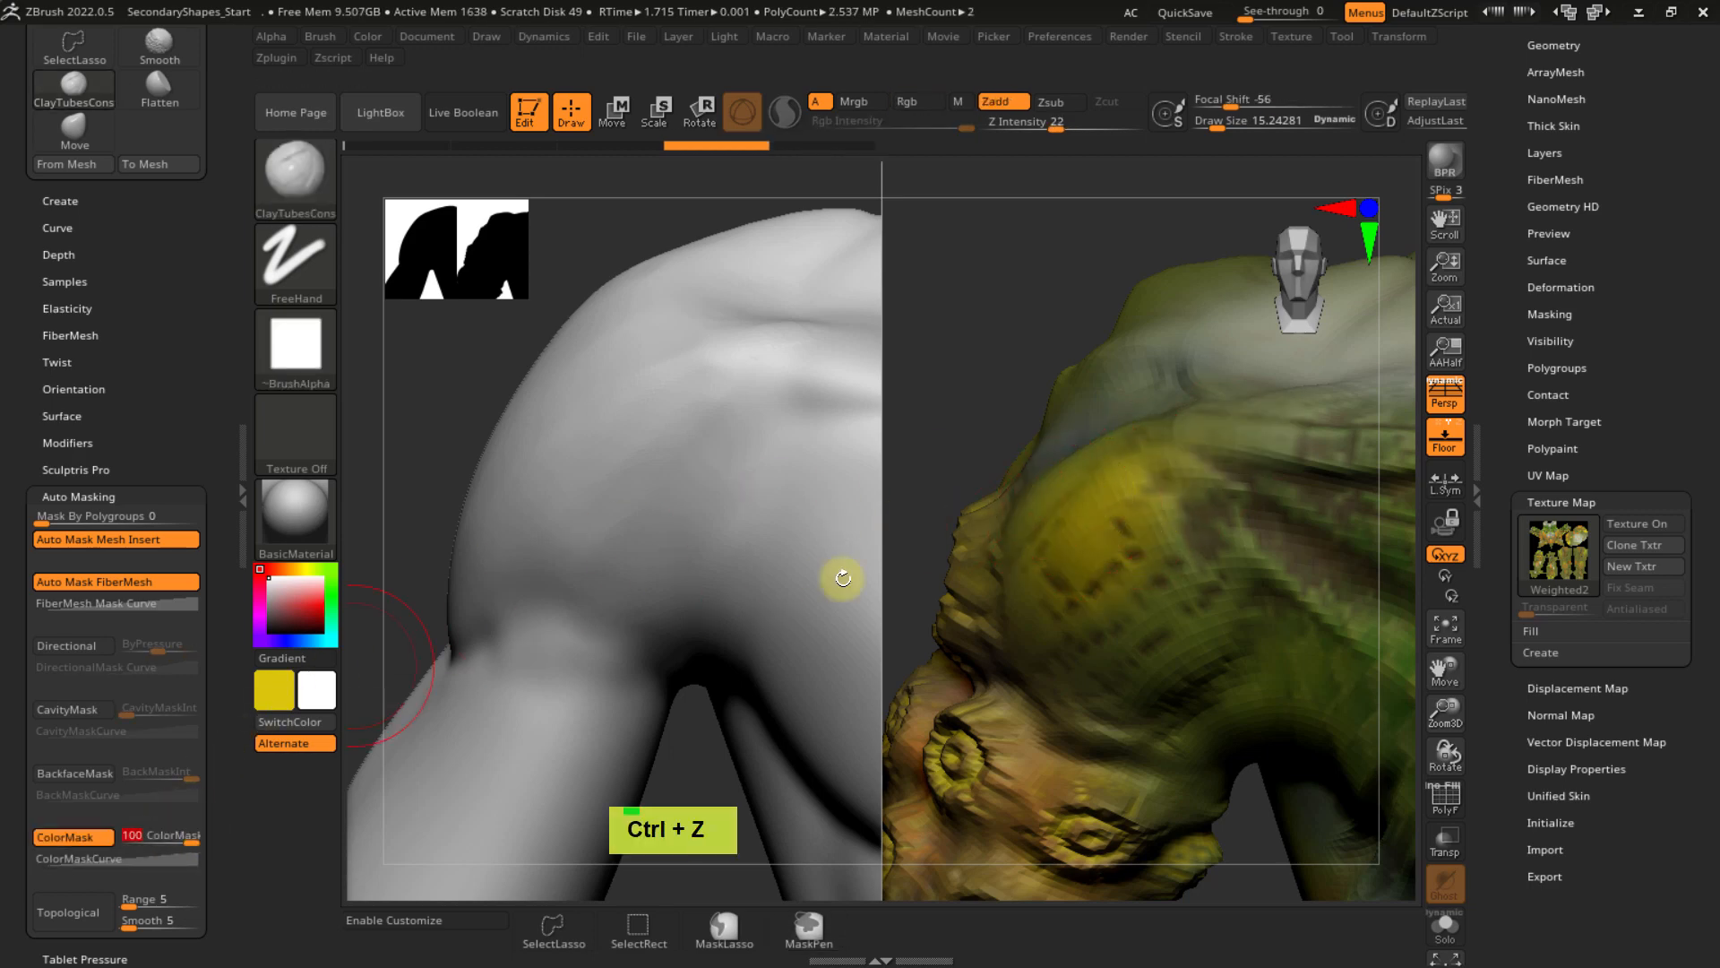
pyautogui.moveTo(1079, 522); pyautogui.dragTo(1091, 515)
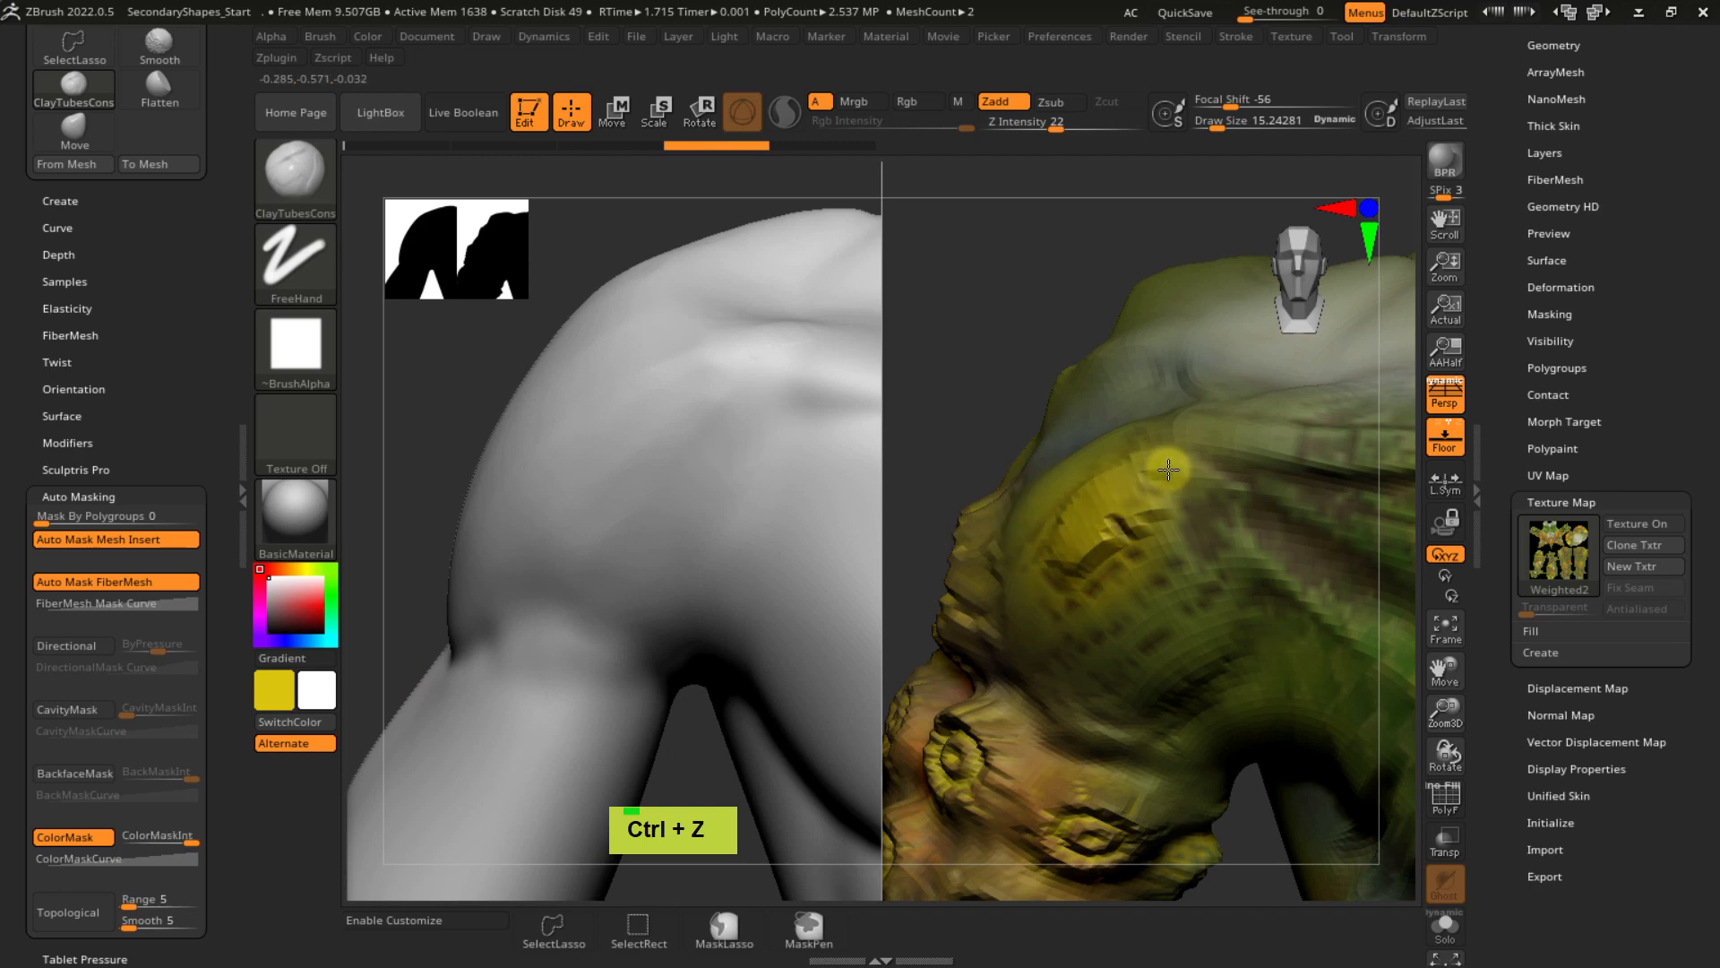
pyautogui.moveTo(1281, 453)
pyautogui.mouseDown(button='right')
pyautogui.moveTo(1152, 569)
pyautogui.moveTo(1299, 467)
pyautogui.mouseUp(button='right')
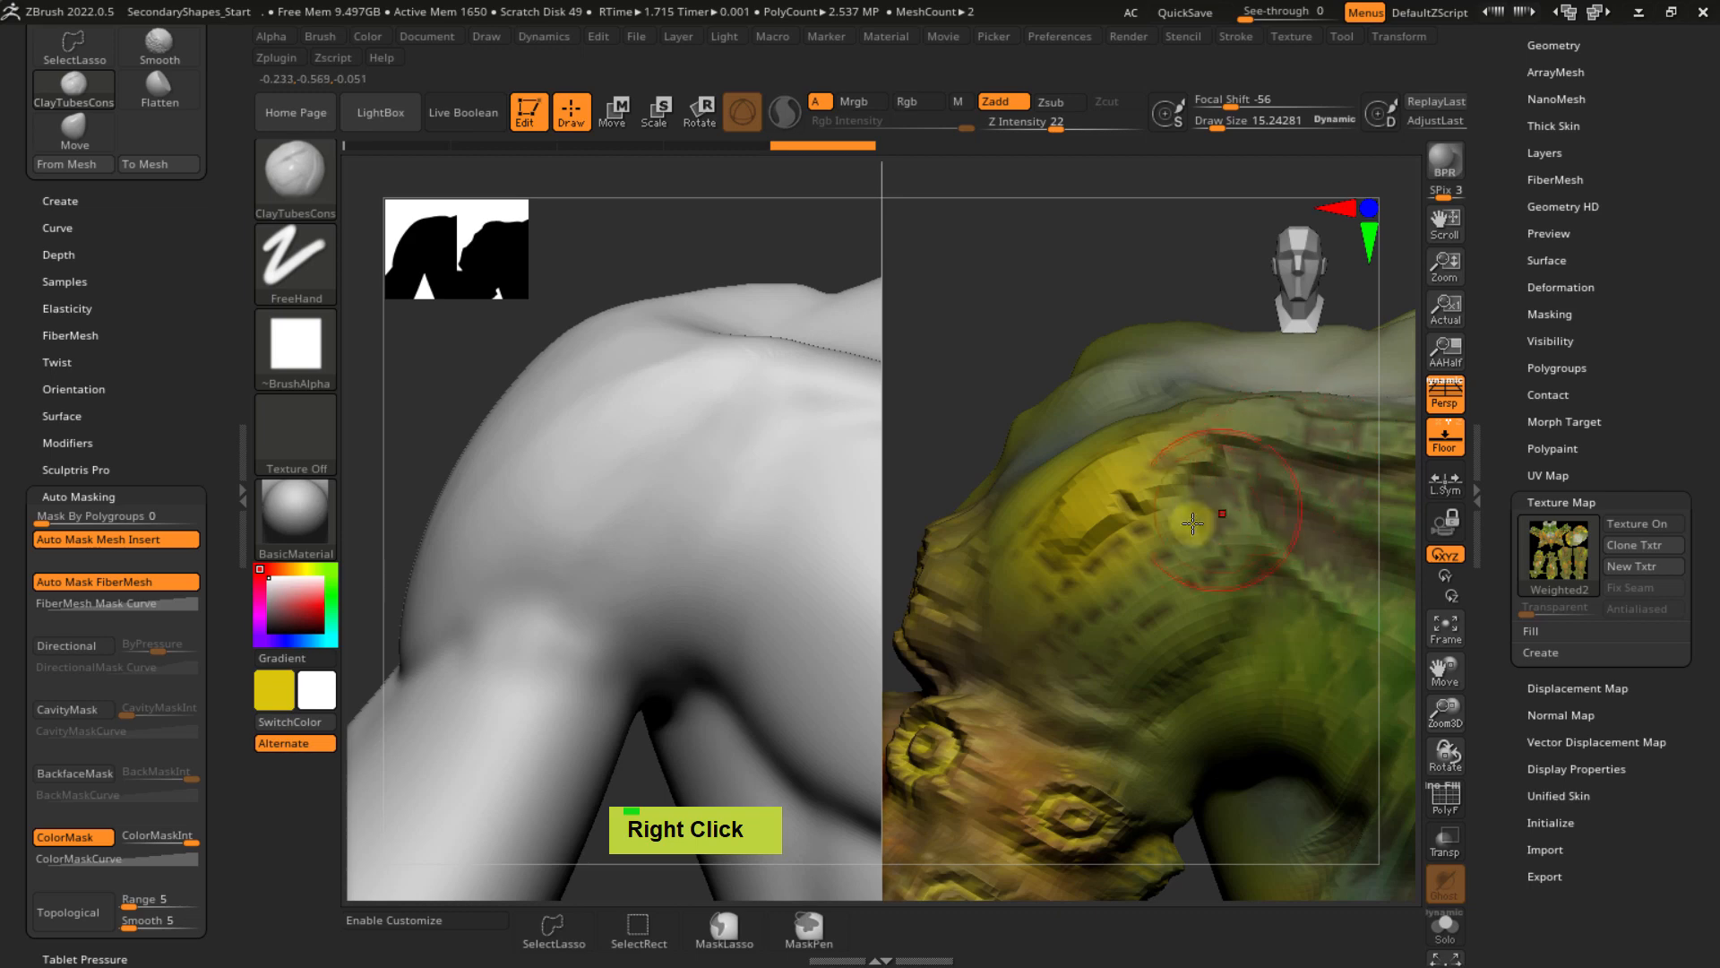
pyautogui.press('ctrl')
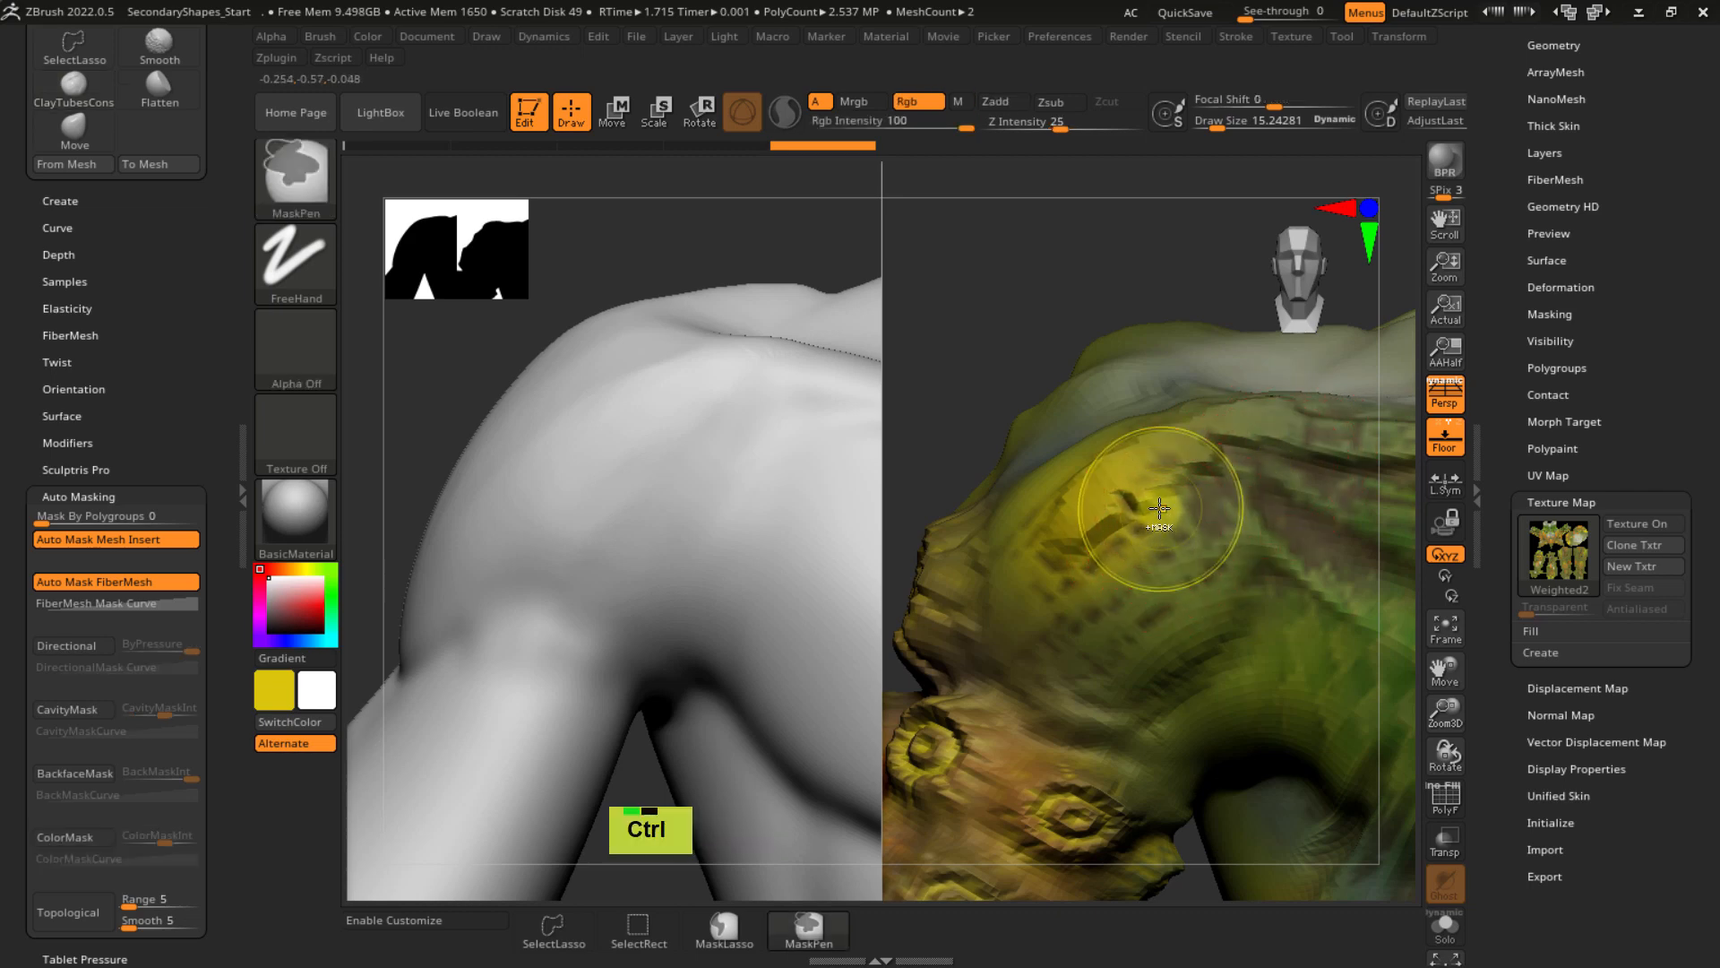
pyautogui.hotkey('ctrl', 'z')
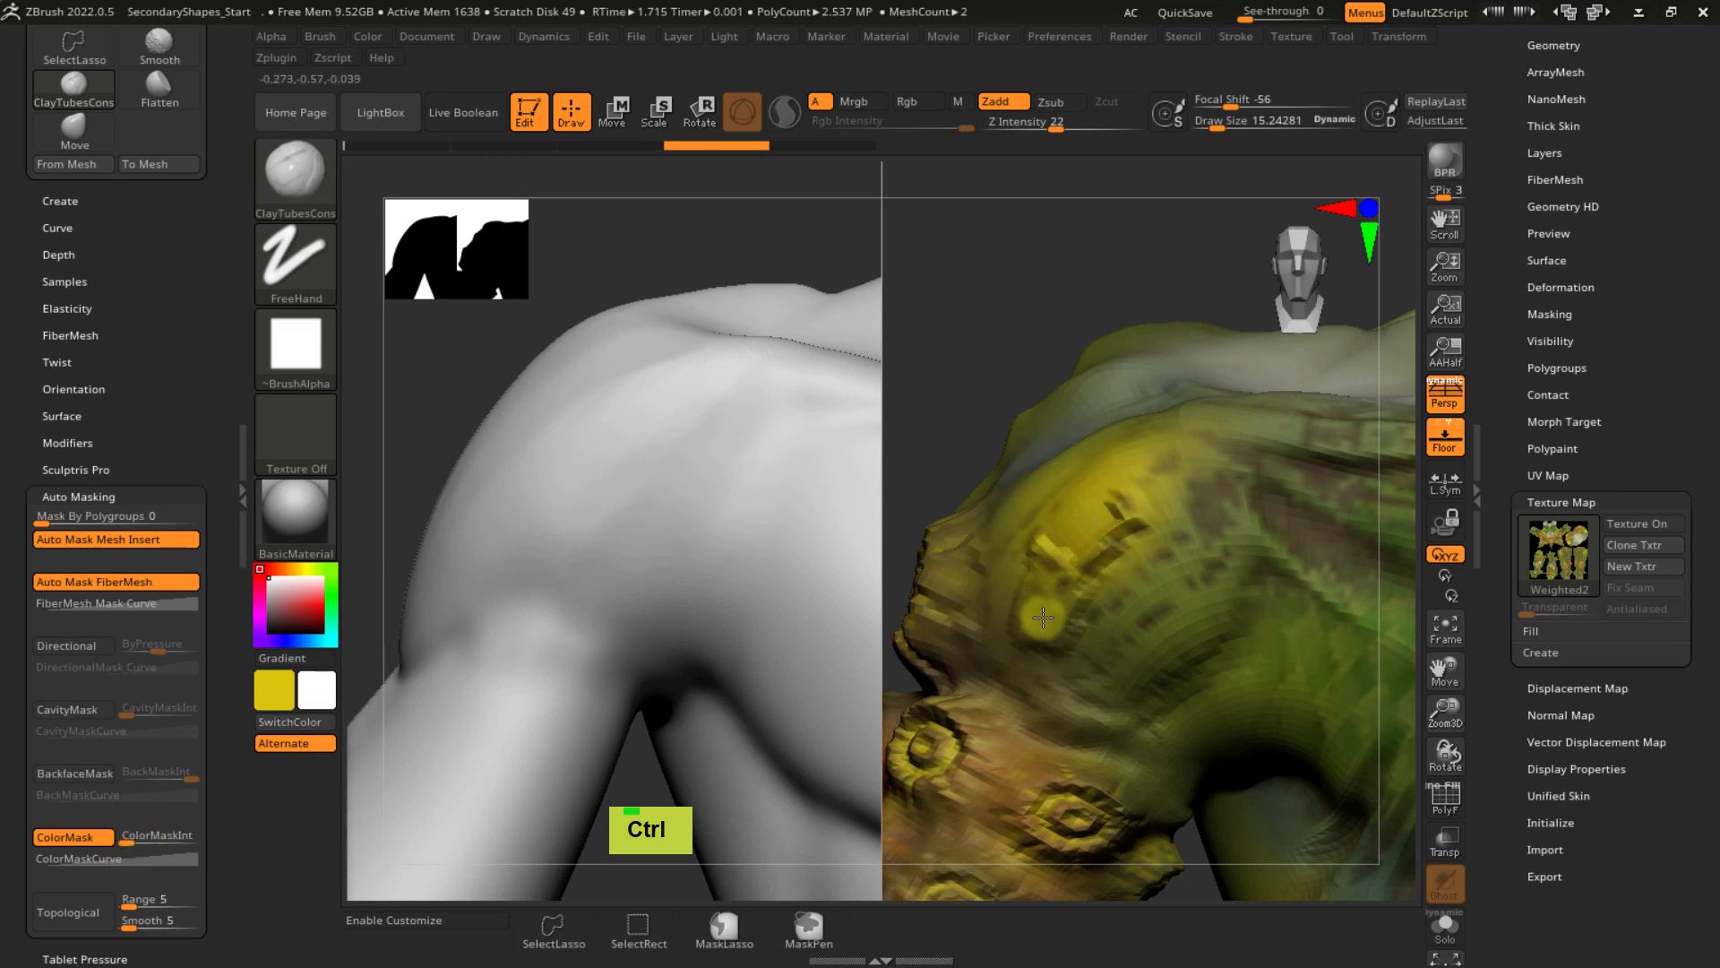
pyautogui.hotkey('ctrl', 'shift', 'z')
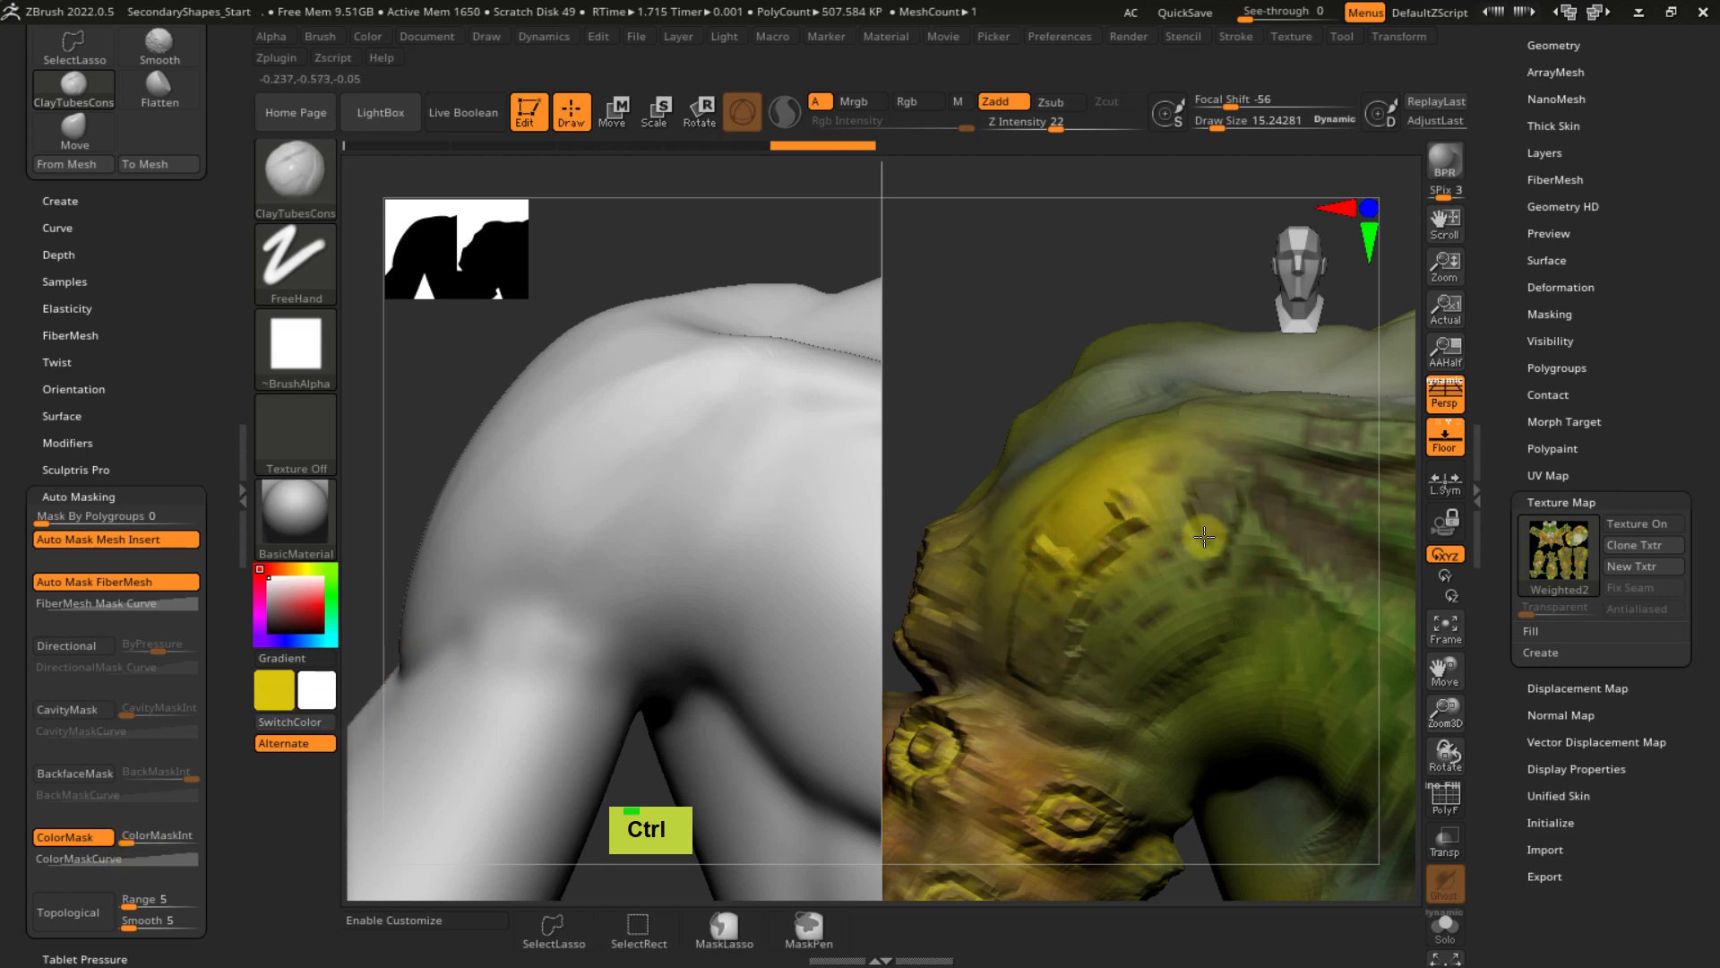
# - Try a clay stroke over the dark green area beside the Chameleon's yellow shoulder patch and undo the recent shoulder strokes
pyautogui.moveTo(1230, 502); pyautogui.dragTo(1221, 547, button='right')
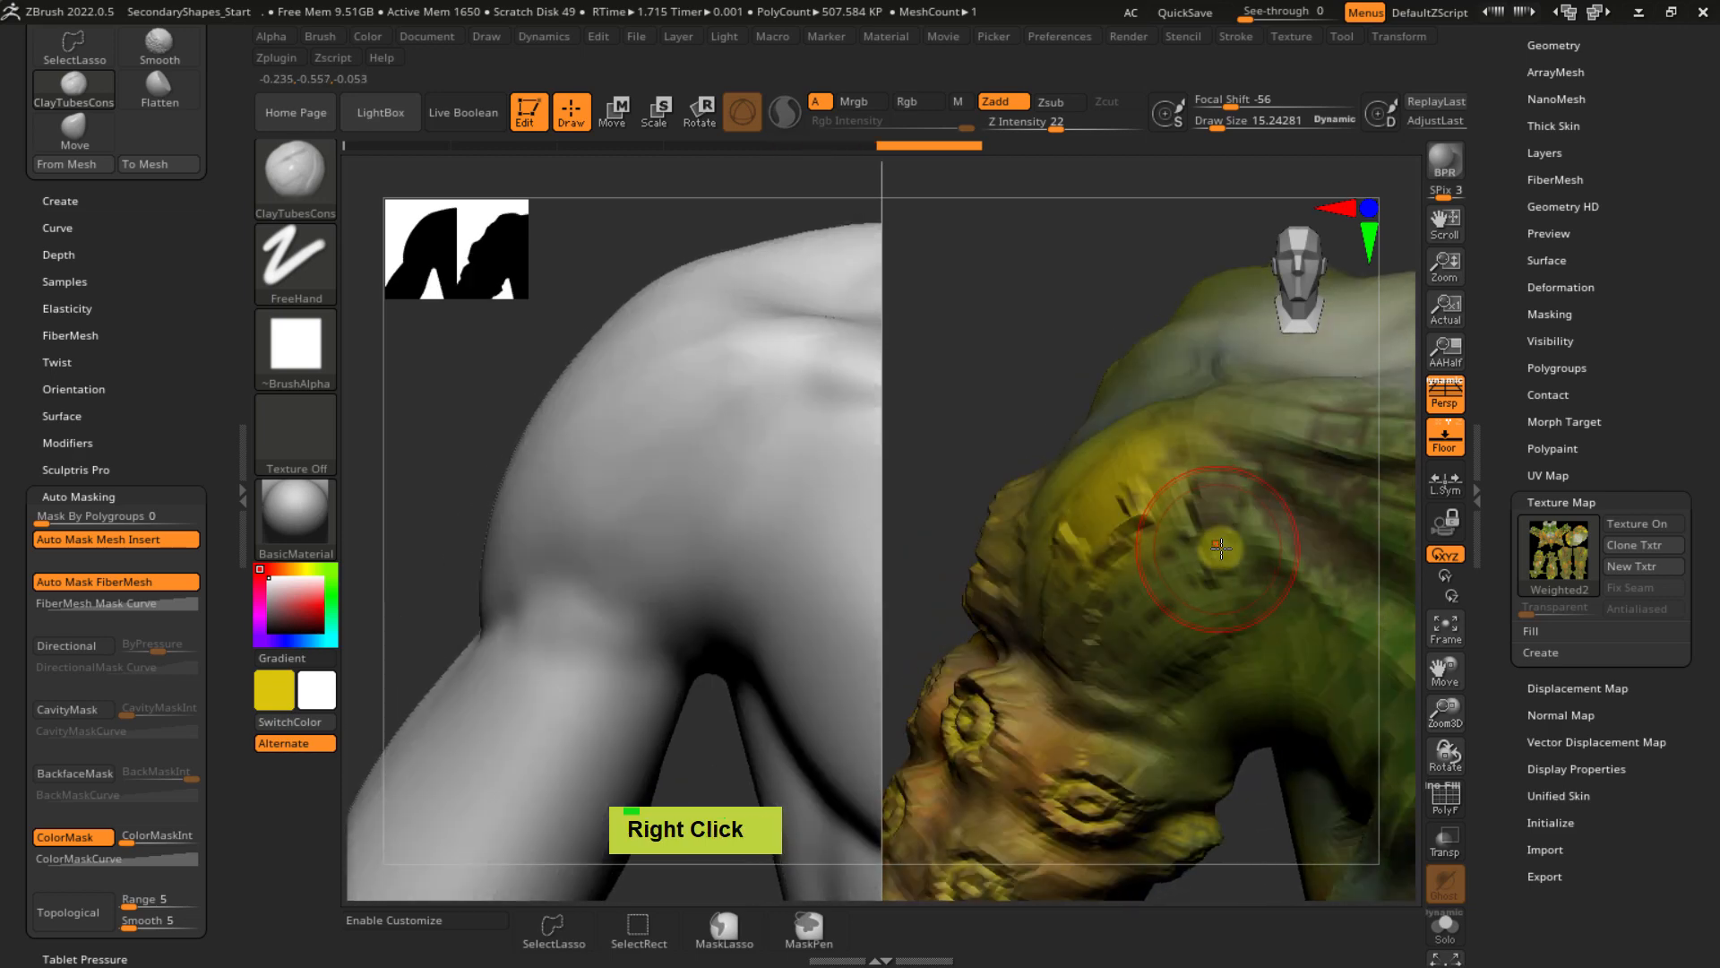
pyautogui.moveTo(1209, 527); pyautogui.dragTo(1261, 522)
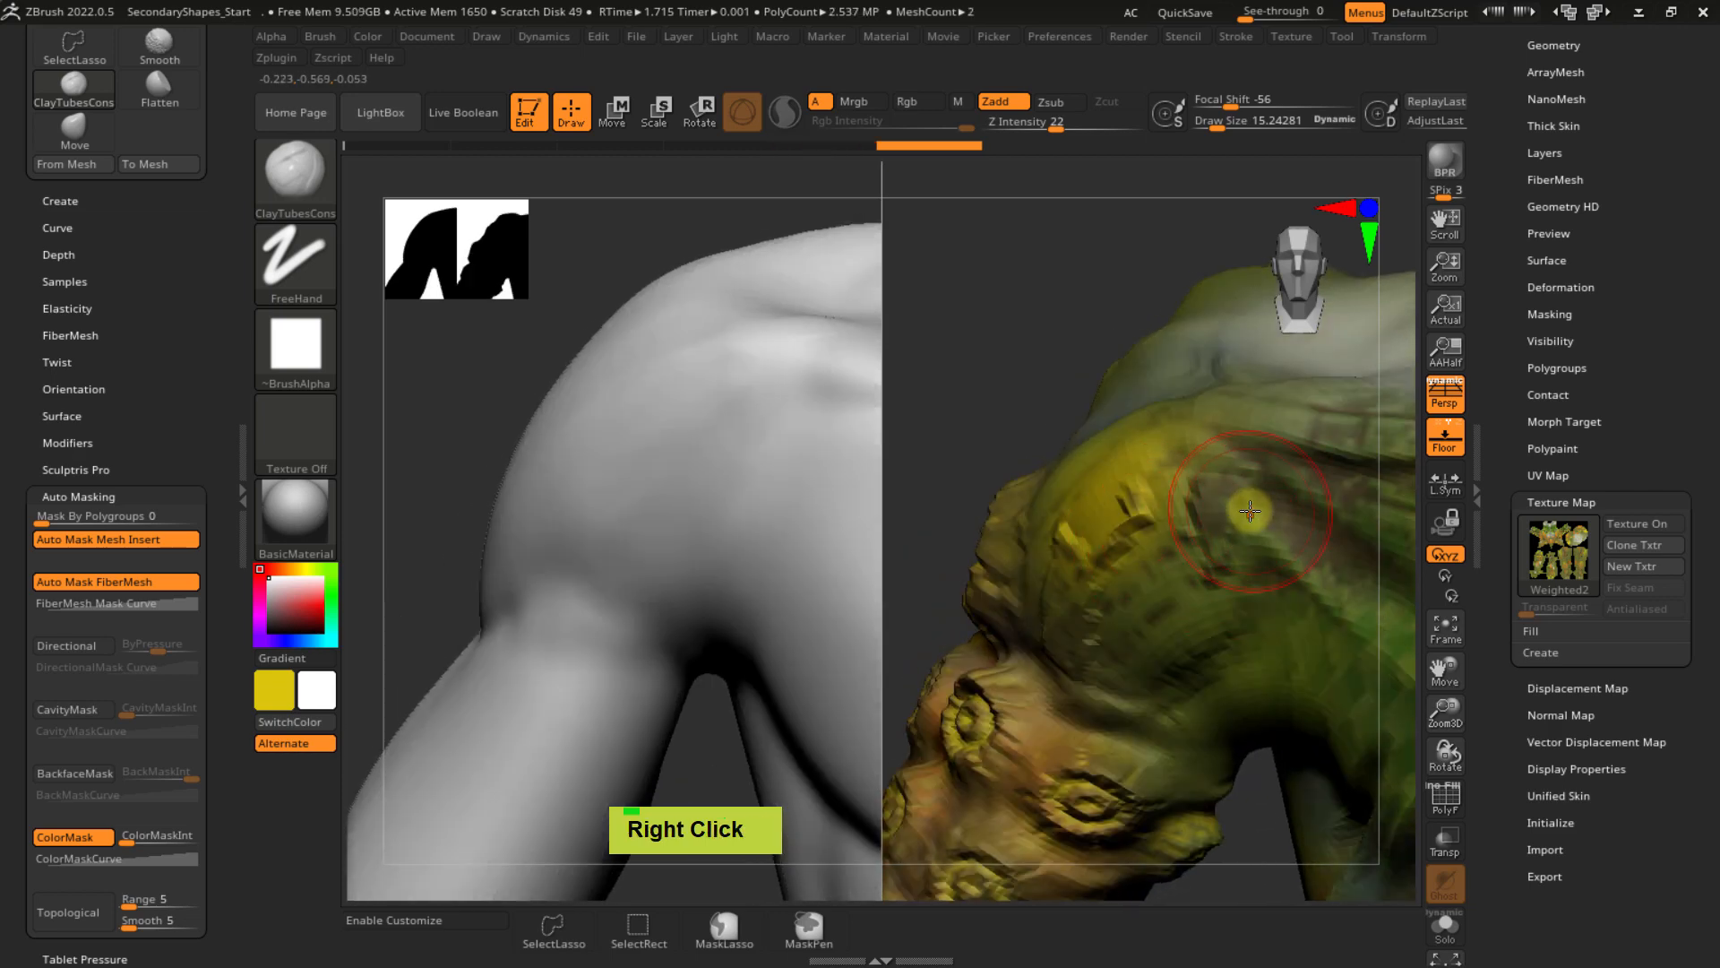
pyautogui.hotkey('ctrl', 'z')
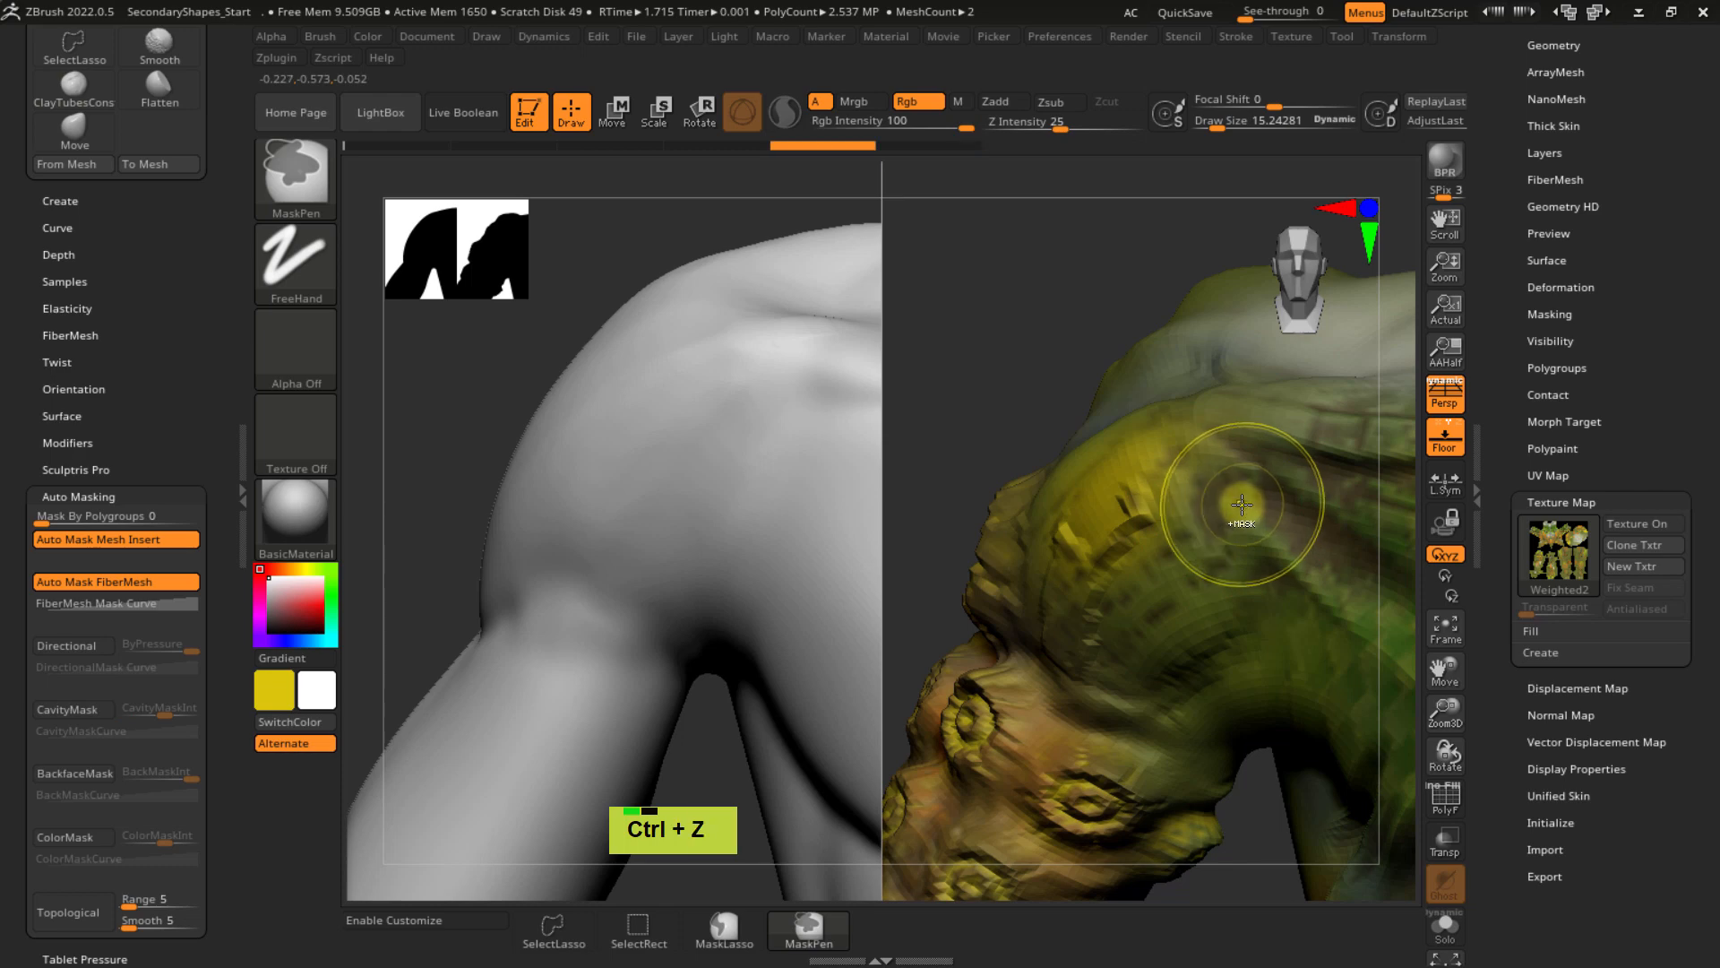
pyautogui.hotkey('ctrl', 'z')
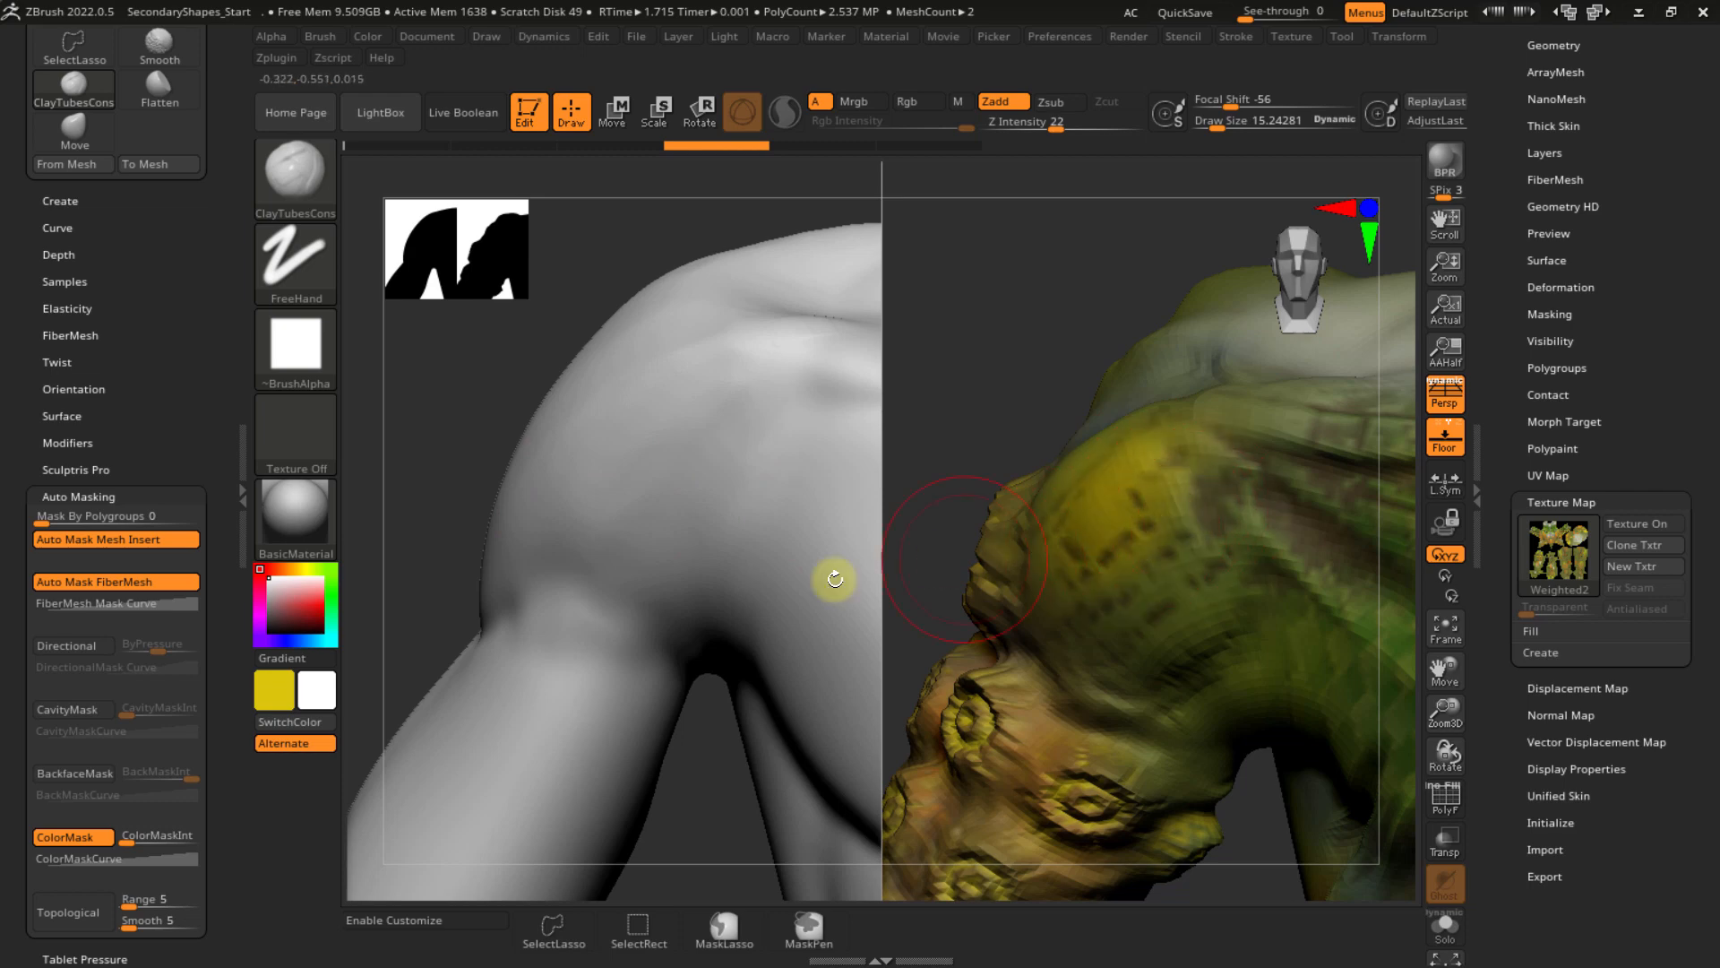
# - Bend the clay brush's ColorMask curve downward with a point at about H 0.75, V 0.40, and sculpt a stroke on the yellow shoulder patch
pyautogui.click(63, 859)
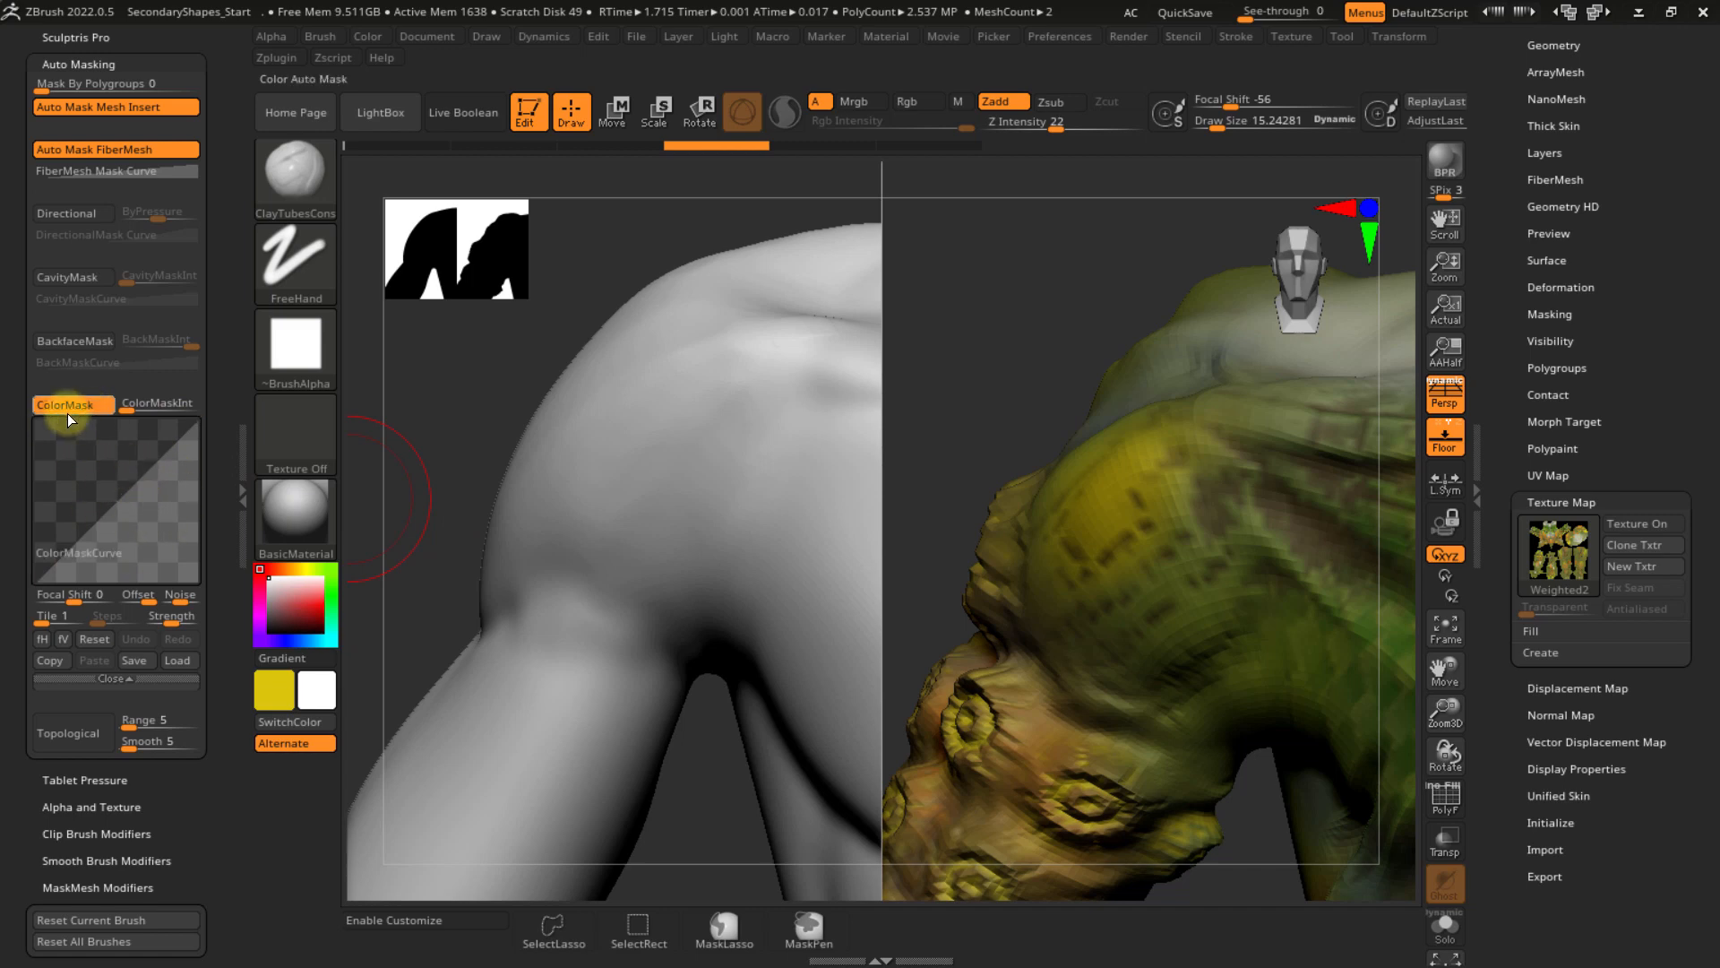
pyautogui.click(101, 680)
pyautogui.click(116, 428)
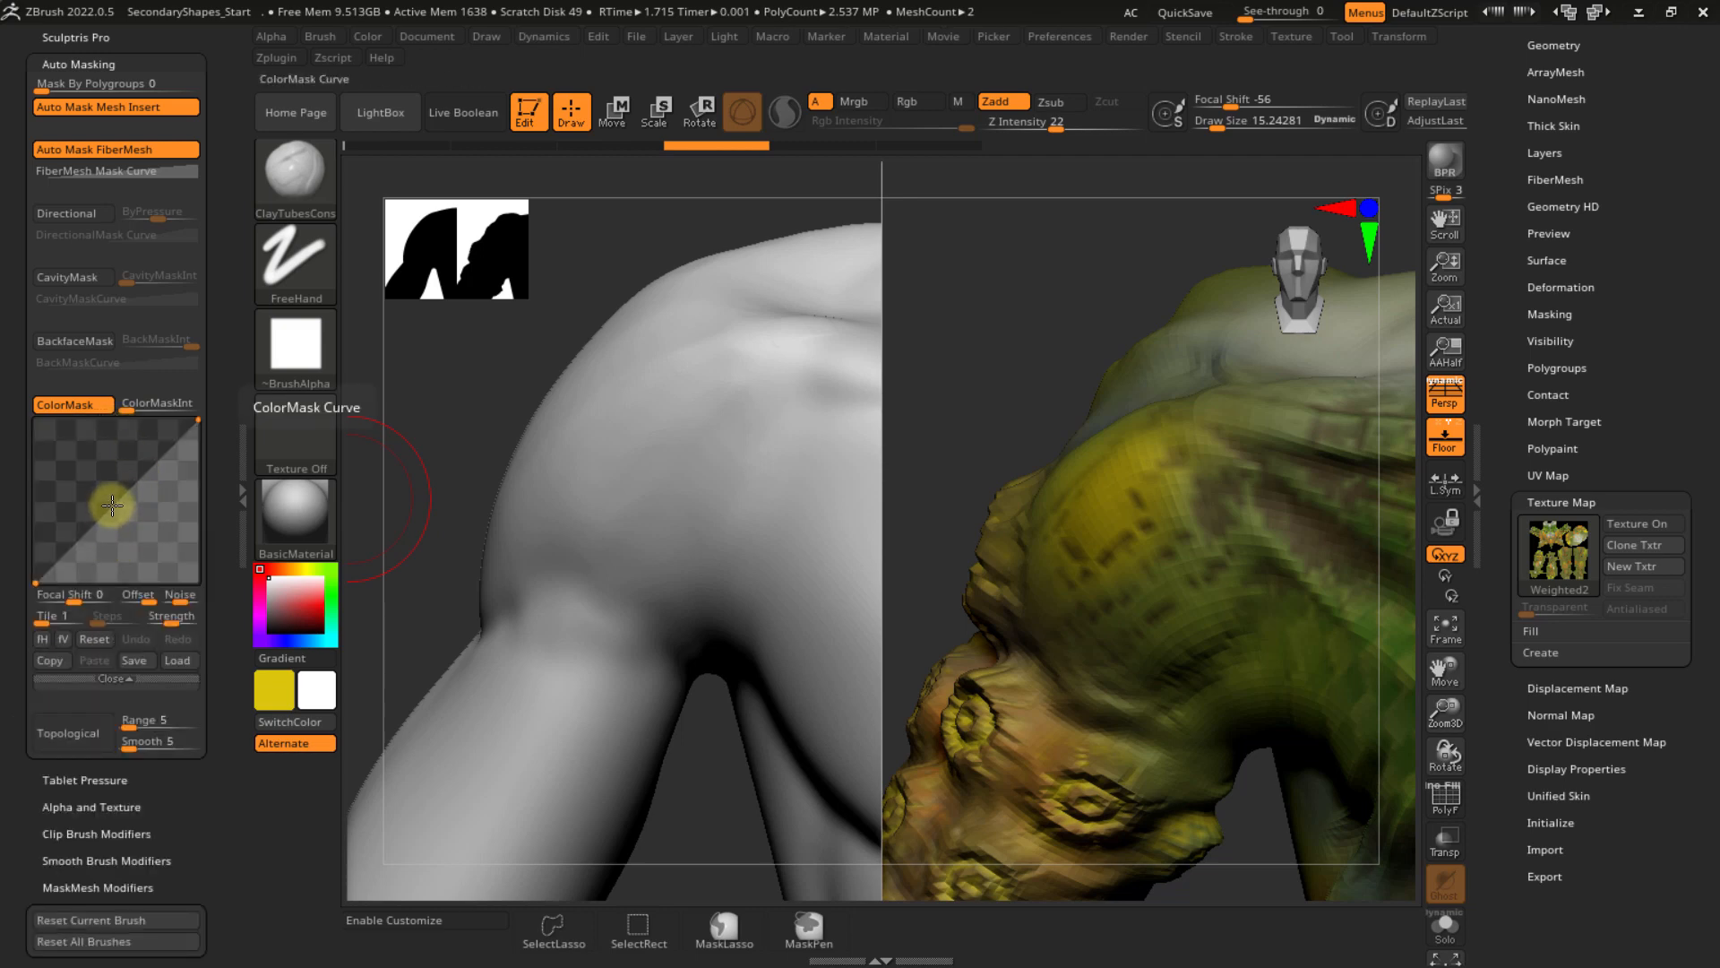
pyautogui.moveTo(112, 511); pyautogui.dragTo(158, 514)
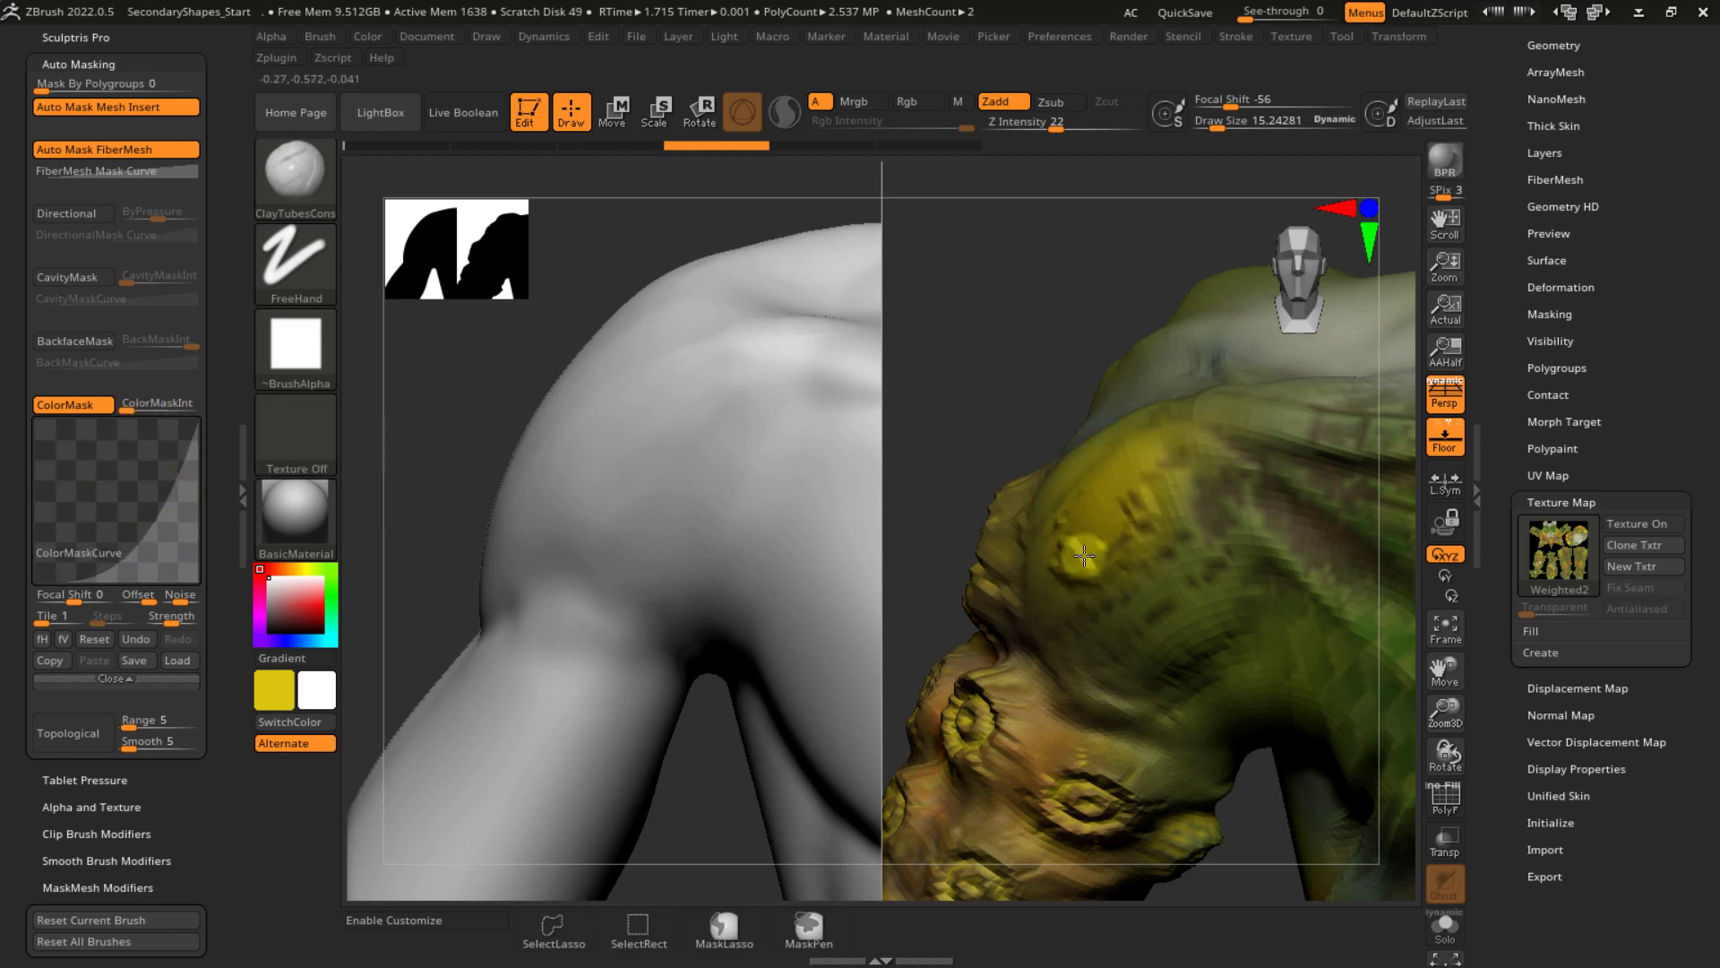
pyautogui.moveTo(1084, 555)
pyautogui.mouseDown()
pyautogui.moveTo(1133, 477)
pyautogui.moveTo(1081, 531)
pyautogui.mouseUp()
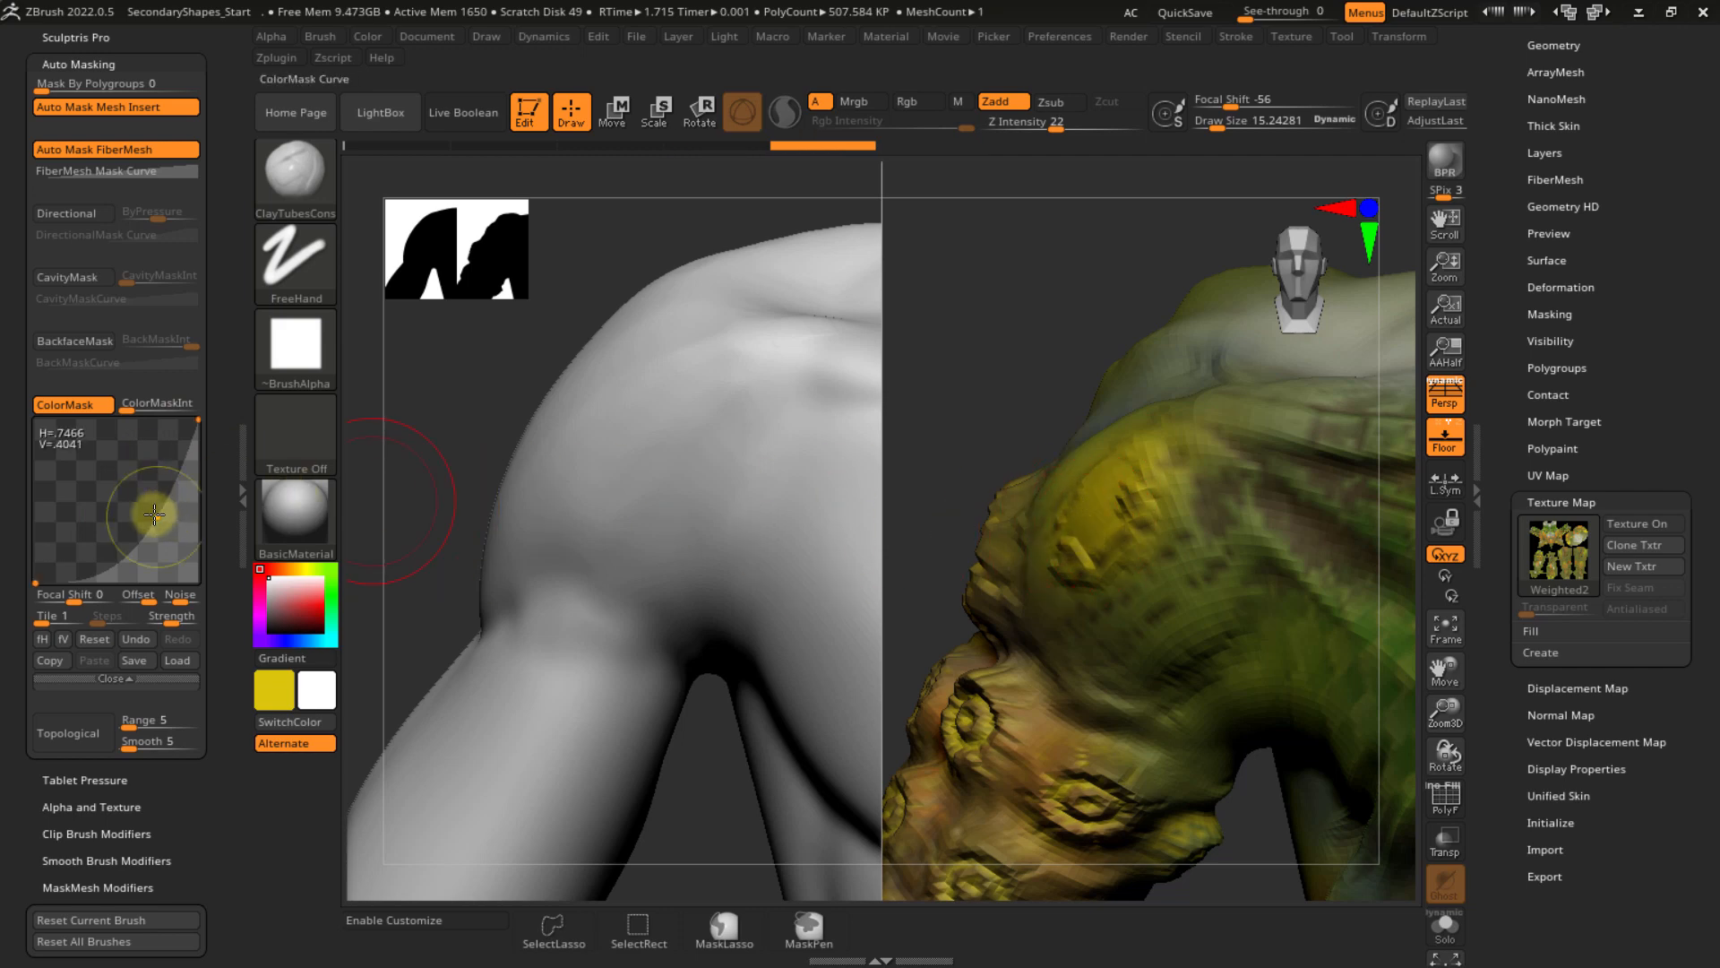
# - Try different bends in the ColorMask curve by moving and removing its points, reset the curve and turn ColorMask off
pyautogui.moveTo(158, 517)
pyautogui.mouseDown()
pyautogui.moveTo(282, 541)
pyautogui.moveTo(156, 531)
pyautogui.mouseUp()
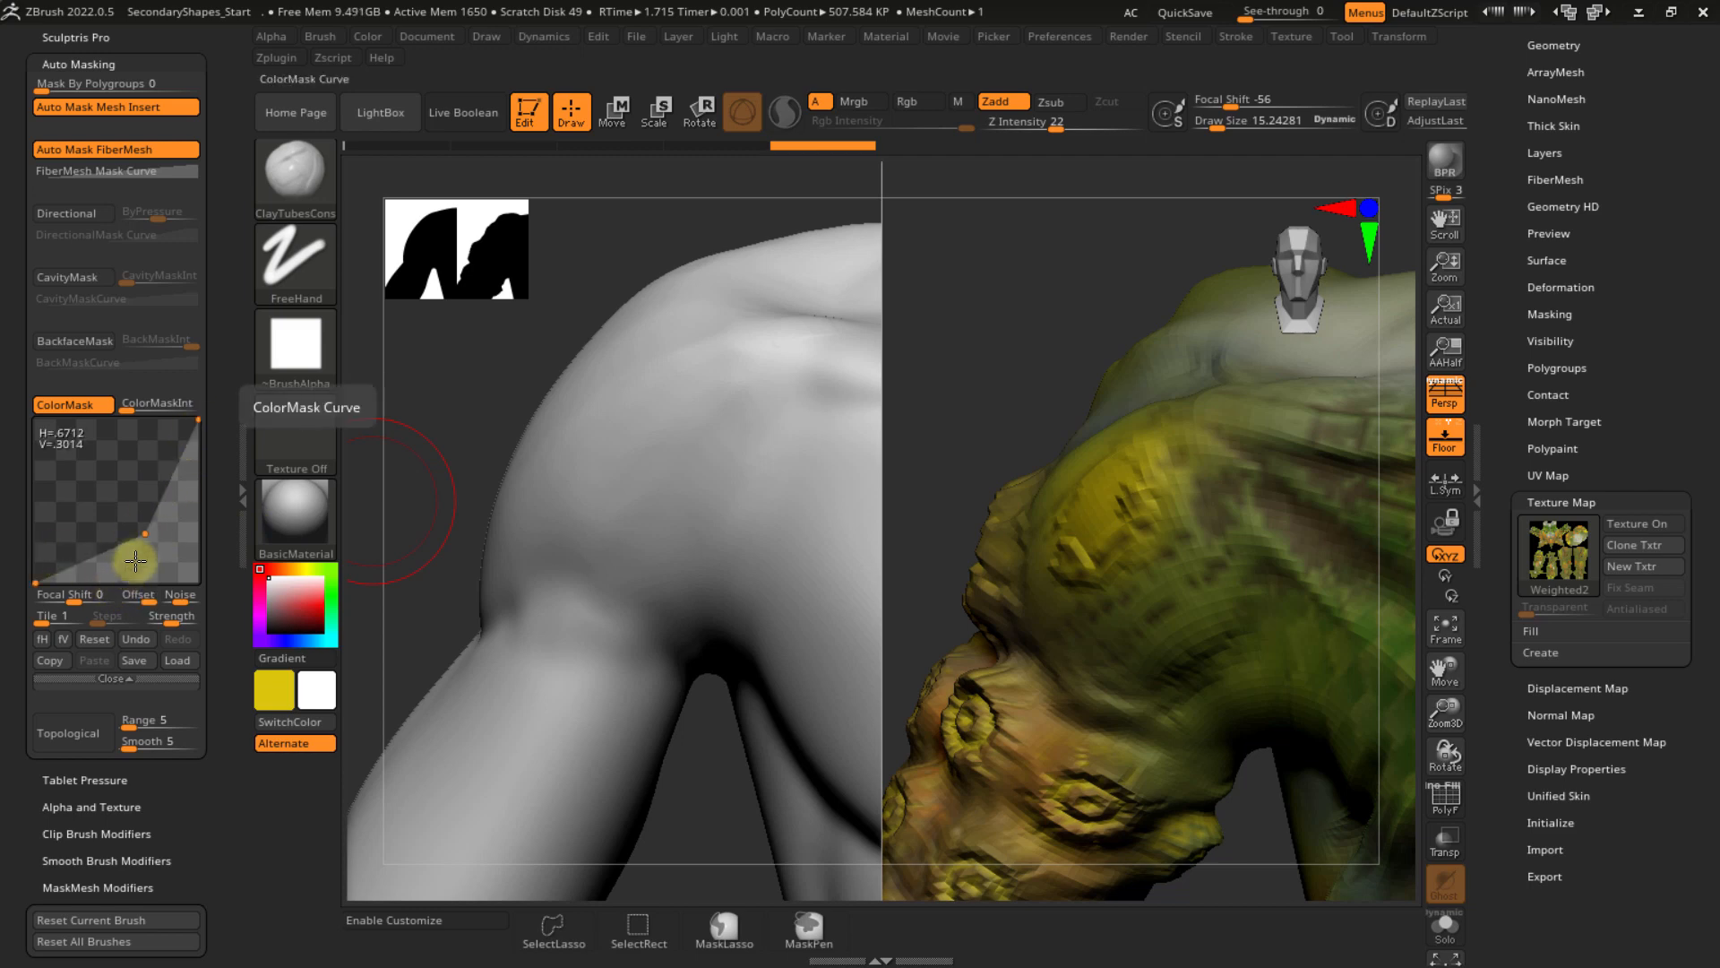
pyautogui.moveTo(170, 484)
pyautogui.mouseDown()
pyautogui.moveTo(142, 476)
pyautogui.moveTo(152, 494)
pyautogui.mouseUp()
pyautogui.moveTo(163, 503); pyautogui.dragTo(292, 521)
pyautogui.moveTo(157, 537); pyautogui.dragTo(283, 602)
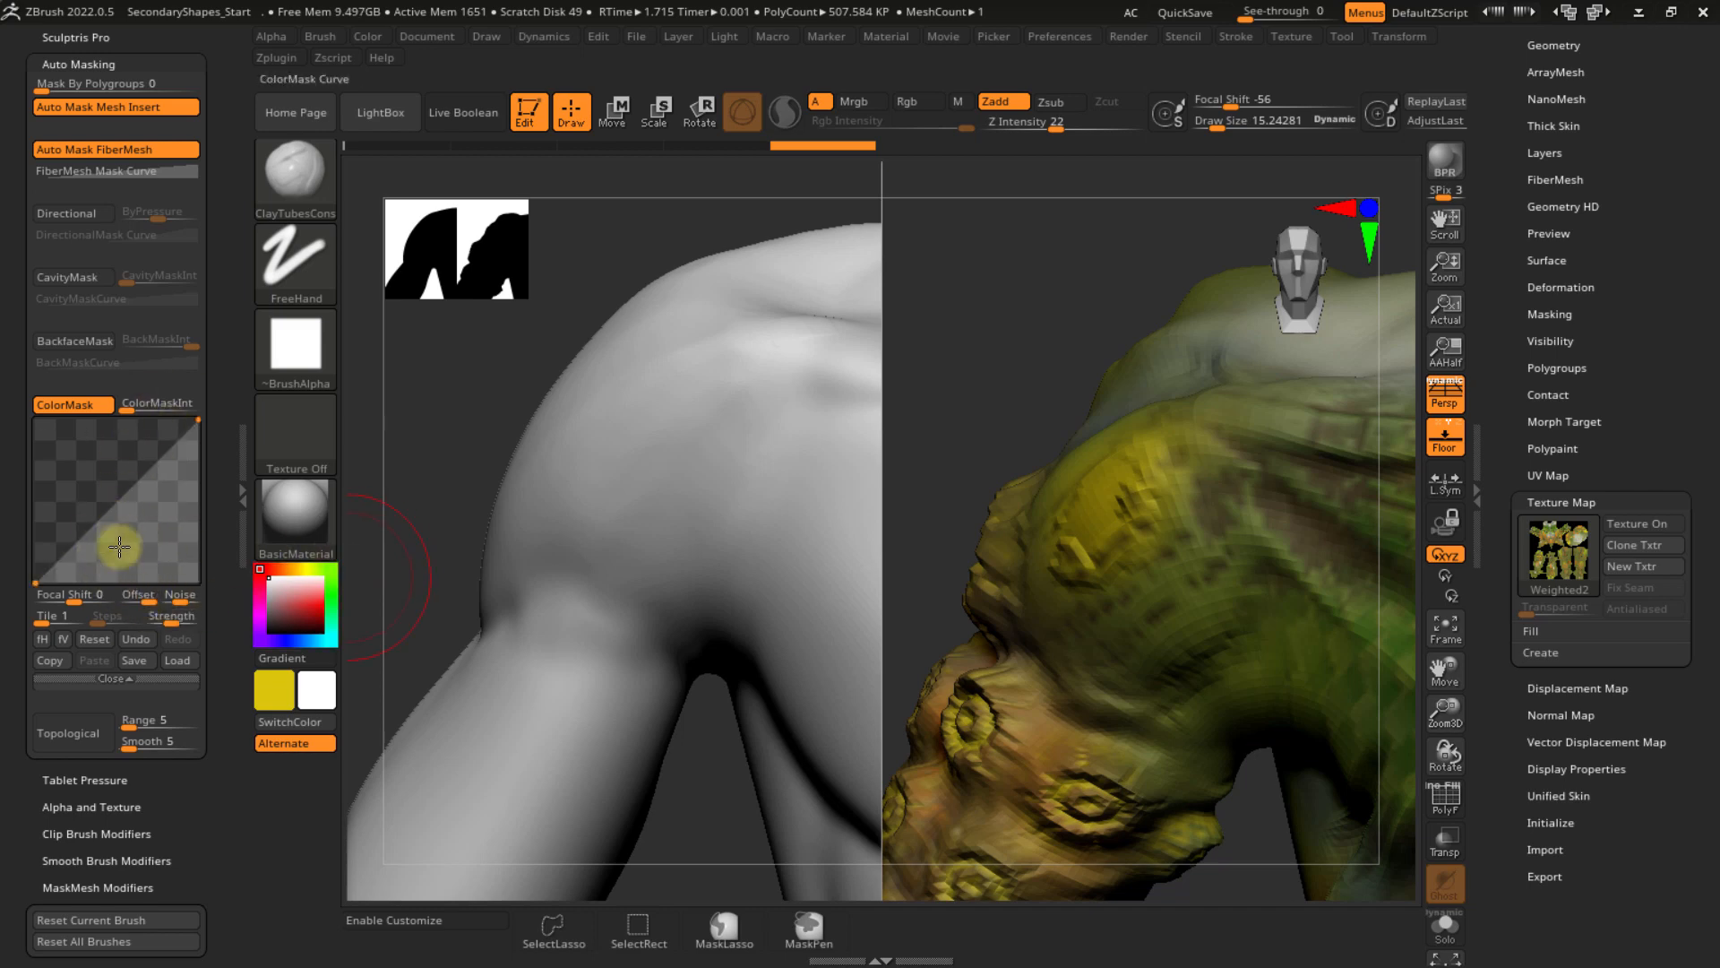
pyautogui.moveTo(116, 499); pyautogui.dragTo(126, 549)
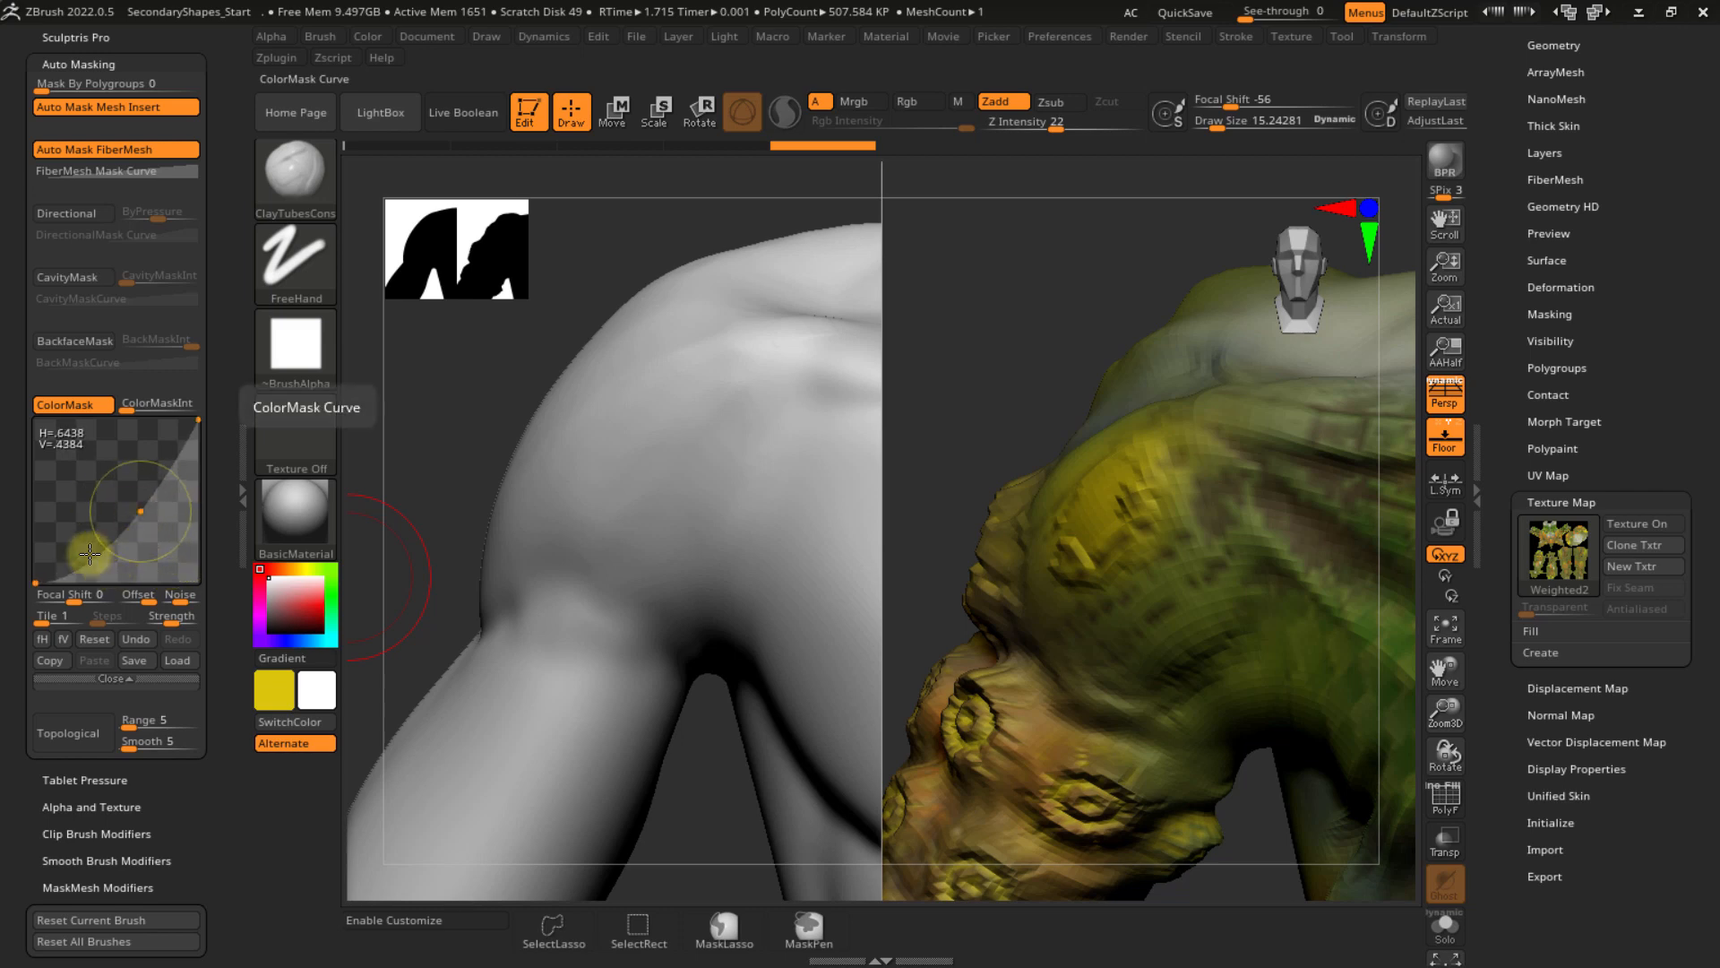
pyautogui.click(88, 642)
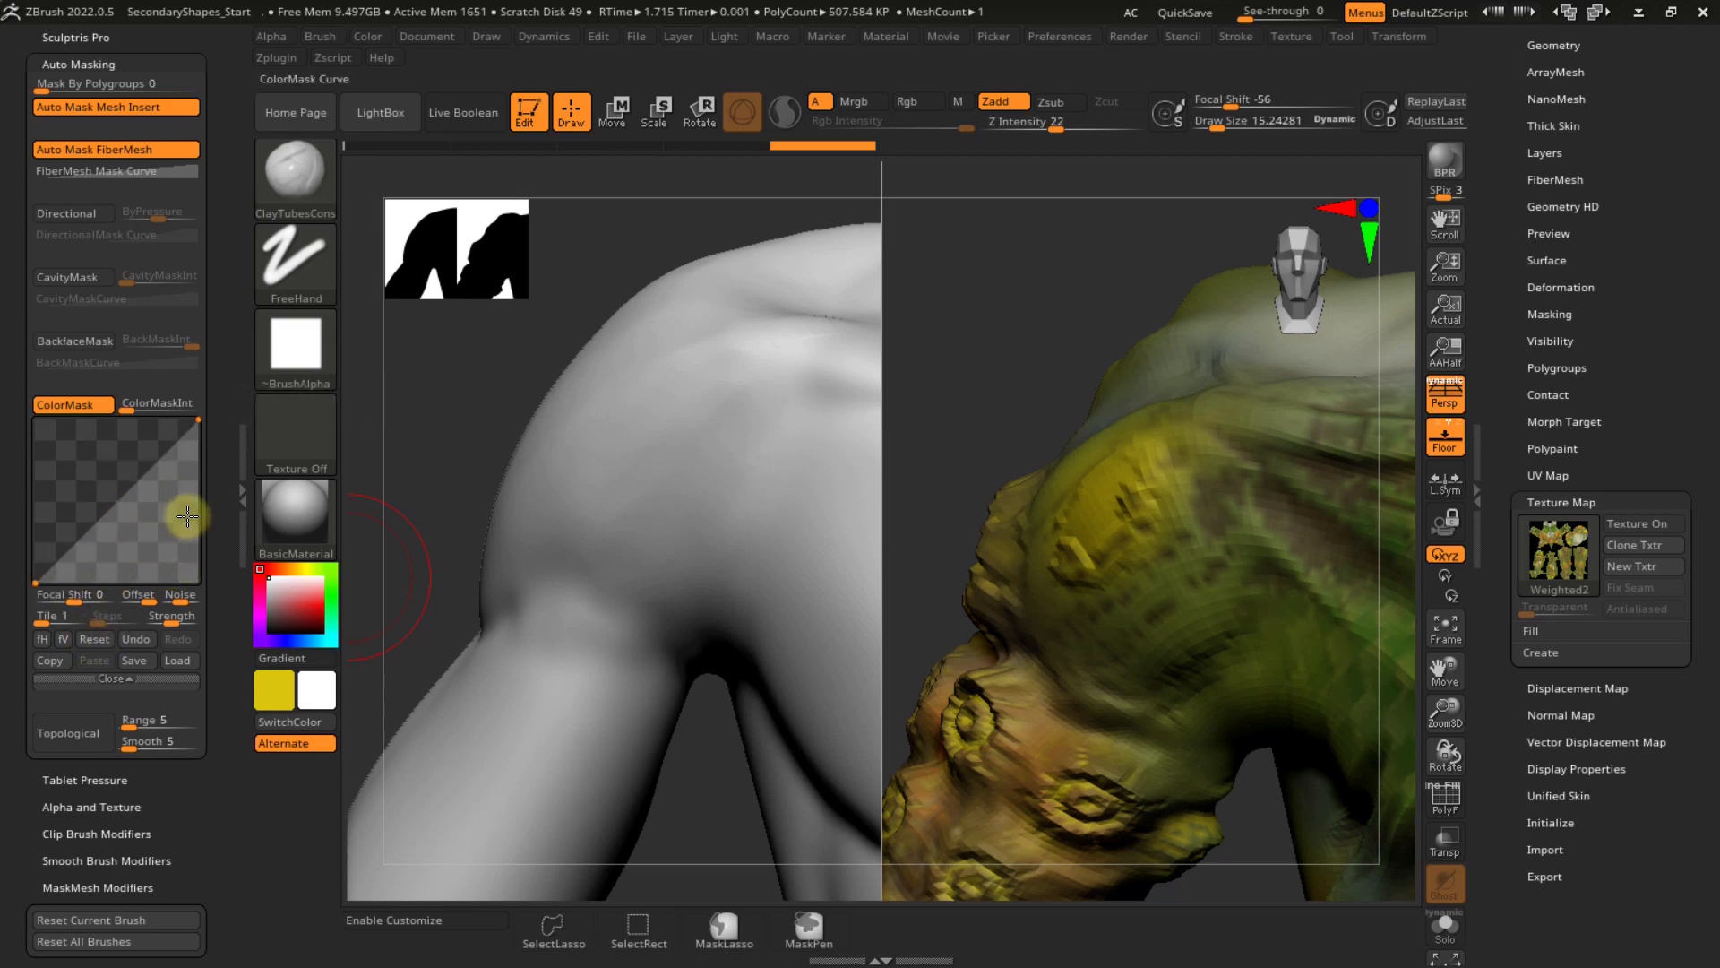
pyautogui.click(115, 680)
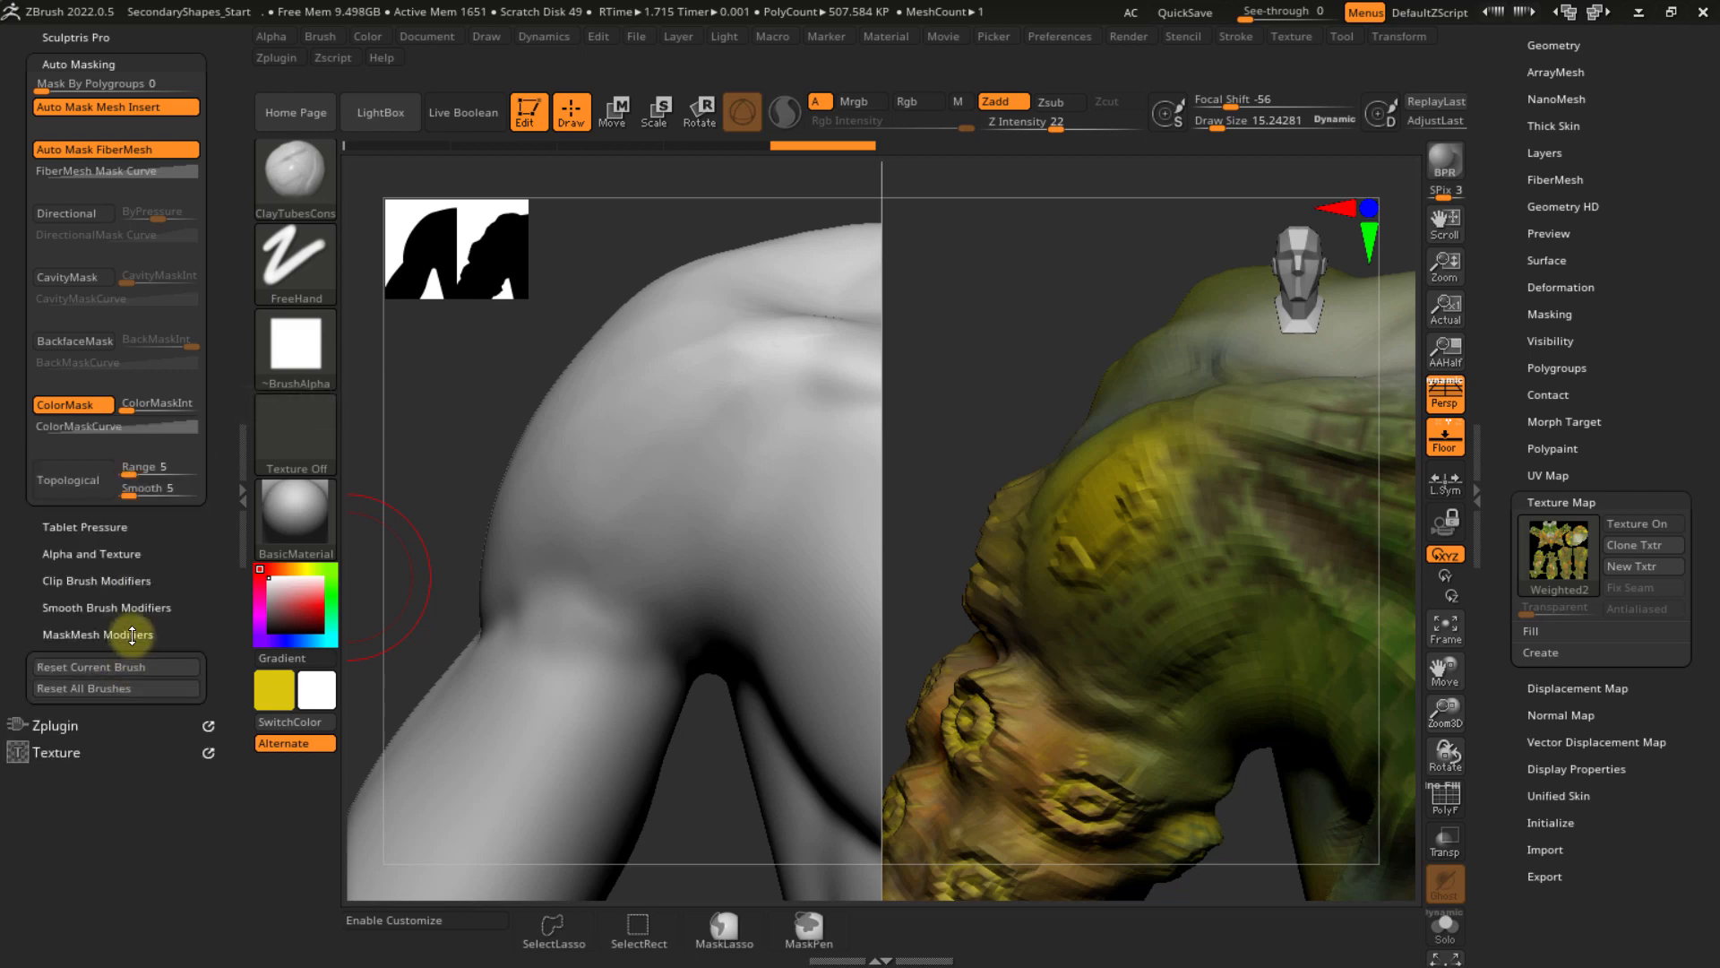
pyautogui.click(74, 402)
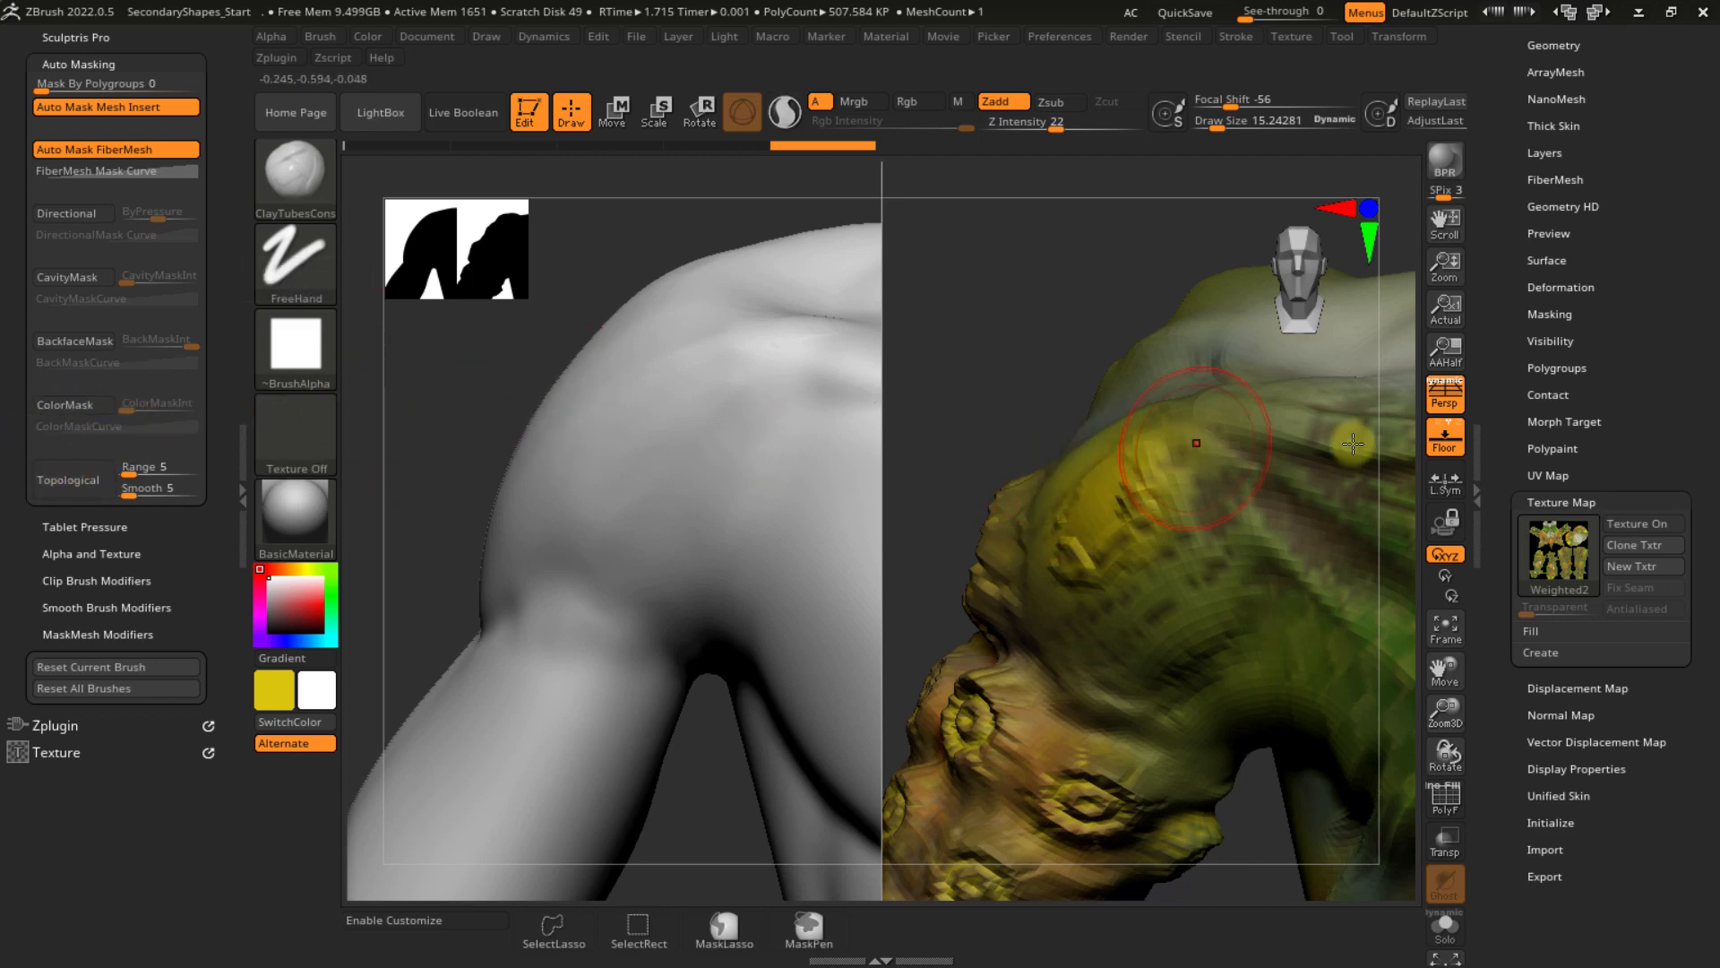
# - Raise the Chameleon to a higher subdivision level and switch to the ZRemeshBody_1 subtool
pyautogui.scroll(5, 1501, 319)
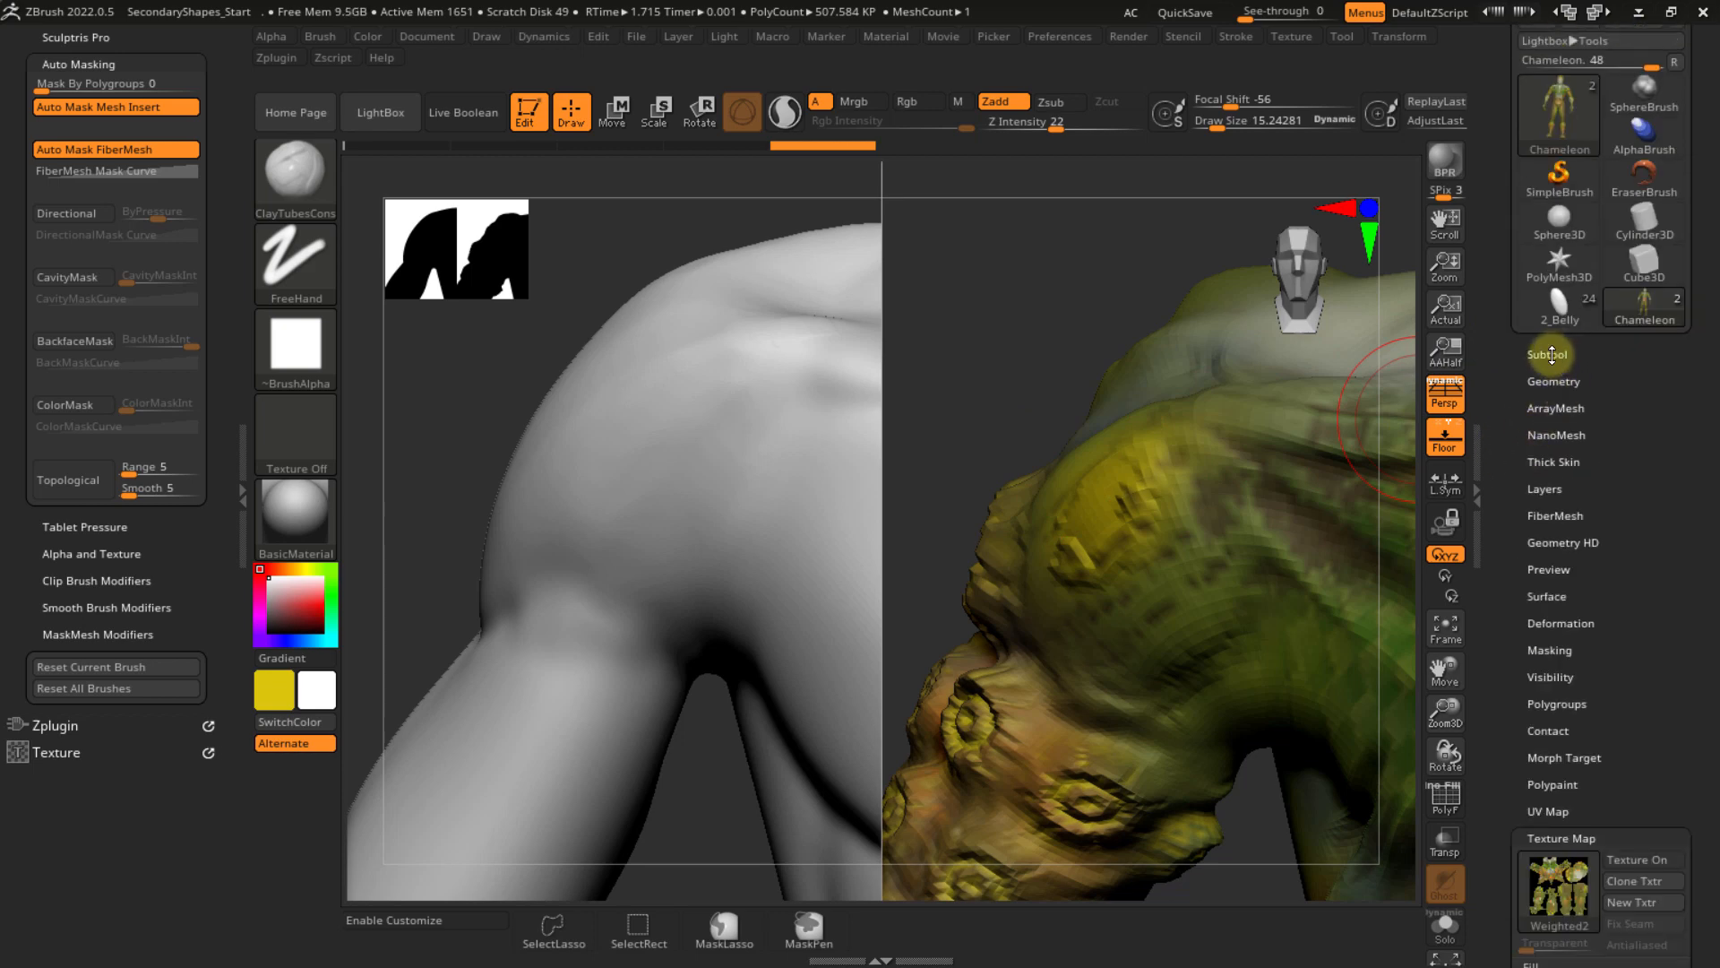
pyautogui.moveTo(1156, 475); pyautogui.dragTo(1183, 489, button='right')
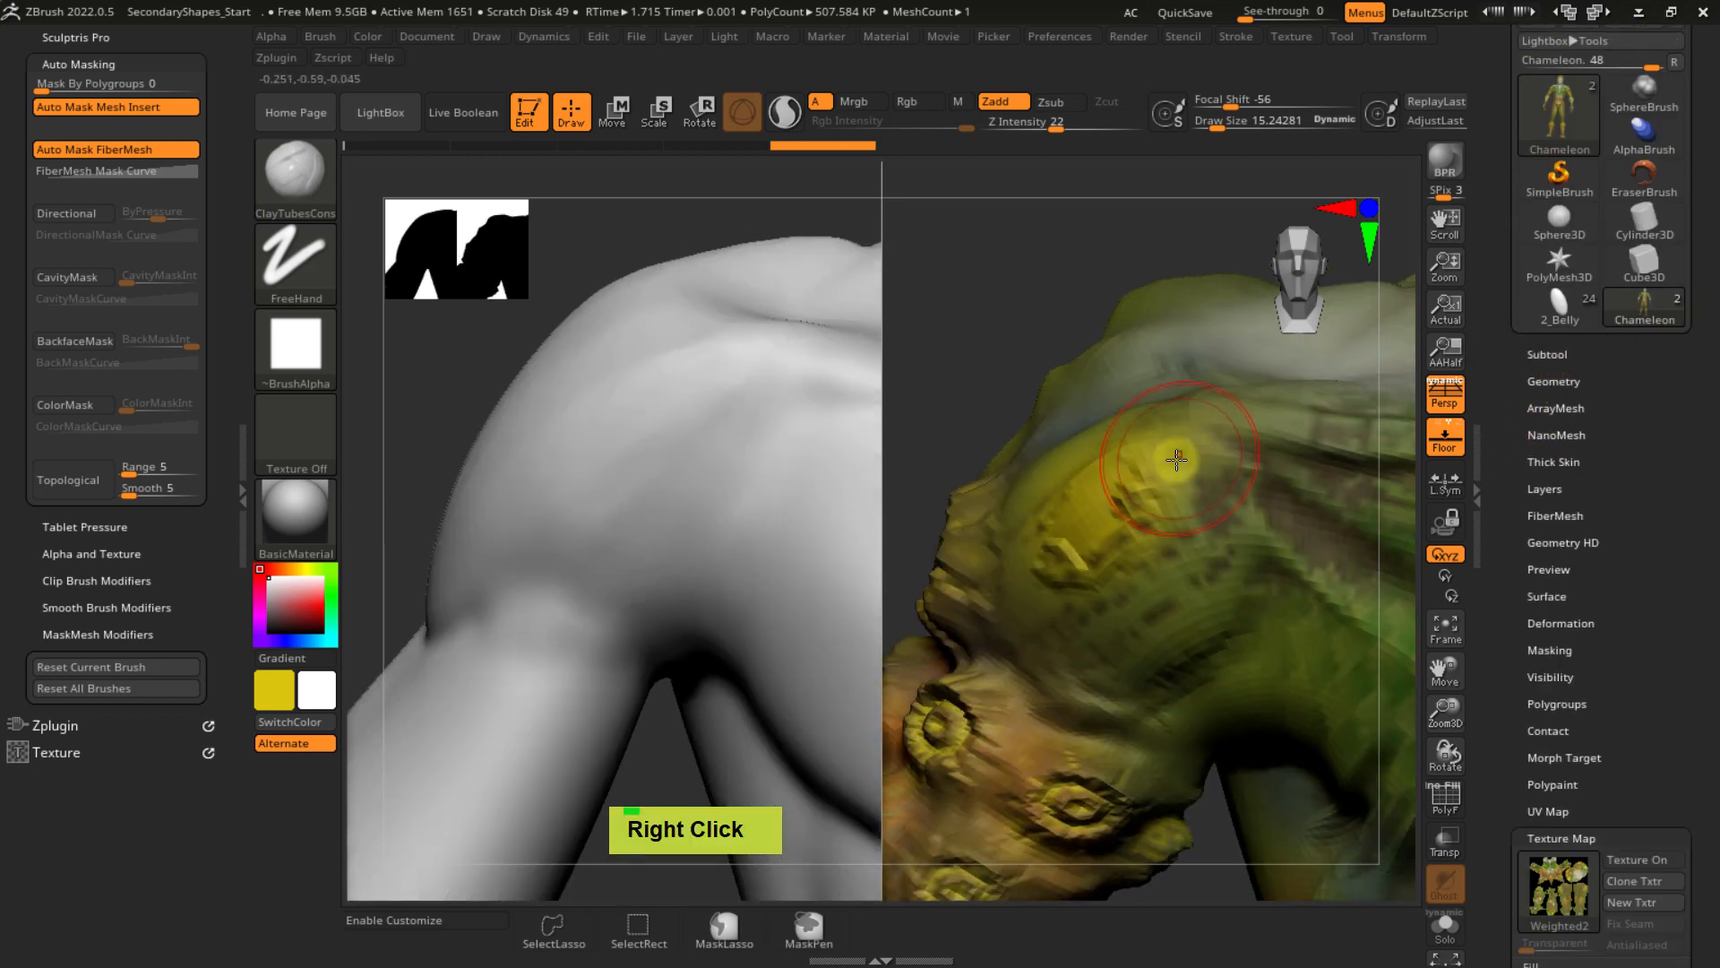
pyautogui.press('d')
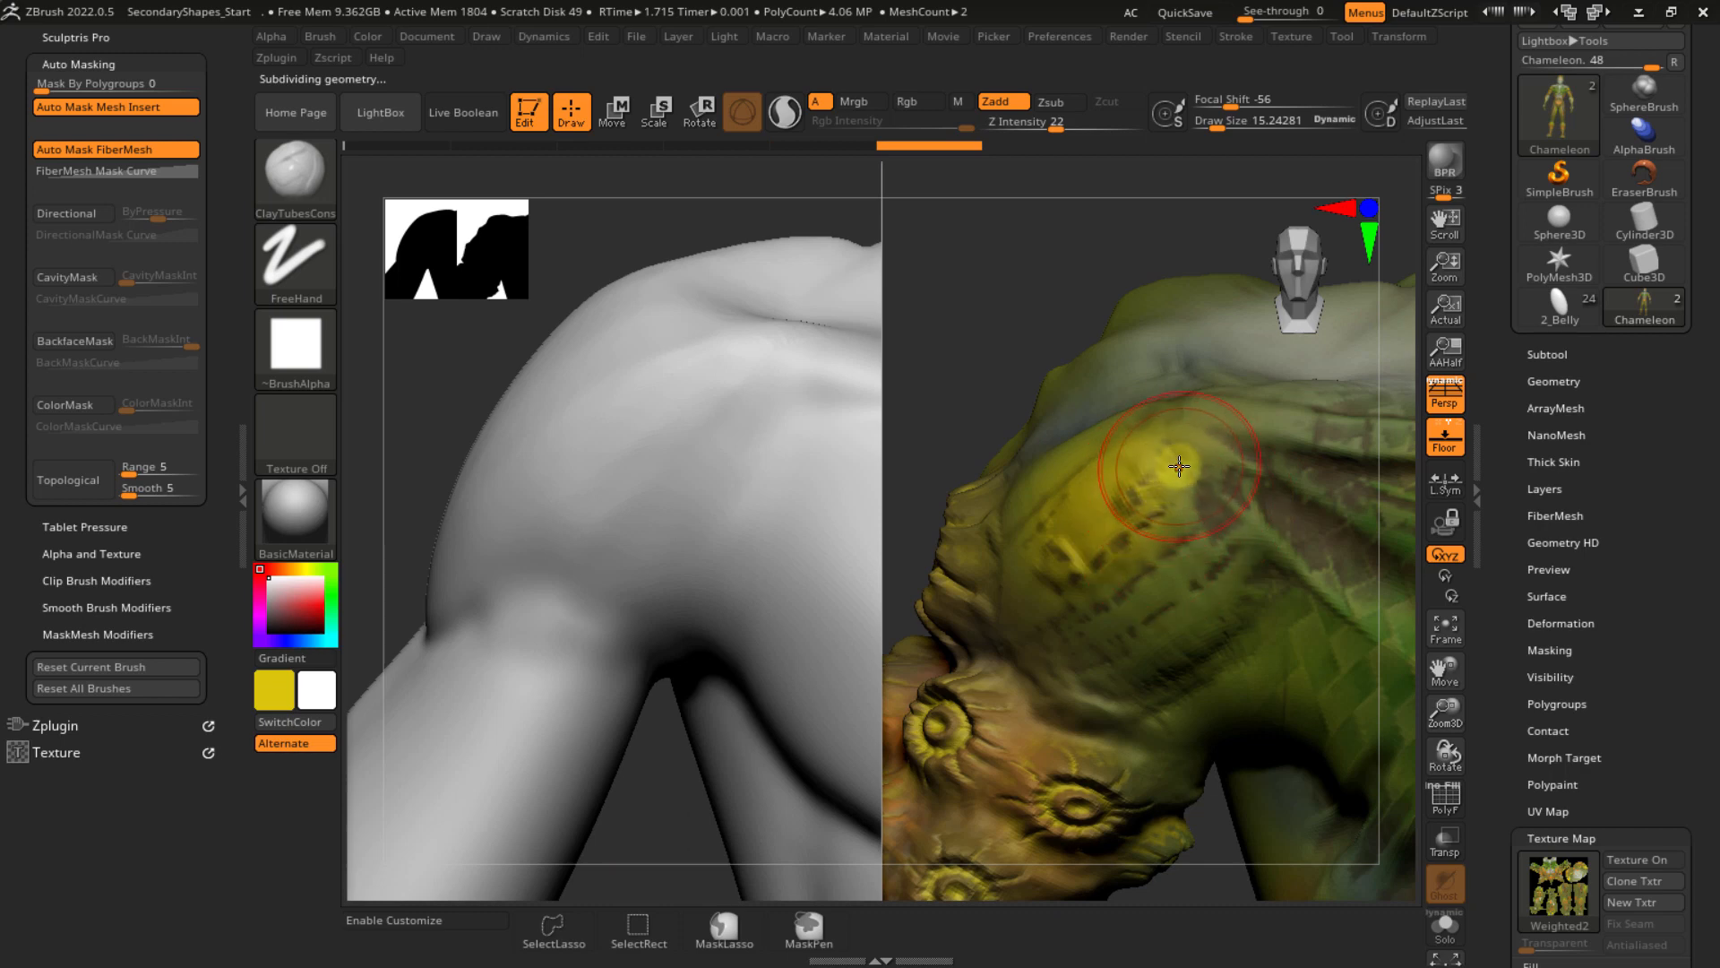
pyautogui.click(1547, 355)
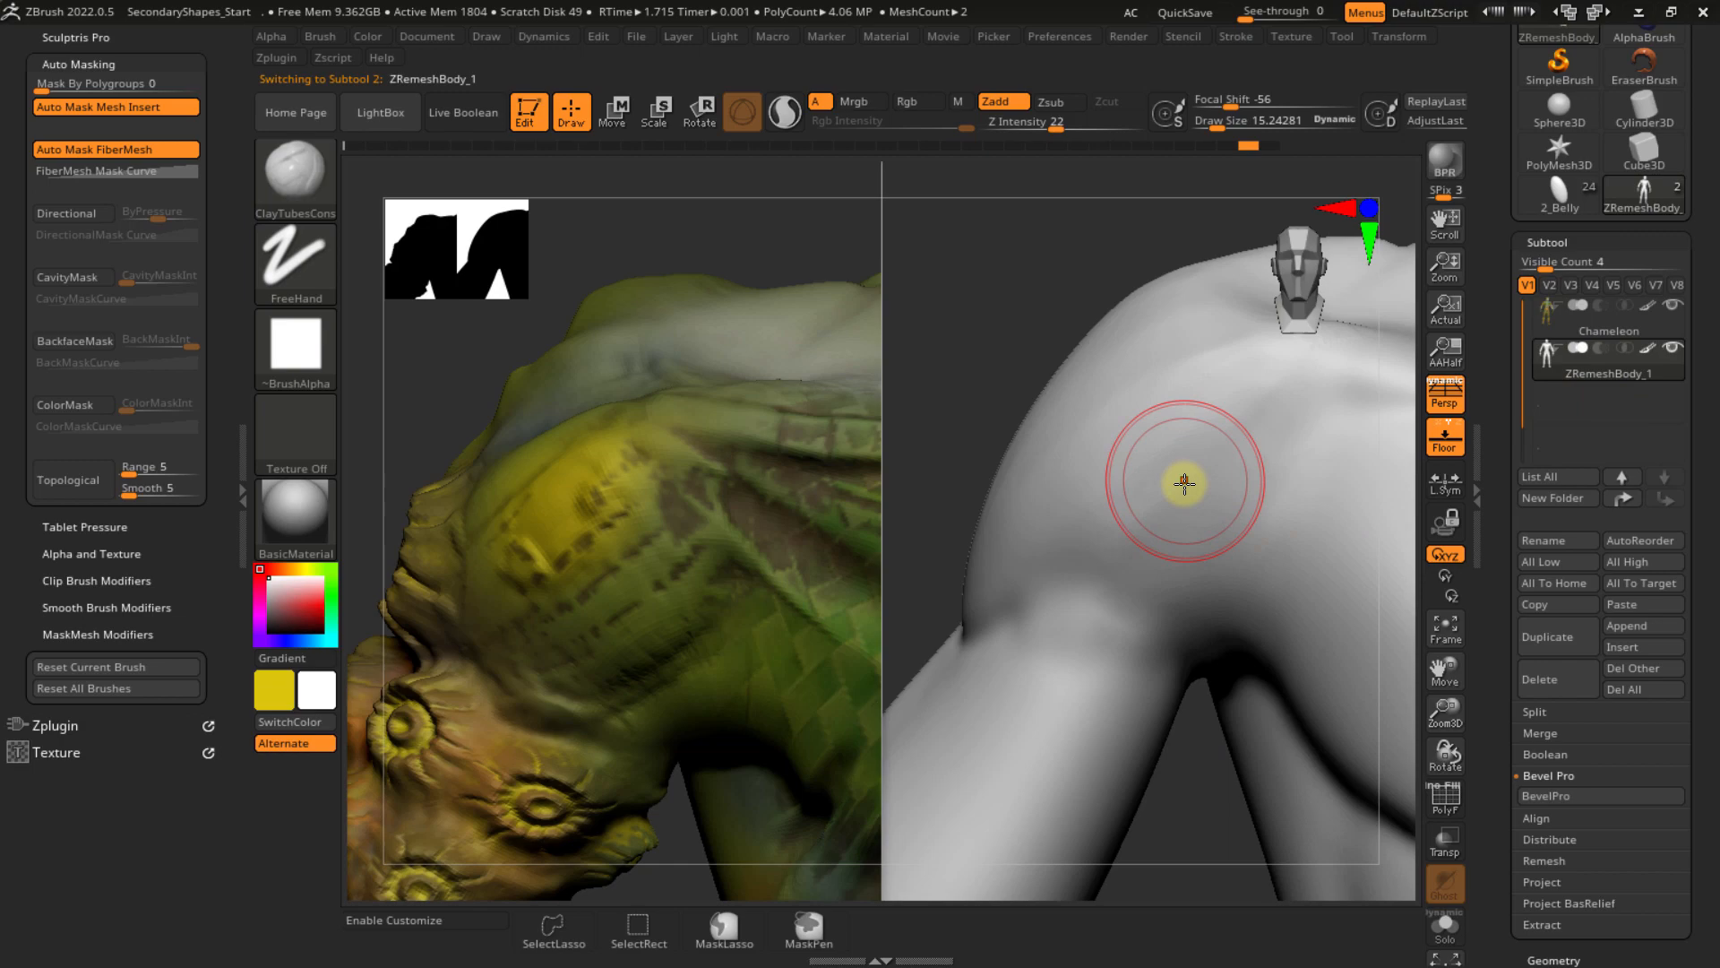
# - Choose the Inflat brush for the base body and set its draw size to about 146
pyautogui.moveTo(1158, 508); pyautogui.dragTo(1127, 490, button='right')
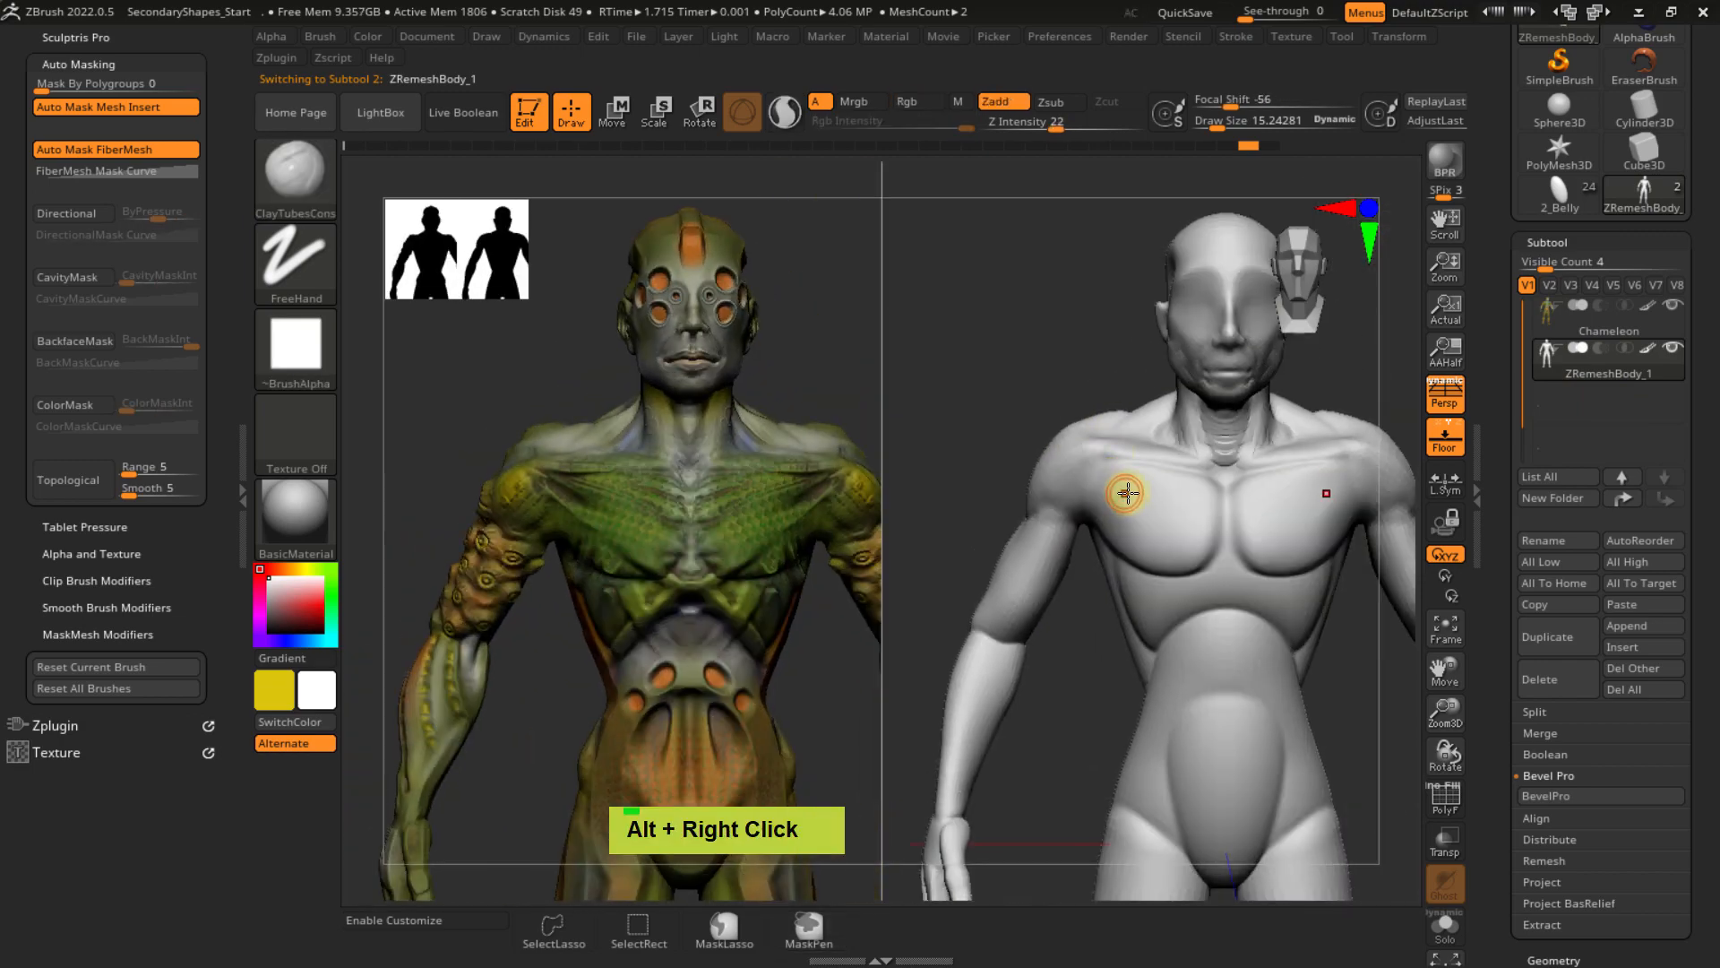
pyautogui.keyDown('alt'); pyautogui.moveTo(1029, 576); pyautogui.dragTo(1043, 488, button='right'); pyautogui.keyUp('alt')
pyautogui.press('b')
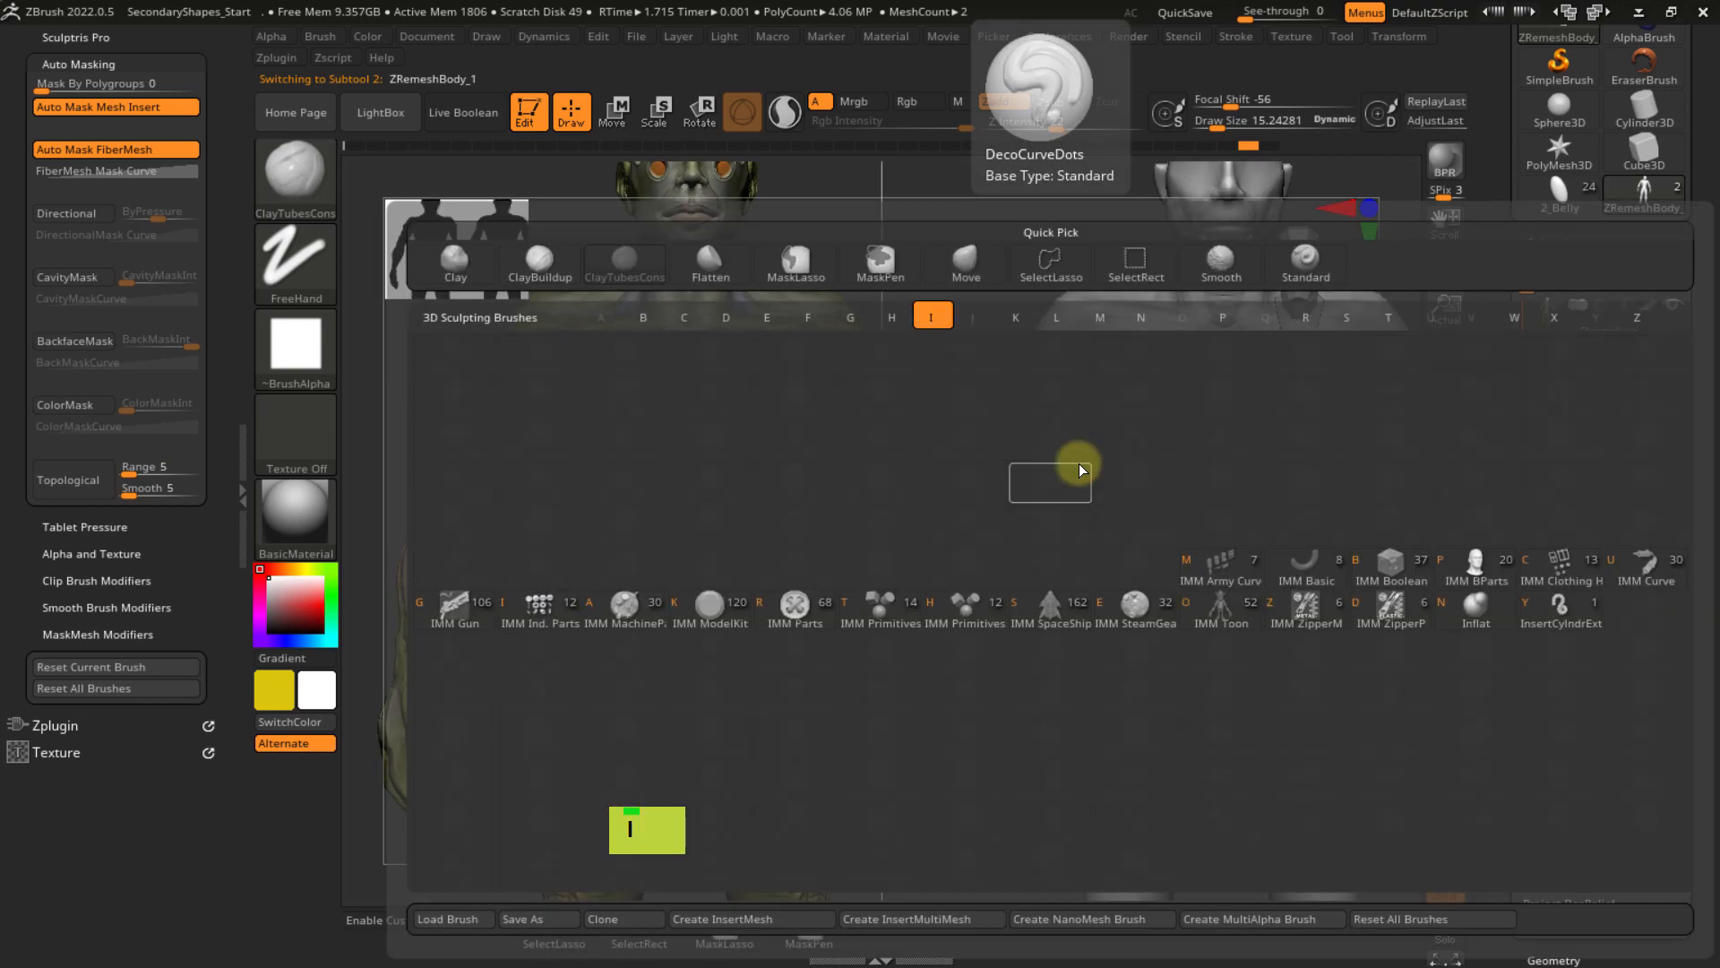
pyautogui.press('i')
pyautogui.press('n')
pyautogui.press('s')
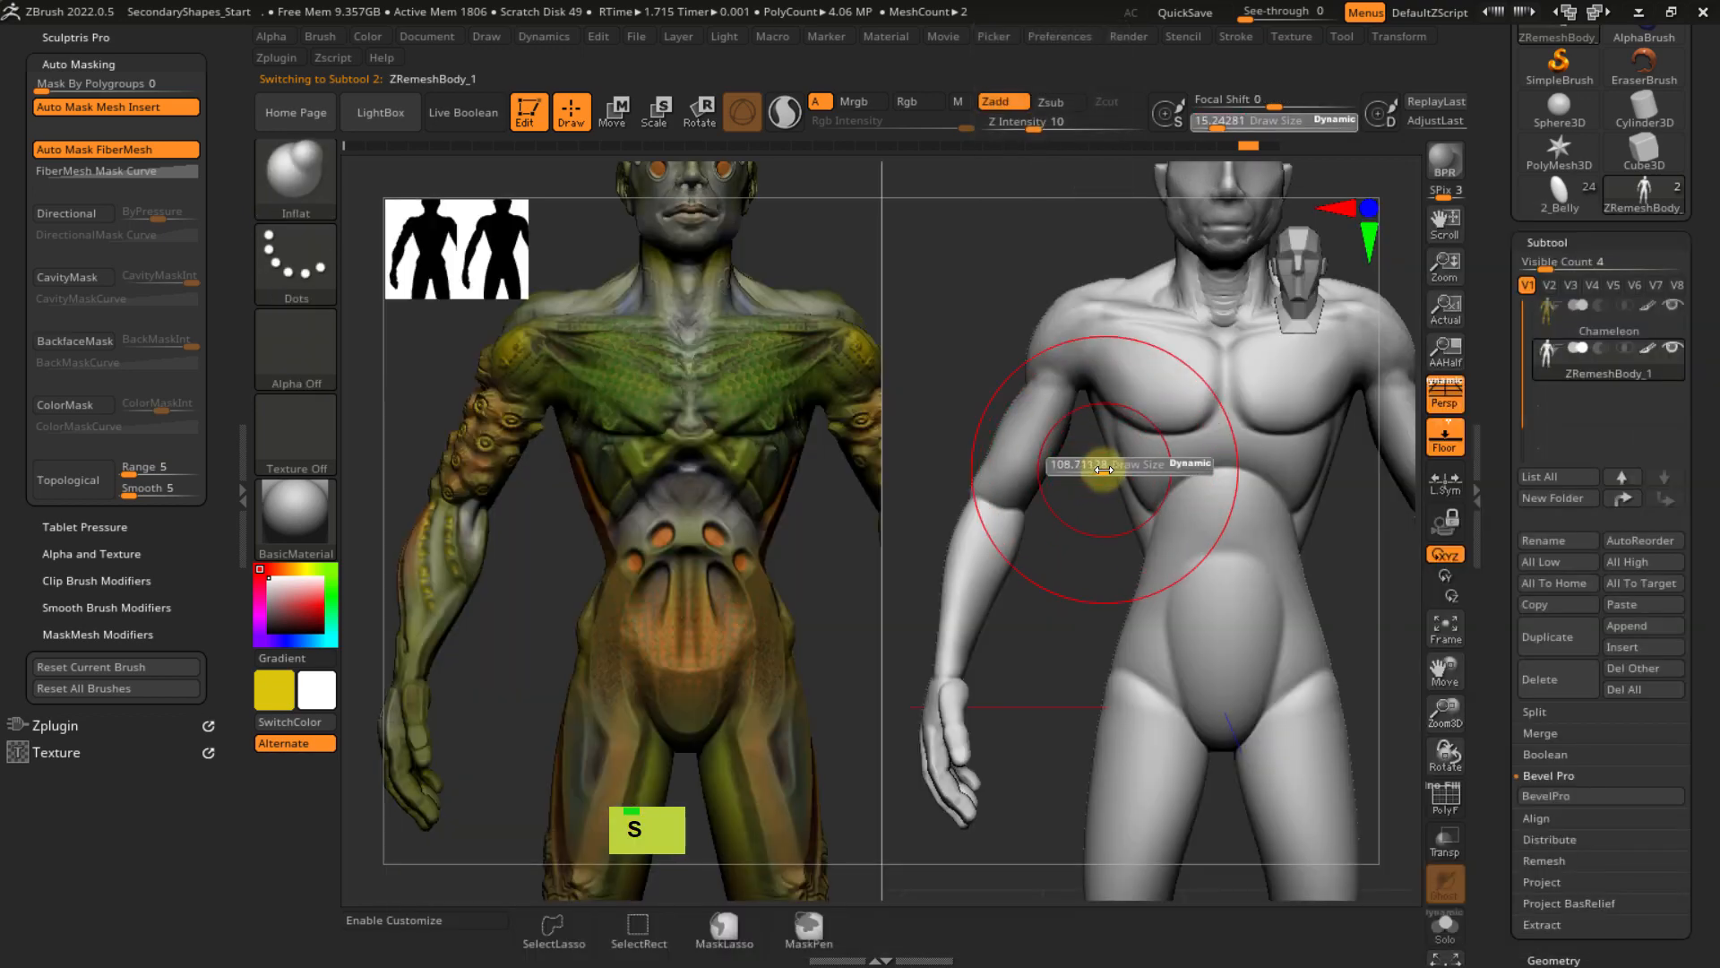
pyautogui.moveTo(1102, 467)
pyautogui.mouseDown()
pyautogui.moveTo(1037, 395)
pyautogui.moveTo(997, 494)
pyautogui.mouseUp()
pyautogui.press('s')
# - Try inflating the base body's upper arm, reducing the draw size to about 36, and undo the strokes
pyautogui.moveTo(1144, 453); pyautogui.dragTo(1044, 460, button='right')
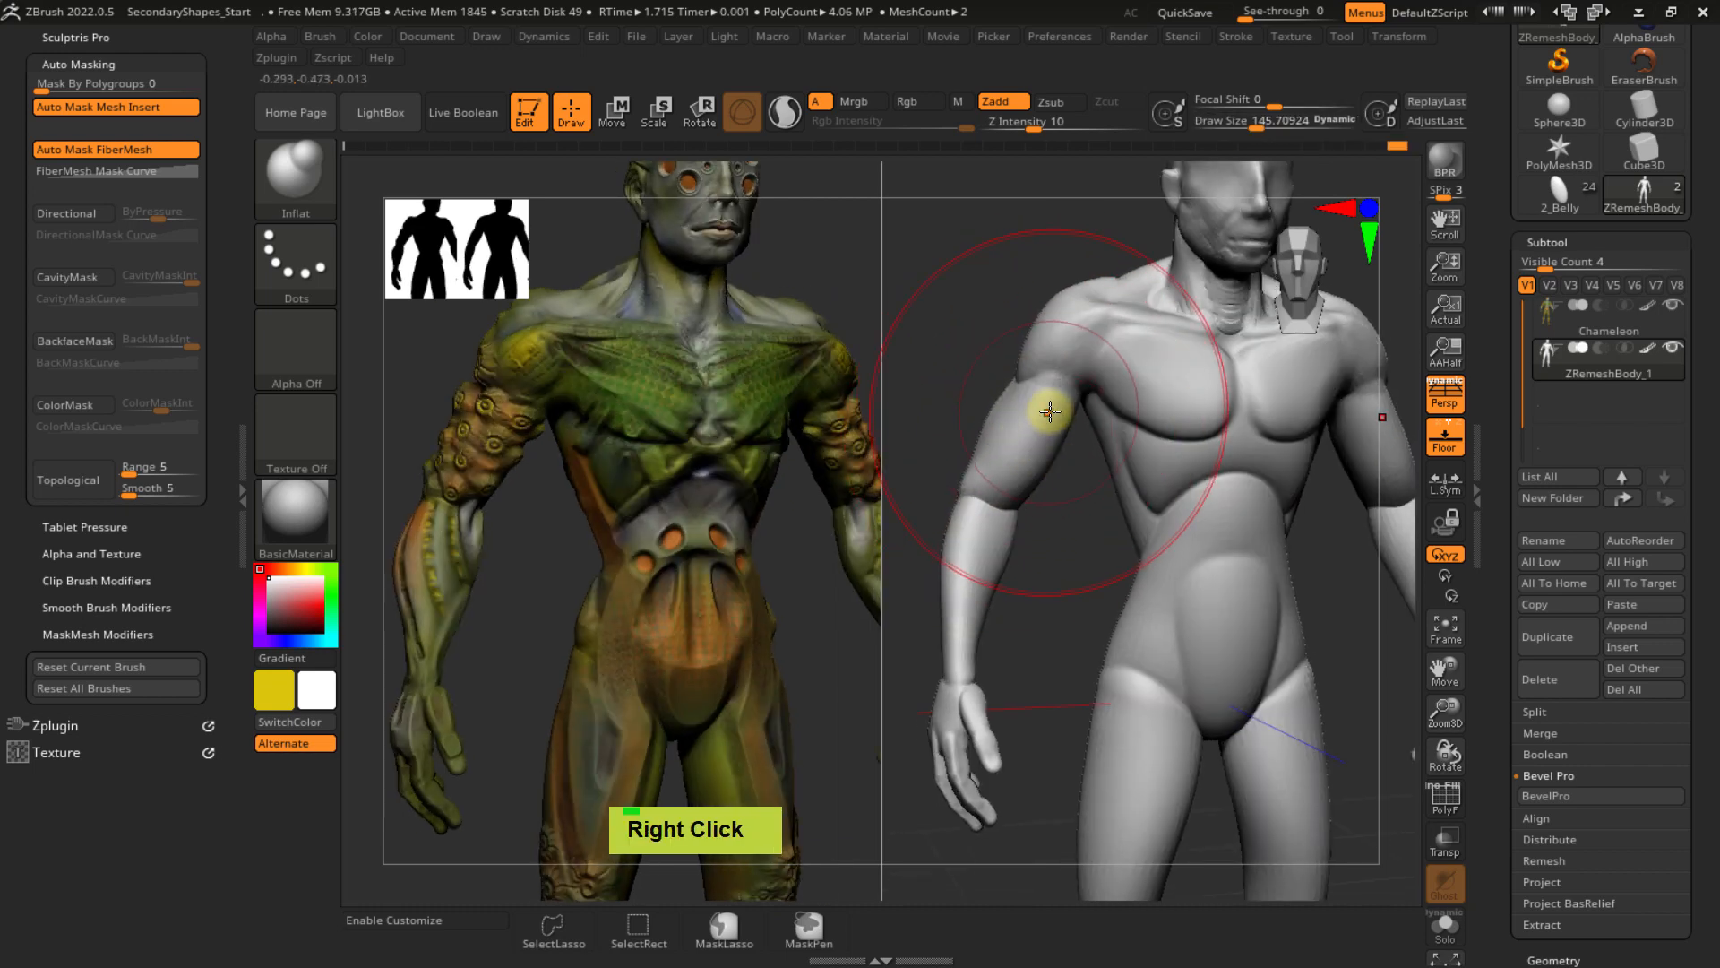
pyautogui.moveTo(1057, 367)
pyautogui.mouseDown(button='right')
pyautogui.moveTo(1144, 426)
pyautogui.moveTo(911, 476)
pyautogui.moveTo(1045, 412)
pyautogui.moveTo(1062, 436)
pyautogui.mouseUp(button='right')
pyautogui.press('s')
pyautogui.moveTo(1062, 436)
pyautogui.mouseDown()
pyautogui.moveTo(1044, 444)
pyautogui.moveTo(1086, 377)
pyautogui.mouseUp()
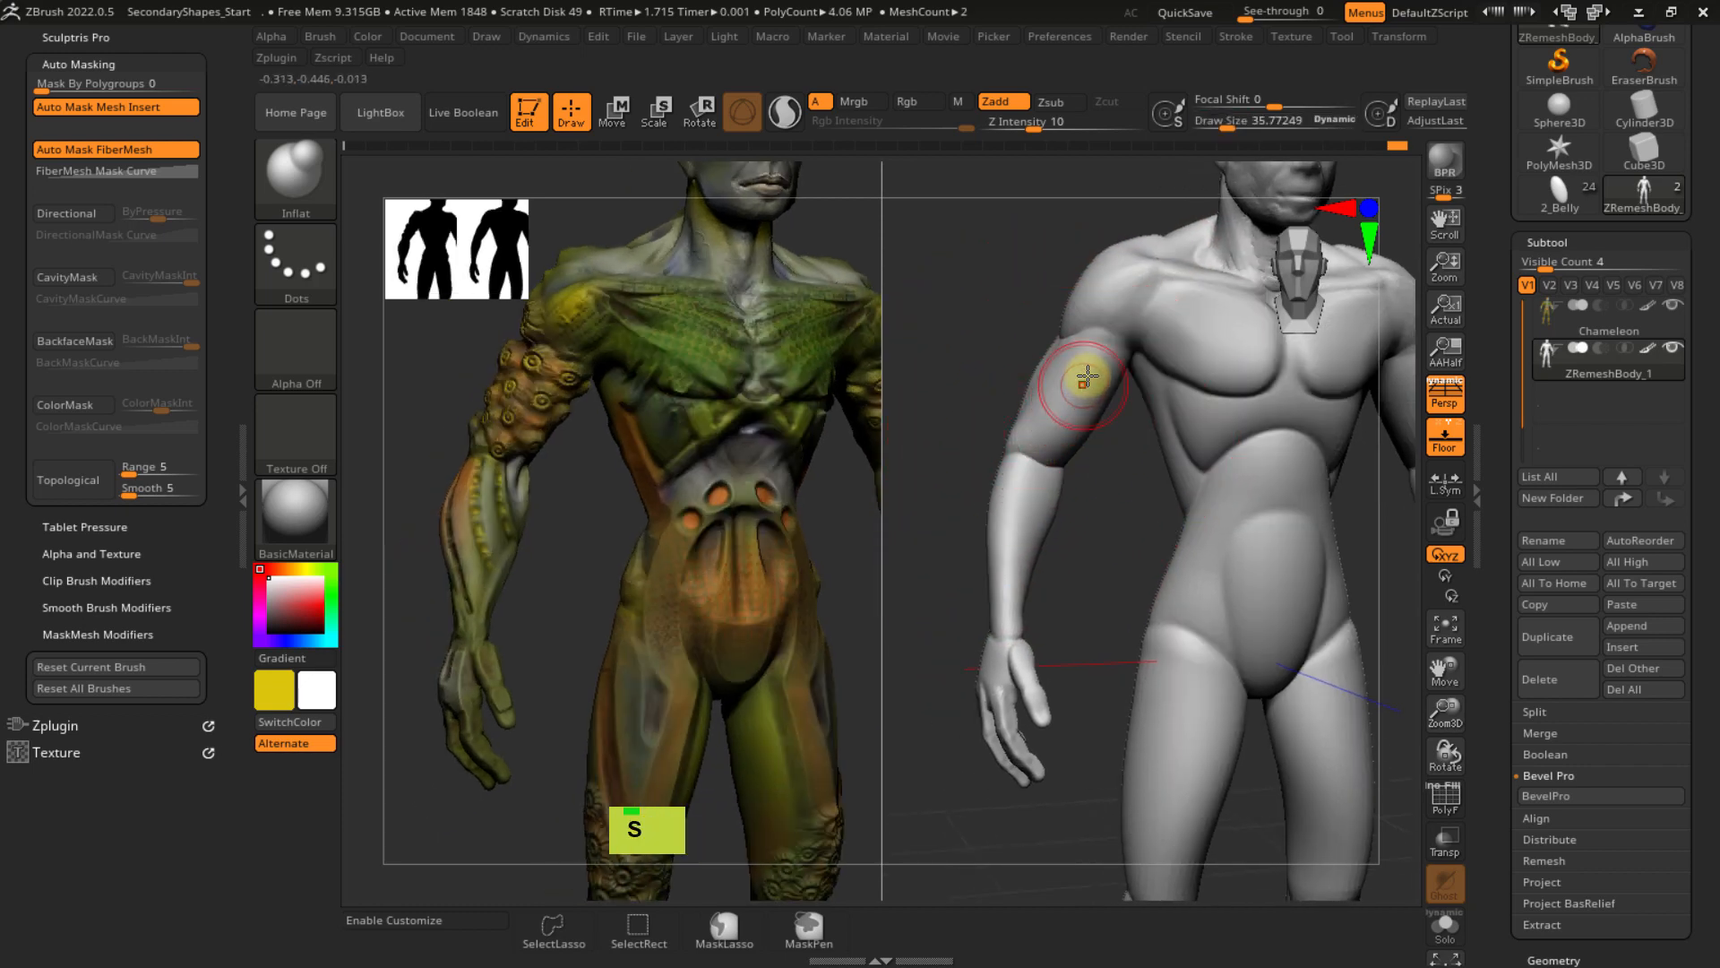
pyautogui.moveTo(1063, 445); pyautogui.dragTo(1079, 411, button='right')
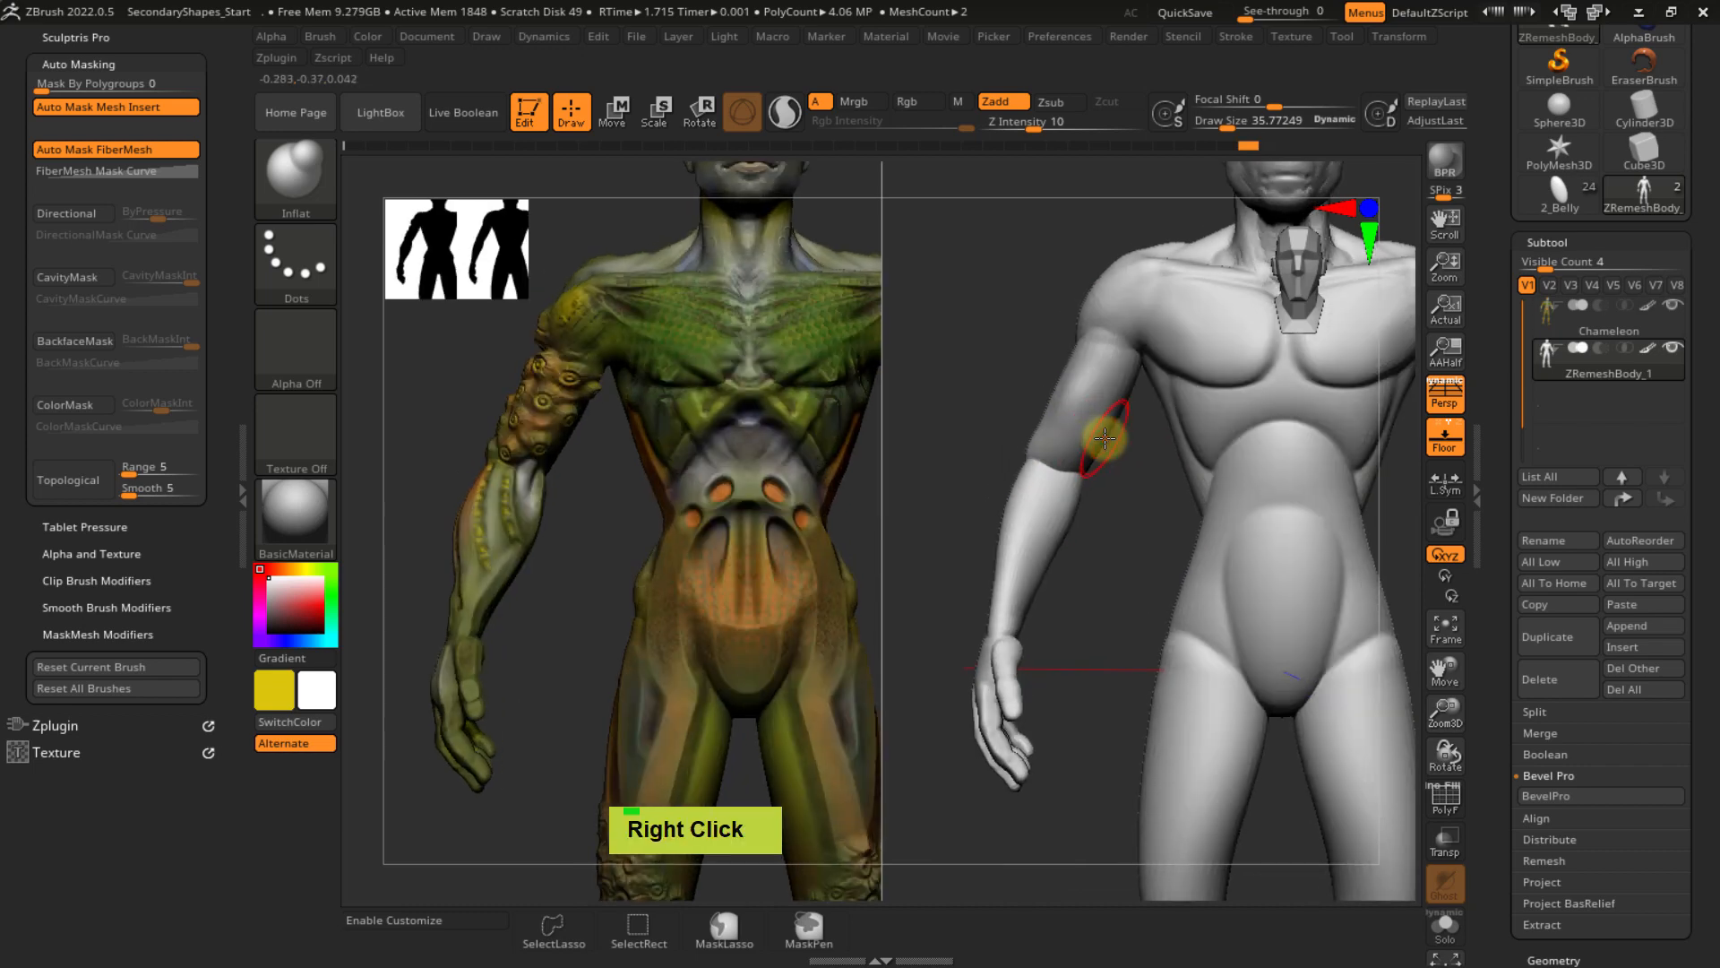
pyautogui.press('ctrl')
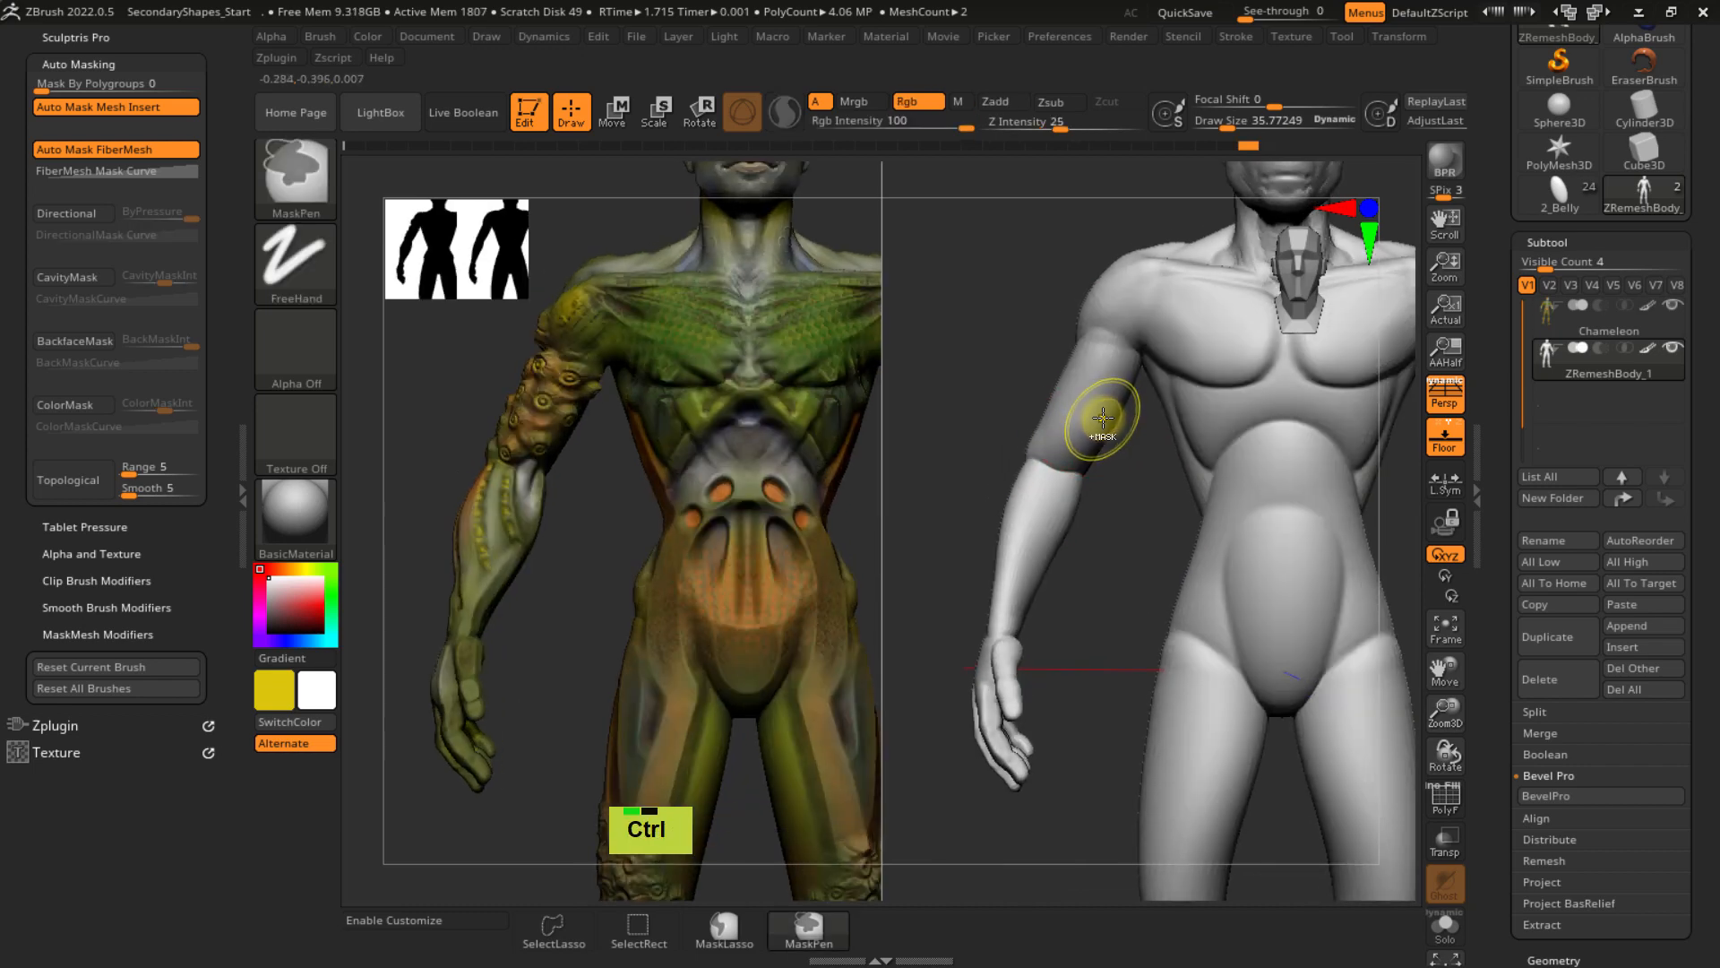
# - Try deflating the base body's belly and waist with the Inflat brush at a draw size of about 208, and undo the strokes
pyautogui.keyDown('alt'); pyautogui.moveTo(1150, 437); pyautogui.dragTo(1108, 447, button='right'); pyautogui.keyUp('alt')
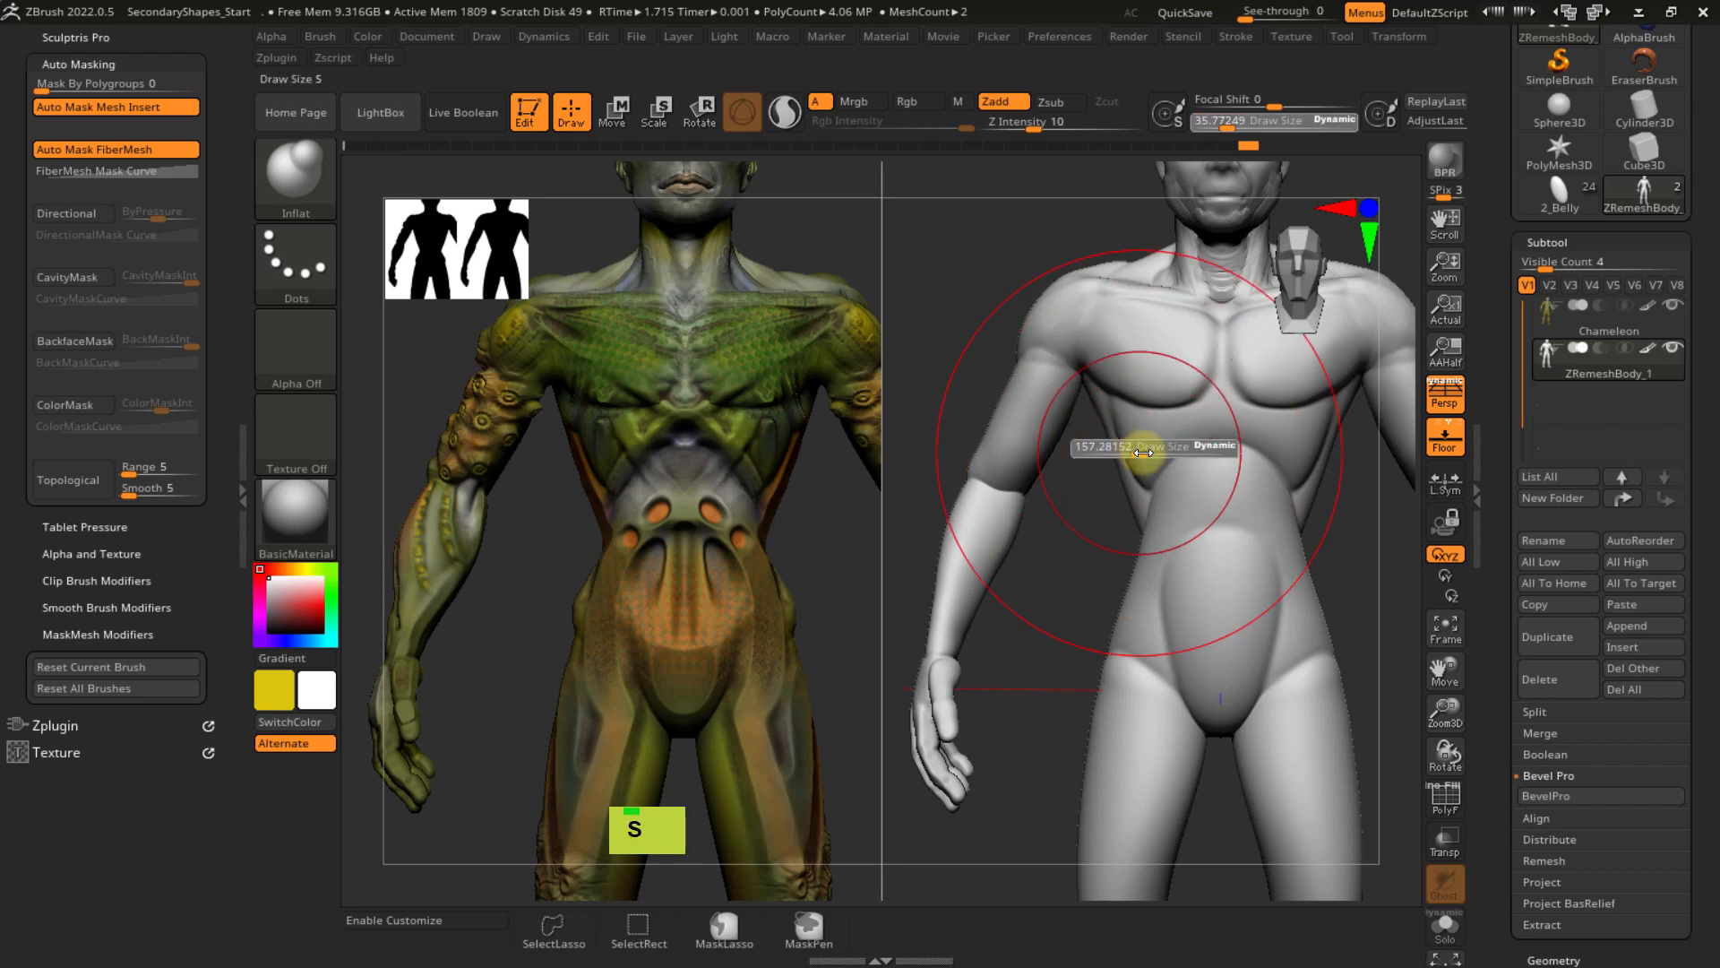
pyautogui.moveTo(1143, 453)
pyautogui.mouseDown()
pyautogui.moveTo(1205, 459)
pyautogui.moveTo(1144, 580)
pyautogui.moveTo(1175, 532)
pyautogui.mouseUp()
pyautogui.press('s')
pyautogui.press('s')
pyautogui.keyDown('alt'); pyautogui.click(1202, 498); pyautogui.keyUp('alt')
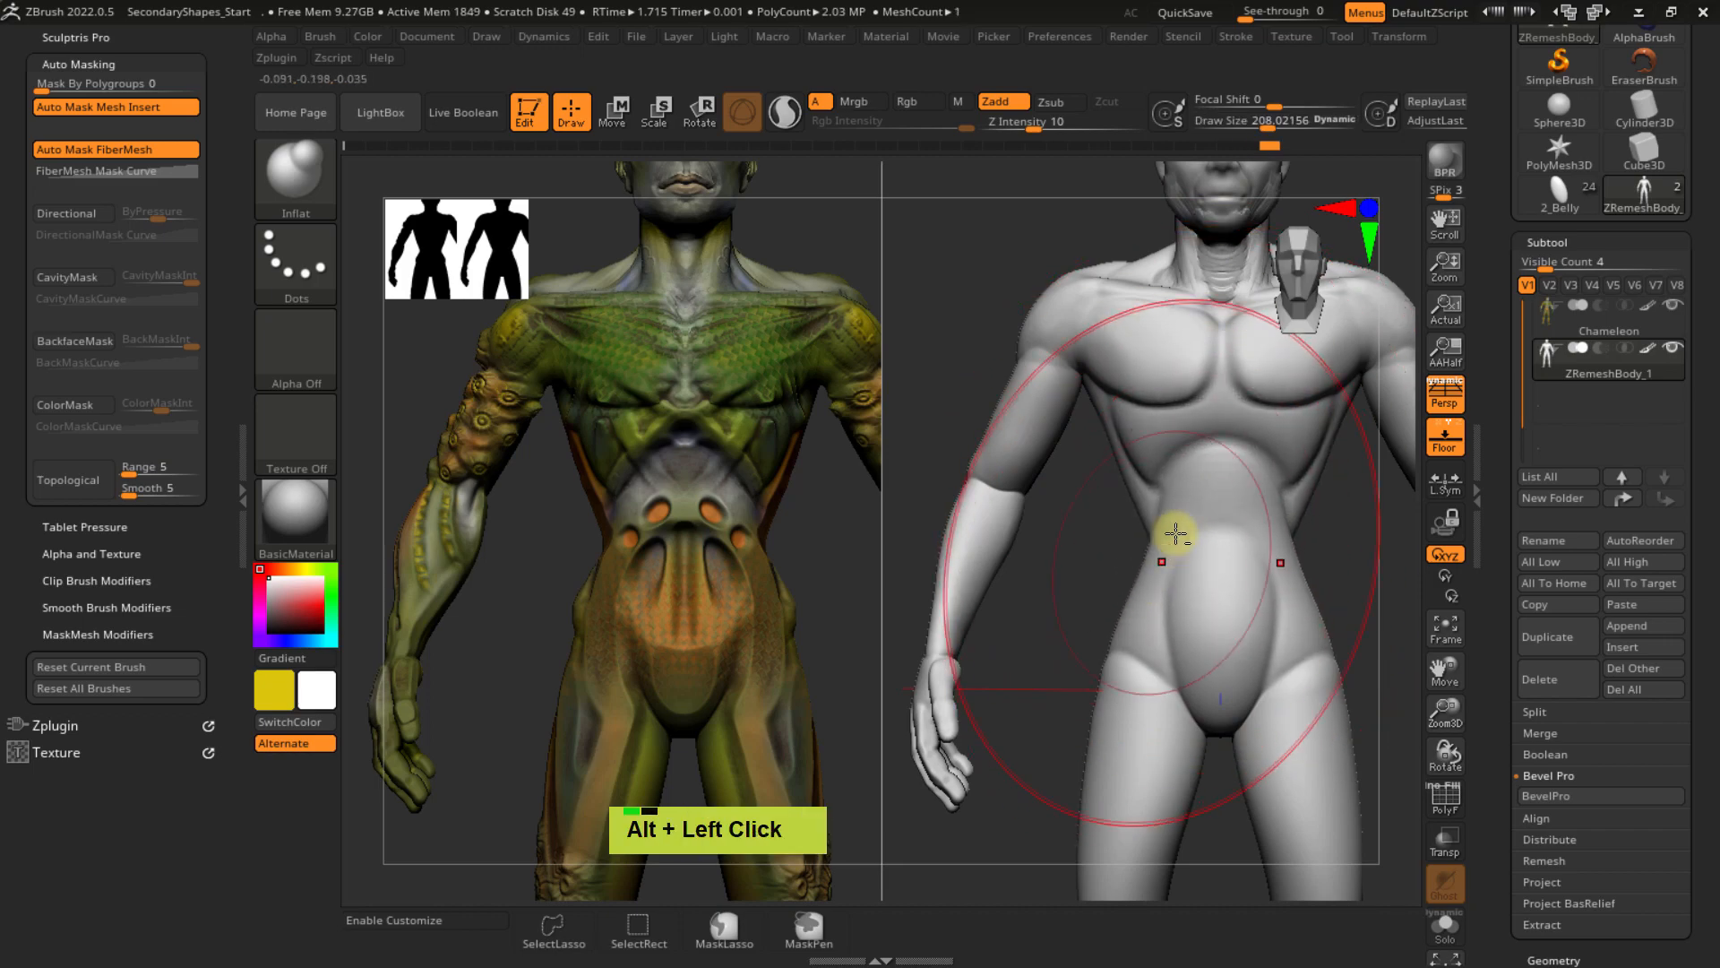
pyautogui.moveTo(1174, 531); pyautogui.dragTo(1224, 541, button='right')
pyautogui.keyDown('alt'); pyautogui.click(1146, 529); pyautogui.keyUp('alt')
pyautogui.keyDown('alt'); pyautogui.moveTo(1132, 536); pyautogui.dragTo(1191, 534); pyautogui.keyUp('alt')
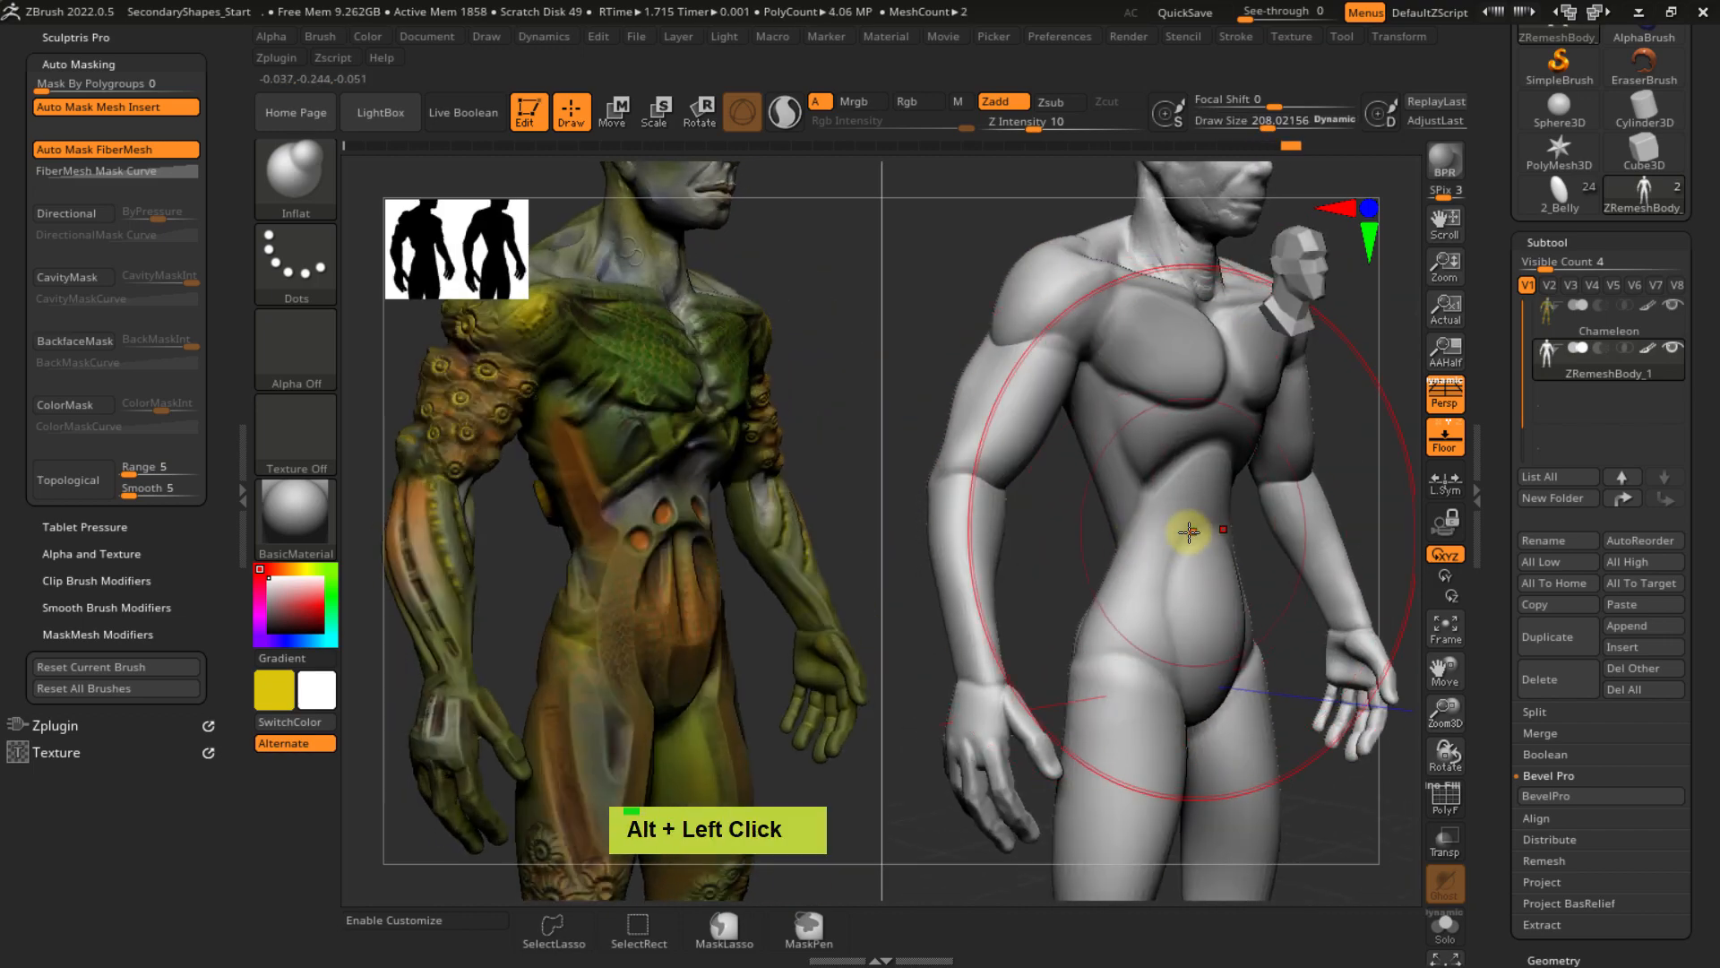
pyautogui.moveTo(1191, 534)
pyautogui.keyDown('ctrl'); pyautogui.mouseDown(button='right')
pyautogui.moveTo(1113, 507)
pyautogui.moveTo(1129, 466)
pyautogui.mouseUp(button='right'); pyautogui.keyUp('ctrl')
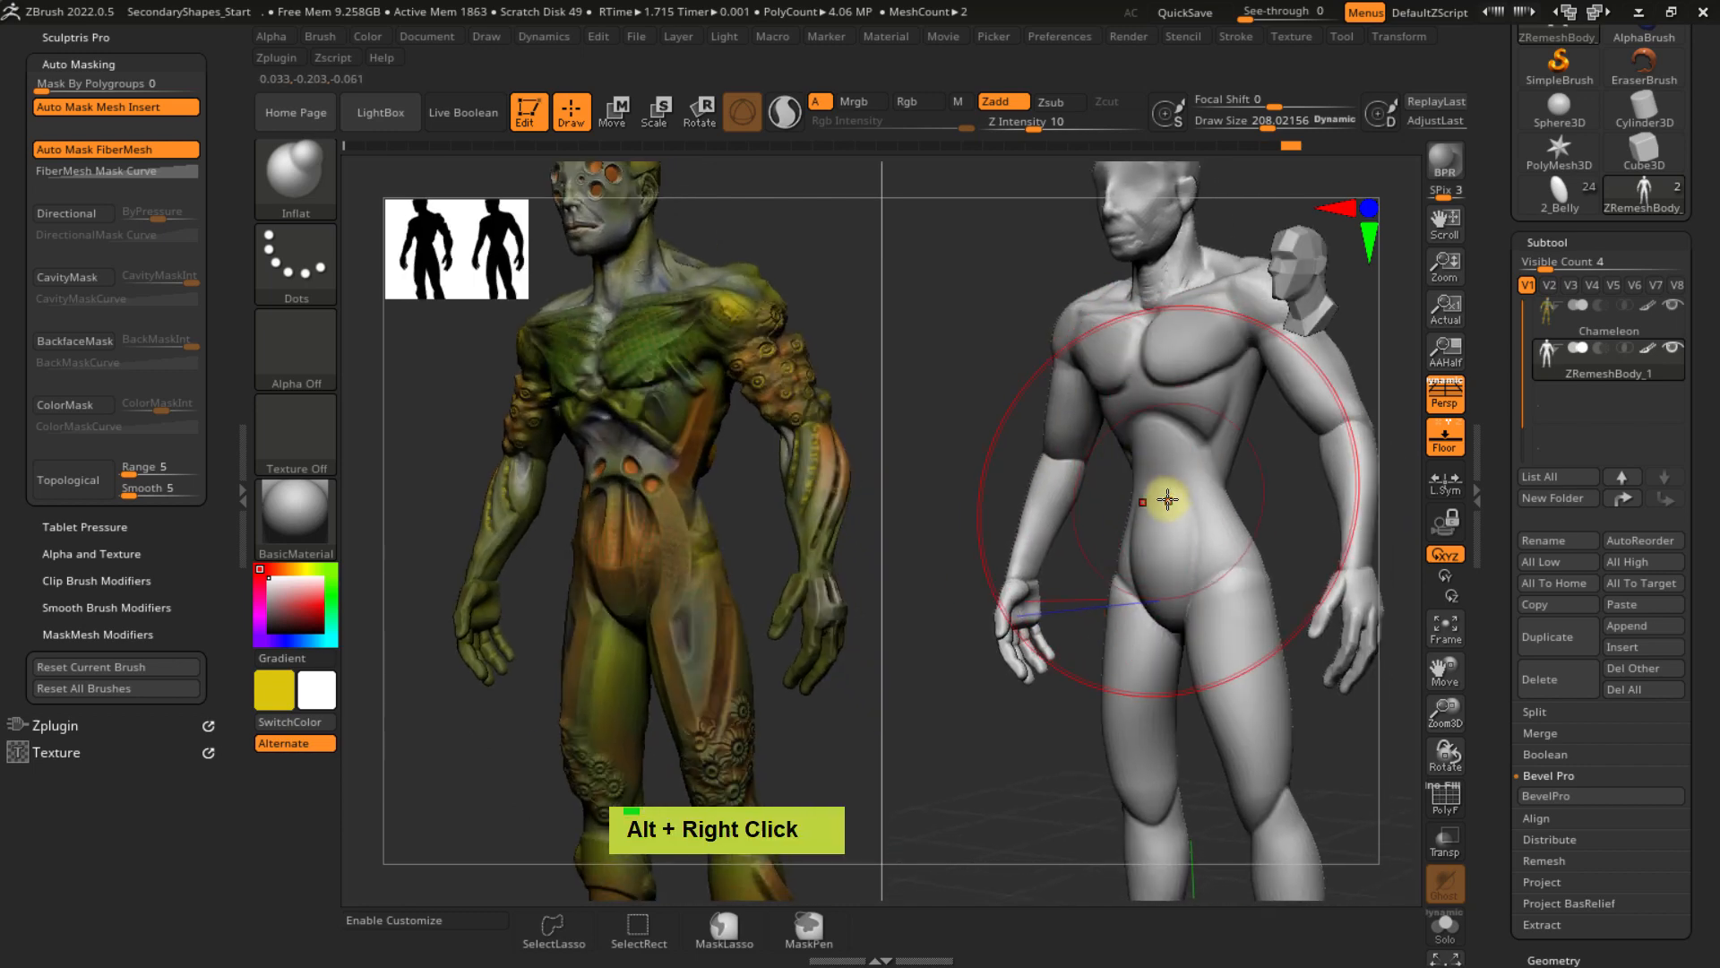
pyautogui.hotkey('ctrl', 'z')
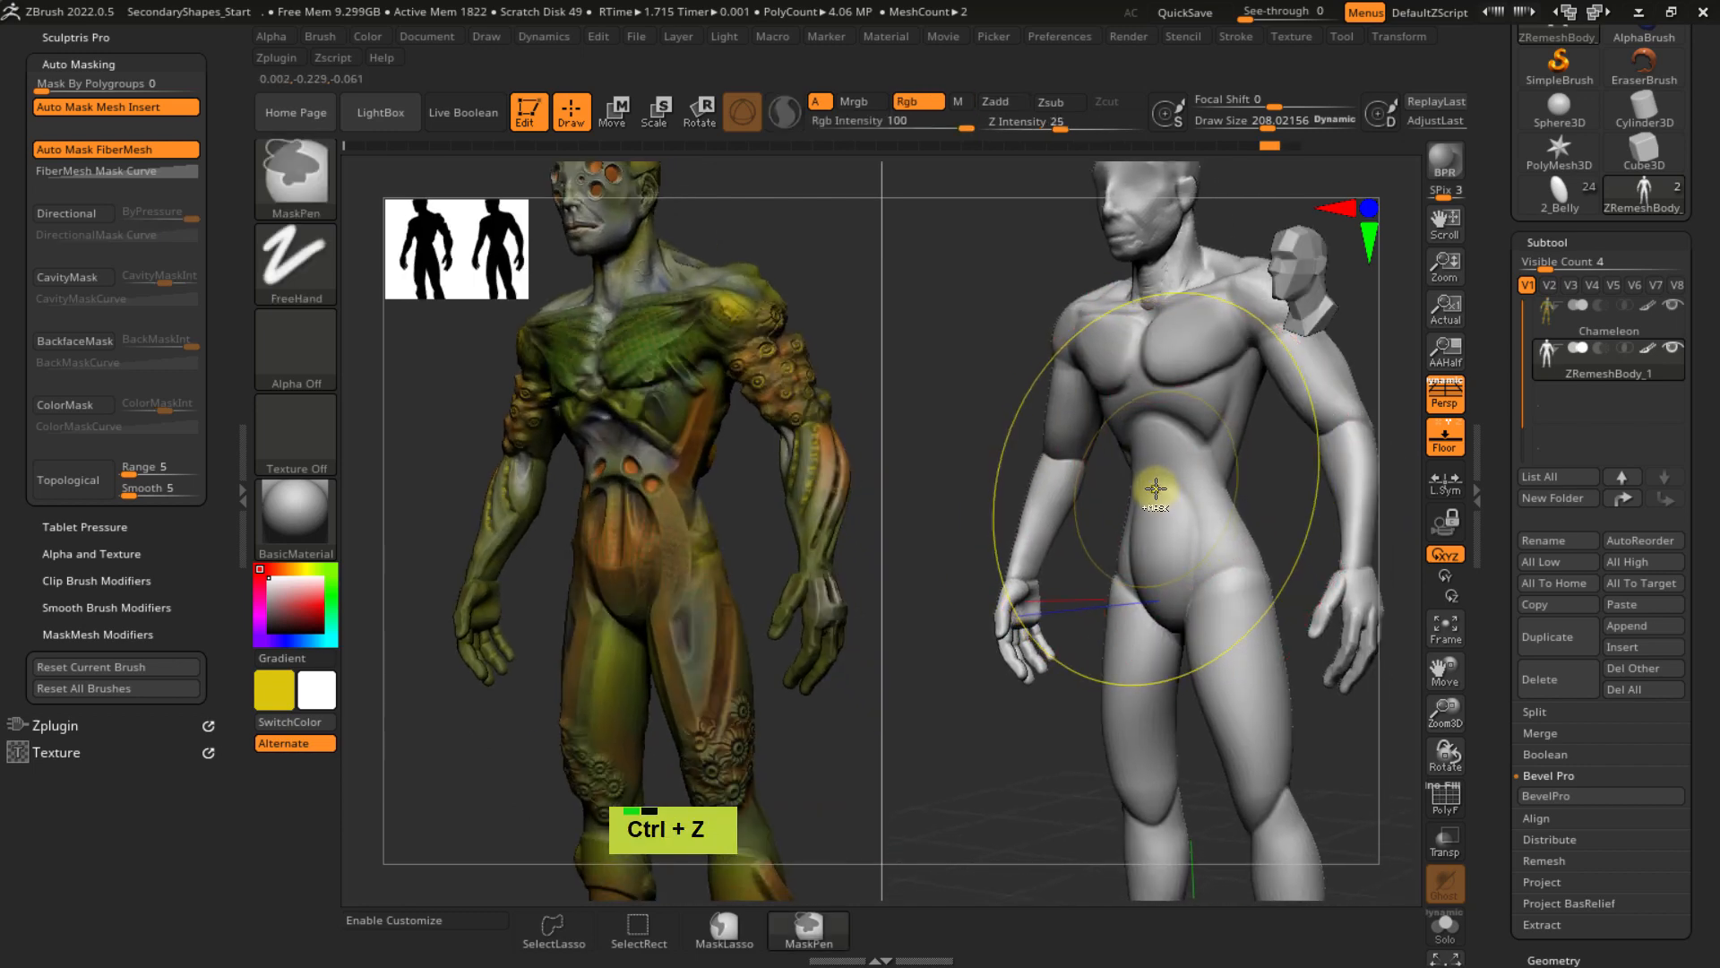
# - Set the Inflat brush's draw size to about 62 and try inflating the middle finger of the base body's hand
pyautogui.moveTo(1152, 488); pyautogui.dragTo(1183, 476, button='right')
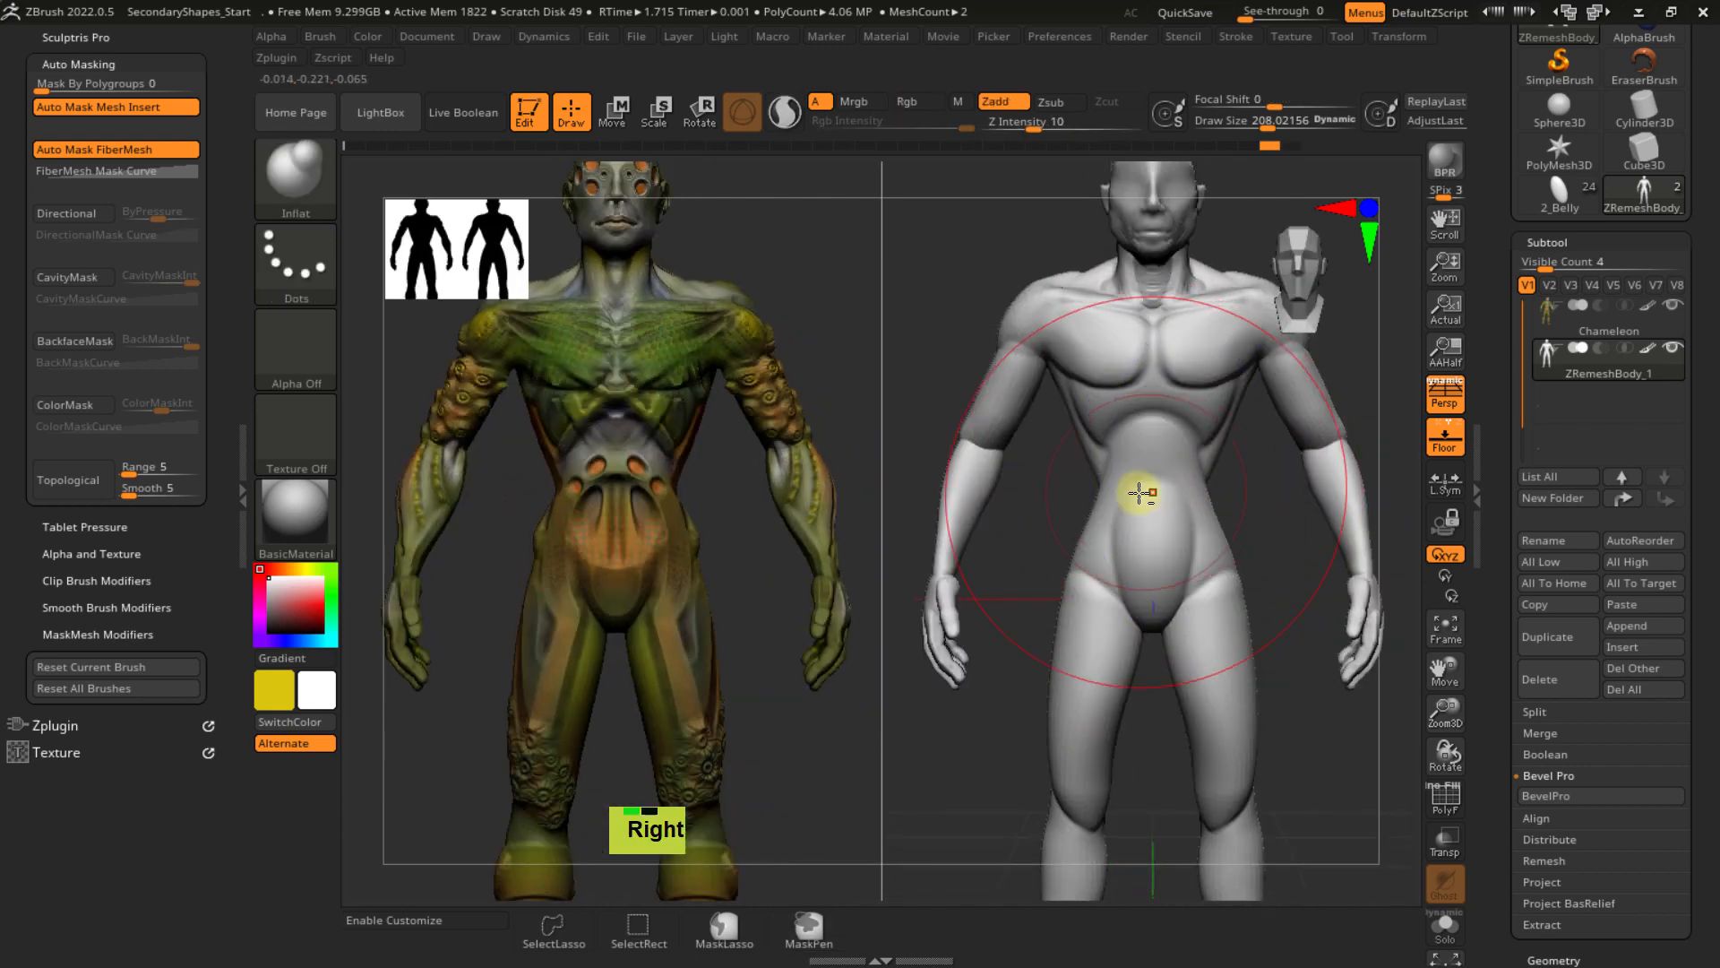
pyautogui.keyDown('alt'); pyautogui.moveTo(1015, 538); pyautogui.dragTo(1087, 422, button='right'); pyautogui.keyUp('alt')
pyautogui.keyDown('ctrl'); pyautogui.moveTo(1048, 510); pyautogui.dragTo(1071, 546, button='right'); pyautogui.keyUp('ctrl')
pyautogui.moveTo(1075, 515); pyautogui.dragTo(1174, 502, button='right')
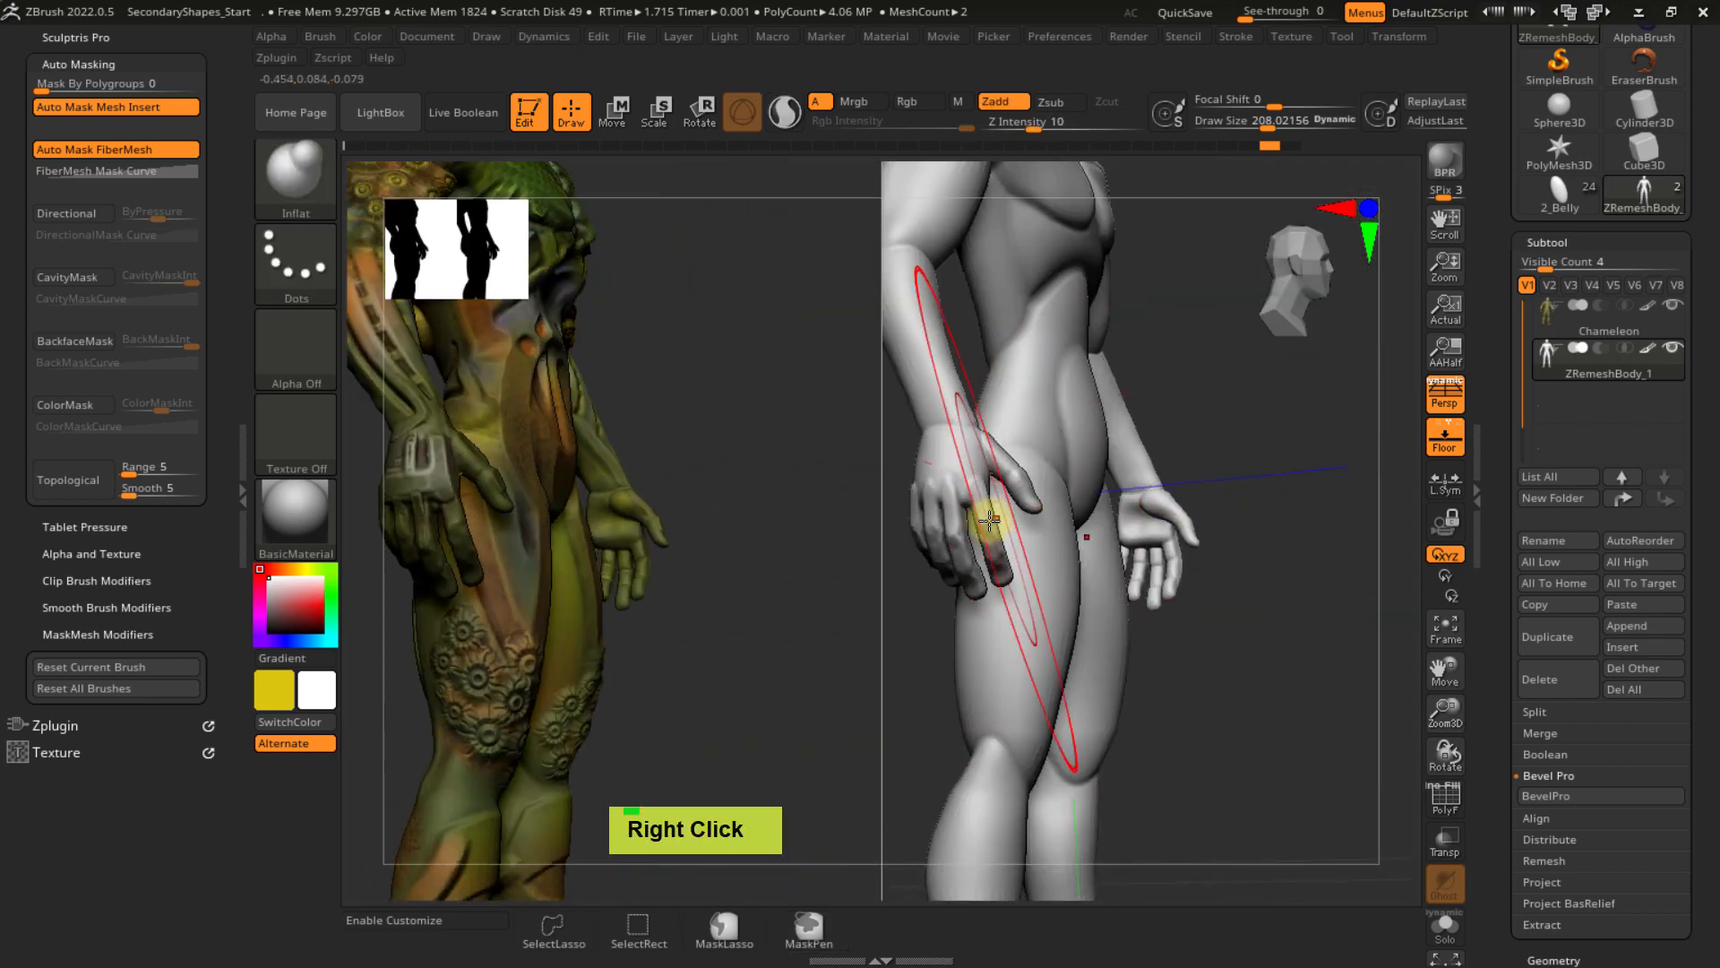
pyautogui.keyDown('alt'); pyautogui.moveTo(989, 520); pyautogui.dragTo(1045, 480, button='right'); pyautogui.keyUp('alt')
pyautogui.press('s')
pyautogui.moveTo(1043, 491); pyautogui.dragTo(1046, 491)
pyautogui.moveTo(1075, 506)
pyautogui.keyDown('ctrl'); pyautogui.mouseDown(button='right')
pyautogui.moveTo(1105, 573)
pyautogui.moveTo(1091, 488)
pyautogui.mouseUp(button='right'); pyautogui.keyUp('ctrl')
pyautogui.press('s')
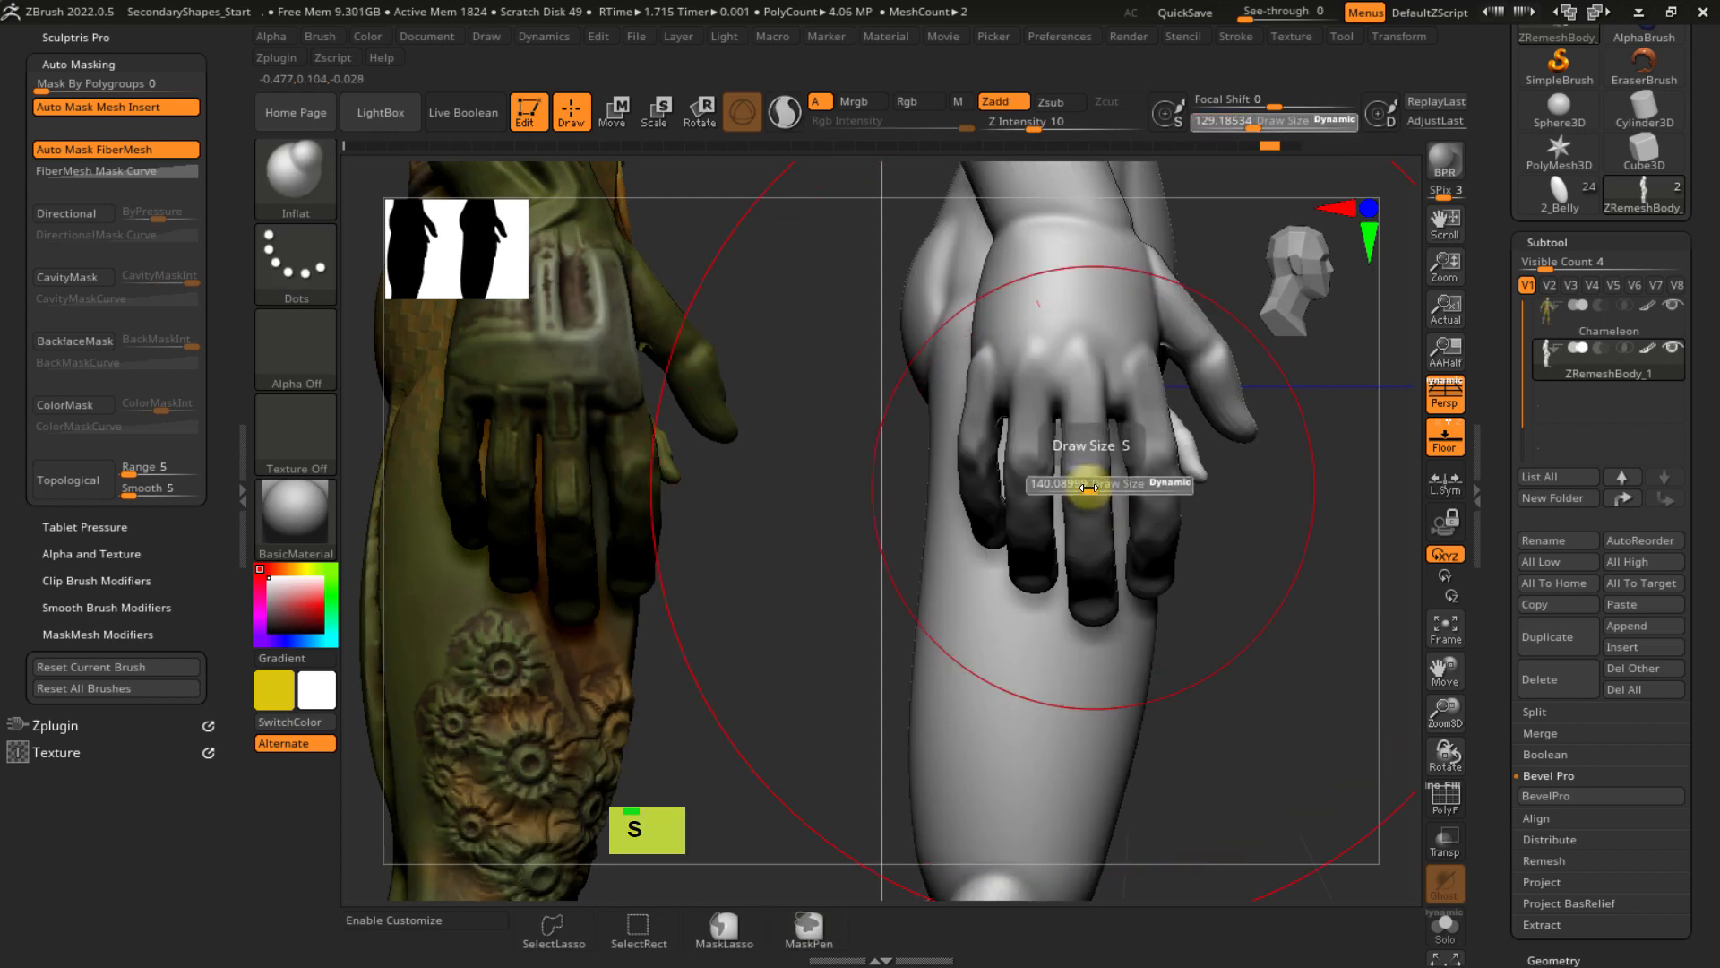
pyautogui.moveTo(1075, 492); pyautogui.dragTo(1072, 492)
pyautogui.keyDown('ctrl'); pyautogui.moveTo(1110, 499); pyautogui.dragTo(1114, 542, button='right'); pyautogui.keyUp('ctrl')
pyautogui.keyDown('alt'); pyautogui.moveTo(1098, 445); pyautogui.dragTo(1148, 477, button='right'); pyautogui.keyUp('alt')
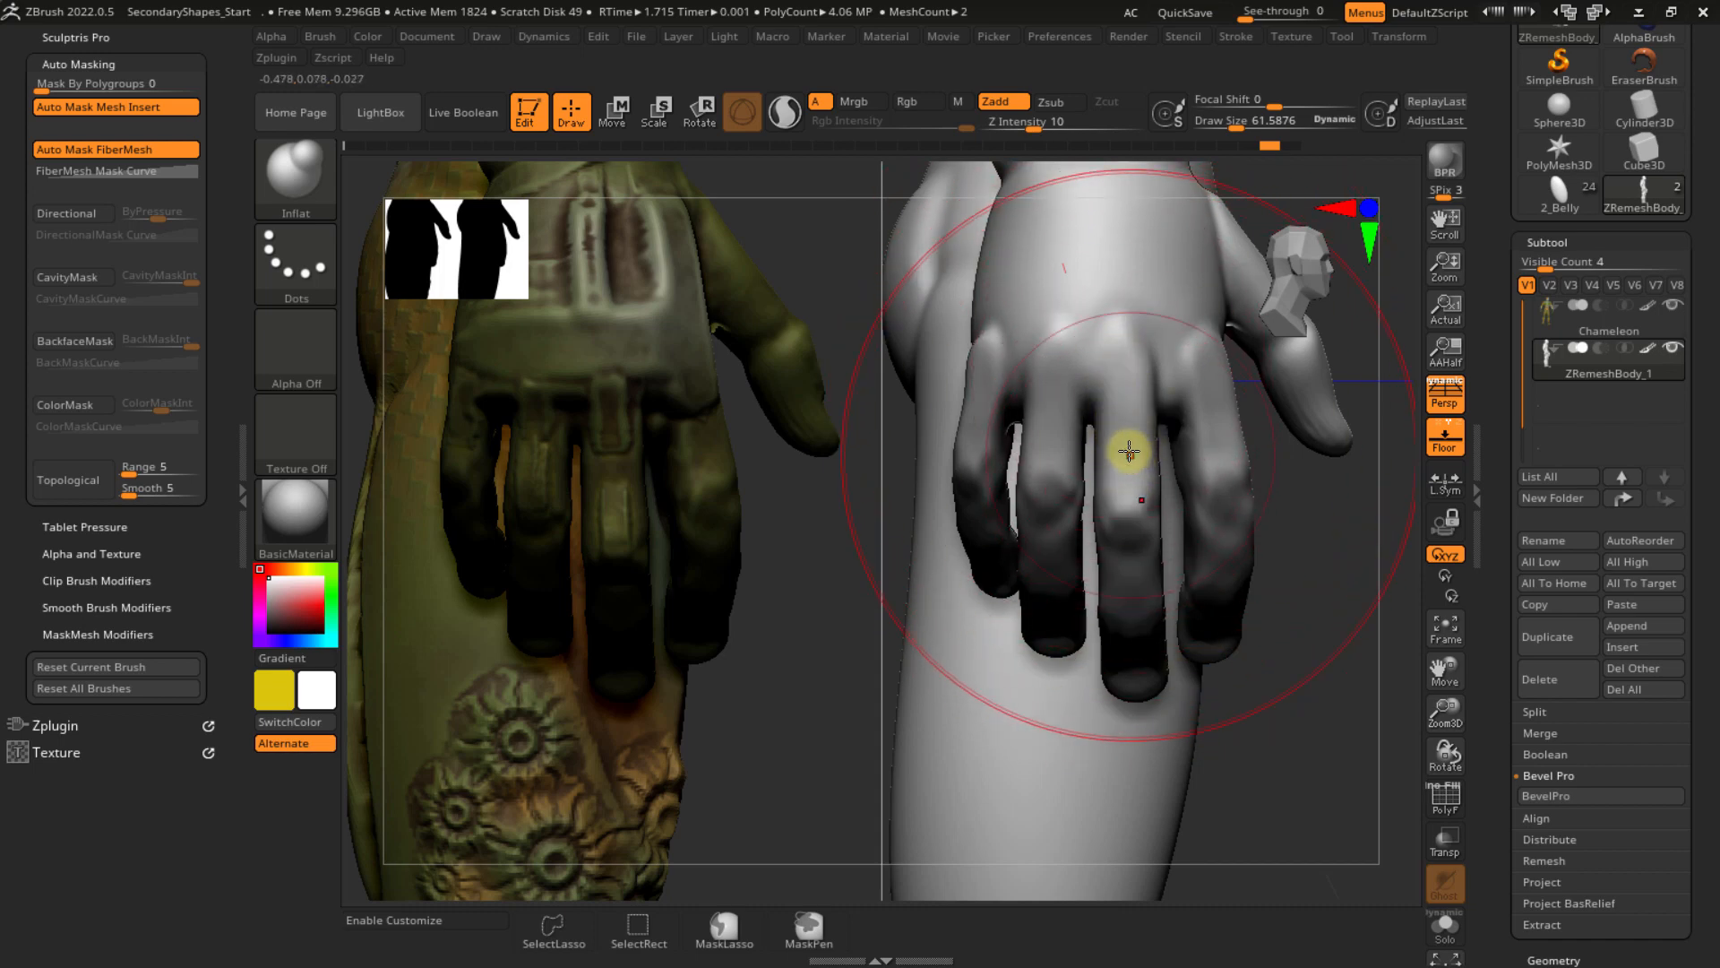
pyautogui.moveTo(1130, 468)
pyautogui.mouseDown()
pyautogui.moveTo(1129, 615)
pyautogui.moveTo(1135, 529)
pyautogui.mouseUp()
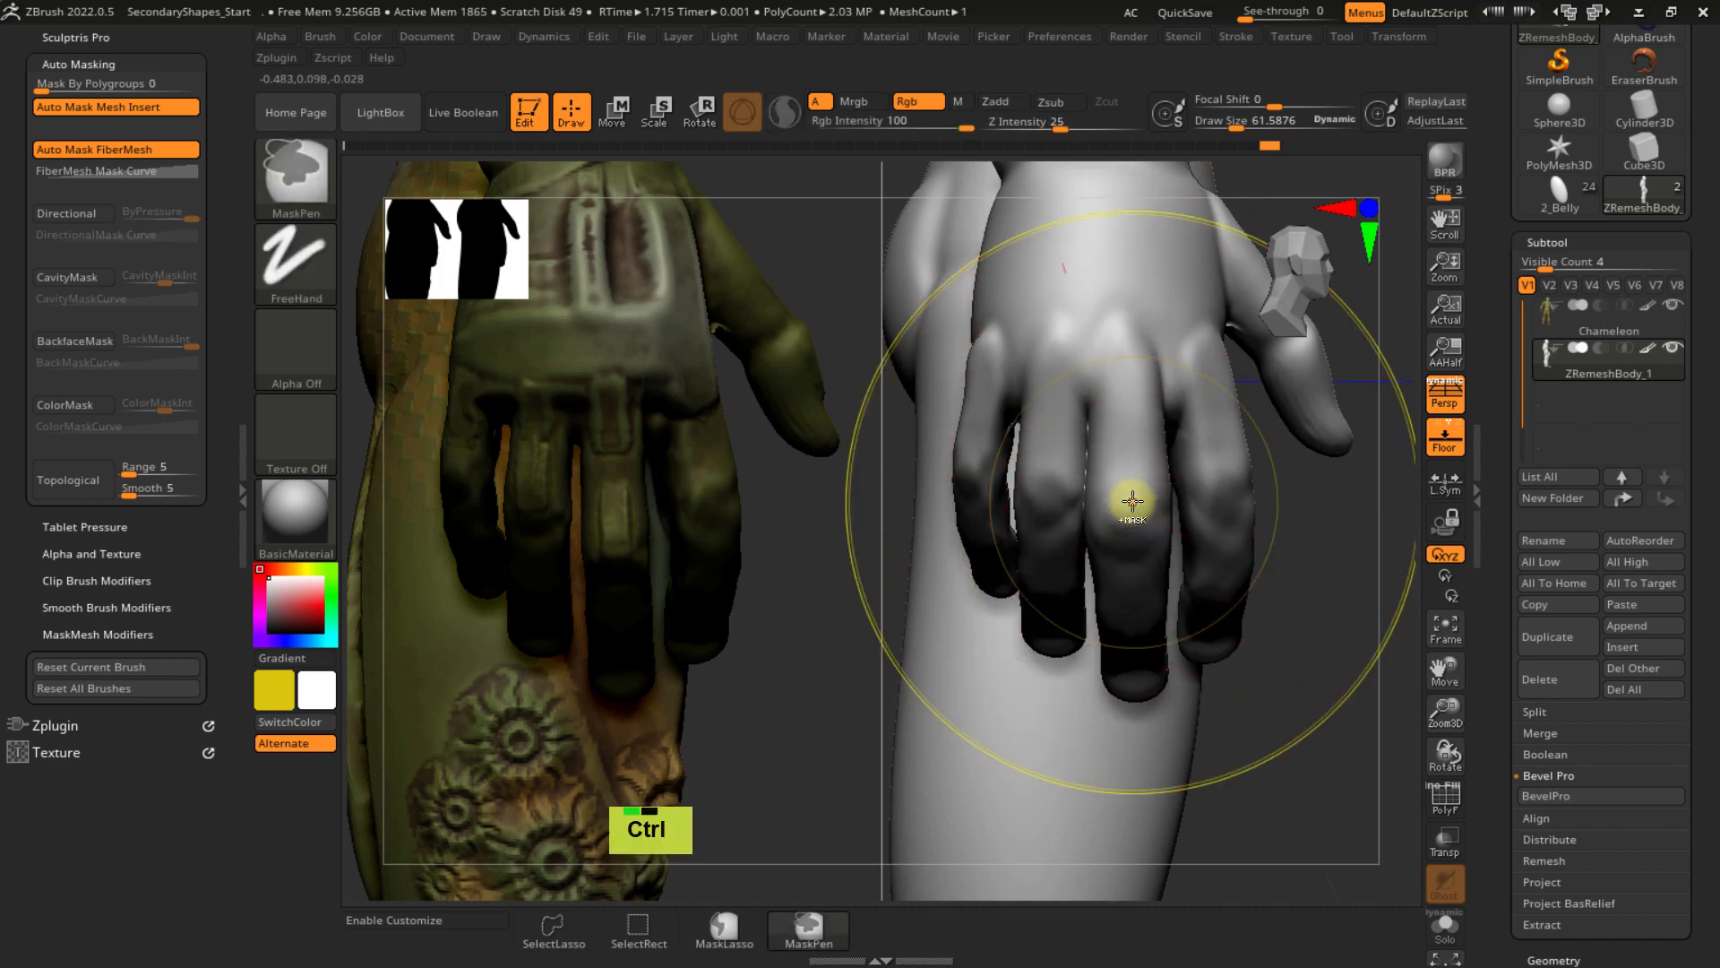
# - Undo the finger strokes, enable Topological auto masking for the Inflat brush, and test an inflate stroke on the middle finger
pyautogui.hotkey('ctrl', 'z')
pyautogui.hotkey('ctrl', 'z')
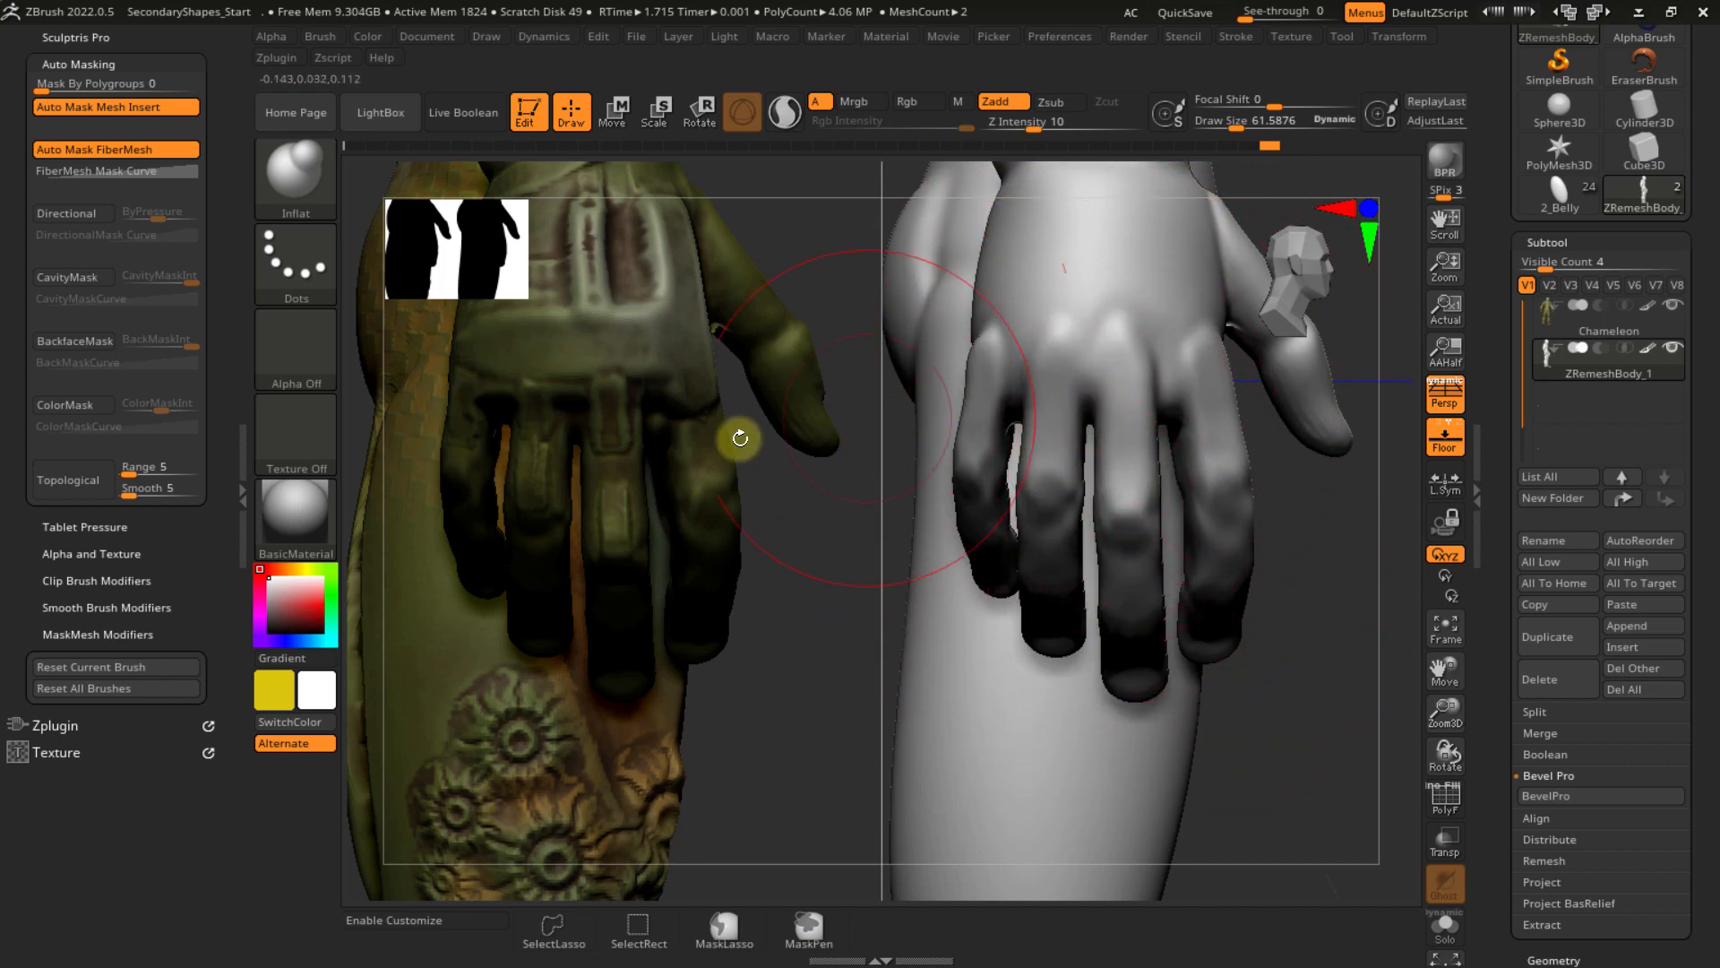
pyautogui.click(74, 480)
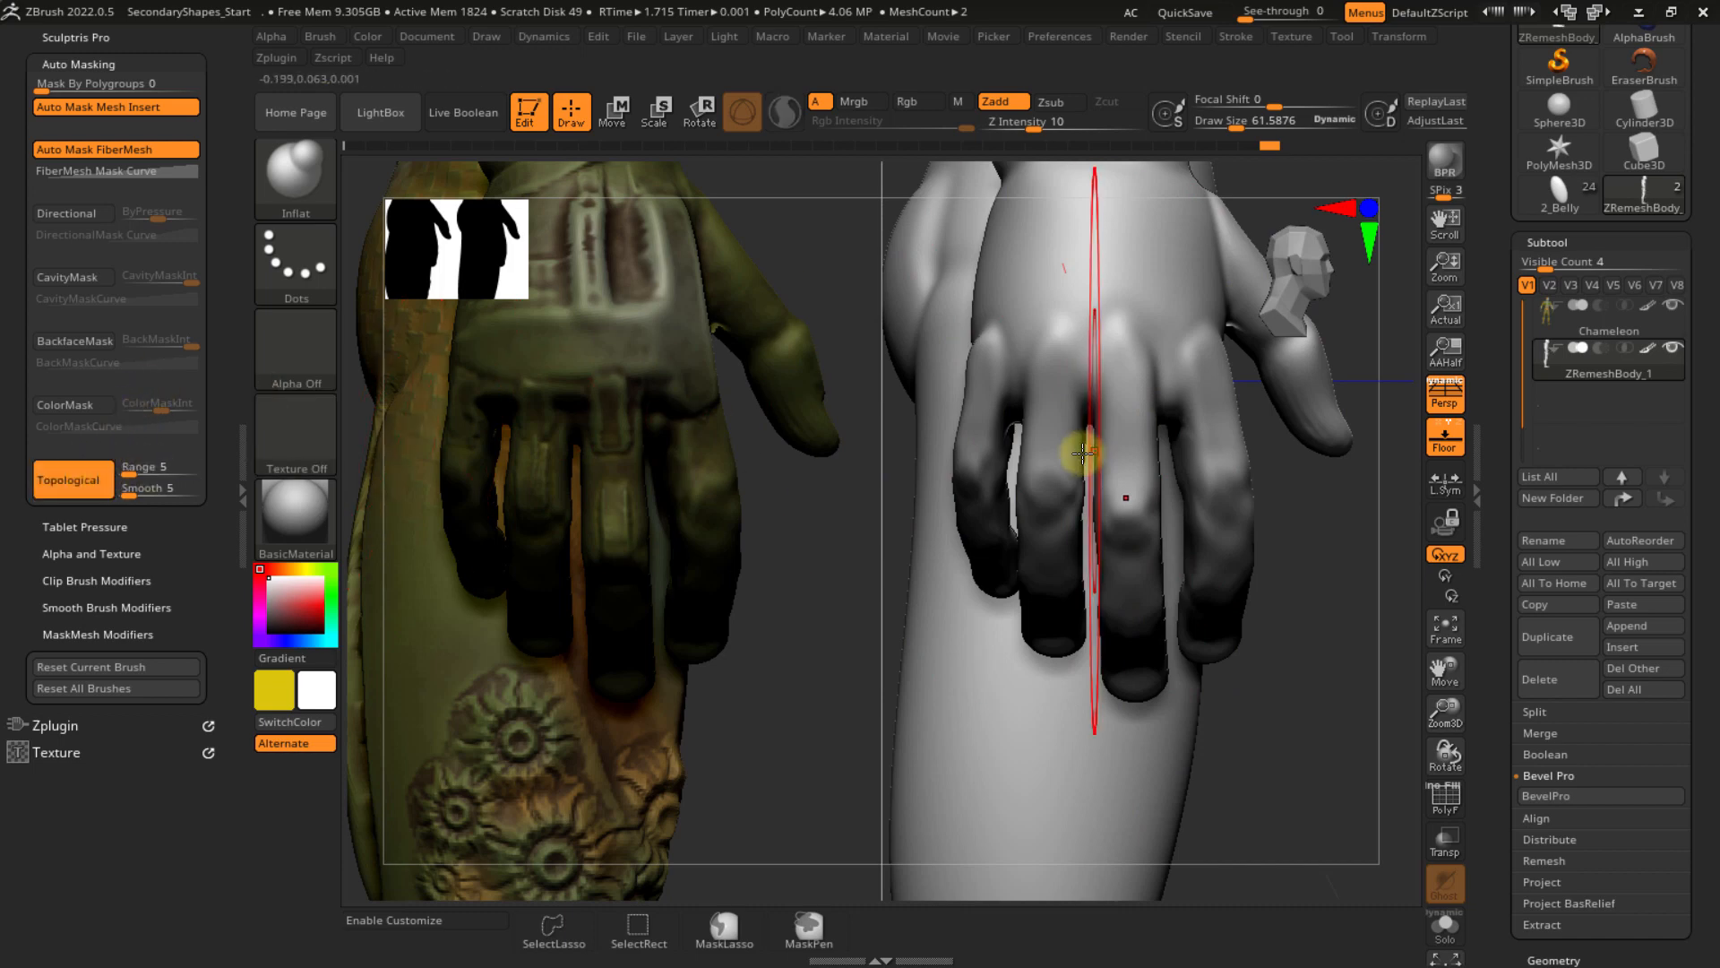
pyautogui.doubleClick(1135, 485)
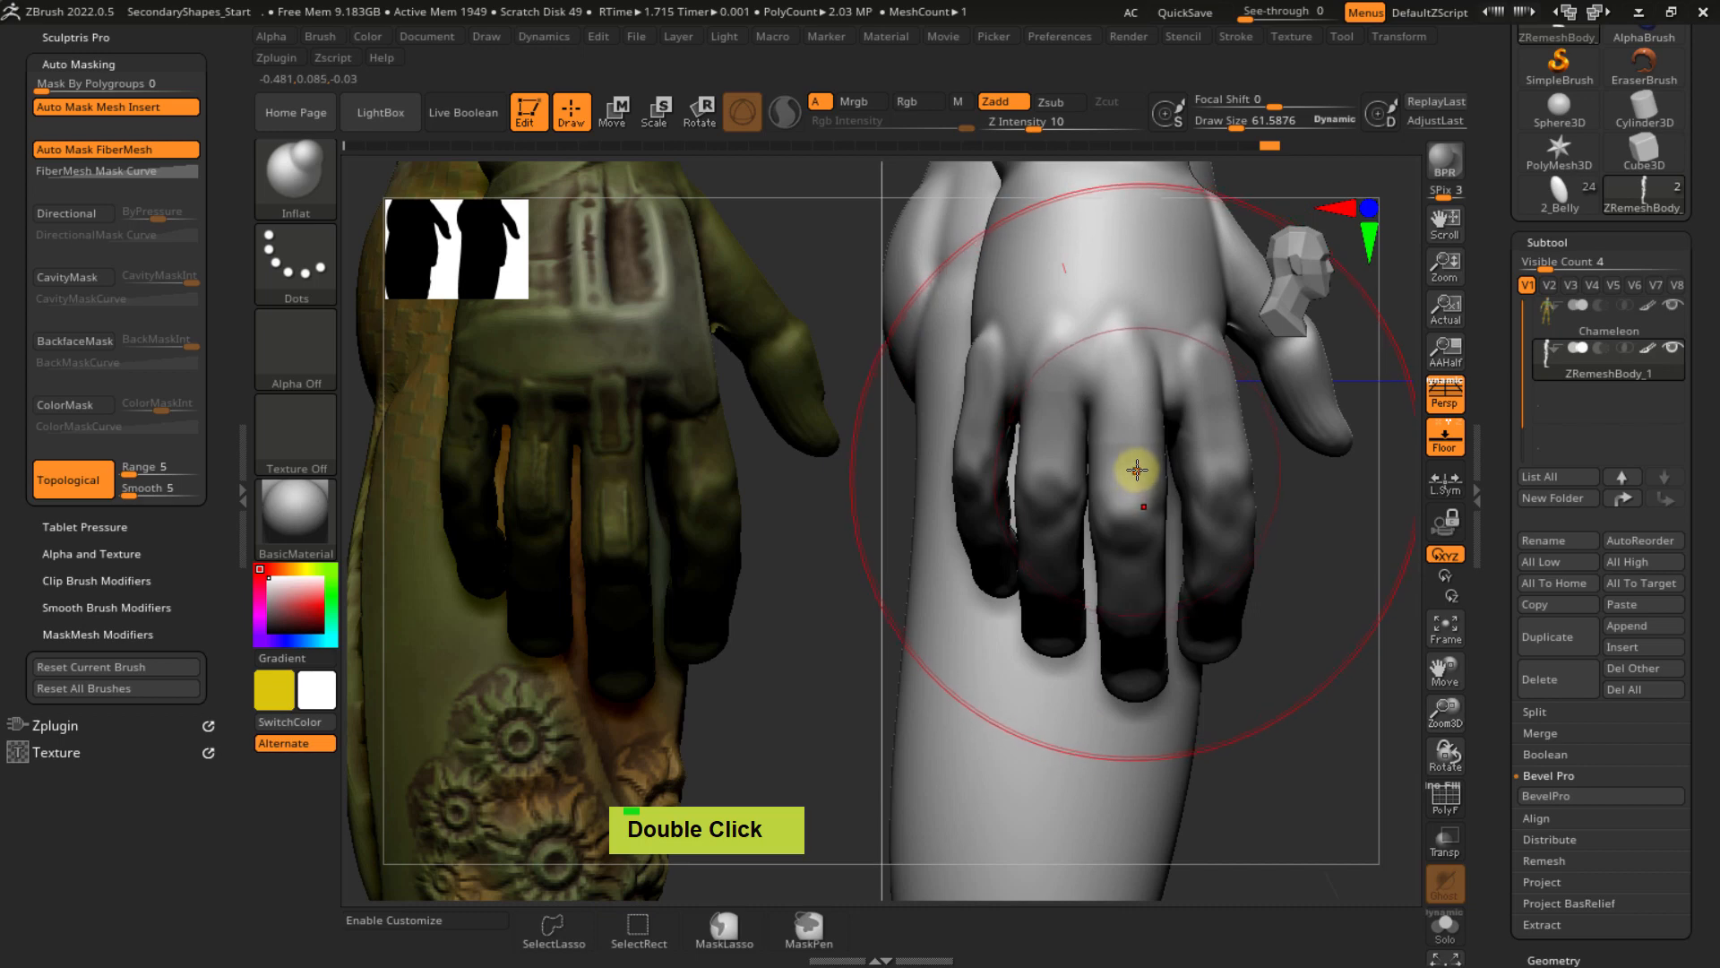
pyautogui.hotkey('ctrl', 'z')
# - Inflate the base body's middle finger at a lower subdivision level with the draw size reduced to about 33
pyautogui.press('s')
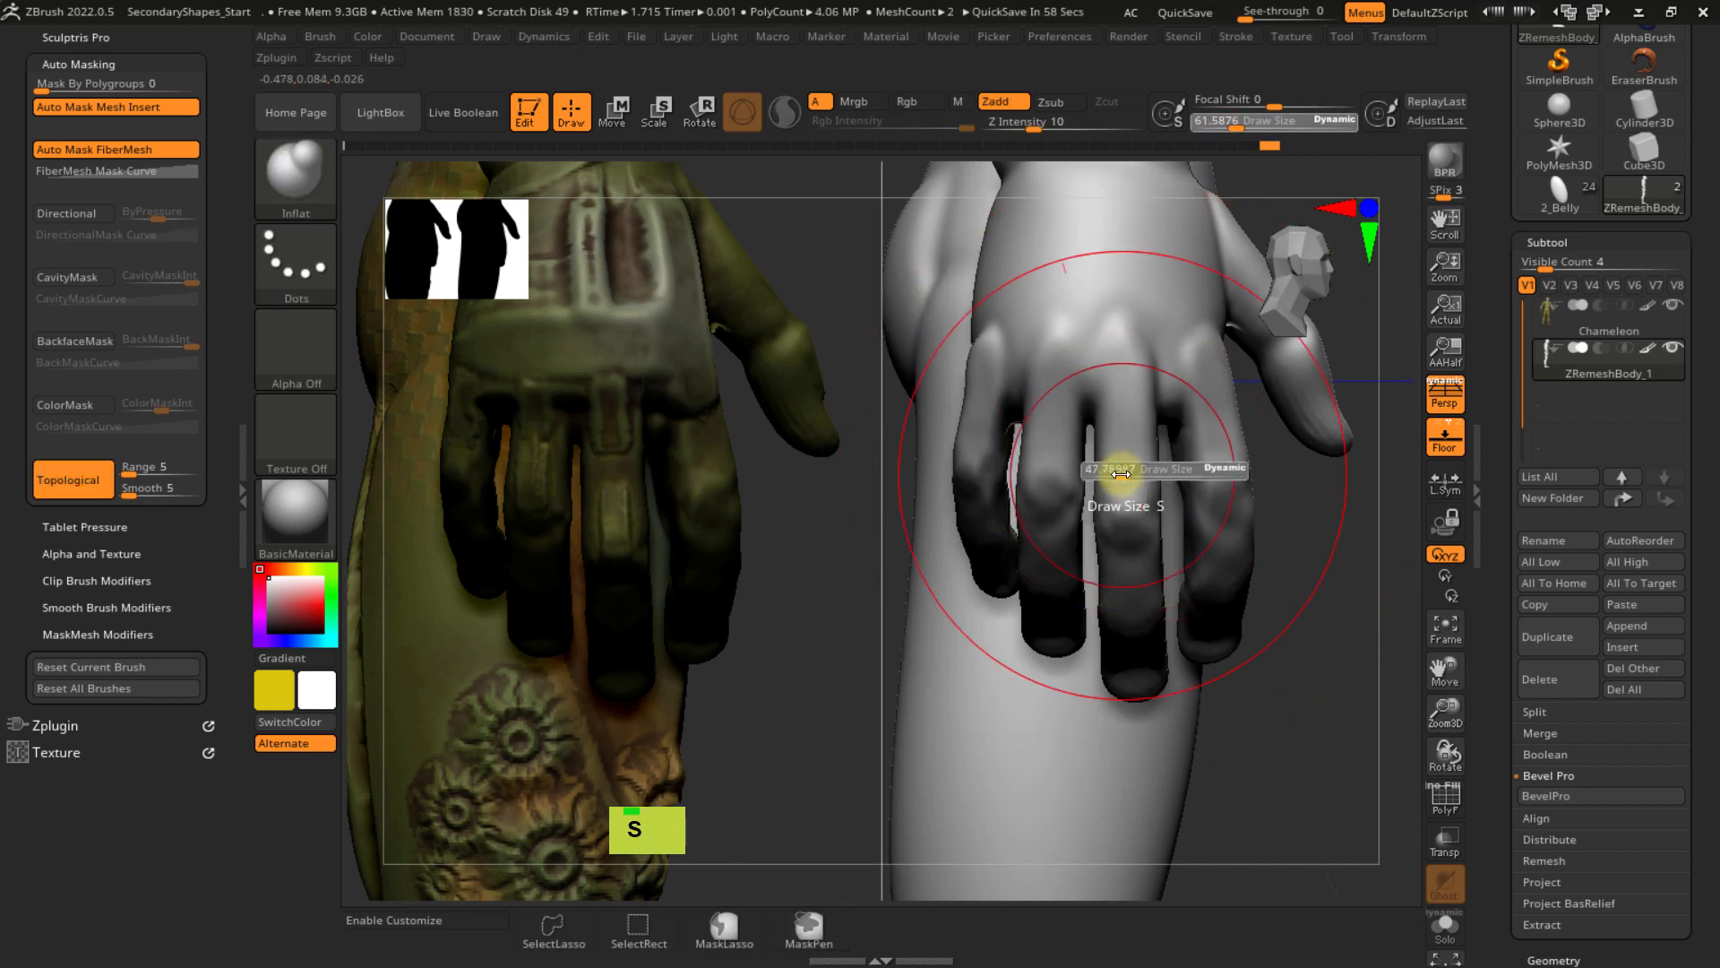
pyautogui.doubleClick(1130, 443)
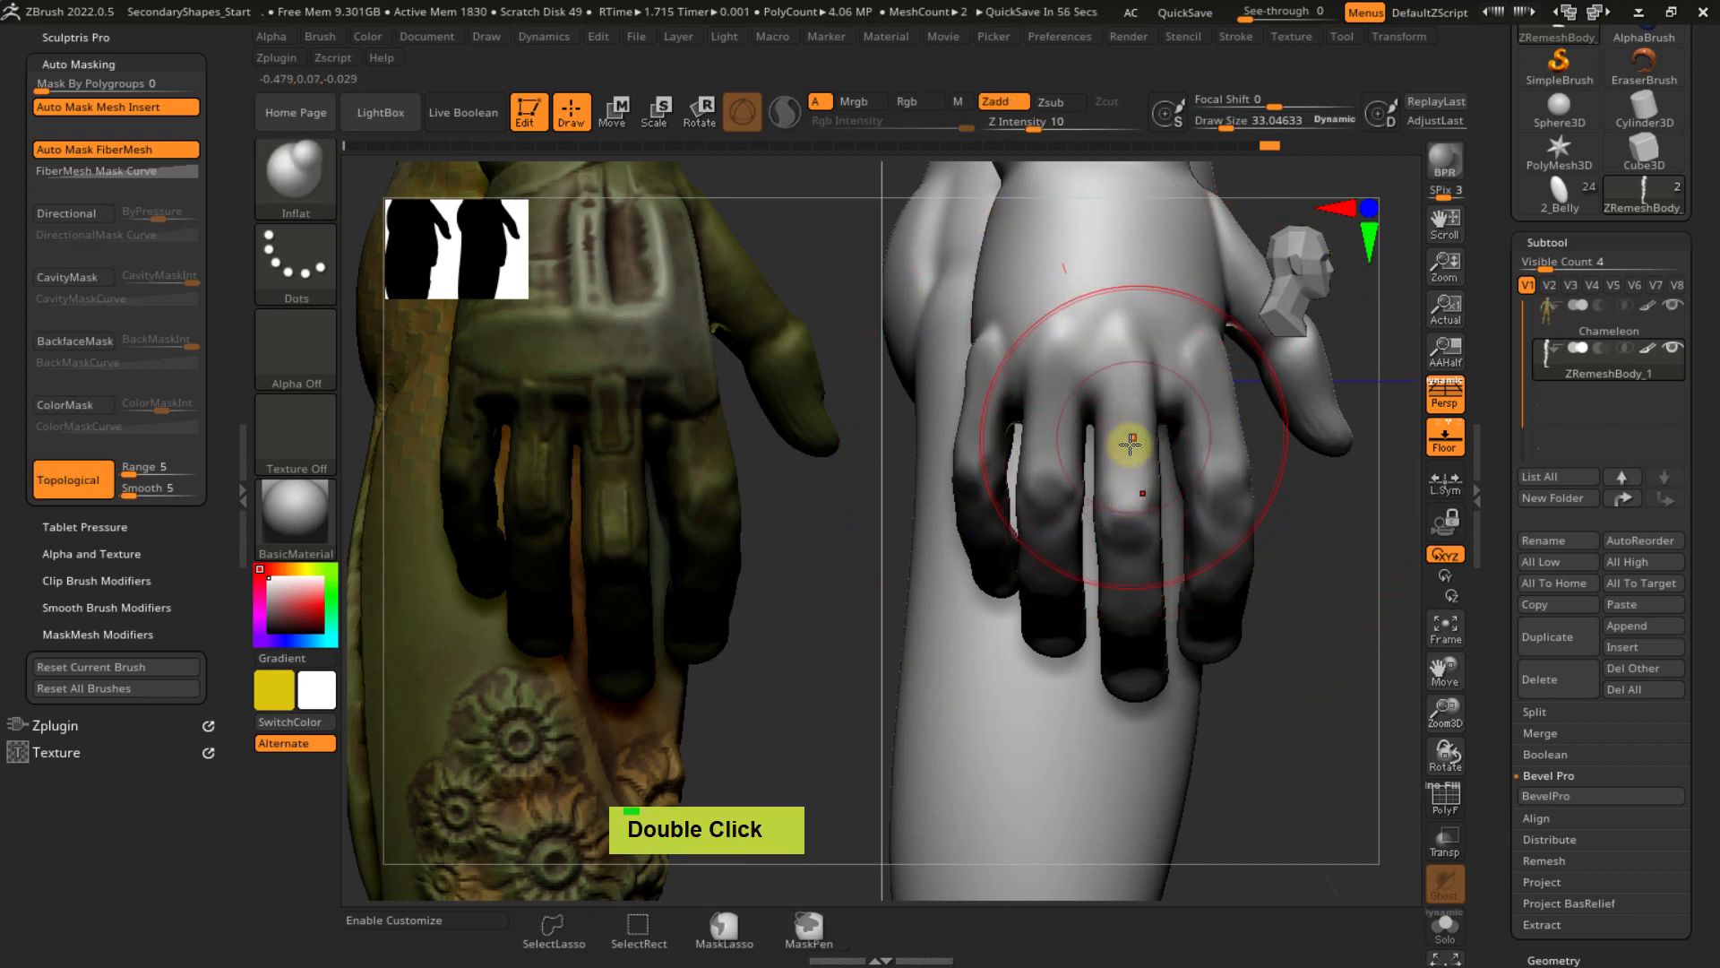
pyautogui.hotkey('shift', 'd')
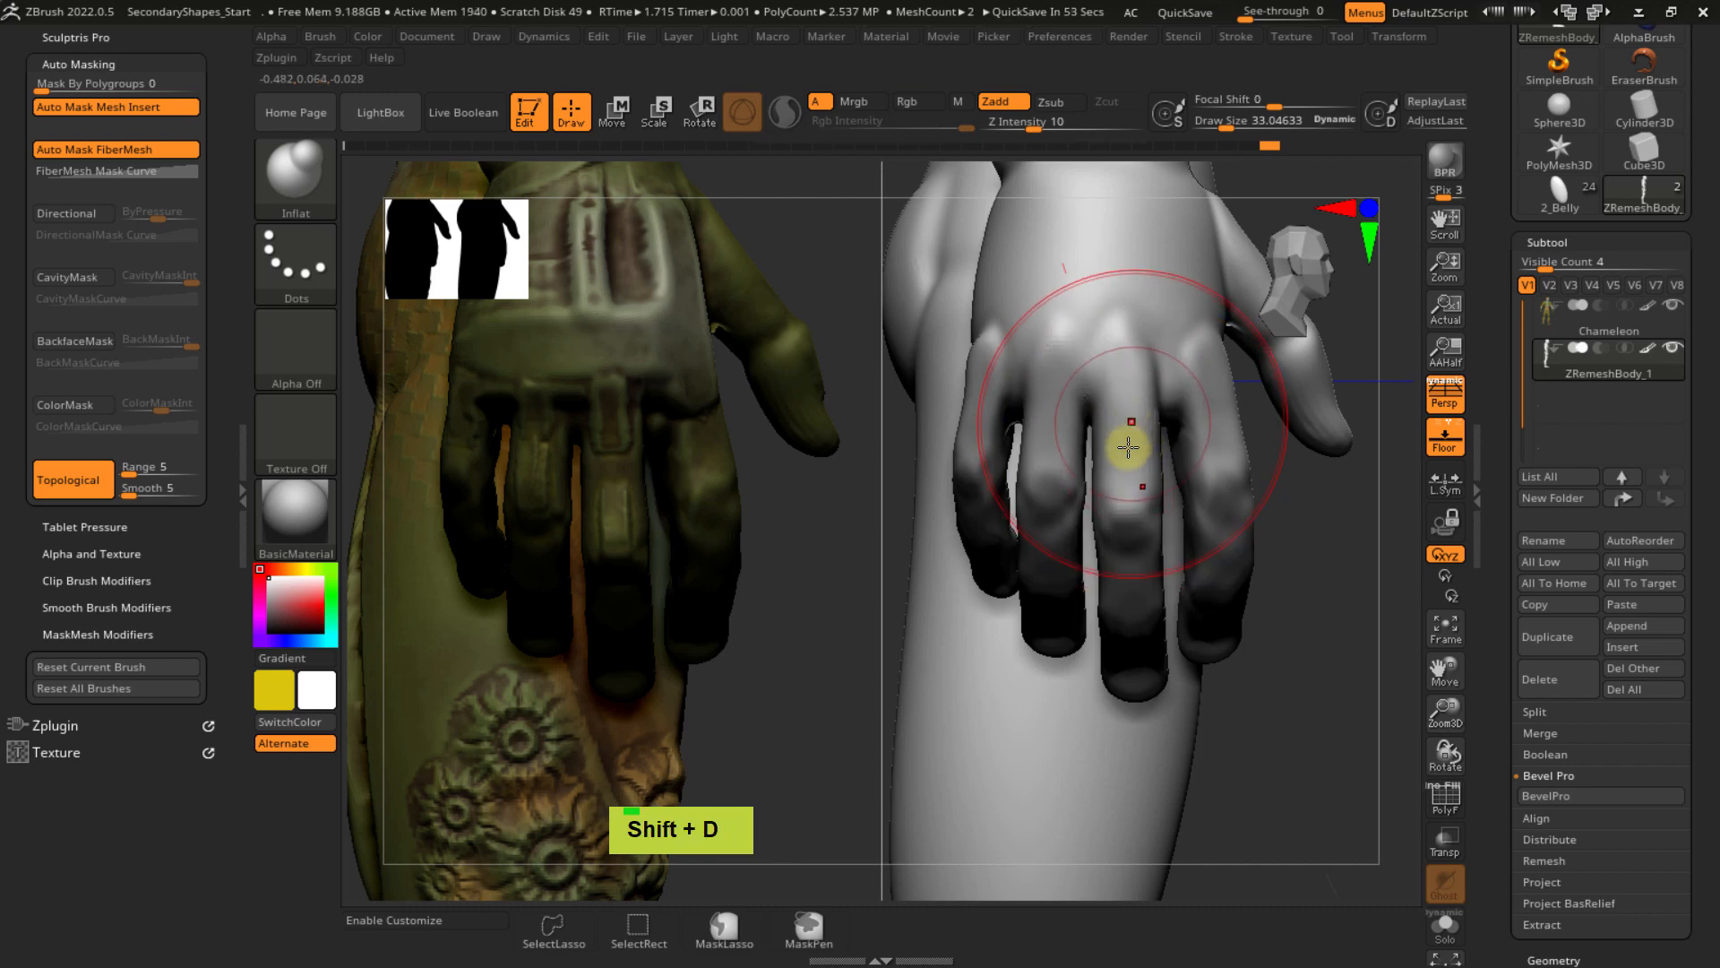
pyautogui.doubleClick(1131, 592)
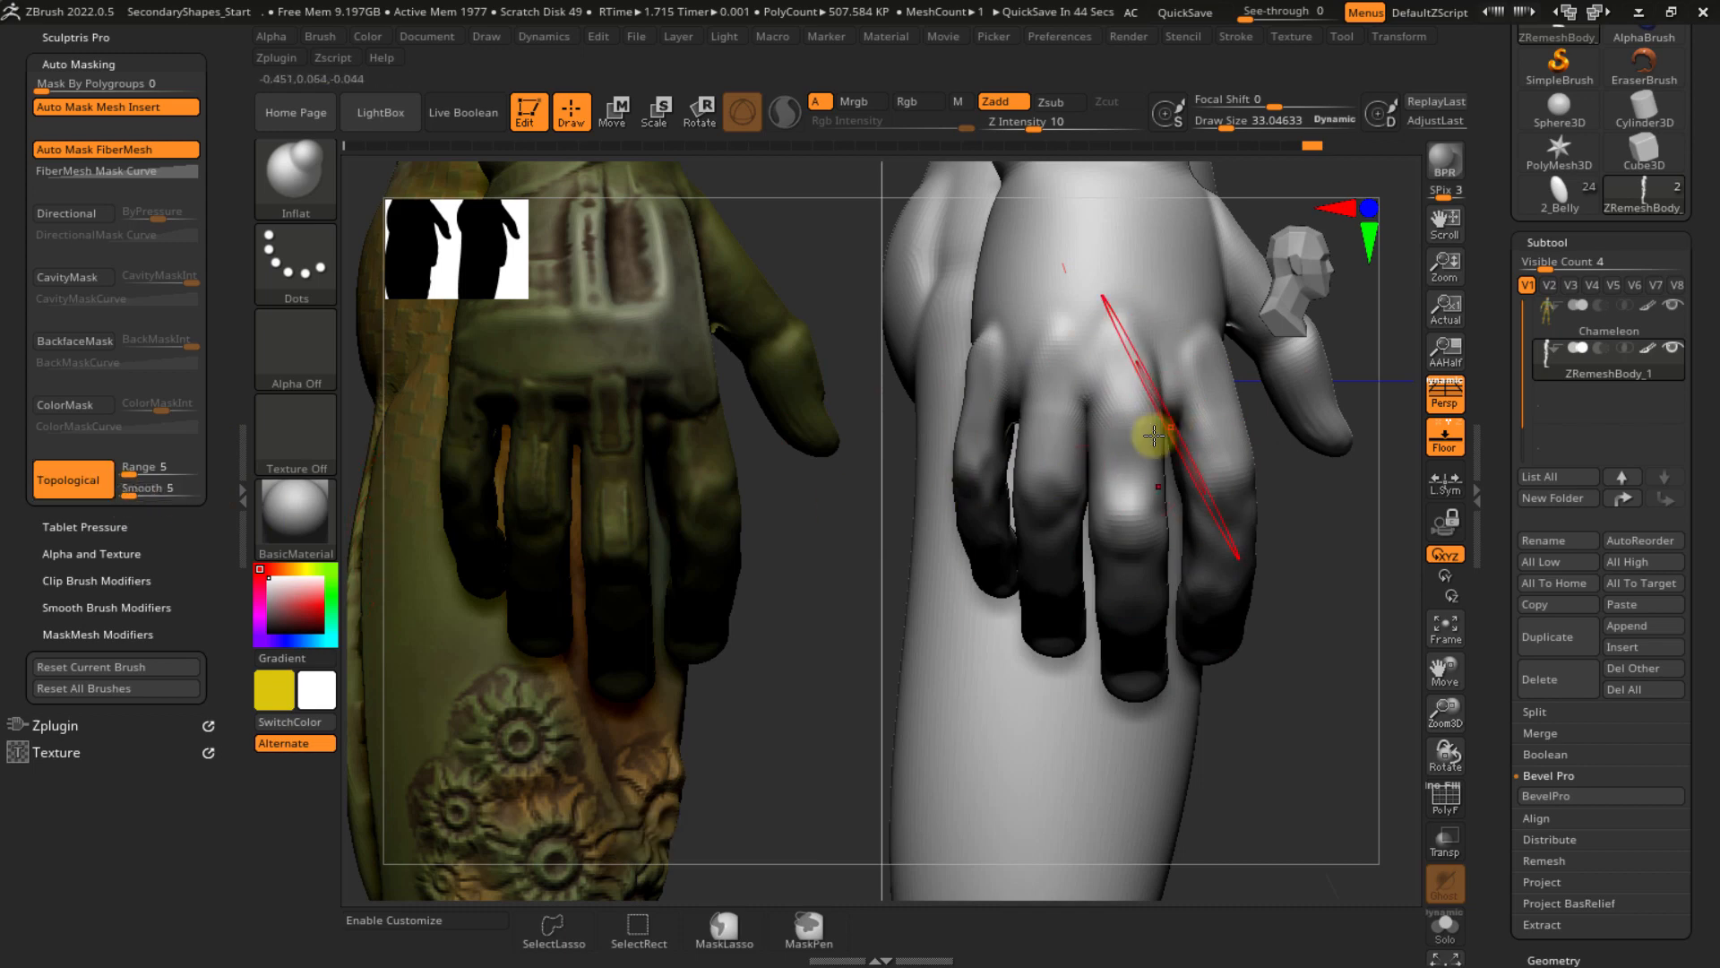
# - Switch from the base body to the PolyMesh3D star tool and turn off the split screen display
pyautogui.keyDown('ctrl'); pyautogui.moveTo(1182, 495); pyautogui.dragTo(995, 641, button='right'); pyautogui.keyUp('ctrl')
pyautogui.keyDown('ctrl'); pyautogui.moveTo(1106, 614); pyautogui.dragTo(1100, 499, button='right'); pyautogui.keyUp('ctrl')
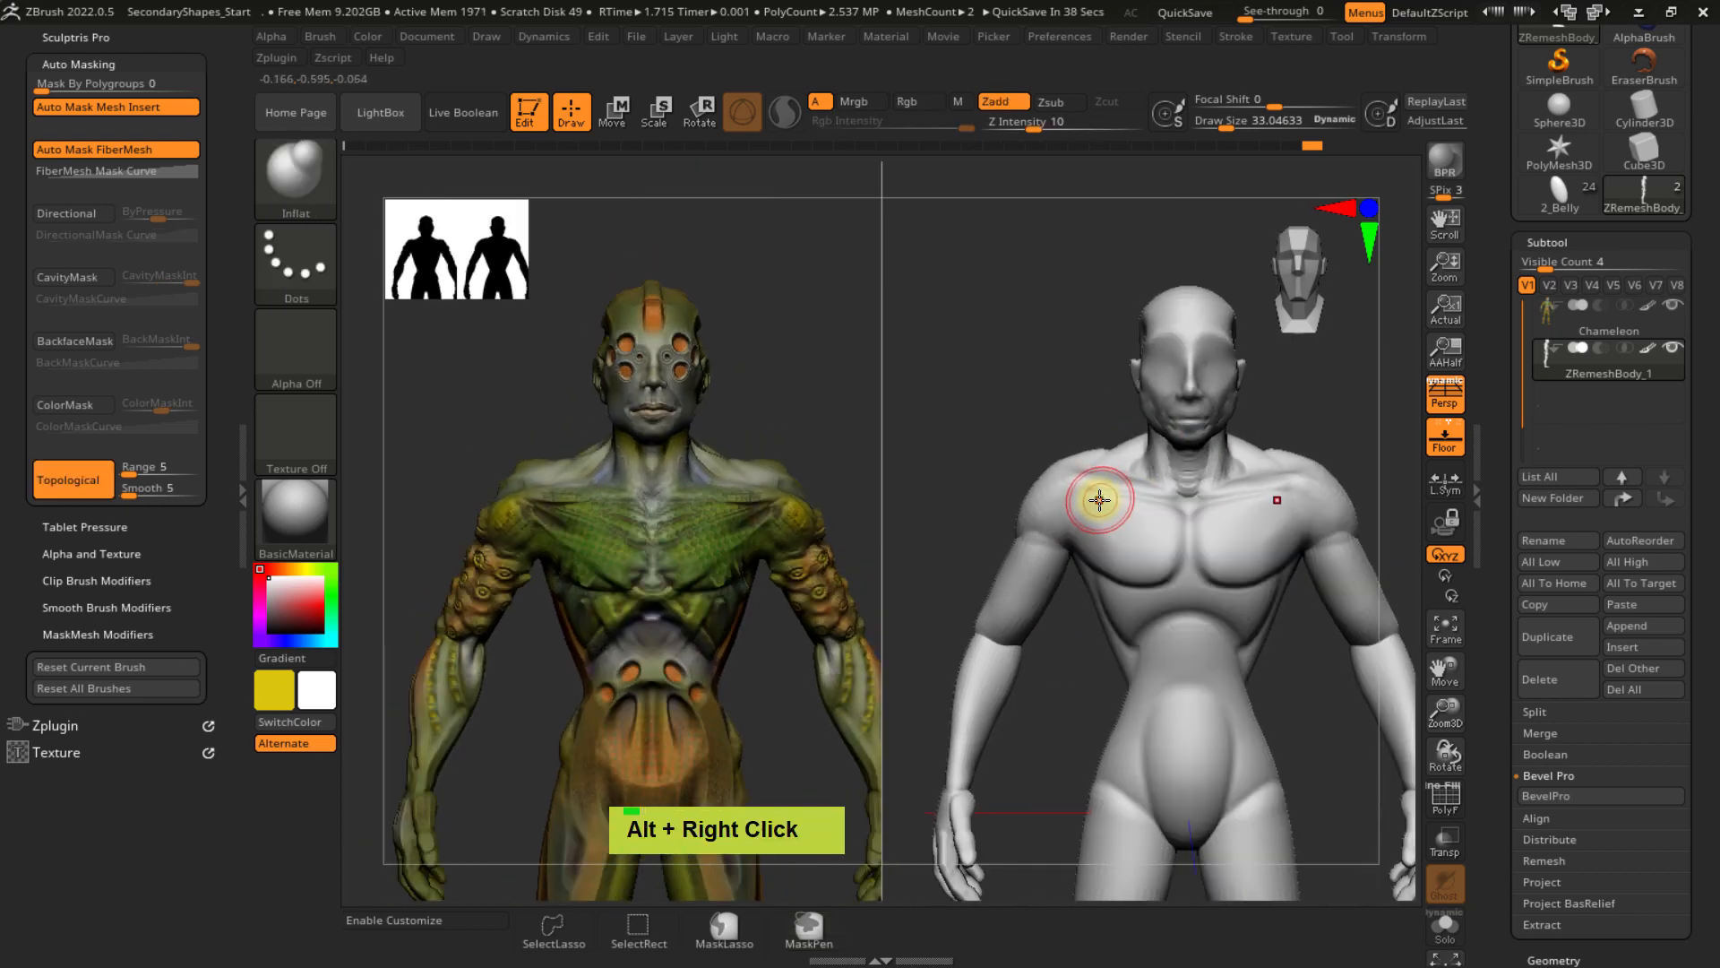
pyautogui.scroll(2, 1490, 269)
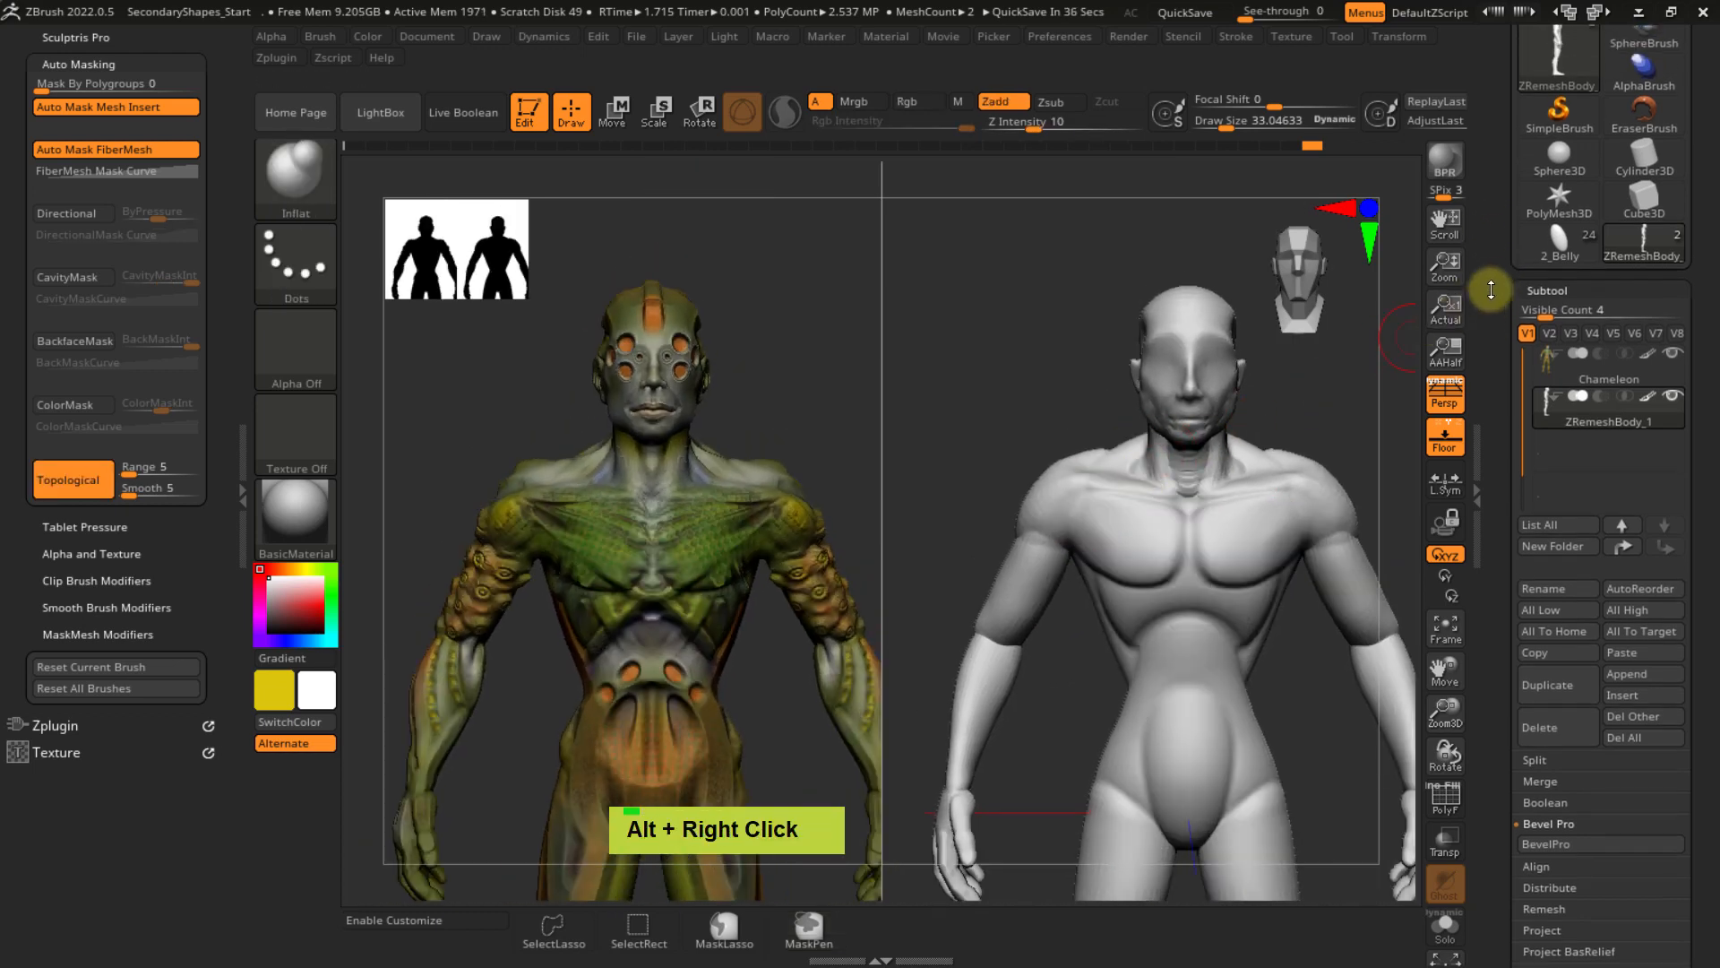
pyautogui.click(1547, 261)
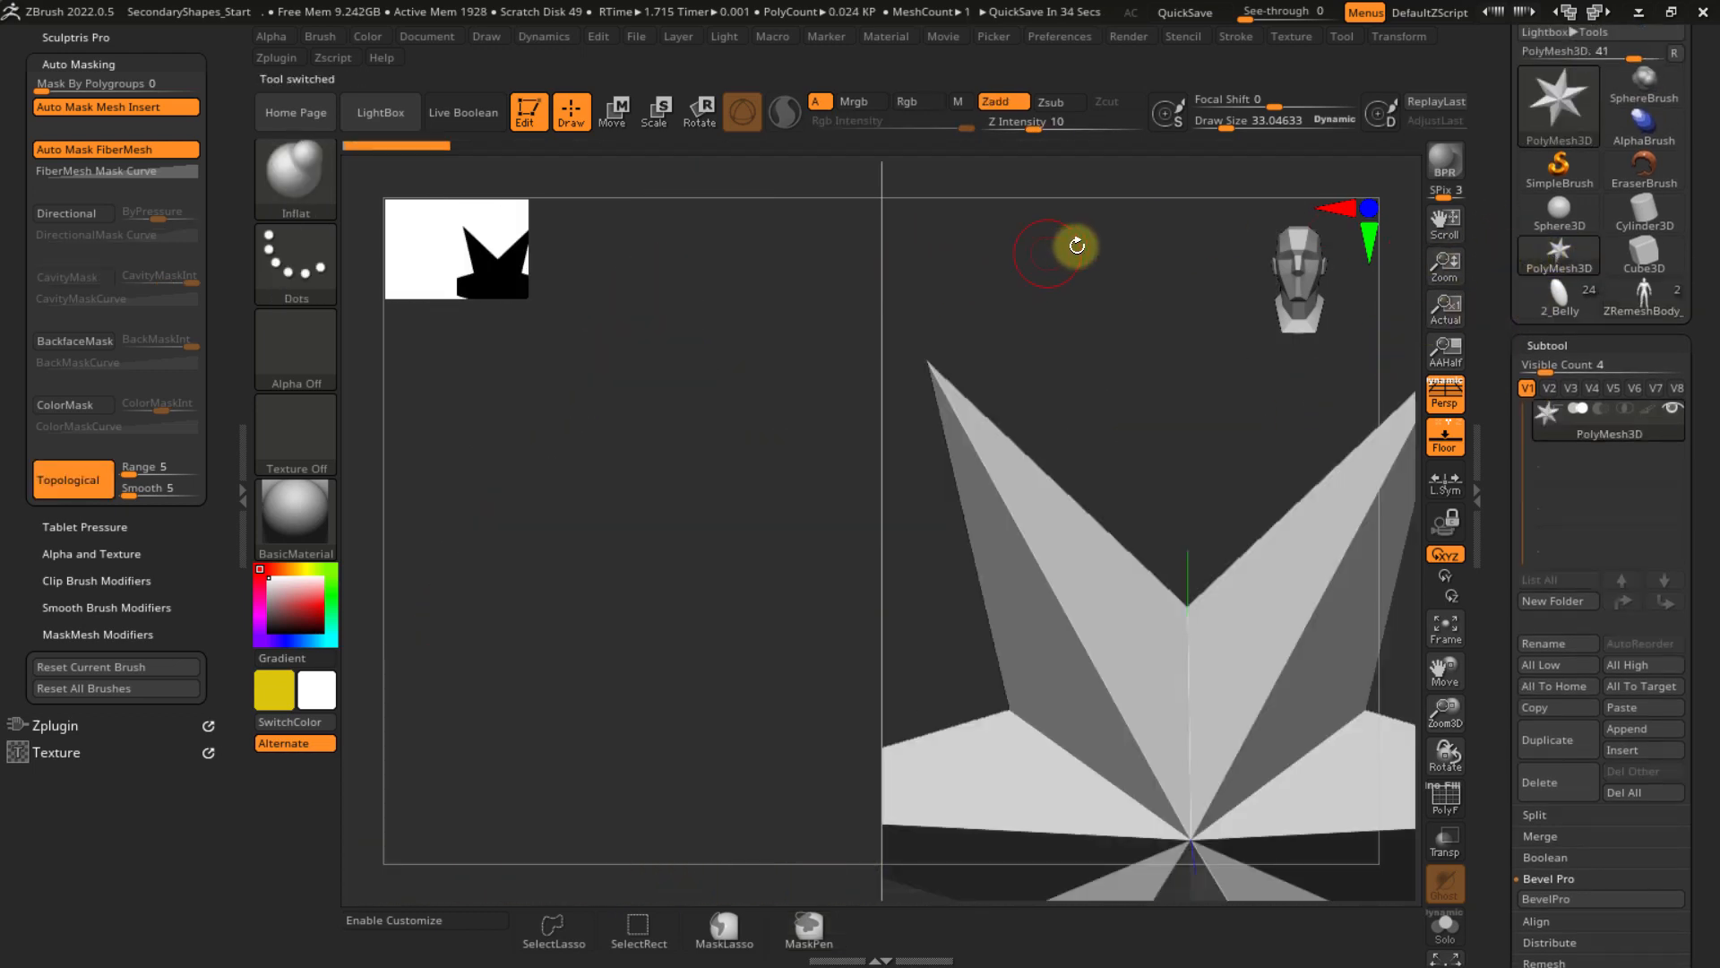
pyautogui.click(1304, 38)
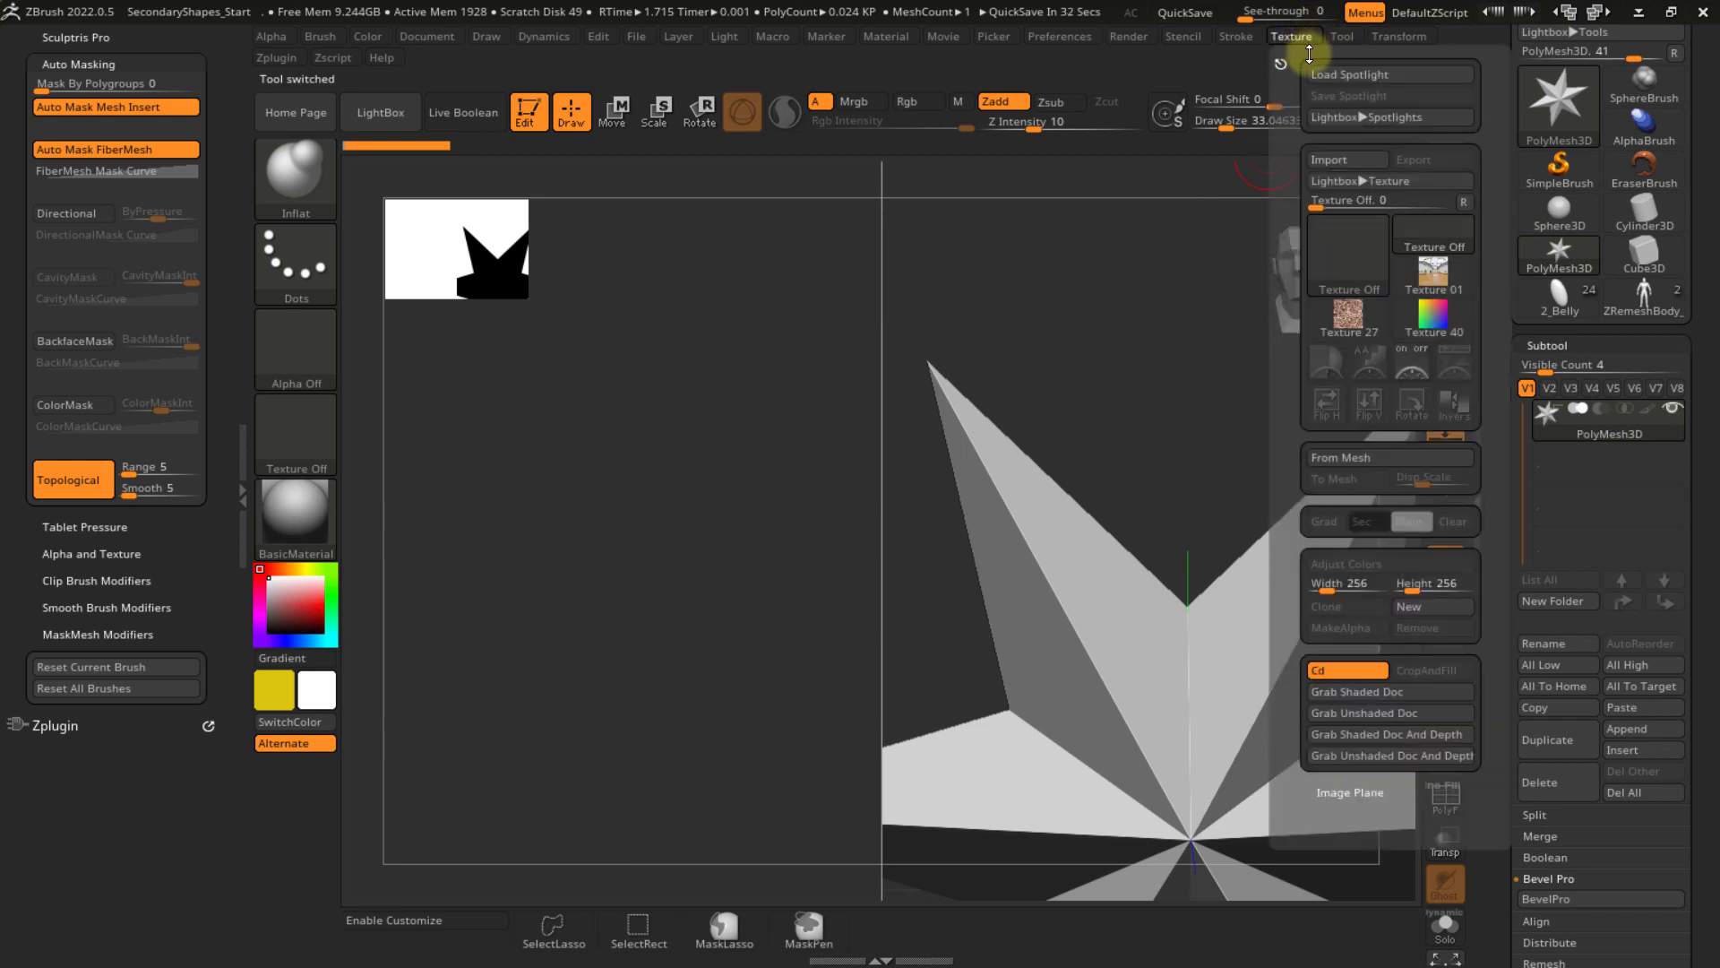
pyautogui.click(1398, 36)
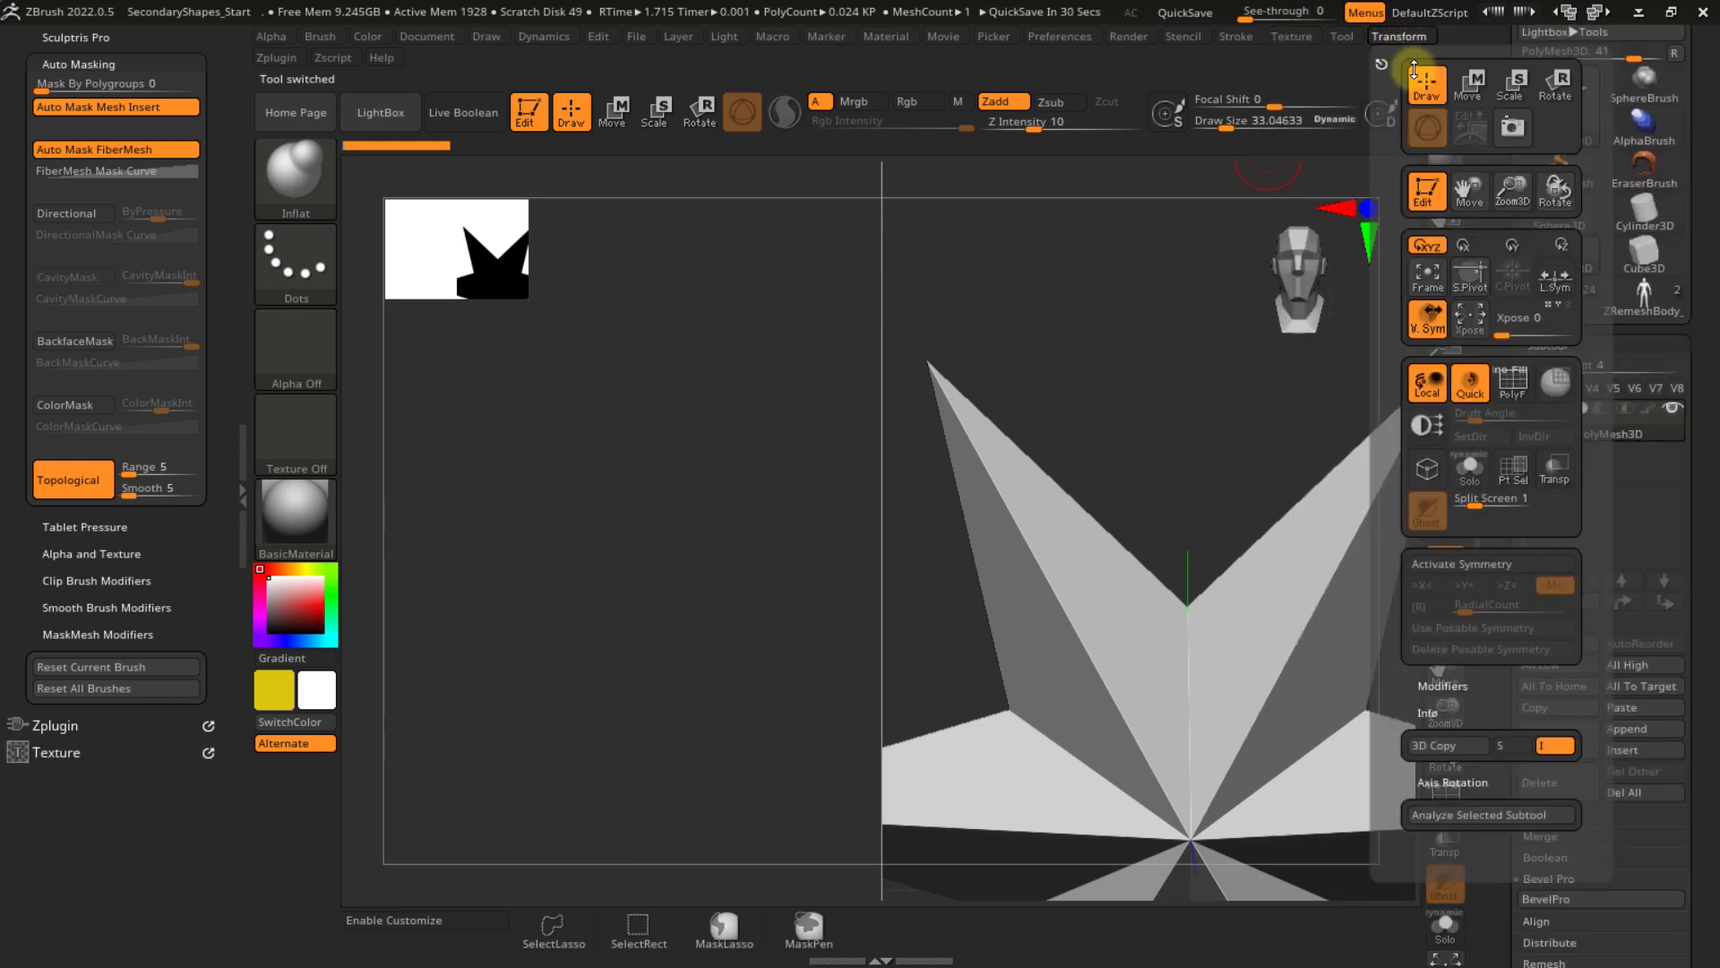
pyautogui.click(1451, 504)
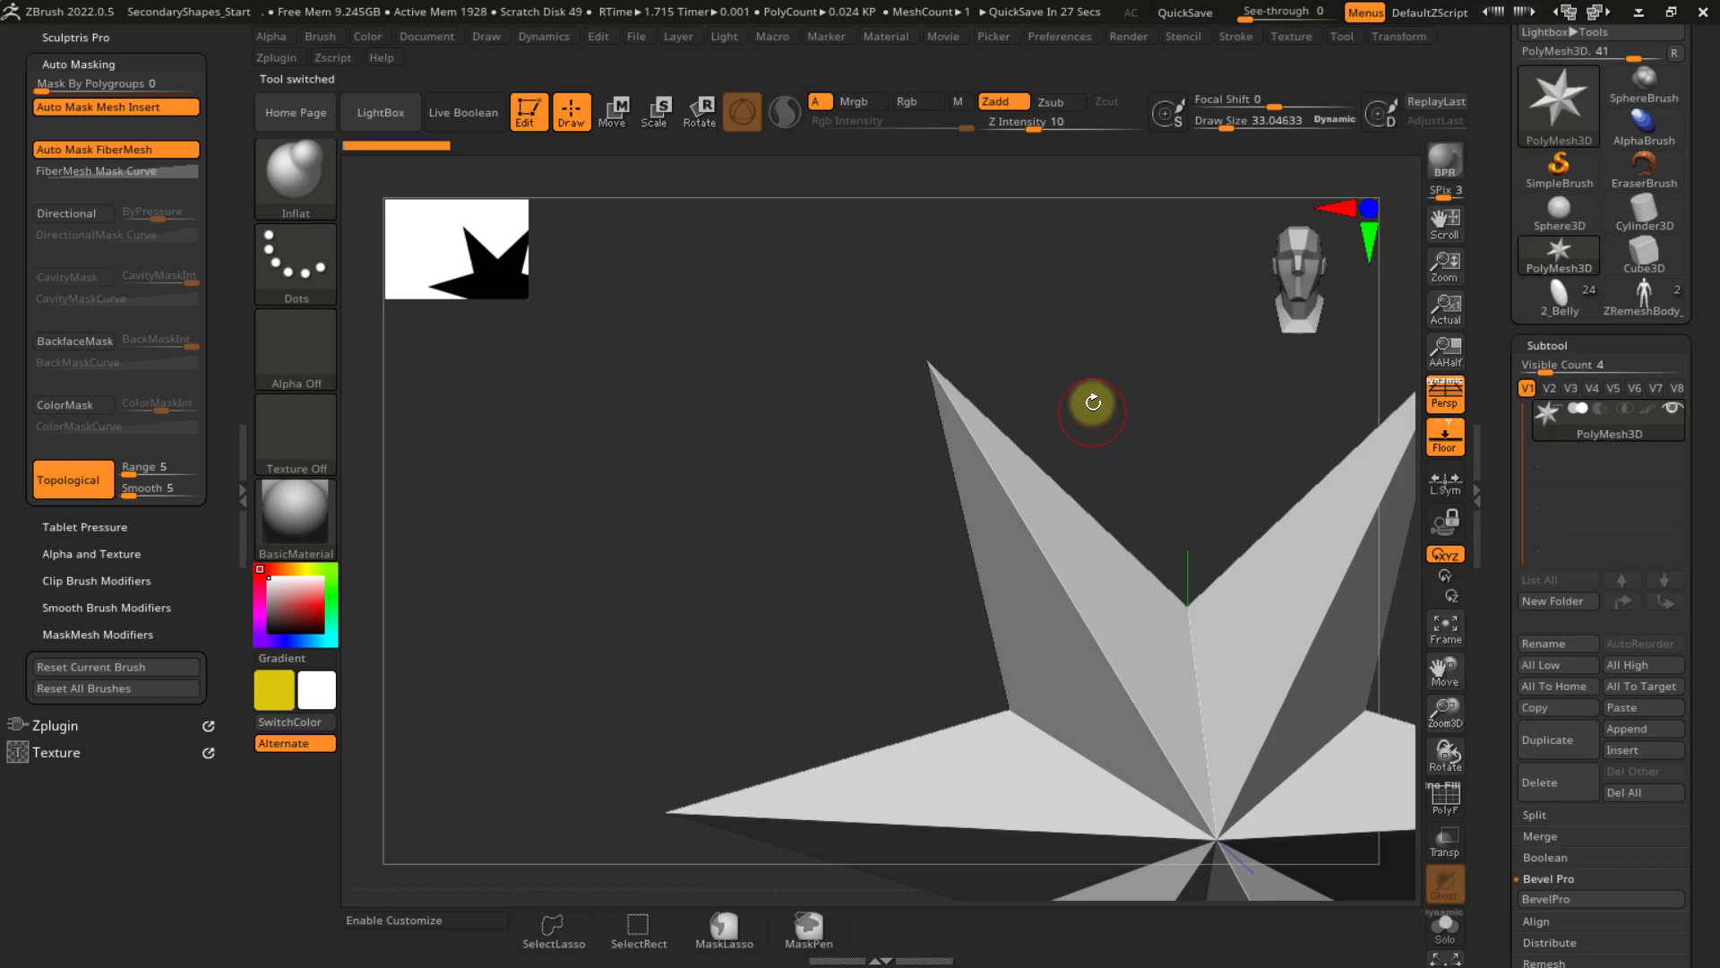
# - Load the DemoHead.ZTL tool from LightBox, close LightBox and frame the head
pyautogui.press(',')
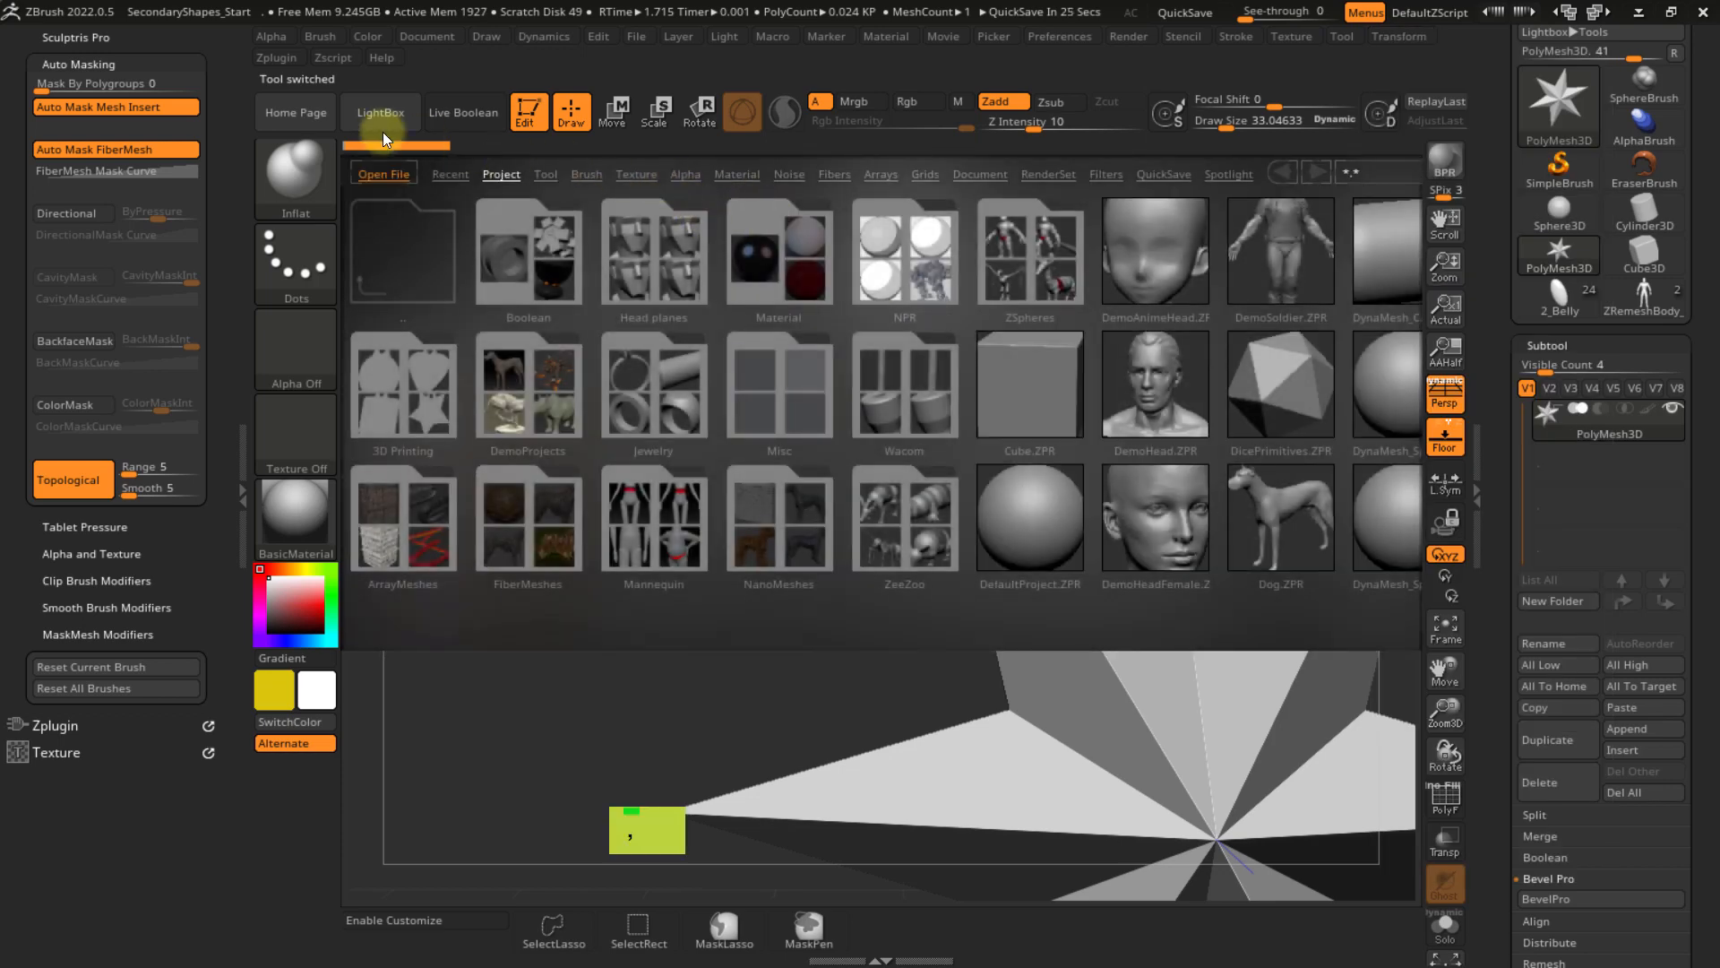
pyautogui.click(557, 174)
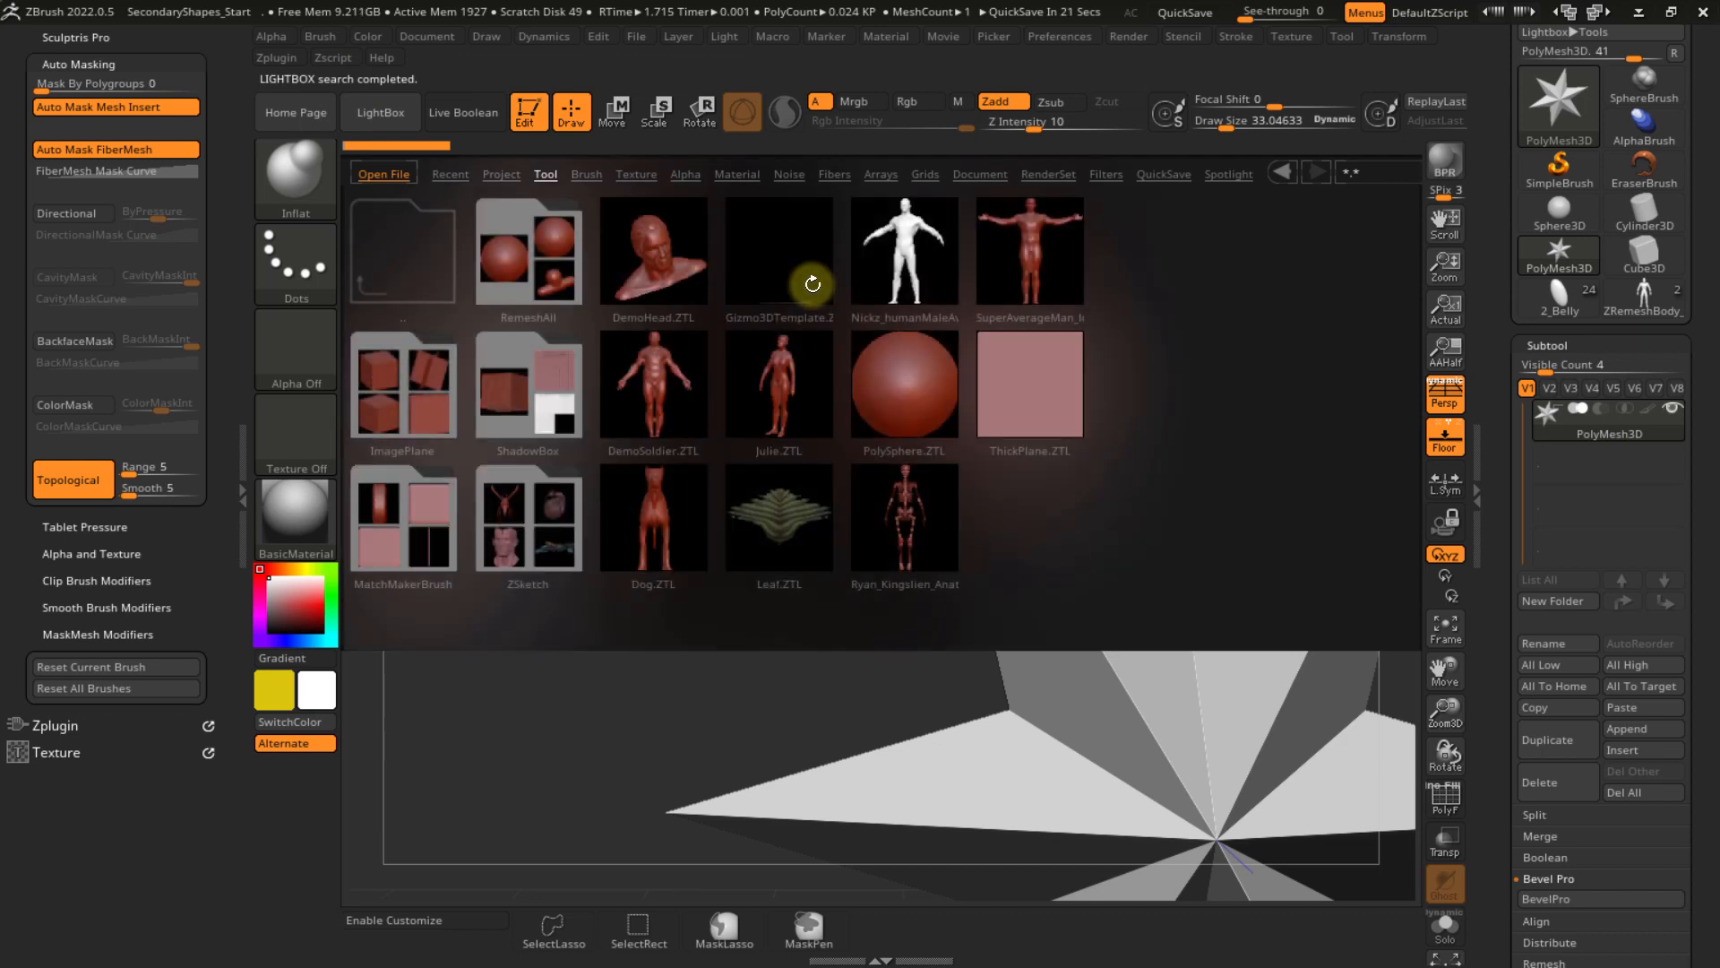
pyautogui.click(647, 254)
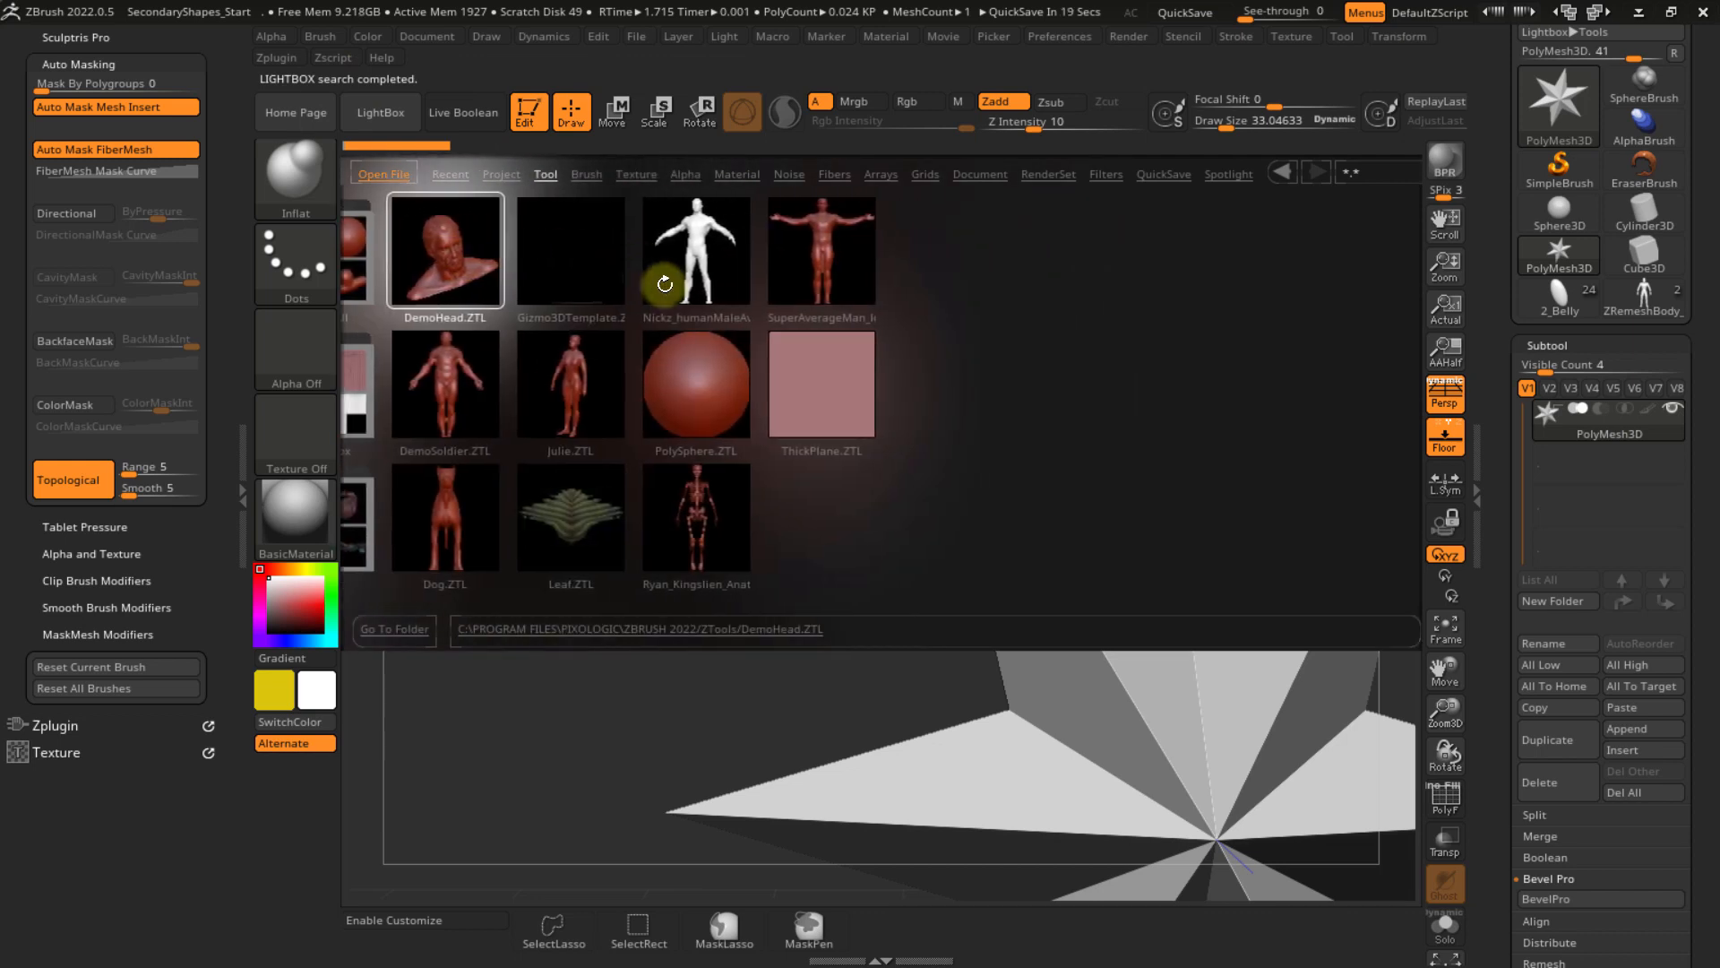
pyautogui.doubleClick(398, 254)
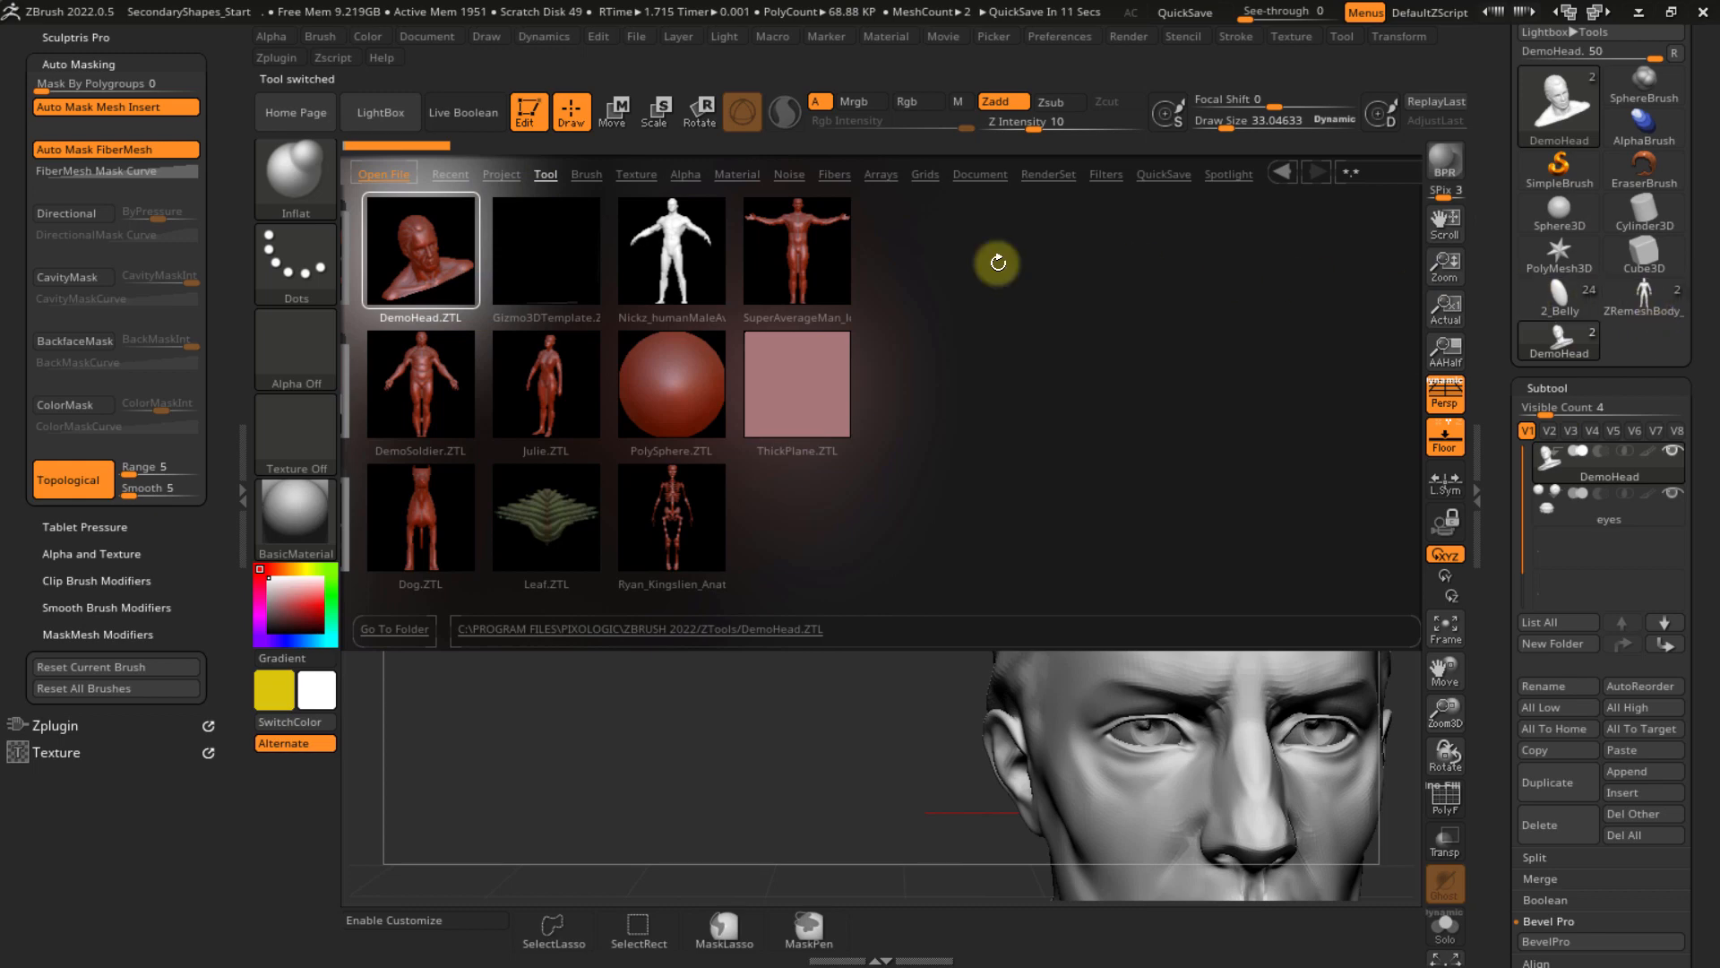
pyautogui.click(495, 174)
pyautogui.press(',')
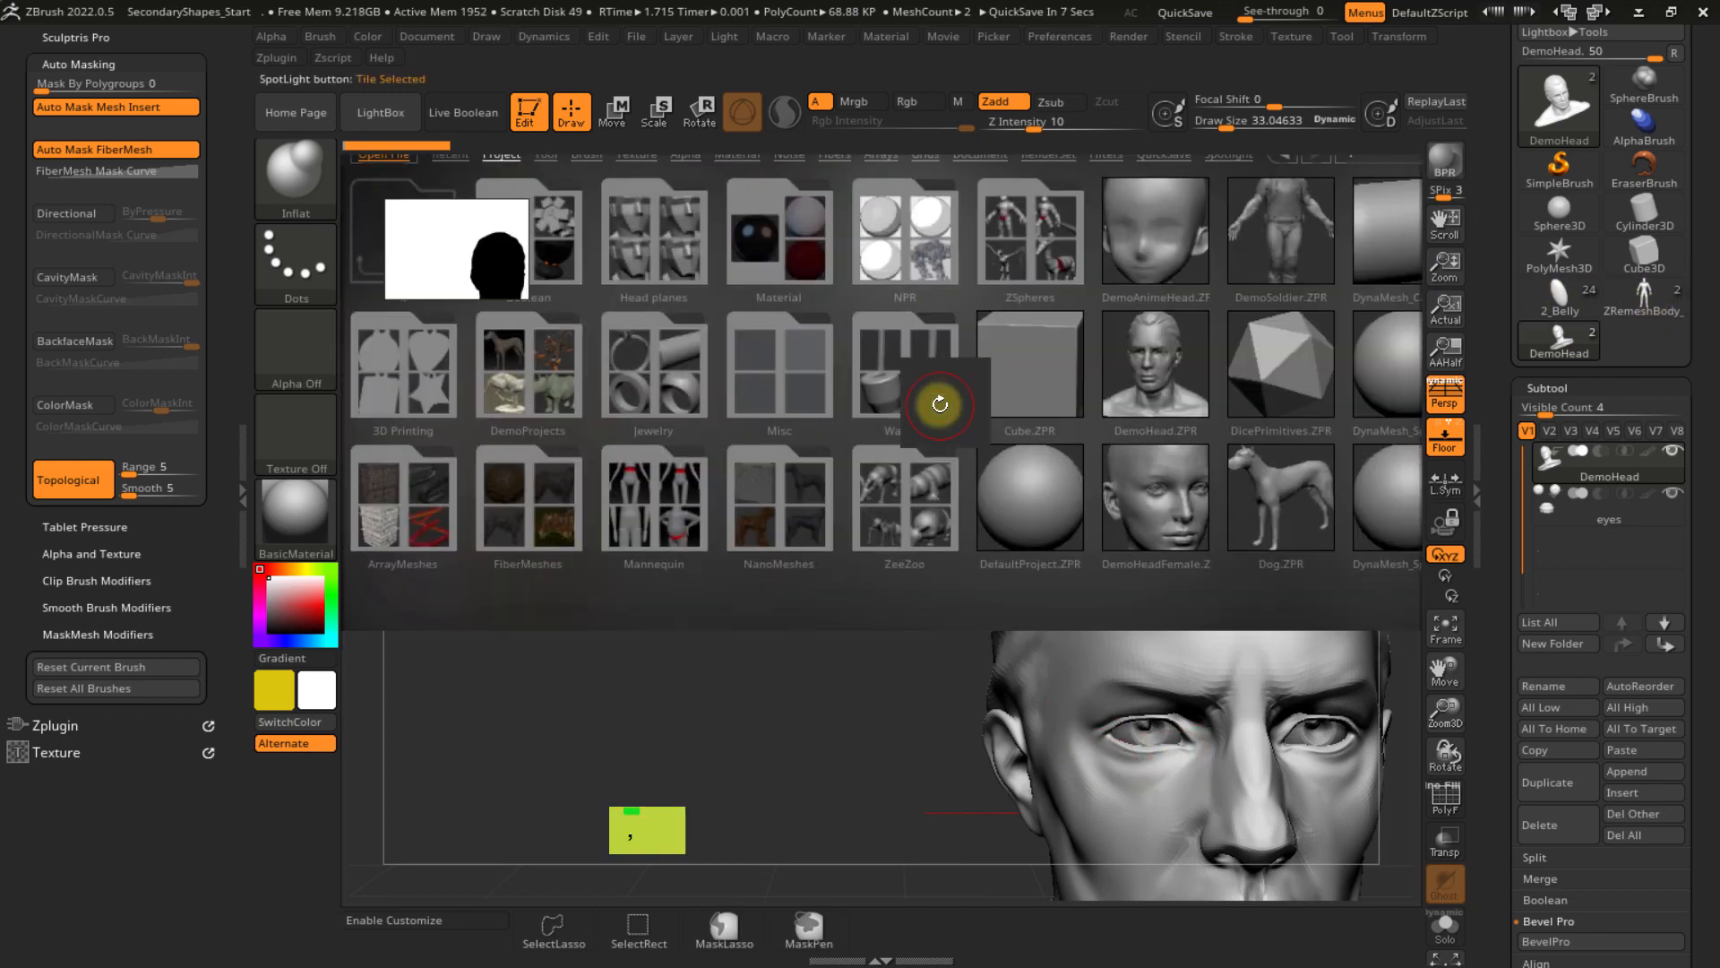
pyautogui.press('f')
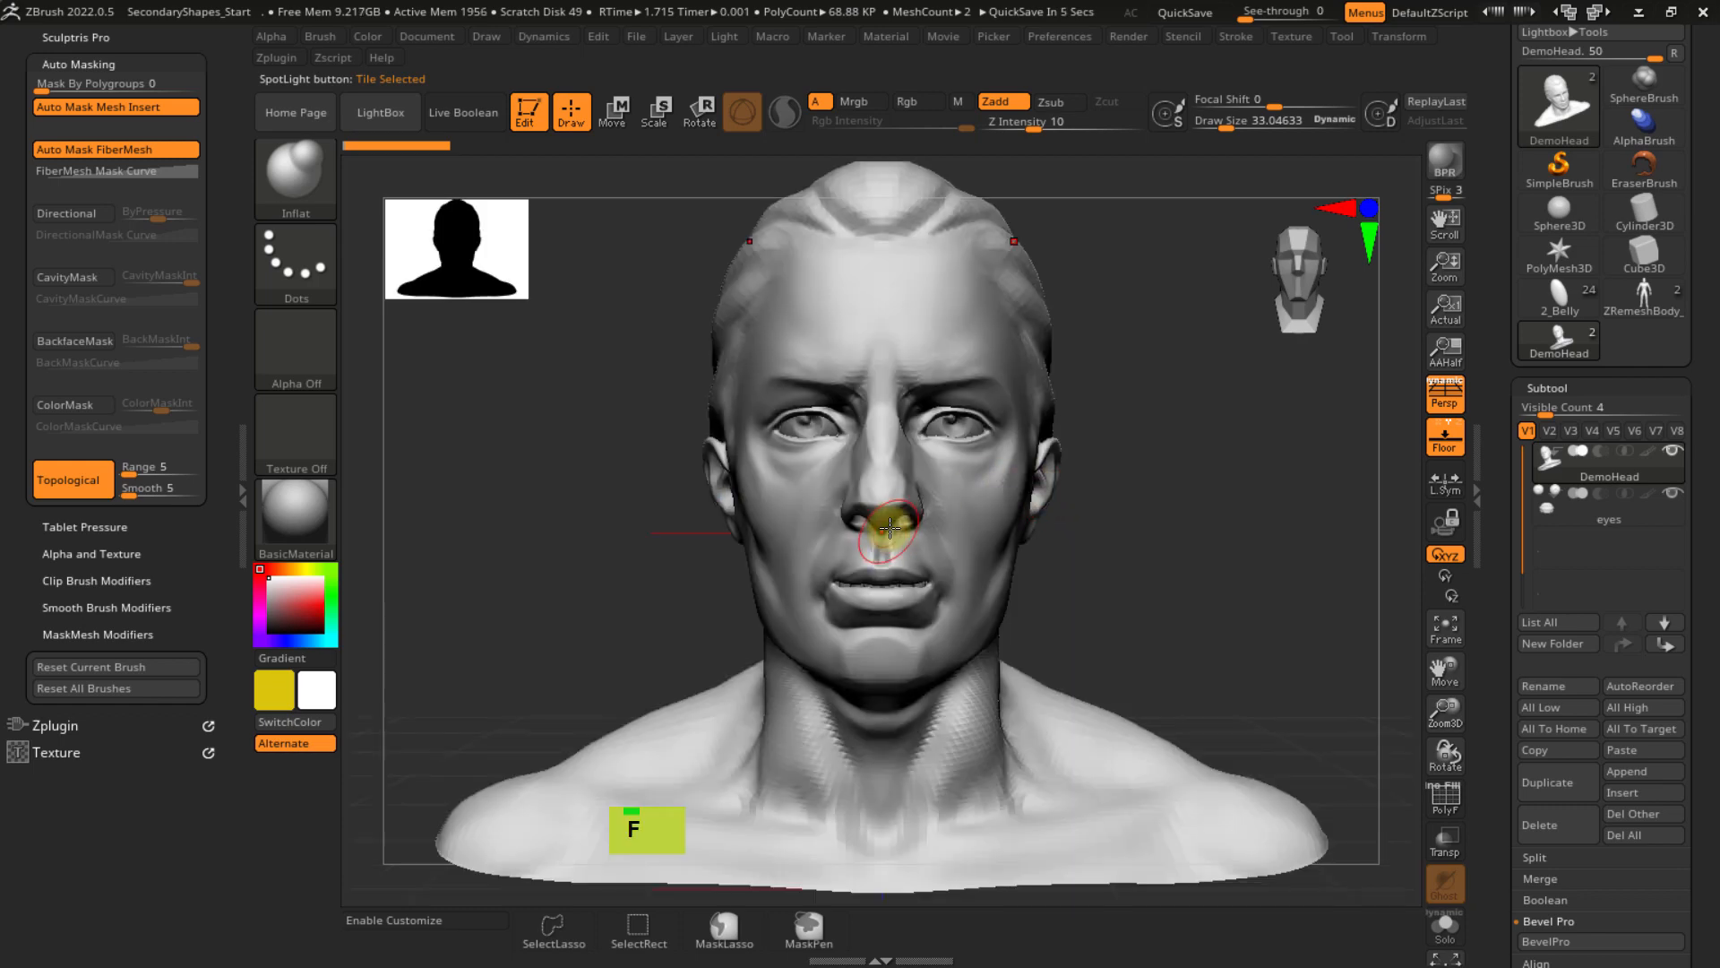
# - Choose the Move Topological brush for the demo head and set its draw size to about 104
pyautogui.press('b')
pyautogui.press('m')
pyautogui.press('t')
pyautogui.press('s')
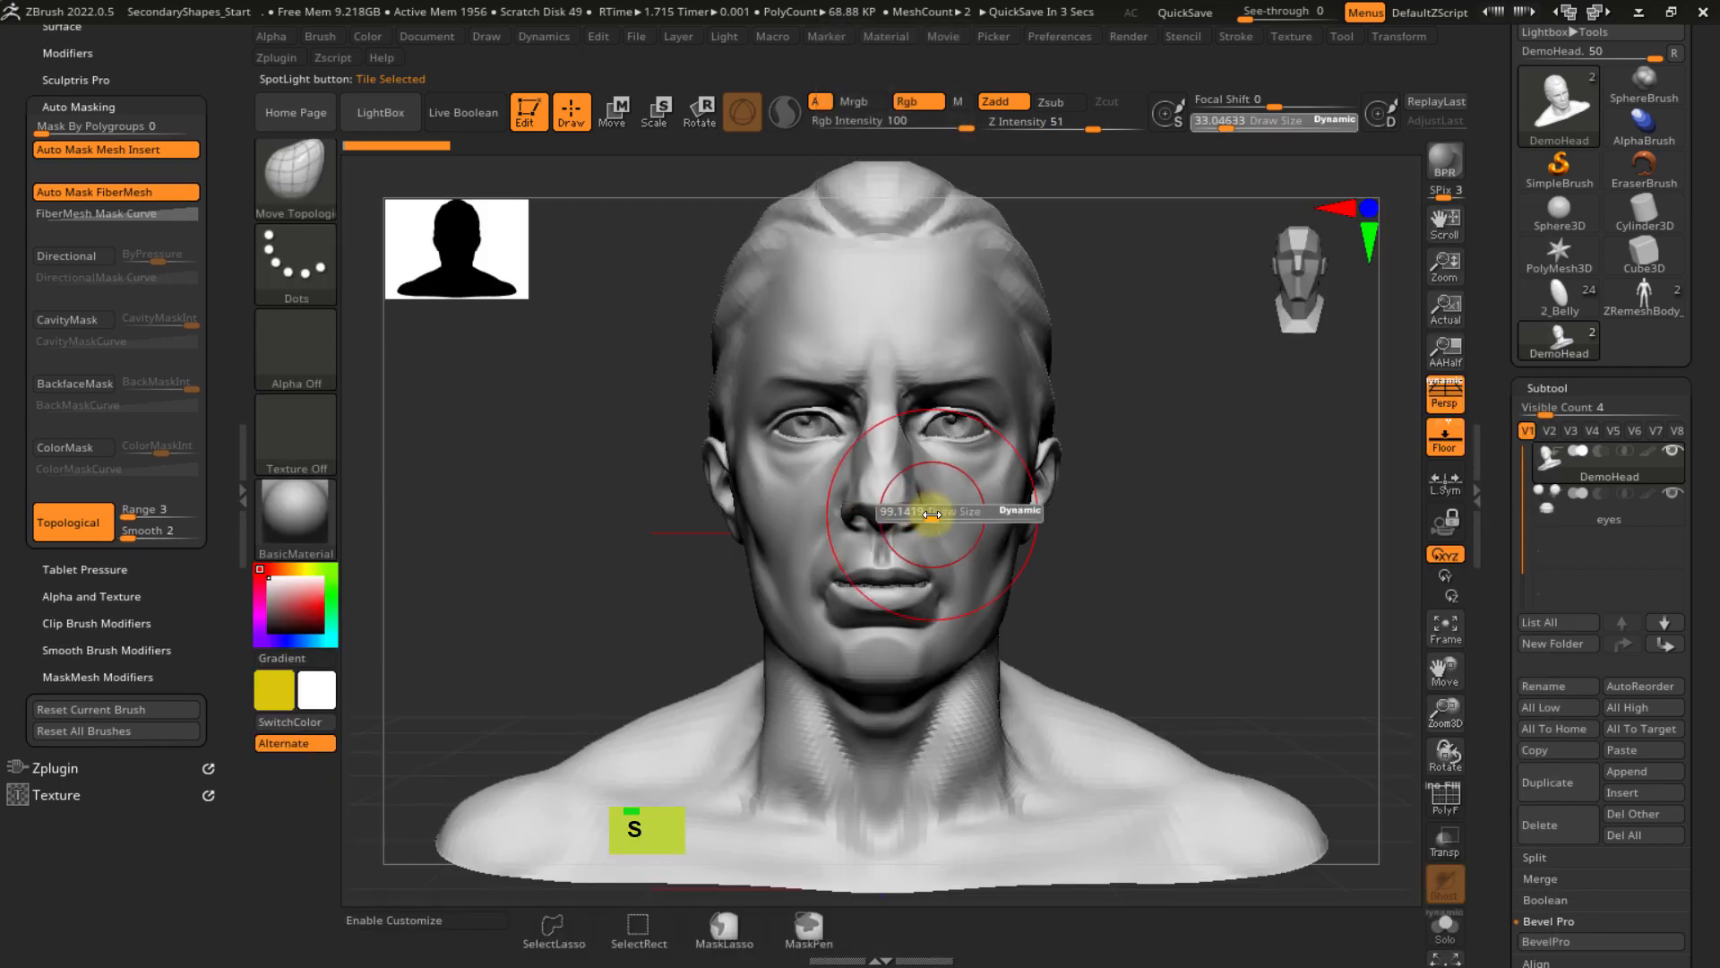
pyautogui.moveTo(932, 514); pyautogui.dragTo(941, 499)
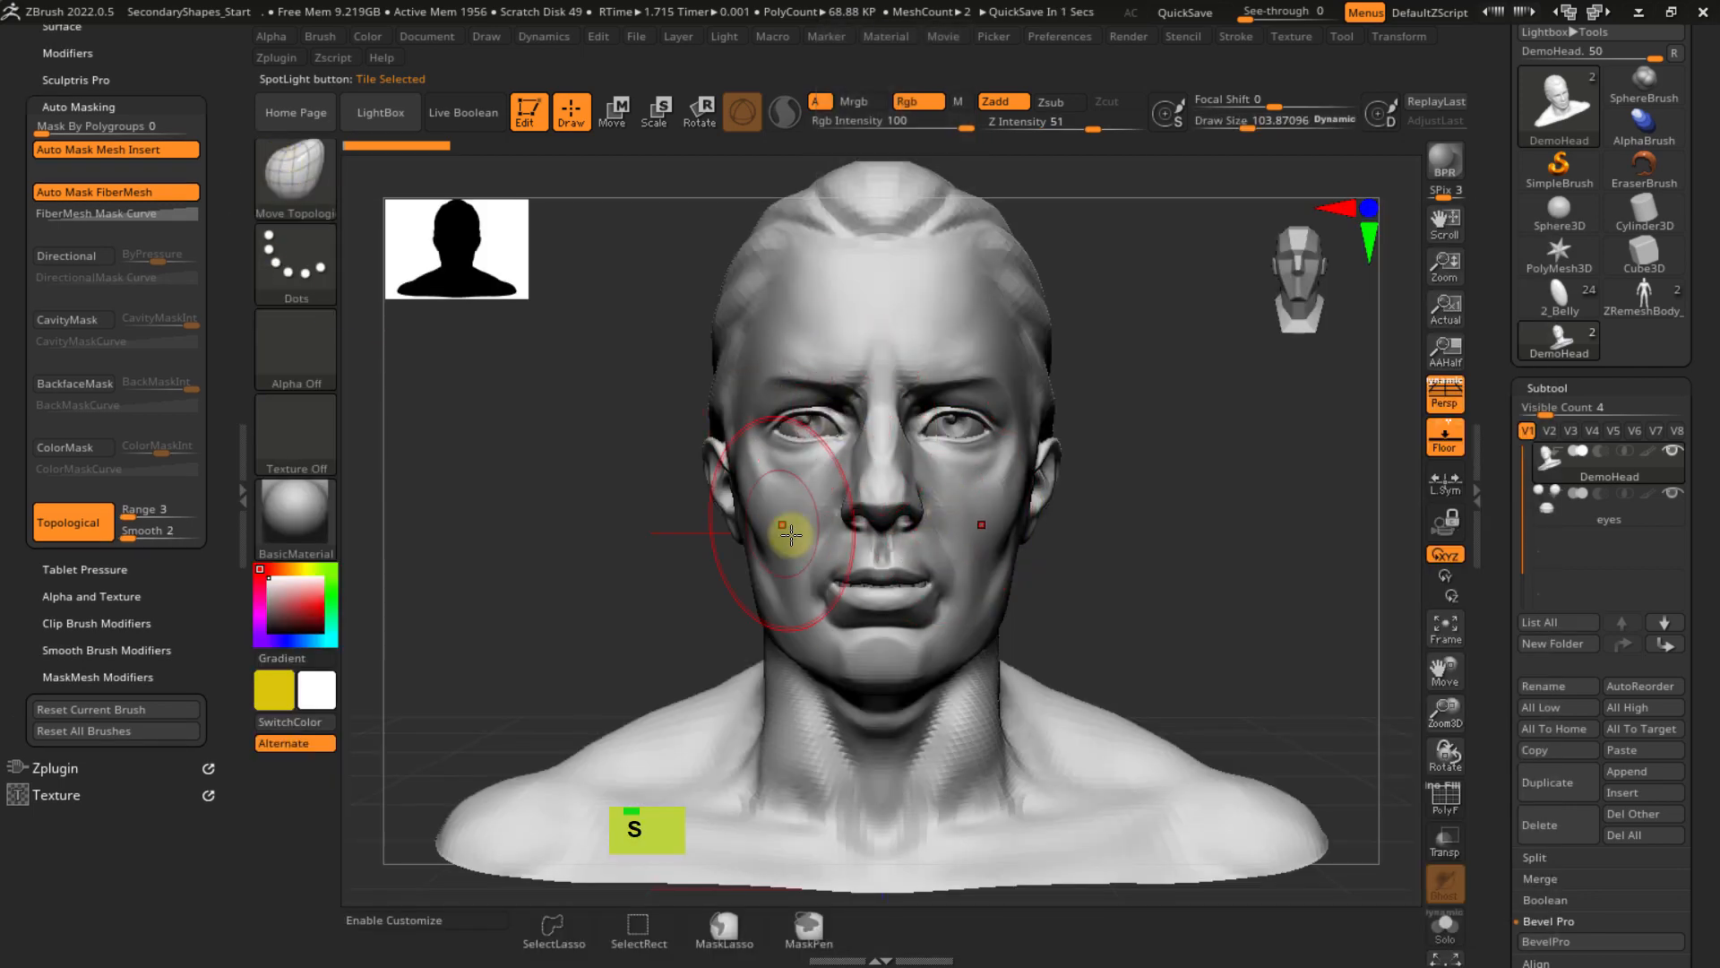
# - Reduce the draw size to about 42 and pull the demo head's upper and lower lips apart to expose the teeth
pyautogui.keyDown('ctrl'); pyautogui.moveTo(812, 562); pyautogui.dragTo(905, 583, button='right'); pyautogui.keyUp('ctrl')
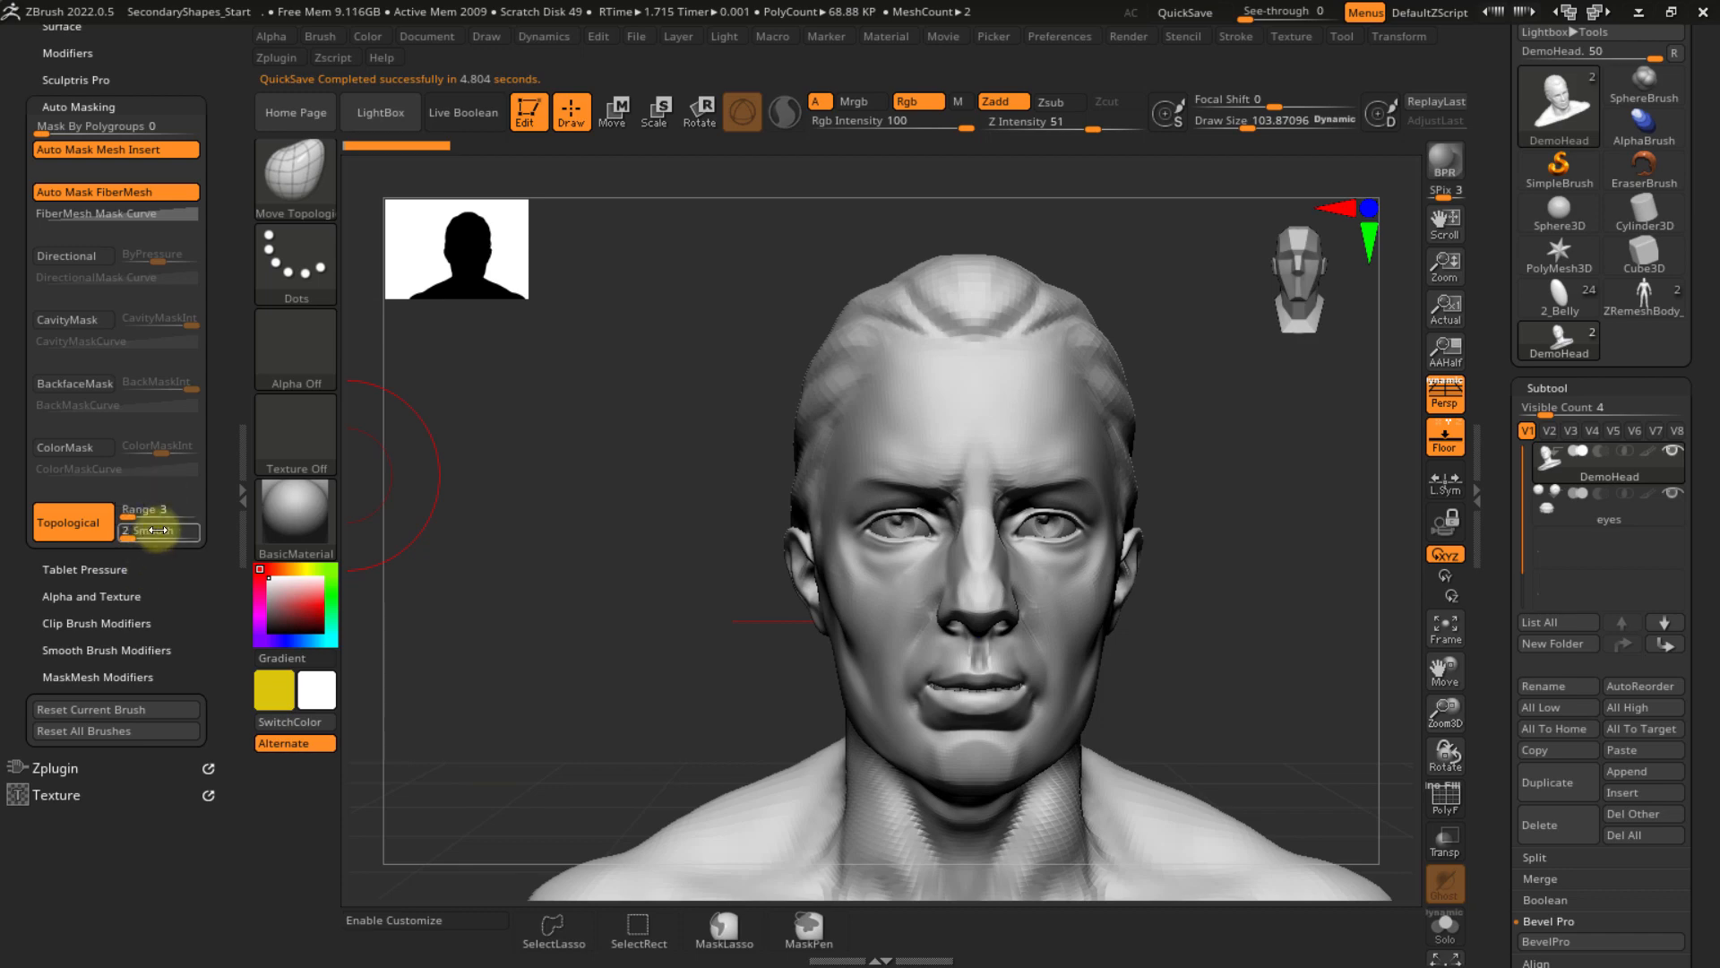
pyautogui.keyDown('alt'); pyautogui.moveTo(875, 603); pyautogui.dragTo(841, 528, button='right'); pyautogui.keyUp('alt')
pyautogui.press('s')
pyautogui.moveTo(840, 529); pyautogui.dragTo(822, 529)
pyautogui.press('s')
pyautogui.moveTo(994, 673); pyautogui.dragTo(985, 675)
pyautogui.keyDown('alt'); pyautogui.moveTo(990, 676); pyautogui.dragTo(972, 473, button='right'); pyautogui.keyUp('alt')
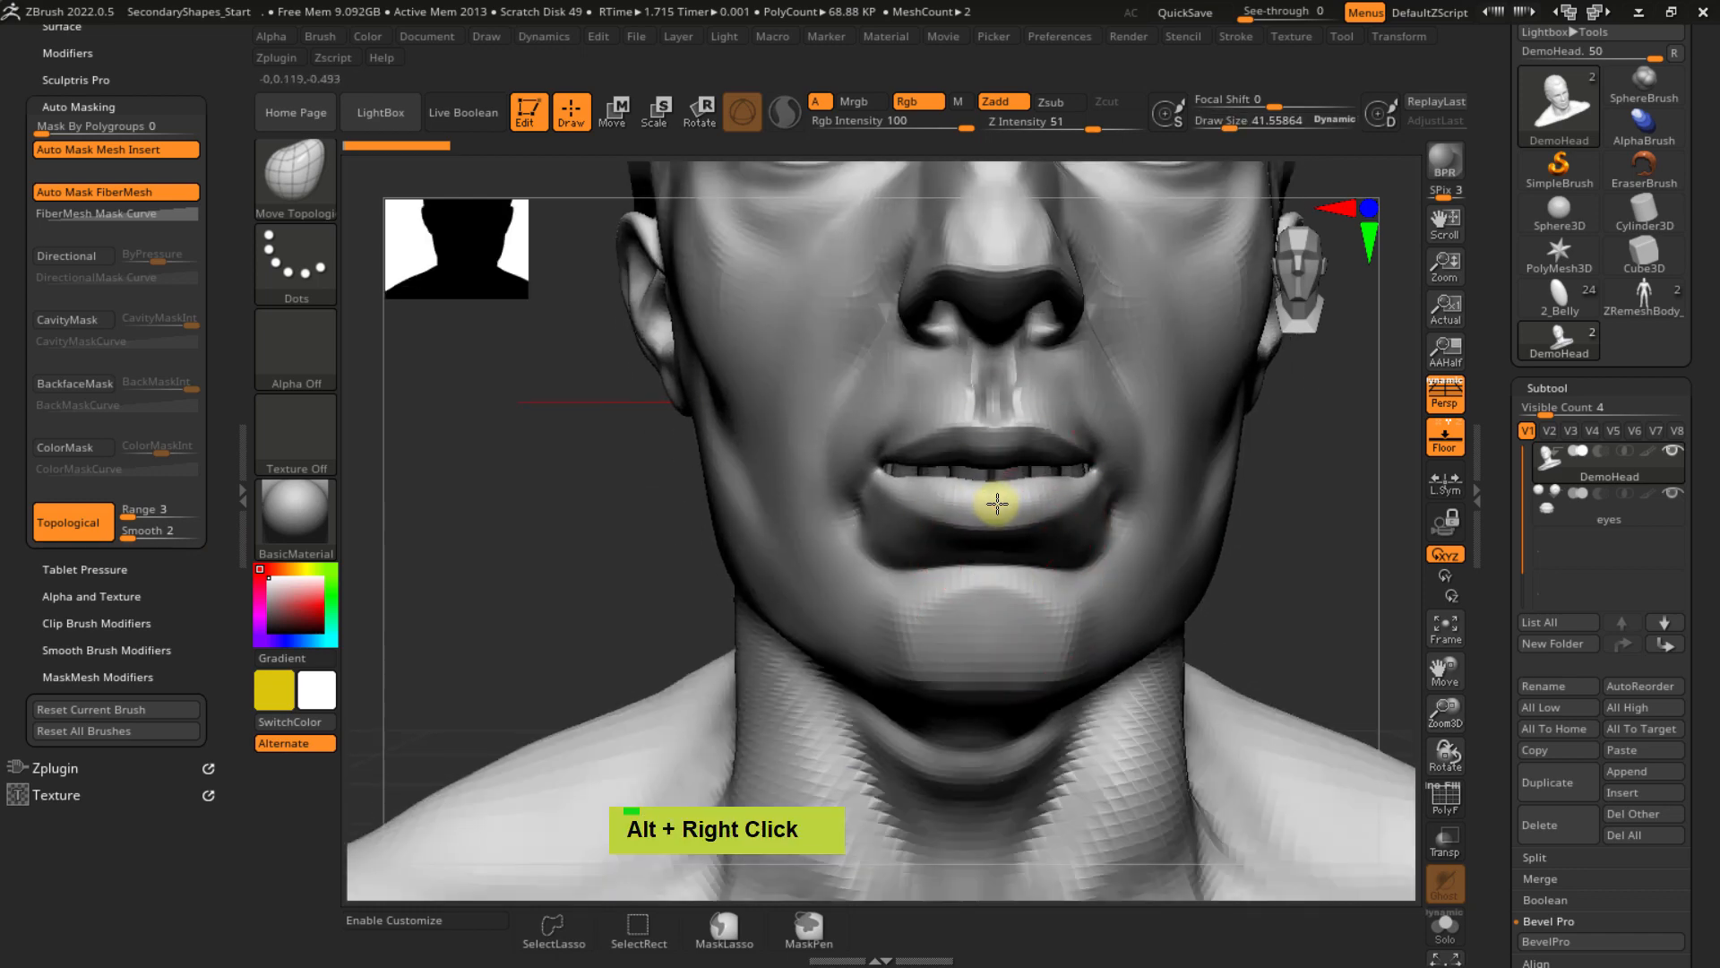
pyautogui.doubleClick(977, 490)
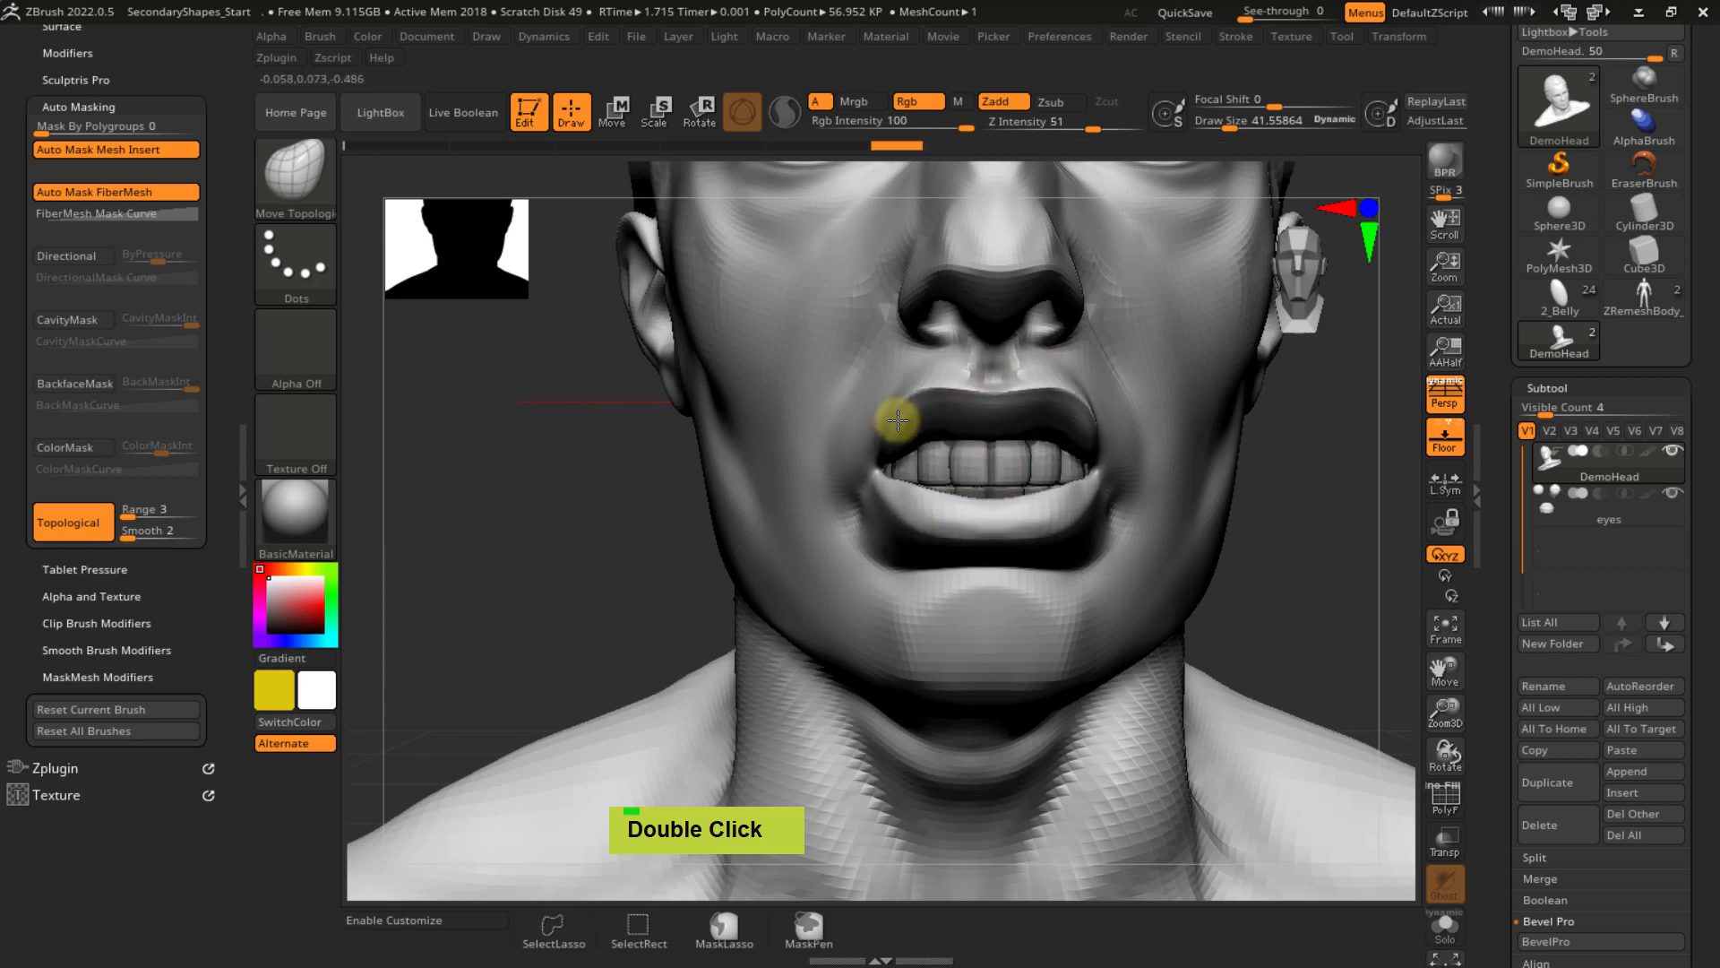
# - Lower the demo head's subdivision level and turn on the polyframe display around the mouth
pyautogui.moveTo(1053, 521)
pyautogui.mouseDown(button='right')
pyautogui.moveTo(968, 511)
pyautogui.moveTo(1054, 468)
pyautogui.moveTo(1018, 445)
pyautogui.moveTo(967, 572)
pyautogui.moveTo(967, 542)
pyautogui.moveTo(1045, 556)
pyautogui.mouseUp(button='right')
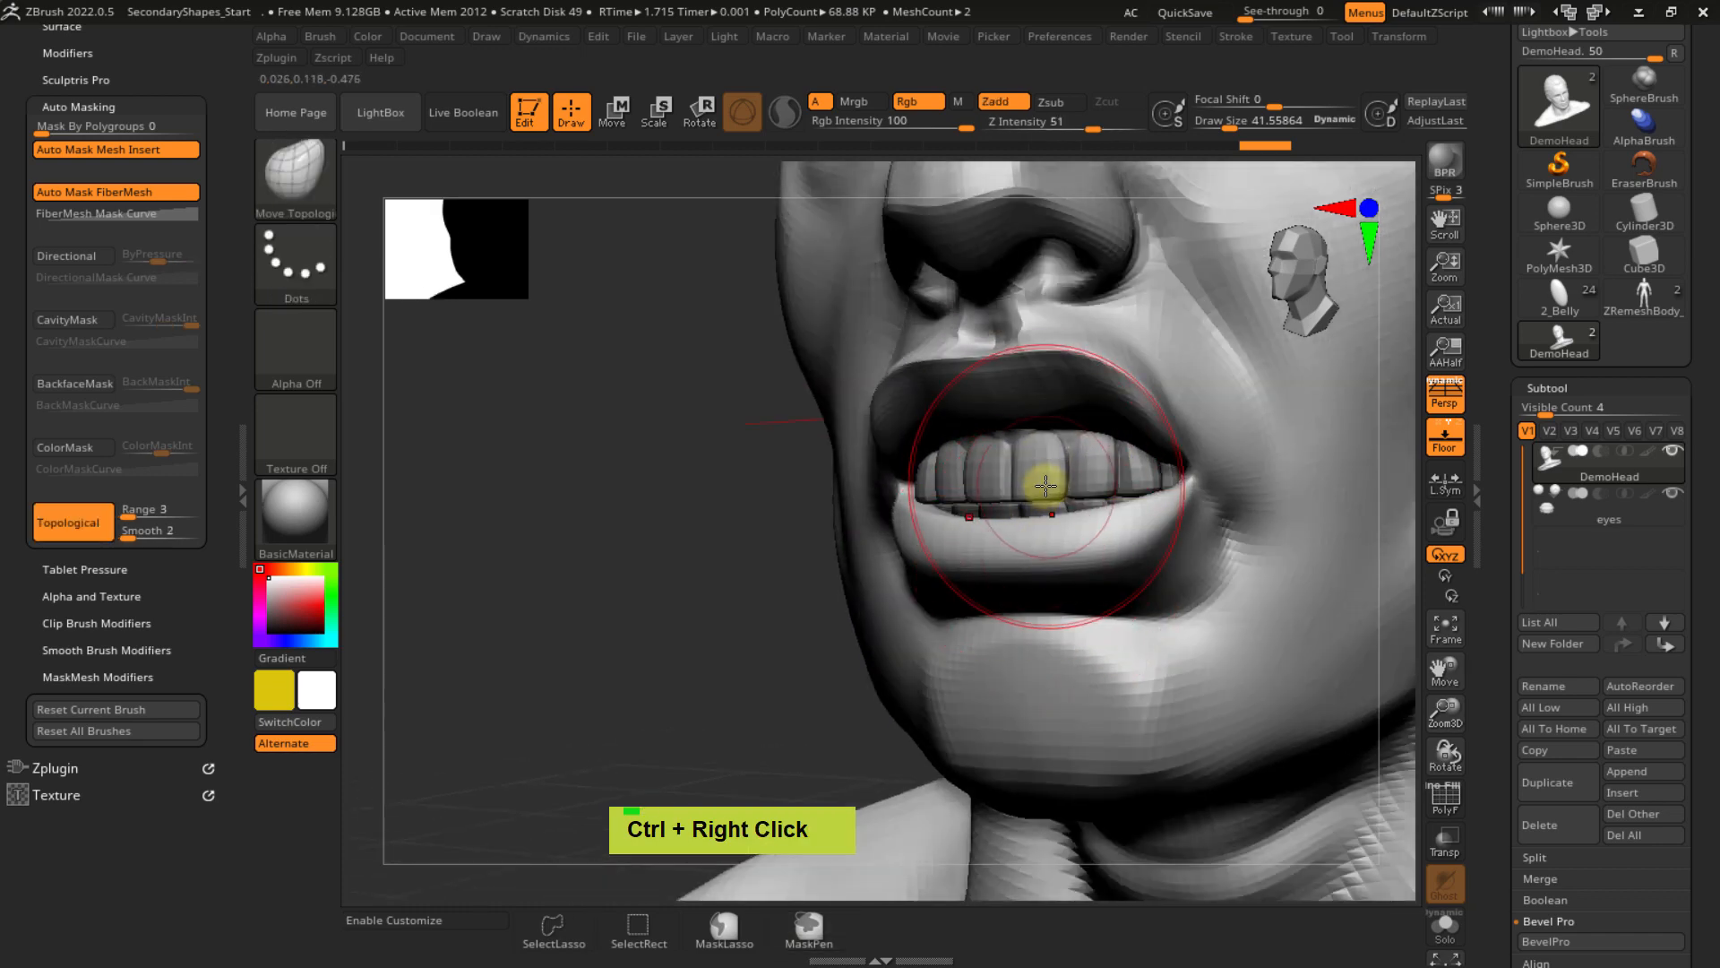
pyautogui.hotkey('shift', 'd')
pyautogui.hotkey('shift', 'd')
pyautogui.hotkey('shift', 'd')
pyautogui.hotkey('shift', 'd')
pyautogui.keyDown('alt'); pyautogui.moveTo(1036, 499); pyautogui.dragTo(958, 530, button='right'); pyautogui.keyUp('alt')
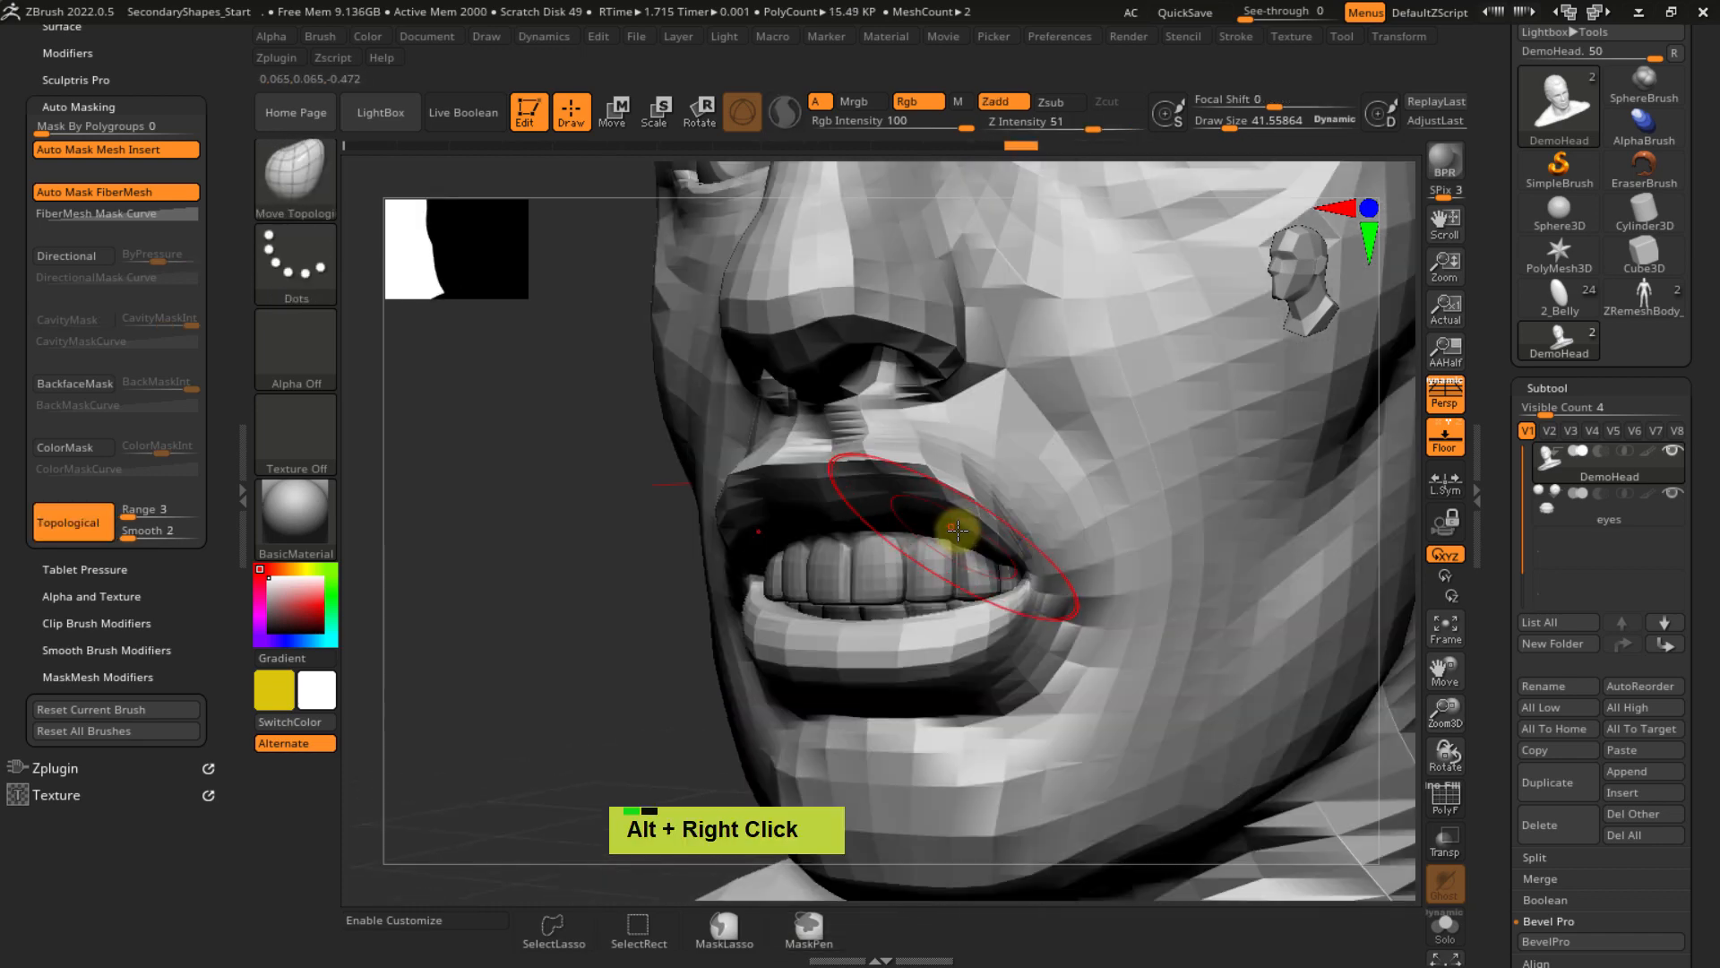
pyautogui.moveTo(864, 611)
pyautogui.keyDown('alt'); pyautogui.mouseDown(button='right')
pyautogui.moveTo(895, 492)
pyautogui.moveTo(910, 499)
pyautogui.moveTo(922, 587)
pyautogui.moveTo(794, 484)
pyautogui.moveTo(956, 621)
pyautogui.moveTo(887, 512)
pyautogui.mouseUp(button='right'); pyautogui.keyUp('alt')
pyautogui.hotkey('shift', 'f')
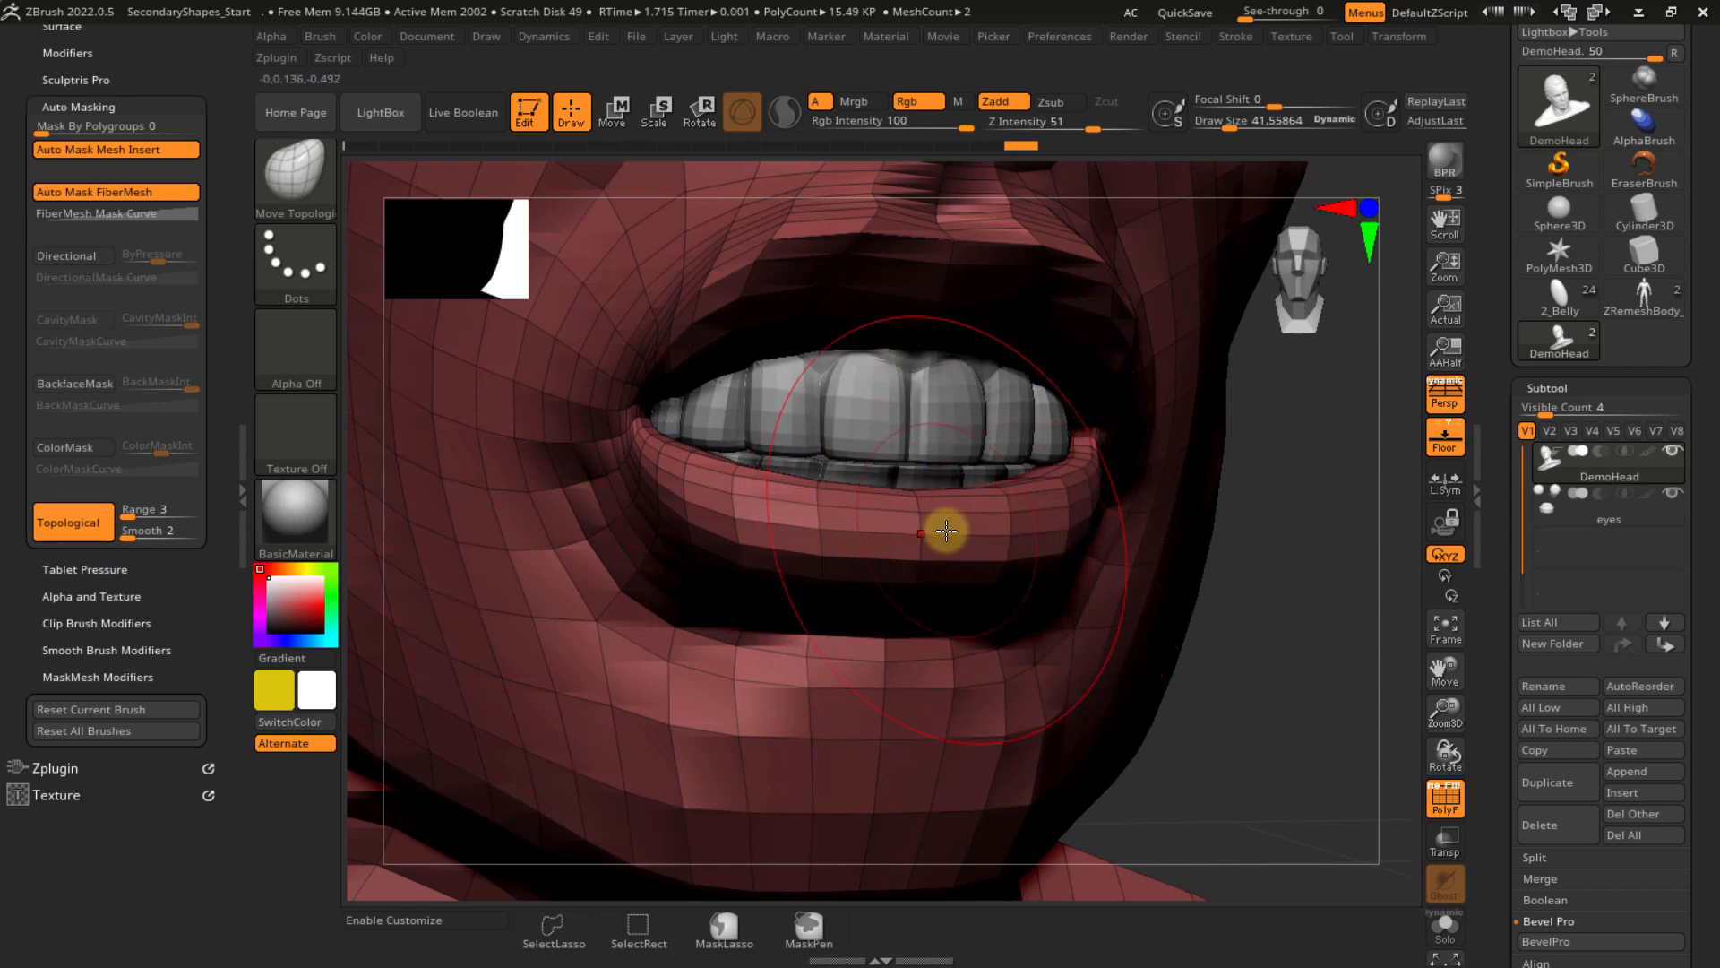
# - Move the demo head's lips with Topological masking on, trying draw sizes of about 65 and 36
pyautogui.moveTo(938, 508); pyautogui.dragTo(936, 530)
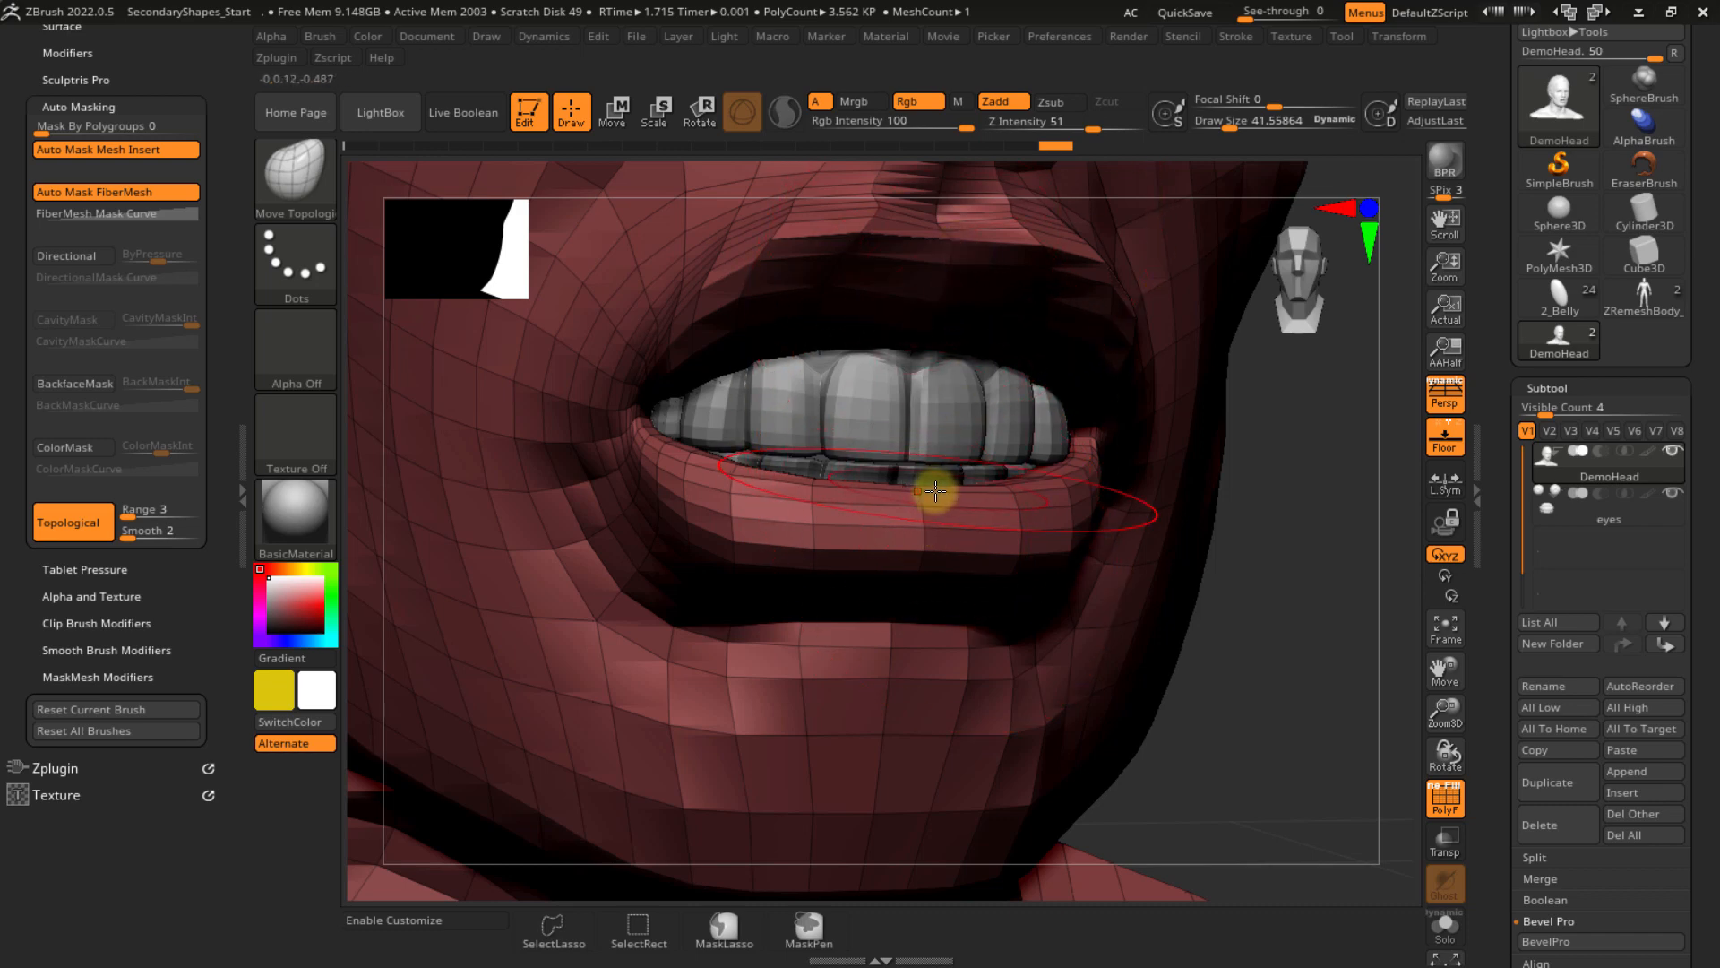
pyautogui.press('s')
pyautogui.moveTo(924, 509); pyautogui.dragTo(933, 509)
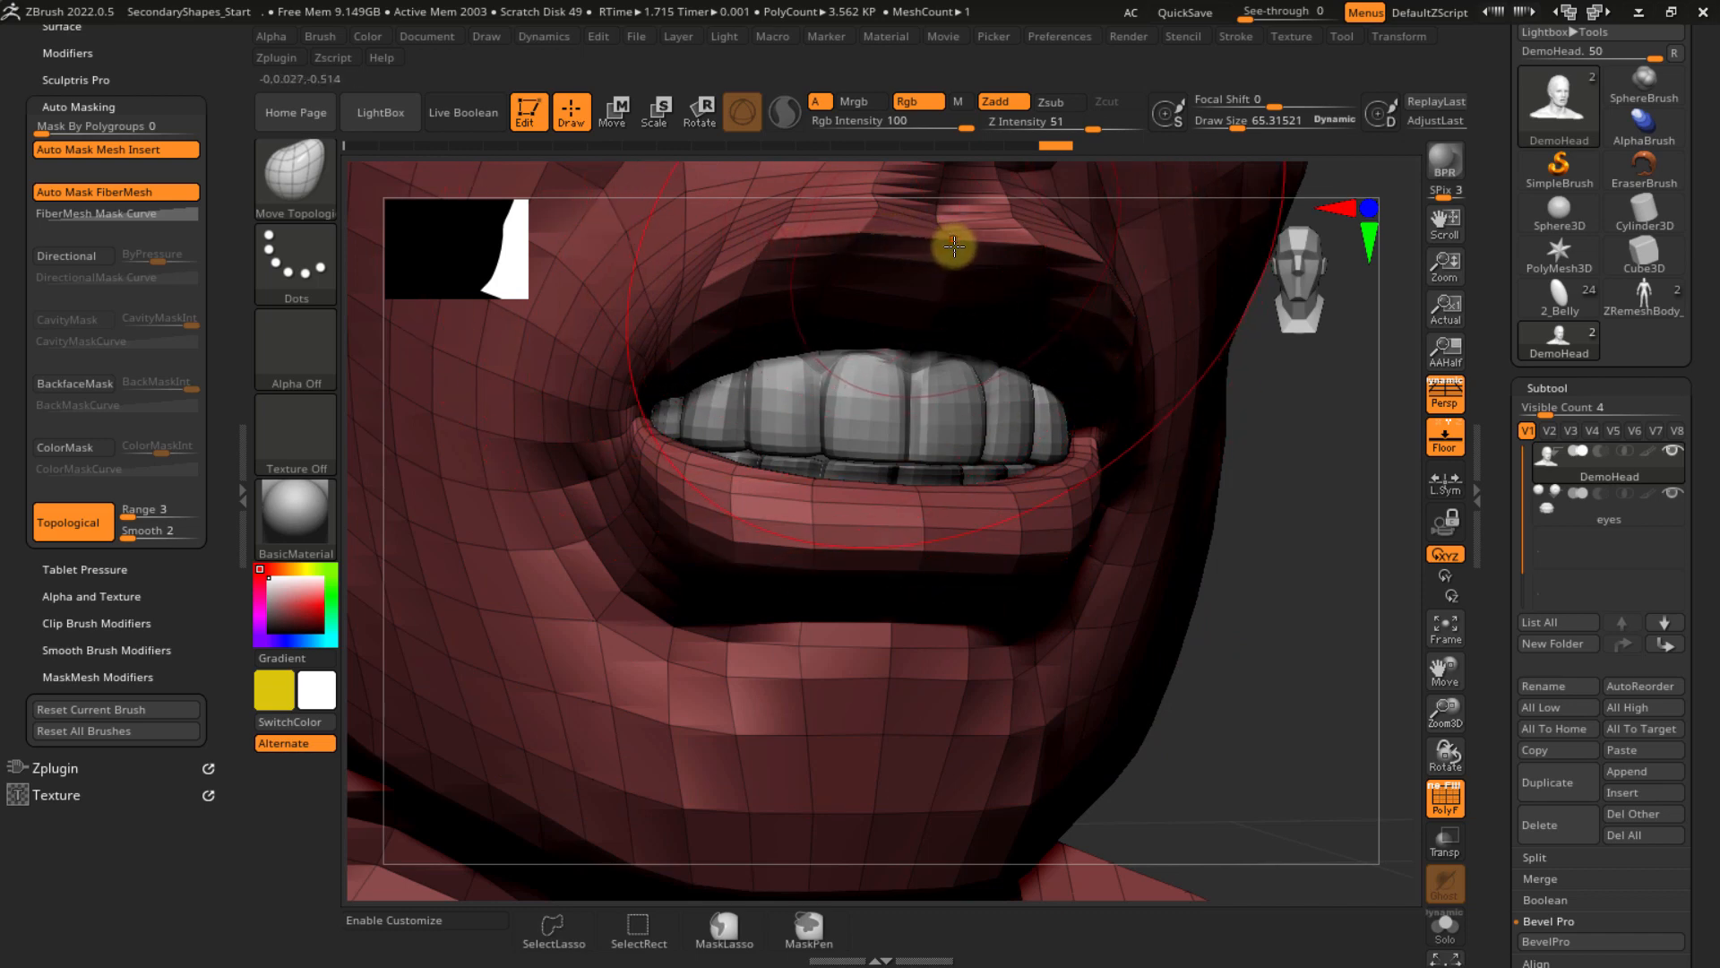
pyautogui.press('s')
pyautogui.moveTo(951, 243); pyautogui.dragTo(933, 242)
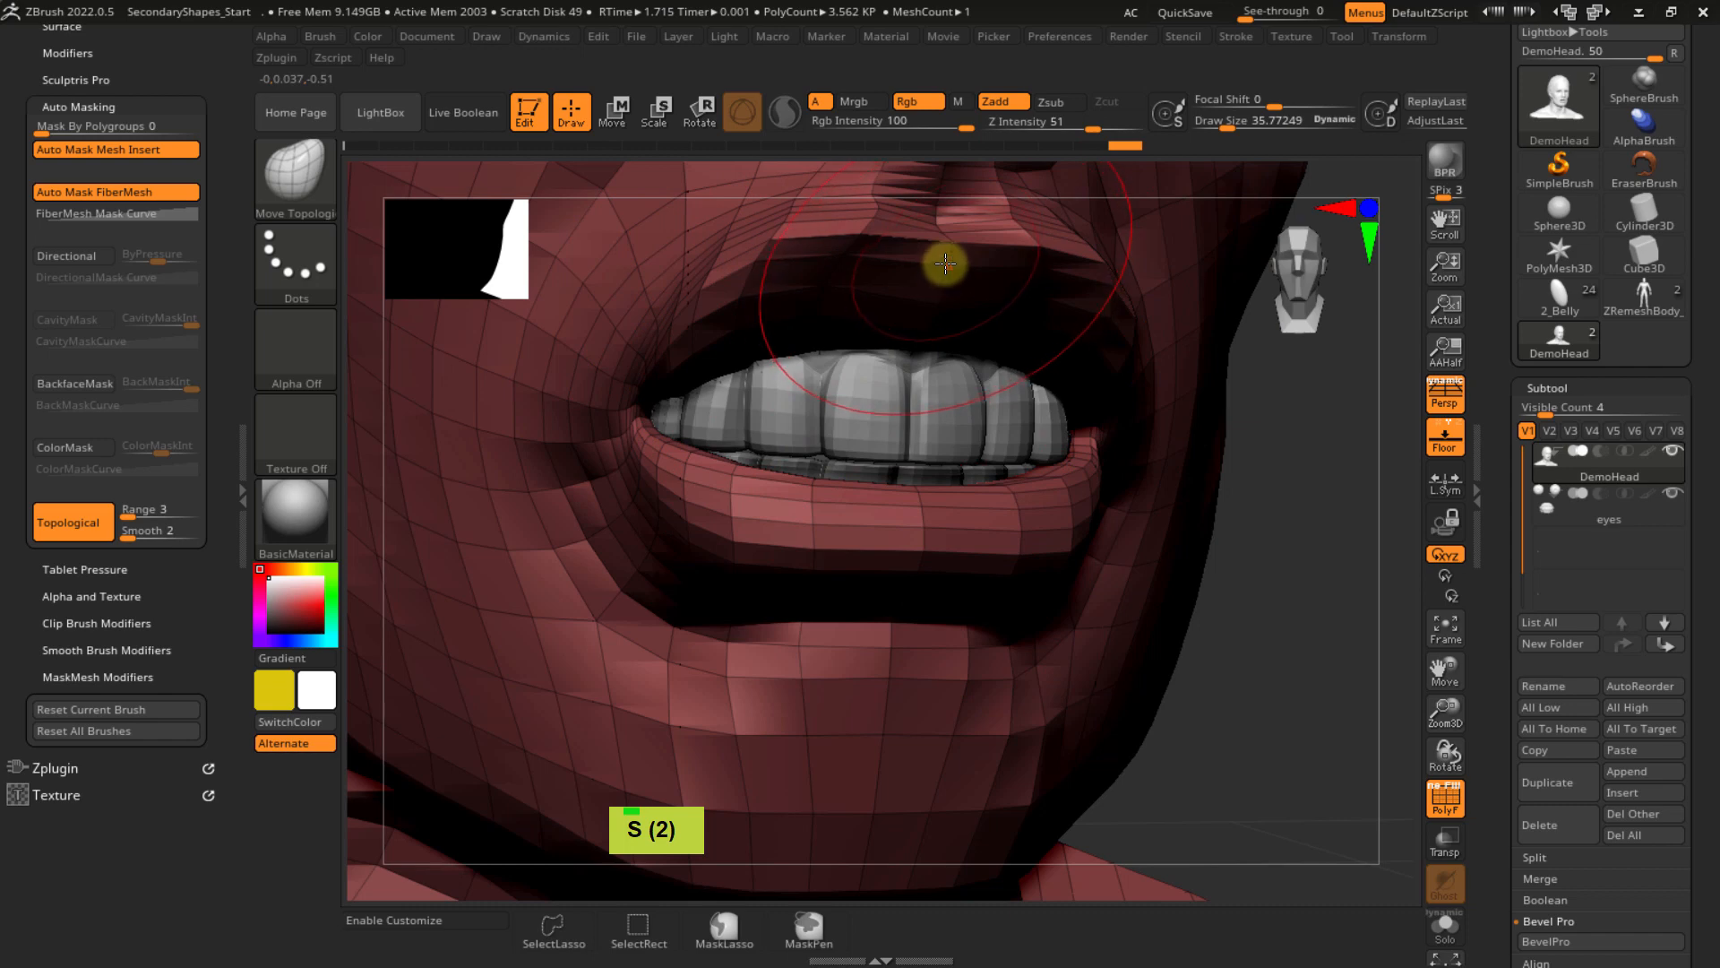
# - Turn off Topological masking, set the draw size to about 81, and move the upper and lower lips over the teeth
pyautogui.click(94, 522)
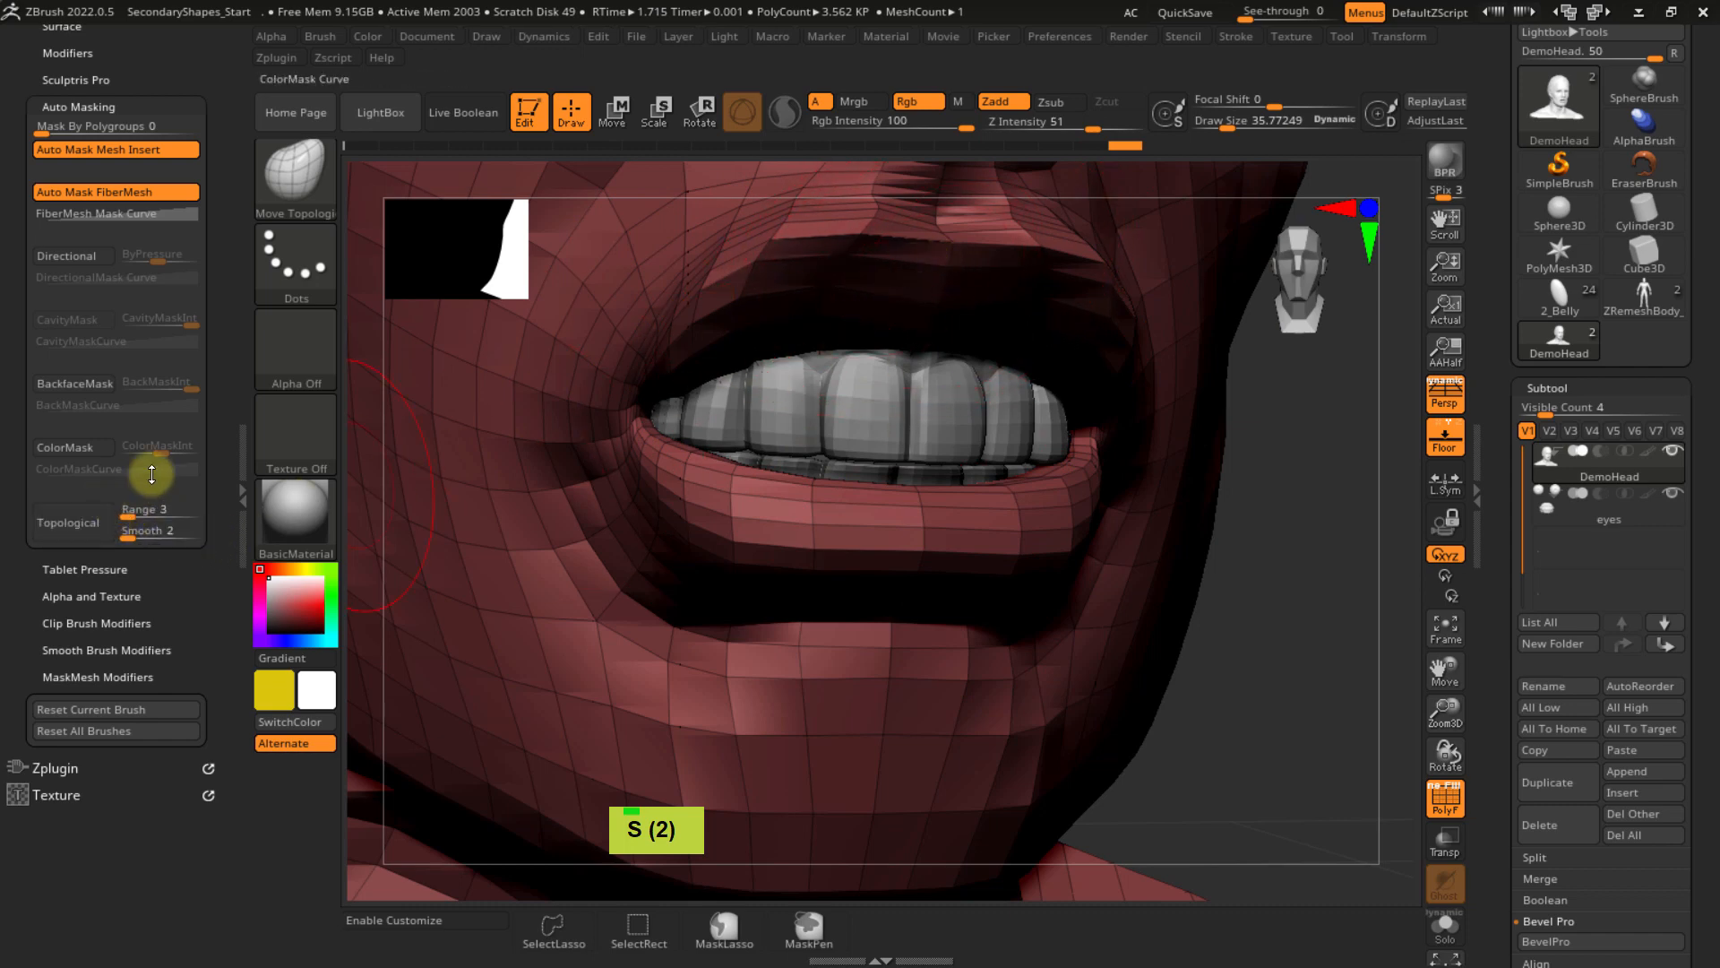
pyautogui.press('s')
pyautogui.moveTo(940, 278); pyautogui.dragTo(955, 278)
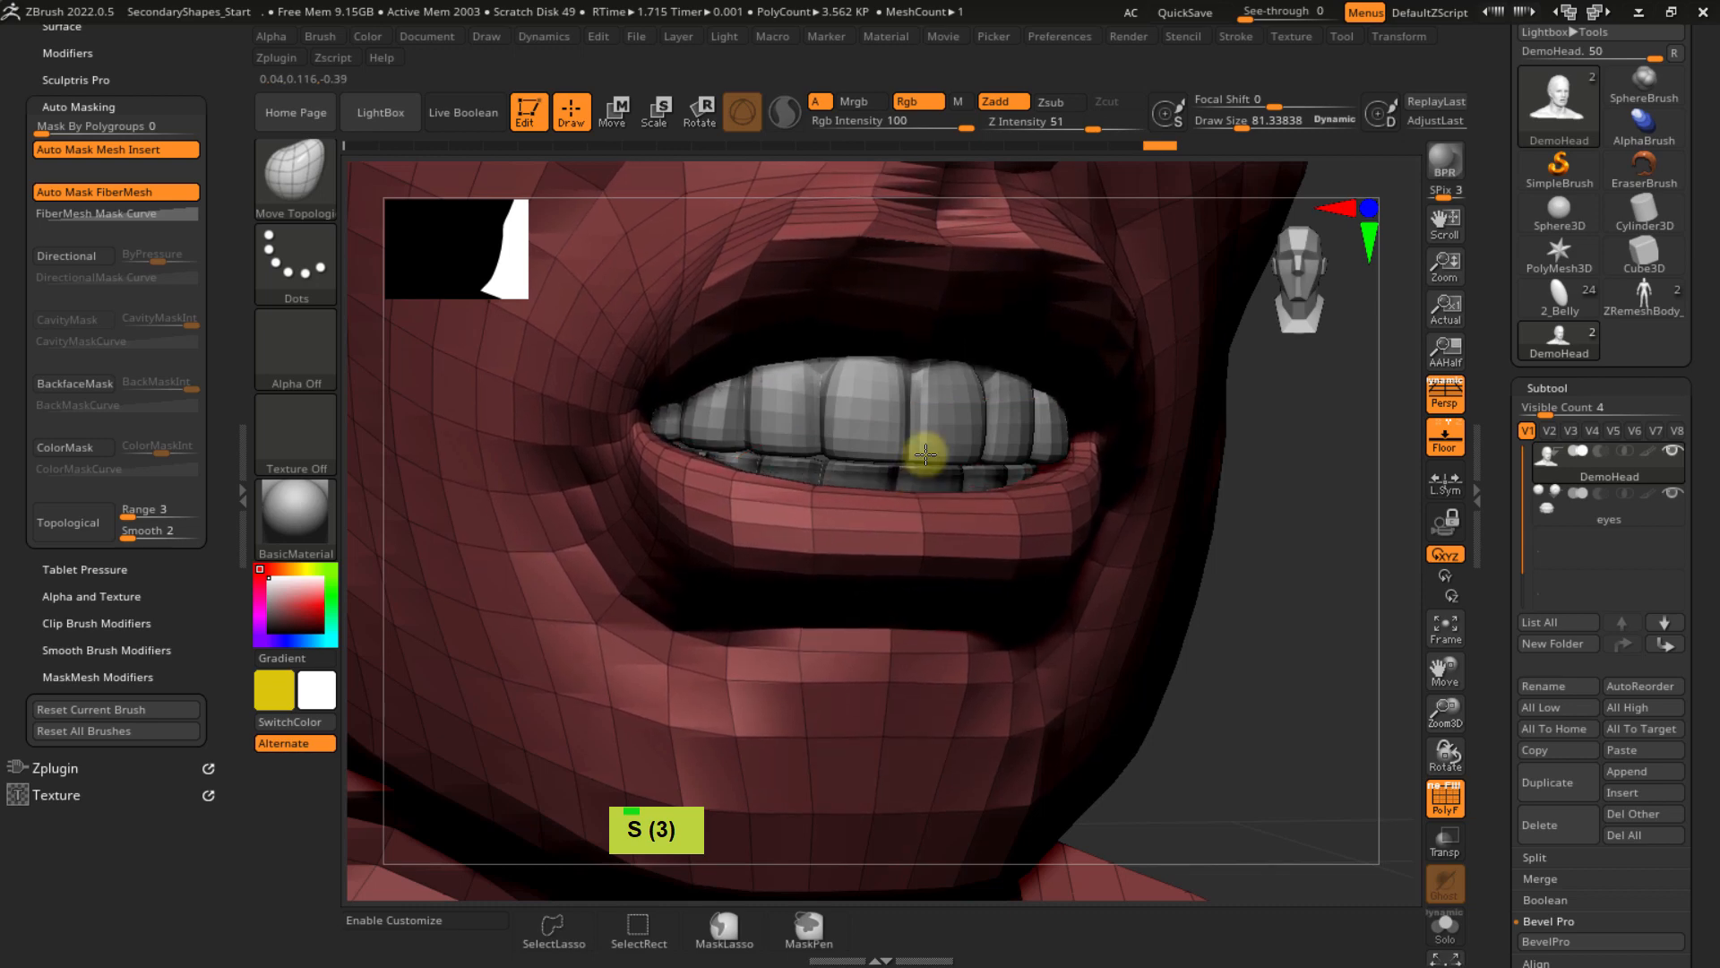
pyautogui.moveTo(925, 455); pyautogui.dragTo(922, 519)
pyautogui.moveTo(945, 265)
pyautogui.mouseDown()
pyautogui.moveTo(937, 351)
pyautogui.moveTo(932, 318)
pyautogui.mouseUp()
pyautogui.moveTo(912, 549)
pyautogui.mouseDown()
pyautogui.moveTo(910, 499)
pyautogui.moveTo(906, 522)
pyautogui.moveTo(934, 505)
pyautogui.mouseUp()
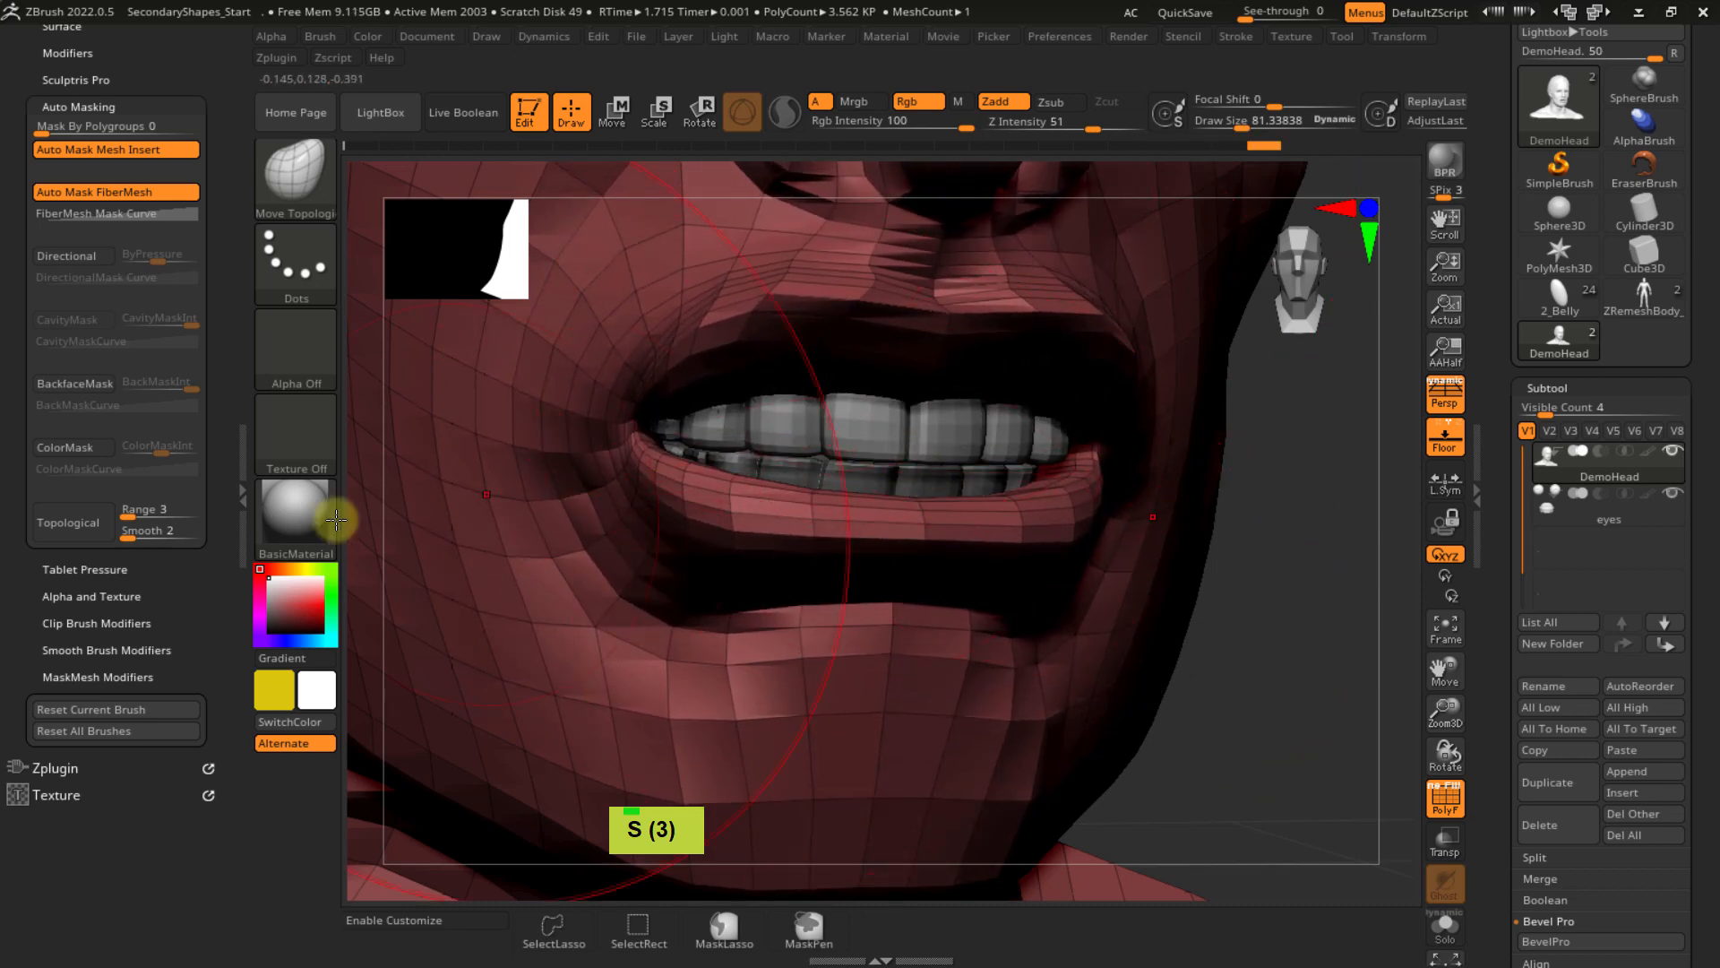
# - Re-enable Topological masking for the Move Topological brush, and switch to the standard Move brush
pyautogui.click(83, 522)
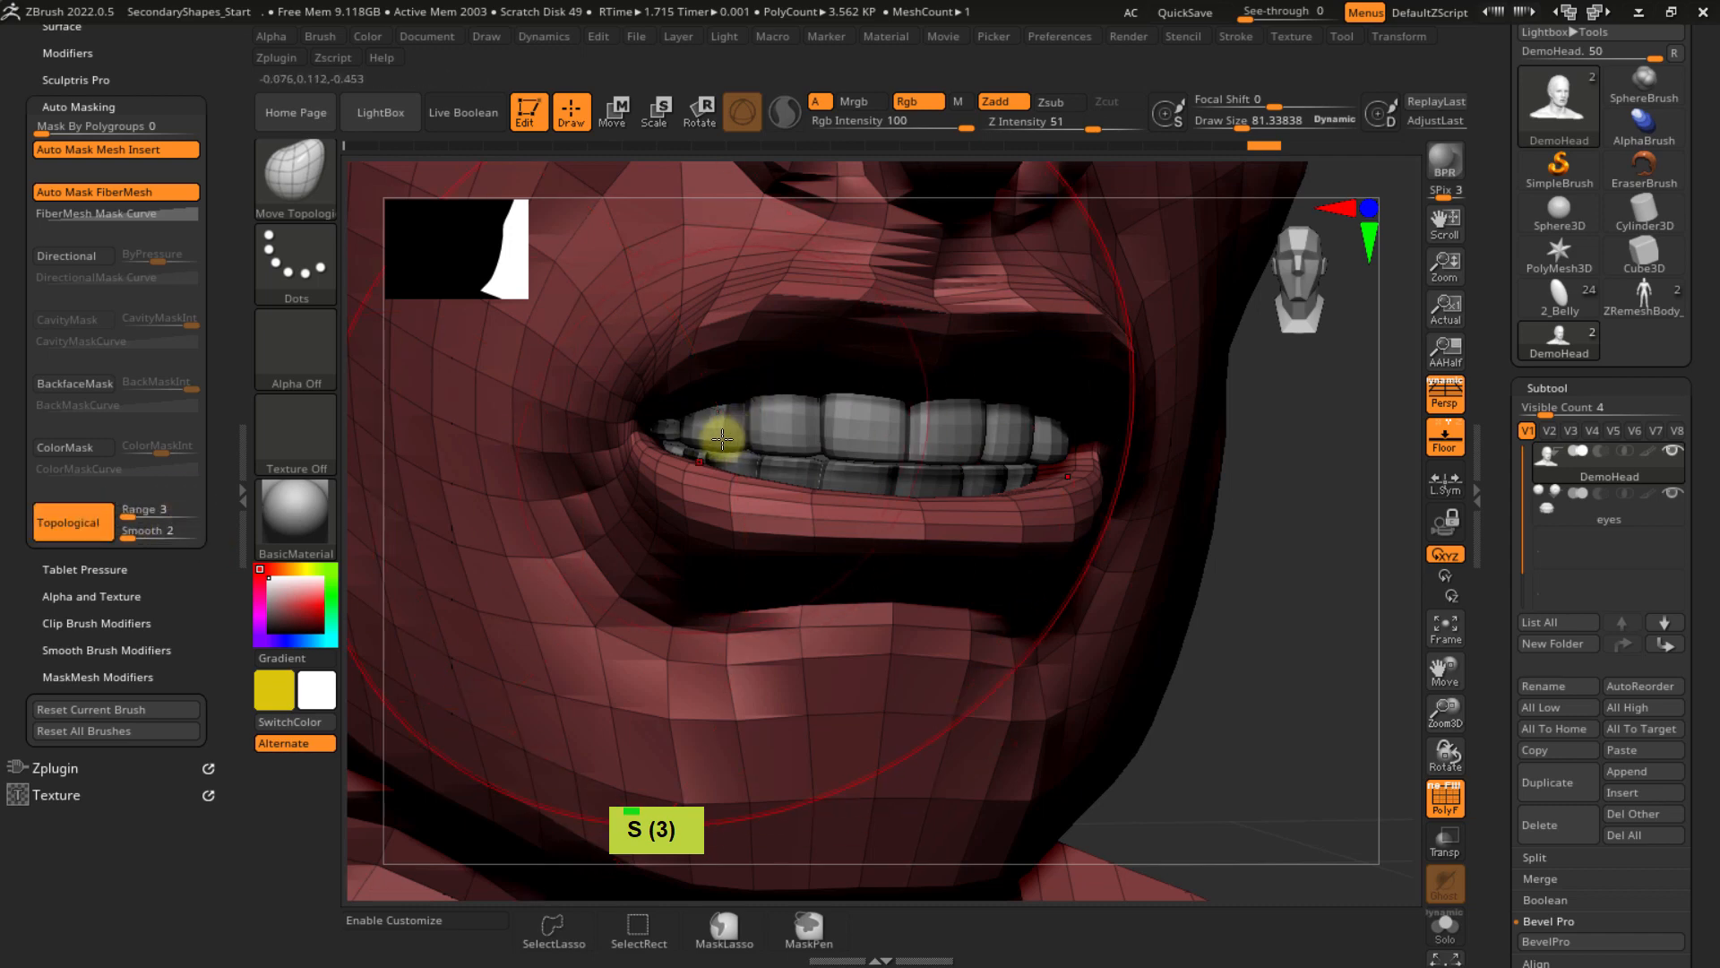
pyautogui.press('b')
pyautogui.press('m')
pyautogui.press('v')
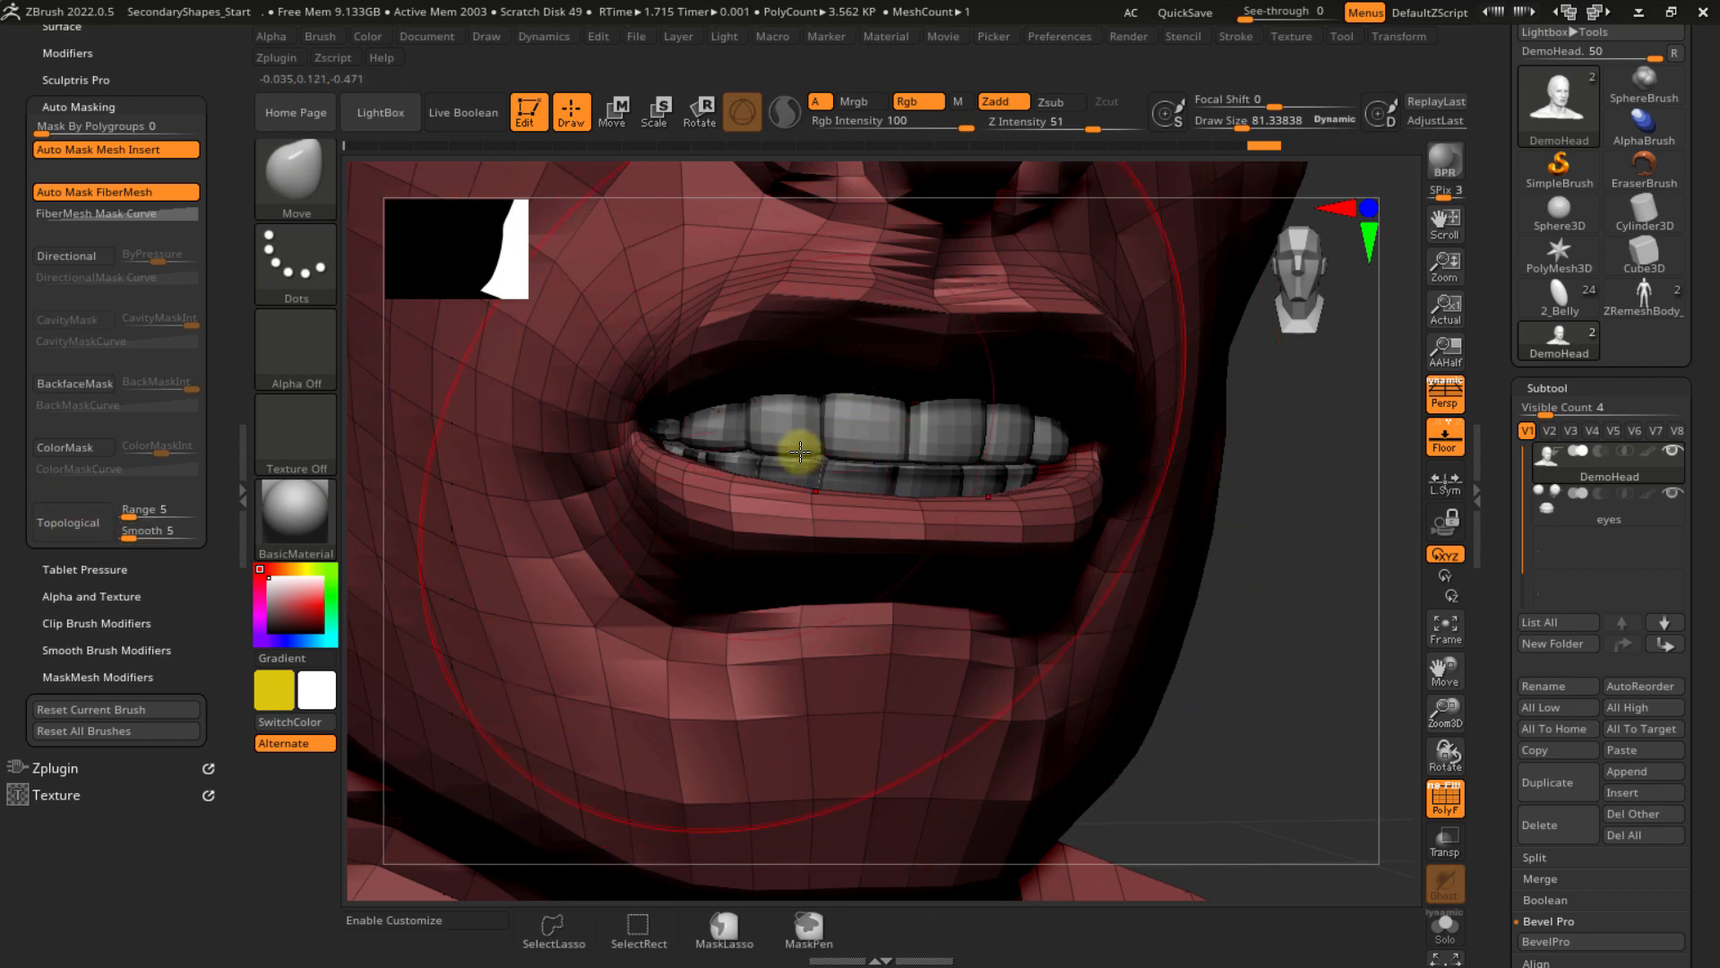
# - Reduce the draw size to about 54 and switch from the demo head to the ZRemeshBody tool
pyautogui.press('s')
pyautogui.moveTo(811, 460); pyautogui.dragTo(791, 461)
pyautogui.moveTo(844, 507)
pyautogui.keyDown('ctrl'); pyautogui.mouseDown(button='right')
pyautogui.moveTo(826, 364)
pyautogui.moveTo(837, 385)
pyautogui.moveTo(843, 269)
pyautogui.mouseUp(button='right'); pyautogui.keyUp('ctrl')
pyautogui.keyDown('alt'); pyautogui.moveTo(894, 434); pyautogui.dragTo(911, 546, button='right'); pyautogui.keyUp('alt')
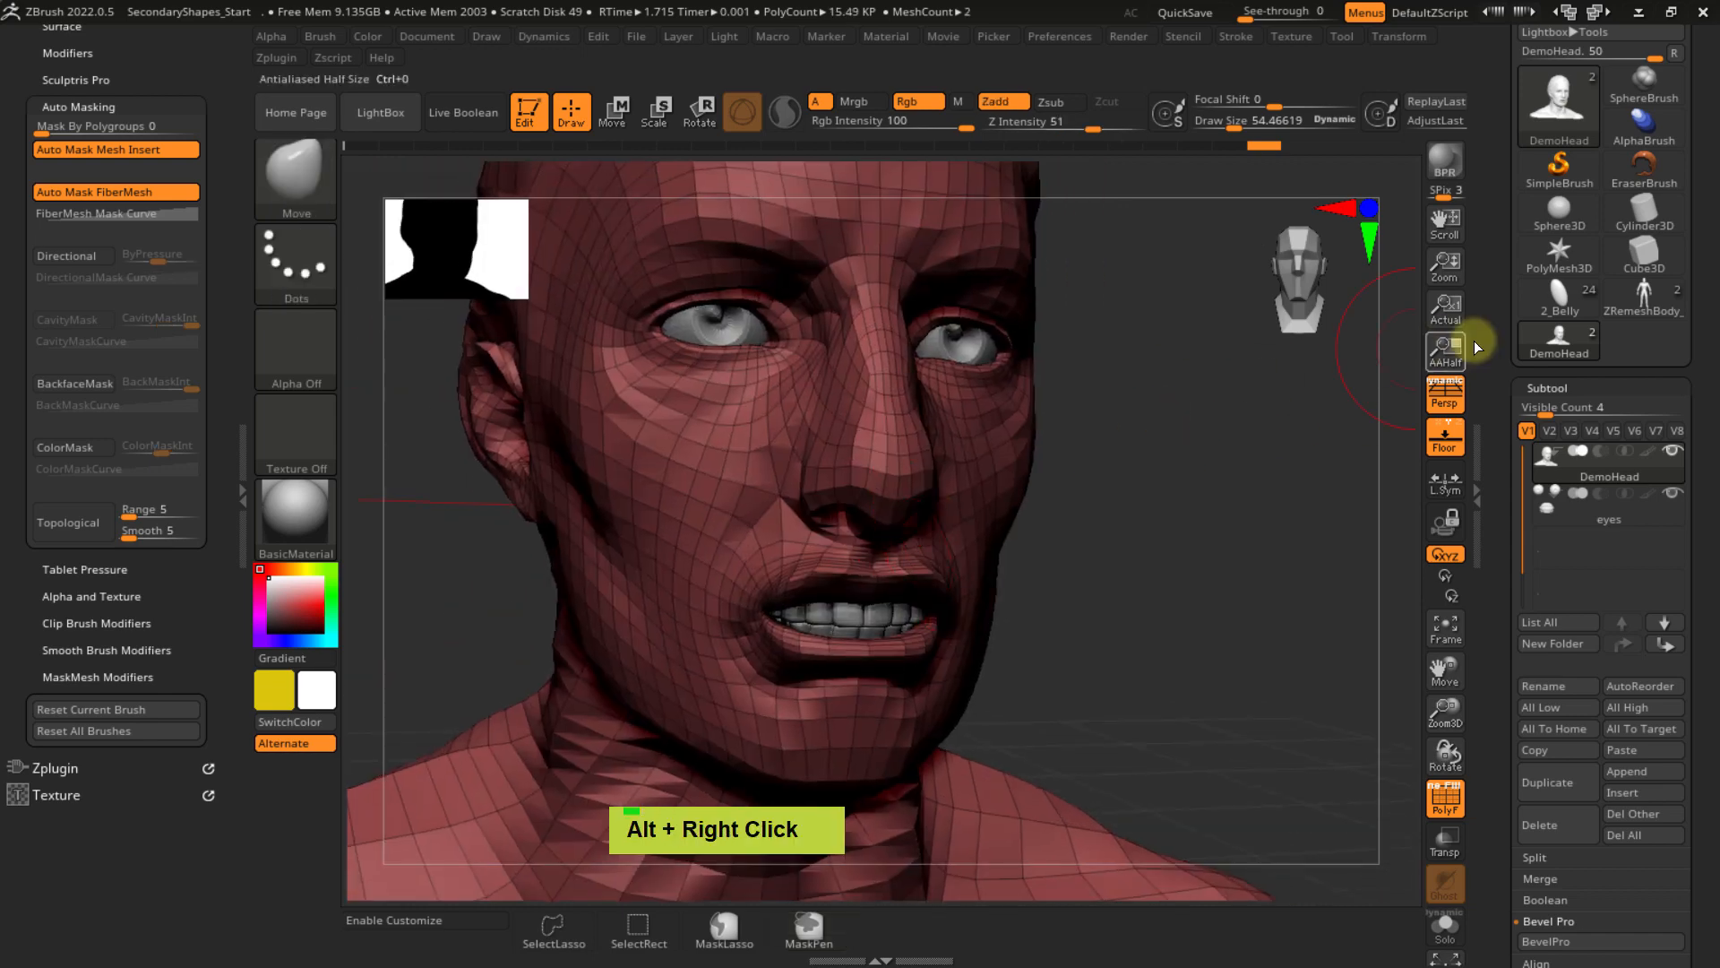
pyautogui.click(1622, 303)
pyautogui.keyDown('alt'); pyautogui.moveTo(1156, 358); pyautogui.dragTo(1131, 528, button='right'); pyautogui.keyUp('alt')
pyautogui.moveTo(1111, 403)
pyautogui.keyDown('ctrl'); pyautogui.mouseDown(button='right')
pyautogui.moveTo(1075, 323)
pyautogui.moveTo(1098, 403)
pyautogui.moveTo(1187, 55)
pyautogui.mouseUp(button='right'); pyautogui.keyUp('ctrl')
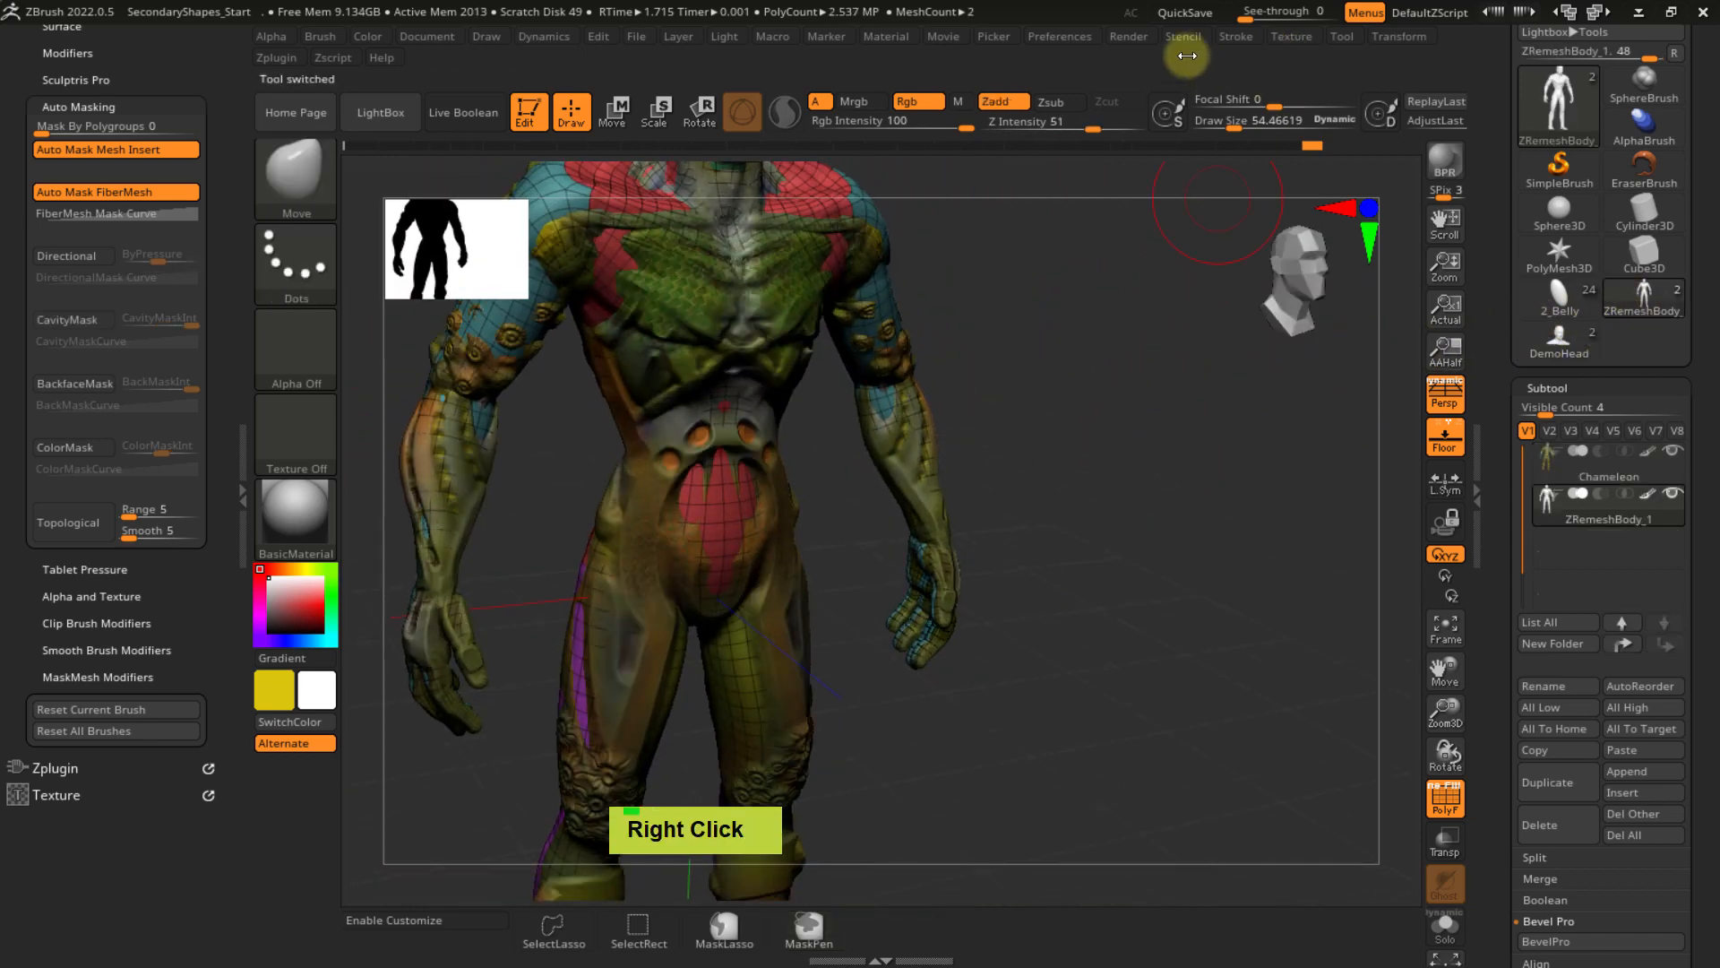
# - Turn on Split Screen to view the Chameleon and ZRemeshBody_1 side by side, and turn off the polyframe display
pyautogui.click(1367, 36)
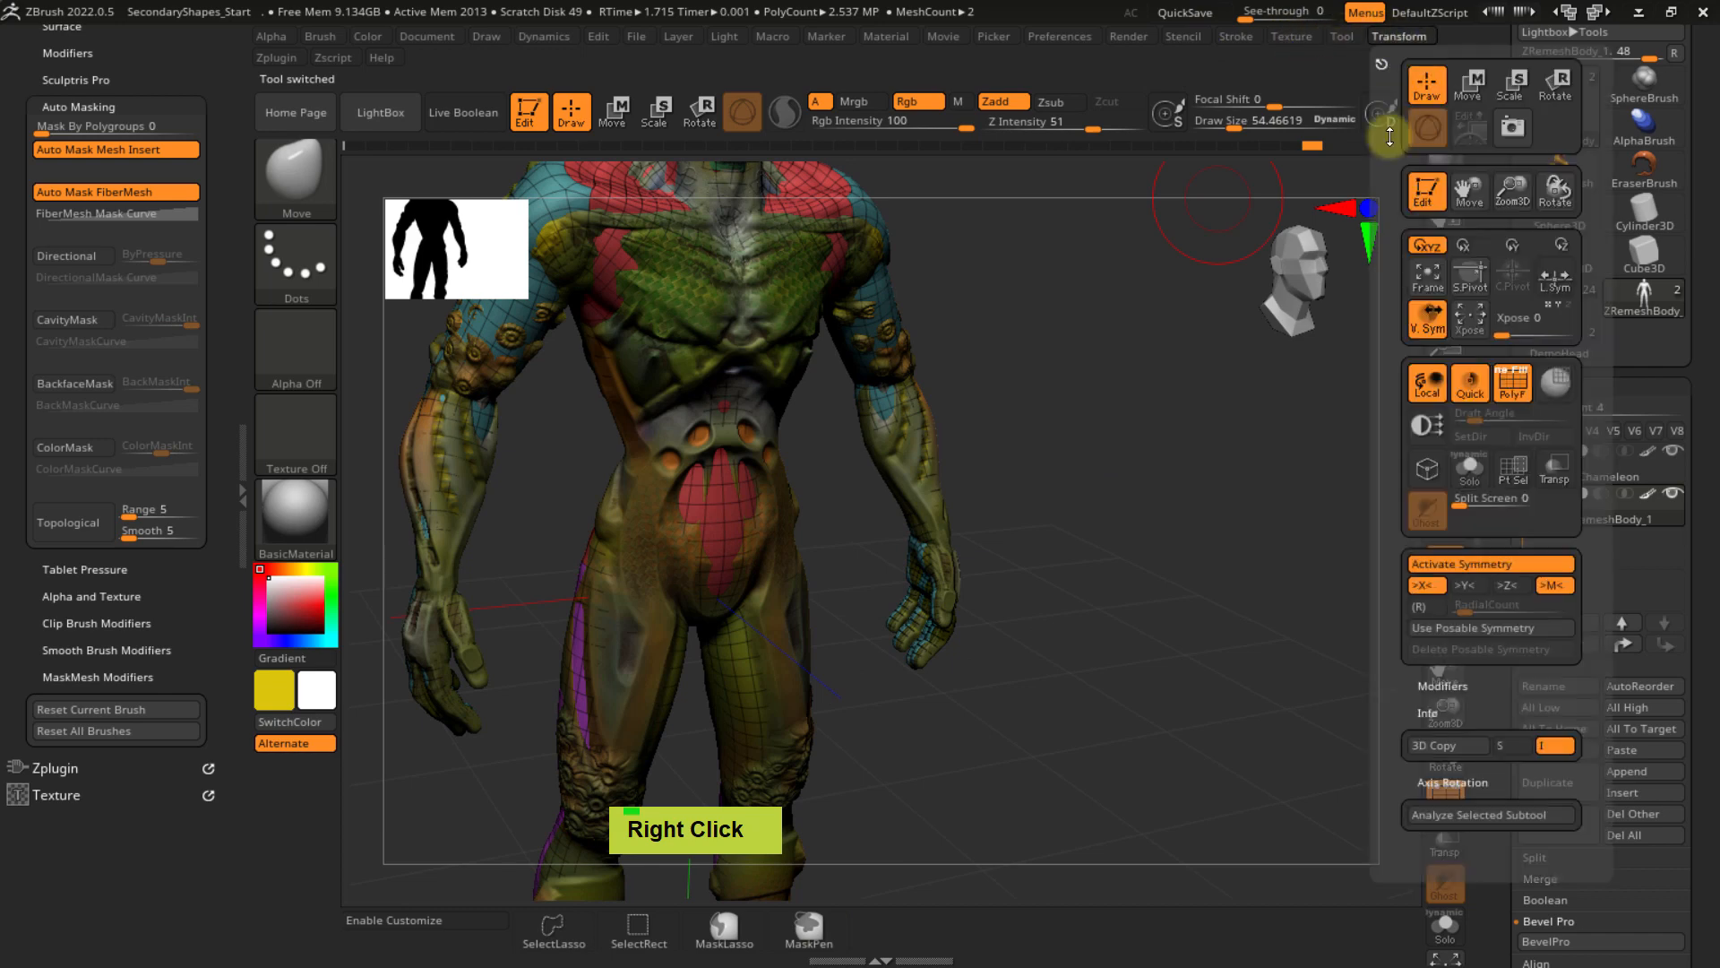
pyautogui.click(1472, 502)
pyautogui.press('f')
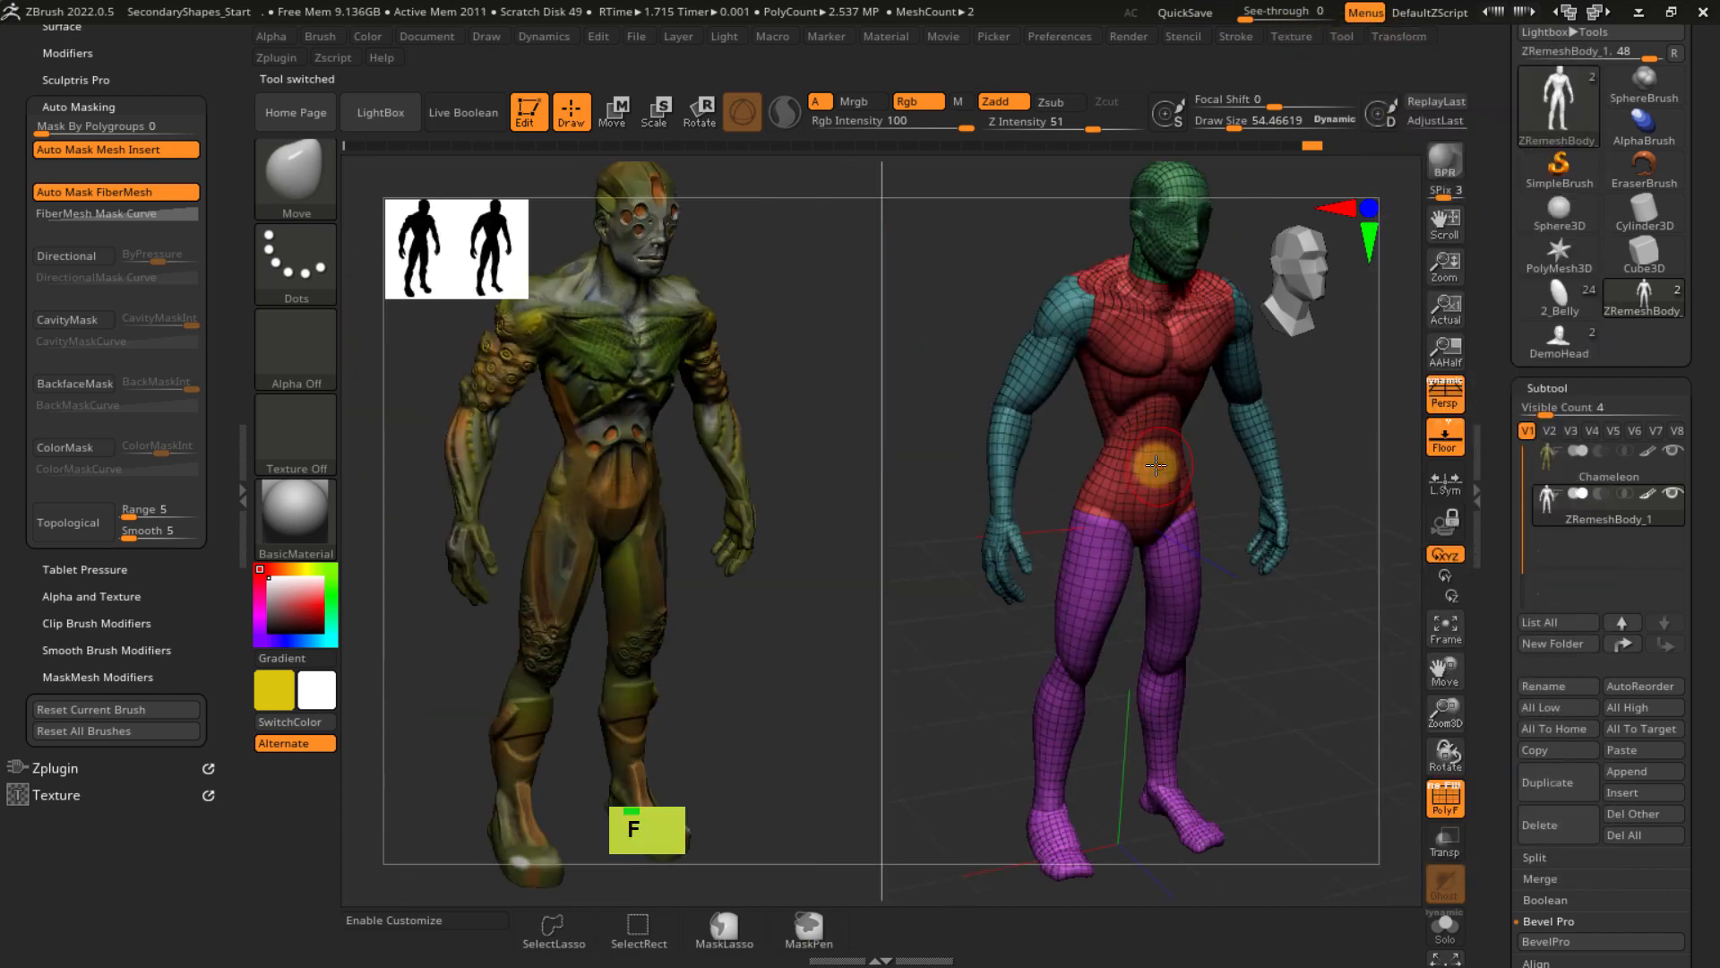
pyautogui.rightClick(1155, 465)
pyautogui.hotkey('shift', 'f')
pyautogui.moveTo(1155, 464)
pyautogui.keyDown('ctrl'); pyautogui.mouseDown(button='right')
pyautogui.moveTo(1182, 487)
pyautogui.moveTo(1175, 571)
pyautogui.moveTo(1162, 452)
pyautogui.moveTo(1110, 514)
pyautogui.moveTo(1108, 464)
pyautogui.mouseUp(button='right'); pyautogui.keyUp('ctrl')
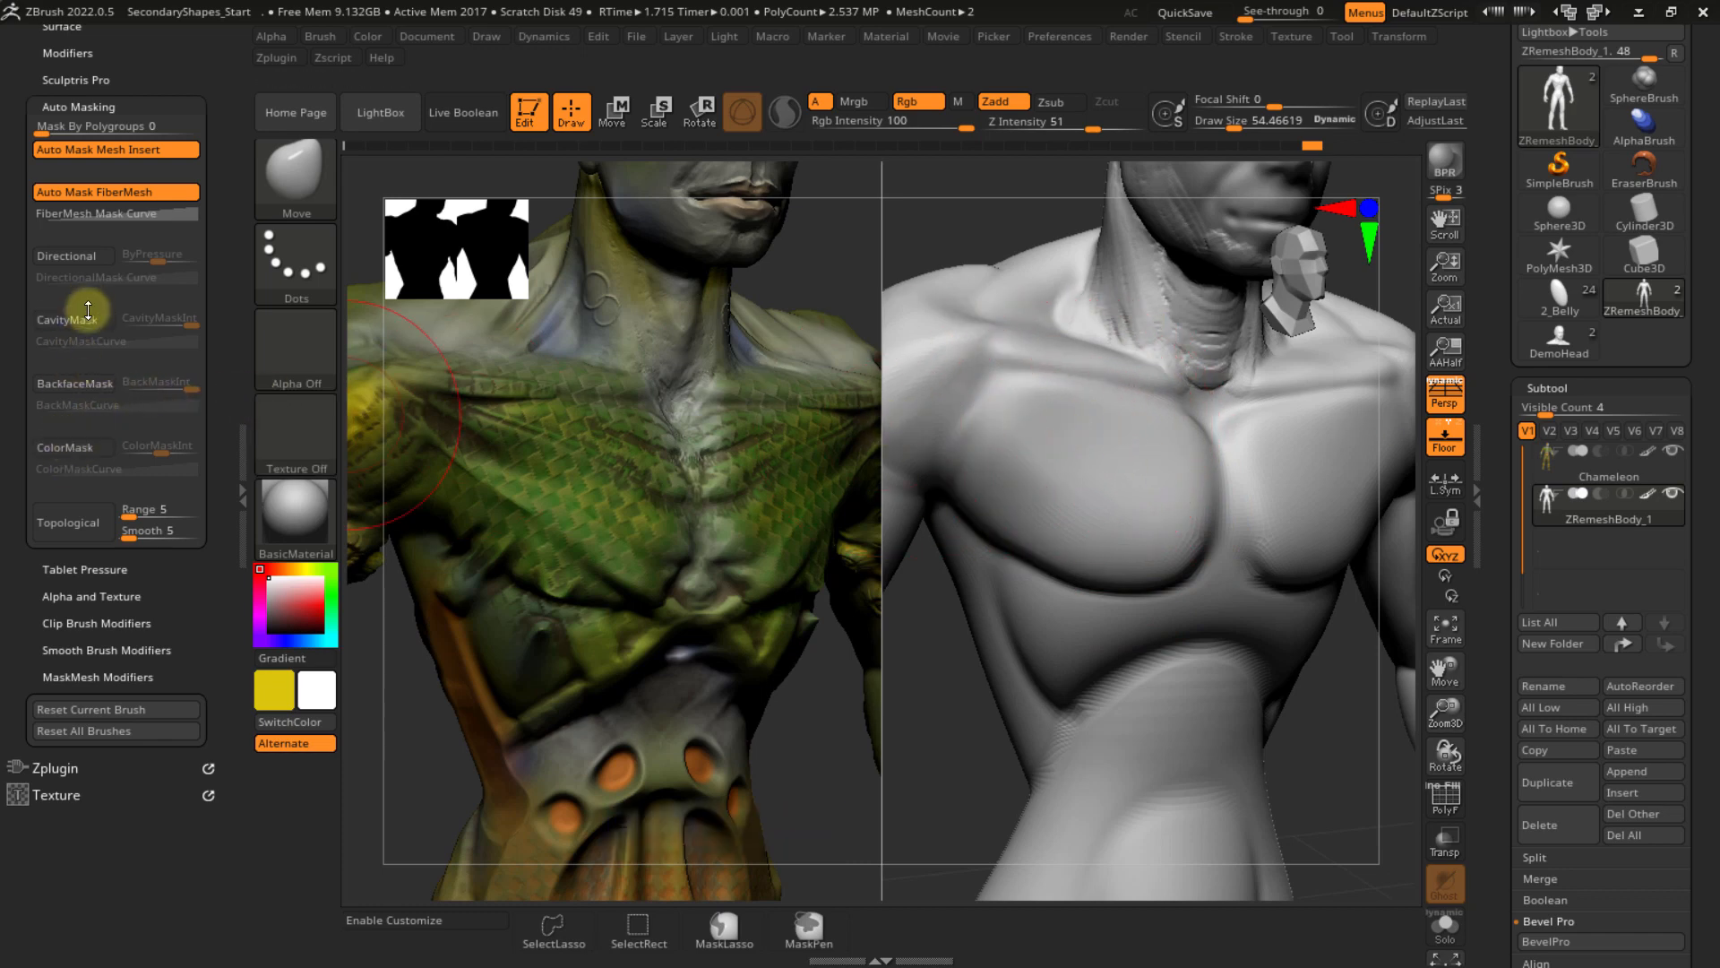
pyautogui.rightClick(408, 340)
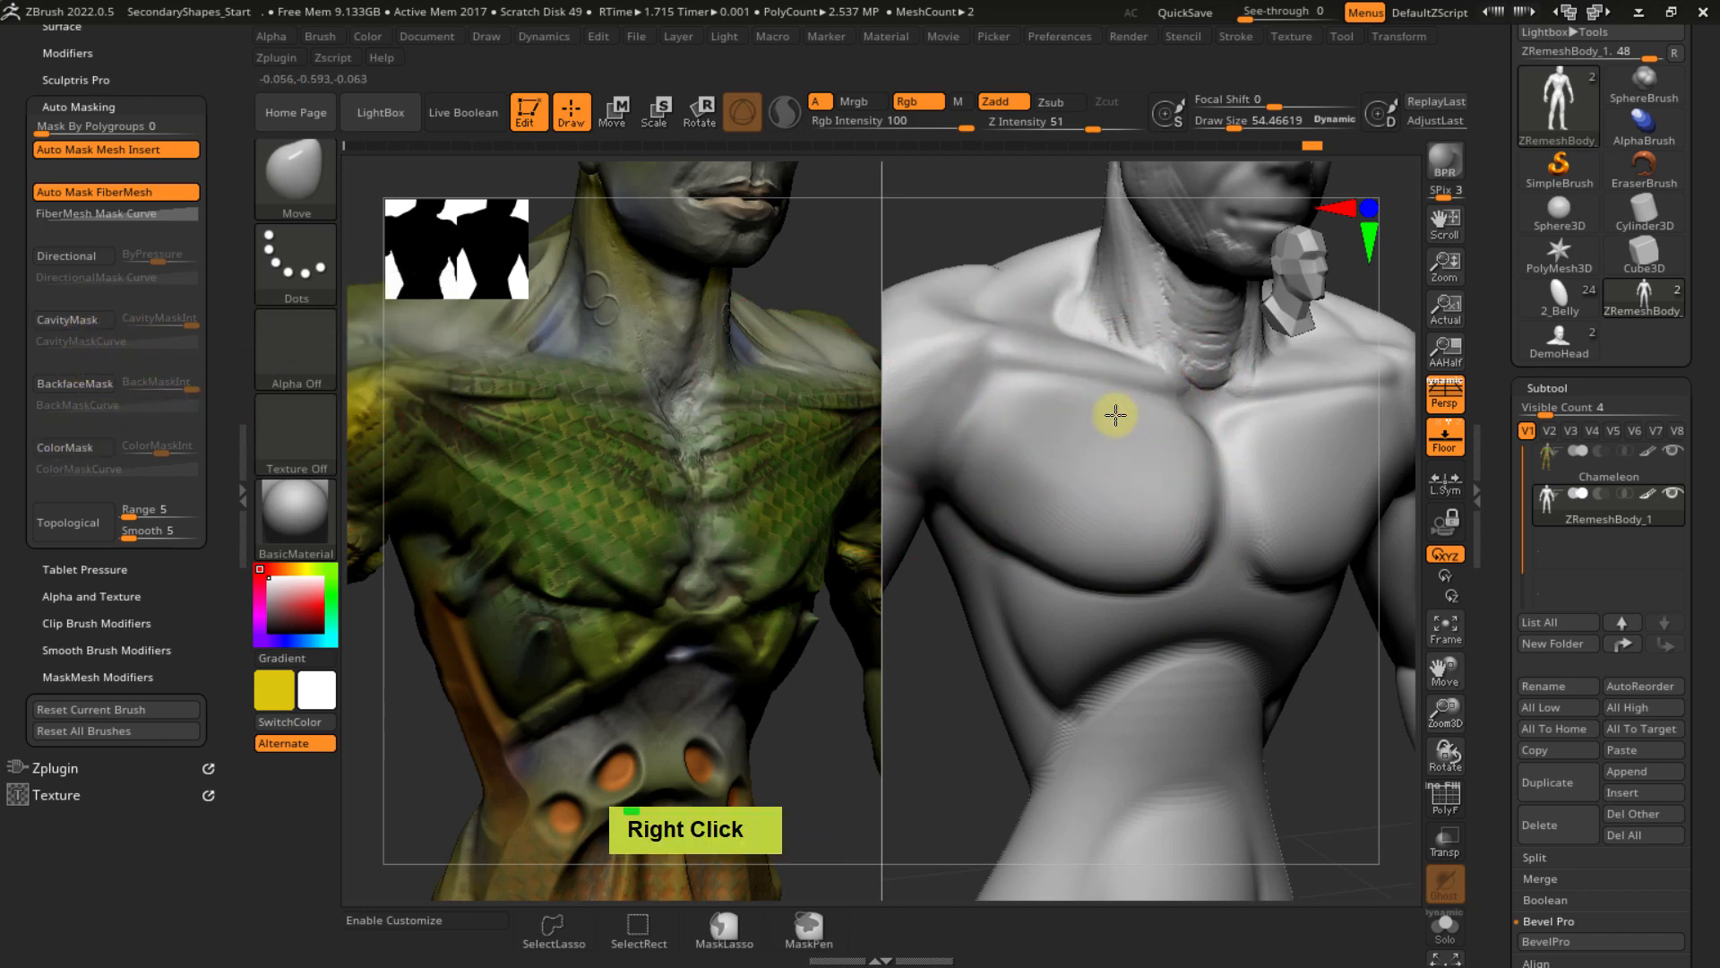
# - Switch to the ClayTubes brush and set its draw size to about 12 for work on the chest
pyautogui.moveTo(1115, 415)
pyautogui.keyDown('alt'); pyautogui.mouseDown(button='right')
pyautogui.moveTo(1126, 449)
pyautogui.moveTo(1099, 427)
pyautogui.mouseUp(button='right'); pyautogui.keyUp('alt')
pyautogui.press('s')
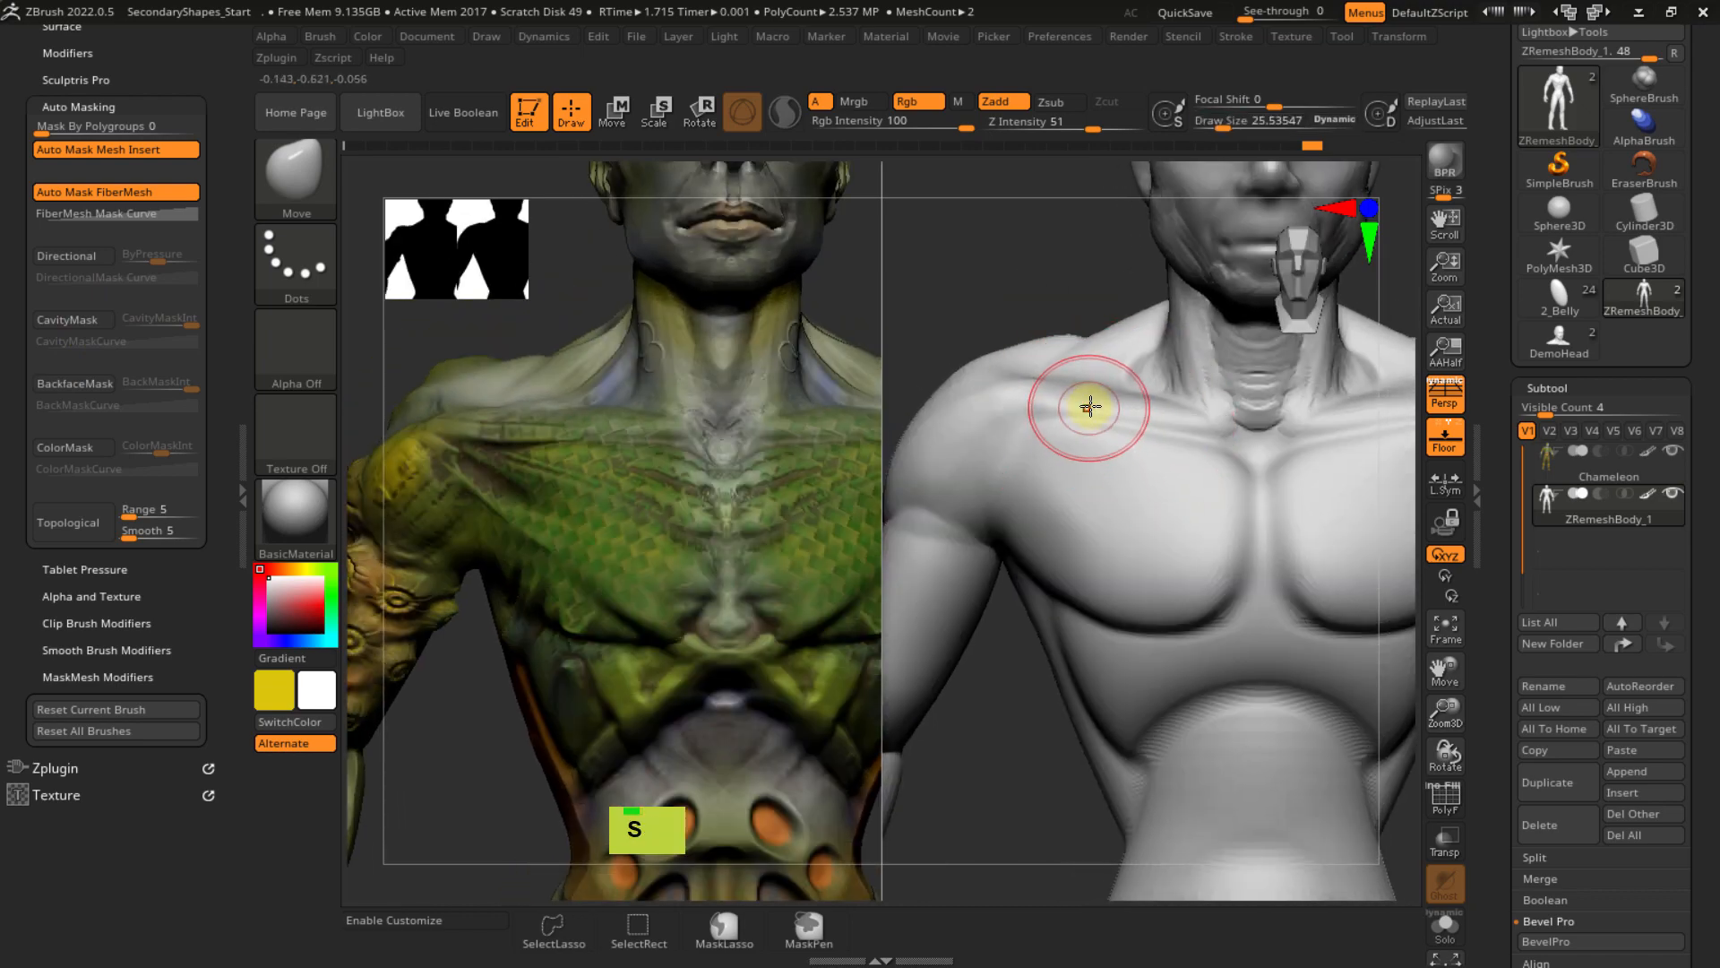
pyautogui.press('b')
pyautogui.press('c')
pyautogui.press('a')
pyautogui.moveTo(1057, 408)
pyautogui.keyDown('ctrl'); pyautogui.mouseDown(button='right')
pyautogui.moveTo(1114, 498)
pyautogui.moveTo(1155, 431)
pyautogui.mouseUp(button='right'); pyautogui.keyUp('ctrl')
pyautogui.press('s')
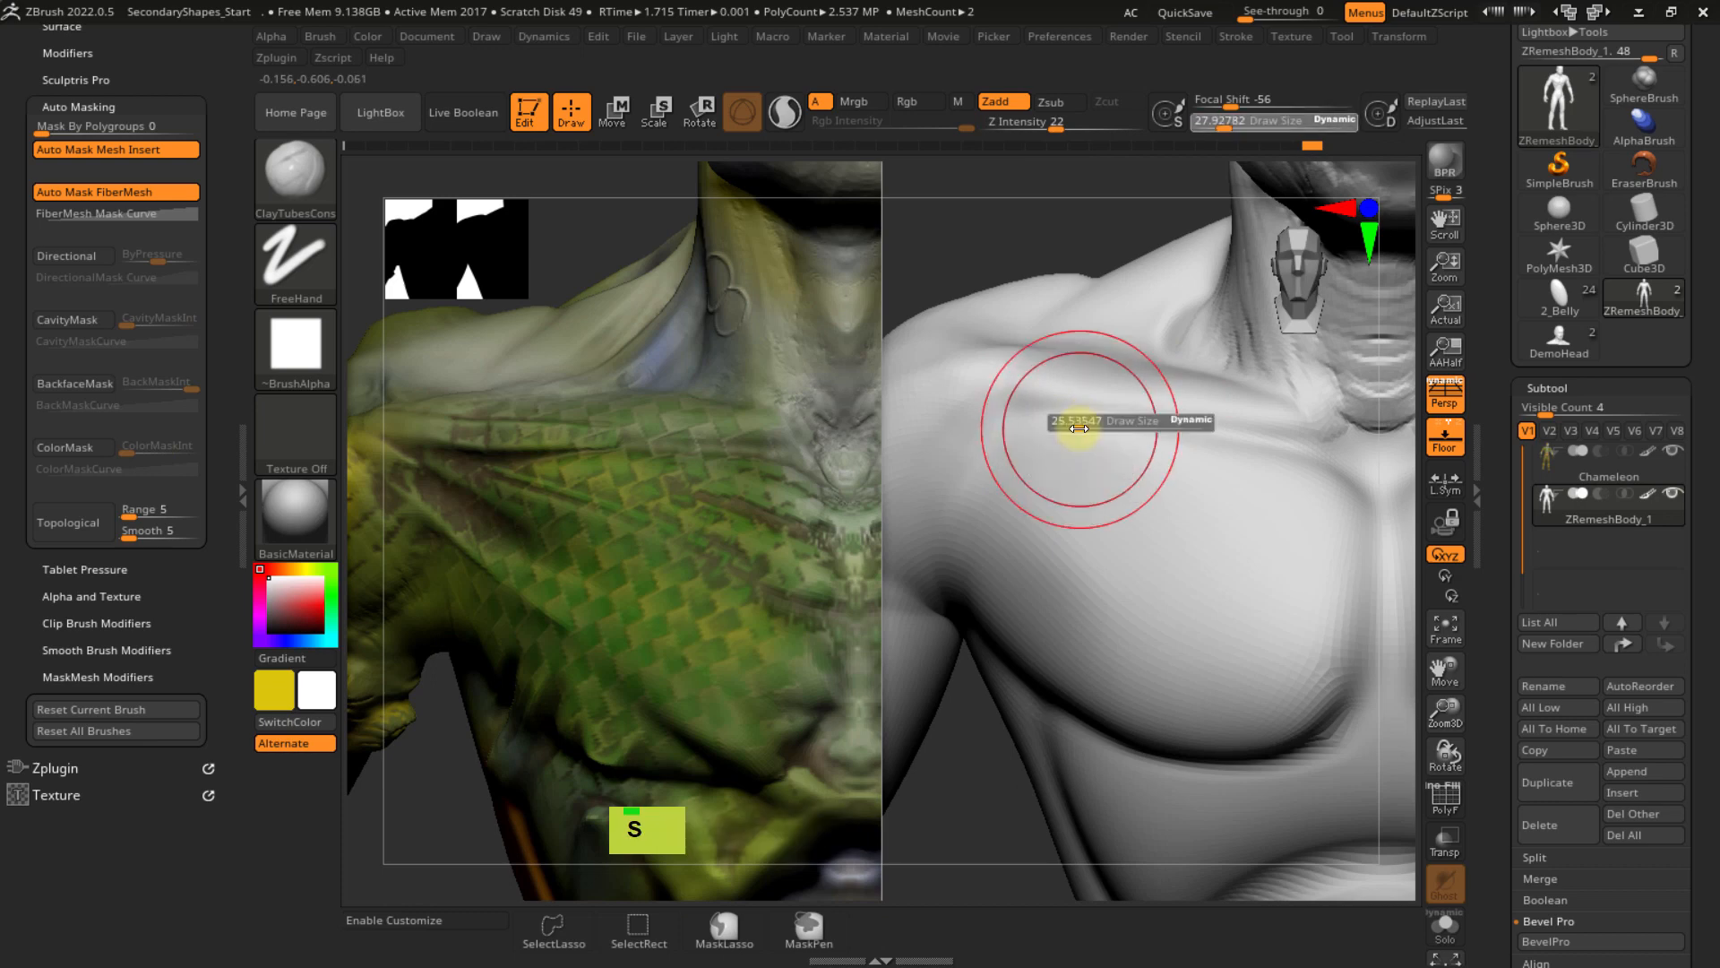
pyautogui.moveTo(1071, 503)
pyautogui.mouseDown()
pyautogui.moveTo(953, 449)
pyautogui.moveTo(1062, 505)
pyautogui.moveTo(1021, 490)
pyautogui.mouseUp()
pyautogui.press('s')
# - Raise the body's subdivision level and sculpt muscle strands from the shoulder across the upper chest
pyautogui.press('d')
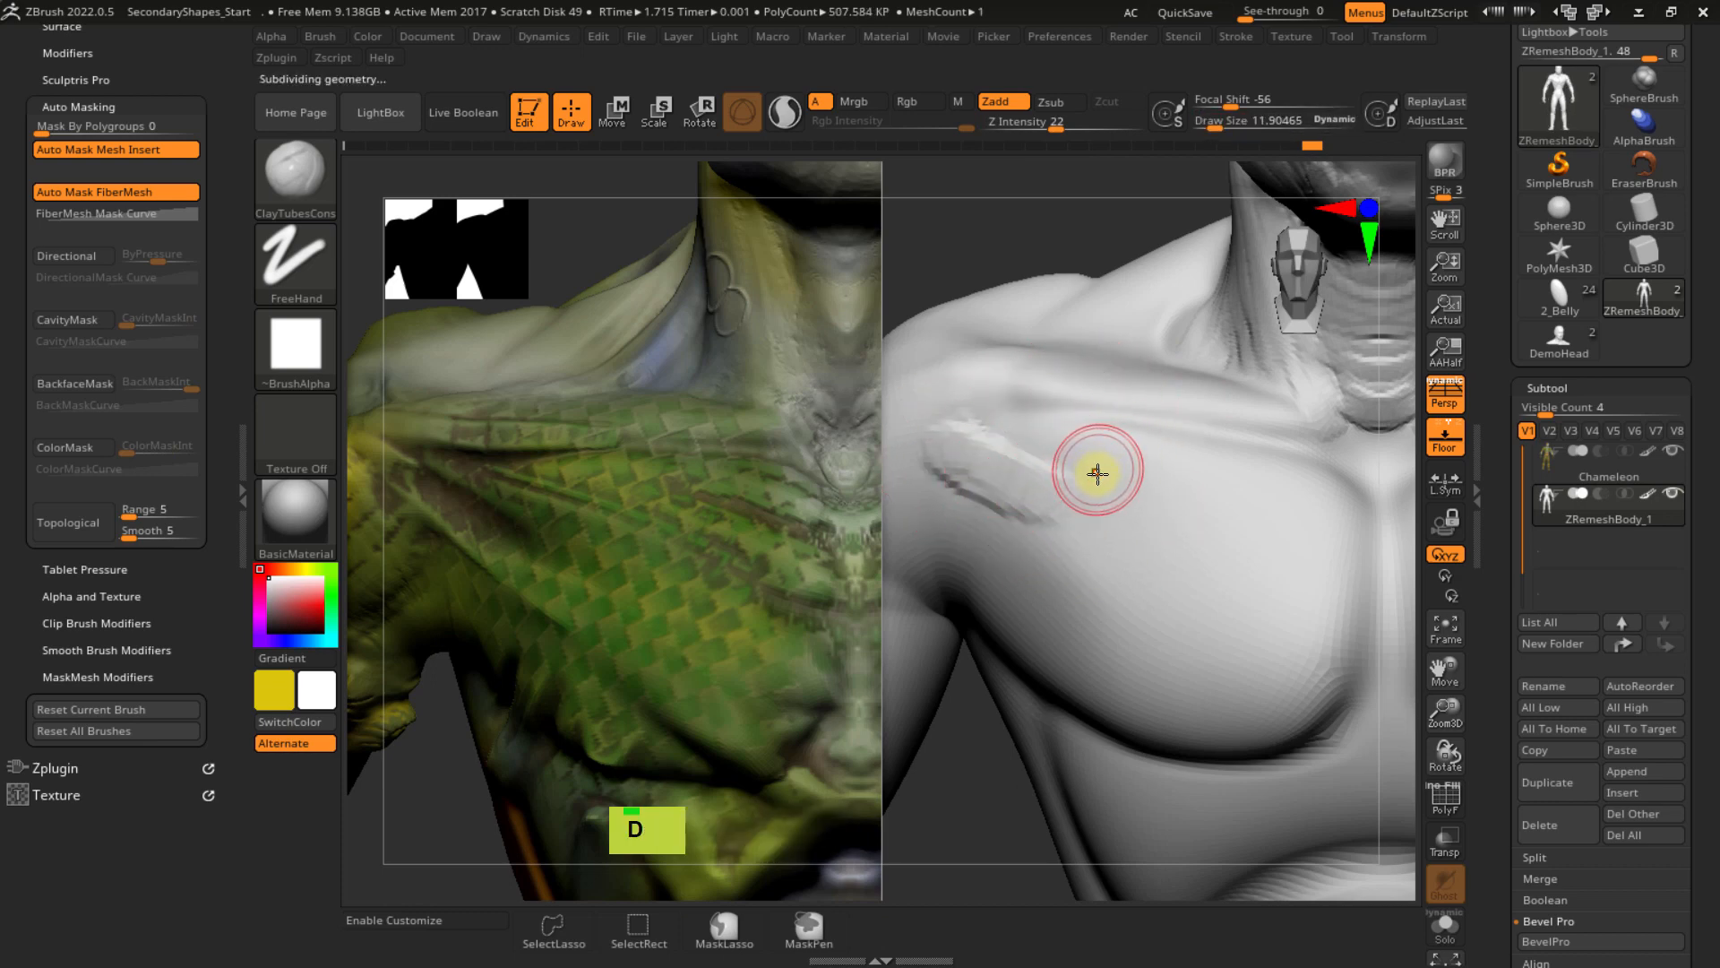
pyautogui.doubleClick(947, 458)
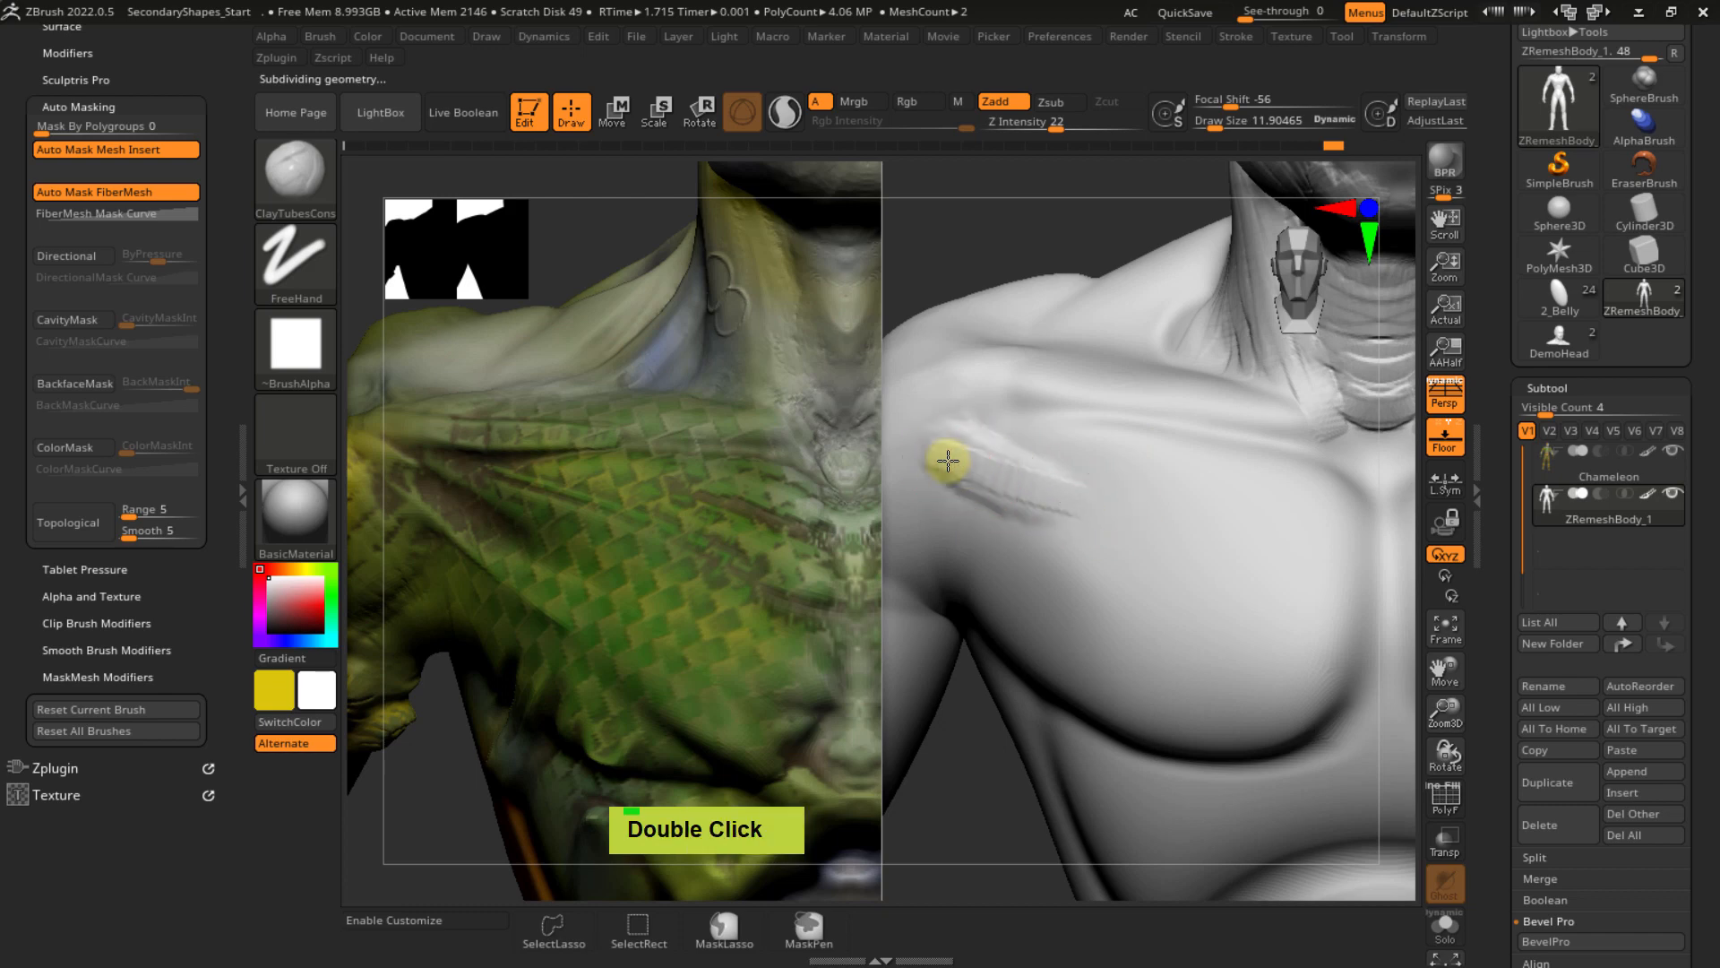
pyautogui.keyDown('alt'); pyautogui.moveTo(1093, 493); pyautogui.dragTo(853, 480, button='right'); pyautogui.keyUp('alt')
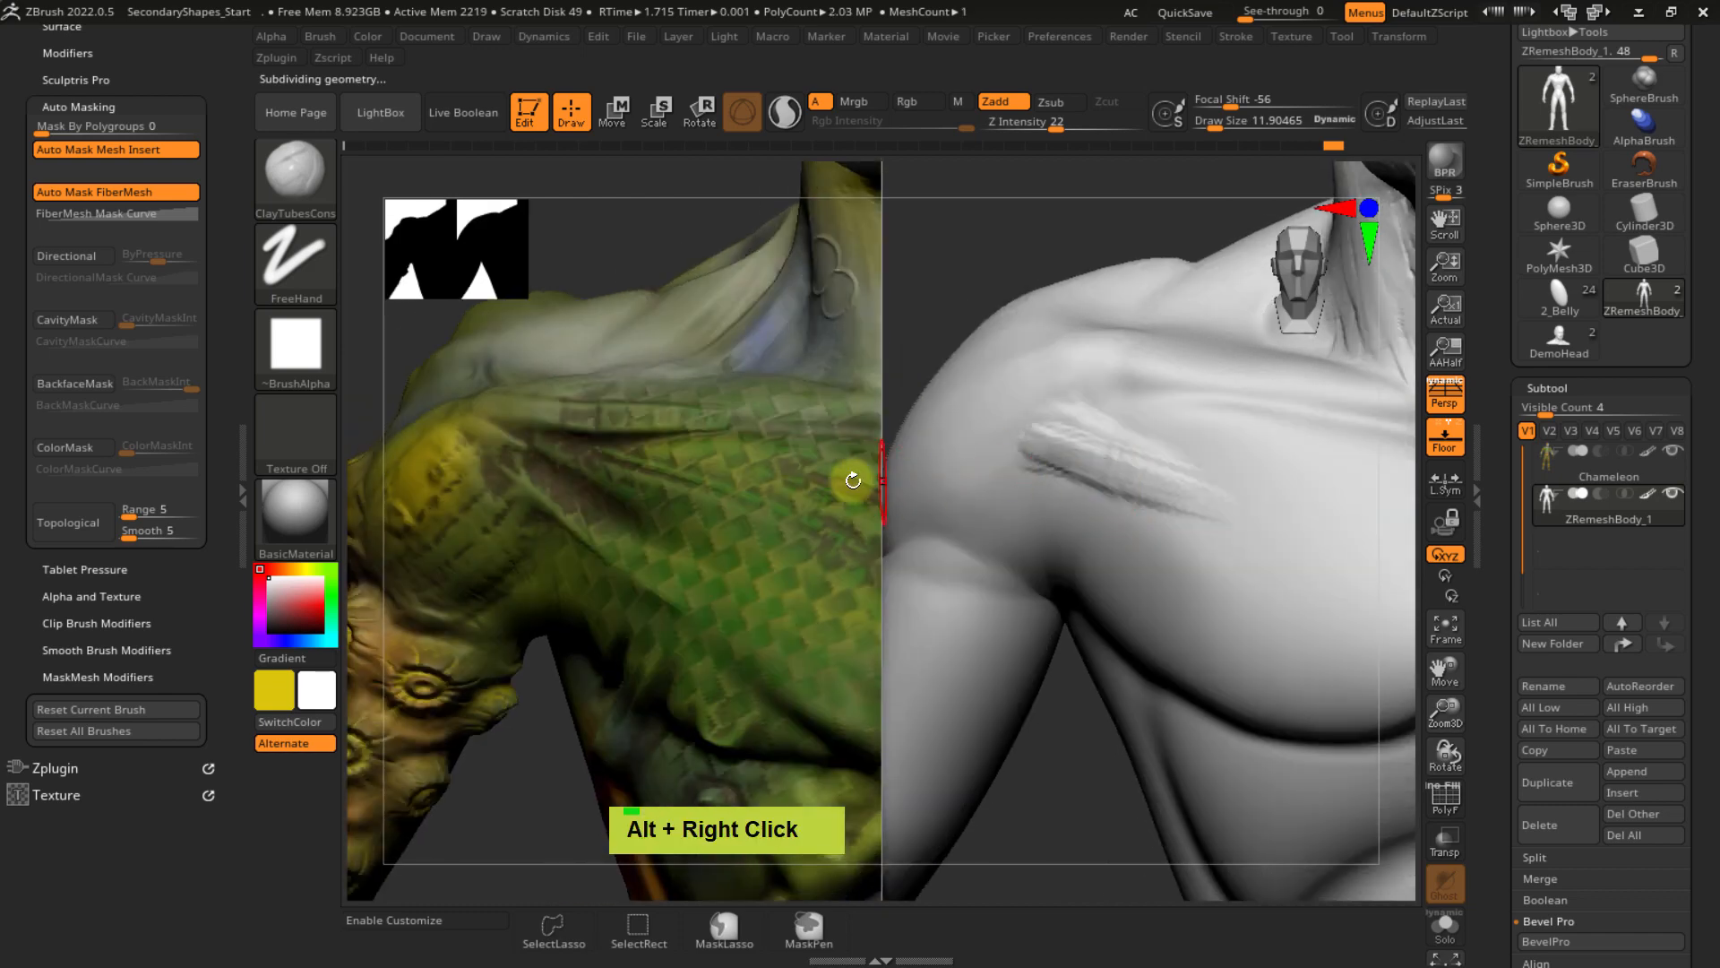
pyautogui.keyDown('alt'); pyautogui.moveTo(516, 494); pyautogui.dragTo(933, 422, button='right'); pyautogui.keyUp('alt')
pyautogui.doubleClick(1039, 417)
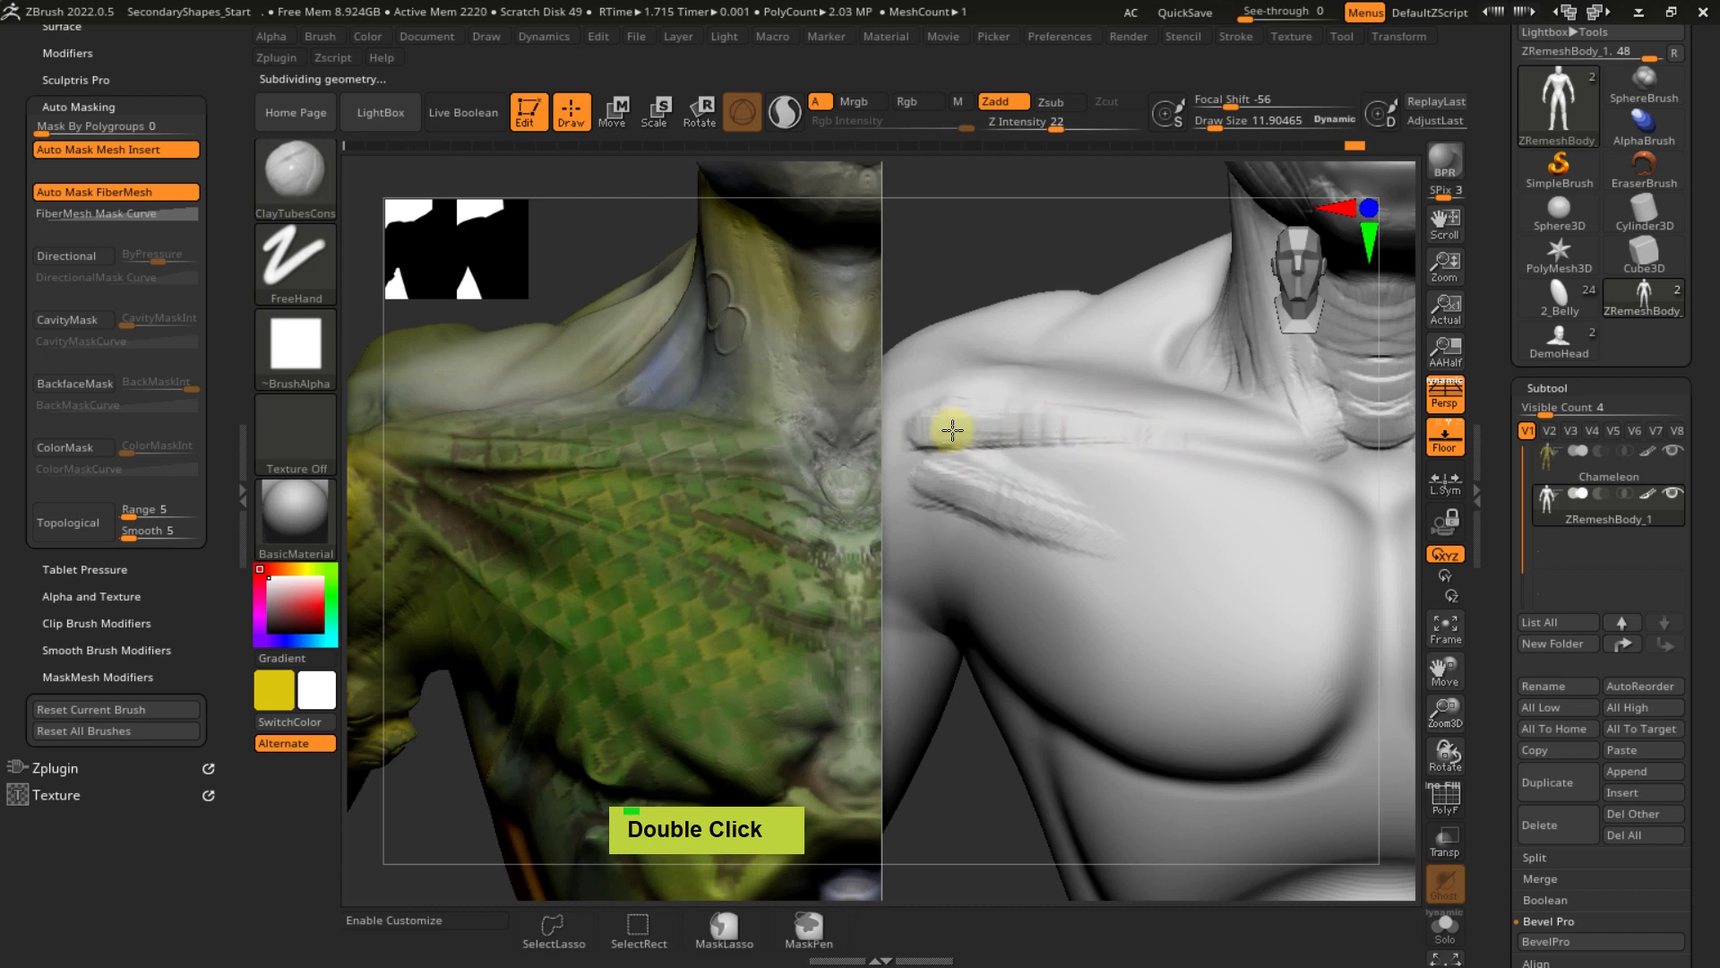
pyautogui.keyDown('alt'); pyautogui.moveTo(1118, 475); pyautogui.dragTo(962, 392, button='right'); pyautogui.keyUp('alt')
pyautogui.doubleClick(913, 391)
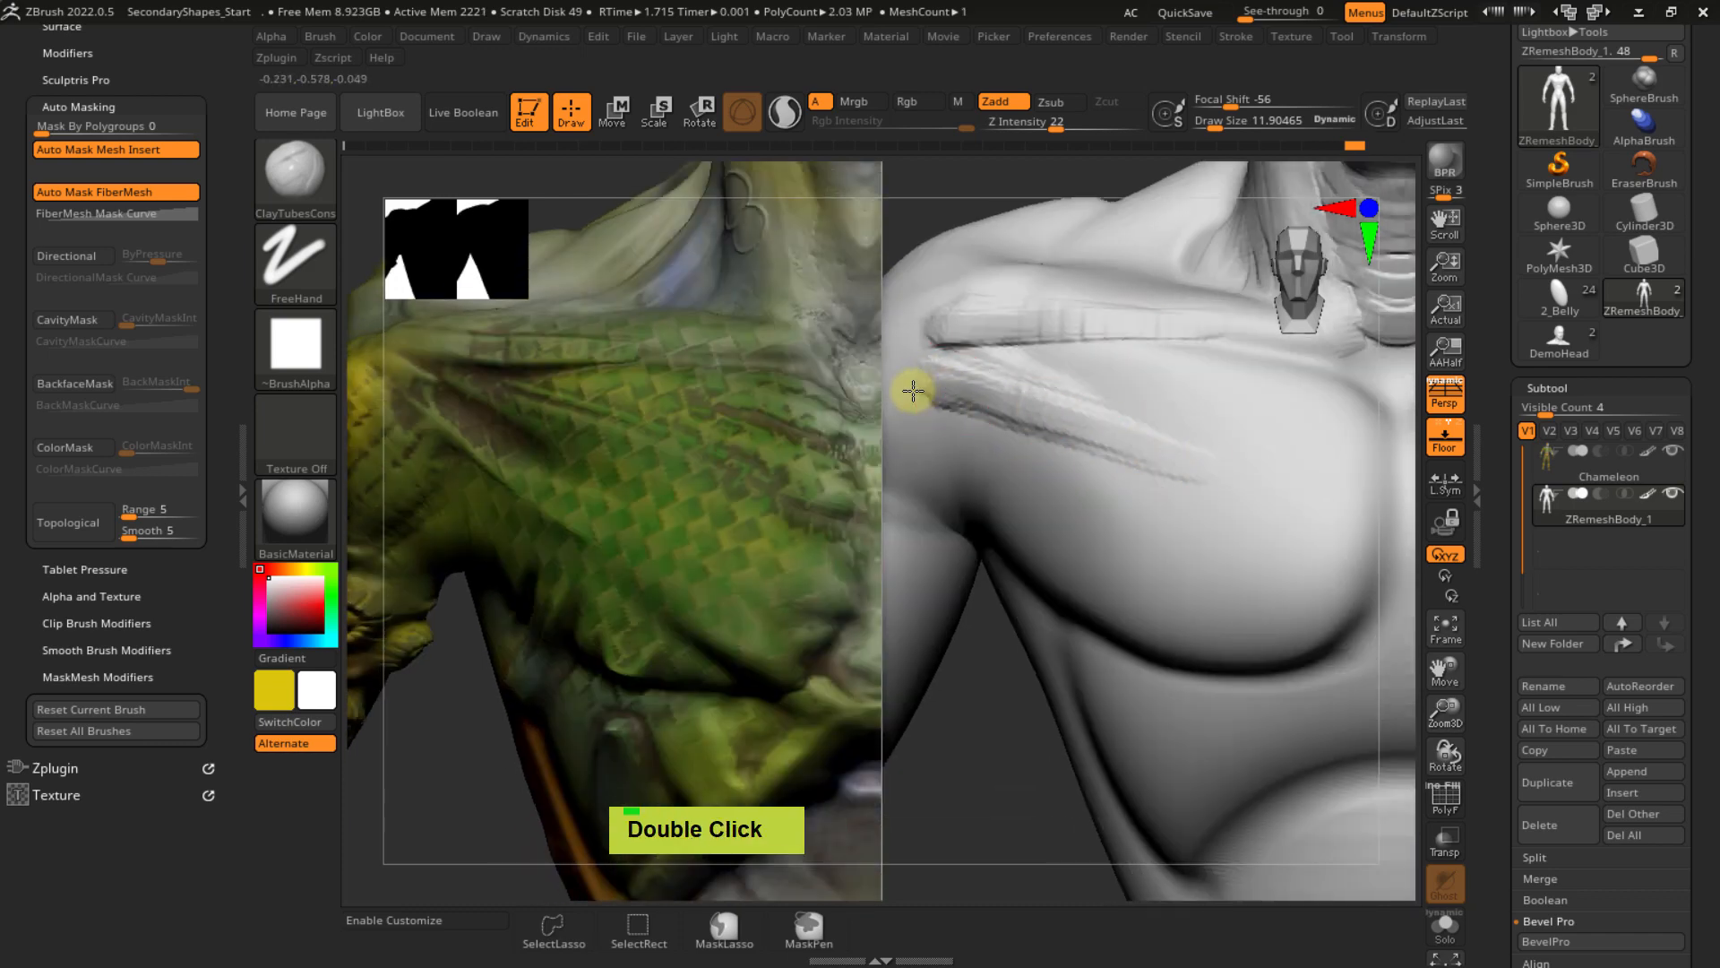
# - Increase the draw size to about 23 and build up a muscle strand from the armpit across the lower chest
pyautogui.keyDown('alt'); pyautogui.moveTo(1000, 396); pyautogui.dragTo(1042, 437, button='right'); pyautogui.keyUp('alt')
pyautogui.press('s')
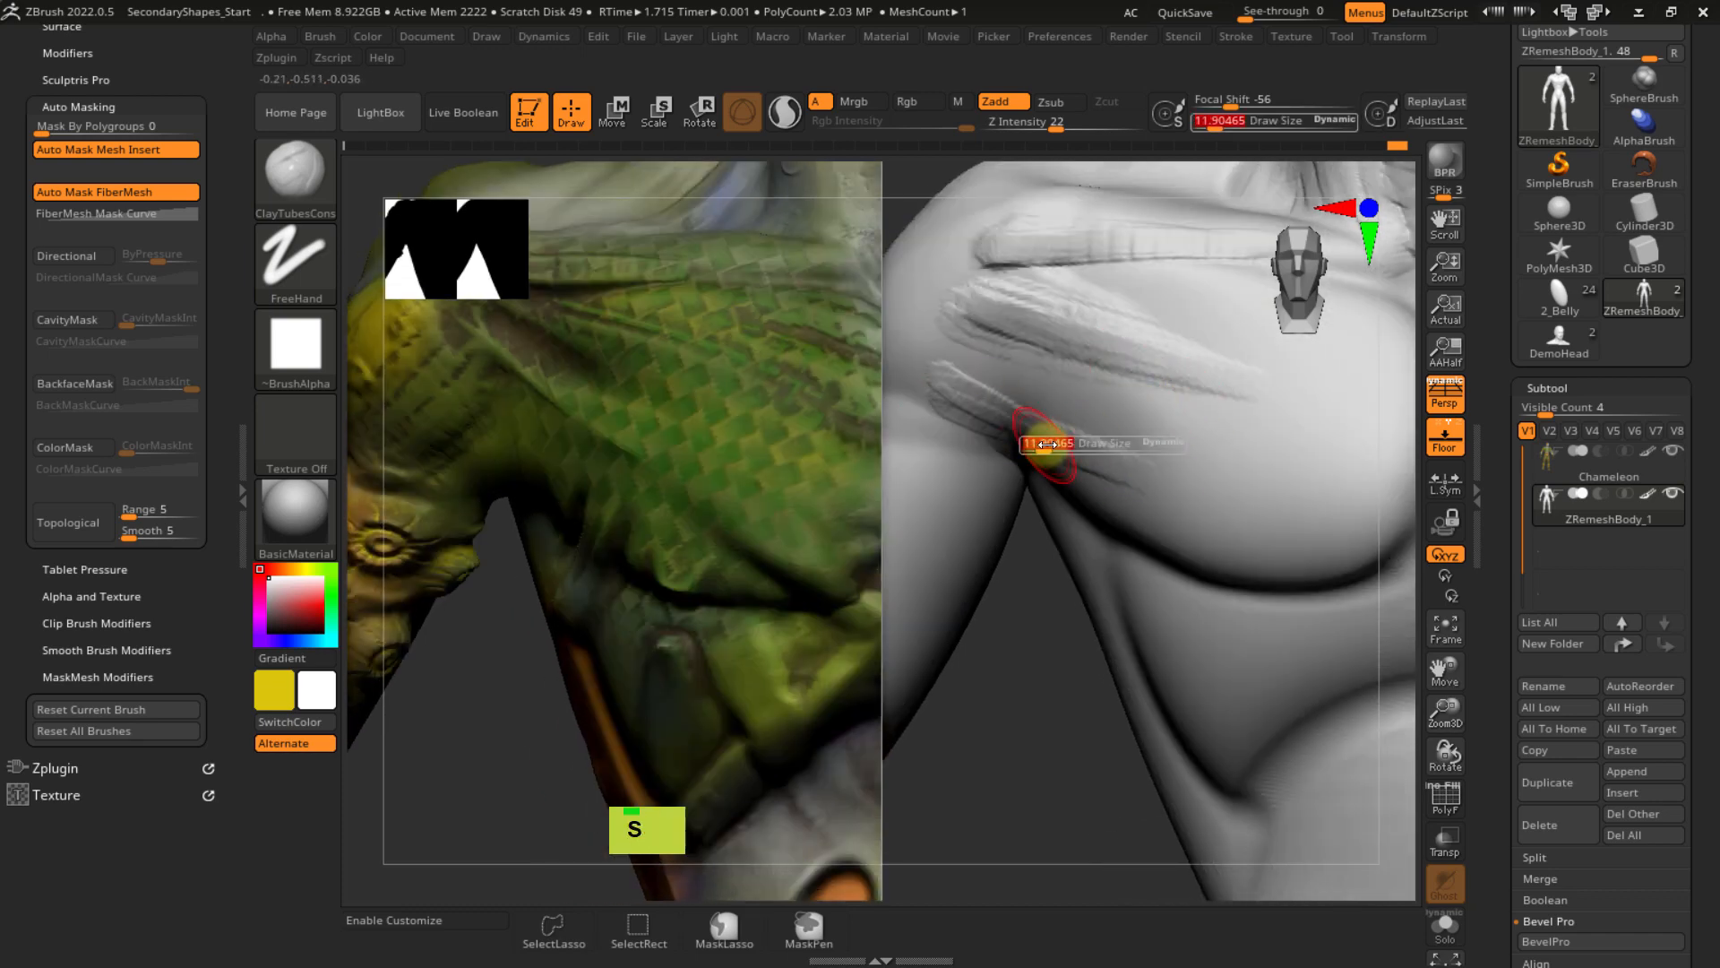
pyautogui.moveTo(1034, 443); pyautogui.dragTo(1038, 444)
pyautogui.moveTo(963, 385); pyautogui.dragTo(1131, 450)
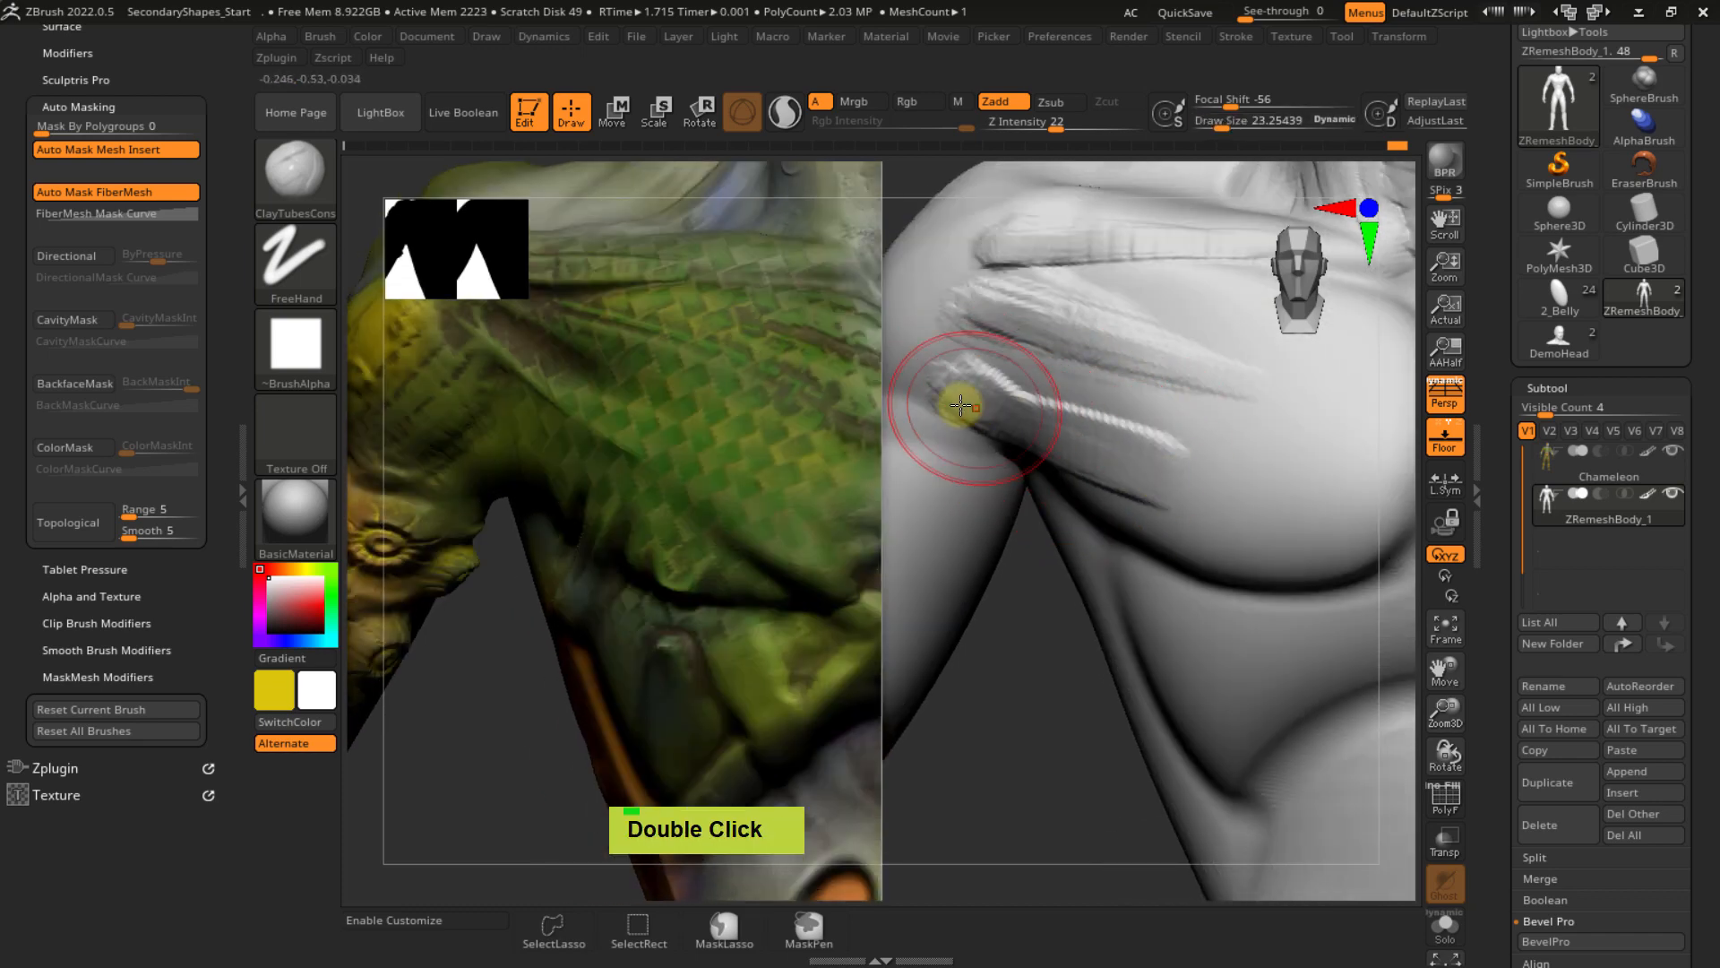
pyautogui.keyDown('alt'); pyautogui.moveTo(1206, 476); pyautogui.dragTo(1161, 541, button='right'); pyautogui.keyUp('alt')
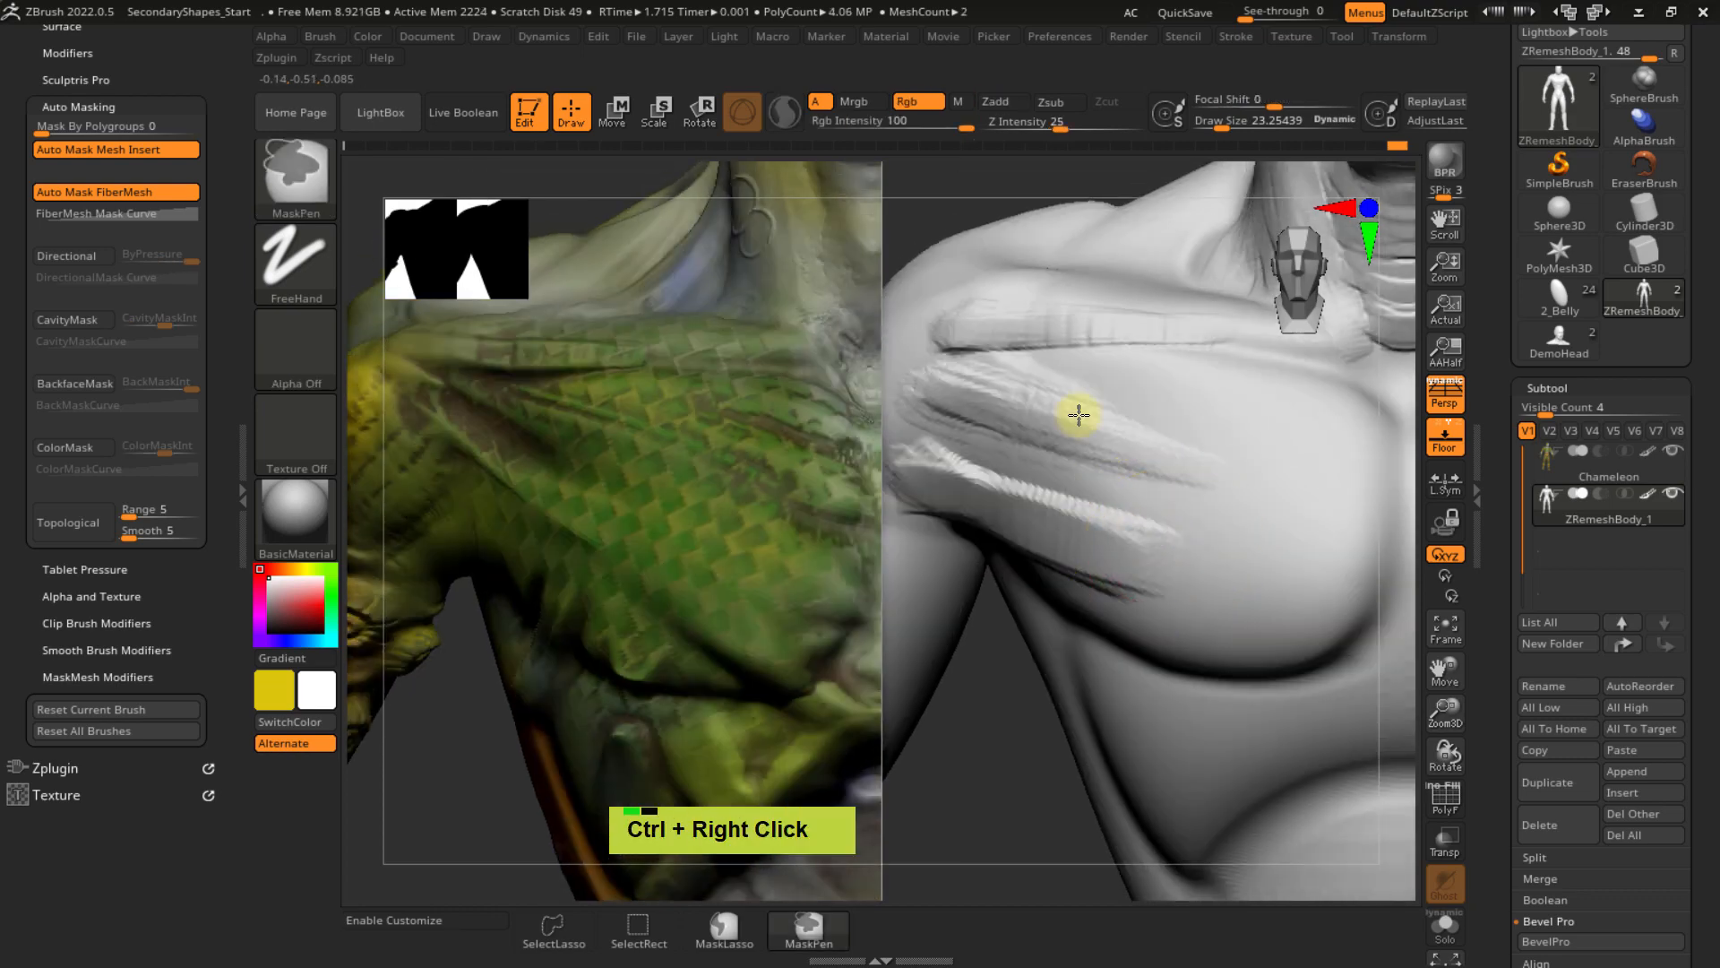
# - Set the draw size to about 14 and sculpt muscle strands along the sternum and beneath the chest
pyautogui.moveTo(1079, 415)
pyautogui.keyDown('ctrl'); pyautogui.mouseDown(button='right')
pyautogui.moveTo(1255, 502)
pyautogui.moveTo(1102, 491)
pyautogui.moveTo(1177, 443)
pyautogui.moveTo(1227, 474)
pyautogui.mouseUp(button='right'); pyautogui.keyUp('ctrl')
pyautogui.press('s')
pyautogui.moveTo(1229, 474)
pyautogui.mouseDown()
pyautogui.moveTo(1166, 427)
pyautogui.moveTo(1196, 435)
pyautogui.mouseUp()
pyautogui.moveTo(1197, 434)
pyautogui.keyDown('alt'); pyautogui.mouseDown()
pyautogui.moveTo(1153, 480)
pyautogui.moveTo(1174, 530)
pyautogui.moveTo(1149, 532)
pyautogui.mouseUp(); pyautogui.keyUp('alt')
pyautogui.doubleClick(1174, 410)
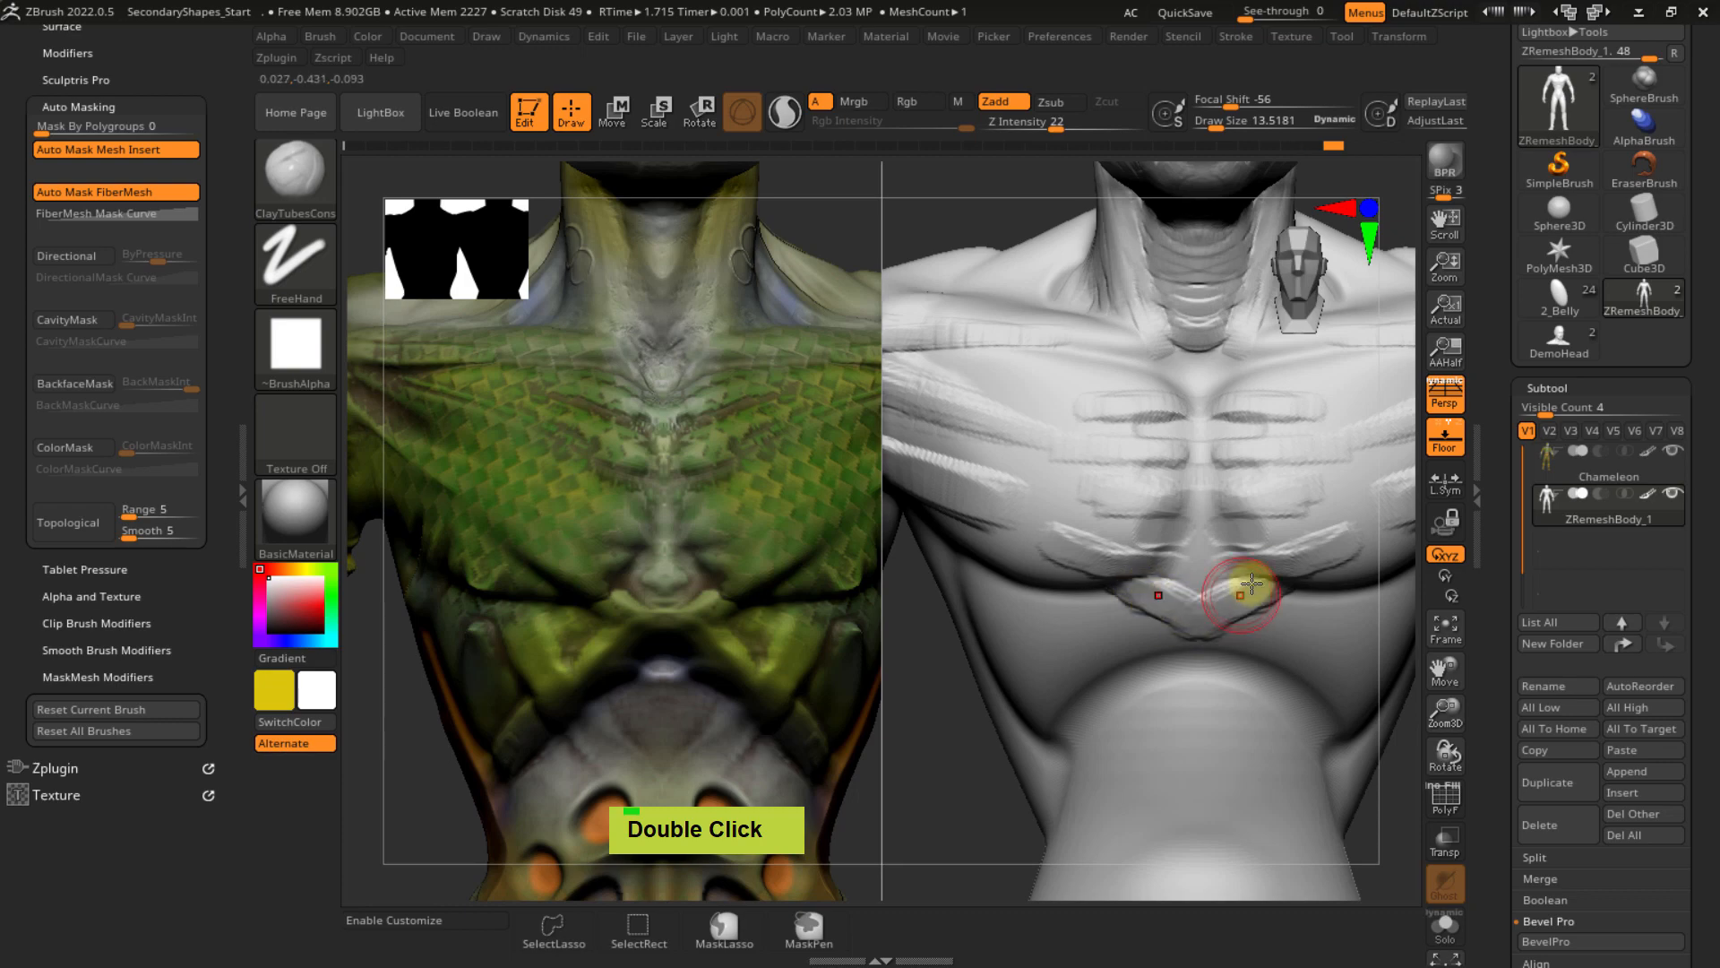
pyautogui.moveTo(1205, 608); pyautogui.dragTo(1265, 588)
# - Switch to the Noise brush, turn on CavityMask in Auto Masking, and undo the trial strokes on the chest
pyautogui.keyDown('alt'); pyautogui.moveTo(1240, 592); pyautogui.dragTo(1135, 512, button='right'); pyautogui.keyUp('alt')
pyautogui.moveTo(1258, 497)
pyautogui.mouseDown(button='right')
pyautogui.moveTo(1120, 492)
pyautogui.moveTo(1164, 594)
pyautogui.moveTo(1160, 508)
pyautogui.moveTo(1194, 469)
pyautogui.moveTo(1305, 530)
pyautogui.moveTo(1252, 465)
pyautogui.mouseUp(button='right')
pyautogui.doubleClick(1246, 475)
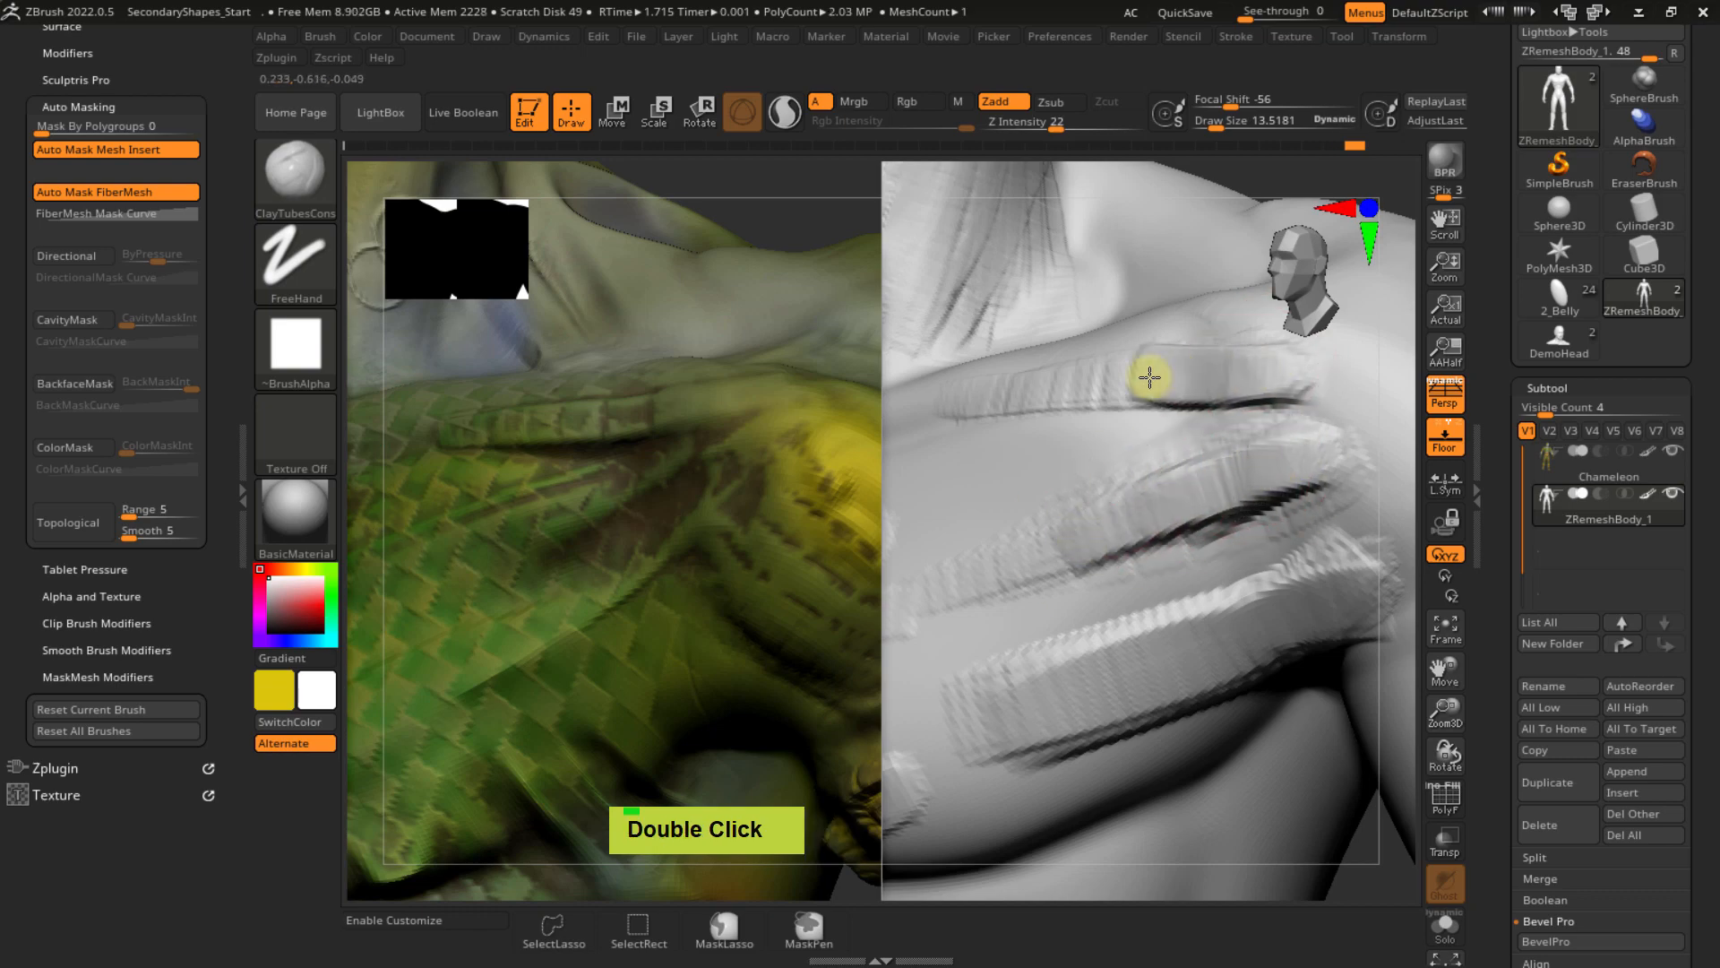
pyautogui.keyDown('ctrl'); pyautogui.moveTo(1202, 453); pyautogui.dragTo(1190, 292, button='right'); pyautogui.keyUp('ctrl')
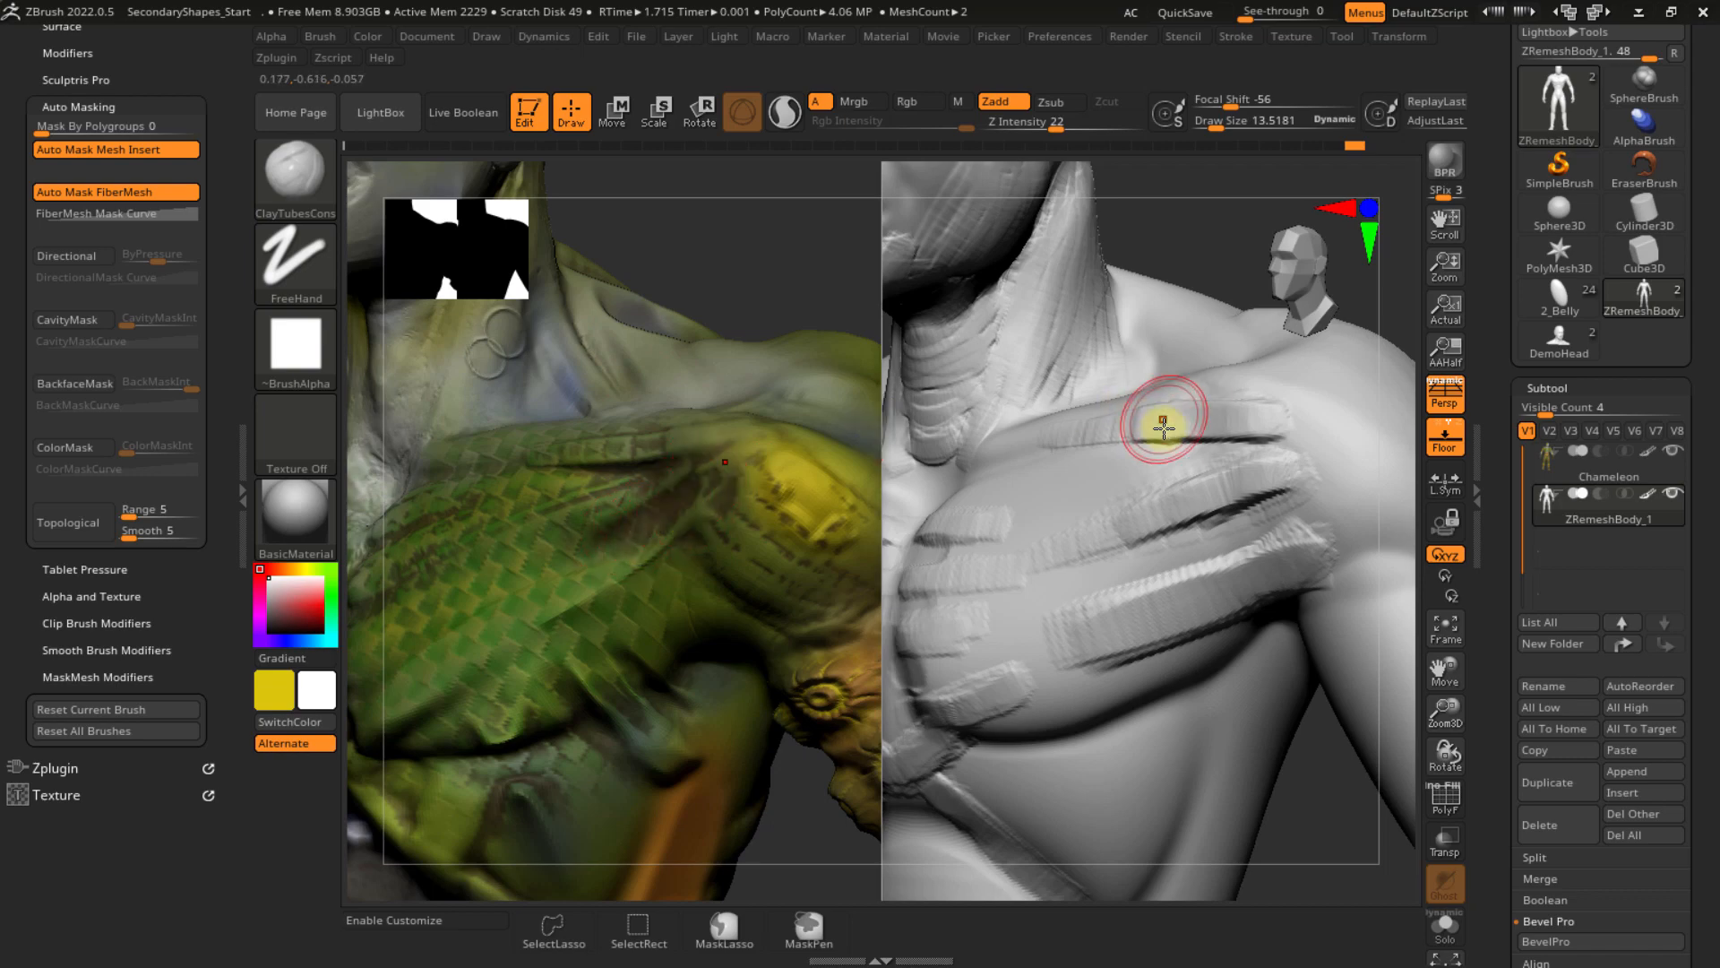
pyautogui.press('b')
pyautogui.press('n')
pyautogui.press('o')
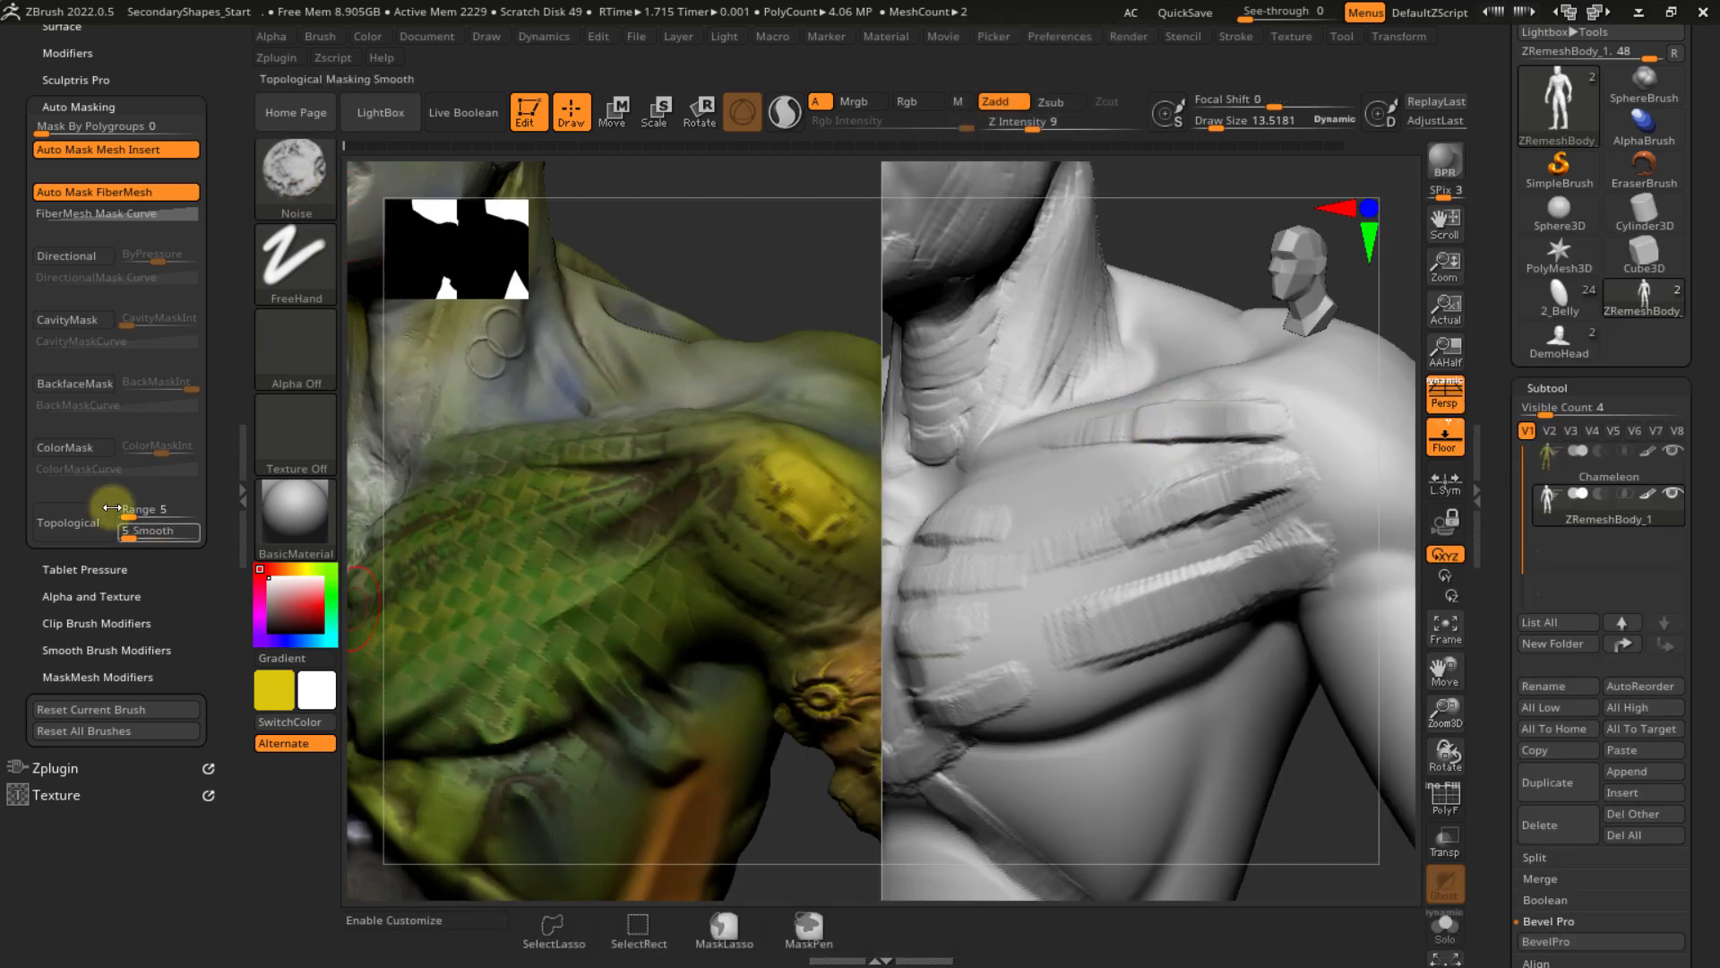
pyautogui.click(68, 333)
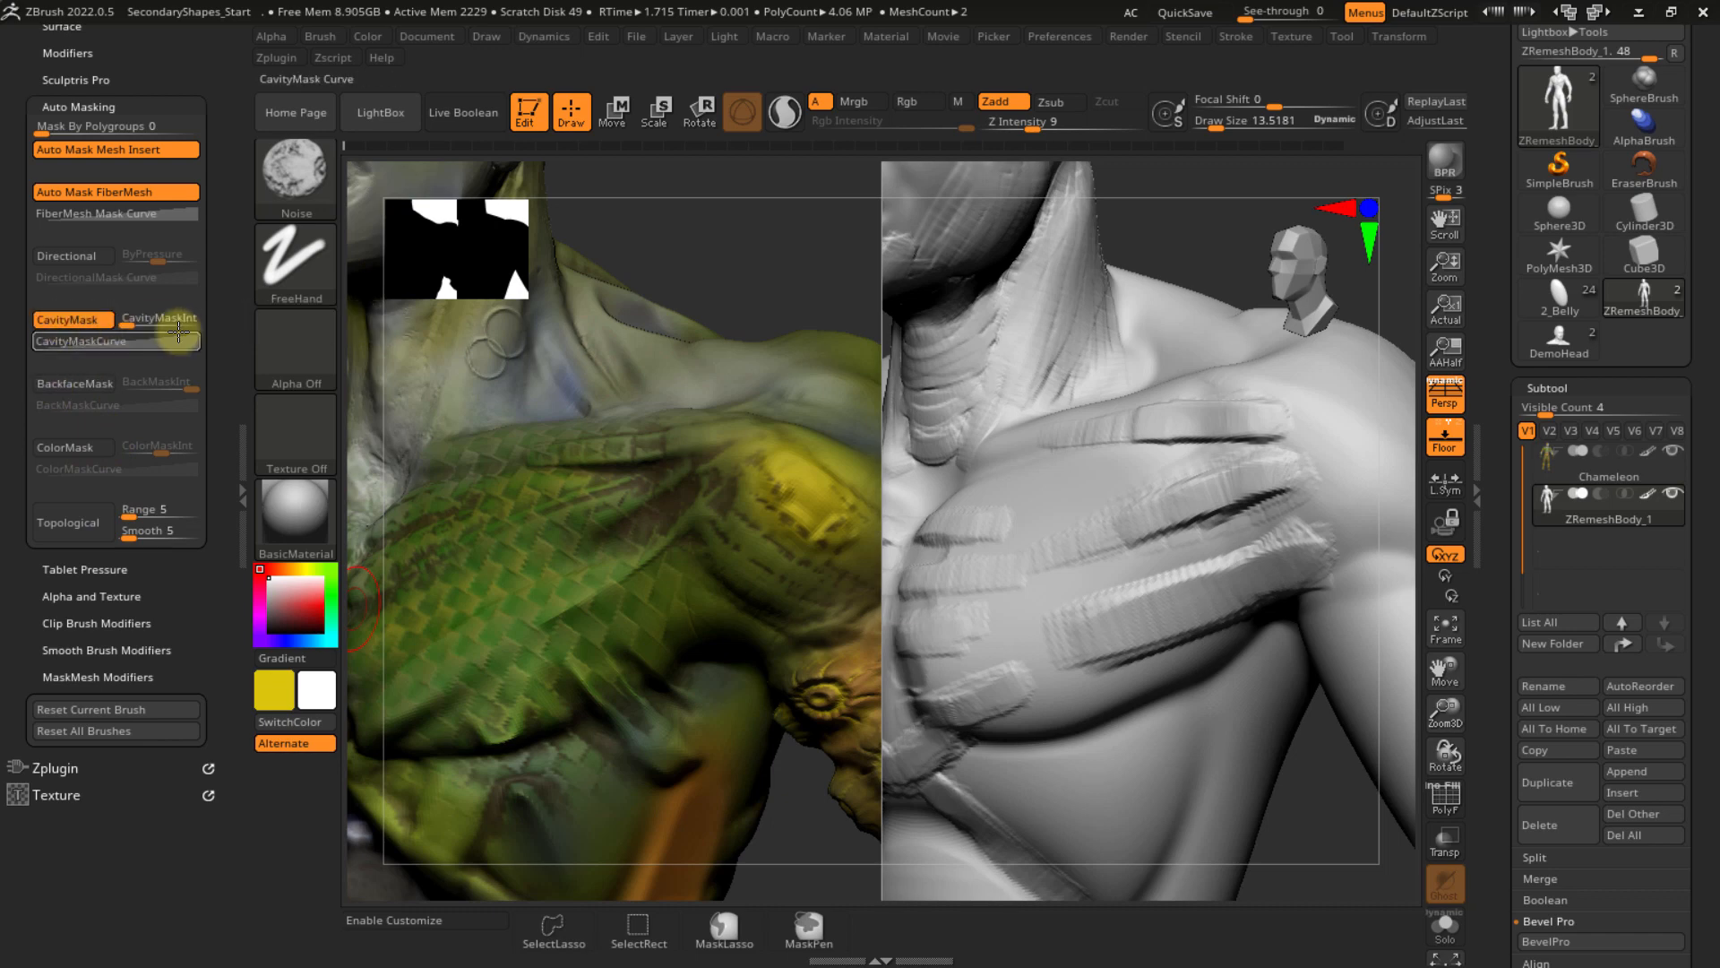
pyautogui.press('ctrl')
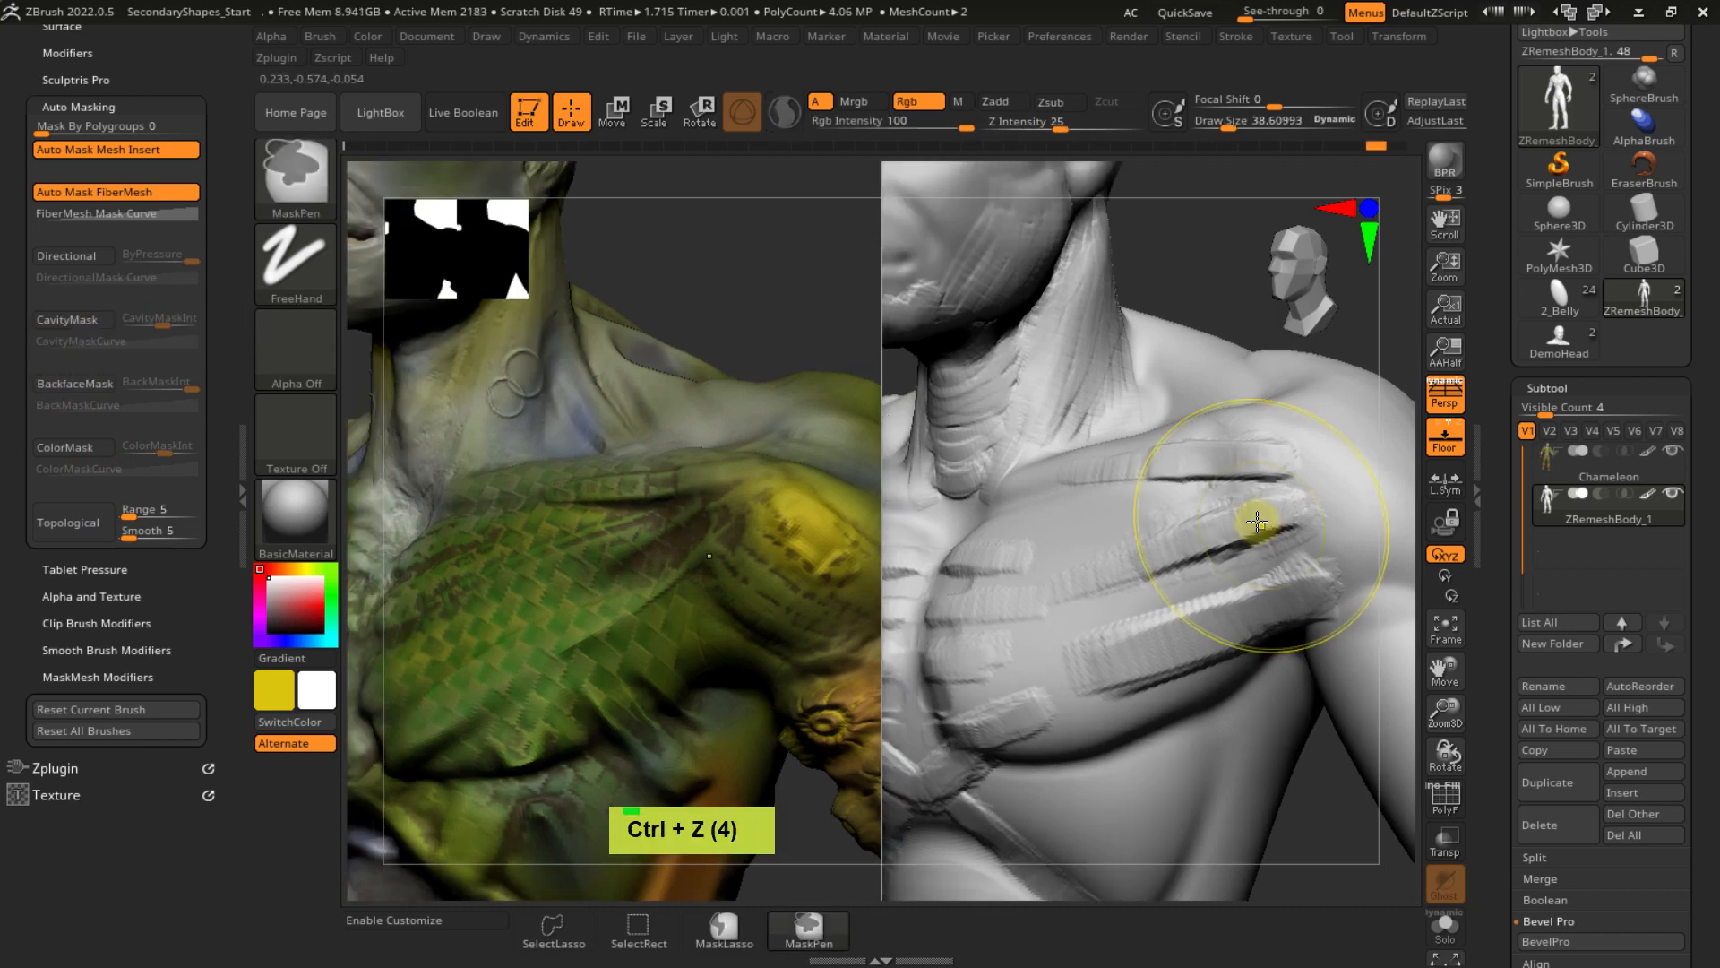
# - Set the Noise brush's draw size to about 26 and add cavity-masked noise between the strands near the shoulder
pyautogui.press('s')
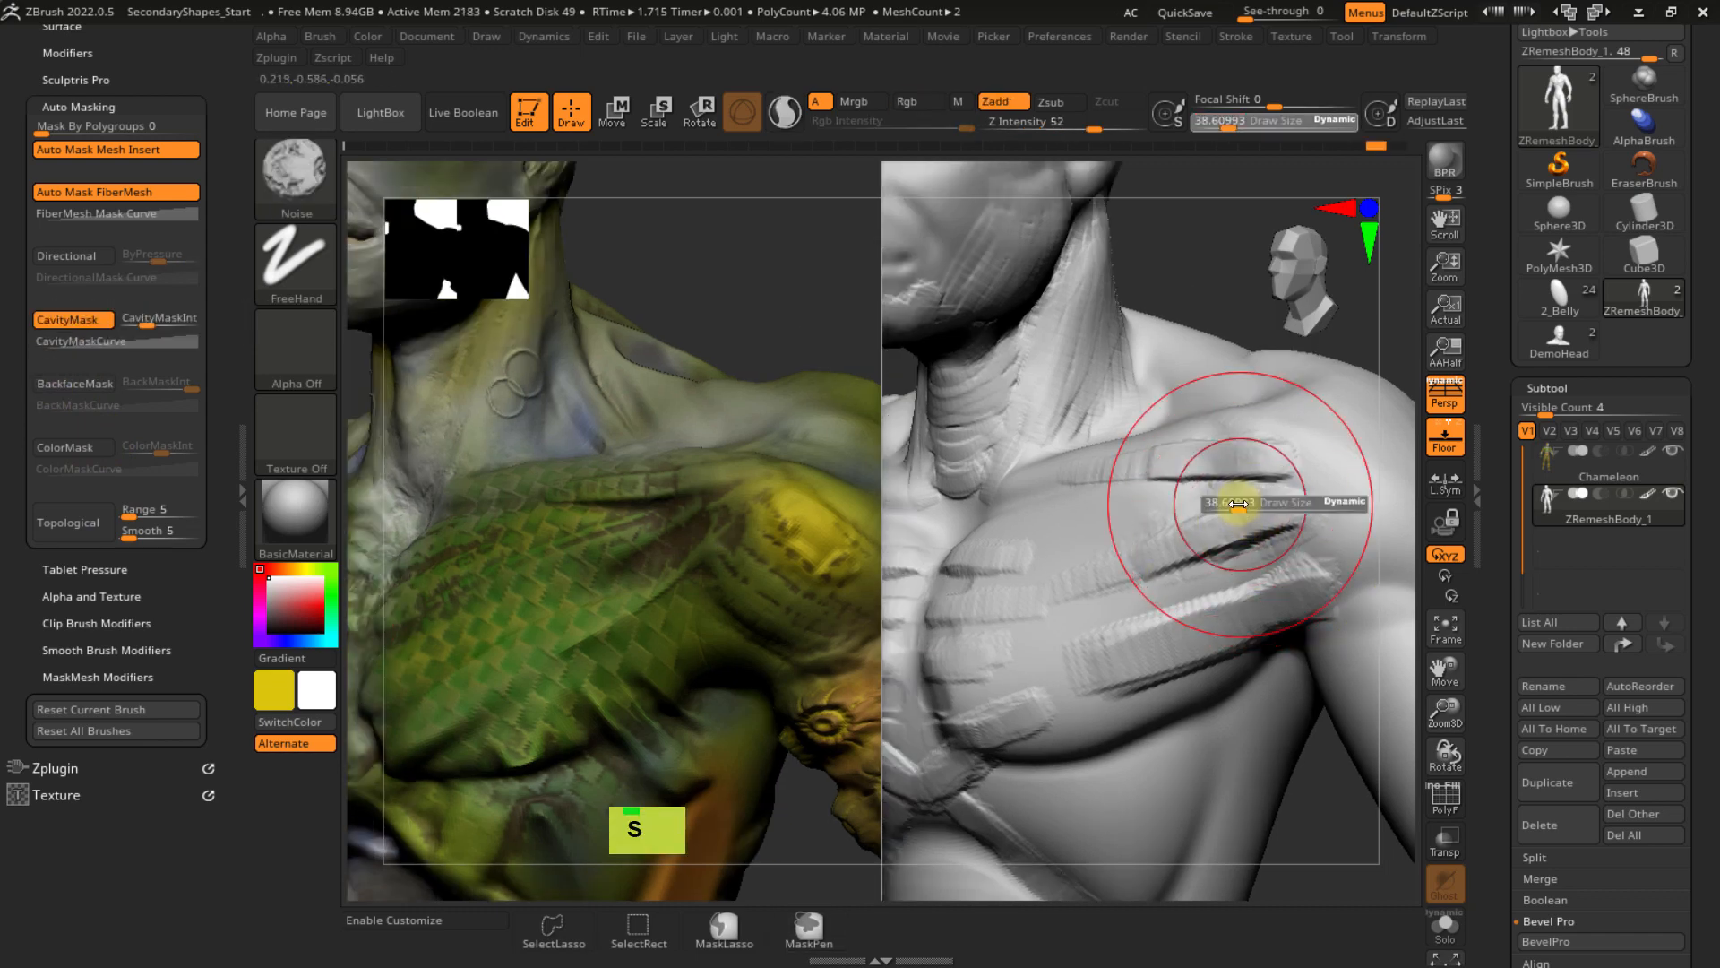
pyautogui.click(1234, 504)
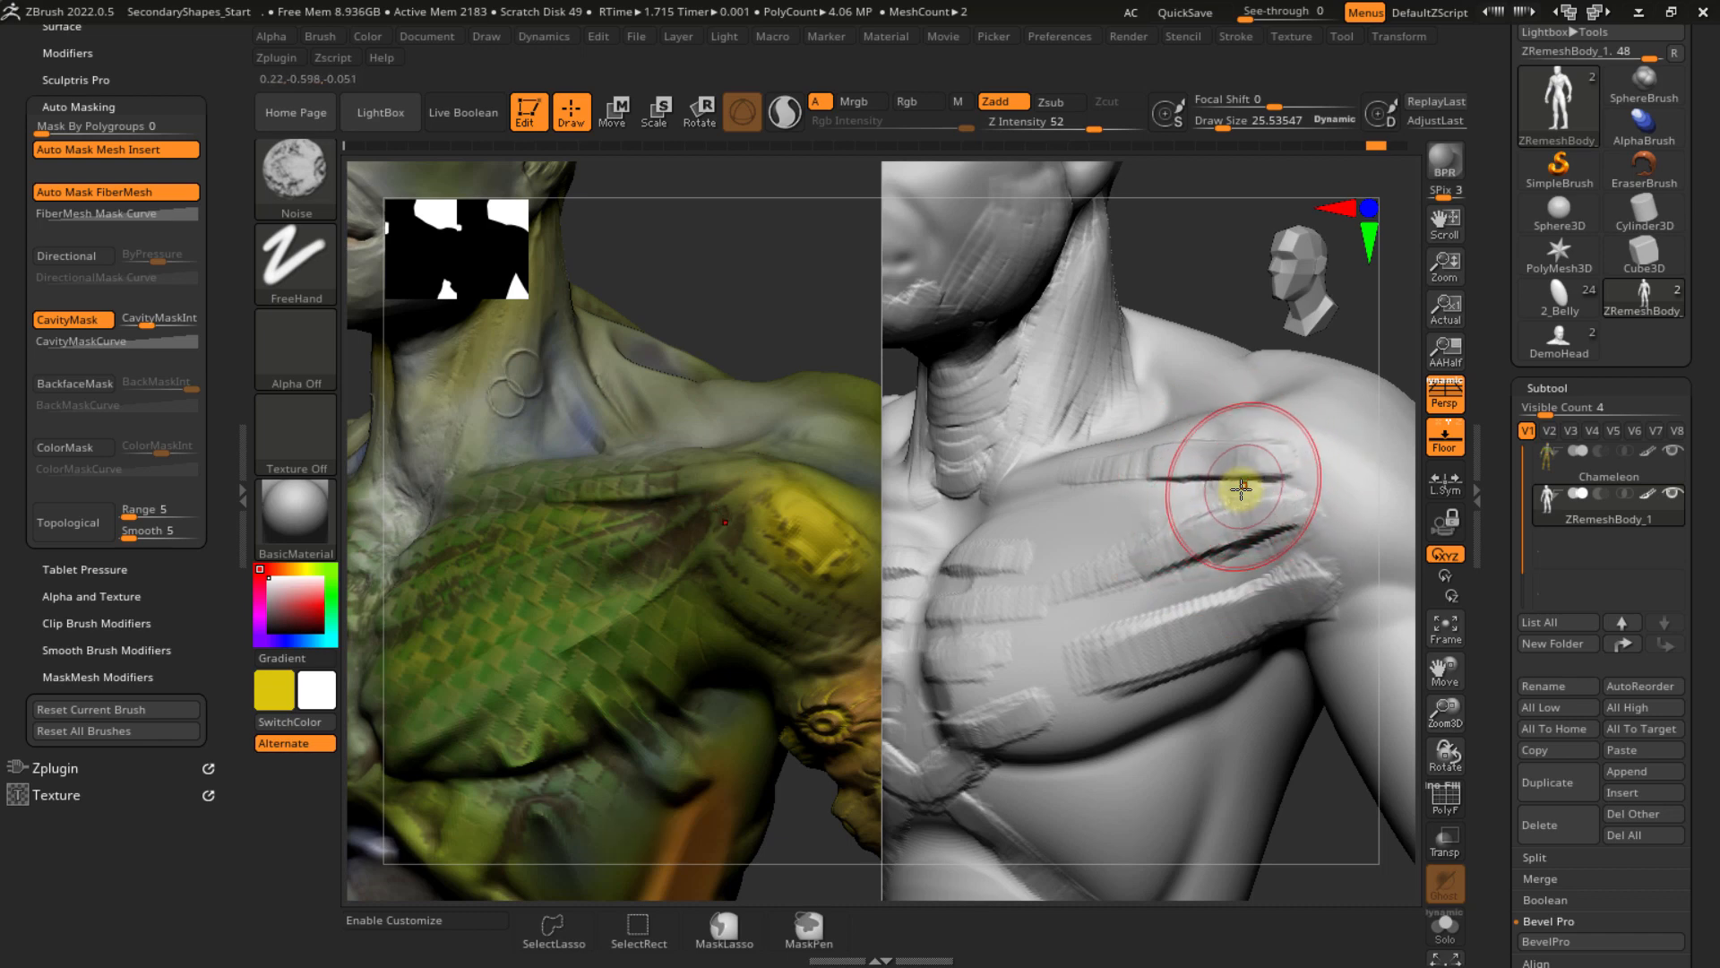
pyautogui.doubleClick(1171, 507)
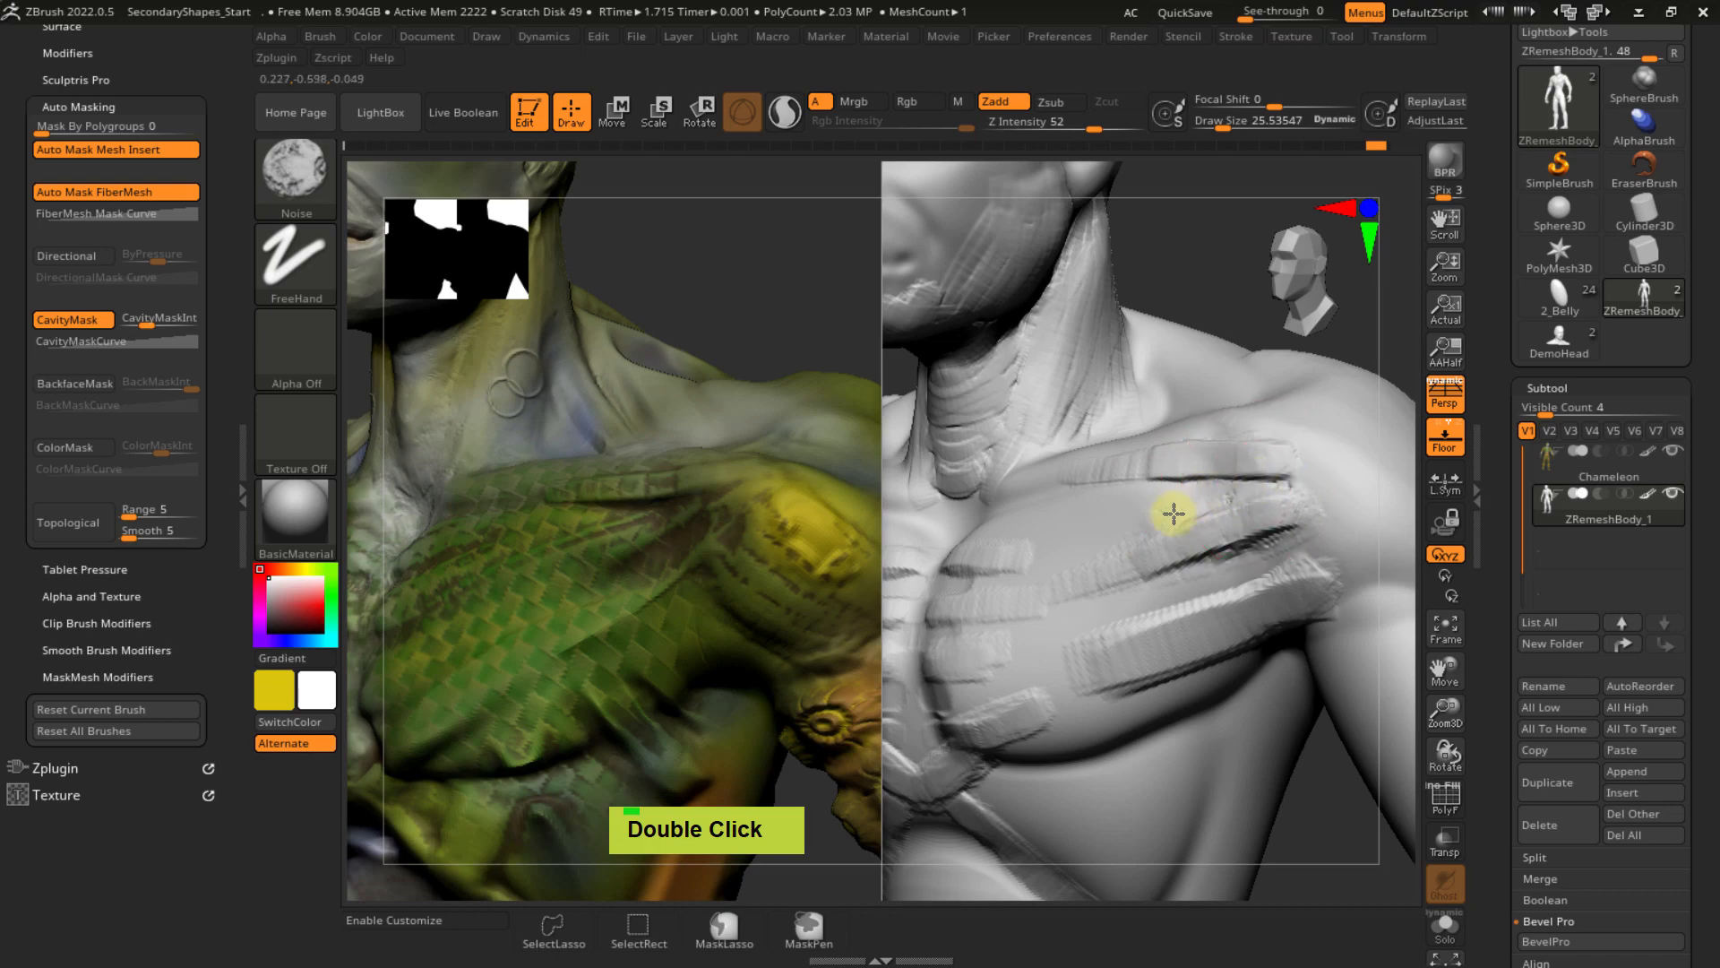
pyautogui.keyDown('ctrl'); pyautogui.moveTo(1221, 457); pyautogui.dragTo(1240, 518, button='right'); pyautogui.keyUp('ctrl')
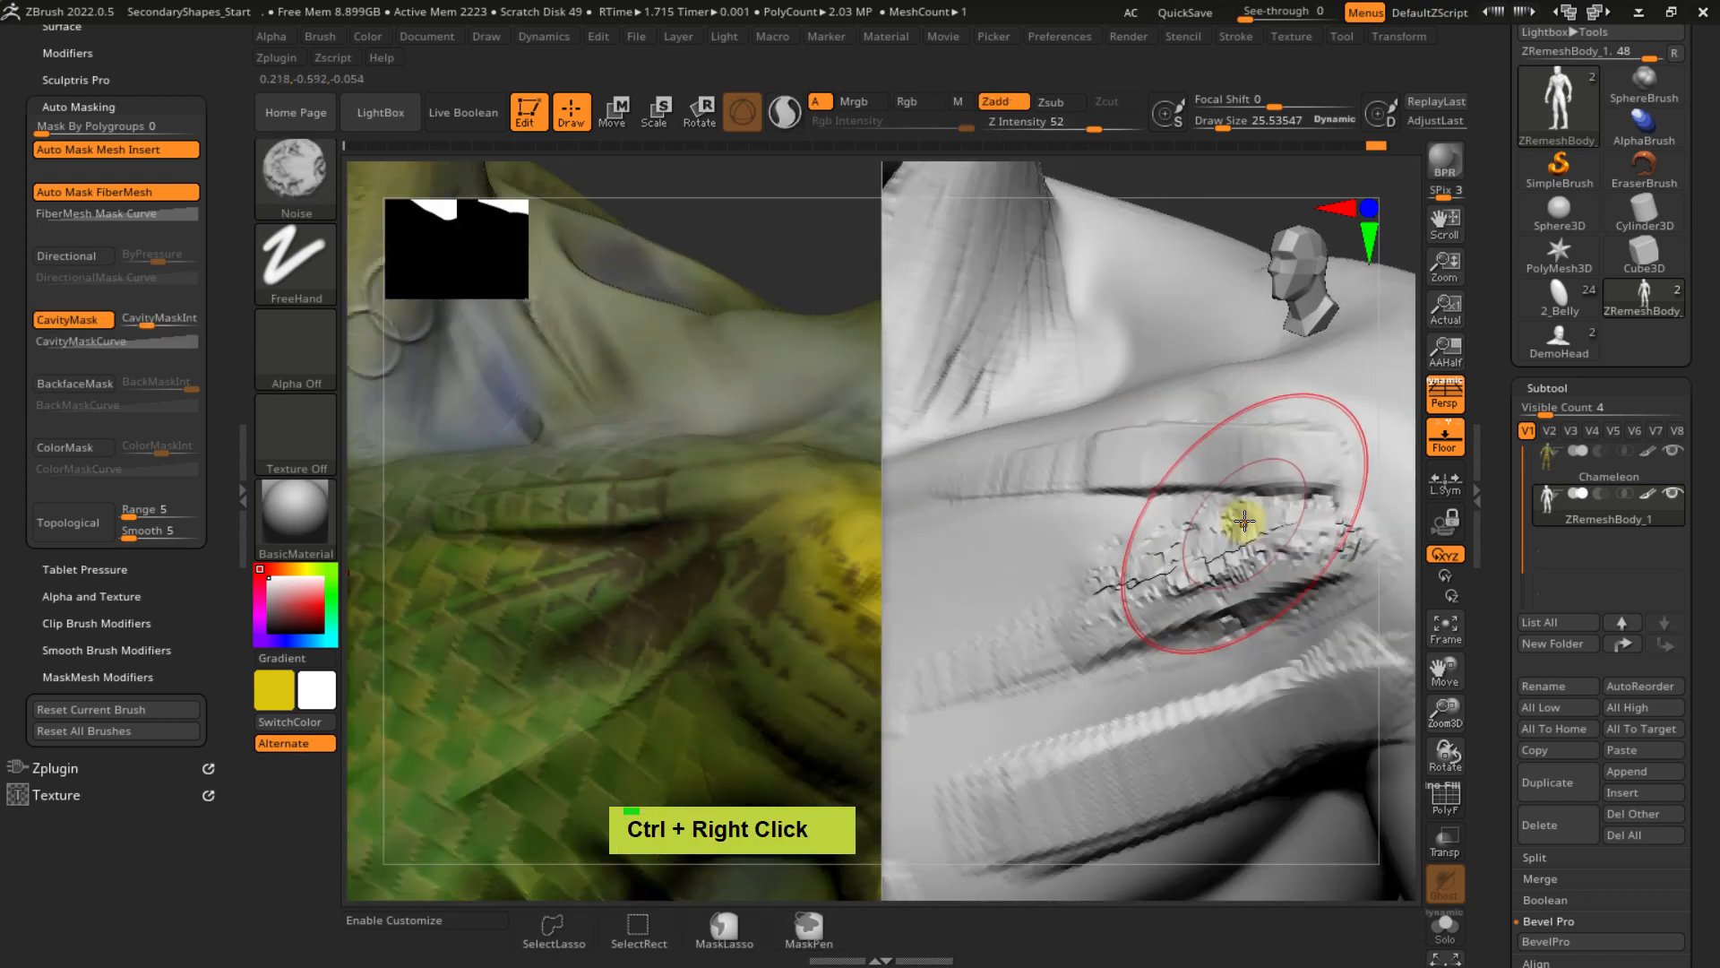
# - Reduce the draw size to about 23 and spread more cavity-masked noise over the upper chest strands
pyautogui.press('s')
pyautogui.moveTo(1240, 520); pyautogui.dragTo(1189, 516)
pyautogui.press('s')
pyautogui.moveTo(1136, 525); pyautogui.dragTo(1006, 553)
pyautogui.moveTo(1087, 538)
pyautogui.keyDown('alt'); pyautogui.mouseDown(button='right')
pyautogui.moveTo(1152, 518)
pyautogui.moveTo(1095, 522)
pyautogui.mouseUp(button='right'); pyautogui.keyUp('alt')
pyautogui.keyDown('ctrl'); pyautogui.moveTo(1129, 587); pyautogui.dragTo(1114, 529, button='right'); pyautogui.keyUp('ctrl')
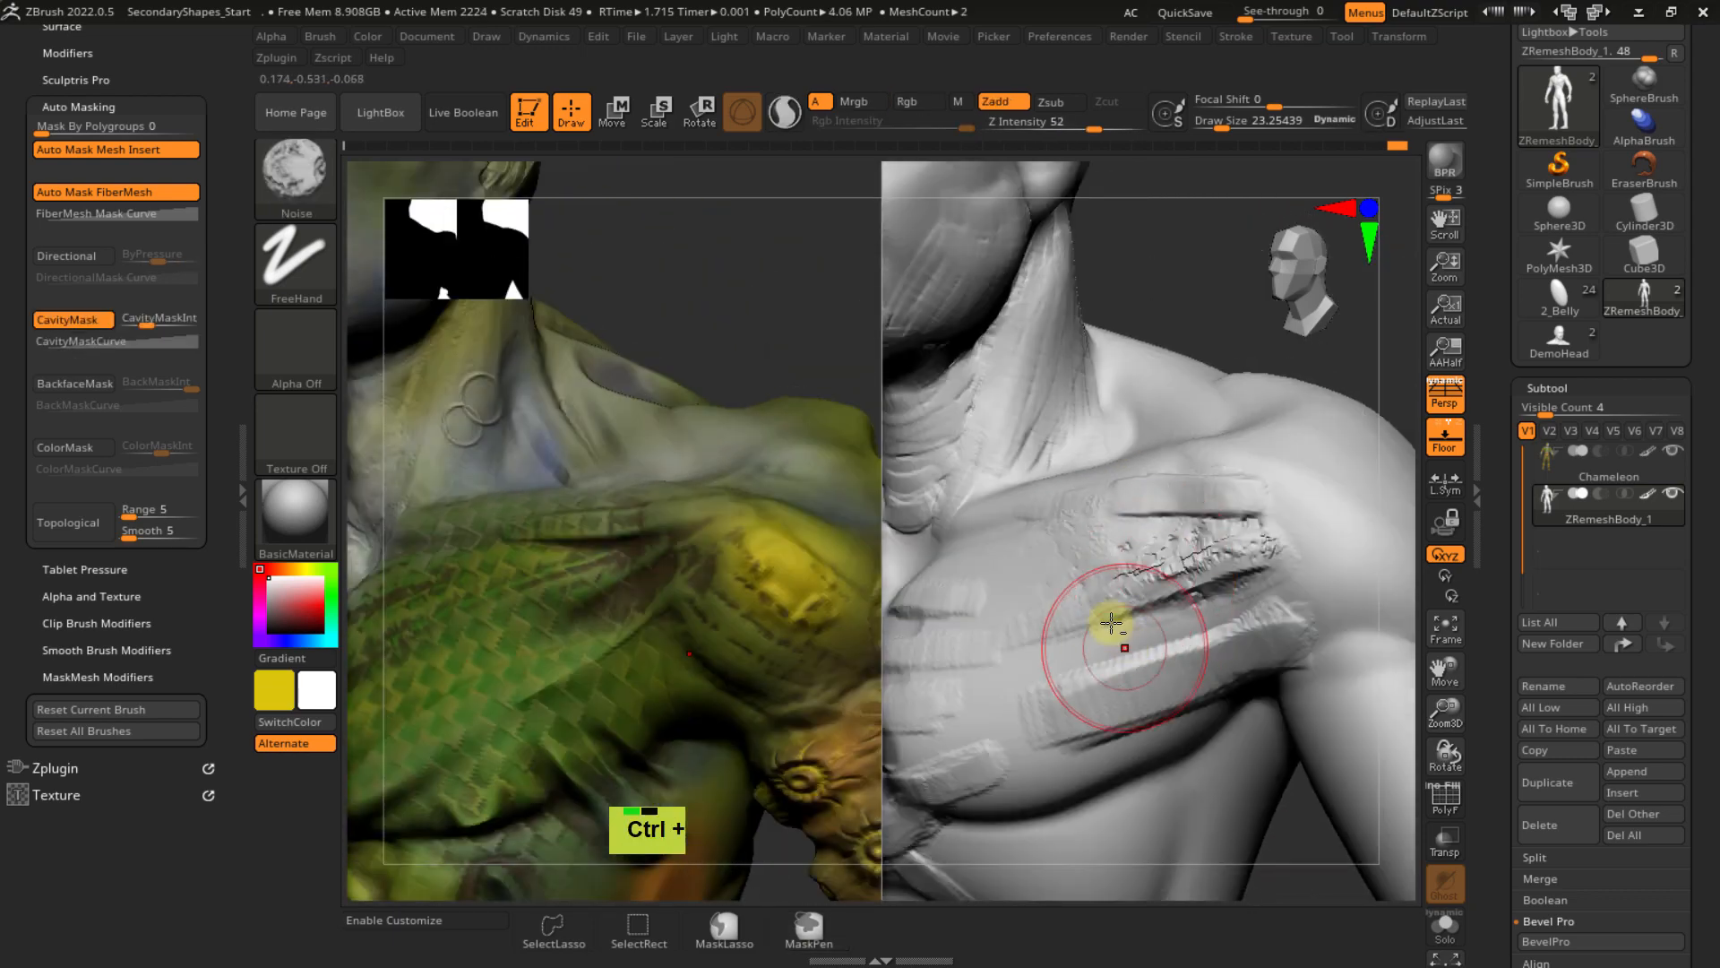
# - Add cavity-masked noise along the side of the ribs, the center of the chest, and the neck
pyautogui.moveTo(1110, 622); pyautogui.dragTo(1177, 510, button='right')
pyautogui.doubleClick(1166, 482)
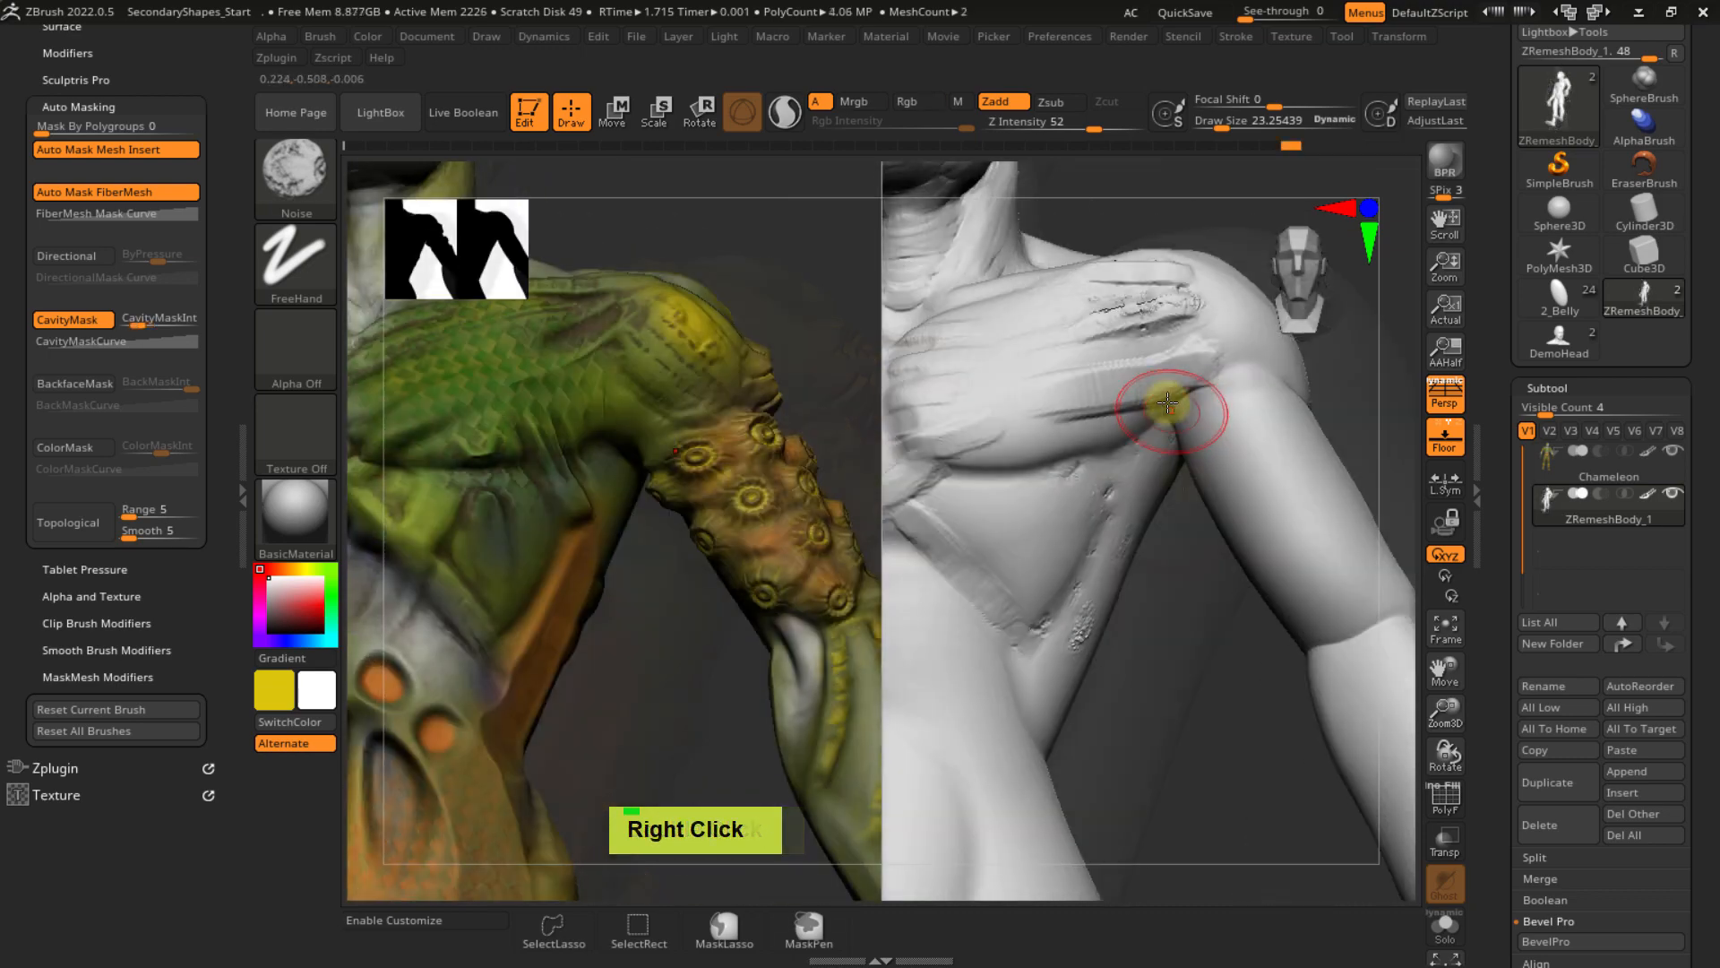
pyautogui.moveTo(1171, 411); pyautogui.dragTo(1106, 499, button='right')
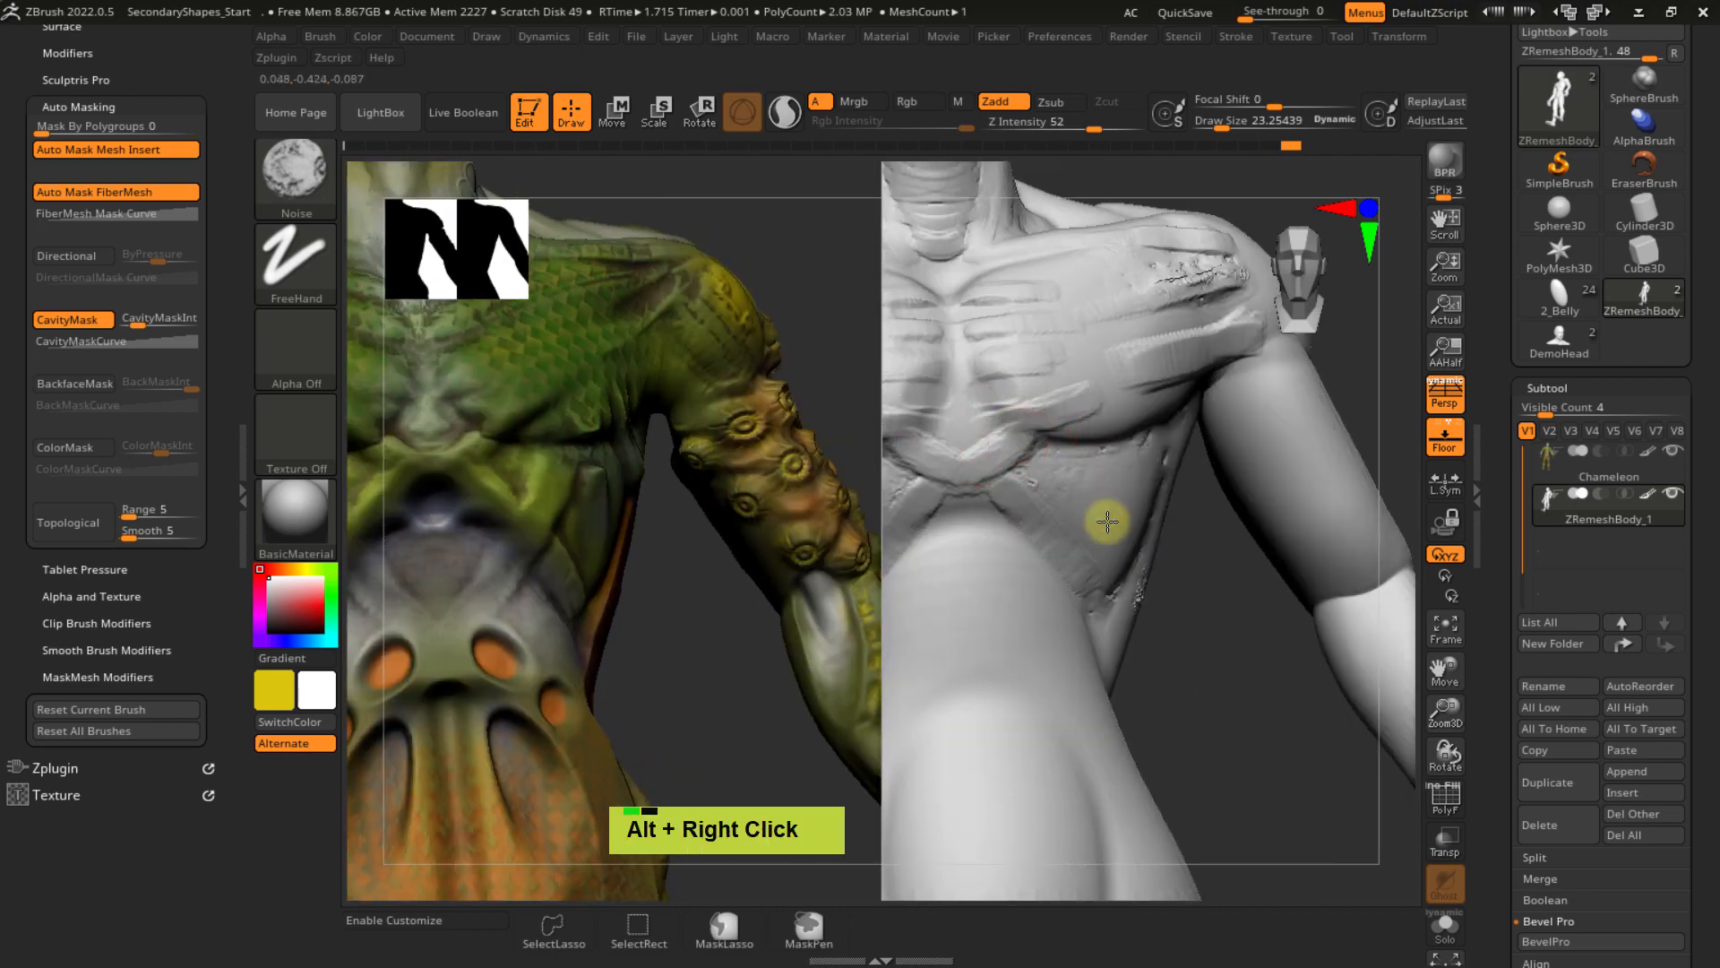
pyautogui.keyDown('alt'); pyautogui.moveTo(1106, 514); pyautogui.dragTo(1126, 515, button='right'); pyautogui.keyUp('alt')
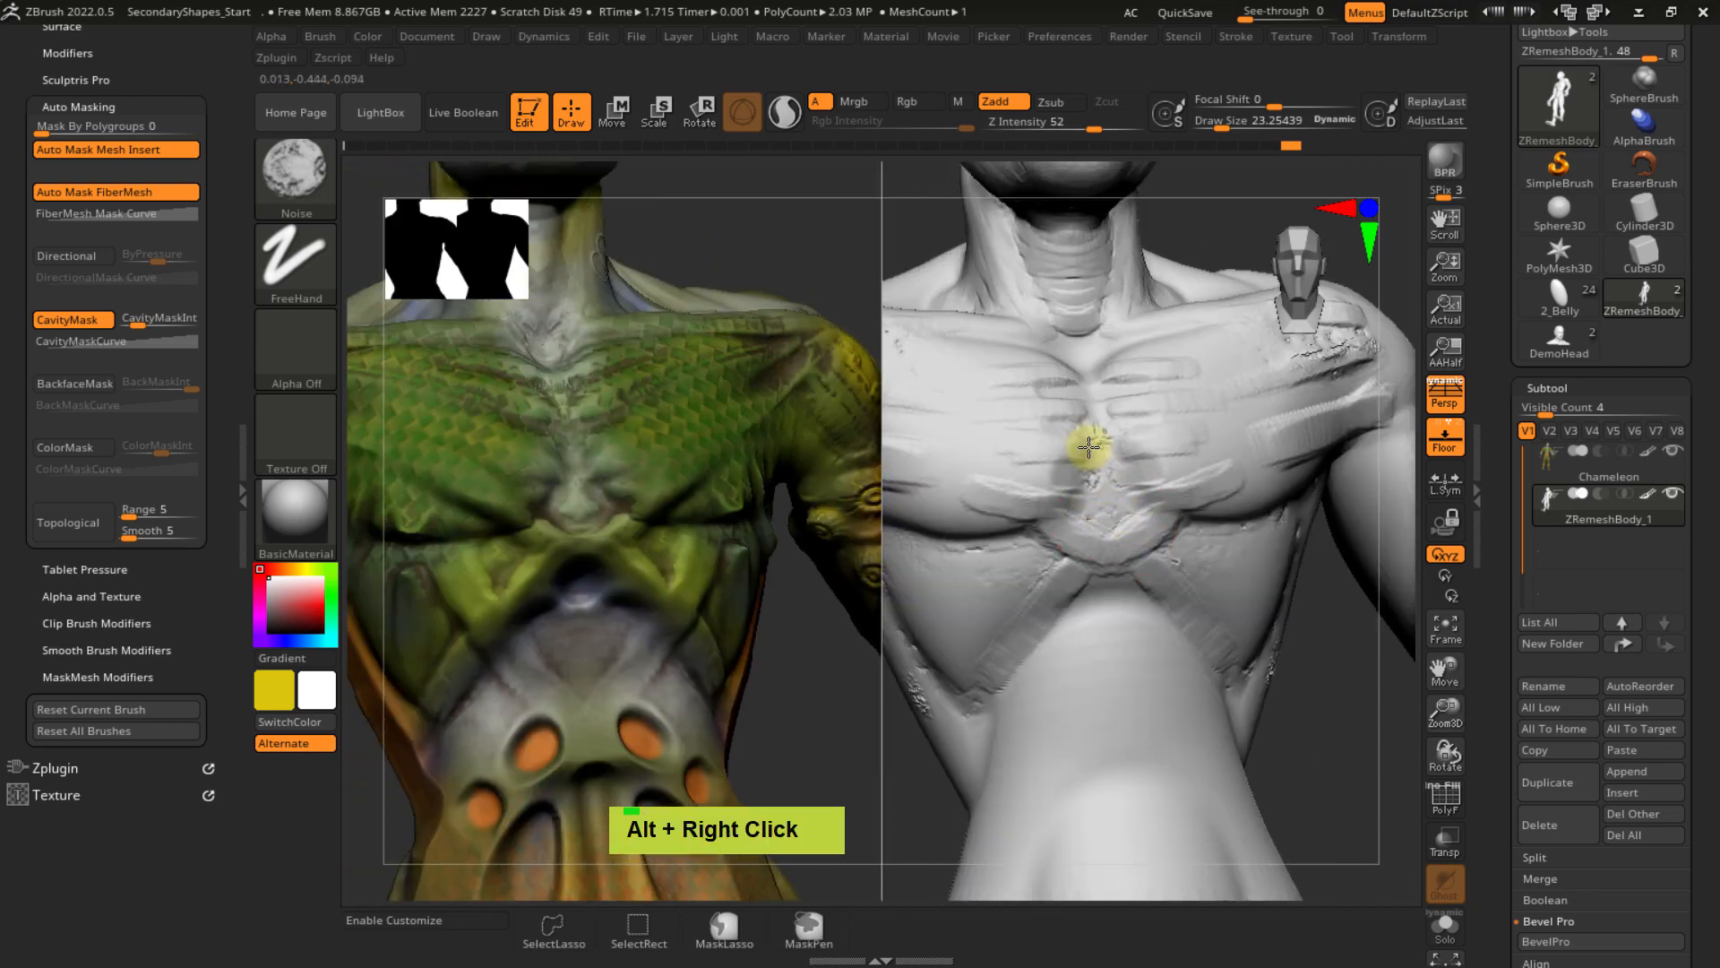
pyautogui.moveTo(1101, 404); pyautogui.dragTo(1101, 435, button='right')
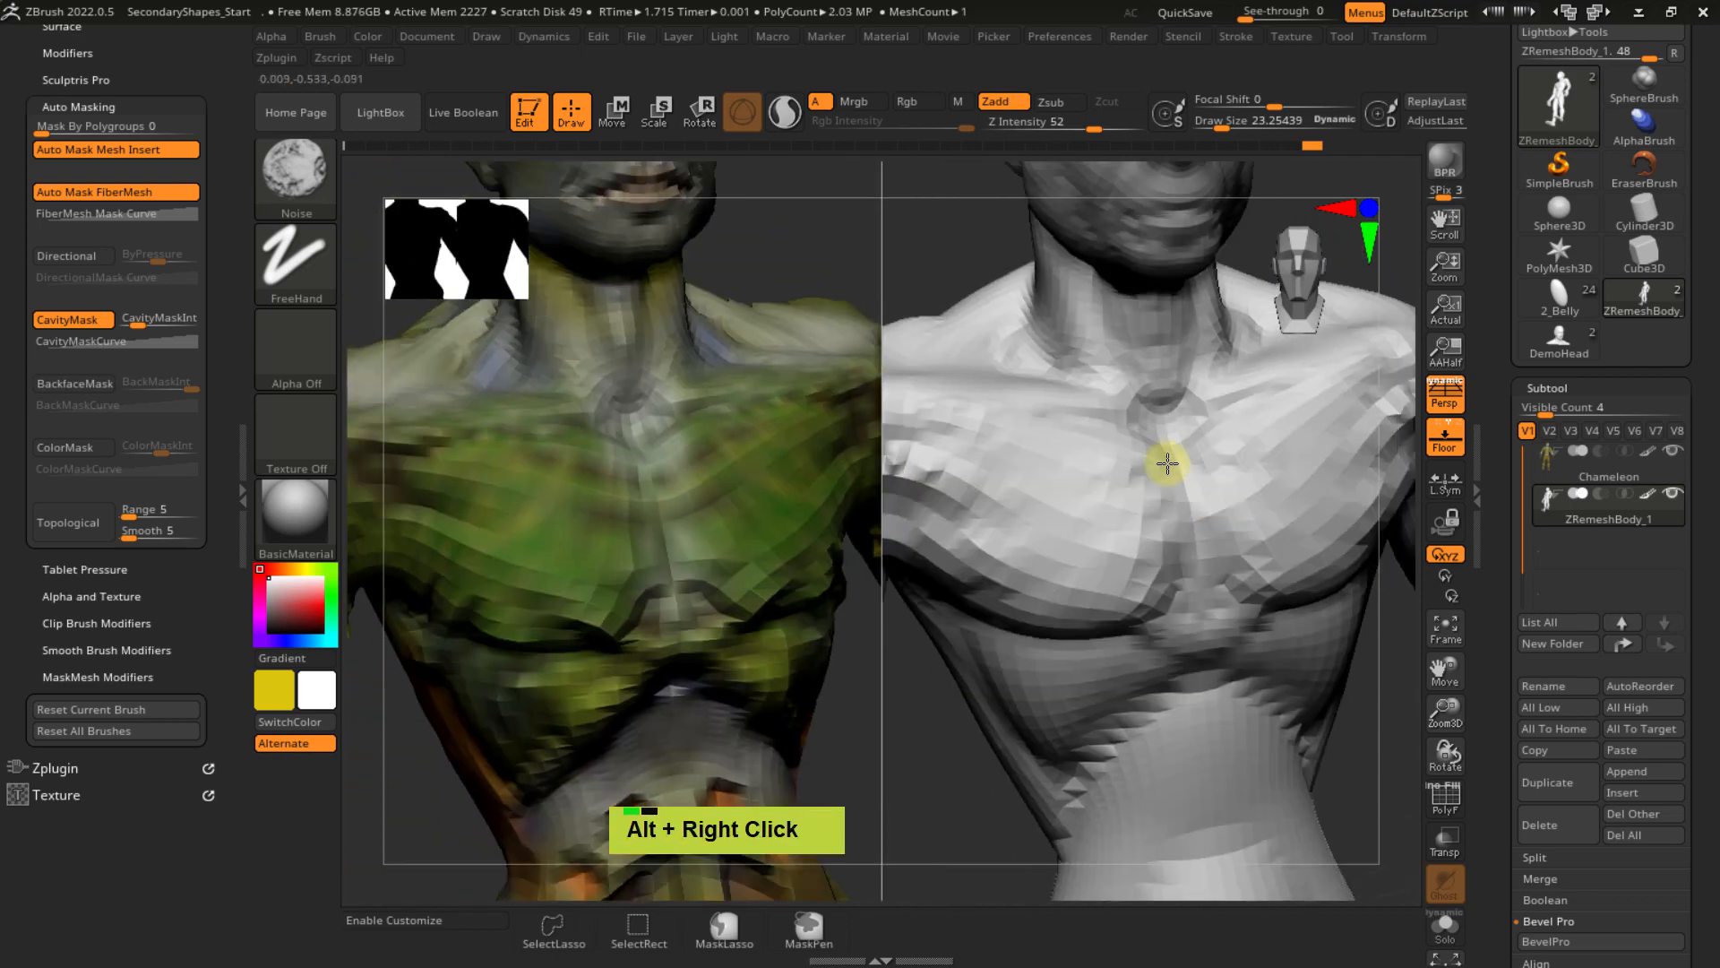
pyautogui.keyDown('alt'); pyautogui.moveTo(1044, 453); pyautogui.dragTo(1159, 438, button='right'); pyautogui.keyUp('alt')
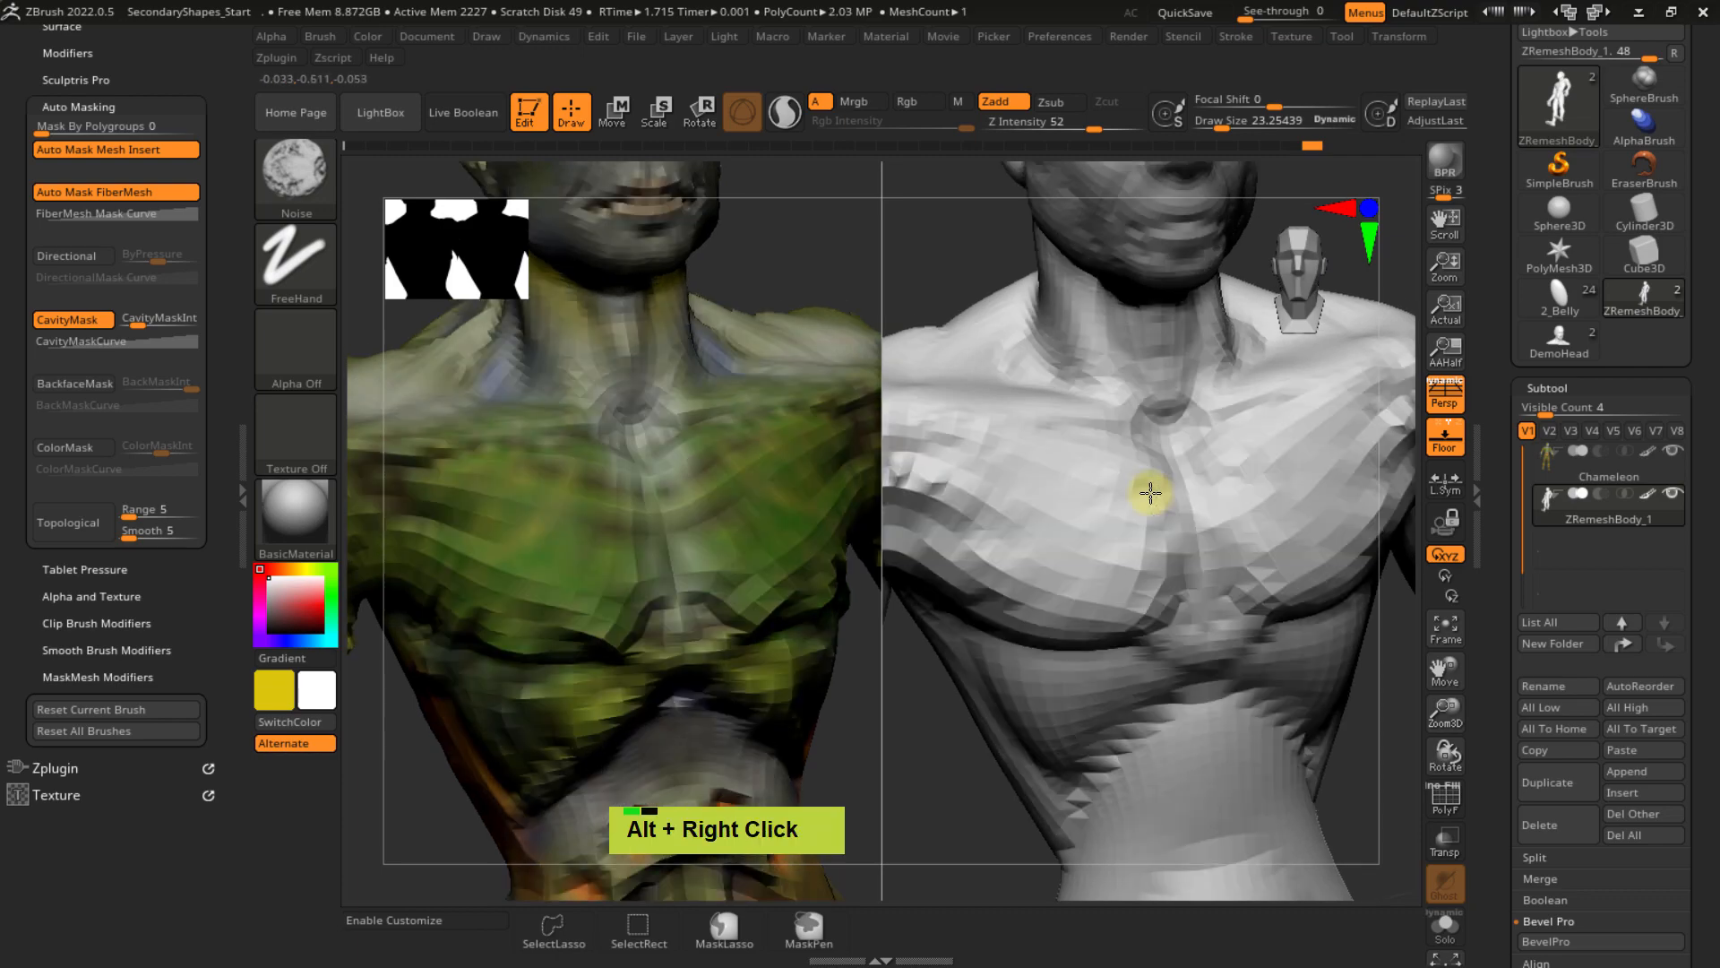
pyautogui.keyDown('alt'); pyautogui.moveTo(1147, 492); pyautogui.dragTo(761, 430, button='right'); pyautogui.keyUp('alt')
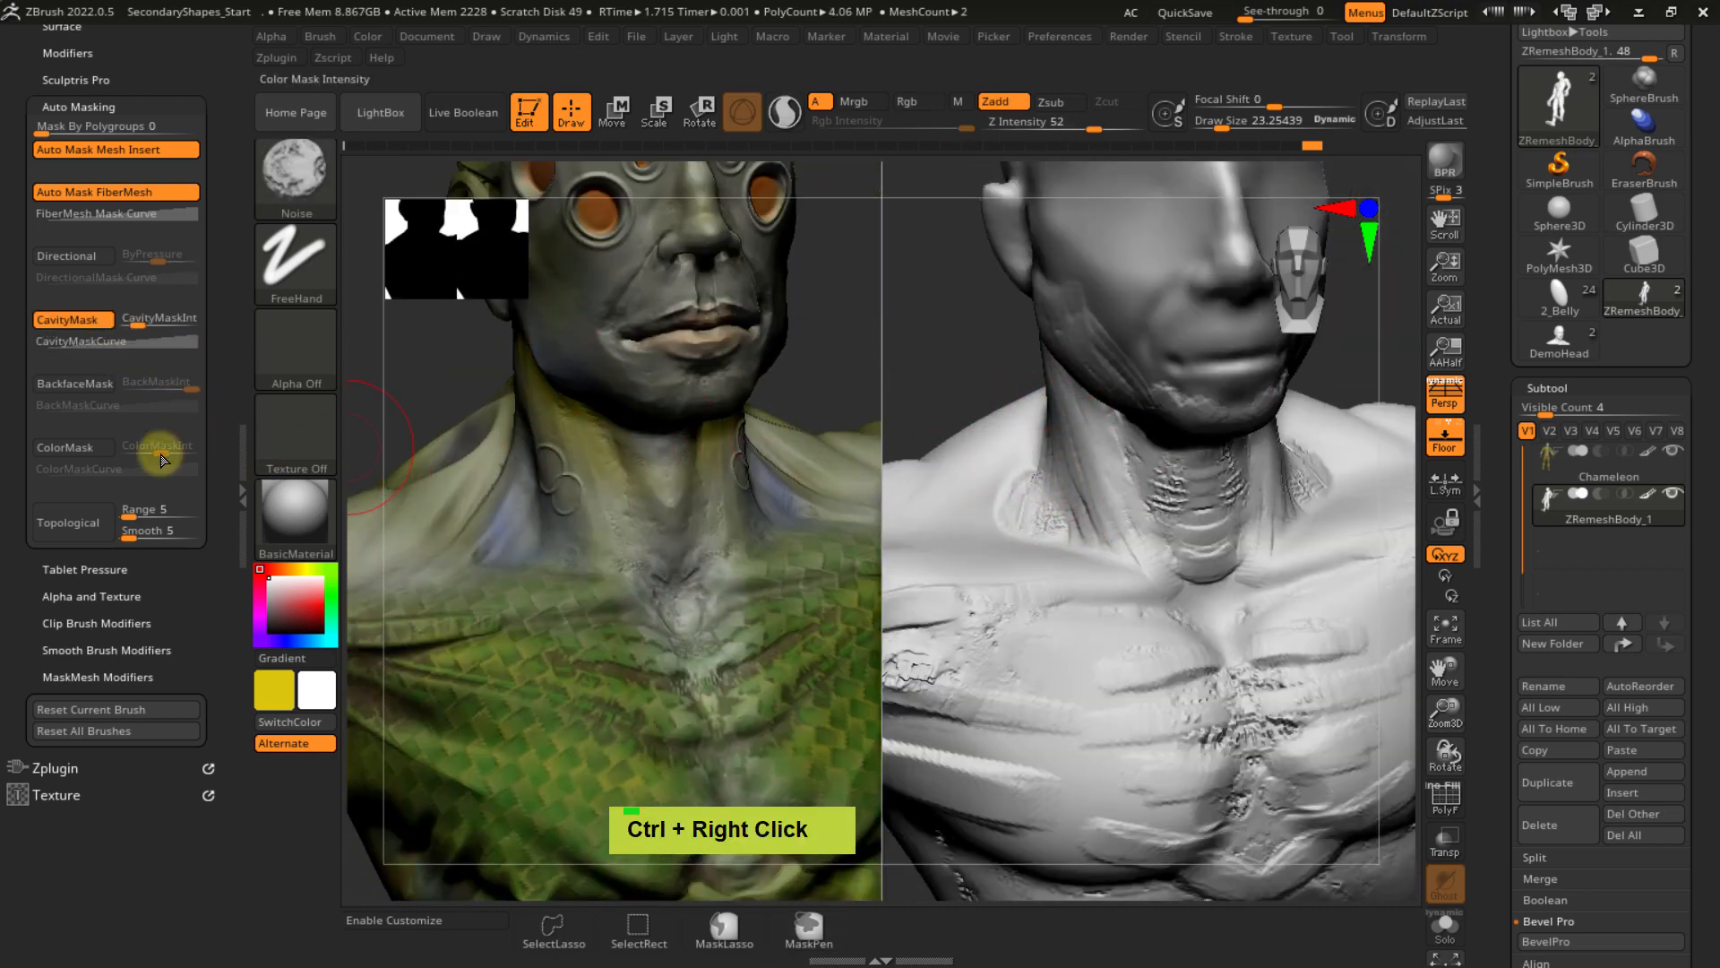
# - Set the draw size to about 54, turn off CavityMask, and apply unmasked noise to the upper abdomen
pyautogui.keyDown('alt'); pyautogui.moveTo(1091, 475); pyautogui.dragTo(1029, 434, button='right'); pyautogui.keyUp('alt')
pyautogui.keyDown('alt'); pyautogui.moveTo(1152, 491); pyautogui.dragTo(1108, 466, button='right'); pyautogui.keyUp('alt')
pyautogui.press('s')
pyautogui.moveTo(1137, 542); pyautogui.dragTo(1151, 546)
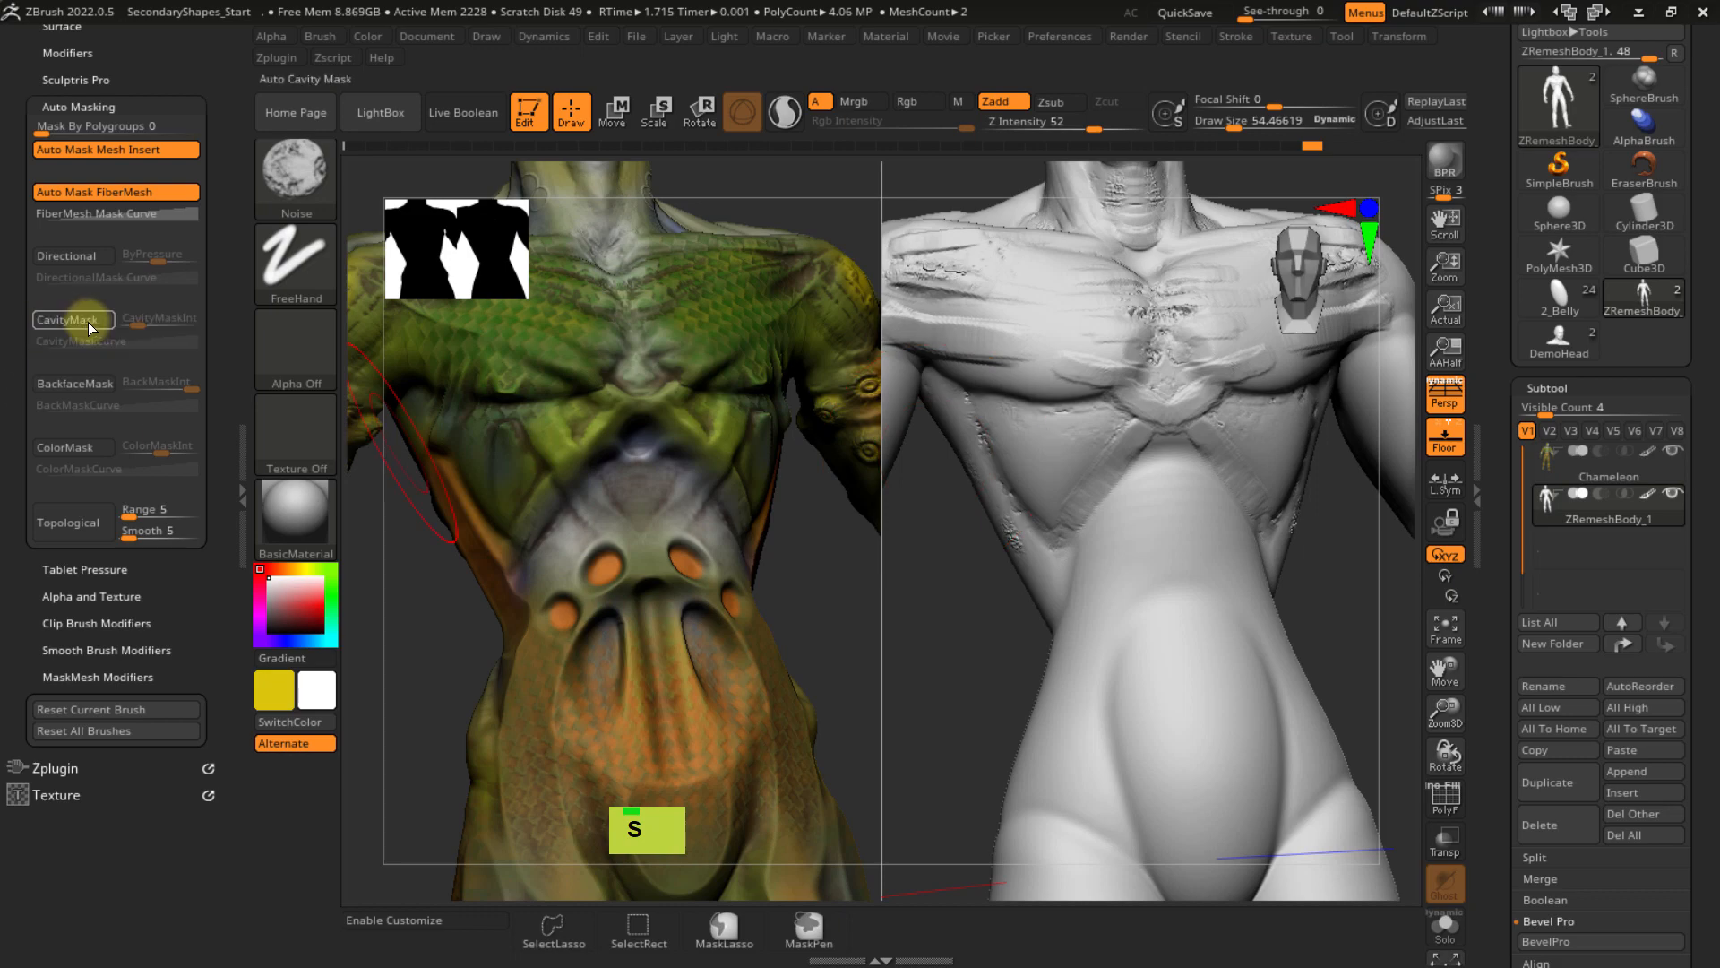
pyautogui.doubleClick(1119, 591)
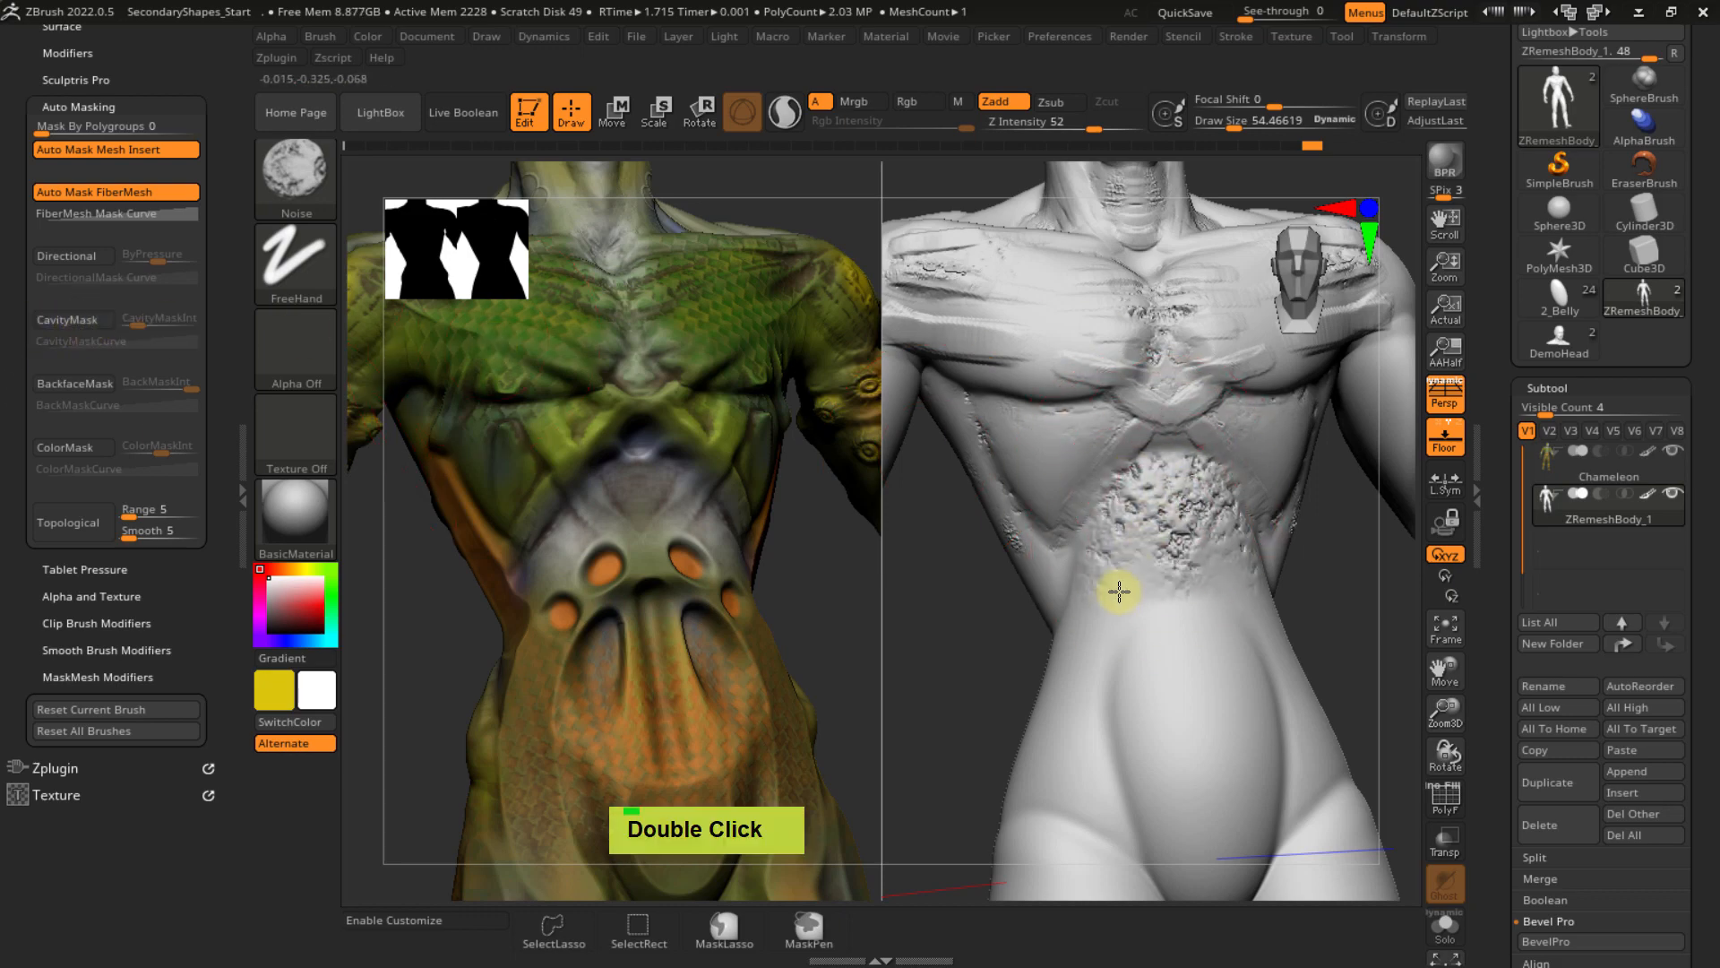
# - Reduce the Noise draw size to about 23 and compare the unmasked abdomen noise with the cavity-masked detail on the chest
pyautogui.press('s')
pyautogui.moveTo(1189, 543); pyautogui.dragTo(1173, 545)
pyautogui.moveTo(1172, 483)
pyautogui.keyDown('ctrl'); pyautogui.mouseDown(button='right')
pyautogui.moveTo(1226, 577)
pyautogui.moveTo(1287, 576)
pyautogui.moveTo(1180, 596)
pyautogui.mouseUp(button='right'); pyautogui.keyUp('ctrl')
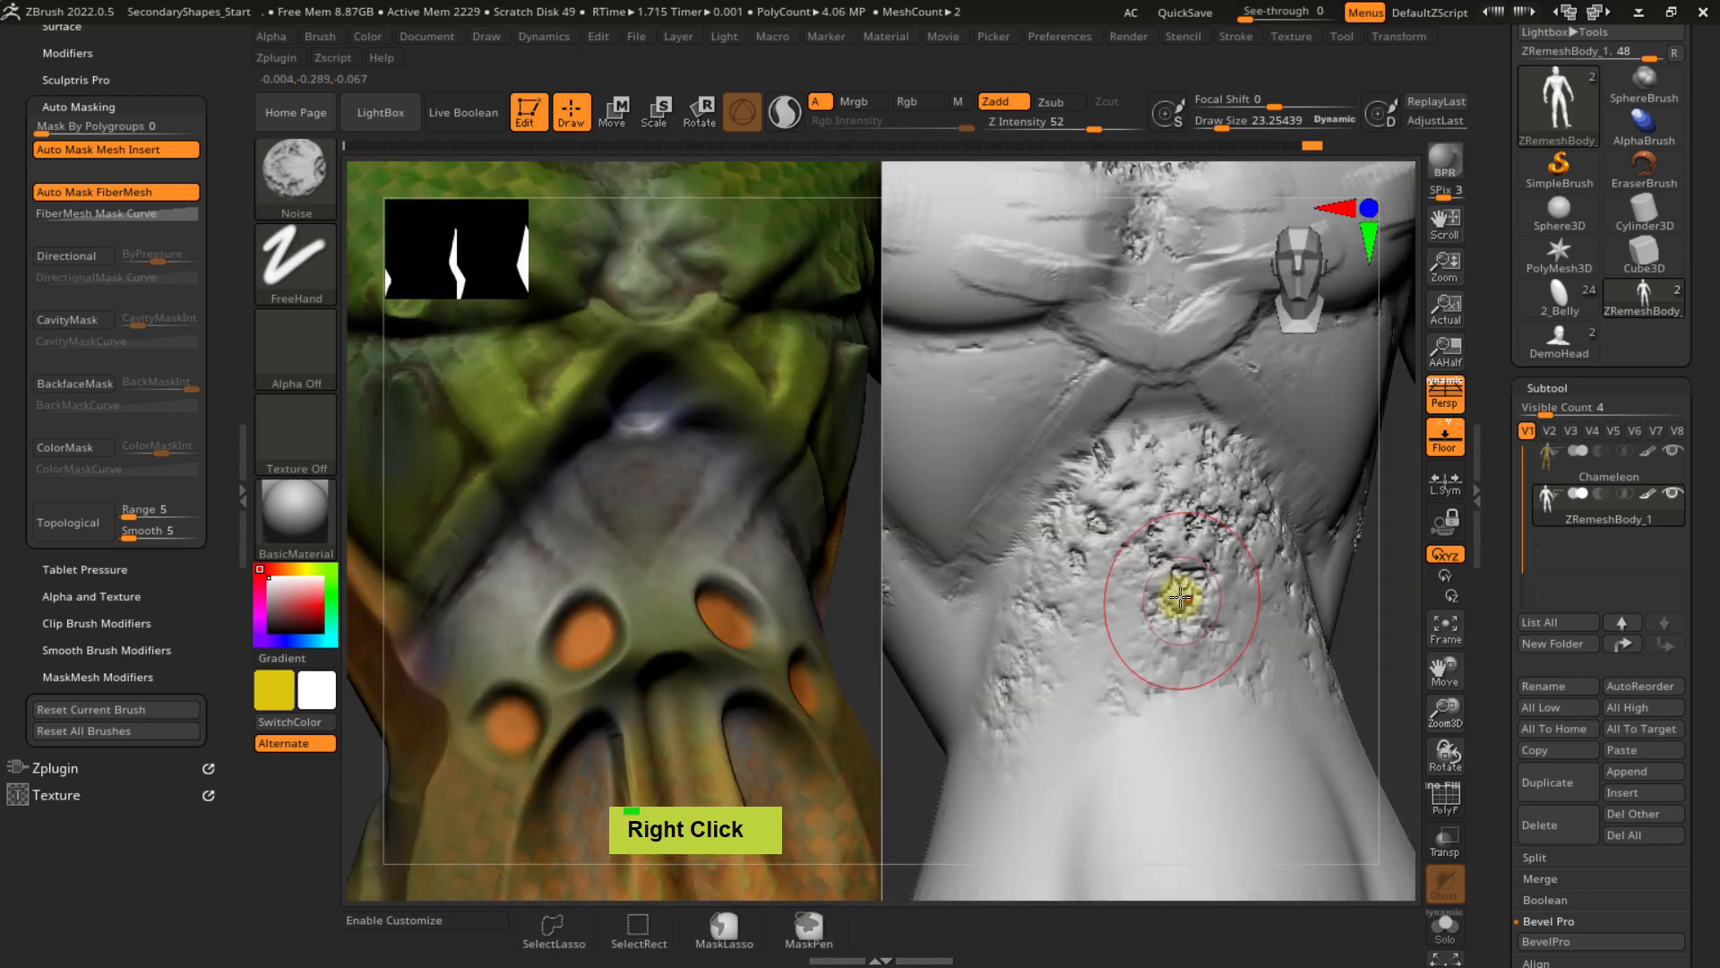
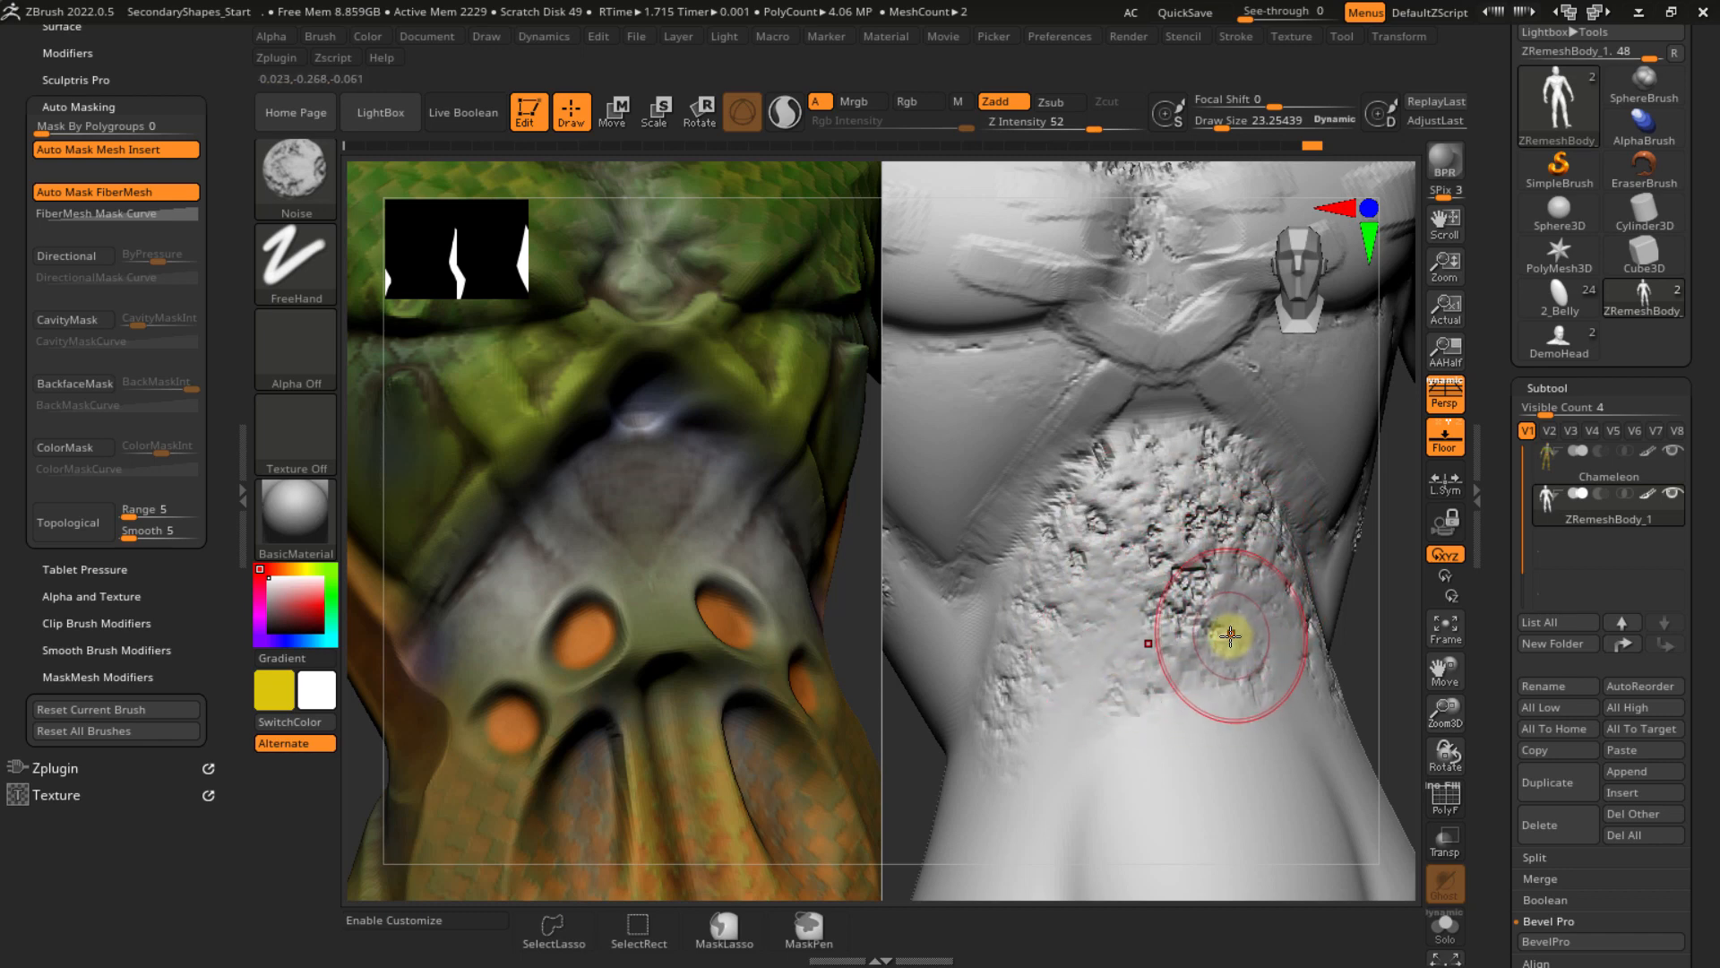
pyautogui.moveTo(1162, 647)
pyautogui.keyDown('ctrl'); pyautogui.mouseDown(button='right')
pyautogui.moveTo(1144, 472)
pyautogui.moveTo(1189, 667)
pyautogui.mouseUp(button='right'); pyautogui.keyUp('ctrl')
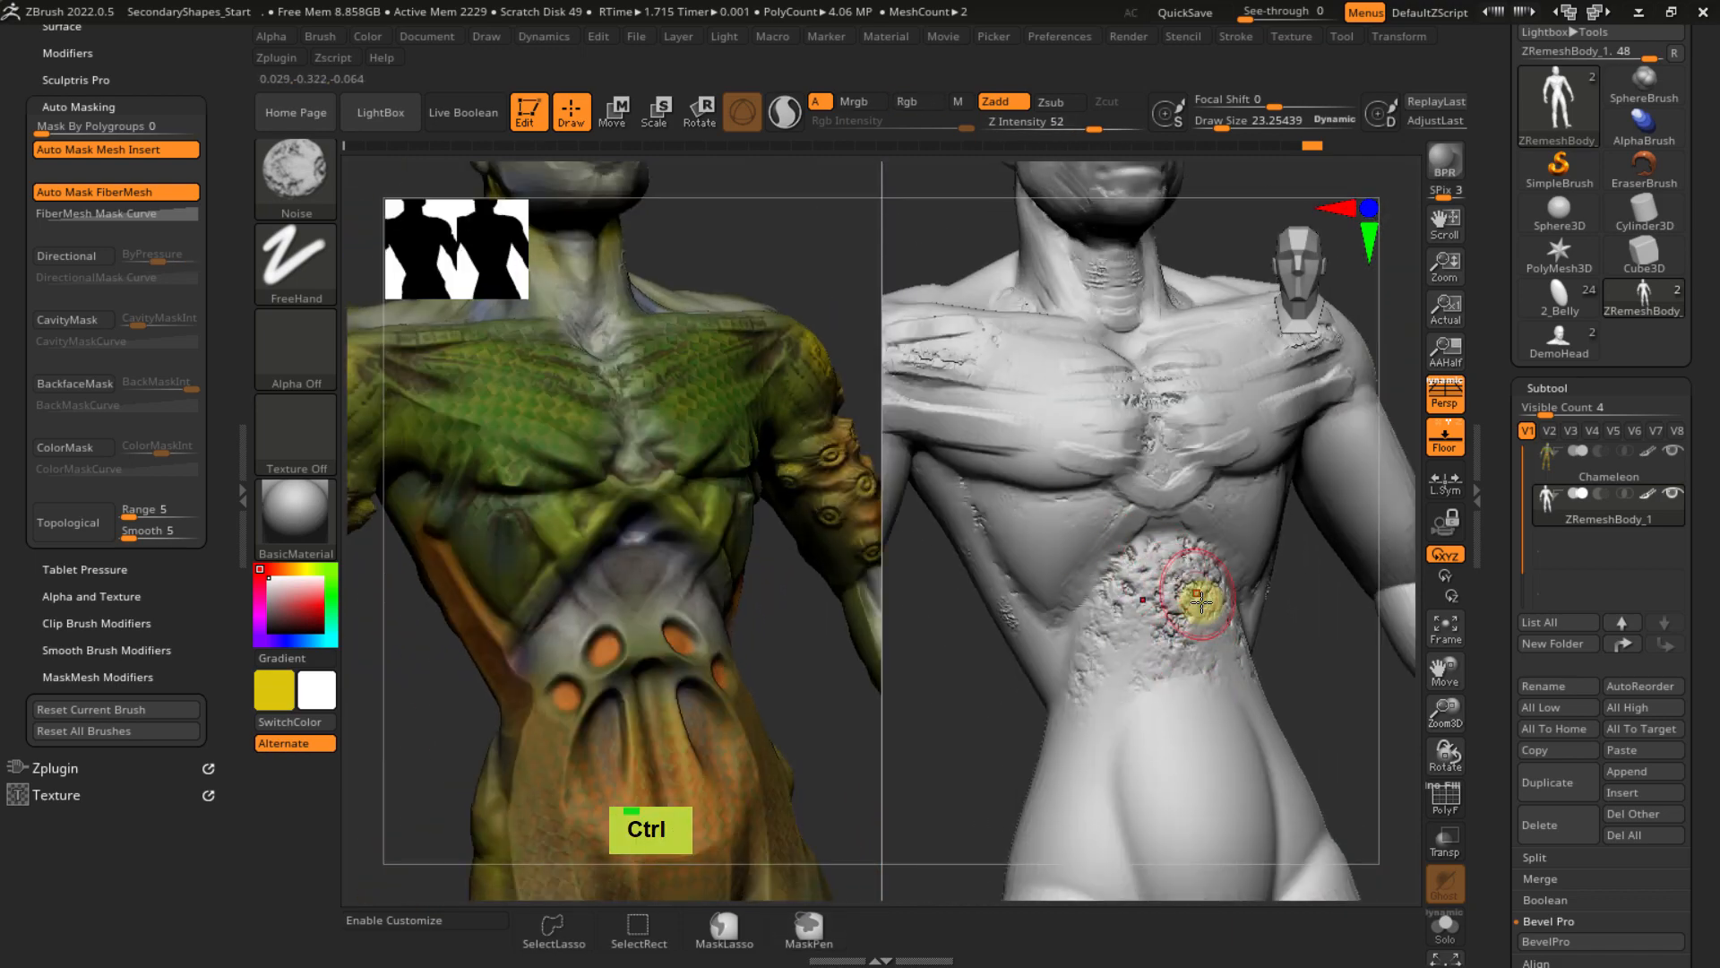
pyautogui.keyDown('alt'); pyautogui.moveTo(1133, 543); pyautogui.dragTo(1044, 538, button='right'); pyautogui.keyUp('alt')
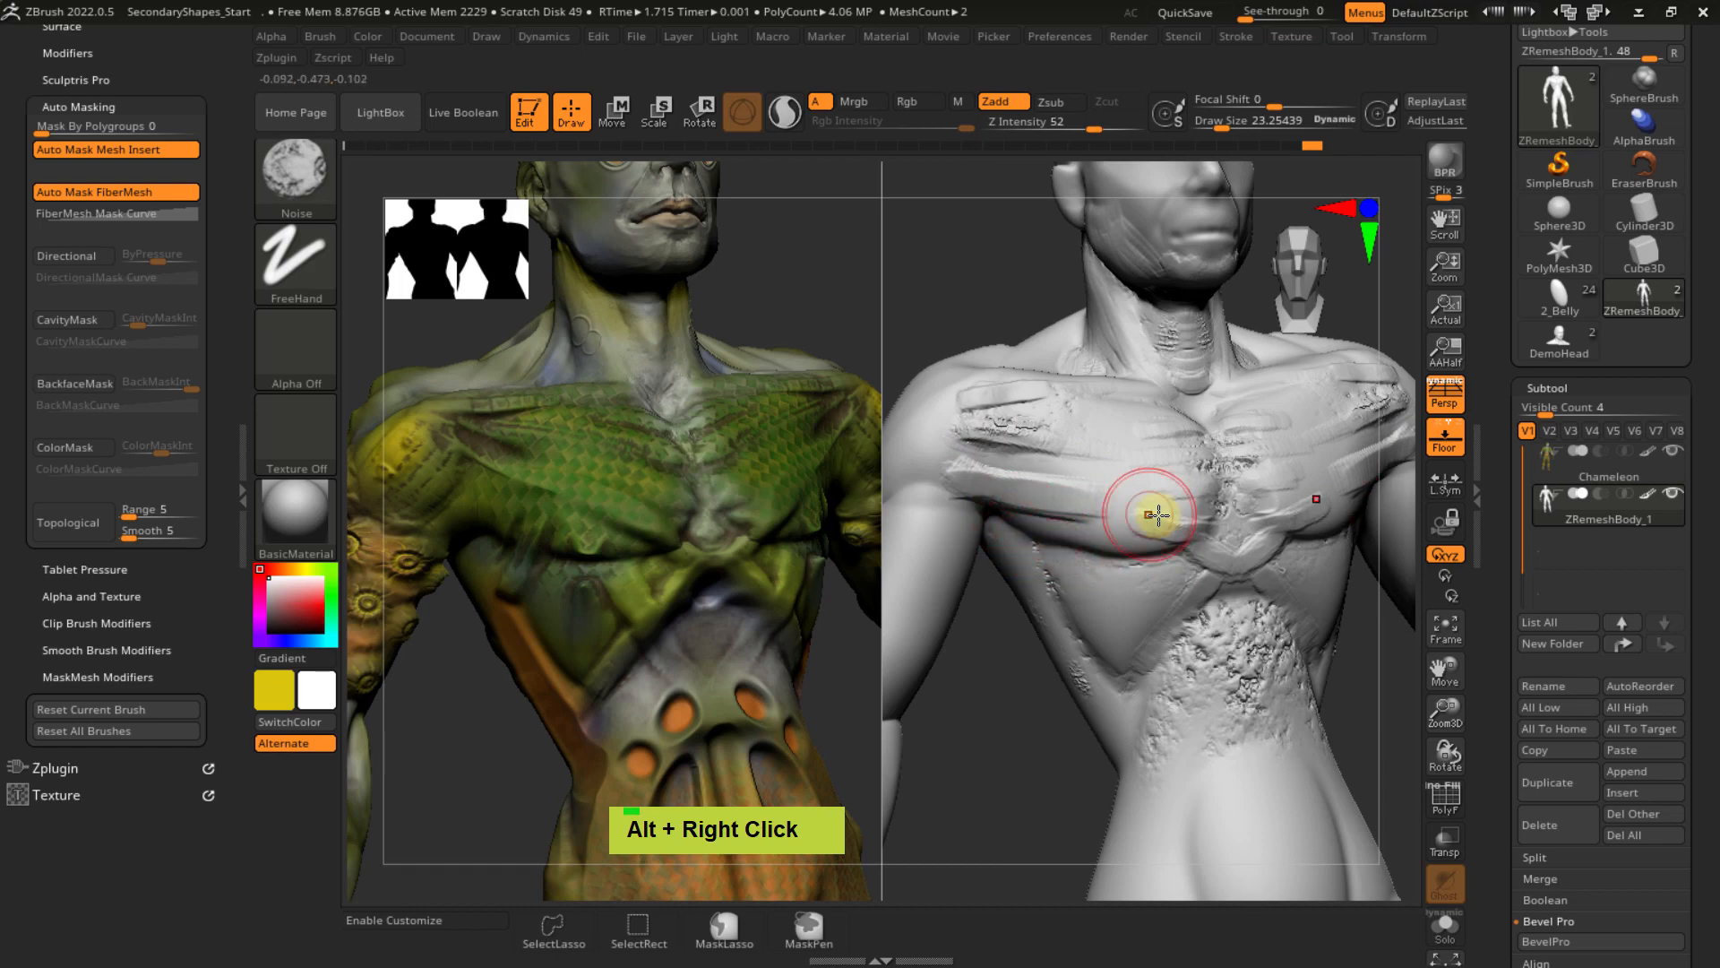
pyautogui.keyDown('alt'); pyautogui.moveTo(1194, 538); pyautogui.dragTo(1175, 538, button='right'); pyautogui.keyUp('alt')
pyautogui.keyDown('ctrl'); pyautogui.moveTo(1210, 668); pyautogui.dragTo(1169, 546, button='right'); pyautogui.keyUp('ctrl')
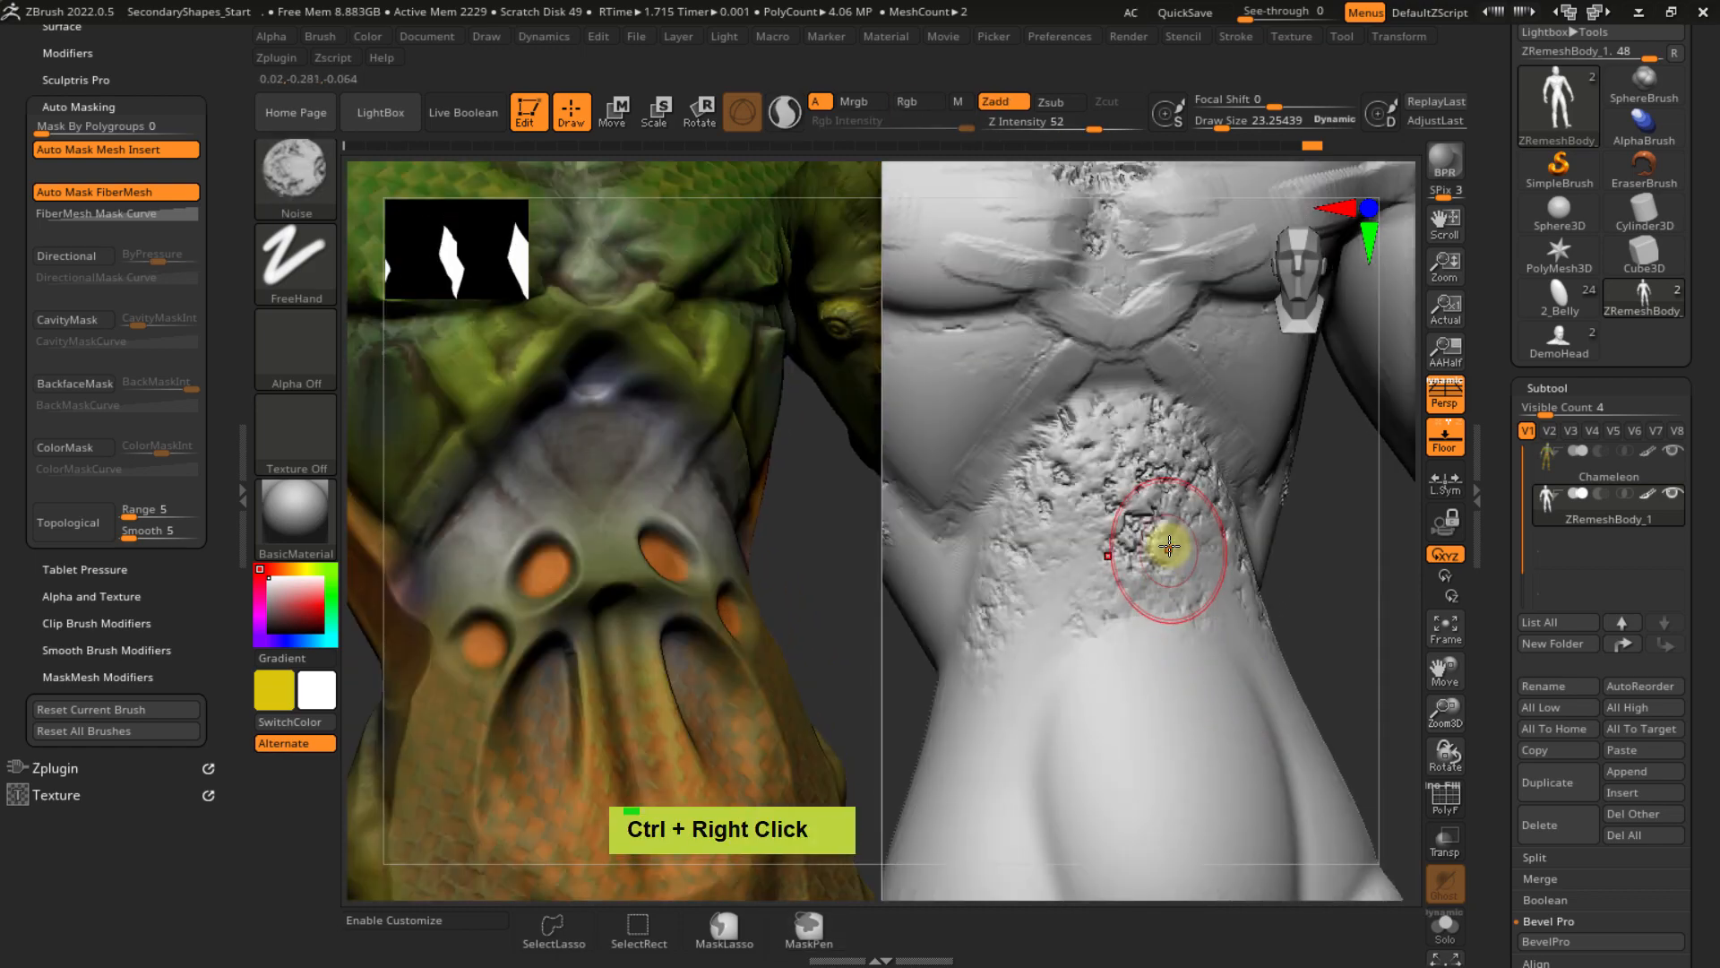
pyautogui.moveTo(1169, 545)
pyautogui.mouseDown()
pyautogui.moveTo(1158, 531)
pyautogui.moveTo(1145, 557)
pyautogui.moveTo(1137, 499)
pyautogui.moveTo(1156, 461)
pyautogui.moveTo(1130, 439)
pyautogui.mouseUp()
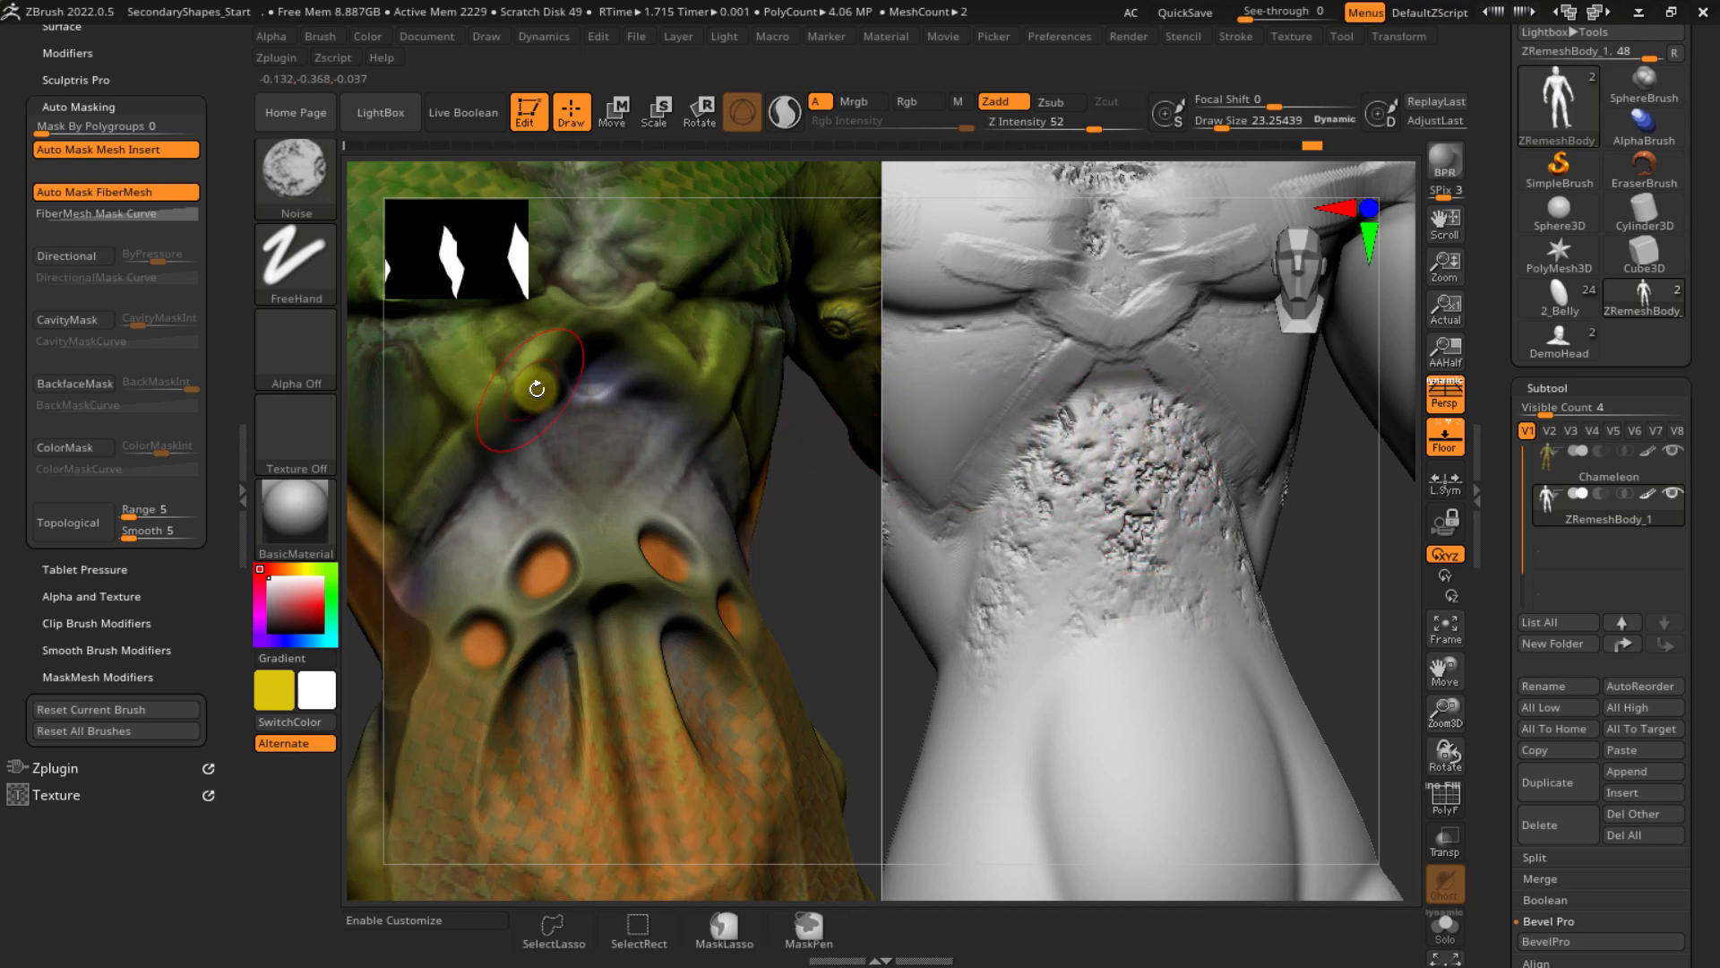
# - Assign SmoothPeaks as the smoothing brush and accept the notice about its use
pyautogui.press('b')
pyautogui.press('s')
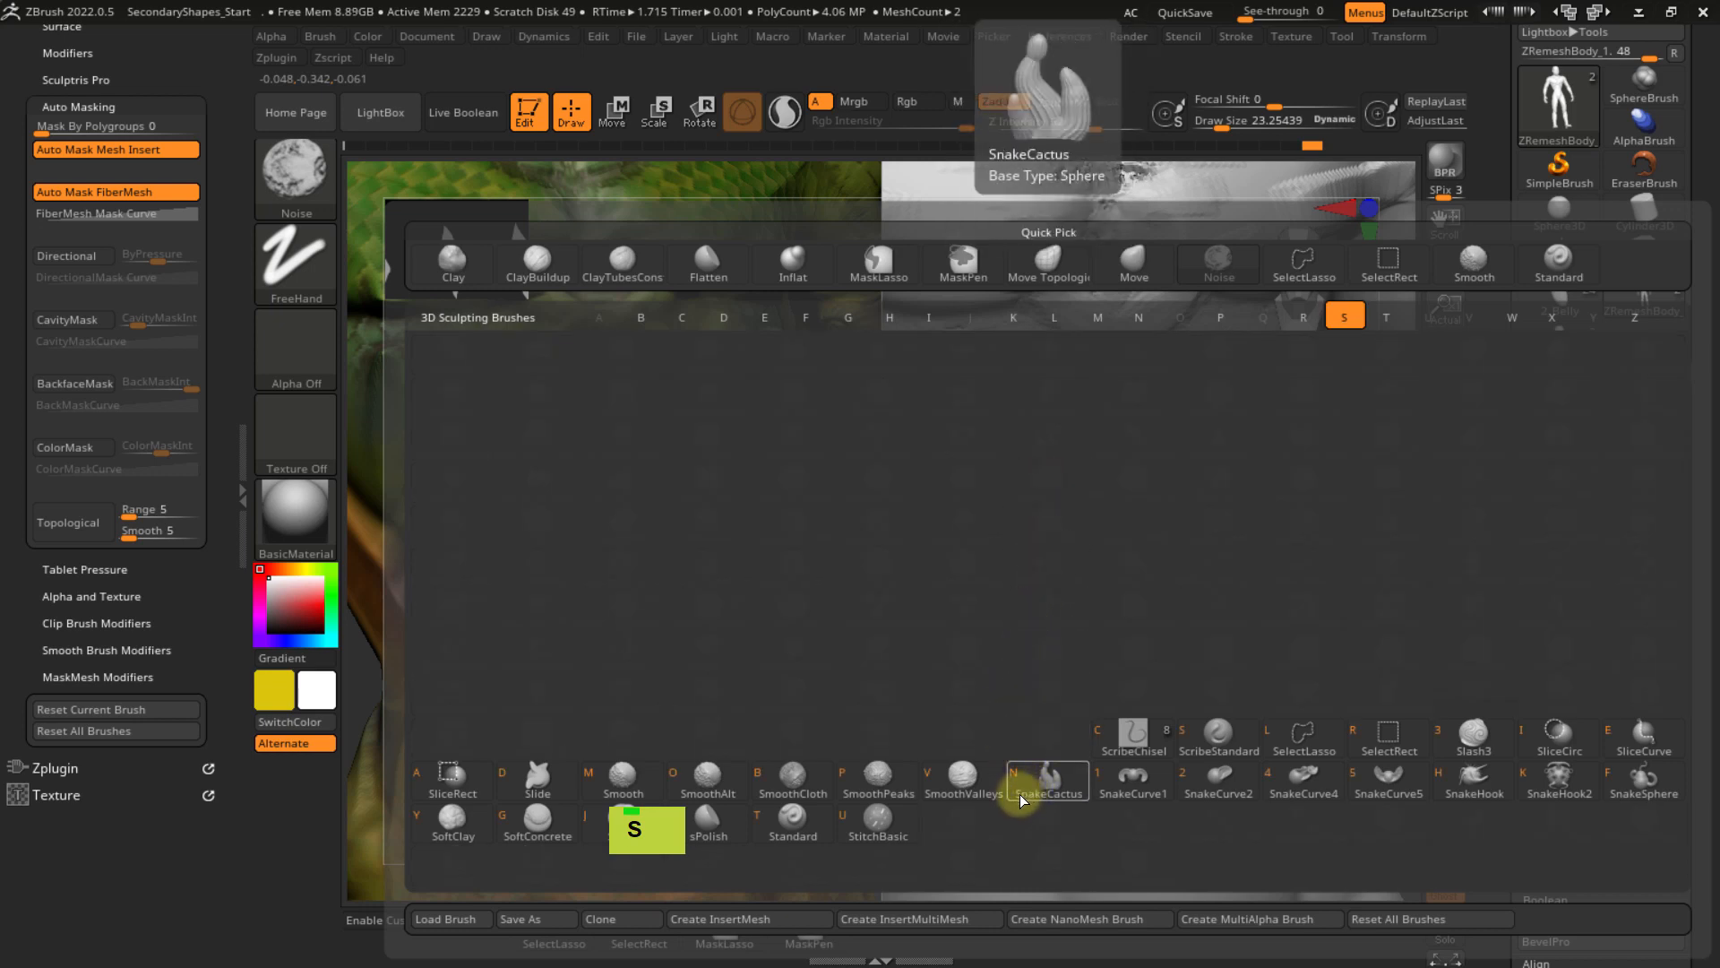
pyautogui.click(878, 776)
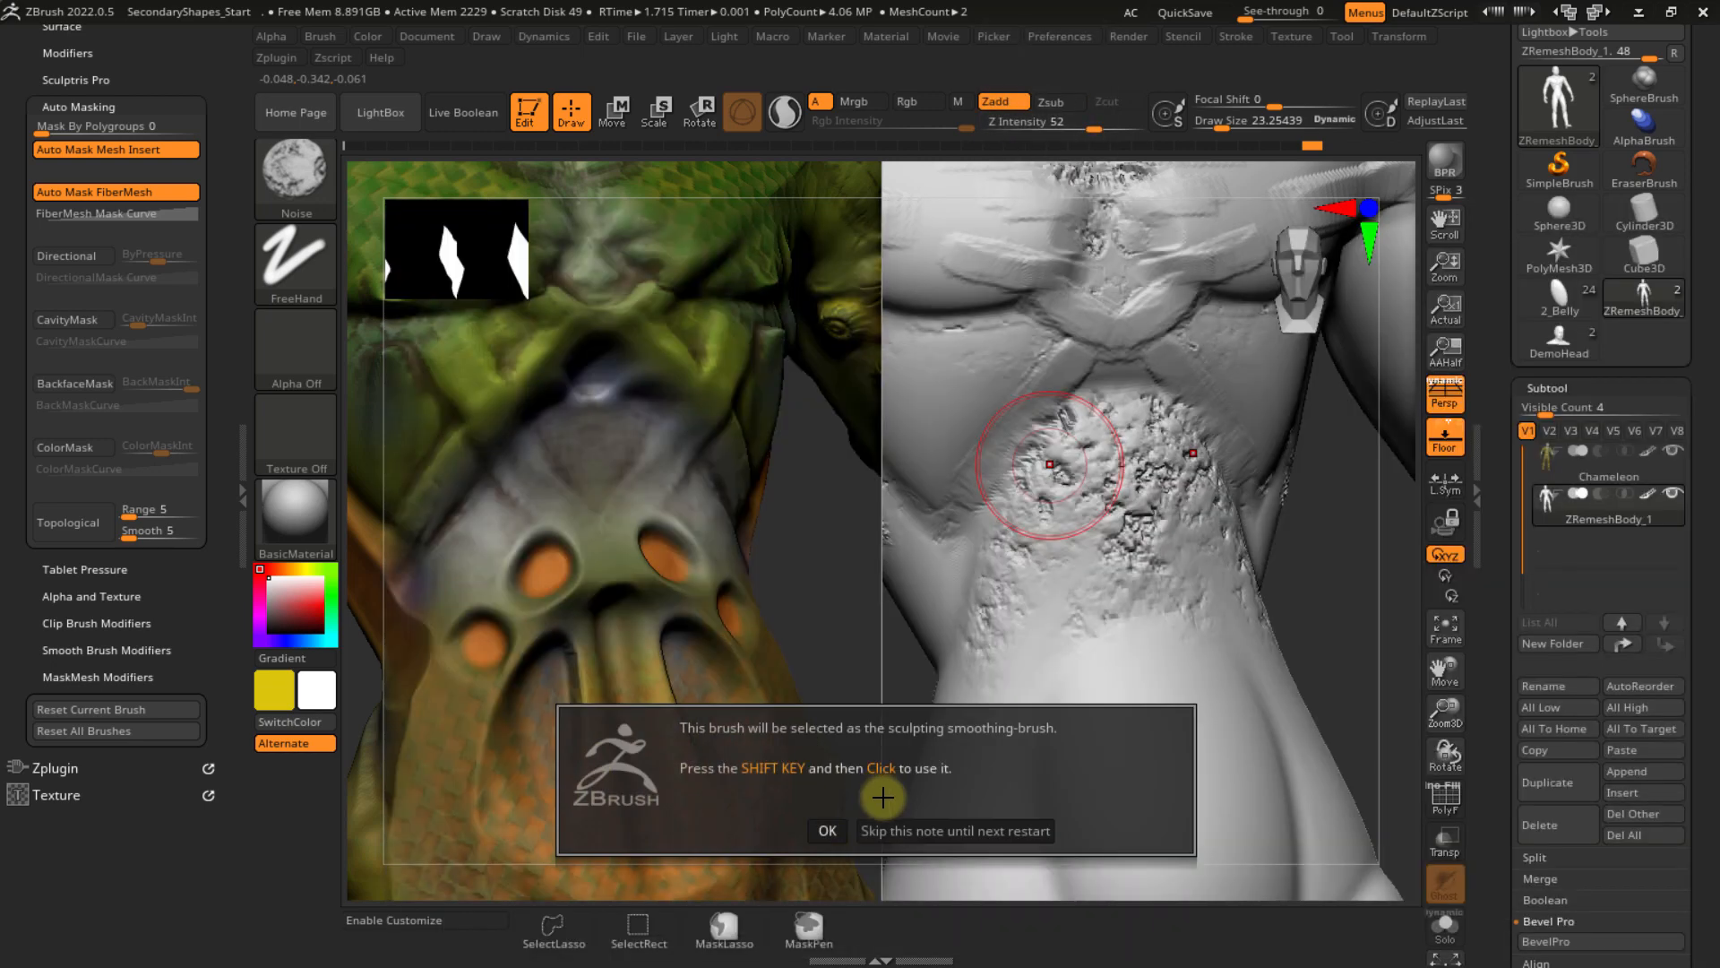
pyautogui.click(827, 831)
# - Set the draw size to about 33 and smooth the noise peaks across the center and sides of the upper abdomen
pyautogui.press('s')
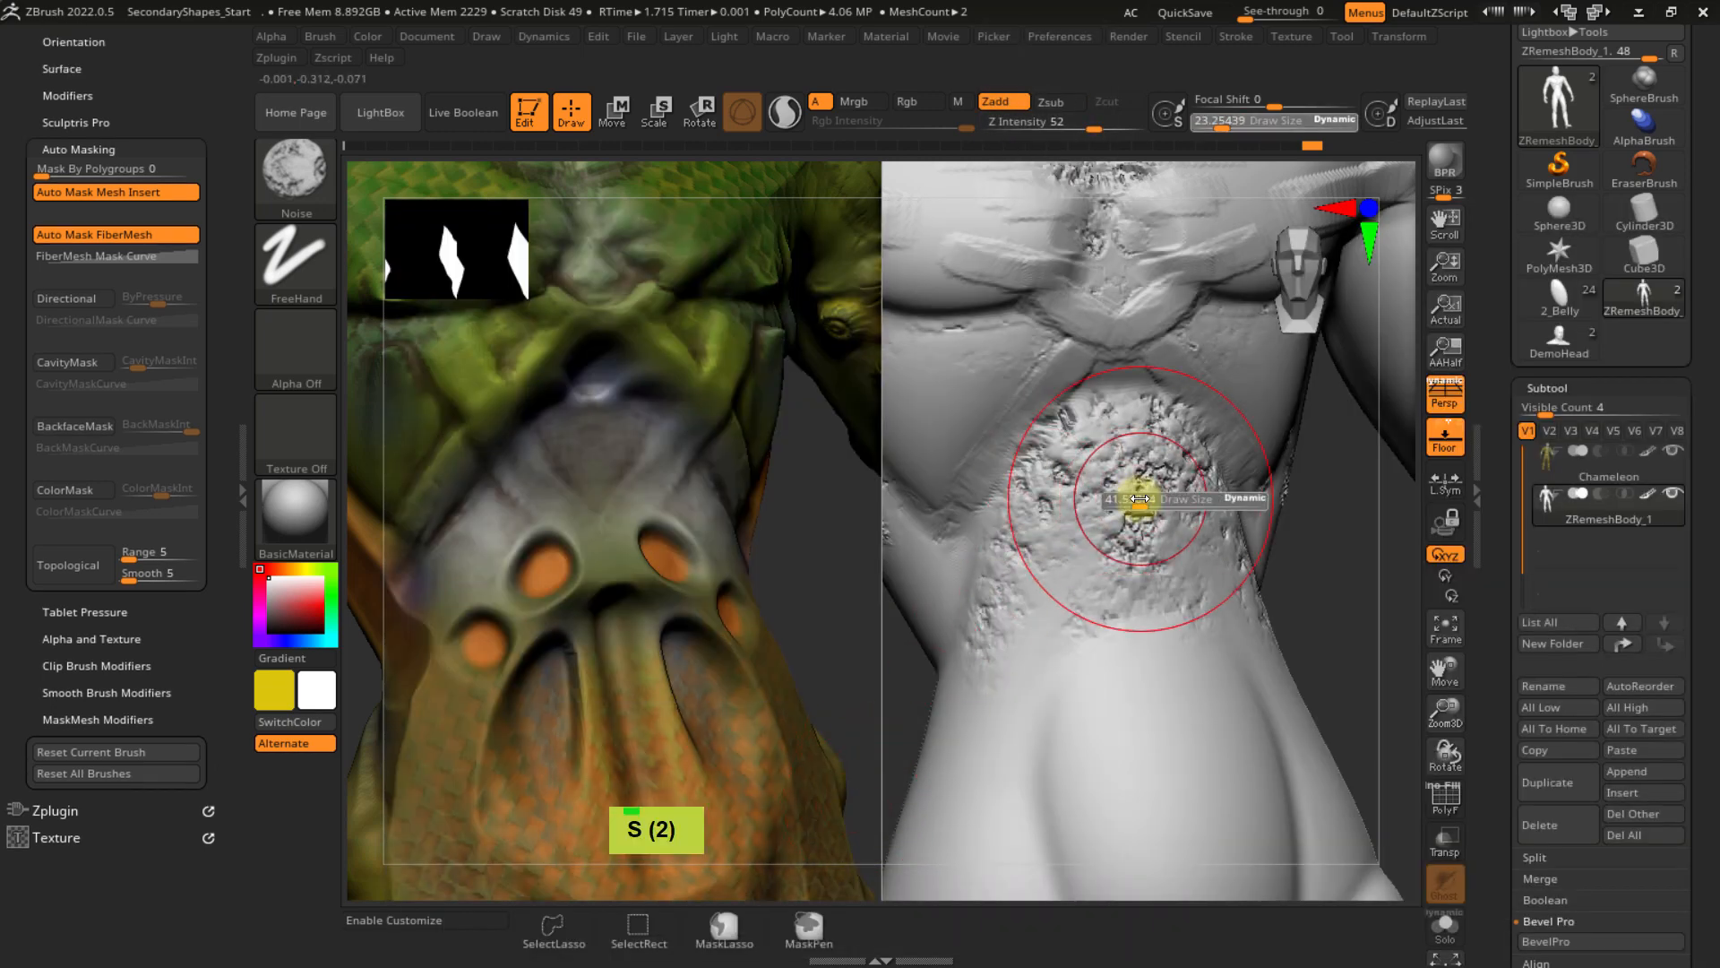
pyautogui.moveTo(1137, 503); pyautogui.dragTo(1141, 501)
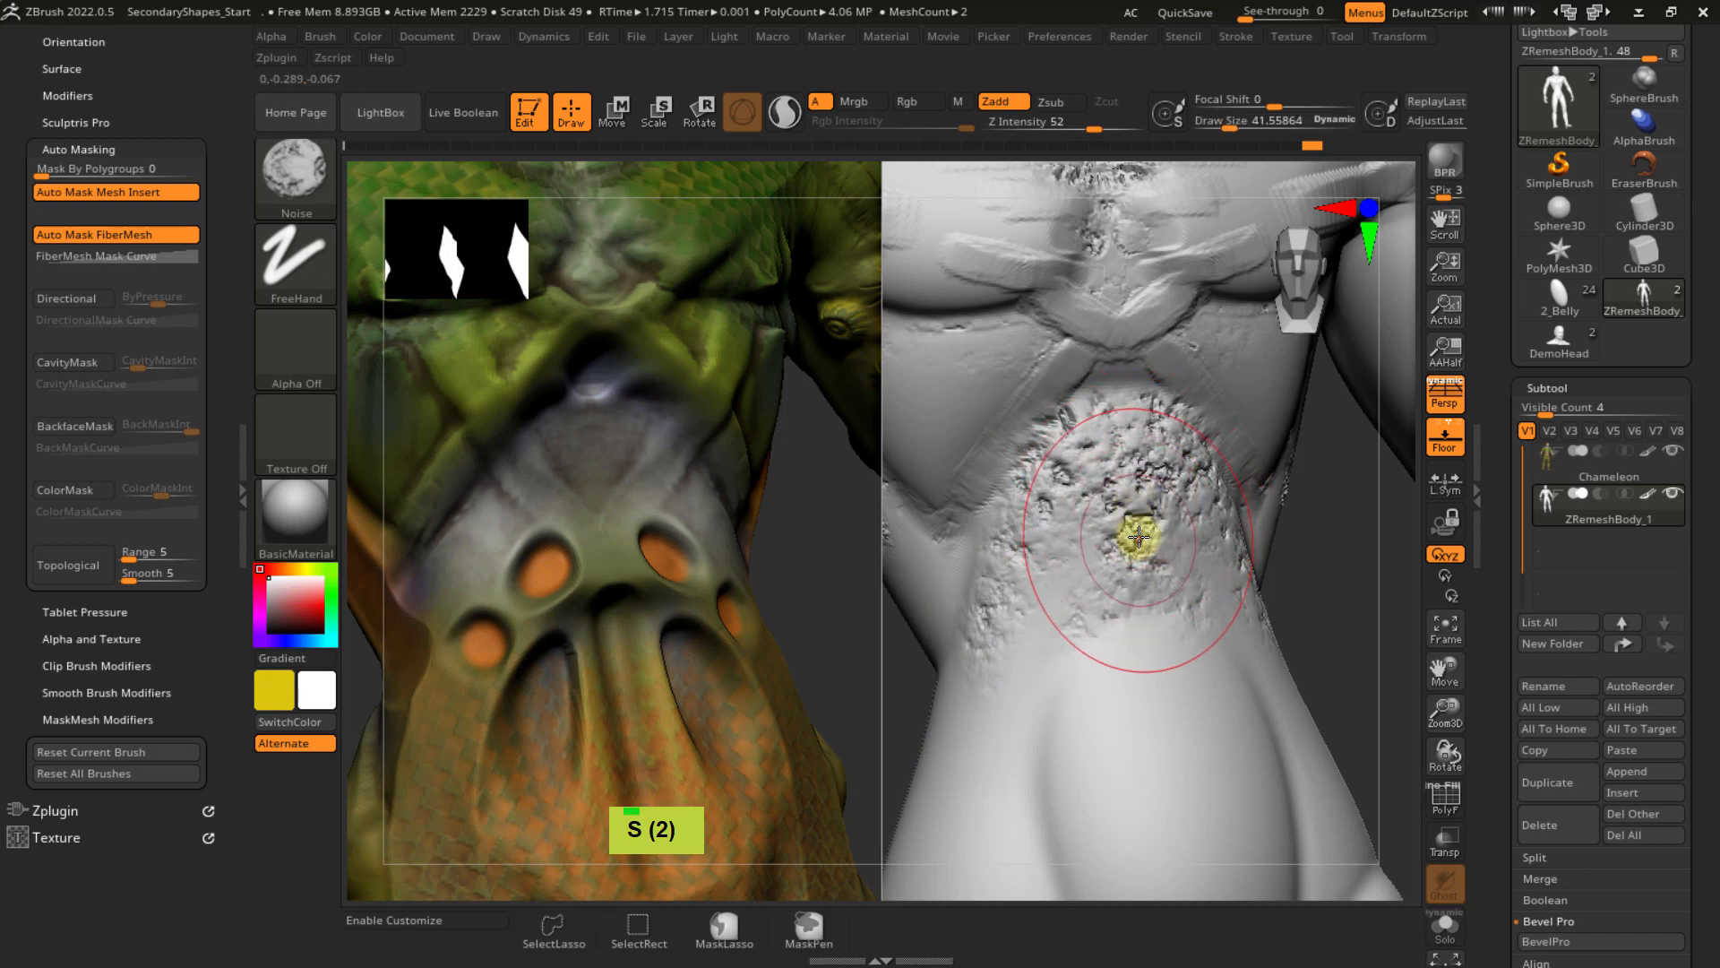
pyautogui.press('shift')
pyautogui.press('s')
pyautogui.moveTo(1135, 529); pyautogui.dragTo(1132, 535)
pyautogui.press('shift')
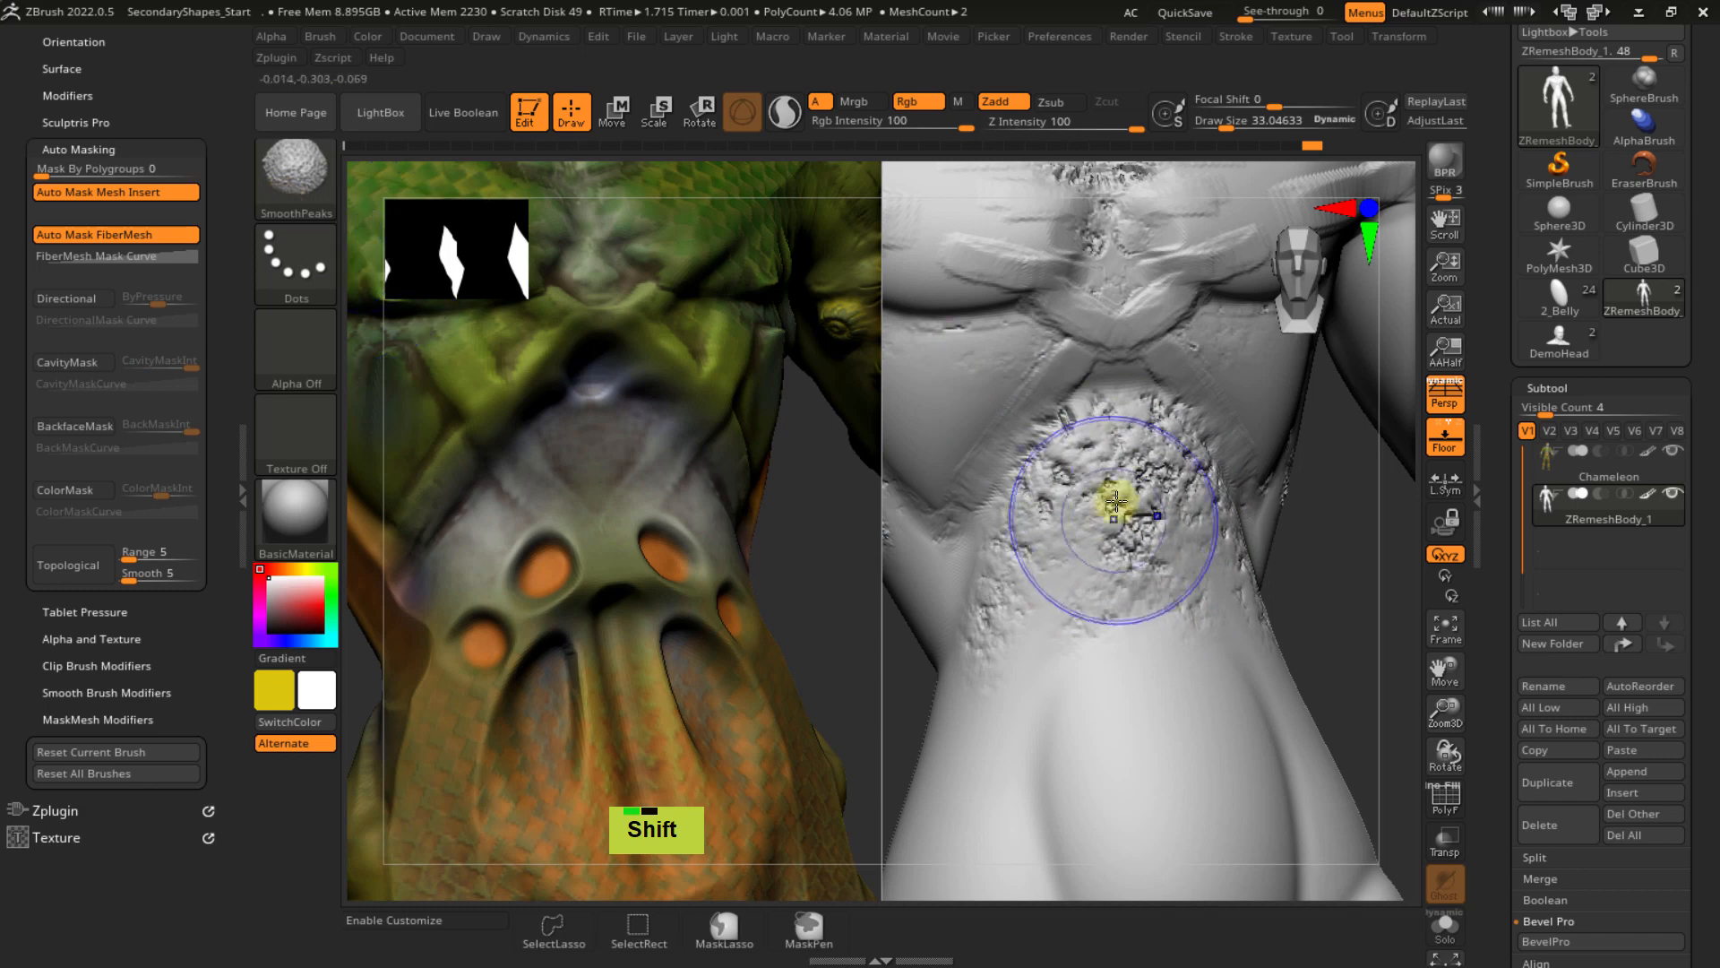
pyautogui.keyDown('shift'); pyautogui.click(1126, 464); pyautogui.keyUp('shift')
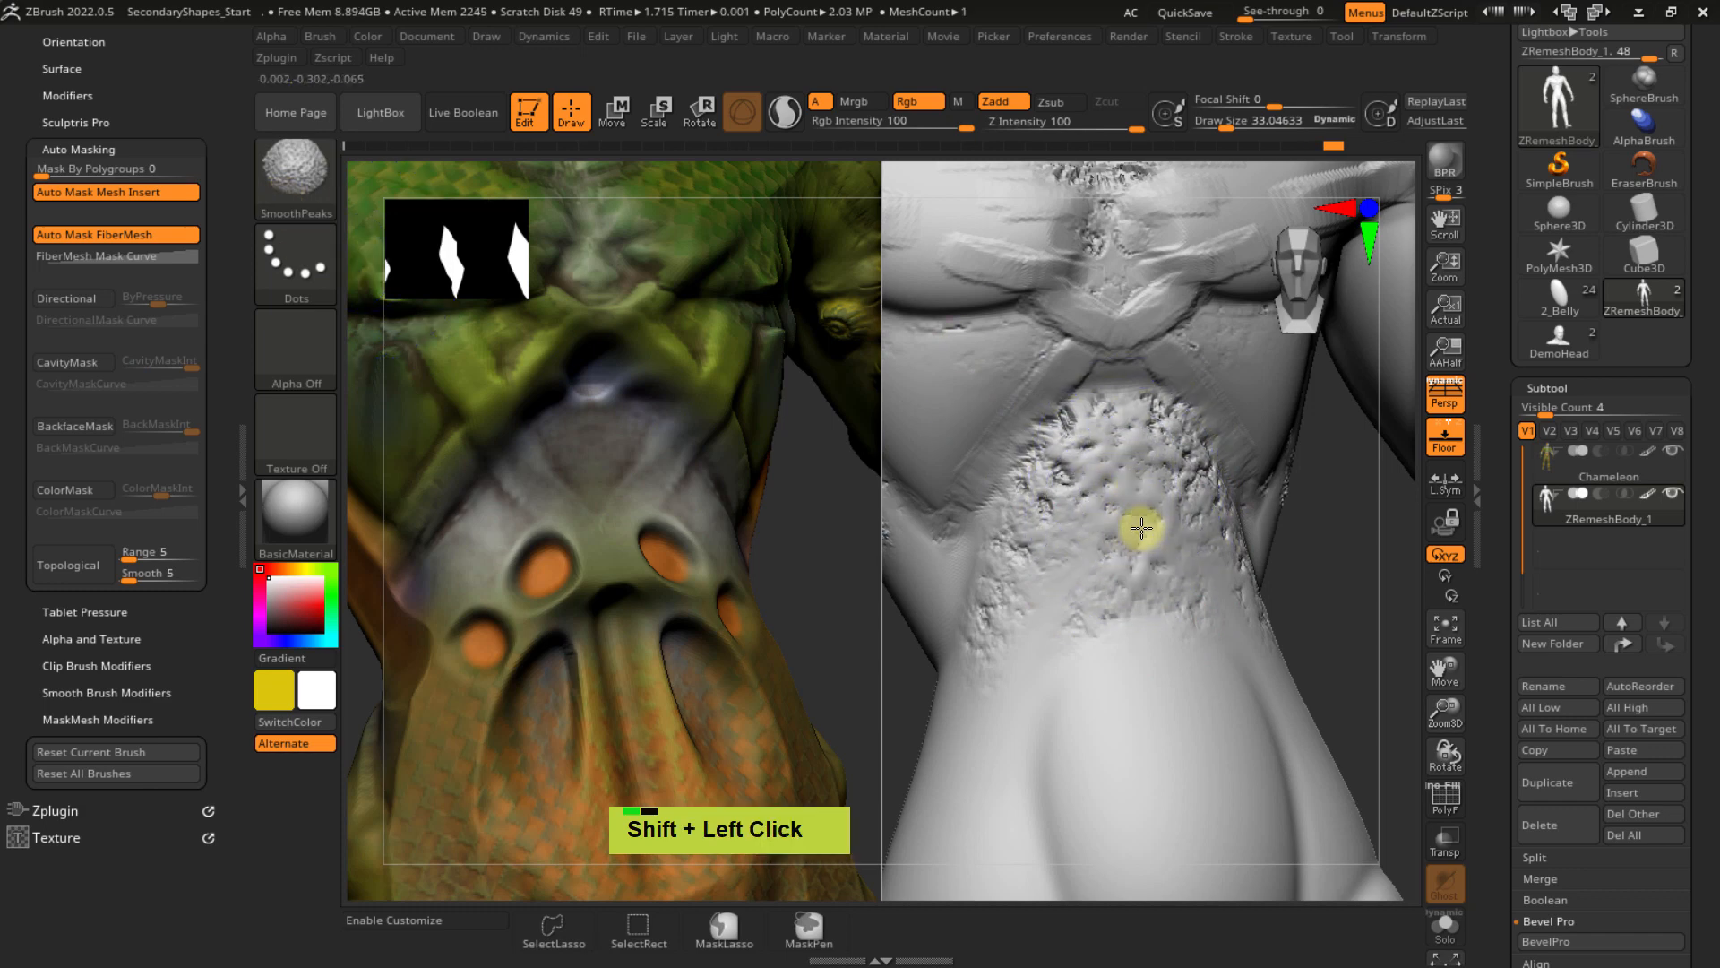
pyautogui.keyDown('shift'); pyautogui.moveTo(1141, 528); pyautogui.dragTo(1111, 510); pyautogui.keyUp('shift')
pyautogui.moveTo(1097, 493)
pyautogui.keyDown('shift'); pyautogui.mouseDown()
pyautogui.moveTo(1084, 438)
pyautogui.moveTo(1067, 461)
pyautogui.moveTo(1155, 465)
pyautogui.moveTo(1136, 481)
pyautogui.mouseUp(); pyautogui.keyUp('shift')
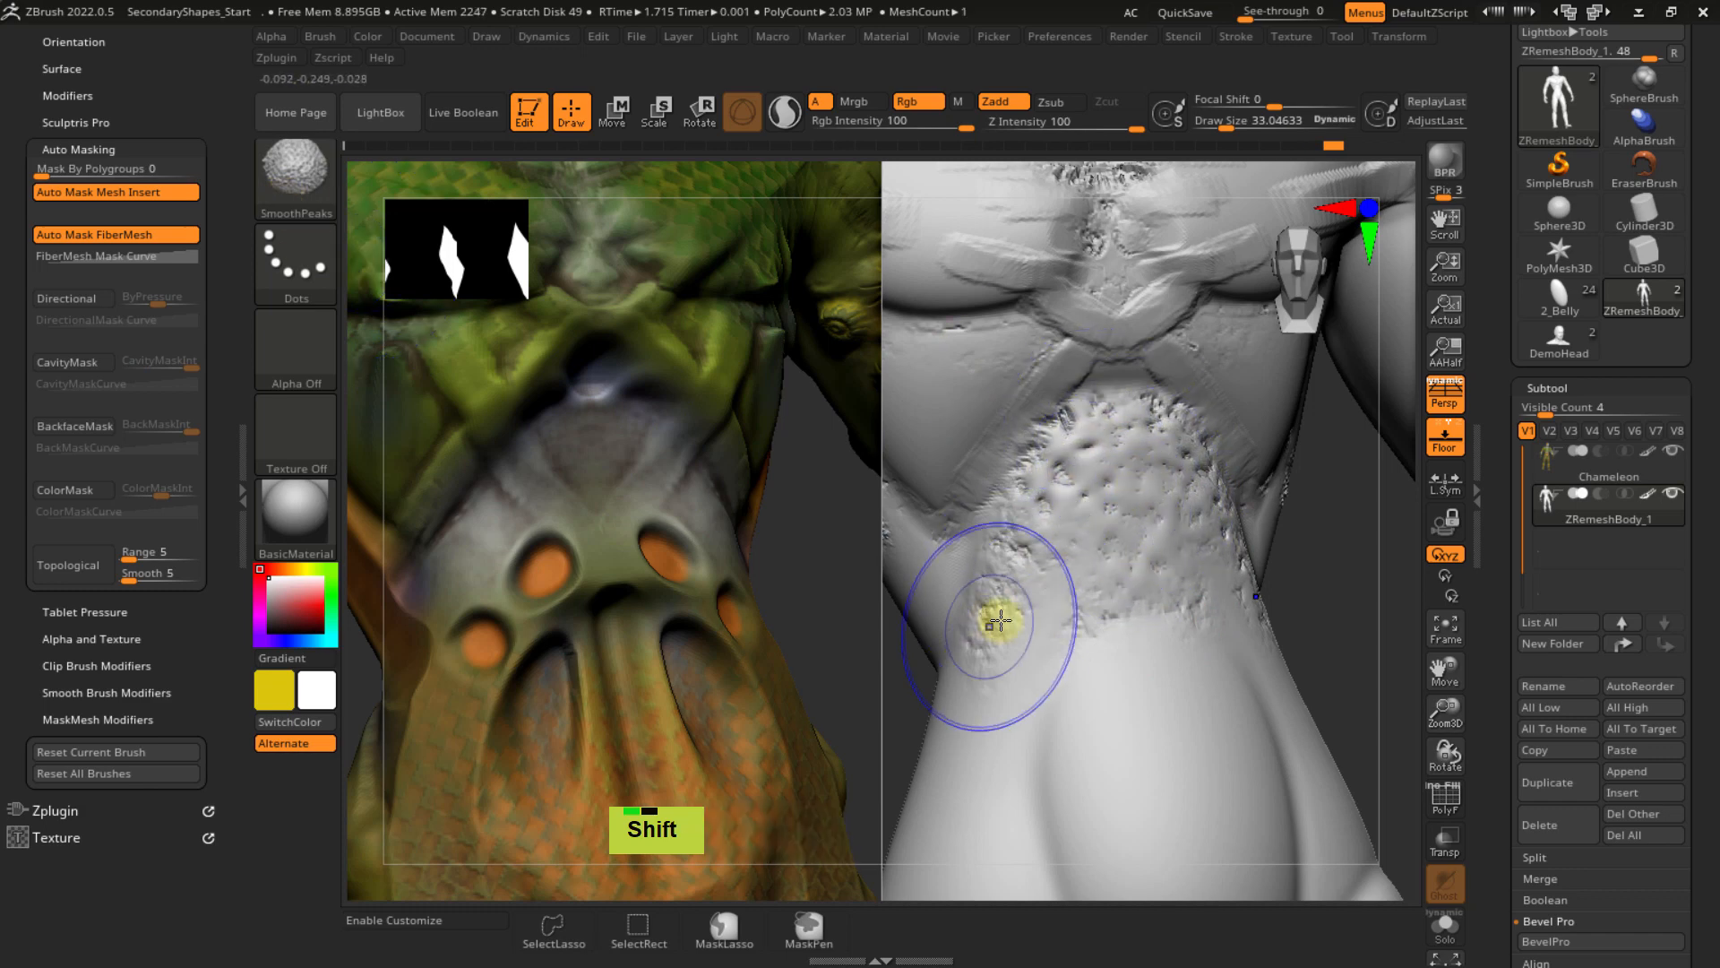
pyautogui.moveTo(1000, 620)
pyautogui.keyDown('shift'); pyautogui.mouseDown()
pyautogui.moveTo(983, 646)
pyautogui.moveTo(1102, 599)
pyautogui.mouseUp(); pyautogui.keyUp('shift')
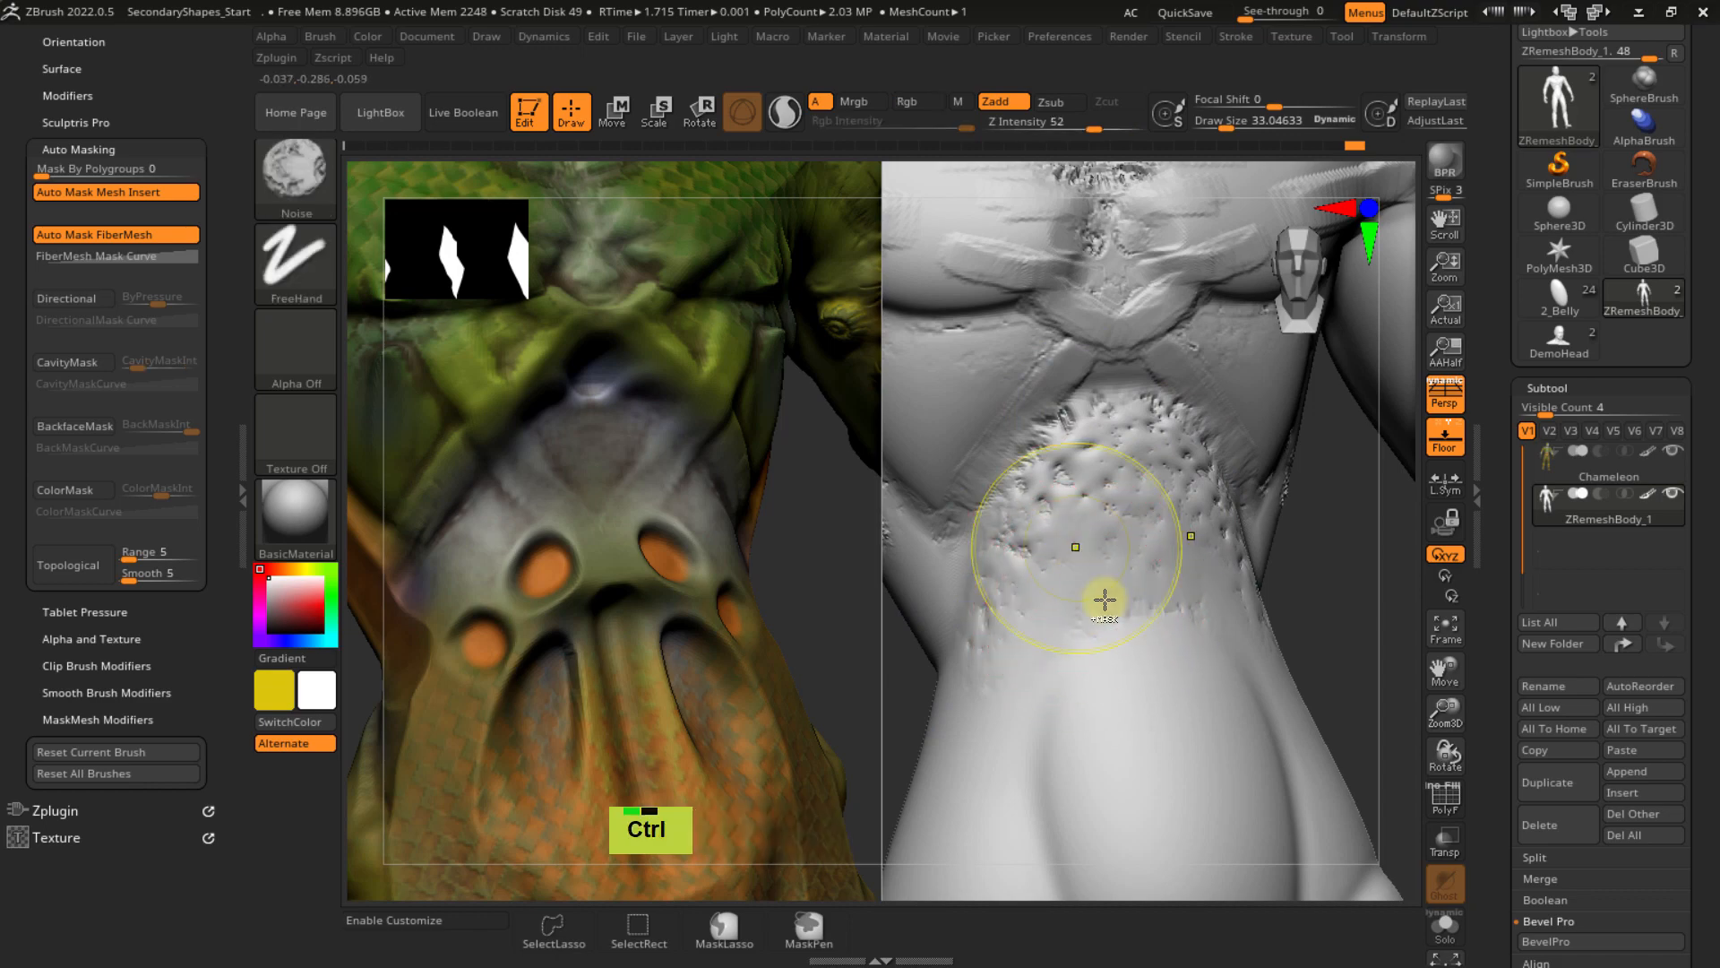
# - Reduce the draw size to about 17 and examine the smoothed abdomen texture close up and from a distance
pyautogui.keyDown('ctrl'); pyautogui.moveTo(1105, 600); pyautogui.dragTo(1176, 510, button='right'); pyautogui.keyUp('ctrl')
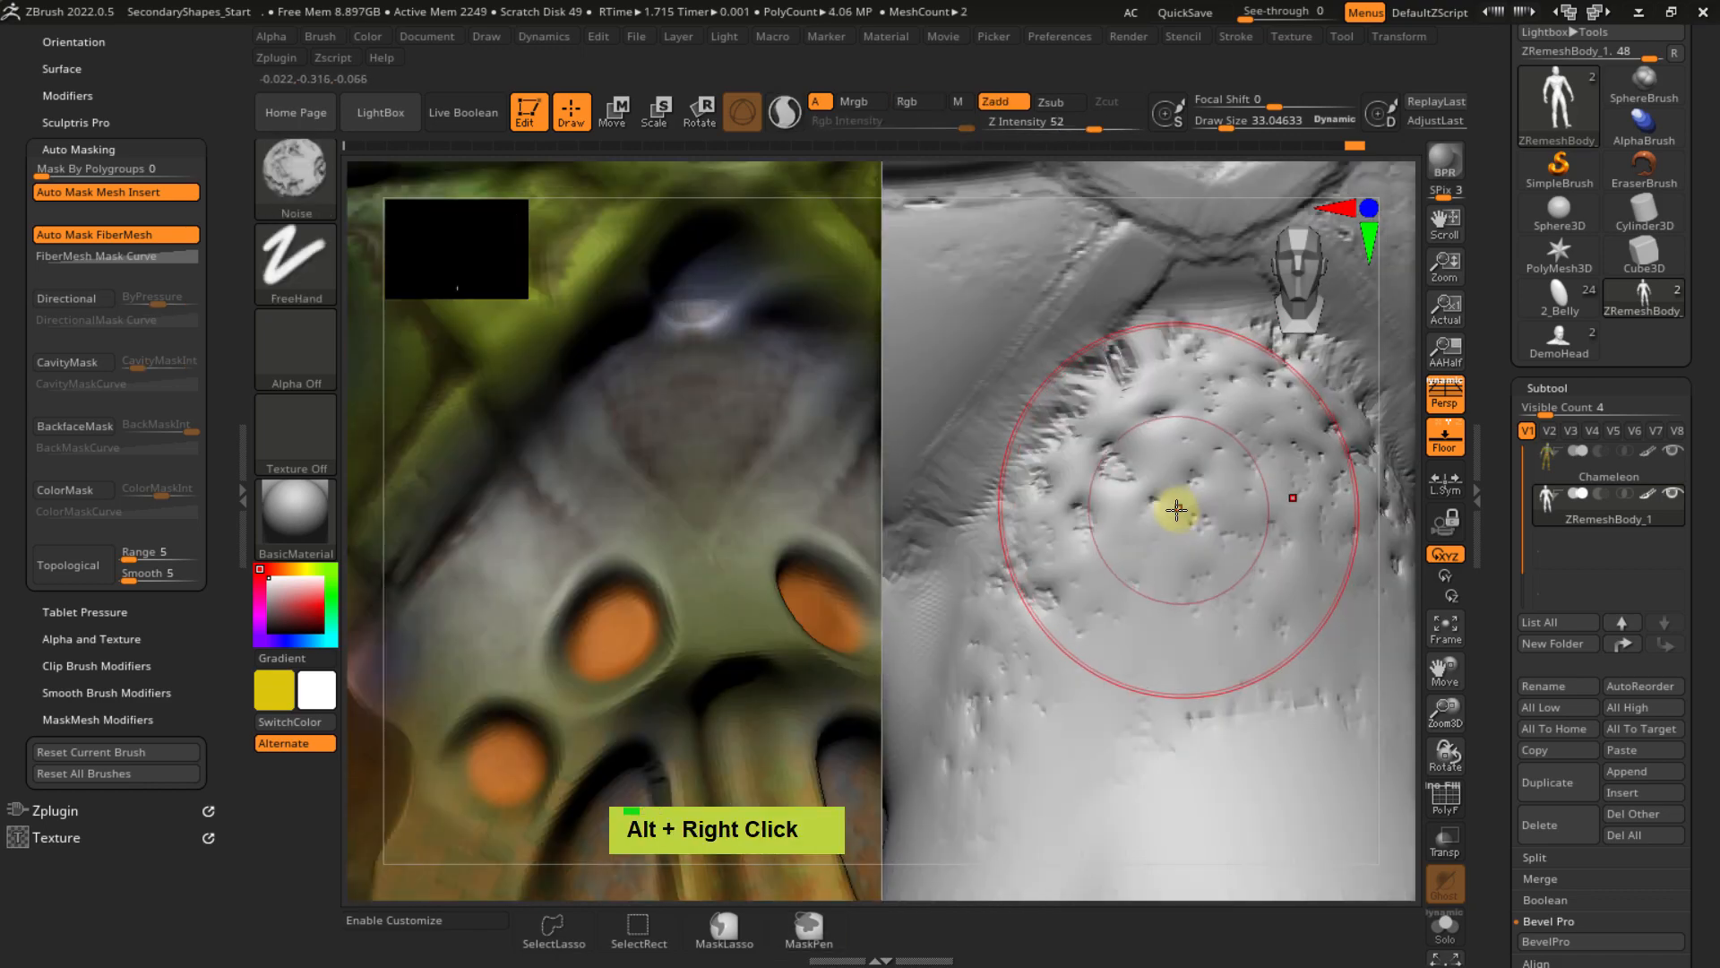
pyautogui.press('s')
pyautogui.moveTo(1177, 510); pyautogui.dragTo(1156, 503)
pyautogui.moveTo(1156, 503)
pyautogui.keyDown('ctrl'); pyautogui.mouseDown(button='right')
pyautogui.moveTo(1137, 449)
pyautogui.moveTo(1132, 511)
pyautogui.moveTo(1169, 544)
pyautogui.moveTo(1186, 534)
pyautogui.moveTo(1148, 546)
pyautogui.moveTo(1183, 538)
pyautogui.moveTo(1159, 514)
pyautogui.mouseUp(button='right'); pyautogui.keyUp('ctrl')
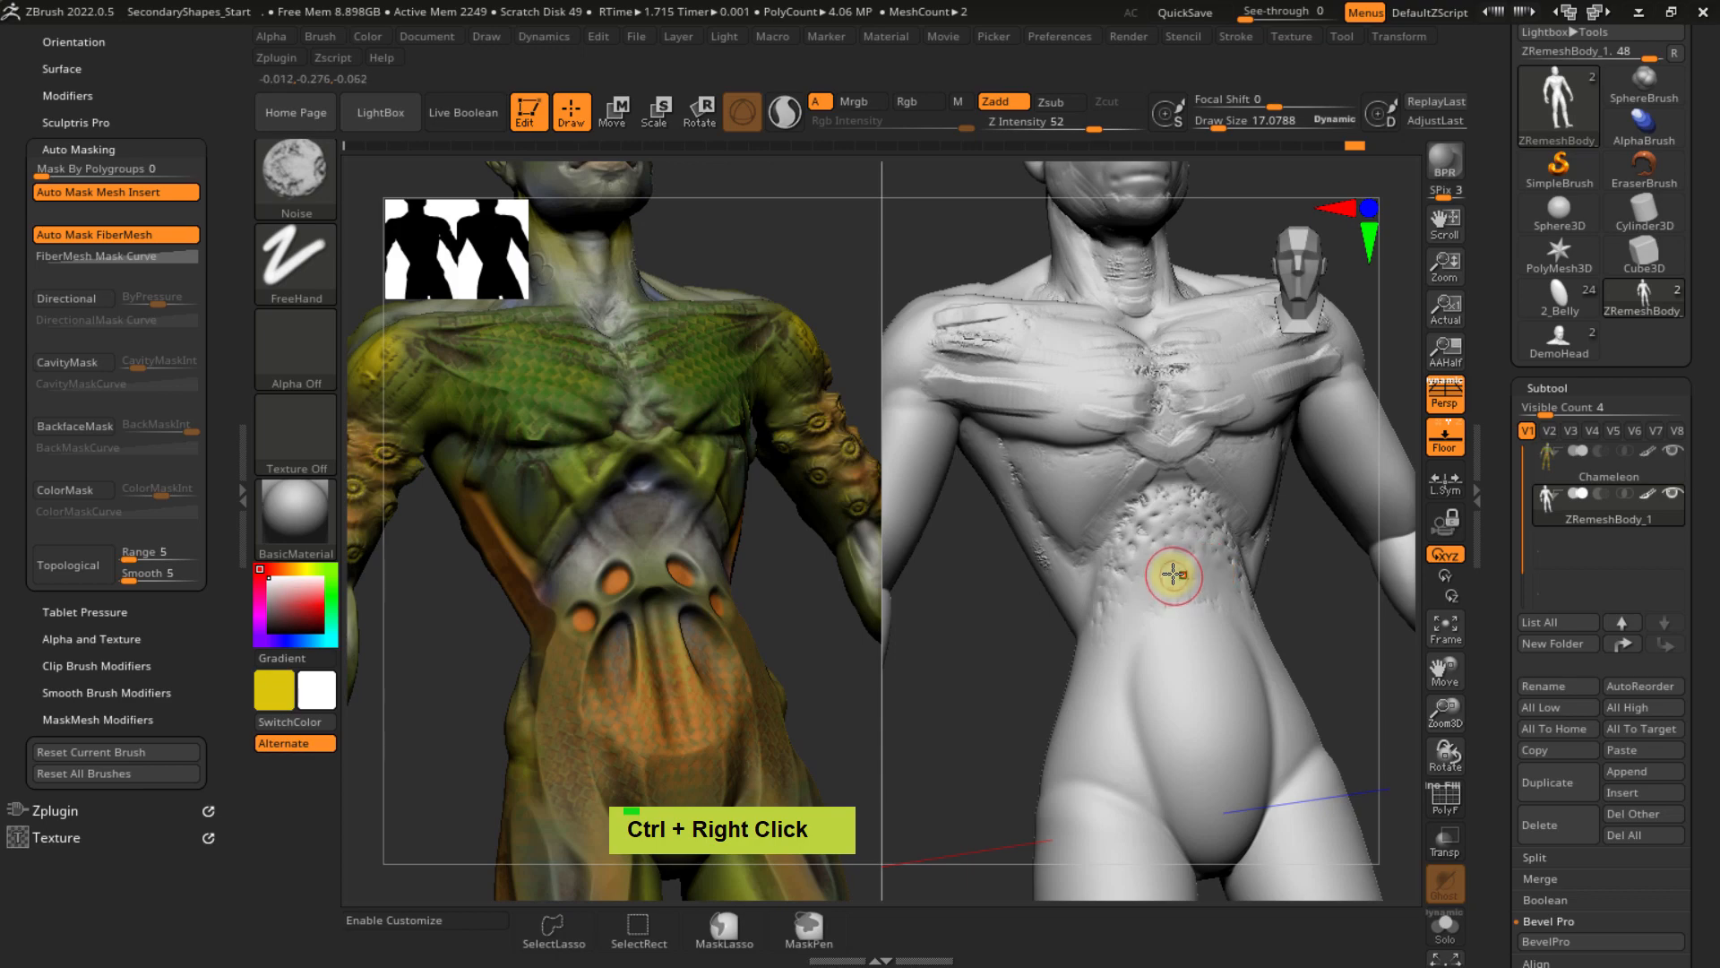
pyautogui.keyDown('ctrl'); pyautogui.moveTo(1179, 583); pyautogui.dragTo(1182, 578, button='right'); pyautogui.keyUp('ctrl')
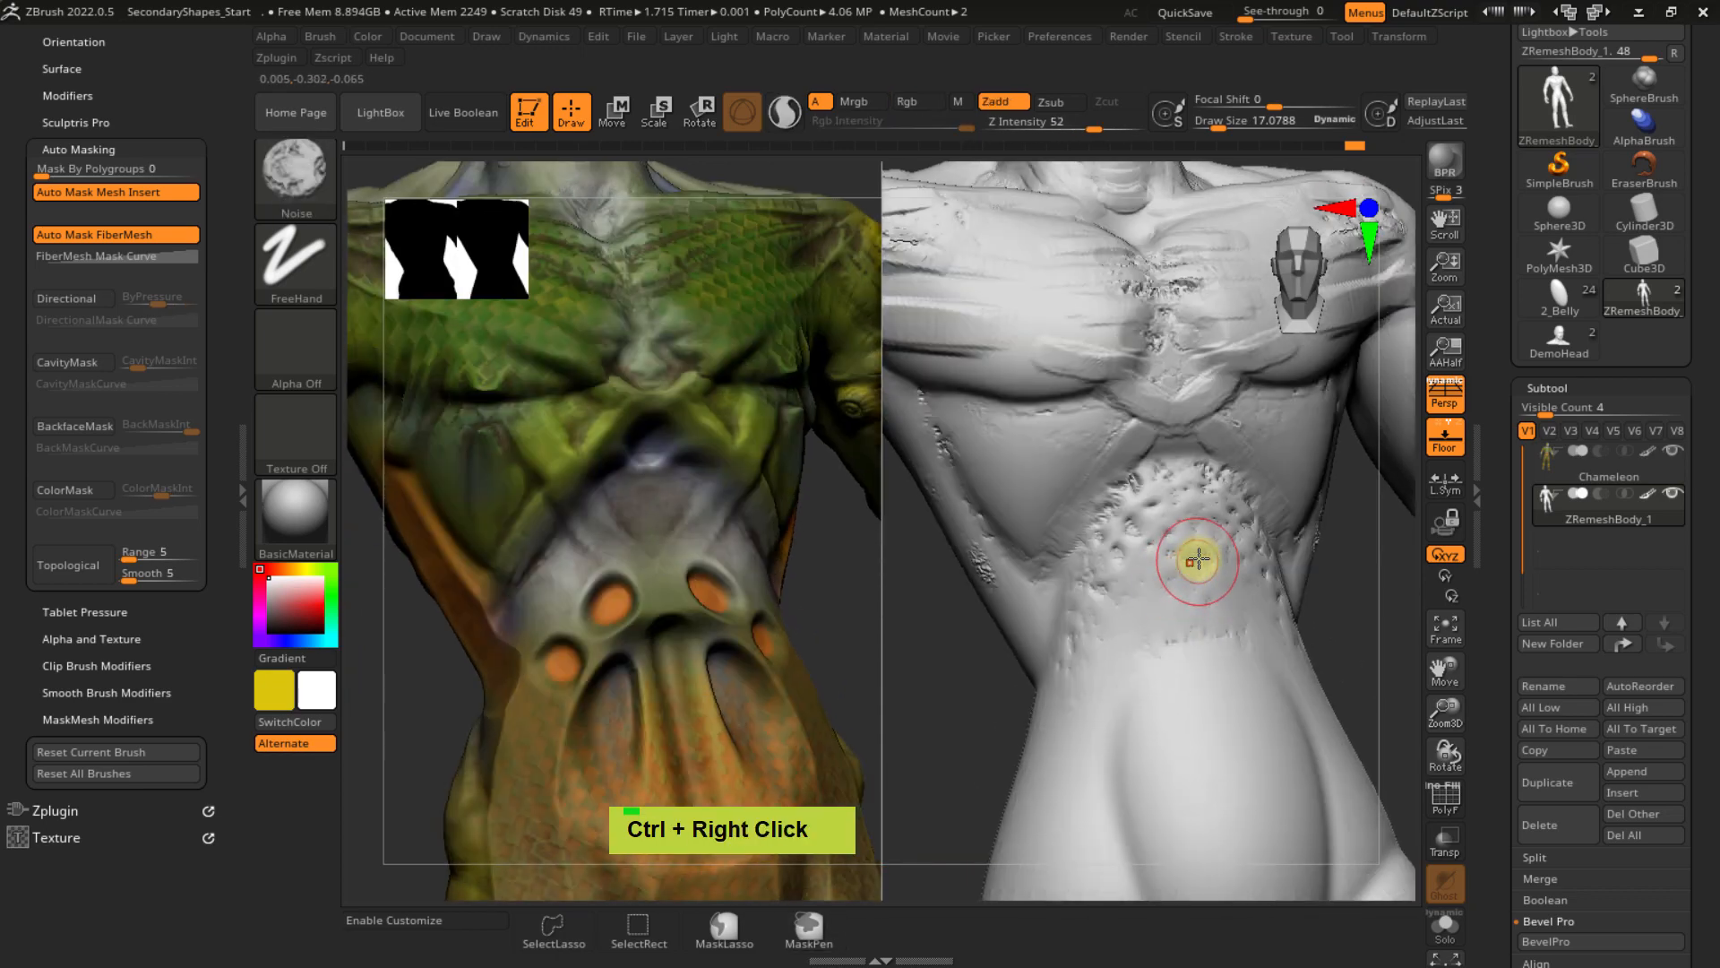
pyautogui.rightClick(1163, 524)
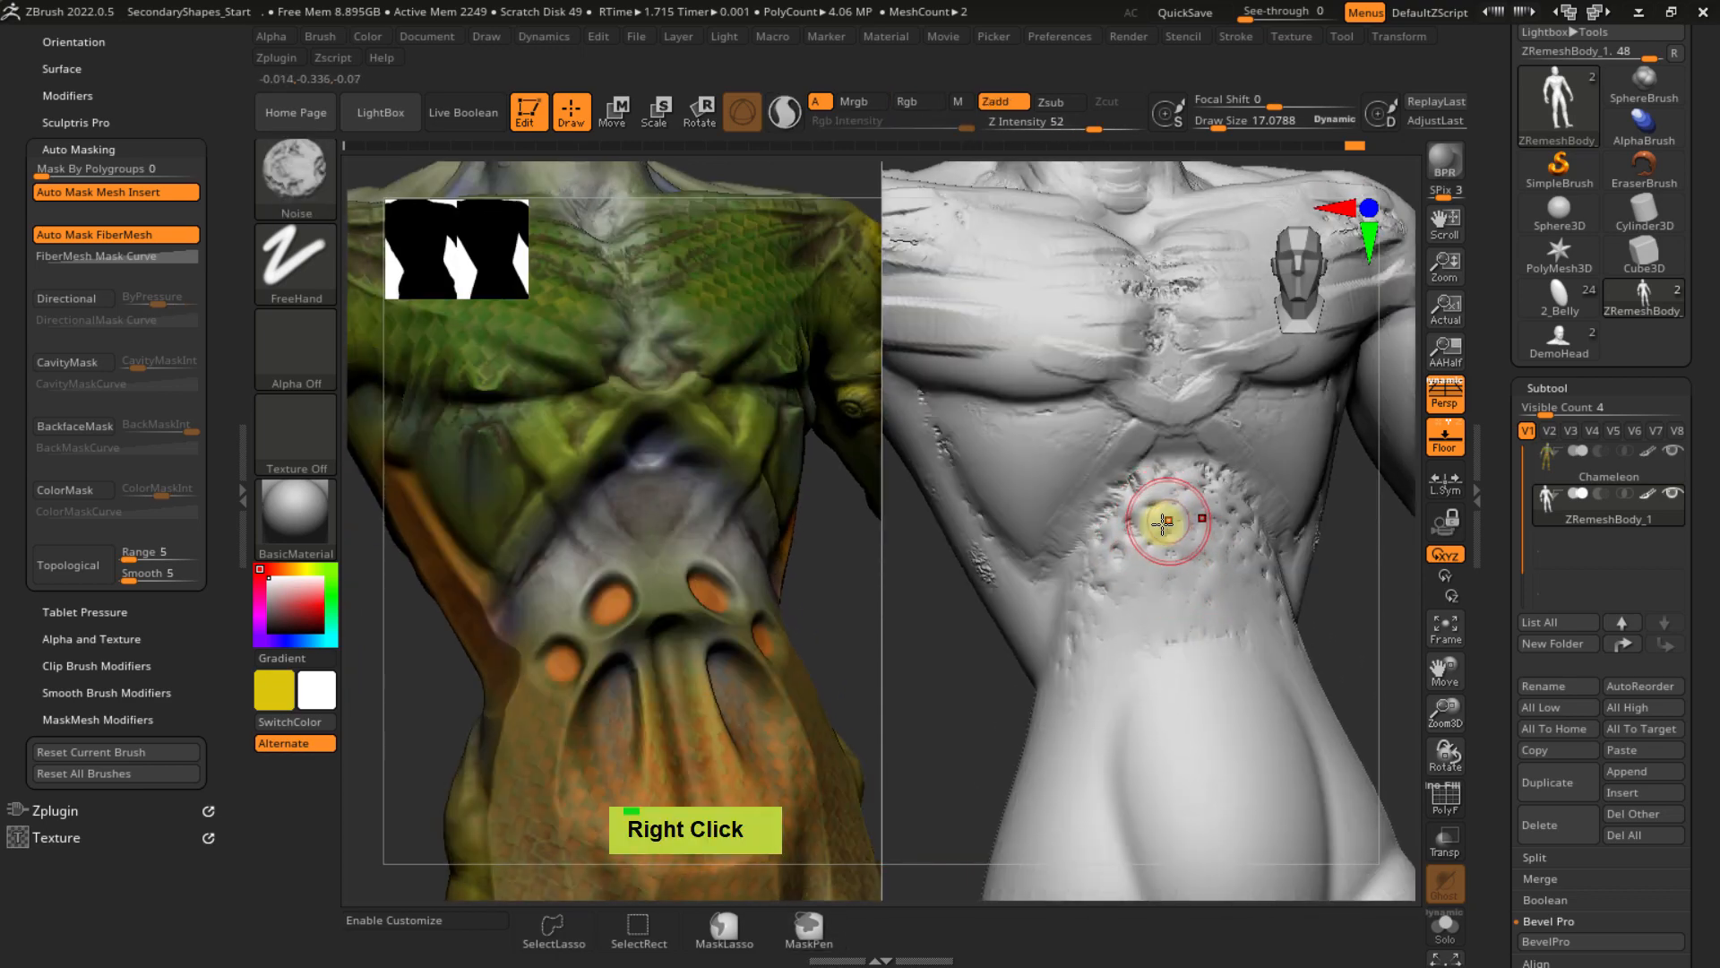
pyautogui.moveTo(1163, 524); pyautogui.dragTo(1137, 561, button='right')
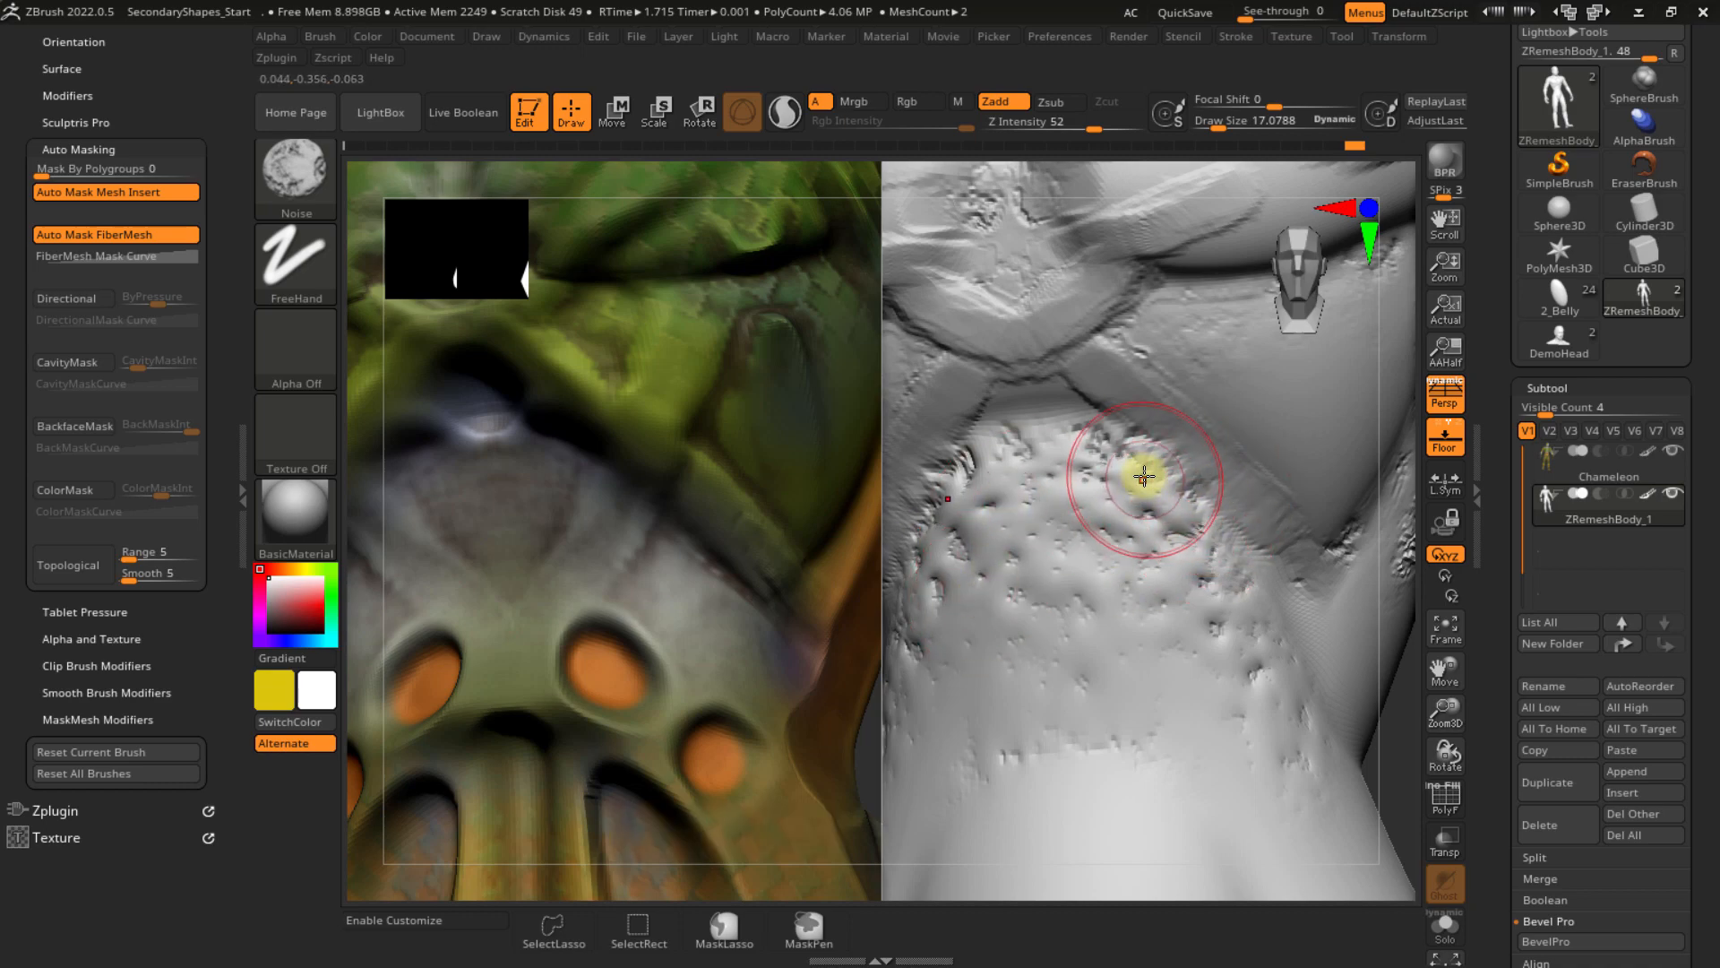
# - Use the Nudge brush at a draw size of about 30 to push the upper abdomen's pitted texture into curved folds
pyautogui.press('b')
pyautogui.press('n')
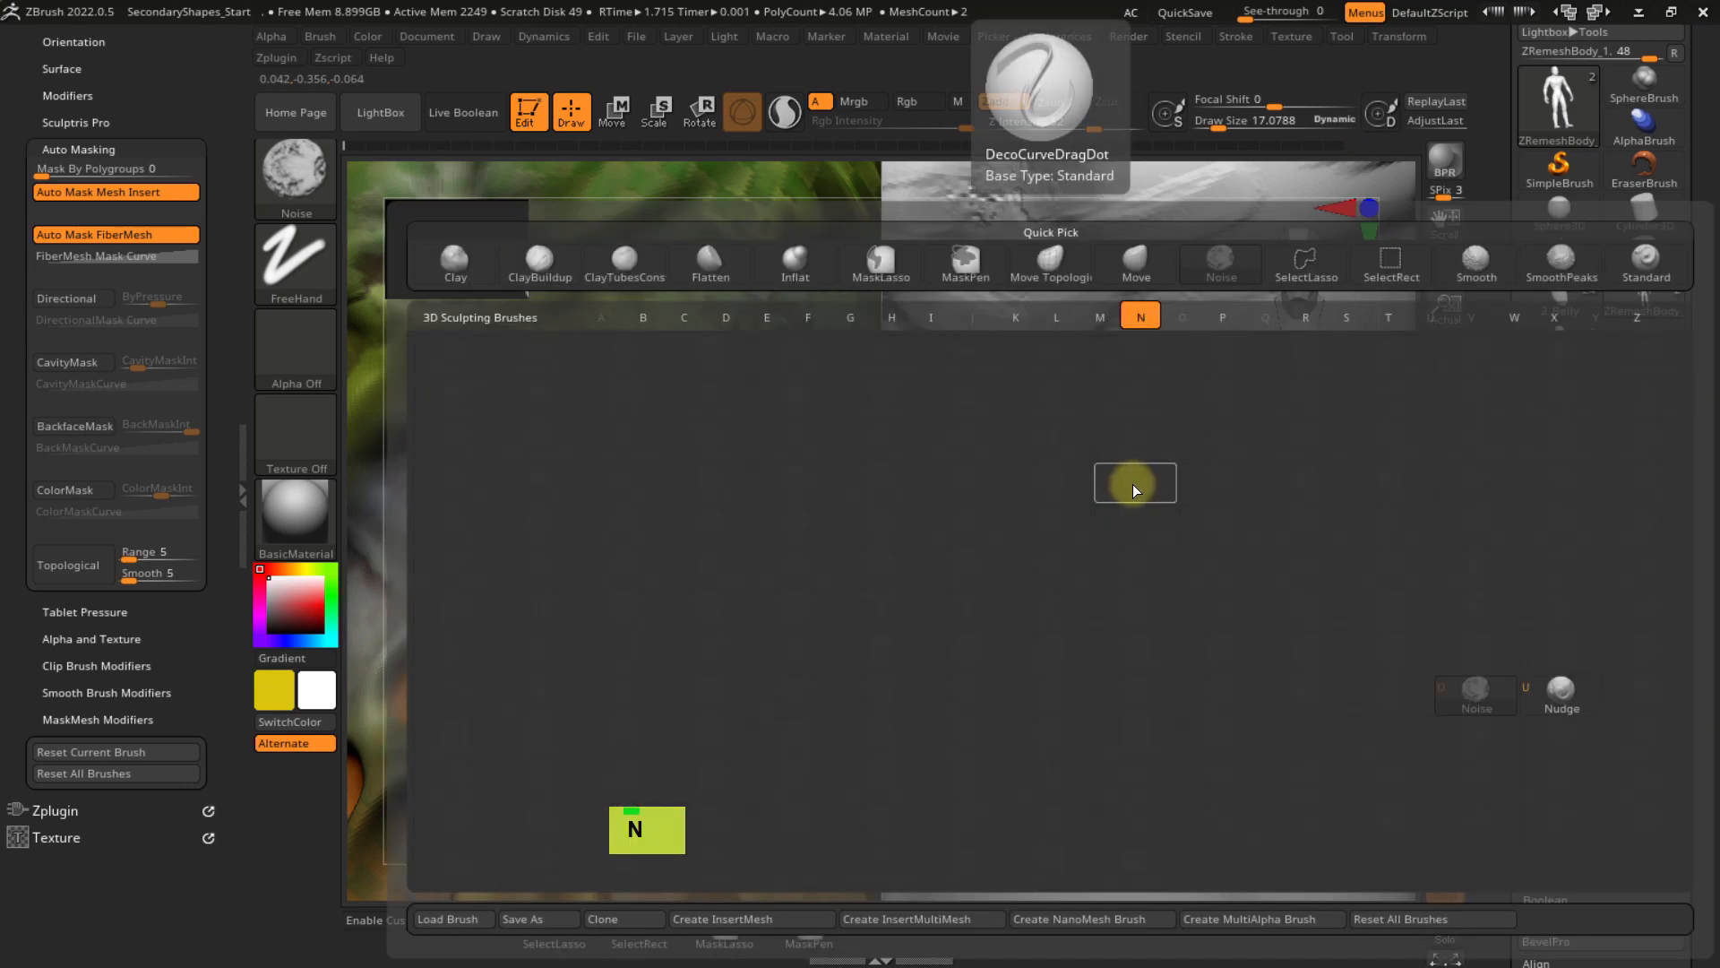
pyautogui.press('u')
pyautogui.press('s')
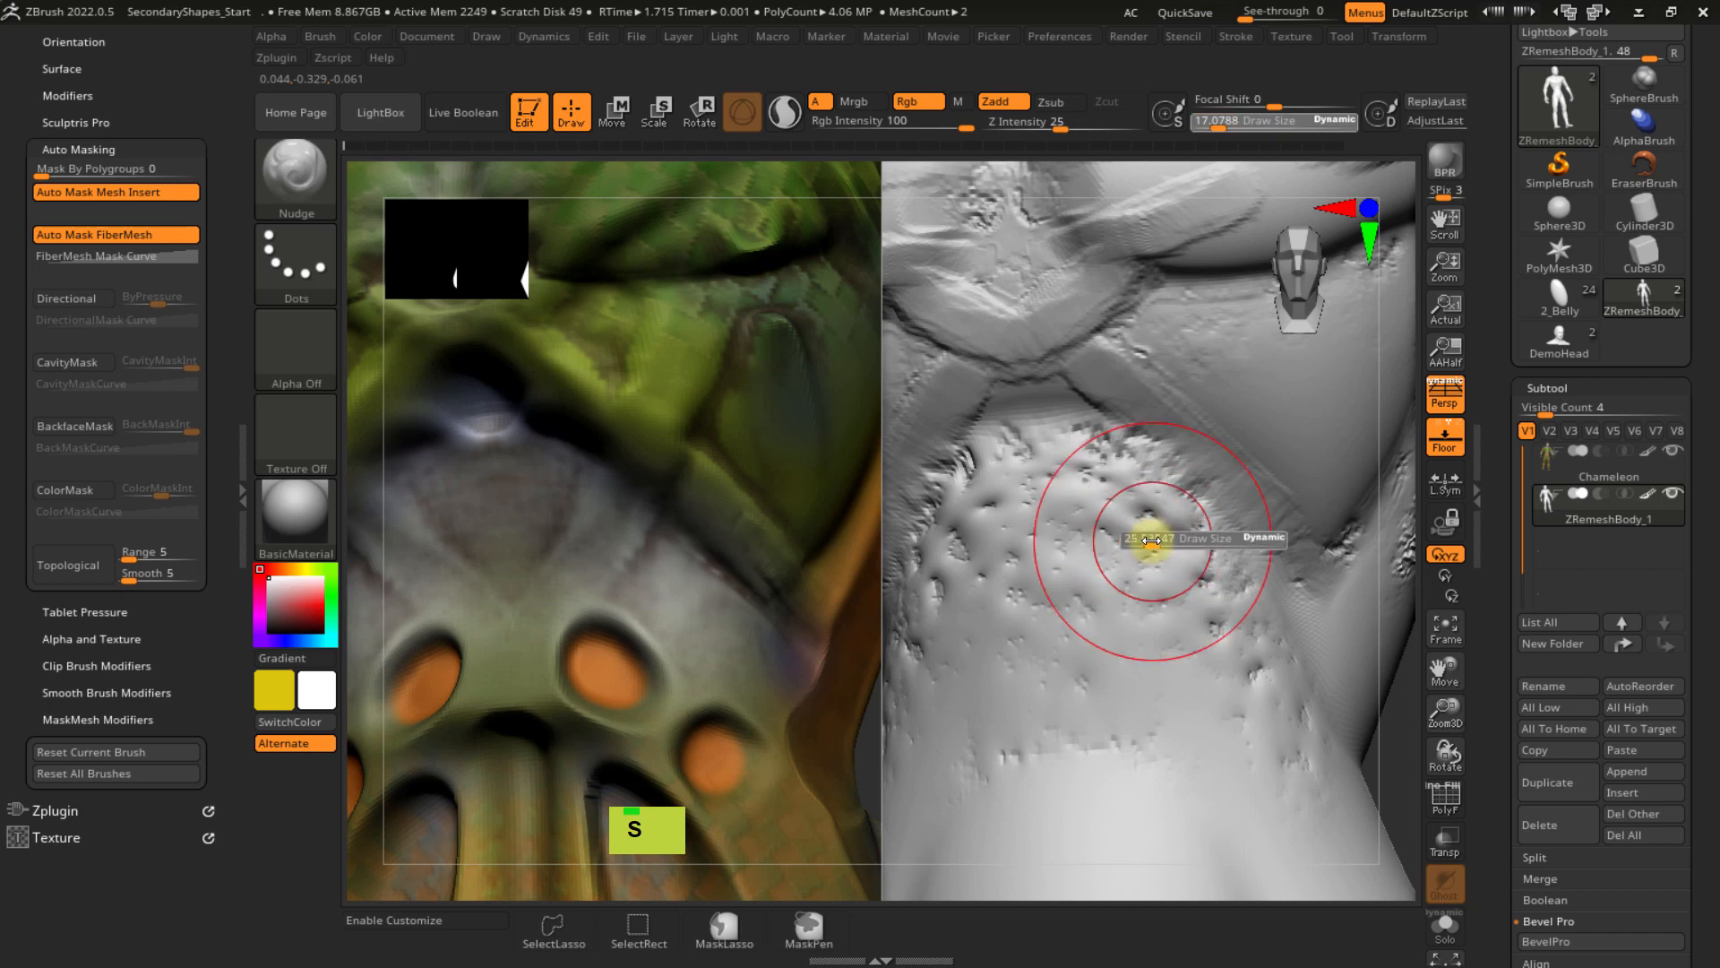
pyautogui.moveTo(1151, 540)
pyautogui.mouseDown()
pyautogui.moveTo(1119, 551)
pyautogui.moveTo(1087, 492)
pyautogui.moveTo(1075, 518)
pyautogui.mouseUp()
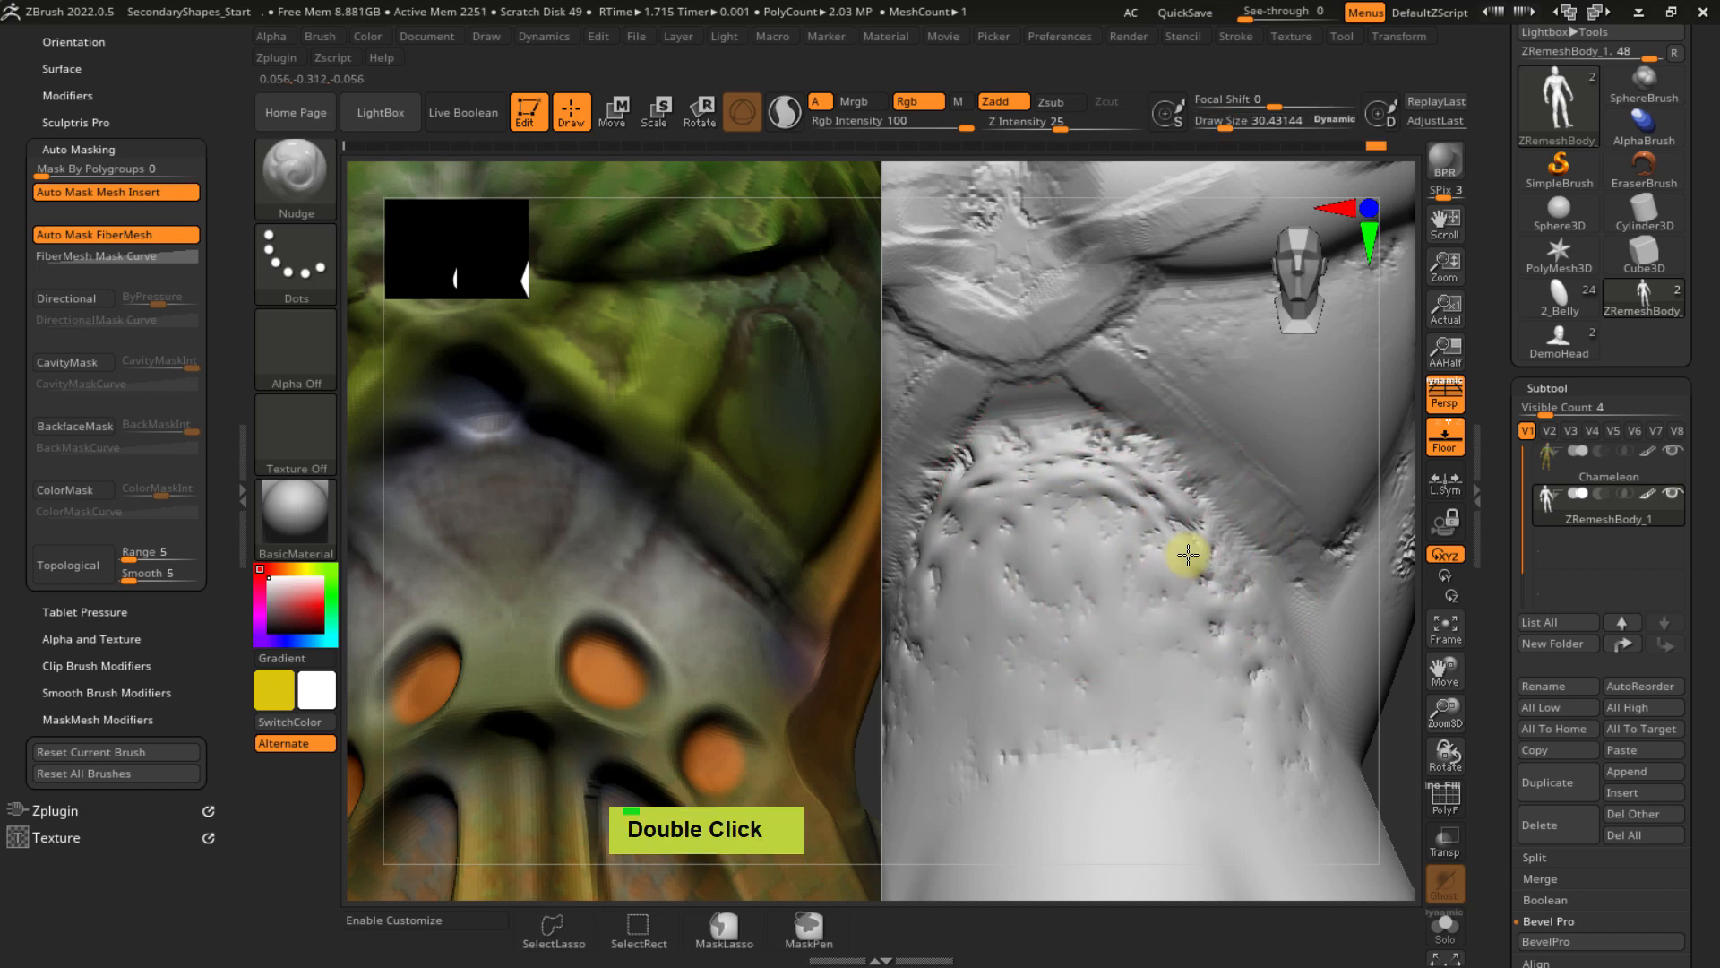
pyautogui.moveTo(1188, 555); pyautogui.dragTo(1203, 562)
pyautogui.moveTo(1204, 561)
pyautogui.mouseDown()
pyautogui.moveTo(1179, 549)
pyautogui.moveTo(1131, 576)
pyautogui.moveTo(1105, 550)
pyautogui.mouseUp()
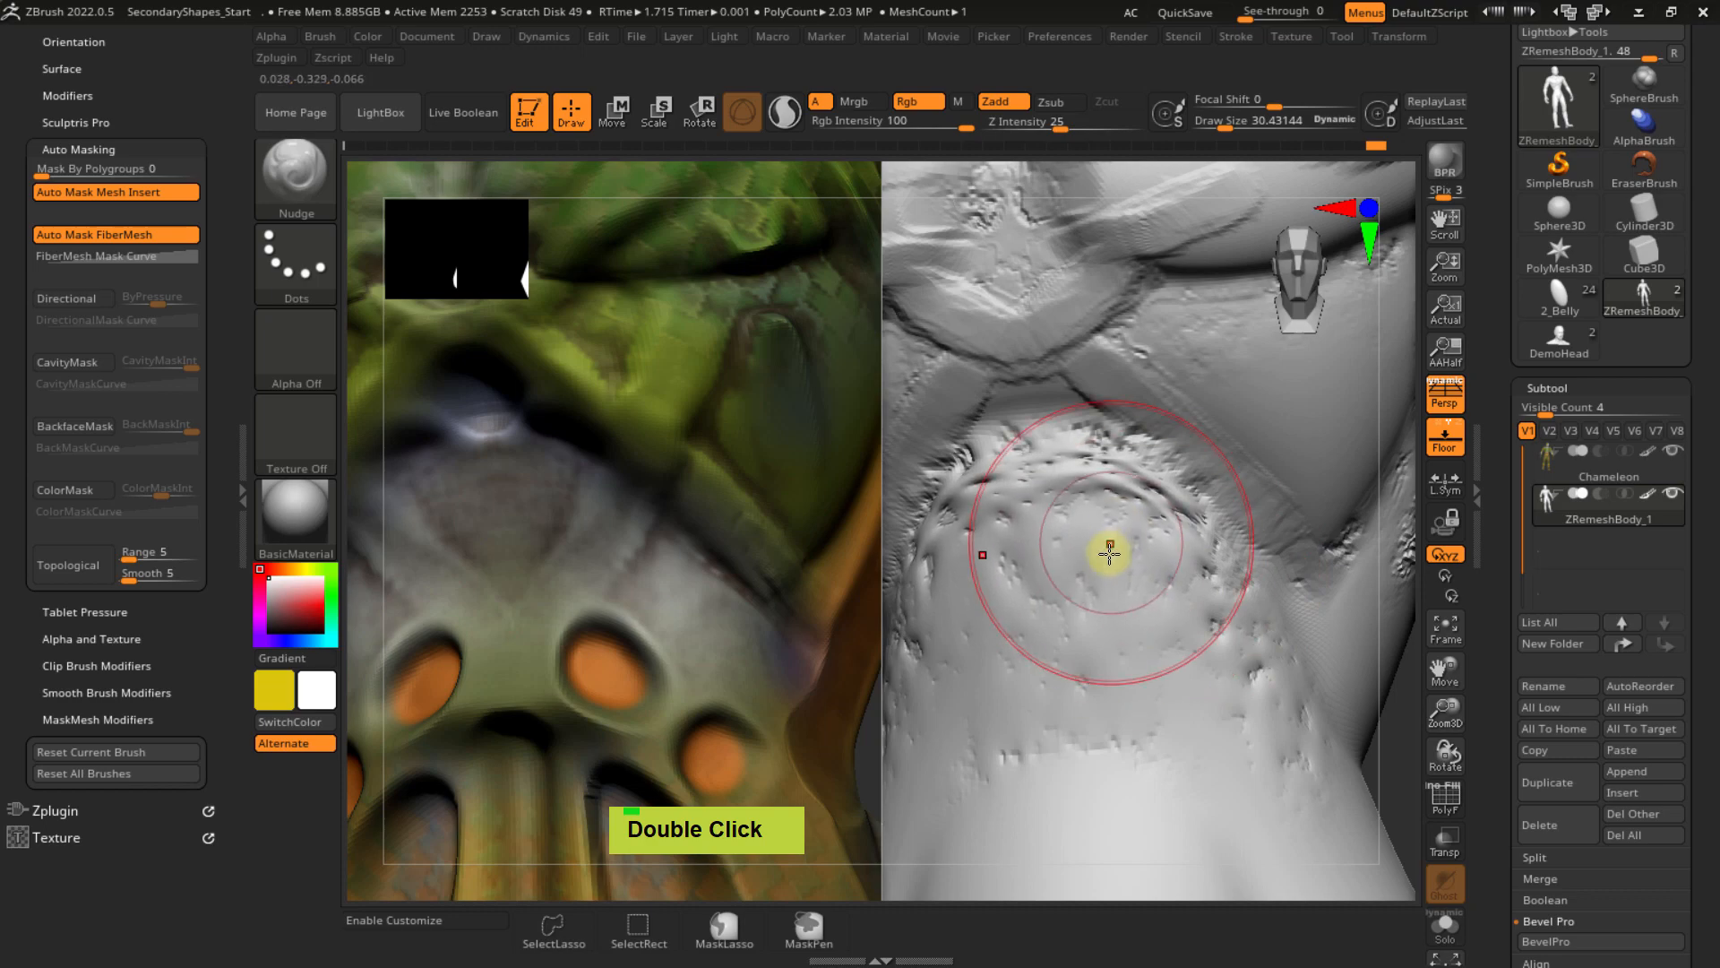
pyautogui.moveTo(1114, 541)
pyautogui.mouseDown(button='right')
pyautogui.moveTo(1117, 576)
pyautogui.moveTo(1131, 548)
pyautogui.mouseUp(button='right')
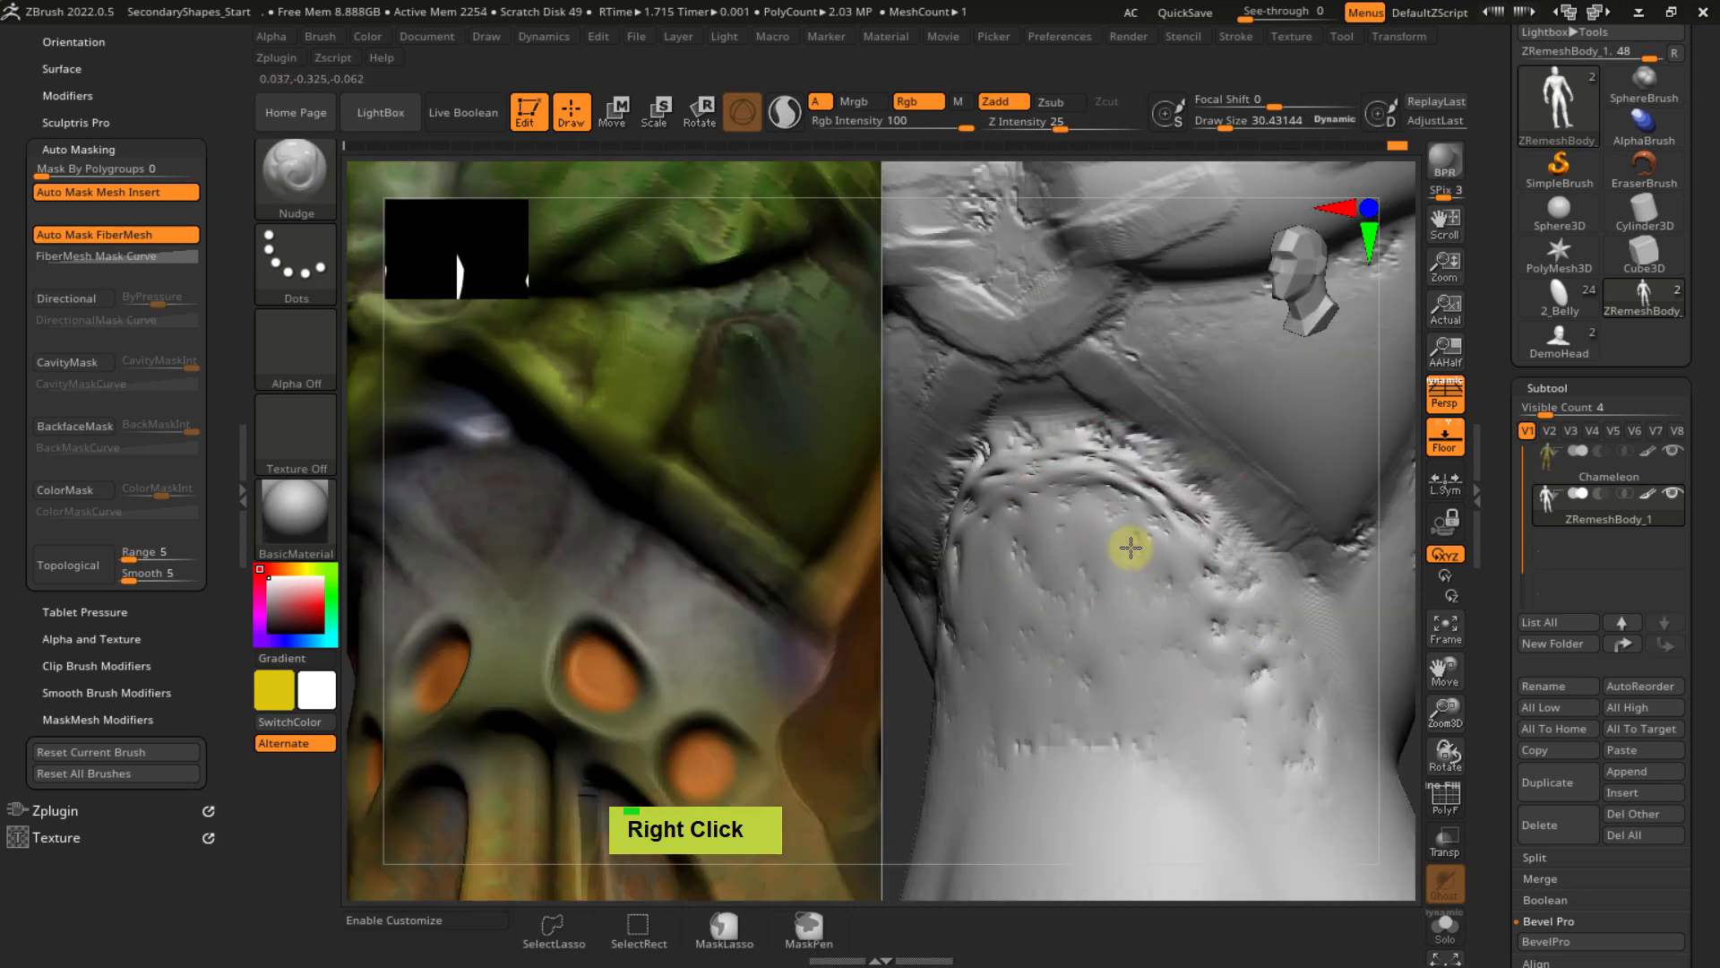
pyautogui.moveTo(1130, 548); pyautogui.dragTo(1147, 574)
# - Switch to the Inflat brush with a draw size of about 12 and try inflating the abdomen folds with Topological masking on
pyautogui.moveTo(1152, 573)
pyautogui.keyDown('ctrl'); pyautogui.mouseDown(button='right')
pyautogui.moveTo(1175, 561)
pyautogui.moveTo(1141, 546)
pyautogui.moveTo(1118, 586)
pyautogui.mouseUp(button='right'); pyautogui.keyUp('ctrl')
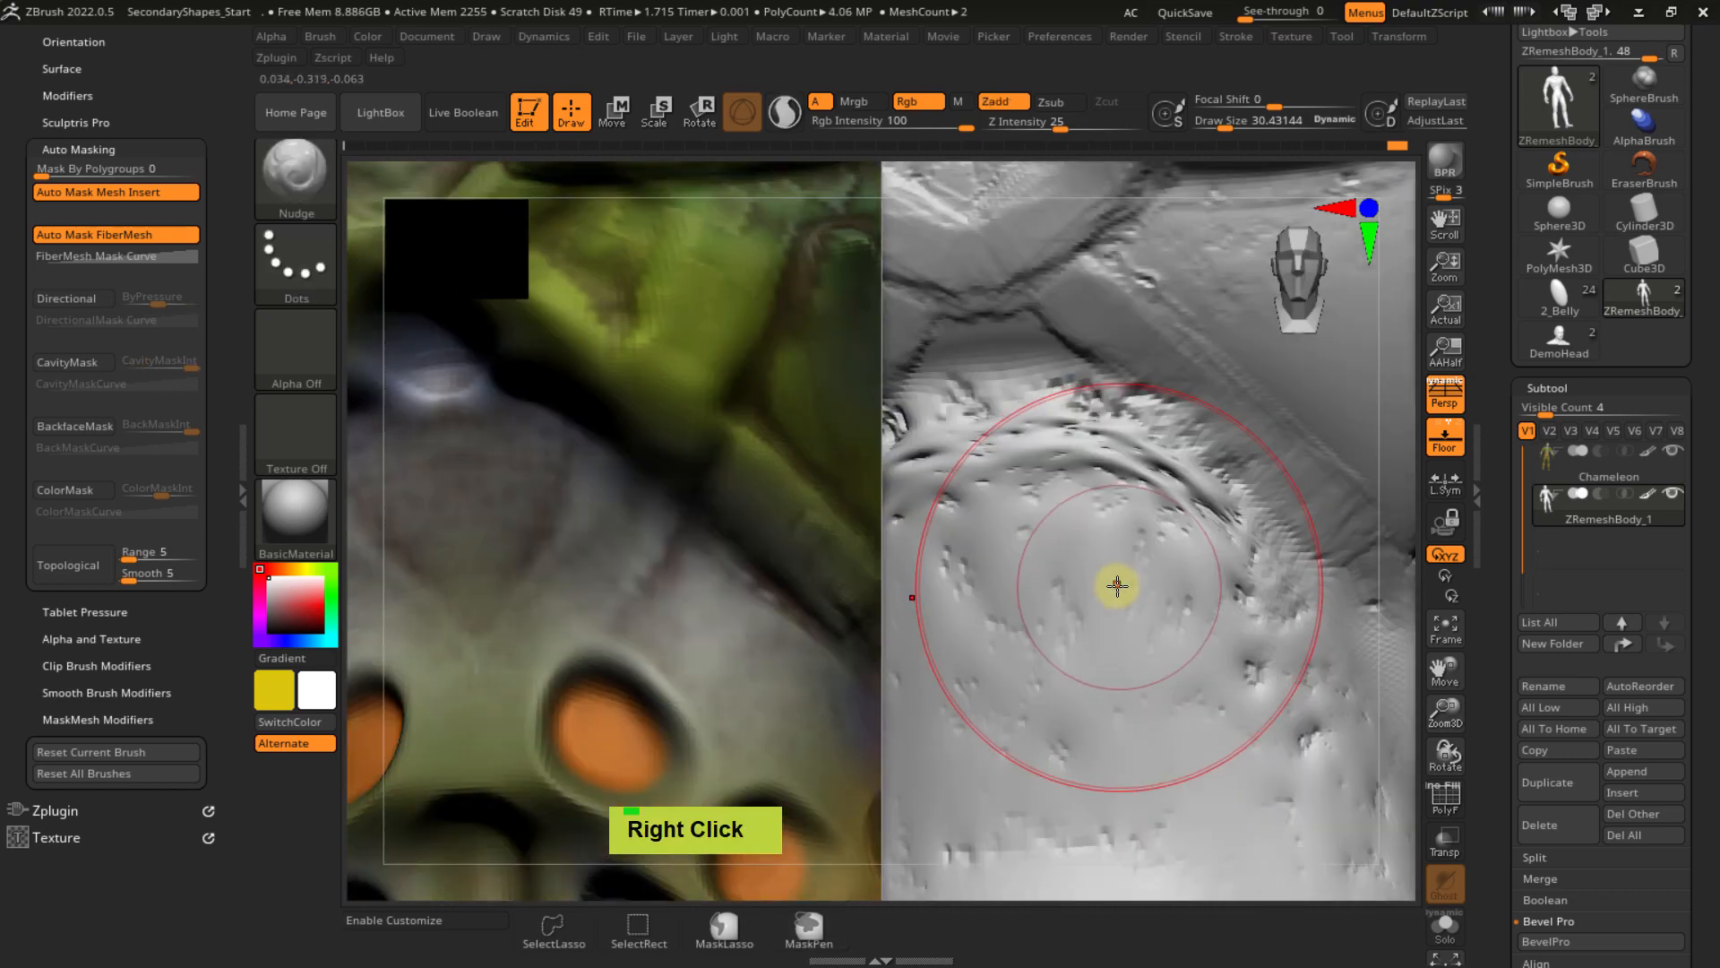
pyautogui.press('b')
pyautogui.press('i')
pyautogui.press('n')
pyautogui.press('s')
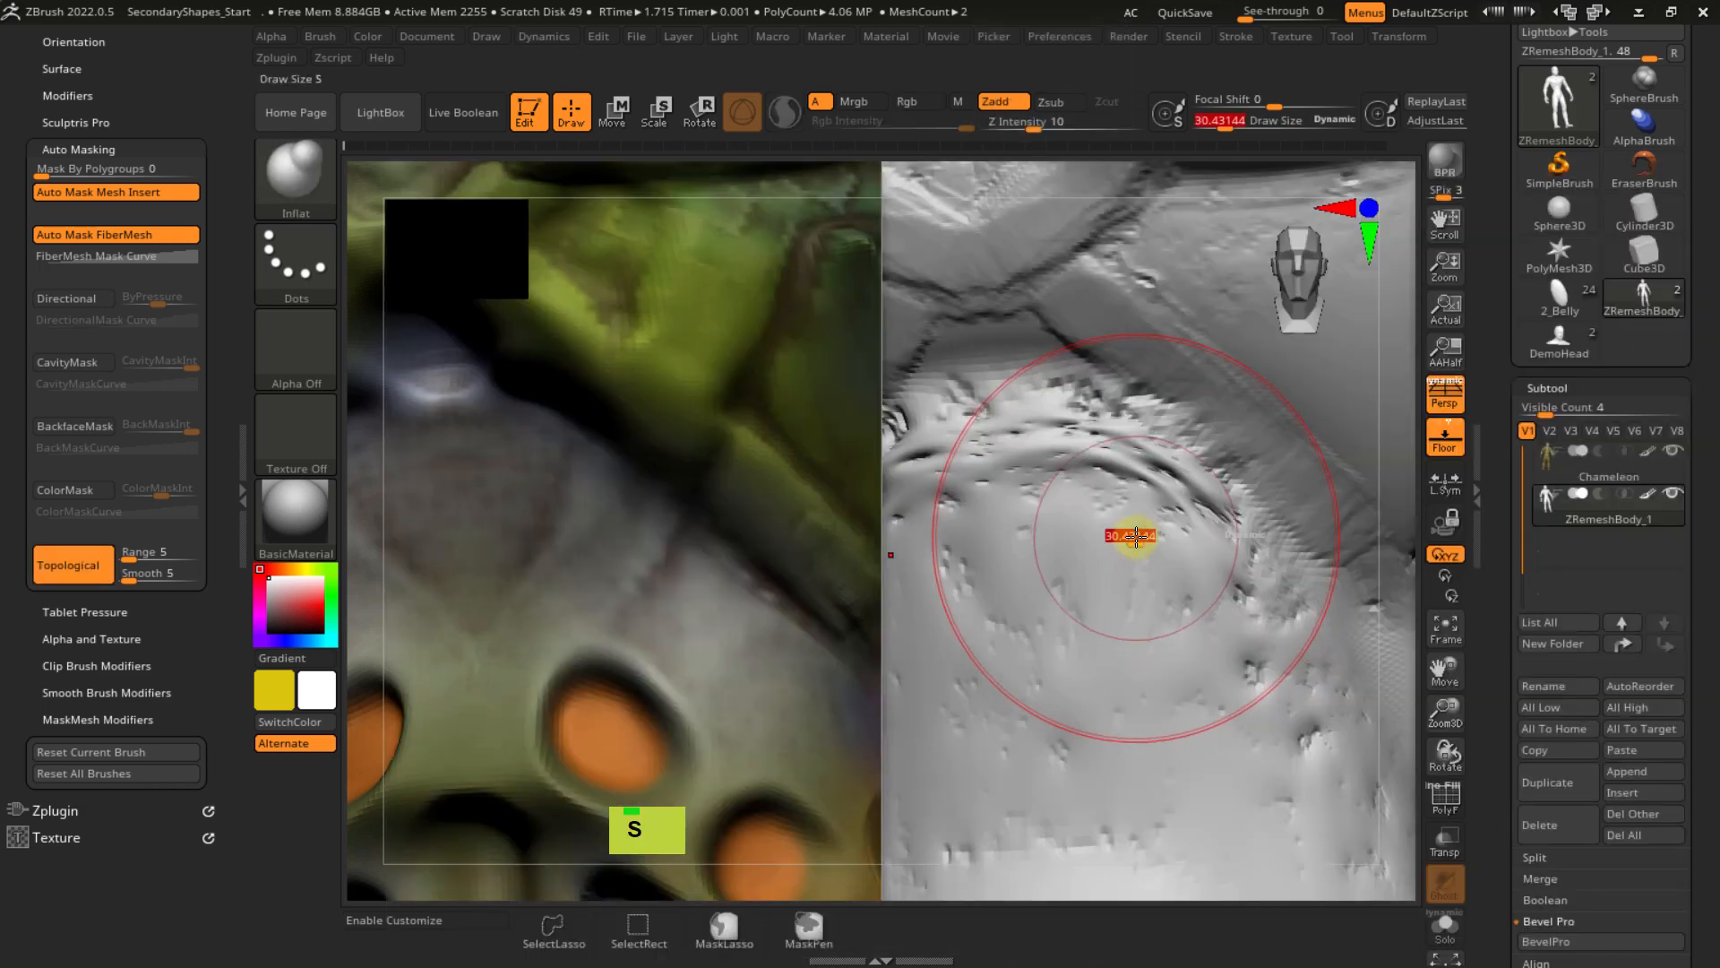
pyautogui.moveTo(1136, 537); pyautogui.dragTo(1125, 537)
pyautogui.moveTo(1067, 452)
pyautogui.mouseDown()
pyautogui.moveTo(1149, 472)
pyautogui.moveTo(1086, 465)
pyautogui.mouseUp()
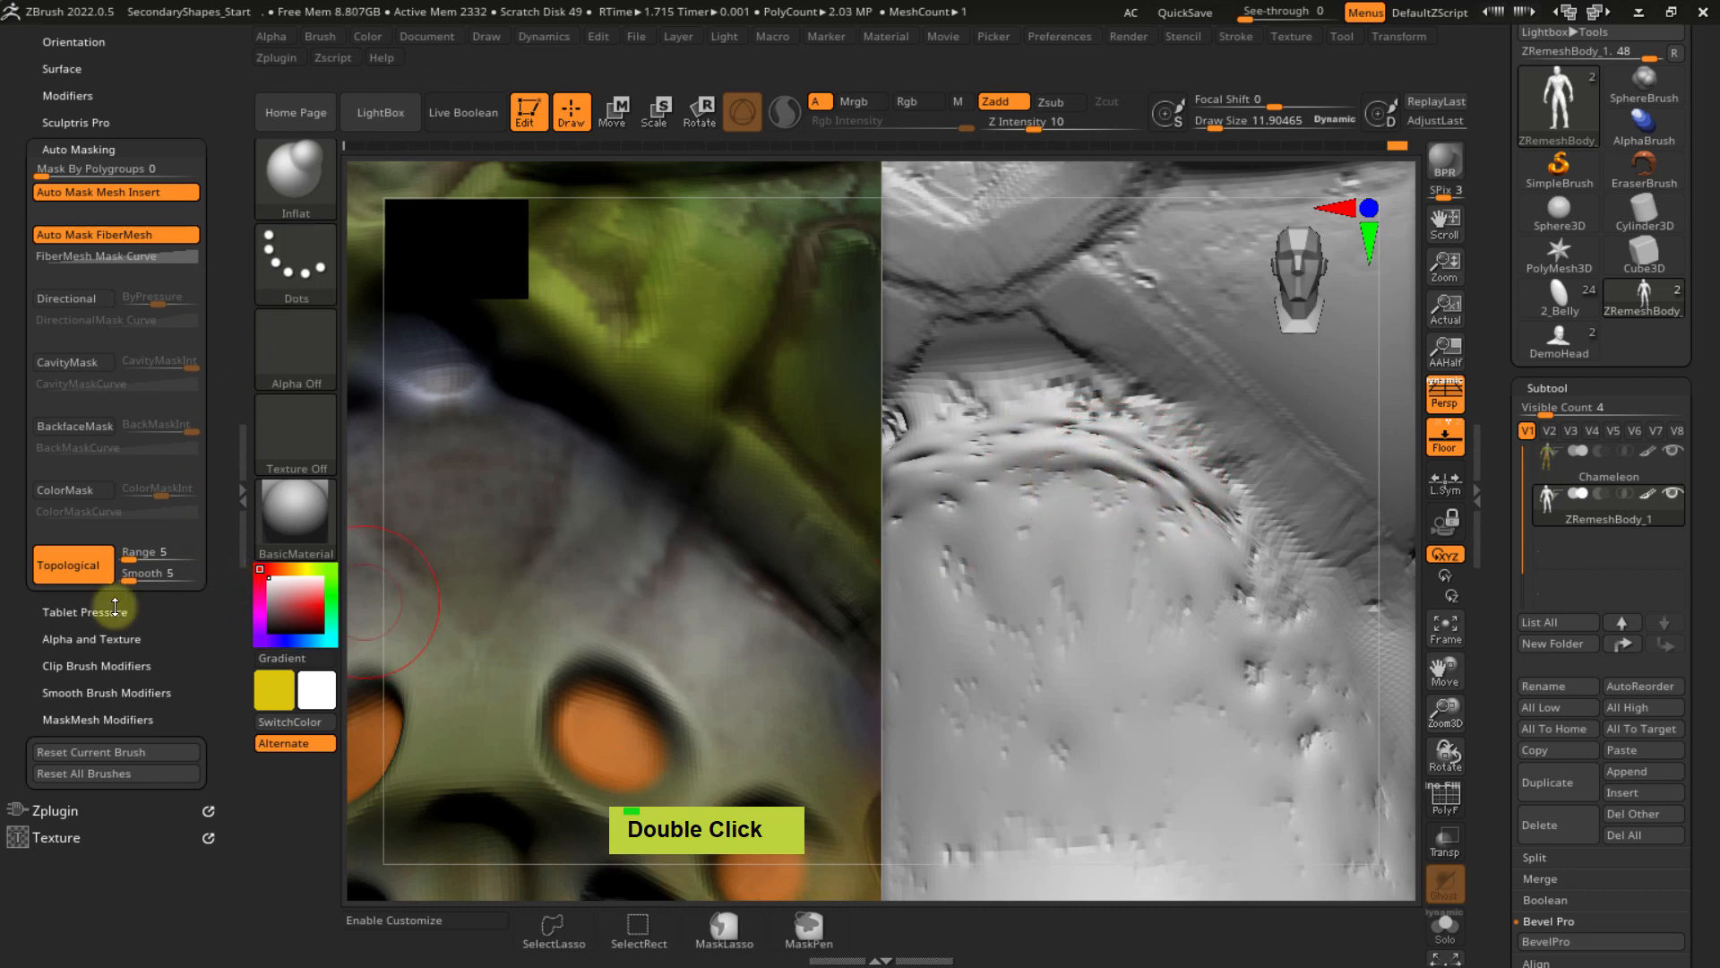
# - Turn off Topological masking and inflate the curved folds along the upper edge of the abdomen
pyautogui.click(71, 567)
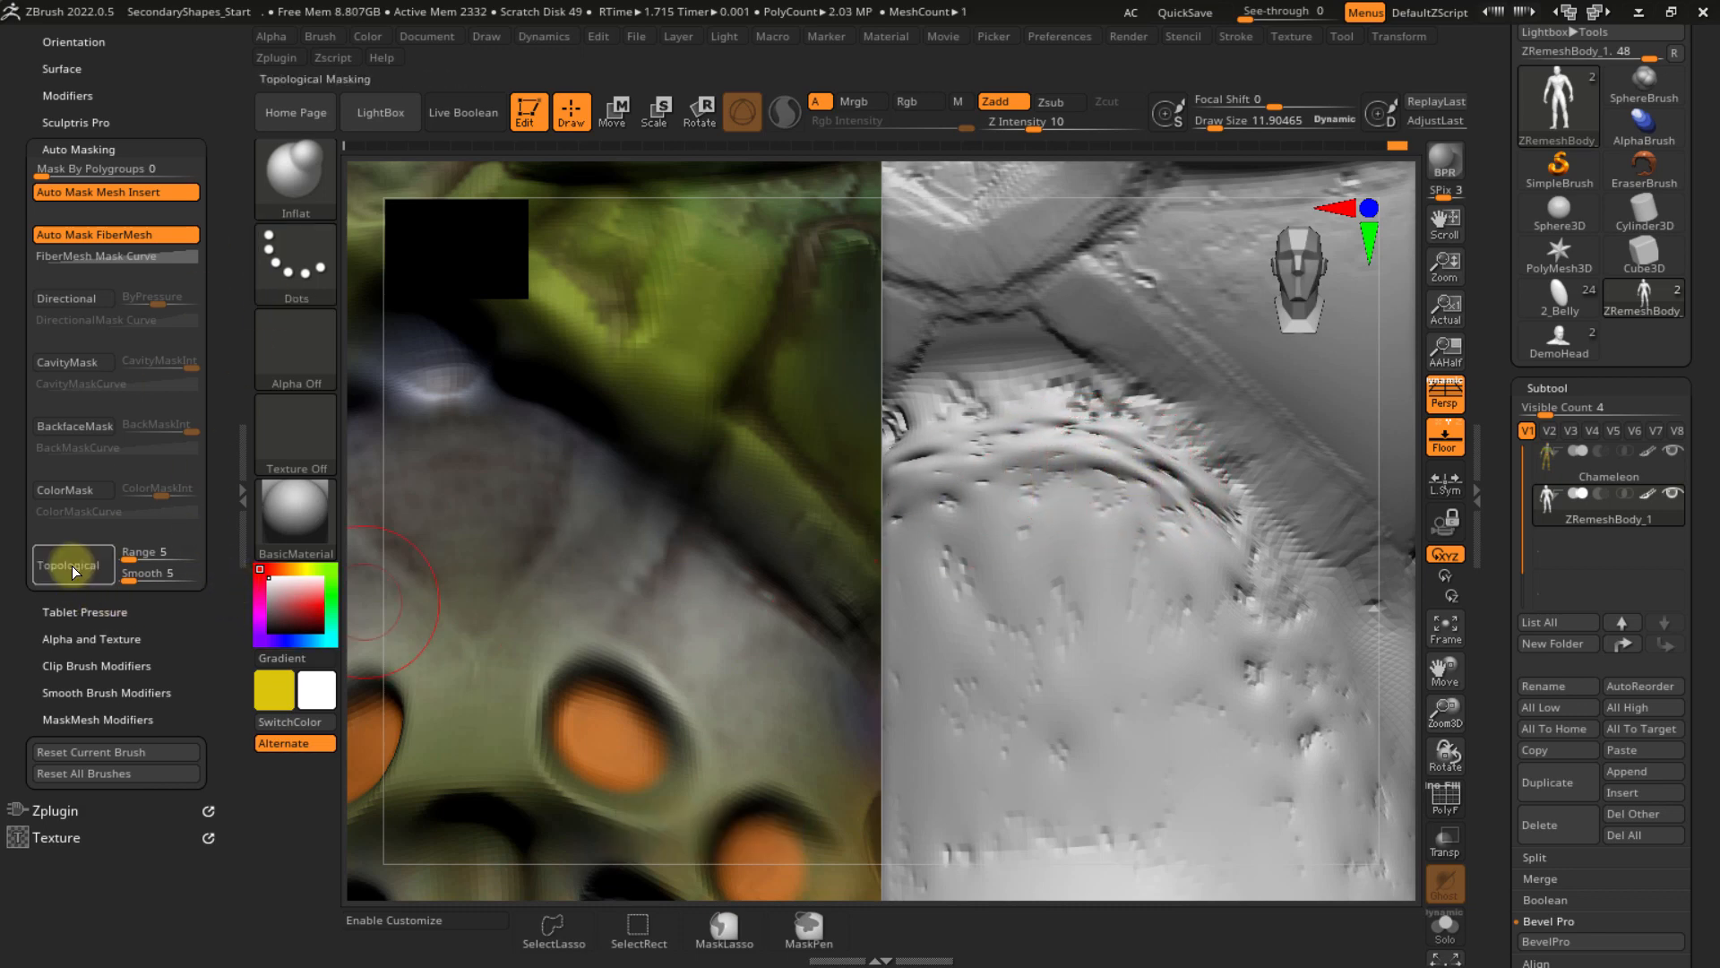
pyautogui.doubleClick(1143, 468)
pyautogui.moveTo(1143, 467); pyautogui.dragTo(1141, 452)
pyautogui.moveTo(1241, 539)
pyautogui.mouseDown()
pyautogui.moveTo(1013, 465)
pyautogui.moveTo(1245, 557)
pyautogui.moveTo(1220, 529)
pyautogui.moveTo(1076, 485)
pyautogui.mouseUp()
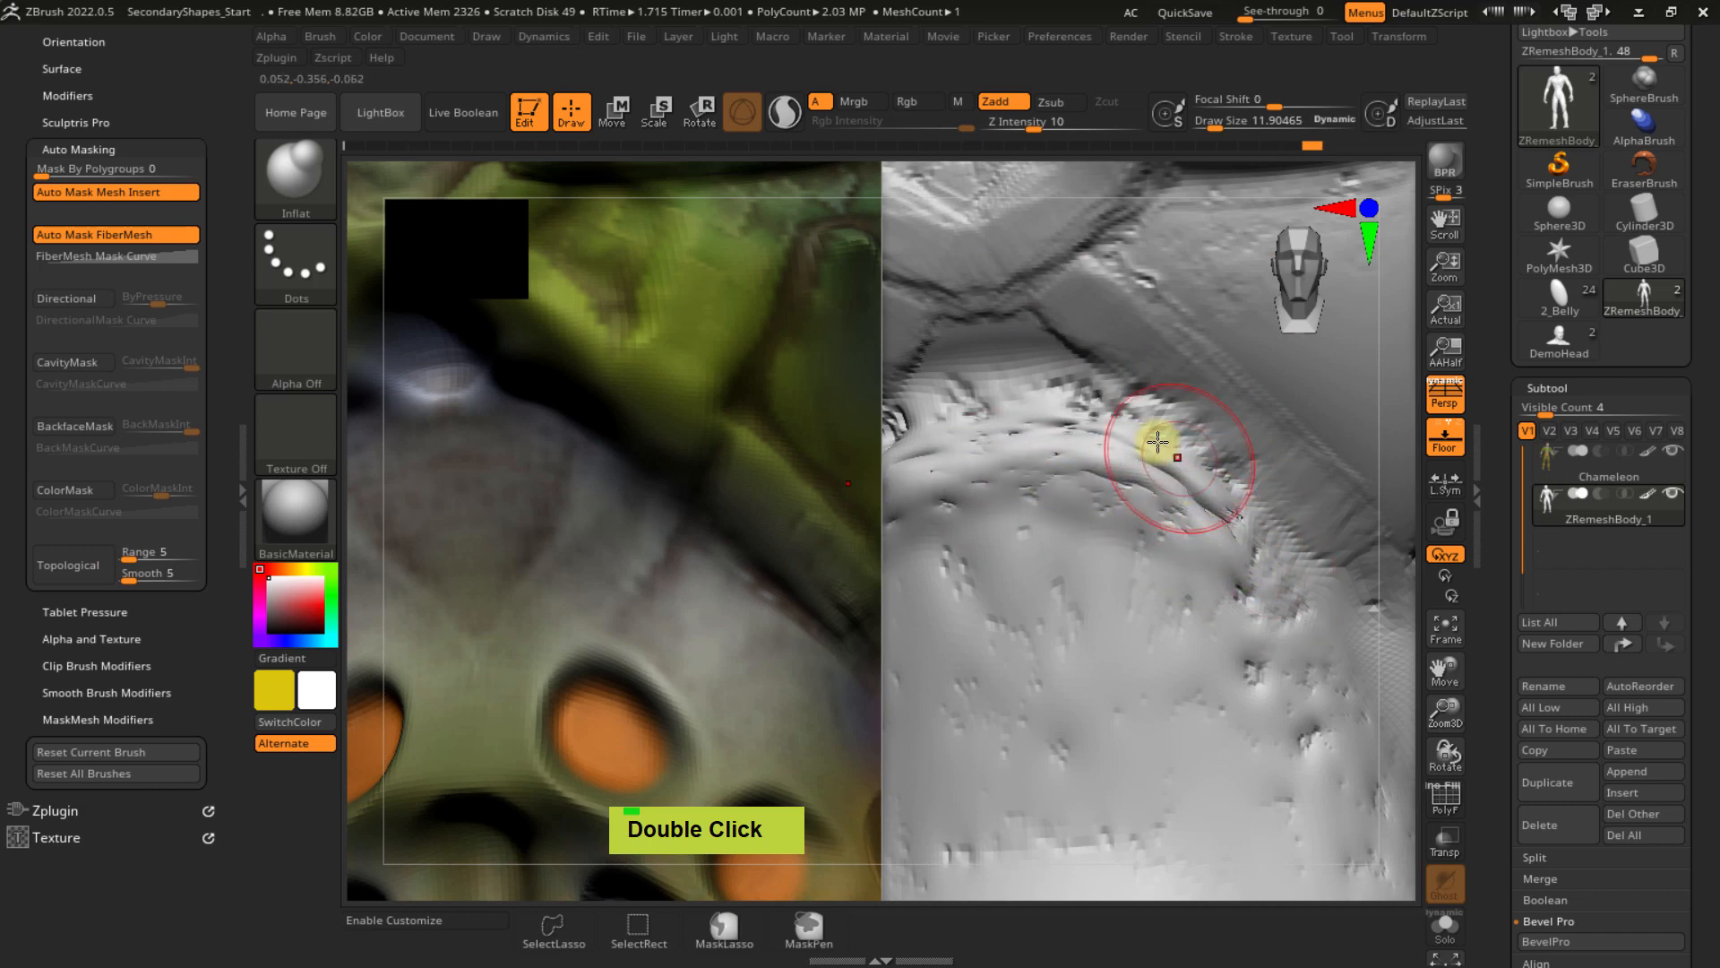
pyautogui.moveTo(1159, 443)
pyautogui.mouseDown()
pyautogui.moveTo(1215, 466)
pyautogui.moveTo(1270, 523)
pyautogui.mouseUp()
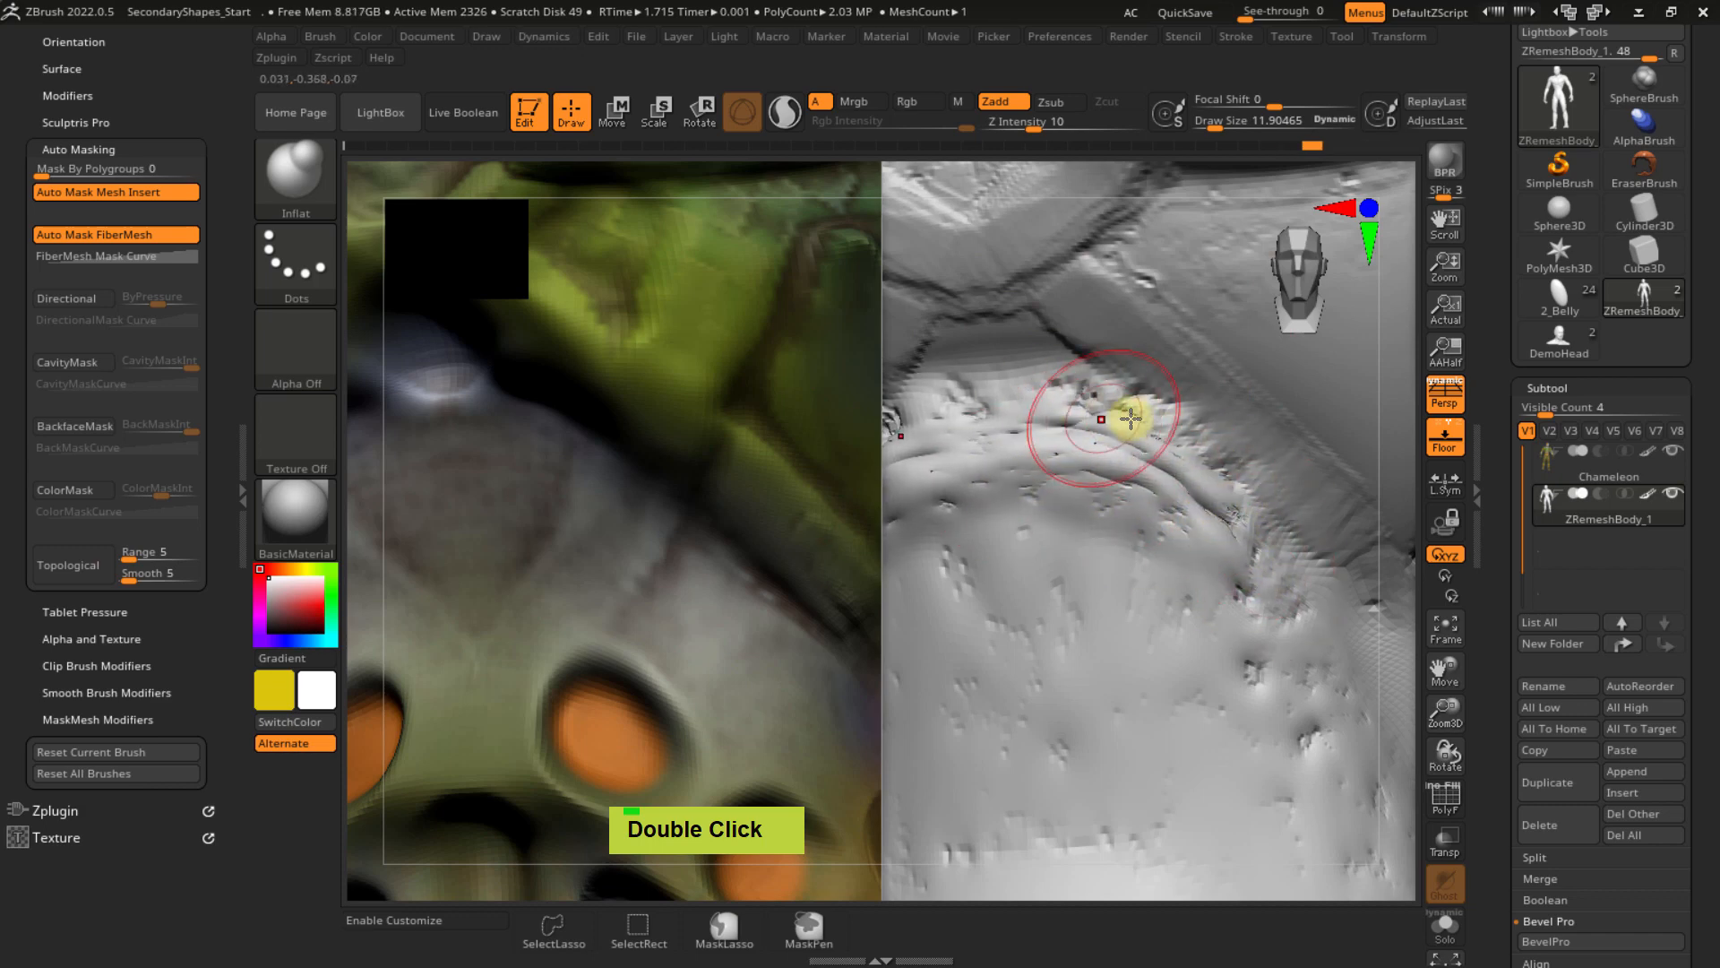
pyautogui.keyDown('alt'); pyautogui.moveTo(1147, 417); pyautogui.dragTo(1259, 409, button='right'); pyautogui.keyUp('alt')
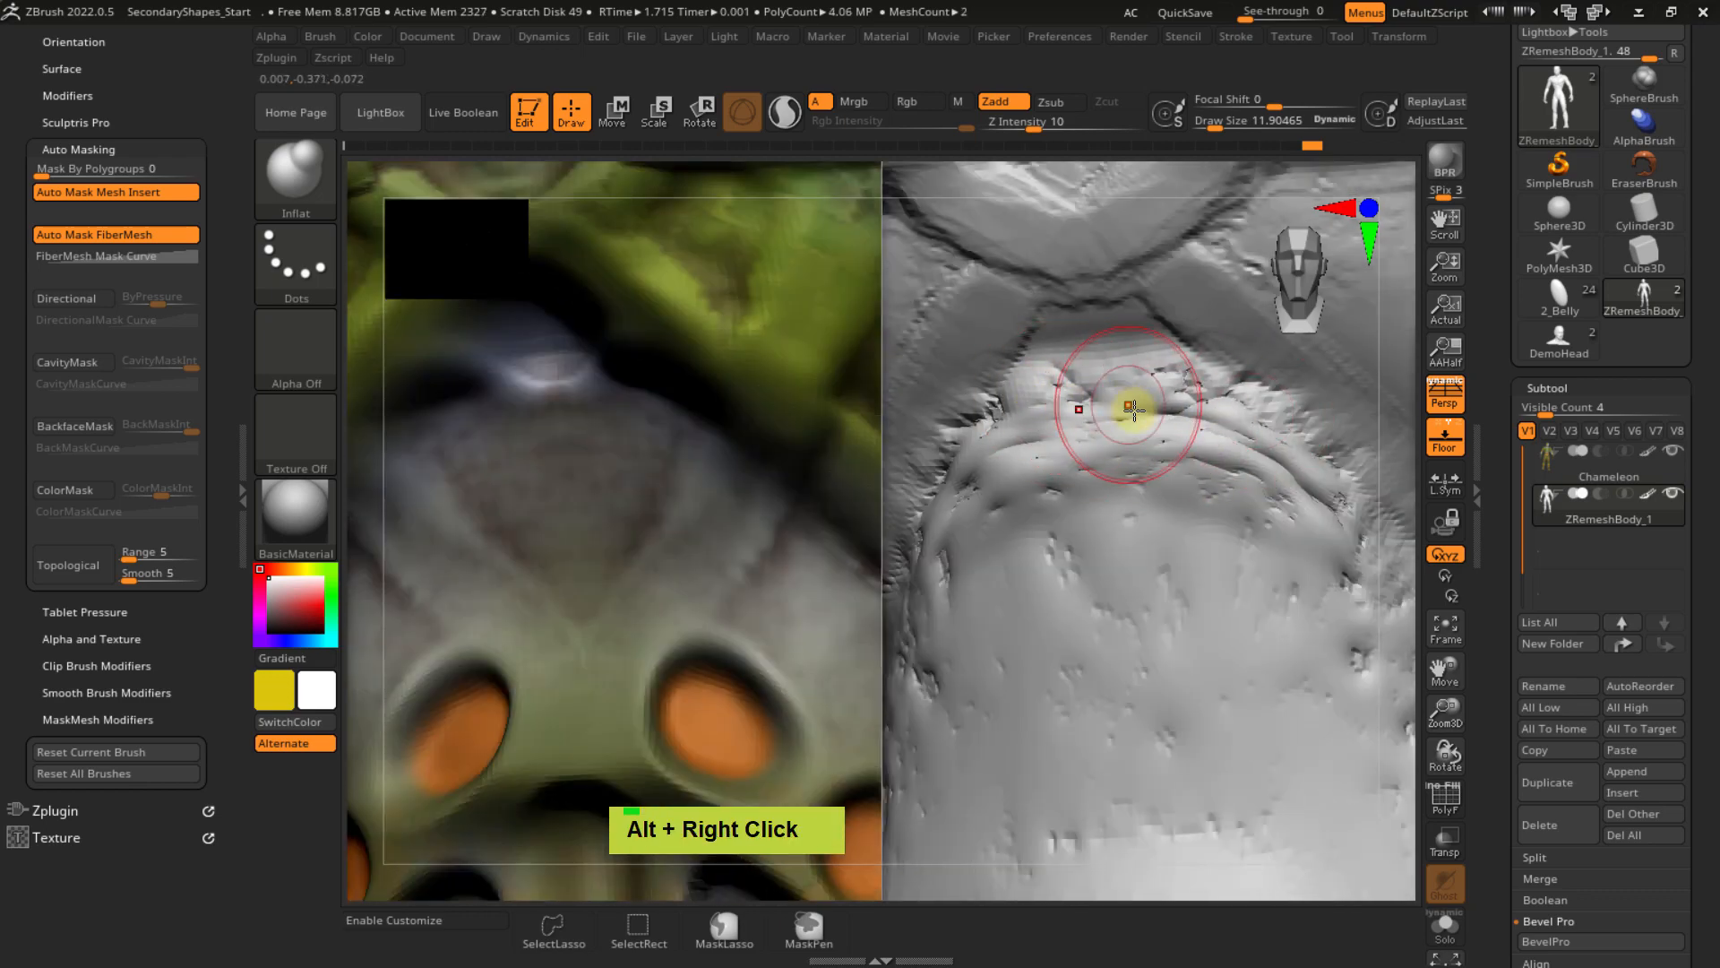
pyautogui.keyDown('ctrl'); pyautogui.moveTo(1133, 409); pyautogui.dragTo(1065, 405, button='right'); pyautogui.keyUp('ctrl')
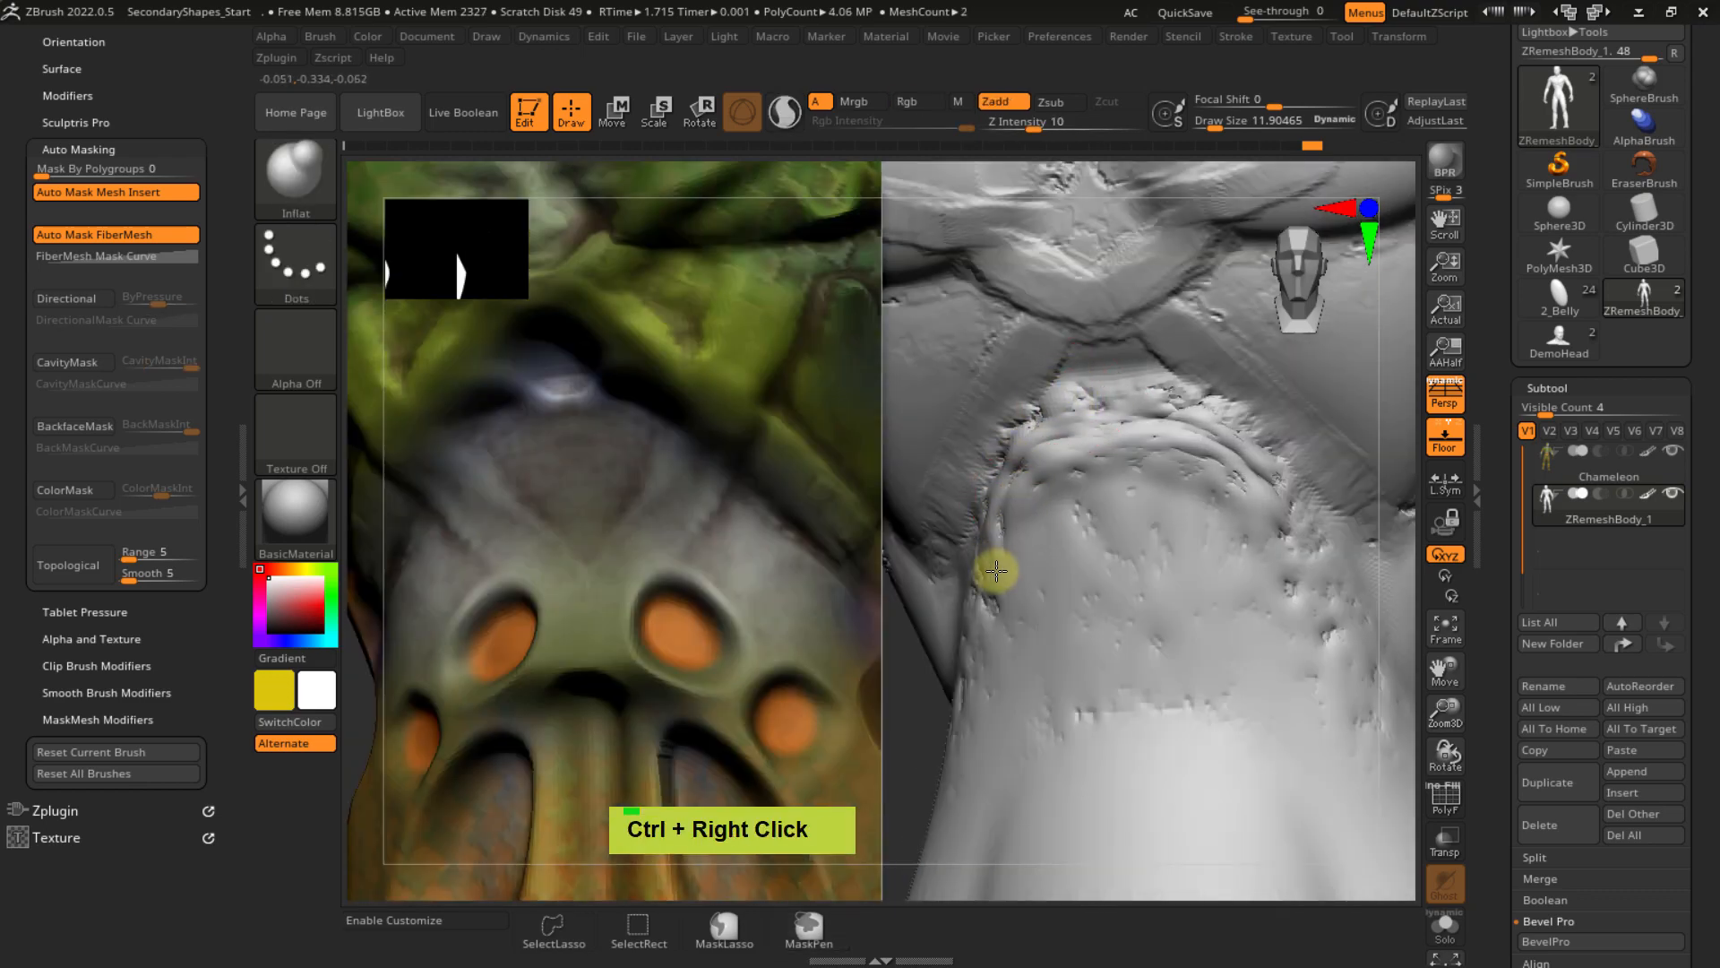
# - Examine the torso and upper arm beside the Chameleon reference's raised, ringed growths on the arm
pyautogui.moveTo(1102, 483)
pyautogui.mouseDown(button='right')
pyautogui.moveTo(1105, 464)
pyautogui.moveTo(1206, 507)
pyautogui.moveTo(1191, 487)
pyautogui.mouseUp(button='right')
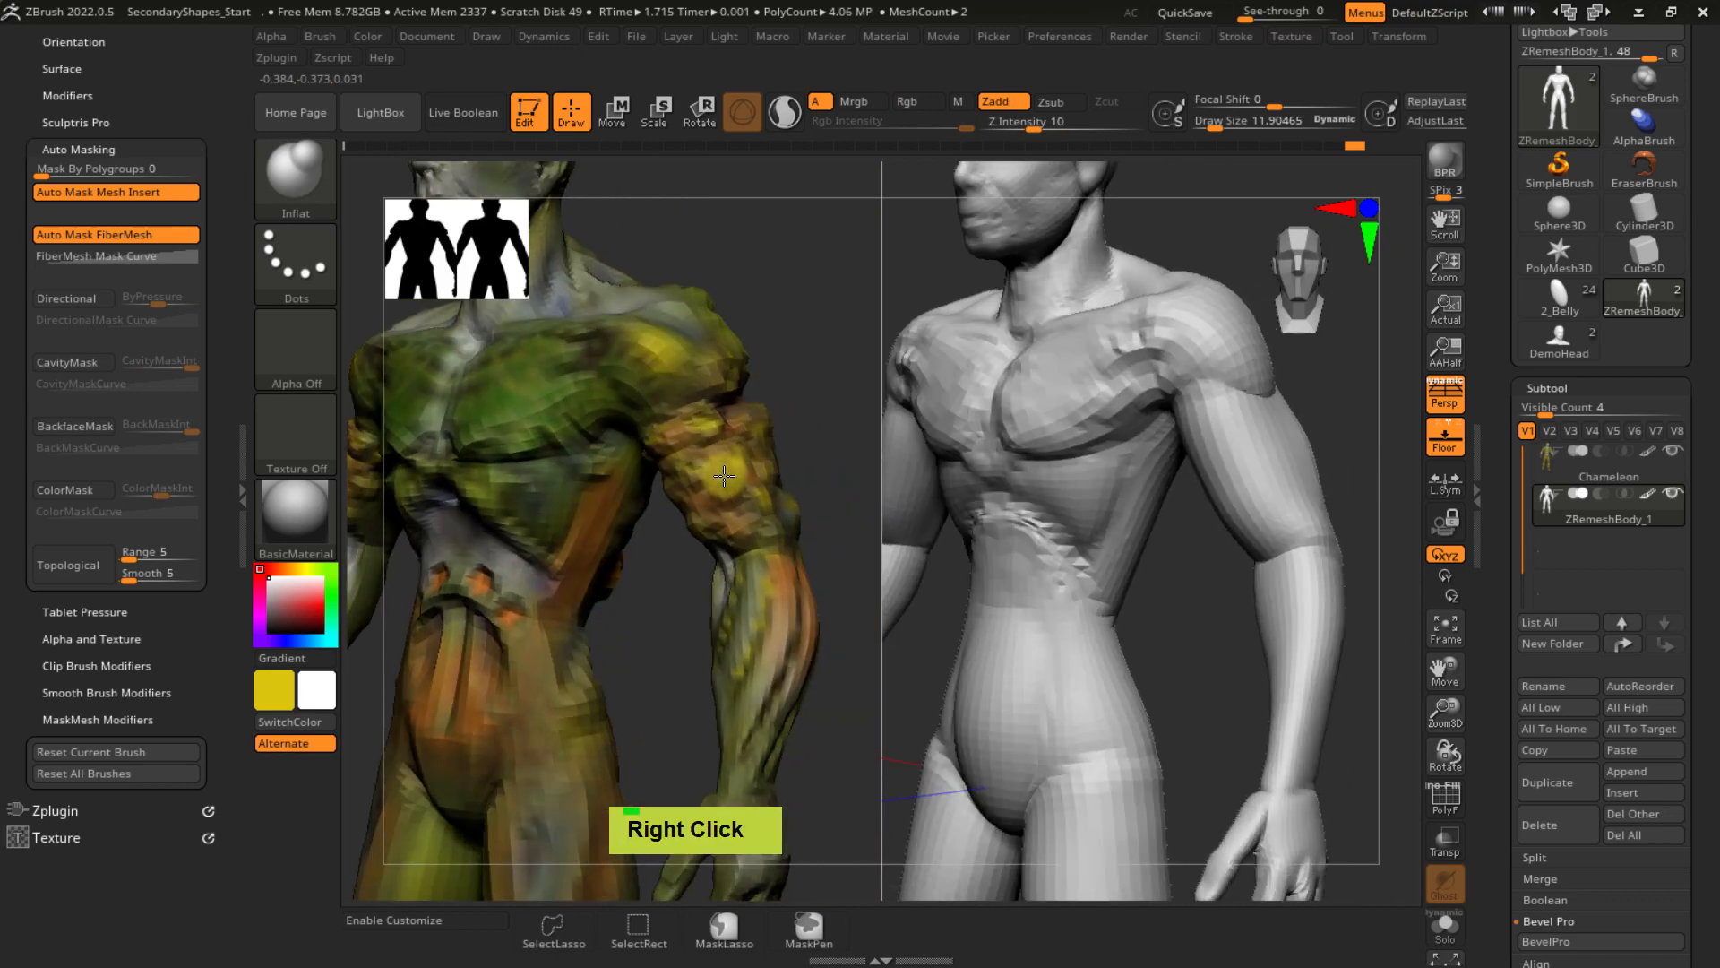
pyautogui.keyDown('ctrl'); pyautogui.moveTo(770, 538); pyautogui.dragTo(742, 491, button='right'); pyautogui.keyUp('ctrl')
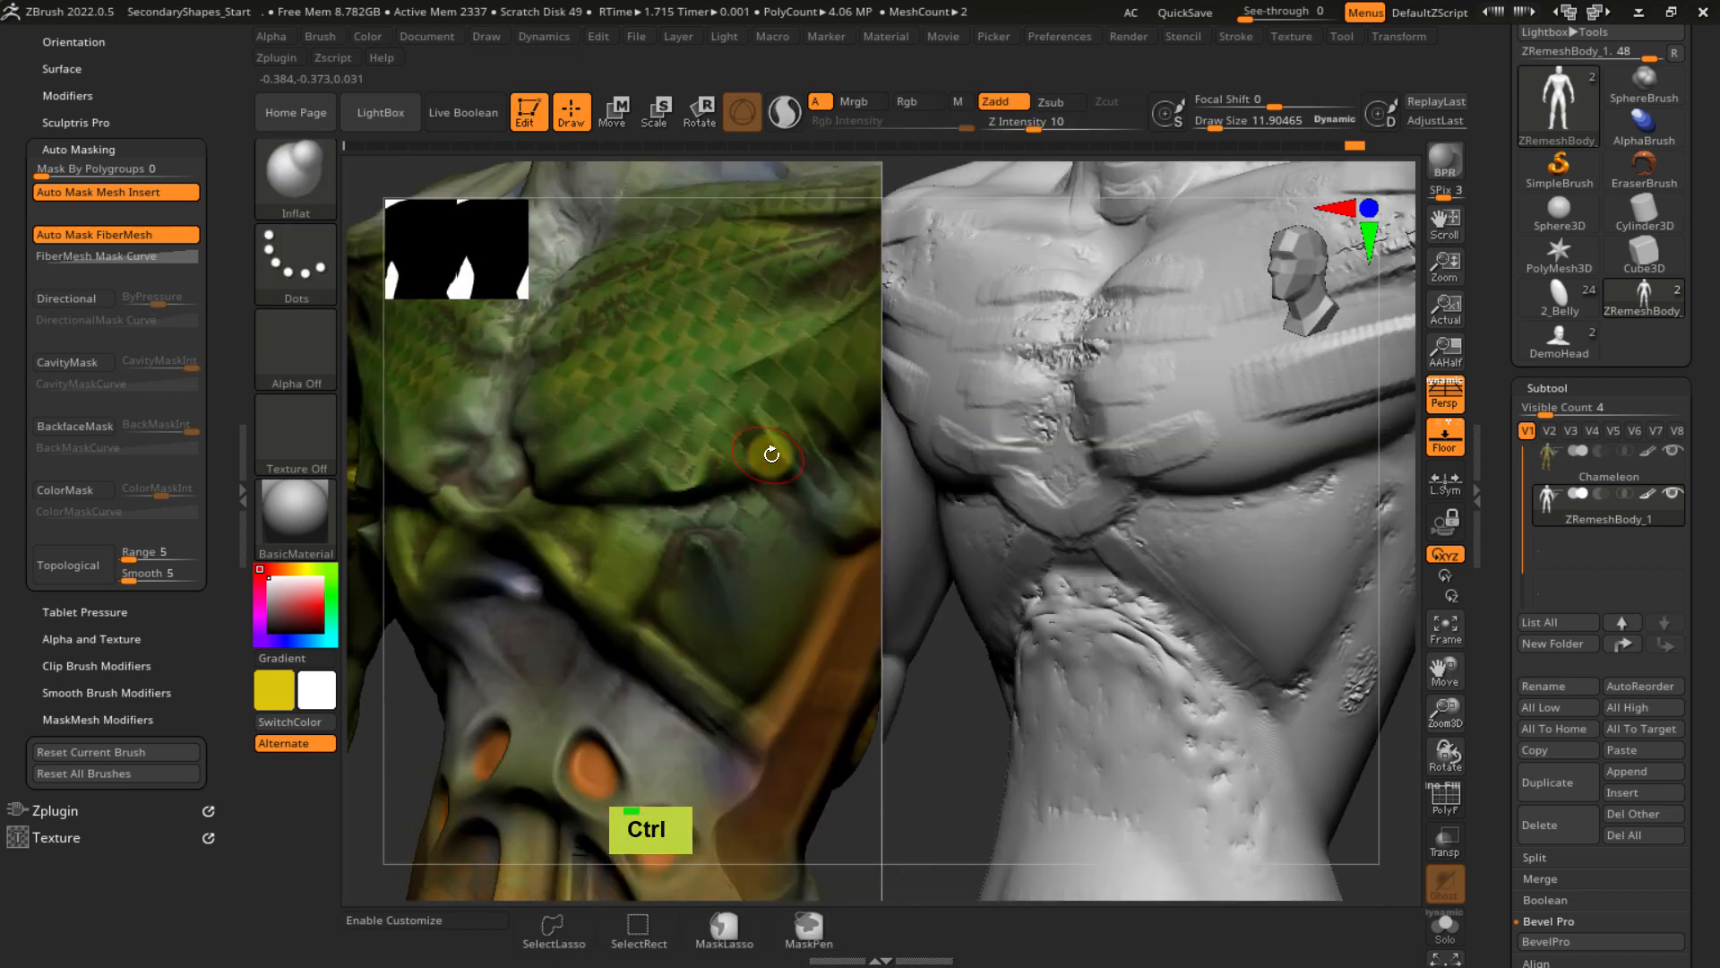
pyautogui.moveTo(768, 449)
pyautogui.keyDown('alt'); pyautogui.mouseDown(button='right')
pyautogui.moveTo(631, 422)
pyautogui.moveTo(771, 549)
pyautogui.mouseUp(button='right'); pyautogui.keyUp('alt')
pyautogui.keyDown('alt'); pyautogui.moveTo(772, 467); pyautogui.dragTo(697, 482, button='right'); pyautogui.keyUp('alt')
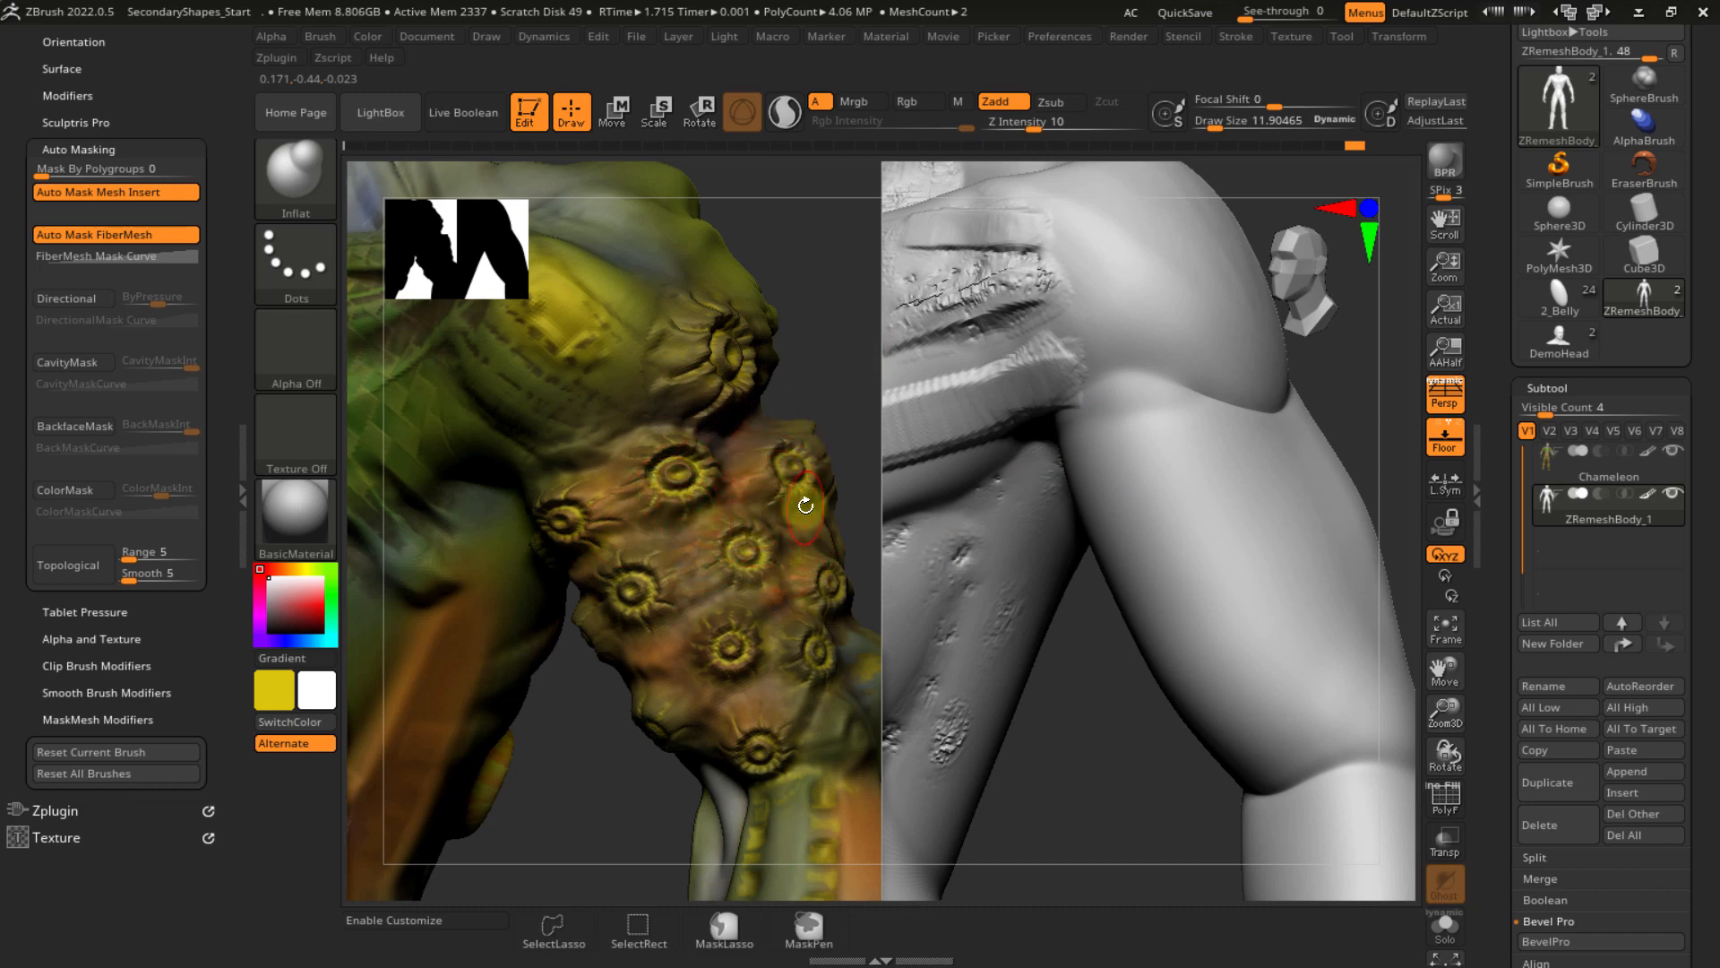
# - Switch the active tool to the PolyMesh3D star and frame it in a straight front view
pyautogui.click(1563, 253)
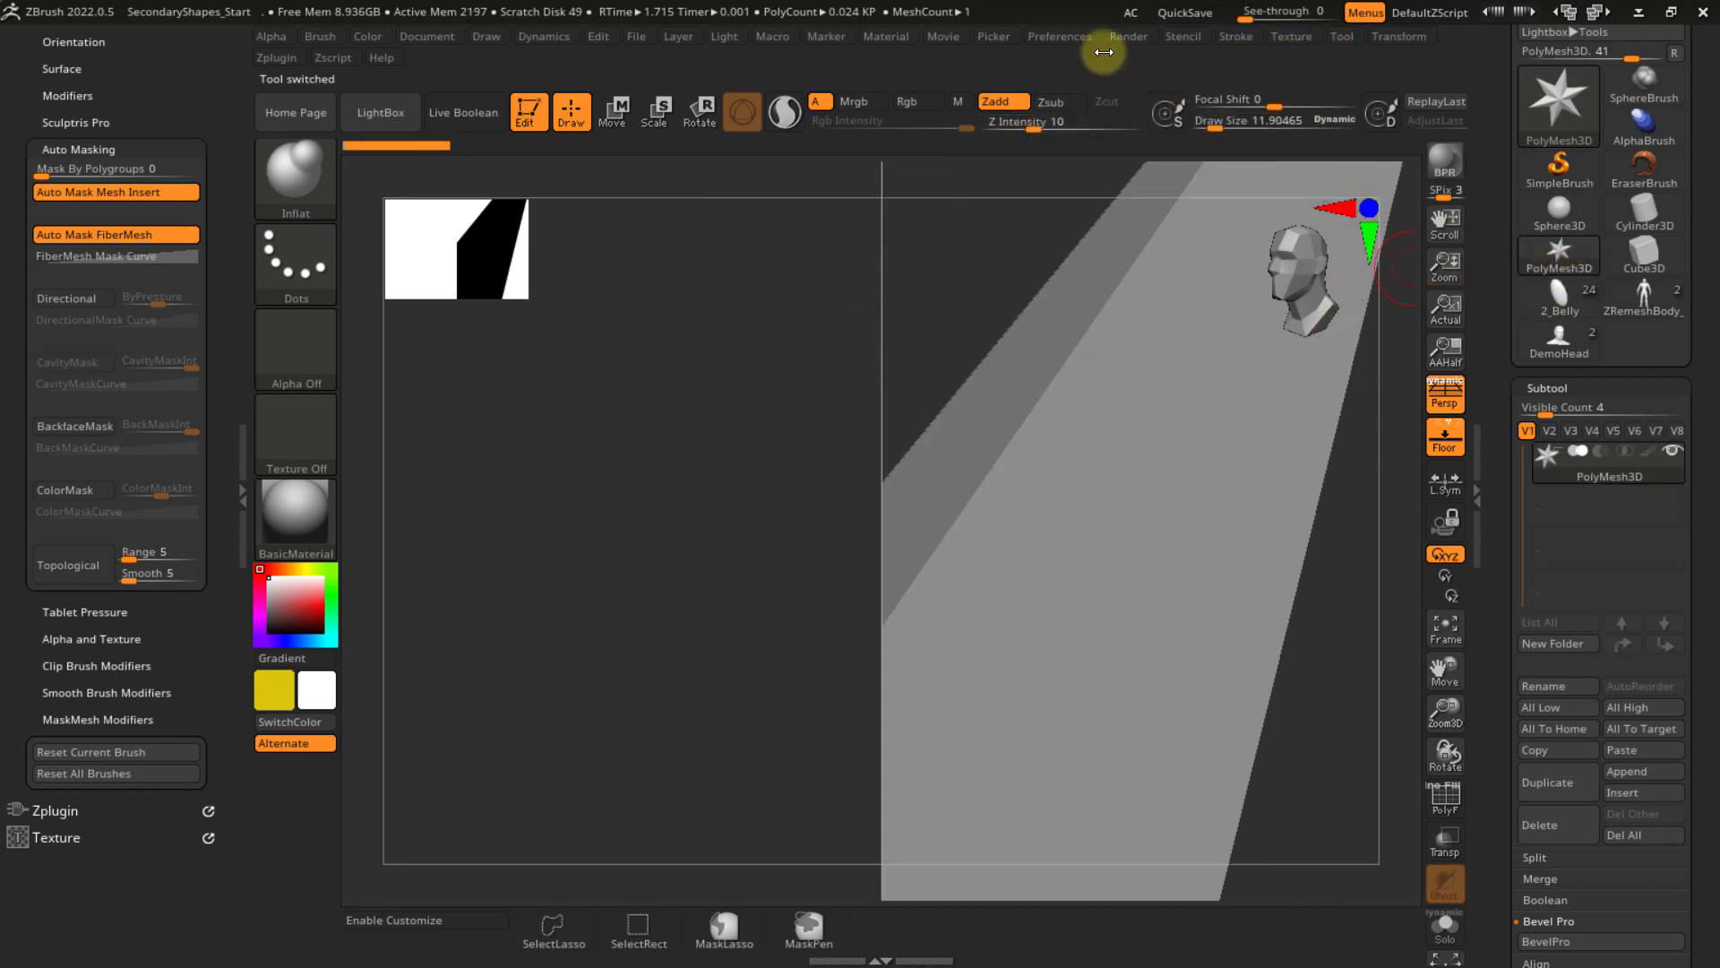
pyautogui.click(1392, 36)
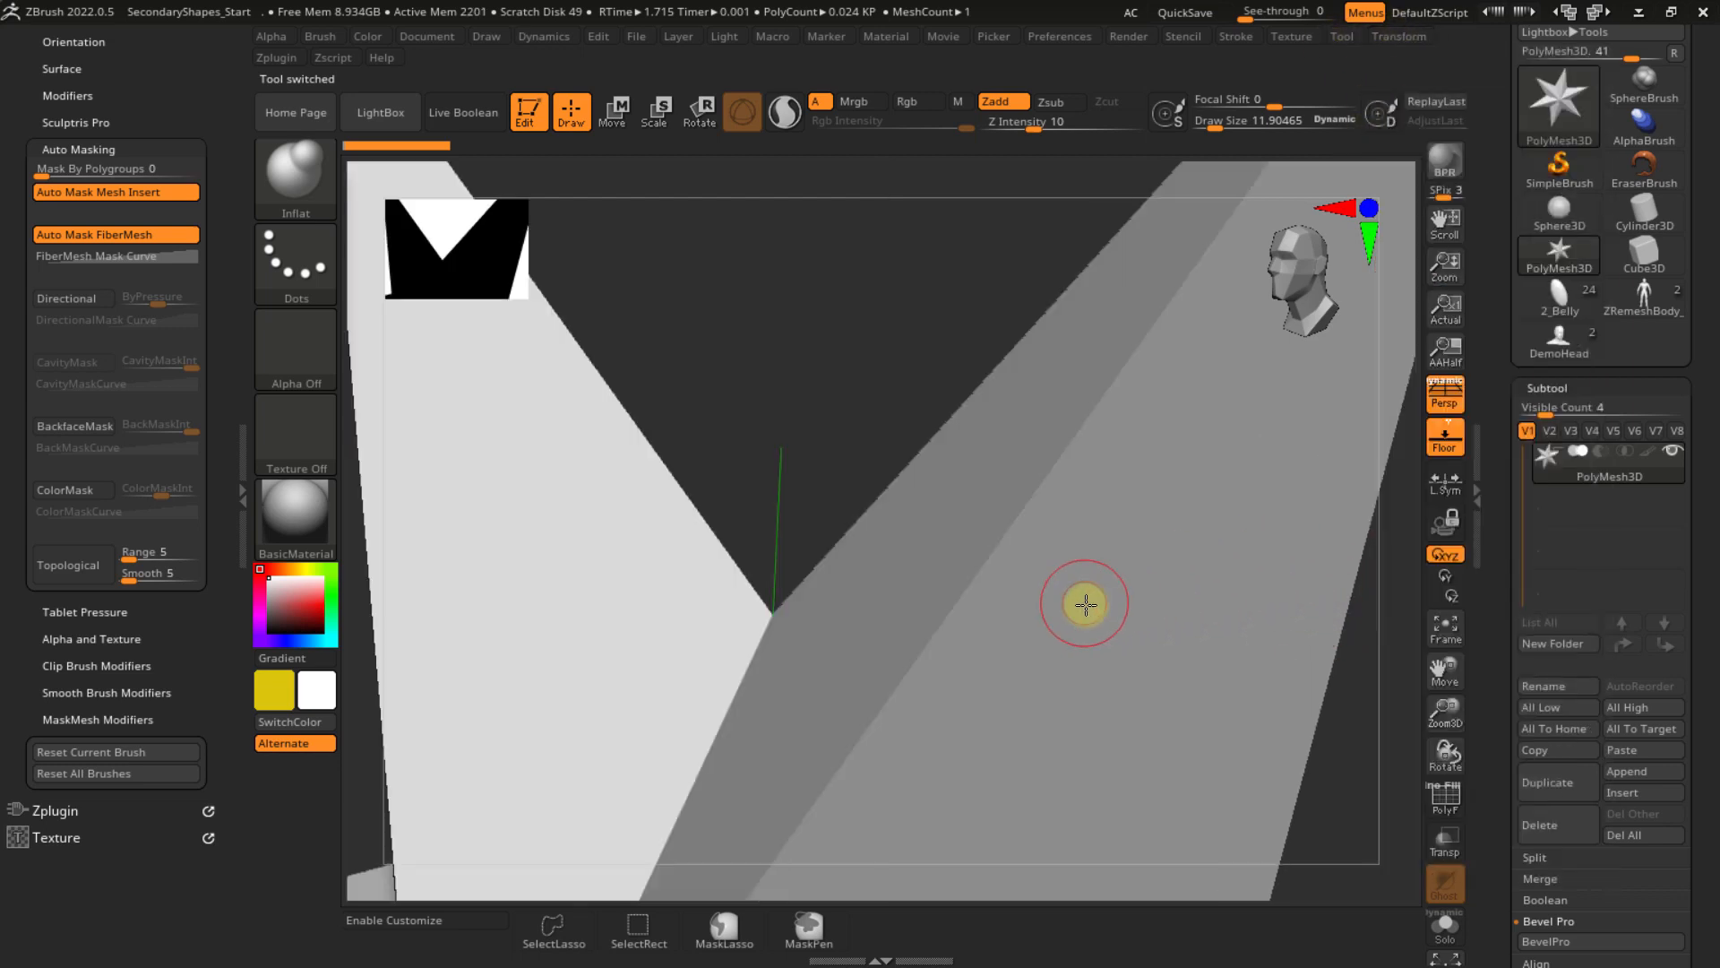
pyautogui.press('f')
pyautogui.moveTo(1110, 590); pyautogui.dragTo(1407, 415, button='right')
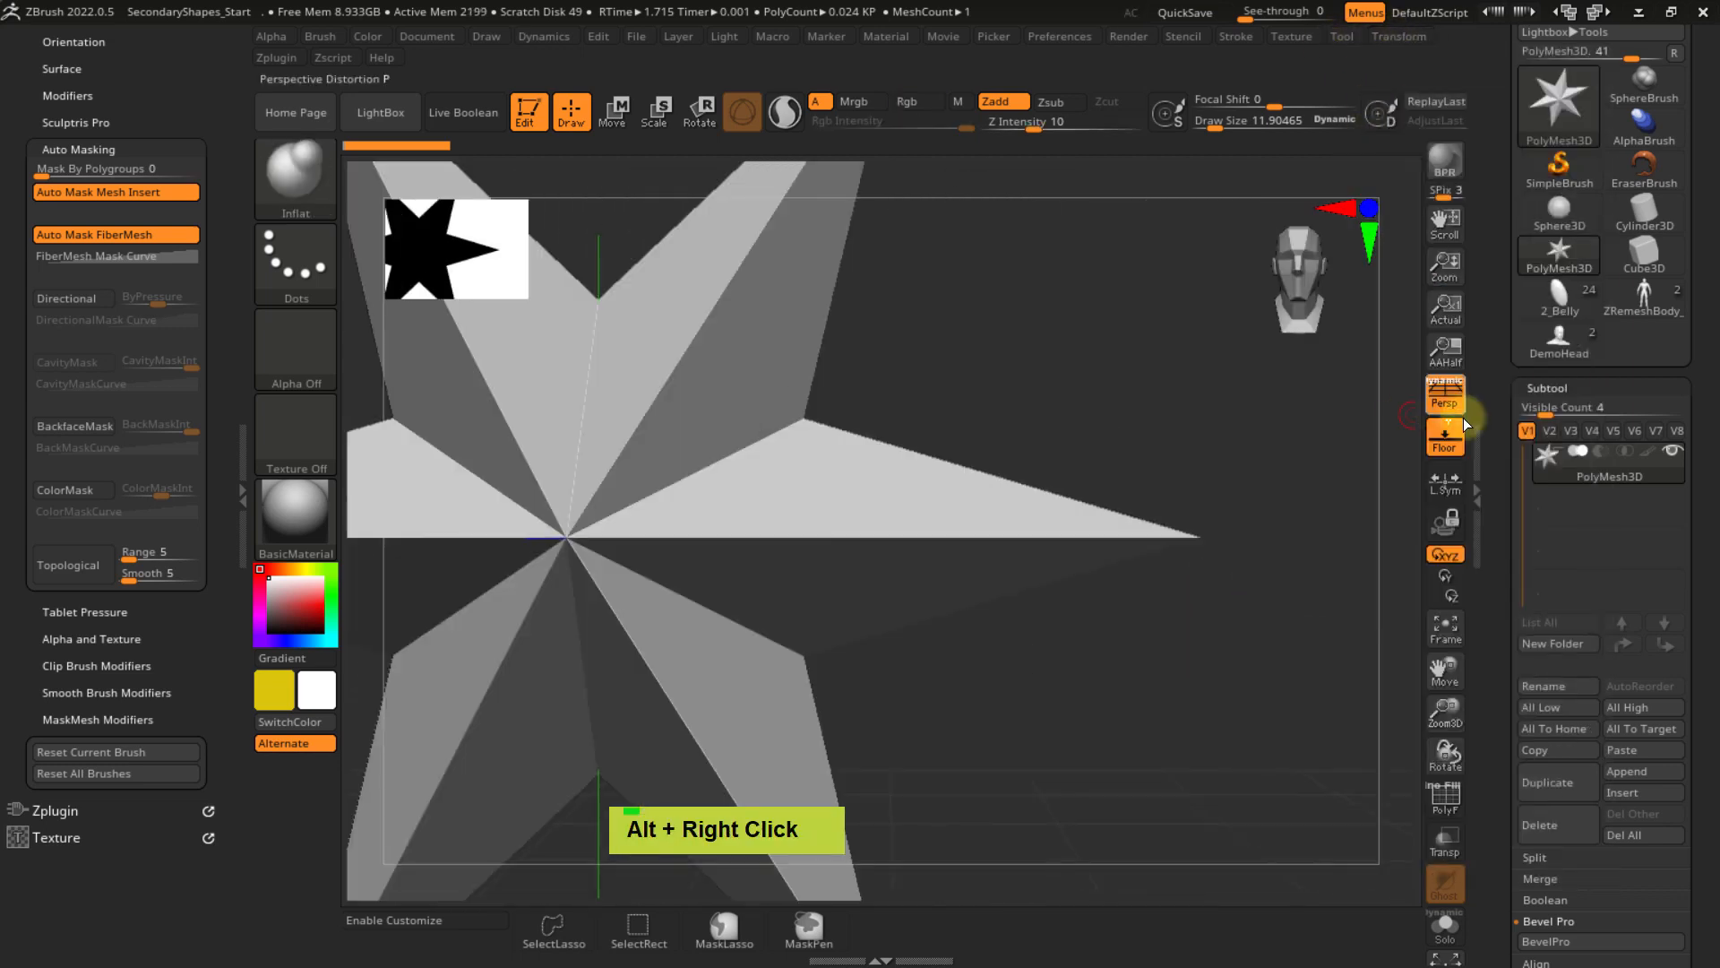
# - Insert a Plane3D as a new subtool alongside the star
pyautogui.moveTo(1496, 681); pyautogui.dragTo(1494, 520)
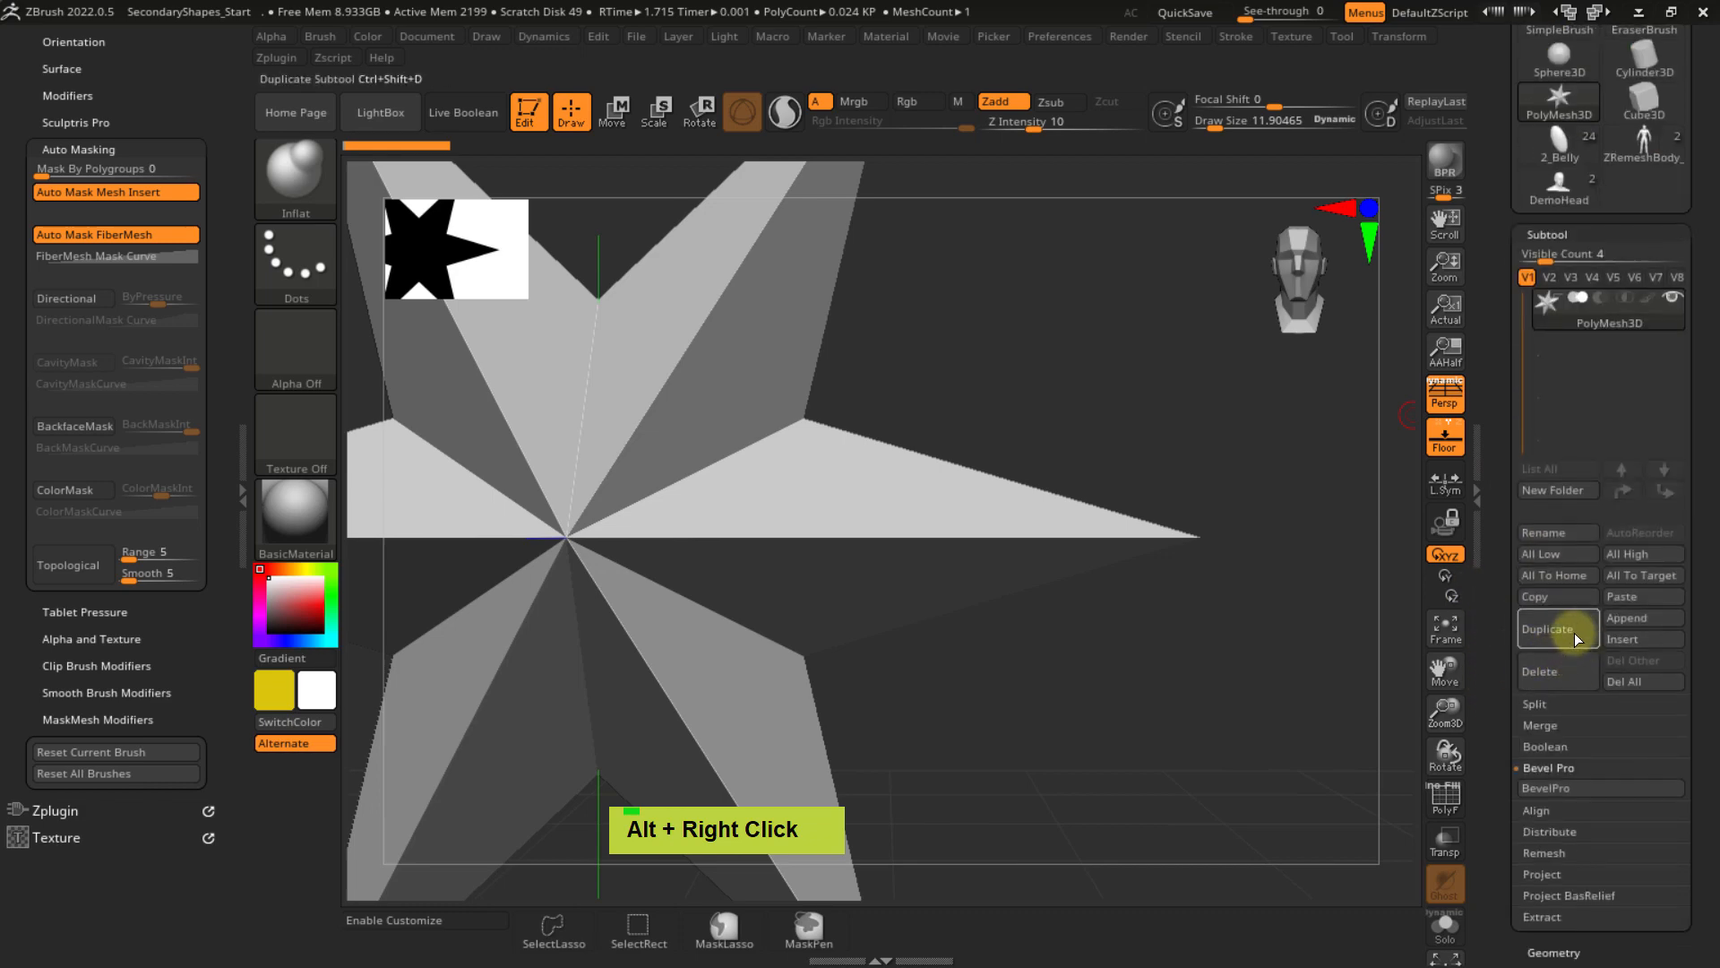
pyautogui.click(1628, 637)
pyautogui.click(1634, 640)
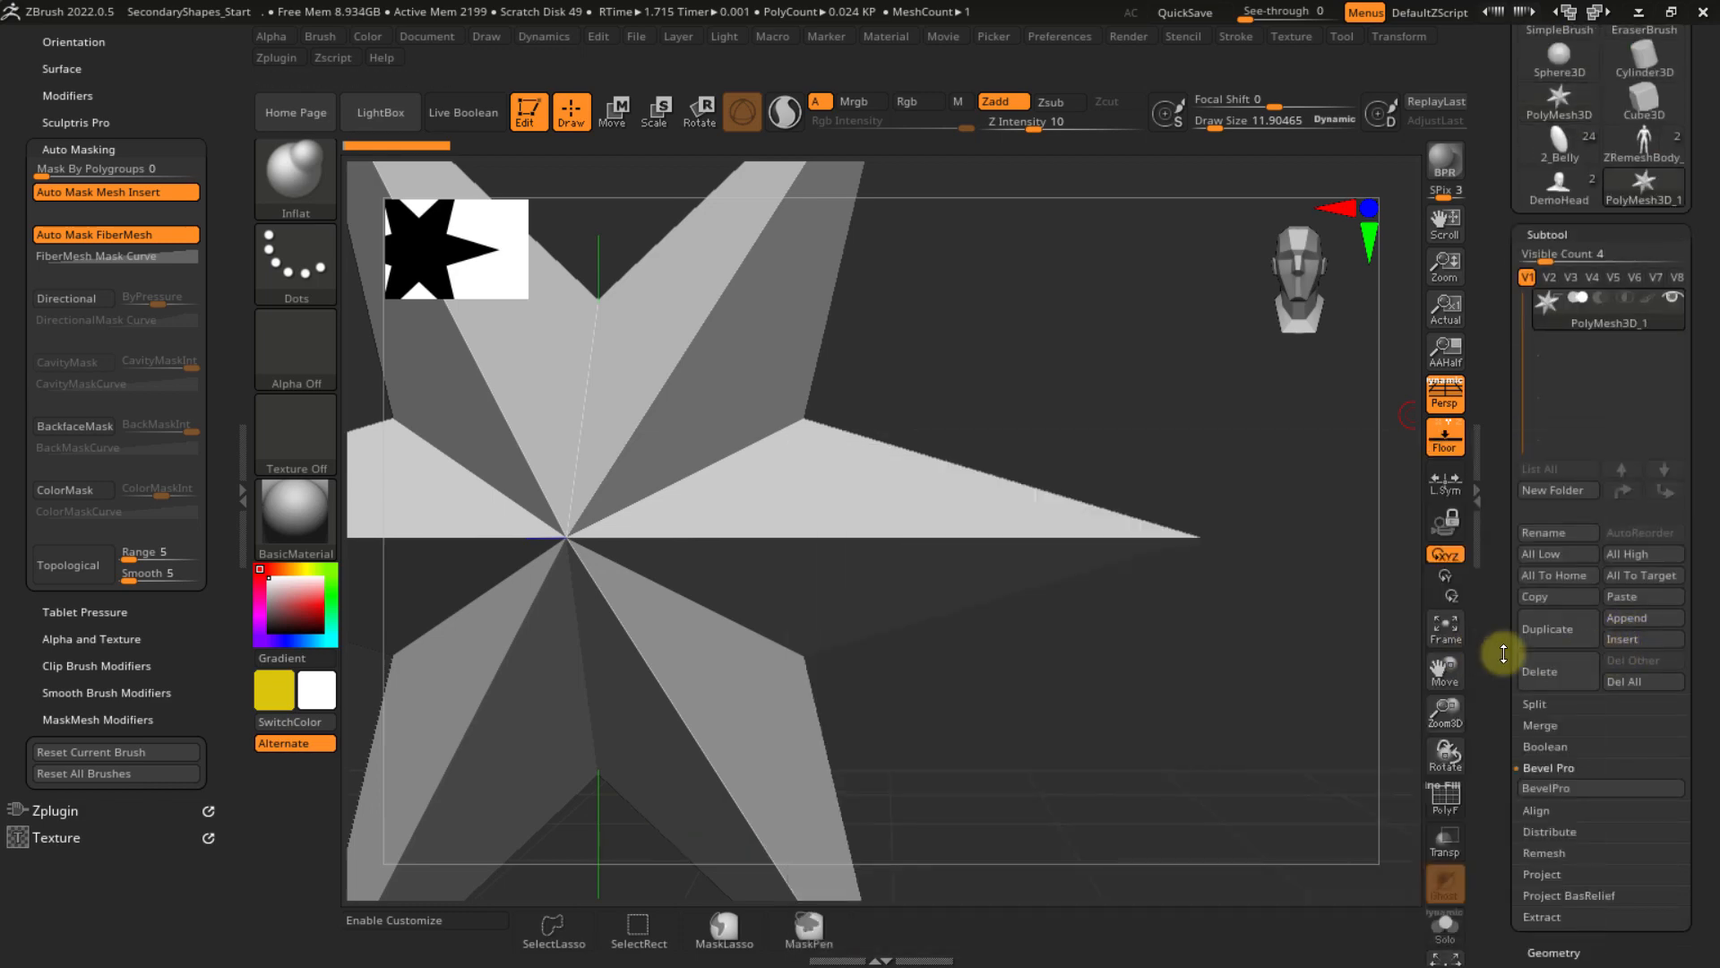
pyautogui.click(1625, 641)
pyautogui.click(1458, 617)
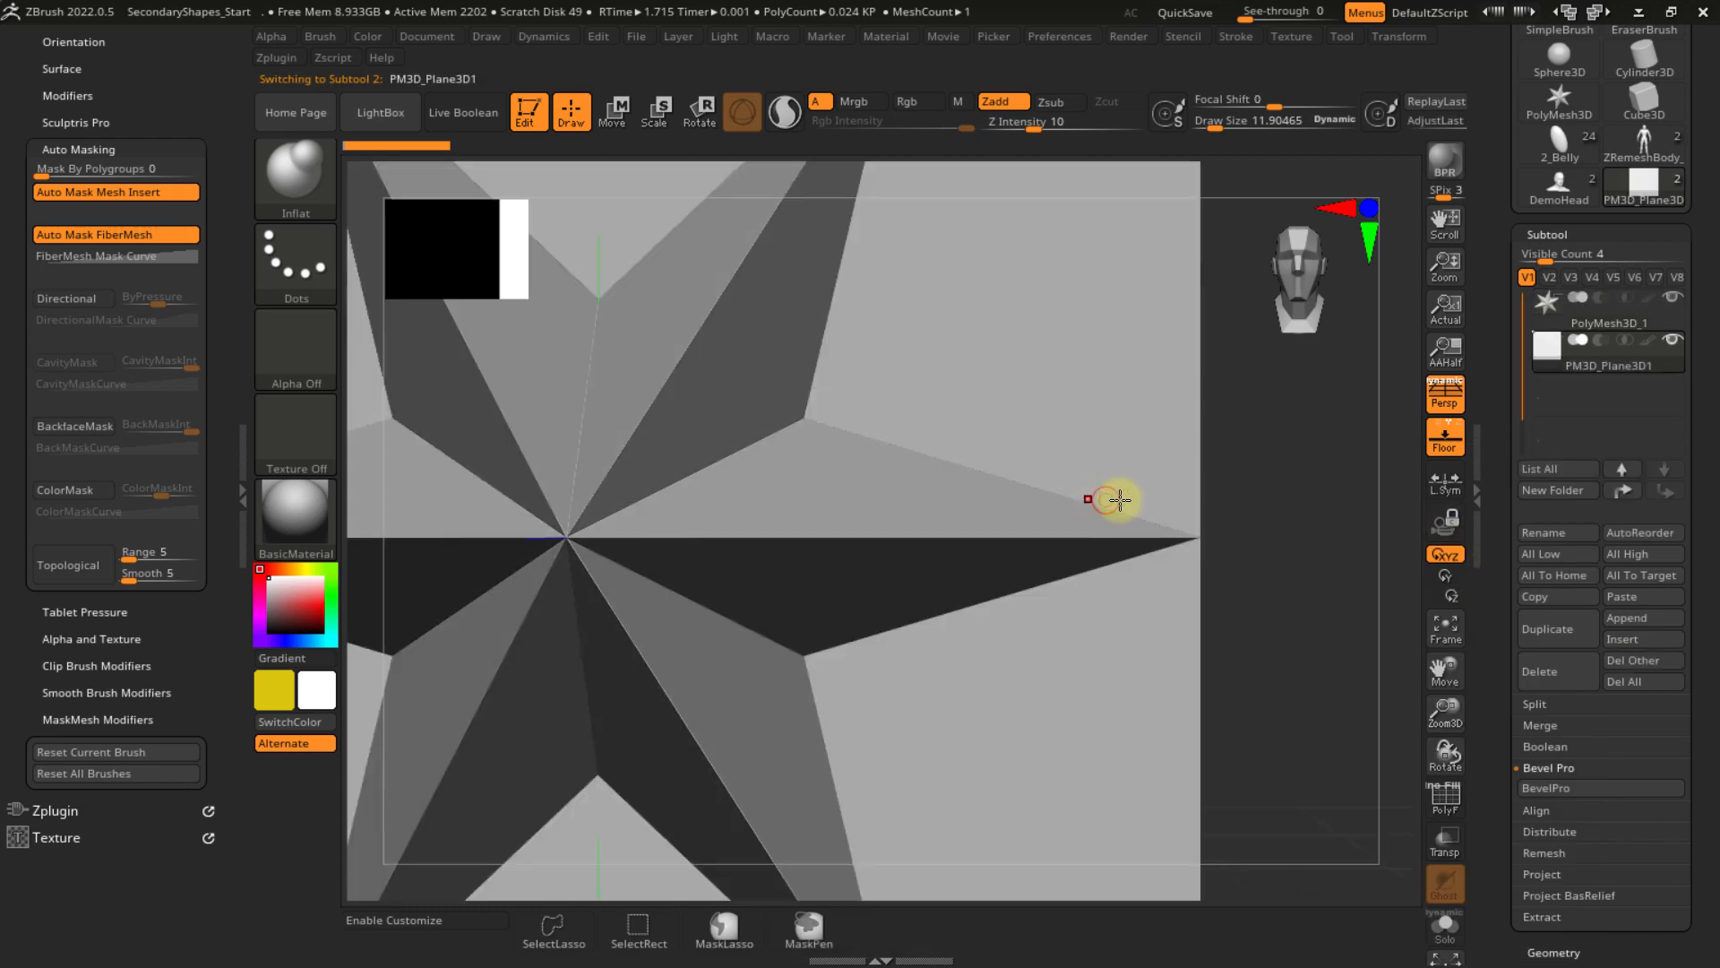
# - Delete the star subtool, keeping only the plane
pyautogui.click(1558, 314)
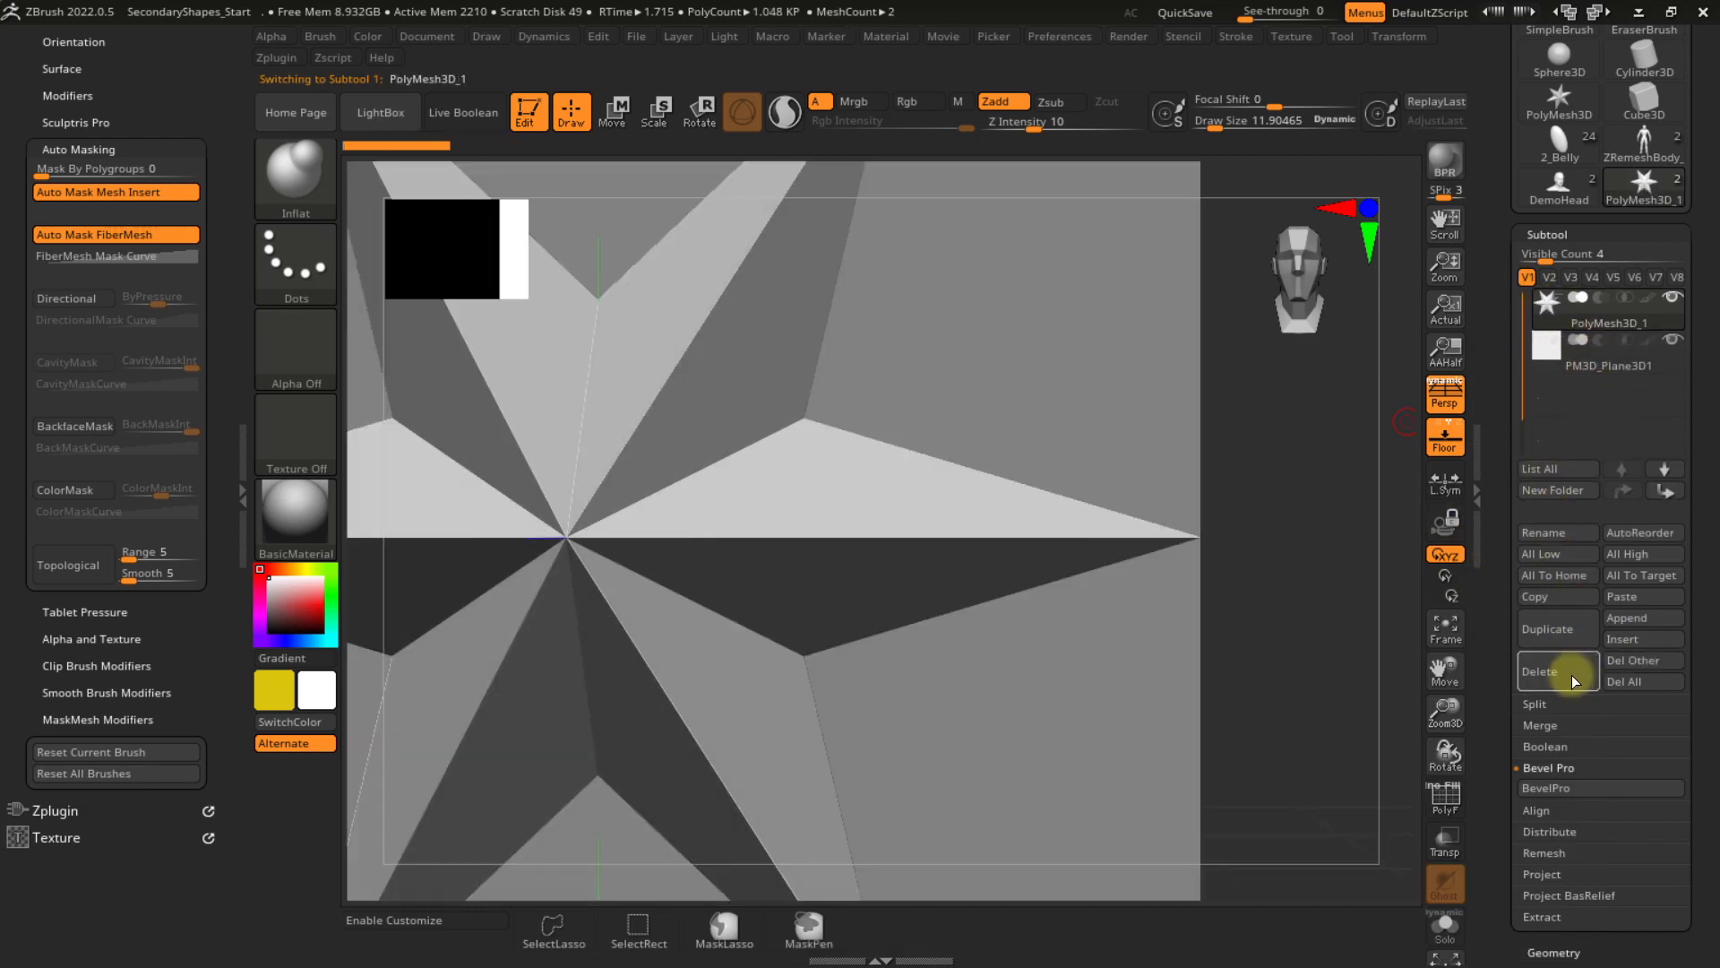
pyautogui.click(1539, 667)
pyautogui.click(1350, 722)
pyautogui.keyDown('ctrl'); pyautogui.moveTo(1179, 514); pyautogui.dragTo(984, 467, button='right'); pyautogui.keyUp('ctrl')
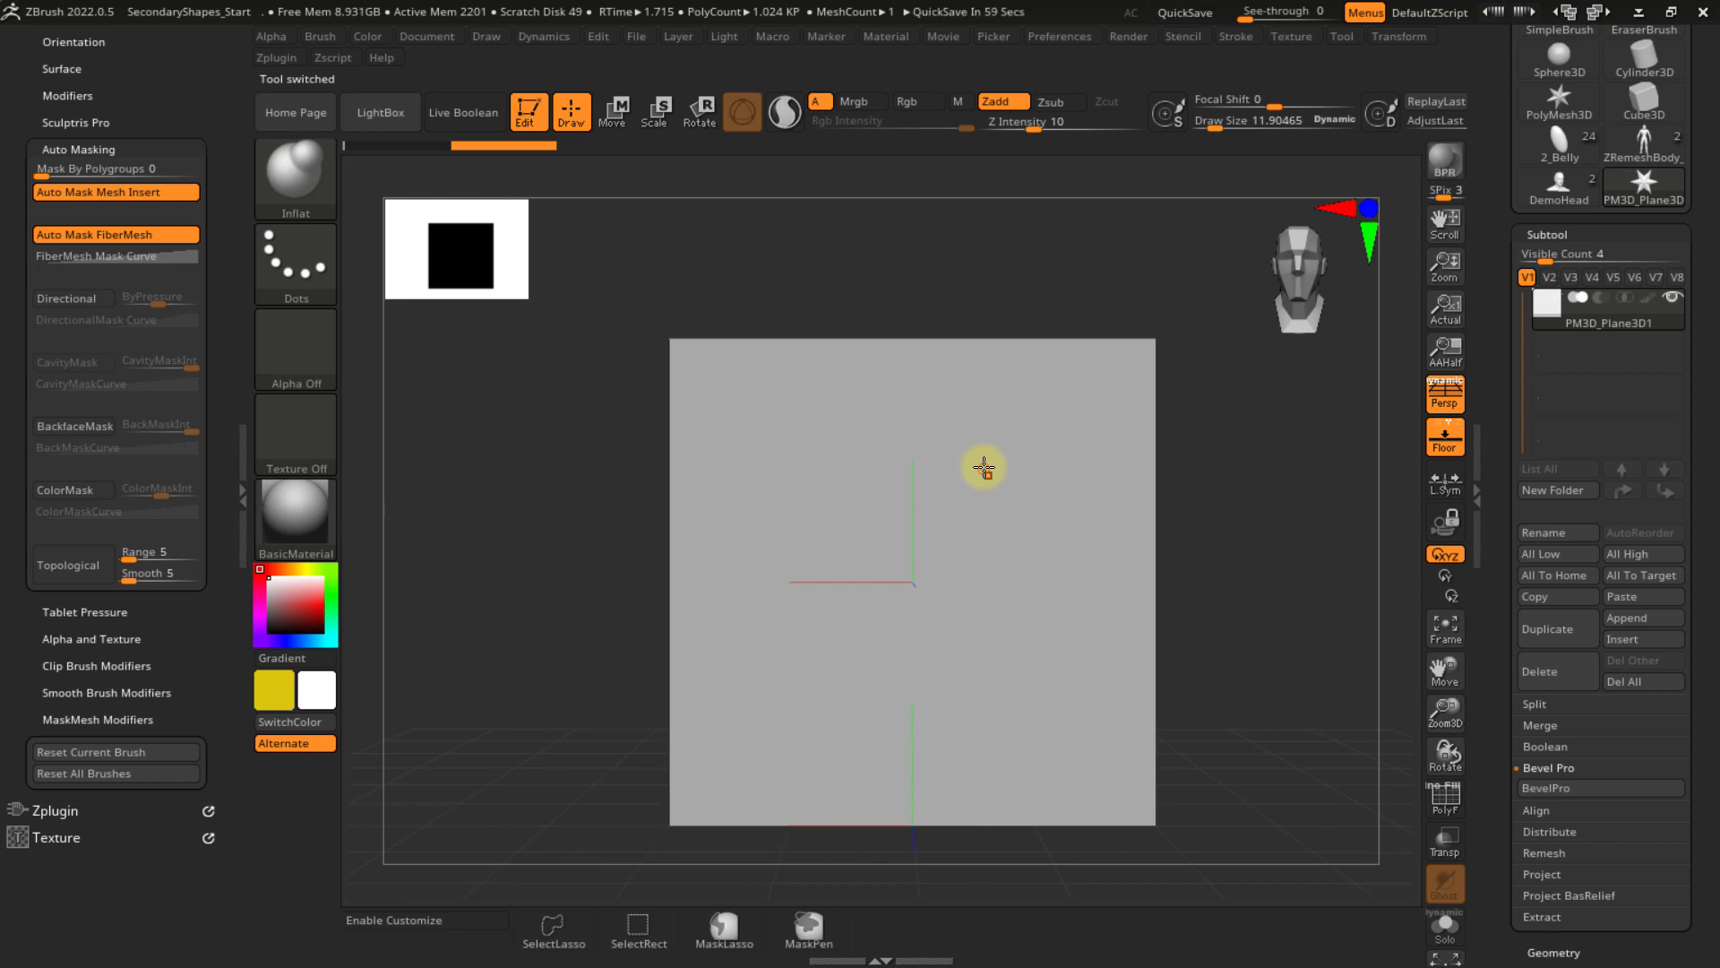
# - Show the plane's polyframe wireframe and enlarge the brush draw size to about 62
pyautogui.hotkey('shift', 'f')
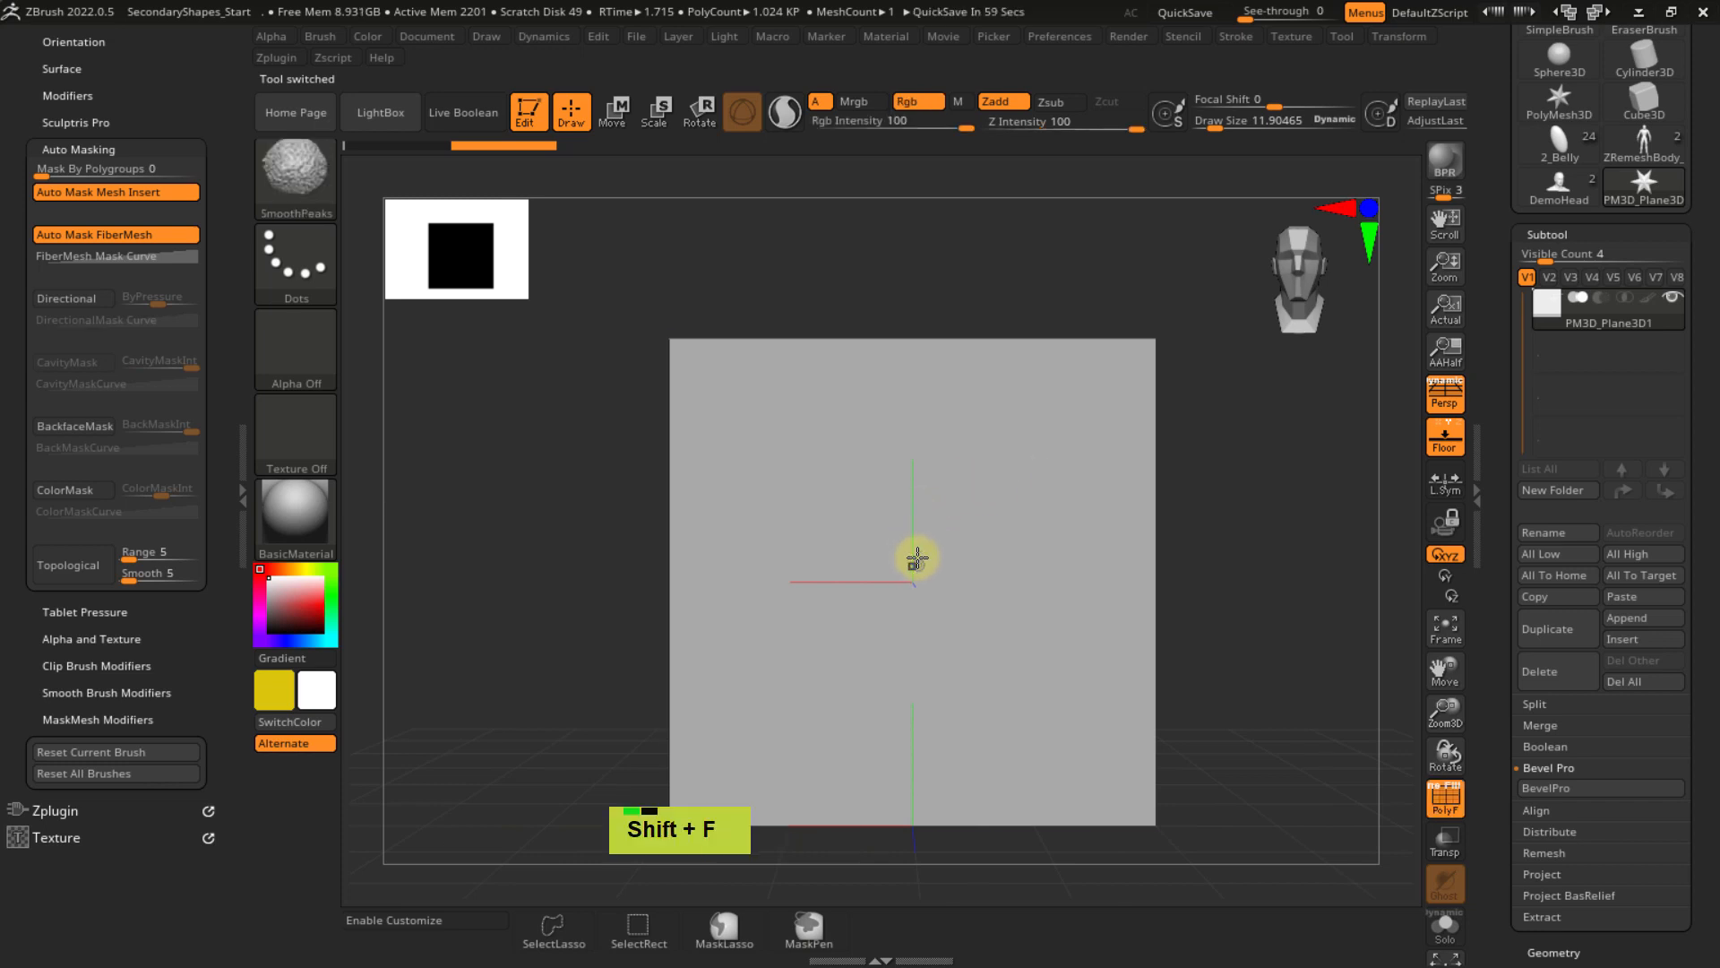
pyautogui.moveTo(914, 557)
pyautogui.keyDown('ctrl'); pyautogui.mouseDown(button='right')
pyautogui.moveTo(949, 607)
pyautogui.moveTo(960, 449)
pyautogui.moveTo(922, 601)
pyautogui.moveTo(929, 570)
pyautogui.mouseUp(button='right'); pyautogui.keyUp('ctrl')
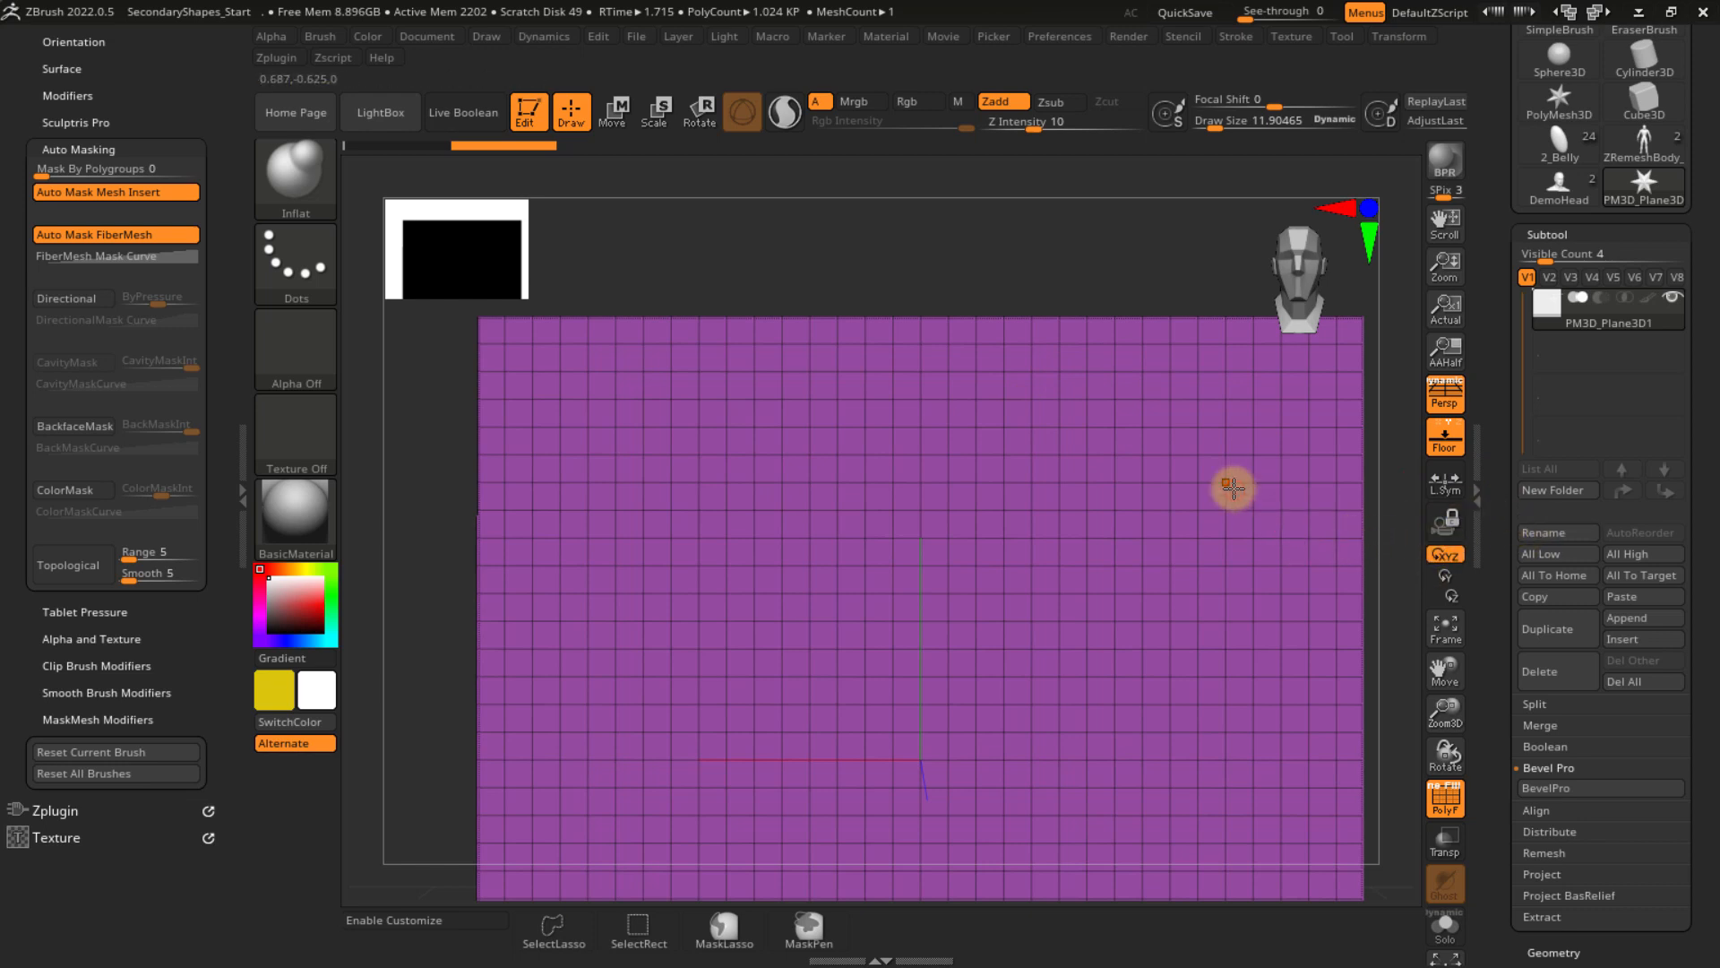
pyautogui.press('s')
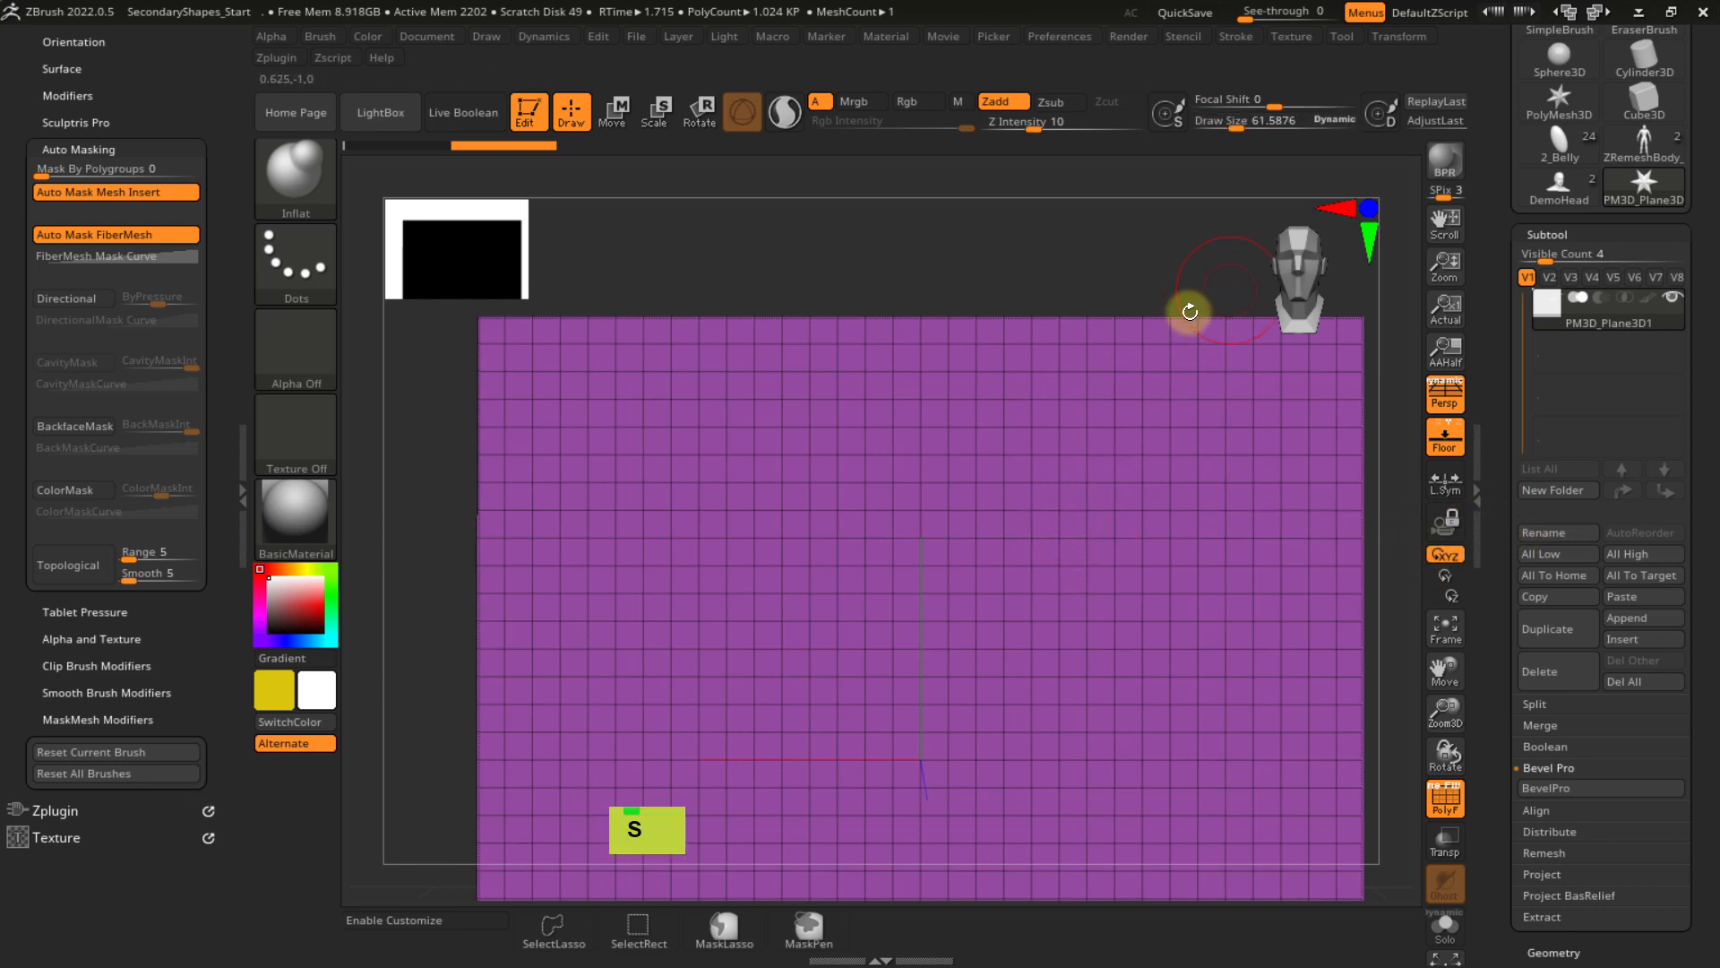
pyautogui.doubleClick(242, 491)
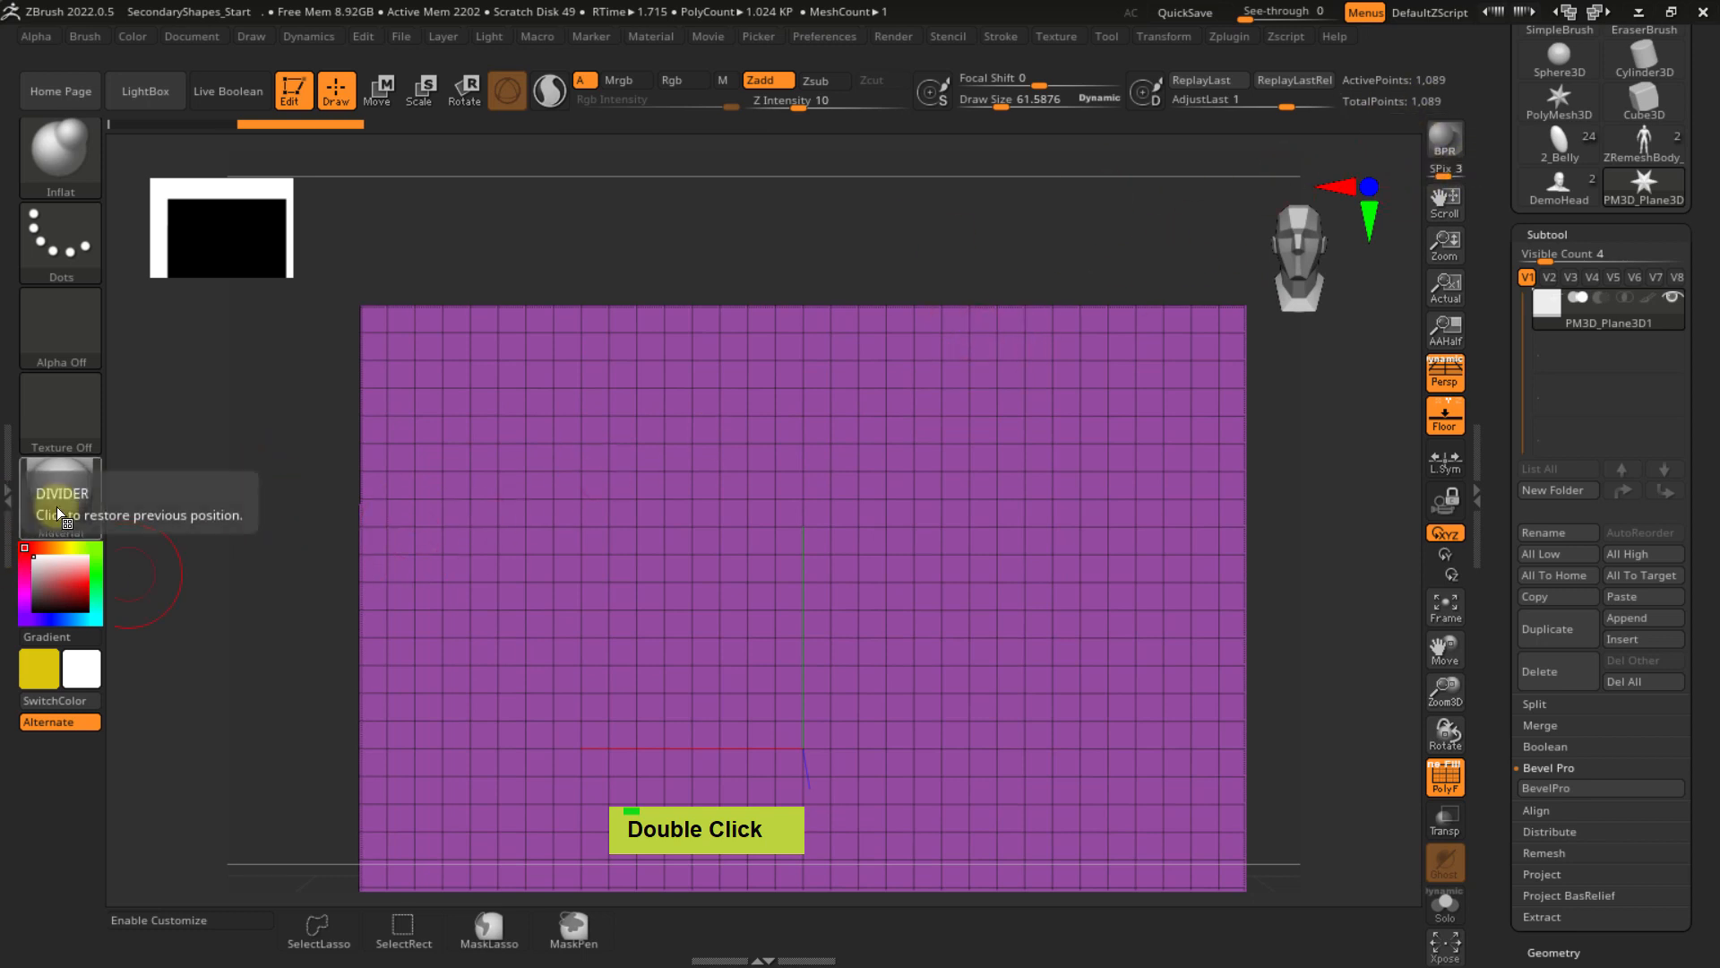
pyautogui.scroll(-3, 1491, 540)
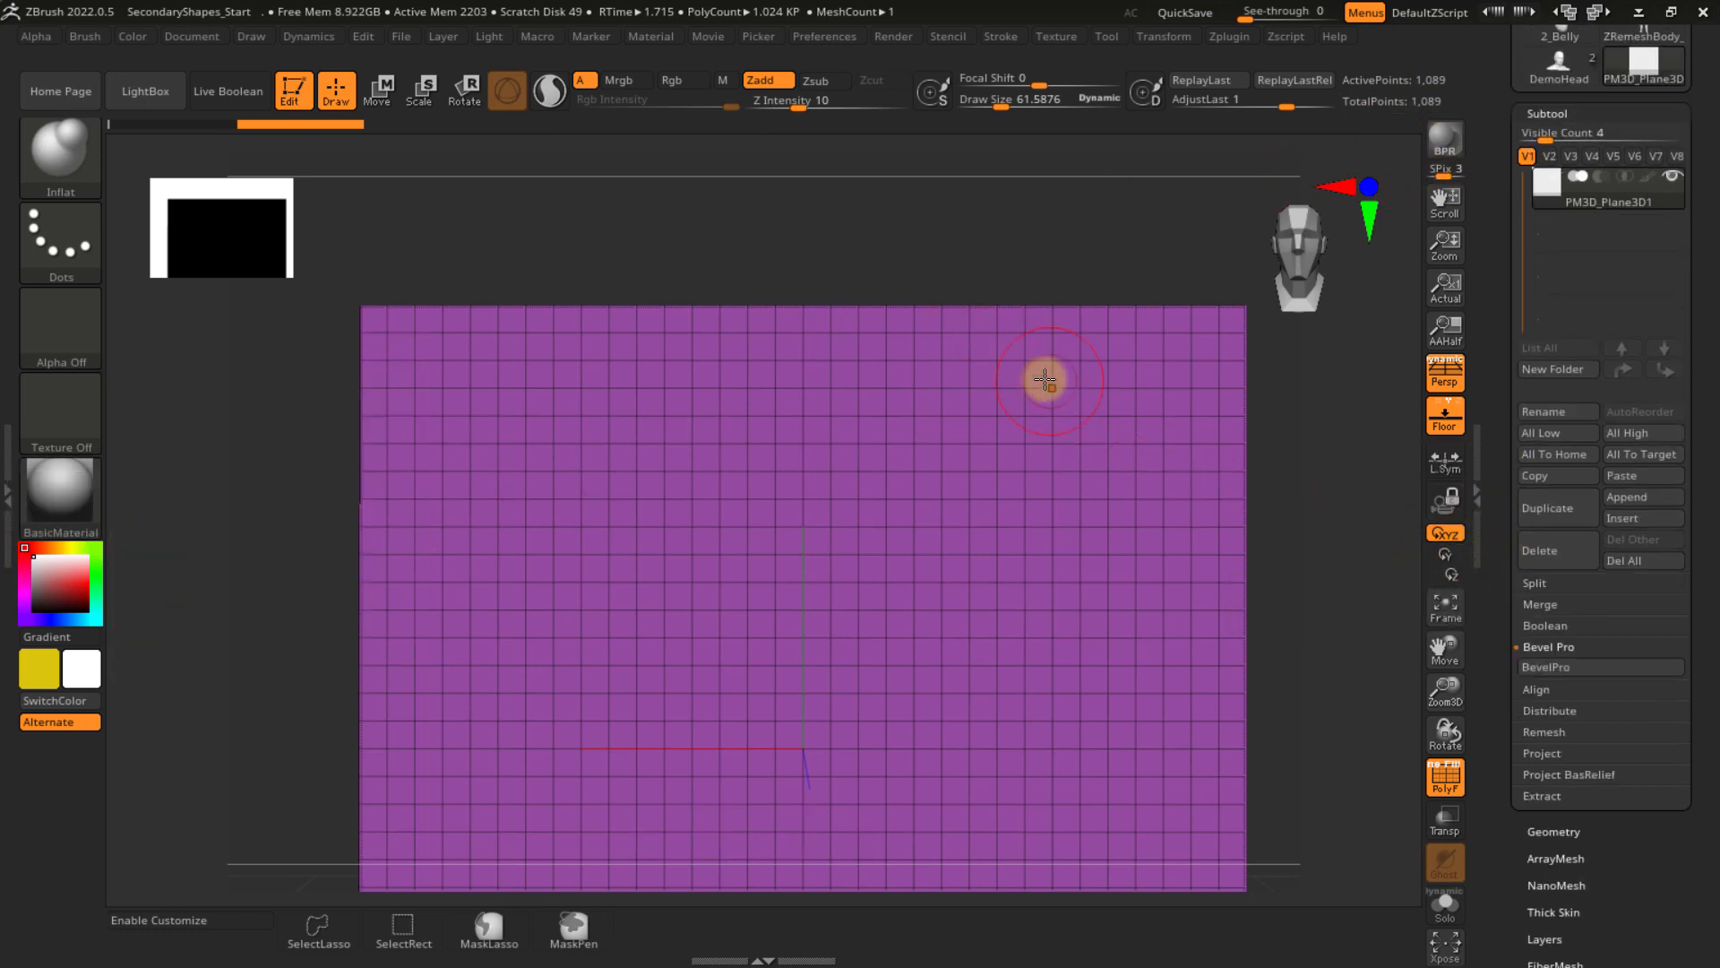
# - Try subdividing the plane with smoothing on, inspect its corner, and undo the division
pyautogui.moveTo(1040, 376)
pyautogui.keyDown('alt'); pyautogui.mouseDown(button='right')
pyautogui.moveTo(933, 468)
pyautogui.moveTo(1133, 395)
pyautogui.moveTo(1232, 583)
pyautogui.mouseUp(button='right'); pyautogui.keyUp('alt')
pyautogui.hotkey('ctrl', 'd')
pyautogui.keyDown('alt'); pyautogui.moveTo(1209, 421); pyautogui.dragTo(897, 571, button='right'); pyautogui.keyUp('alt')
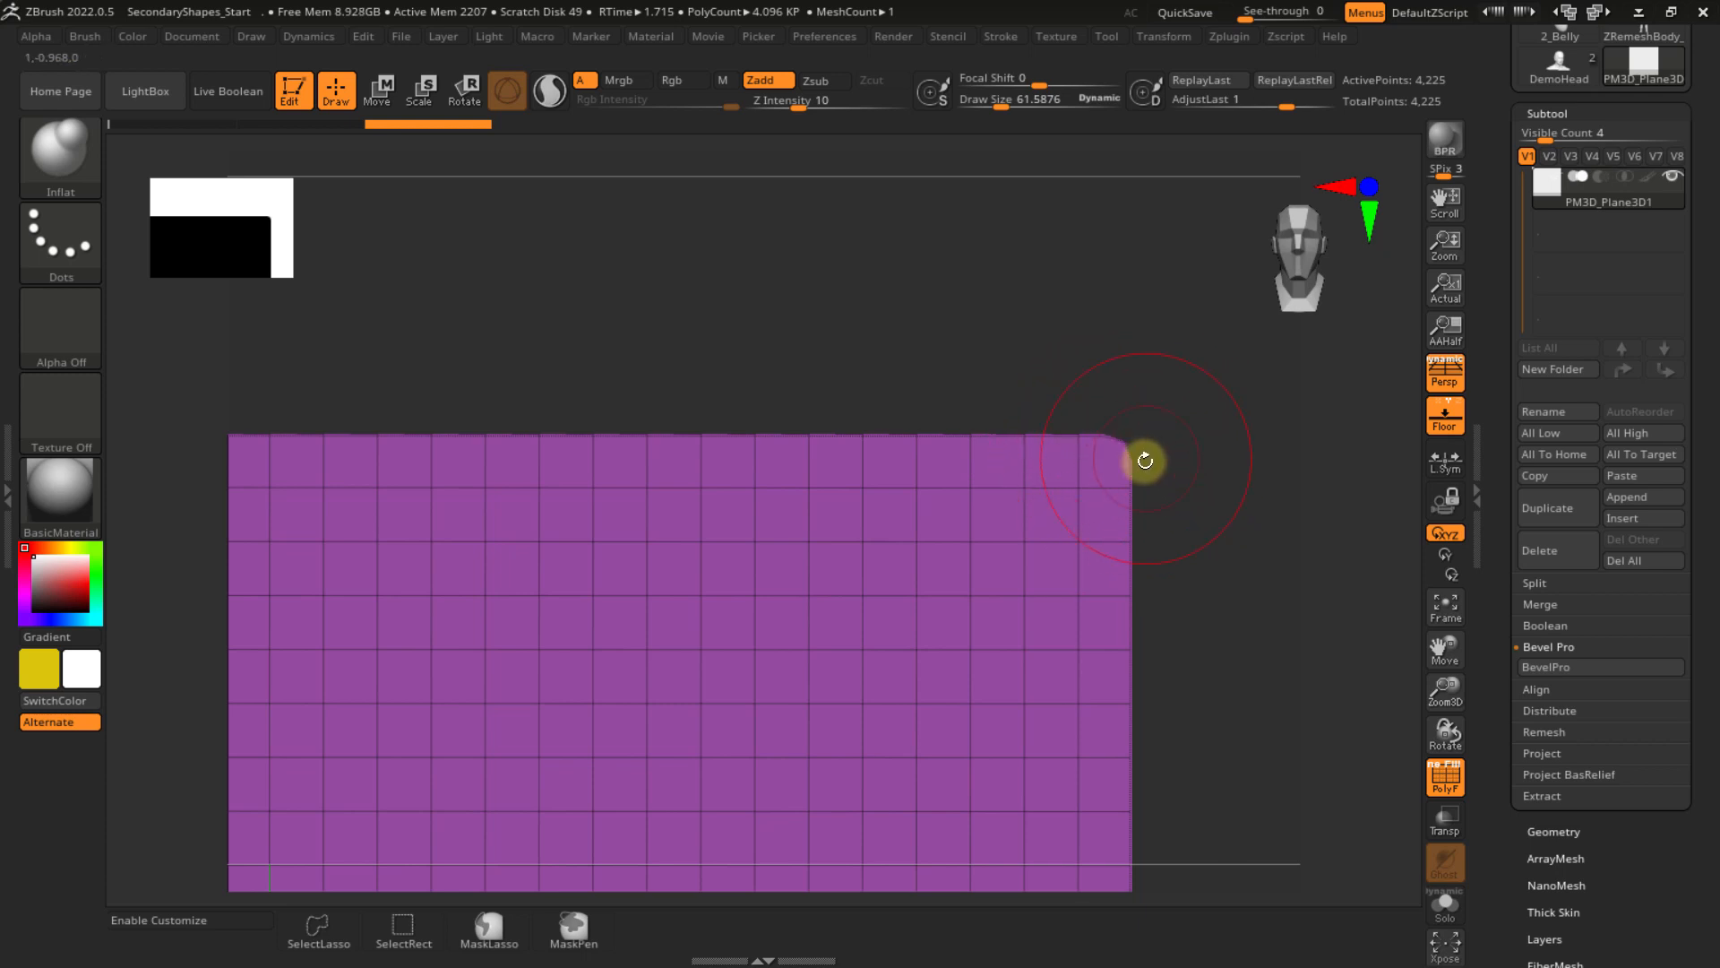
pyautogui.hotkey('ctrl', 'z')
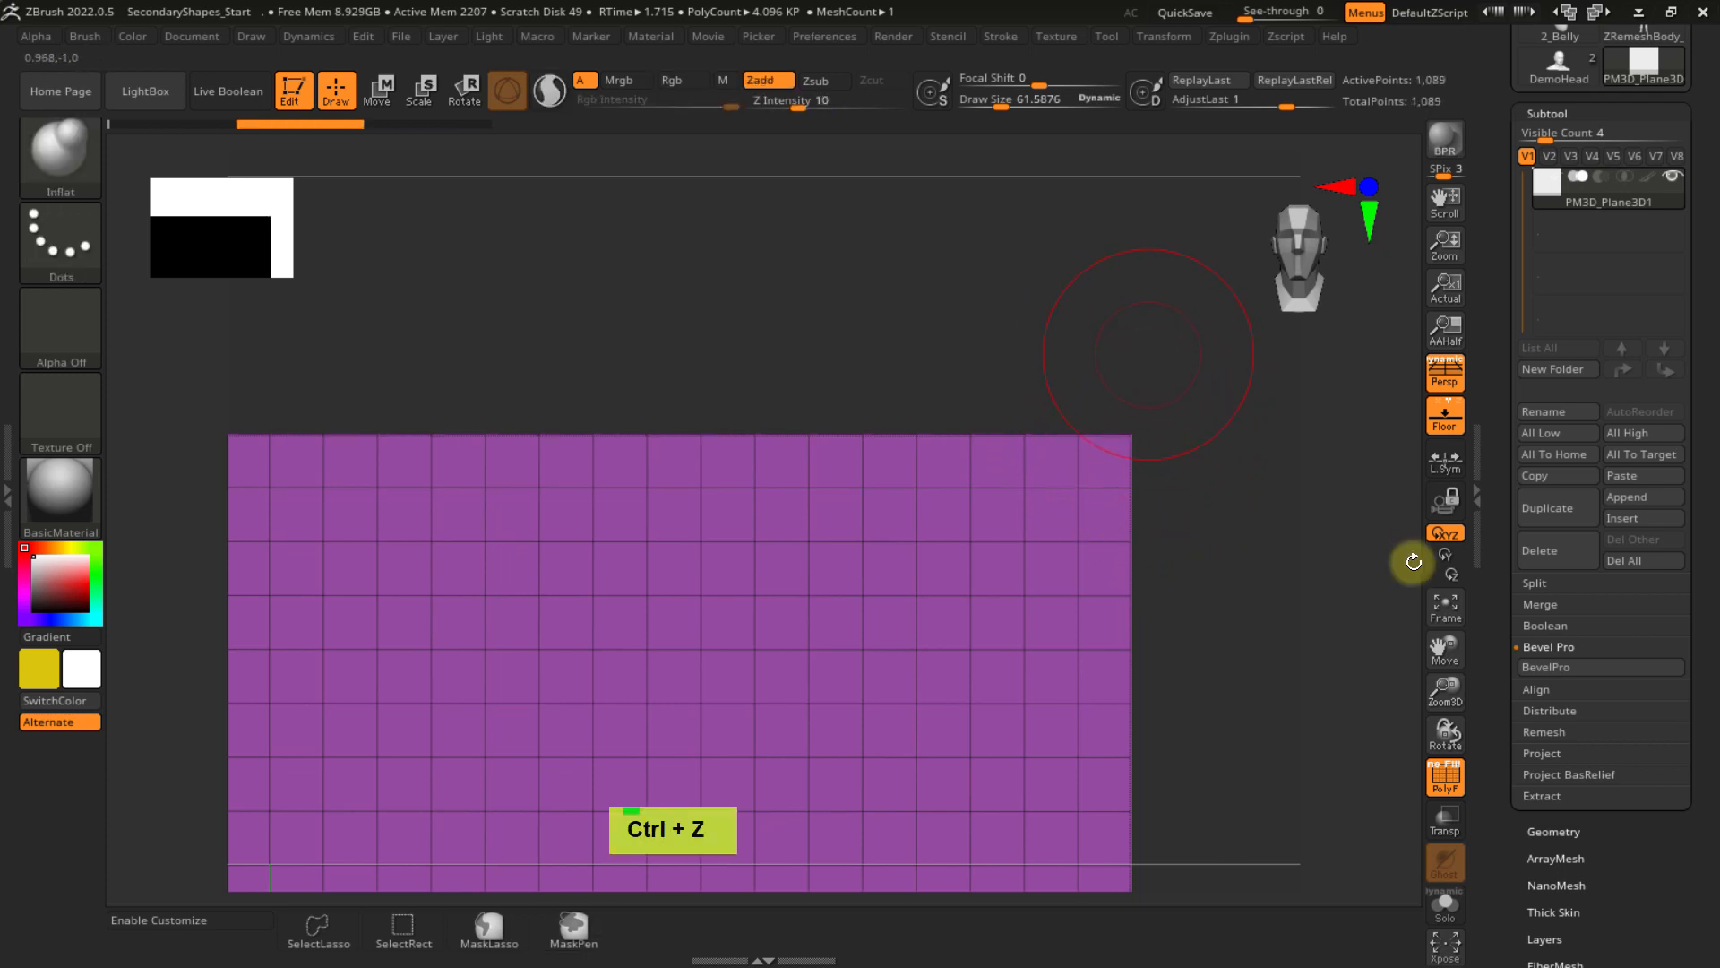
# - Subdivide the plane to SDiv 6, with Smt off for the first divisions and switched back on by the last
pyautogui.moveTo(1507, 621); pyautogui.dragTo(1517, 481)
pyautogui.click(1544, 657)
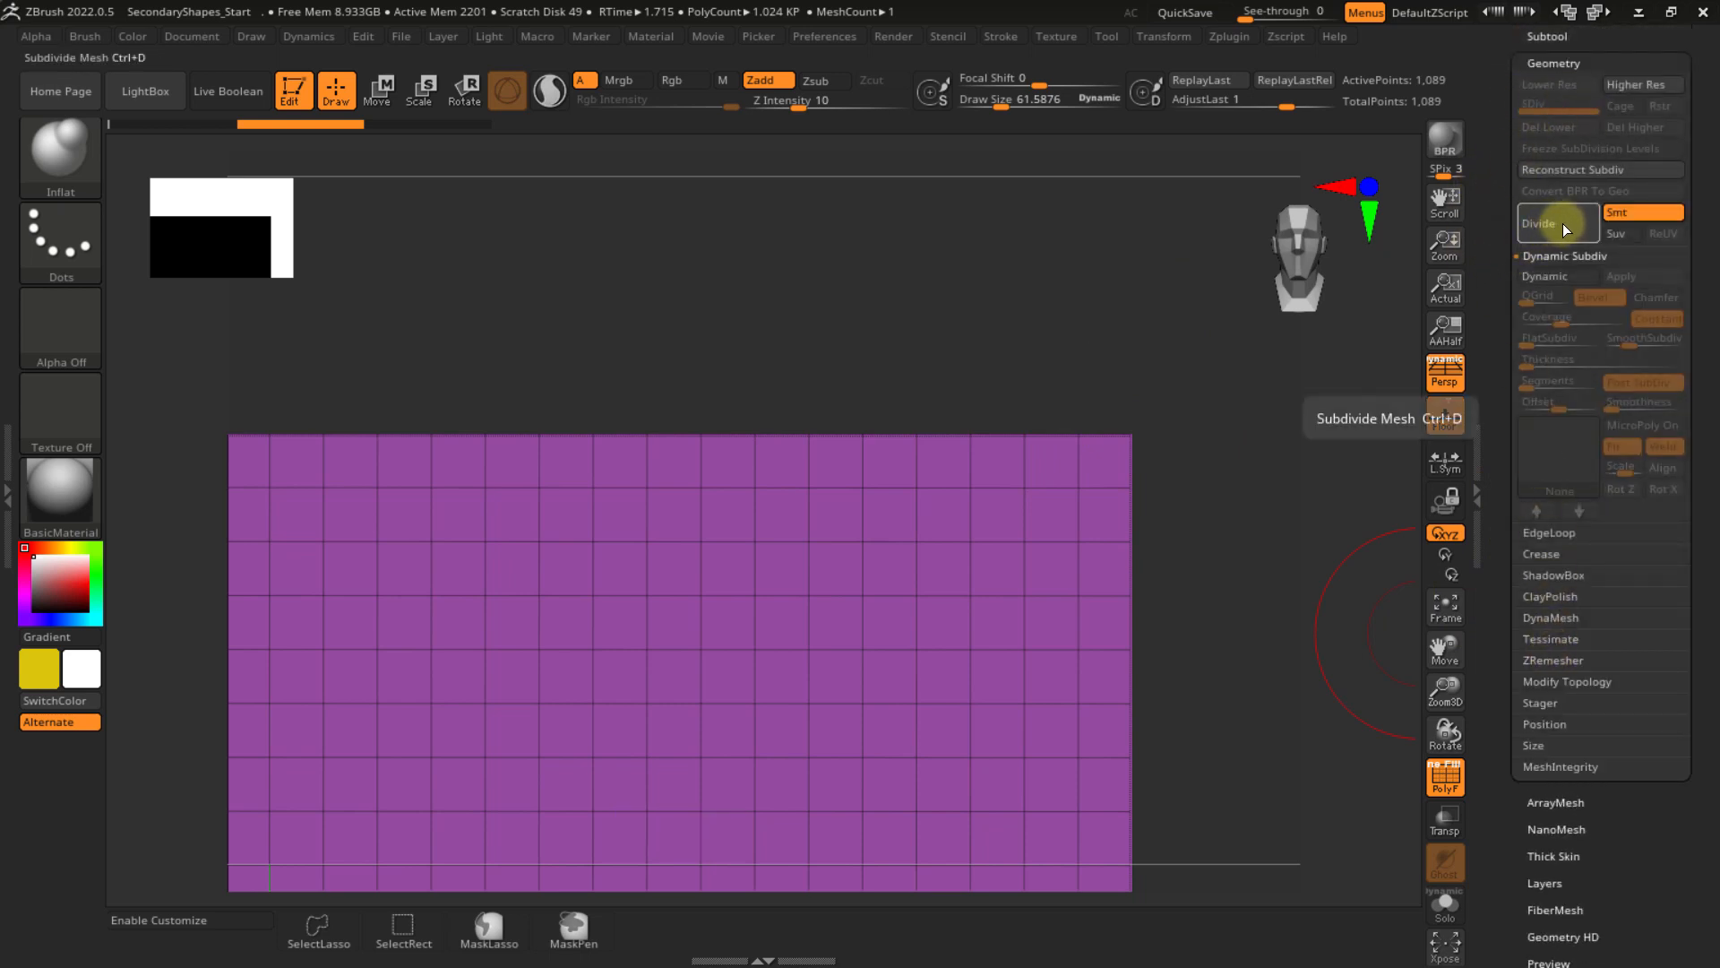
pyautogui.click(1636, 213)
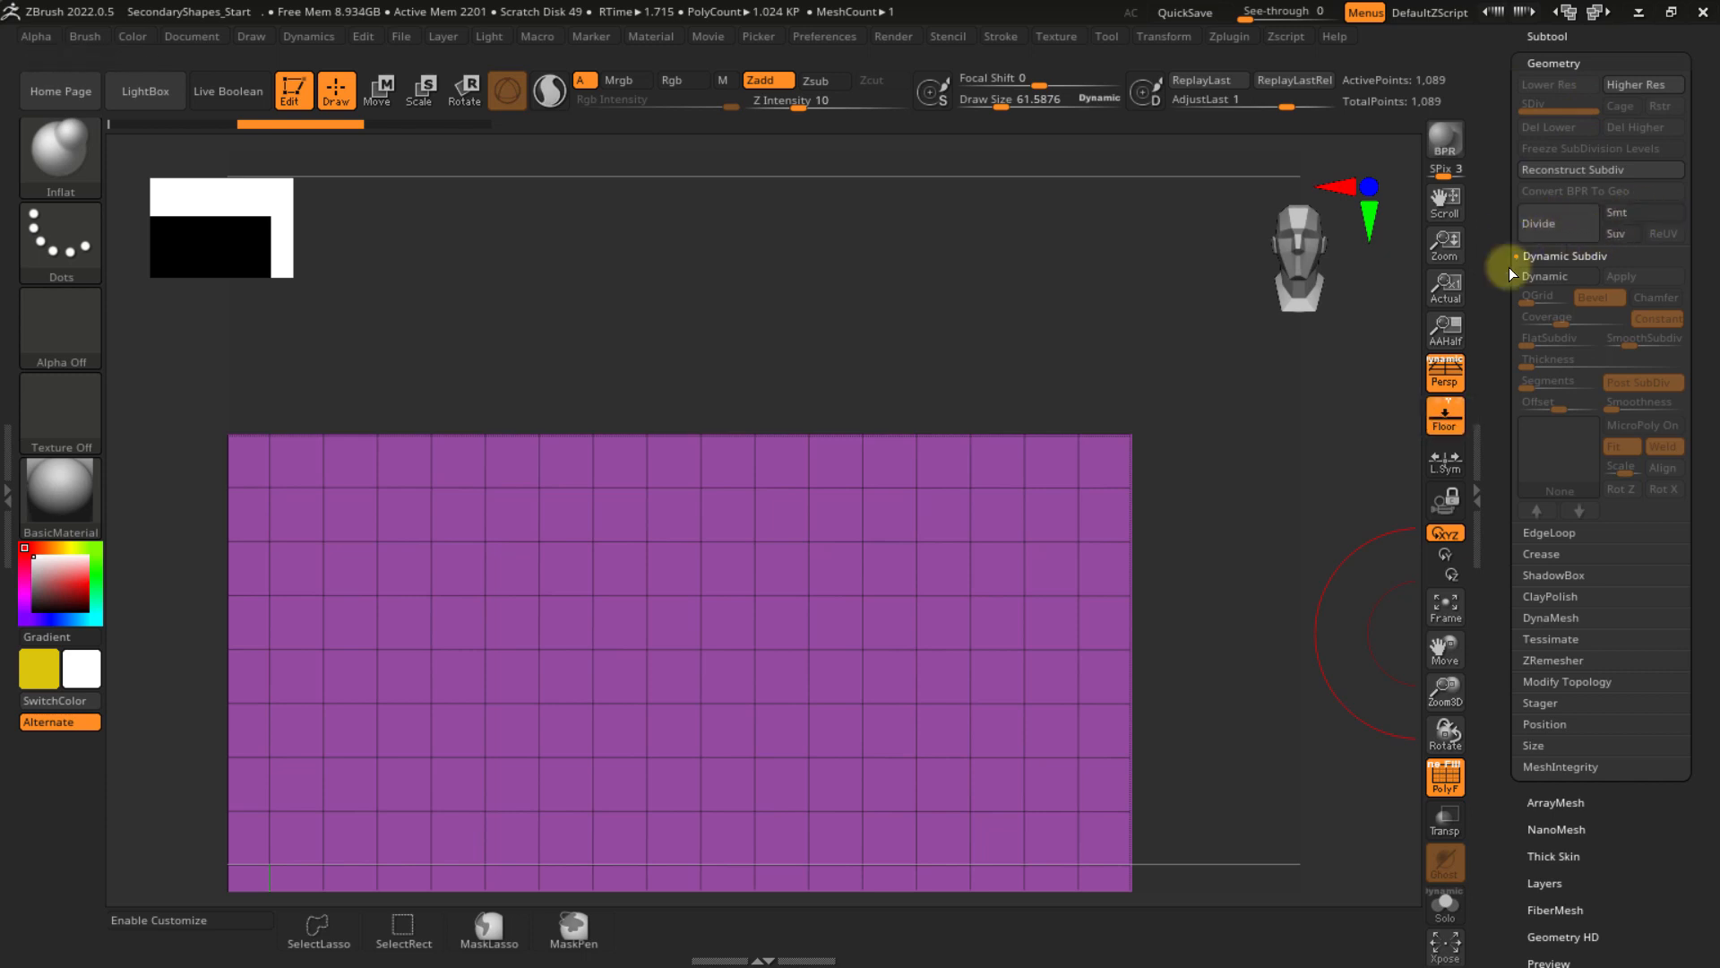
pyautogui.click(1559, 224)
pyautogui.doubleClick(1561, 222)
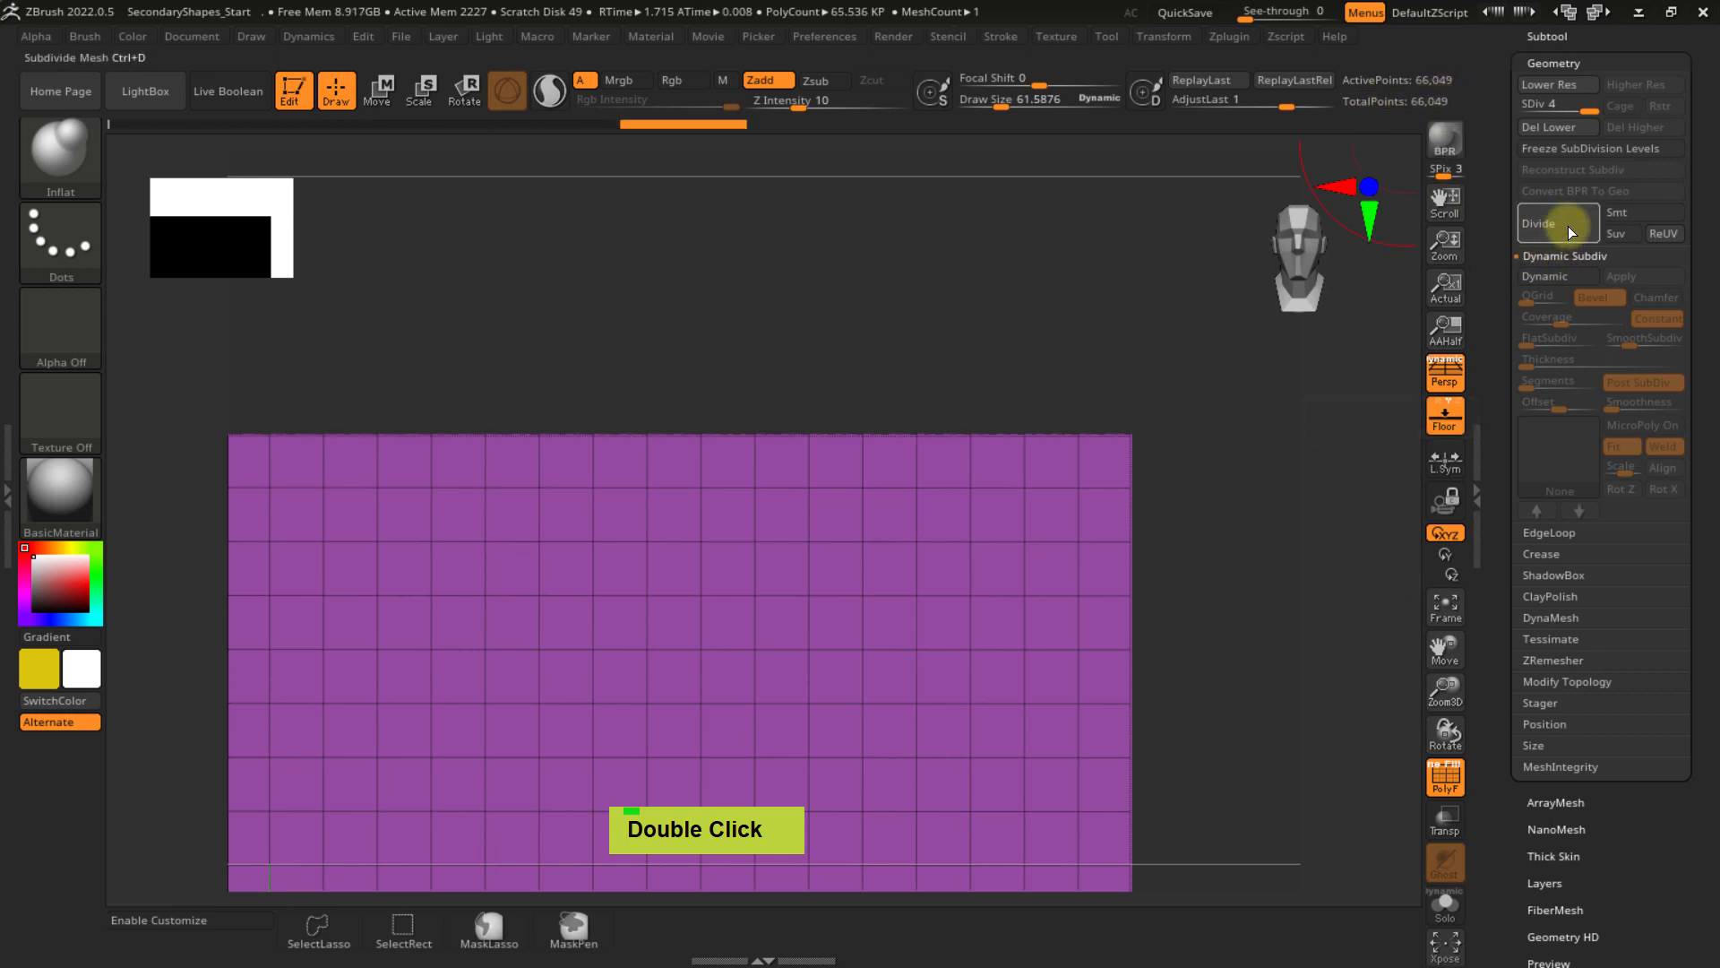
pyautogui.click(1569, 235)
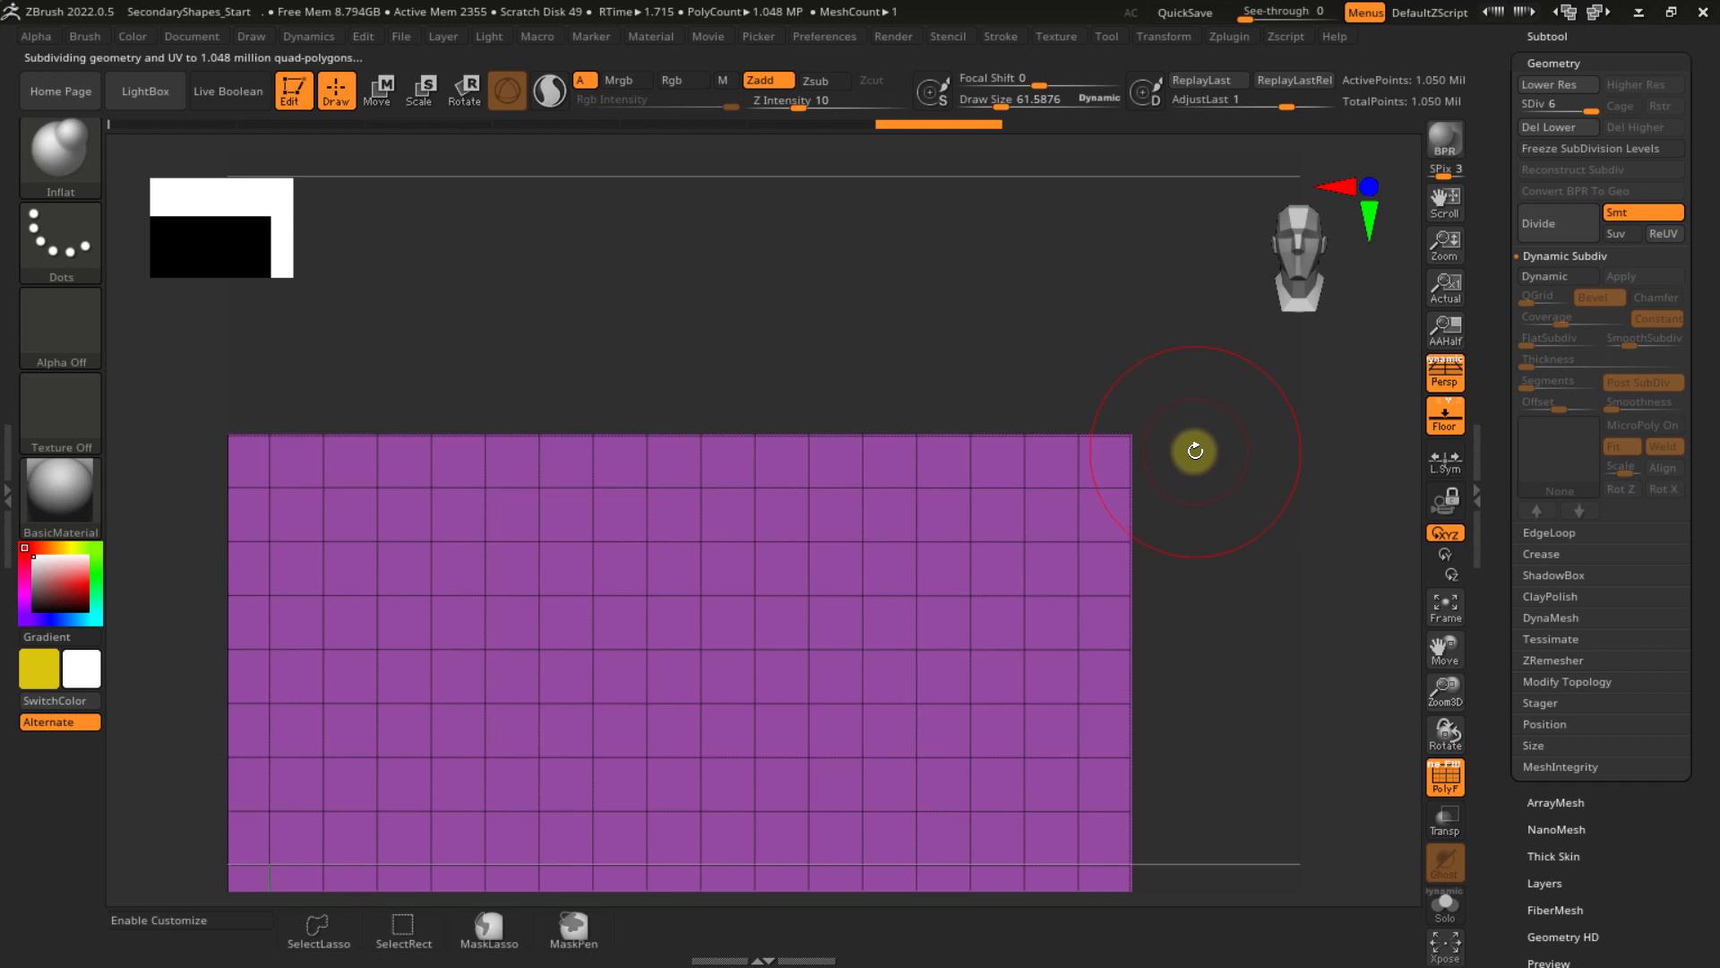
# - Hide the plane's wireframe and activate symmetry across the X axis
pyautogui.hotkey('shift', 'f')
pyautogui.hotkey('shift', 'f')
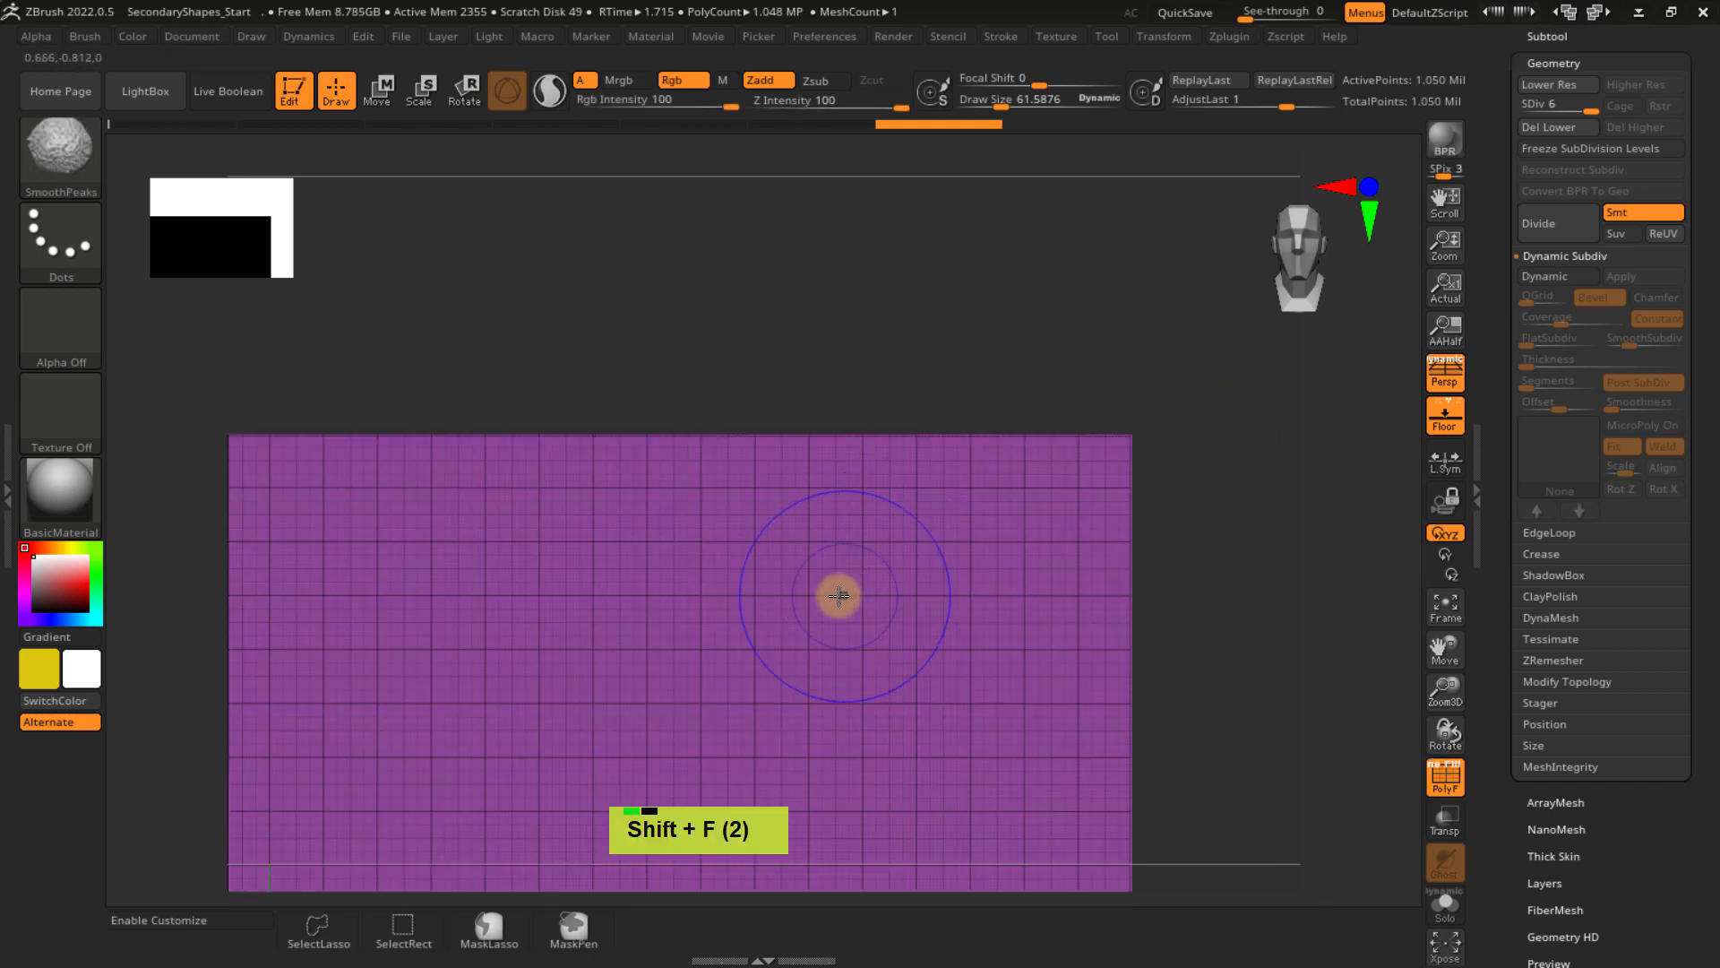
pyautogui.moveTo(840, 602)
pyautogui.keyDown('ctrl'); pyautogui.mouseDown(button='right')
pyautogui.moveTo(821, 399)
pyautogui.moveTo(822, 560)
pyautogui.moveTo(1014, 338)
pyautogui.mouseUp(button='right'); pyautogui.keyUp('ctrl')
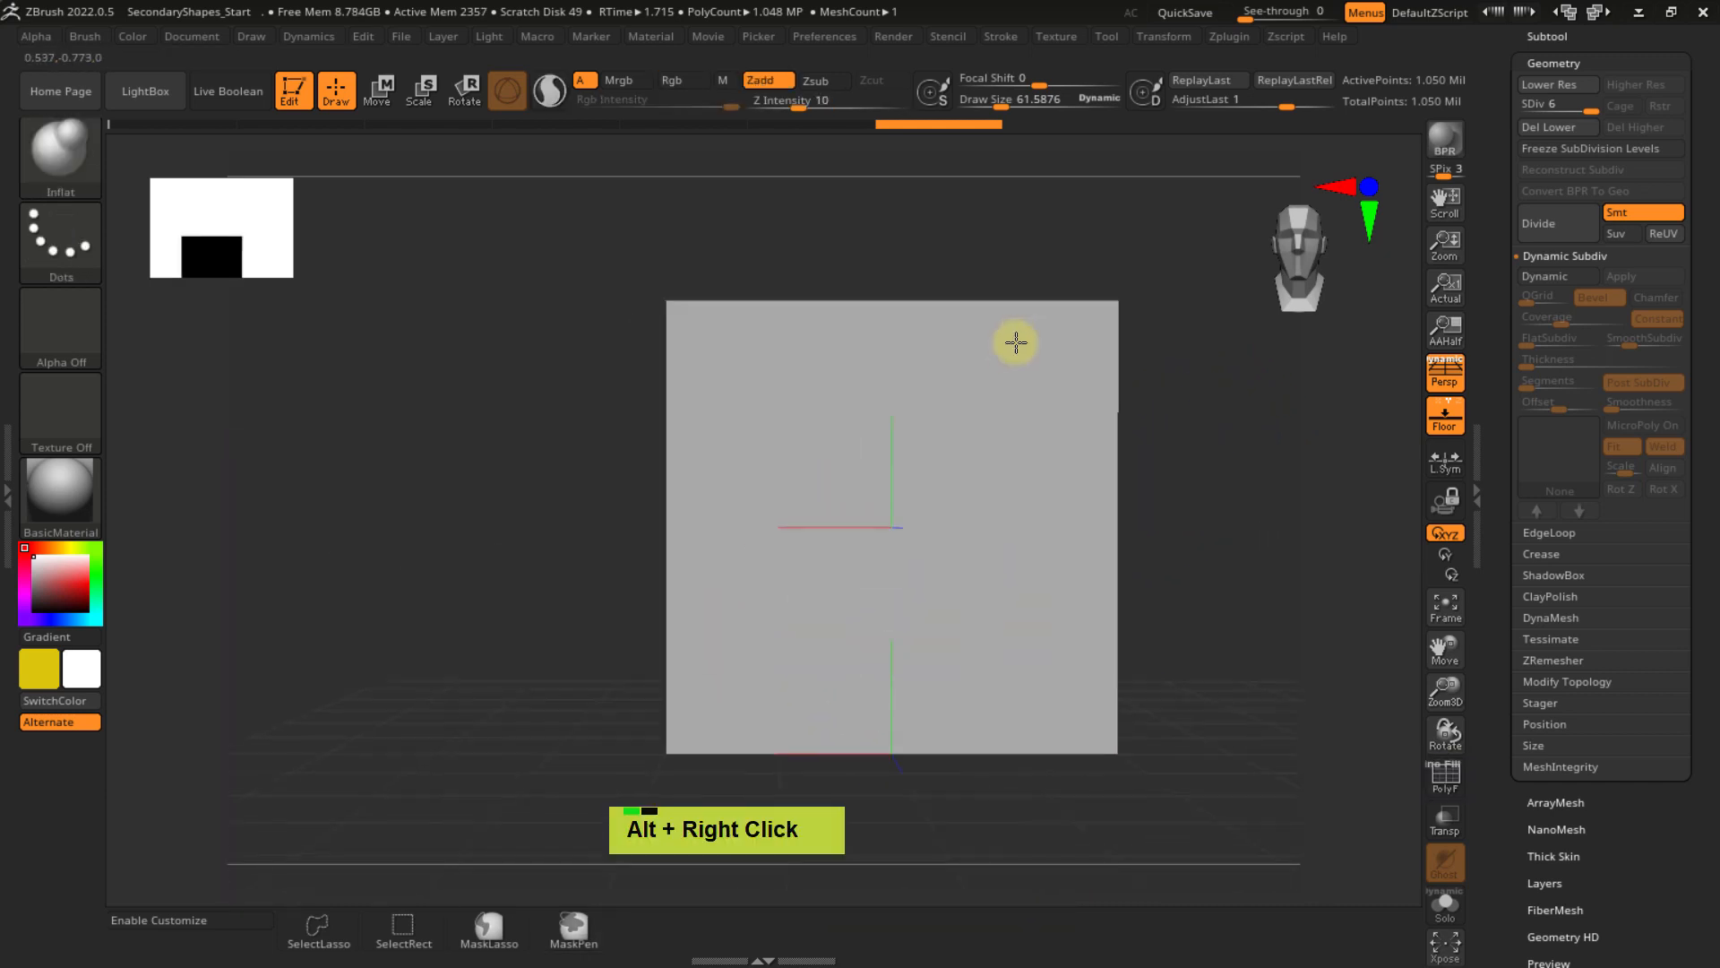
pyautogui.keyDown('ctrl'); pyautogui.moveTo(899, 472); pyautogui.dragTo(902, 529, button='right'); pyautogui.keyUp('ctrl')
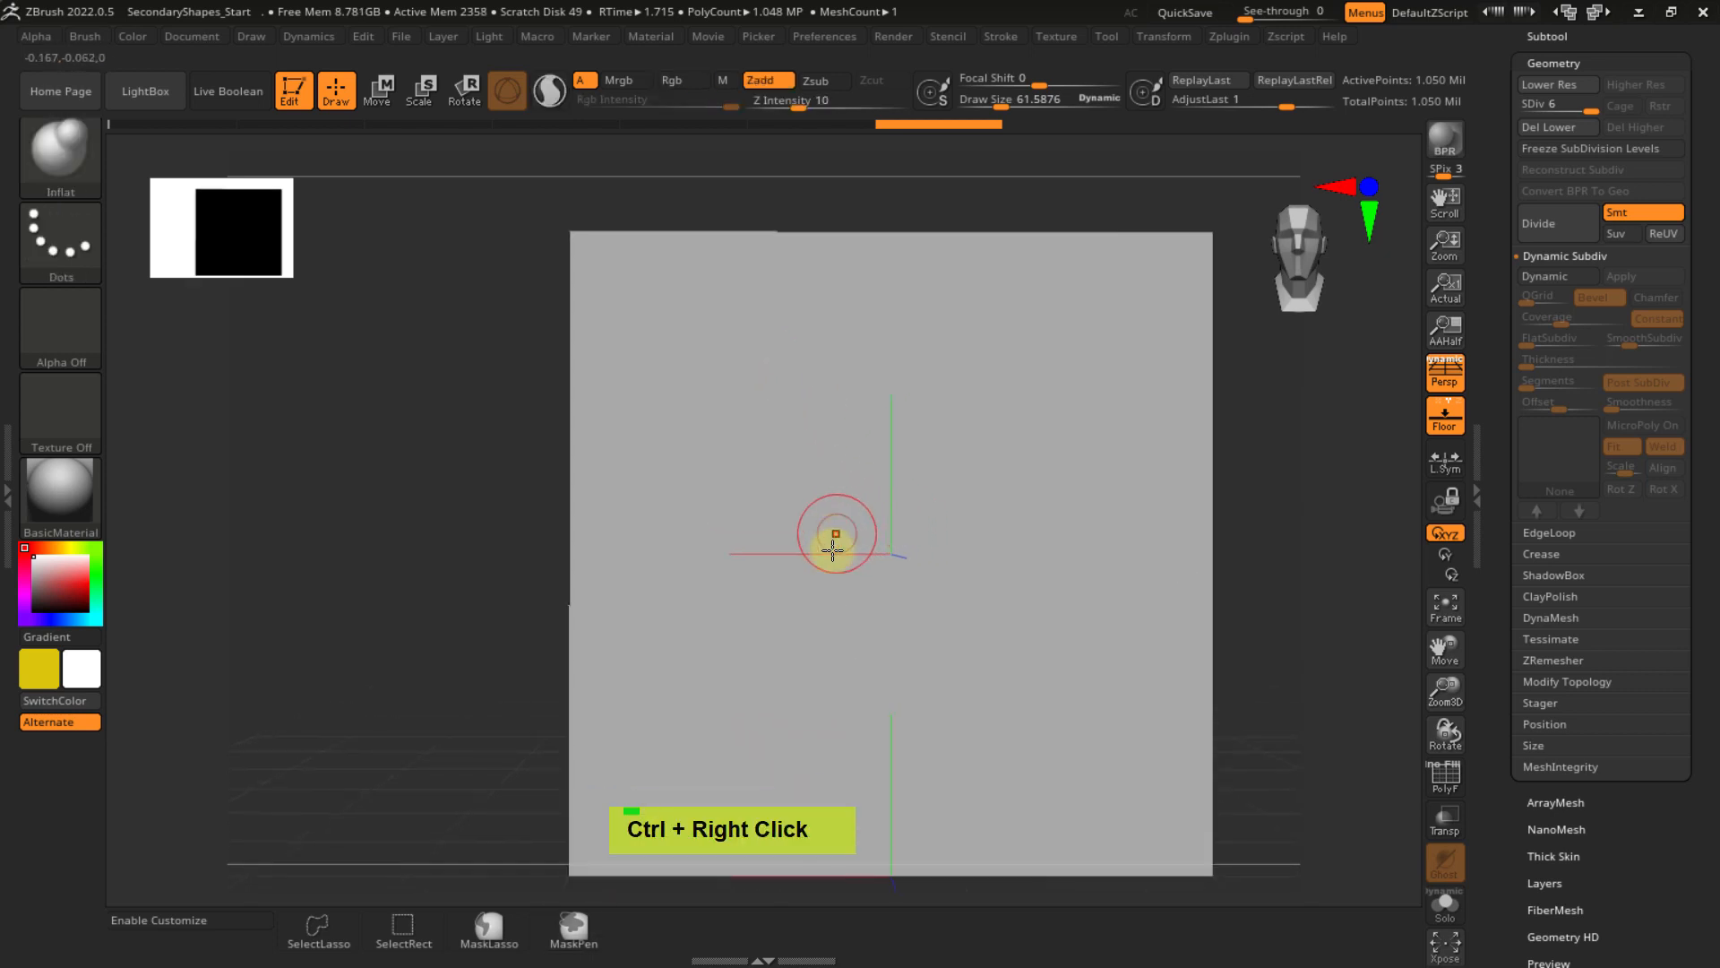
pyautogui.press('x')
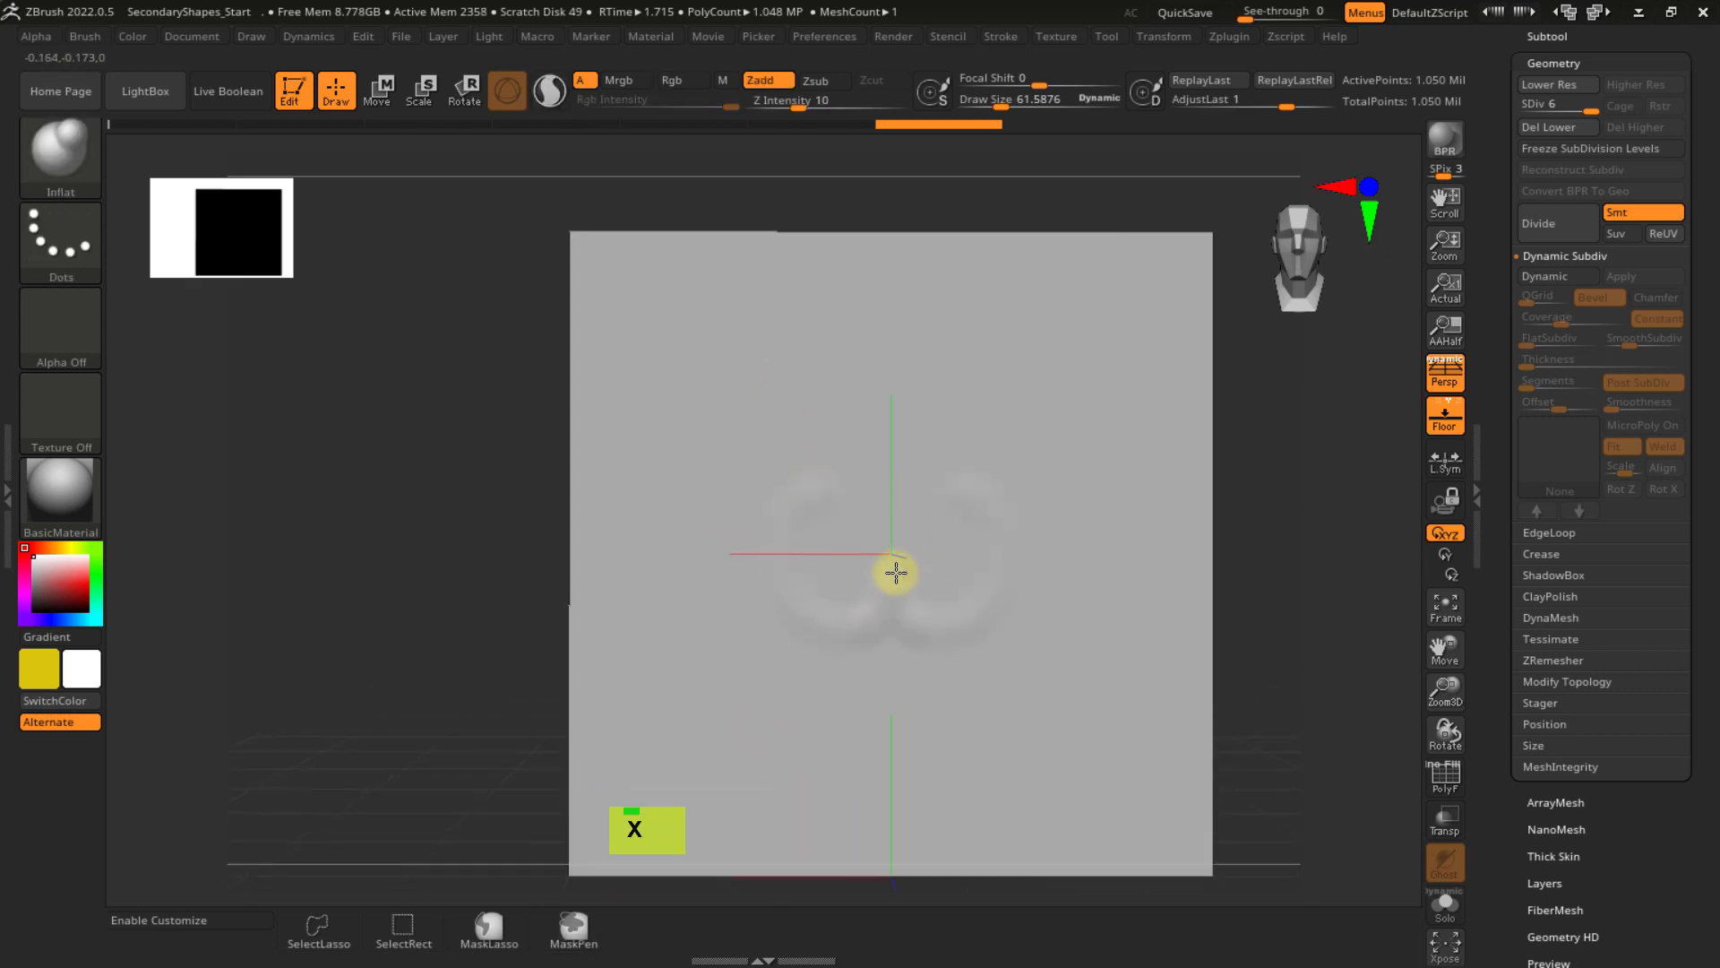
# - Try mirrored Inflat strokes around the plane's center and undo them
pyautogui.moveTo(896, 572); pyautogui.dragTo(828, 433)
pyautogui.moveTo(917, 522); pyautogui.dragTo(878, 632)
pyautogui.press('ctrl')
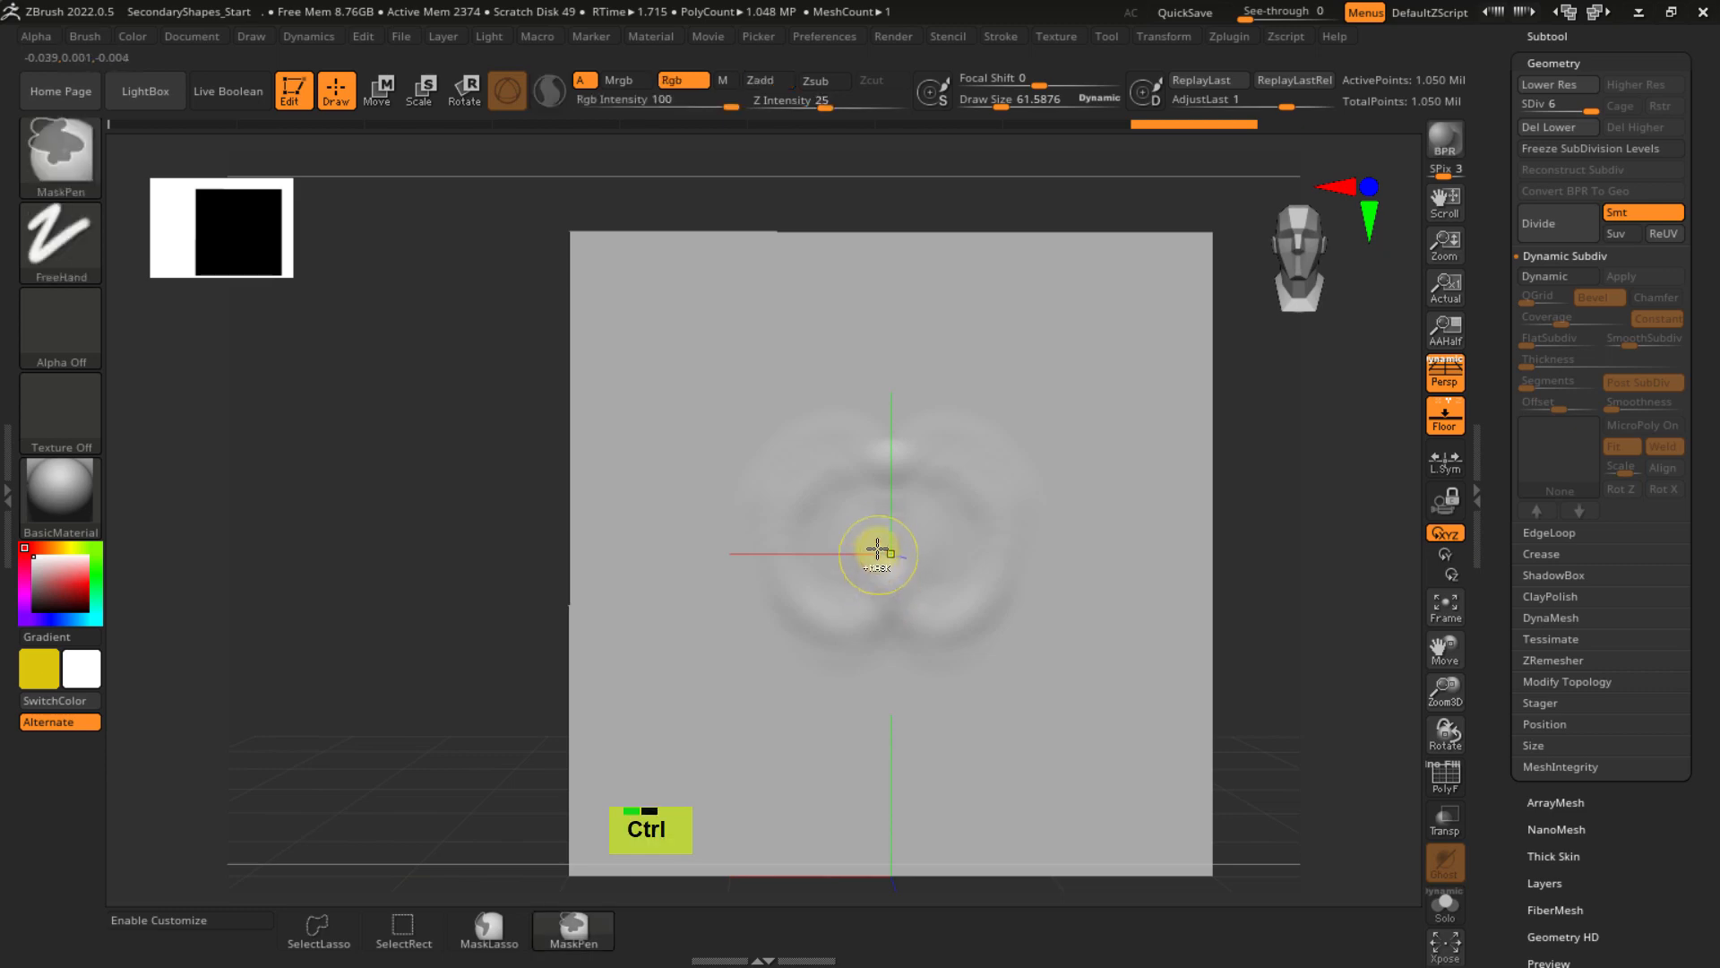
pyautogui.hotkey('ctrl', 'z')
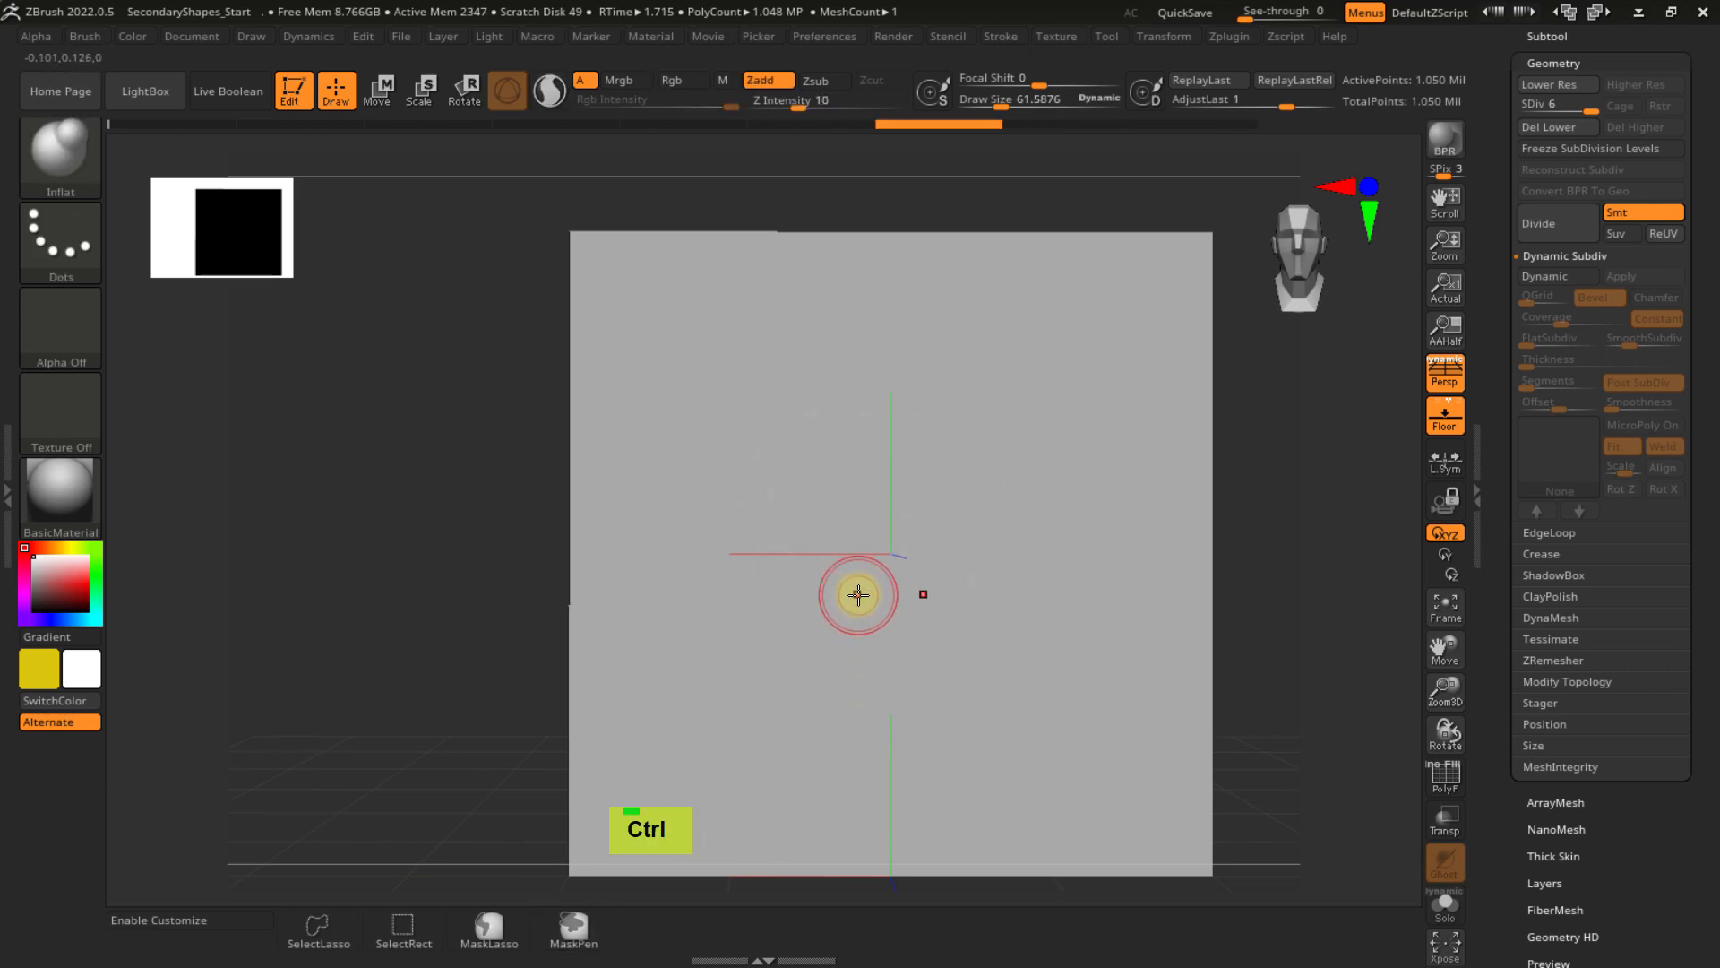
# - Switch to the ClayTubes brush, keeping the draw size at about 62
pyautogui.press('b')
pyautogui.press('c')
pyautogui.press('t')
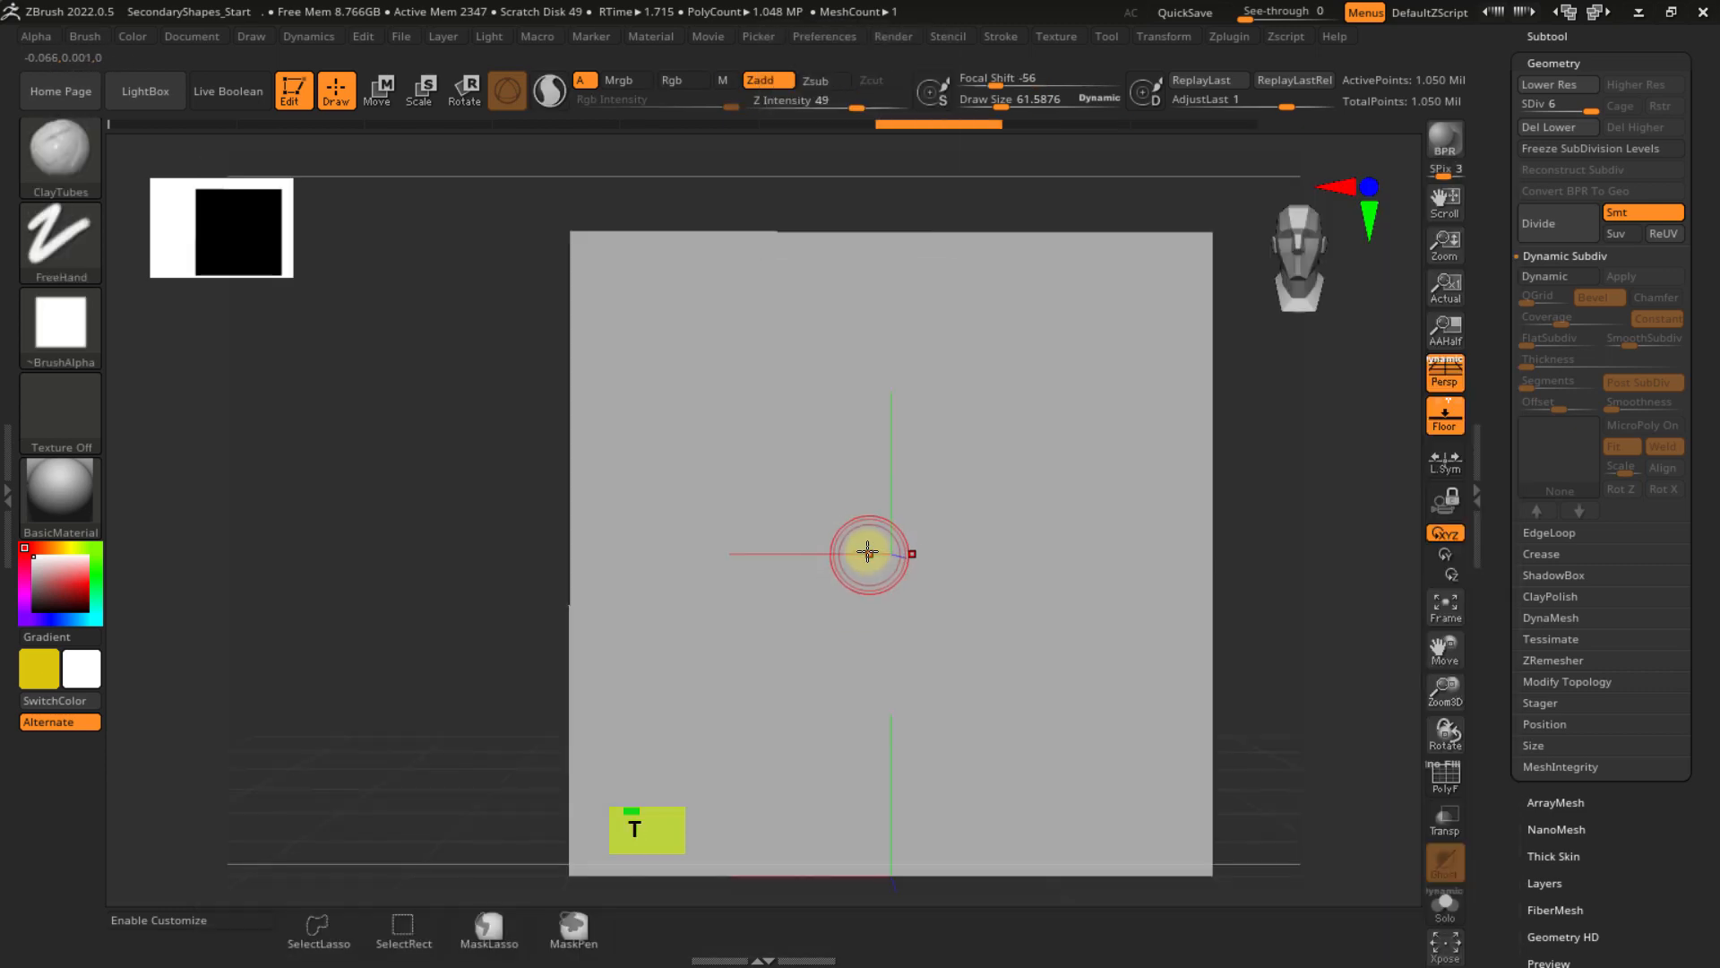
pyautogui.press('s')
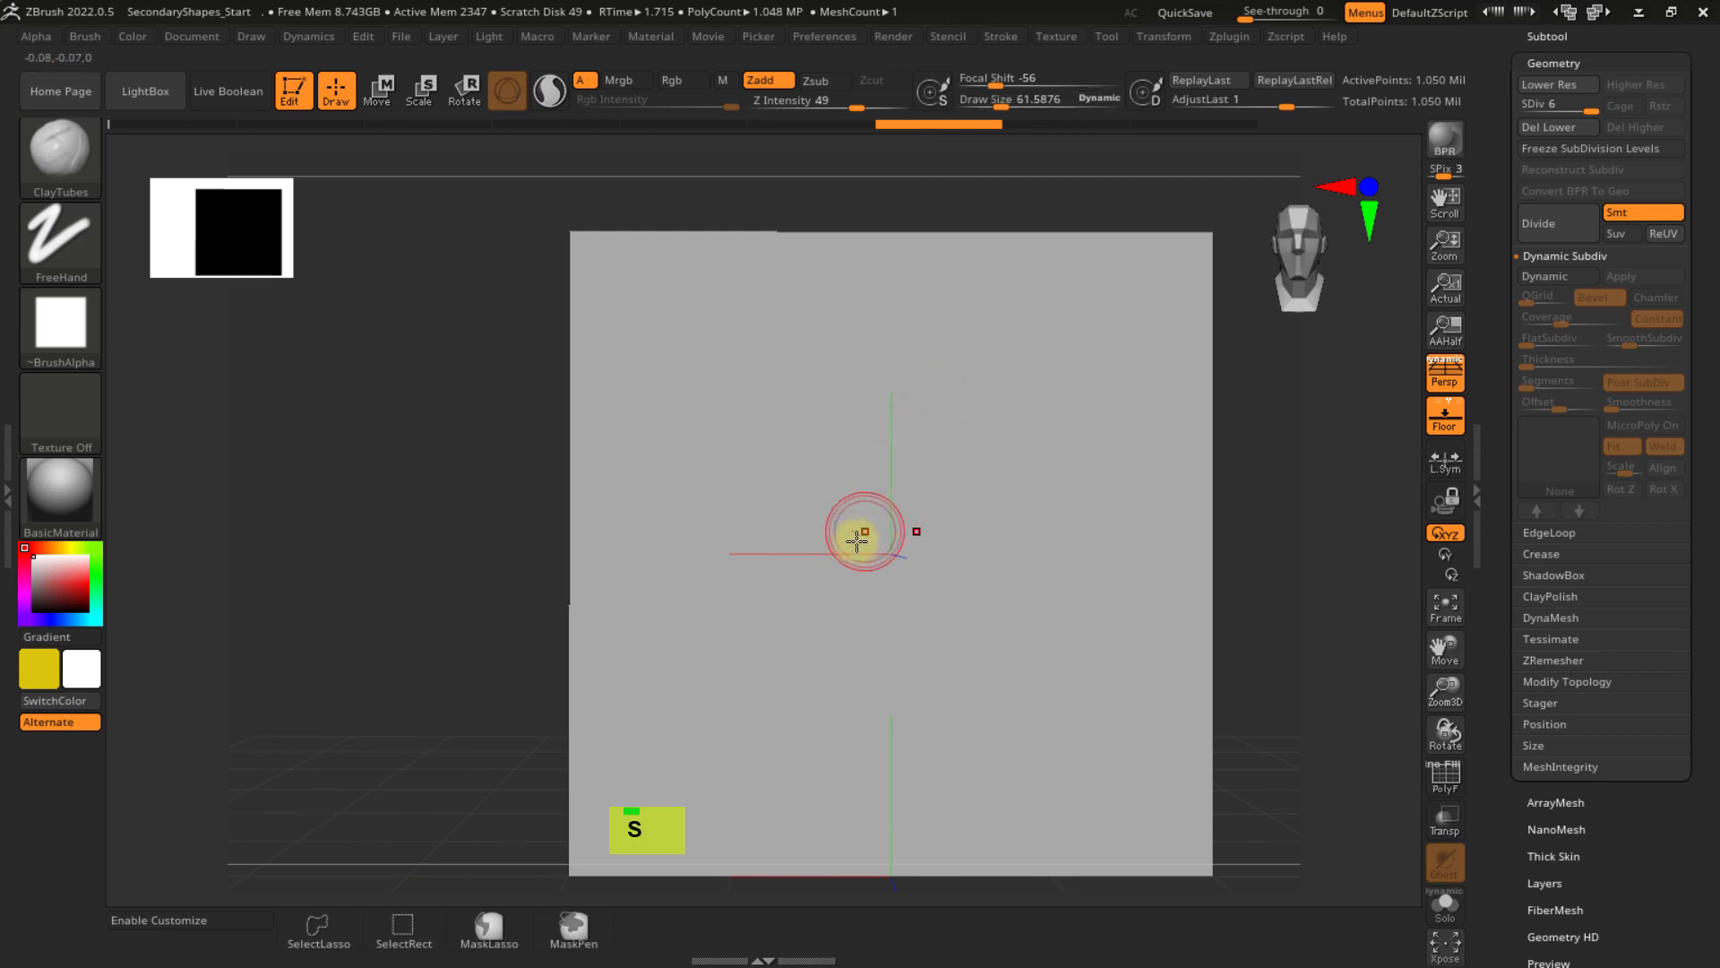
# - Try a mirrored ClayTubes arch around the plane's center and undo the strokes
pyautogui.moveTo(871, 430); pyautogui.dragTo(837, 663)
pyautogui.moveTo(838, 663)
pyautogui.mouseDown()
pyautogui.moveTo(791, 507)
pyautogui.moveTo(875, 641)
pyautogui.mouseUp()
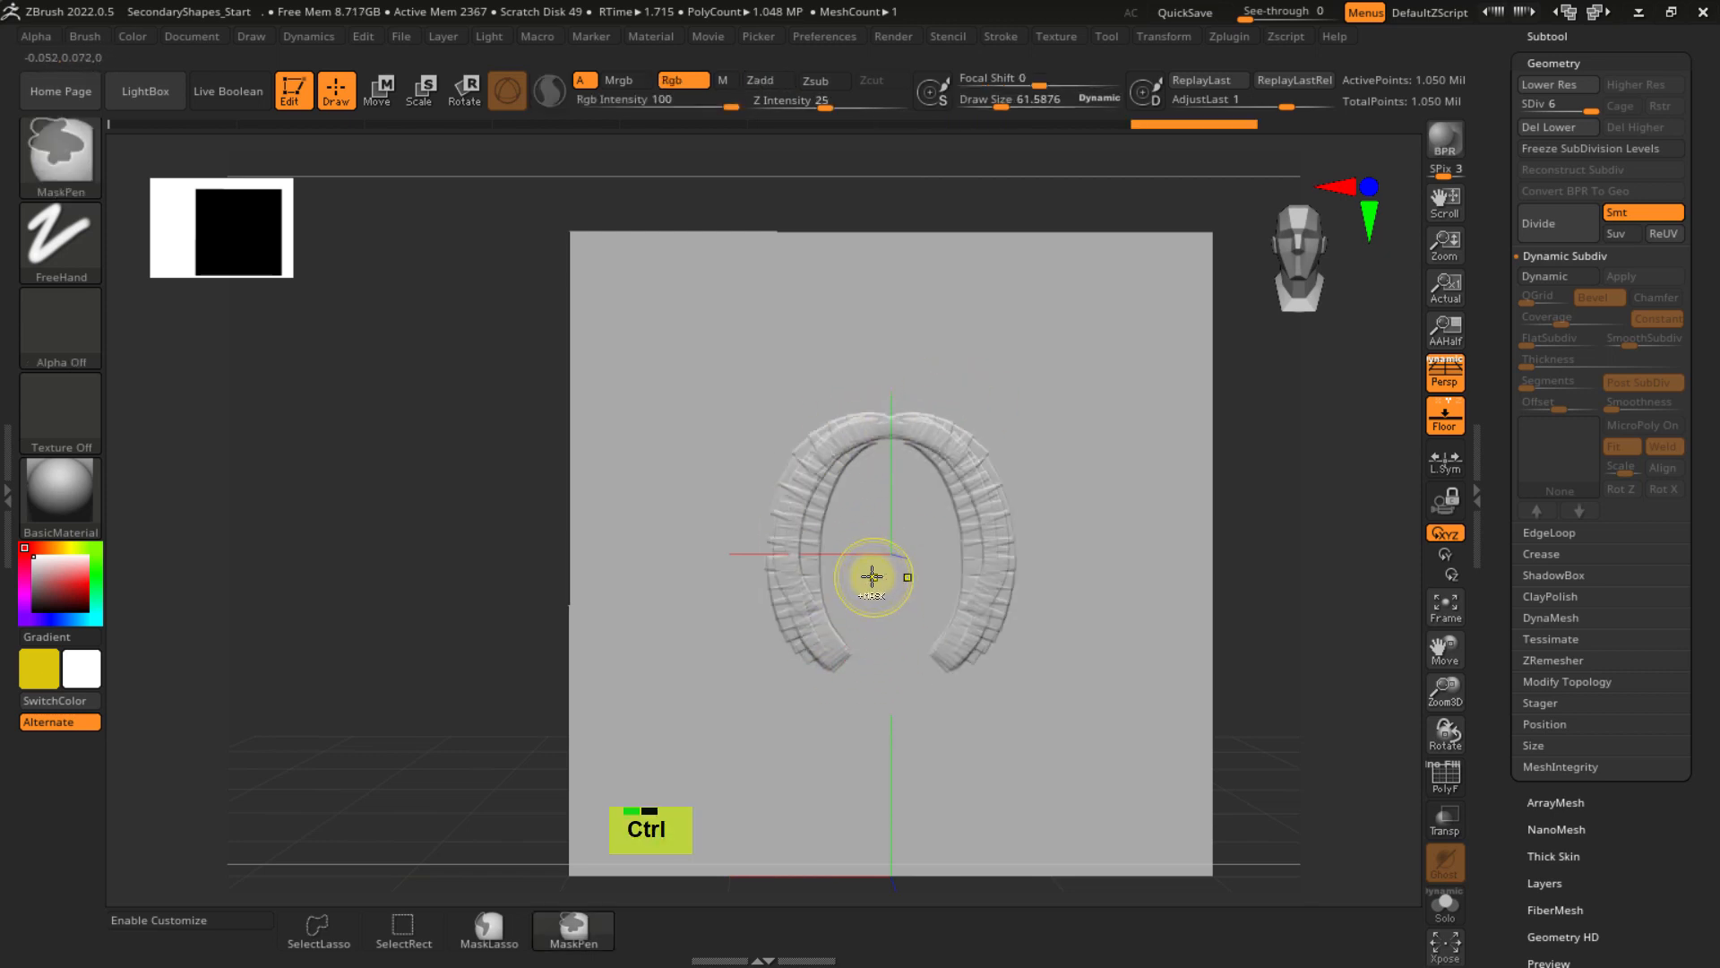
pyautogui.hotkey('ctrl', 'z')
pyautogui.hotkey('ctrl', 'z')
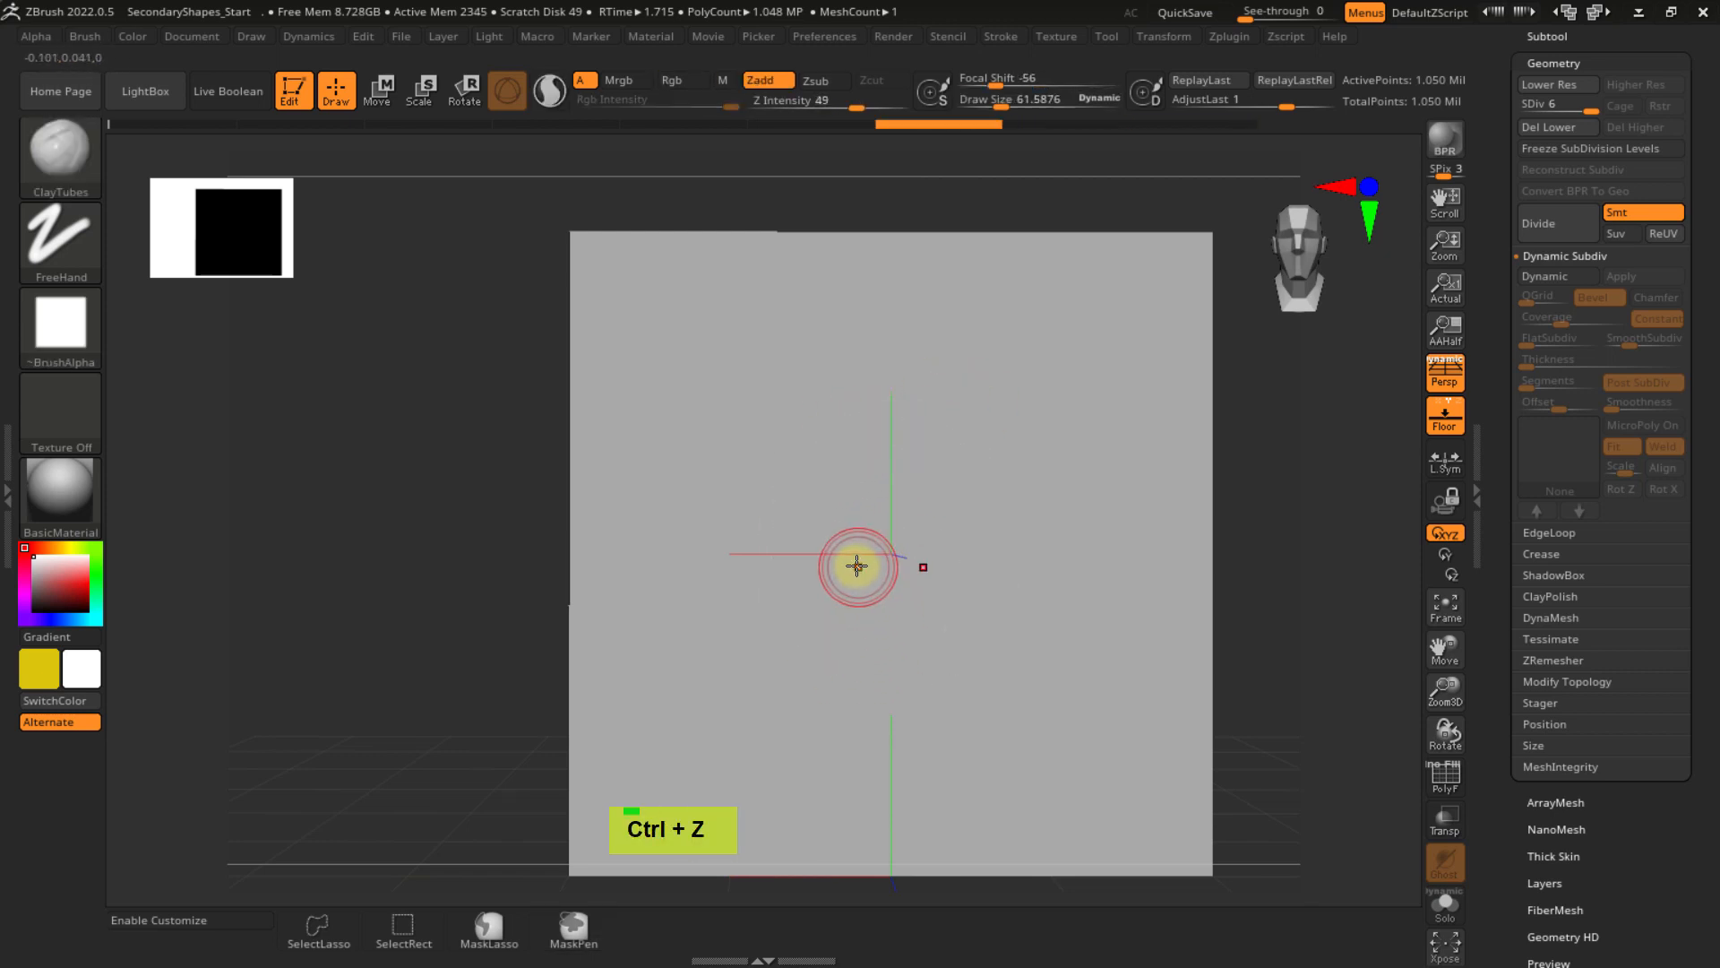
# - Reopen the side tray, collapse its Brush palette and dock the Transform palette there to reach the symmetry settings
pyautogui.doubleClick(7, 490)
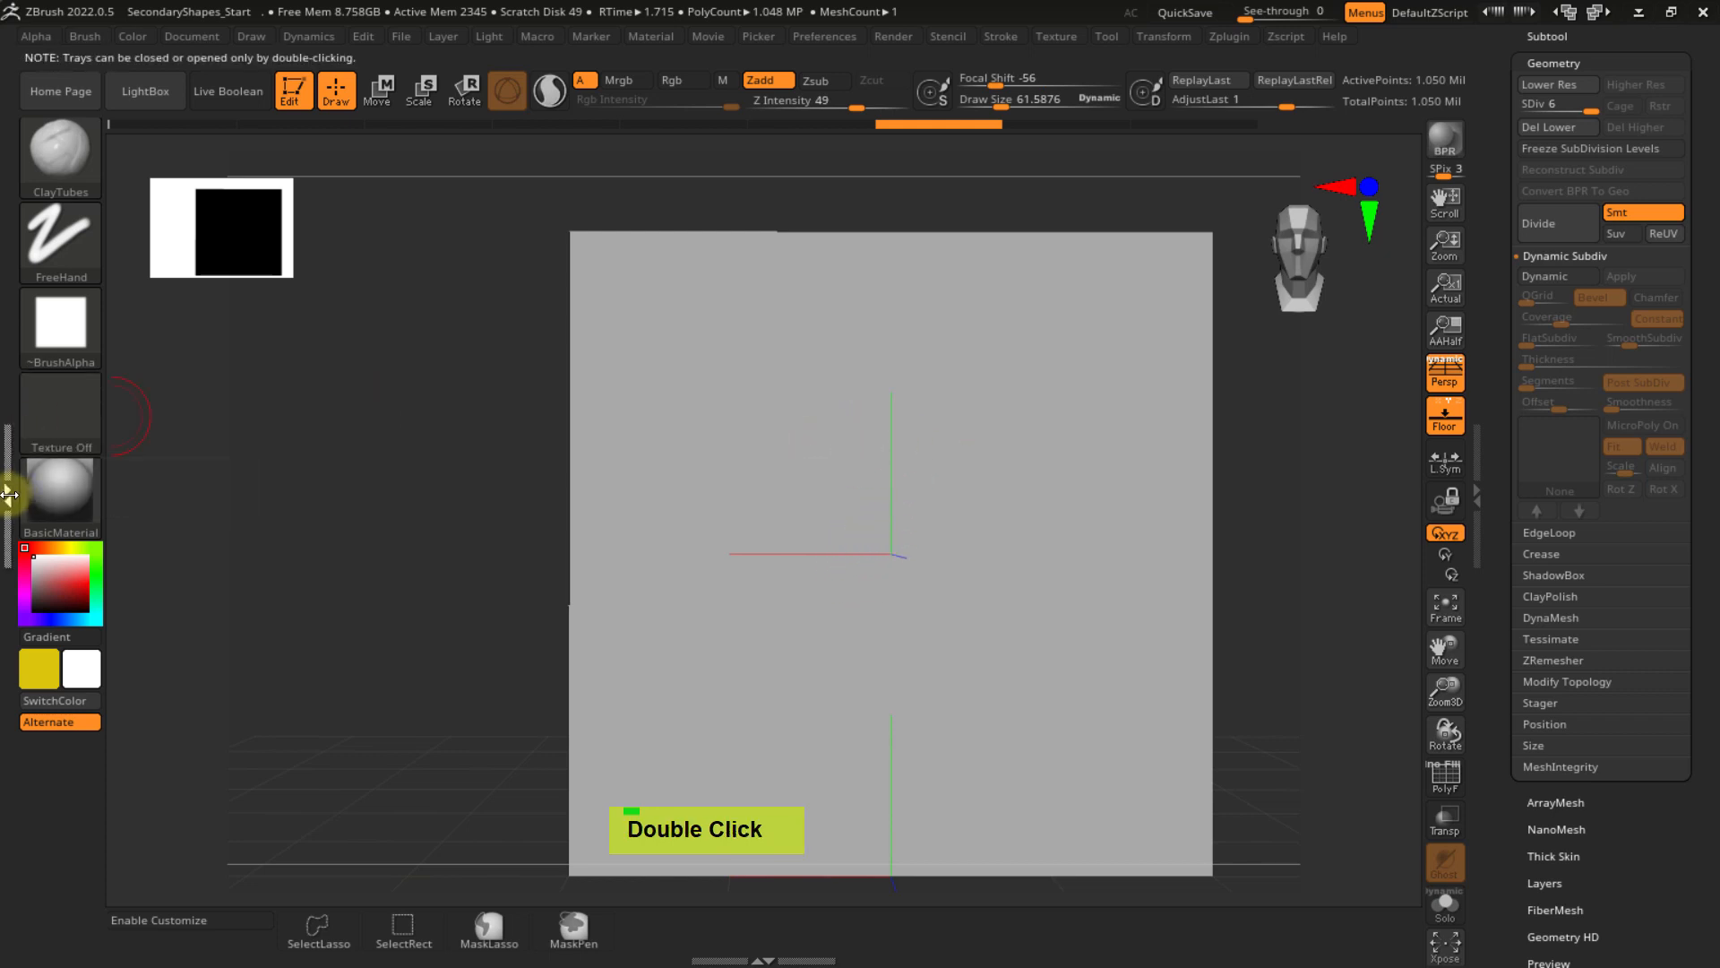
pyautogui.moveTo(15, 182); pyautogui.dragTo(25, 308)
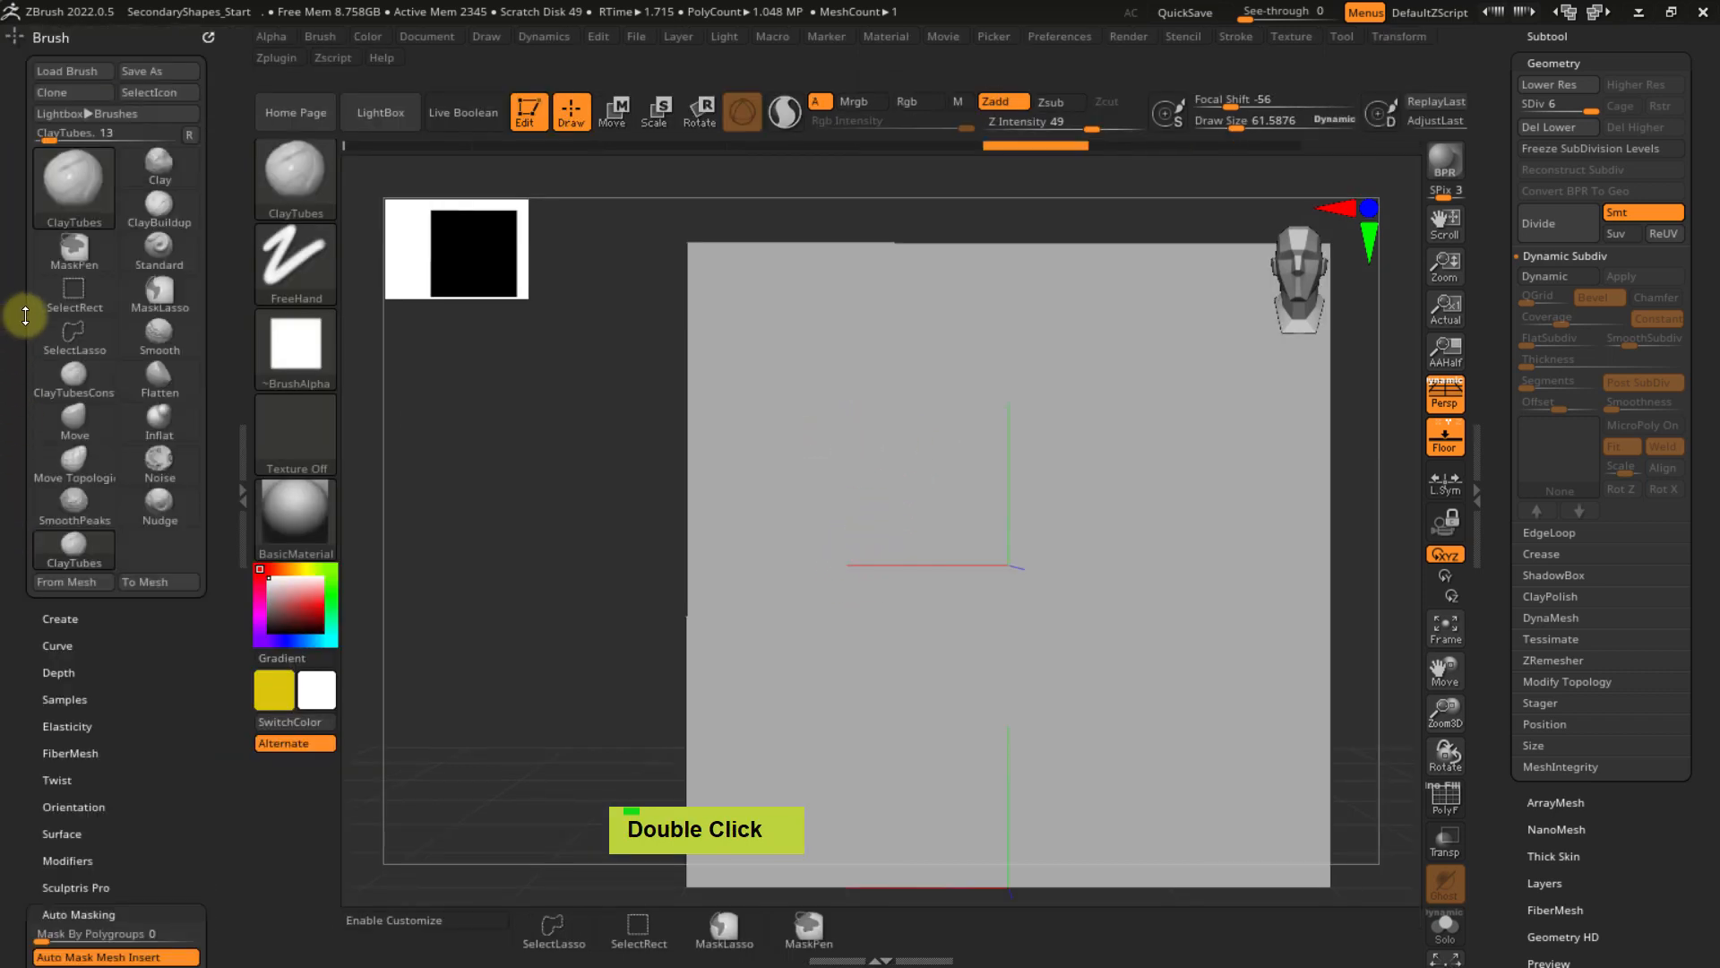
pyautogui.click(40, 37)
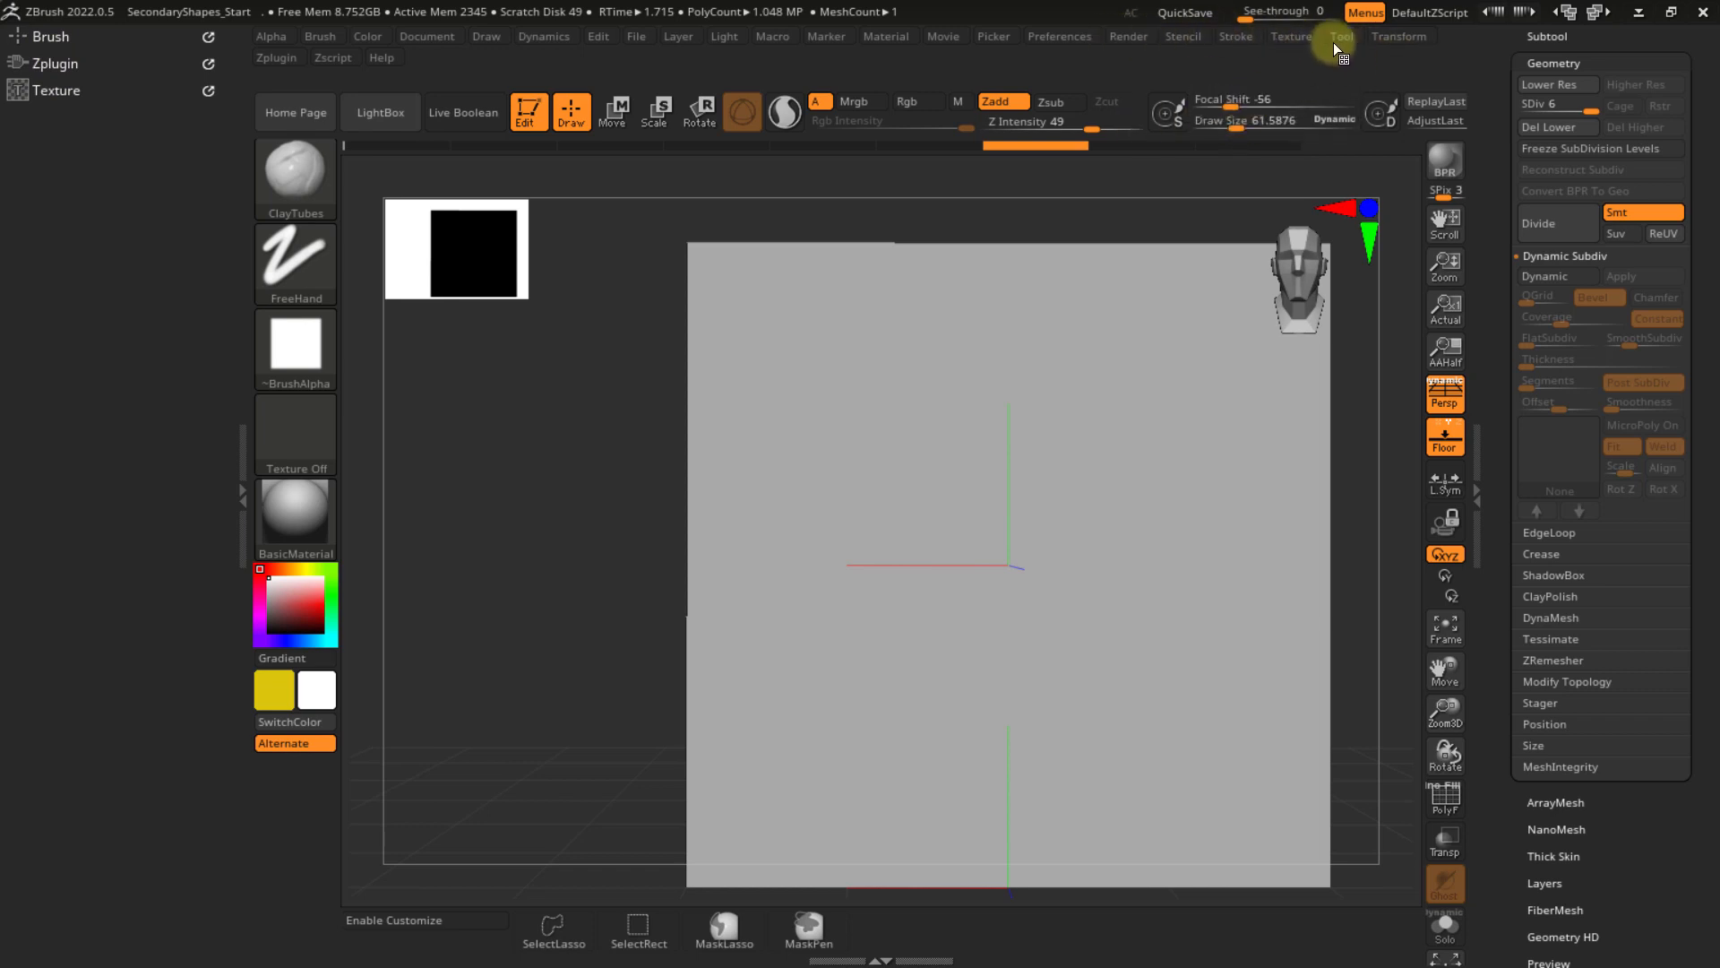
pyautogui.click(1380, 40)
pyautogui.moveTo(1379, 63); pyautogui.dragTo(146, 373)
pyautogui.moveTo(12, 643); pyautogui.dragTo(18, 567)
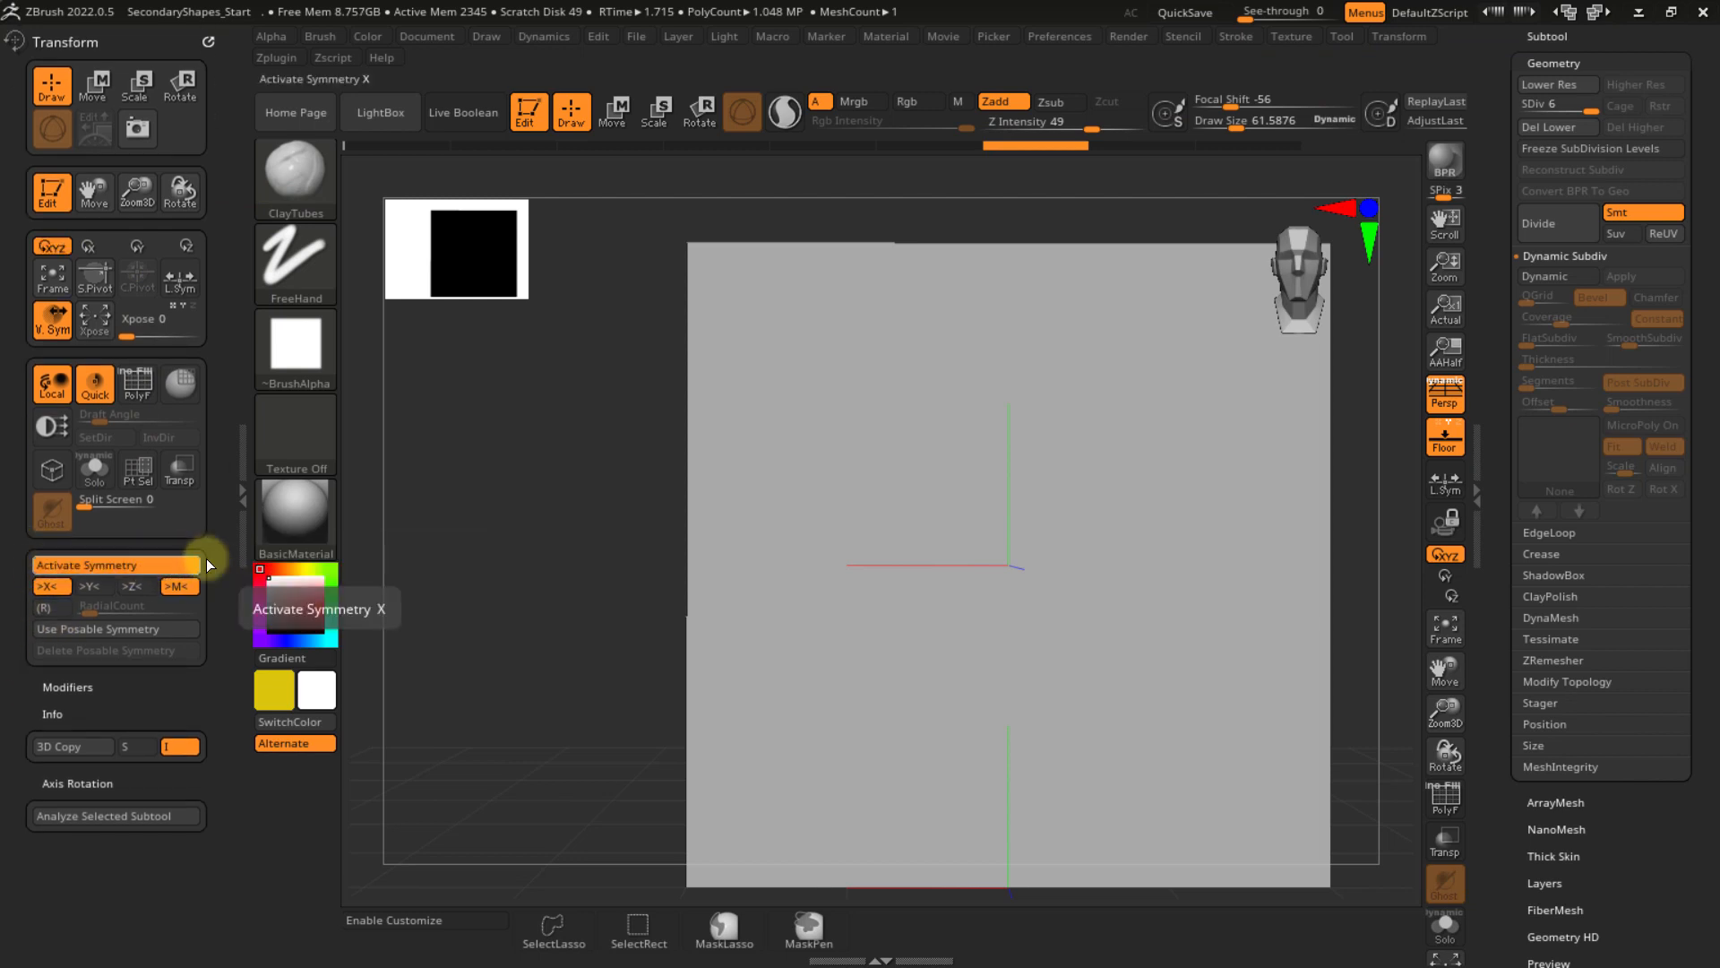
# - Enable radial symmetry in the symmetry settings with a RadialCount of 8
pyautogui.press('x')
pyautogui.press('x')
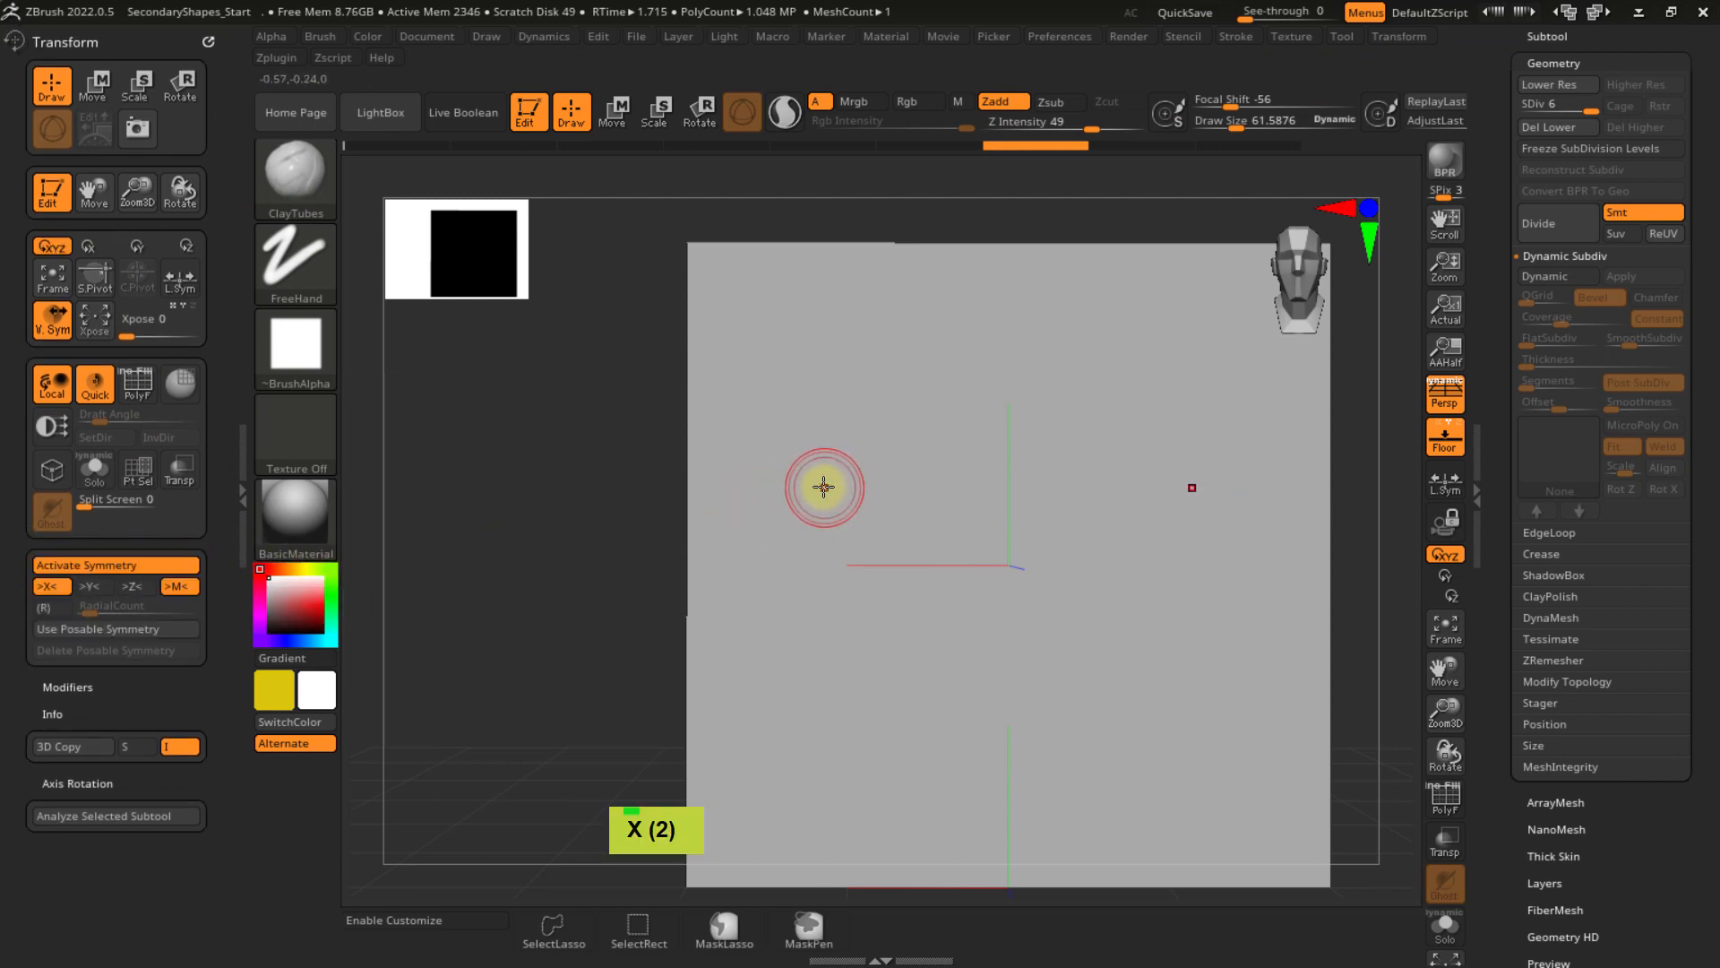
pyautogui.click(52, 608)
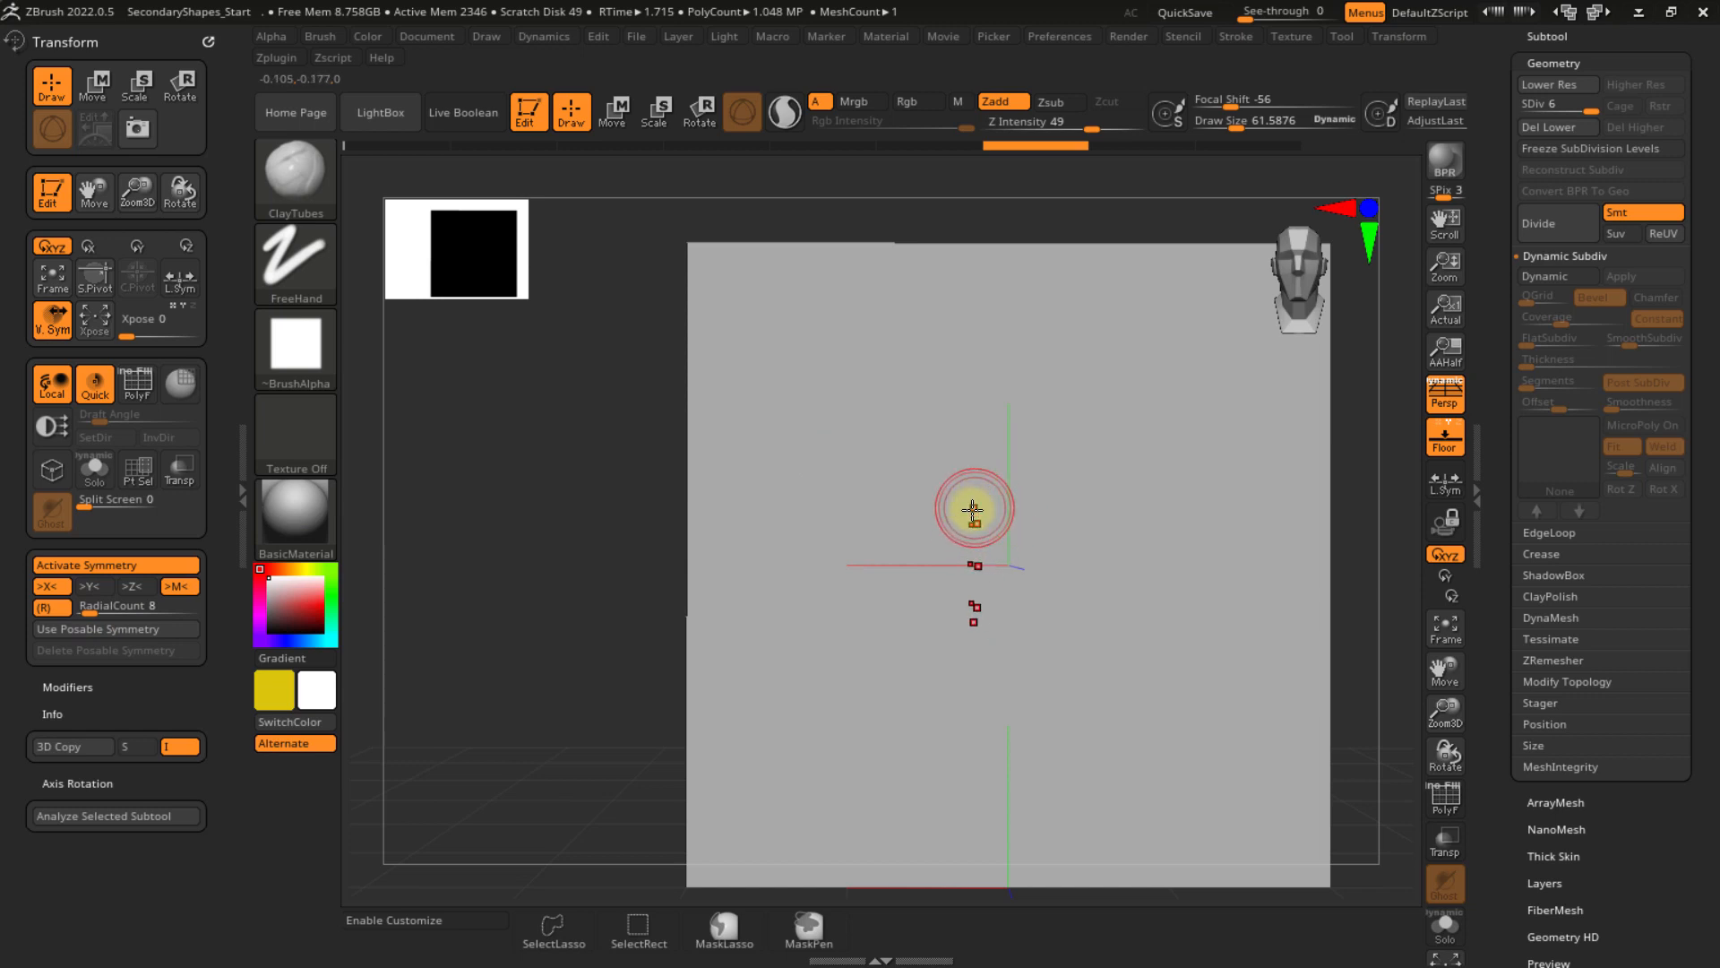
# - Limit the radial symmetry to the Z axis, leaving the X and Y axes off
pyautogui.moveTo(972, 510); pyautogui.dragTo(1011, 514, button='right')
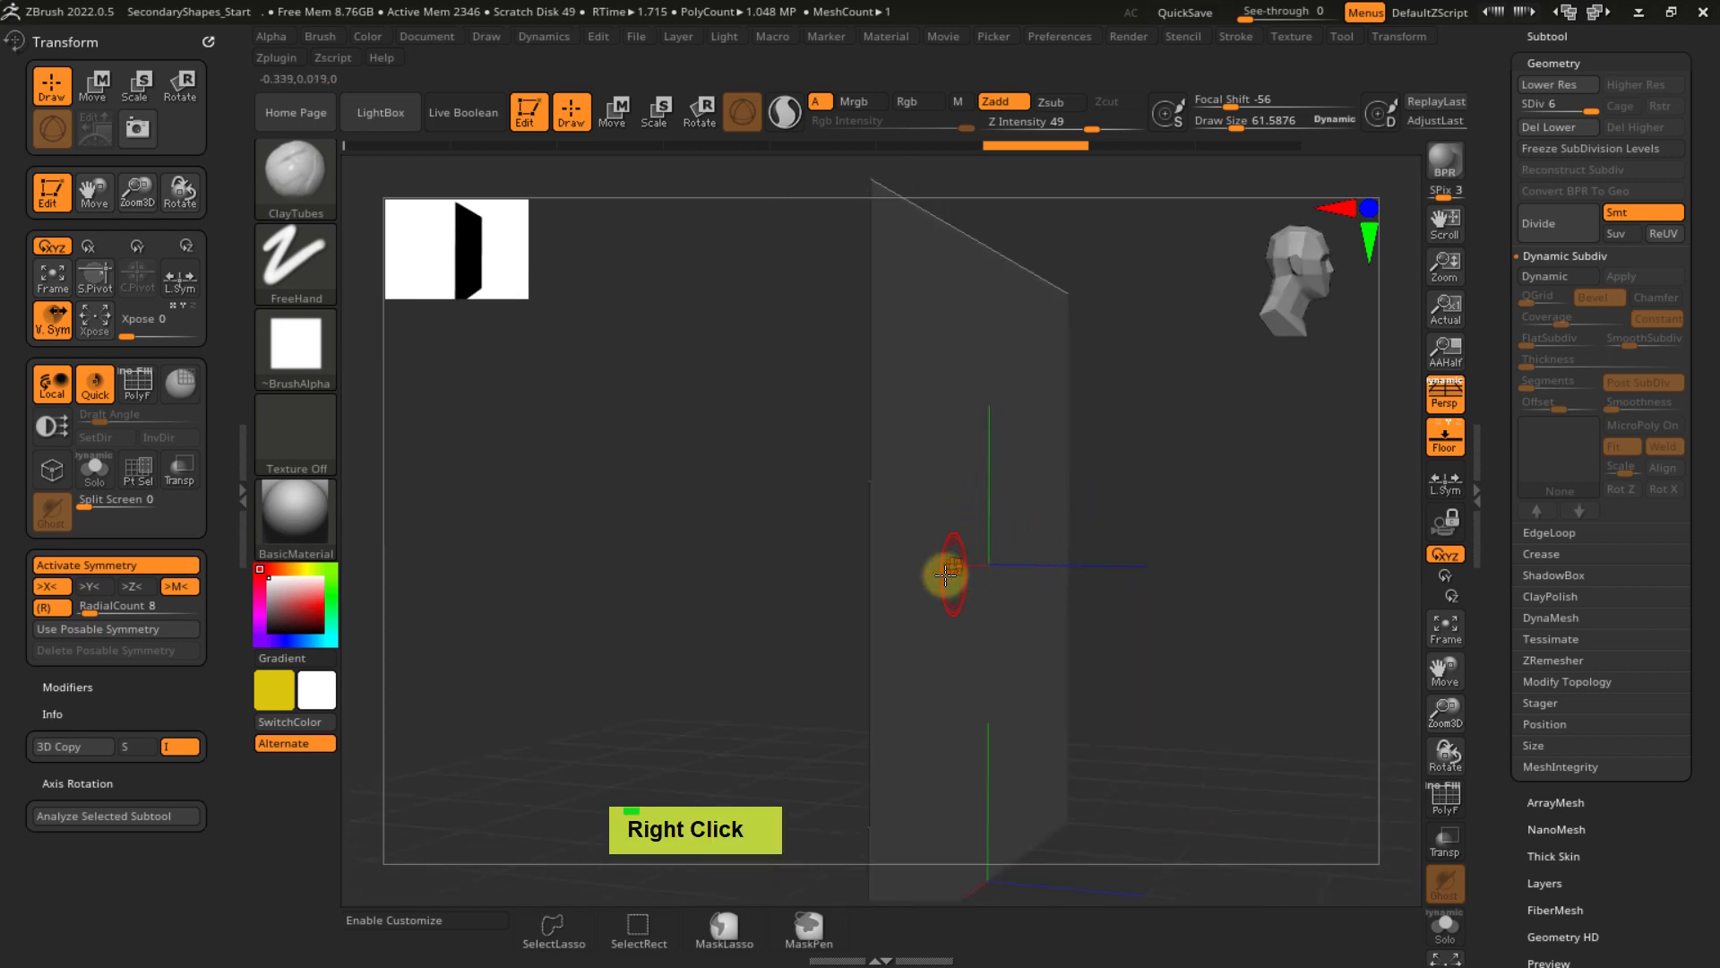
pyautogui.moveTo(1016, 579); pyautogui.dragTo(902, 572, button='right')
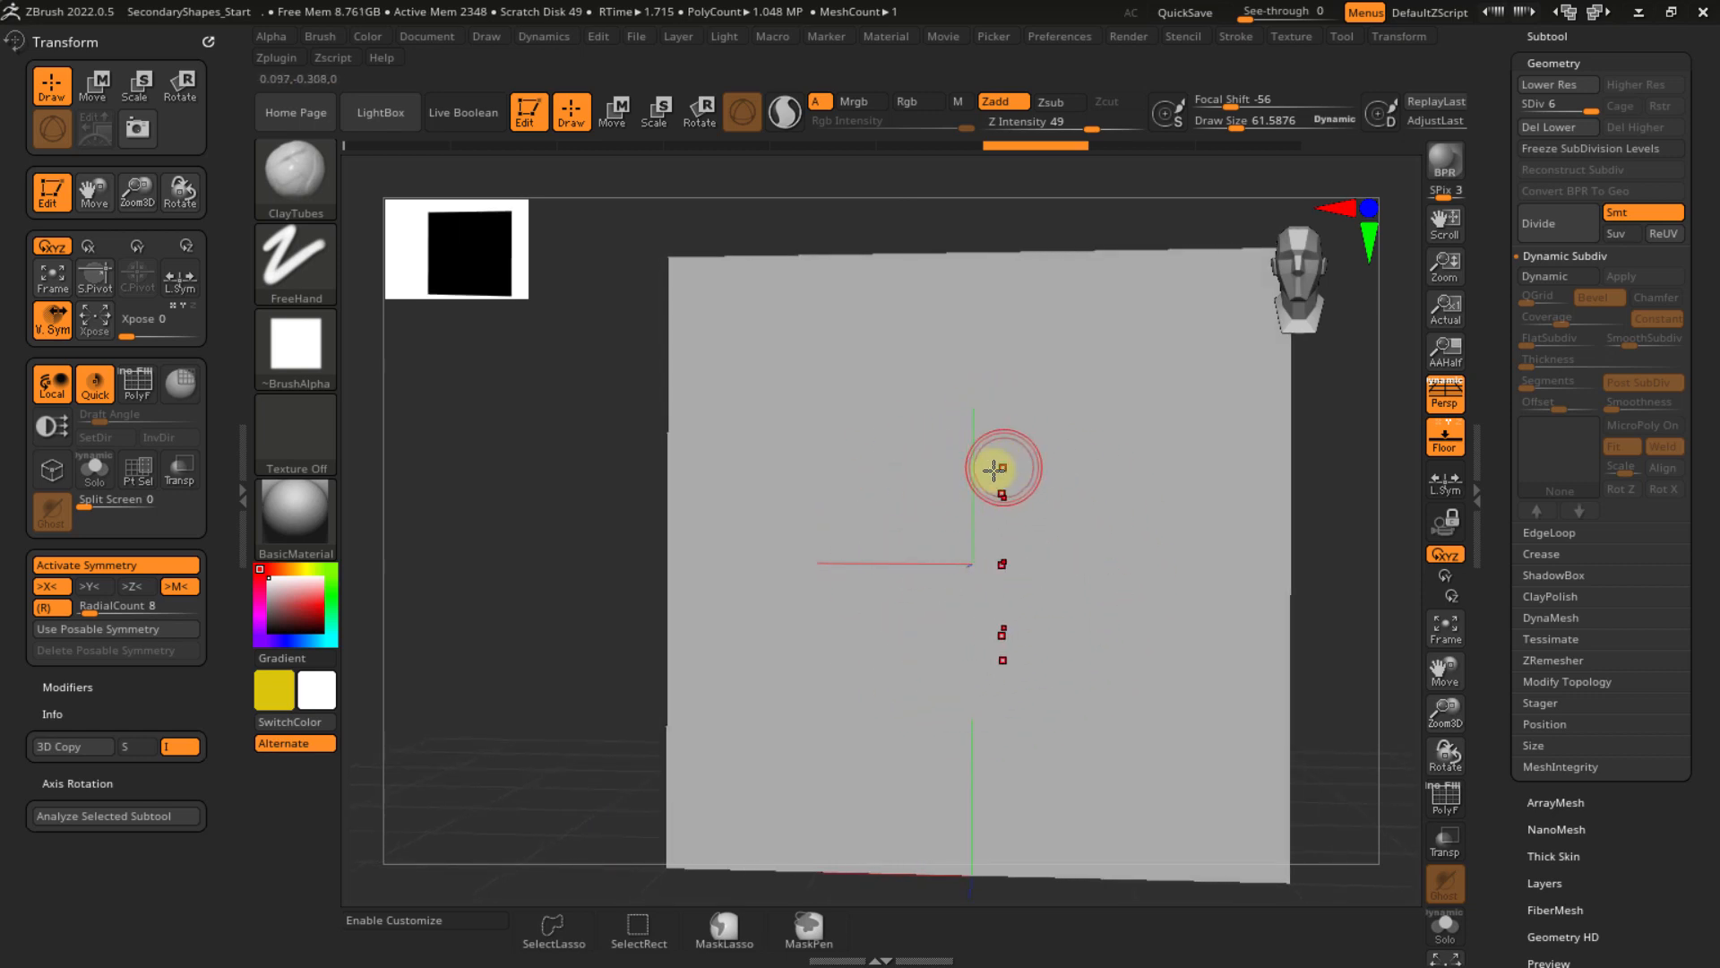
pyautogui.moveTo(987, 485); pyautogui.dragTo(918, 479, button='right')
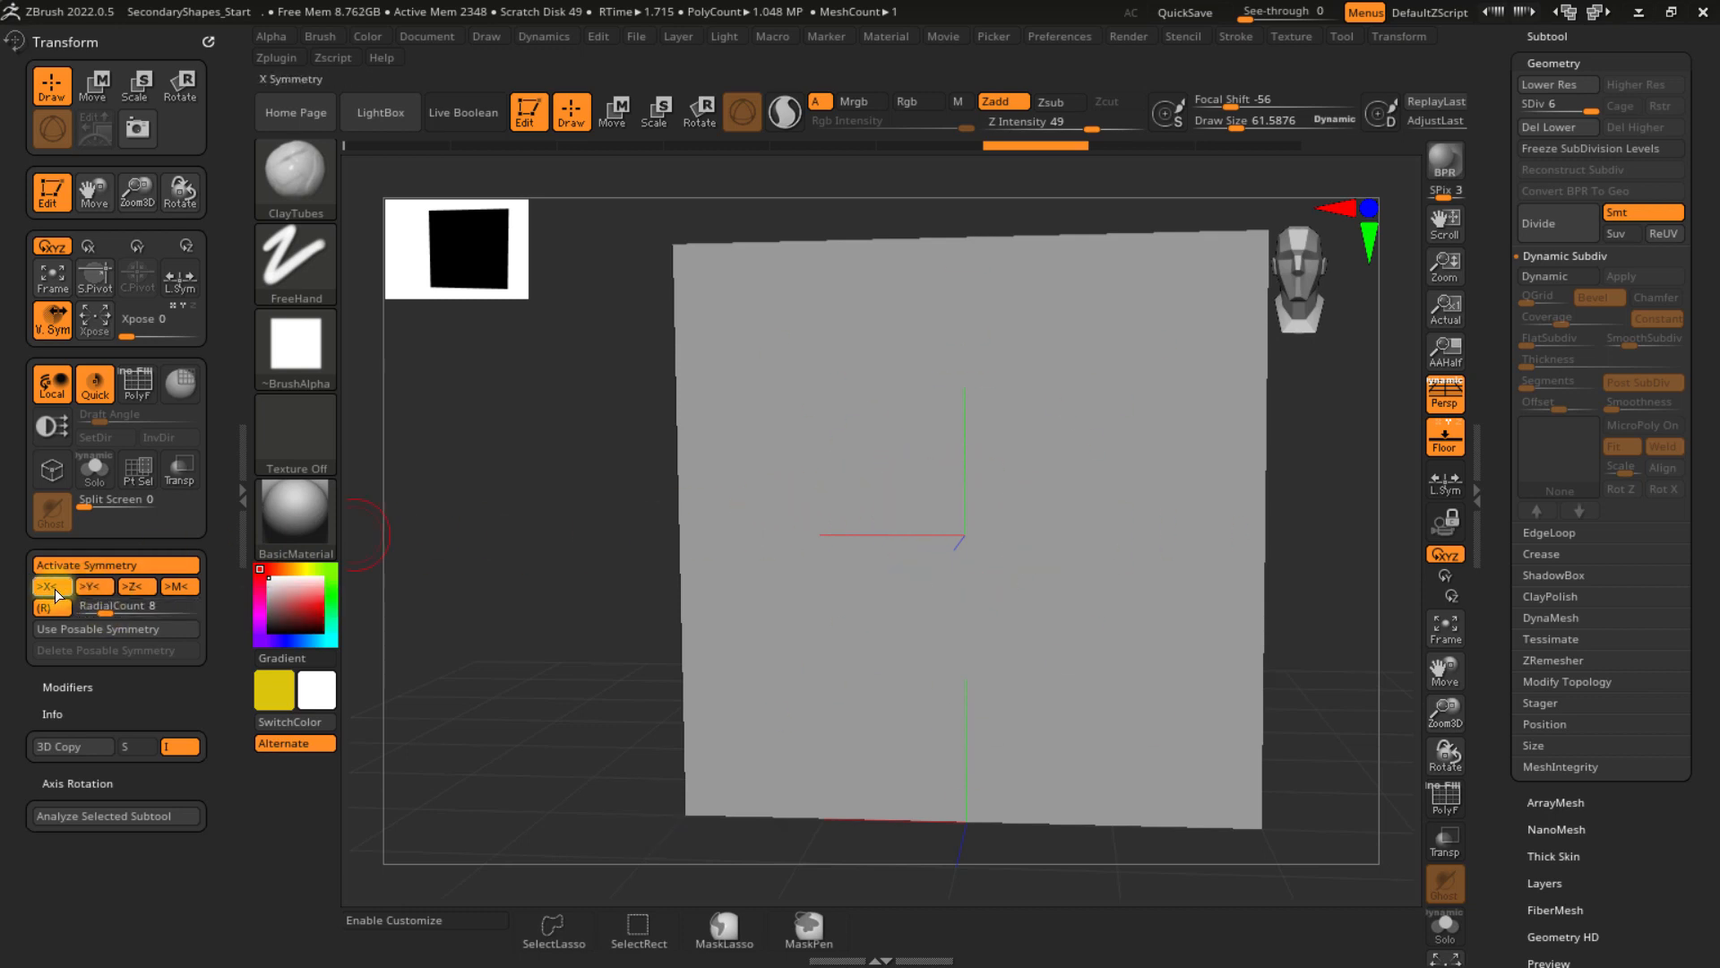
pyautogui.click(95, 586)
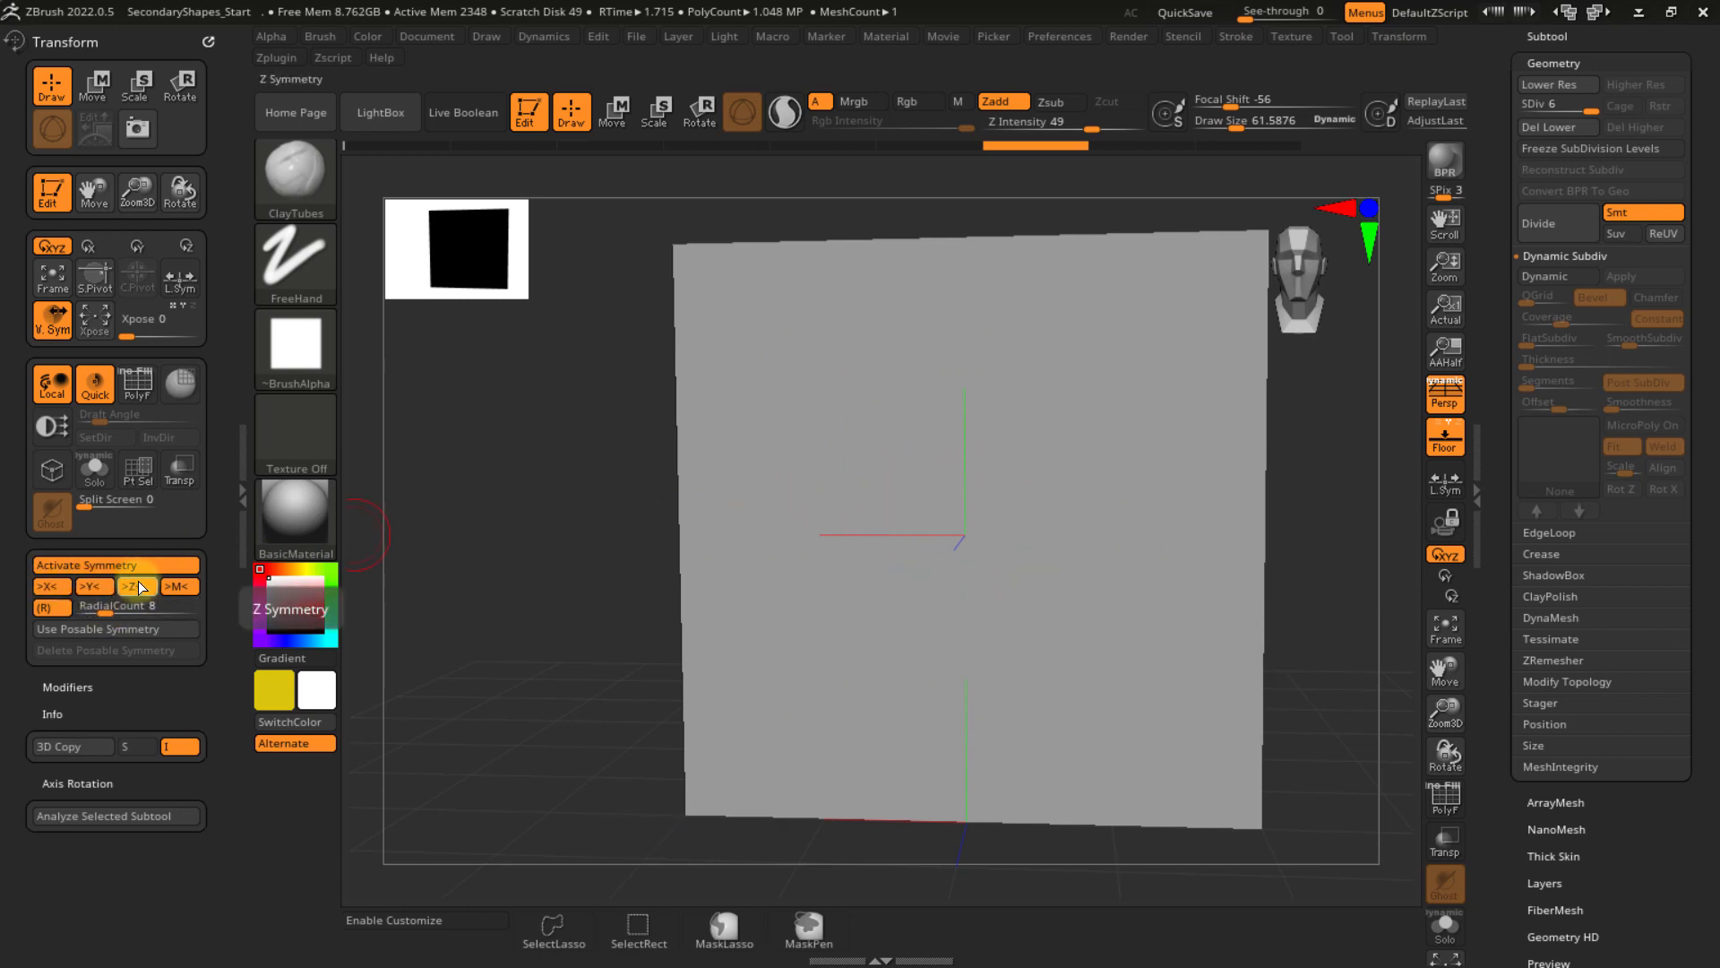
pyautogui.click(138, 587)
pyautogui.moveTo(818, 427); pyautogui.dragTo(891, 526, button='right')
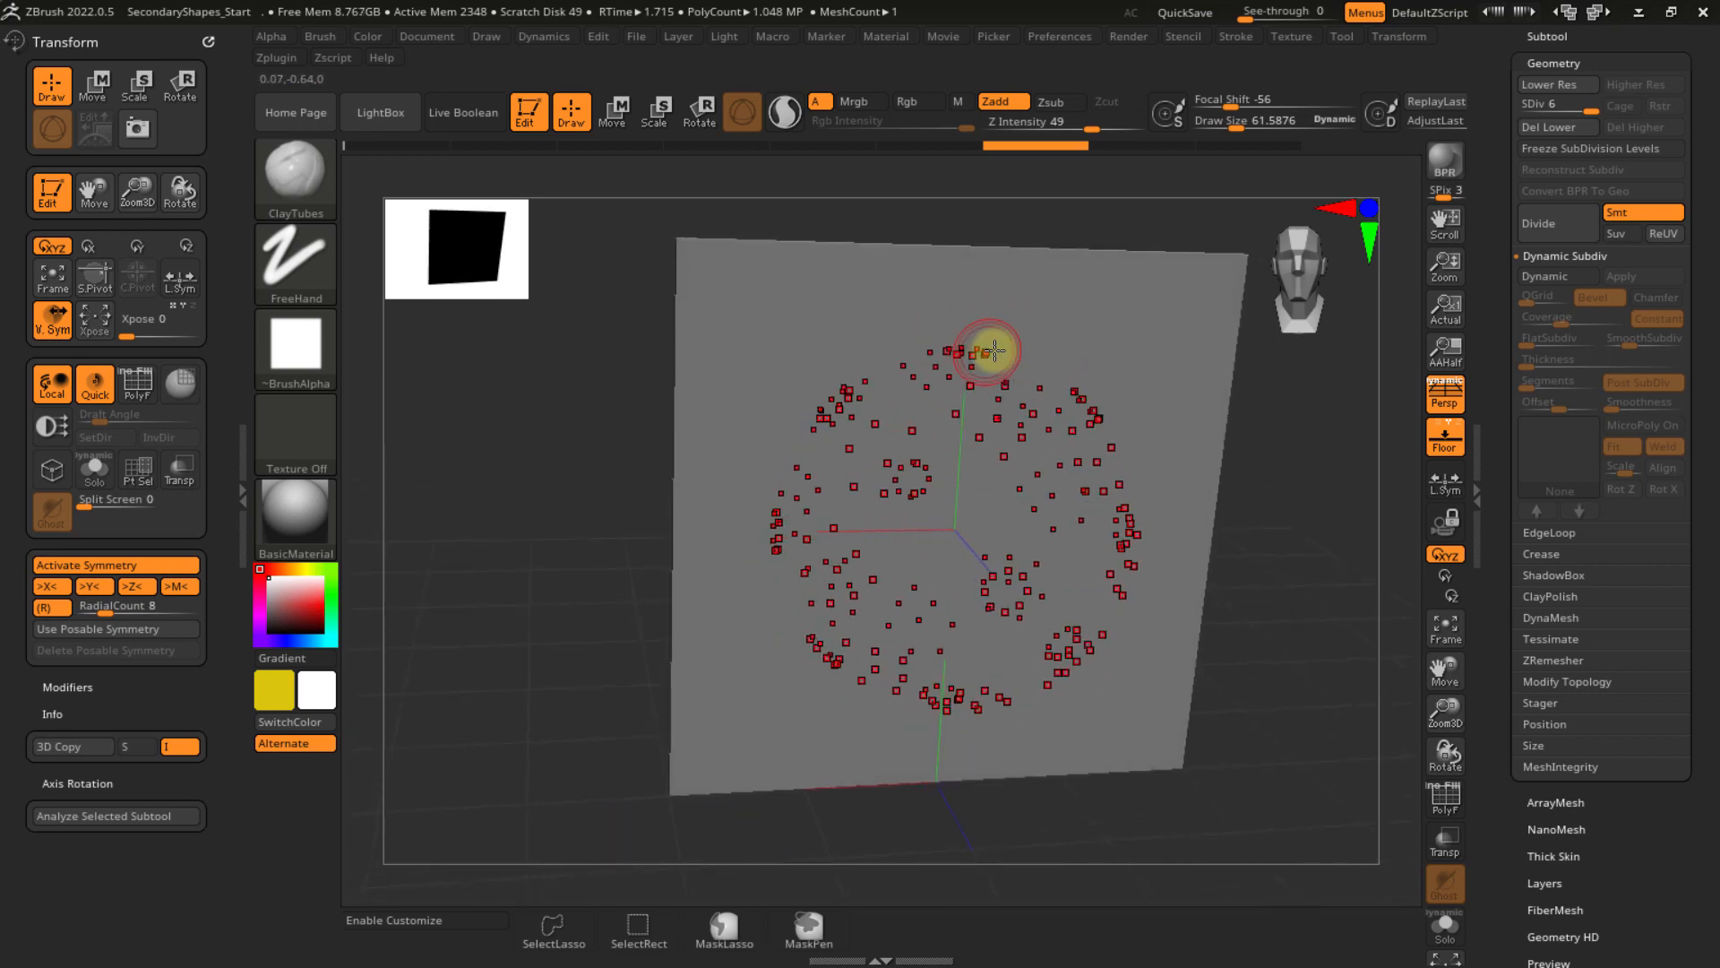
pyautogui.doubleClick(58, 578)
# - Try a ClayTubes ring and curved outer arms around the plane's center with eight-fold symmetry and undo the strokes
pyautogui.moveTo(851, 441); pyautogui.dragTo(939, 415, button='right')
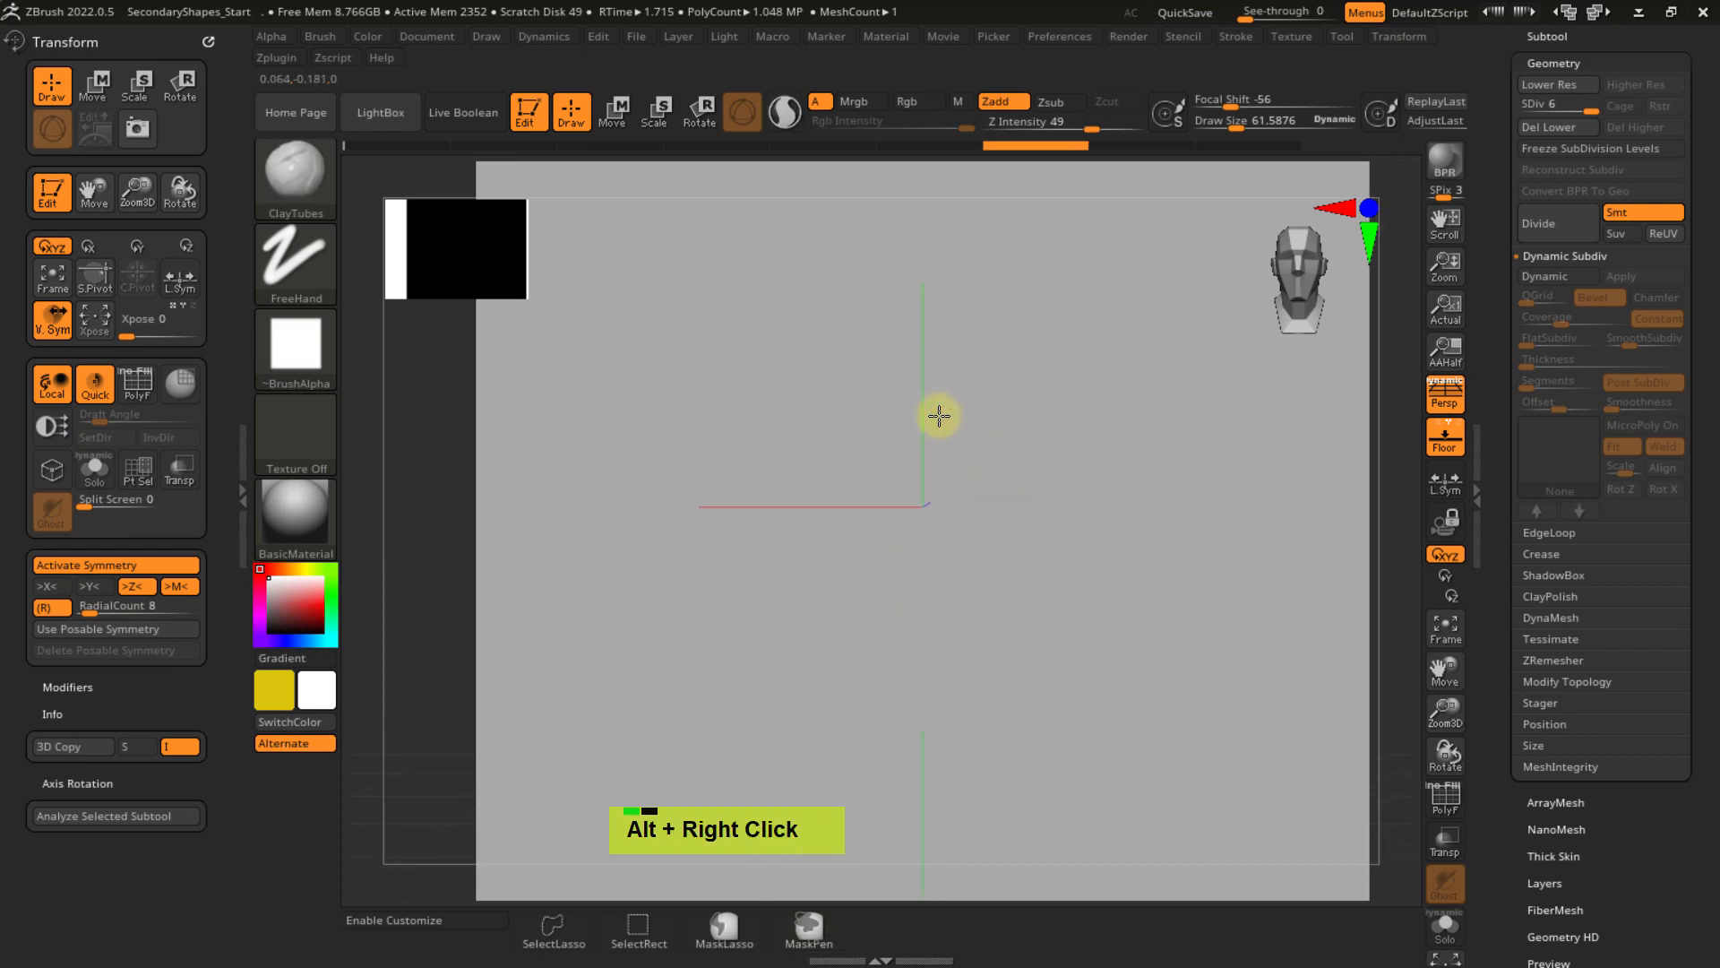
pyautogui.moveTo(764, 503)
pyautogui.mouseDown()
pyautogui.moveTo(906, 392)
pyautogui.moveTo(794, 457)
pyautogui.moveTo(849, 395)
pyautogui.mouseUp()
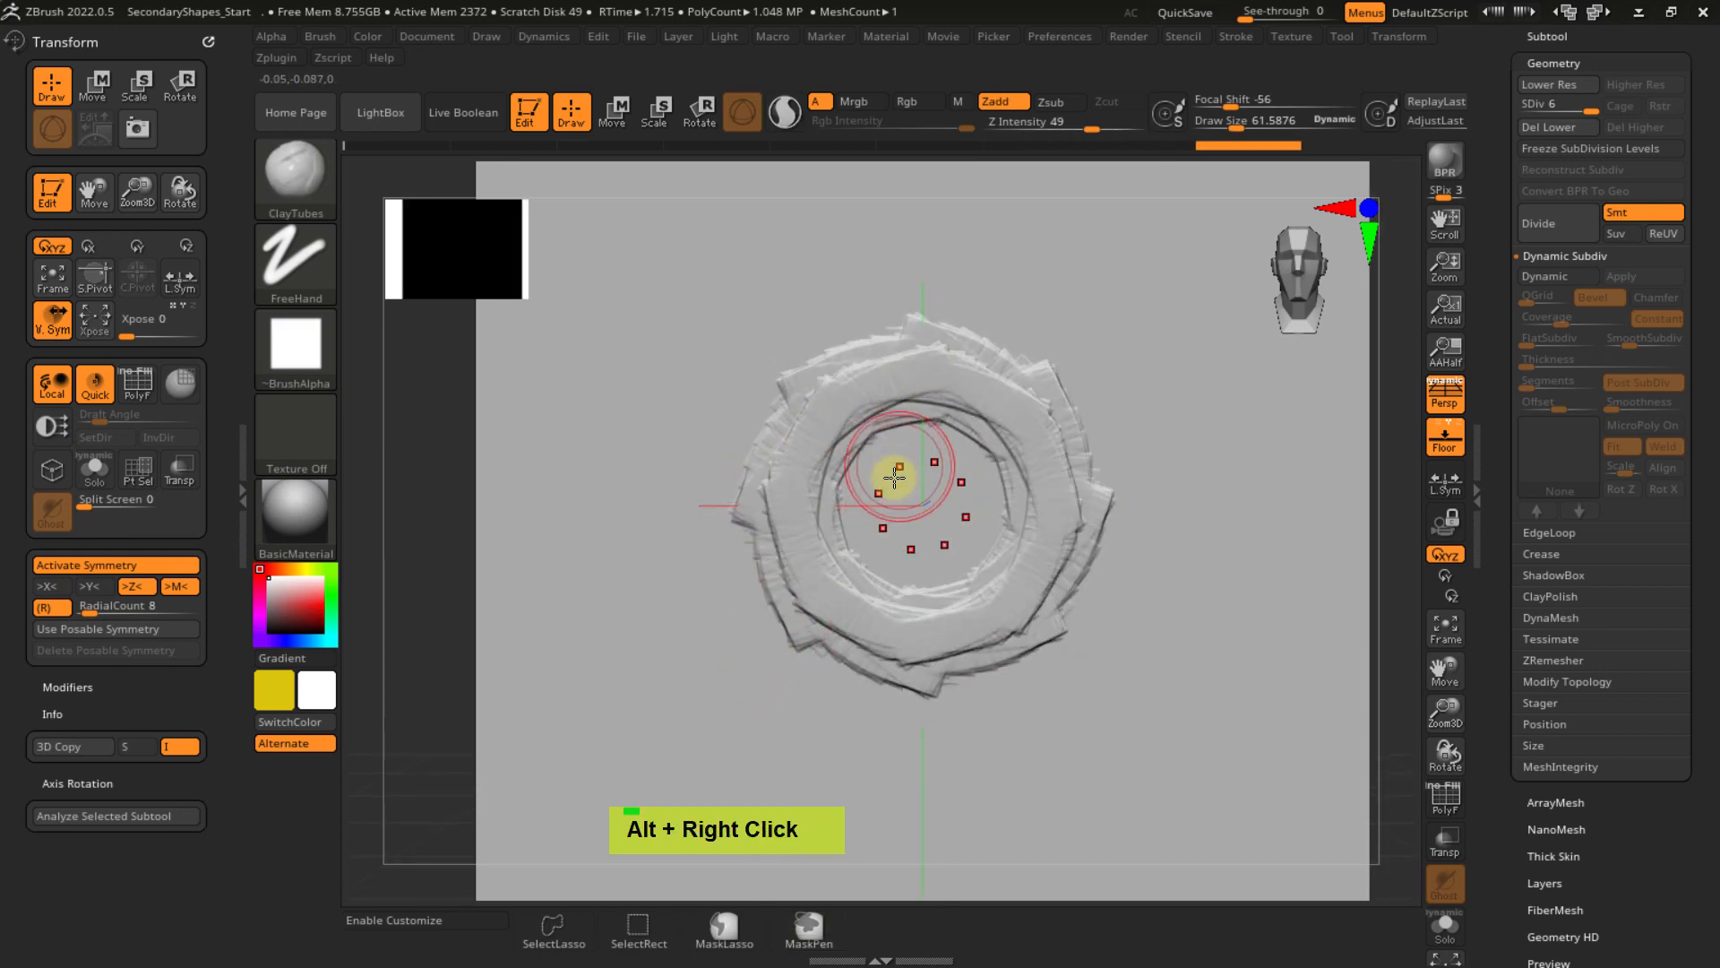
pyautogui.moveTo(875, 676); pyautogui.dragTo(676, 717)
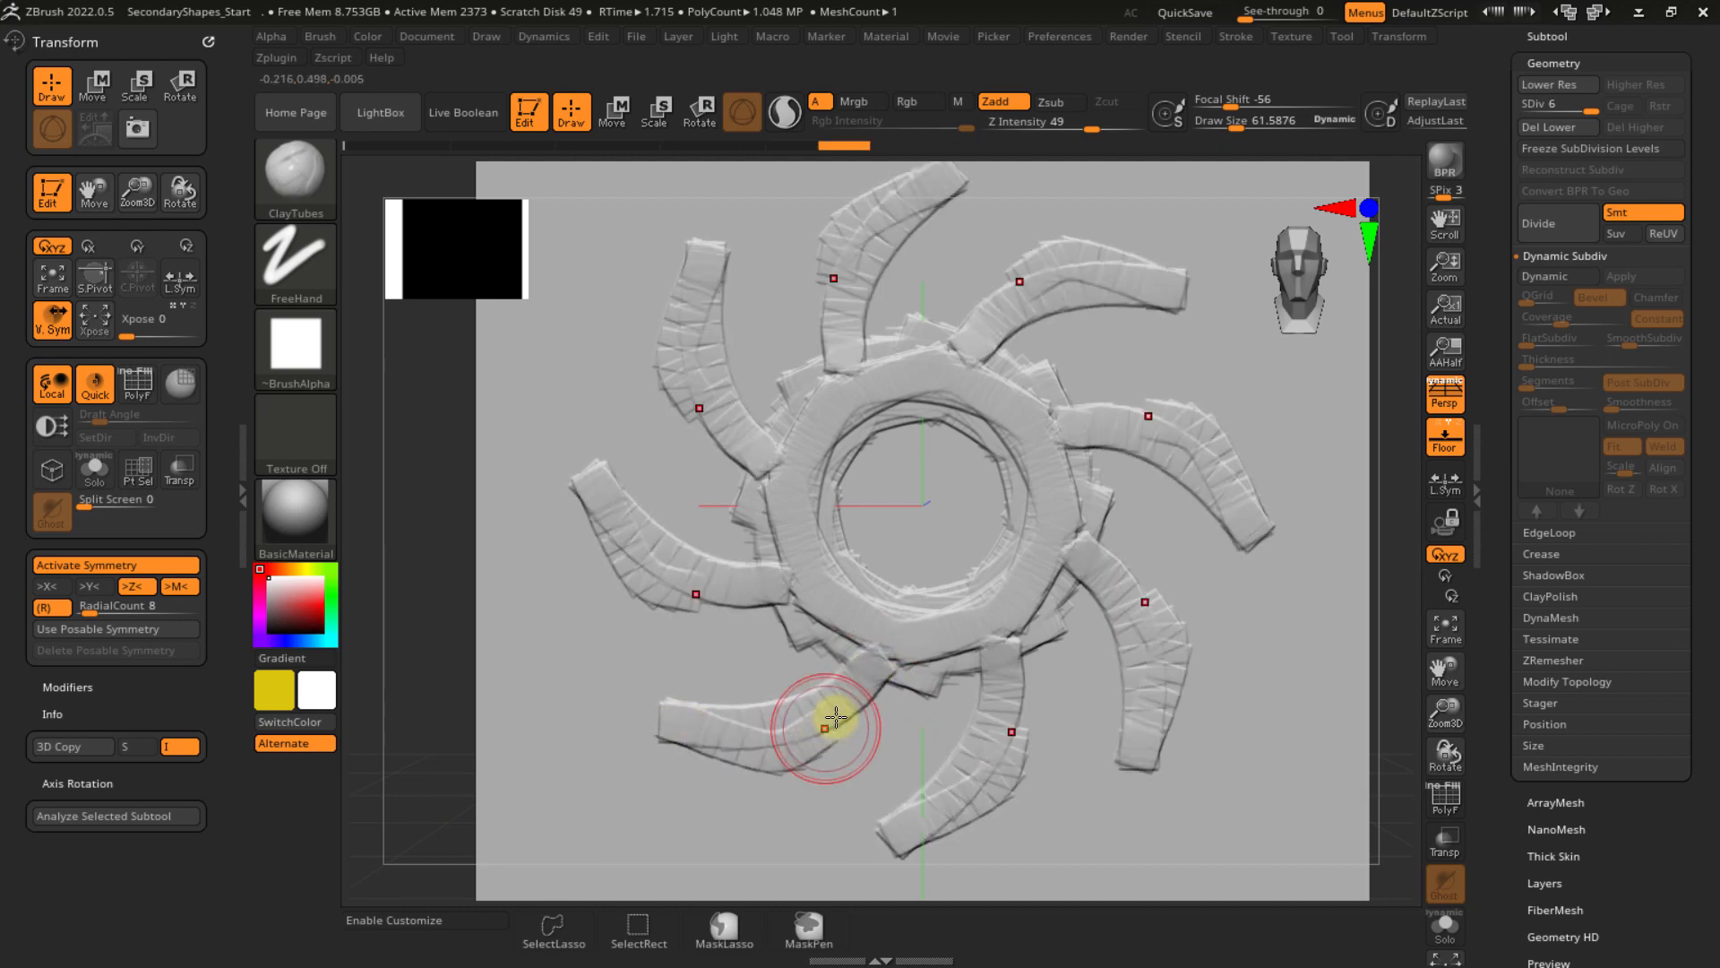
pyautogui.moveTo(836, 718)
pyautogui.mouseDown()
pyautogui.moveTo(818, 729)
pyautogui.moveTo(711, 591)
pyautogui.mouseUp()
pyautogui.moveTo(890, 672)
pyautogui.mouseDown()
pyautogui.moveTo(777, 548)
pyautogui.moveTo(826, 589)
pyautogui.mouseUp()
pyautogui.hotkey('ctrl', 'z')
pyautogui.hotkey('ctrl', 'z')
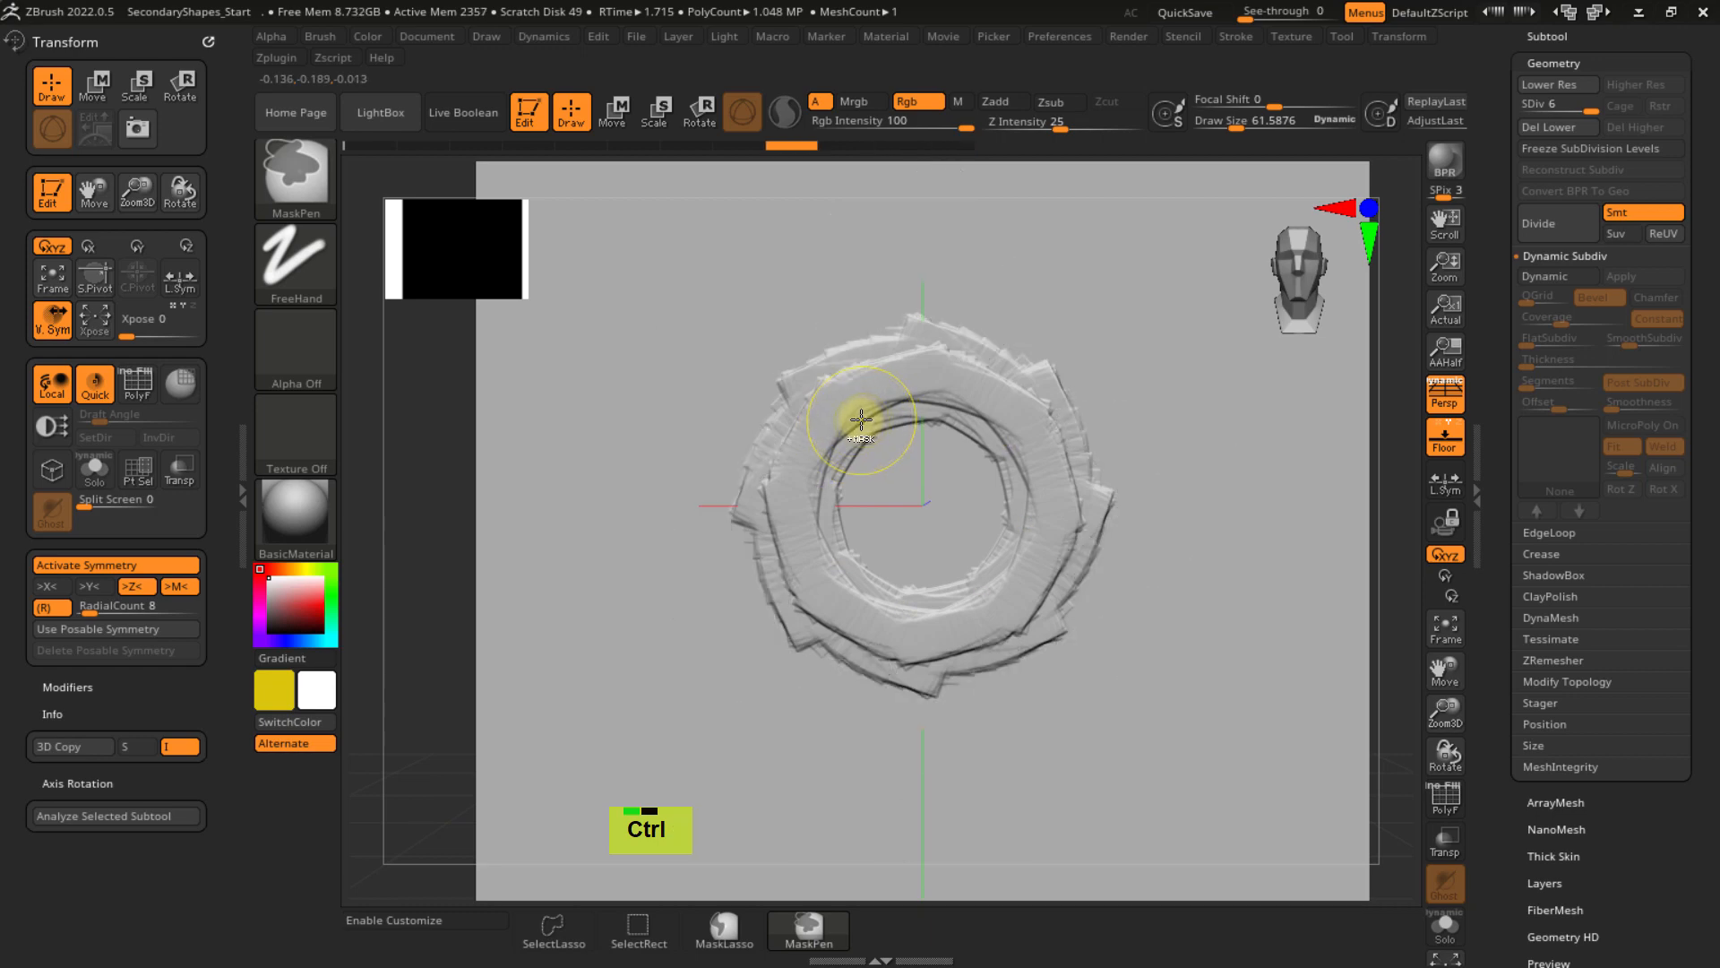
pyautogui.hotkey('ctrl', 'z')
pyautogui.hotkey('ctrl', 'z')
pyautogui.hotkey('ctrl', 'z')
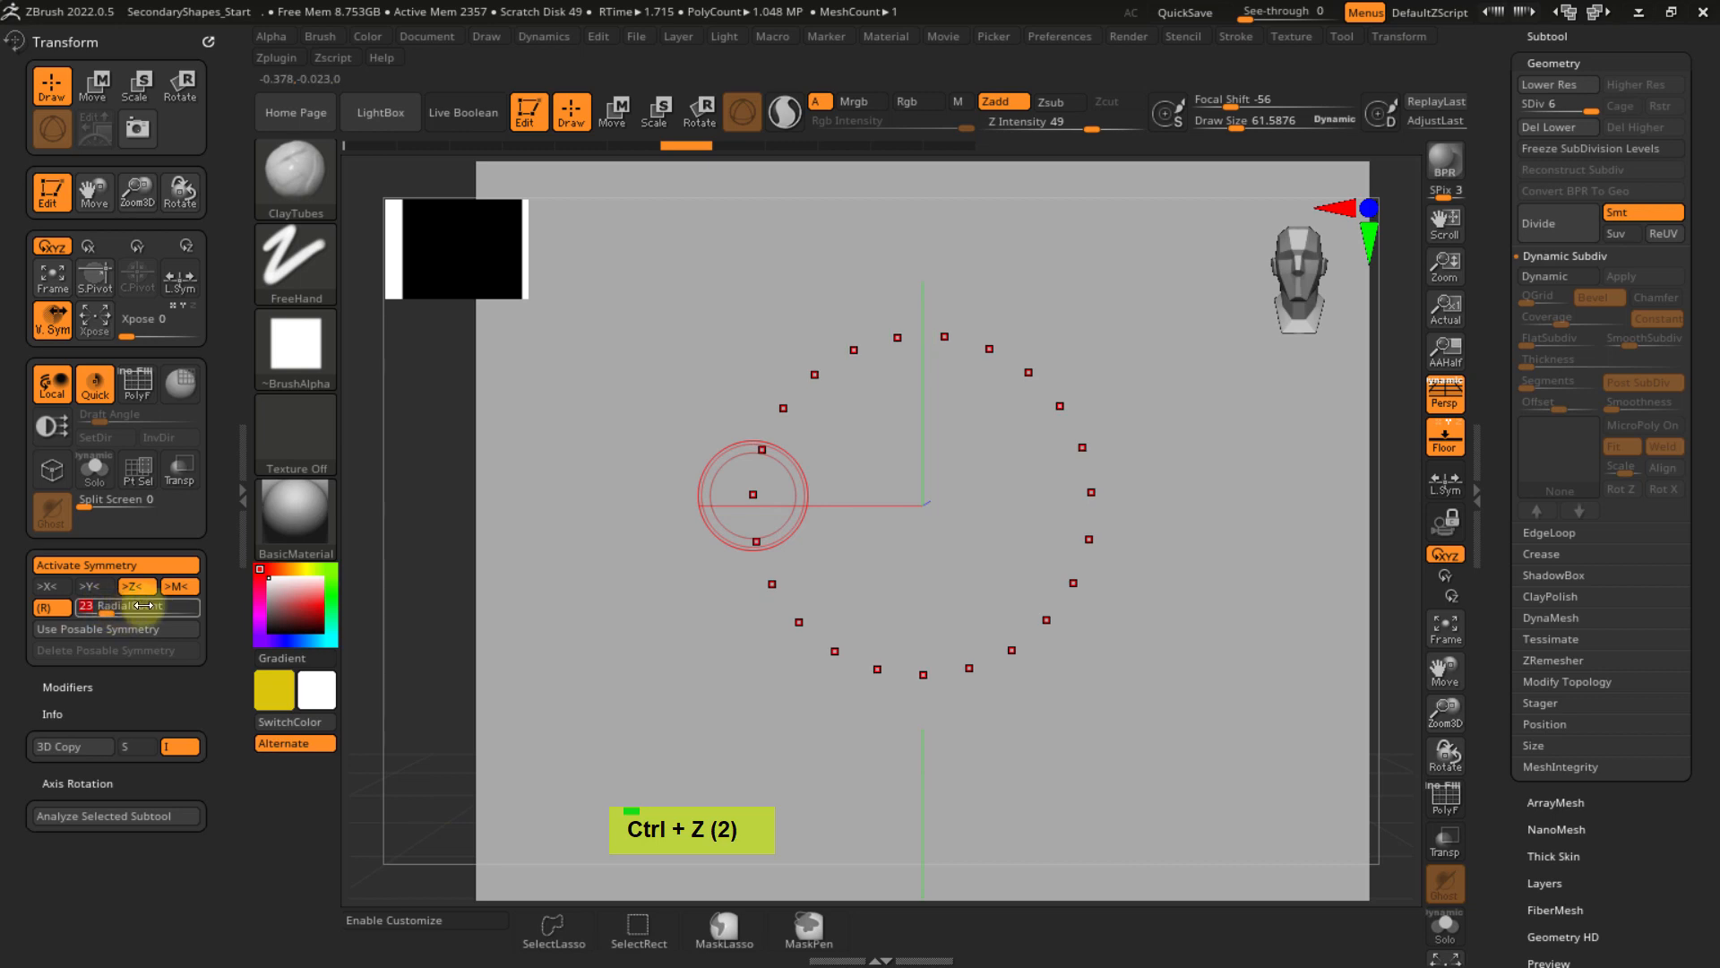
# - Set the RadialCount to 32 and build concentric ClayTubes rings around the plane's center, reducing the draw size to about 51
pyautogui.press('Return')
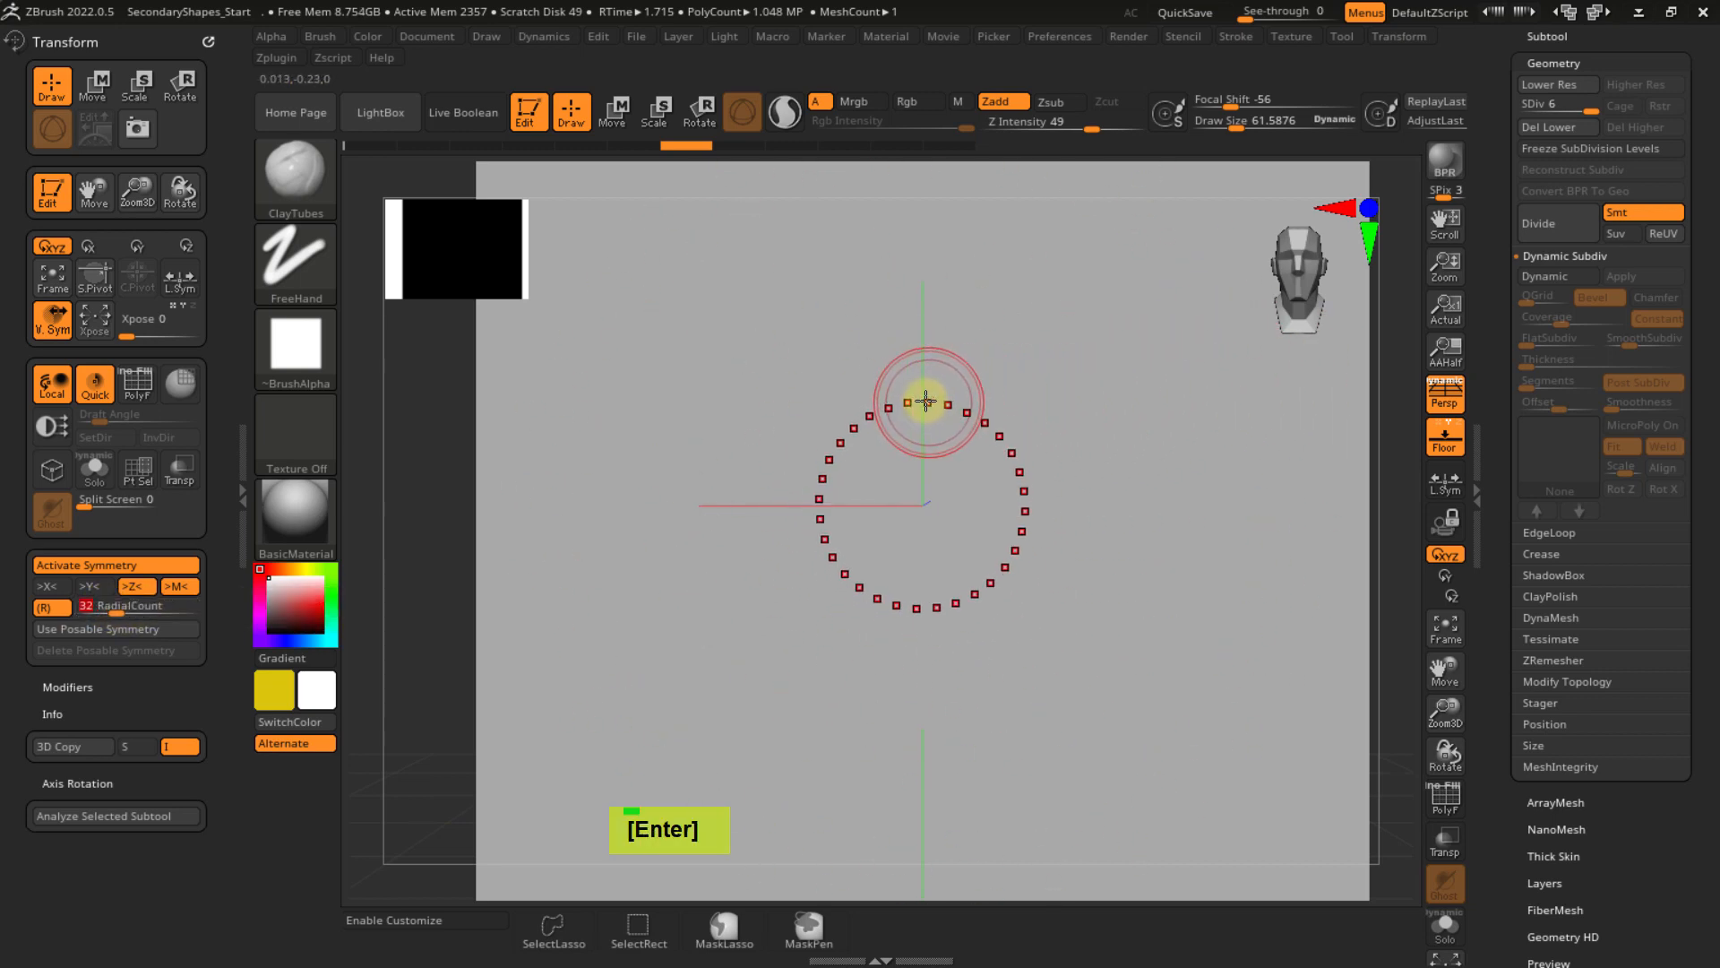
pyautogui.moveTo(929, 380)
pyautogui.mouseDown()
pyautogui.moveTo(879, 395)
pyautogui.moveTo(872, 364)
pyautogui.moveTo(929, 335)
pyautogui.moveTo(883, 330)
pyautogui.moveTo(929, 338)
pyautogui.moveTo(933, 306)
pyautogui.moveTo(936, 327)
pyautogui.moveTo(918, 308)
pyautogui.moveTo(826, 353)
pyautogui.moveTo(769, 421)
pyautogui.mouseUp()
pyautogui.press('s')
pyautogui.press('s')
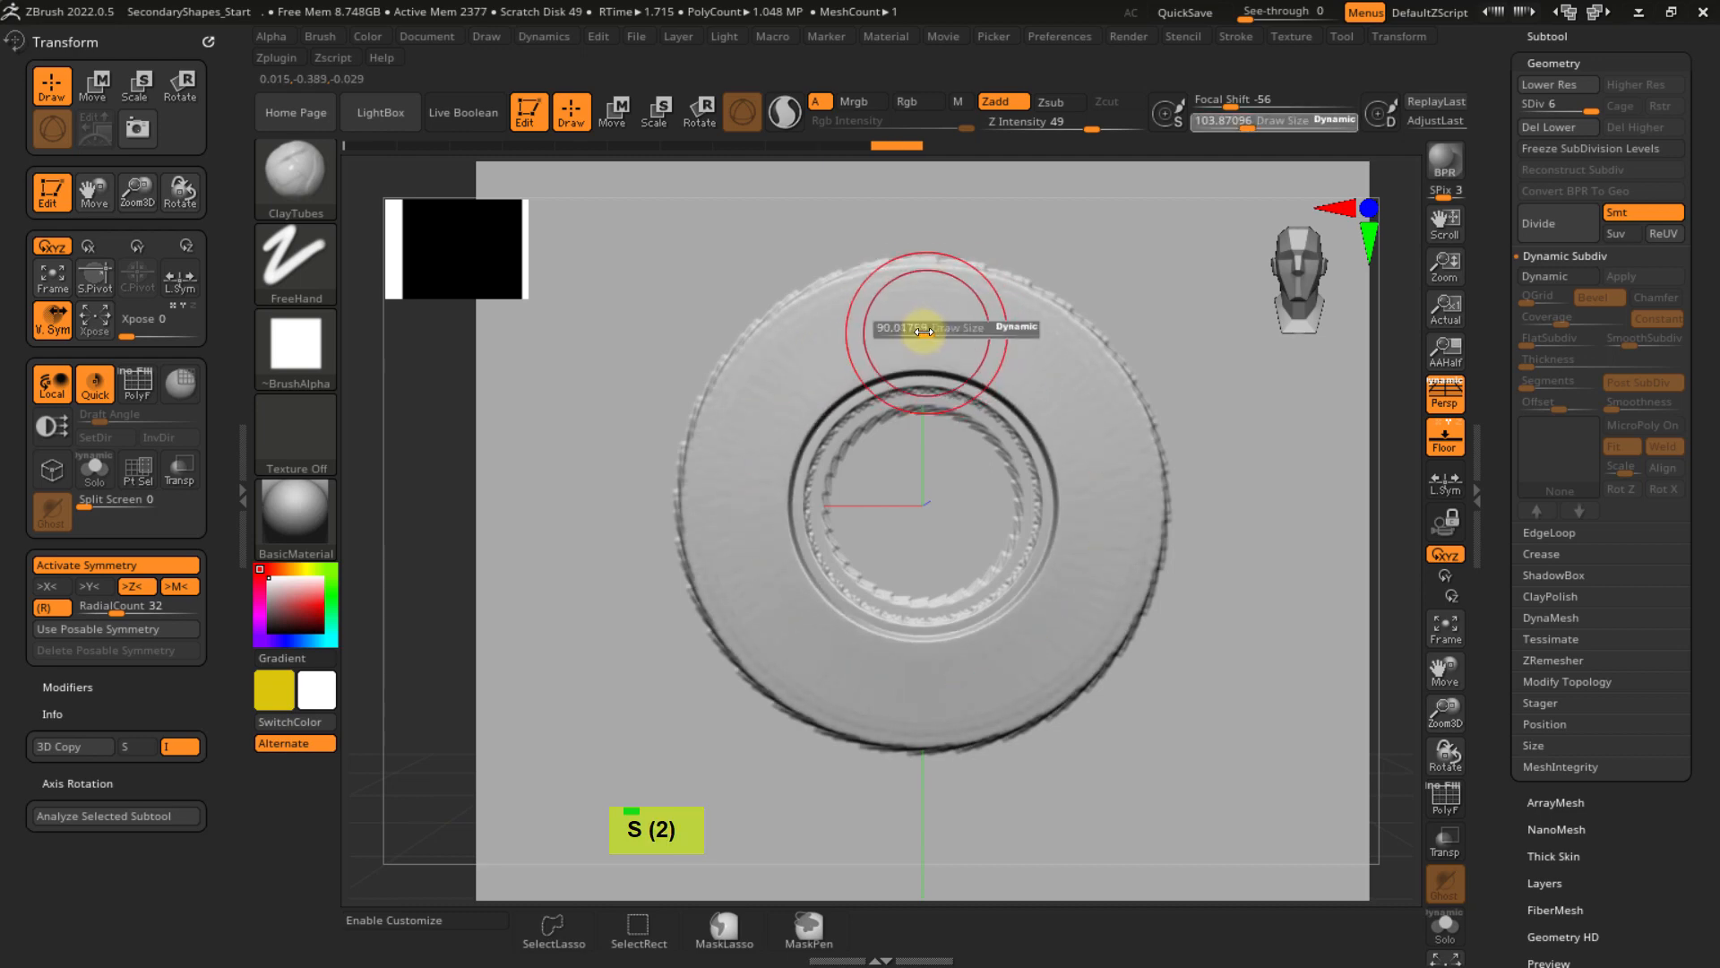
pyautogui.moveTo(922, 329); pyautogui.dragTo(845, 360)
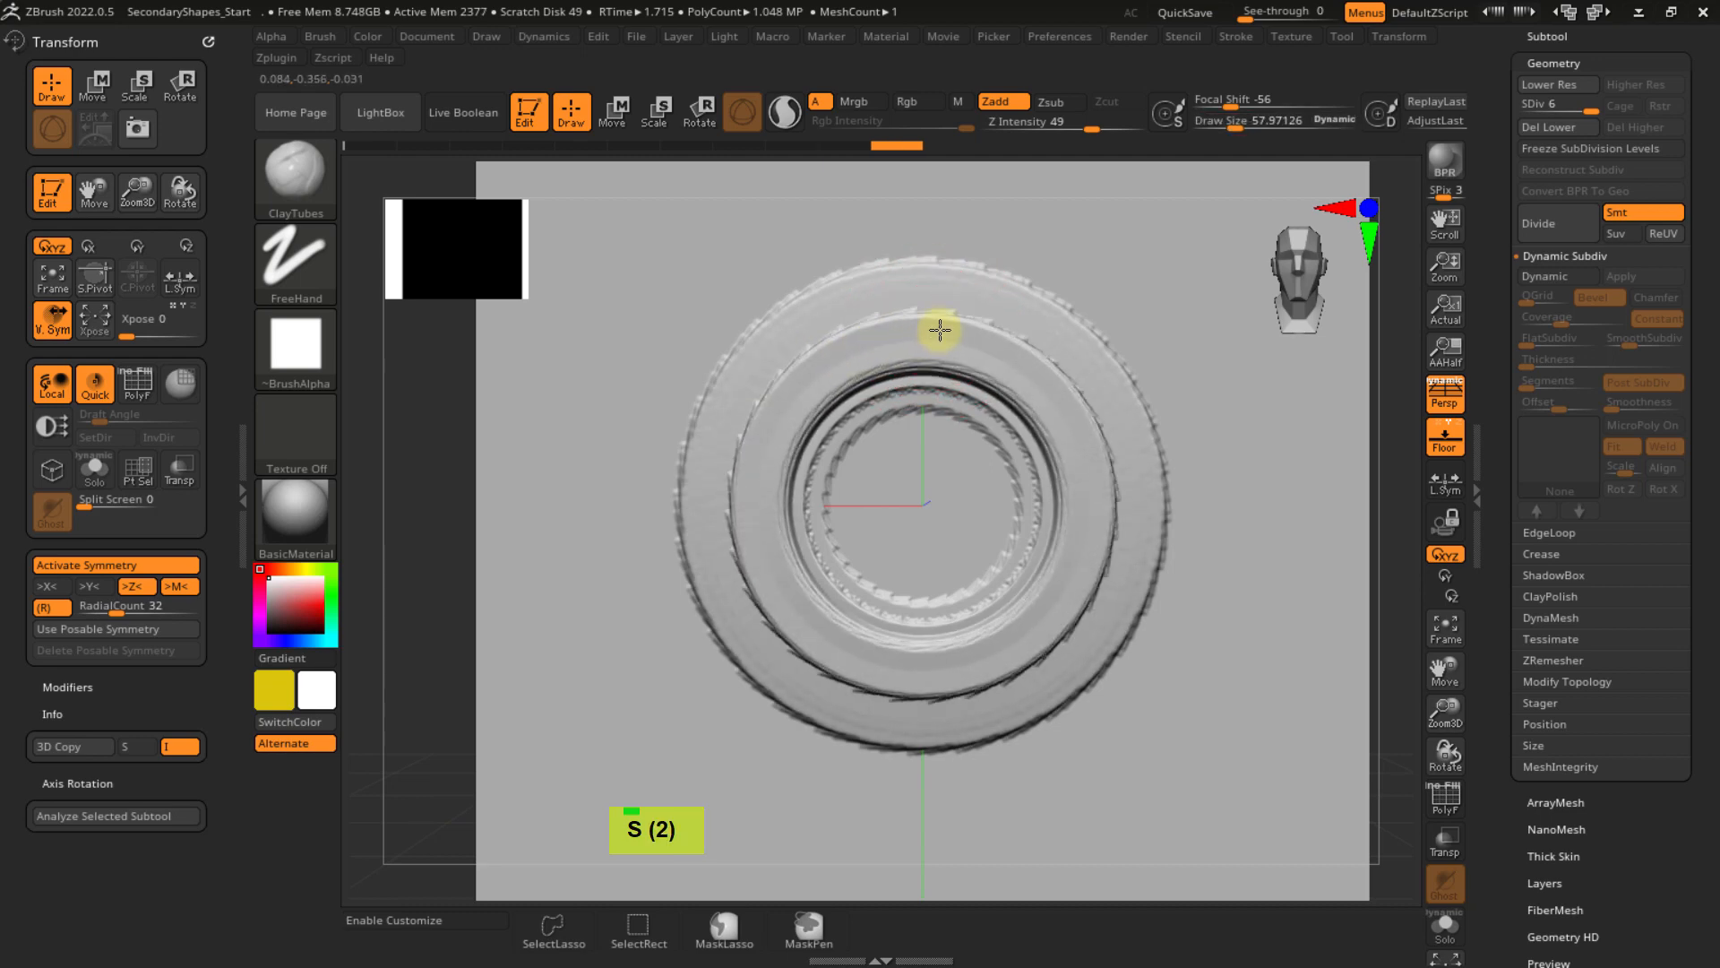
pyautogui.press('s')
pyautogui.moveTo(933, 326); pyautogui.dragTo(952, 328)
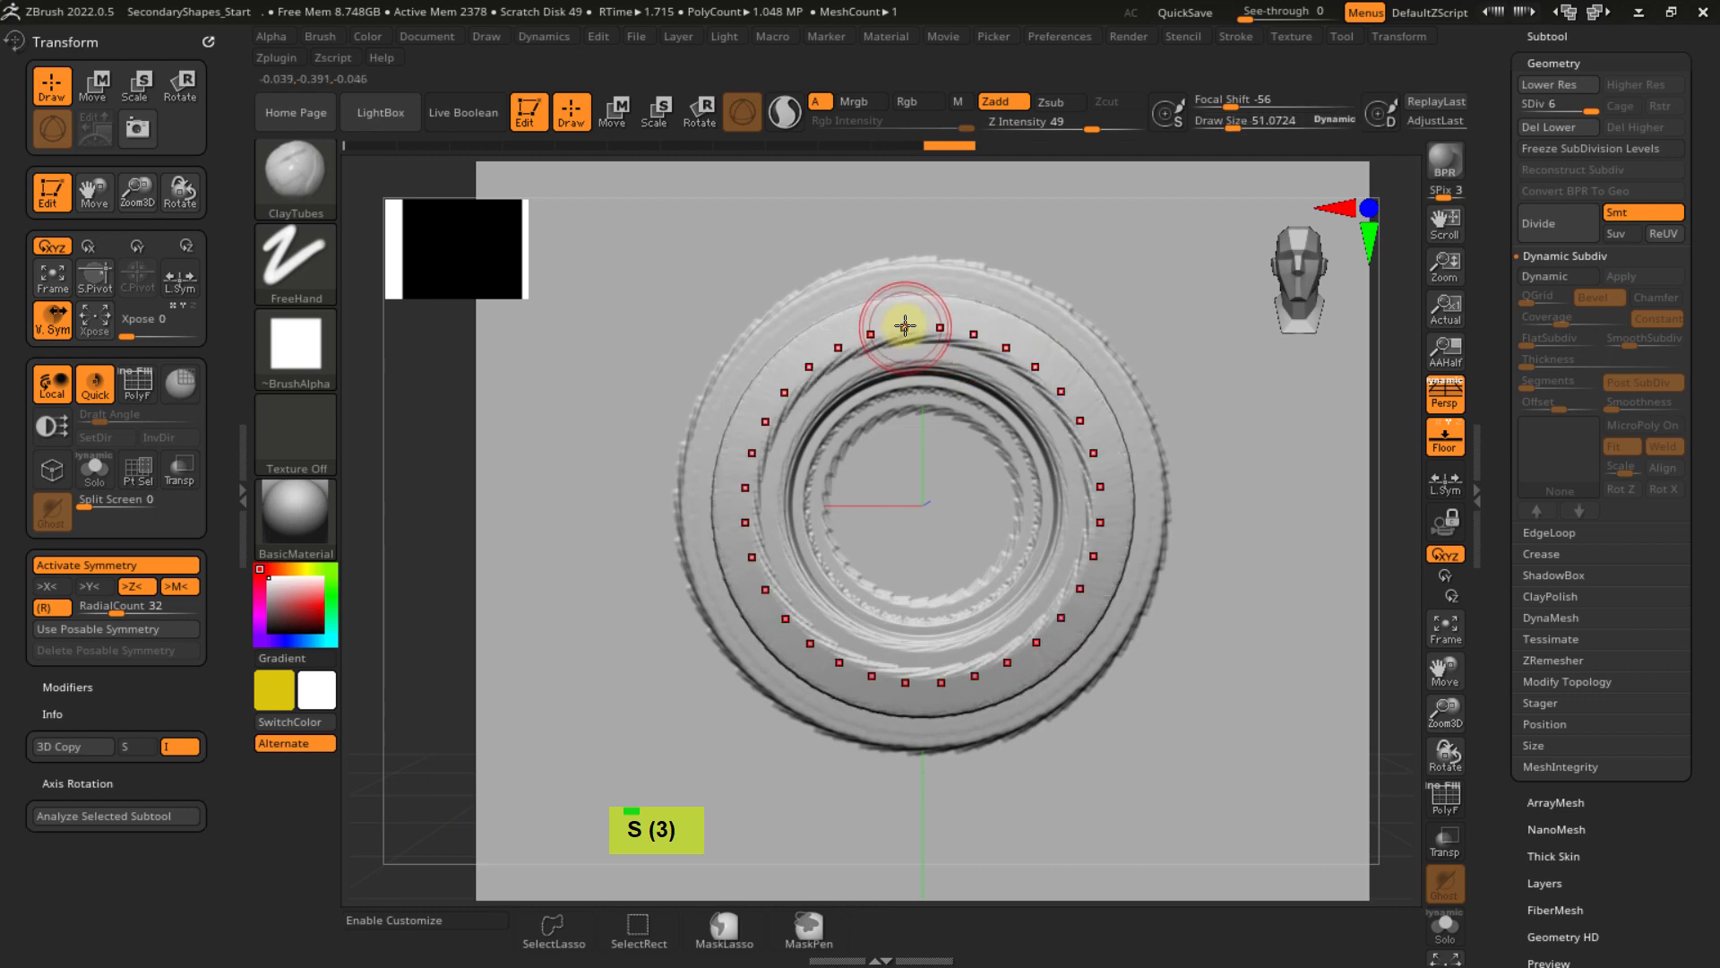
# - Carve a circular groove and slanted, scale-like notches around the outer ring with the DamStandard brush
pyautogui.press('b')
pyautogui.press('d')
pyautogui.press('s')
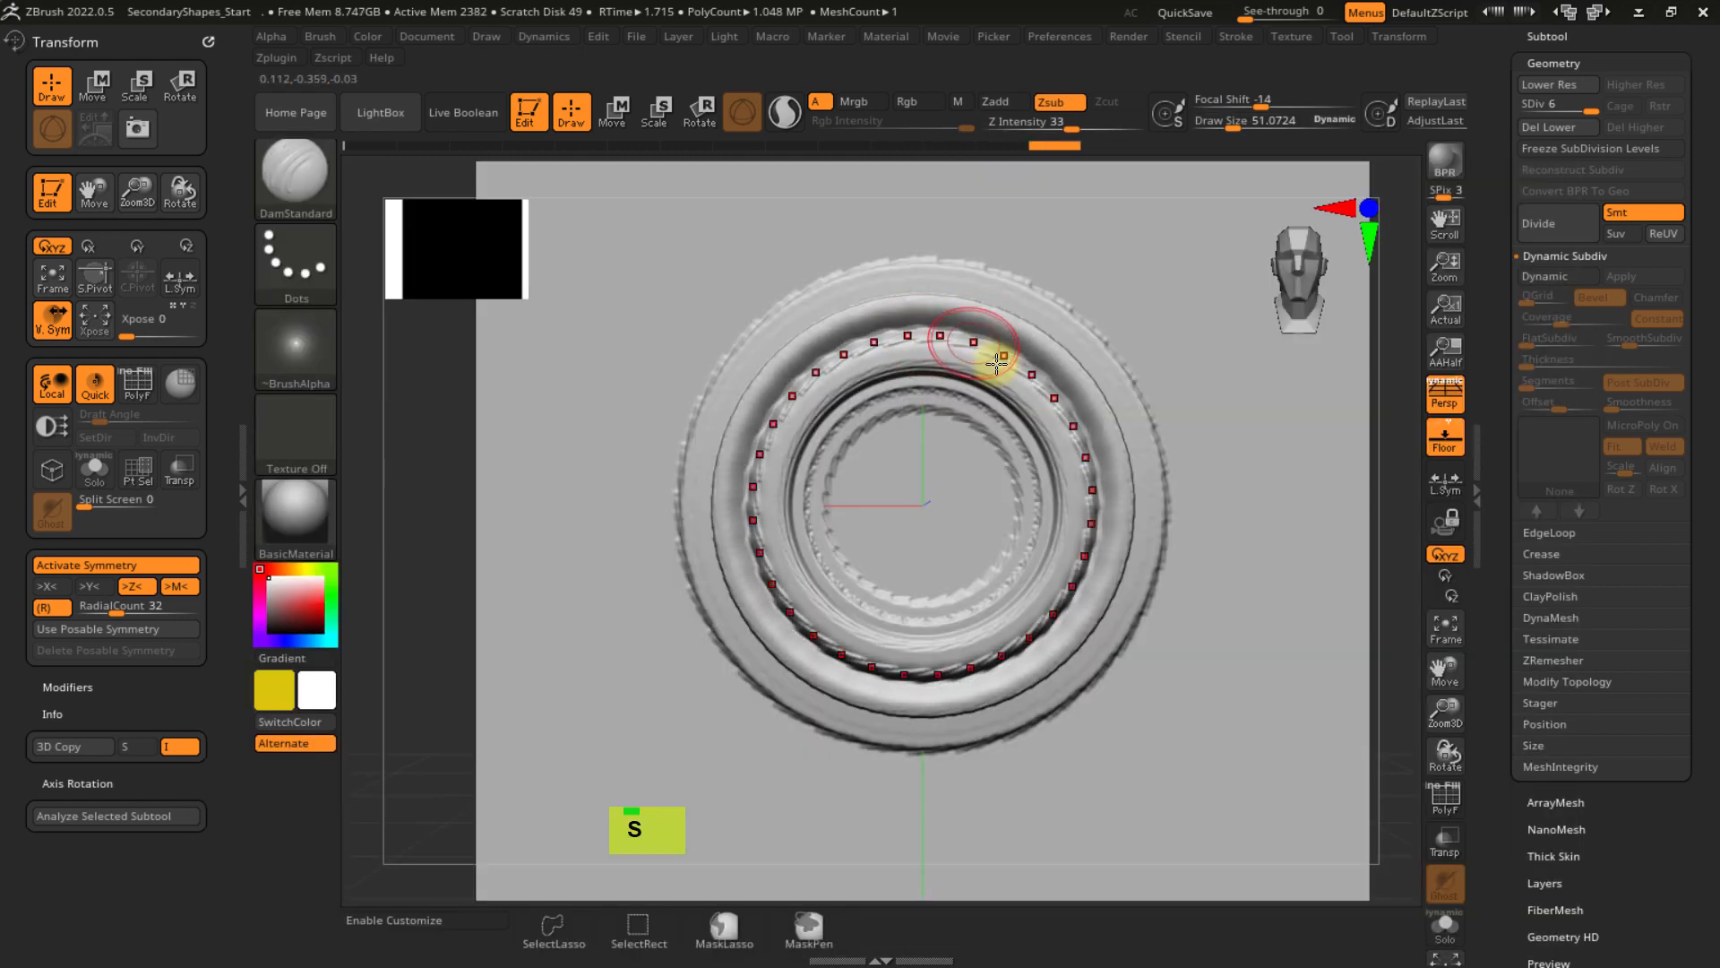
pyautogui.moveTo(976, 329)
pyautogui.mouseDown()
pyautogui.moveTo(917, 273)
pyautogui.moveTo(986, 244)
pyautogui.mouseUp()
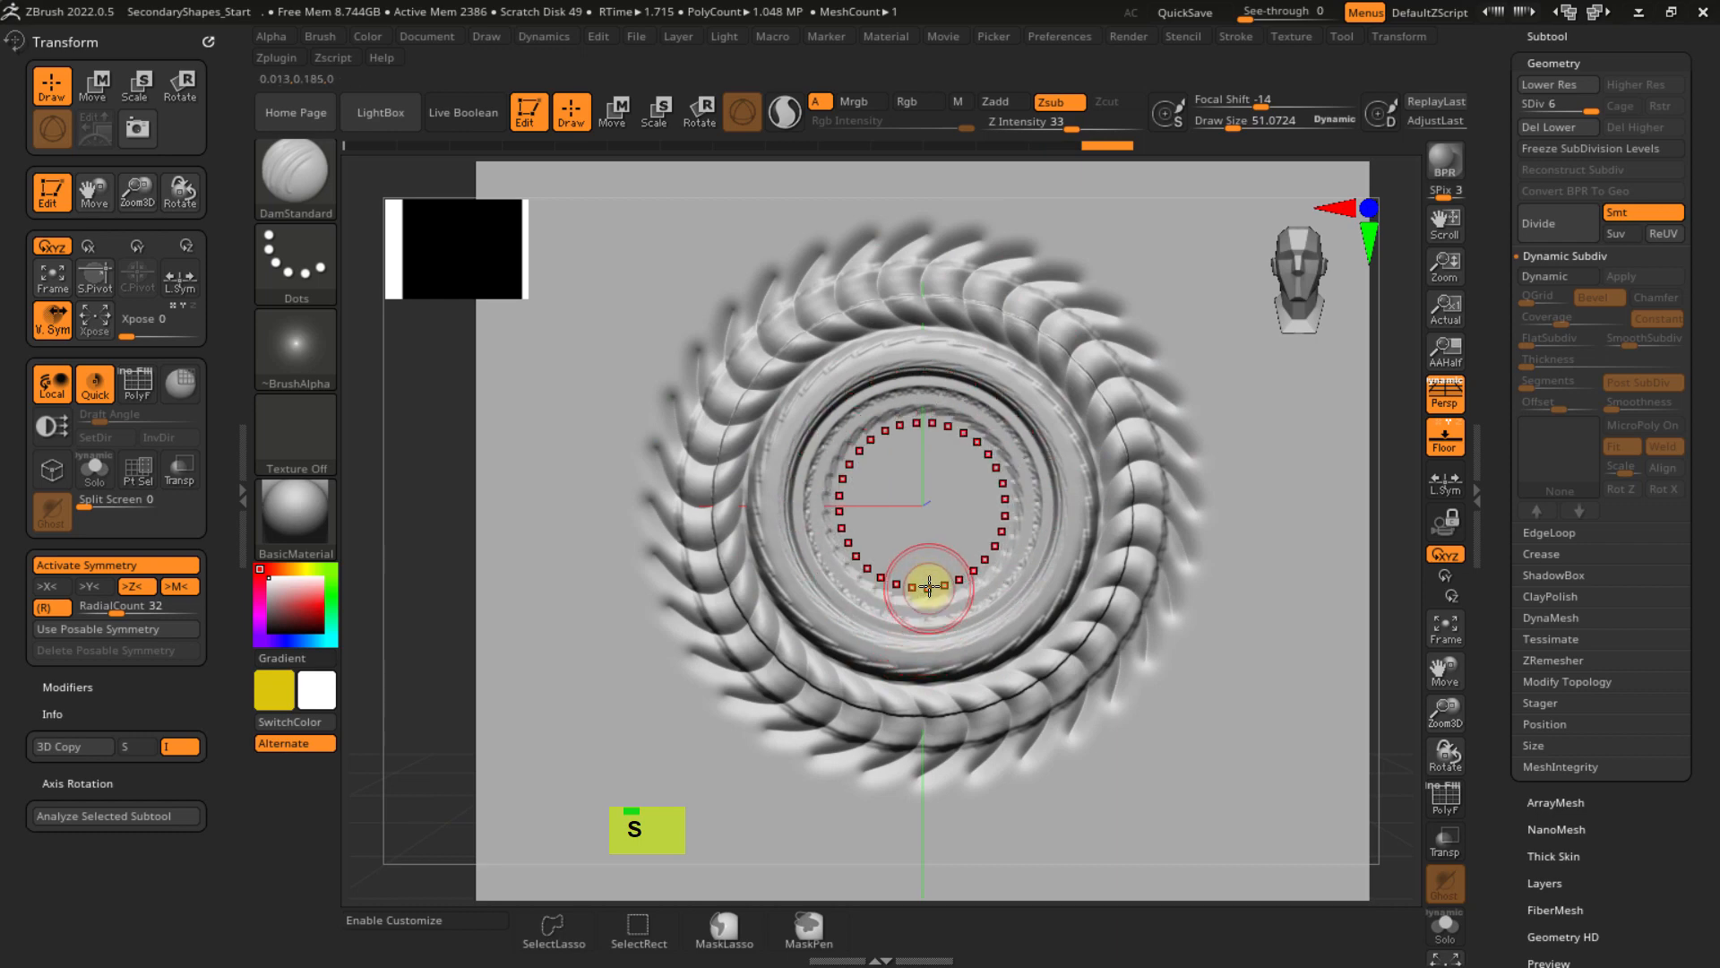
# - Switch to the Move brush at a draw size of about 146 and pull the rings out from the plane
pyautogui.press('b')
pyautogui.press('m')
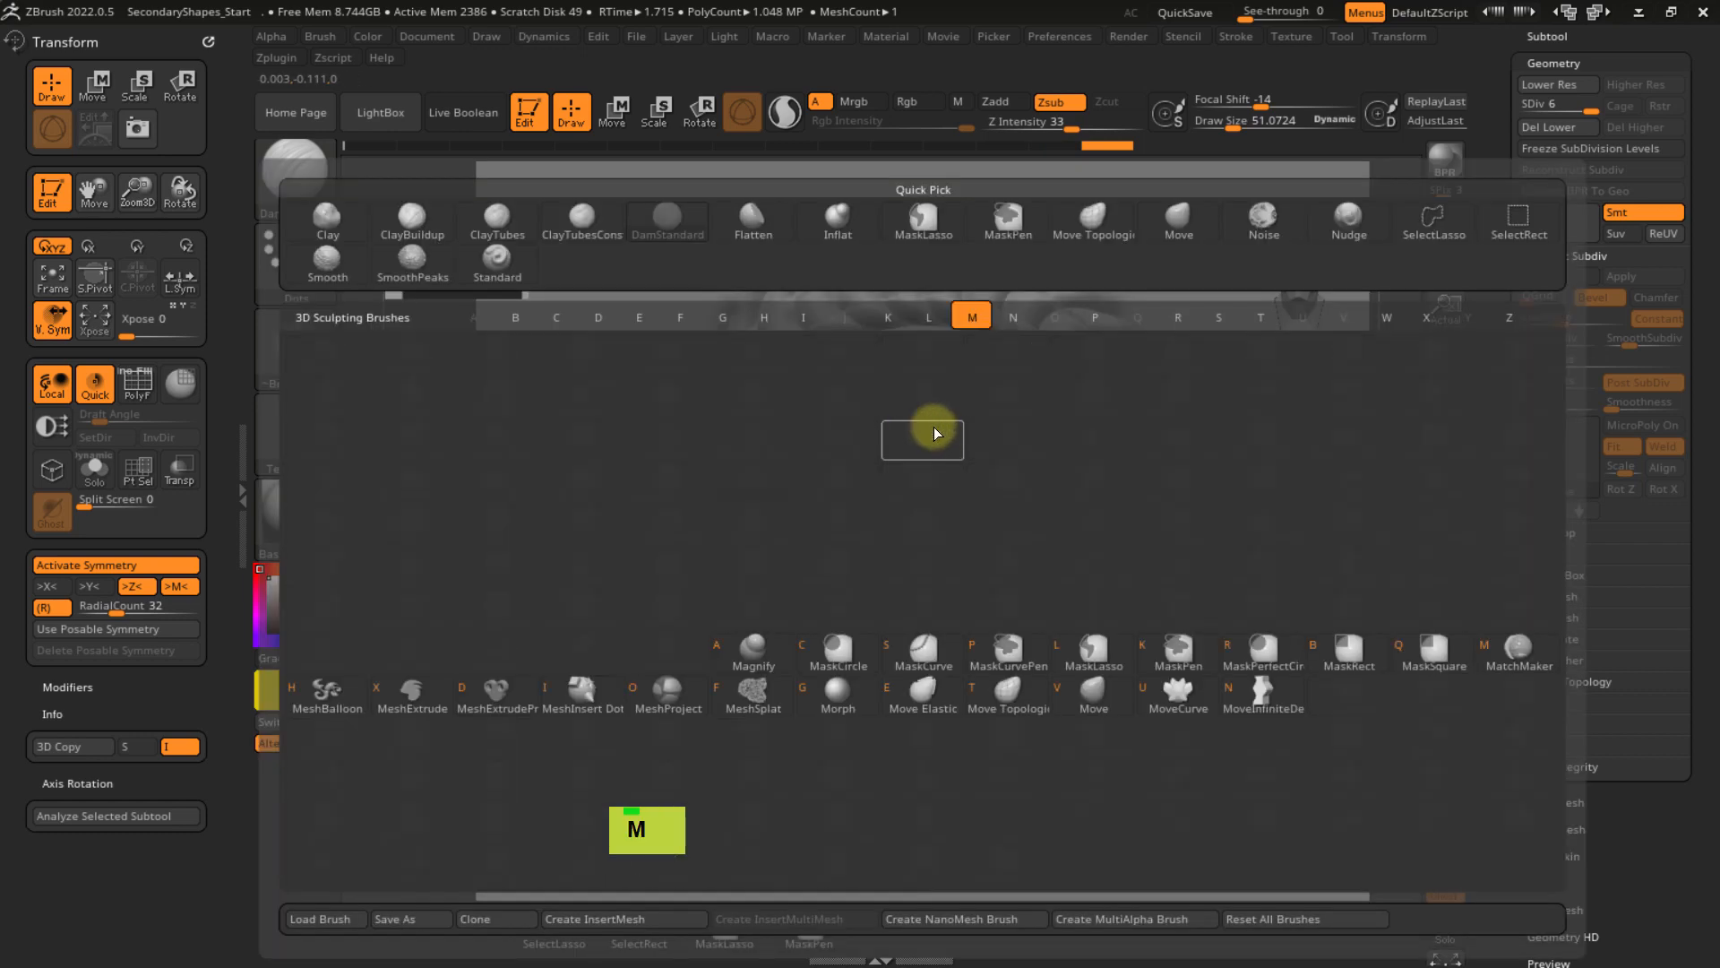
pyautogui.press('v')
pyautogui.rightClick(959, 352)
pyautogui.moveTo(960, 351); pyautogui.dragTo(964, 400, button='right')
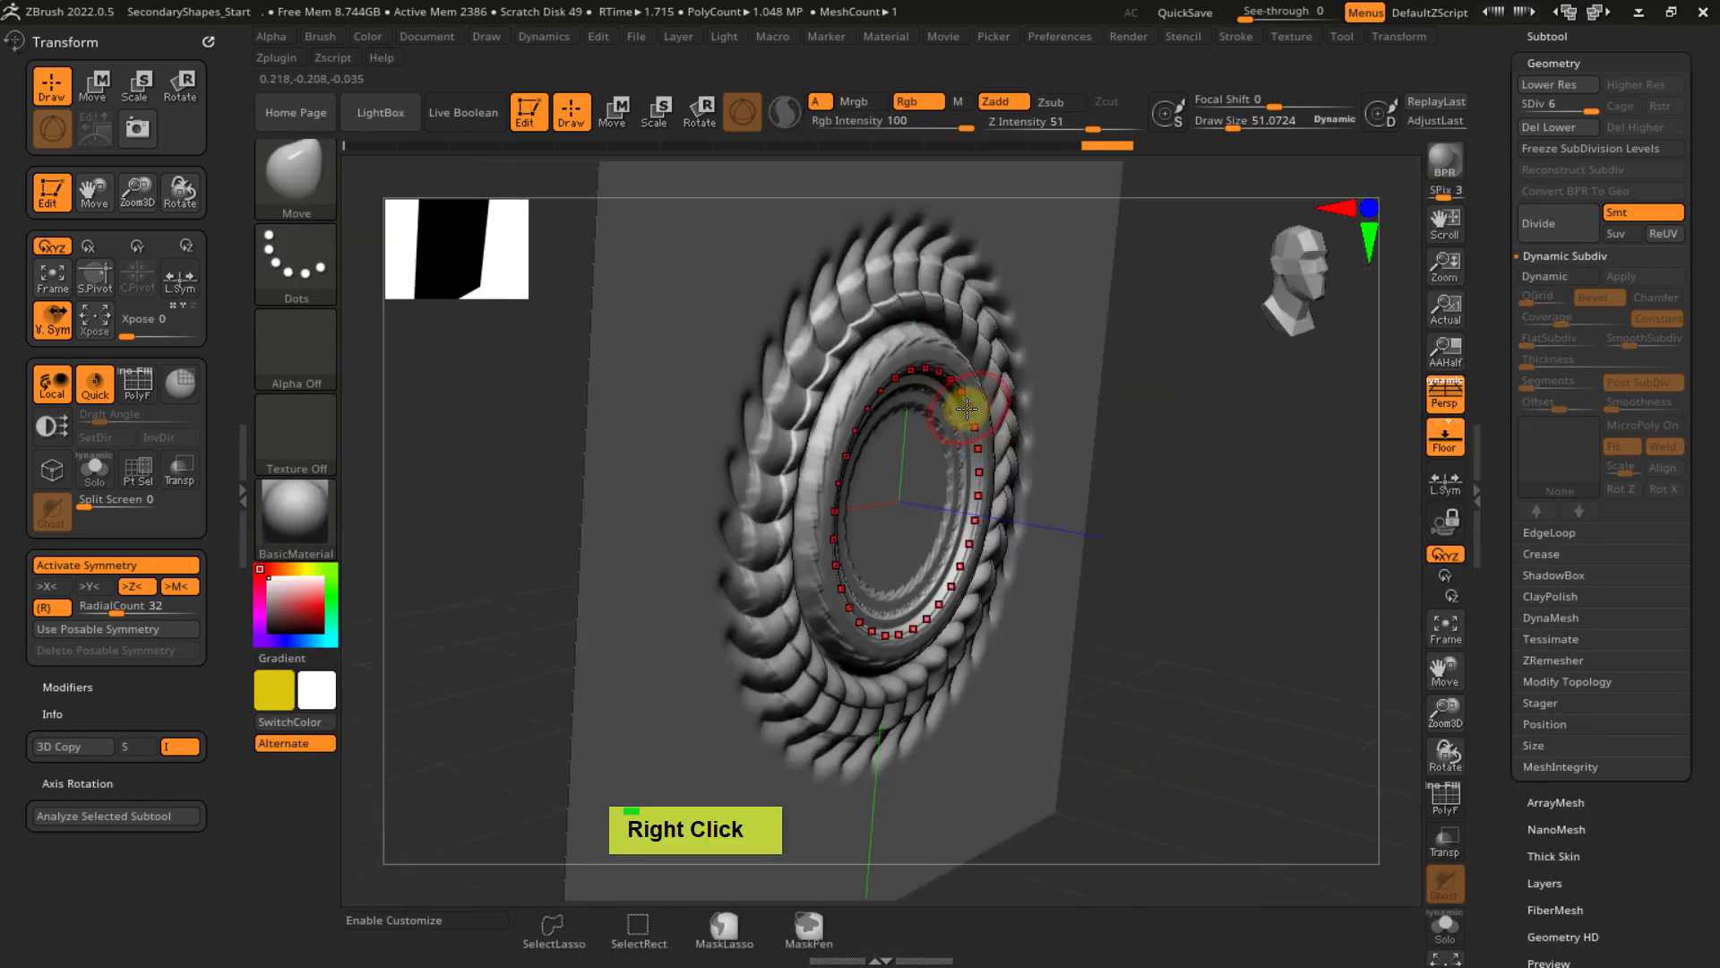
pyautogui.press('s')
pyautogui.moveTo(988, 409)
pyautogui.mouseDown()
pyautogui.moveTo(980, 395)
pyautogui.moveTo(1015, 411)
pyautogui.mouseUp()
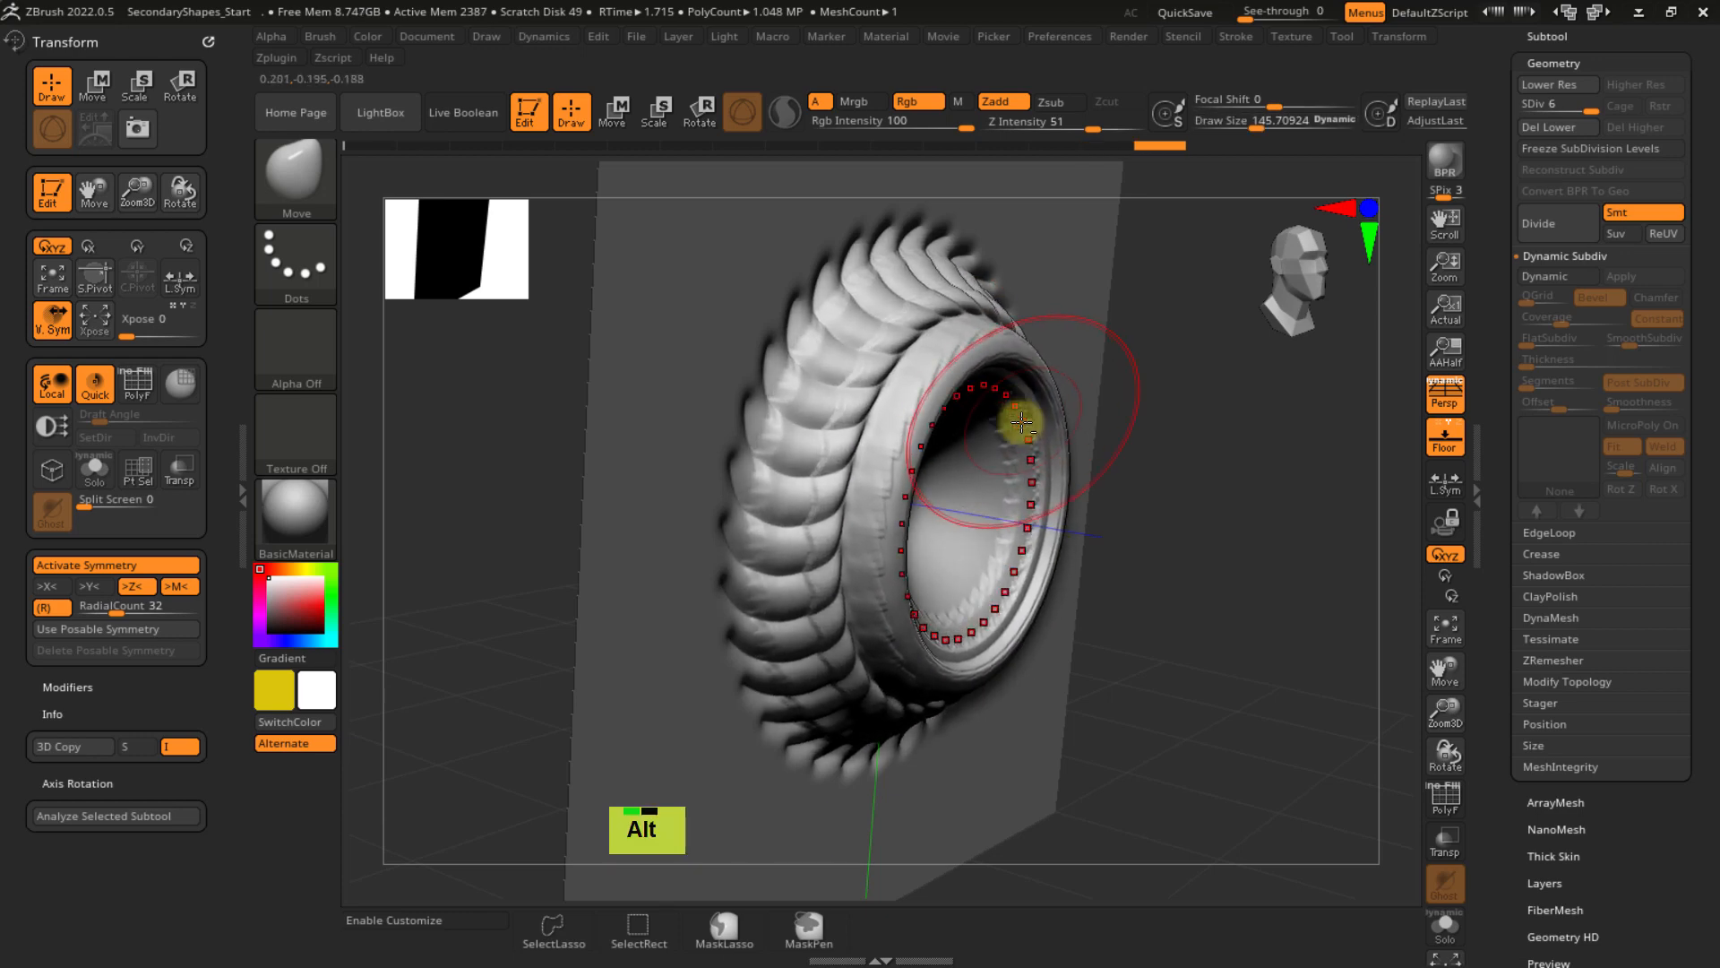
# - Raise the notched outer ring and the surface around it with the Move brush to blend the form into the plane
pyautogui.moveTo(1022, 421); pyautogui.dragTo(902, 478, button='right')
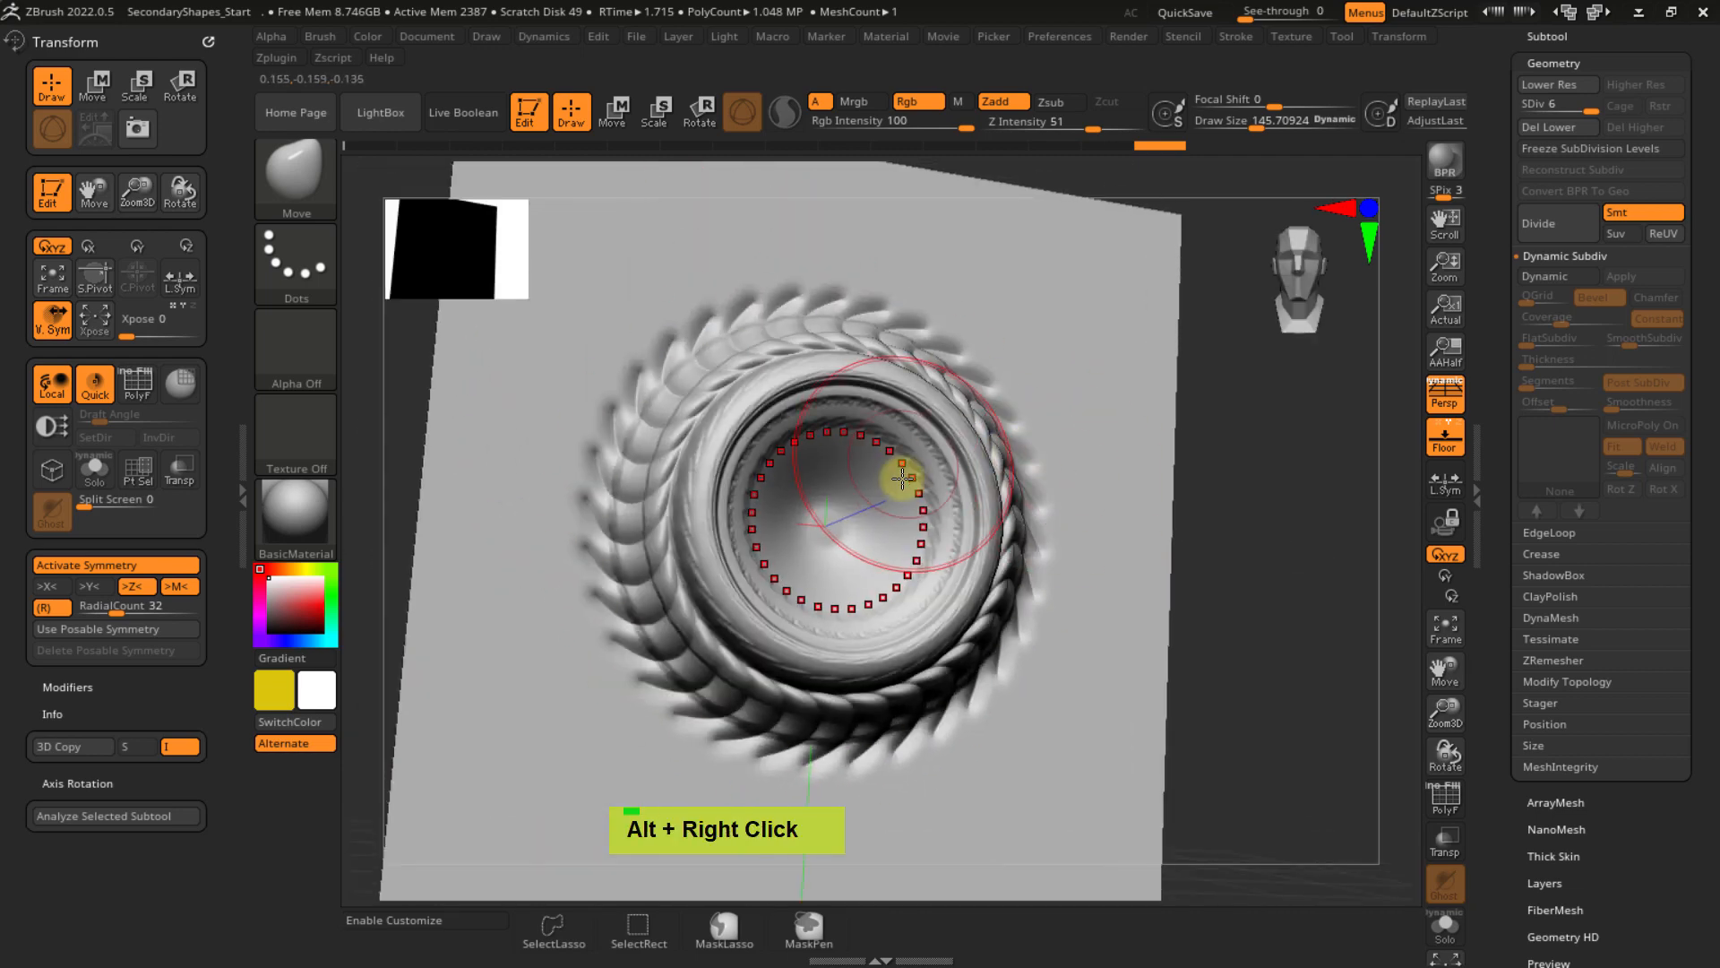
pyautogui.moveTo(879, 549); pyautogui.dragTo(914, 323, button='right')
pyautogui.keyDown('alt'); pyautogui.click(915, 343); pyautogui.keyUp('alt')
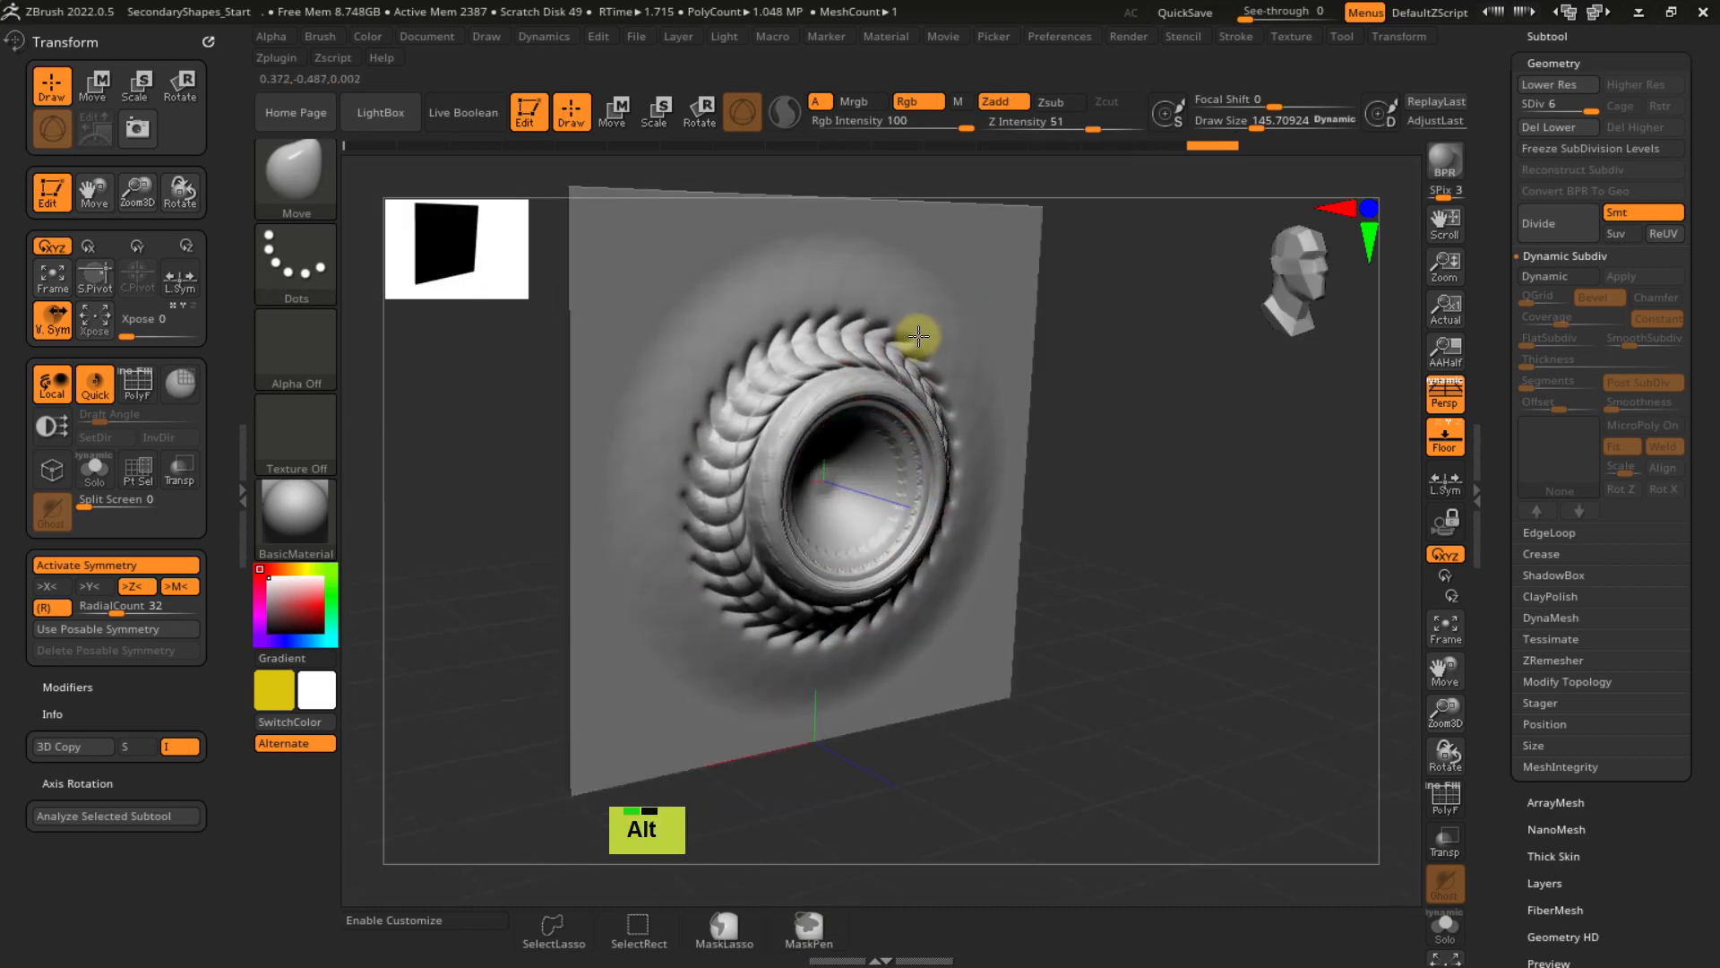
pyautogui.keyDown('alt'); pyautogui.click(906, 351); pyautogui.keyUp('alt')
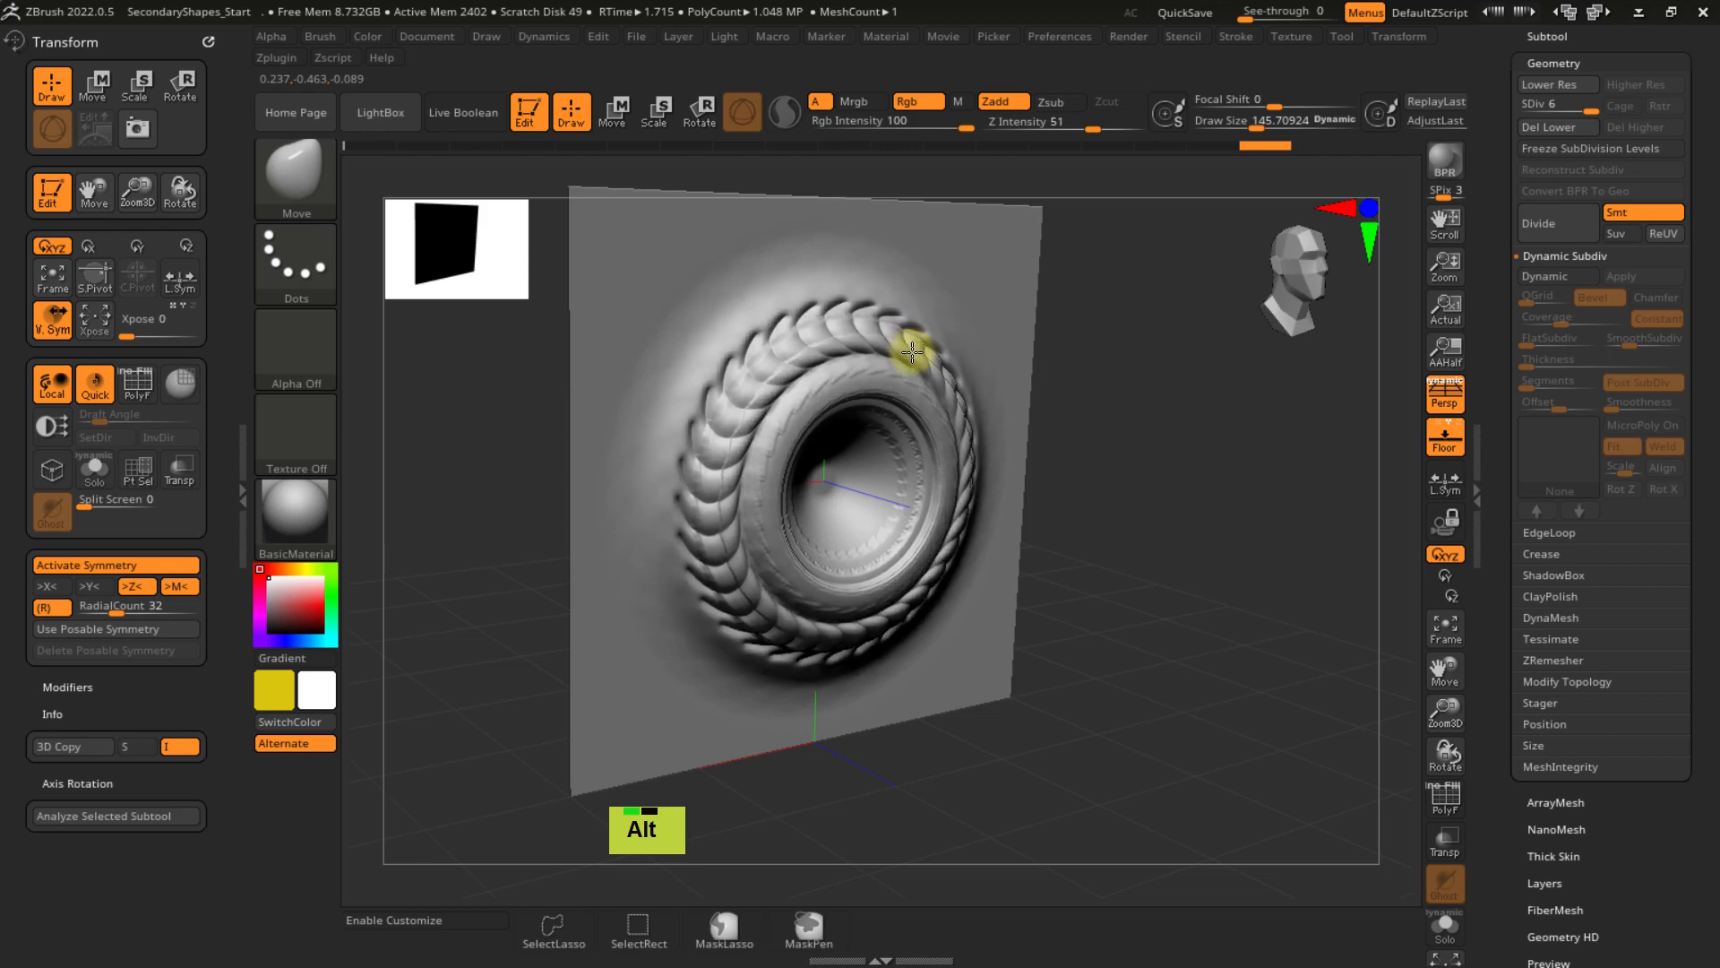
# - Set the RadialCount to 6 and the draw size to about 73, and switch to the ClayTubes brush
pyautogui.moveTo(938, 367)
pyautogui.mouseDown(button='right')
pyautogui.moveTo(847, 337)
pyautogui.moveTo(942, 409)
pyautogui.moveTo(869, 384)
pyautogui.moveTo(899, 469)
pyautogui.moveTo(916, 382)
pyautogui.moveTo(895, 484)
pyautogui.mouseUp(button='right')
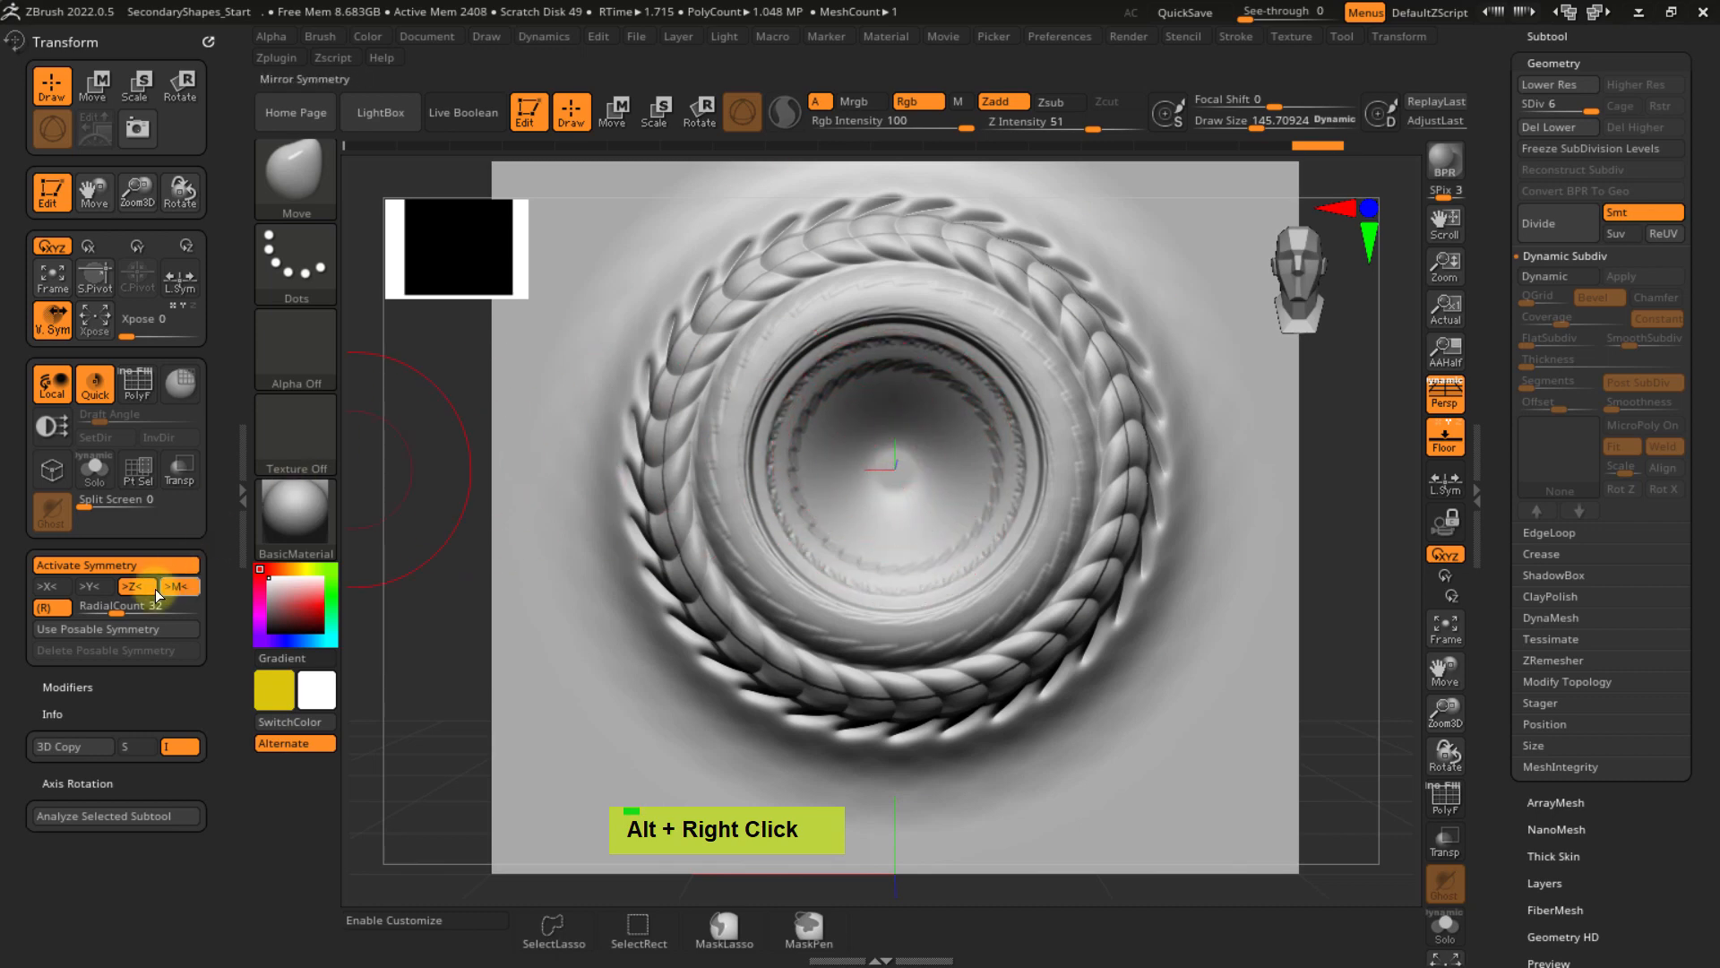
pyautogui.click(104, 608)
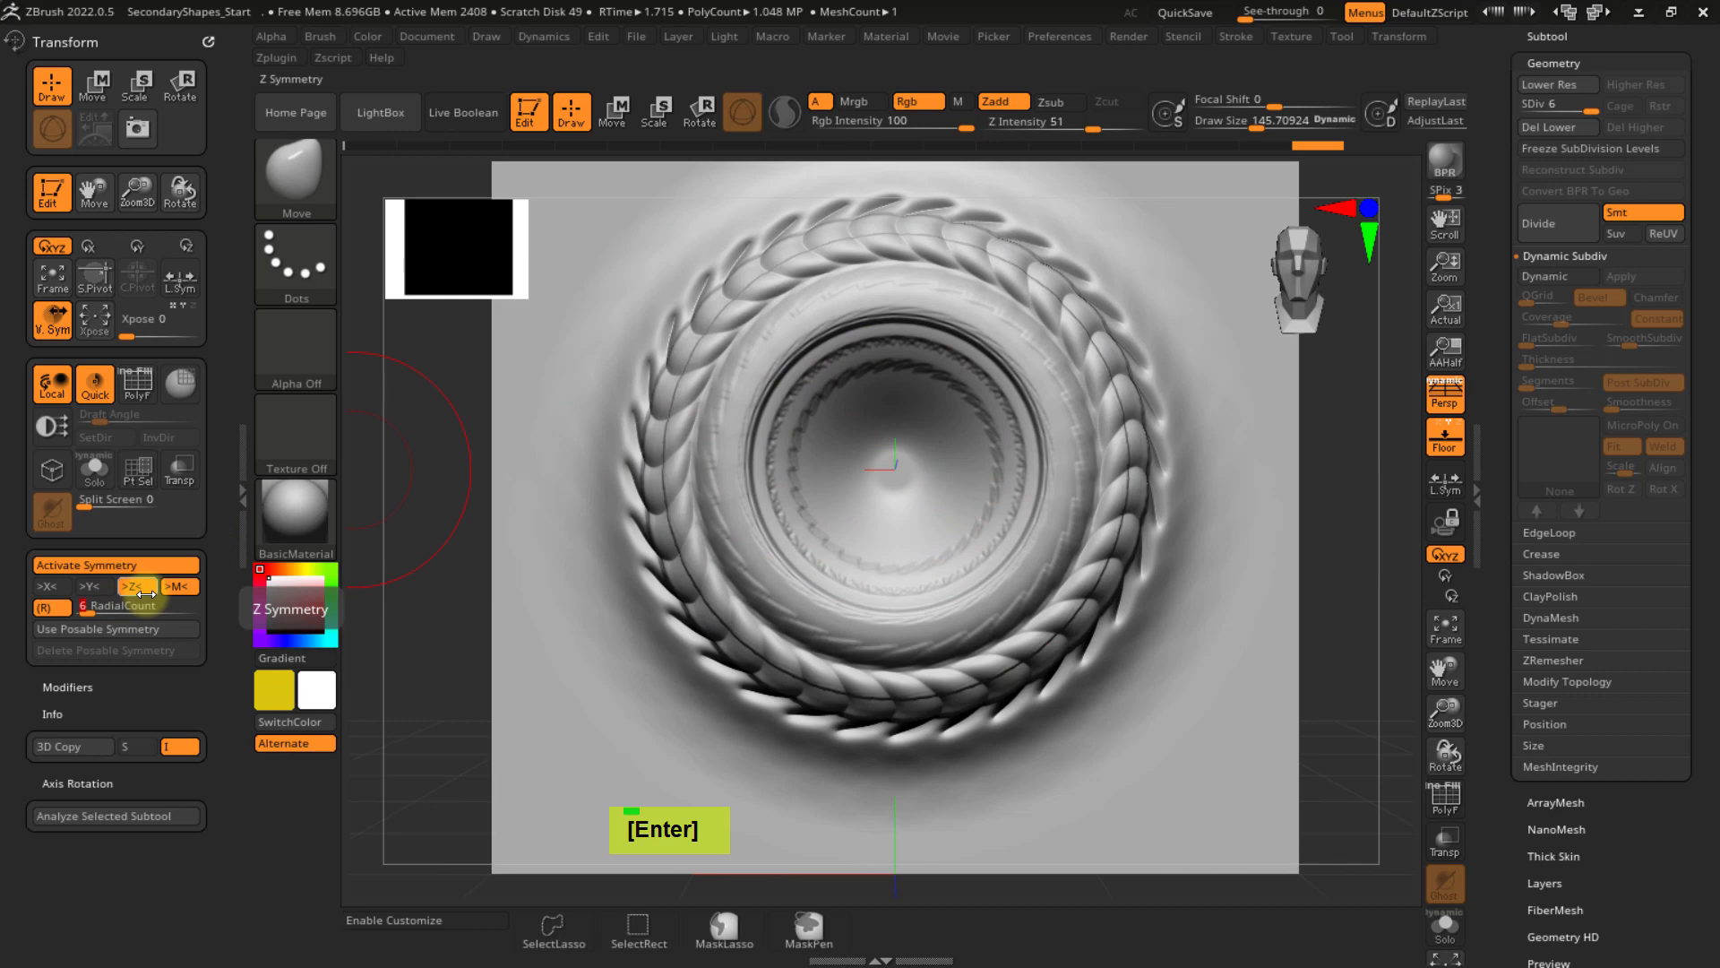
pyautogui.press('s')
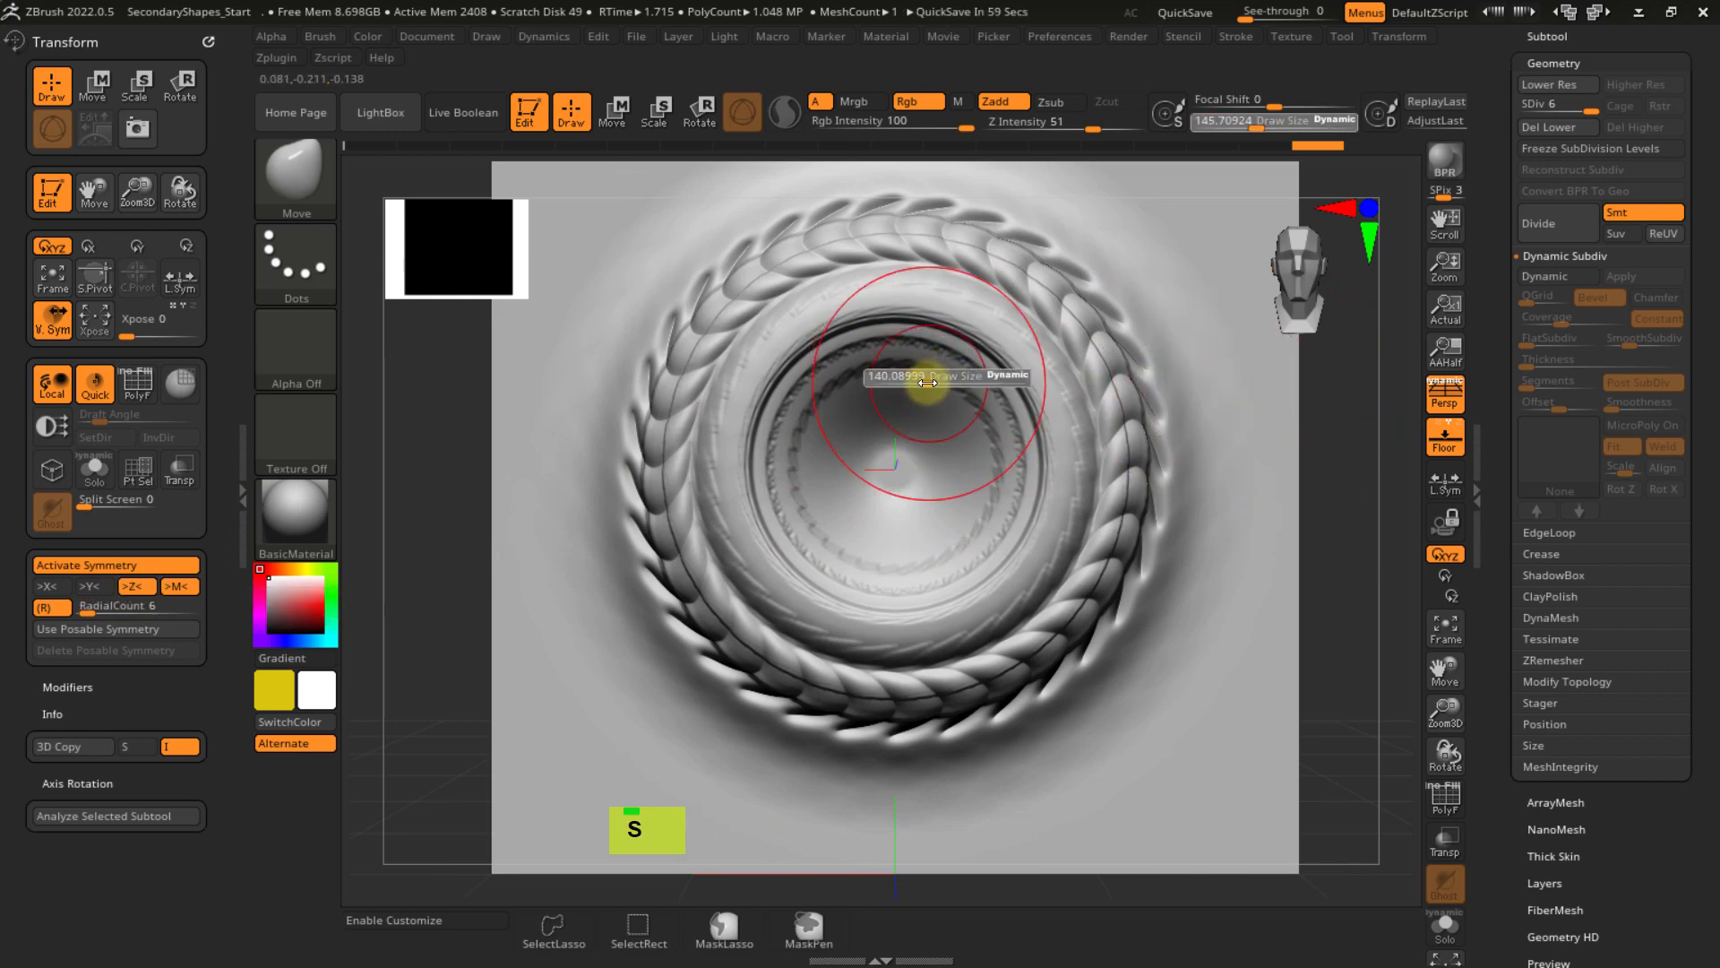
pyautogui.moveTo(915, 391); pyautogui.dragTo(911, 392)
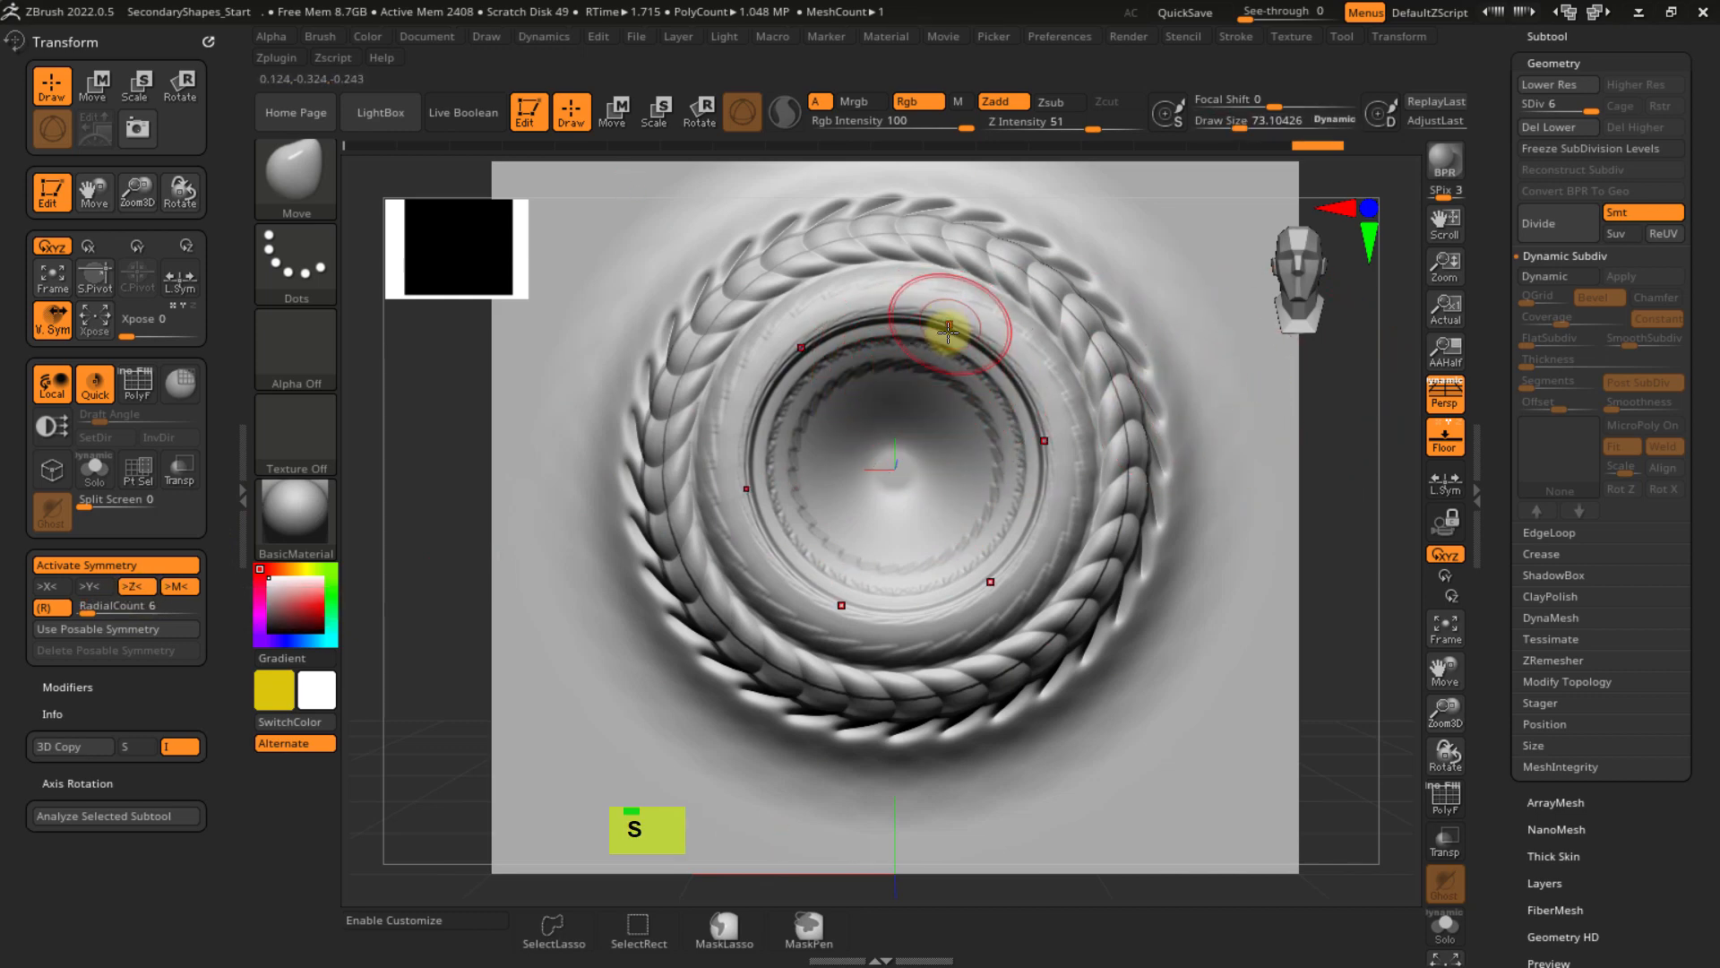
pyautogui.press('b')
pyautogui.press('c')
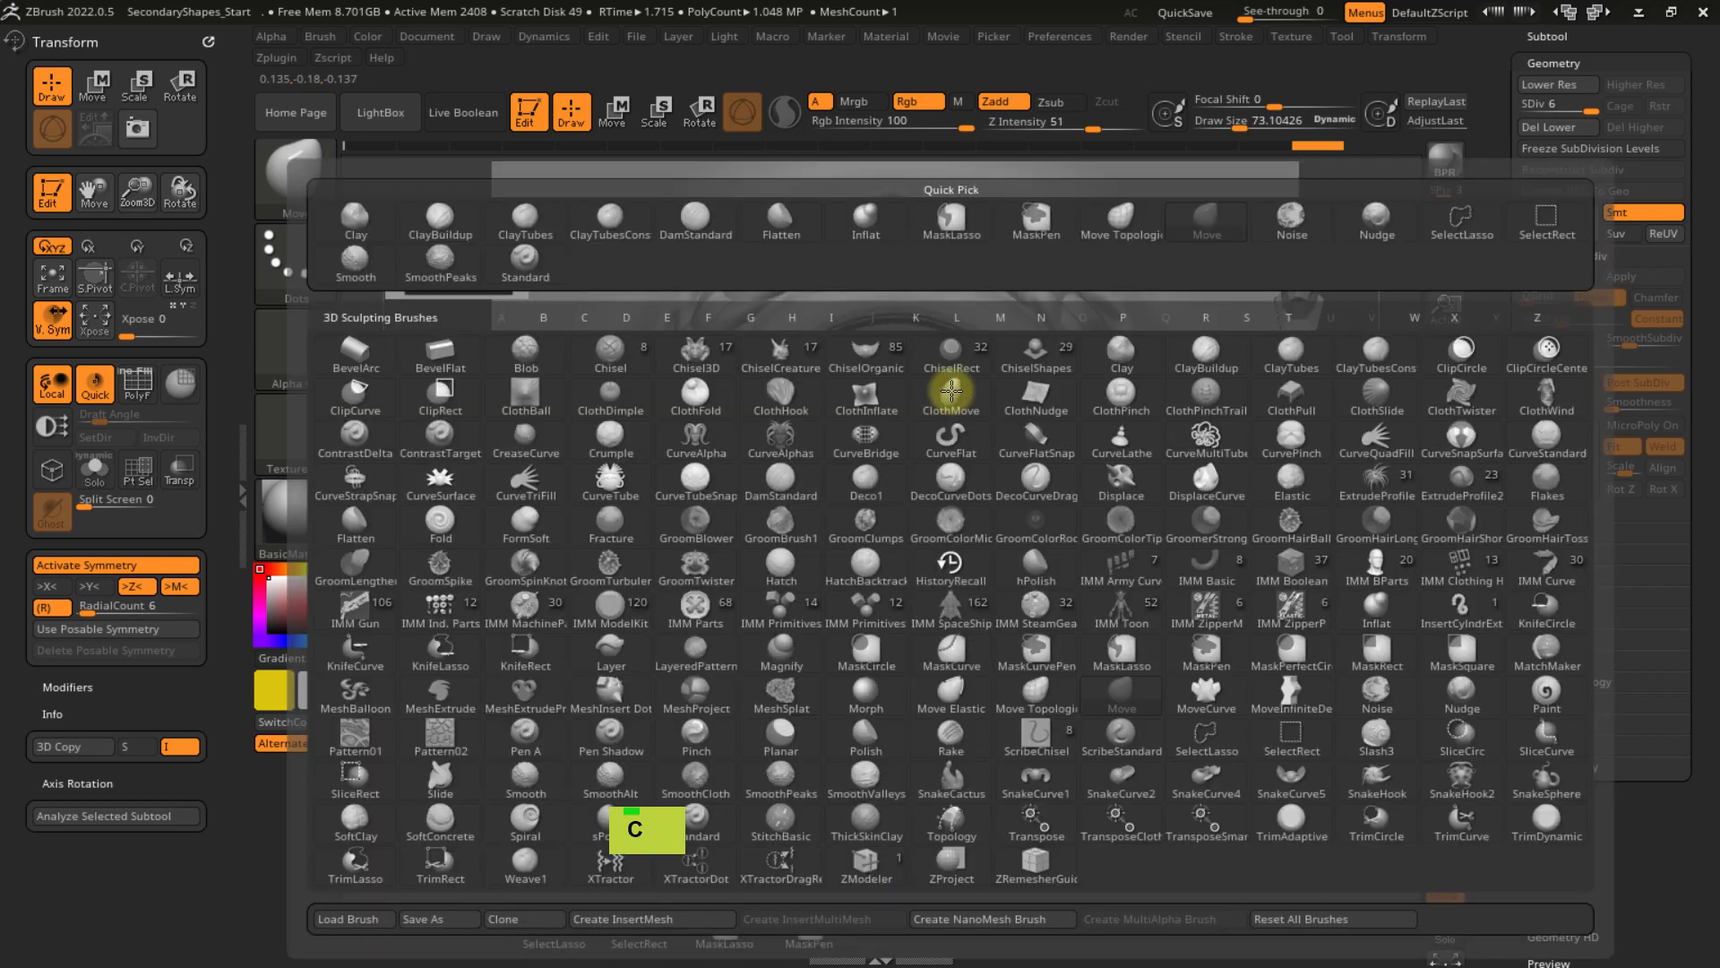
pyautogui.press('t')
# - Sculpt six curved ClayTubes arms spiraling from the recessed center over the inner rings
pyautogui.doubleClick(964, 361)
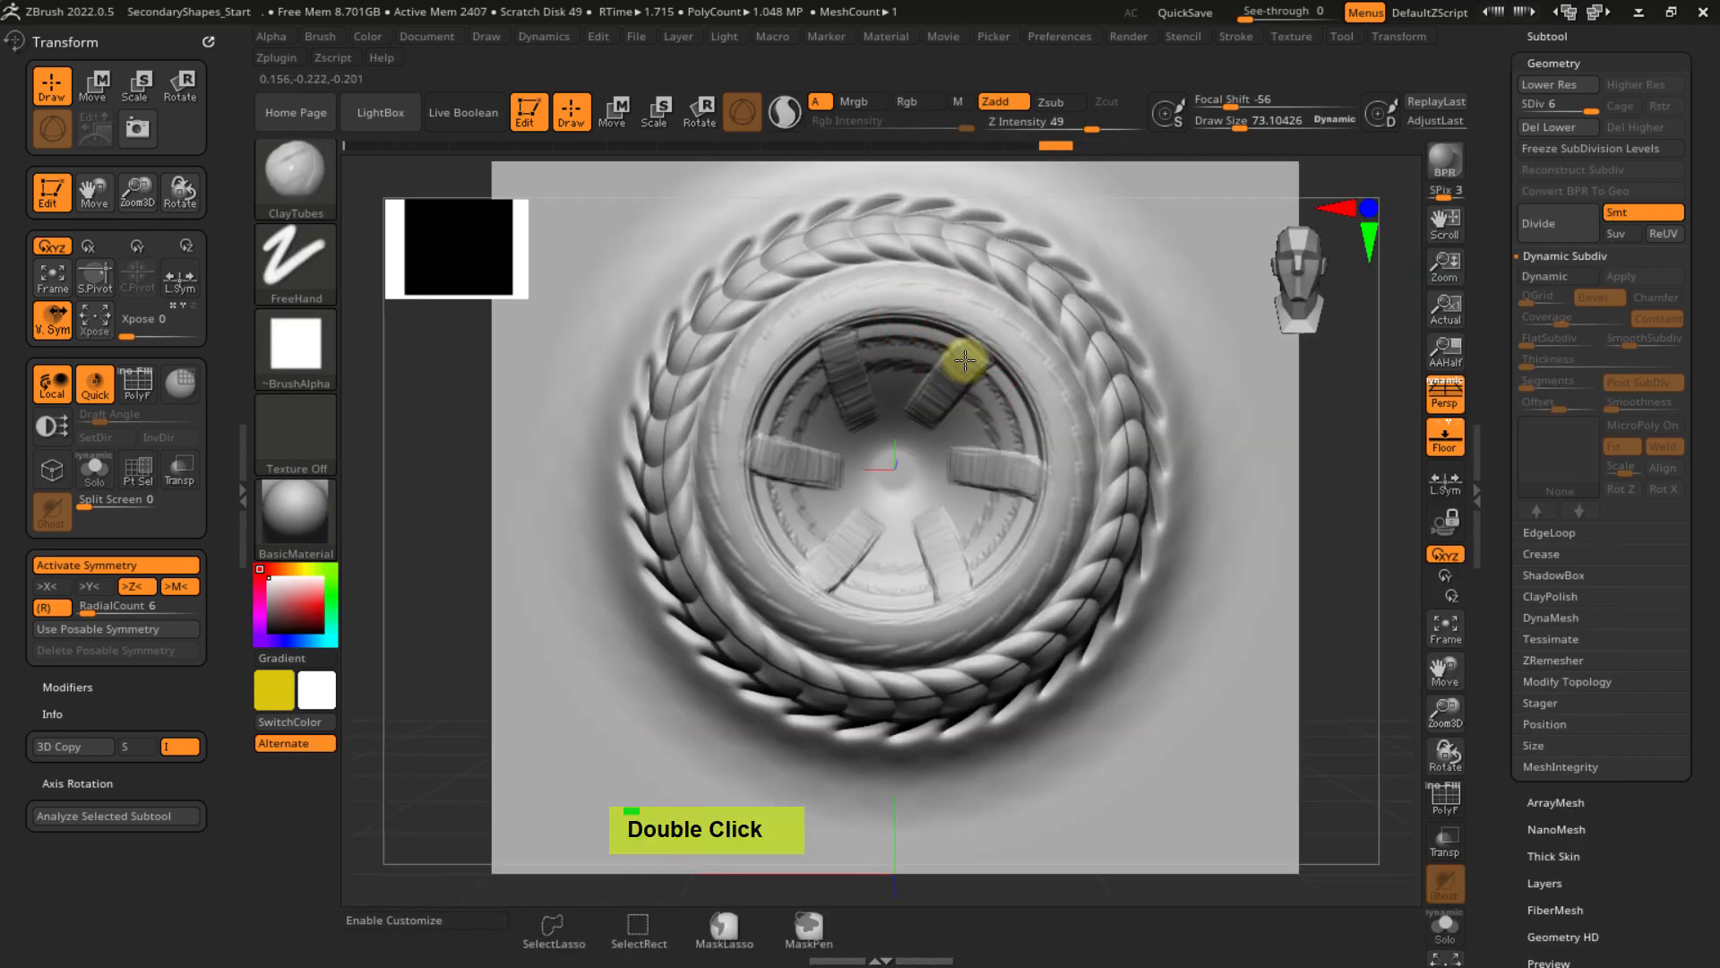
pyautogui.moveTo(969, 352); pyautogui.dragTo(910, 427)
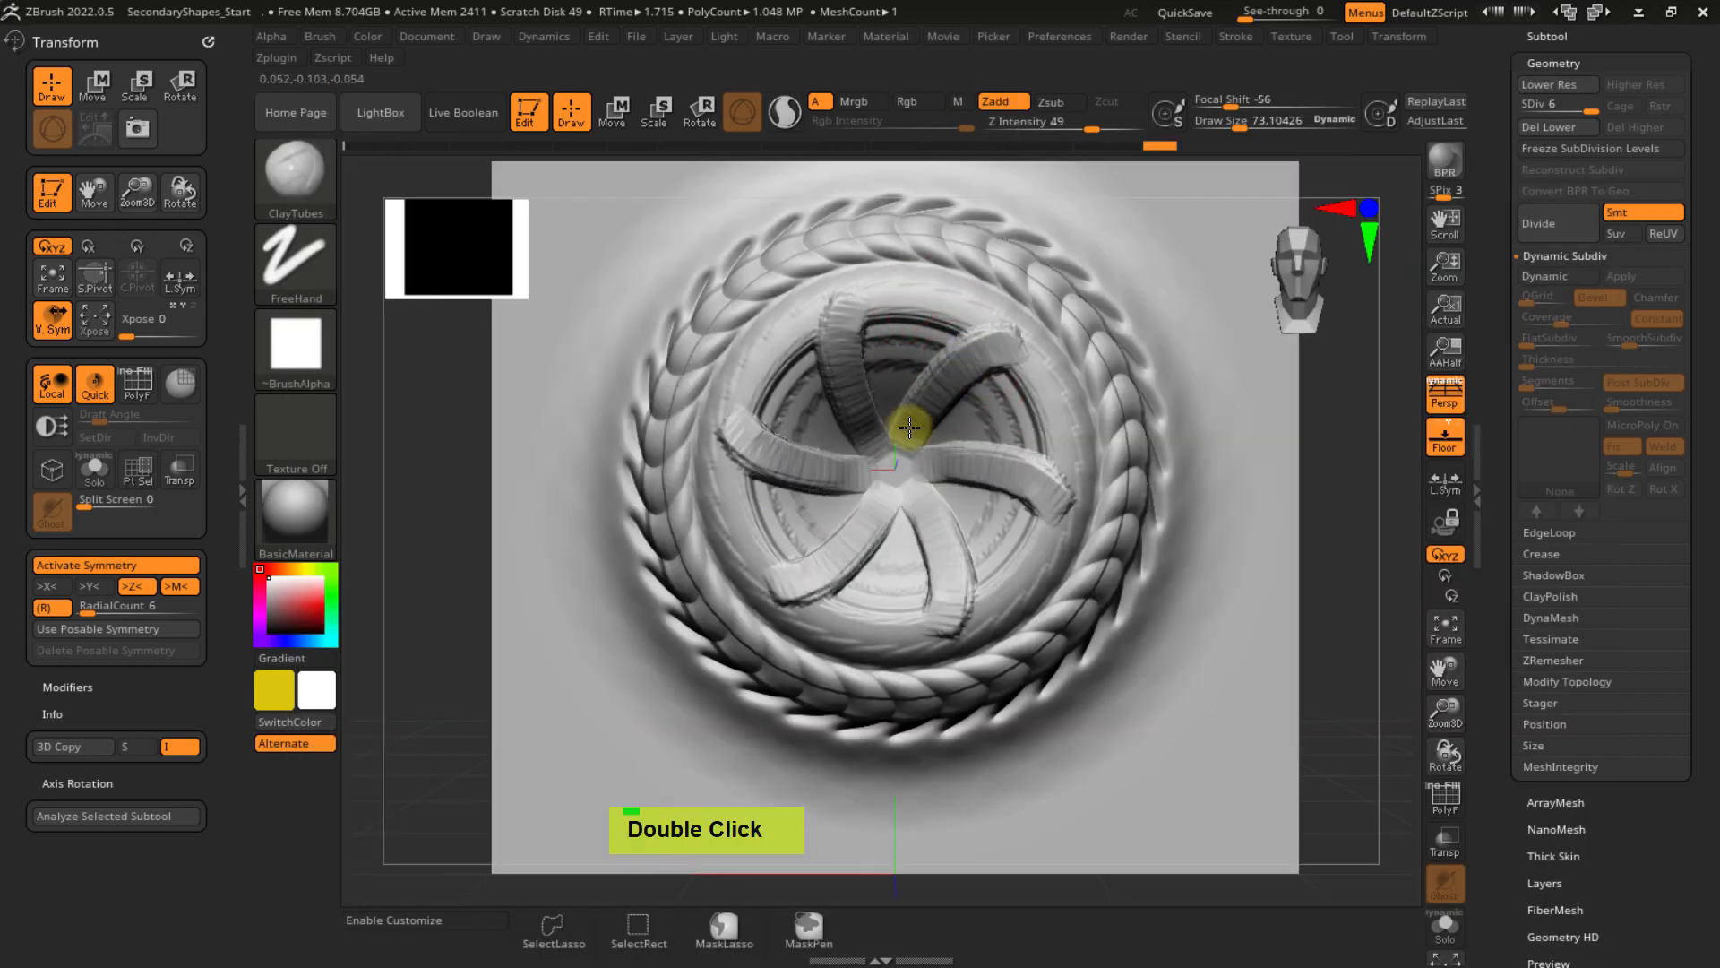
pyautogui.moveTo(997, 354)
pyautogui.mouseDown()
pyautogui.moveTo(952, 387)
pyautogui.moveTo(1009, 363)
pyautogui.moveTo(954, 367)
pyautogui.moveTo(932, 402)
pyautogui.moveTo(940, 364)
pyautogui.moveTo(887, 439)
pyautogui.moveTo(1022, 347)
pyautogui.mouseUp()
pyautogui.moveTo(898, 417); pyautogui.dragTo(1022, 348)
# - Square the plane to a straight front view, turn off perspective and check the mesh's polyframe
pyautogui.keyDown('ctrl'); pyautogui.moveTo(1057, 430); pyautogui.dragTo(1057, 394, button='right'); pyautogui.keyUp('ctrl')
pyautogui.moveTo(1057, 394); pyautogui.dragTo(1010, 467, button='right')
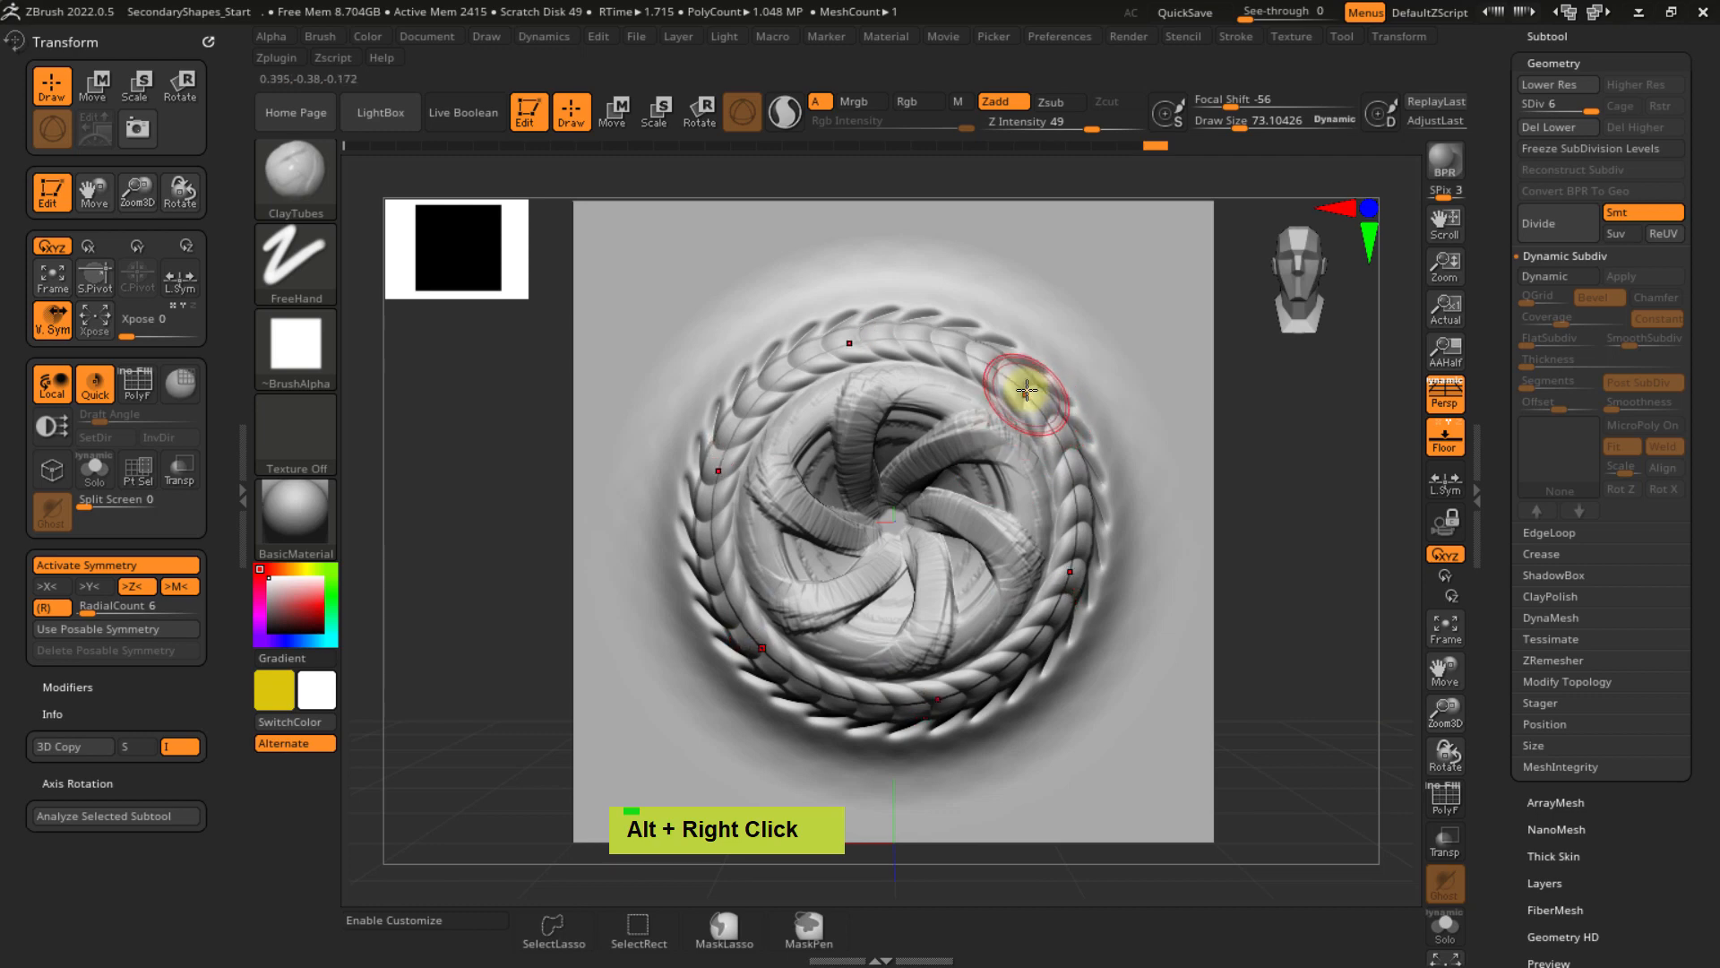
pyautogui.click(274, 35)
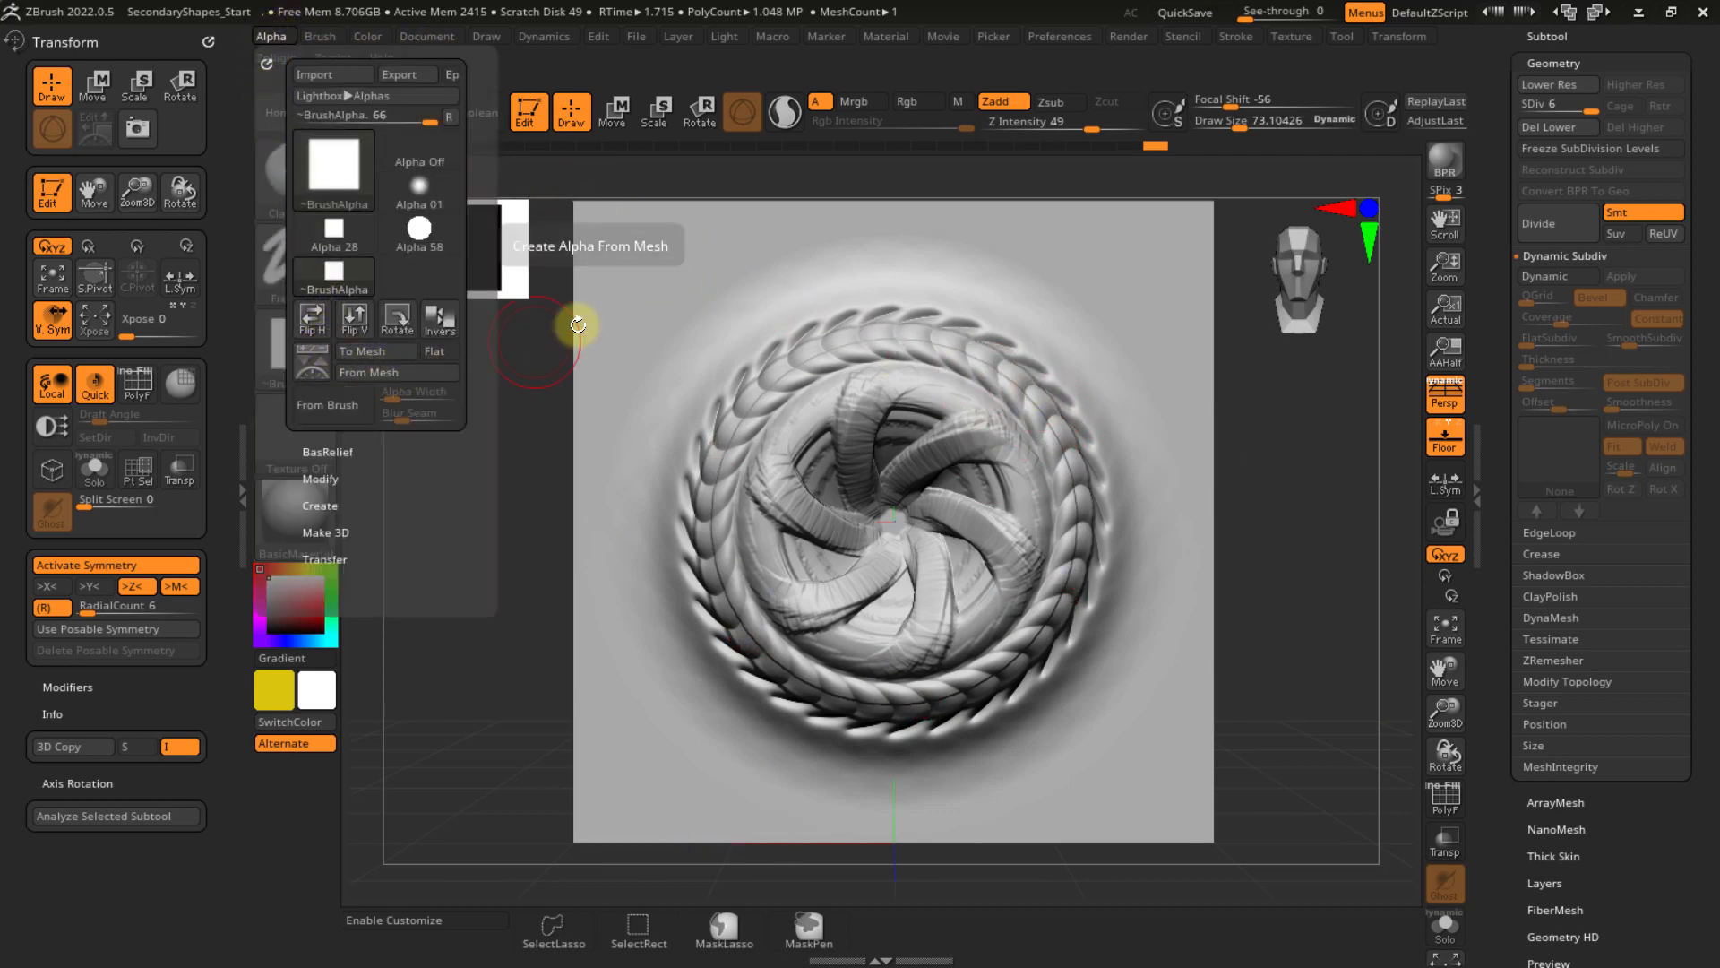
pyautogui.press('shift')
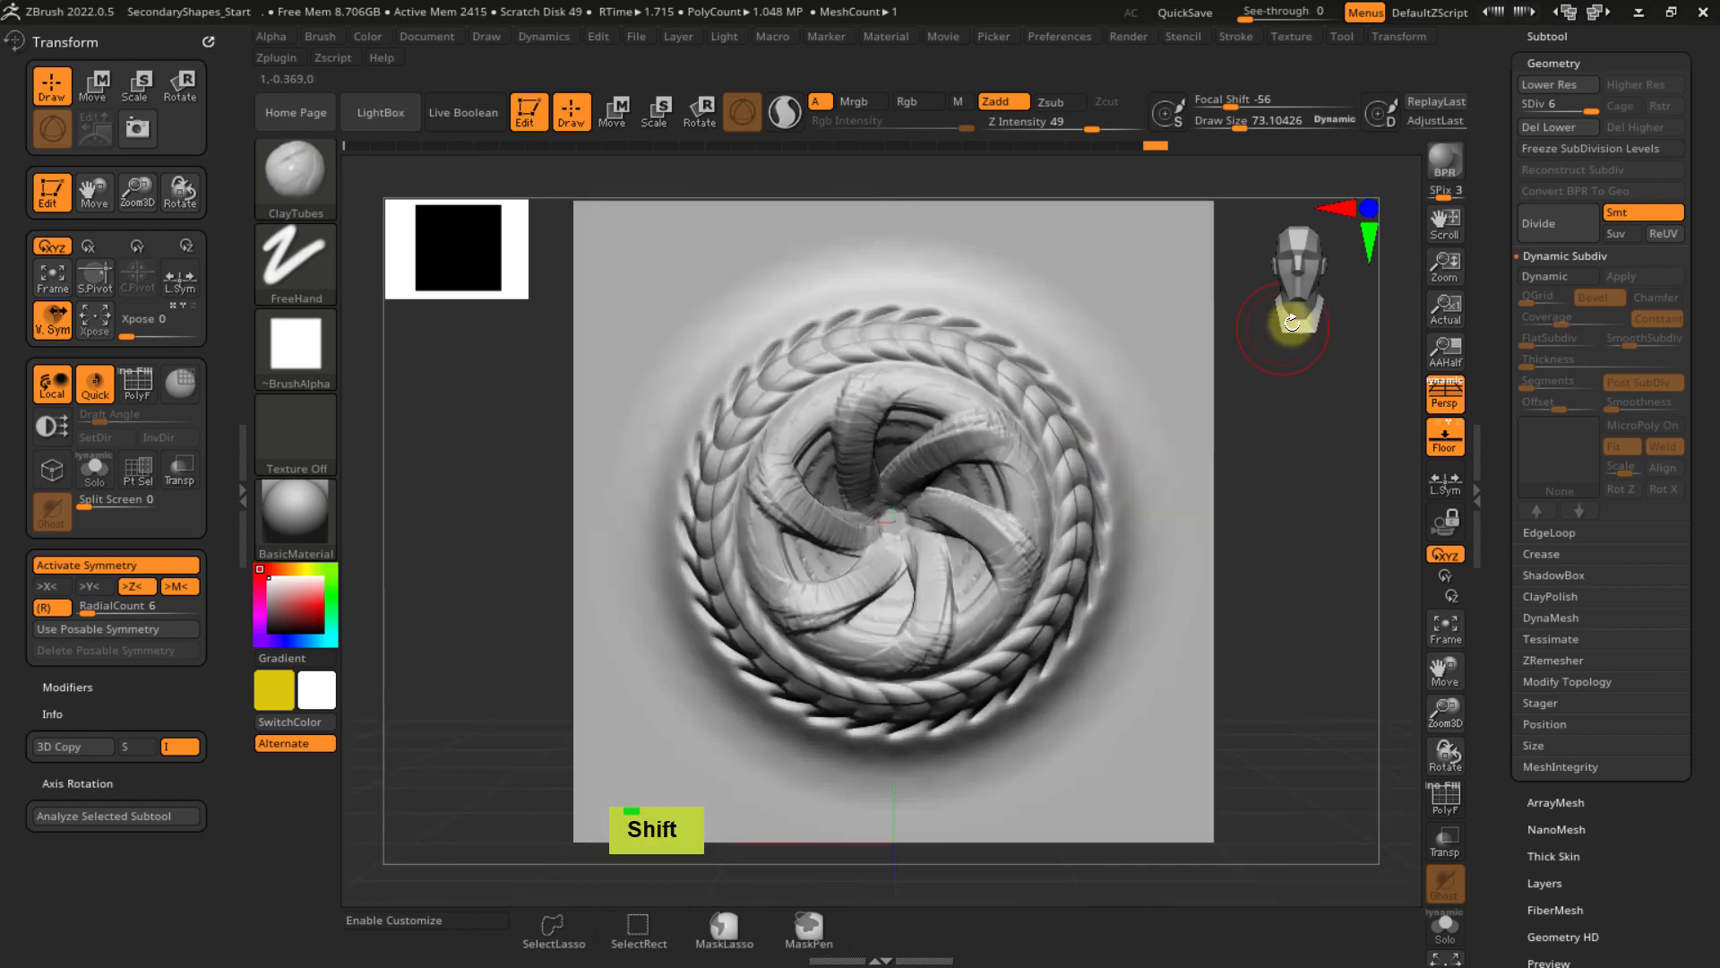
pyautogui.moveTo(1293, 299)
pyautogui.keyDown('shift'); pyautogui.mouseDown()
pyautogui.moveTo(1259, 307)
pyautogui.moveTo(1299, 298)
pyautogui.mouseUp(); pyautogui.keyUp('shift')
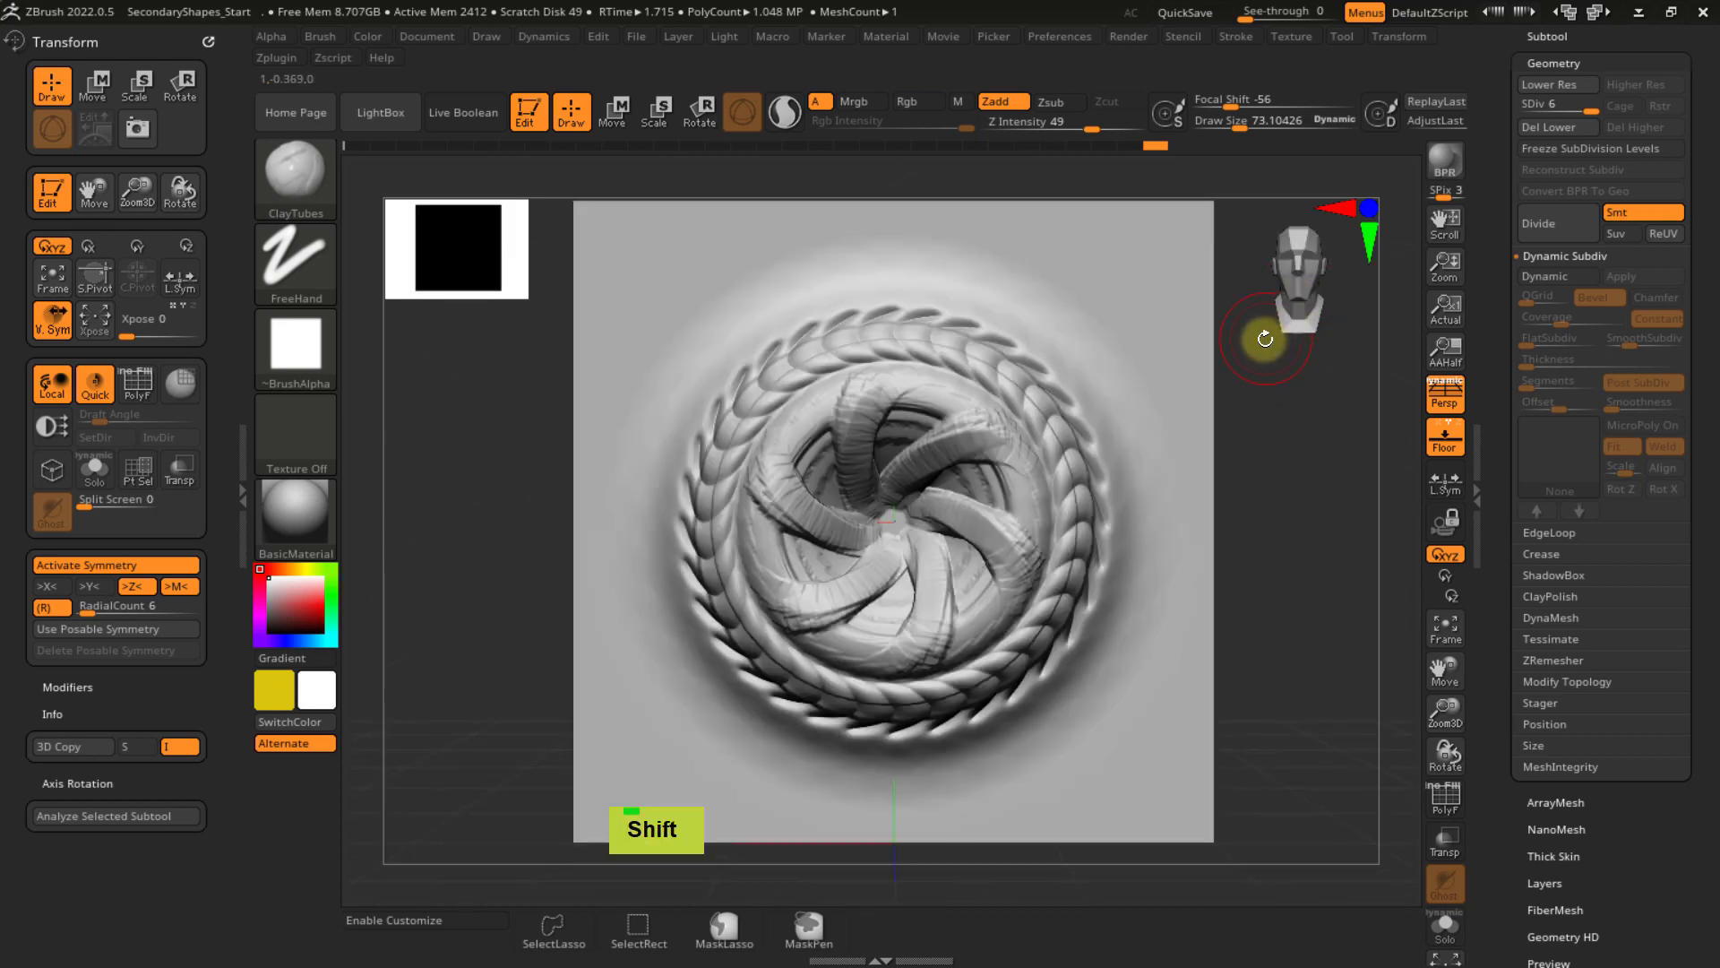
pyautogui.press('p')
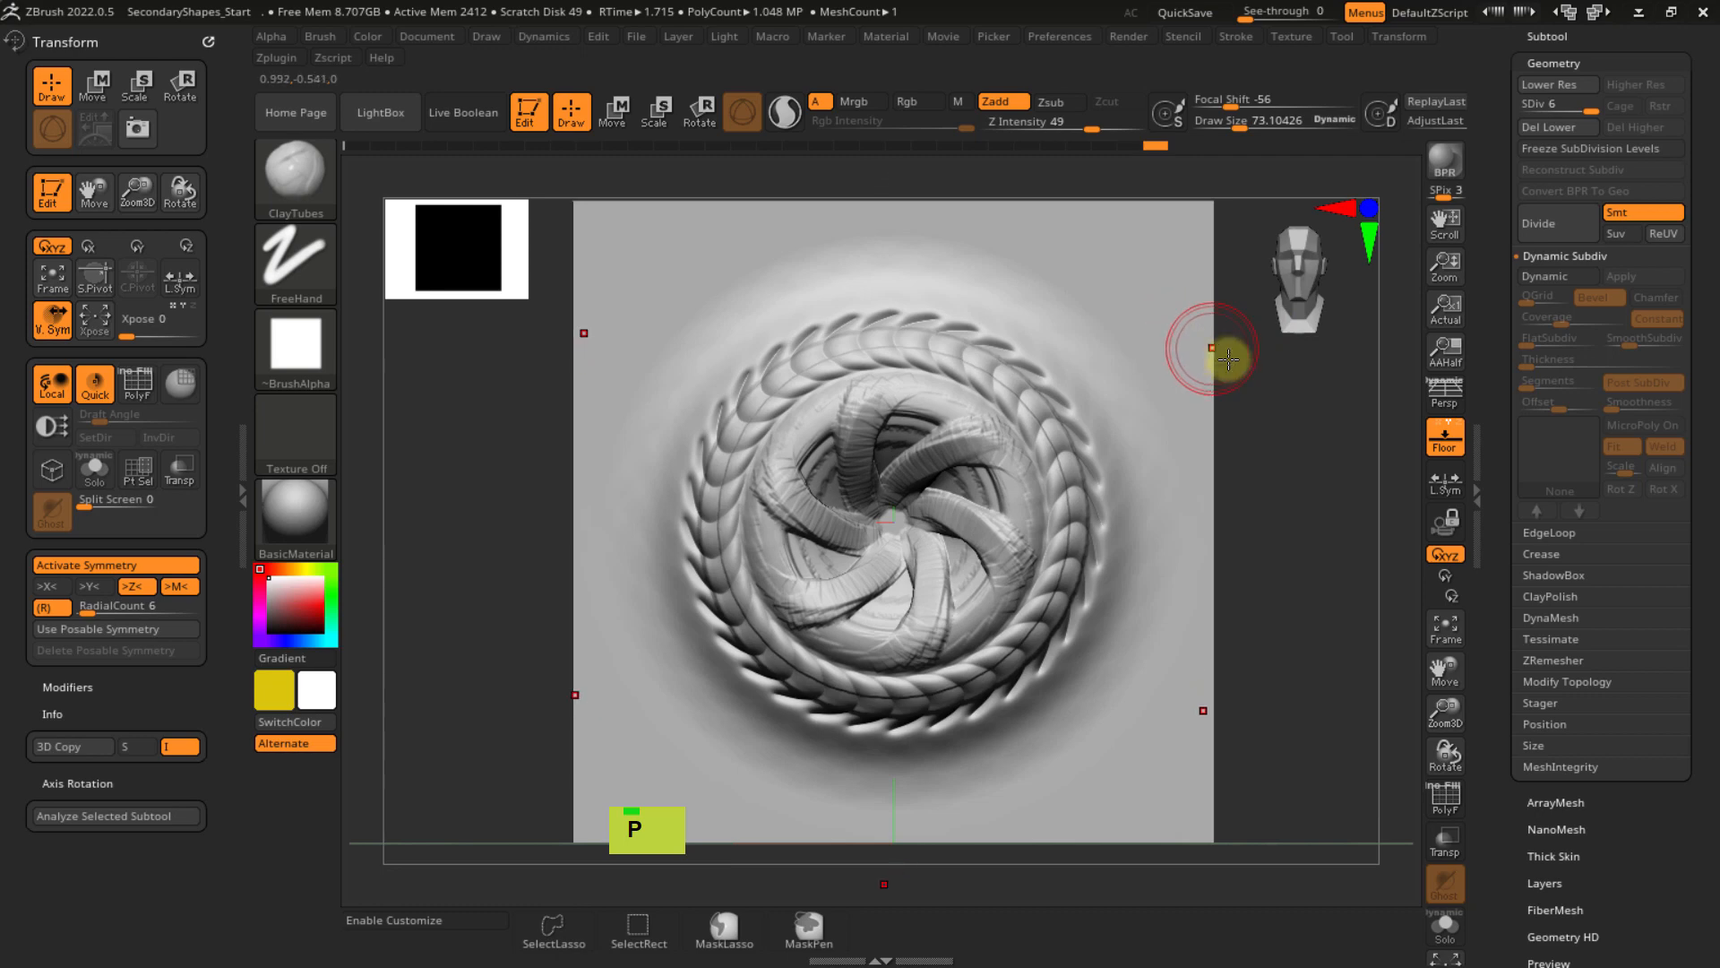
pyautogui.press('shift')
pyautogui.press('alt')
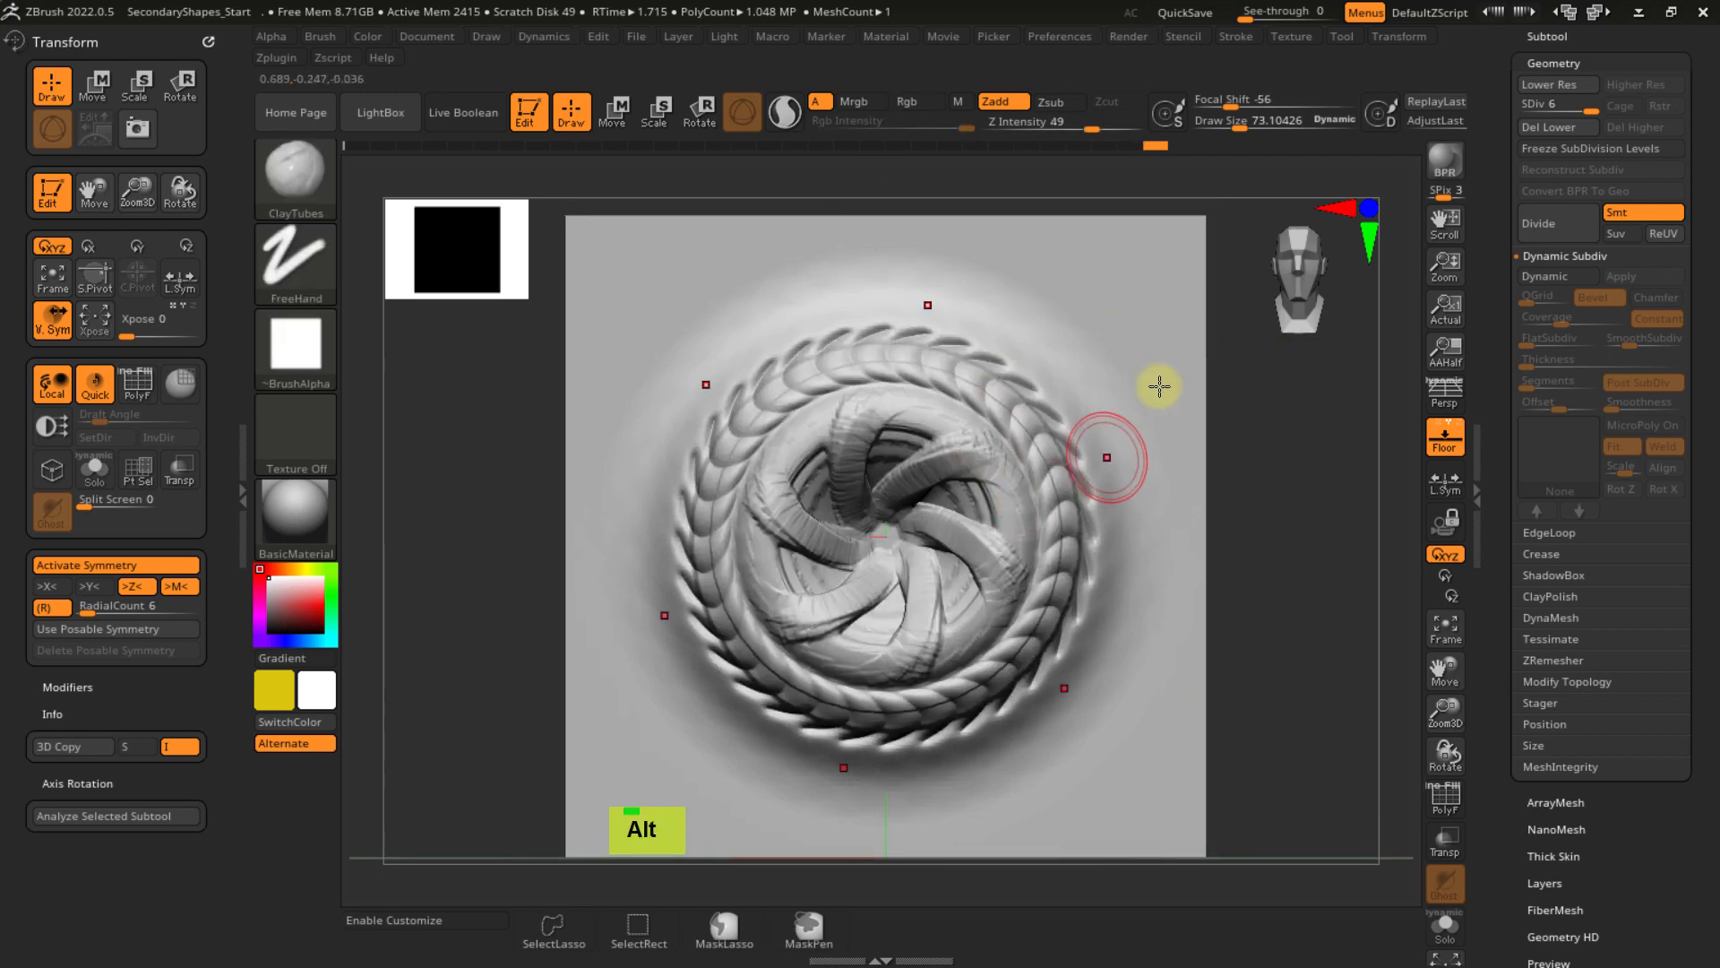
pyautogui.hotkey('shift', 'f')
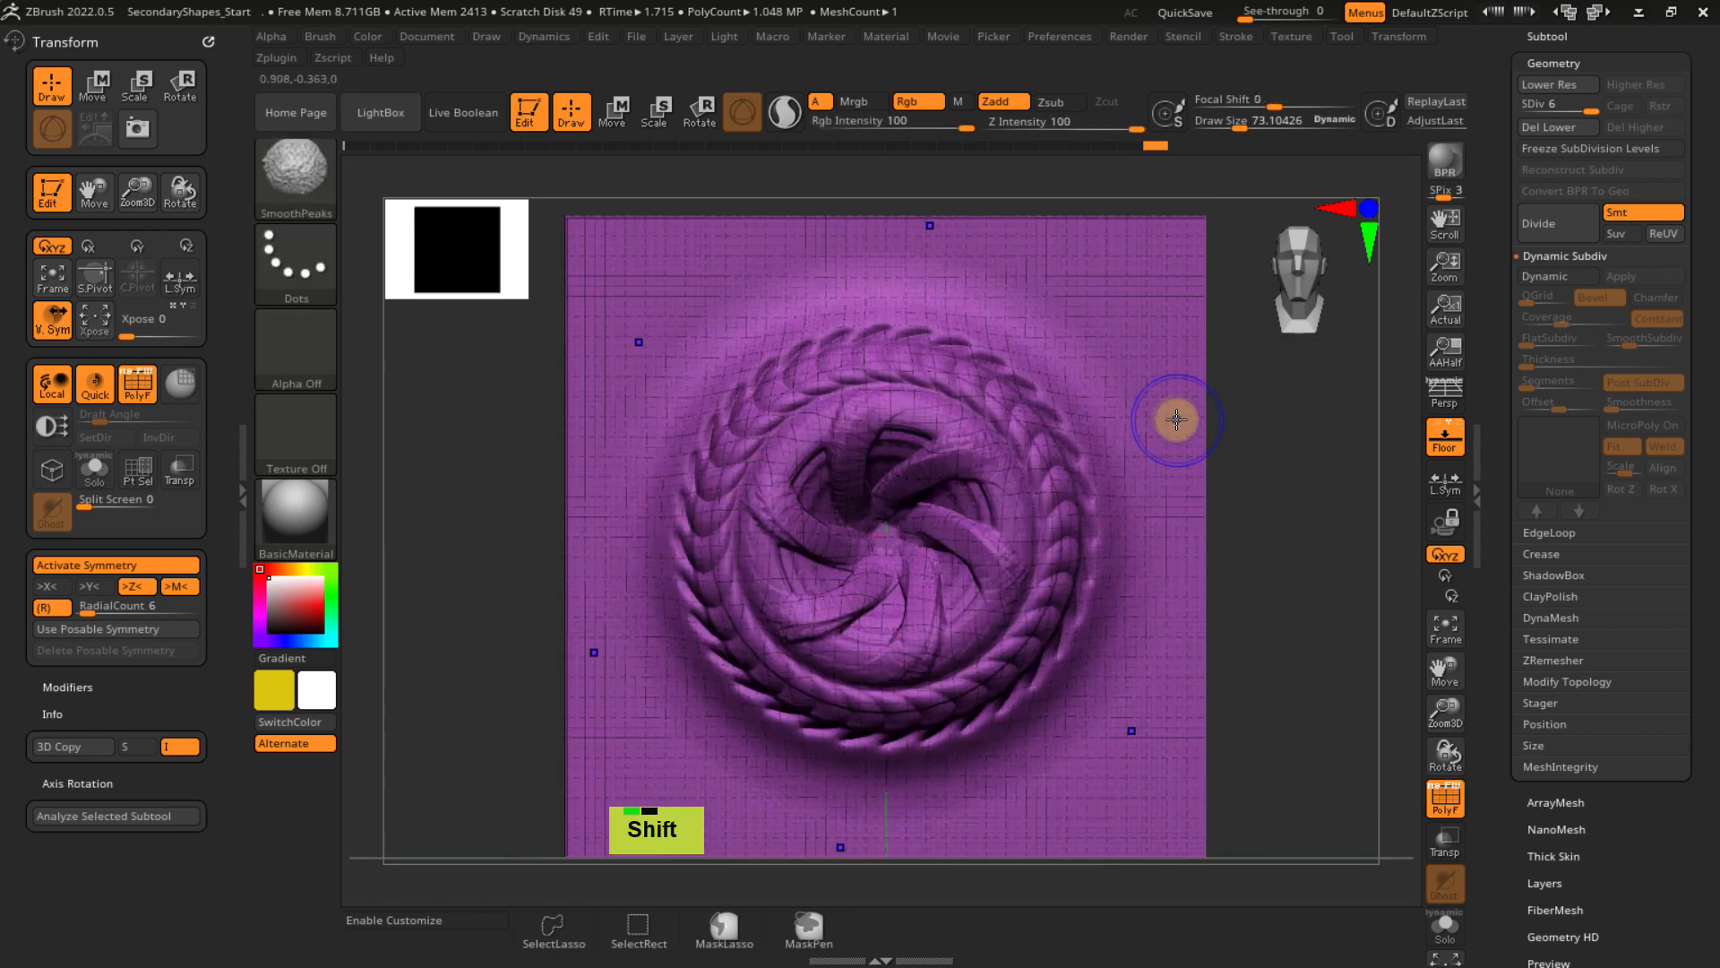
pyautogui.hotkey('shift', 'f')
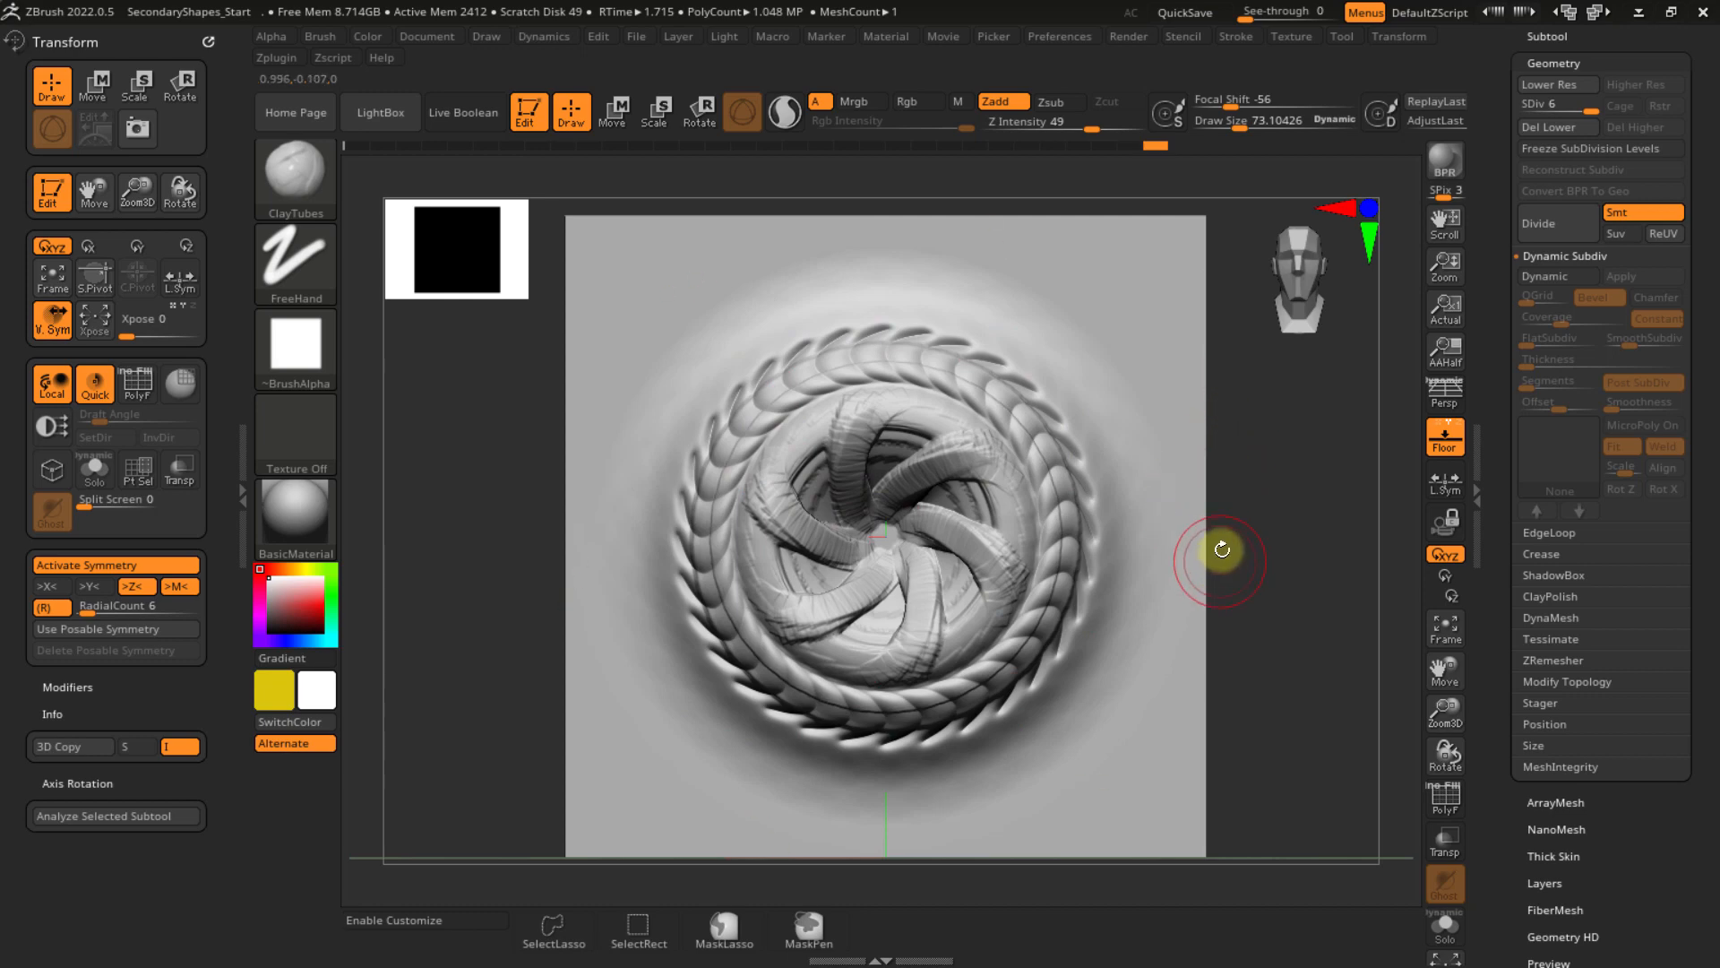
# - Start creating an alpha from the sculpted mesh and frame it in the alpha preview
pyautogui.click(273, 37)
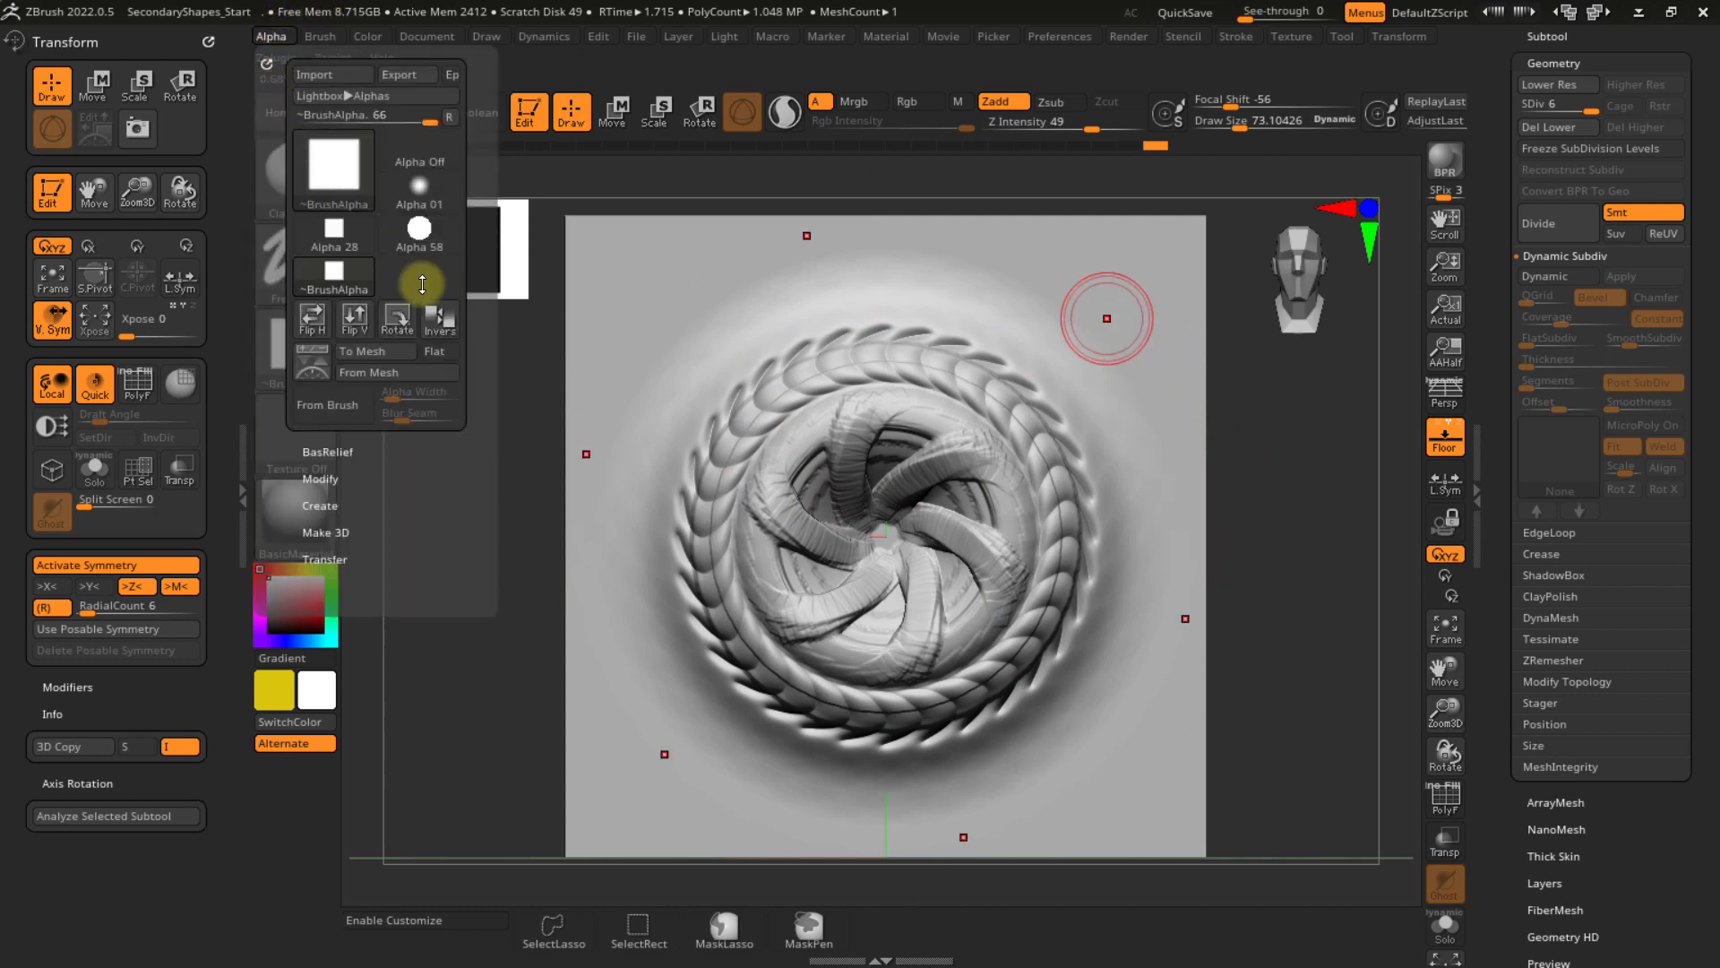
pyautogui.click(383, 375)
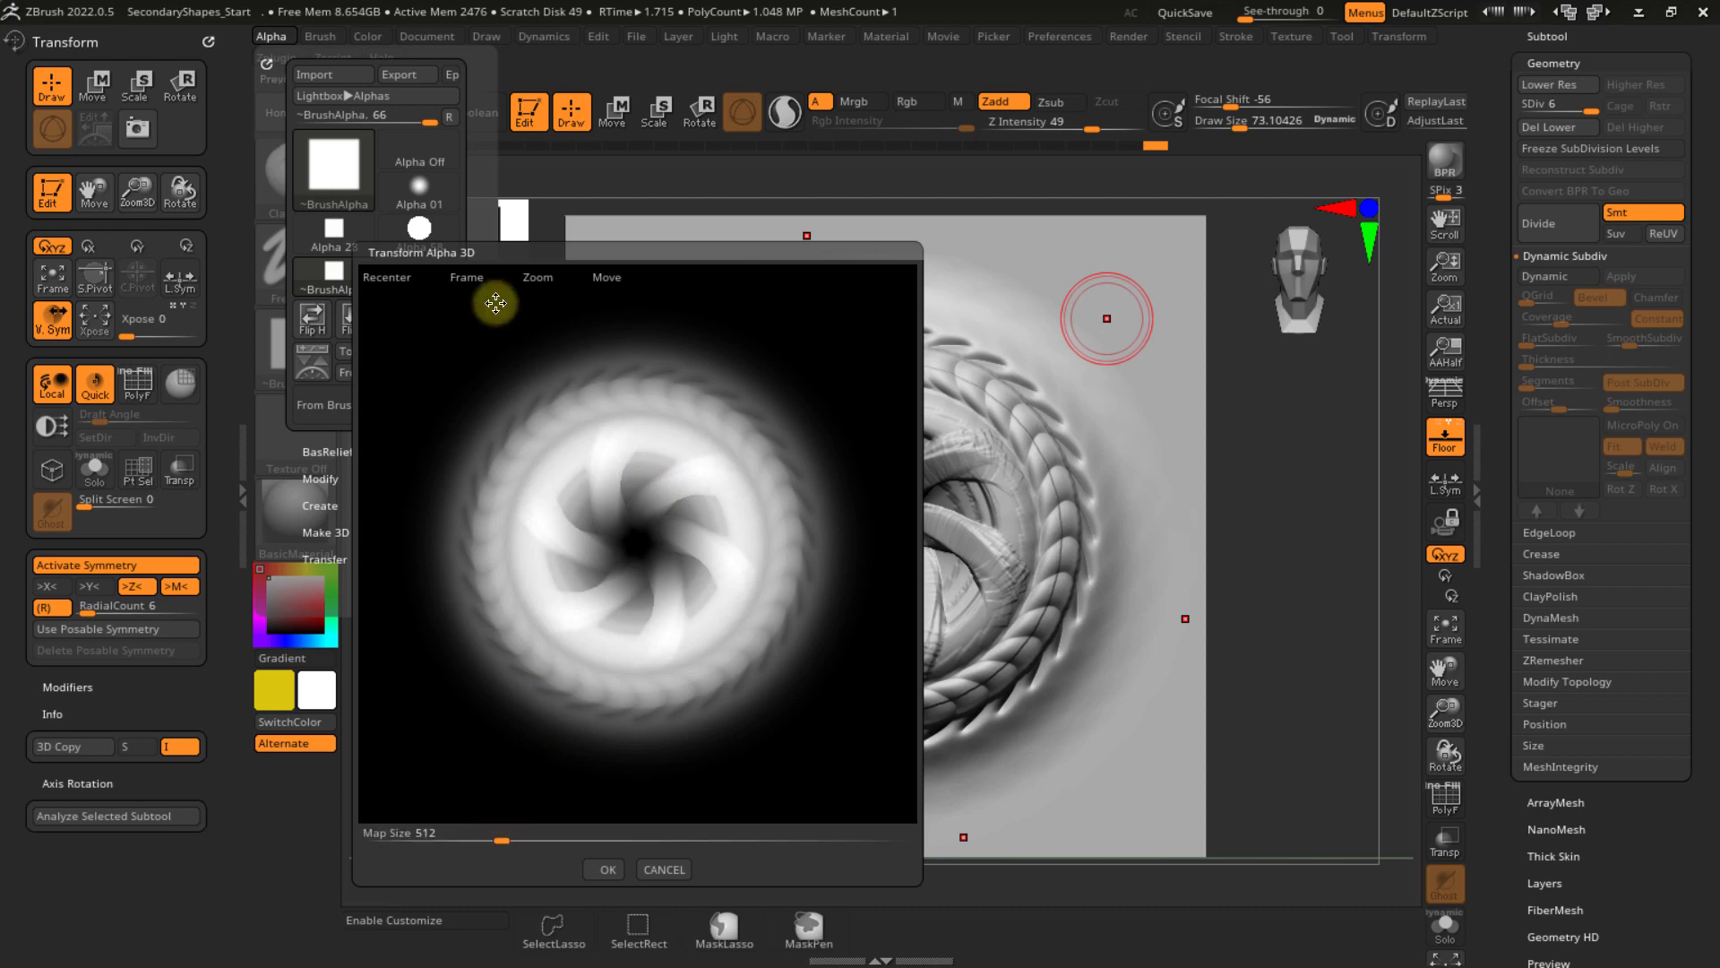
pyautogui.click(466, 278)
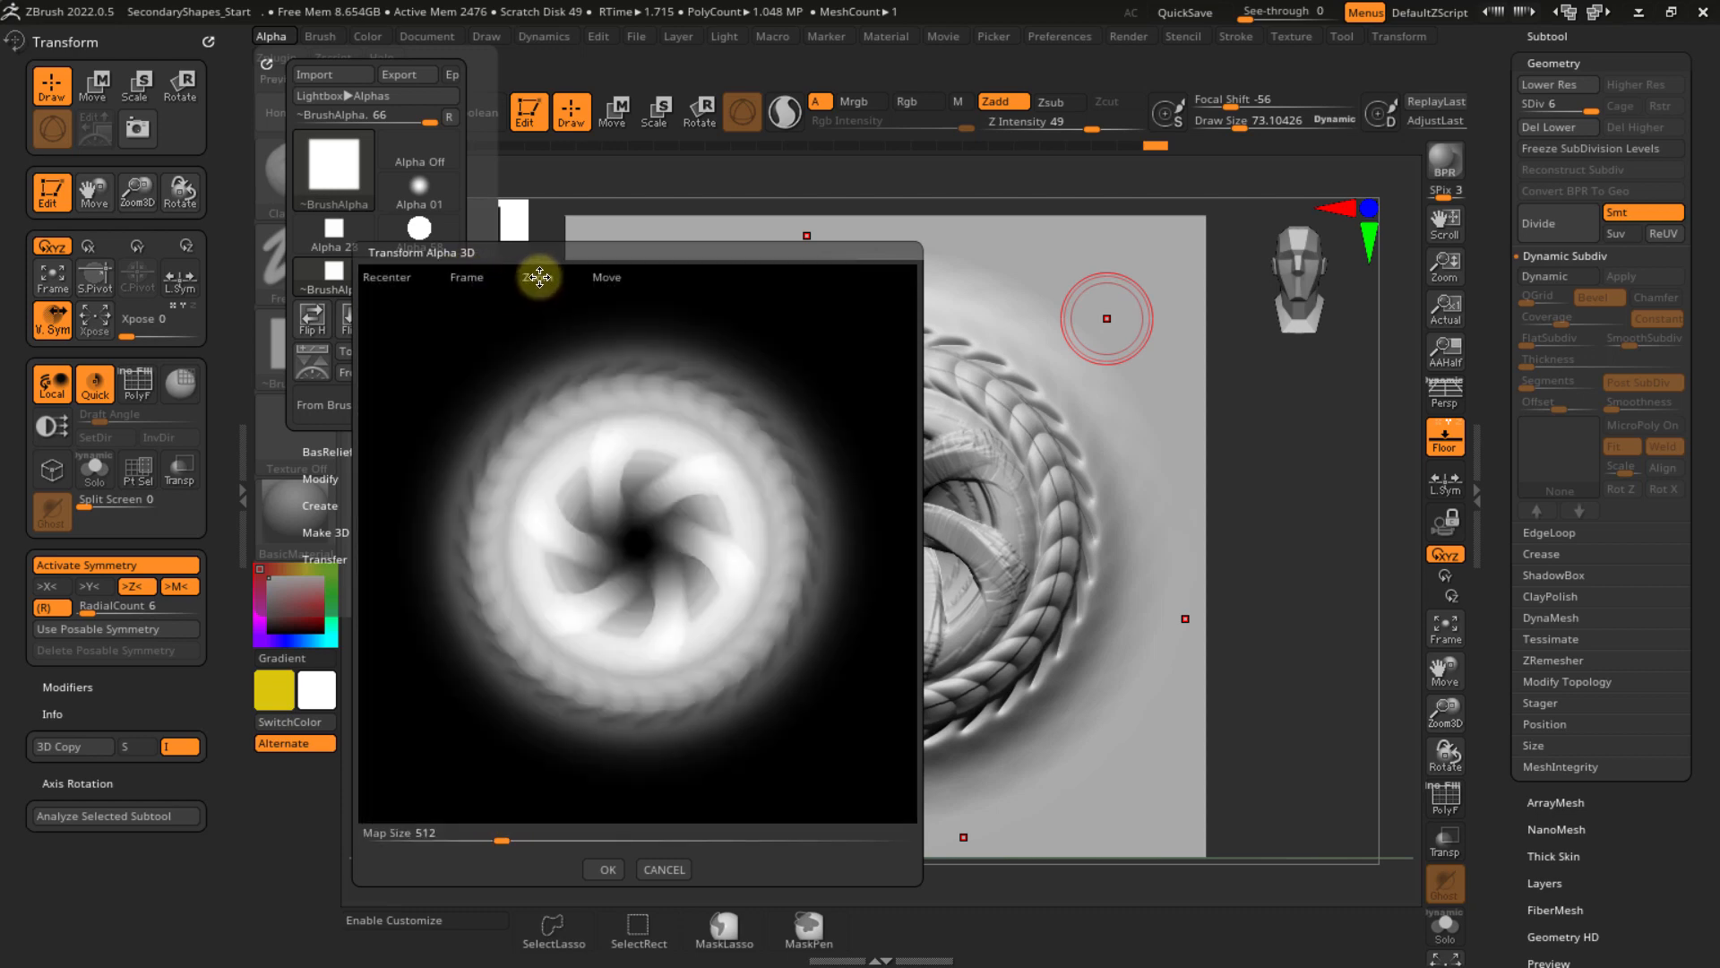
# - Set the 3D alpha's map size to 1024 and create the alpha from the radial ornament plane
pyautogui.moveTo(539, 277); pyautogui.dragTo(557, 280)
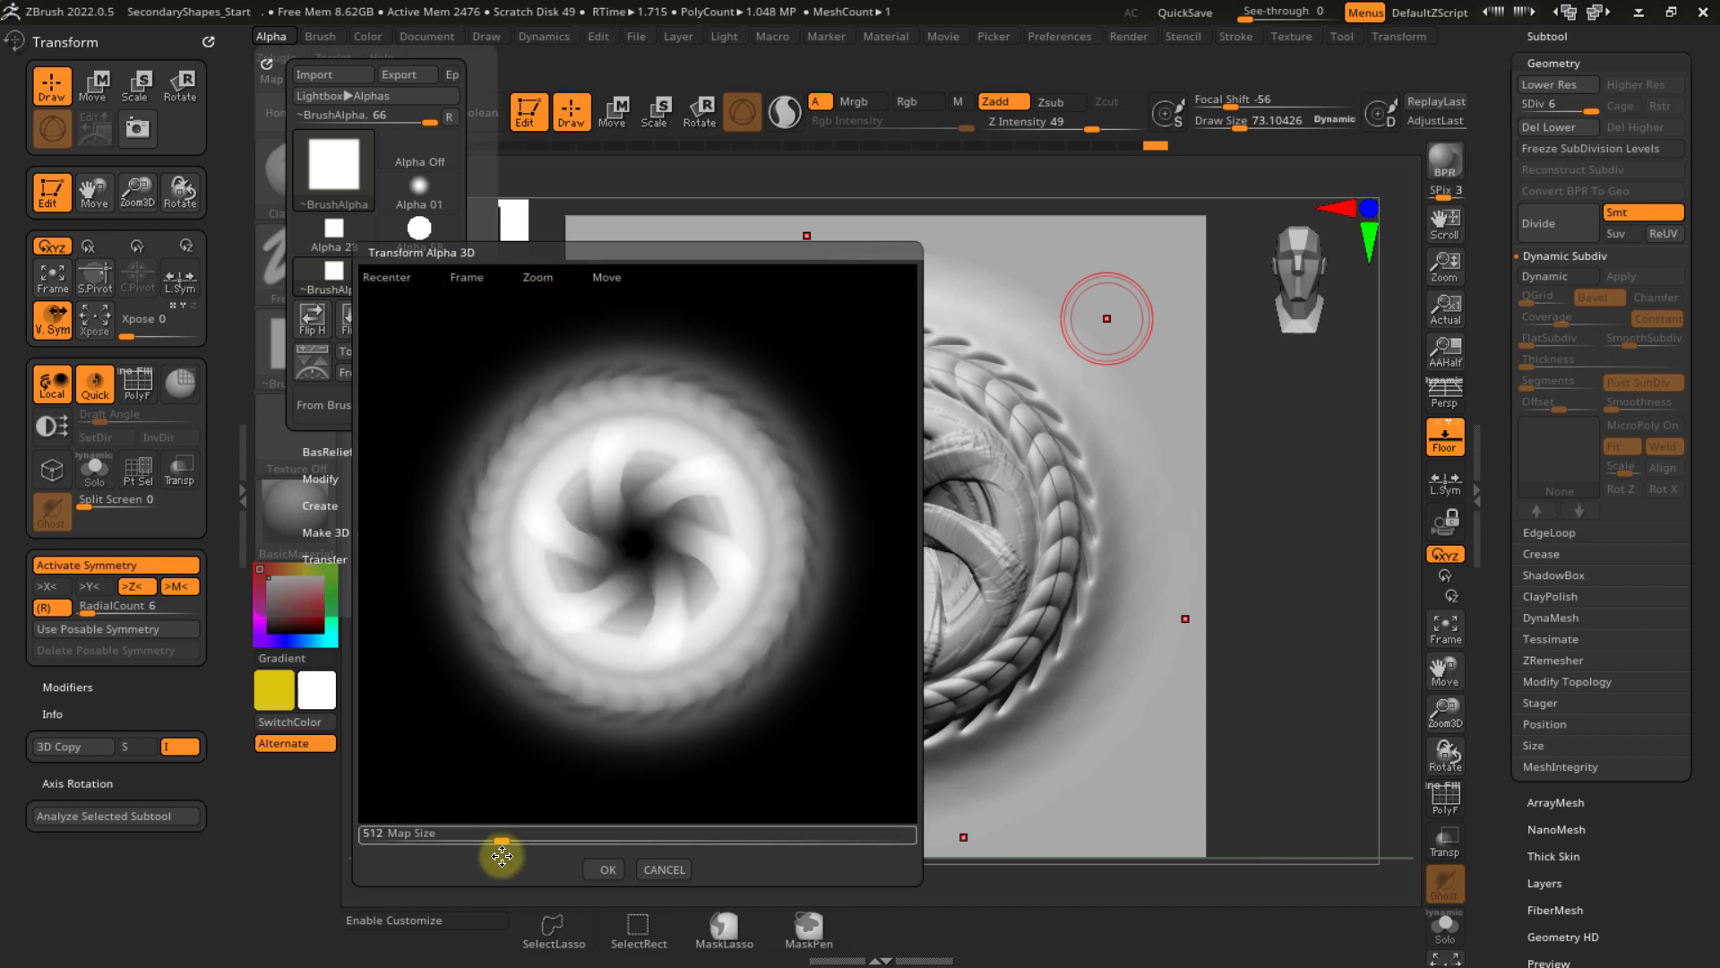
pyautogui.moveTo(500, 838); pyautogui.dragTo(530, 802)
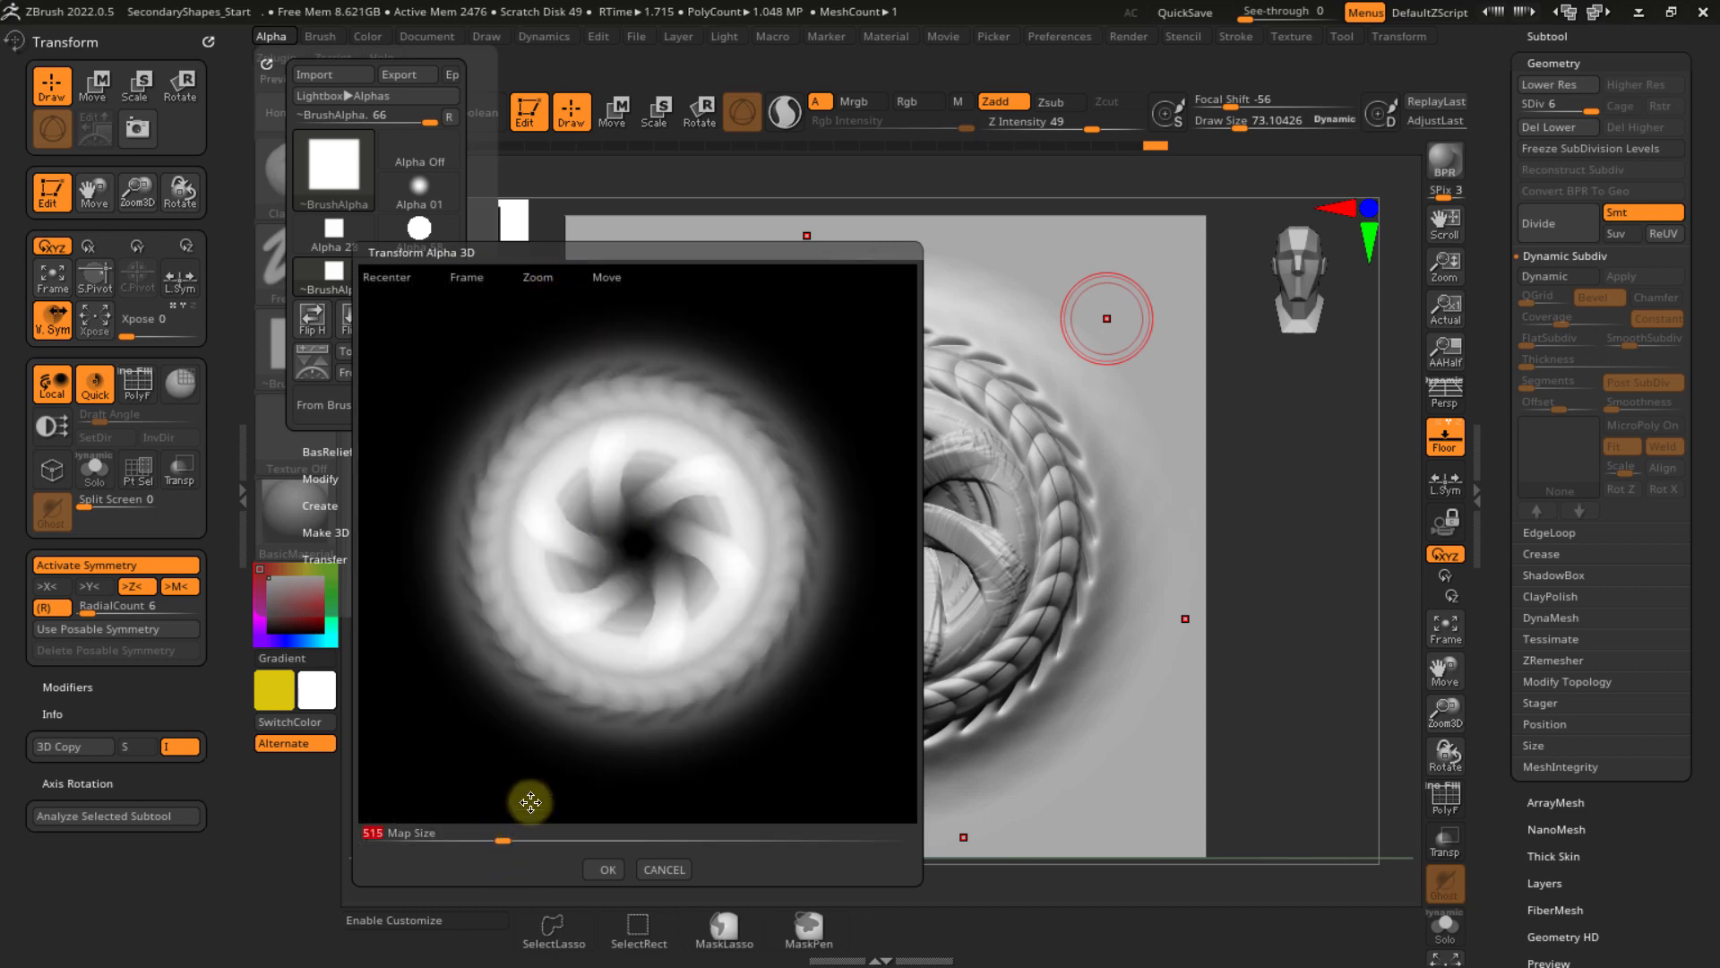
pyautogui.write('1024')
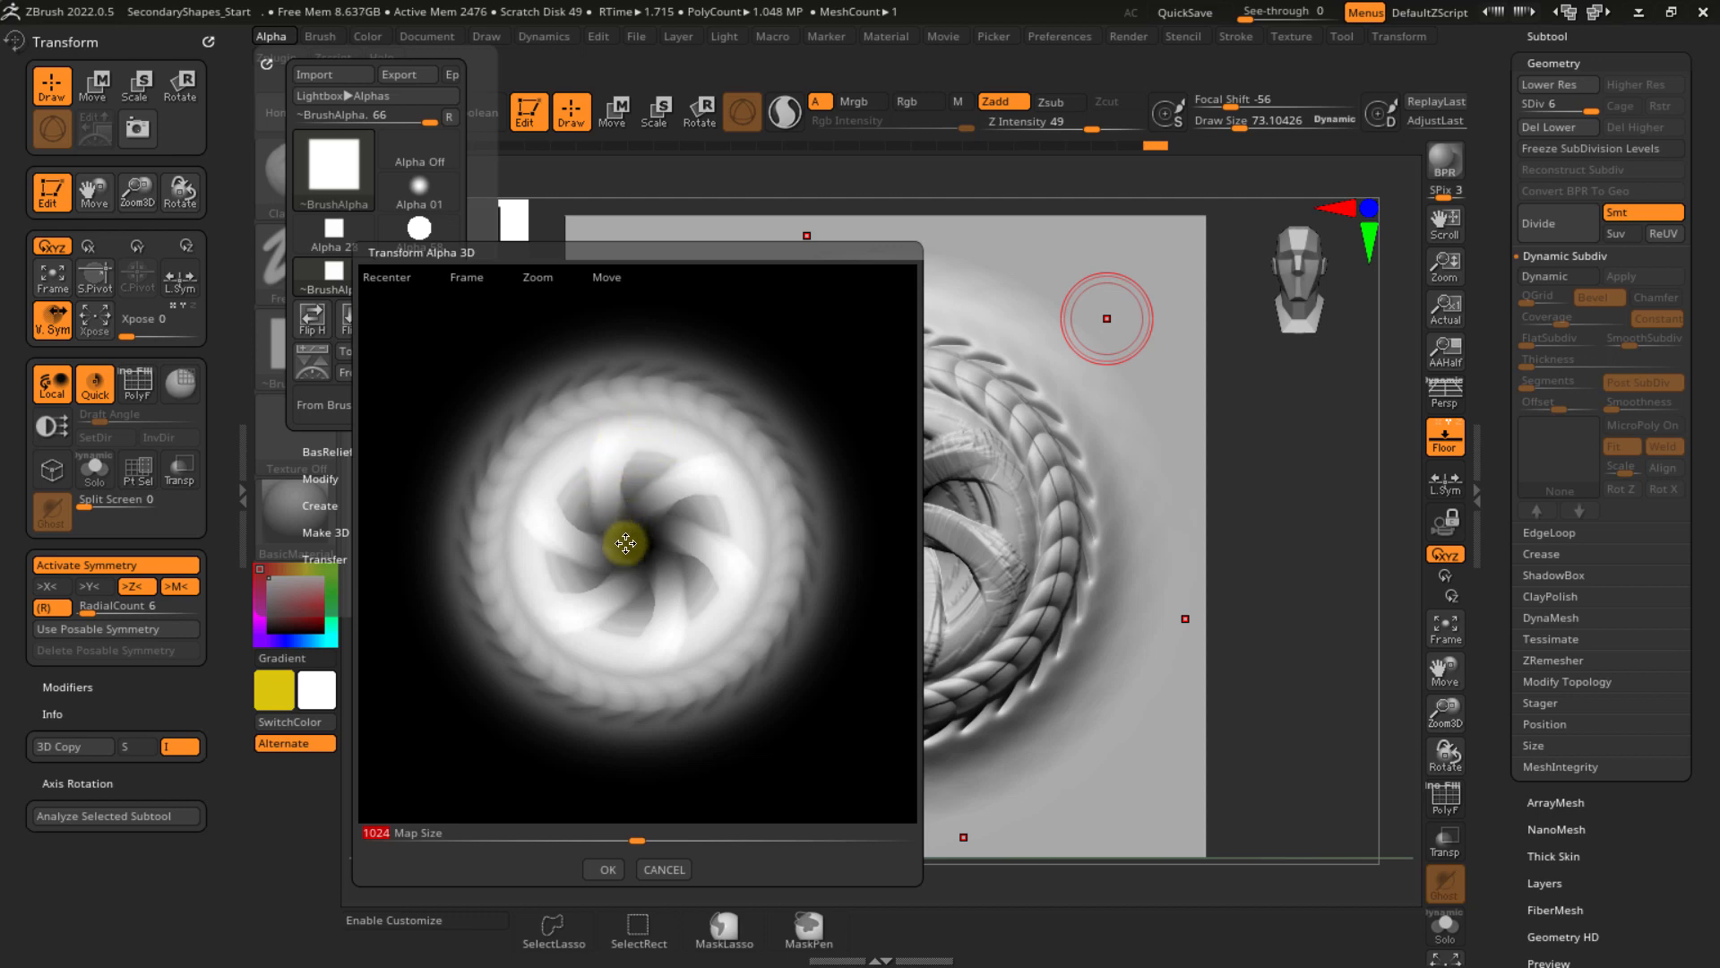
pyautogui.click(602, 868)
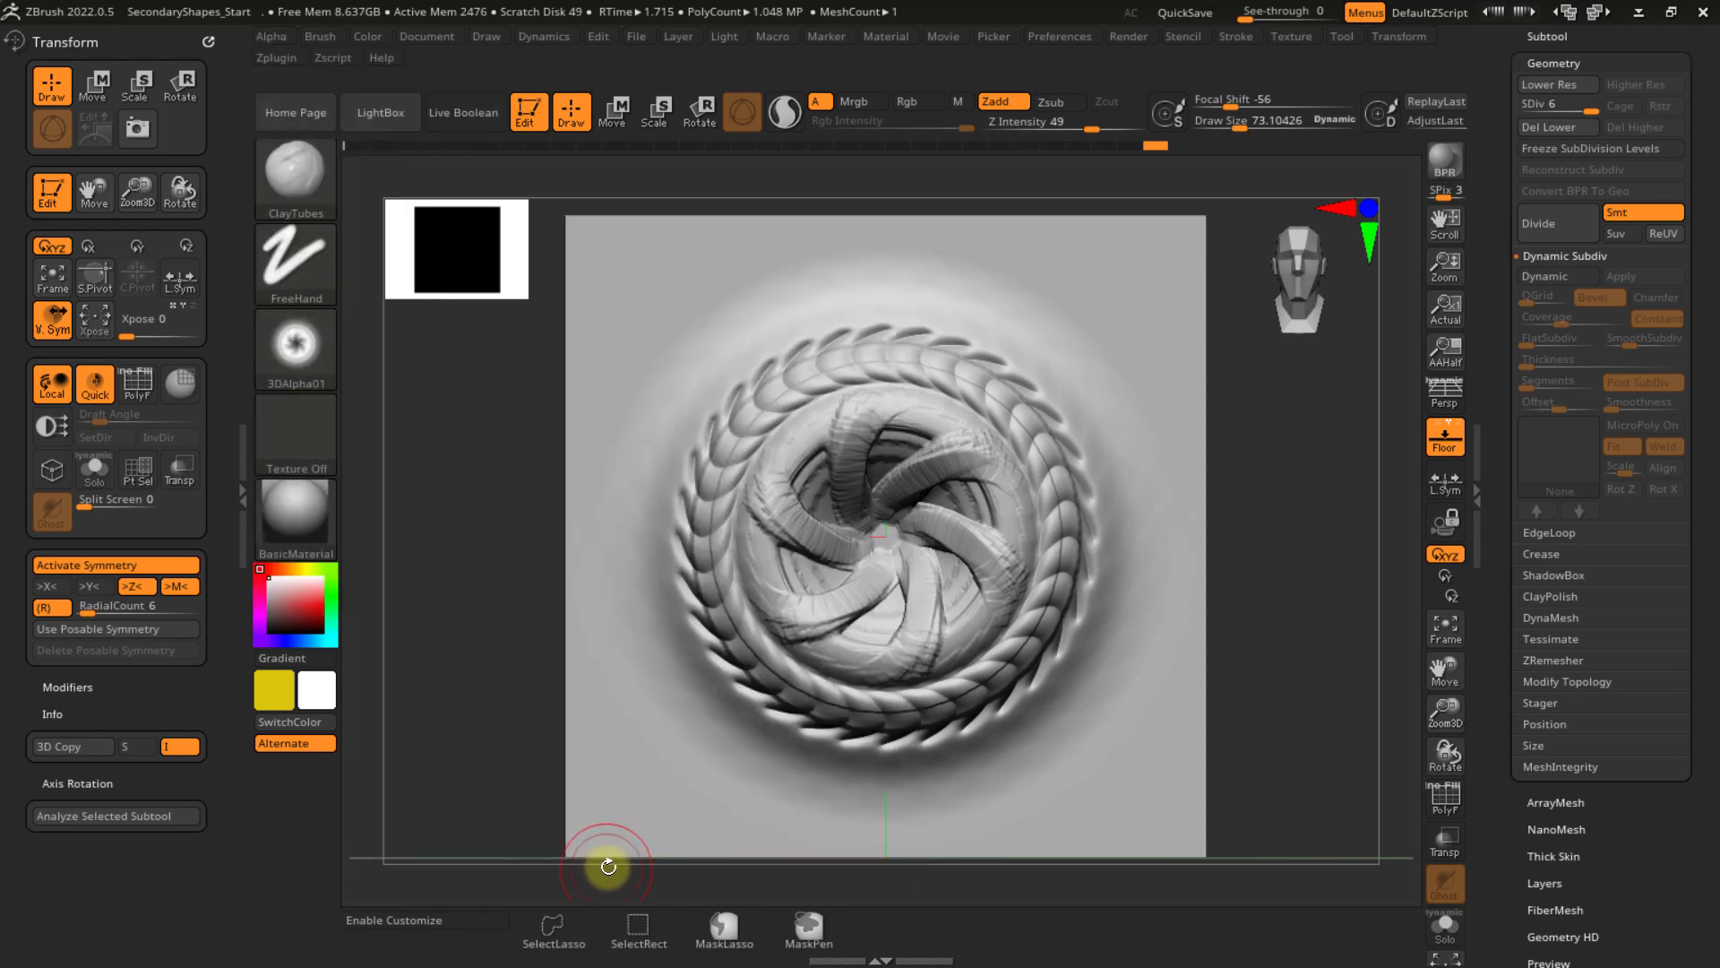
# - Export the new alpha as the Photoshop file 3DAlpha01.psd in the Video folder
pyautogui.click(305, 354)
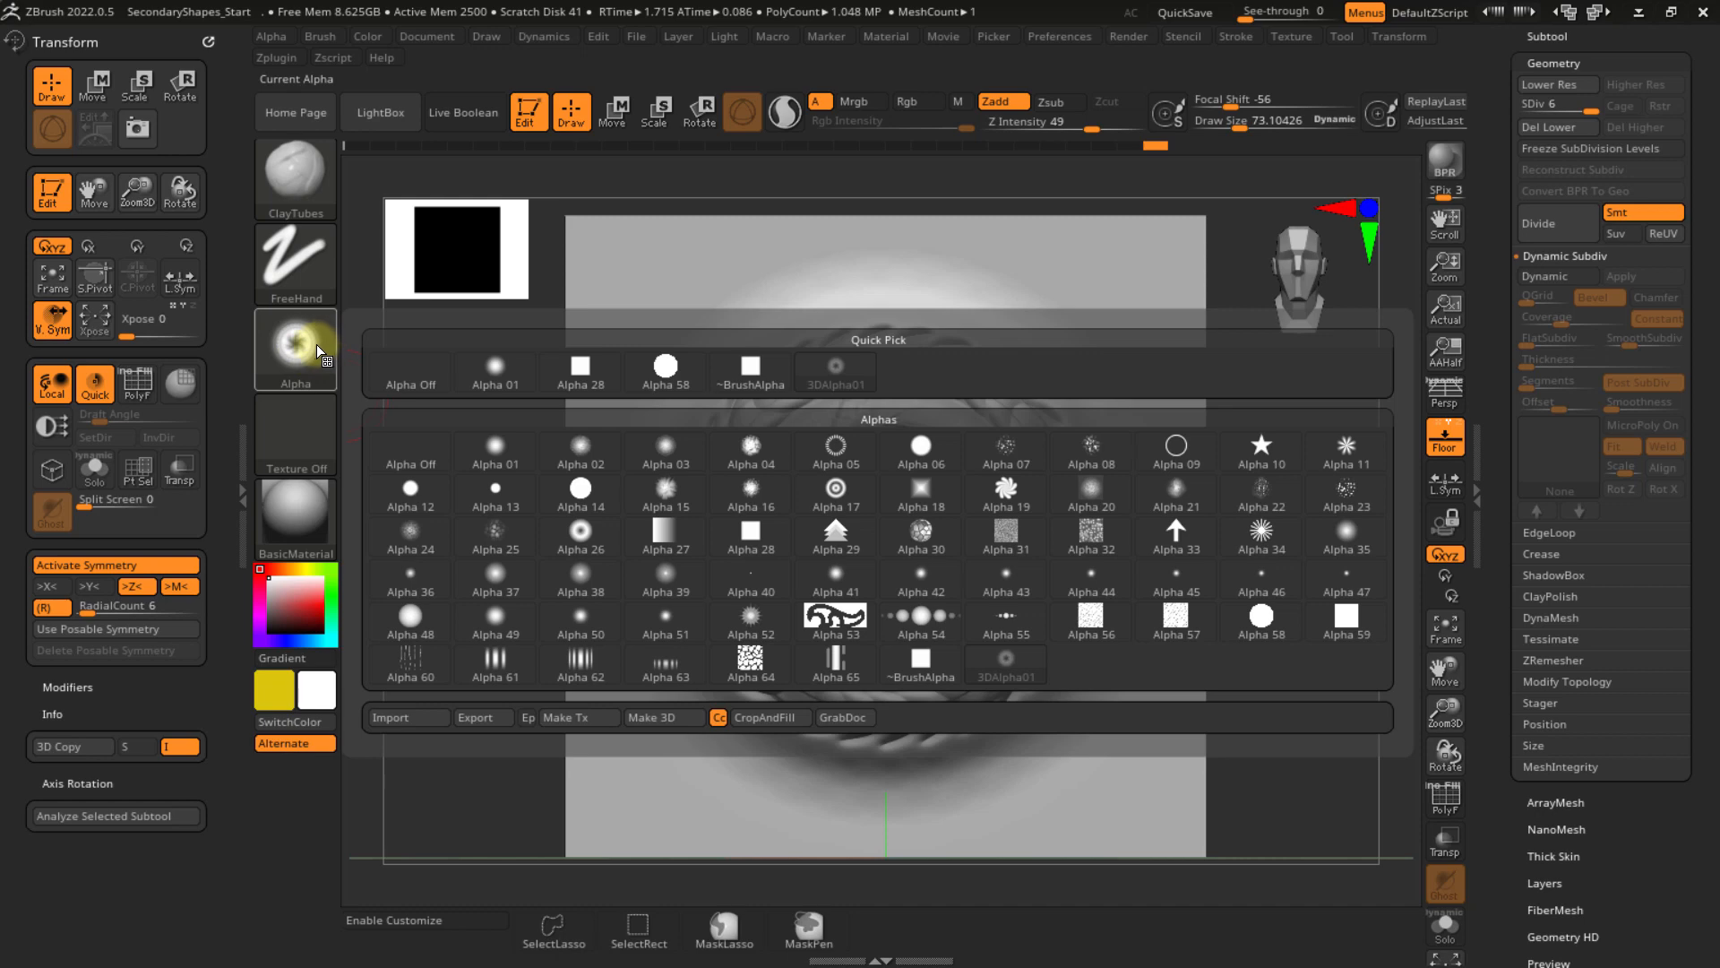
pyautogui.click(475, 717)
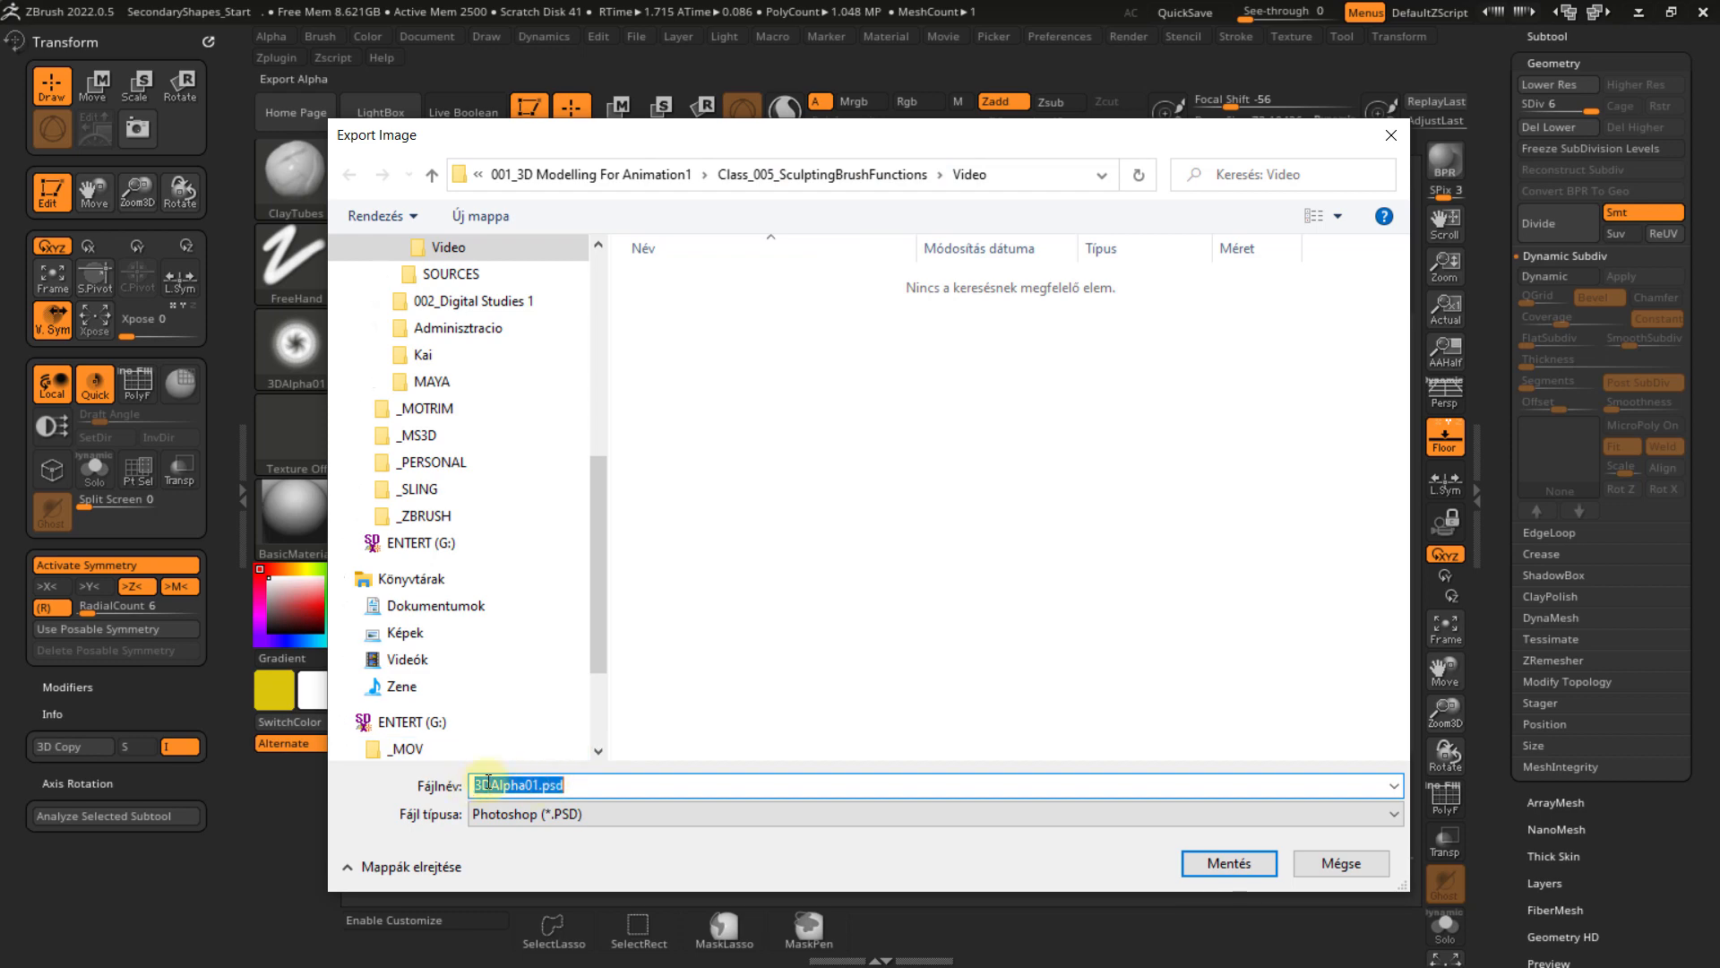
pyautogui.click(1237, 862)
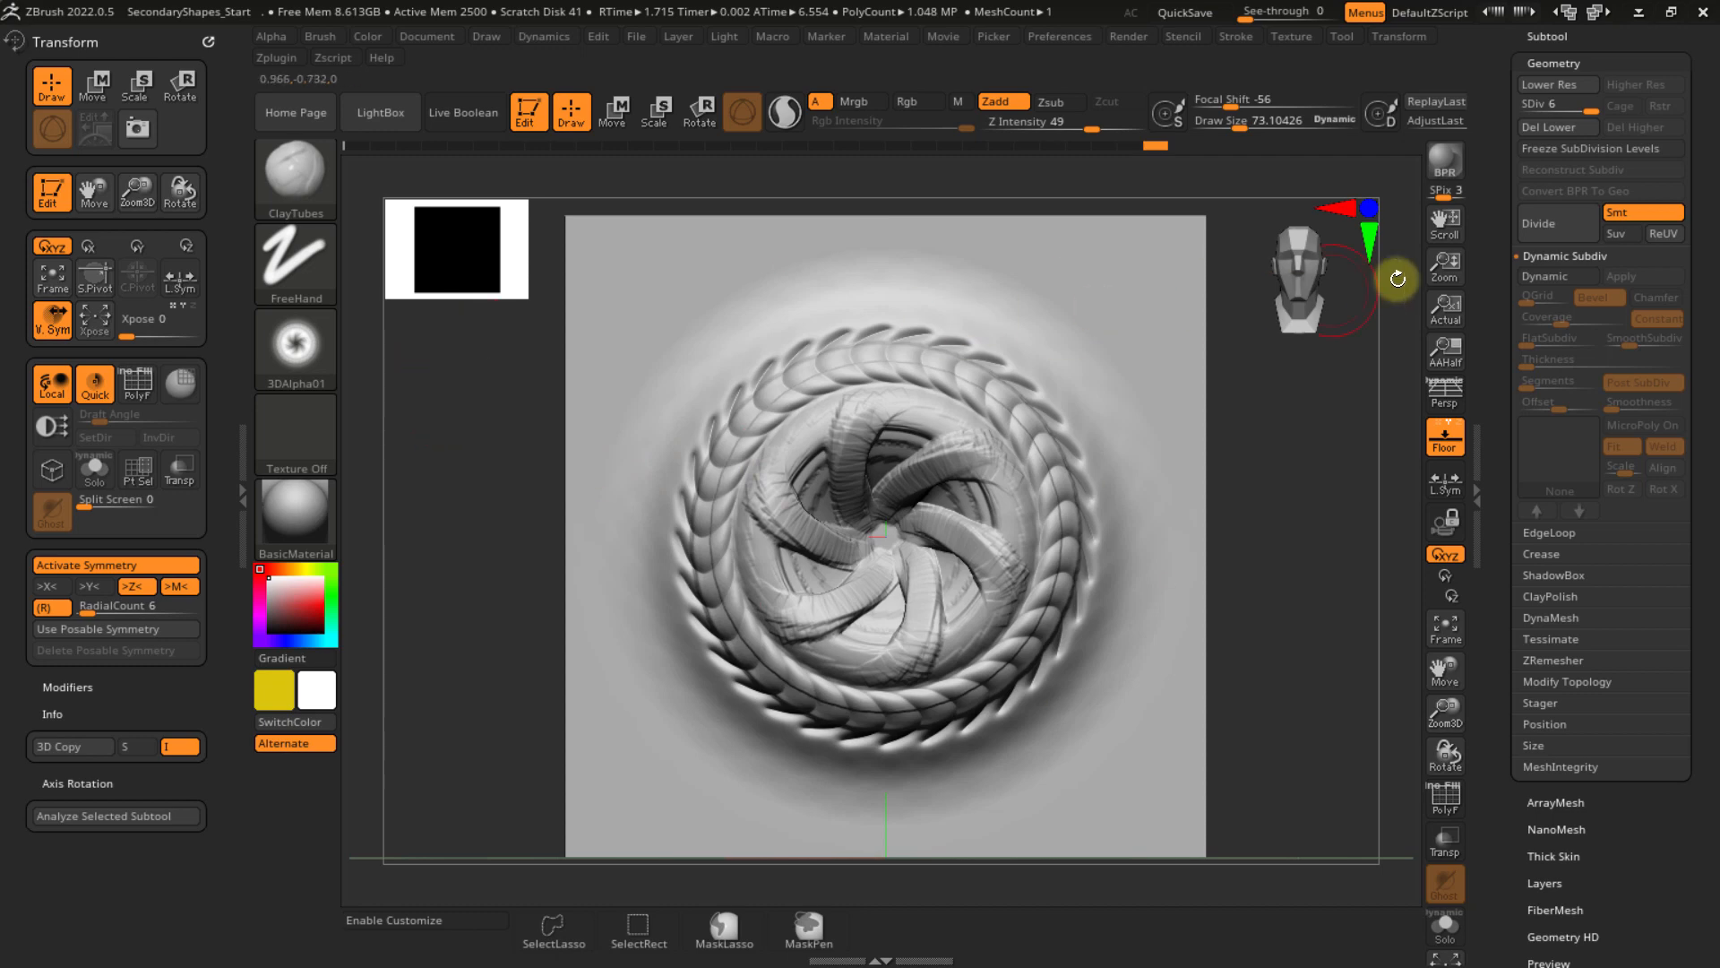
# - Switch the active tool to the ZRemeshBody figure and set Split Screen to 1
pyautogui.moveTo(1498, 228); pyautogui.dragTo(1488, 370)
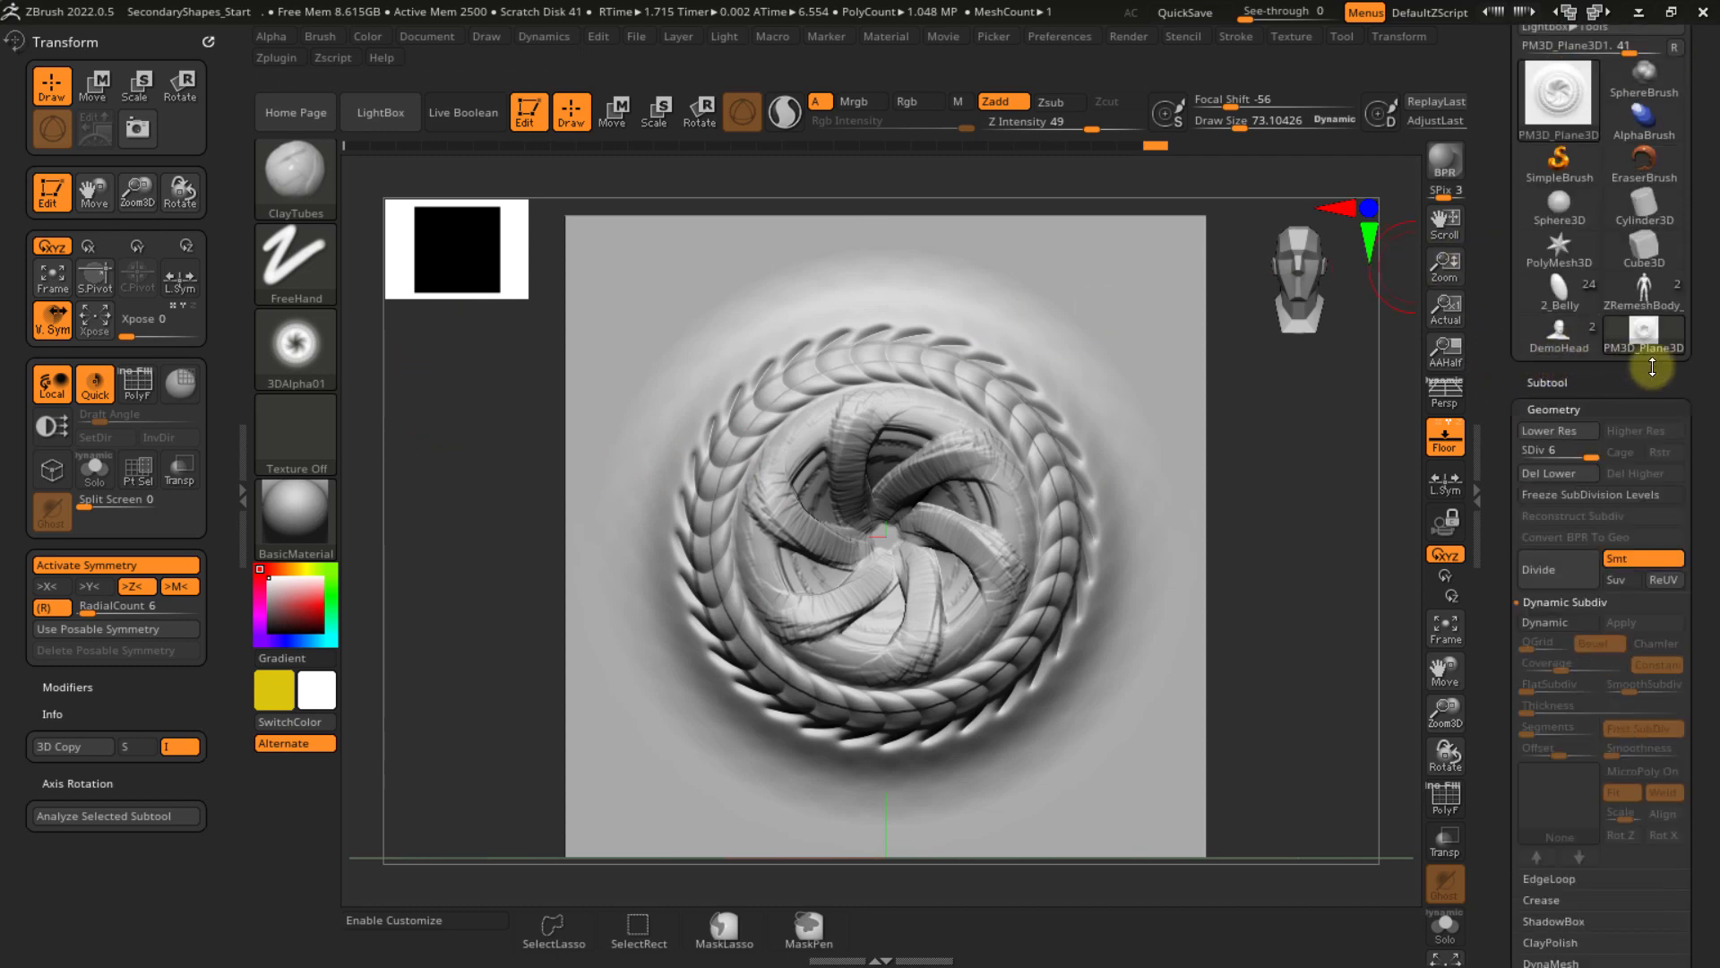
pyautogui.click(1644, 291)
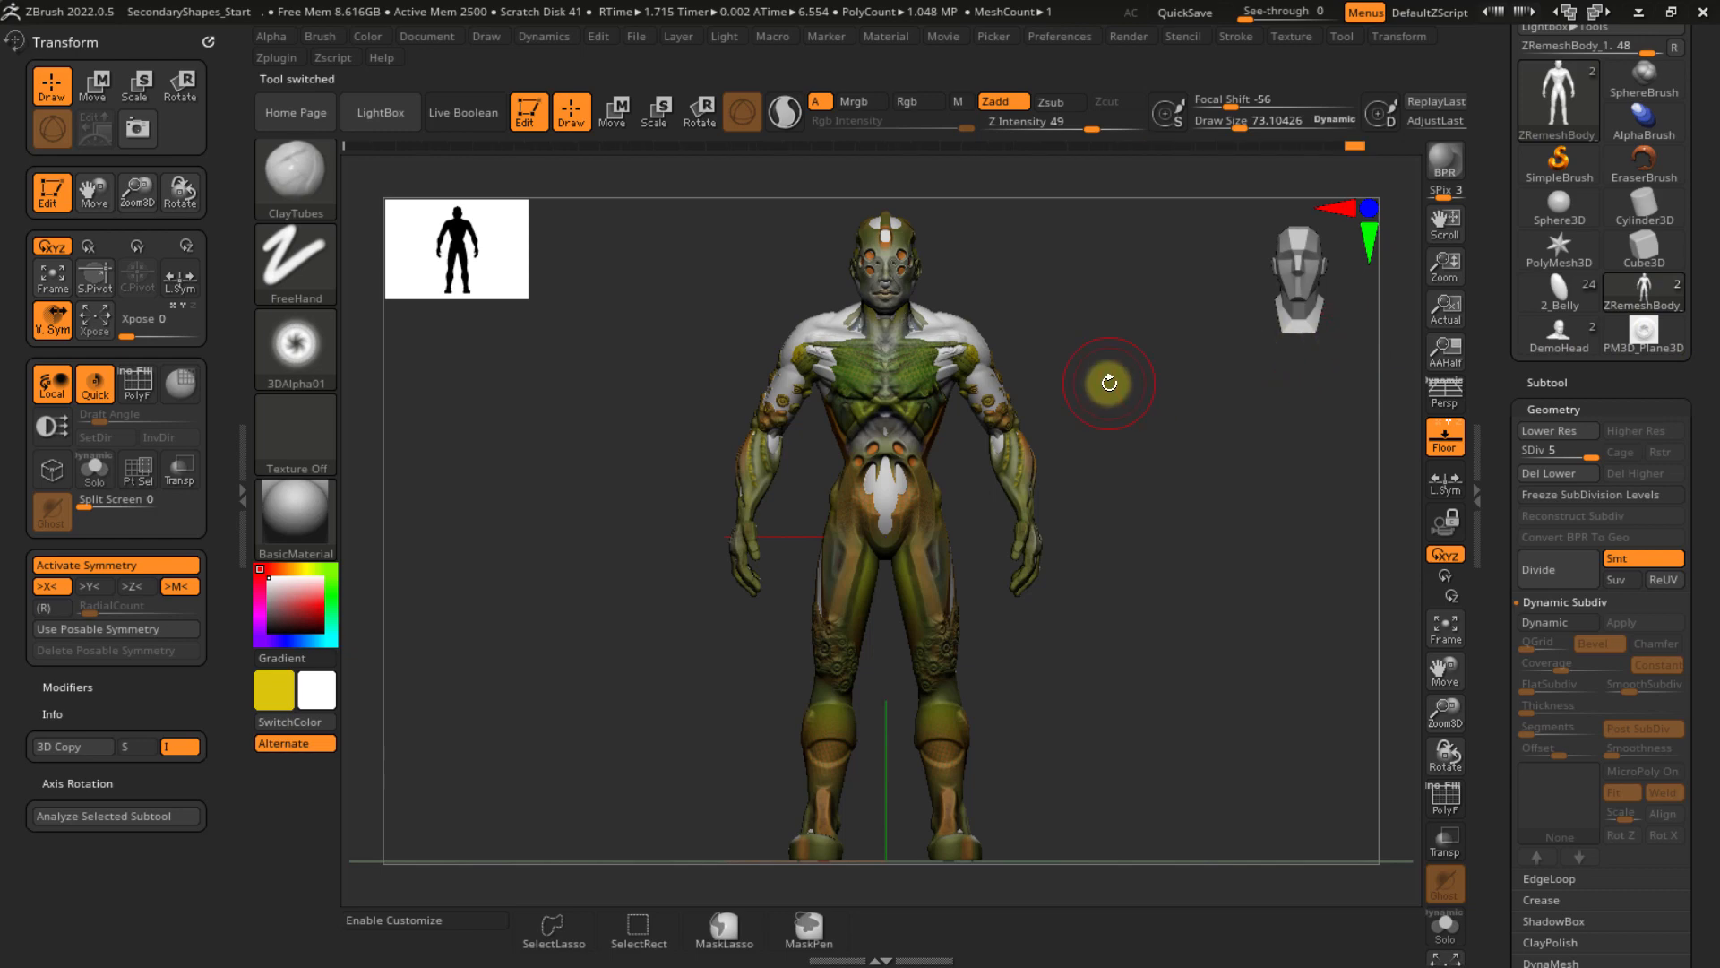
pyautogui.click(1400, 36)
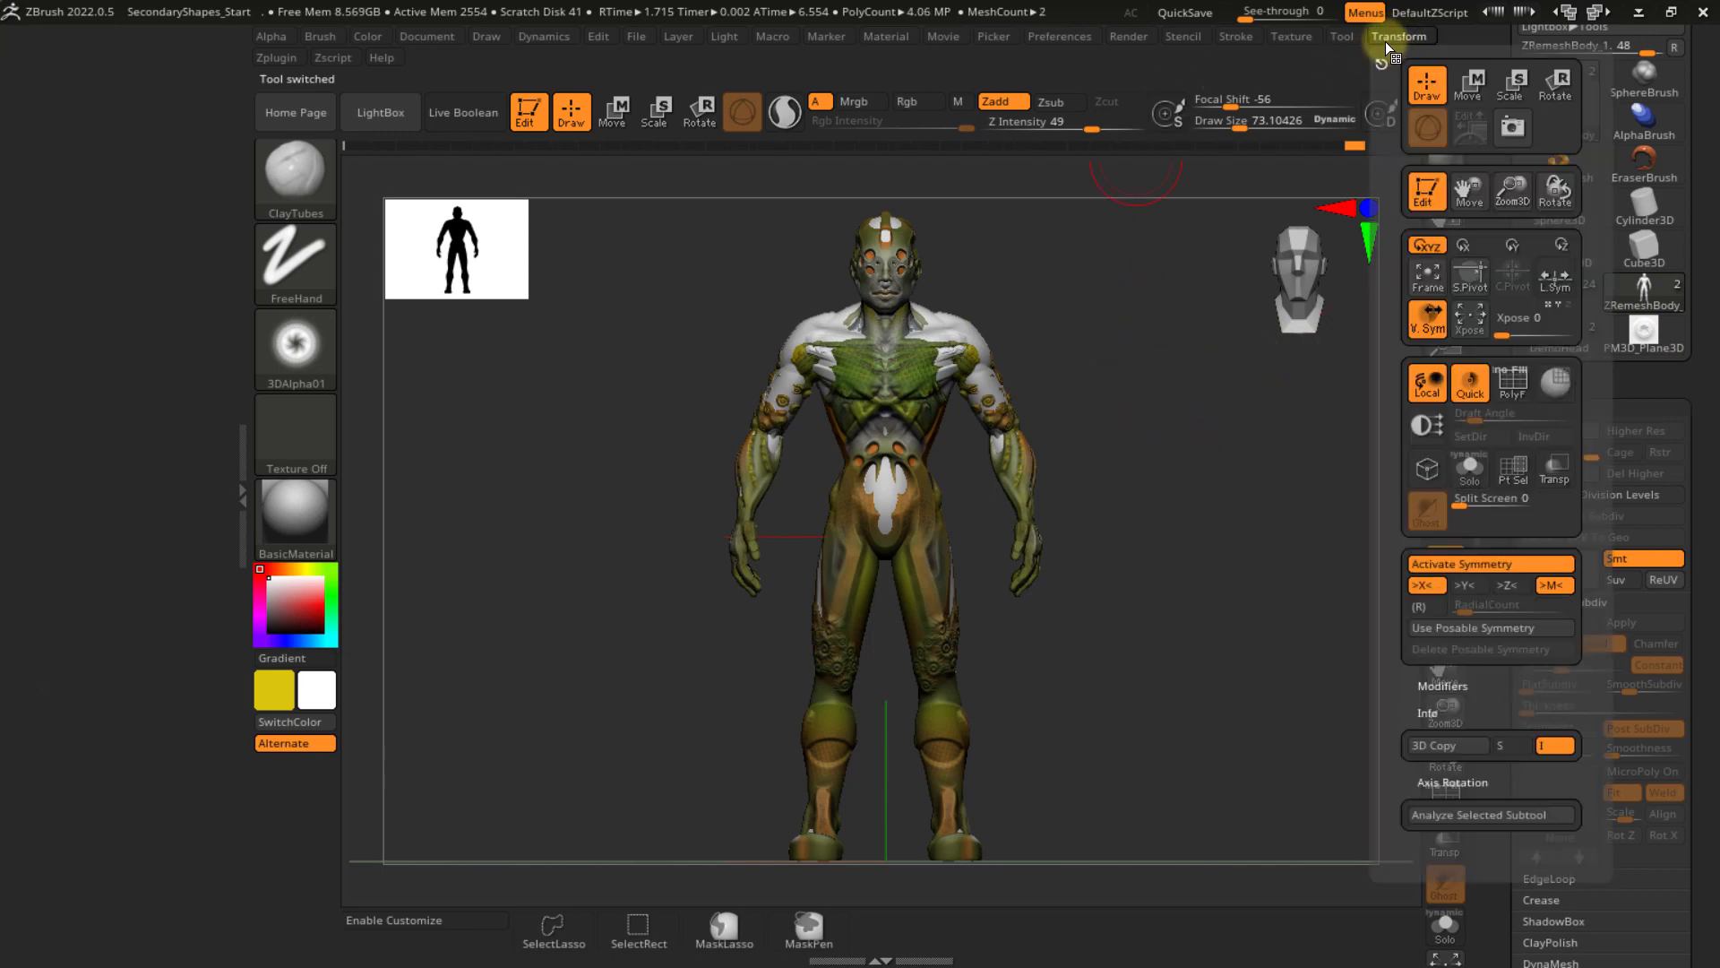
pyautogui.click(1483, 498)
pyautogui.moveTo(1479, 502); pyautogui.dragTo(1480, 507)
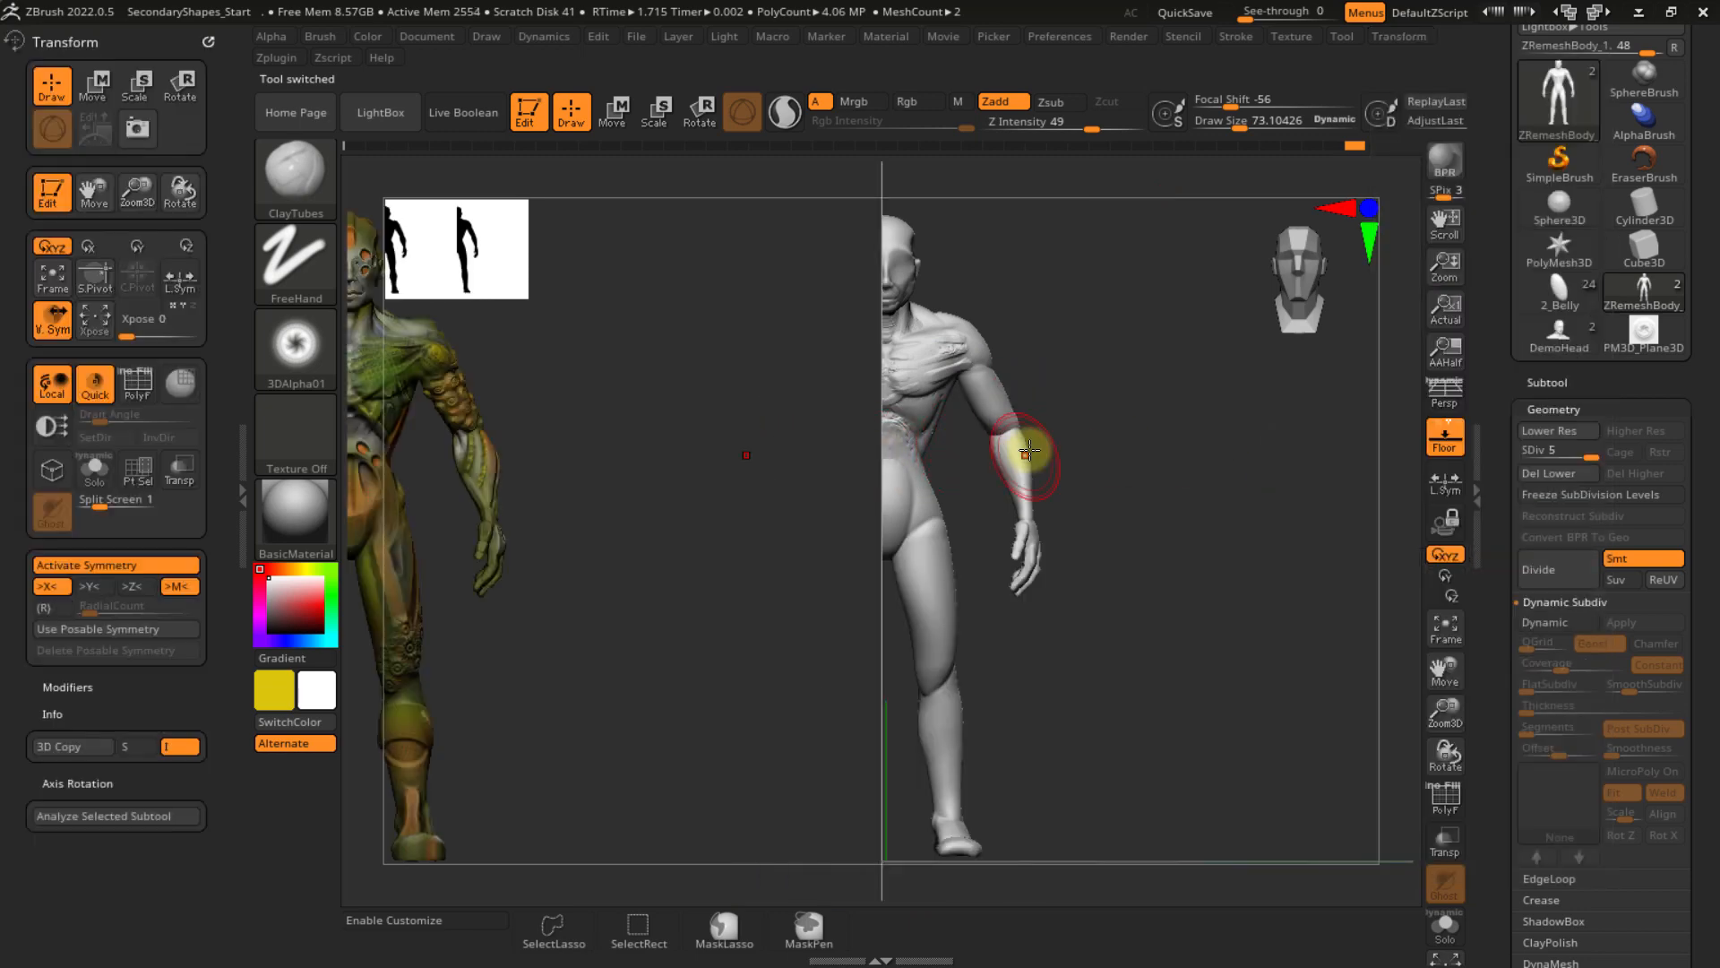
# - Select the Standard brush for sculpting on the body's upper torso
pyautogui.press('f')
pyautogui.press('ctrl')
pyautogui.press('ctrl')
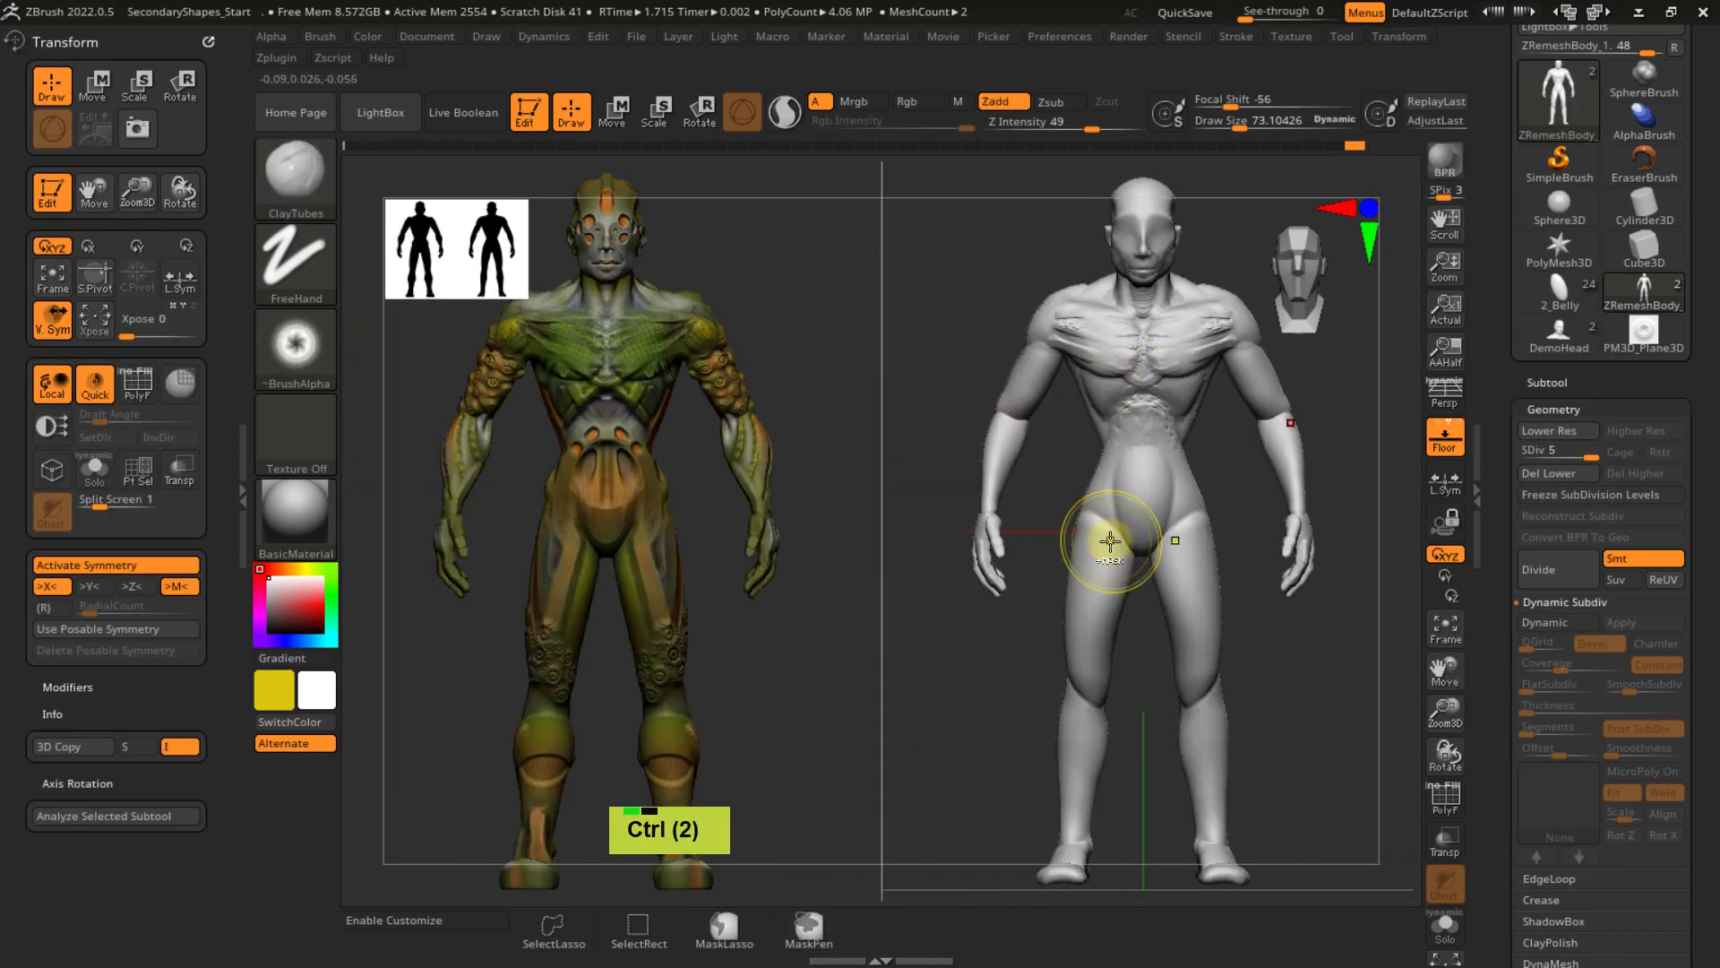
pyautogui.keyDown('ctrl'); pyautogui.moveTo(1097, 391); pyautogui.dragTo(1121, 521, button='right'); pyautogui.keyUp('ctrl')
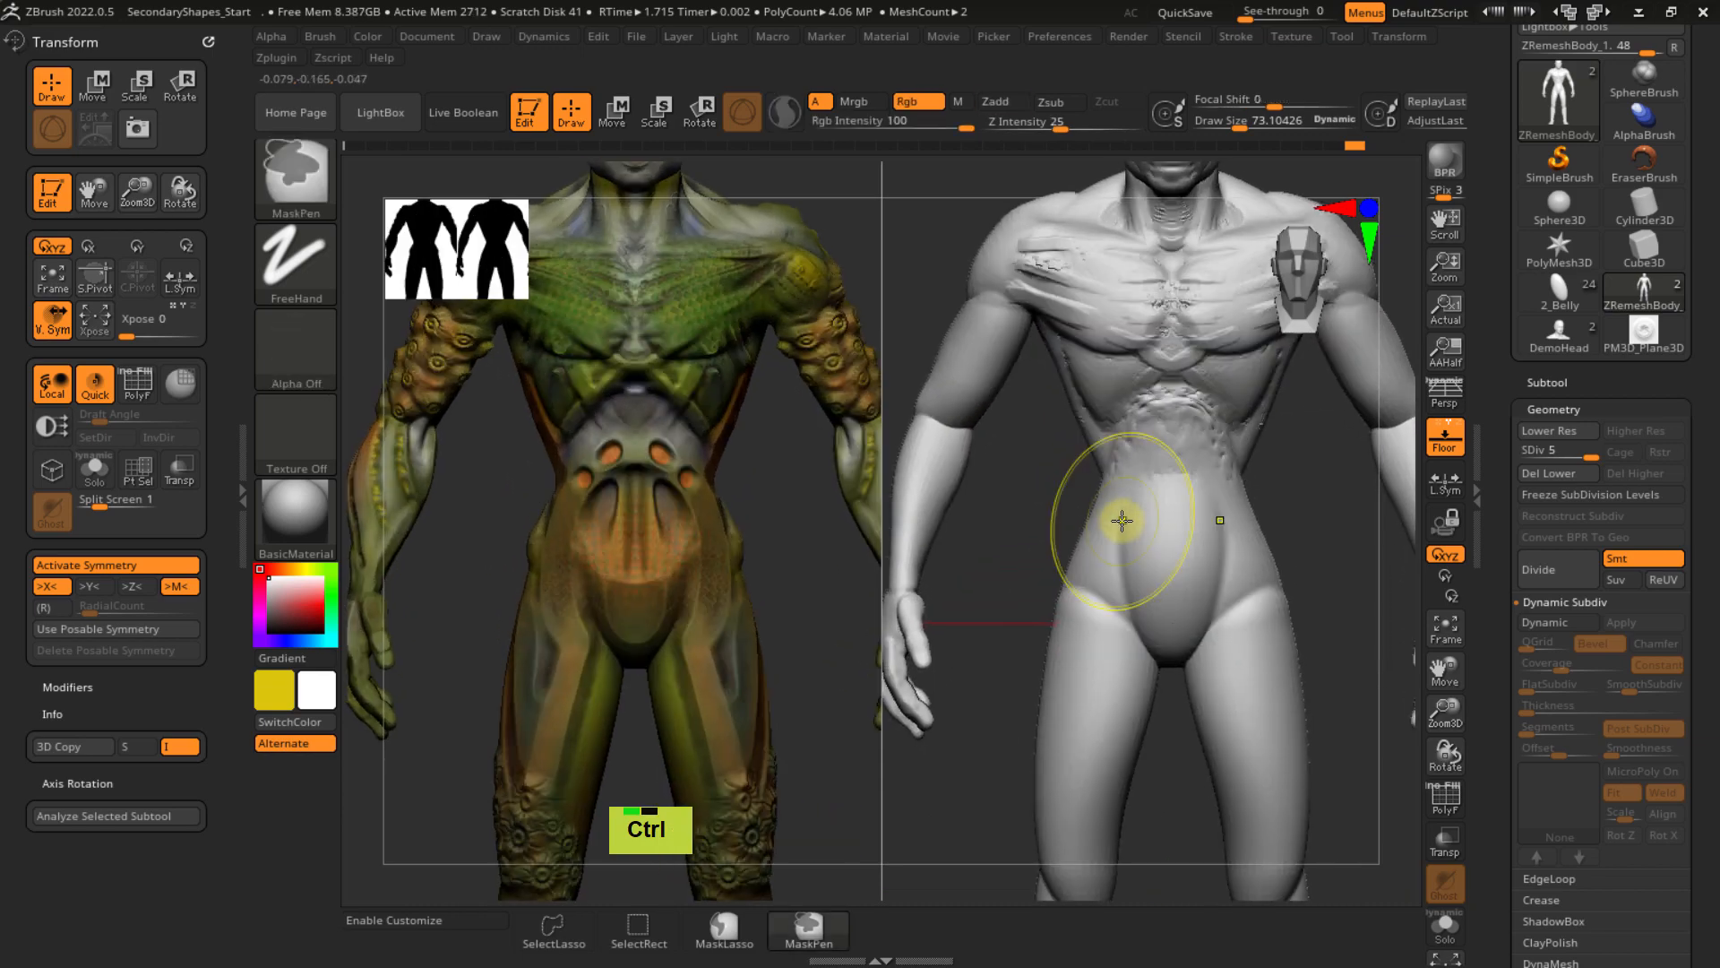
pyautogui.keyDown('alt'); pyautogui.moveTo(1178, 345); pyautogui.dragTo(1125, 479, button='right'); pyautogui.keyUp('alt')
pyautogui.keyDown('ctrl'); pyautogui.moveTo(1090, 399); pyautogui.dragTo(1124, 529, button='right'); pyautogui.keyUp('ctrl')
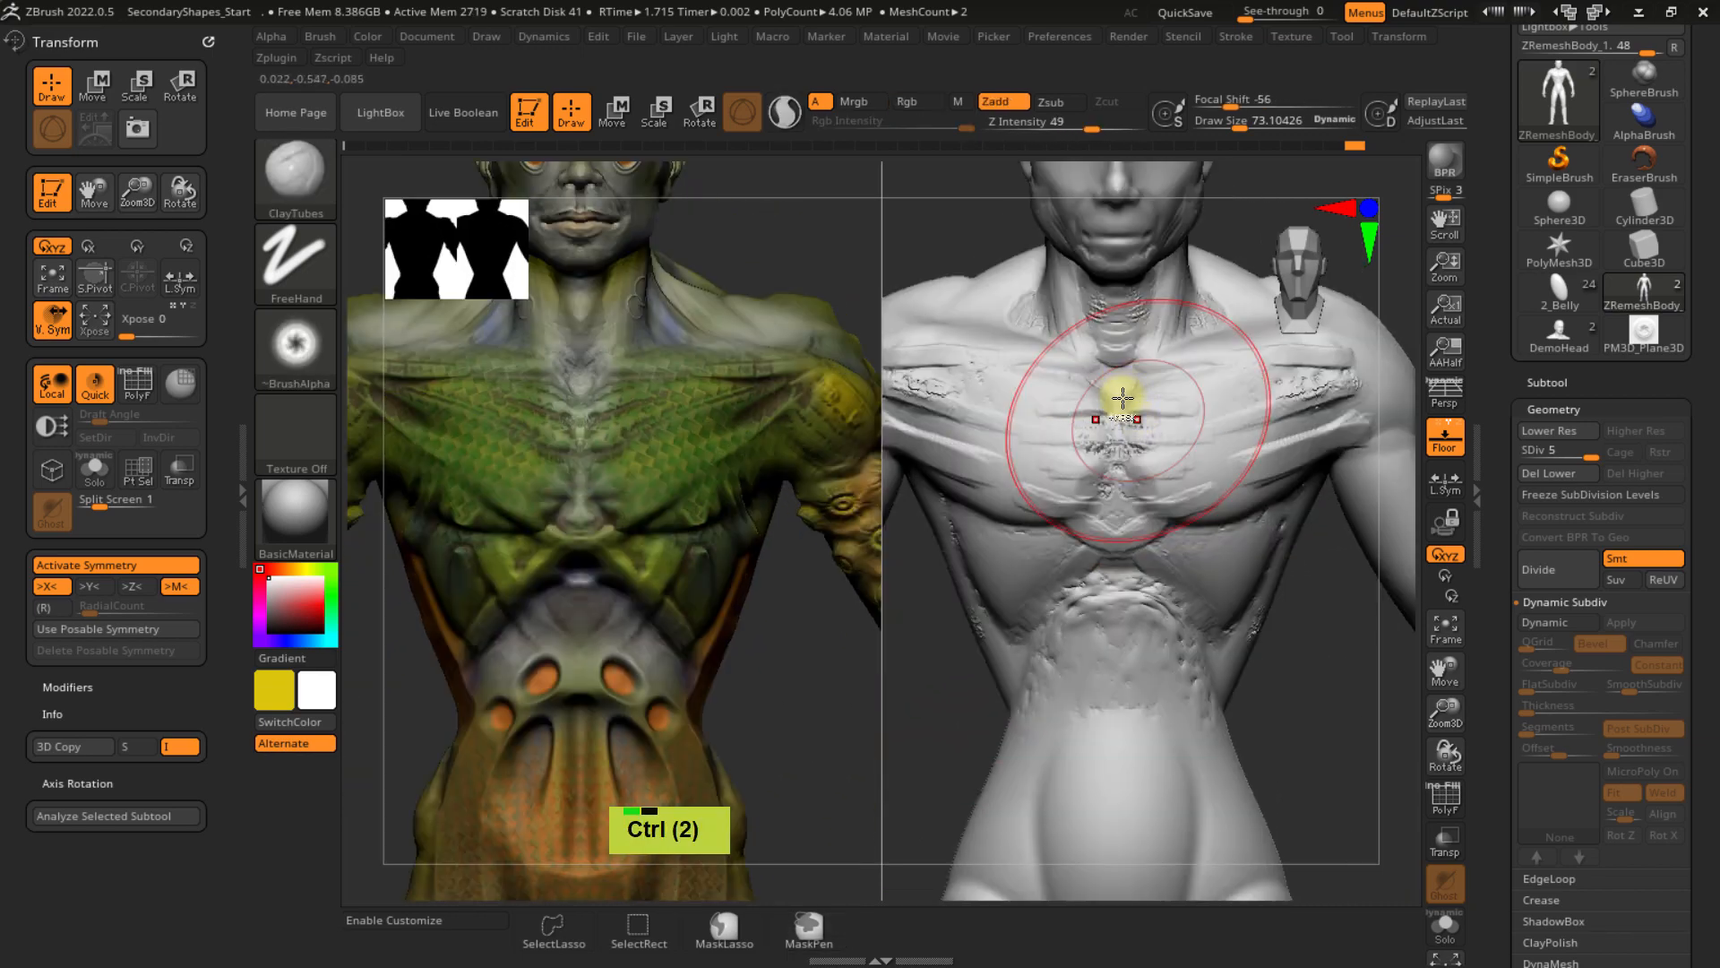
pyautogui.moveTo(1123, 398)
pyautogui.keyDown('ctrl'); pyautogui.mouseDown(button='right')
pyautogui.moveTo(1135, 486)
pyautogui.moveTo(1168, 503)
pyautogui.mouseUp(button='right'); pyautogui.keyUp('ctrl')
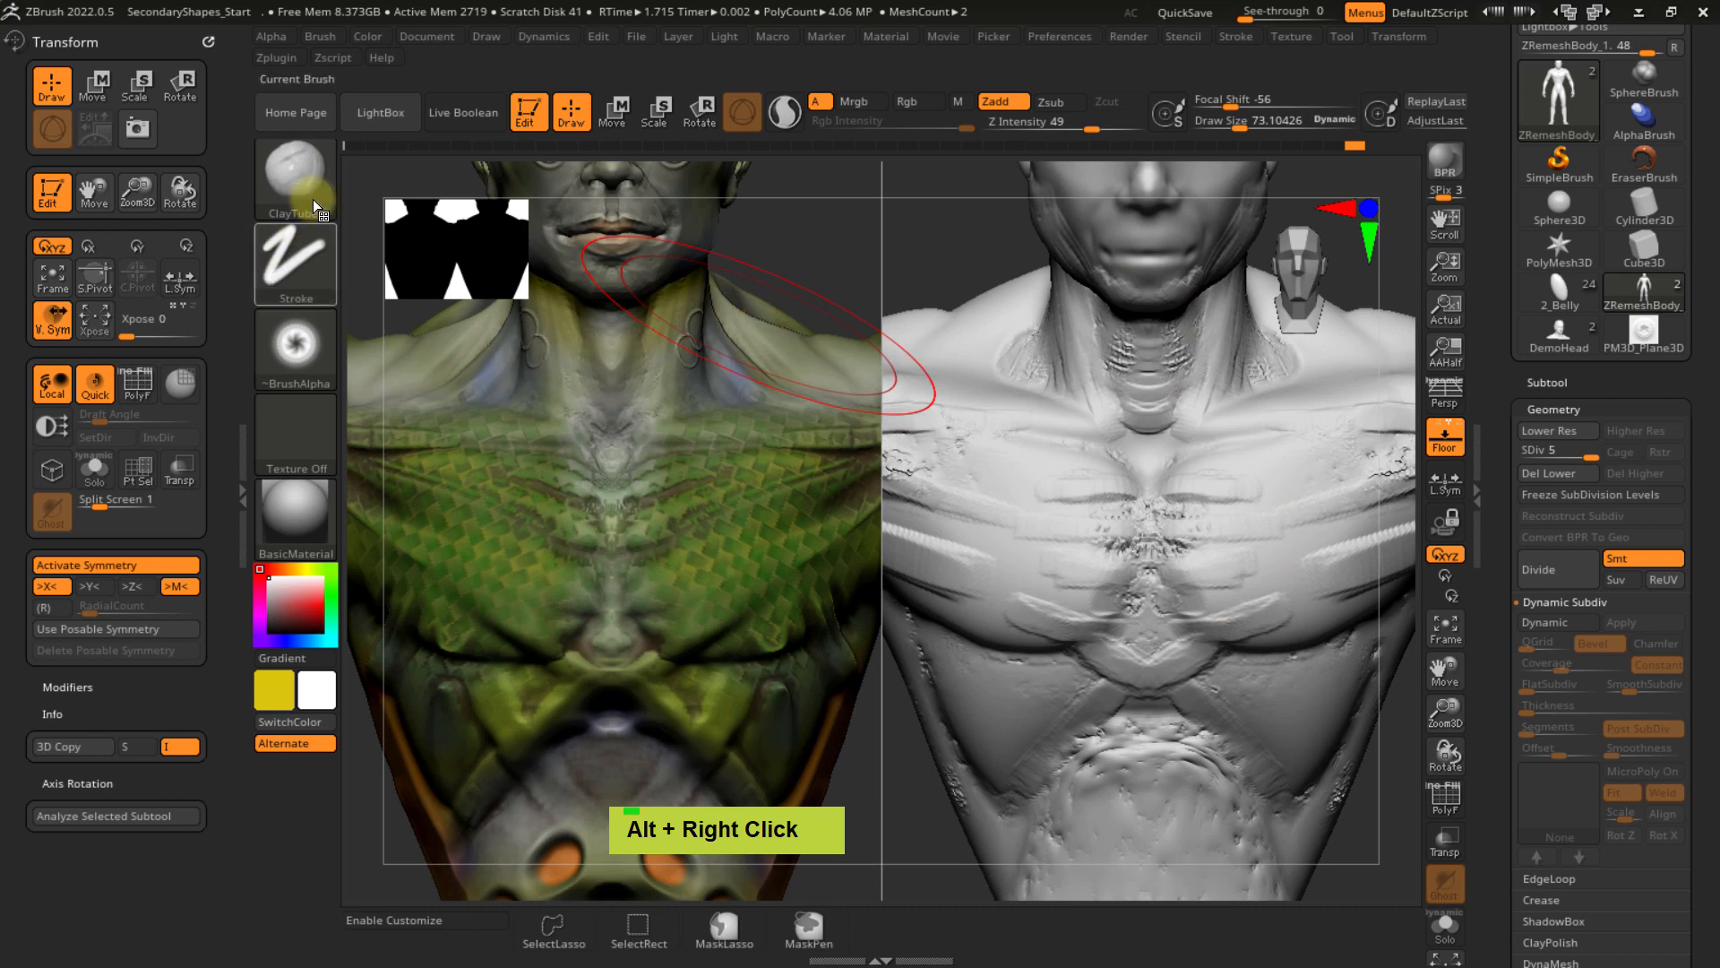
pyautogui.moveTo(319, 363)
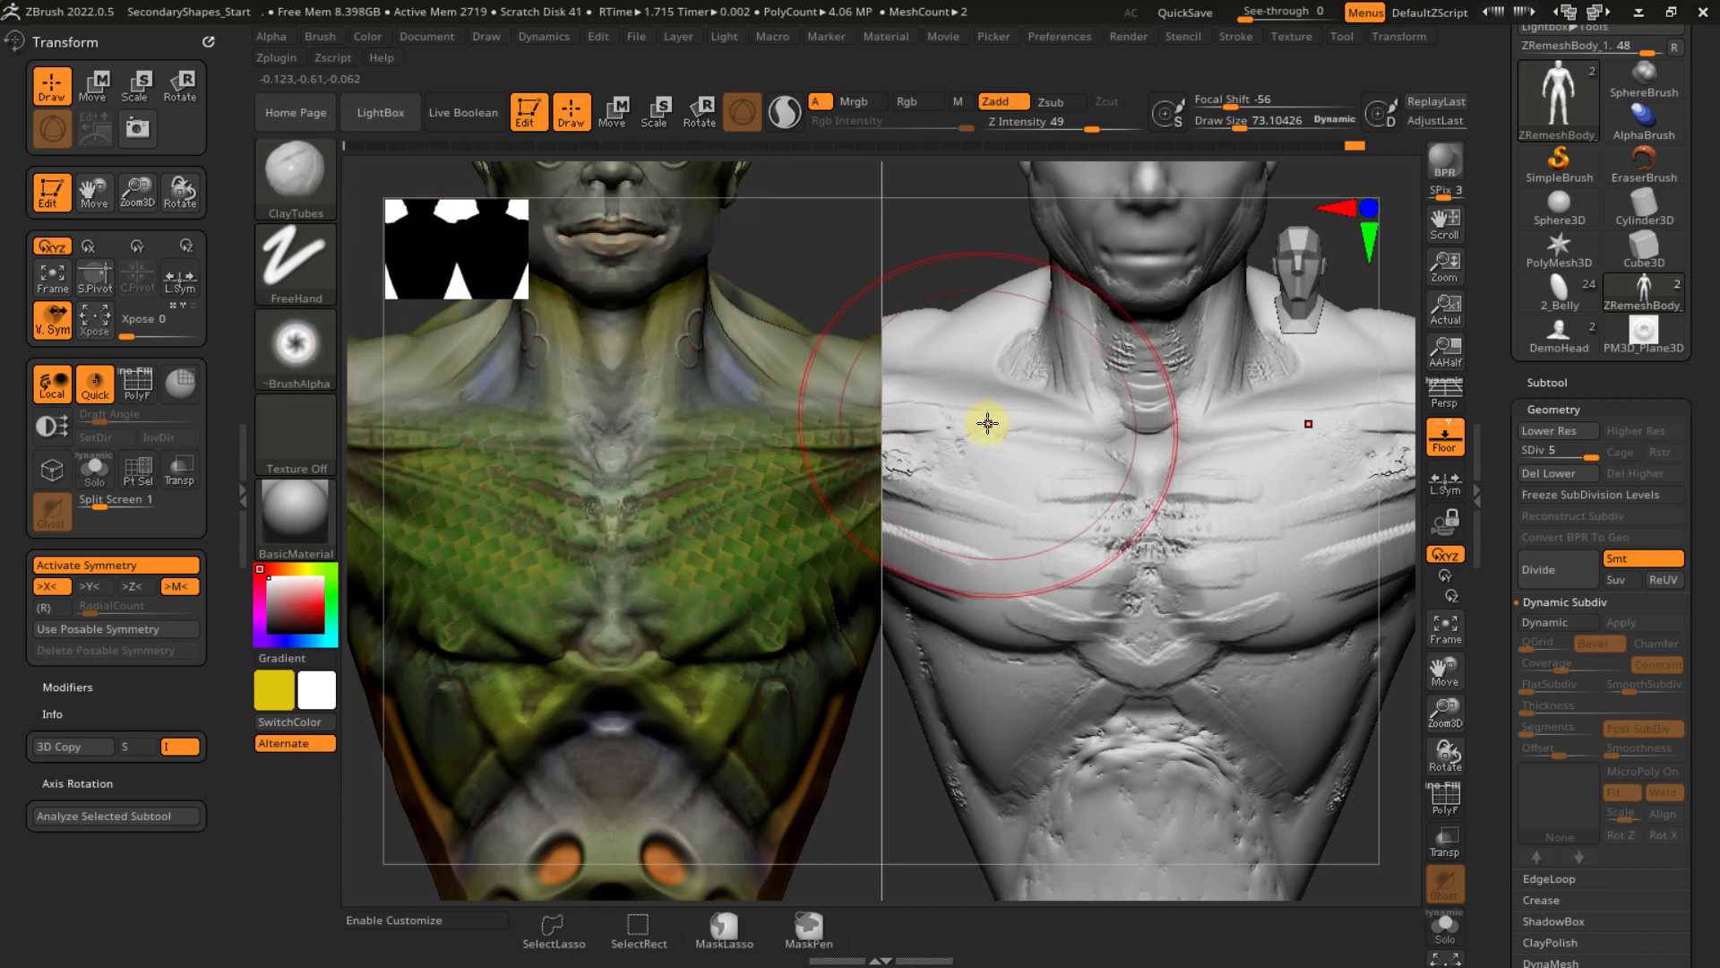
pyautogui.press('b')
pyautogui.press('s')
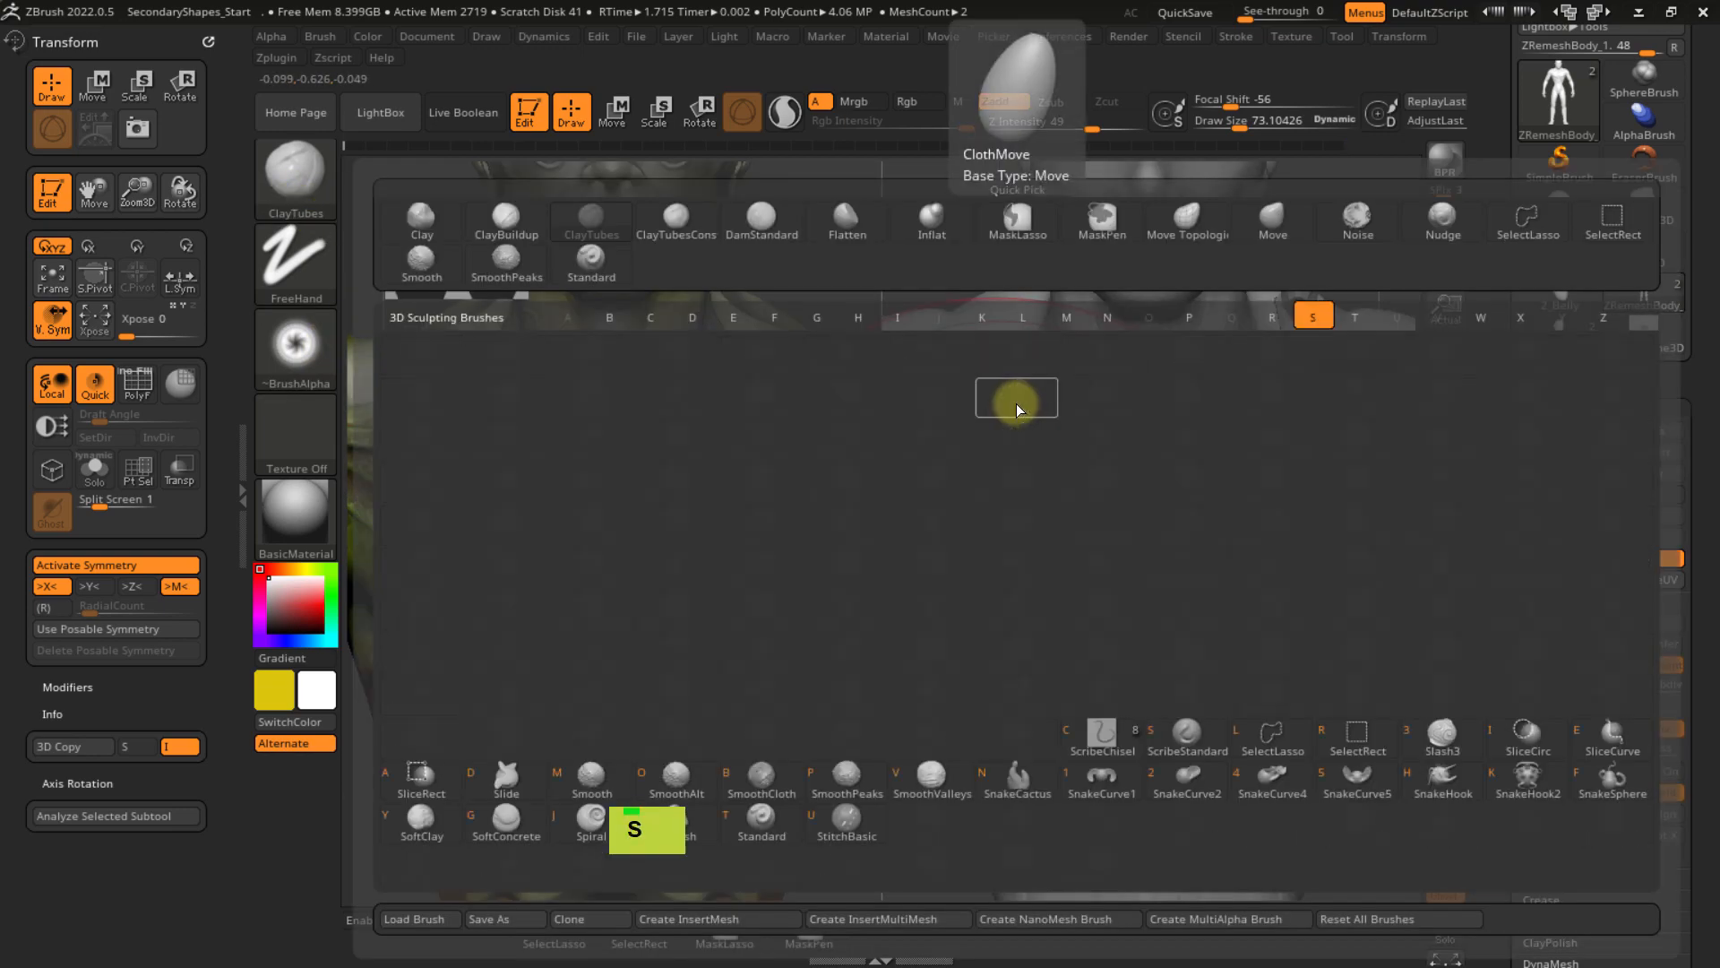
pyautogui.press('t')
# - Reduce the Standard brush's draw size to about 21 for work on the shoulder beside the neck
pyautogui.keyDown('alt'); pyautogui.moveTo(1129, 455); pyautogui.dragTo(1102, 553, button='right'); pyautogui.keyUp('alt')
pyautogui.press('s')
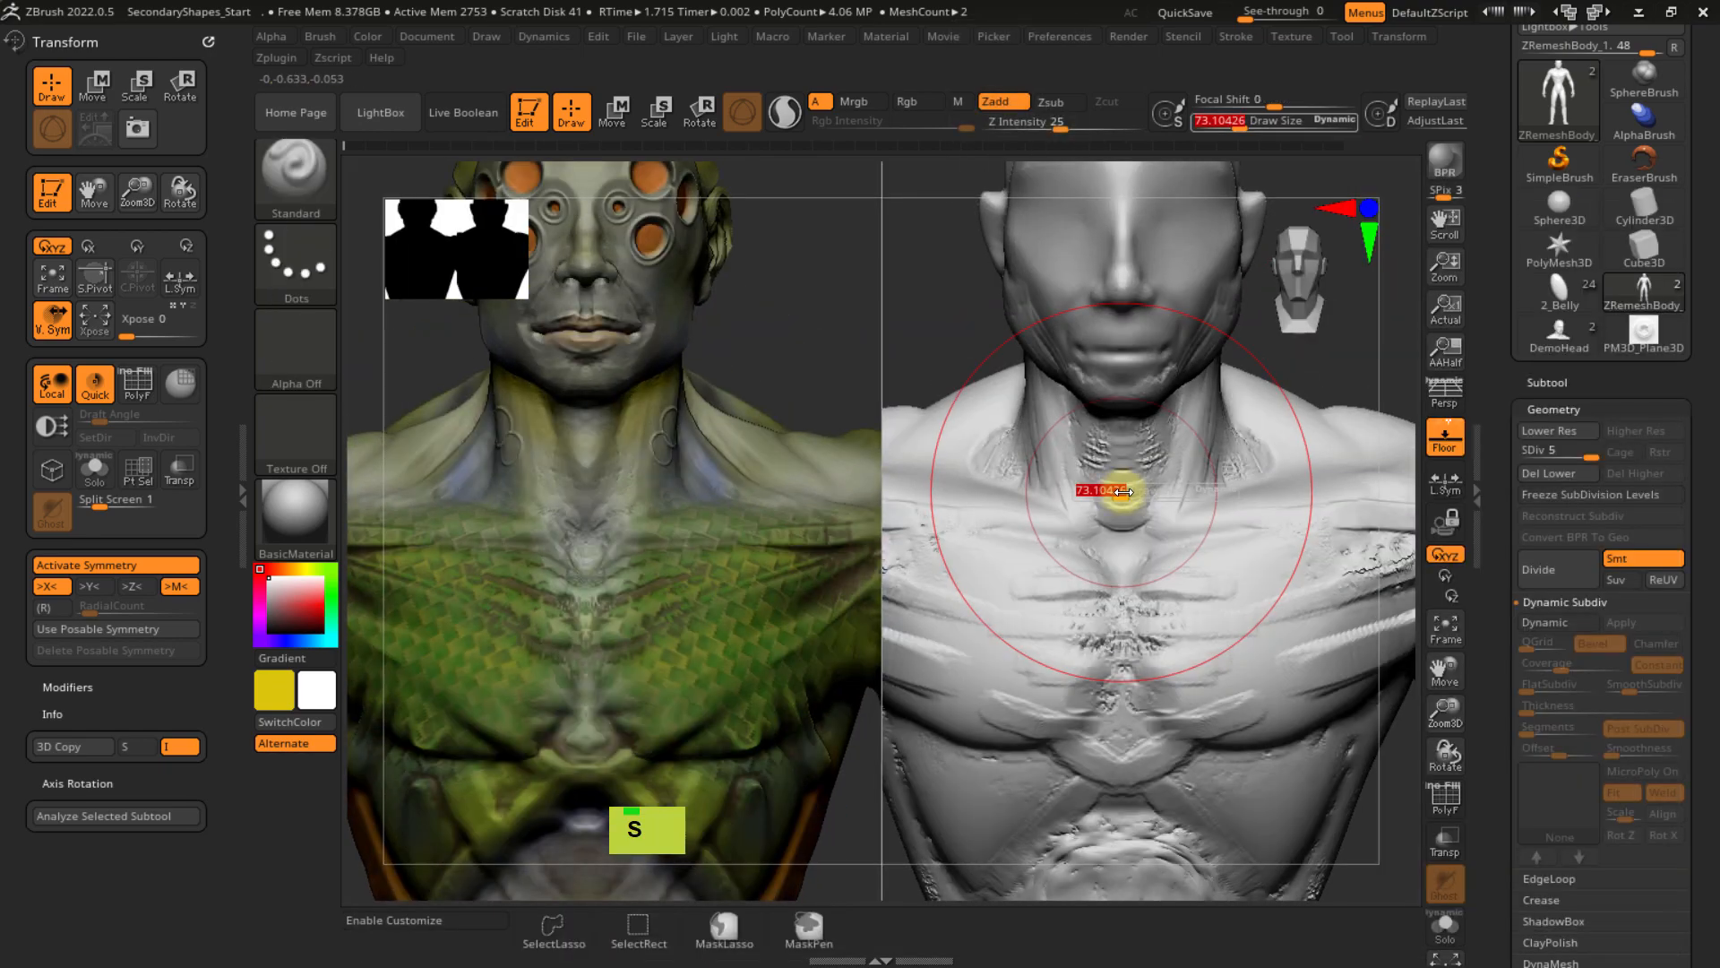
pyautogui.moveTo(1125, 495); pyautogui.dragTo(1109, 495)
pyautogui.moveTo(1079, 446)
pyautogui.keyDown('alt'); pyautogui.mouseDown(button='right')
pyautogui.moveTo(1095, 488)
pyautogui.moveTo(1140, 510)
pyautogui.moveTo(1067, 487)
pyautogui.moveTo(1047, 454)
pyautogui.mouseUp(button='right'); pyautogui.keyUp('alt')
pyautogui.press('s')
pyautogui.moveTo(1048, 454); pyautogui.dragTo(1030, 454)
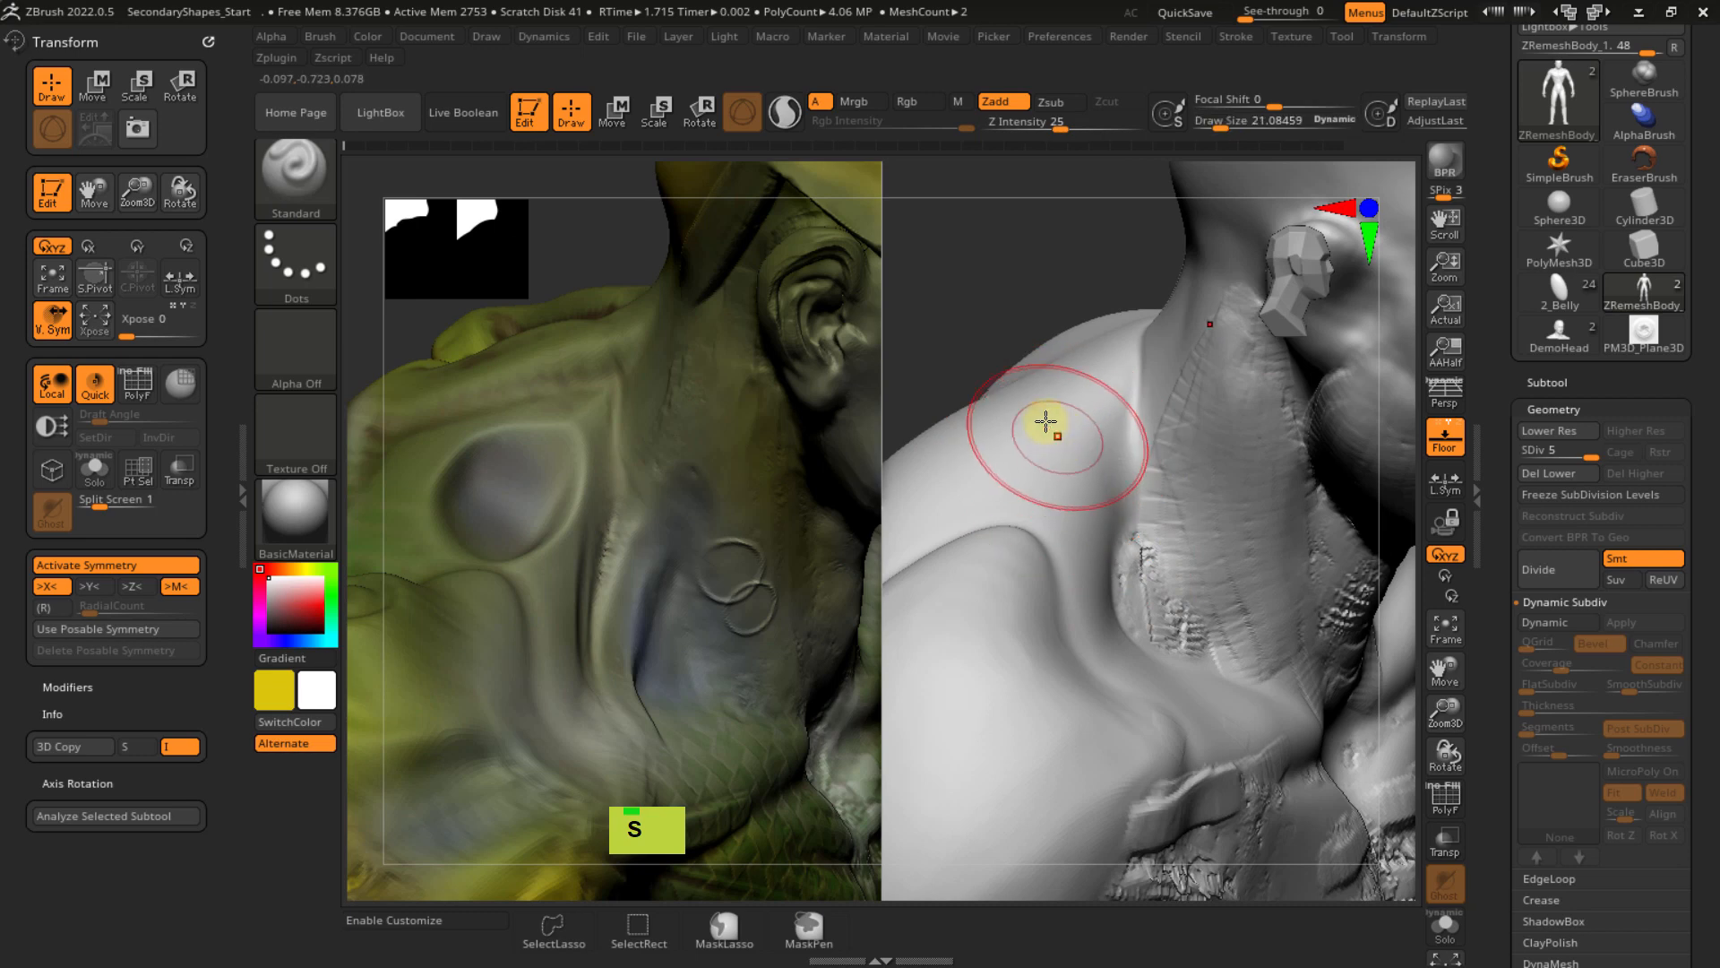
# - Toggle LazyMouse and try to sculpt the teardrop-shaped hollow with a raised rim on the shoulder beside the neck, using the Standard brush
pyautogui.doubleClick(1025, 511)
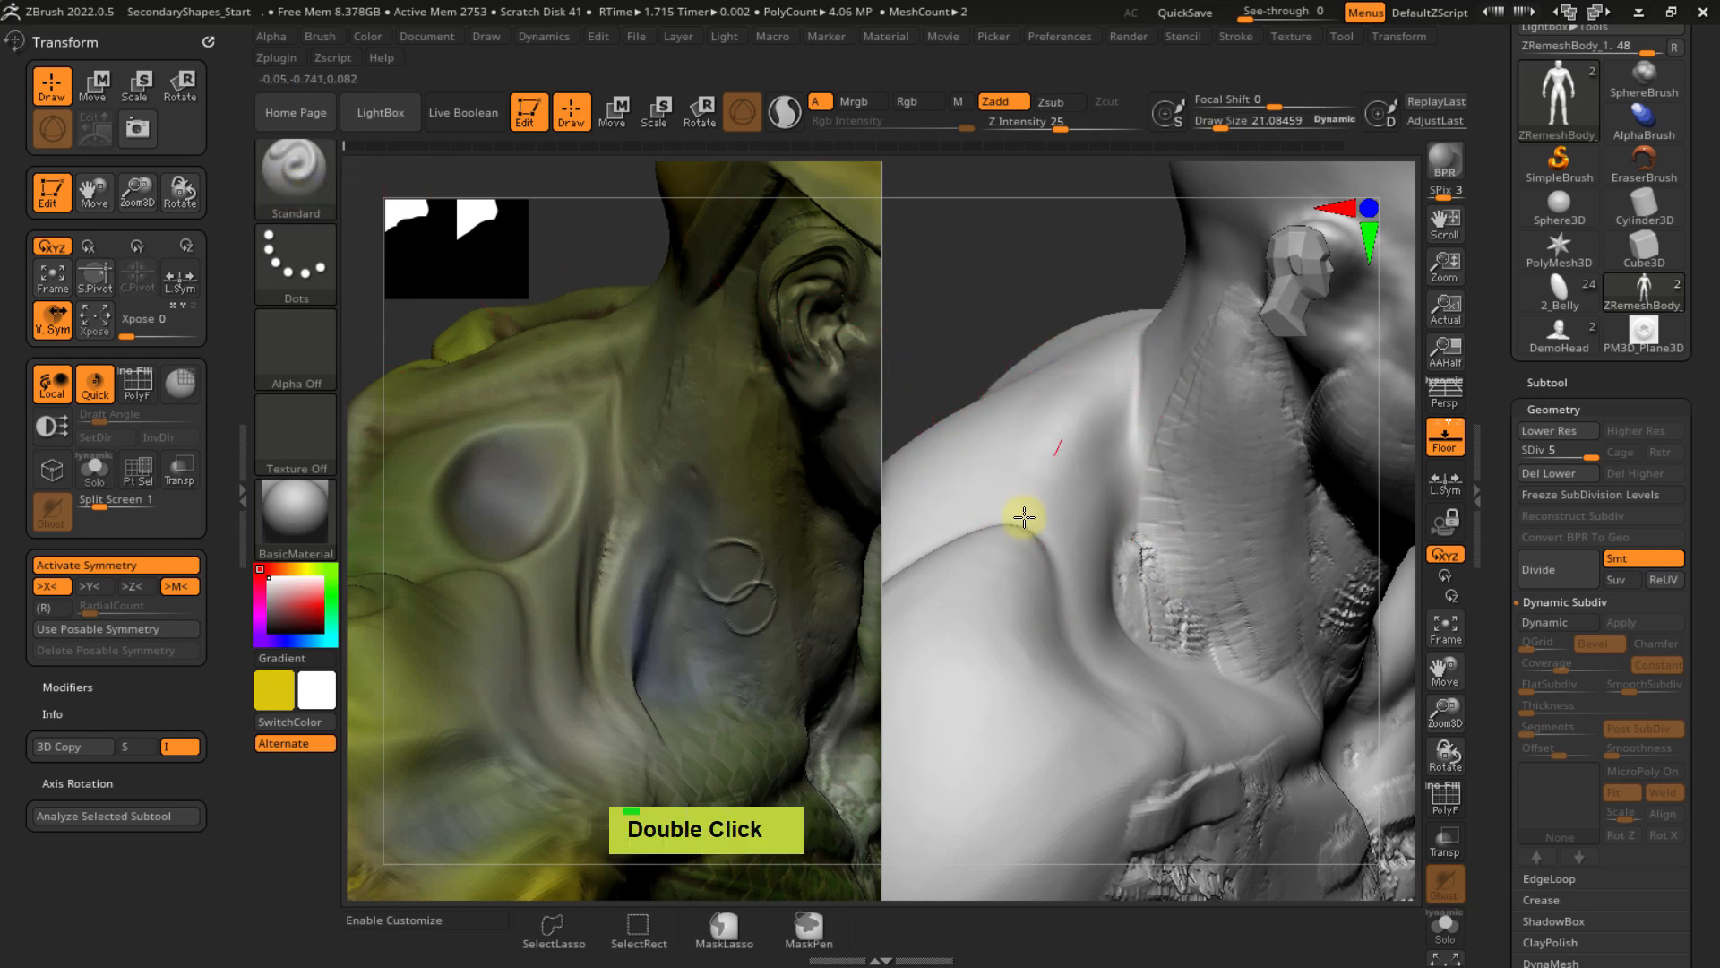
pyautogui.press('l')
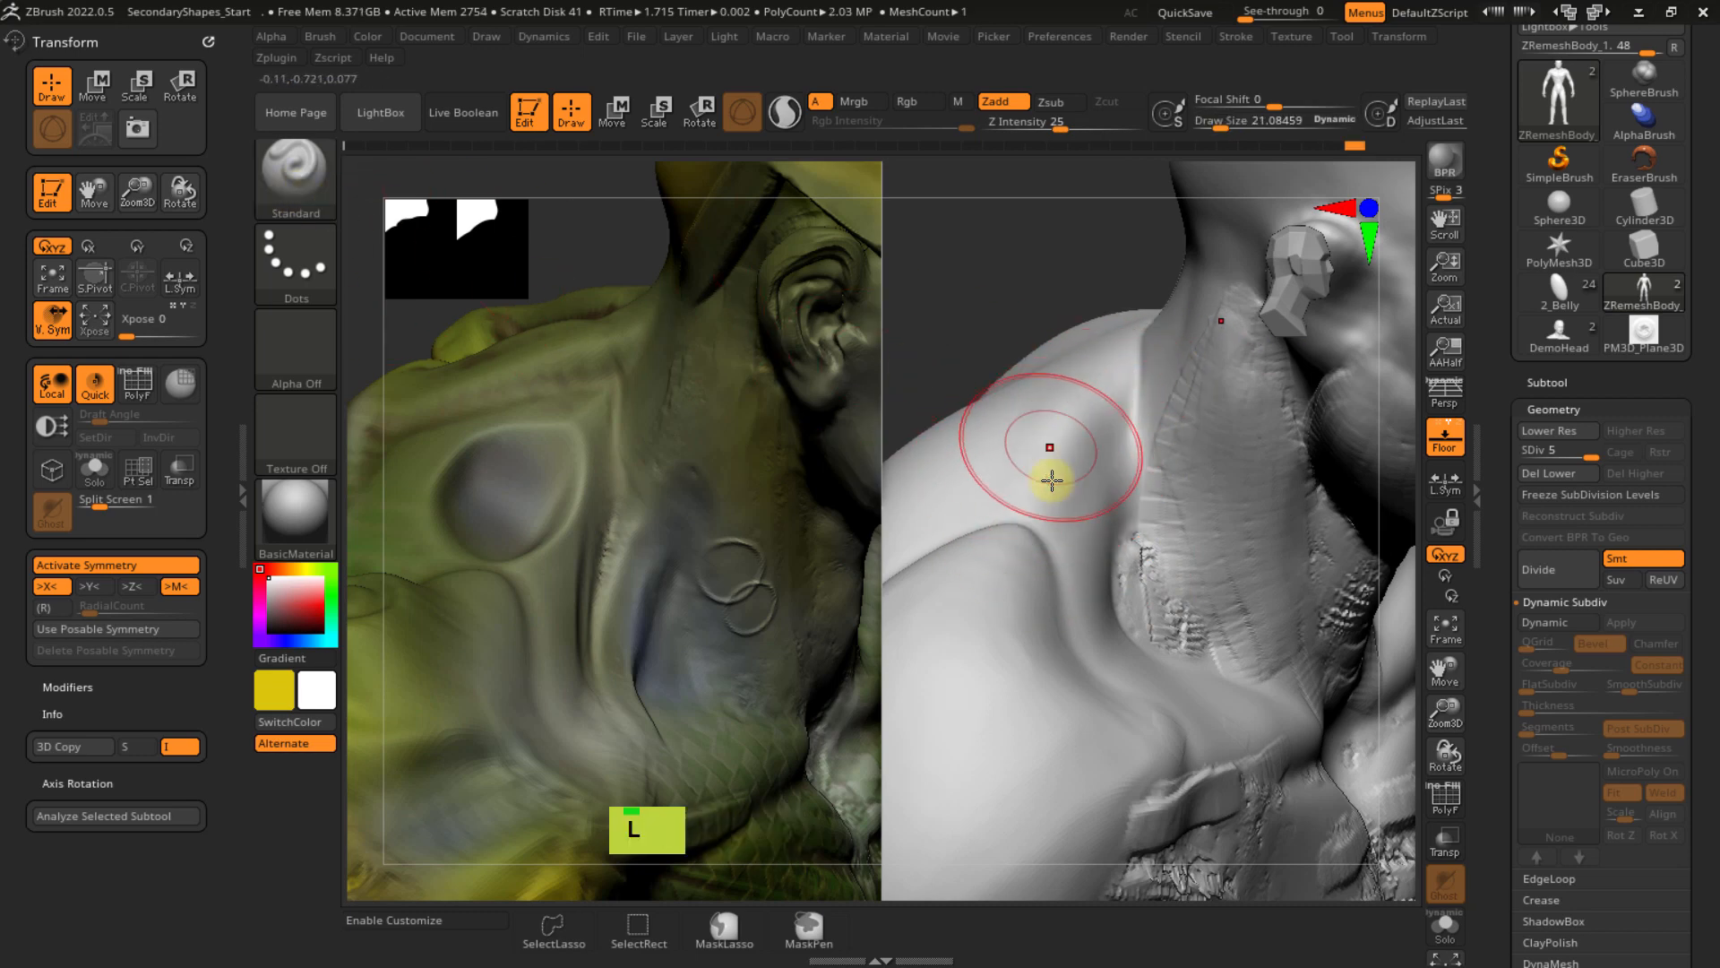
pyautogui.moveTo(1052, 478); pyautogui.dragTo(1031, 519, button='right')
pyautogui.moveTo(1067, 391); pyautogui.dragTo(995, 475)
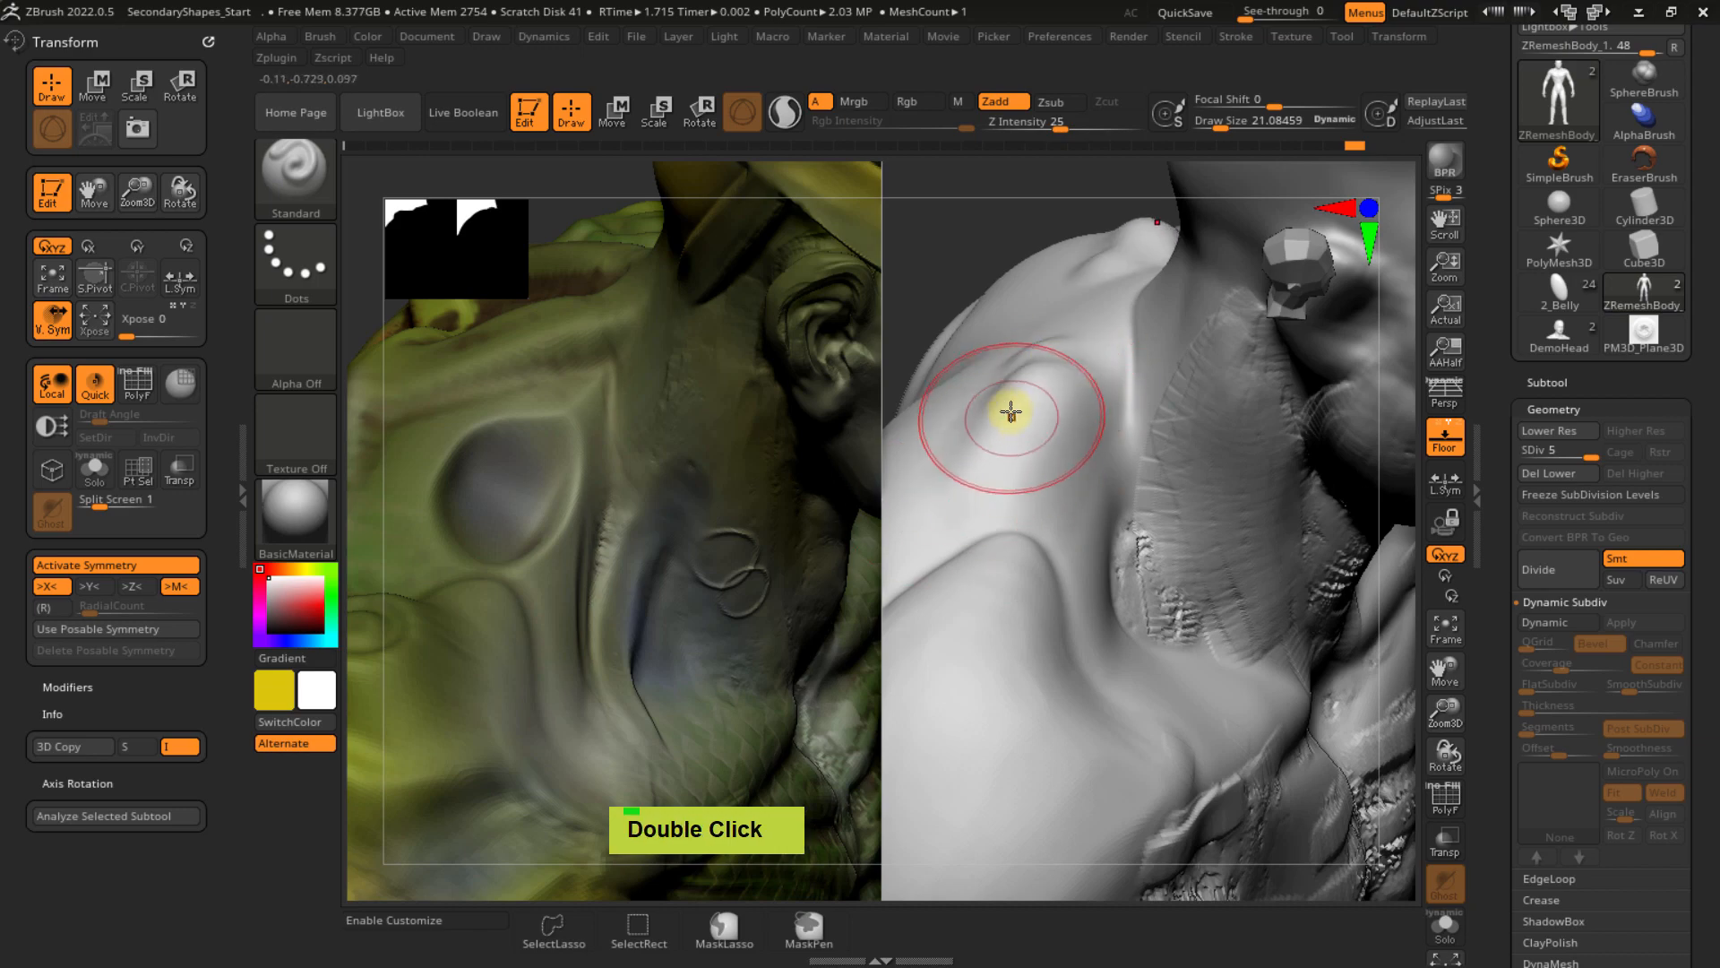
pyautogui.moveTo(1010, 407)
pyautogui.keyDown('alt'); pyautogui.mouseDown(button='right')
pyautogui.moveTo(1105, 446)
pyautogui.moveTo(1002, 476)
pyautogui.moveTo(1044, 449)
pyautogui.mouseUp(button='right'); pyautogui.keyUp('alt')
pyautogui.doubleClick(983, 522)
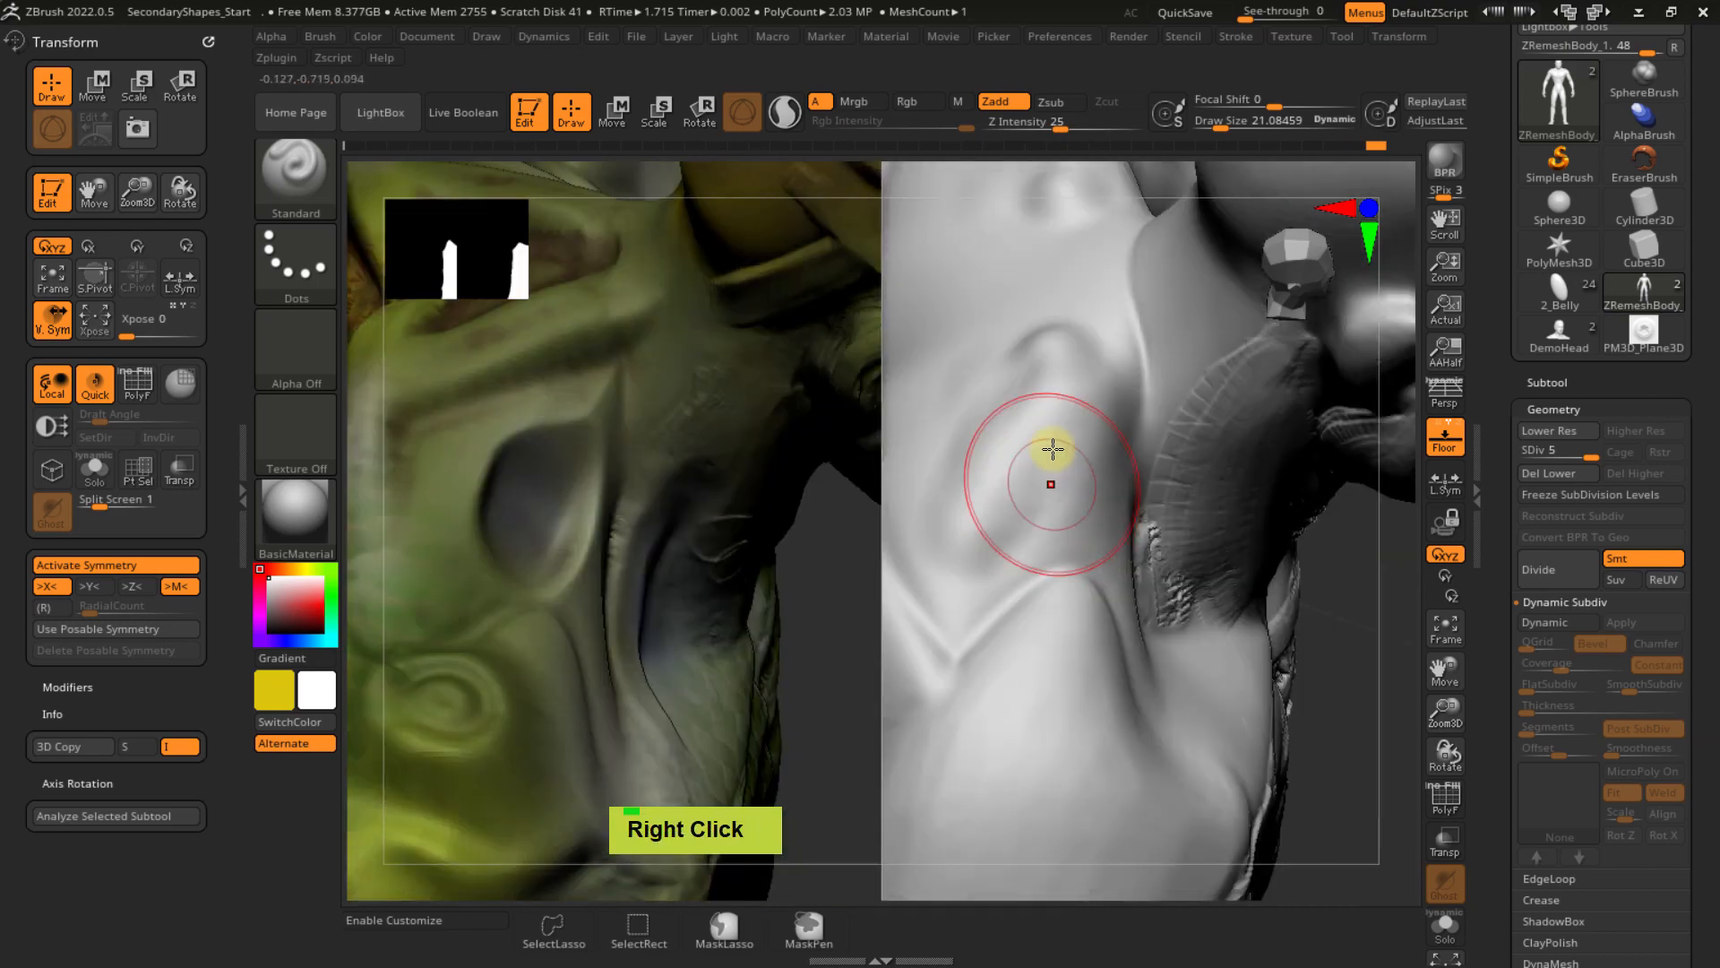
pyautogui.doubleClick(957, 468)
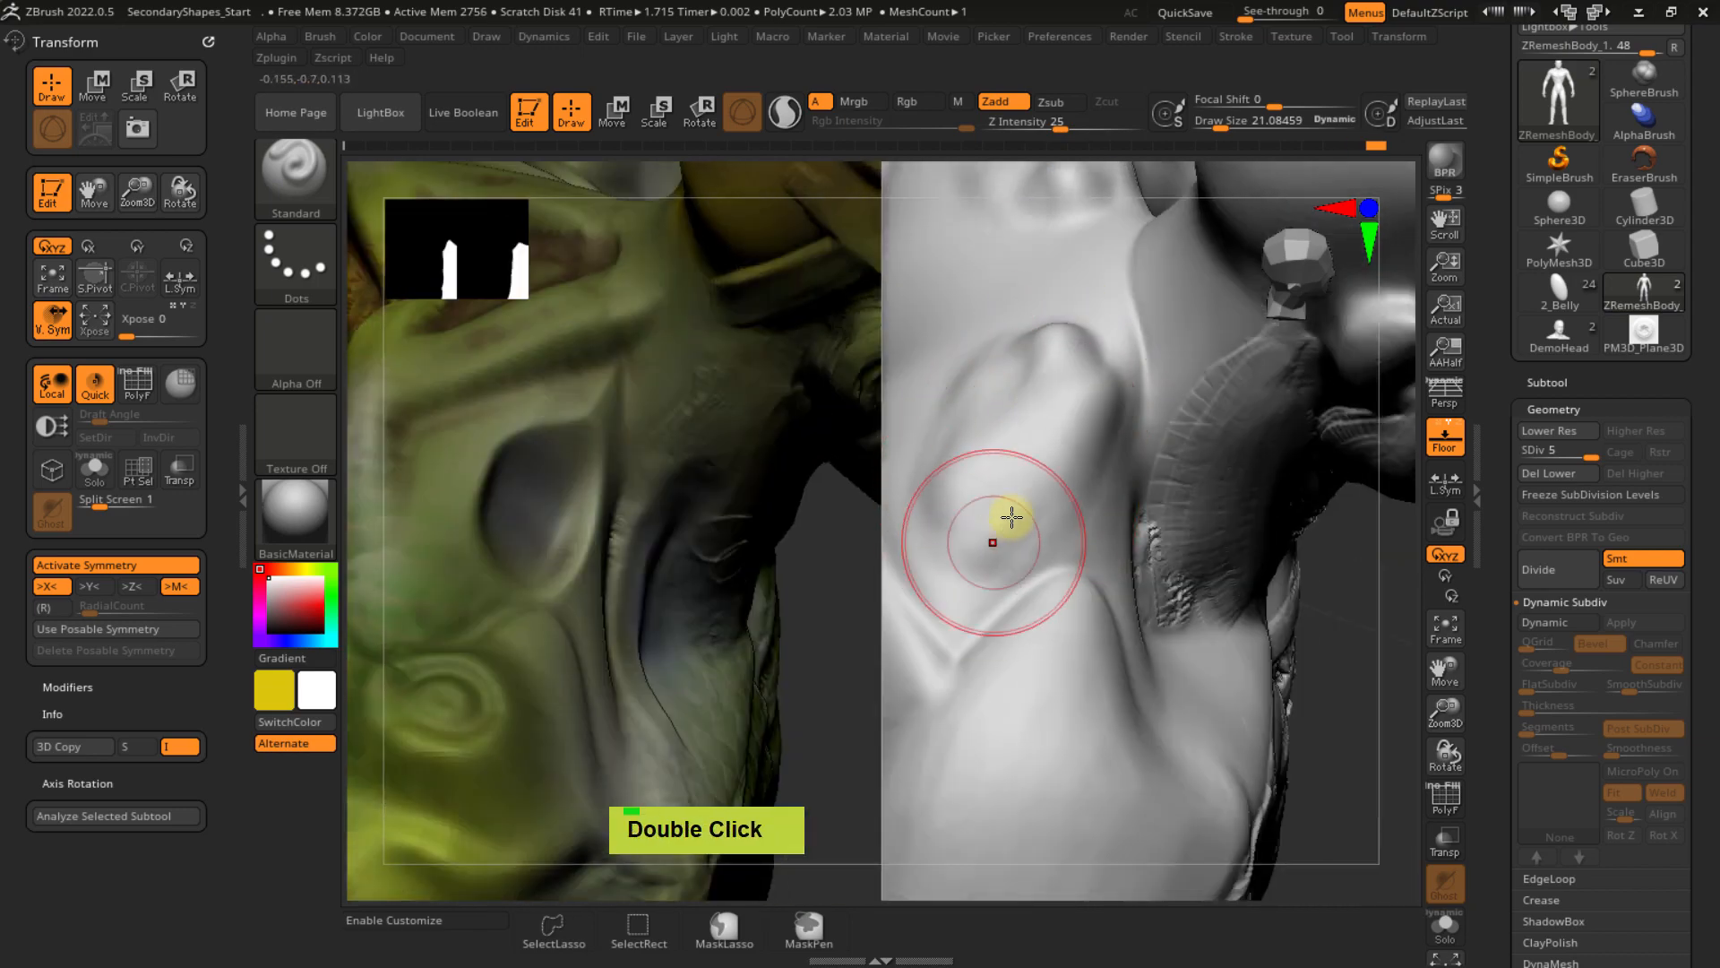
pyautogui.moveTo(1010, 519); pyautogui.dragTo(1114, 446, button='right')
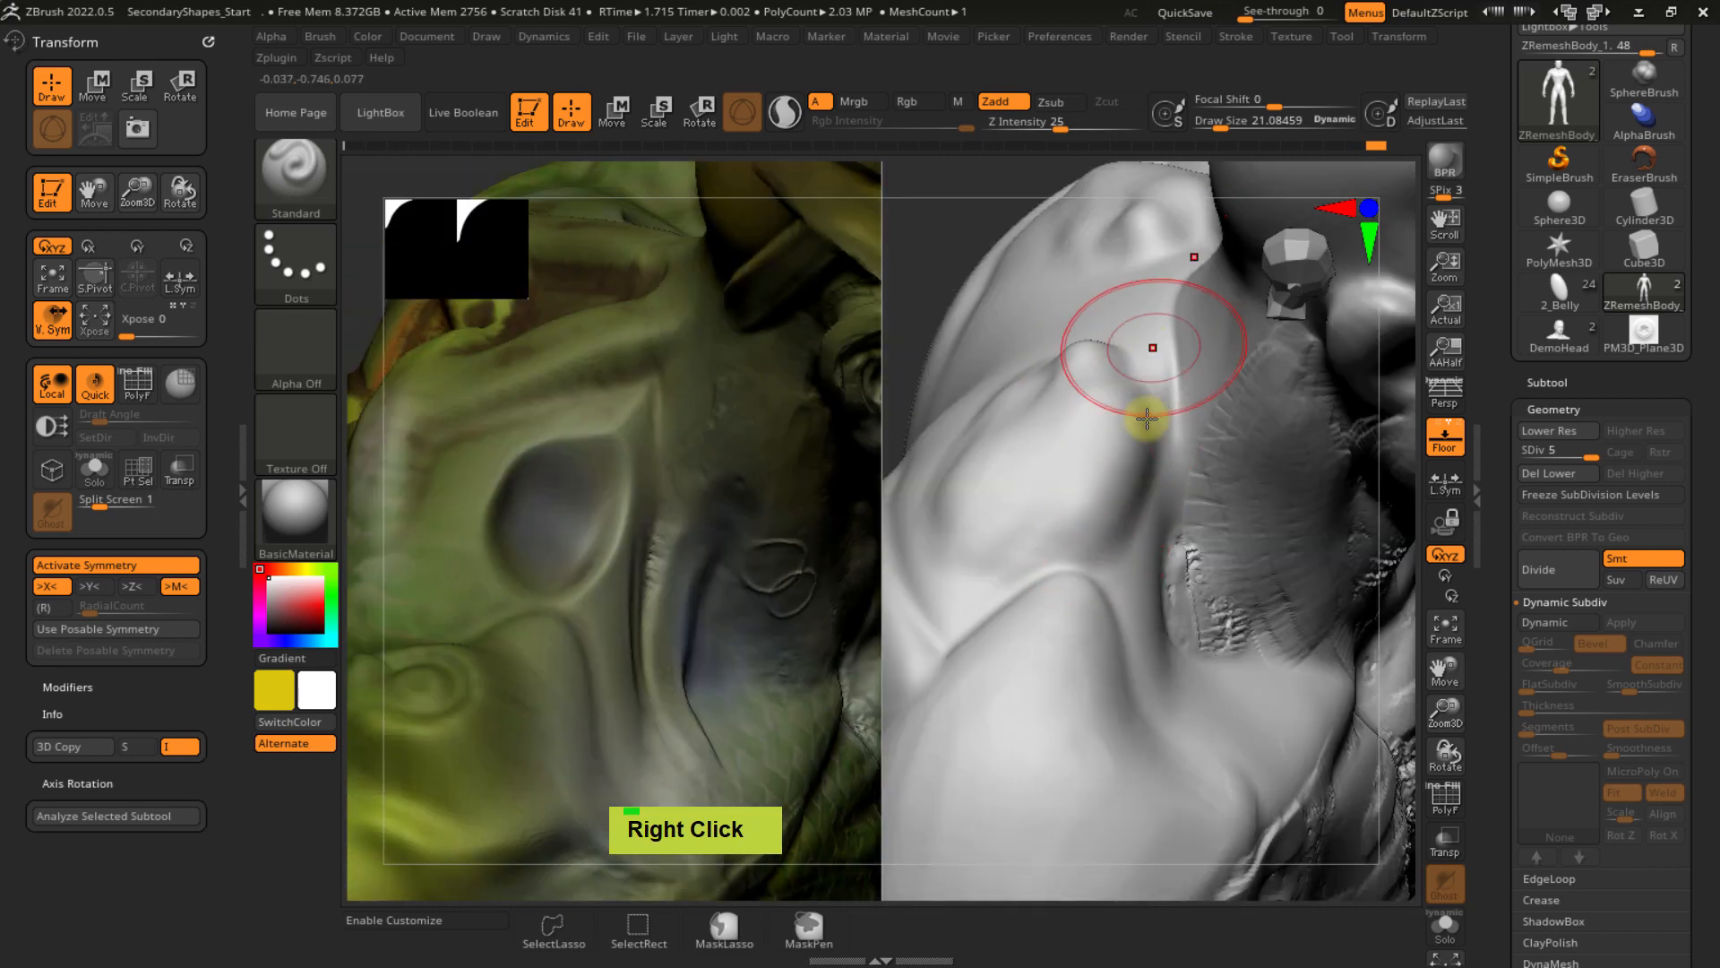
pyautogui.moveTo(1080, 541); pyautogui.dragTo(1129, 449, button='right')
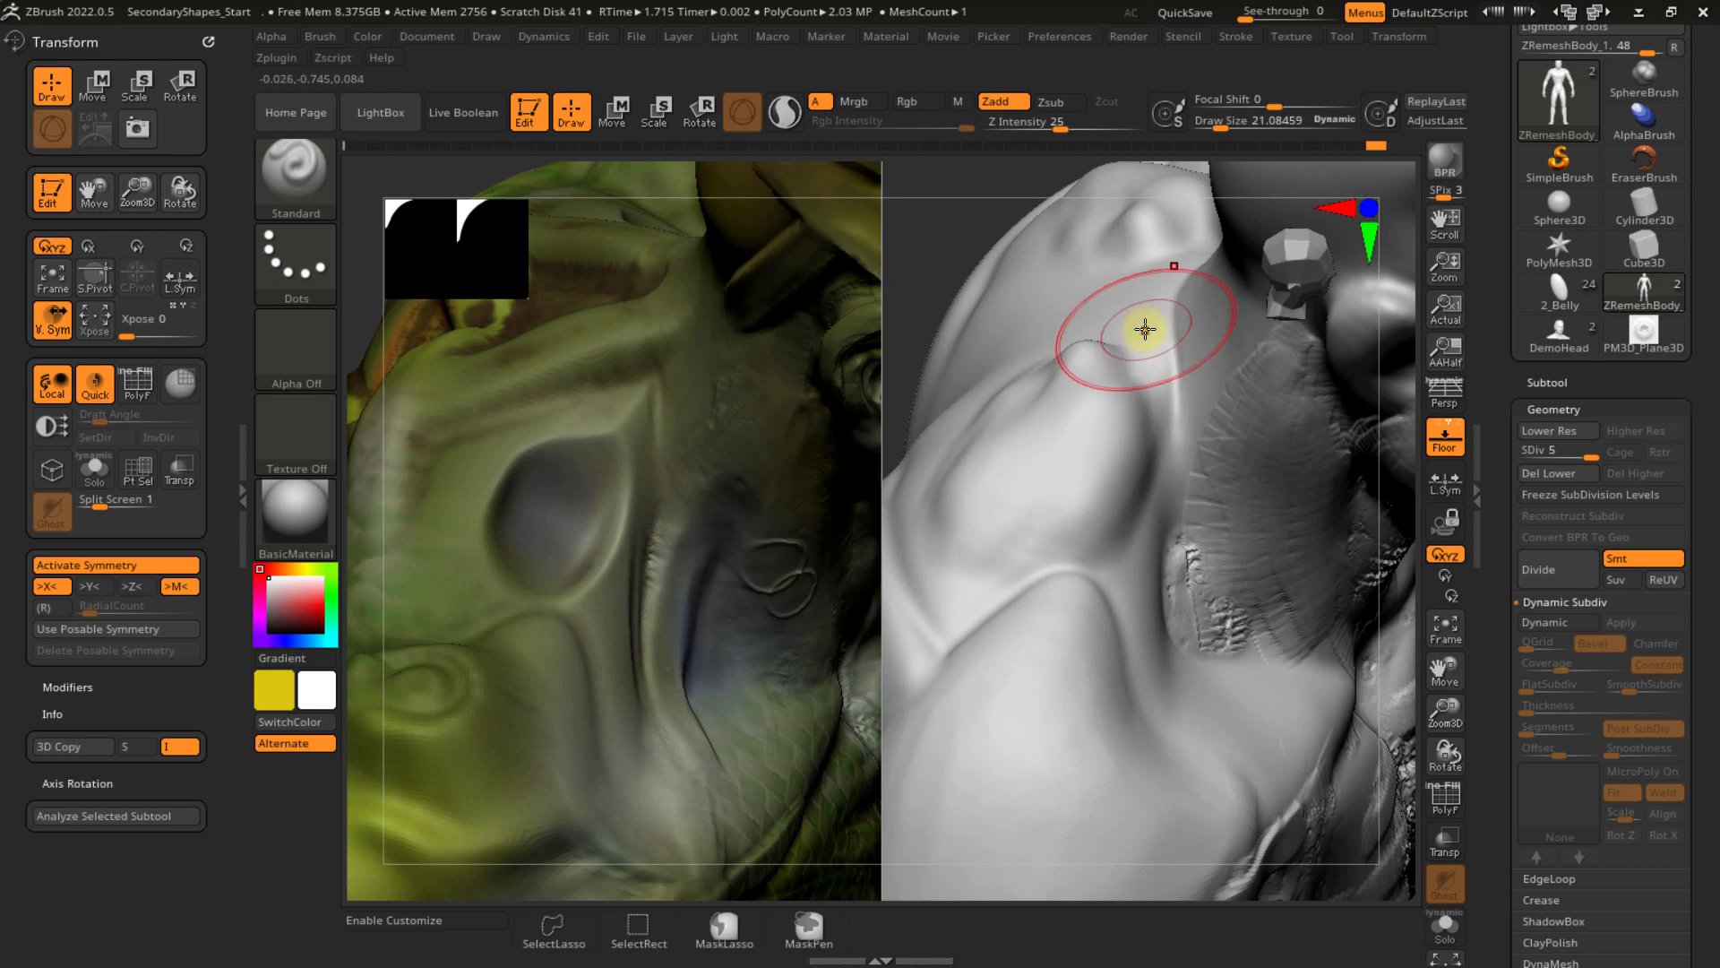
pyautogui.moveTo(1144, 331); pyautogui.dragTo(980, 574)
pyautogui.moveTo(1105, 373); pyautogui.dragTo(1015, 532)
pyautogui.moveTo(1015, 533)
pyautogui.mouseDown(button='right')
pyautogui.moveTo(1110, 503)
pyautogui.moveTo(1079, 473)
pyautogui.moveTo(1090, 422)
pyautogui.moveTo(1008, 432)
pyautogui.moveTo(1086, 400)
pyautogui.mouseUp(button='right')
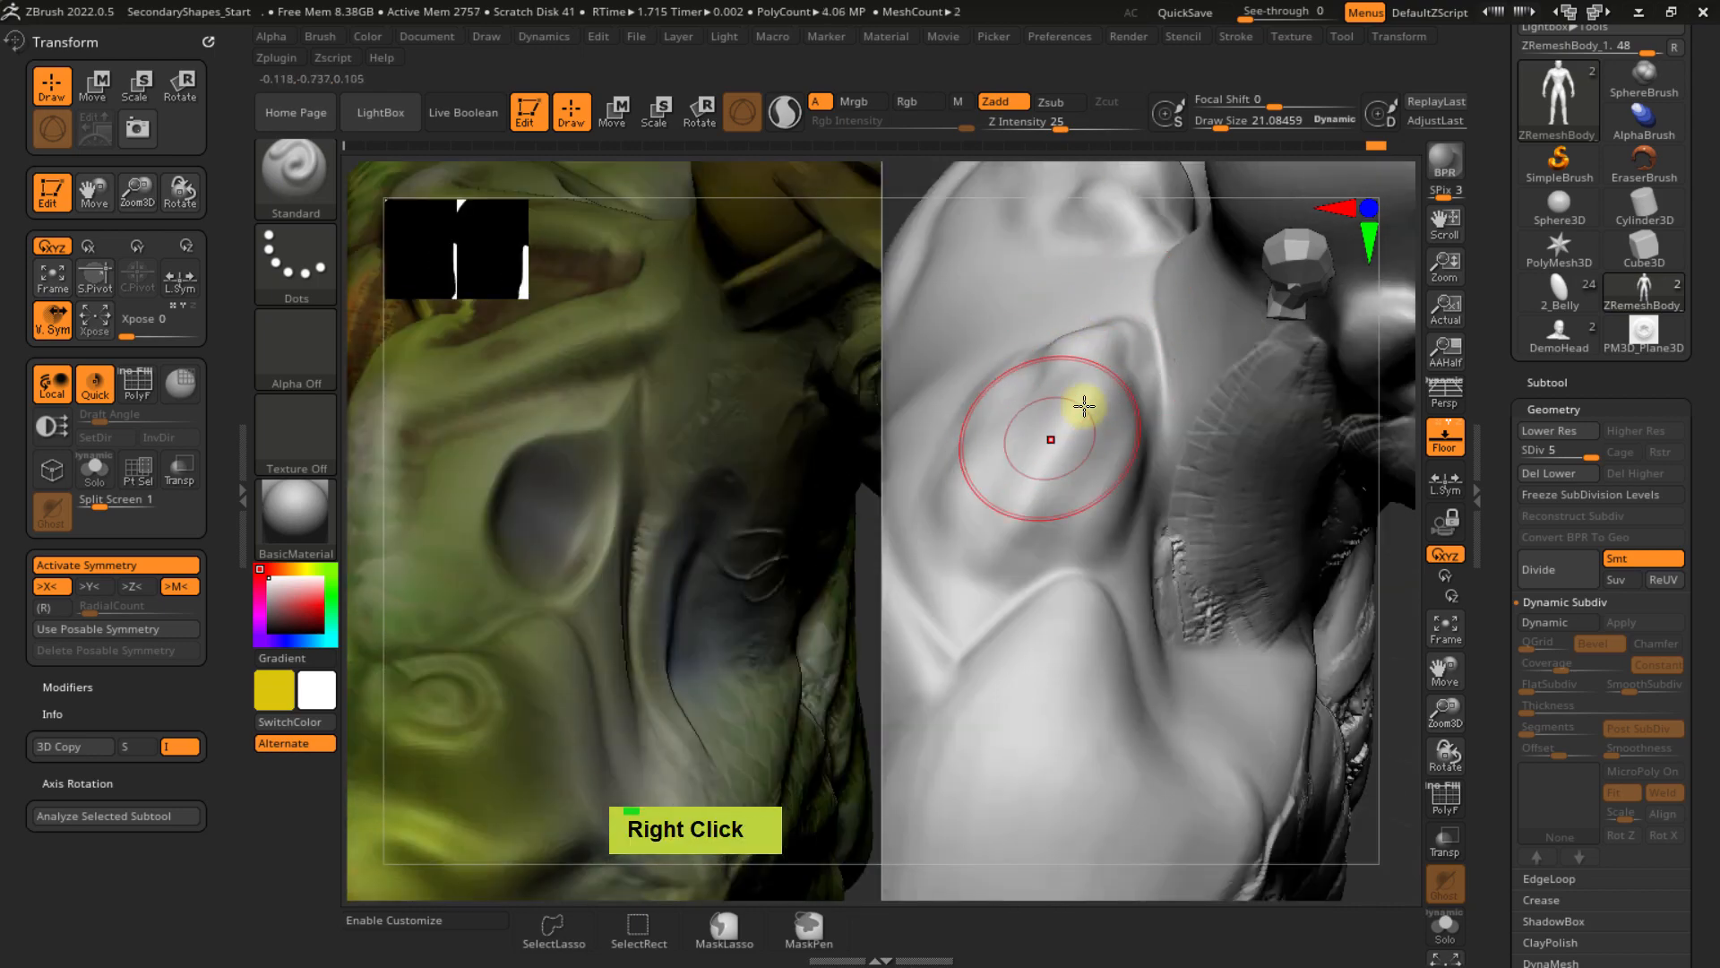
# - Undo all the Standard brush strokes on the shoulder
pyautogui.press('ctrl')
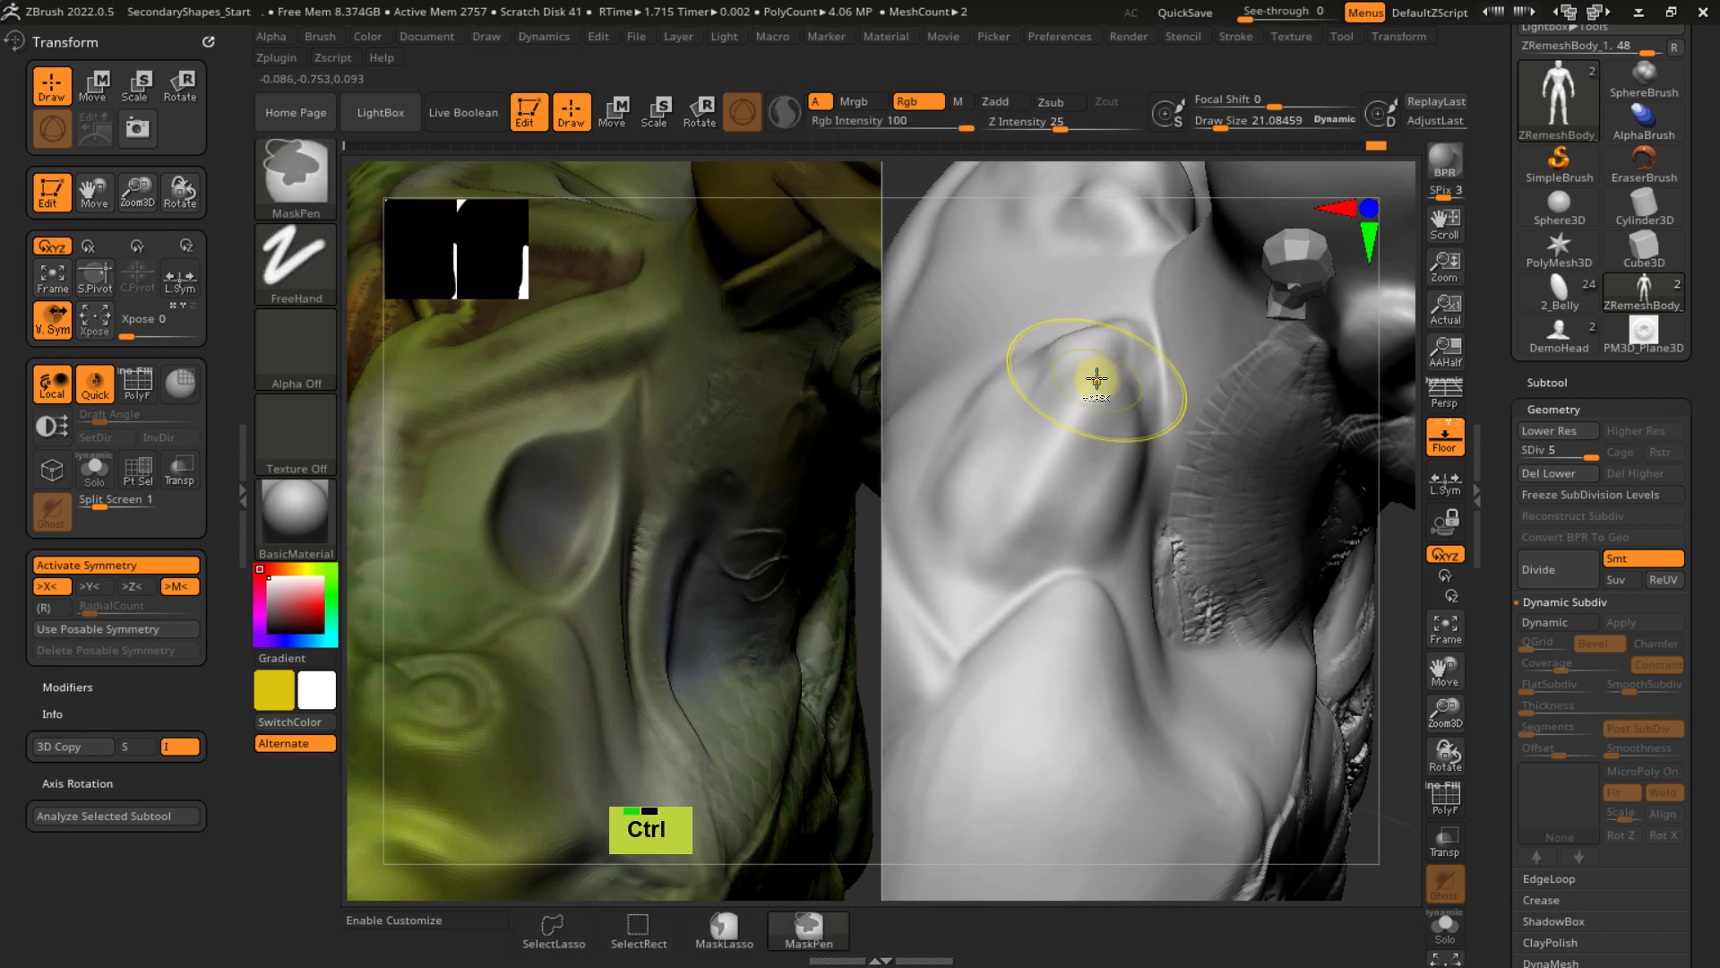
pyautogui.hotkey('ctrl', 'z')
pyautogui.hotkey('ctrl', 'z')
pyautogui.hotkey('ctrl', 'z')
pyautogui.hotkey('ctrl', 'z')
pyautogui.hotkey('ctrl', 'z')
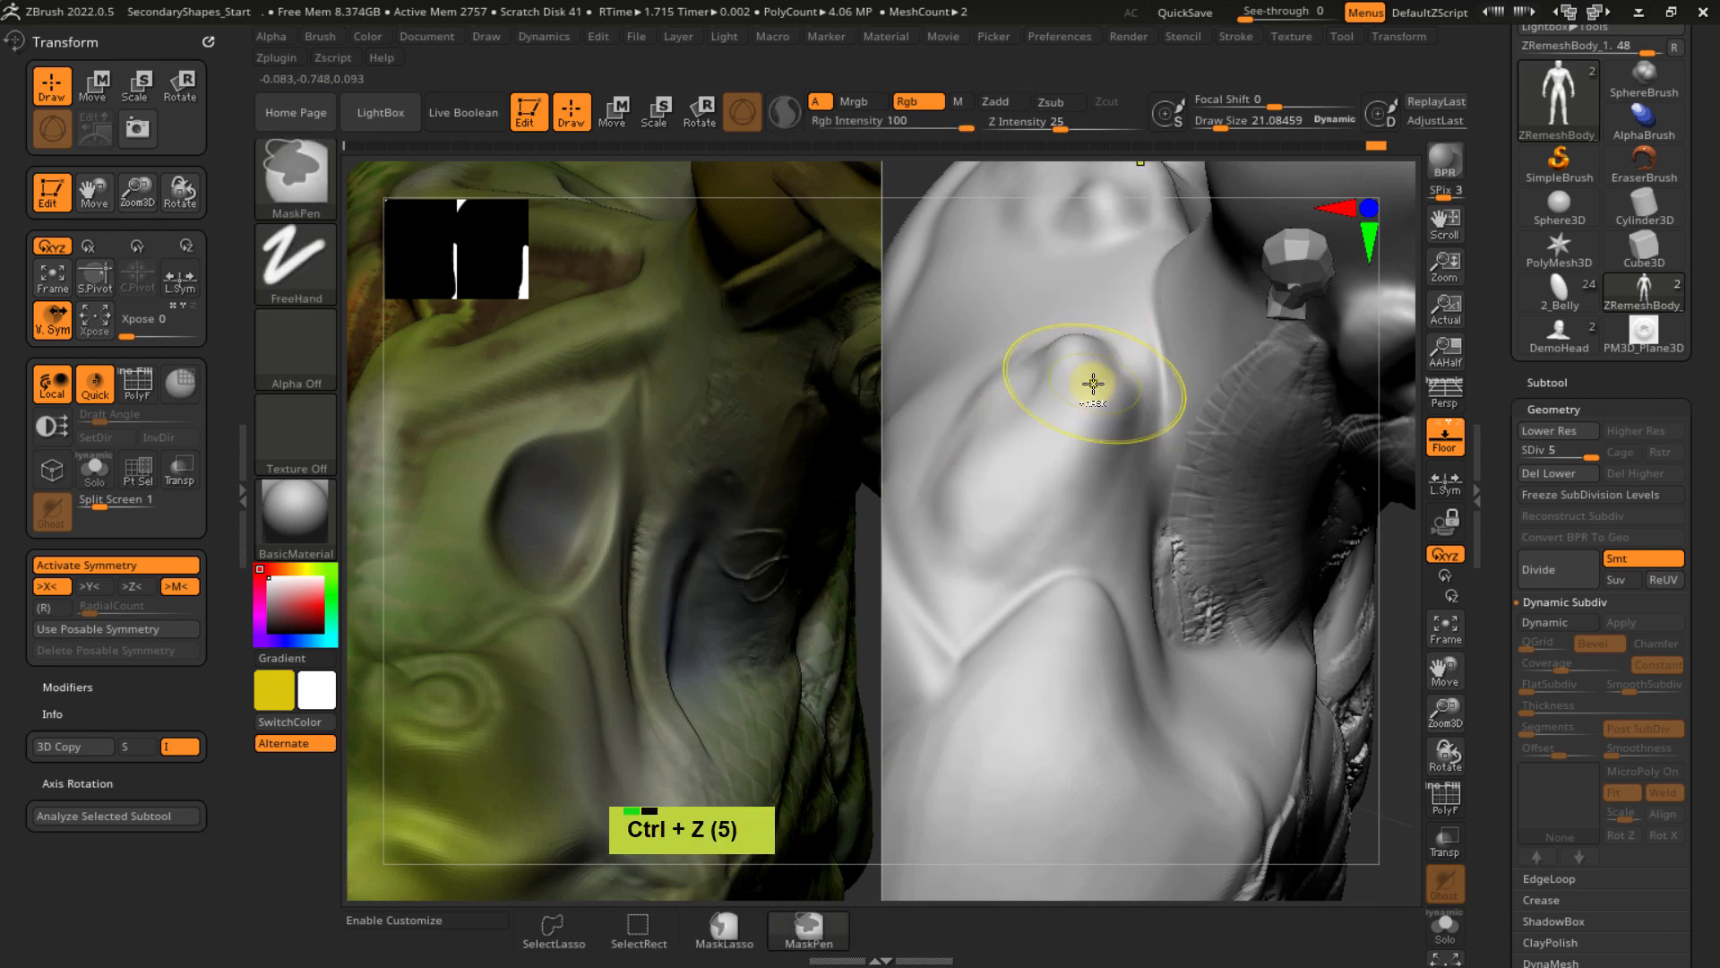
pyautogui.hotkey('ctrl', 'z')
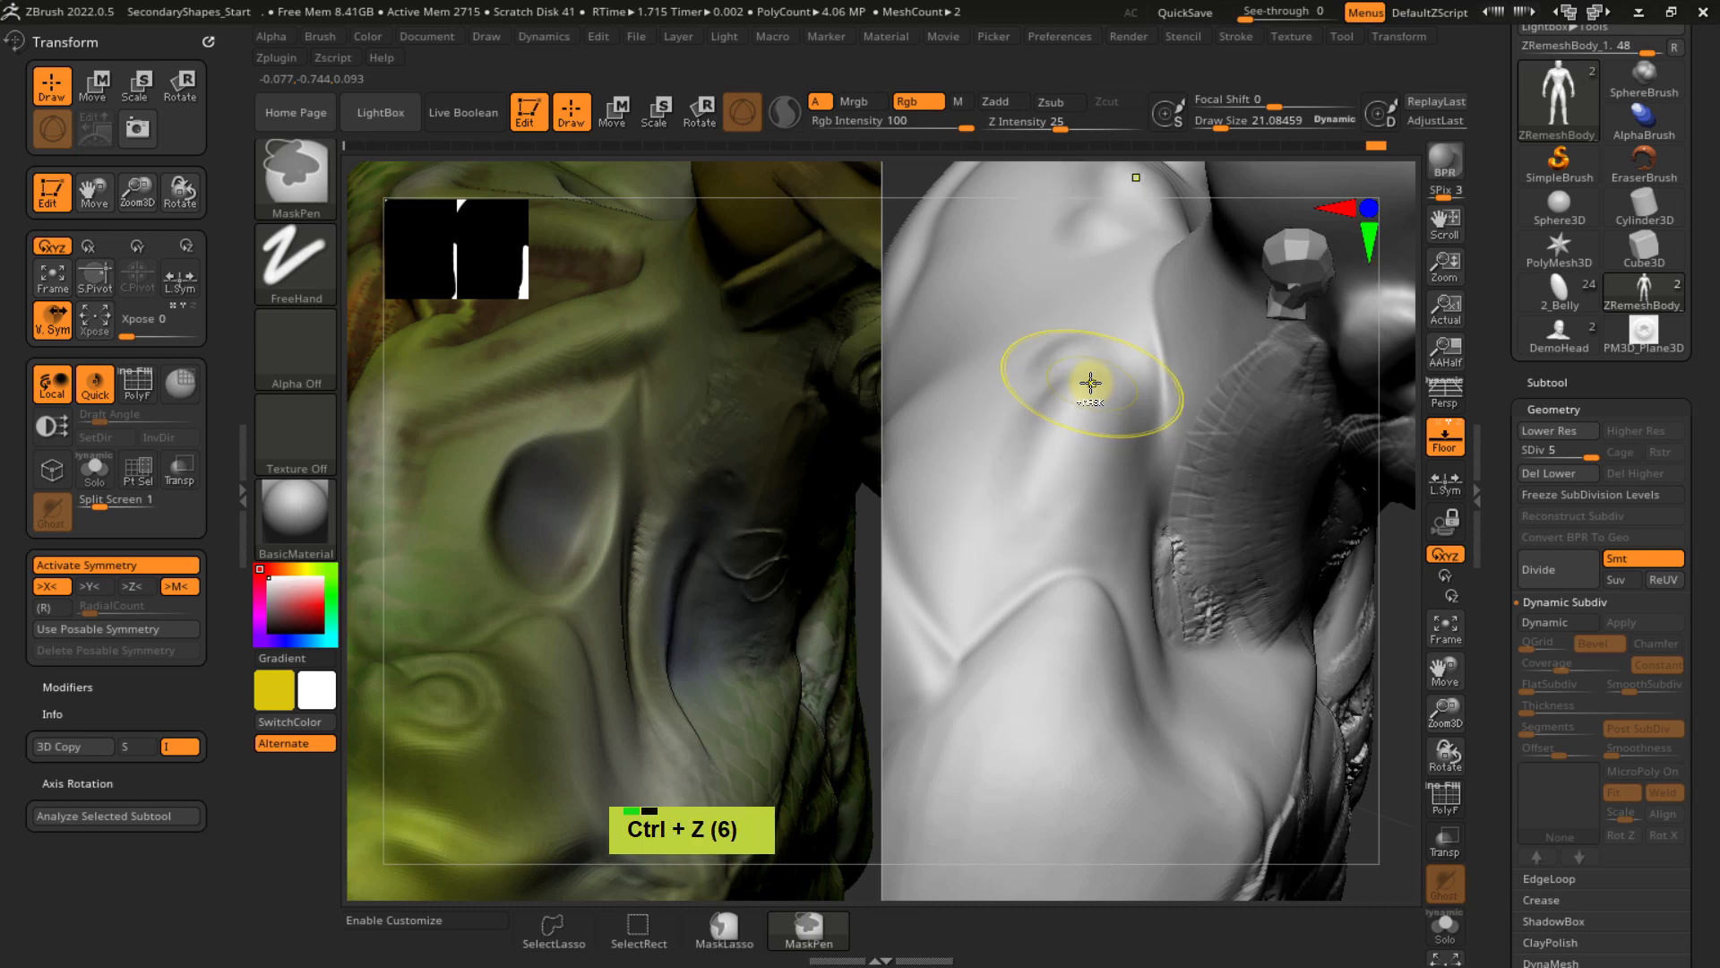
pyautogui.hotkey('ctrl', 'z')
pyautogui.hotkey('ctrl', 'z')
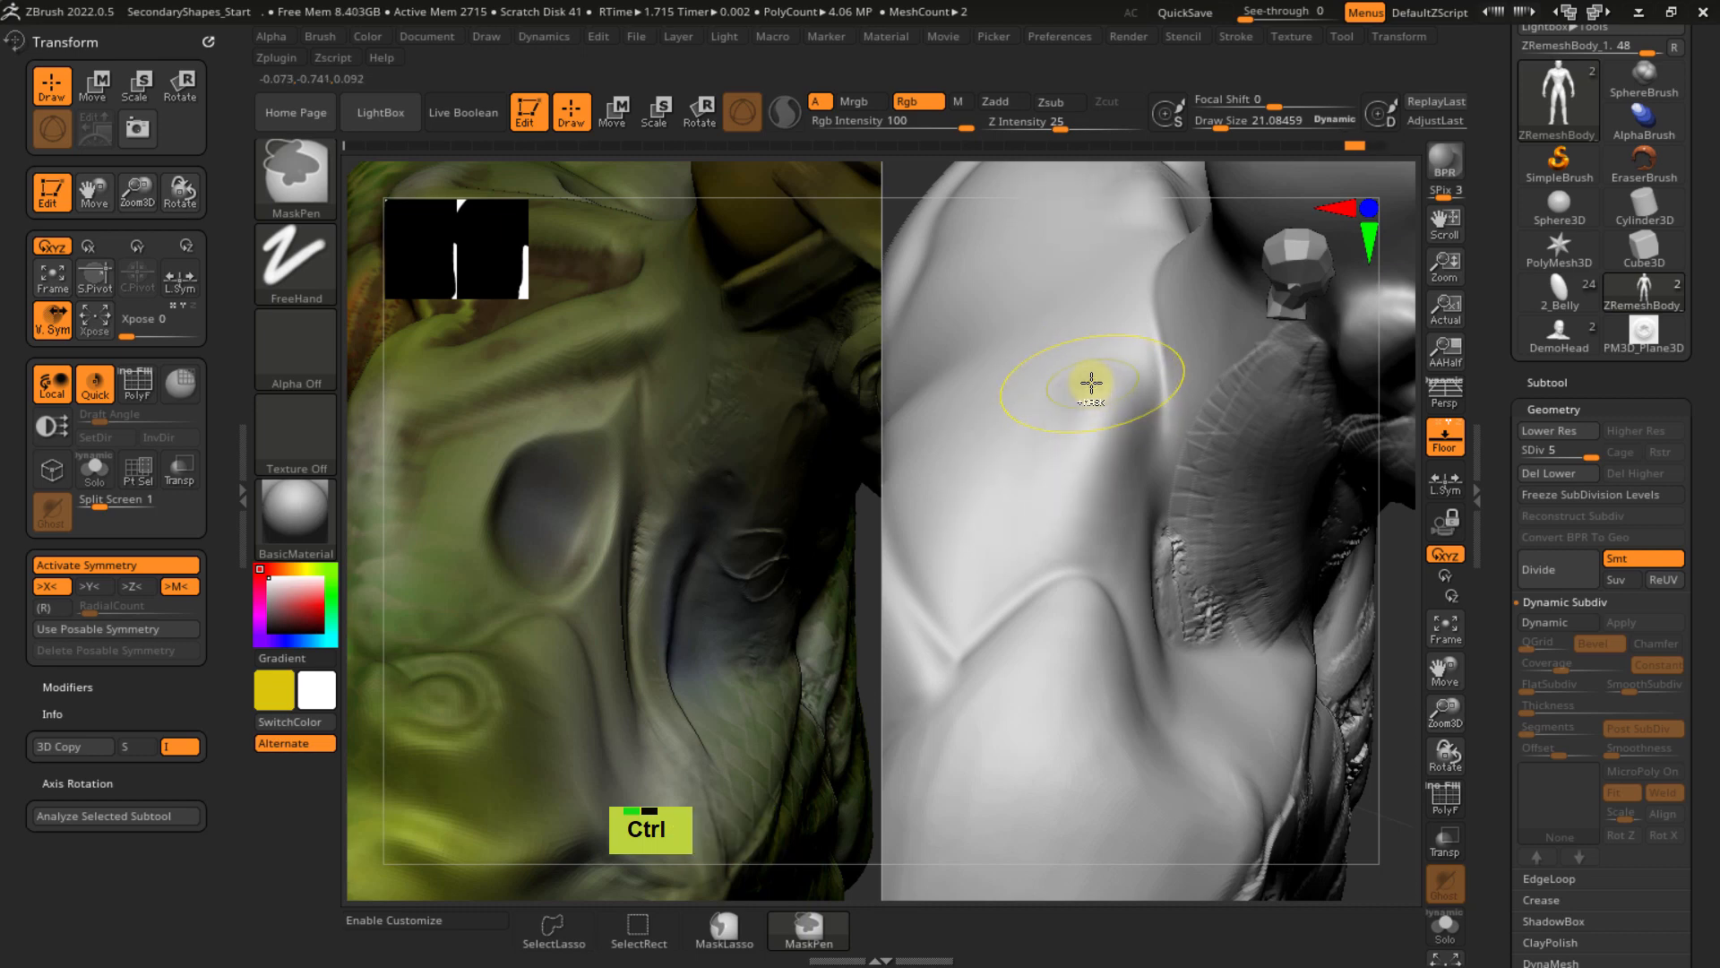
# - Select the ClayTubesCons brush for building up clay on the shoulder
pyautogui.press('b')
pyautogui.press('c')
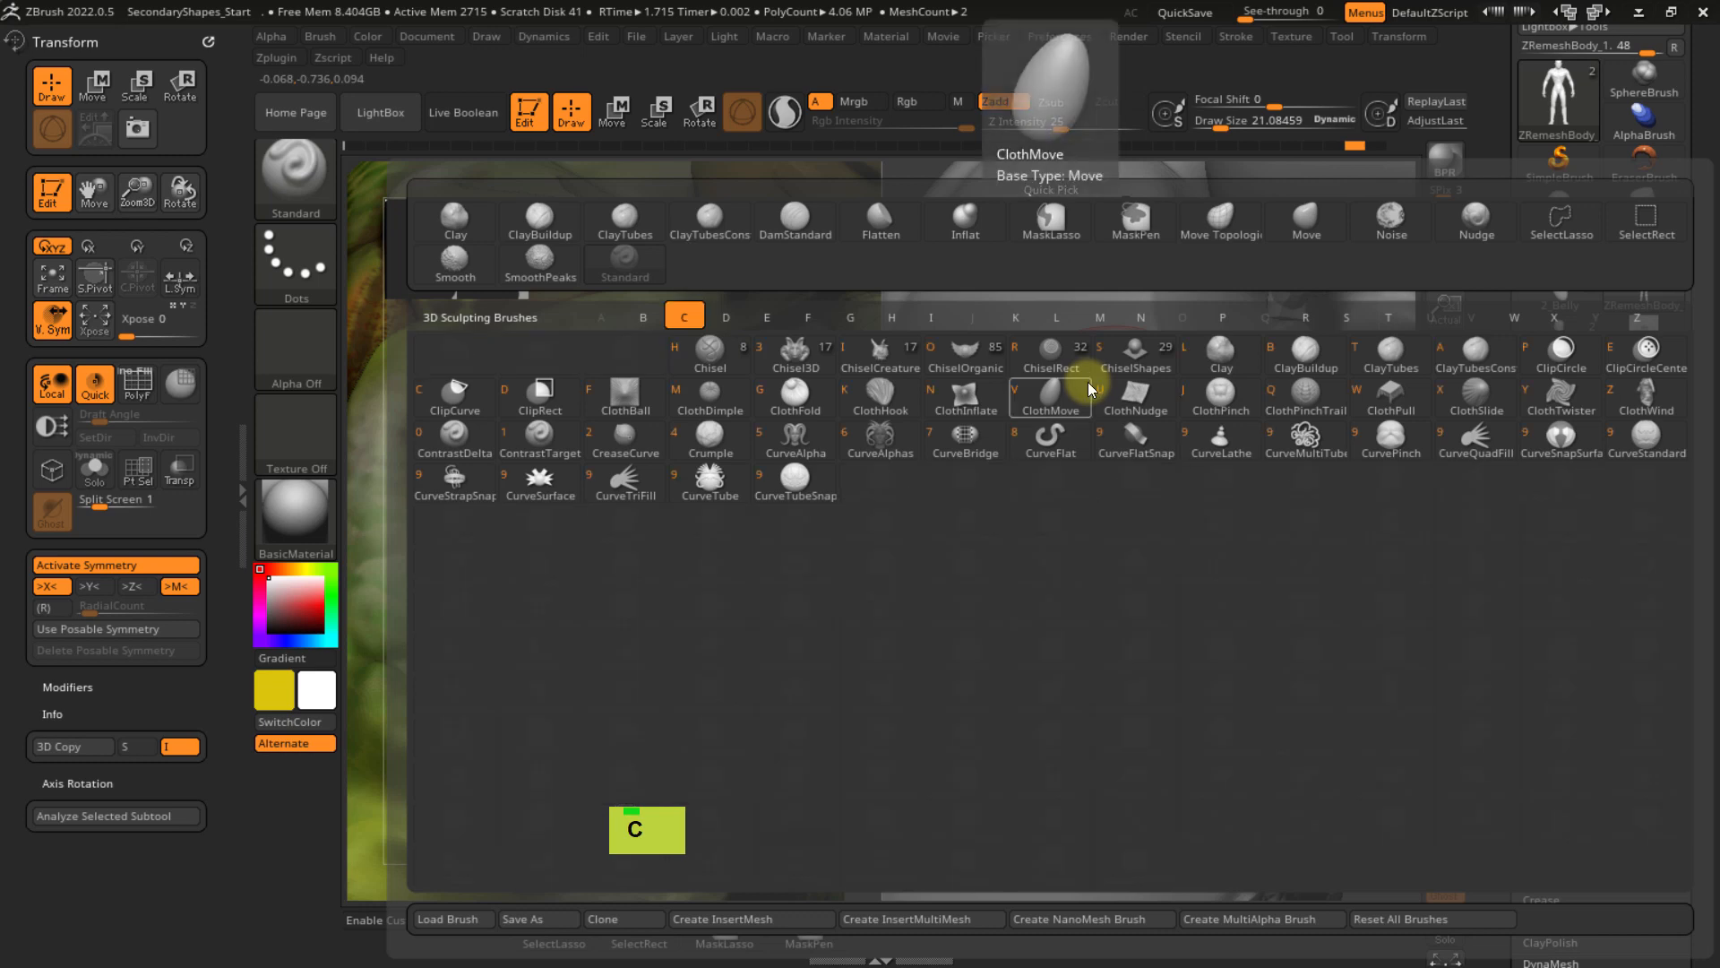
pyautogui.press('t')
pyautogui.press('b')
pyautogui.press('c')
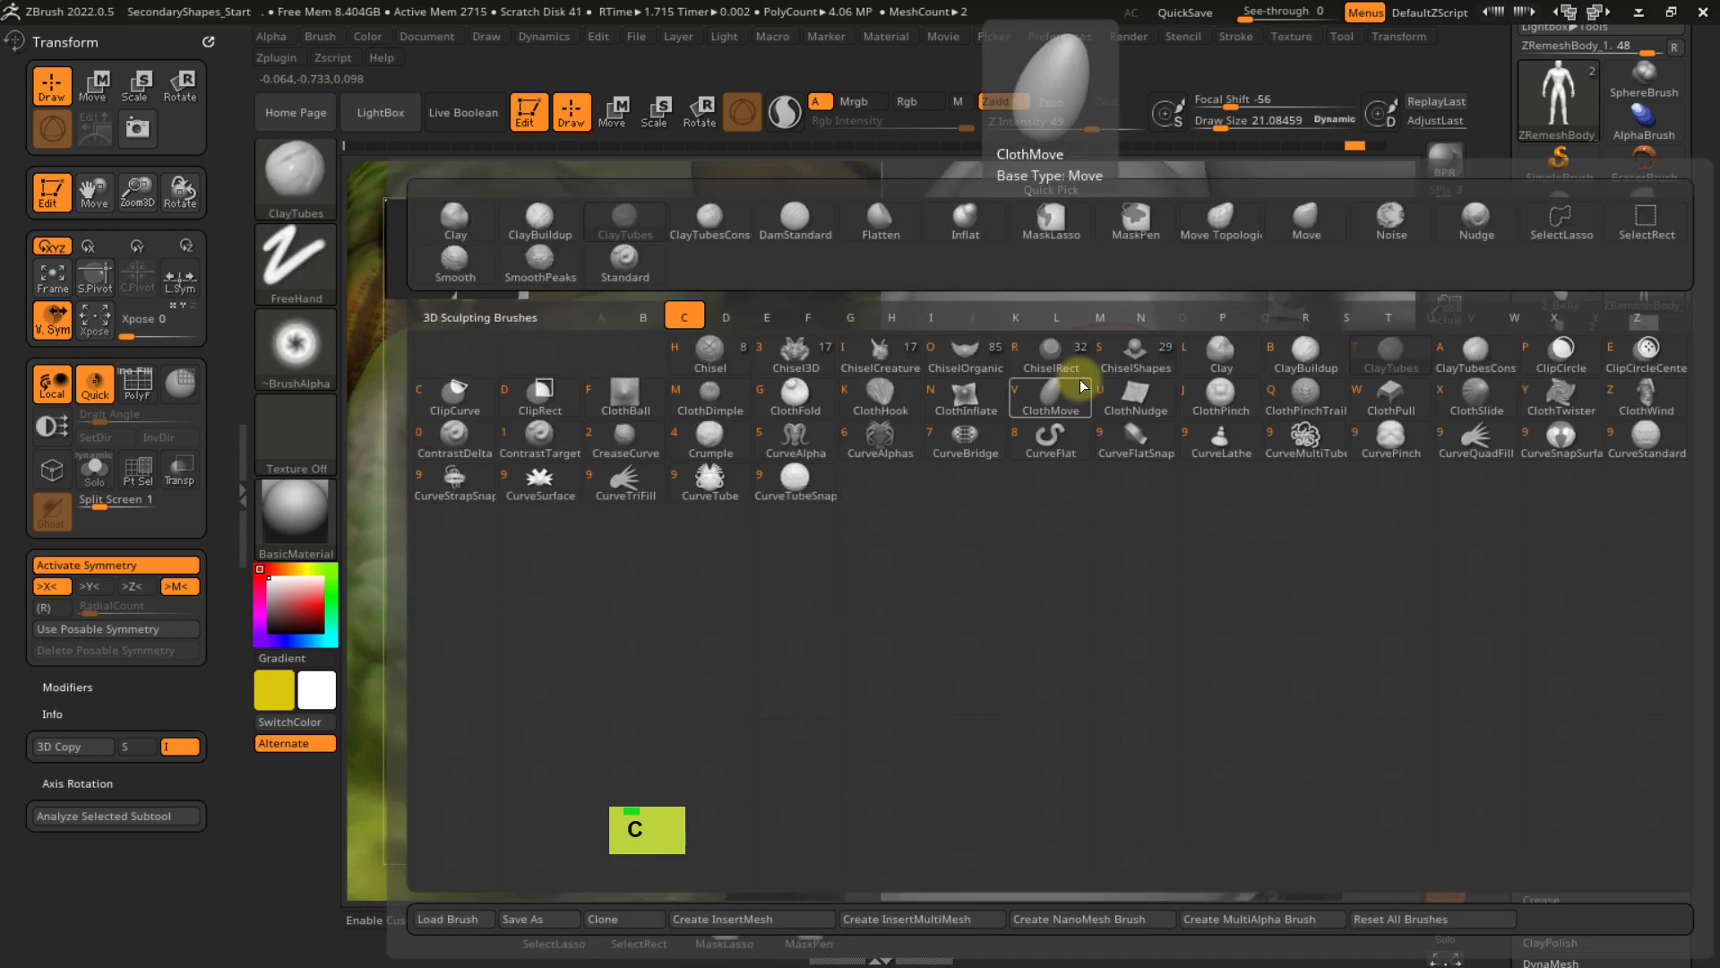
pyautogui.press('a')
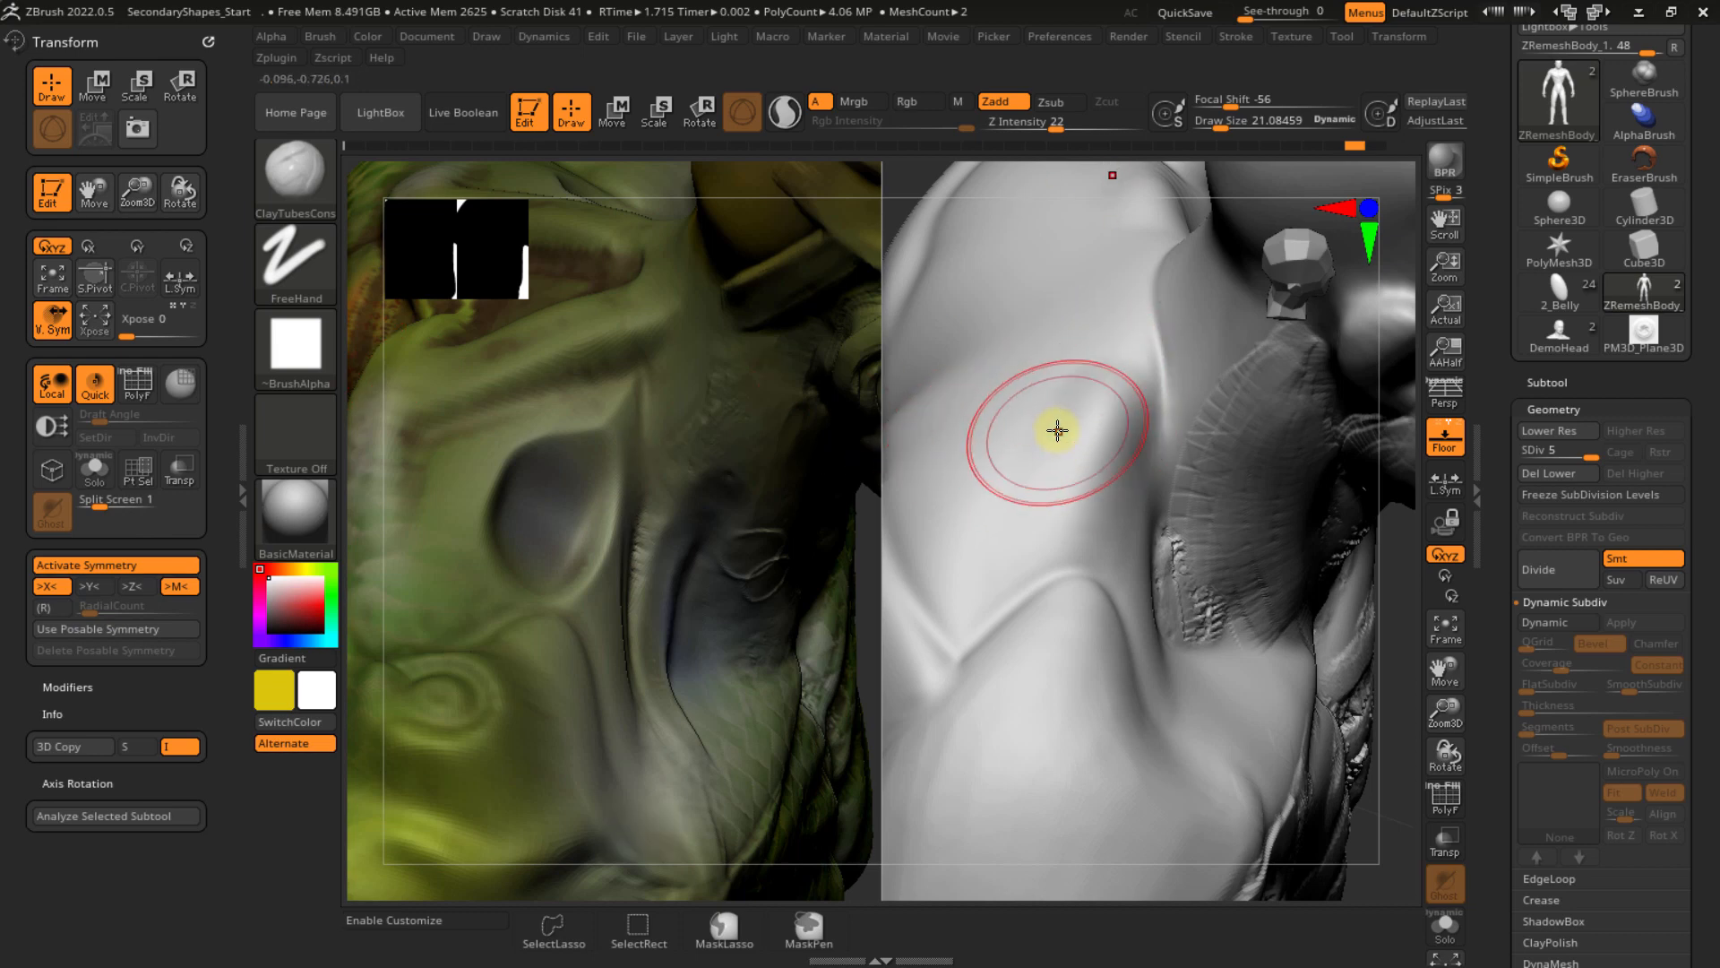
# - Build up an elongated mound of clay on the shoulder beside the neck with ClayTubesCons strokes
pyautogui.moveTo(1088, 345)
pyautogui.mouseDown()
pyautogui.moveTo(1022, 501)
pyautogui.moveTo(936, 578)
pyautogui.mouseUp()
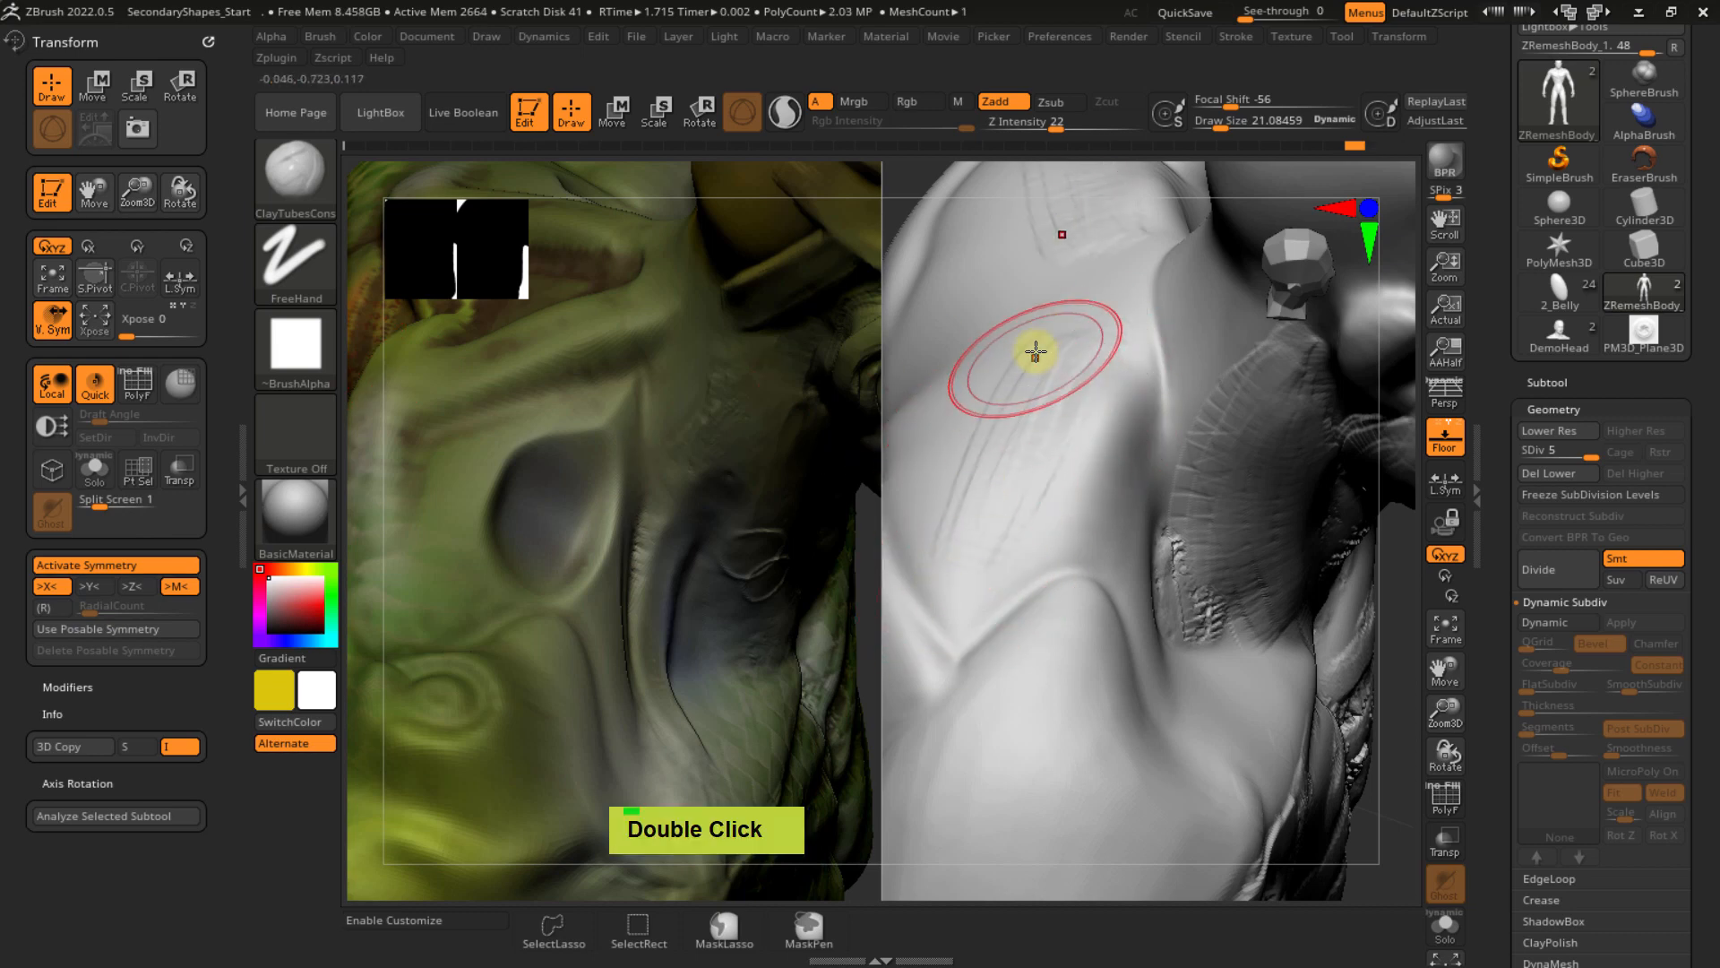
pyautogui.moveTo(1037, 351); pyautogui.dragTo(932, 591)
pyautogui.moveTo(1054, 400); pyautogui.dragTo(977, 592)
pyautogui.moveTo(1075, 367); pyautogui.dragTo(981, 582)
pyautogui.moveTo(1089, 368)
pyautogui.mouseDown()
pyautogui.moveTo(993, 600)
pyautogui.moveTo(1030, 556)
pyautogui.mouseUp()
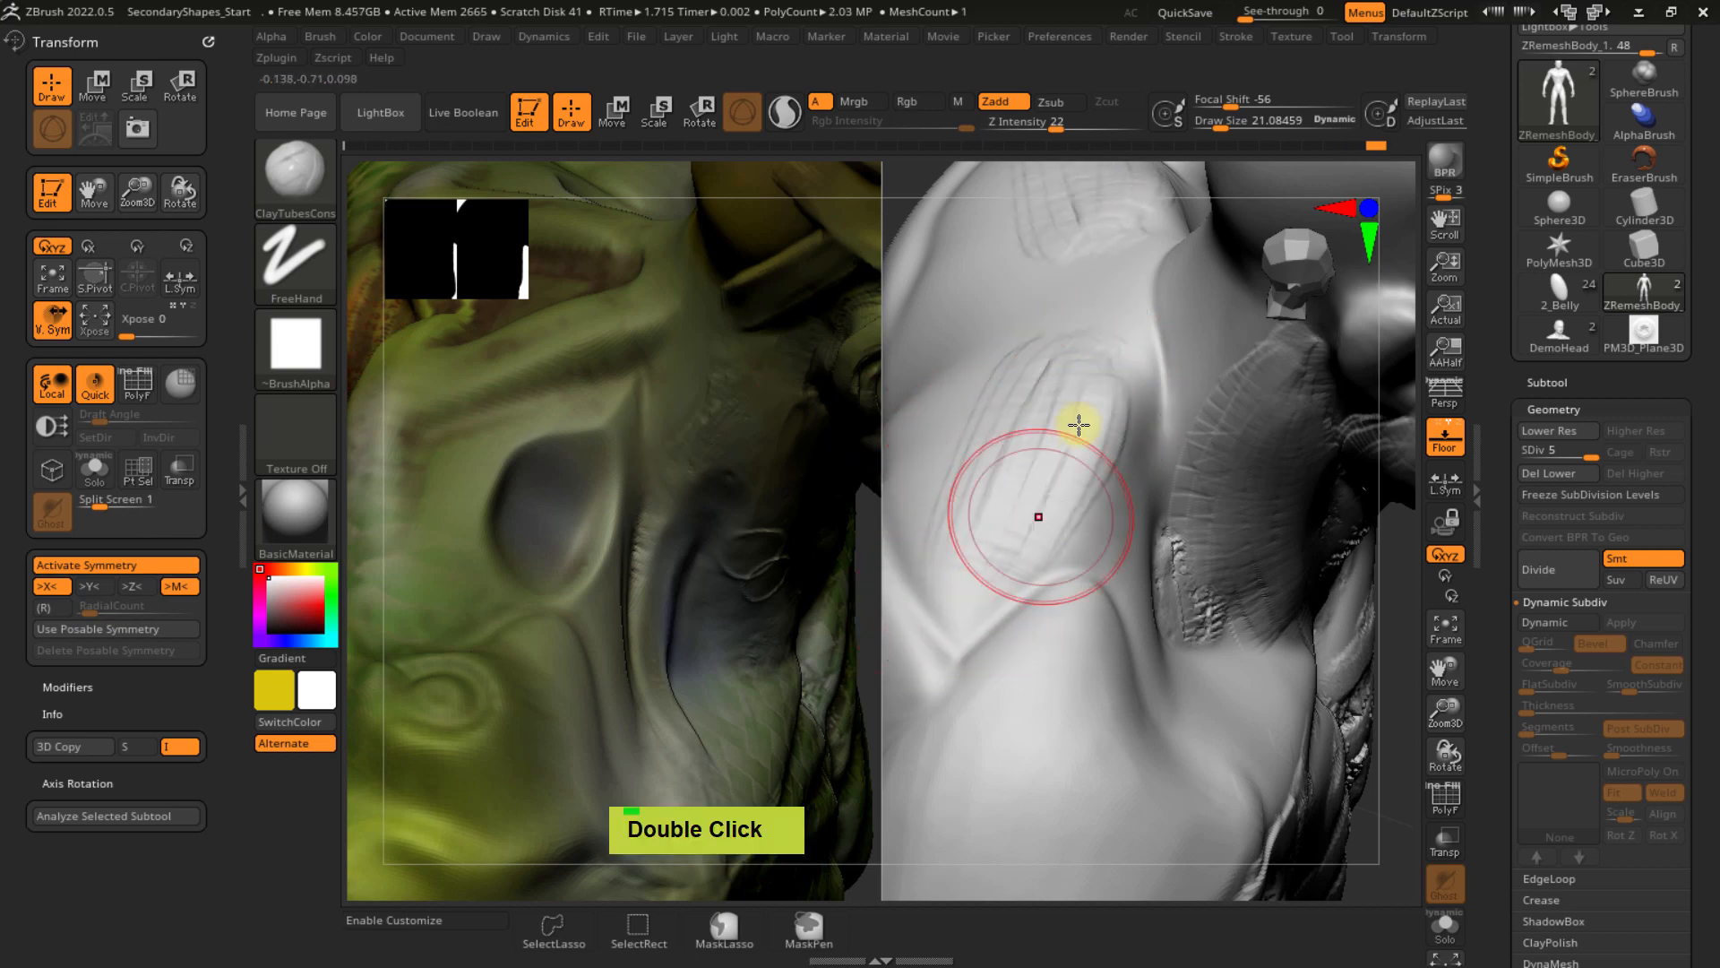
pyautogui.moveTo(1115, 394); pyautogui.dragTo(1039, 502)
pyautogui.moveTo(1079, 372); pyautogui.dragTo(978, 618)
pyautogui.moveTo(1071, 367); pyautogui.dragTo(976, 582)
pyautogui.moveTo(1057, 390)
pyautogui.mouseDown()
pyautogui.moveTo(964, 602)
pyautogui.moveTo(985, 573)
pyautogui.mouseUp()
pyautogui.moveTo(1016, 458)
pyautogui.mouseDown()
pyautogui.moveTo(1036, 346)
pyautogui.moveTo(1019, 371)
pyautogui.mouseUp()
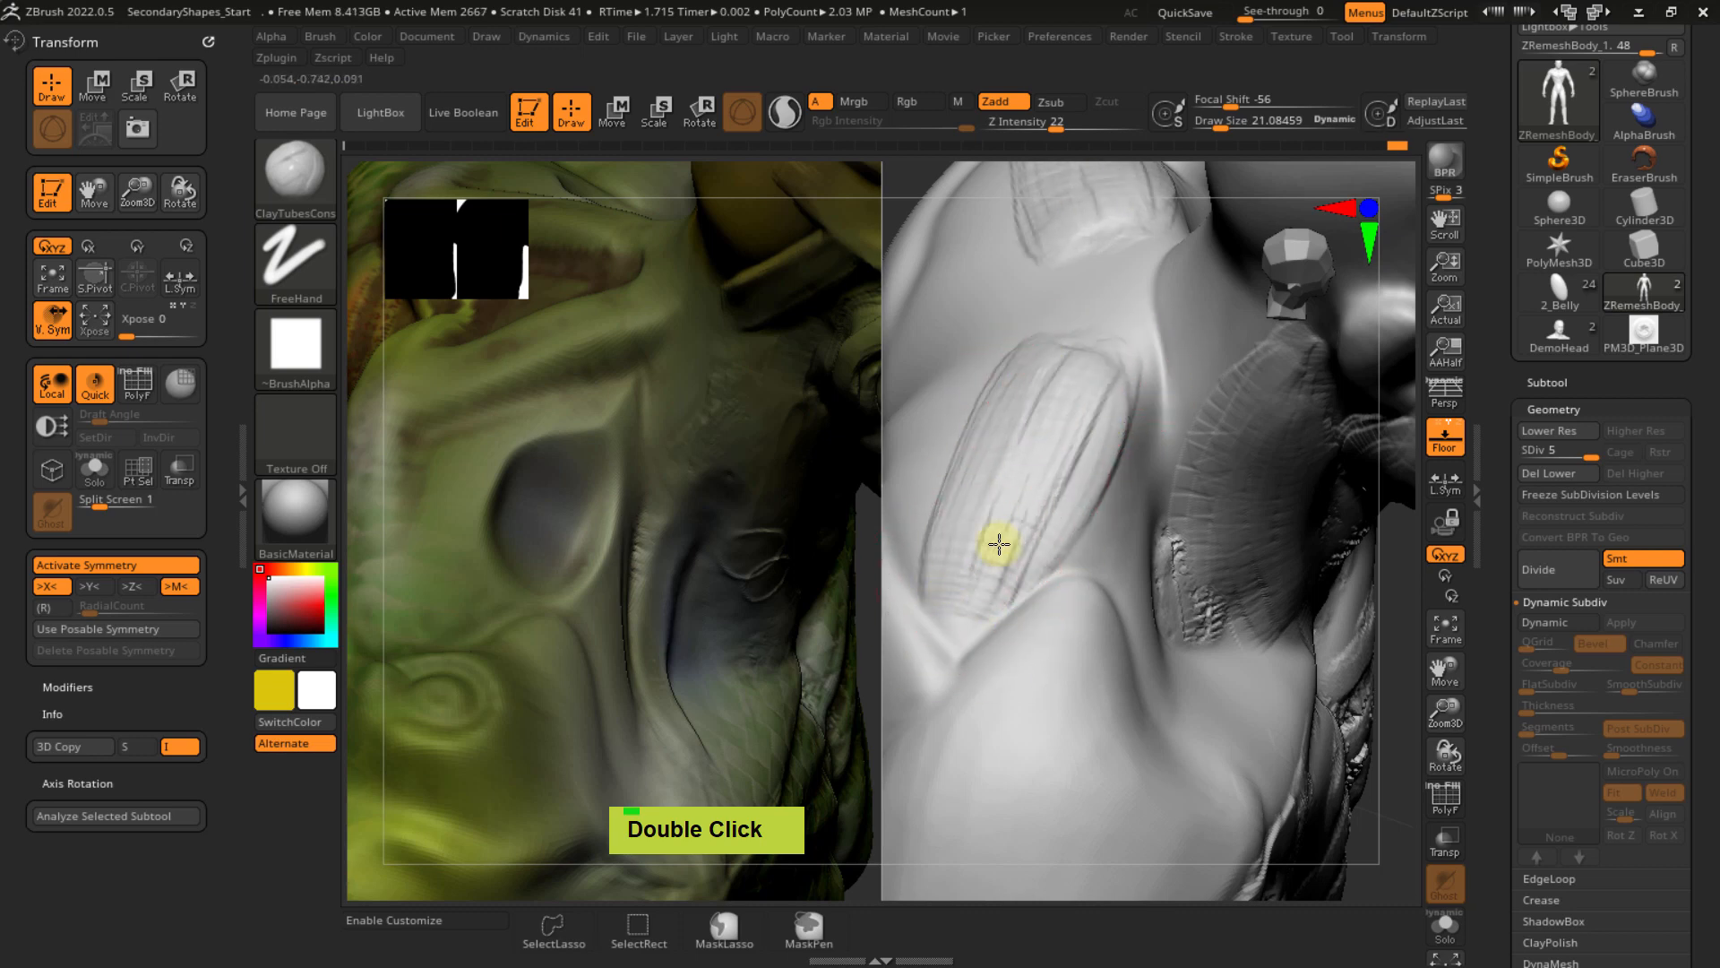
pyautogui.moveTo(999, 544); pyautogui.dragTo(964, 561)
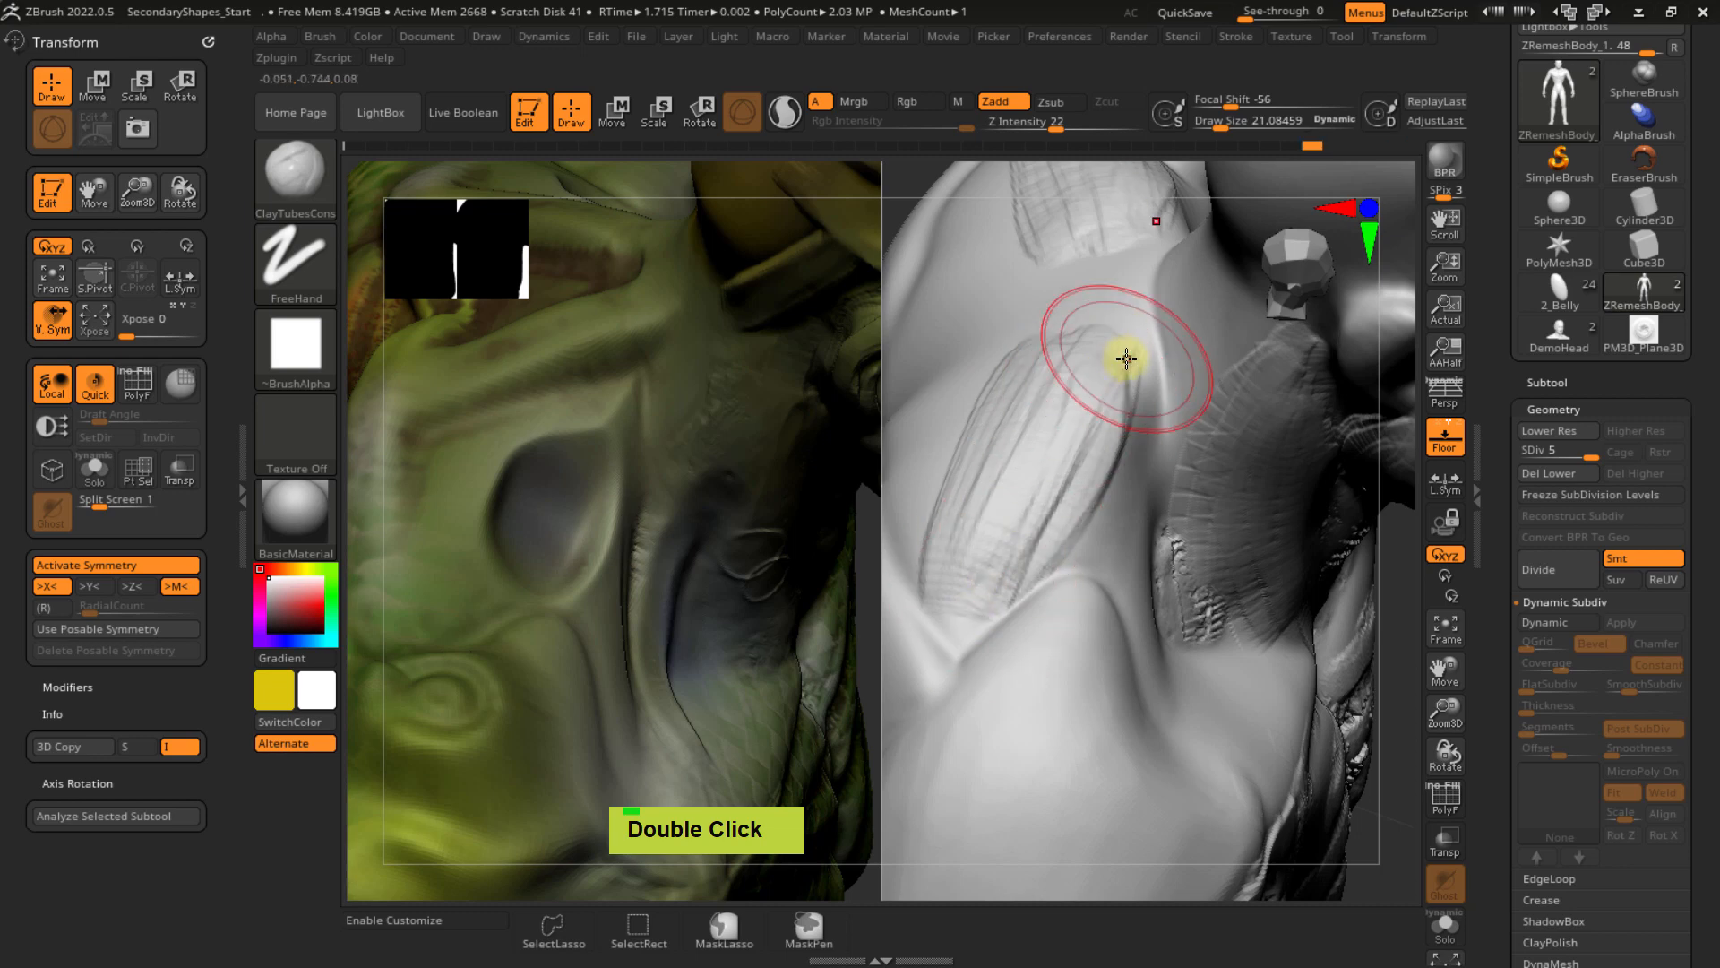
pyautogui.moveTo(1126, 358)
pyautogui.mouseDown()
pyautogui.moveTo(1109, 434)
pyautogui.moveTo(1063, 502)
pyautogui.moveTo(1127, 334)
pyautogui.moveTo(1029, 434)
pyautogui.moveTo(964, 568)
pyautogui.mouseUp()
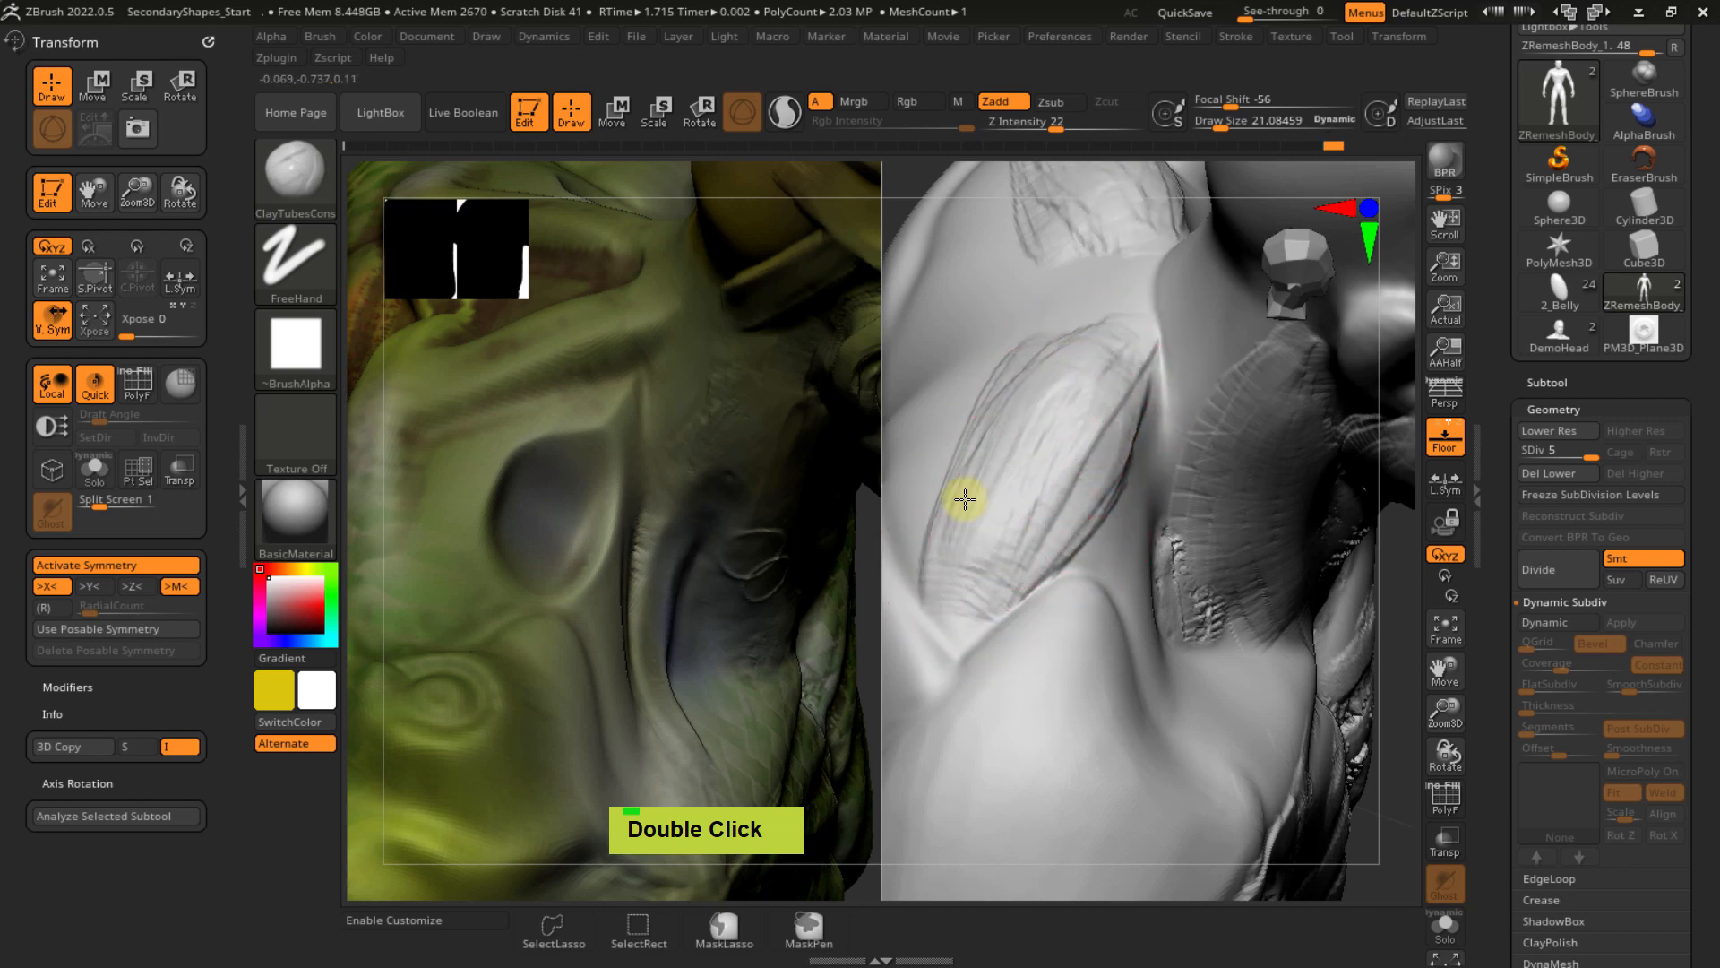
# - Set up the Standard brush with the 3DAlpha01 alpha and the DragRect stroke
pyautogui.moveTo(1049, 491); pyautogui.dragTo(1227, 544, button='right')
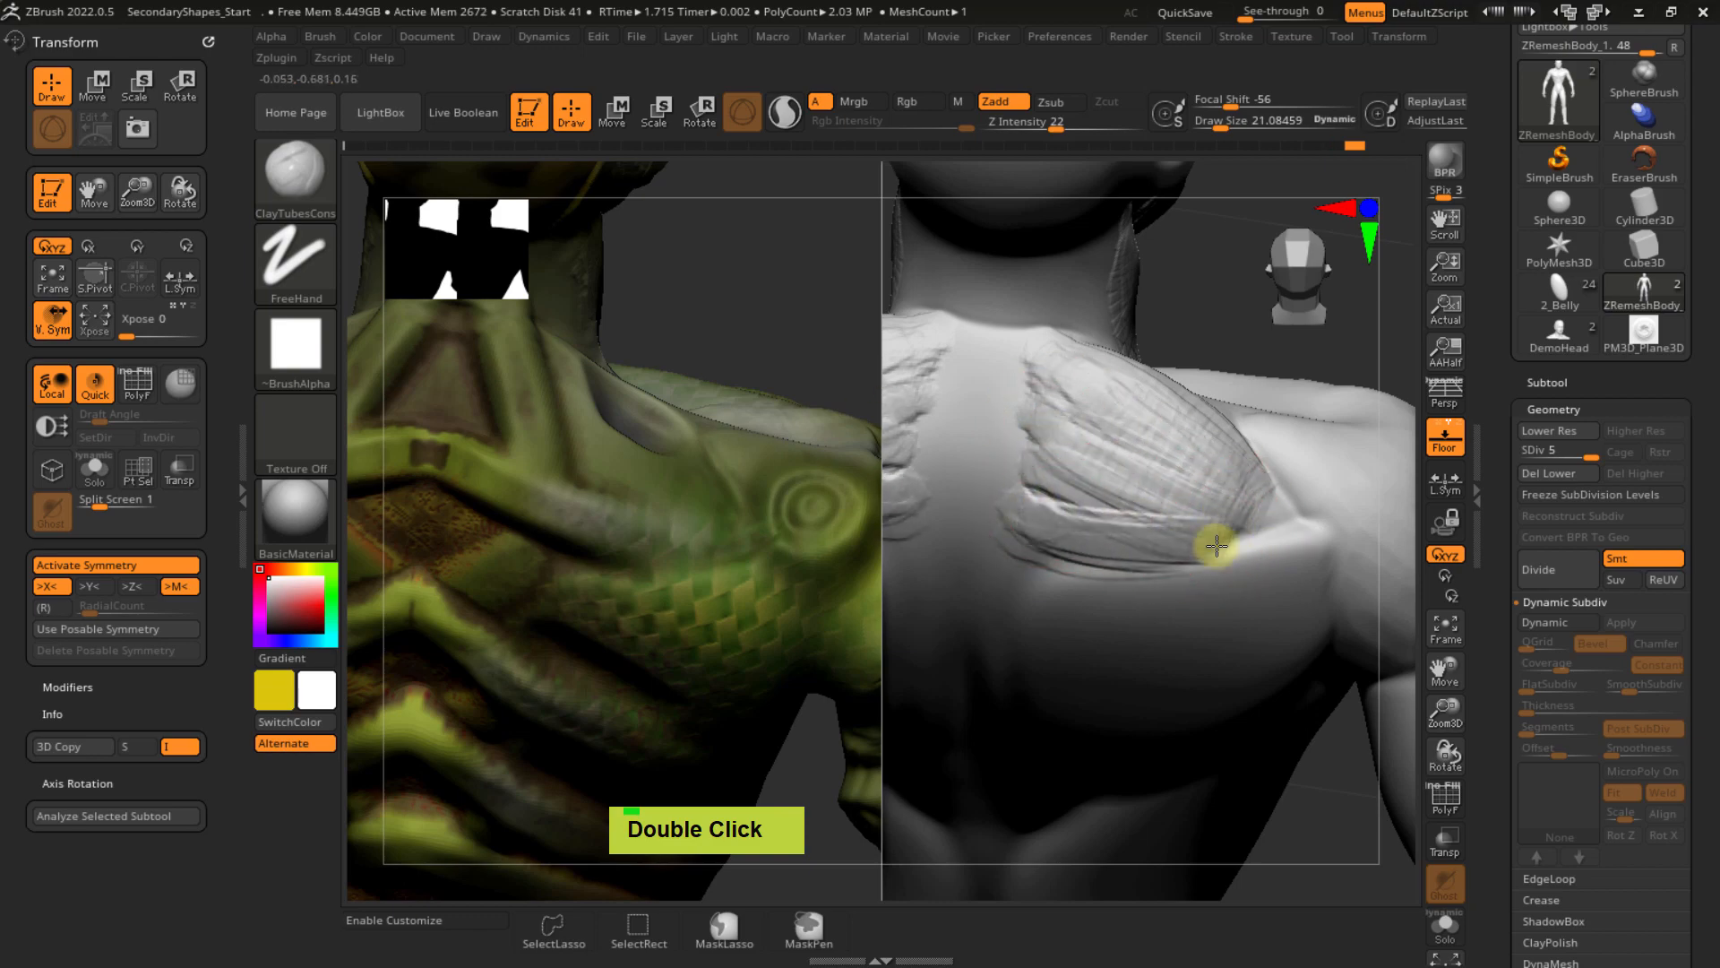
pyautogui.moveTo(1104, 478); pyautogui.dragTo(1061, 447, button='right')
pyautogui.keyDown('alt'); pyautogui.moveTo(1141, 436); pyautogui.dragTo(1067, 397, button='right'); pyautogui.keyUp('alt')
pyautogui.press('b')
pyautogui.press('s')
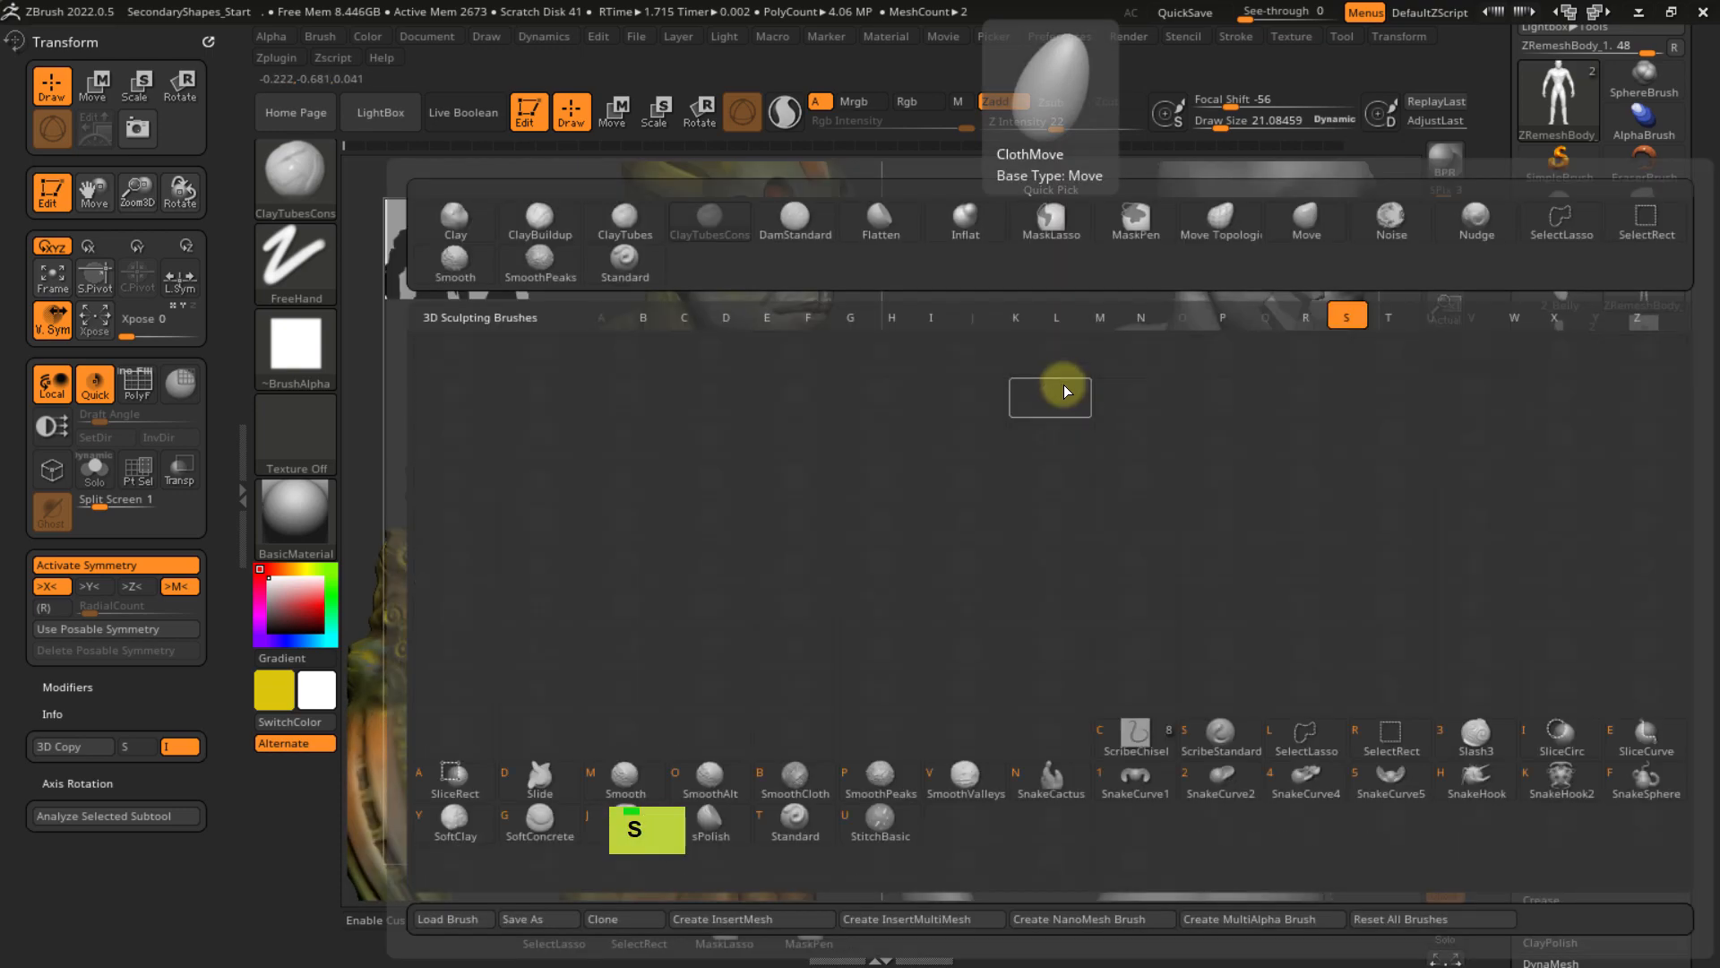
pyautogui.press('t')
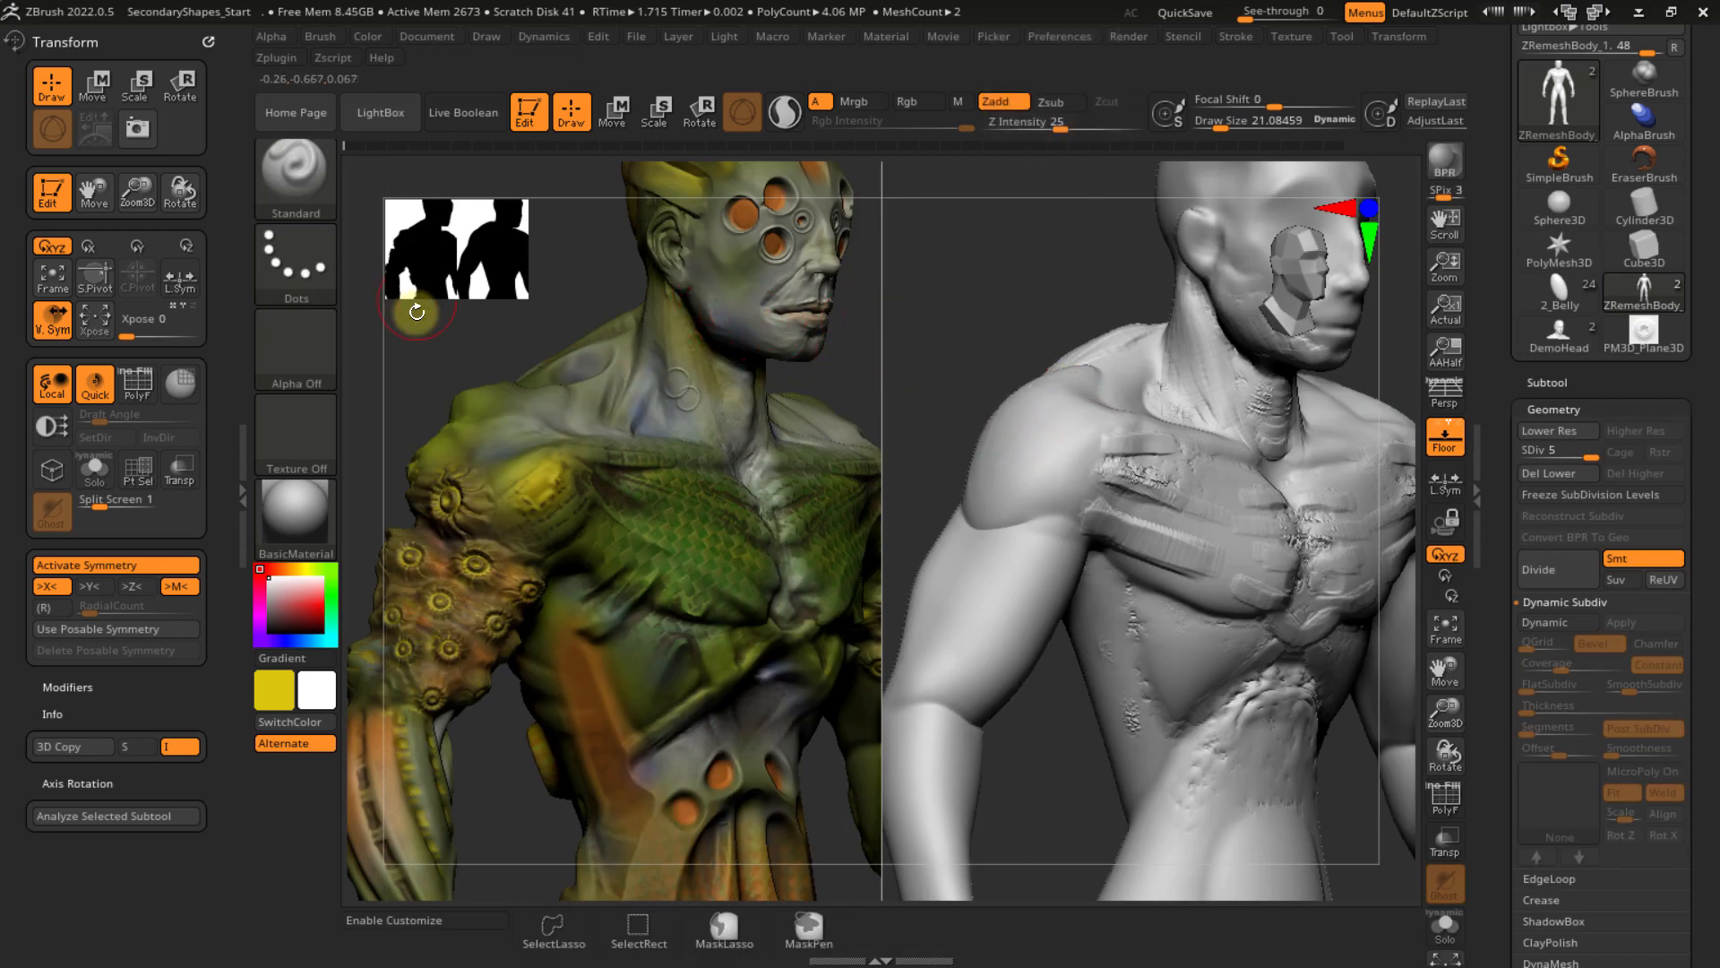
pyautogui.click(309, 343)
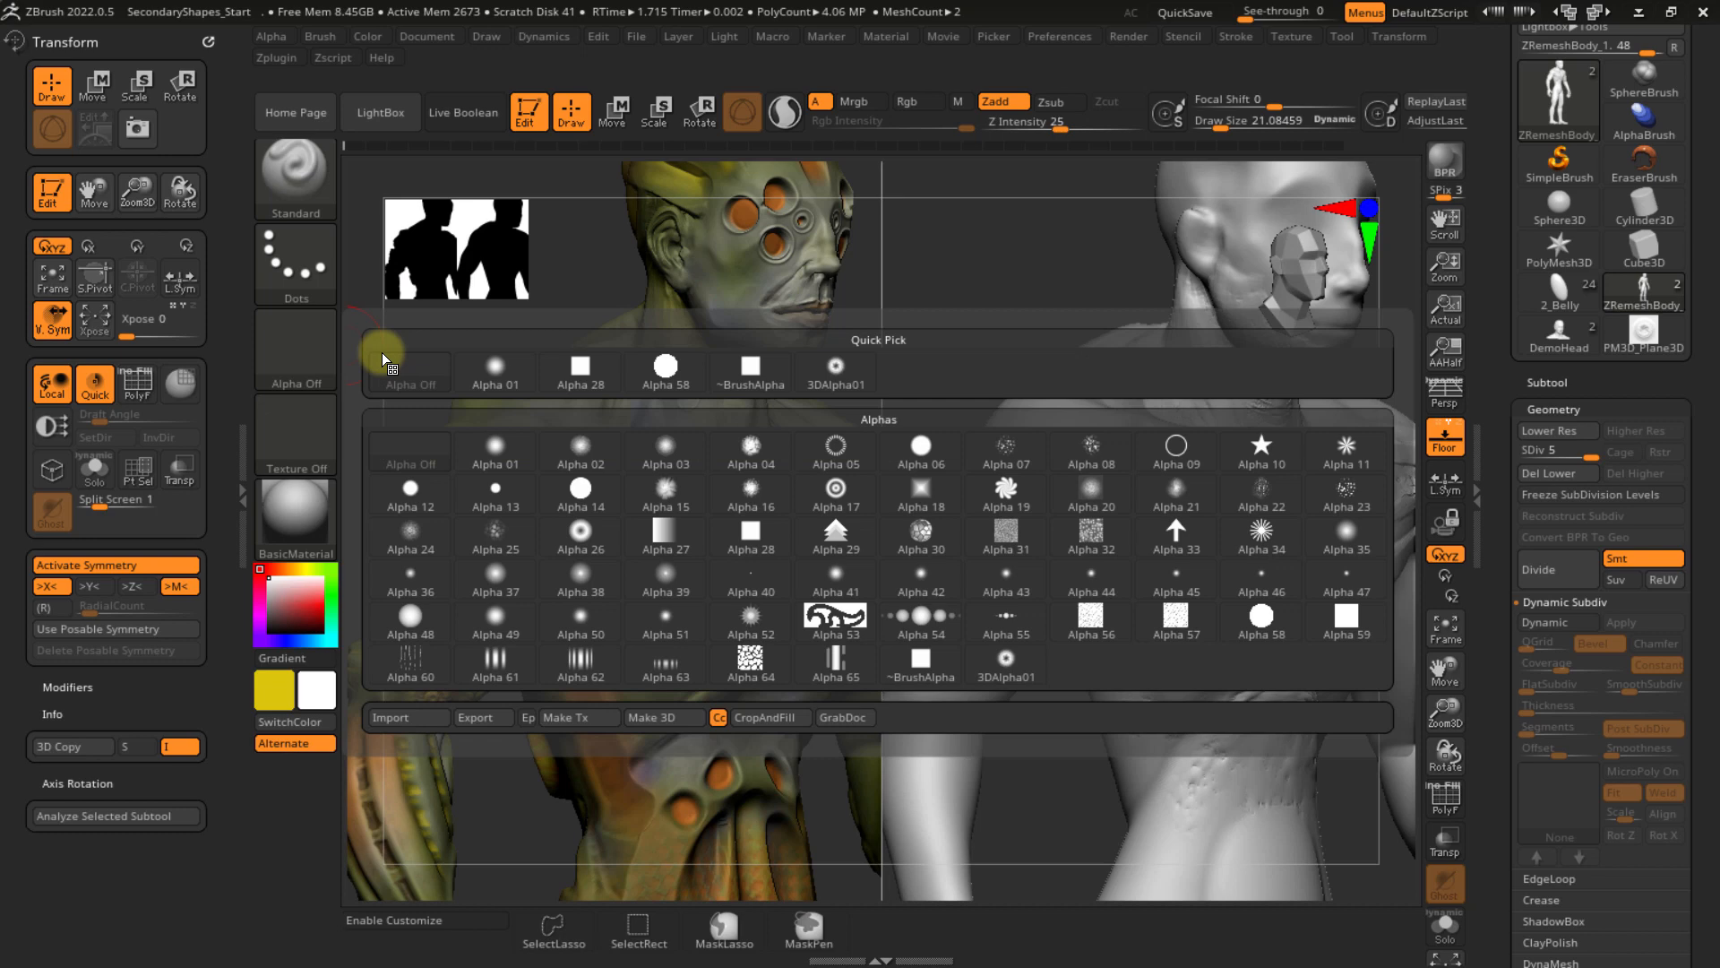
pyautogui.click(837, 371)
pyautogui.click(312, 281)
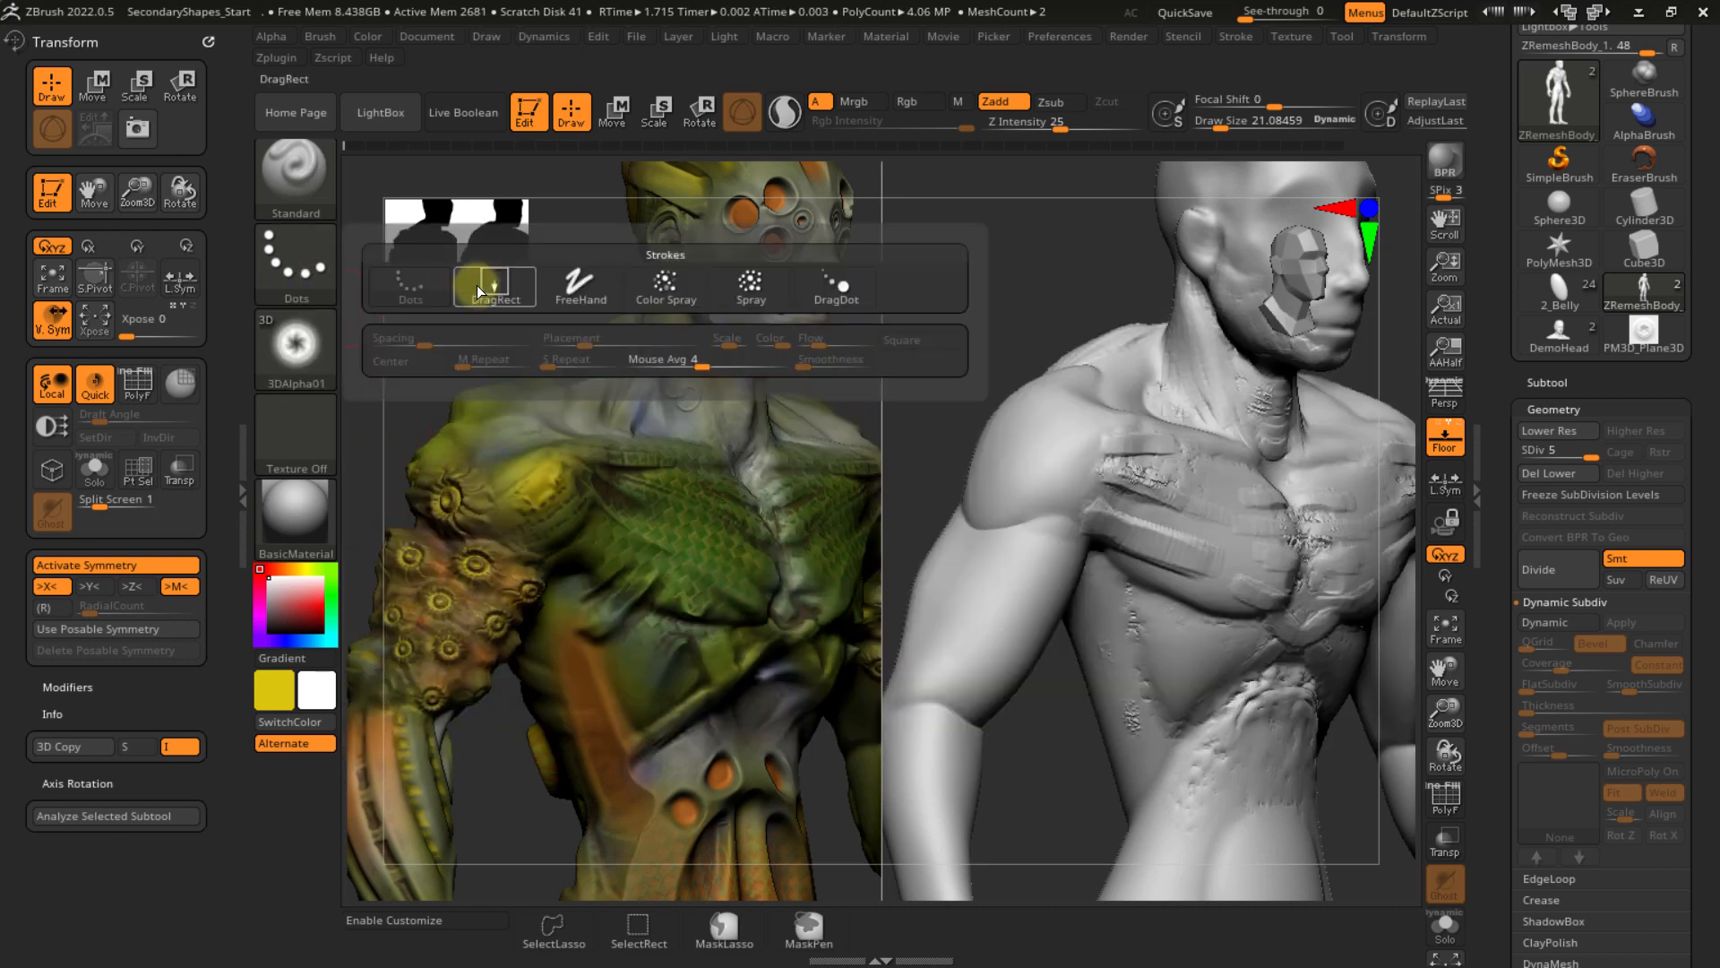
pyautogui.click(498, 284)
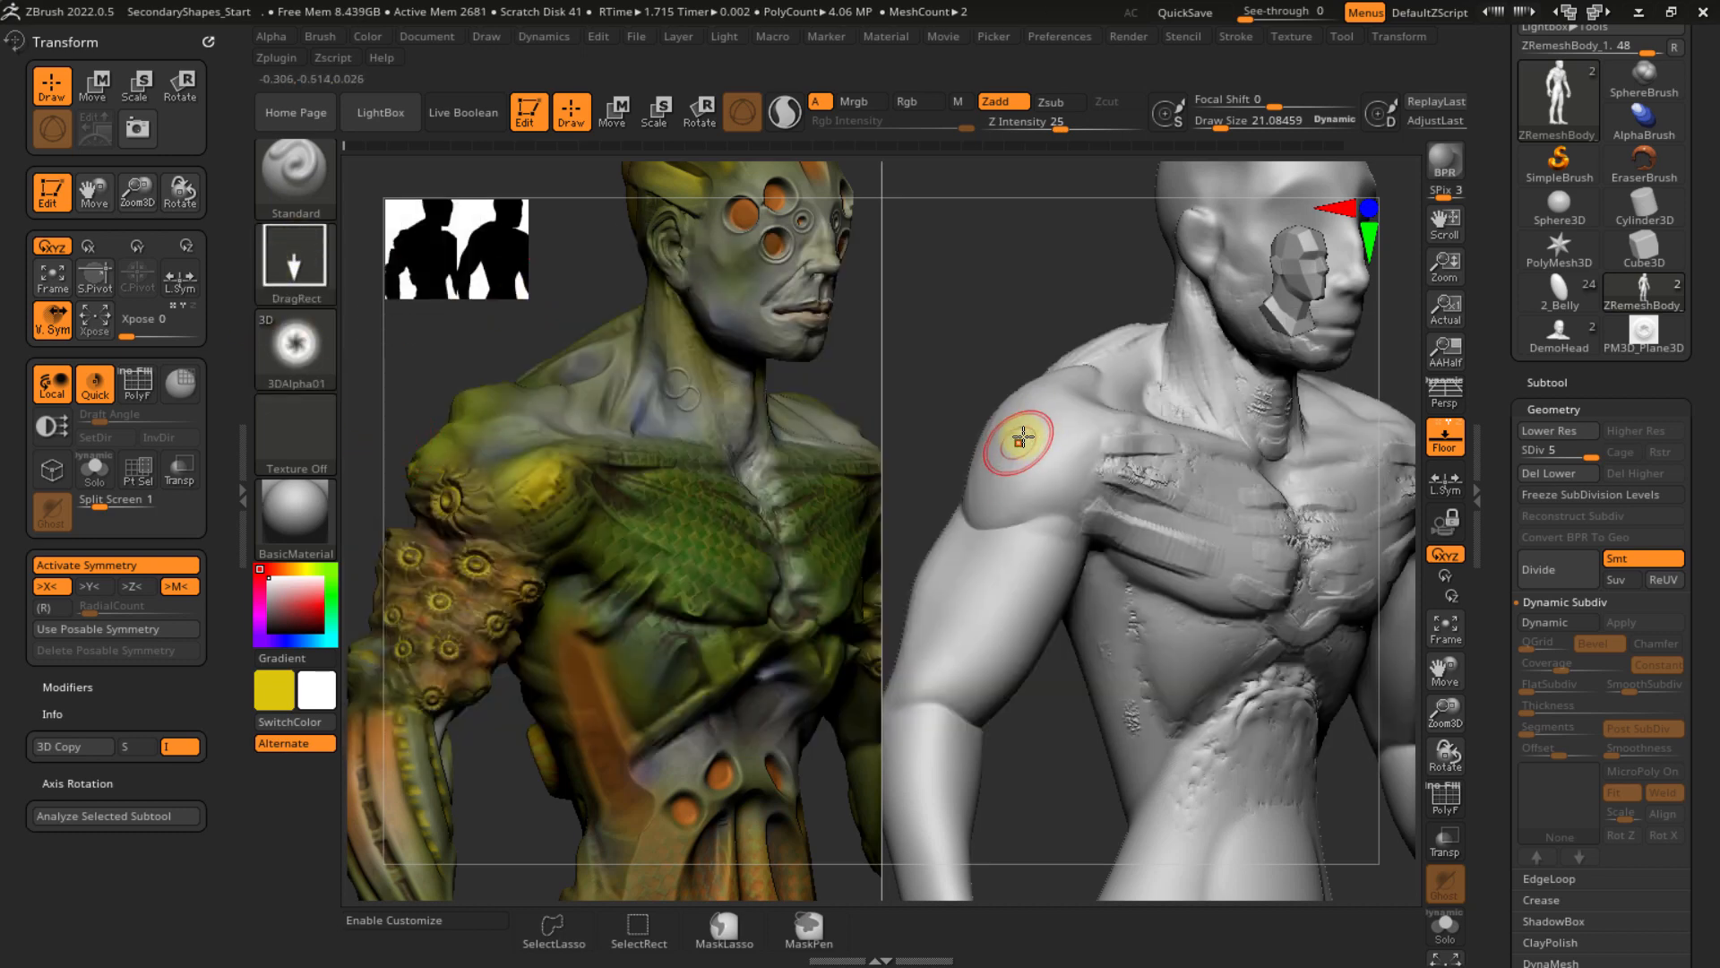
# - Set the Z Intensity to 78, try stamping the ornament alpha on the outer shoulder, and undo the stamp
pyautogui.keyDown('alt'); pyautogui.moveTo(1017, 430); pyautogui.dragTo(1084, 481, button='right'); pyautogui.keyUp('alt')
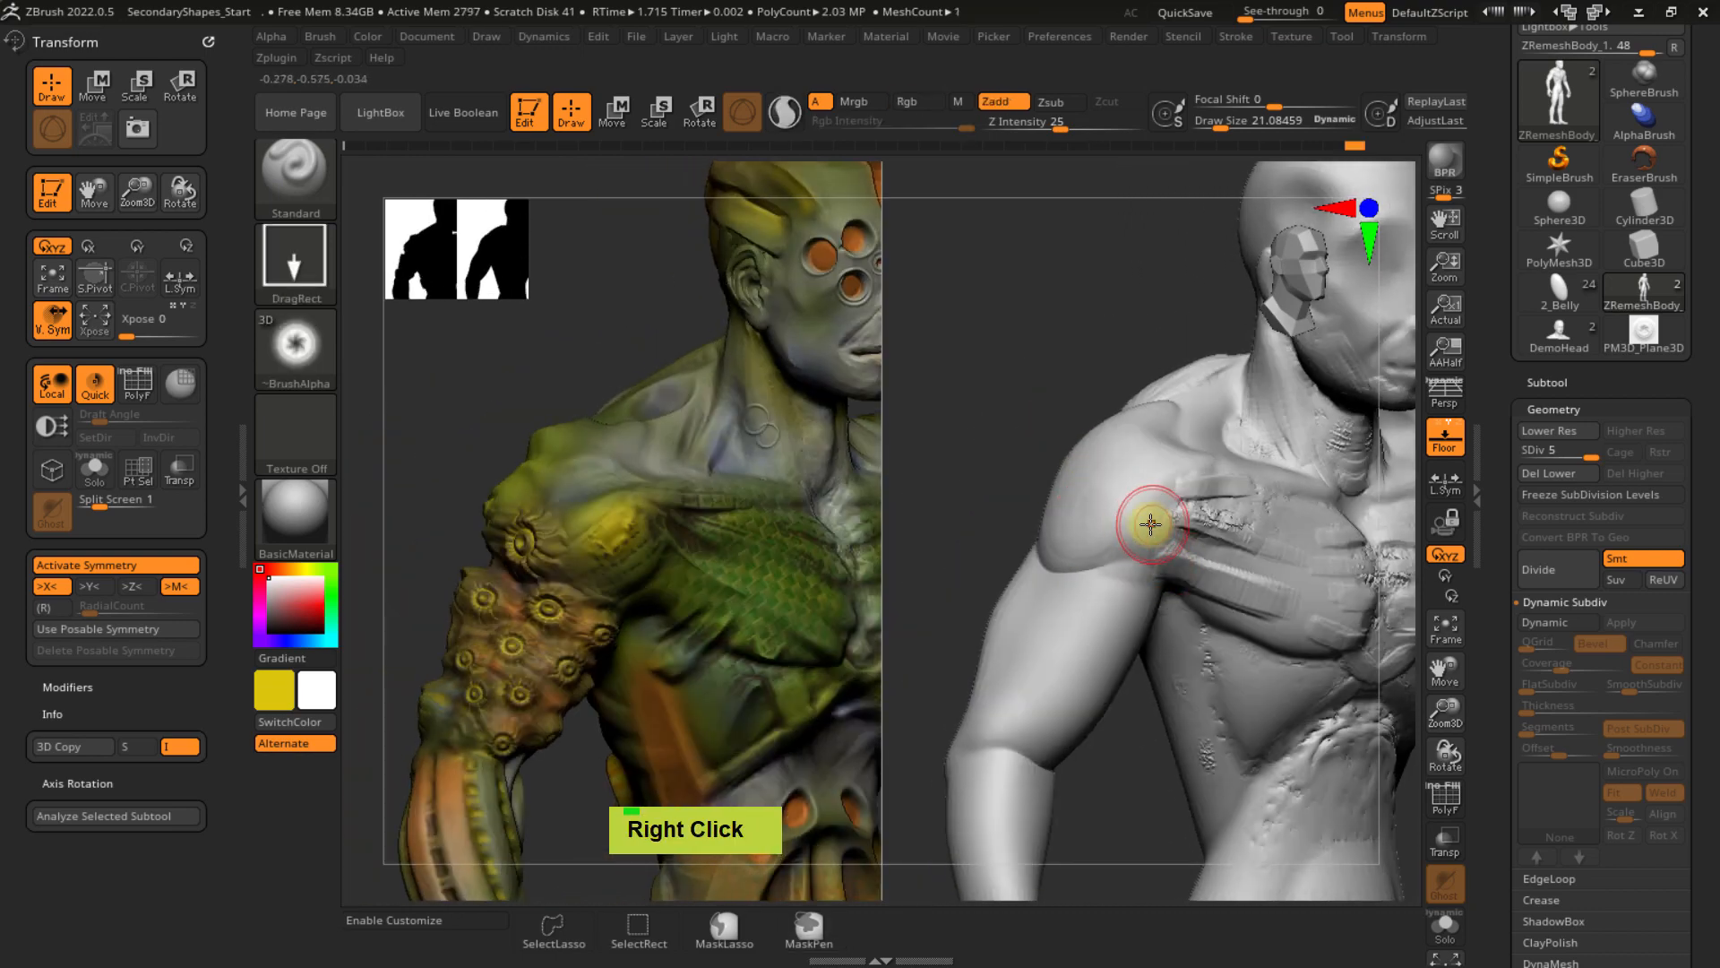
pyautogui.keyDown('ctrl'); pyautogui.moveTo(1075, 499); pyautogui.dragTo(1171, 603, button='right'); pyautogui.keyUp('ctrl')
pyautogui.moveTo(1127, 545)
pyautogui.keyDown('ctrl'); pyautogui.mouseDown(button='right')
pyautogui.moveTo(1136, 587)
pyautogui.moveTo(1171, 537)
pyautogui.mouseUp(button='right'); pyautogui.keyUp('ctrl')
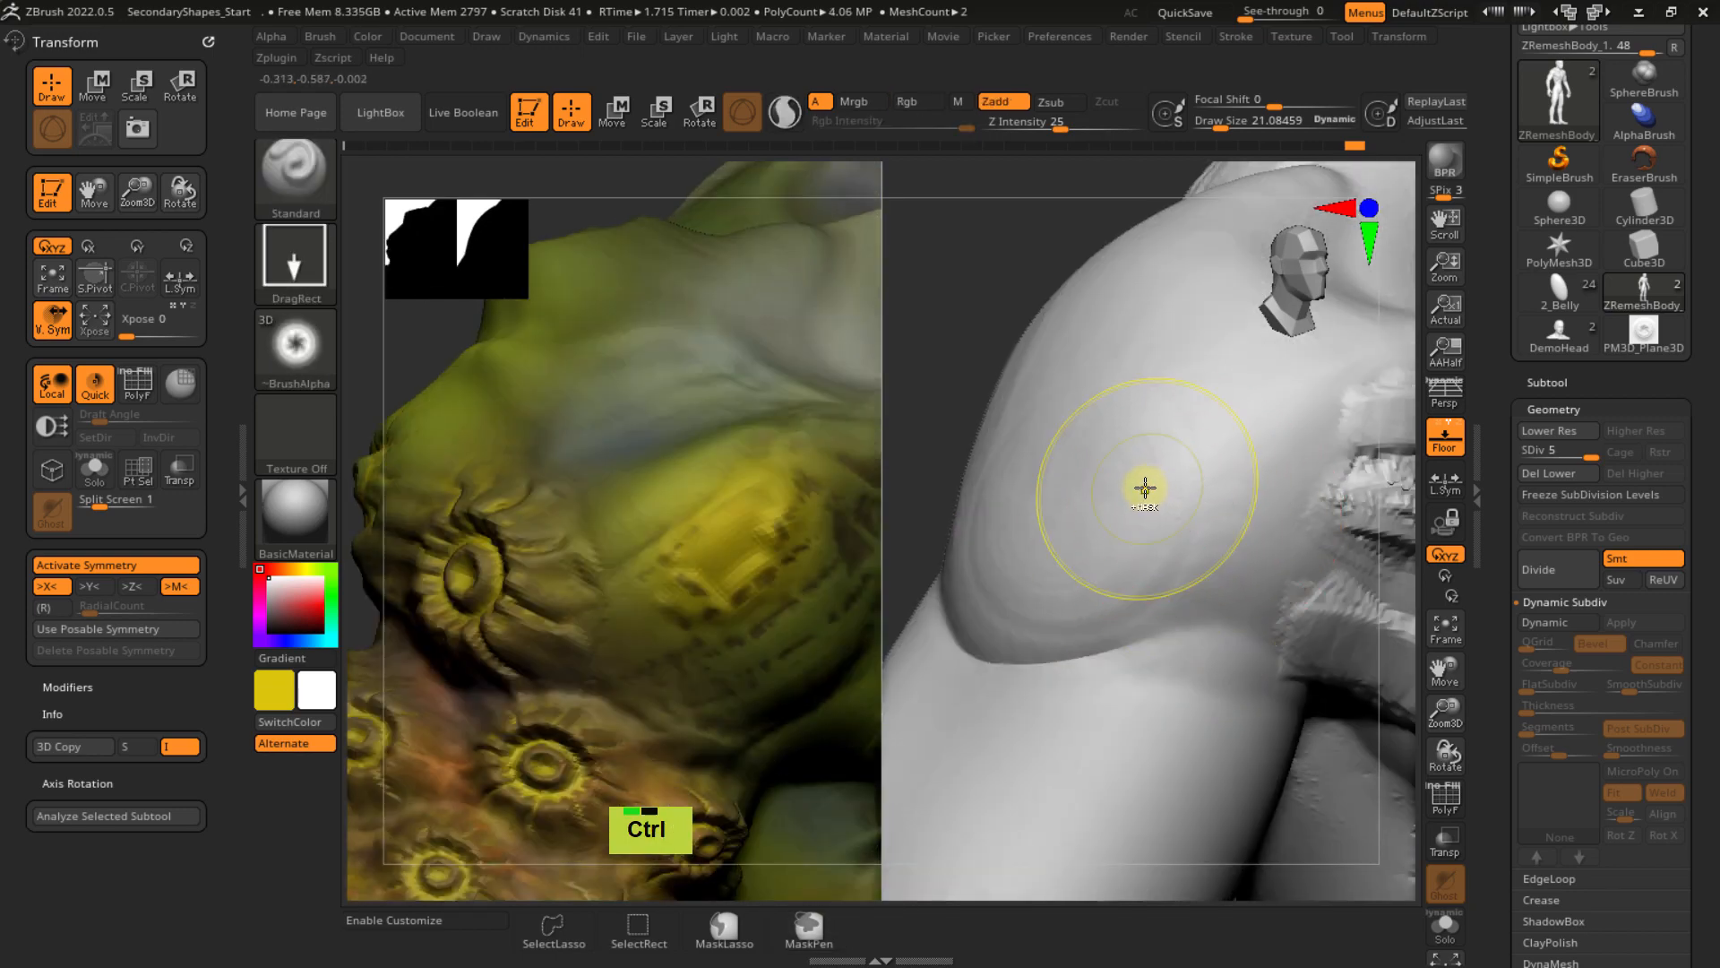
pyautogui.hotkey('ctrl', 'z')
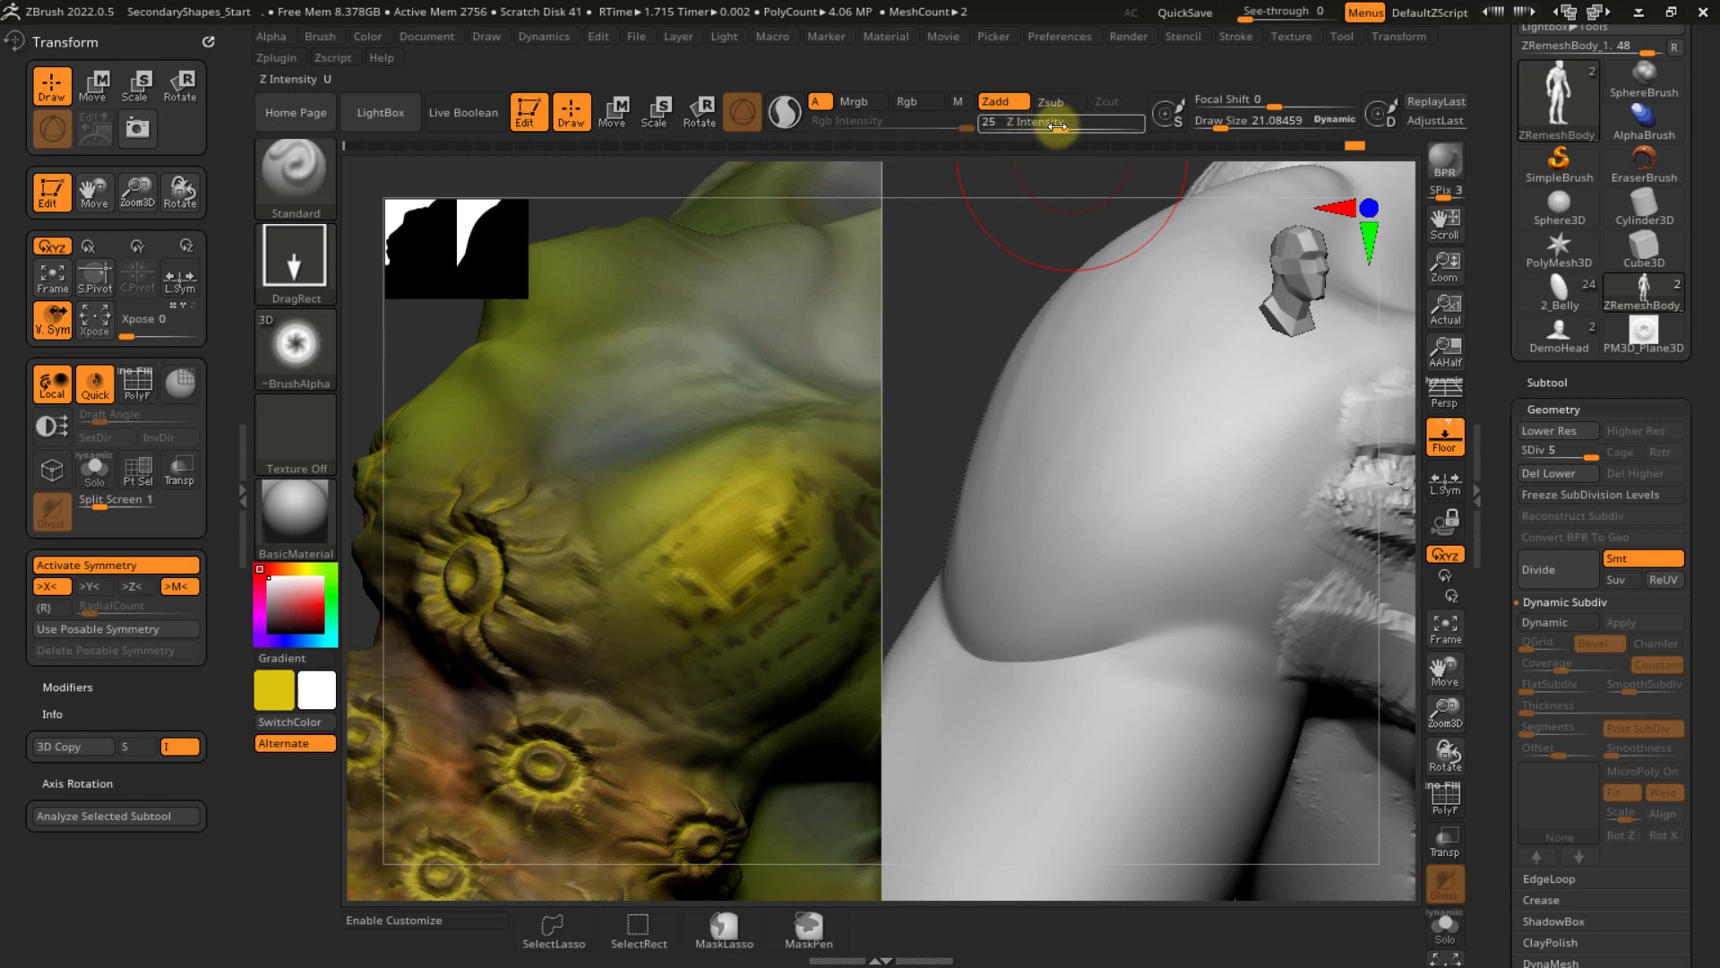
pyautogui.moveTo(1069, 125); pyautogui.dragTo(1121, 128)
pyautogui.moveTo(1048, 480)
pyautogui.mouseDown()
pyautogui.moveTo(1106, 549)
pyautogui.moveTo(1152, 664)
pyautogui.moveTo(1183, 606)
pyautogui.mouseUp()
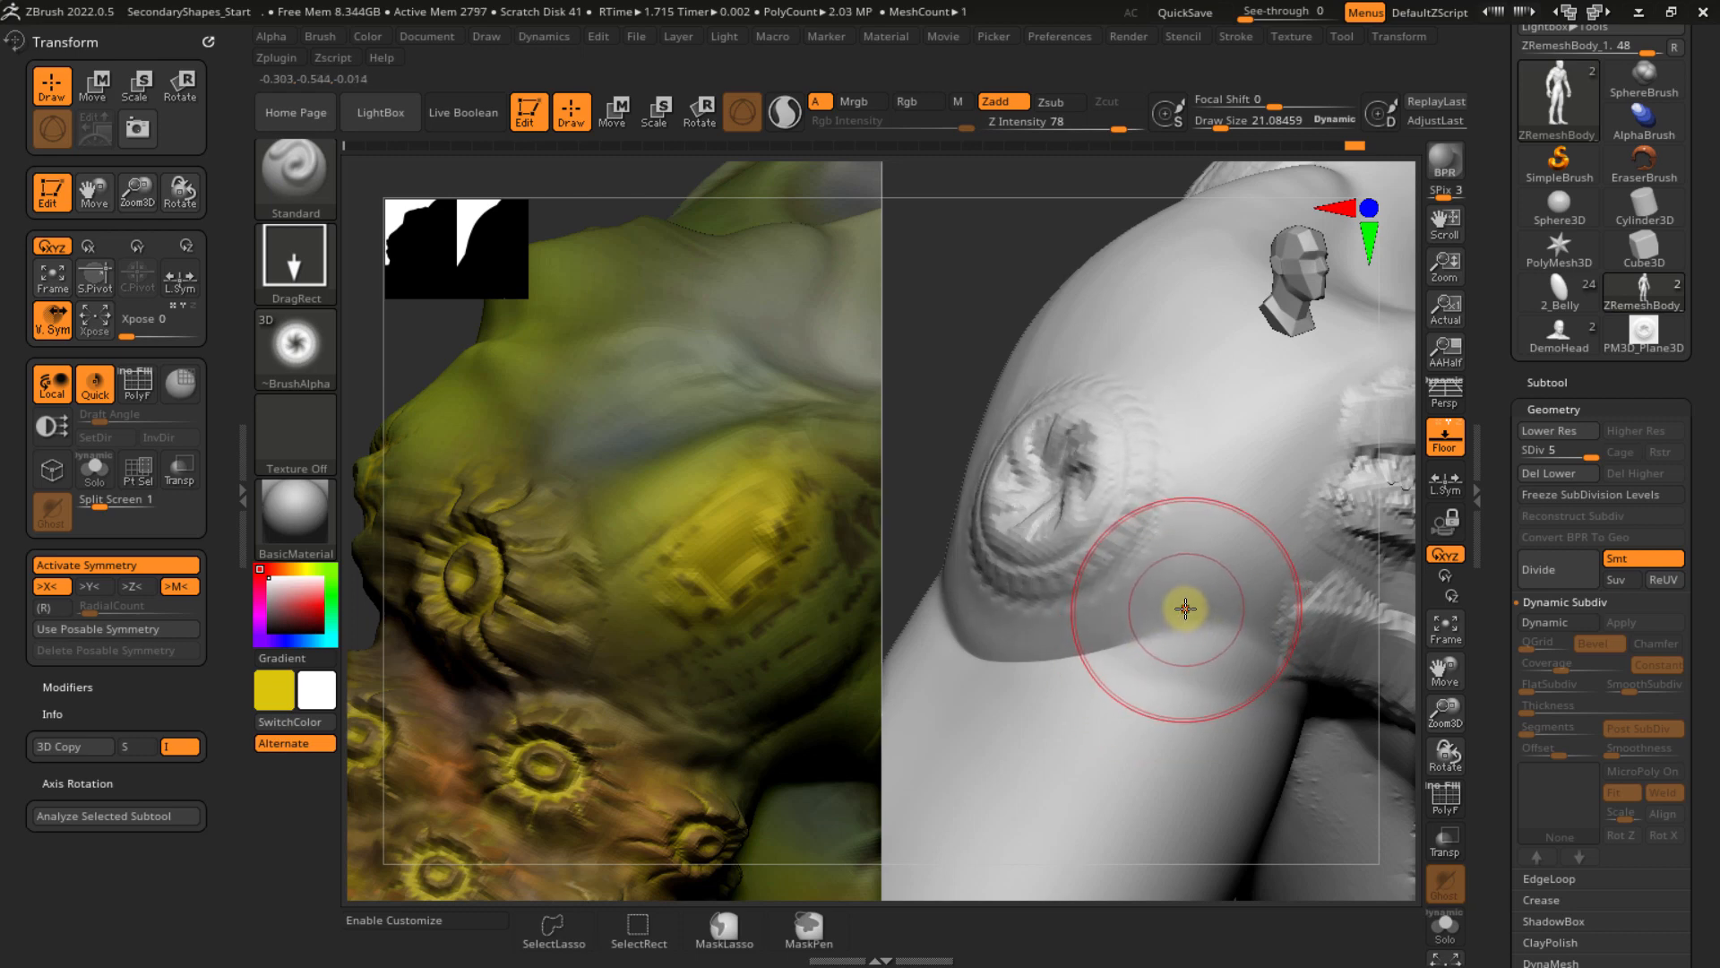
pyautogui.hotkey('ctrl', 'z')
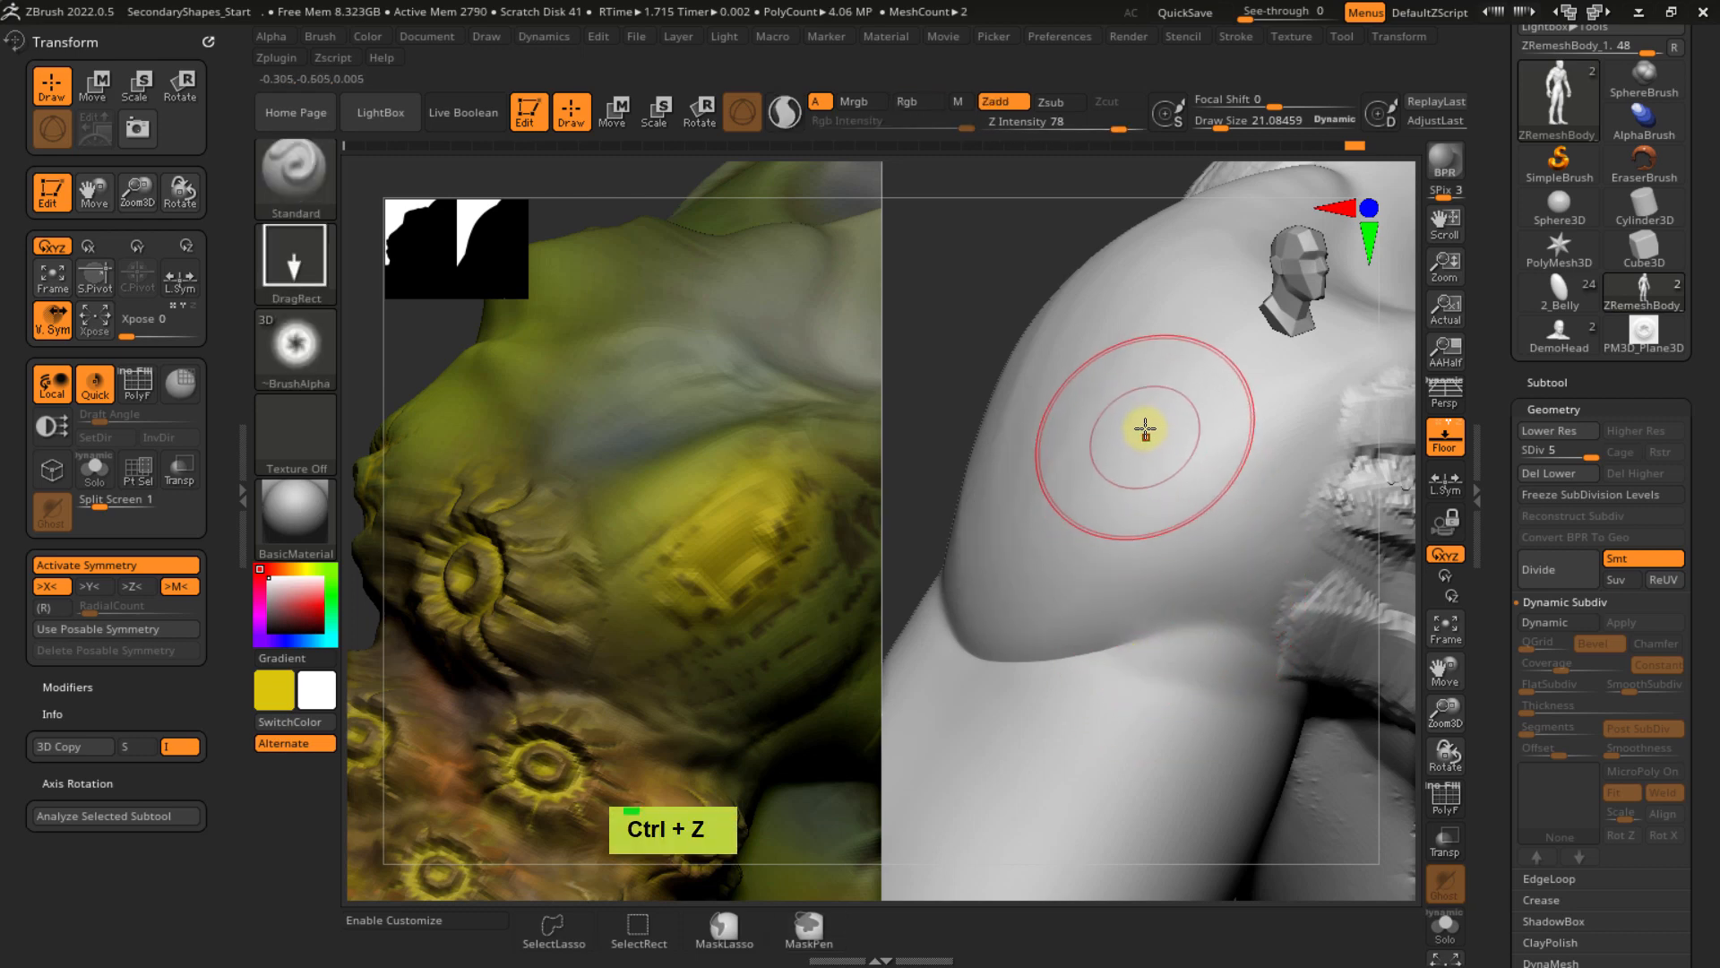
# - Set the Focal Shift to -69 and try a large ornament stamp covering the outer shoulder cap
pyautogui.doubleClick(240, 489)
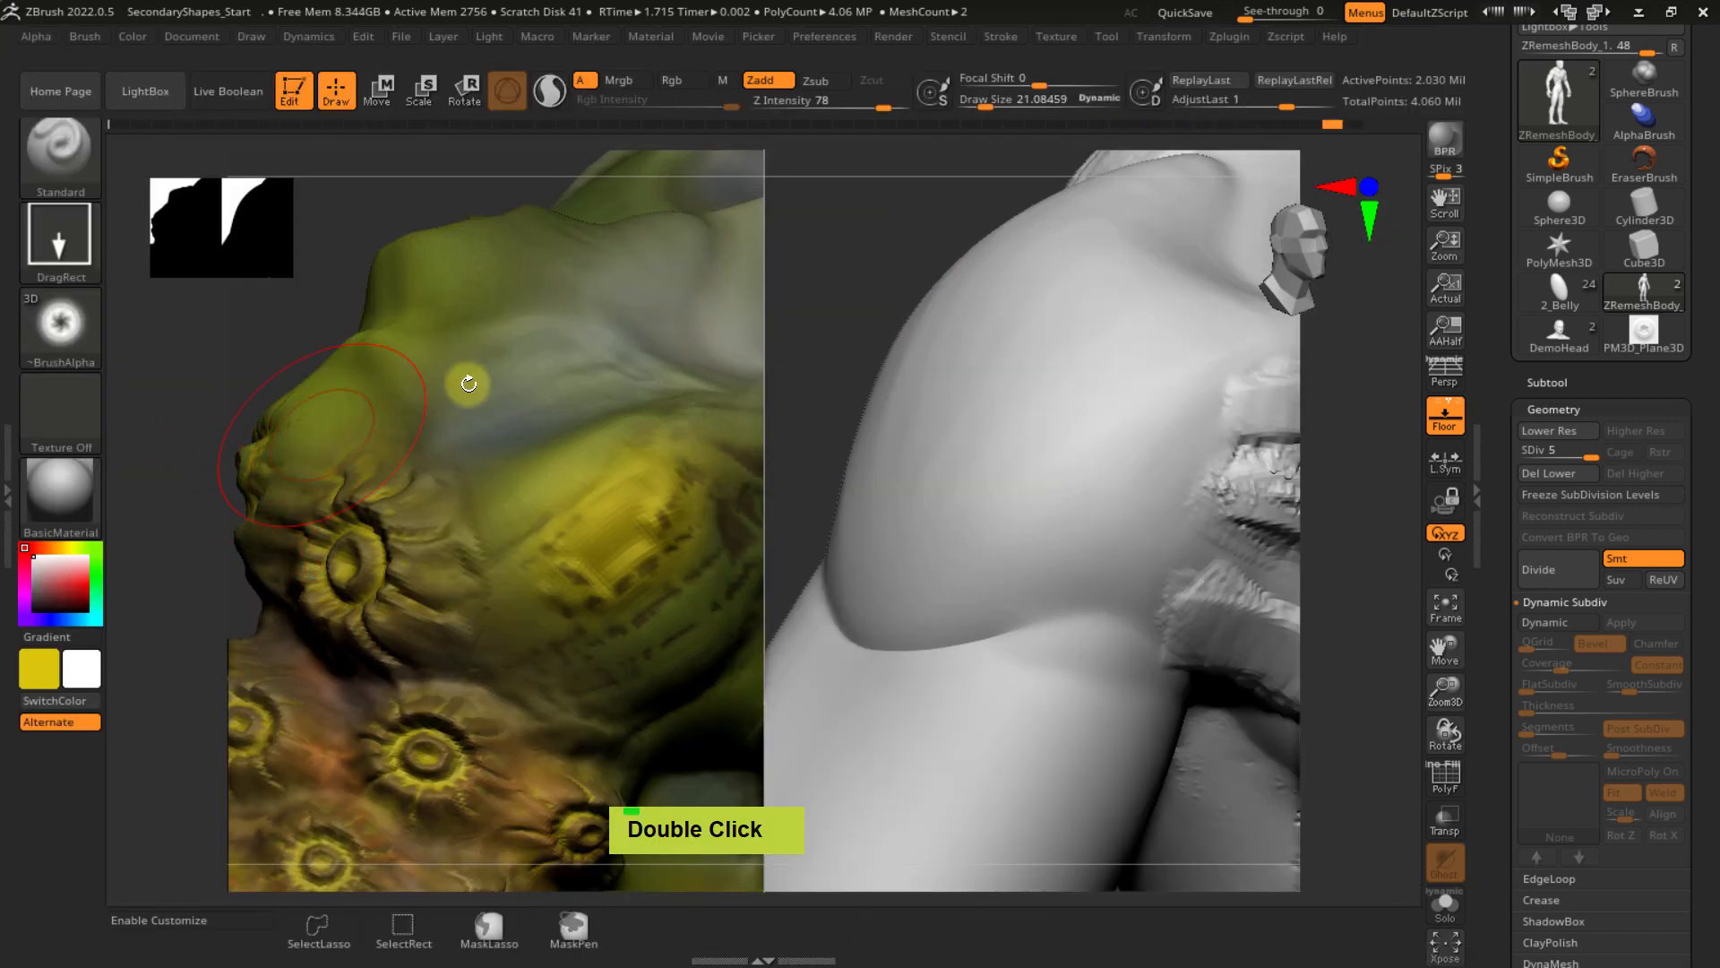
pyautogui.doubleClick(7, 492)
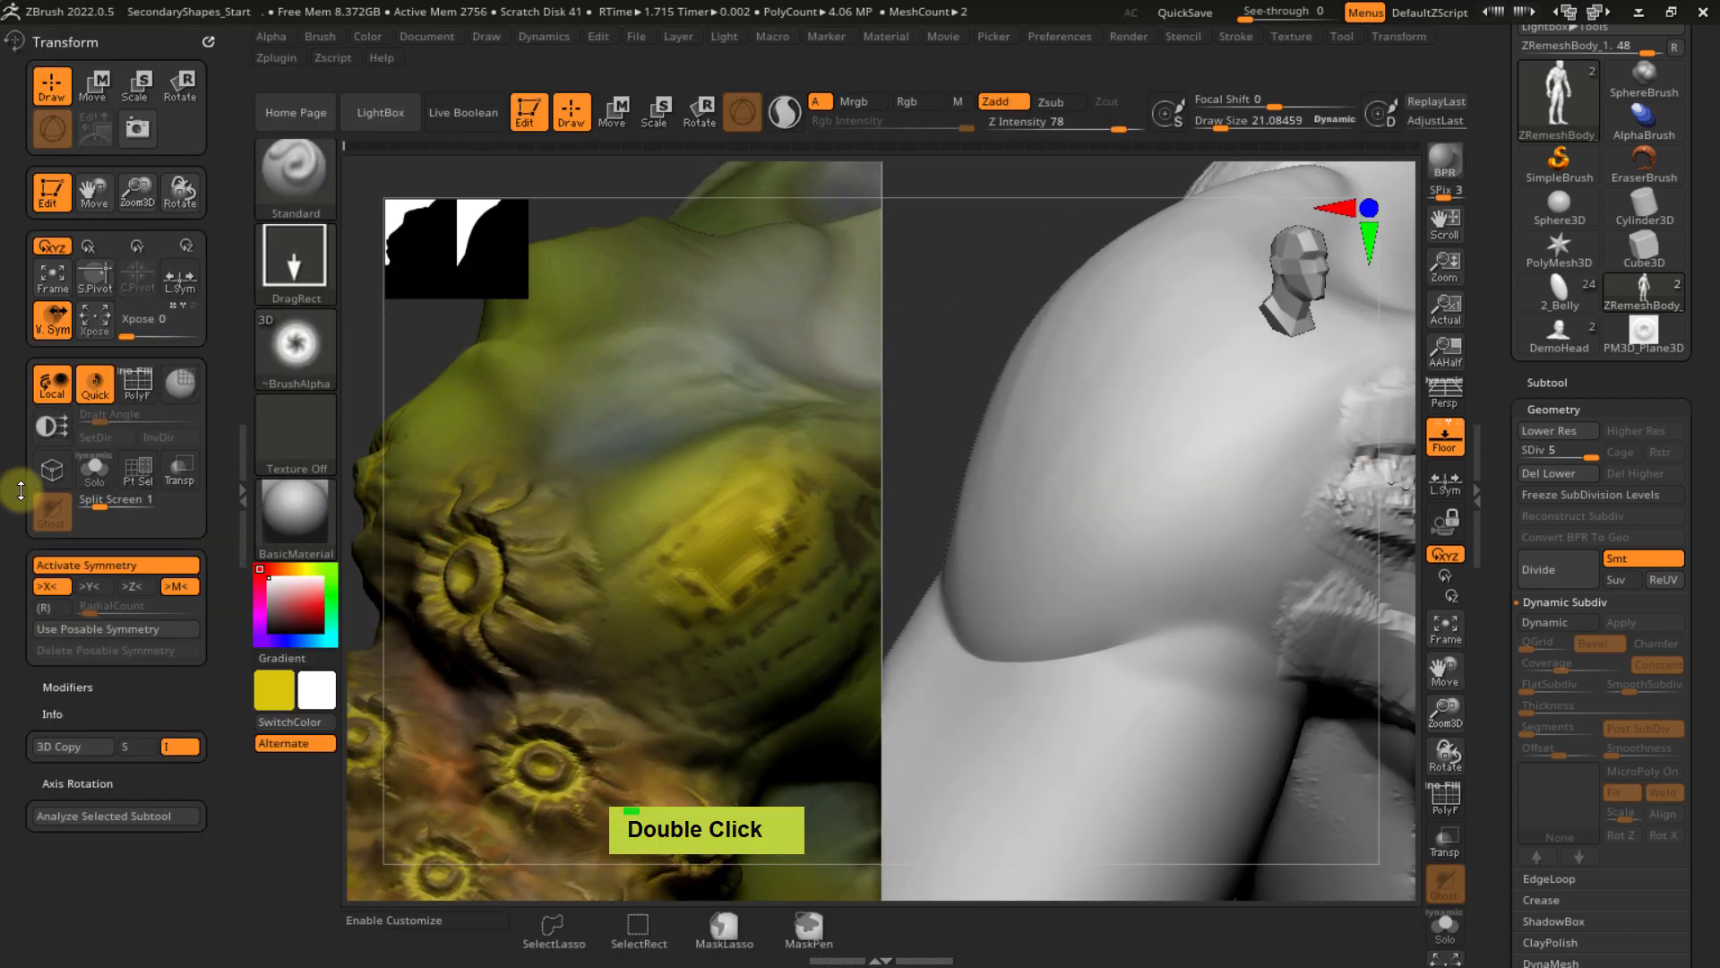
pyautogui.moveTo(1274, 100); pyautogui.dragTo(1217, 100)
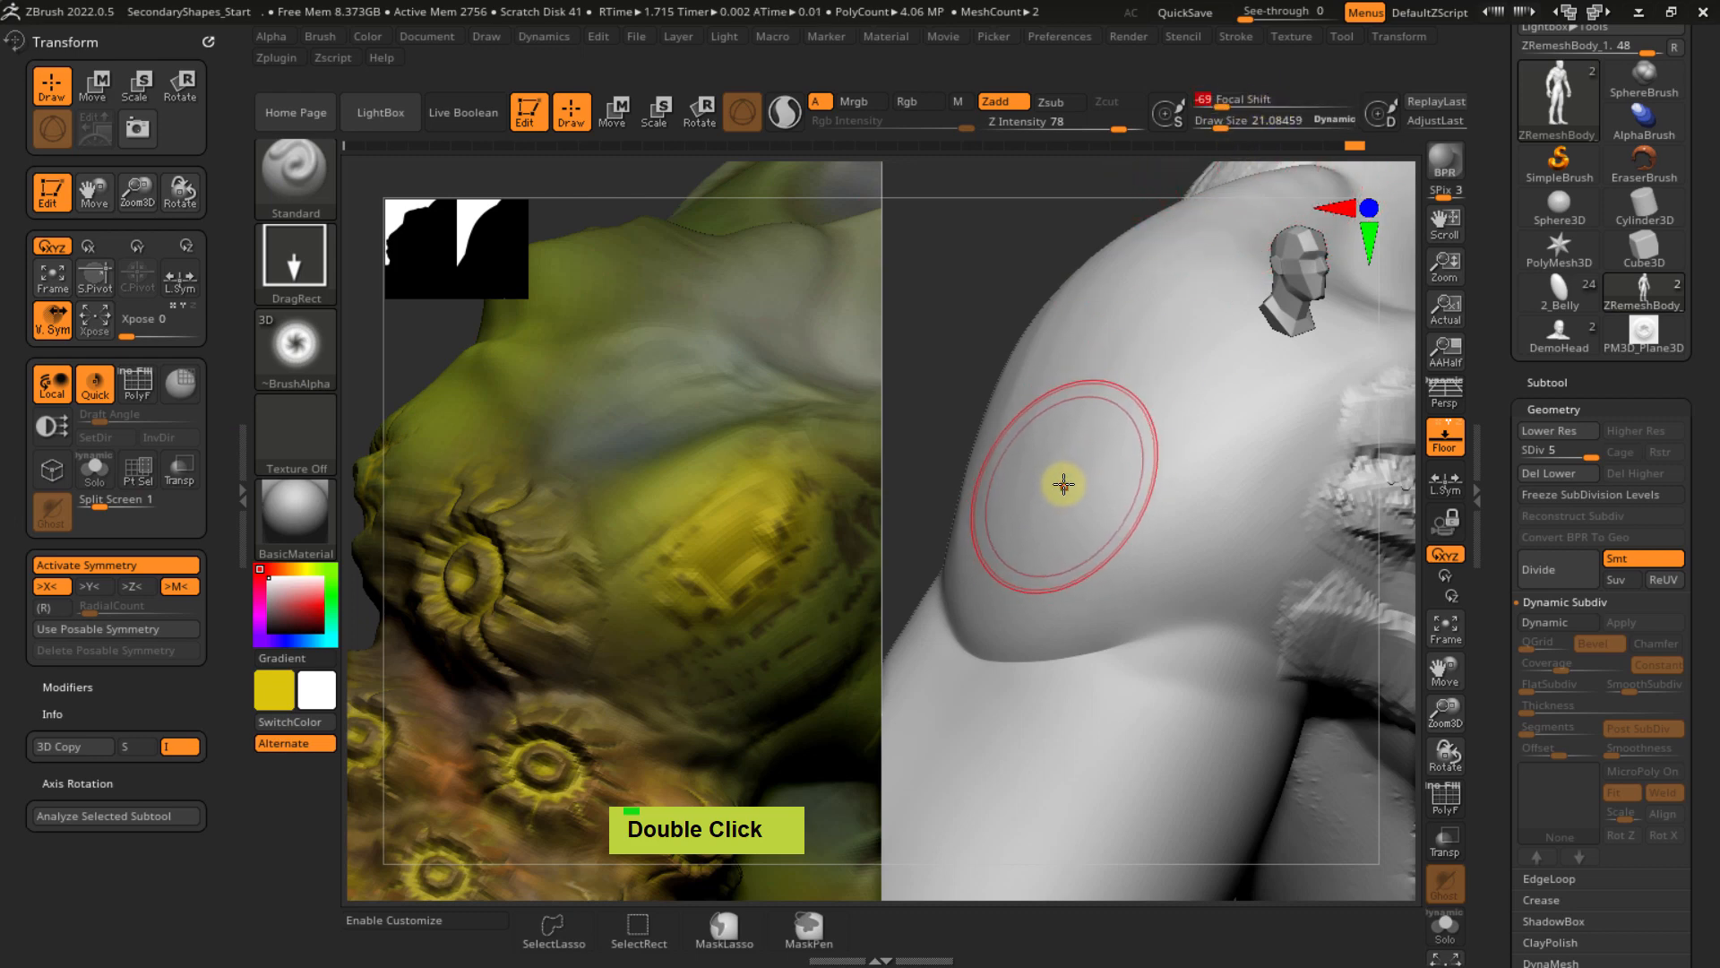
pyautogui.moveTo(1053, 521); pyautogui.dragTo(1324, 665)
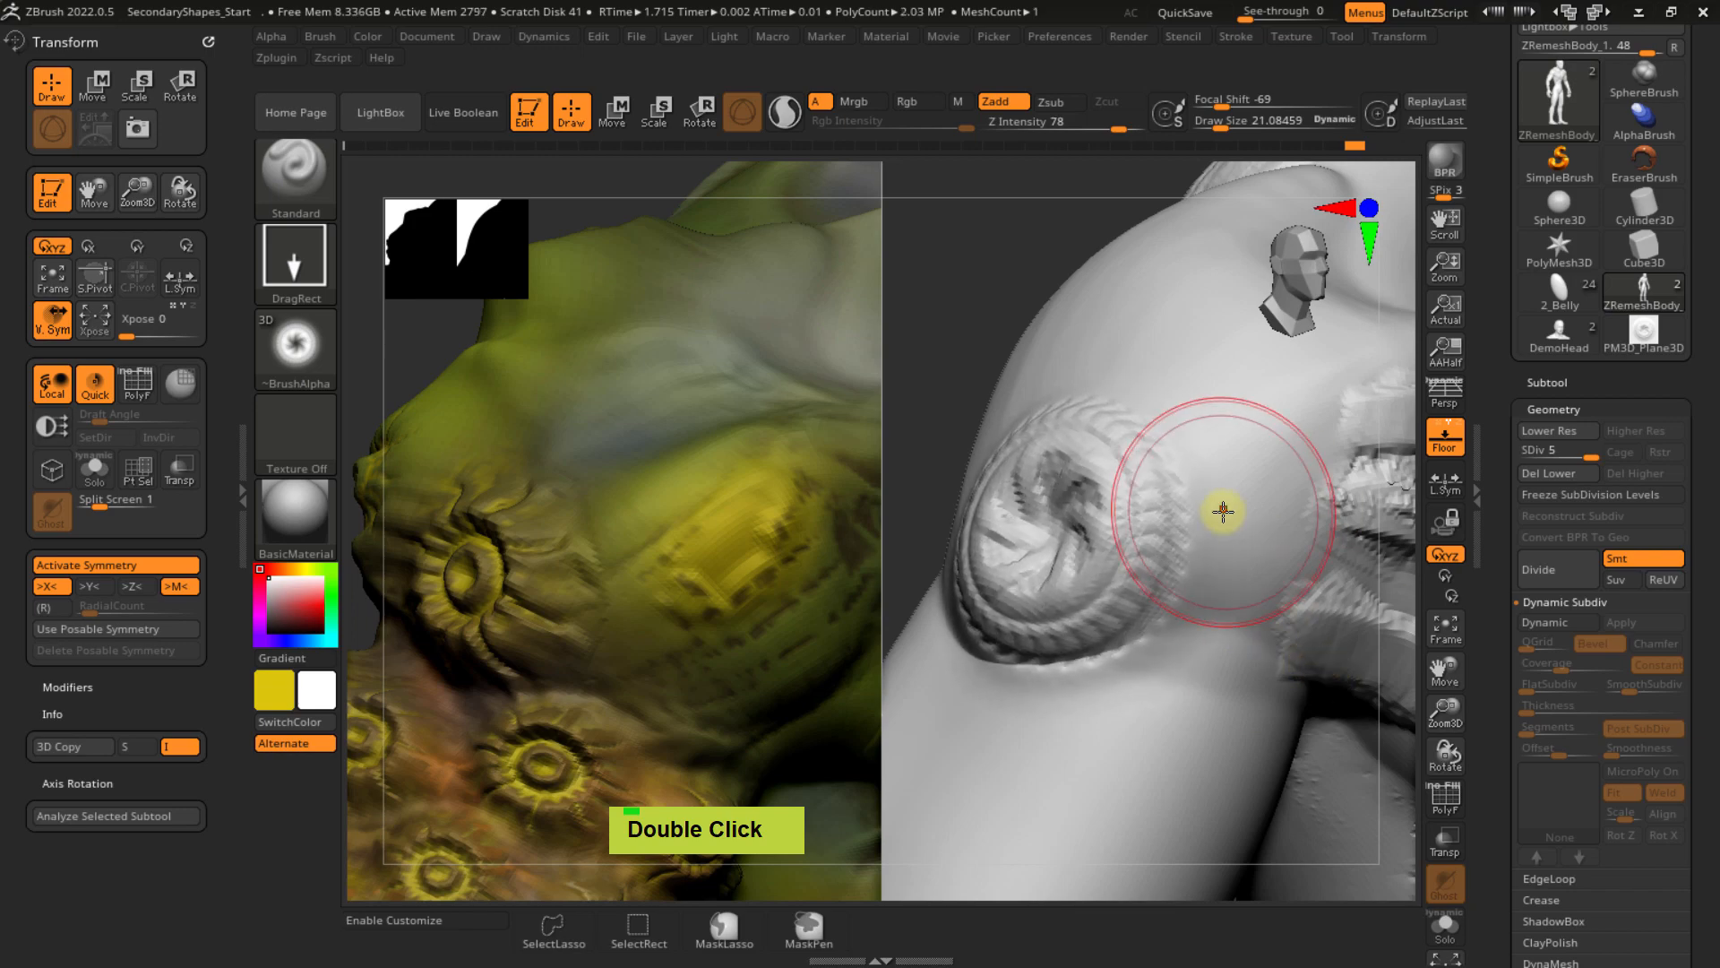
# - Undo the large ornament stamp and place the ornament again on the outer shoulder
pyautogui.moveTo(1221, 509)
pyautogui.keyDown('ctrl'); pyautogui.mouseDown(button='right')
pyautogui.moveTo(1144, 457)
pyautogui.moveTo(1117, 501)
pyautogui.moveTo(1119, 463)
pyautogui.moveTo(1078, 400)
pyautogui.mouseUp(button='right'); pyautogui.keyUp('ctrl')
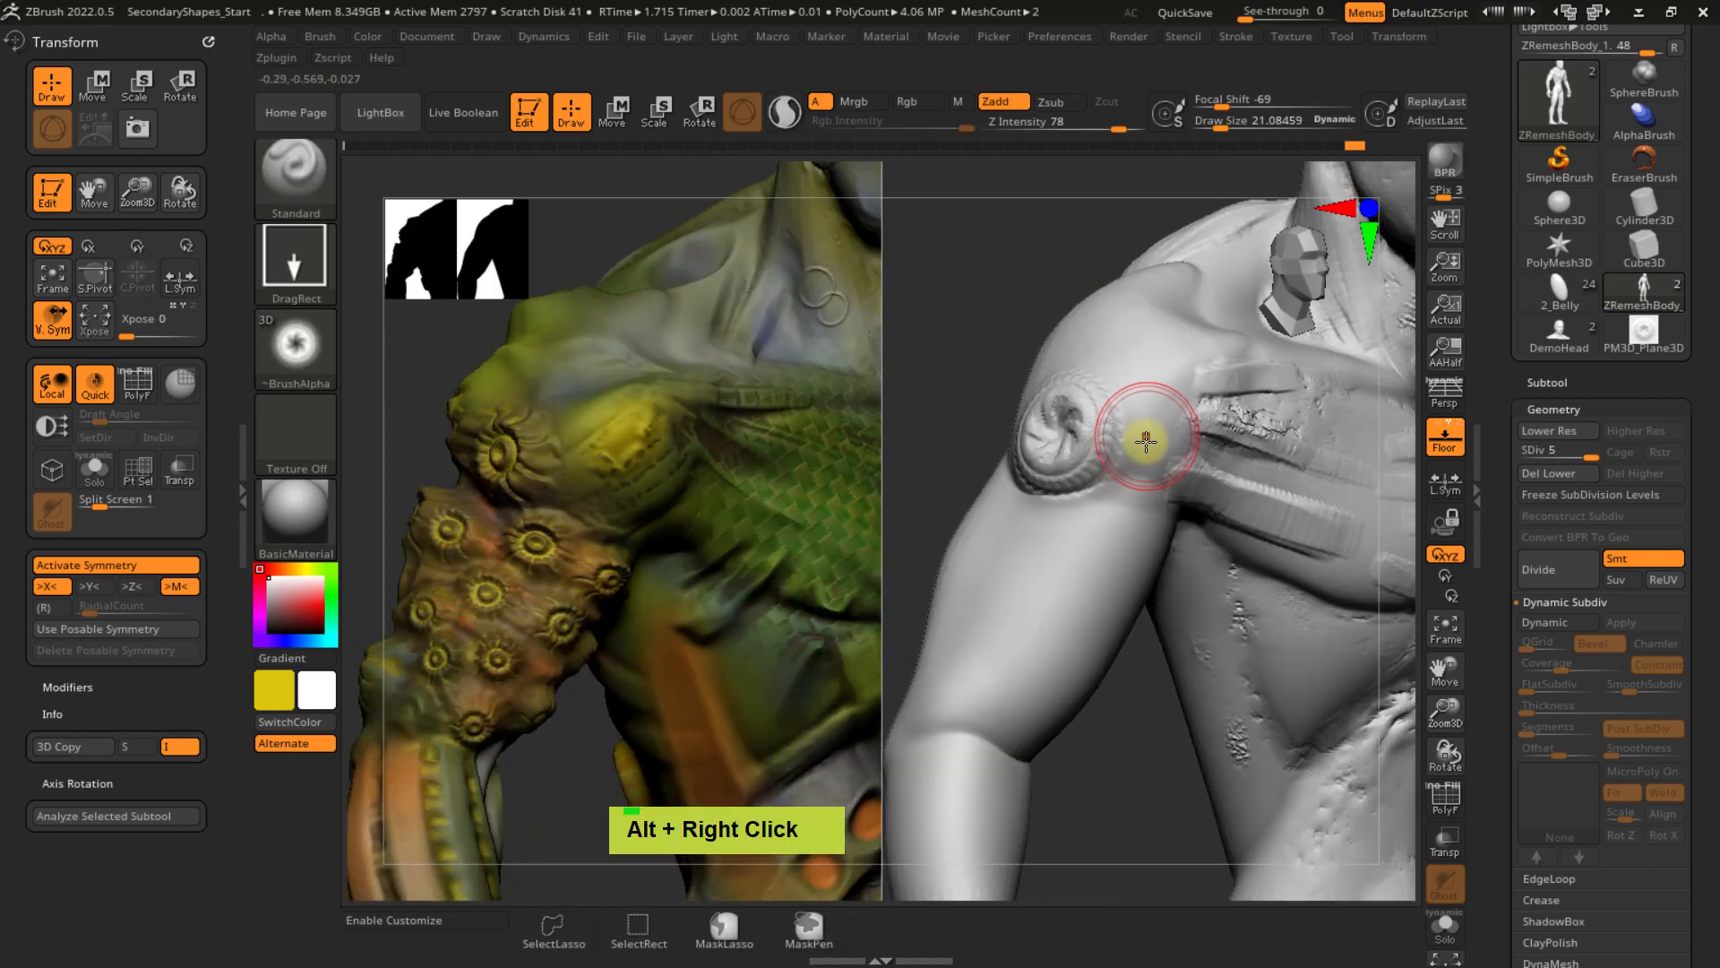
pyautogui.hotkey('ctrl', 'z')
pyautogui.moveTo(1071, 404); pyautogui.dragTo(1188, 484)
pyautogui.moveTo(1167, 514)
pyautogui.keyDown('ctrl'); pyautogui.mouseDown(button='right')
pyautogui.moveTo(1123, 436)
pyautogui.moveTo(1087, 469)
pyautogui.moveTo(1169, 501)
pyautogui.mouseUp(button='right'); pyautogui.keyUp('ctrl')
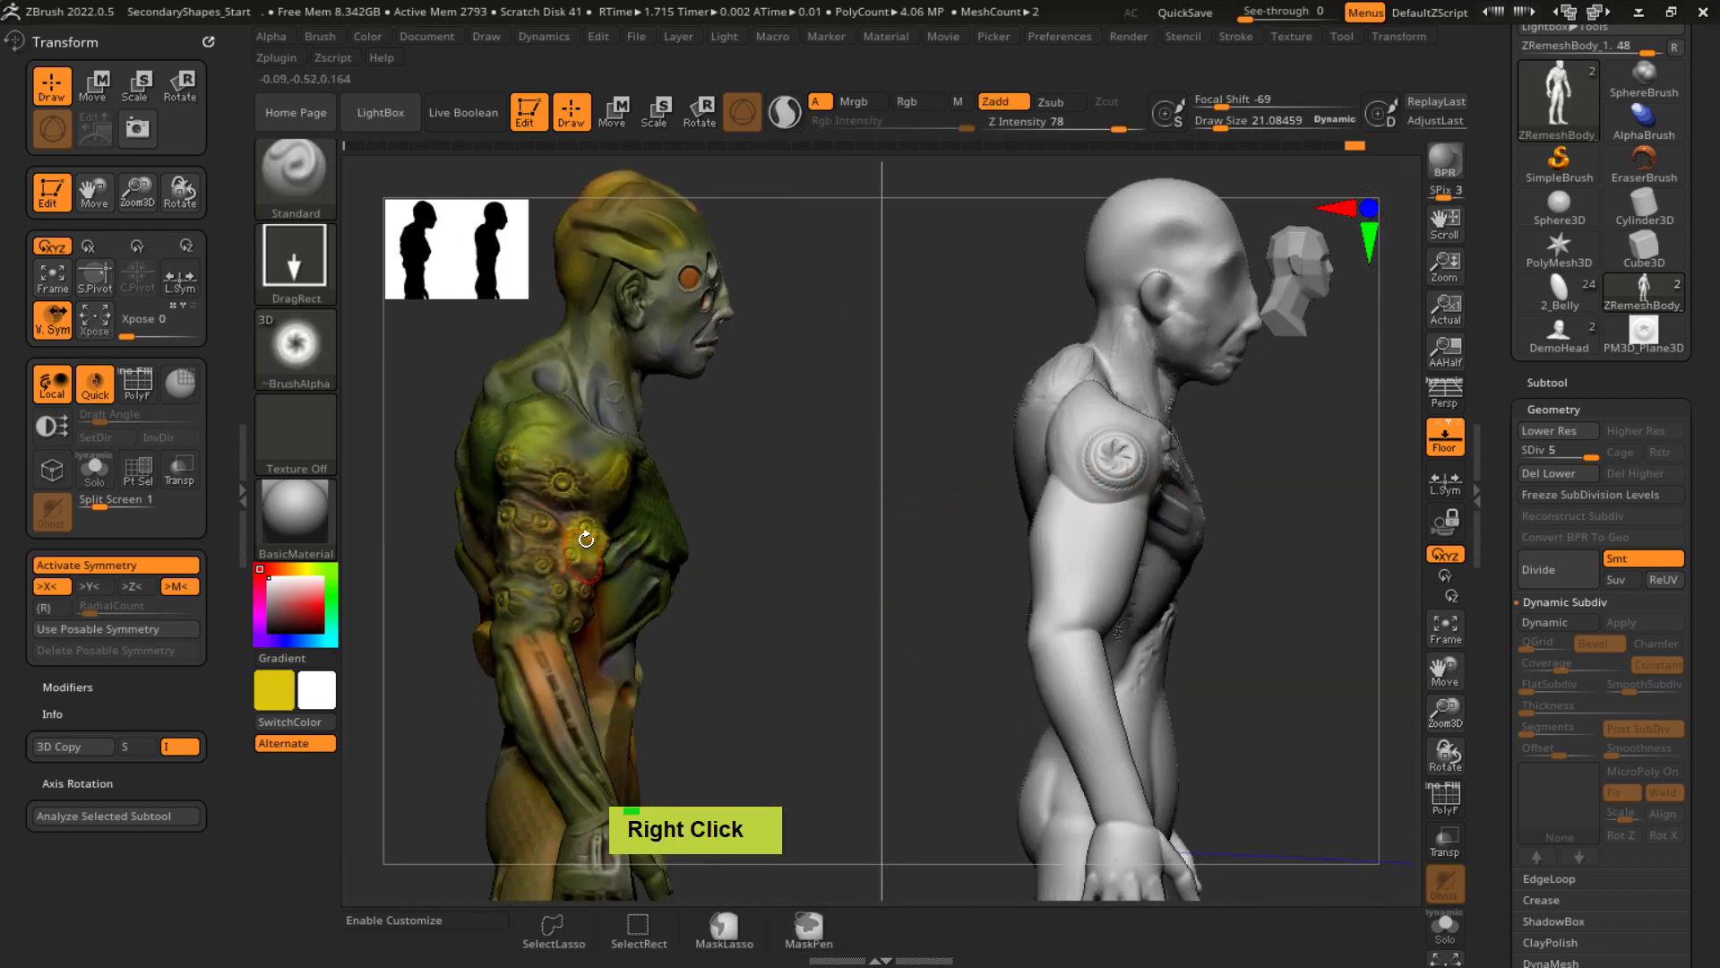
# - Switch to the PM3D_Plane3D tool to examine its source ornament, and return to the ZRemeshBody tool
pyautogui.moveTo(1137, 504)
pyautogui.mouseDown(button='right')
pyautogui.moveTo(1163, 432)
pyautogui.moveTo(1168, 519)
pyautogui.moveTo(1082, 430)
pyautogui.moveTo(1098, 489)
pyautogui.moveTo(1113, 468)
pyautogui.mouseUp(button='right')
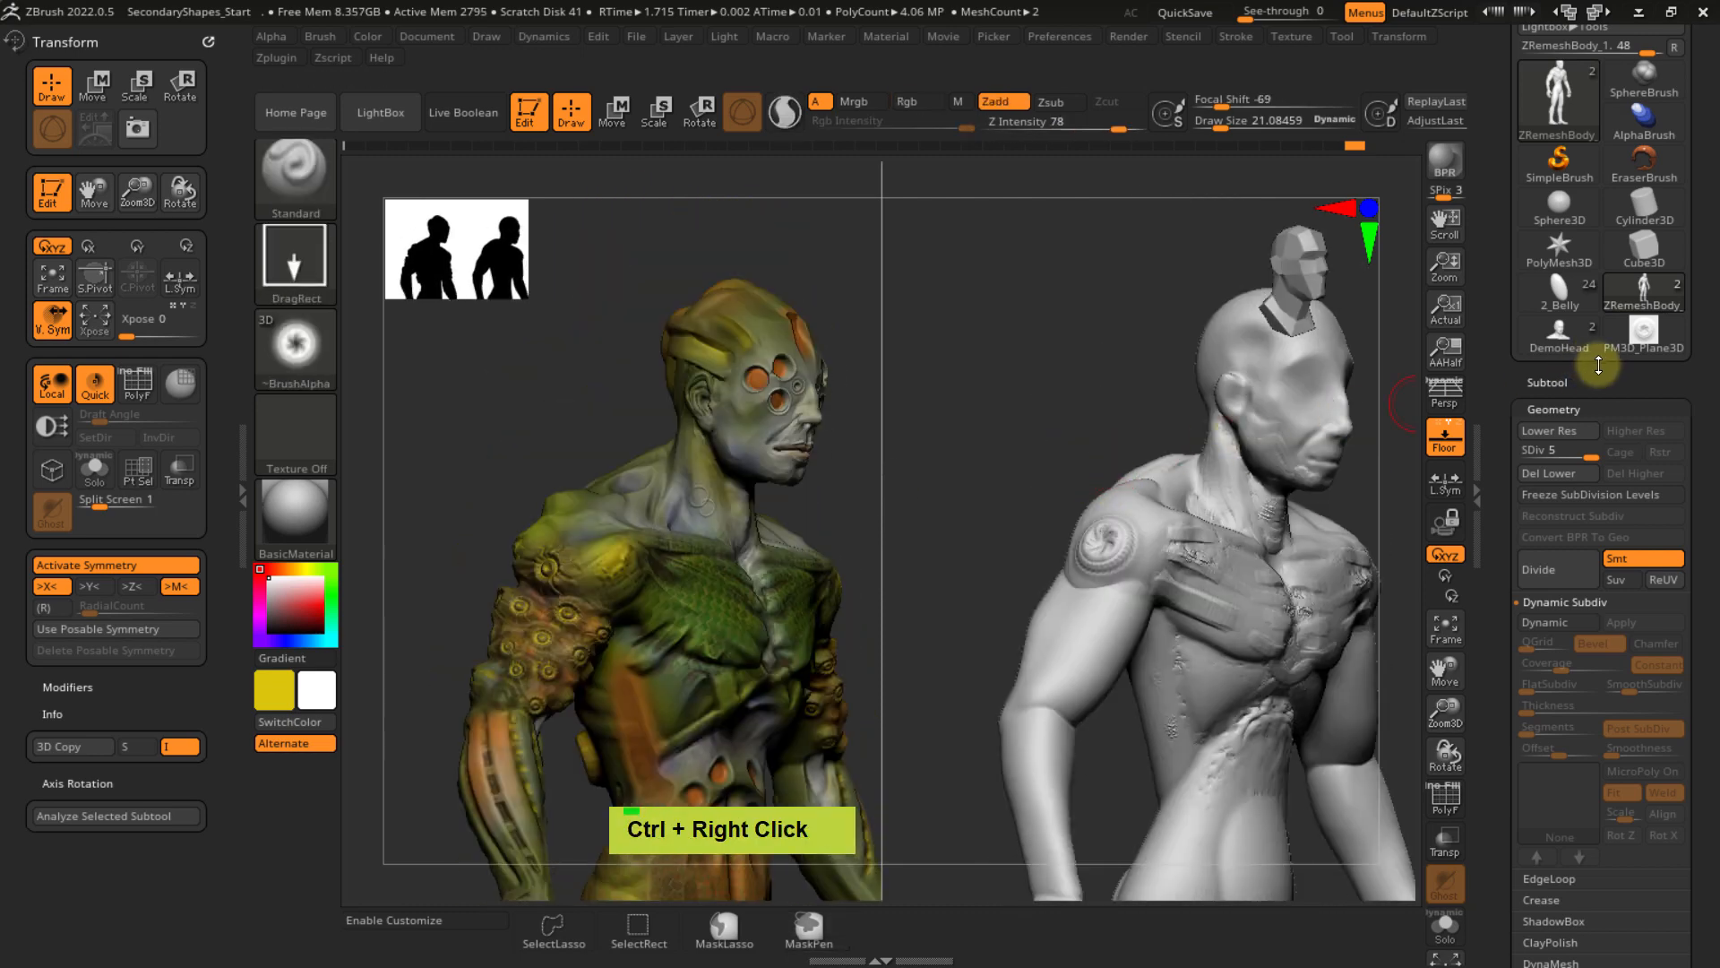
pyautogui.click(1626, 346)
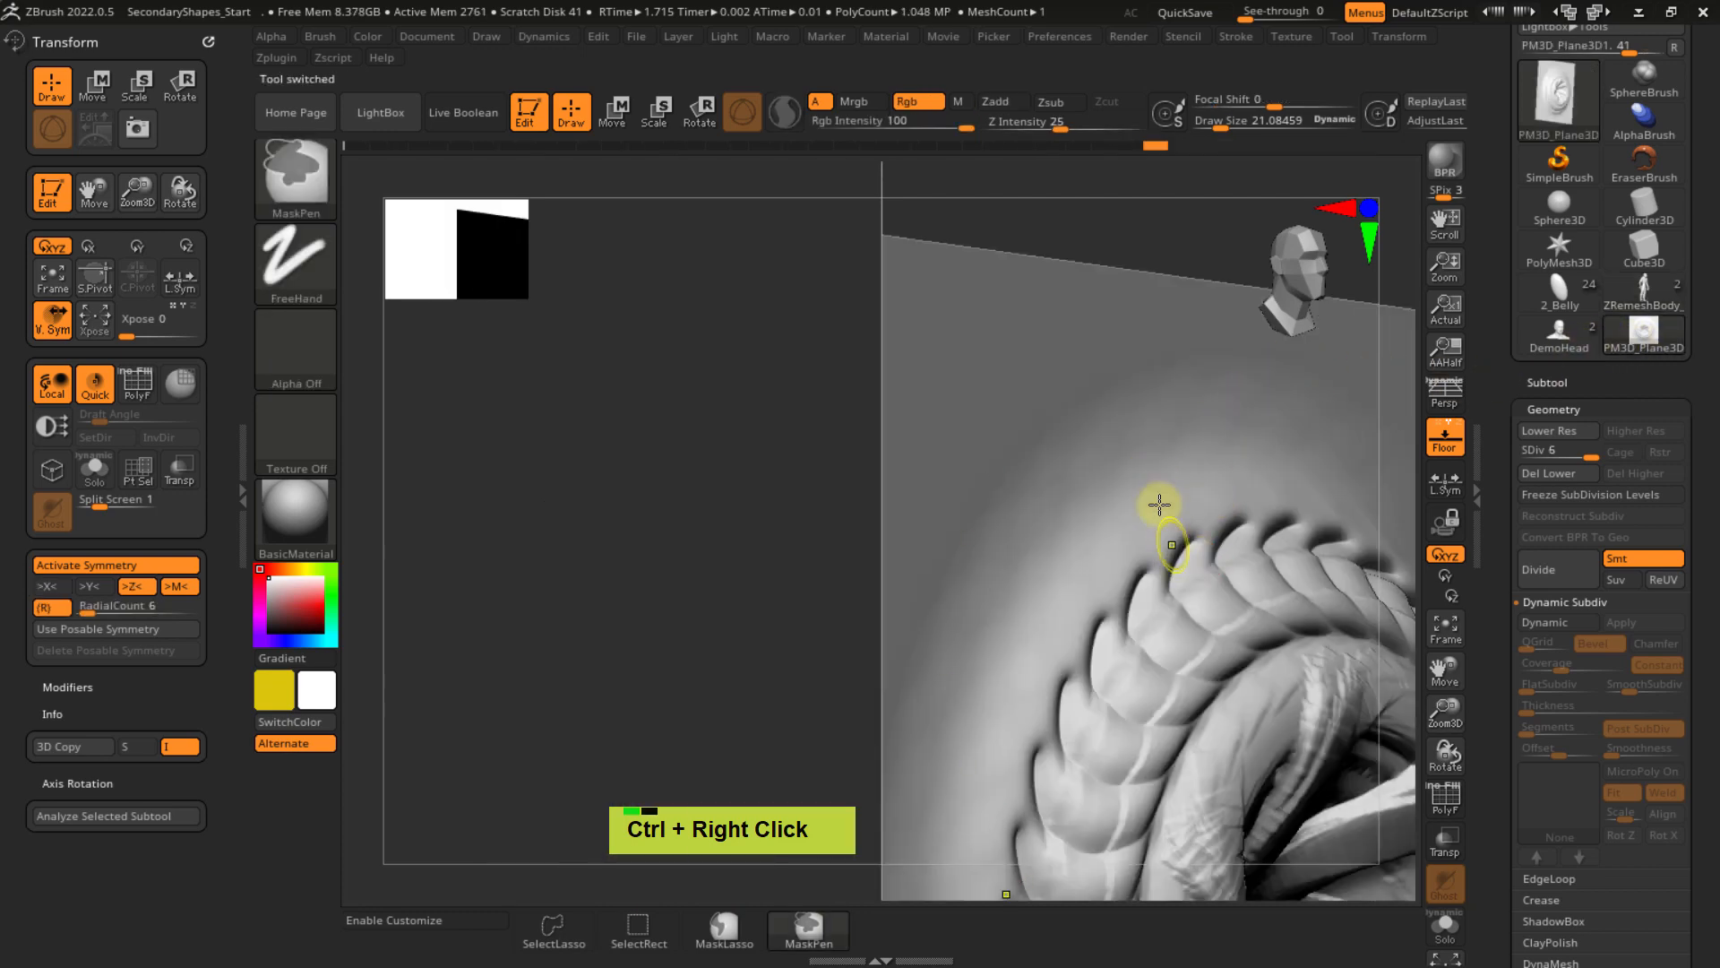
pyautogui.moveTo(1159, 503)
pyautogui.keyDown('ctrl'); pyautogui.mouseDown(button='right')
pyautogui.moveTo(1146, 473)
pyautogui.moveTo(1178, 504)
pyautogui.moveTo(1171, 531)
pyautogui.moveTo(1149, 495)
pyautogui.mouseUp(button='right'); pyautogui.keyUp('ctrl')
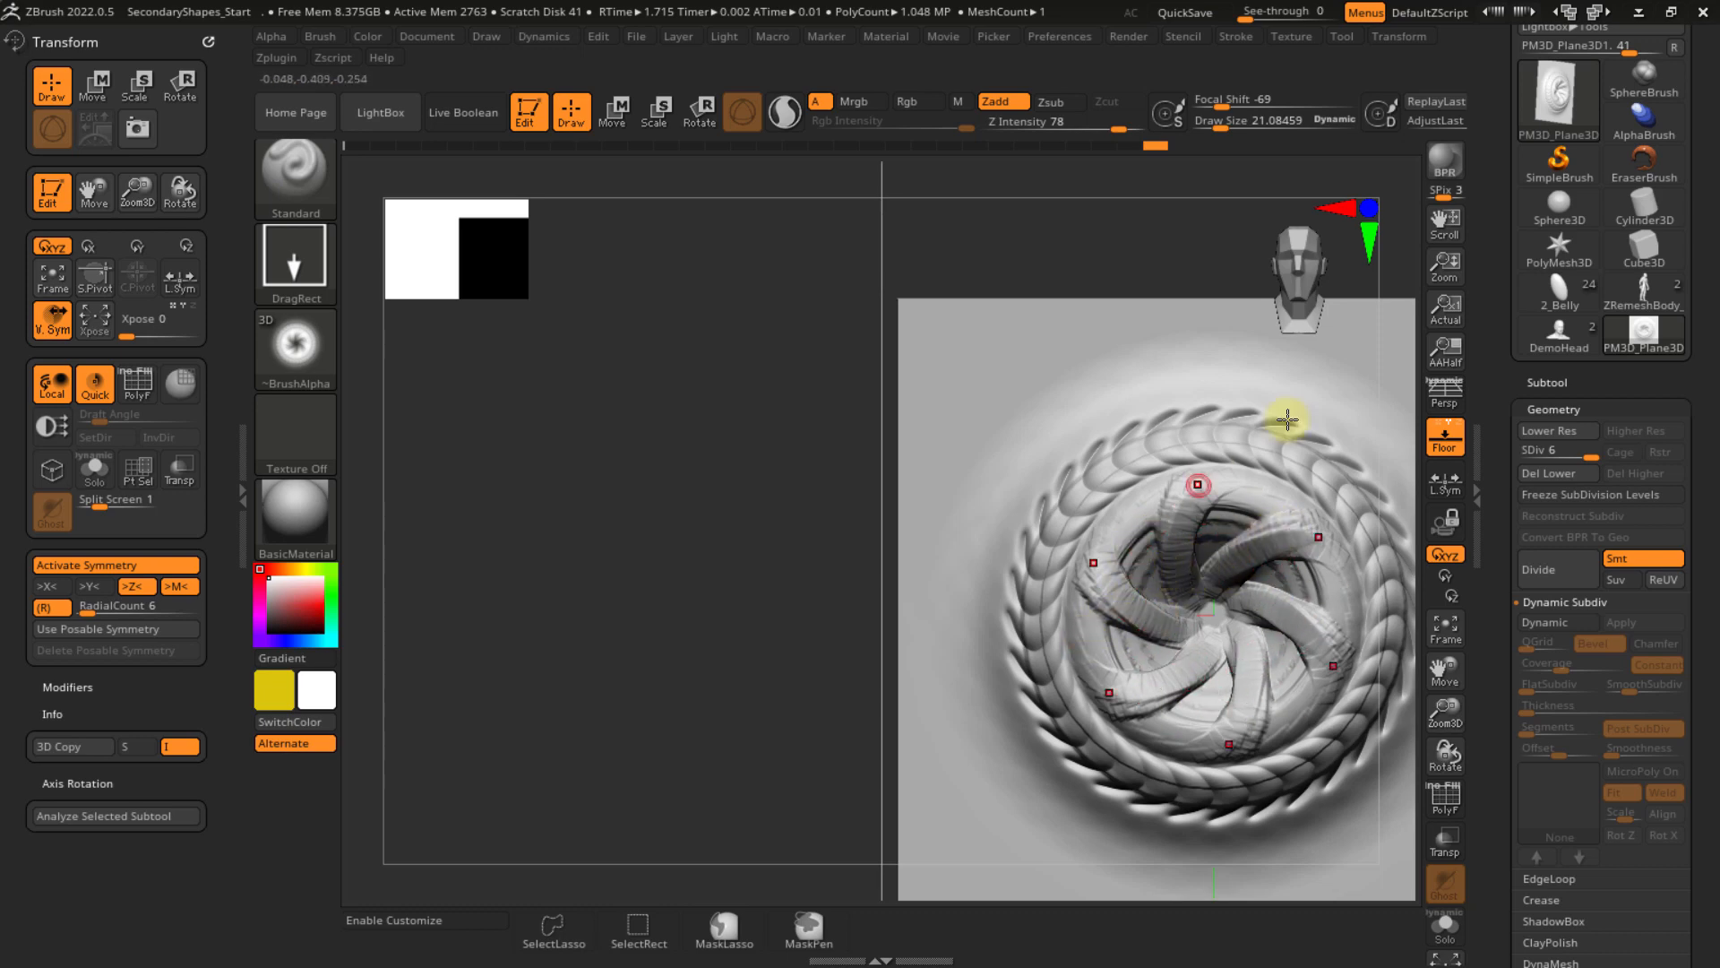
pyautogui.click(1645, 296)
# - Select the XTractor brush for extracting the ornament stamped on the shoulder
pyautogui.keyDown('ctrl'); pyautogui.moveTo(1120, 384); pyautogui.dragTo(1075, 492, button='right'); pyautogui.keyUp('ctrl')
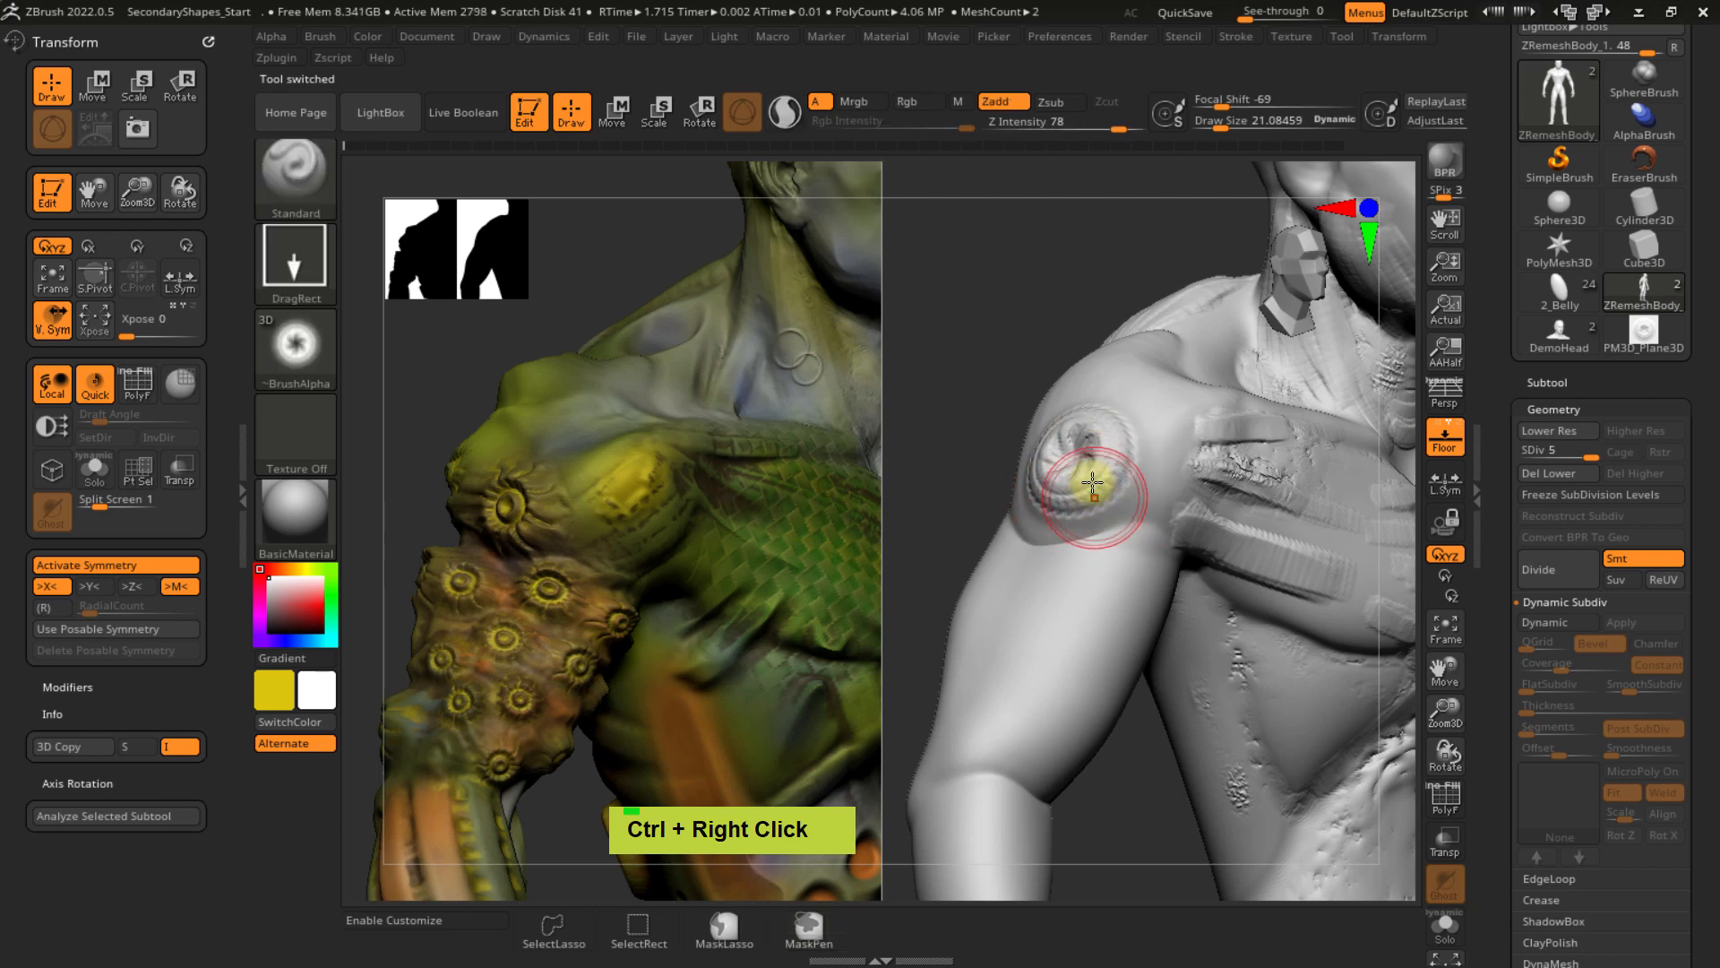
pyautogui.press('ctrl')
pyautogui.keyDown('ctrl'); pyautogui.moveTo(1095, 513); pyautogui.dragTo(1095, 507, button='right'); pyautogui.keyUp('ctrl')
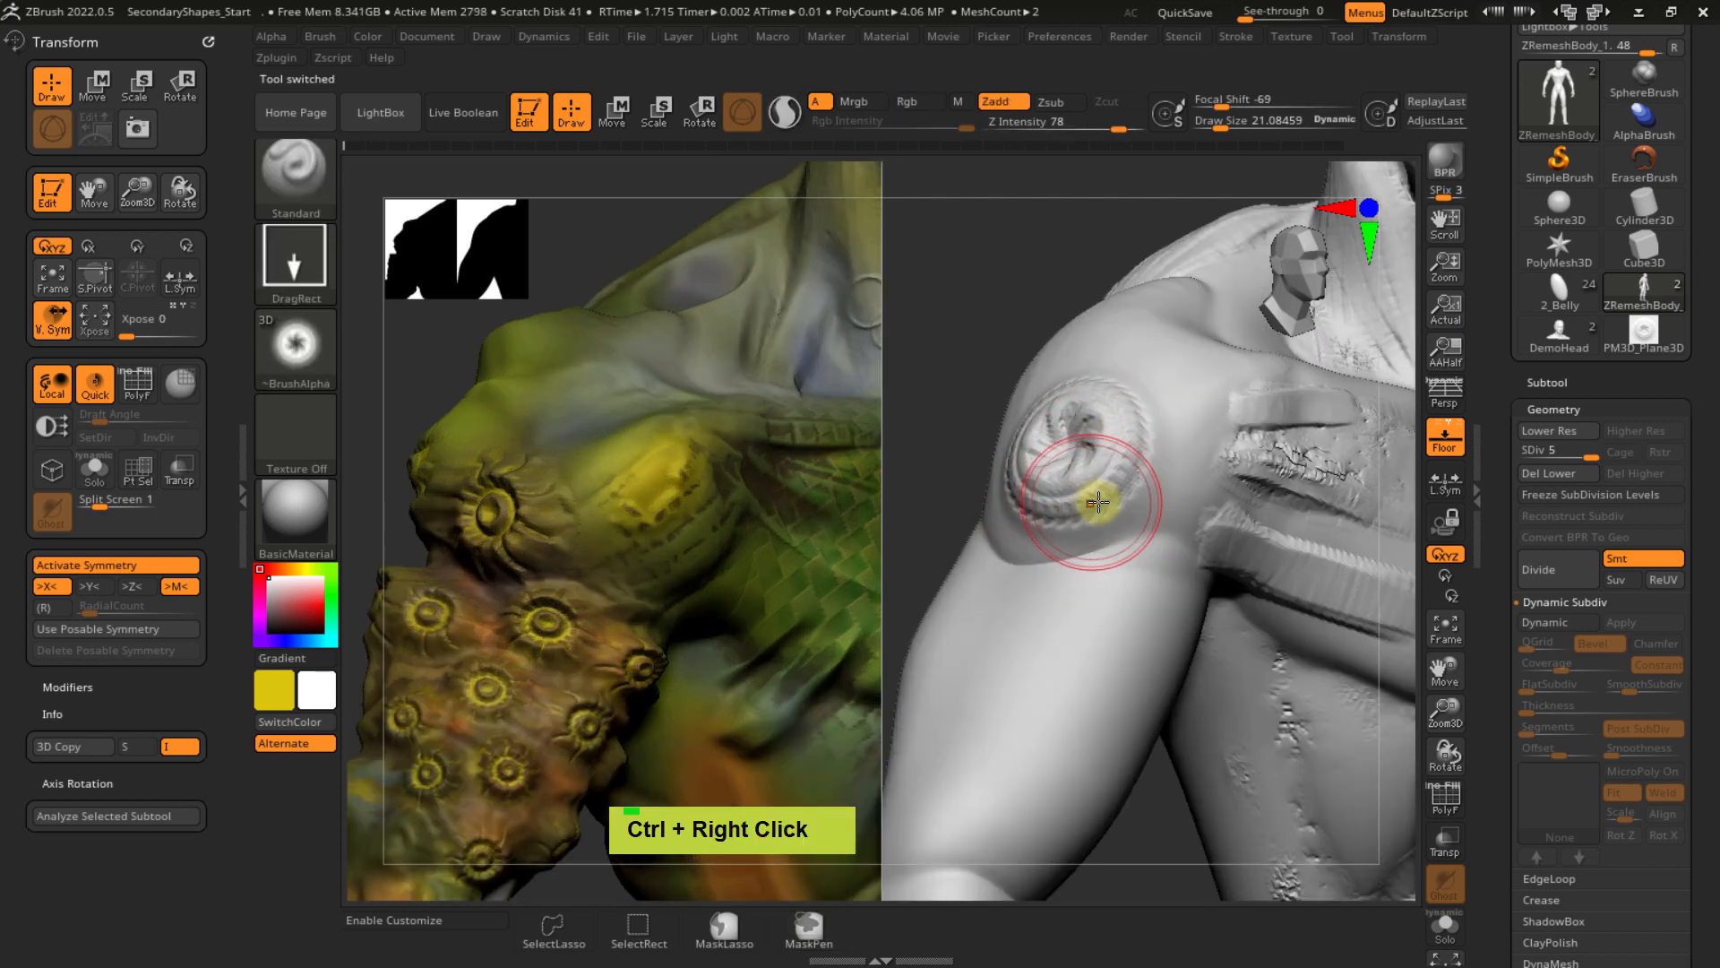
pyautogui.moveTo(1082, 507)
pyautogui.keyDown('alt'); pyautogui.mouseDown(button='right')
pyautogui.moveTo(1134, 500)
pyautogui.moveTo(1112, 478)
pyautogui.mouseUp(button='right'); pyautogui.keyUp('alt')
pyautogui.press('b')
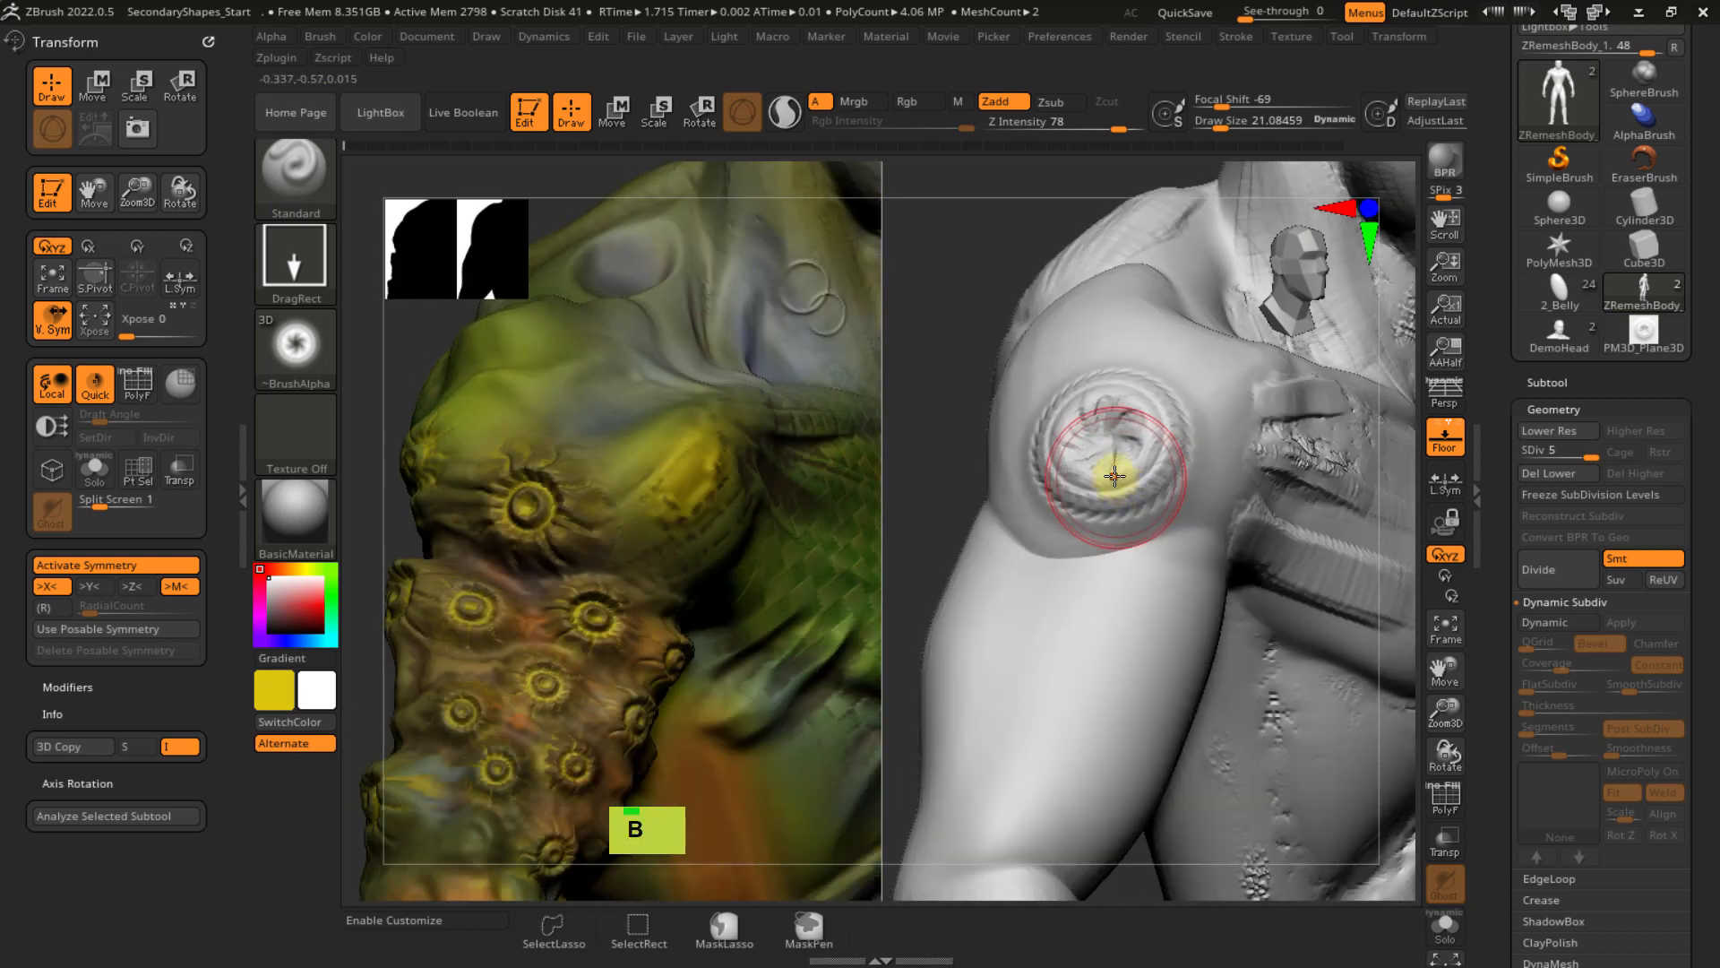
pyautogui.press('x')
pyautogui.press('t')
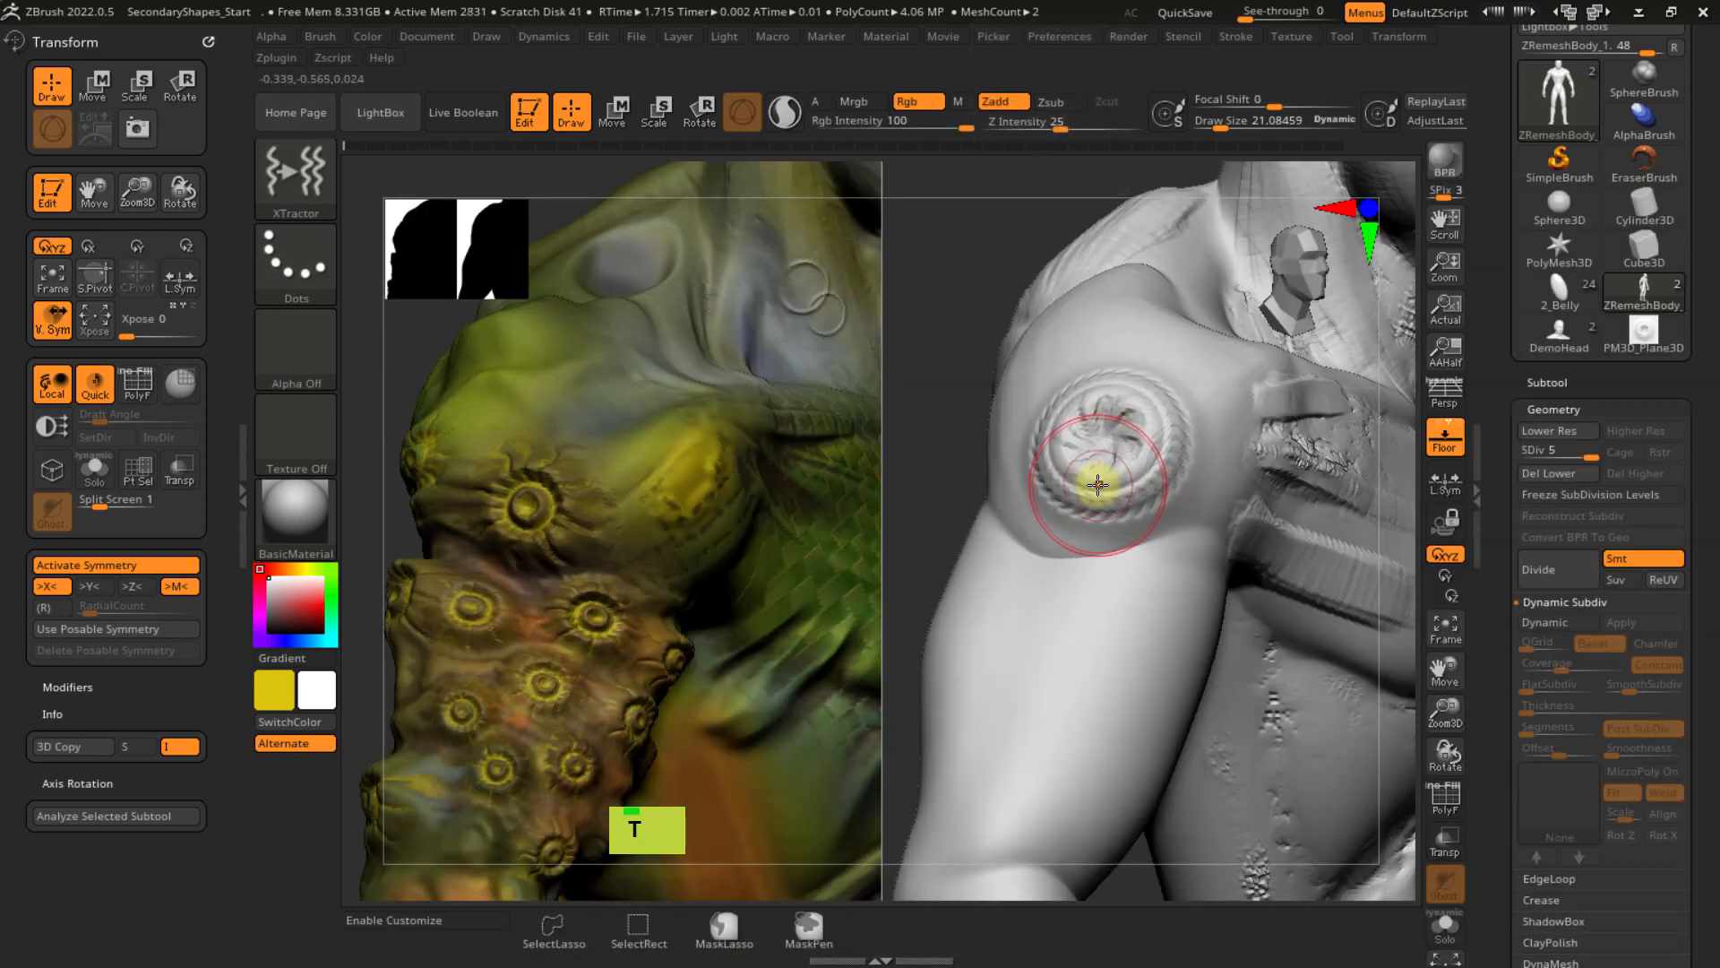
# - Set the XTractor Draw Size to about 30.4 and extract the surface detail of the shoulder ornament
pyautogui.moveTo(1108, 422); pyautogui.dragTo(1103, 461, button='right')
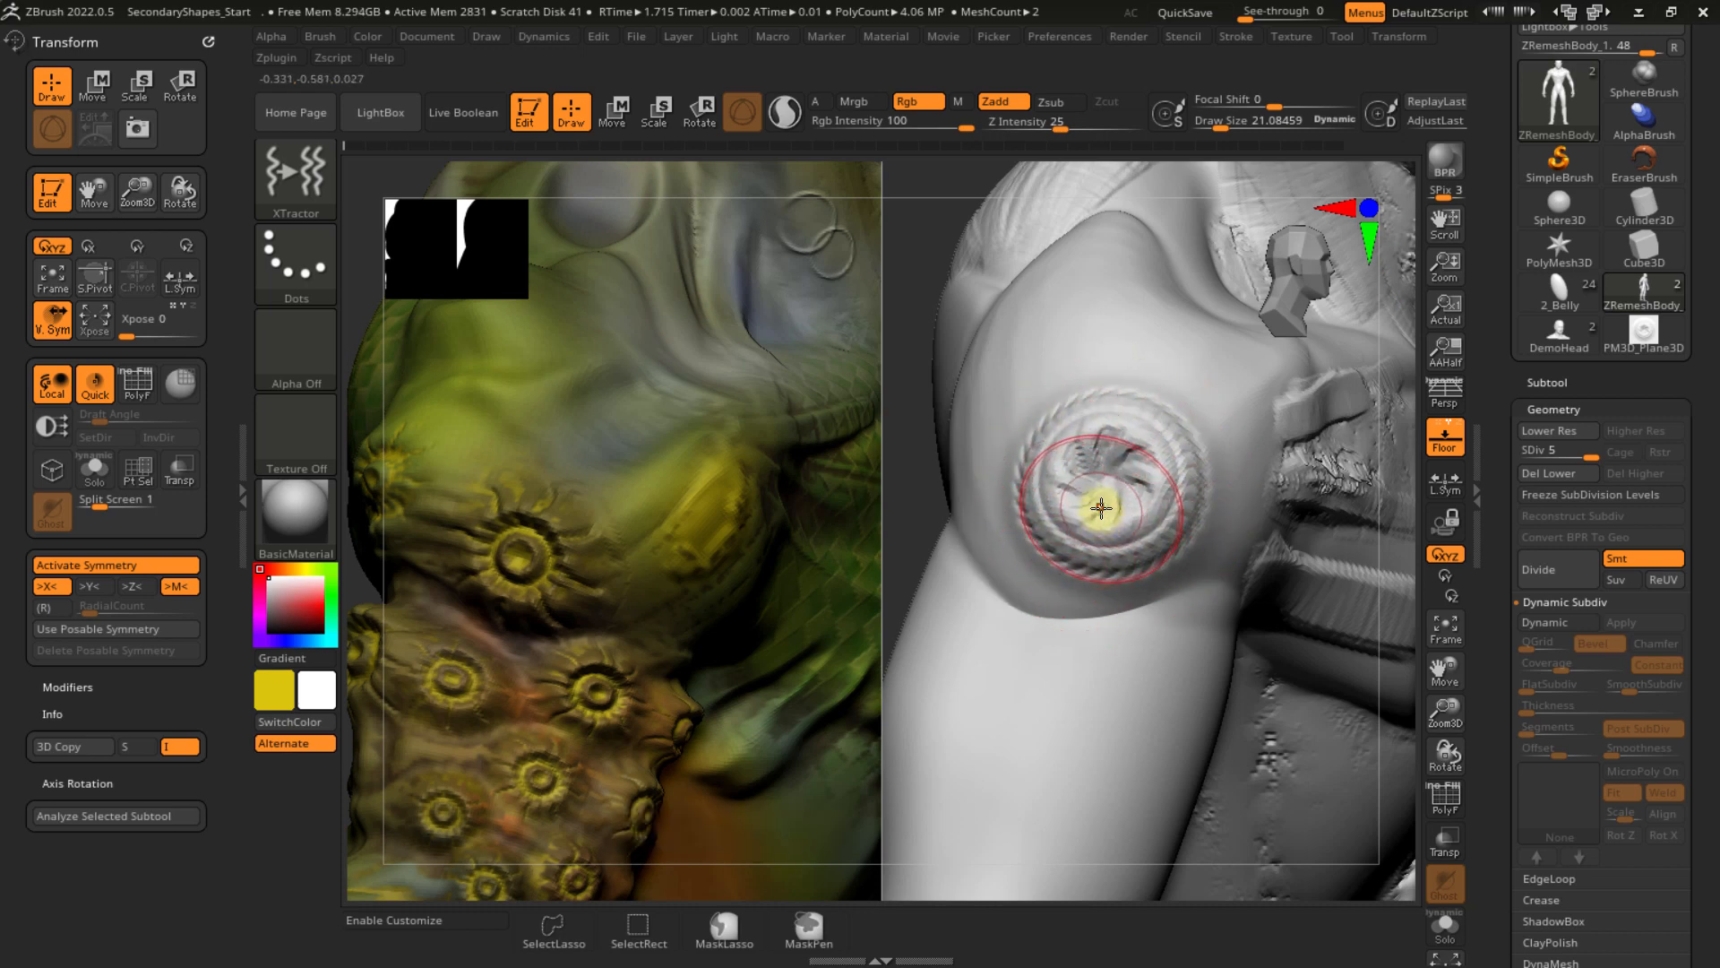
pyautogui.press('s')
pyautogui.moveTo(1109, 484); pyautogui.dragTo(1114, 487)
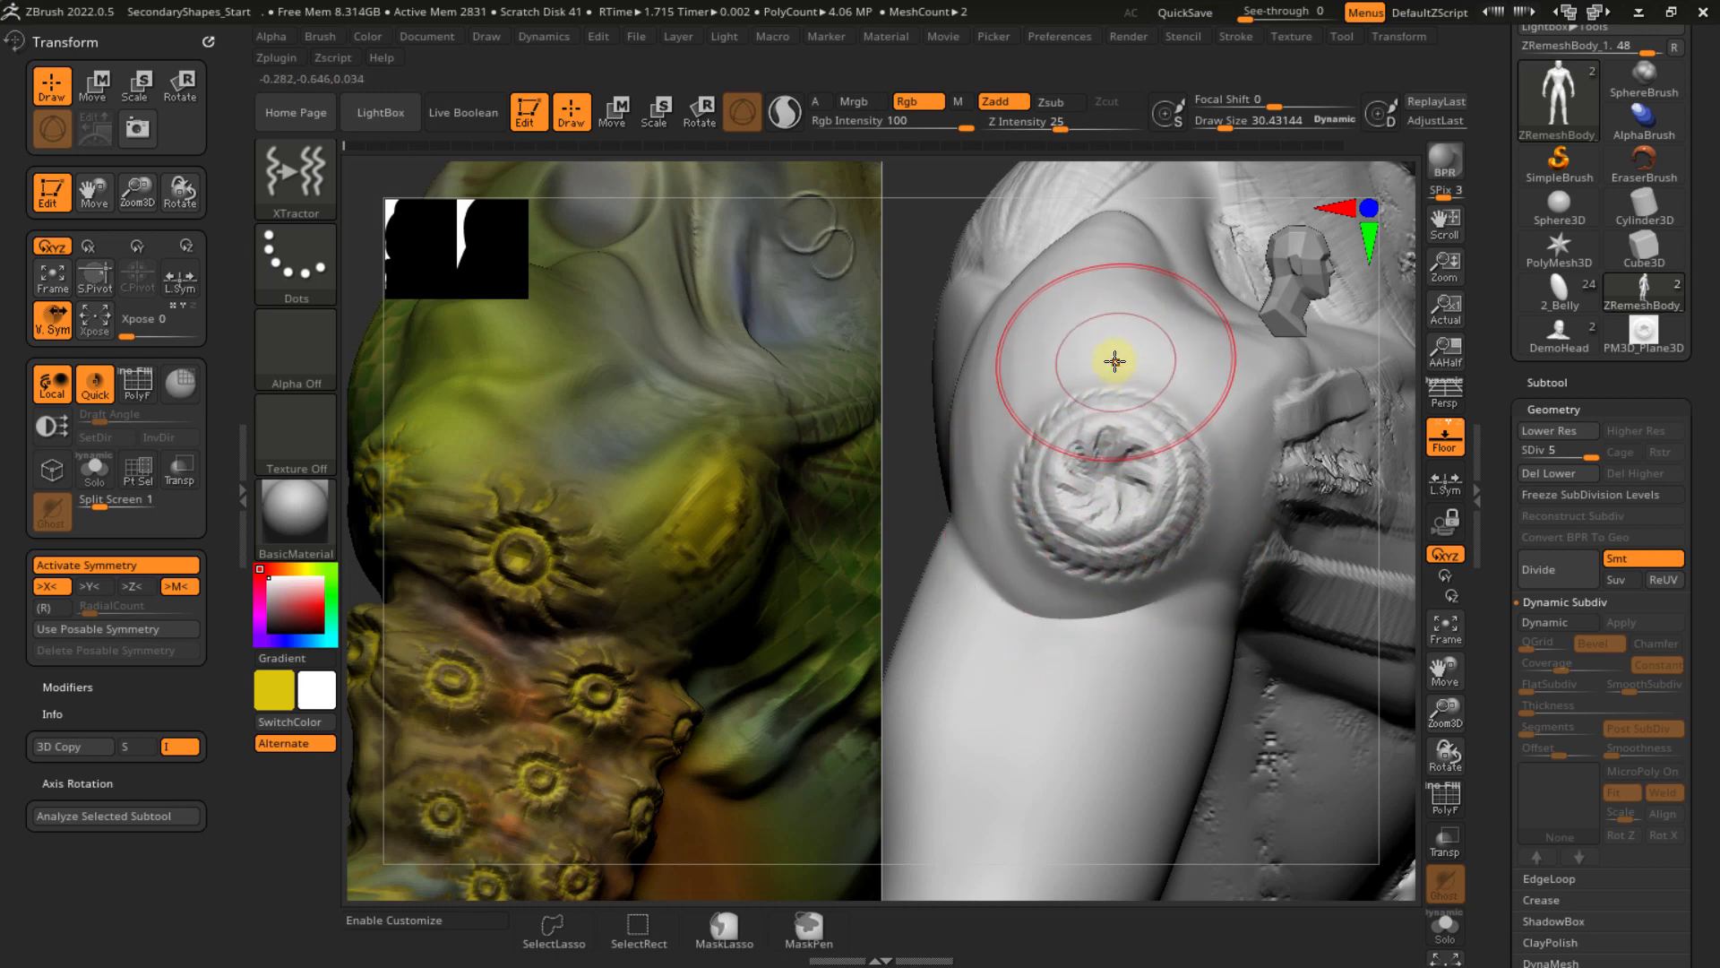
pyautogui.press('g')
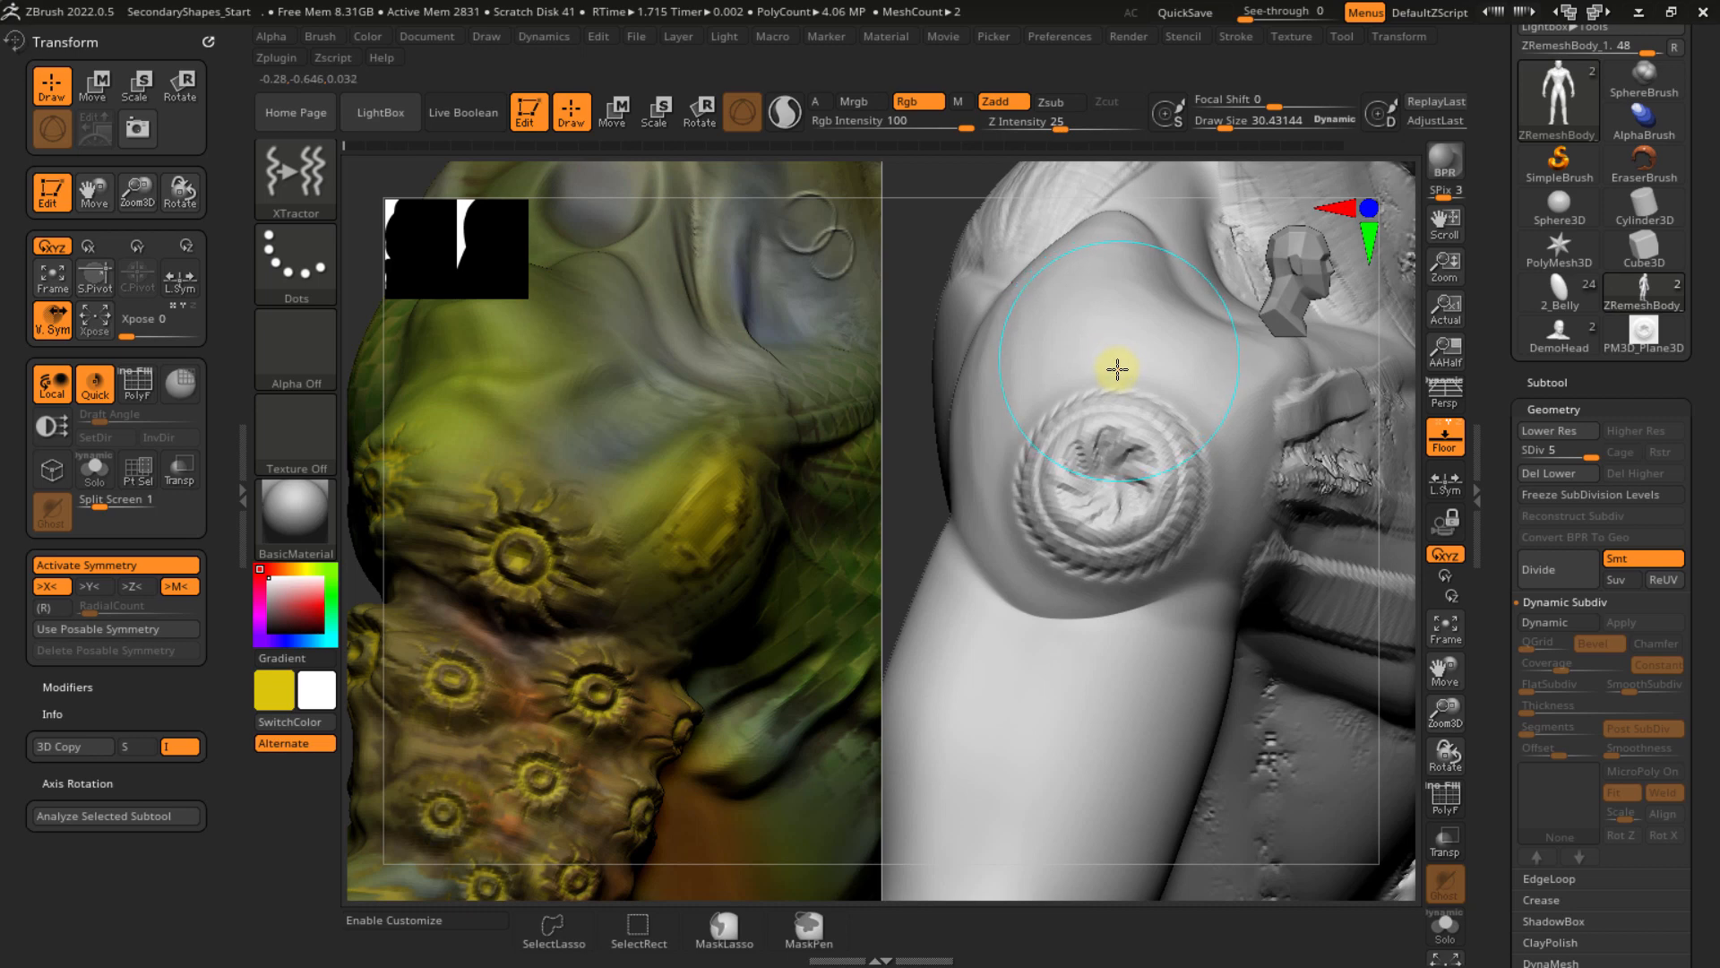
pyautogui.moveTo(1112, 433); pyautogui.dragTo(1100, 528)
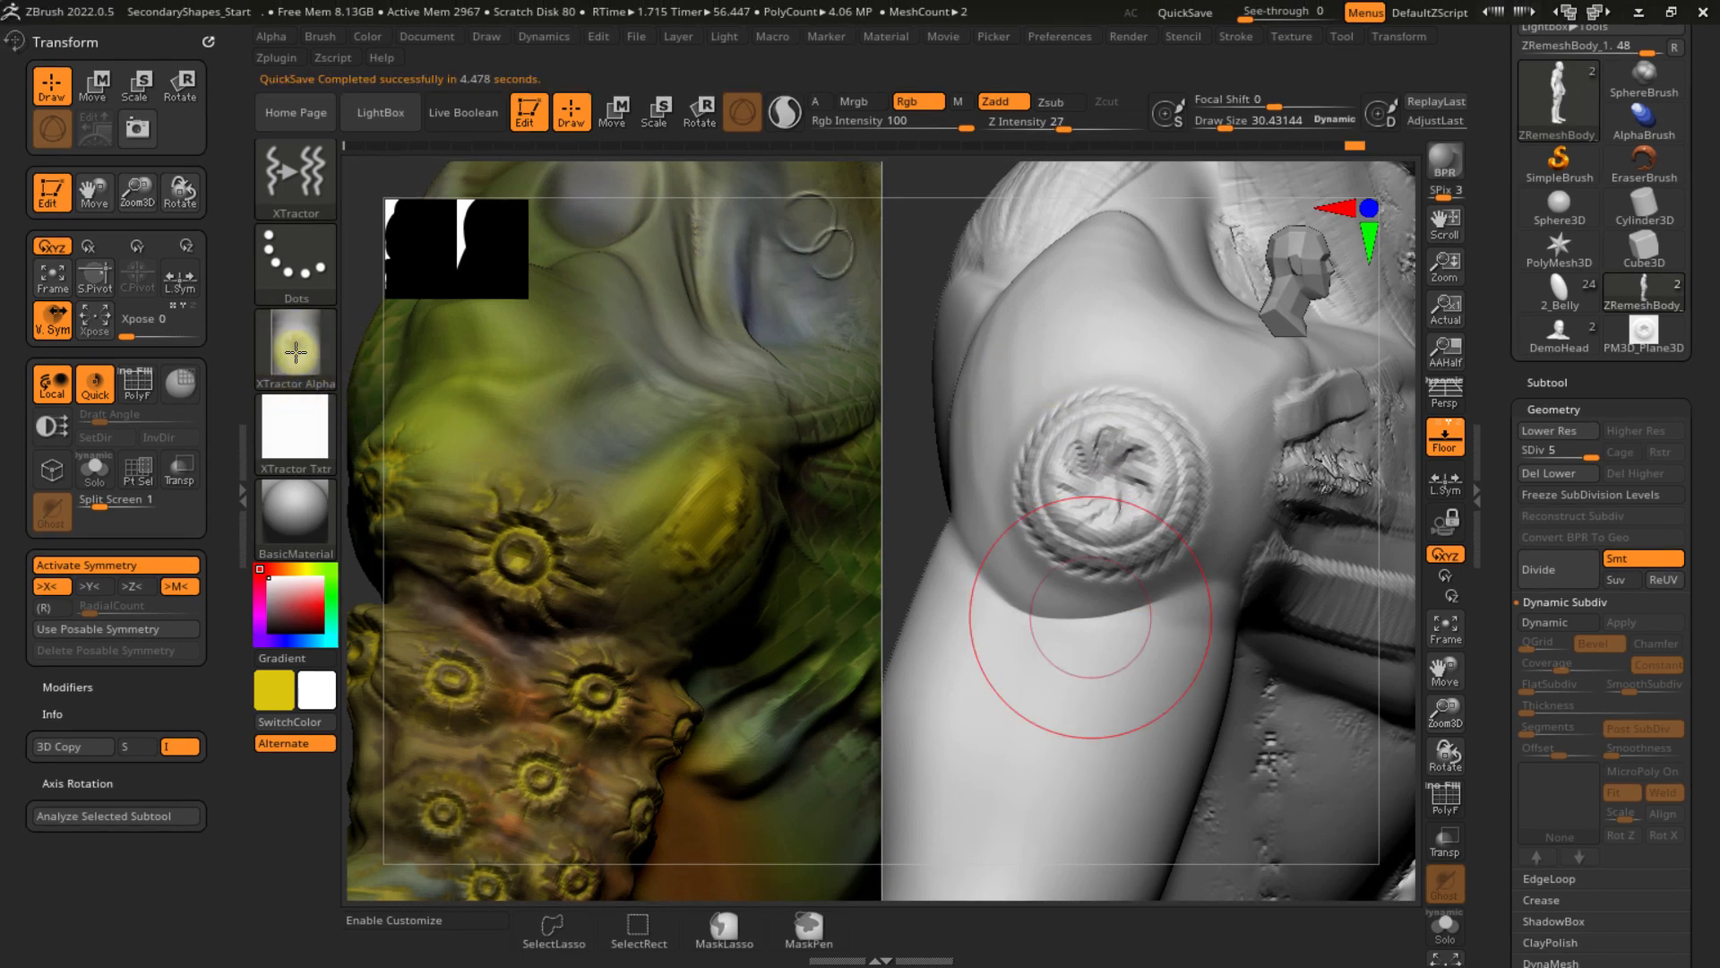
# - Brush the extracted ornament detail onto the outer upper arm just below the shoulder at Z Intensity 27
pyautogui.moveTo(296, 352); pyautogui.dragTo(1075, 576)
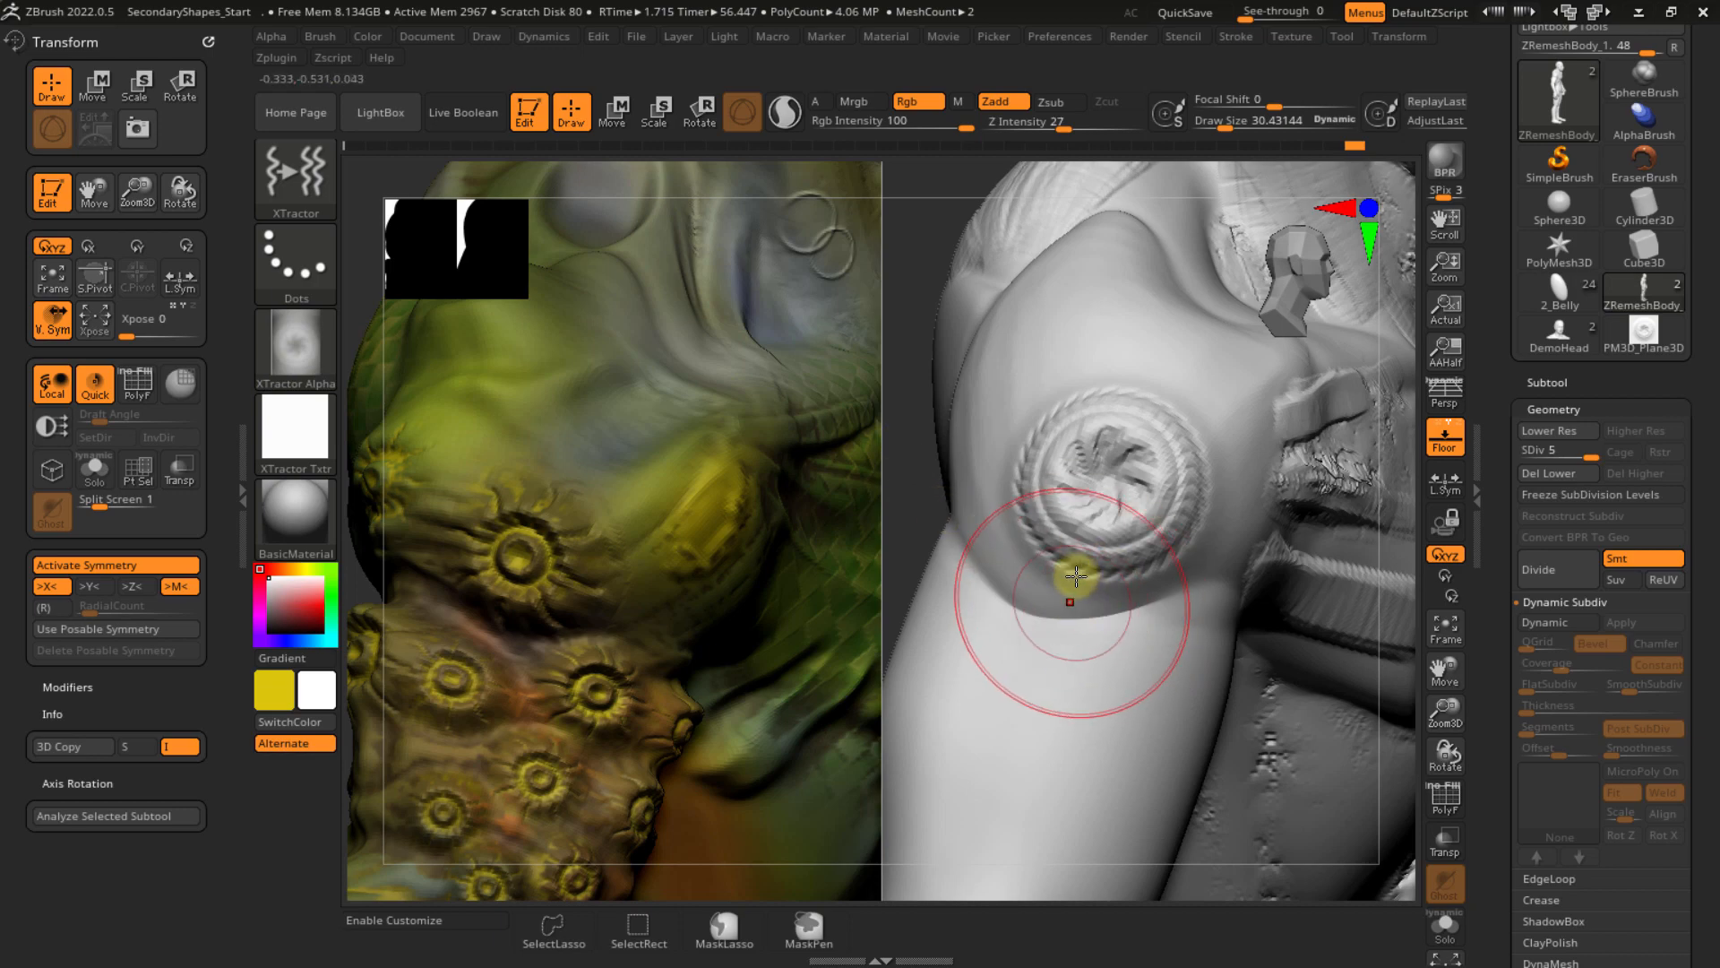
pyautogui.keyDown('alt'); pyautogui.moveTo(1055, 560); pyautogui.dragTo(1092, 478, button='right'); pyautogui.keyUp('alt')
pyautogui.keyDown('alt'); pyautogui.moveTo(1121, 564); pyautogui.dragTo(1098, 443, button='right'); pyautogui.keyUp('alt')
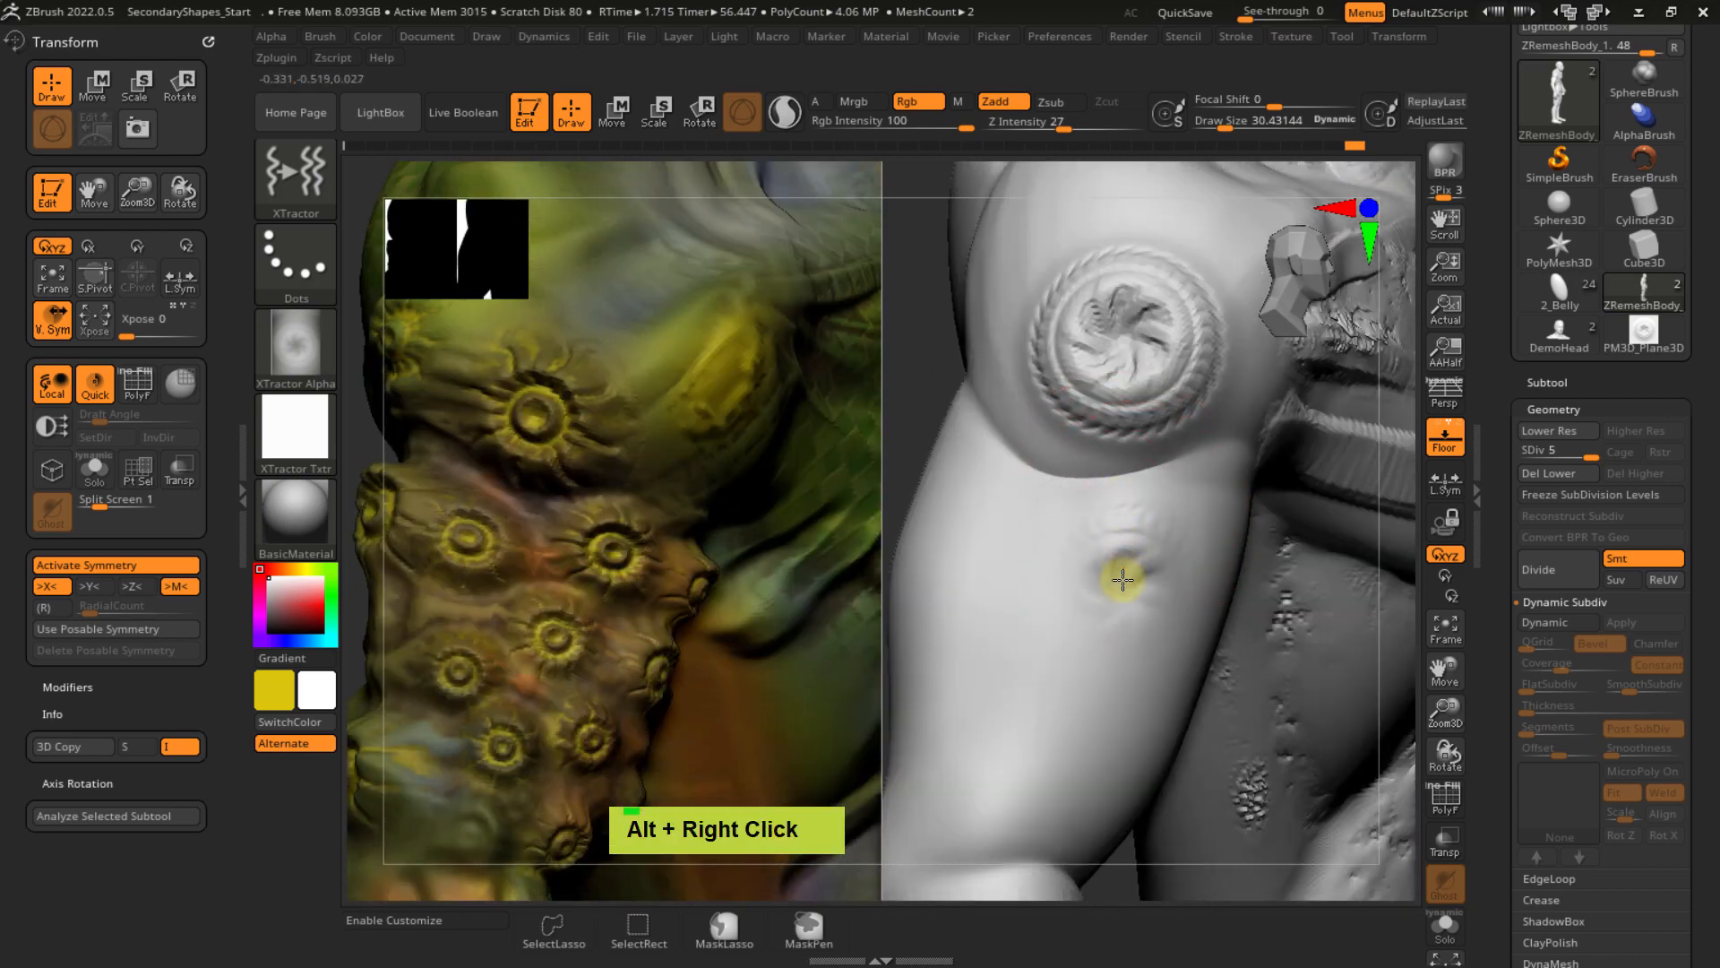
pyautogui.moveTo(1116, 616); pyautogui.dragTo(1095, 654)
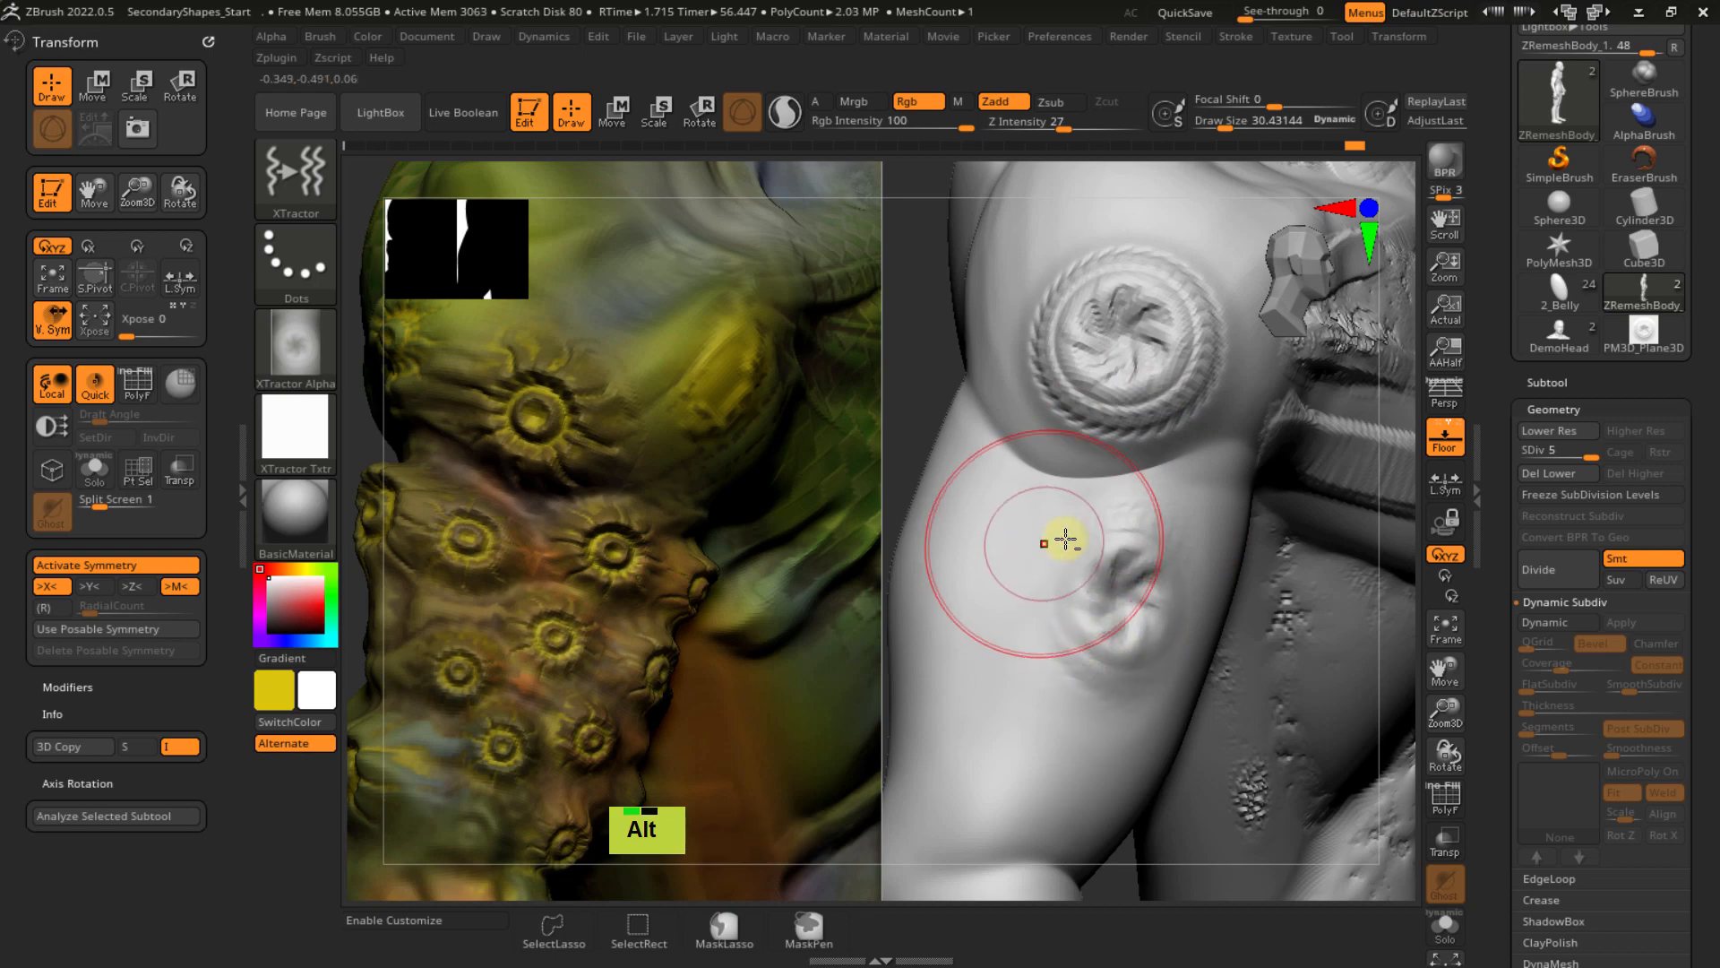
# - Set the Z Intensity to 53 and brush a deeper copy of the extracted detail beside the first swirl
pyautogui.keyDown('alt'); pyautogui.moveTo(1057, 538); pyautogui.dragTo(1123, 539, button='right'); pyautogui.keyUp('alt')
pyautogui.moveTo(1079, 126); pyautogui.dragTo(1098, 127)
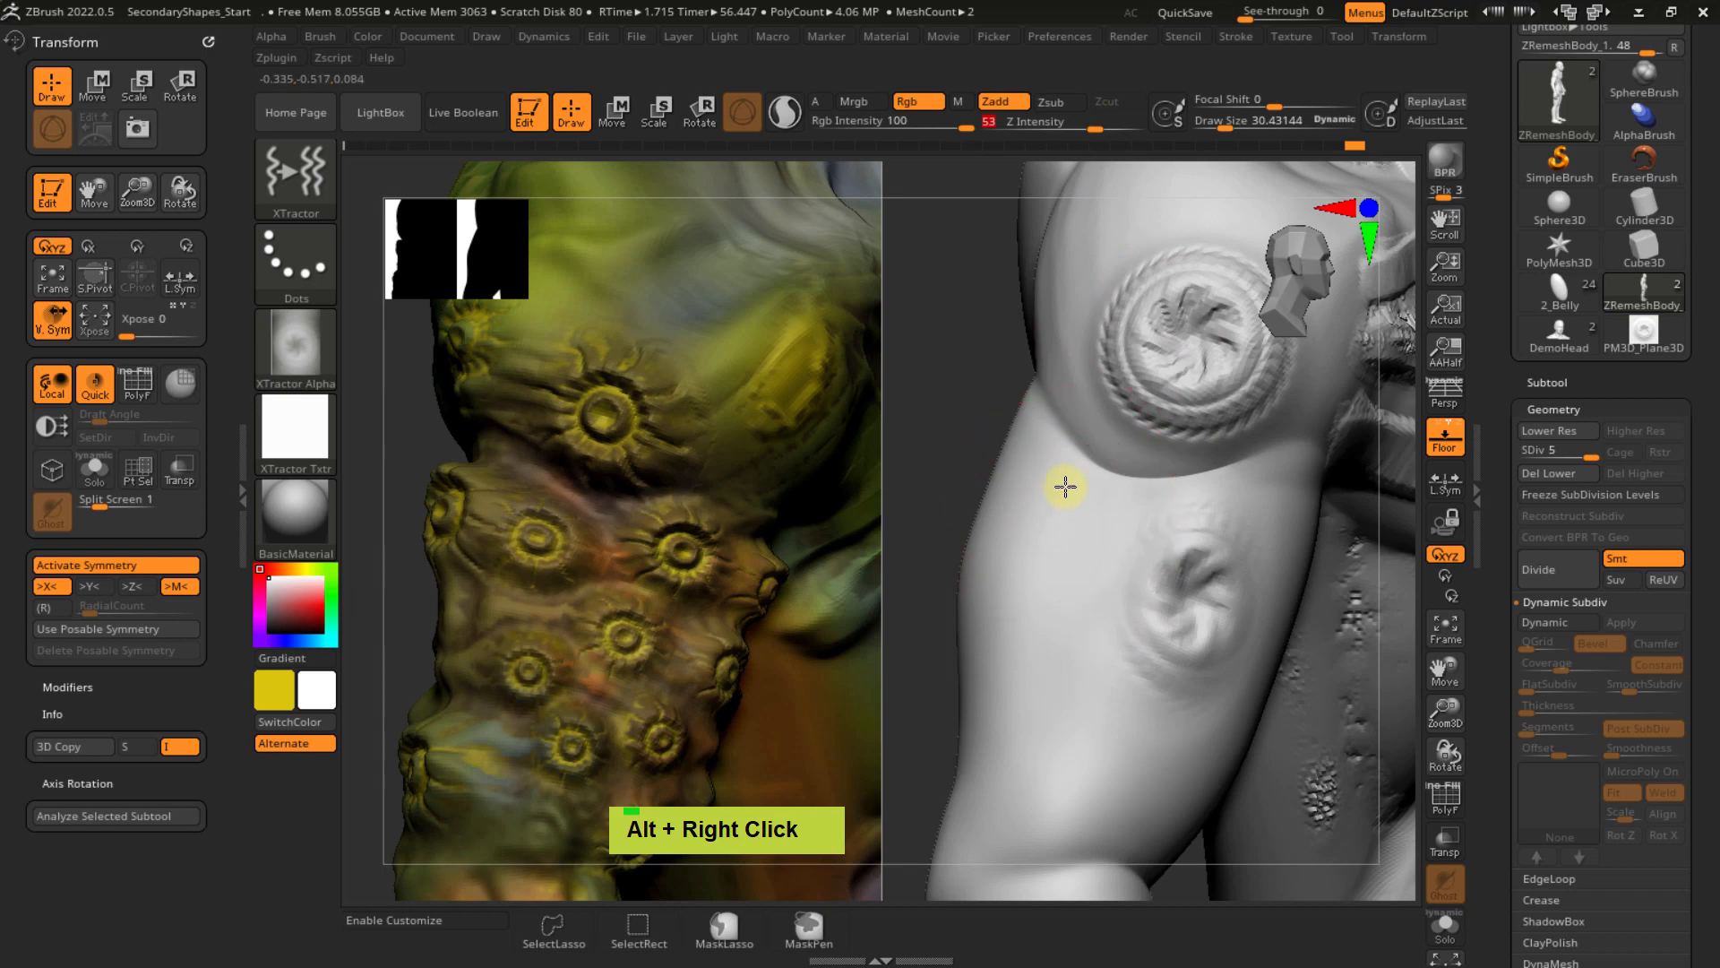
pyautogui.moveTo(1043, 536); pyautogui.dragTo(1030, 641)
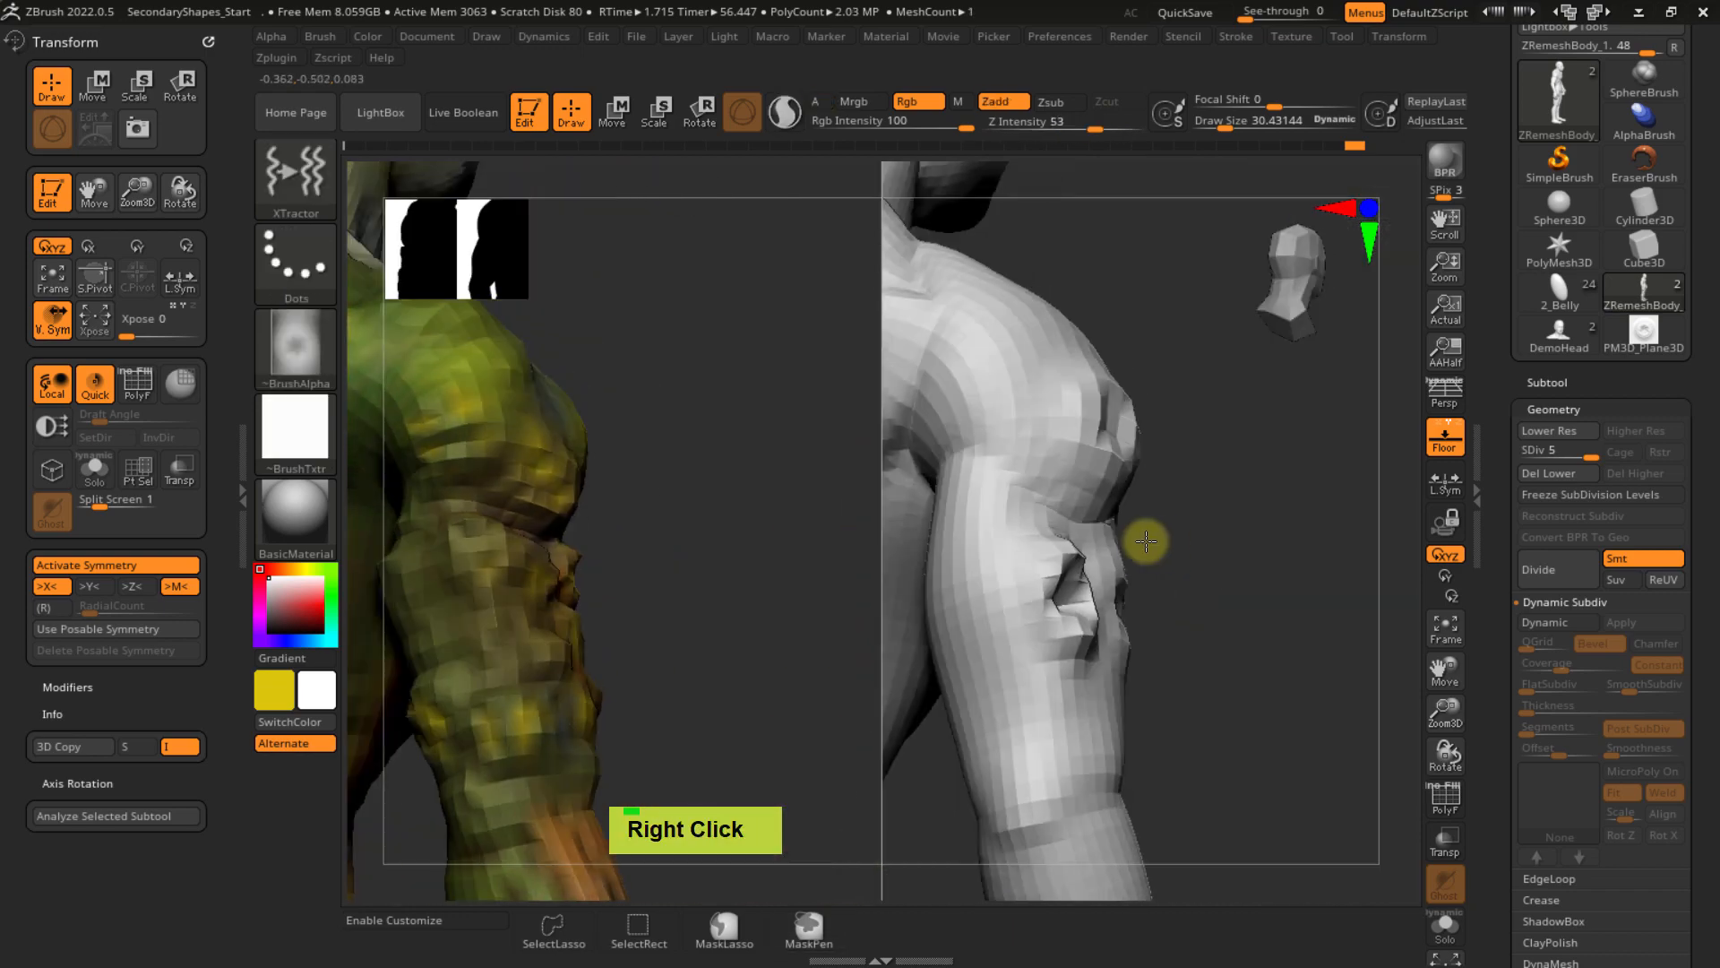
# - Set the Draw Size to about 27.9 and Z Intensity to 32, and brush more extracted swirls around the upper arm down to the elbow
pyautogui.press('s')
pyautogui.moveTo(1038, 548); pyautogui.dragTo(1043, 547)
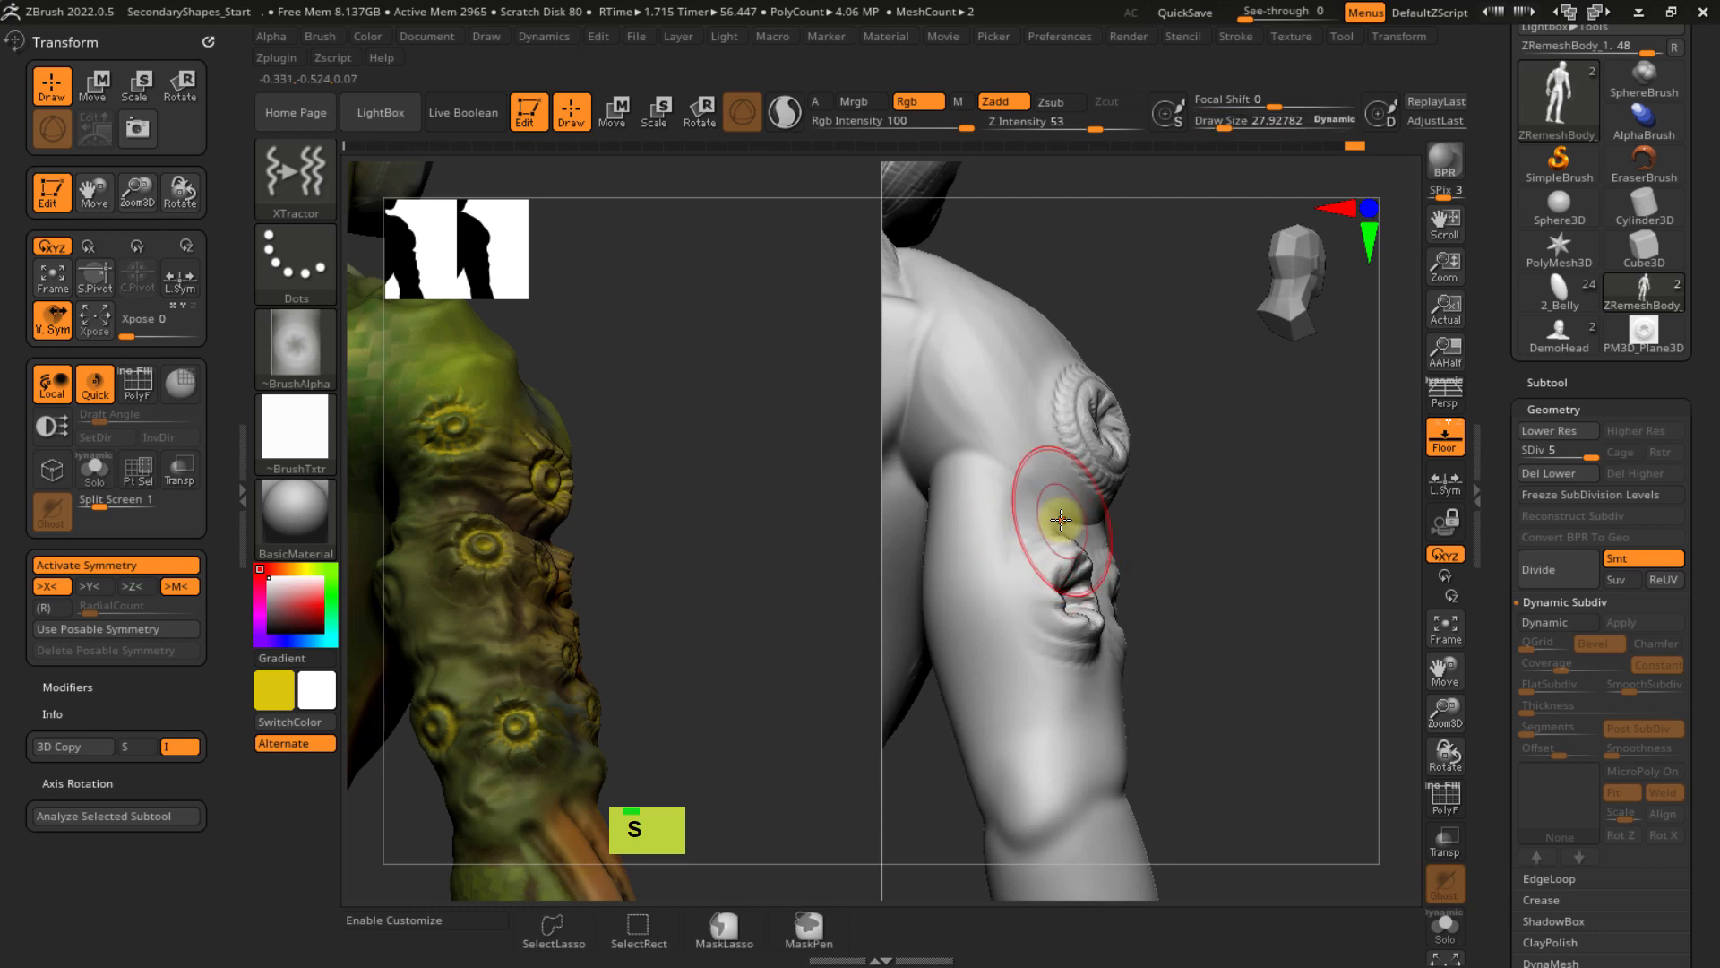
pyautogui.click(1072, 121)
pyautogui.moveTo(1038, 416); pyautogui.dragTo(1002, 506, button='right')
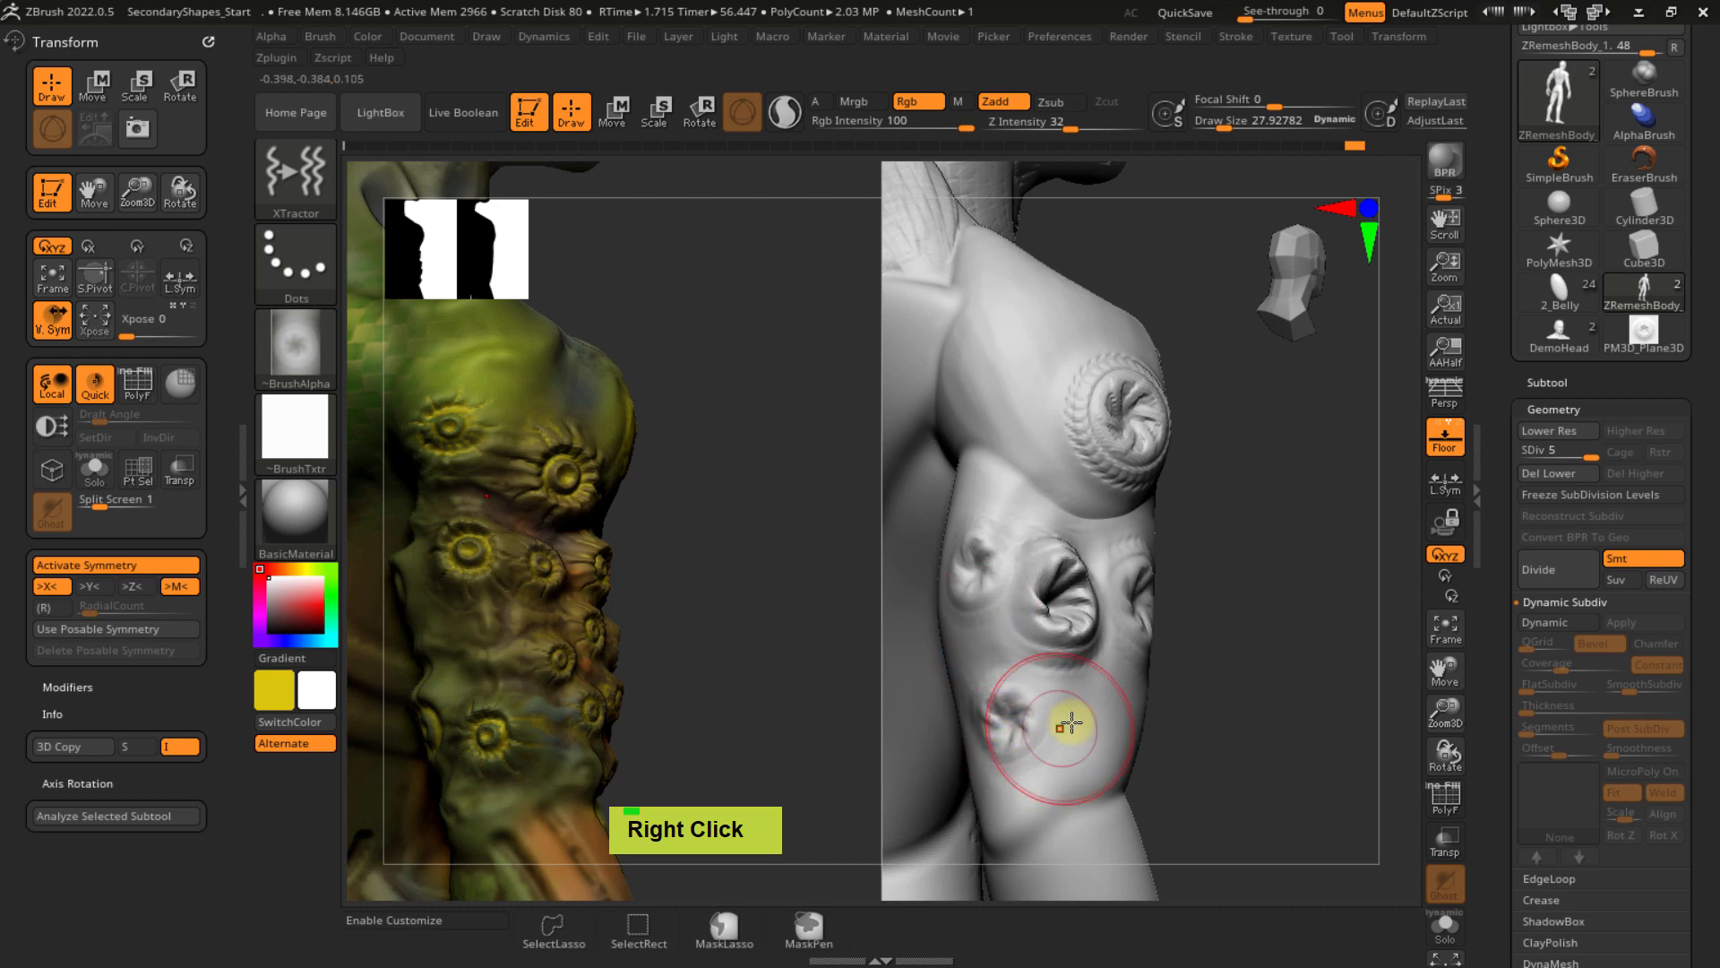
pyautogui.keyDown('alt'); pyautogui.moveTo(1037, 722); pyautogui.dragTo(1094, 559, button='right'); pyautogui.keyUp('alt')
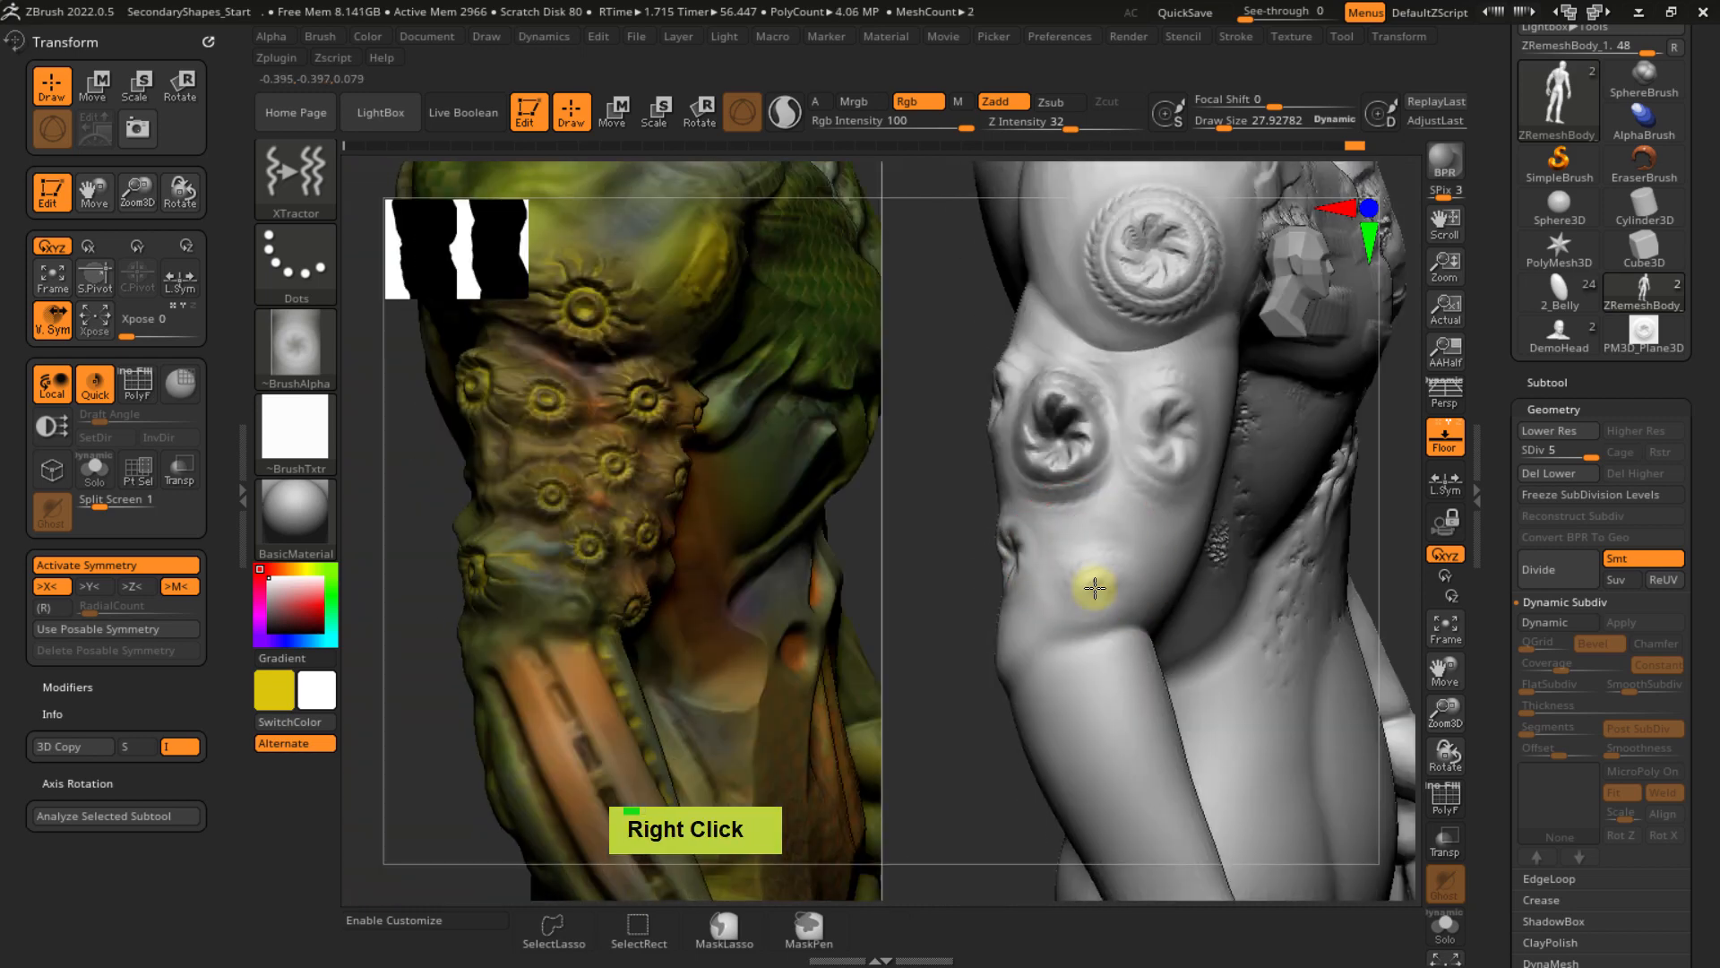
pyautogui.moveTo(1127, 601); pyautogui.dragTo(1102, 508, button='right')
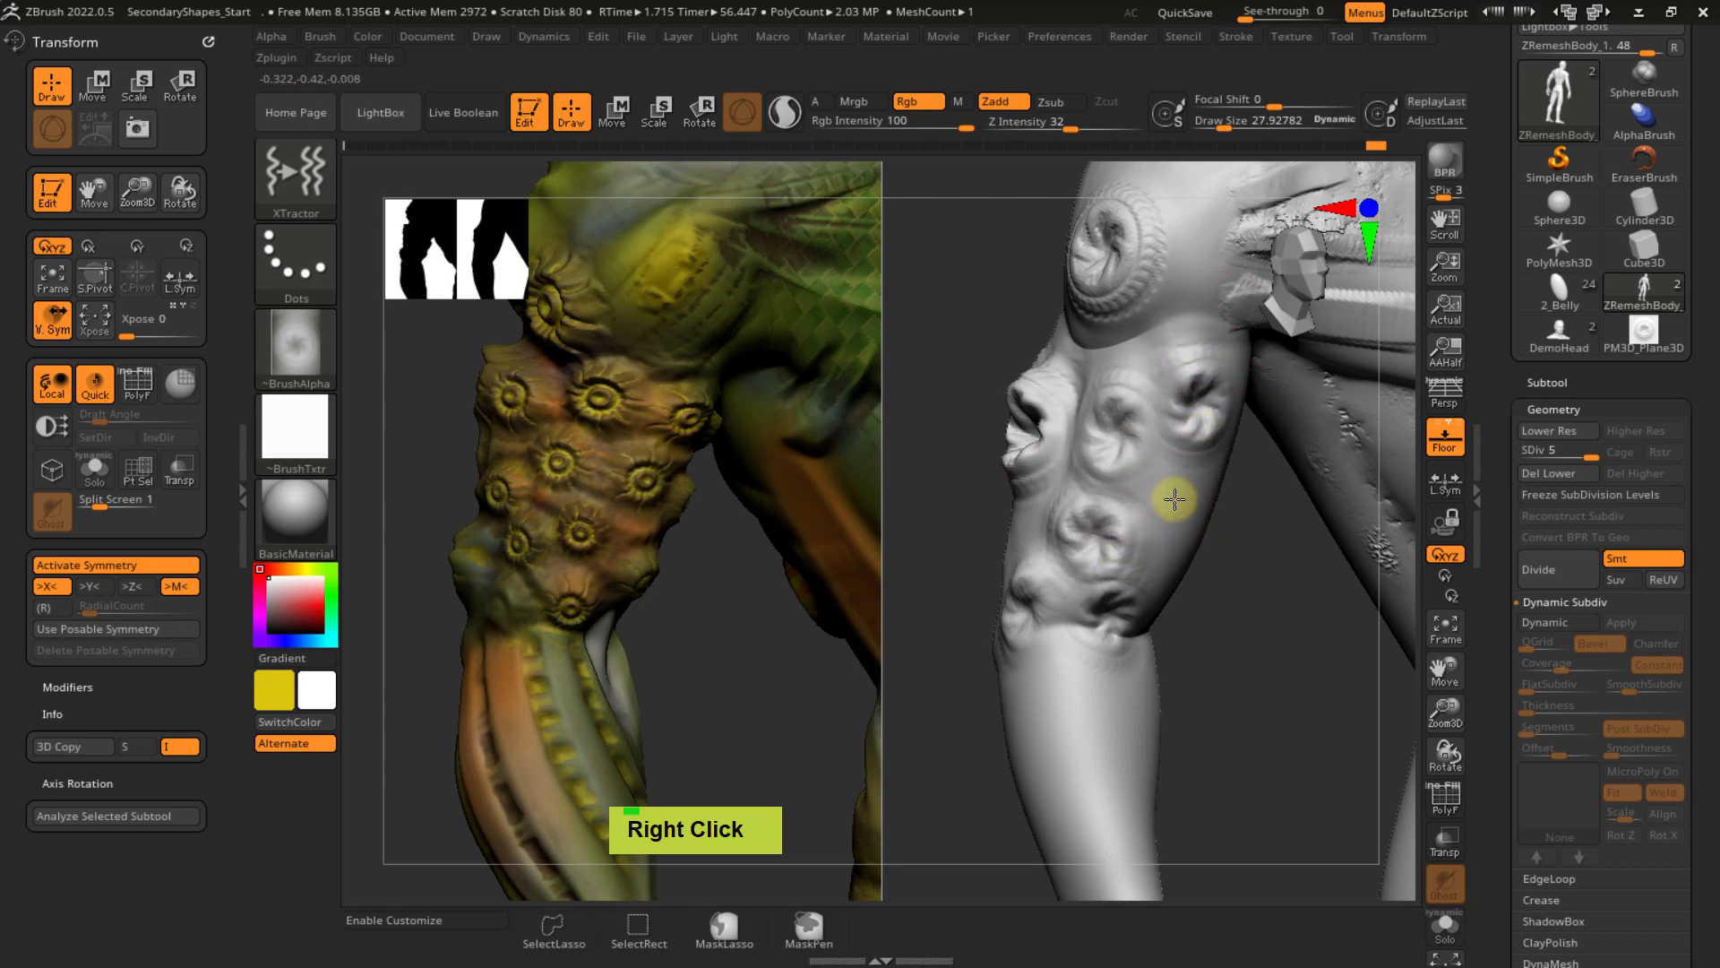
# - Examine the shoulder ornament, the extracted swirls around the upper arm and the whole figure from the front
pyautogui.keyDown('alt'); pyautogui.moveTo(1177, 449); pyautogui.dragTo(1107, 524, button='right'); pyautogui.keyUp('alt')
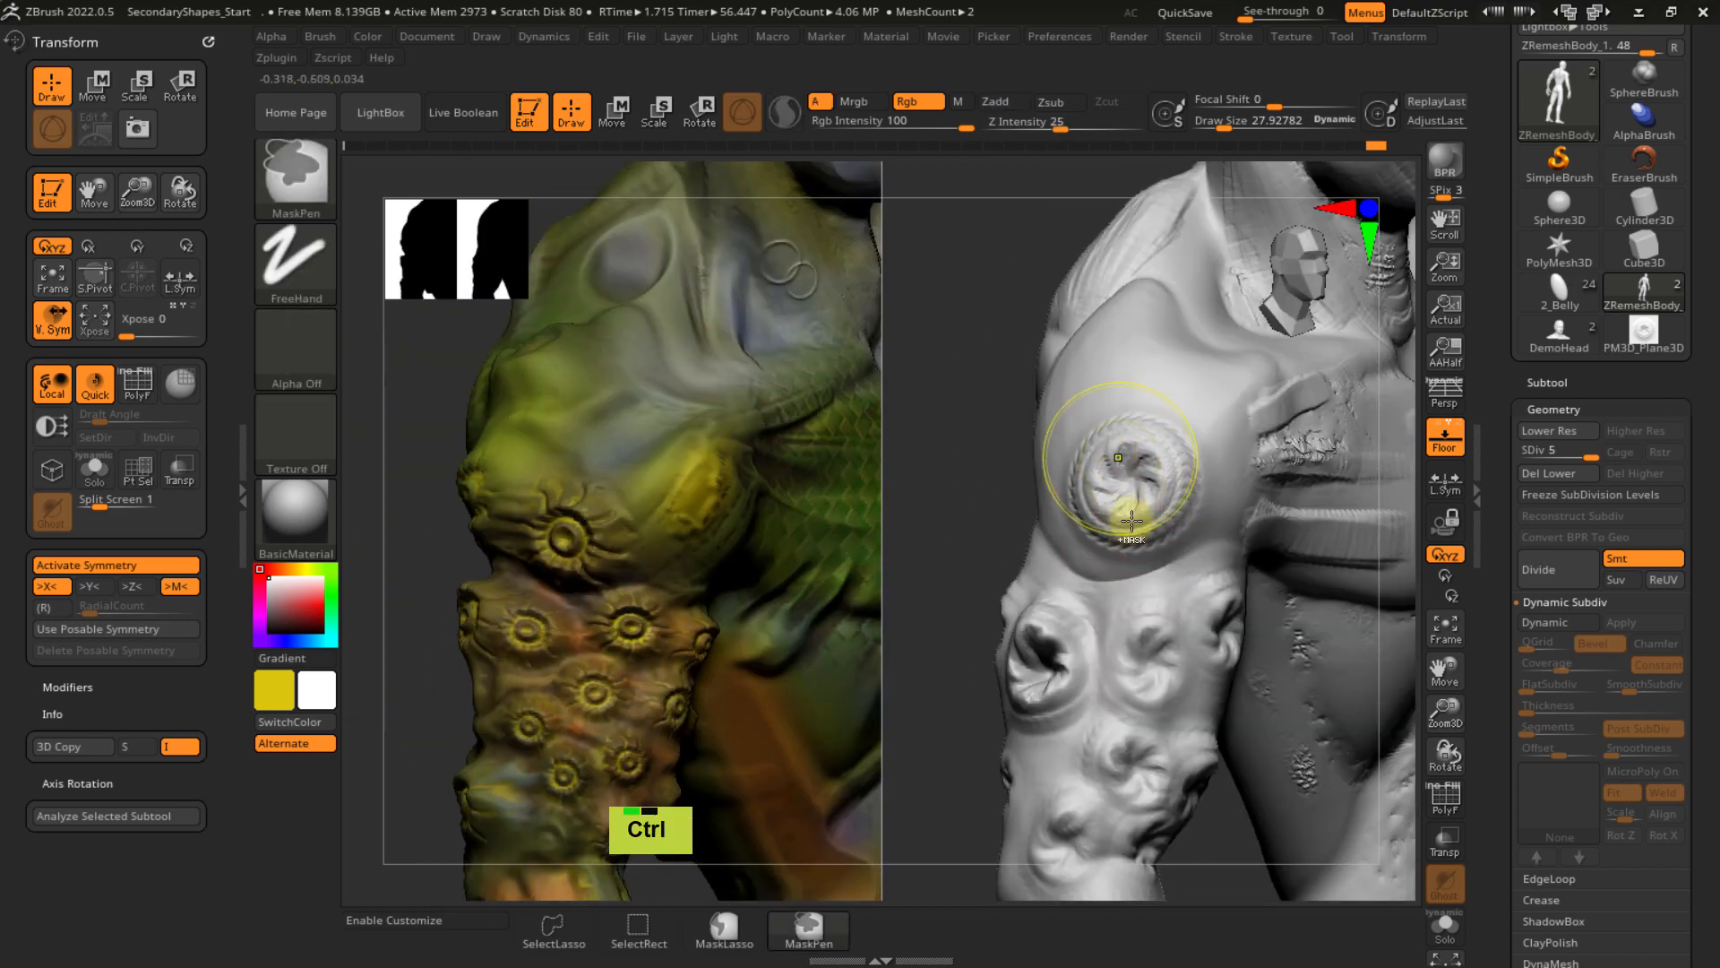
pyautogui.keyDown('ctrl'); pyautogui.moveTo(1132, 480); pyautogui.dragTo(1070, 556, button='right'); pyautogui.keyUp('ctrl')
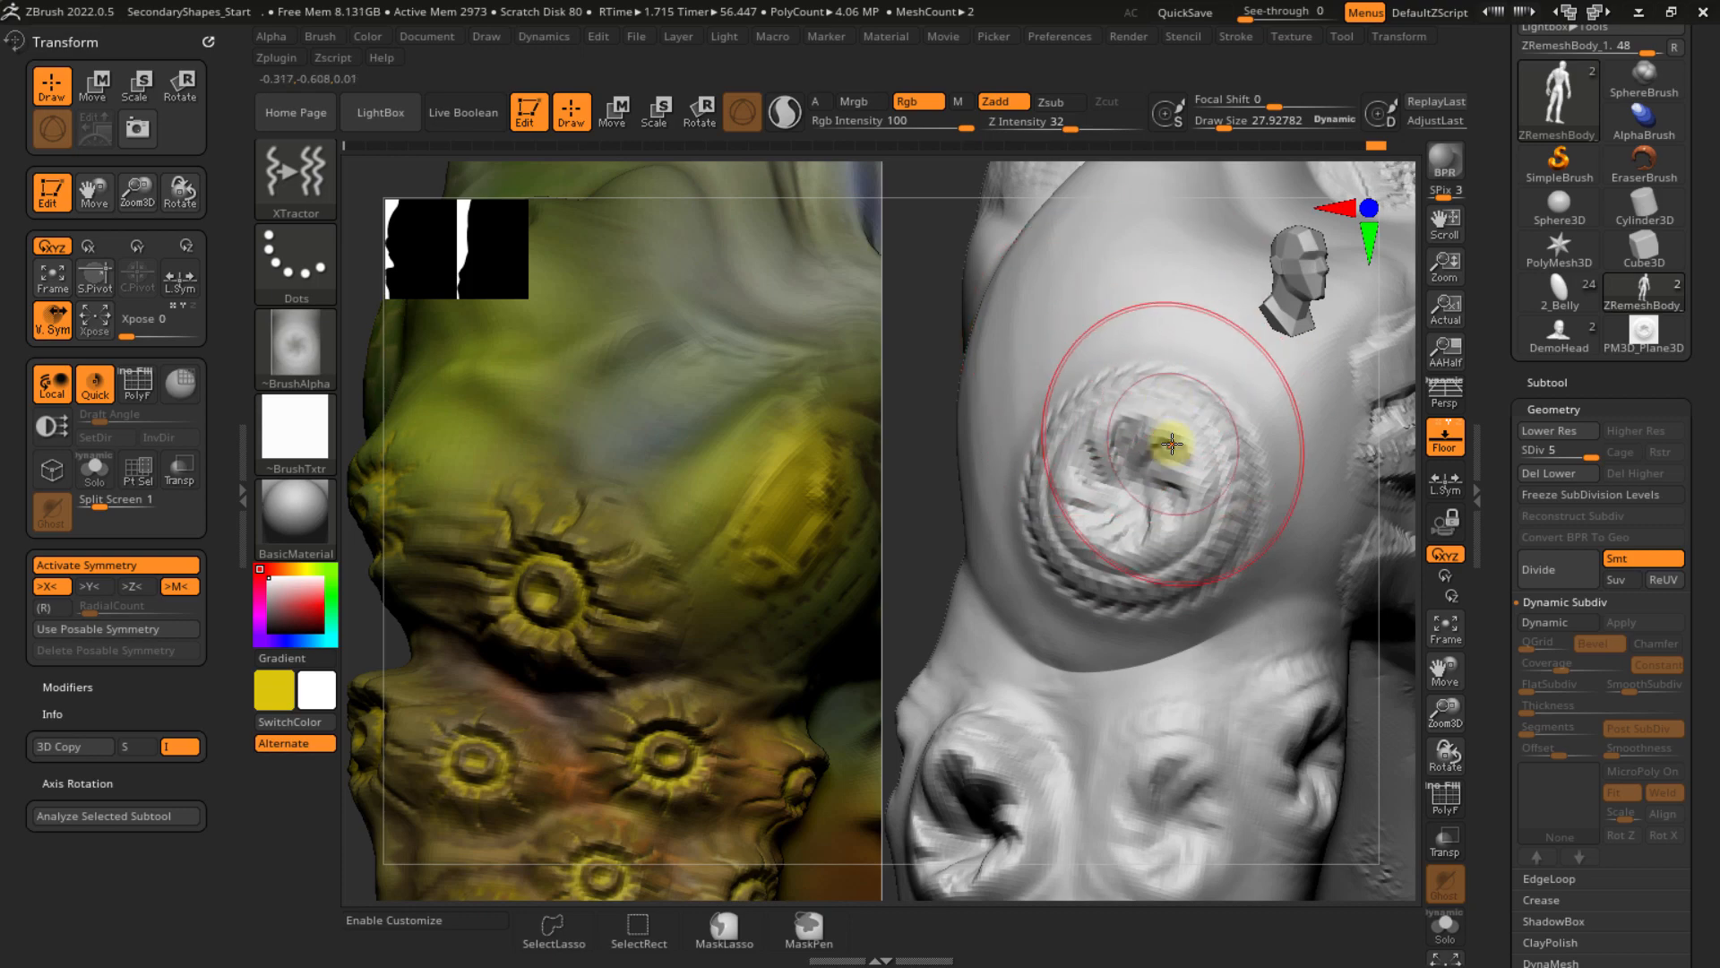
pyautogui.keyDown('ctrl'); pyautogui.moveTo(1172, 443); pyautogui.dragTo(1075, 641, button='right'); pyautogui.keyUp('ctrl')
pyautogui.moveTo(1075, 633)
pyautogui.mouseDown()
pyautogui.moveTo(1034, 672)
pyautogui.moveTo(1087, 623)
pyautogui.mouseUp()
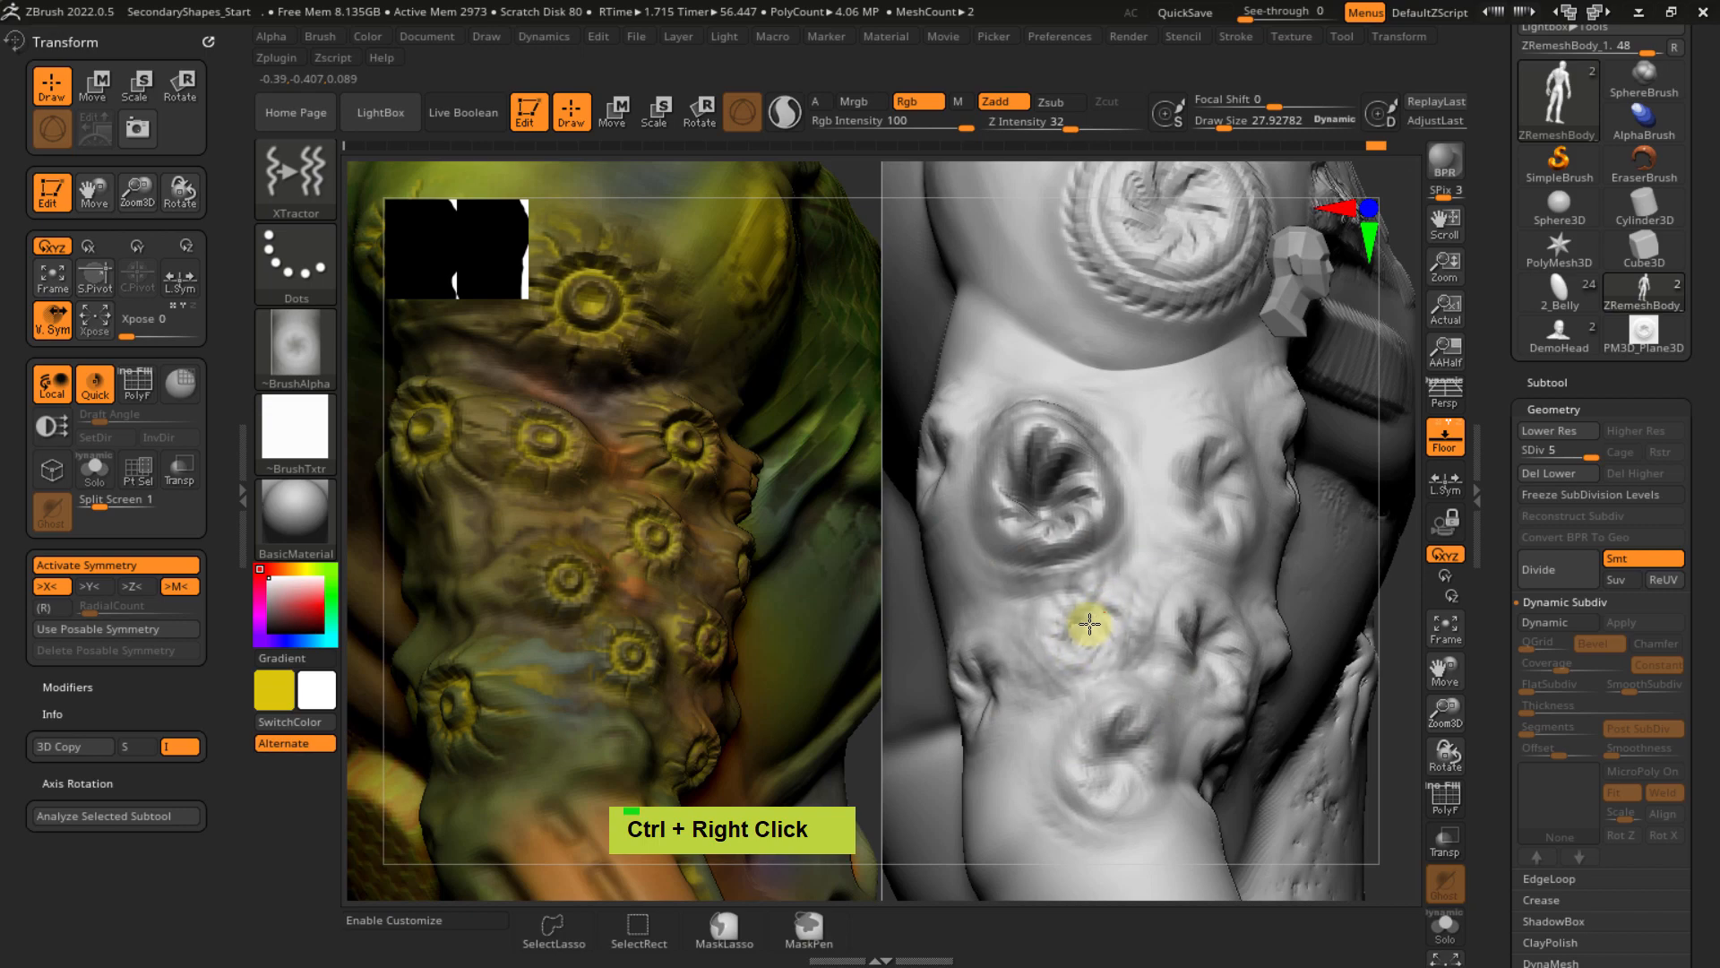
pyautogui.keyDown('ctrl'); pyautogui.moveTo(1101, 614); pyautogui.dragTo(1044, 516, button='right'); pyautogui.keyUp('ctrl')
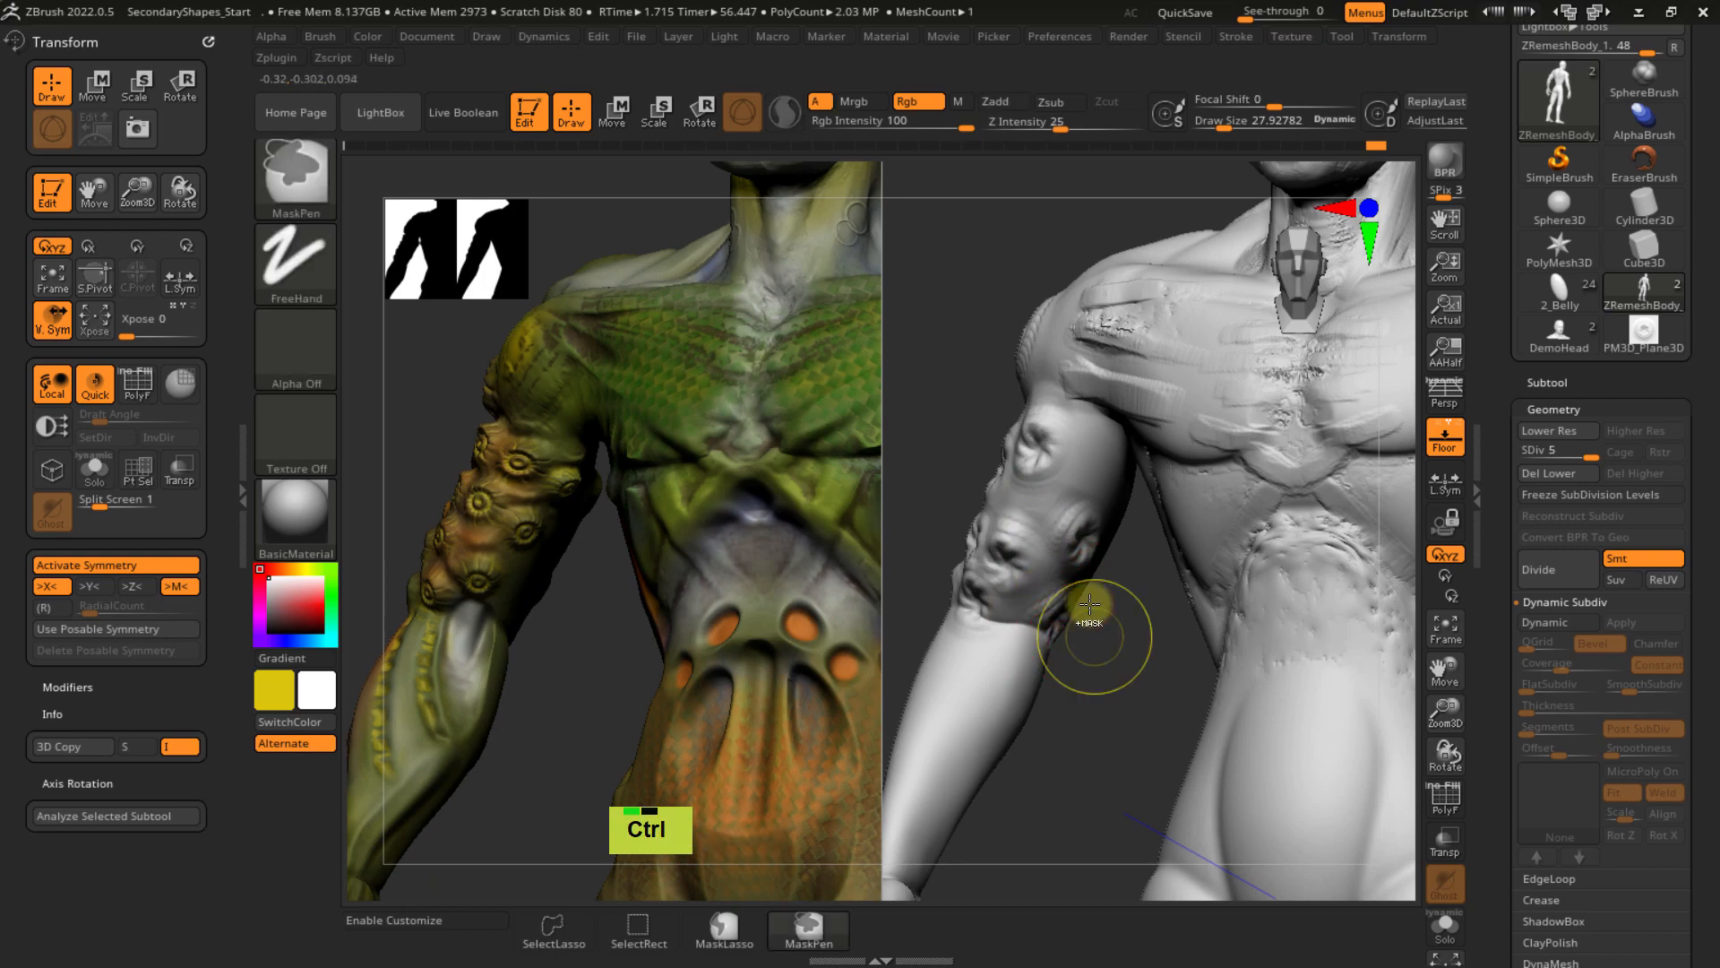
pyautogui.keyDown('ctrl'); pyautogui.moveTo(1091, 607); pyautogui.dragTo(1120, 519, button='right'); pyautogui.keyUp('ctrl')
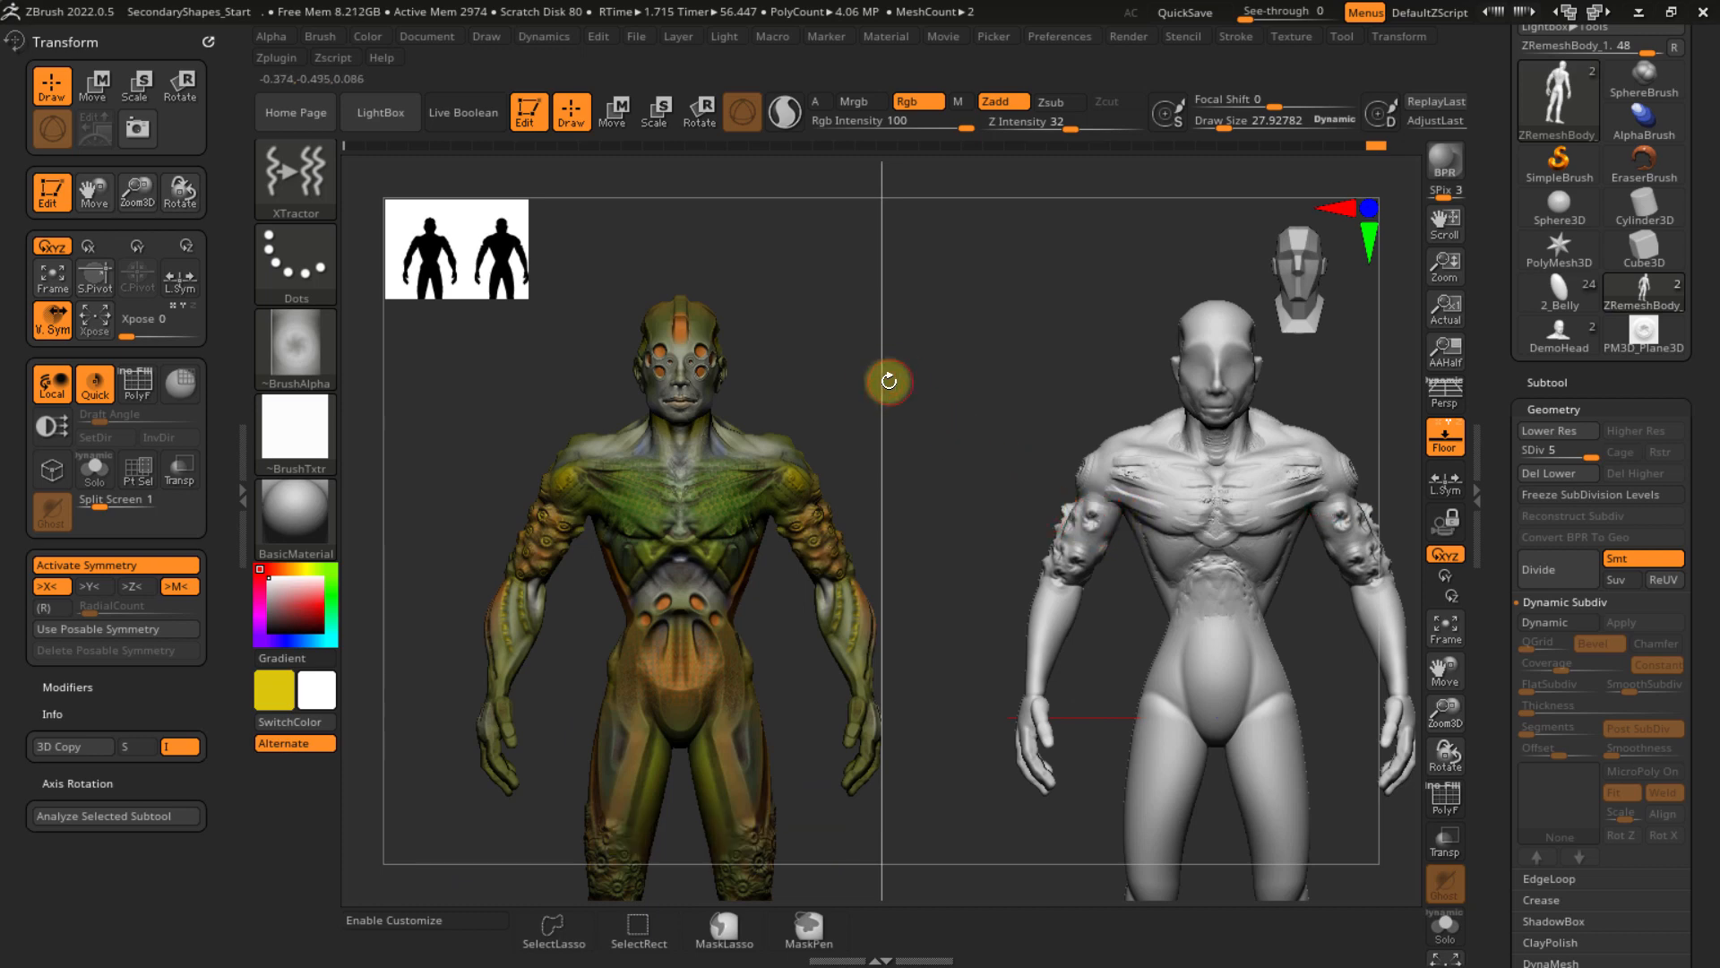
# - Switch to the Standard brush with the Dots stroke and Alpha 13
pyautogui.press('b')
pyautogui.press('s')
pyautogui.press('t')
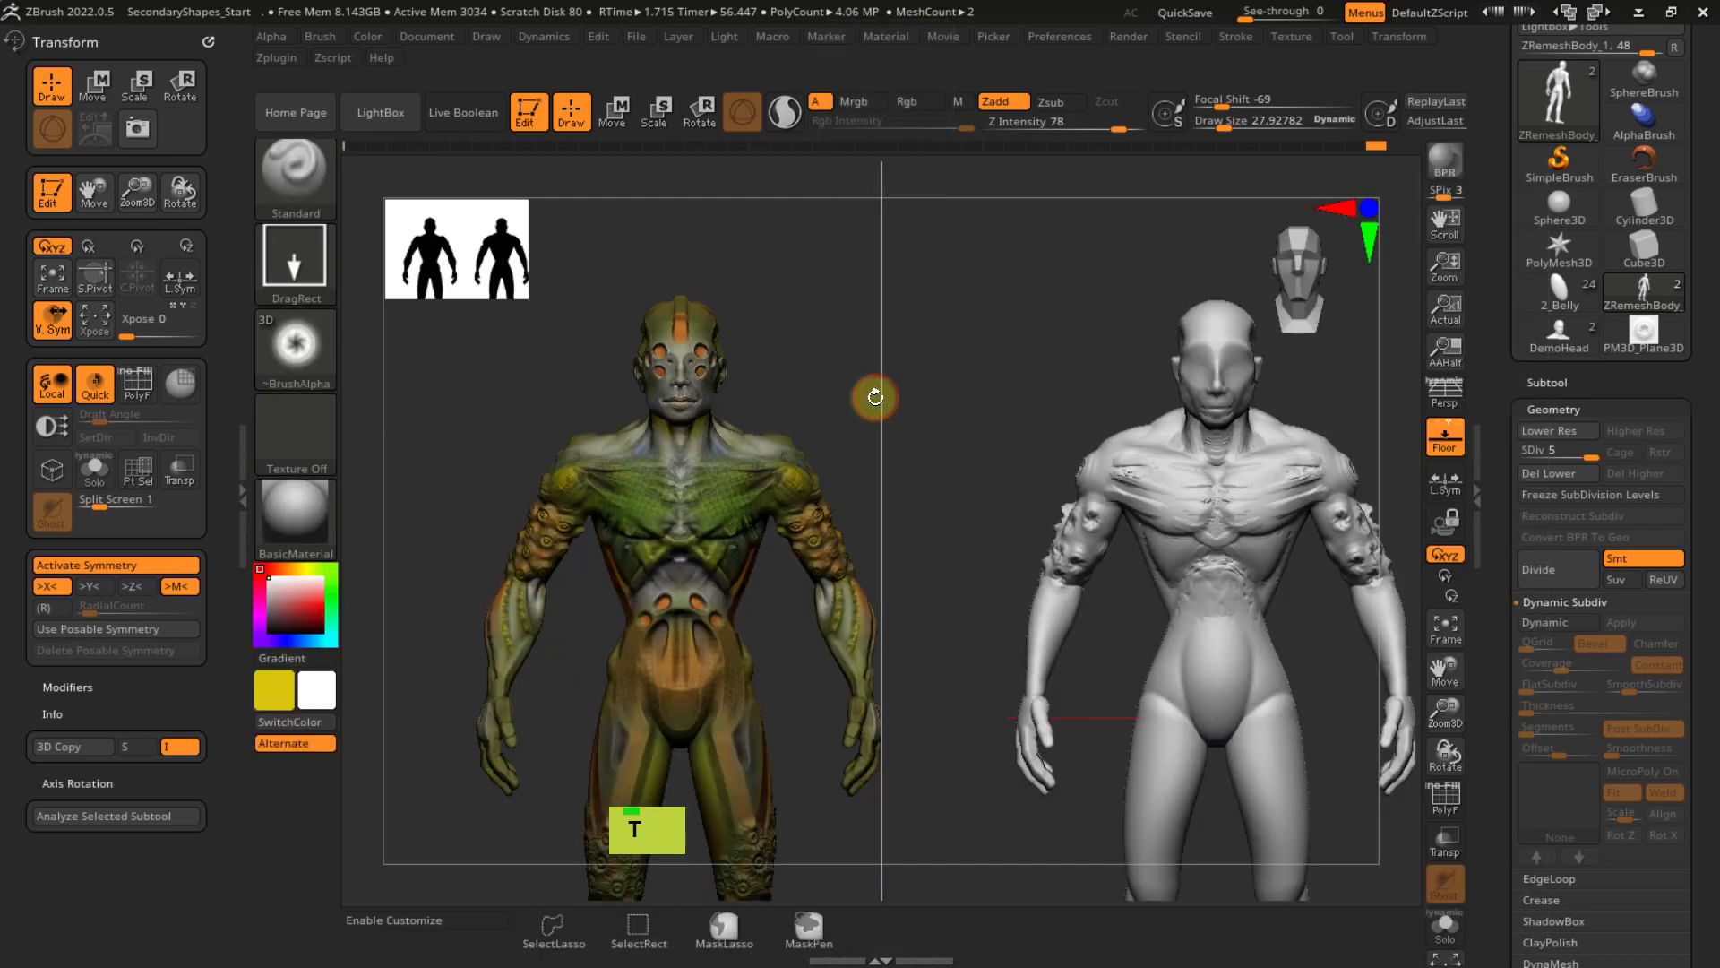
pyautogui.click(301, 276)
pyautogui.click(405, 294)
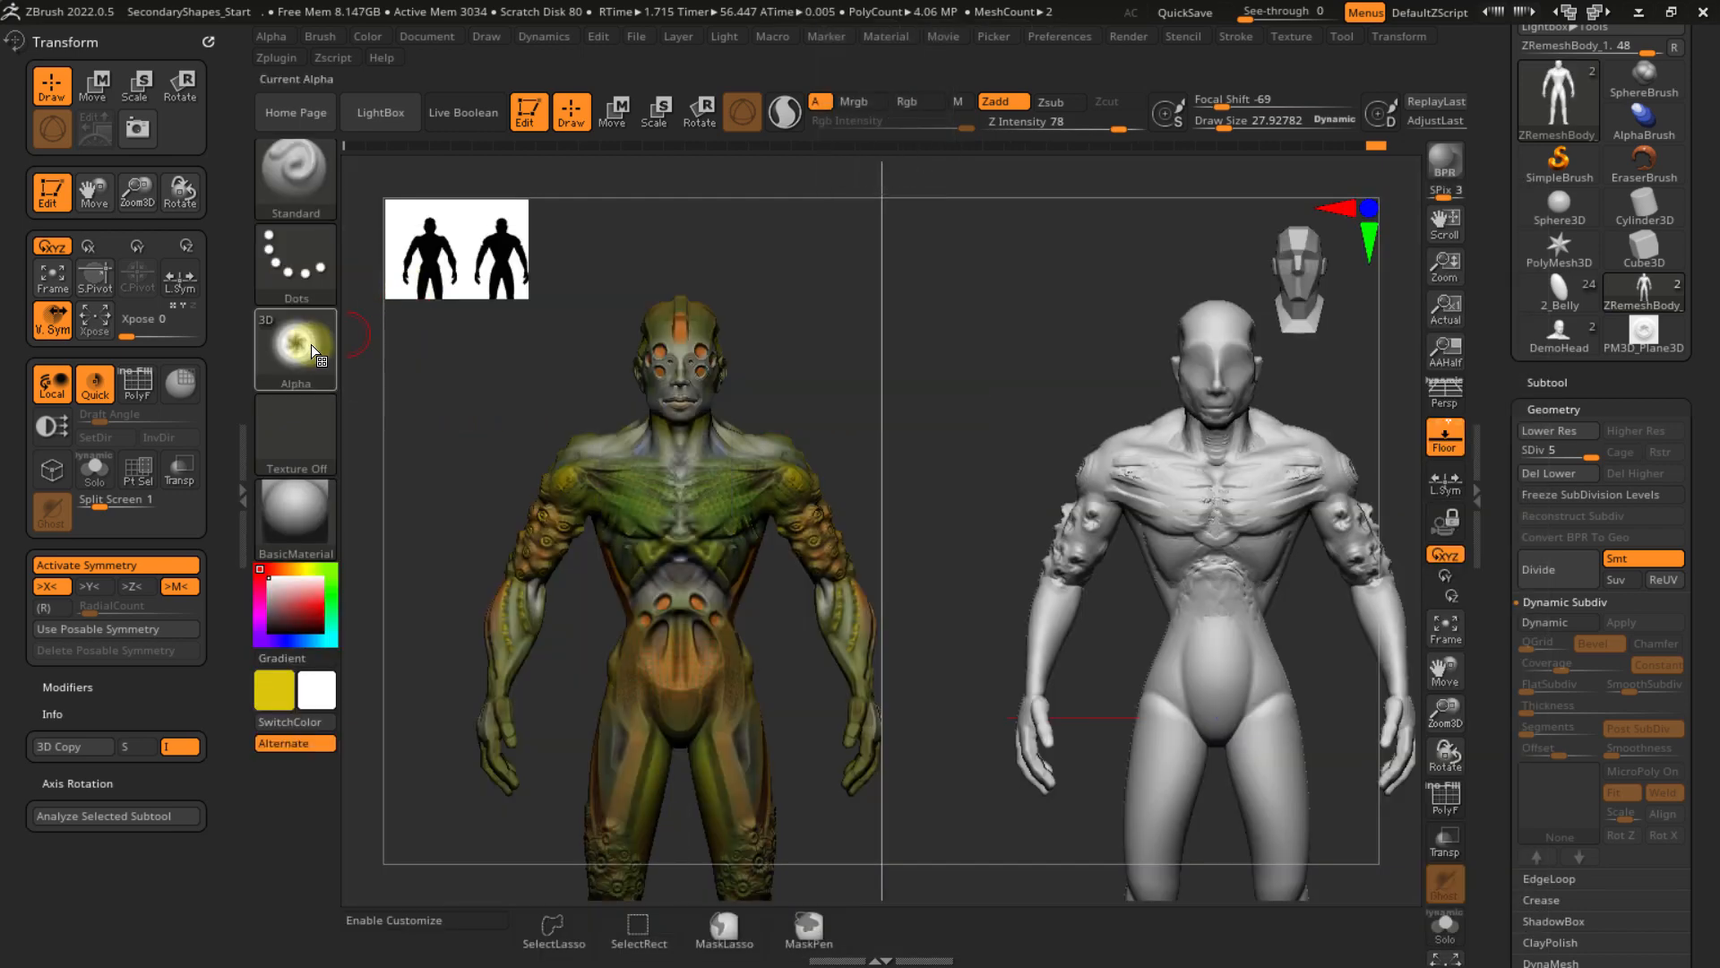
pyautogui.doubleClick(305, 348)
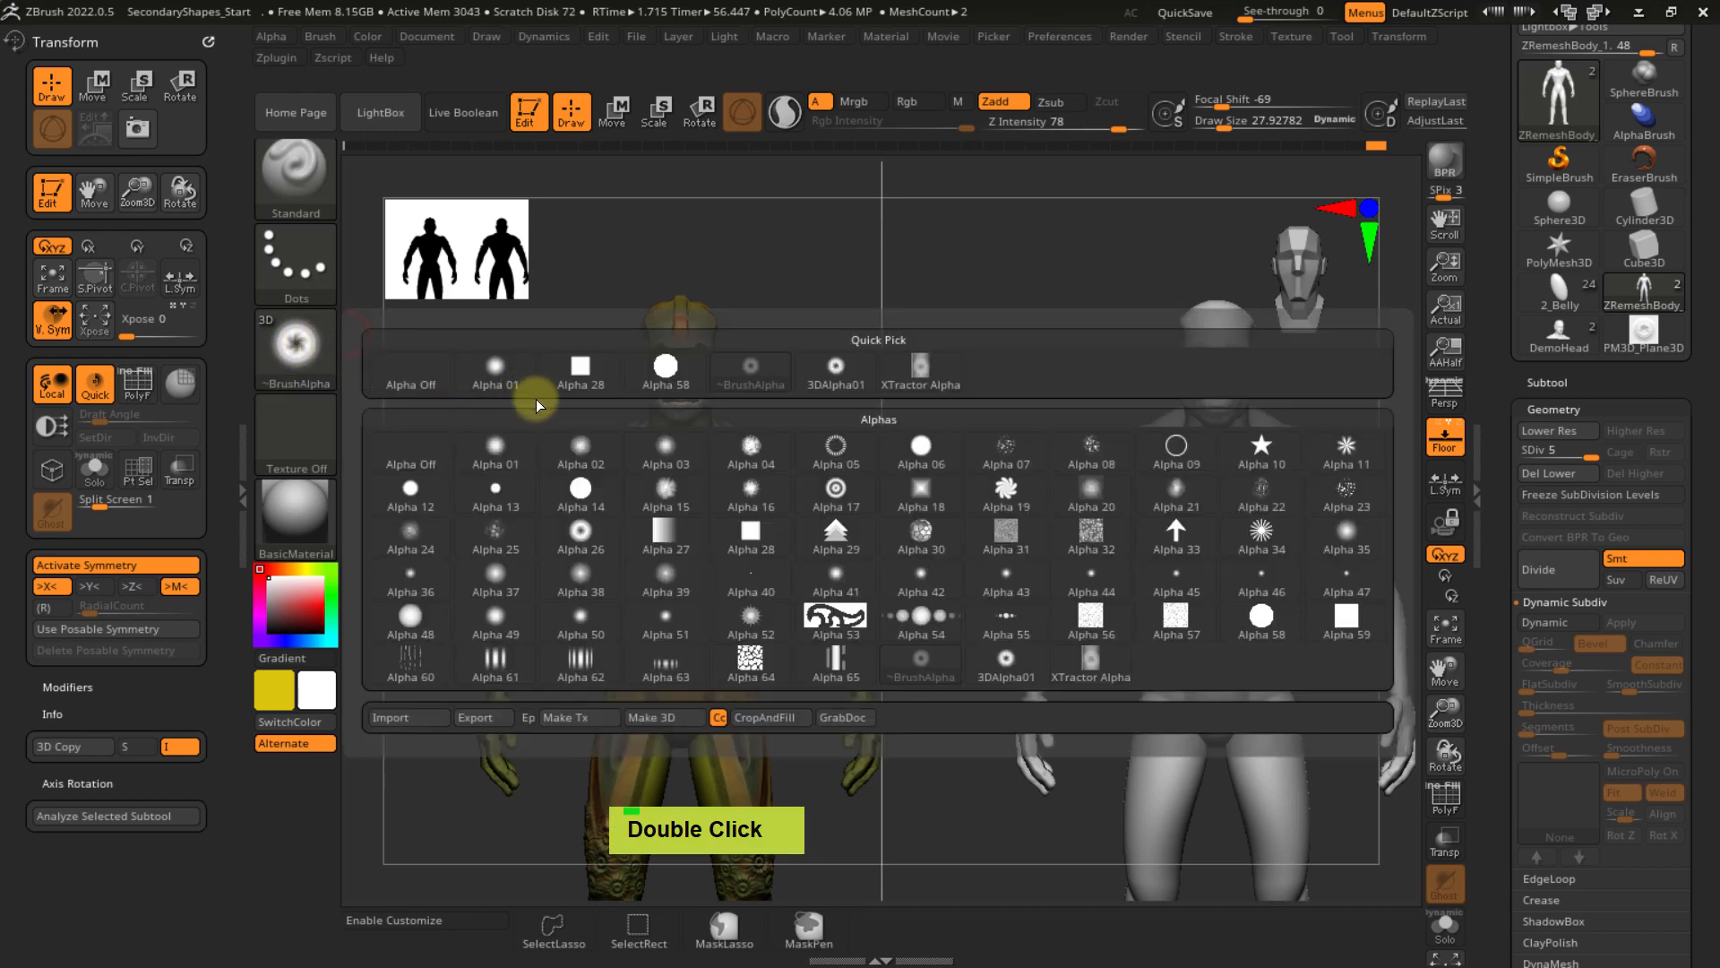
pyautogui.moveTo(664, 448)
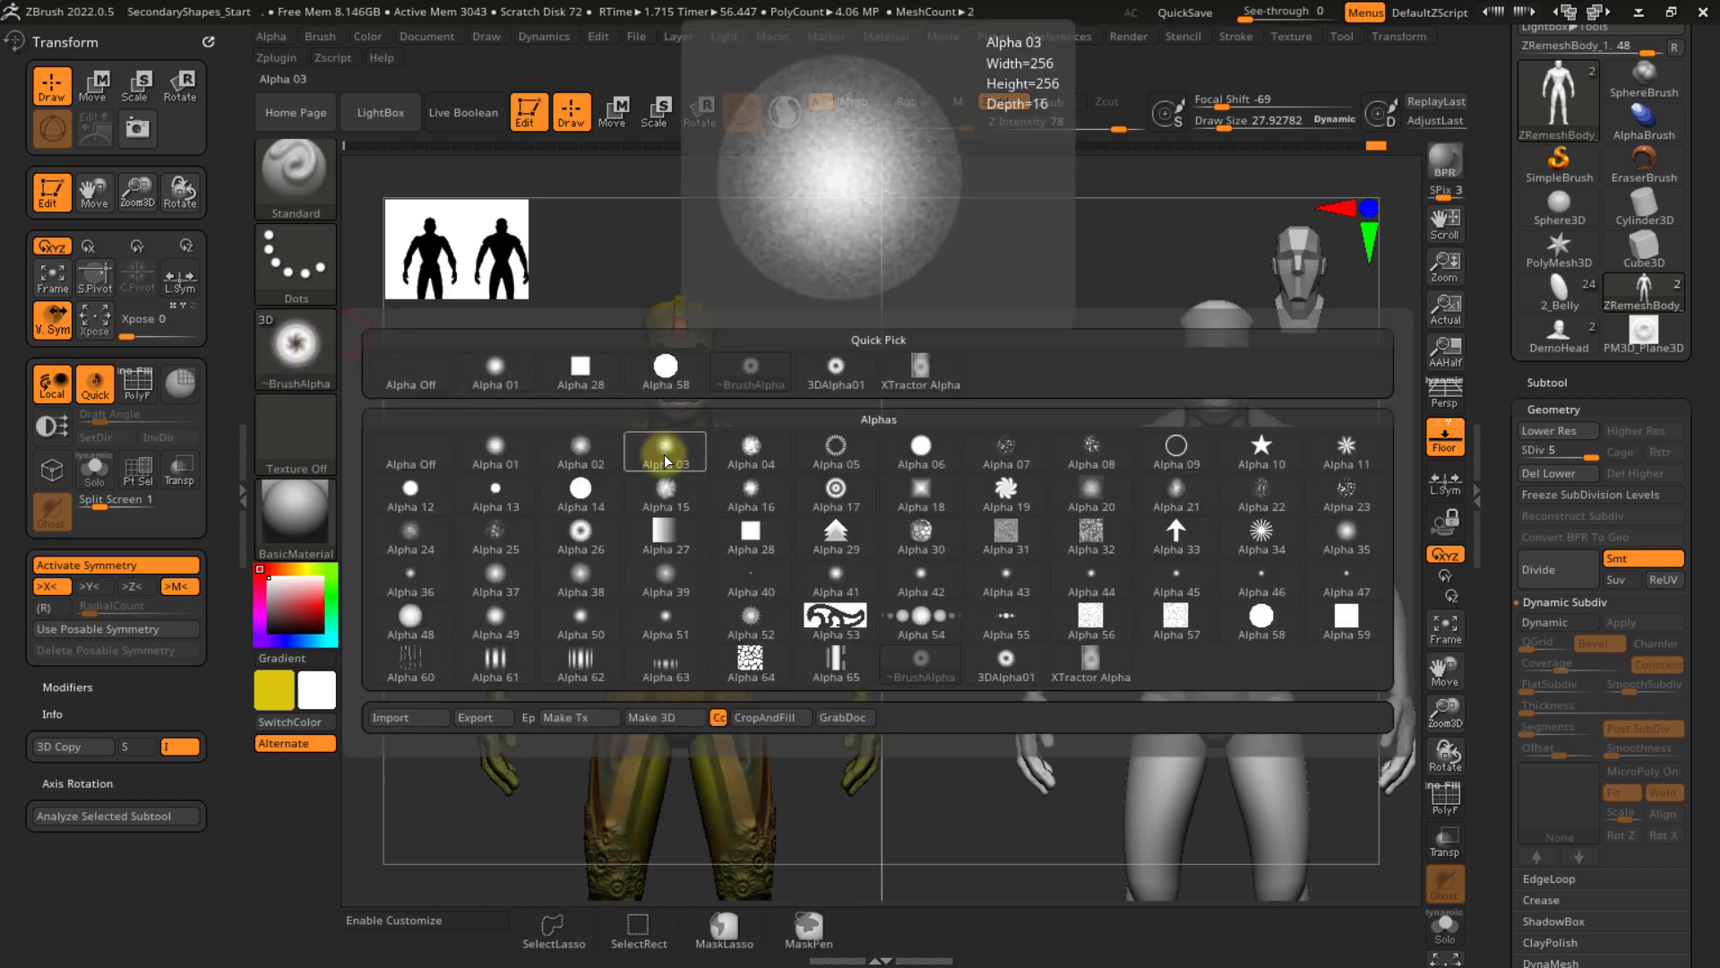
pyautogui.click(493, 489)
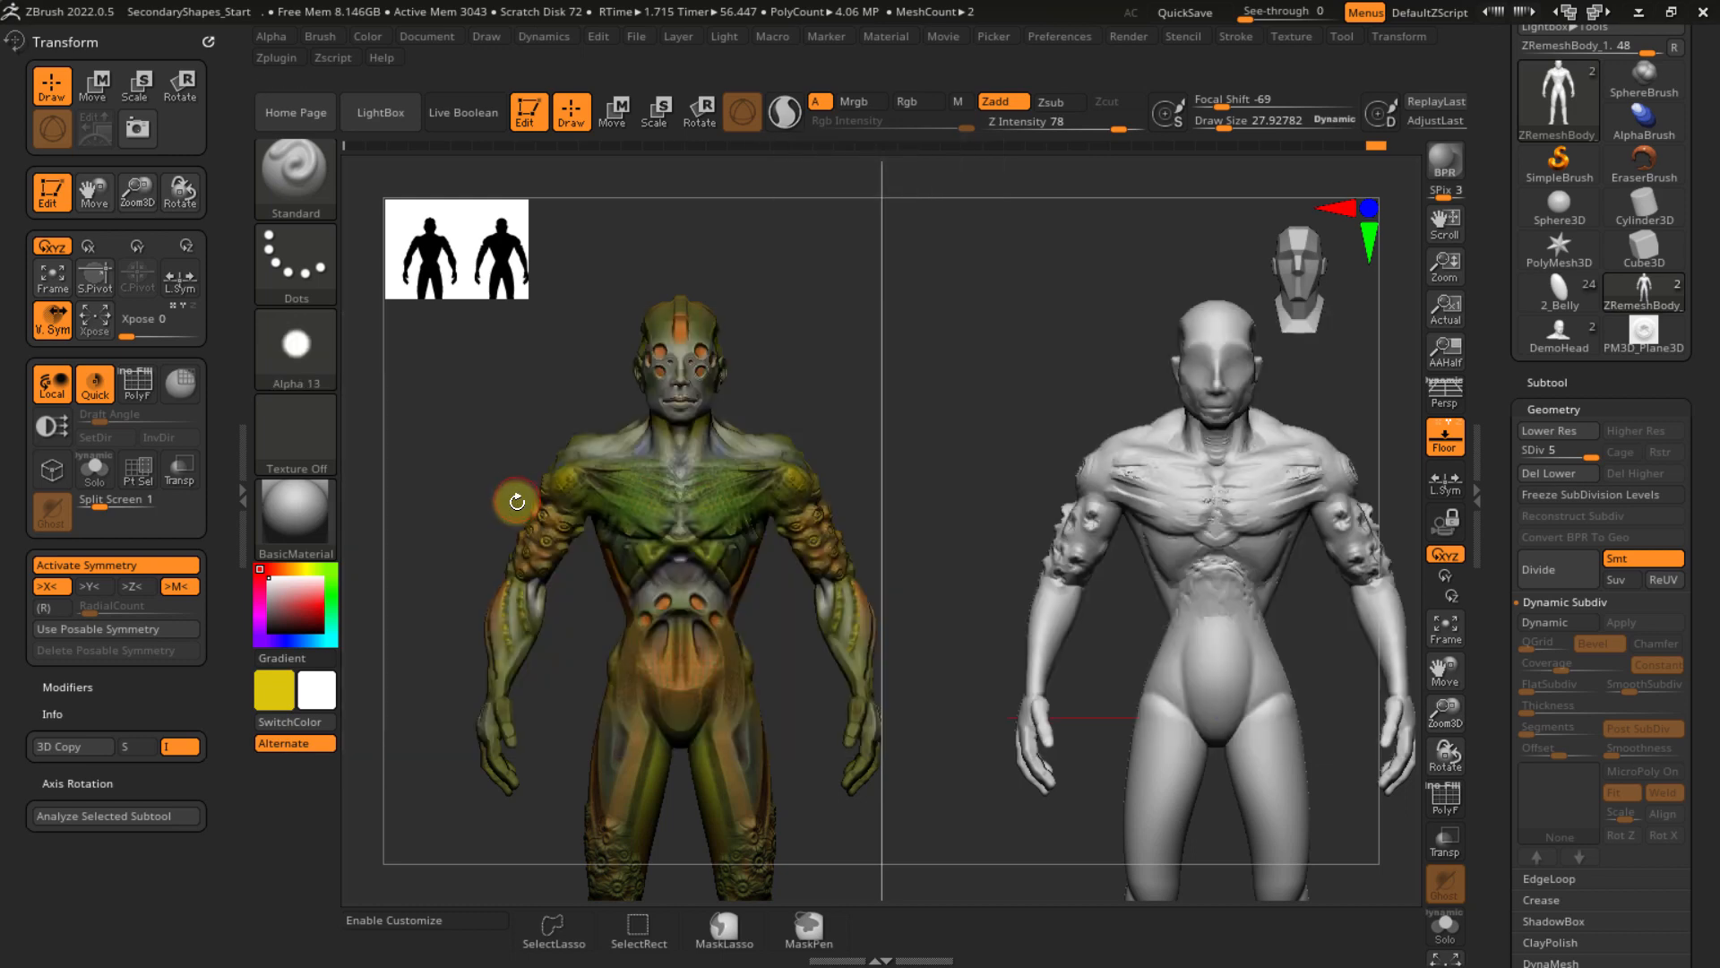
# - Try a symmetrical Standard brush stroke down the abdomen, and undo it
pyautogui.moveTo(1173, 550)
pyautogui.keyDown('alt'); pyautogui.mouseDown(button='right')
pyautogui.moveTo(1010, 503)
pyautogui.moveTo(1048, 568)
pyautogui.moveTo(1136, 522)
pyautogui.moveTo(1122, 534)
pyautogui.mouseUp(button='right'); pyautogui.keyUp('alt')
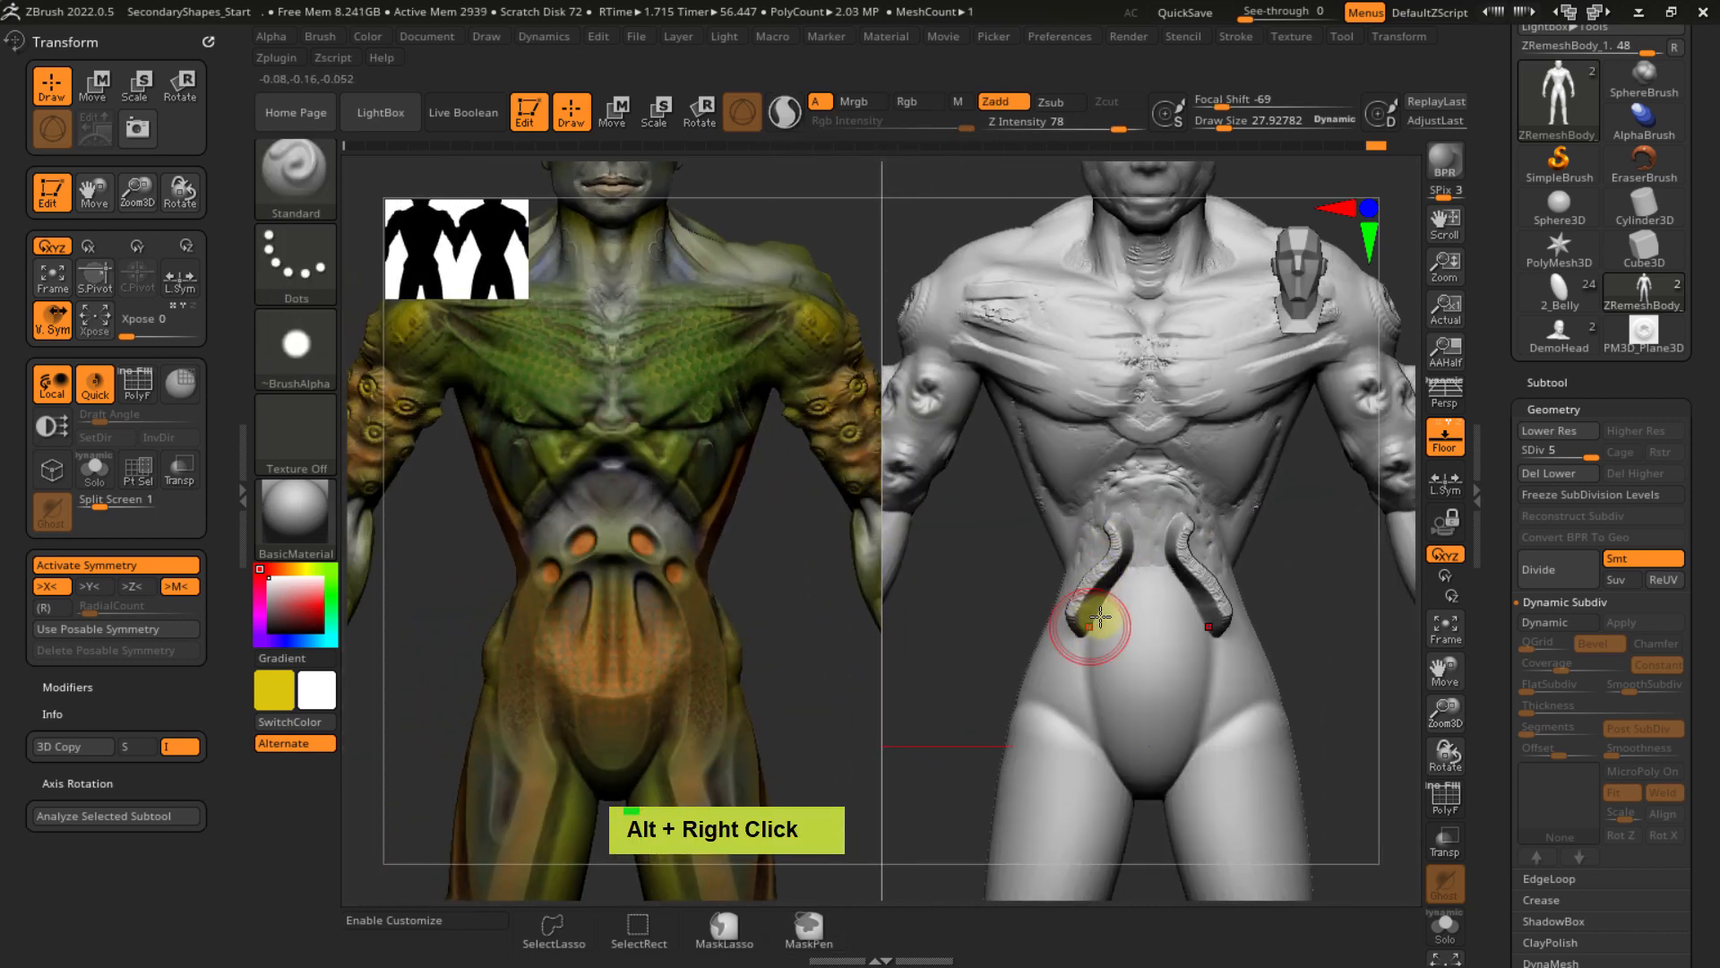
pyautogui.moveTo(1087, 615)
pyautogui.mouseDown(button='right')
pyautogui.moveTo(1155, 595)
pyautogui.moveTo(1106, 561)
pyautogui.moveTo(1237, 568)
pyautogui.moveTo(1102, 526)
pyautogui.moveTo(1140, 568)
pyautogui.moveTo(1122, 547)
pyautogui.moveTo(1156, 549)
pyautogui.moveTo(1119, 534)
pyautogui.moveTo(1144, 511)
pyautogui.moveTo(1090, 511)
pyautogui.mouseUp(button='right')
pyautogui.hotkey('ctrl', 'z')
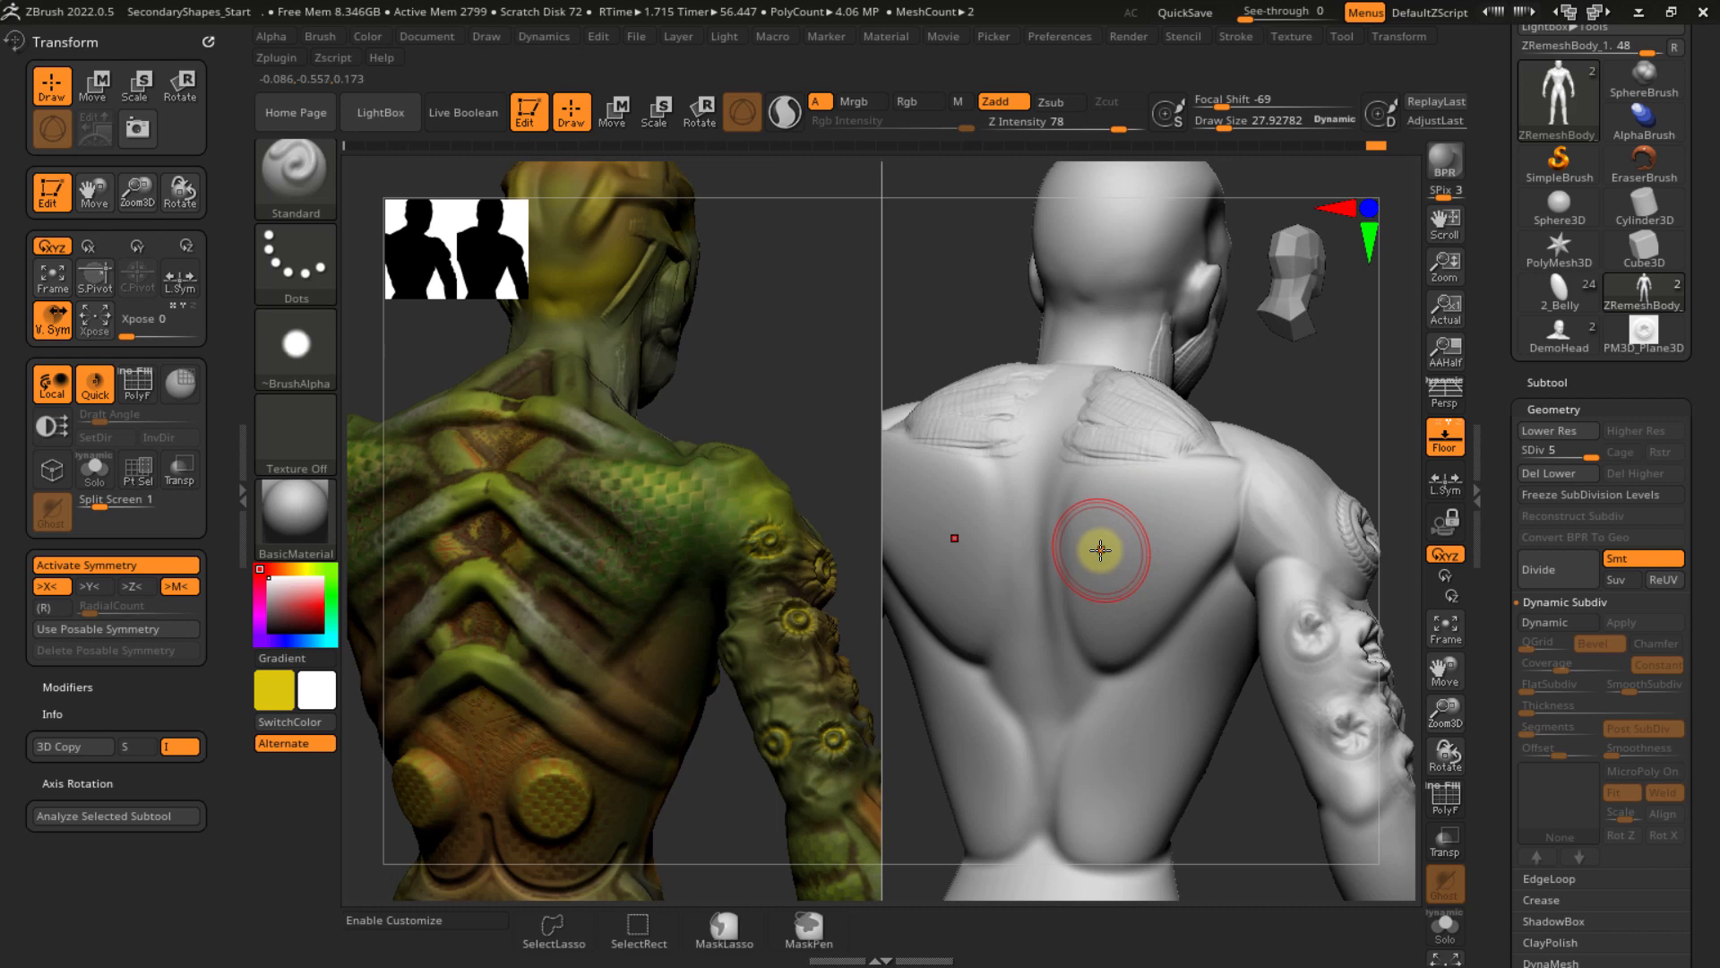
pyautogui.moveTo(17, 129); pyautogui.dragTo(18, 323)
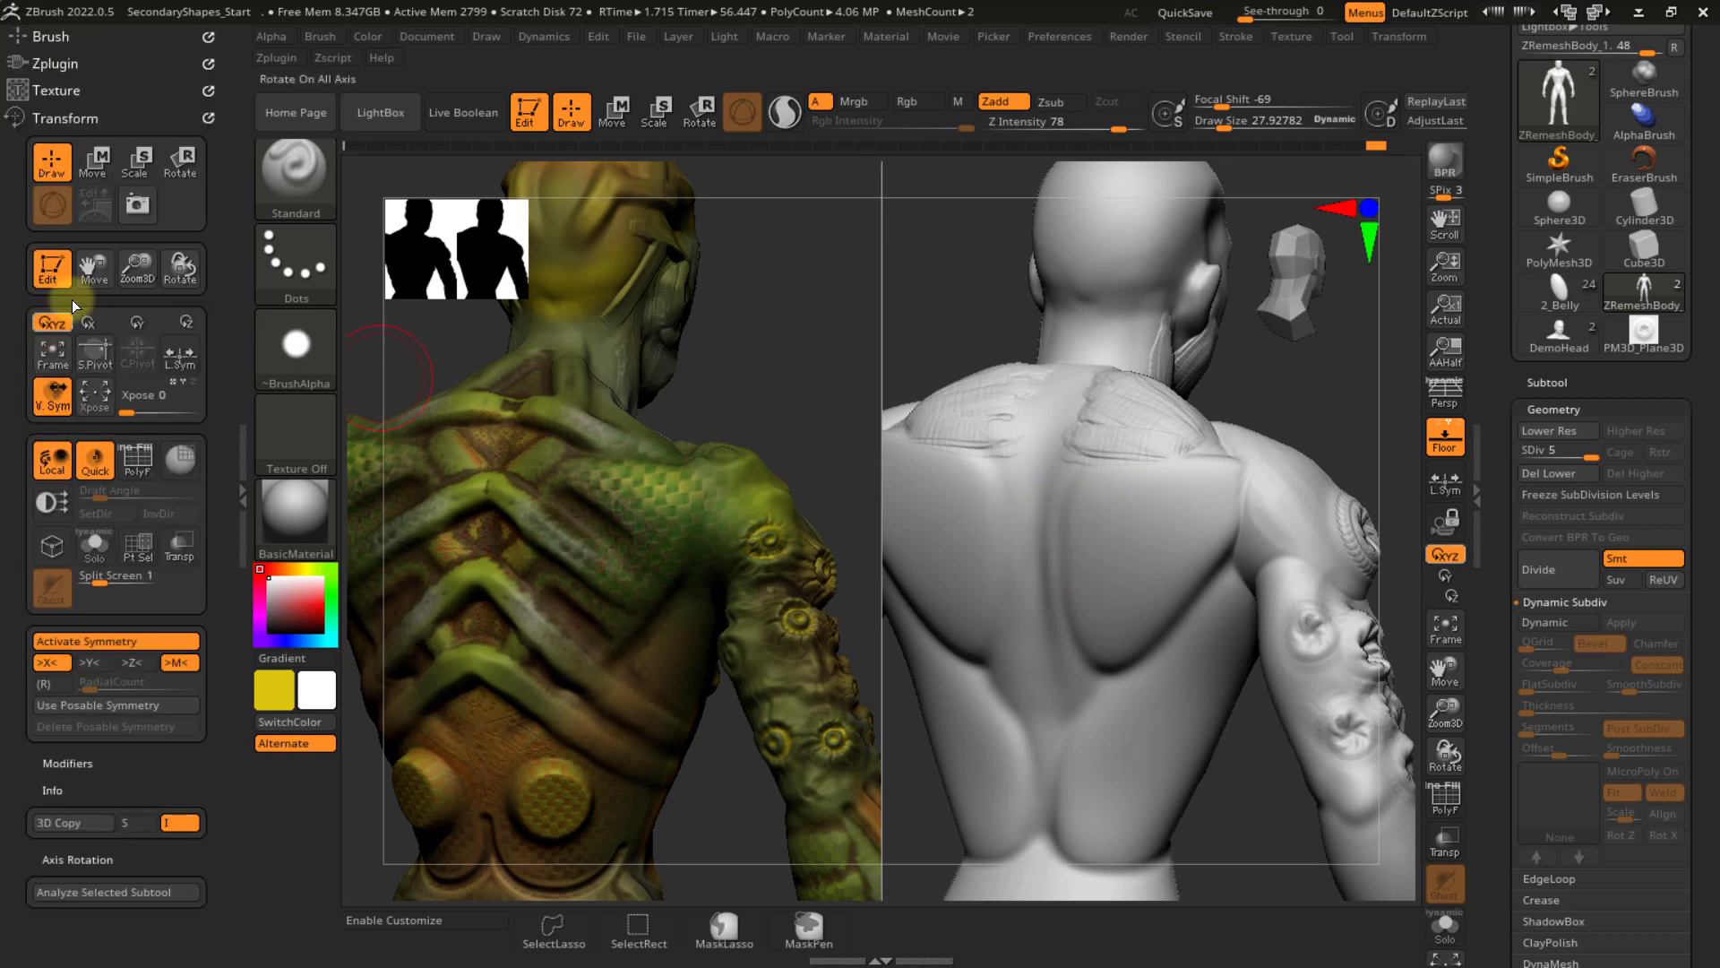
pyautogui.click(68, 113)
pyautogui.click(70, 38)
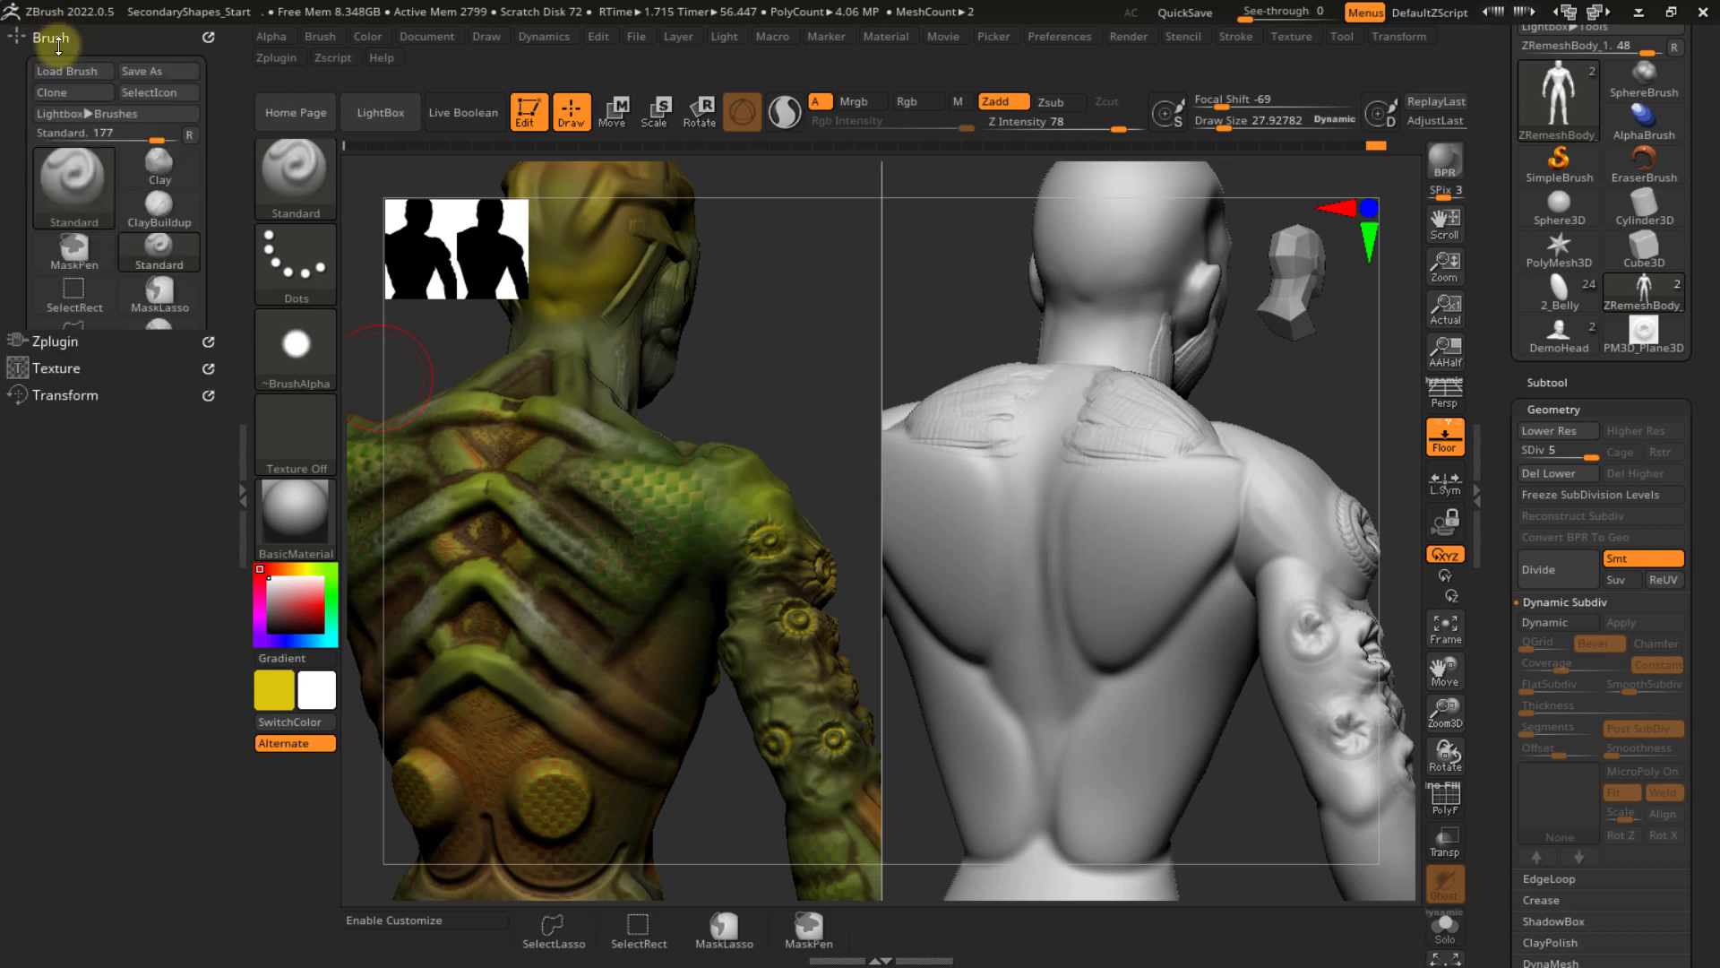
pyautogui.scroll(-2, 16, 300)
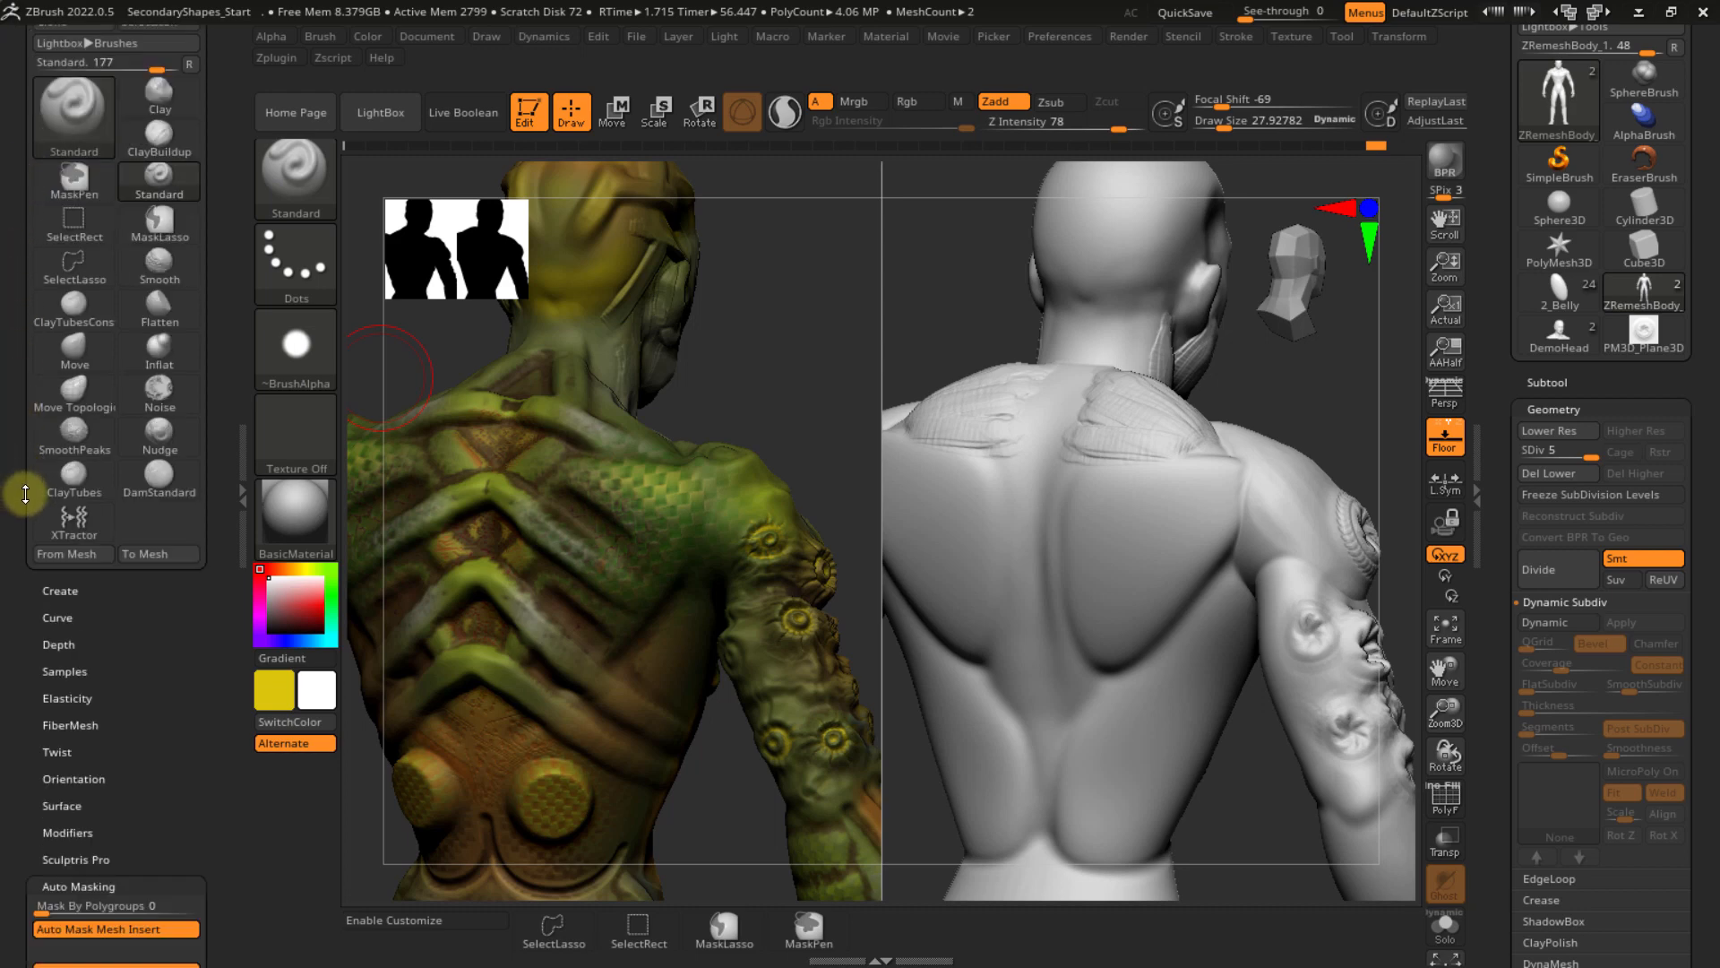
pyautogui.moveTo(25, 532); pyautogui.dragTo(26, 416)
pyautogui.doubleClick(27, 531)
pyautogui.moveTo(23, 497); pyautogui.dragTo(25, 559)
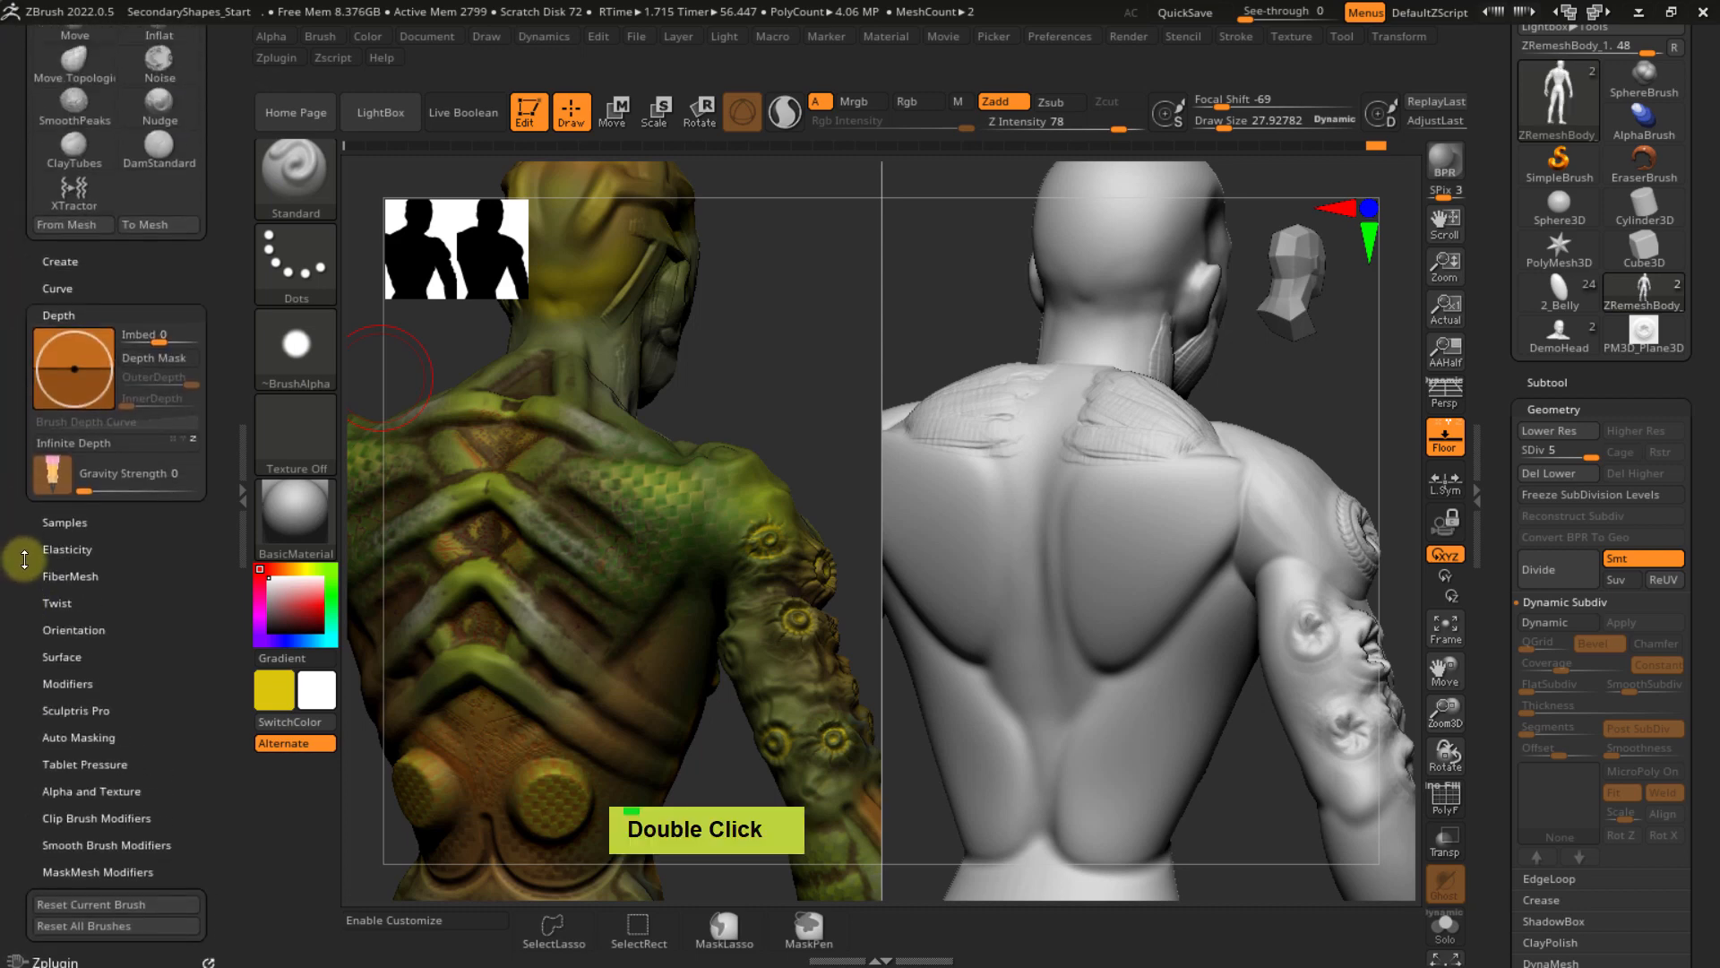
pyautogui.moveTo(1, 180); pyautogui.dragTo(7, 538)
pyautogui.click(51, 34)
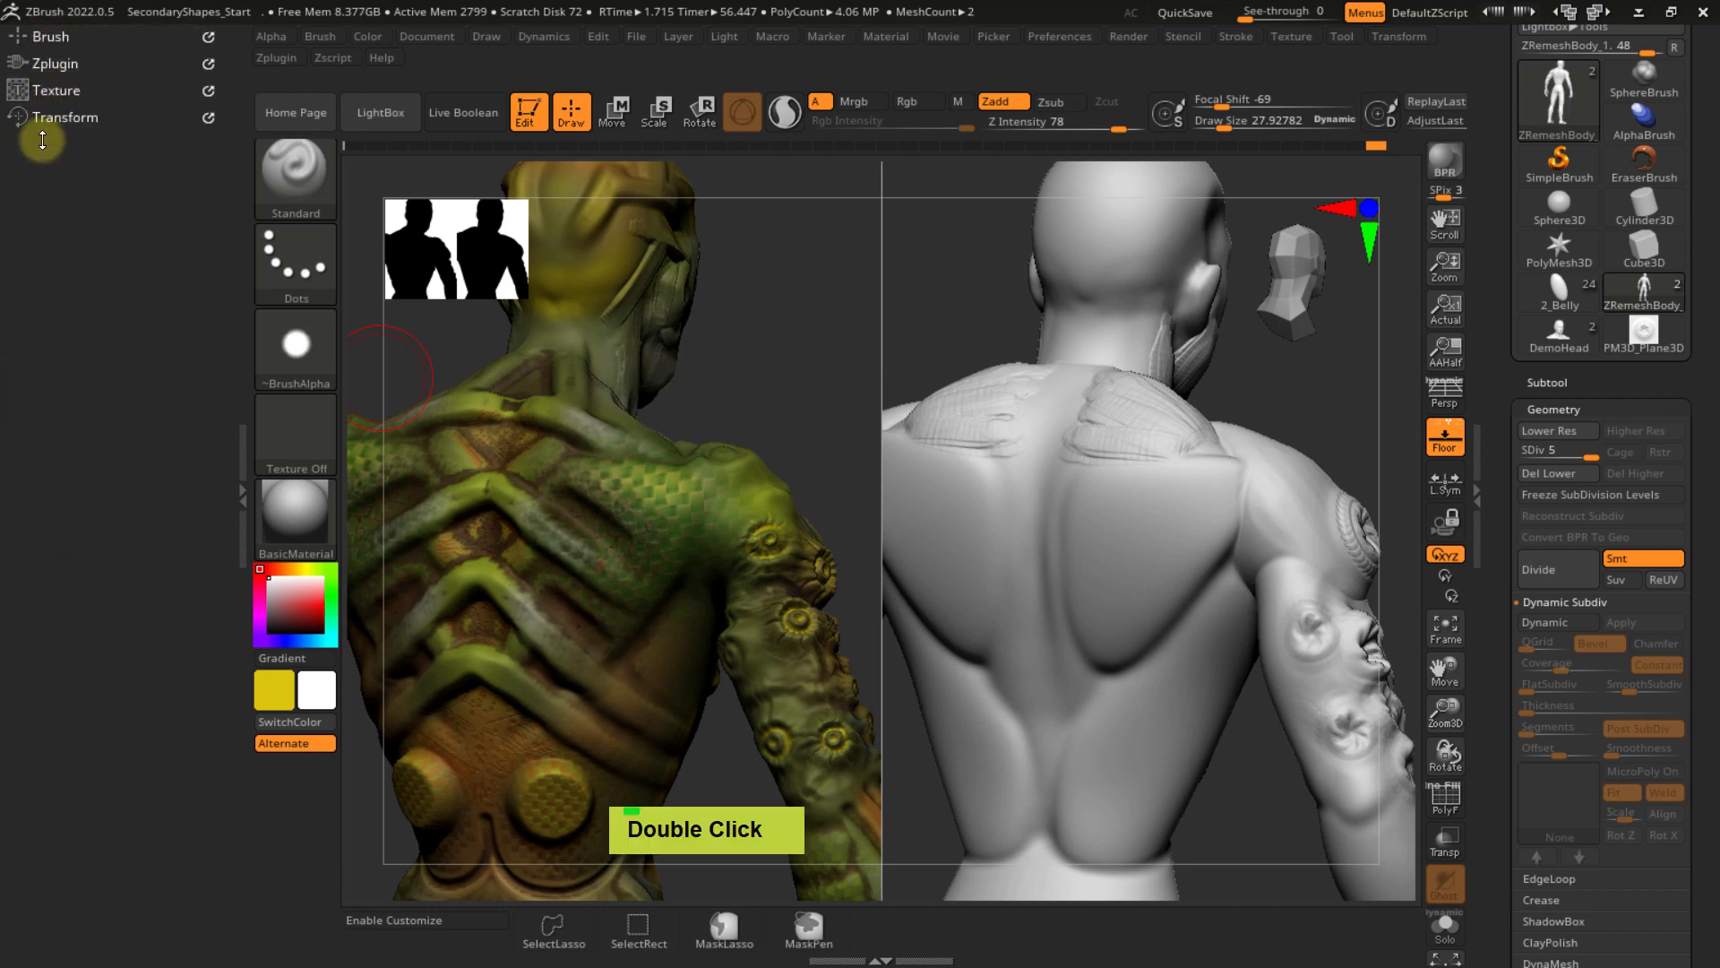
# - Dock the Stroke settings beside the canvas and expand their Lazy Mouse options
pyautogui.click(1239, 43)
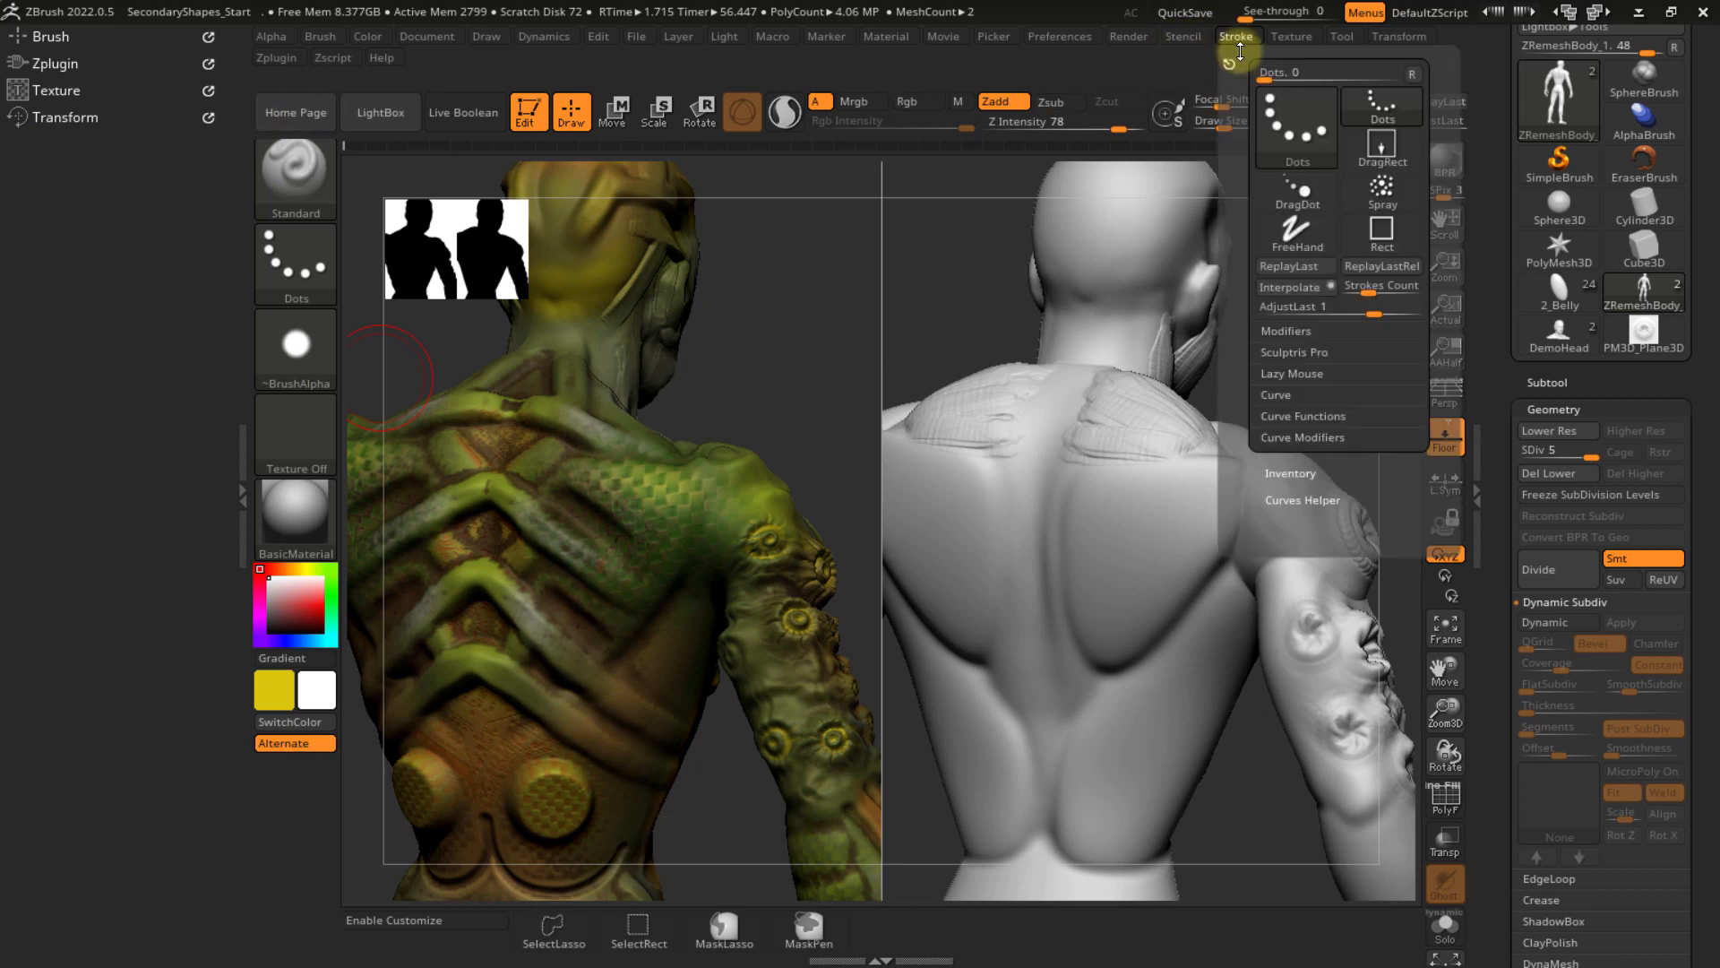
pyautogui.moveTo(1230, 64); pyautogui.dragTo(77, 261)
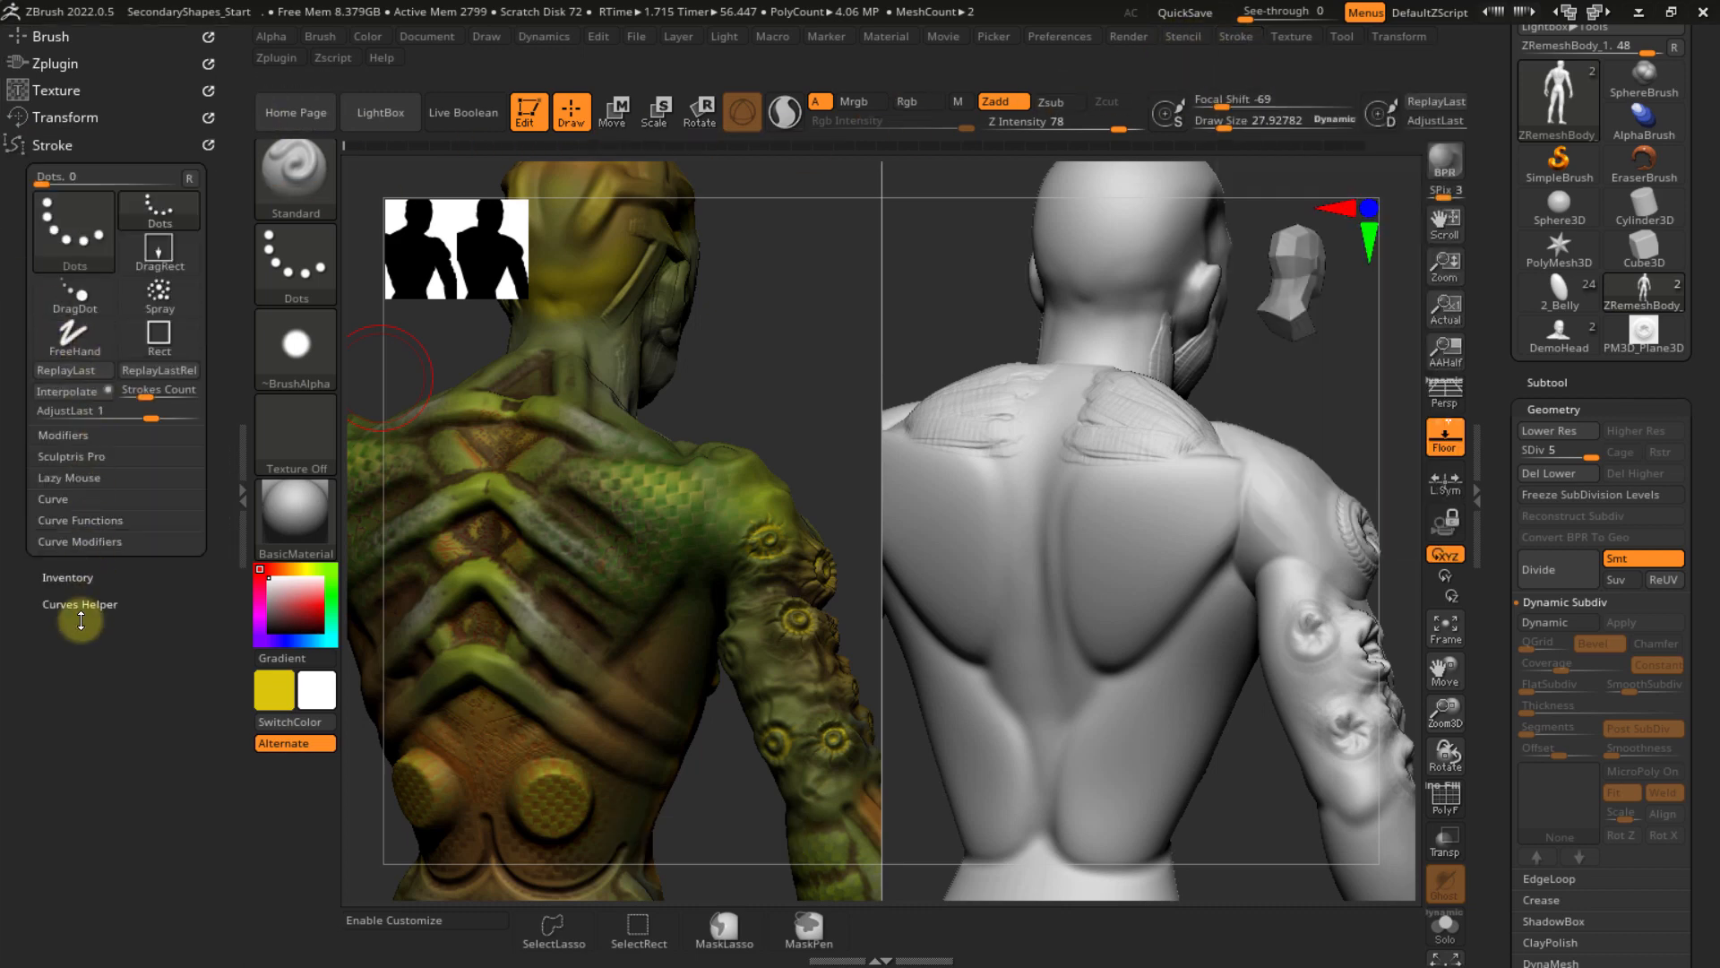
pyautogui.click(78, 478)
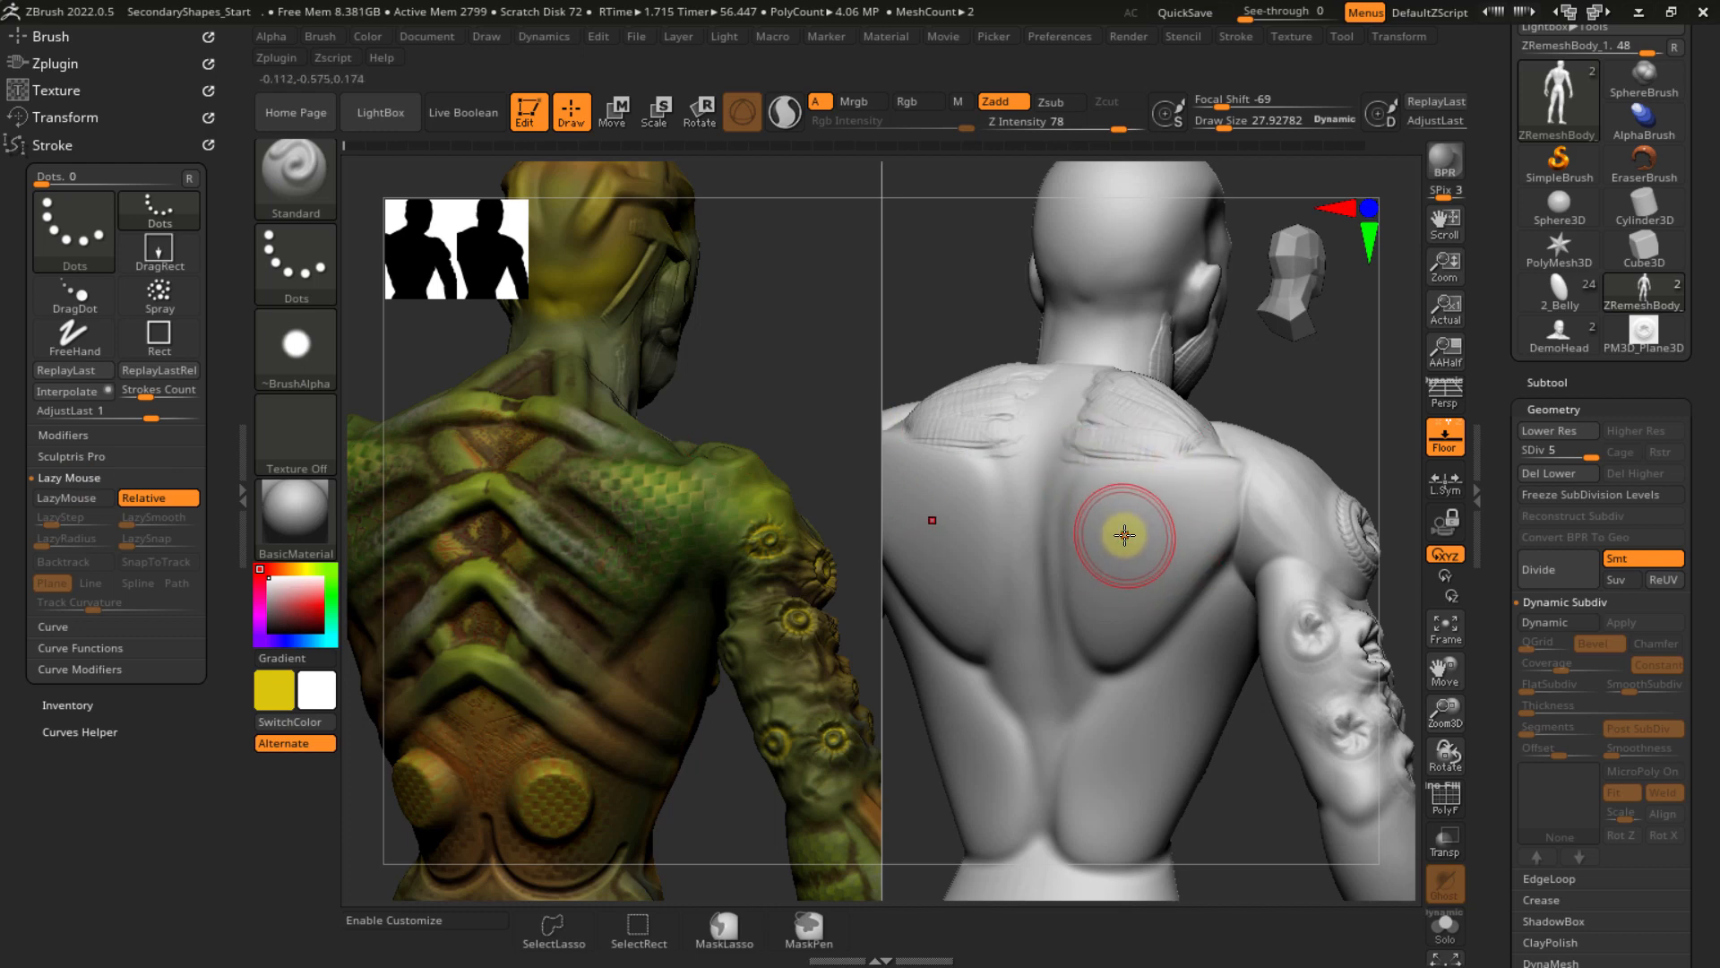
# - Turn on LazyMouse and draw a short symmetrical stroke down the shoulder blade
pyautogui.press('l')
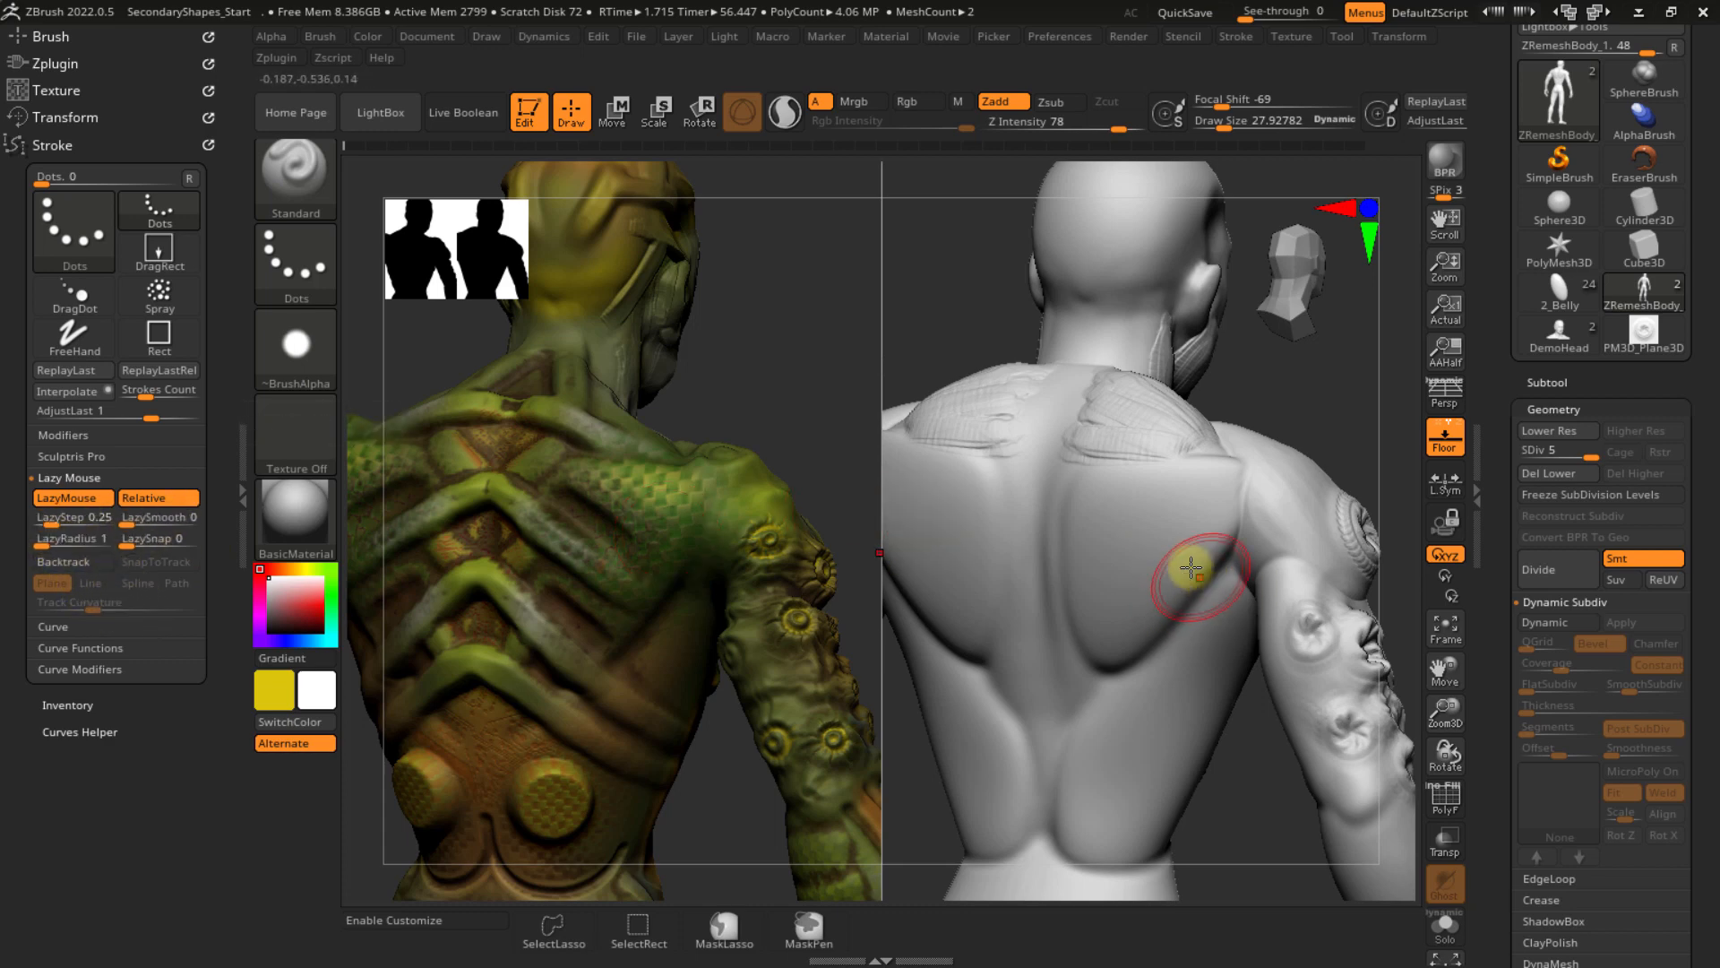
pyautogui.moveTo(1128, 524)
pyautogui.mouseDown()
pyautogui.moveTo(1136, 605)
pyautogui.moveTo(1143, 584)
pyautogui.mouseUp()
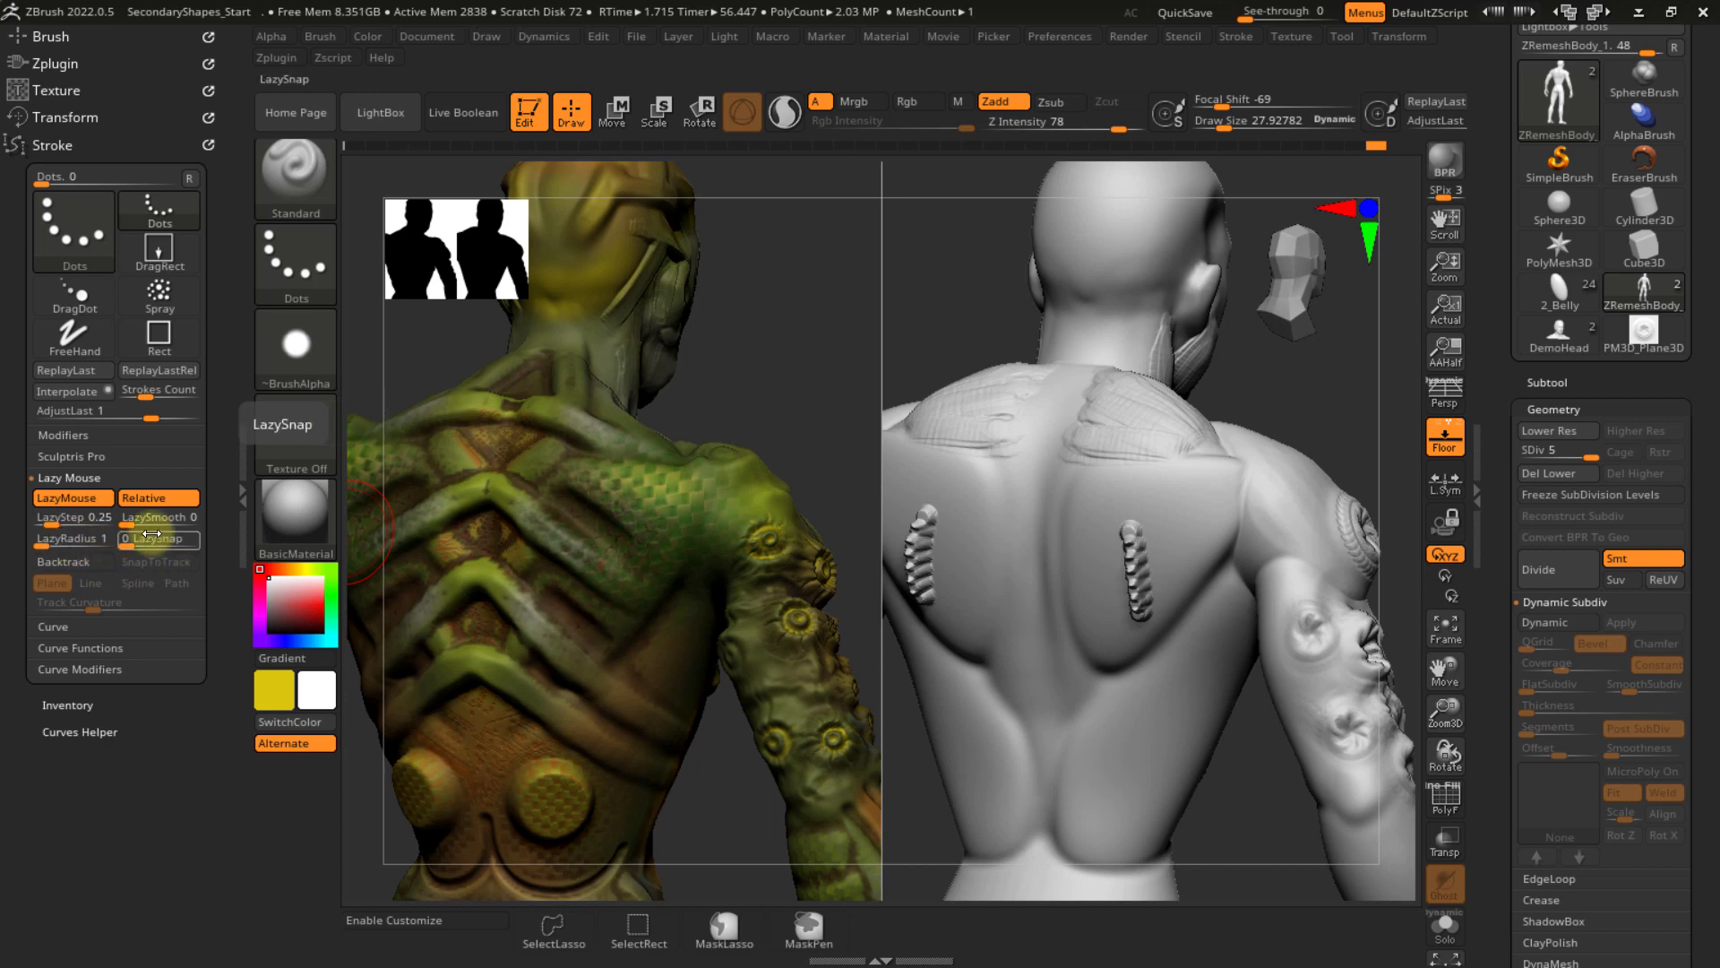
# - Undo the shoulder-blade stroke, and set Z Intensity to 8 and Focal Shift to 0 for the Standard brush
pyautogui.hotkey('ctrl', 'z')
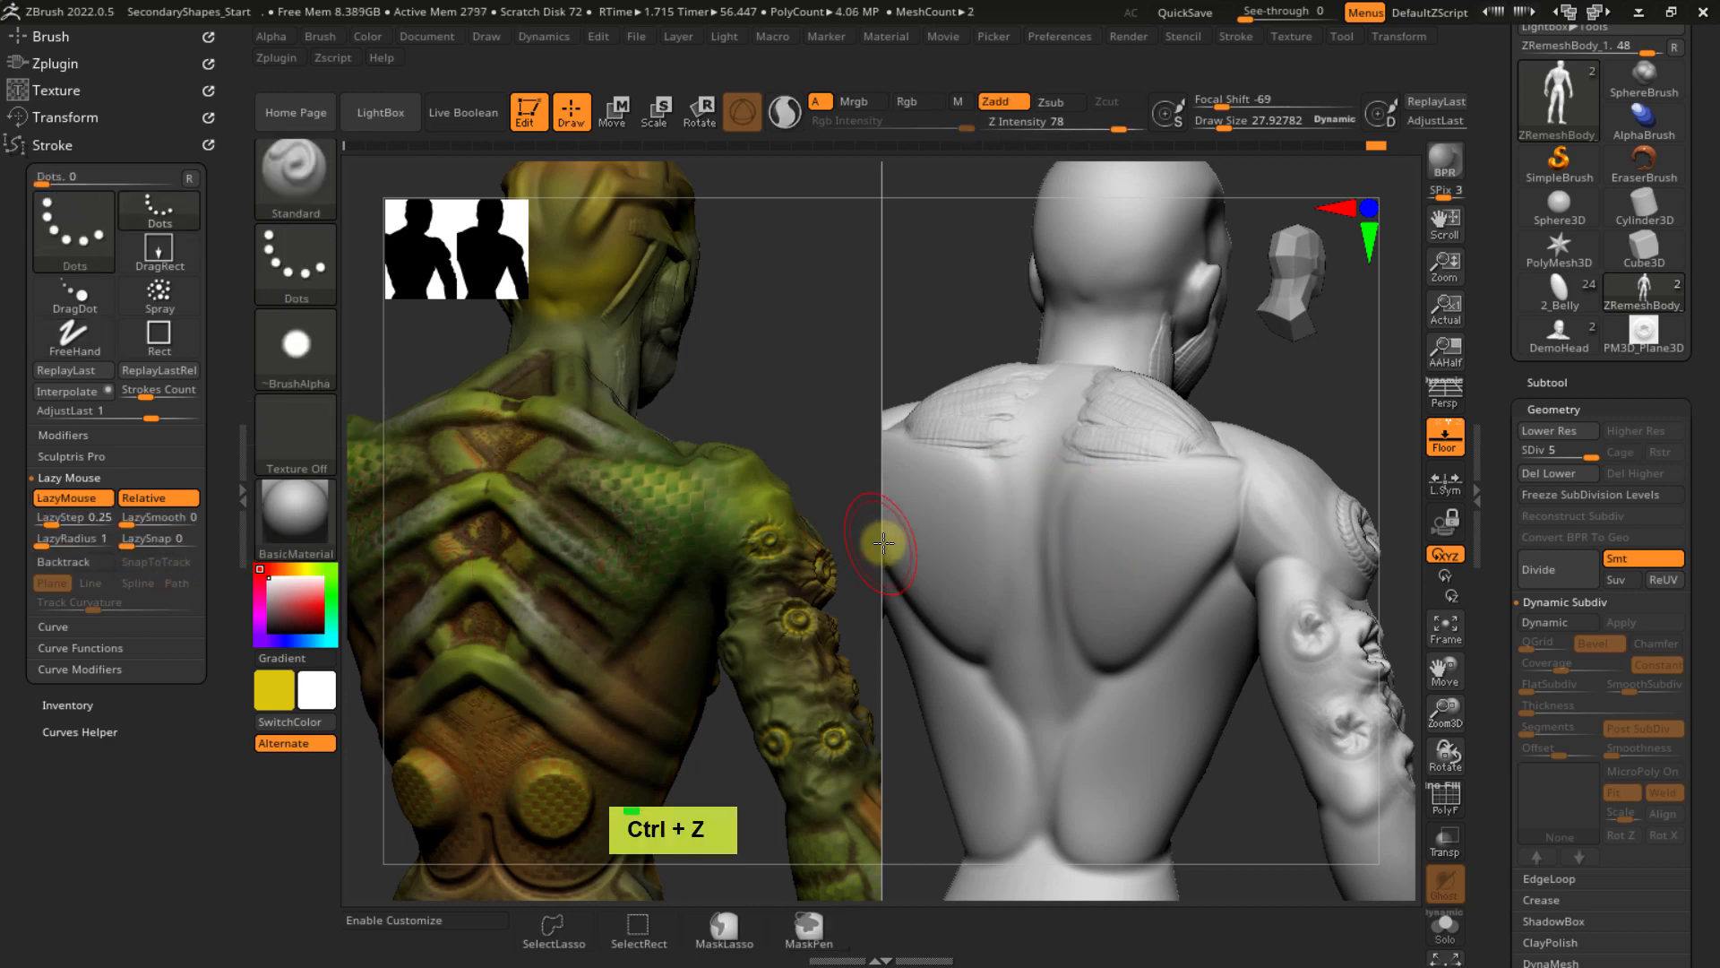
pyautogui.keyDown('ctrl'); pyautogui.moveTo(1113, 568); pyautogui.dragTo(1075, 319, button='right'); pyautogui.keyUp('ctrl')
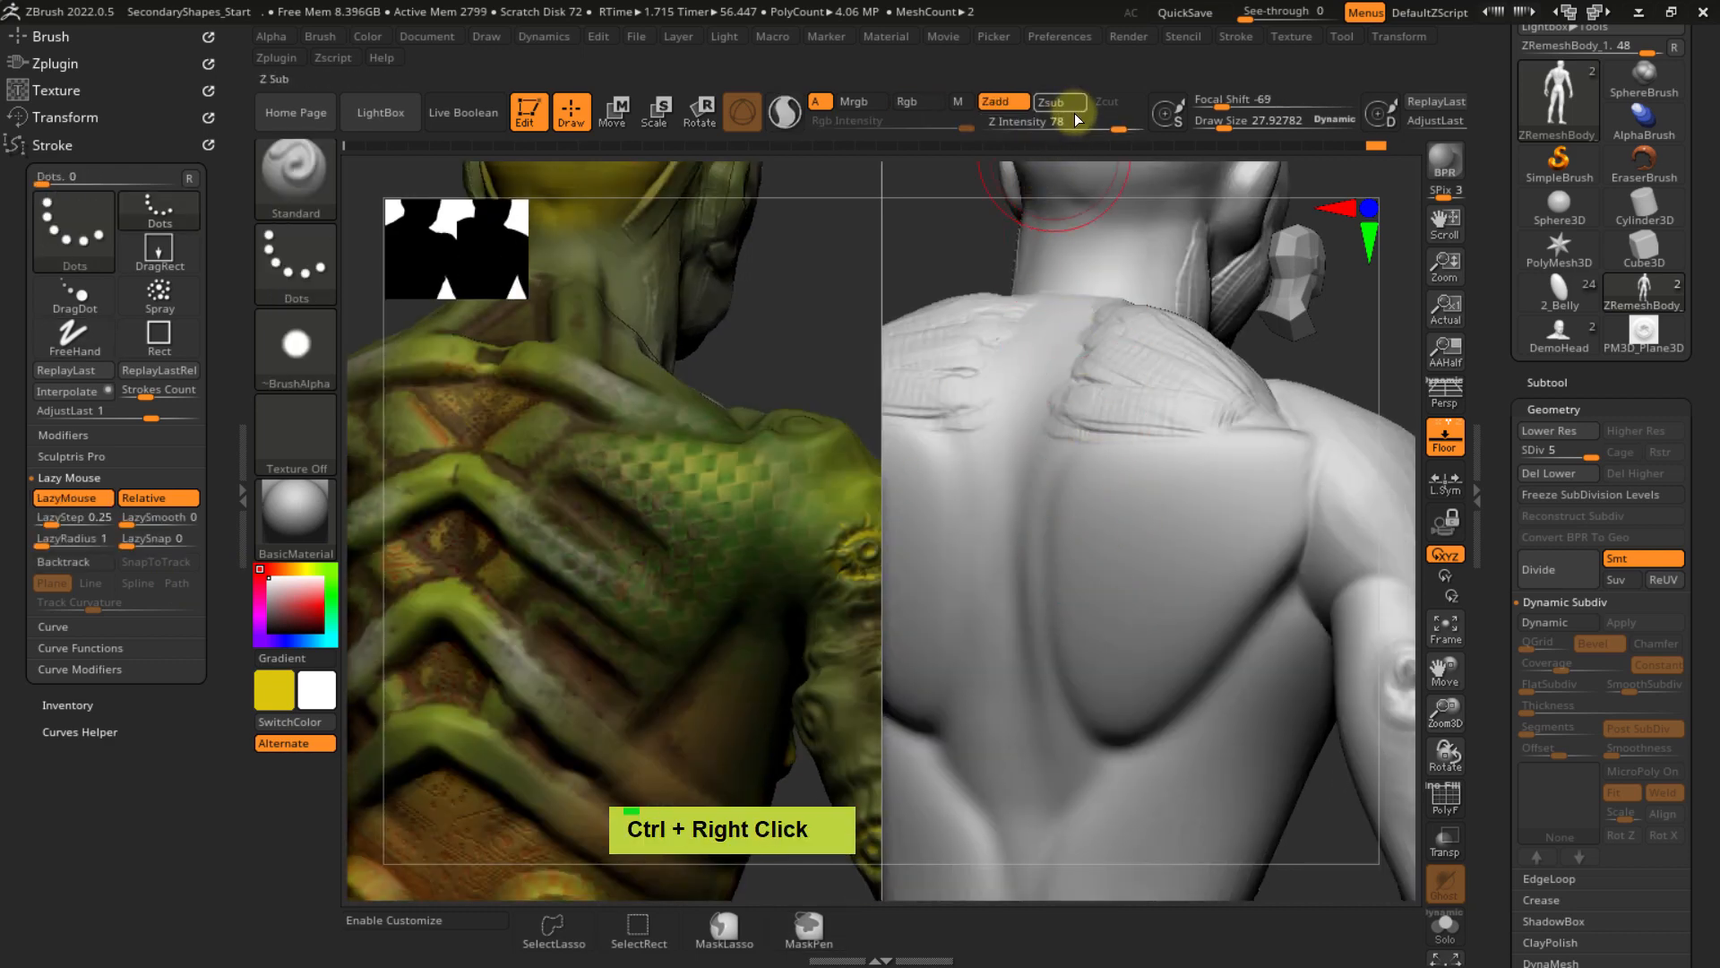
pyautogui.click(1029, 124)
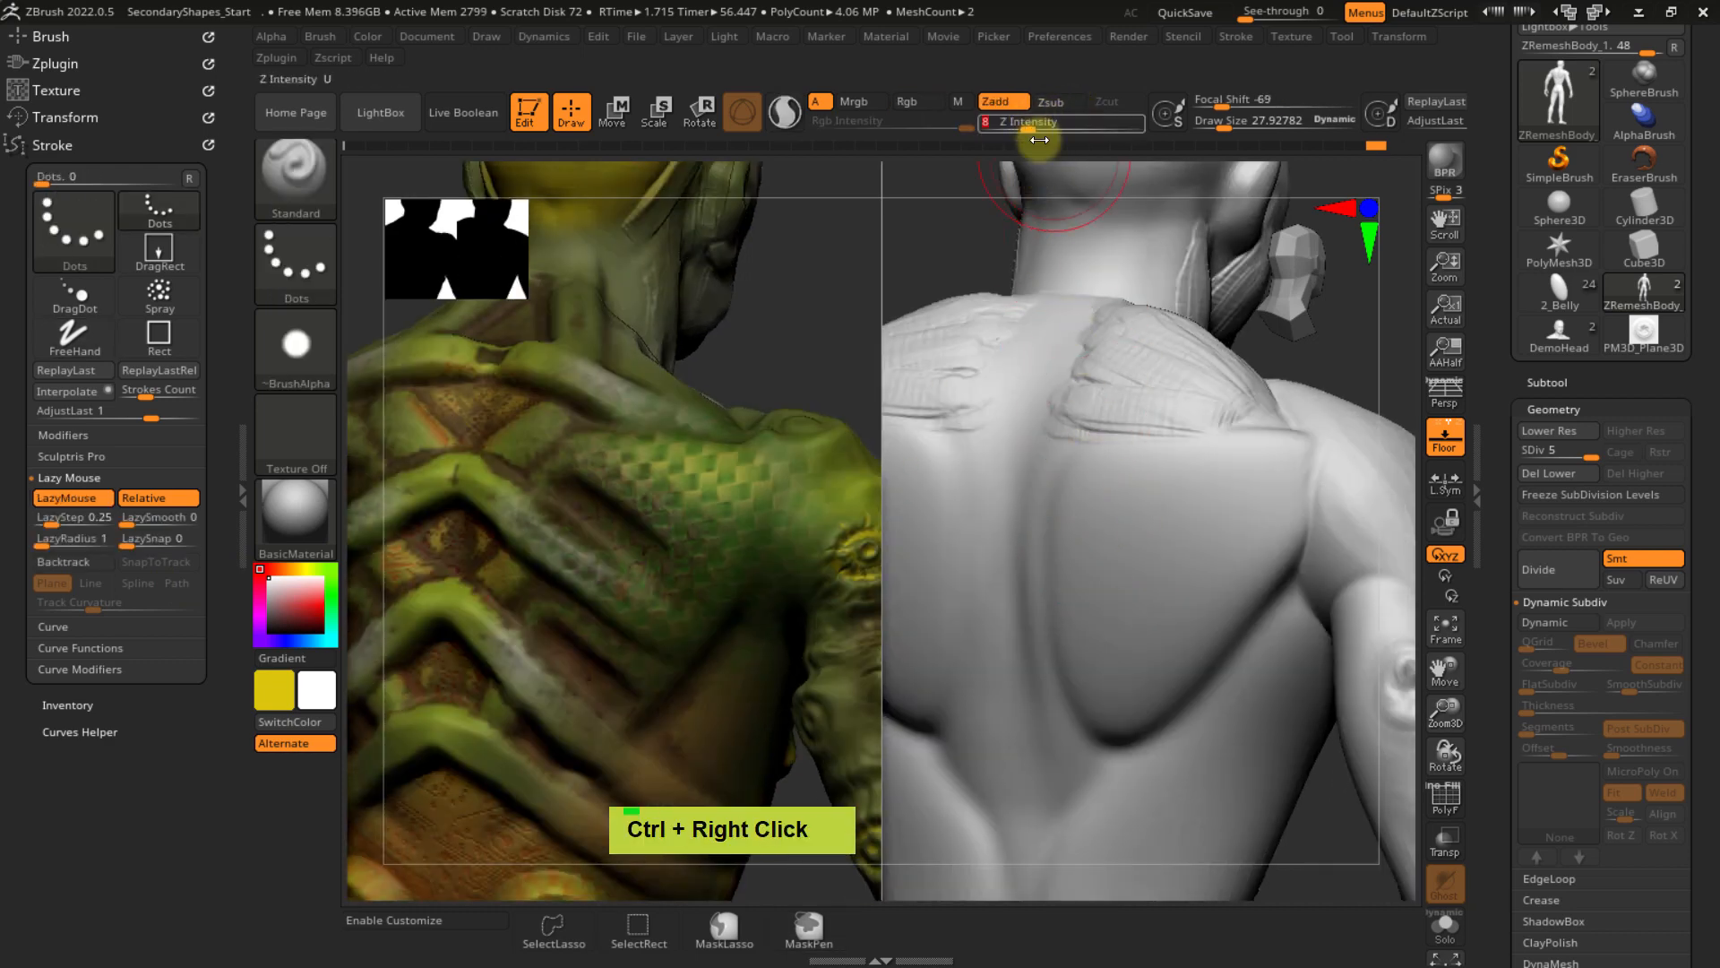
pyautogui.click(1254, 105)
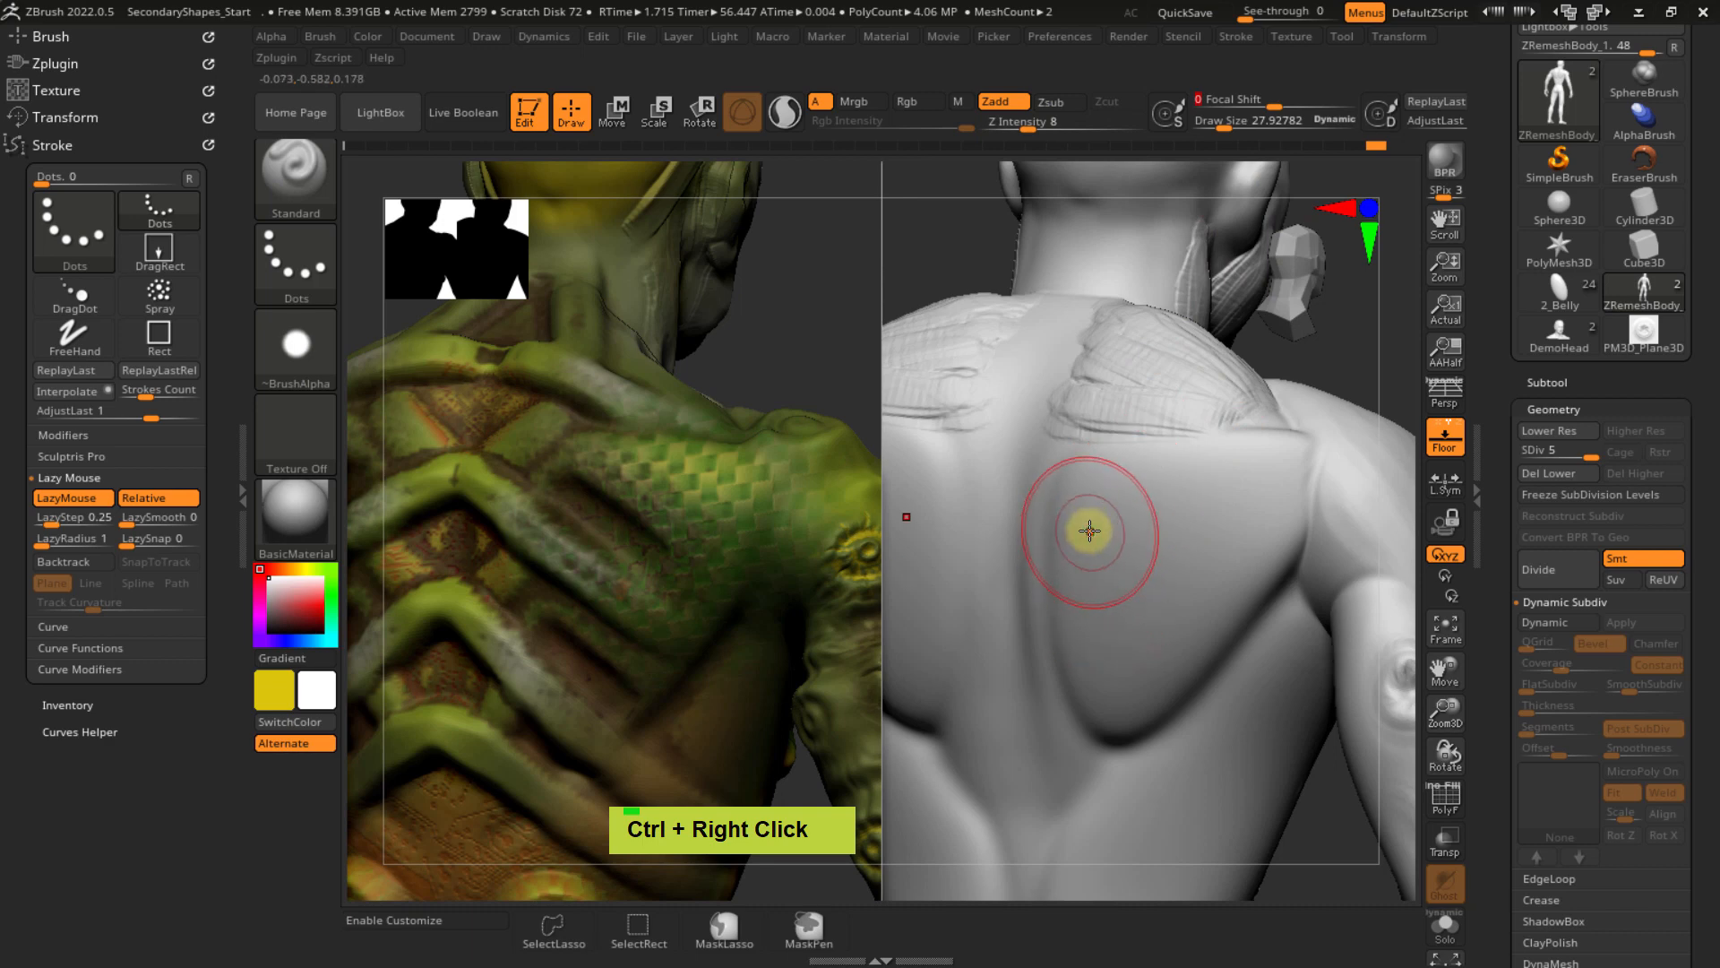
# - Try a faint symmetrical stroke down the shoulder blade, undo it, and set Z Intensity to 26
pyautogui.doubleClick(1112, 689)
pyautogui.moveTo(1092, 551); pyautogui.dragTo(1085, 508)
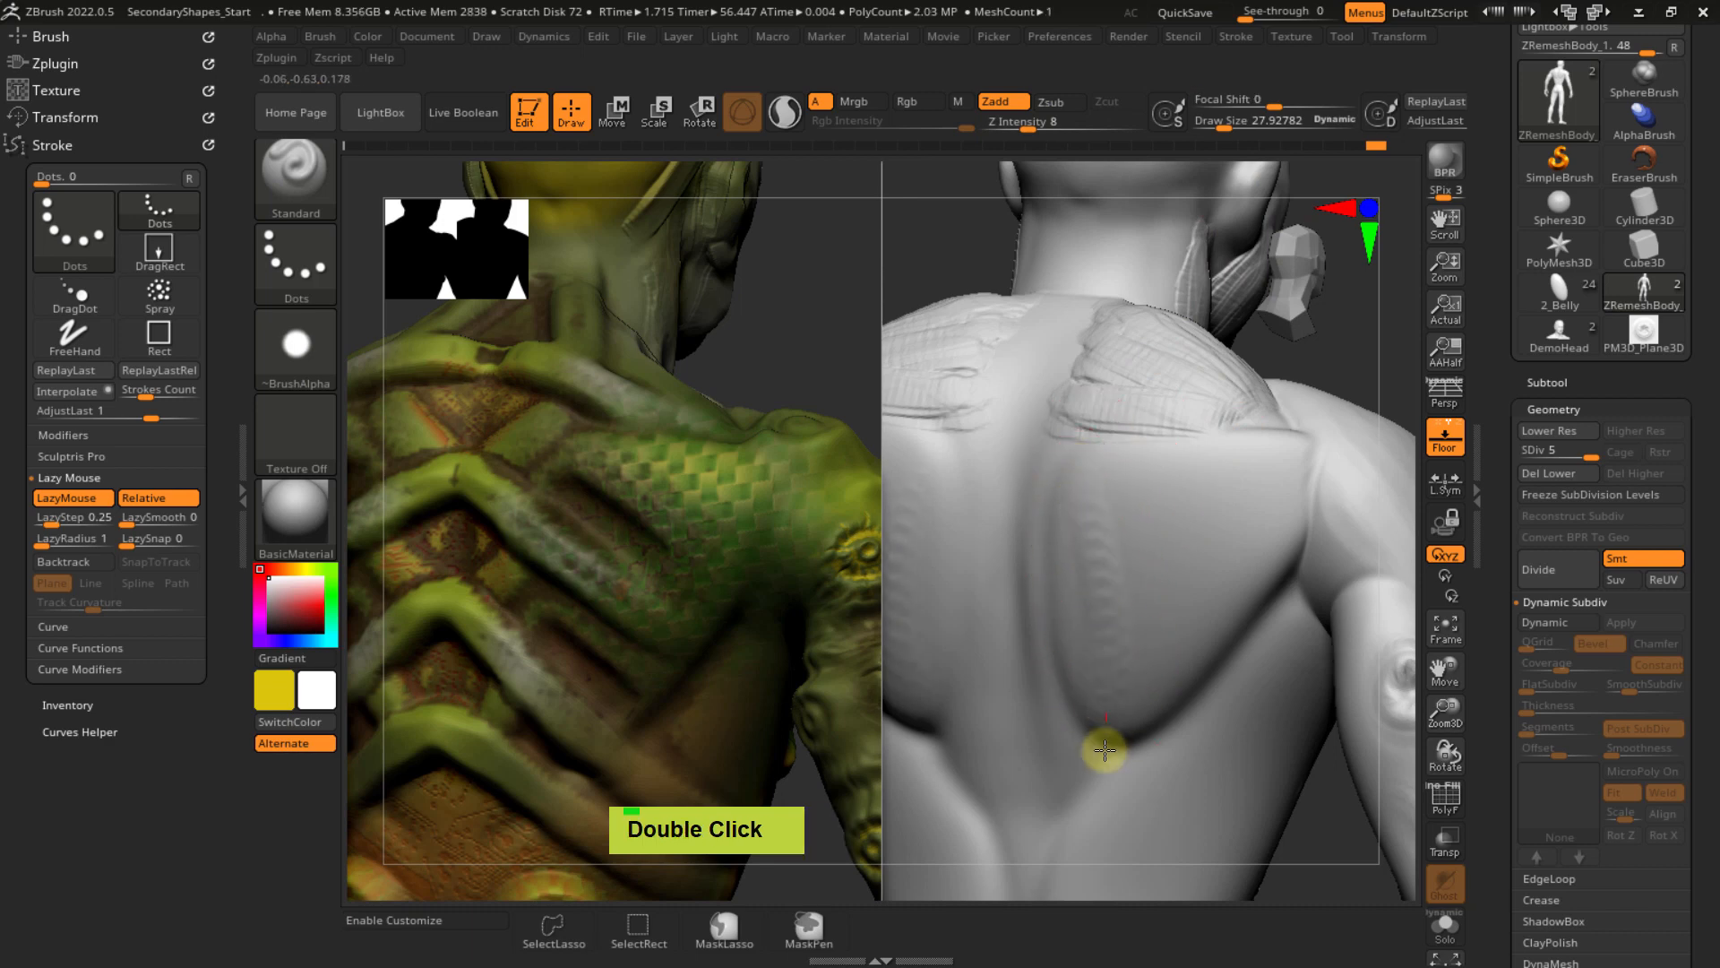
pyautogui.click(1031, 117)
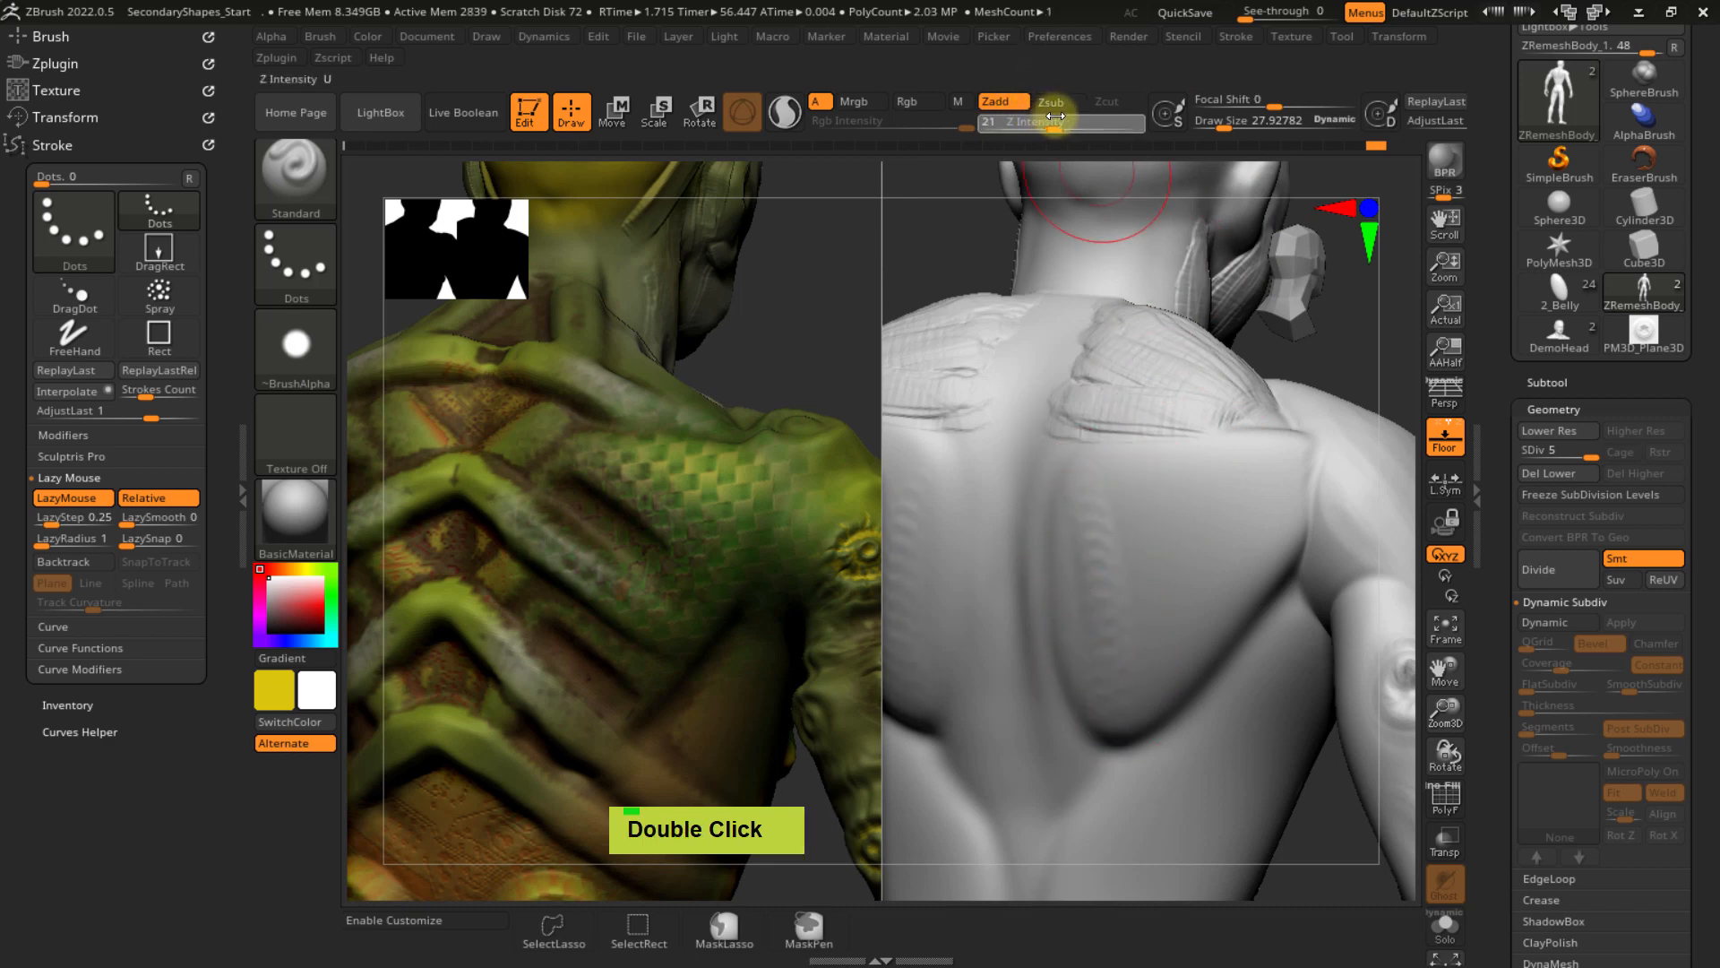
pyautogui.moveTo(1055, 116); pyautogui.dragTo(1064, 118)
pyautogui.hotkey('ctrl', 'z')
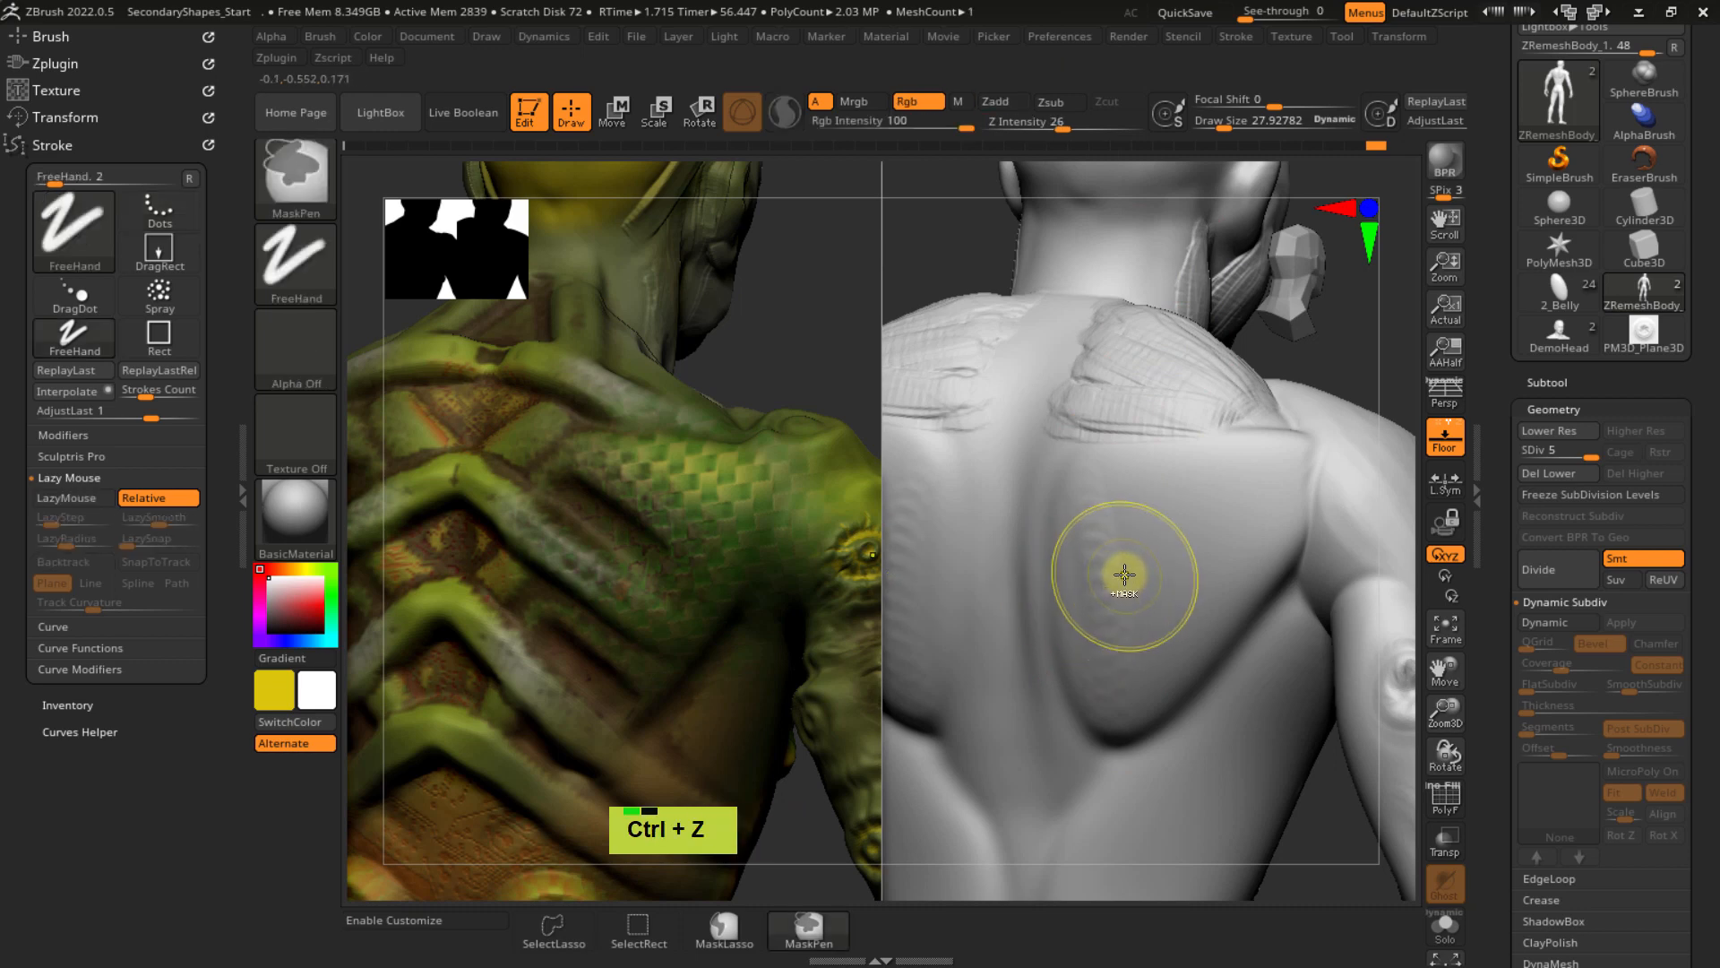
pyautogui.hotkey('ctrl', 'z')
pyautogui.hotkey('ctrl', 'z')
# - Draw a long symmetrical stroke down the shoulder blade and a shorter one nearer the arm
pyautogui.moveTo(1086, 488); pyautogui.dragTo(1121, 771)
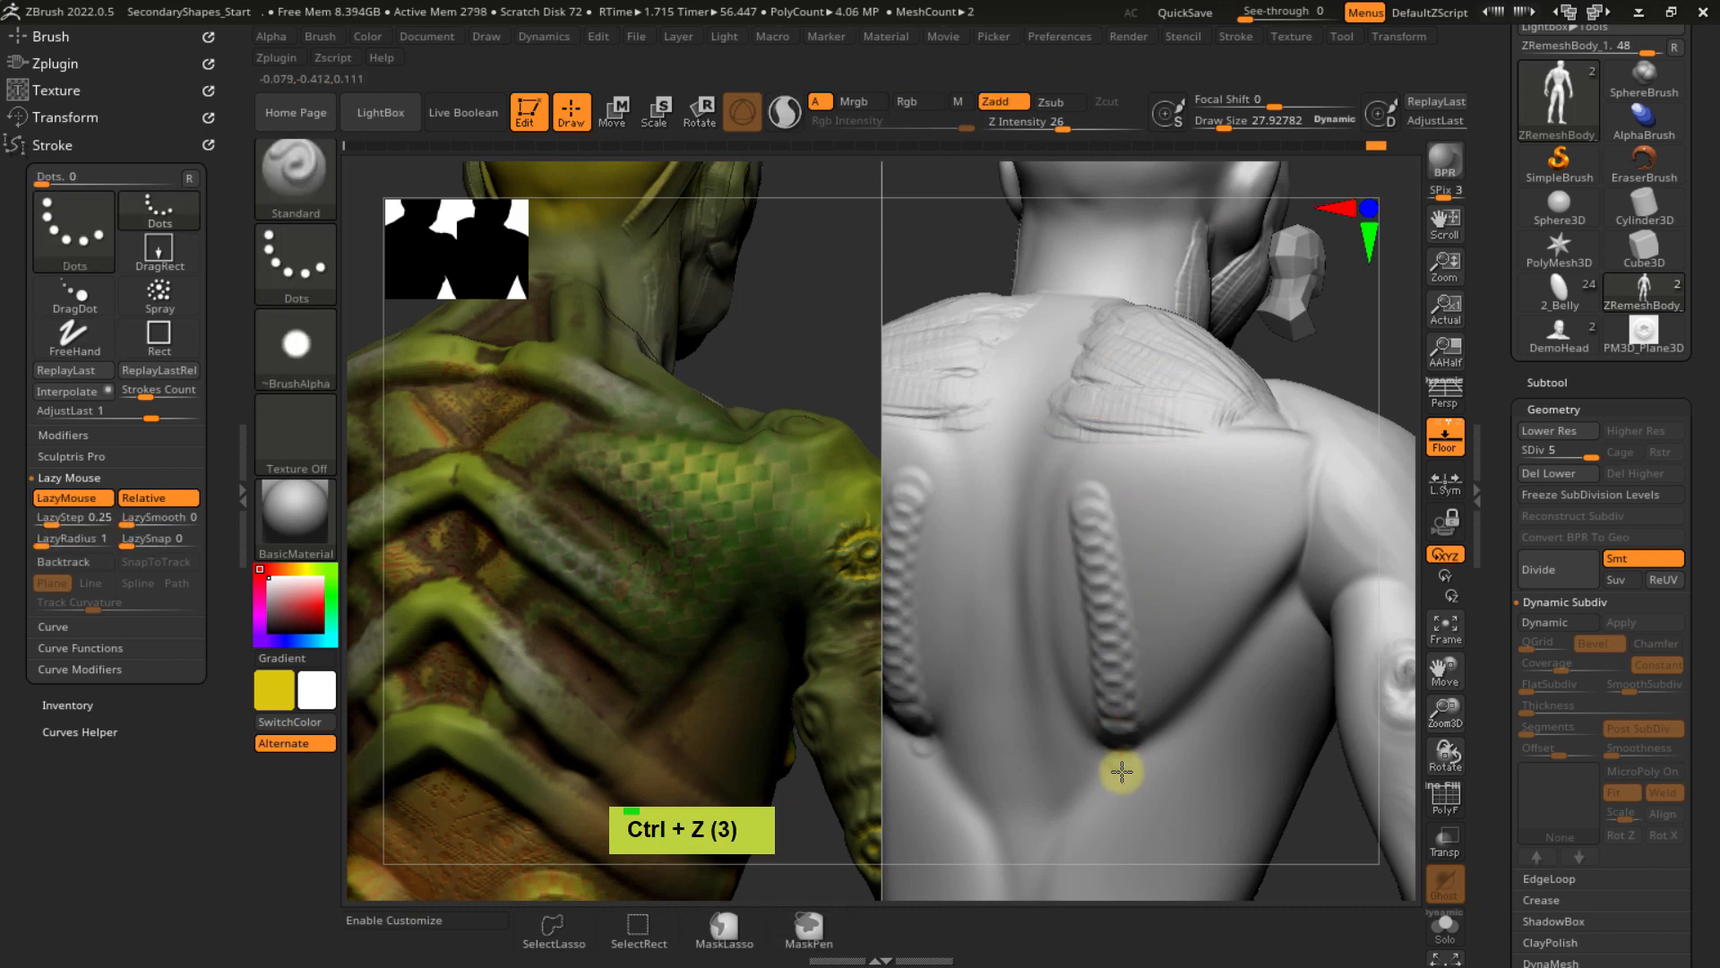
pyautogui.keyDown('alt'); pyautogui.moveTo(1133, 703); pyautogui.dragTo(1159, 492, button='right'); pyautogui.keyUp('alt')
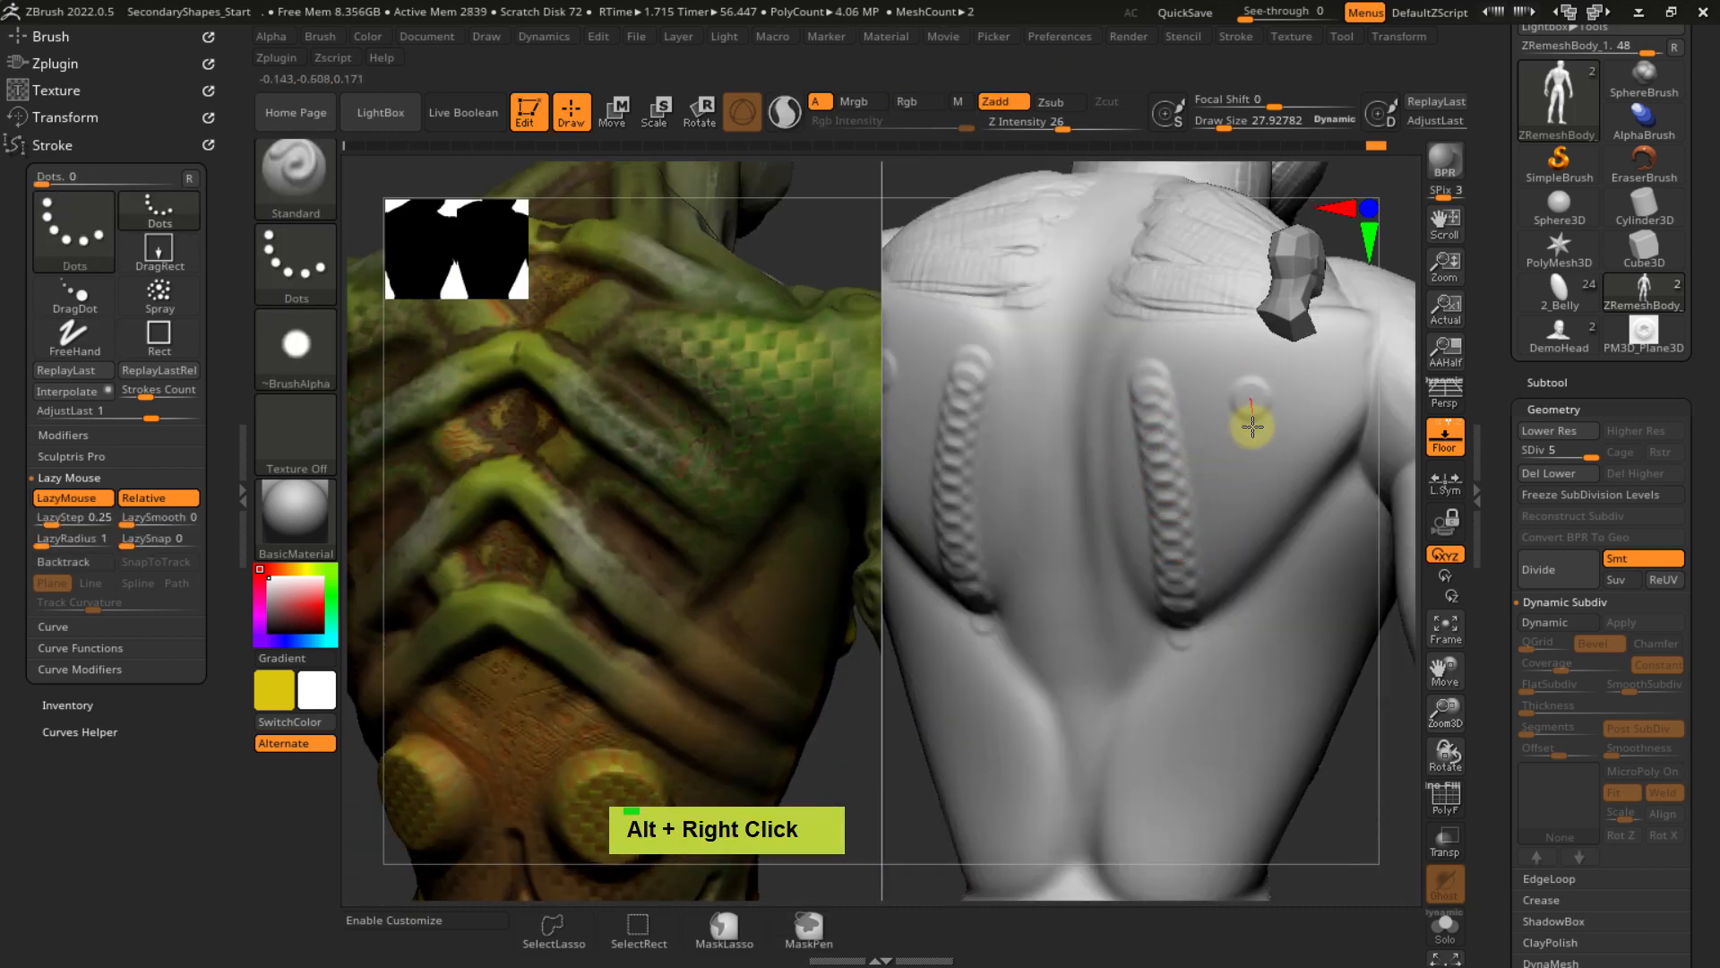
pyautogui.moveTo(1246, 498); pyautogui.dragTo(1248, 507)
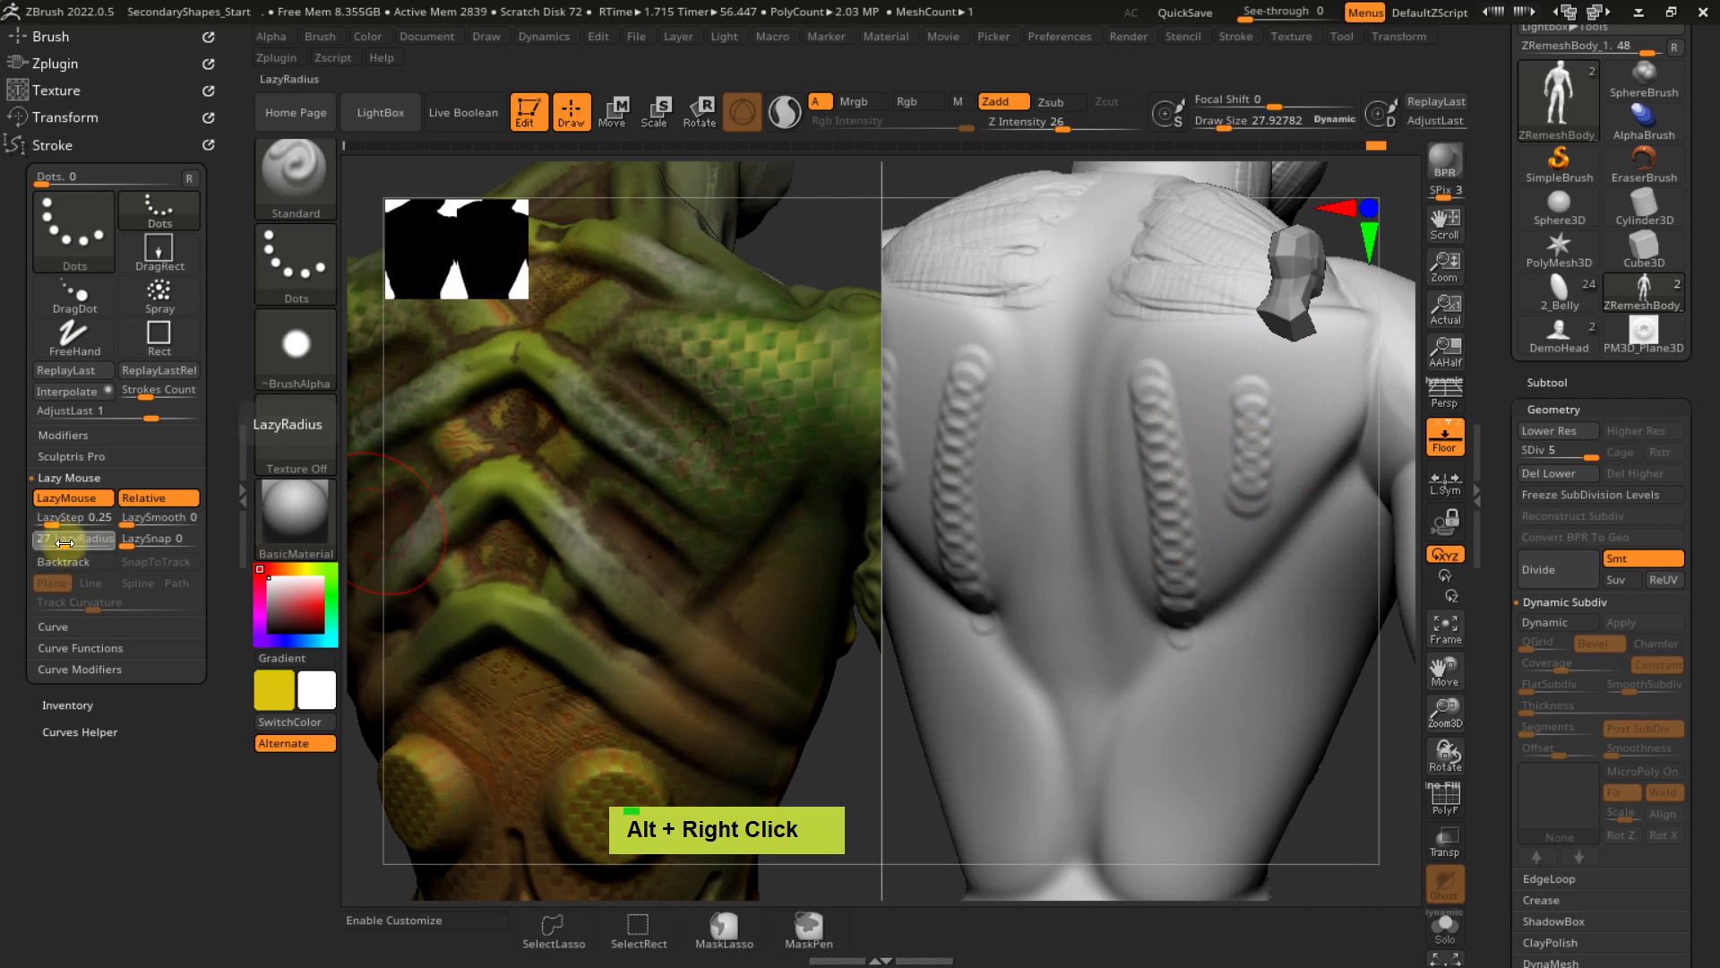
# - Set LazyRadius to 20 and draw a long symmetrical stroke curving from the spine below the shoulder blade towards the arm
pyautogui.moveTo(65, 542); pyautogui.dragTo(69, 541)
pyautogui.write('20')
pyautogui.press('Return')
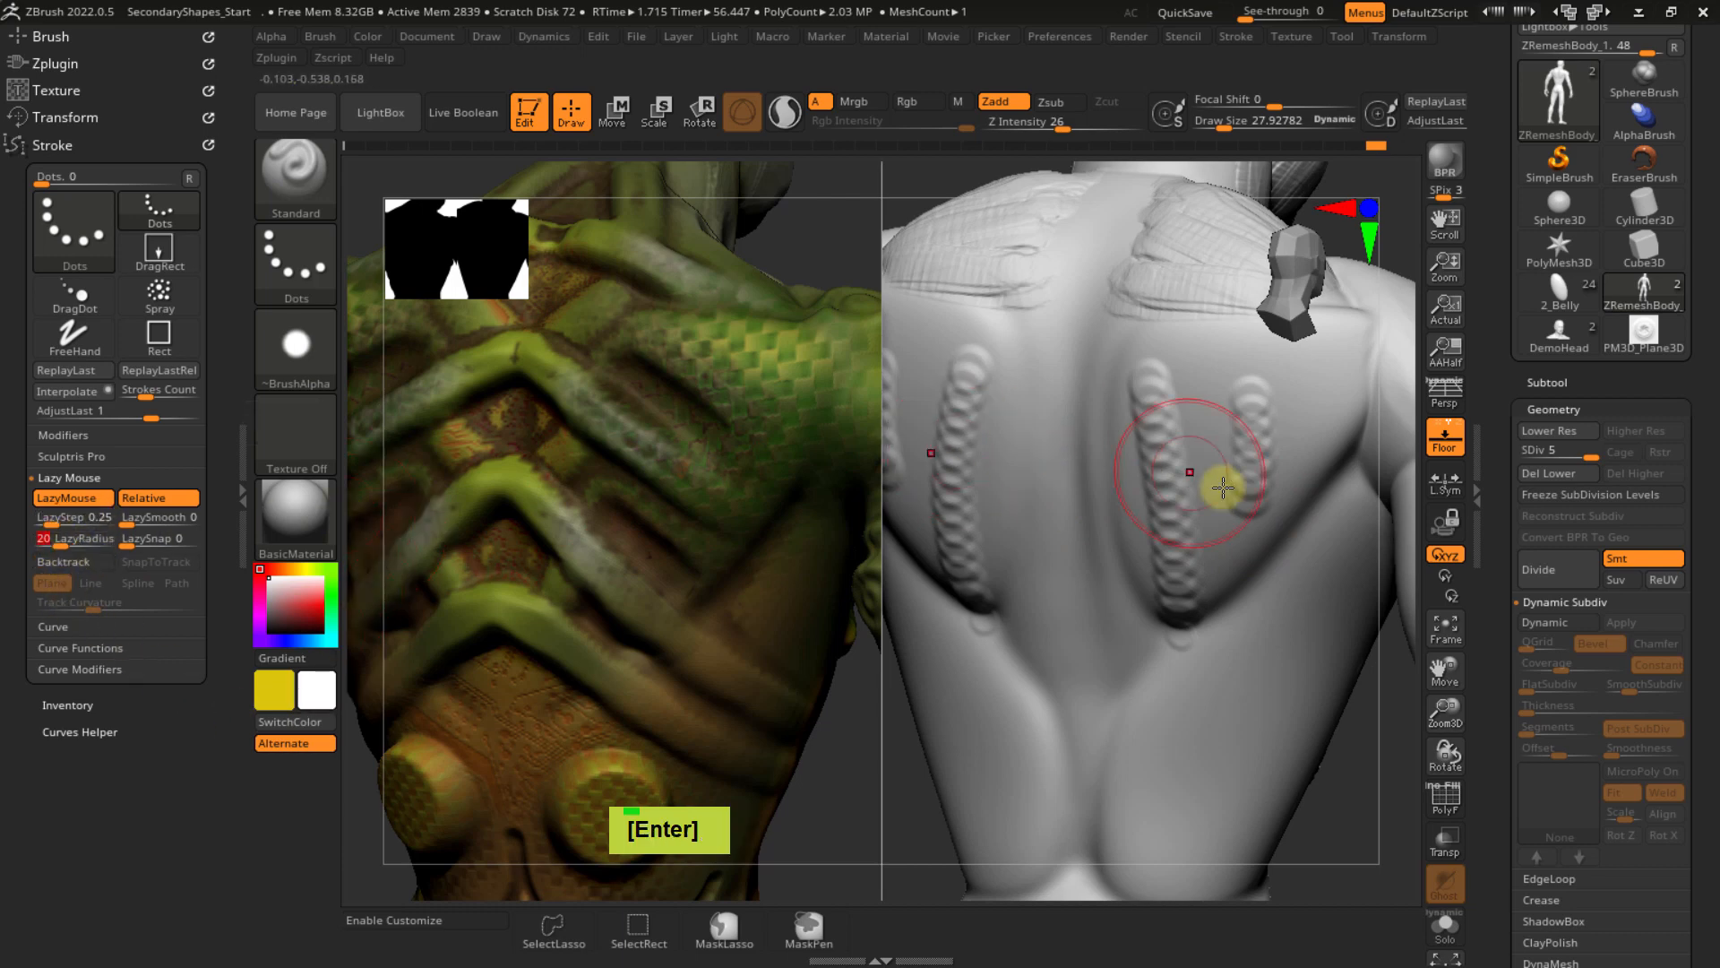
pyautogui.moveTo(1086, 385)
pyautogui.mouseDown()
pyautogui.moveTo(1048, 488)
pyautogui.moveTo(1064, 550)
pyautogui.moveTo(1144, 657)
pyautogui.moveTo(1221, 684)
pyautogui.moveTo(1290, 654)
pyautogui.moveTo(1315, 579)
pyautogui.mouseUp()
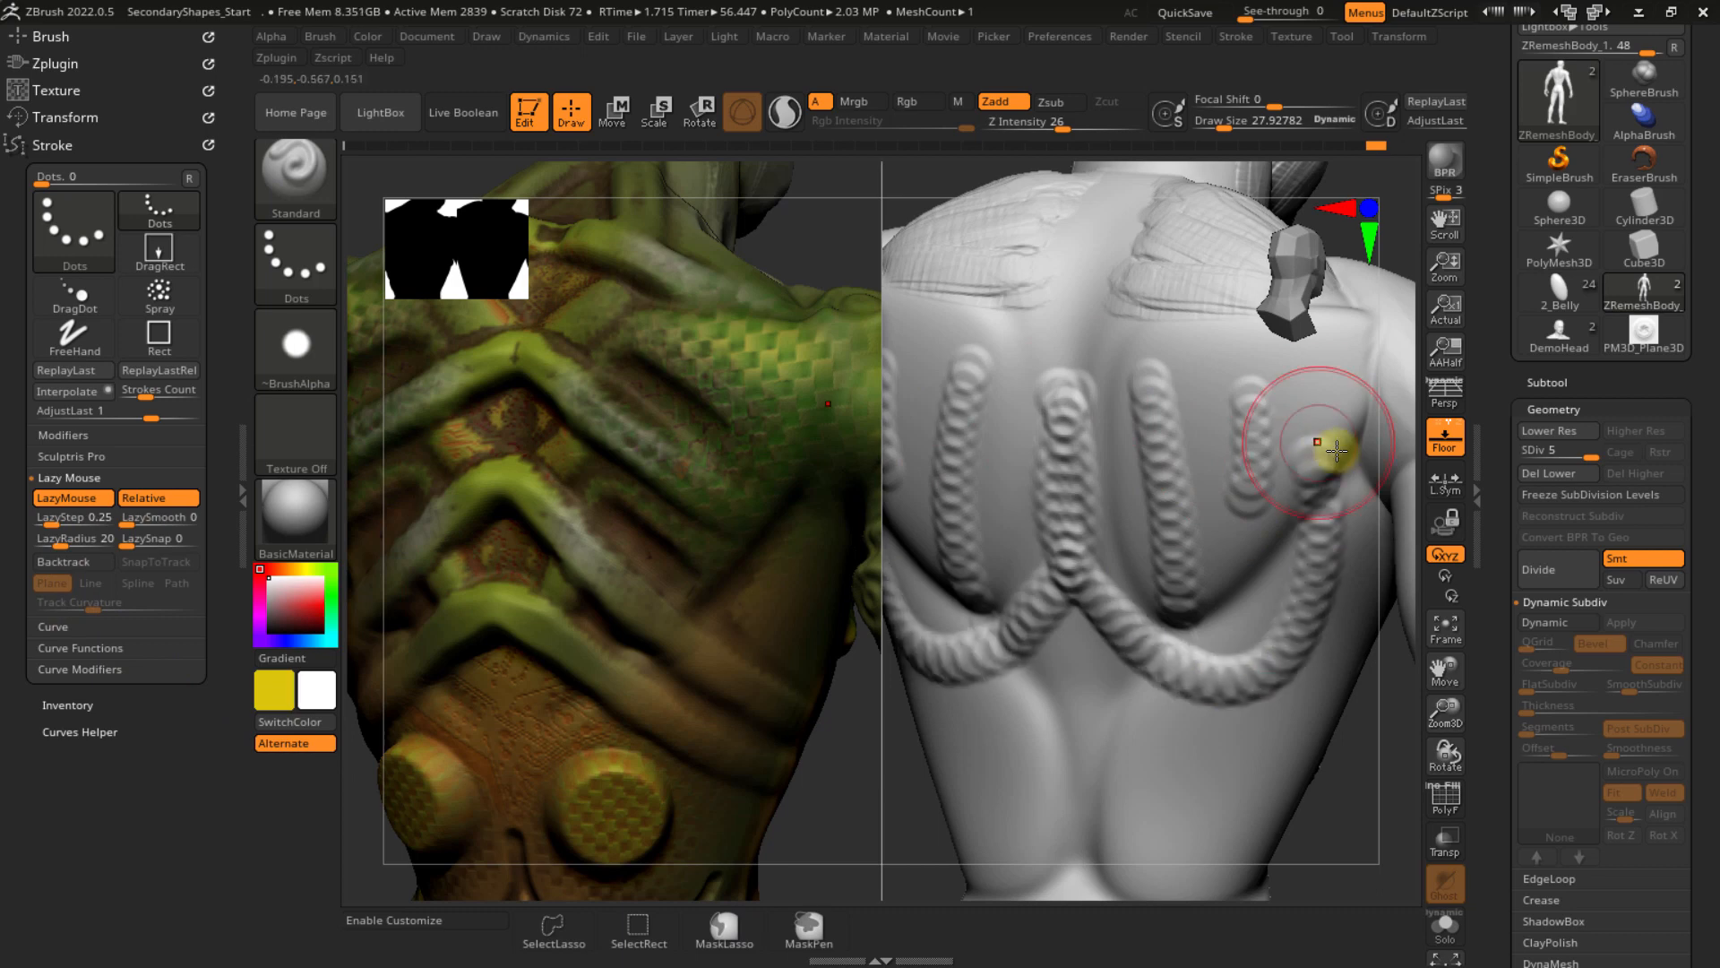
# - Undo all the test strokes on the back
pyautogui.press('ctrl')
pyautogui.hotkey('ctrl', 'z')
pyautogui.hotkey('ctrl', 'z')
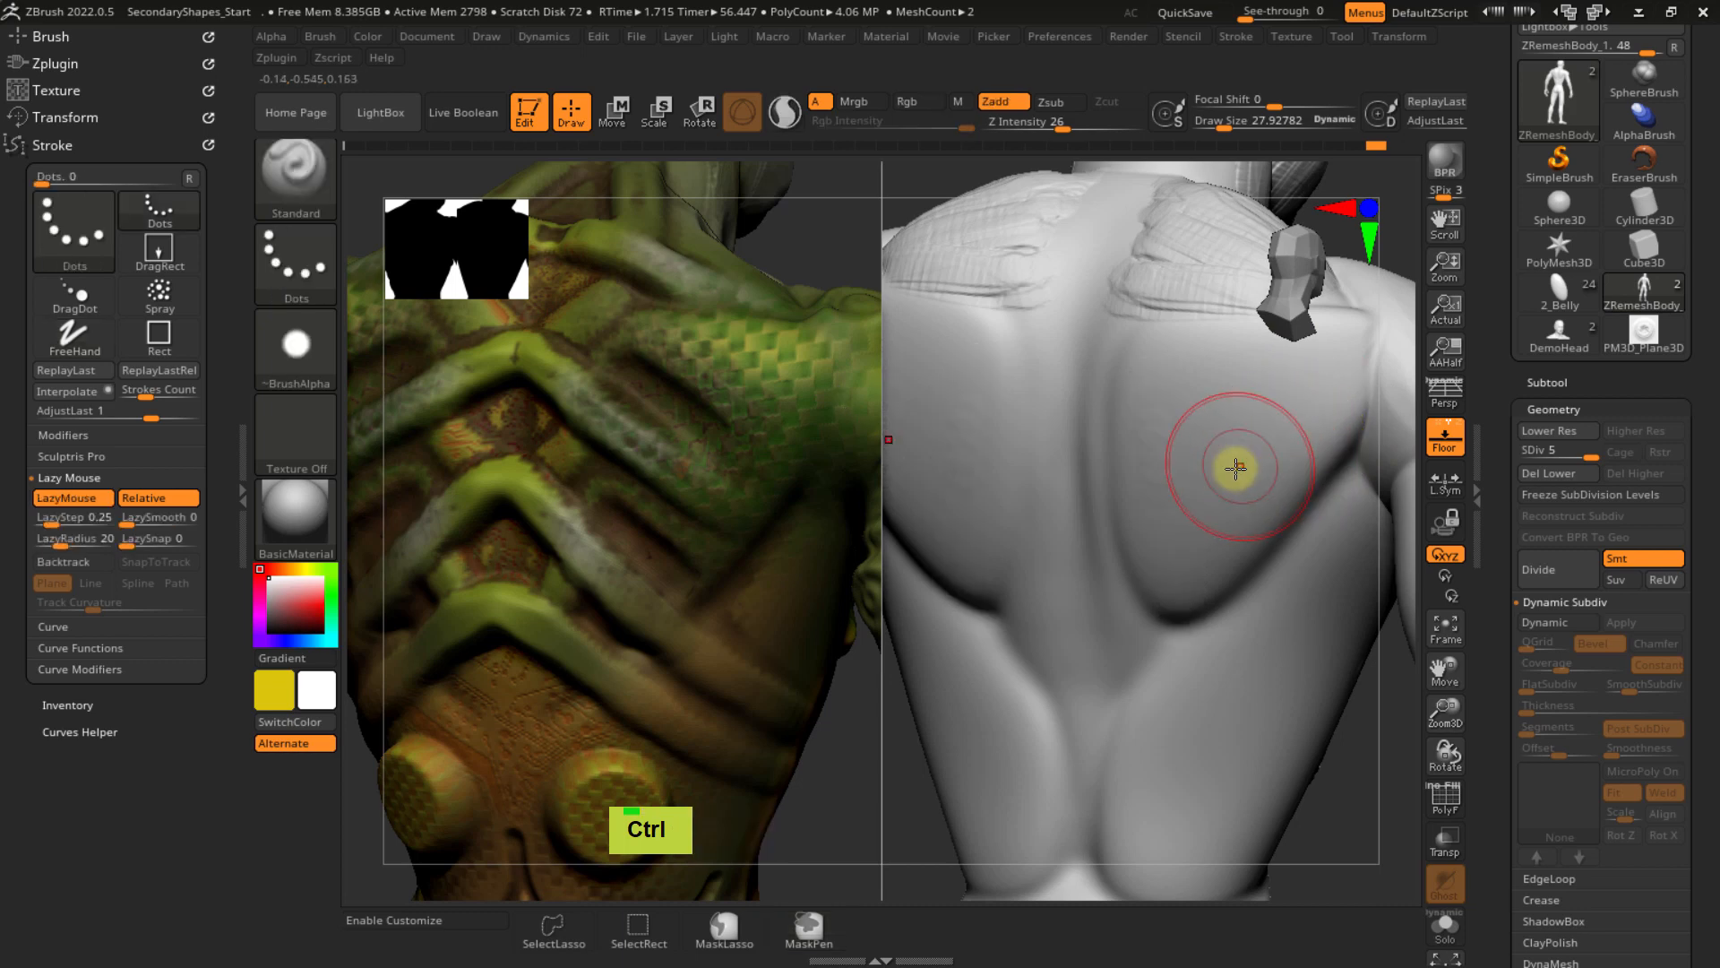
pyautogui.hotkey('ctrl', 'z')
pyautogui.hotkey('ctrl', 'z')
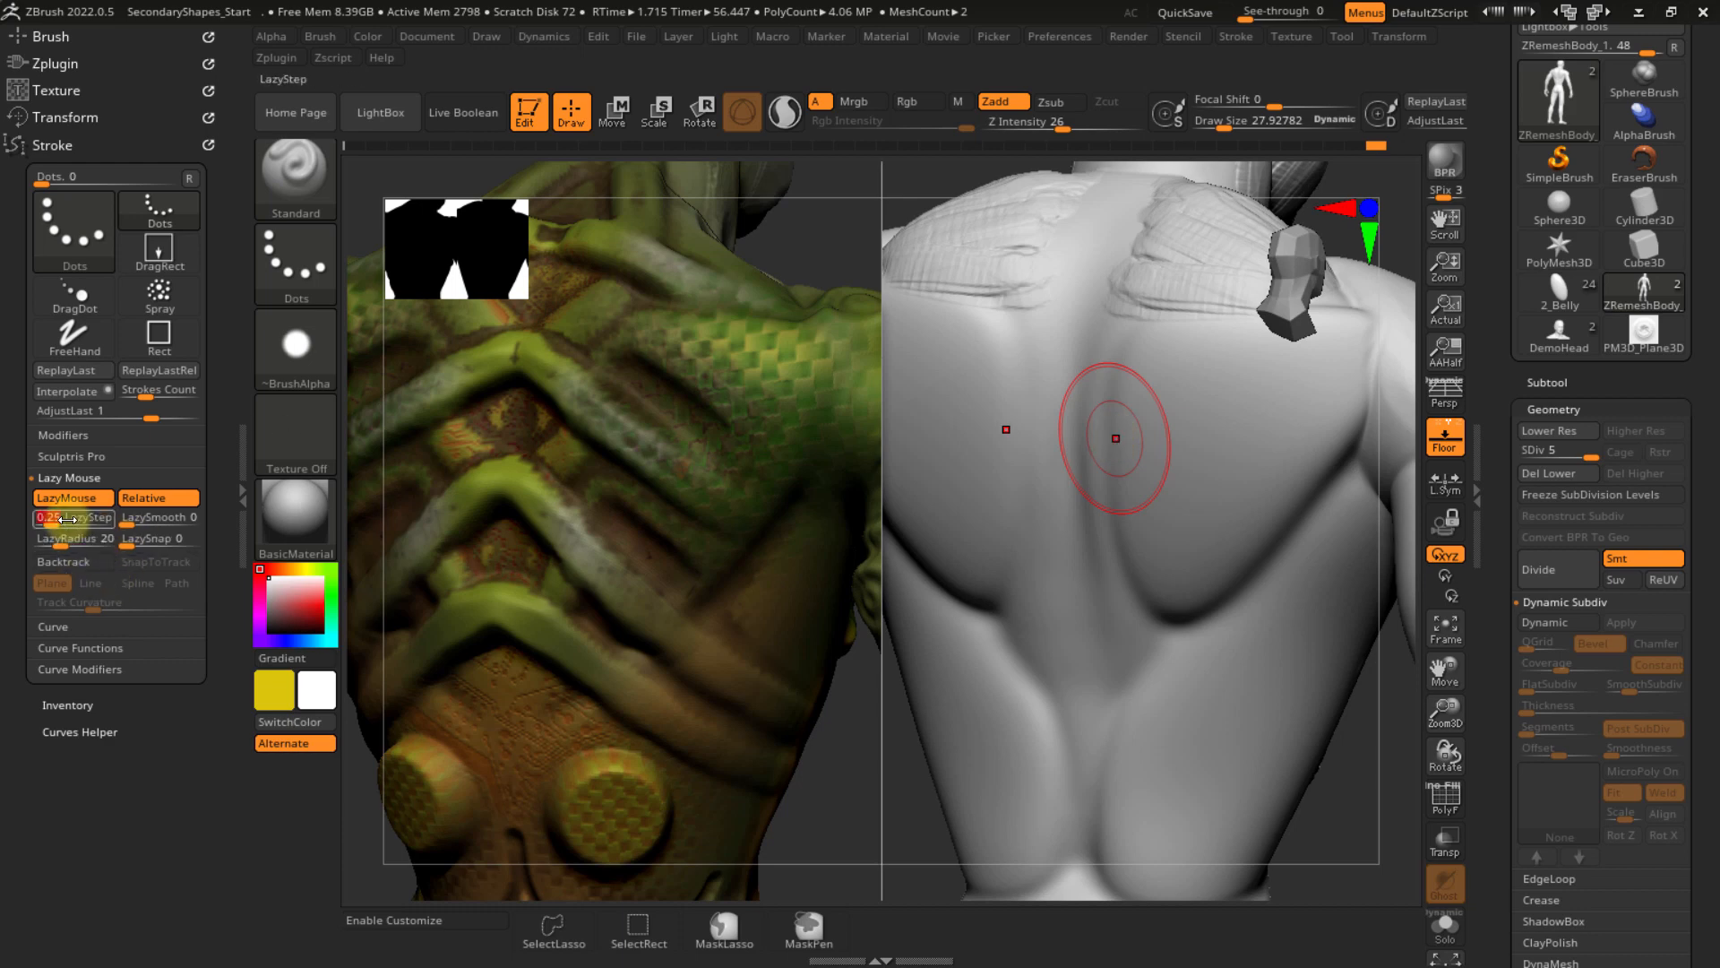
# - Set LazyStep to 0.1, try a smooth symmetrical stroke down the shoulder blade, and undo it
pyautogui.write('0')
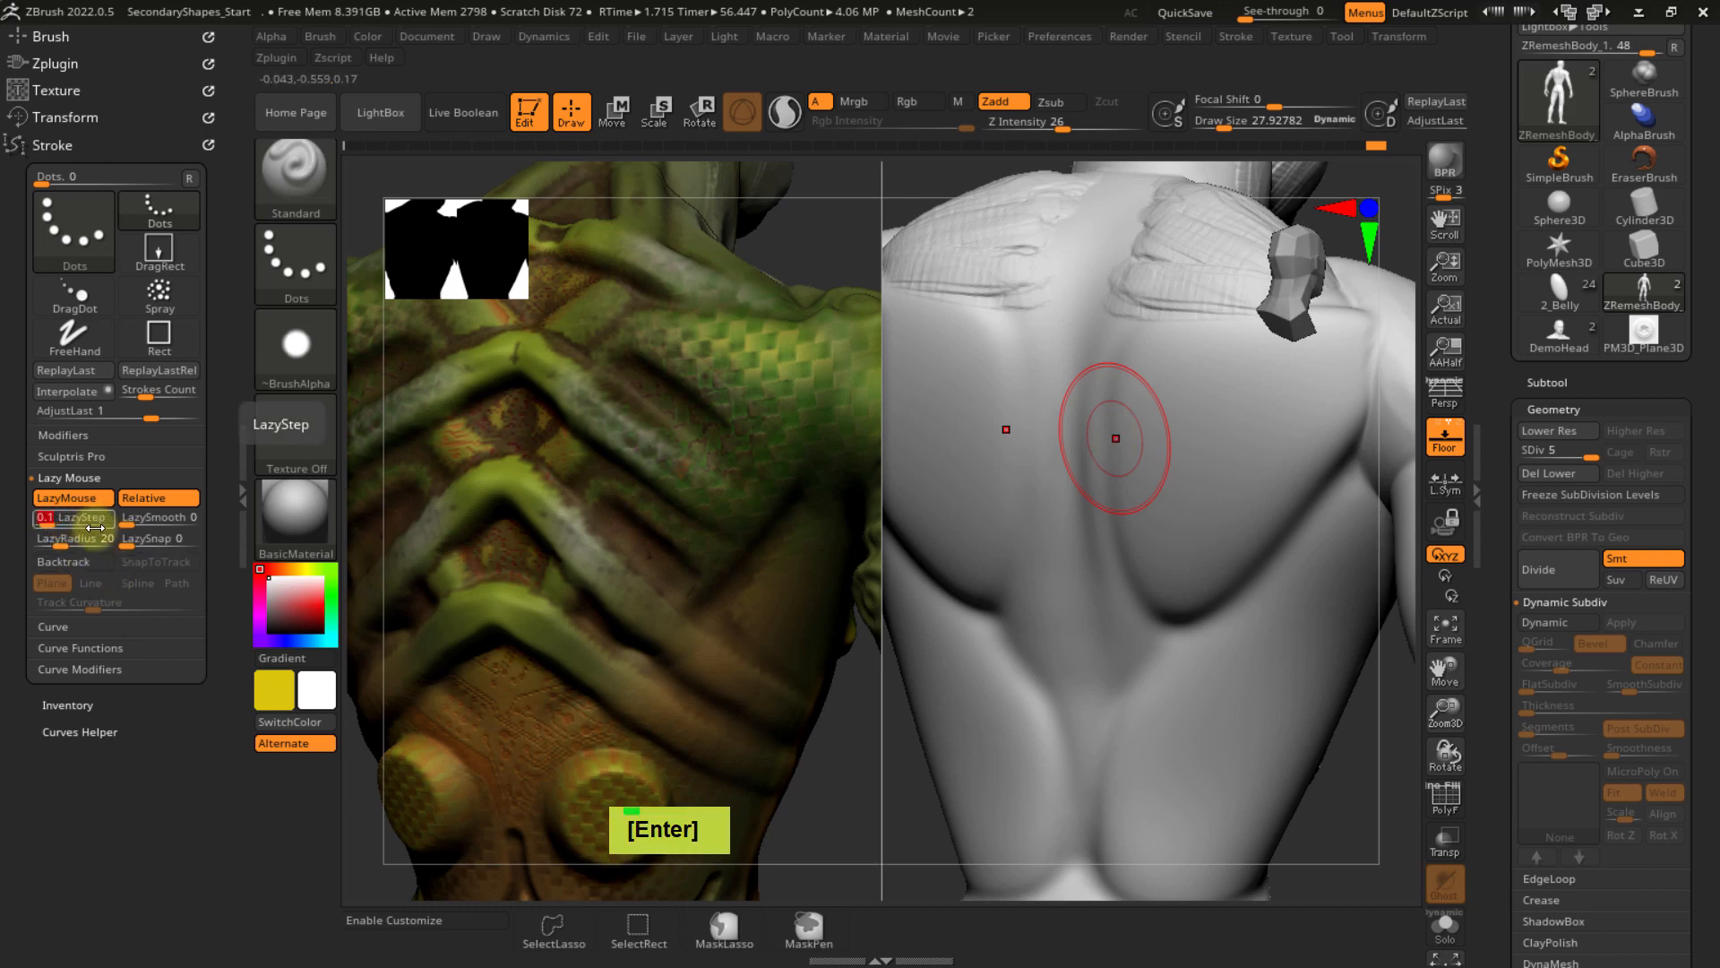
pyautogui.moveTo(1131, 381)
pyautogui.mouseDown()
pyautogui.moveTo(1129, 488)
pyautogui.moveTo(1168, 603)
pyautogui.mouseUp()
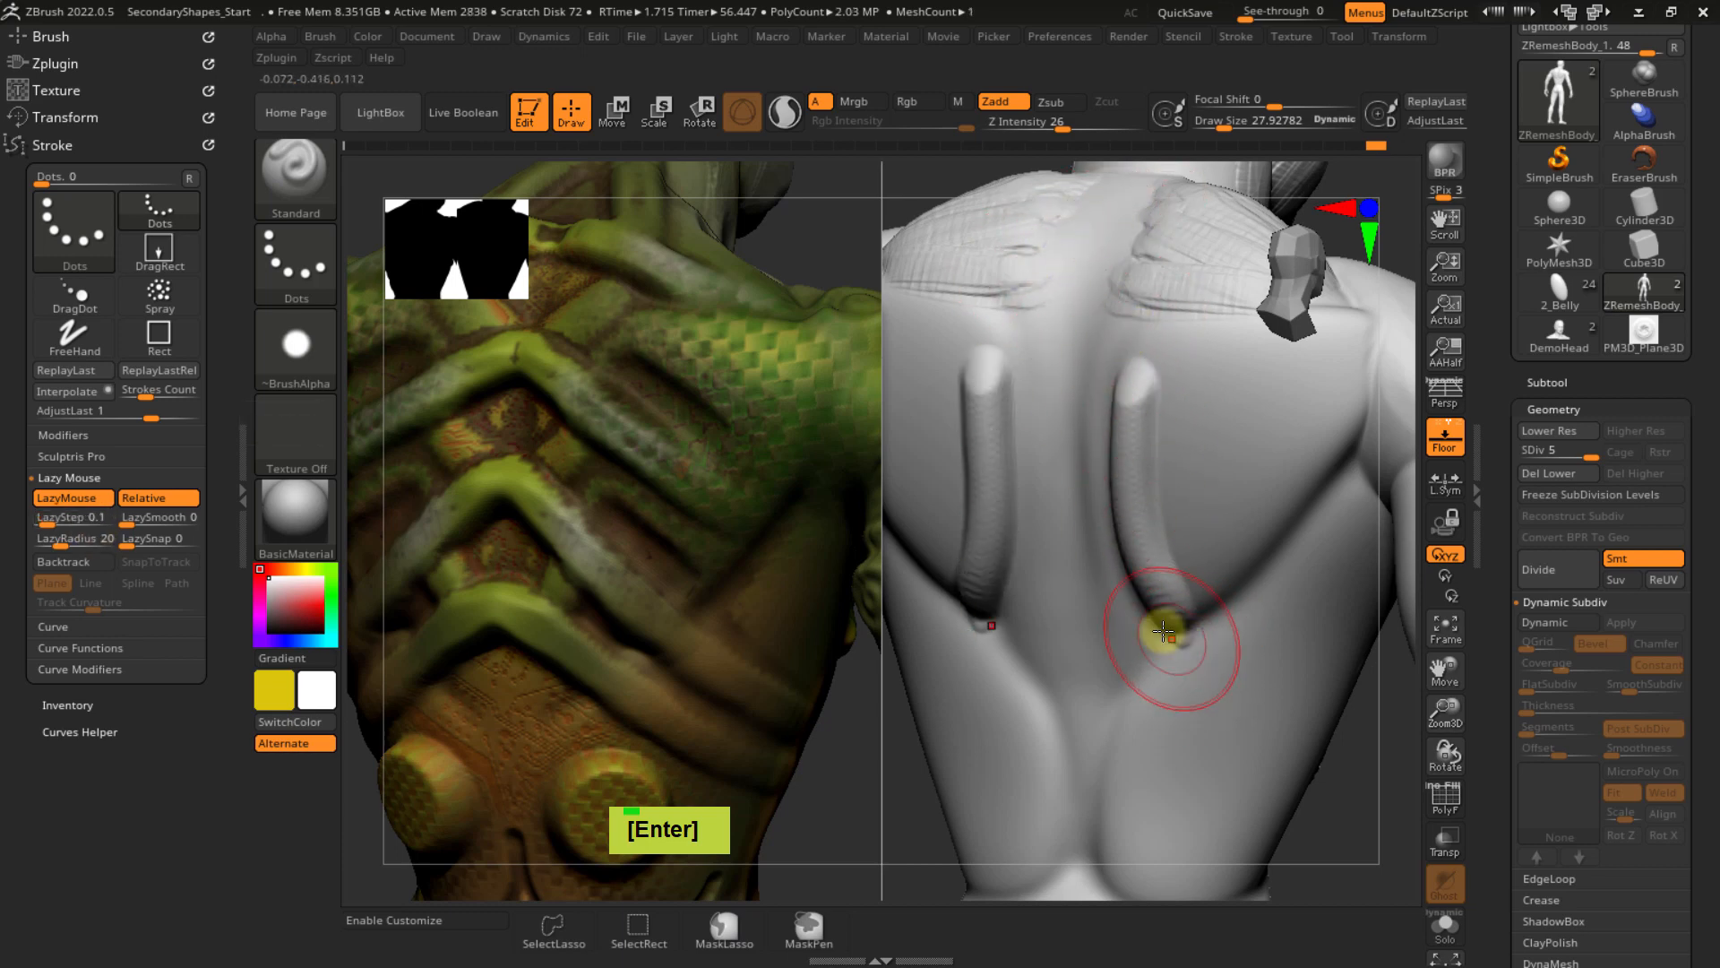
pyautogui.hotkey('ctrl', 'z')
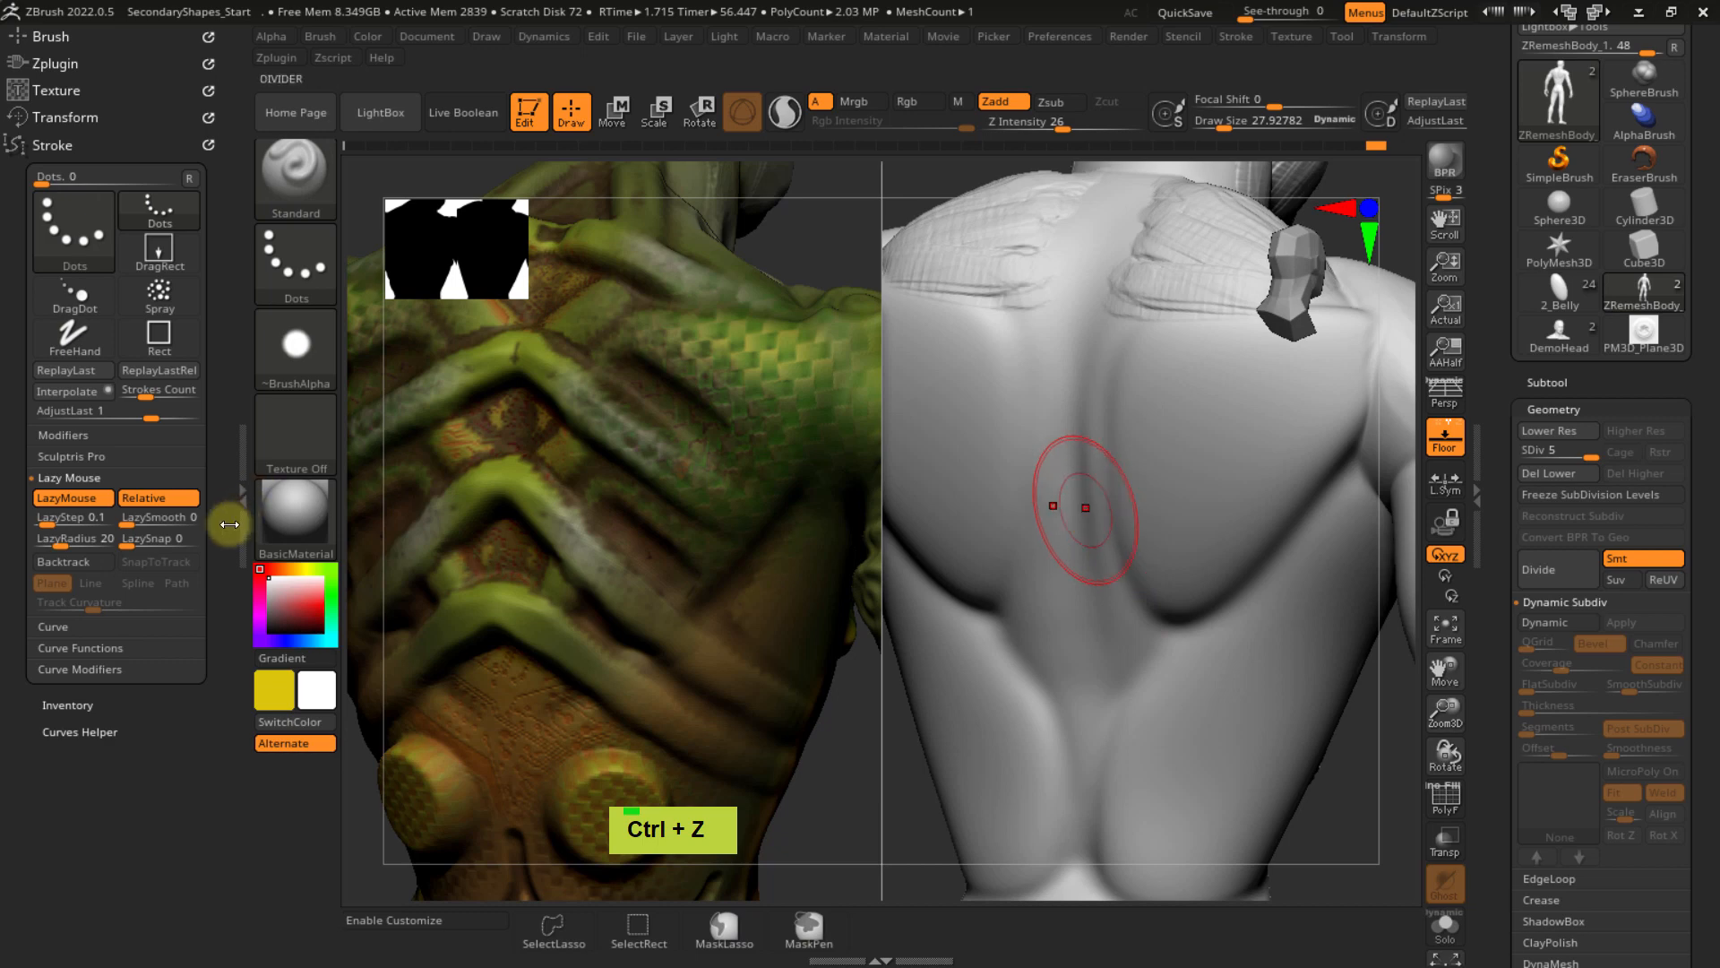
# - Set LazyStep to 1.4 and draw symmetrical rows of spaced dots down the back and onto the hips
pyautogui.click(69, 518)
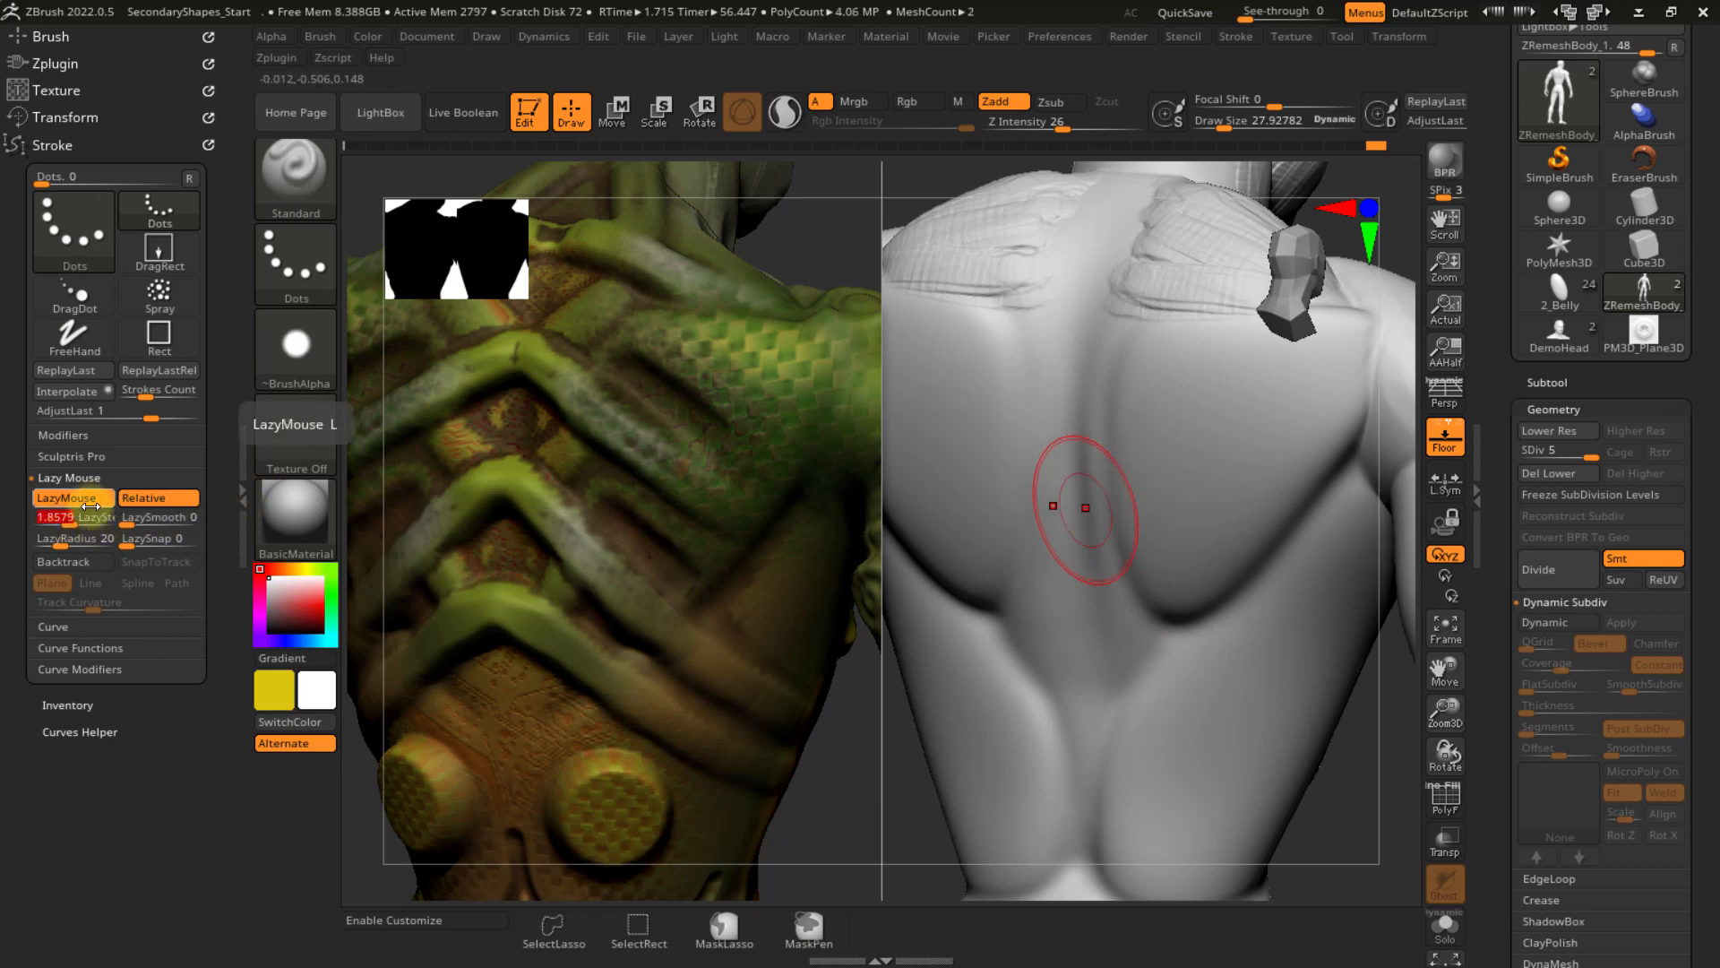
pyautogui.write('1.4')
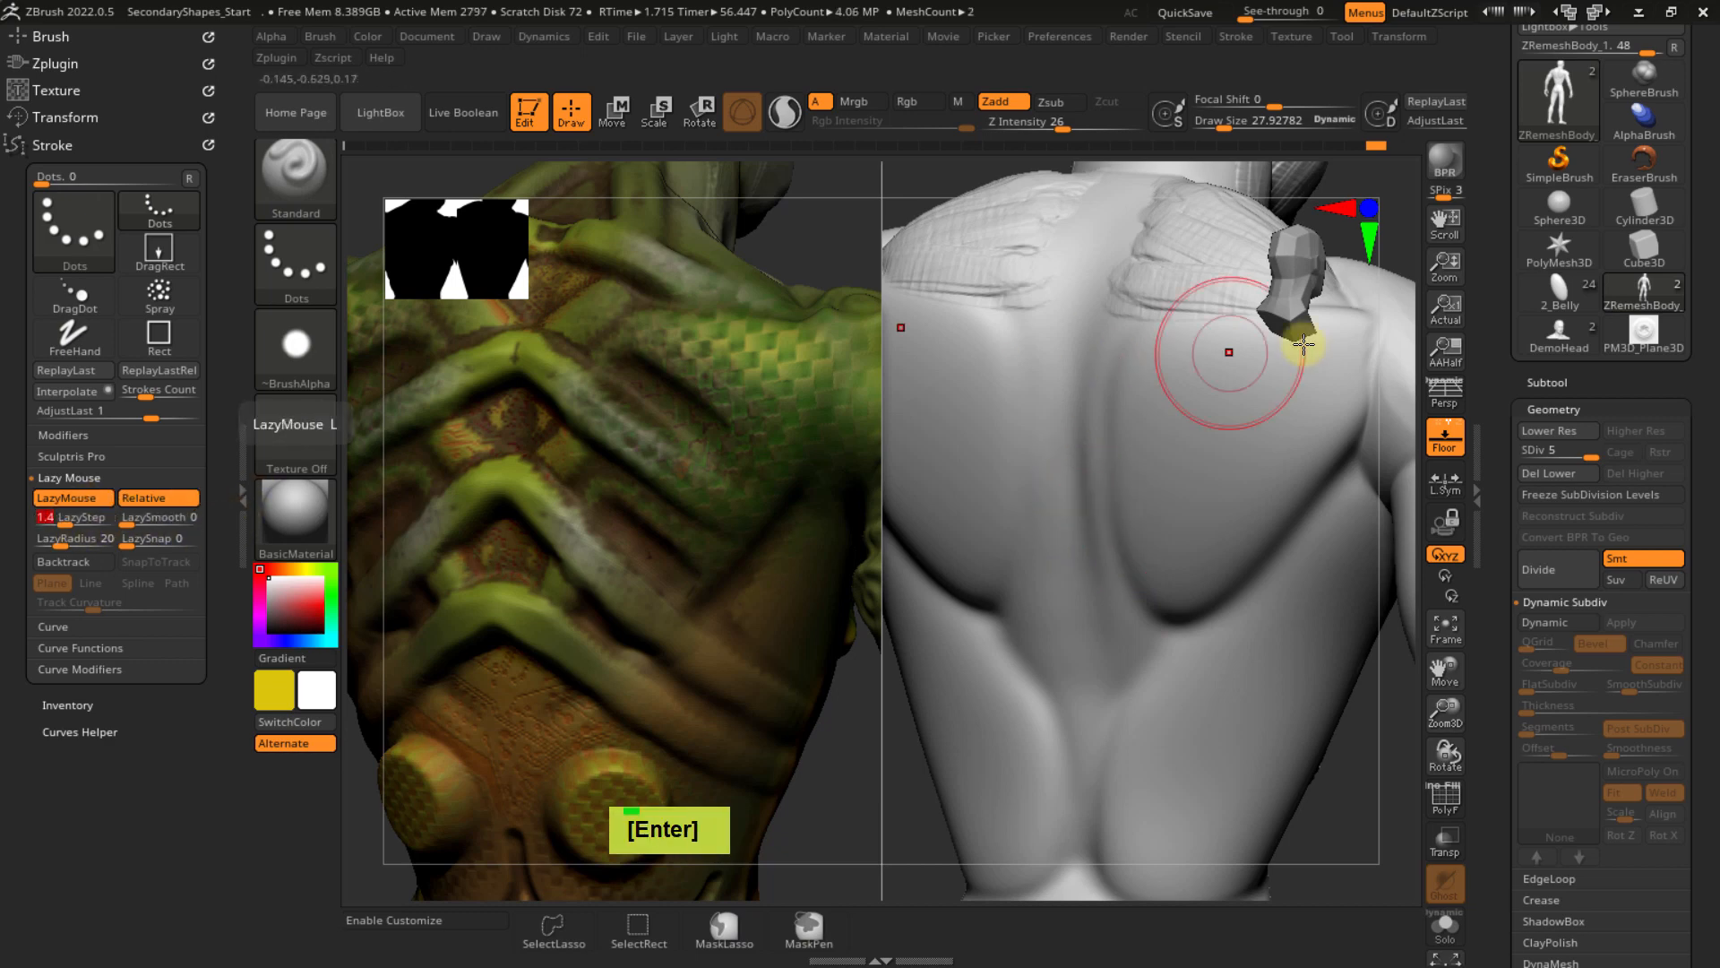
pyautogui.moveTo(1153, 413)
pyautogui.mouseDown()
pyautogui.moveTo(1194, 511)
pyautogui.moveTo(1208, 622)
pyautogui.moveTo(1189, 703)
pyautogui.moveTo(1138, 787)
pyautogui.mouseUp()
pyautogui.moveTo(1084, 846); pyautogui.dragTo(1081, 874)
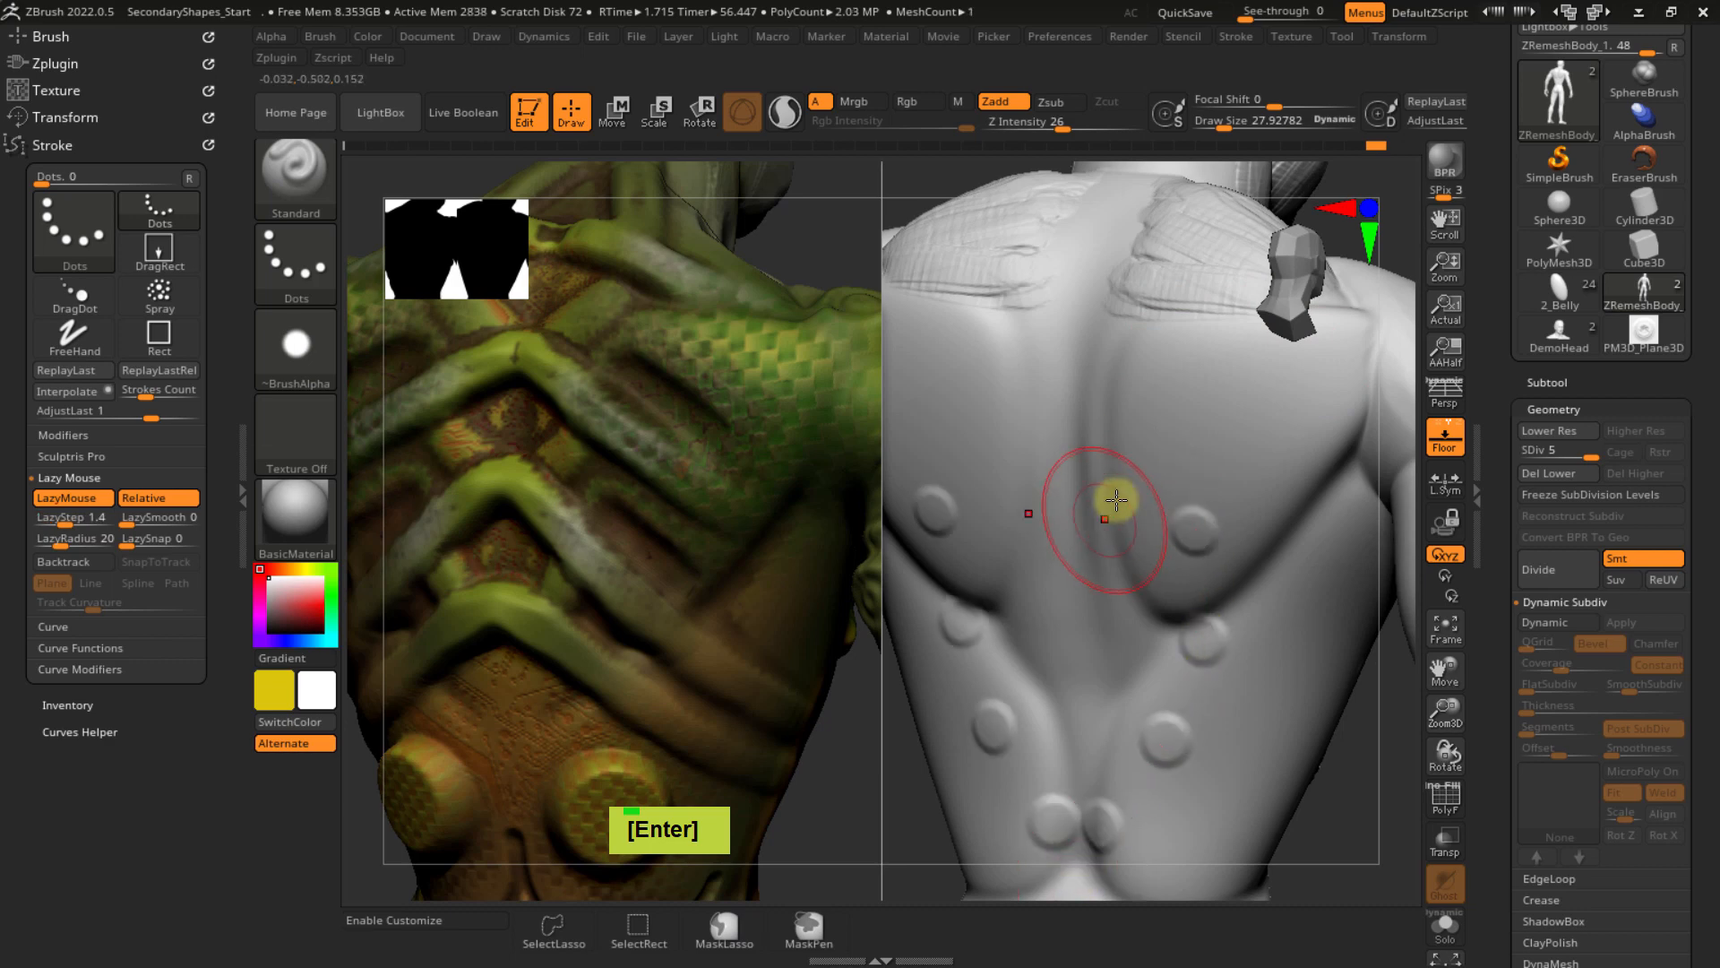
pyautogui.keyDown('ctrl'); pyautogui.moveTo(1137, 538); pyautogui.dragTo(1114, 450, button='right'); pyautogui.keyUp('ctrl')
pyautogui.moveTo(1188, 446); pyautogui.dragTo(1246, 623)
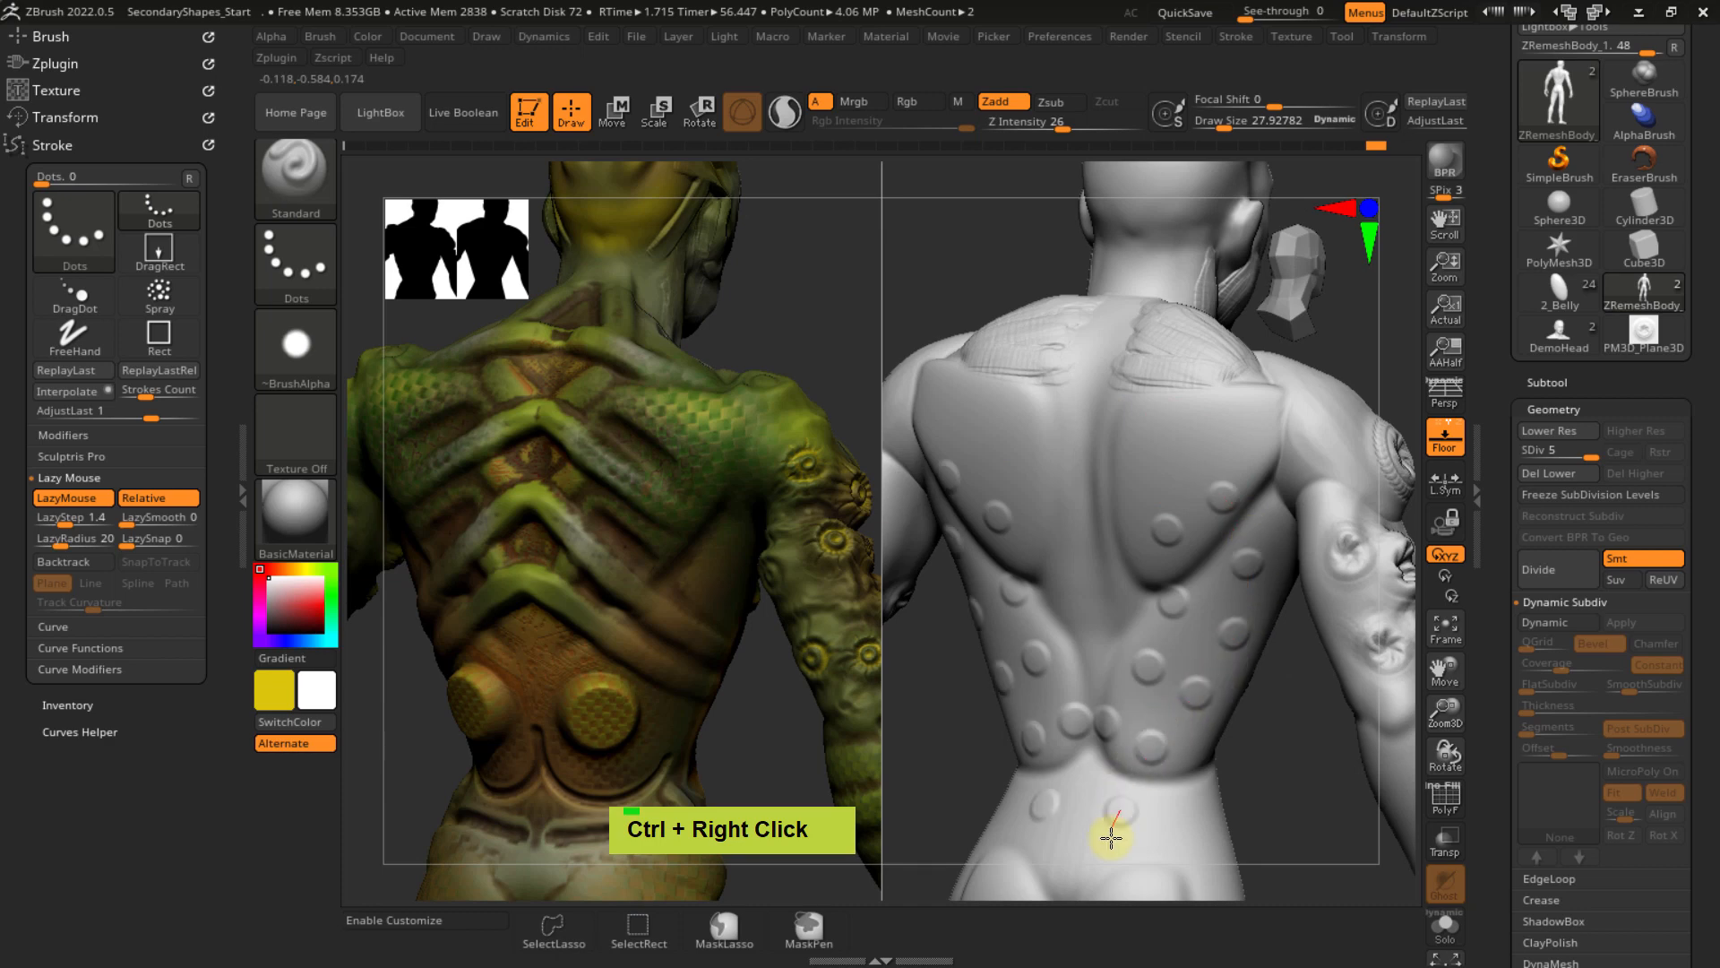
# - Undo the spaced-dot strokes on the back
pyautogui.hotkey('ctrl', 'z')
pyautogui.hotkey('ctrl', 'z')
pyautogui.hotkey('ctrl', 'z')
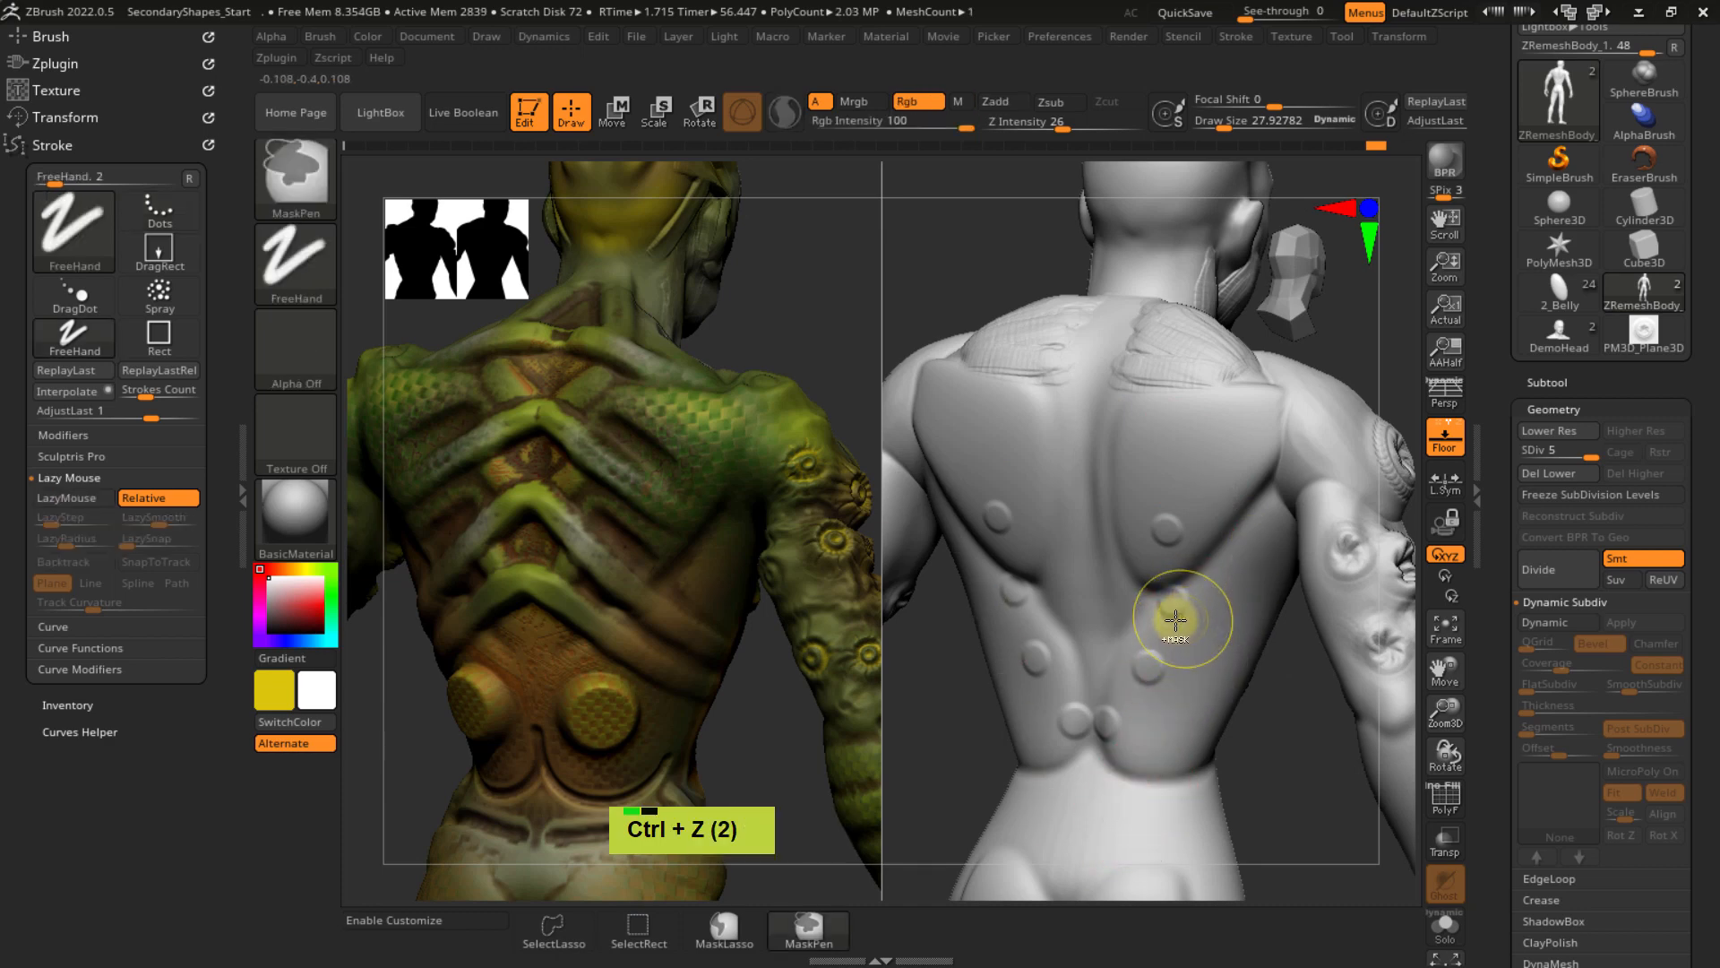
pyautogui.moveTo(1160, 602)
pyautogui.keyDown('ctrl'); pyautogui.mouseDown(button='right')
pyautogui.moveTo(1190, 514)
pyautogui.moveTo(1236, 529)
pyautogui.moveTo(1179, 484)
pyautogui.moveTo(1179, 511)
pyautogui.mouseUp(button='right'); pyautogui.keyUp('ctrl')
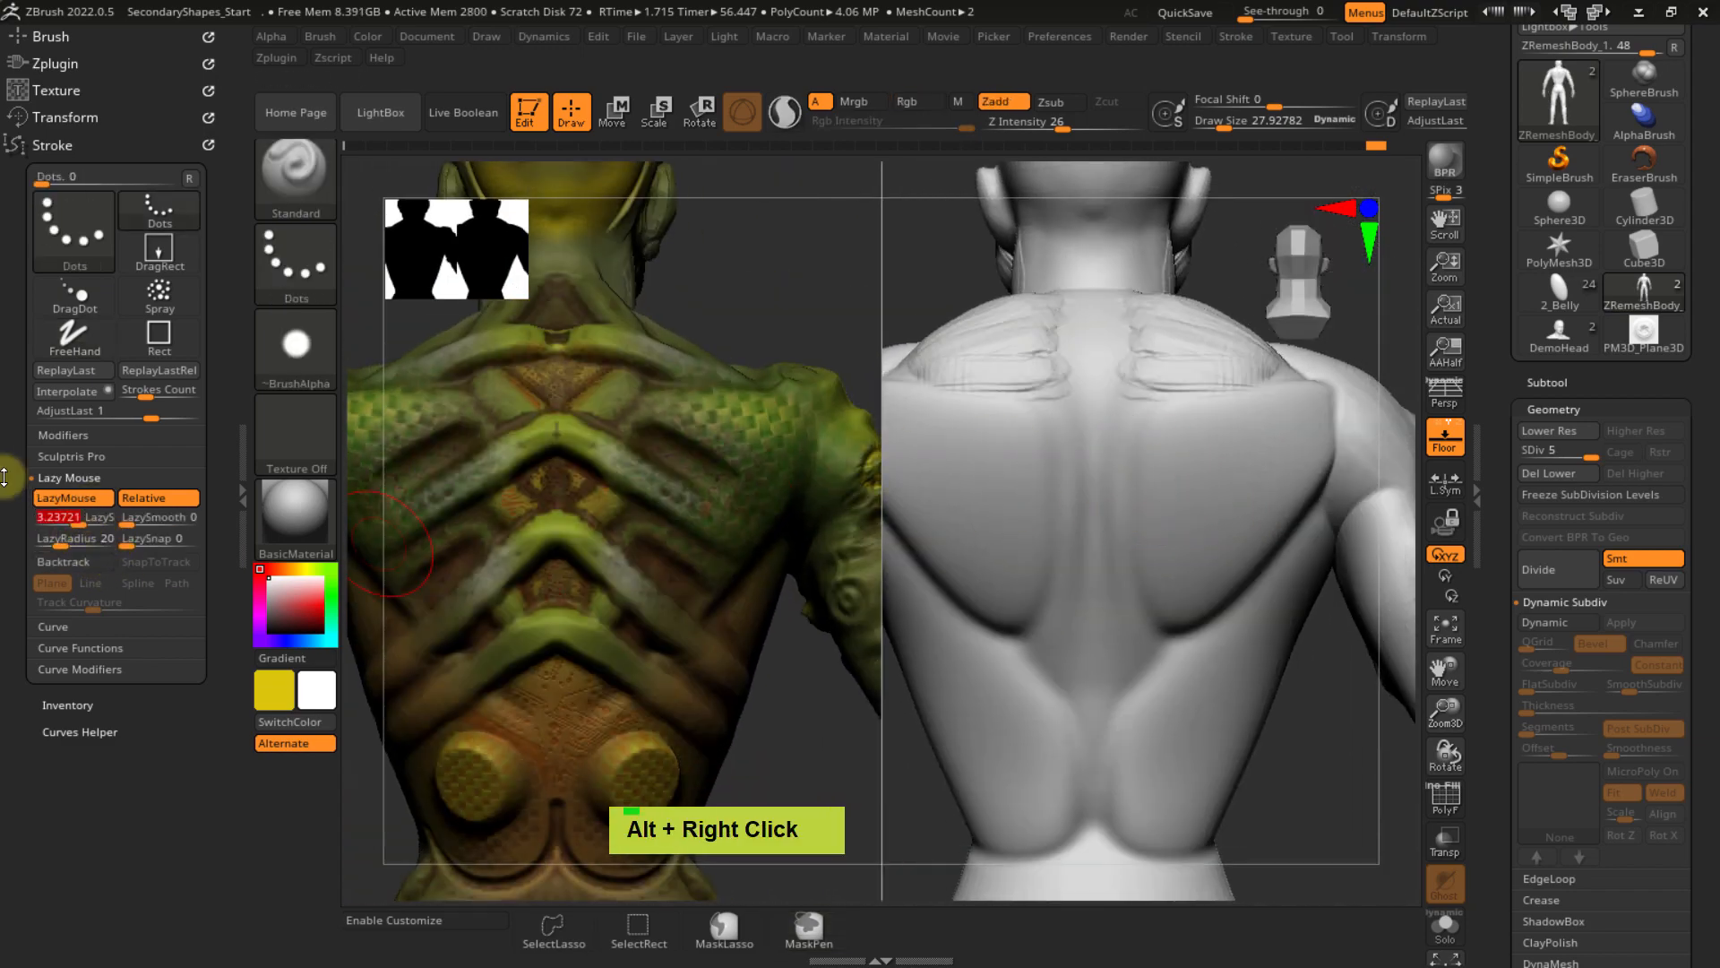
# - Set LazyStep to 1 and LazyRadius to 10
pyautogui.write('1')
pyautogui.press('Return')
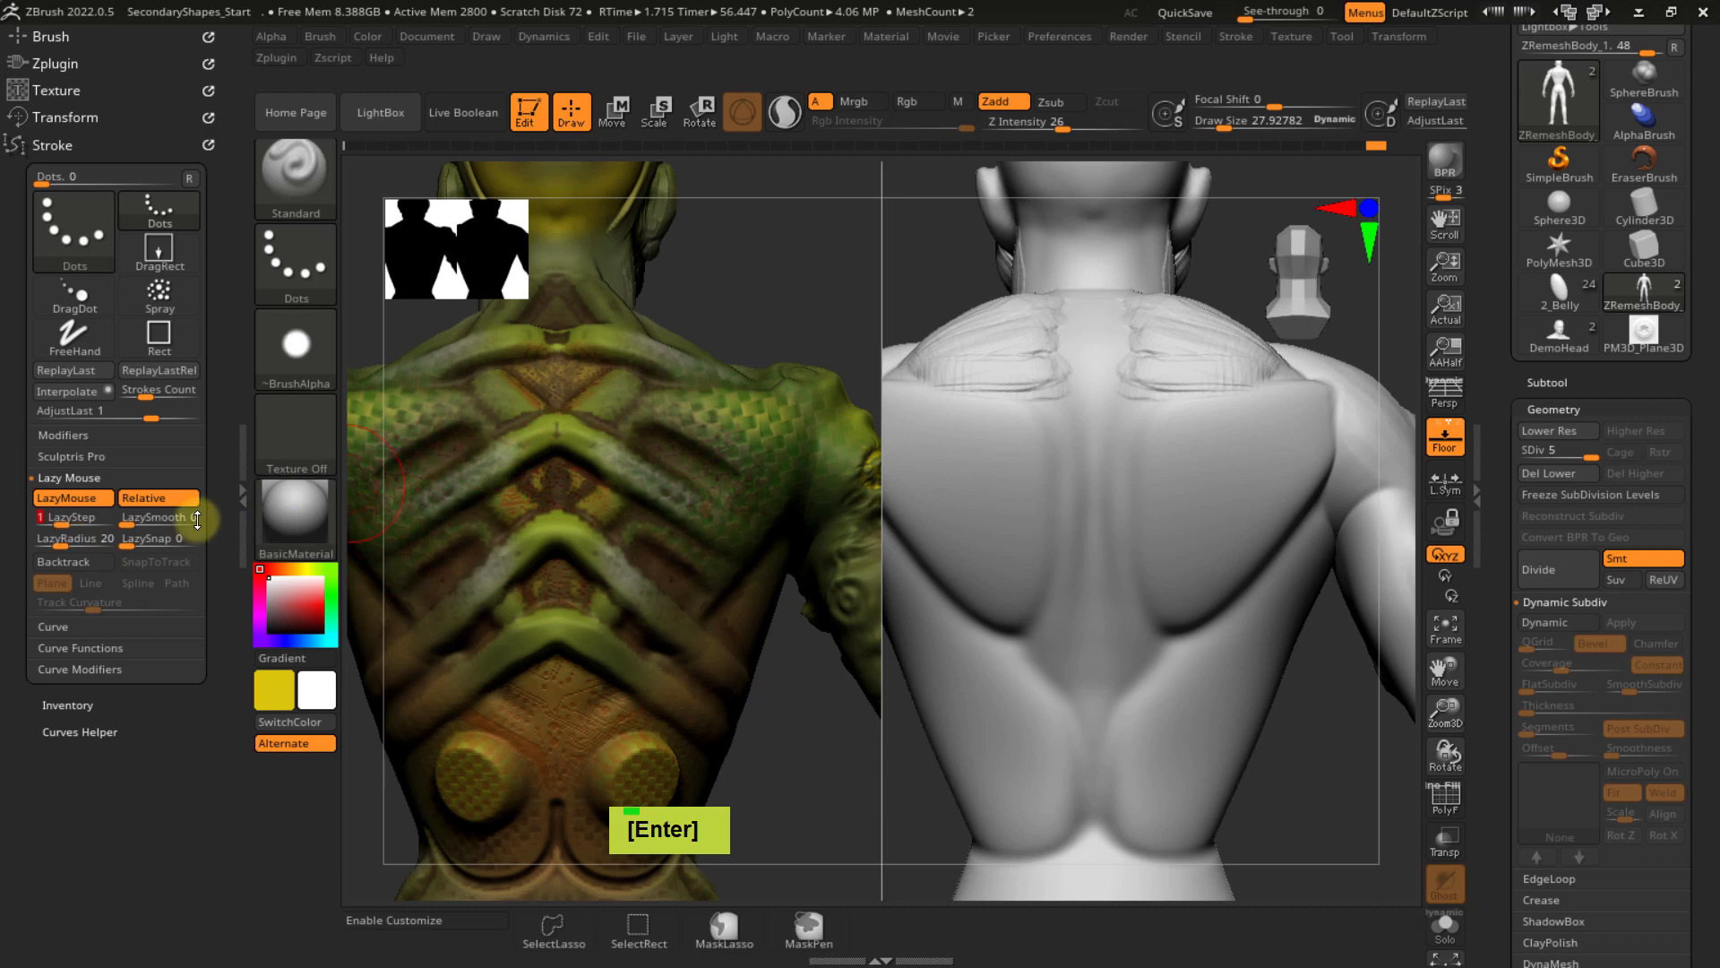
pyautogui.write('10')
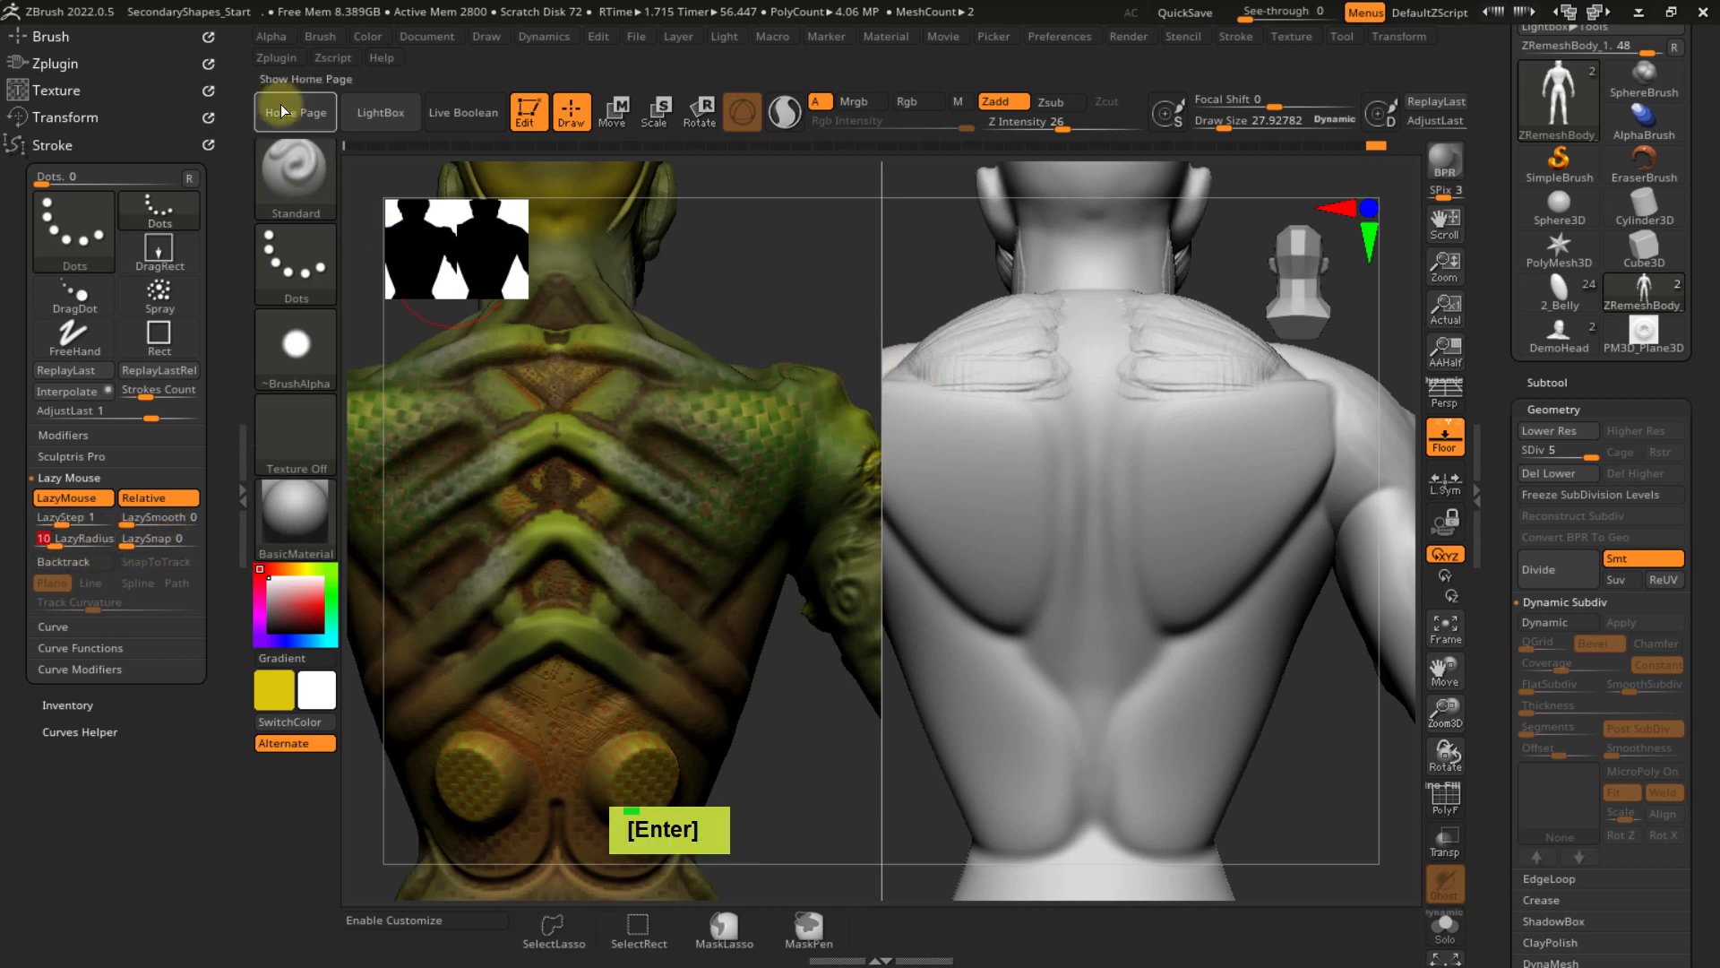
# - Set the brush alpha's horizontal and vertical tiles to 2, and test it with symmetrical strokes down the back
pyautogui.click(270, 41)
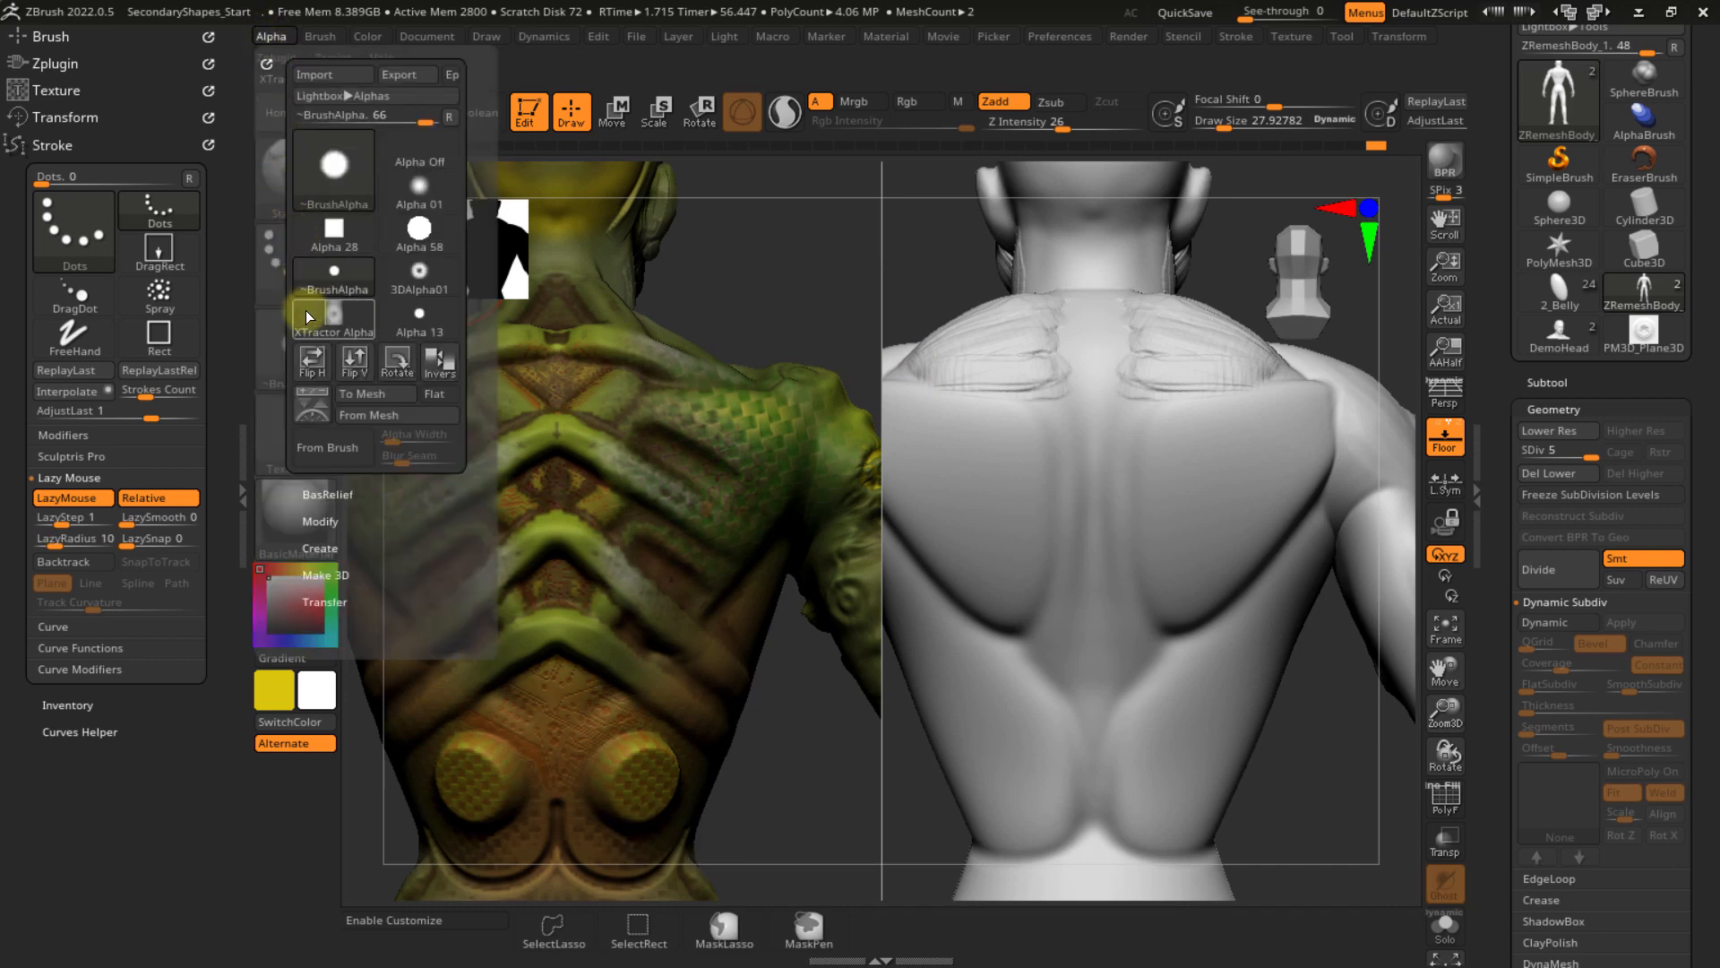
pyautogui.click(319, 520)
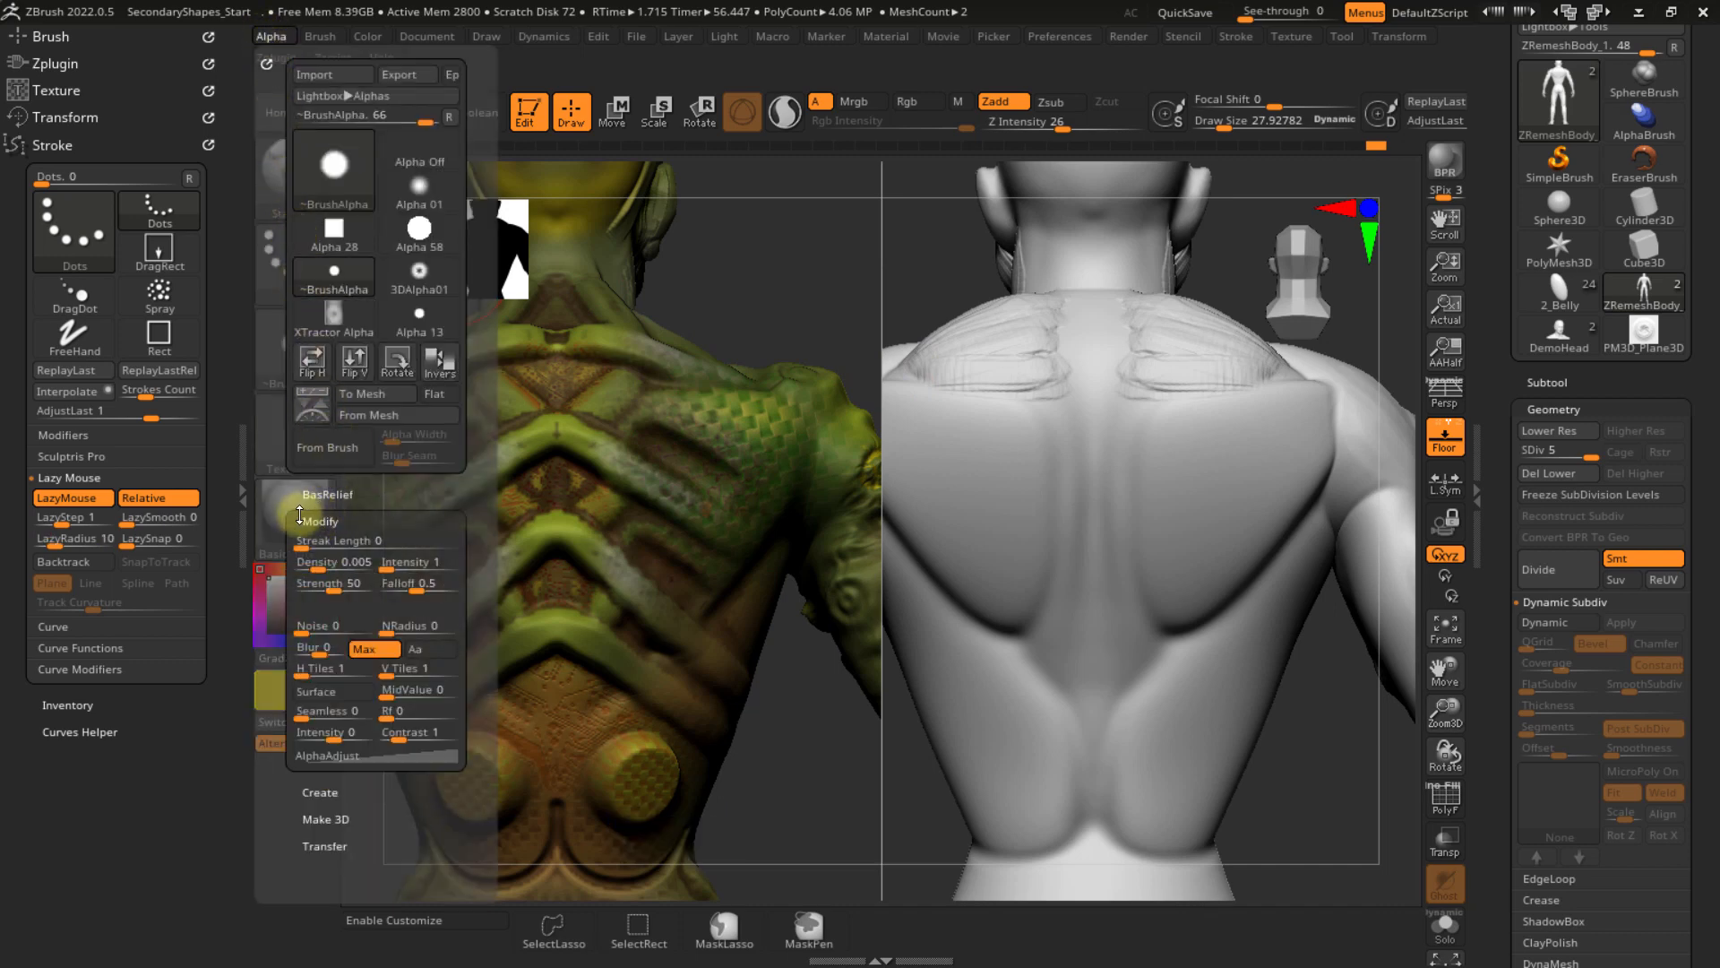
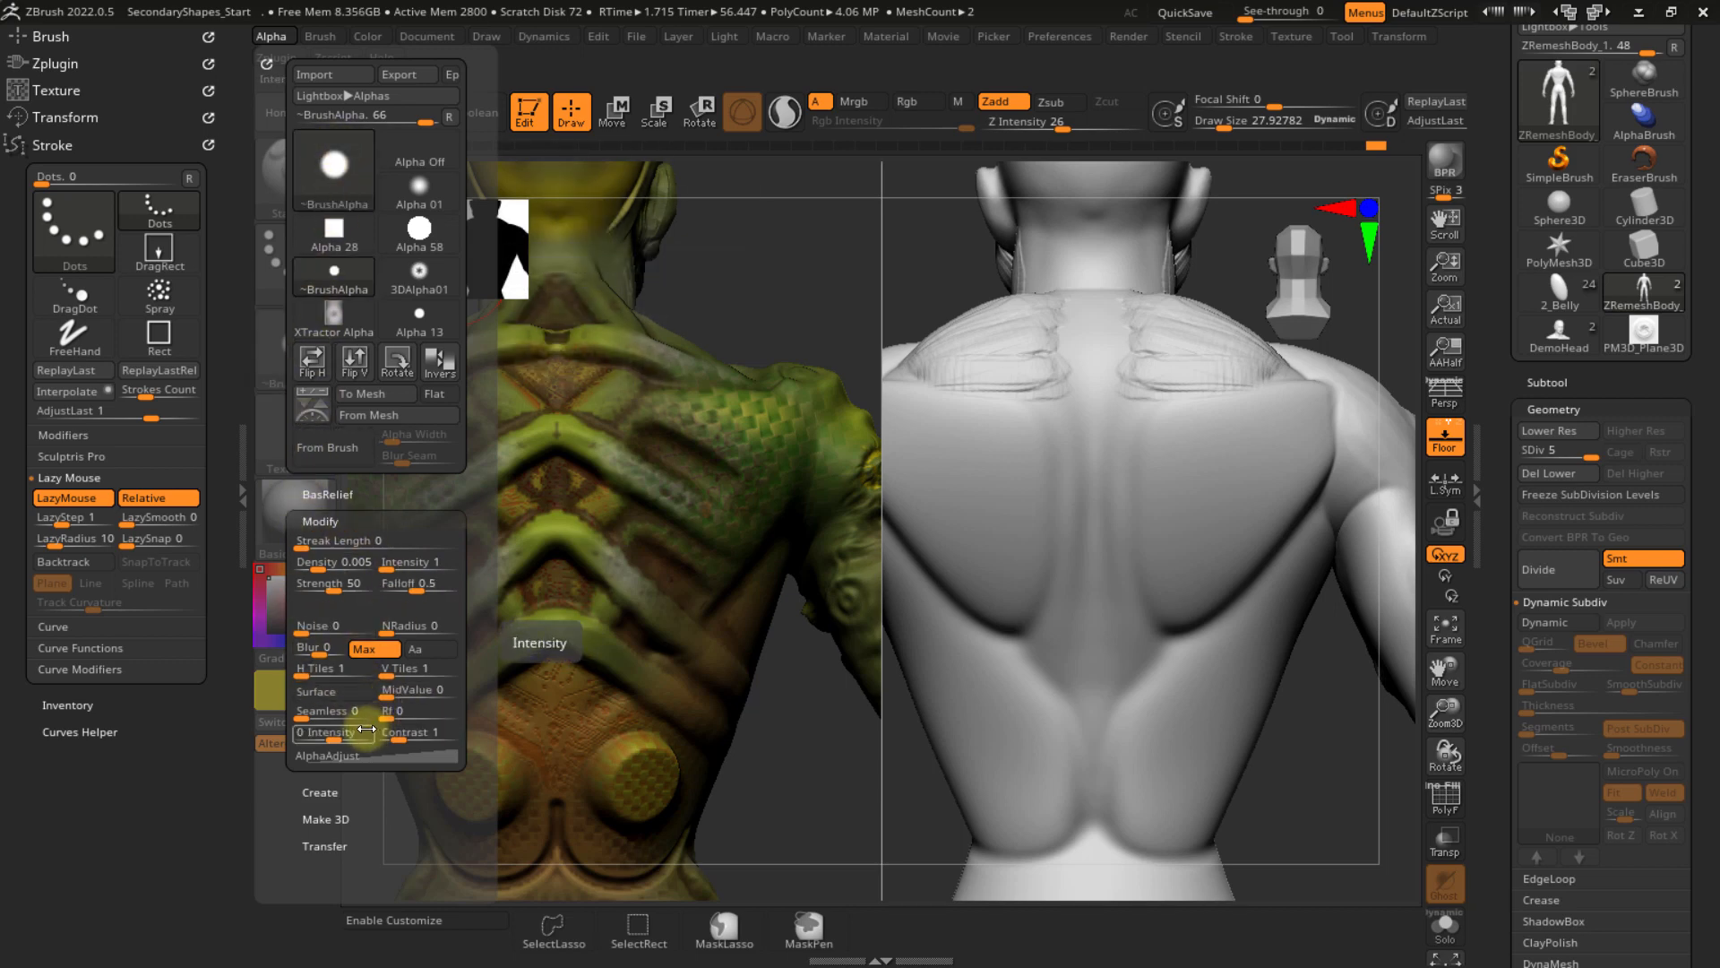
pyautogui.moveTo(311, 671); pyautogui.dragTo(315, 678)
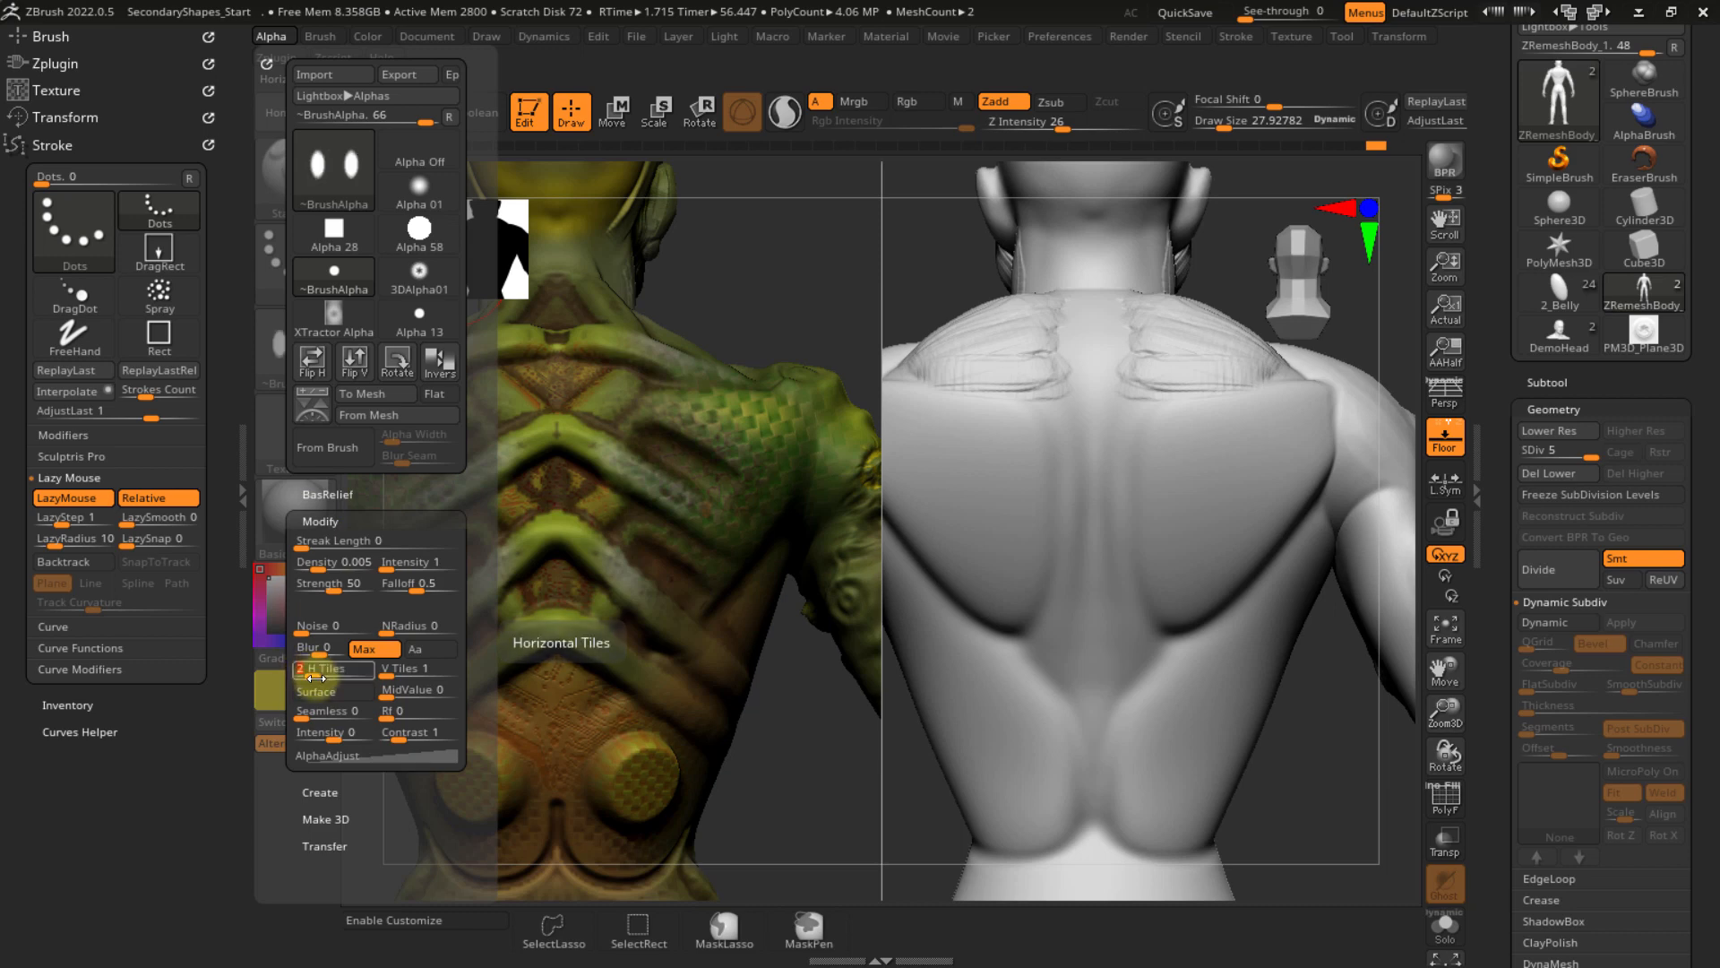
pyautogui.click(402, 674)
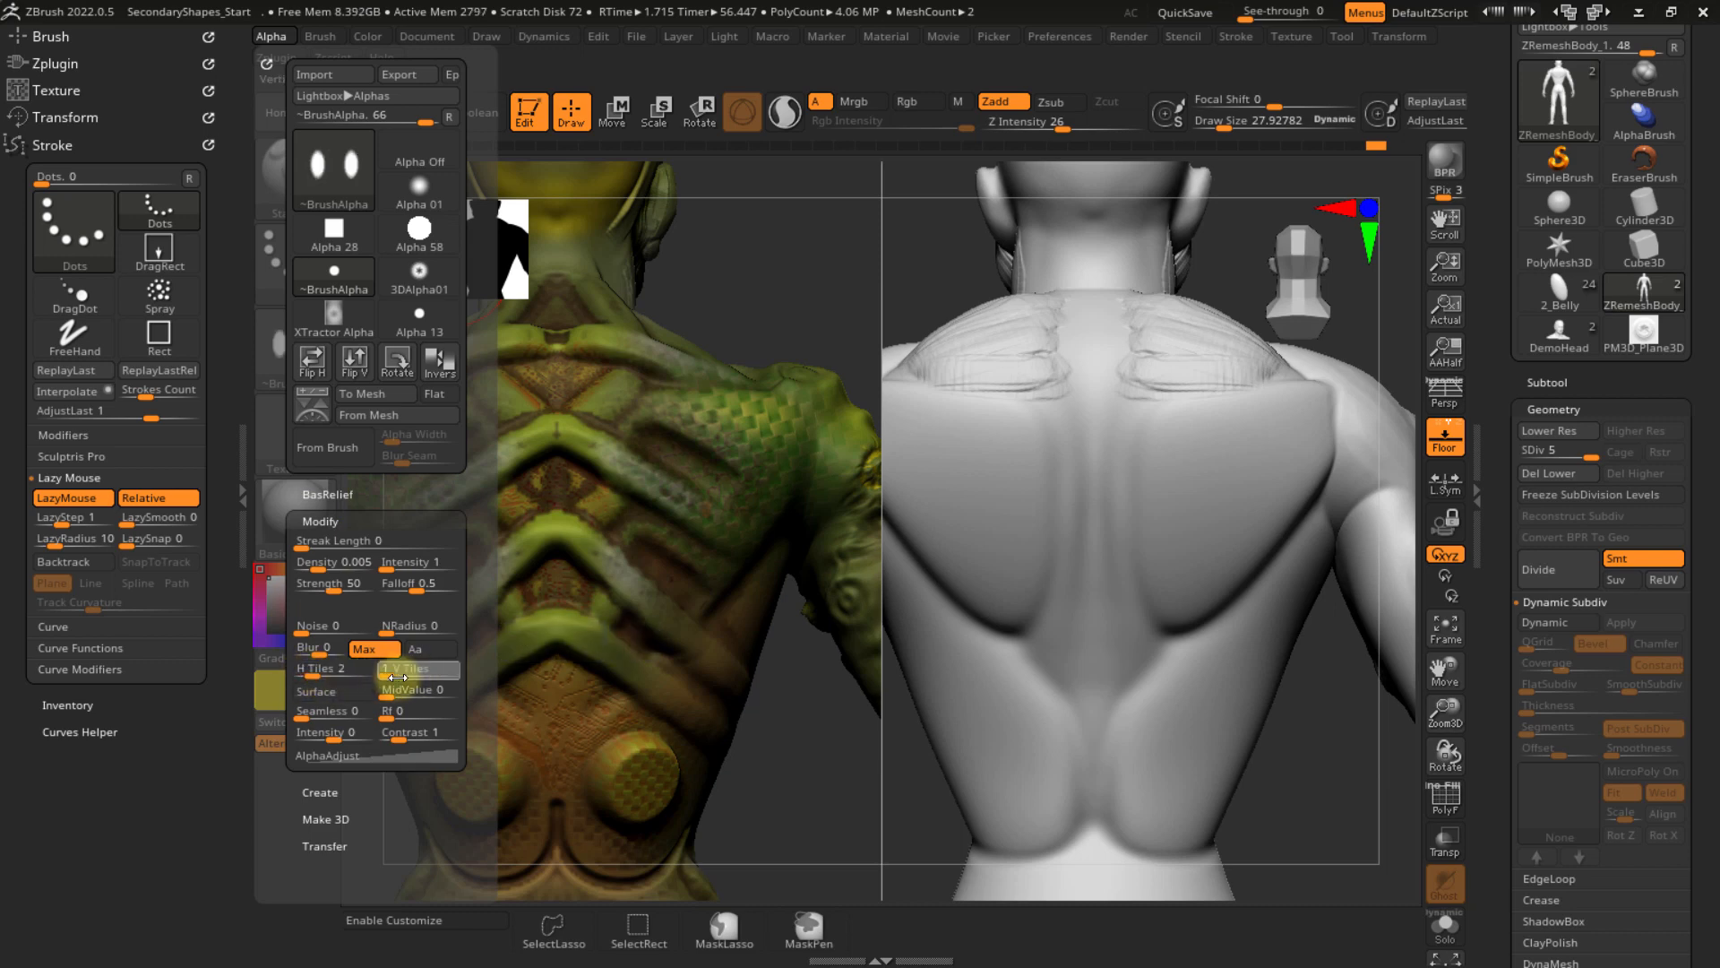
pyautogui.write('2')
pyautogui.press('Return')
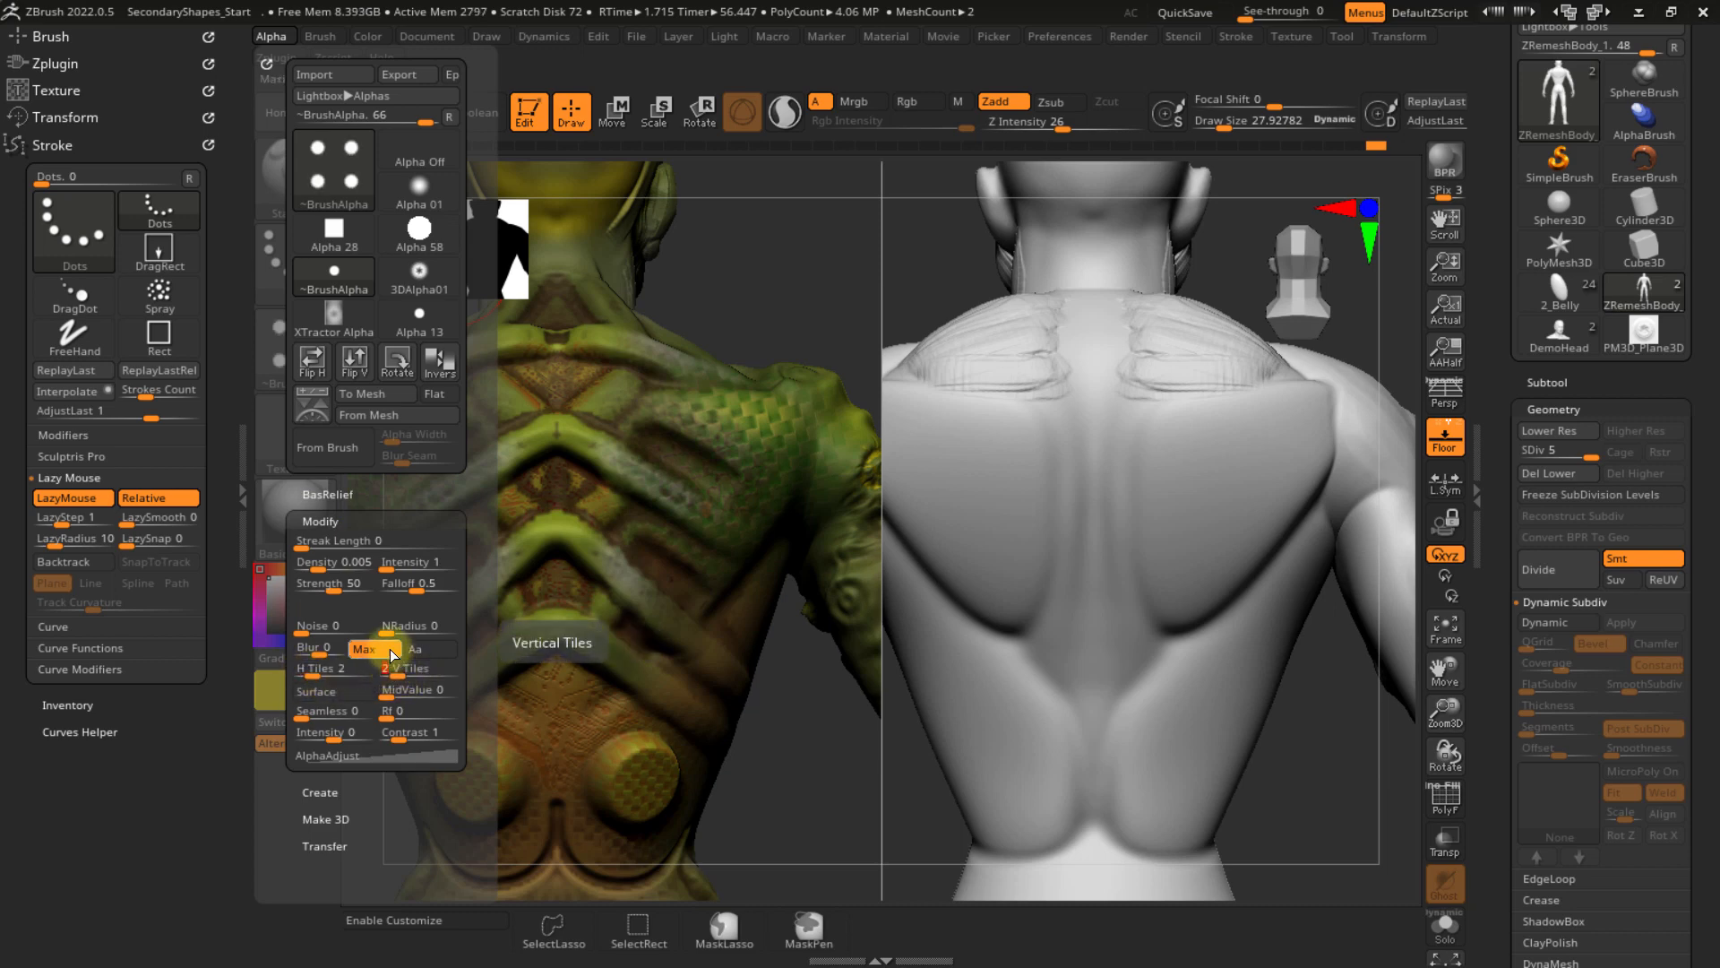
pyautogui.moveTo(1209, 465); pyautogui.dragTo(1178, 696)
pyautogui.moveTo(1152, 776); pyautogui.dragTo(1147, 761)
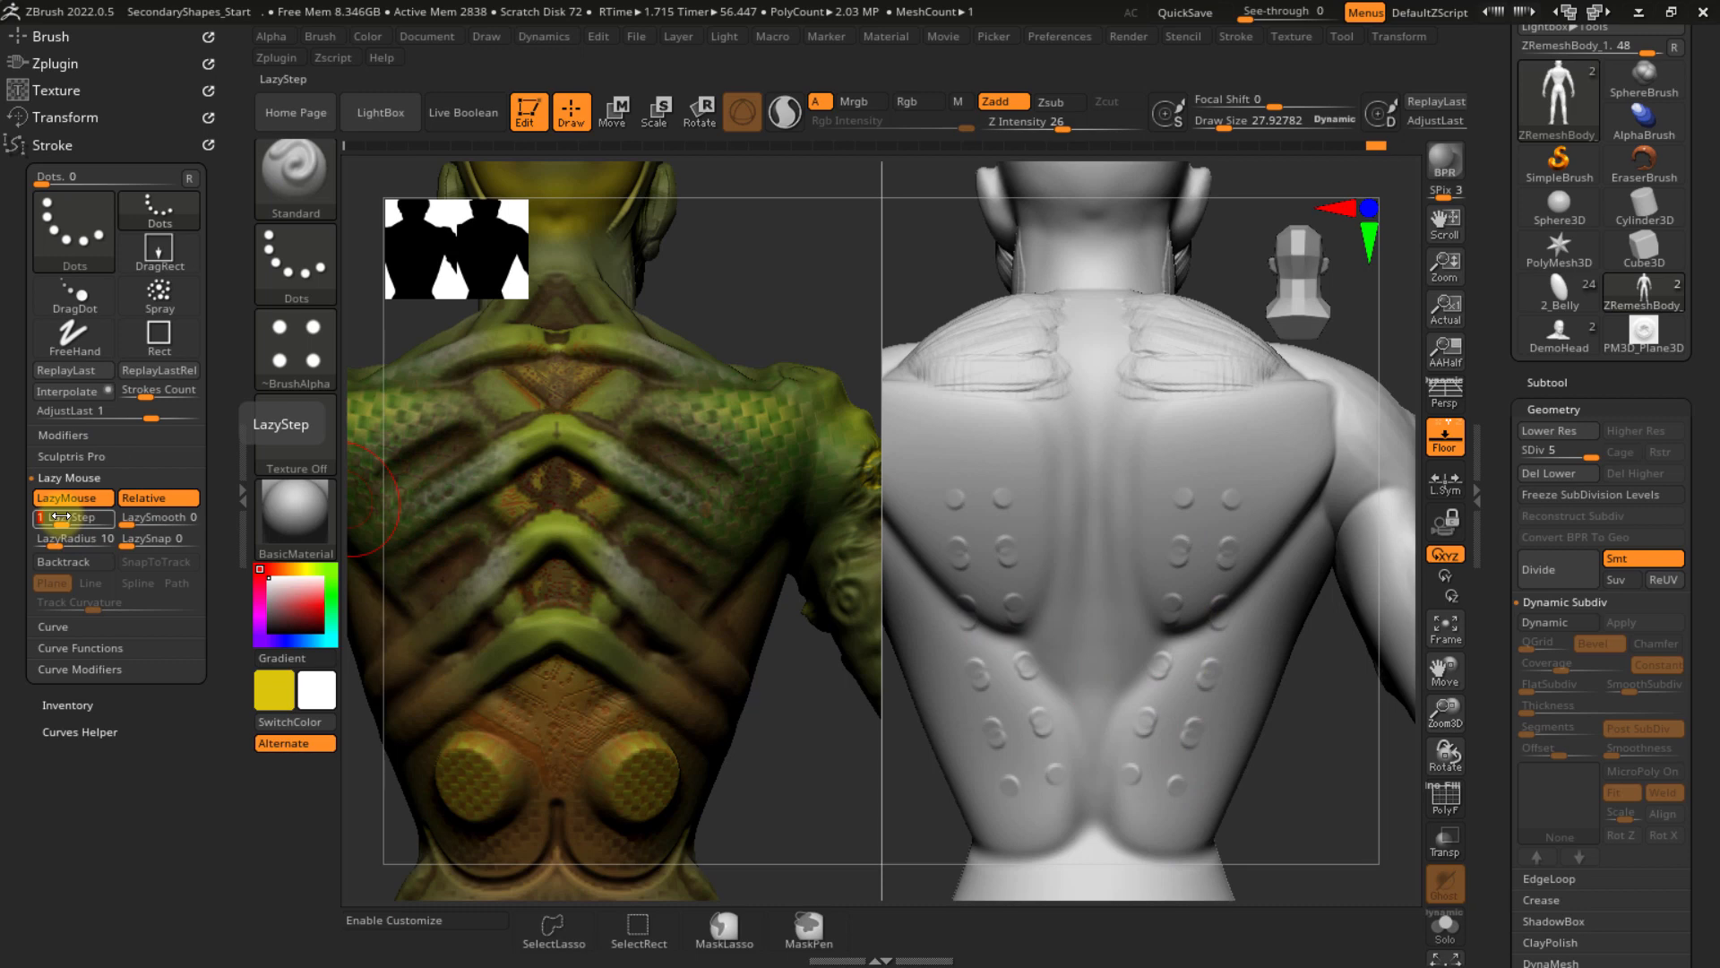
# - Undo the tiled-dot strokes and redraw them symmetrically down to the lower back with LazyStep set to 1.5
pyautogui.write('.5')
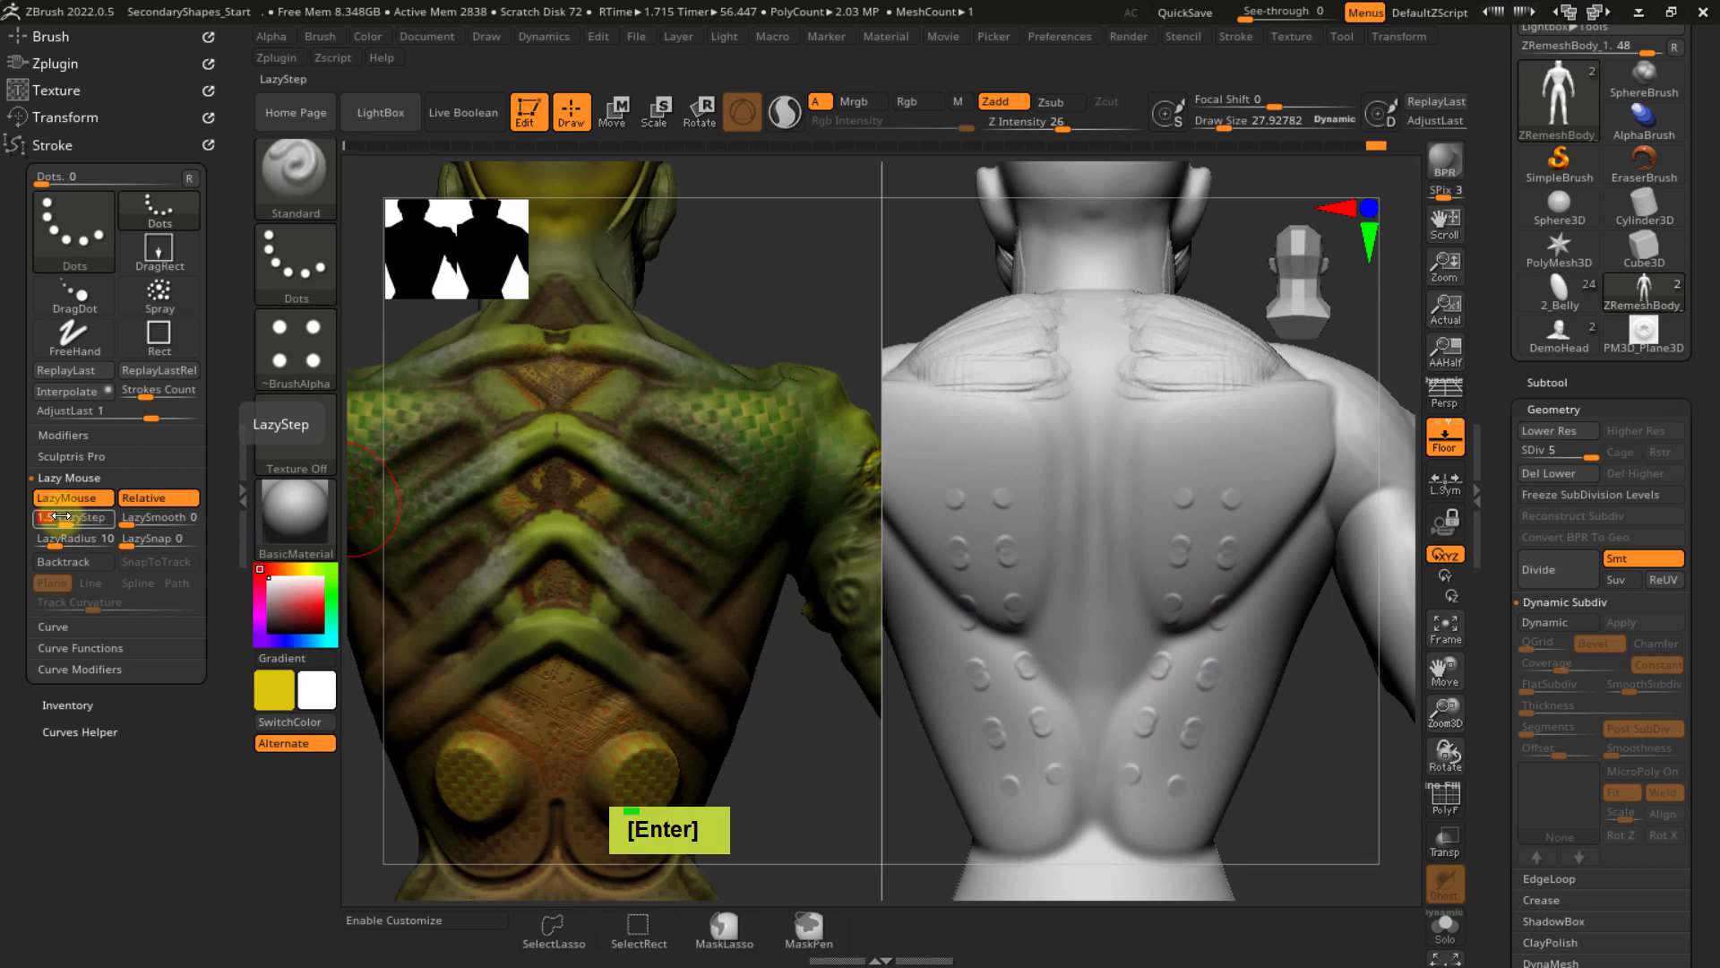
pyautogui.hotkey('ctrl', 'z')
pyautogui.hotkey('ctrl', 'z')
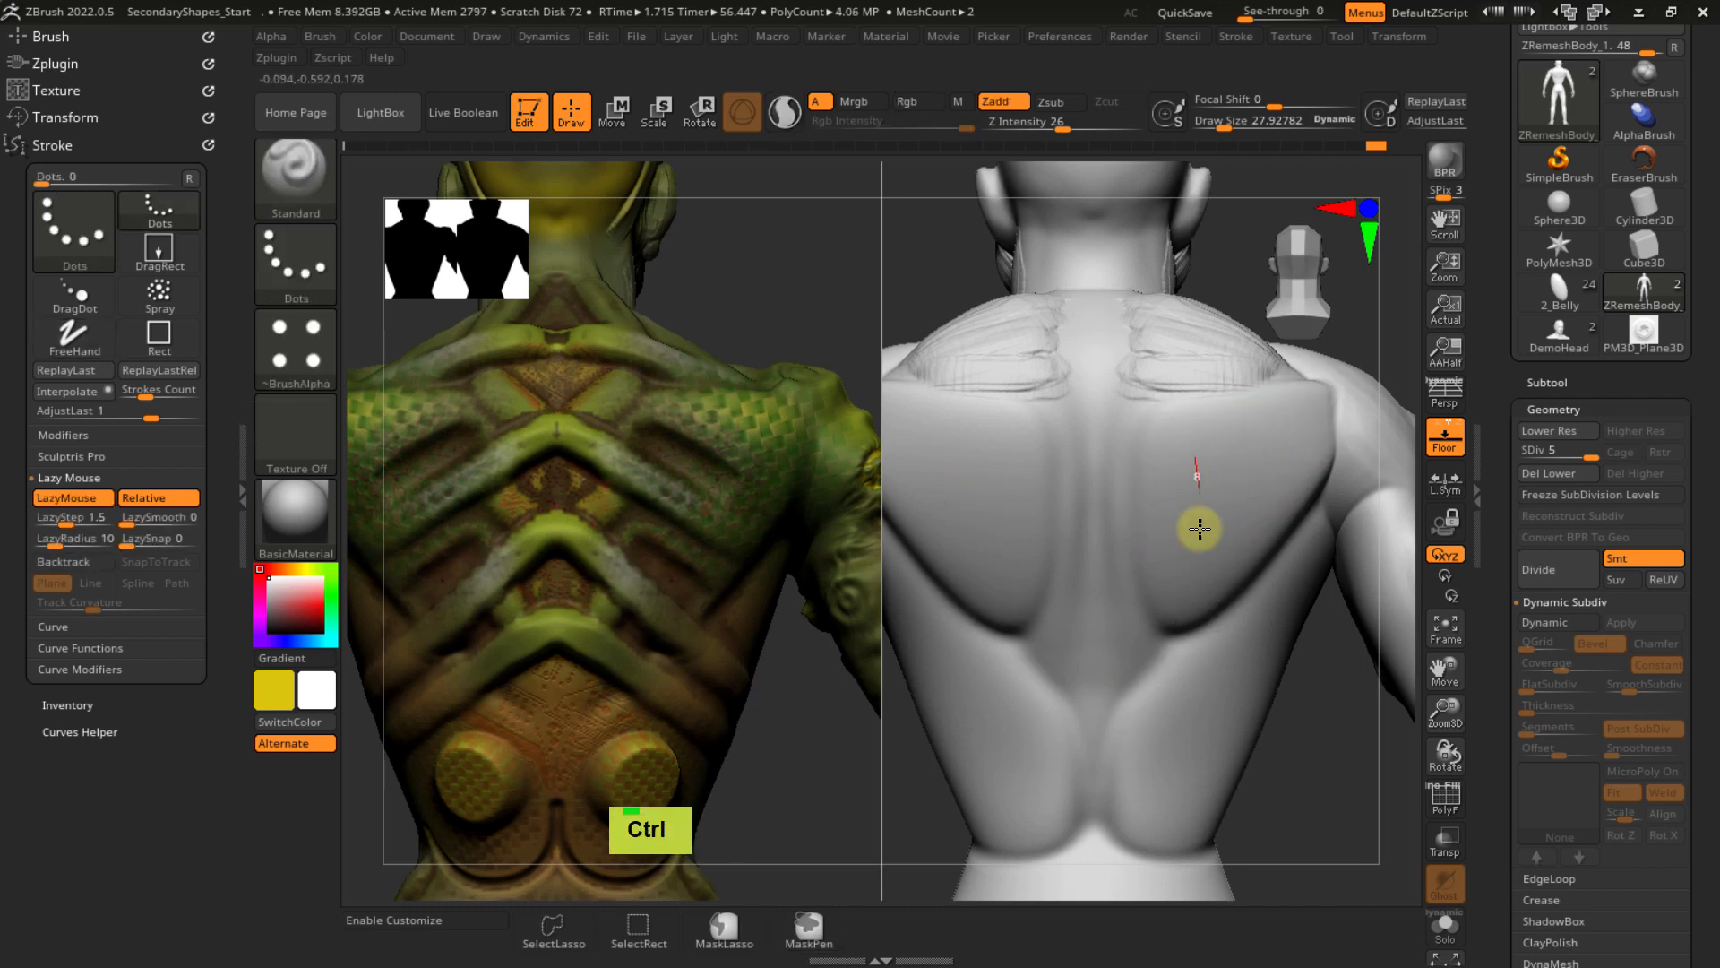
pyautogui.moveTo(1200, 528)
pyautogui.mouseDown()
pyautogui.moveTo(1183, 660)
pyautogui.moveTo(1140, 771)
pyautogui.mouseUp()
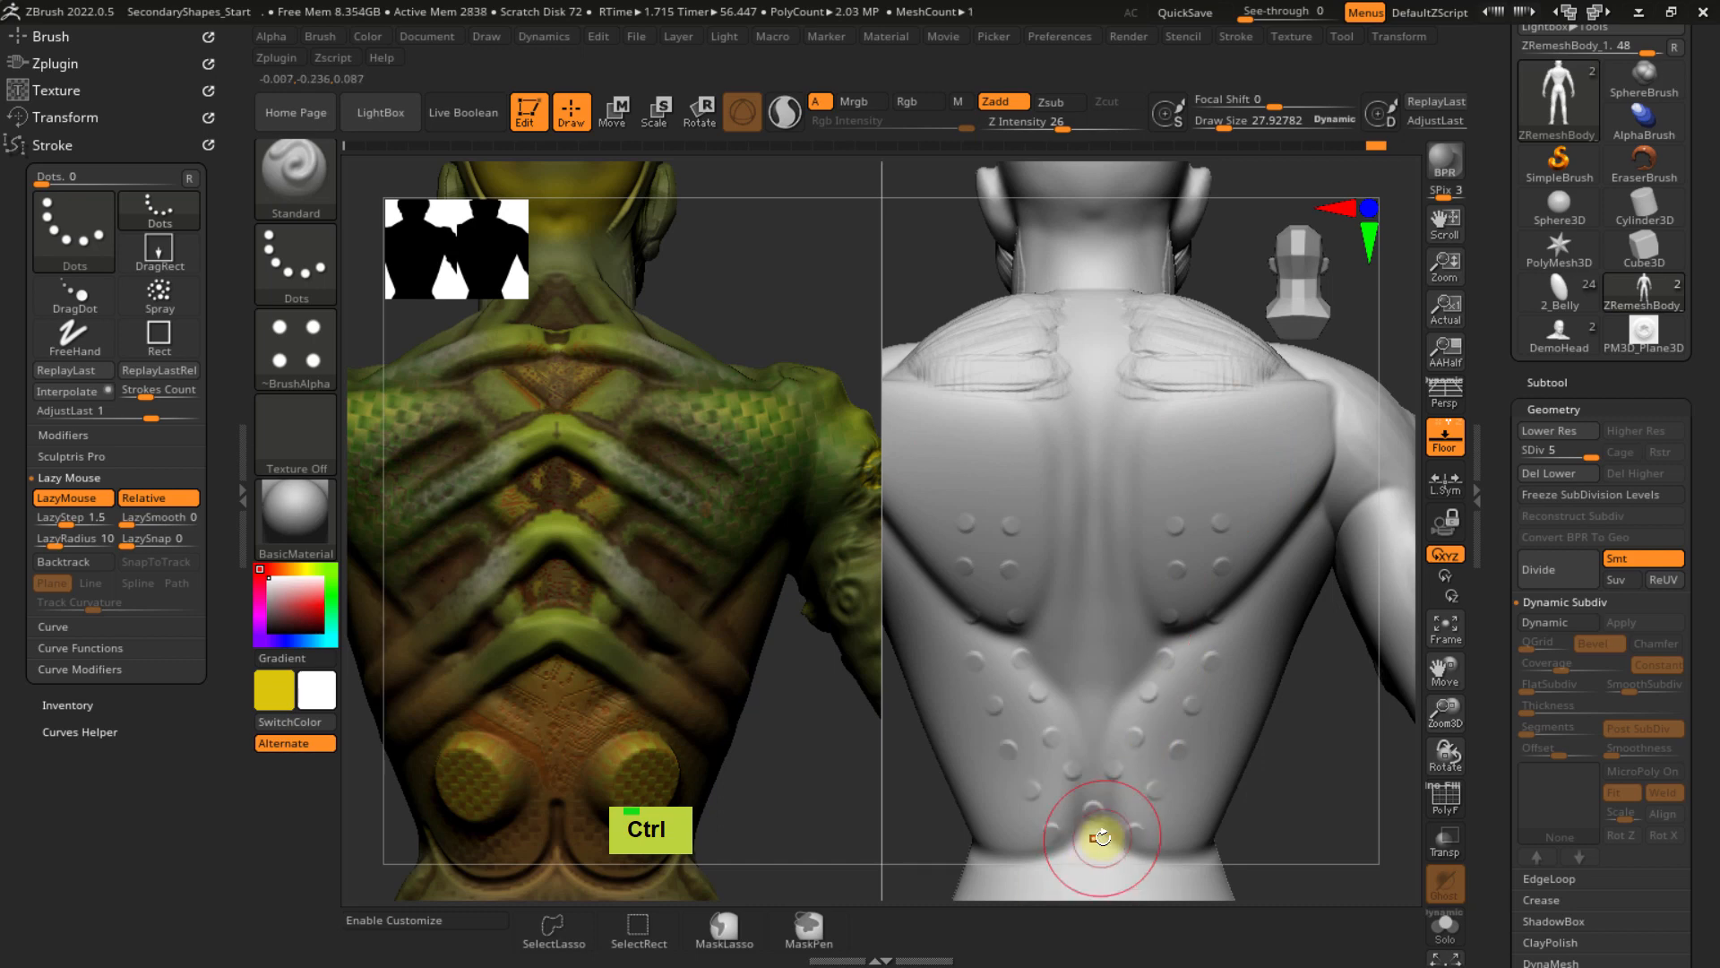
# - Add more symmetrical tiled-dot strokes over the middle and lower back, and undo all the dotted strokes
pyautogui.moveTo(1066, 502); pyautogui.dragTo(1093, 732)
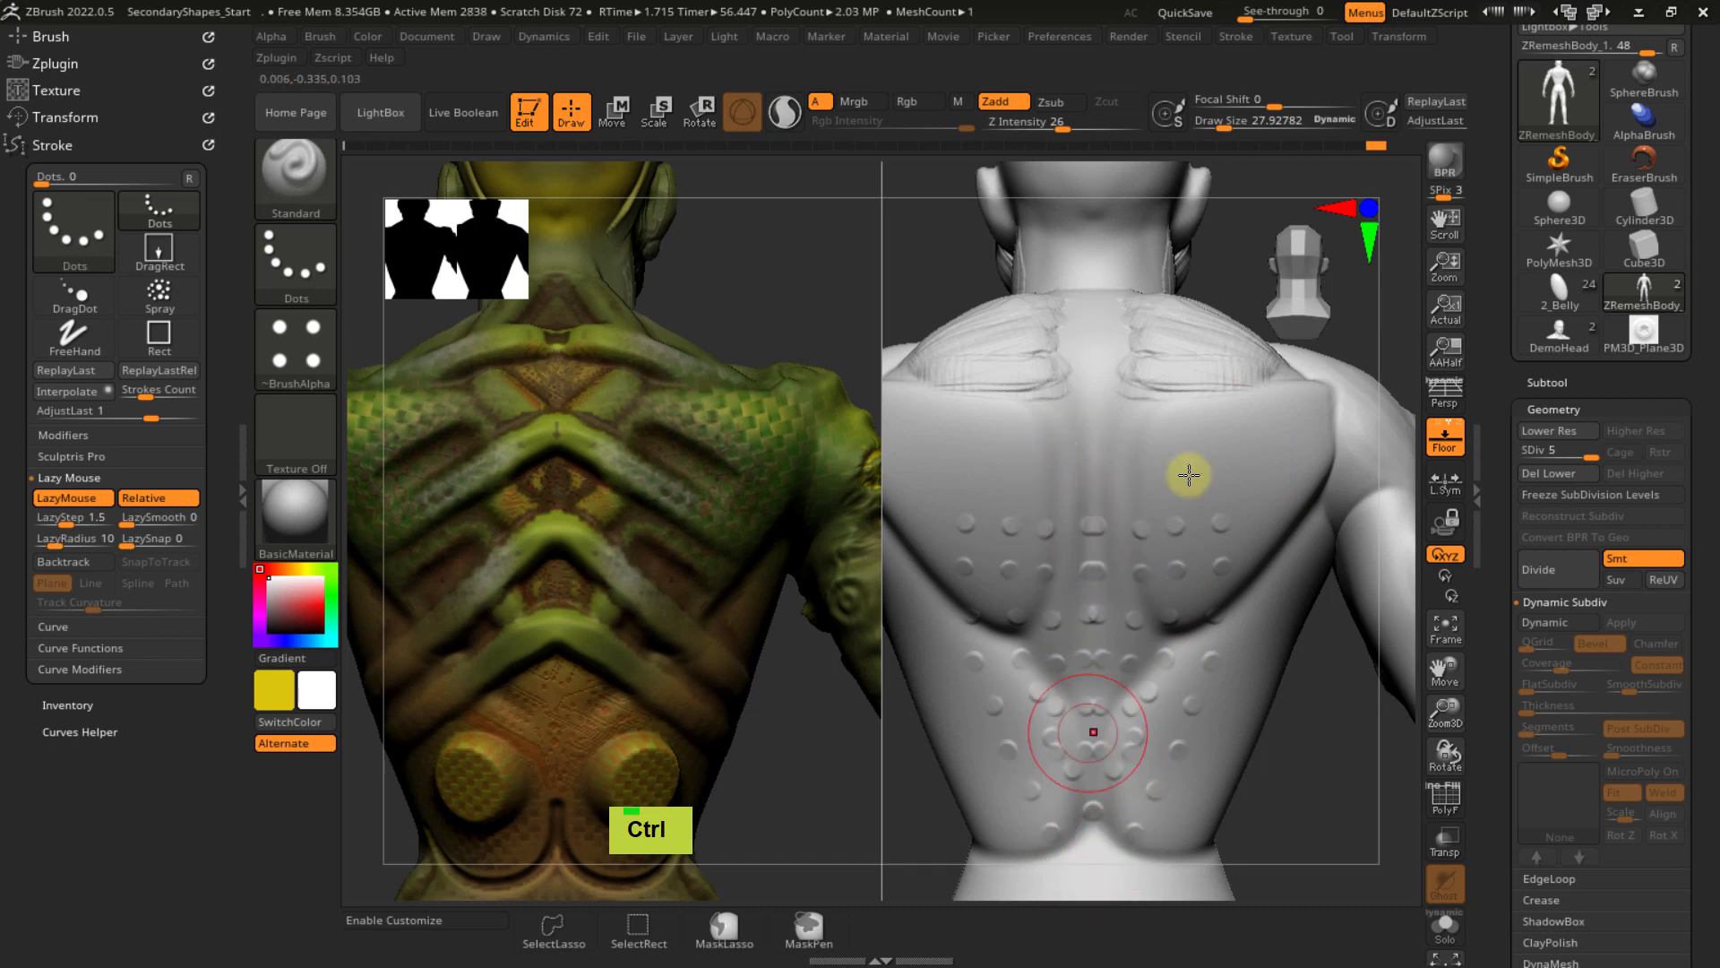
pyautogui.moveTo(1221, 460)
pyautogui.mouseDown()
pyautogui.moveTo(1017, 460)
pyautogui.moveTo(932, 564)
pyautogui.moveTo(1116, 546)
pyautogui.mouseUp()
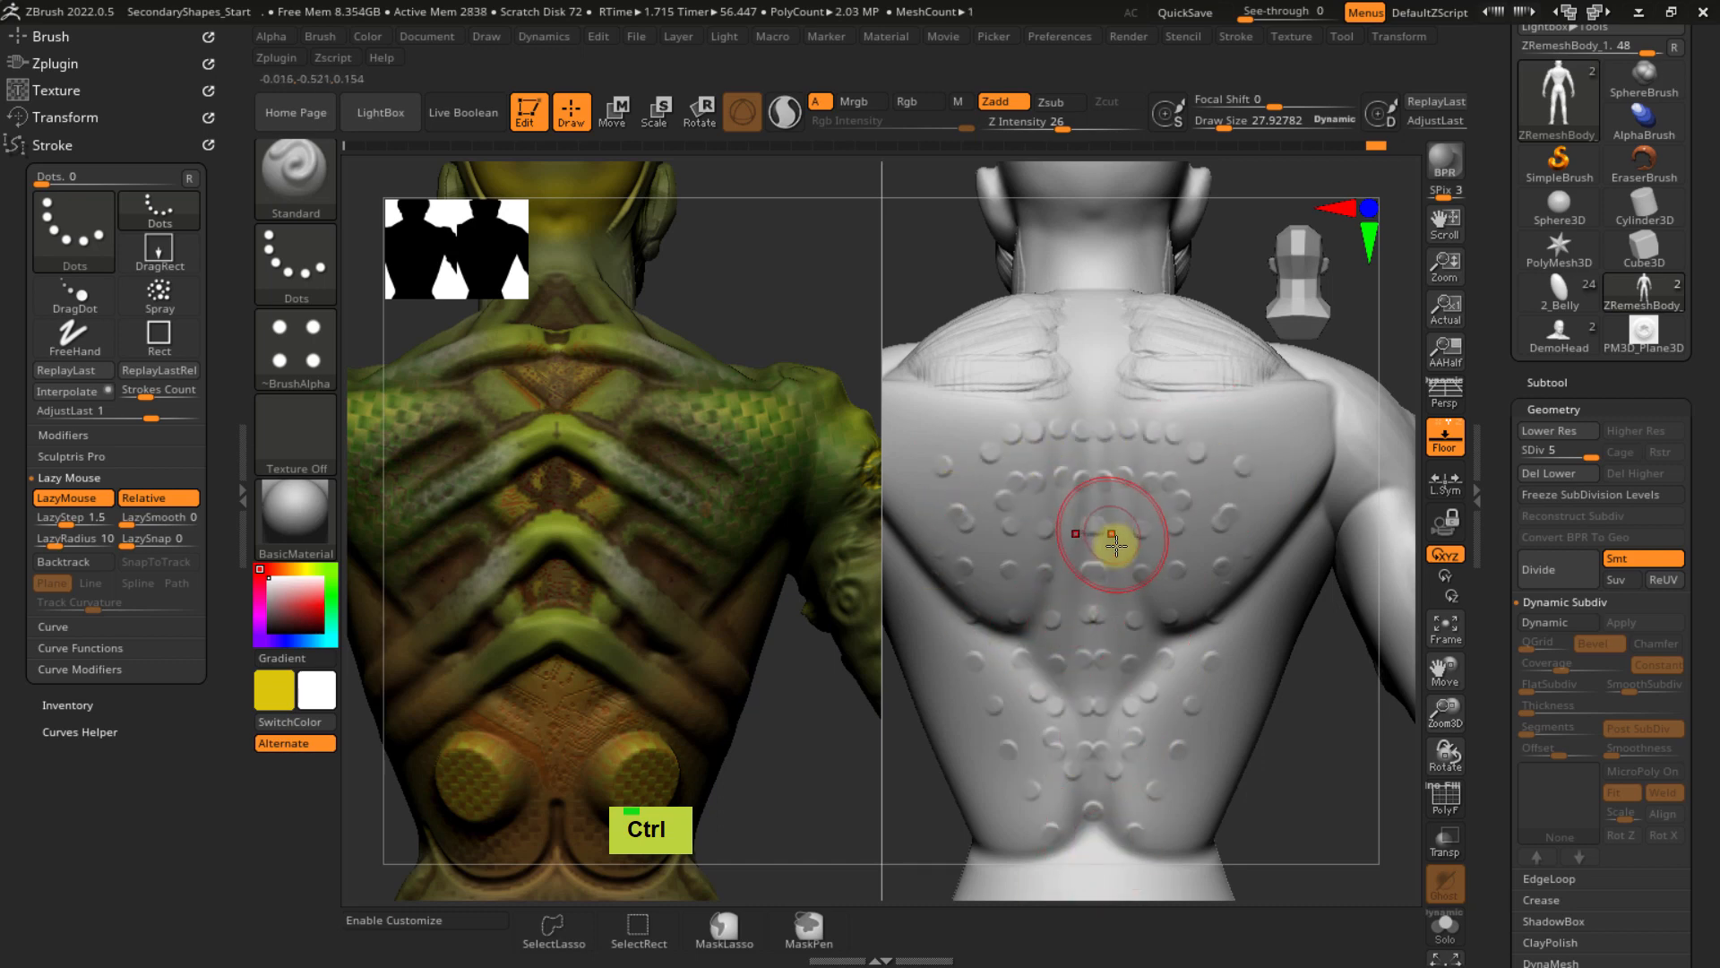
pyautogui.moveTo(1121, 434)
pyautogui.keyDown('ctrl'); pyautogui.mouseDown(button='right')
pyautogui.moveTo(1198, 583)
pyautogui.moveTo(1198, 556)
pyautogui.mouseUp(button='right'); pyautogui.keyUp('ctrl')
pyautogui.hotkey('ctrl', 'z')
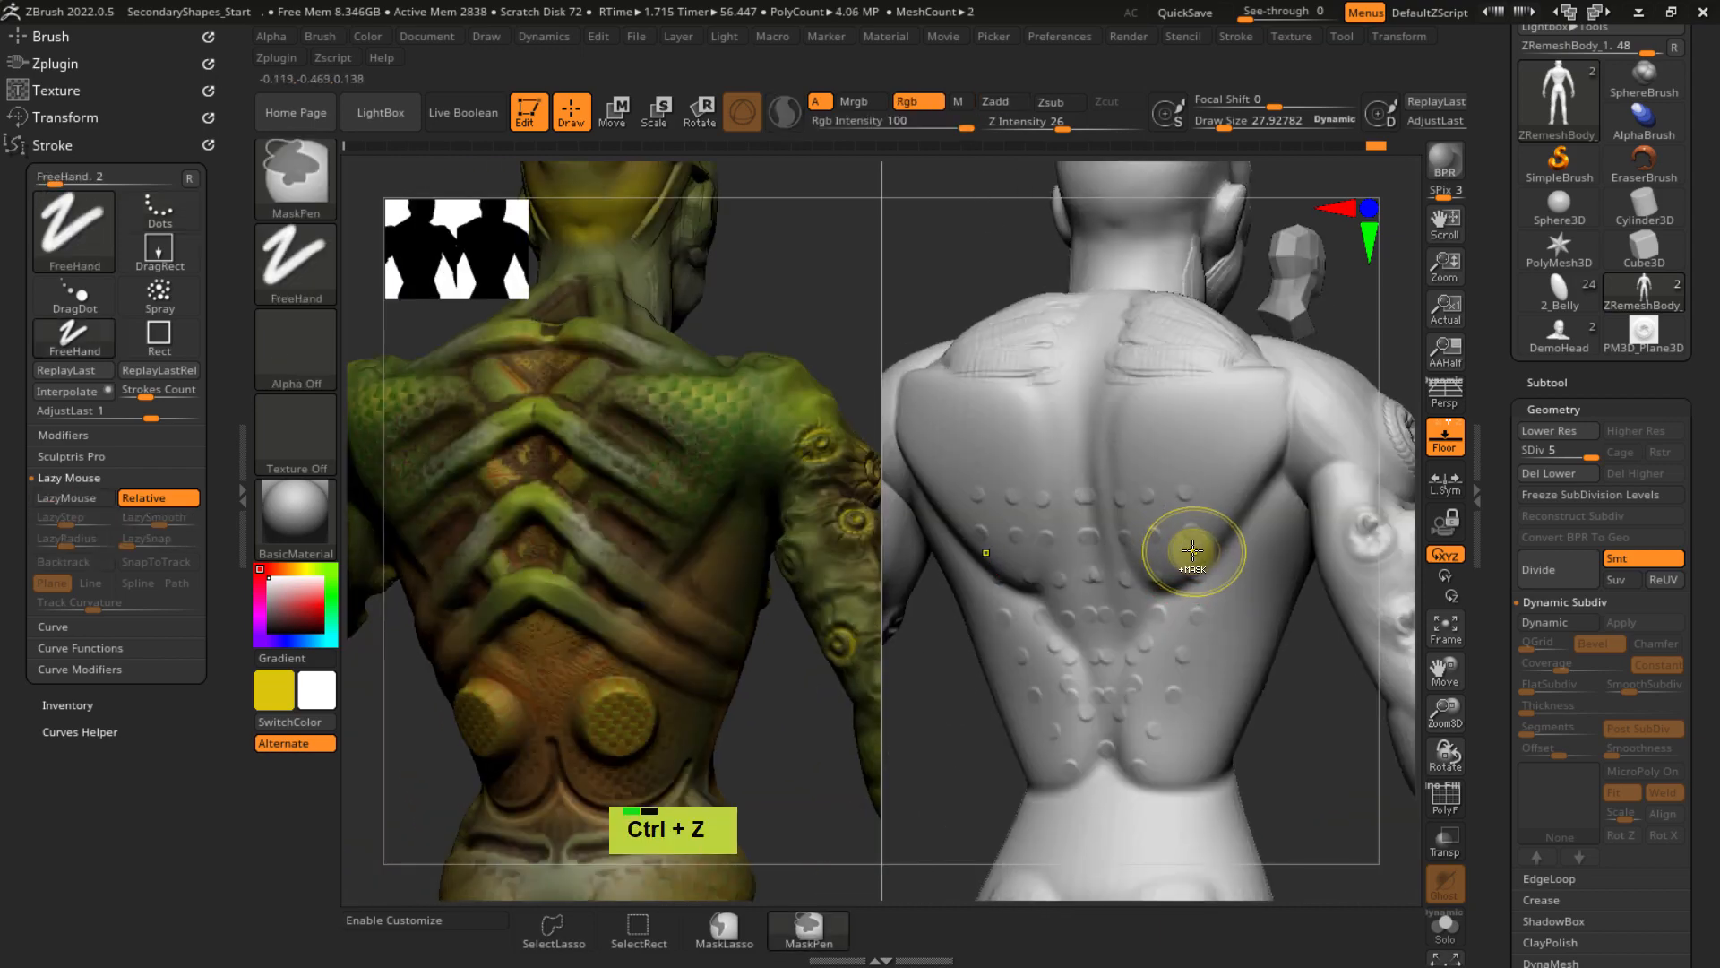
pyautogui.hotkey('ctrl', 'z')
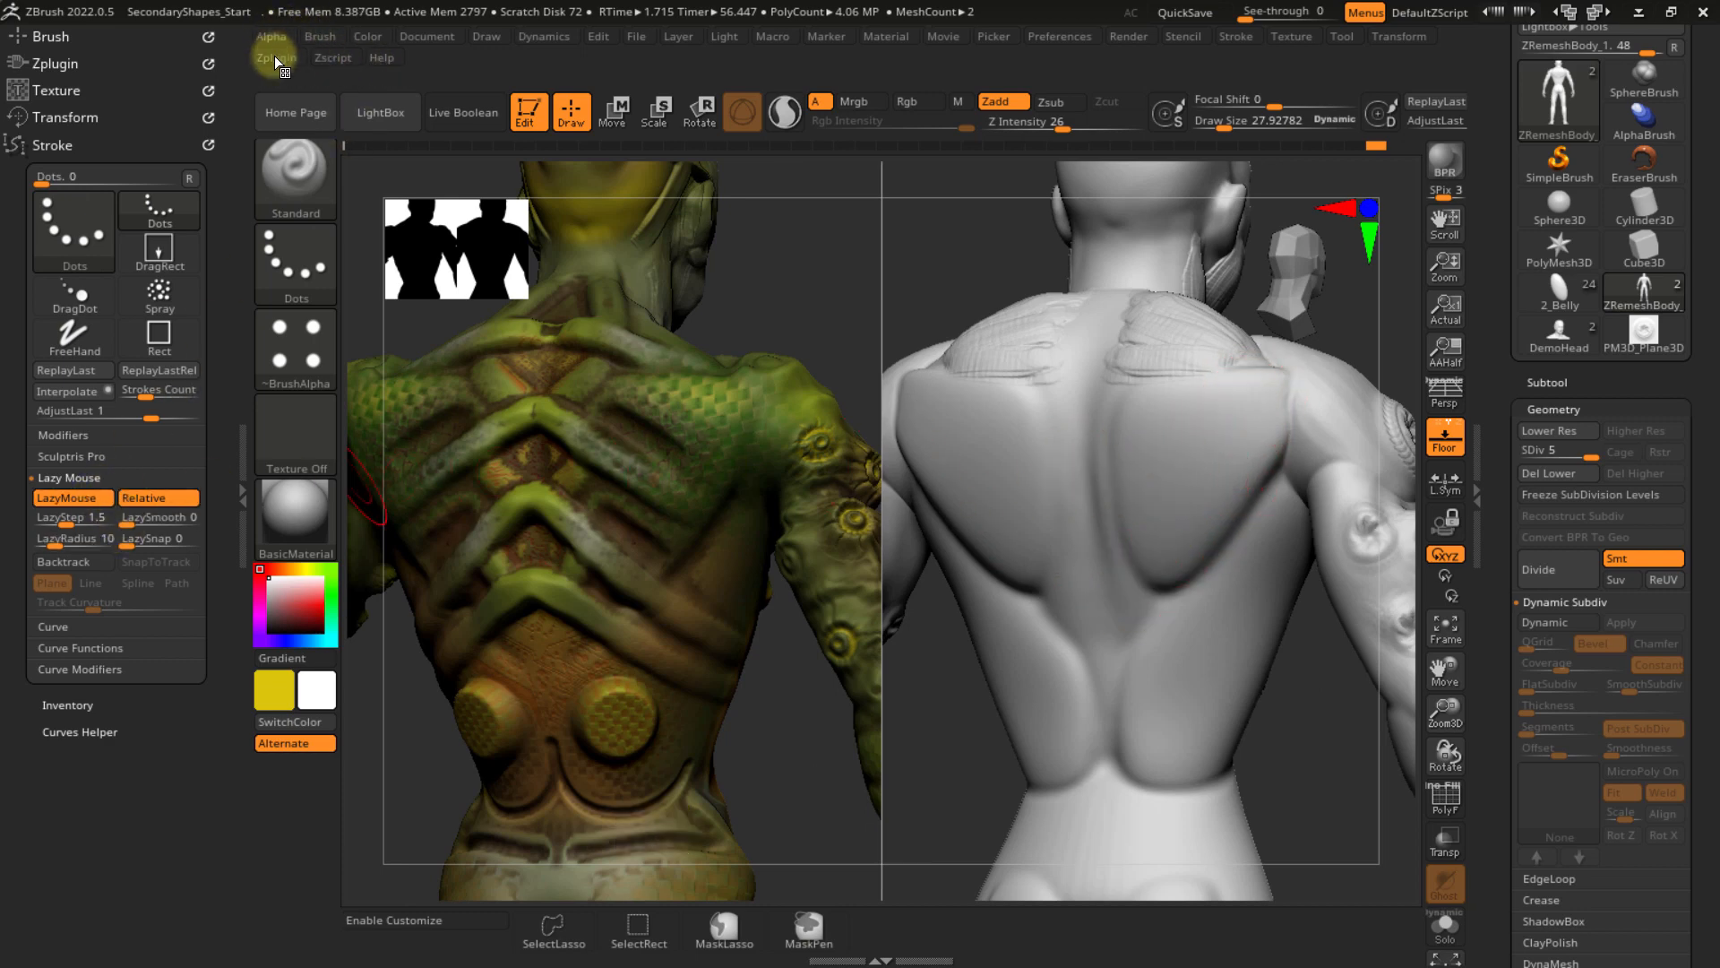
# - Choose Alpha 61 for the Standard brush, reduce its vertical tiling, and test it with spaced symmetrical strokes down the back
pyautogui.click(308, 344)
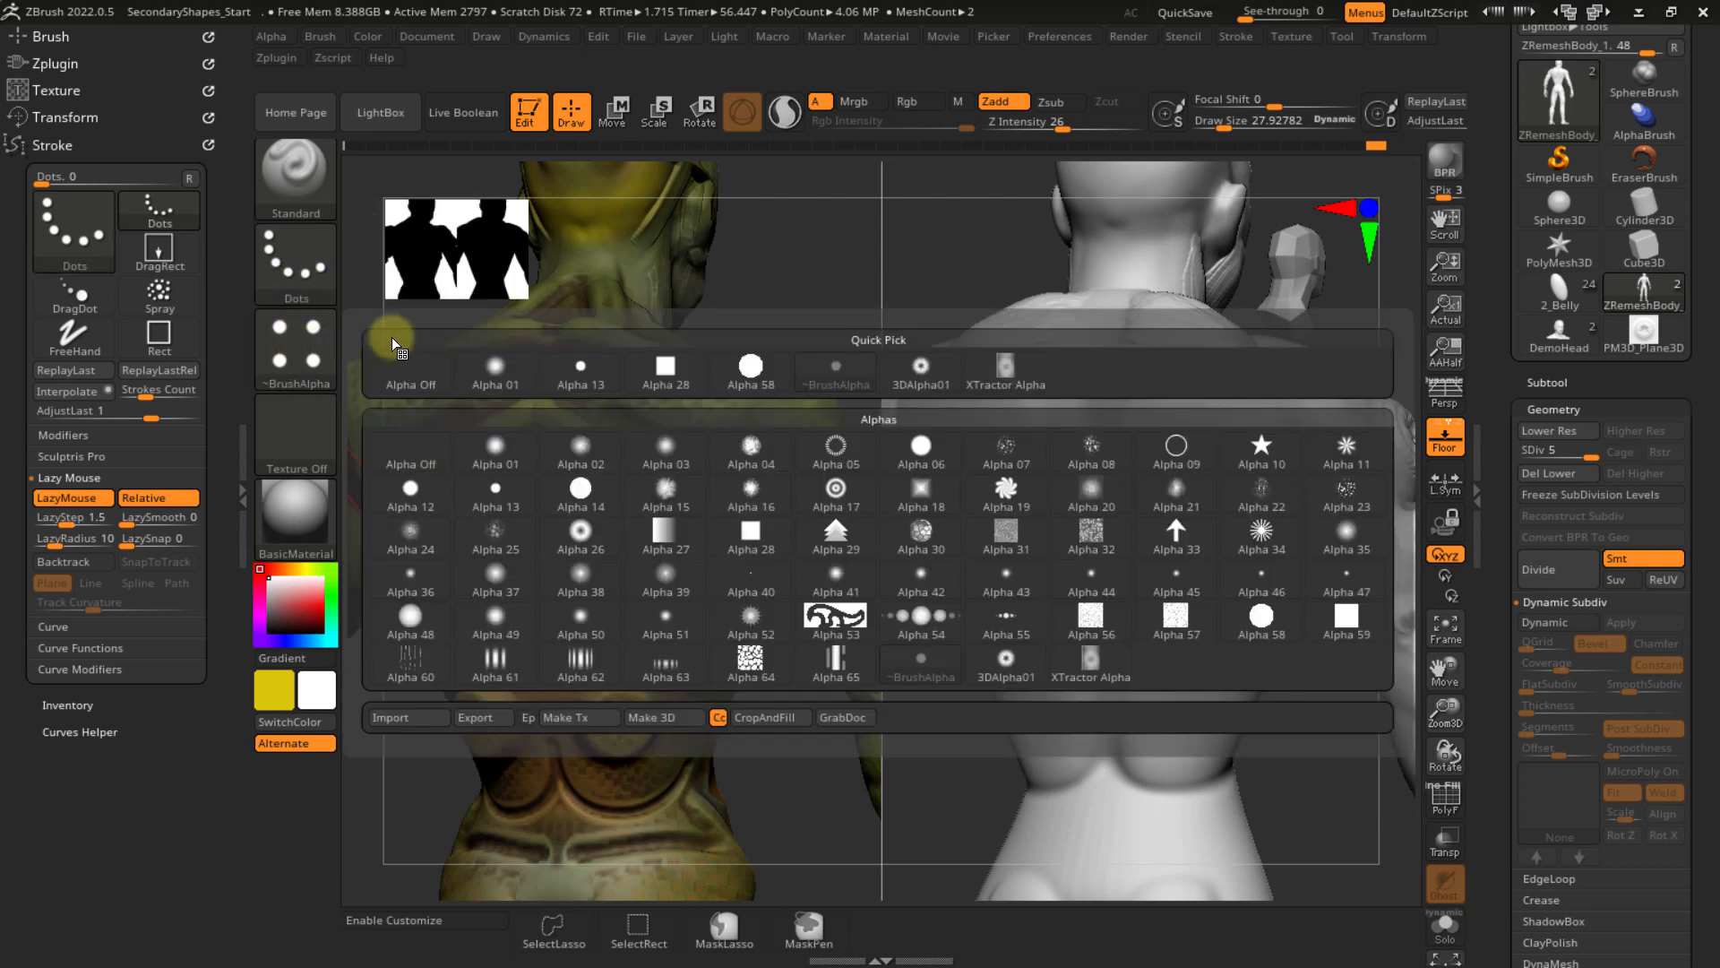
pyautogui.click(506, 667)
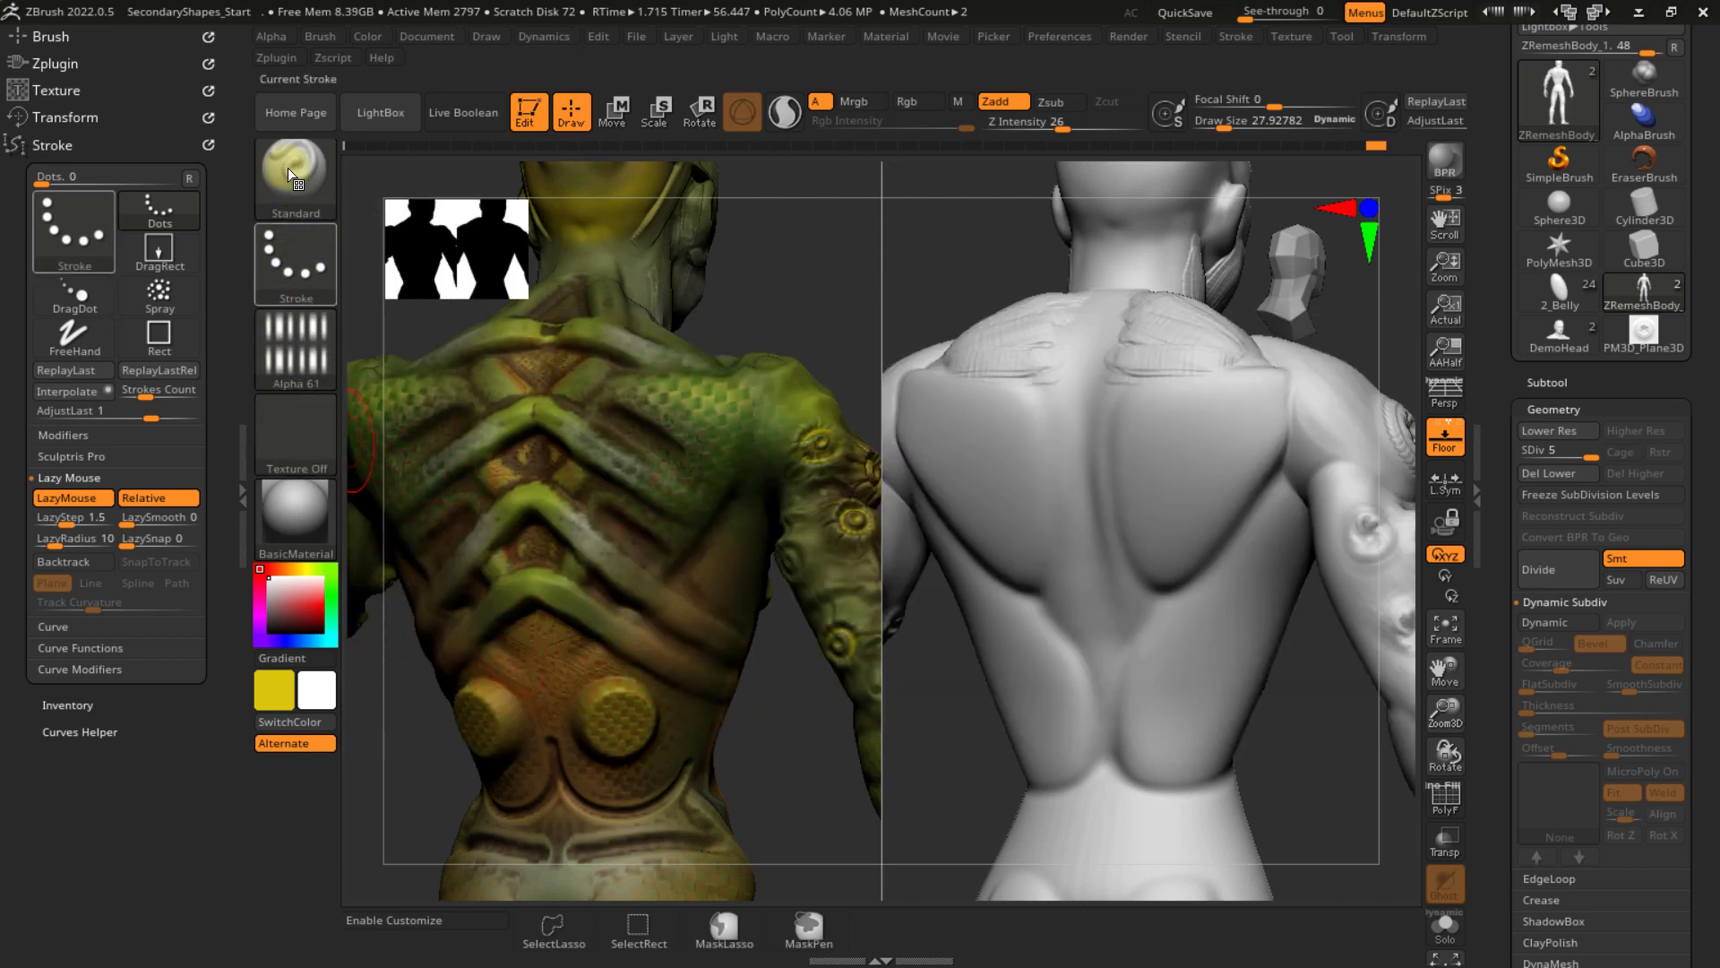
pyautogui.click(270, 36)
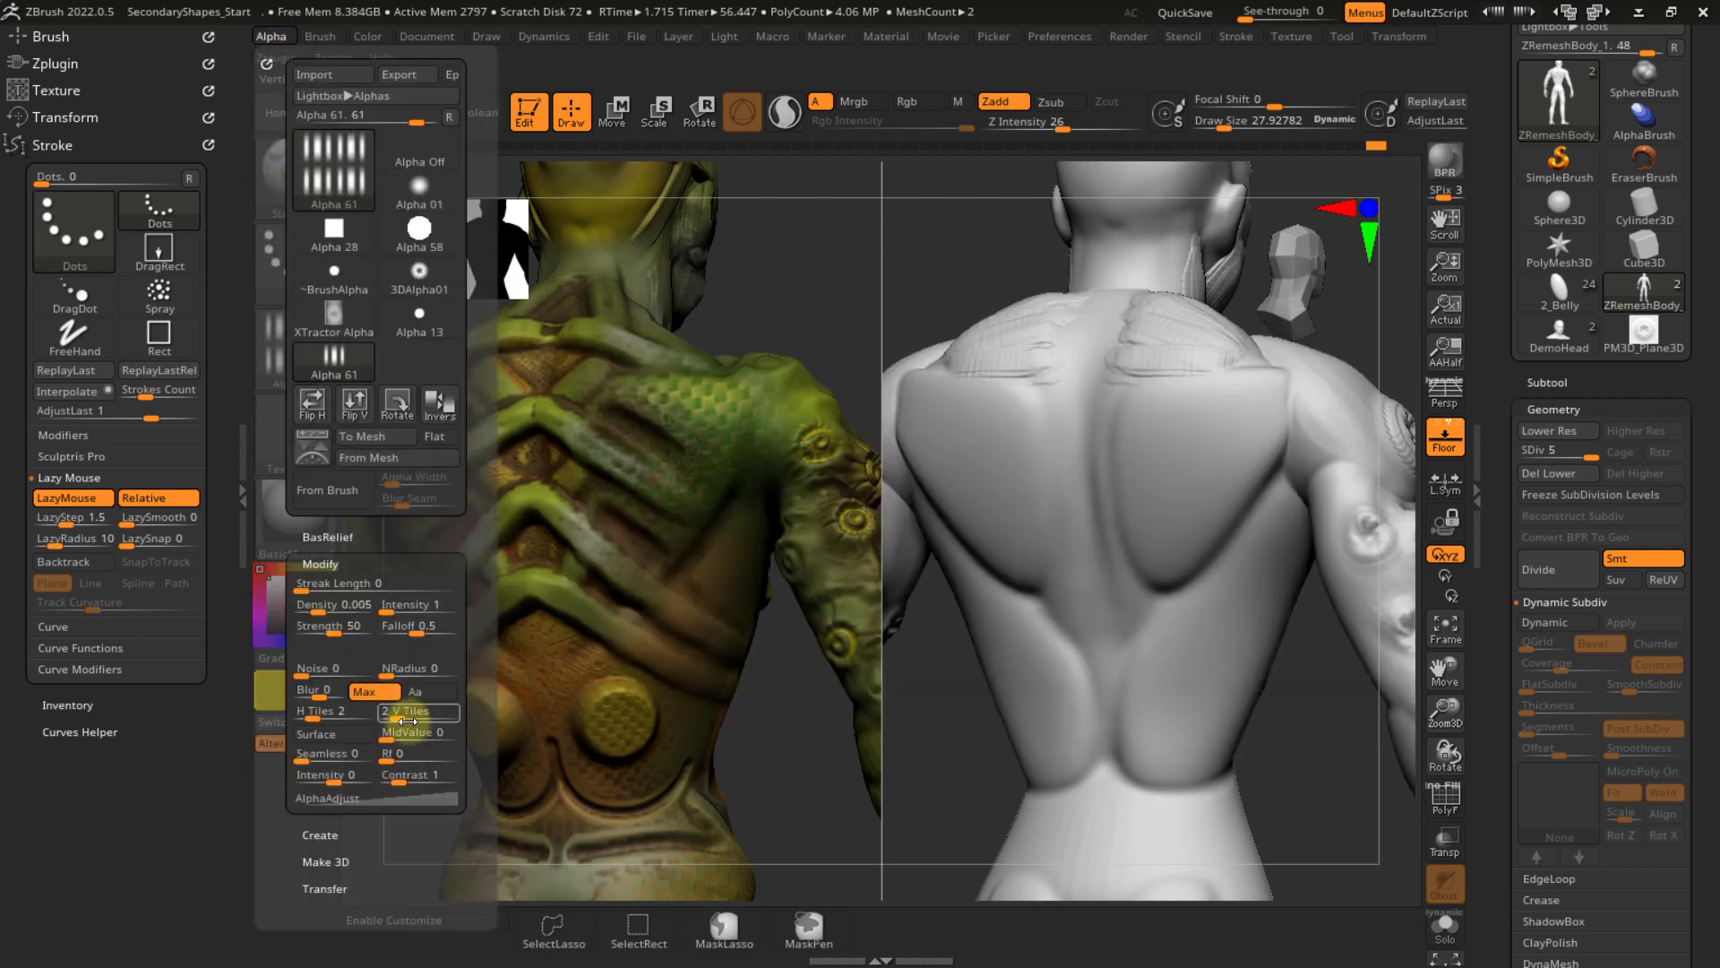
pyautogui.moveTo(391, 714); pyautogui.dragTo(325, 717)
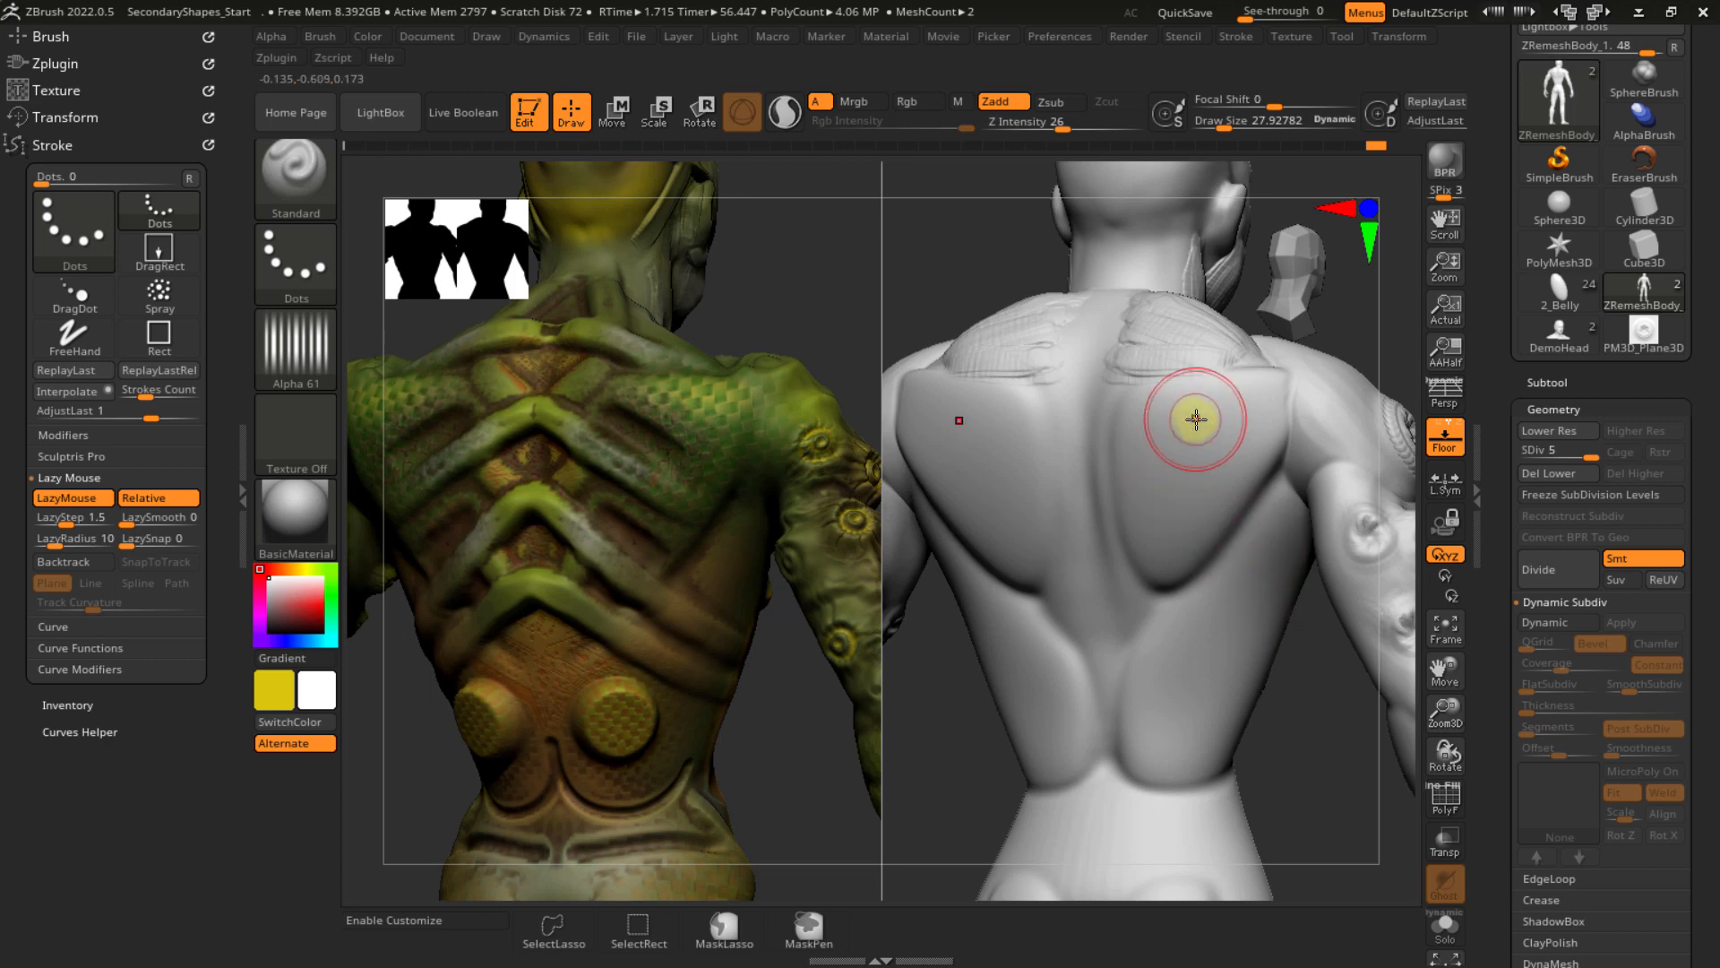
pyautogui.doubleClick(1197, 447)
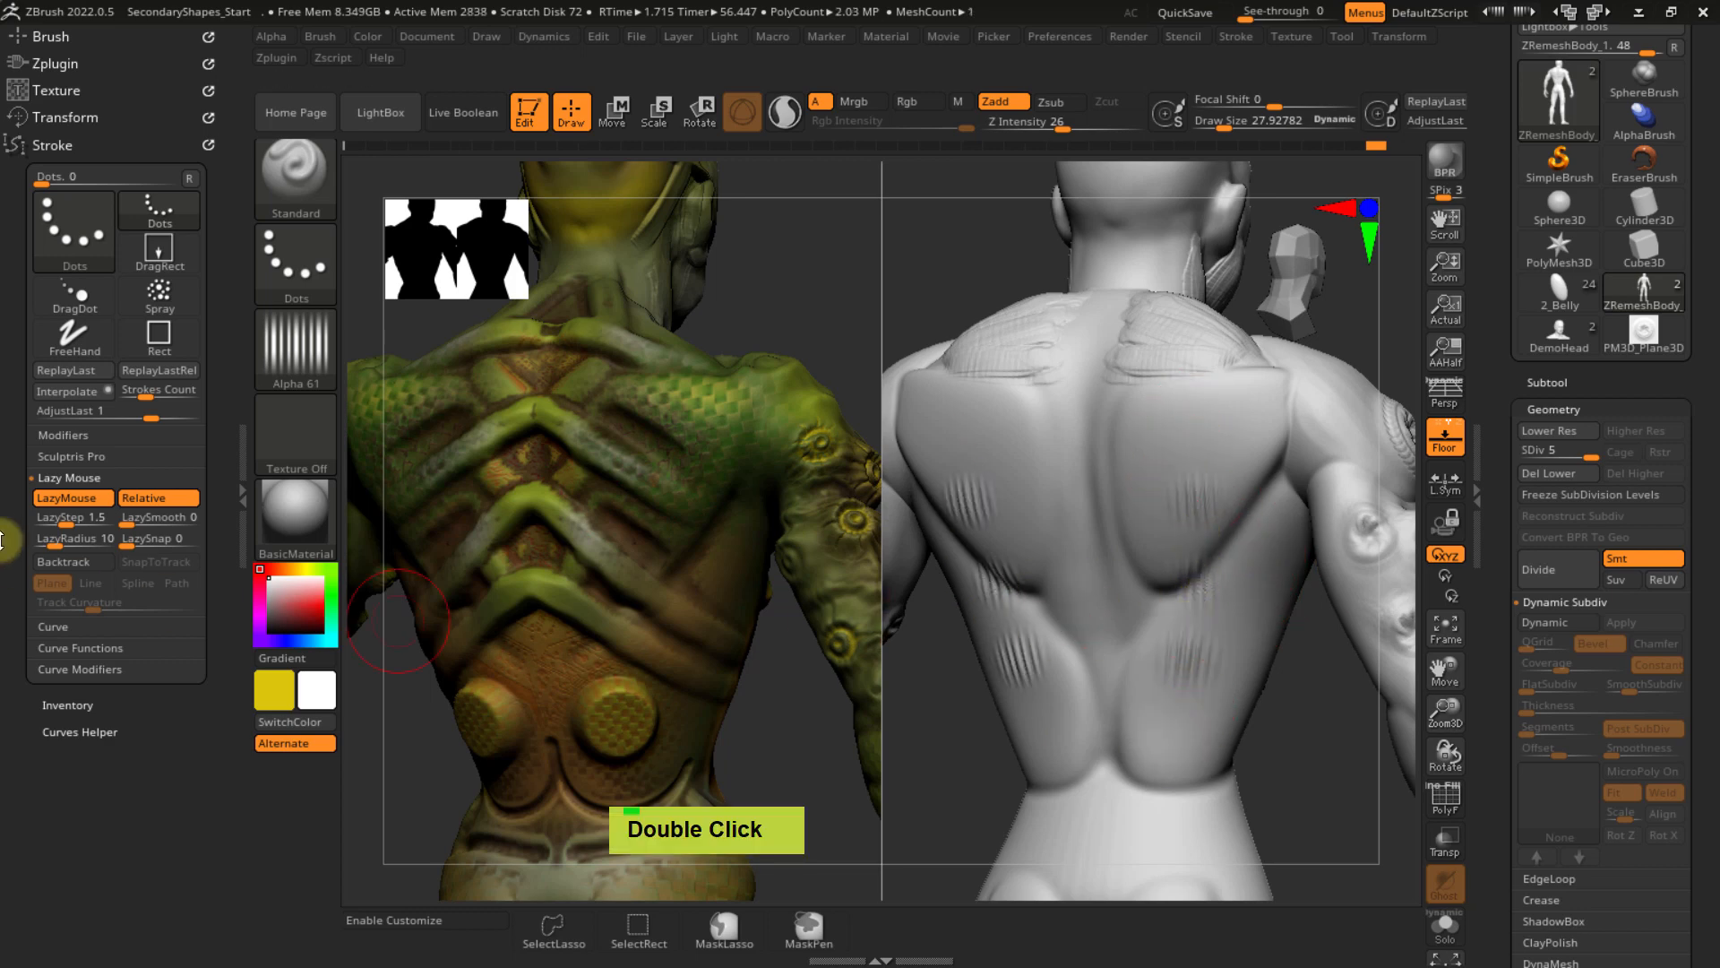
# - Set LazyStep to 0.10701 and replace the spaced strokes with continuous striped strokes from the shoulder blades to the waist
pyautogui.moveTo(63, 521); pyautogui.dragTo(51, 525)
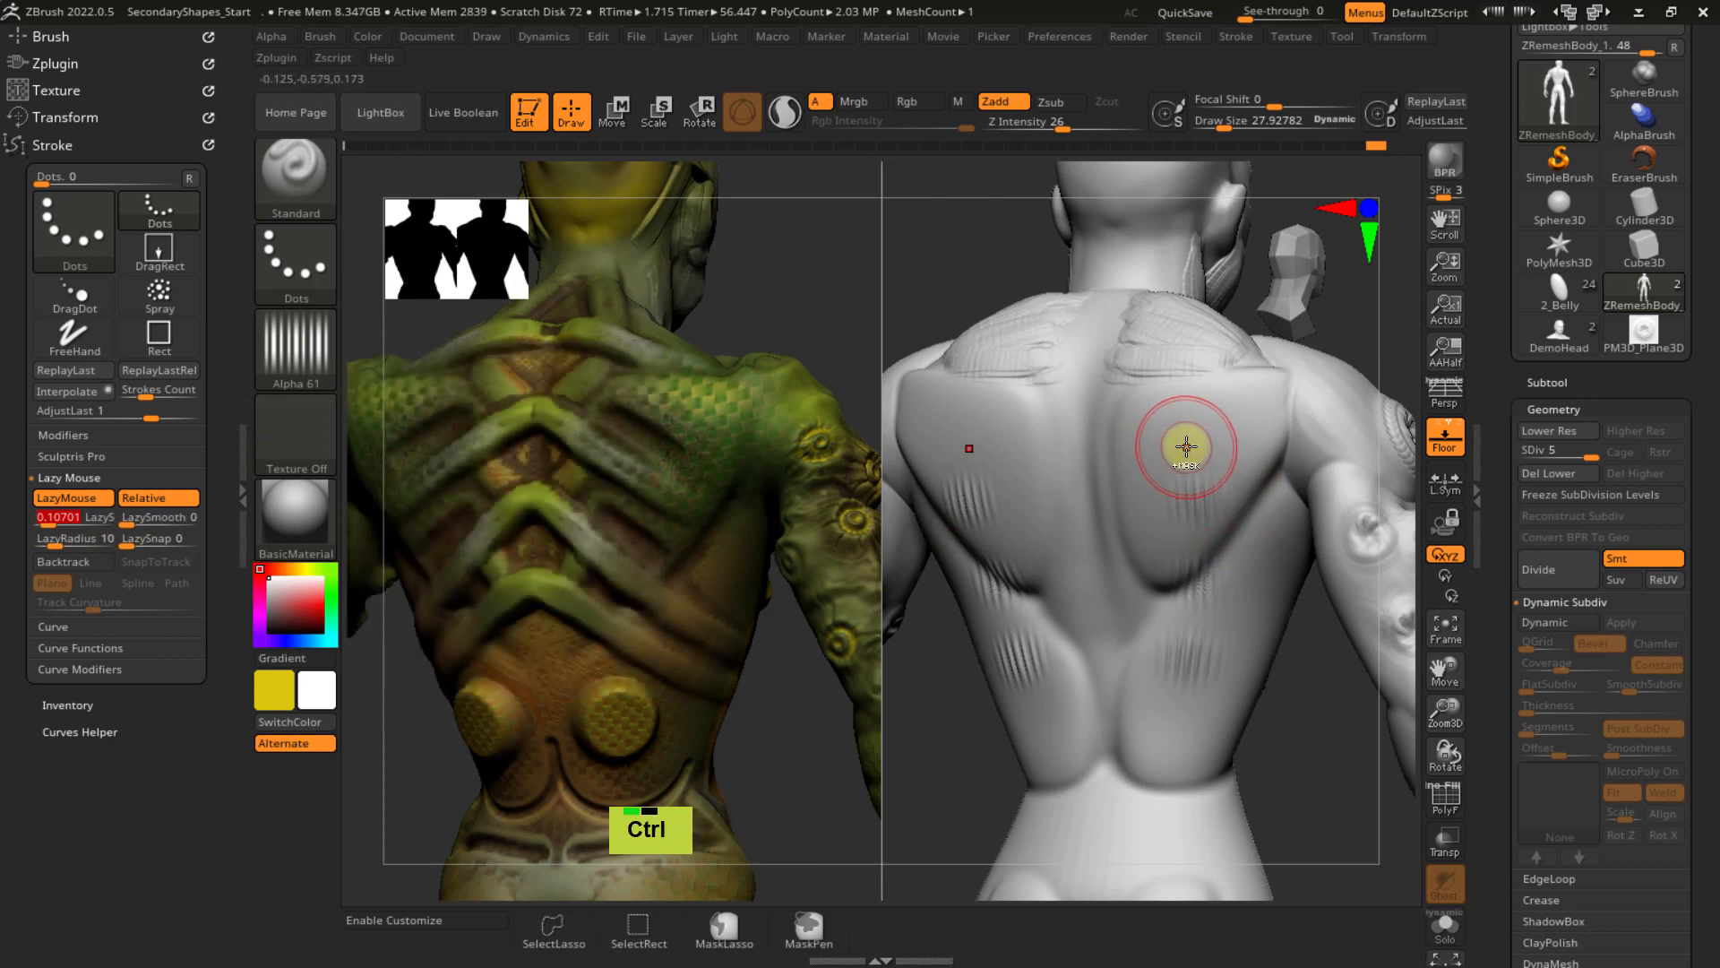
pyautogui.hotkey('ctrl', 'z')
pyautogui.moveTo(1206, 454); pyautogui.dragTo(1179, 780)
pyautogui.keyDown('alt'); pyautogui.moveTo(1148, 653); pyautogui.dragTo(1115, 510, button='right'); pyautogui.keyUp('alt')
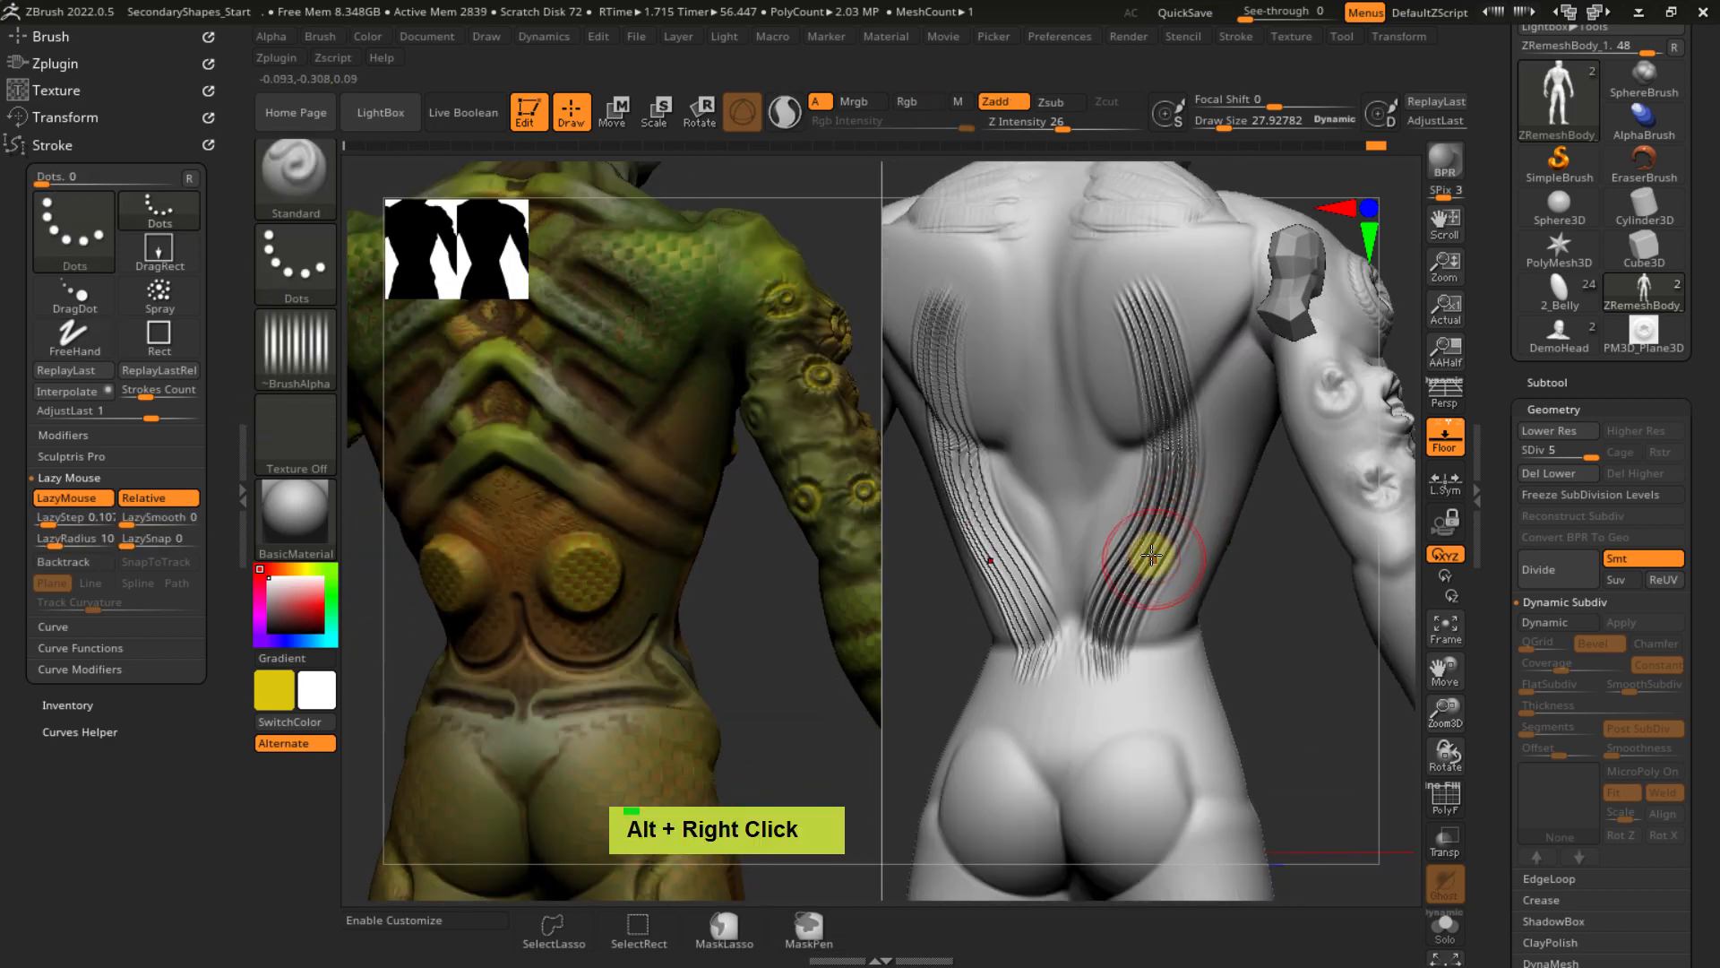
# - Smooth the striped strokes along the lower back and inspect the grooves up close
pyautogui.moveTo(1127, 528)
pyautogui.keyDown('shift'); pyautogui.mouseDown()
pyautogui.moveTo(1108, 643)
pyautogui.moveTo(1115, 623)
pyautogui.mouseUp(); pyautogui.keyUp('shift')
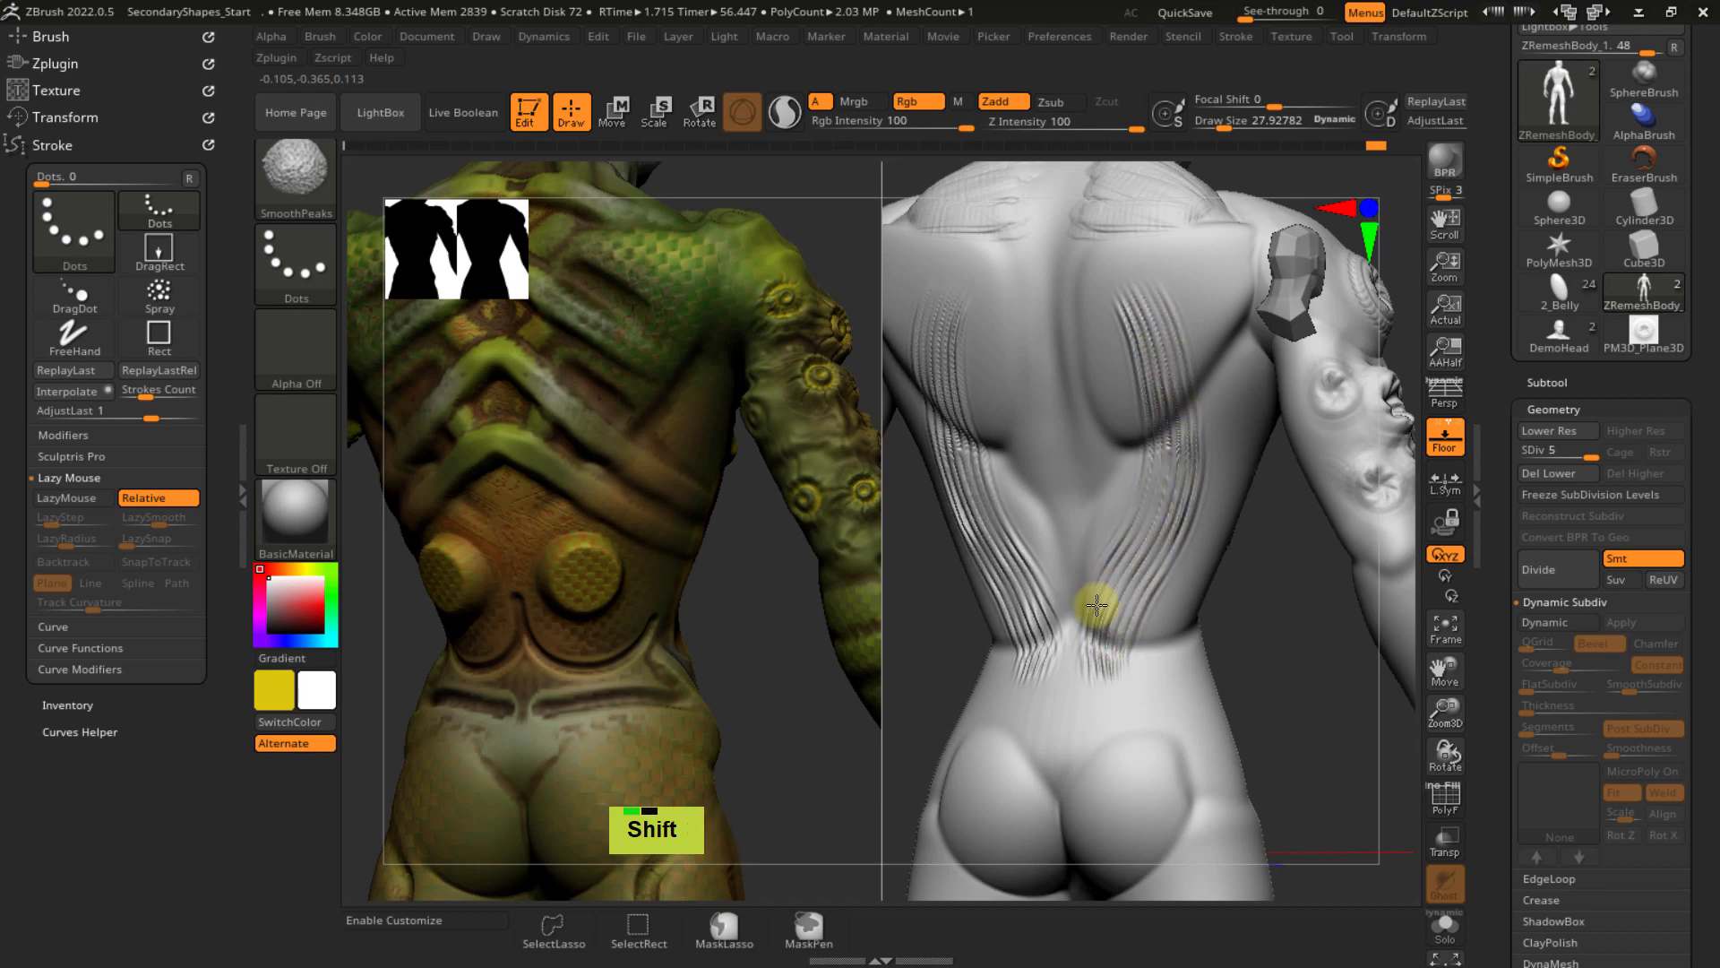
pyautogui.keyDown('shift'); pyautogui.moveTo(1096, 605); pyautogui.dragTo(1102, 618); pyautogui.keyUp('shift')
pyautogui.moveTo(1102, 618)
pyautogui.mouseDown(button='right')
pyautogui.moveTo(1164, 526)
pyautogui.moveTo(1132, 595)
pyautogui.moveTo(1167, 552)
pyautogui.moveTo(1098, 571)
pyautogui.moveTo(1171, 480)
pyautogui.moveTo(1201, 591)
pyautogui.moveTo(1173, 461)
pyautogui.moveTo(1183, 492)
pyautogui.moveTo(1160, 492)
pyautogui.moveTo(1183, 511)
pyautogui.mouseUp(button='right')
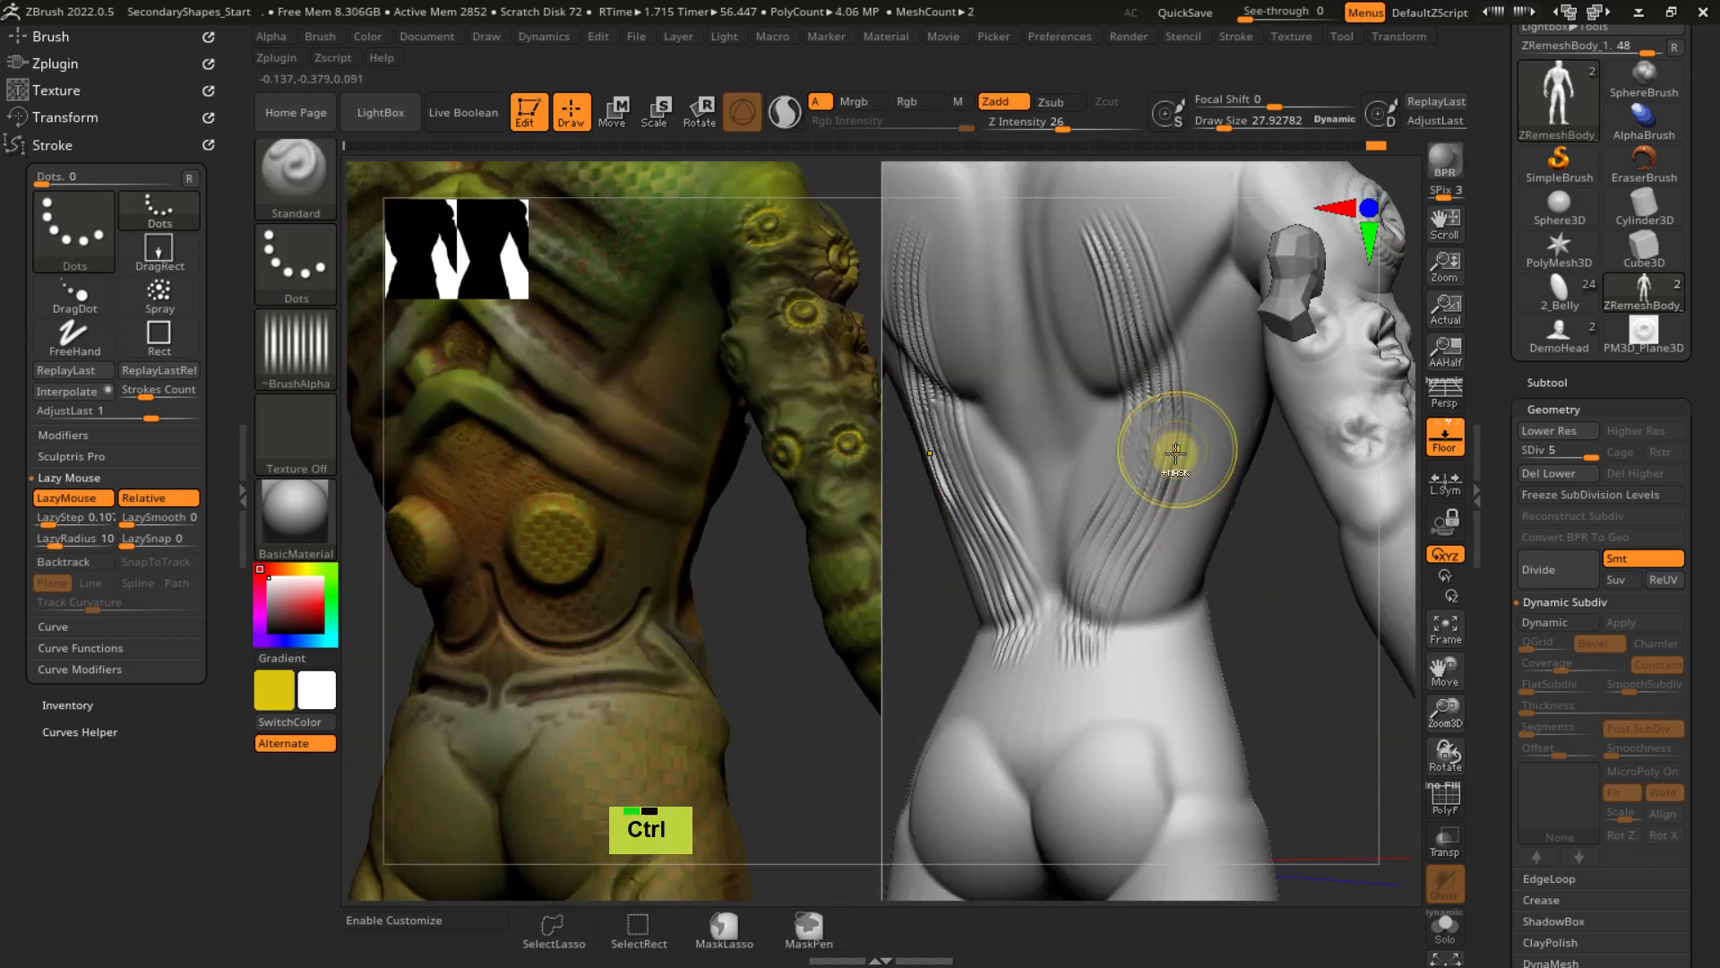
pyautogui.keyDown('ctrl'); pyautogui.moveTo(1175, 452); pyautogui.dragTo(1154, 532, button='right'); pyautogui.keyUp('ctrl')
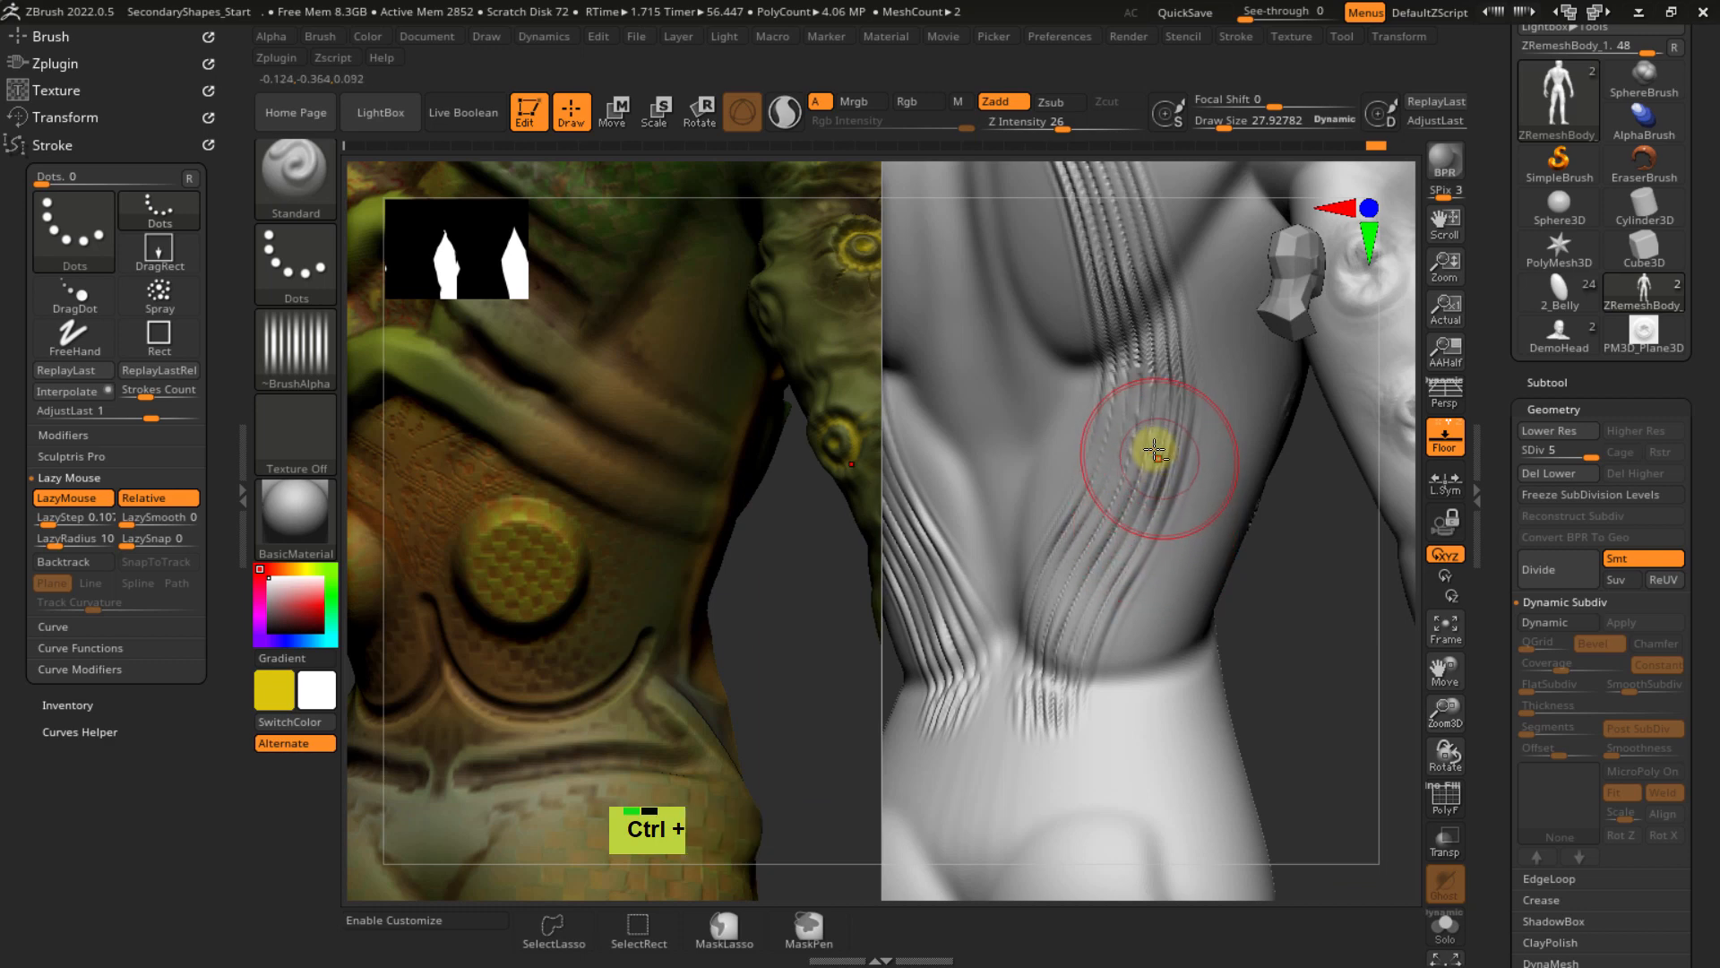
pyautogui.keyDown('alt'); pyautogui.moveTo(1144, 453); pyautogui.dragTo(1152, 576, button='right'); pyautogui.keyUp('alt')
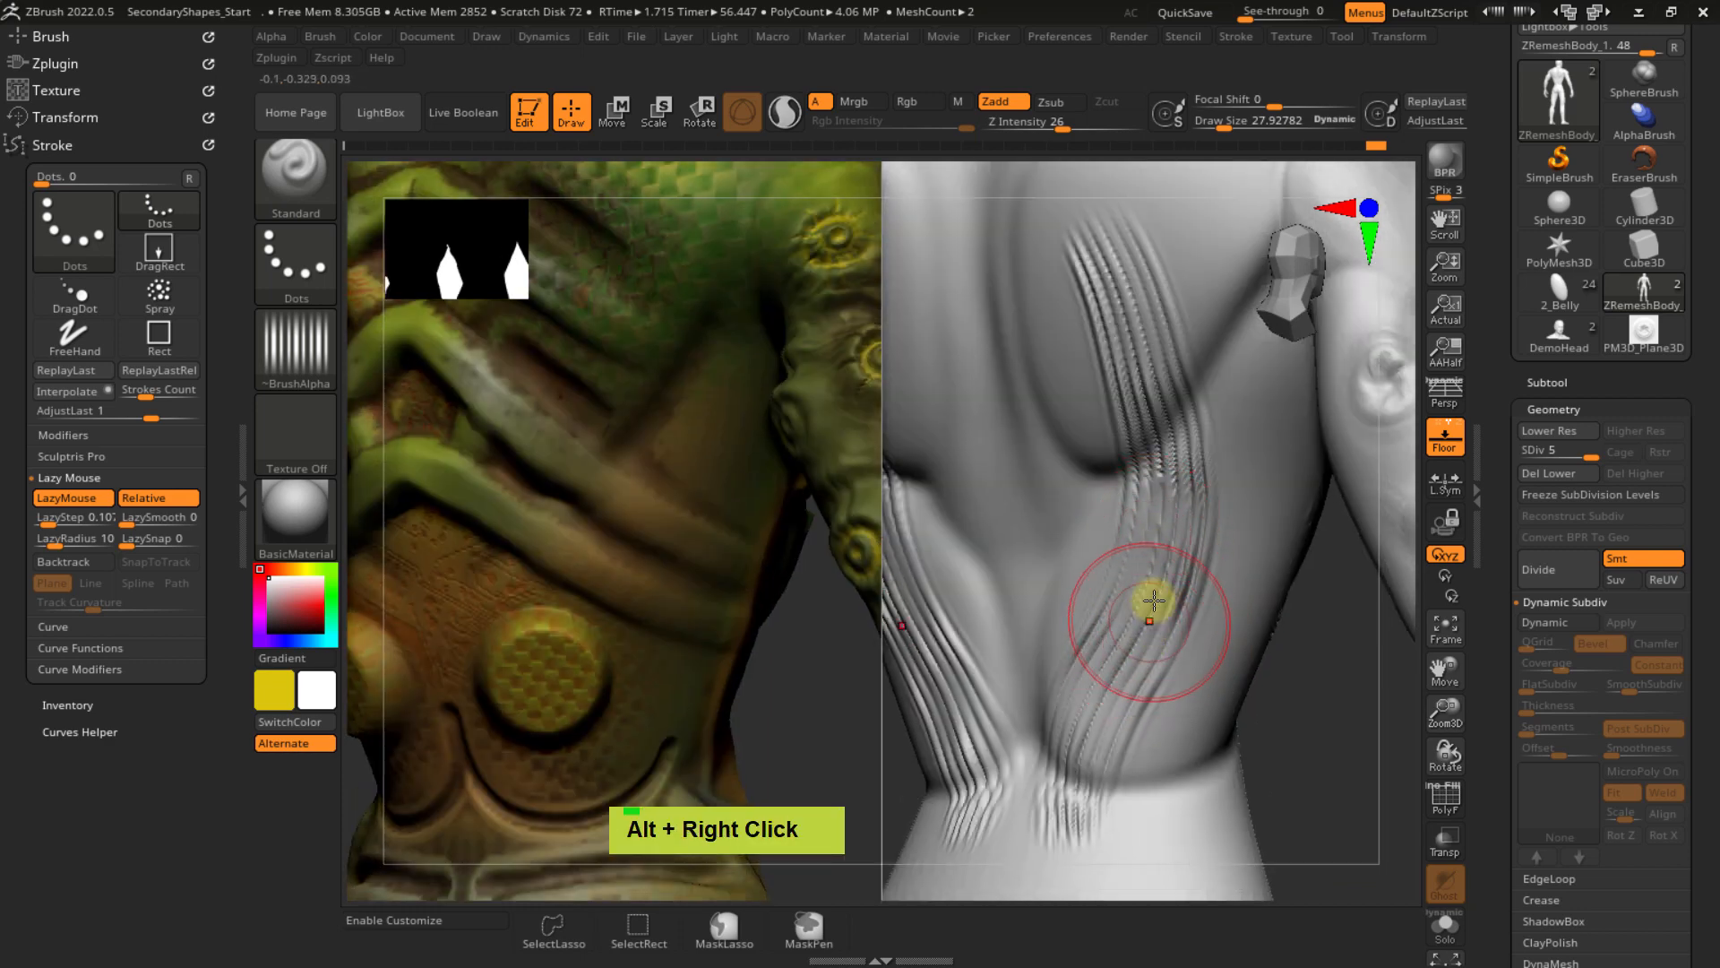
# - Undo the smoothing and the striped strokes, and return to a straight view of the whole back
pyautogui.hotkey('ctrl', 'z')
pyautogui.hotkey('ctrl', 'z')
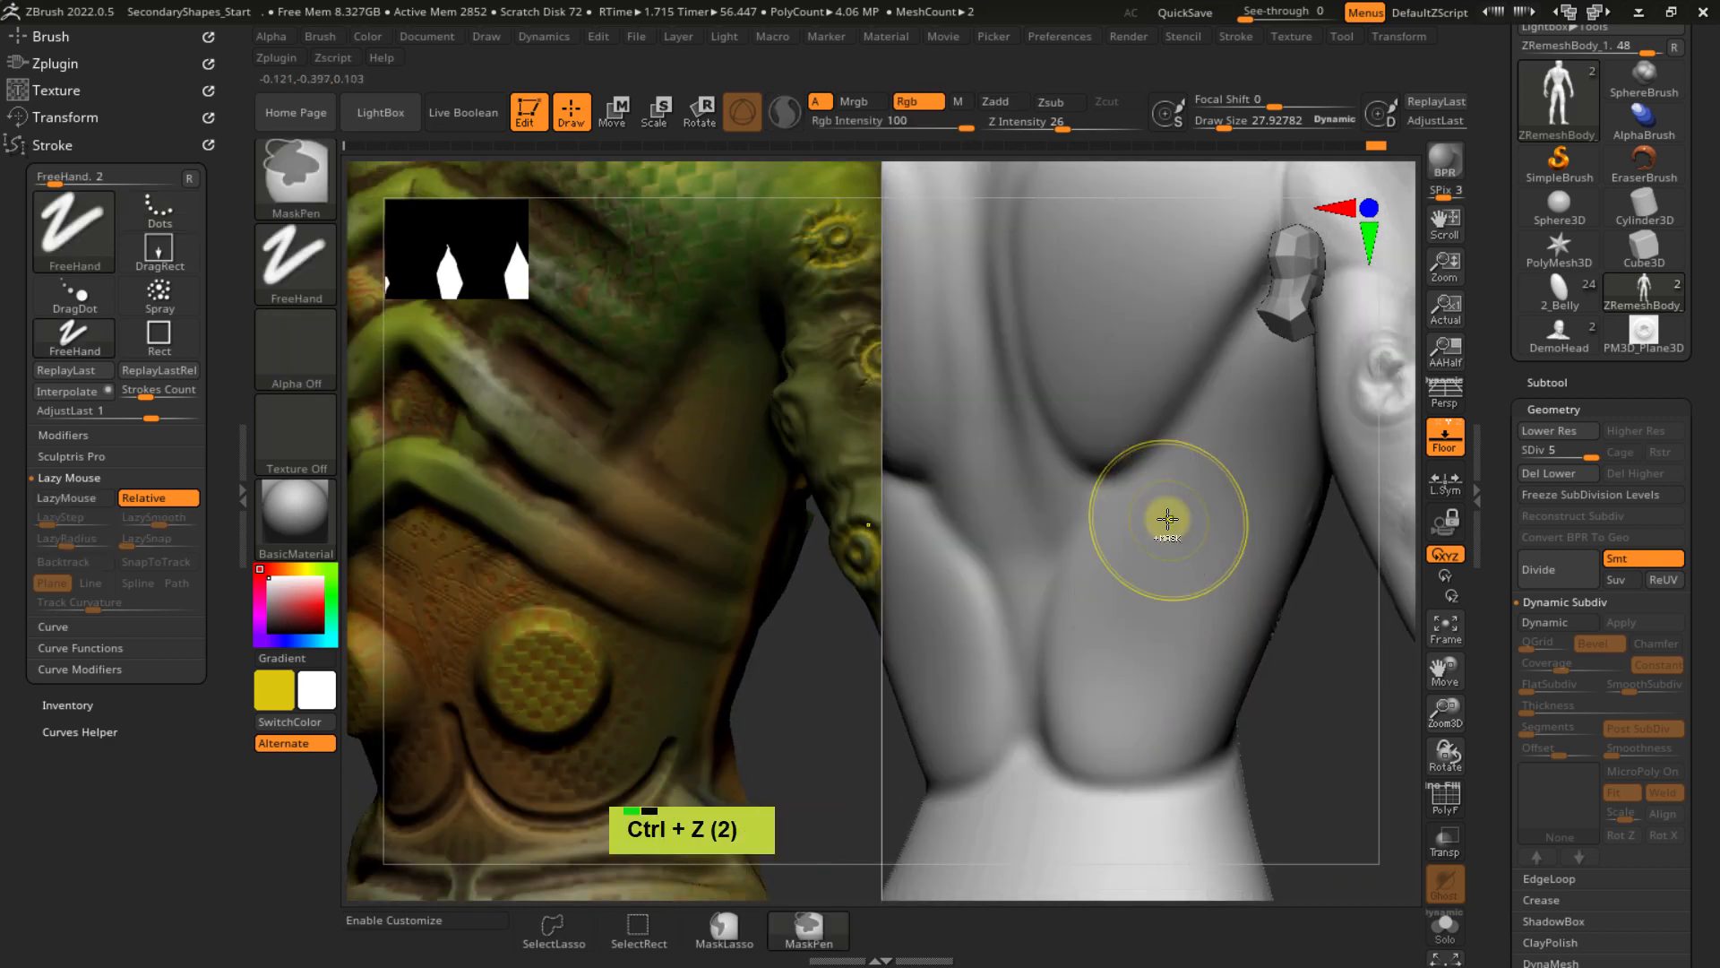
pyautogui.keyDown('shift'); pyautogui.moveTo(1159, 603); pyautogui.dragTo(1291, 721, button='right'); pyautogui.keyUp('shift')
pyautogui.keyDown('ctrl'); pyautogui.moveTo(1181, 630); pyautogui.dragTo(1155, 520, button='right'); pyautogui.keyUp('ctrl')
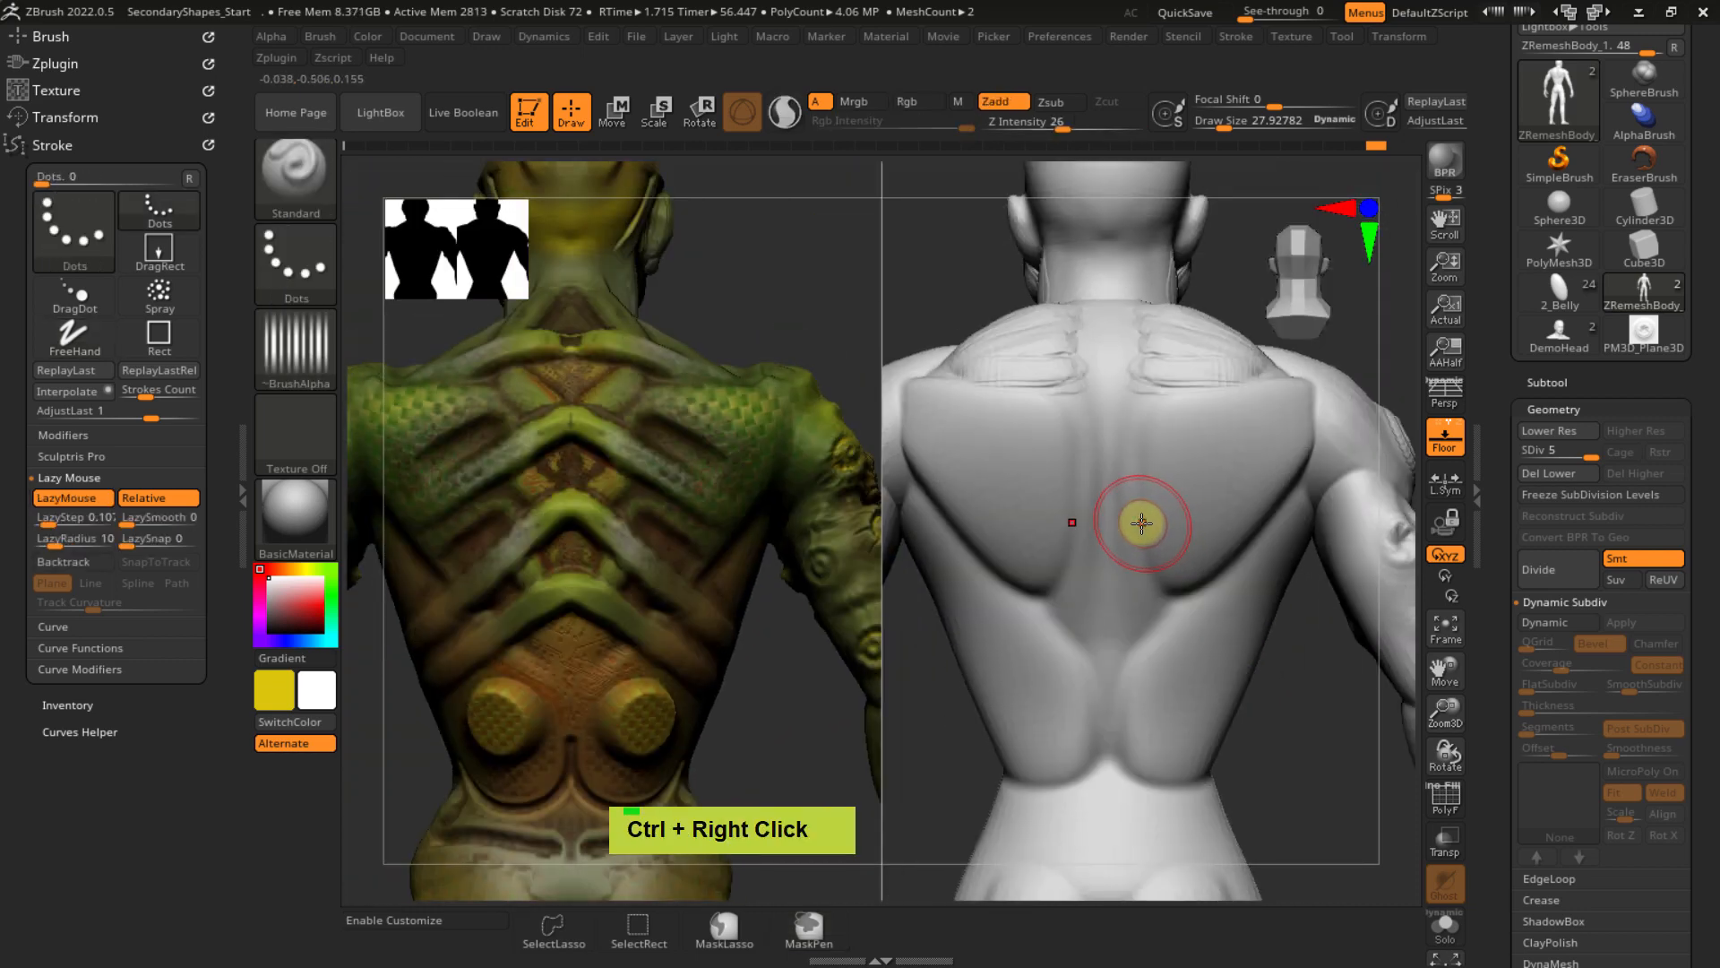
# - Switch the brush alpha to Alpha 12 and remove its tiling
pyautogui.click(300, 349)
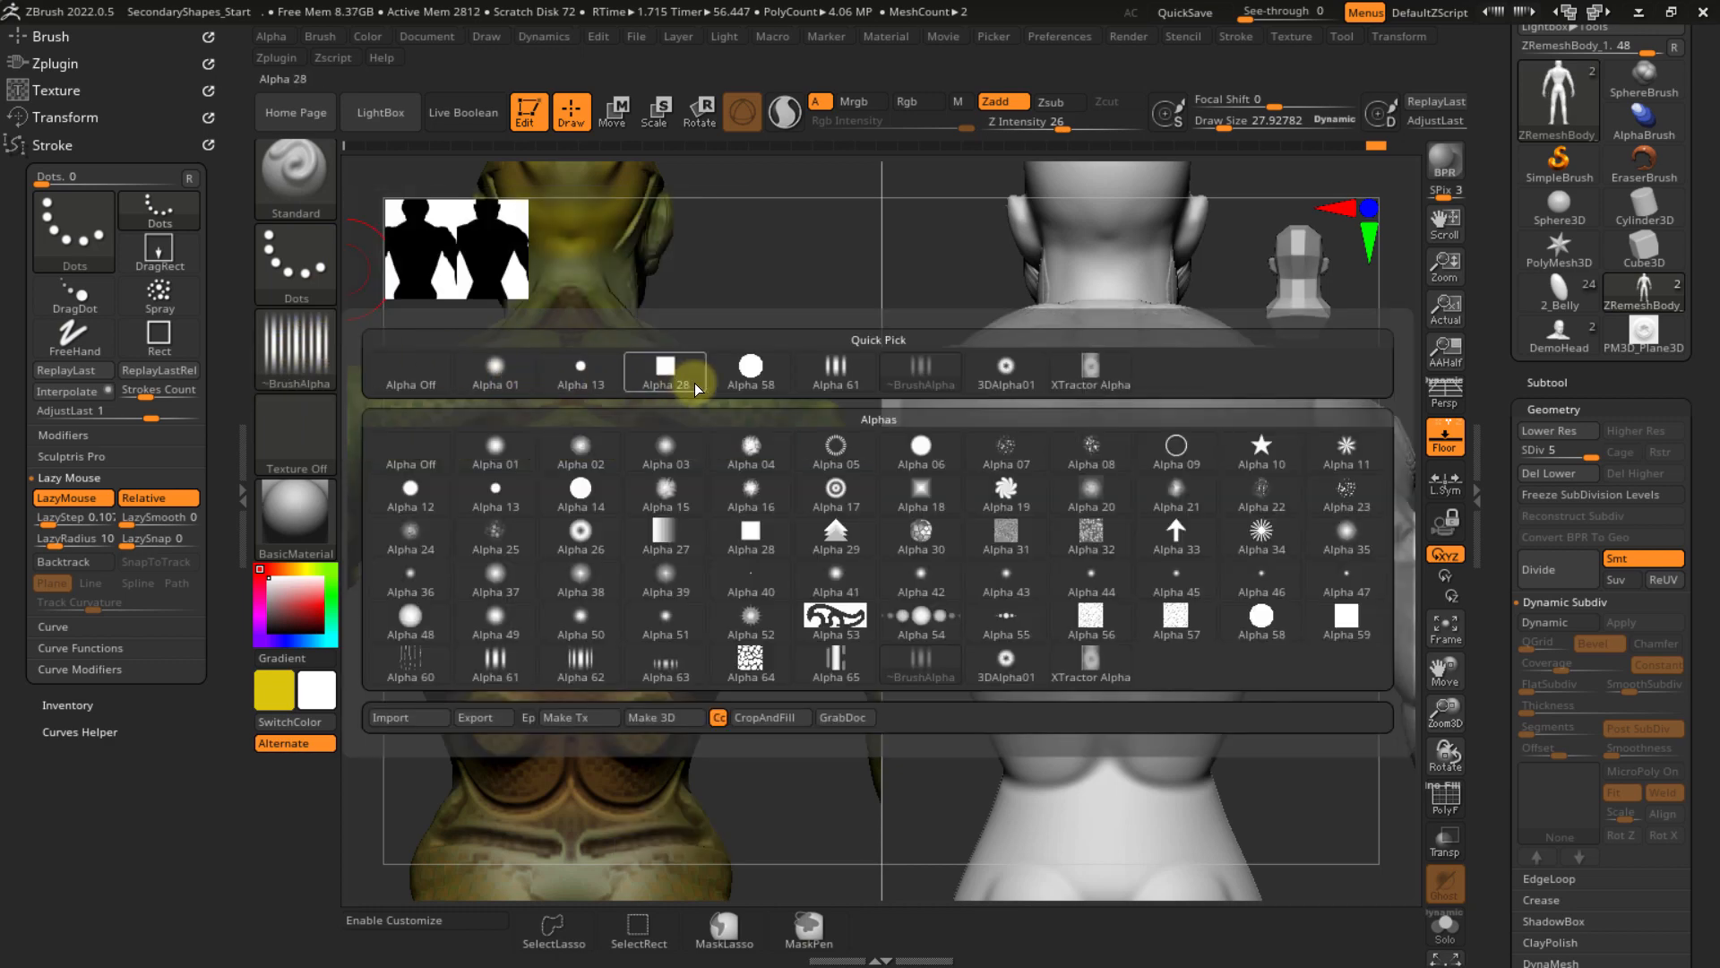
pyautogui.click(835, 367)
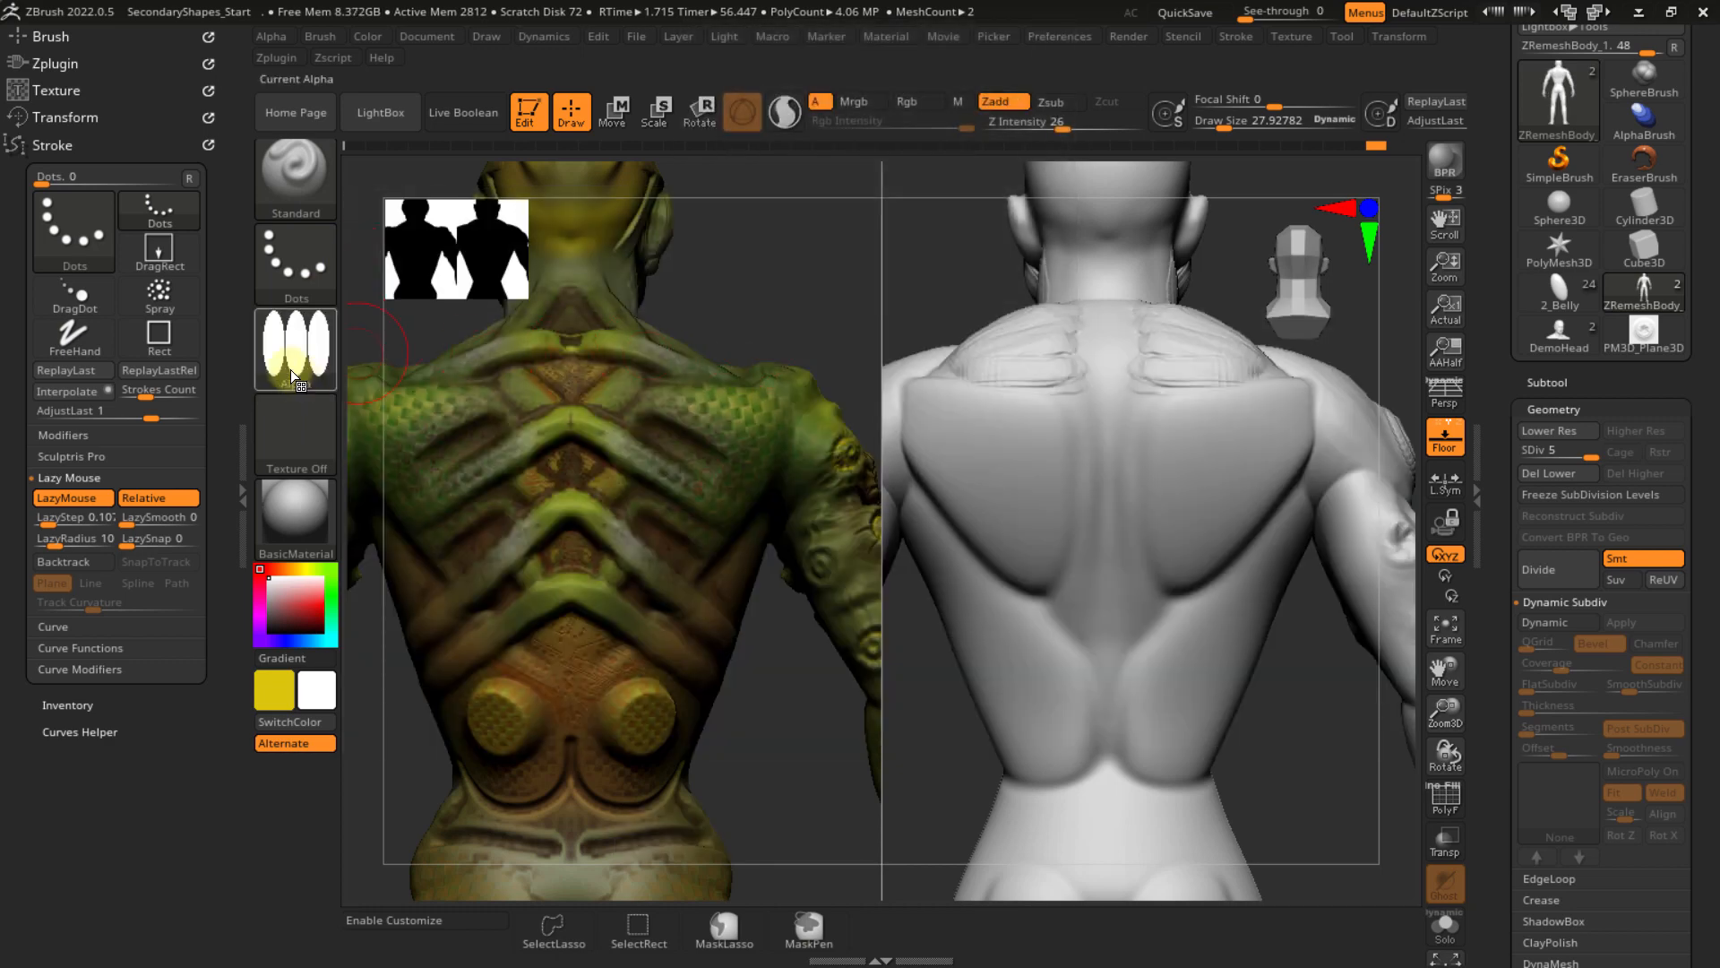
pyautogui.click(305, 327)
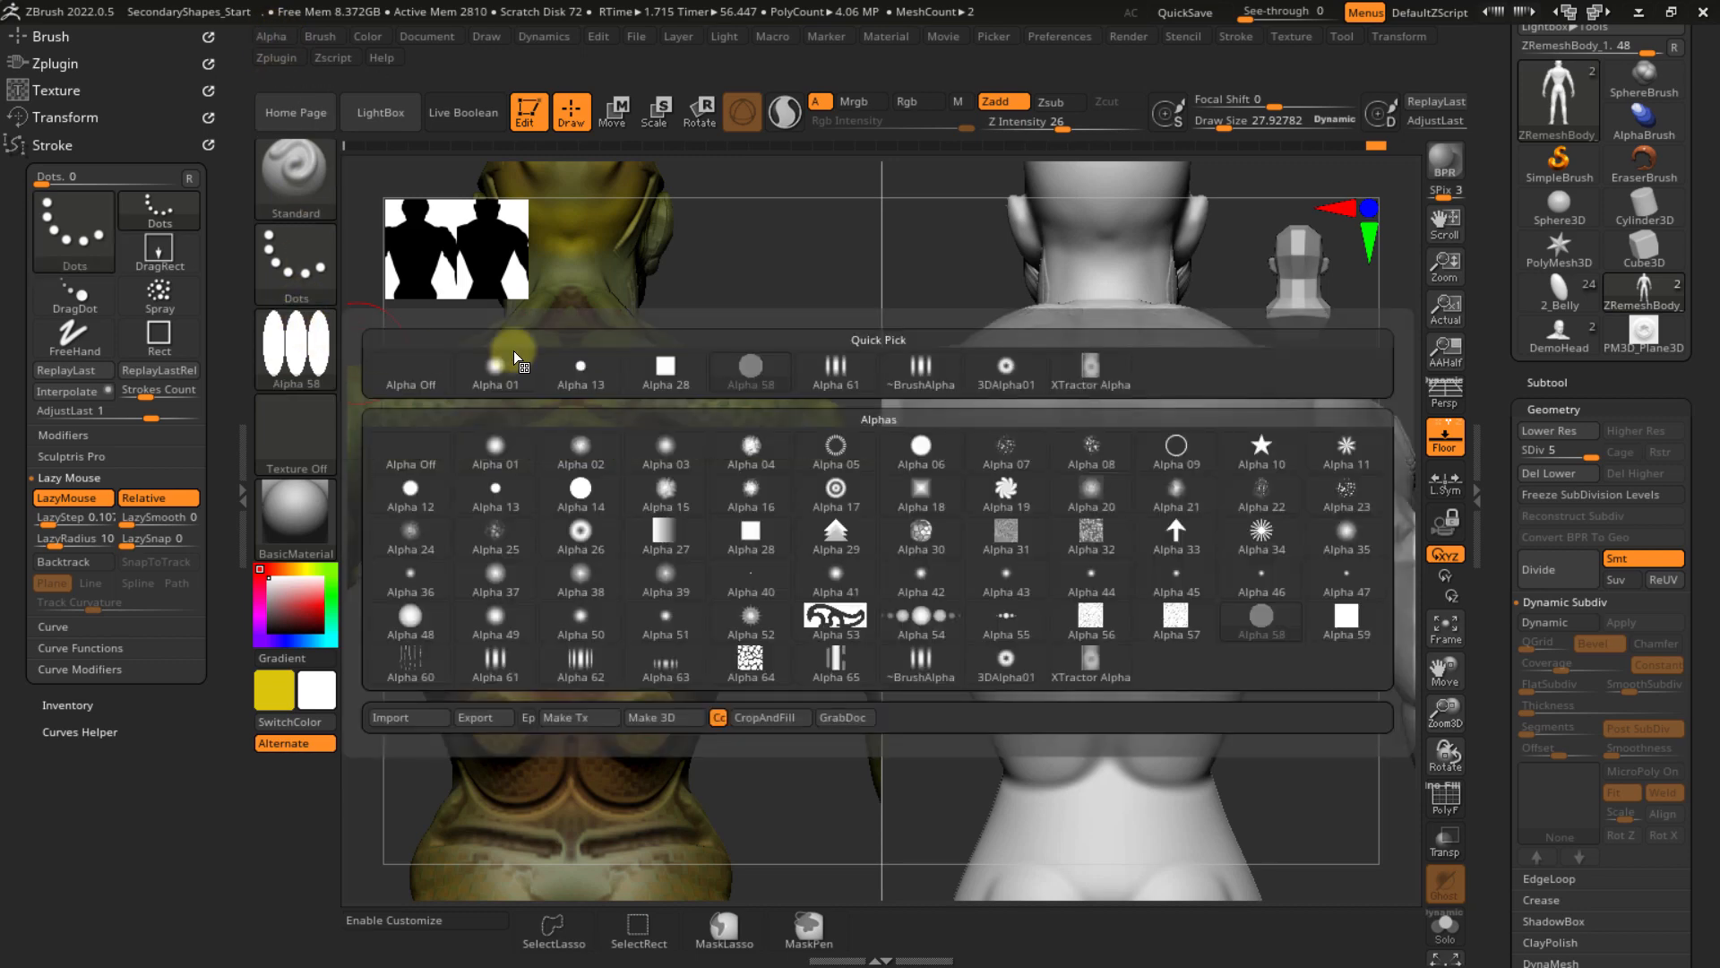
pyautogui.click(407, 490)
pyautogui.click(274, 34)
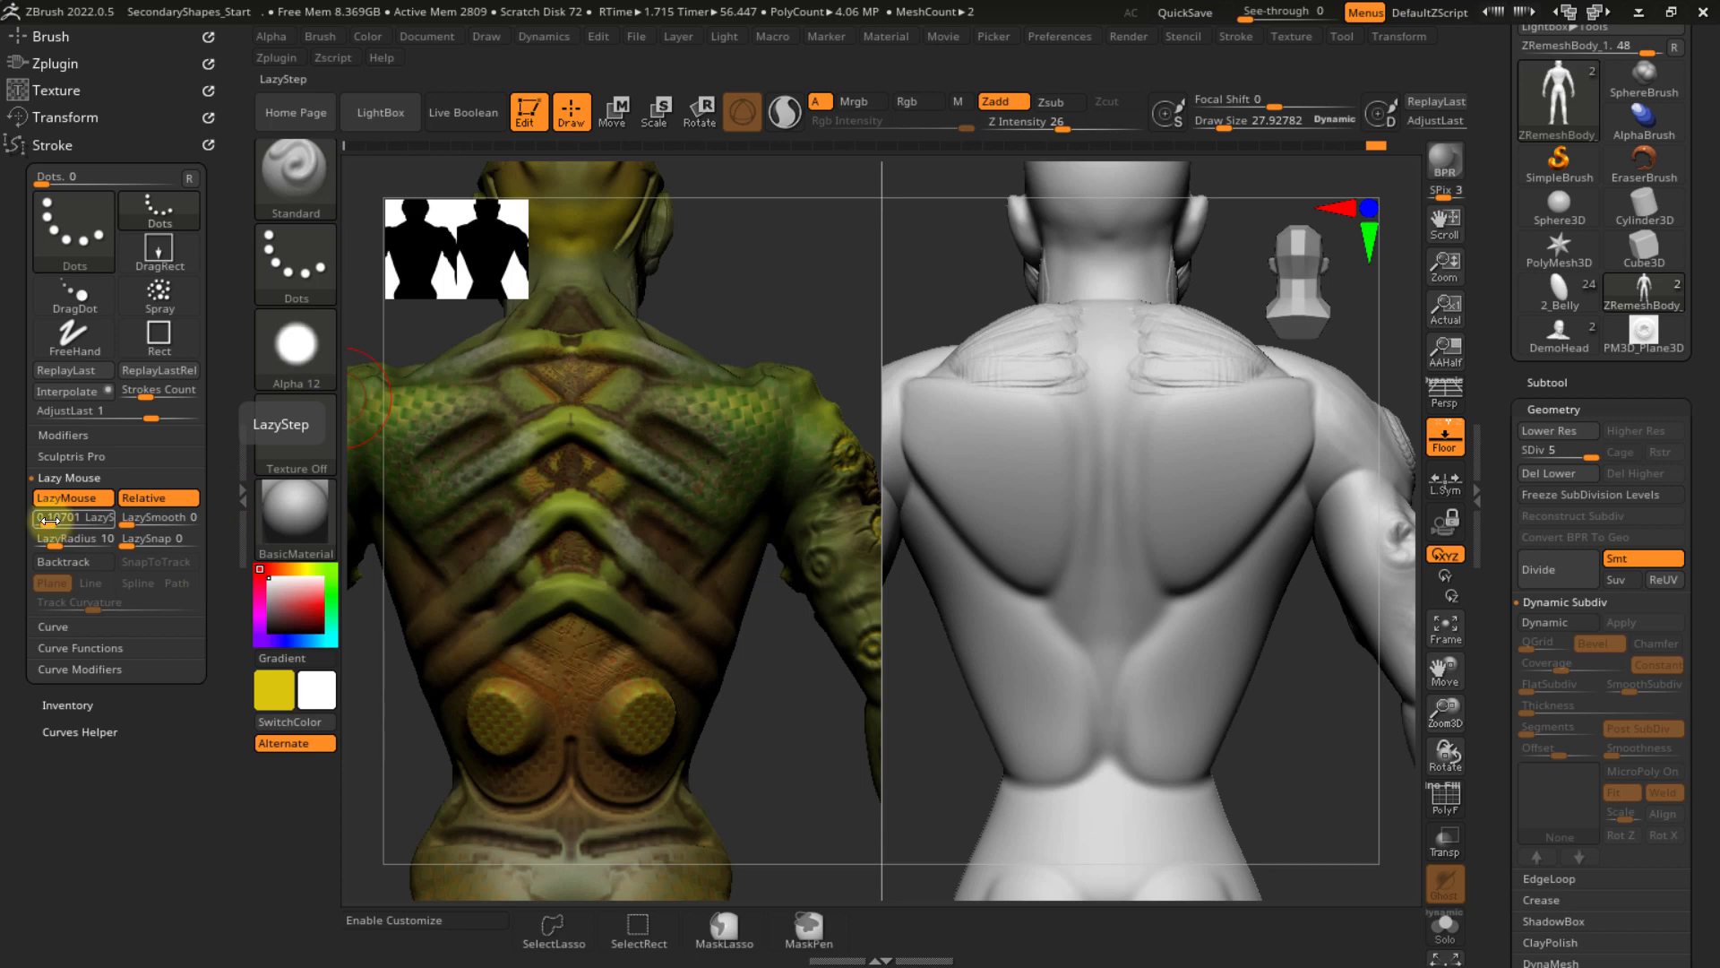
# - Test Alpha 12 with symmetrical strokes down the shoulder blades, undoing the first stroke and drawing it again
pyautogui.moveTo(1148, 428)
pyautogui.mouseDown()
pyautogui.moveTo(1194, 500)
pyautogui.moveTo(1184, 663)
pyautogui.mouseUp()
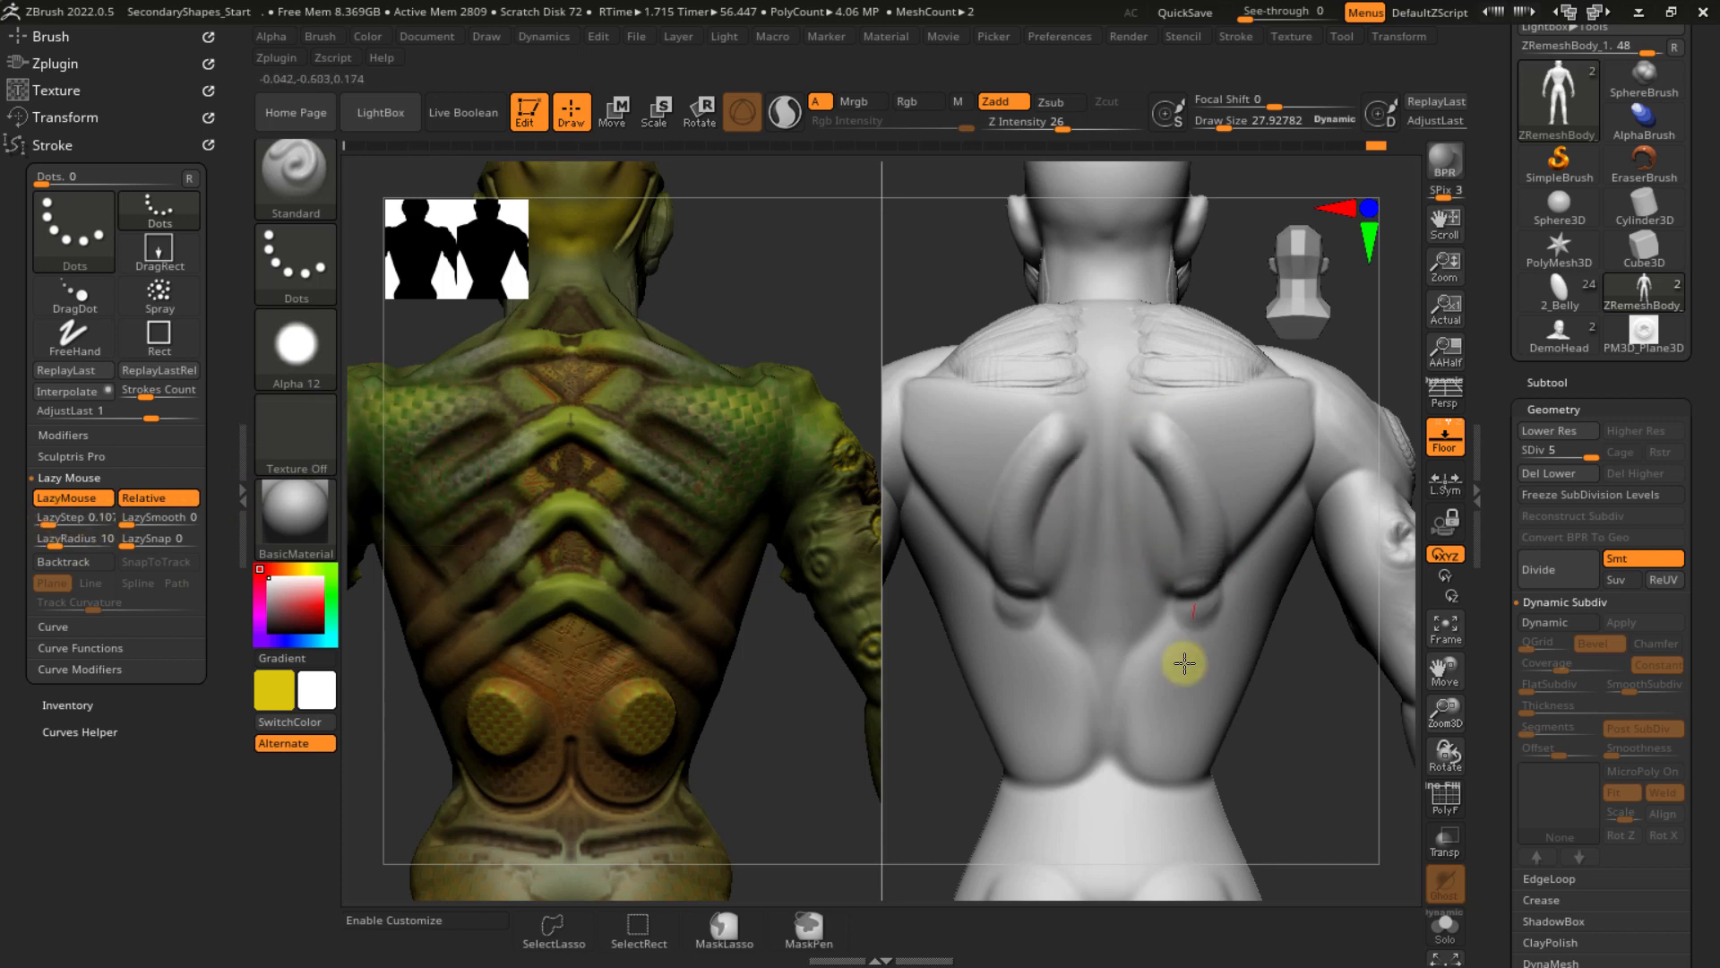
pyautogui.hotkey('ctrl', 'z')
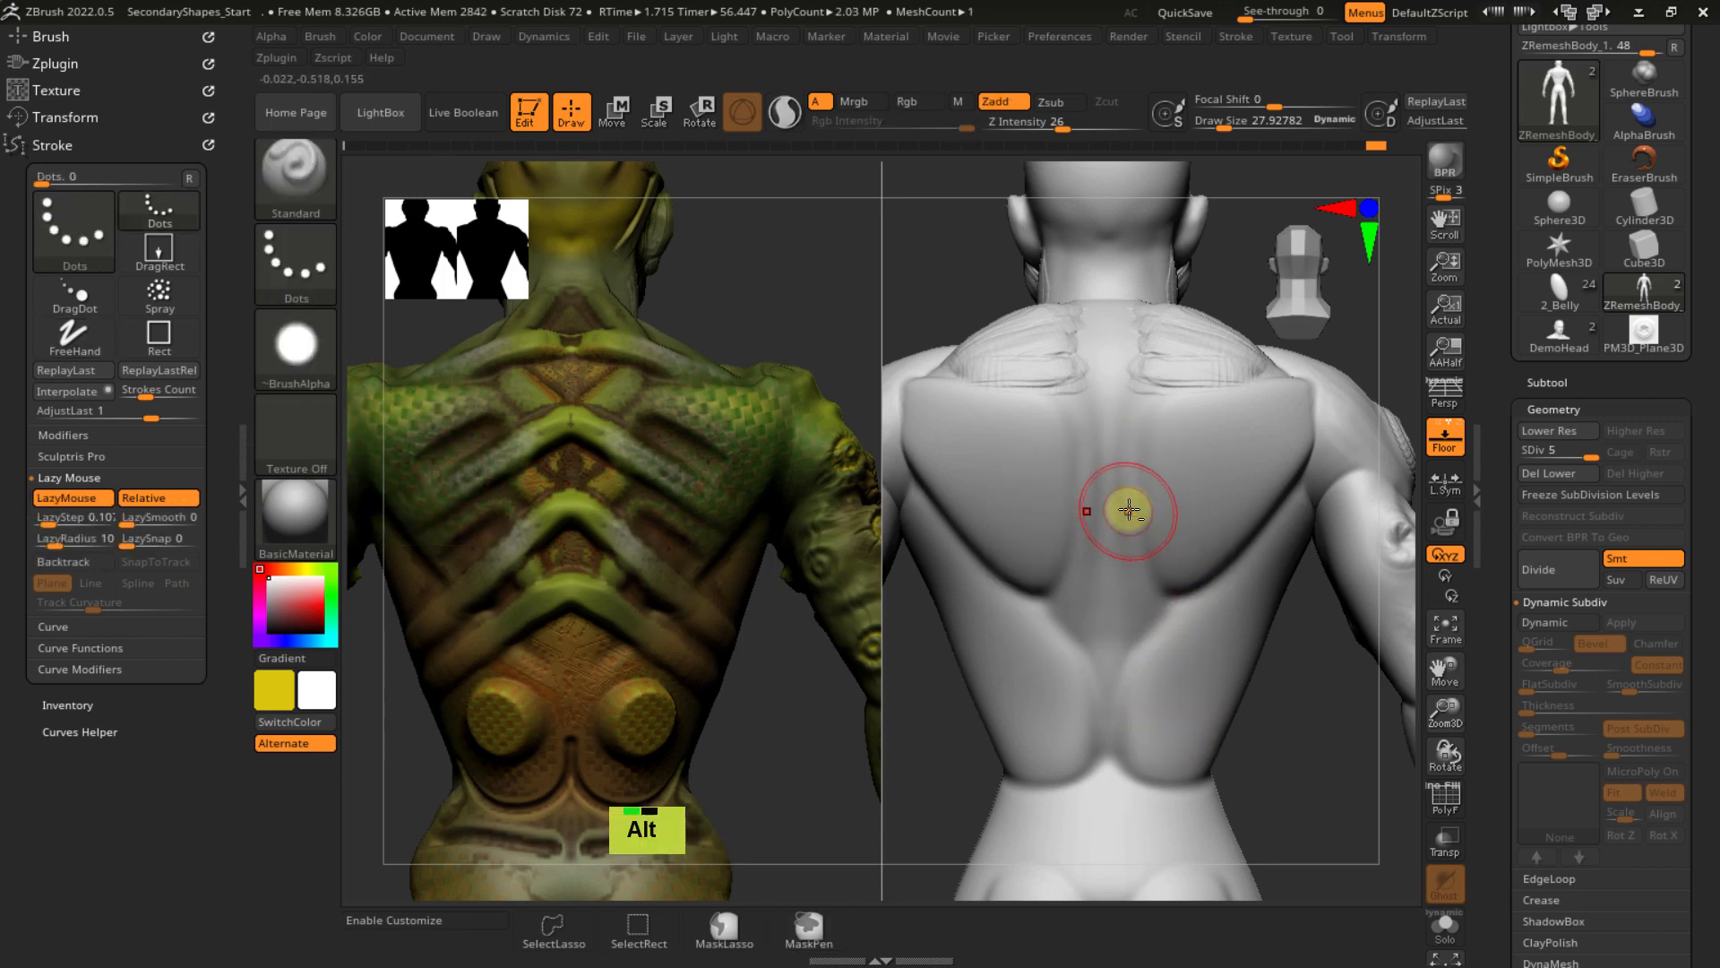
pyautogui.keyDown('alt'); pyautogui.moveTo(1128, 509); pyautogui.dragTo(1084, 473, button='right'); pyautogui.keyUp('alt')
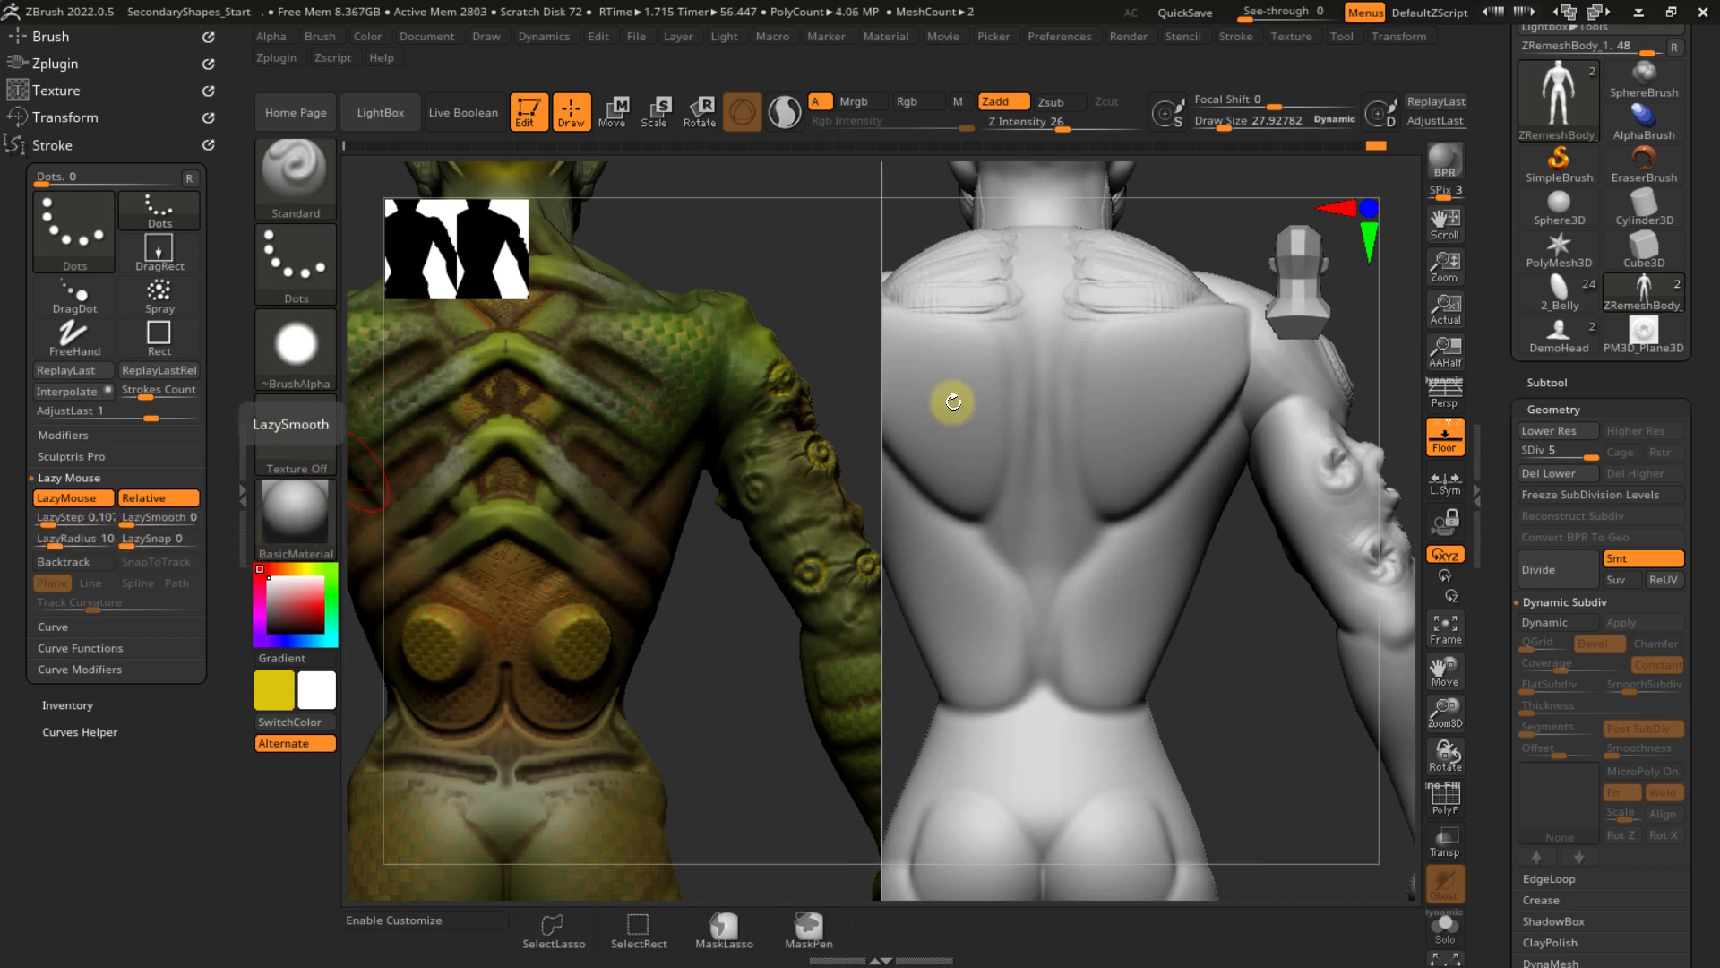
pyautogui.moveTo(1087, 377)
pyautogui.mouseDown()
pyautogui.moveTo(1120, 434)
pyautogui.moveTo(1112, 532)
pyautogui.mouseUp()
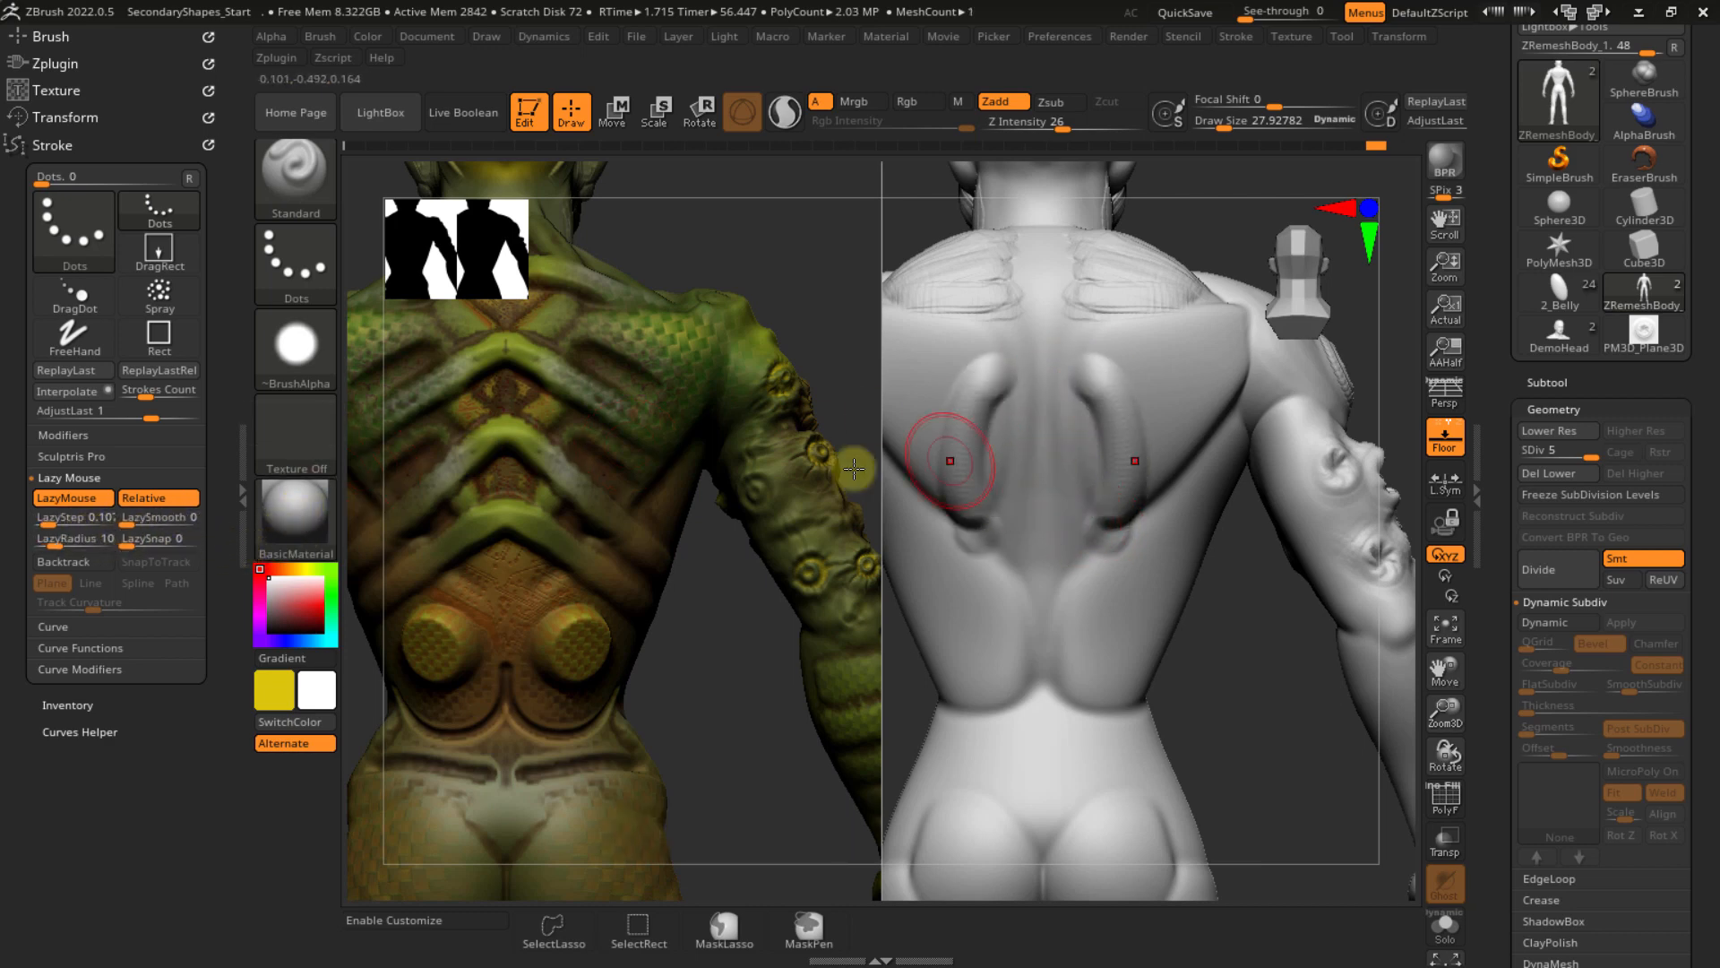
# - Set LazyRadius to 20 and undo the test stroke on the back
pyautogui.write('2')
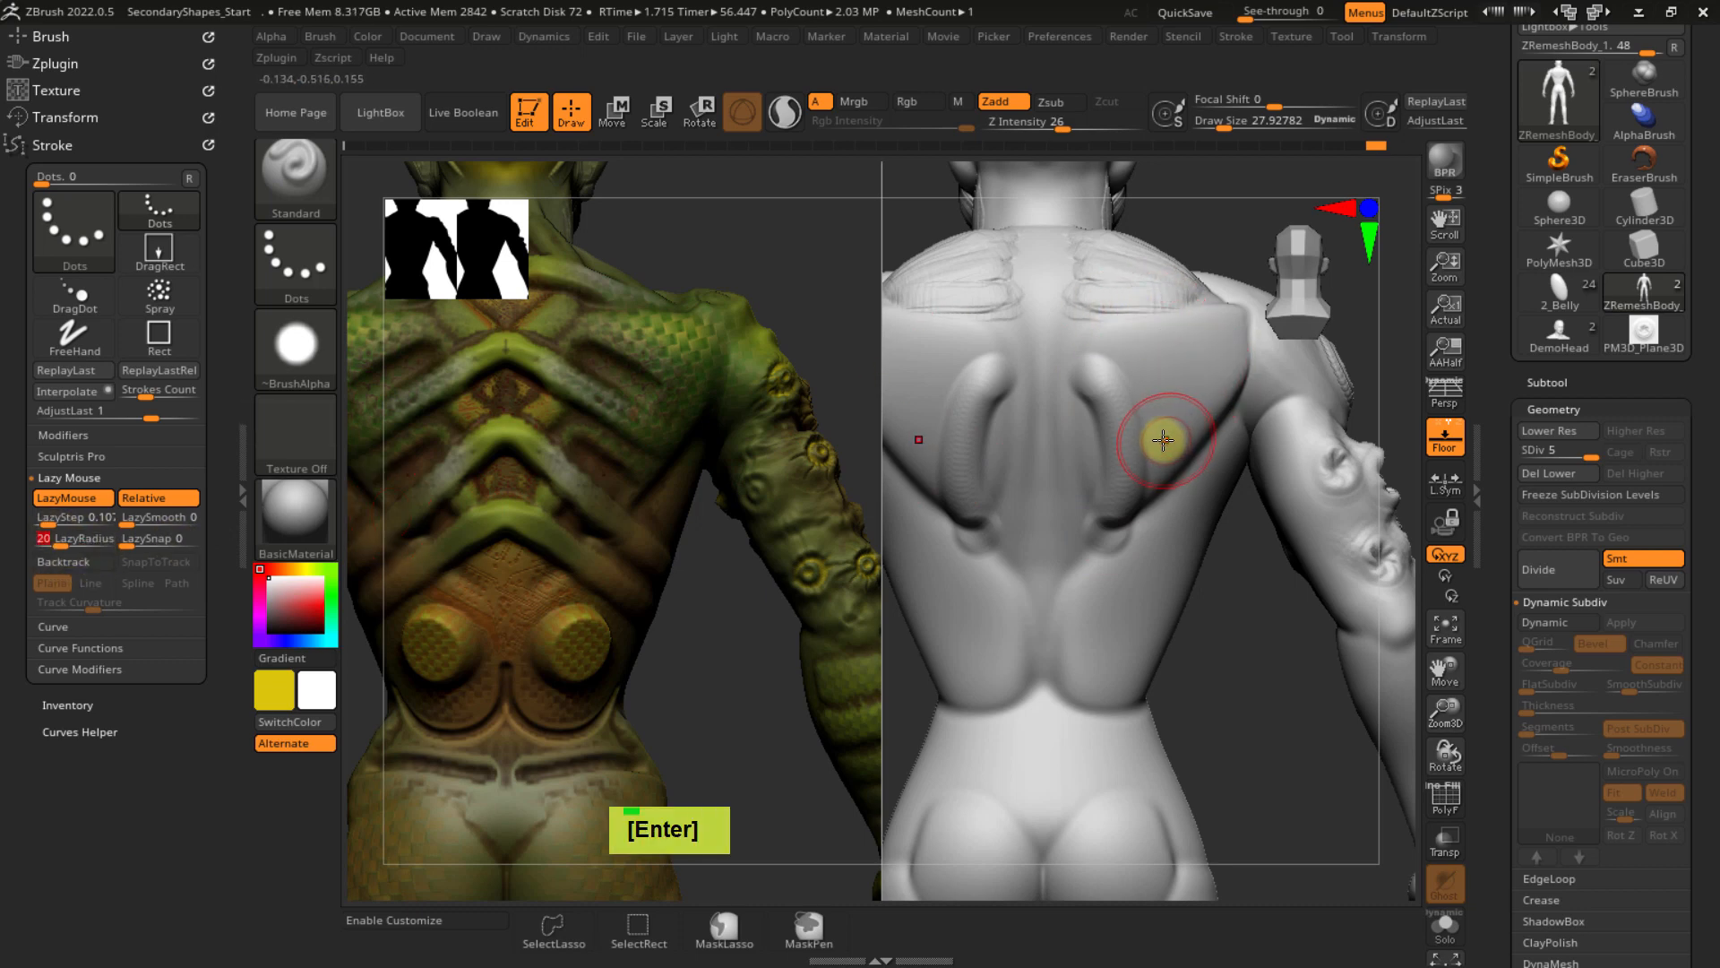
pyautogui.hotkey('ctrl', 'z')
pyautogui.moveTo(1163, 457); pyautogui.dragTo(1128, 492, button='right')
# - Reduce Draw Size to about 10.4 and sculpt a long raised line down the thigh and past the knee
pyautogui.press('s')
pyautogui.moveTo(1128, 491); pyautogui.dragTo(1152, 461)
pyautogui.moveTo(1152, 460)
pyautogui.keyDown('alt'); pyautogui.mouseDown(button='right')
pyautogui.moveTo(995, 419)
pyautogui.moveTo(1045, 413)
pyautogui.mouseUp(button='right'); pyautogui.keyUp('alt')
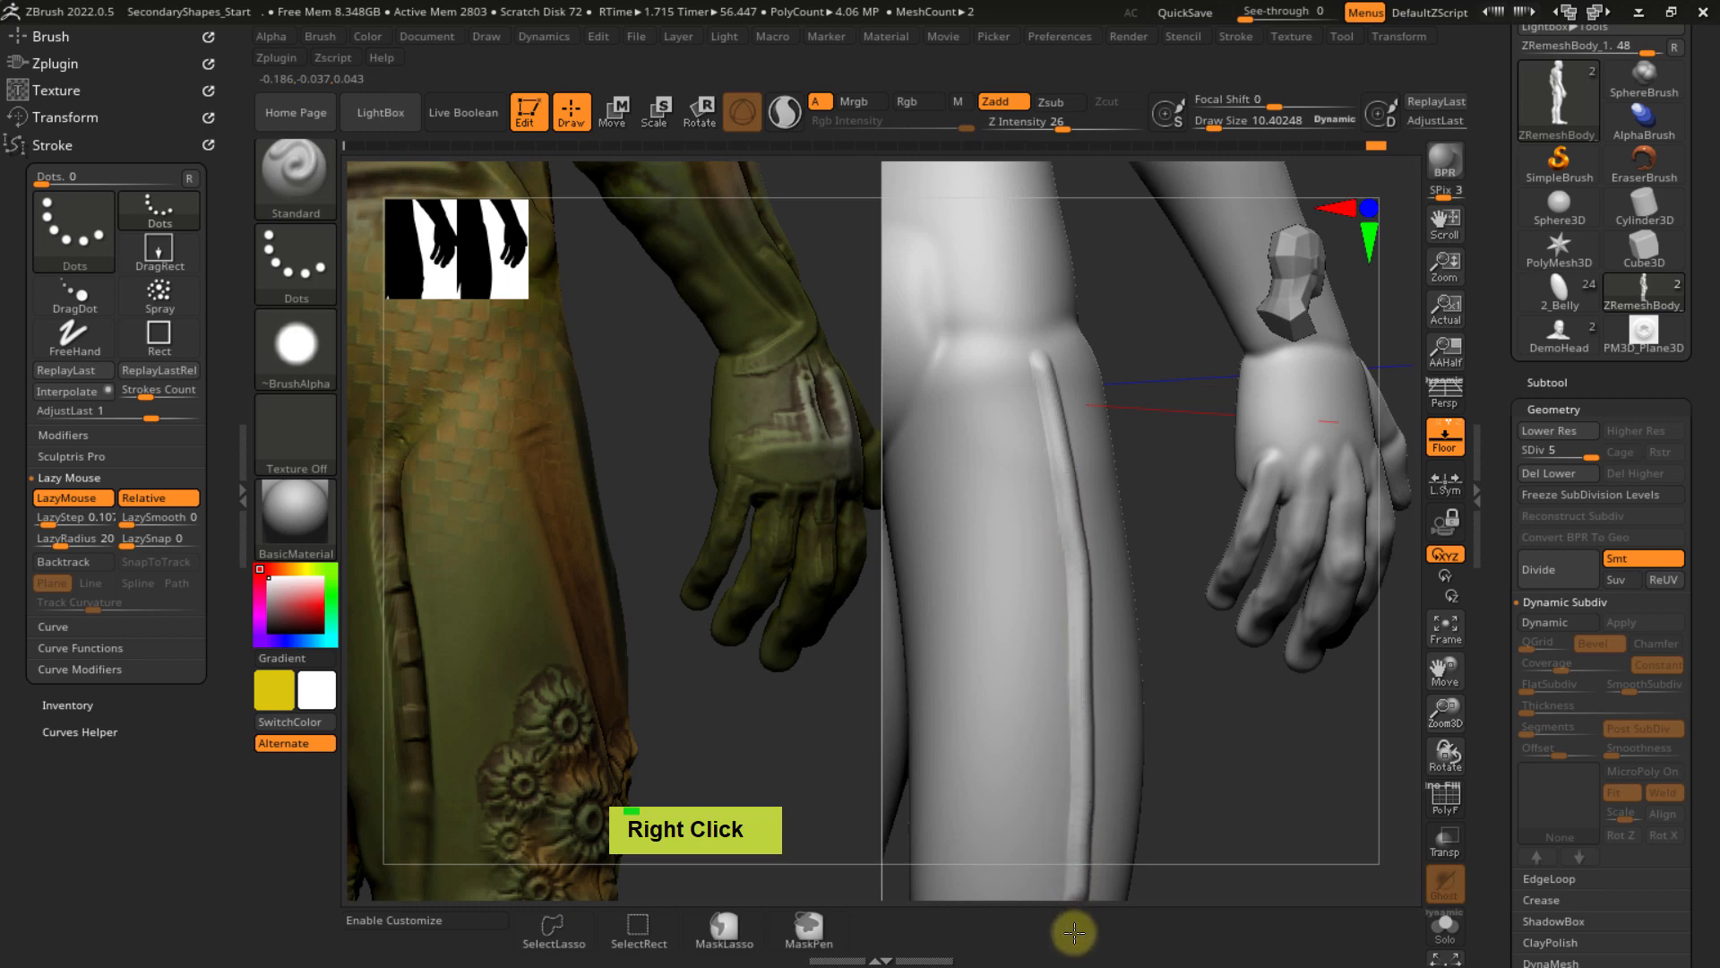
pyautogui.keyDown('alt'); pyautogui.moveTo(1081, 896); pyautogui.dragTo(1107, 443, button='right'); pyautogui.keyUp('alt')
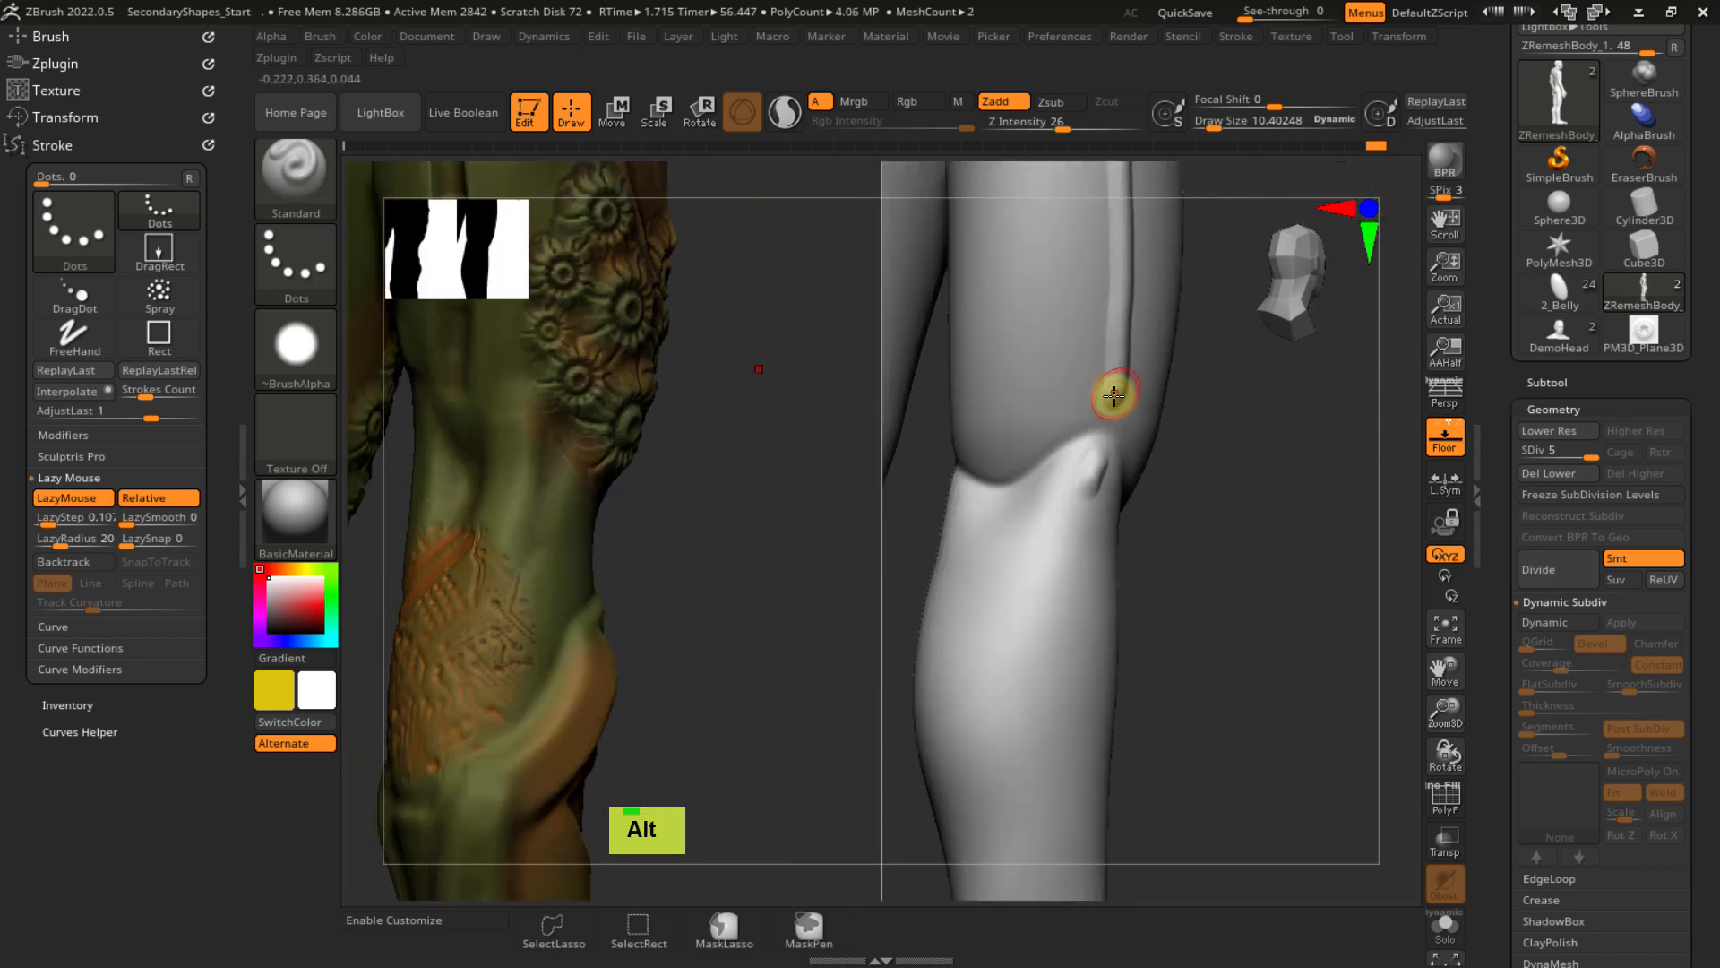
pyautogui.keyDown('alt'); pyautogui.moveTo(1114, 396); pyautogui.dragTo(1105, 433); pyautogui.keyUp('alt')
# - Undo the raised line strokes on the thigh and knee
pyautogui.moveTo(1086, 543); pyautogui.dragTo(1121, 388, button='right')
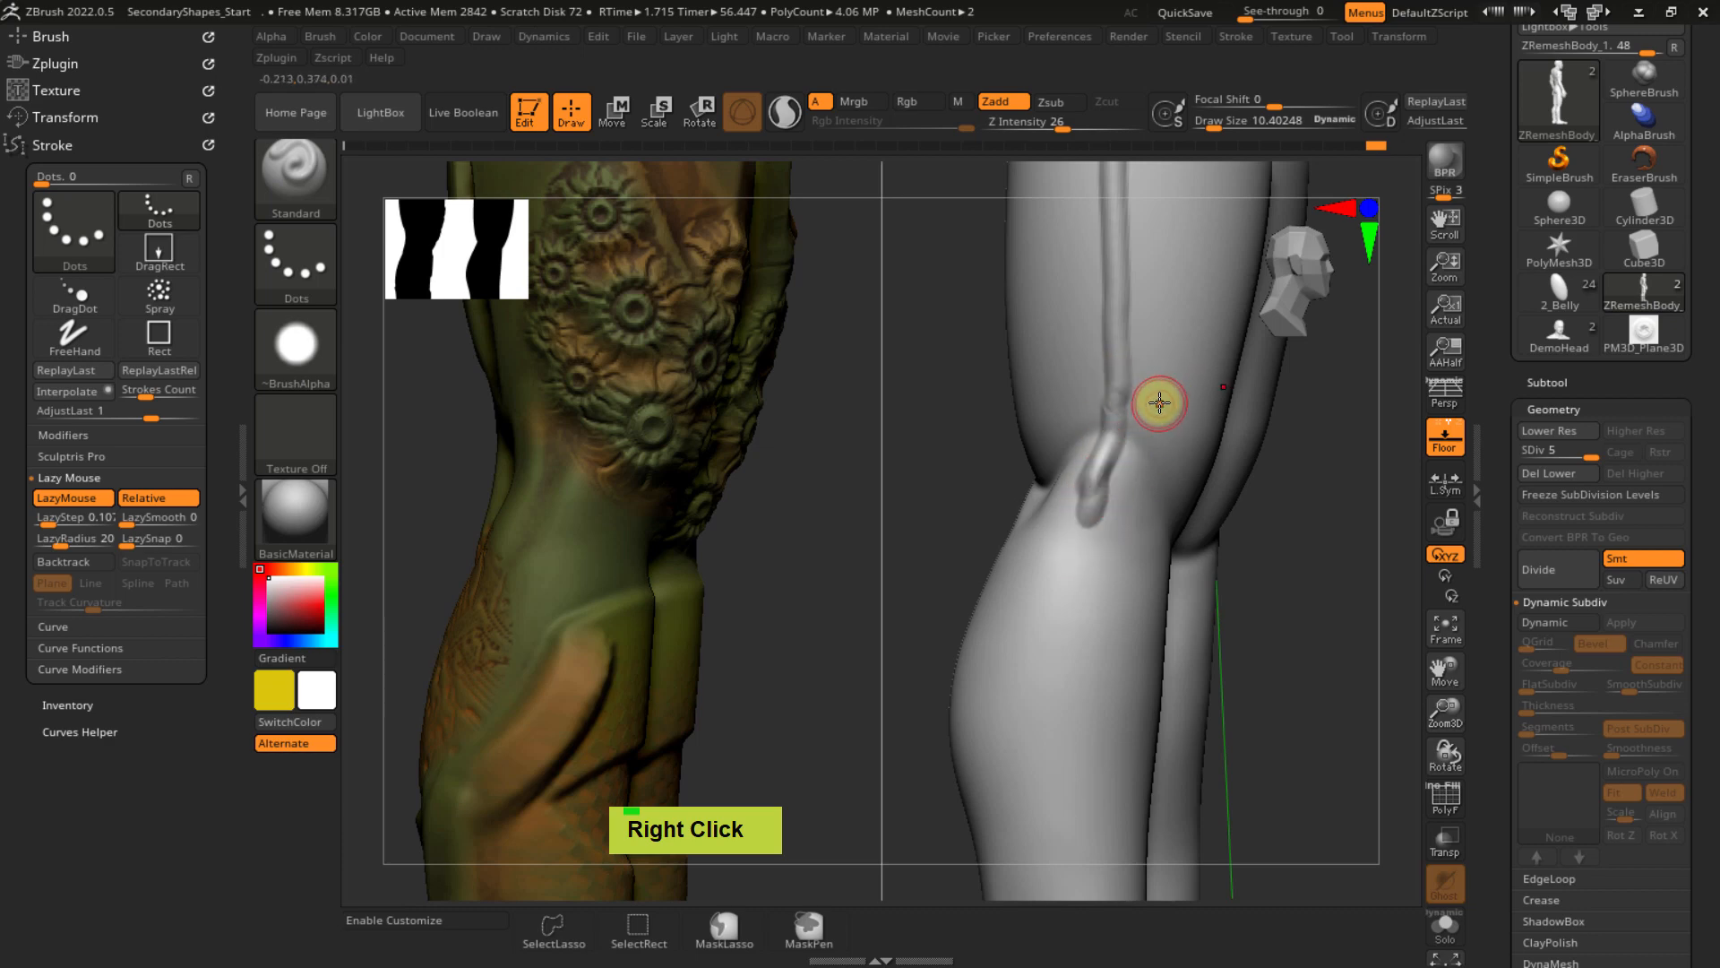
pyautogui.hotkey('ctrl', 'z')
pyautogui.hotkey('ctrl', 'z')
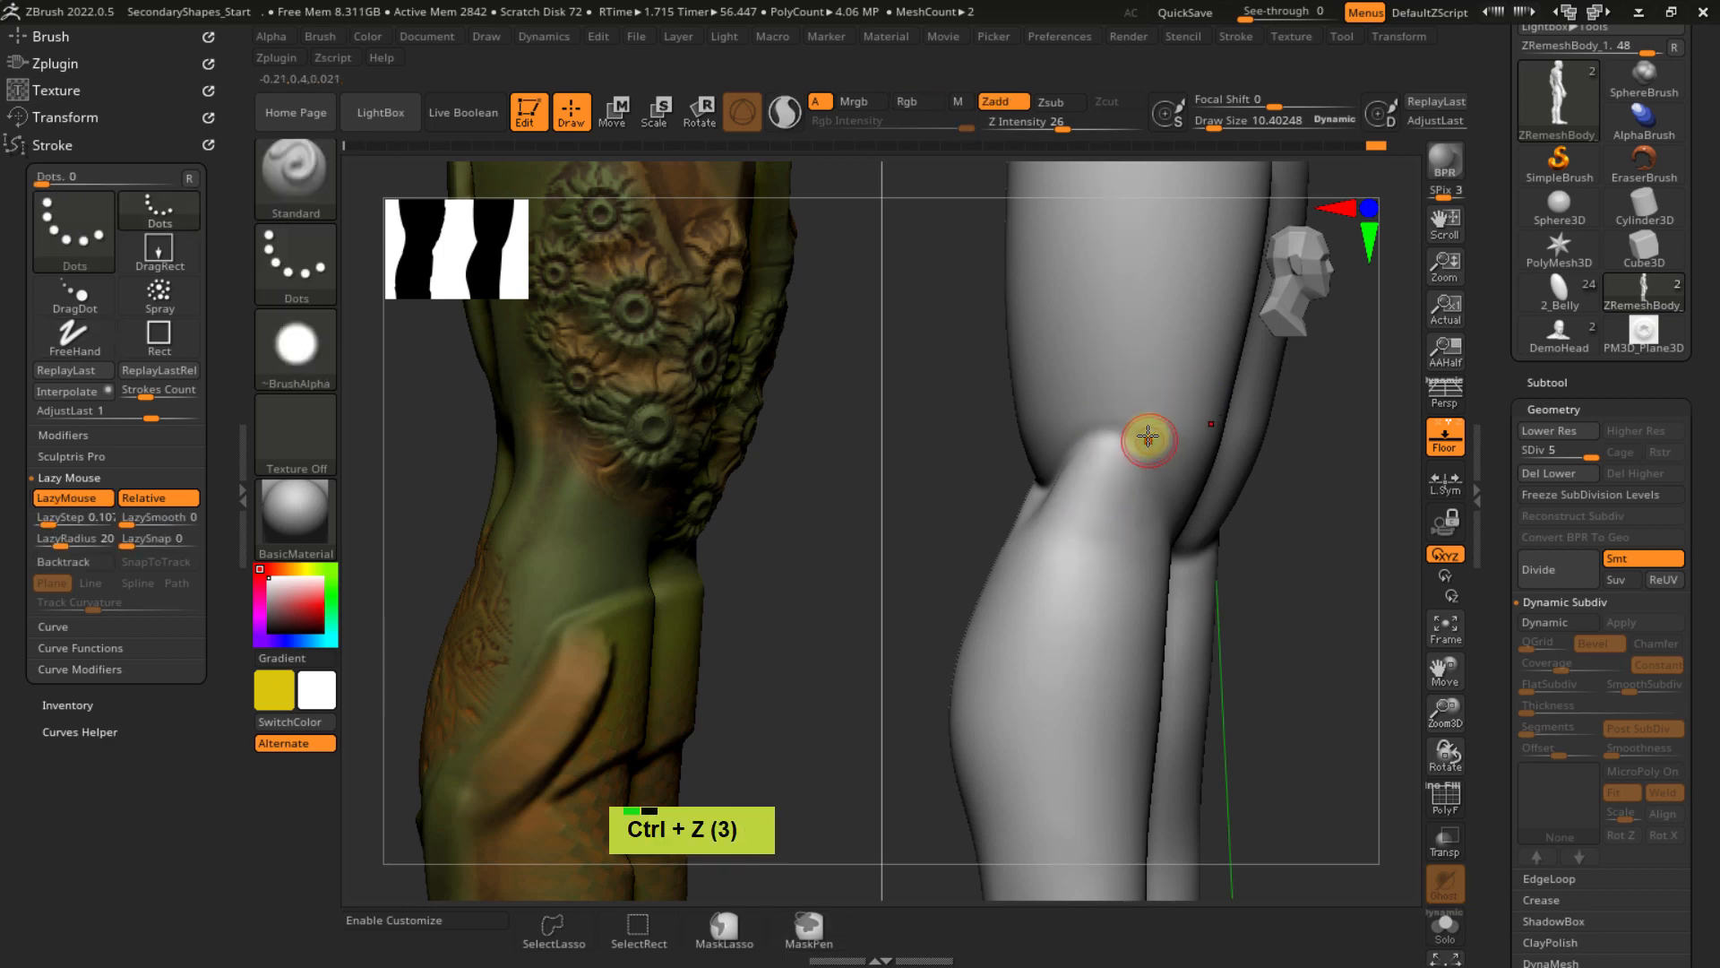
pyautogui.moveTo(1144, 433)
pyautogui.keyDown('alt'); pyautogui.mouseDown(button='right')
pyautogui.moveTo(1174, 710)
pyautogui.moveTo(1183, 503)
pyautogui.moveTo(1134, 504)
pyautogui.mouseUp(button='right'); pyautogui.keyUp('alt')
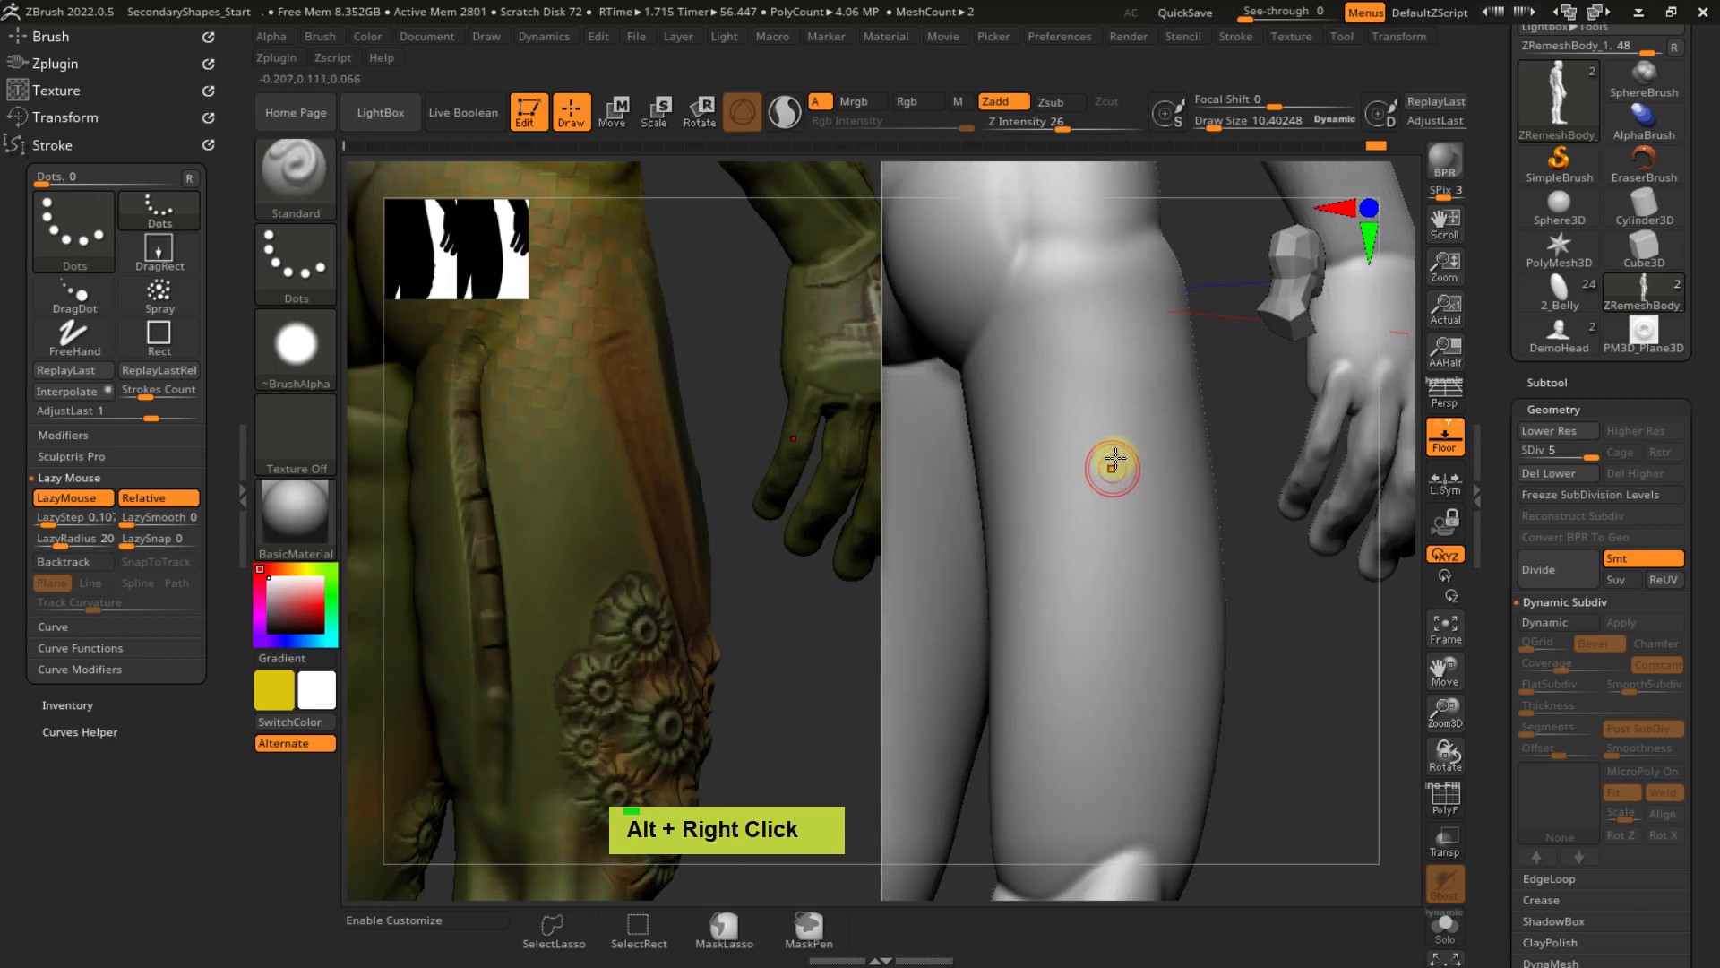
# - Set LazySnap to 100 and sculpt a straight raised line in two segments down the front of the thigh
pyautogui.click(171, 540)
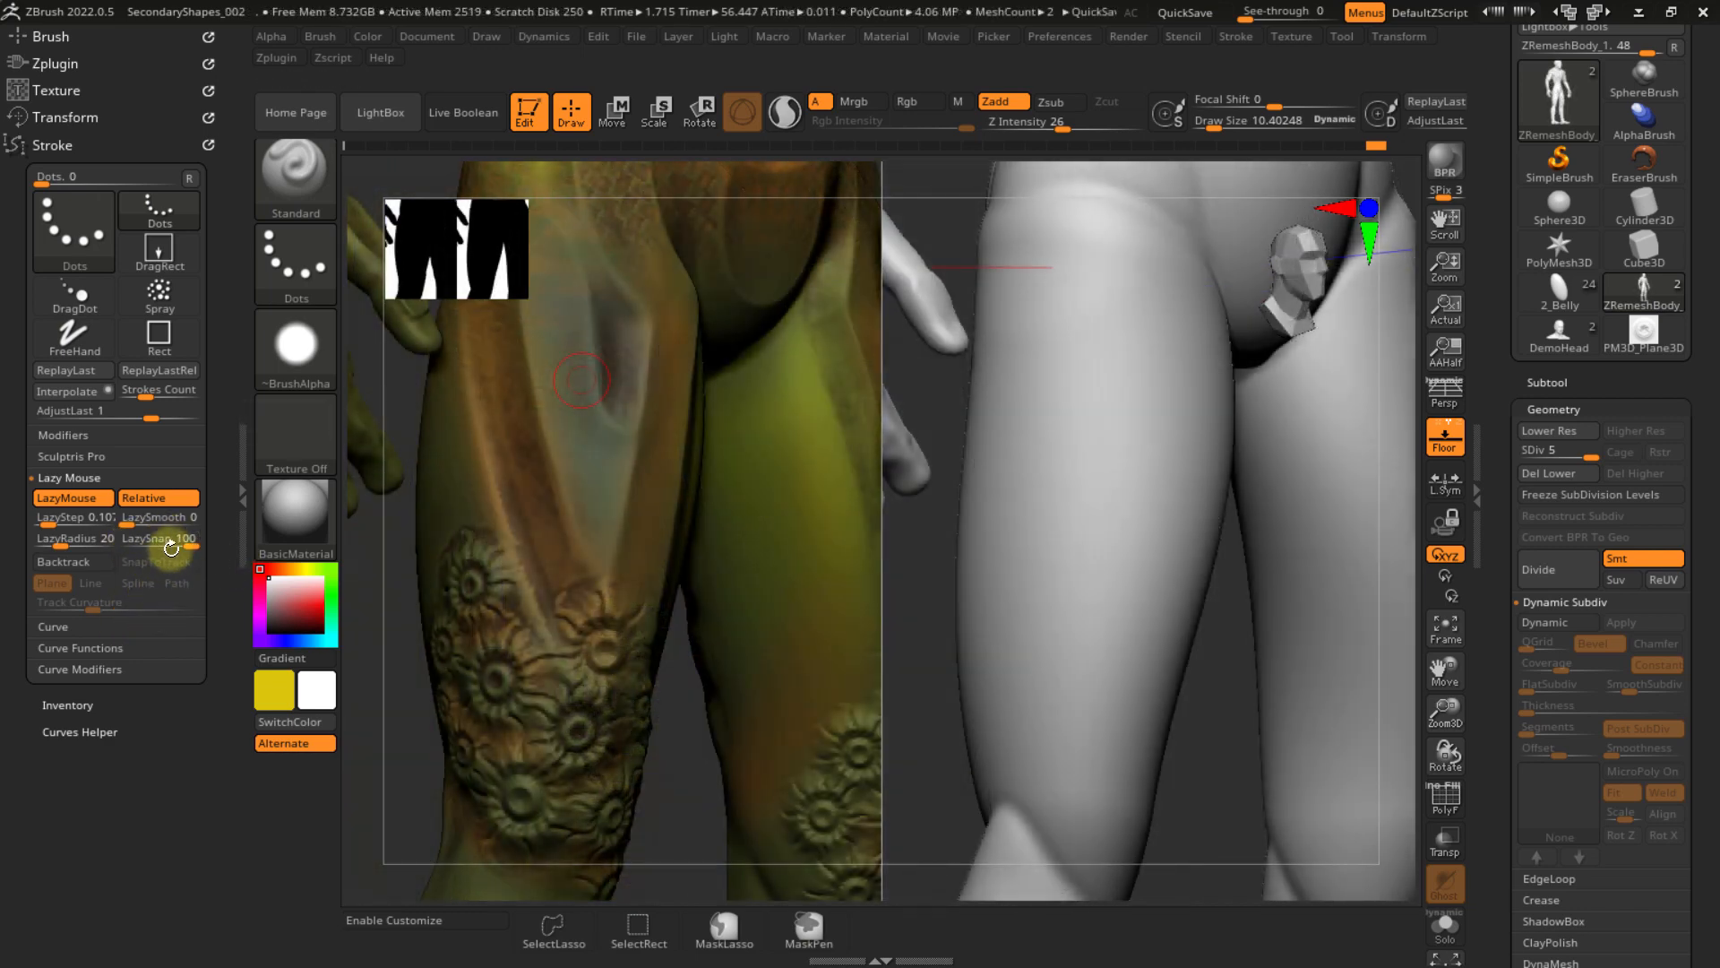
pyautogui.click(1074, 284)
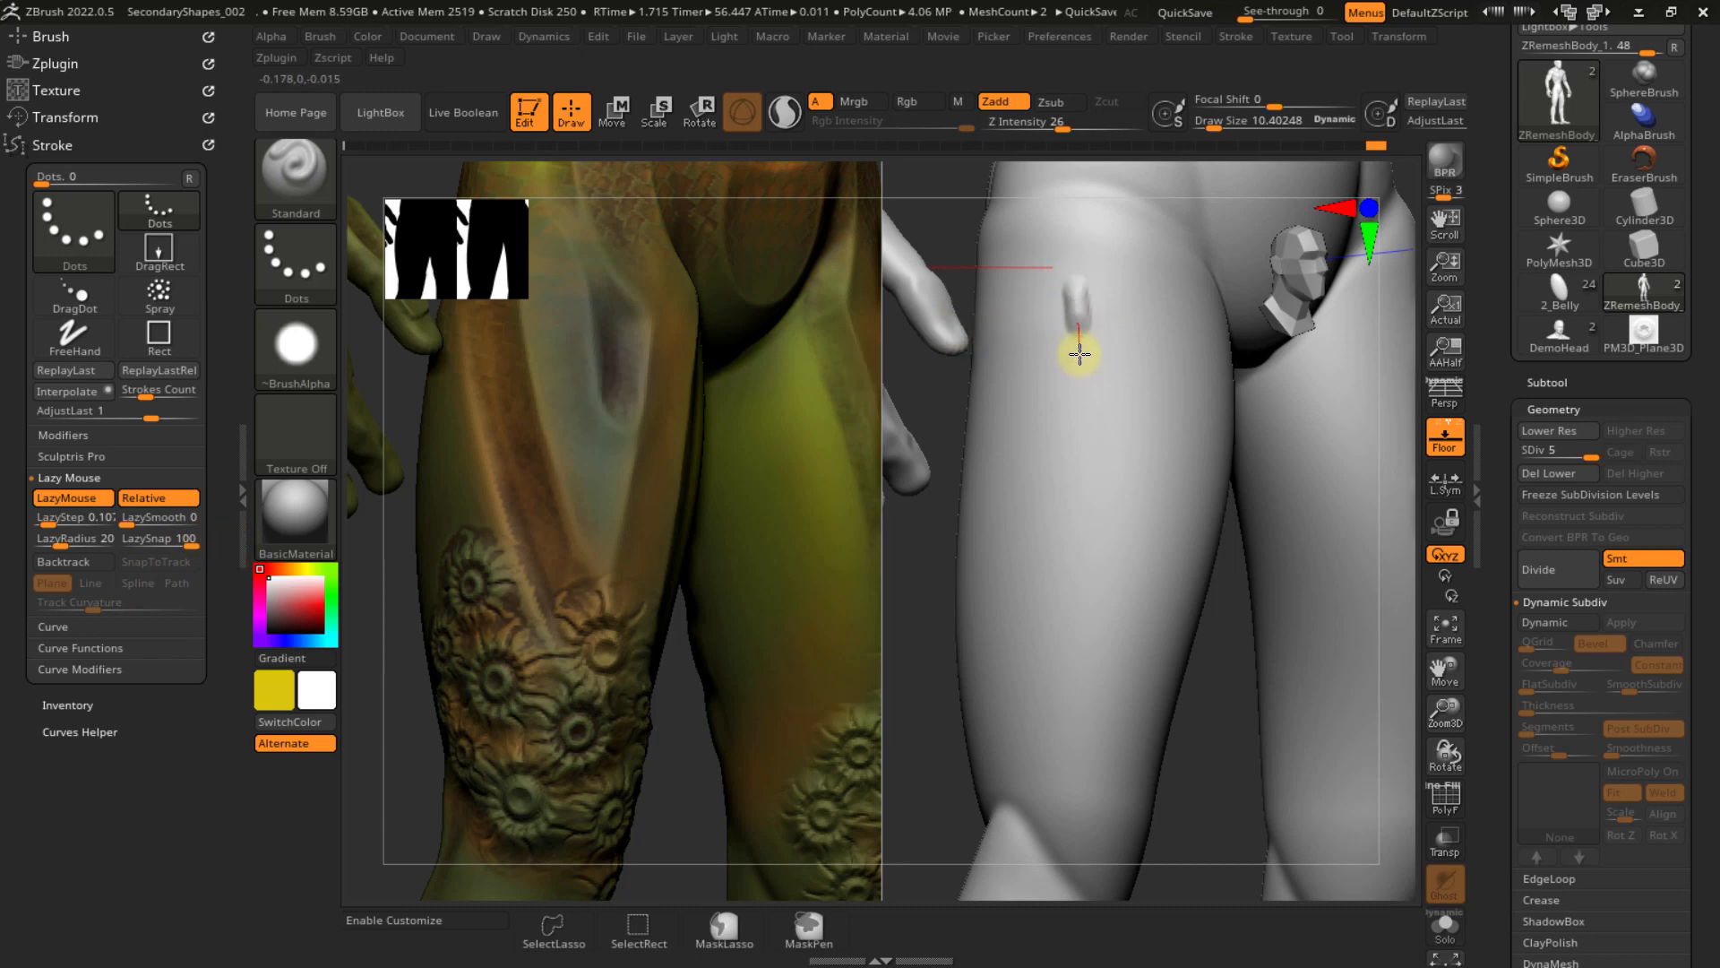
pyautogui.moveTo(1080, 455); pyautogui.dragTo(1080, 459)
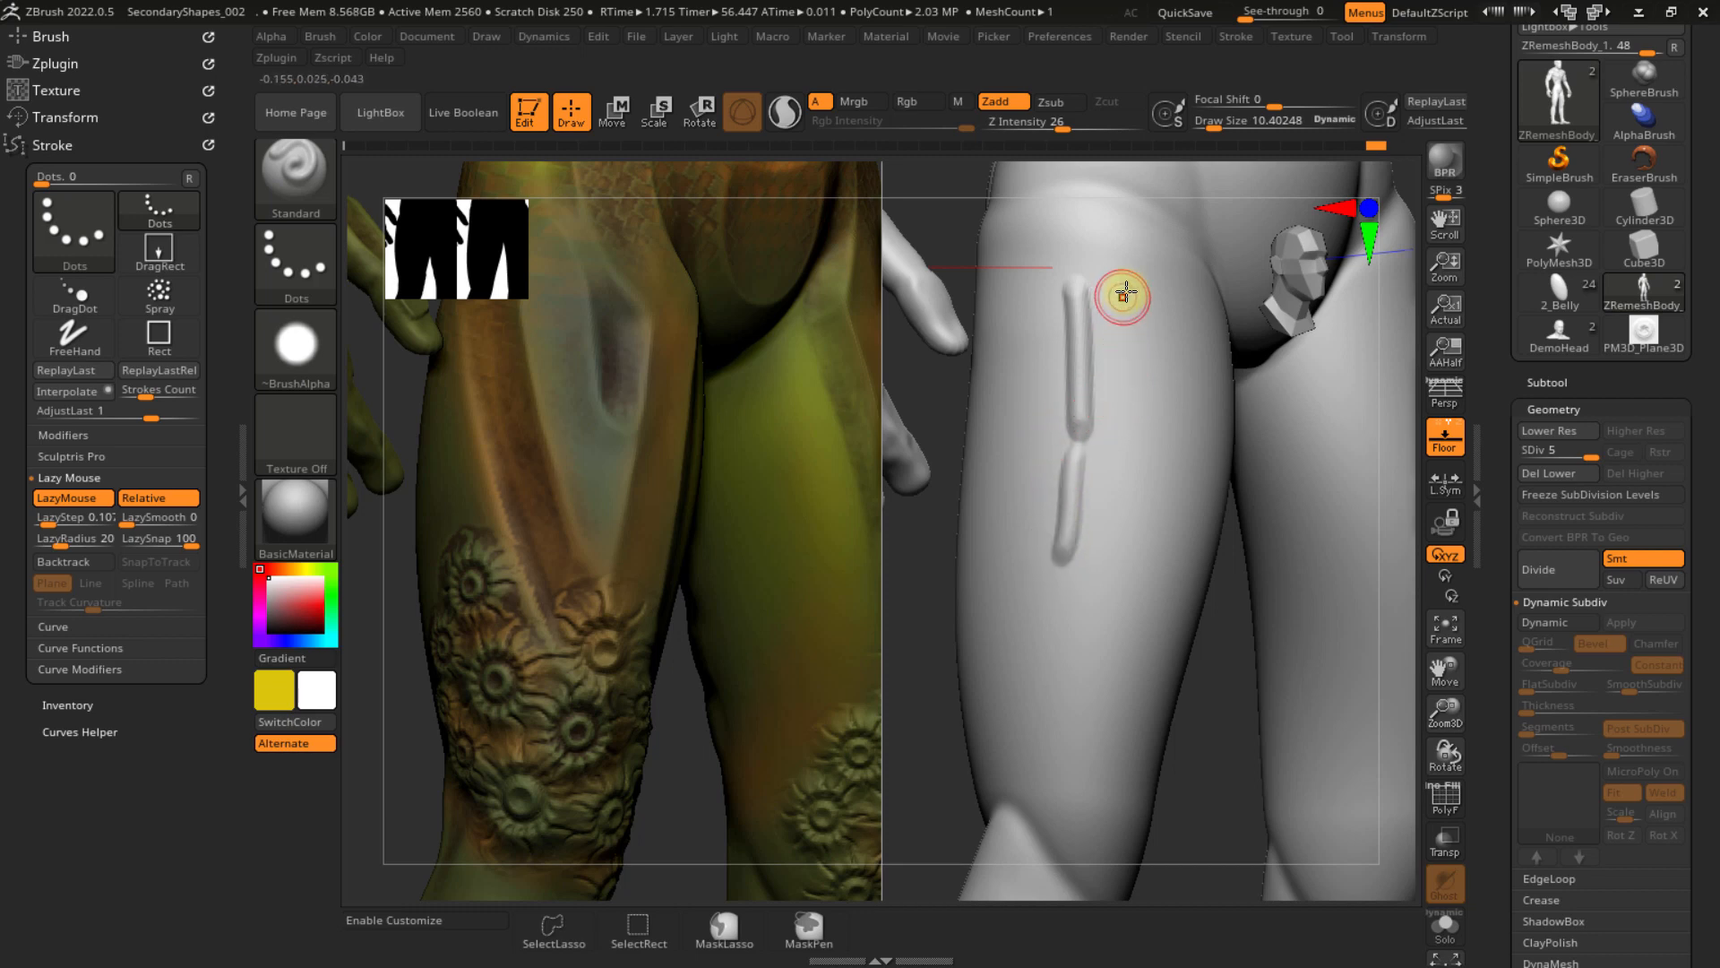
# - Test snapped continuation strokes, extending a second raised line down the thigh and curving it back up along the outer side
pyautogui.moveTo(1124, 294)
pyautogui.mouseDown()
pyautogui.moveTo(1144, 384)
pyautogui.moveTo(1129, 483)
pyautogui.mouseUp()
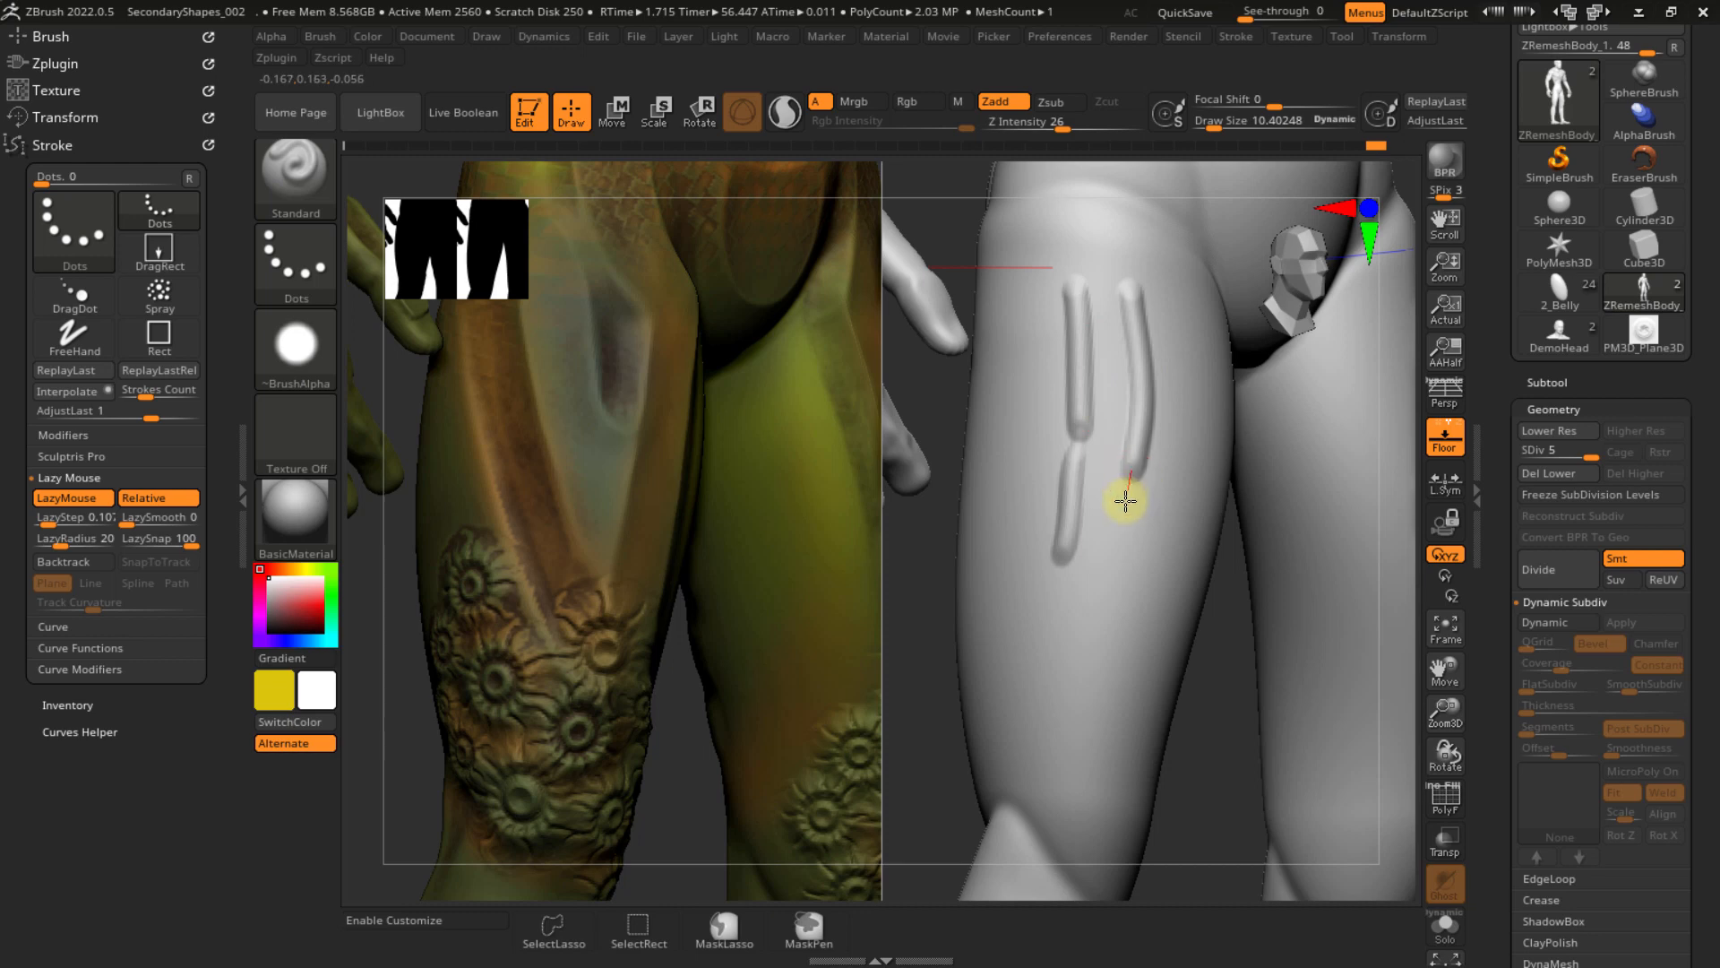
pyautogui.moveTo(1109, 578)
pyautogui.mouseDown()
pyautogui.moveTo(1155, 541)
pyautogui.moveTo(1143, 618)
pyautogui.mouseUp()
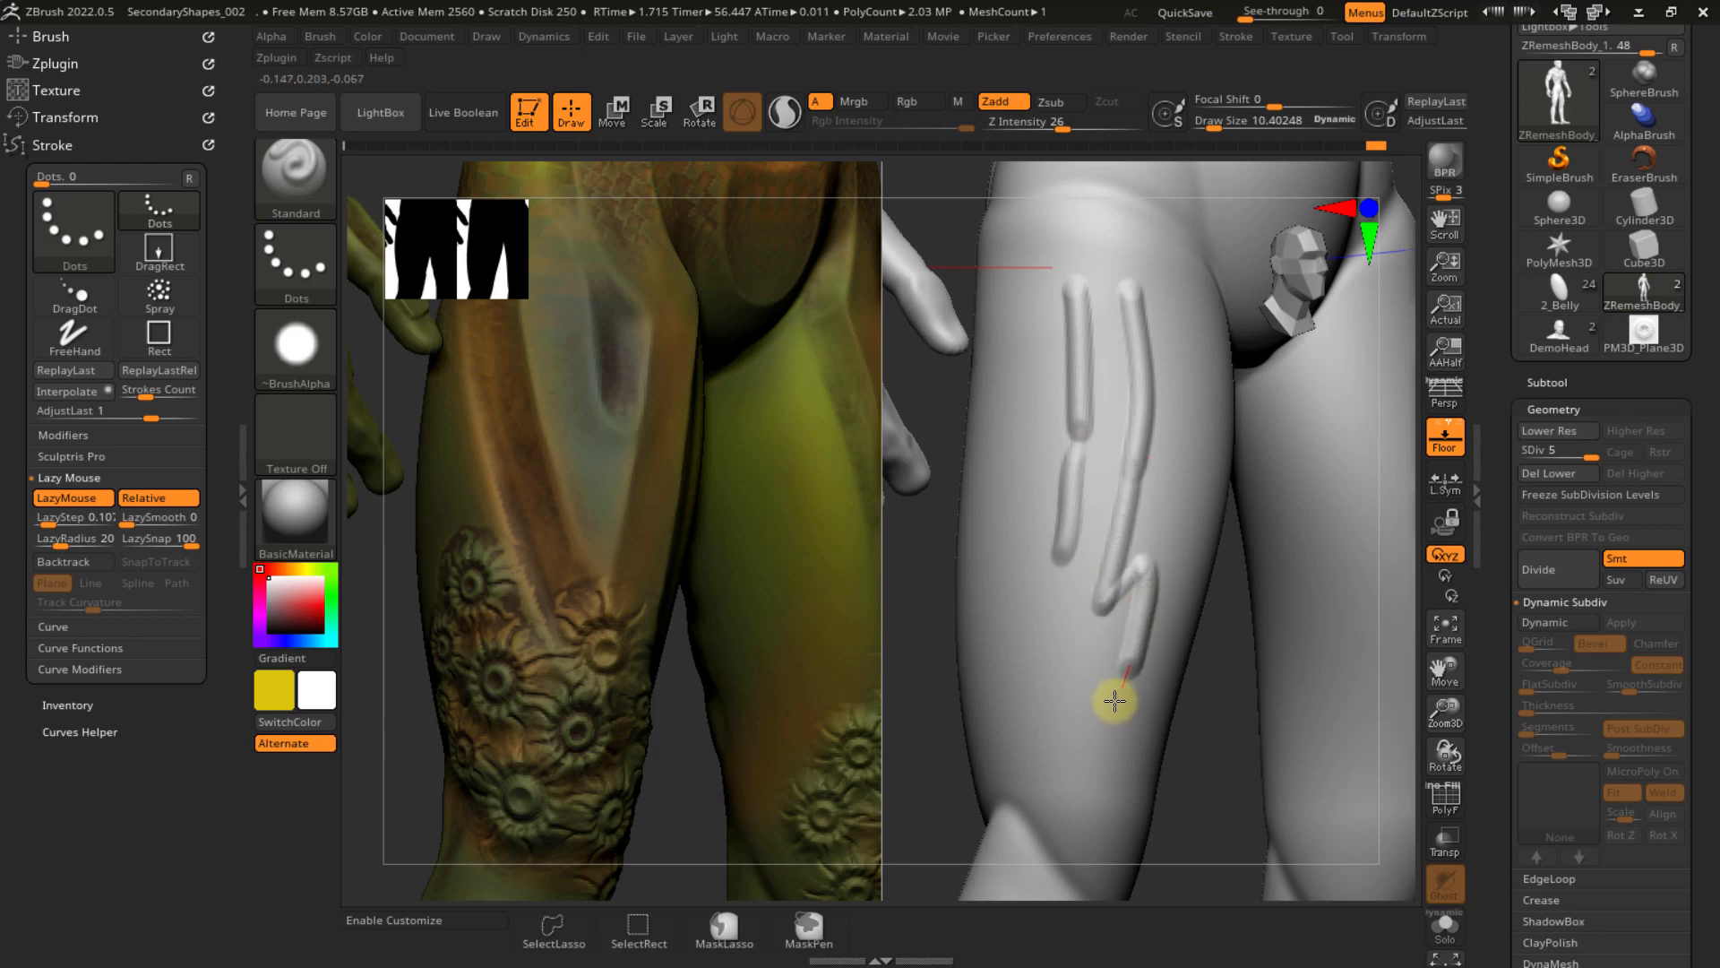
pyautogui.moveTo(1114, 701)
pyautogui.mouseDown()
pyautogui.moveTo(1059, 723)
pyautogui.moveTo(964, 593)
pyautogui.mouseUp()
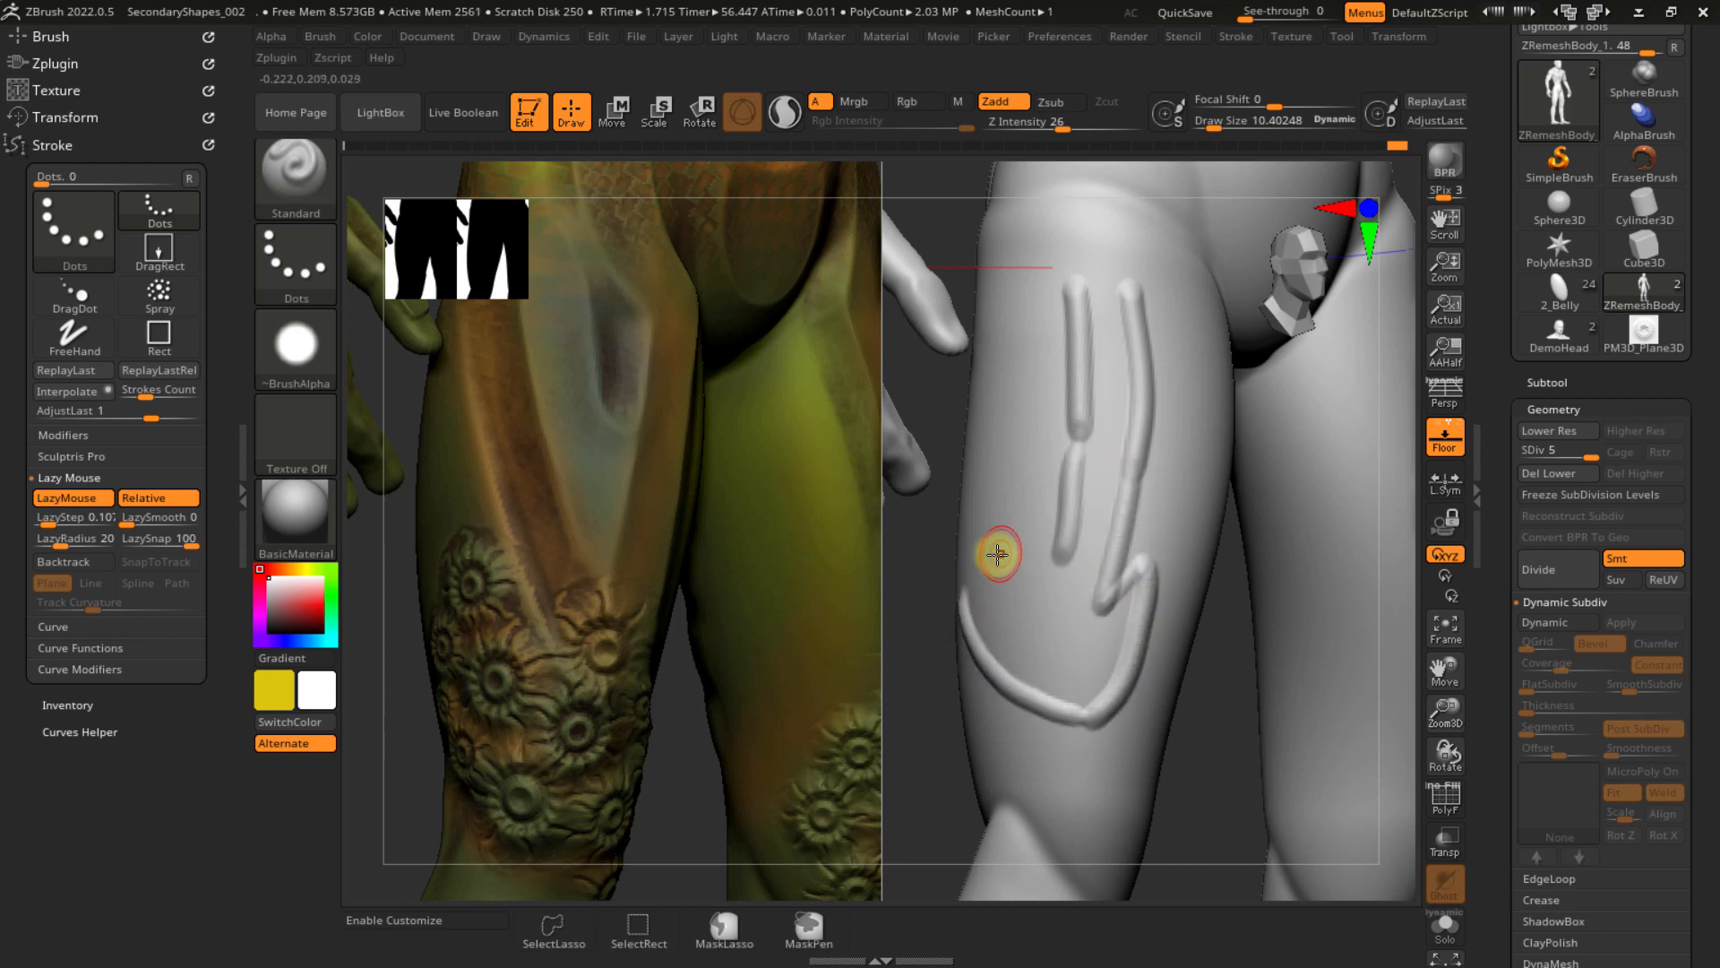
pyautogui.moveTo(1007, 506)
pyautogui.mouseDown(button='right')
pyautogui.moveTo(1140, 487)
pyautogui.moveTo(1049, 556)
pyautogui.moveTo(983, 556)
pyautogui.moveTo(1015, 505)
pyautogui.mouseUp(button='right')
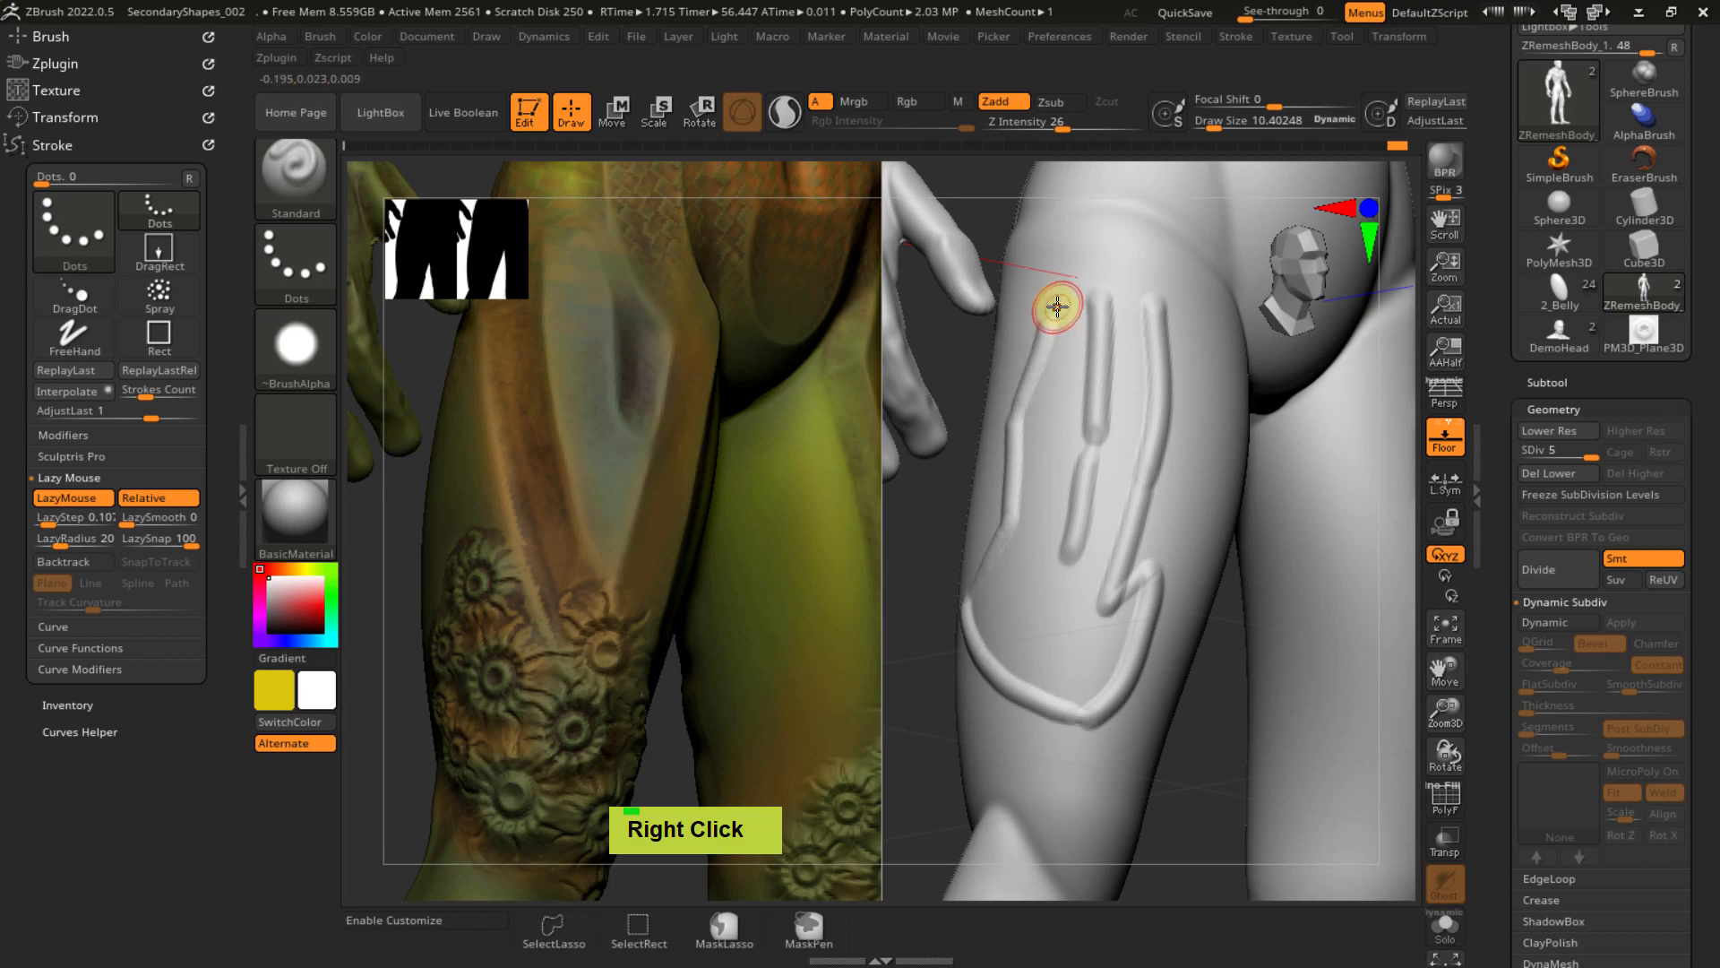
pyautogui.moveTo(1057, 306)
pyautogui.mouseDown(button='right')
pyautogui.moveTo(1072, 319)
pyautogui.moveTo(1060, 309)
pyautogui.mouseUp(button='right')
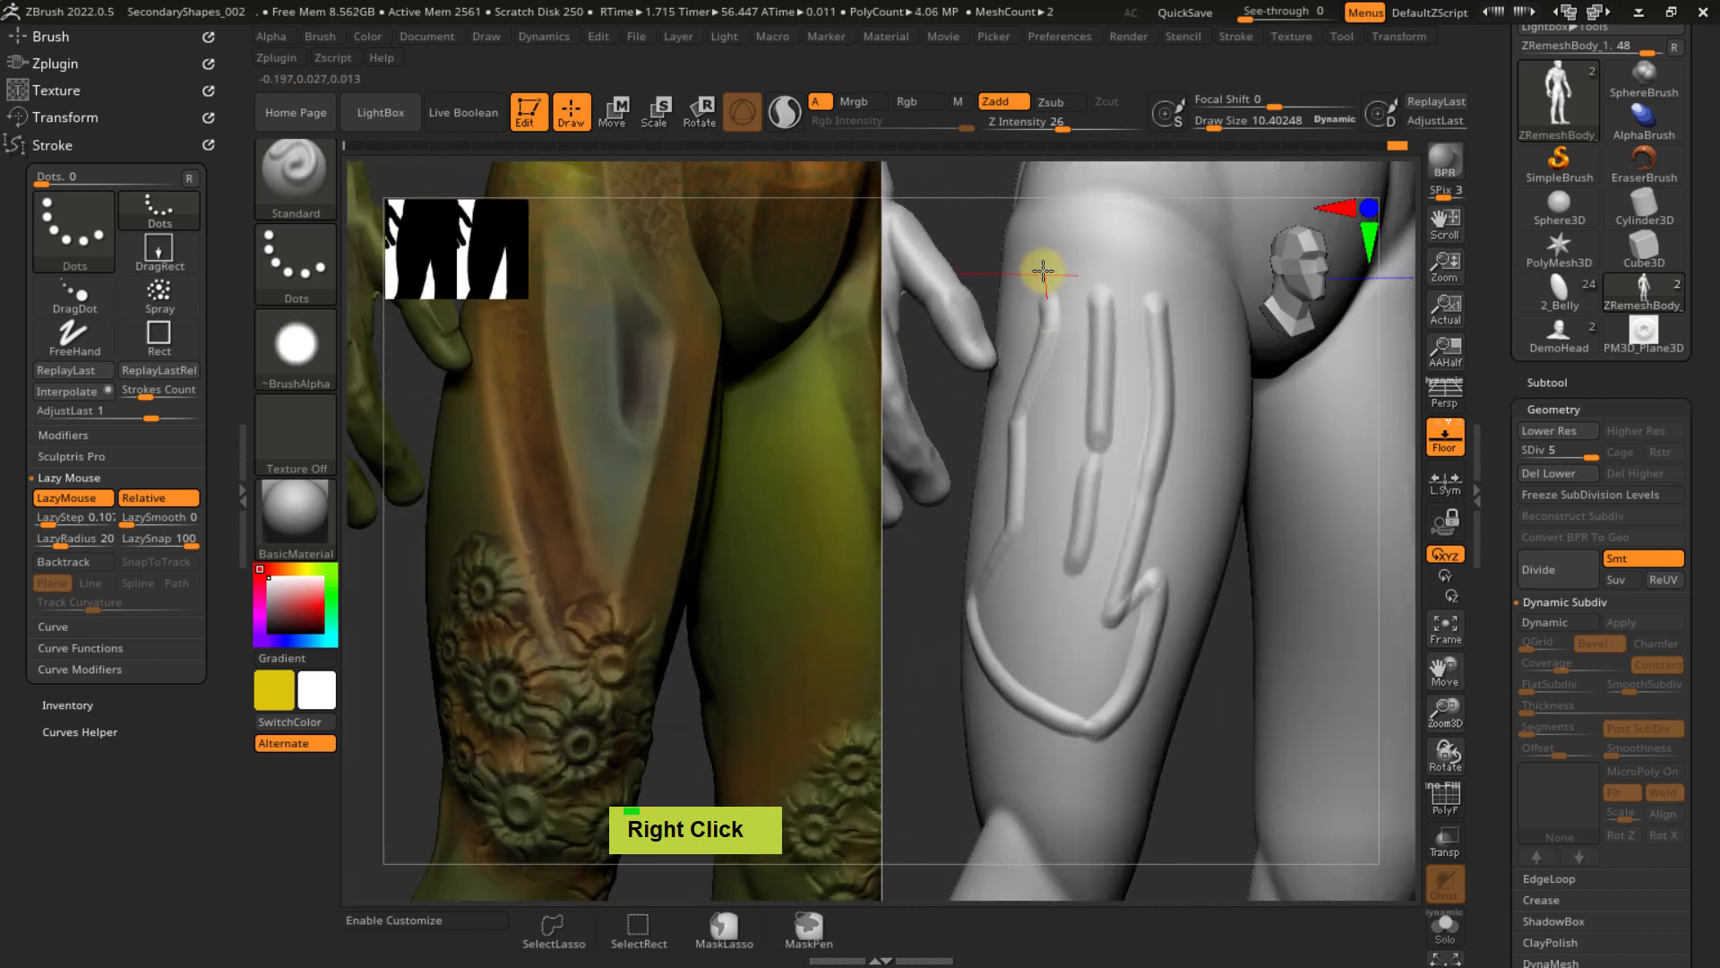
pyautogui.keyDown('ctrl'); pyautogui.moveTo(1125, 407); pyautogui.dragTo(1058, 470, button='right'); pyautogui.keyUp('ctrl')
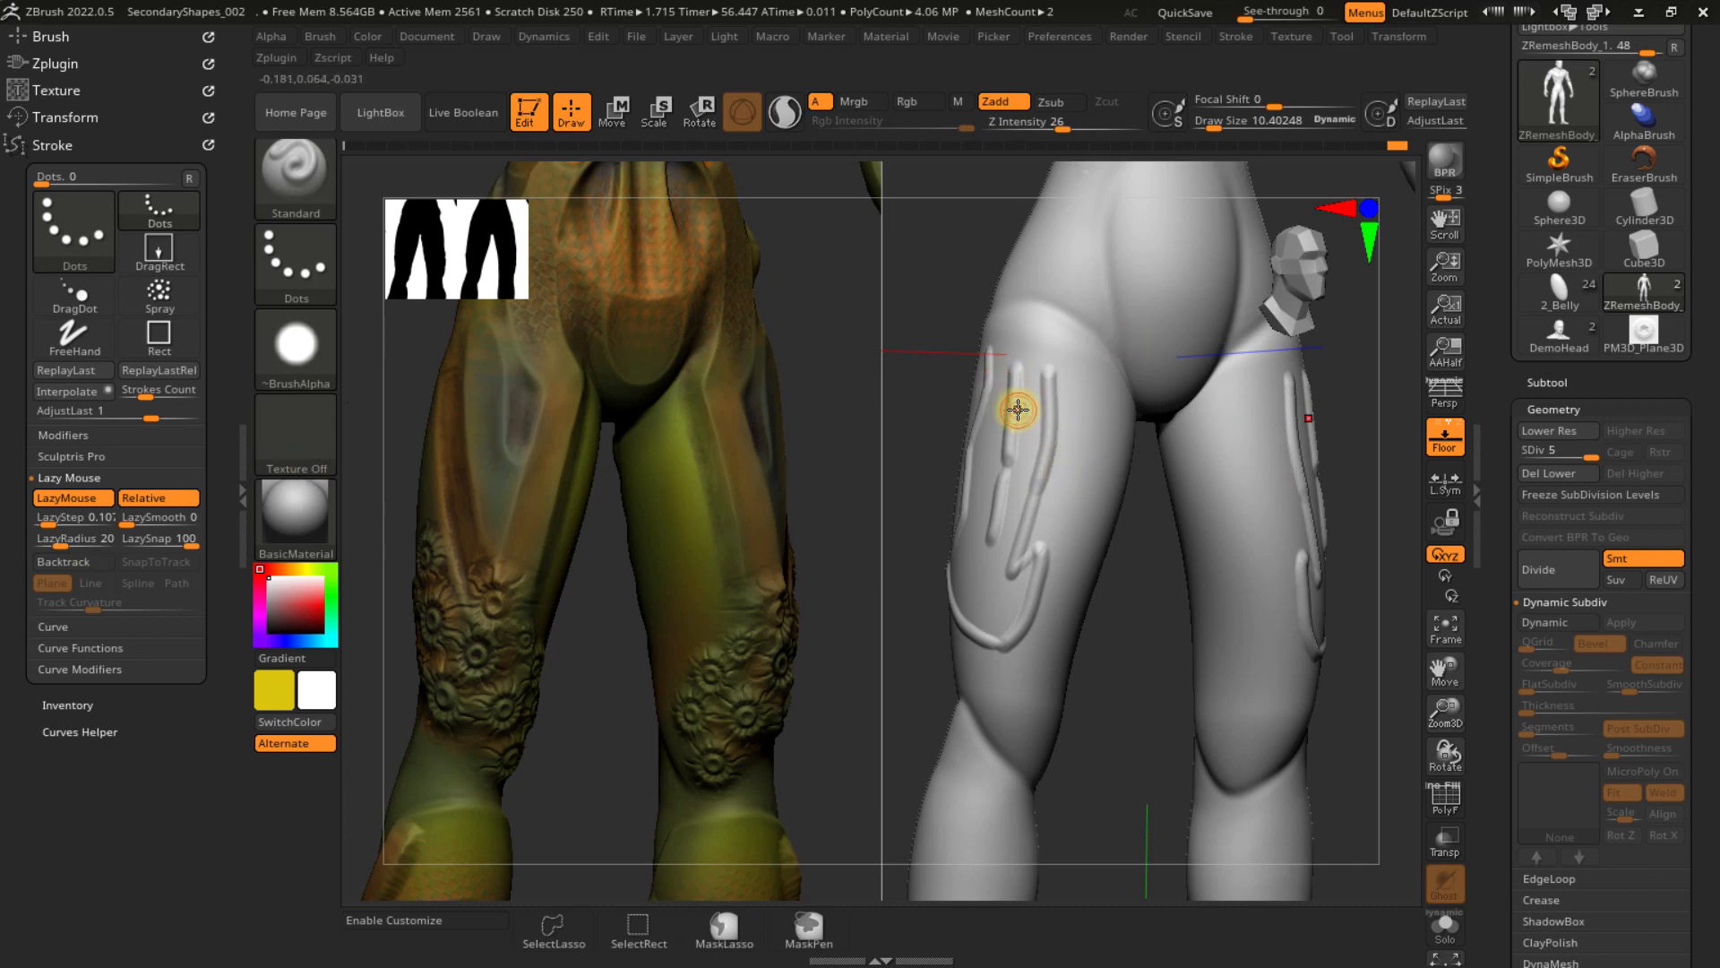
# - Undo all the raised test lines on the thigh
pyautogui.hotkey('ctrl', 'z')
pyautogui.hotkey('ctrl', 'z')
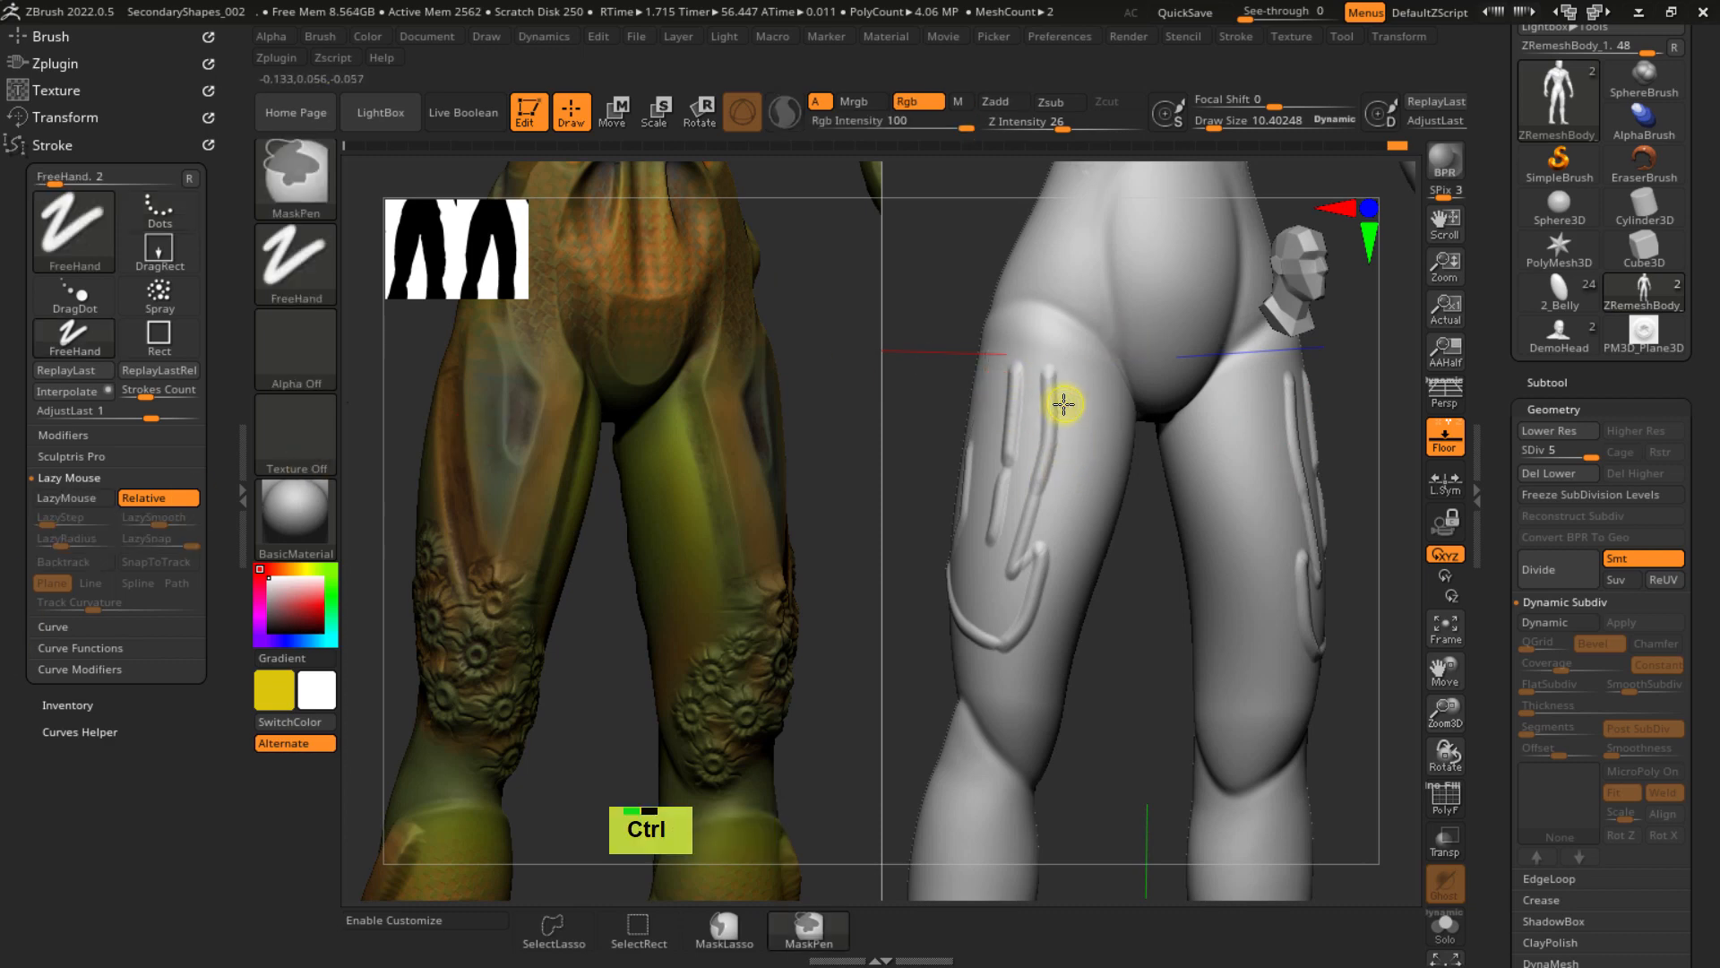
pyautogui.hotkey('ctrl', 'z')
pyautogui.hotkey('ctrl', 'z')
pyautogui.hotkey('ctrl', 'z')
pyautogui.hotkey('ctrl', 'z')
pyautogui.hotkey('ctrl', 'z')
pyautogui.hotkey('ctrl', 'z')
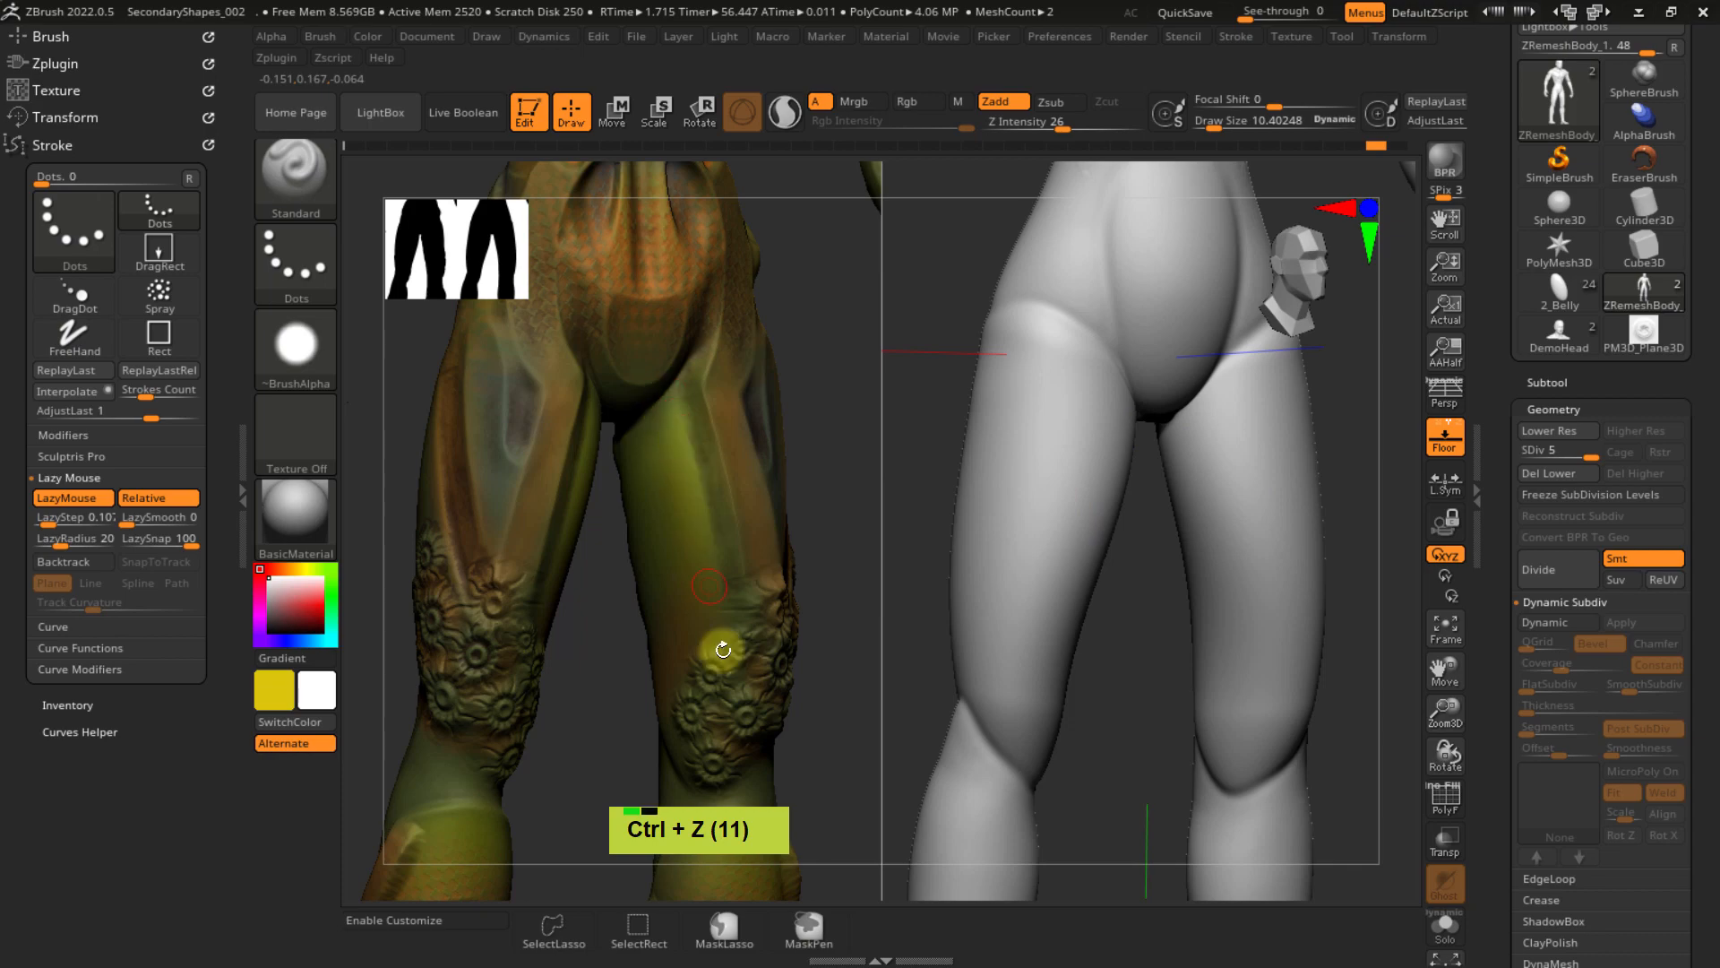
# - Switch to the Inflat brush and inflate the forearm, setting Draw Size to about 69
pyautogui.keyDown('alt'); pyautogui.moveTo(712, 587); pyautogui.dragTo(714, 744, button='right'); pyautogui.keyUp('alt')
pyautogui.keyDown('alt'); pyautogui.moveTo(694, 489); pyautogui.dragTo(549, 564, button='right'); pyautogui.keyUp('alt')
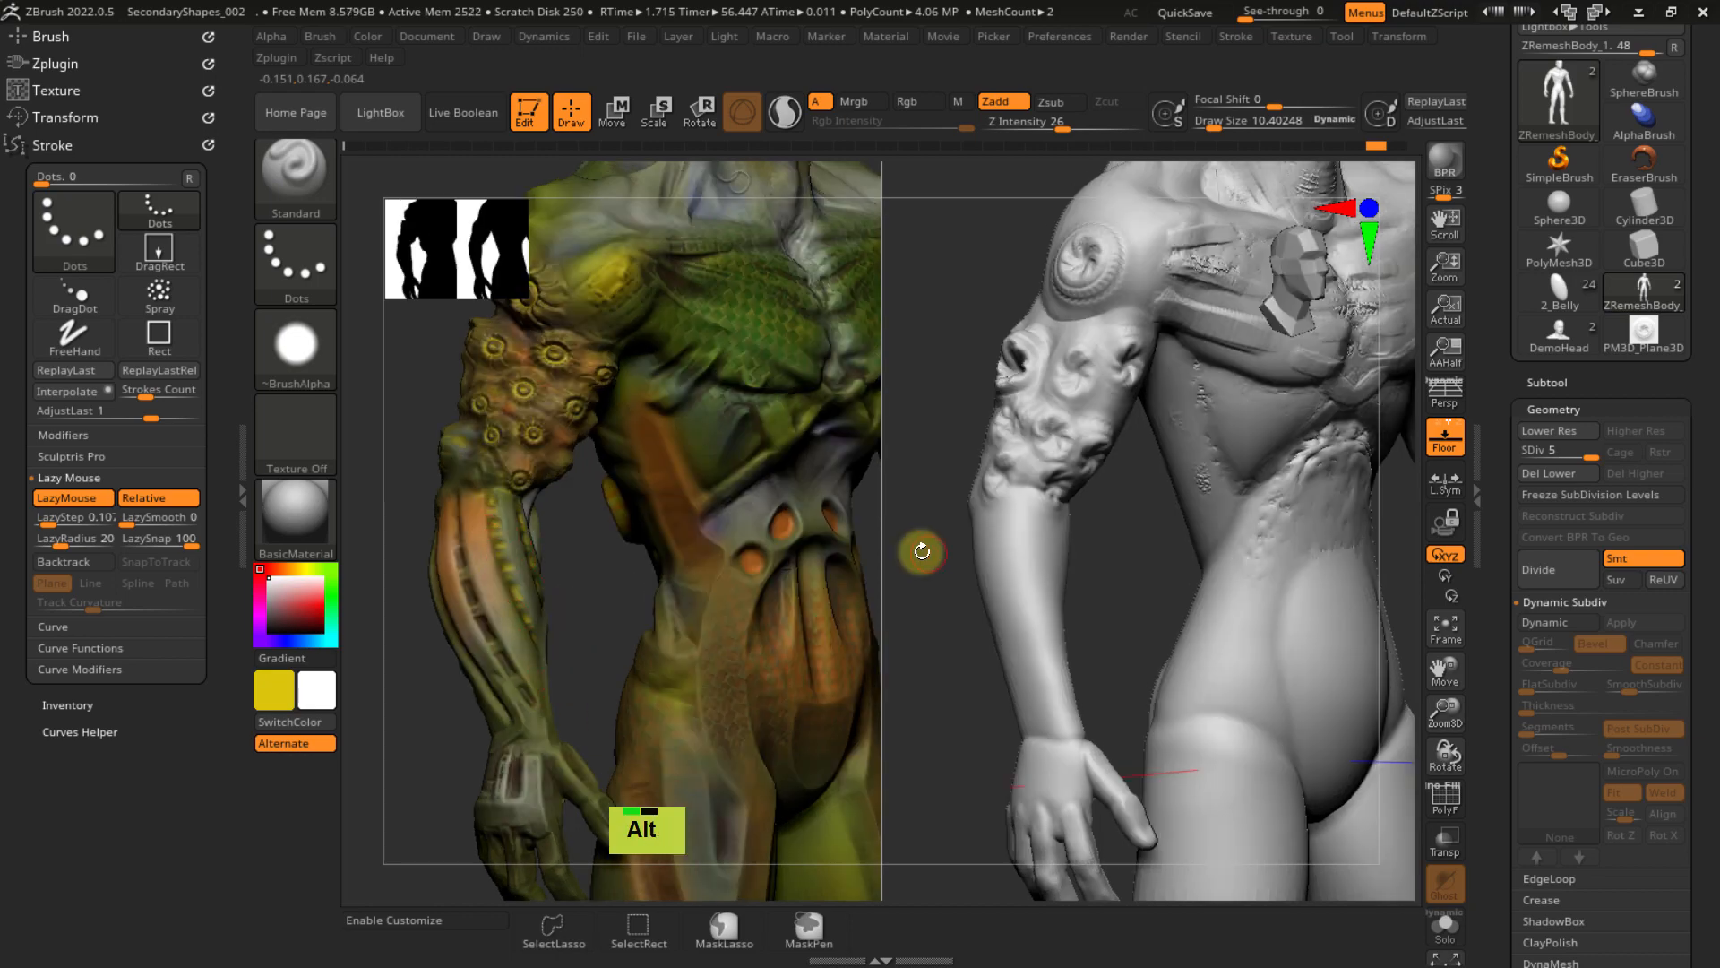
pyautogui.keyDown('alt'); pyautogui.moveTo(922, 551); pyautogui.dragTo(868, 492, button='right'); pyautogui.keyUp('alt')
pyautogui.moveTo(1018, 465)
pyautogui.keyDown('alt'); pyautogui.mouseDown(button='right')
pyautogui.moveTo(1045, 476)
pyautogui.moveTo(1033, 455)
pyautogui.moveTo(1056, 502)
pyautogui.moveTo(1036, 488)
pyautogui.mouseUp(button='right'); pyautogui.keyUp('alt')
pyautogui.press('b')
pyautogui.press('i')
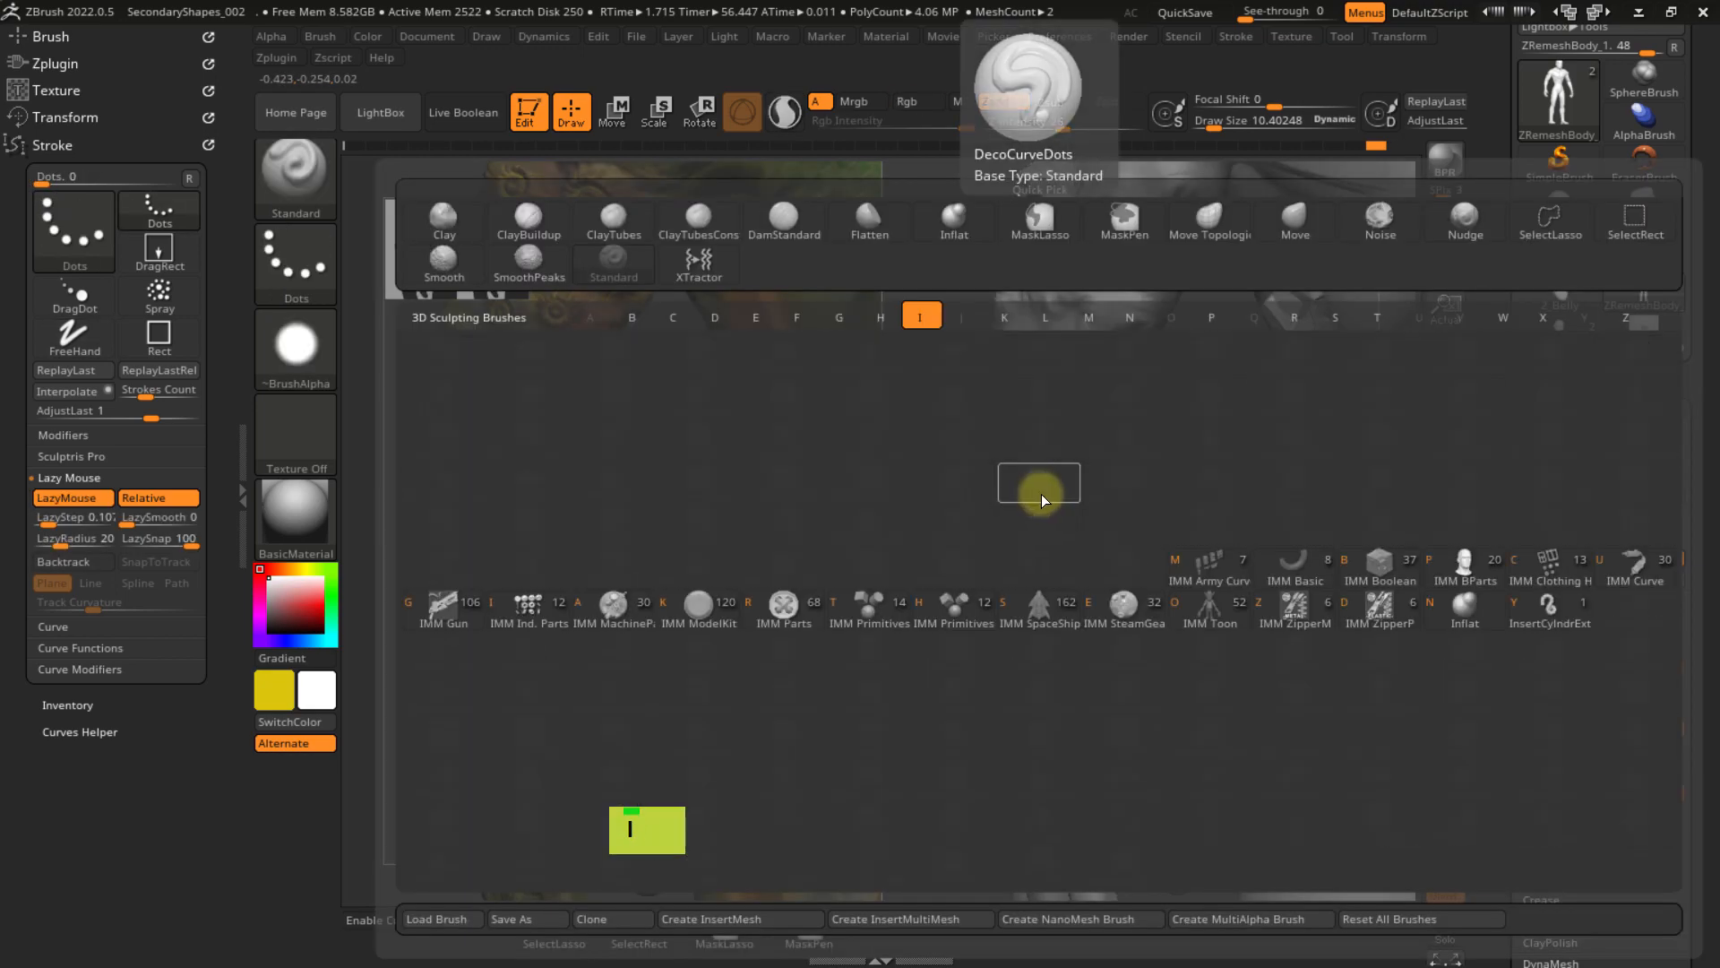
pyautogui.press('n')
pyautogui.press('s')
pyautogui.moveTo(1021, 500)
pyautogui.mouseDown()
pyautogui.moveTo(1037, 497)
pyautogui.moveTo(1002, 583)
pyautogui.moveTo(979, 424)
pyautogui.mouseUp()
pyautogui.doubleClick(996, 458)
pyautogui.press('s')
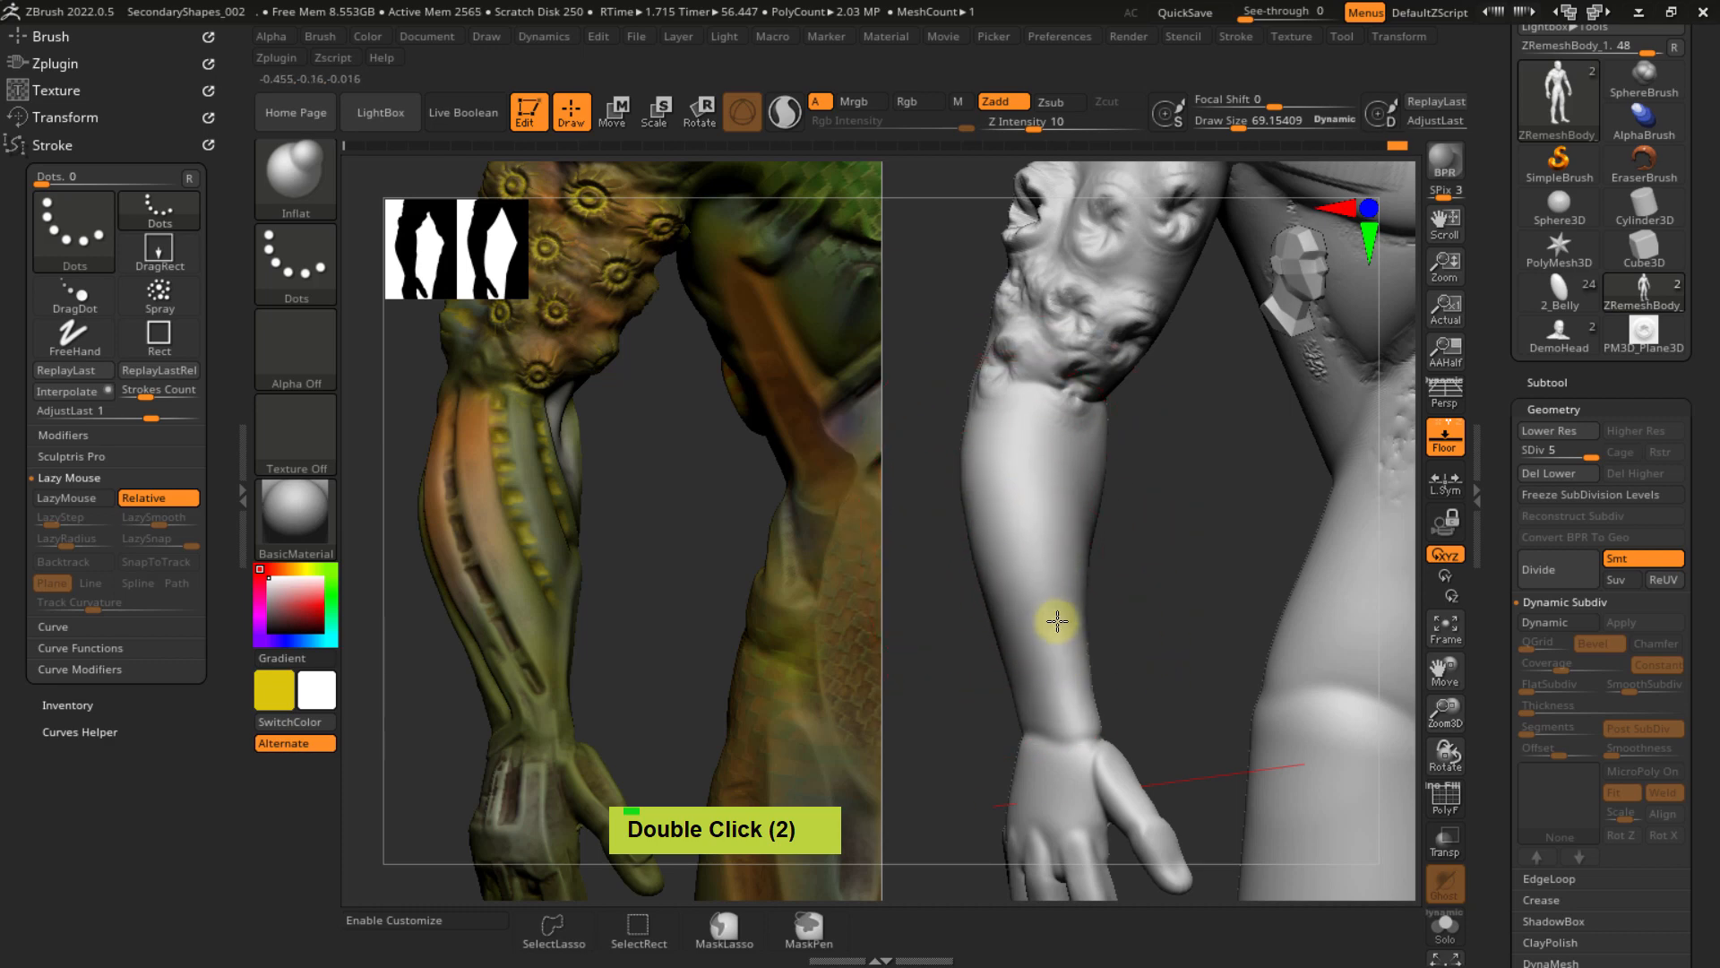
# - Lower the body to subdivision level 1 and smooth the forearm
pyautogui.moveTo(1070, 543); pyautogui.dragTo(1051, 631, button='right')
pyautogui.hotkey('shift', 'd')
pyautogui.hotkey('shift', 'd')
pyautogui.hotkey('shift', 'd')
pyautogui.hotkey('shift', 'd')
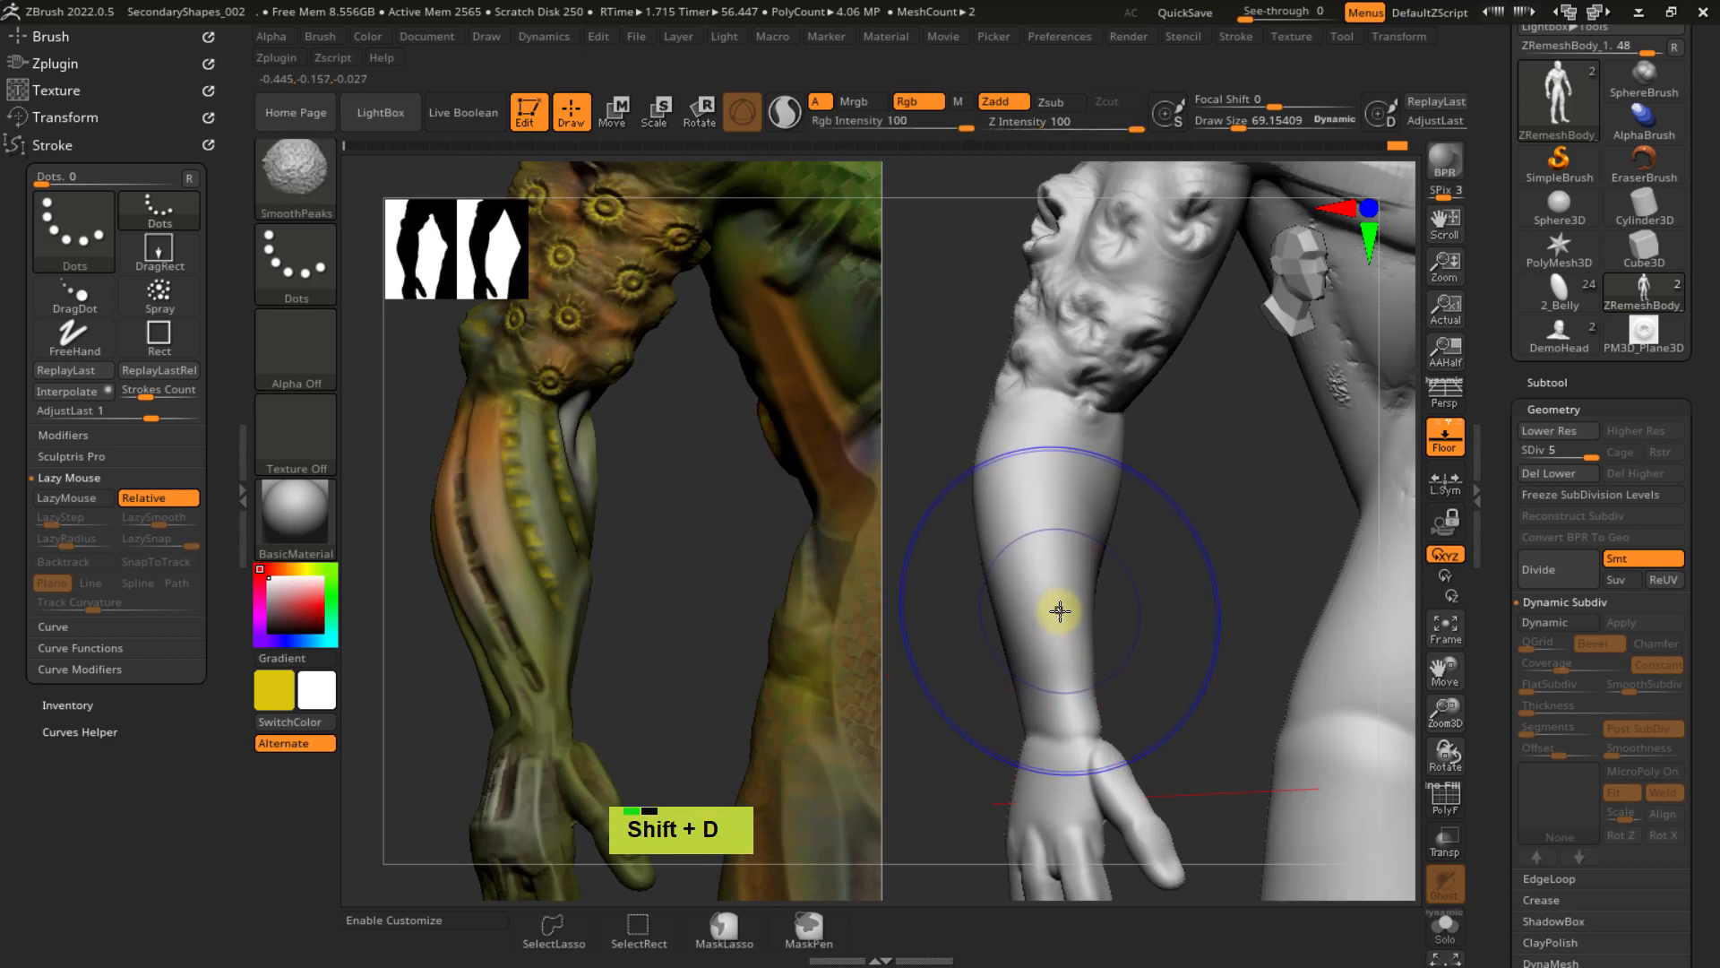
pyautogui.keyDown('shift'); pyautogui.click(1055, 645); pyautogui.keyUp('shift')
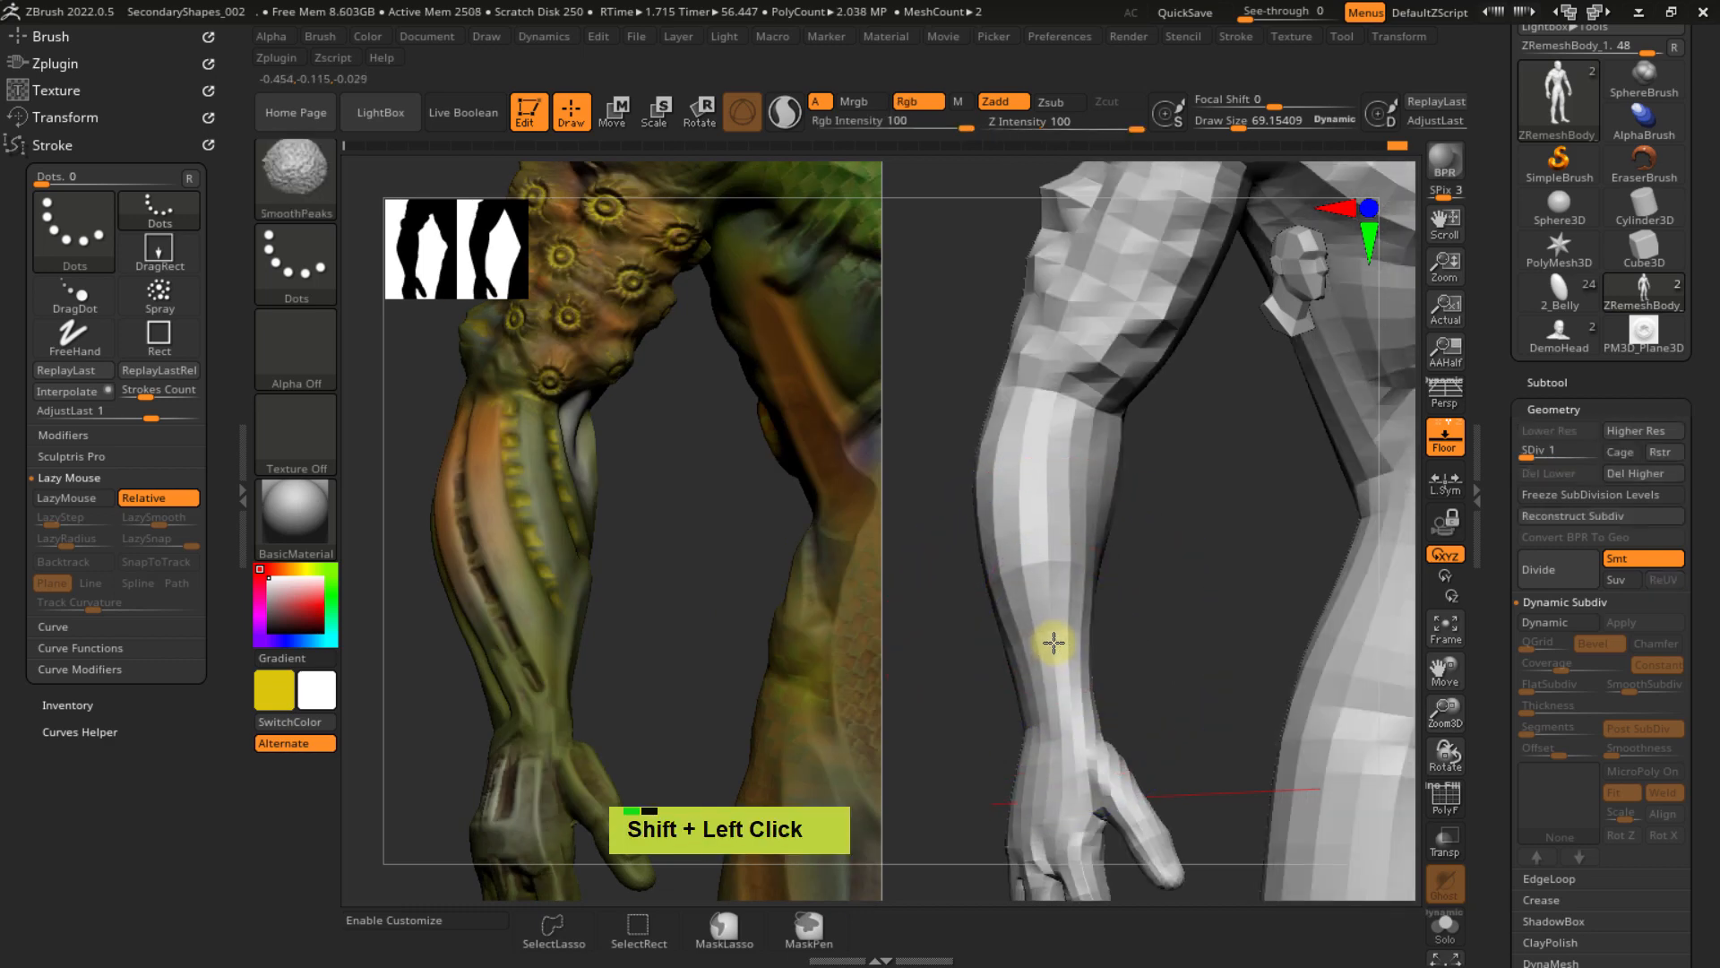
pyautogui.keyDown('shift'); pyautogui.click(1048, 586); pyautogui.keyUp('shift')
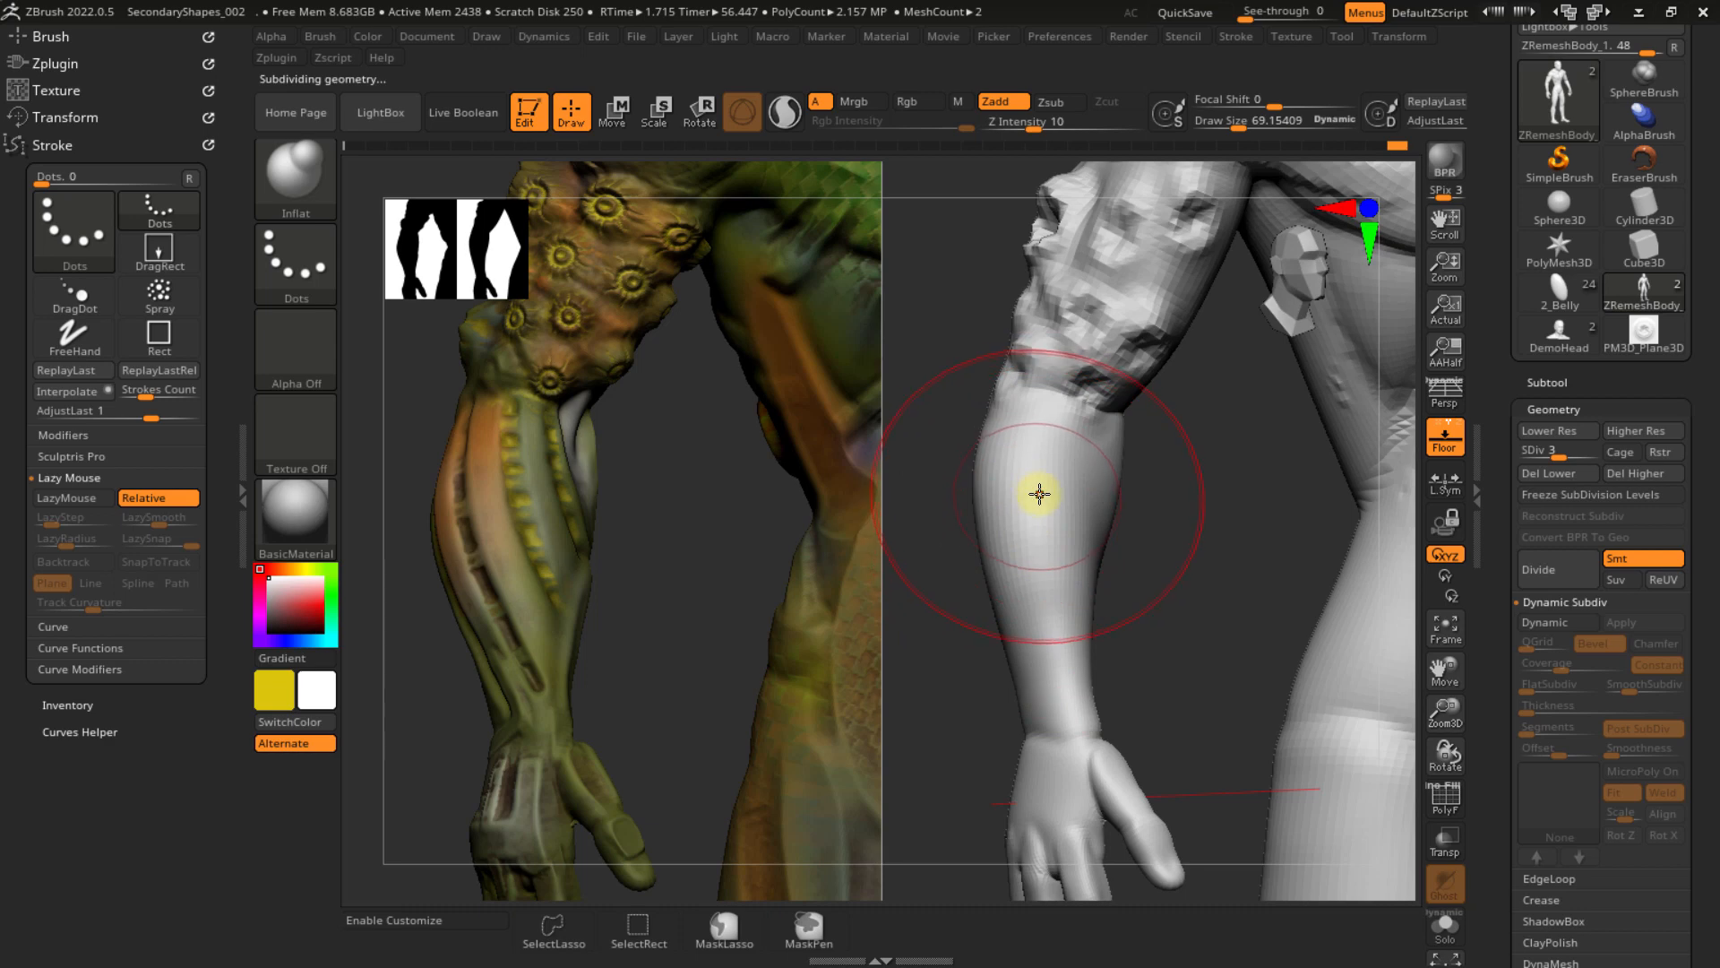
# - Switch to the Chisel brush and reduce Draw Size to about 11.9 for working on the forearm
pyautogui.press('b')
pyautogui.press('c')
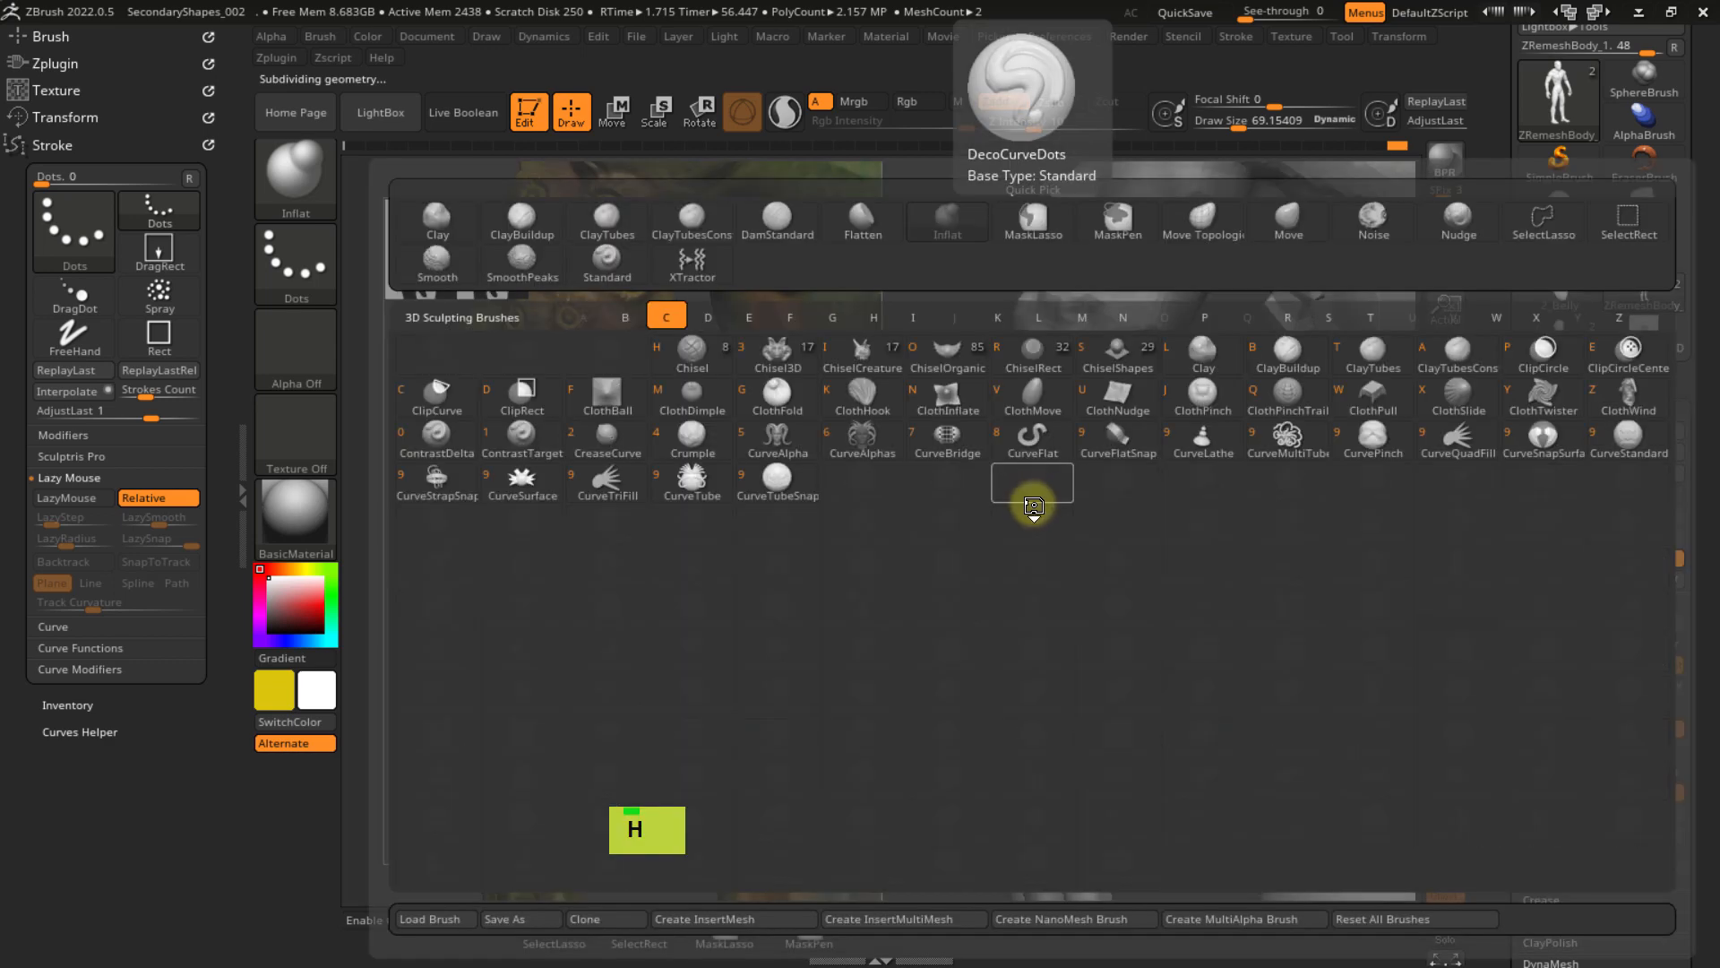
pyautogui.press('h')
pyautogui.press('s')
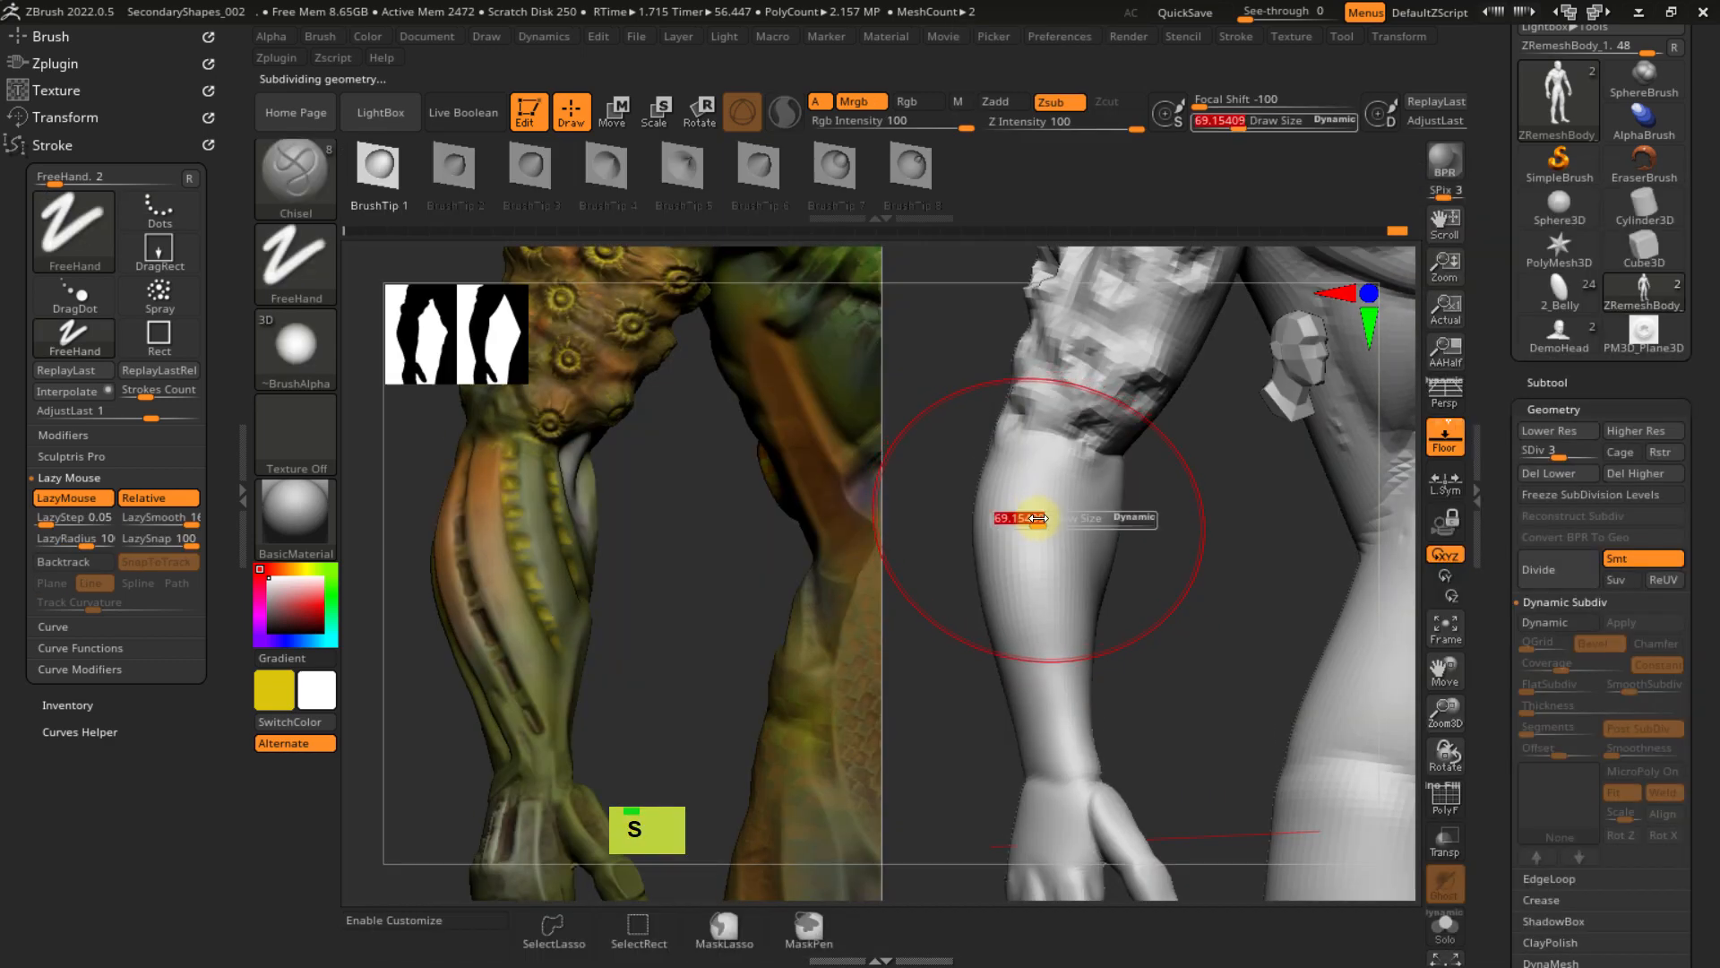
pyautogui.moveTo(1032, 519); pyautogui.dragTo(1018, 529)
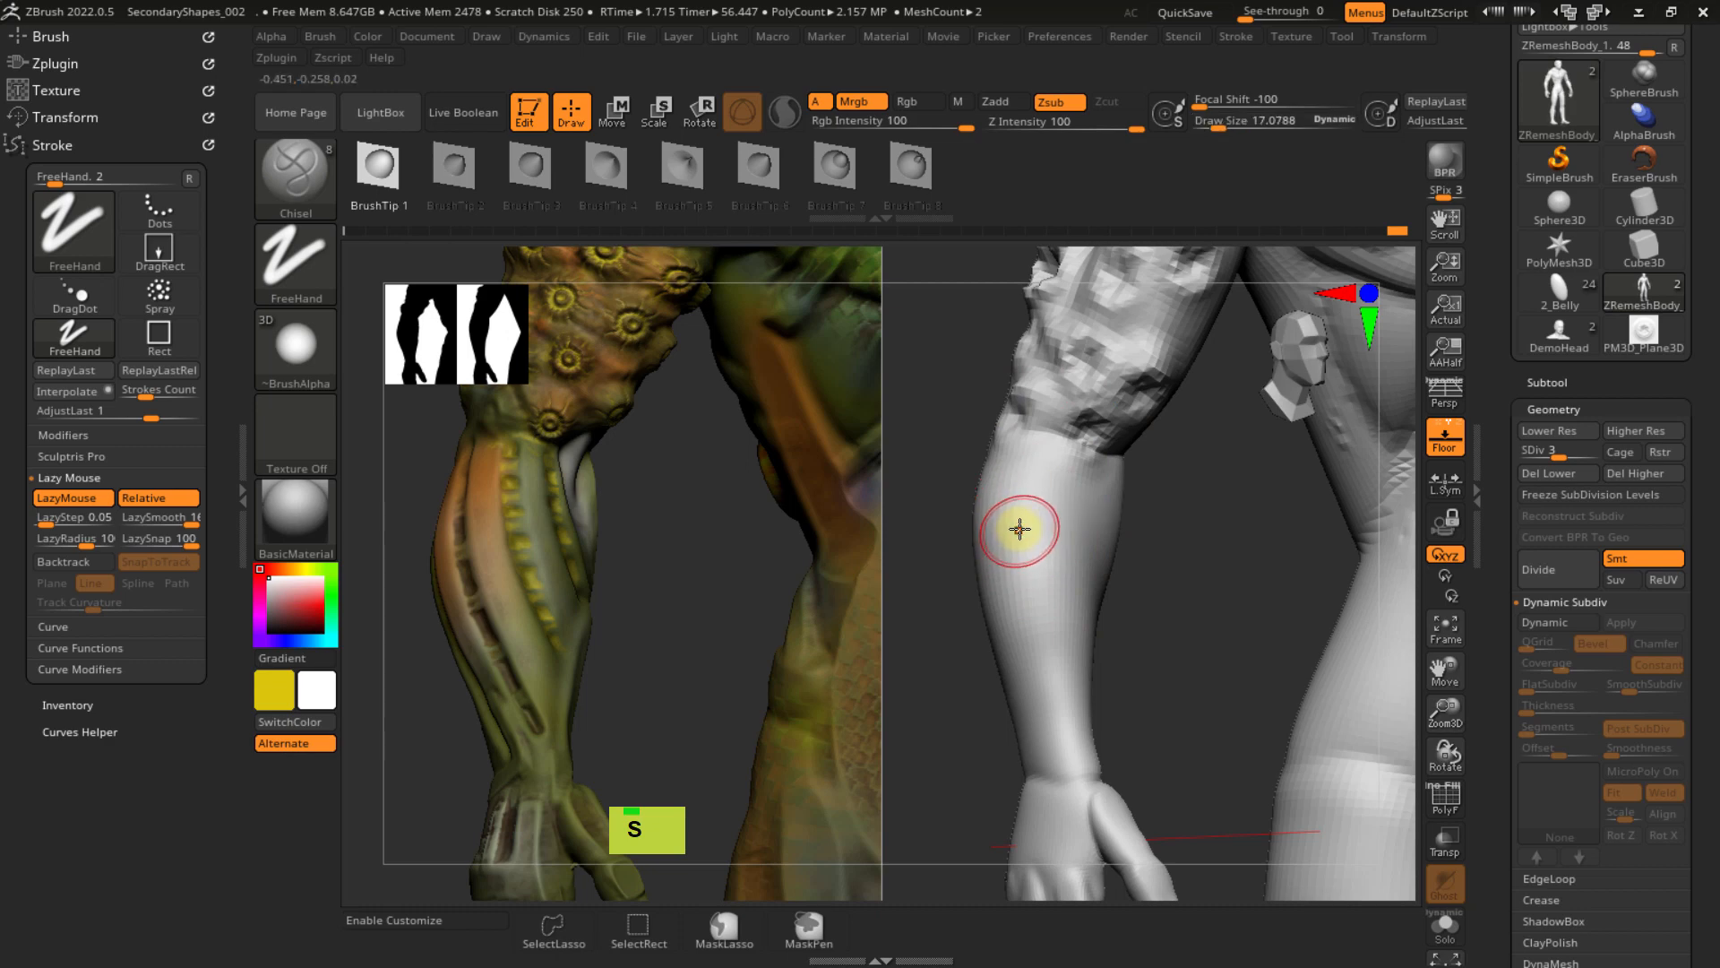
pyautogui.moveTo(1025, 503)
pyautogui.keyDown('alt'); pyautogui.mouseDown(button='right')
pyautogui.moveTo(1013, 480)
pyautogui.moveTo(1037, 484)
pyautogui.moveTo(1018, 476)
pyautogui.mouseUp(button='right'); pyautogui.keyUp('alt')
pyautogui.press('s')
pyautogui.moveTo(1018, 475); pyautogui.dragTo(1023, 484)
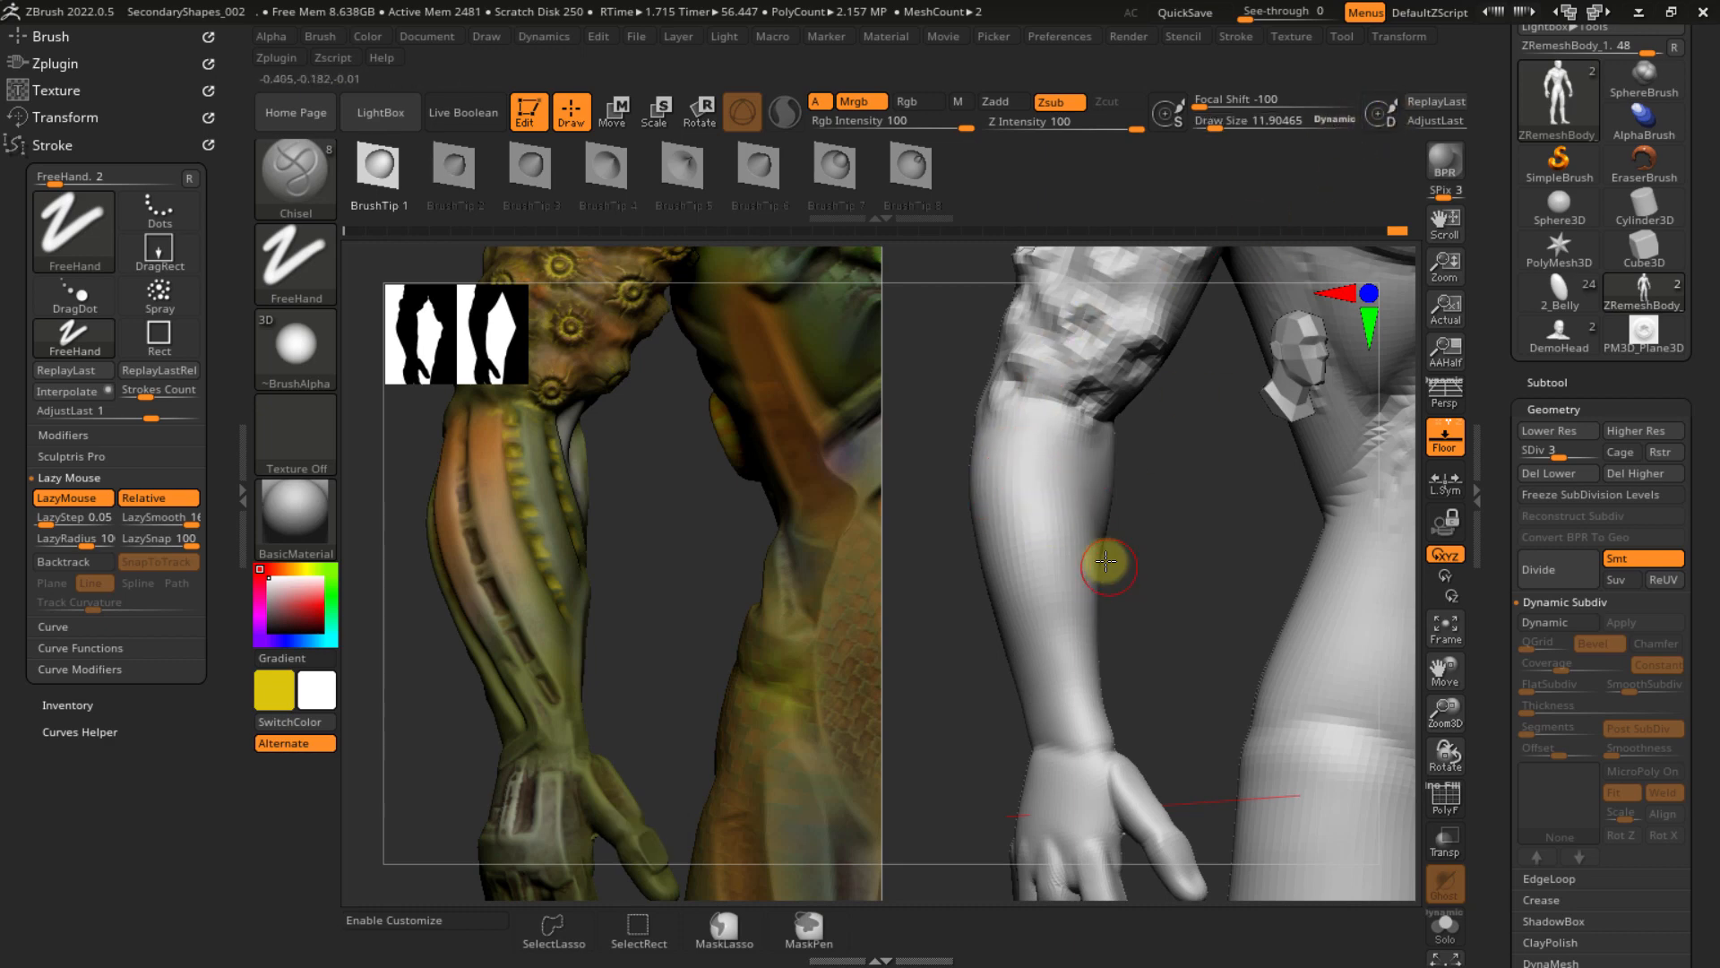
# - Raise the body mesh to subdivision level 5
pyautogui.press('d')
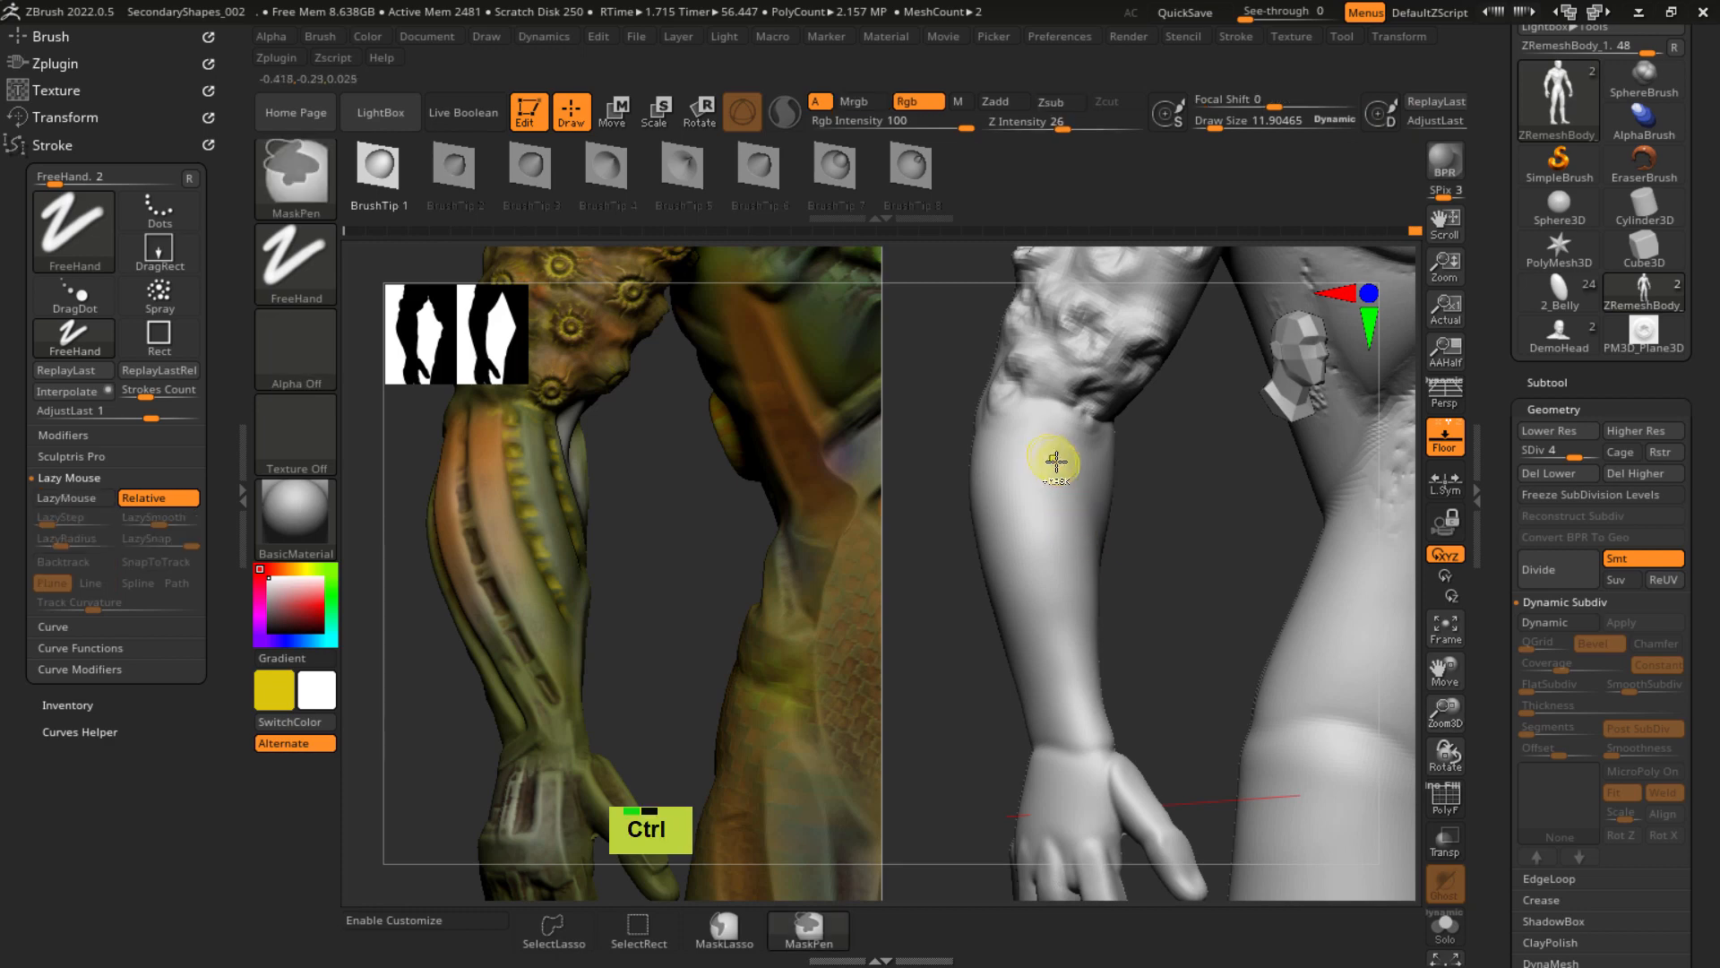
pyautogui.keyDown('ctrl'); pyautogui.moveTo(1052, 460); pyautogui.dragTo(1064, 488, button='right'); pyautogui.keyUp('ctrl')
pyautogui.press('d')
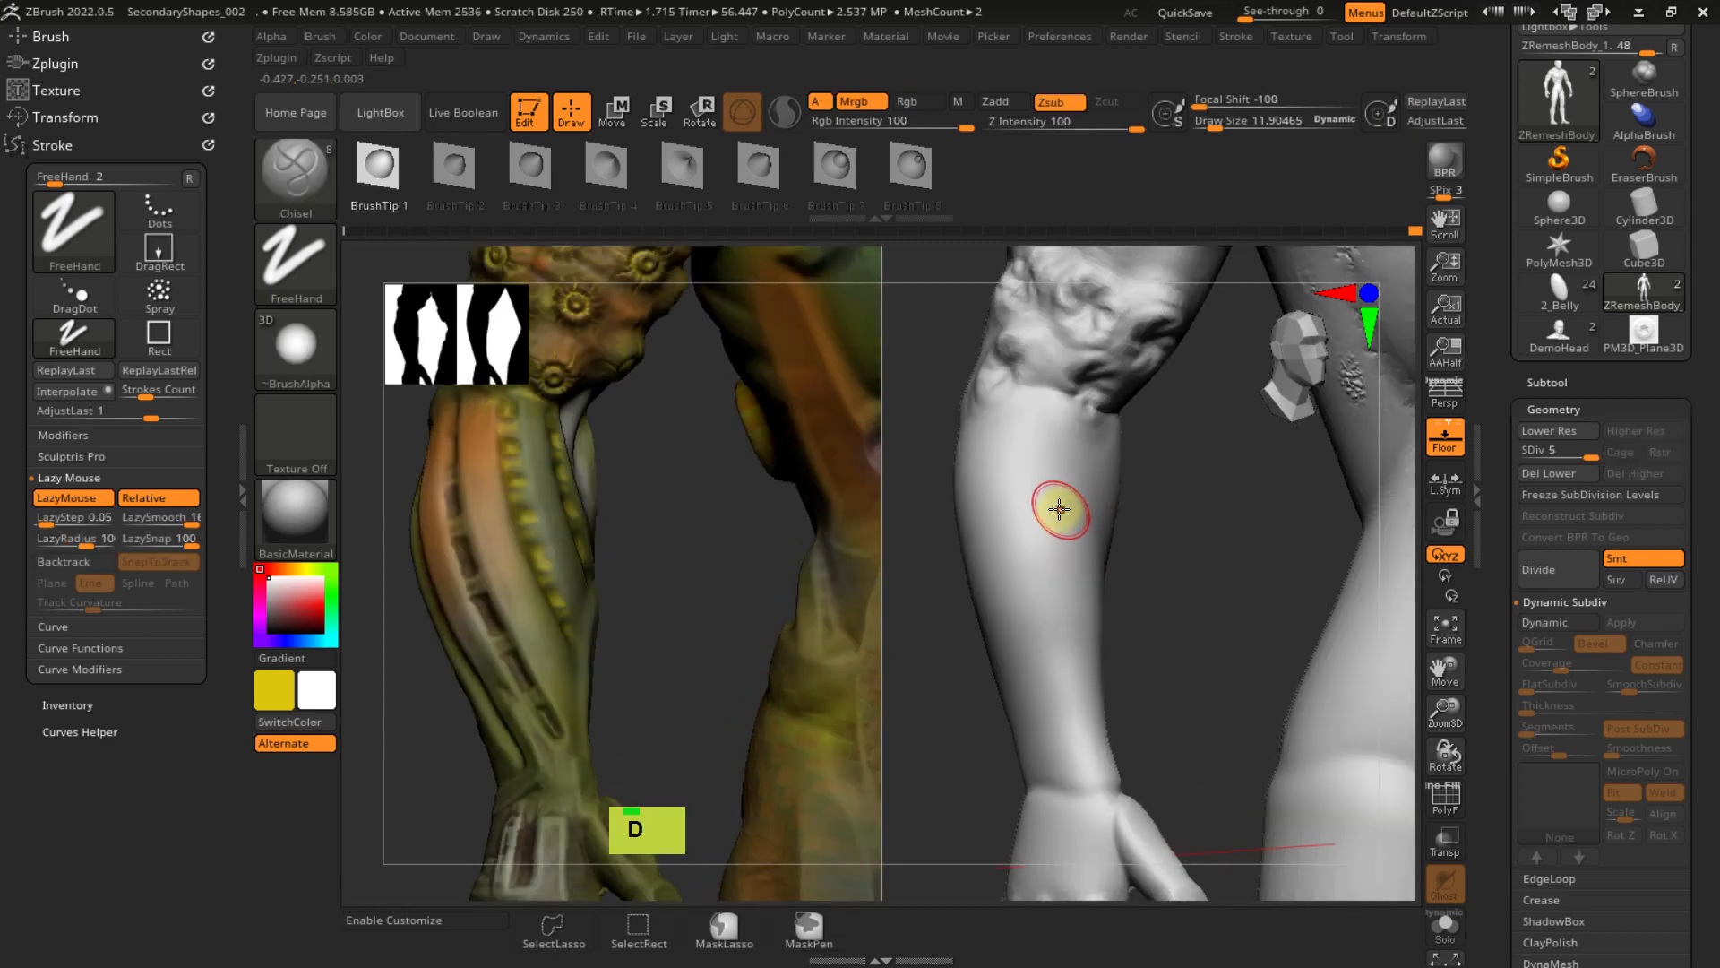
# - Carve two long grooves along the forearm with the Chisel brush, meeting in a V near the wrist
pyautogui.keyDown('alt'); pyautogui.moveTo(1018, 519); pyautogui.dragTo(956, 476, button='right'); pyautogui.keyUp('alt')
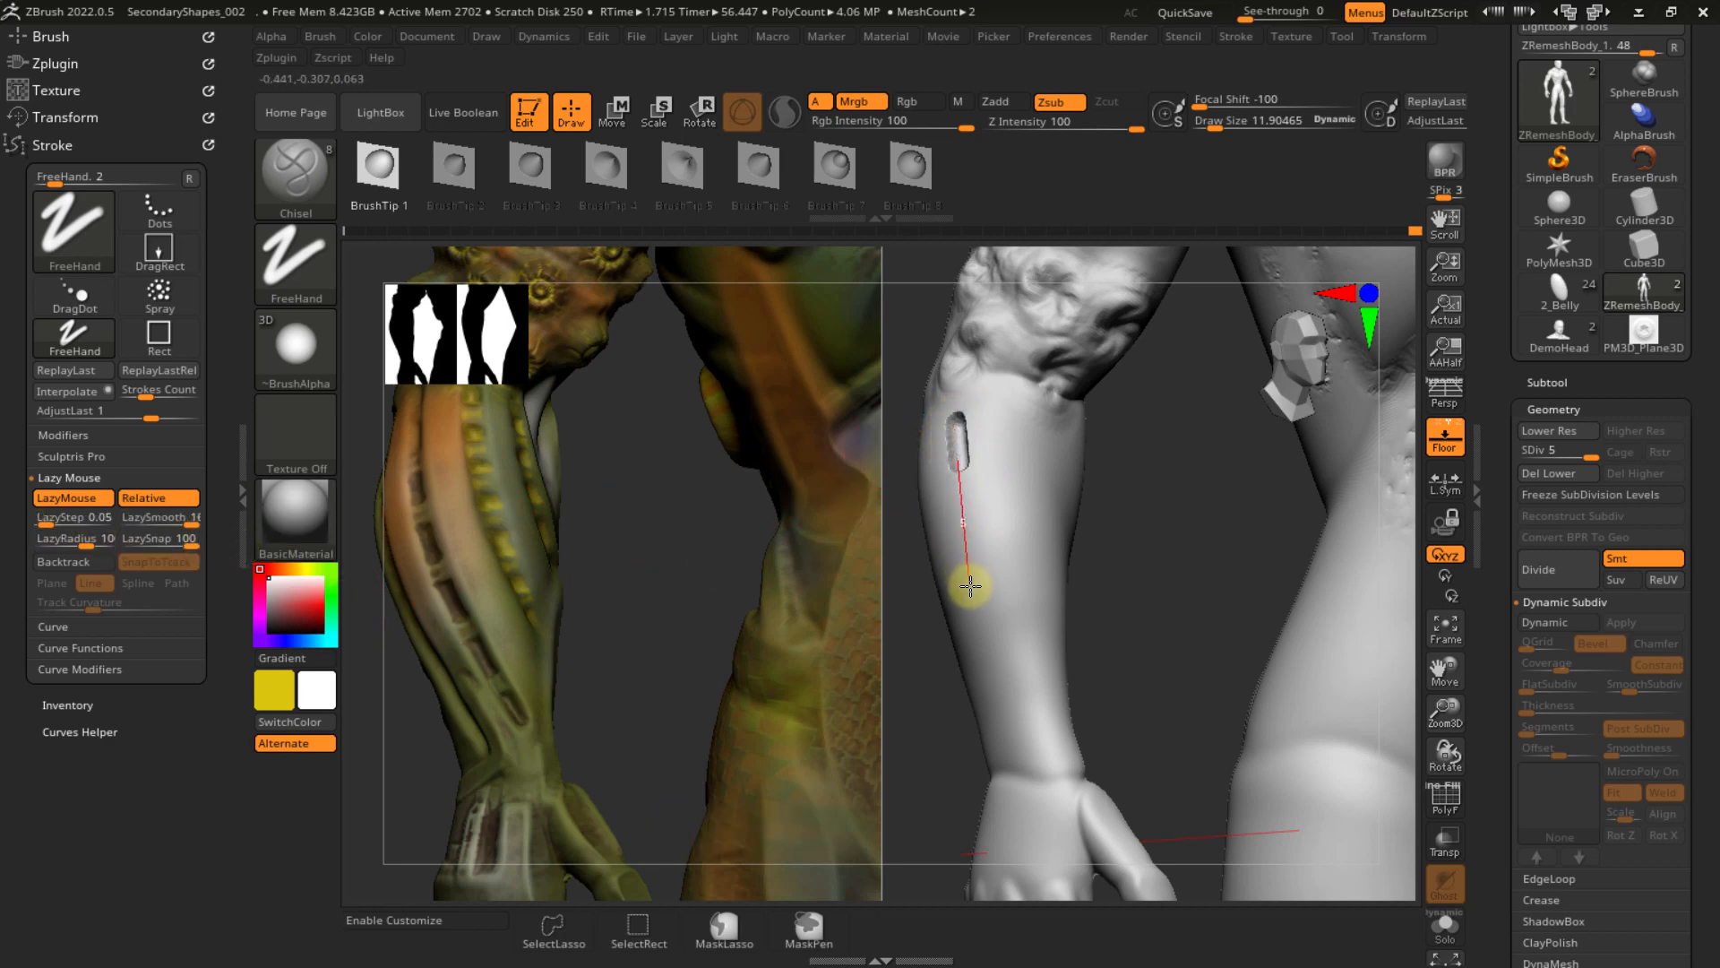
pyautogui.moveTo(970, 586)
pyautogui.mouseDown()
pyautogui.moveTo(994, 695)
pyautogui.moveTo(1040, 771)
pyautogui.mouseUp()
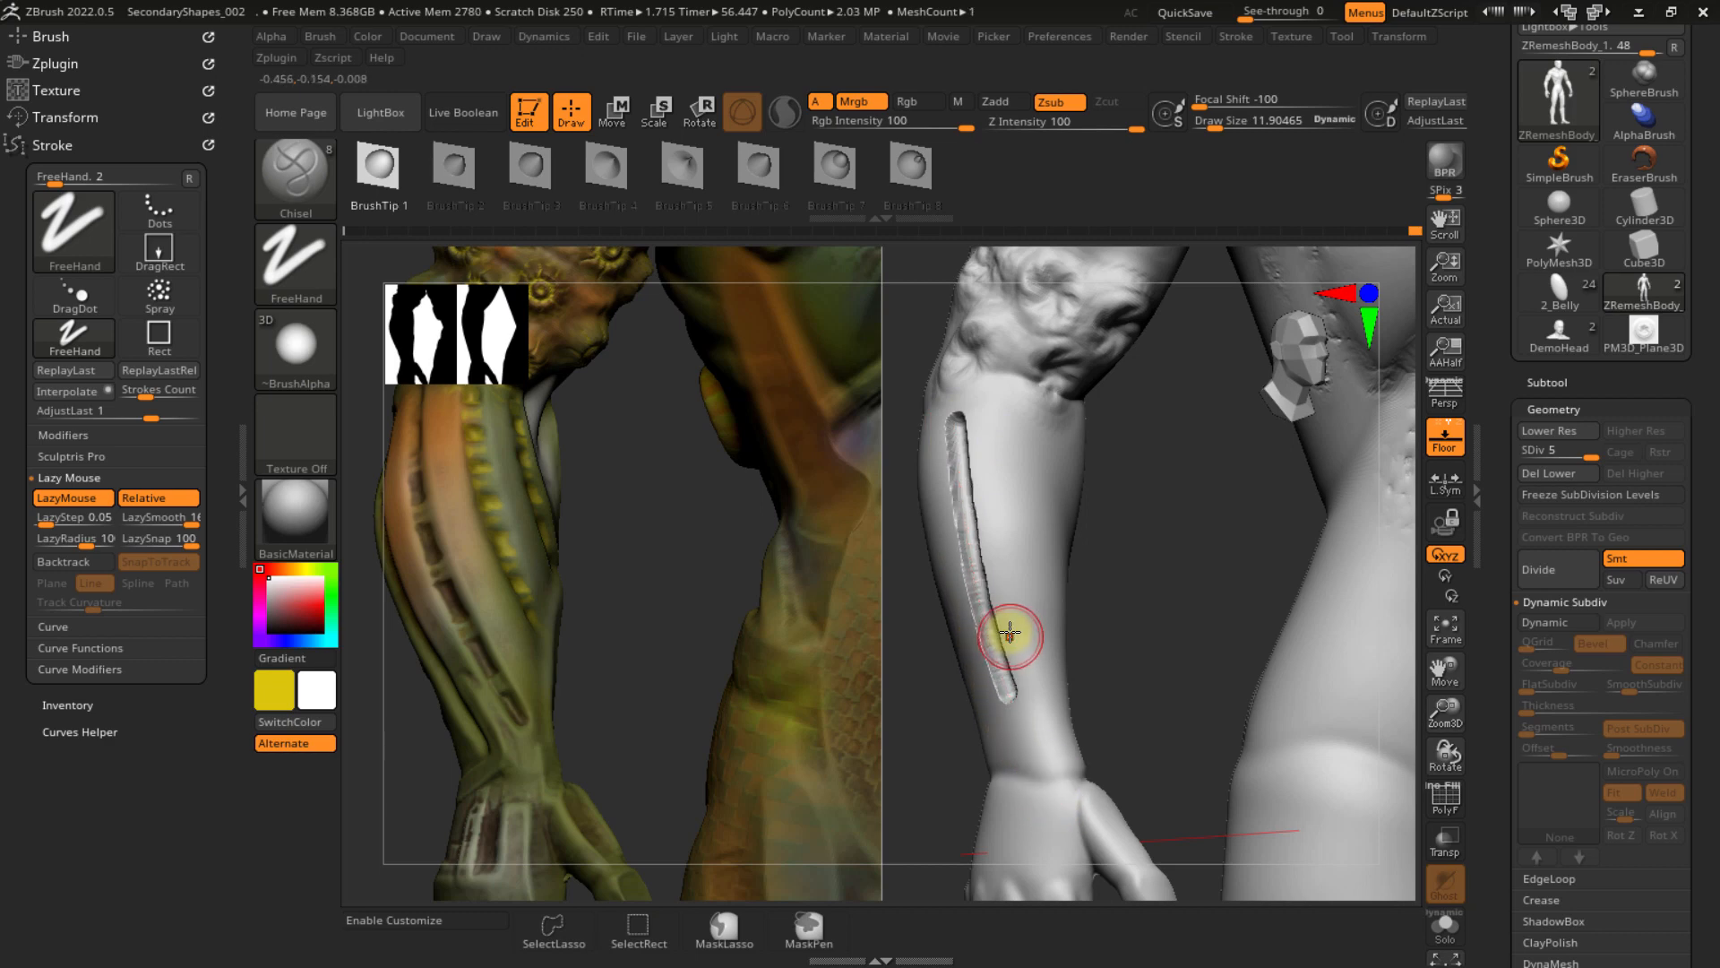
pyautogui.moveTo(1007, 694)
pyautogui.mouseDown()
pyautogui.moveTo(1029, 449)
pyautogui.moveTo(991, 363)
pyautogui.mouseUp()
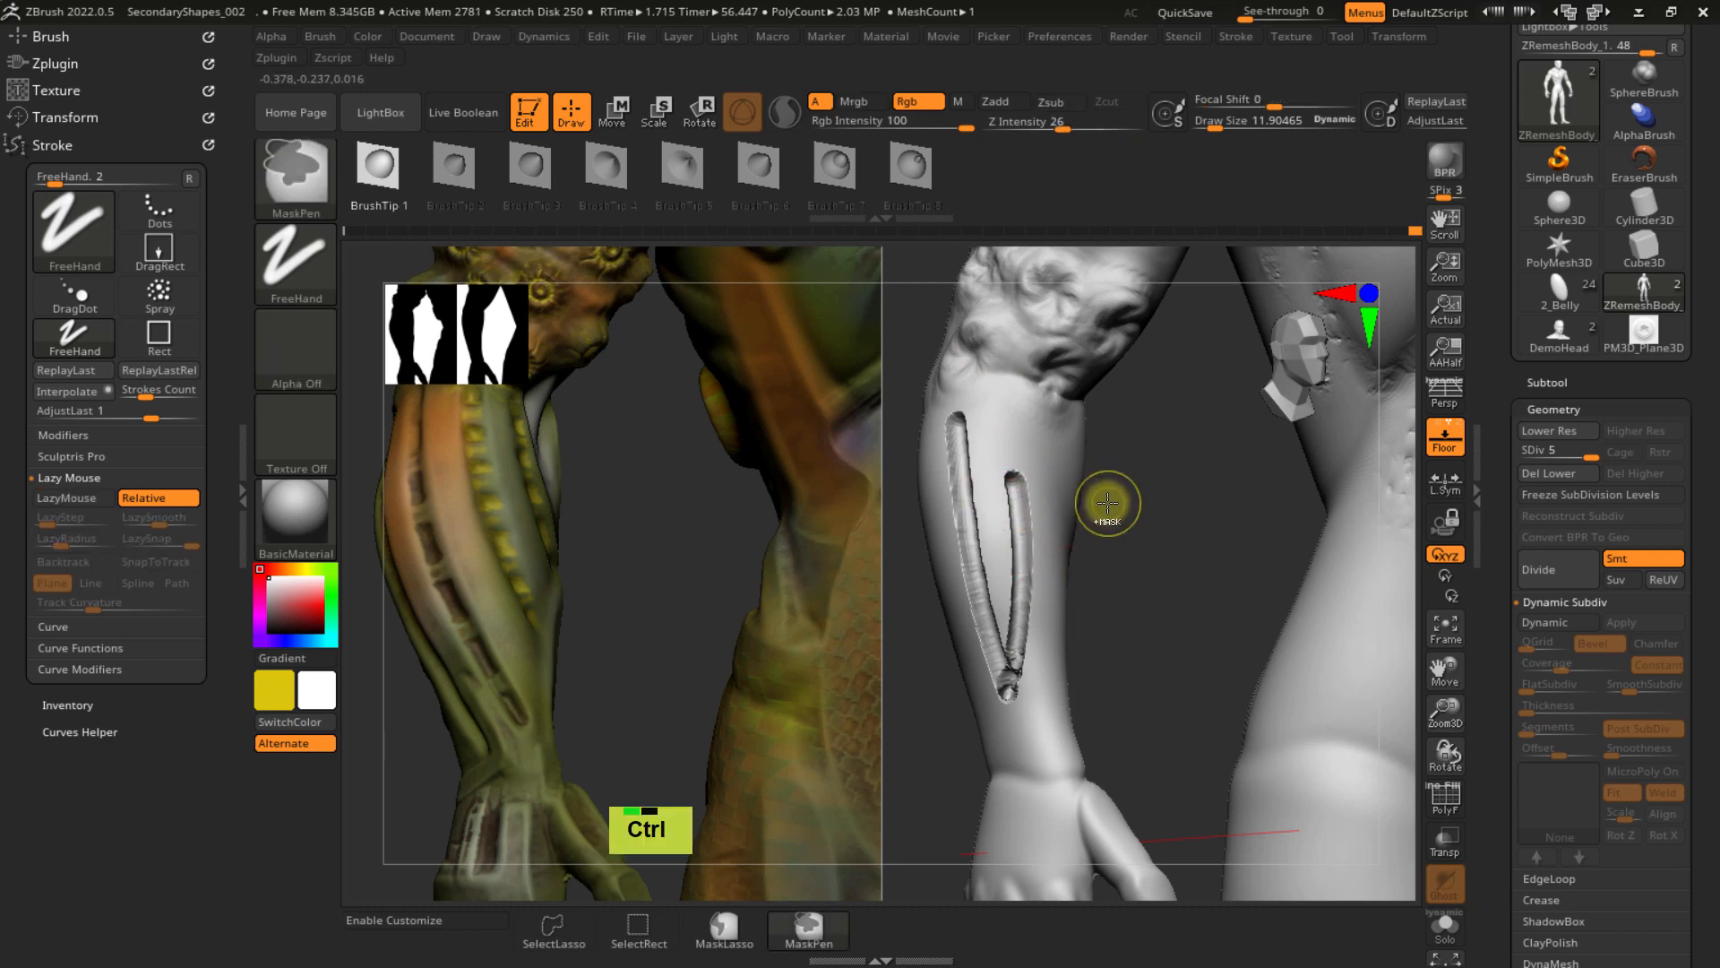
# - Undo the forearm grooves, then set Draw Size to about 10.4 and Z Intensity to 24
pyautogui.hotkey('ctrl', 'z')
pyautogui.hotkey('ctrl', 'z')
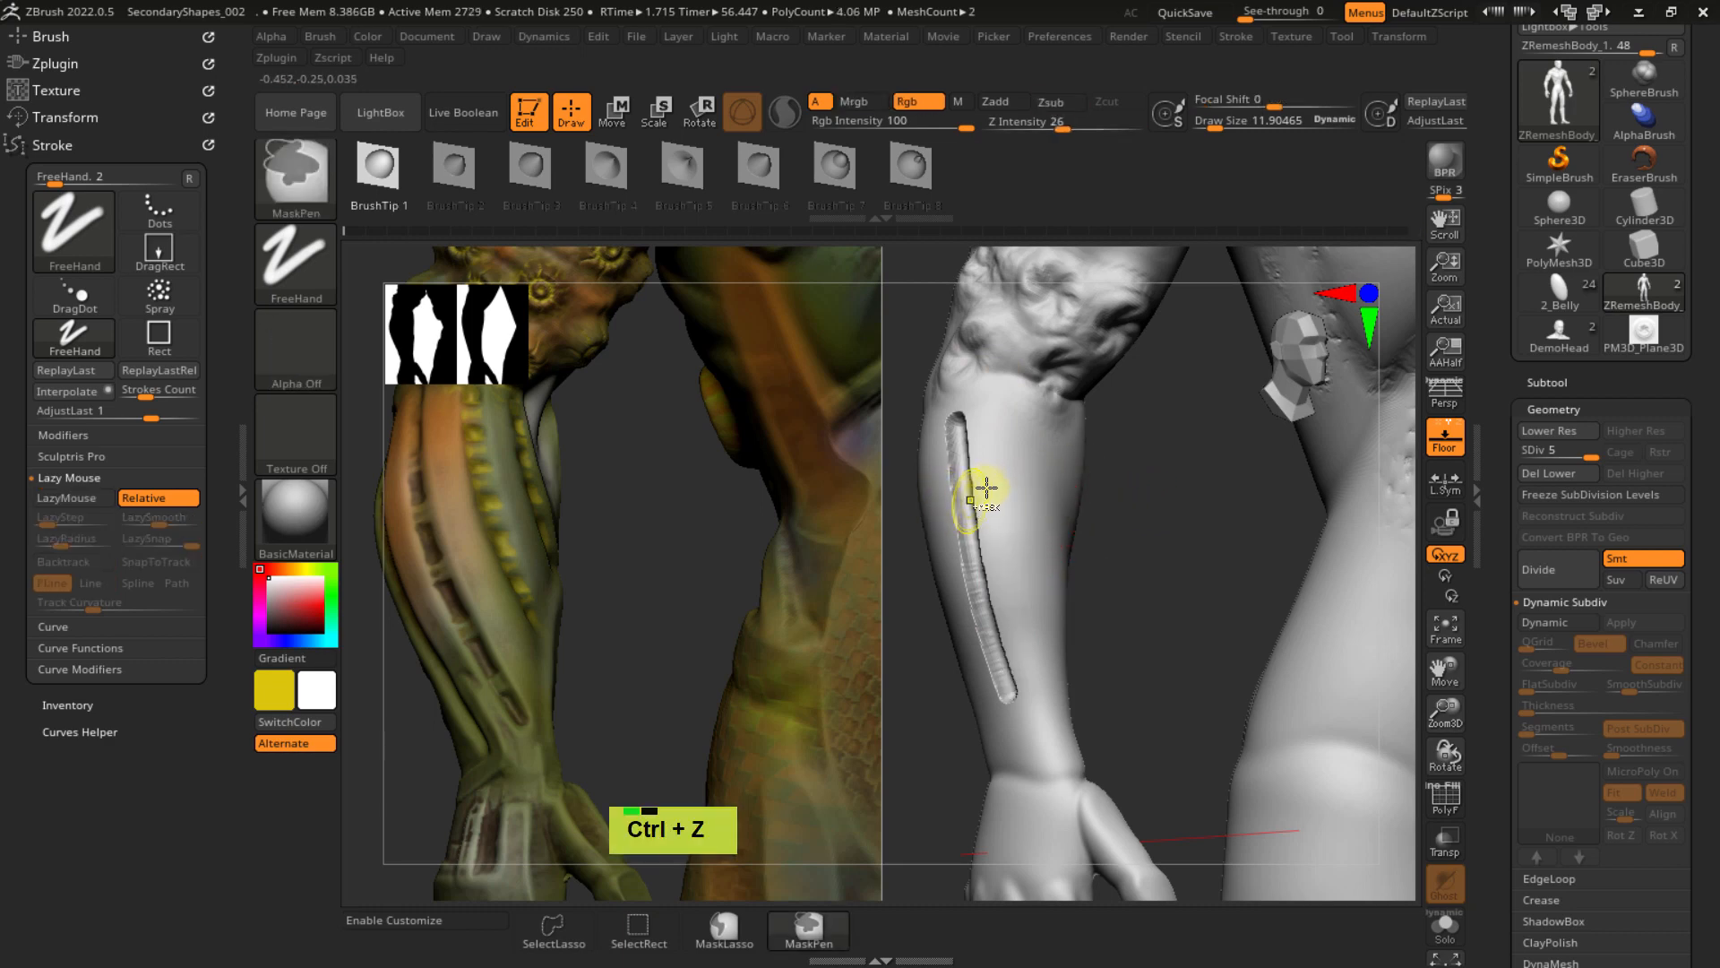
pyautogui.press('s')
pyautogui.moveTo(976, 484); pyautogui.dragTo(964, 484)
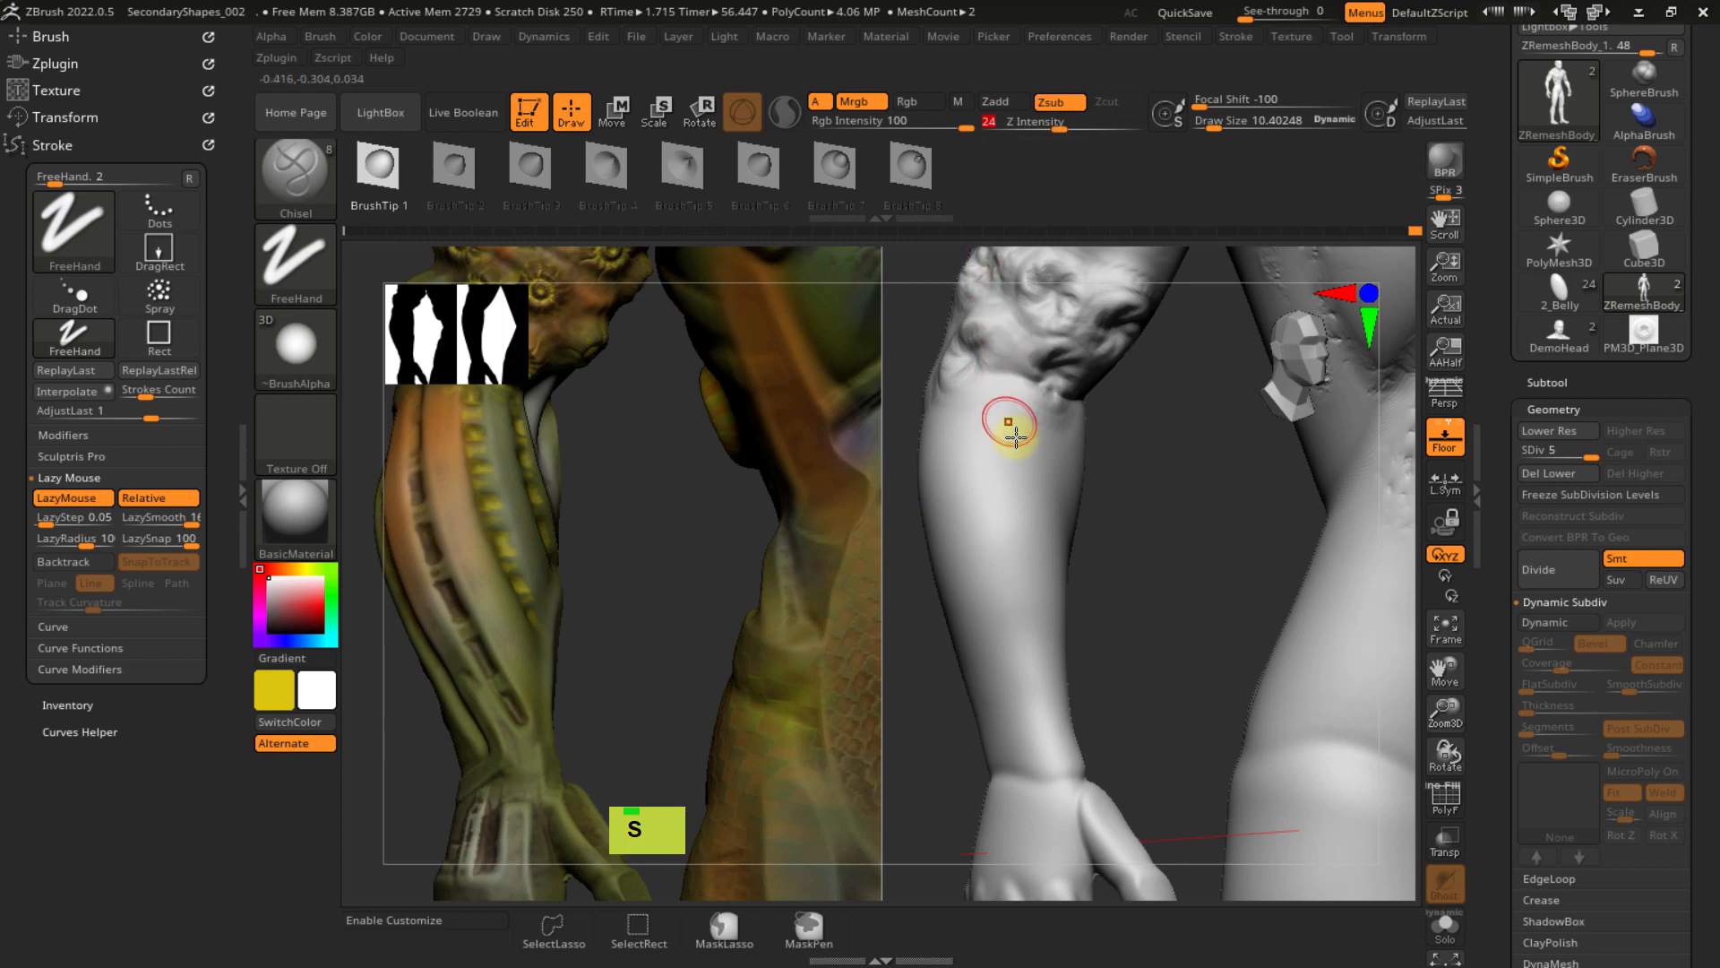
# - Turn to the back, switch the Chisel brush to Zadd with BrushTip 7 and set Draw Size to about 21
pyautogui.keyDown('alt'); pyautogui.moveTo(976, 429); pyautogui.dragTo(1188, 507, button='right'); pyautogui.keyUp('alt')
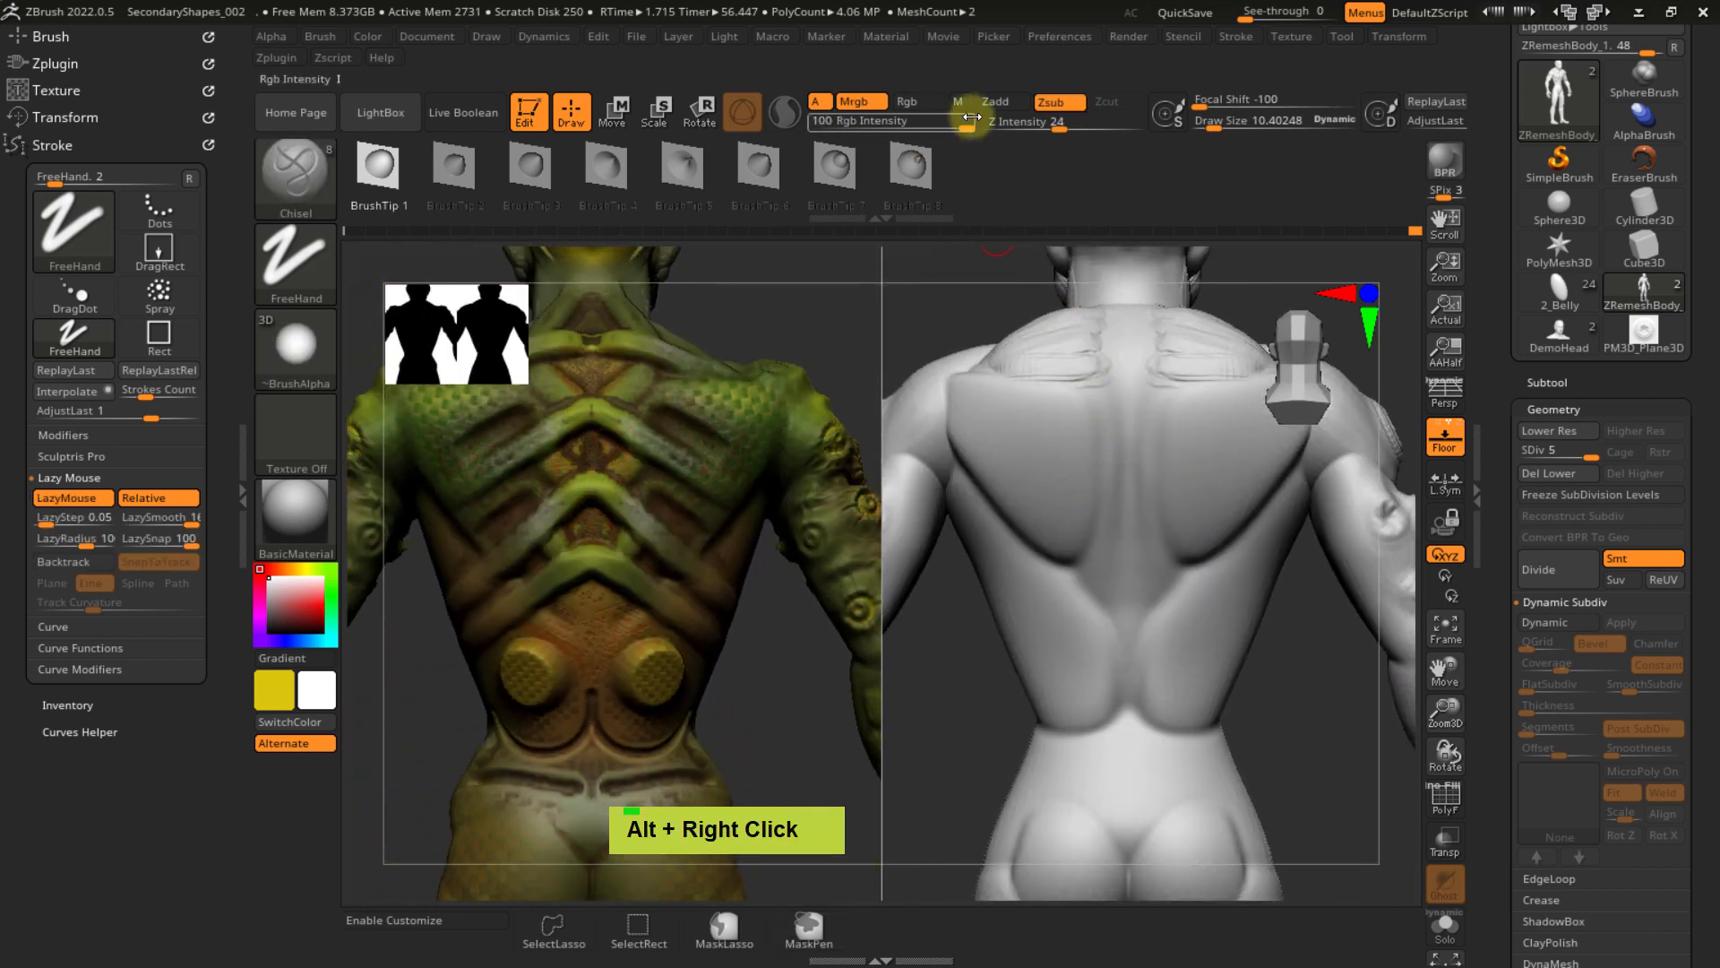
pyautogui.click(998, 106)
pyautogui.press('s')
pyautogui.moveTo(1110, 440); pyautogui.dragTo(1120, 439)
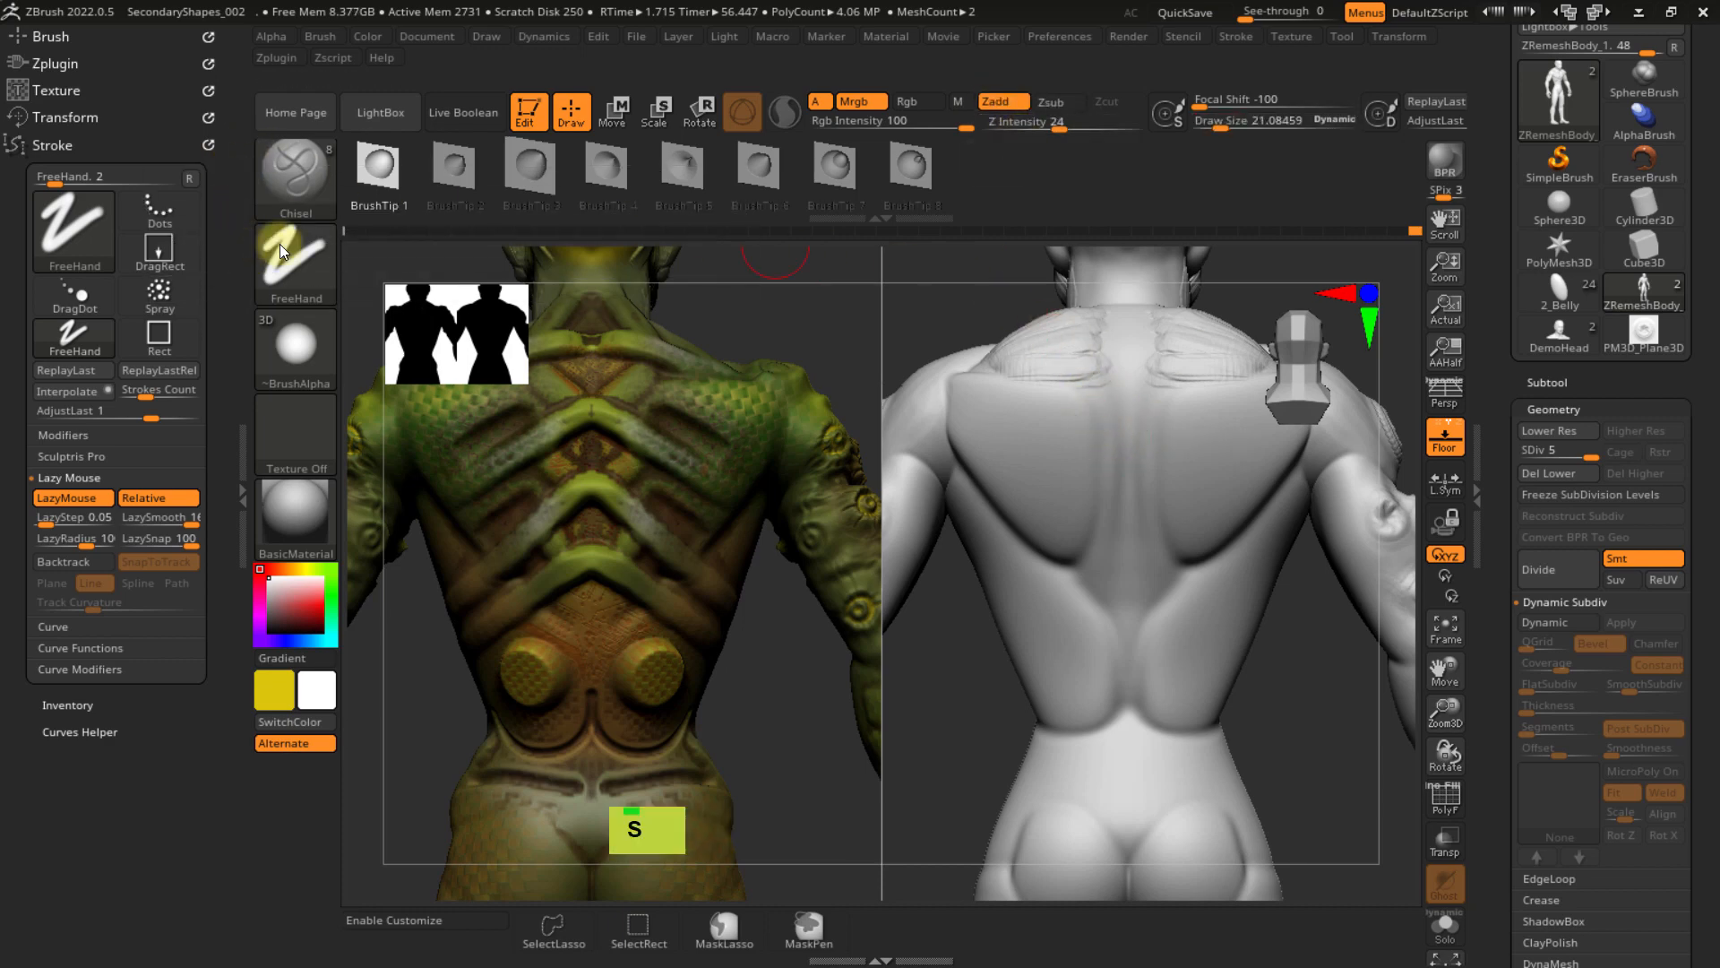
pyautogui.click(837, 160)
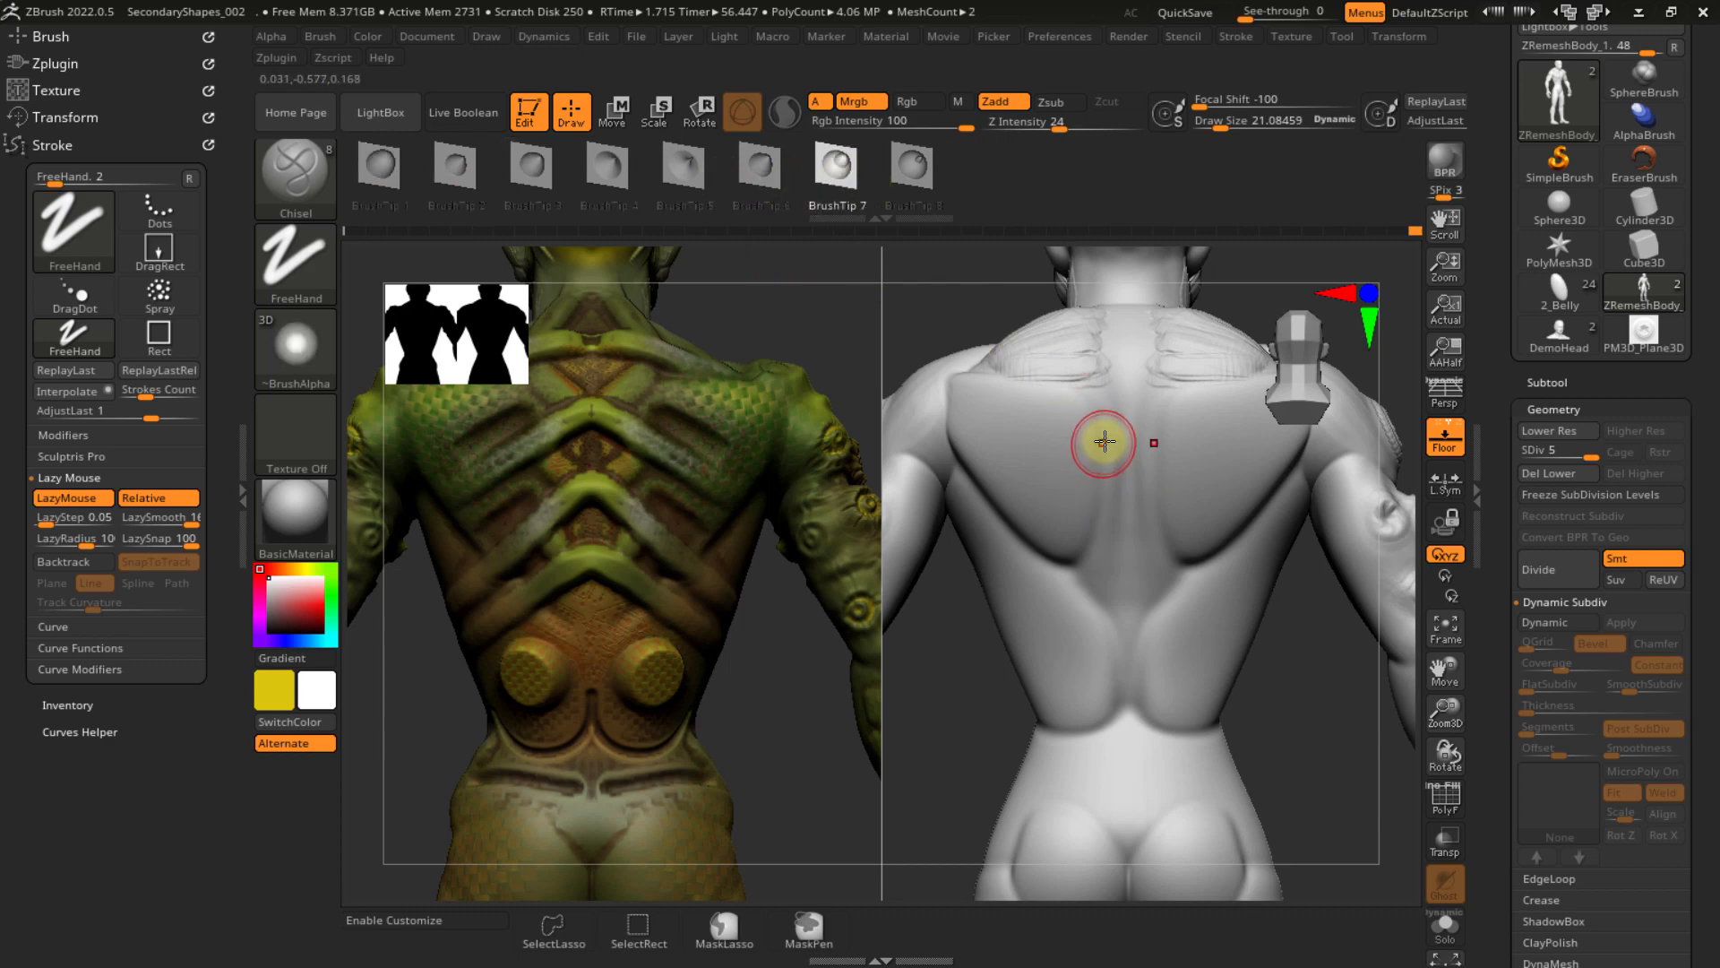
pyautogui.keyDown('ctrl'); pyautogui.moveTo(1104, 441); pyautogui.dragTo(1114, 480, button='right'); pyautogui.keyUp('ctrl')
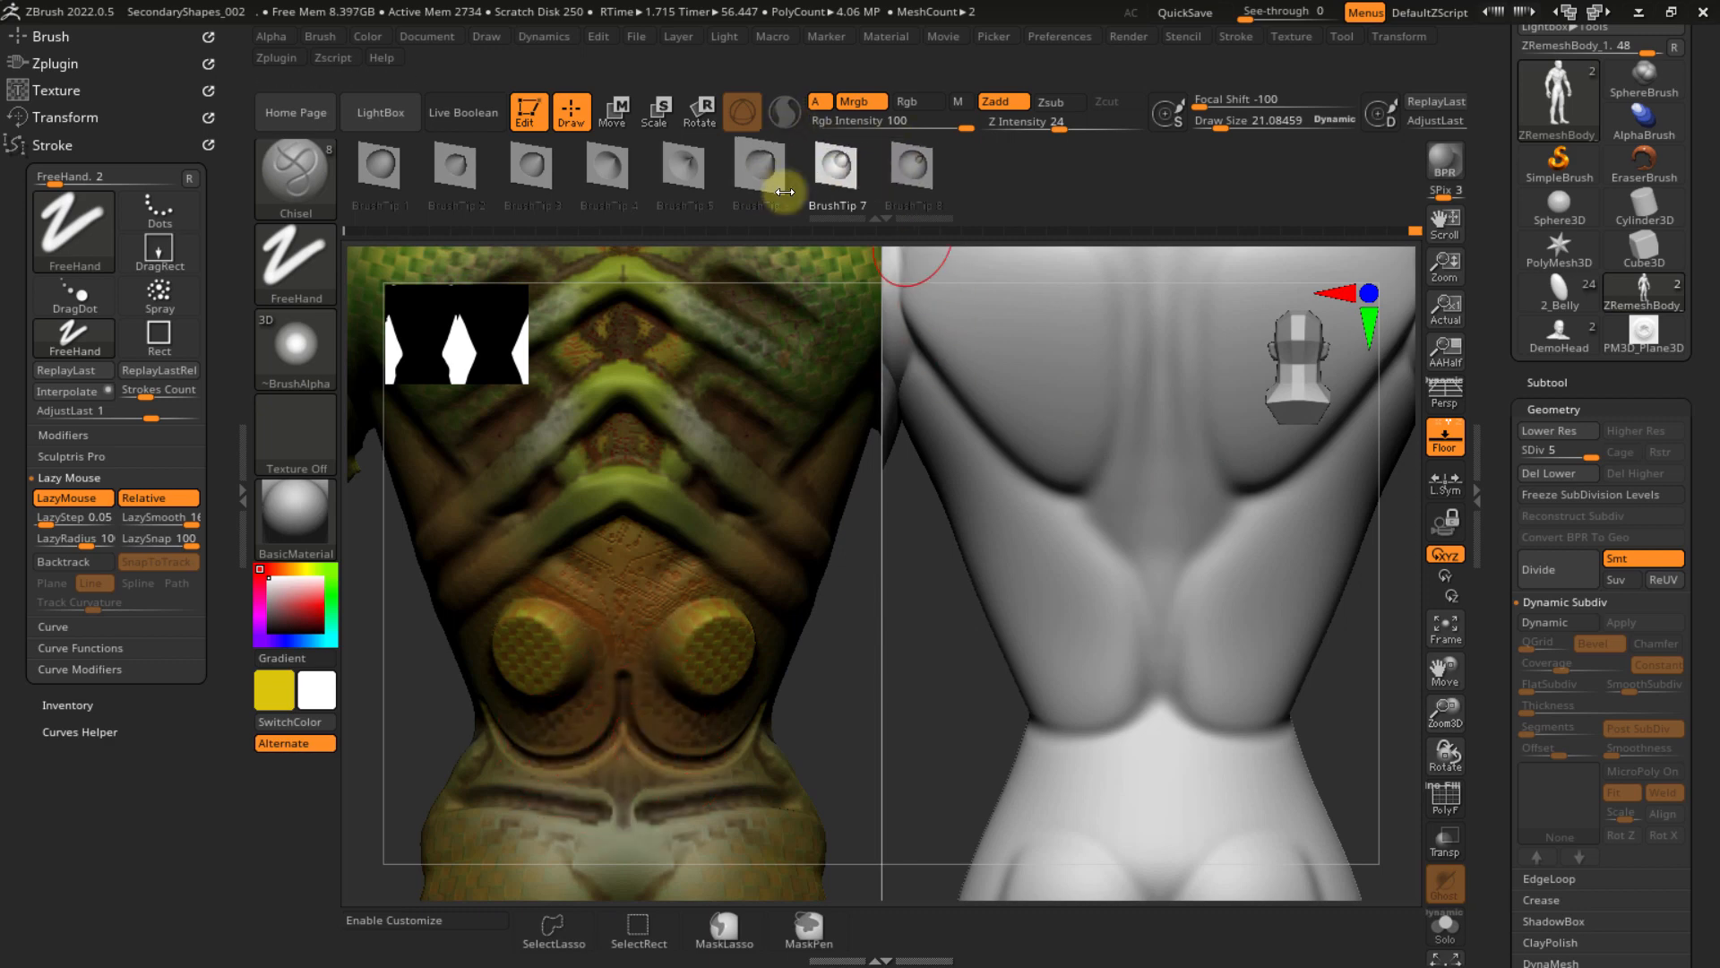
# - Set the Chisel brush to Zsub with Draw Size about 13.5 and LazyRadius 20 for the lower back
pyautogui.keyDown('alt'); pyautogui.moveTo(1129, 598); pyautogui.dragTo(1131, 359, button='right'); pyautogui.keyUp('alt')
pyautogui.press('s')
pyautogui.moveTo(1196, 509); pyautogui.dragTo(1191, 509)
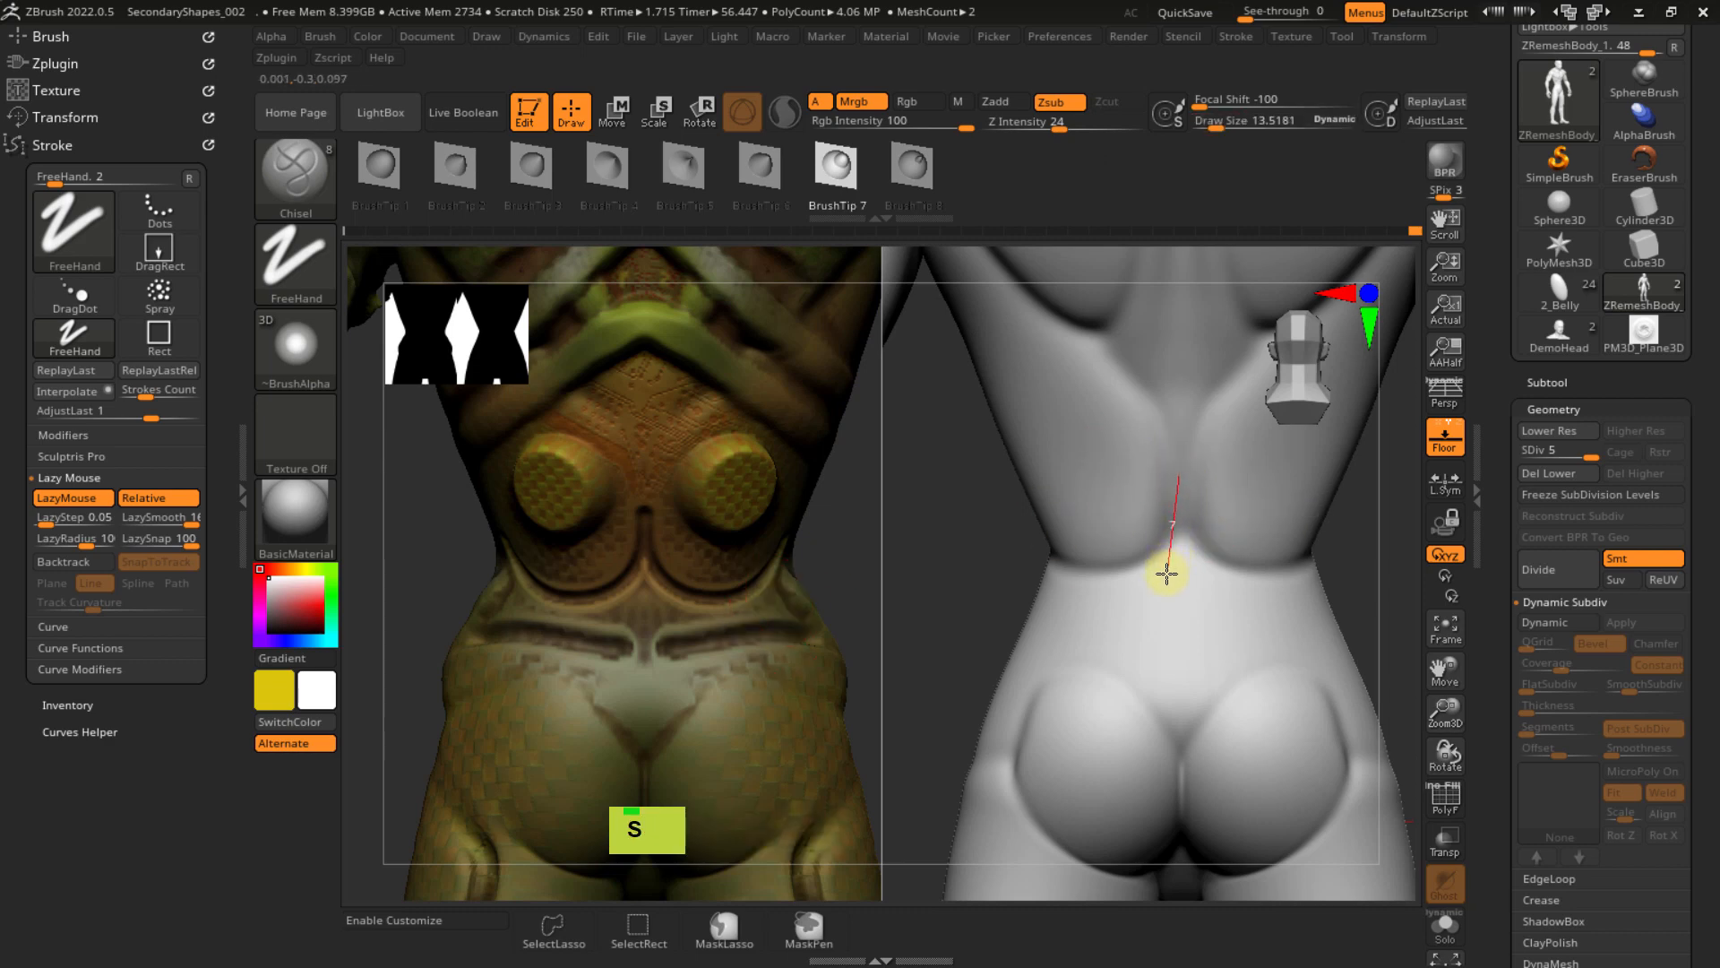
pyautogui.moveTo(77, 539); pyautogui.dragTo(80, 539)
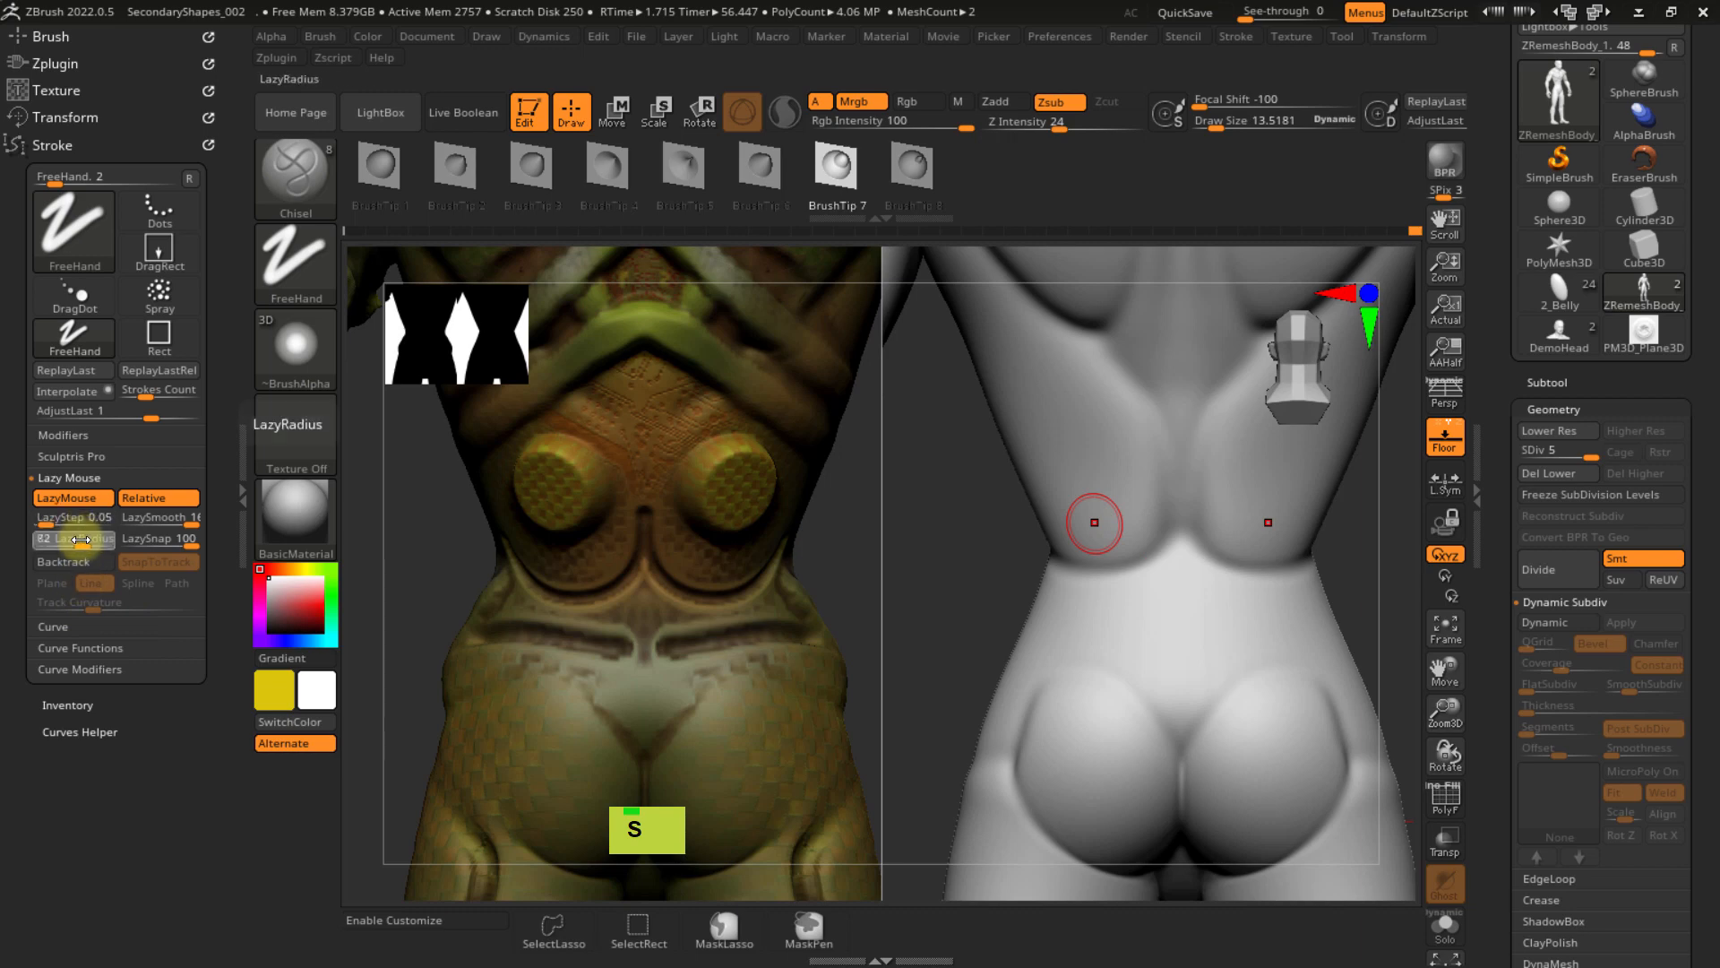
pyautogui.click(69, 542)
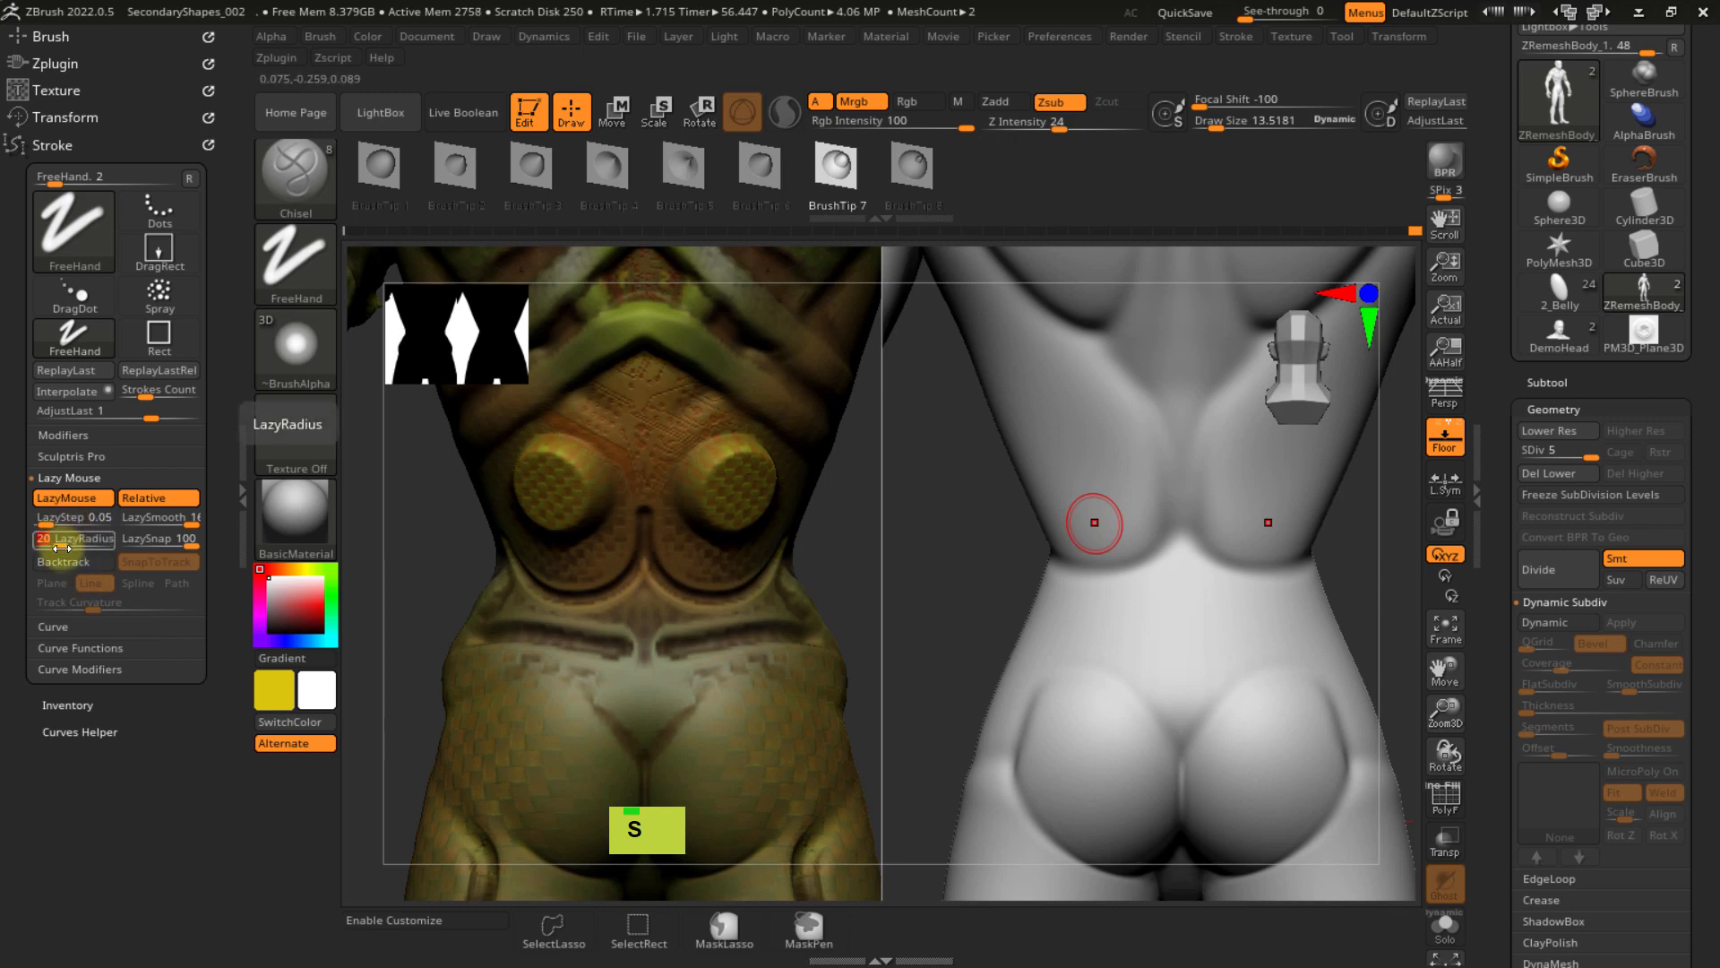
# - Set LazyRadius to 38 and carve an arched groove over the lower spine, continuing outward along the waist crease
pyautogui.click(71, 544)
pyautogui.moveTo(70, 544); pyautogui.dragTo(67, 543)
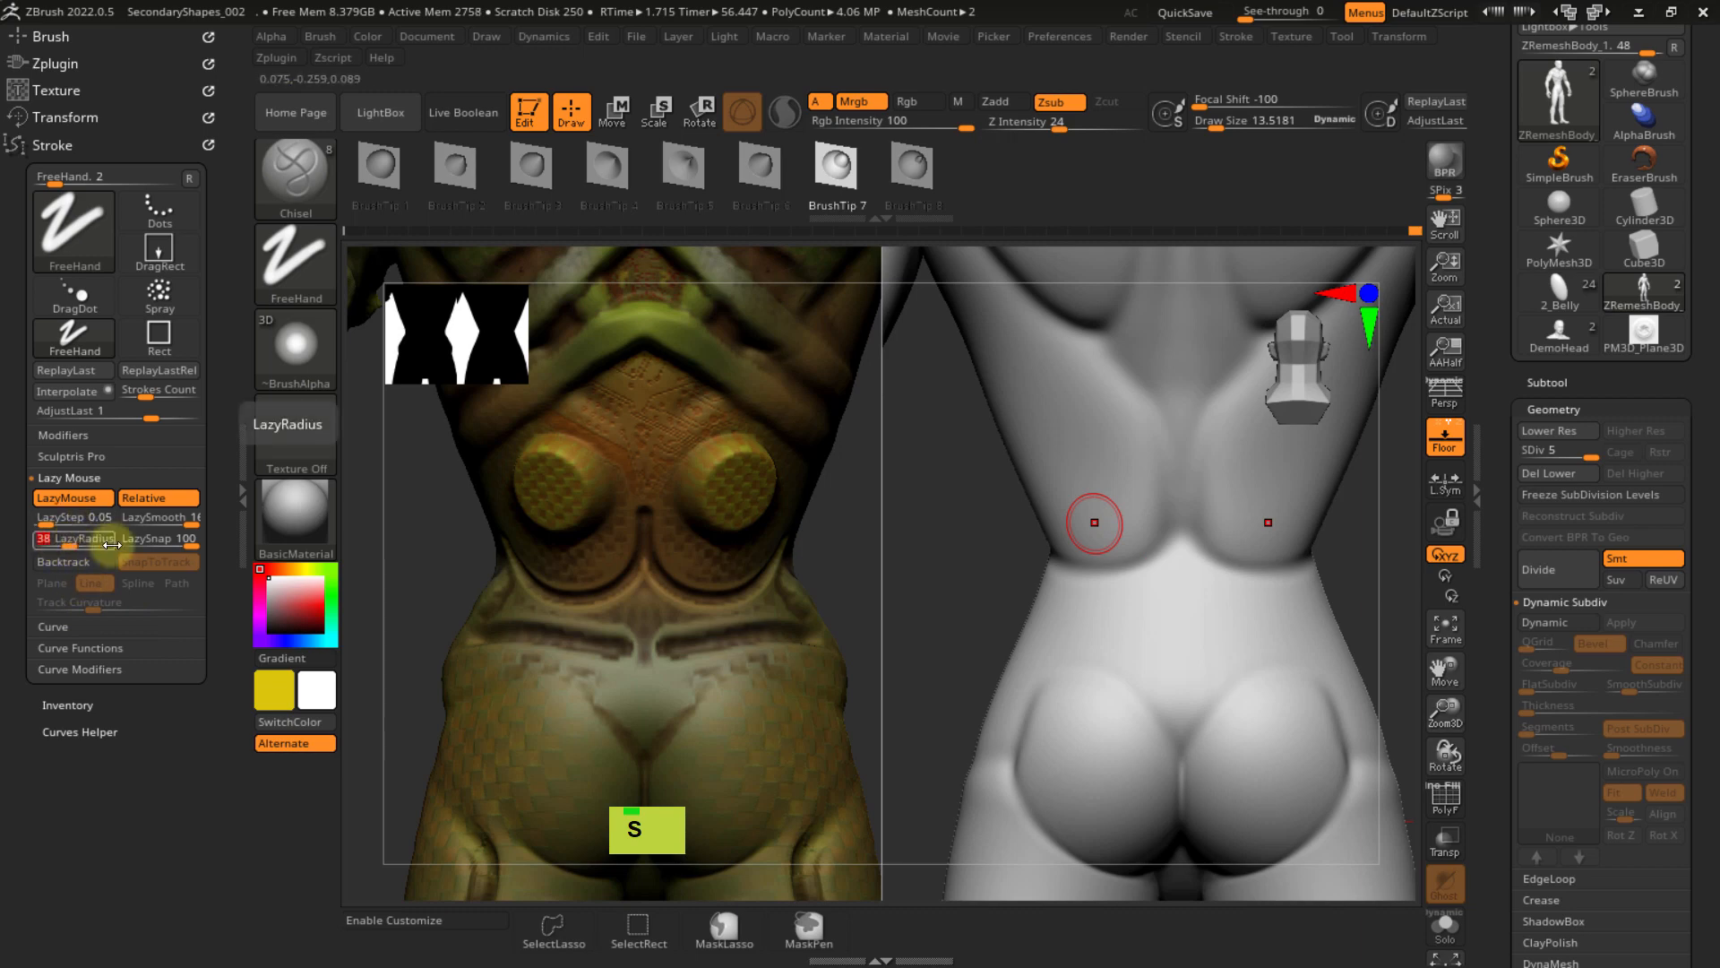
pyautogui.moveTo(1171, 462); pyautogui.dragTo(1180, 514)
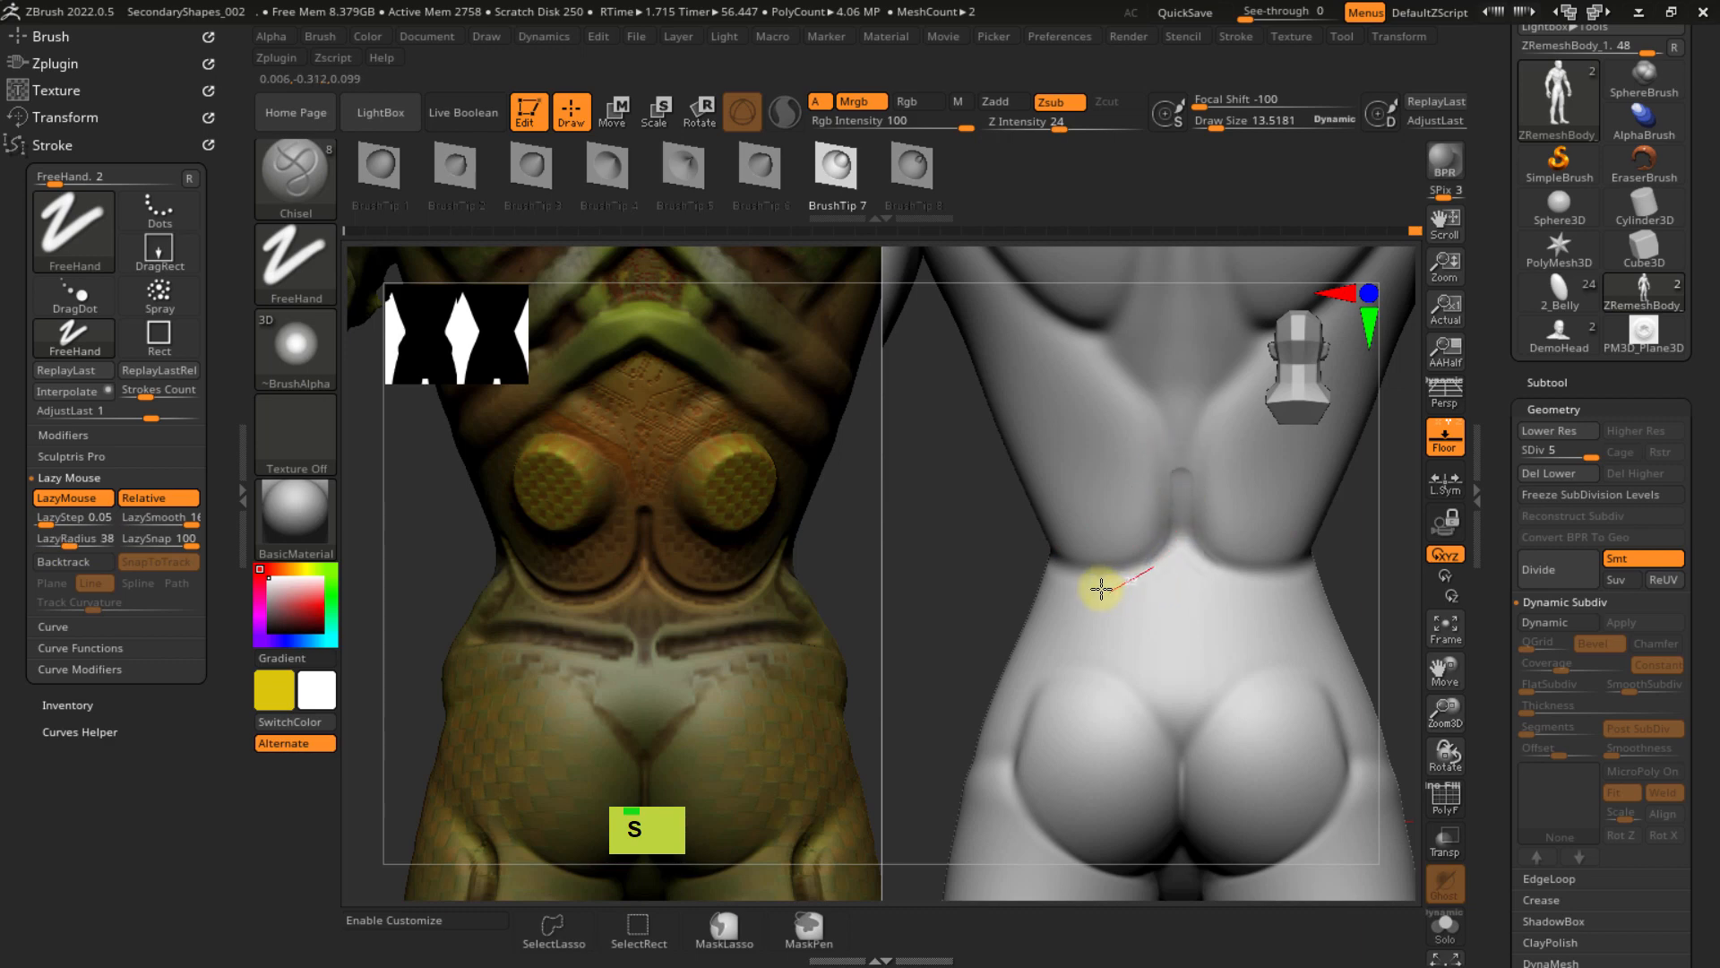
pyautogui.moveTo(1101, 589); pyautogui.dragTo(1026, 532)
# - Set Z Intensity to 42 and carve a V-shaped groove from below the shoulder blades down to the spine
pyautogui.moveTo(1187, 459); pyautogui.dragTo(1189, 419, button='right')
pyautogui.moveTo(1030, 123); pyautogui.dragTo(1102, 122)
pyautogui.keyDown('alt'); pyautogui.moveTo(1169, 466); pyautogui.dragTo(1141, 538, button='right'); pyautogui.keyUp('alt')
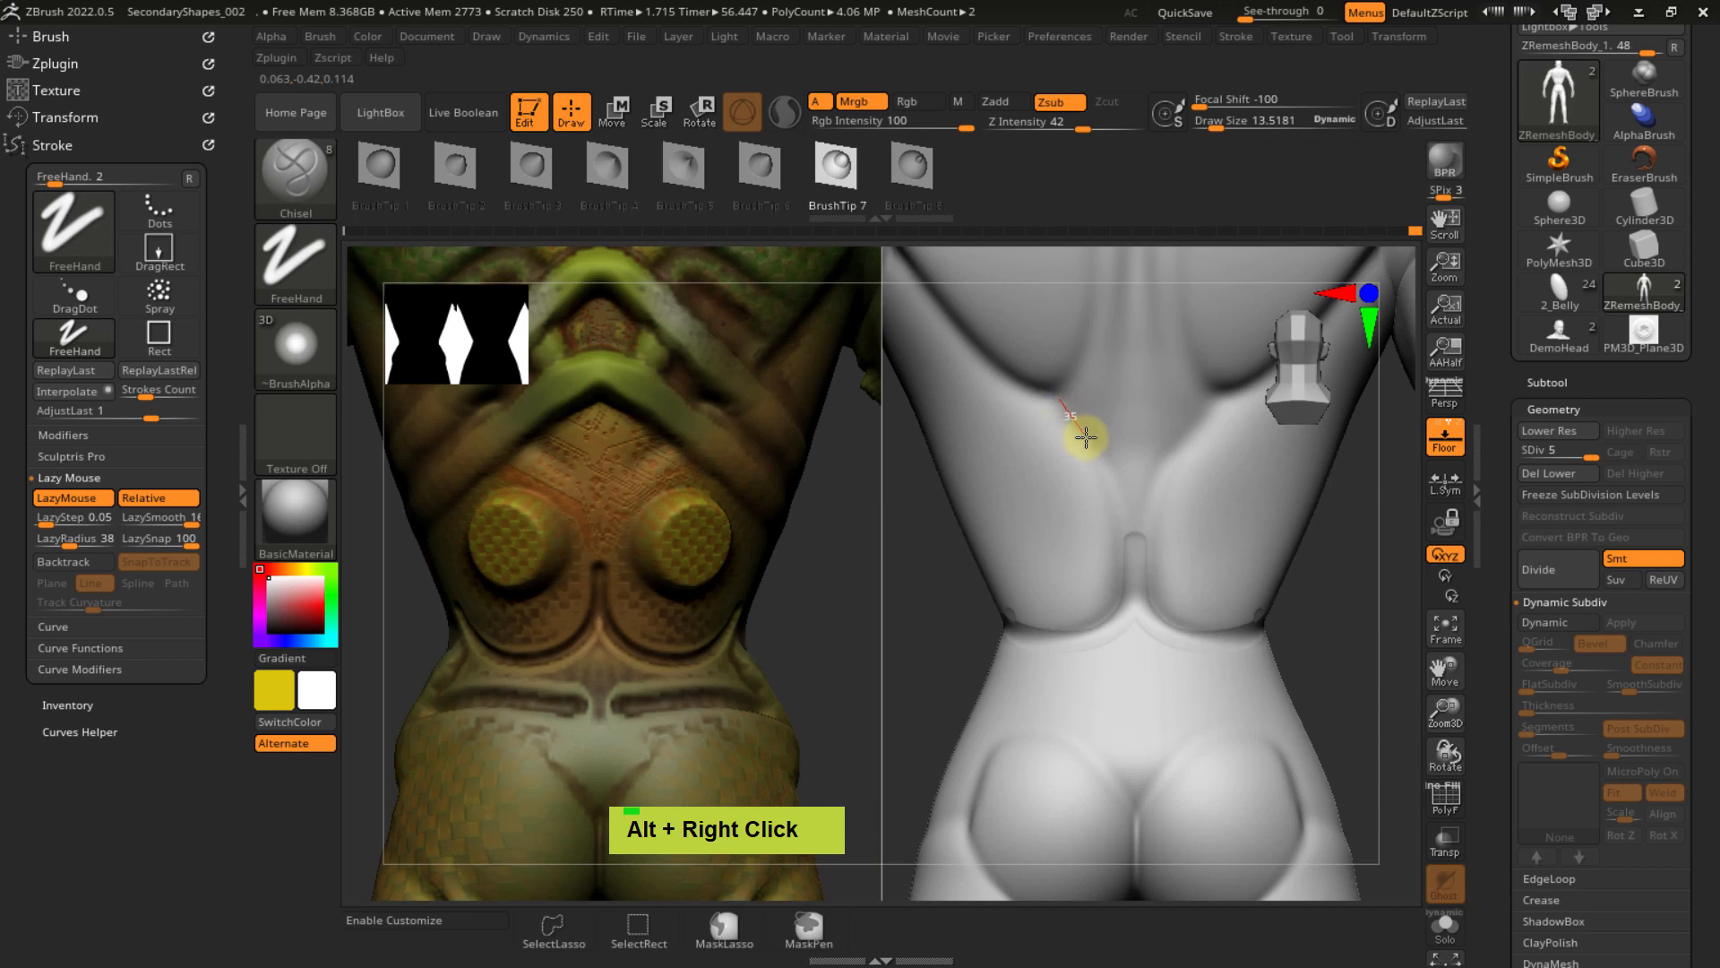
pyautogui.moveTo(1111, 463); pyautogui.dragTo(1144, 536)
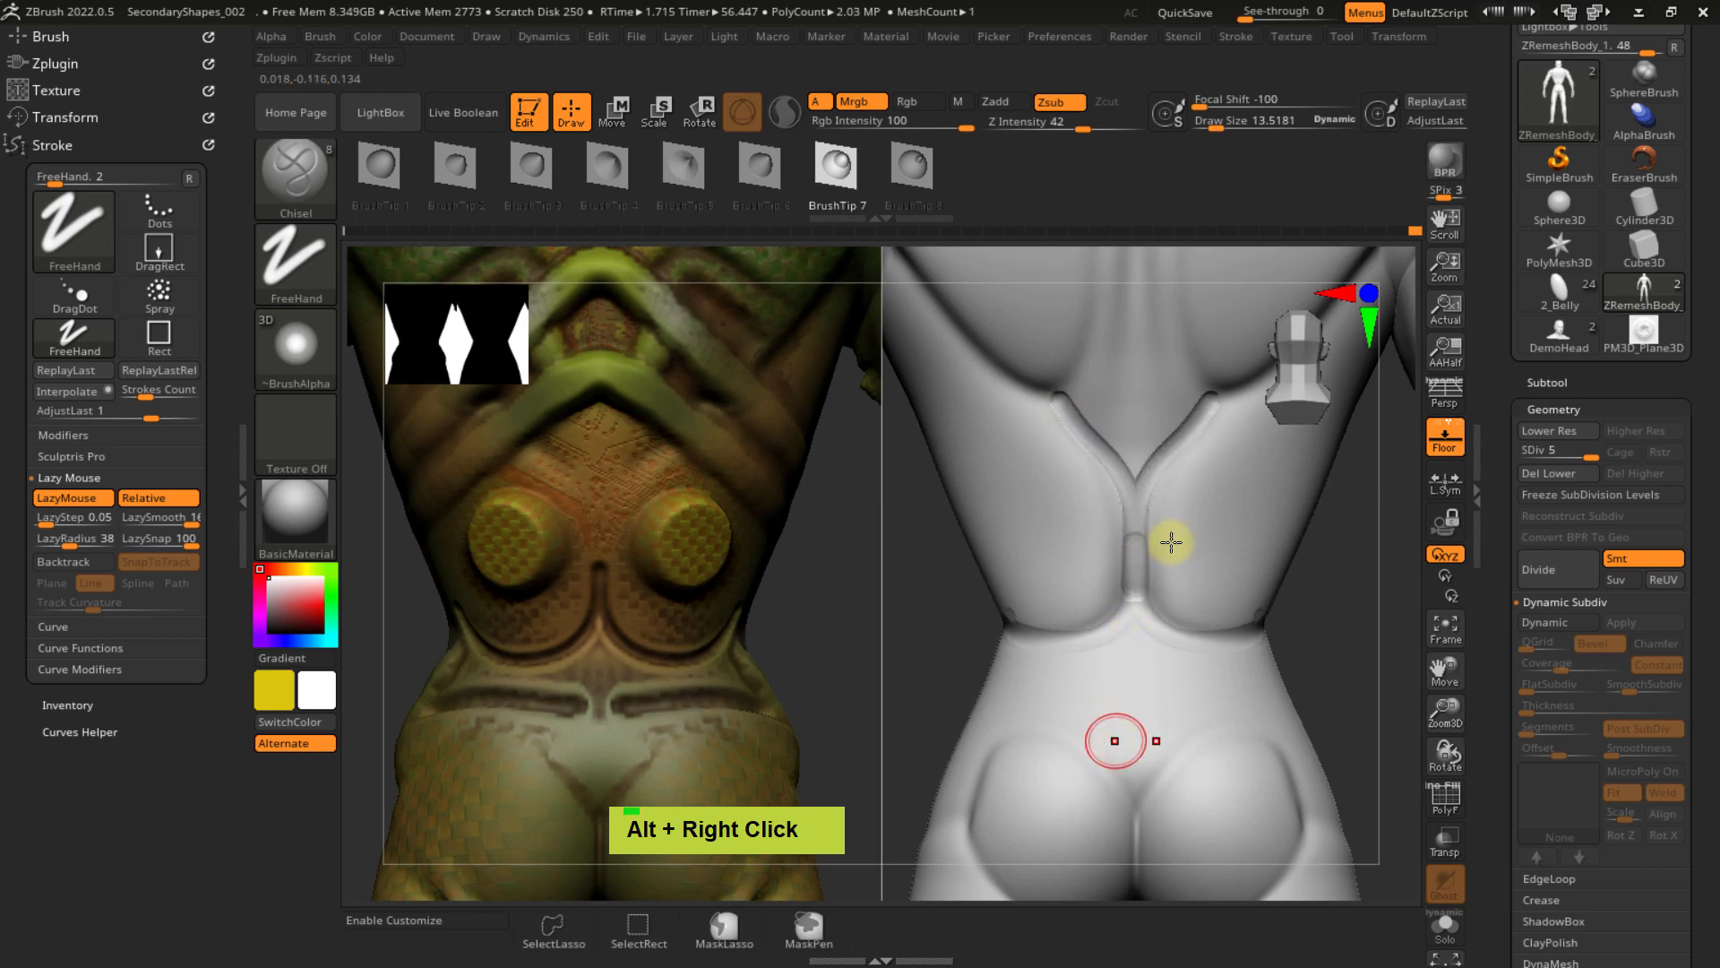
# - Switch the Chisel brush to Zadd and raise a curved ridge from the upper spine around the shoulder blades and back toward the center
pyautogui.moveTo(1171, 542); pyautogui.dragTo(1156, 637, button='right')
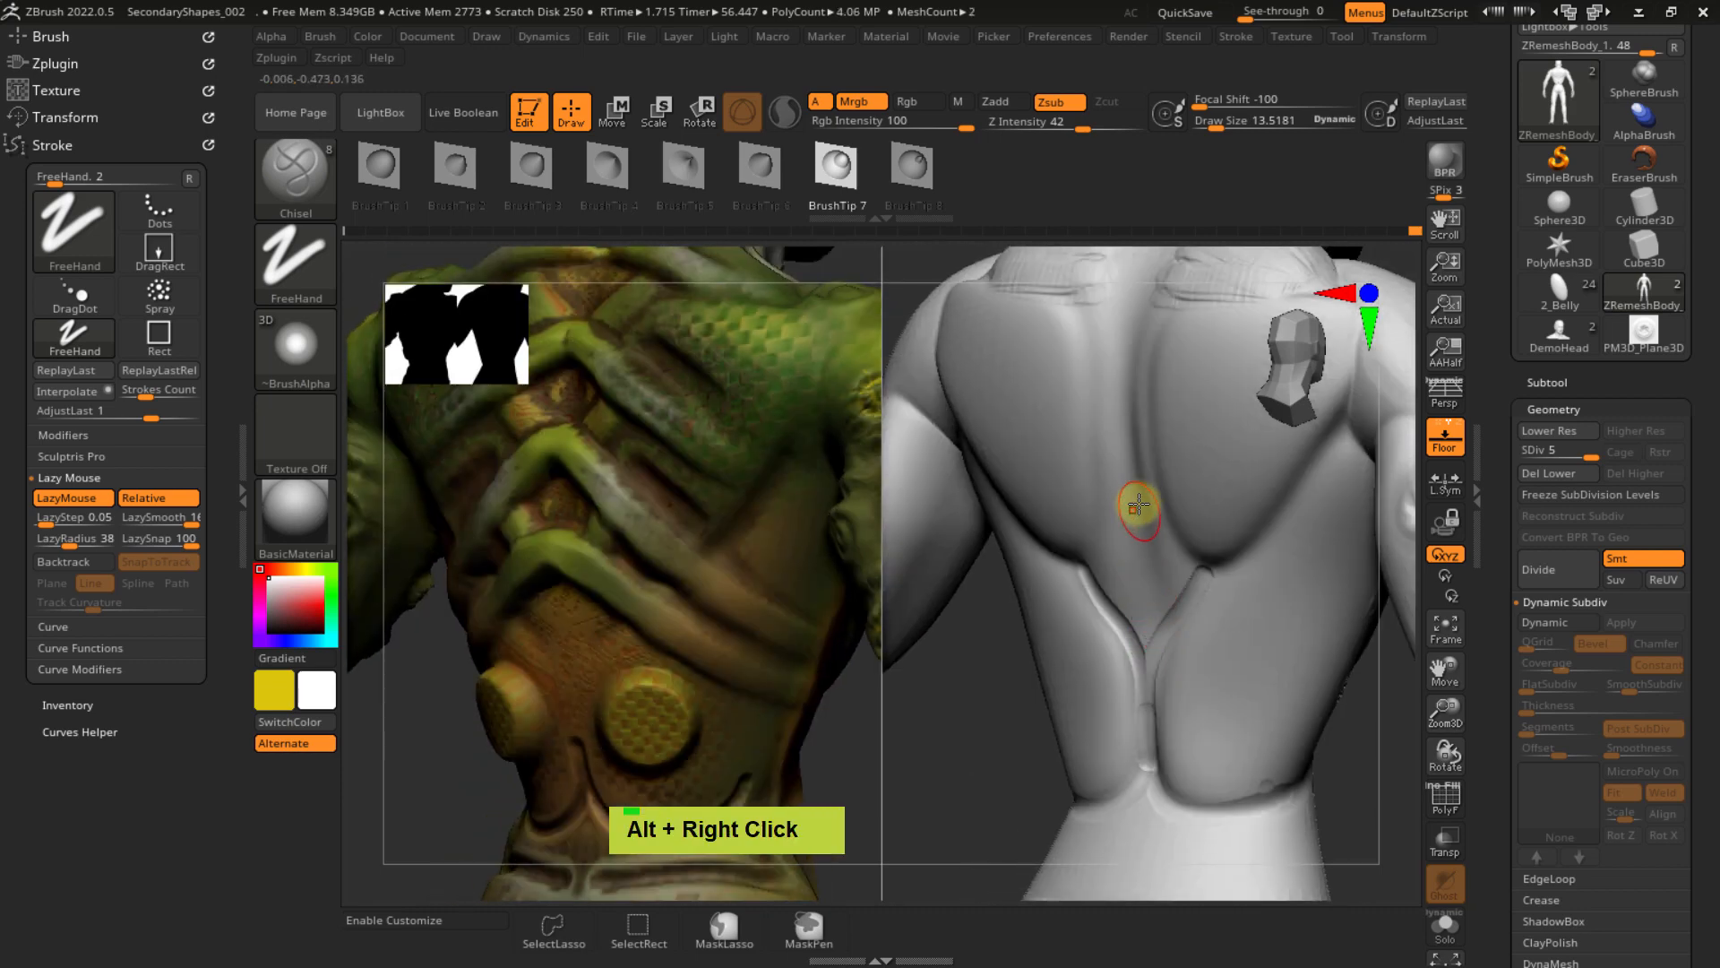
pyautogui.keyDown('alt'); pyautogui.moveTo(1138, 506); pyautogui.dragTo(1194, 442, button='right'); pyautogui.keyUp('alt')
pyautogui.click(997, 103)
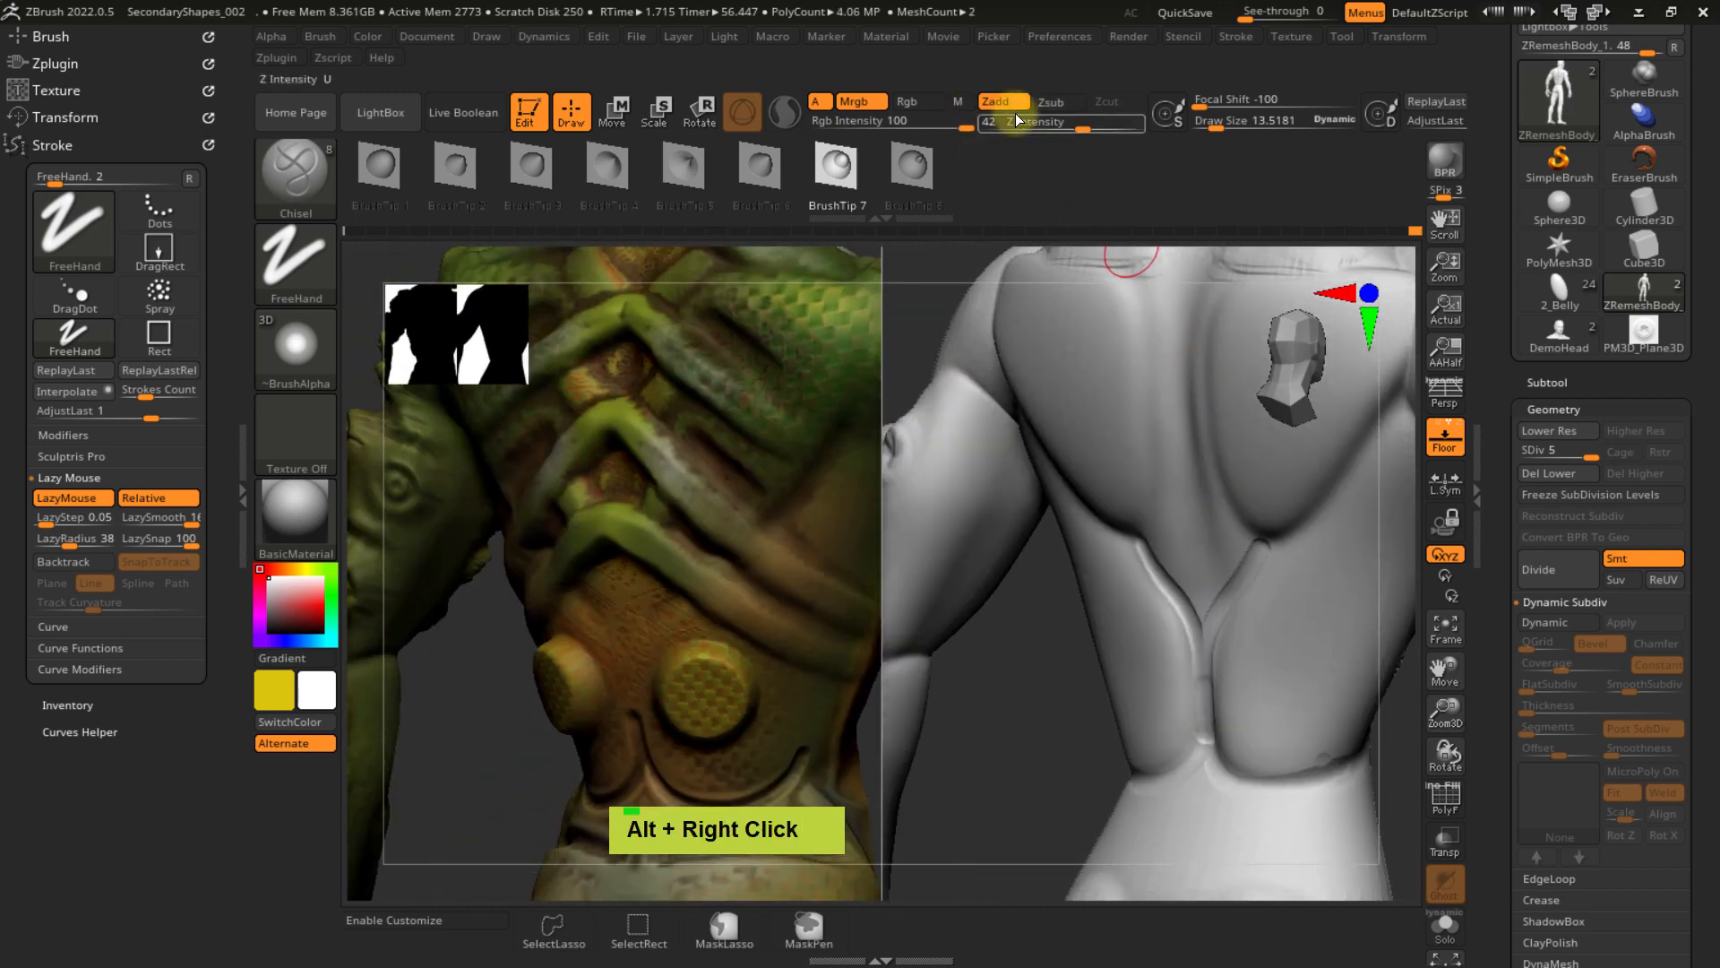
pyautogui.moveTo(1165, 501); pyautogui.dragTo(1152, 430, button='right')
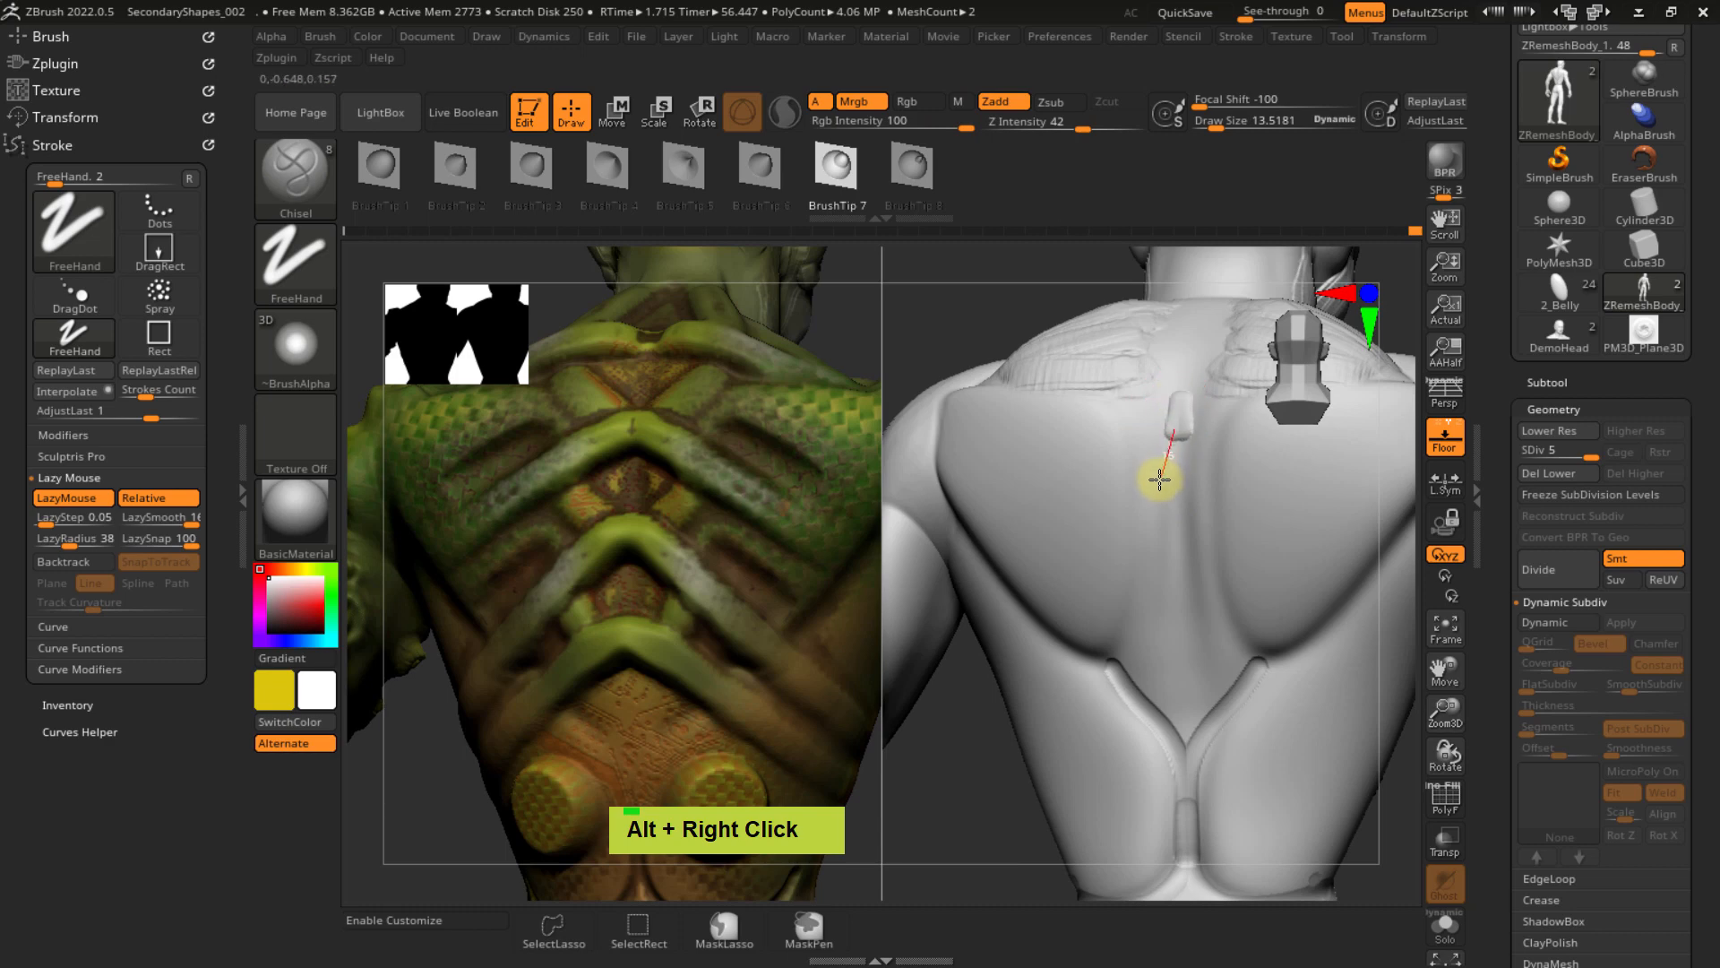
pyautogui.moveTo(1119, 511)
pyautogui.mouseDown()
pyautogui.moveTo(1007, 510)
pyautogui.moveTo(965, 538)
pyautogui.moveTo(1001, 582)
pyautogui.moveTo(1198, 669)
pyautogui.mouseUp()
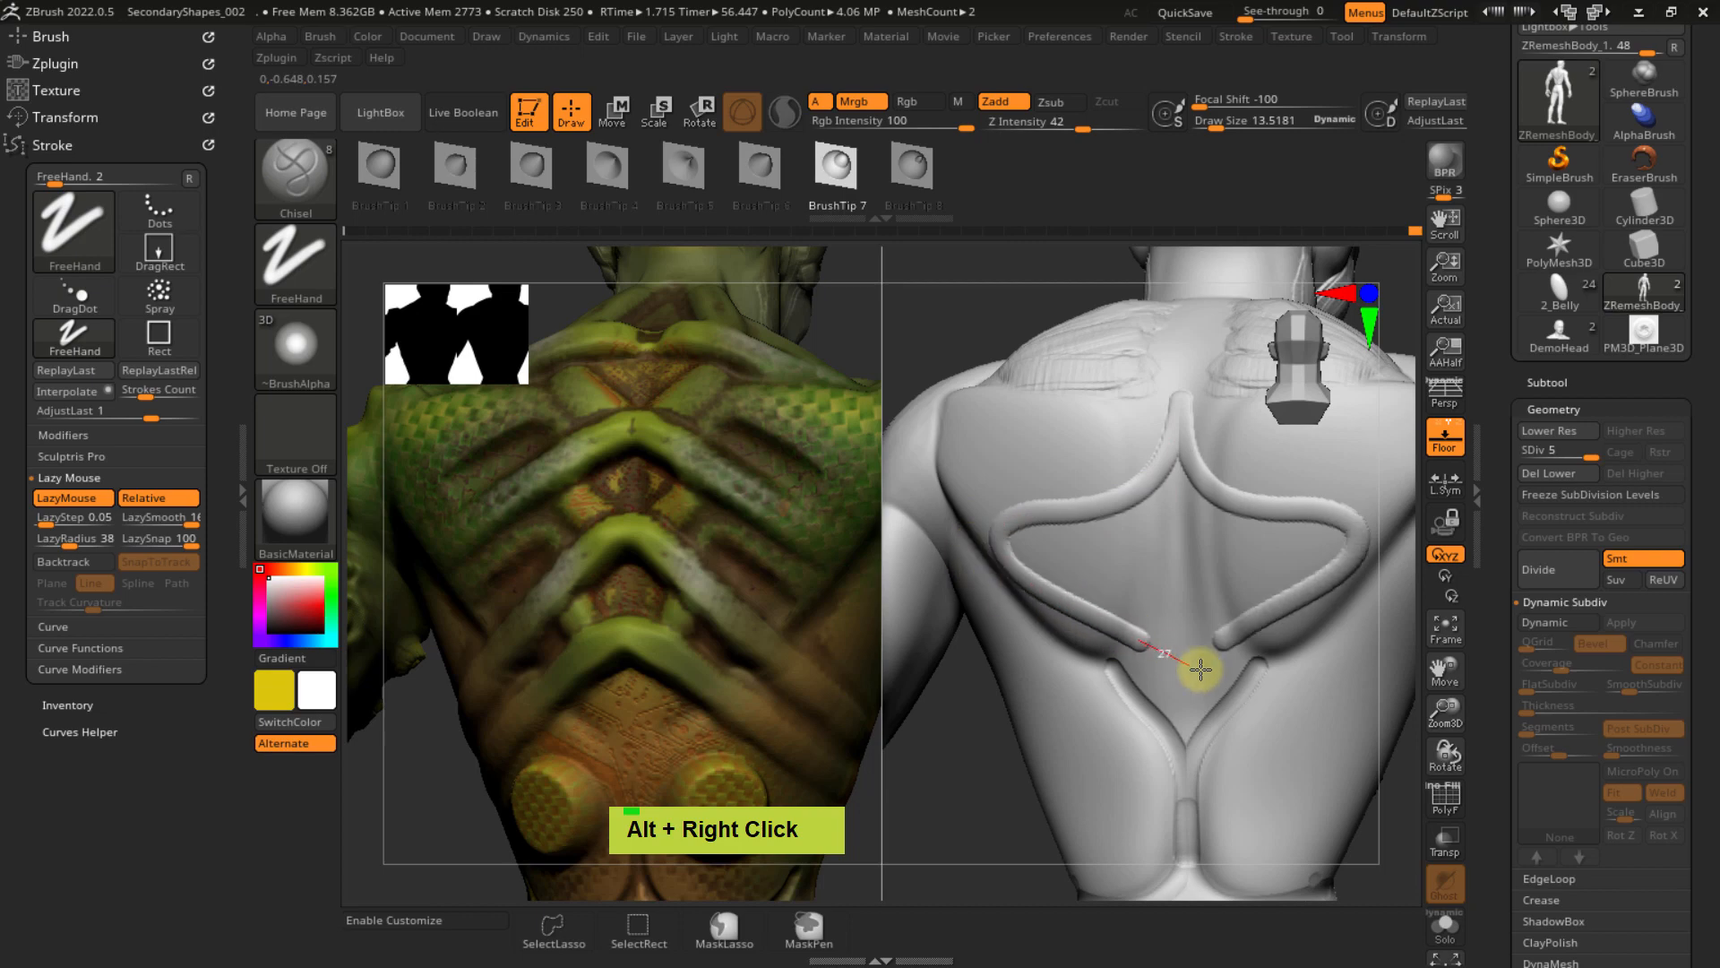
# - Raise two connected straight ridges on the mid-back, running down the flank and angling back up to the spine
pyautogui.moveTo(1179, 603)
pyautogui.keyDown('alt'); pyautogui.mouseDown(button='right')
pyautogui.moveTo(1139, 475)
pyautogui.moveTo(1113, 507)
pyautogui.moveTo(1105, 430)
pyautogui.mouseUp(button='right'); pyautogui.keyUp('alt')
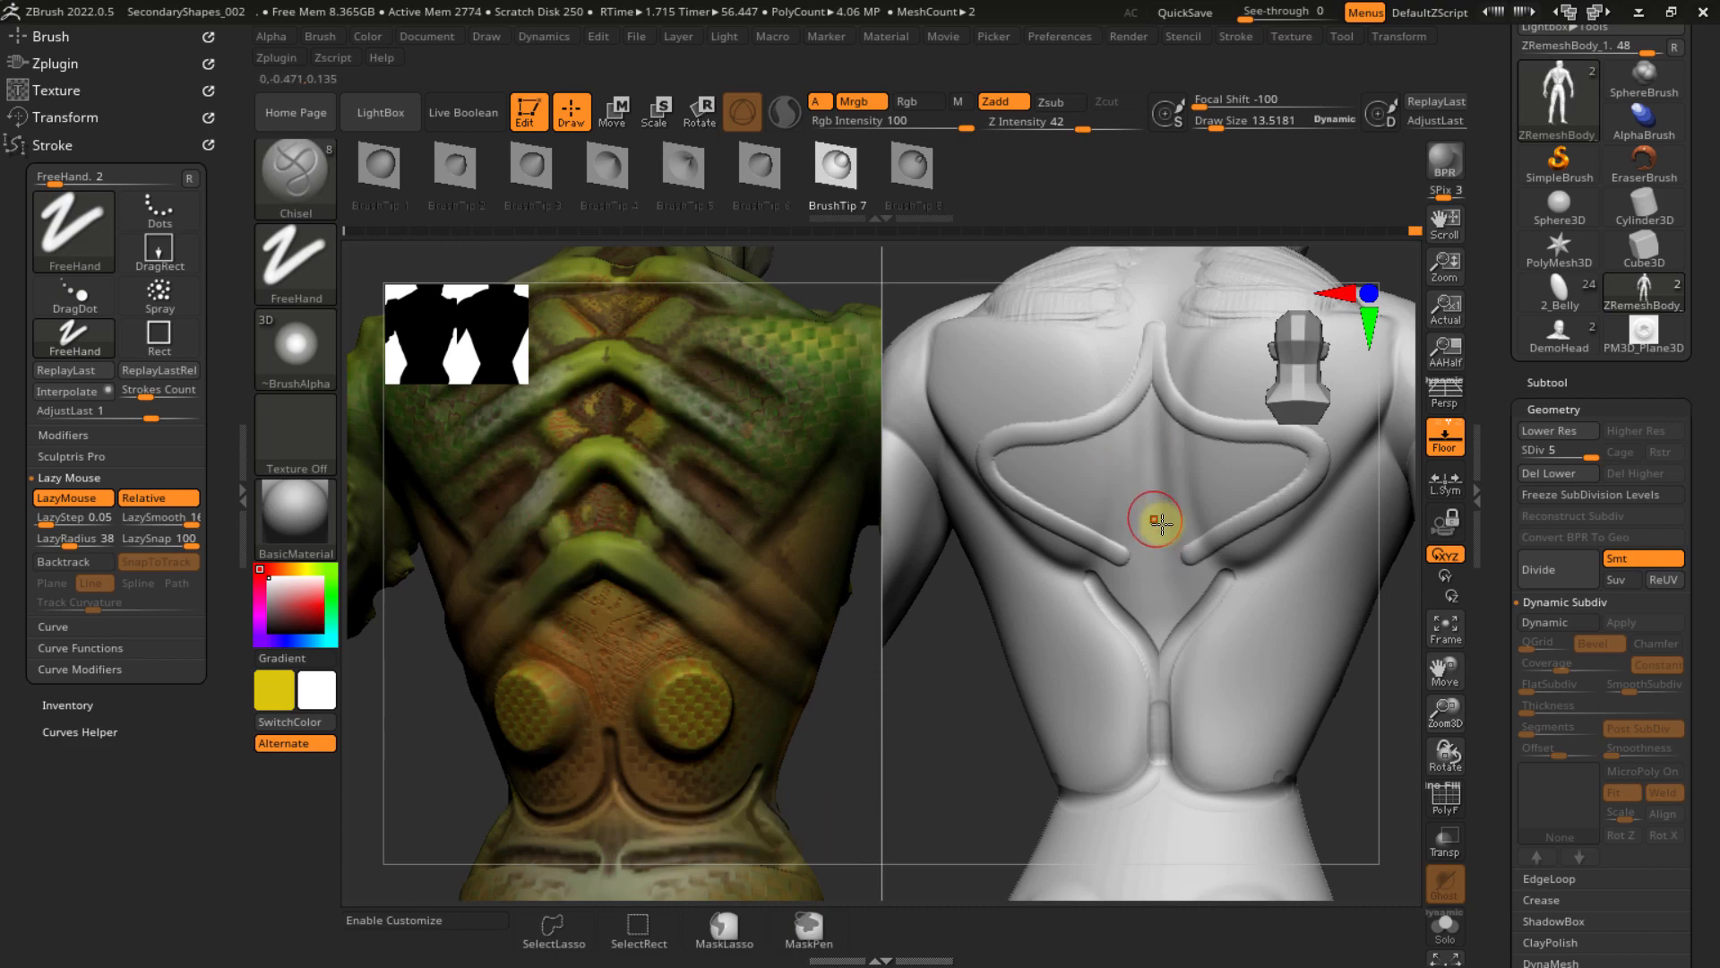
pyautogui.moveTo(1152, 519); pyautogui.dragTo(1053, 464, button='right')
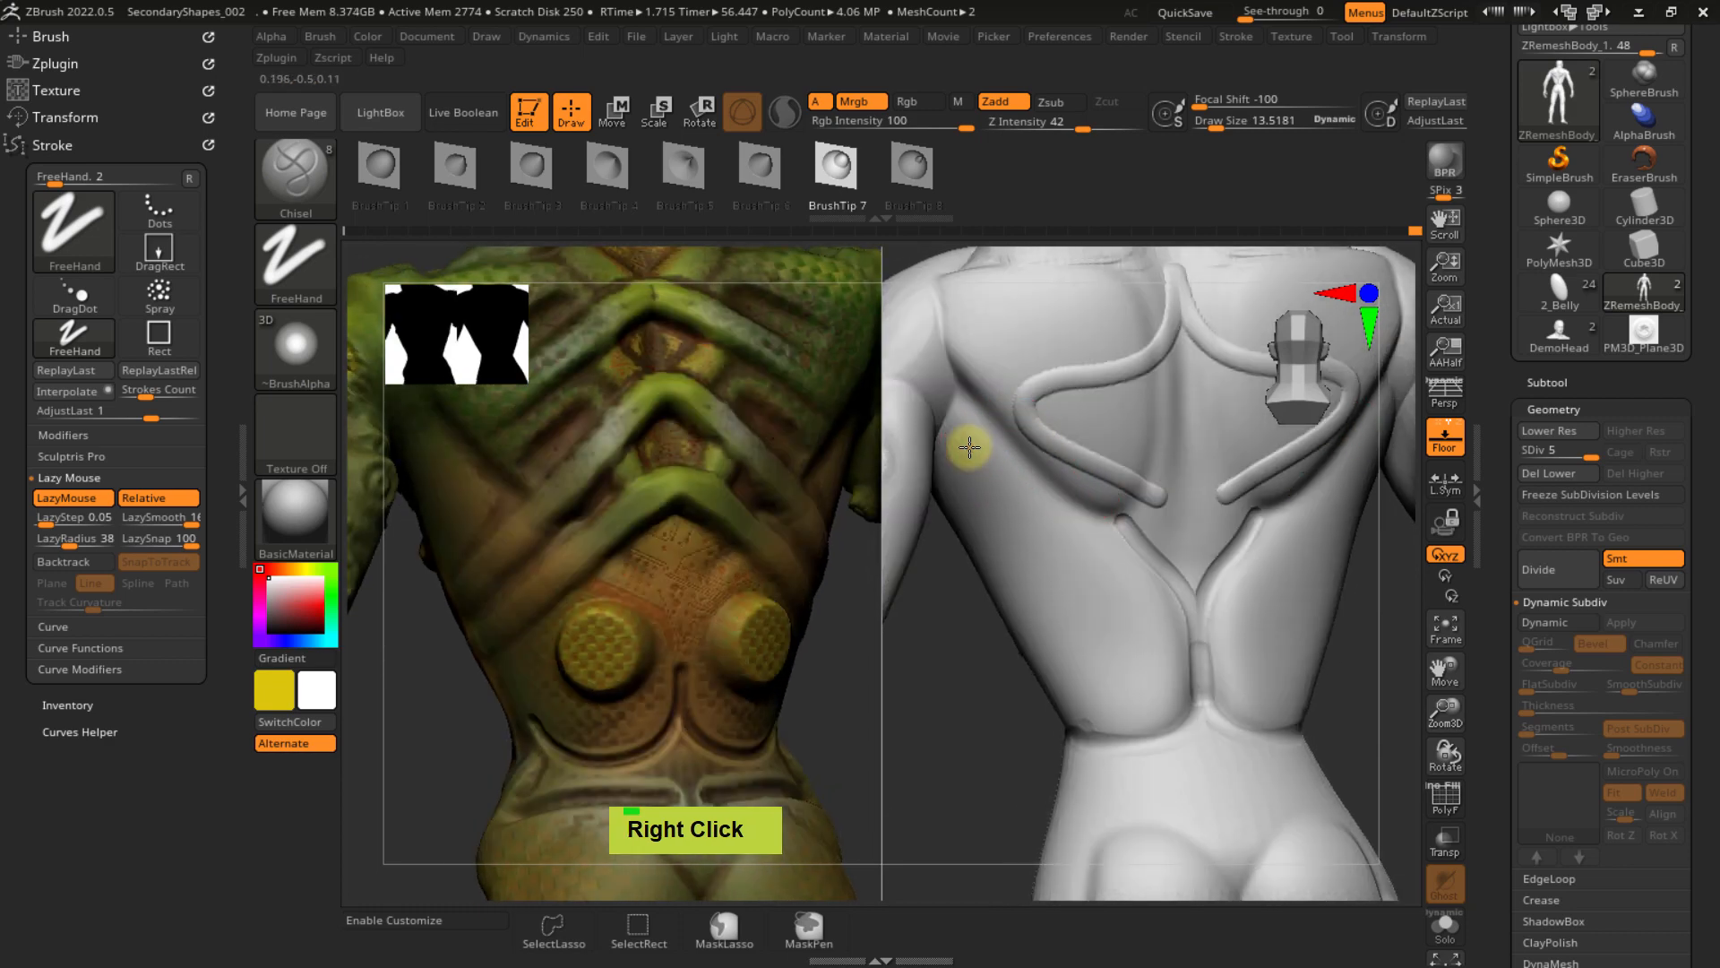
pyautogui.press('shift')
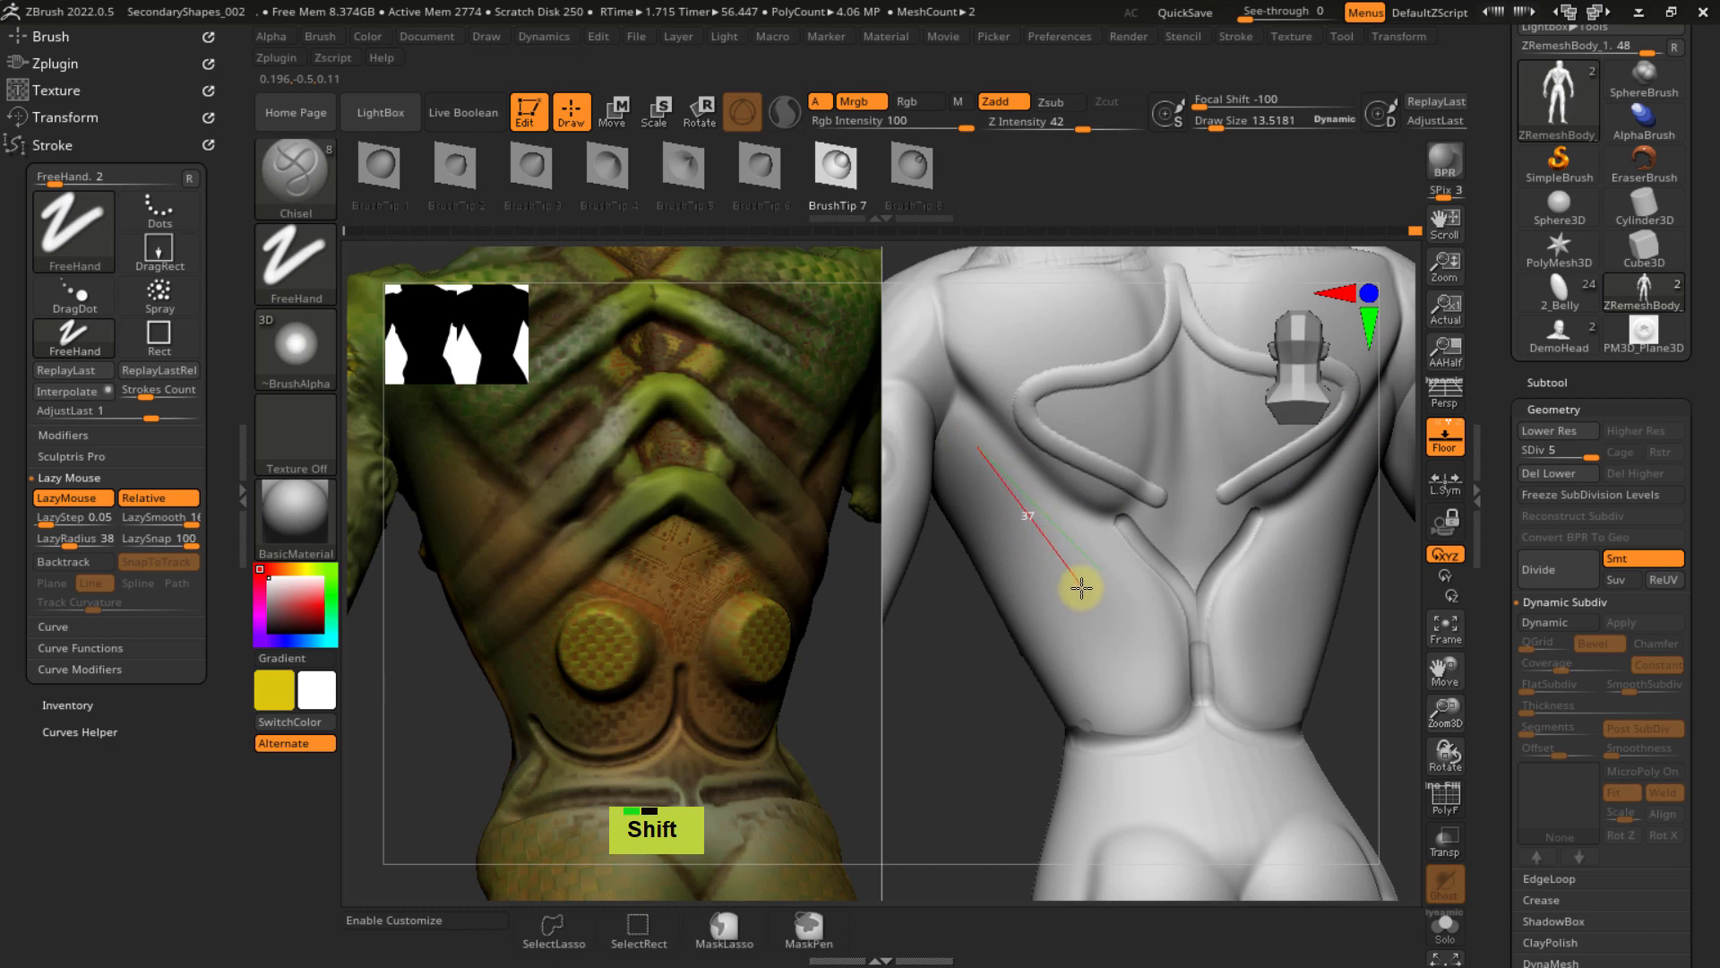
pyautogui.keyDown('shift'); pyautogui.moveTo(1084, 602); pyautogui.dragTo(1084, 602); pyautogui.keyUp('shift')
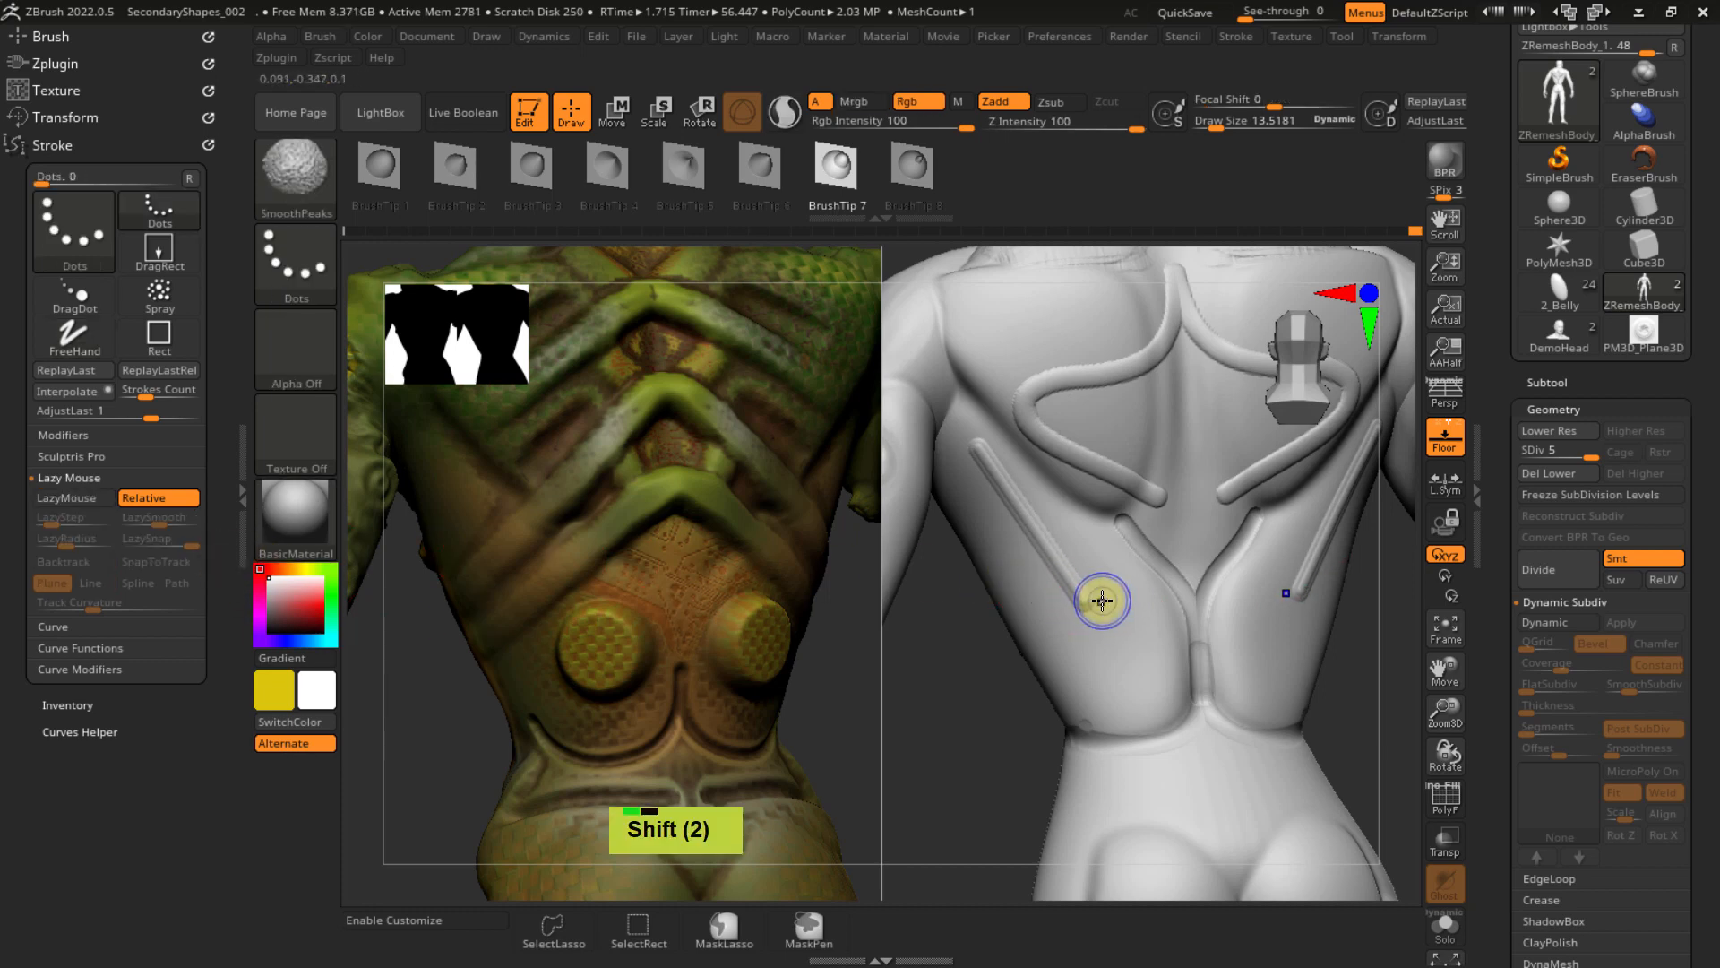
pyautogui.keyDown('shift'); pyautogui.moveTo(1102, 599); pyautogui.dragTo(1133, 585); pyautogui.keyUp('shift')
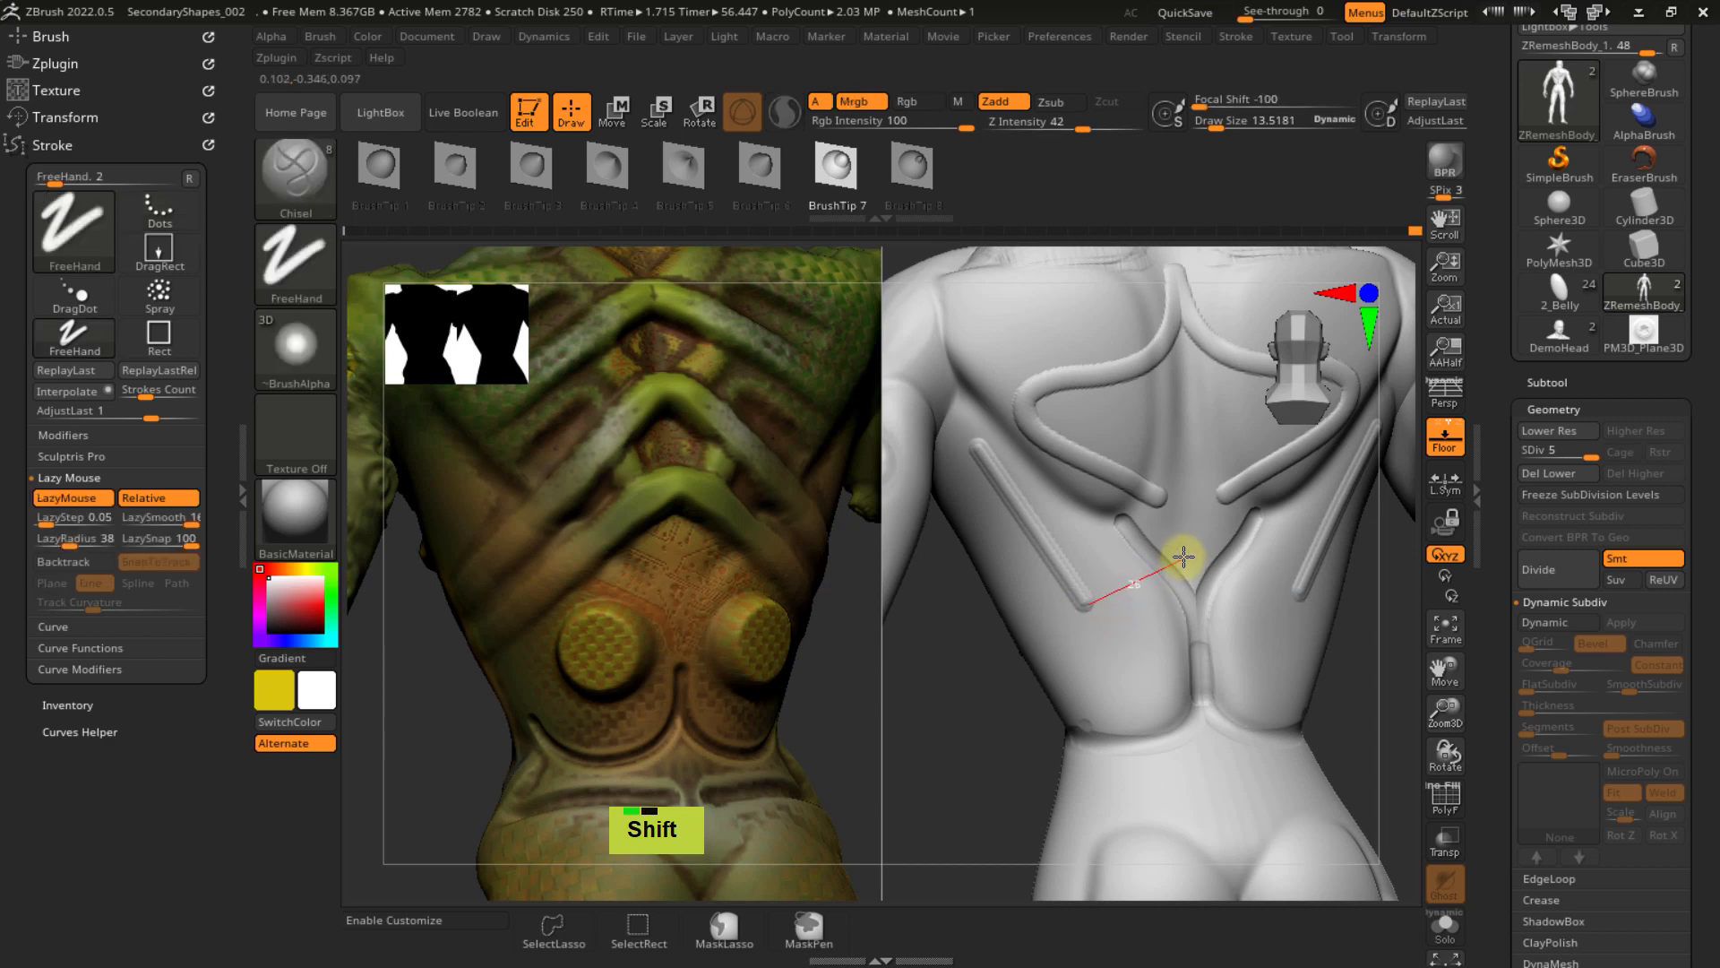
pyautogui.keyDown('shift'); pyautogui.moveTo(1196, 541); pyautogui.dragTo(1196, 541); pyautogui.keyUp('shift')
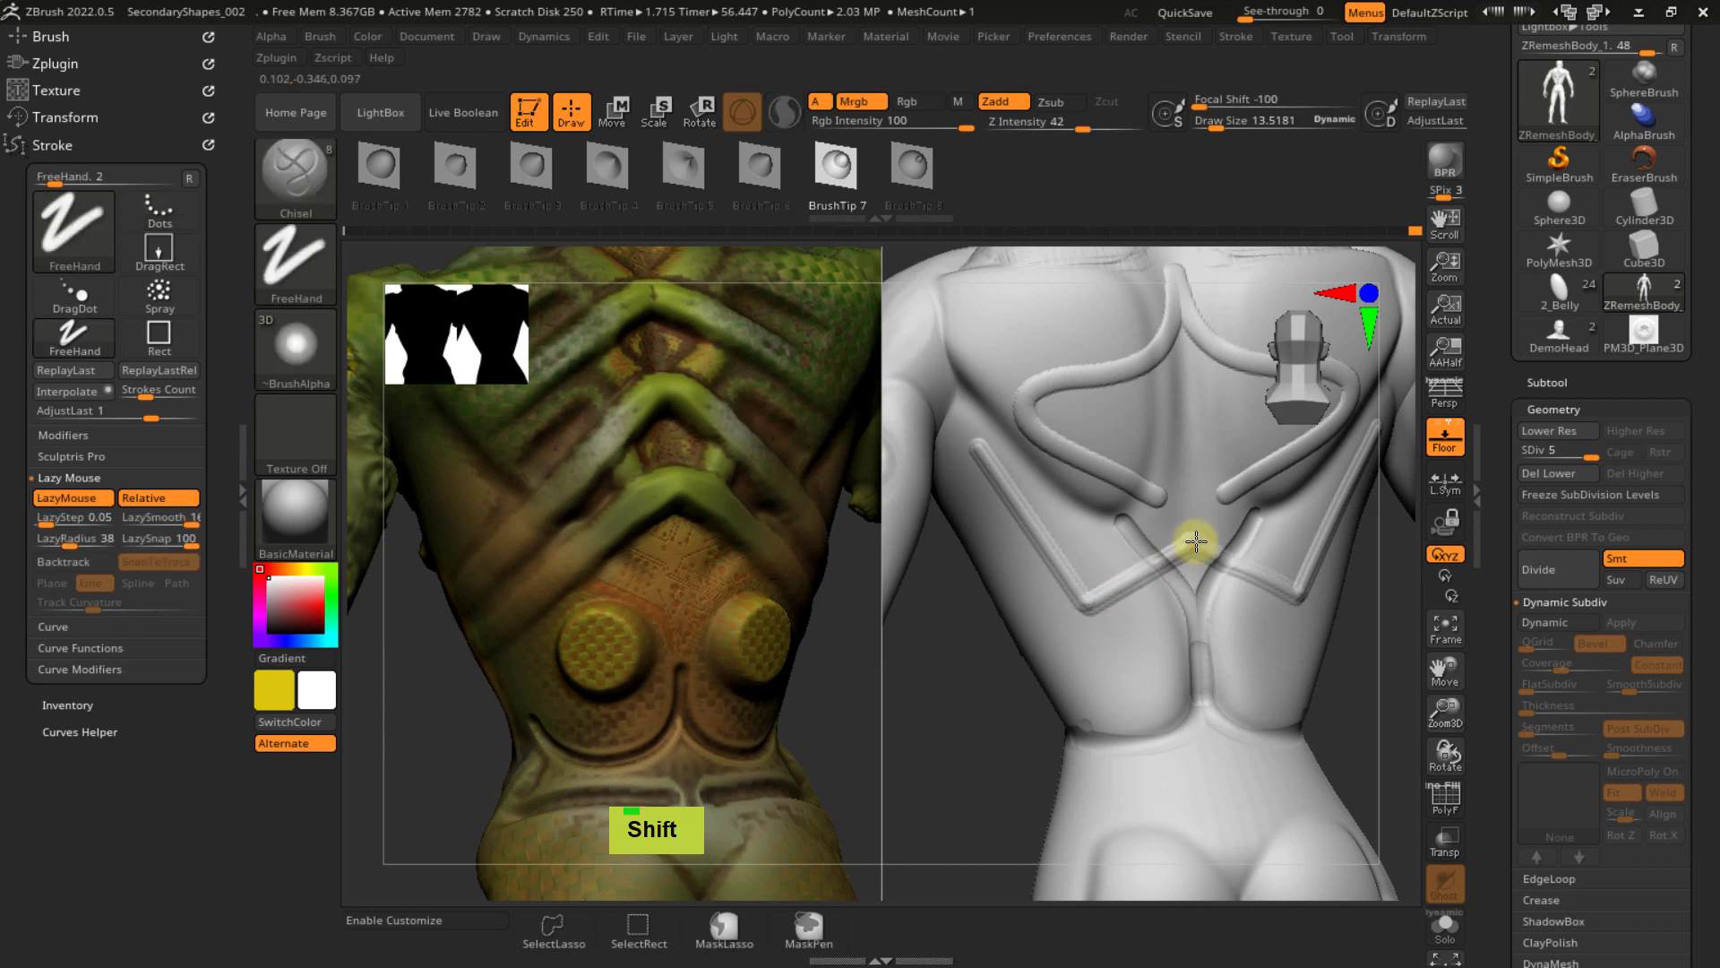
# - Outline an angular panel with straight Chisel ridges on the back of the upper thigh
pyautogui.keyDown('alt'); pyautogui.moveTo(1202, 563); pyautogui.dragTo(1062, 549, button='right'); pyautogui.keyUp('alt')
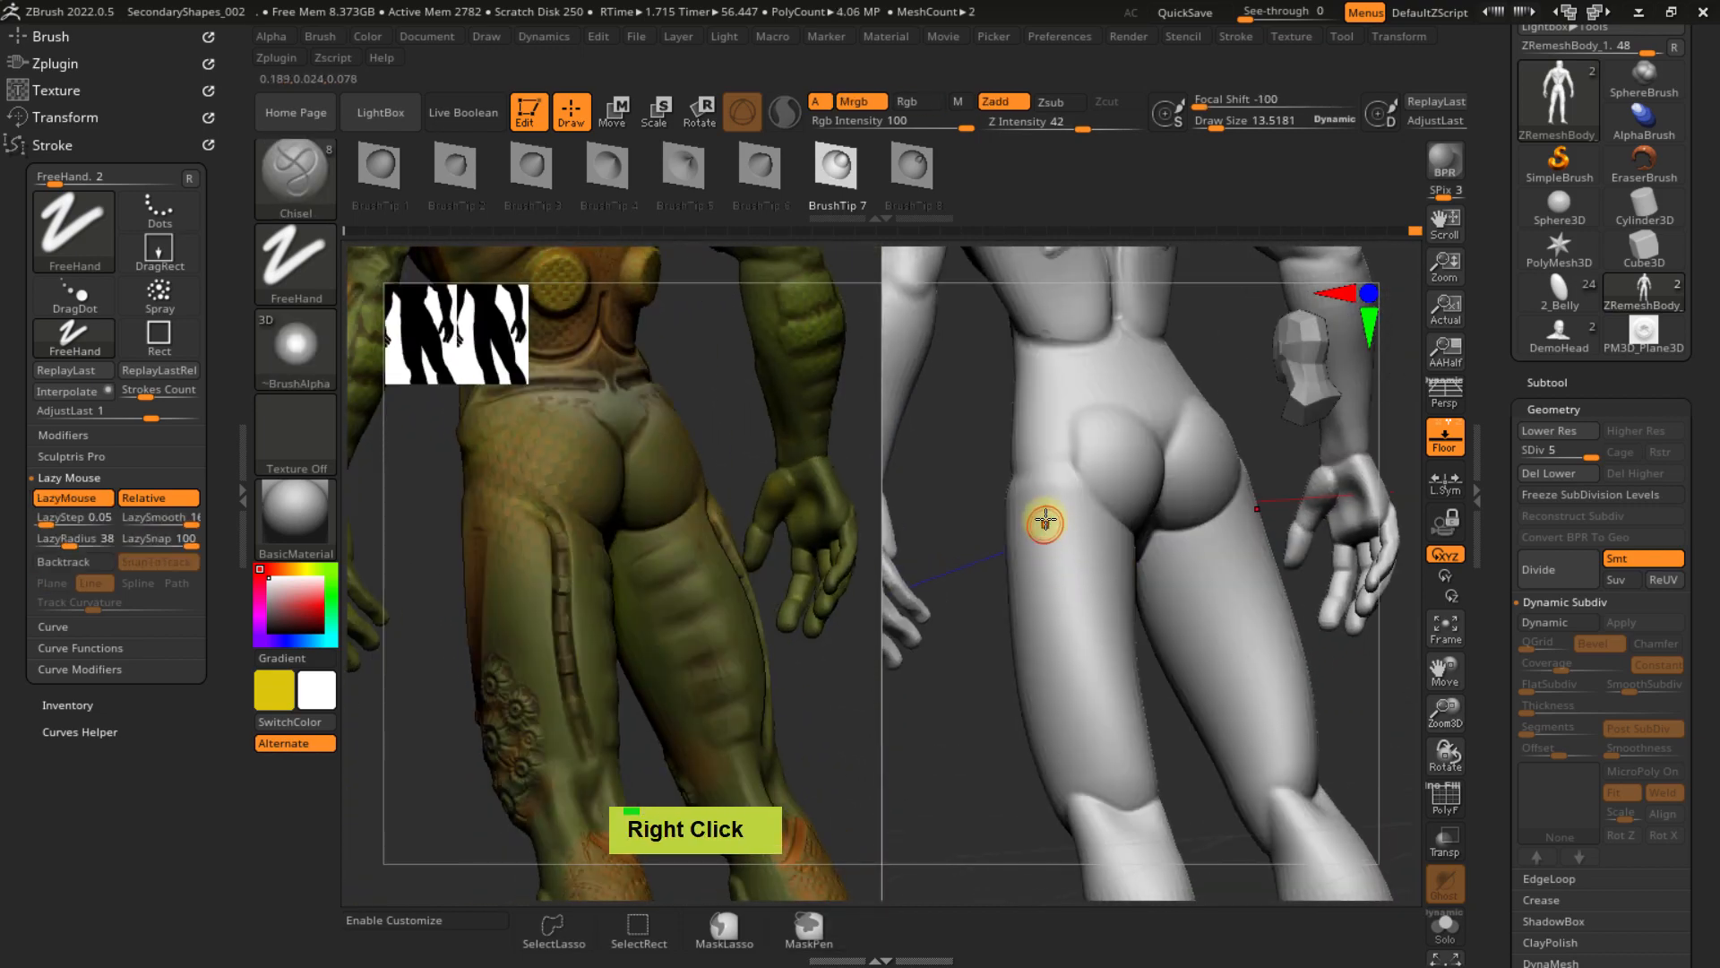
pyautogui.moveTo(1048, 511)
pyautogui.keyDown('shift'); pyautogui.mouseDown()
pyautogui.moveTo(1061, 624)
pyautogui.moveTo(1112, 667)
pyautogui.moveTo(1069, 546)
pyautogui.mouseUp(); pyautogui.keyUp('shift')
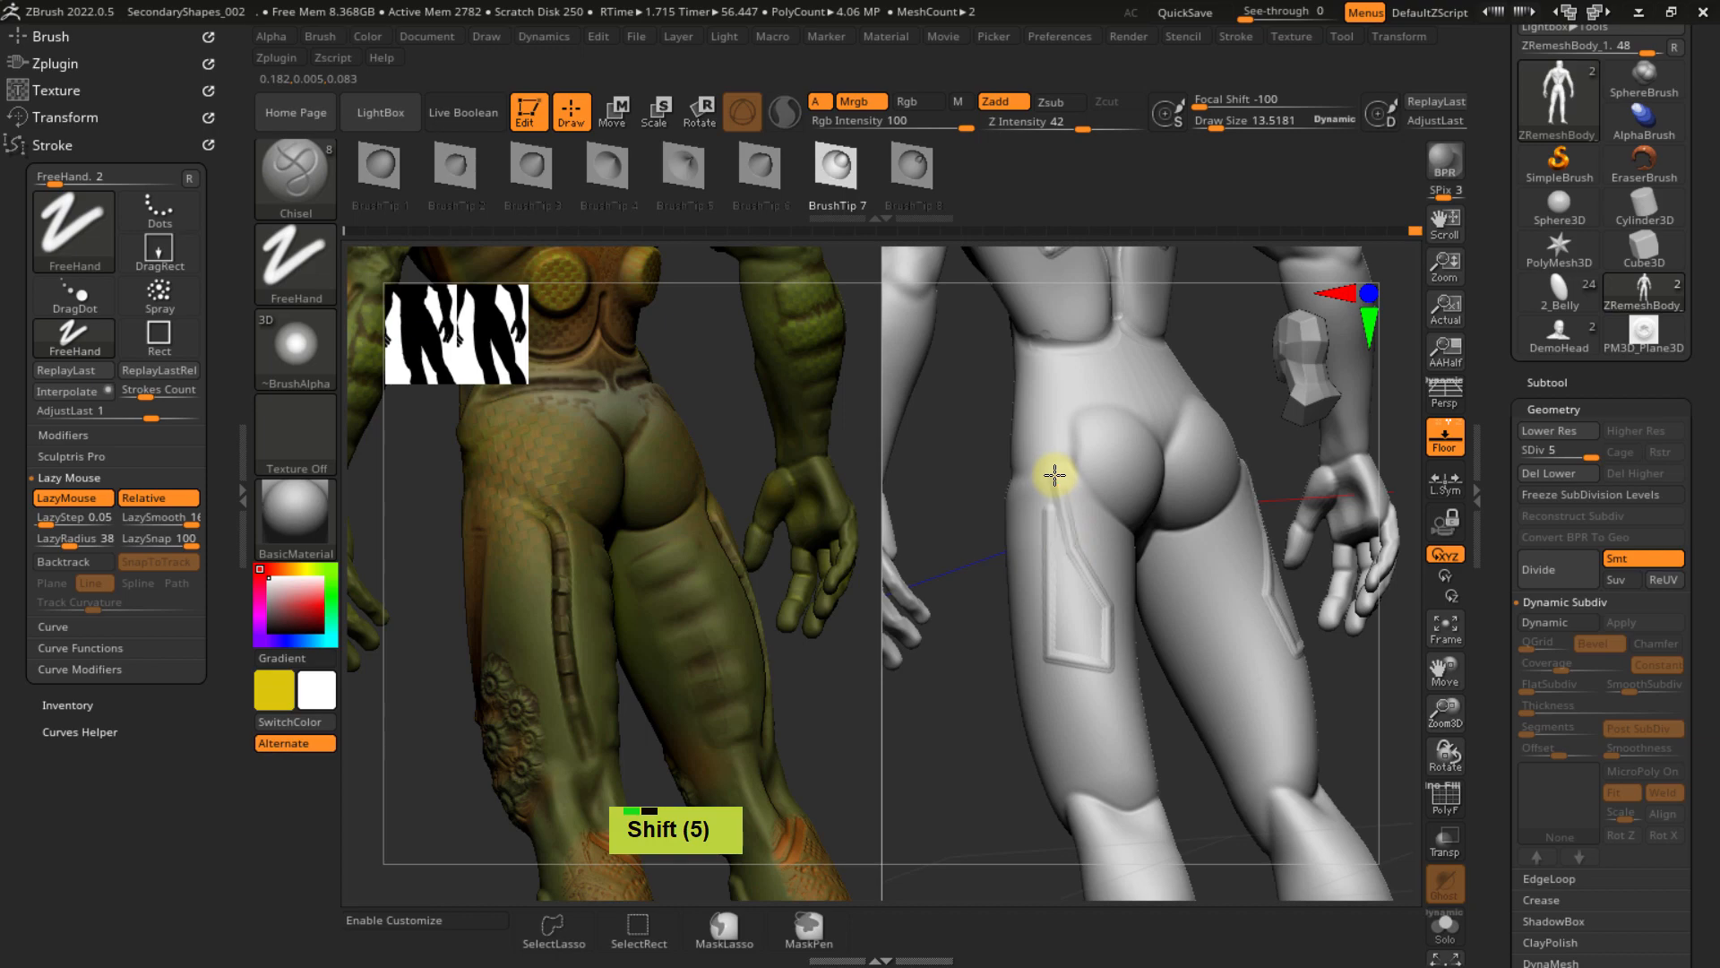
pyautogui.moveTo(1071, 470)
pyautogui.keyDown('ctrl'); pyautogui.mouseDown(button='right')
pyautogui.moveTo(1137, 499)
pyautogui.moveTo(1090, 576)
pyautogui.moveTo(1164, 703)
pyautogui.moveTo(1163, 613)
pyautogui.moveTo(1087, 633)
pyautogui.moveTo(1102, 526)
pyautogui.moveTo(1183, 579)
pyautogui.mouseUp(button='right'); pyautogui.keyUp('ctrl')
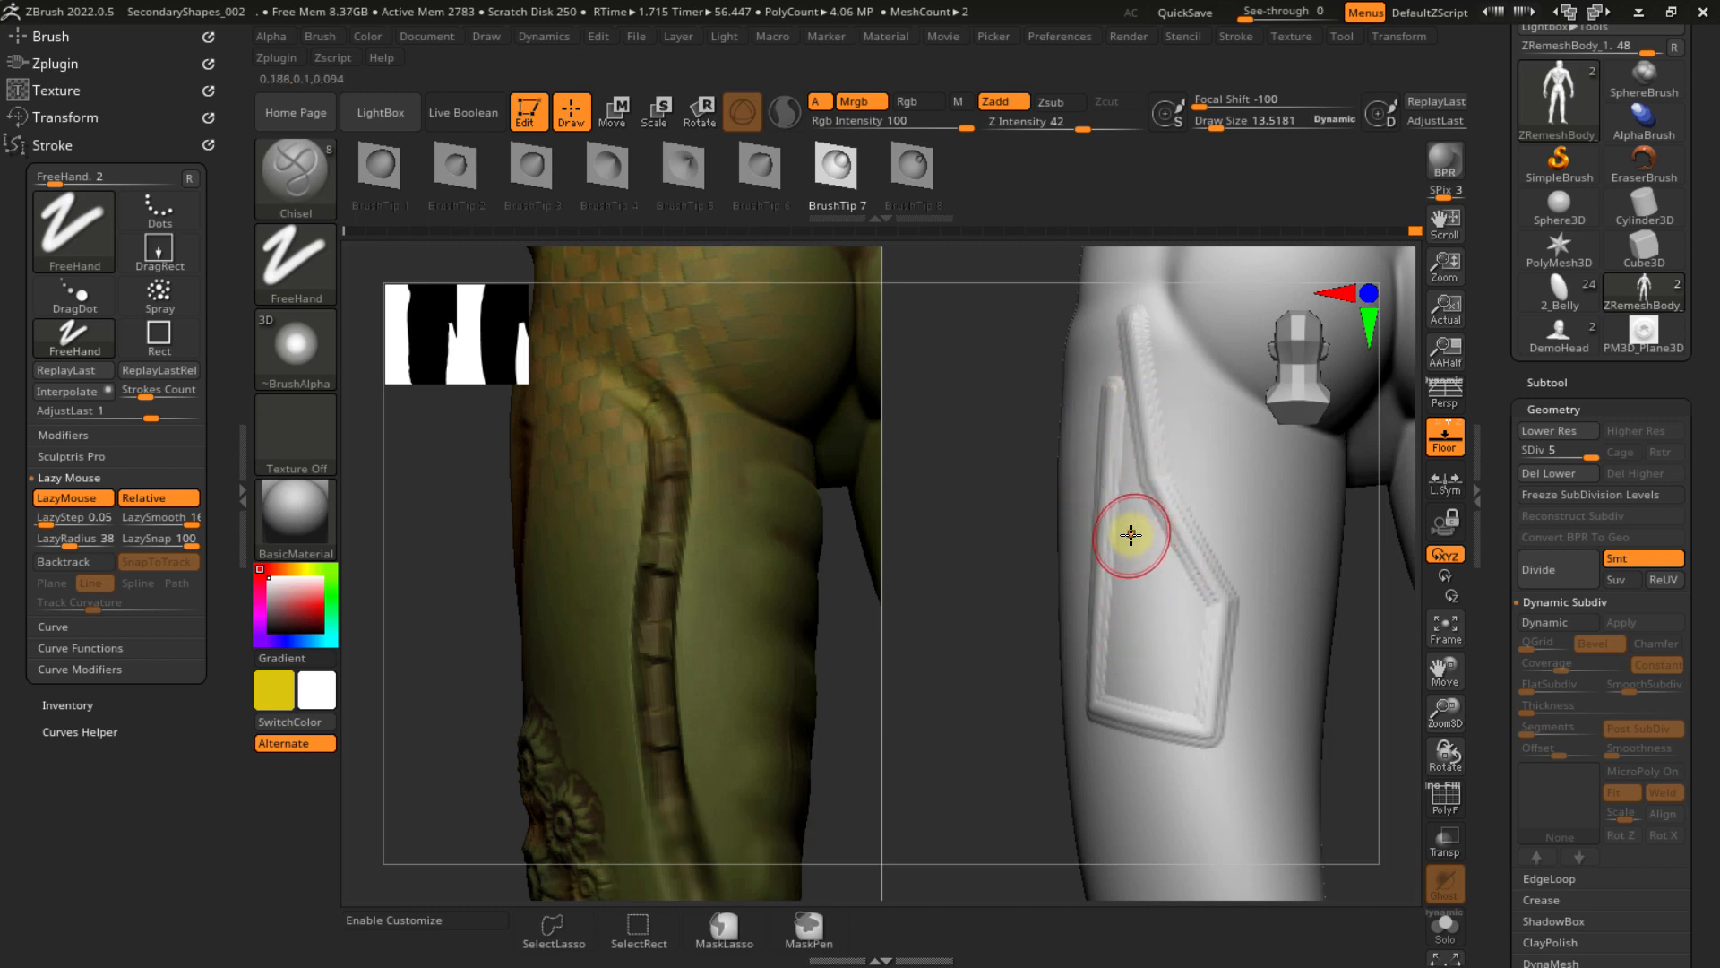
# - Fill the inside of the thigh panel with clay strokes using the ClayTubesCons brush
pyautogui.press('b')
pyautogui.press('c')
pyautogui.press('a')
pyautogui.moveTo(1152, 553)
pyautogui.keyDown('ctrl'); pyautogui.mouseDown(button='right')
pyautogui.moveTo(1143, 531)
pyautogui.moveTo(1160, 553)
pyautogui.mouseUp(button='right'); pyautogui.keyUp('ctrl')
pyautogui.moveTo(1098, 478); pyautogui.dragTo(1100, 570)
pyautogui.moveTo(1099, 449)
pyautogui.mouseDown()
pyautogui.moveTo(1096, 631)
pyautogui.moveTo(1087, 383)
pyautogui.moveTo(1101, 381)
pyautogui.mouseUp()
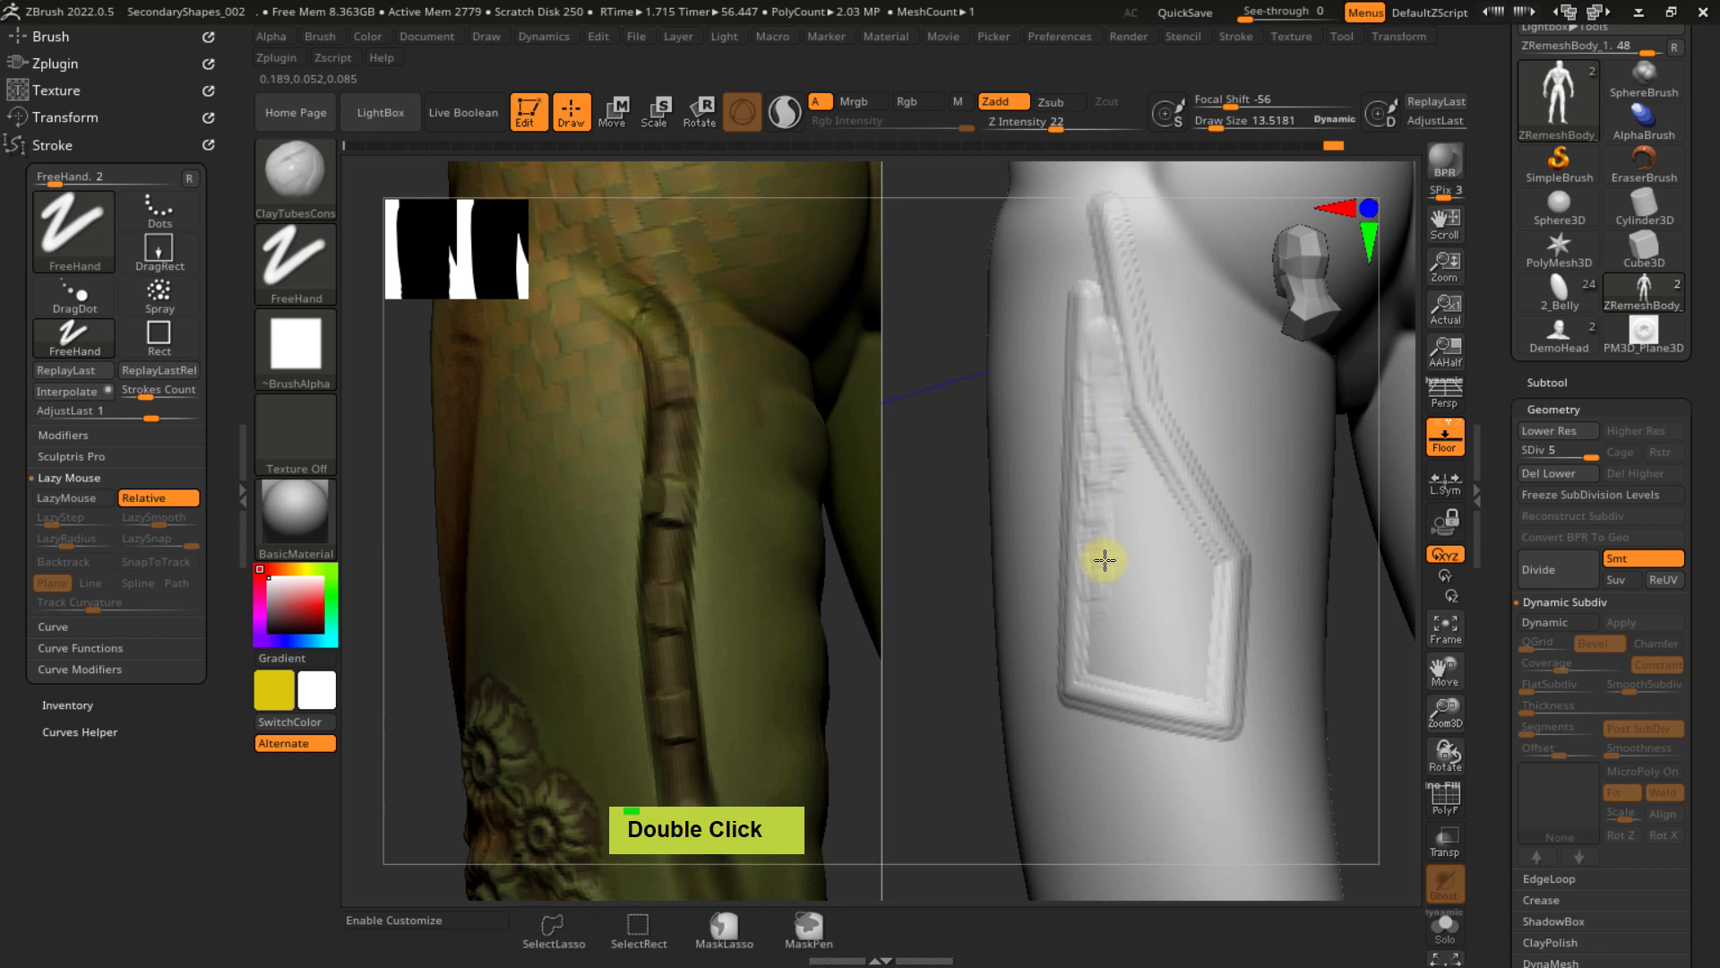
pyautogui.moveTo(1104, 560); pyautogui.dragTo(1095, 612)
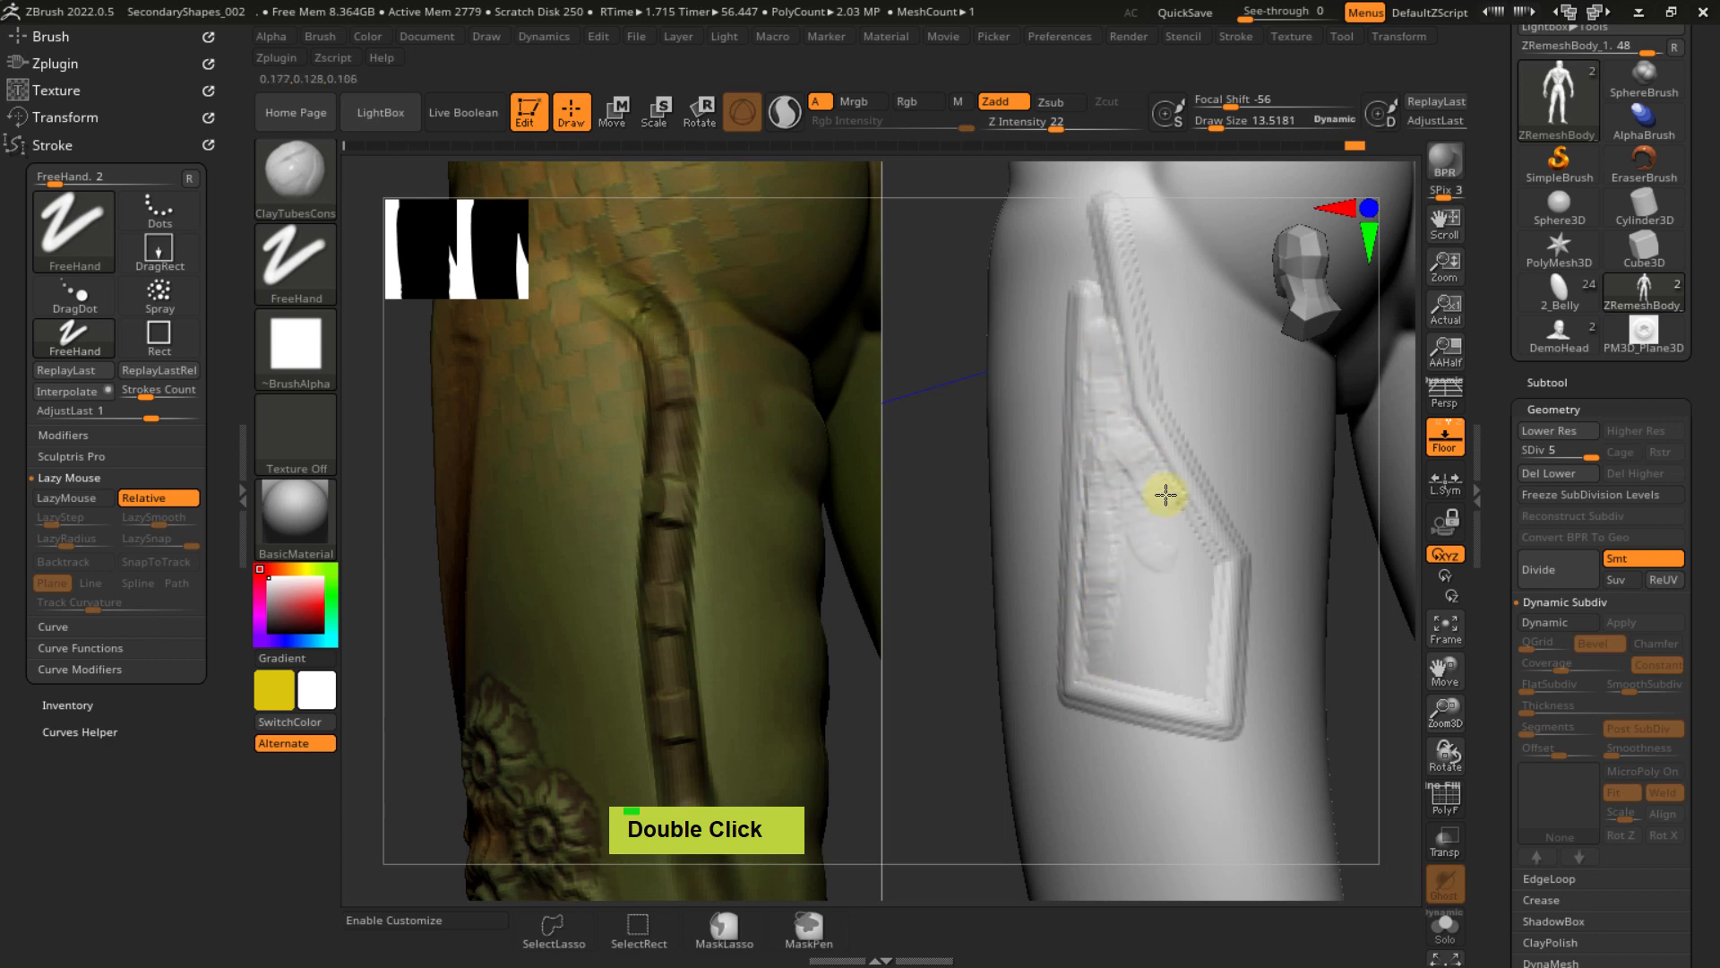
pyautogui.moveTo(1165, 494)
pyautogui.mouseDown()
pyautogui.moveTo(1132, 472)
pyautogui.moveTo(1112, 406)
pyautogui.moveTo(1140, 484)
pyautogui.mouseUp()
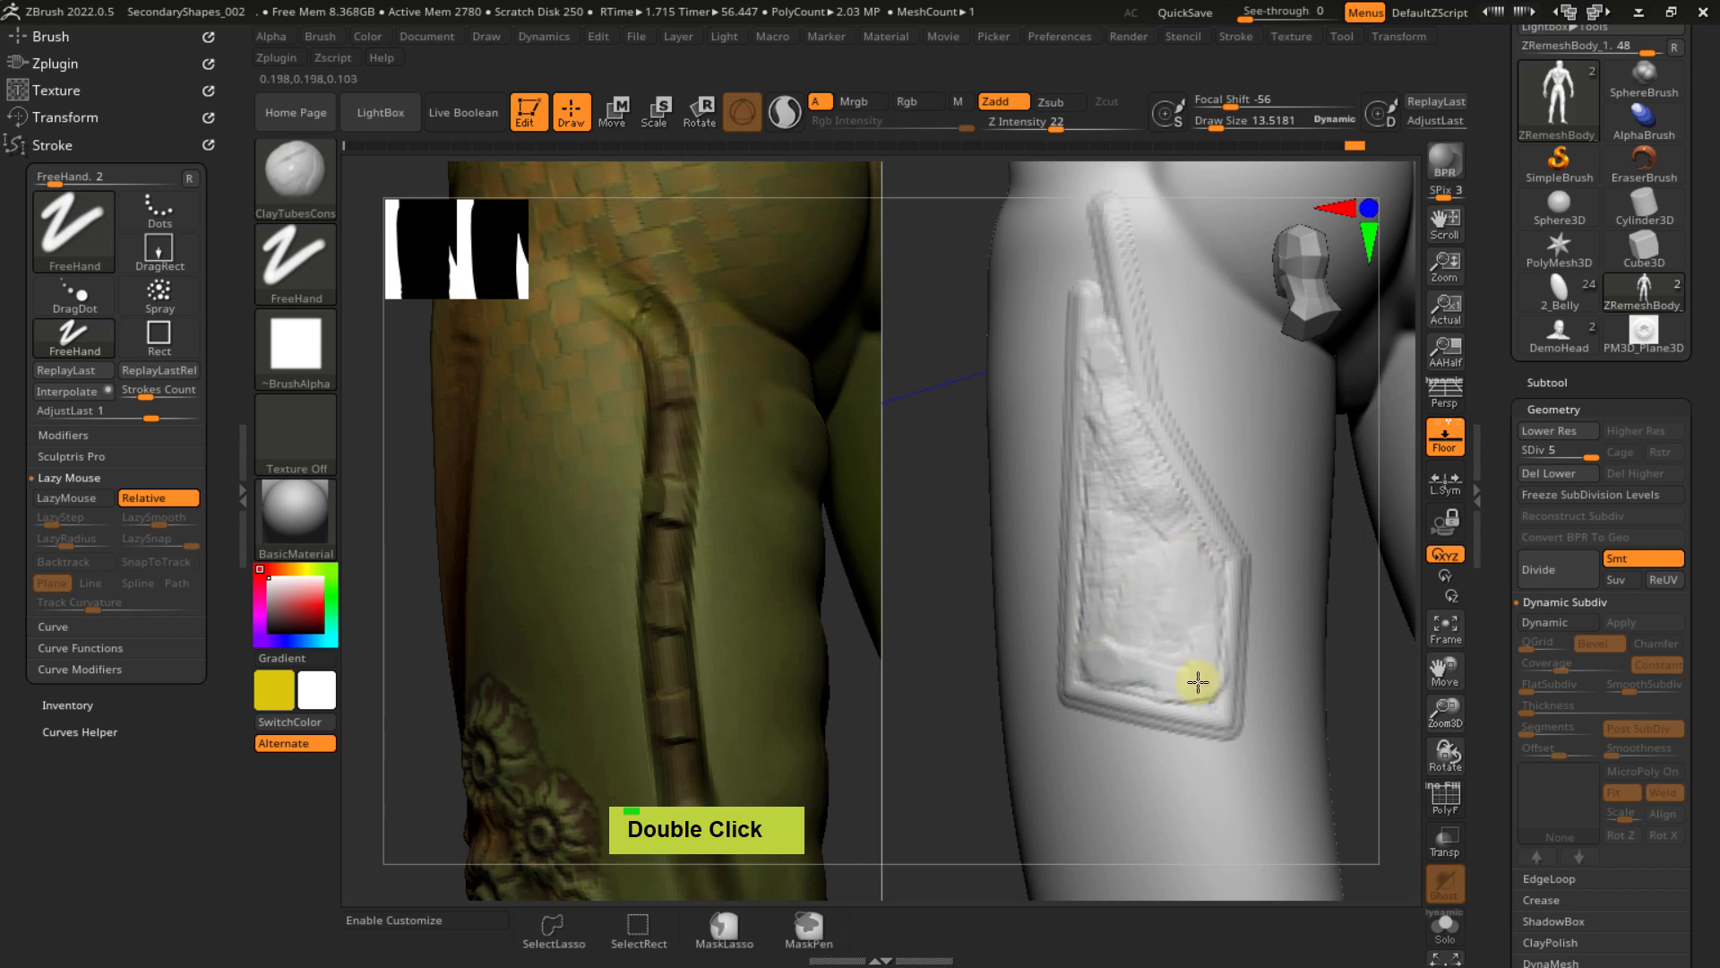
pyautogui.moveTo(1102, 438); pyautogui.dragTo(1109, 468)
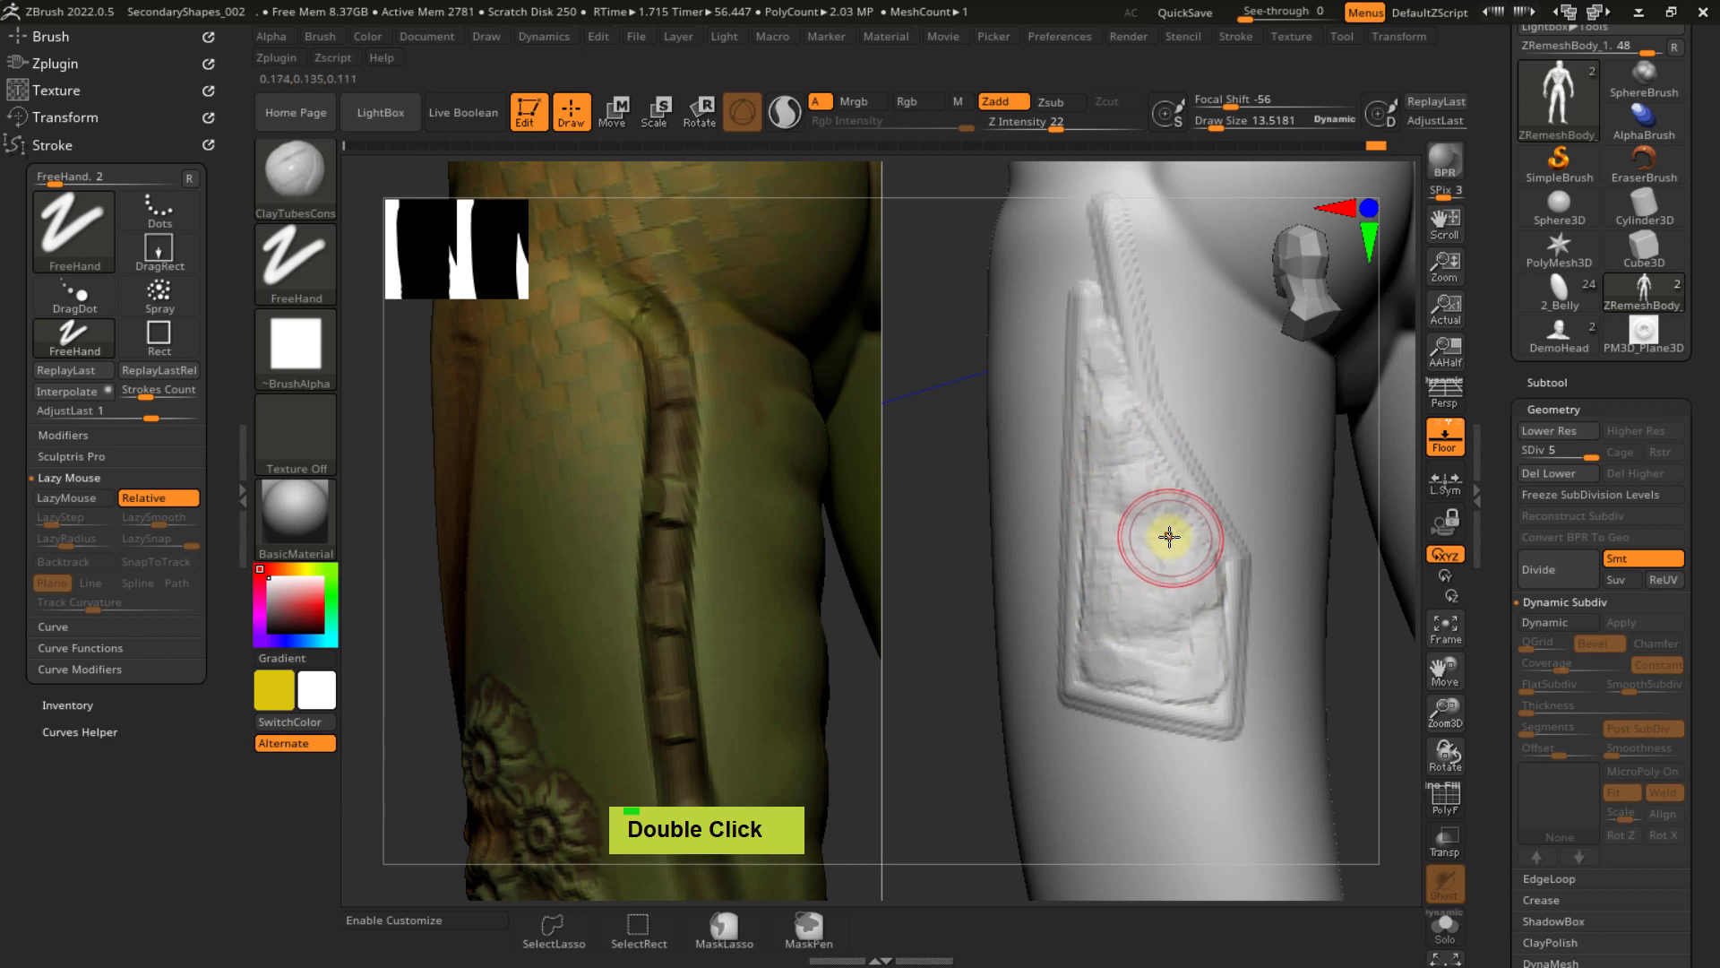
# - Flatten the filled thigh panel with the hPolish brush at Draw Size about 21
pyautogui.press('b')
pyautogui.press('h')
pyautogui.press('p')
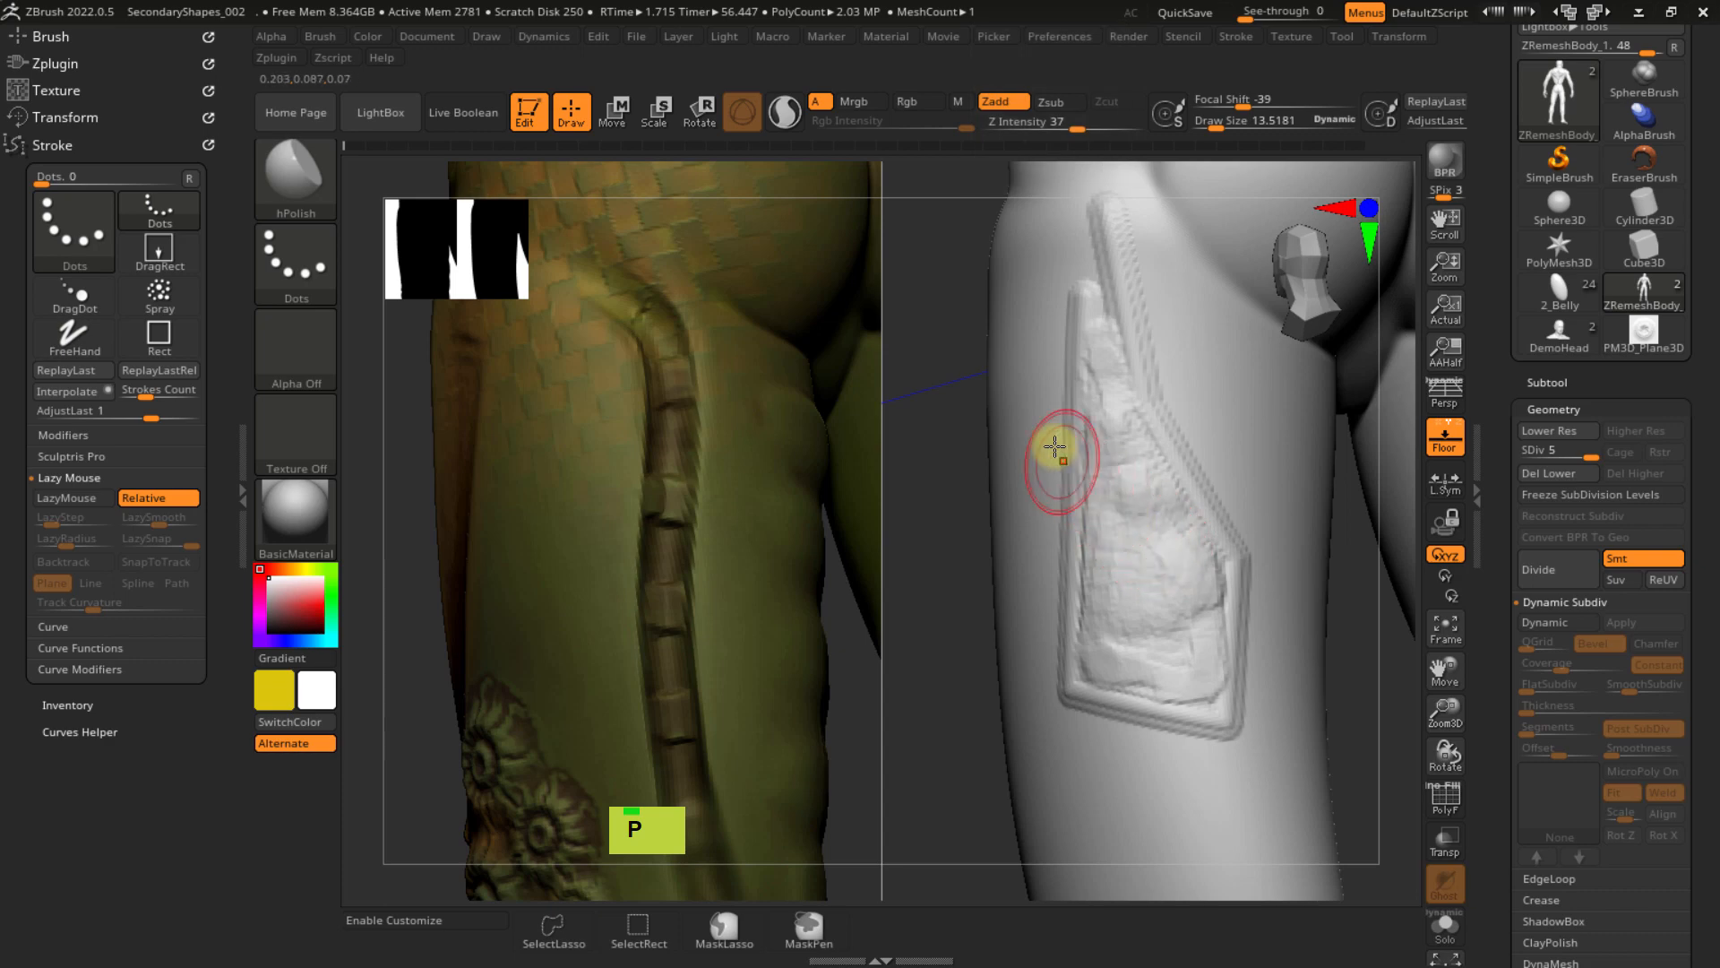
pyautogui.press('s')
pyautogui.moveTo(1150, 498); pyautogui.dragTo(1158, 498)
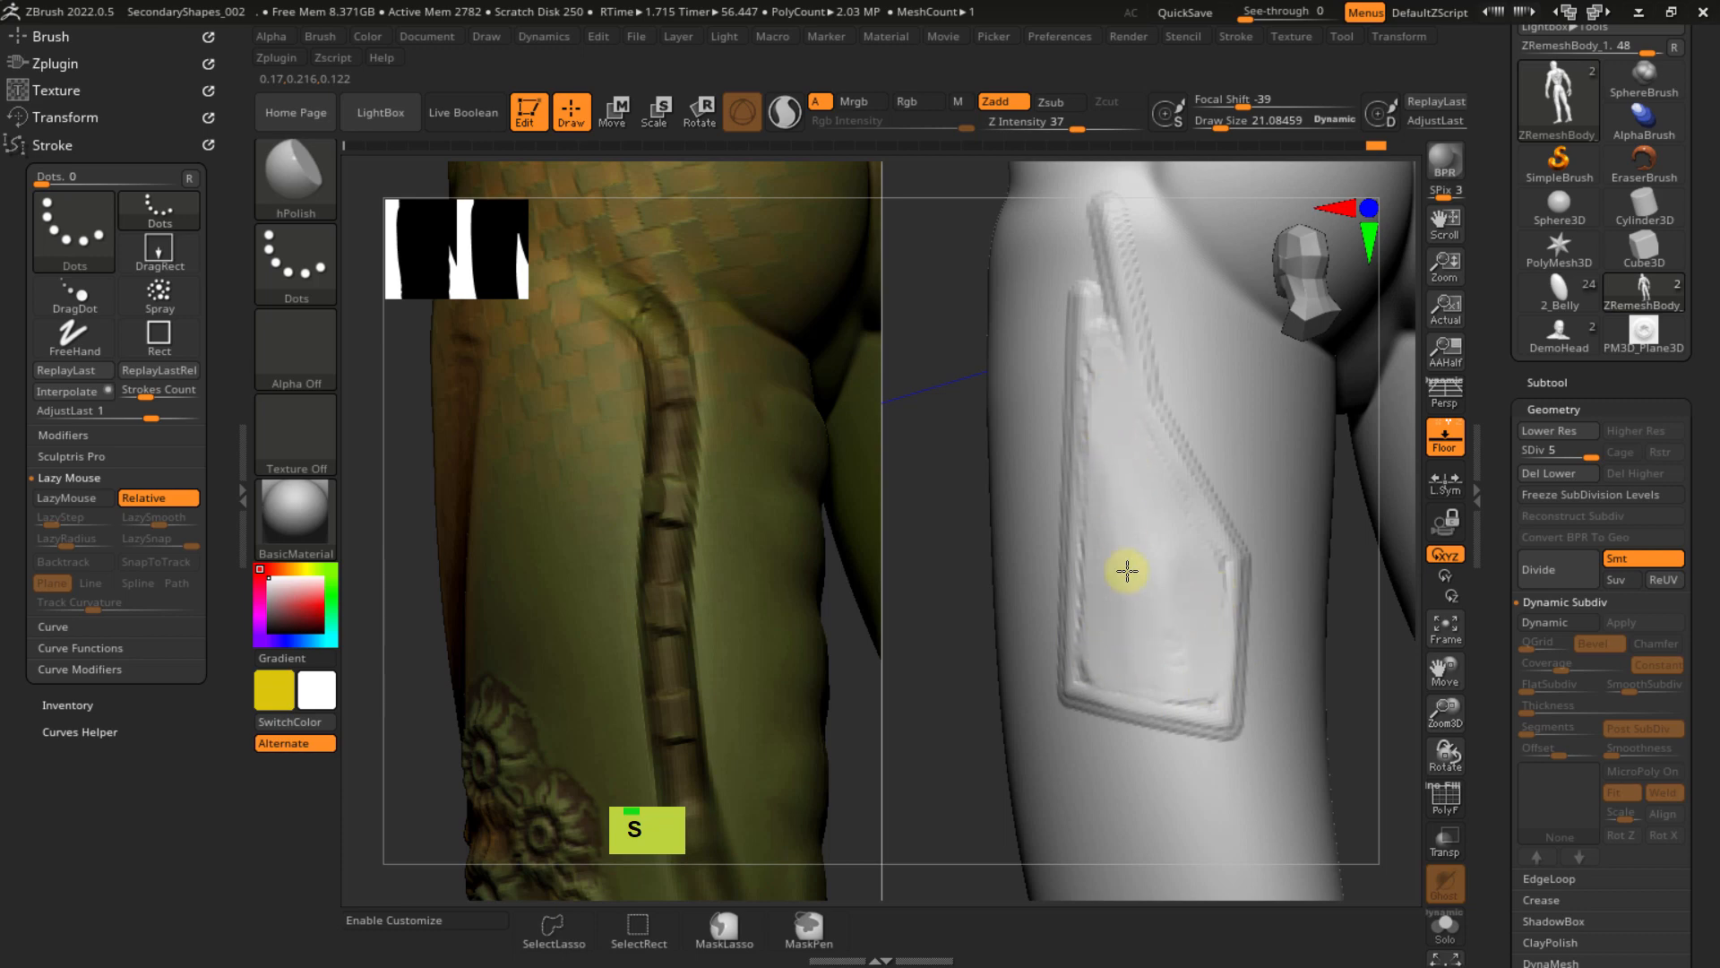
pyautogui.moveTo(1191, 588); pyautogui.dragTo(1097, 500, button='right')
pyautogui.moveTo(1201, 675)
pyautogui.mouseDown(button='right')
pyautogui.moveTo(1263, 669)
pyautogui.moveTo(1103, 549)
pyautogui.mouseUp(button='right')
pyautogui.moveTo(1187, 643)
pyautogui.mouseDown(button='right')
pyautogui.moveTo(1128, 546)
pyautogui.moveTo(1213, 675)
pyautogui.moveTo(1190, 616)
pyautogui.mouseUp(button='right')
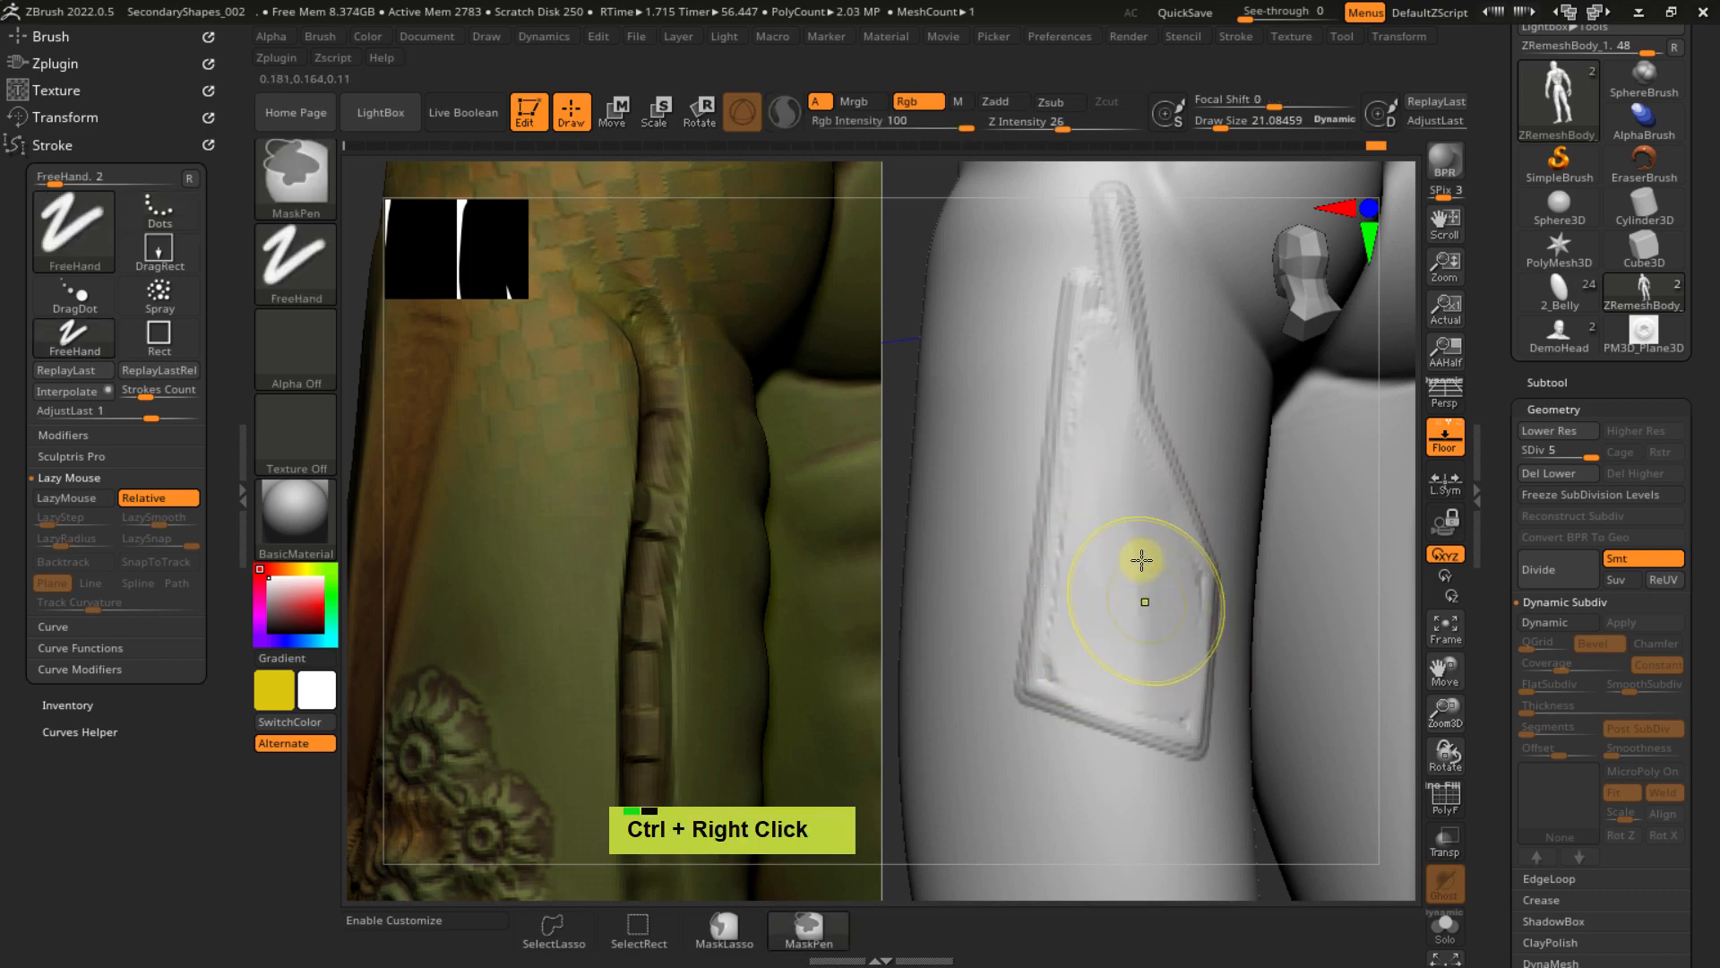
# - Frame the face from the front and enable LazyMouse on the ClayTubesCons brush
pyautogui.keyDown('ctrl'); pyautogui.moveTo(1140, 561); pyautogui.dragTo(1193, 498, button='right'); pyautogui.keyUp('ctrl')
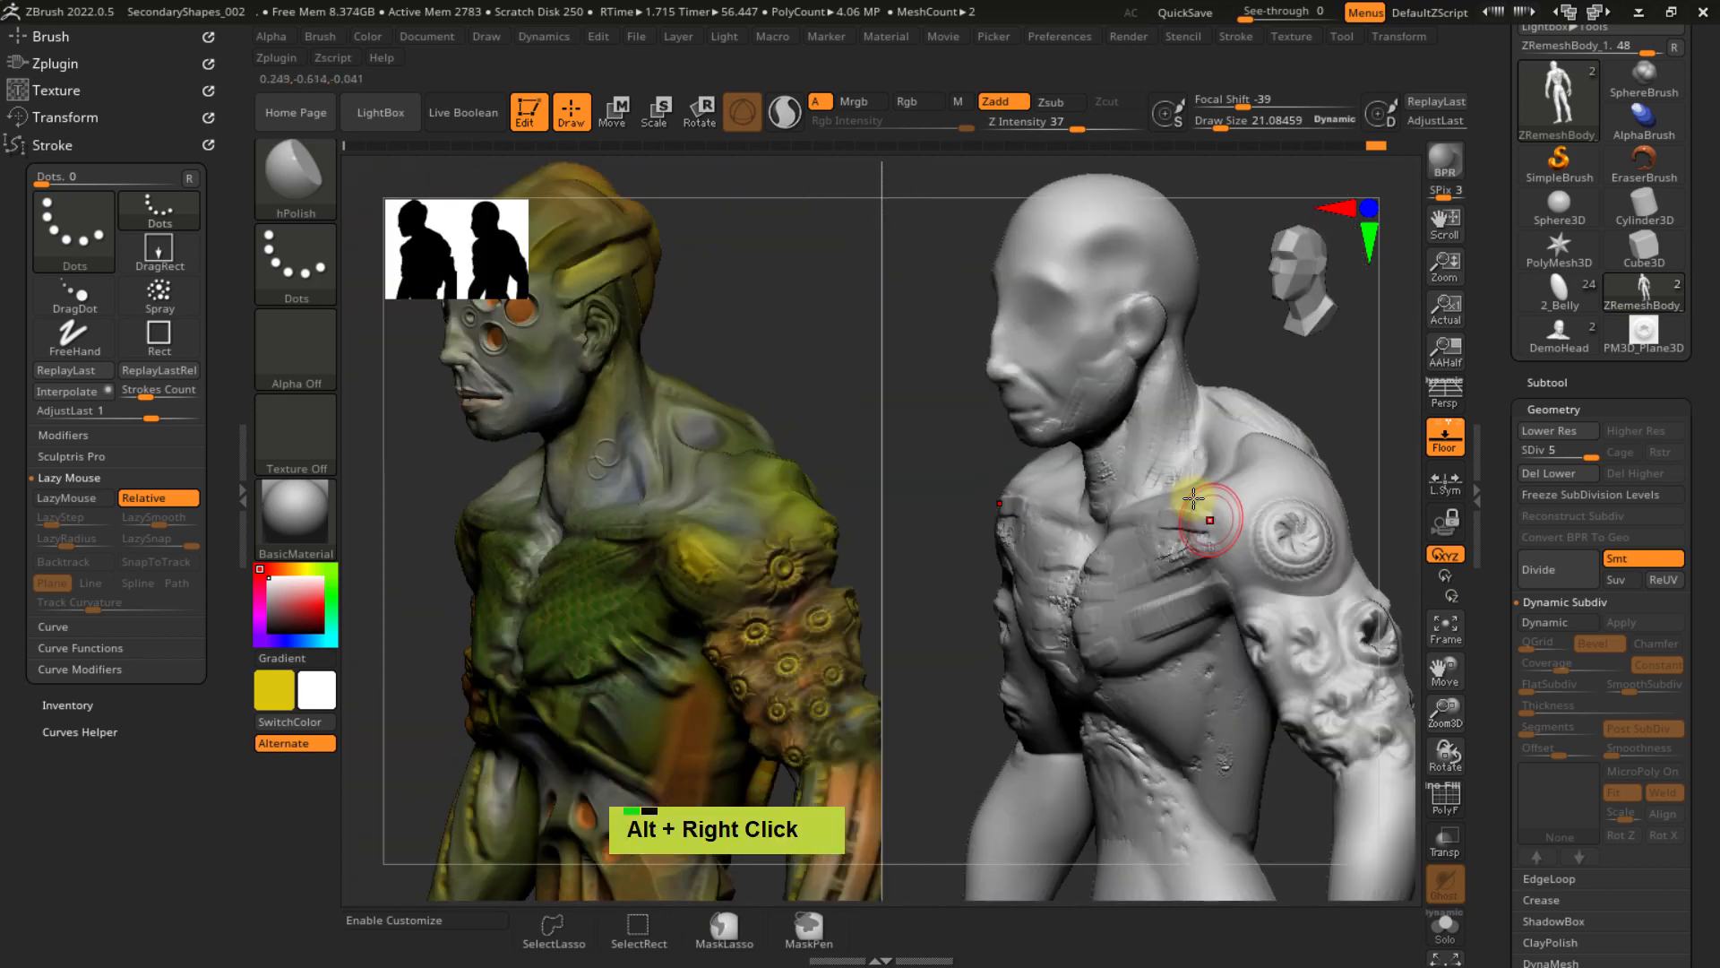
pyautogui.moveTo(1105, 425); pyautogui.dragTo(1171, 465, button='right')
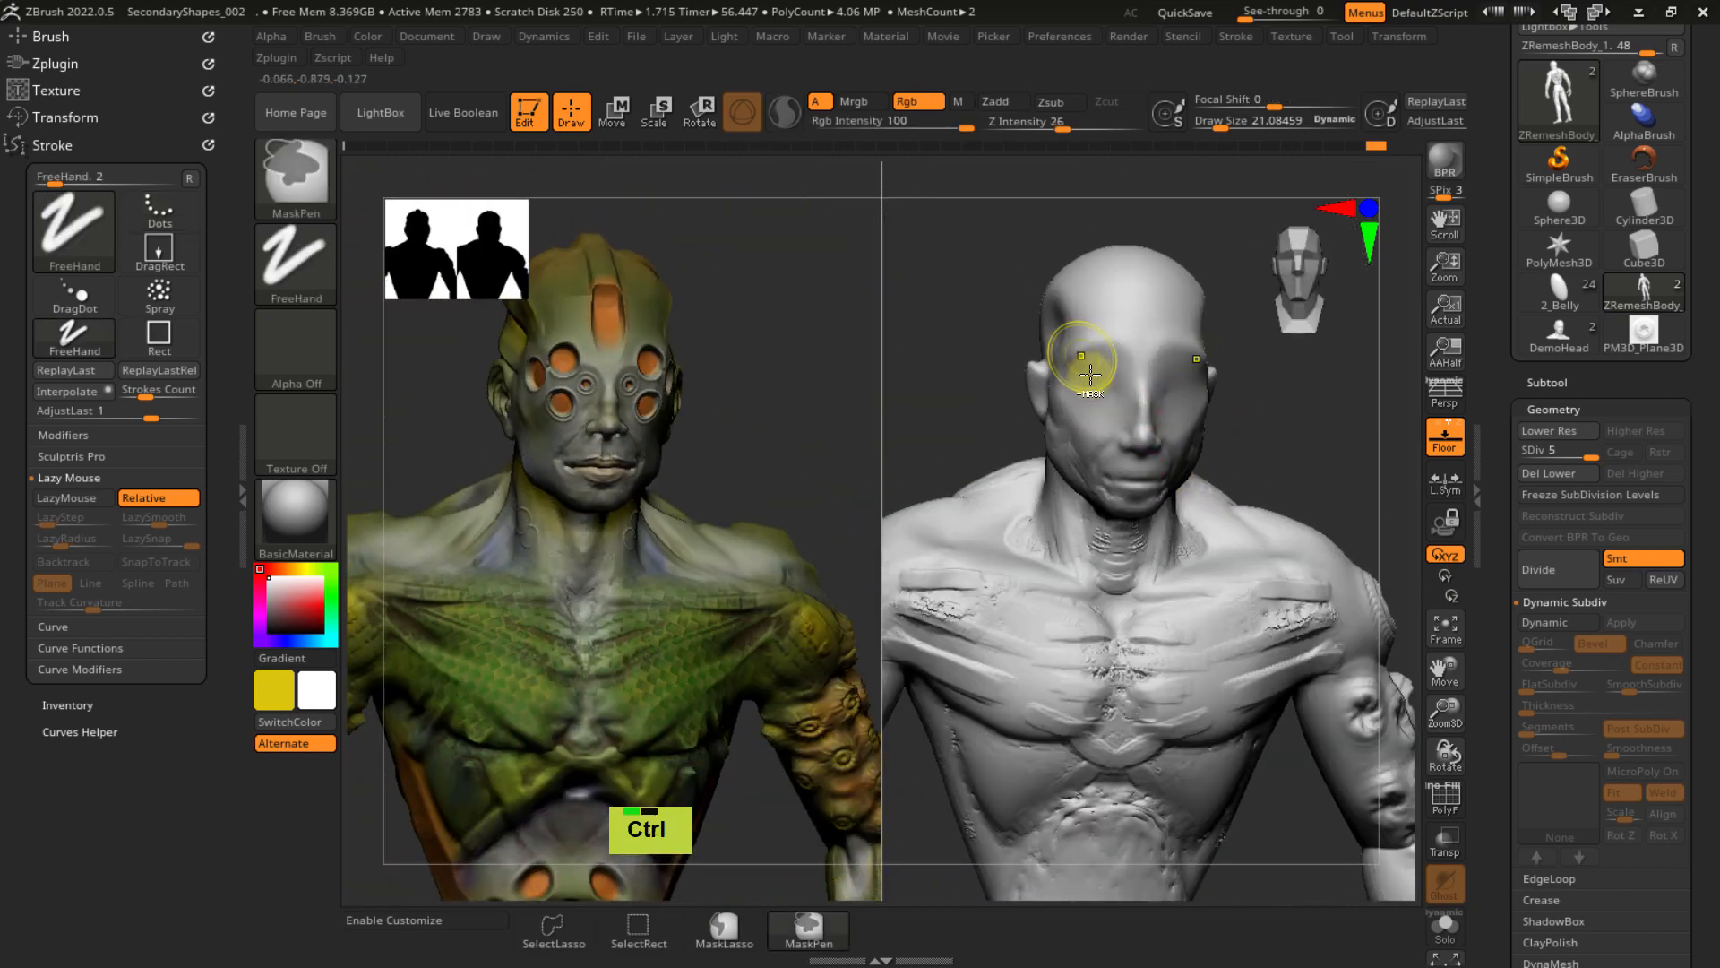
pyautogui.keyDown('ctrl'); pyautogui.moveTo(1090, 373); pyautogui.dragTo(1112, 502, button='right'); pyautogui.keyUp('ctrl')
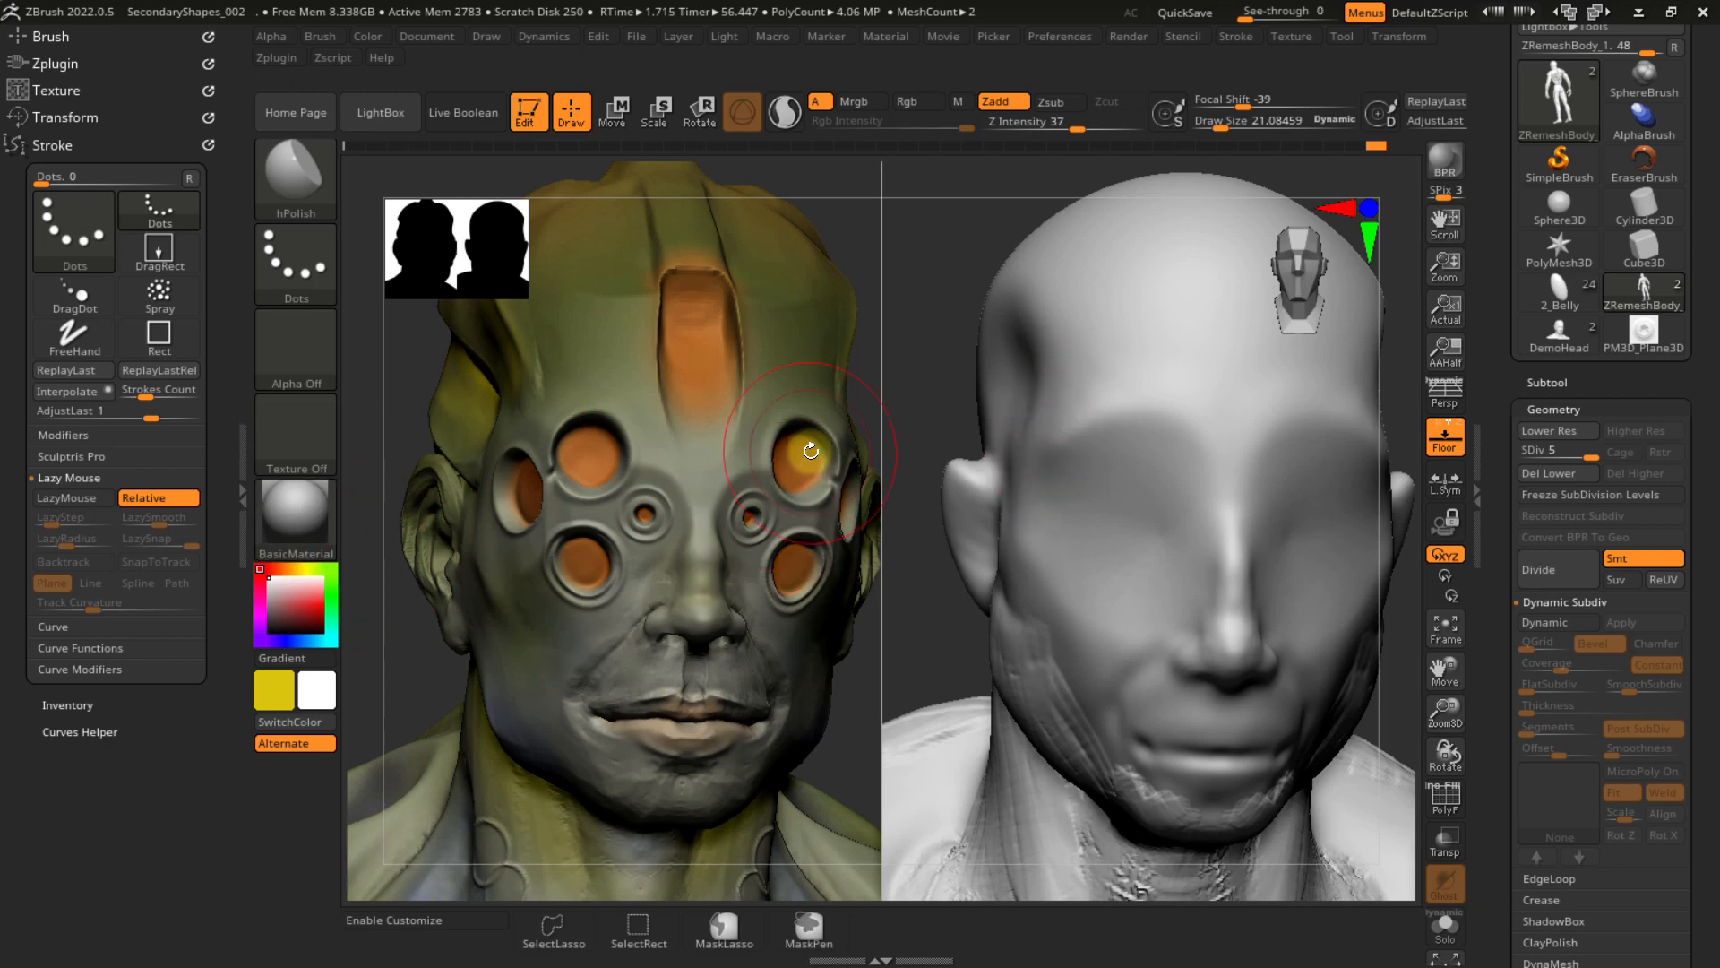
pyautogui.press('b')
pyautogui.press('c')
pyautogui.press('a')
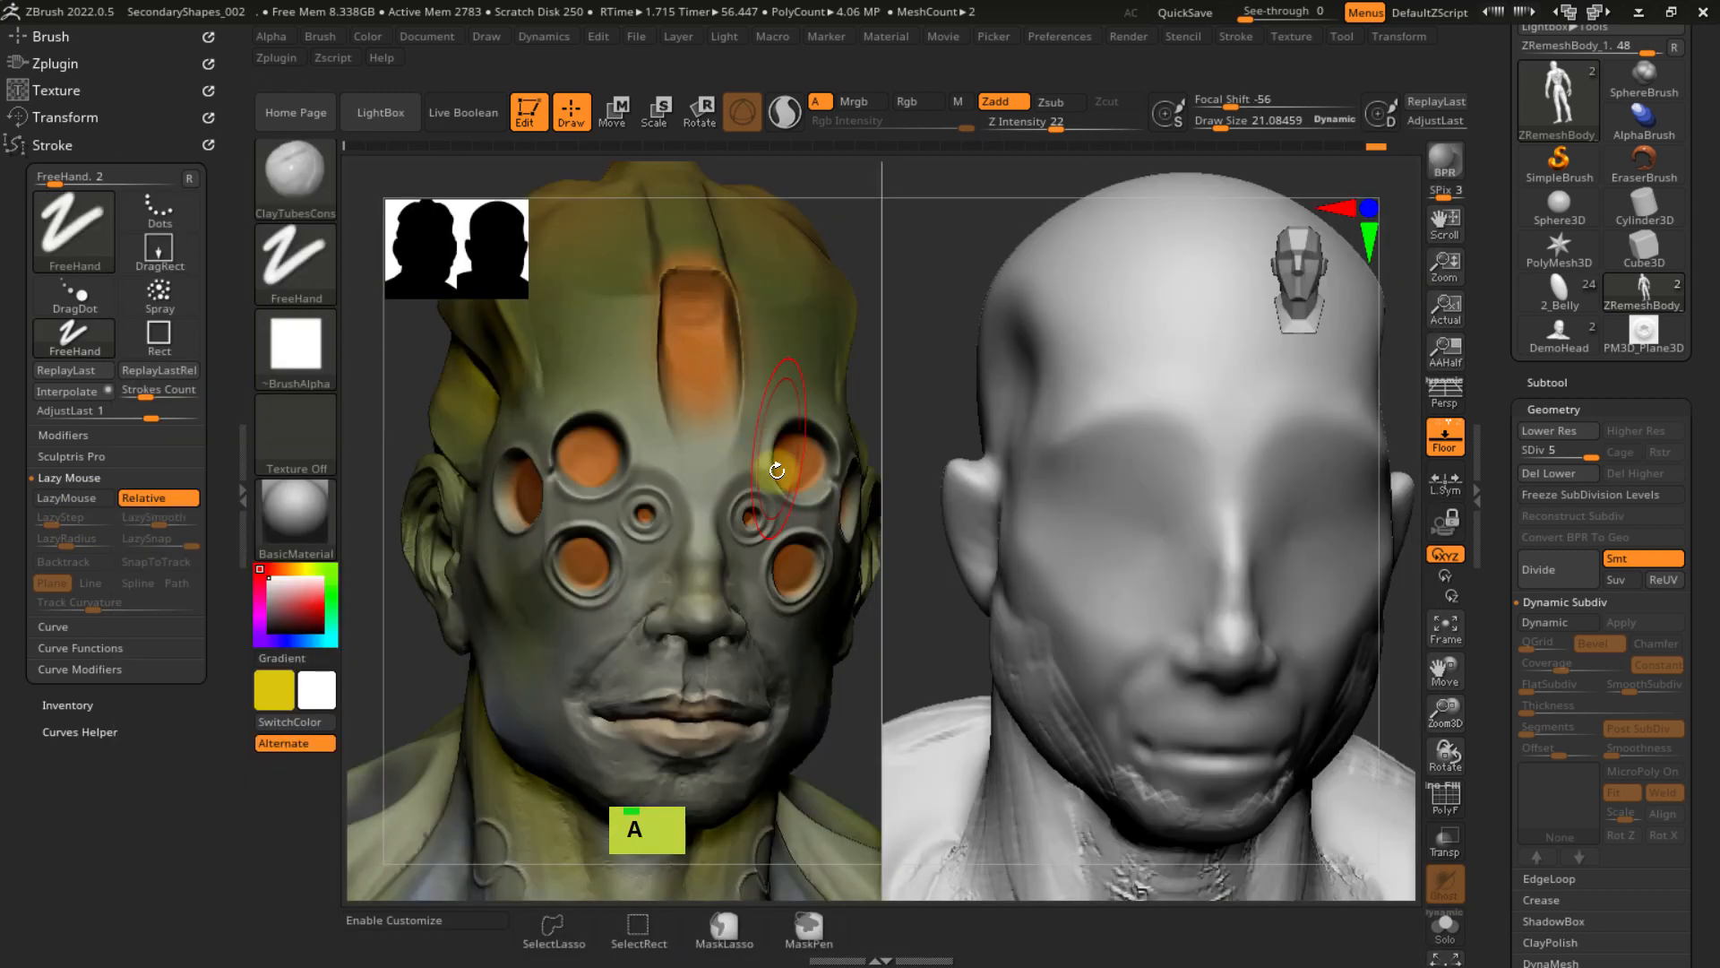
pyautogui.click(82, 498)
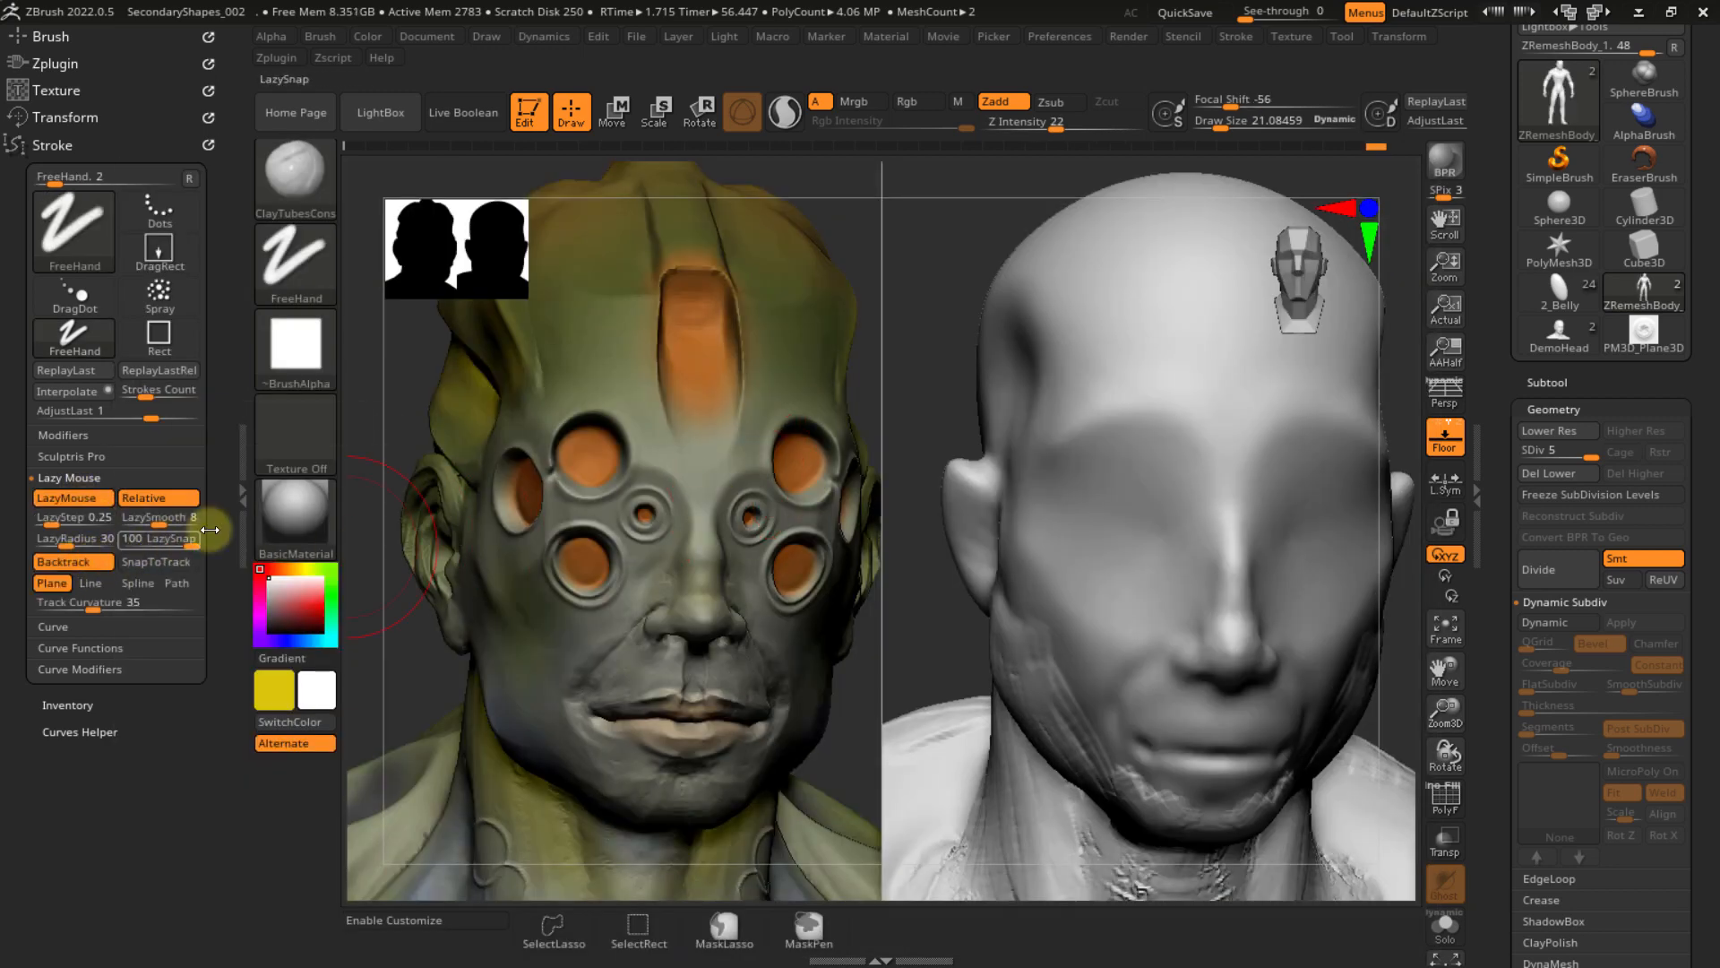
pyautogui.keyDown('alt'); pyautogui.rightClick(1102, 430); pyautogui.keyUp('alt')
pyautogui.keyDown('alt'); pyautogui.rightClick(1105, 519); pyautogui.keyUp('alt')
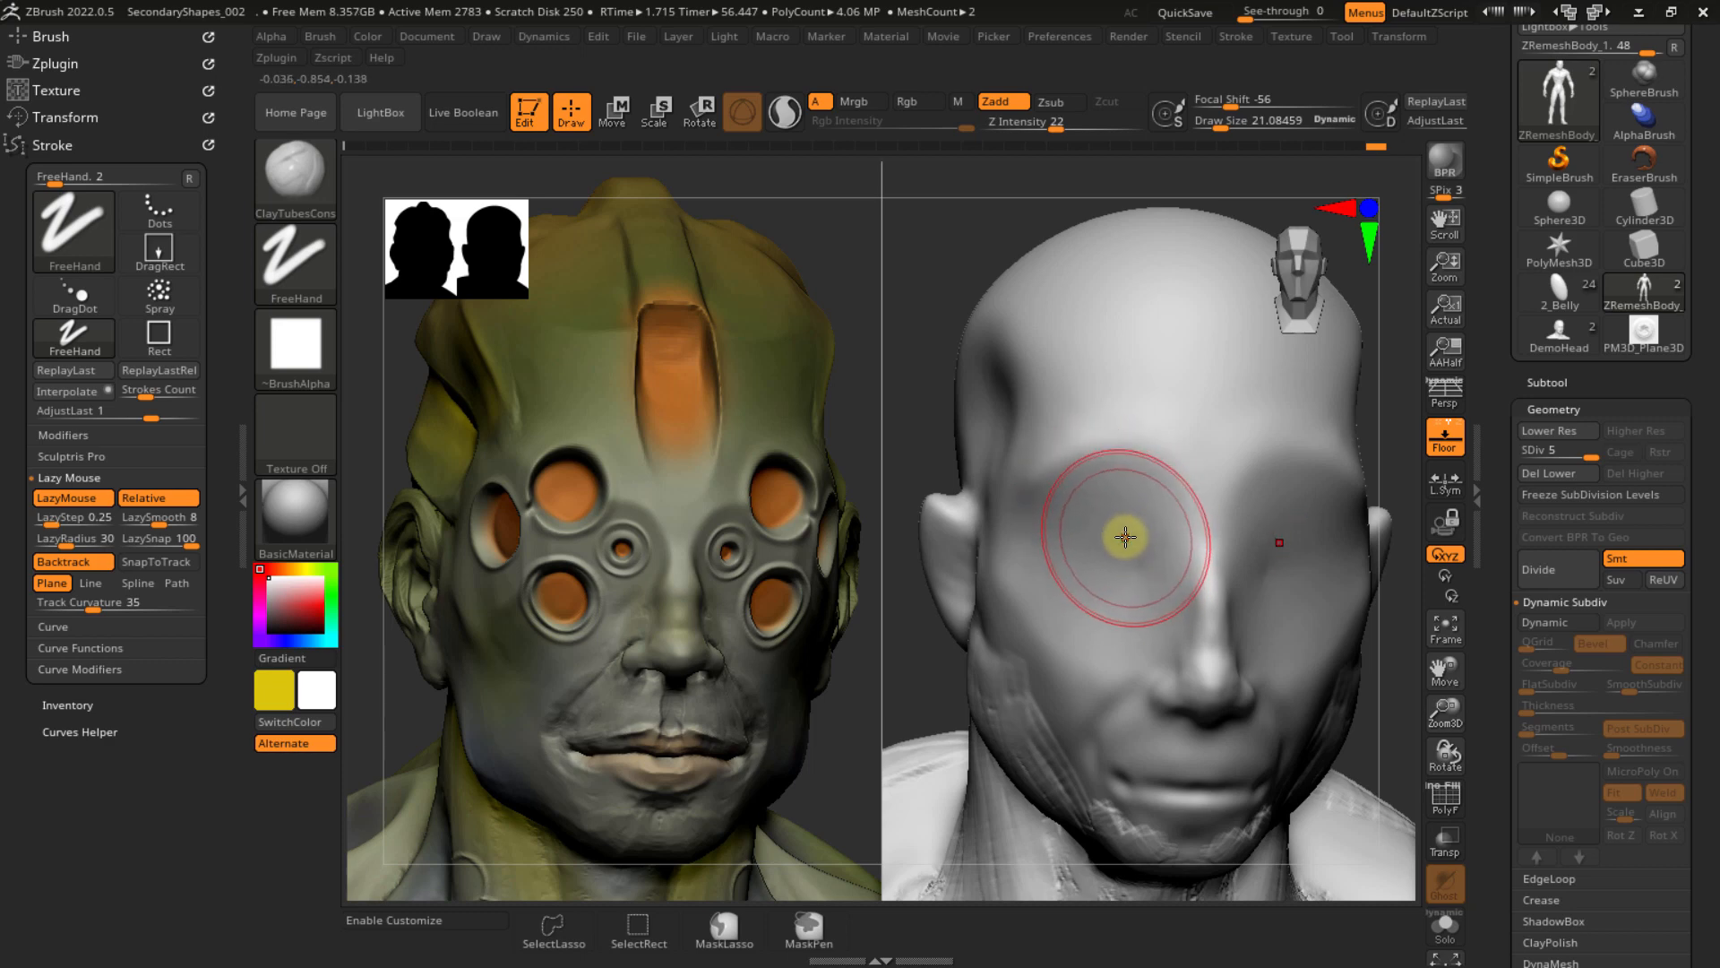
# - Build up clay over the eye sockets with the ClayBuildup brush
pyautogui.press('b')
pyautogui.press('c')
pyautogui.press('b')
pyautogui.moveTo(1105, 541)
pyautogui.mouseDown()
pyautogui.moveTo(1109, 492)
pyautogui.moveTo(1051, 564)
pyautogui.moveTo(1114, 475)
pyautogui.moveTo(1110, 556)
pyautogui.moveTo(1117, 469)
pyautogui.moveTo(1090, 573)
pyautogui.moveTo(1053, 501)
pyautogui.mouseUp()
pyautogui.moveTo(1053, 501)
pyautogui.mouseDown(button='right')
pyautogui.moveTo(1175, 422)
pyautogui.moveTo(1025, 430)
pyautogui.moveTo(1029, 549)
pyautogui.moveTo(1127, 543)
pyautogui.moveTo(1114, 576)
pyautogui.moveTo(1137, 472)
pyautogui.mouseUp(button='right')
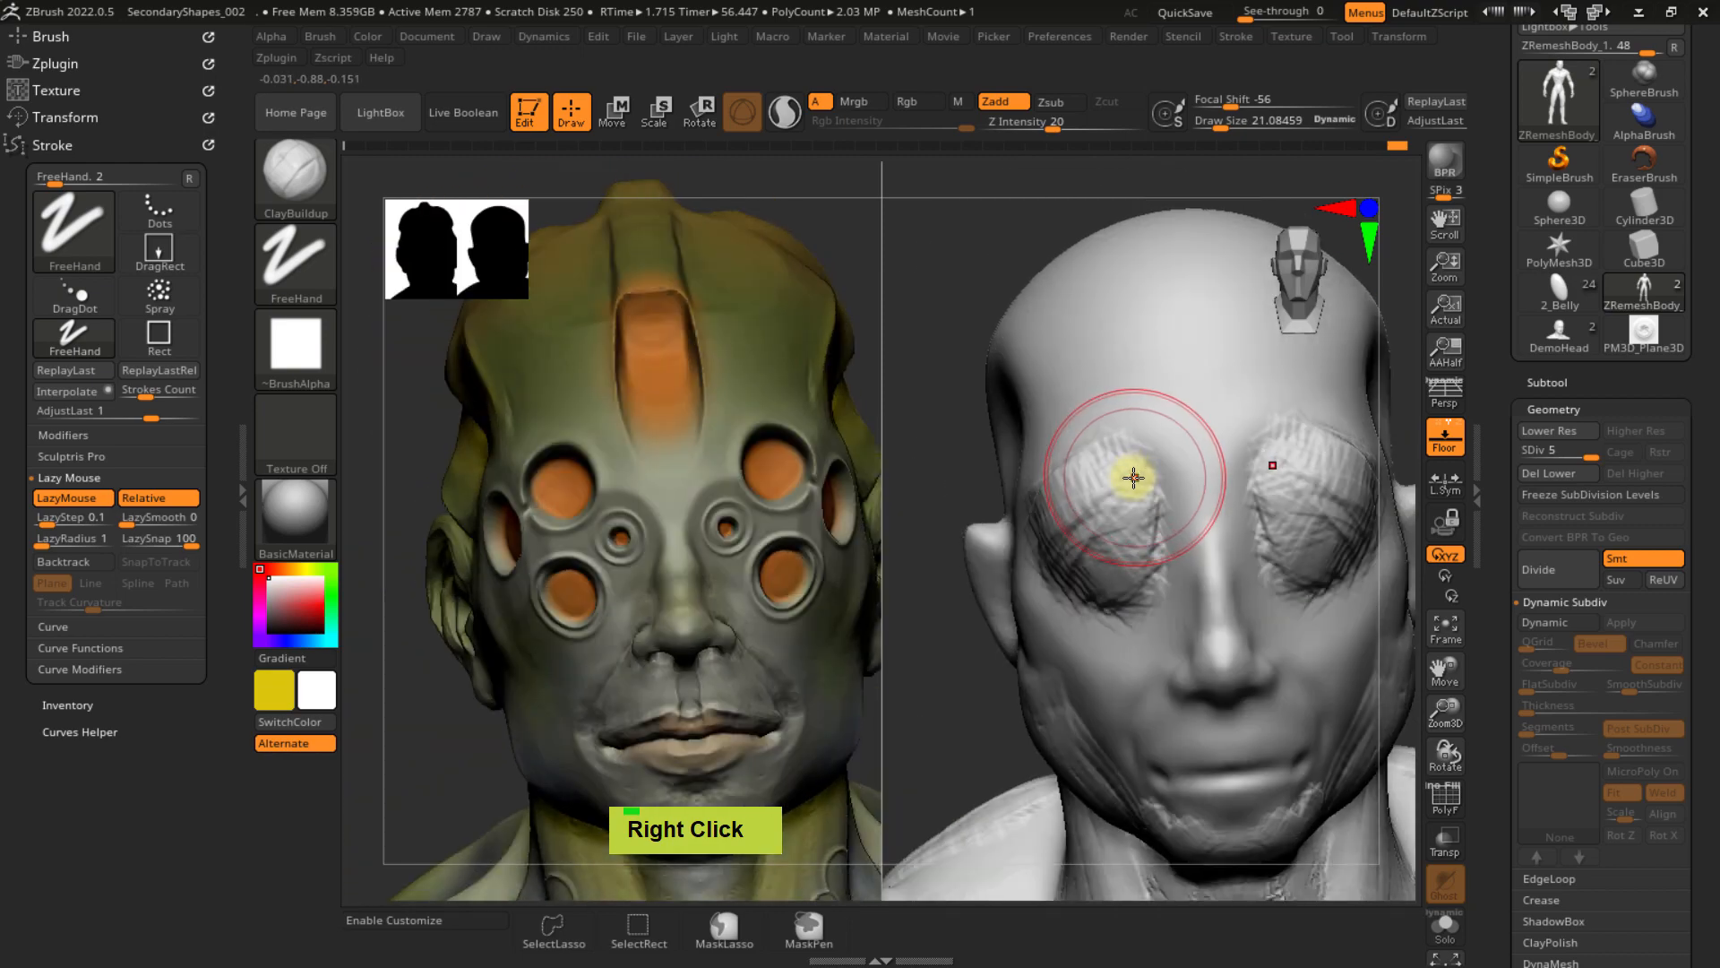
pyautogui.press('b')
pyautogui.press('d')
pyautogui.press('t')
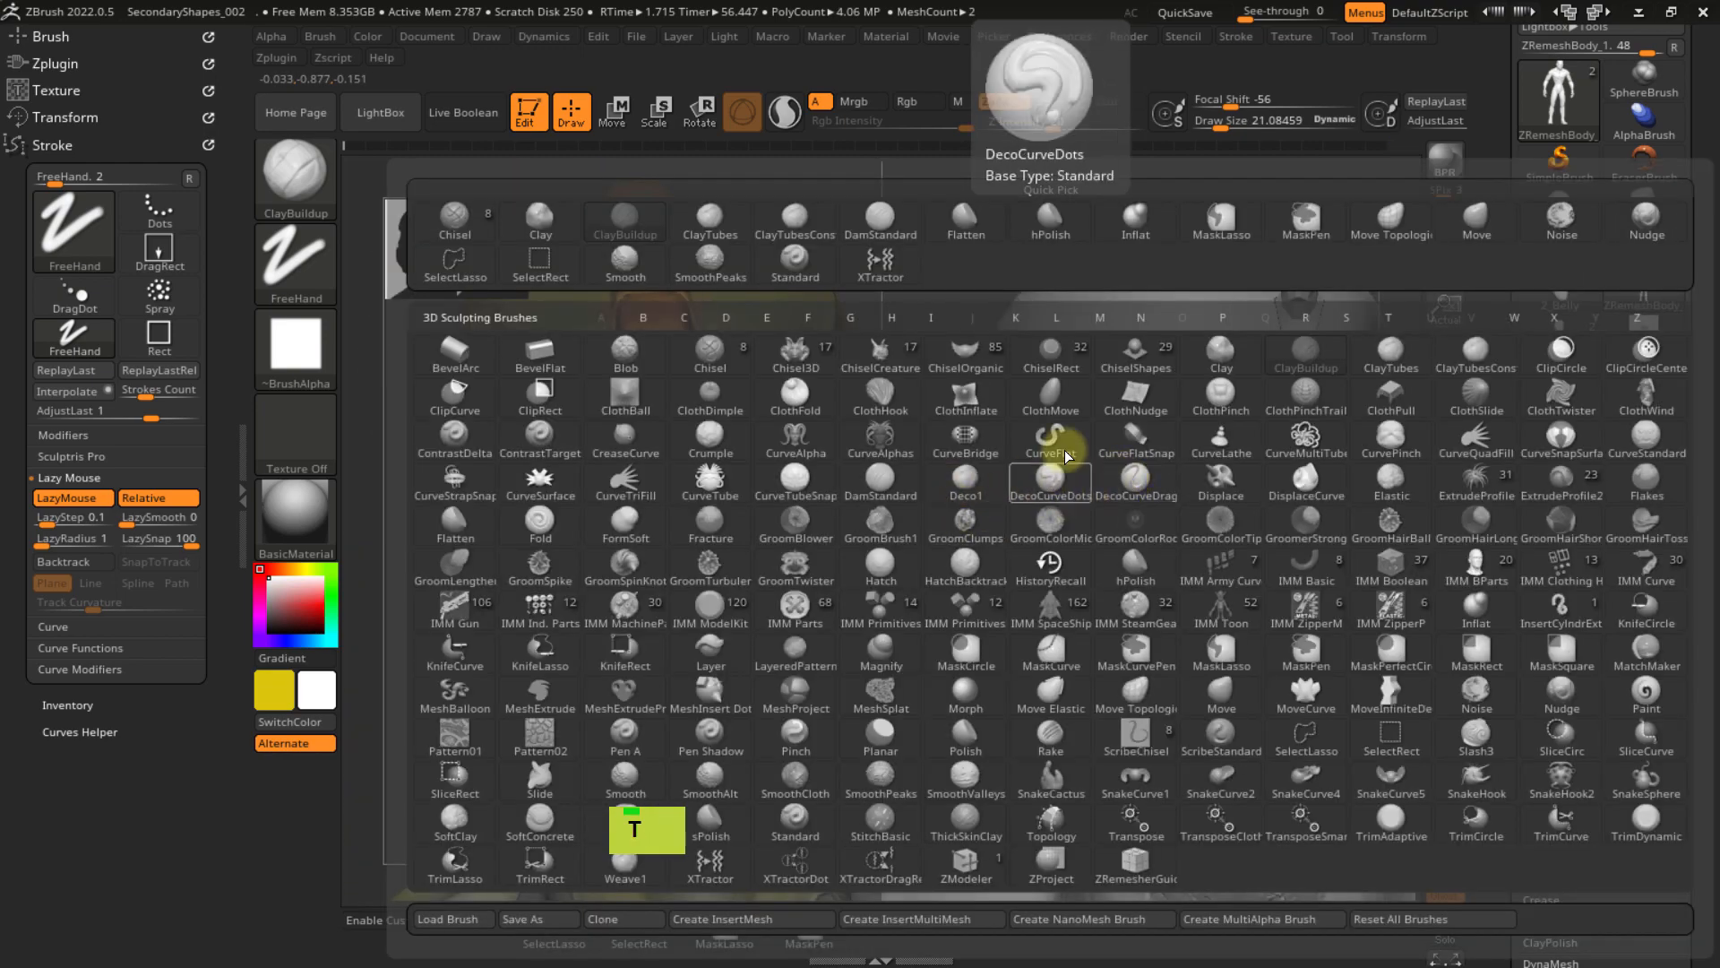
pyautogui.press('Escape')
# - Flatten the built-up clay over the eye sockets with the TrimDynamic brush at Draw Size about 21
pyautogui.press('b')
pyautogui.press('t')
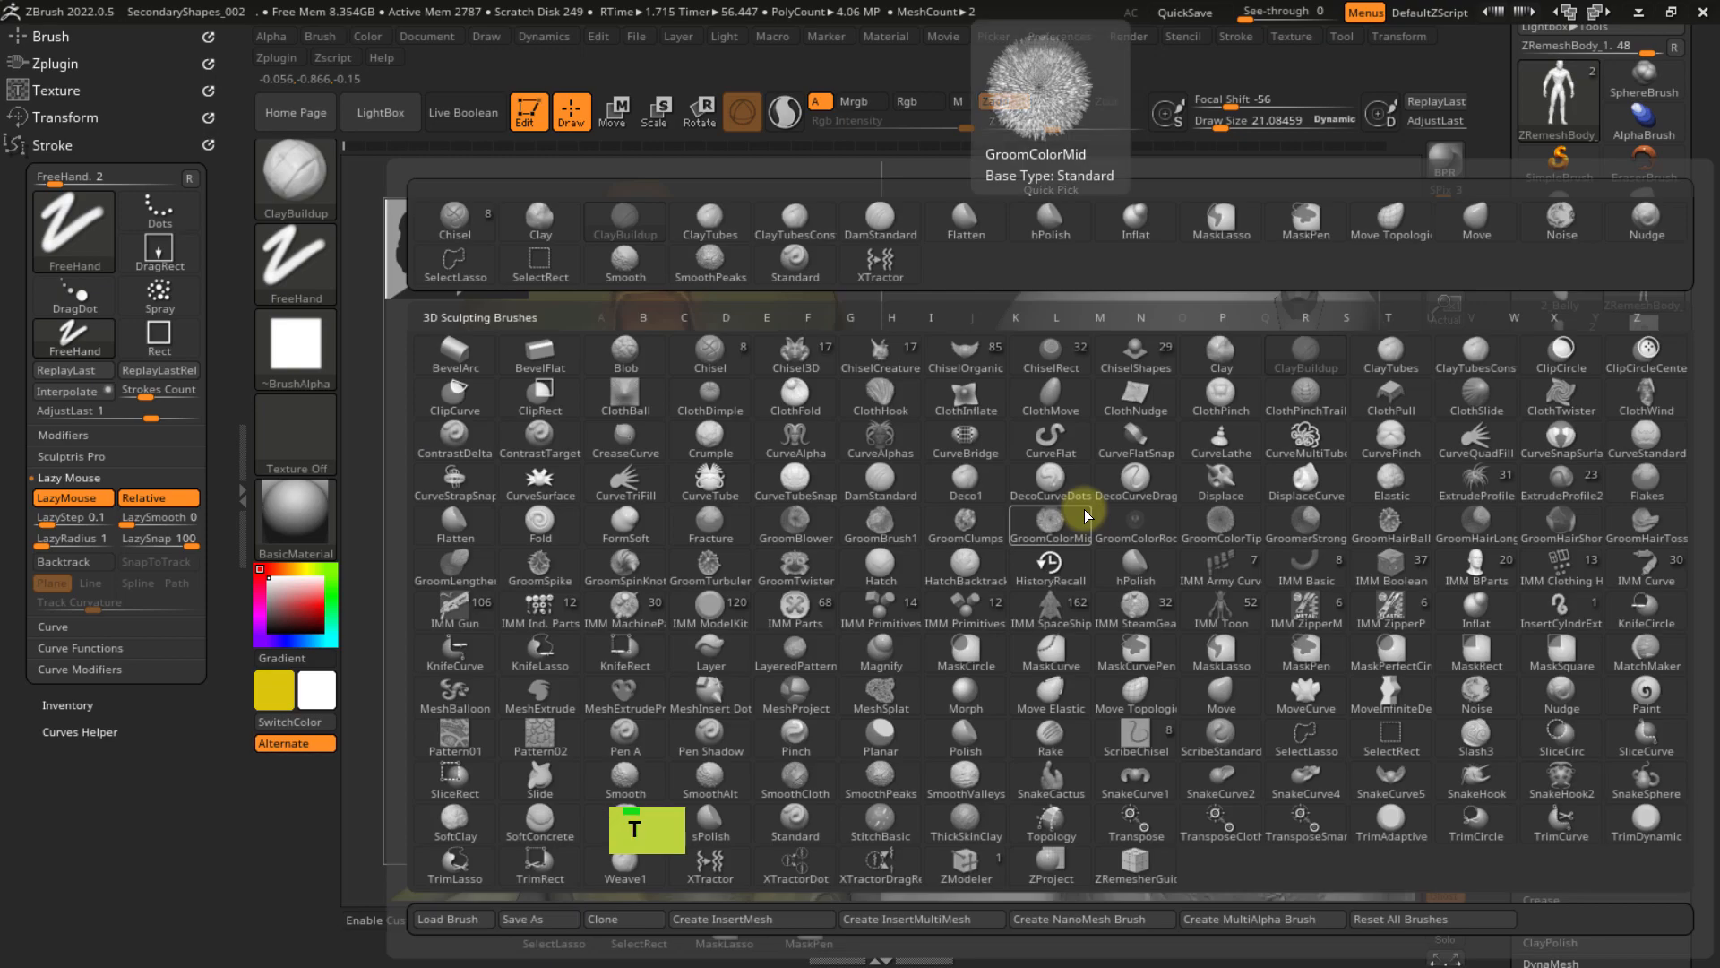
pyautogui.press('d')
pyautogui.moveTo(1152, 511)
pyautogui.mouseDown(button='right')
pyautogui.moveTo(1164, 484)
pyautogui.moveTo(1099, 557)
pyautogui.moveTo(1111, 526)
pyautogui.mouseUp(button='right')
pyautogui.press('s')
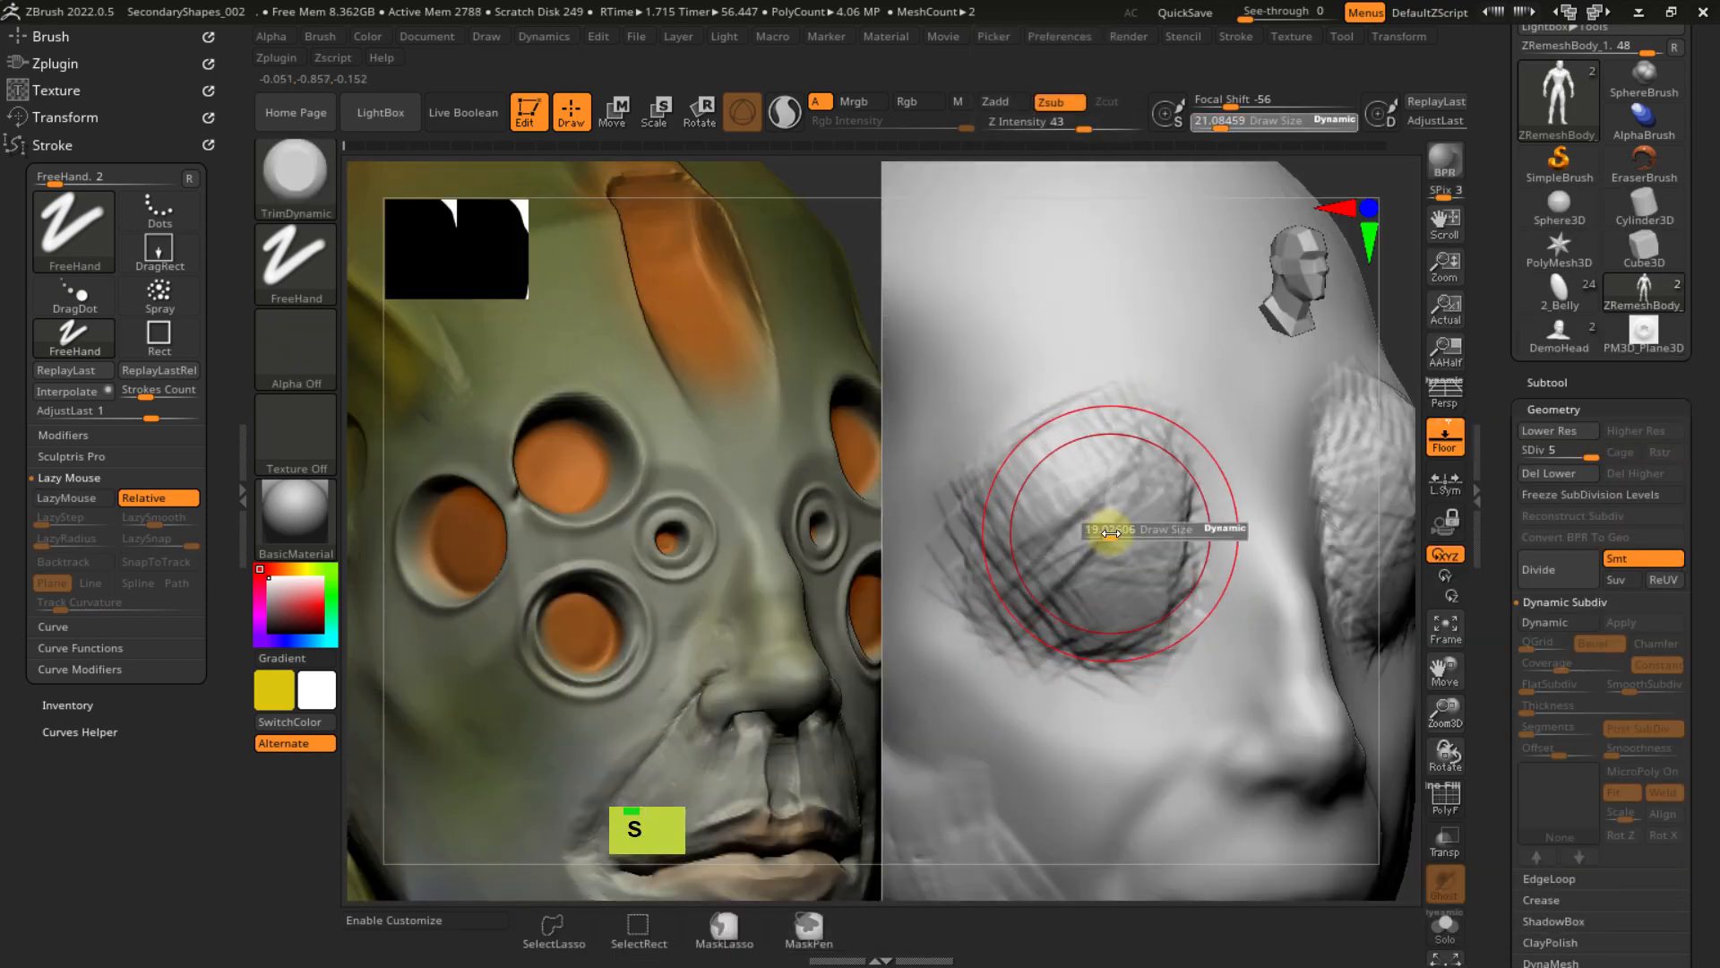
pyautogui.moveTo(1111, 498)
pyautogui.mouseDown()
pyautogui.moveTo(1106, 526)
pyautogui.moveTo(1126, 541)
pyautogui.moveTo(1151, 487)
pyautogui.moveTo(1102, 545)
pyautogui.moveTo(1137, 568)
pyautogui.moveTo(1152, 511)
pyautogui.moveTo(1107, 580)
pyautogui.moveTo(1142, 505)
pyautogui.moveTo(1060, 610)
pyautogui.moveTo(1141, 518)
pyautogui.moveTo(1145, 470)
pyautogui.mouseUp()
# - Trim the temple area beside the outer corner of the eye socket smooth with the TrimDynamic brush
pyautogui.keyDown('ctrl'); pyautogui.moveTo(1129, 591); pyautogui.dragTo(1133, 518, button='right'); pyautogui.keyUp('ctrl')
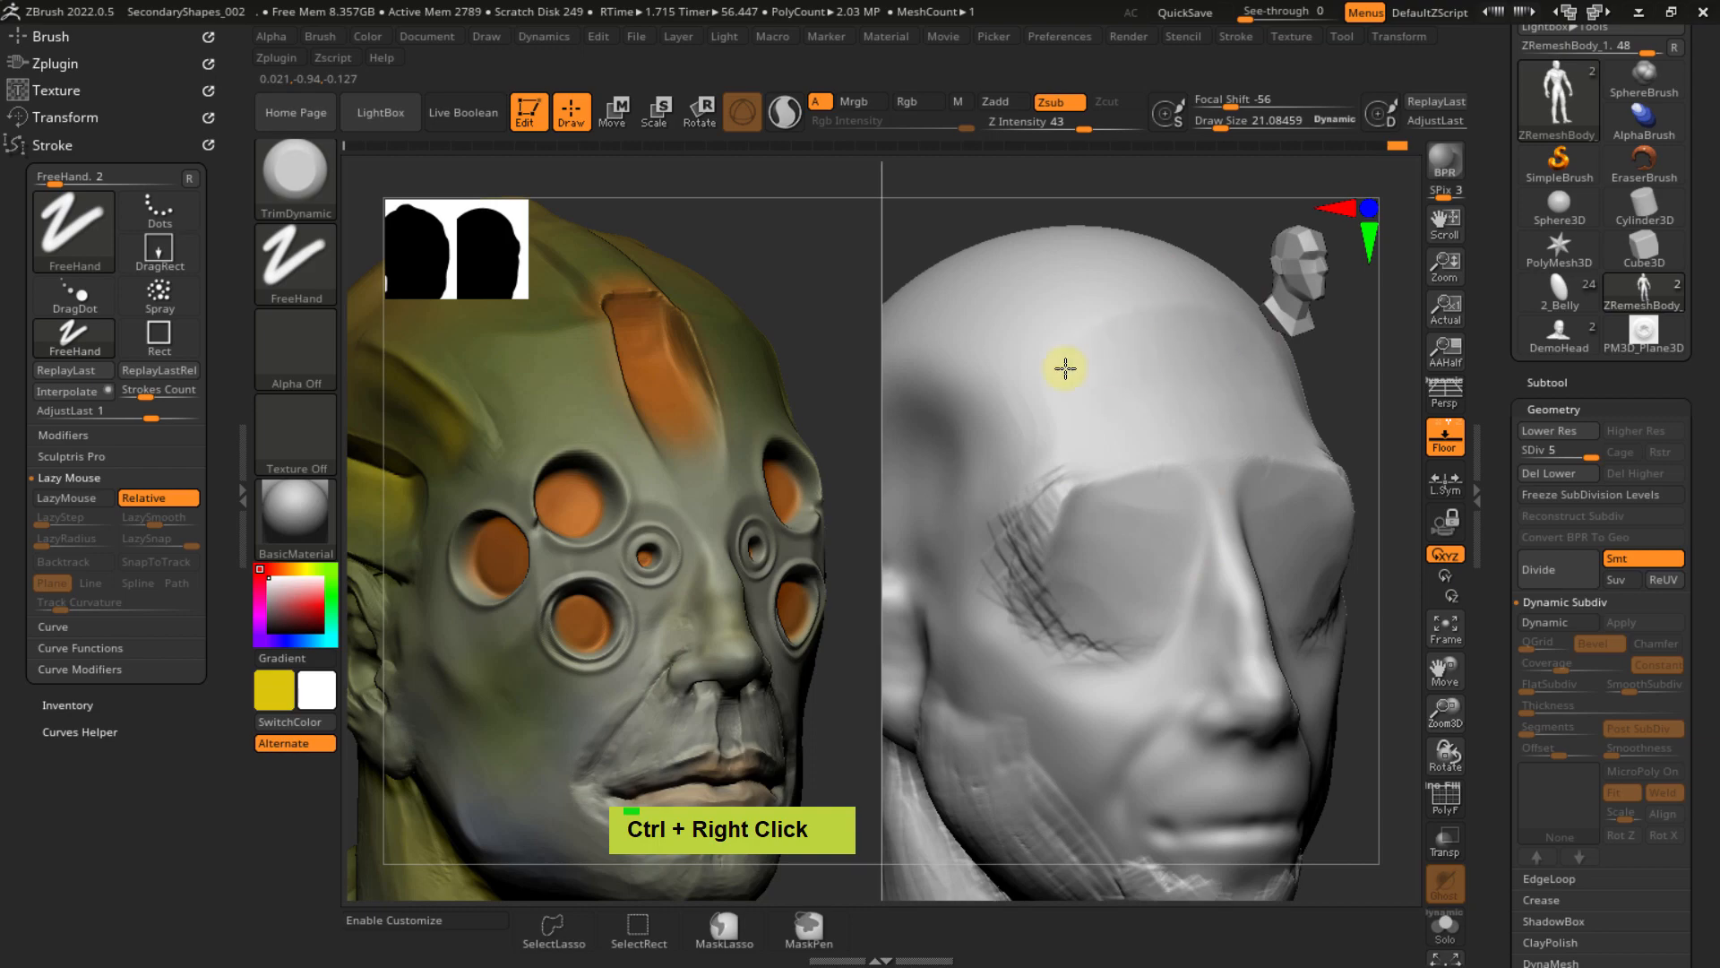
pyautogui.moveTo(1164, 442)
pyautogui.keyDown('alt'); pyautogui.mouseDown(button='right')
pyautogui.moveTo(1239, 395)
pyautogui.moveTo(1168, 411)
pyautogui.moveTo(1186, 464)
pyautogui.moveTo(1083, 511)
pyautogui.mouseUp(button='right'); pyautogui.keyUp('alt')
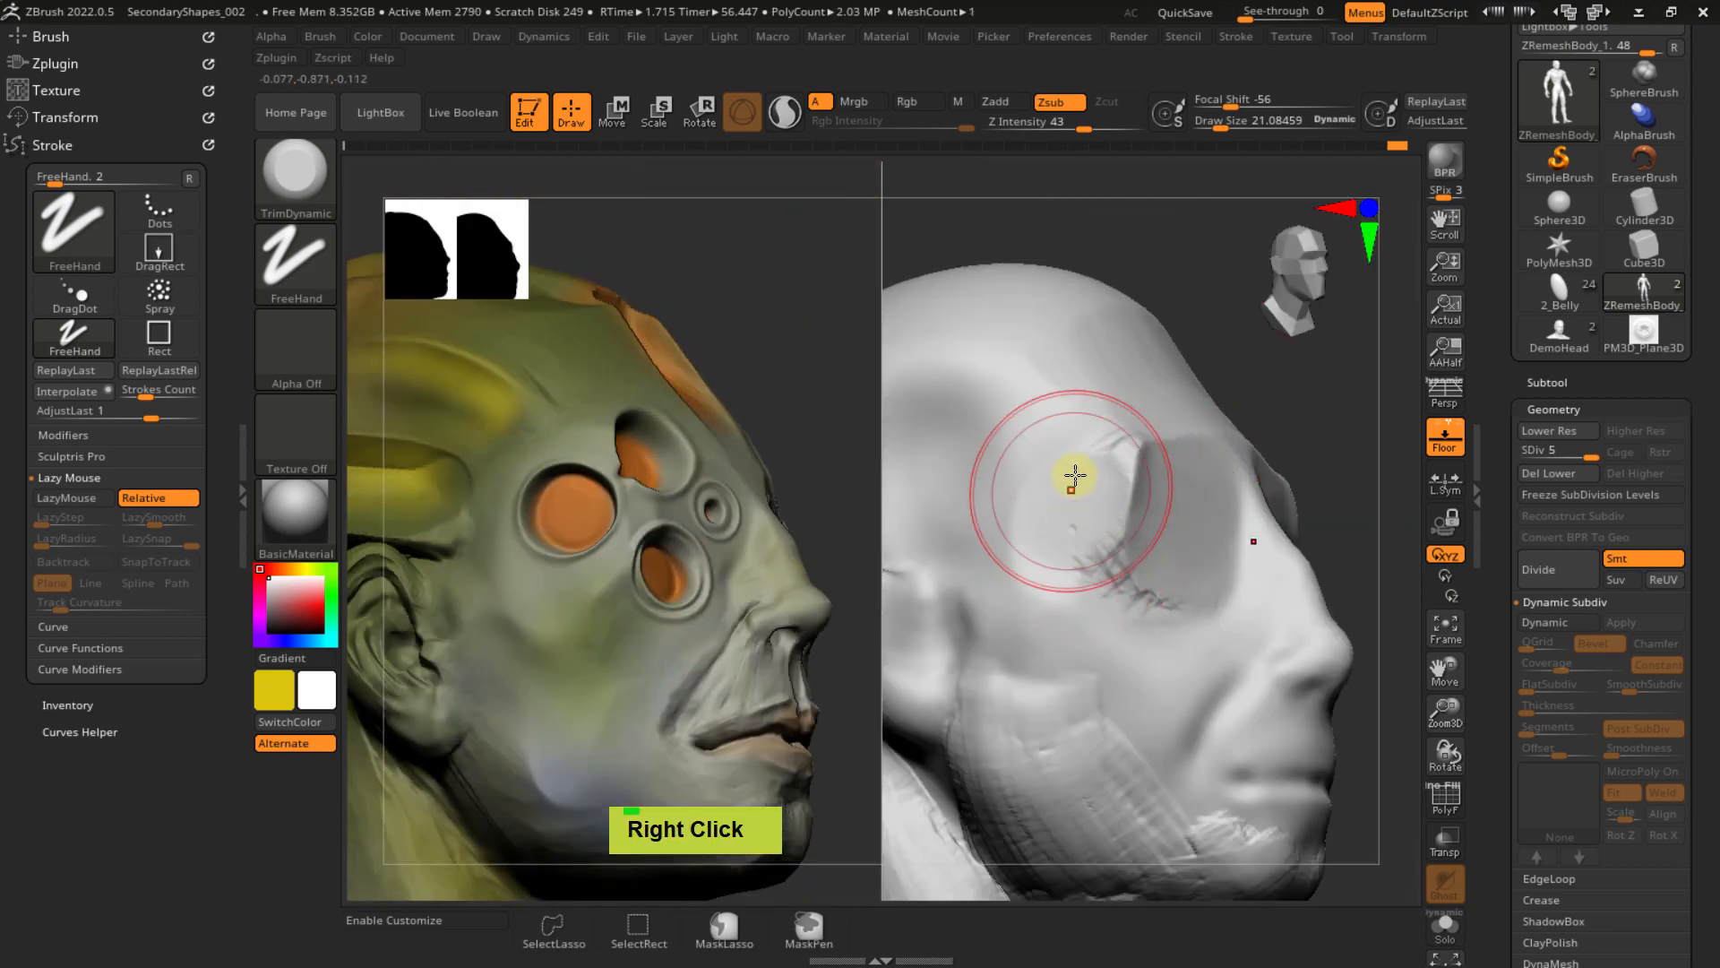
pyautogui.moveTo(1072, 514); pyautogui.dragTo(1083, 465)
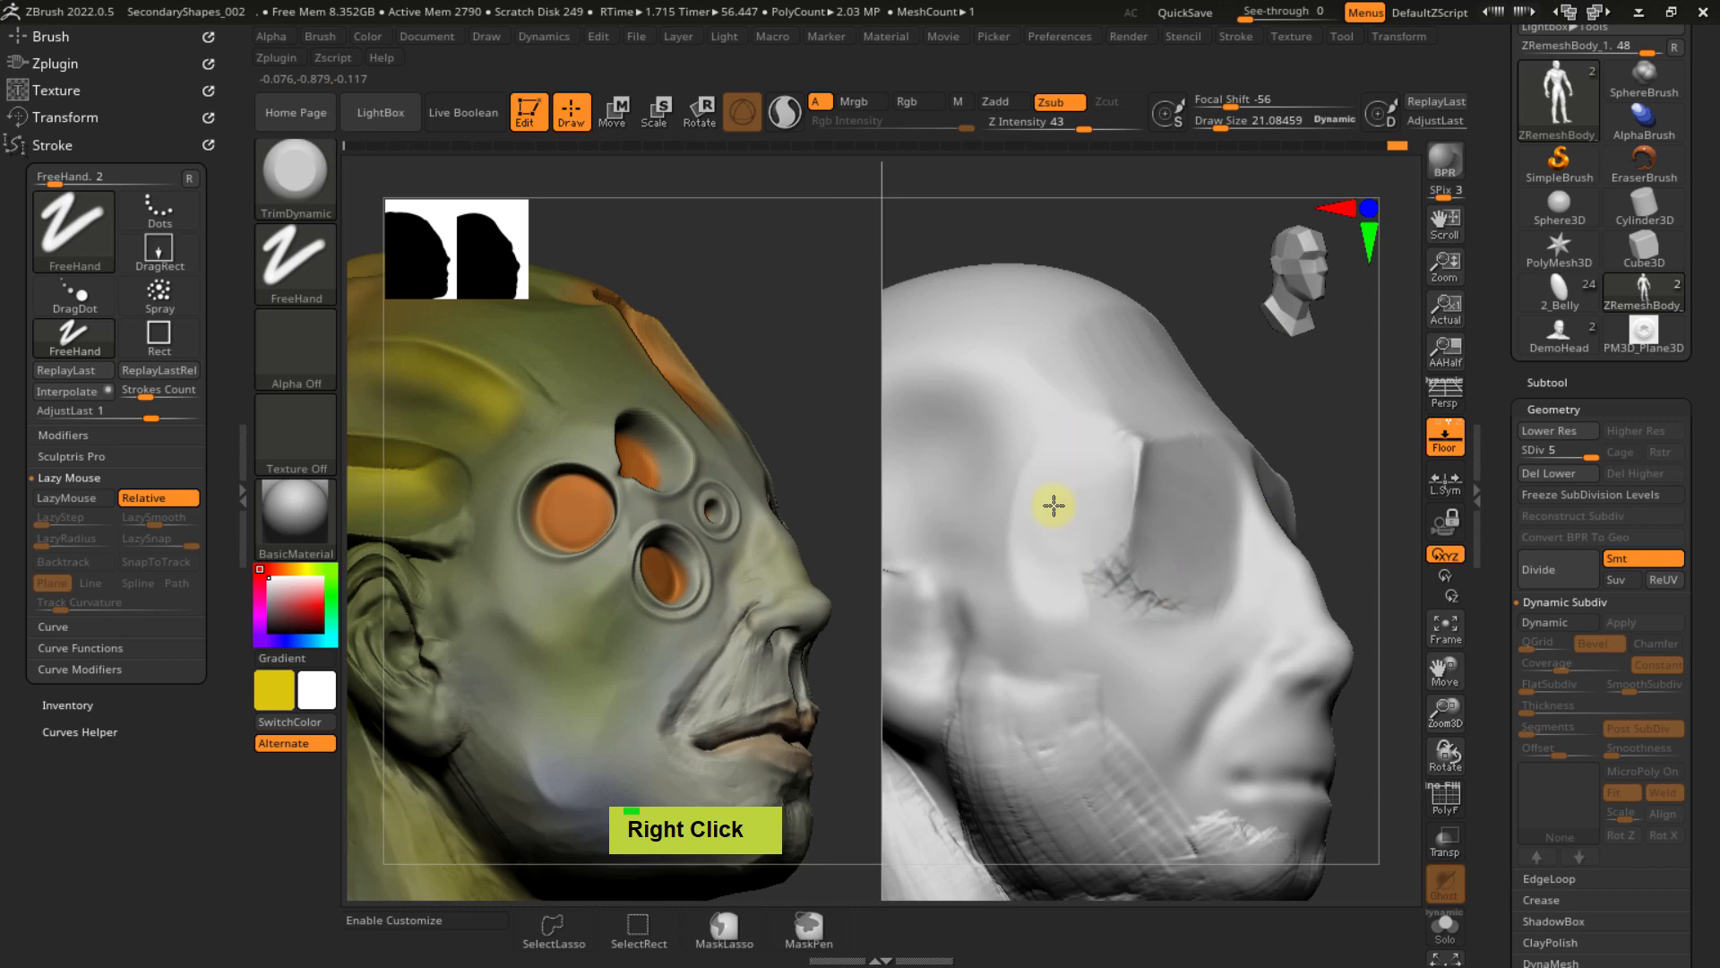
pyautogui.moveTo(1102, 595)
pyautogui.mouseDown()
pyautogui.moveTo(1102, 469)
pyautogui.moveTo(1080, 487)
pyautogui.mouseUp()
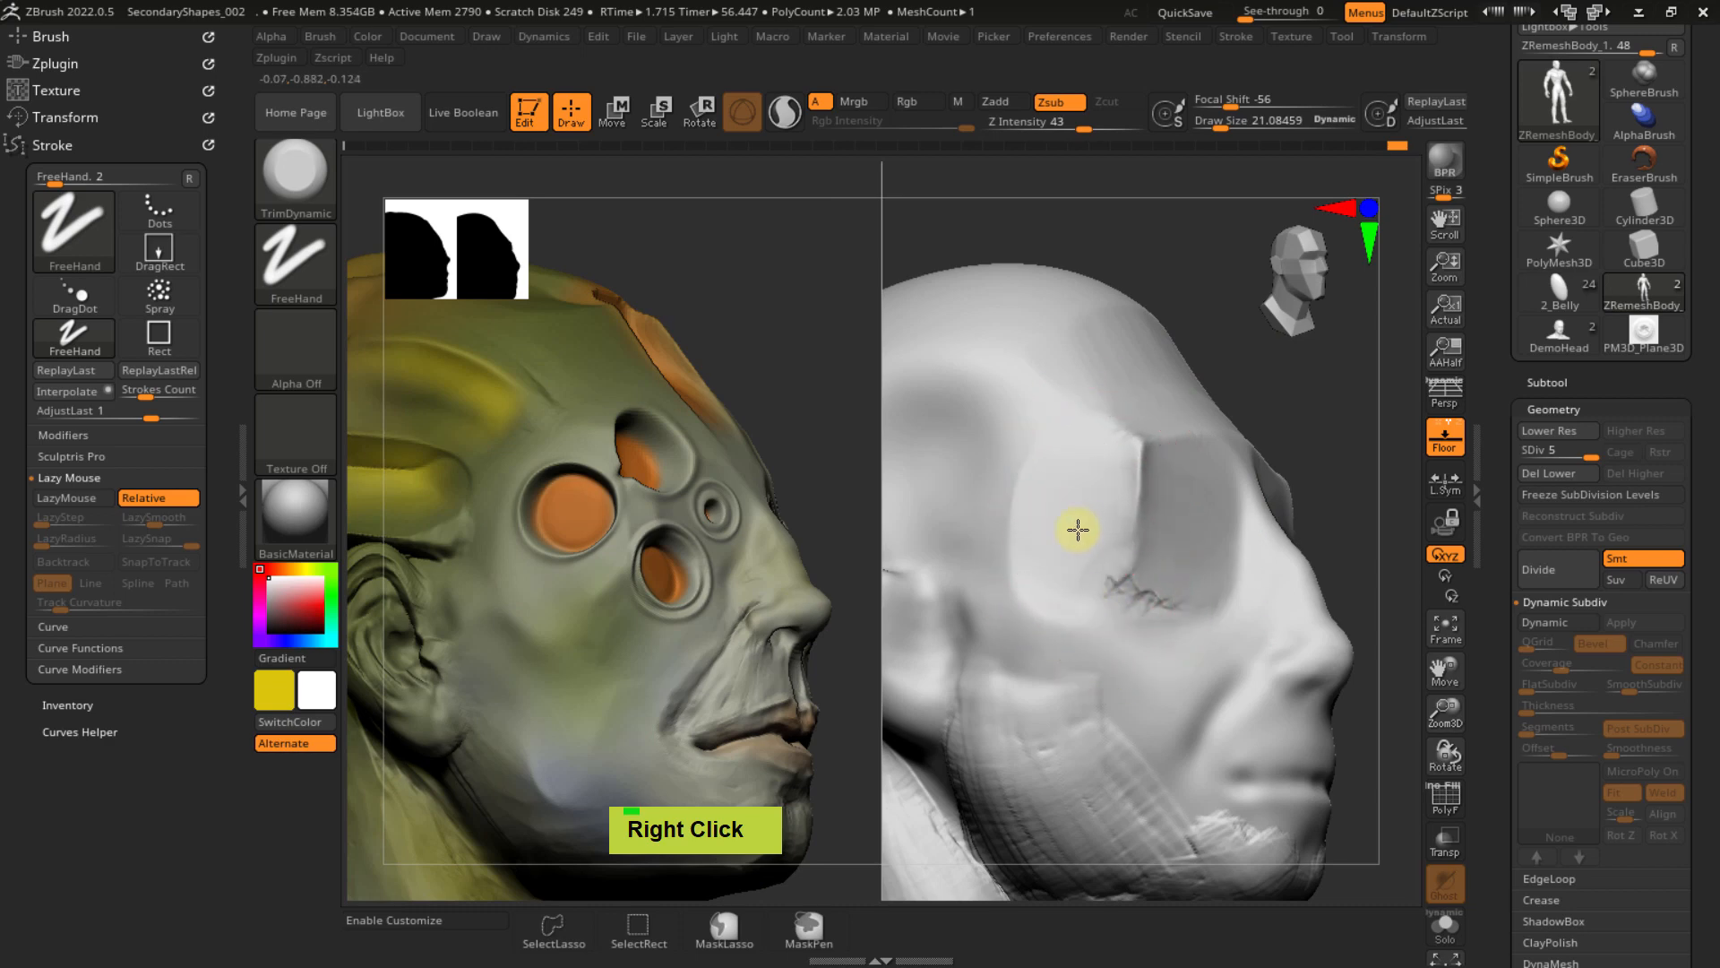
# - Reshape the outer contour of the eye sockets from the front with the Move brush at Draw Size about 17
pyautogui.moveTo(1078, 529)
pyautogui.mouseDown(button='right')
pyautogui.moveTo(1090, 549)
pyautogui.moveTo(1160, 534)
pyautogui.moveTo(1246, 482)
pyautogui.moveTo(1140, 534)
pyautogui.moveTo(1163, 556)
pyautogui.moveTo(1140, 519)
pyautogui.moveTo(1094, 529)
pyautogui.moveTo(1152, 557)
pyautogui.moveTo(1122, 484)
pyautogui.moveTo(1144, 492)
pyautogui.moveTo(1121, 483)
pyautogui.mouseUp(button='right')
pyautogui.press('ctrl')
pyautogui.press('b')
pyautogui.press('m')
pyautogui.press('v')
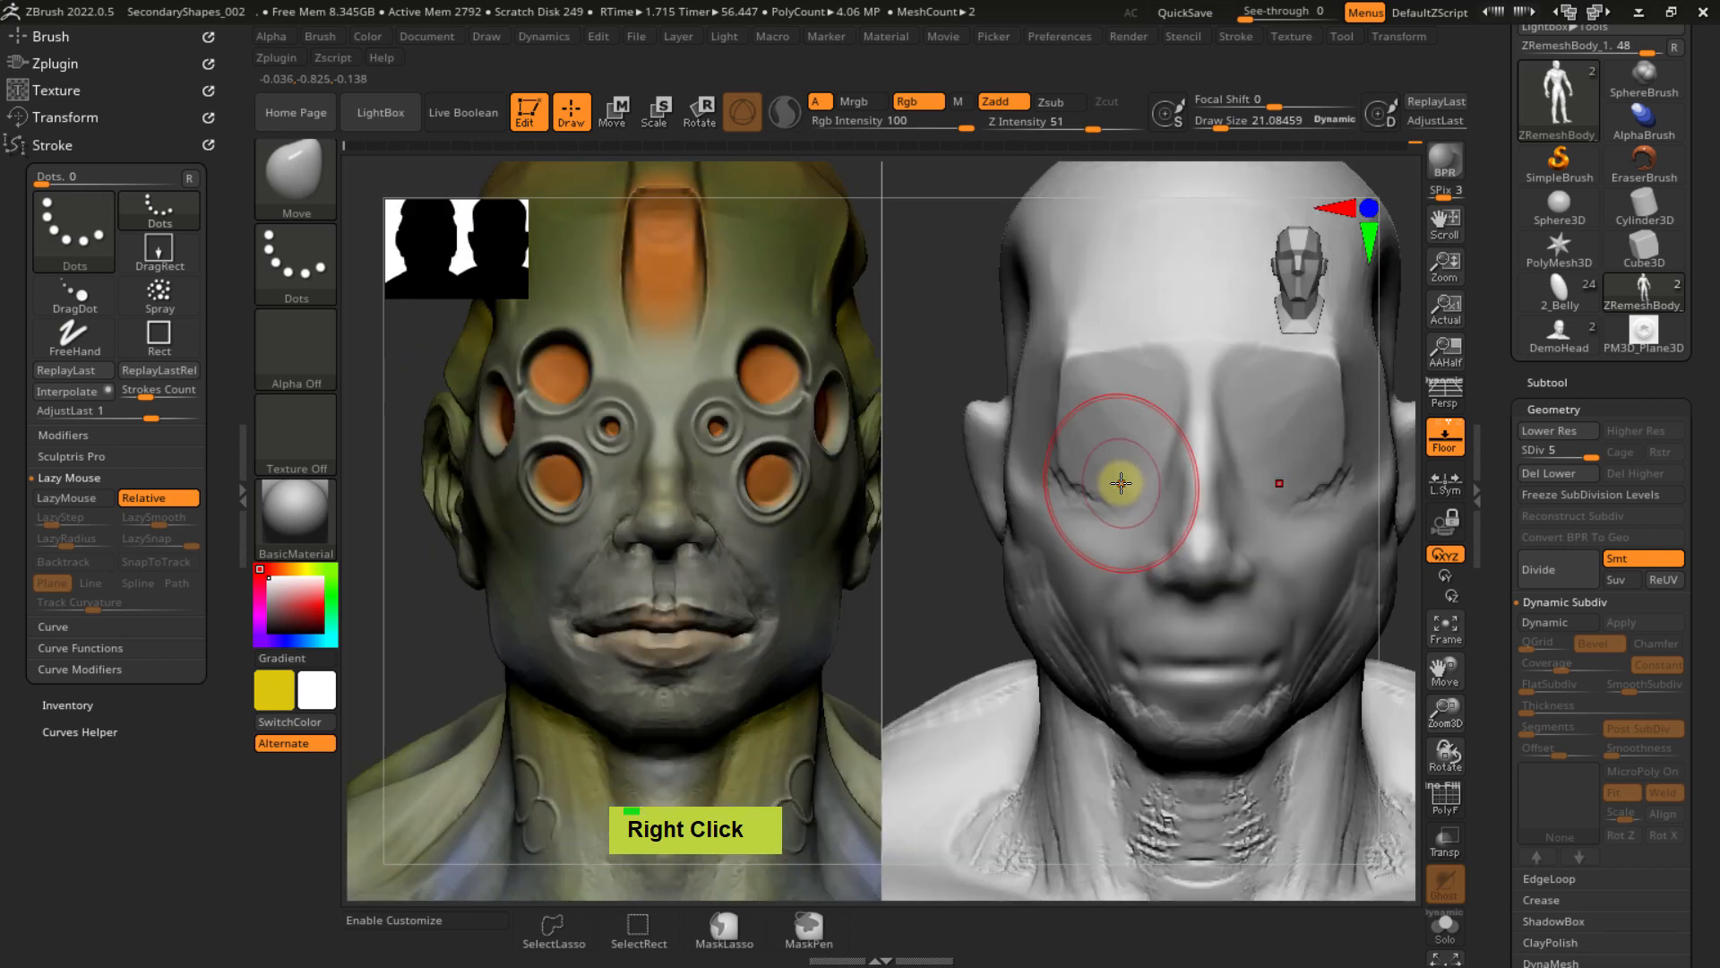
pyautogui.press('s')
pyautogui.moveTo(1121, 482)
pyautogui.mouseDown()
pyautogui.moveTo(1037, 468)
pyautogui.moveTo(1044, 507)
pyautogui.mouseUp()
pyautogui.press('s')
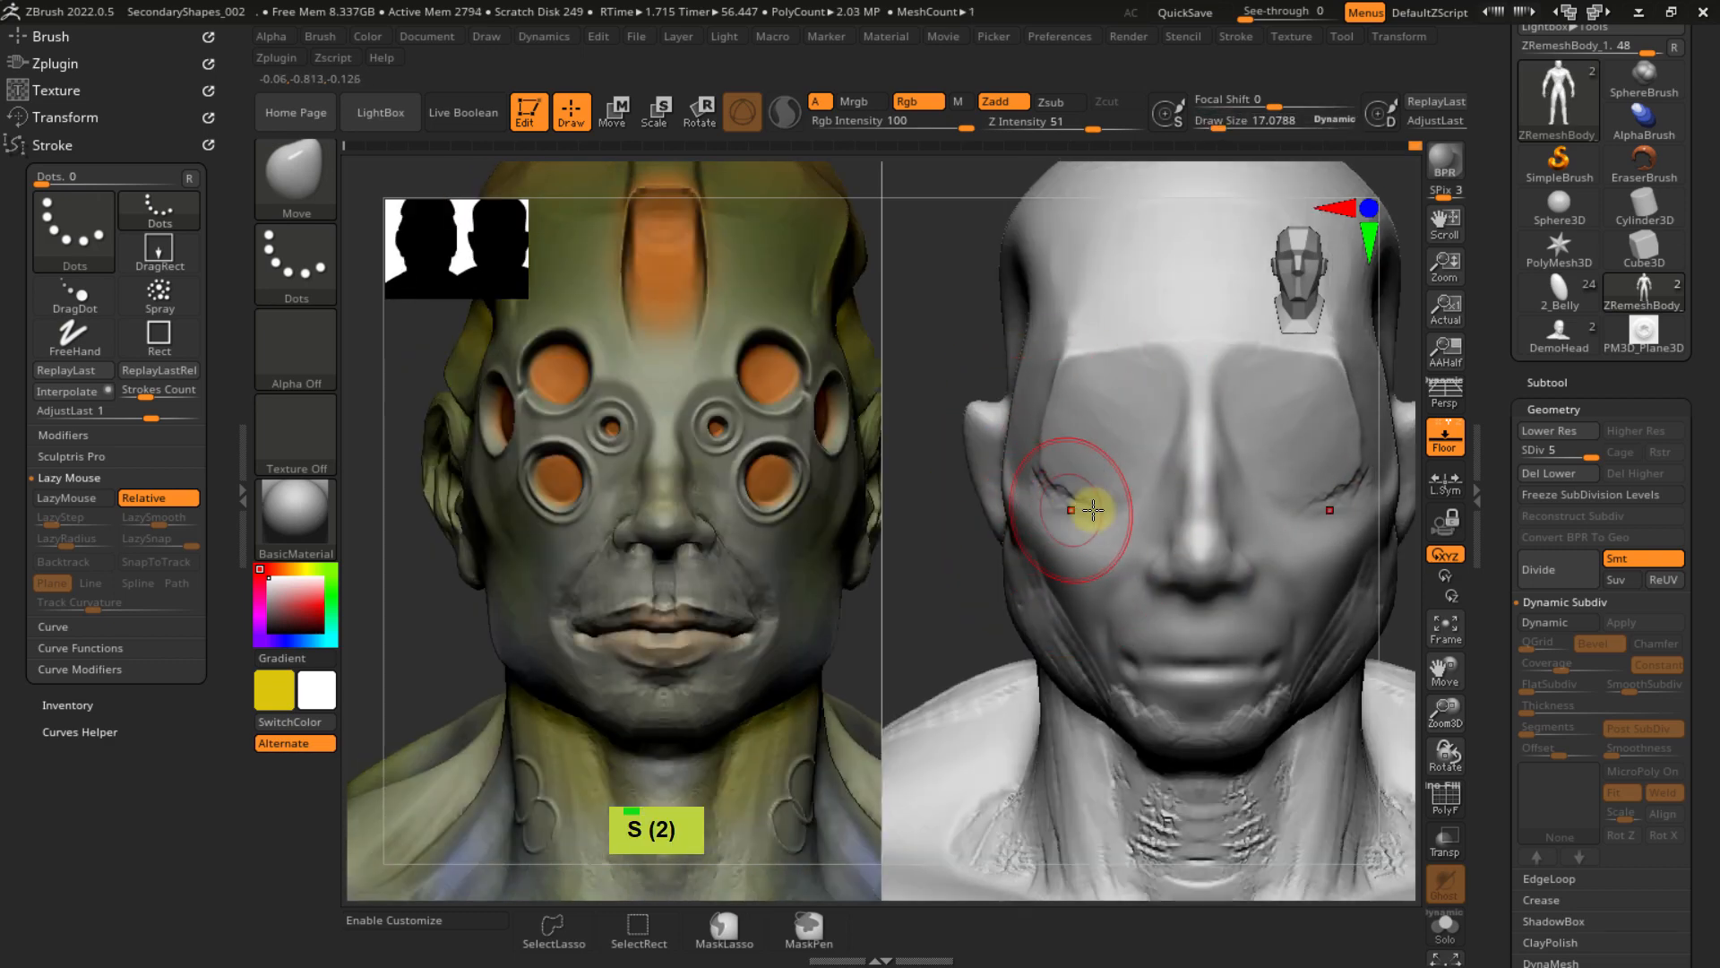
# - Choose the Flatten brush and enable LazyMouse for it with LazyRadius 4
pyautogui.moveTo(1093, 508)
pyautogui.mouseDown(button='right')
pyautogui.moveTo(1110, 476)
pyautogui.moveTo(1117, 557)
pyautogui.moveTo(1110, 502)
pyautogui.mouseUp(button='right')
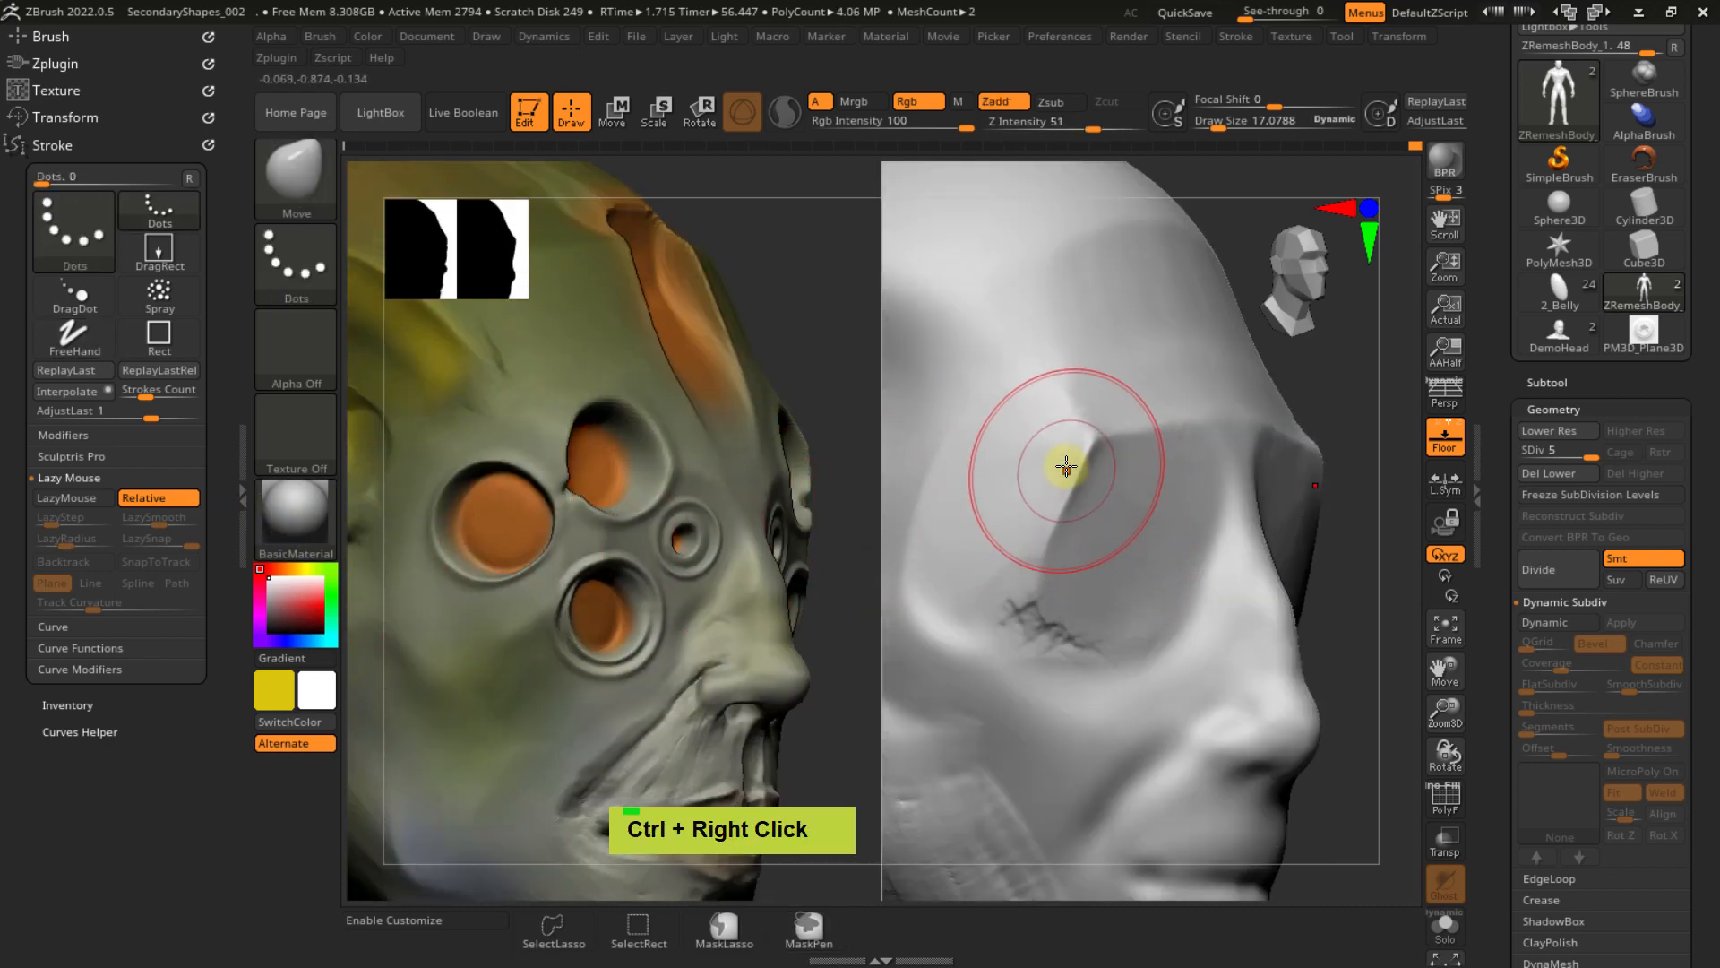
pyautogui.press('b')
pyautogui.press('f')
pyautogui.press('a')
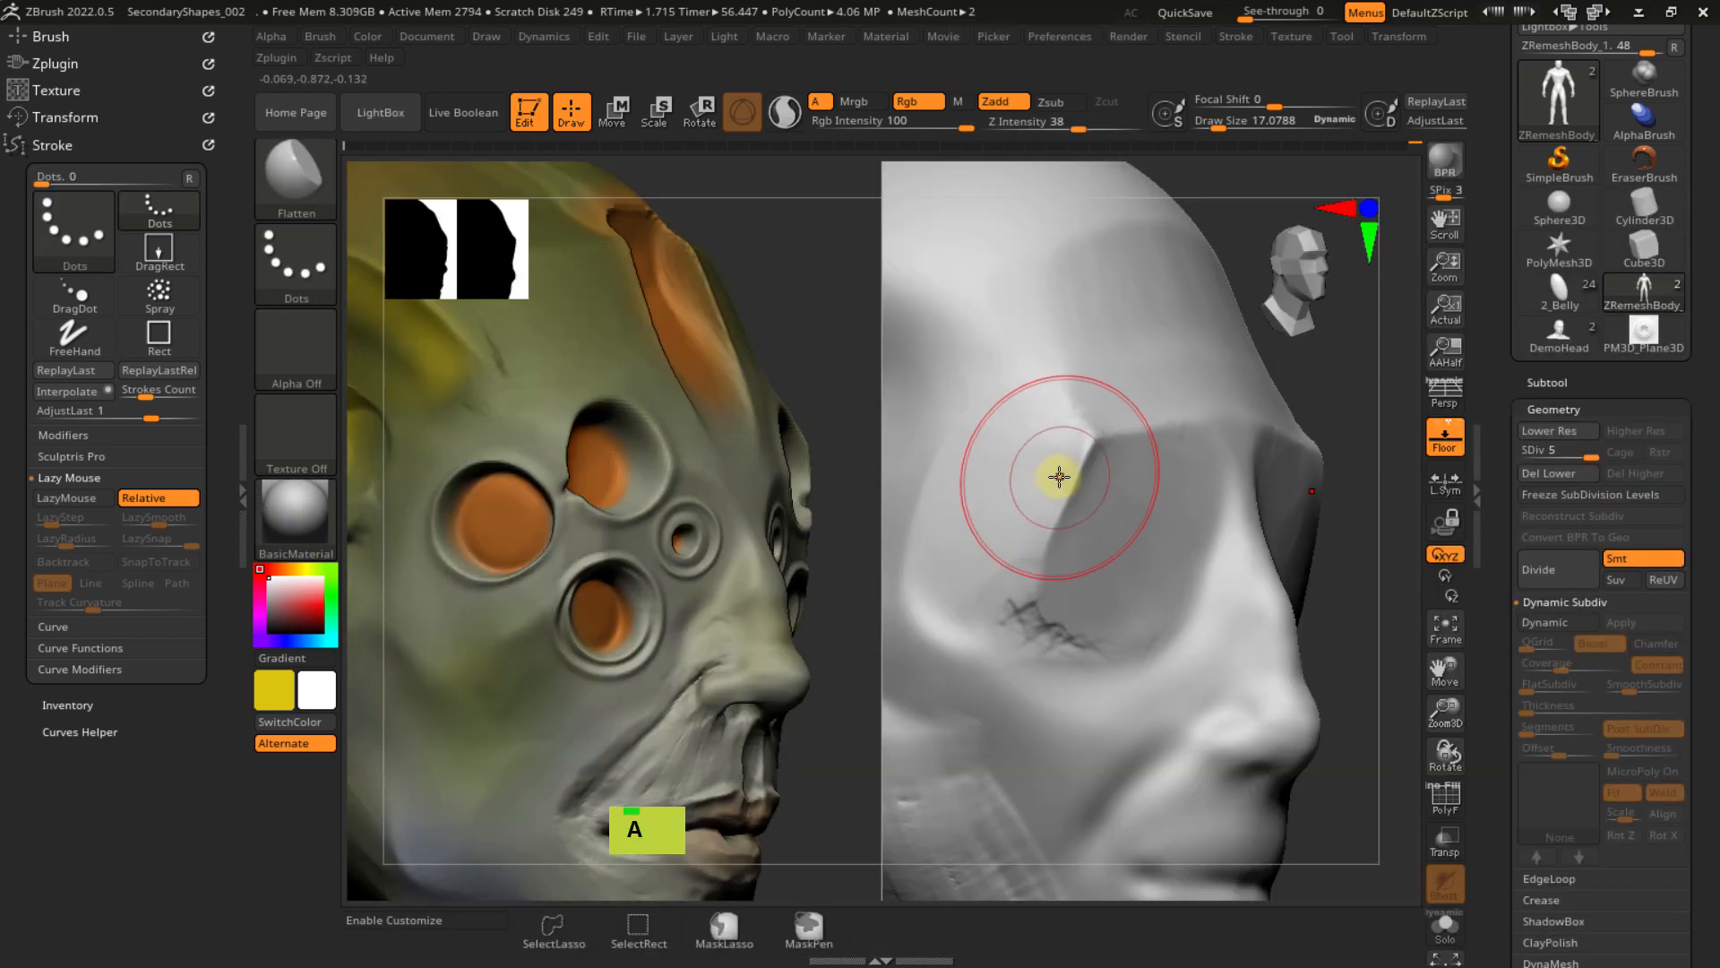
pyautogui.click(79, 499)
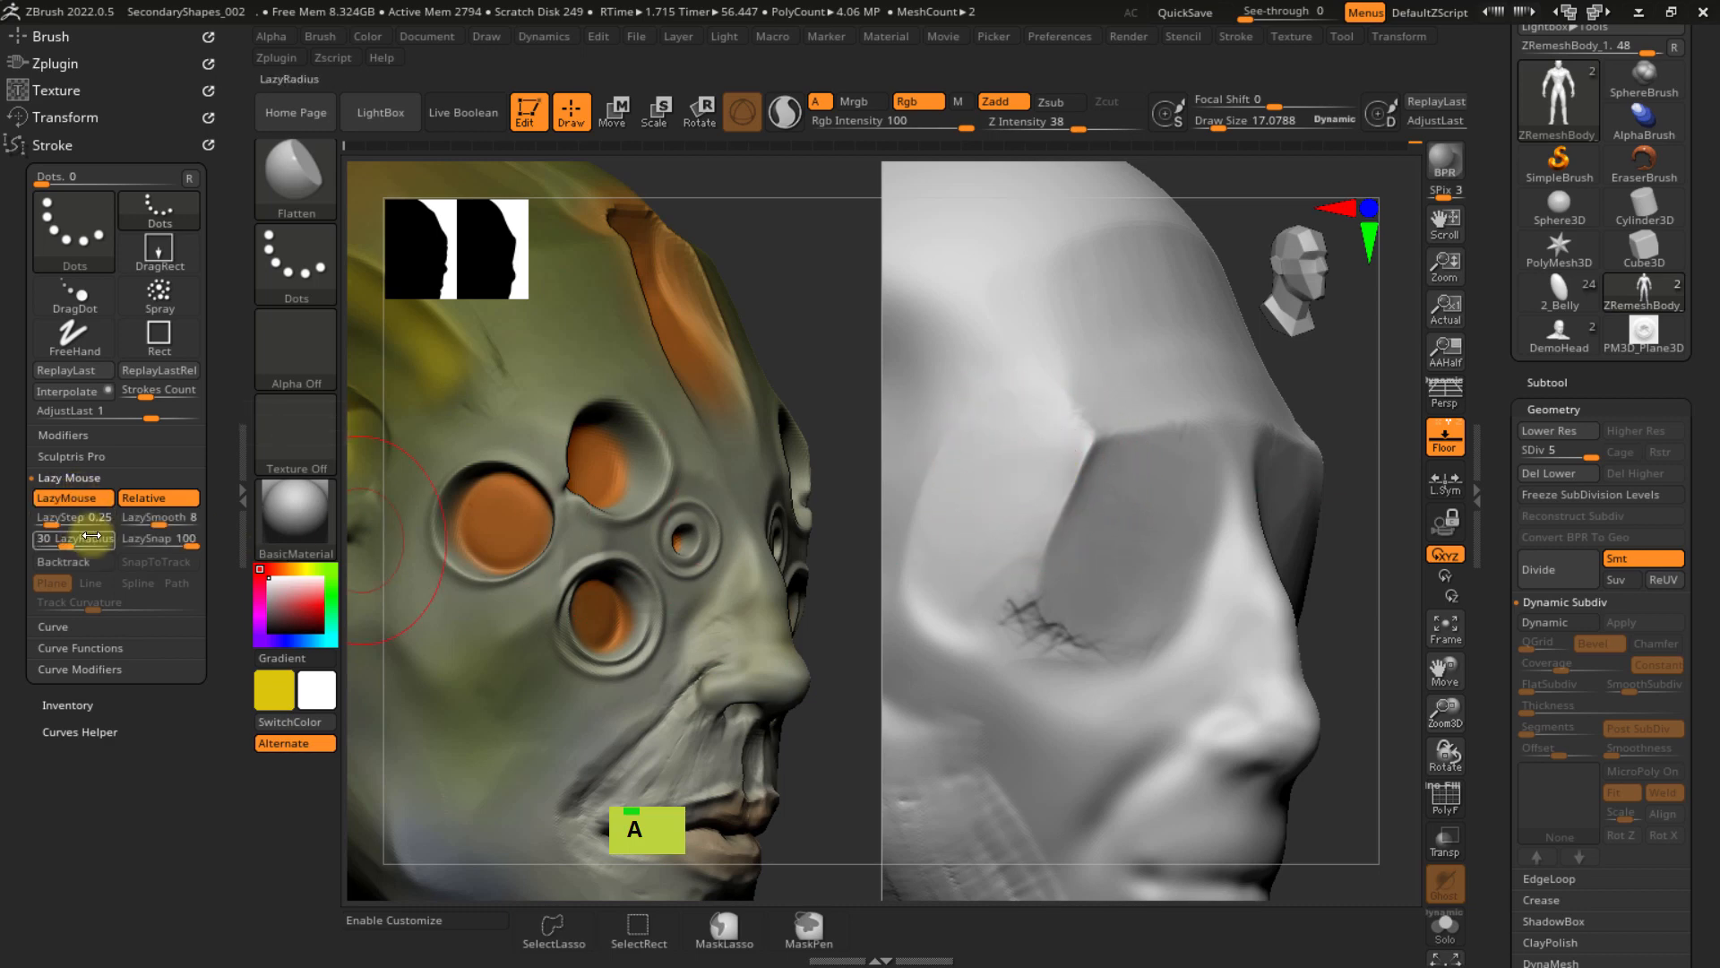
pyautogui.moveTo(92, 536); pyautogui.dragTo(50, 546)
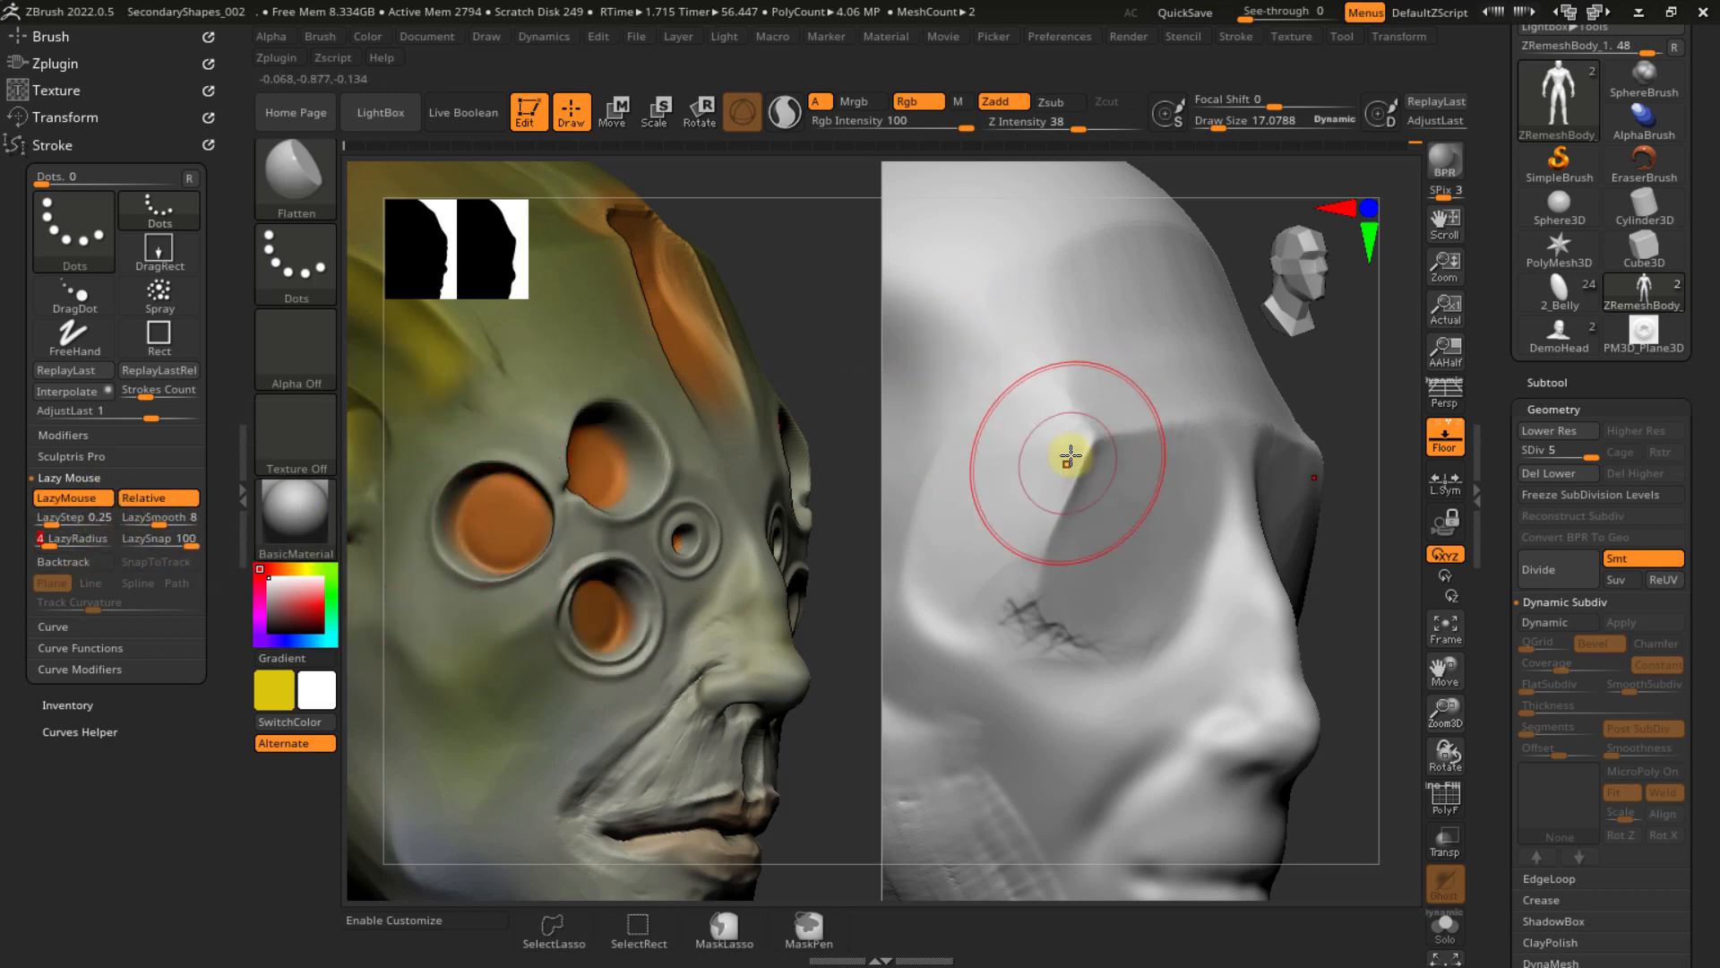
# - Turn on Backtrack in Plane mode and try a Flatten stroke down the outer edge of the eye socket
pyautogui.click(74, 563)
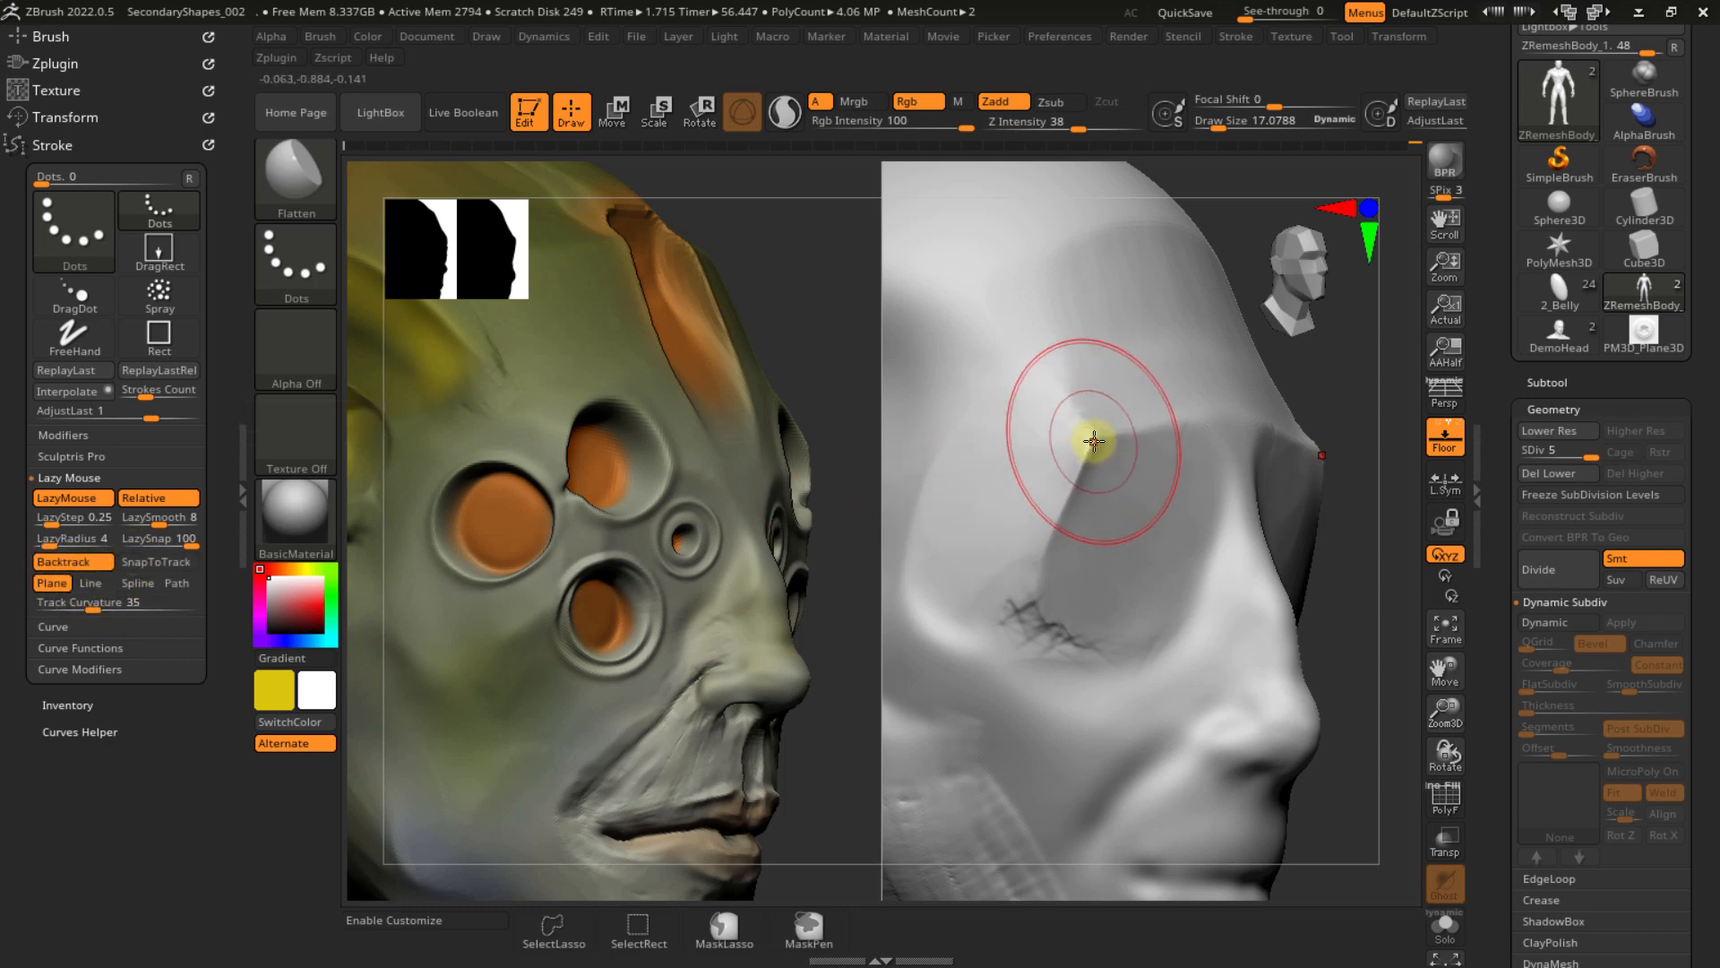
pyautogui.moveTo(1092, 439); pyautogui.dragTo(1066, 513)
pyautogui.moveTo(1042, 569); pyautogui.dragTo(1028, 611)
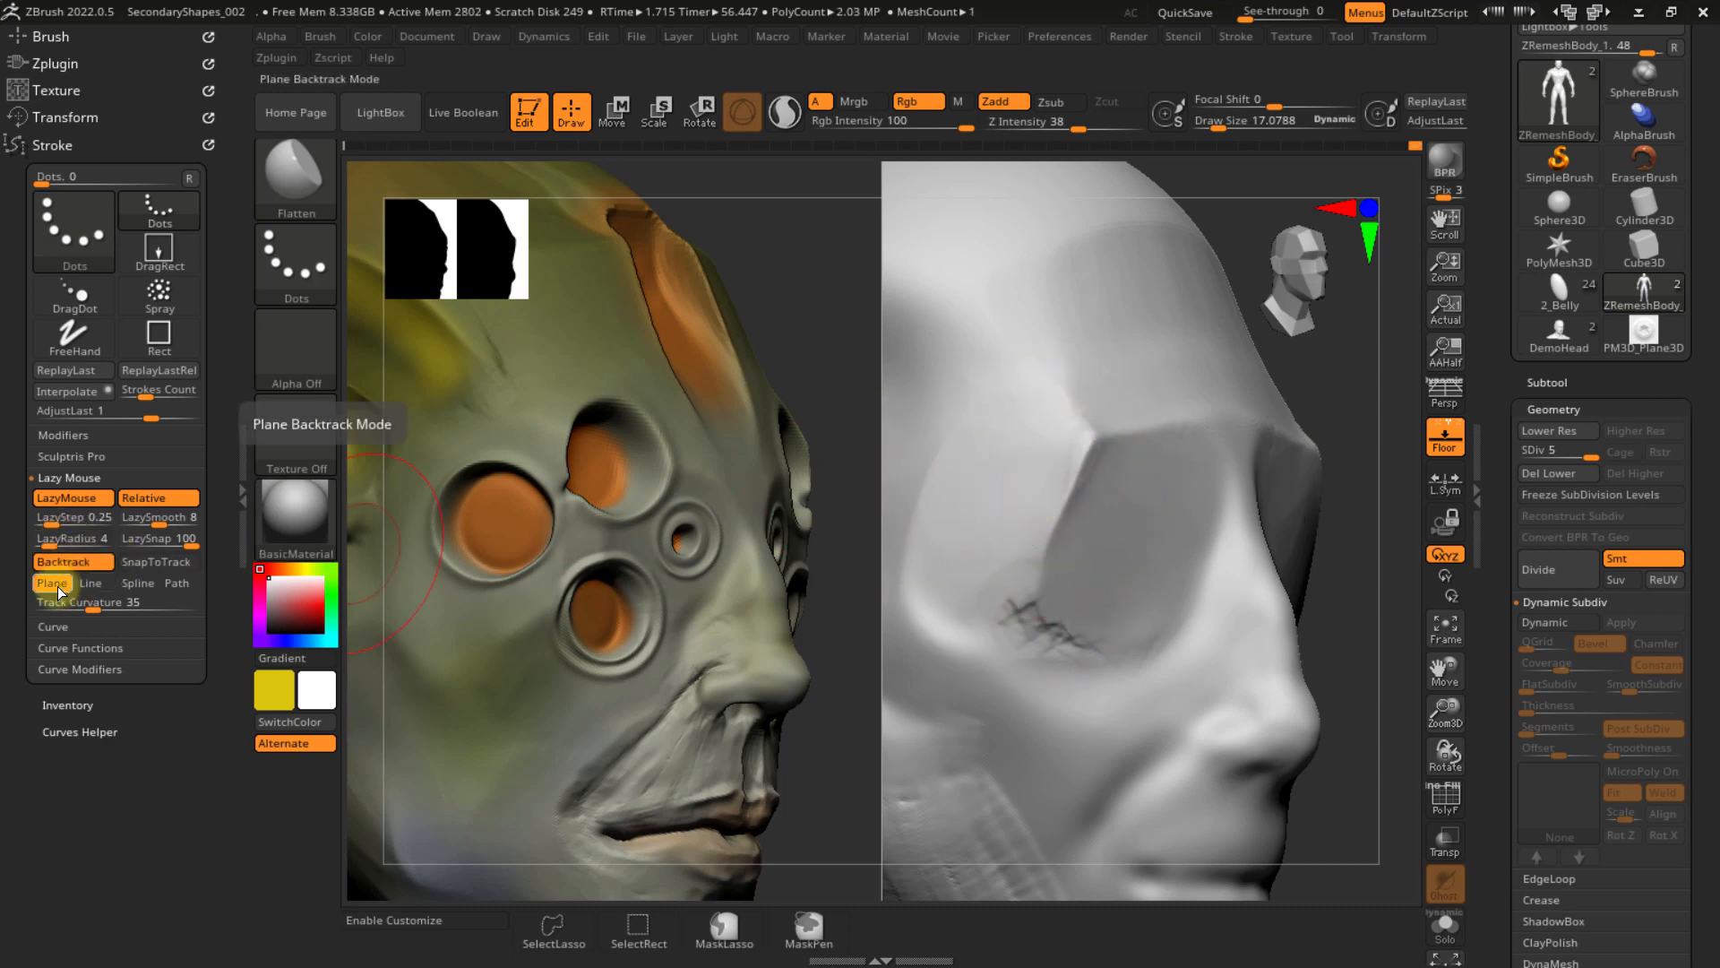
# - Switch Backtrack to Line mode with SnapToTrack and flatten straight strokes down the outer edge of the eye socket
pyautogui.click(95, 583)
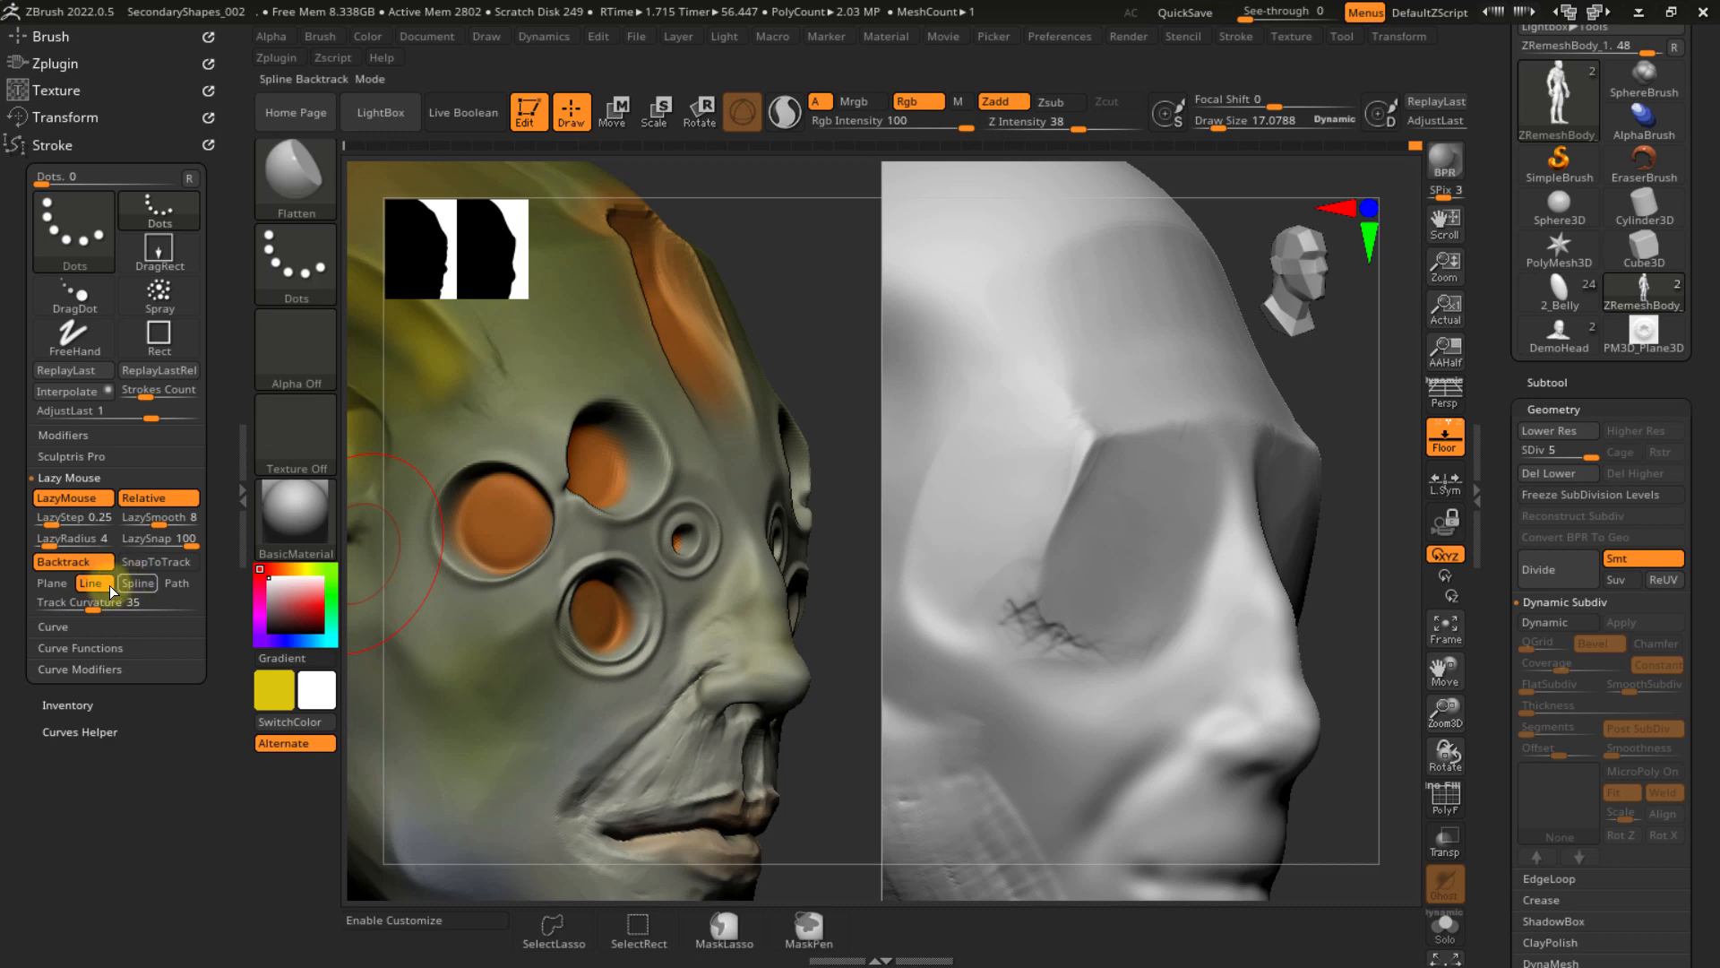
pyautogui.click(156, 562)
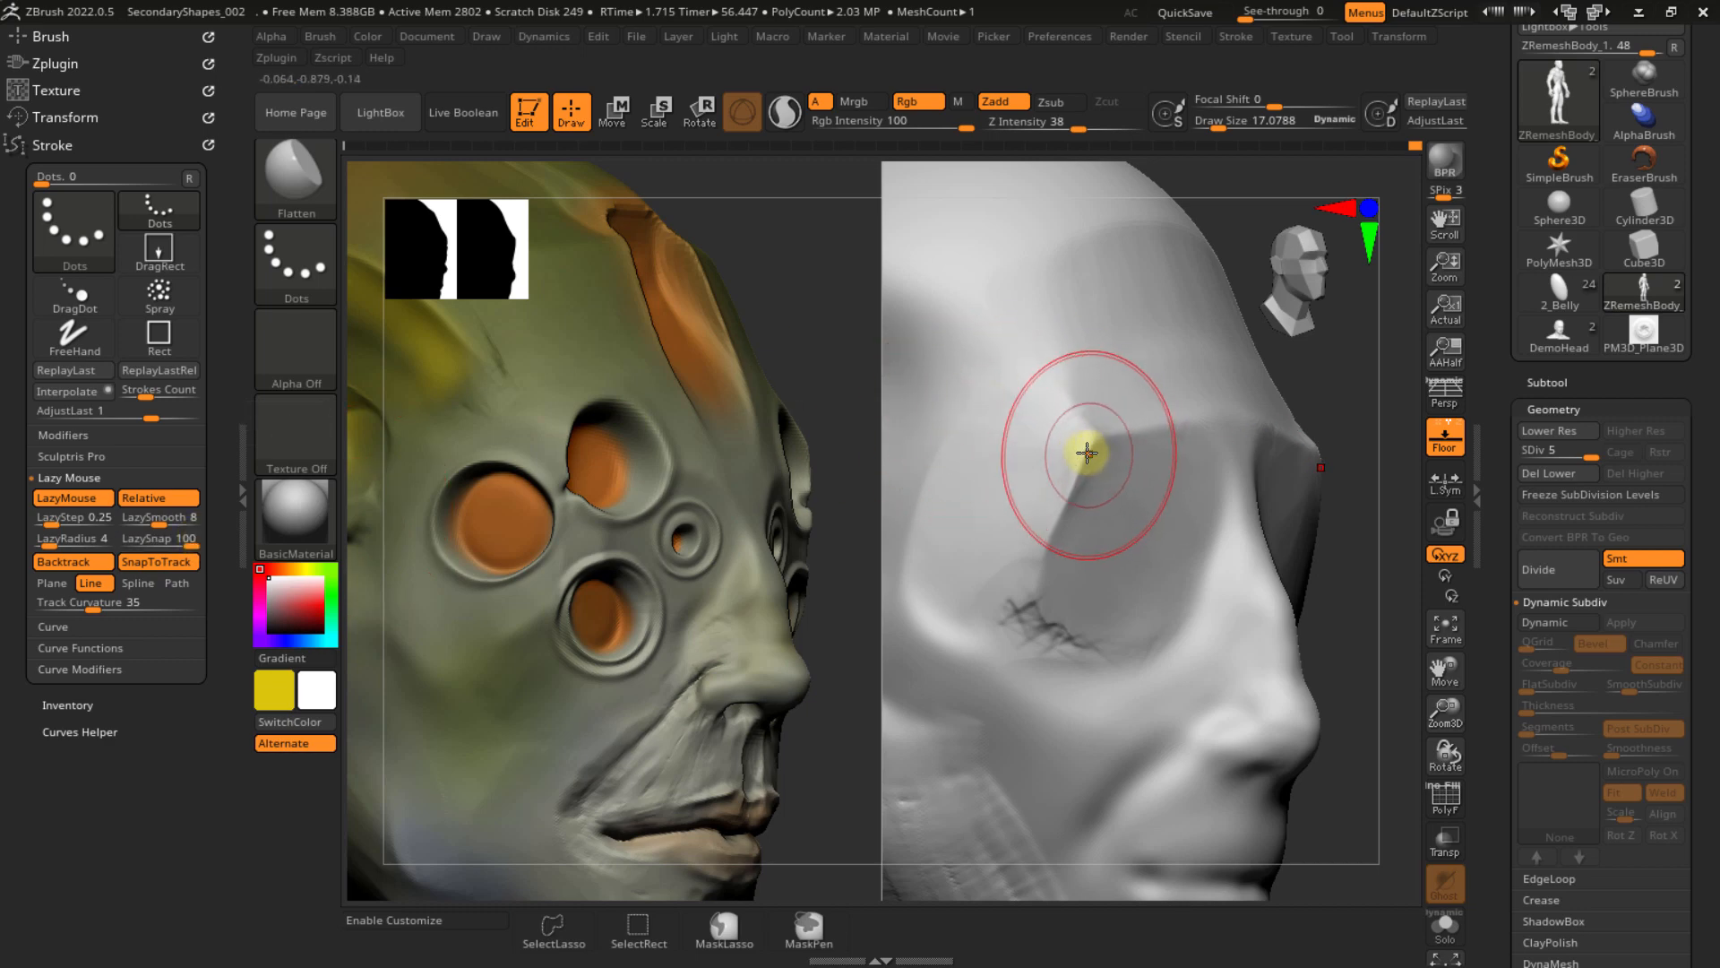
pyautogui.moveTo(1093, 438); pyautogui.dragTo(1092, 436)
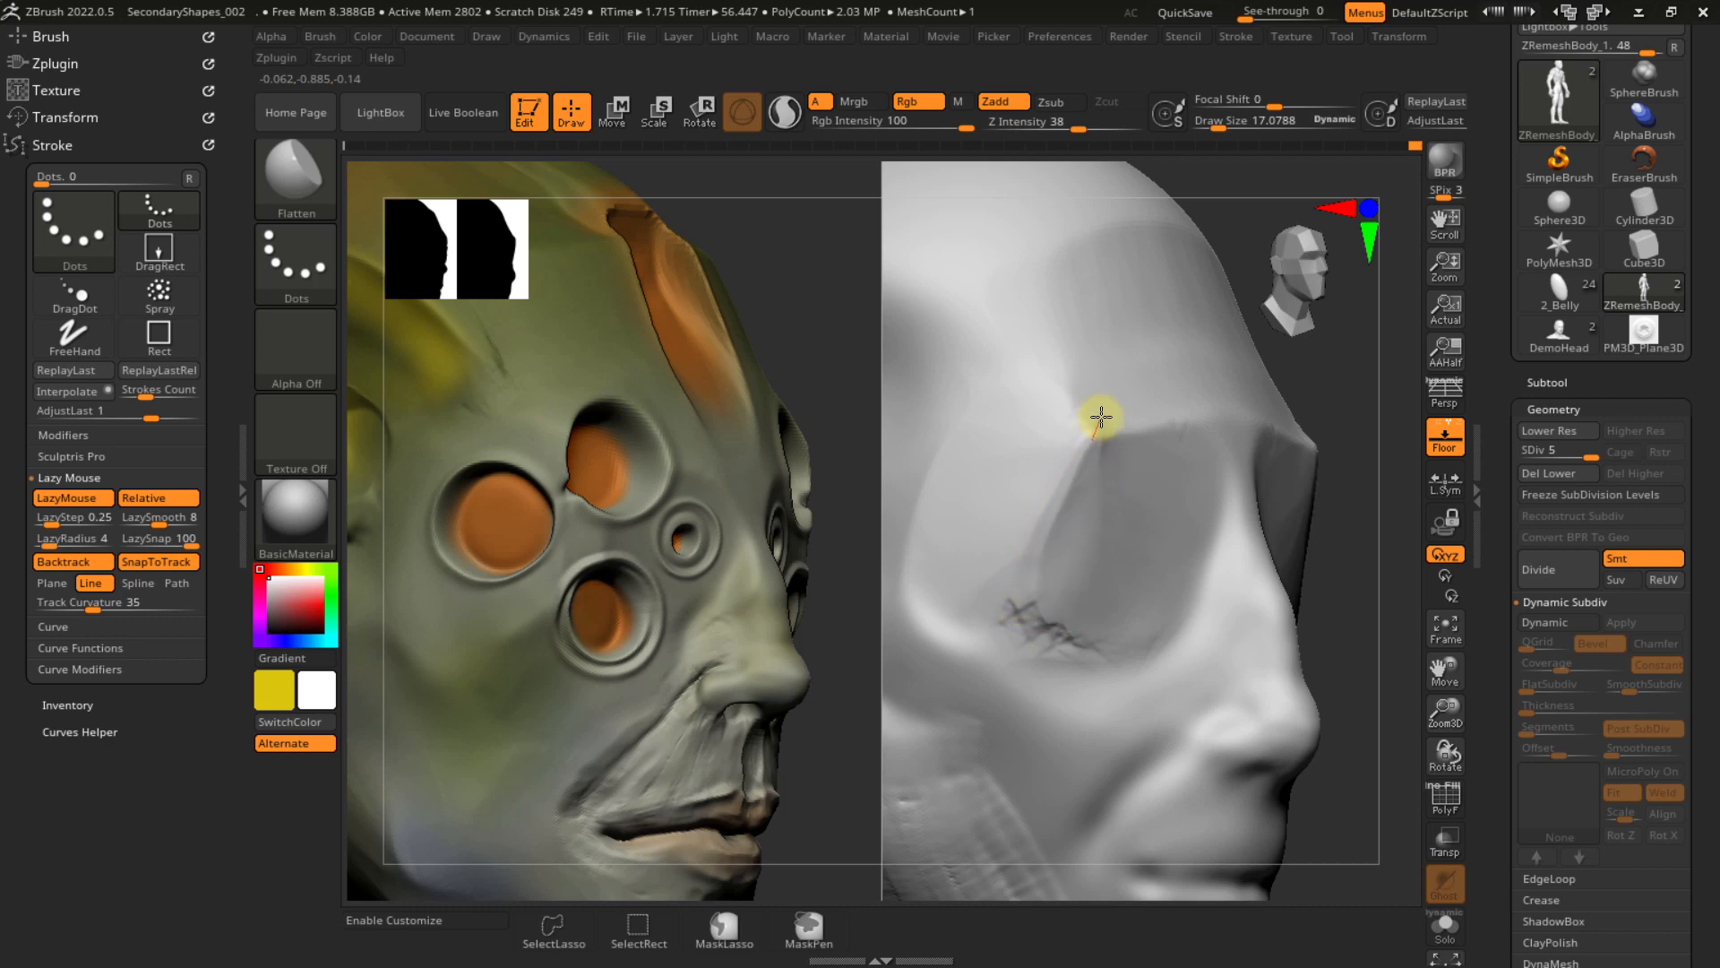
pyautogui.moveTo(1070, 495); pyautogui.dragTo(1021, 600)
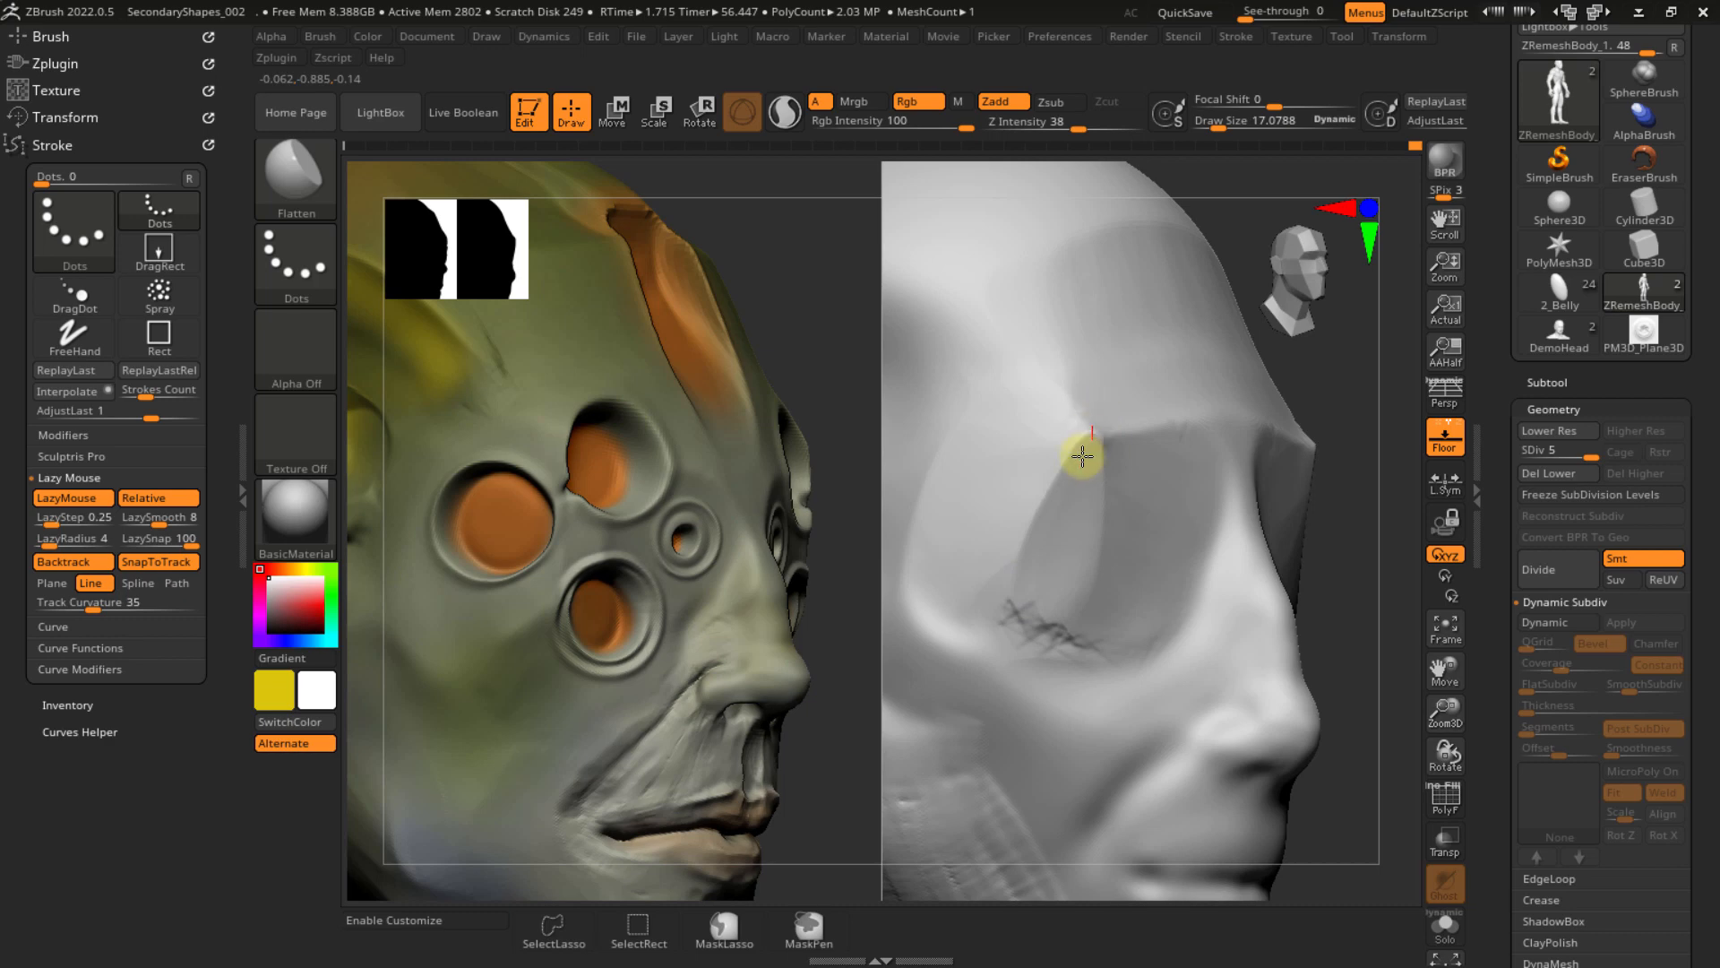
# - Flatten the brow edge along straight Backtrack lines between the outer corner of the socket and the nose bridge
pyautogui.moveTo(1136, 433)
pyautogui.mouseDown(button='right')
pyautogui.moveTo(1098, 465)
pyautogui.moveTo(1117, 448)
pyautogui.mouseUp(button='right')
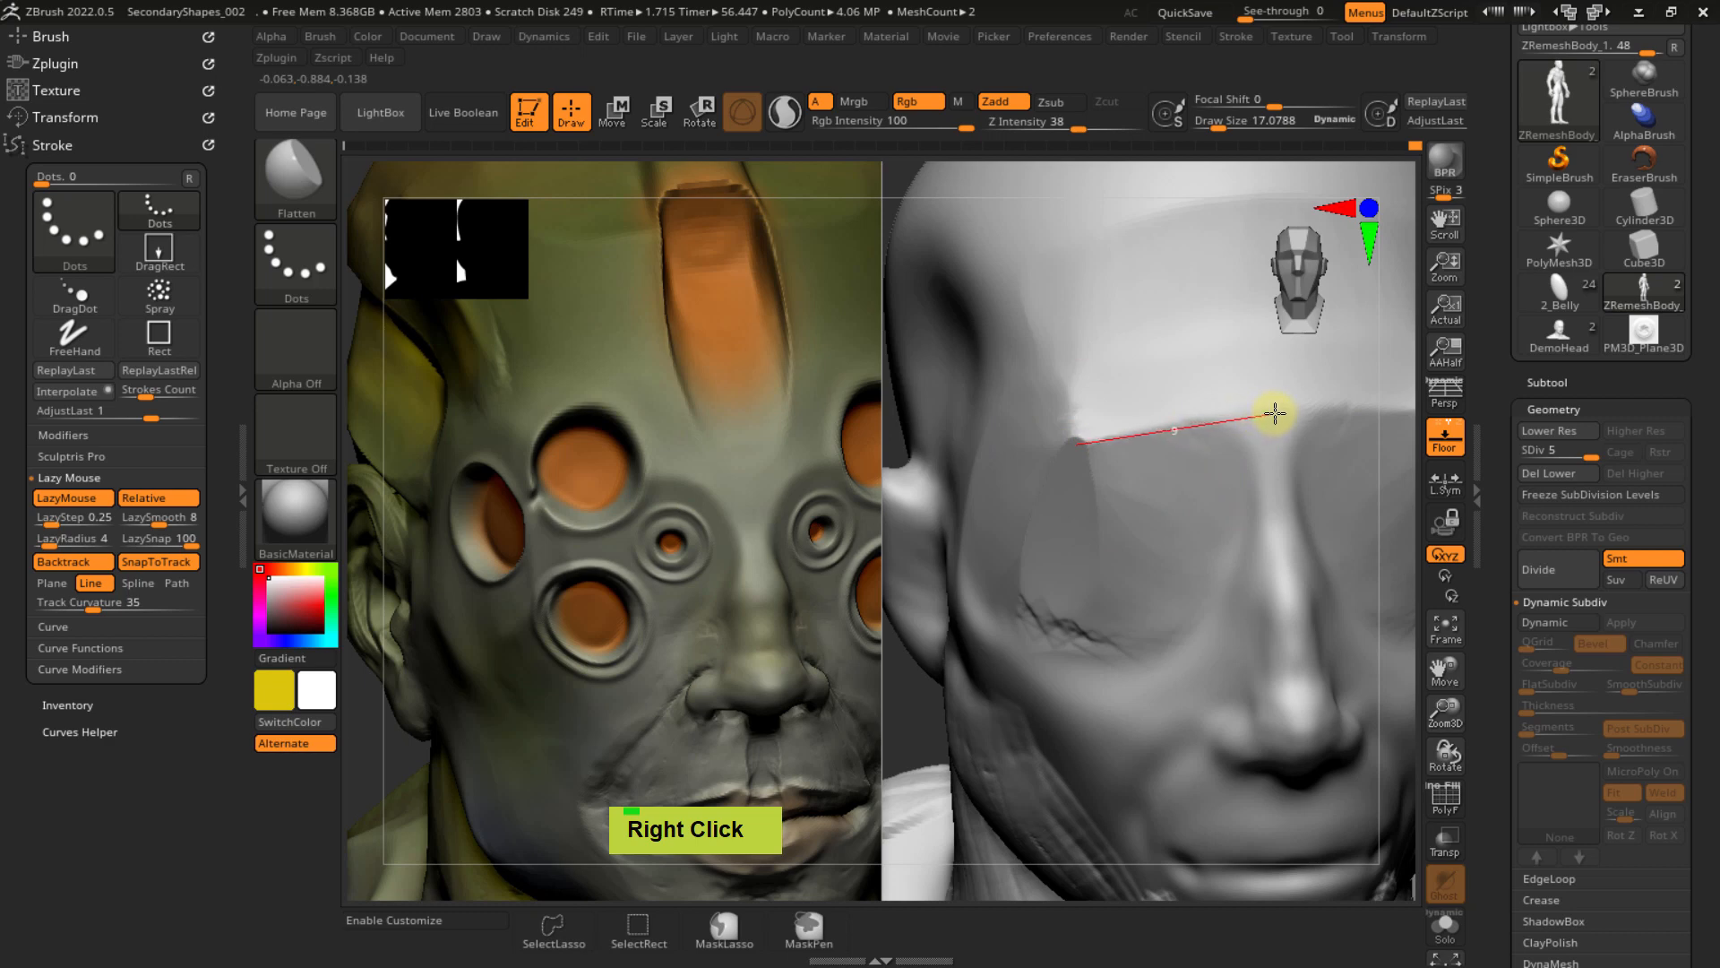
pyautogui.moveTo(1272, 412); pyautogui.dragTo(1232, 416)
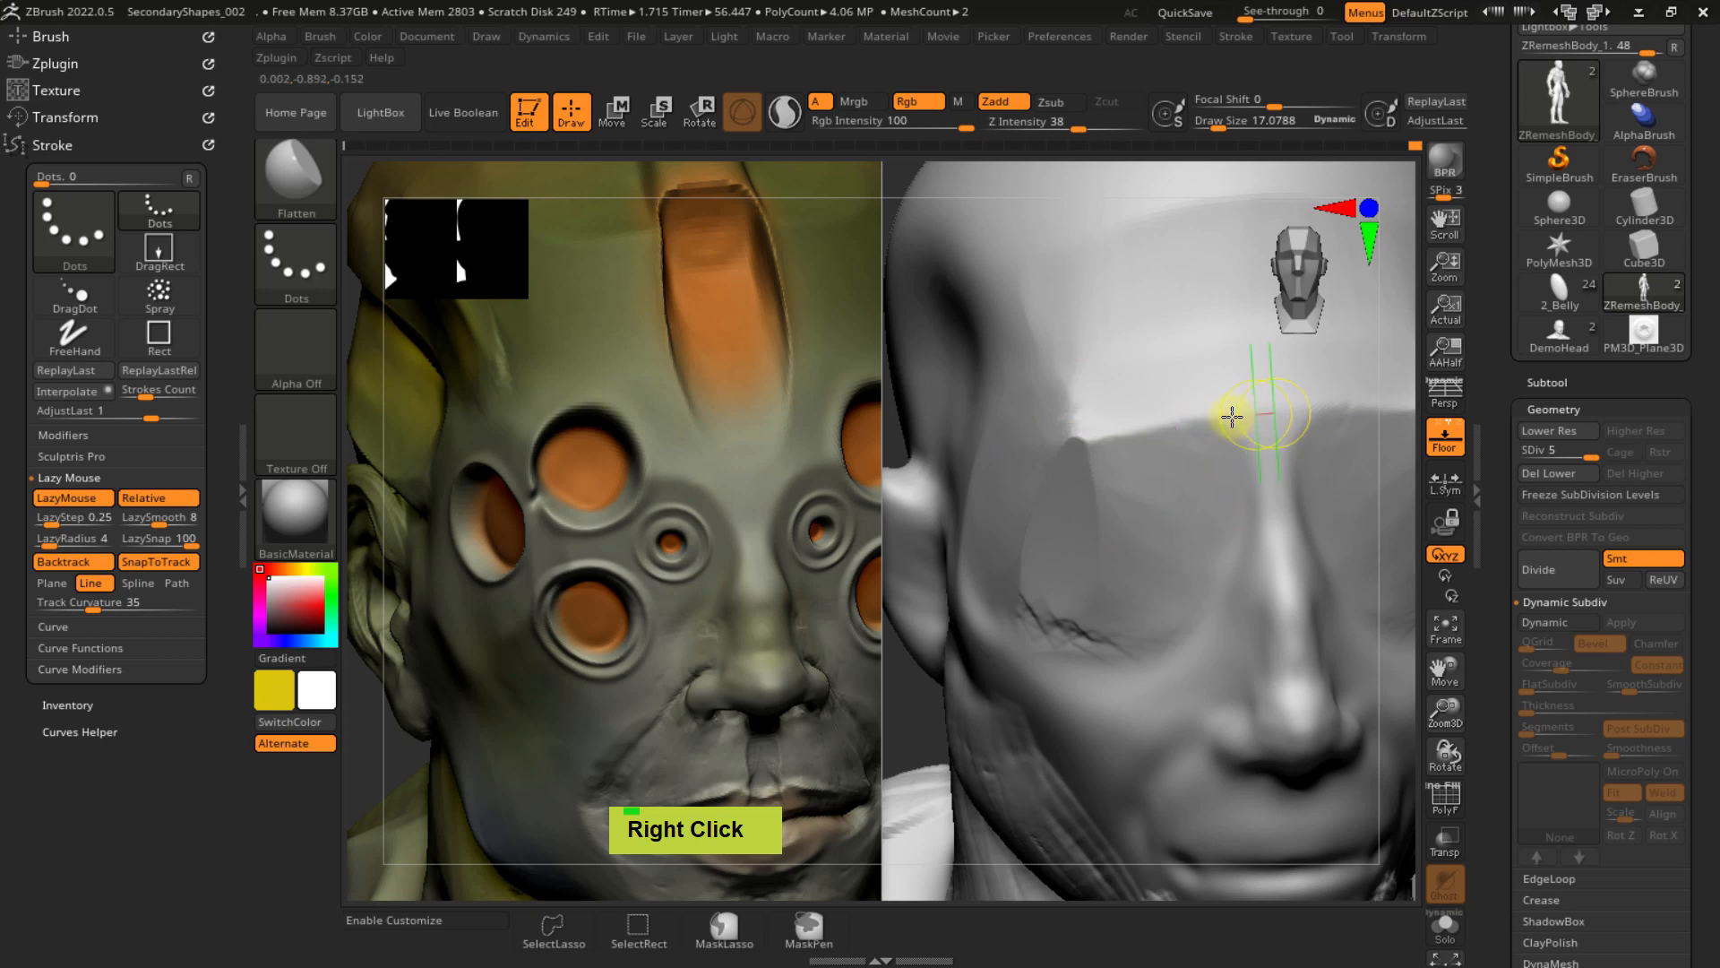
pyautogui.moveTo(1077, 437)
pyautogui.mouseDown()
pyautogui.moveTo(1217, 417)
pyautogui.moveTo(1066, 436)
pyautogui.mouseUp()
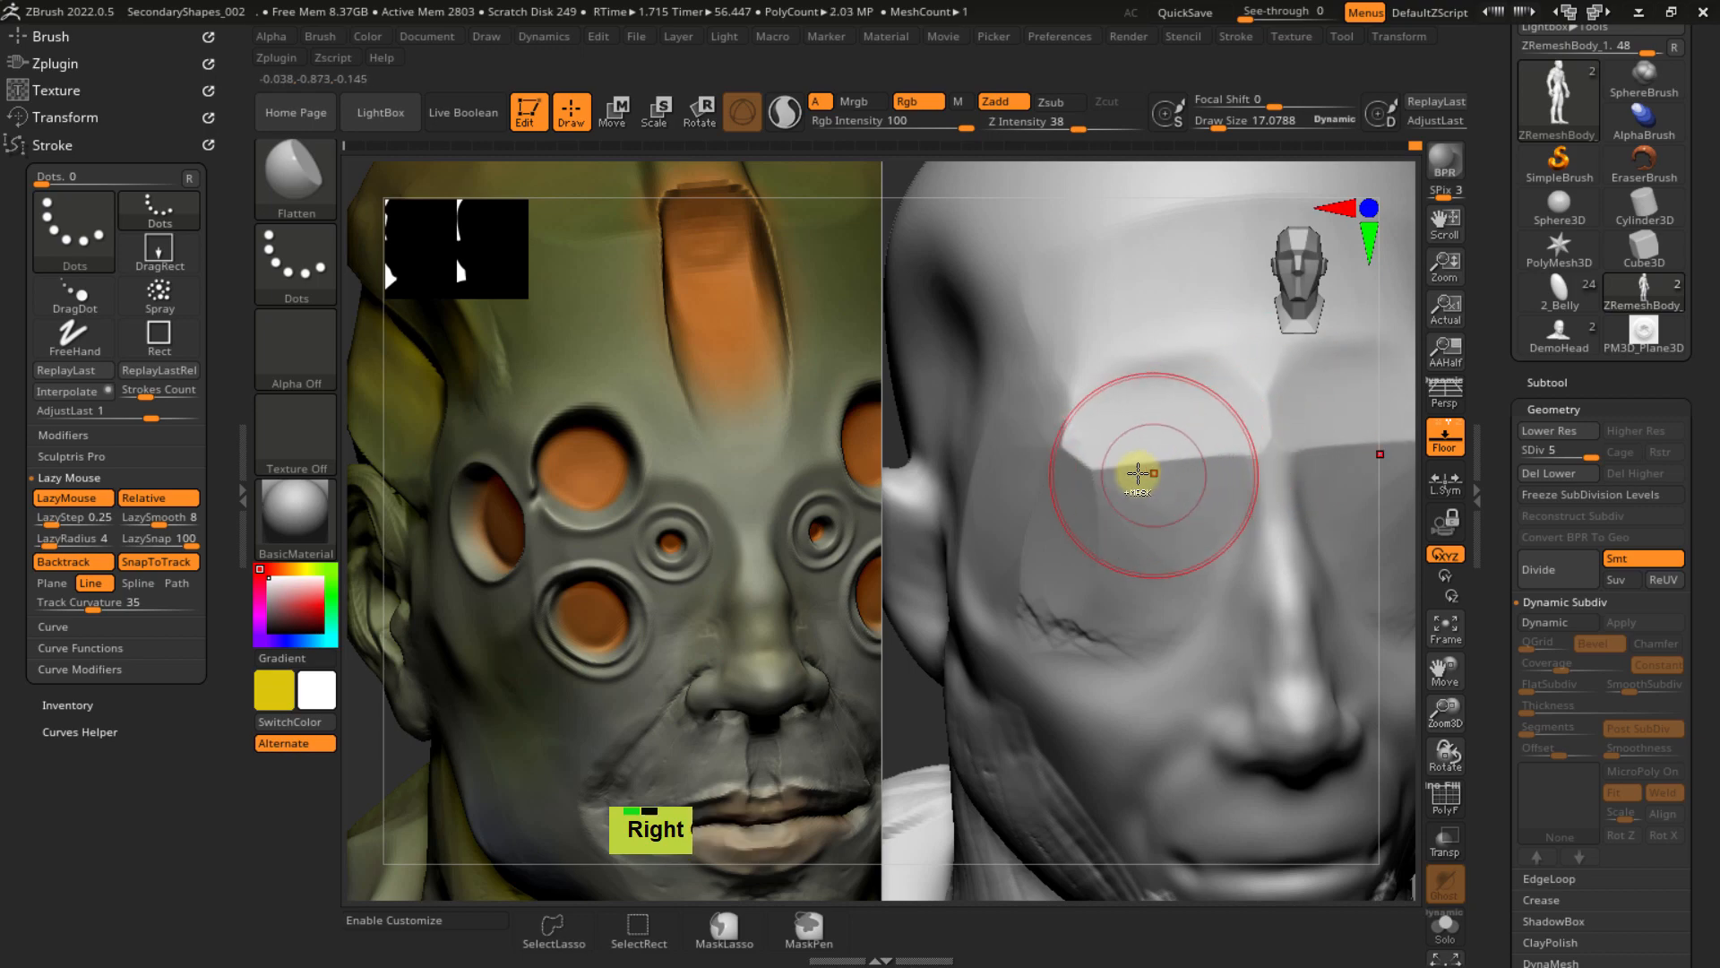
# - Reduce the Flatten brush to Draw Size about 5.5 and flatten a straight line along the opposite brow edge
pyautogui.keyDown('ctrl'); pyautogui.moveTo(1140, 475); pyautogui.dragTo(1109, 435, button='right'); pyautogui.keyUp('ctrl')
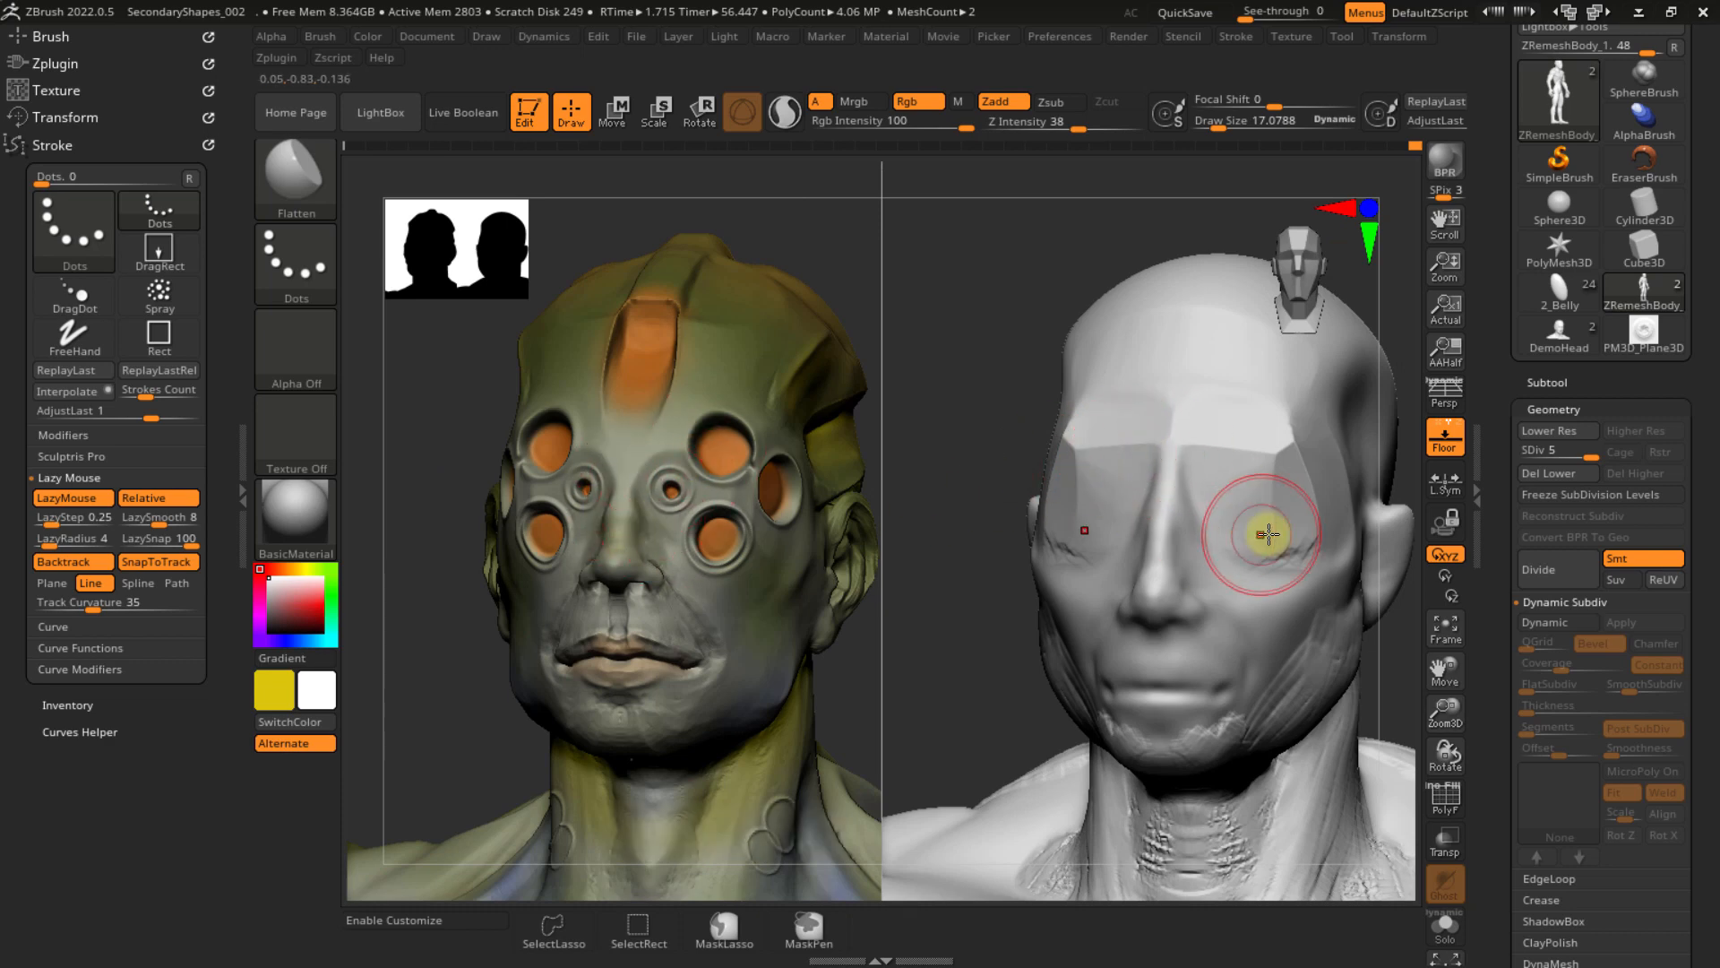
pyautogui.moveTo(1266, 526)
pyautogui.mouseDown(button='right')
pyautogui.moveTo(1202, 532)
pyautogui.moveTo(1229, 487)
pyautogui.moveTo(1152, 503)
pyautogui.mouseUp(button='right')
pyautogui.press('s')
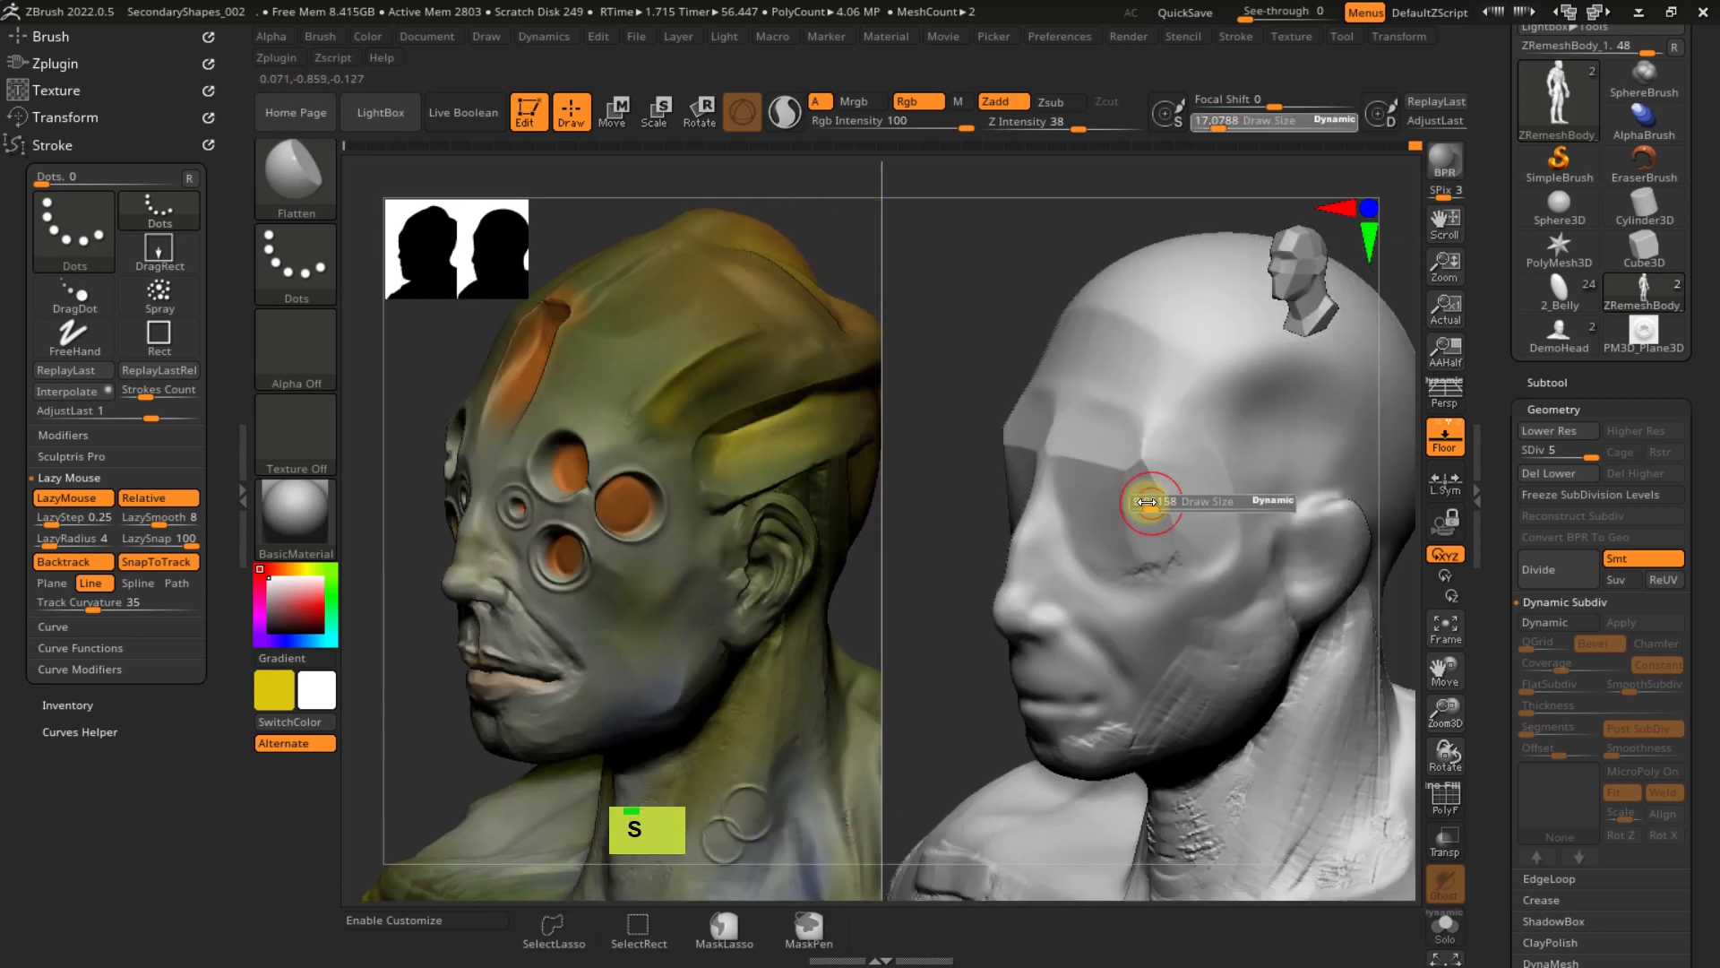
pyautogui.moveTo(1149, 504); pyautogui.dragTo(1029, 448)
pyautogui.moveTo(1029, 448)
pyautogui.keyDown('ctrl'); pyautogui.mouseDown(button='right')
pyautogui.moveTo(1121, 491)
pyautogui.moveTo(1144, 465)
pyautogui.moveTo(1237, 491)
pyautogui.moveTo(1193, 480)
pyautogui.mouseUp(button='right'); pyautogui.keyUp('ctrl')
pyautogui.press('s')
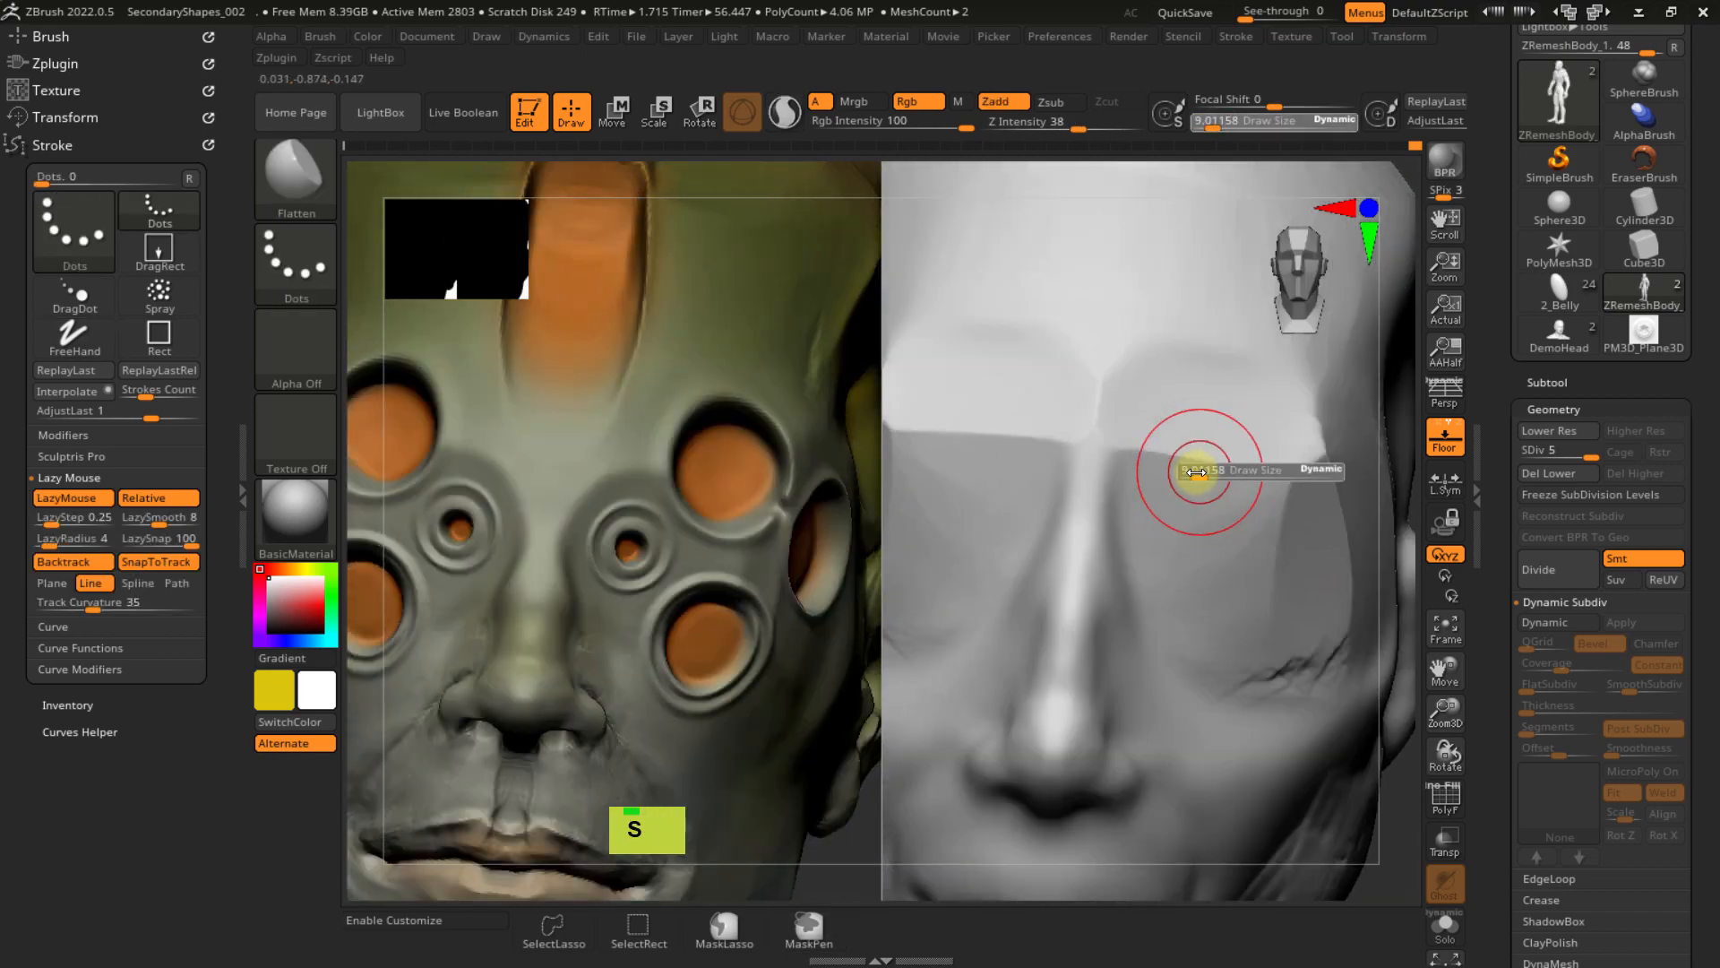
pyautogui.click(1195, 473)
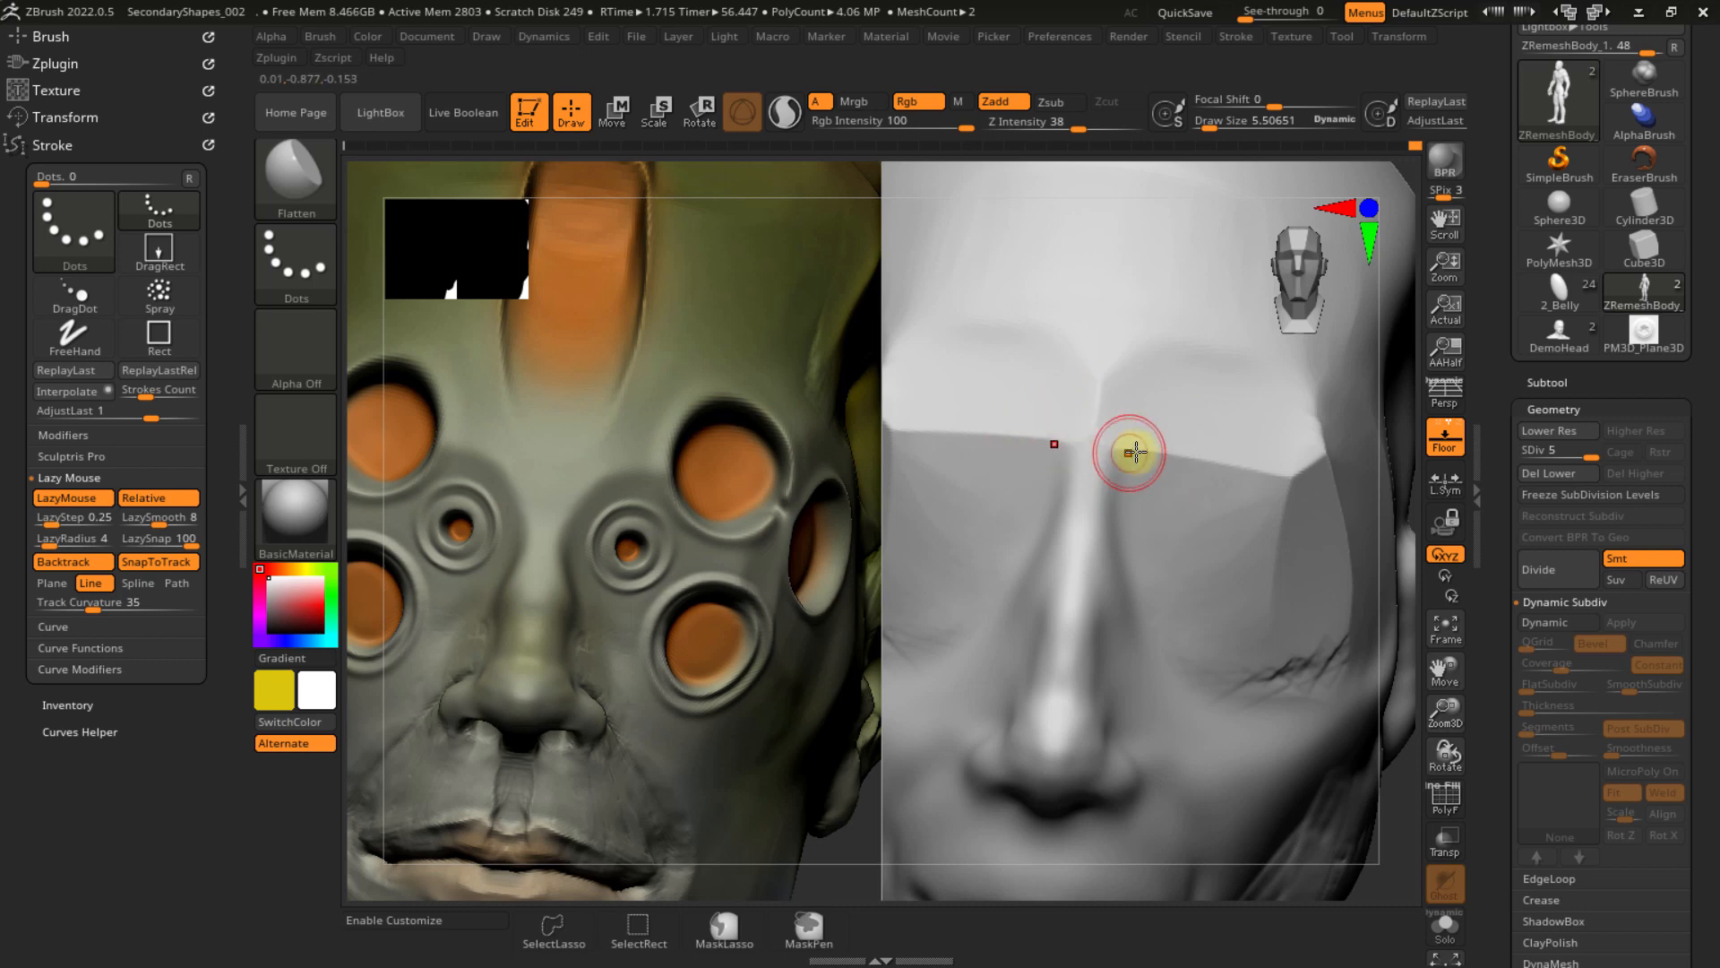
pyautogui.moveTo(1286, 477); pyautogui.dragTo(1270, 473)
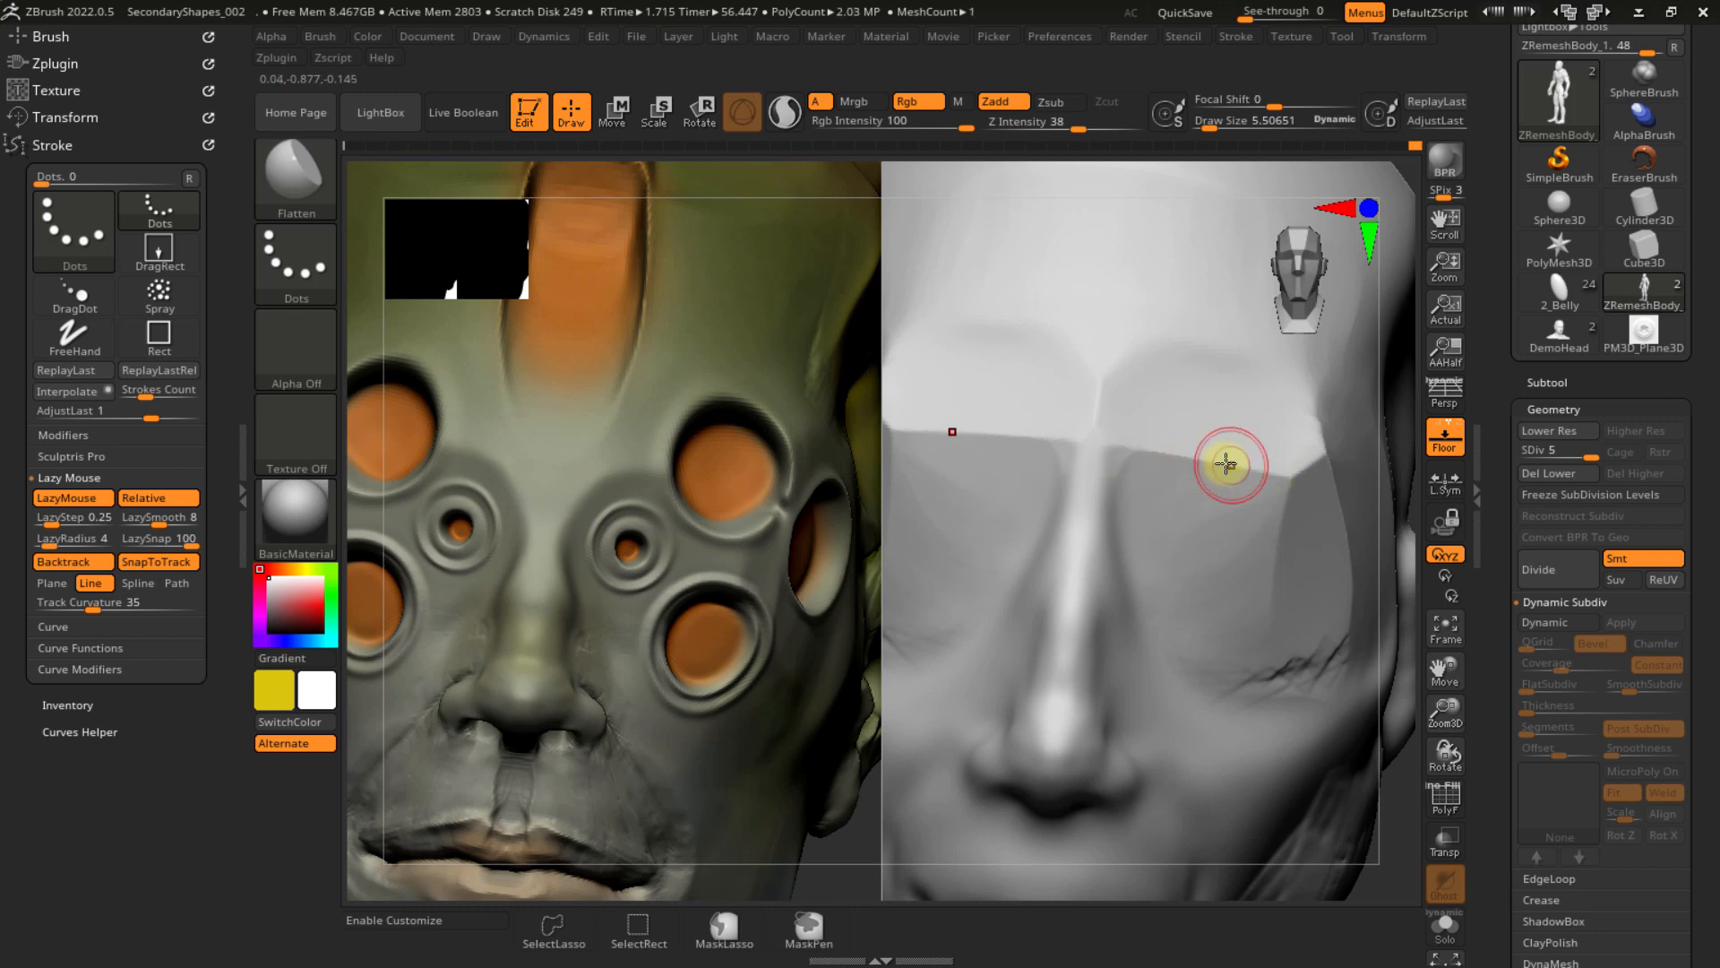
# - Set Draw Size to about 9, LazySnap to 0 and LazyRadius to 1, and flatten straight strokes along the brow edge
pyautogui.moveTo(1227, 464); pyautogui.dragTo(1096, 240, button='right')
pyautogui.press('s')
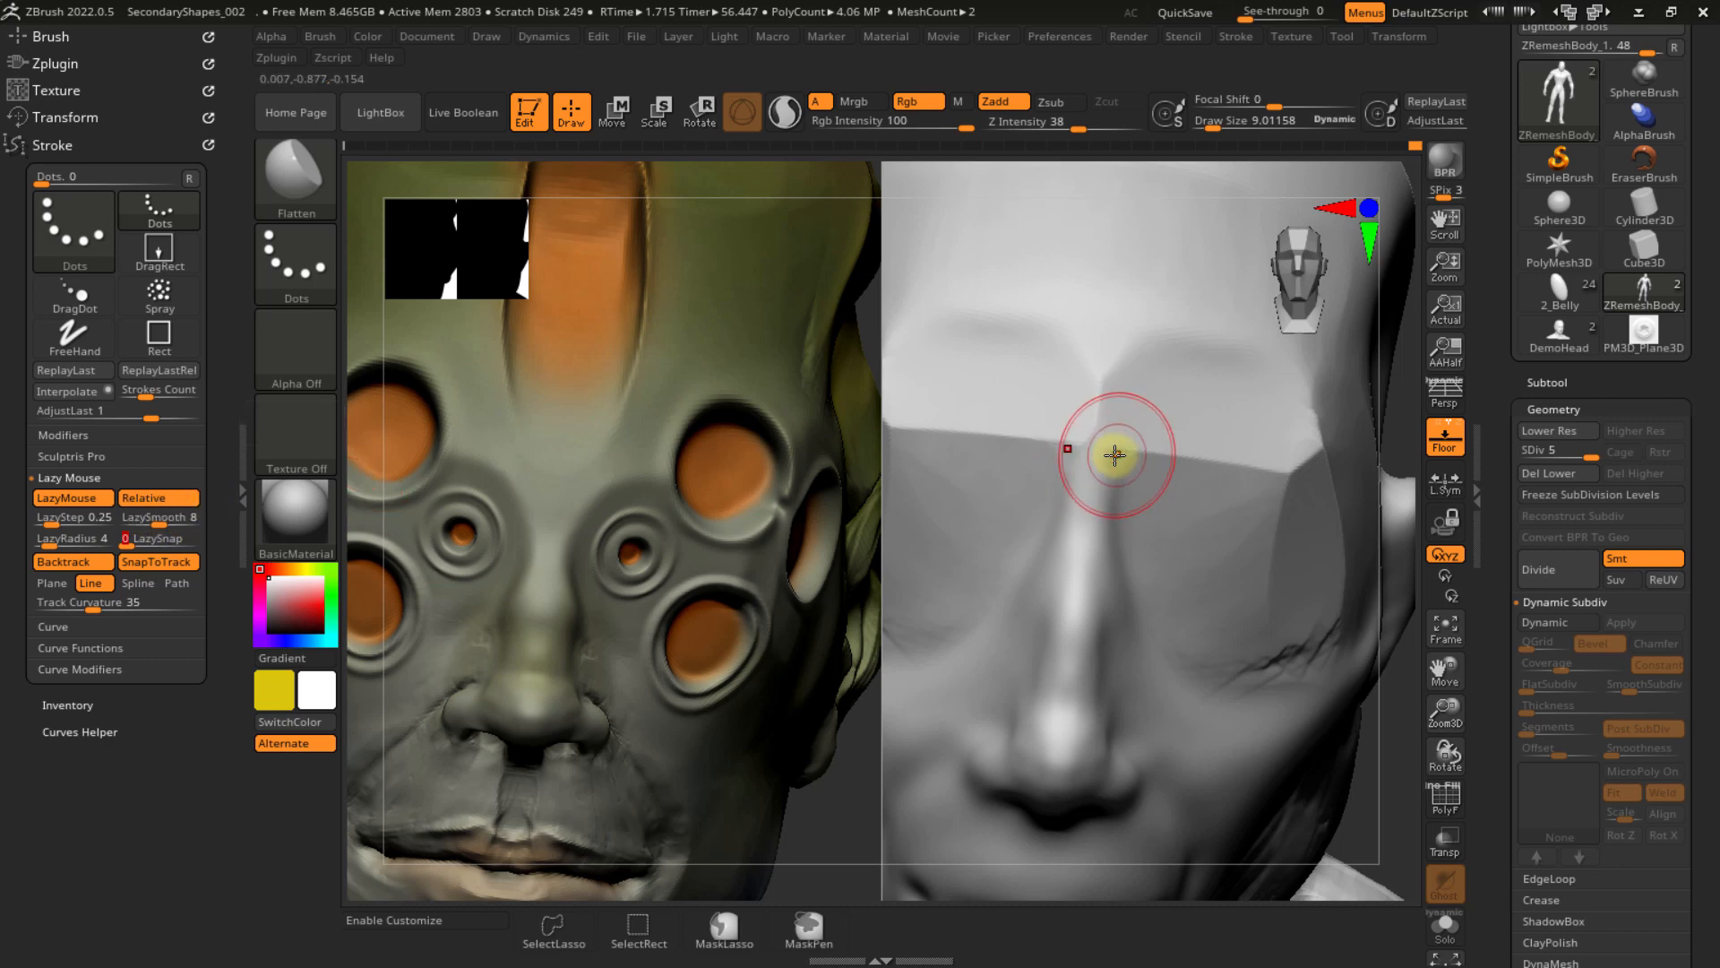
pyautogui.moveTo(1133, 452); pyautogui.dragTo(1290, 474)
pyautogui.moveTo(1114, 458); pyautogui.dragTo(1271, 471)
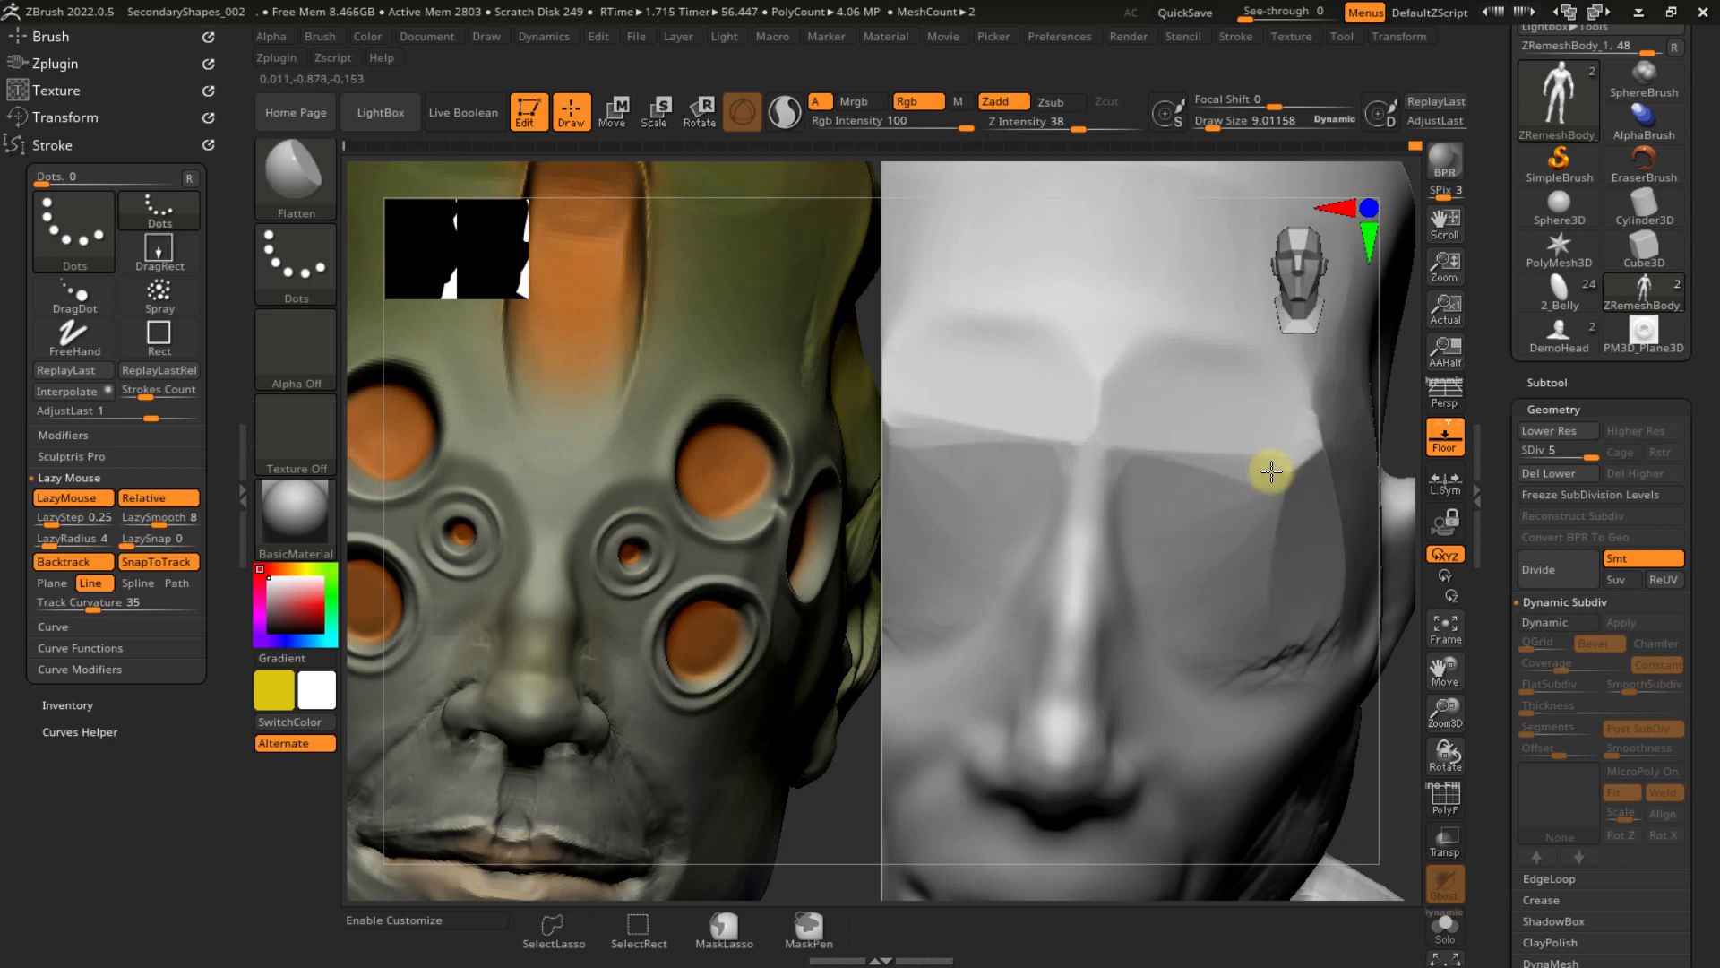
pyautogui.moveTo(1084, 441); pyautogui.dragTo(1224, 457)
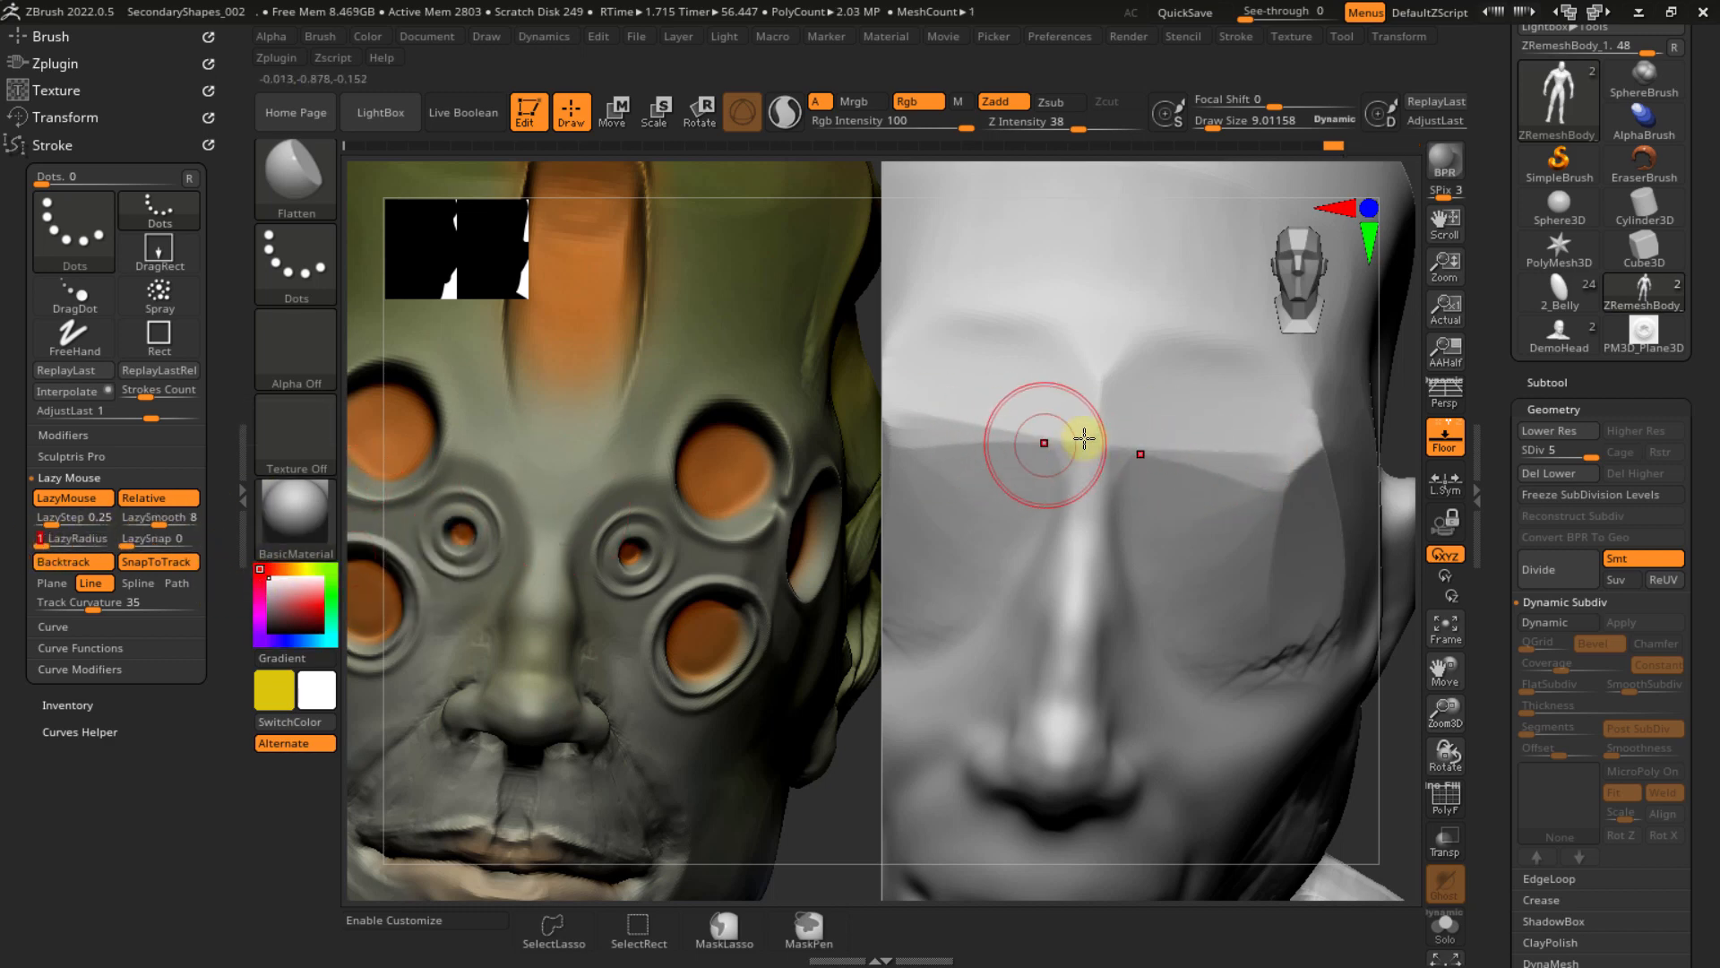
pyautogui.moveTo(1215, 458); pyautogui.dragTo(1294, 459)
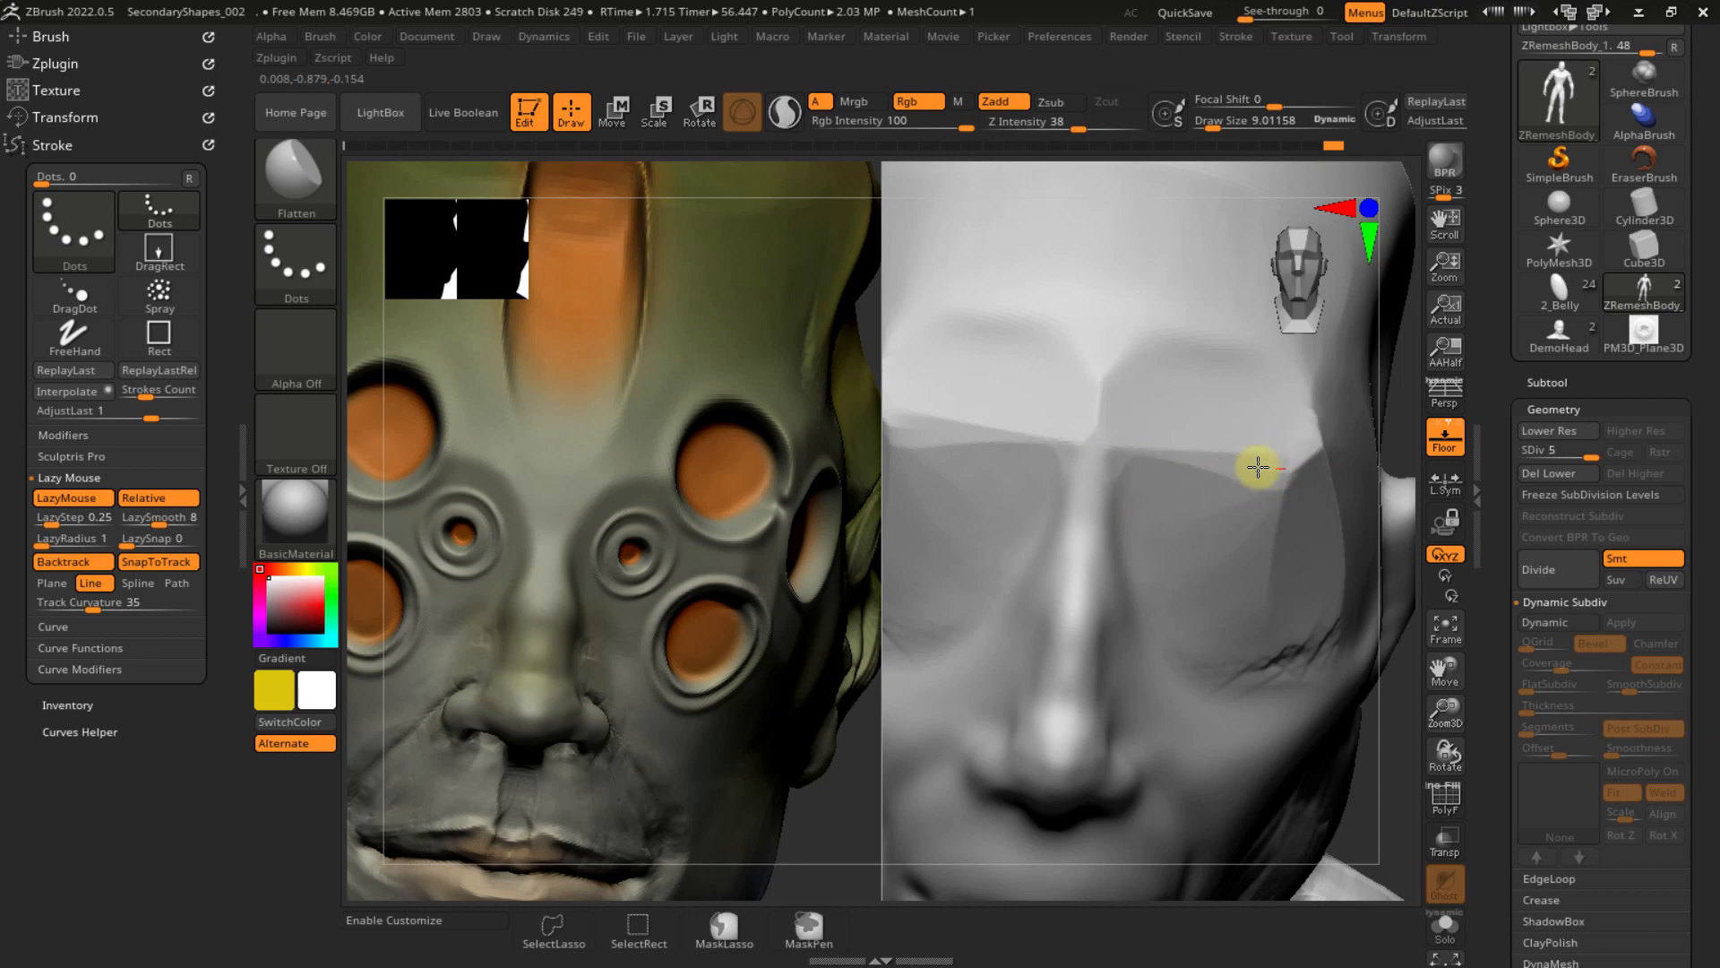
# - Set the Flatten brush's Backtrack to Spline mode and frame the nose side of the eye socket
pyautogui.keyDown('ctrl'); pyautogui.moveTo(1262, 465); pyautogui.dragTo(1156, 406, button='right'); pyautogui.keyUp('ctrl')
pyautogui.moveTo(1260, 508); pyautogui.dragTo(1083, 430, button='right')
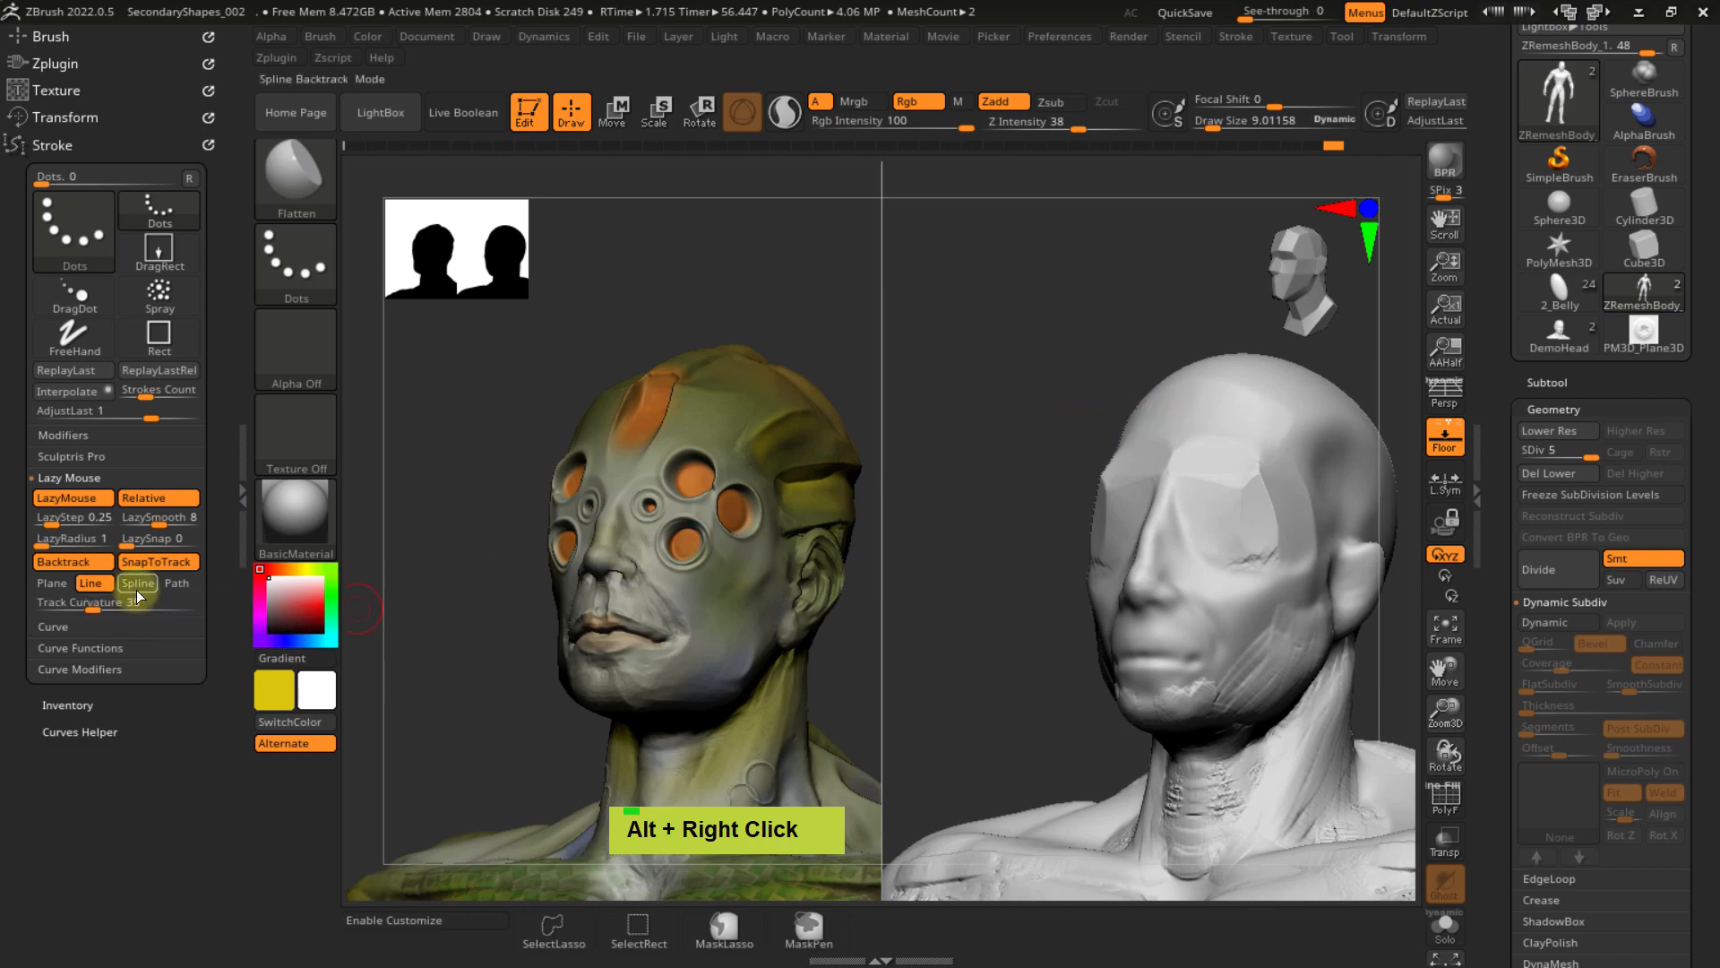
pyautogui.moveTo(1198, 463)
pyautogui.keyDown('alt'); pyautogui.mouseDown(button='right')
pyautogui.moveTo(1140, 362)
pyautogui.moveTo(1161, 510)
pyautogui.moveTo(1171, 465)
pyautogui.moveTo(1168, 545)
pyautogui.moveTo(1181, 459)
pyautogui.moveTo(1105, 492)
pyautogui.moveTo(1152, 572)
pyautogui.moveTo(1107, 452)
pyautogui.moveTo(1083, 549)
pyautogui.moveTo(1126, 545)
pyautogui.moveTo(1083, 519)
pyautogui.moveTo(1053, 538)
pyautogui.moveTo(1002, 492)
pyautogui.moveTo(1030, 491)
pyautogui.moveTo(1029, 534)
pyautogui.mouseUp(button='right'); pyautogui.keyUp('alt')
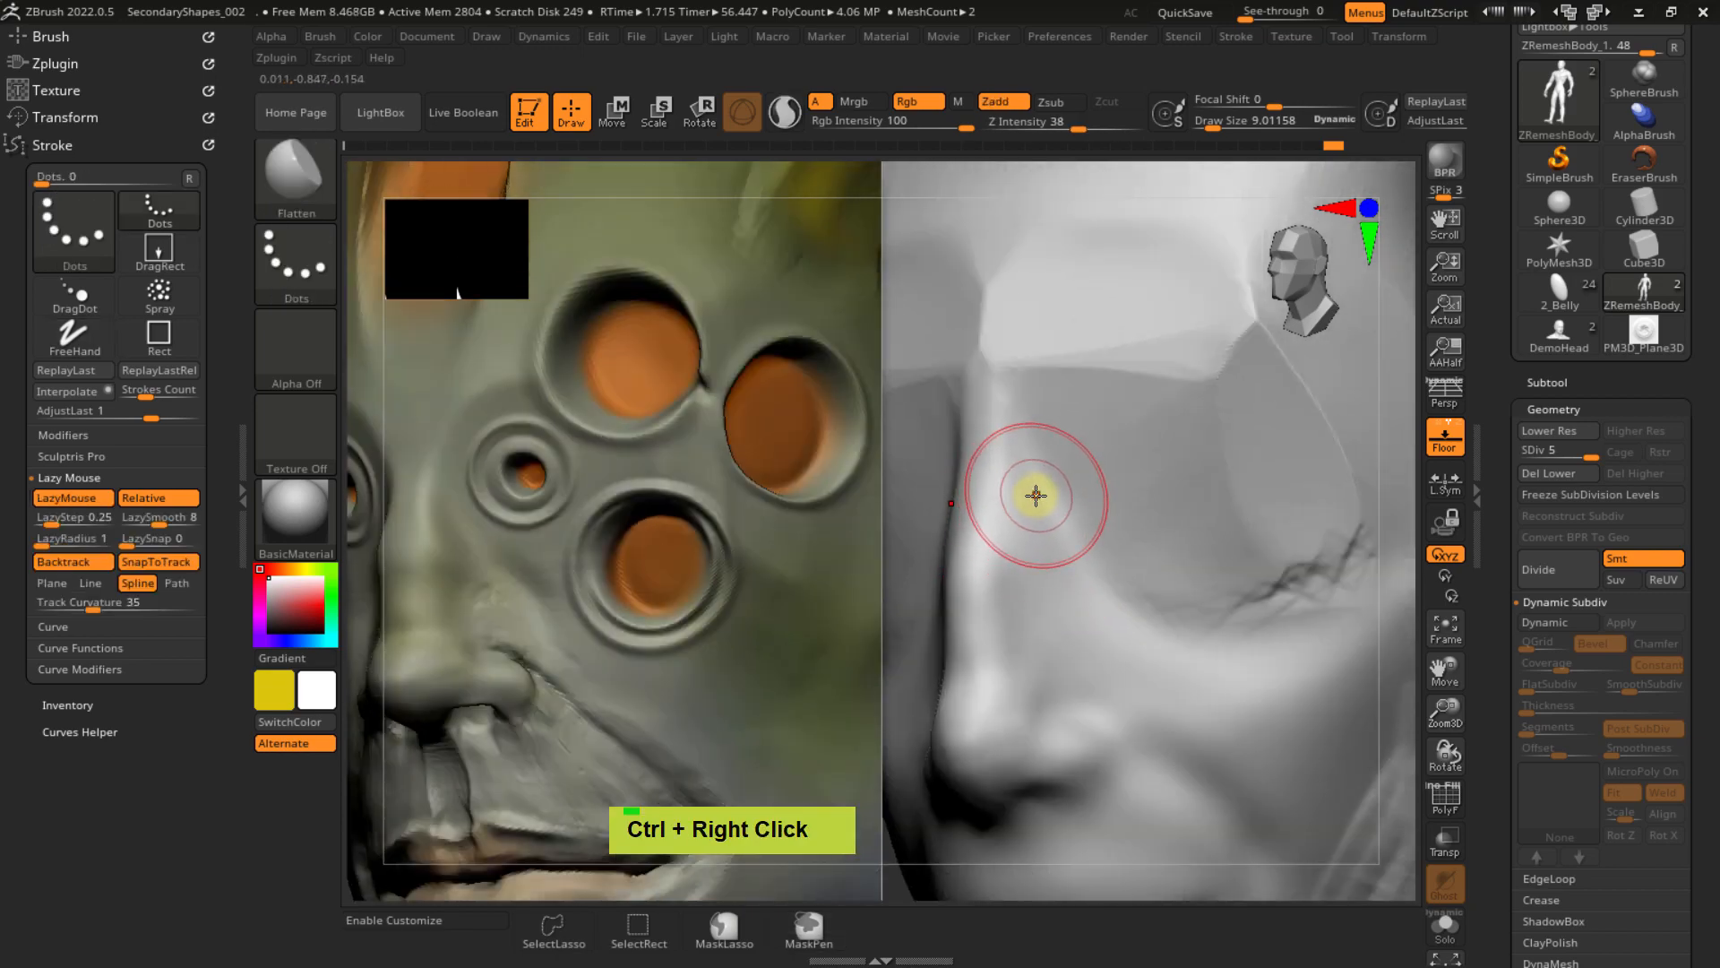
# - Choose the ClayTubes brush and enable LazyMouse with LazyRadius 3 and Backtrack in Spline mode
pyautogui.press('b')
pyautogui.press('c')
pyautogui.press('t')
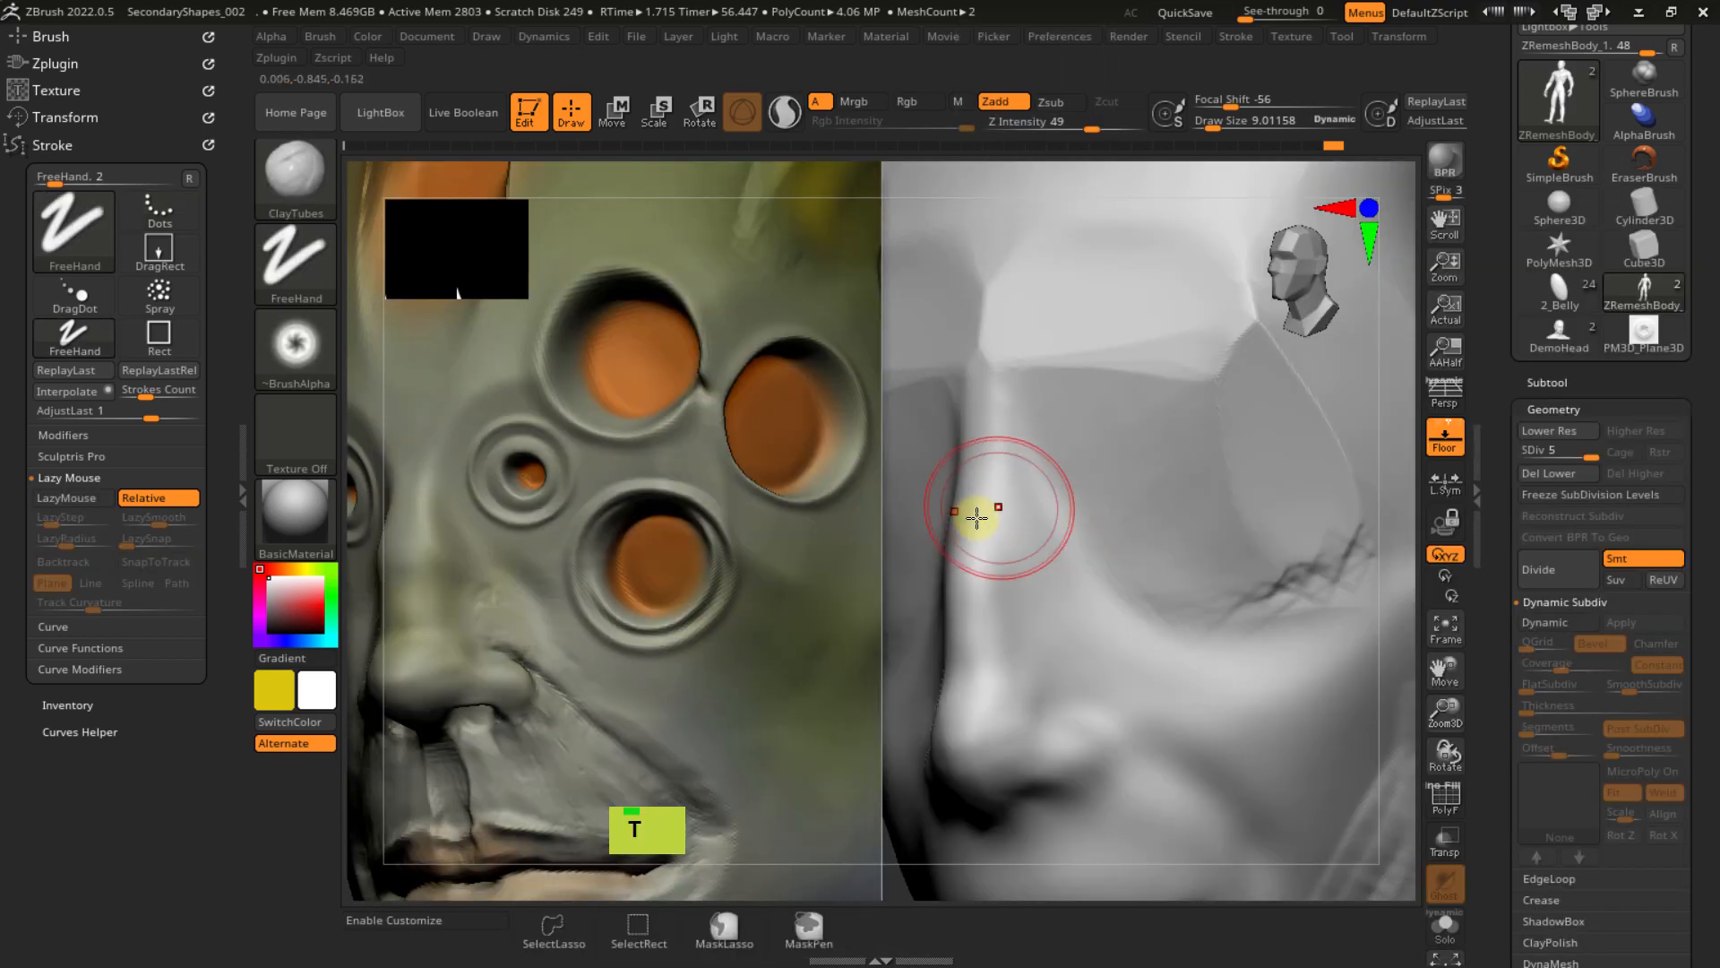
pyautogui.click(78, 502)
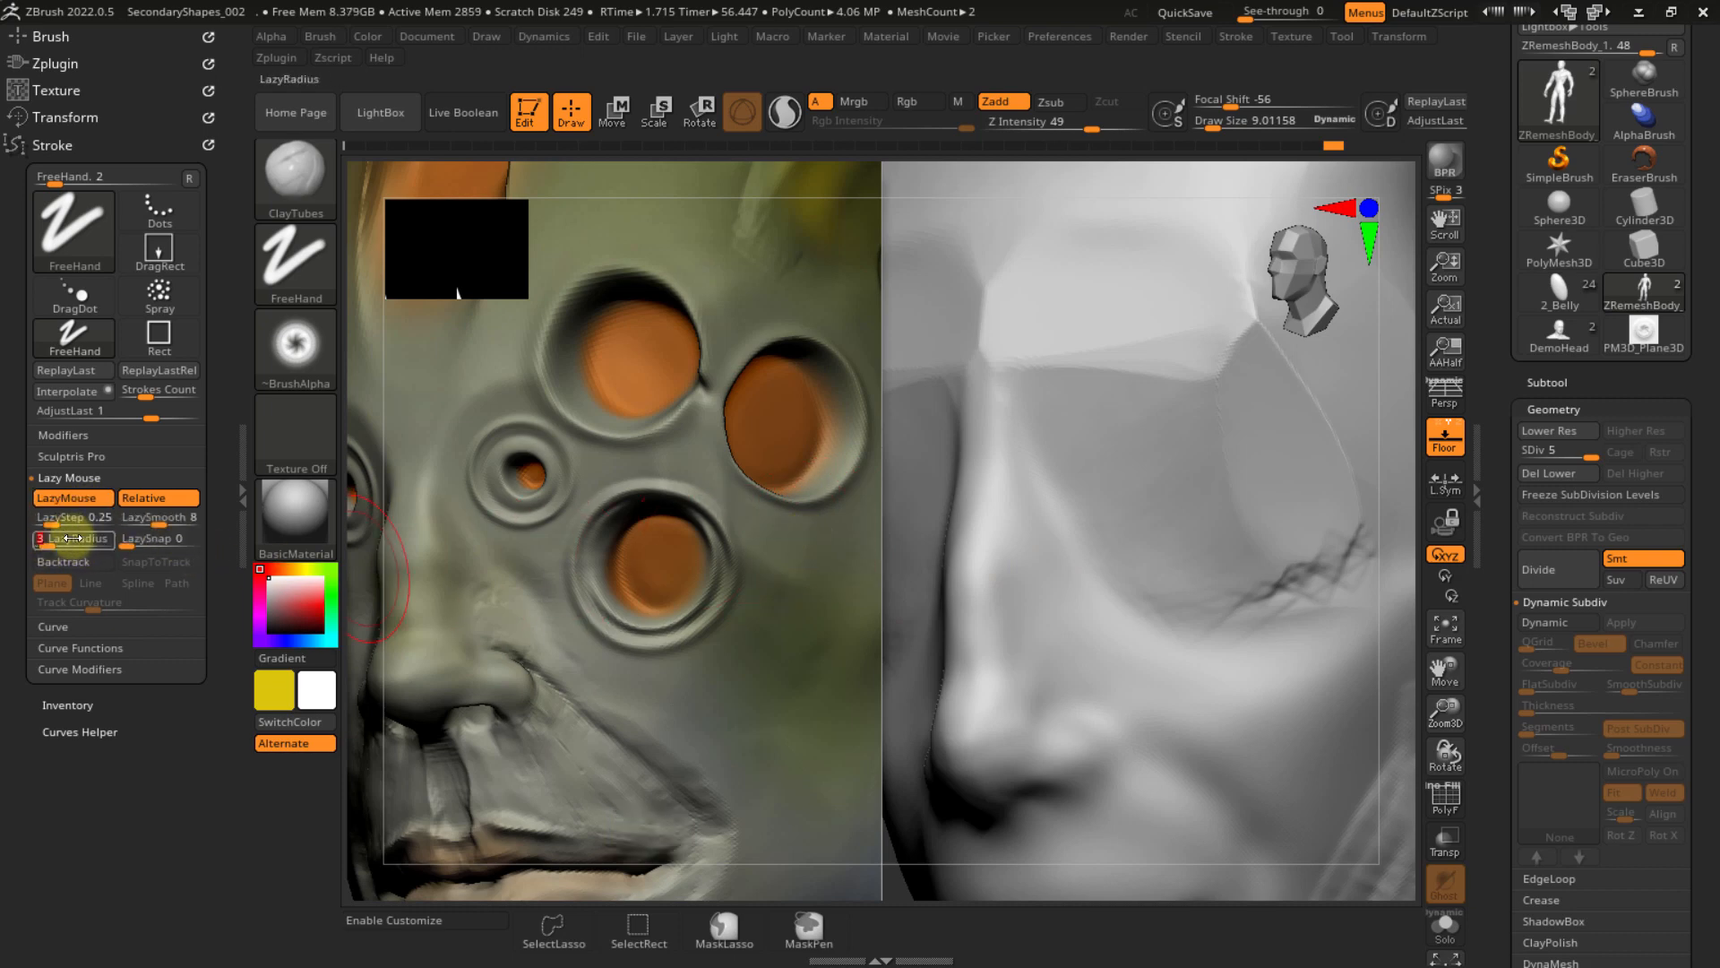
pyautogui.click(63, 560)
pyautogui.click(138, 582)
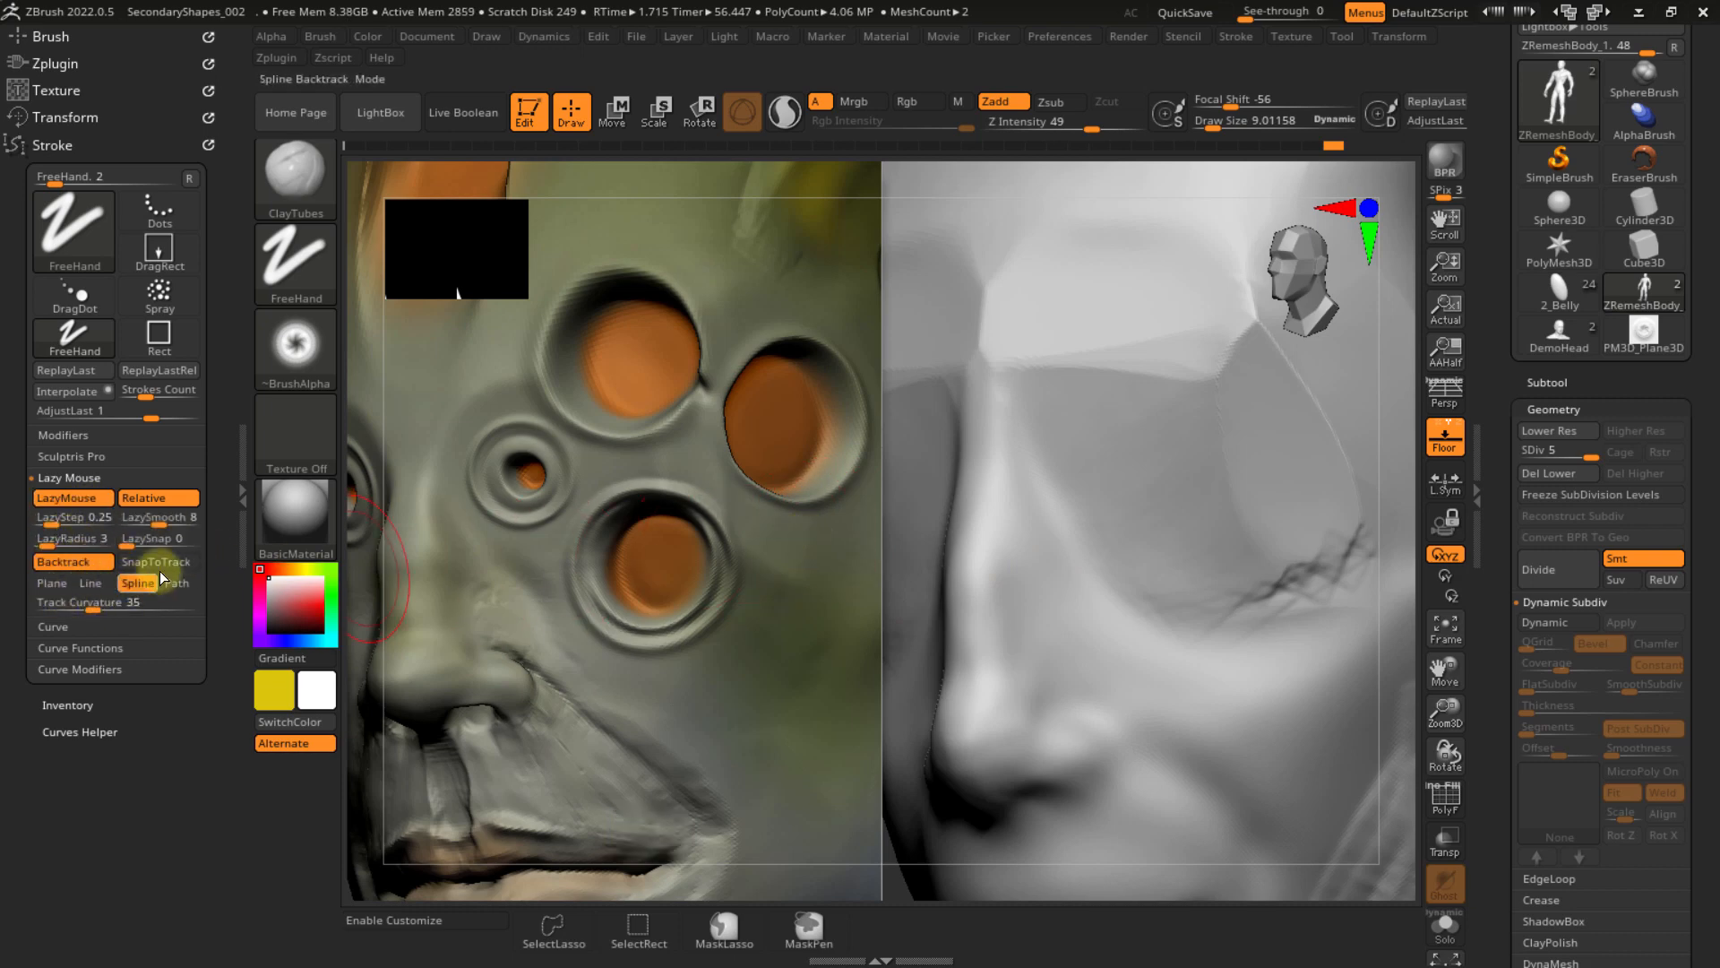
# - Enable SnapToTrack, set Track Curvature to 100, and test ClayTubes strokes from the nose bridge into the eye socket
pyautogui.click(156, 561)
pyautogui.moveTo(86, 601); pyautogui.dragTo(206, 604)
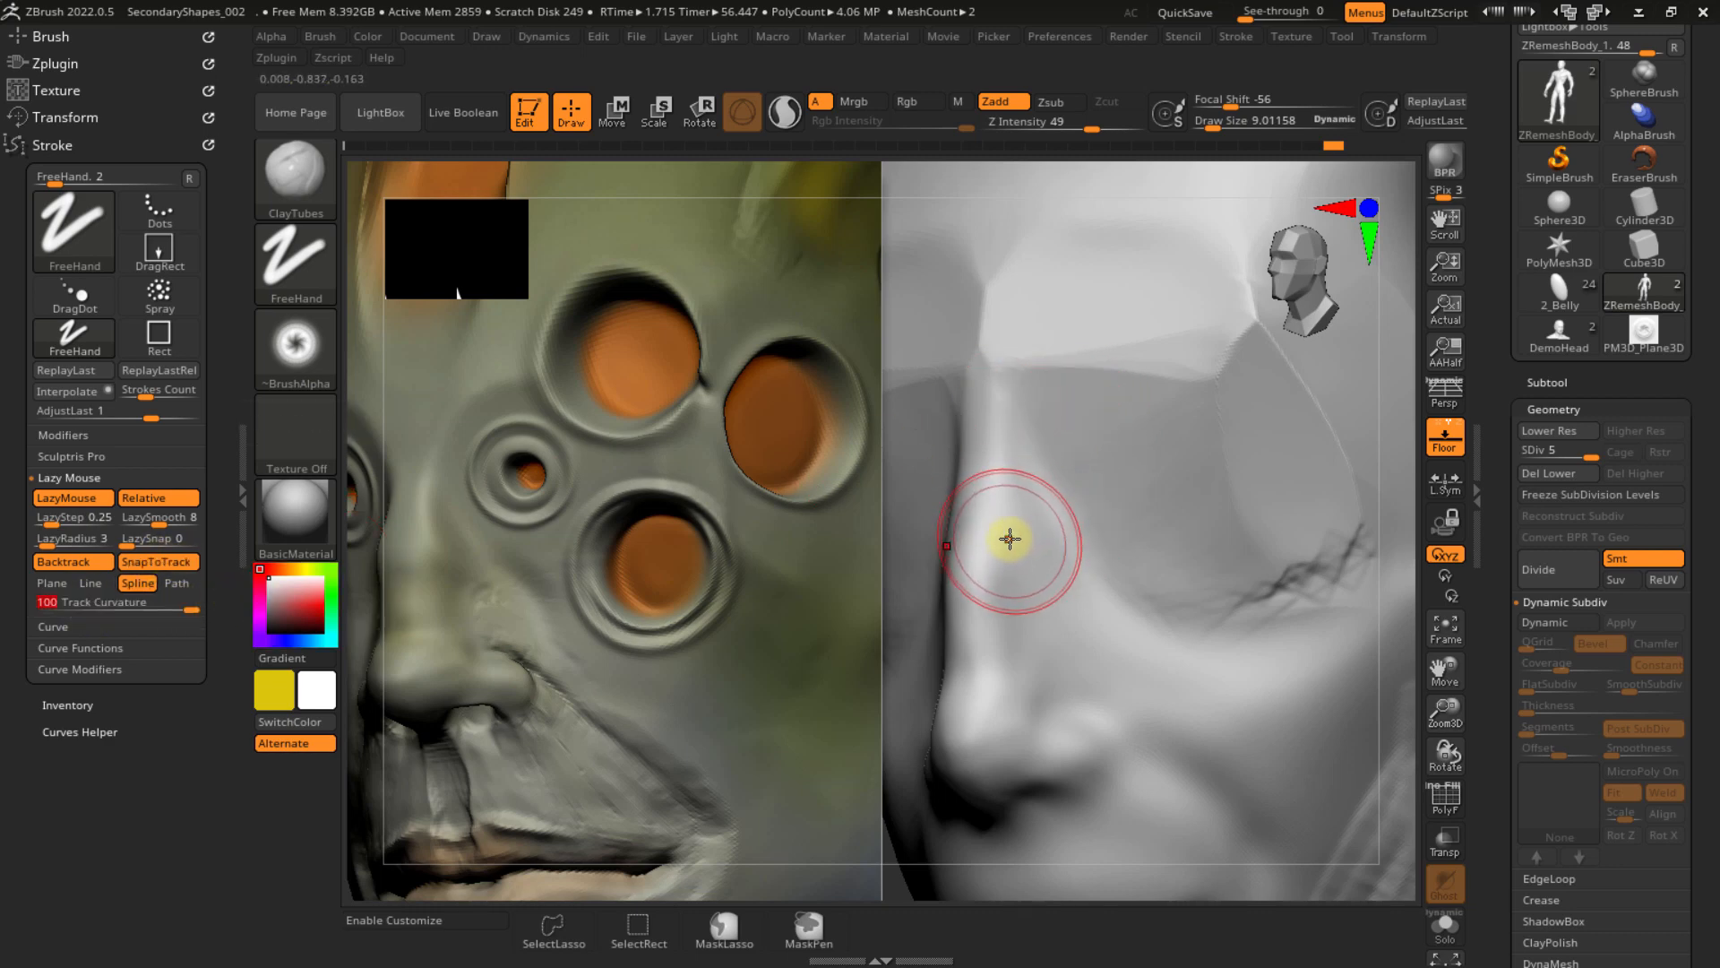
pyautogui.moveTo(1005, 541); pyautogui.dragTo(1117, 459)
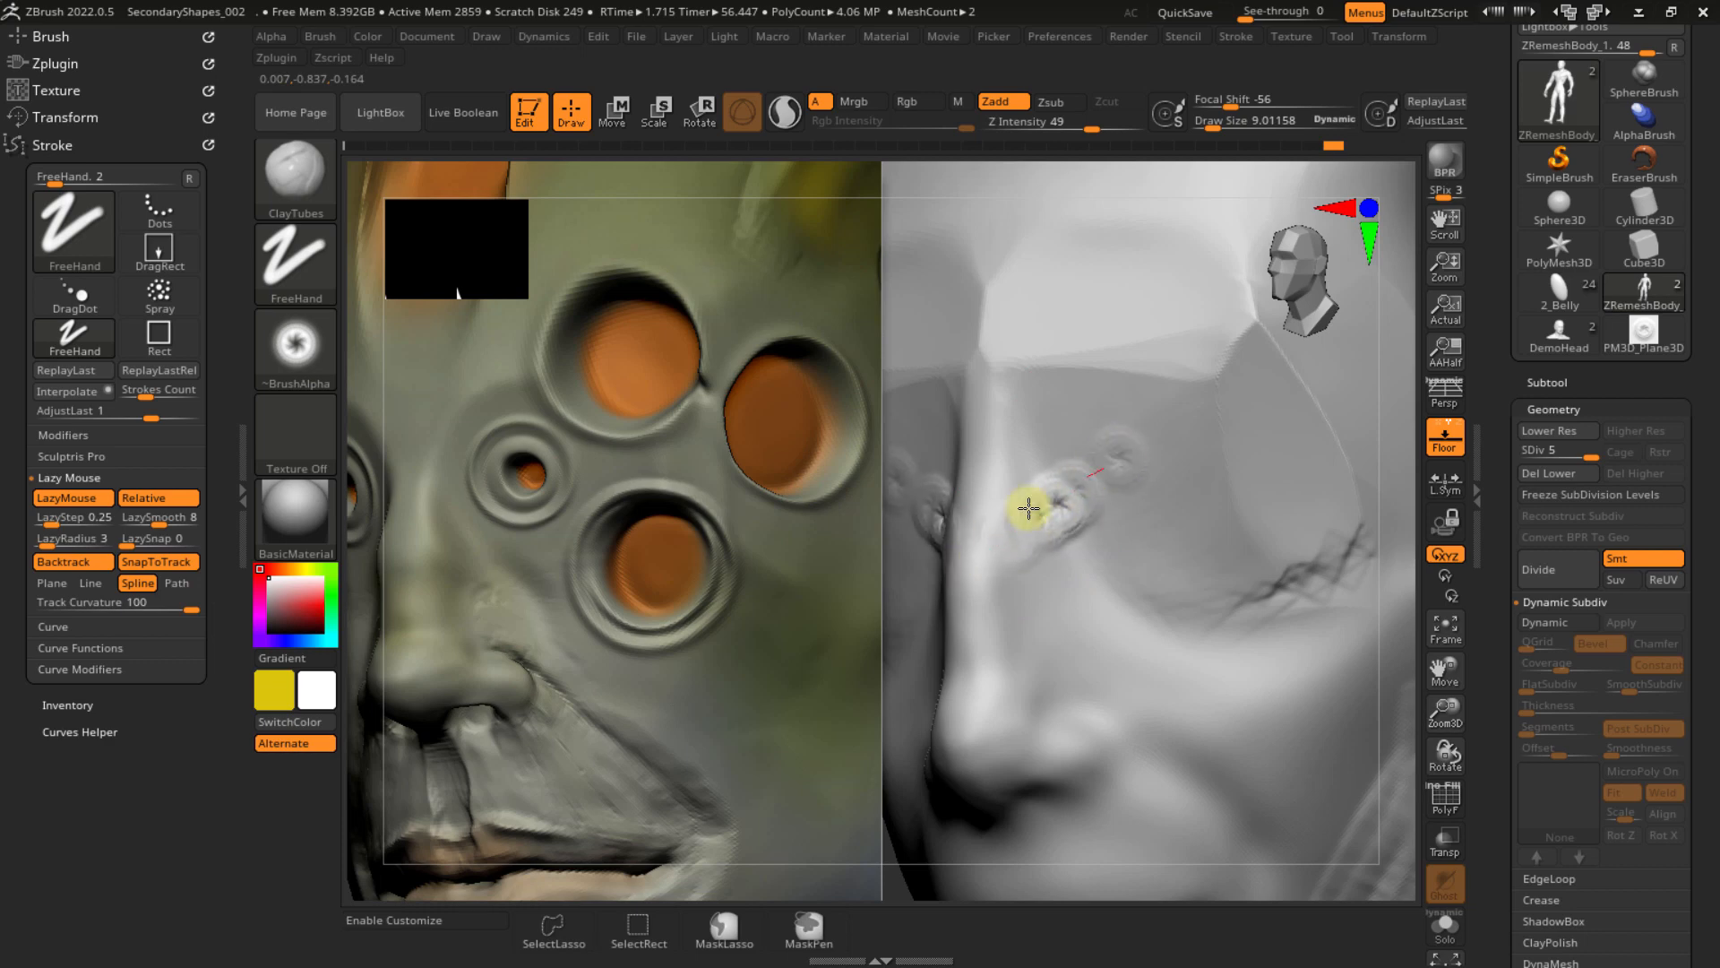
pyautogui.moveTo(988, 548); pyautogui.dragTo(1056, 487)
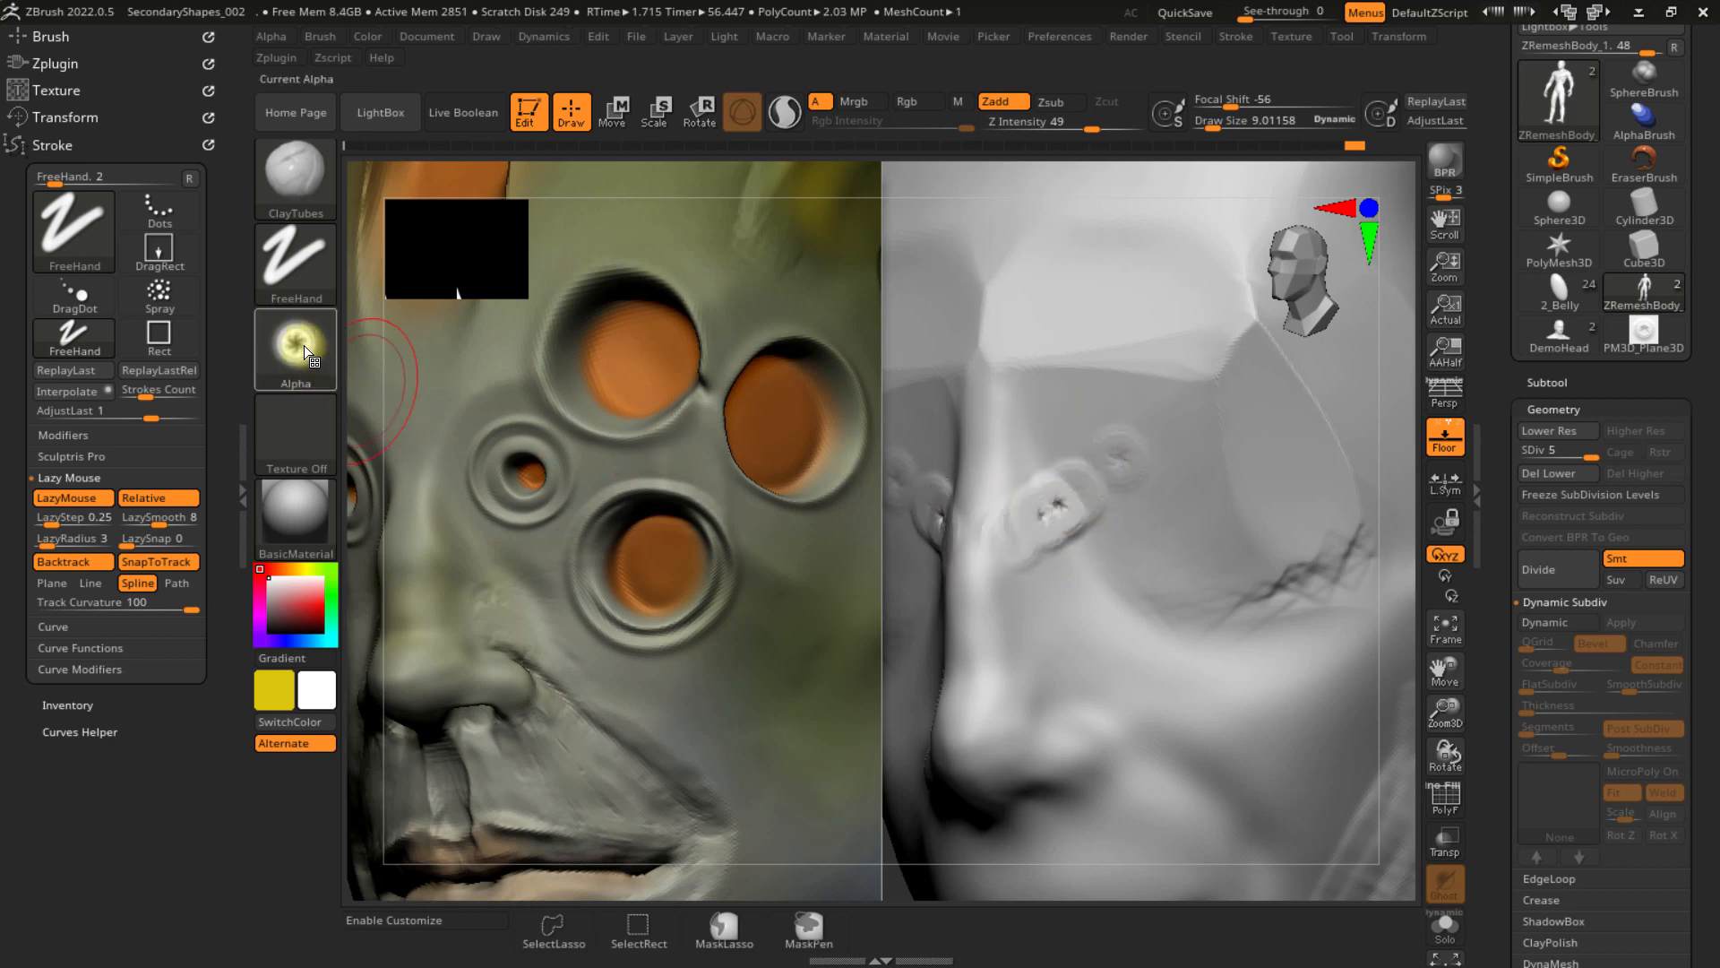
# - Turn the ClayTubes alpha off and try a round-tipped stroke from the nose bridge into the eye socket
pyautogui.click(300, 345)
pyautogui.click(452, 380)
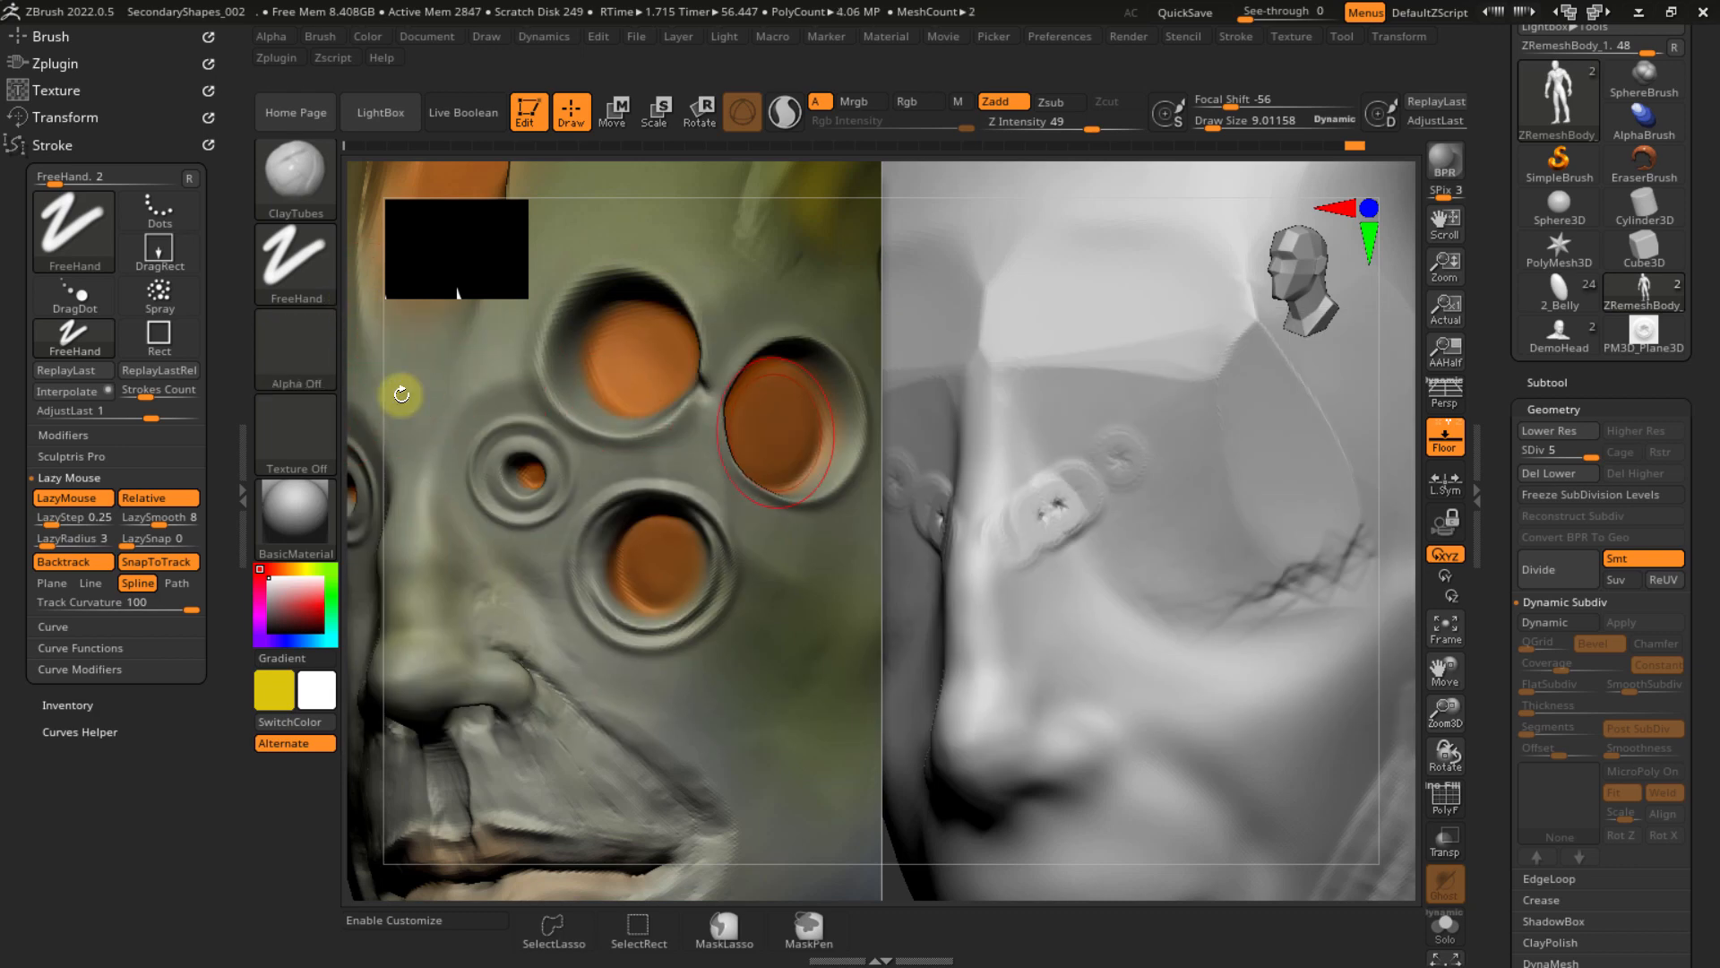
pyautogui.click(281, 346)
pyautogui.click(823, 357)
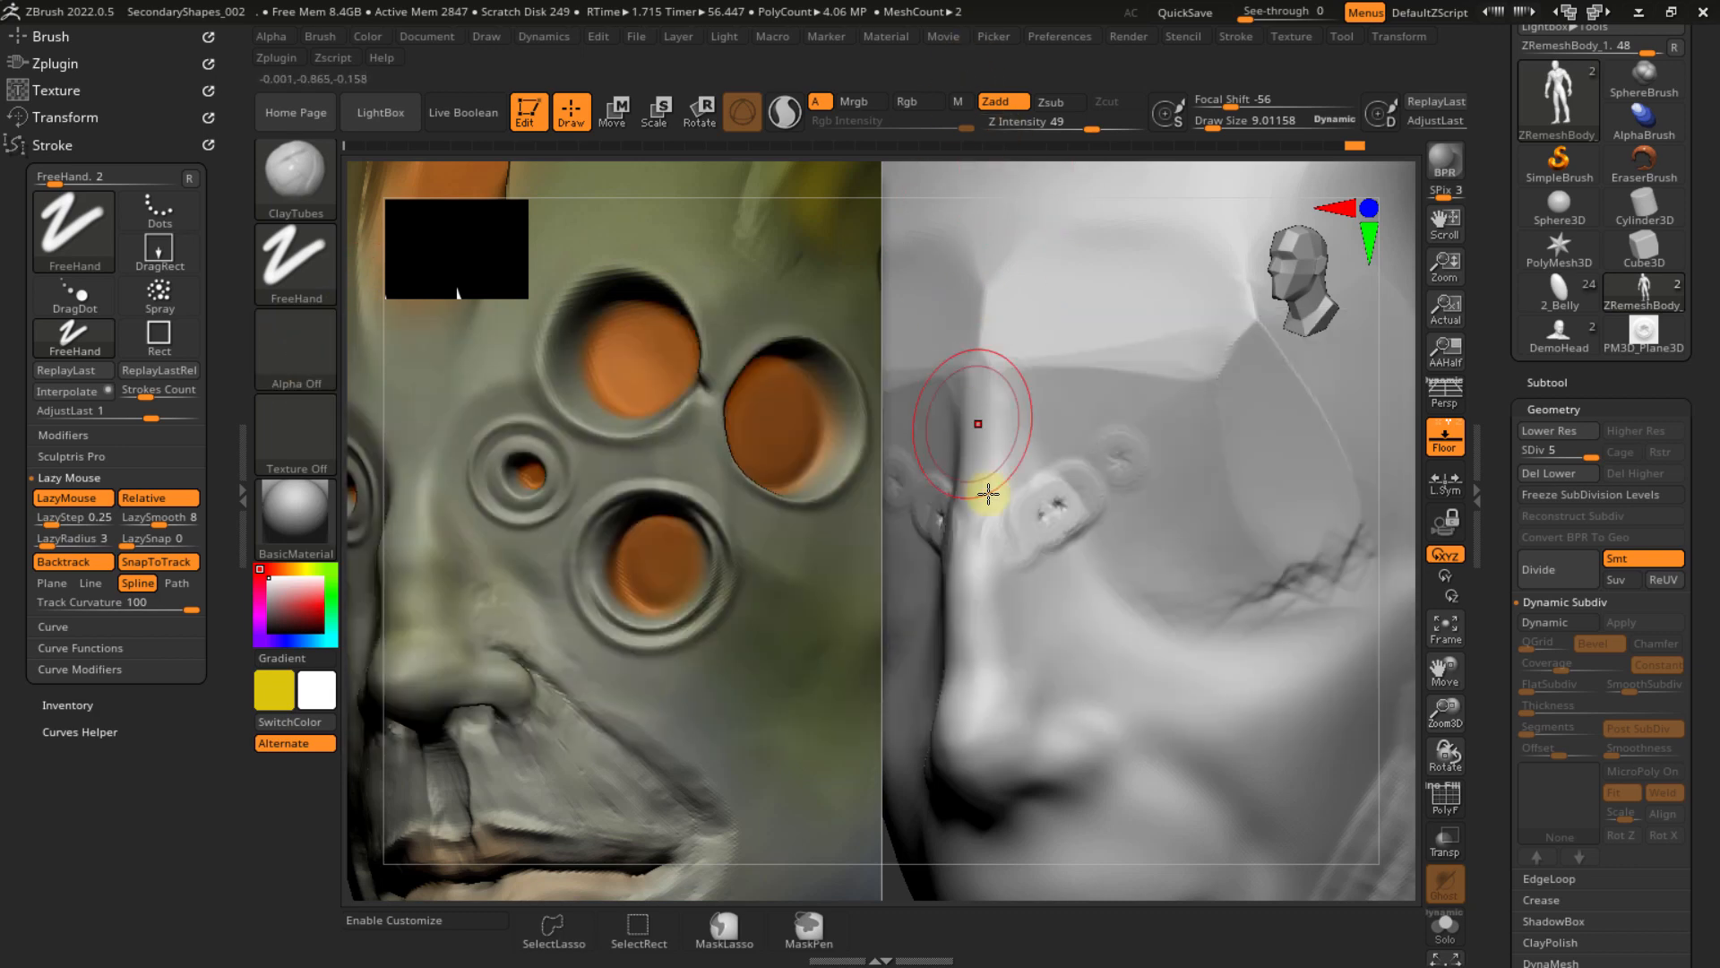
pyautogui.moveTo(1112, 457)
pyautogui.mouseDown()
pyautogui.moveTo(991, 545)
pyautogui.moveTo(1116, 450)
pyautogui.mouseUp()
# - Lower LazyStep to about 0.07, restore the square Alpha 28, and replace the test strokes with one clean clay strip beside the nose bridge
pyautogui.moveTo(41, 517); pyautogui.dragTo(54, 519)
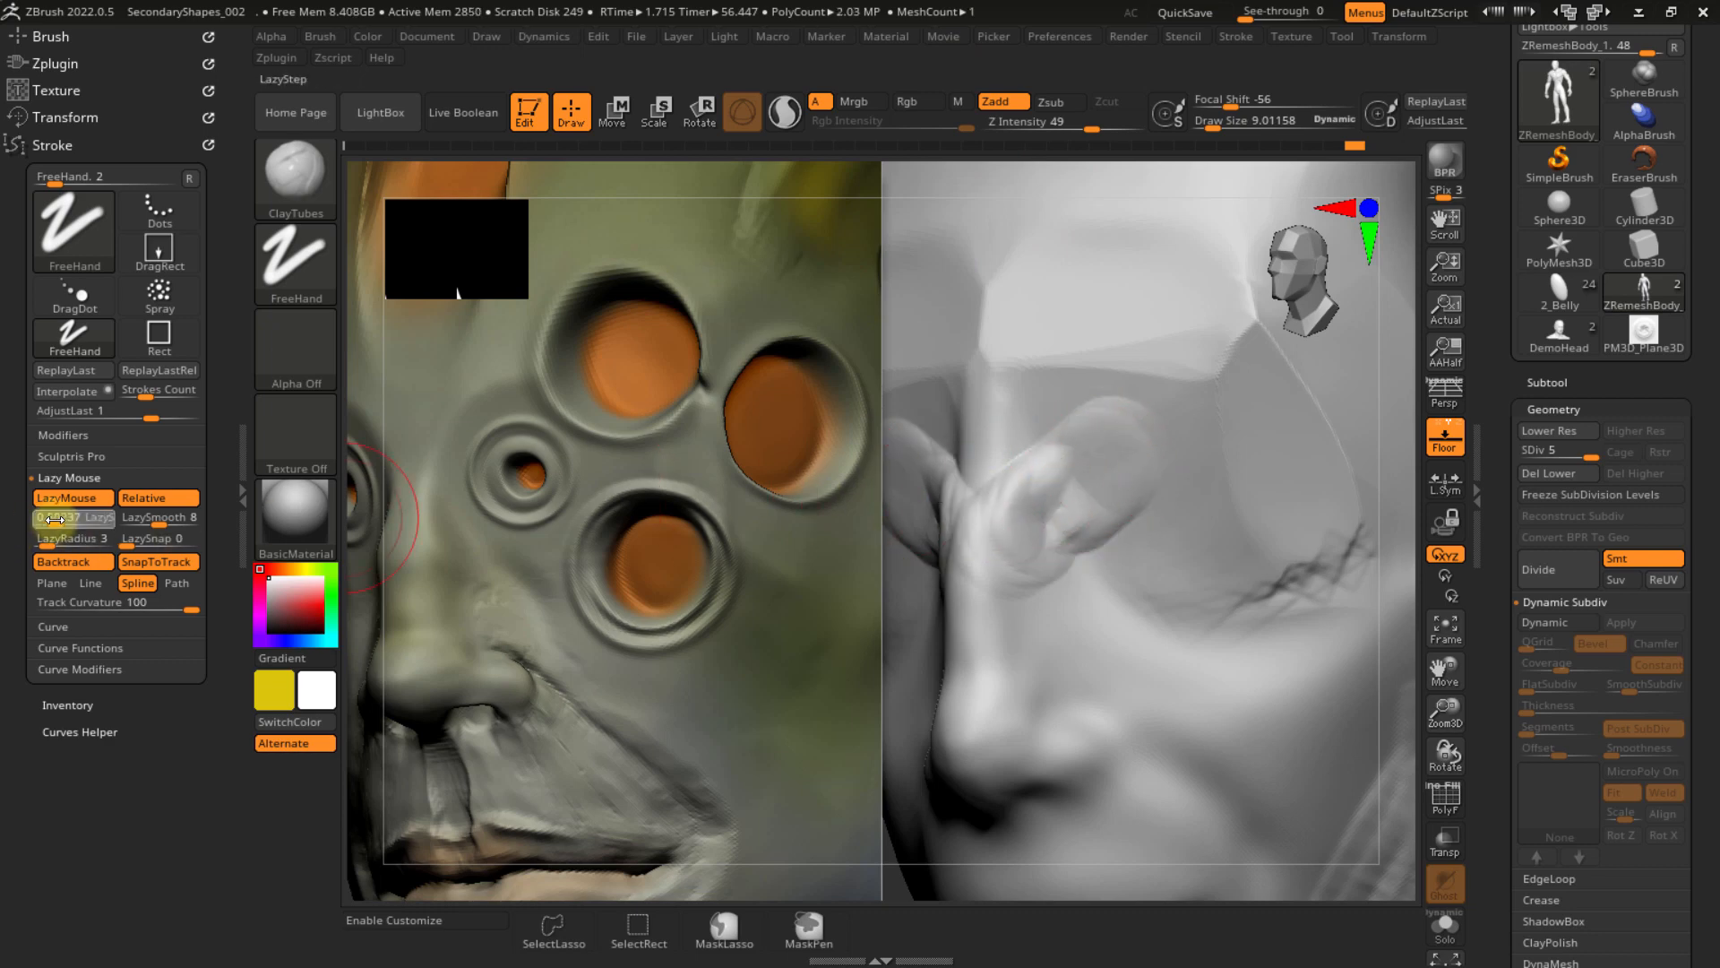
pyautogui.click(301, 352)
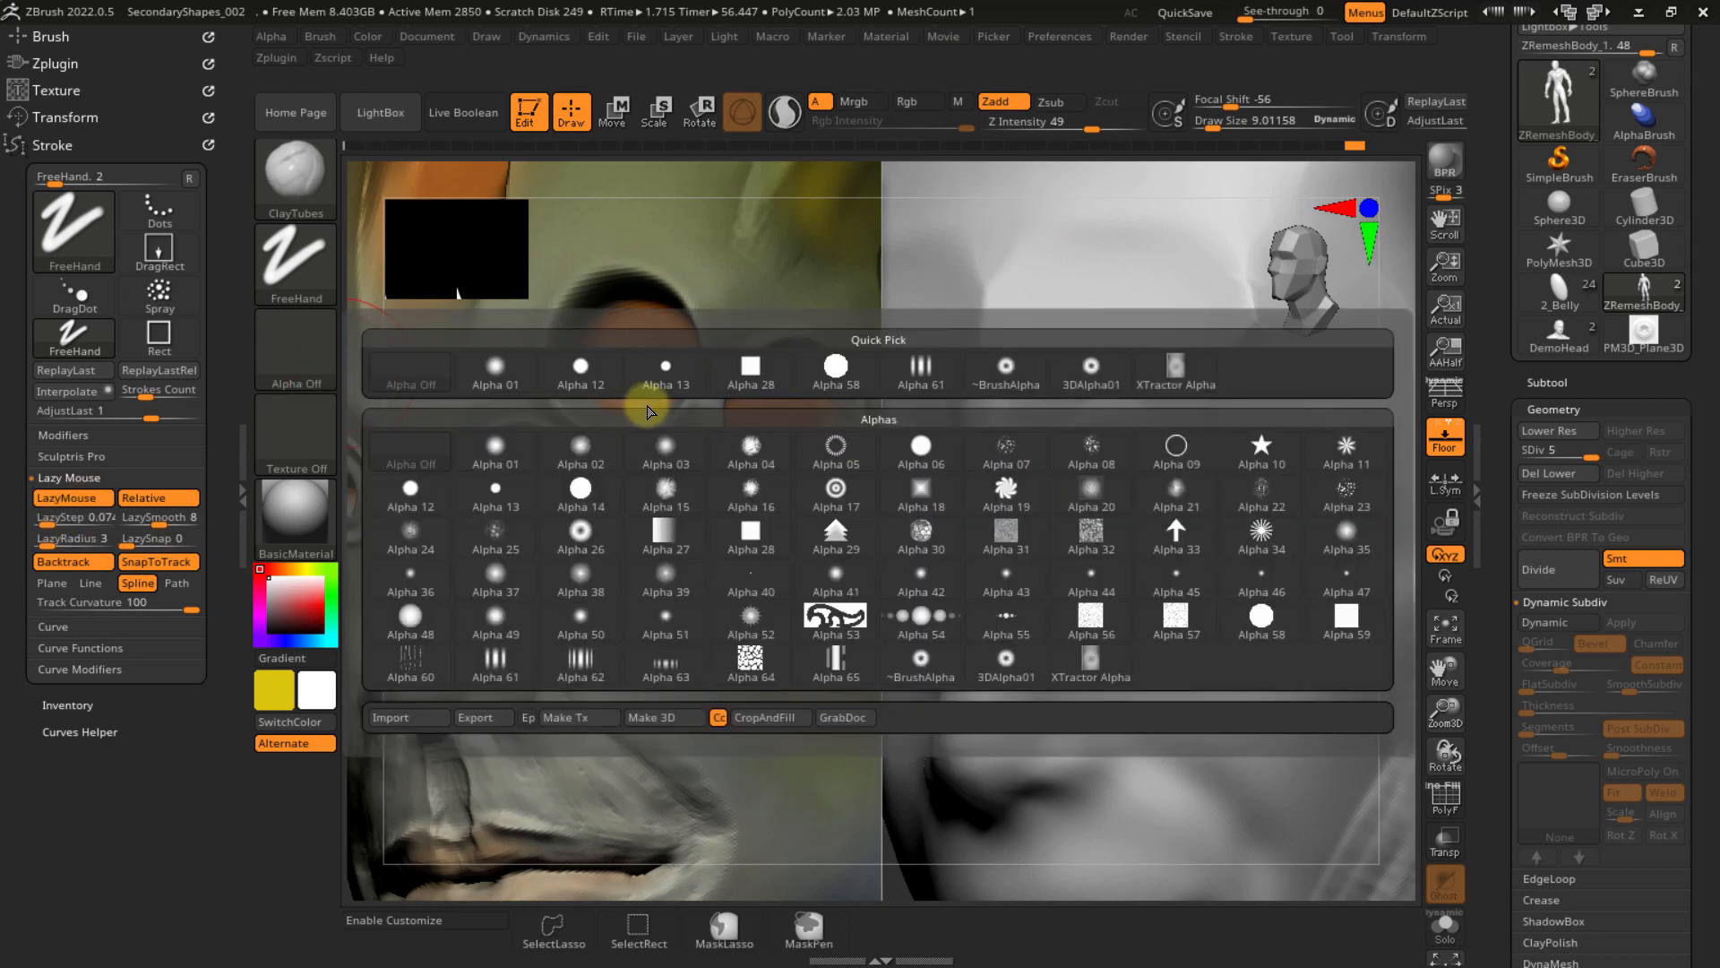
pyautogui.click(779, 371)
pyautogui.hotkey('ctrl', 'z')
pyautogui.hotkey('ctrl', 'z')
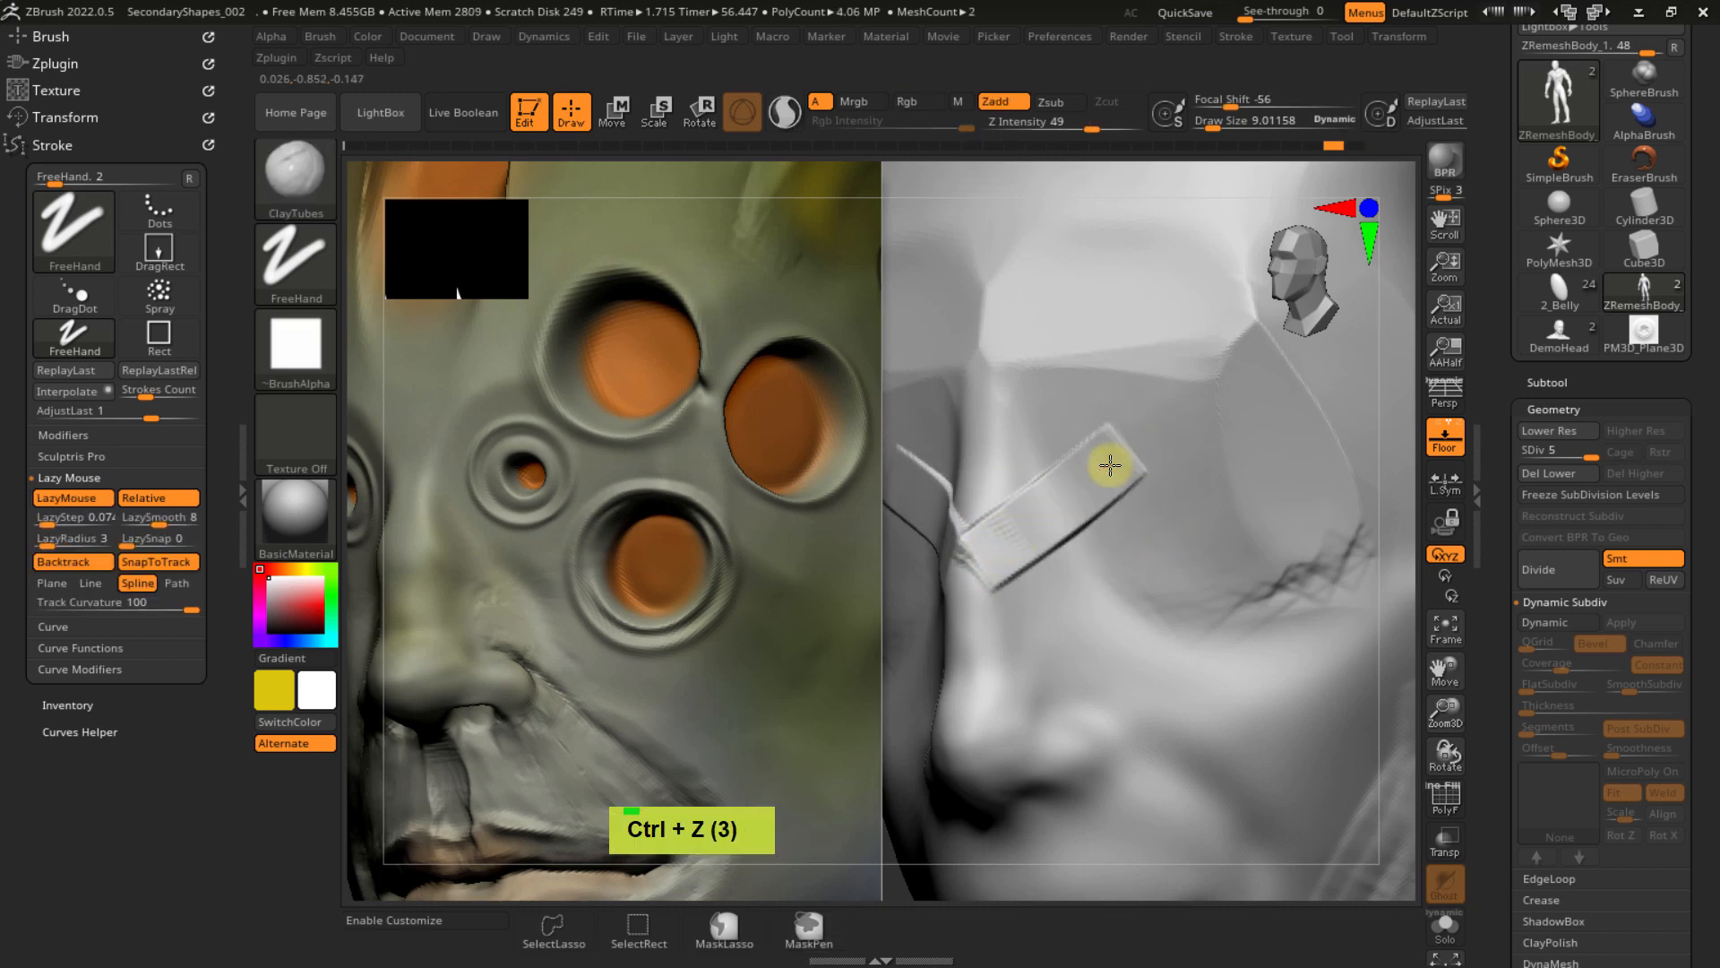
# - Set Backtrack to Line mode and lay a second straight clay strip below the first, from the nose toward the cheek
pyautogui.moveTo(1127, 518)
pyautogui.keyDown('ctrl'); pyautogui.mouseDown(button='right')
pyautogui.moveTo(1094, 491)
pyautogui.moveTo(1109, 531)
pyautogui.moveTo(1071, 541)
pyautogui.mouseUp(button='right'); pyautogui.keyUp('ctrl')
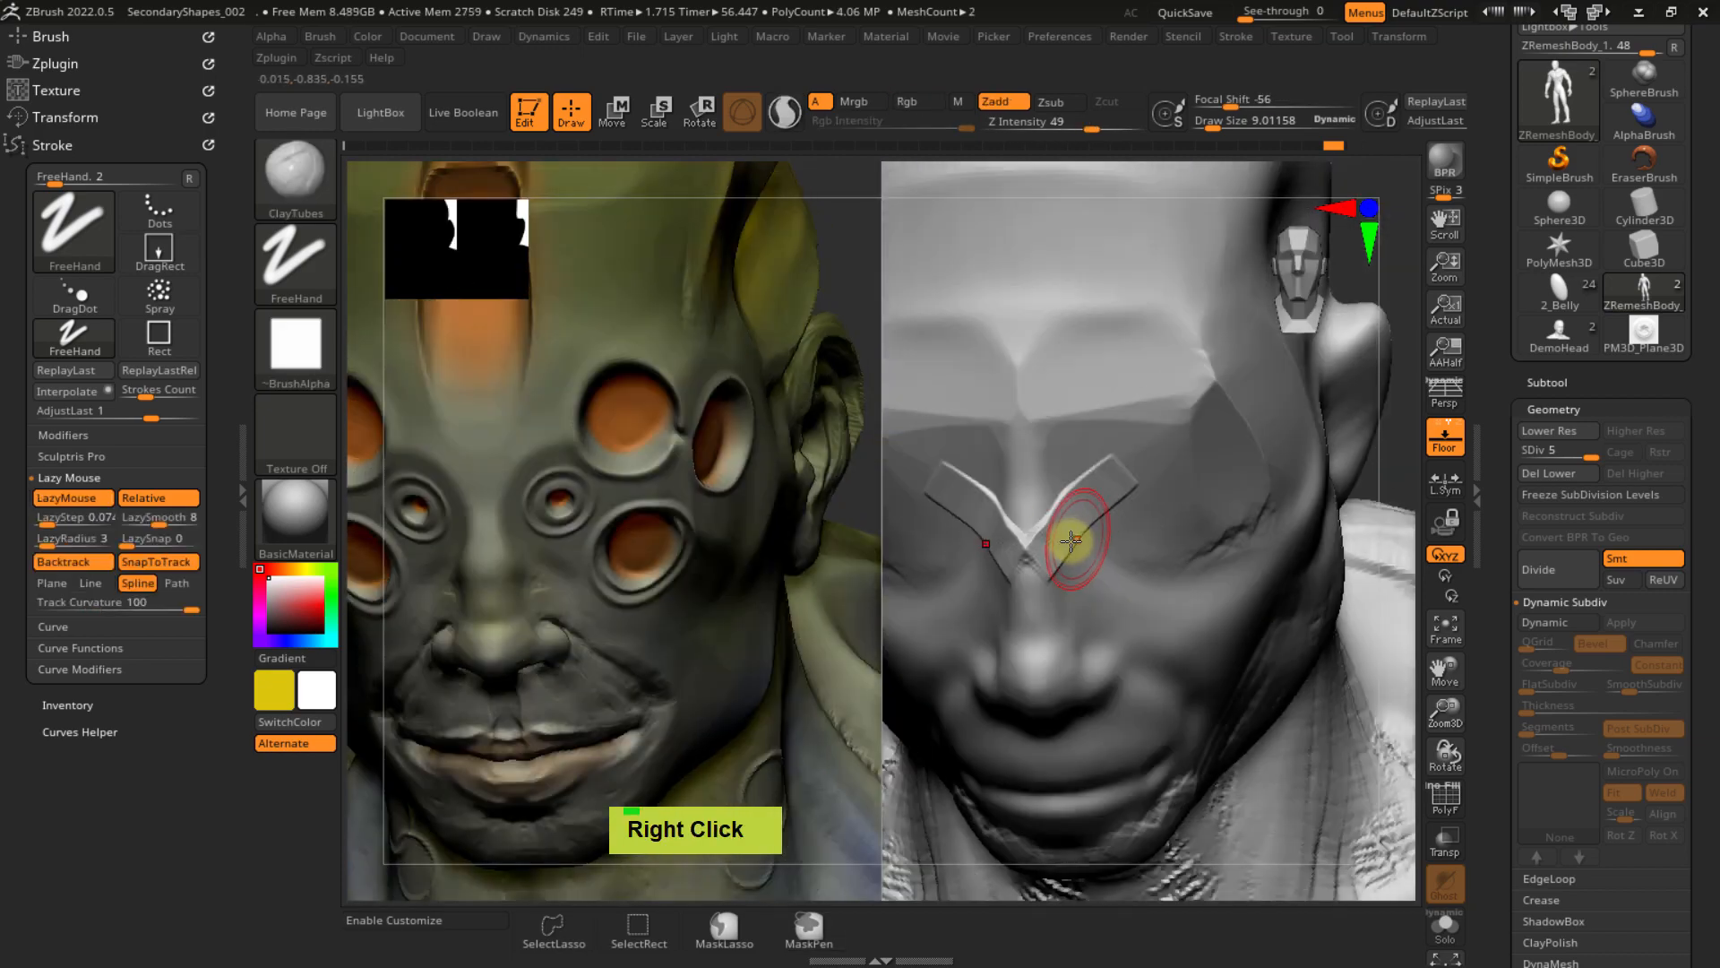
pyautogui.click(91, 582)
pyautogui.moveTo(1068, 479)
pyautogui.mouseDown(button='right')
pyautogui.moveTo(1144, 627)
pyautogui.moveTo(1048, 624)
pyautogui.mouseUp(button='right')
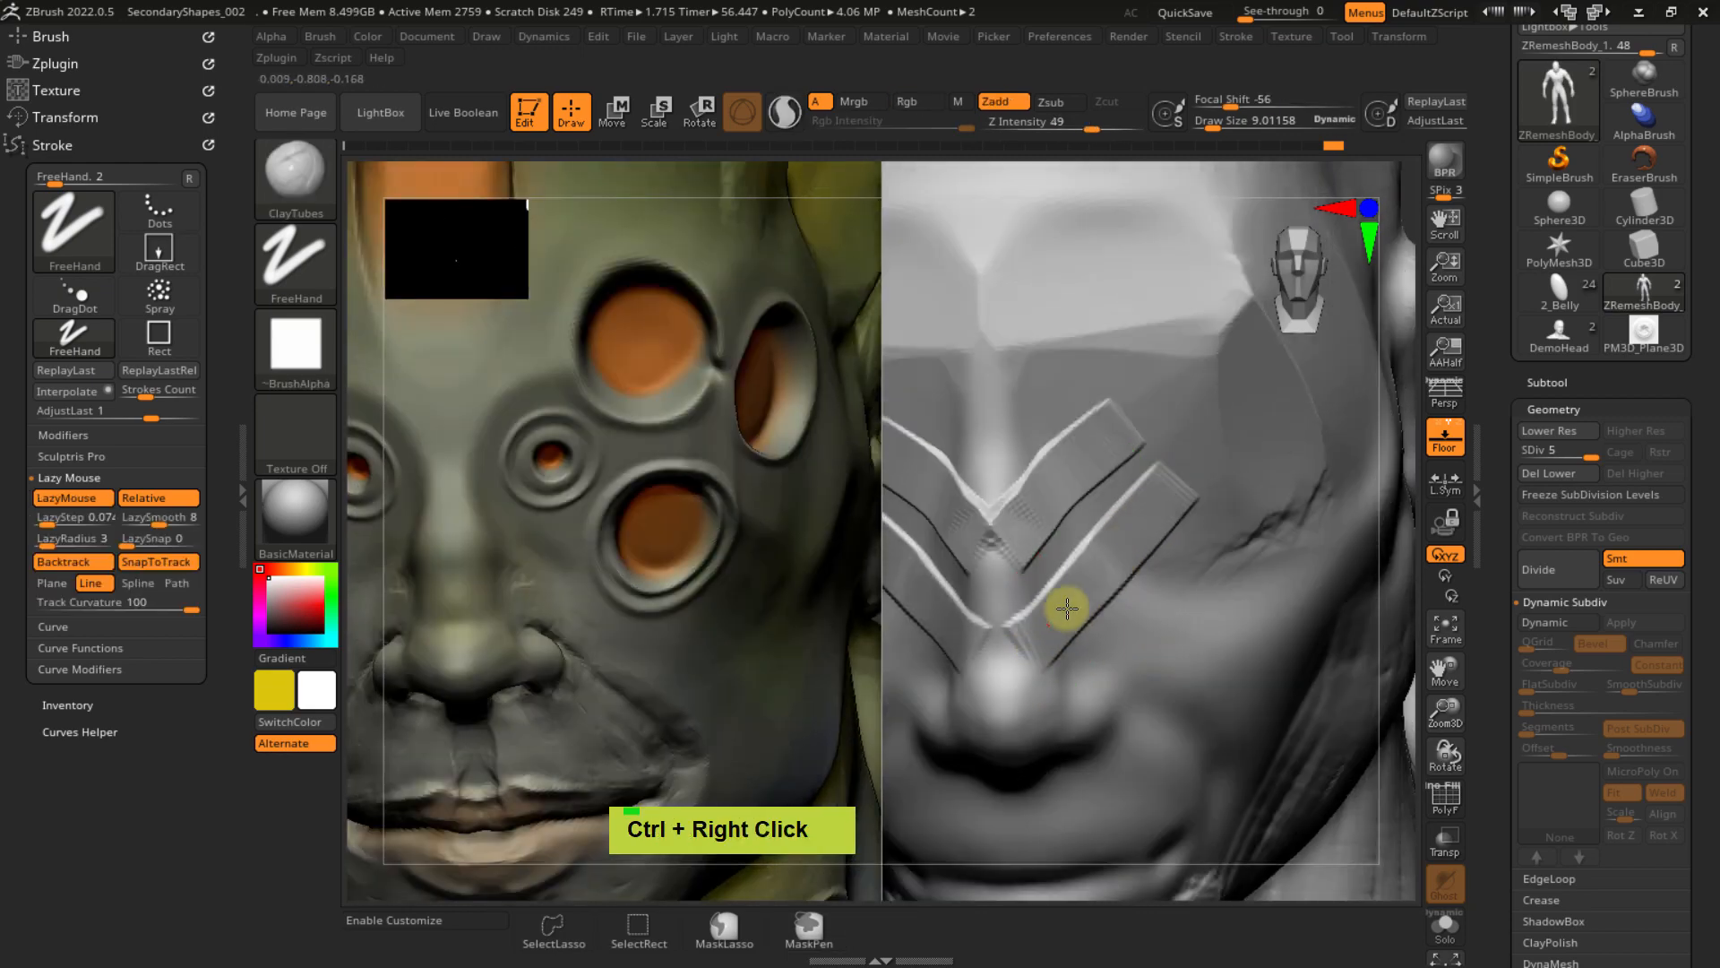
pyautogui.moveTo(1089, 593)
pyautogui.mouseDown(button='right')
pyautogui.moveTo(1145, 607)
pyautogui.moveTo(1106, 562)
pyautogui.moveTo(1094, 441)
pyautogui.moveTo(1137, 537)
pyautogui.moveTo(1108, 518)
pyautogui.moveTo(1180, 572)
pyautogui.moveTo(1136, 561)
pyautogui.moveTo(1153, 568)
pyautogui.mouseUp(button='right')
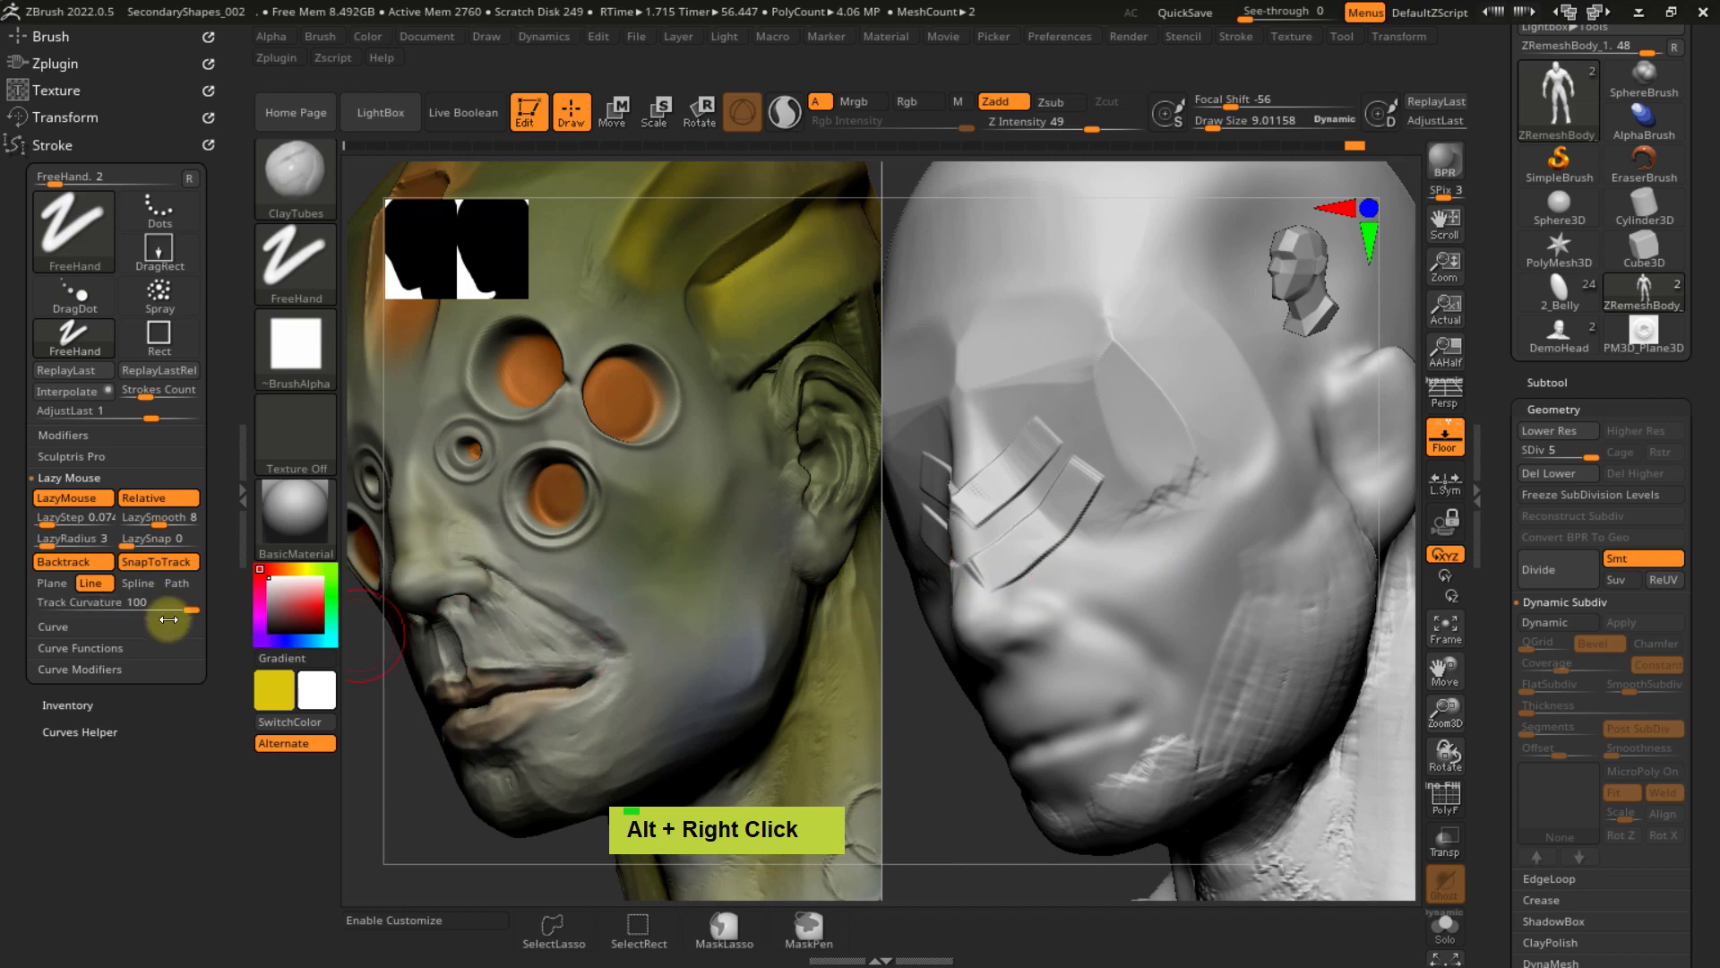
# - Set Backtrack to Spline mode, enlarge the Draw Size to about 25.5, and frame the jaw and neck
pyautogui.click(135, 586)
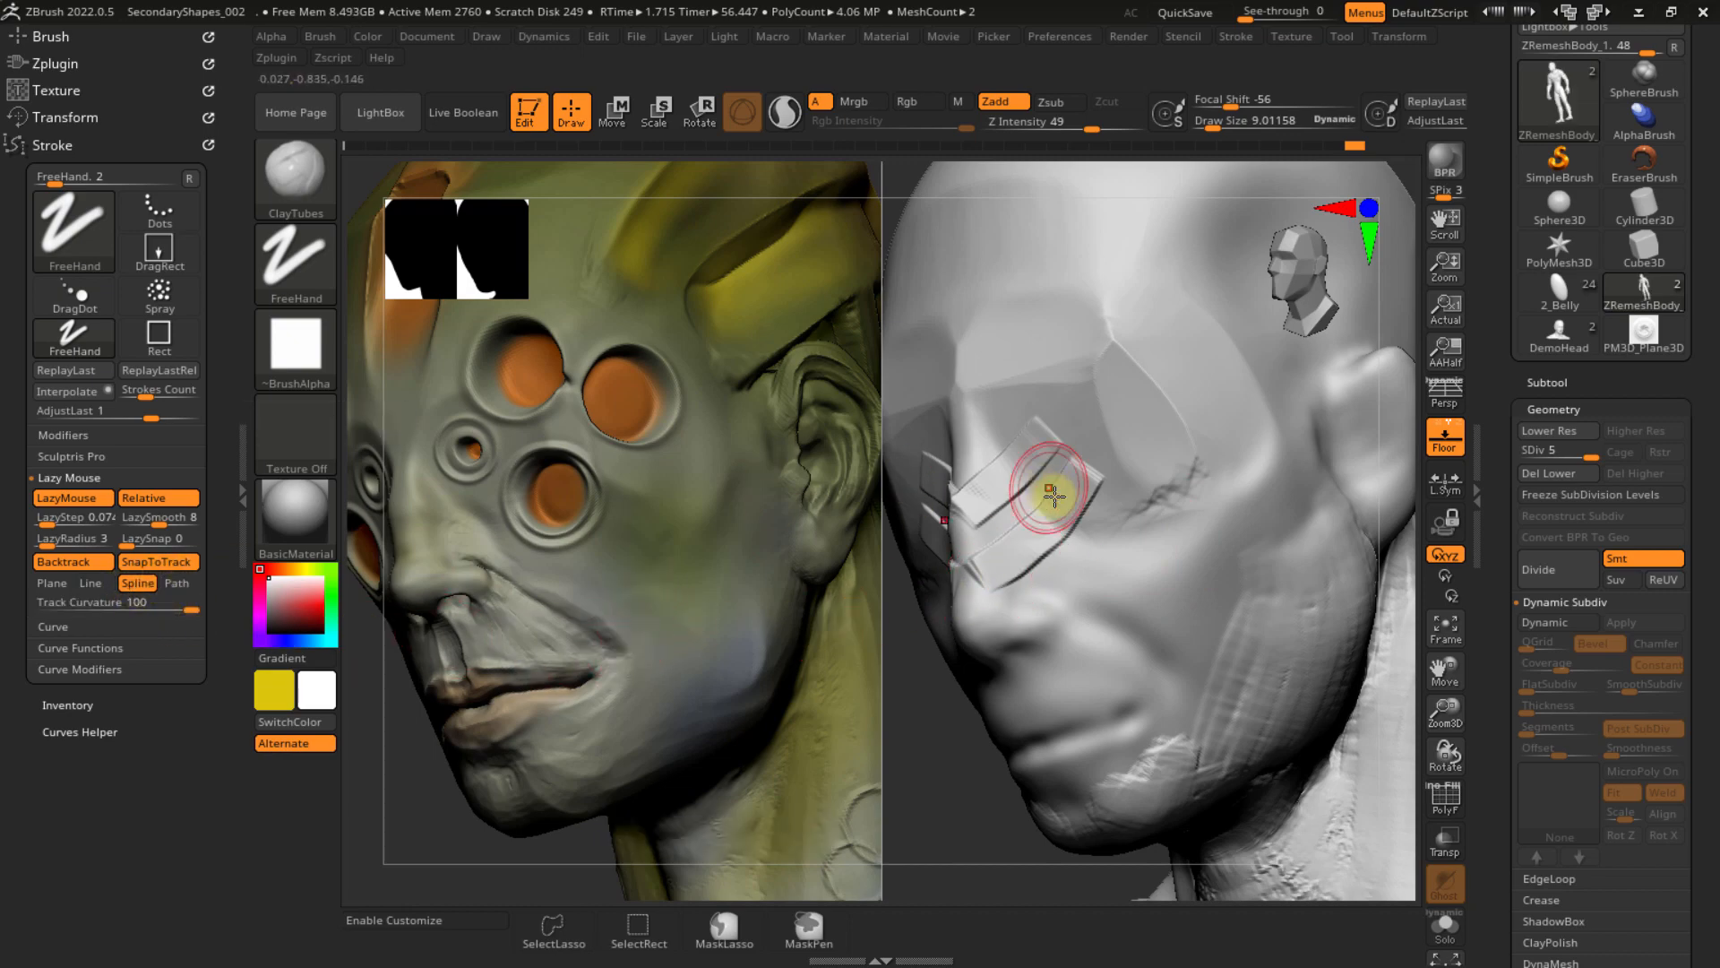
pyautogui.moveTo(1036, 480)
pyautogui.mouseDown(button='right')
pyautogui.moveTo(1094, 507)
pyautogui.moveTo(1179, 502)
pyautogui.moveTo(1072, 588)
pyautogui.moveTo(1159, 550)
pyautogui.moveTo(1095, 532)
pyautogui.moveTo(1118, 488)
pyautogui.moveTo(1102, 445)
pyautogui.moveTo(1029, 461)
pyautogui.moveTo(1092, 503)
pyautogui.mouseUp(button='right')
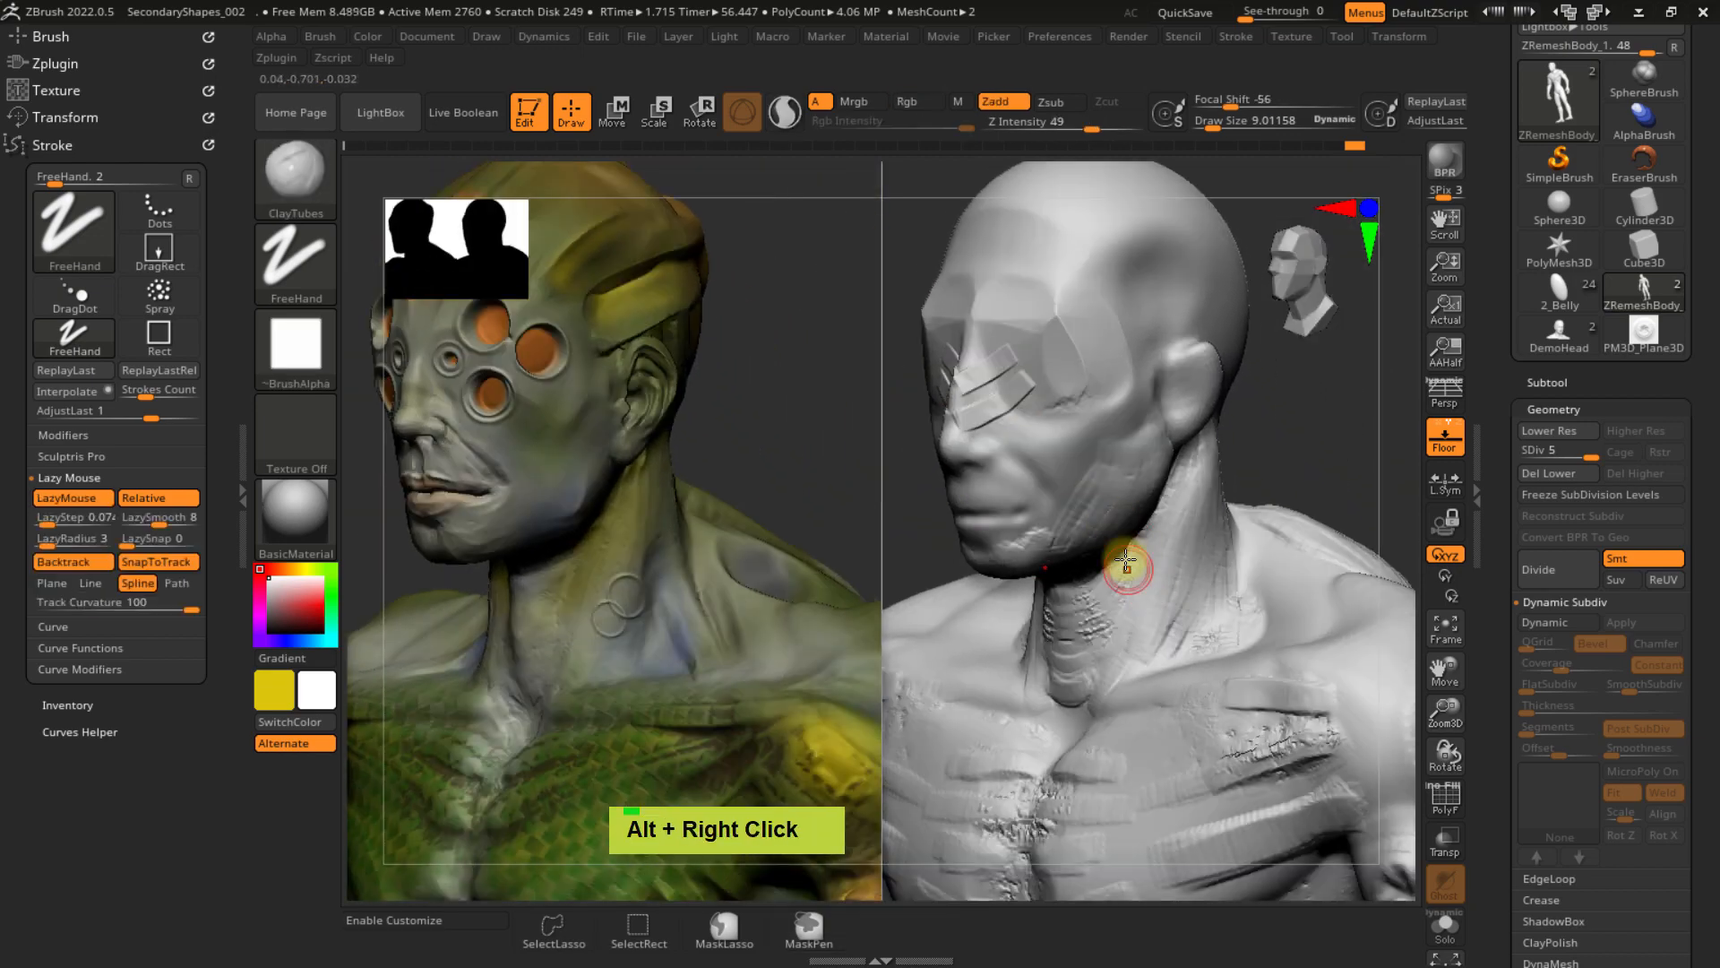
pyautogui.press('s')
pyautogui.moveTo(1118, 528); pyautogui.dragTo(784, 572, button='right')
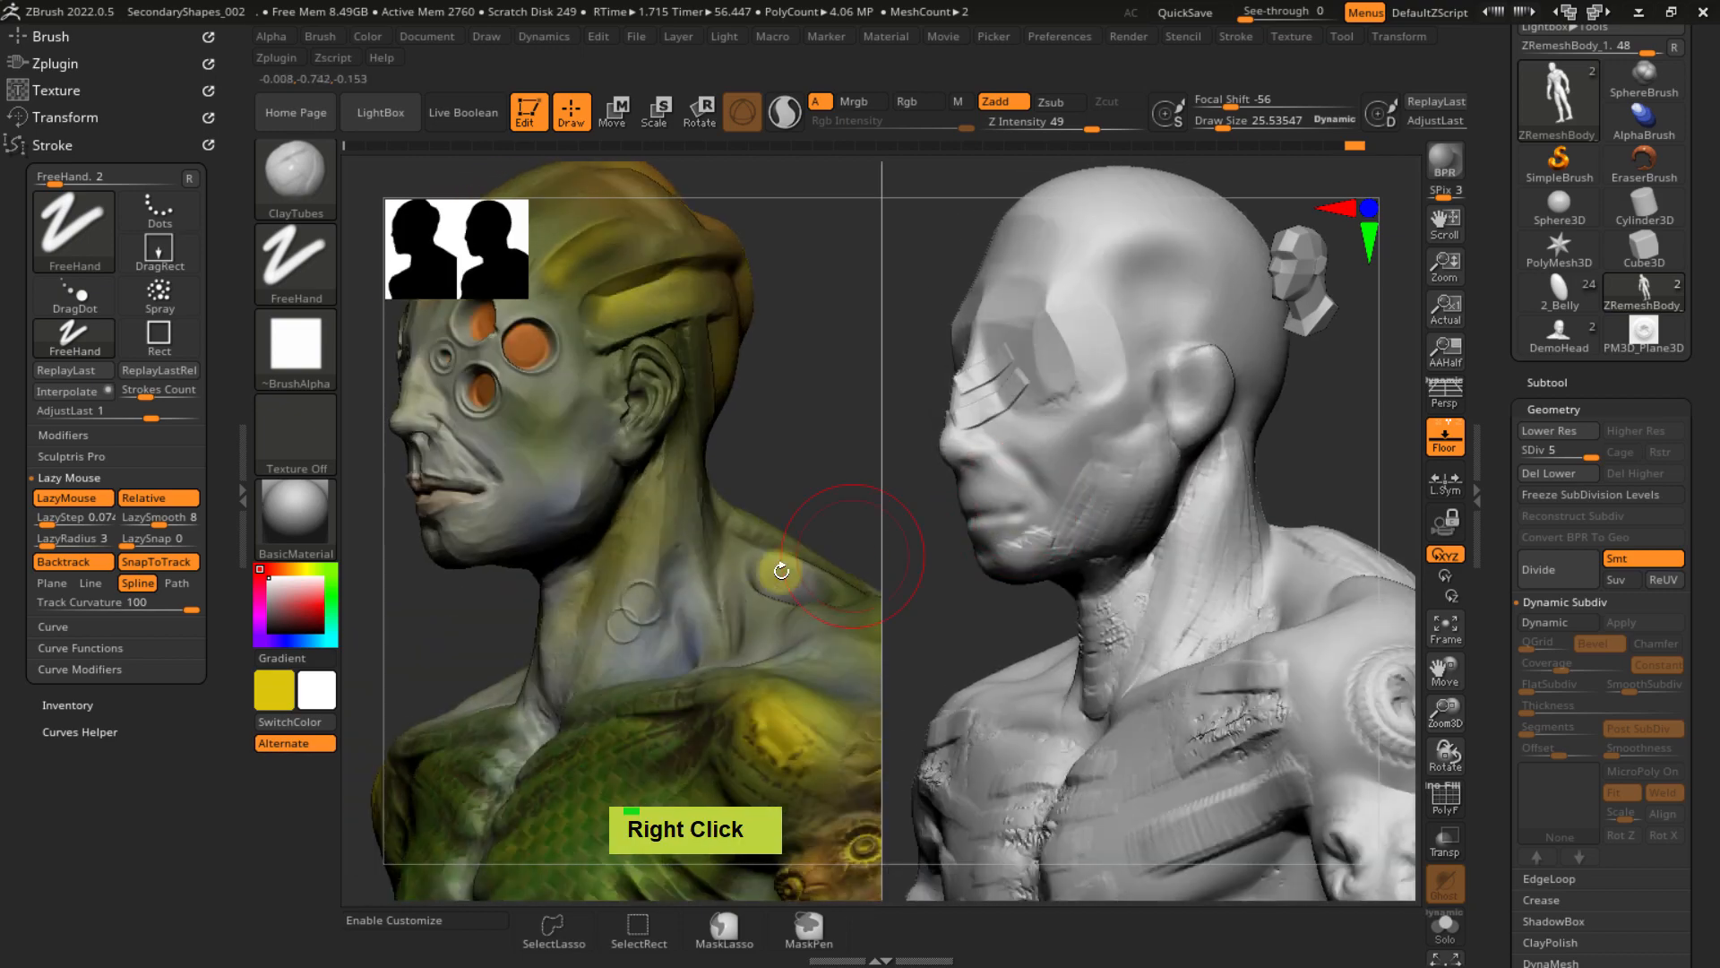
# - Try a Line-mode ClayTubes stroke from the jaw down onto the neck and undo it
pyautogui.click(109, 583)
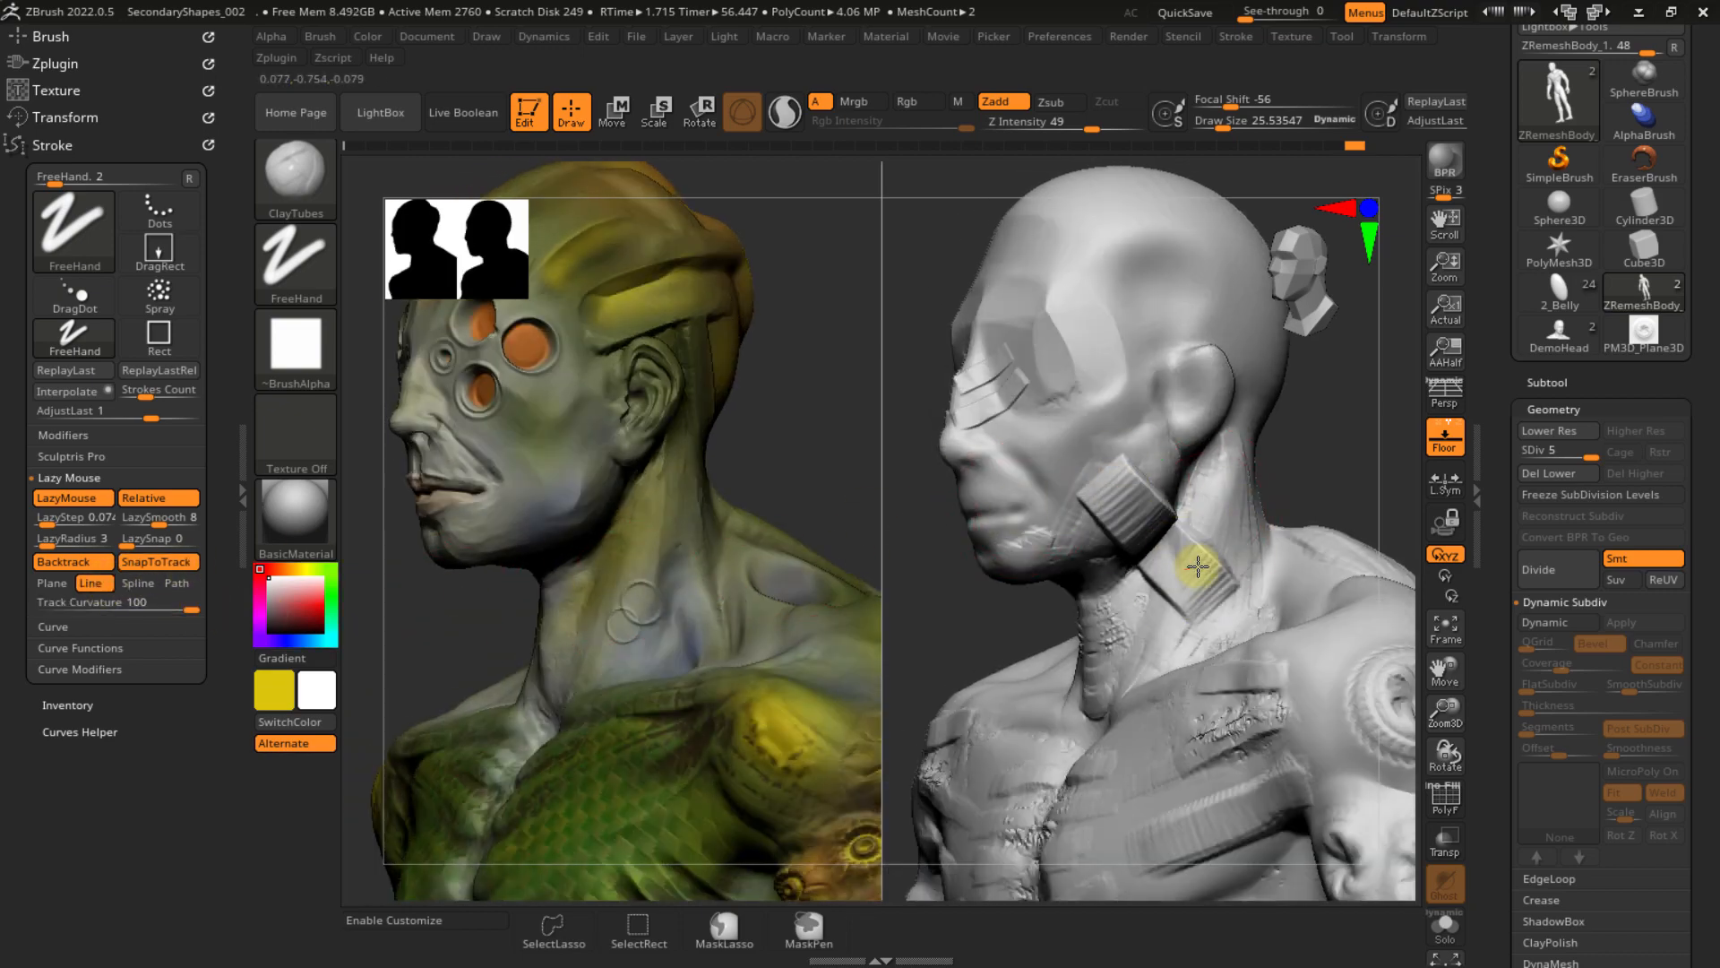
pyautogui.moveTo(1198, 566)
pyautogui.mouseDown(button='right')
pyautogui.moveTo(1043, 536)
pyautogui.moveTo(1205, 610)
pyautogui.moveTo(1173, 530)
pyautogui.mouseUp(button='right')
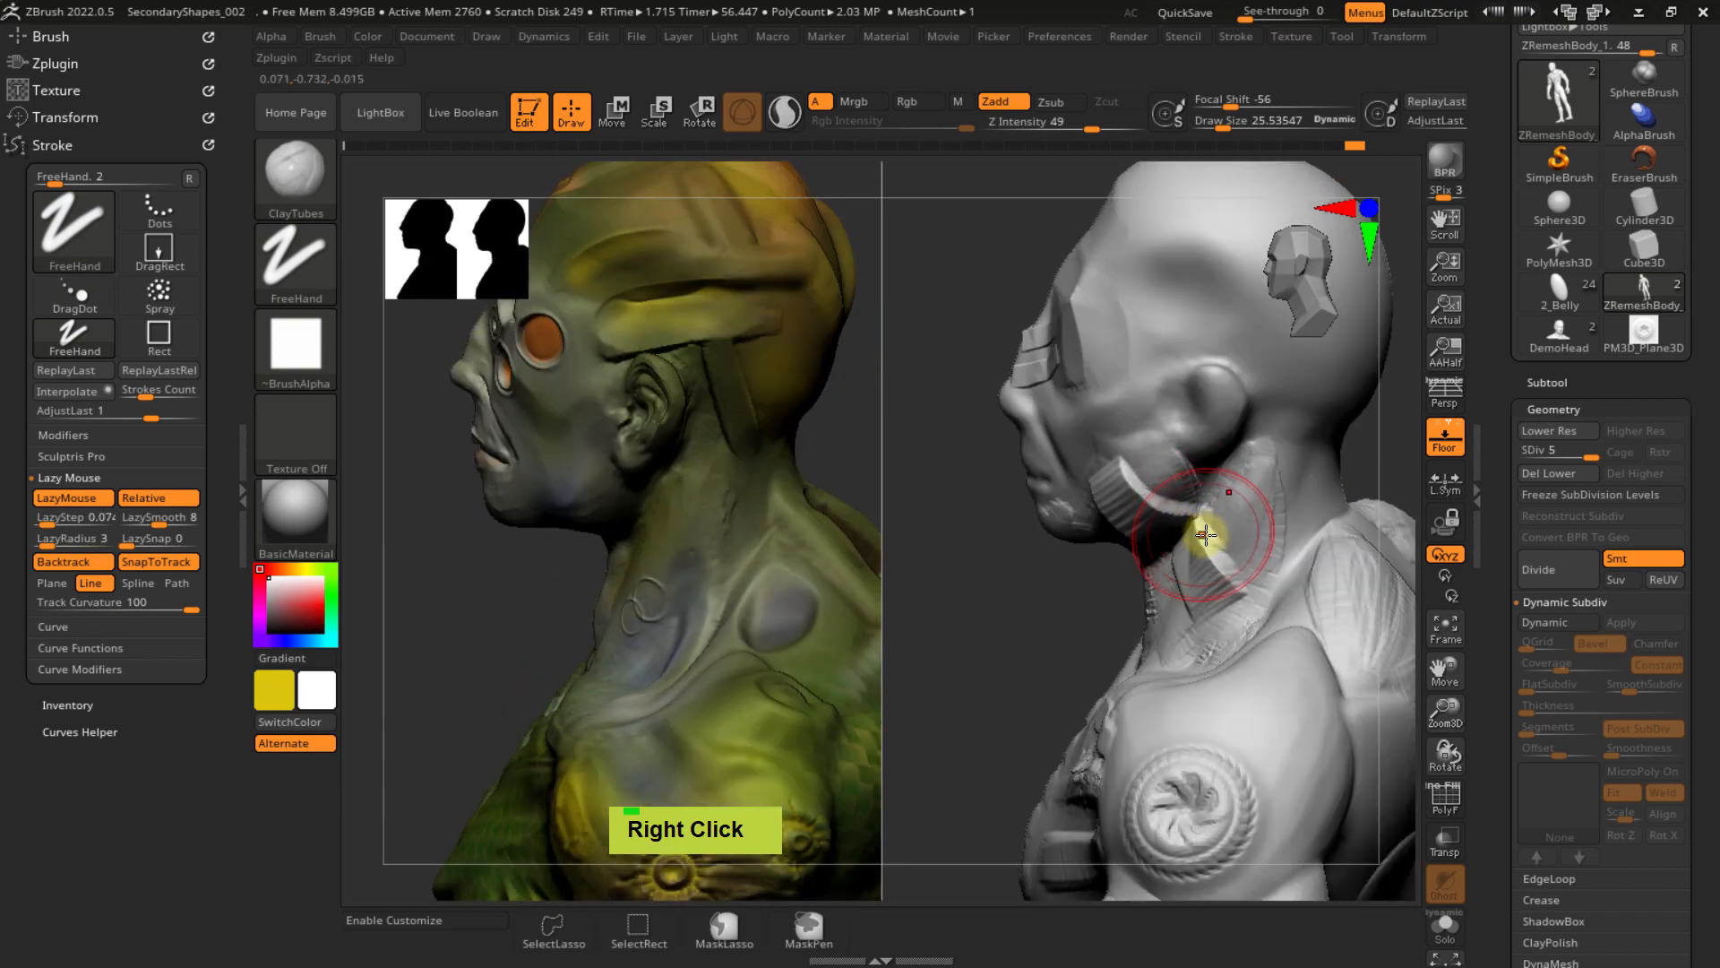
pyautogui.press('ctrl')
pyautogui.hotkey('ctrl', 'z')
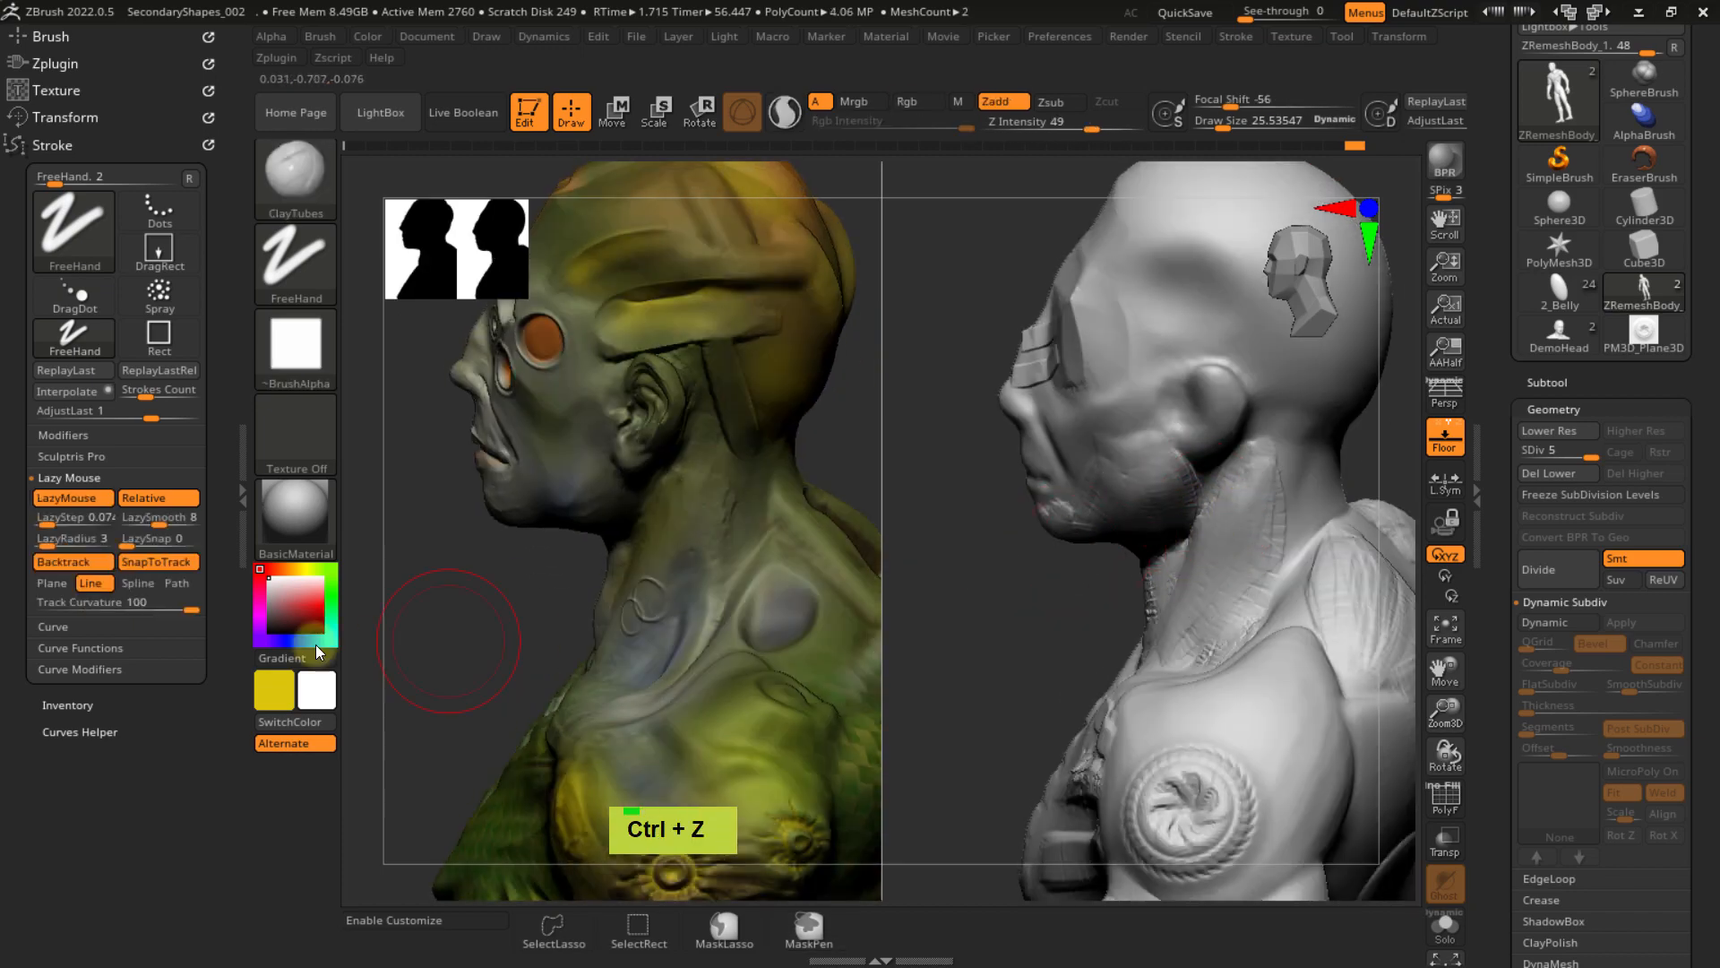
# - Try a Spline-mode ClayTubes stroke from the jaw to the neck, check it from several angles, and undo it
pyautogui.click(137, 583)
pyautogui.moveTo(1130, 499)
pyautogui.mouseDown(button='right')
pyautogui.moveTo(1152, 422)
pyautogui.moveTo(1136, 508)
pyautogui.mouseUp(button='right')
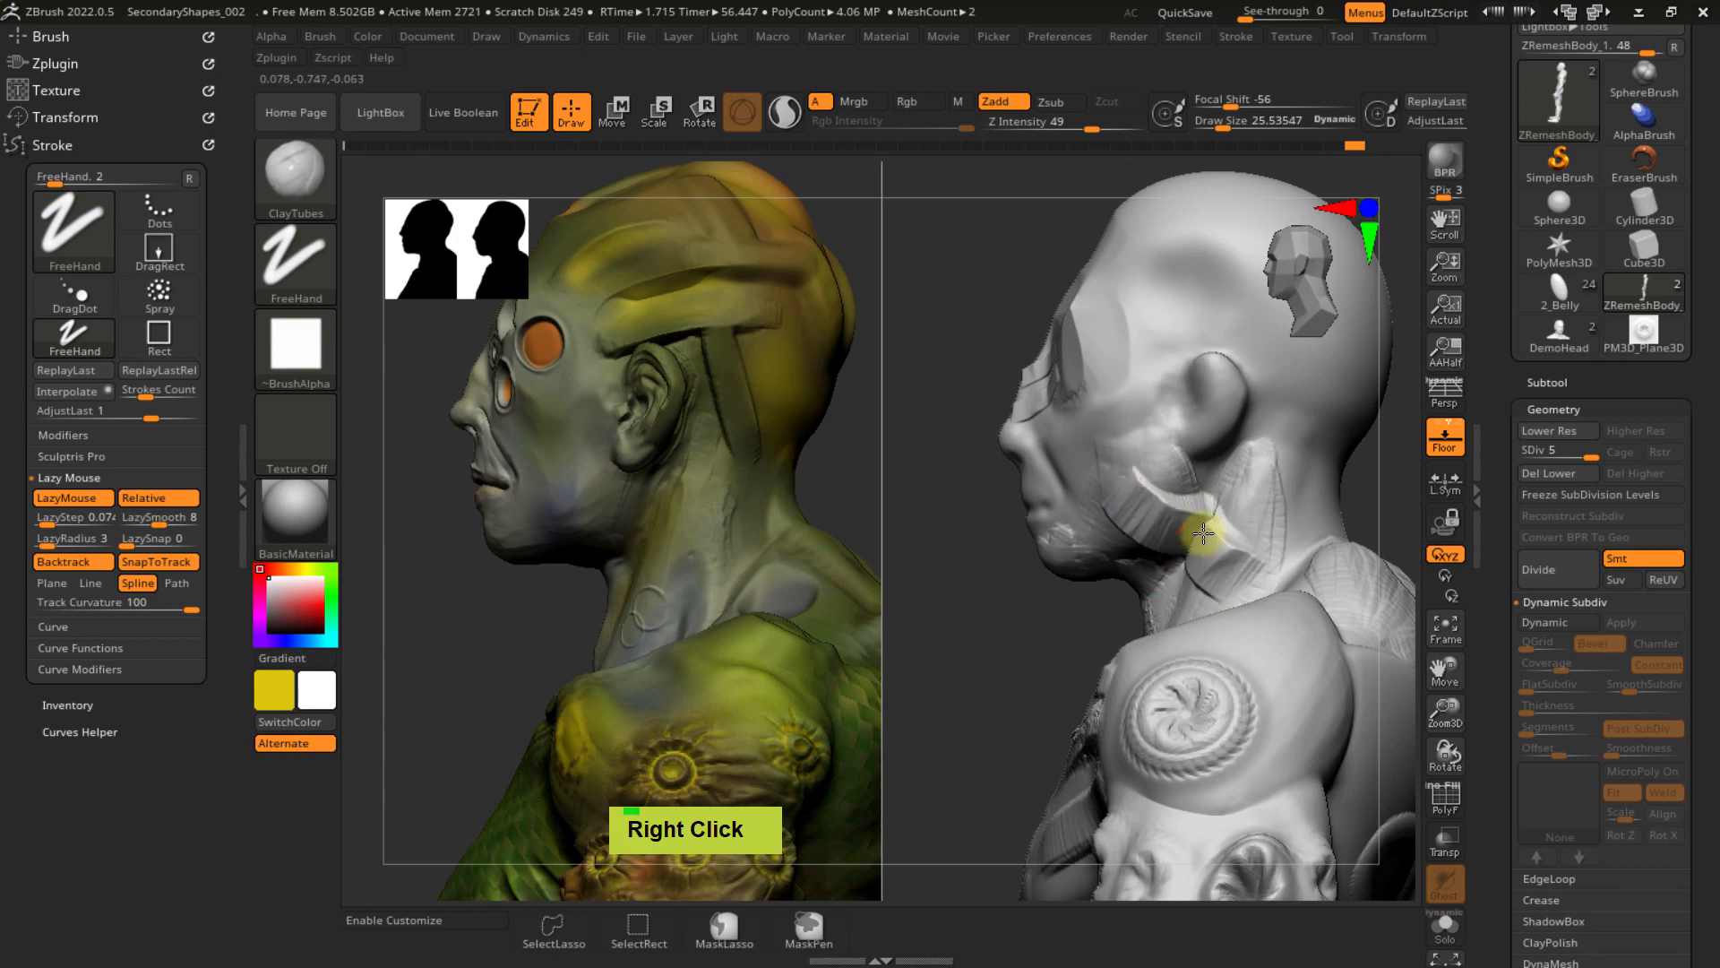
pyautogui.moveTo(1246, 529); pyautogui.dragTo(1106, 586, button='right')
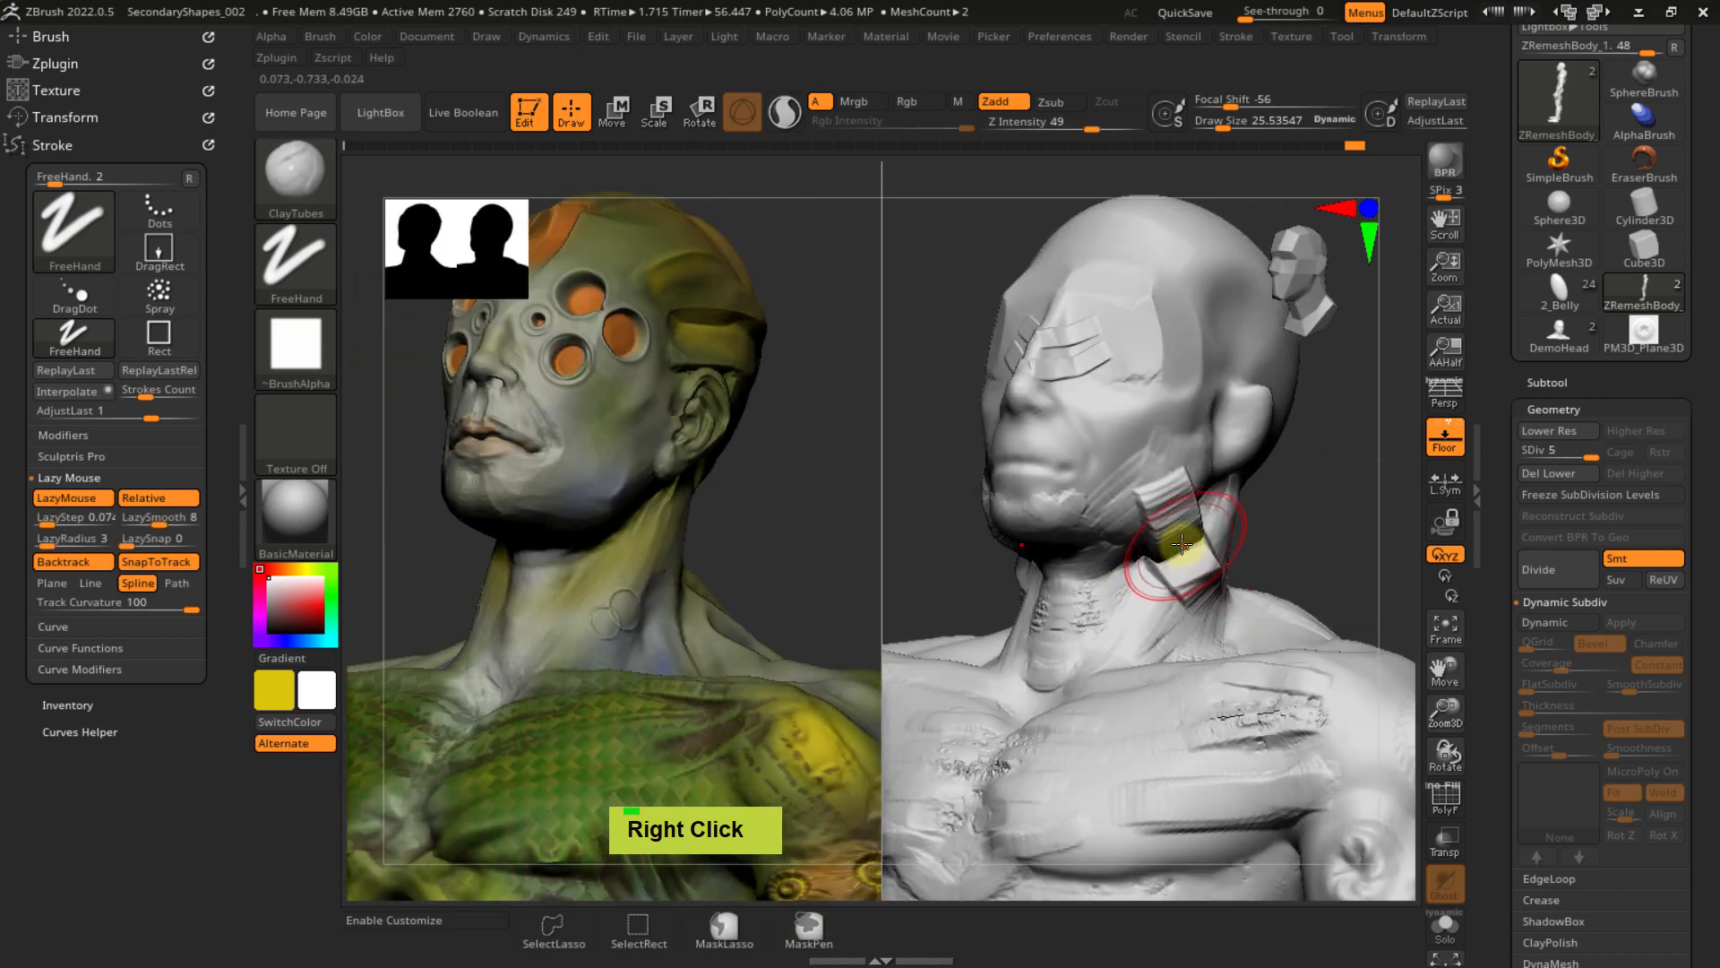
pyautogui.hotkey('ctrl', 'z')
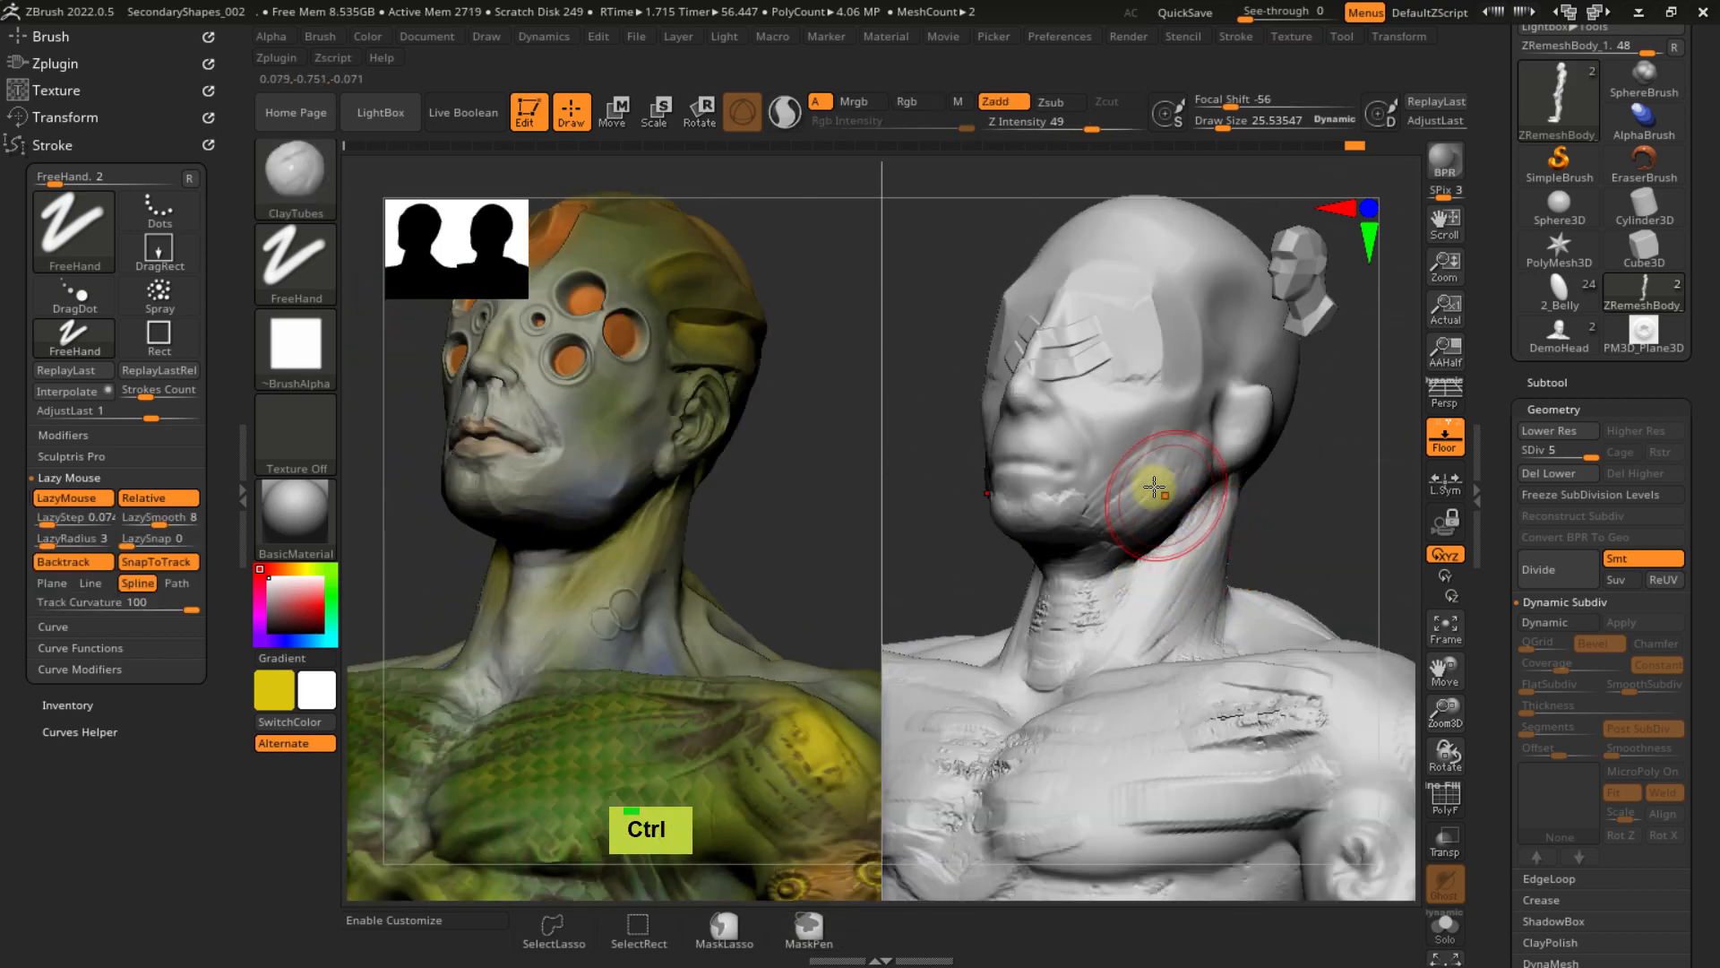
# - Set Backtrack to Path mode, try a curved clay stroke from the lower abdomen around to the groin, and undo it
pyautogui.click(177, 583)
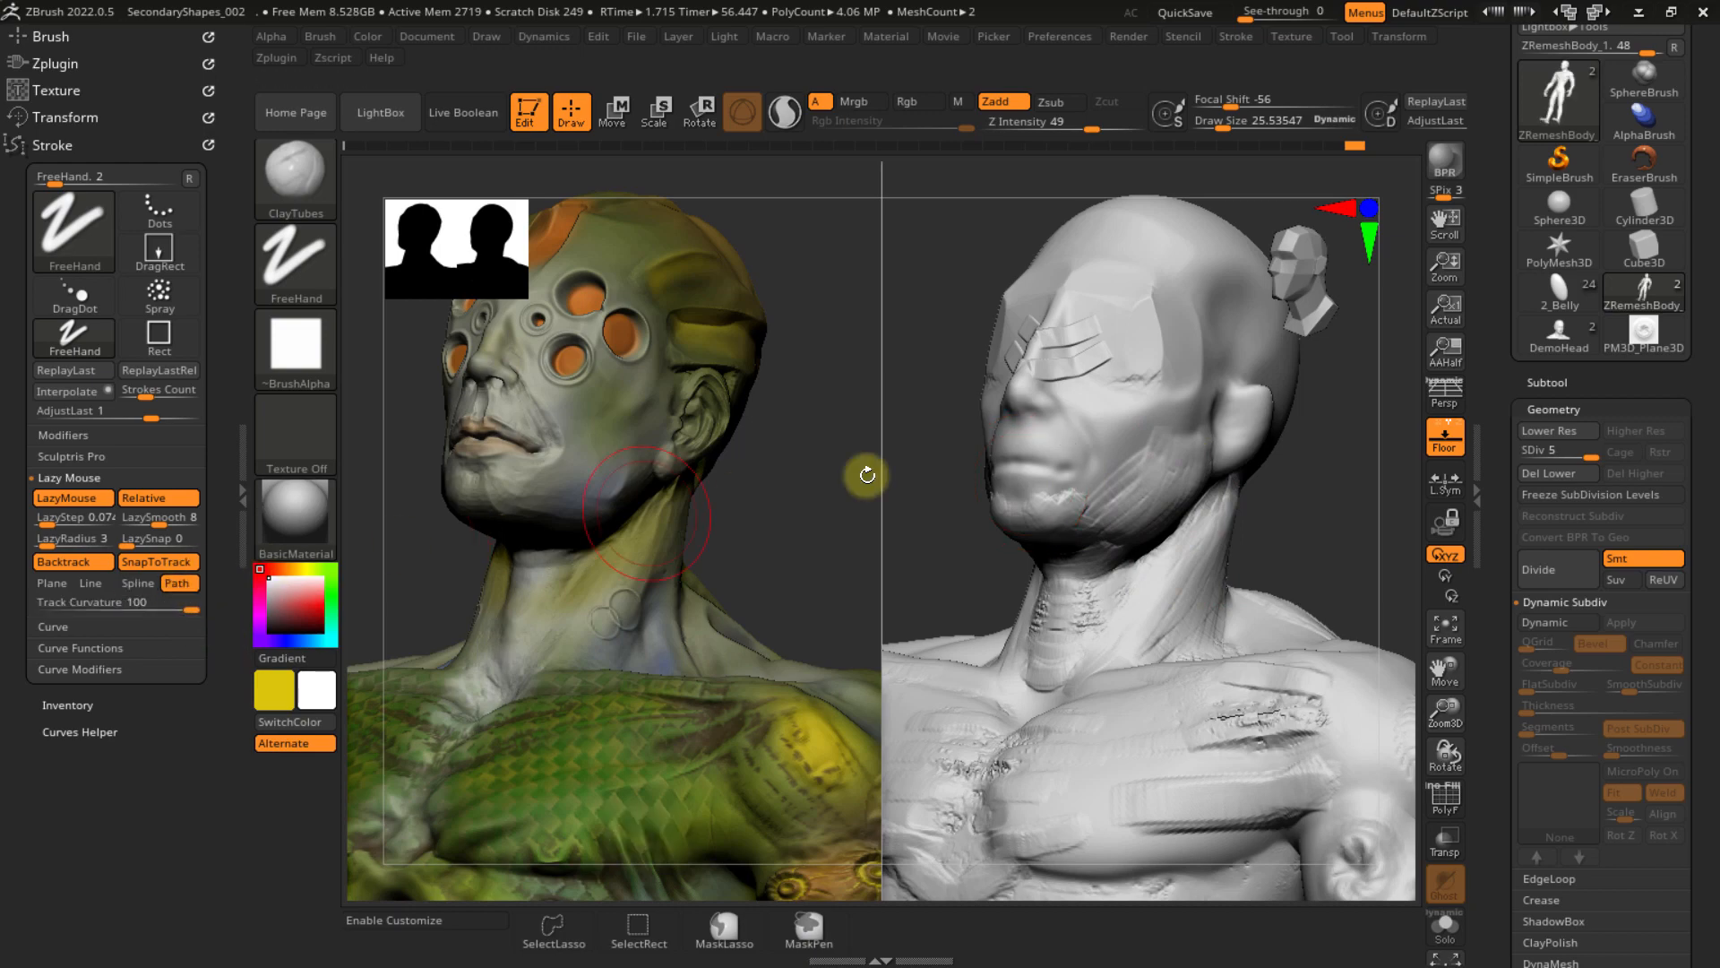
pyautogui.keyDown('ctrl'); pyautogui.moveTo(1163, 562); pyautogui.dragTo(1279, 503, button='right'); pyautogui.keyUp('ctrl')
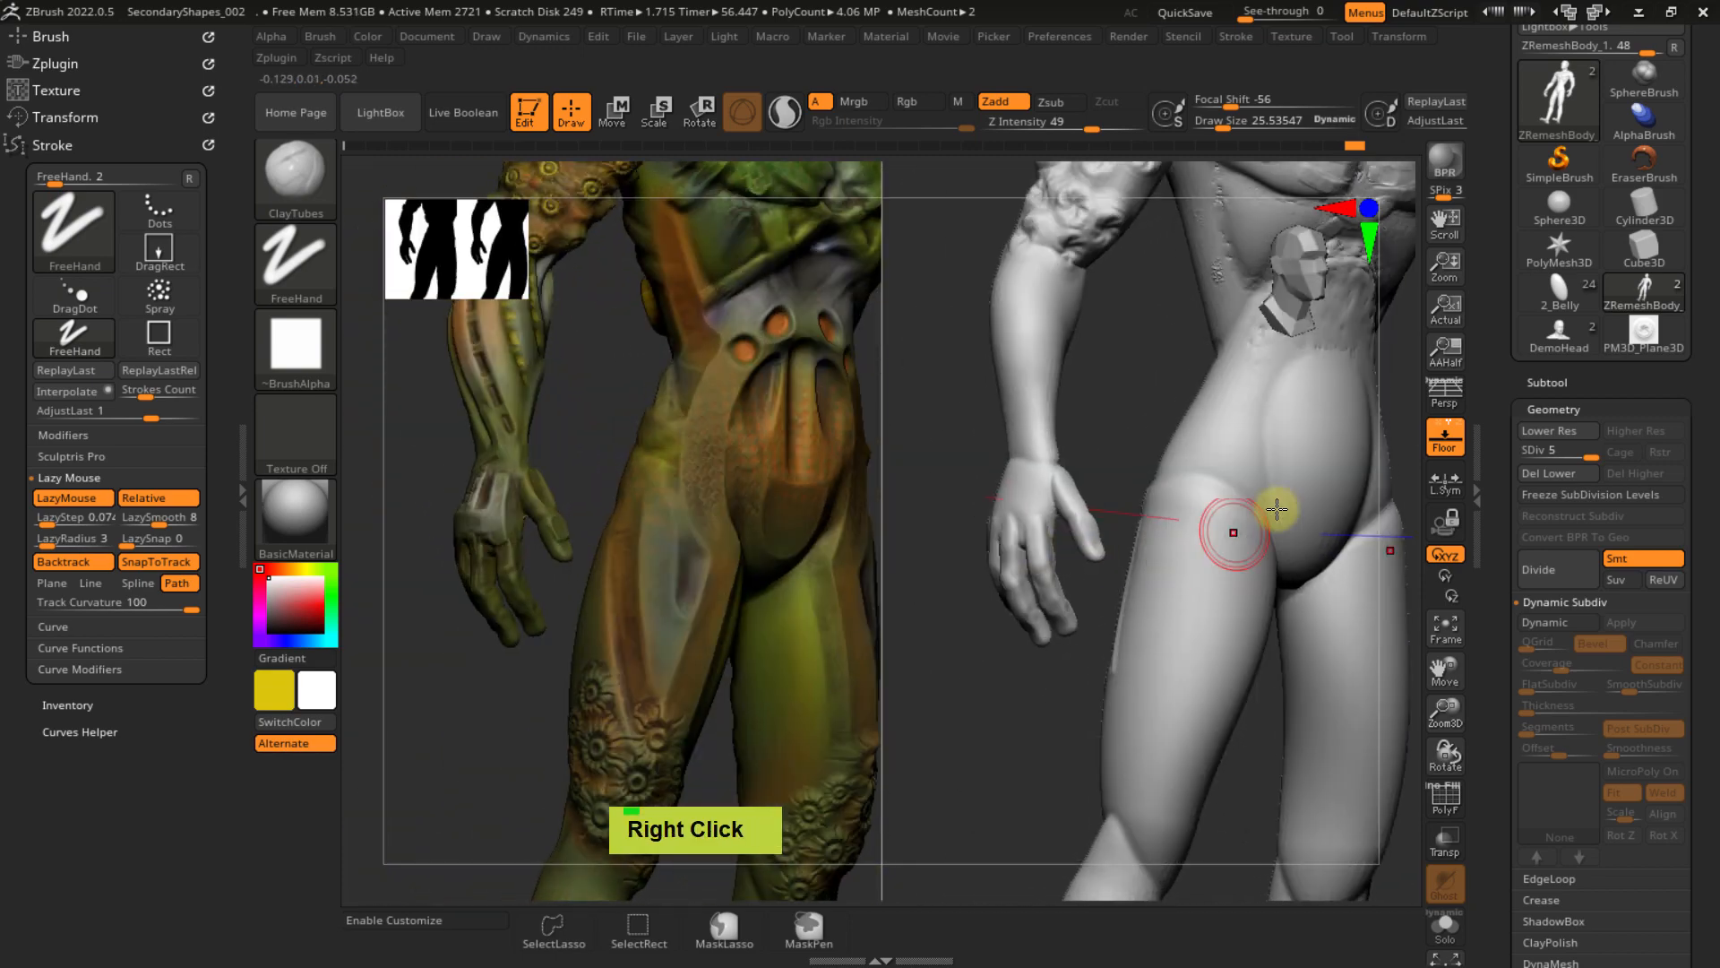
pyautogui.moveTo(1264, 436)
pyautogui.keyDown('alt'); pyautogui.mouseDown(button='right')
pyautogui.moveTo(1141, 487)
pyautogui.moveTo(1156, 566)
pyautogui.moveTo(1152, 518)
pyautogui.moveTo(1114, 465)
pyautogui.moveTo(1126, 502)
pyautogui.mouseUp(button='right'); pyautogui.keyUp('alt')
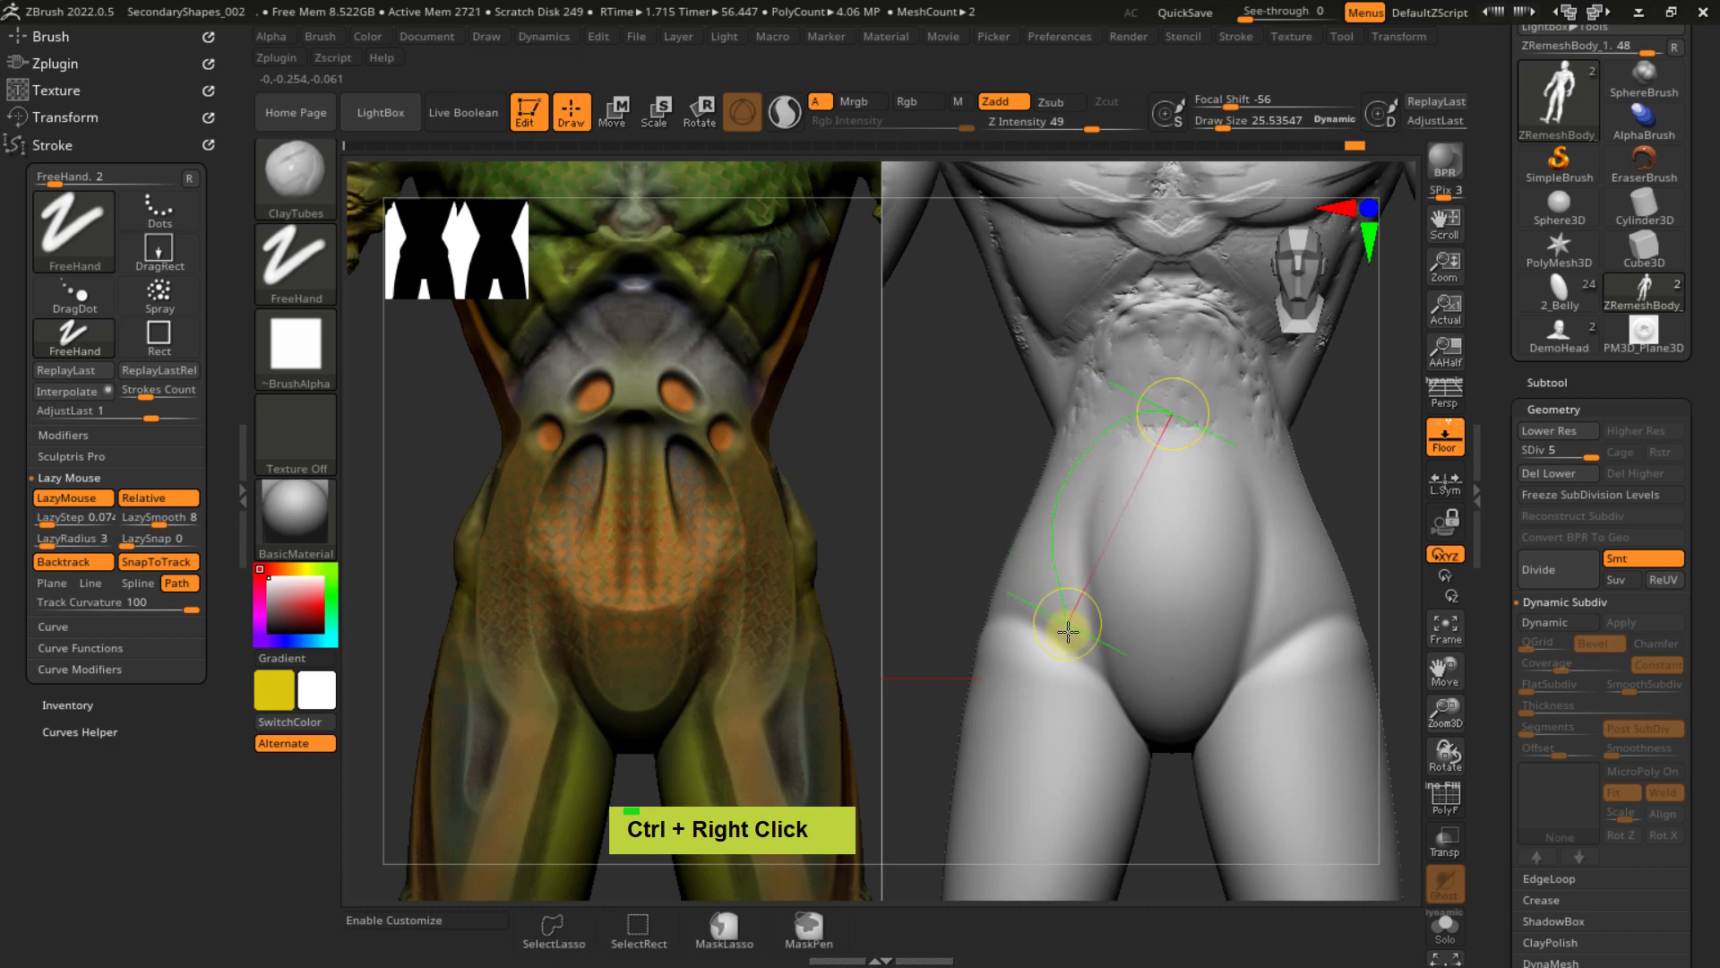
pyautogui.moveTo(1067, 632); pyautogui.dragTo(1109, 727)
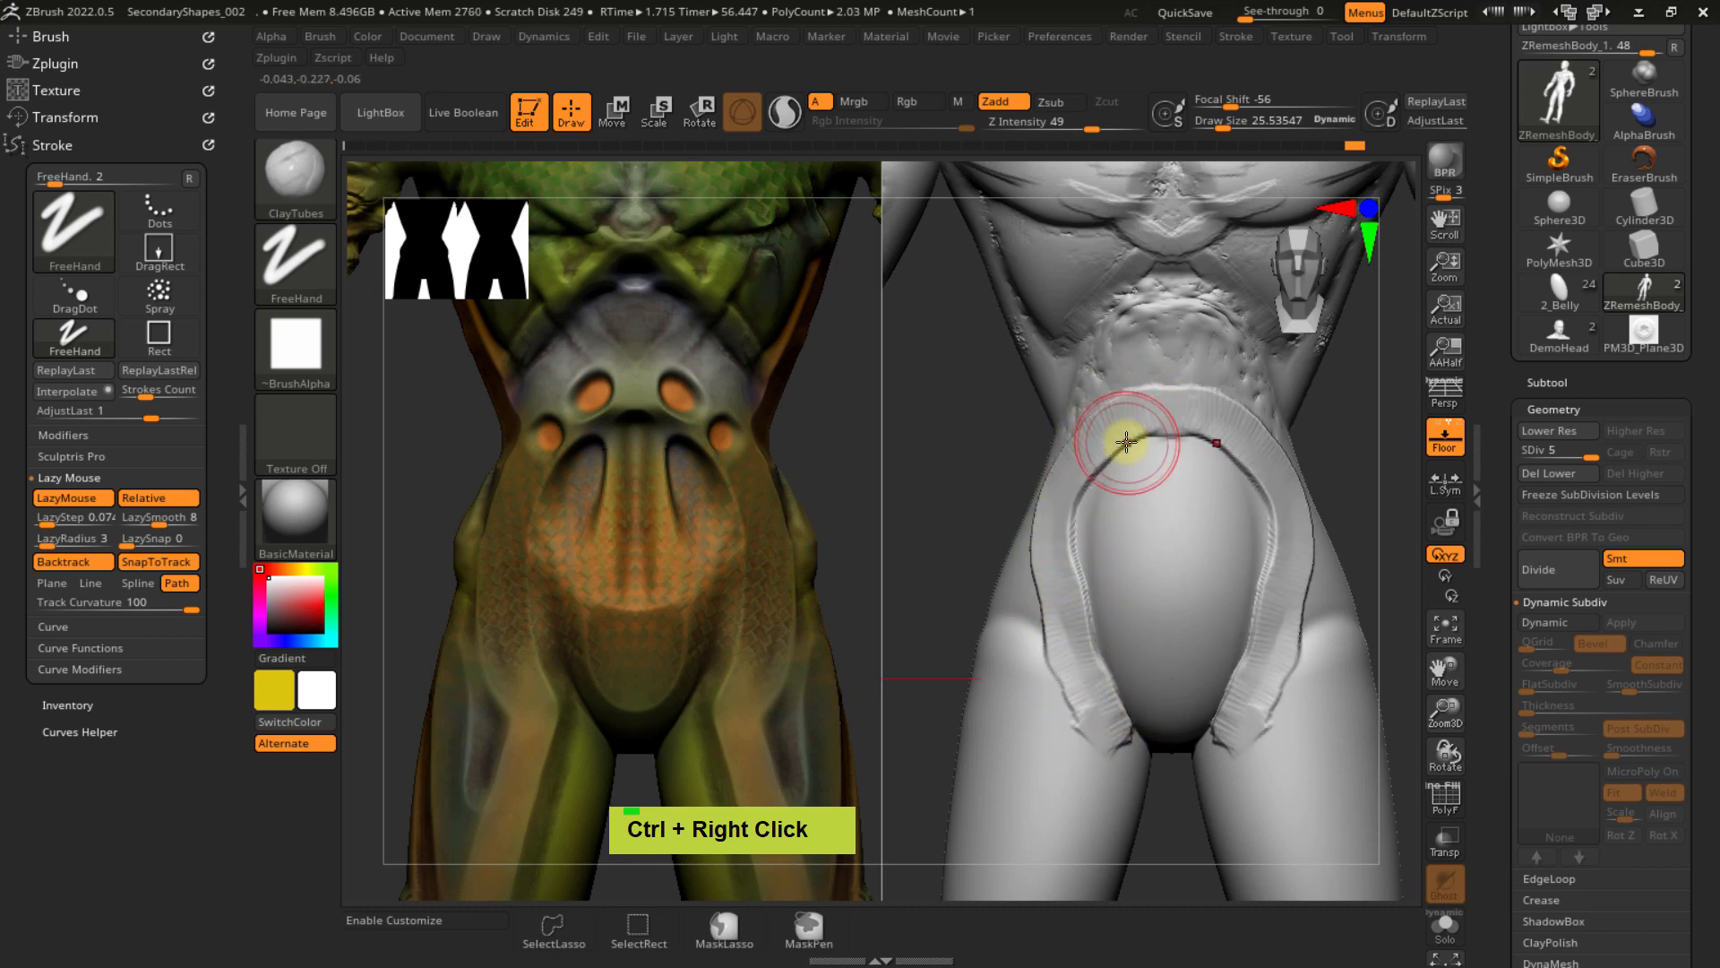
pyautogui.press('ctrl')
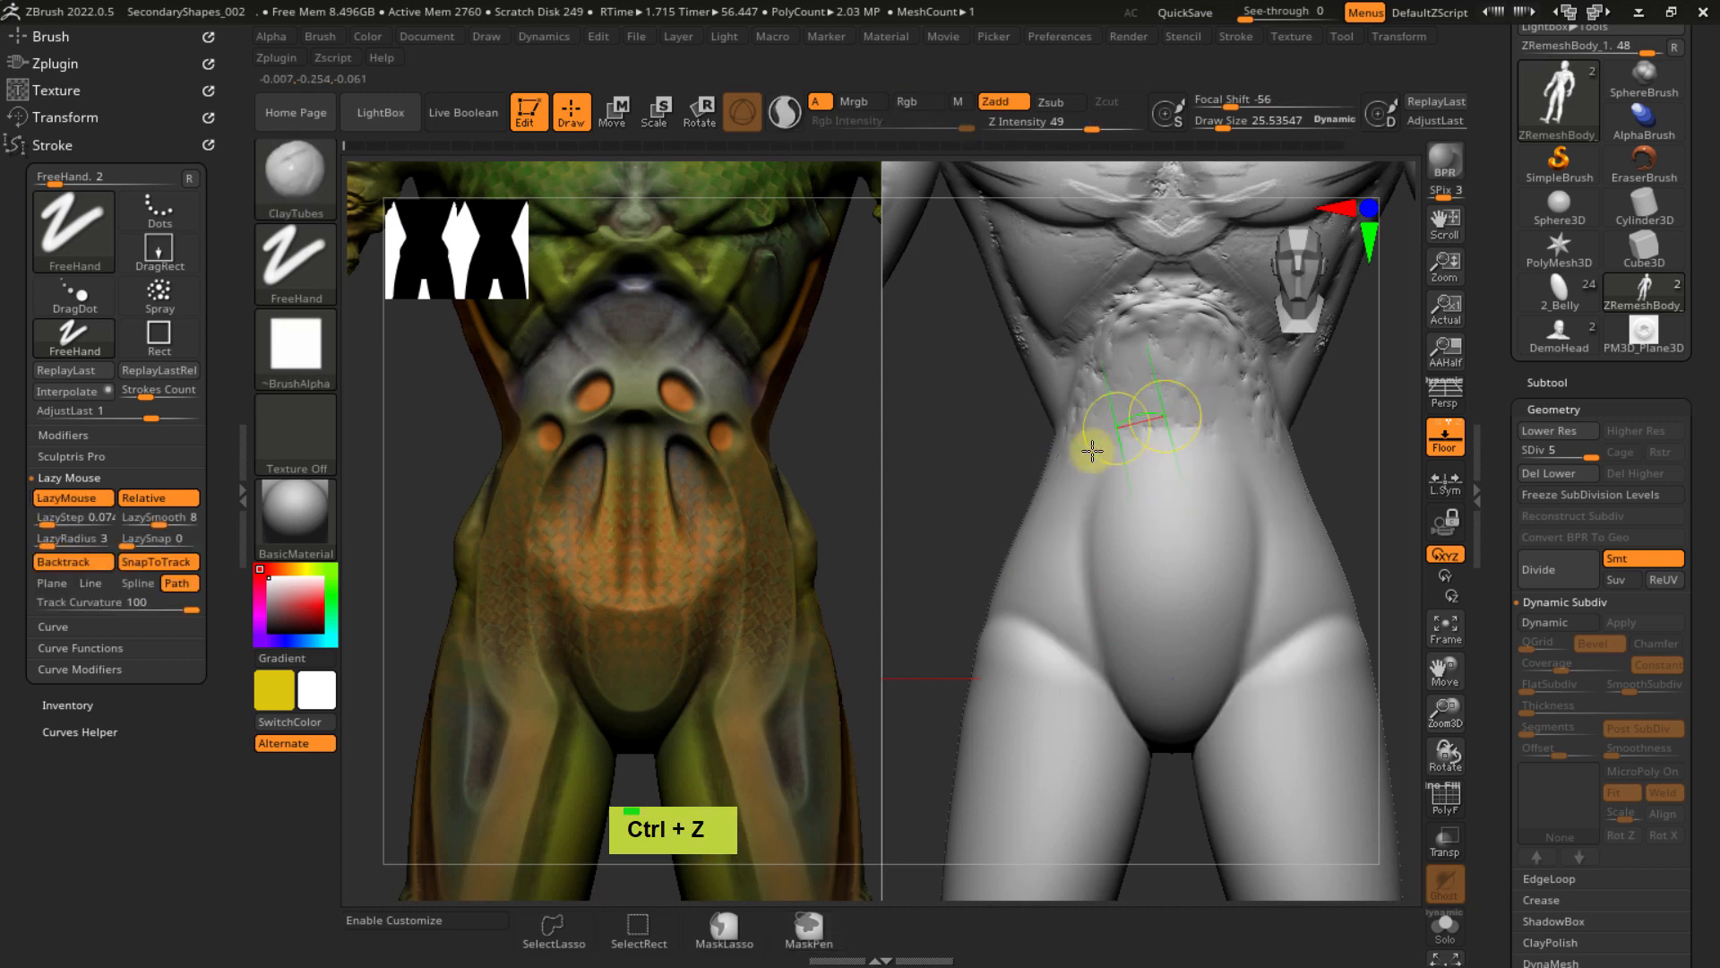
# - Try a wider Path-mode clay curve around the lower abdomen, replay the stroke, and undo the result
pyautogui.moveTo(1135, 765)
pyautogui.mouseDown()
pyautogui.moveTo(1051, 634)
pyautogui.moveTo(1186, 376)
pyautogui.moveTo(1100, 686)
pyautogui.moveTo(1040, 484)
pyautogui.moveTo(1060, 610)
pyautogui.moveTo(1120, 733)
pyautogui.mouseUp()
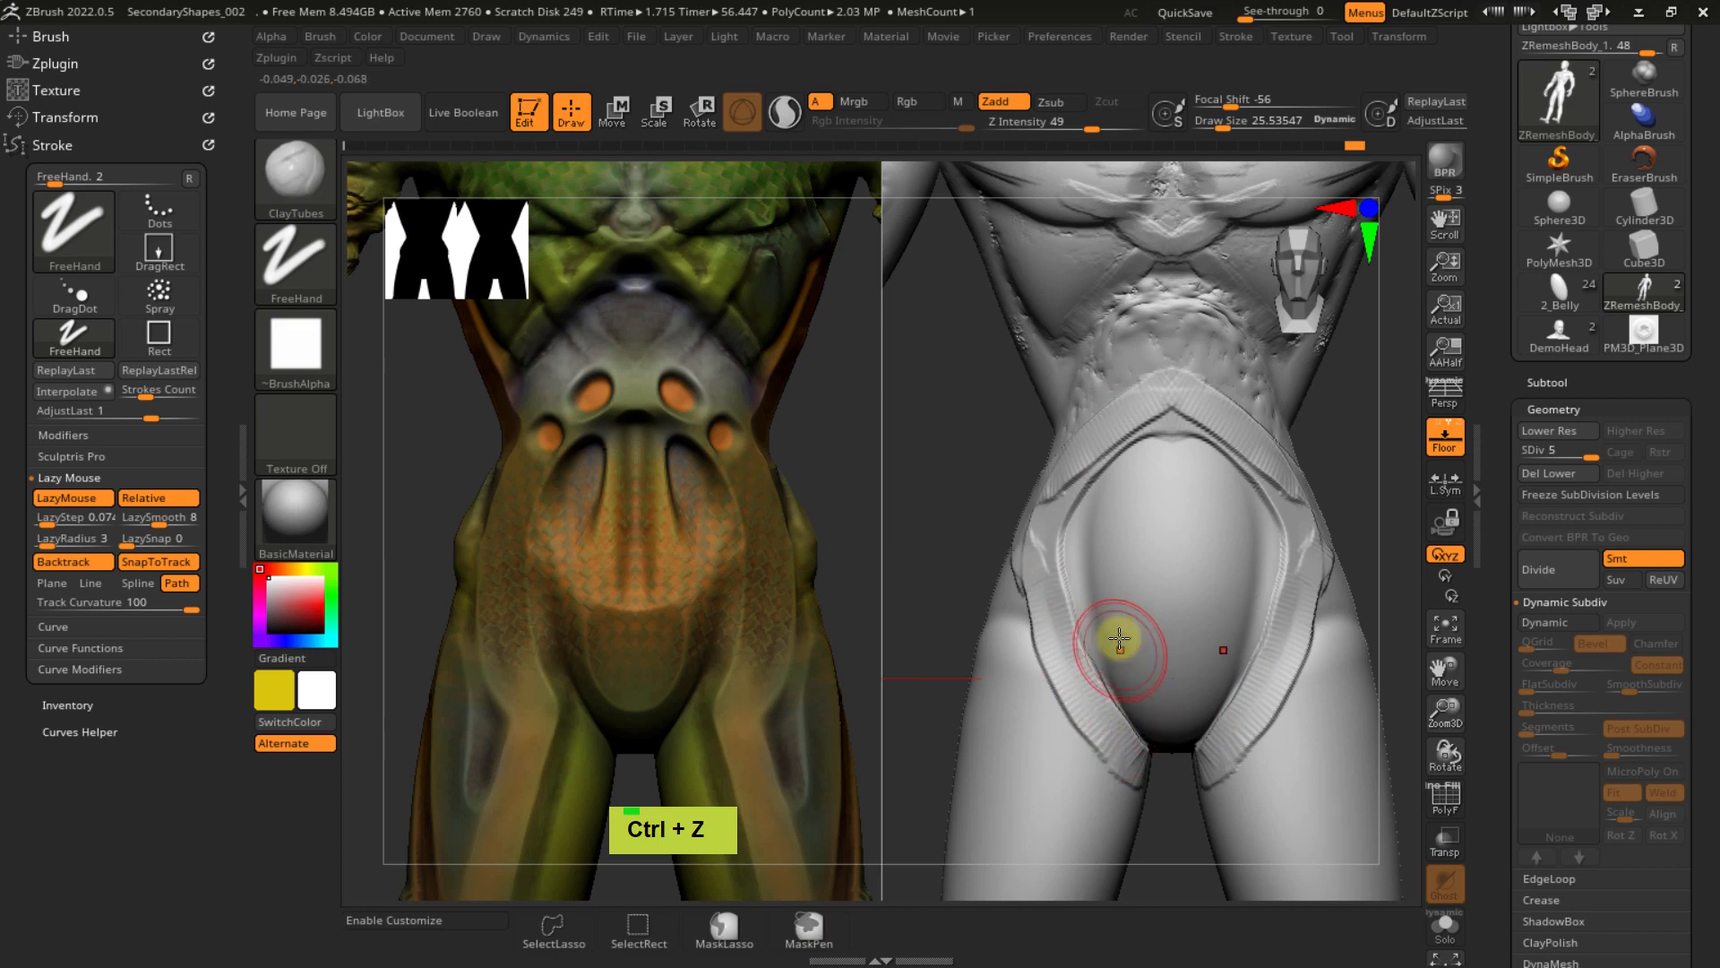
pyautogui.hotkey('ctrl', 'z')
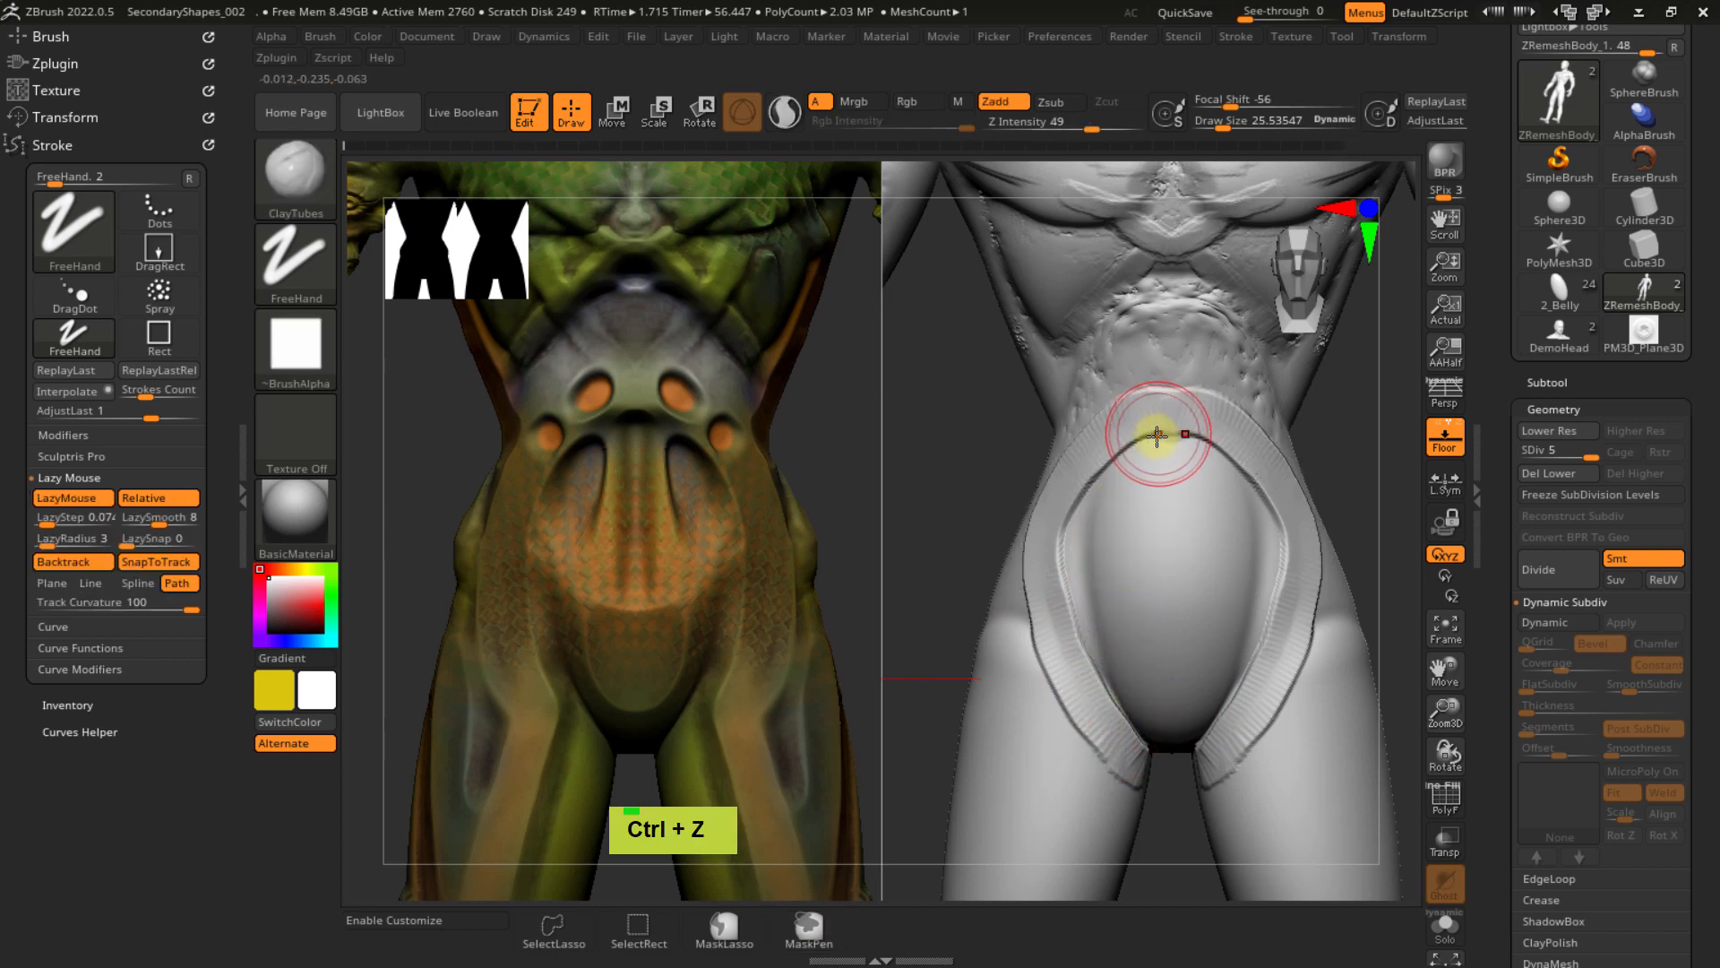
pyautogui.press('1')
pyautogui.press('ctrl')
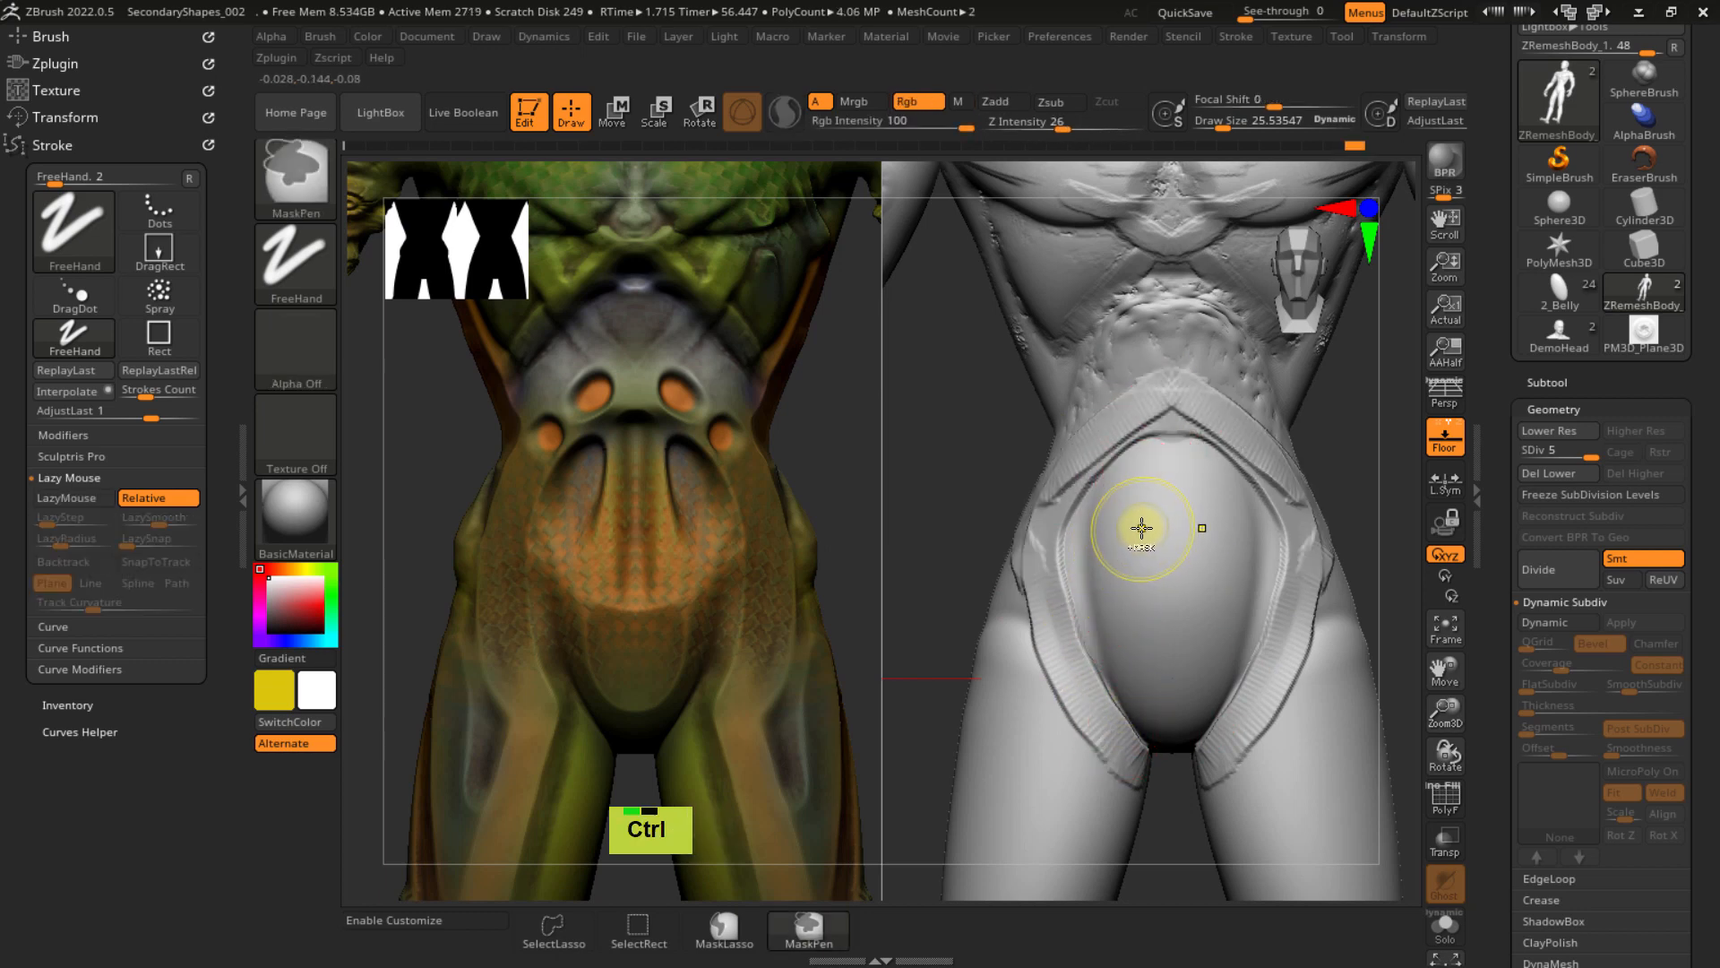
pyautogui.hotkey('ctrl', 'z')
pyautogui.hotkey('ctrl', 'z')
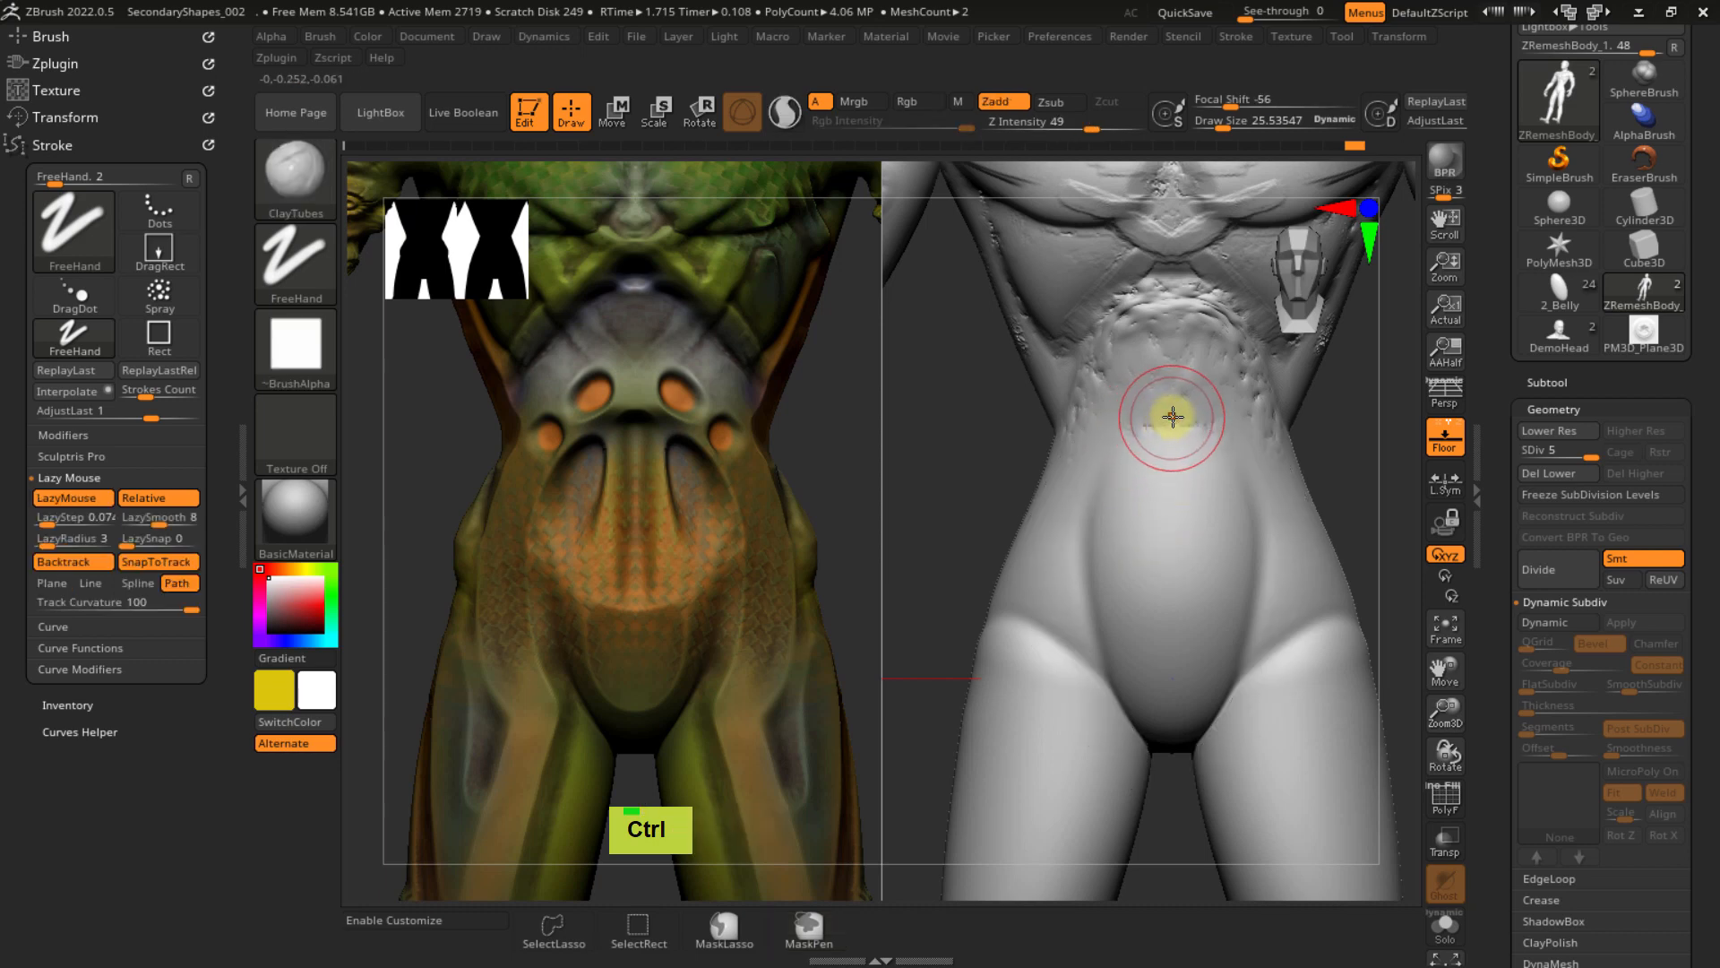
# - Lay a Path-mode clay band curving from the lower abdomen to the groin and repeat the last stroke to thicken it
pyautogui.moveTo(1065, 535)
pyautogui.mouseDown()
pyautogui.moveTo(1091, 695)
pyautogui.moveTo(1124, 743)
pyautogui.mouseUp()
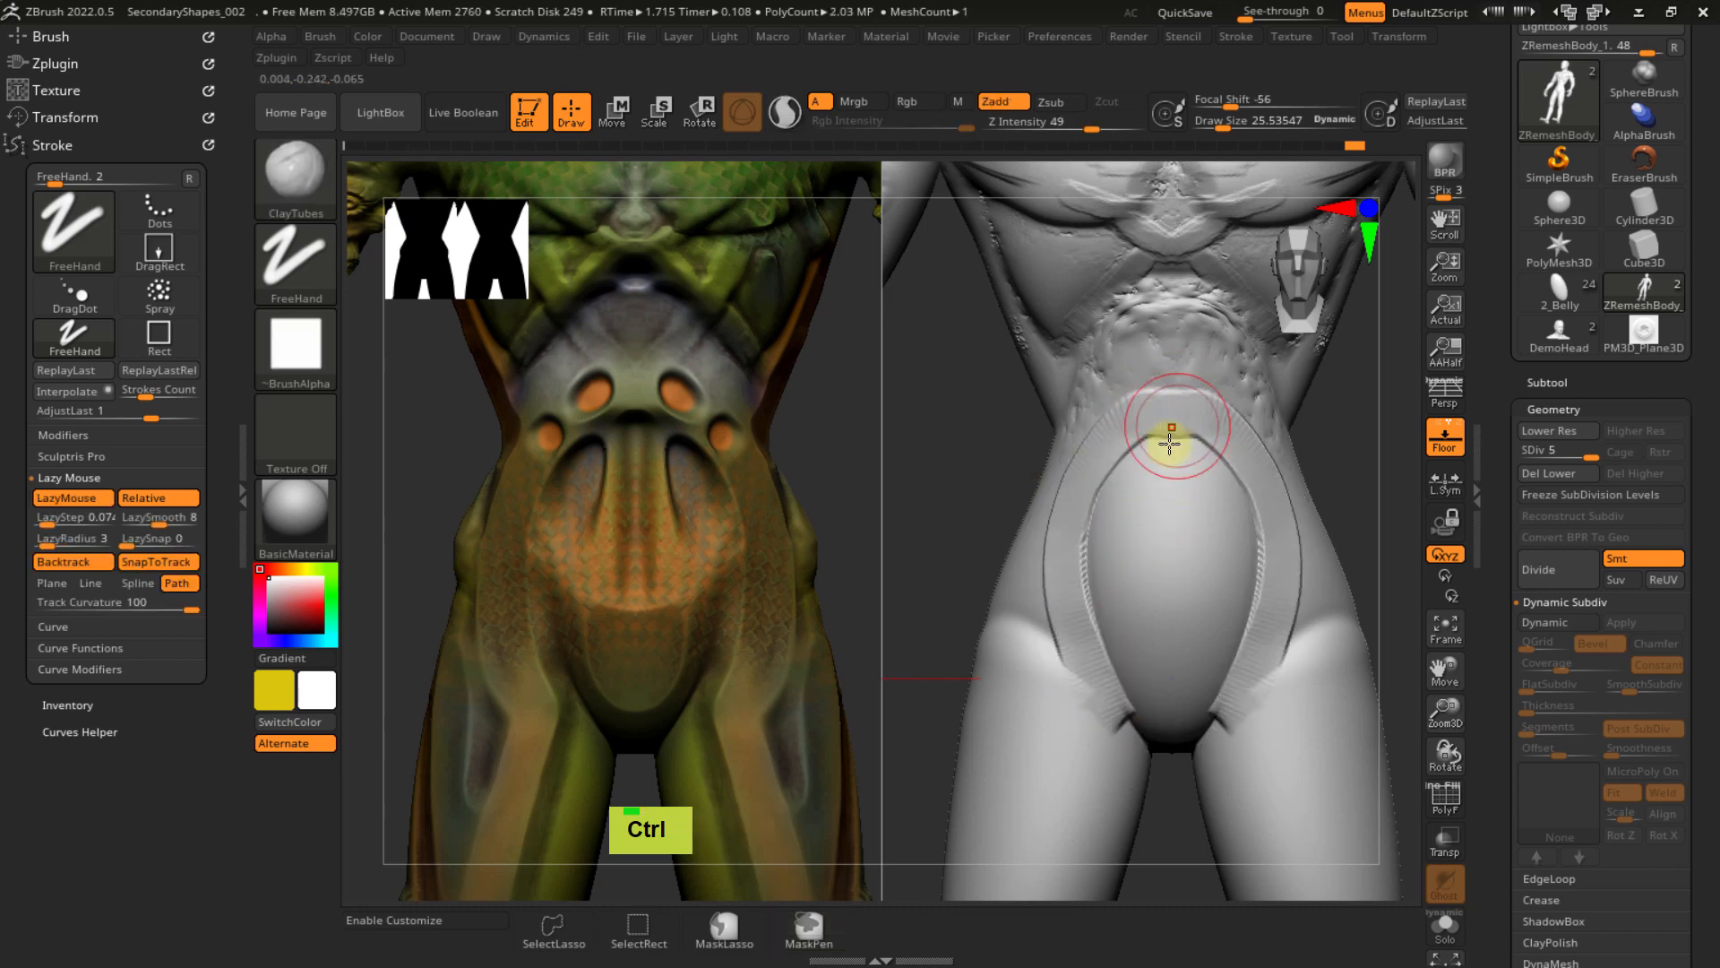
pyautogui.press('1')
pyautogui.press('1')
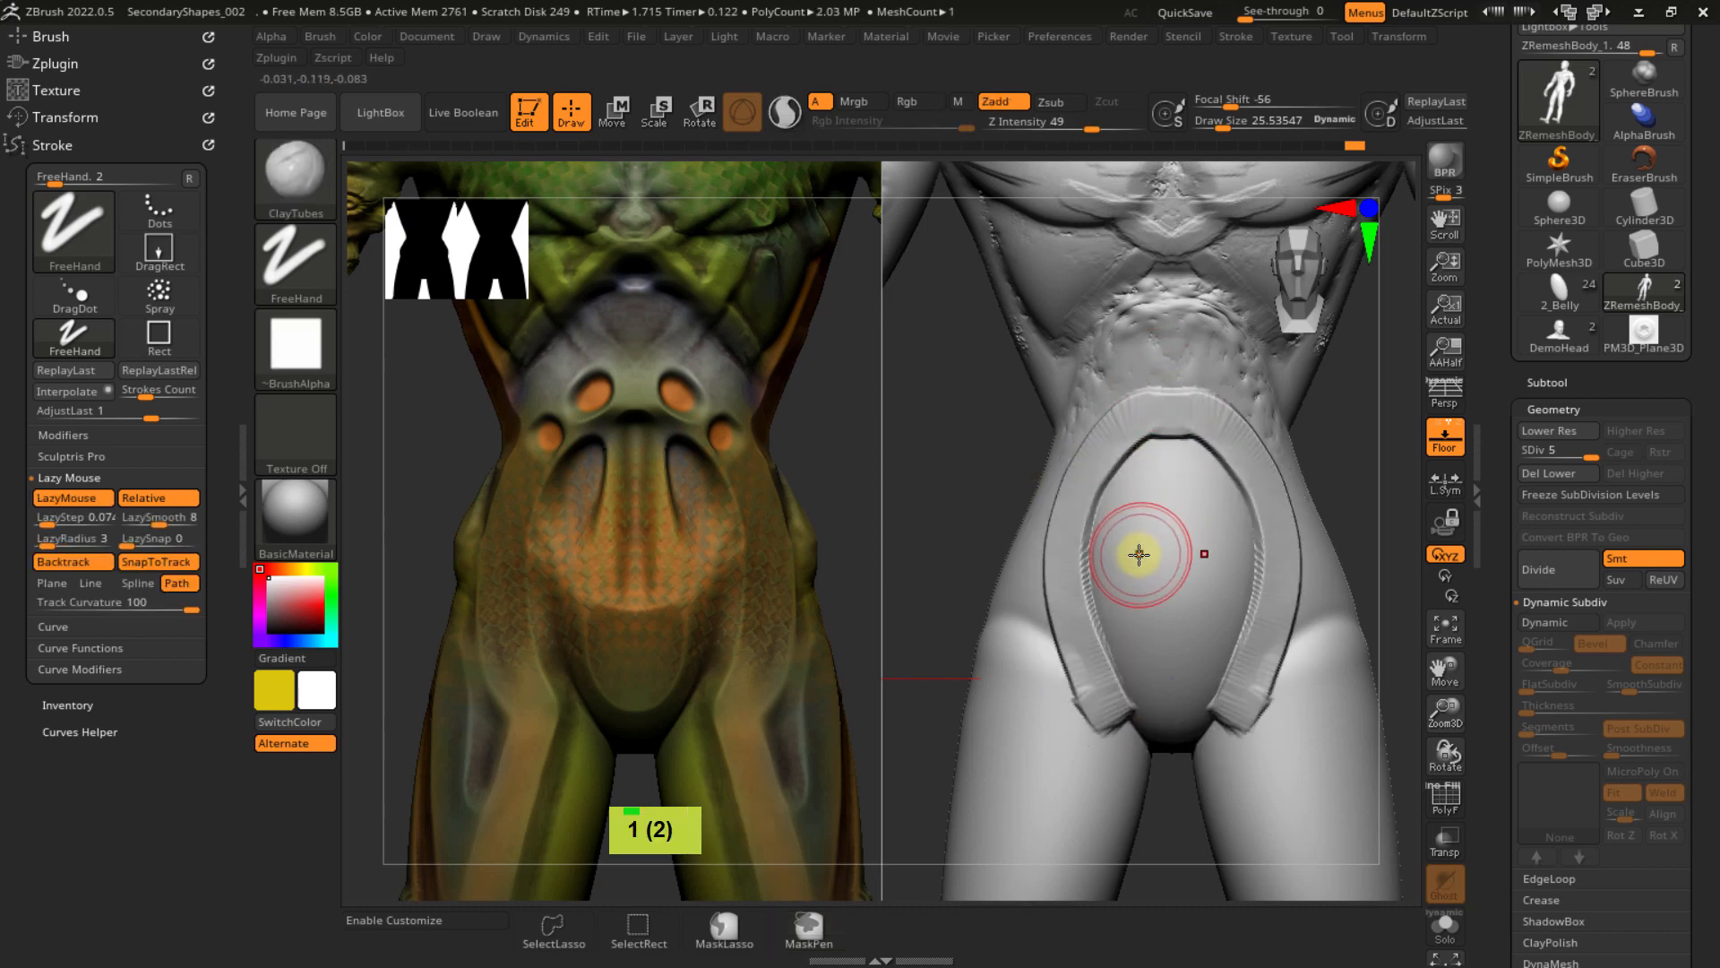
pyautogui.press('1')
pyautogui.moveTo(1137, 548)
pyautogui.mouseDown(button='right')
pyautogui.moveTo(1190, 541)
pyautogui.moveTo(1124, 598)
pyautogui.mouseUp(button='right')
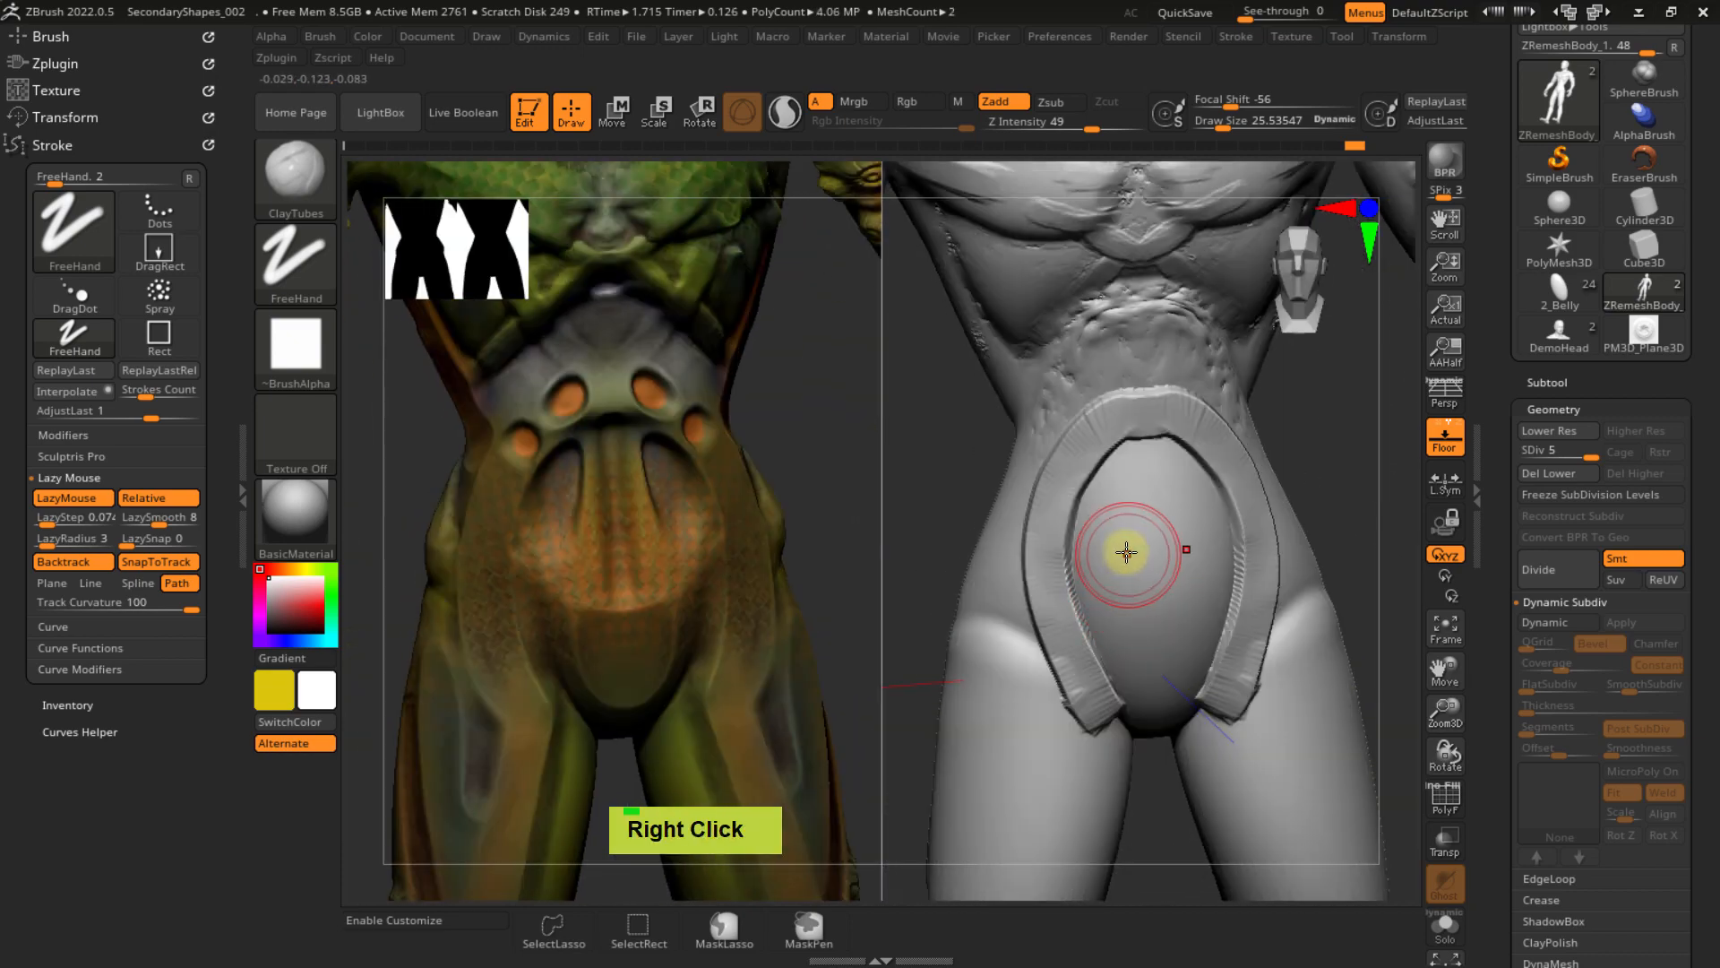
pyautogui.moveTo(1209, 438); pyautogui.dragTo(1084, 449)
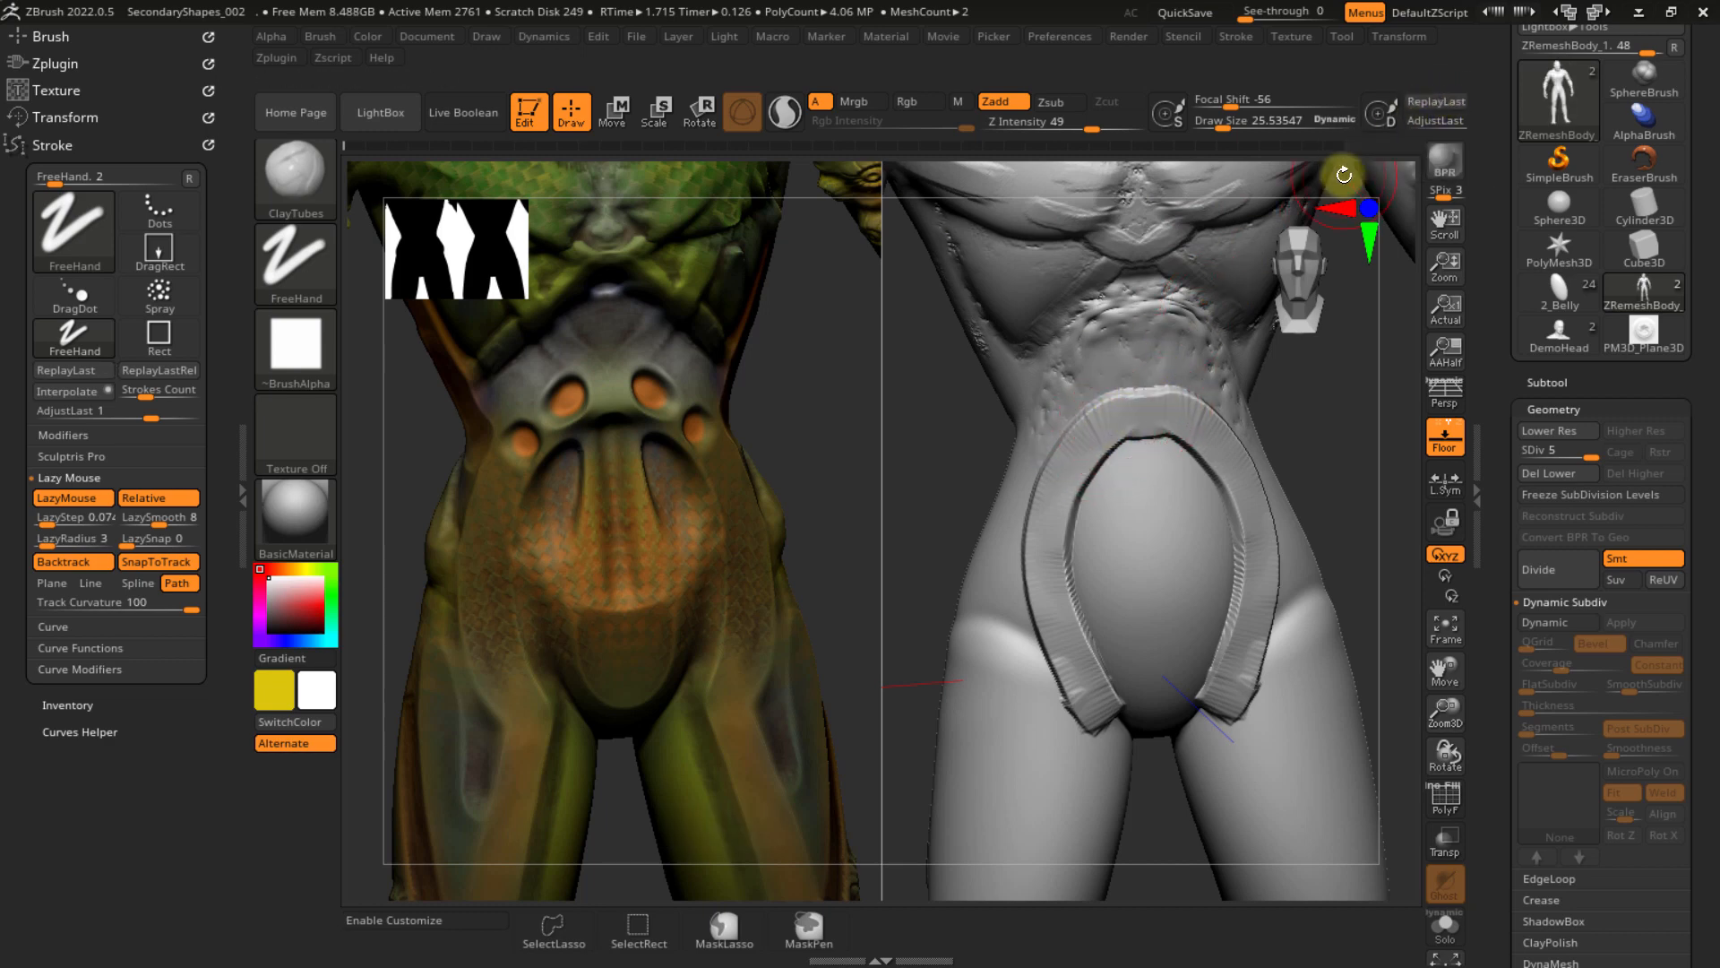
pyautogui.moveTo(1102, 400)
pyautogui.keyDown('ctrl'); pyautogui.mouseDown(button='right')
pyautogui.moveTo(1125, 448)
pyautogui.moveTo(1098, 475)
pyautogui.mouseUp(button='right'); pyautogui.keyUp('ctrl')
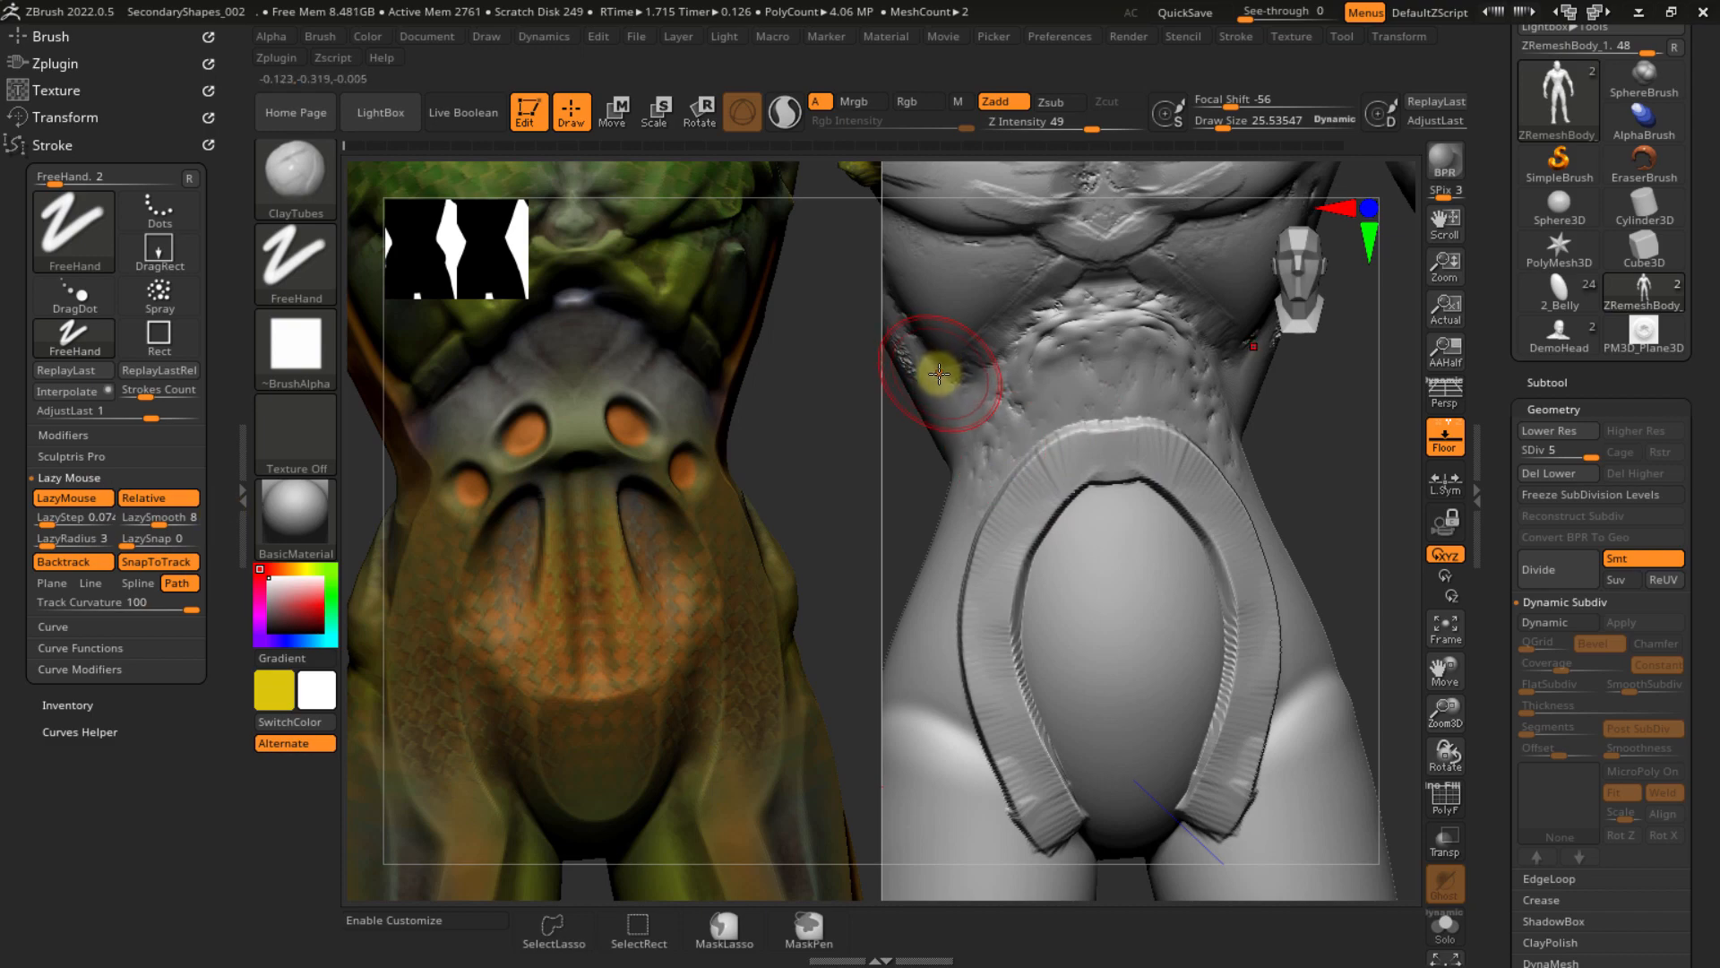
pyautogui.keyDown('ctrl'); pyautogui.moveTo(1014, 404); pyautogui.dragTo(1121, 422, button='right'); pyautogui.keyUp('ctrl')
pyautogui.keyDown('ctrl'); pyautogui.moveTo(964, 585); pyautogui.dragTo(686, 657, button='right'); pyautogui.keyUp('ctrl')
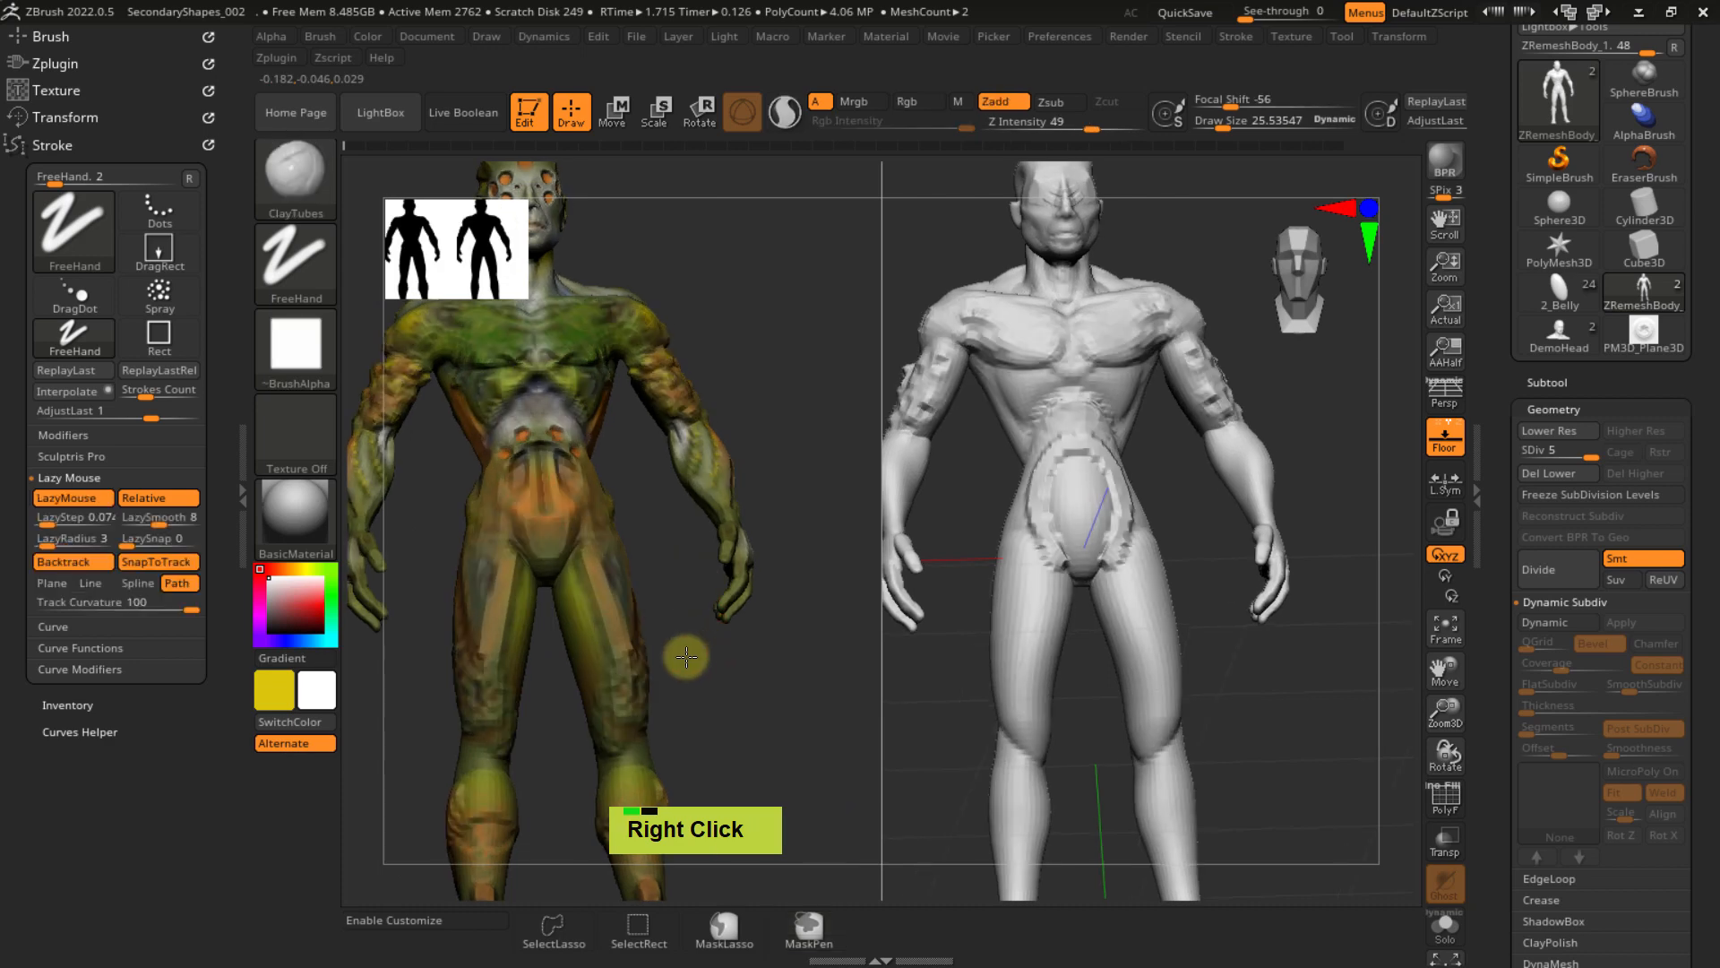
# - Choose the MaskLasso brush and mask the lower leg and foot from the side to define a boot shape
pyautogui.keyDown('alt'); pyautogui.moveTo(677, 838); pyautogui.dragTo(732, 666, button='right'); pyautogui.keyUp('alt')
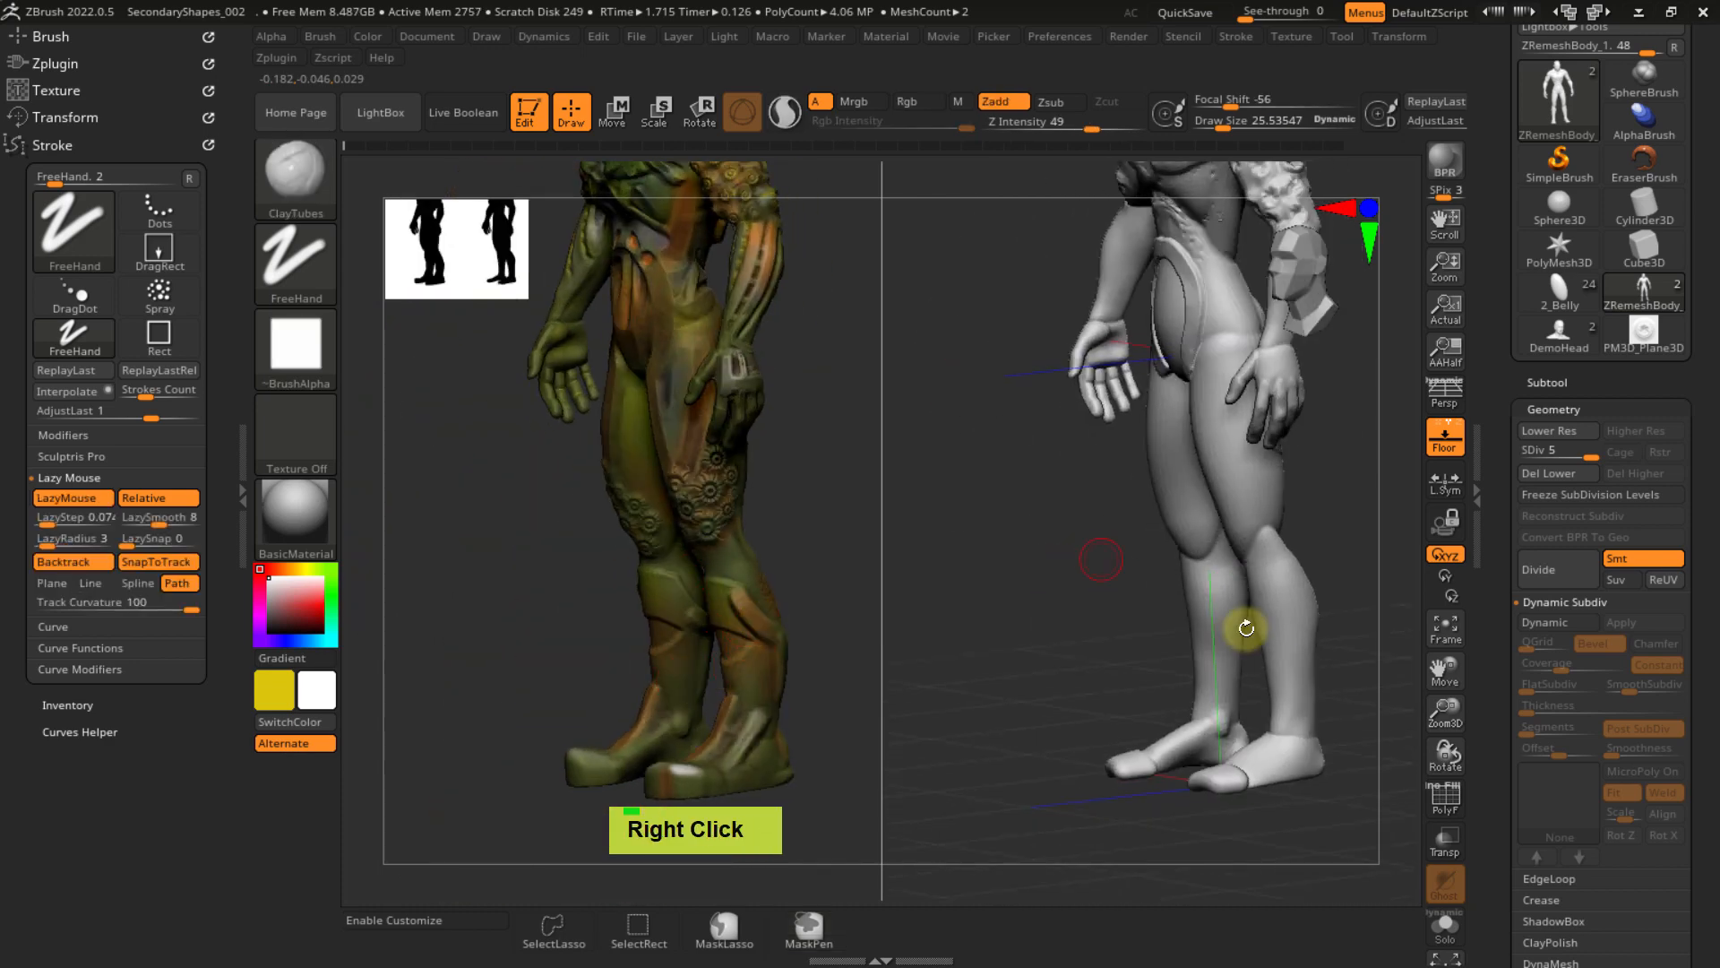
pyautogui.moveTo(1279, 633); pyautogui.dragTo(1289, 669, button='right')
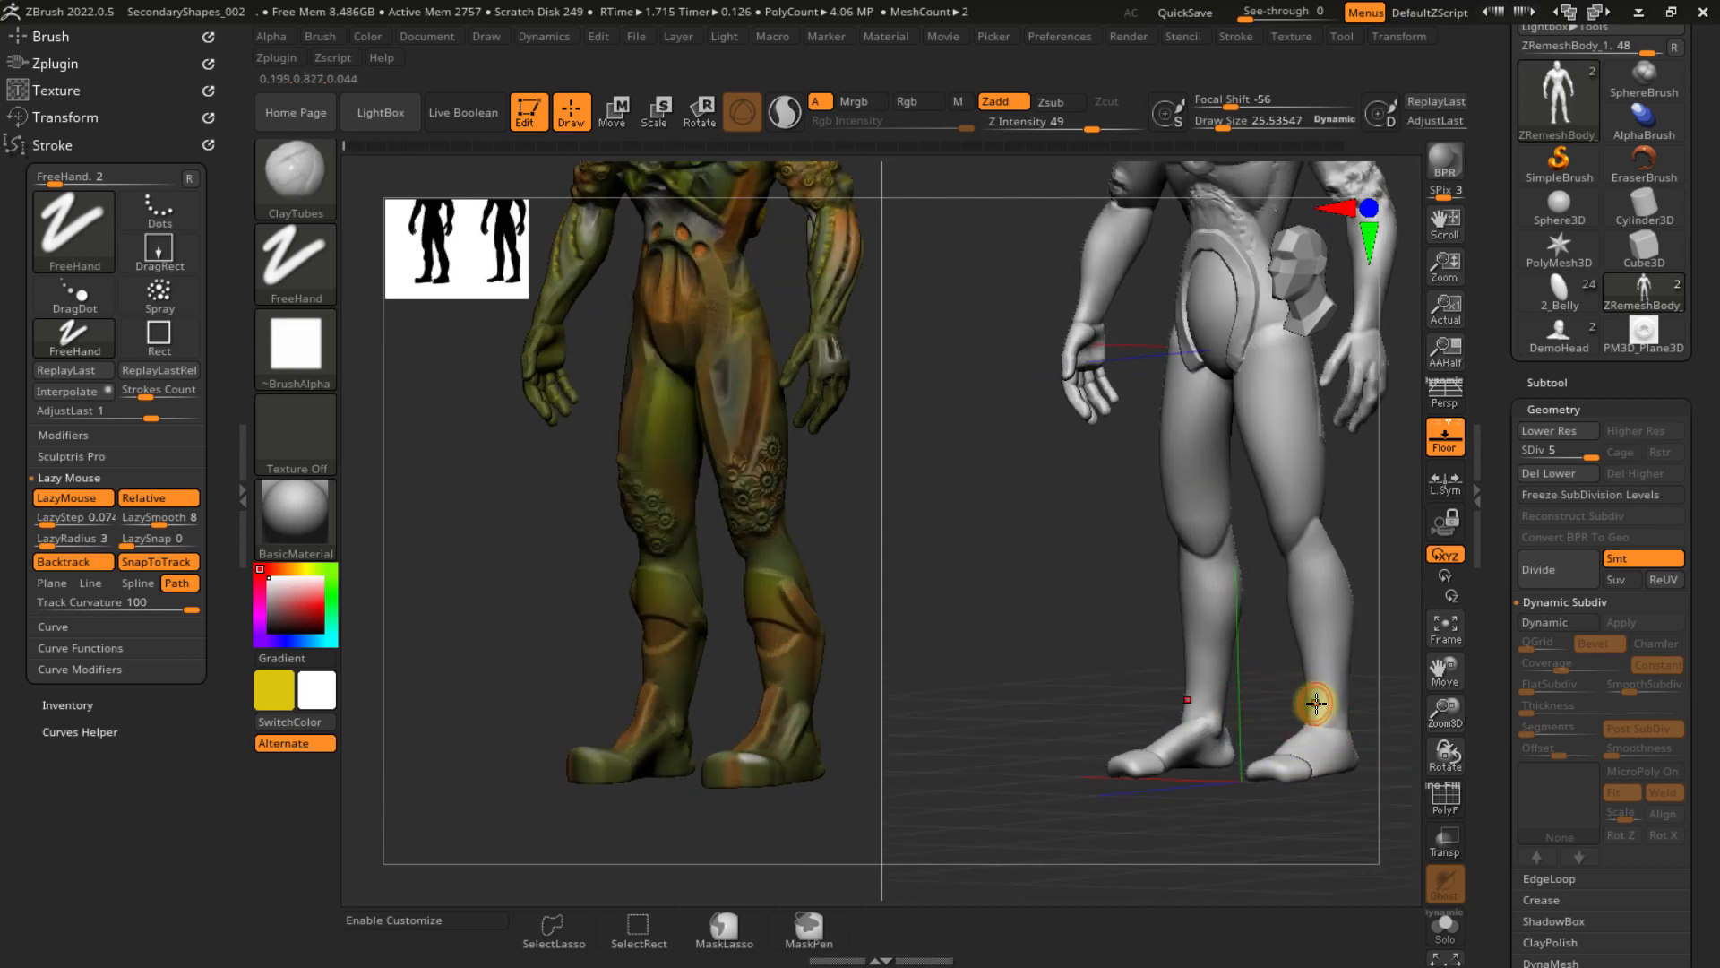
pyautogui.moveTo(1278, 702); pyautogui.dragTo(1156, 672, button='right')
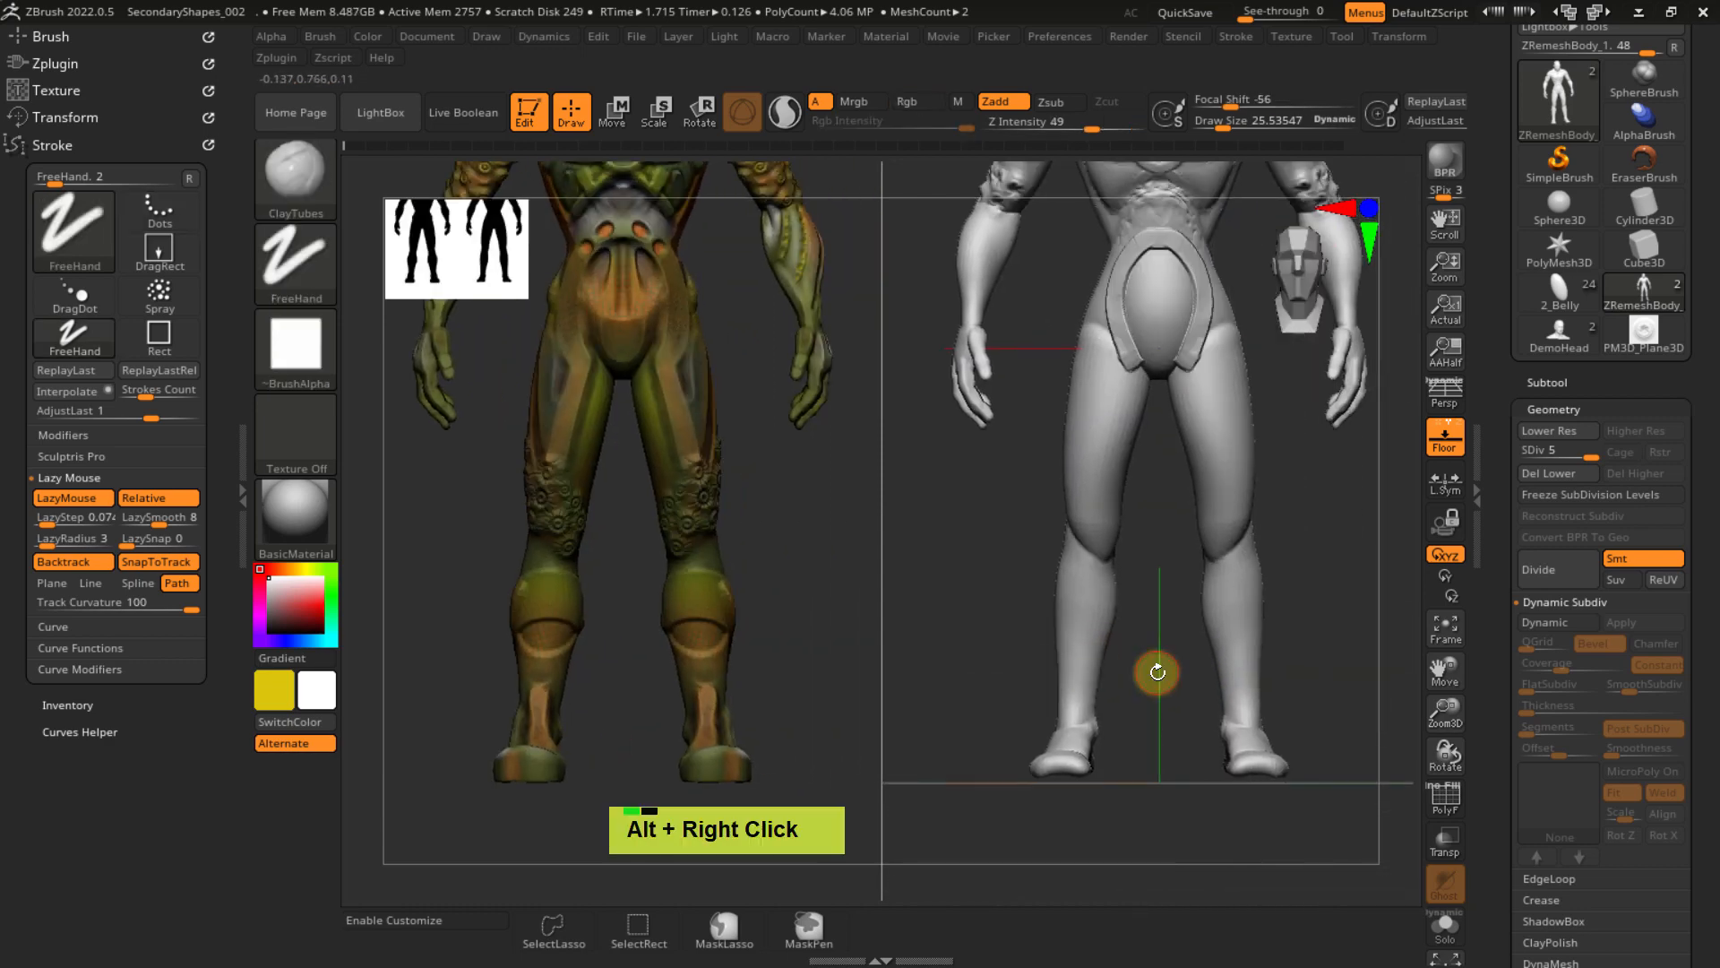
pyautogui.moveTo(1166, 532)
pyautogui.keyDown('alt'); pyautogui.mouseDown(button='right')
pyautogui.moveTo(1163, 735)
pyautogui.moveTo(1164, 549)
pyautogui.mouseUp(button='right'); pyautogui.keyUp('alt')
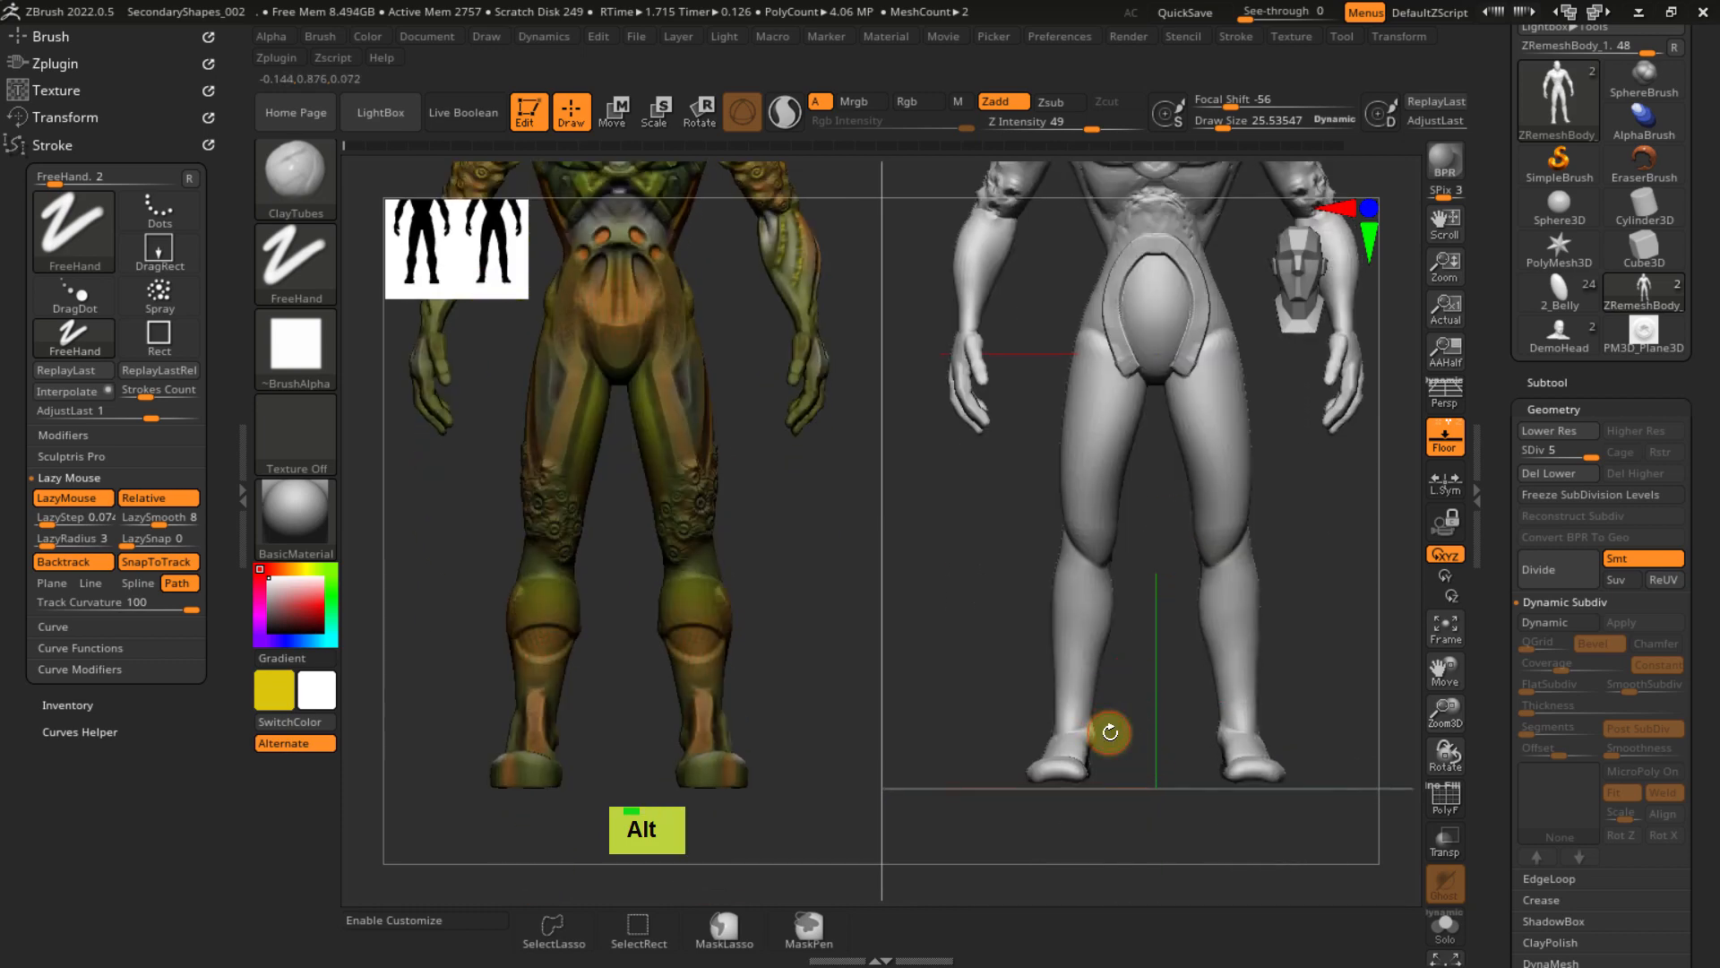
pyautogui.keyDown('ctrl'); pyautogui.moveTo(1110, 729); pyautogui.dragTo(1113, 595, button='right'); pyautogui.keyUp('ctrl')
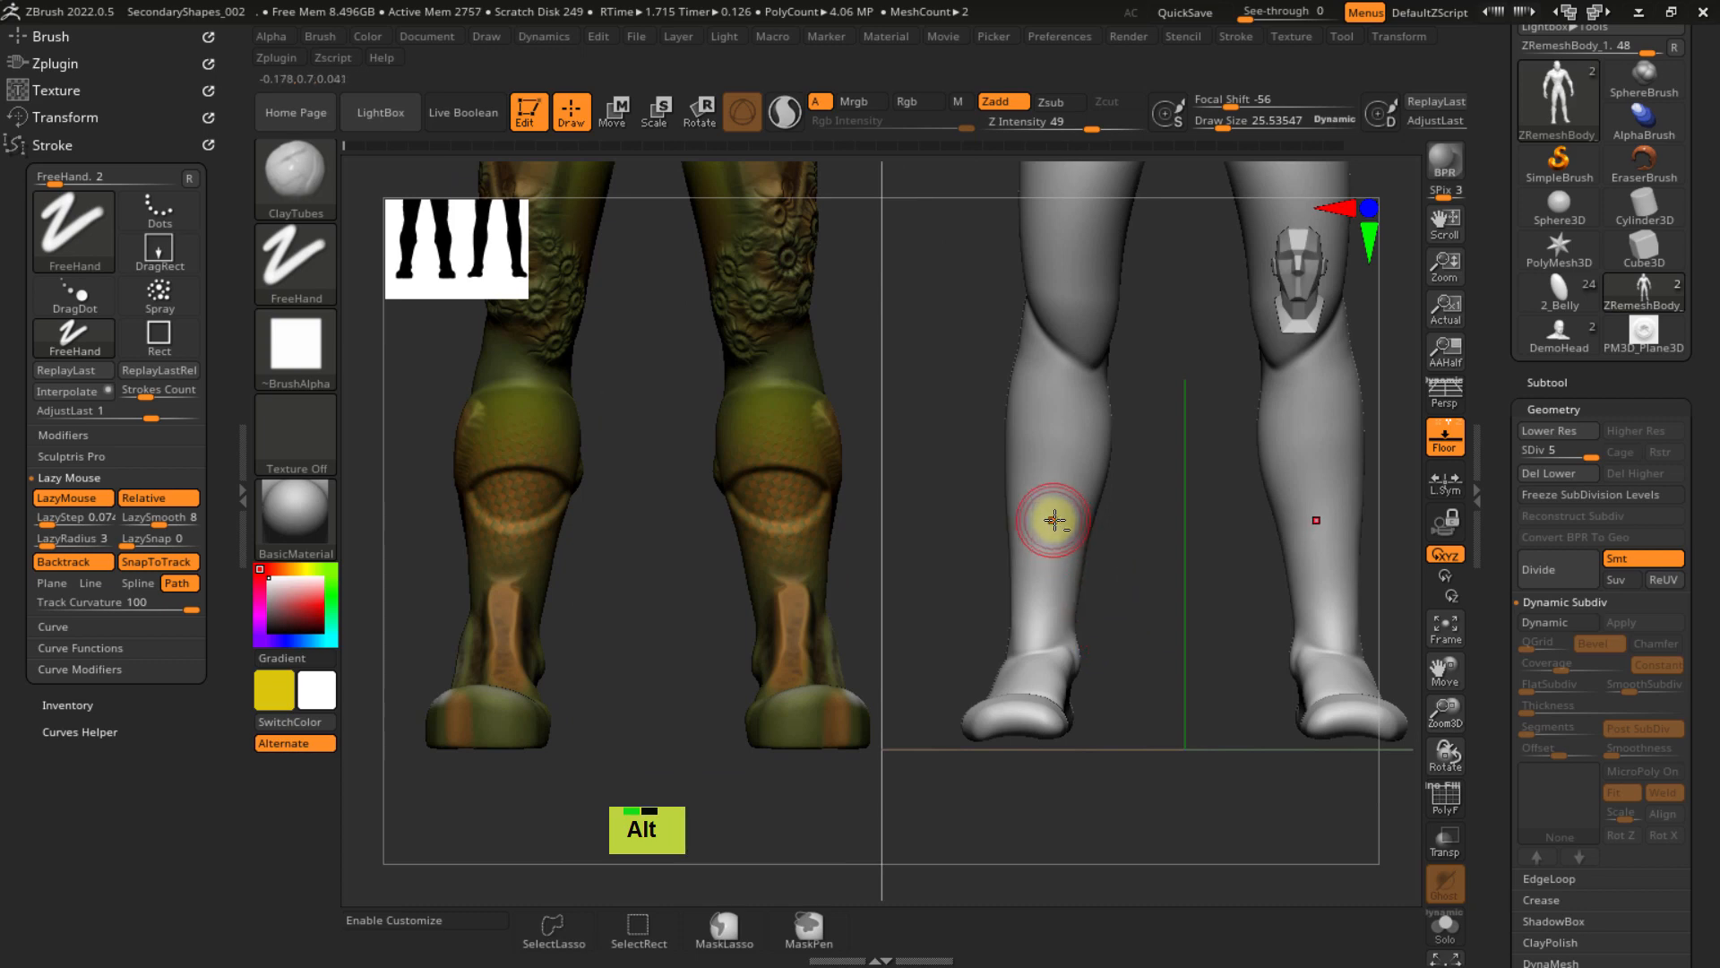
pyautogui.keyDown('alt'); pyautogui.moveTo(1055, 519); pyautogui.dragTo(1136, 501, button='right'); pyautogui.keyUp('alt')
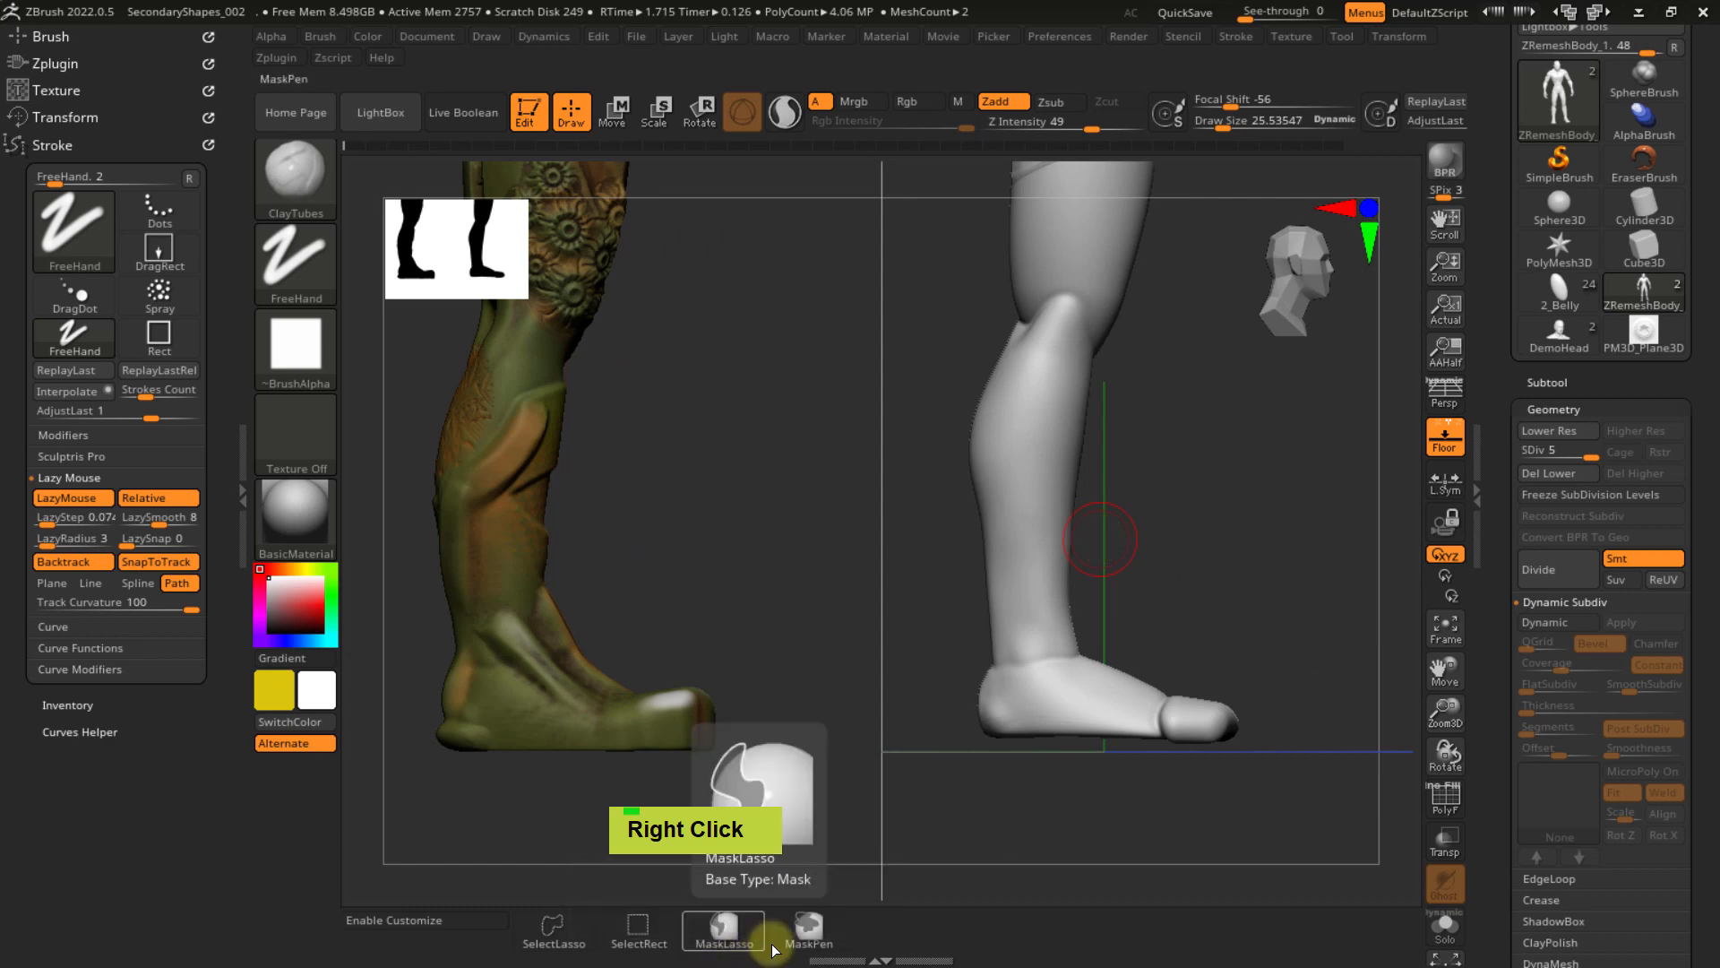
pyautogui.click(723, 927)
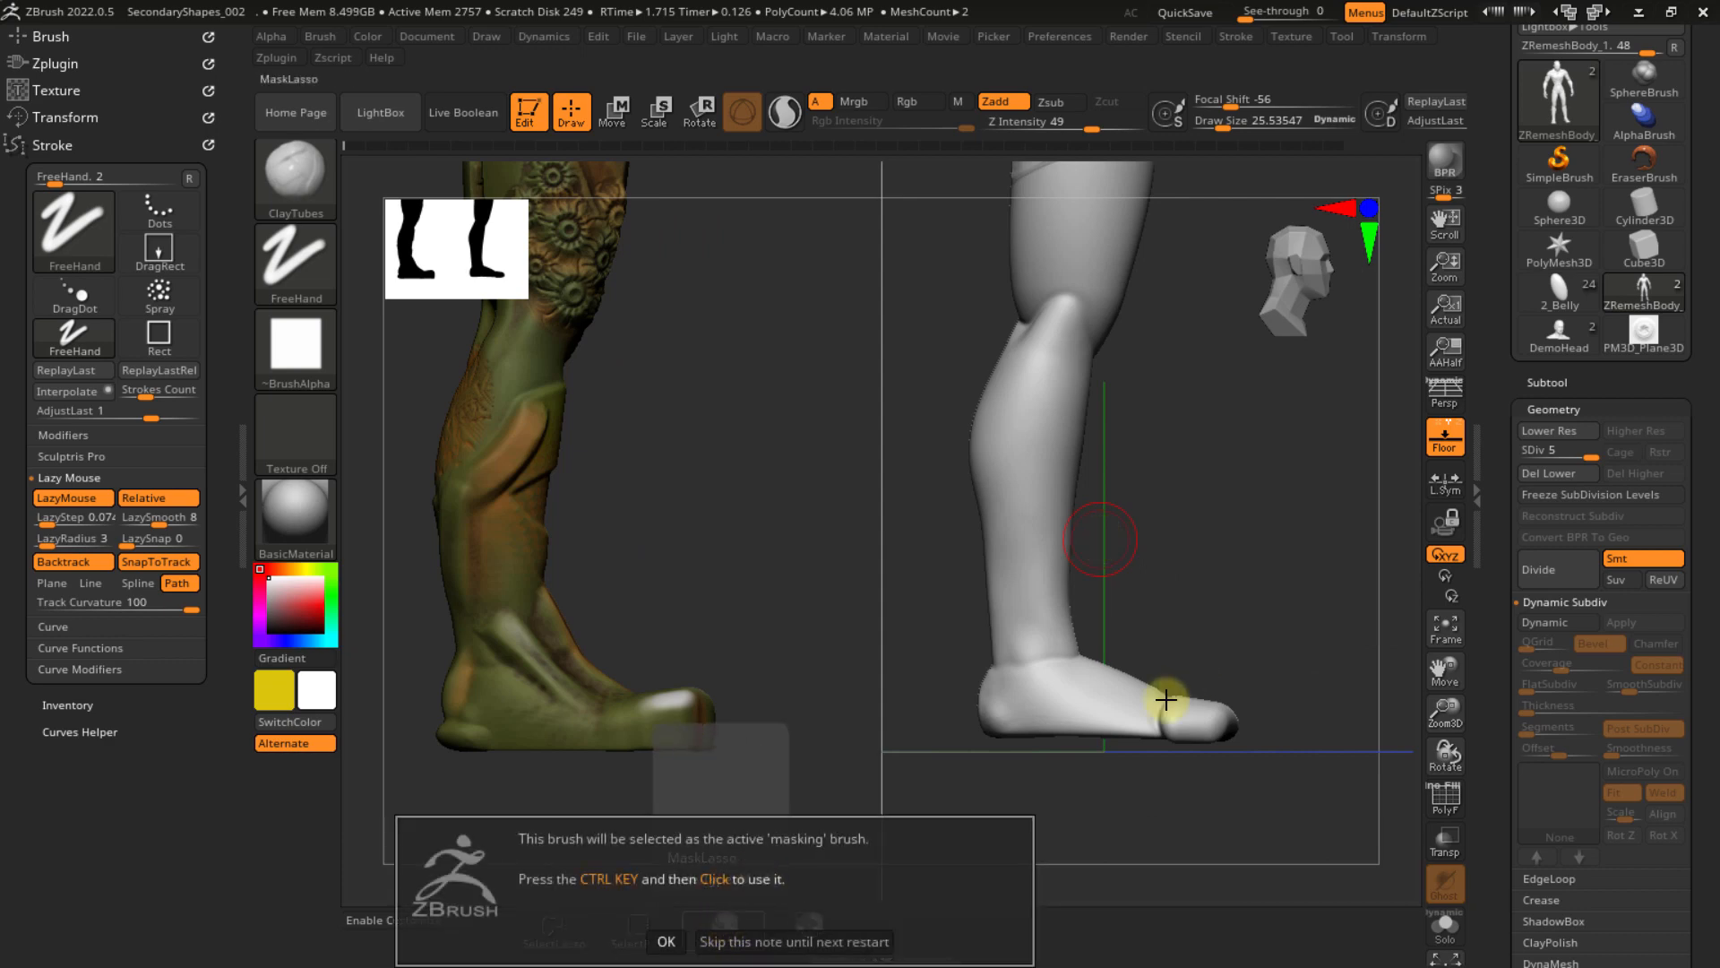
pyautogui.click(738, 930)
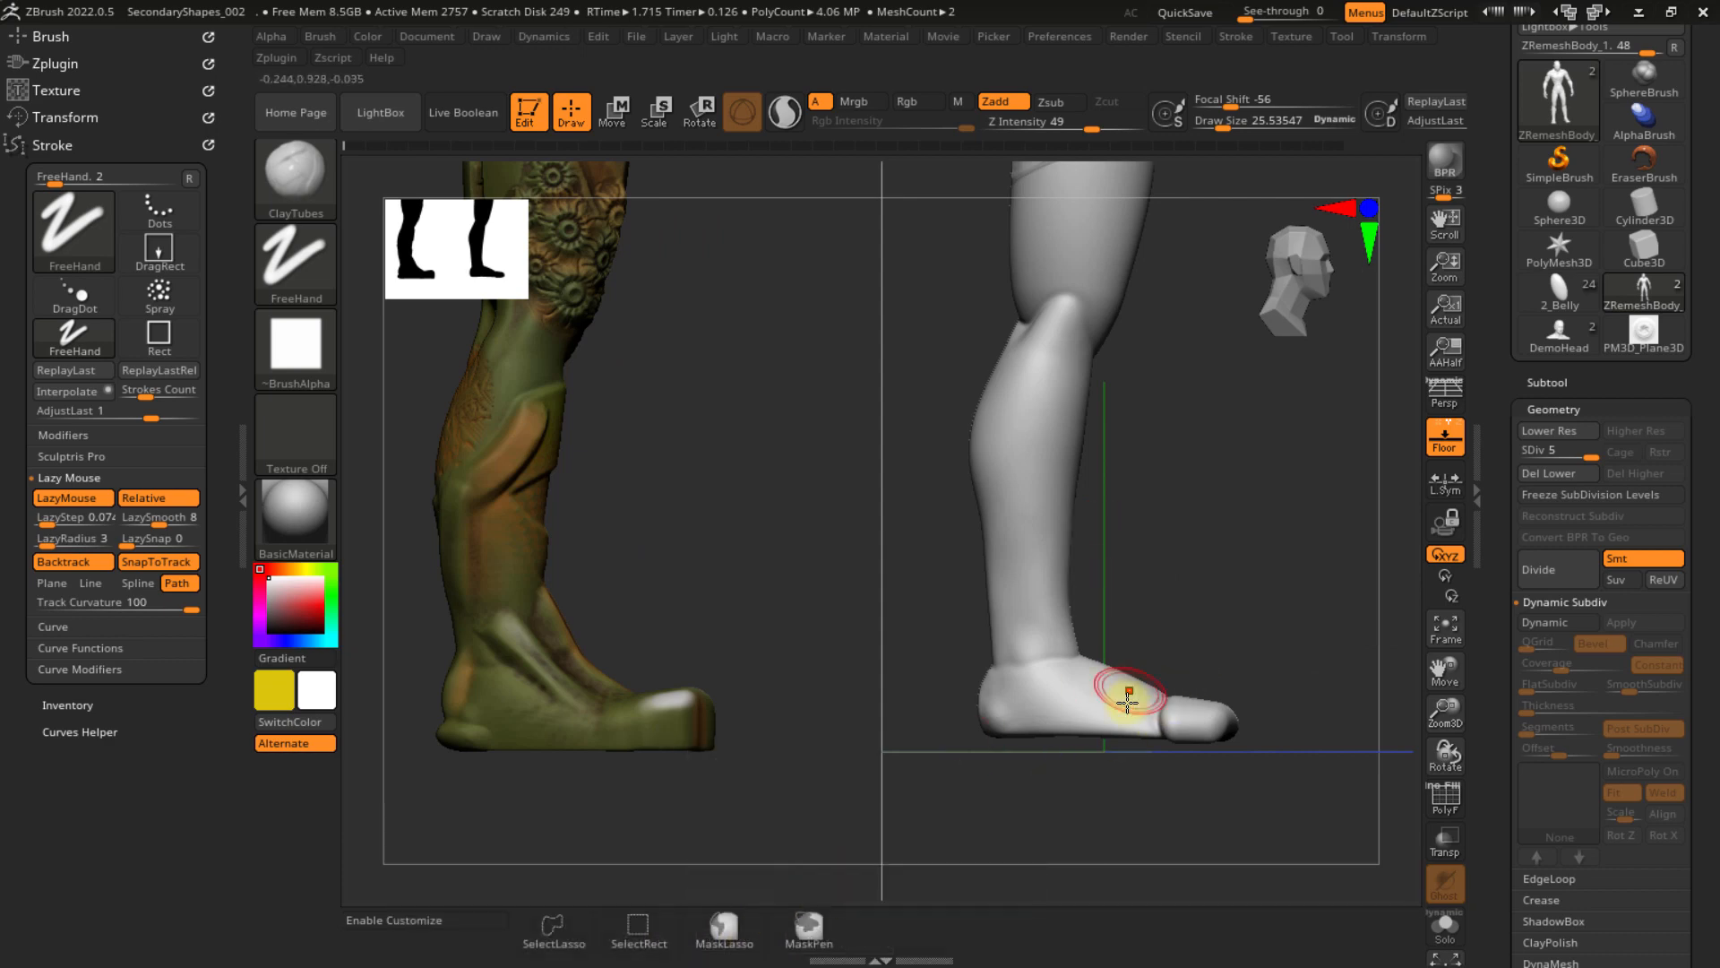
pyautogui.moveTo(1086, 800)
pyautogui.keyDown('ctrl'); pyautogui.mouseDown()
pyautogui.moveTo(1329, 753)
pyautogui.moveTo(1298, 579)
pyautogui.moveTo(1171, 495)
pyautogui.moveTo(1198, 400)
pyautogui.moveTo(1006, 469)
pyautogui.moveTo(910, 686)
pyautogui.moveTo(1036, 761)
pyautogui.mouseUp(); pyautogui.keyUp('ctrl')
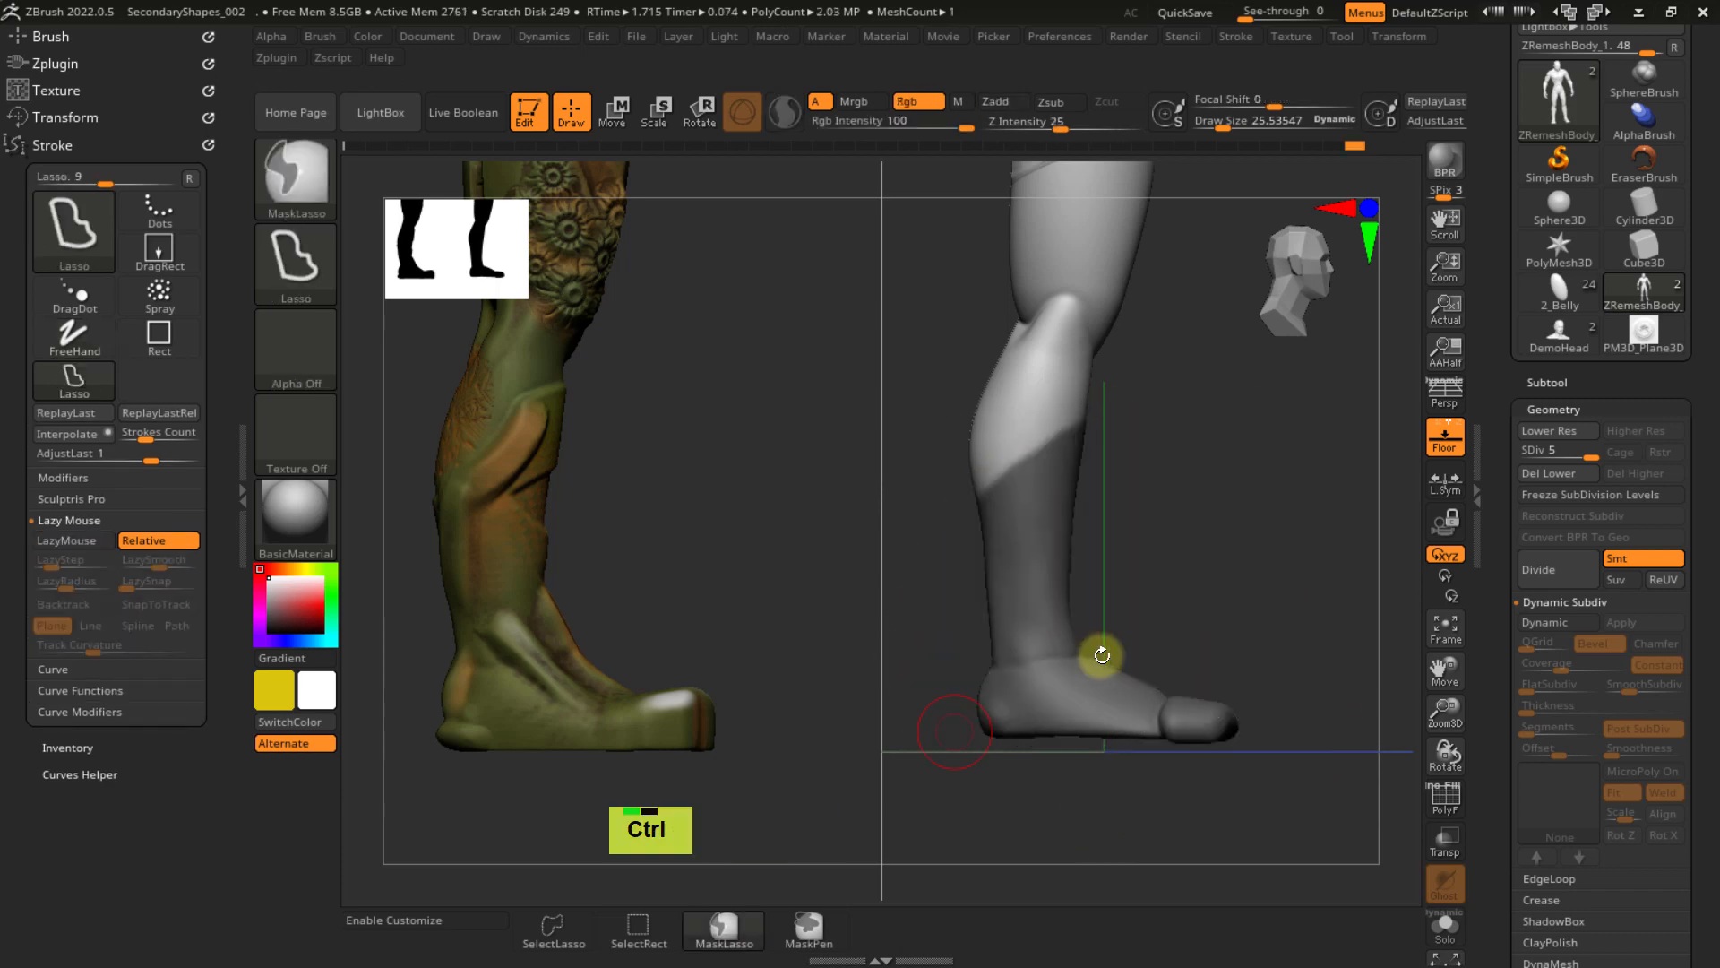
# - Refine the boot mask's upper edge below the knee by adding and removing lasso areas from another angle
pyautogui.keyDown('alt'); pyautogui.moveTo(1113, 532); pyautogui.dragTo(1180, 581, button='right'); pyautogui.keyUp('alt')
pyautogui.moveTo(1156, 430)
pyautogui.keyDown('ctrl'); pyautogui.mouseDown()
pyautogui.moveTo(1087, 499)
pyautogui.moveTo(1079, 672)
pyautogui.moveTo(1071, 622)
pyautogui.mouseUp(); pyautogui.keyUp('ctrl')
pyautogui.moveTo(959, 477)
pyautogui.keyDown('ctrl'); pyautogui.keyDown('alt'); pyautogui.mouseDown()
pyautogui.moveTo(1018, 549)
pyautogui.moveTo(1102, 480)
pyautogui.moveTo(1006, 526)
pyautogui.mouseUp(); pyautogui.keyUp('alt'); pyautogui.keyUp('ctrl')
pyautogui.moveTo(929, 484)
pyautogui.keyDown('ctrl'); pyautogui.keyDown('alt'); pyautogui.mouseDown()
pyautogui.moveTo(1102, 529)
pyautogui.moveTo(1075, 484)
pyautogui.moveTo(1067, 595)
pyautogui.mouseUp(); pyautogui.keyUp('alt'); pyautogui.keyUp('ctrl')
pyautogui.moveTo(1067, 594)
pyautogui.keyDown('ctrl'); pyautogui.mouseDown(button='right')
pyautogui.moveTo(1157, 486)
pyautogui.moveTo(1125, 530)
pyautogui.moveTo(1140, 511)
pyautogui.moveTo(1068, 543)
pyautogui.moveTo(1251, 510)
pyautogui.moveTo(1132, 579)
pyautogui.moveTo(1162, 550)
pyautogui.moveTo(1094, 572)
pyautogui.moveTo(1129, 645)
pyautogui.moveTo(1100, 555)
pyautogui.mouseUp(button='right'); pyautogui.keyUp('ctrl')
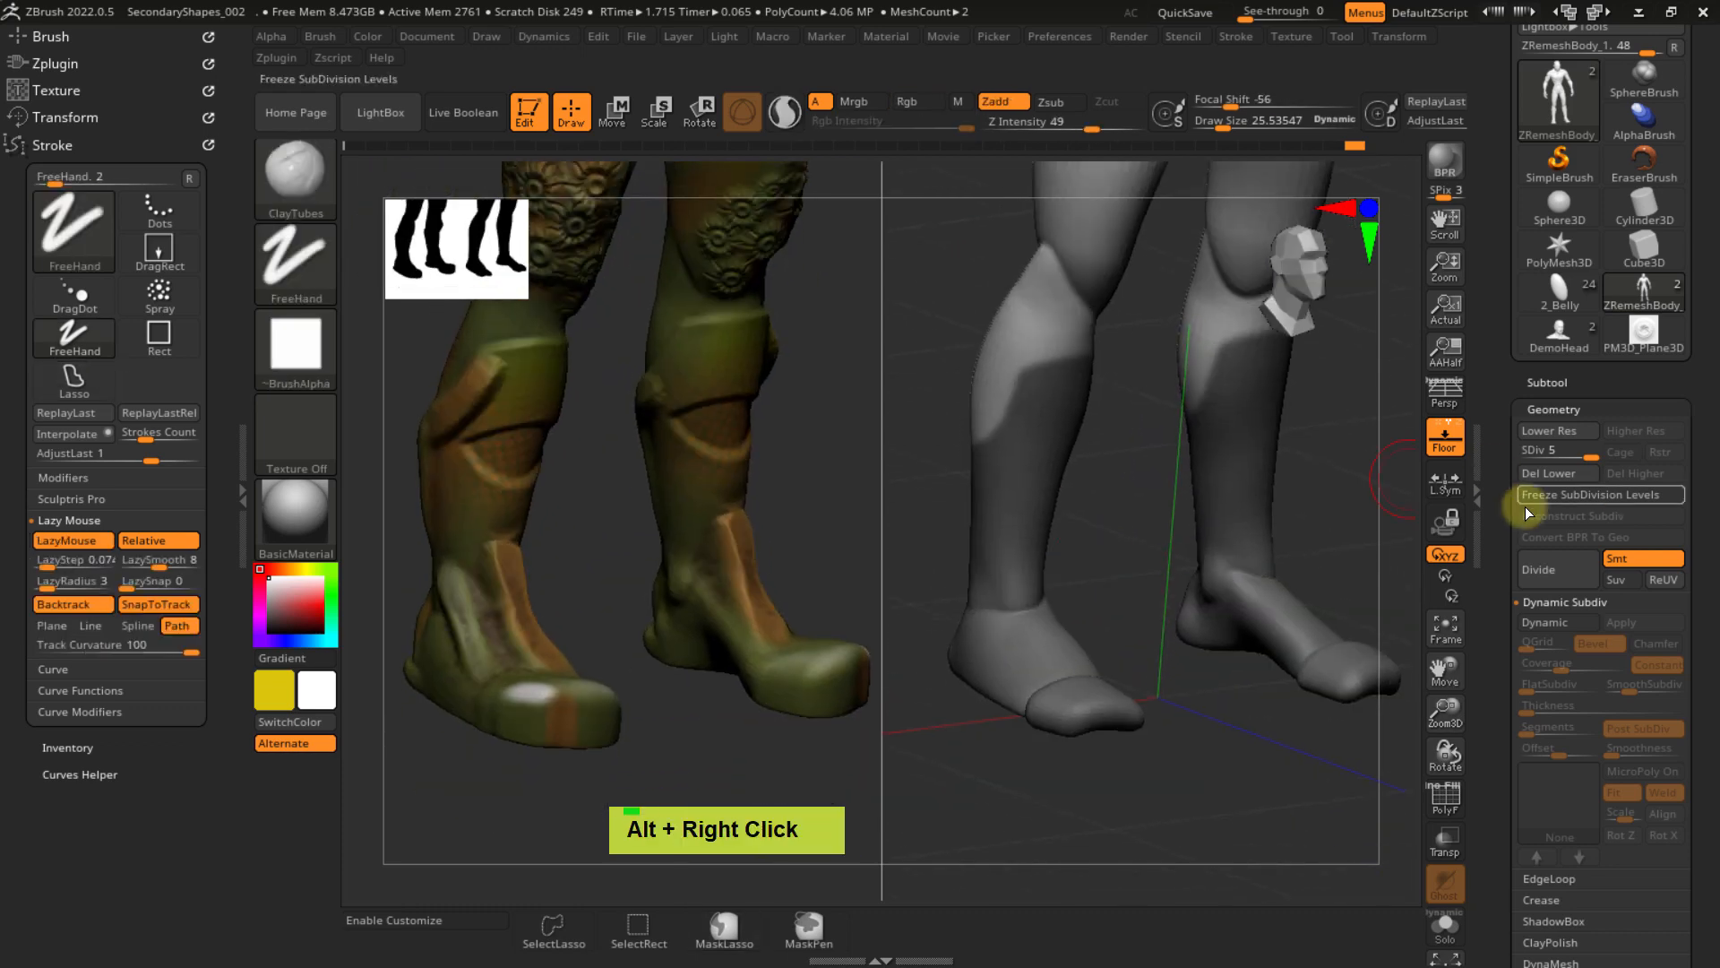
# - Invert the mask so only the boots are editable, and open the Deformation settings
pyautogui.scroll(-5, 1520, 606)
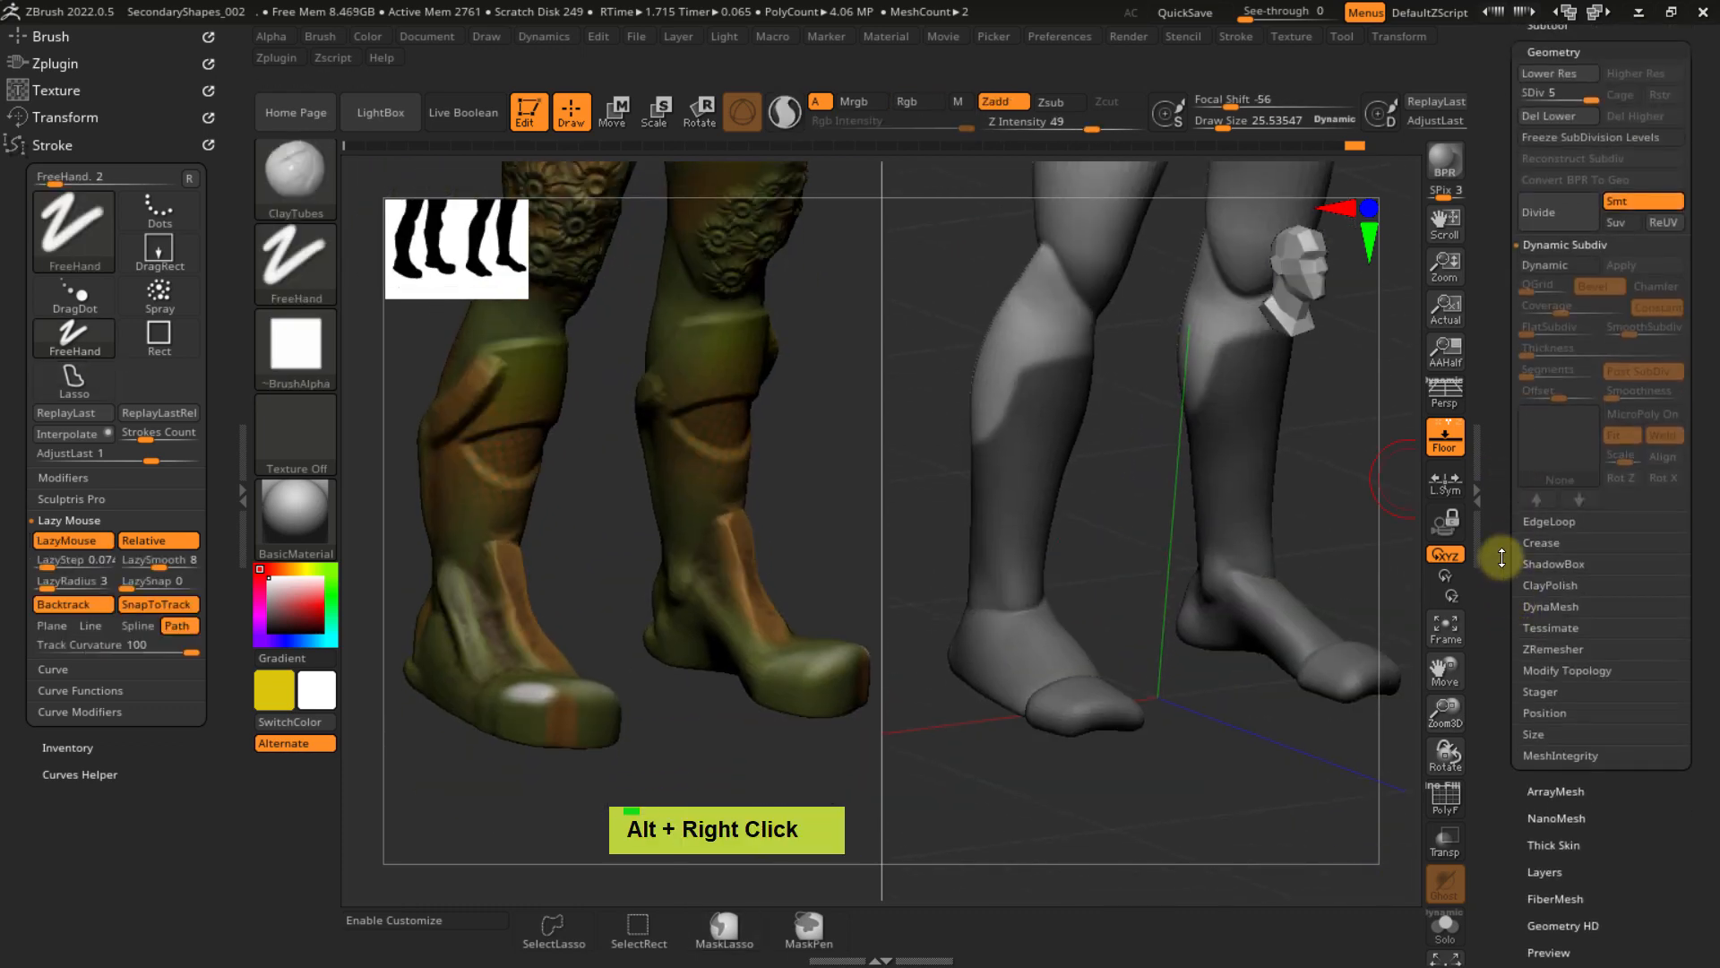
pyautogui.keyDown('ctrl'); pyautogui.click(1331, 503); pyautogui.keyUp('ctrl')
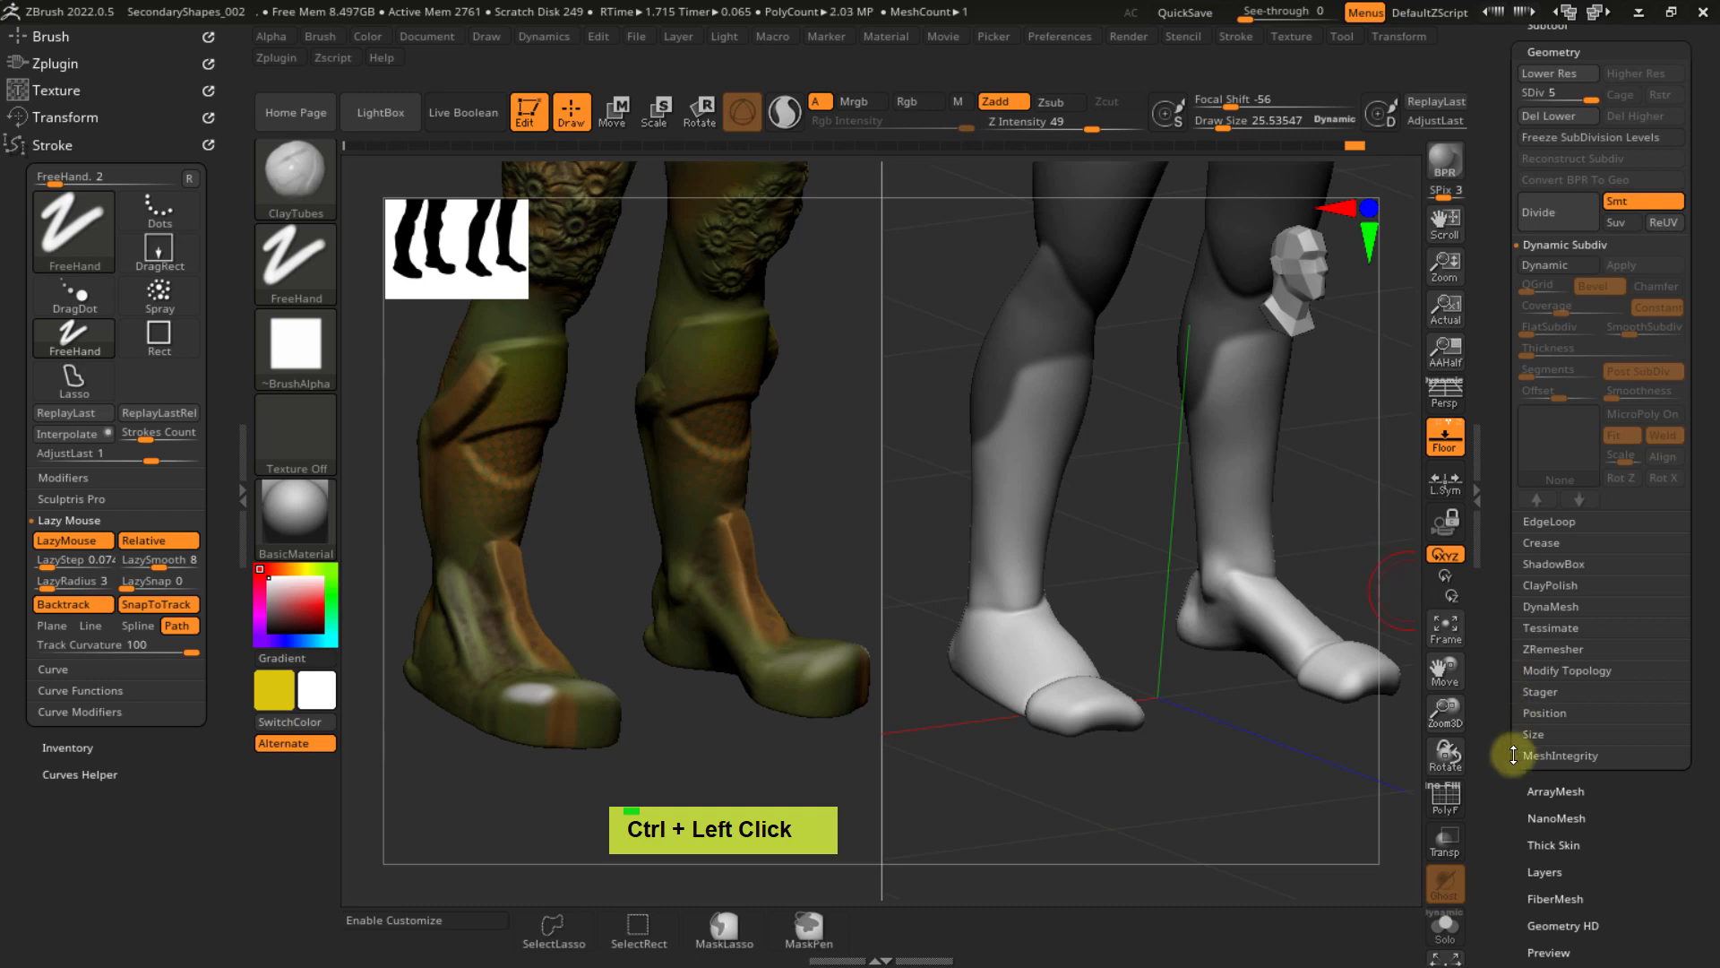
pyautogui.scroll(-5, 1514, 708)
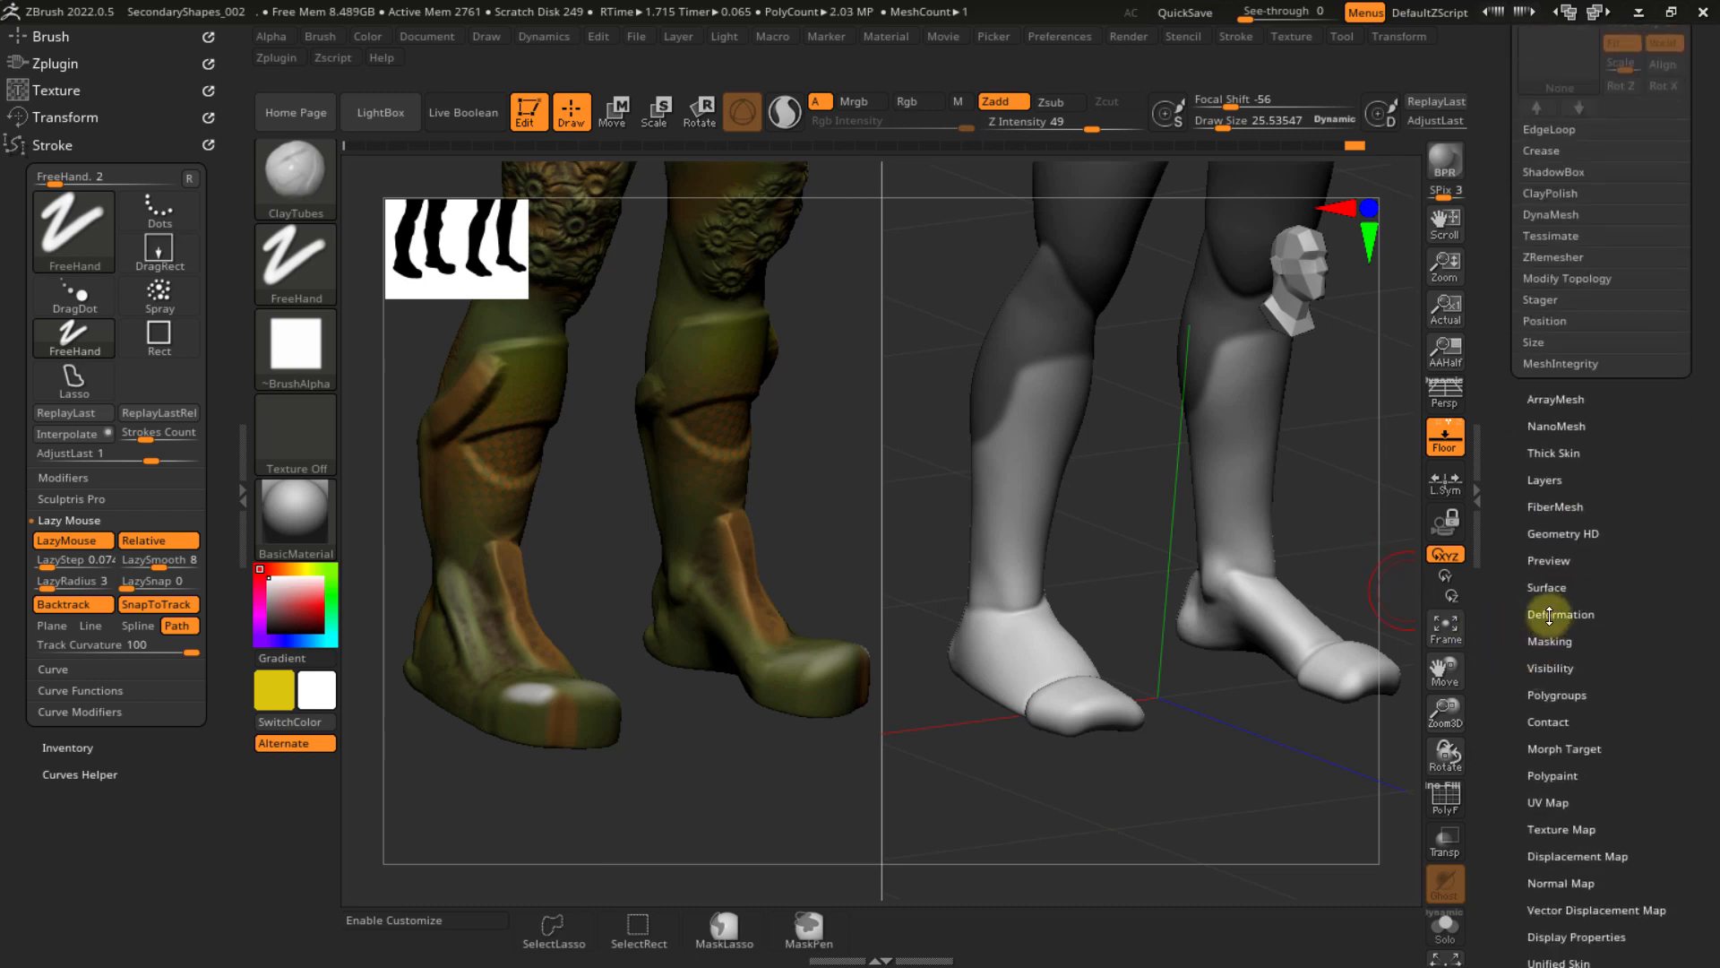
pyautogui.click(1546, 613)
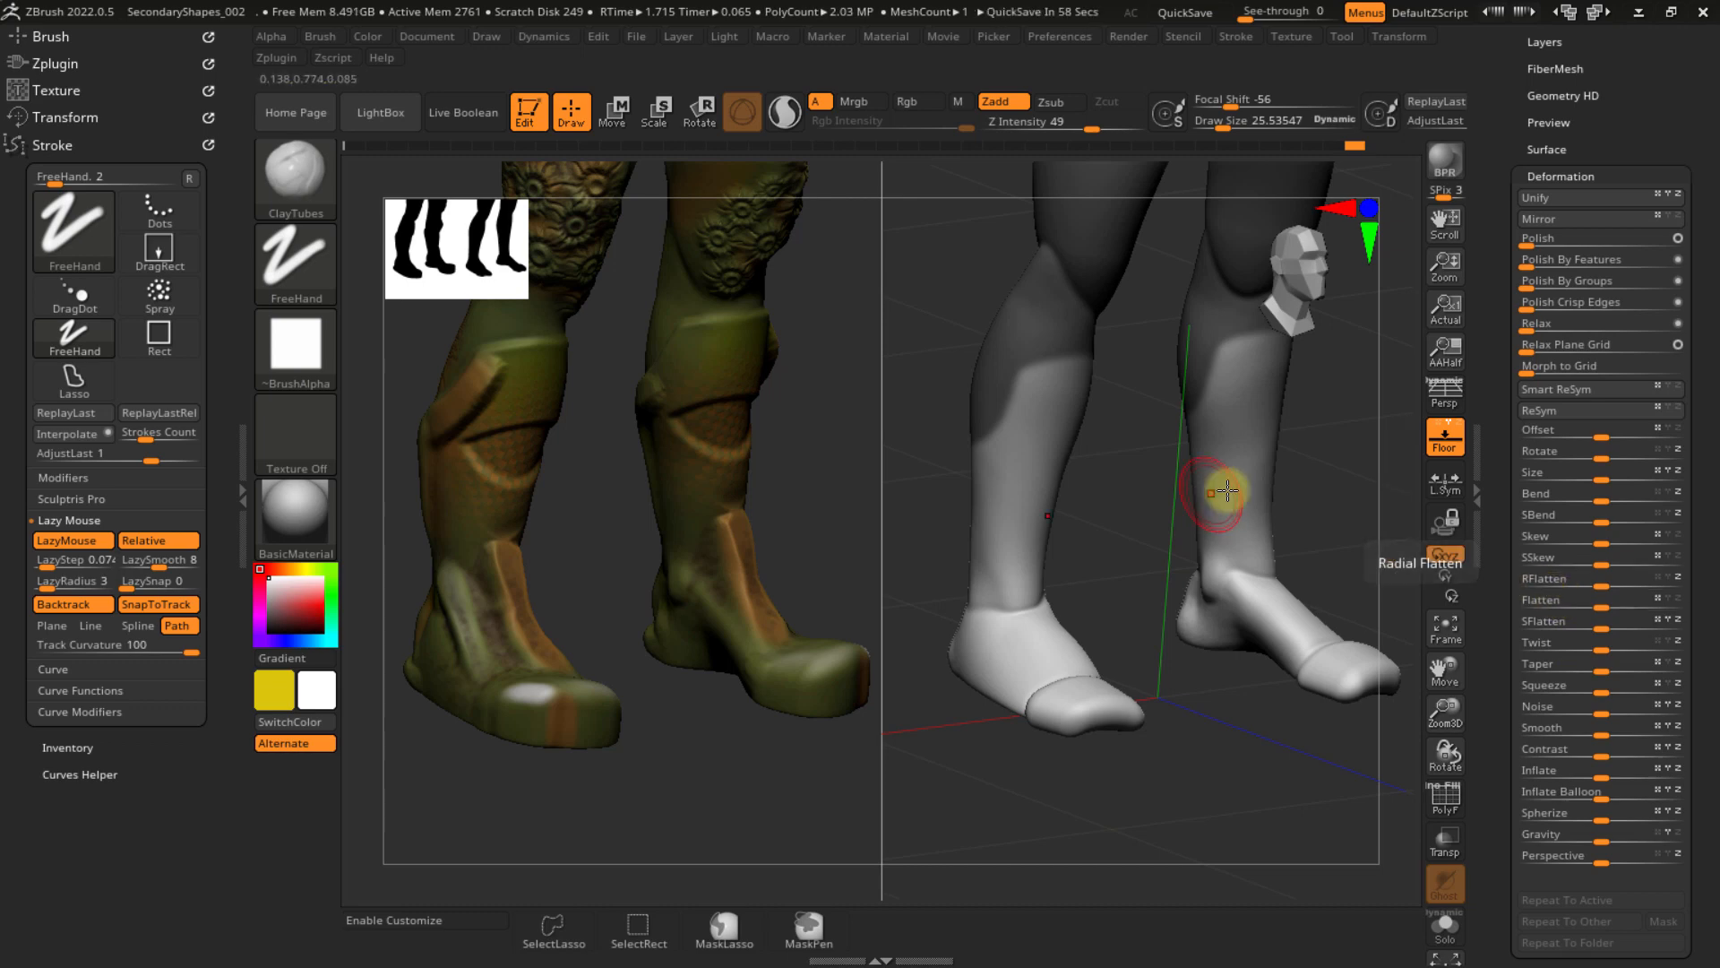
# - Activate the Move gizmo and look through its available transform types and deformers
pyautogui.press('w')
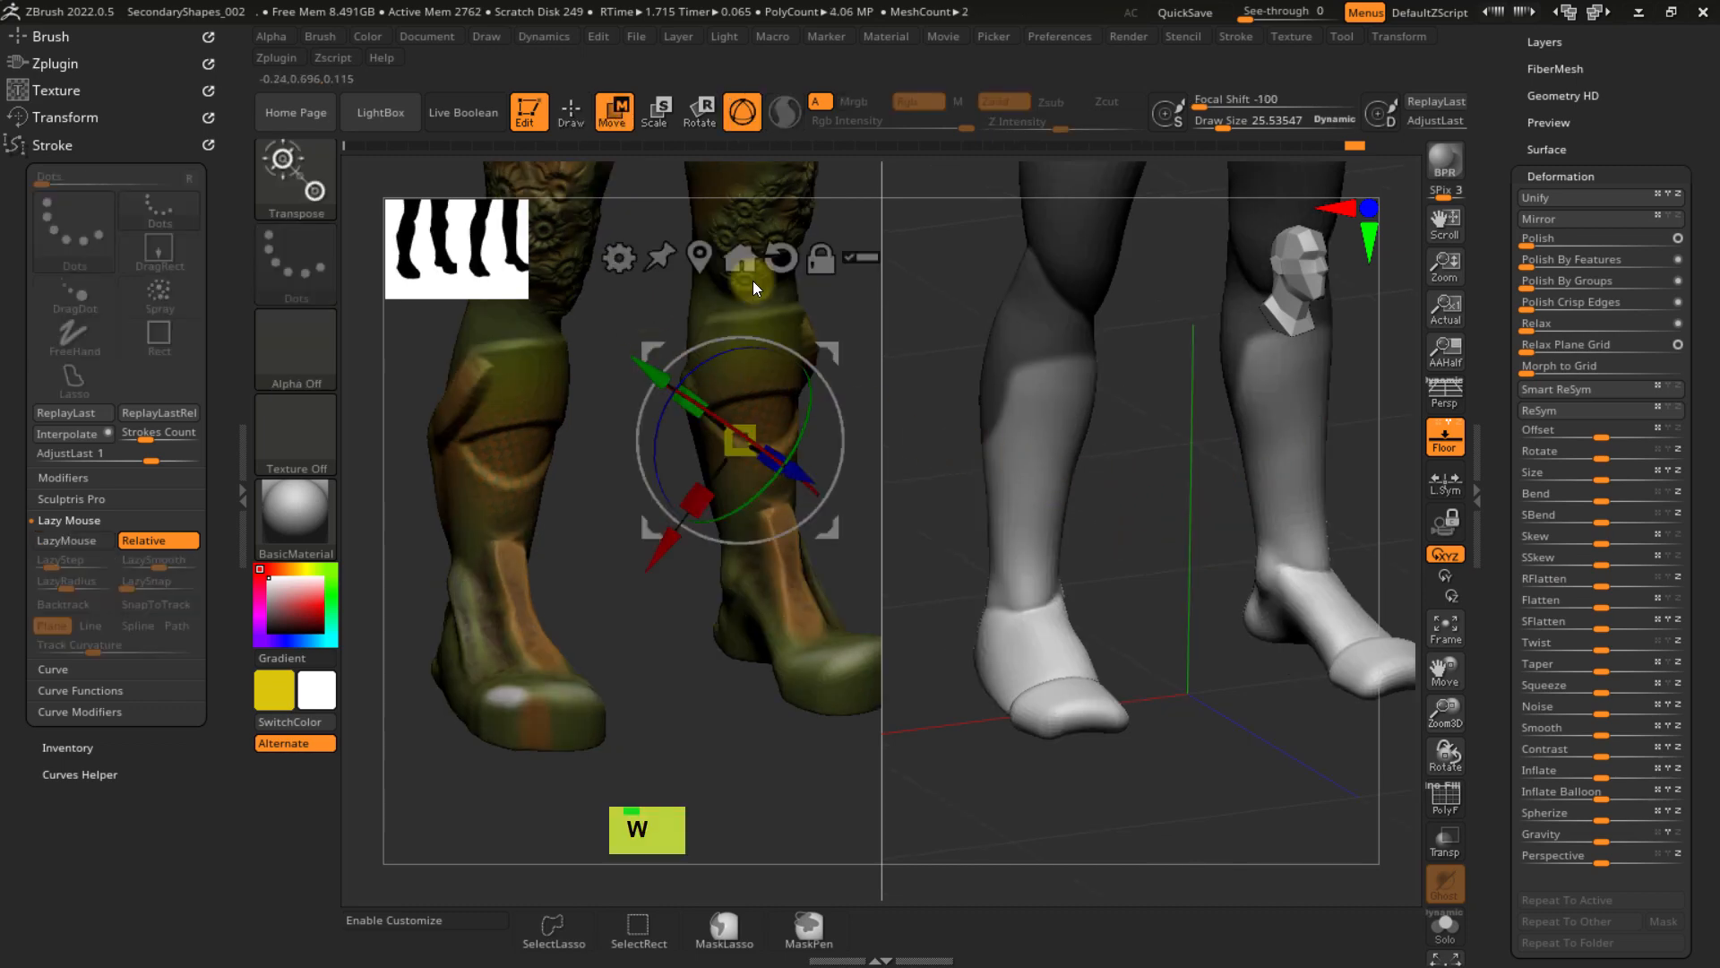
pyautogui.click(615, 255)
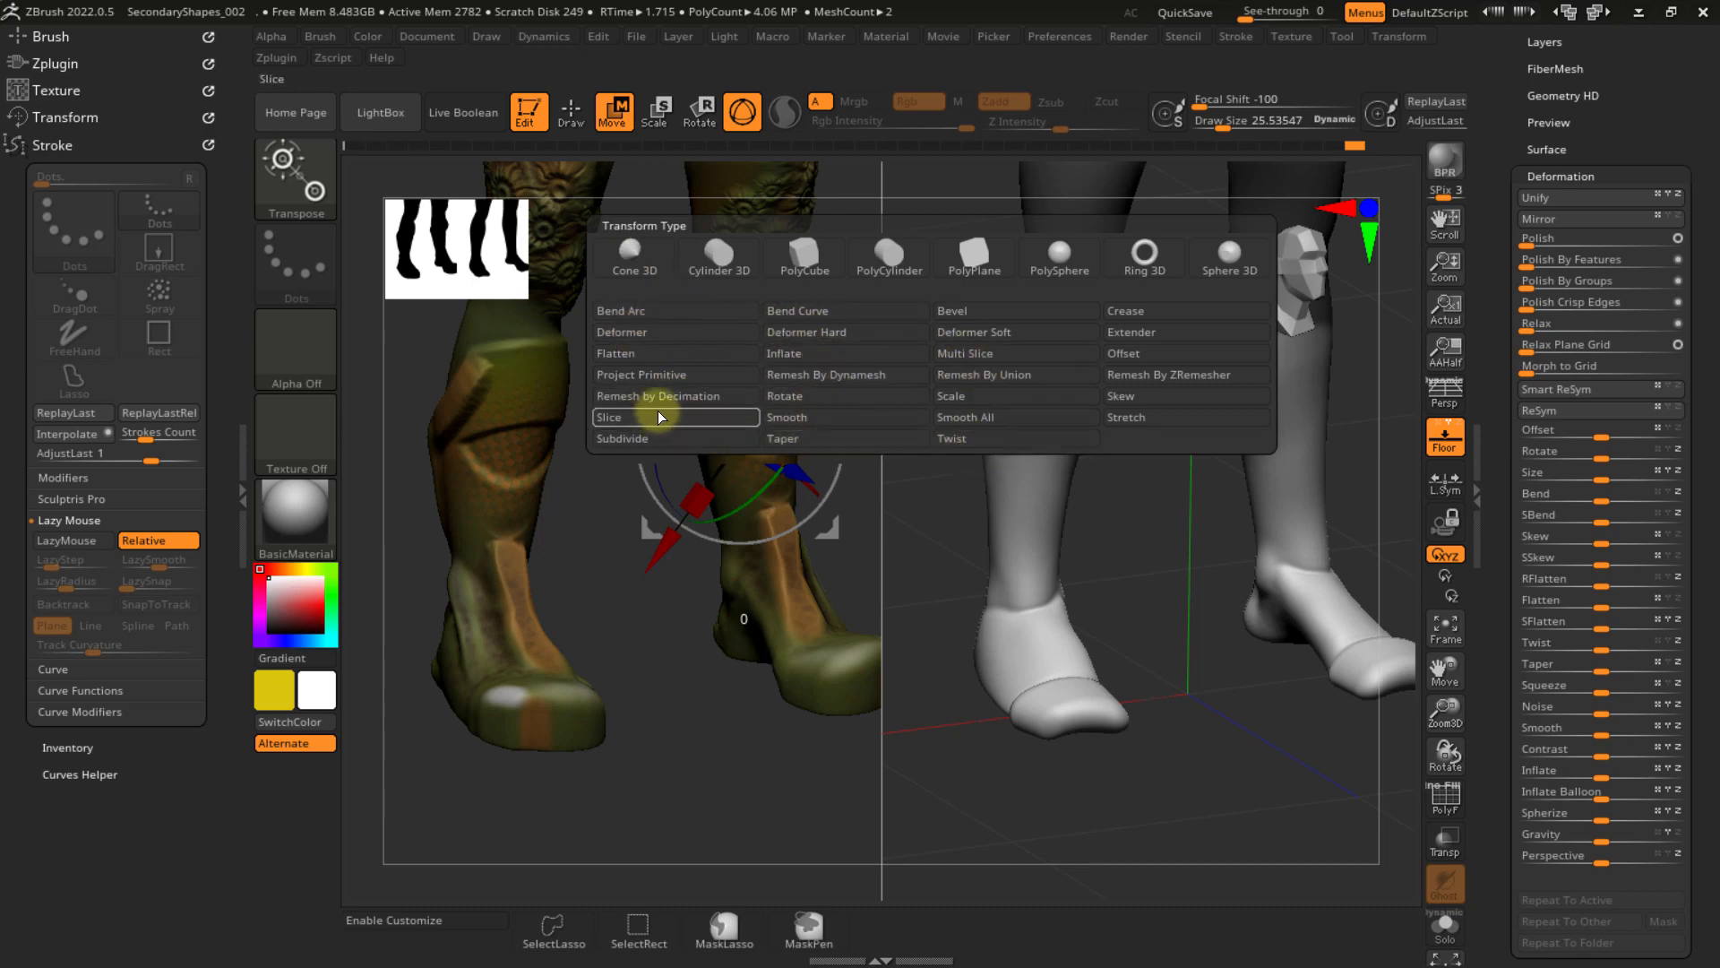
pyautogui.click(918, 400)
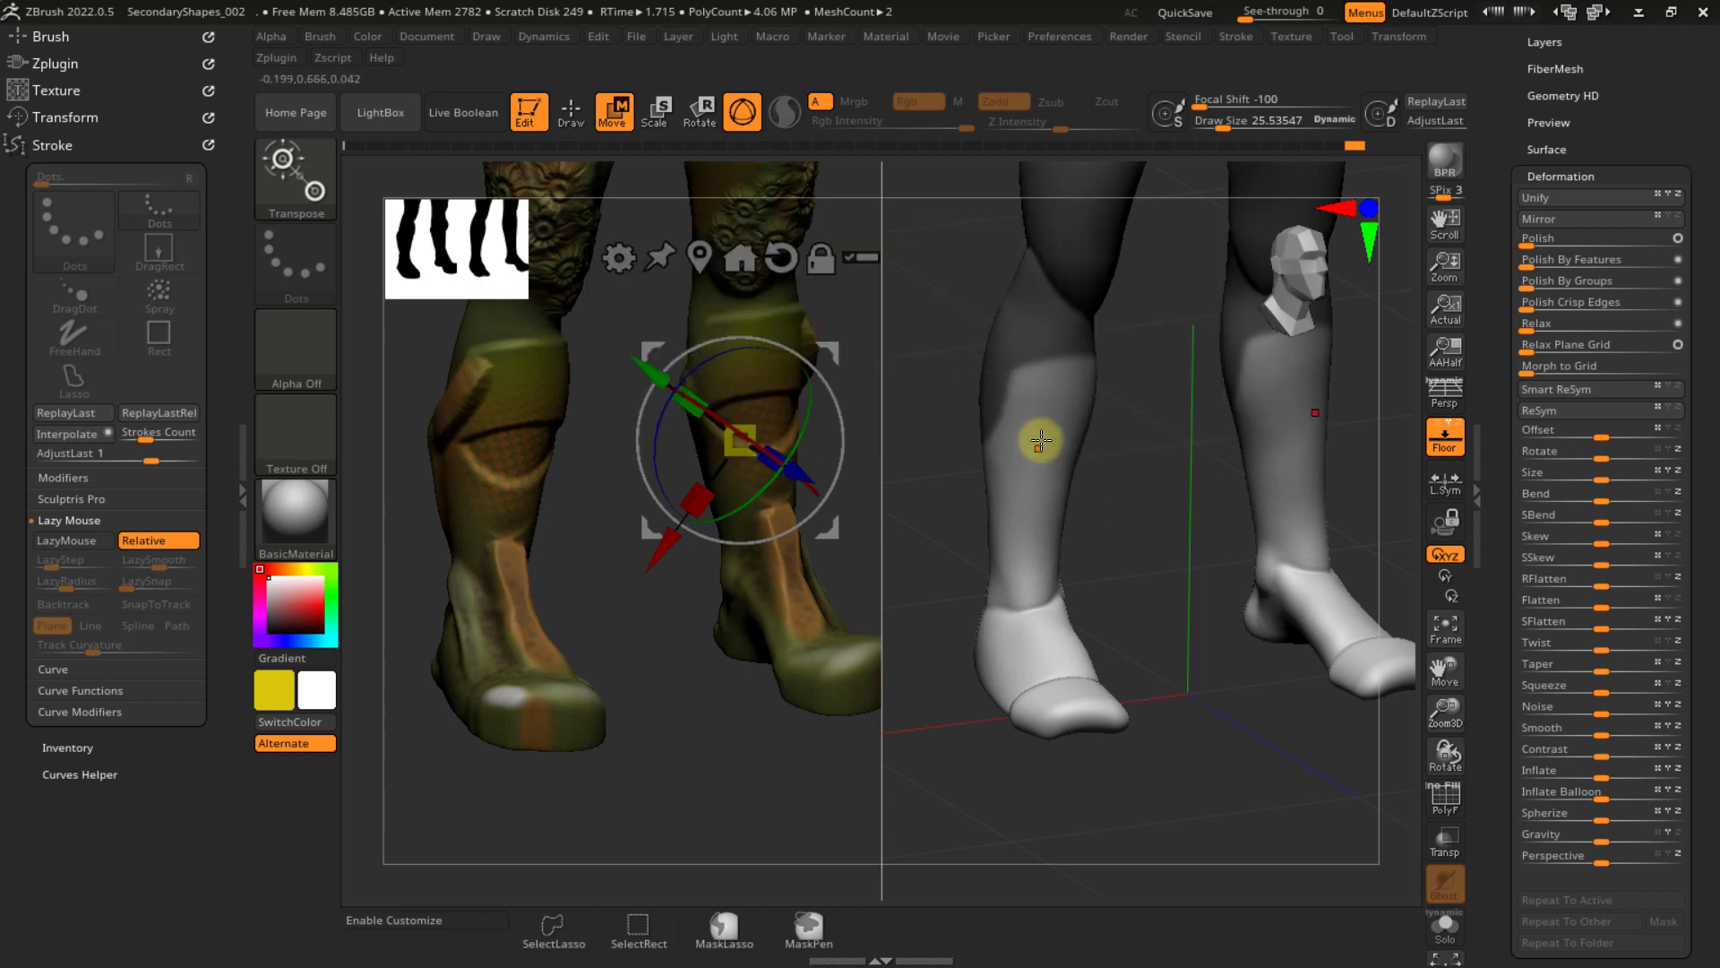
pyautogui.click(618, 259)
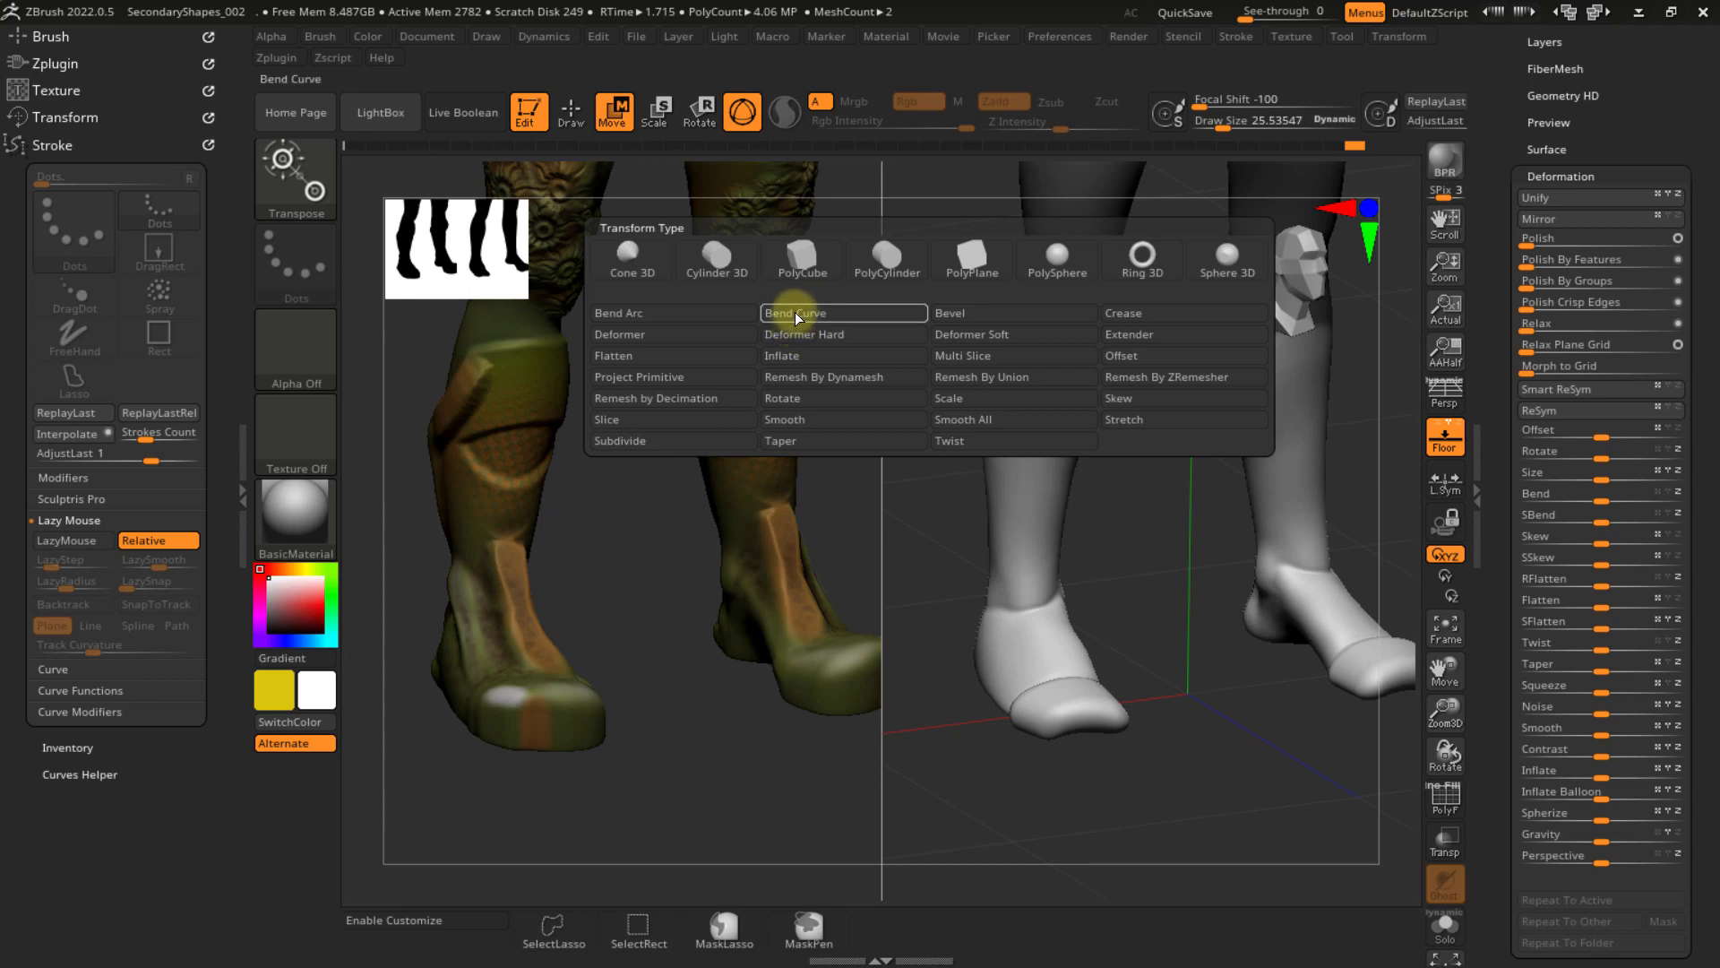
pyautogui.click(949, 440)
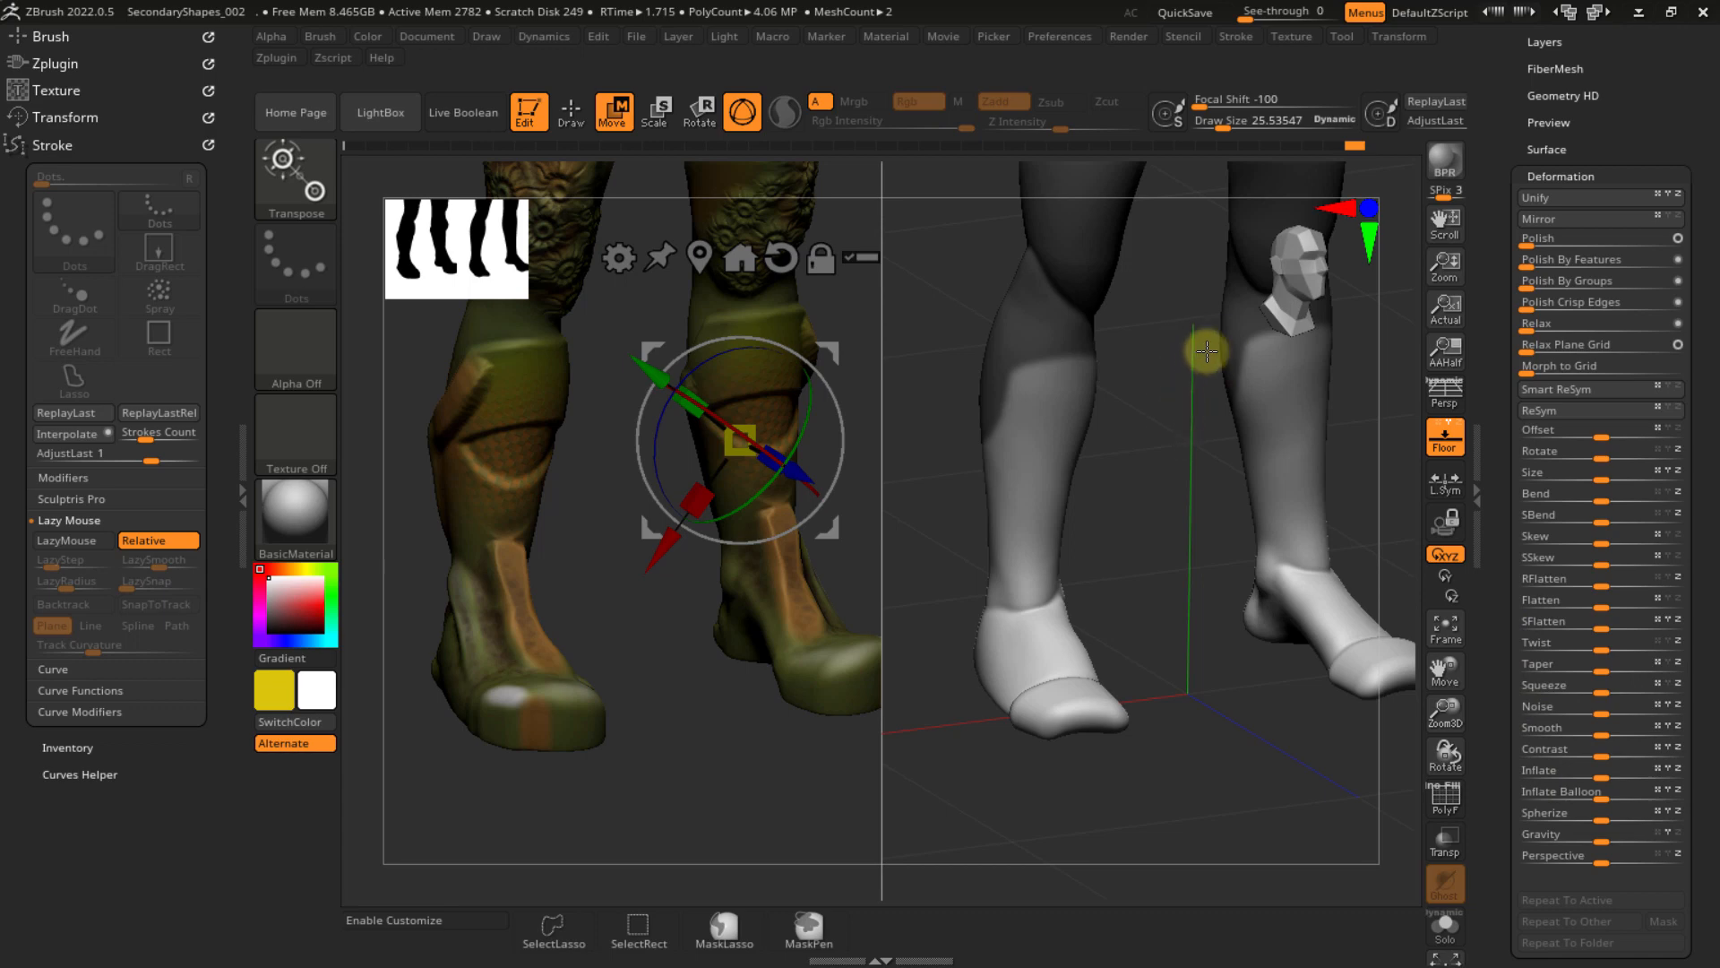
# - Try Inflate Balloon with a value of 5 on the unmasked boots, and undo it
pyautogui.click(1603, 792)
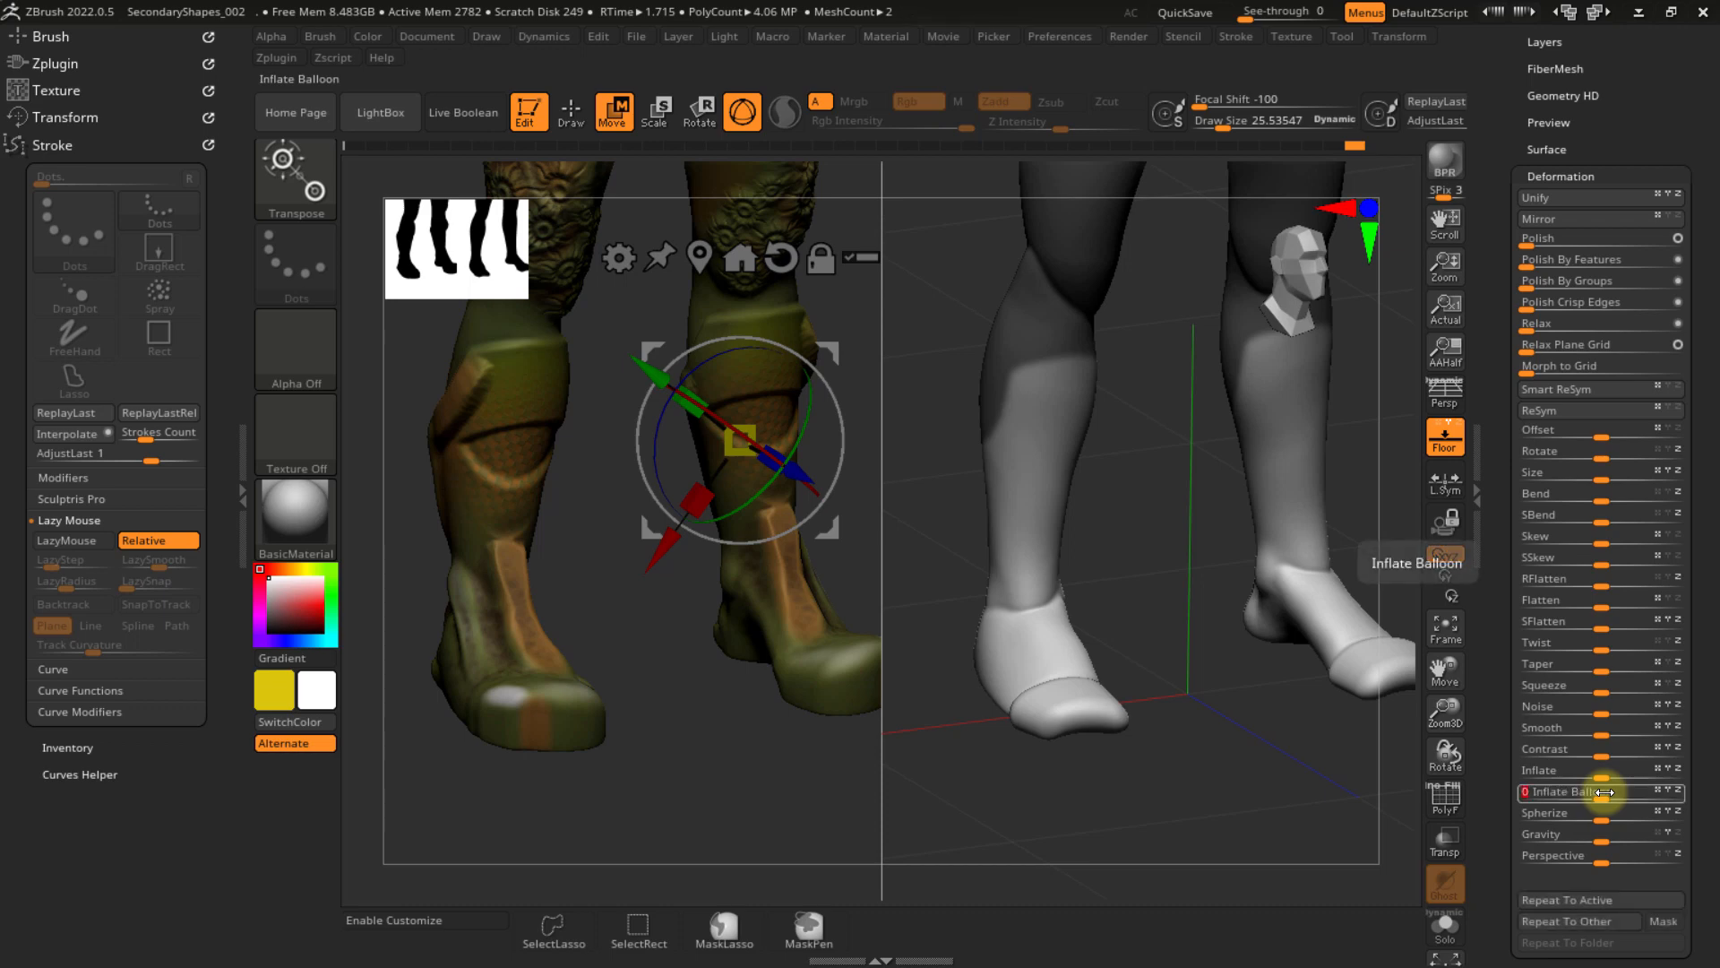
pyautogui.write('5')
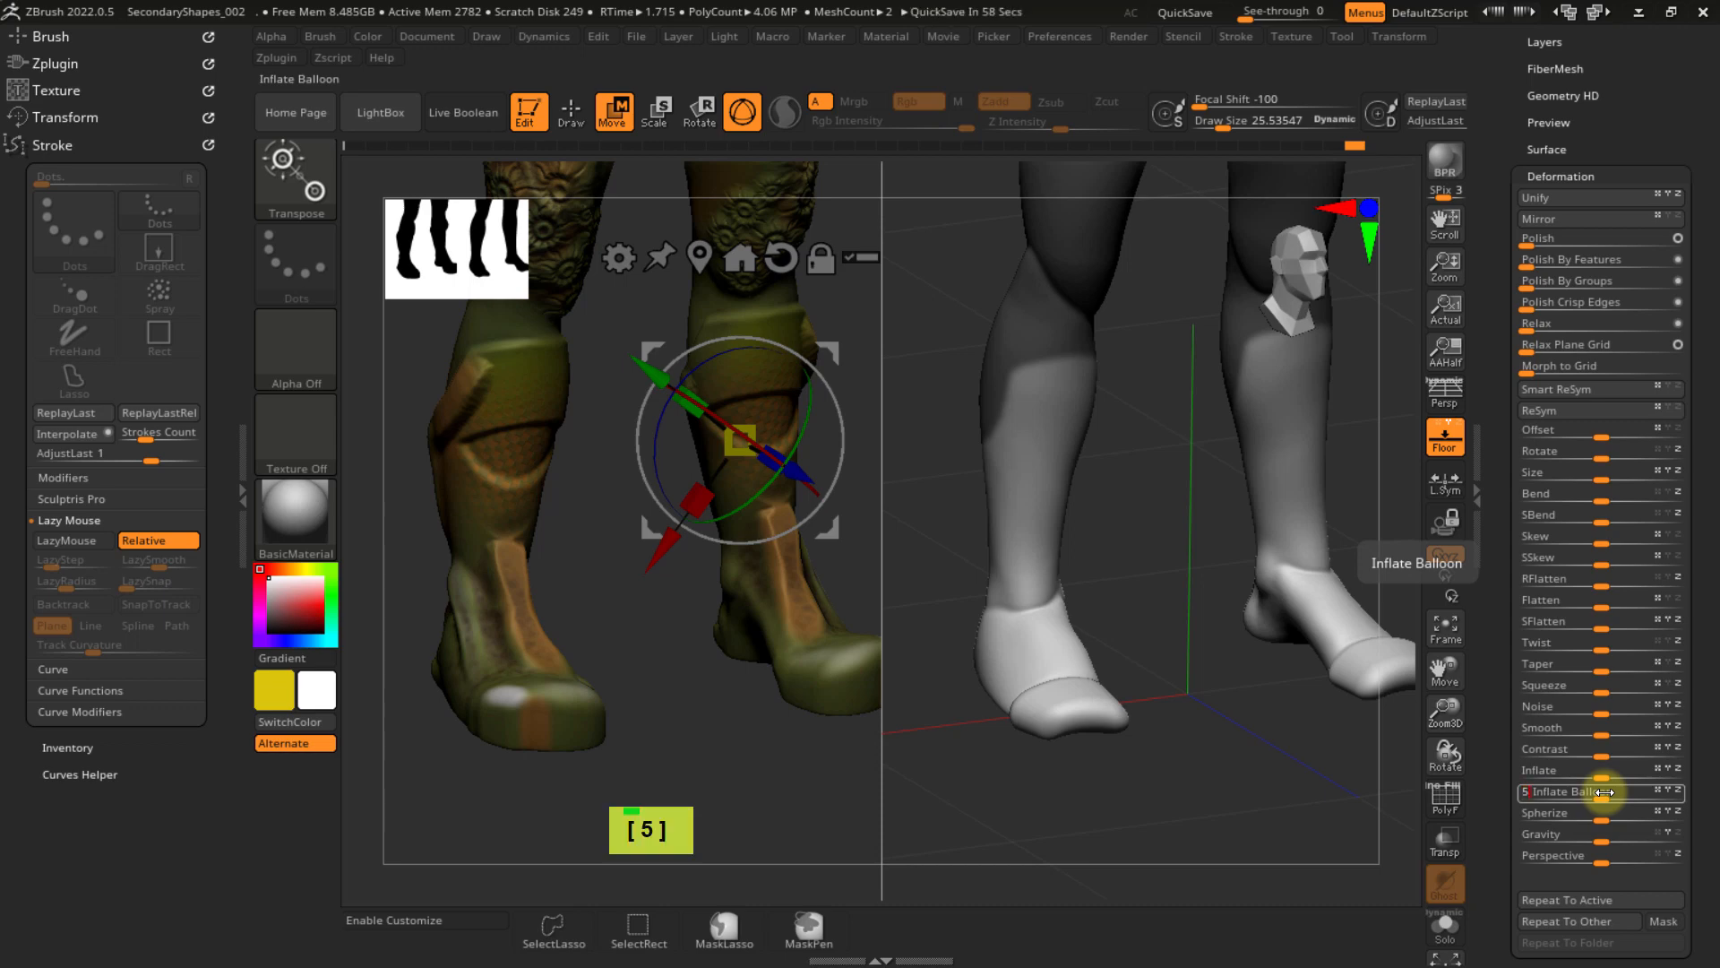
pyautogui.press('Return')
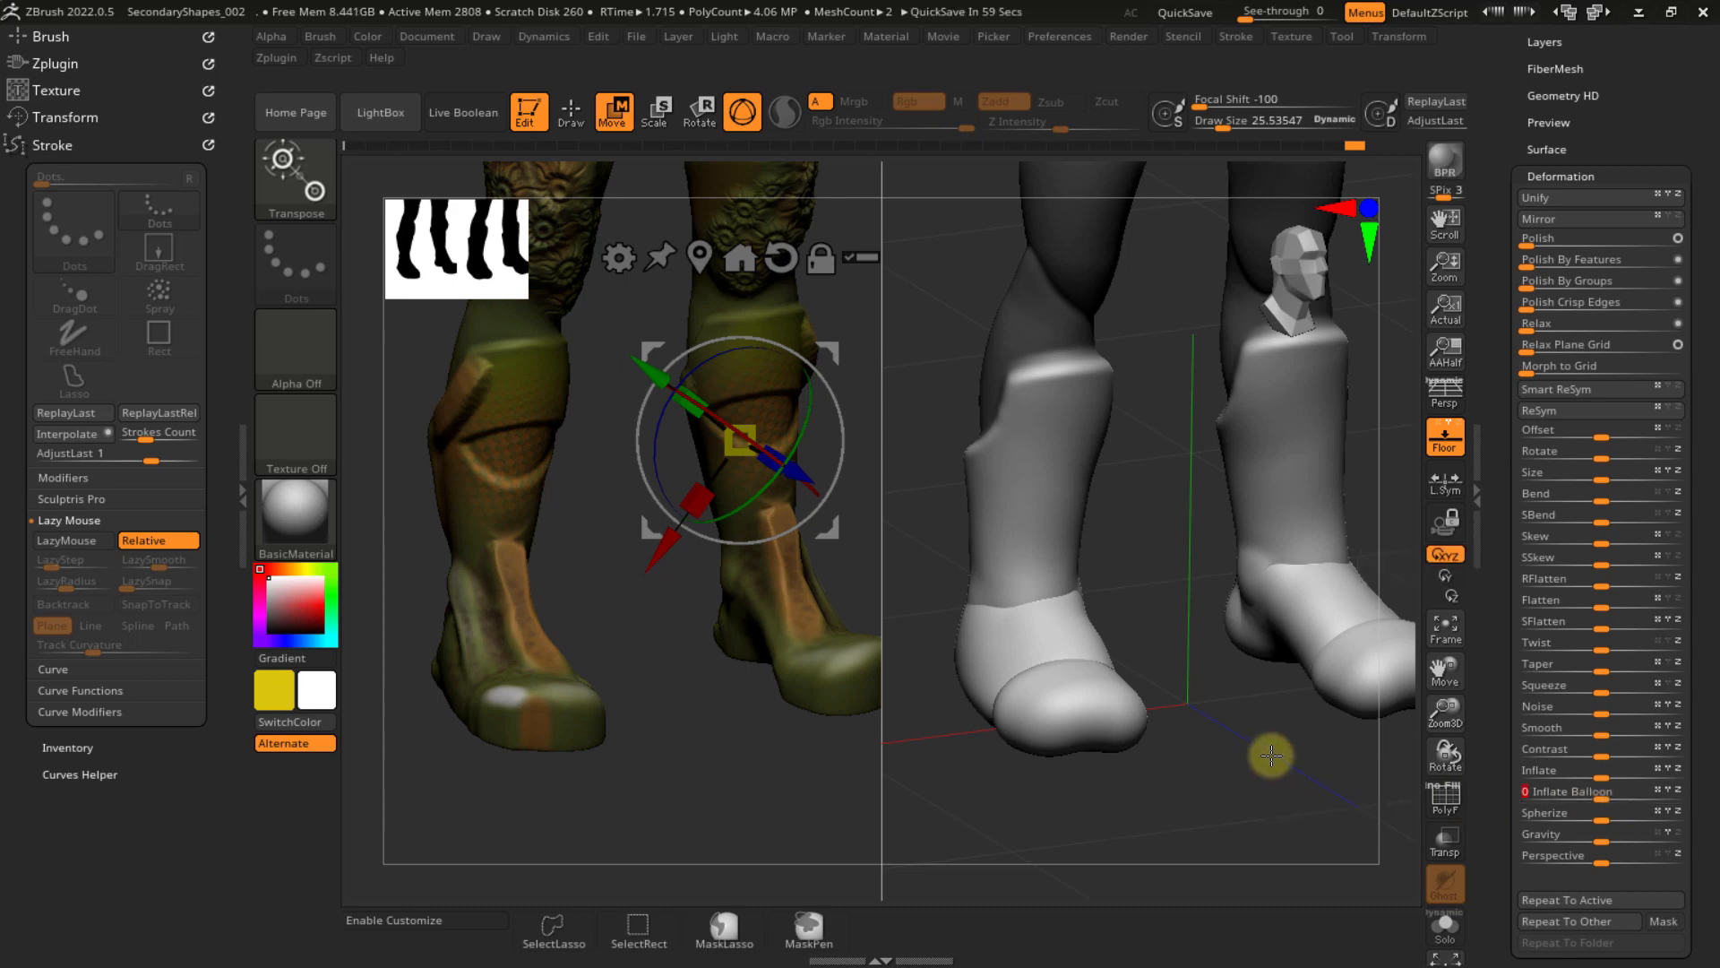
pyautogui.hotkey('ctrl', 'z')
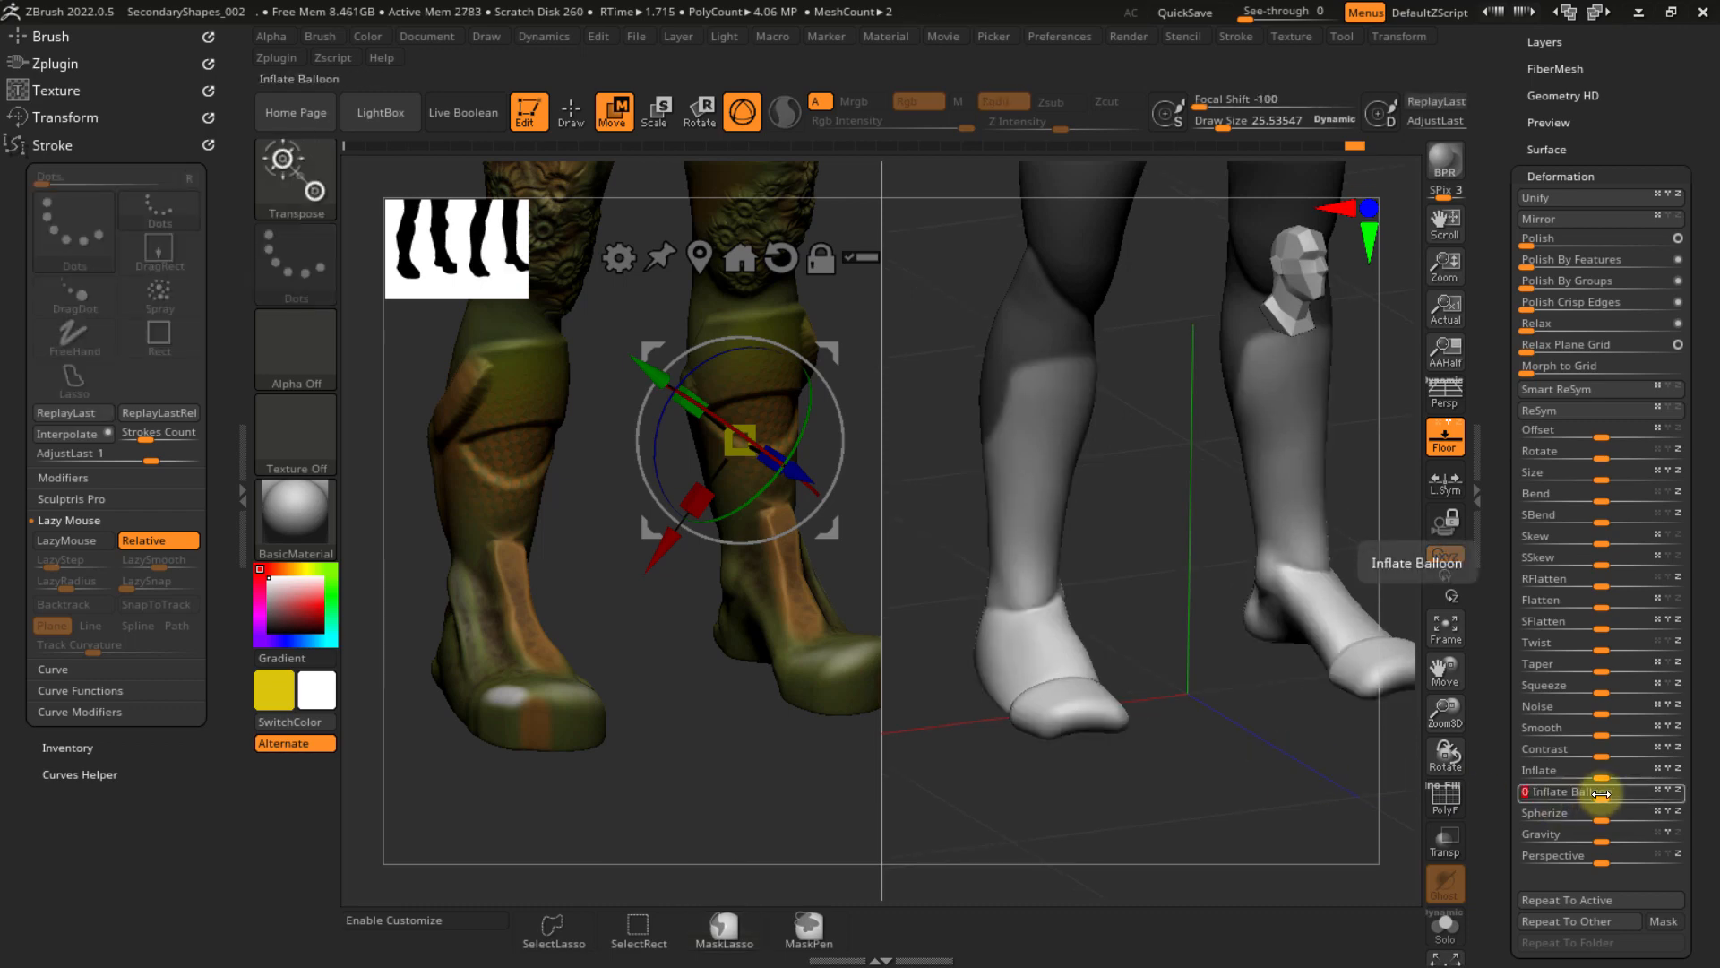
# - Apply Inflate Balloon with a value of 2.5 to the unmasked boots and clear the mask
pyautogui.write('2.5')
pyautogui.press('Return')
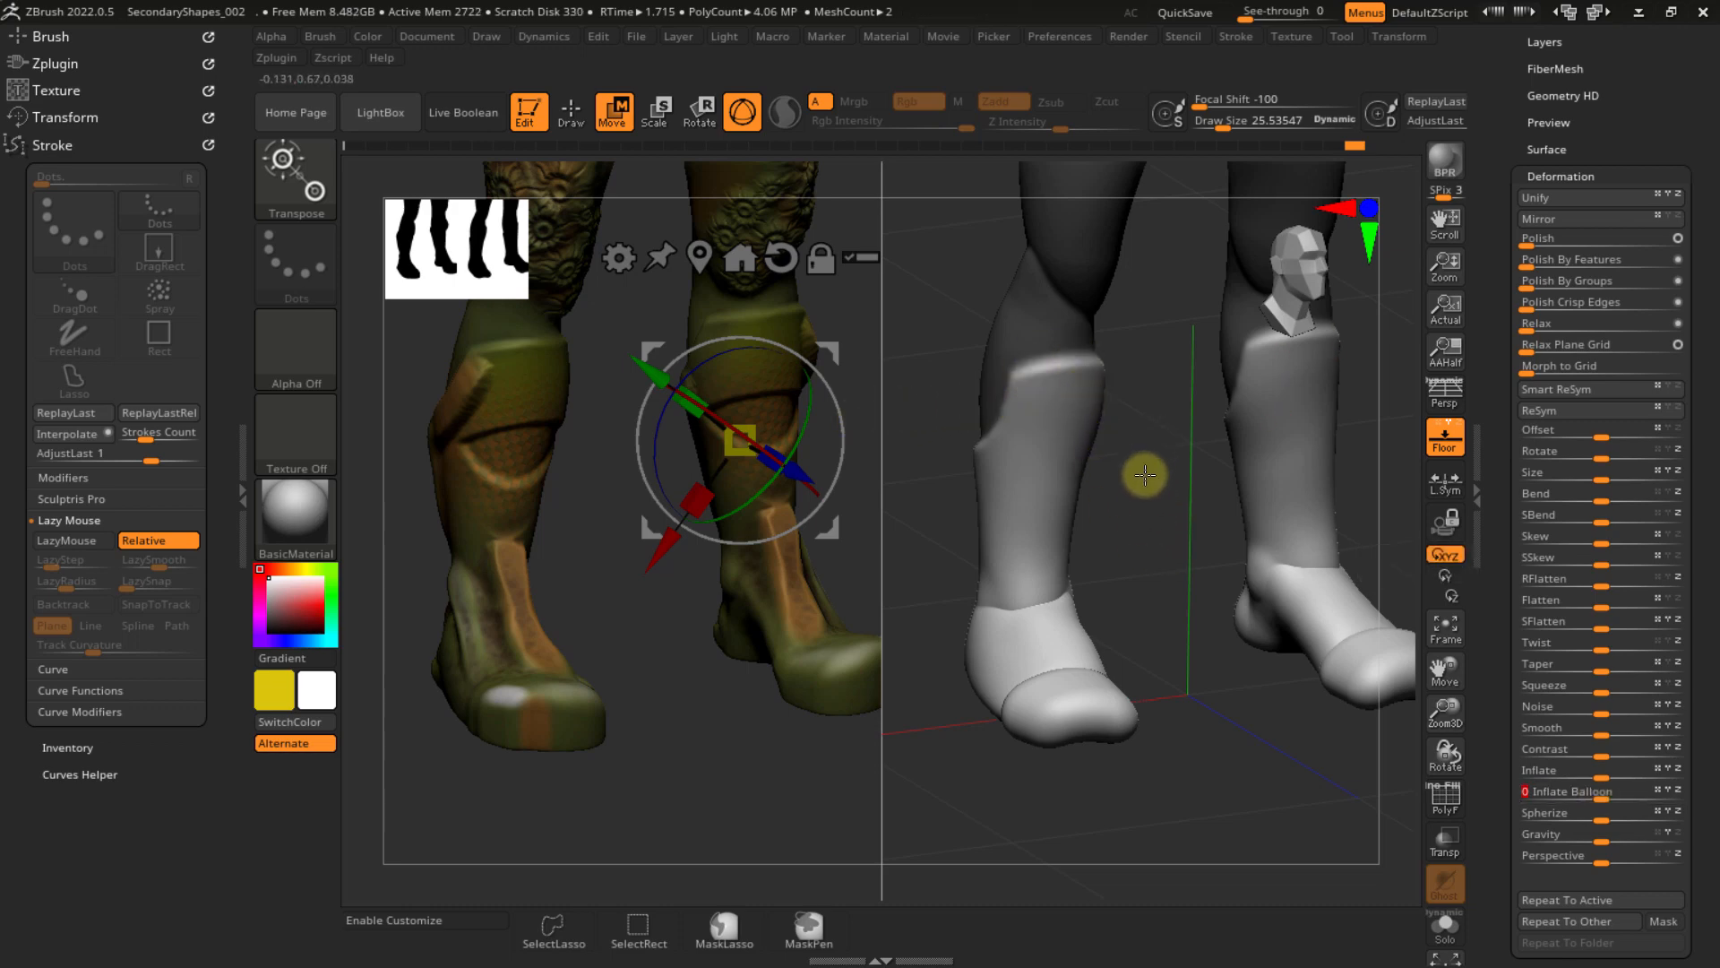
pyautogui.moveTo(1147, 543)
pyautogui.keyDown('ctrl'); pyautogui.mouseDown()
pyautogui.moveTo(1140, 449)
pyautogui.moveTo(1144, 526)
pyautogui.mouseUp(); pyautogui.keyUp('ctrl')
# - Step the body mesh down four subdivision levels to the coarsest one
pyautogui.keyDown('ctrl'); pyautogui.moveTo(1144, 526); pyautogui.dragTo(1217, 399, button='right'); pyautogui.keyUp('ctrl')
pyautogui.press('f')
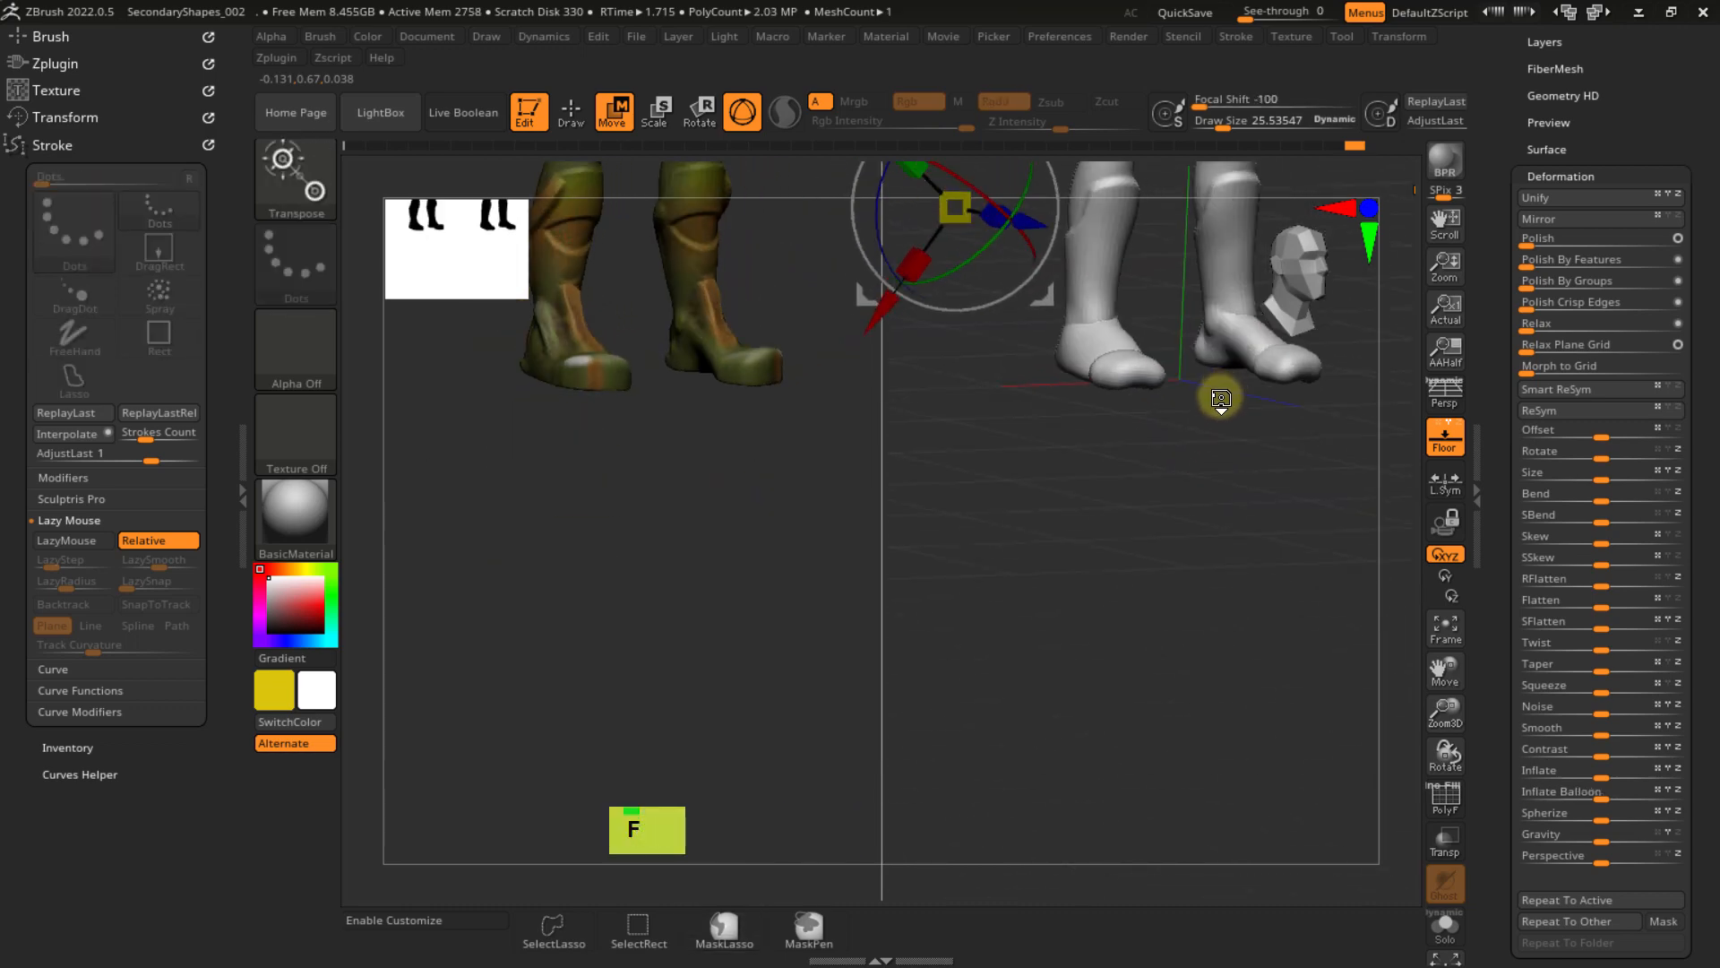
pyautogui.moveTo(1147, 530); pyautogui.dragTo(1149, 484, button='right')
pyautogui.keyDown('alt'); pyautogui.moveTo(1147, 535); pyautogui.dragTo(1098, 606, button='right'); pyautogui.keyUp('alt')
pyautogui.hotkey('shift', 'd')
pyautogui.hotkey('shift', 'd')
pyautogui.hotkey('shift', 'd')
pyautogui.hotkey('shift', 'd')
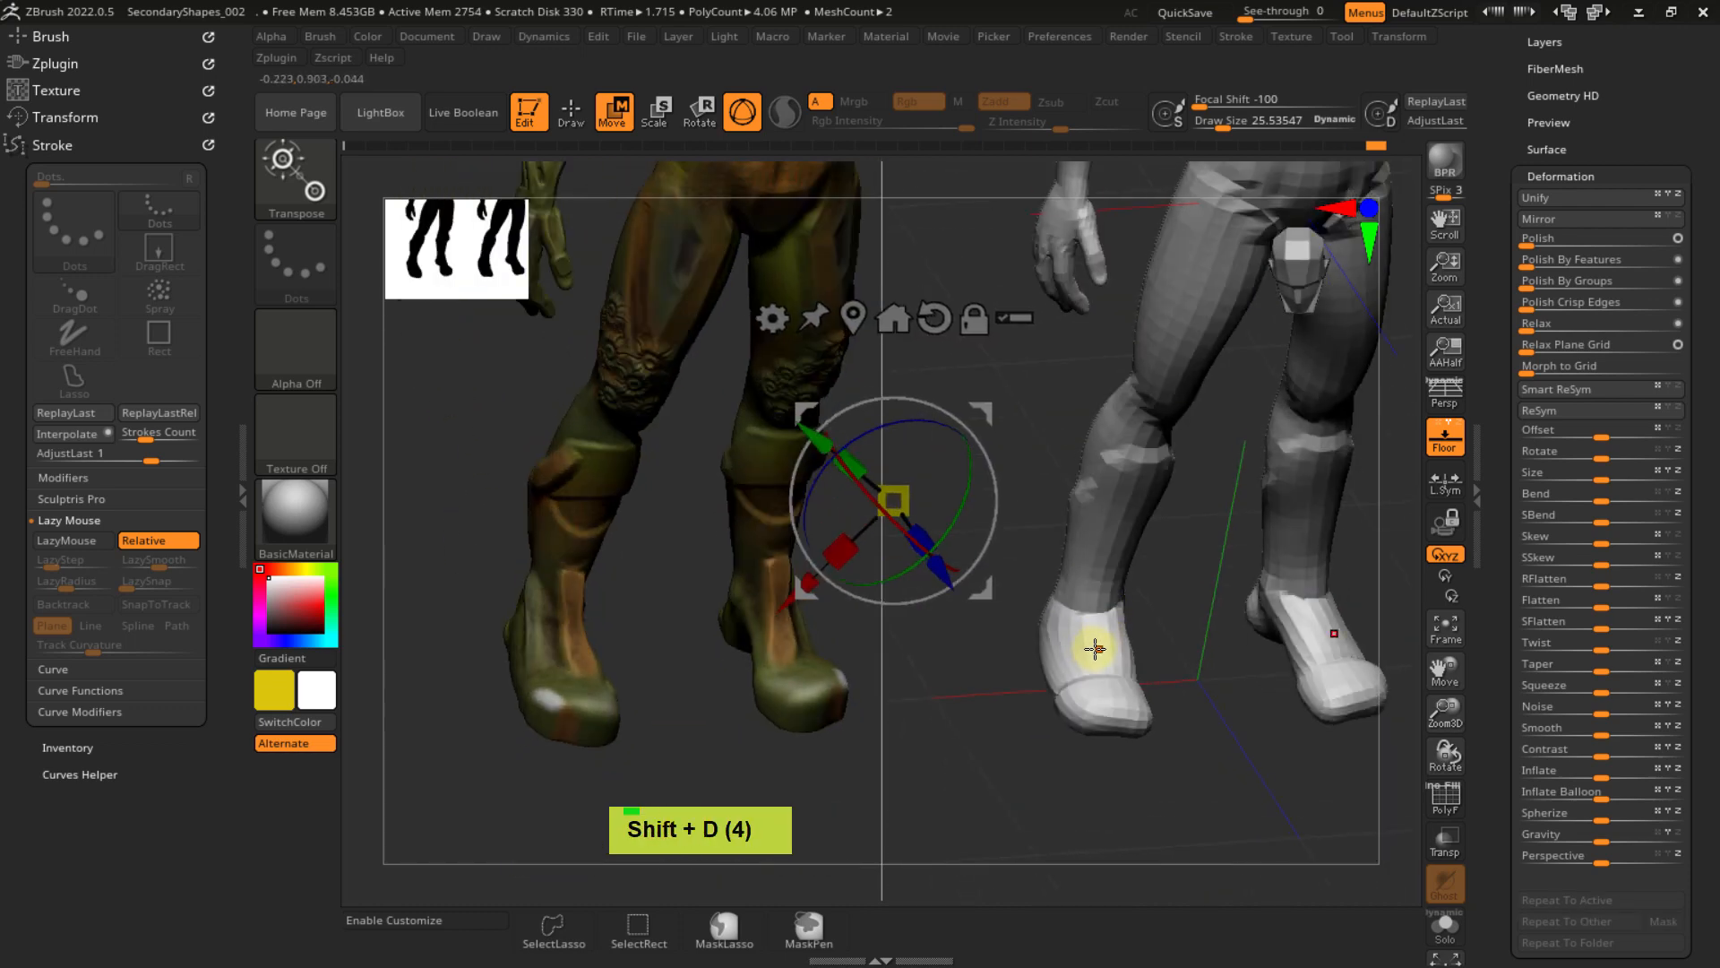
# - Return to Draw mode with a Draw Size of about 81, try smoothing the foot, and undo the stroke
pyautogui.press('s')
pyautogui.moveTo(1095, 644); pyautogui.dragTo(1115, 643)
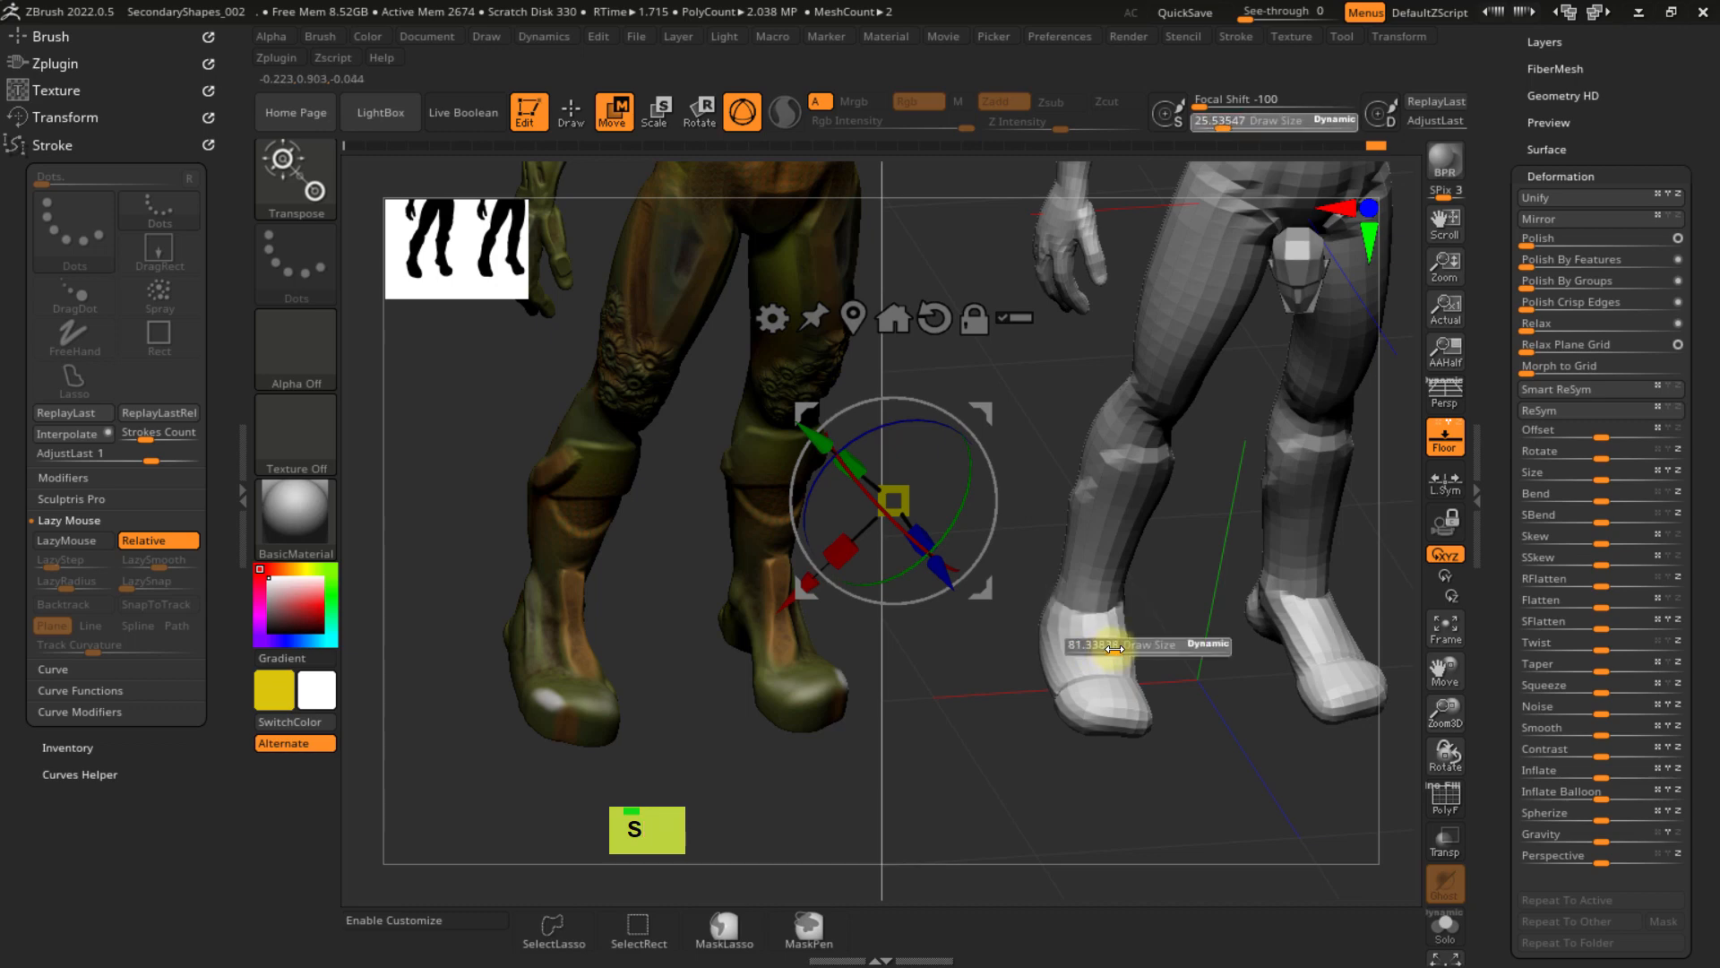
pyautogui.moveTo(1092, 652)
pyautogui.keyDown('ctrl'); pyautogui.mouseDown(button='right')
pyautogui.moveTo(1090, 606)
pyautogui.moveTo(1100, 679)
pyautogui.mouseUp(button='right'); pyautogui.keyUp('ctrl')
pyautogui.press('q')
pyautogui.press('s')
pyautogui.keyDown('shift'); pyautogui.moveTo(1099, 672); pyautogui.dragTo(1095, 608); pyautogui.keyUp('shift')
pyautogui.hotkey('ctrl', 'z')
# - Set the SmoothPeaks brush's Z Intensity to 23 and smooth the low-resolution foot
pyautogui.press('shift')
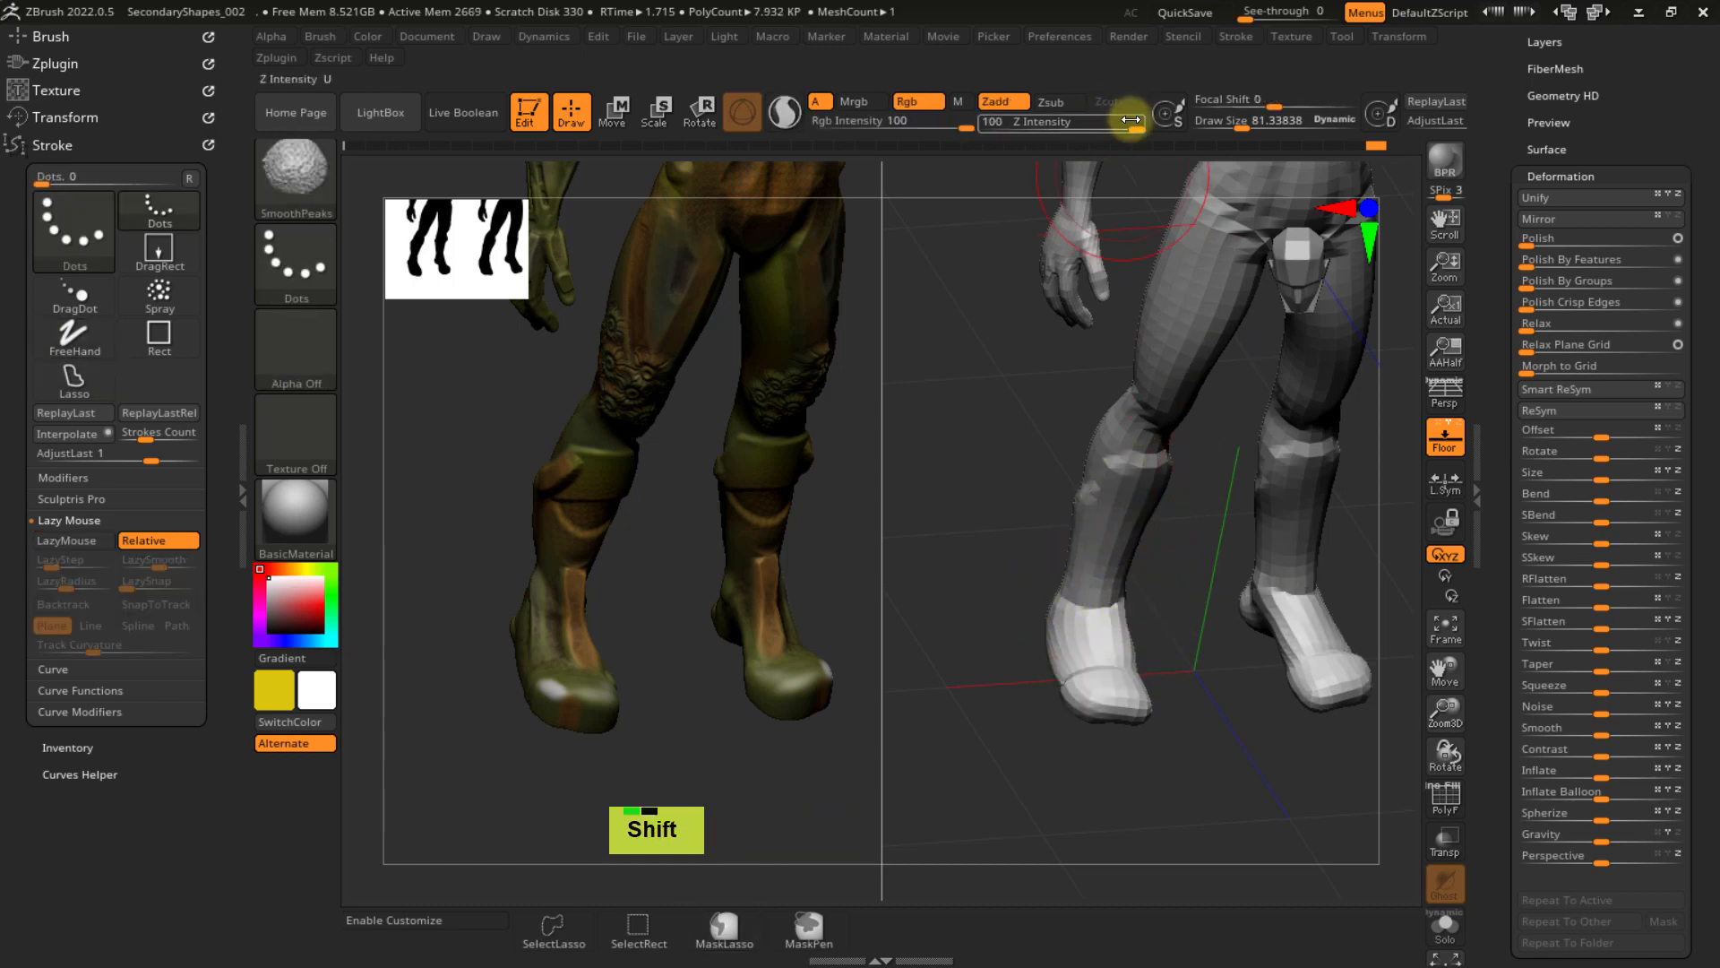
pyautogui.keyDown('shift'); pyautogui.moveTo(1109, 123); pyautogui.dragTo(1071, 120); pyautogui.keyUp('shift')
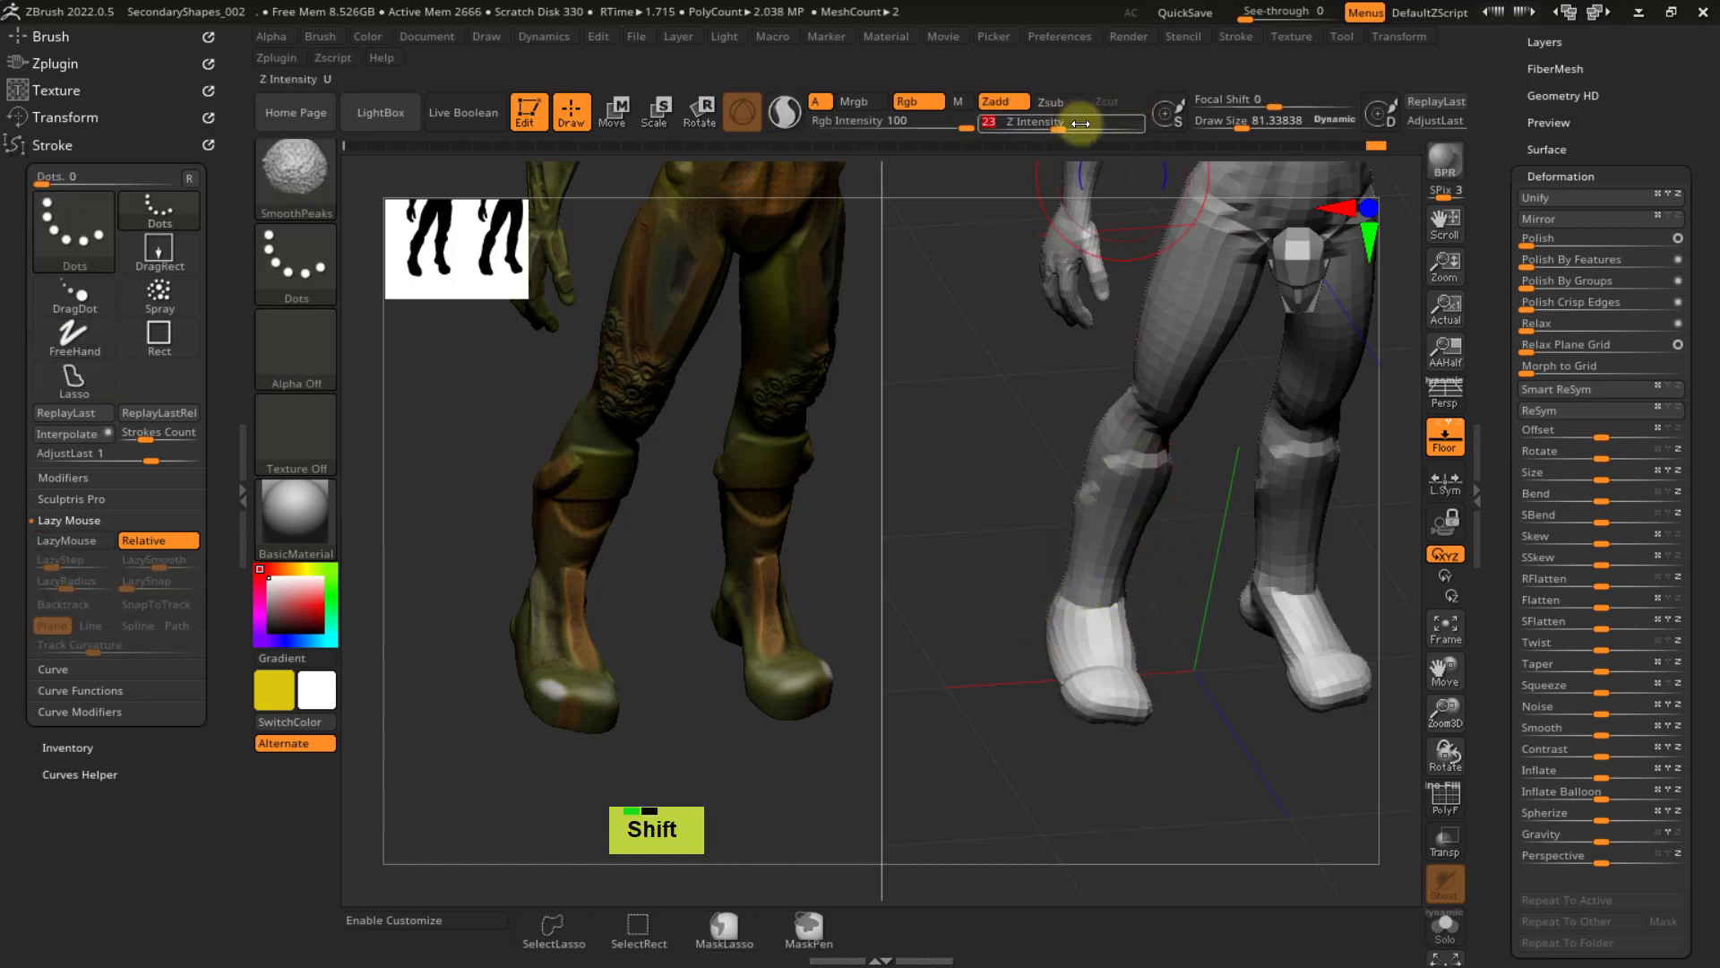
pyautogui.keyDown('shift'); pyautogui.click(1068, 651); pyautogui.keyUp('shift')
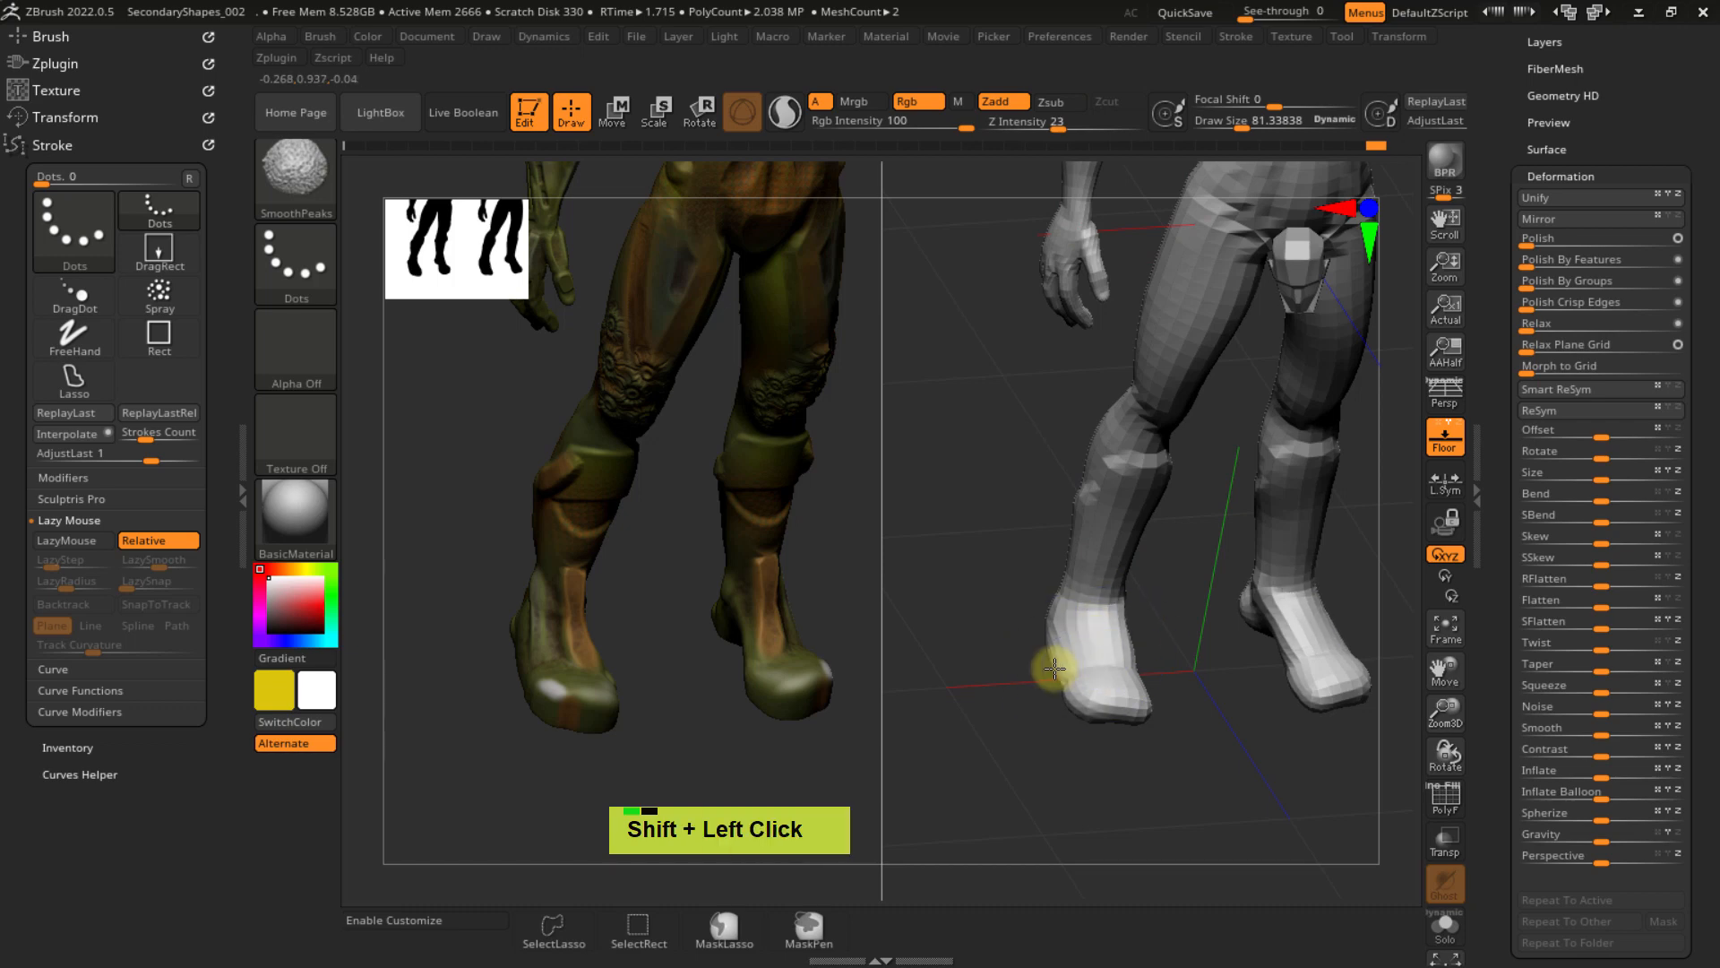
pyautogui.moveTo(1044, 672)
pyautogui.mouseDown(button='right')
pyautogui.moveTo(1174, 583)
pyautogui.moveTo(1114, 622)
pyautogui.moveTo(1152, 603)
pyautogui.moveTo(1171, 541)
pyautogui.moveTo(961, 542)
pyautogui.mouseUp(button='right')
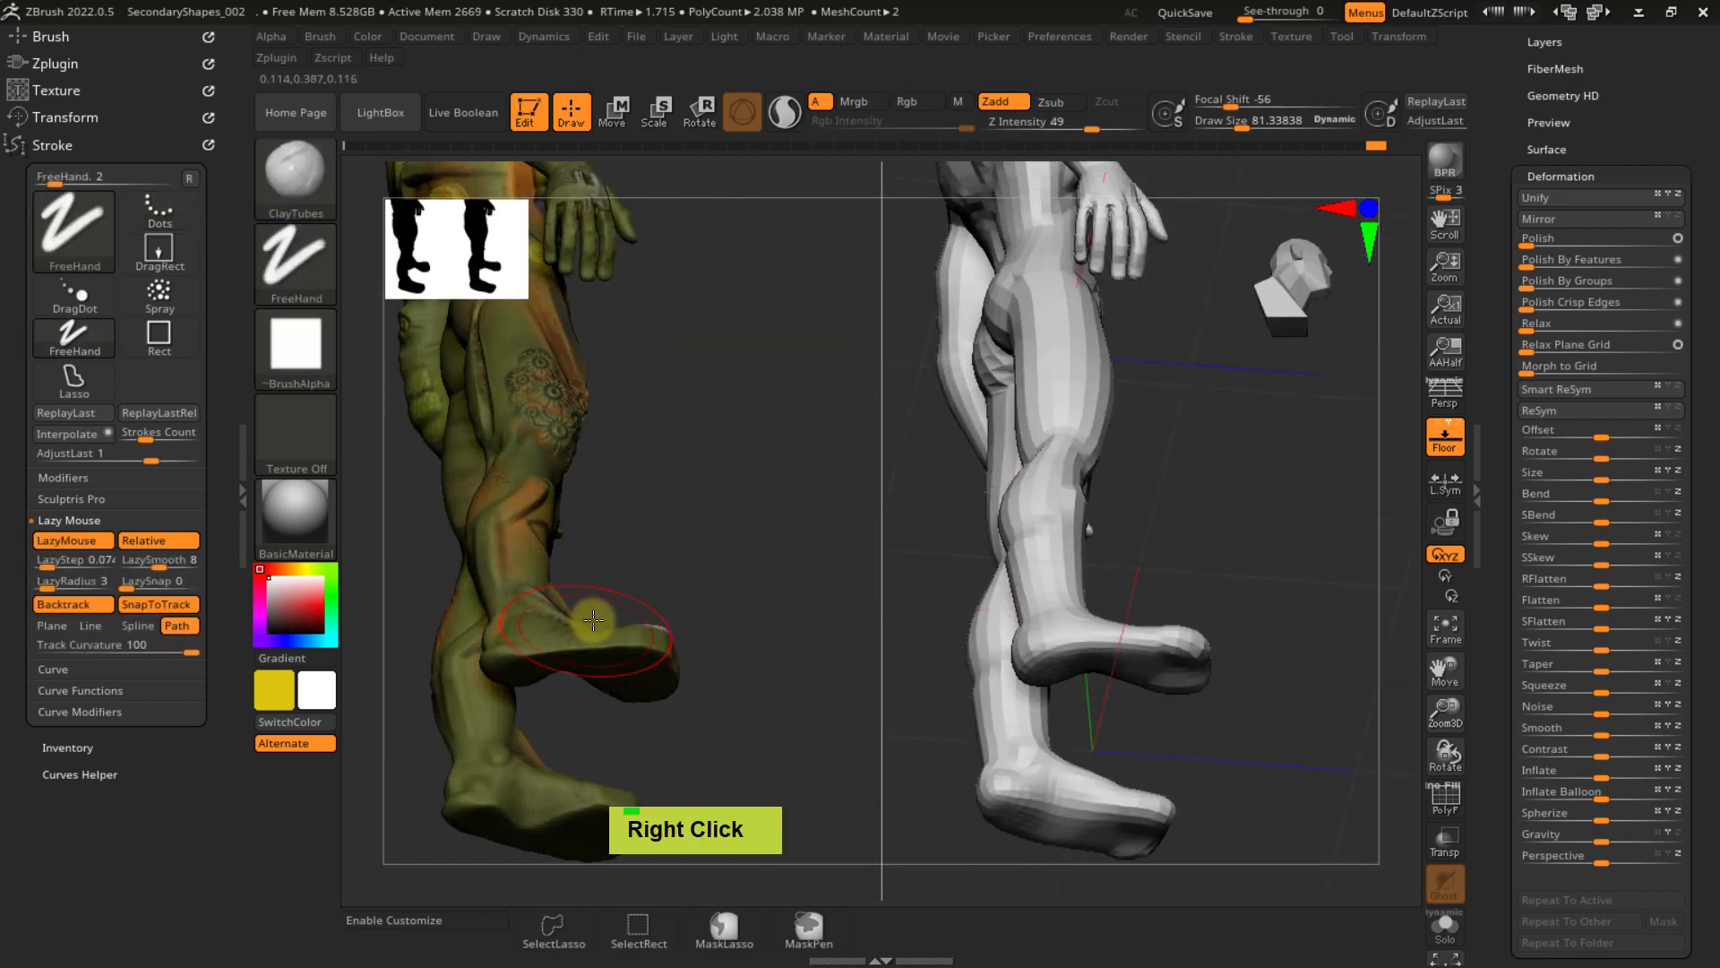
pyautogui.moveTo(583, 618); pyautogui.dragTo(603, 645, button='right')
pyautogui.moveTo(957, 652); pyautogui.dragTo(1174, 736, button='right')
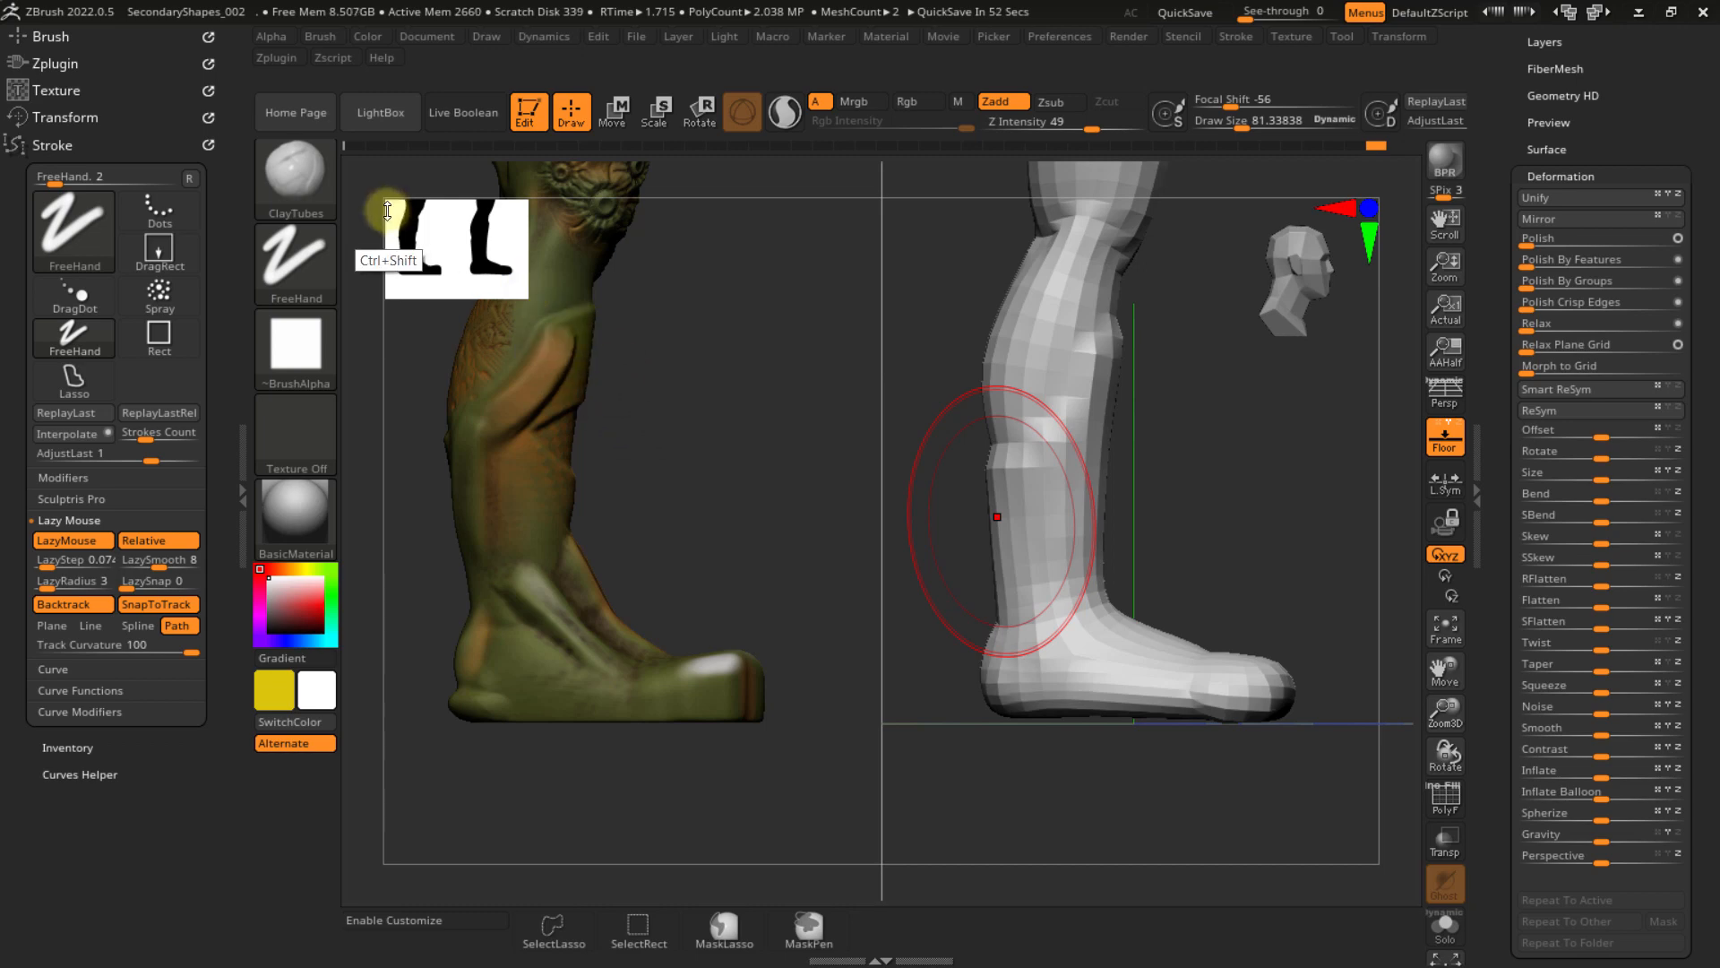
# - Select the ClipCurve brush and clip the underside of the foot flat with a straight line along the sole
pyautogui.keyDown('ctrl'); pyautogui.keyDown('shift'); pyautogui.click(303, 174); pyautogui.keyUp('shift'); pyautogui.keyUp('ctrl')
pyautogui.keyDown('ctrl'); pyautogui.keyDown('shift'); pyautogui.click(489, 208); pyautogui.keyUp('shift'); pyautogui.keyUp('ctrl')
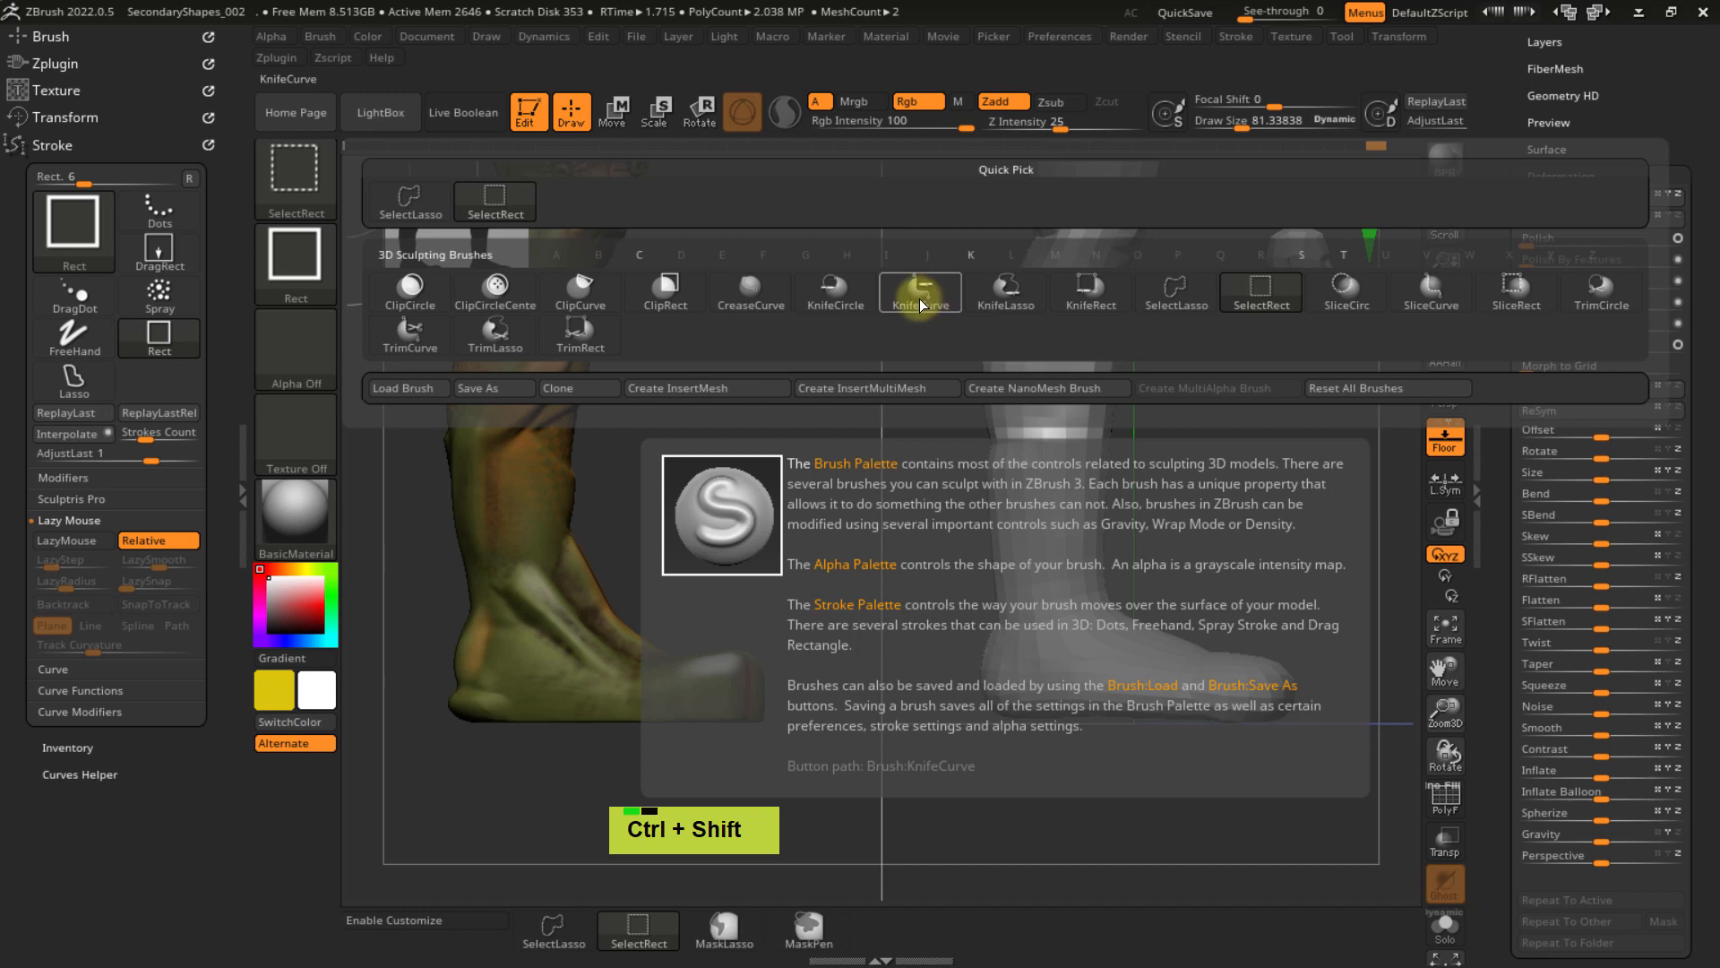
pyautogui.keyDown('ctrl'); pyautogui.keyDown('shift'); pyautogui.click(587, 286); pyautogui.keyUp('shift'); pyautogui.keyUp('ctrl')
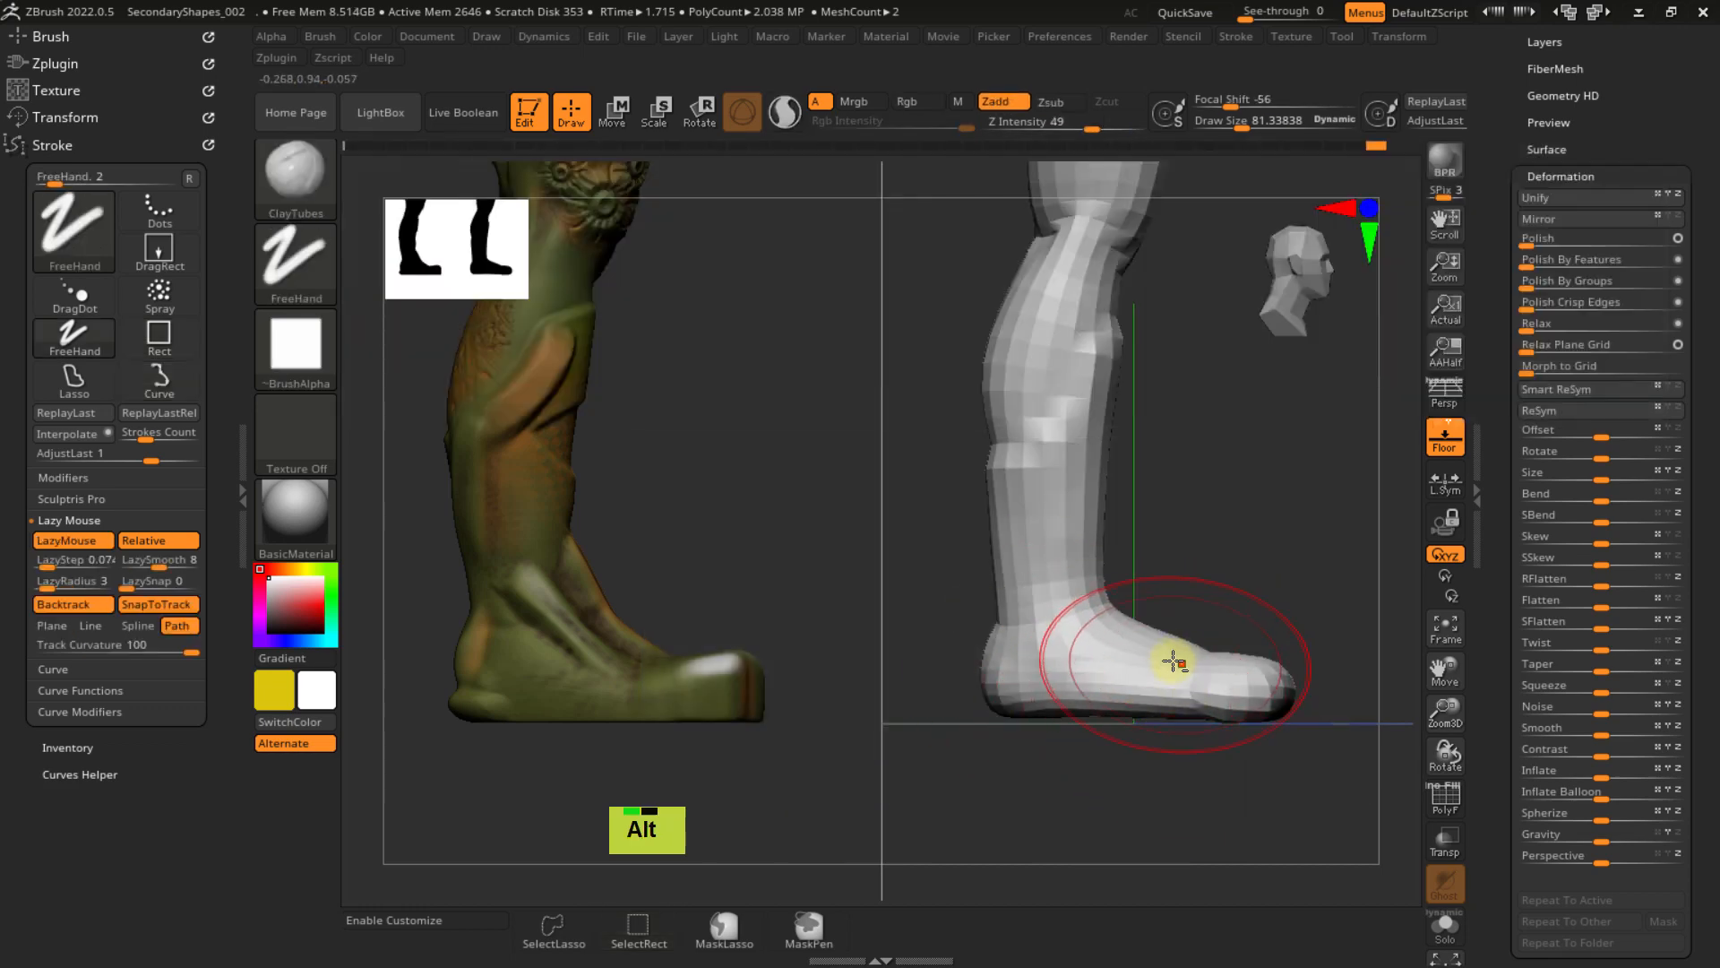
pyautogui.keyDown('alt'); pyautogui.moveTo(1171, 660); pyautogui.dragTo(1171, 603, button='right'); pyautogui.keyUp('alt')
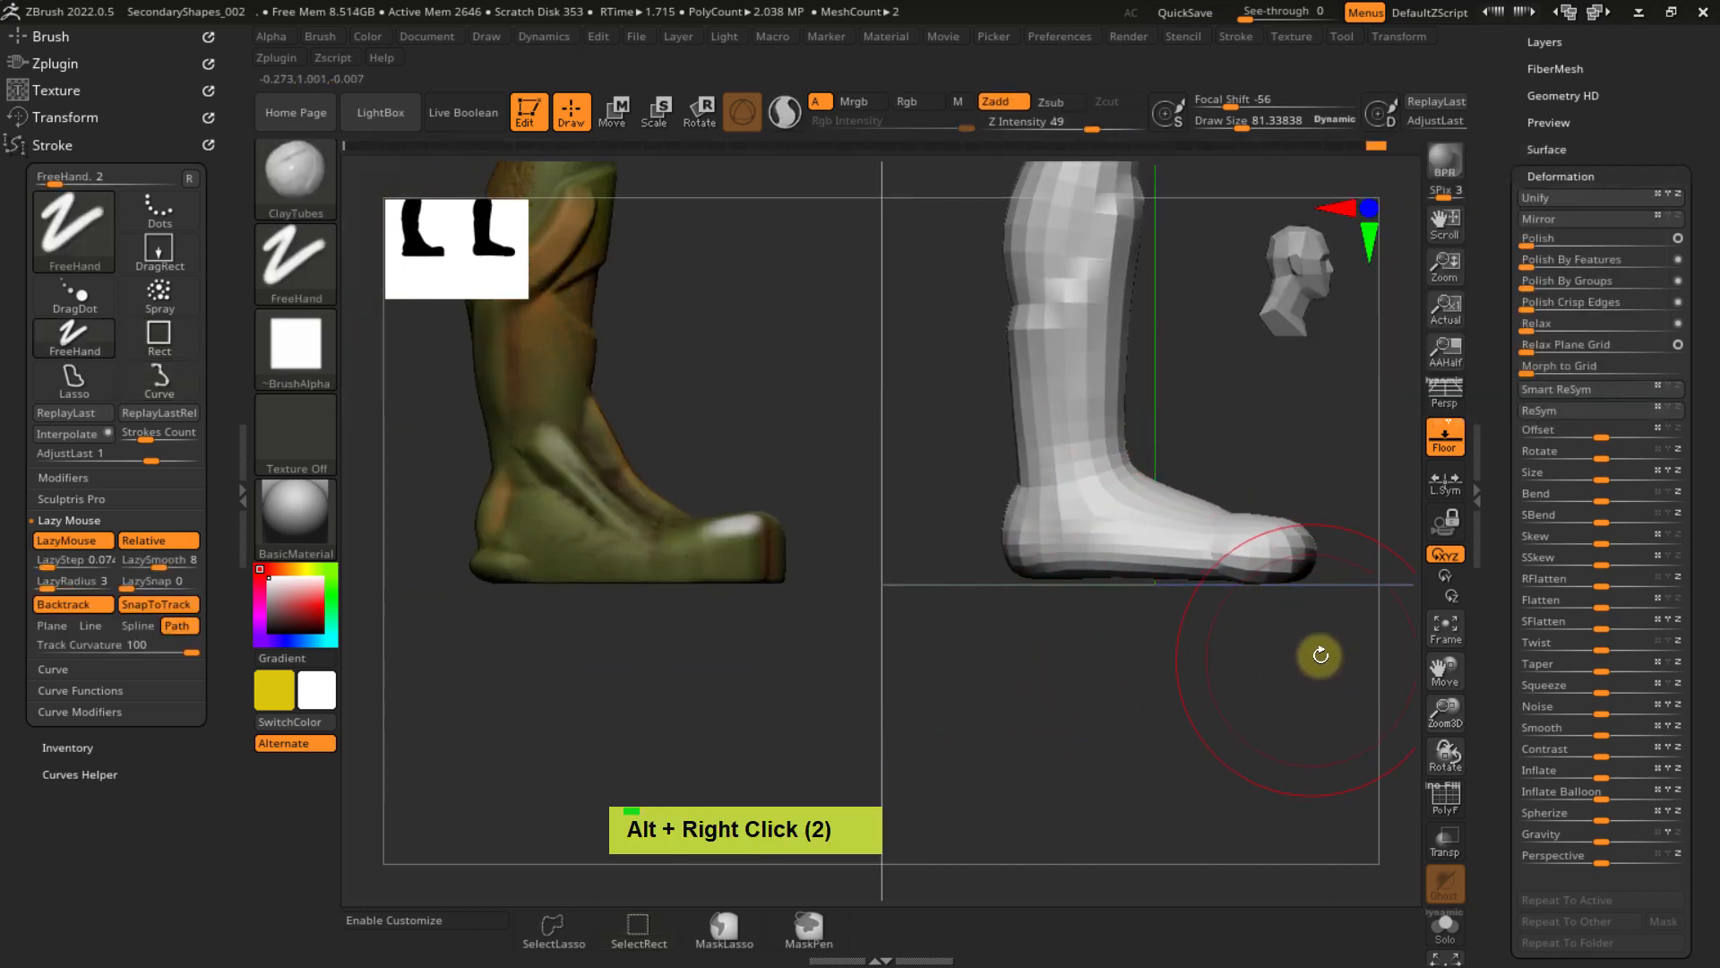
pyautogui.moveTo(1353, 665)
pyautogui.keyDown('ctrl'); pyautogui.keyDown('shift'); pyautogui.mouseDown()
pyautogui.moveTo(868, 653)
pyautogui.moveTo(921, 649)
pyautogui.moveTo(952, 557)
pyautogui.mouseUp(); pyautogui.keyUp('shift'); pyautogui.keyUp('ctrl')
pyautogui.press('space')
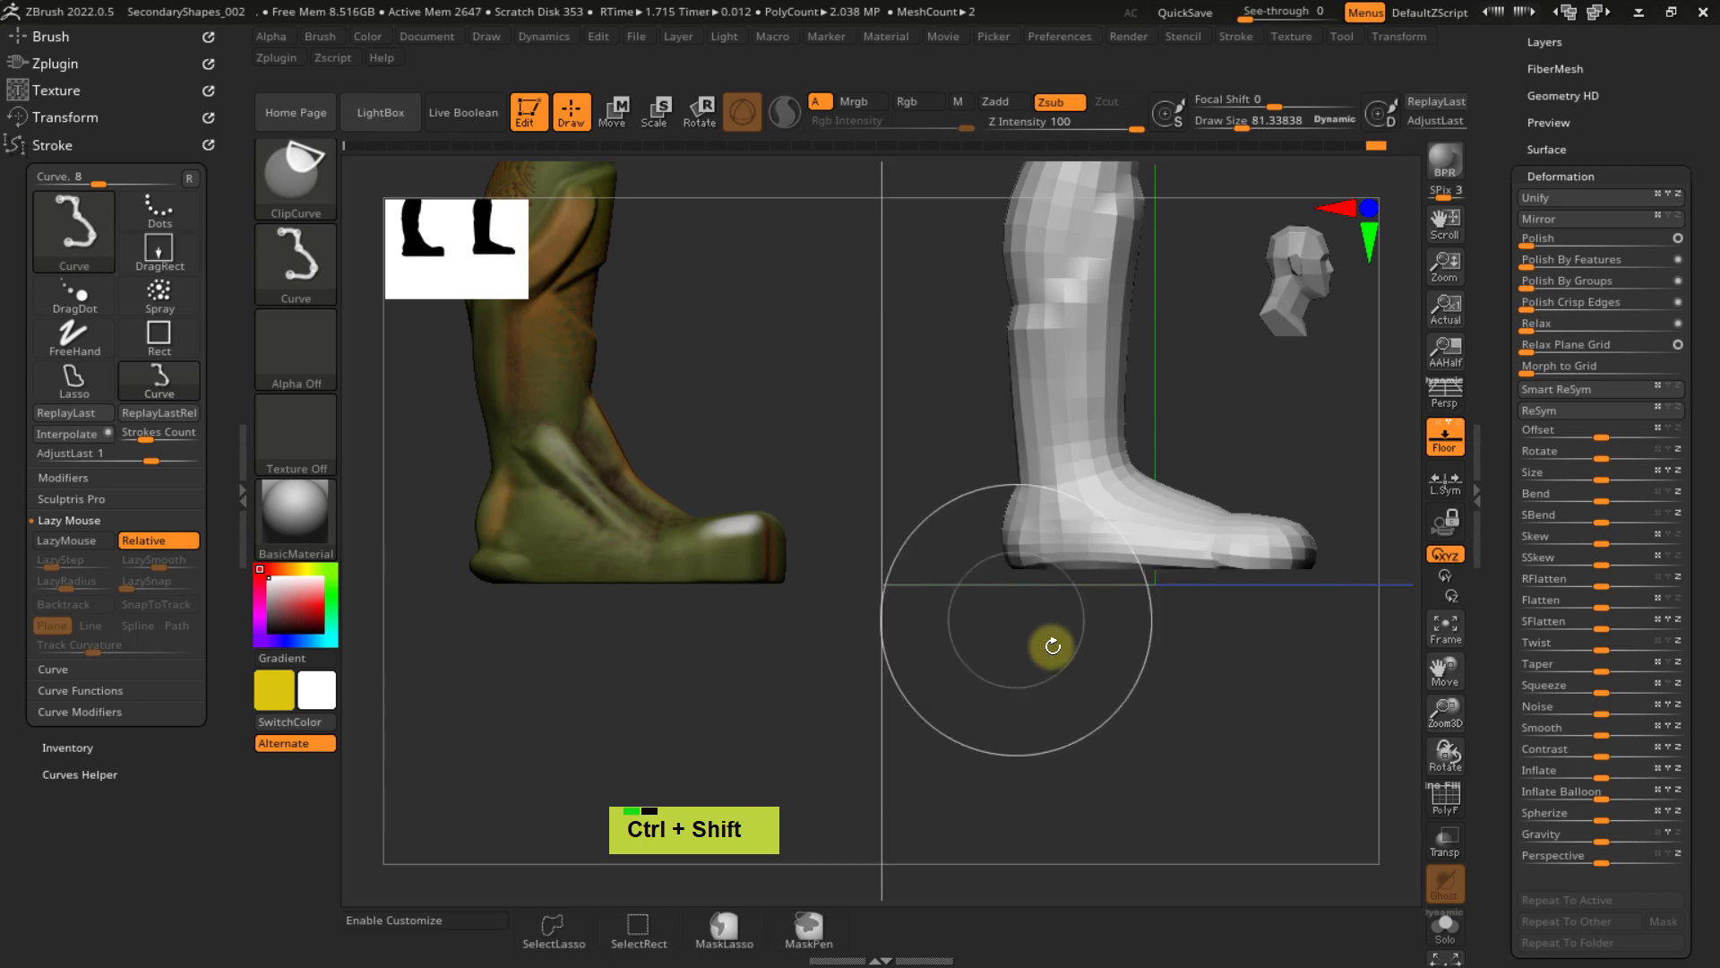
# - Show the polygon wireframe and compare the foot's sole by undoing and redoing the clip
pyautogui.moveTo(1045, 641)
pyautogui.mouseDown(button='right')
pyautogui.moveTo(1137, 538)
pyautogui.moveTo(1137, 691)
pyautogui.moveTo(1147, 587)
pyautogui.mouseUp(button='right')
pyautogui.hotkey('shift', 'f')
pyautogui.hotkey('ctrl', 'z')
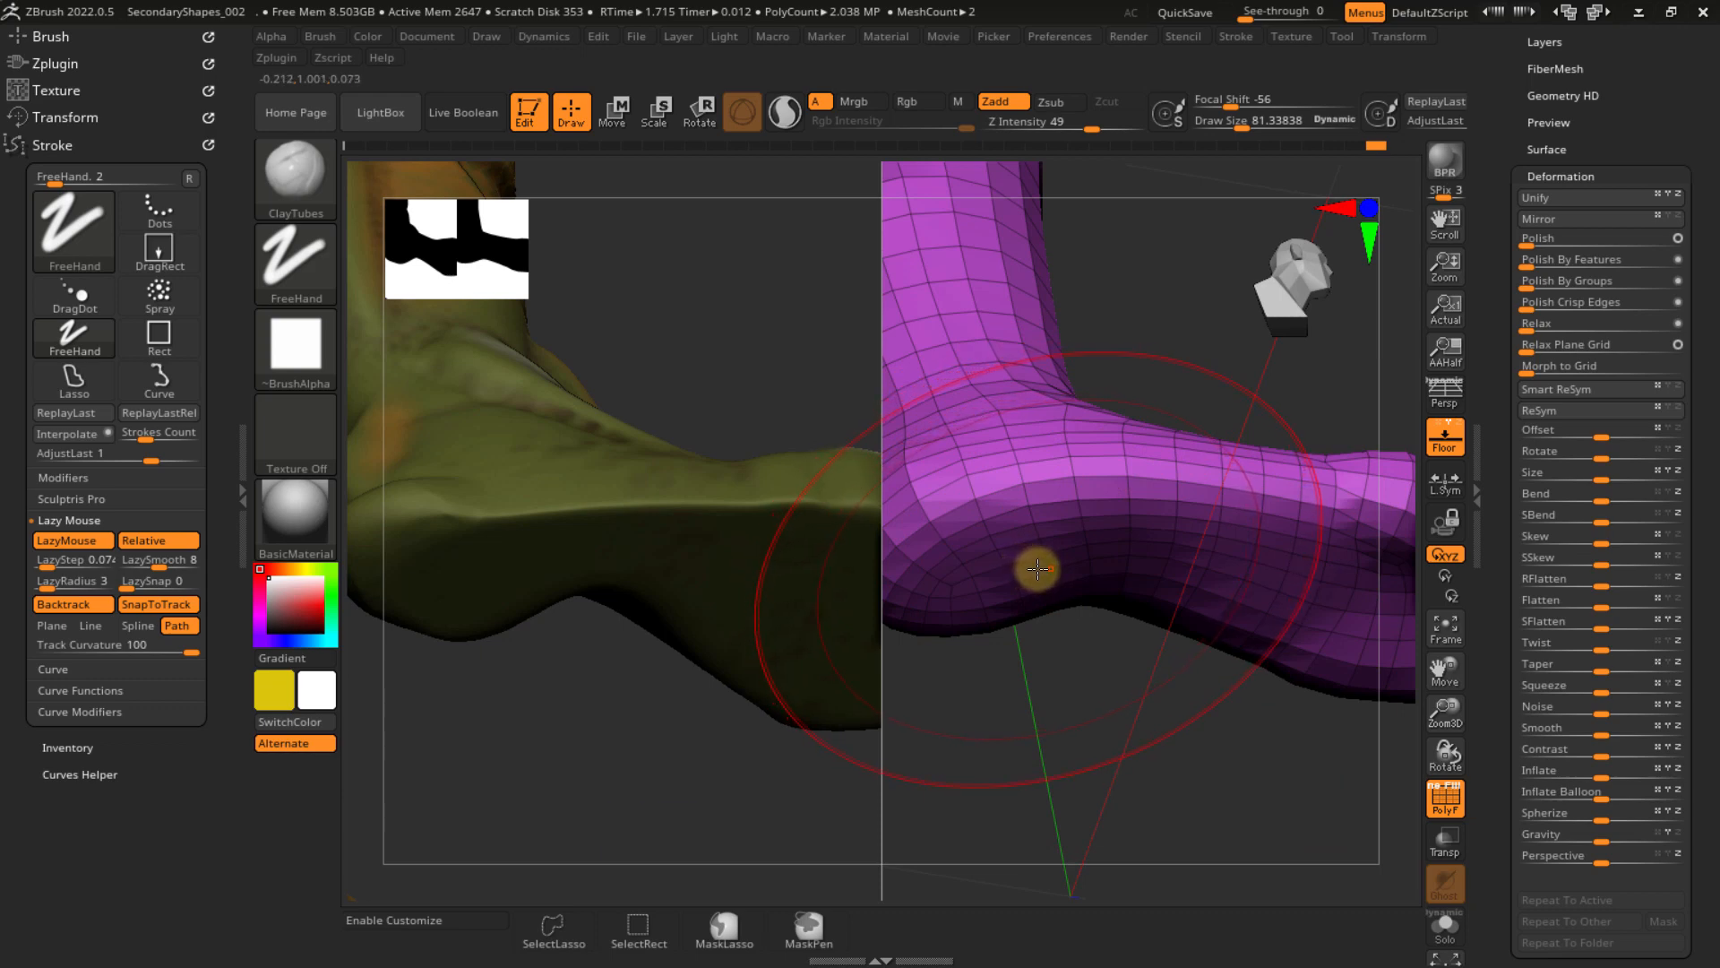
pyautogui.hotkey('ctrl', 'shift')
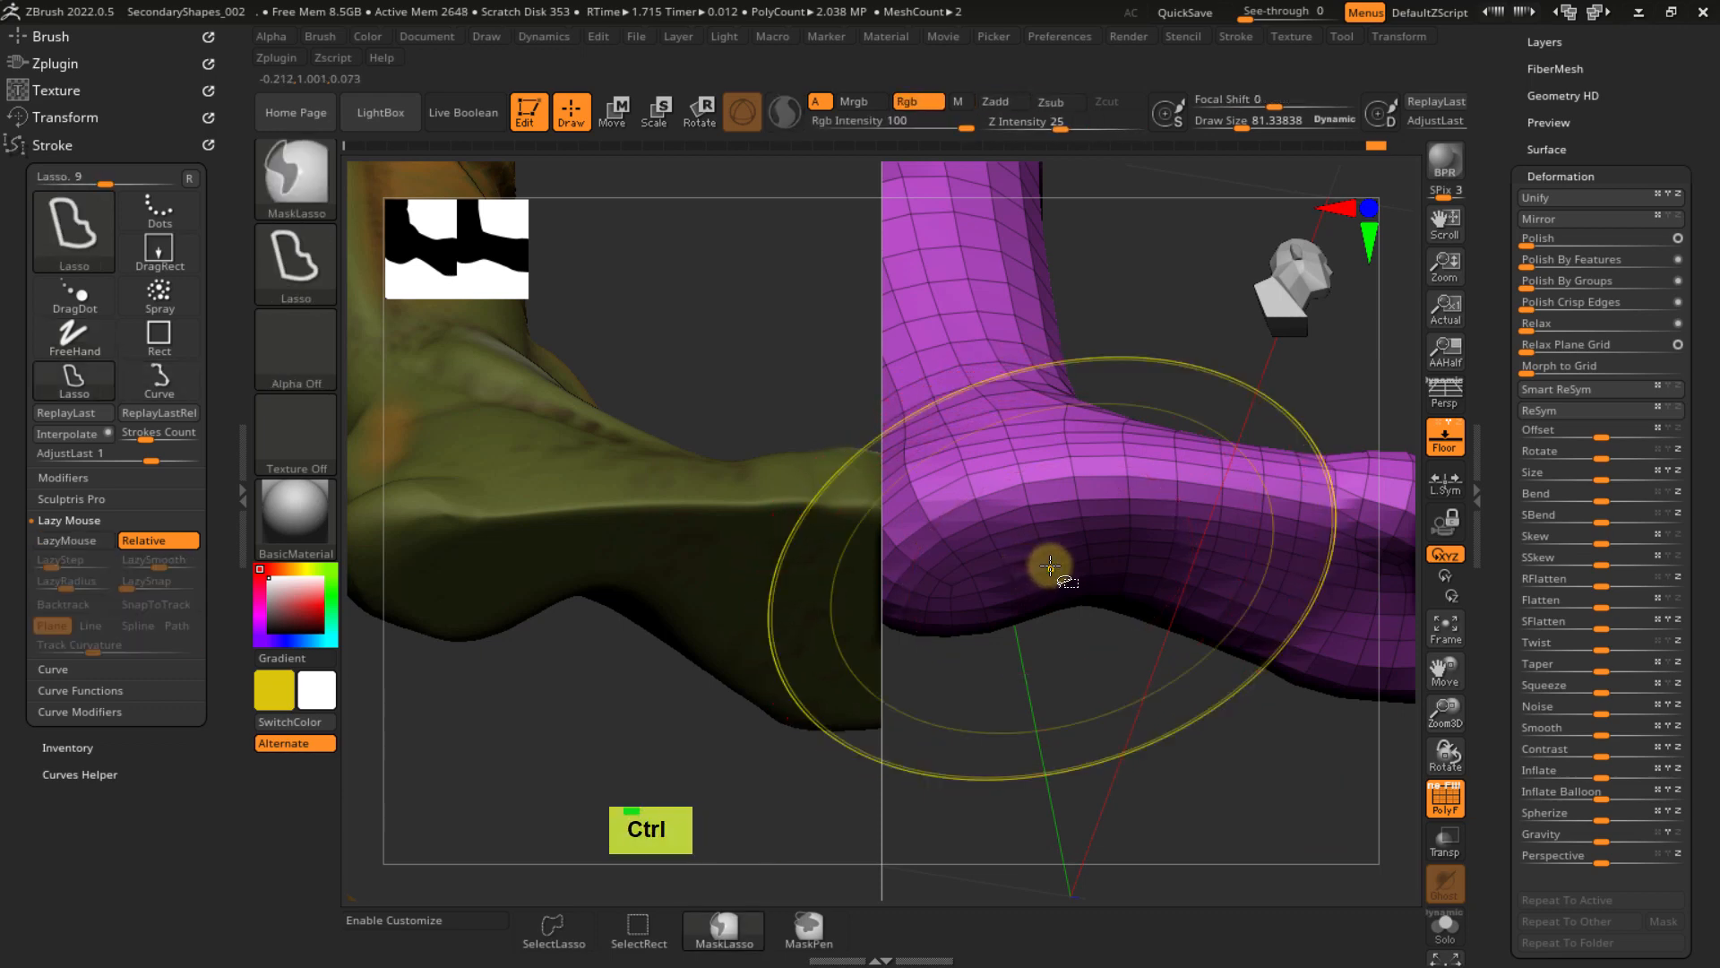
pyautogui.hotkey('ctrl', 'shift', 'z')
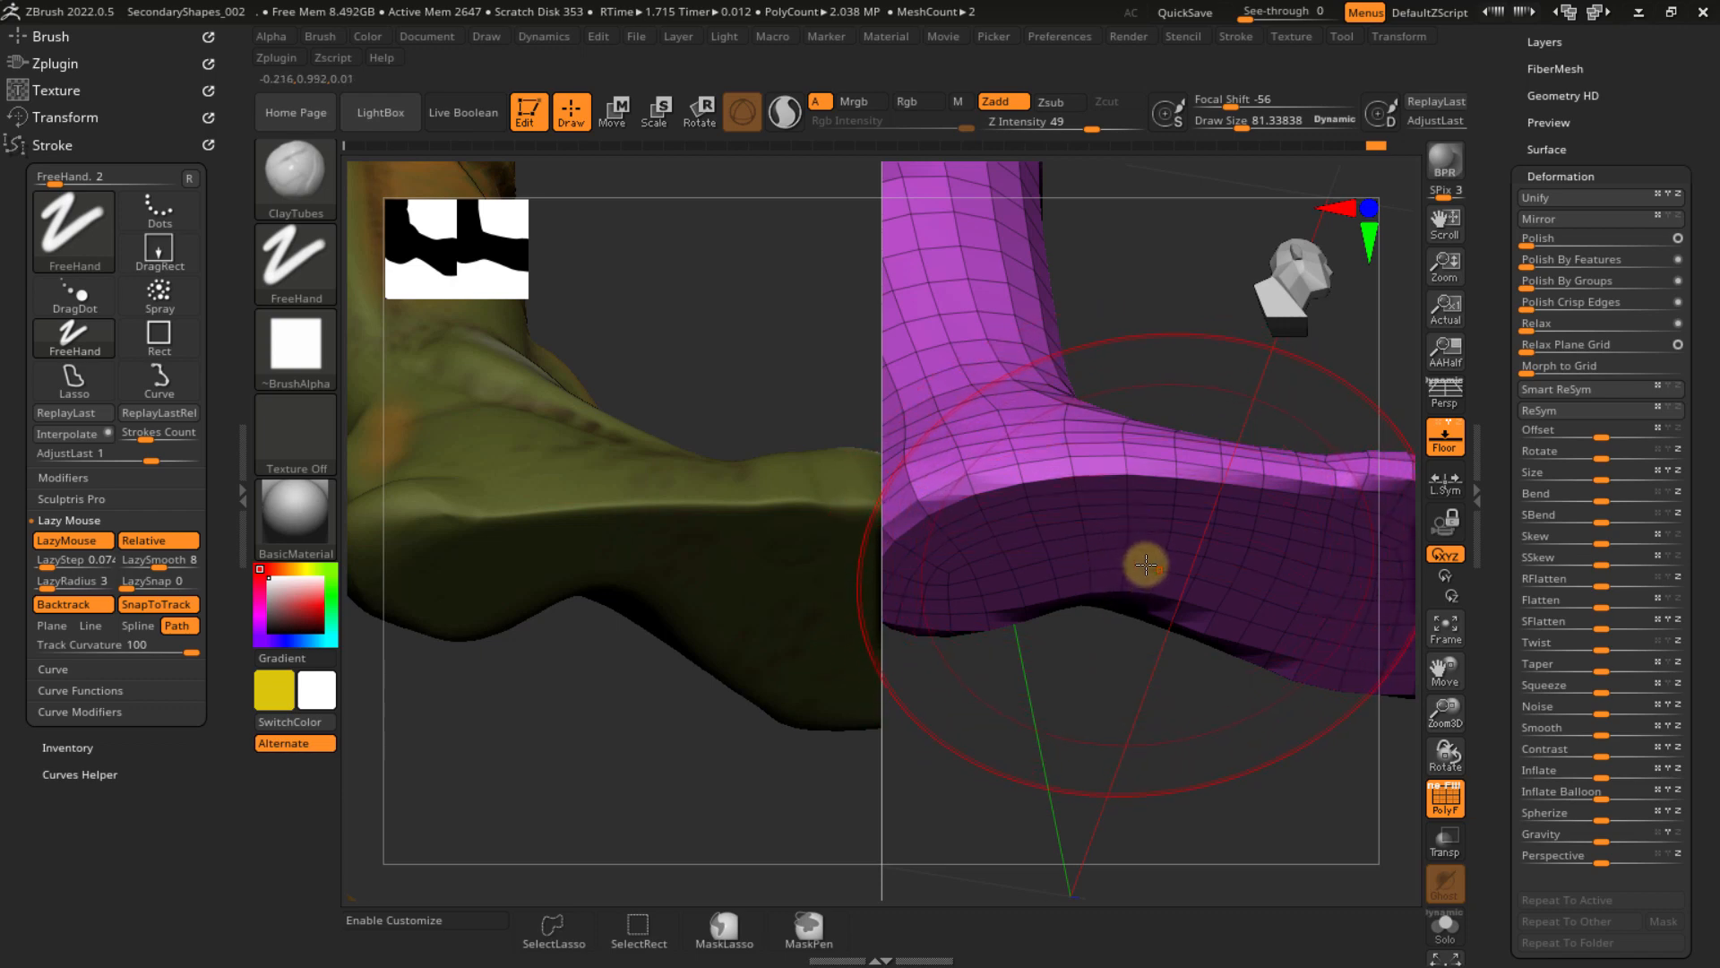
# - Step up one subdivision level, set Draw Size to about 45, hide the wireframe and smooth the sole with SmoothPeaks
pyautogui.press('d')
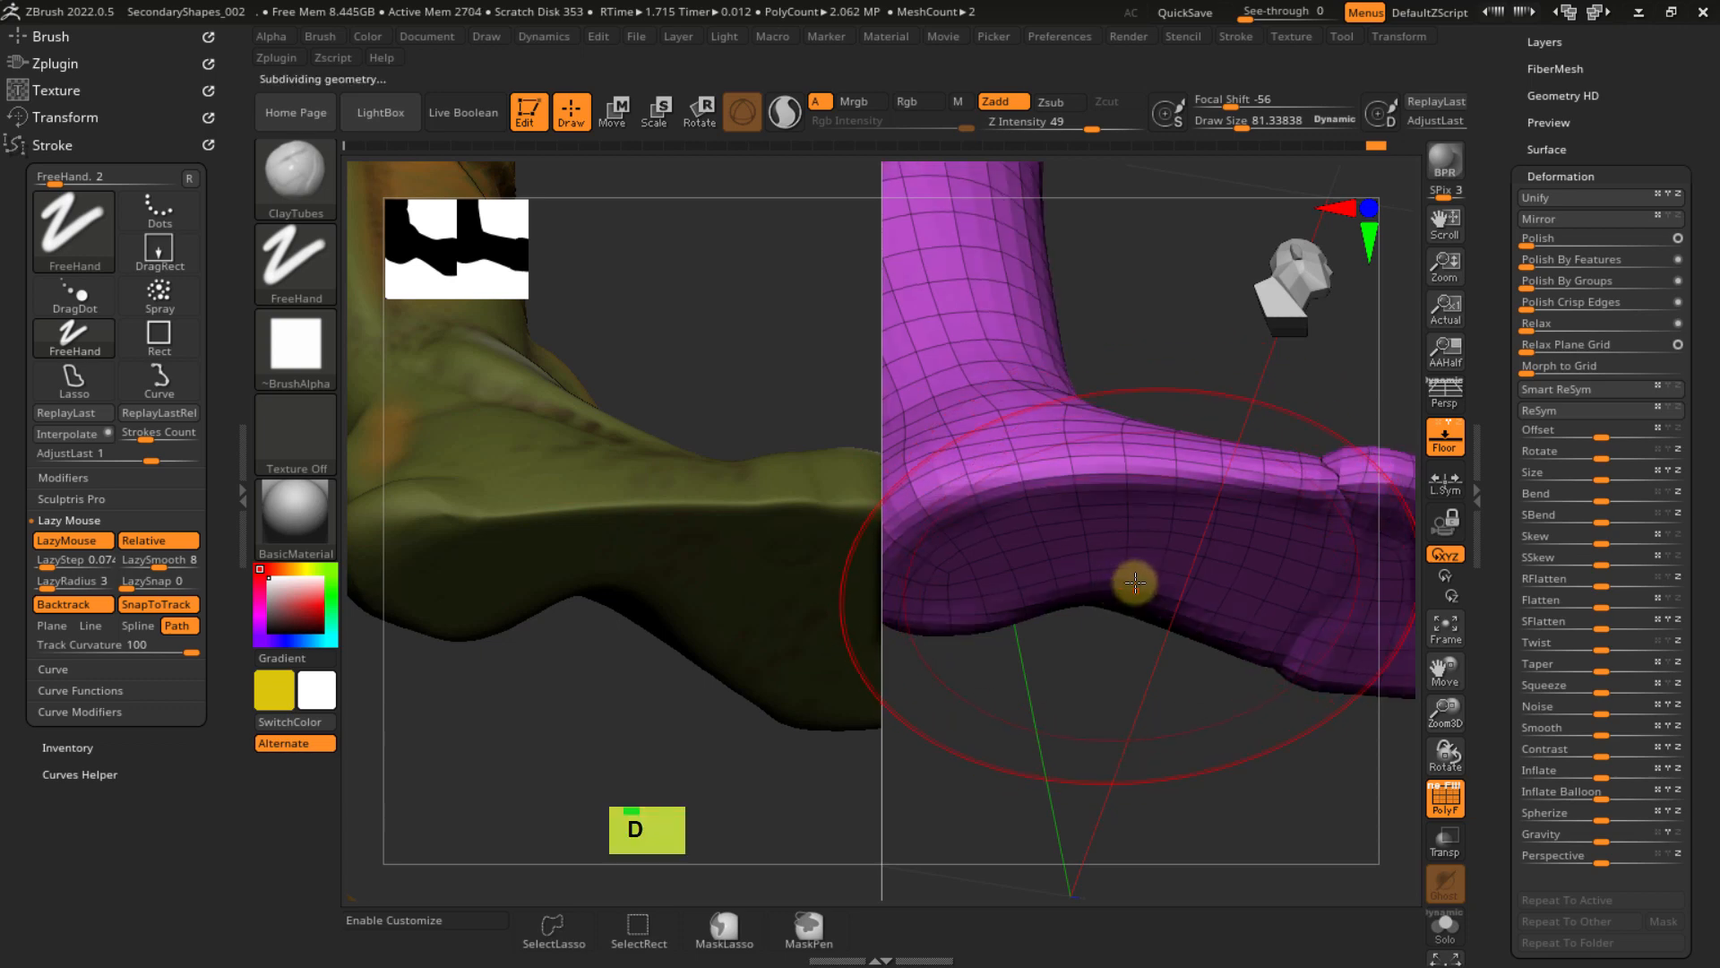
pyautogui.moveTo(1159, 554); pyautogui.dragTo(1205, 577, button='right')
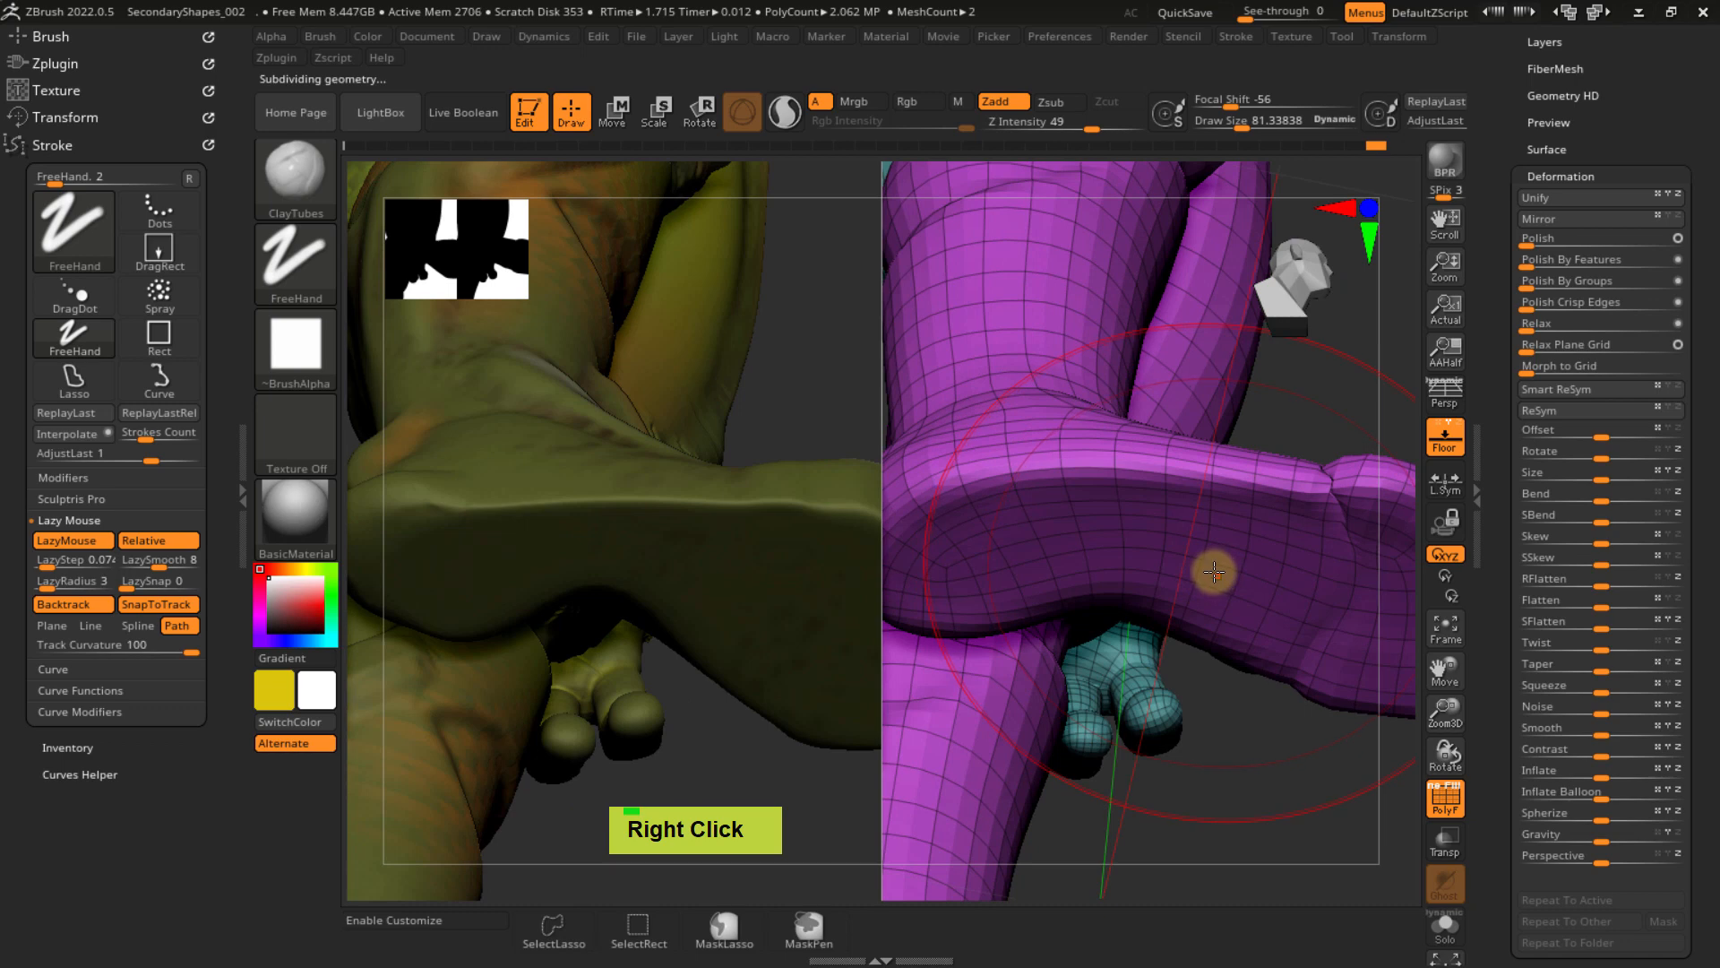
pyautogui.moveTo(1306, 580)
pyautogui.keyDown('alt'); pyautogui.mouseDown(button='right')
pyautogui.moveTo(1248, 553)
pyautogui.moveTo(1262, 559)
pyautogui.mouseUp(button='right'); pyautogui.keyUp('alt')
pyautogui.press('s')
pyautogui.moveTo(1270, 566); pyautogui.dragTo(1321, 561)
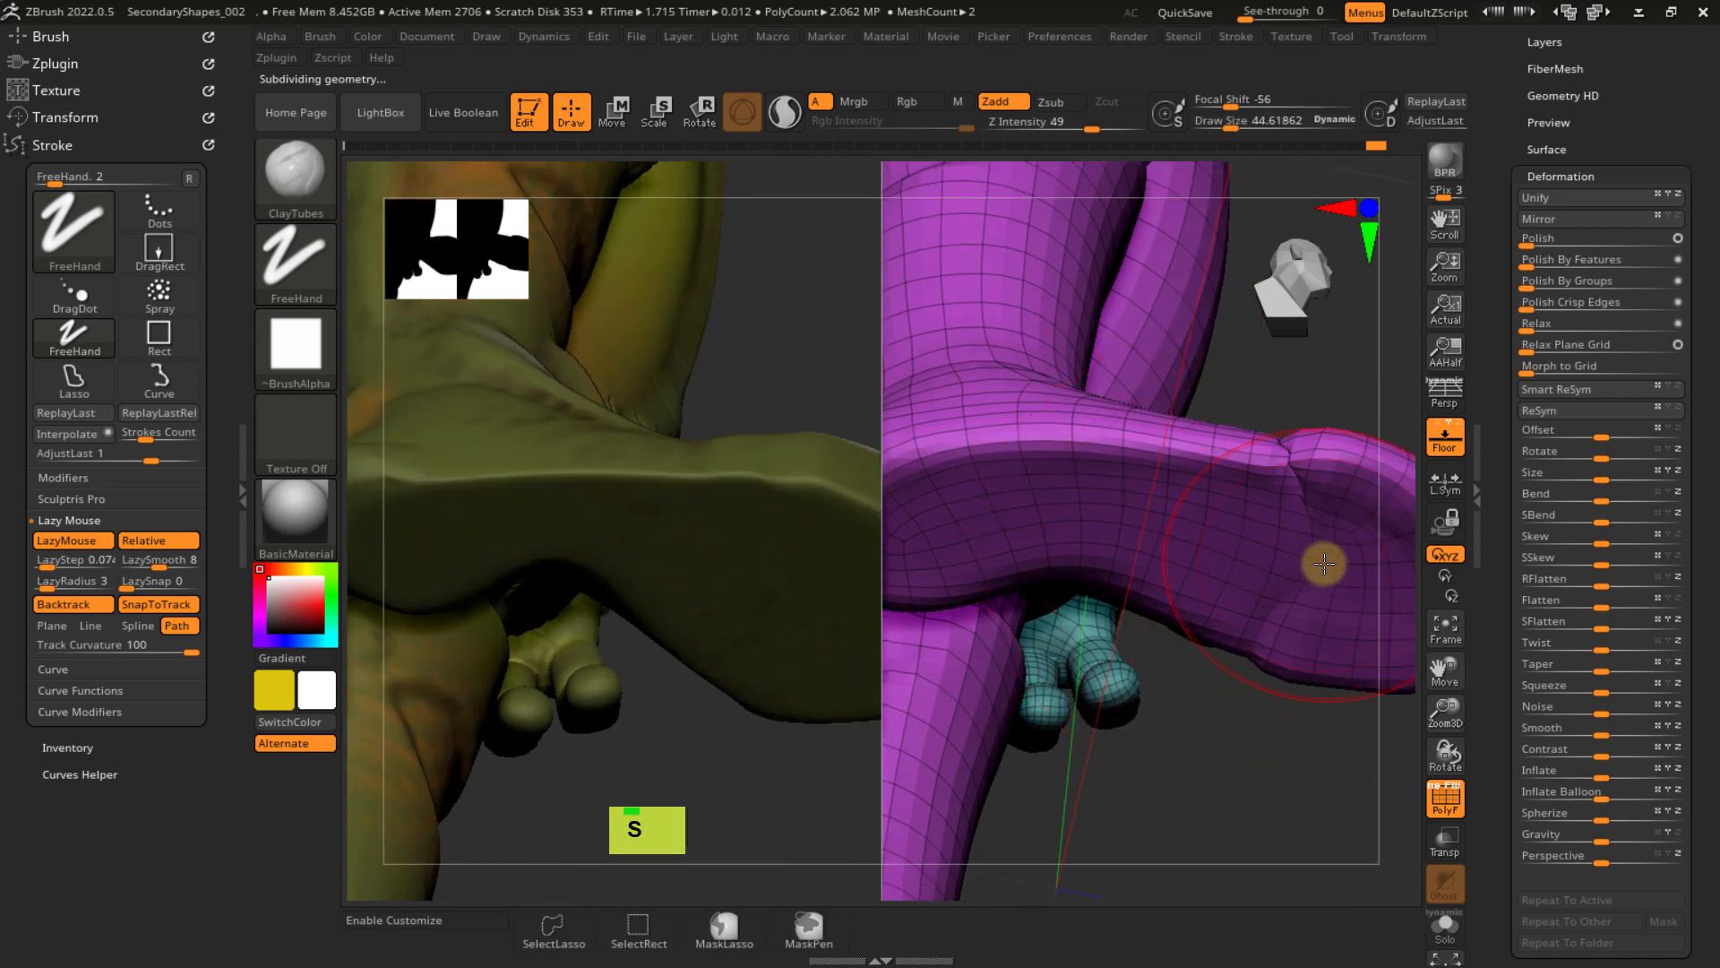
pyautogui.keyDown('shift'); pyautogui.click(1296, 556); pyautogui.keyUp('shift')
pyautogui.hotkey('shift', 'f')
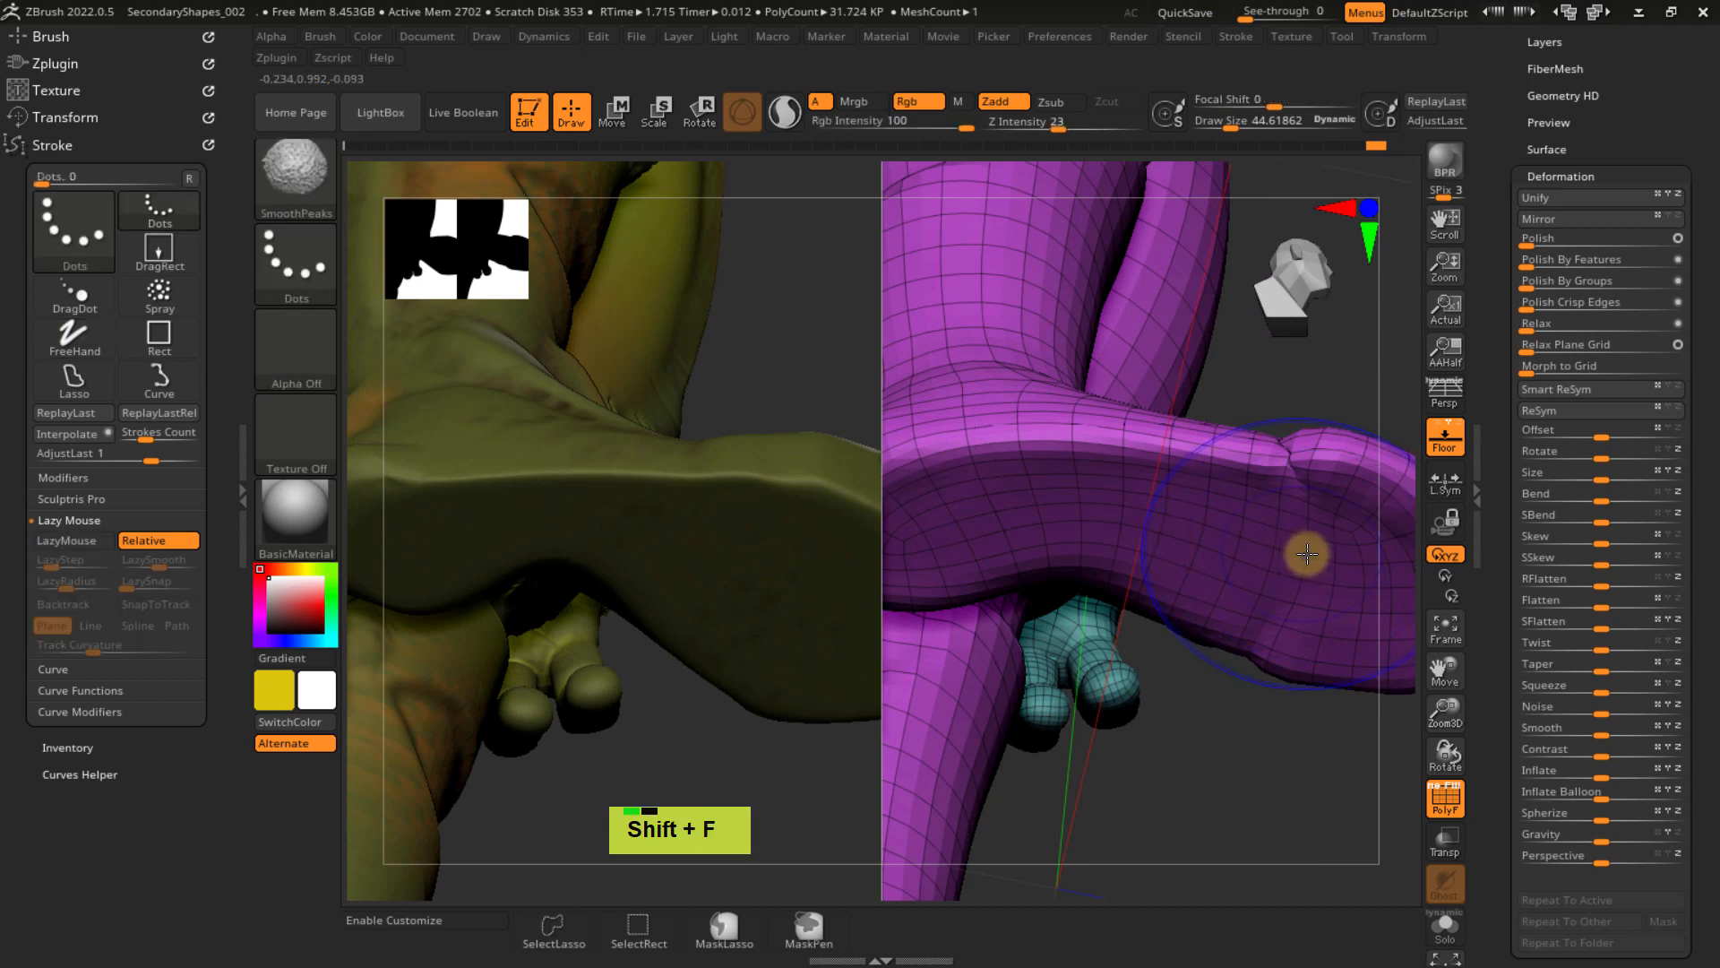
pyautogui.moveTo(1325, 545)
pyautogui.keyDown('shift'); pyautogui.mouseDown()
pyautogui.moveTo(1321, 513)
pyautogui.moveTo(1097, 462)
pyautogui.moveTo(1142, 523)
pyautogui.mouseUp(); pyautogui.keyUp('shift')
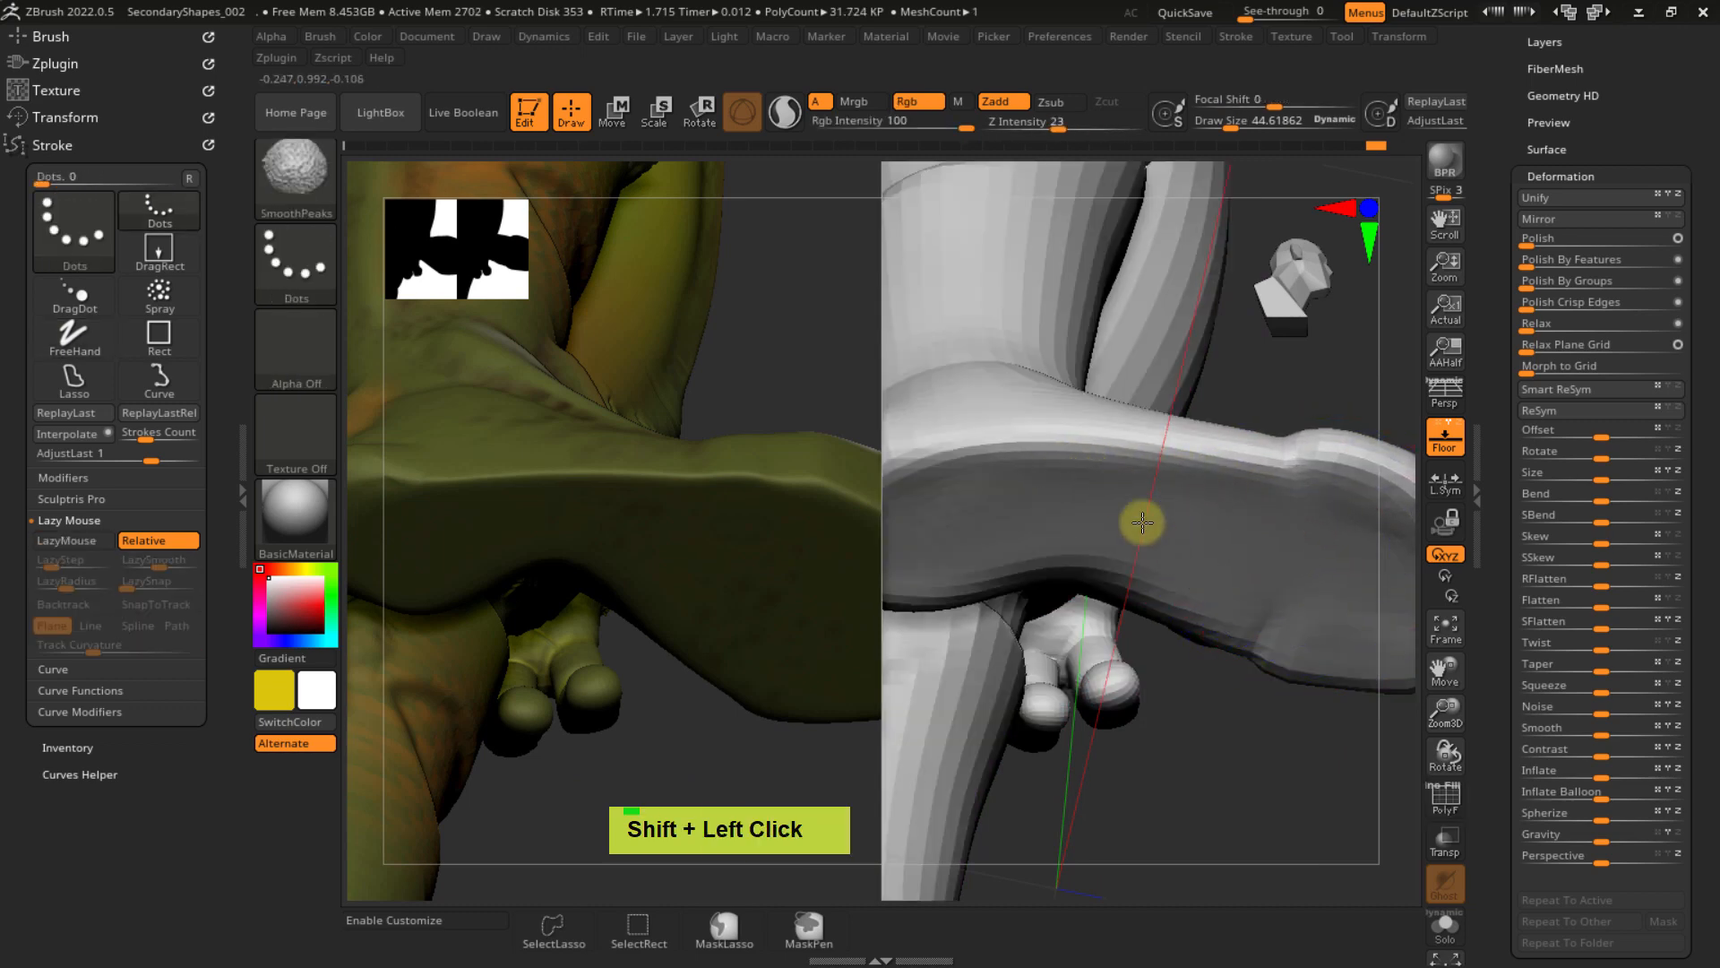
# - Smooth the edges of the clipped sole around the toe and heel
pyautogui.moveTo(1290, 638)
pyautogui.keyDown('alt'); pyautogui.mouseDown(button='right')
pyautogui.moveTo(1344, 614)
pyautogui.moveTo(1213, 557)
pyautogui.mouseUp(button='right'); pyautogui.keyUp('alt')
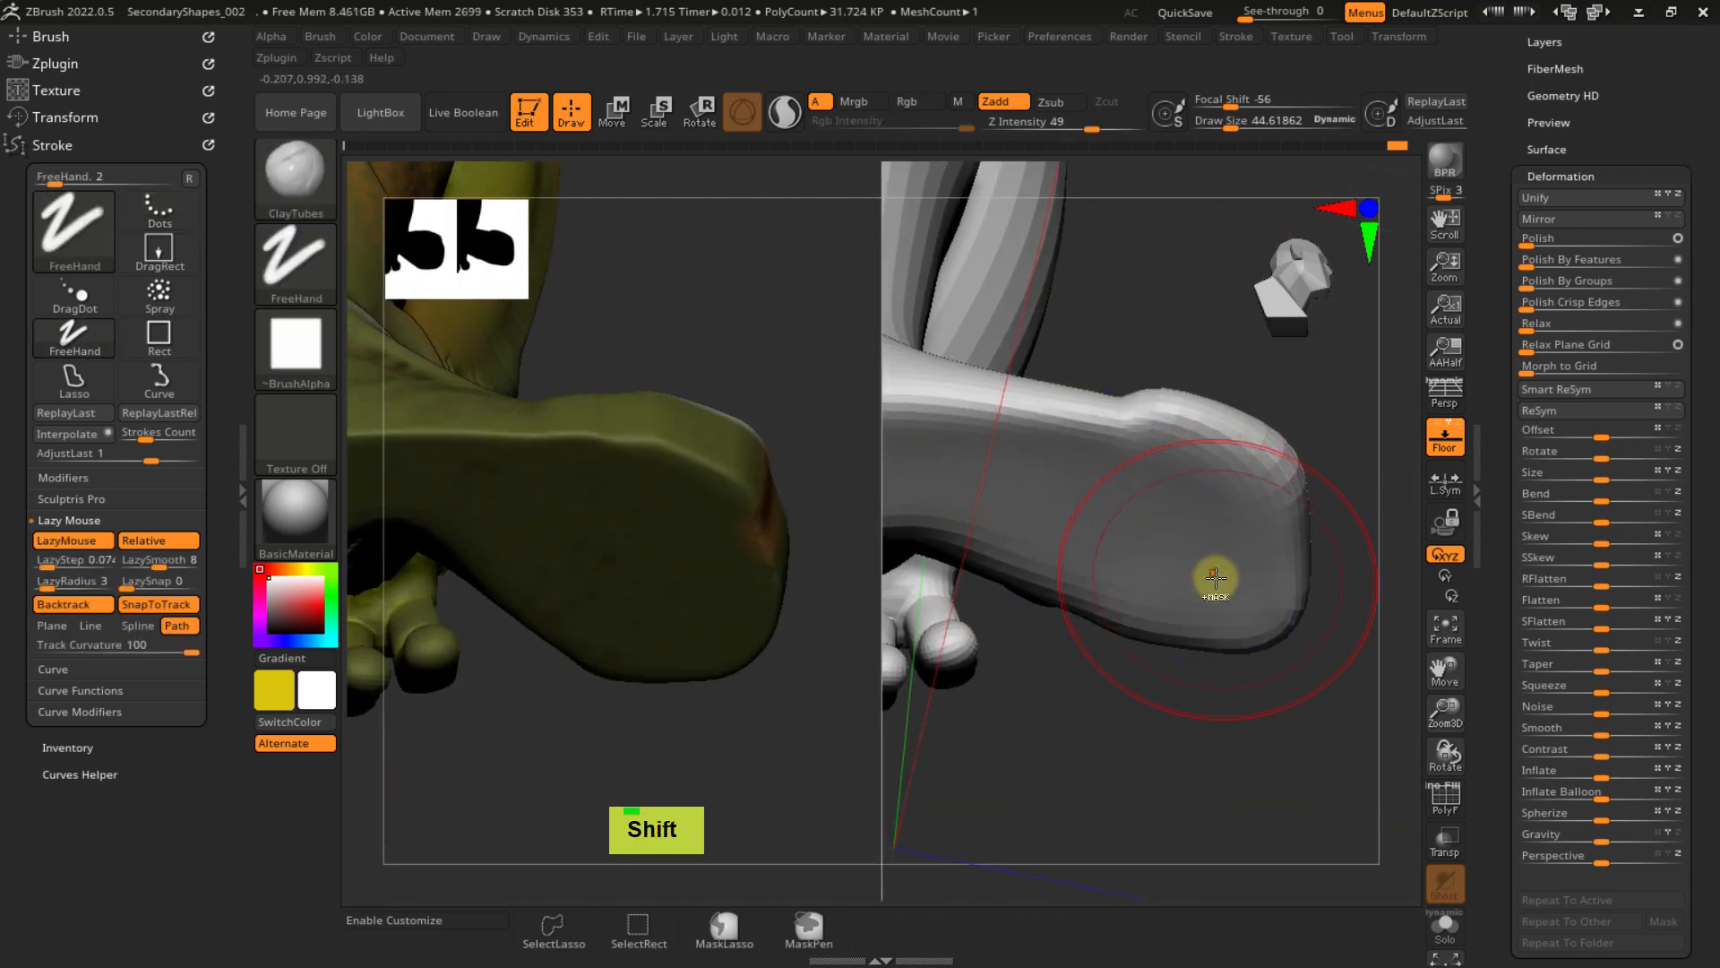
pyautogui.moveTo(1213, 576)
pyautogui.keyDown('ctrl'); pyautogui.mouseDown(button='right')
pyautogui.moveTo(1213, 541)
pyautogui.moveTo(1196, 605)
pyautogui.moveTo(1213, 653)
pyautogui.moveTo(1179, 603)
pyautogui.moveTo(1147, 655)
pyautogui.moveTo(1179, 534)
pyautogui.moveTo(1171, 622)
pyautogui.mouseUp(button='right'); pyautogui.keyUp('ctrl')
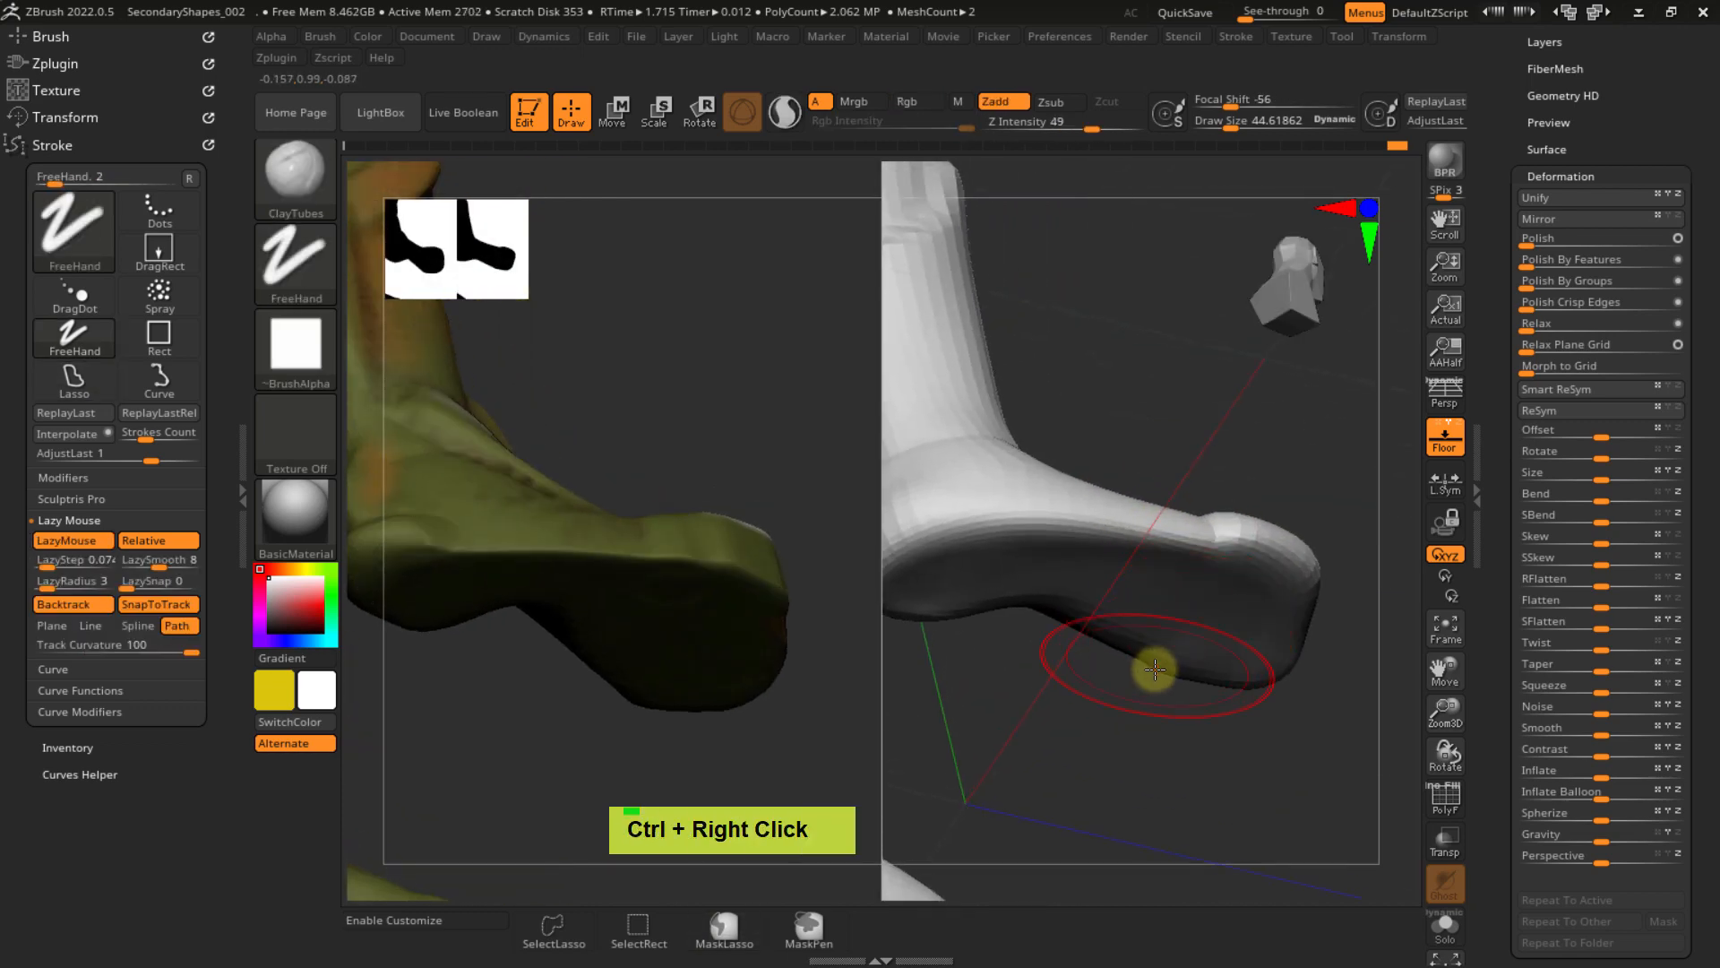
pyautogui.keyDown('alt'); pyautogui.moveTo(1143, 698); pyautogui.dragTo(1177, 663, button='right'); pyautogui.keyUp('alt')
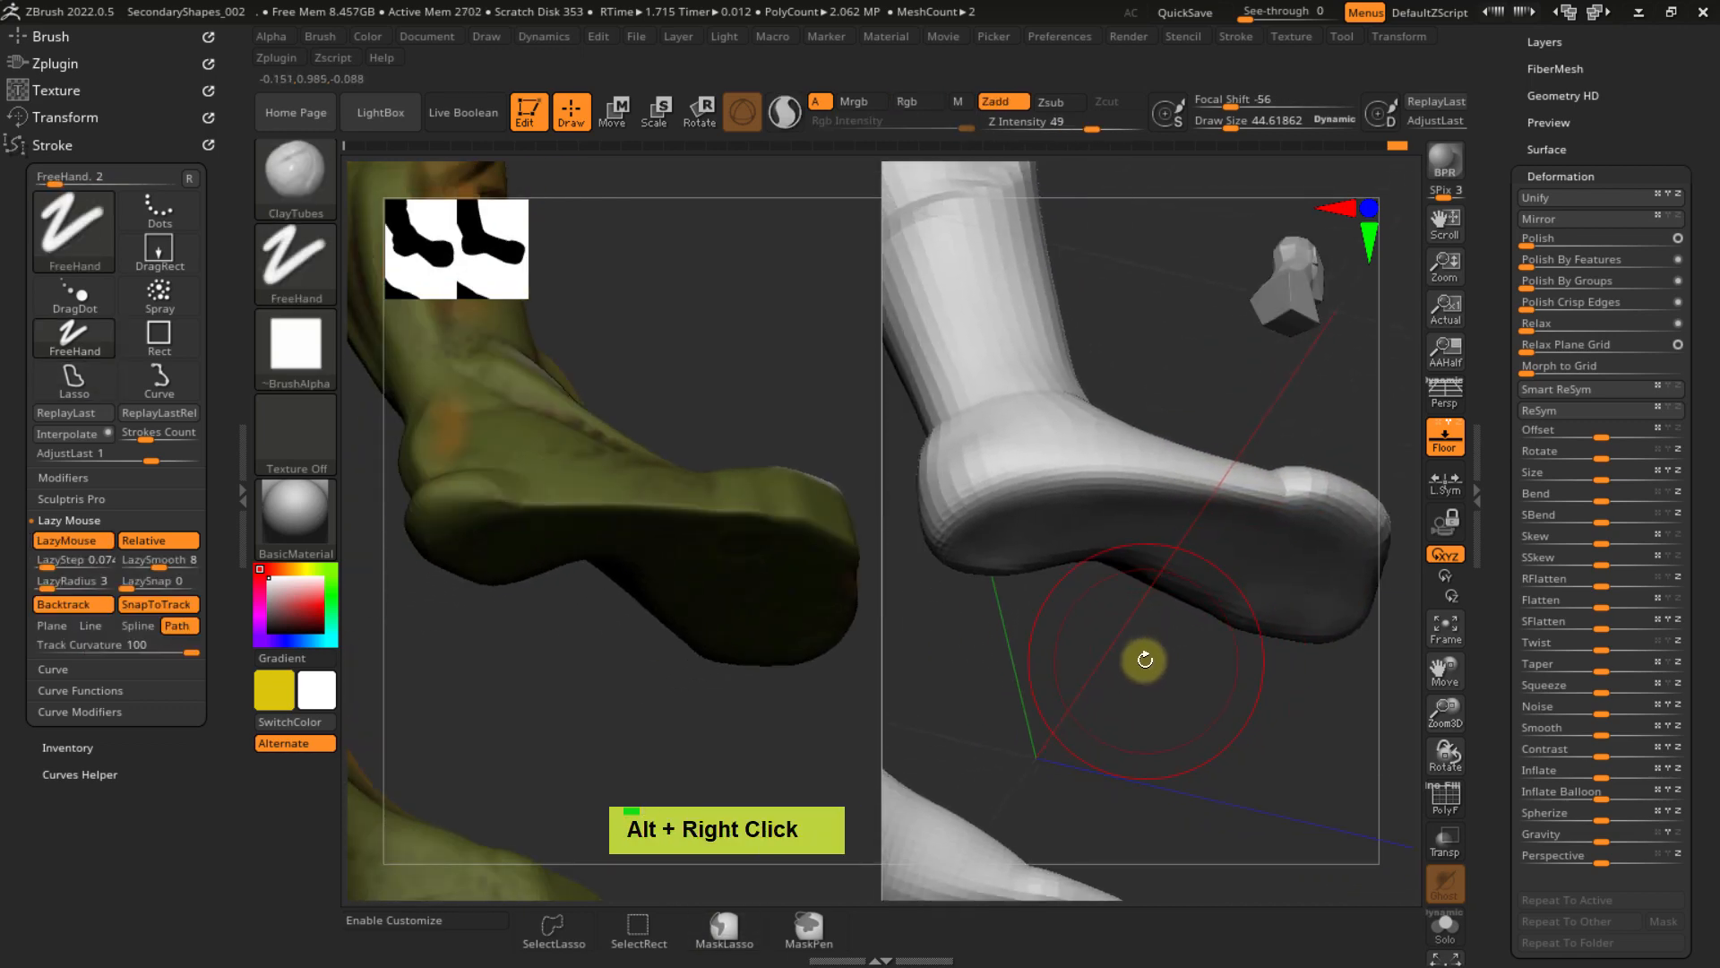
pyautogui.moveTo(1010, 538)
pyautogui.keyDown('shift'); pyautogui.mouseDown()
pyautogui.moveTo(998, 553)
pyautogui.moveTo(1014, 548)
pyautogui.mouseUp(); pyautogui.keyUp('shift')
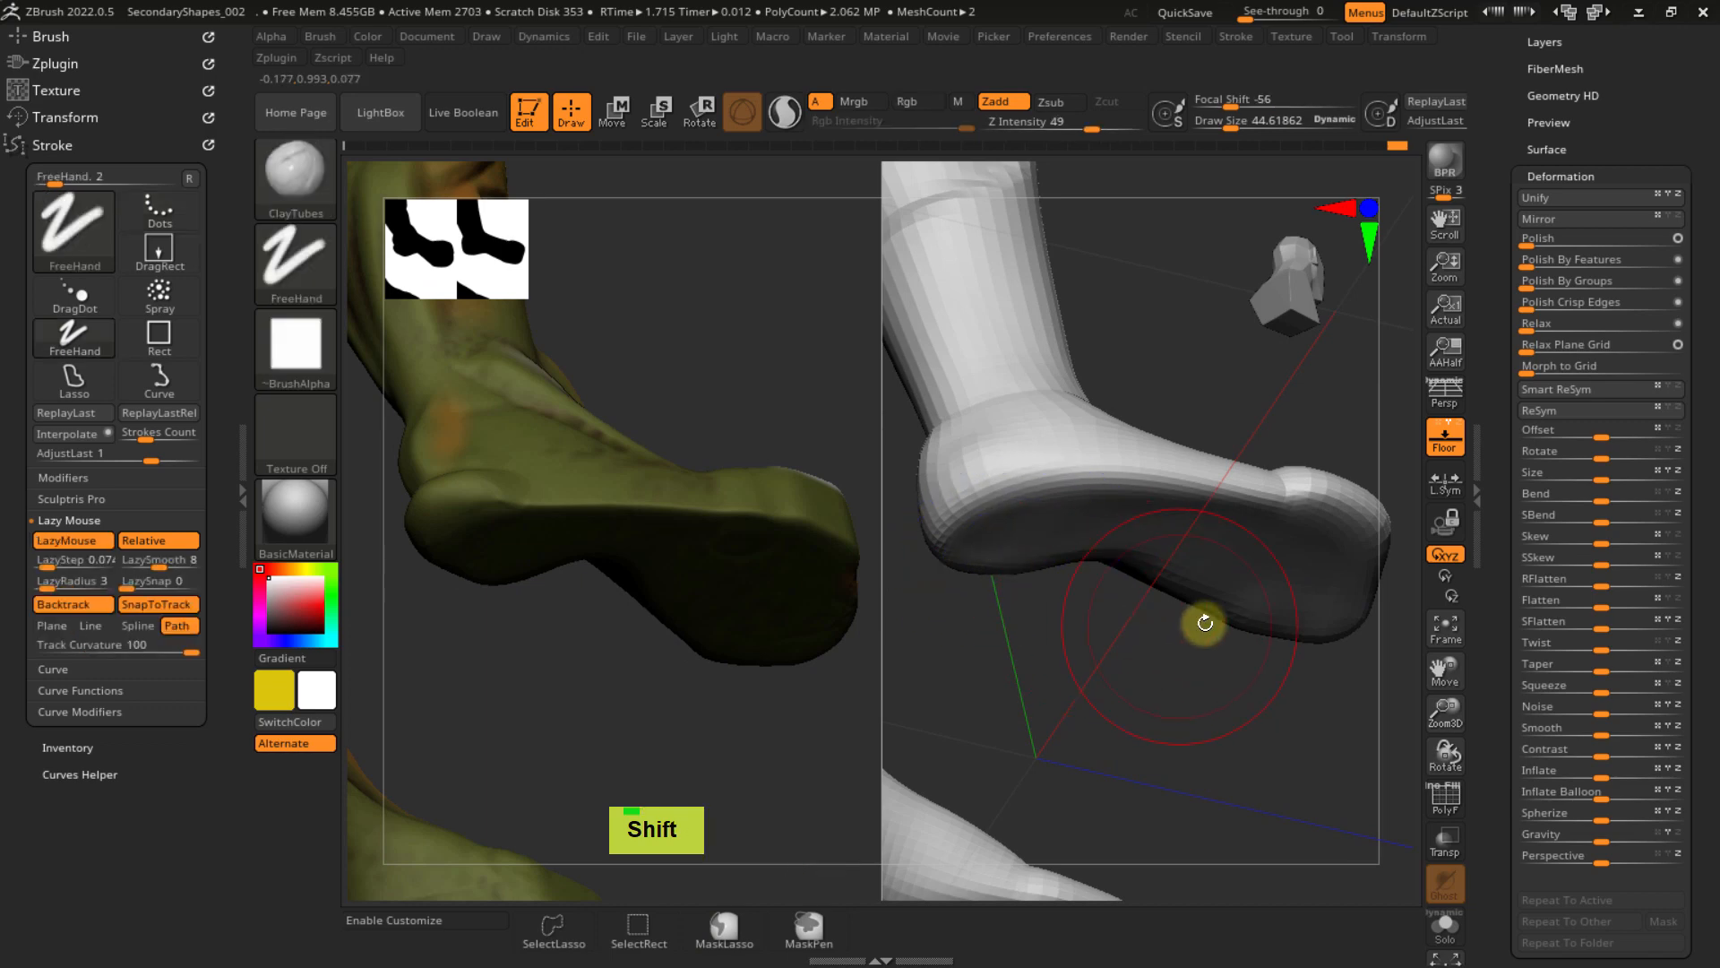
# - Step the body mesh up two subdivision levels and check the boot from the side
pyautogui.keyDown('ctrl'); pyautogui.moveTo(1219, 635); pyautogui.dragTo(1083, 810, button='right'); pyautogui.keyUp('ctrl')
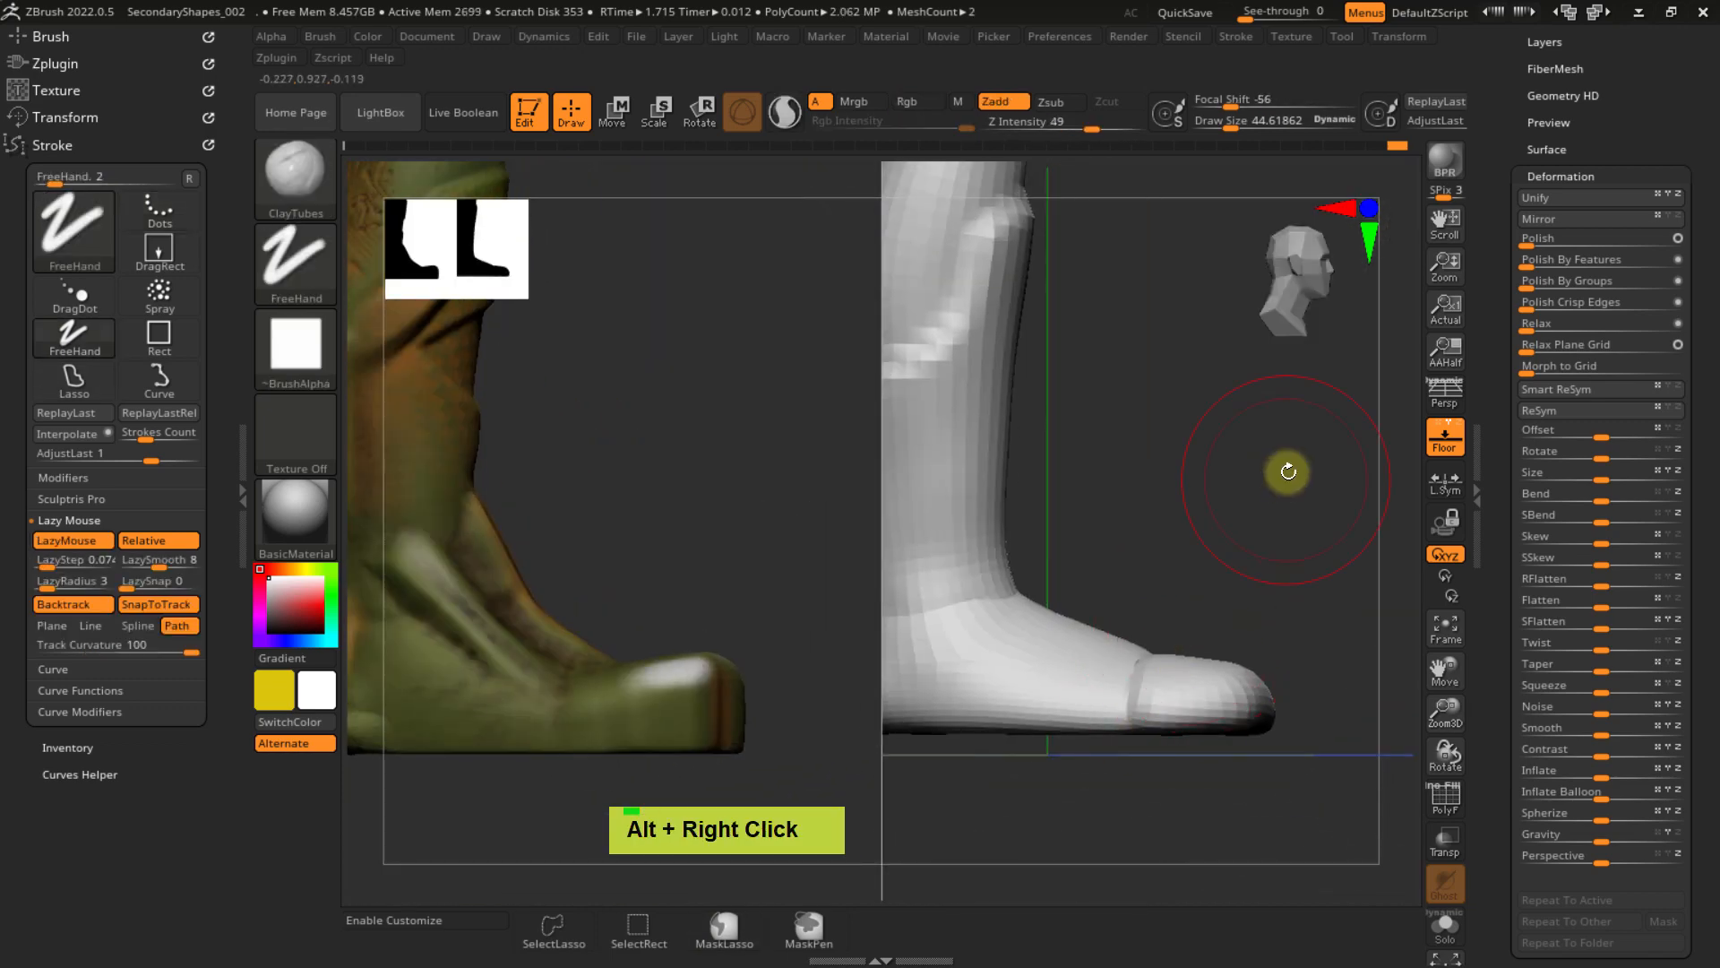
pyautogui.keyDown('alt'); pyautogui.moveTo(1226, 507); pyautogui.dragTo(1308, 567, button='right'); pyautogui.keyUp('alt')
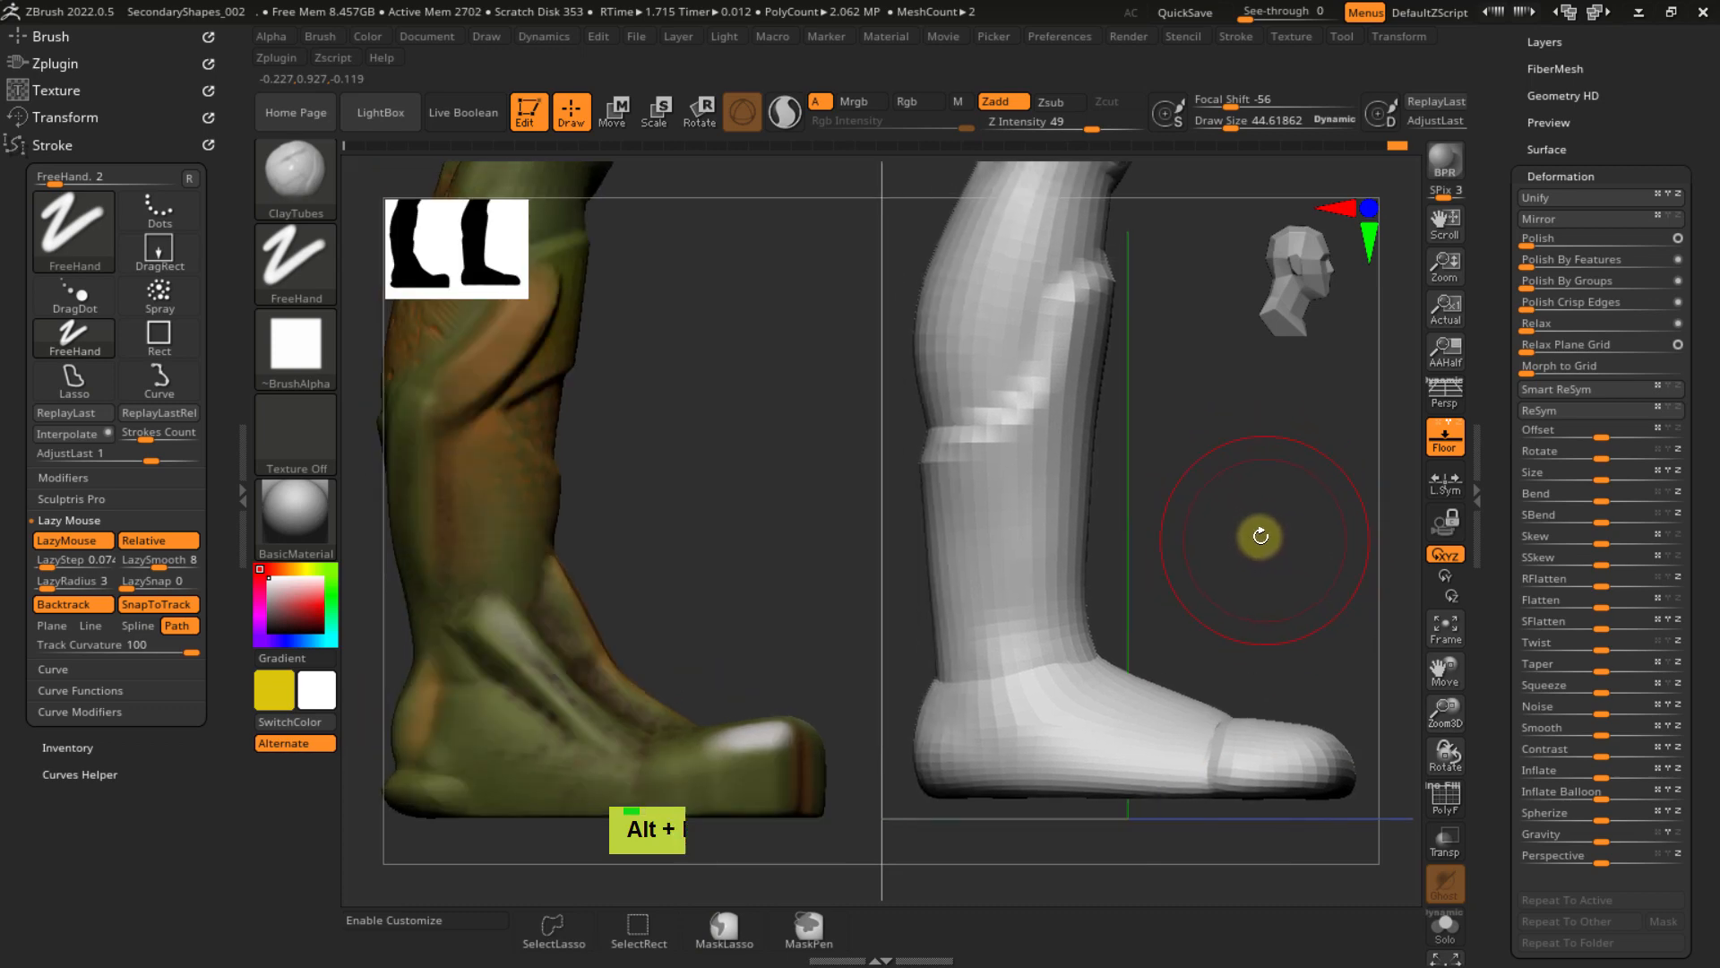
pyautogui.press('d')
pyautogui.press('d')
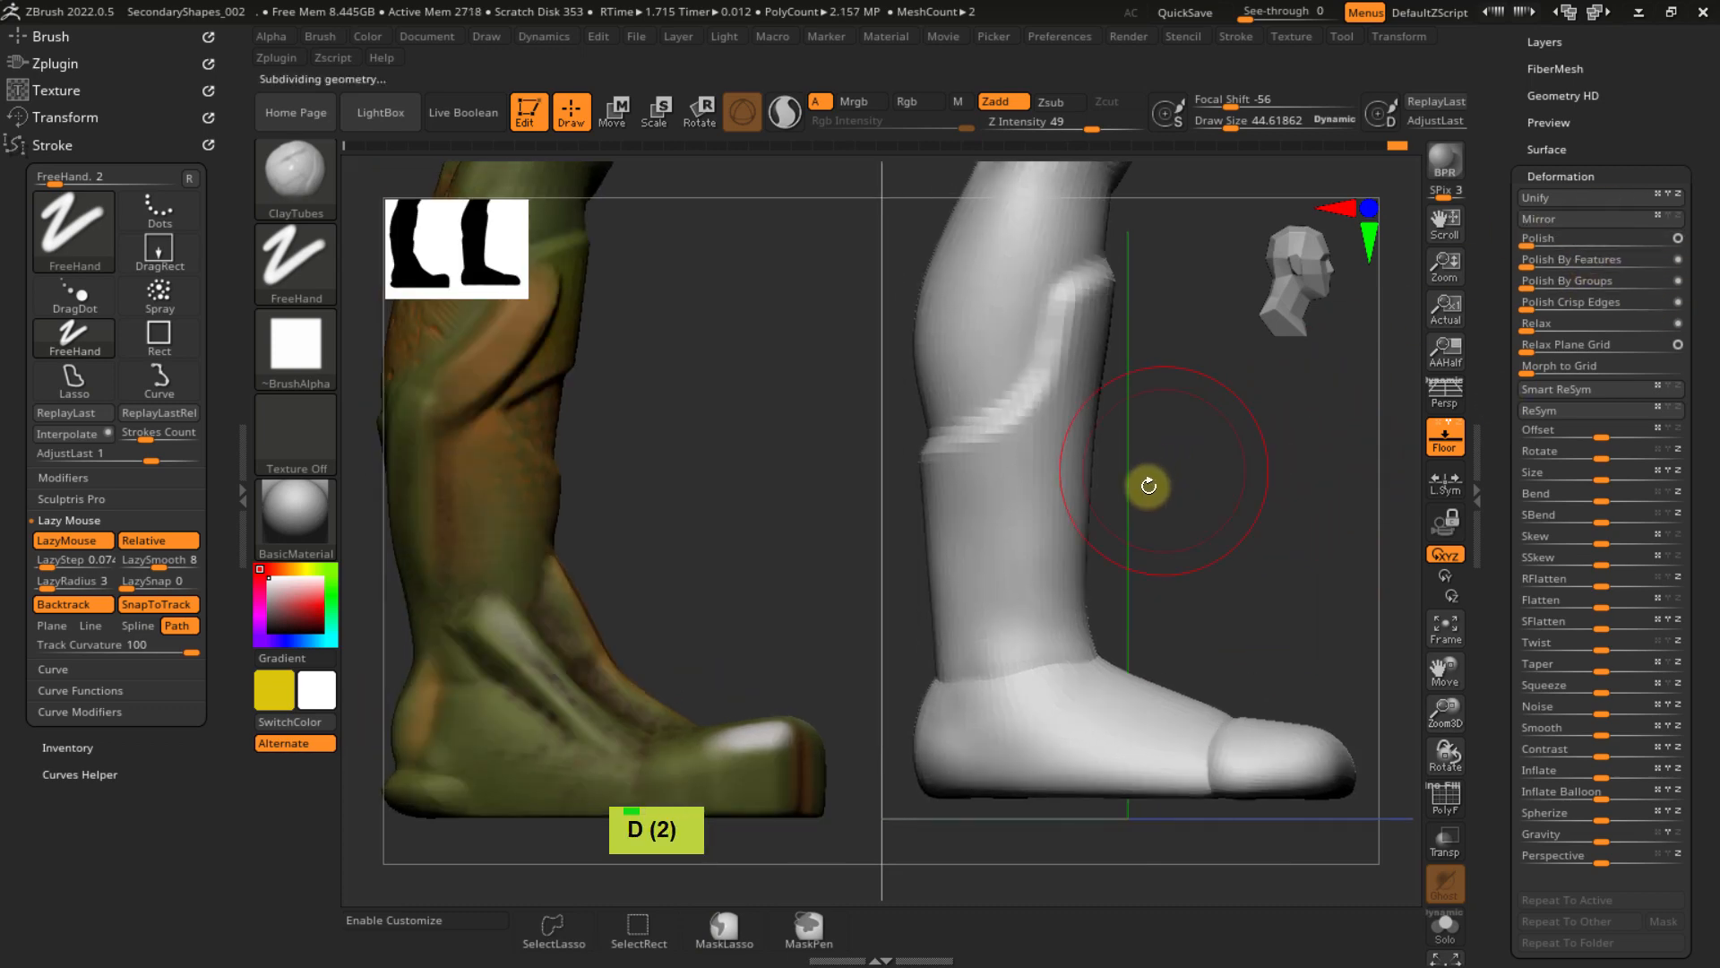
# - Bring the whole figure and its upper body into view and set Draw Size to about 151
pyautogui.press('ctrl')
pyautogui.moveTo(1165, 511)
pyautogui.keyDown('ctrl'); pyautogui.mouseDown(button='right')
pyautogui.moveTo(1201, 502)
pyautogui.moveTo(1271, 396)
pyautogui.moveTo(1183, 556)
pyautogui.moveTo(1181, 519)
pyautogui.moveTo(969, 747)
pyautogui.mouseUp(button='right'); pyautogui.keyUp('ctrl')
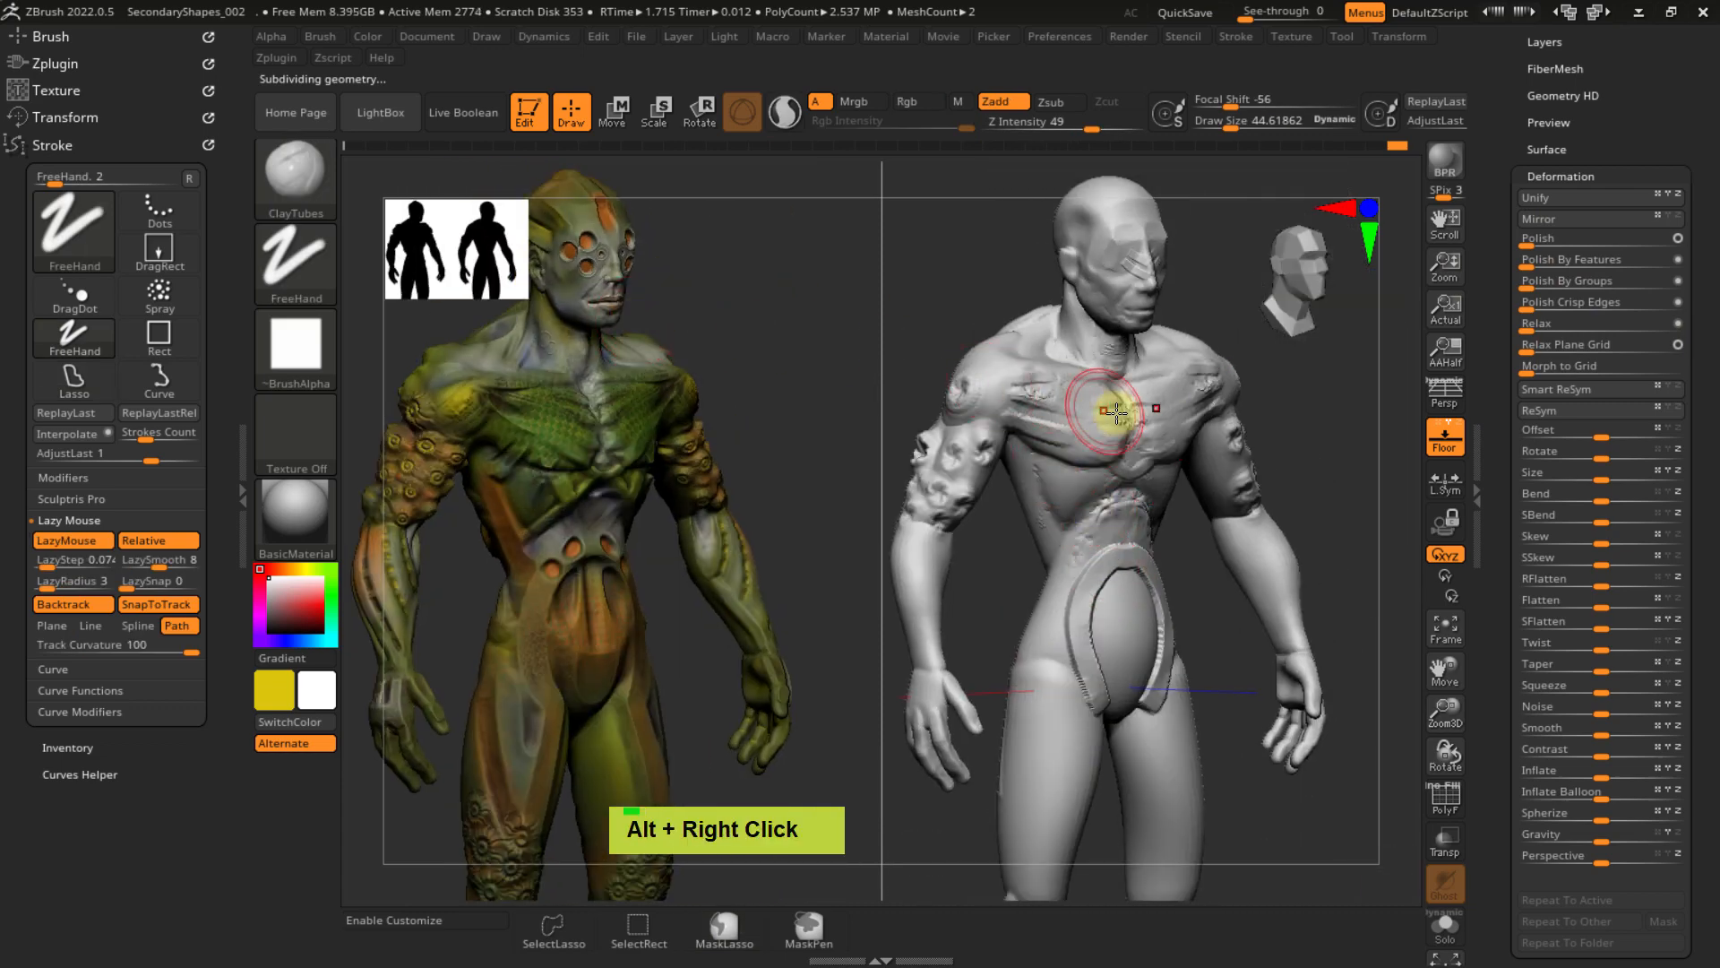
pyautogui.press('s')
pyautogui.moveTo(1130, 388); pyautogui.dragTo(1242, 390)
pyautogui.moveTo(1111, 462)
pyautogui.keyDown('ctrl'); pyautogui.mouseDown(button='right')
pyautogui.moveTo(1085, 392)
pyautogui.moveTo(1091, 493)
pyautogui.mouseUp(button='right'); pyautogui.keyUp('ctrl')
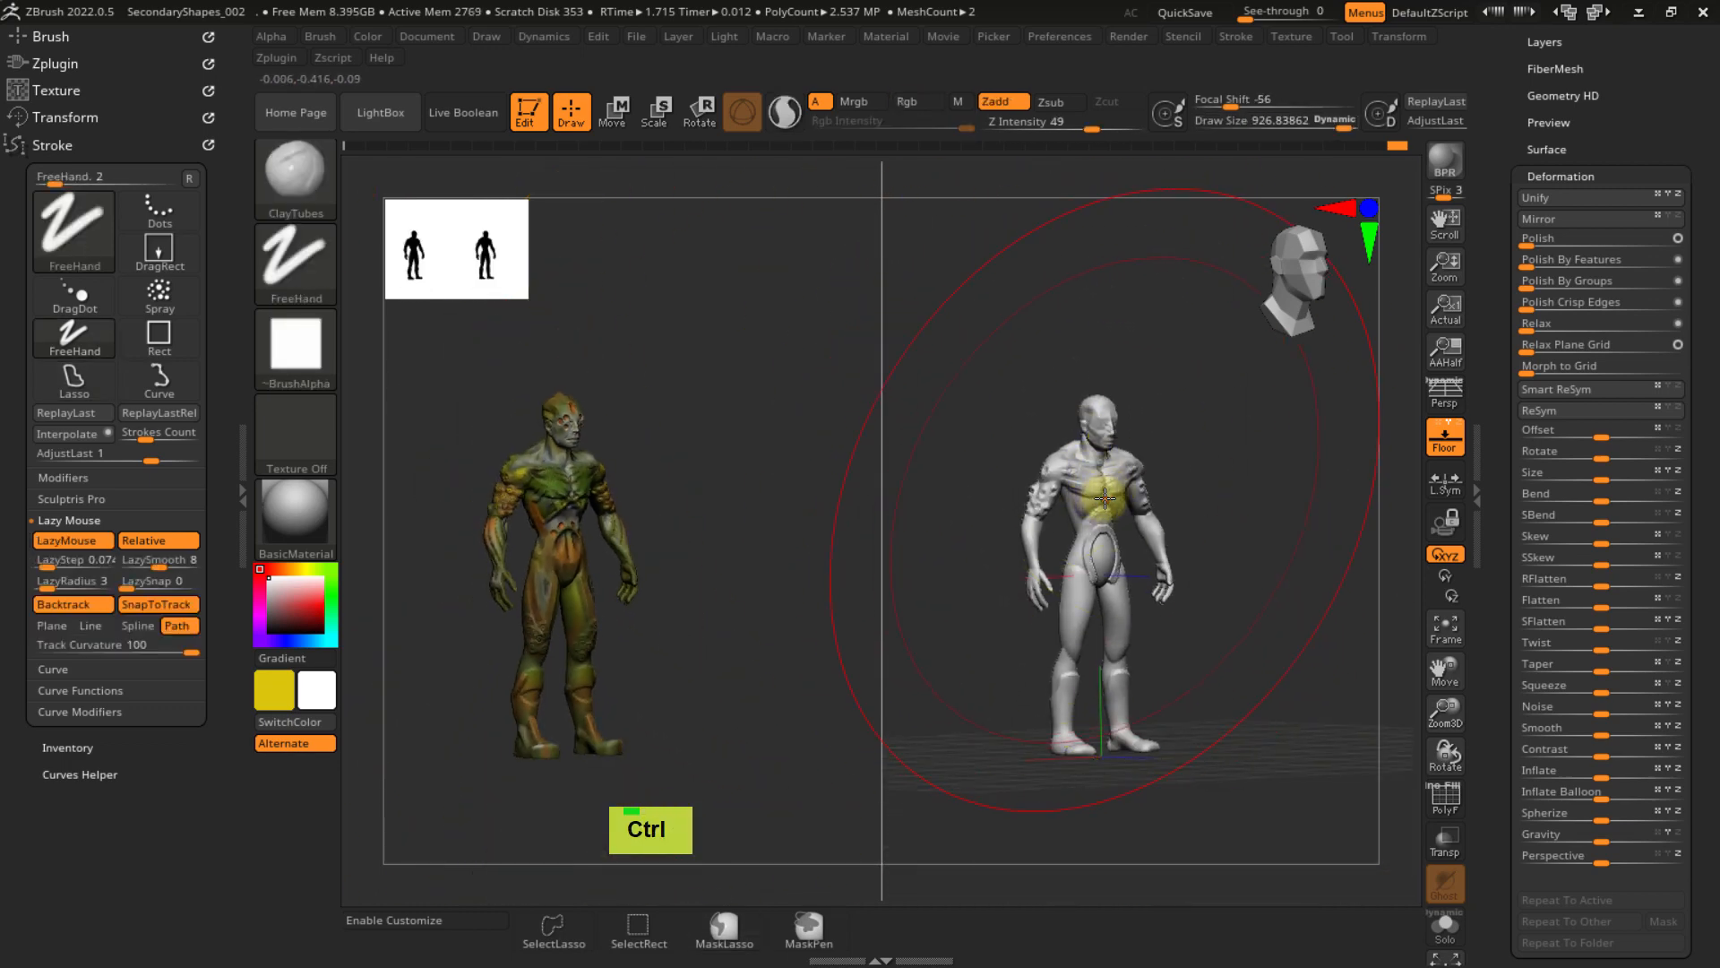
pyautogui.press('s')
pyautogui.moveTo(1111, 493); pyautogui.dragTo(1041, 496)
pyautogui.keyDown('ctrl'); pyautogui.moveTo(1148, 539); pyautogui.dragTo(1118, 489, button='right'); pyautogui.keyUp('ctrl')
pyautogui.keyDown('alt'); pyautogui.moveTo(1119, 489); pyautogui.dragTo(1137, 561, button='right'); pyautogui.keyUp('alt')
pyautogui.press('s')
pyautogui.moveTo(1095, 461); pyautogui.dragTo(1079, 461)
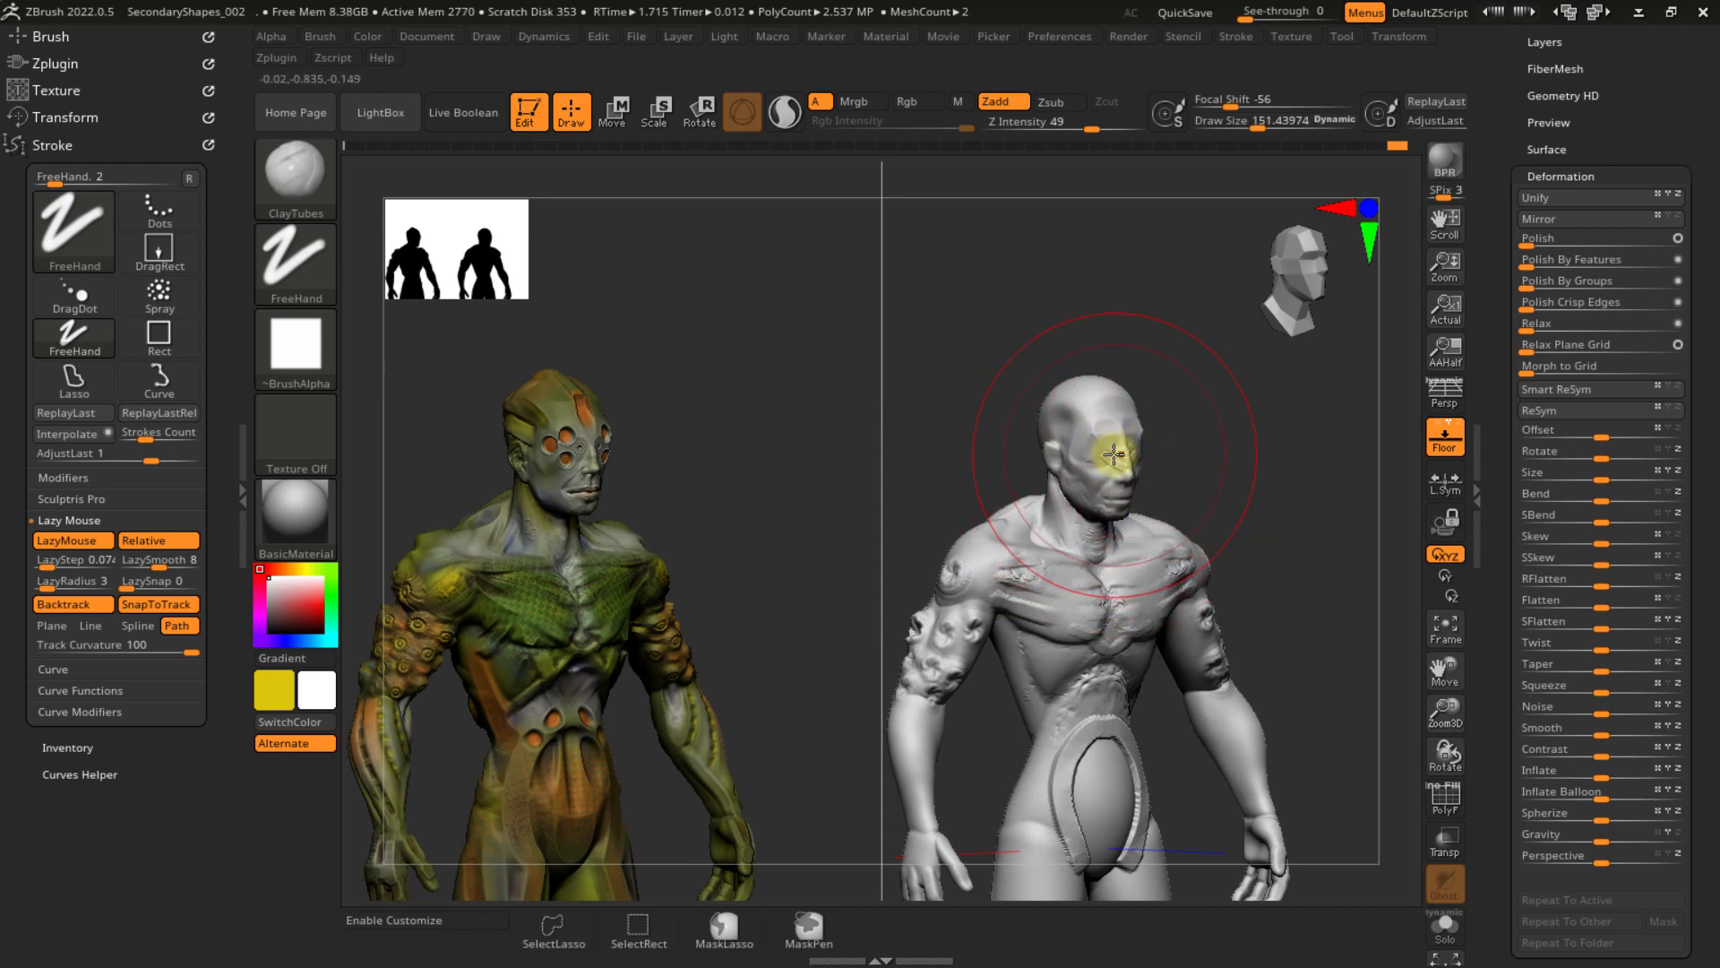
pyautogui.moveTo(1102, 468)
pyautogui.keyDown('alt'); pyautogui.mouseDown(button='right')
pyautogui.moveTo(1129, 388)
pyautogui.moveTo(1108, 609)
pyautogui.moveTo(1083, 495)
pyautogui.moveTo(1087, 477)
pyautogui.moveTo(1091, 553)
pyautogui.moveTo(1094, 411)
pyautogui.moveTo(1106, 622)
pyautogui.moveTo(1093, 450)
pyautogui.moveTo(1183, 448)
pyautogui.moveTo(1152, 514)
pyautogui.moveTo(1117, 455)
pyautogui.mouseUp(button='right'); pyautogui.keyUp('alt')
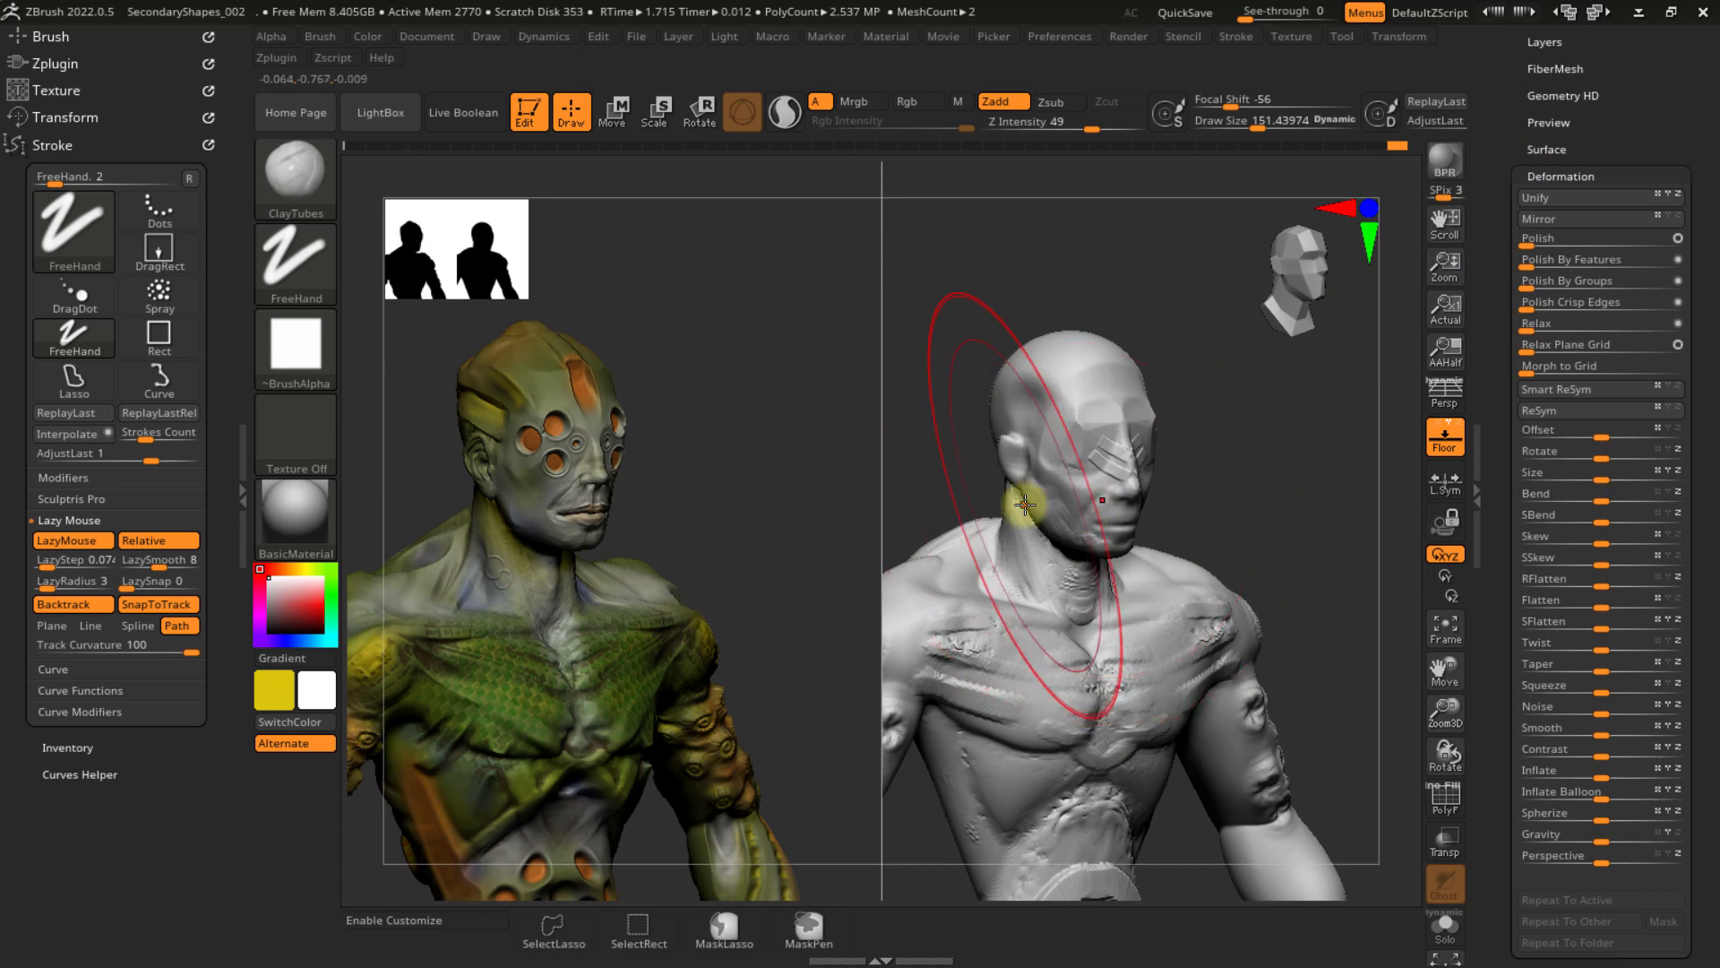
# - Unify the body mesh, enlarge it with the Size deformation as a test, and unify it again
pyautogui.click(1578, 196)
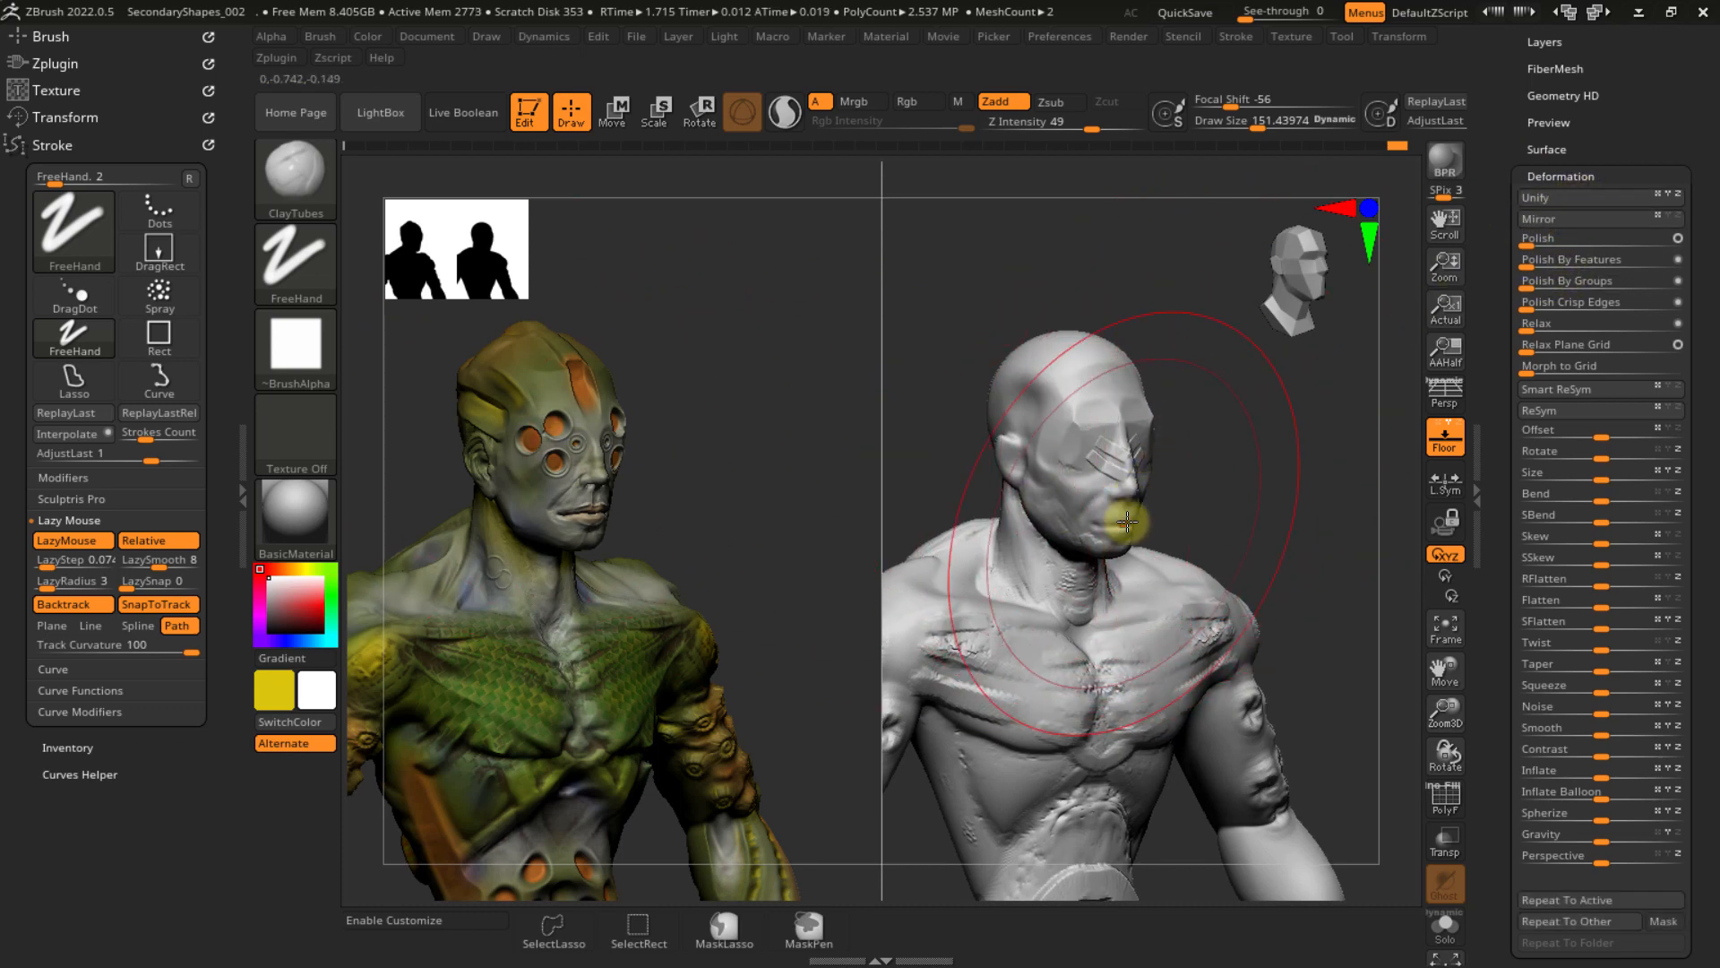
pyautogui.keyDown('ctrl'); pyautogui.moveTo(1156, 514); pyautogui.dragTo(1164, 404, button='right'); pyautogui.keyUp('ctrl')
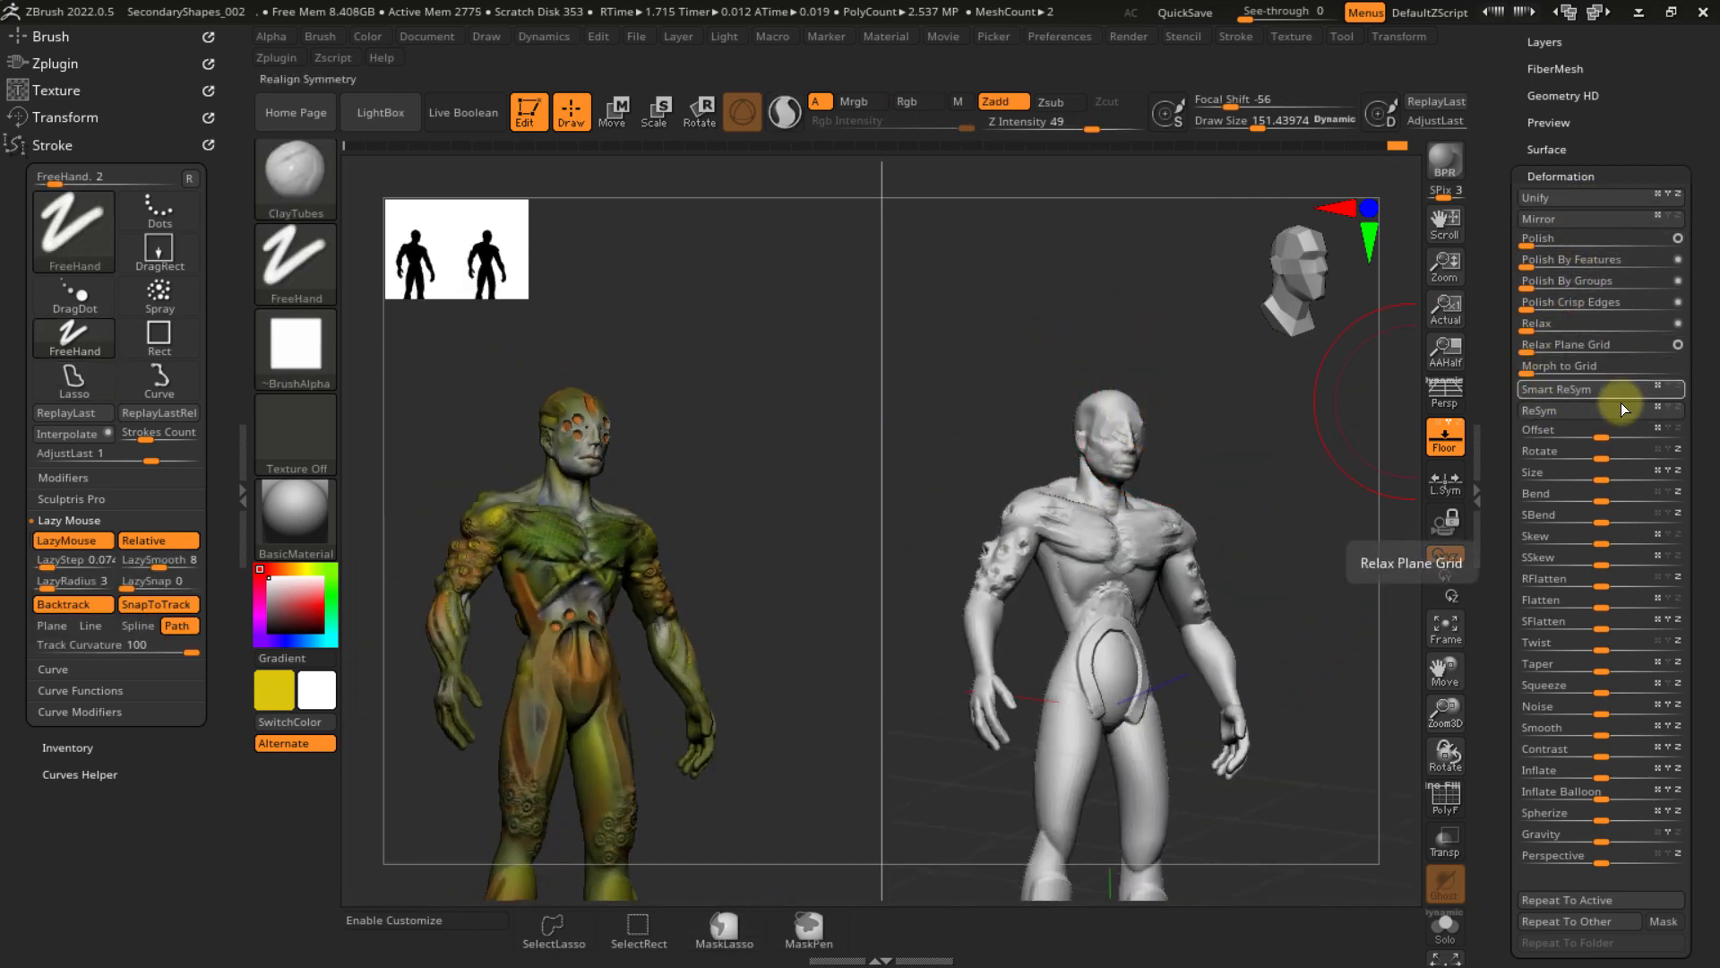
pyautogui.moveTo(1607, 475); pyautogui.dragTo(1712, 466)
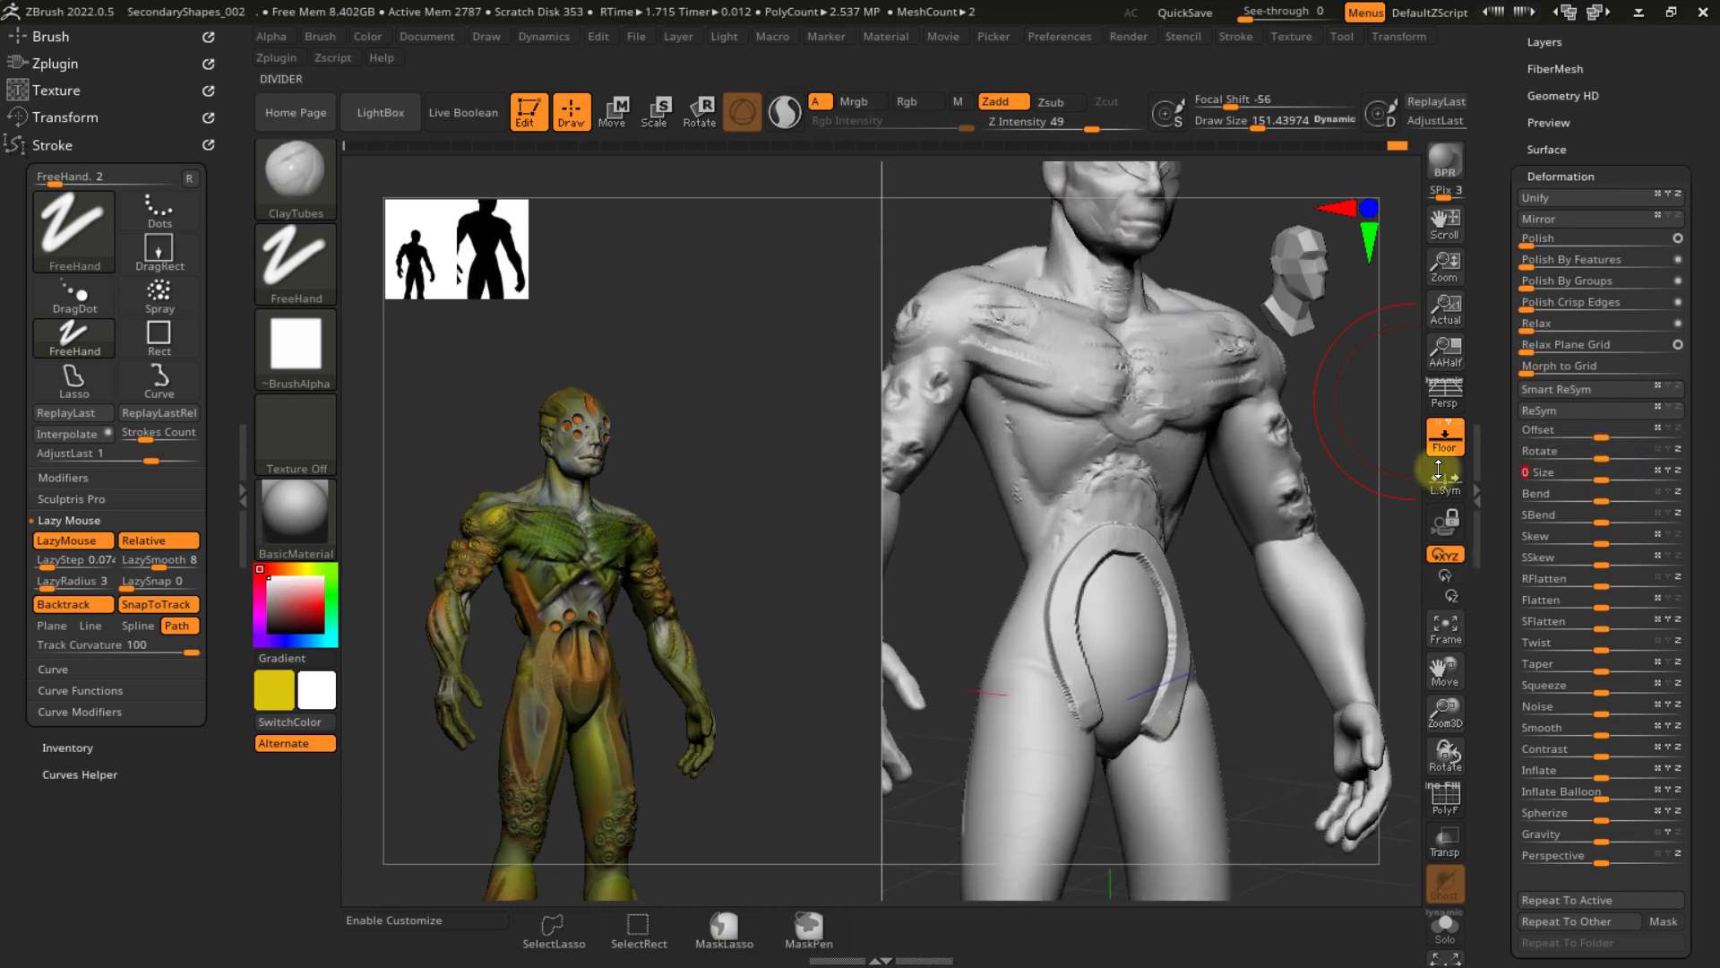
pyautogui.moveTo(1094, 537)
pyautogui.keyDown('ctrl'); pyautogui.mouseDown(button='right')
pyautogui.moveTo(1126, 385)
pyautogui.moveTo(1082, 509)
pyautogui.moveTo(1105, 461)
pyautogui.moveTo(1094, 522)
pyautogui.moveTo(1179, 579)
pyautogui.moveTo(1169, 607)
pyautogui.moveTo(1147, 526)
pyautogui.moveTo(949, 422)
pyautogui.moveTo(1094, 717)
pyautogui.moveTo(1121, 434)
pyautogui.mouseUp(button='right'); pyautogui.keyUp('ctrl')
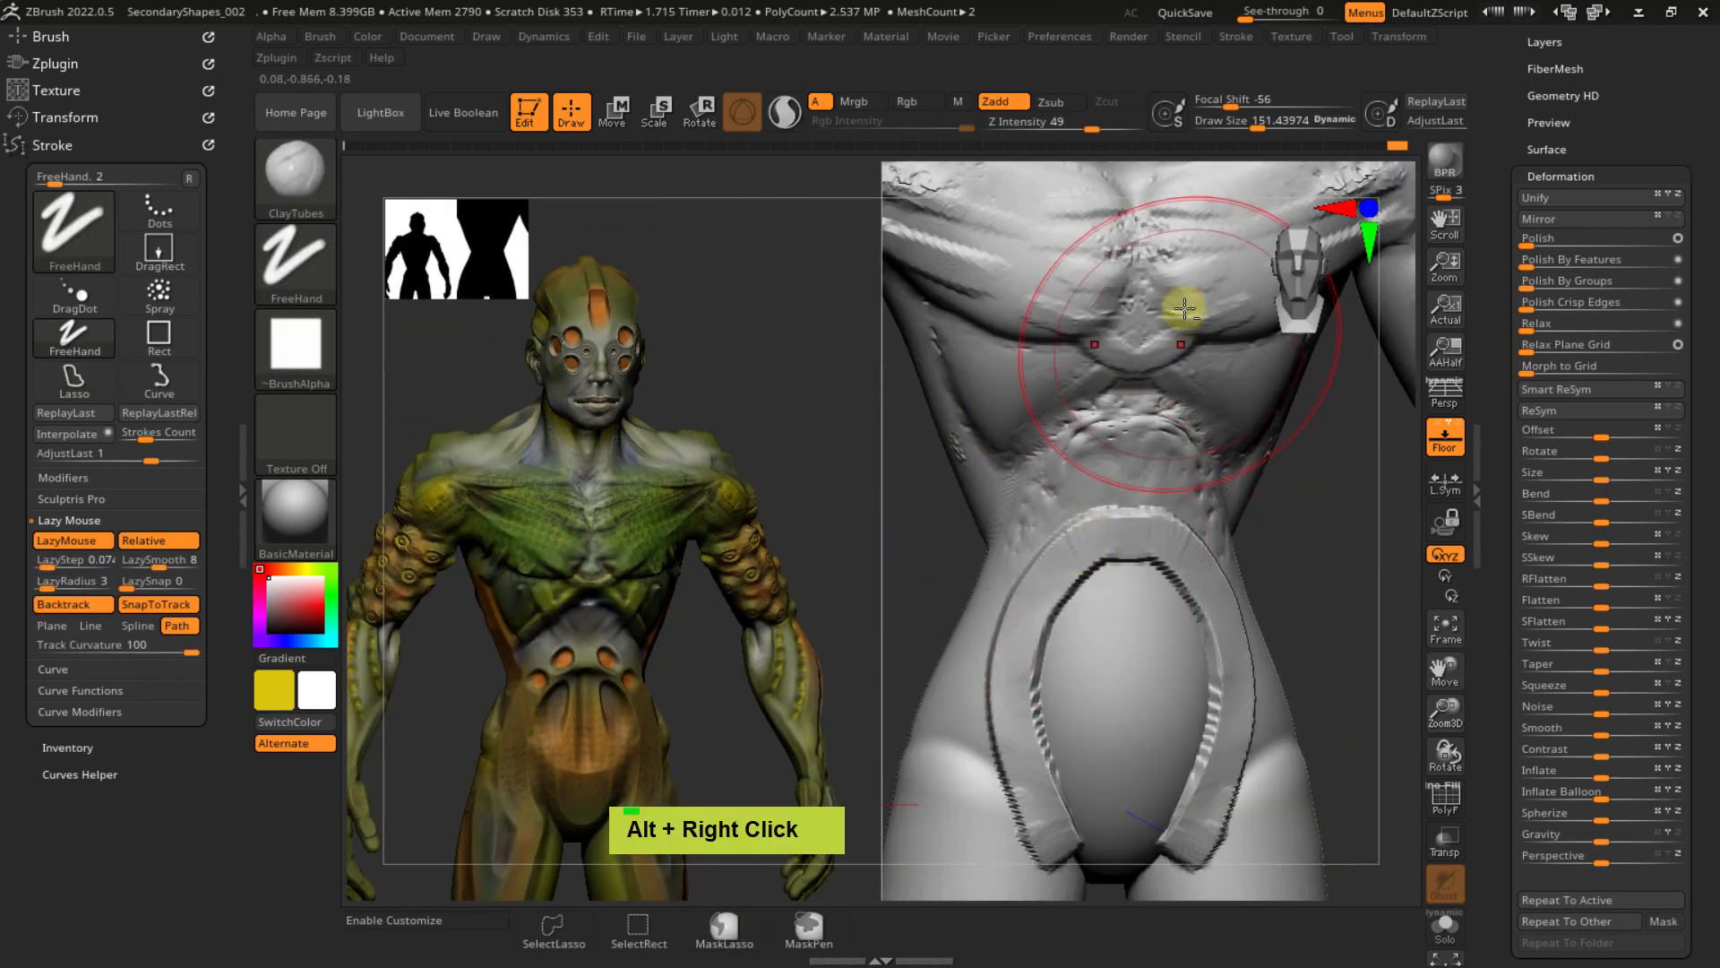
pyautogui.moveTo(1183, 300)
pyautogui.keyDown('alt'); pyautogui.mouseDown(button='right')
pyautogui.moveTo(1156, 417)
pyautogui.moveTo(1045, 454)
pyautogui.mouseUp(button='right'); pyautogui.keyUp('alt')
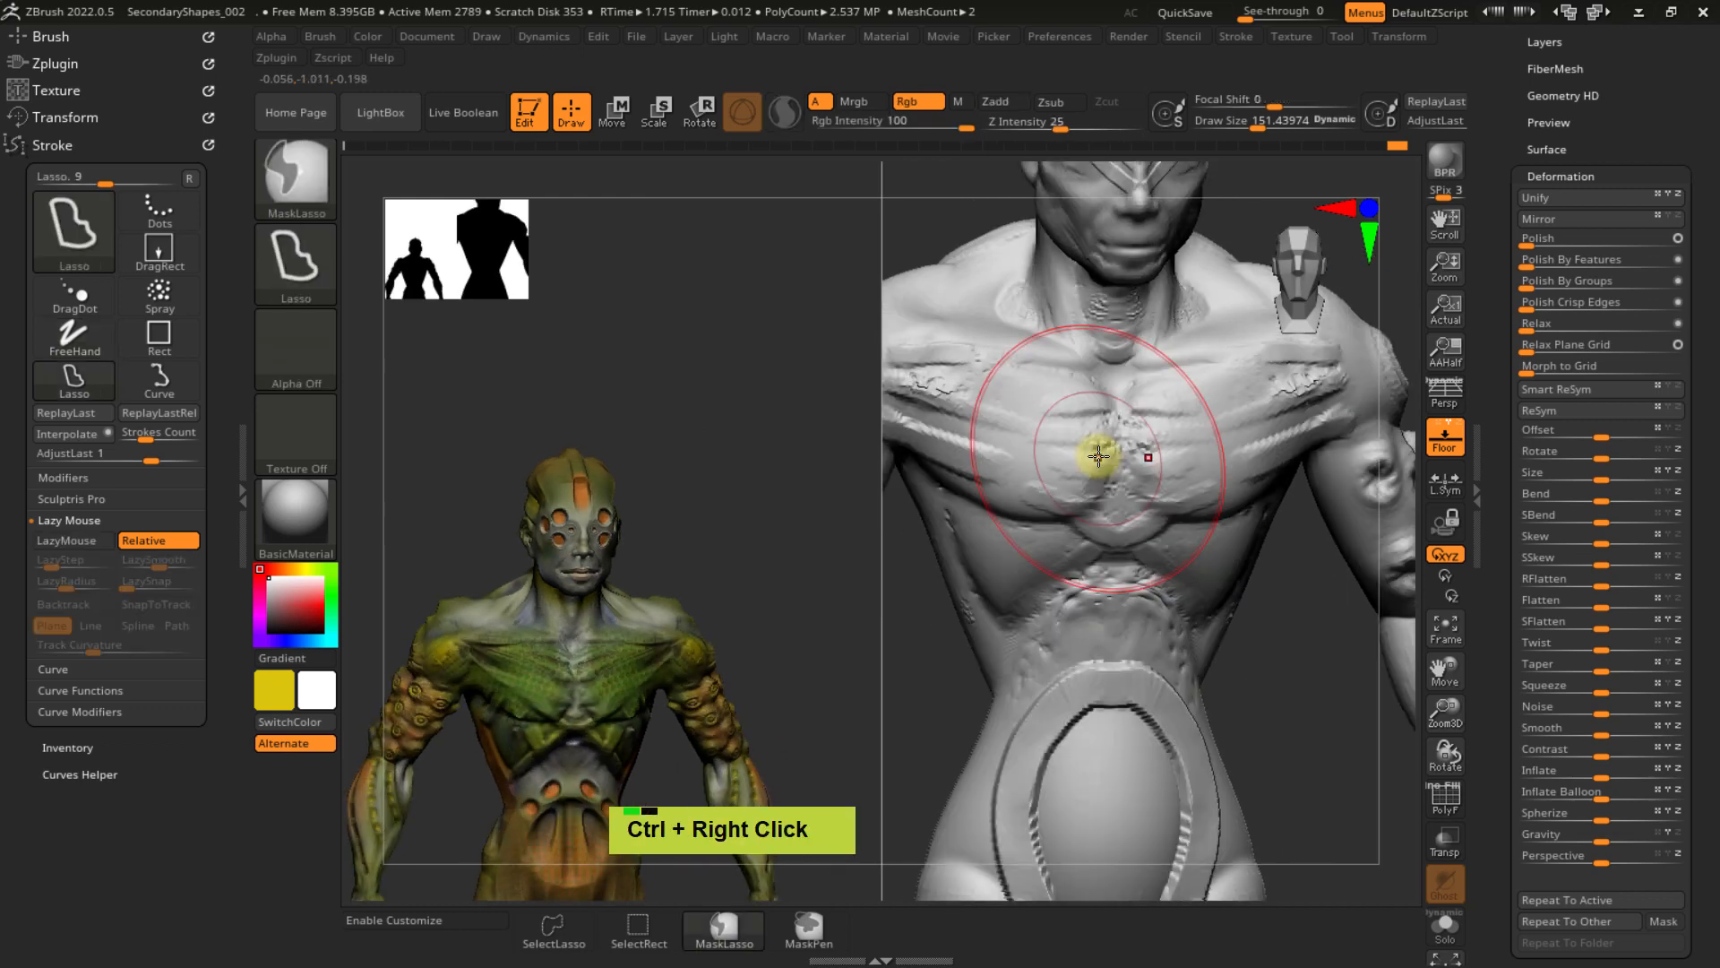
pyautogui.click(1593, 213)
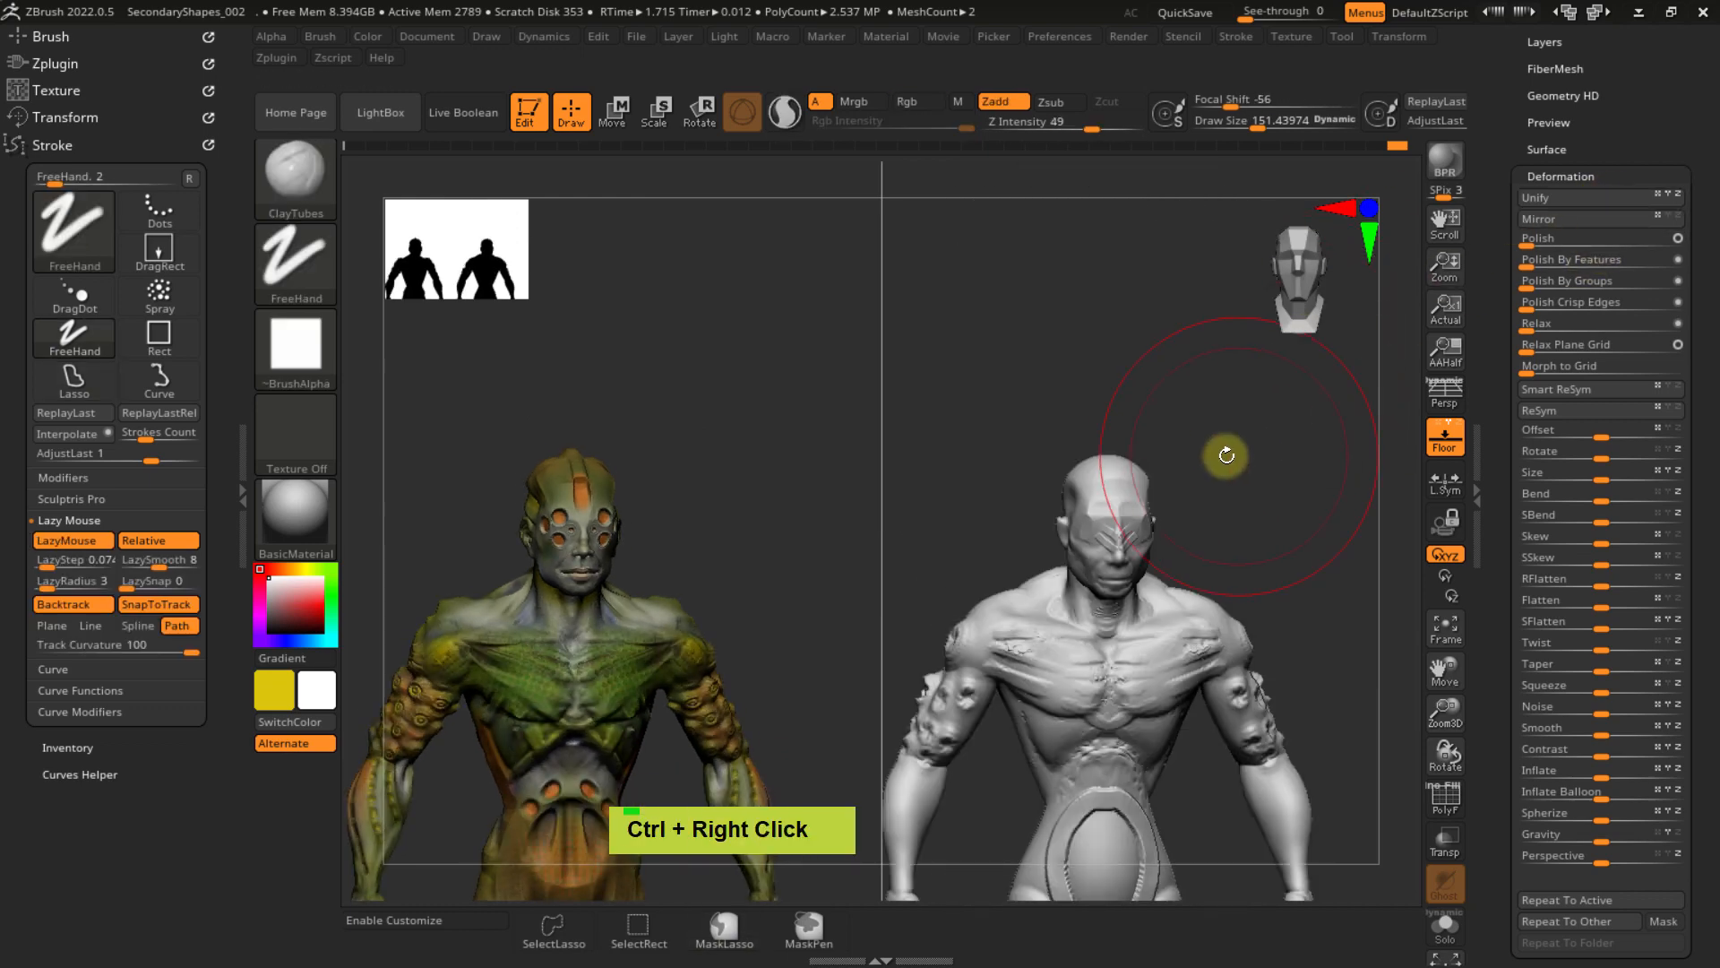
pyautogui.moveTo(1154, 518)
pyautogui.keyDown('alt'); pyautogui.mouseDown(button='right')
pyautogui.moveTo(1161, 146)
pyautogui.moveTo(1164, 508)
pyautogui.mouseUp(button='right'); pyautogui.keyUp('alt')
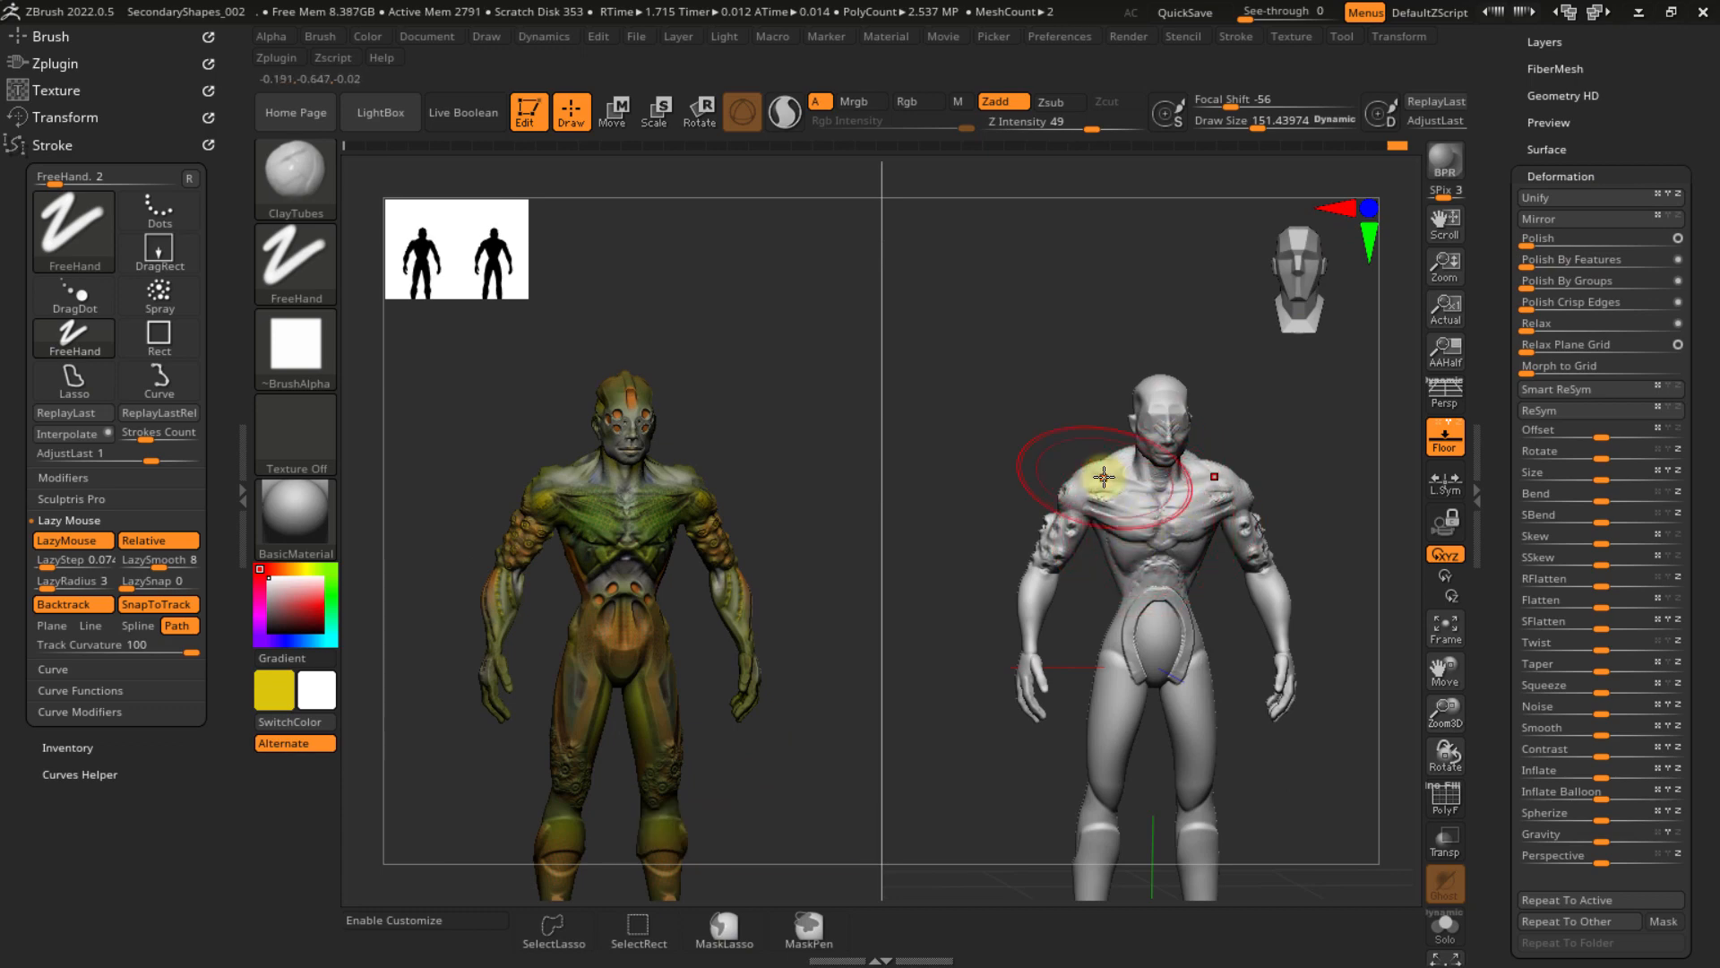
# - Review the ZBrush Scale Unify option of the Scale Master plugin, then collapse its settings
pyautogui.click(55, 144)
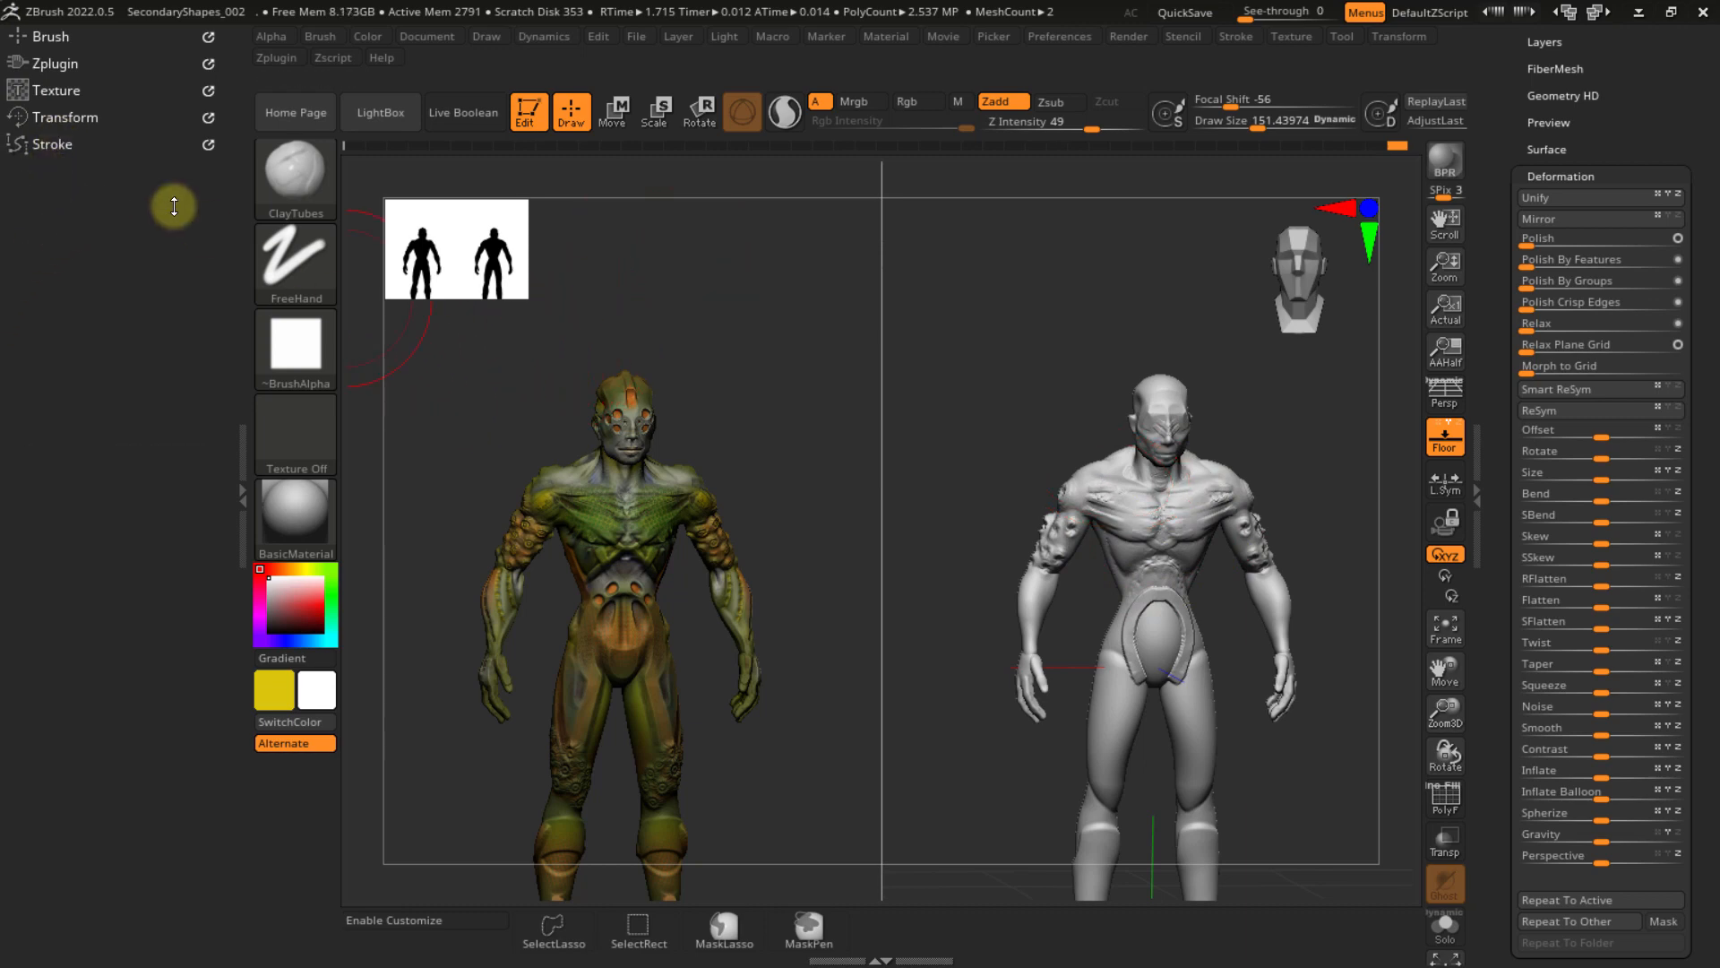
pyautogui.click(58, 65)
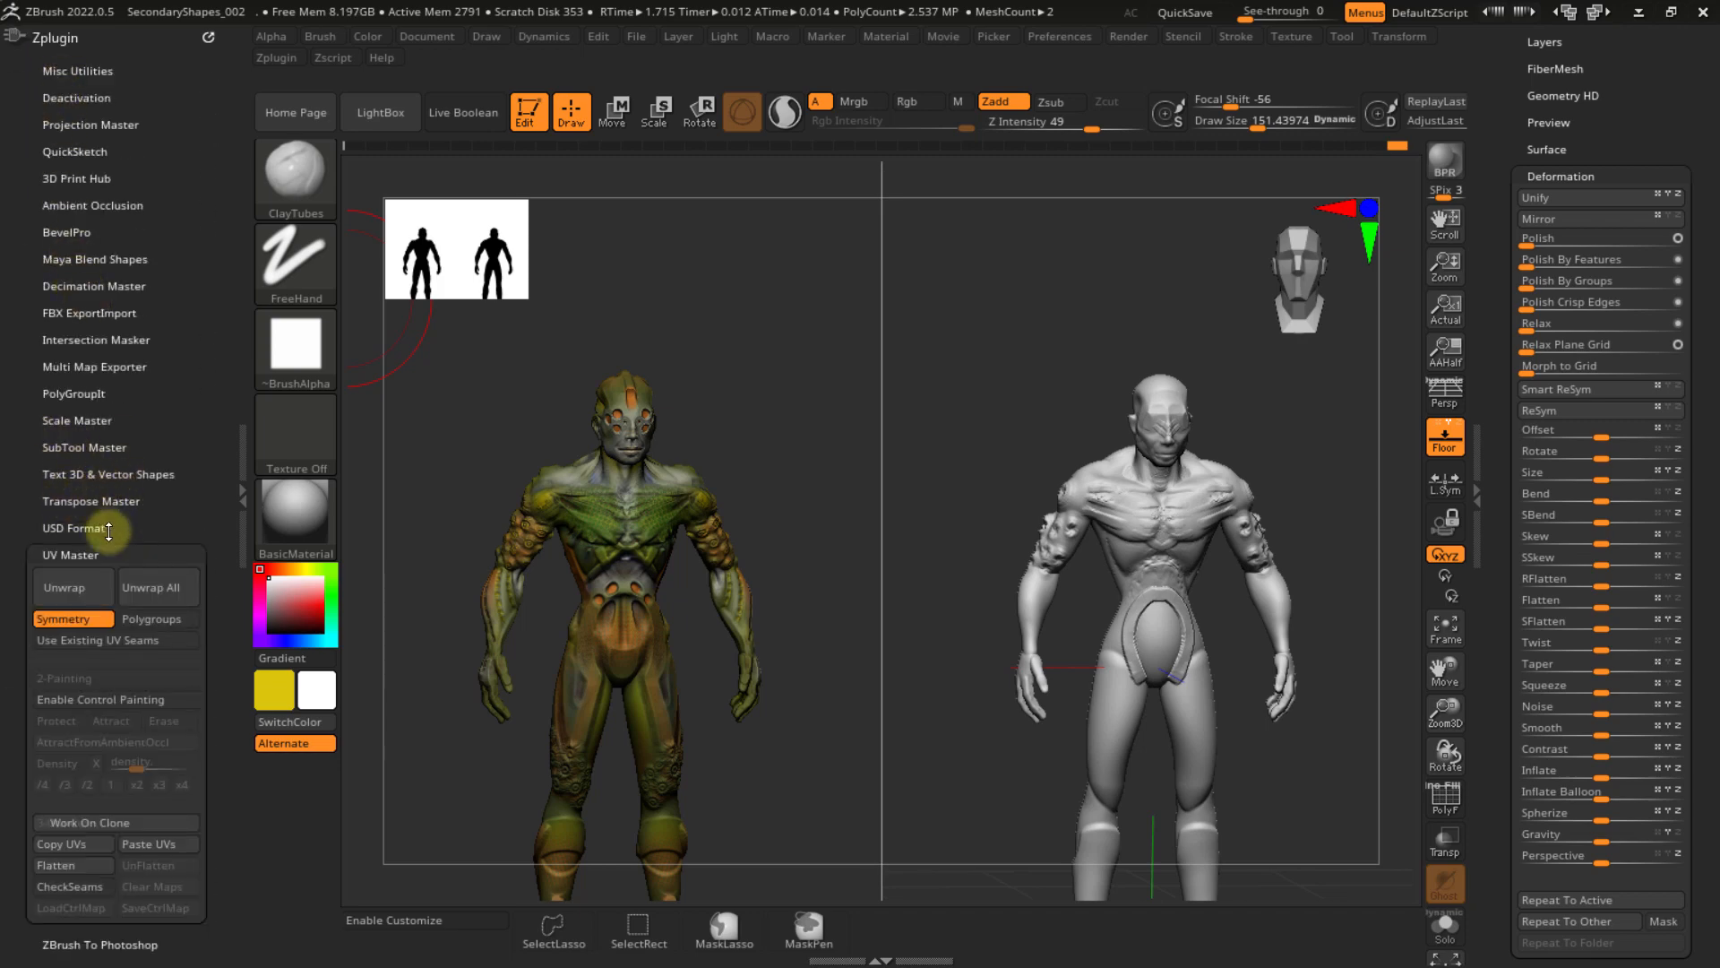
pyautogui.click(68, 553)
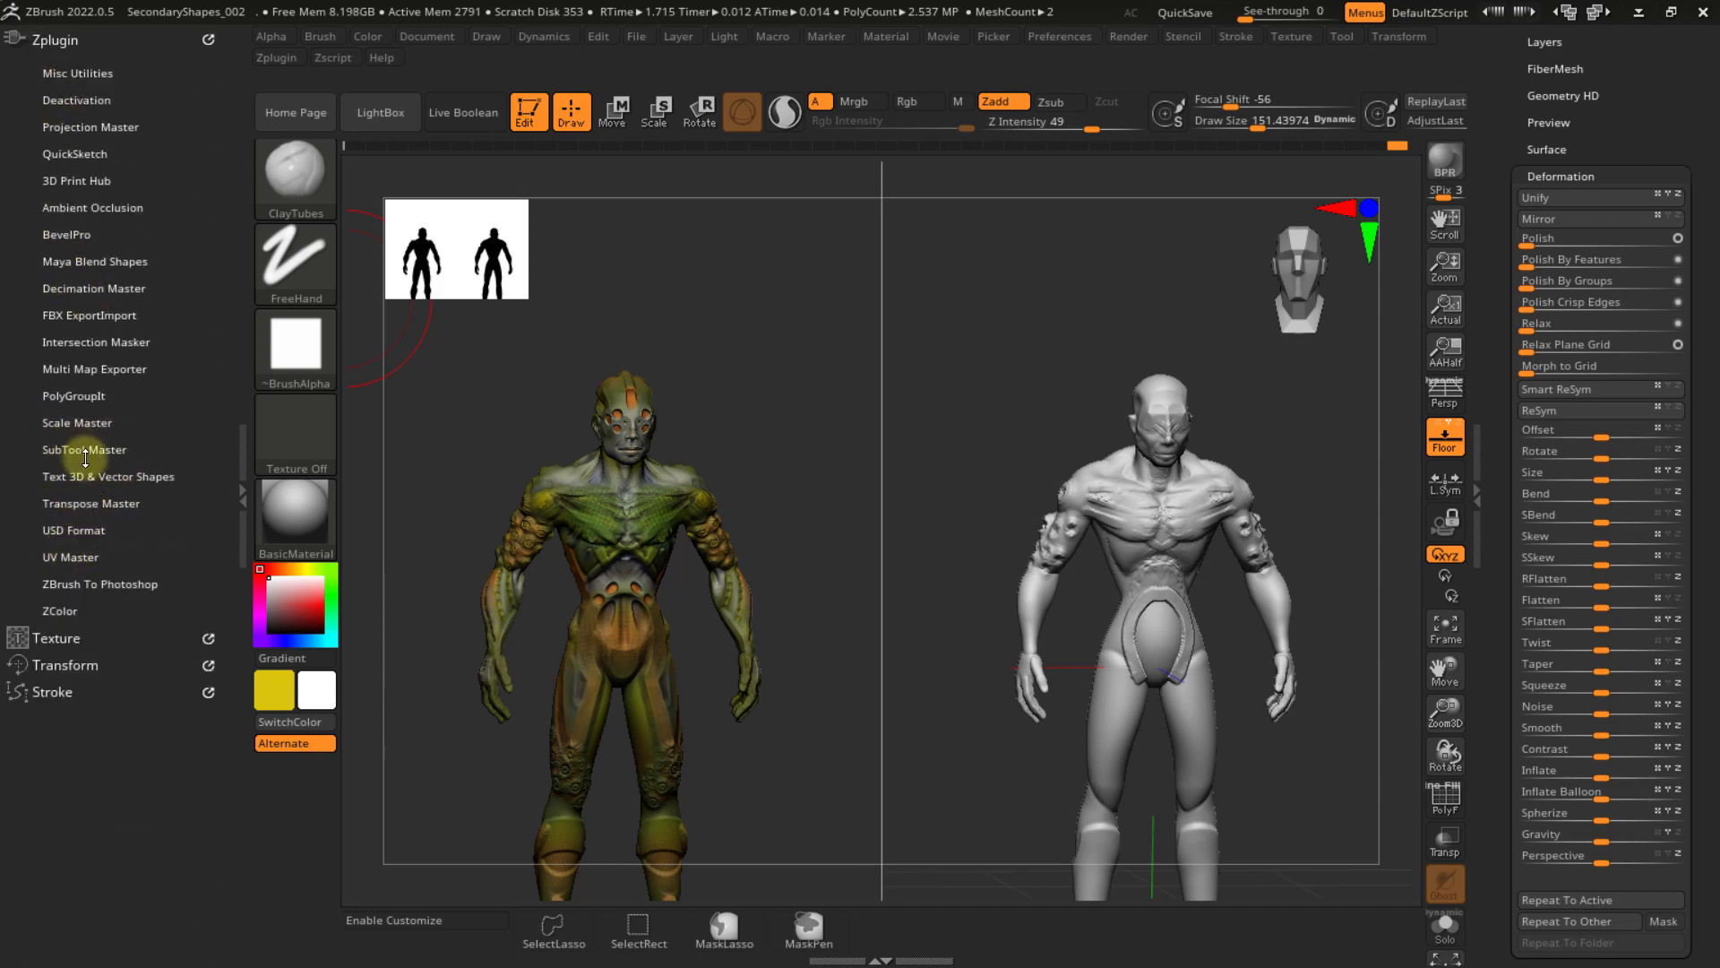
pyautogui.click(82, 448)
pyautogui.click(79, 451)
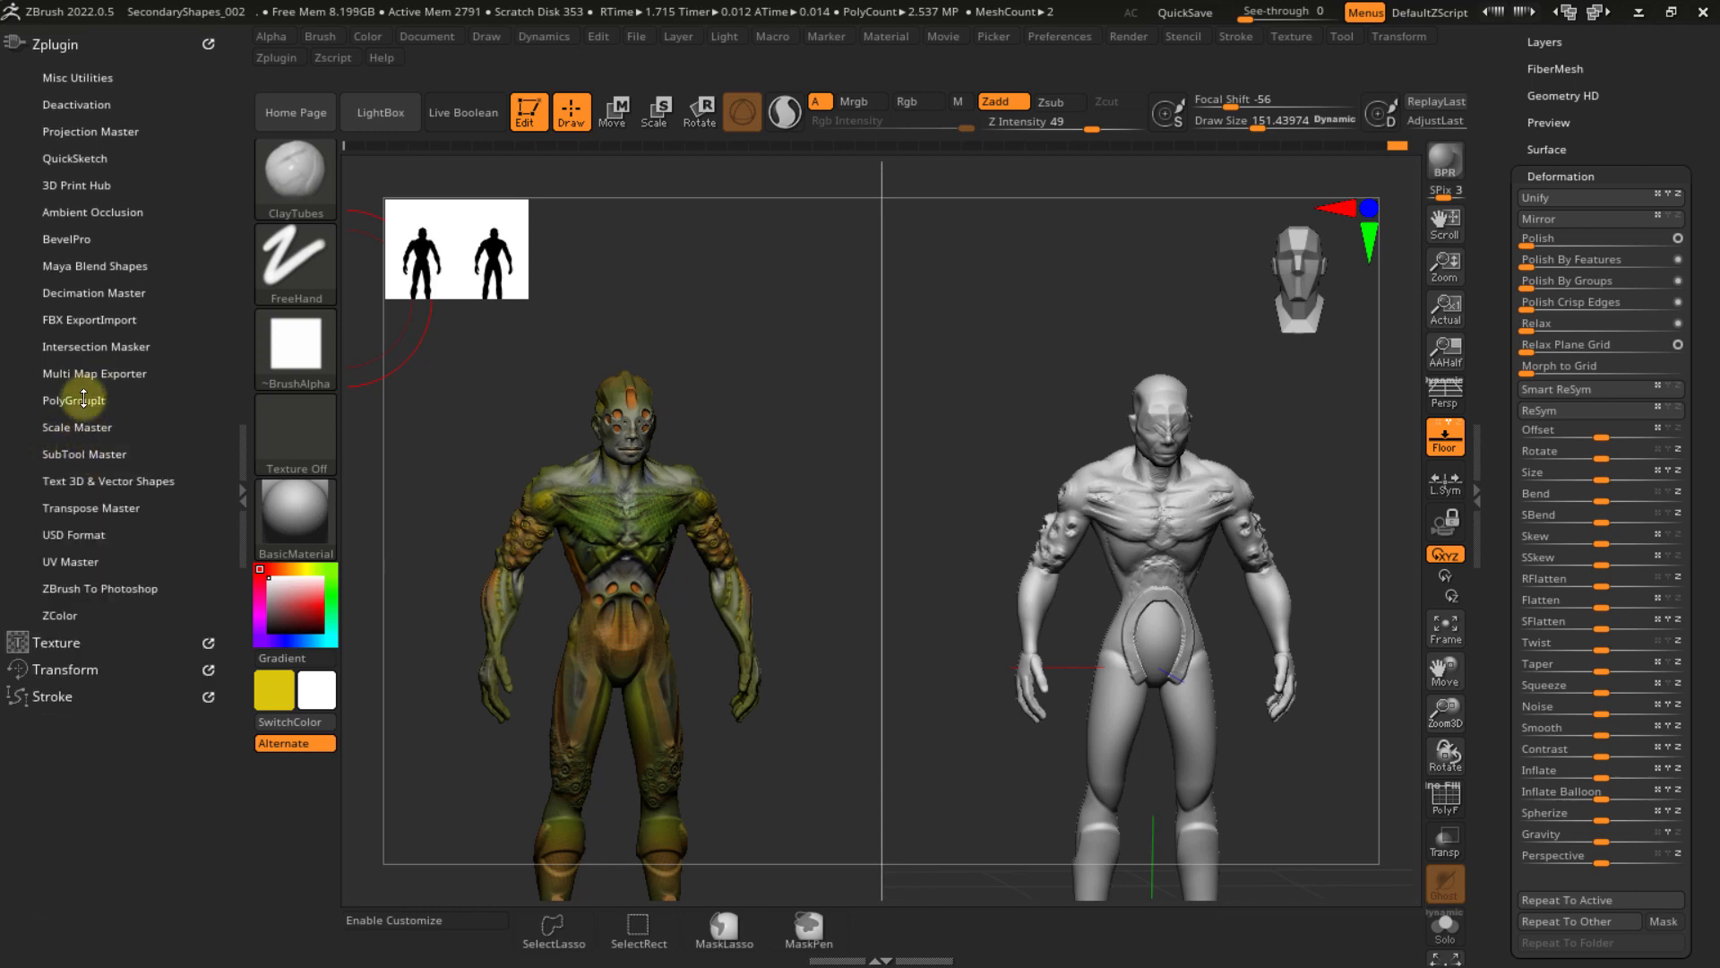
pyautogui.click(94, 426)
pyautogui.scroll(-4, 40, 292)
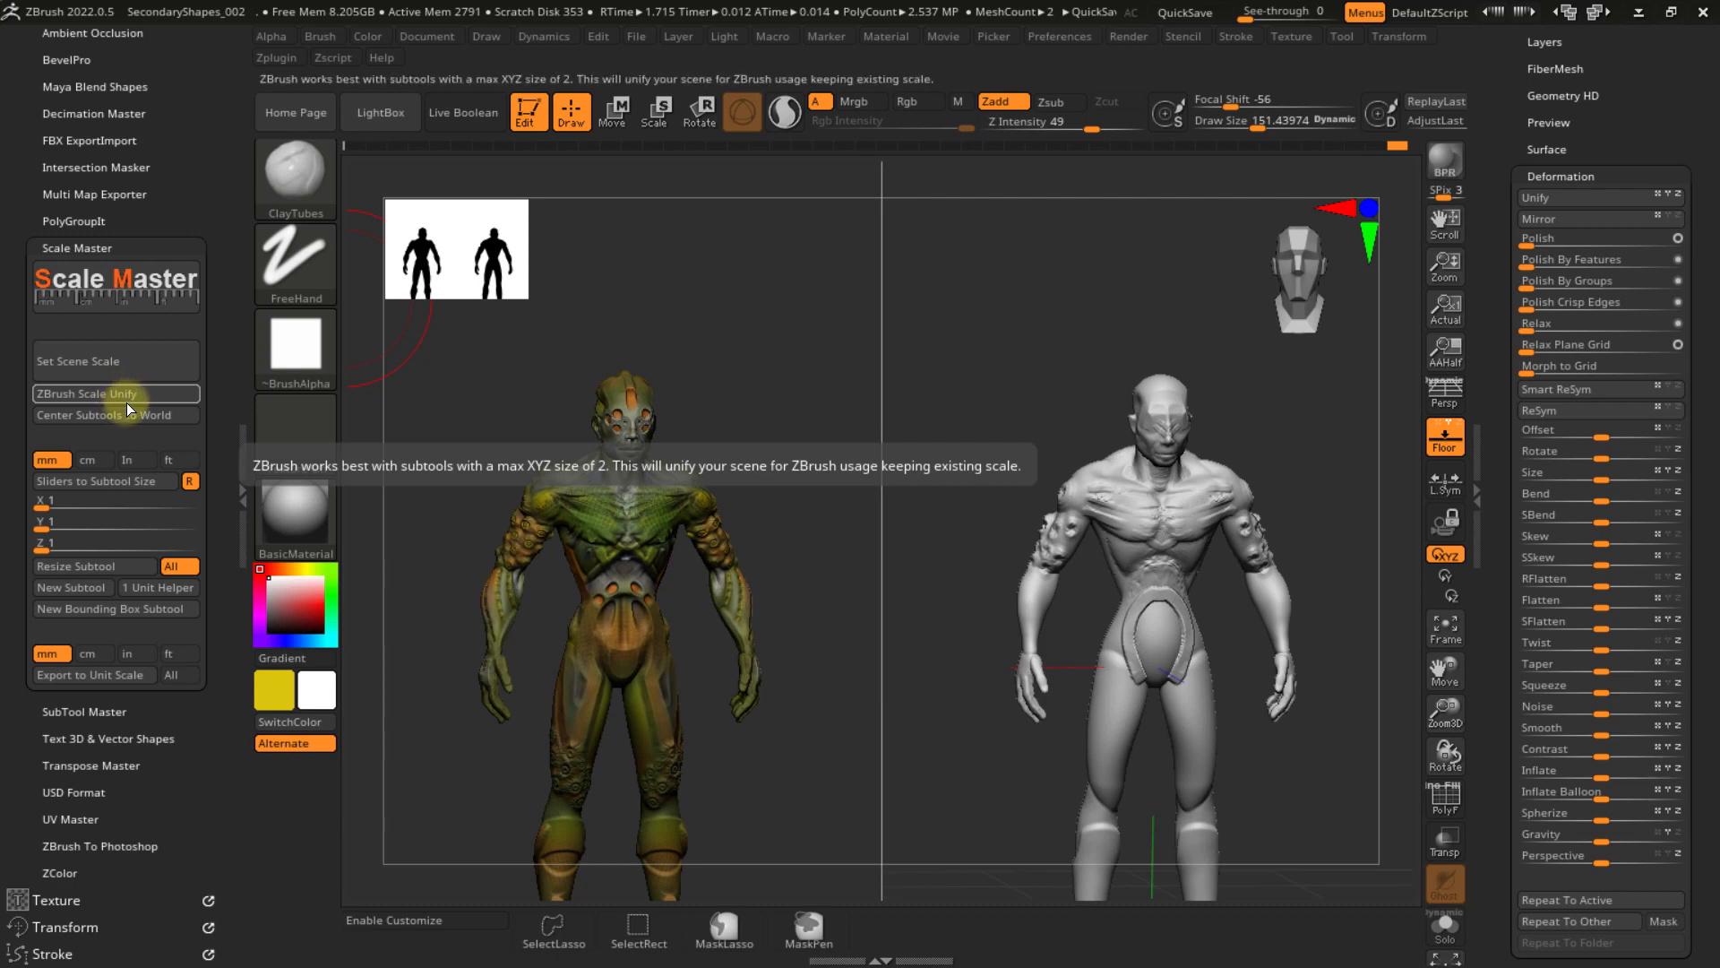
pyautogui.click(85, 248)
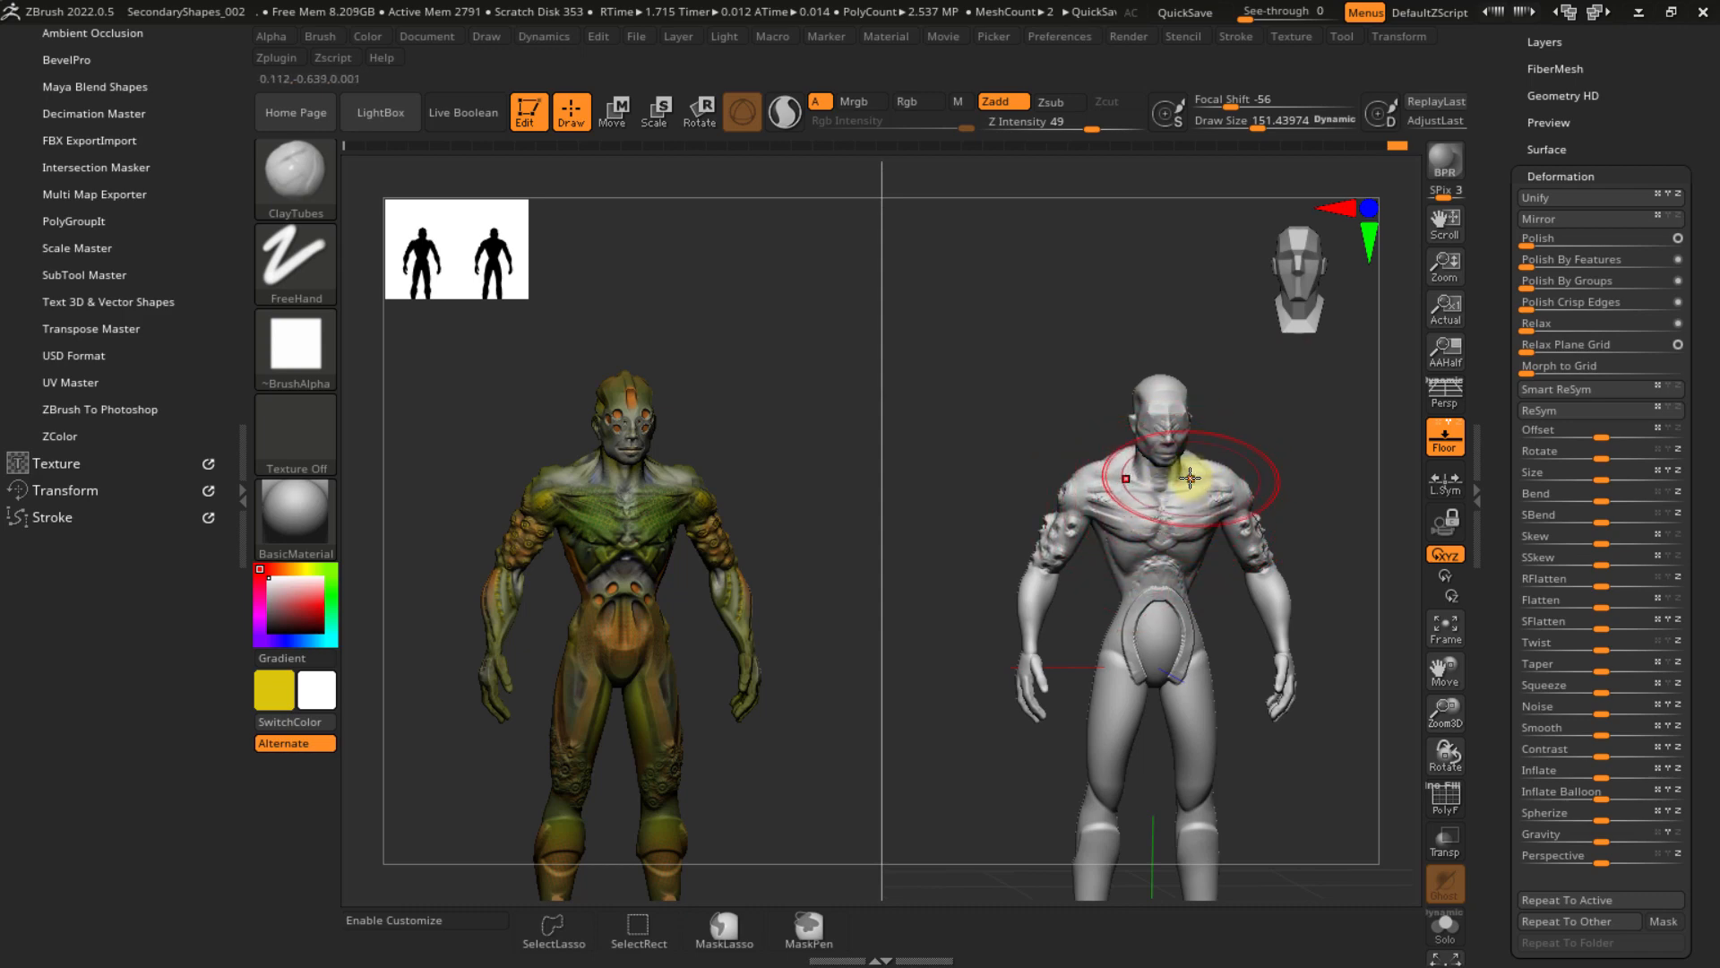
# - Set Draw Size to about 51, turn off symmetry and sculpt ClayTubes strokes on one side of the chest
pyautogui.moveTo(1511, 375); pyautogui.dragTo(1508, 405)
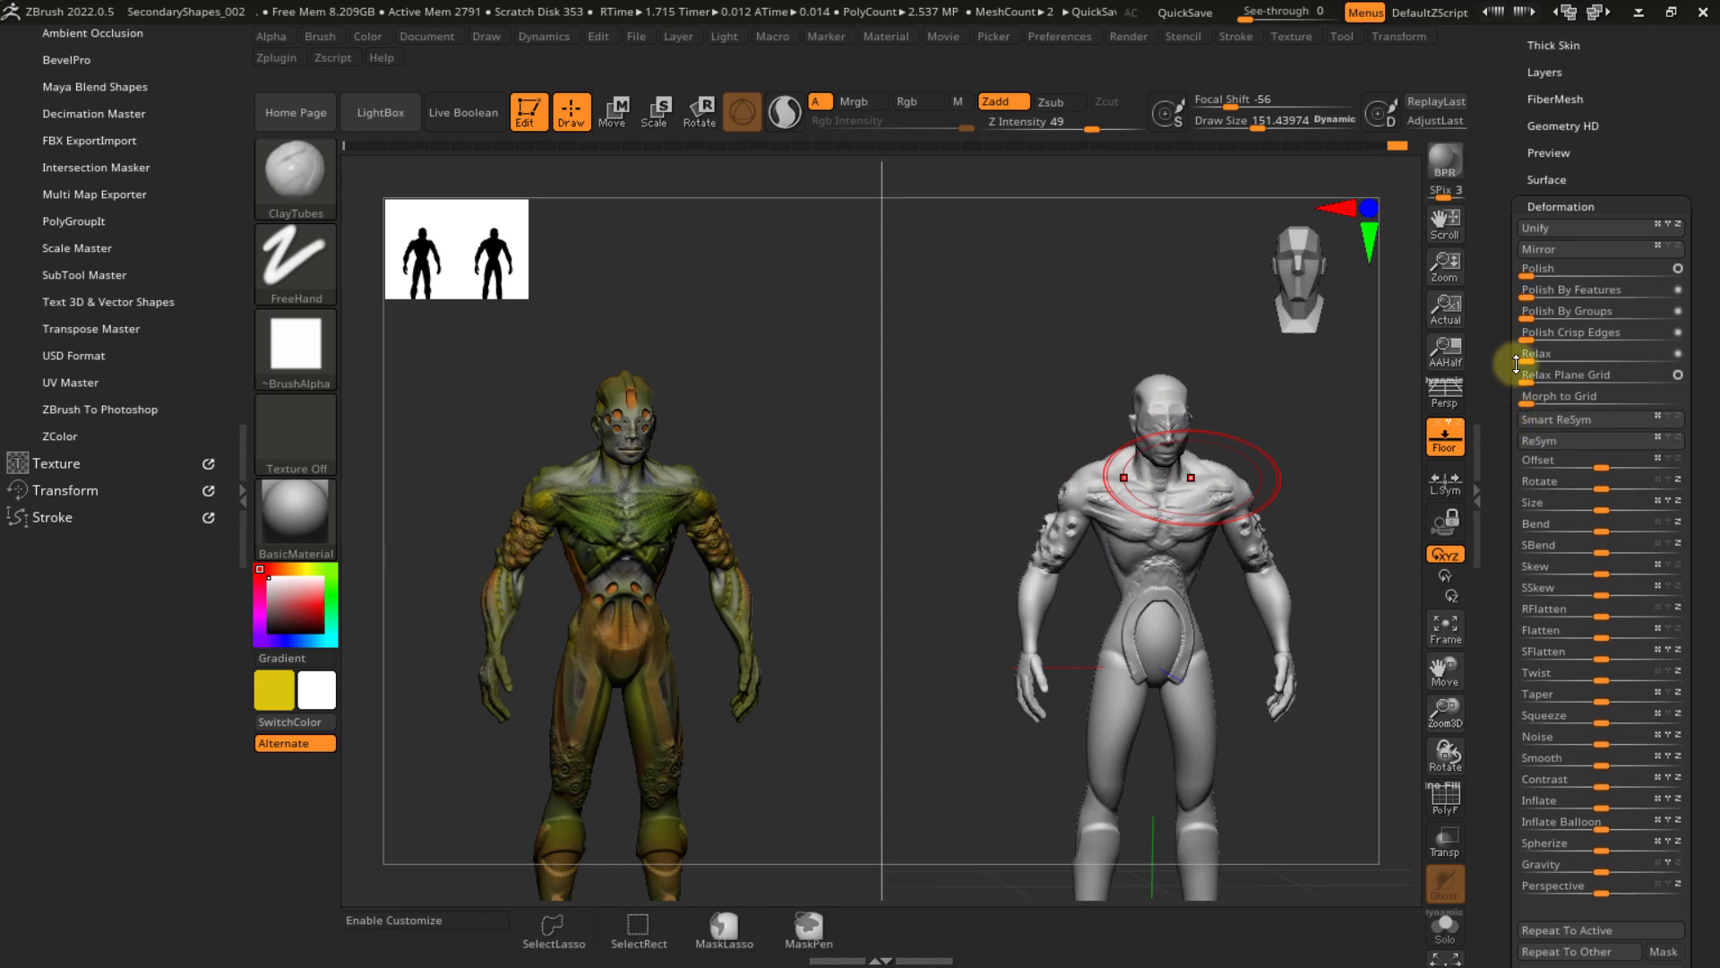
pyautogui.keyDown('ctrl'); pyautogui.moveTo(1193, 502); pyautogui.dragTo(1191, 594, button='right'); pyautogui.keyUp('ctrl')
pyautogui.press('s')
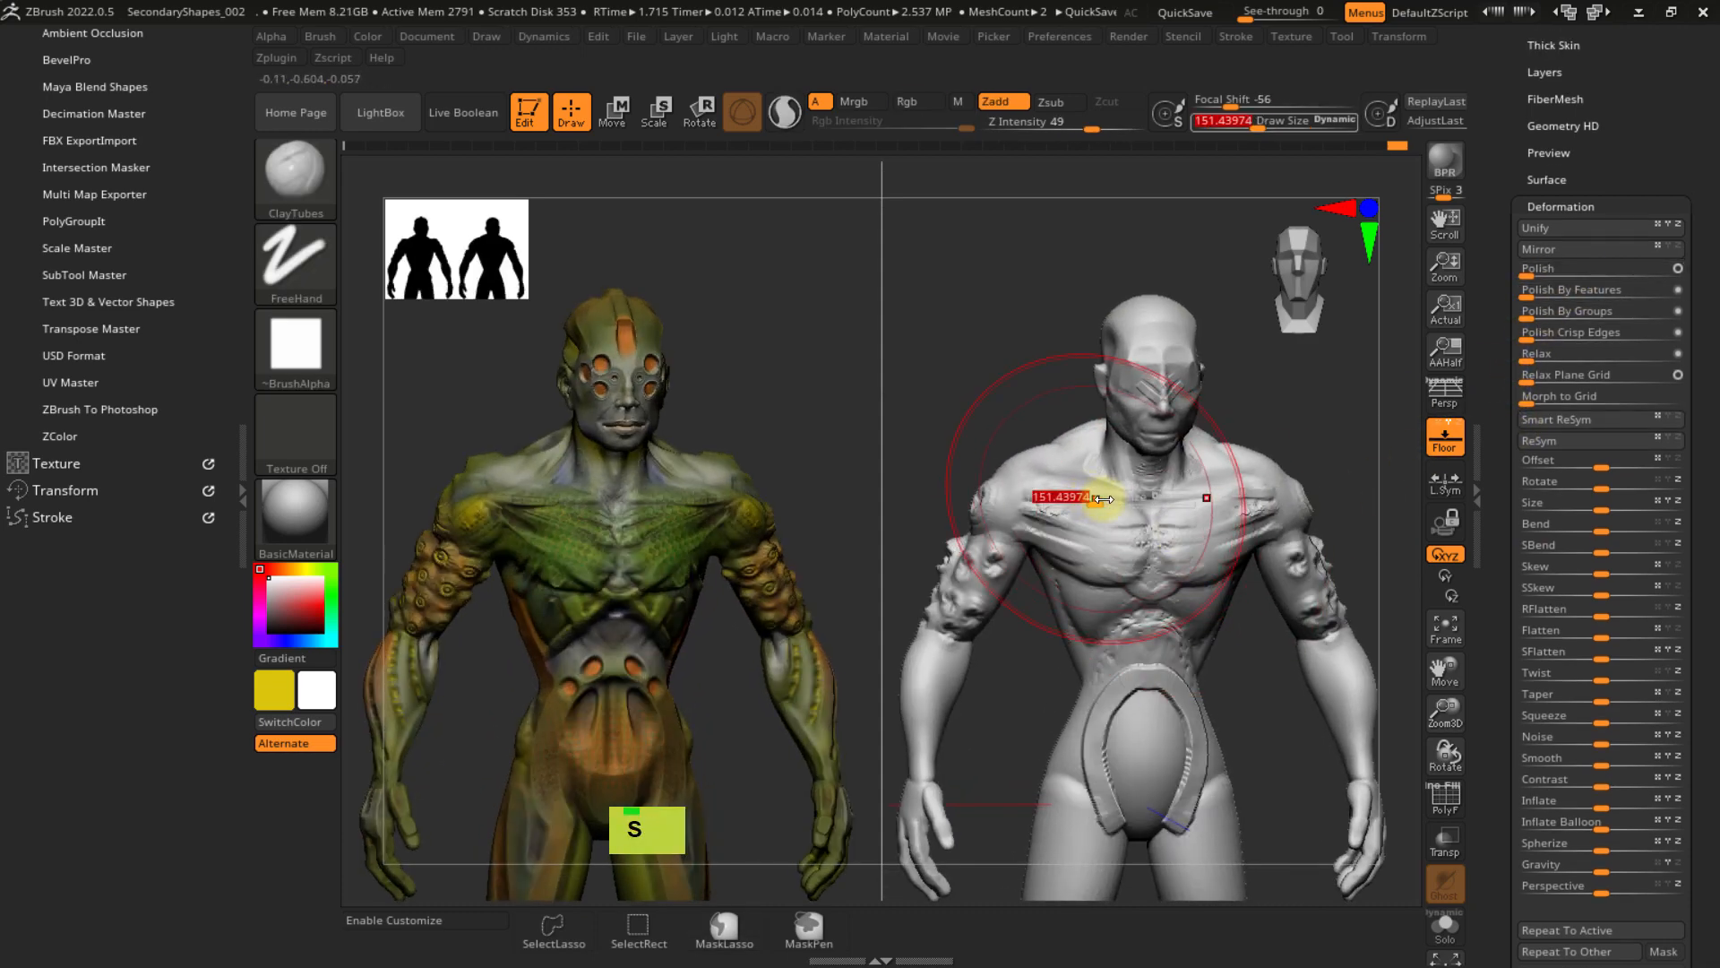
pyautogui.moveTo(1106, 498); pyautogui.dragTo(1066, 498)
pyautogui.keyDown('ctrl'); pyautogui.moveTo(1094, 495); pyautogui.dragTo(1083, 520, button='right'); pyautogui.keyUp('ctrl')
pyautogui.press('x')
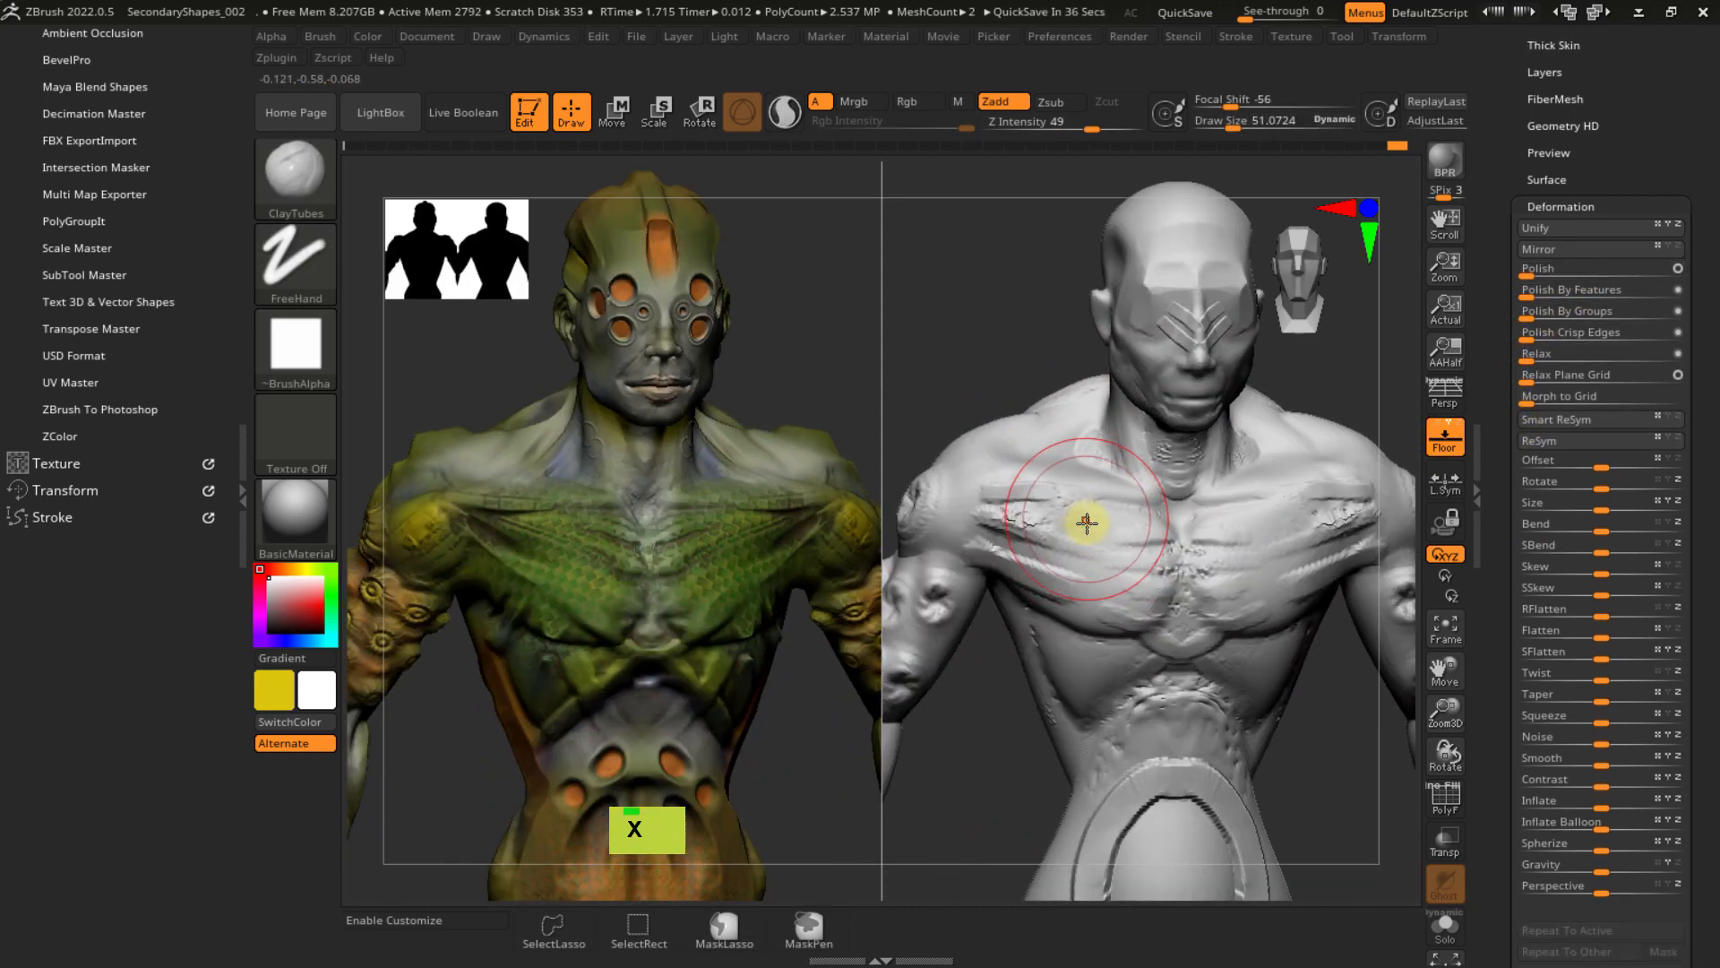
pyautogui.moveTo(1074, 561)
pyautogui.mouseDown()
pyautogui.moveTo(1083, 529)
pyautogui.moveTo(1102, 546)
pyautogui.moveTo(1087, 448)
pyautogui.mouseUp()
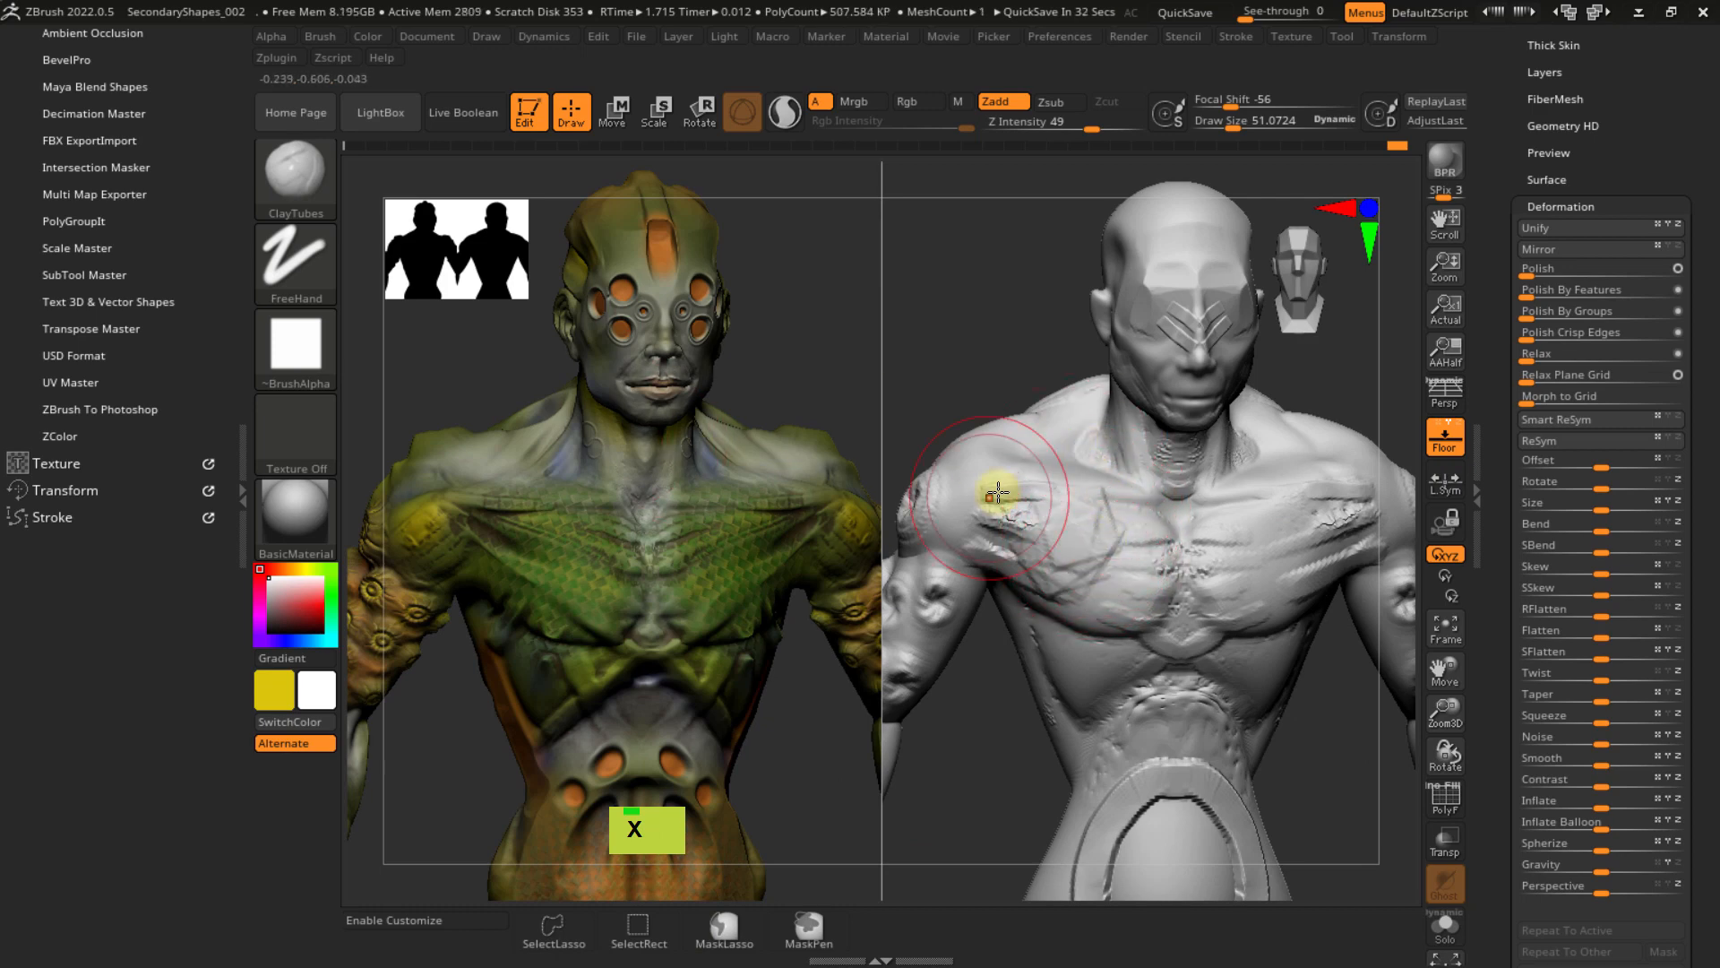
# - Sculpt a round ClayTubes bump on the chest and try to apply the Mirror deformation to the body
pyautogui.press('l')
pyautogui.moveTo(1031, 529); pyautogui.dragTo(1065, 542)
pyautogui.click(1596, 259)
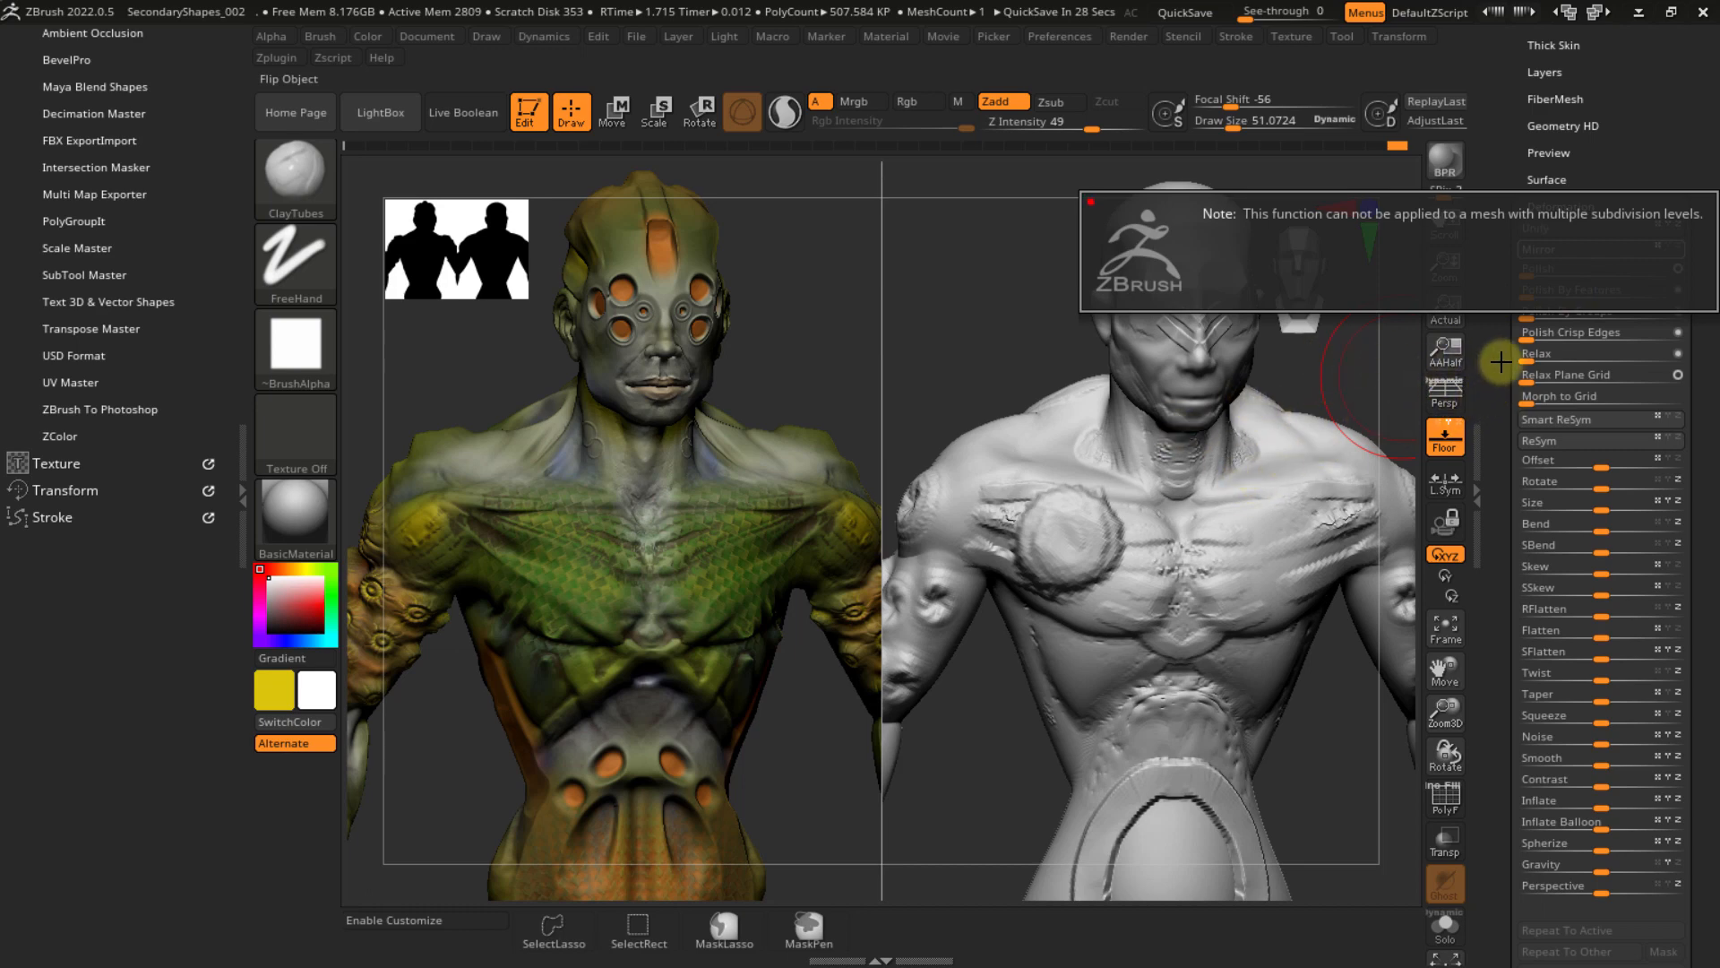
pyautogui.press('Escape')
# - Open the body's Geometry settings to examine its subdivision levels
pyautogui.moveTo(1509, 176); pyautogui.dragTo(1509, 361)
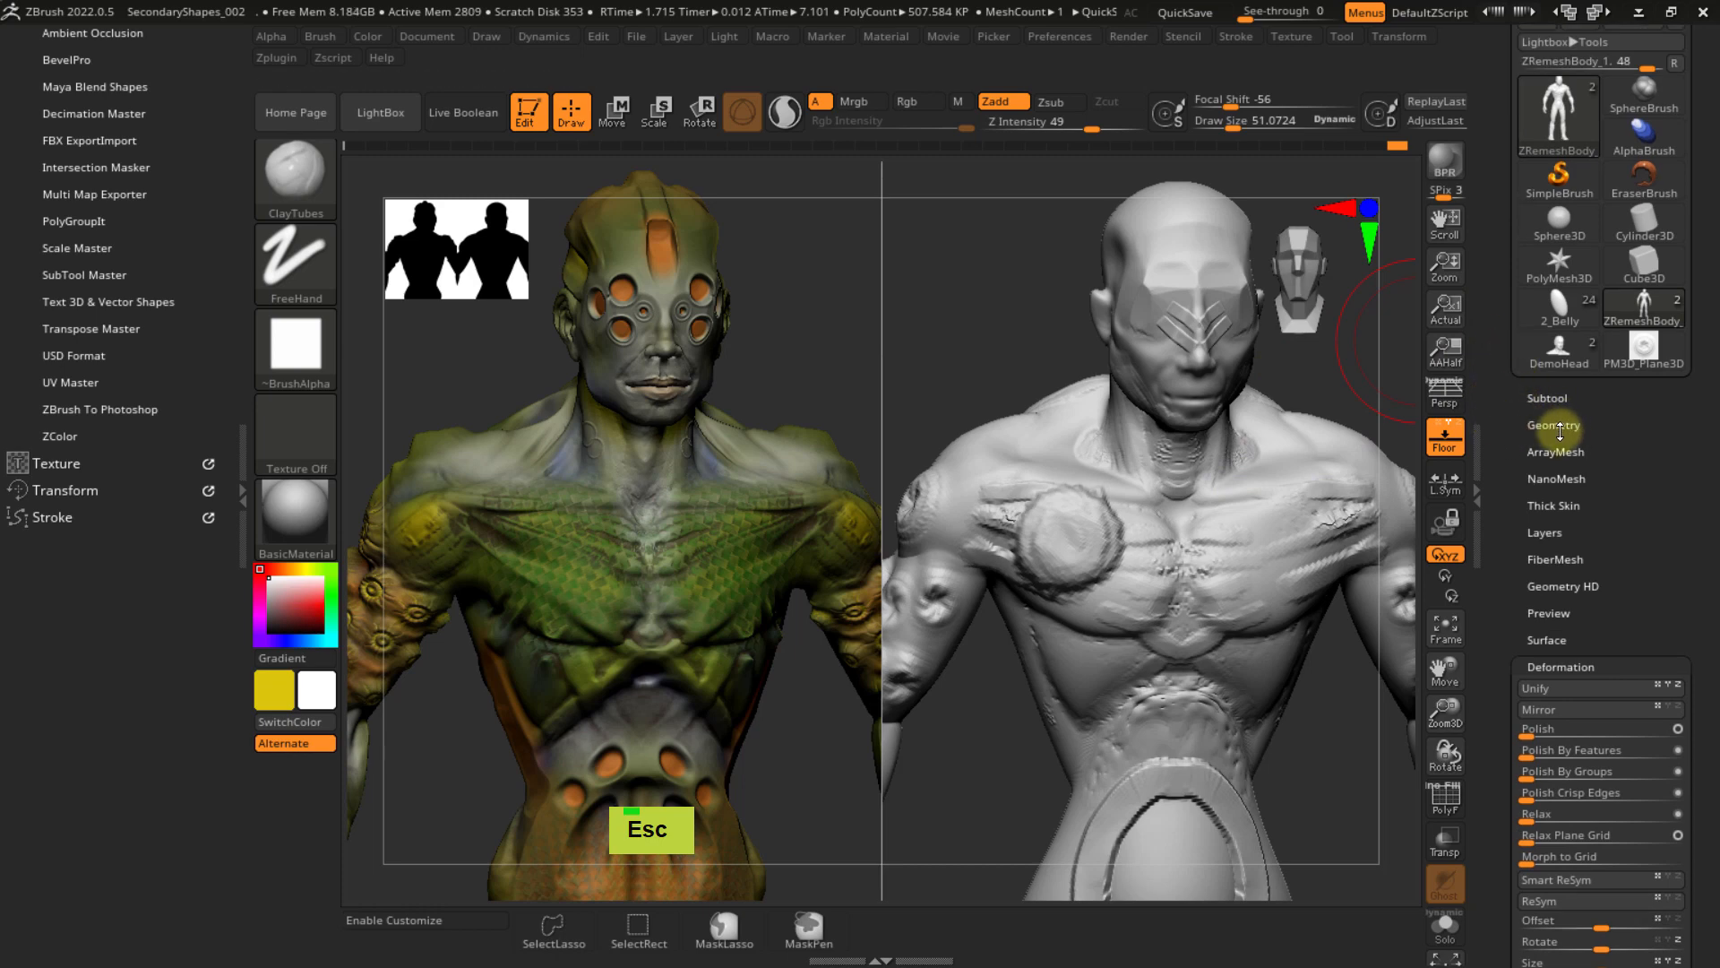
pyautogui.click(1555, 423)
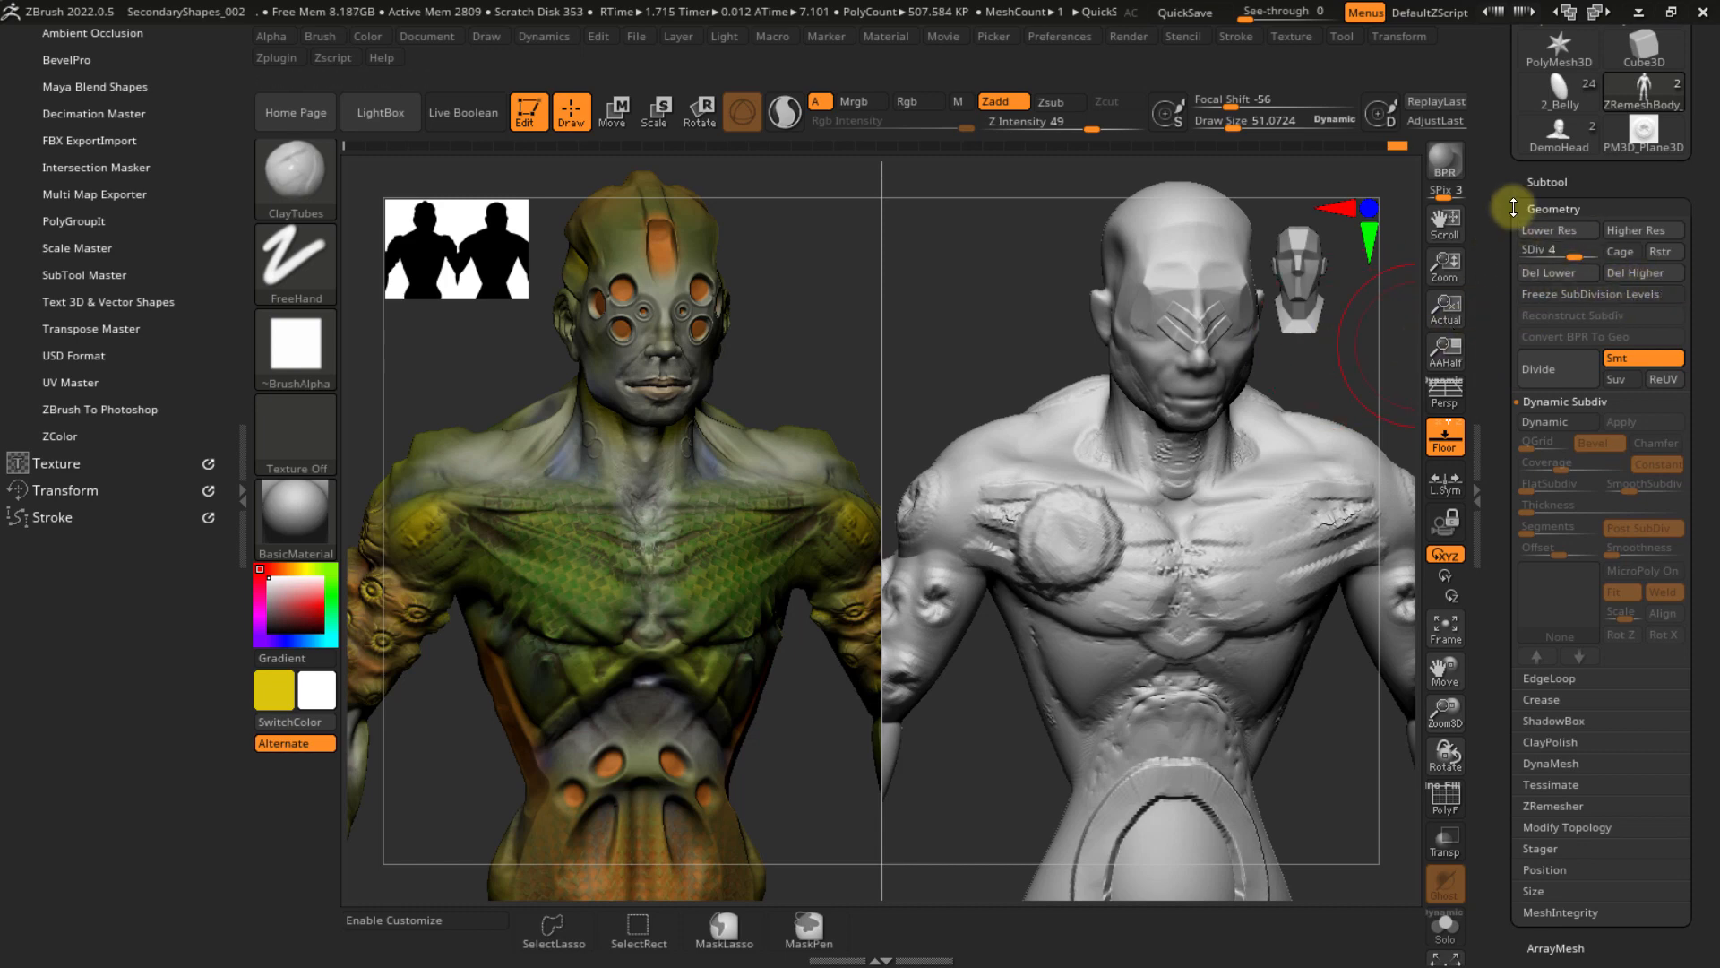
pyautogui.moveTo(1476, 300); pyautogui.dragTo(1489, 215)
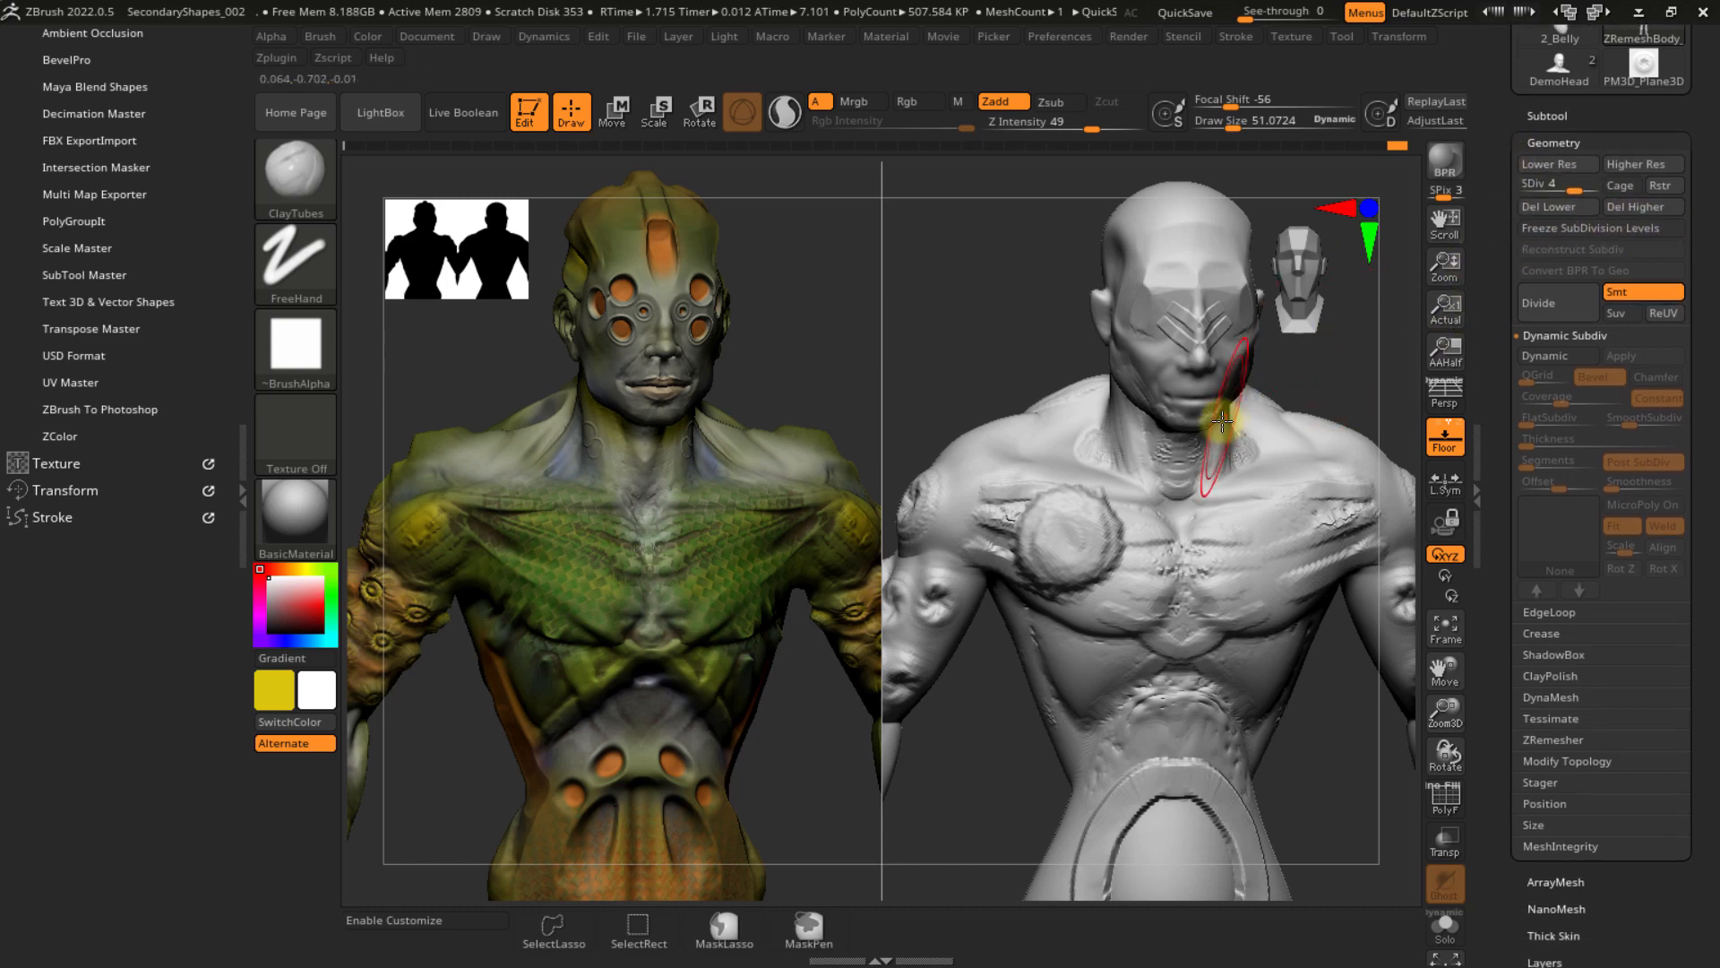
# - Undo the round bump sculpted on the chest
pyautogui.press('ctrl')
pyautogui.hotkey('ctrl', 'z')
pyautogui.hotkey('ctrl', 'z')
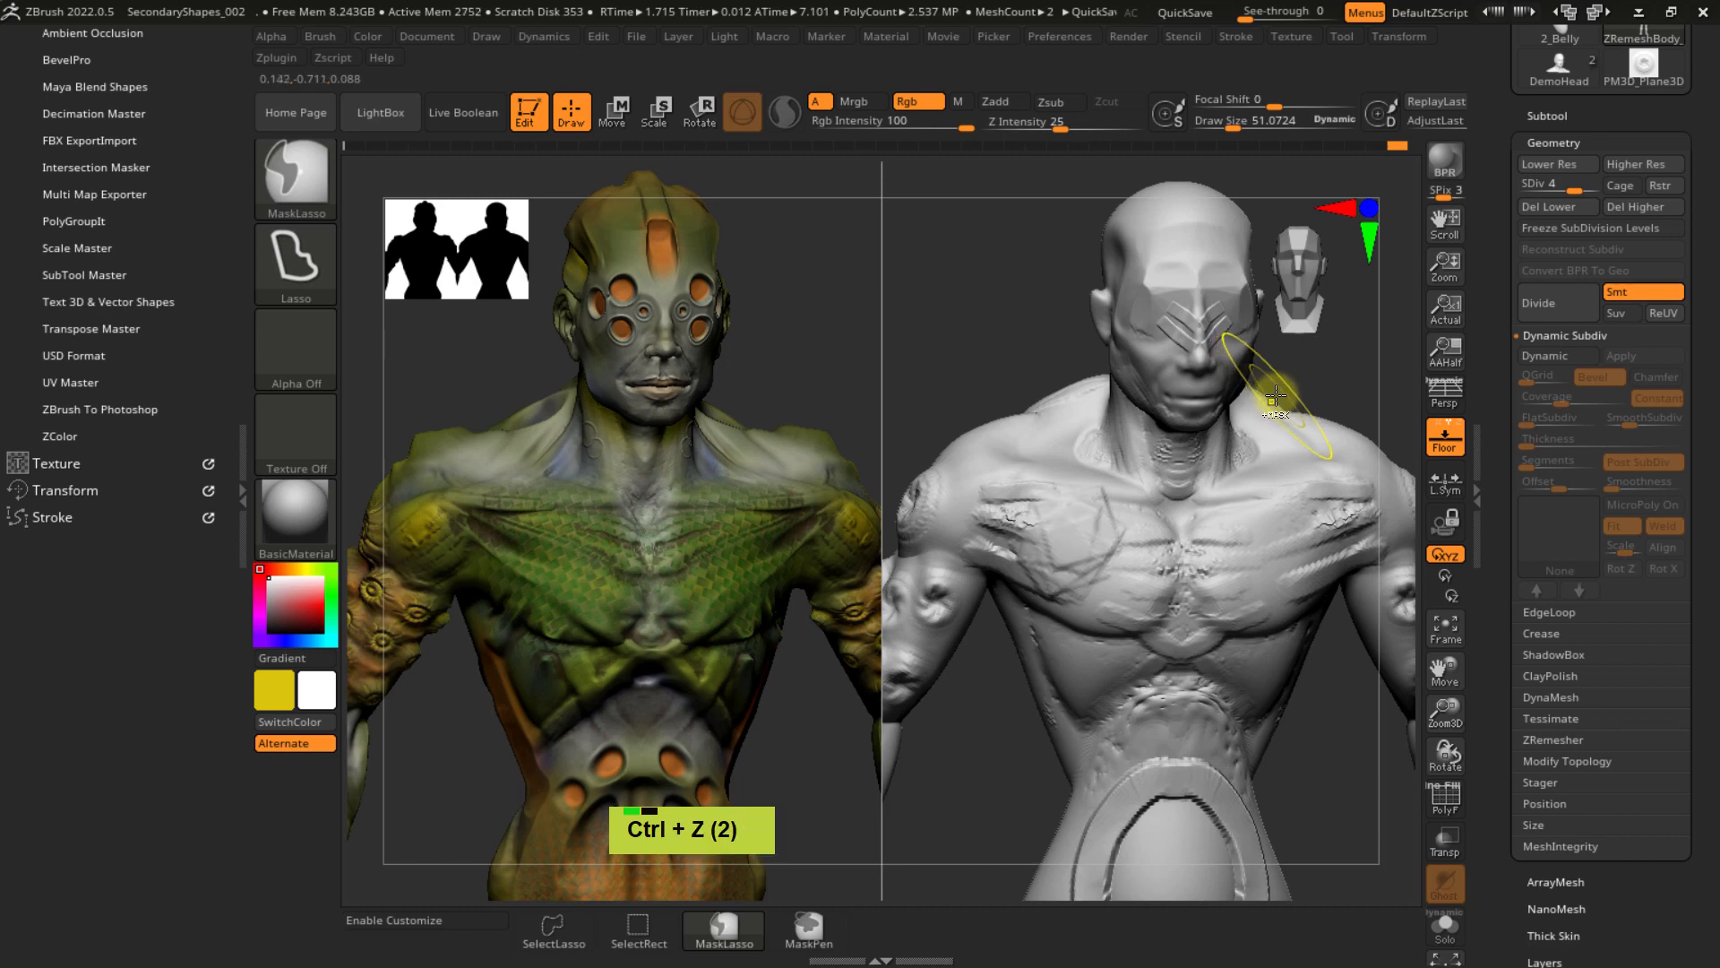
pyautogui.hotkey('ctrl', 'z')
# - Open the body's Deformation settings to reach the Polish and Relax controls
pyautogui.moveTo(1494, 573); pyautogui.dragTo(1518, 368)
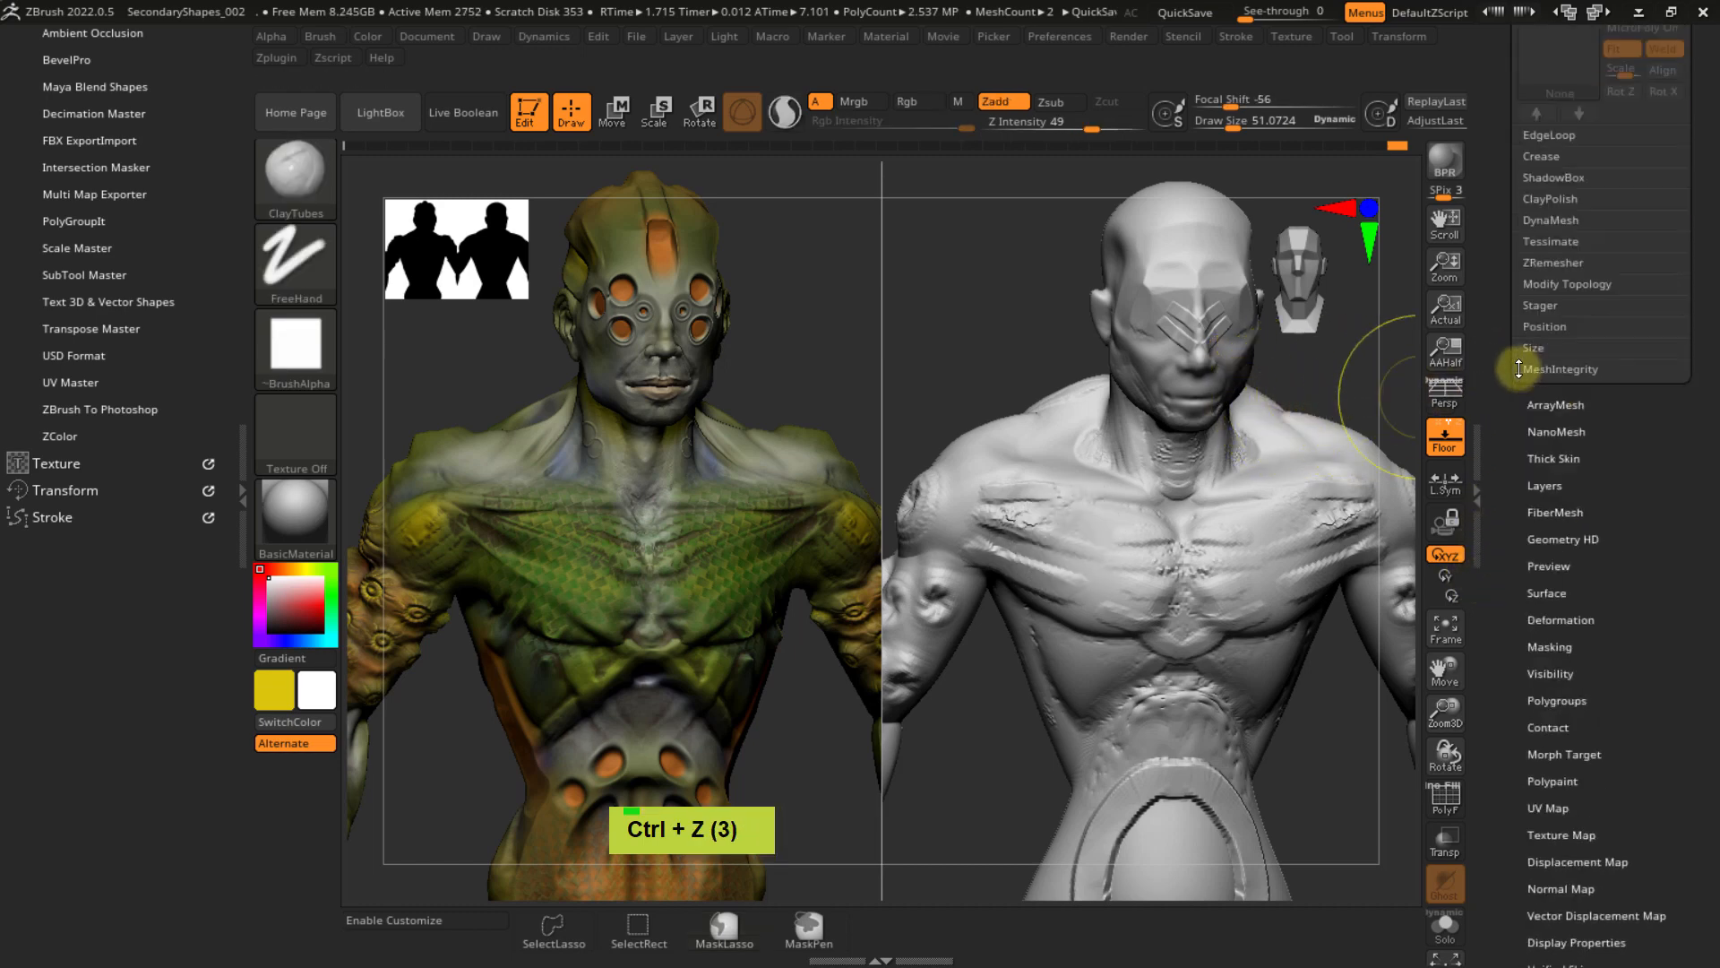
pyautogui.scroll(-3, 1519, 386)
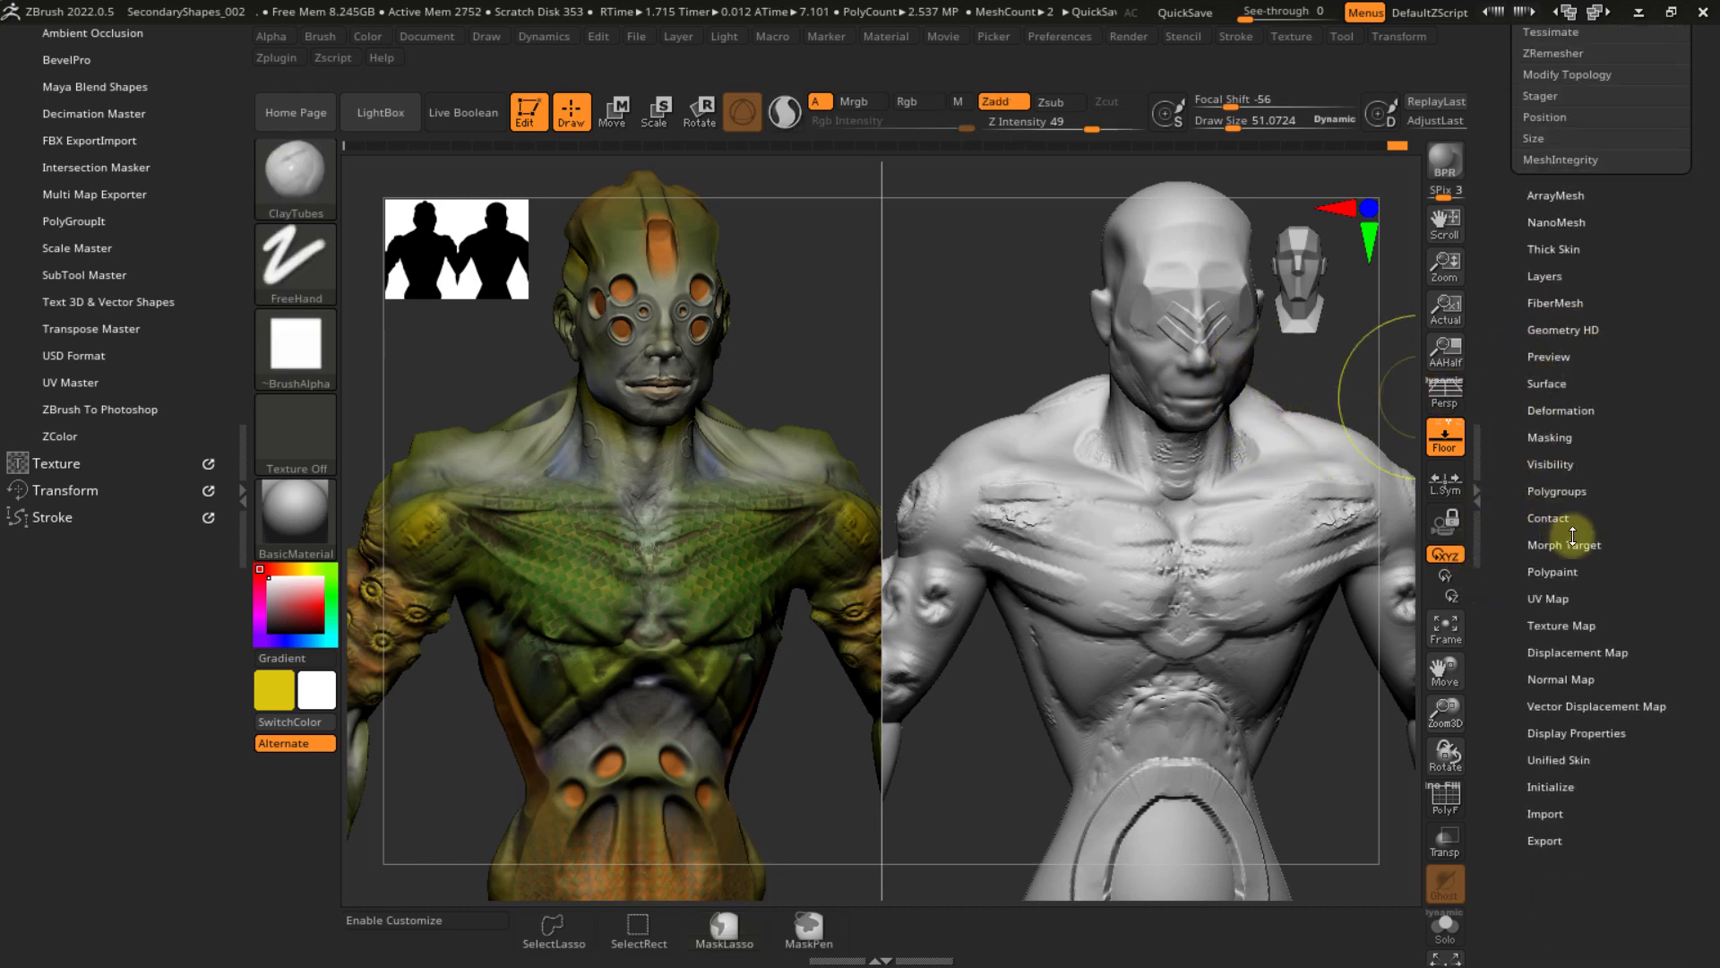
pyautogui.click(1582, 409)
pyautogui.moveTo(1506, 302); pyautogui.dragTo(1503, 329)
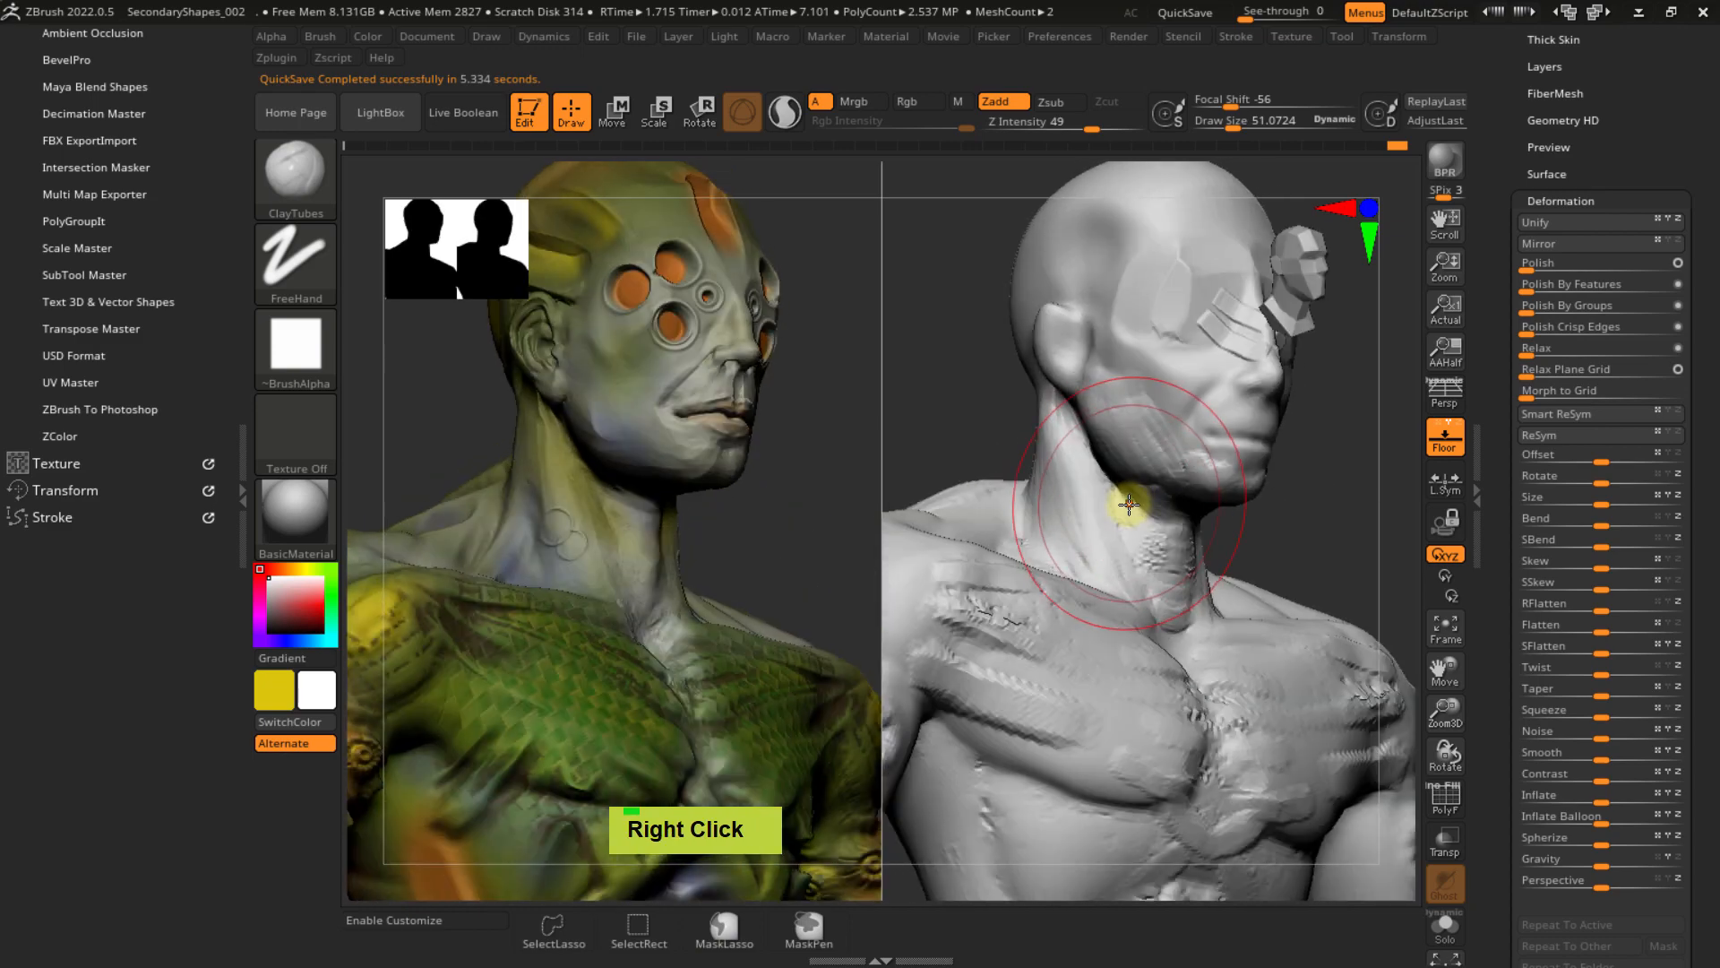
# - Set the brush draw size to about 17 and step the body down two subdivision levels
pyautogui.press('s')
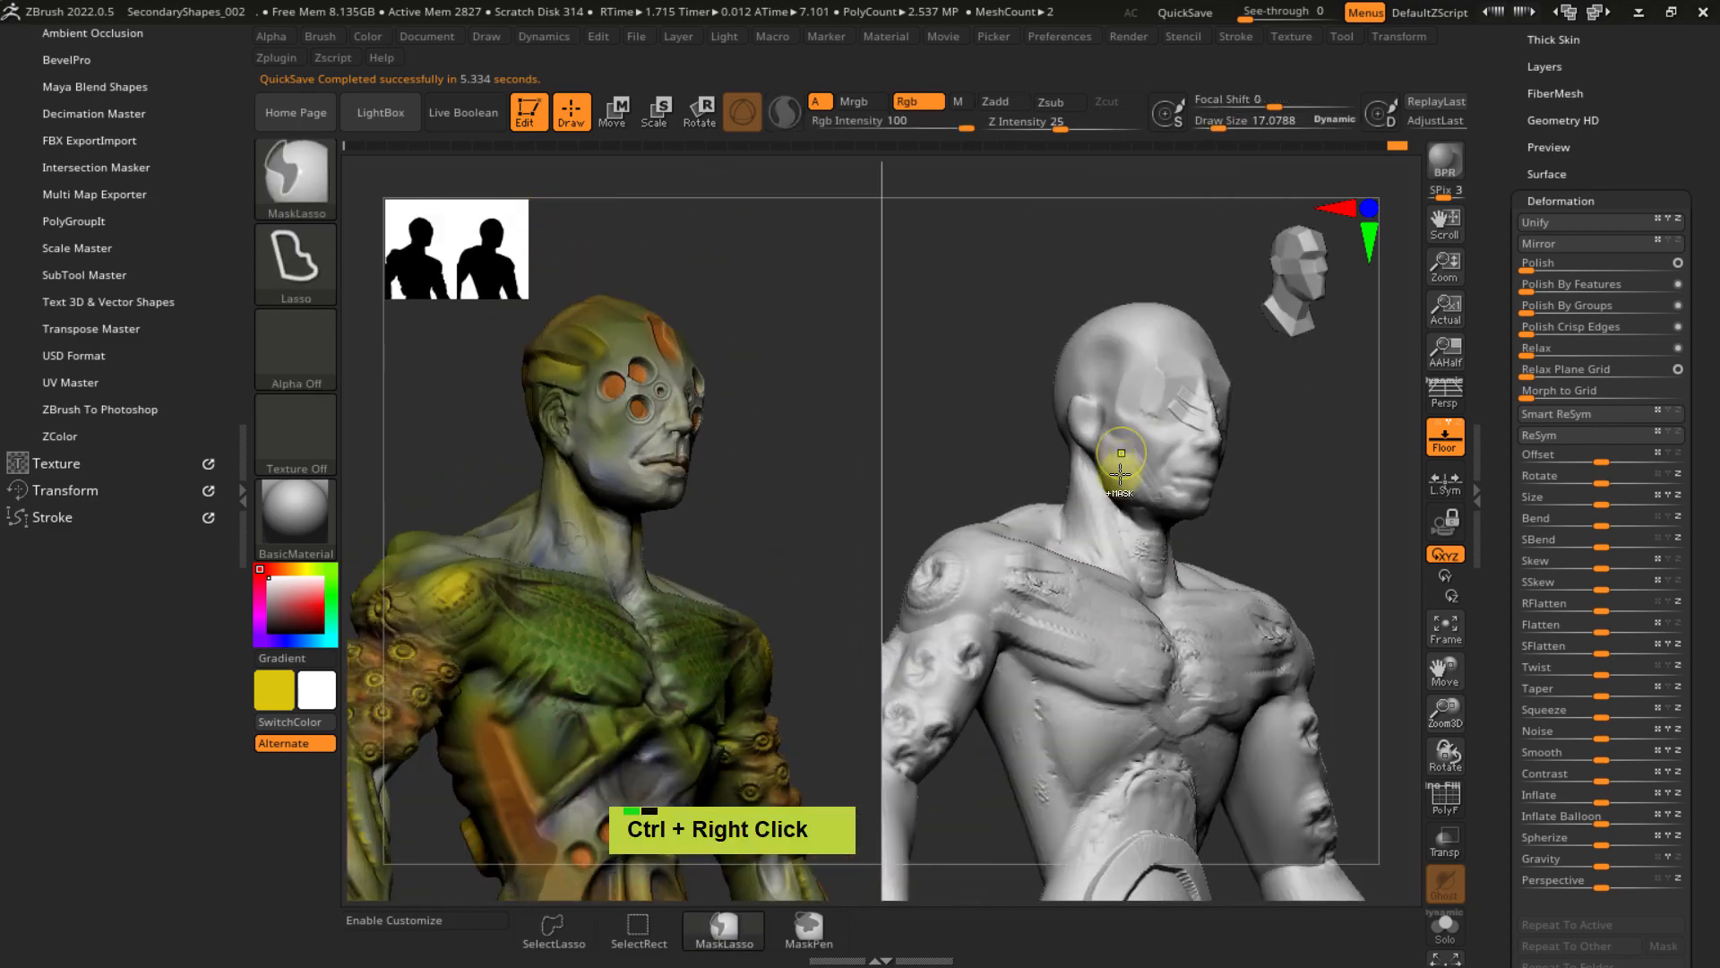
pyautogui.keyDown('ctrl'); pyautogui.rightClick(1114, 525); pyautogui.keyUp('ctrl')
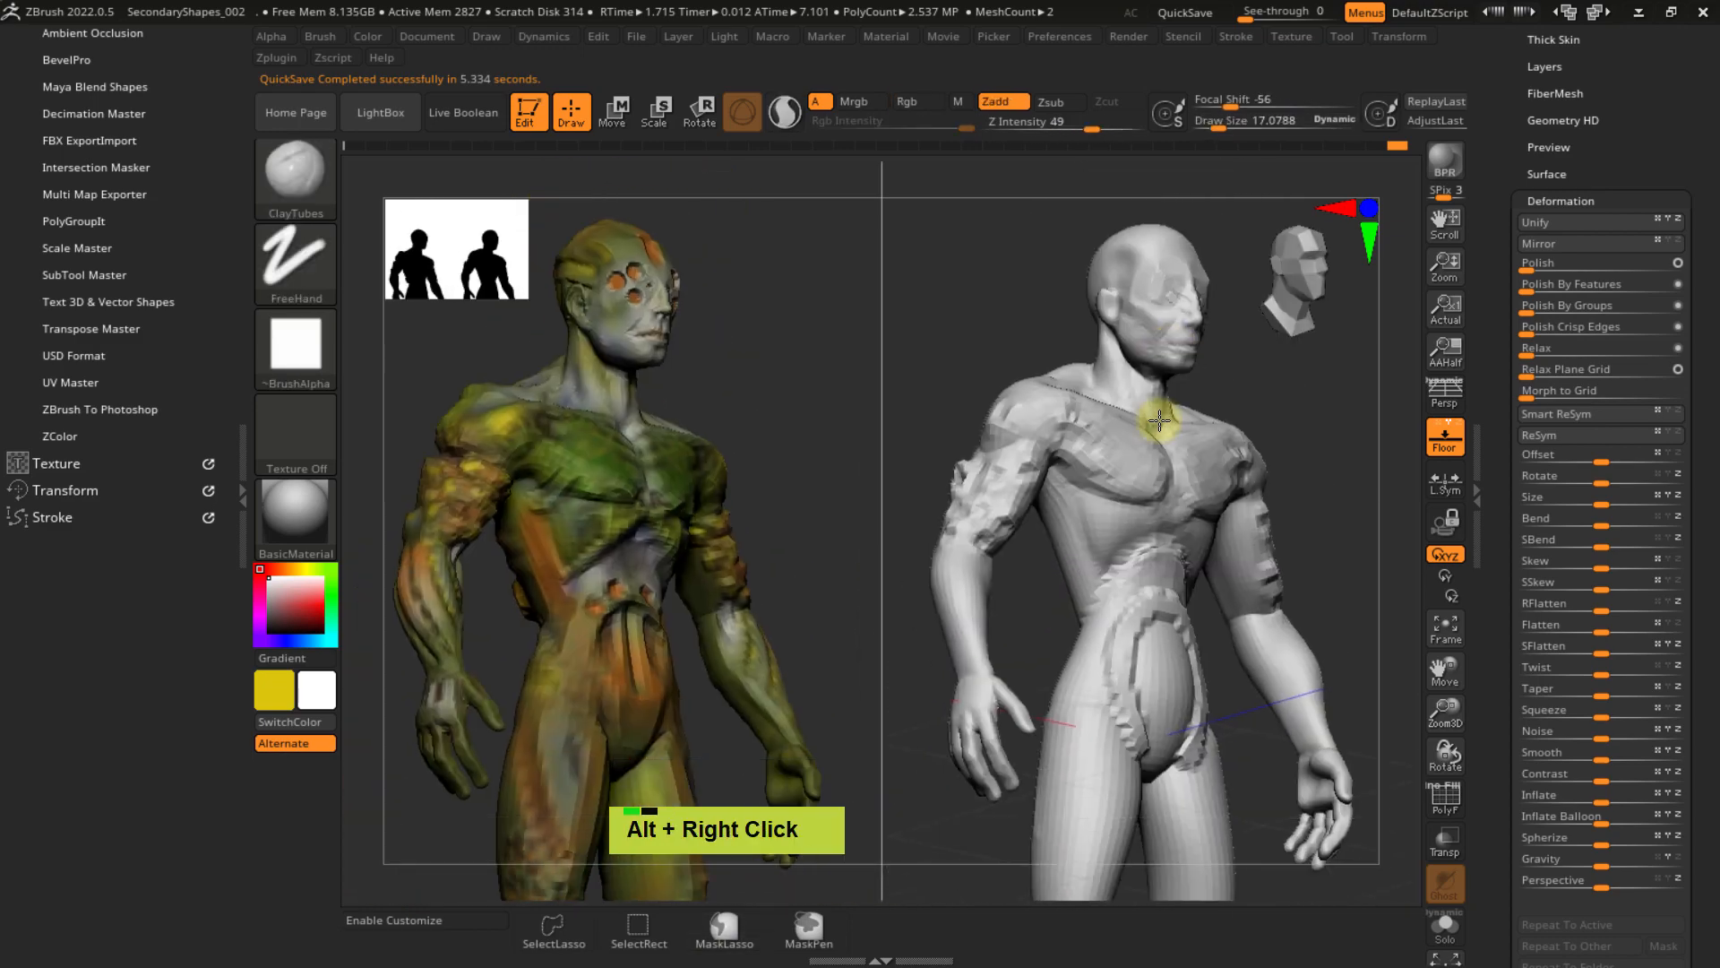
pyautogui.keyDown('alt'); pyautogui.rightClick(1138, 396); pyautogui.keyUp('alt')
pyautogui.keyDown('alt'); pyautogui.rightClick(1131, 600); pyautogui.keyUp('alt')
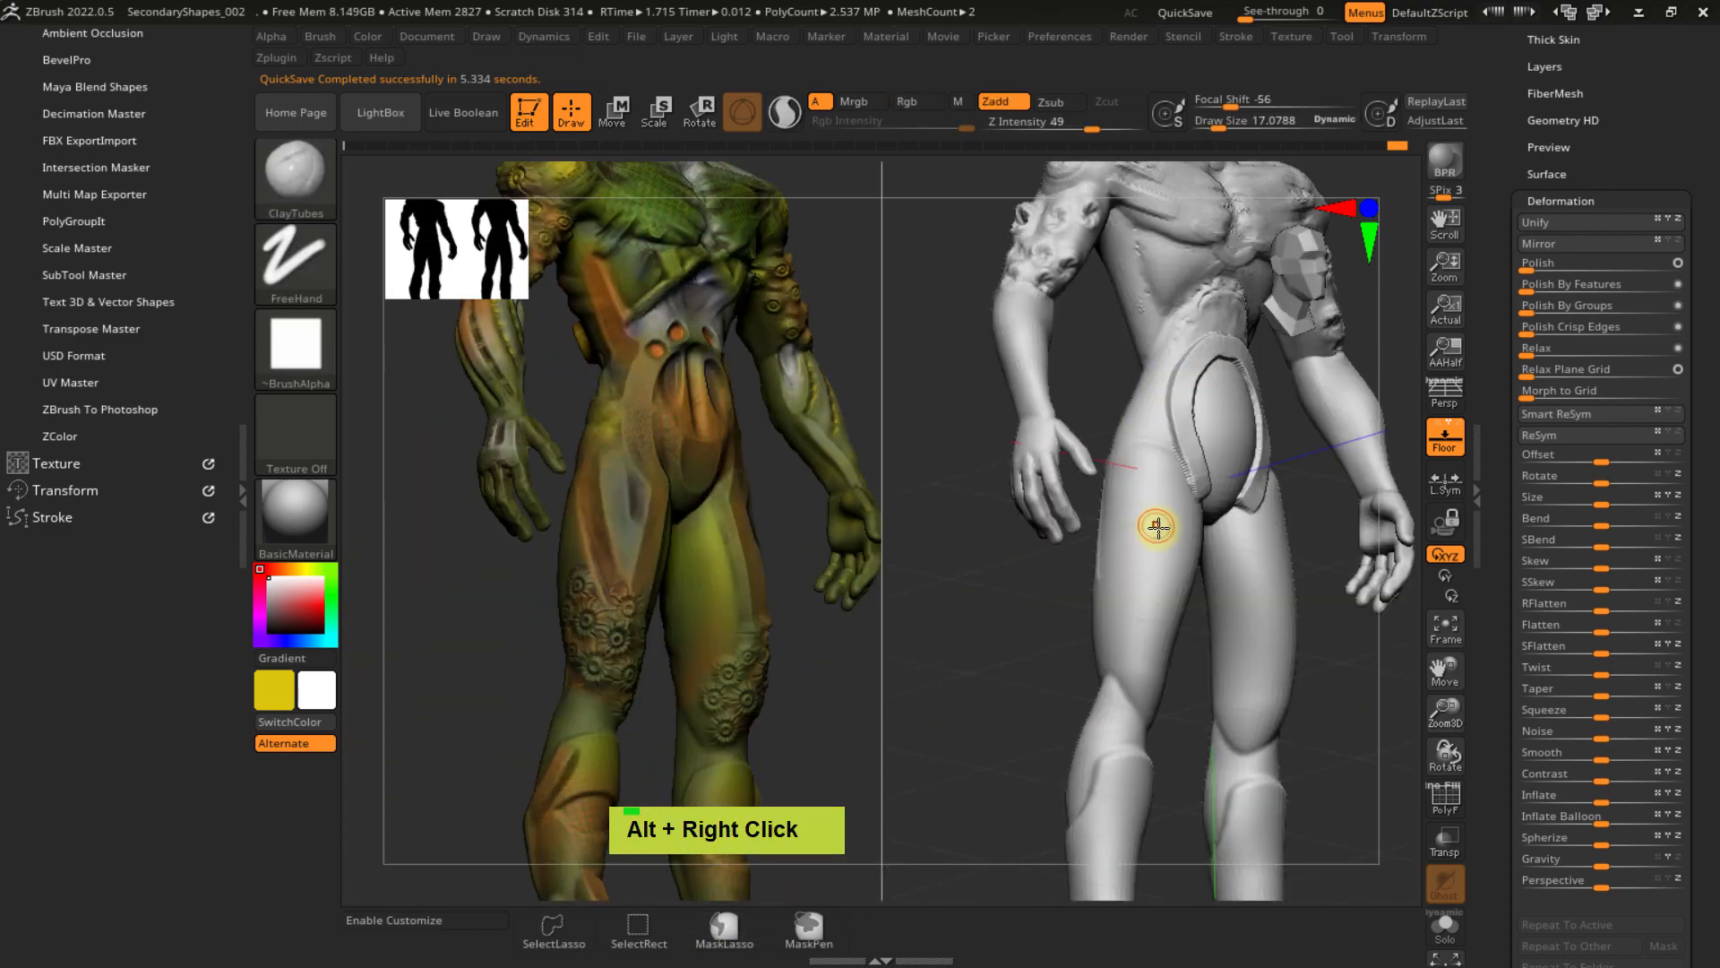
pyautogui.keyDown('alt'); pyautogui.moveTo(1130, 699); pyautogui.dragTo(1187, 531, button='right'); pyautogui.keyUp('alt')
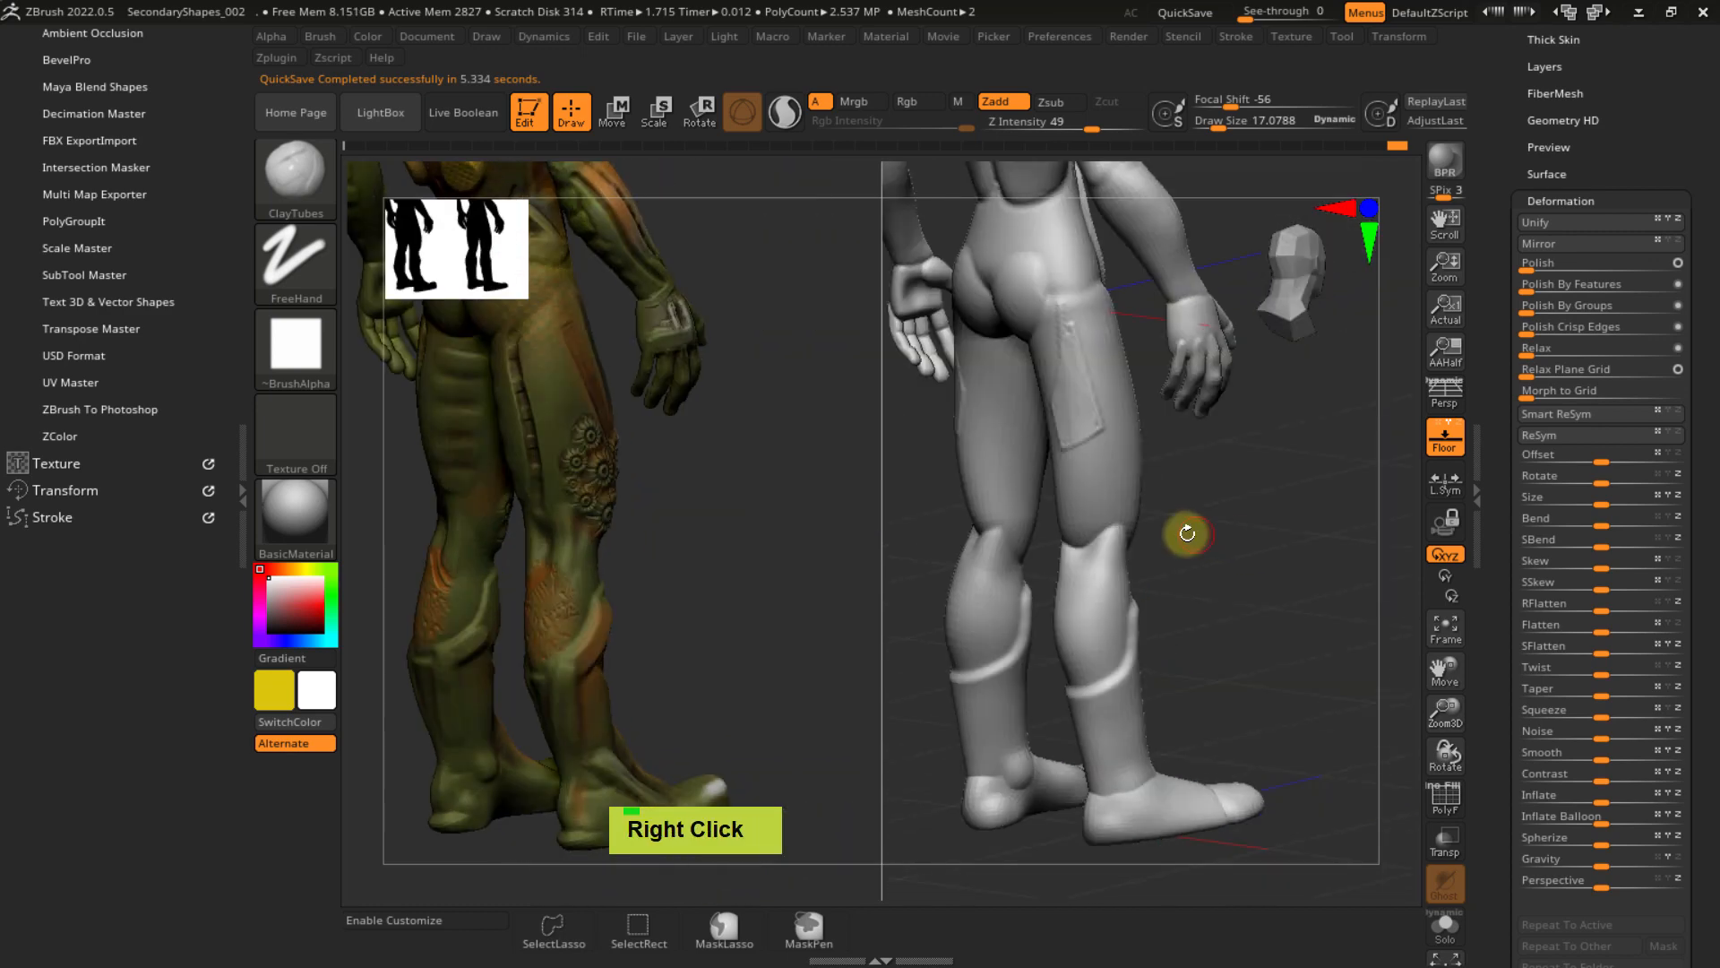
pyautogui.hotkey('shift', 'd')
pyautogui.hotkey('shift', 'd')
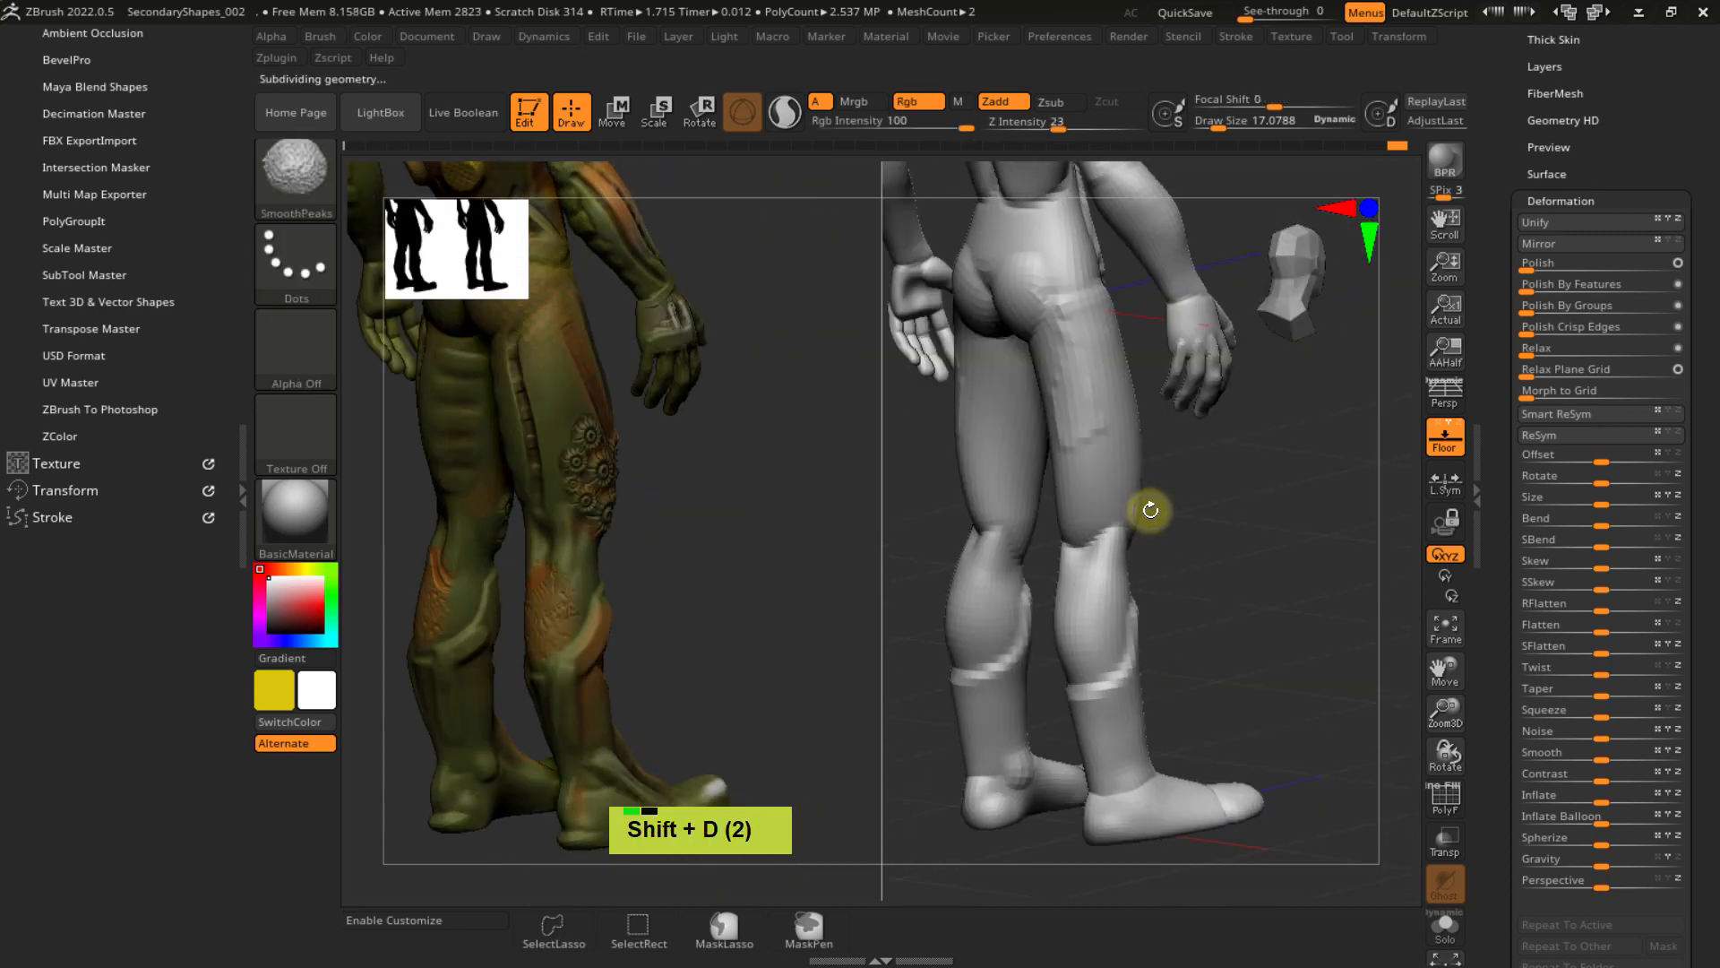
pyautogui.rightClick(1169, 481)
pyautogui.keyDown('shift'); pyautogui.moveTo(1169, 482); pyautogui.dragTo(1225, 534, button='right'); pyautogui.keyUp('shift')
# - Lasso-mask the thigh, invert the mask and clear it from the body
pyautogui.keyDown('ctrl'); pyautogui.moveTo(1242, 521); pyautogui.dragTo(1013, 466); pyautogui.keyUp('ctrl')
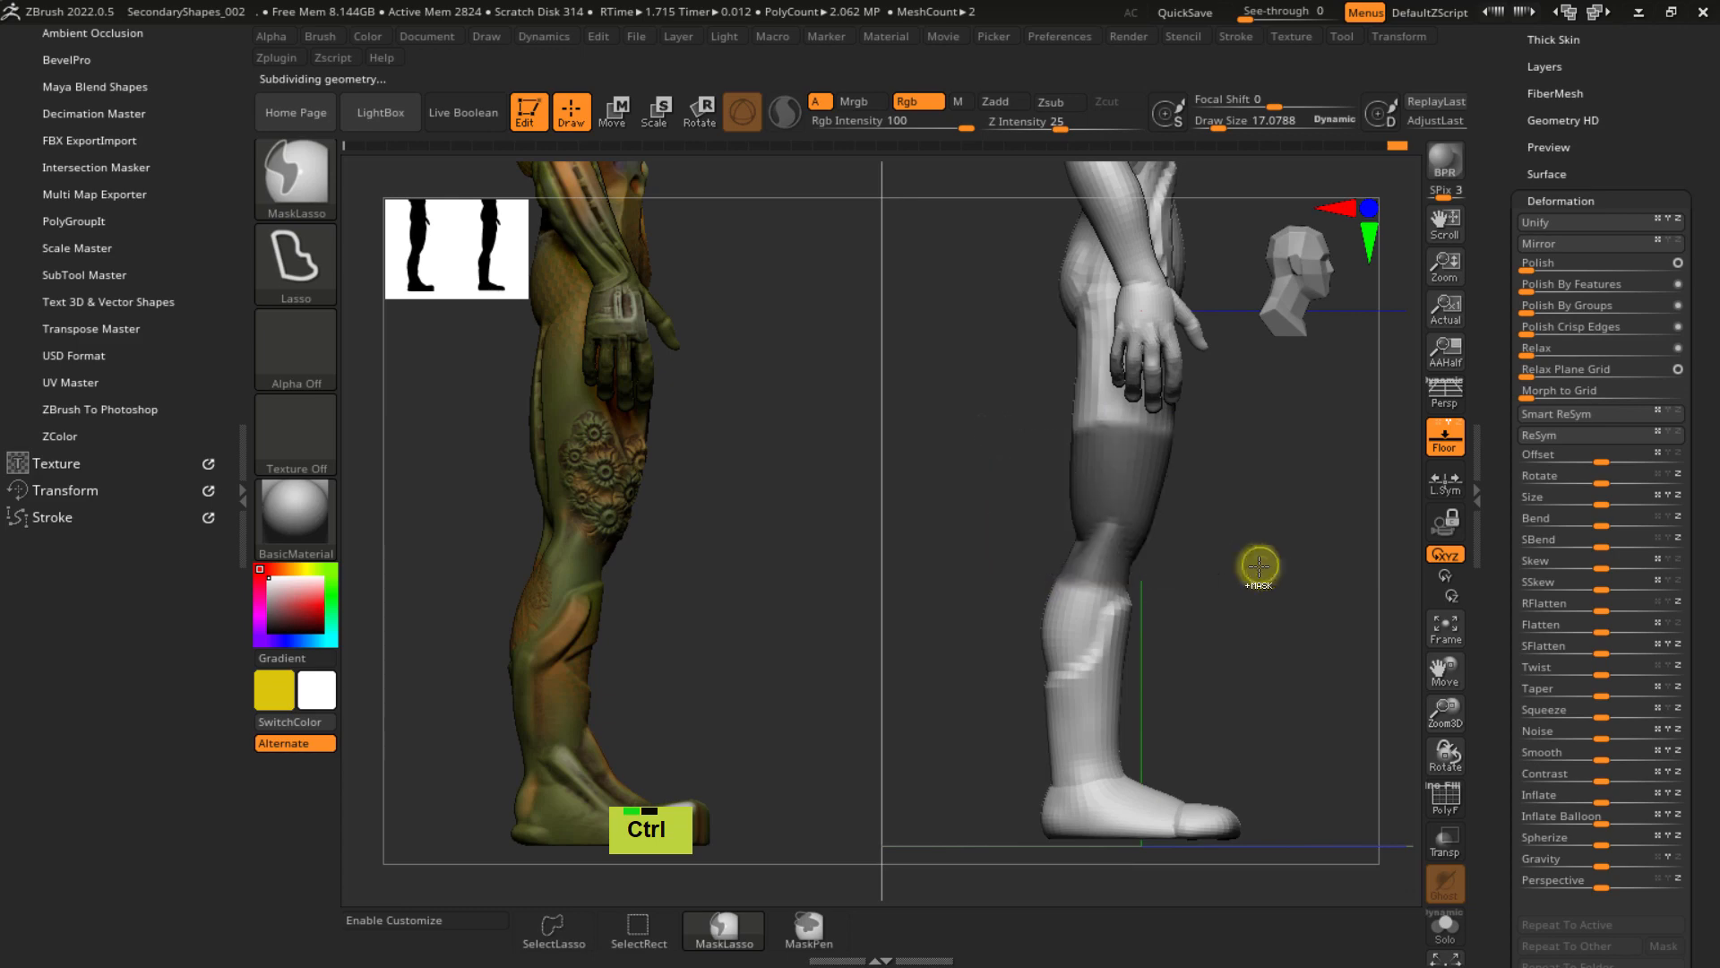
pyautogui.keyDown('ctrl'); pyautogui.click(1287, 514); pyautogui.keyUp('ctrl')
pyautogui.keyDown('alt'); pyautogui.moveTo(1299, 370); pyautogui.dragTo(1187, 762, button='right'); pyautogui.keyUp('alt')
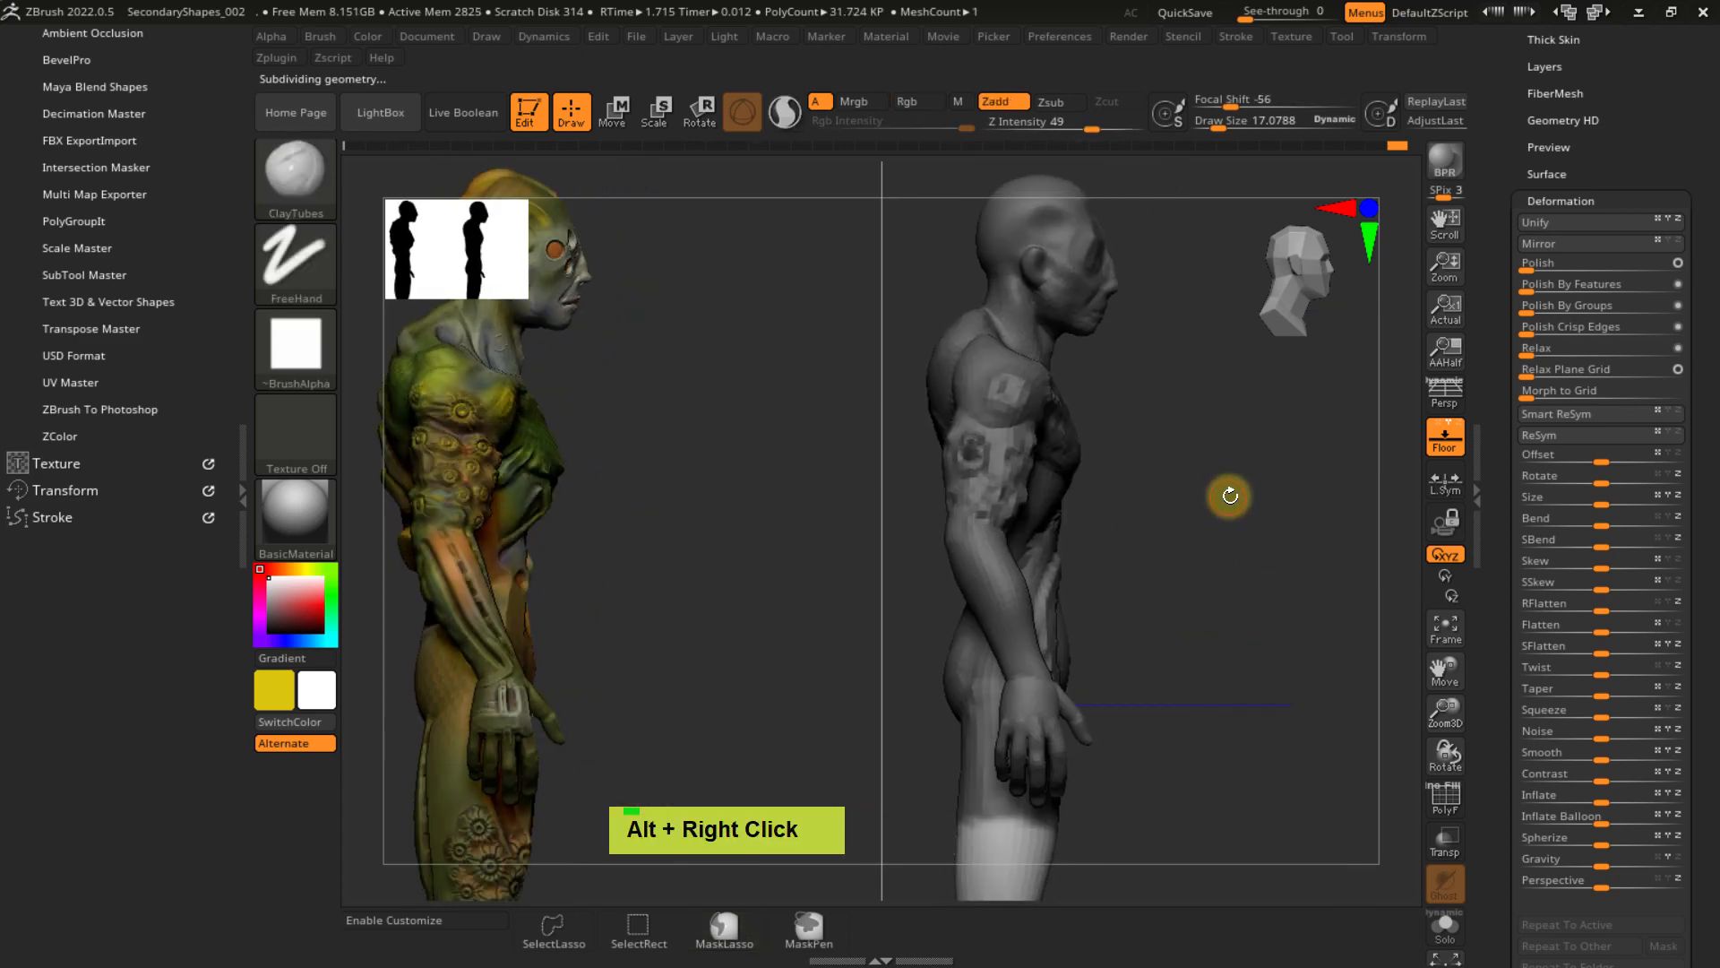
pyautogui.keyDown('ctrl'); pyautogui.moveTo(1230, 496); pyautogui.dragTo(1255, 484); pyautogui.keyUp('ctrl')
# - Isolate the textured upper arm with an inverted lasso mask and raise the body's subdivision level
pyautogui.keyDown('alt'); pyautogui.moveTo(1344, 497); pyautogui.dragTo(1182, 475, button='right'); pyautogui.keyUp('alt')
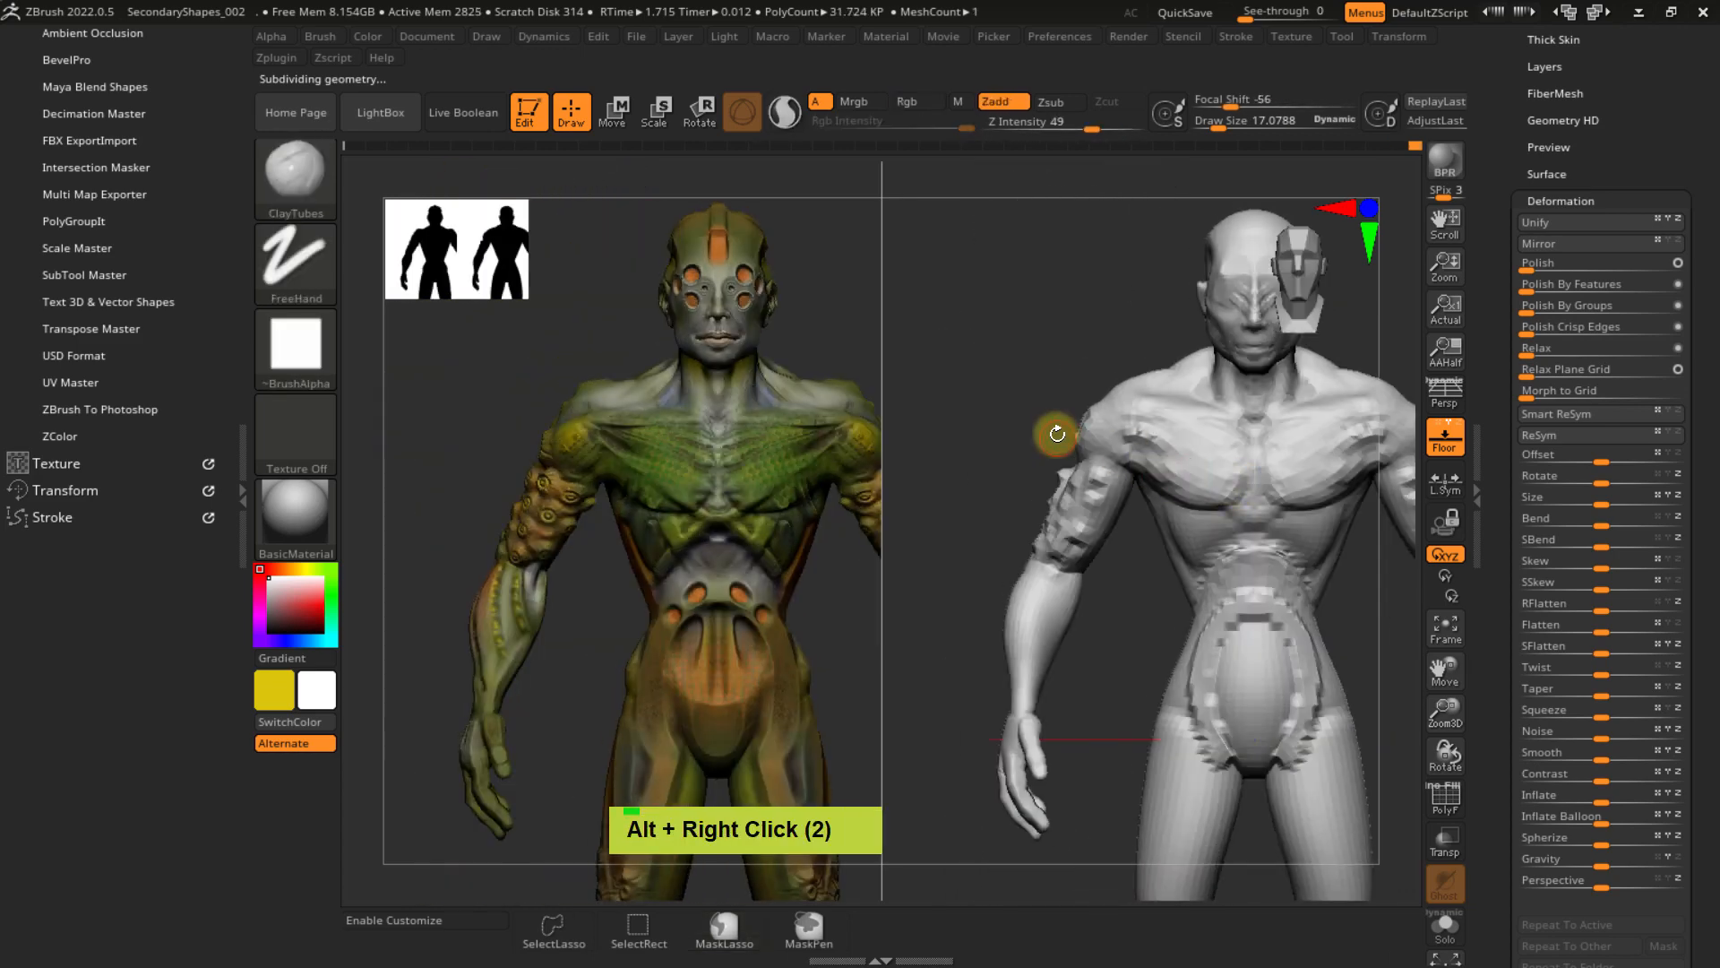
pyautogui.press('f')
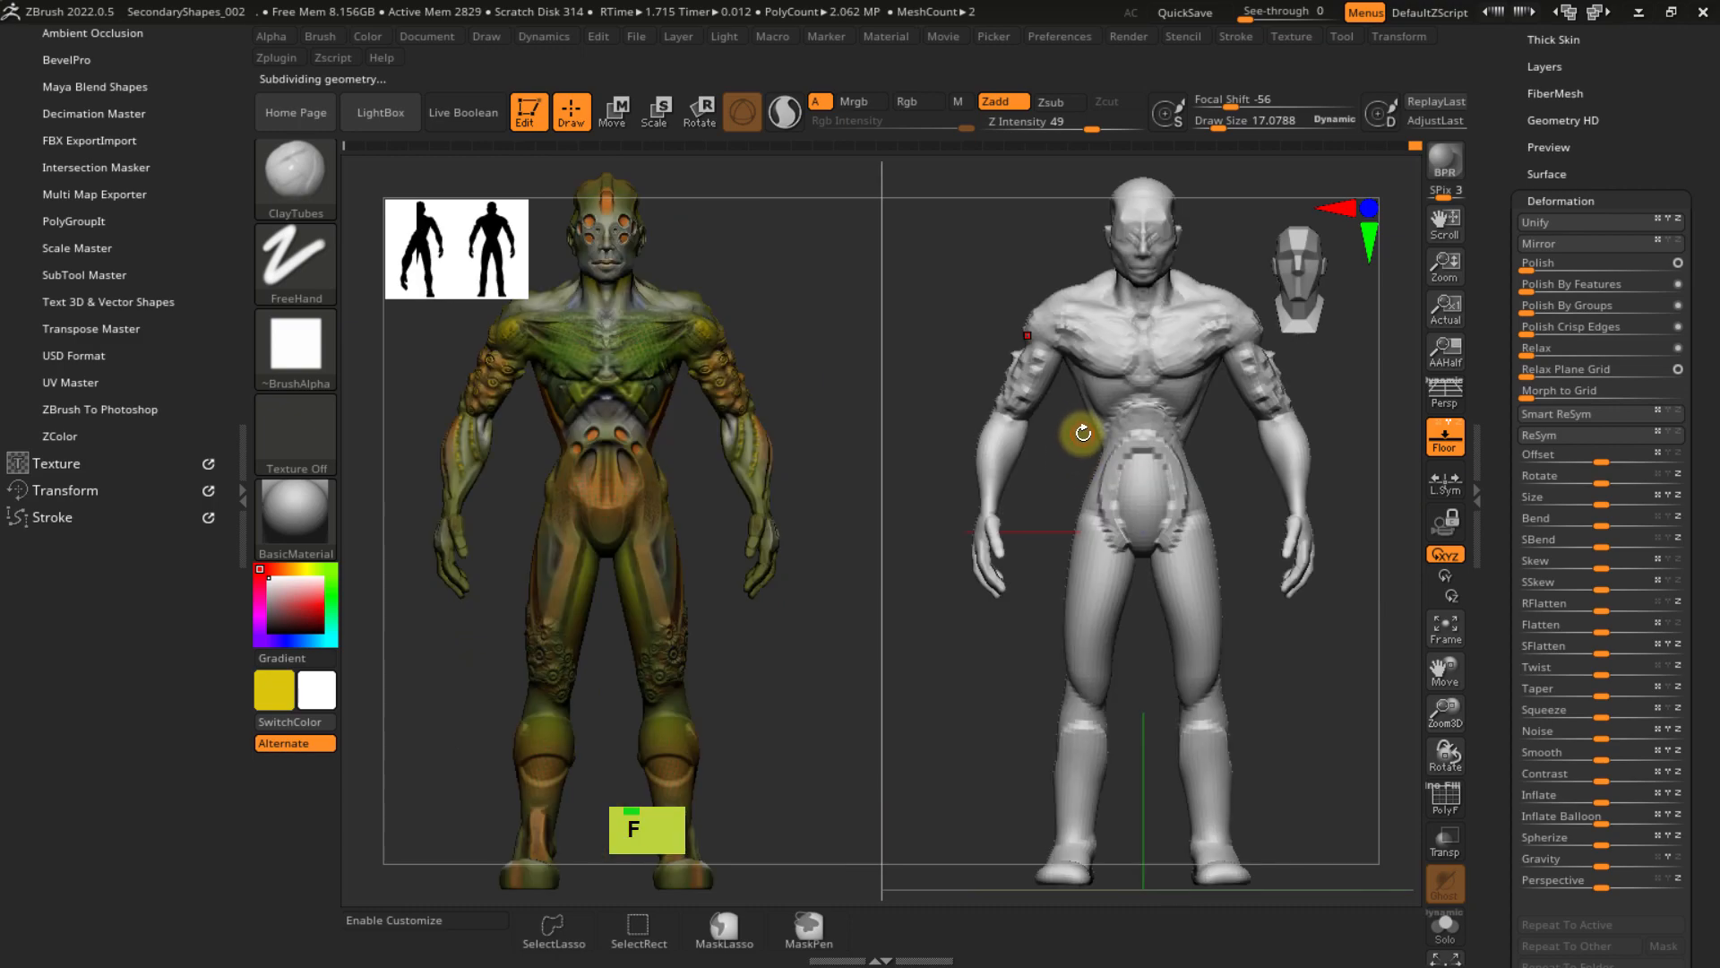
pyautogui.press('d')
pyautogui.keyDown('ctrl'); pyautogui.moveTo(1072, 422); pyautogui.dragTo(1133, 707, button='right'); pyautogui.keyUp('ctrl')
pyautogui.moveTo(1087, 461)
pyautogui.keyDown('alt'); pyautogui.mouseDown(button='right')
pyautogui.moveTo(1189, 502)
pyautogui.moveTo(1070, 478)
pyautogui.moveTo(1108, 541)
pyautogui.mouseUp(button='right'); pyautogui.keyUp('alt')
pyautogui.press('d')
pyautogui.moveTo(1036, 491)
pyautogui.keyDown('ctrl'); pyautogui.mouseDown()
pyautogui.moveTo(1052, 606)
pyautogui.moveTo(1202, 551)
pyautogui.moveTo(1110, 434)
pyautogui.moveTo(1057, 420)
pyautogui.mouseUp(); pyautogui.keyUp('ctrl')
pyautogui.keyDown('ctrl'); pyautogui.click(1094, 334); pyautogui.keyUp('ctrl')
pyautogui.moveTo(1093, 334)
pyautogui.mouseDown(button='right')
pyautogui.moveTo(1236, 496)
pyautogui.moveTo(1179, 492)
pyautogui.moveTo(1253, 495)
pyautogui.mouseUp(button='right')
pyautogui.press('d')
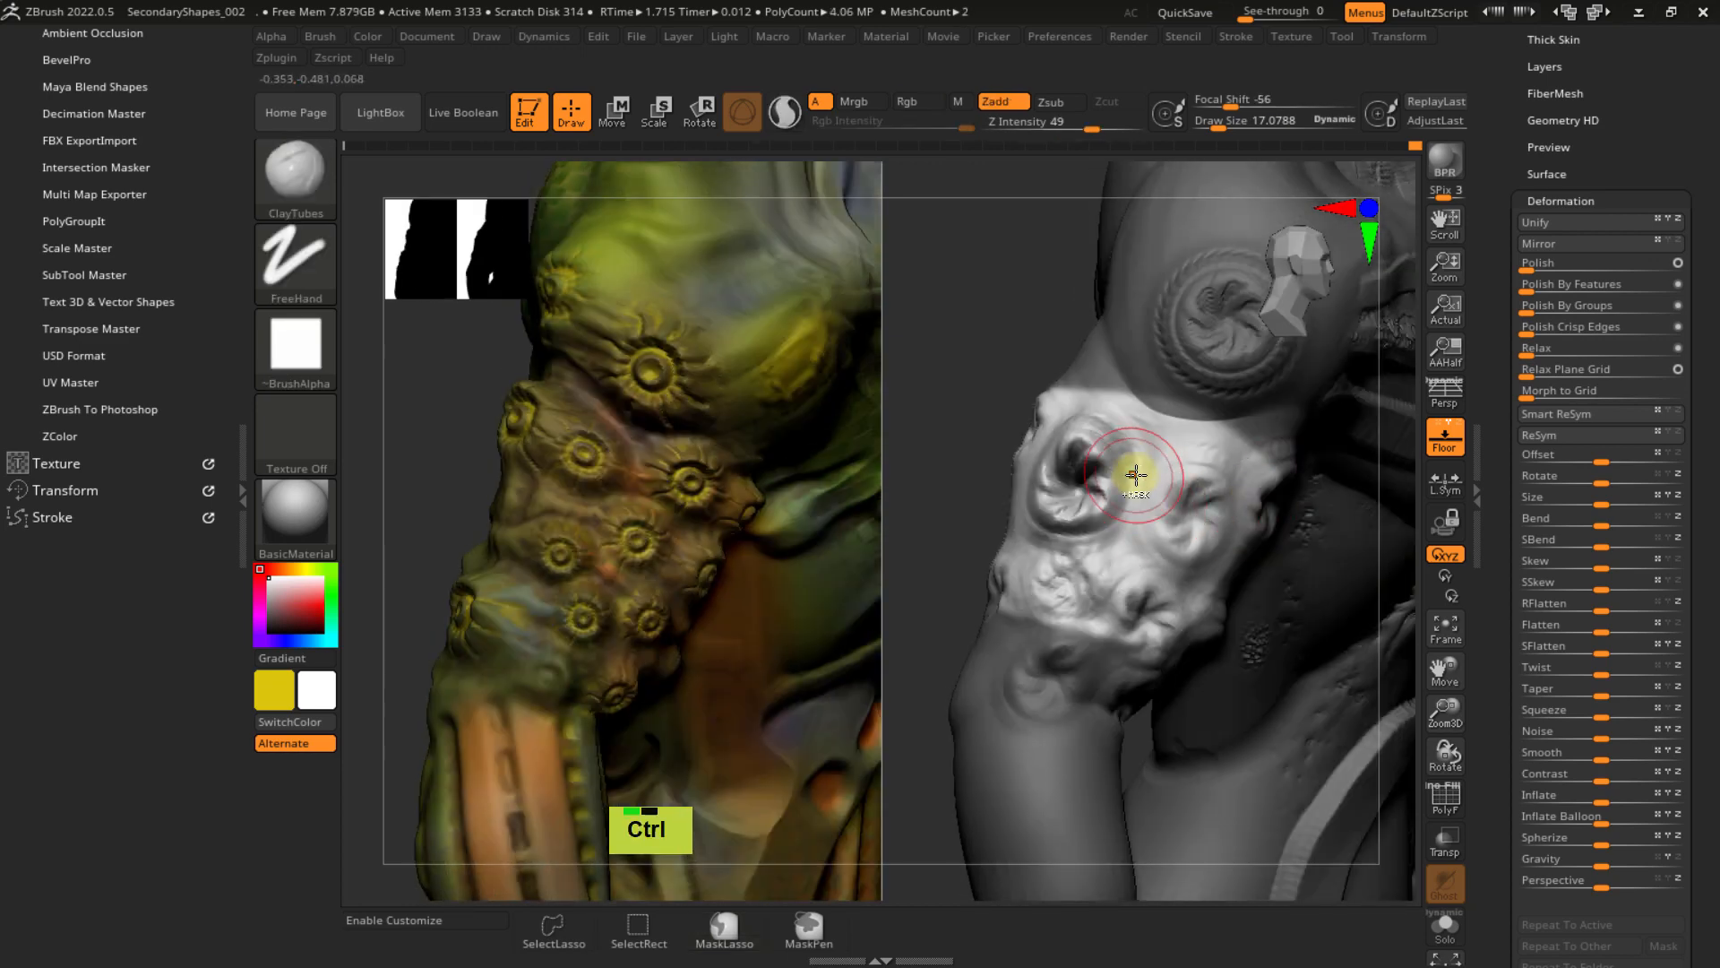
# - Apply a Polish deformation of about 74 to the unmasked upper arm and undo the extra brush stroke on it
pyautogui.keyDown('ctrl'); pyautogui.moveTo(1136, 472); pyautogui.dragTo(1173, 533, button='right'); pyautogui.keyUp('ctrl')
pyautogui.moveTo(1541, 266); pyautogui.dragTo(1637, 269)
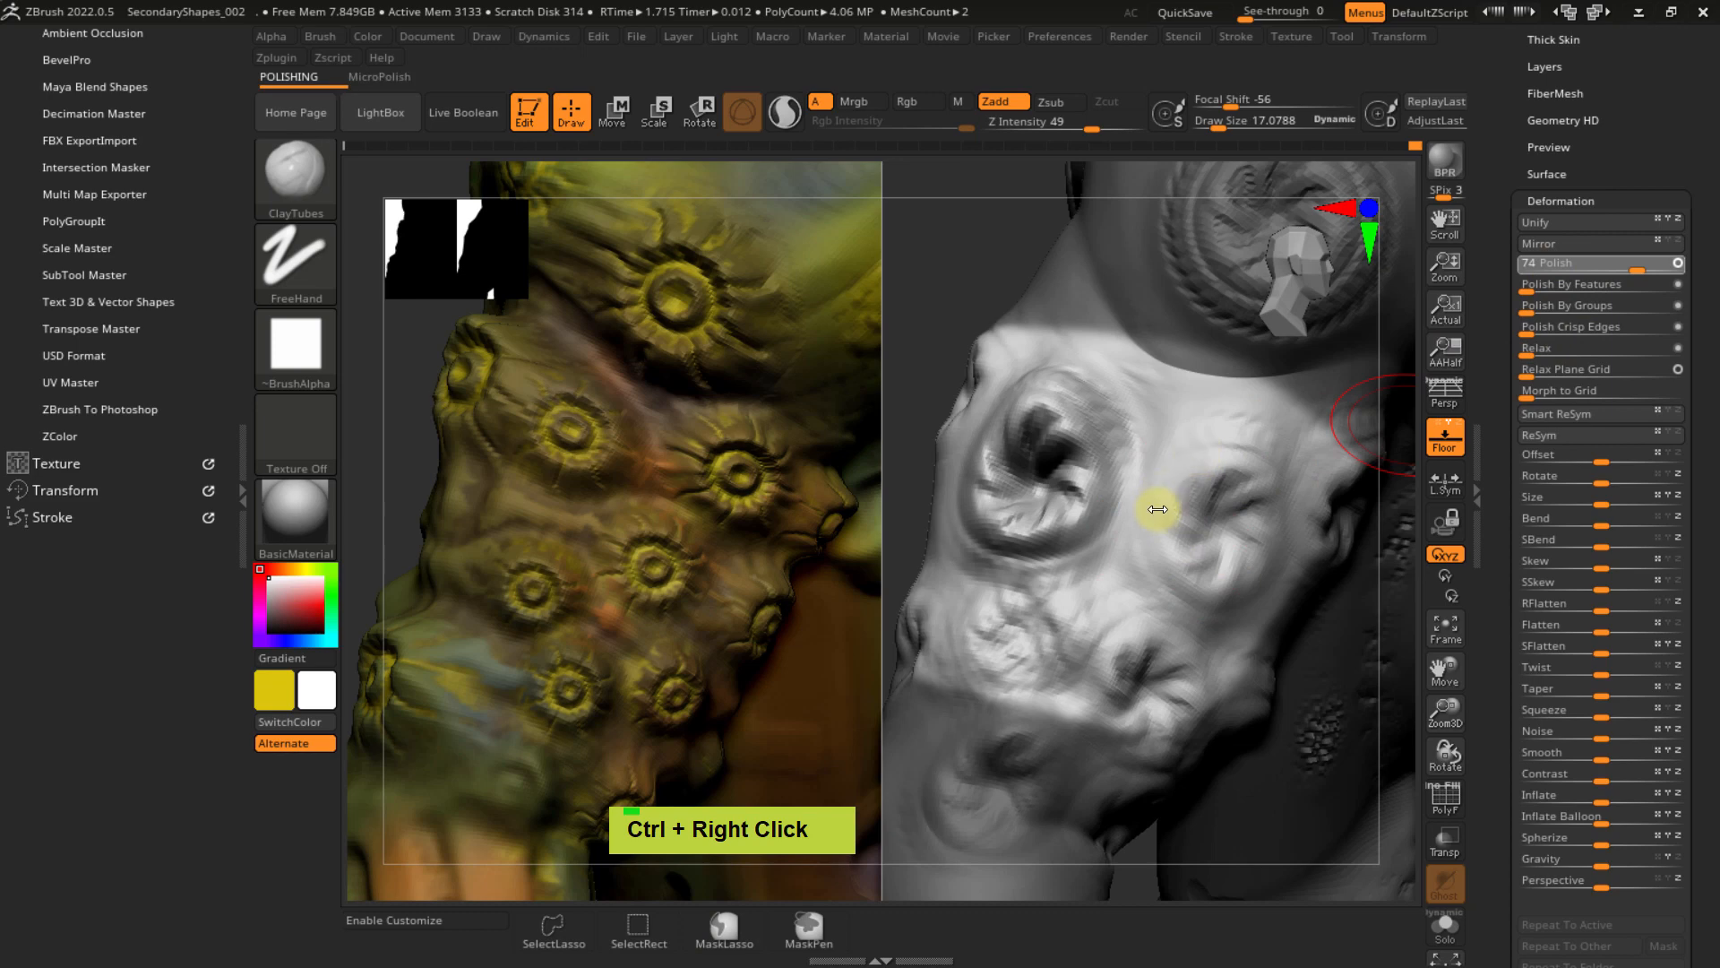
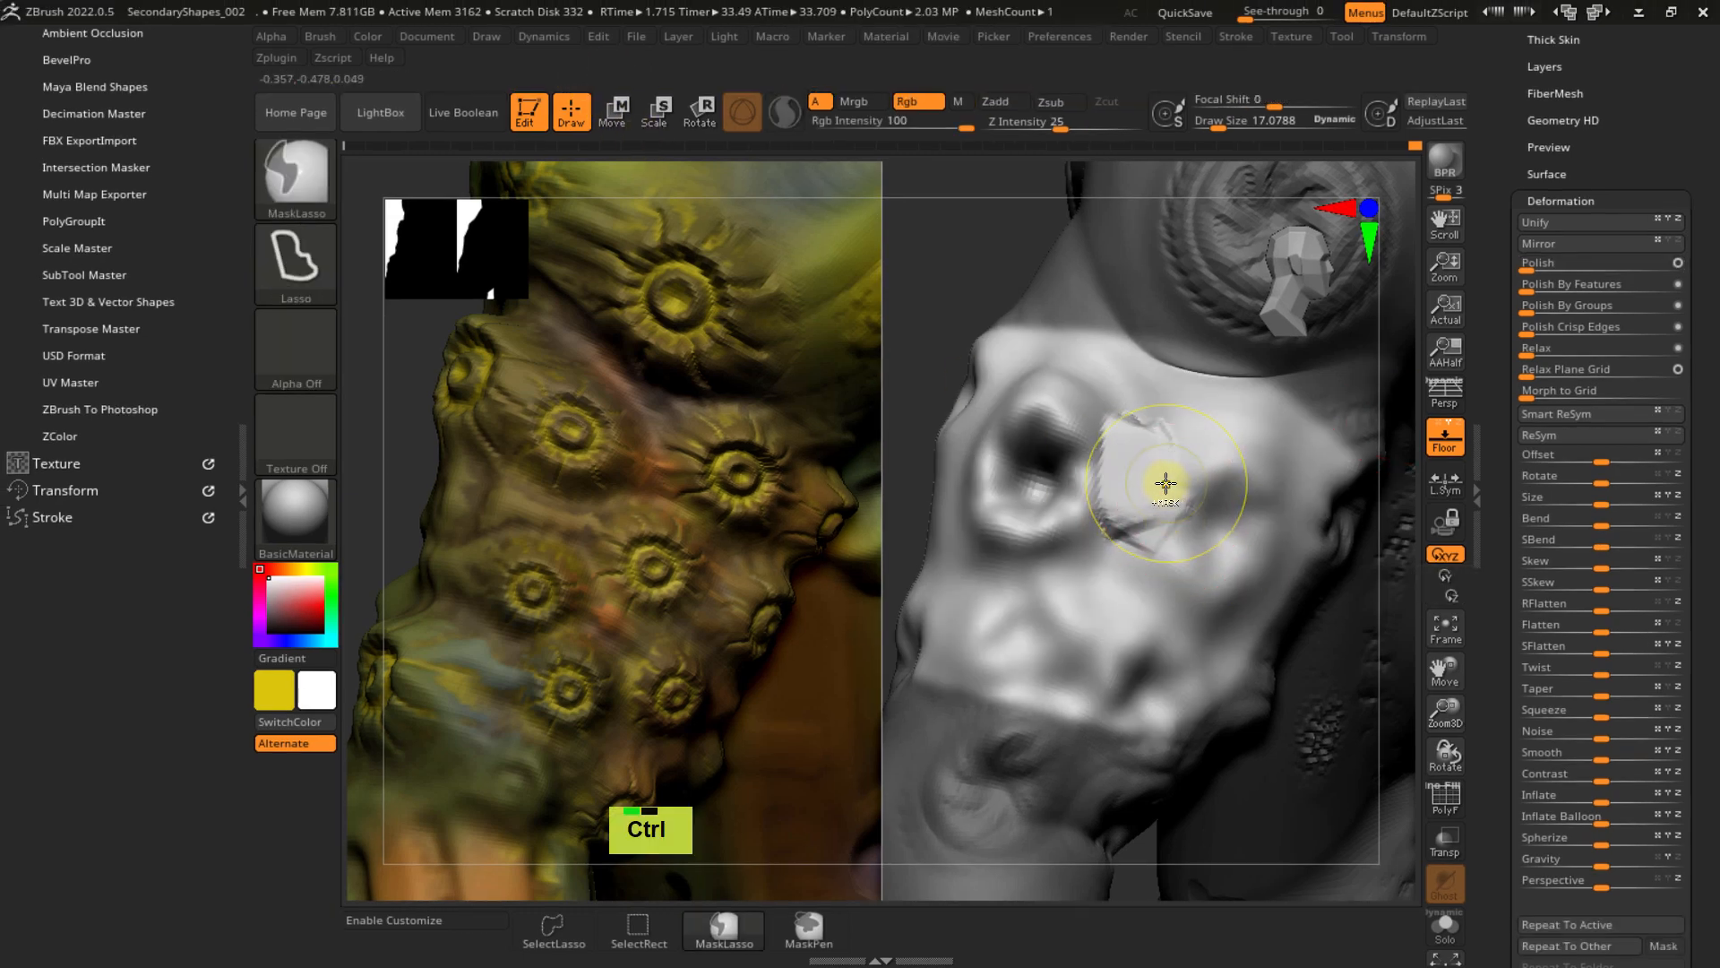
pyautogui.hotkey('ctrl', 'z')
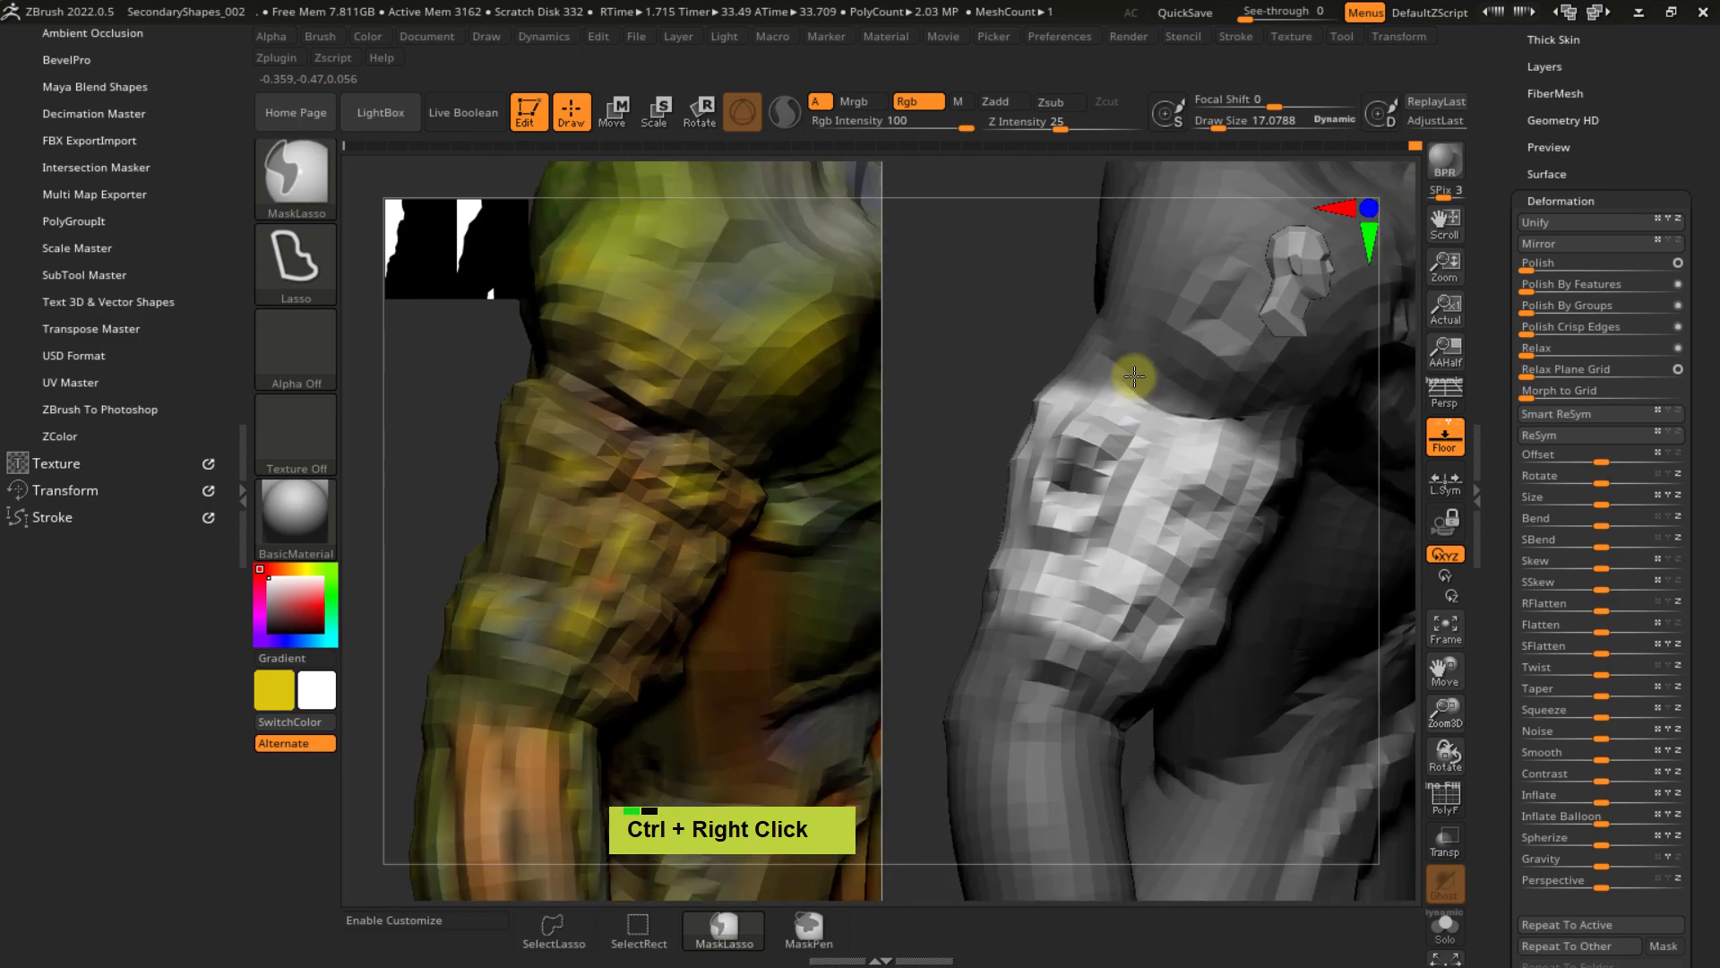
# - Clear the mask and compare the polished upper arm with the unpolished one on the opposite side
pyautogui.moveTo(1137, 373)
pyautogui.mouseDown()
pyautogui.moveTo(1067, 427)
pyautogui.moveTo(1021, 346)
pyautogui.moveTo(1049, 388)
pyautogui.mouseUp()
pyautogui.moveTo(1182, 510)
pyautogui.mouseDown(button='right')
pyautogui.moveTo(1140, 481)
pyautogui.moveTo(1228, 434)
pyautogui.moveTo(1166, 531)
pyautogui.mouseUp(button='right')
pyautogui.keyDown('ctrl'); pyautogui.moveTo(1175, 461); pyautogui.dragTo(1129, 421, button='right'); pyautogui.keyUp('ctrl')
pyautogui.keyDown('alt'); pyautogui.moveTo(1129, 421); pyautogui.dragTo(1077, 510, button='right'); pyautogui.keyUp('alt')
pyautogui.moveTo(1282, 454)
pyautogui.keyDown('ctrl'); pyautogui.mouseDown(button='right')
pyautogui.moveTo(1278, 565)
pyautogui.moveTo(1273, 488)
pyautogui.moveTo(1240, 526)
pyautogui.moveTo(1313, 509)
pyautogui.mouseUp(button='right'); pyautogui.keyUp('ctrl')
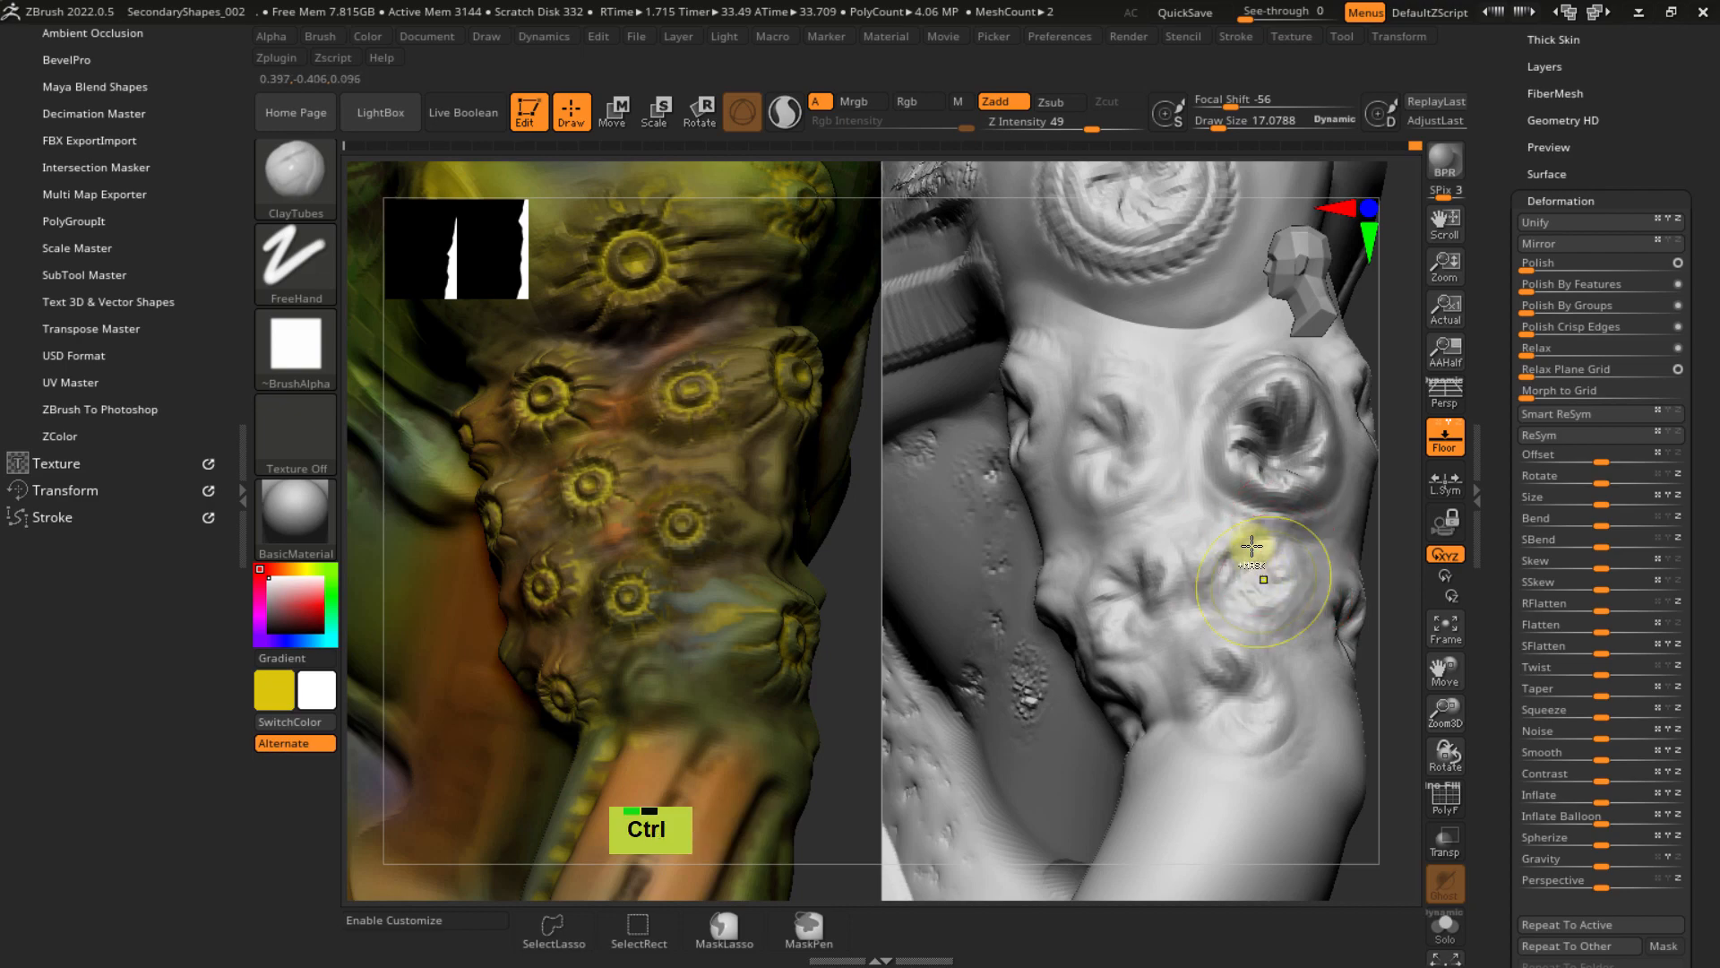
pyautogui.keyDown('ctrl'); pyautogui.moveTo(1252, 546); pyautogui.dragTo(1290, 520, button='right'); pyautogui.keyUp('ctrl')
pyautogui.keyDown('alt'); pyautogui.moveTo(1290, 520); pyautogui.dragTo(1384, 525, button='right'); pyautogui.keyUp('alt')
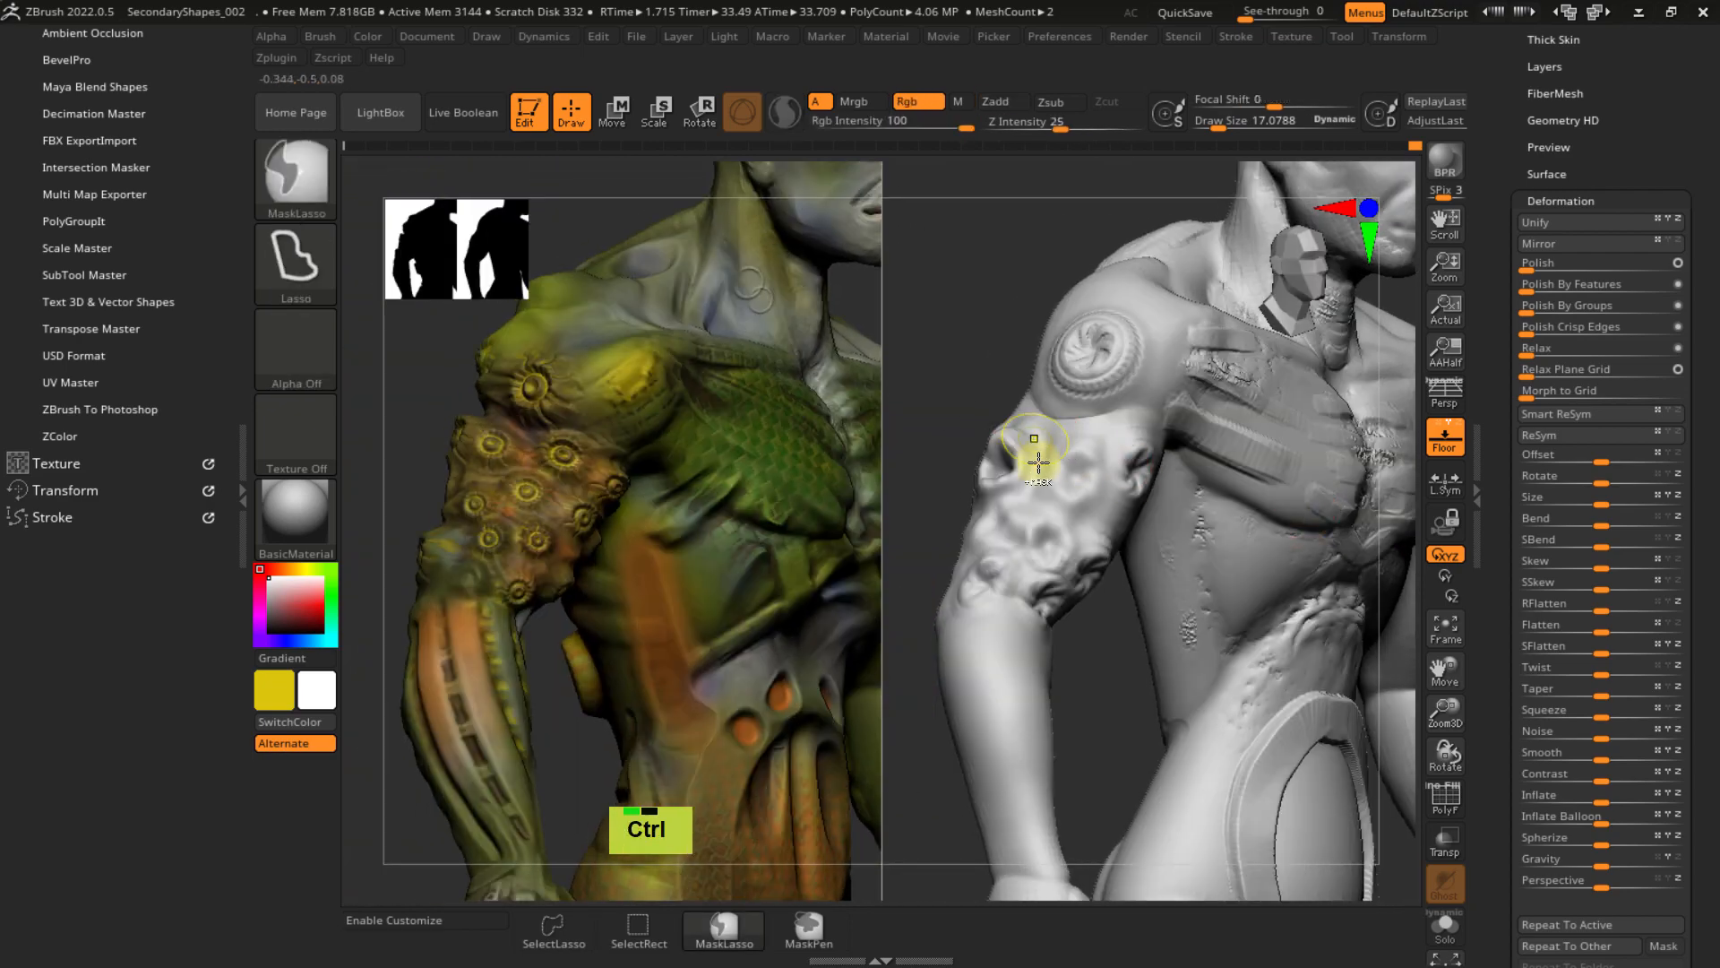
pyautogui.keyDown('ctrl'); pyautogui.moveTo(1036, 460); pyautogui.dragTo(1240, 429, button='right'); pyautogui.keyUp('ctrl')
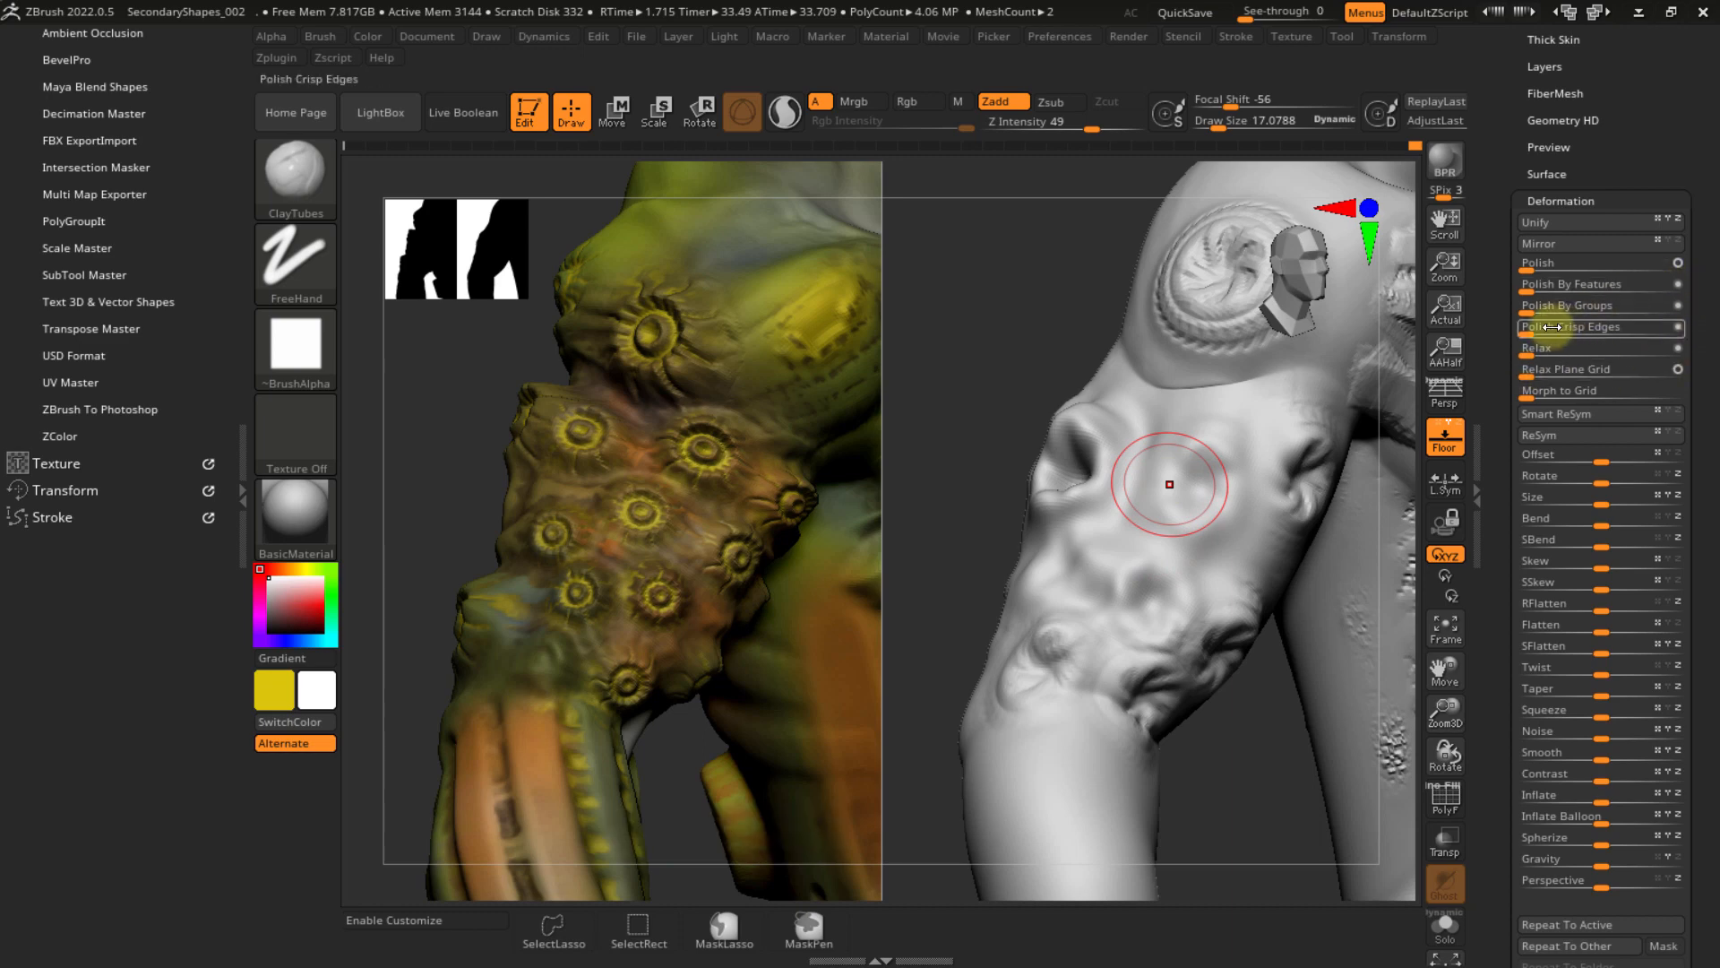
# - Magnify the Deformation sliders and toggle the Polish By Features mode between its open-circle and filled-dot states
pyautogui.hotkey('shift', 'm')
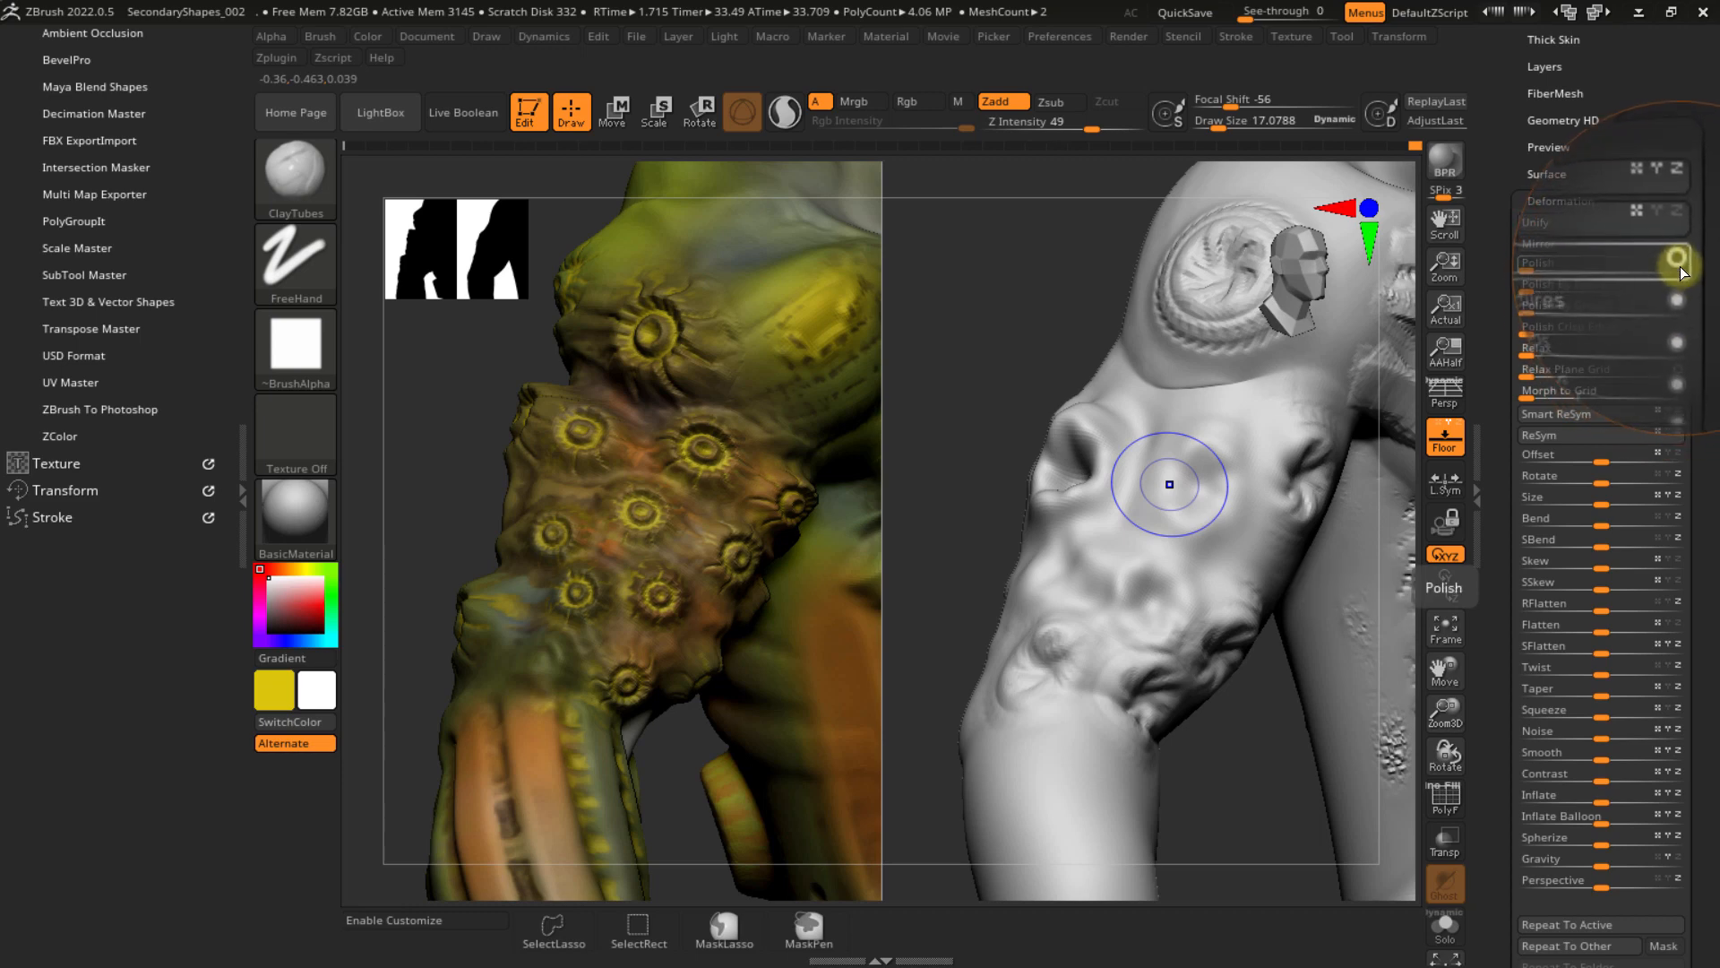
pyautogui.click(1675, 283)
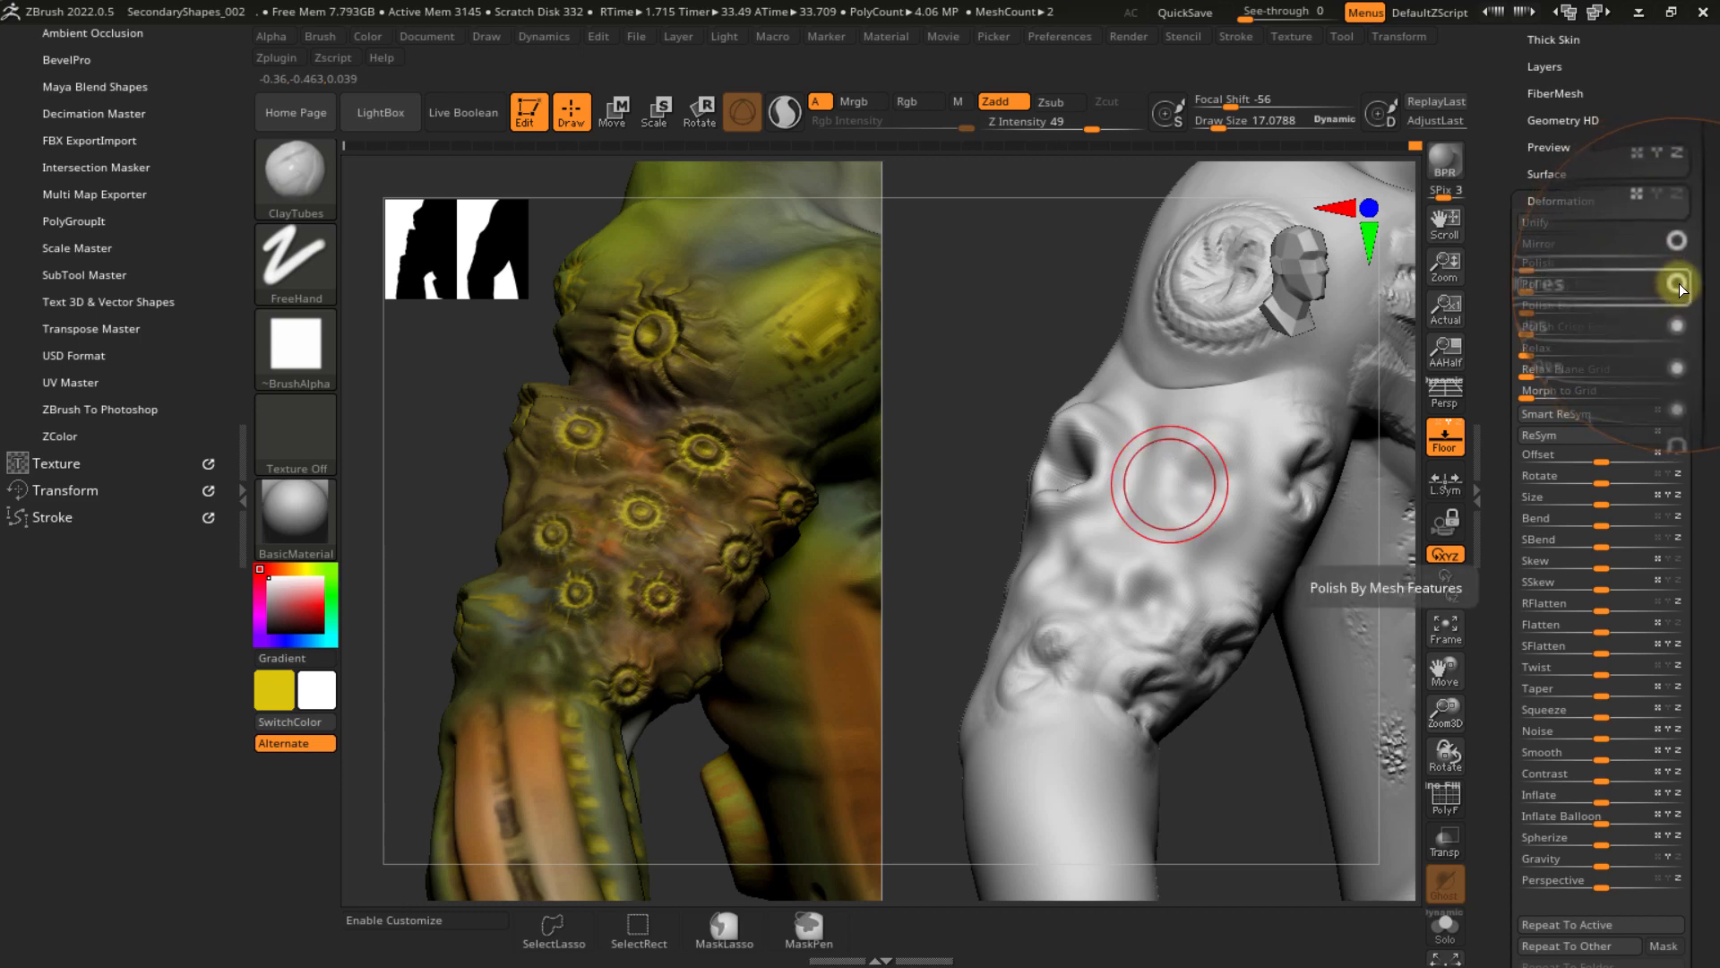
pyautogui.click(1677, 287)
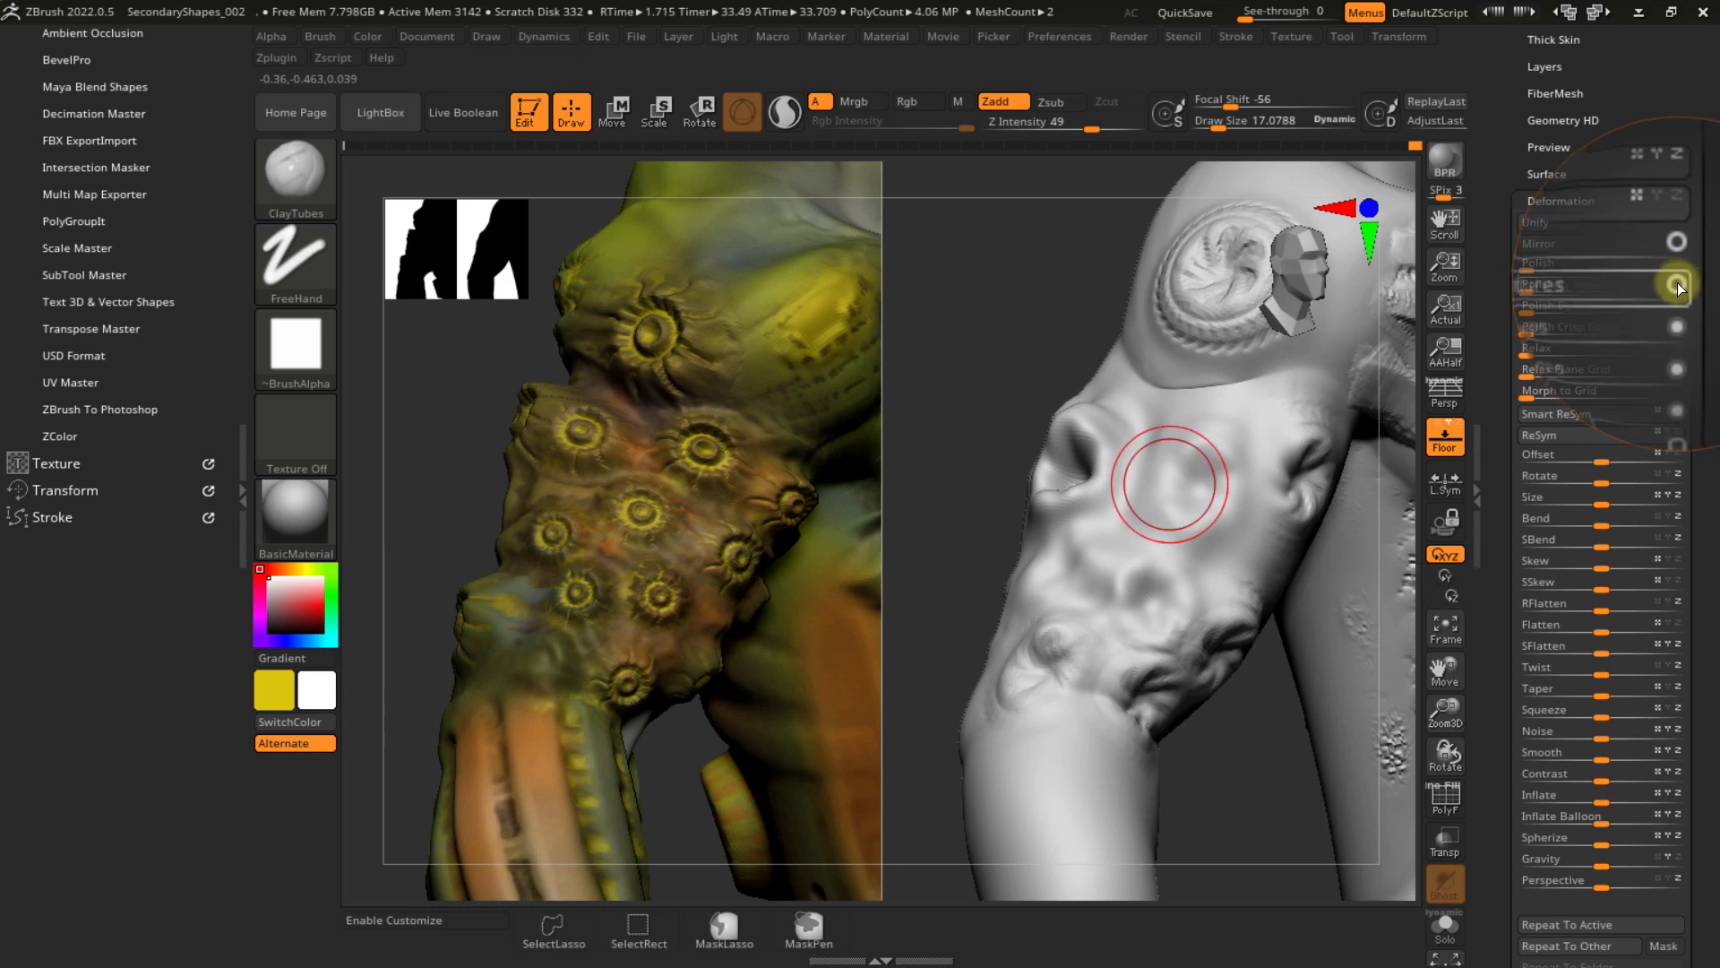
pyautogui.click(1677, 285)
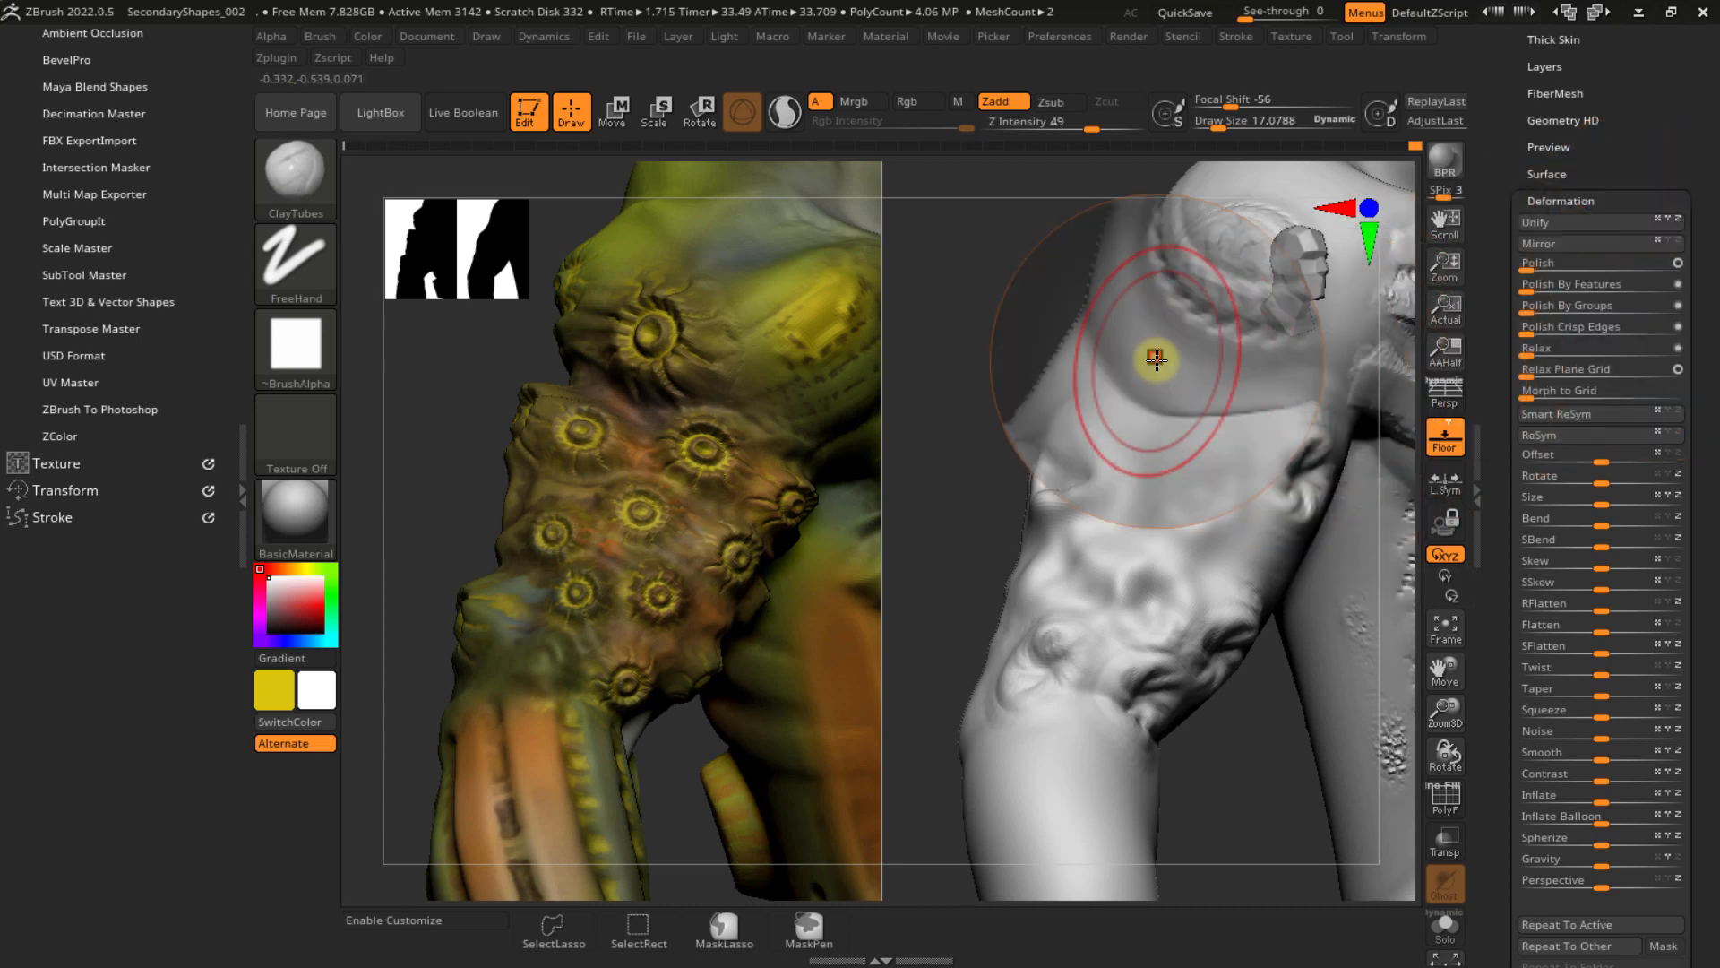
pyautogui.hotkey('shift', 'm')
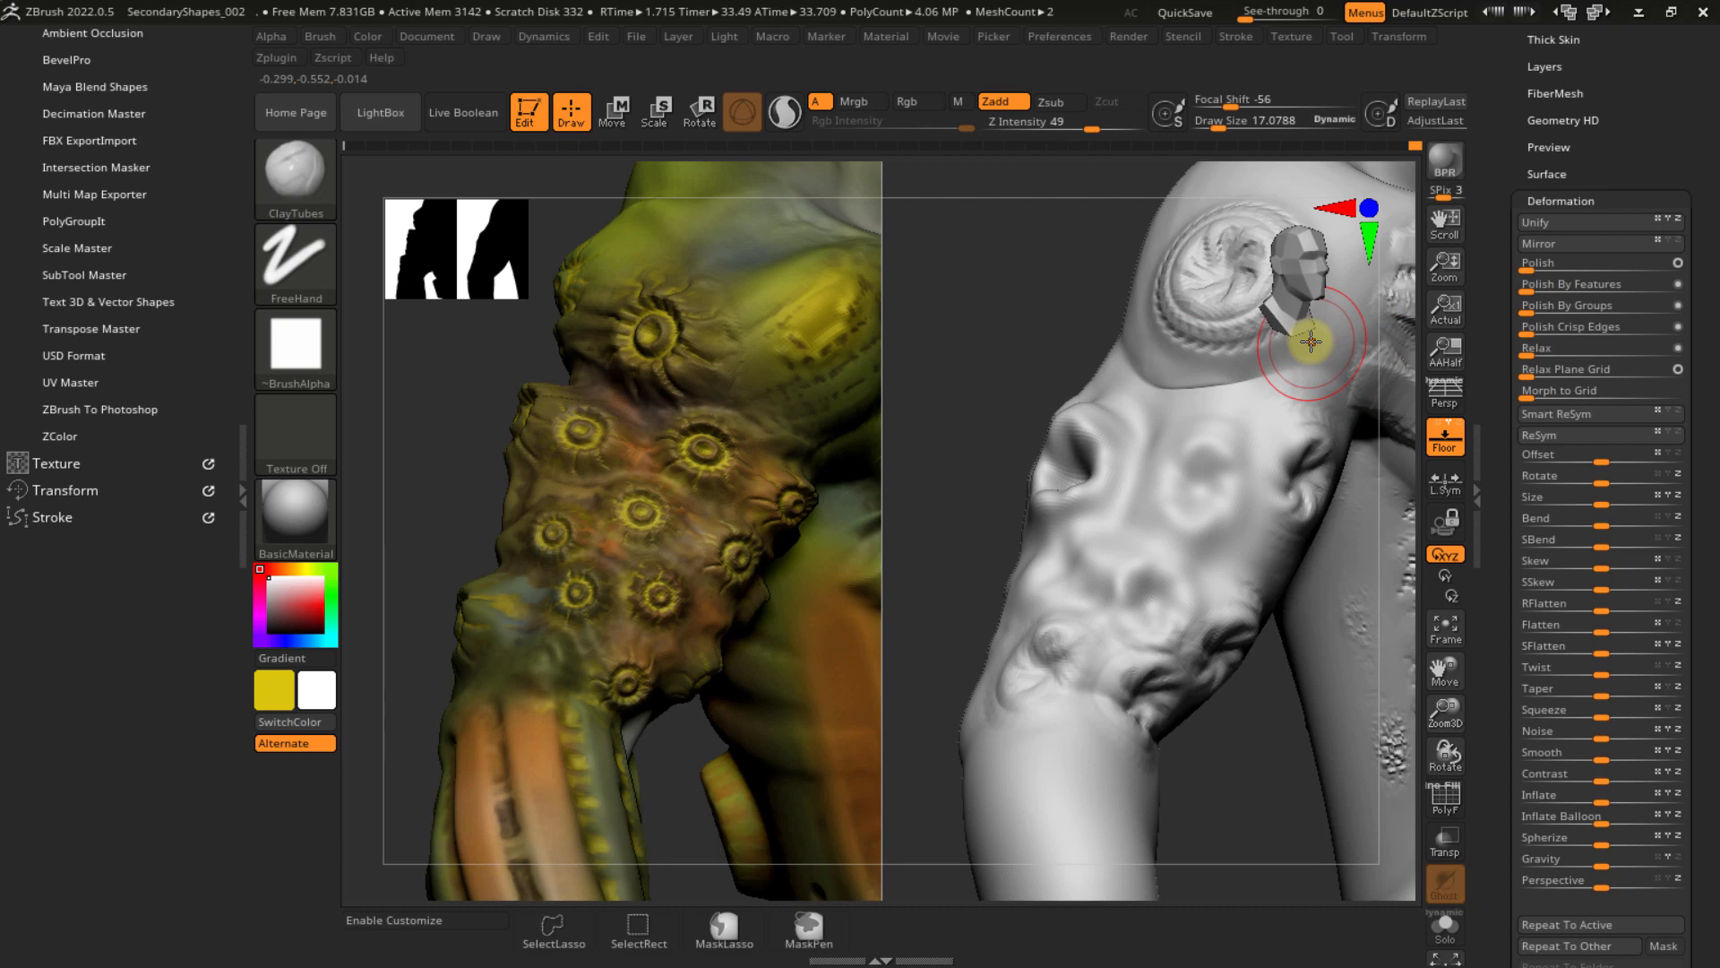
# - Turn on the polyframe display to show the mesh topology around the pitted upper abdomen
pyautogui.keyDown('alt'); pyautogui.rightClick(1266, 392); pyautogui.keyUp('alt')
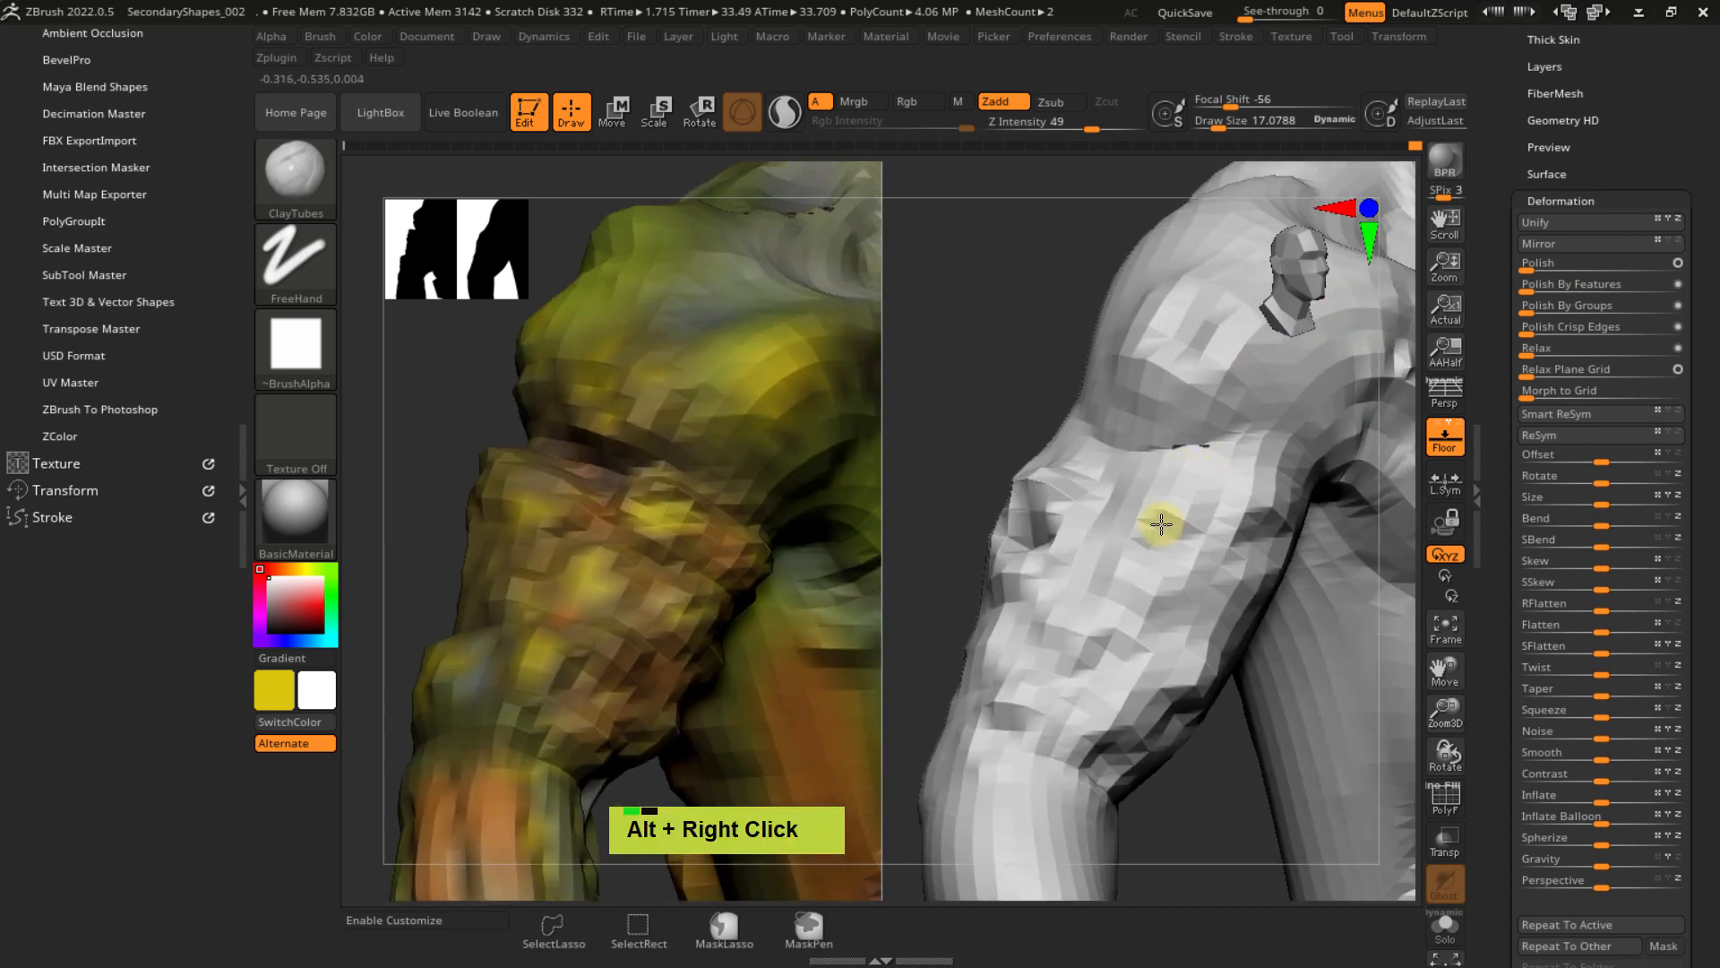
pyautogui.keyDown('alt'); pyautogui.rightClick(1183, 501); pyautogui.keyUp('alt')
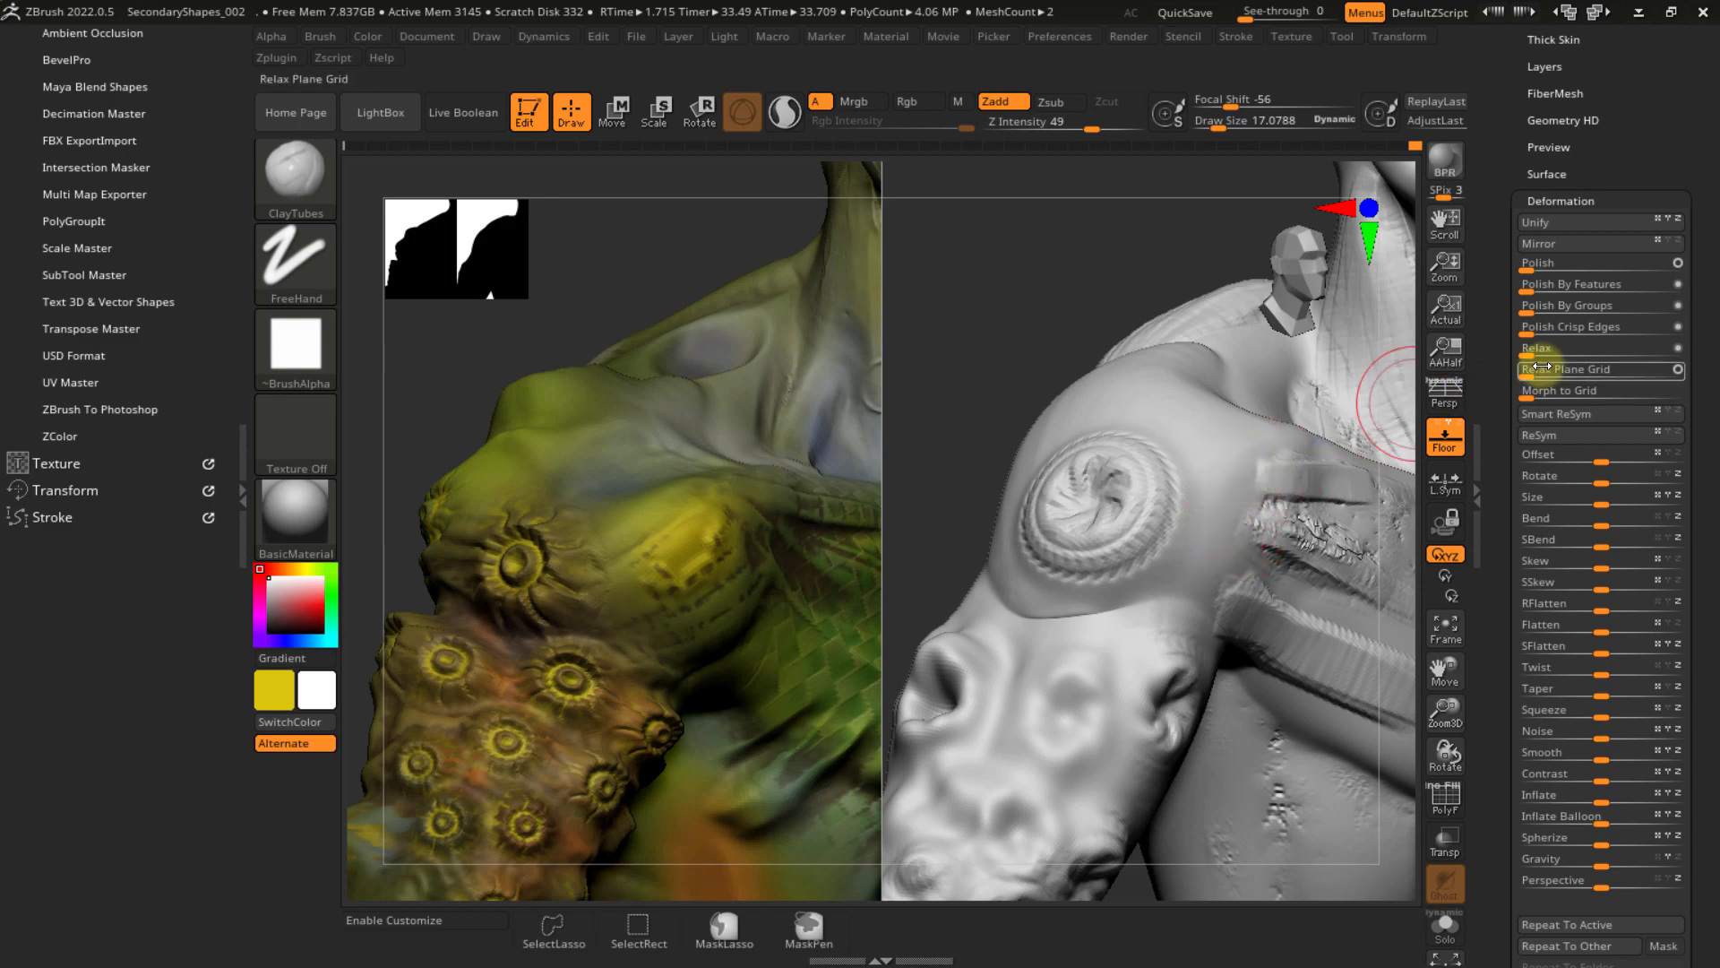
pyautogui.keyDown('alt'); pyautogui.moveTo(1405, 402); pyautogui.dragTo(1179, 653, button='right'); pyautogui.keyUp('alt')
pyautogui.moveTo(1179, 561)
pyautogui.keyDown('ctrl'); pyautogui.mouseDown(button='right')
pyautogui.moveTo(1202, 615)
pyautogui.moveTo(1179, 434)
pyautogui.moveTo(1171, 511)
pyautogui.moveTo(1194, 603)
pyautogui.moveTo(1248, 610)
pyautogui.moveTo(1255, 568)
pyautogui.moveTo(1182, 534)
pyautogui.moveTo(1182, 563)
pyautogui.moveTo(1189, 546)
pyautogui.mouseUp(button='right'); pyautogui.keyUp('ctrl')
pyautogui.press('shift')
pyautogui.hotkey('shift', 'f')
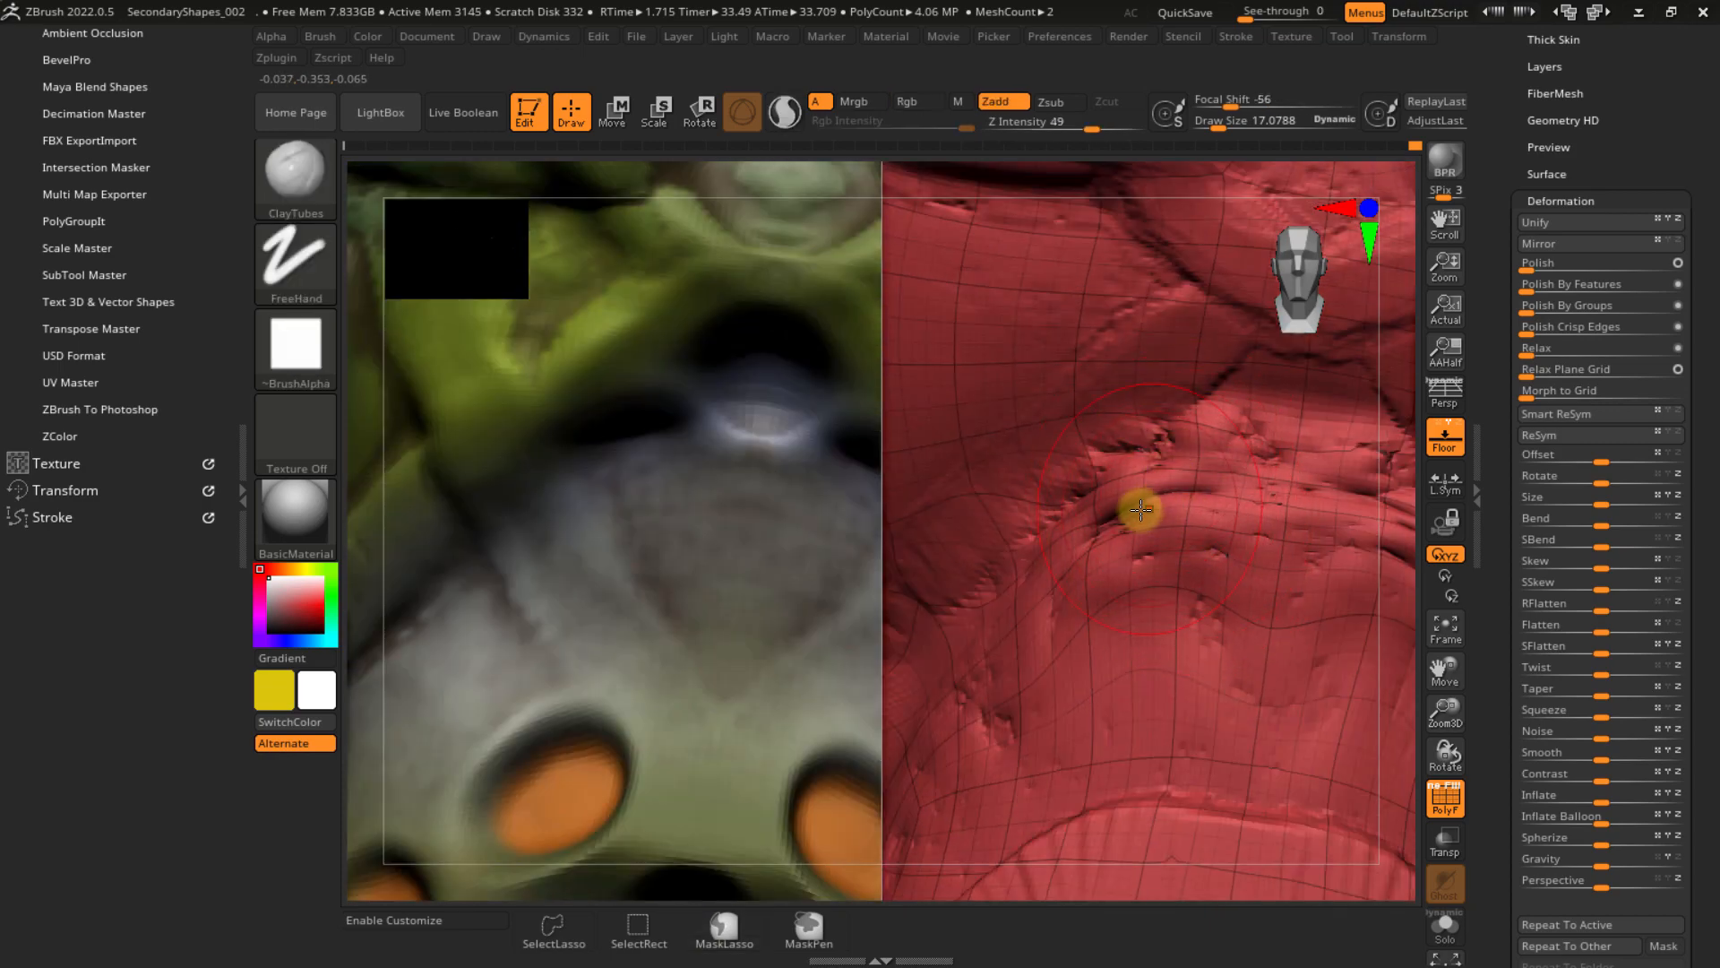
# - Paint a mask with MaskPen over the pitted area of the upper abdomen
pyautogui.click(809, 927)
pyautogui.press('ctrl')
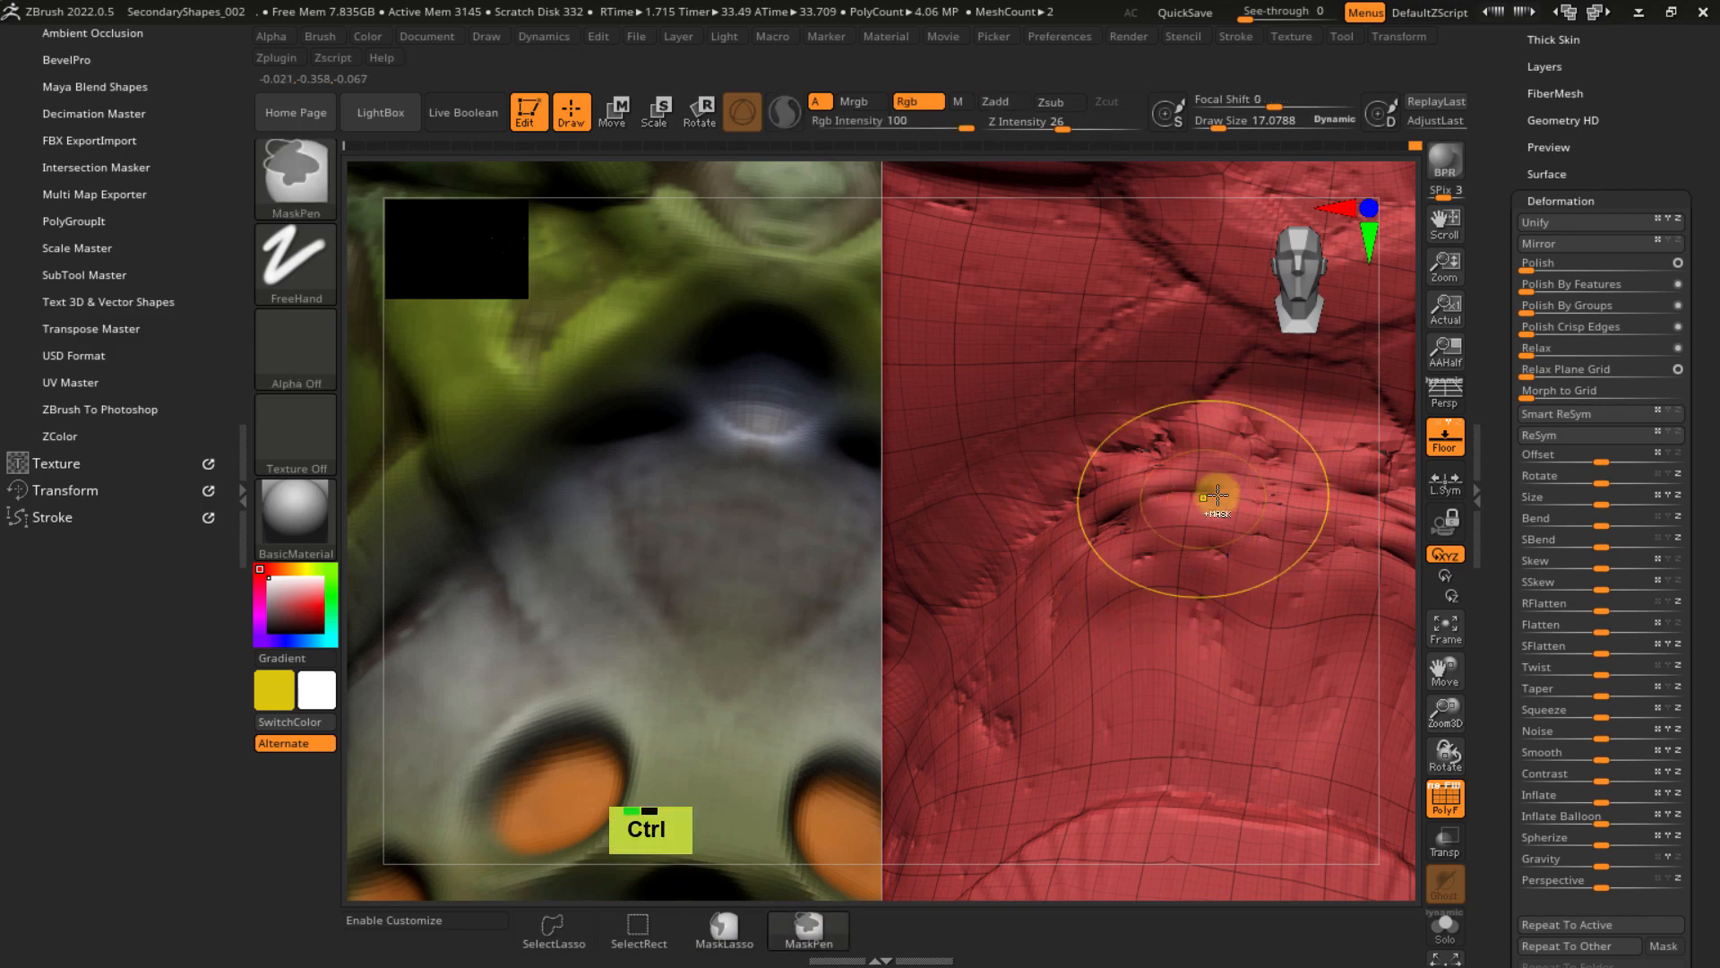
pyautogui.moveTo(1216, 495)
pyautogui.keyDown('ctrl'); pyautogui.mouseDown()
pyautogui.moveTo(1183, 430)
pyautogui.moveTo(1068, 509)
pyautogui.mouseUp(); pyautogui.keyUp('ctrl')
pyautogui.keyDown('ctrl'); pyautogui.moveTo(1192, 592); pyautogui.dragTo(1160, 491, button='right'); pyautogui.keyUp('ctrl')
pyautogui.keyDown('ctrl'); pyautogui.moveTo(1170, 561); pyautogui.dragTo(1183, 576); pyautogui.keyUp('ctrl')
pyautogui.keyDown('ctrl'); pyautogui.moveTo(1219, 630); pyautogui.dragTo(1087, 499, button='right'); pyautogui.keyUp('ctrl')
# - Invert the abdomen mask and apply the Relax deformation to the unmasked pitted area
pyautogui.keyDown('ctrl'); pyautogui.click(970, 635); pyautogui.keyUp('ctrl')
pyautogui.moveTo(1193, 690)
pyautogui.keyDown('ctrl'); pyautogui.mouseDown(button='right')
pyautogui.moveTo(1236, 698)
pyautogui.moveTo(1309, 641)
pyautogui.moveTo(1179, 595)
pyautogui.moveTo(1186, 567)
pyautogui.mouseUp(button='right'); pyautogui.keyUp('ctrl')
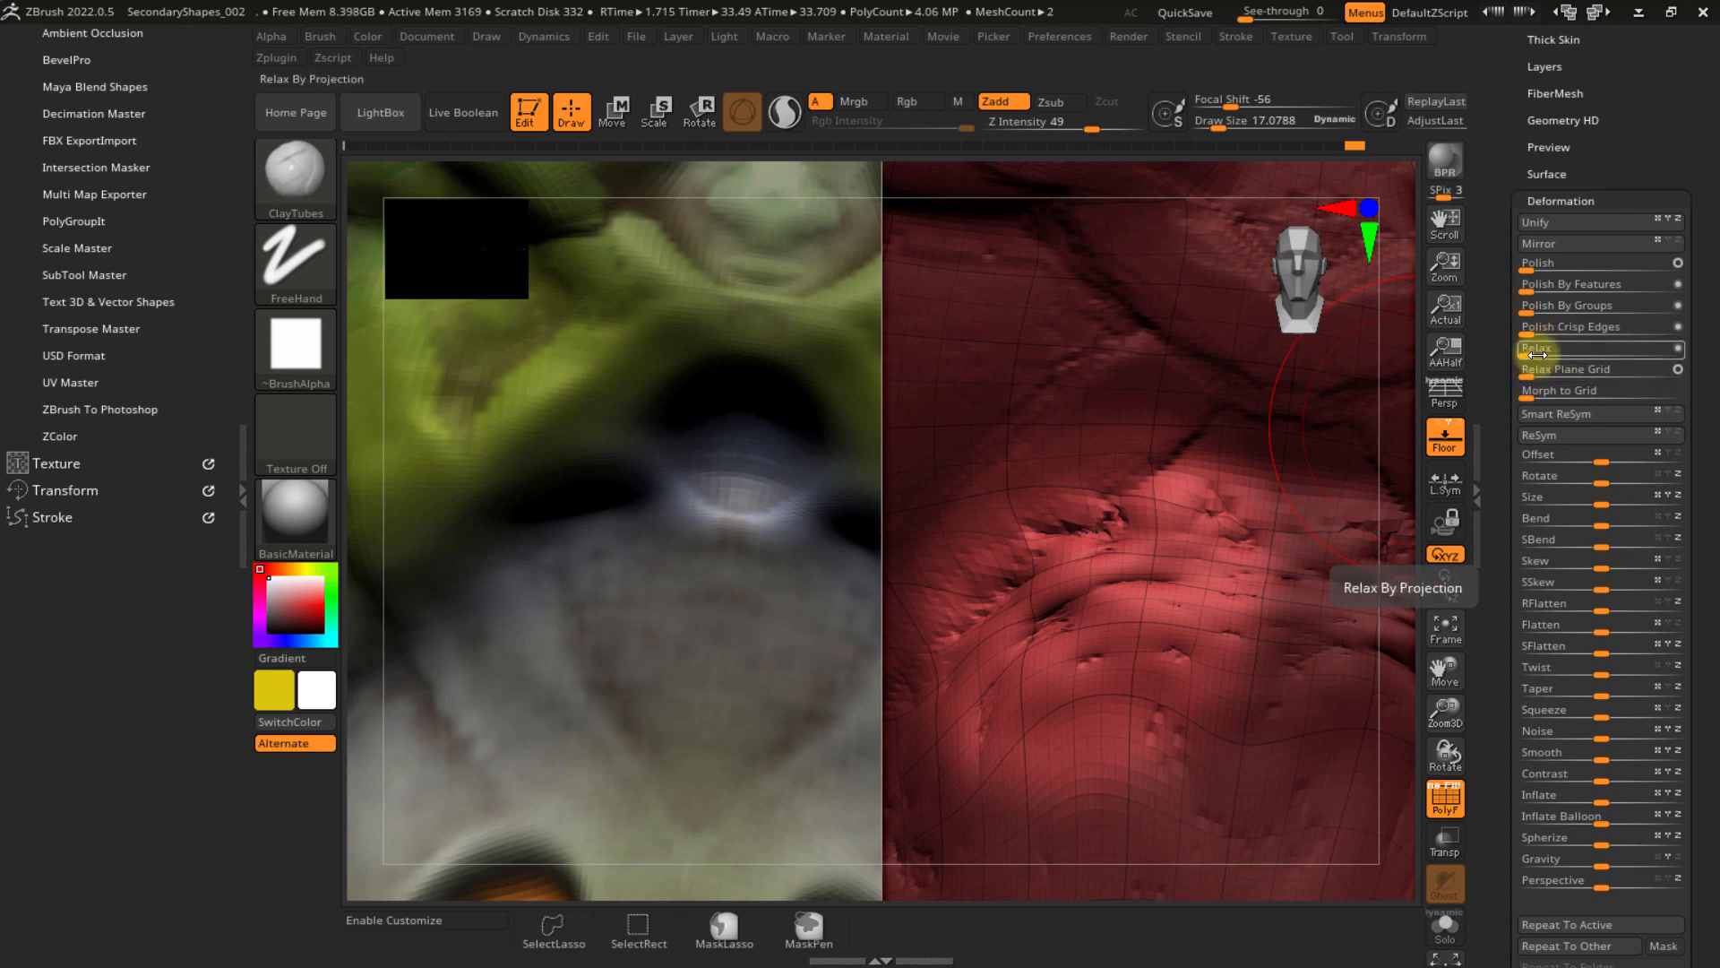
pyautogui.moveTo(1541, 349); pyautogui.dragTo(1529, 353)
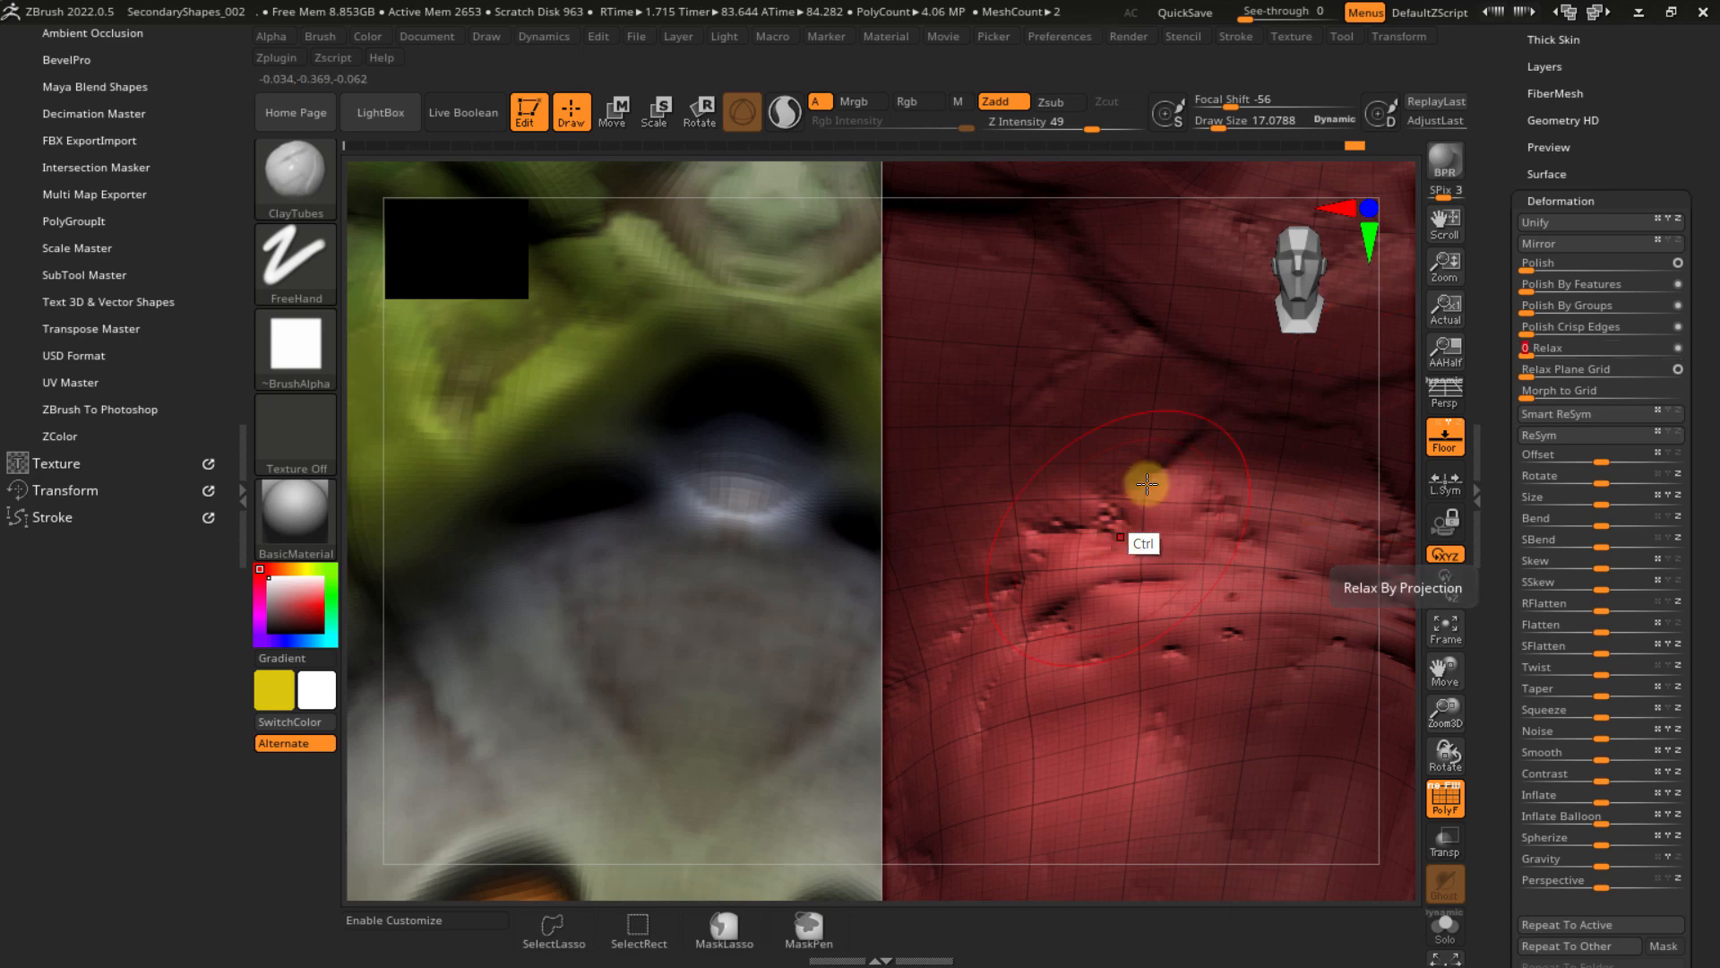
# - Undo the Relax deformation and clear the mask from the upper abdomen
pyautogui.hotkey('ctrl', 'z')
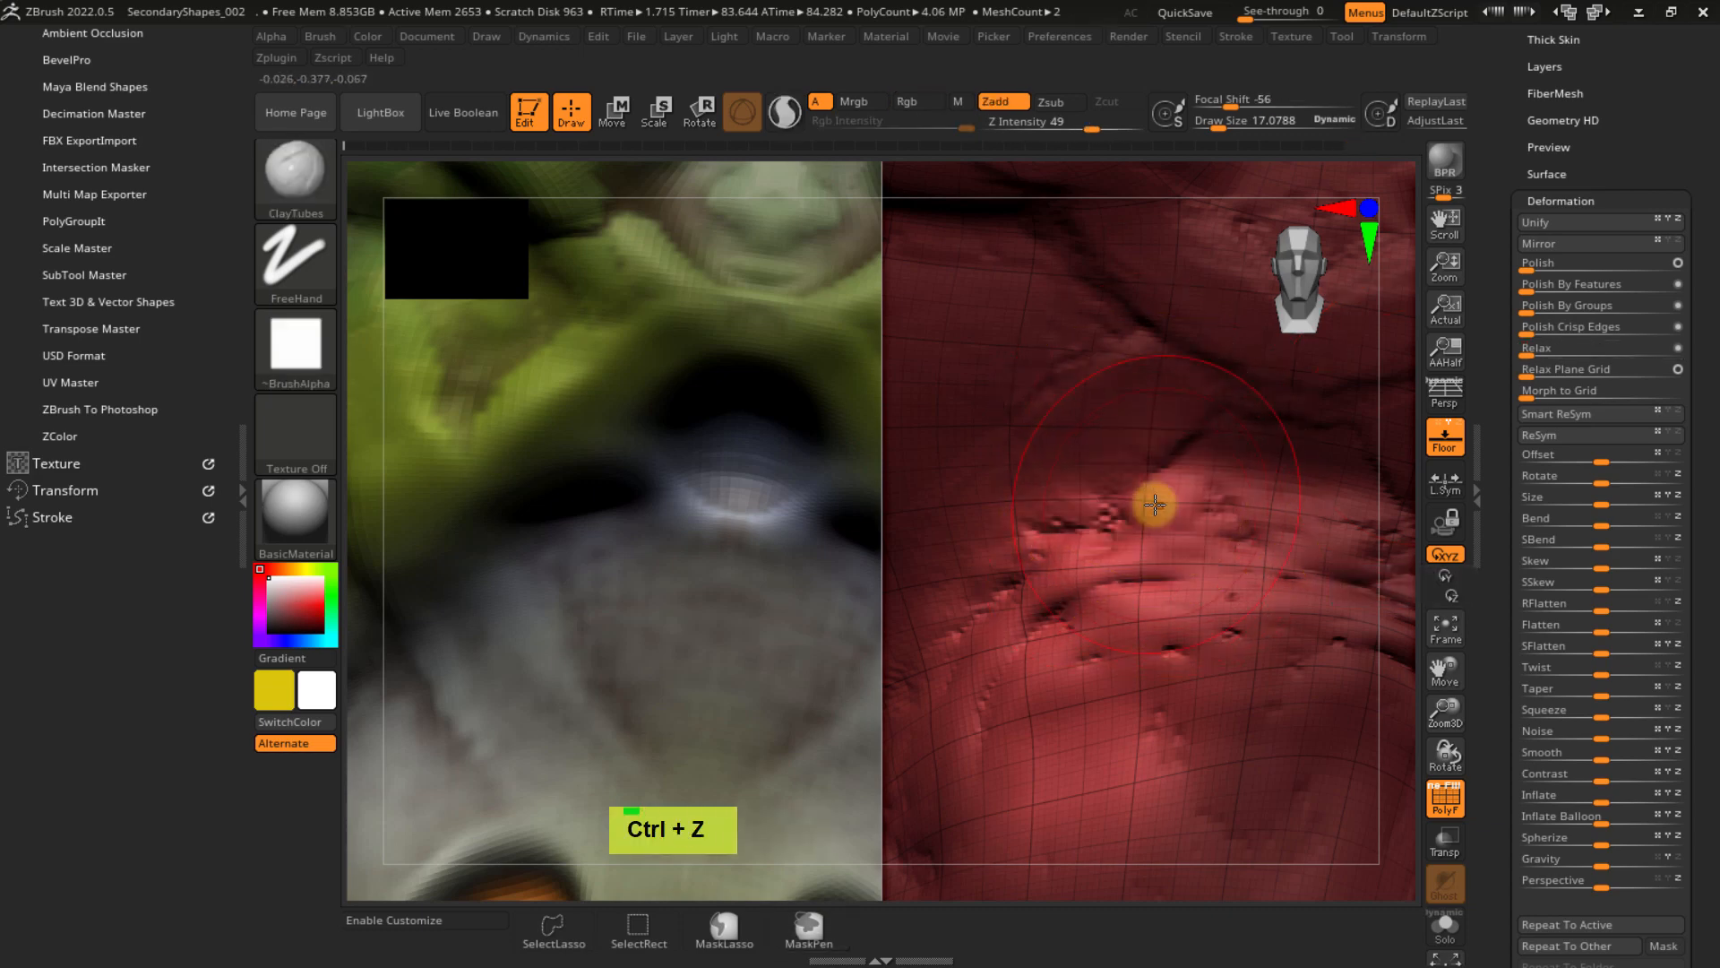
pyautogui.keyDown('ctrl'); pyautogui.moveTo(1194, 595); pyautogui.dragTo(1211, 475, button='right'); pyautogui.keyUp('ctrl')
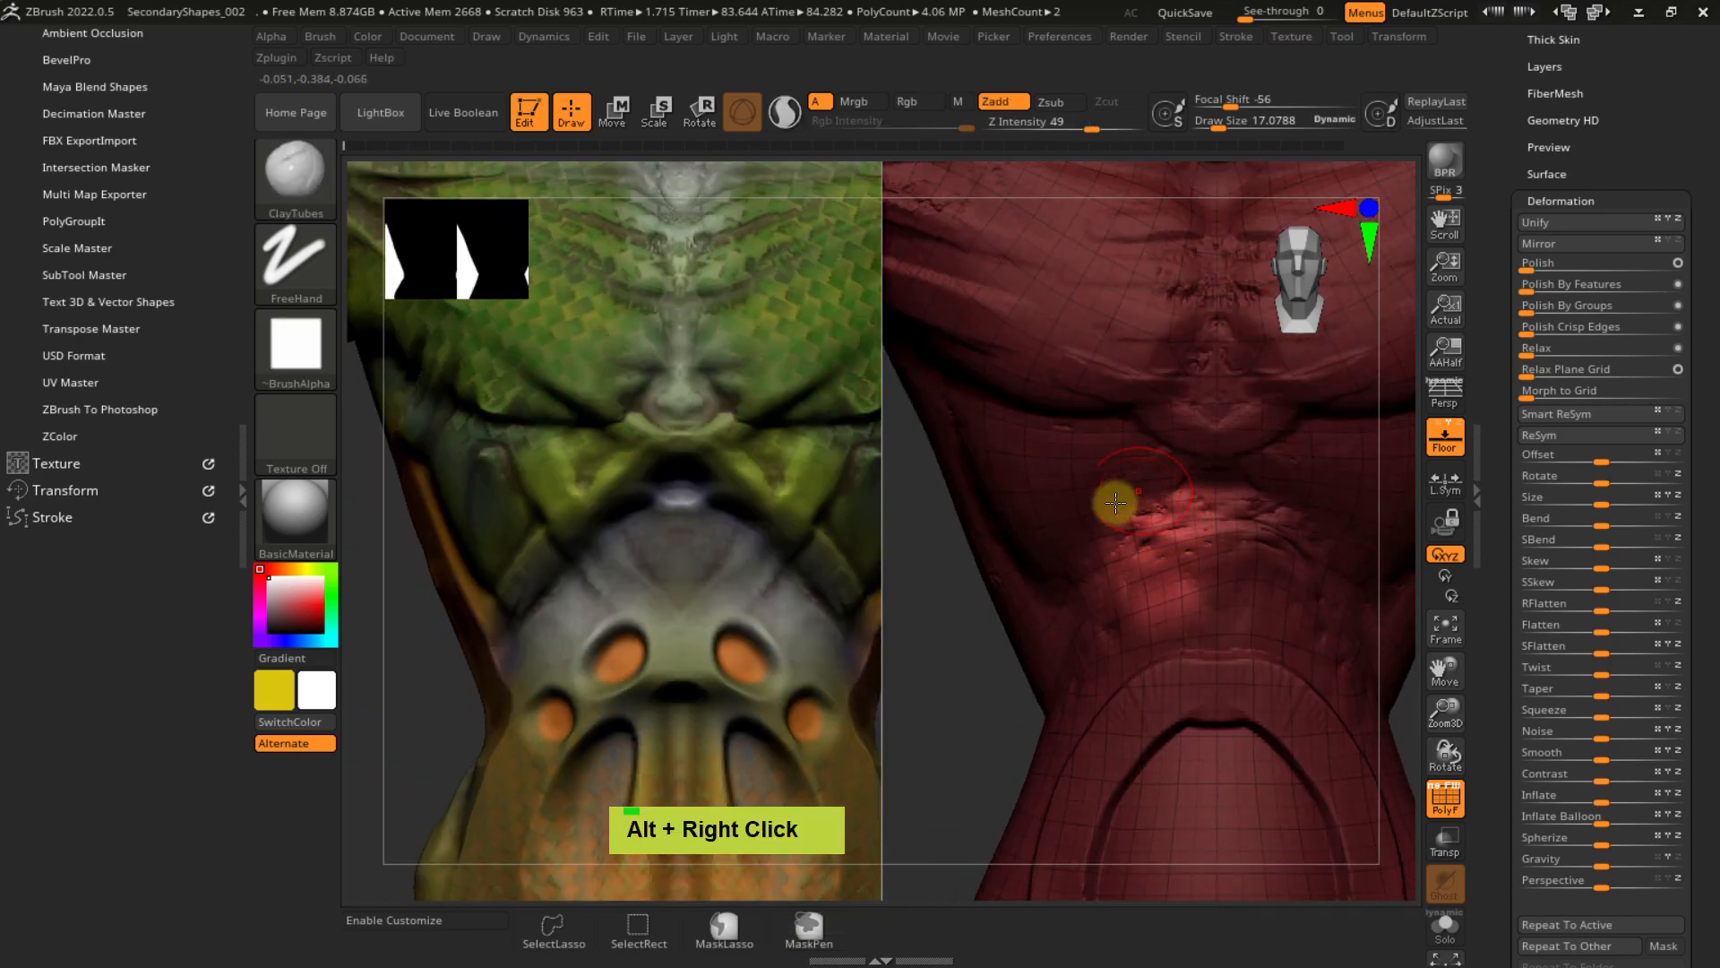
pyautogui.keyDown('ctrl'); pyautogui.moveTo(956, 675); pyautogui.dragTo(995, 703); pyautogui.keyUp('ctrl')
pyautogui.keyDown('ctrl'); pyautogui.moveTo(1283, 617); pyautogui.dragTo(1155, 541, button='right'); pyautogui.keyUp('ctrl')
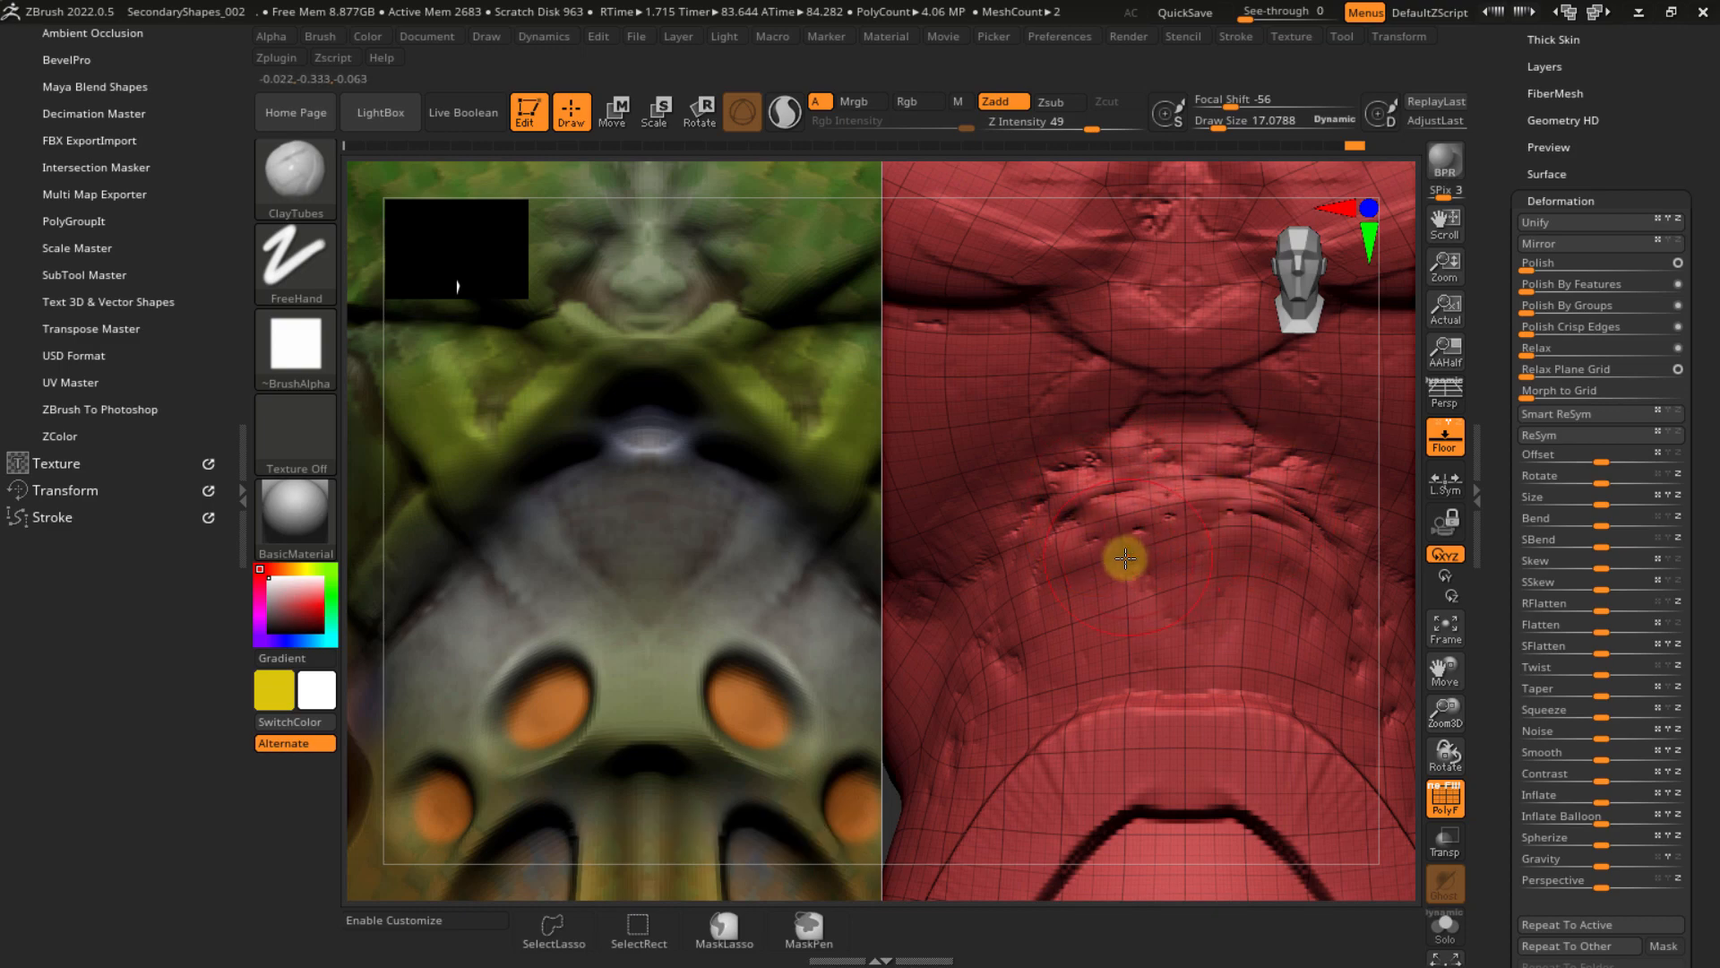
# - Set the brush draw size to about 3 and turn off the polyframe display over the pitted abdomen
pyautogui.keyDown('ctrl'); pyautogui.moveTo(1141, 576); pyautogui.dragTo(1276, 531, button='right'); pyautogui.keyUp('ctrl')
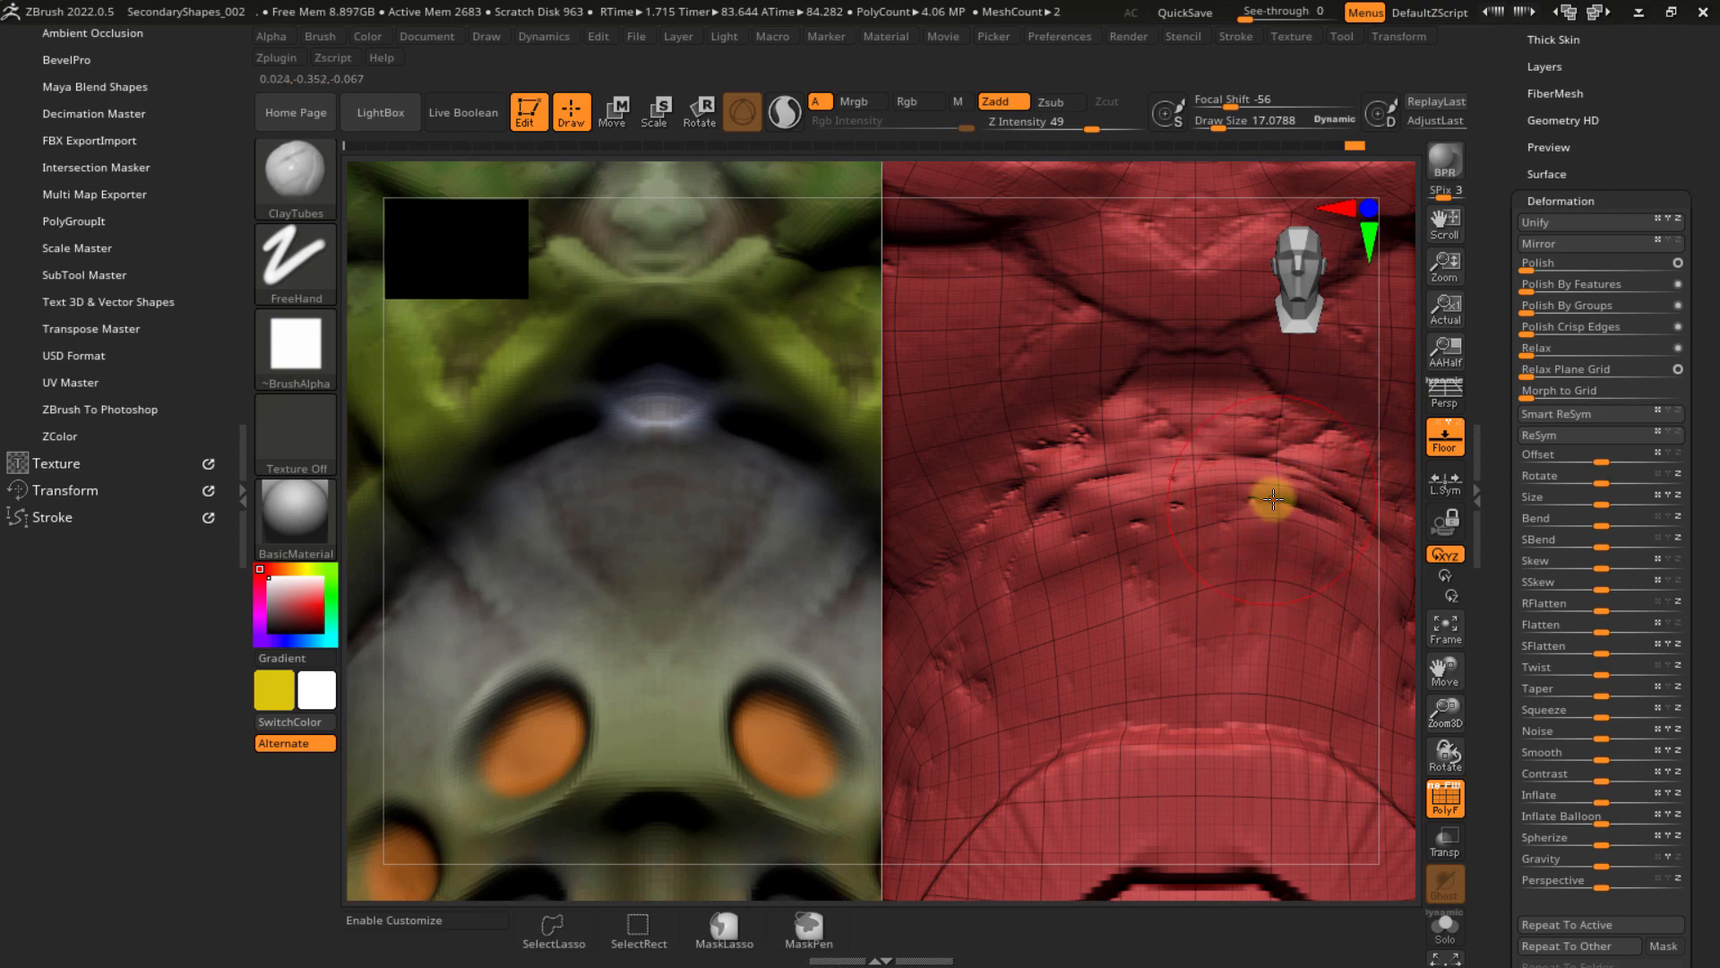
pyautogui.moveTo(1151, 501)
pyautogui.keyDown('ctrl'); pyautogui.mouseDown(button='right')
pyautogui.moveTo(1152, 537)
pyautogui.moveTo(1125, 510)
pyautogui.mouseUp(button='right'); pyautogui.keyUp('ctrl')
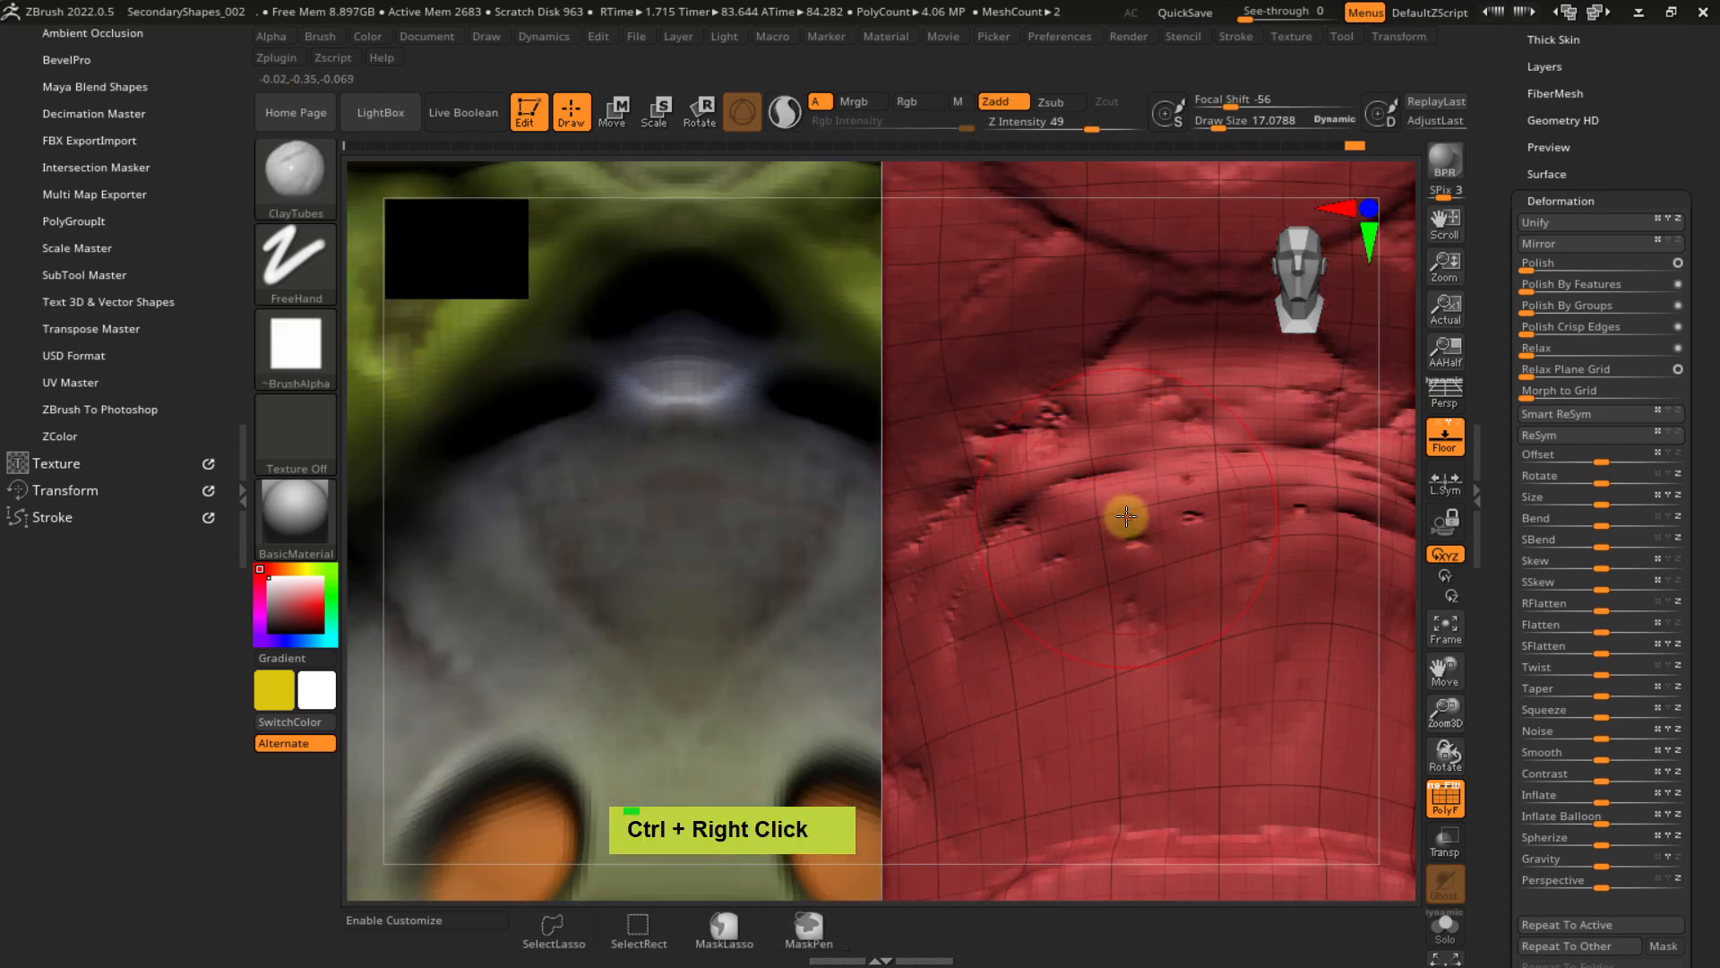
pyautogui.press('s')
pyautogui.click(1119, 512)
pyautogui.hotkey('shift', 'f')
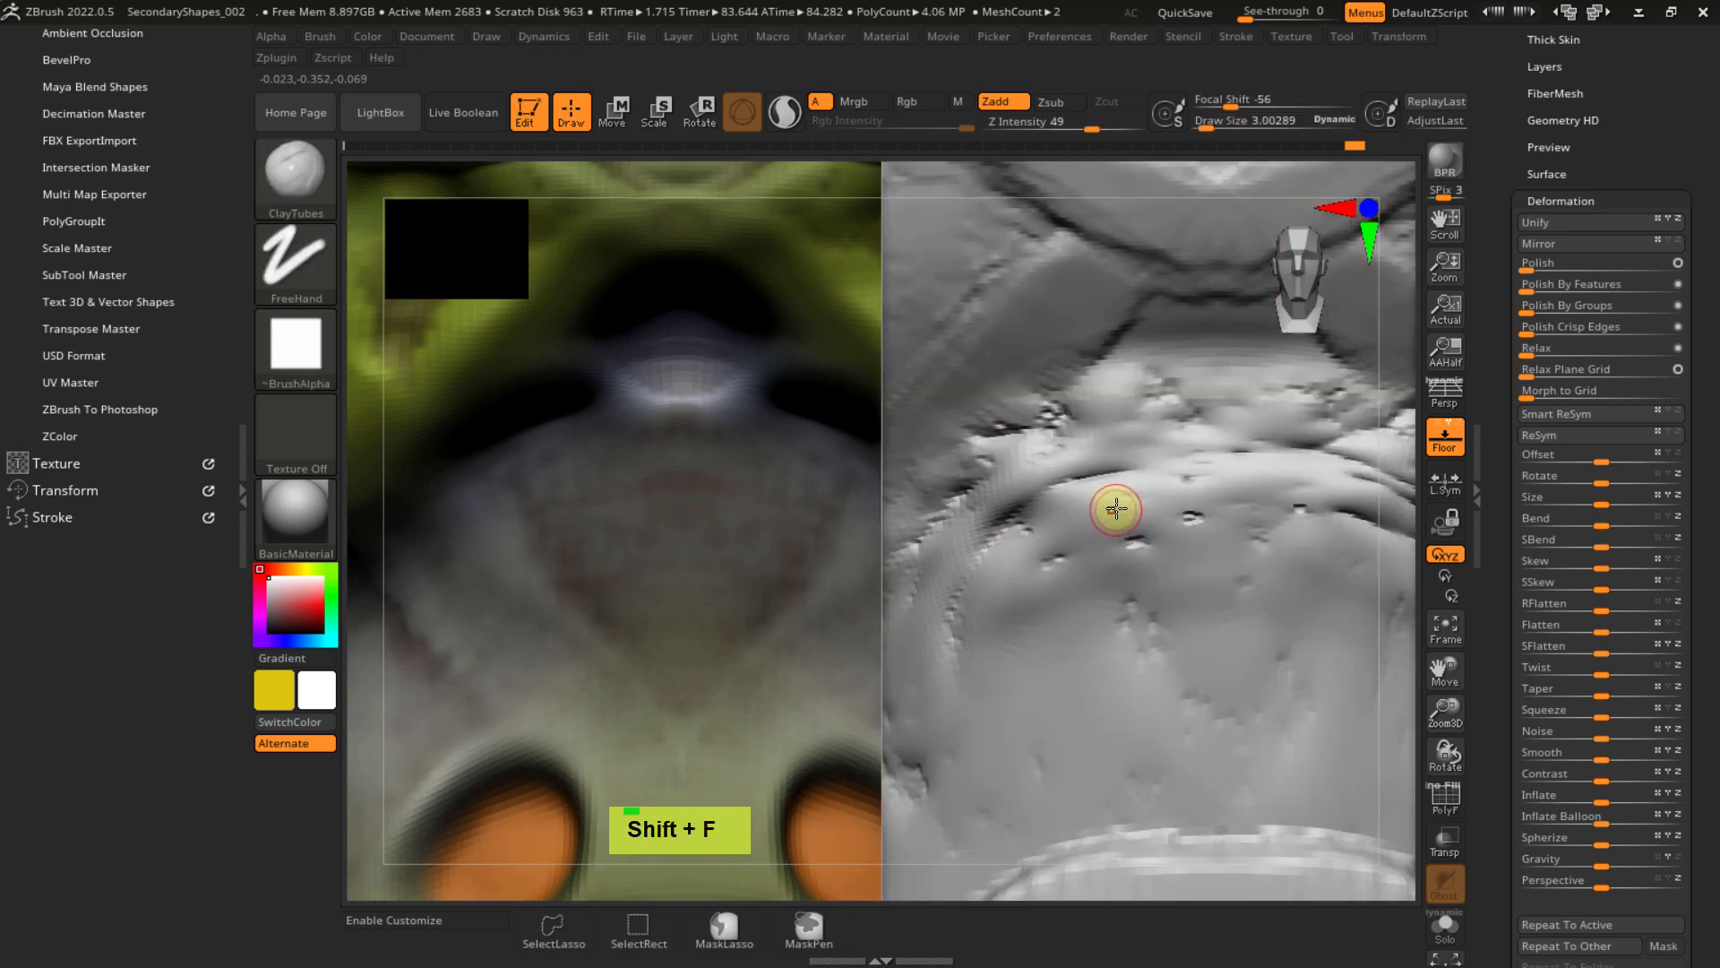
# - Sculpt a short ClayTubes stroke along the upper abdomen ridge and smooth it with SmoothPeaks
pyautogui.doubleClick(1100, 503)
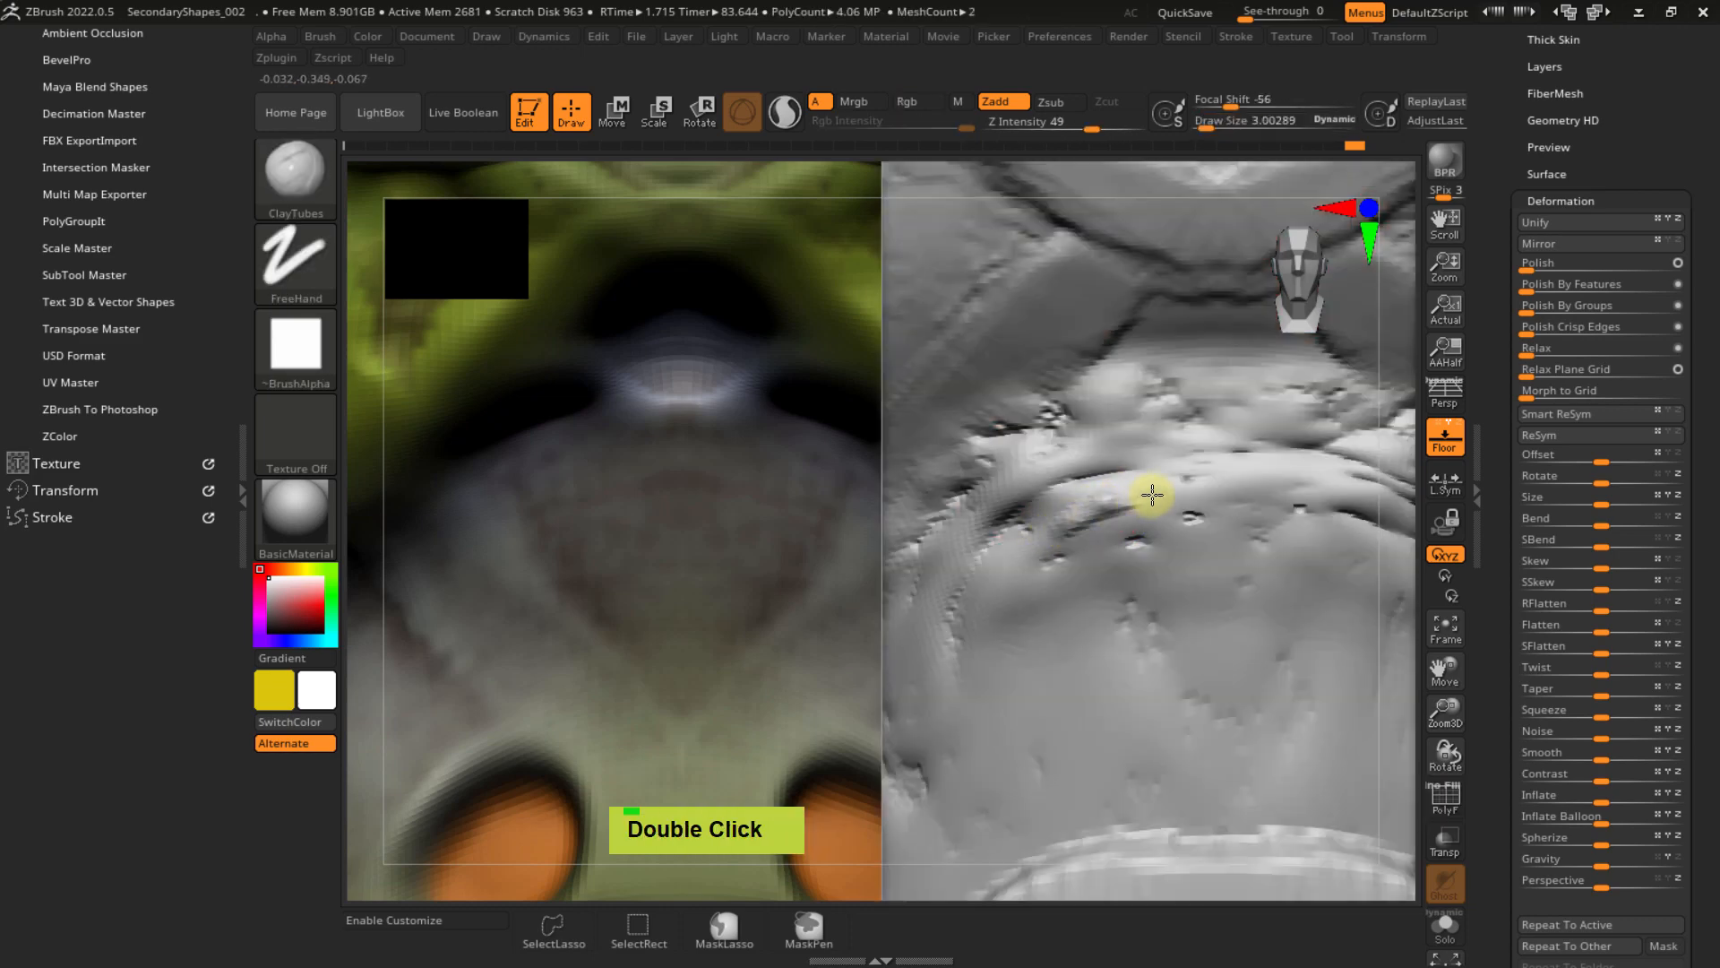
pyautogui.keyDown('shift'); pyautogui.click(1110, 503); pyautogui.keyUp('shift')
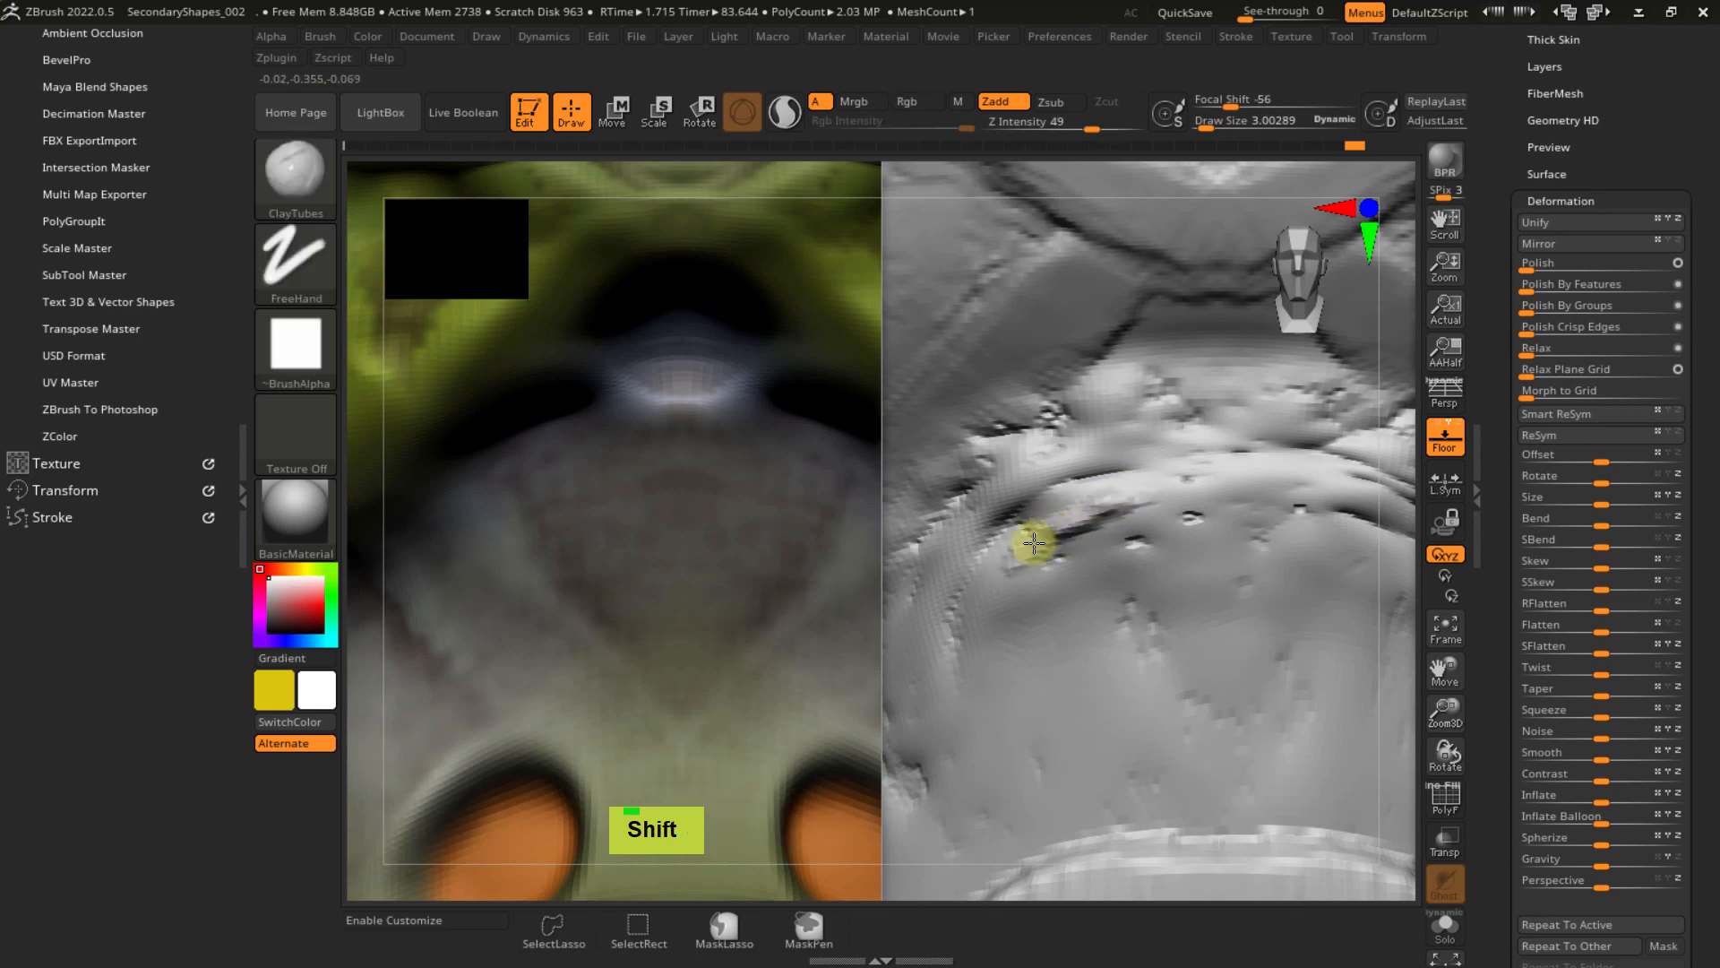
pyautogui.keyDown('shift'); pyautogui.moveTo(1108, 509); pyautogui.dragTo(1030, 542); pyautogui.keyUp('shift')
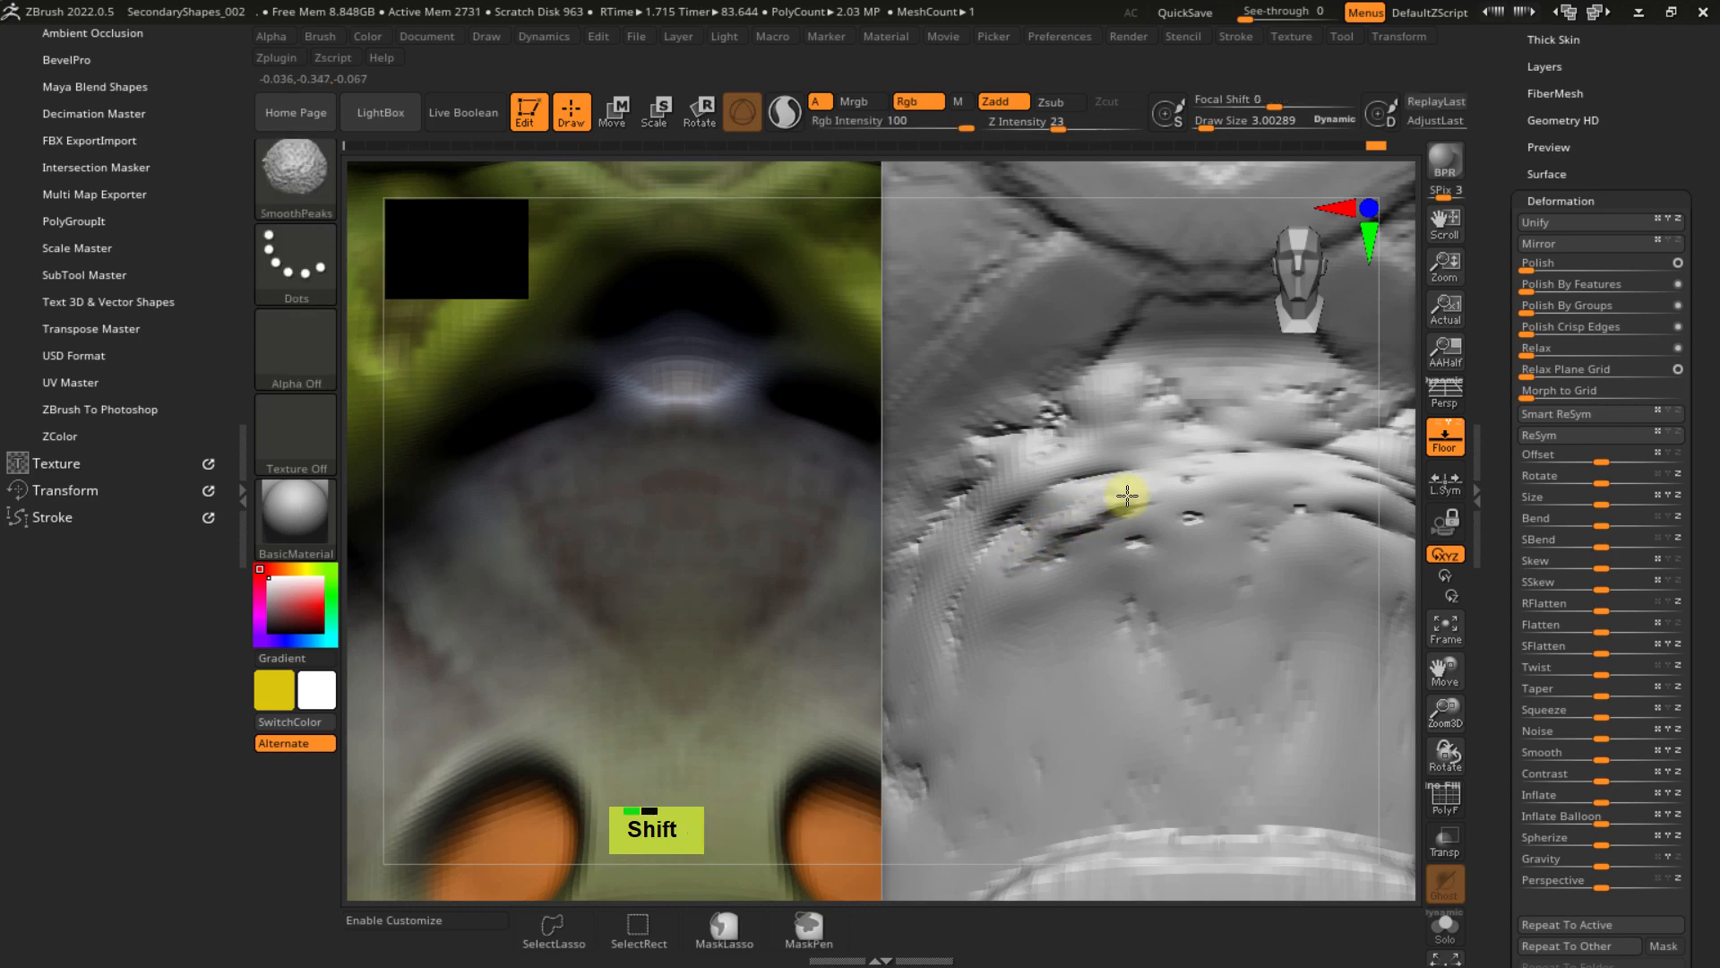
# - Switch to the PM3D_Plane3D tool and turn off the split-screen view
pyautogui.keyDown('ctrl'); pyautogui.moveTo(1158, 533); pyautogui.dragTo(1192, 512, button='right'); pyautogui.keyUp('ctrl')
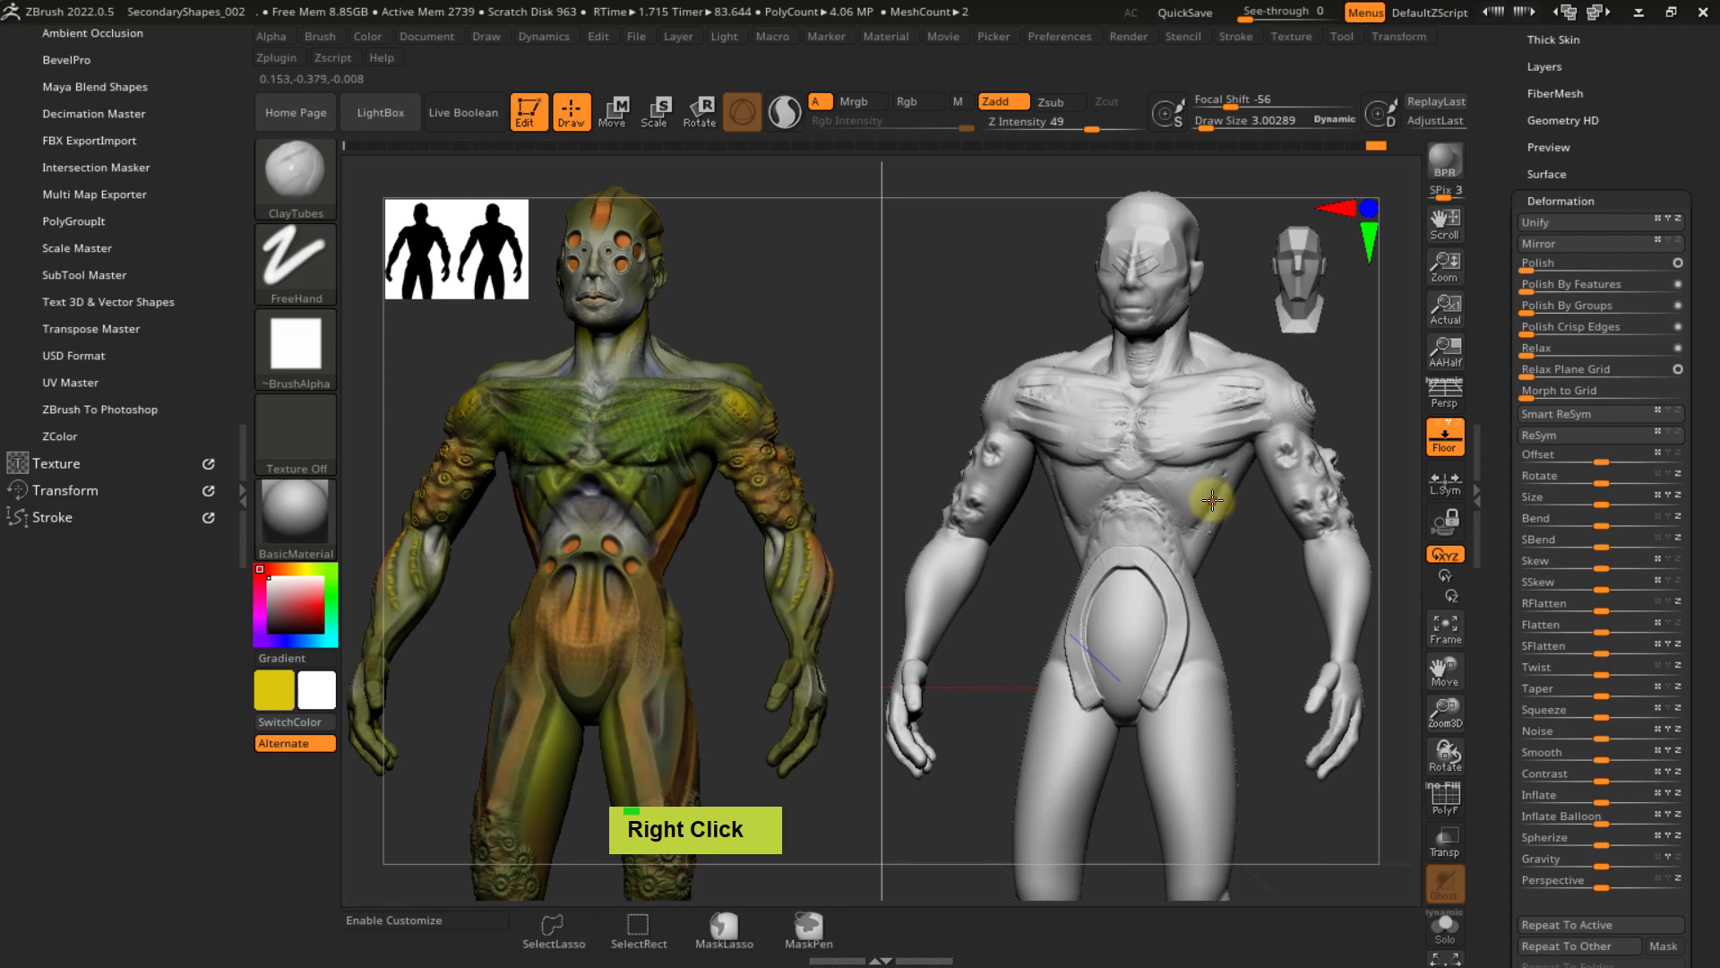
pyautogui.moveTo(1253, 481); pyautogui.dragTo(1249, 538, button='right')
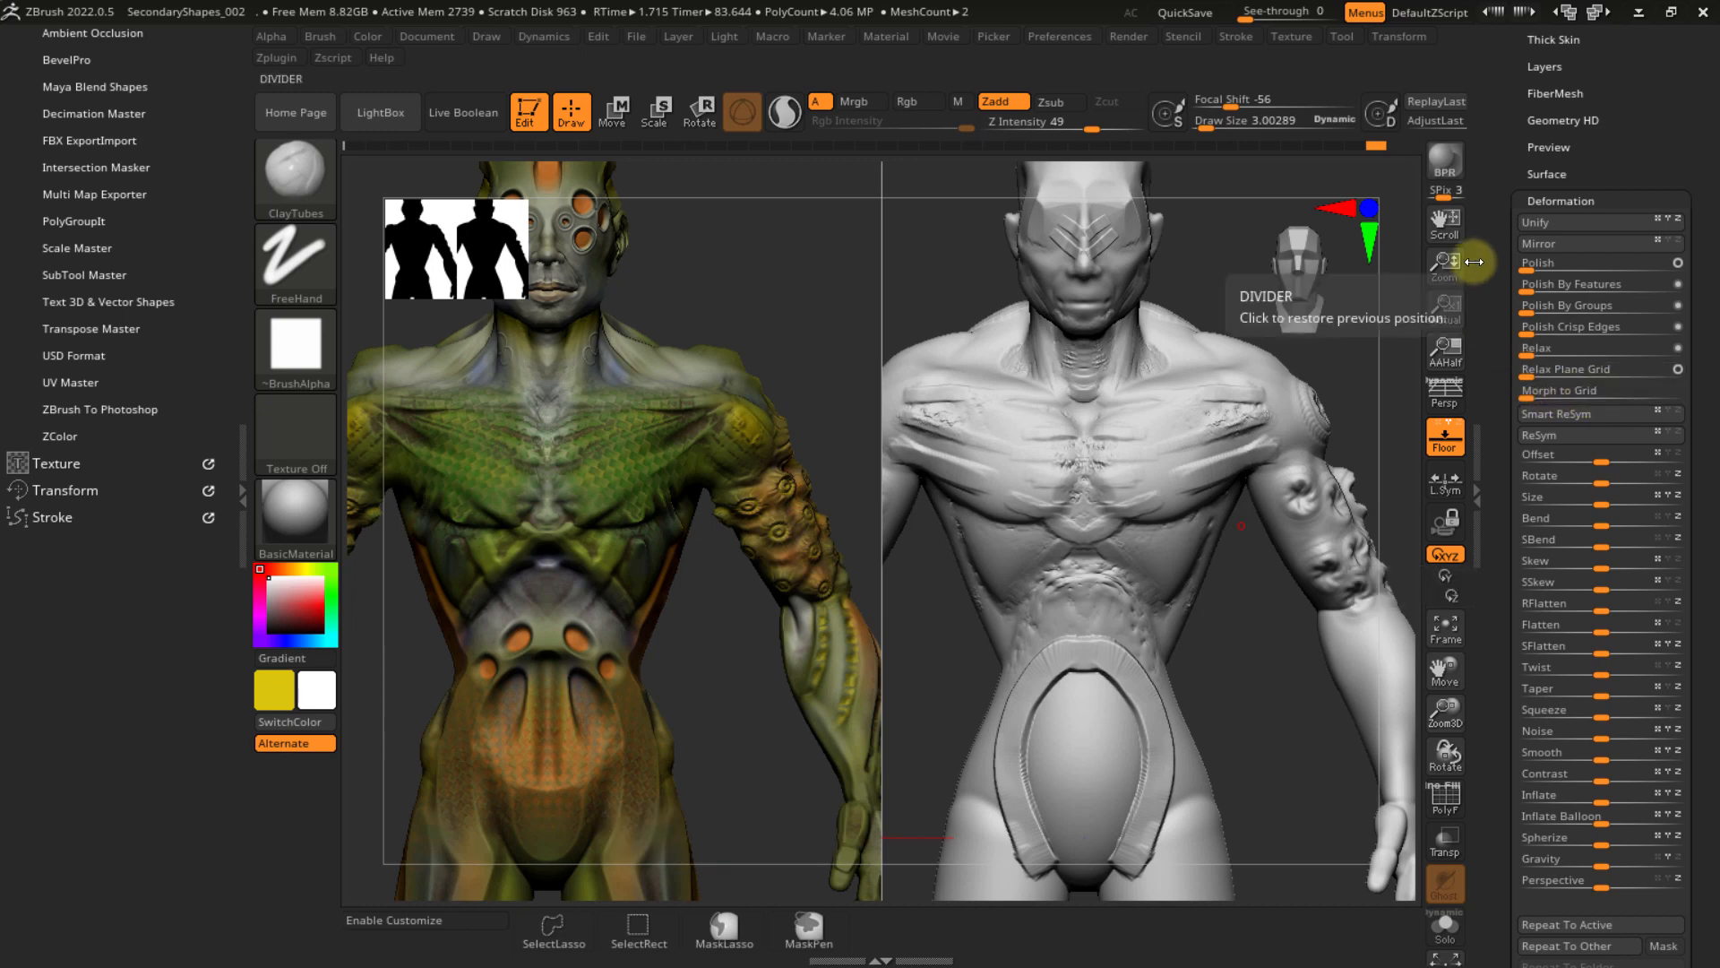
pyautogui.moveTo(1504, 182); pyautogui.dragTo(1503, 359)
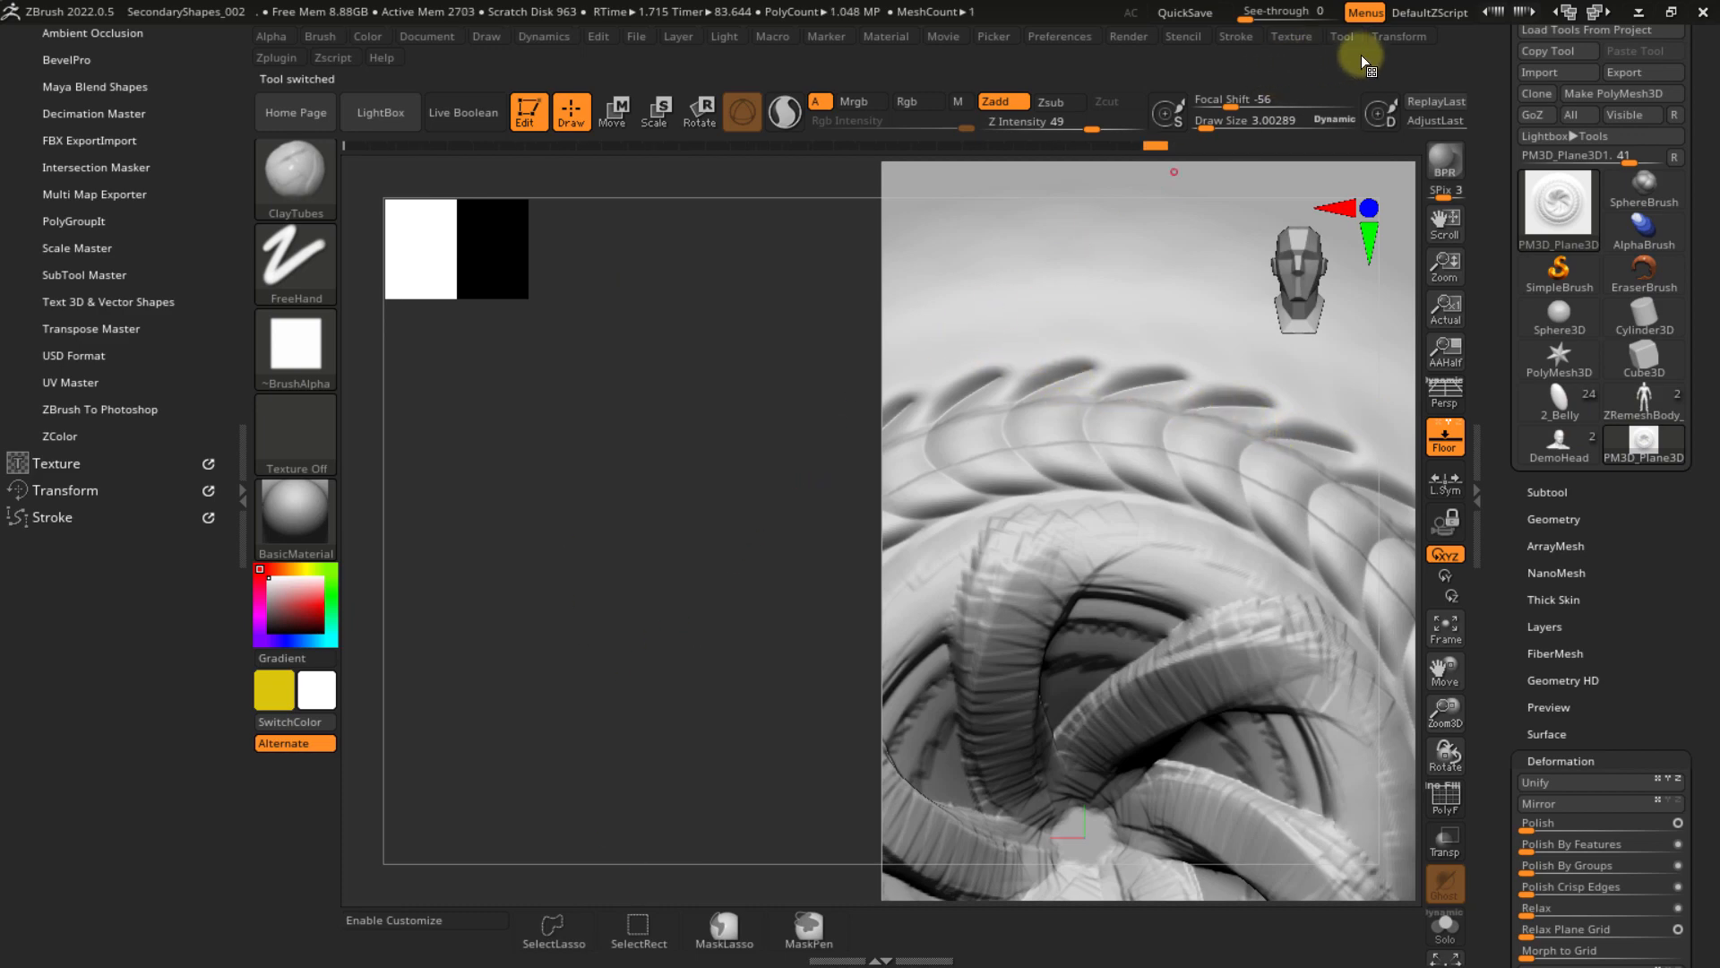
pyautogui.click(1391, 39)
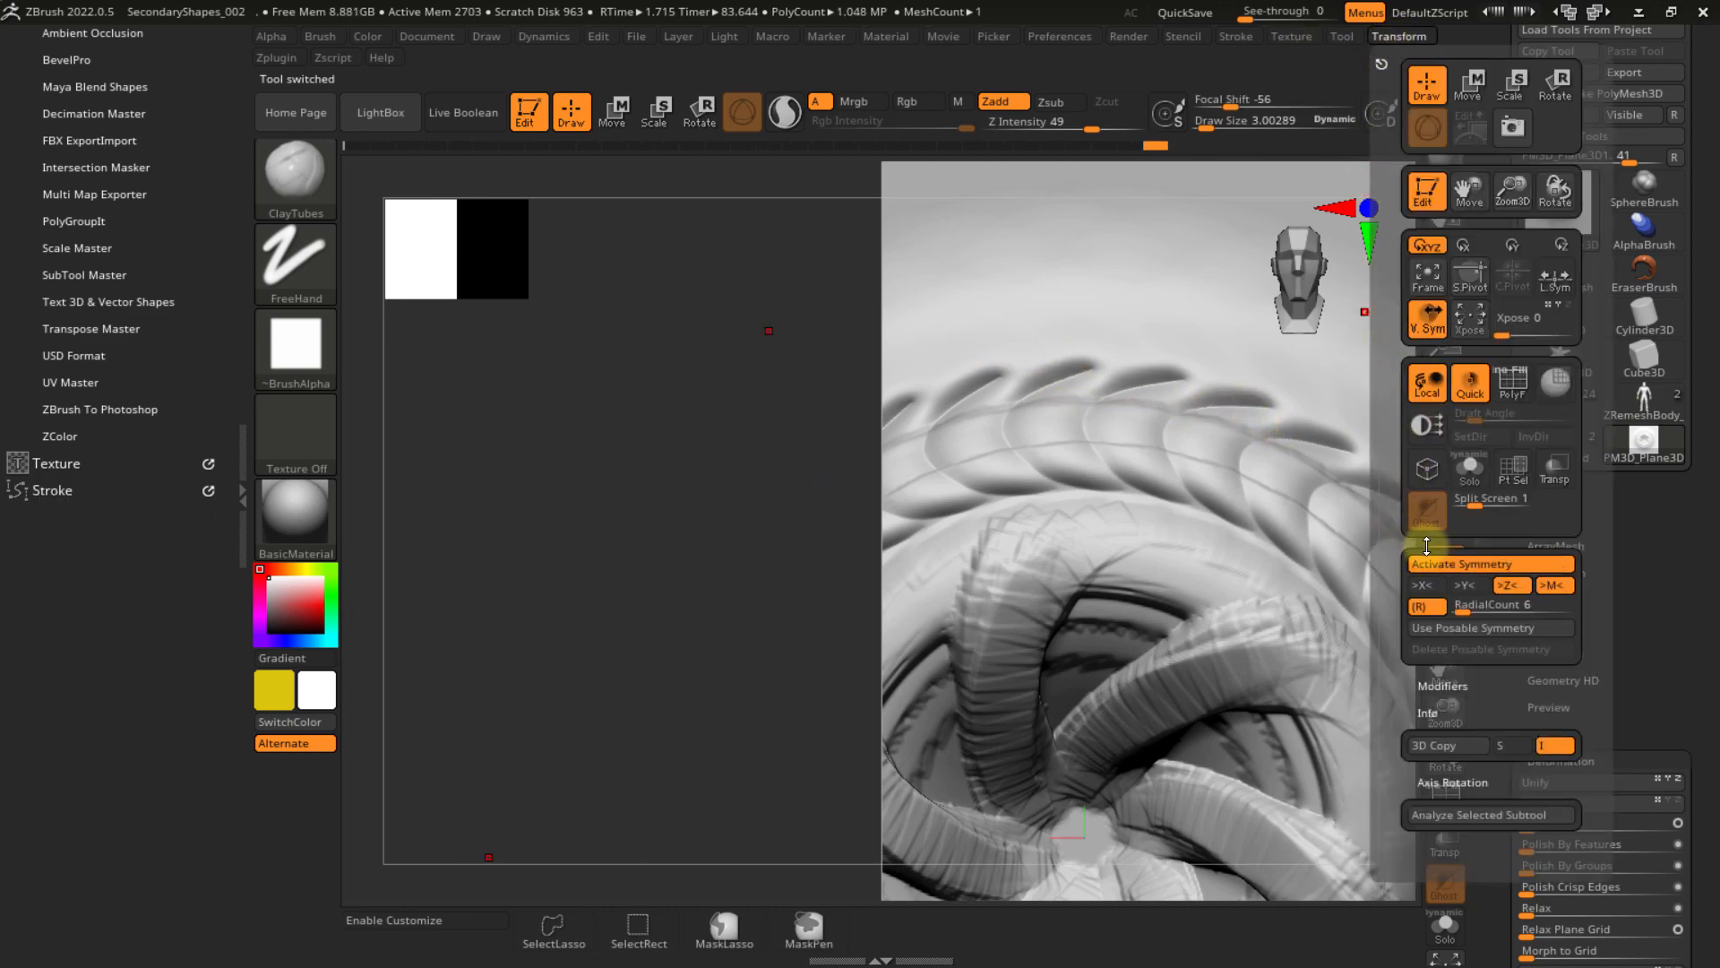
pyautogui.moveTo(1477, 506); pyautogui.dragTo(1446, 505)
# - Show the polyframe on the plane's radial swirl sculpt and examine it together with the Smart ReSym and ReSym options
pyautogui.keyDown('ctrl'); pyautogui.moveTo(993, 556); pyautogui.dragTo(980, 398, button='right'); pyautogui.keyUp('ctrl')
pyautogui.hotkey('shift', 'f')
pyautogui.keyDown('alt'); pyautogui.moveTo(1017, 576); pyautogui.dragTo(1025, 621, button='right'); pyautogui.keyUp('alt')
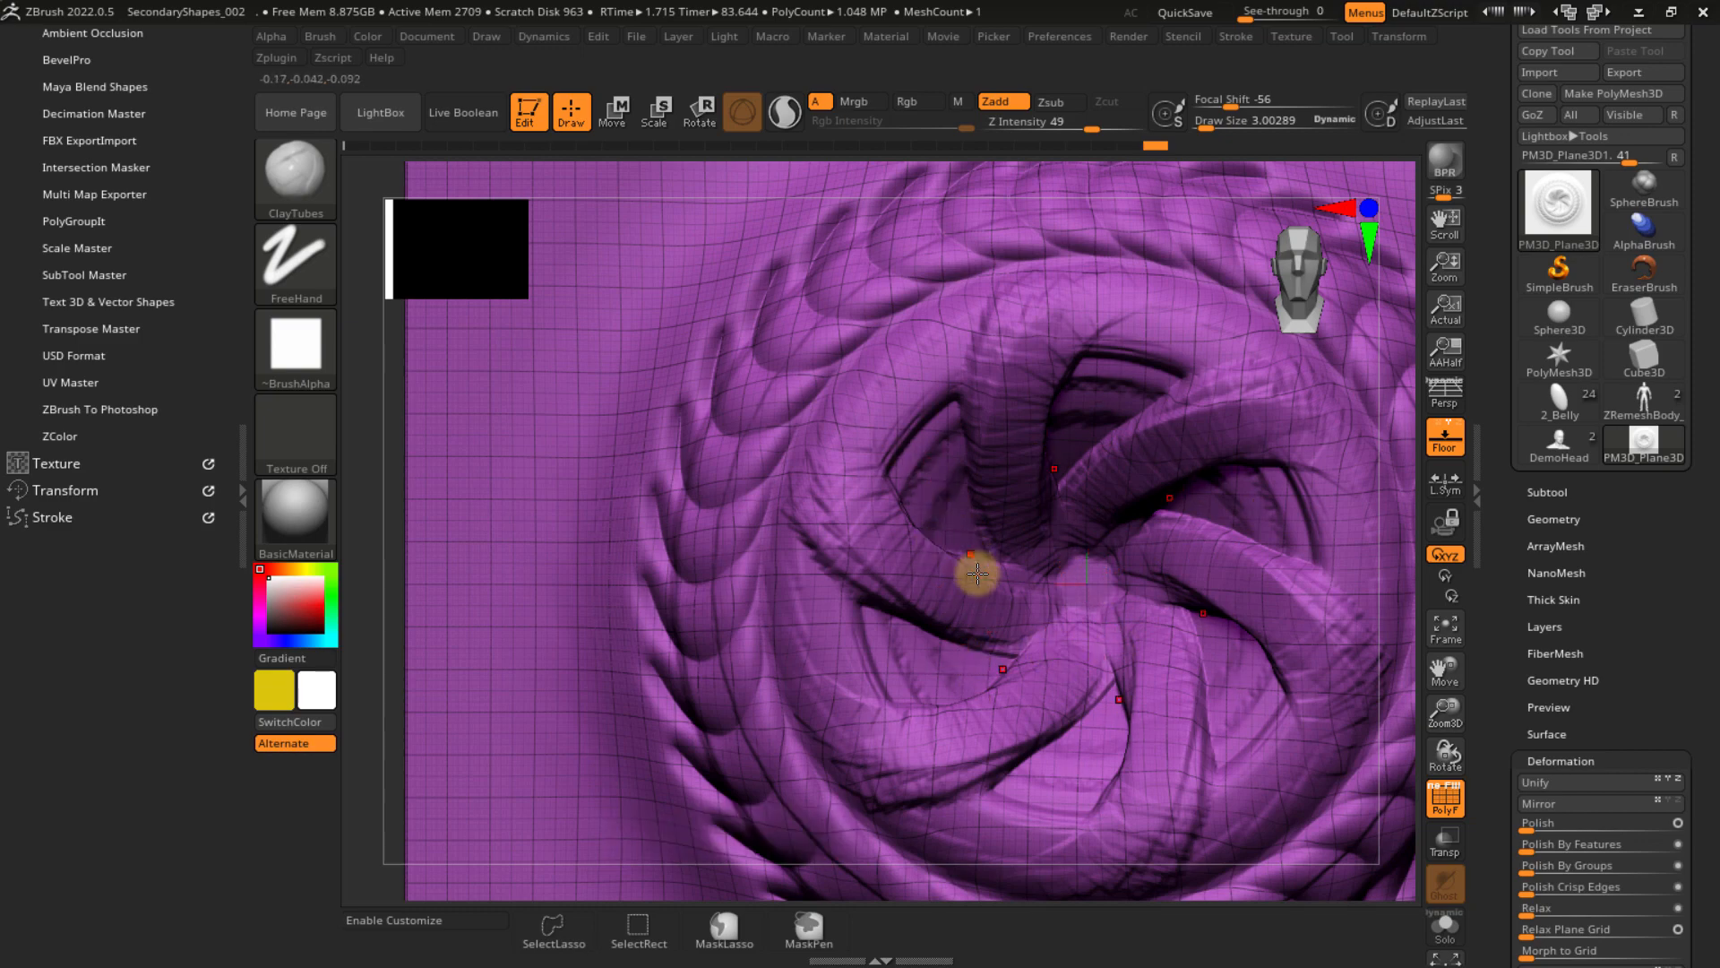
pyautogui.keyDown('ctrl'); pyautogui.moveTo(967, 546); pyautogui.dragTo(852, 484, button='right'); pyautogui.keyUp('ctrl')
pyautogui.rightClick(998, 442)
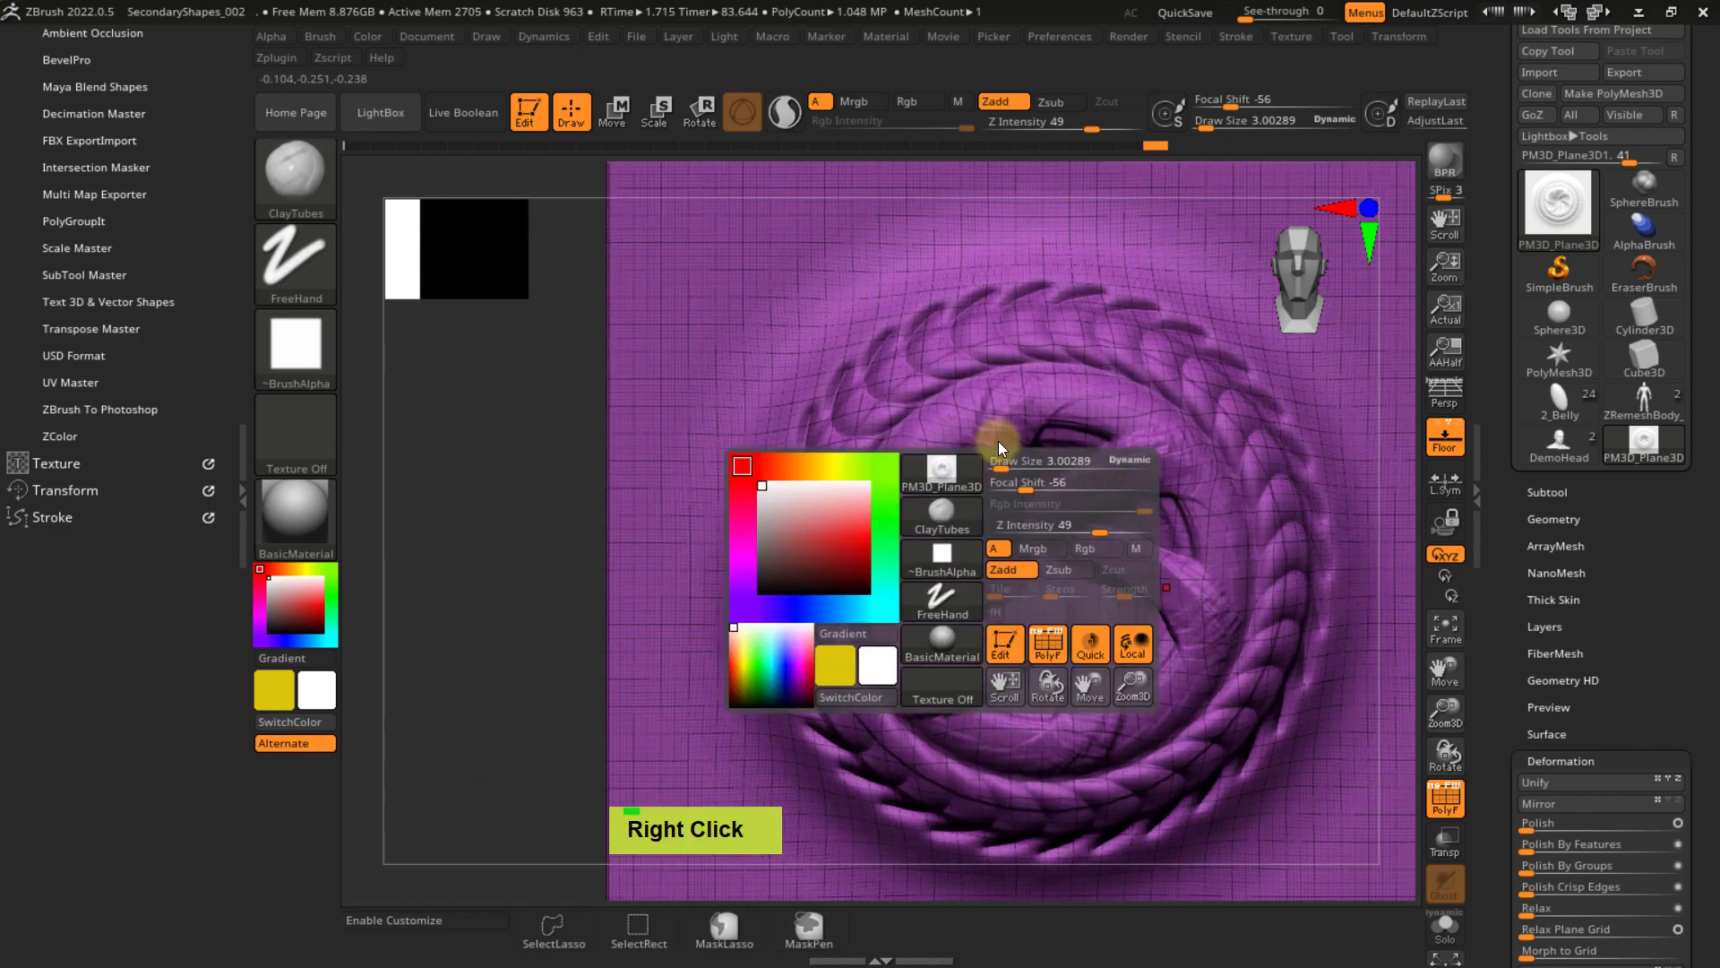
pyautogui.keyDown('shift'); pyautogui.rightClick(1003, 419); pyautogui.keyUp('shift')
pyautogui.keyDown('shift'); pyautogui.moveTo(1004, 419); pyautogui.dragTo(1021, 397, button='right'); pyautogui.keyUp('shift')
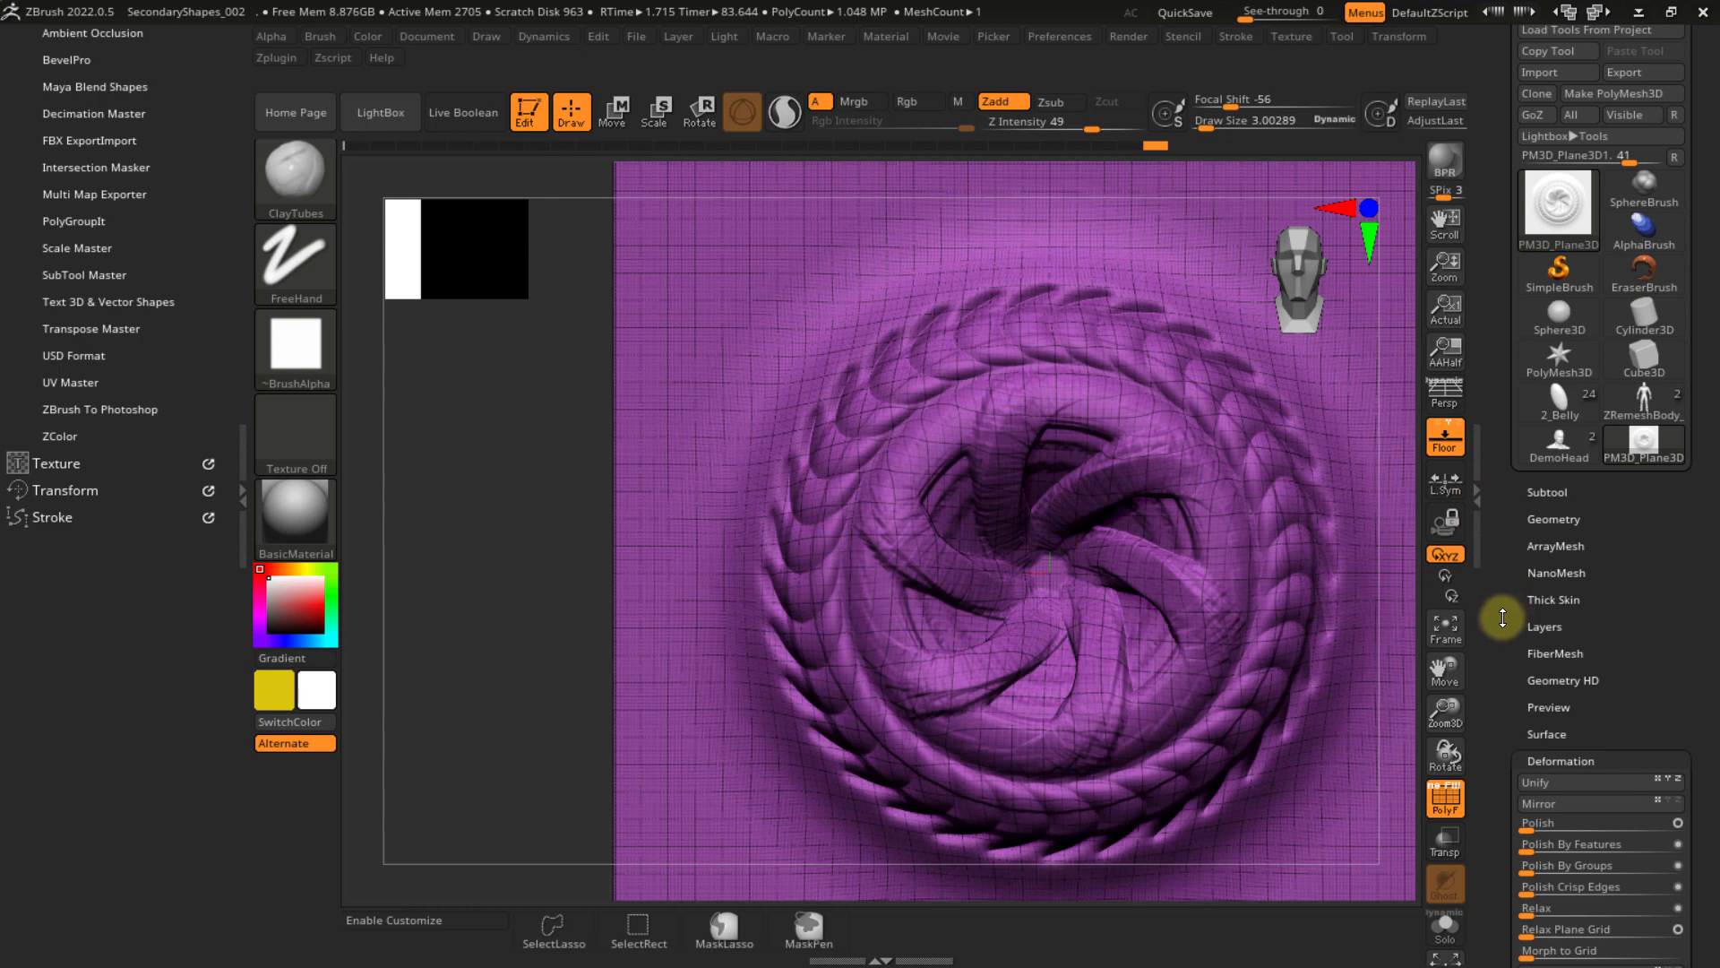
pyautogui.moveTo(1502, 617); pyautogui.dragTo(1517, 460)
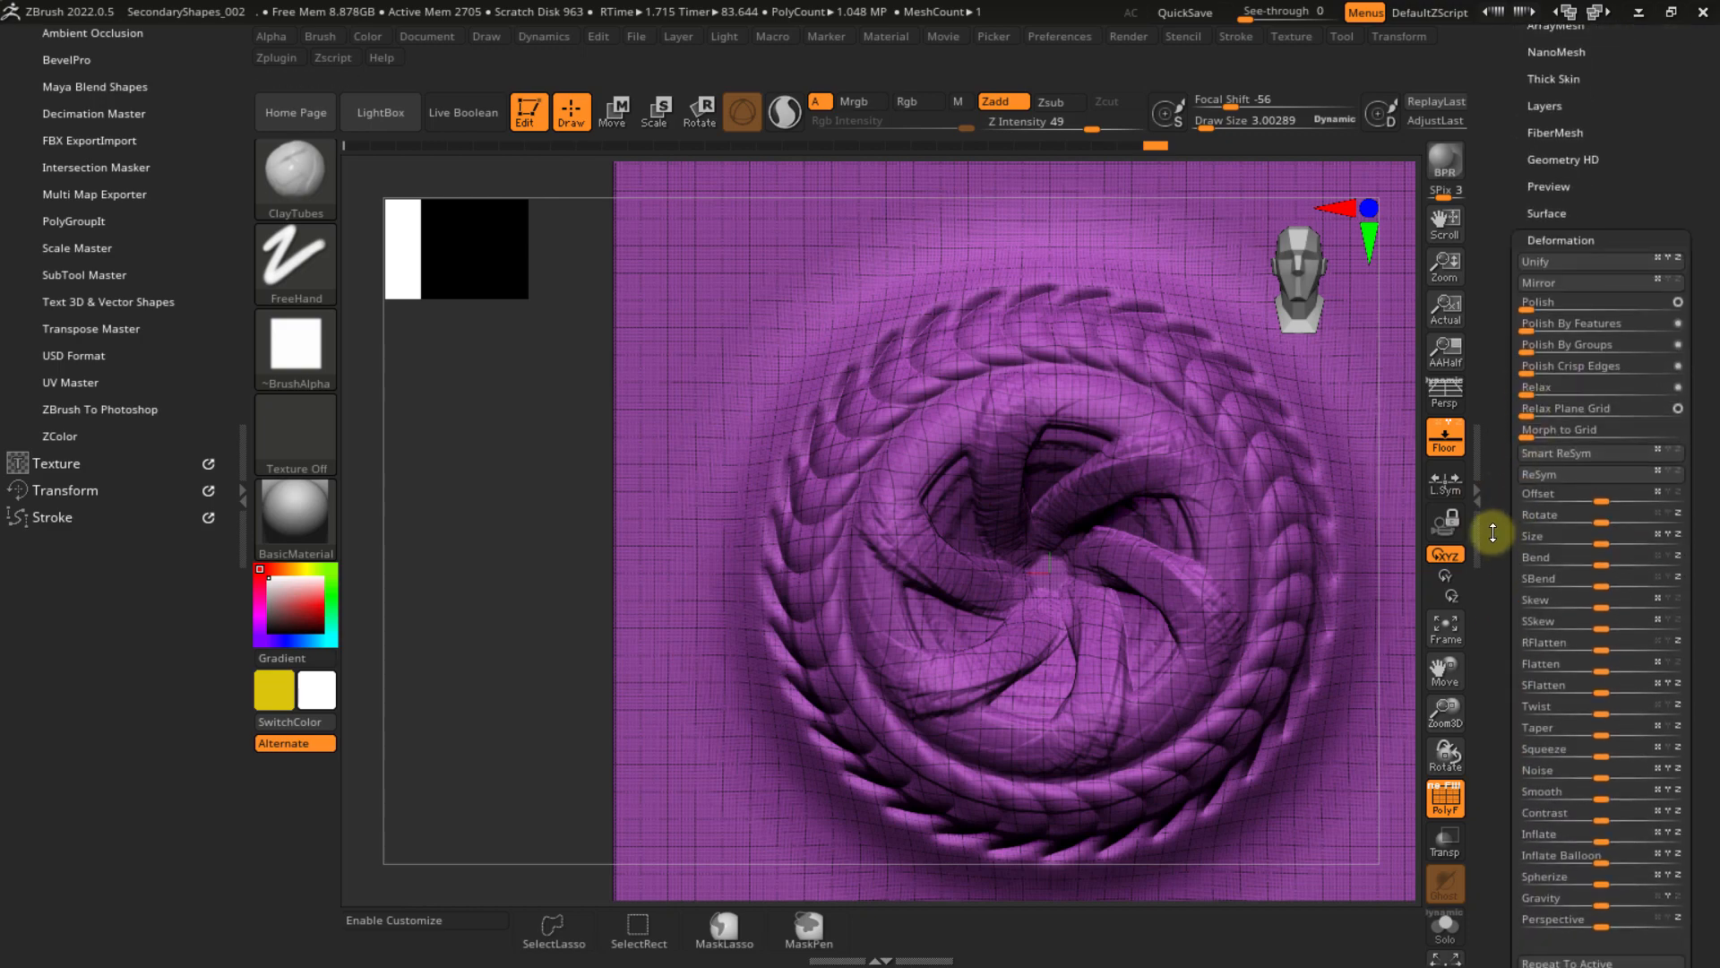
pyautogui.moveTo(1490, 537); pyautogui.dragTo(1528, 442)
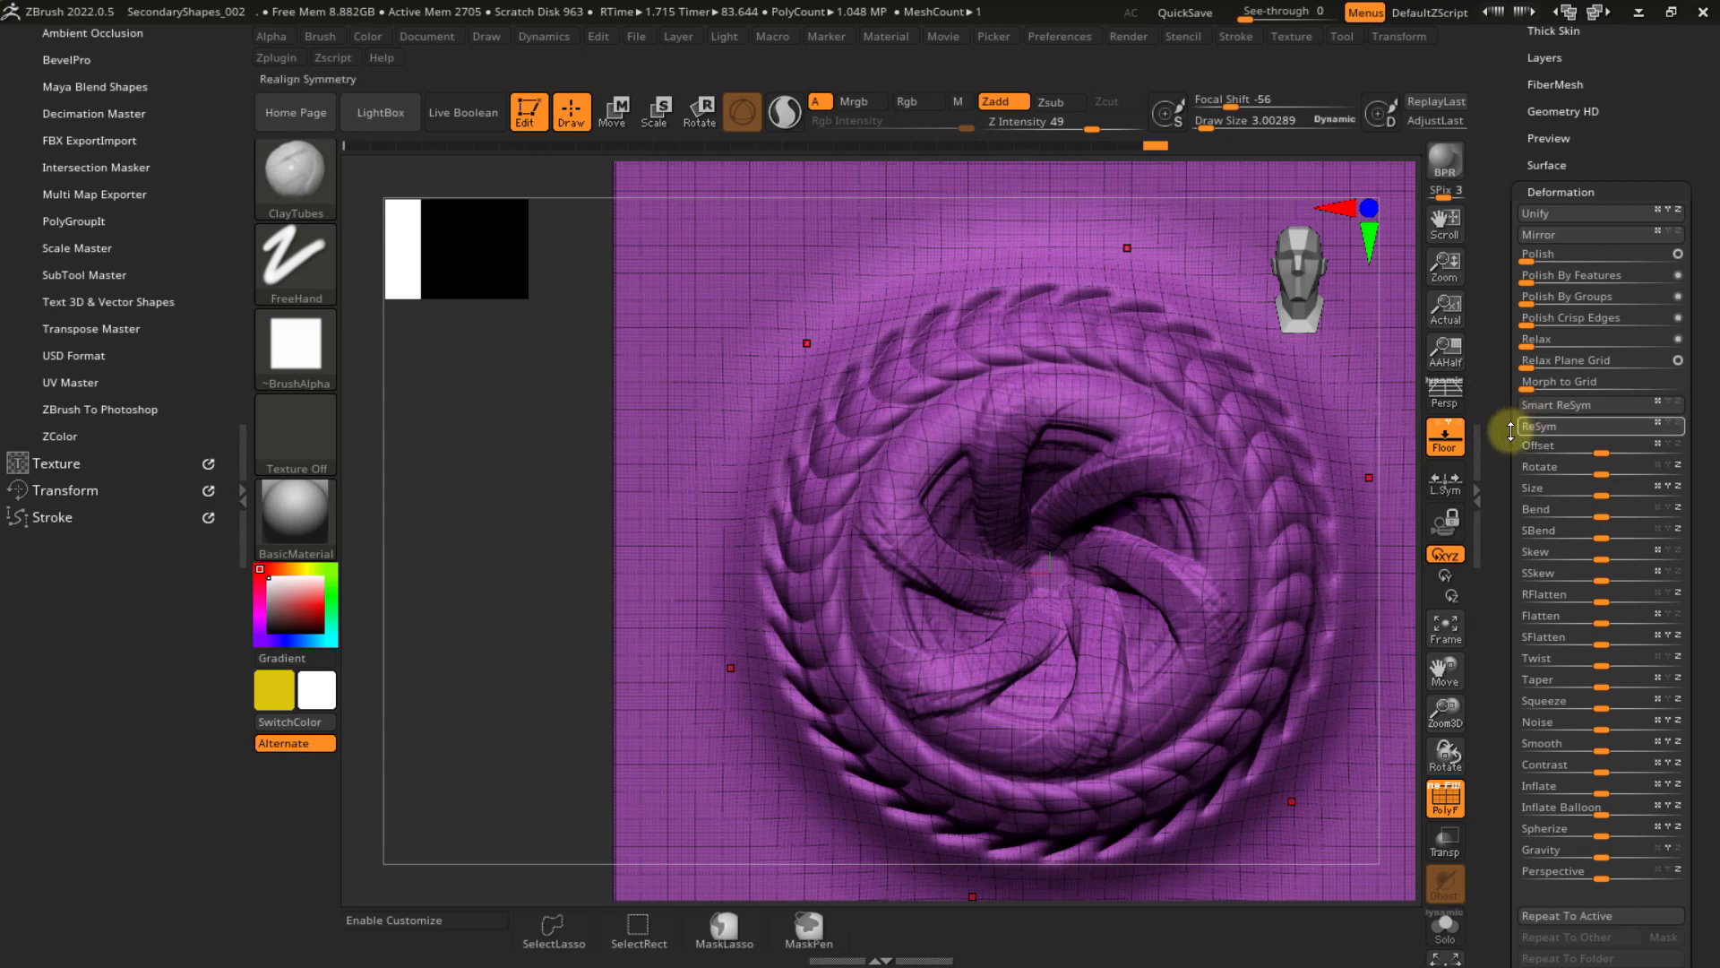
# - Switch back to the ZRemeshBody tool and hide the Chameleon subtool
pyautogui.scroll(5, 1486, 194)
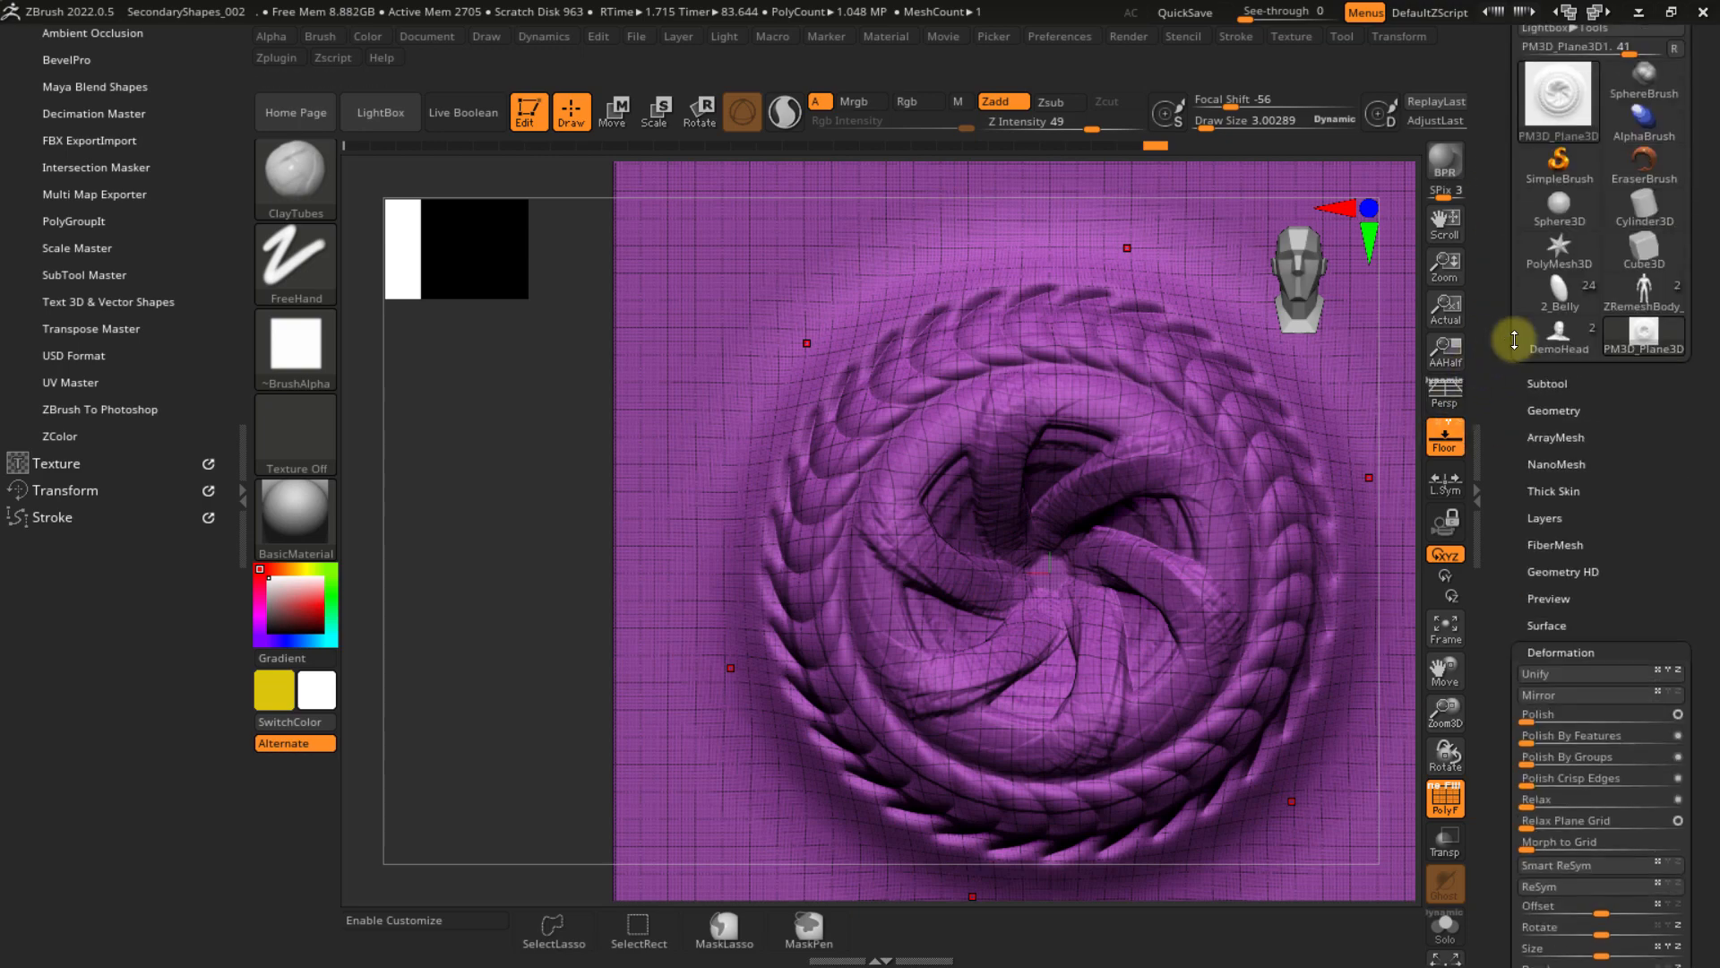
pyautogui.click(1647, 299)
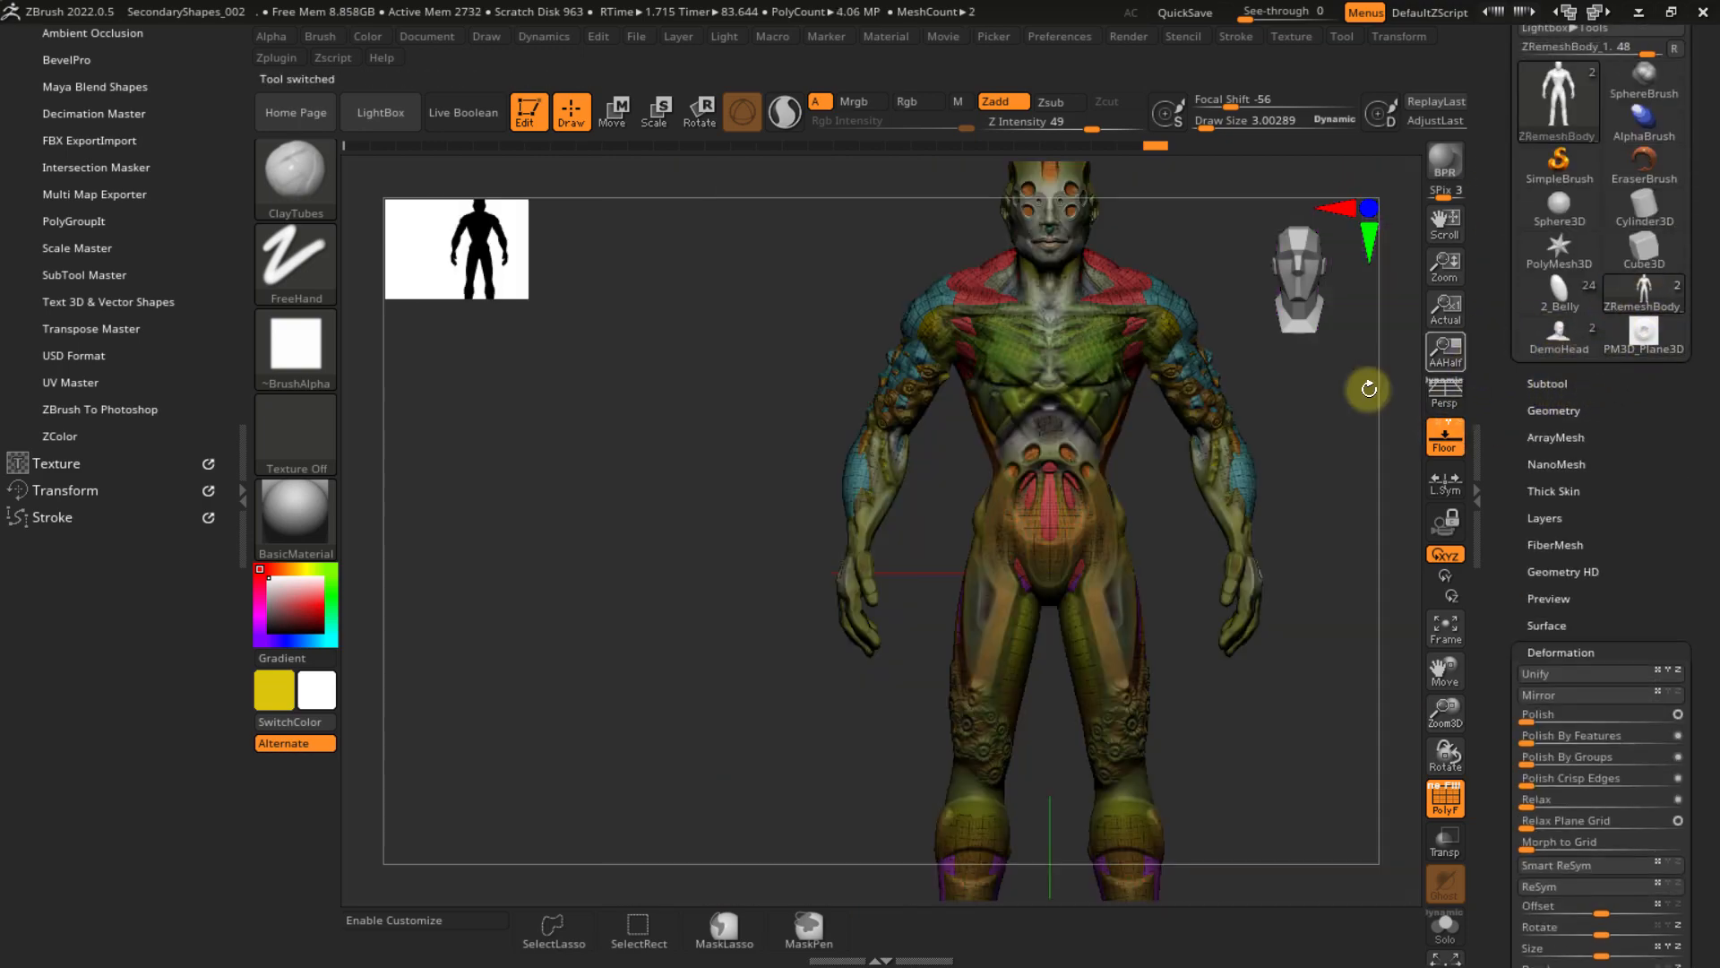
pyautogui.click(1550, 391)
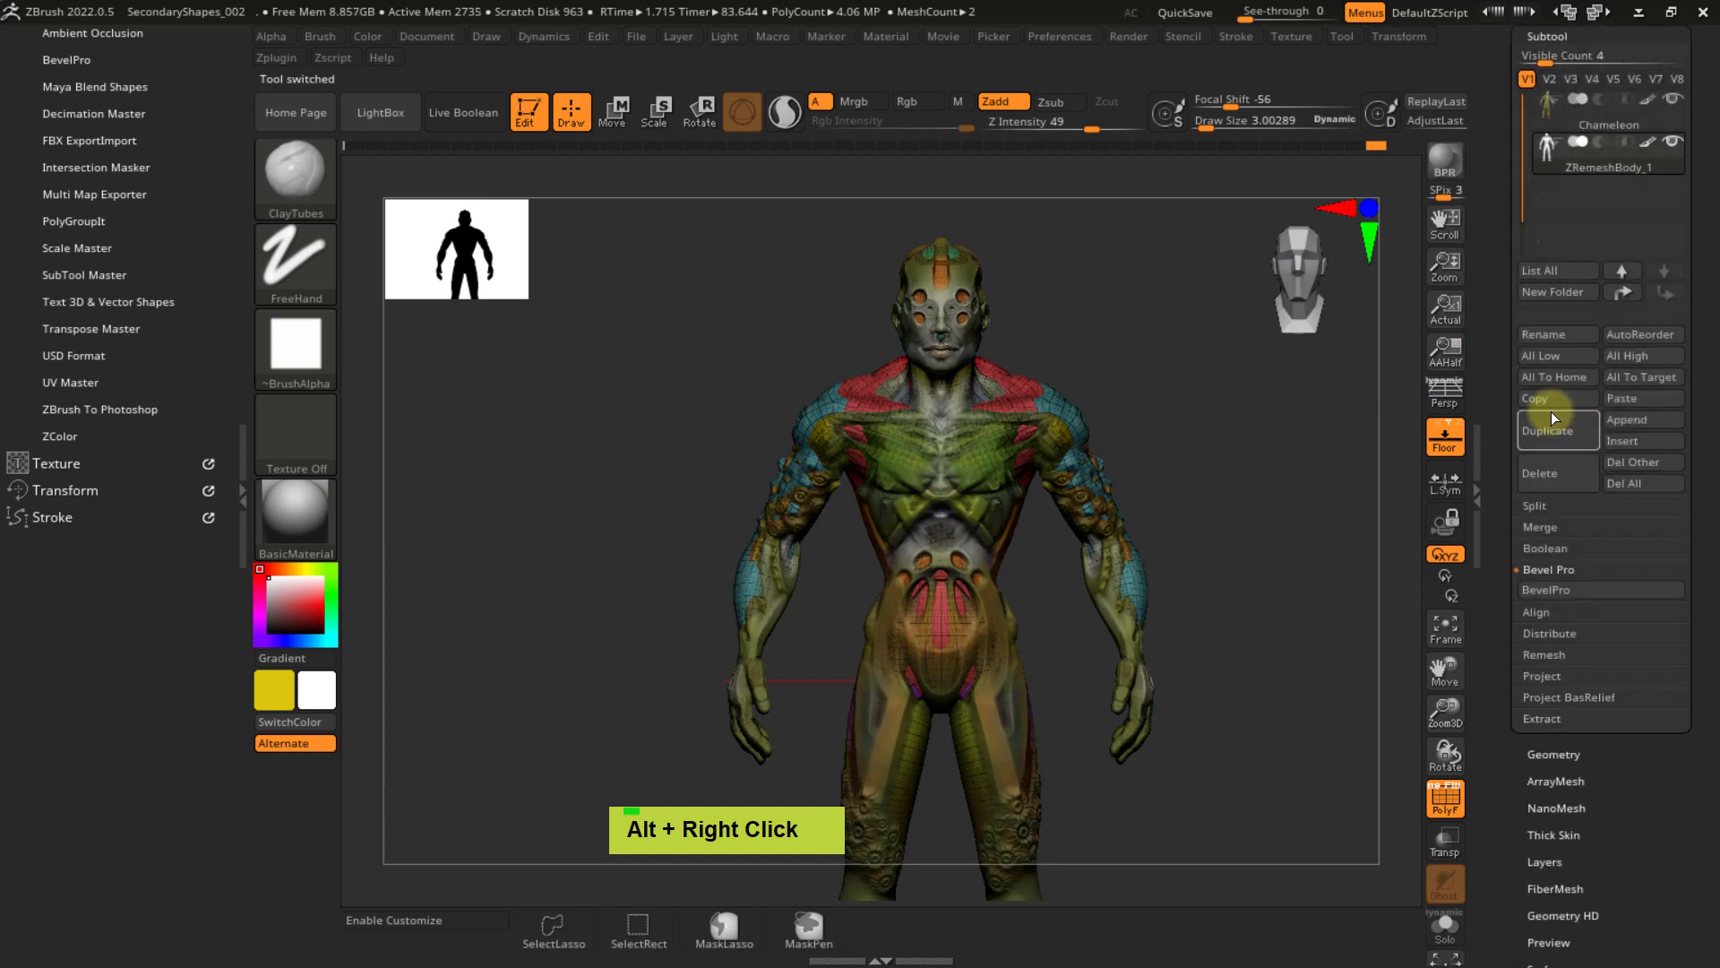
pyautogui.scroll(-2, 1502, 386)
pyautogui.click(1672, 275)
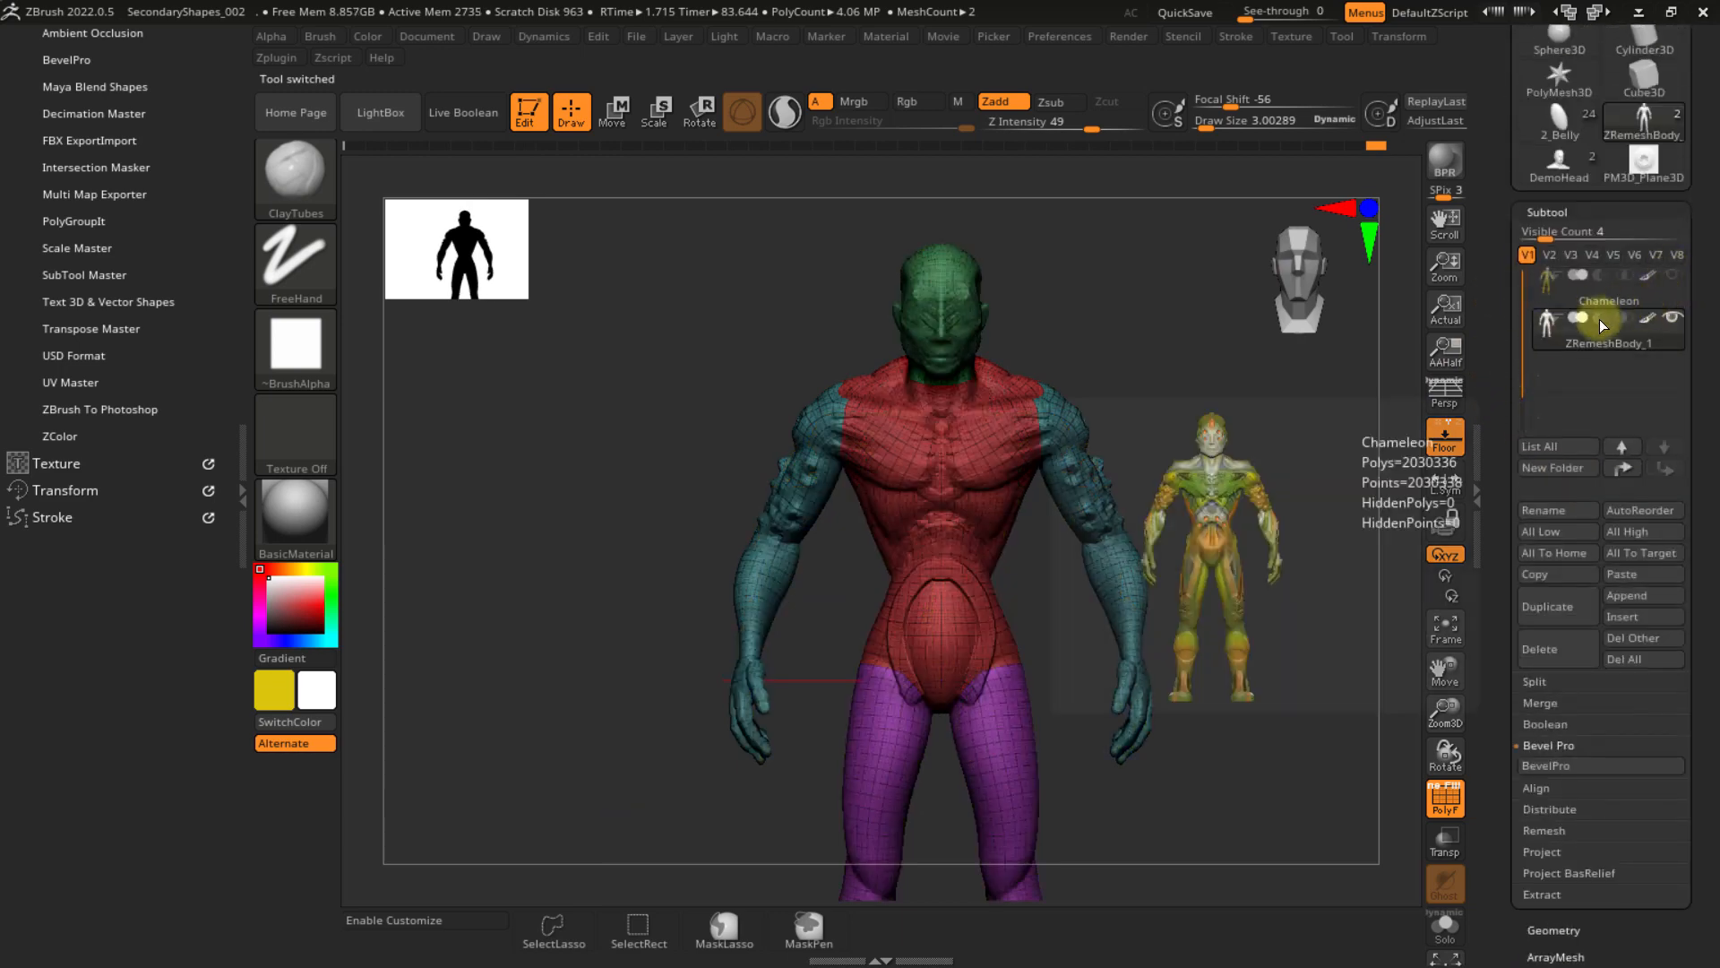
# - Turn off the polyframe display and sculpt a raised ClayTubes patch on the figure's right upper chest only, using a draw size of about 39
pyautogui.keyDown('ctrl'); pyautogui.moveTo(1063, 415); pyautogui.dragTo(1045, 525, button='right'); pyautogui.keyUp('ctrl')
pyautogui.hotkey('shift', 'f')
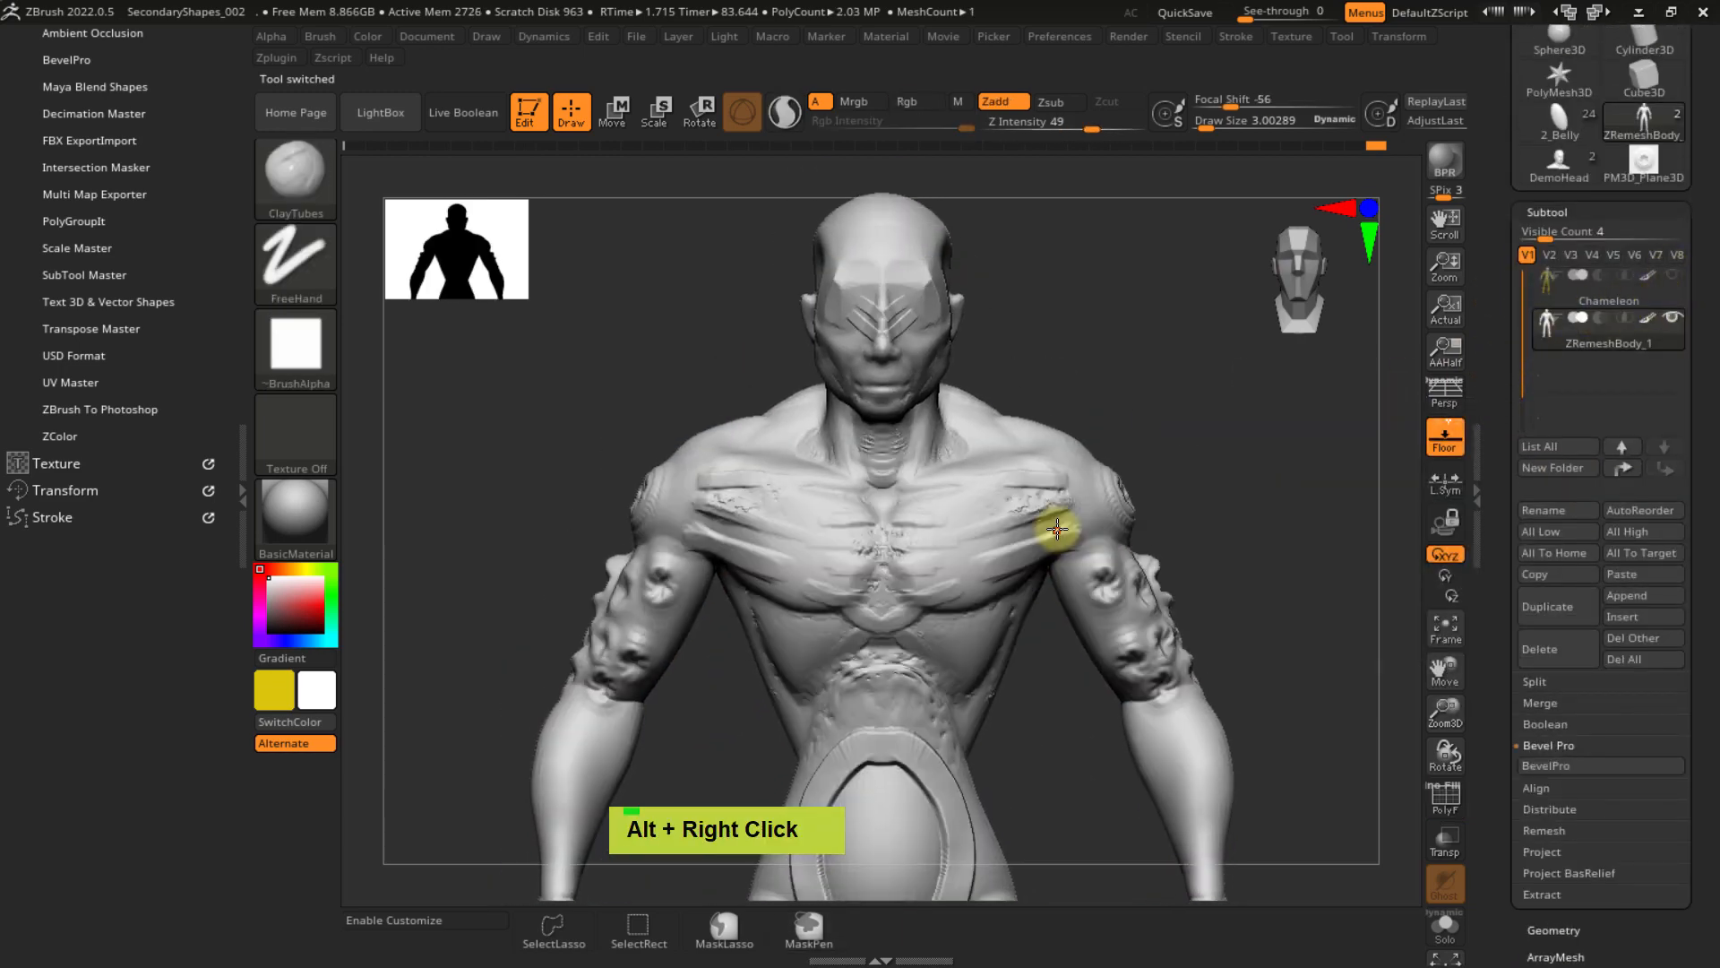
pyautogui.keyDown('alt'); pyautogui.moveTo(853, 462); pyautogui.dragTo(867, 410, button='right'); pyautogui.keyUp('alt')
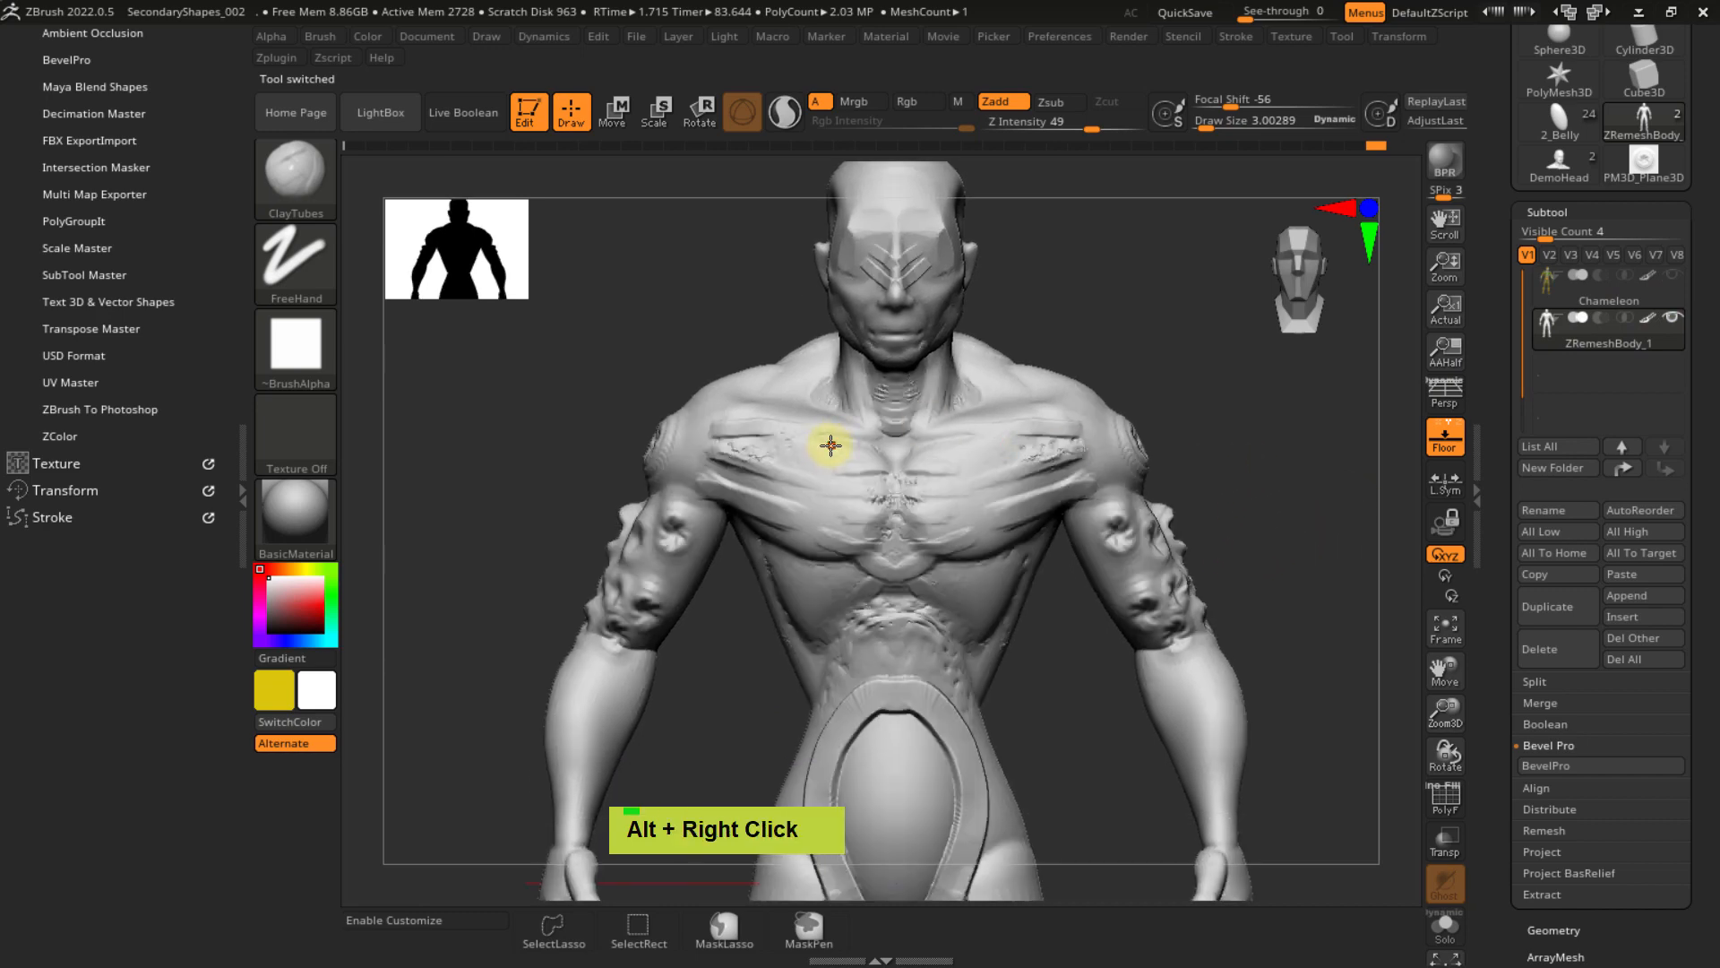
pyautogui.press('s')
pyautogui.moveTo(853, 455); pyautogui.dragTo(858, 453)
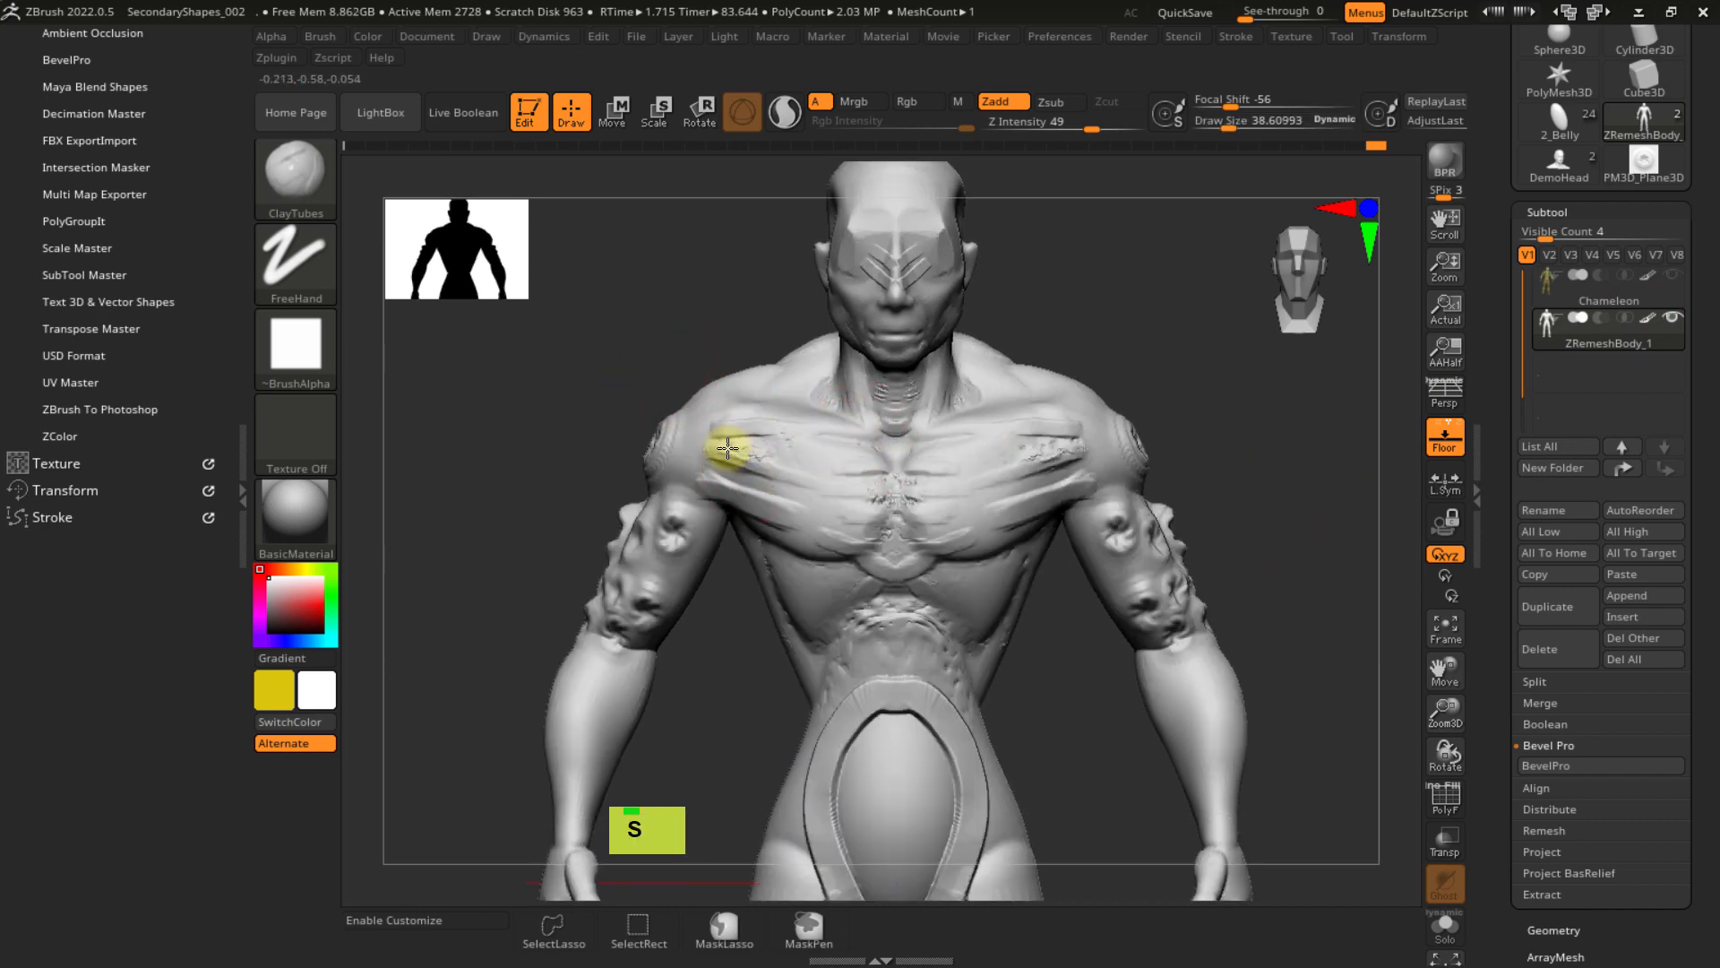
pyautogui.moveTo(753, 446)
pyautogui.mouseDown()
pyautogui.moveTo(717, 476)
pyautogui.moveTo(764, 452)
pyautogui.moveTo(743, 455)
pyautogui.mouseUp()
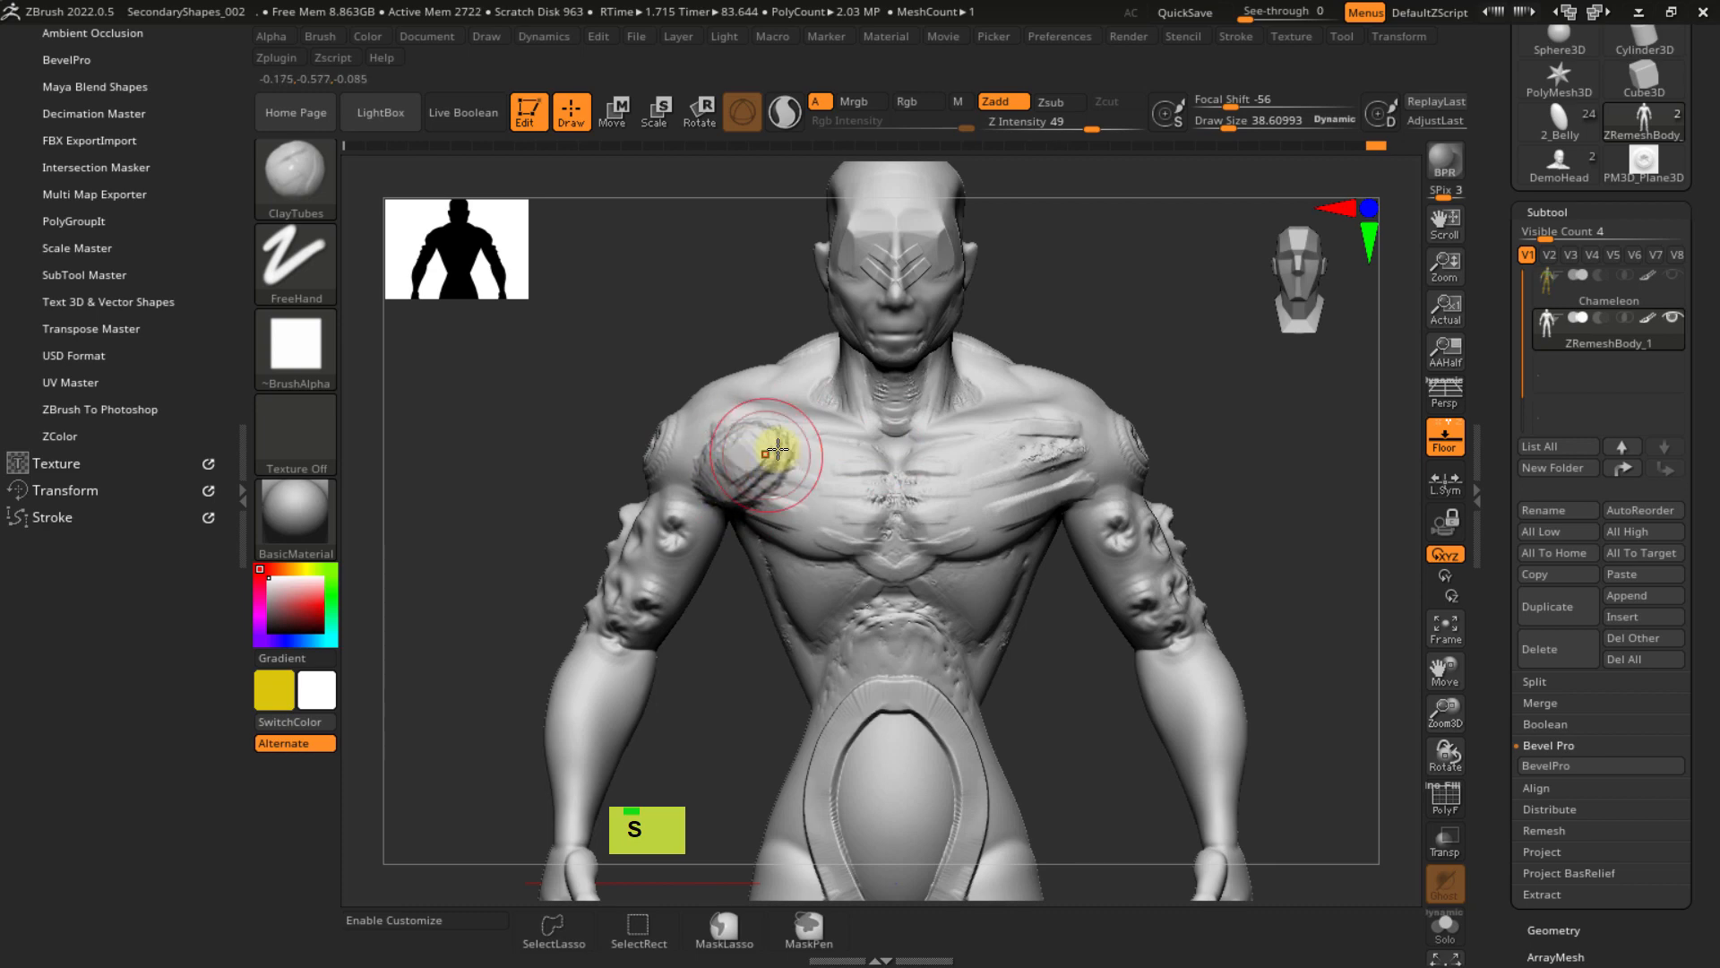
# - Apply the Smart ReSym deformation to mirror the one-sided chest patch across the body
pyautogui.moveTo(1509, 664); pyautogui.dragTo(1515, 599)
pyautogui.click(1560, 359)
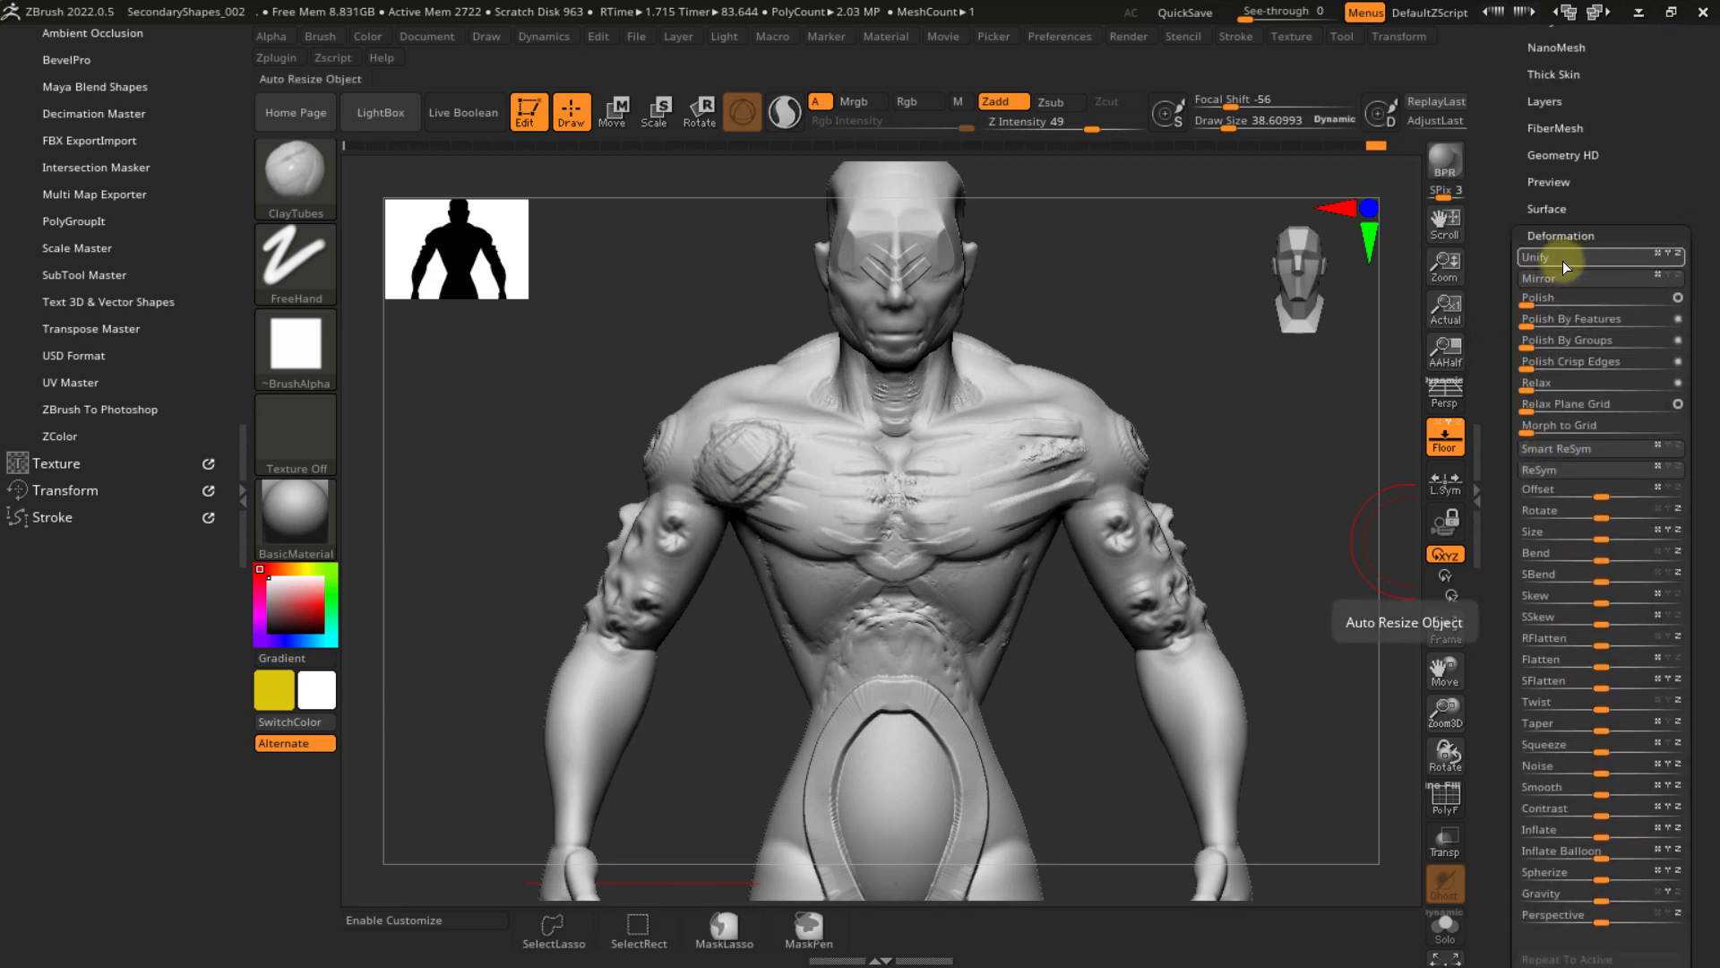
pyautogui.click(1563, 451)
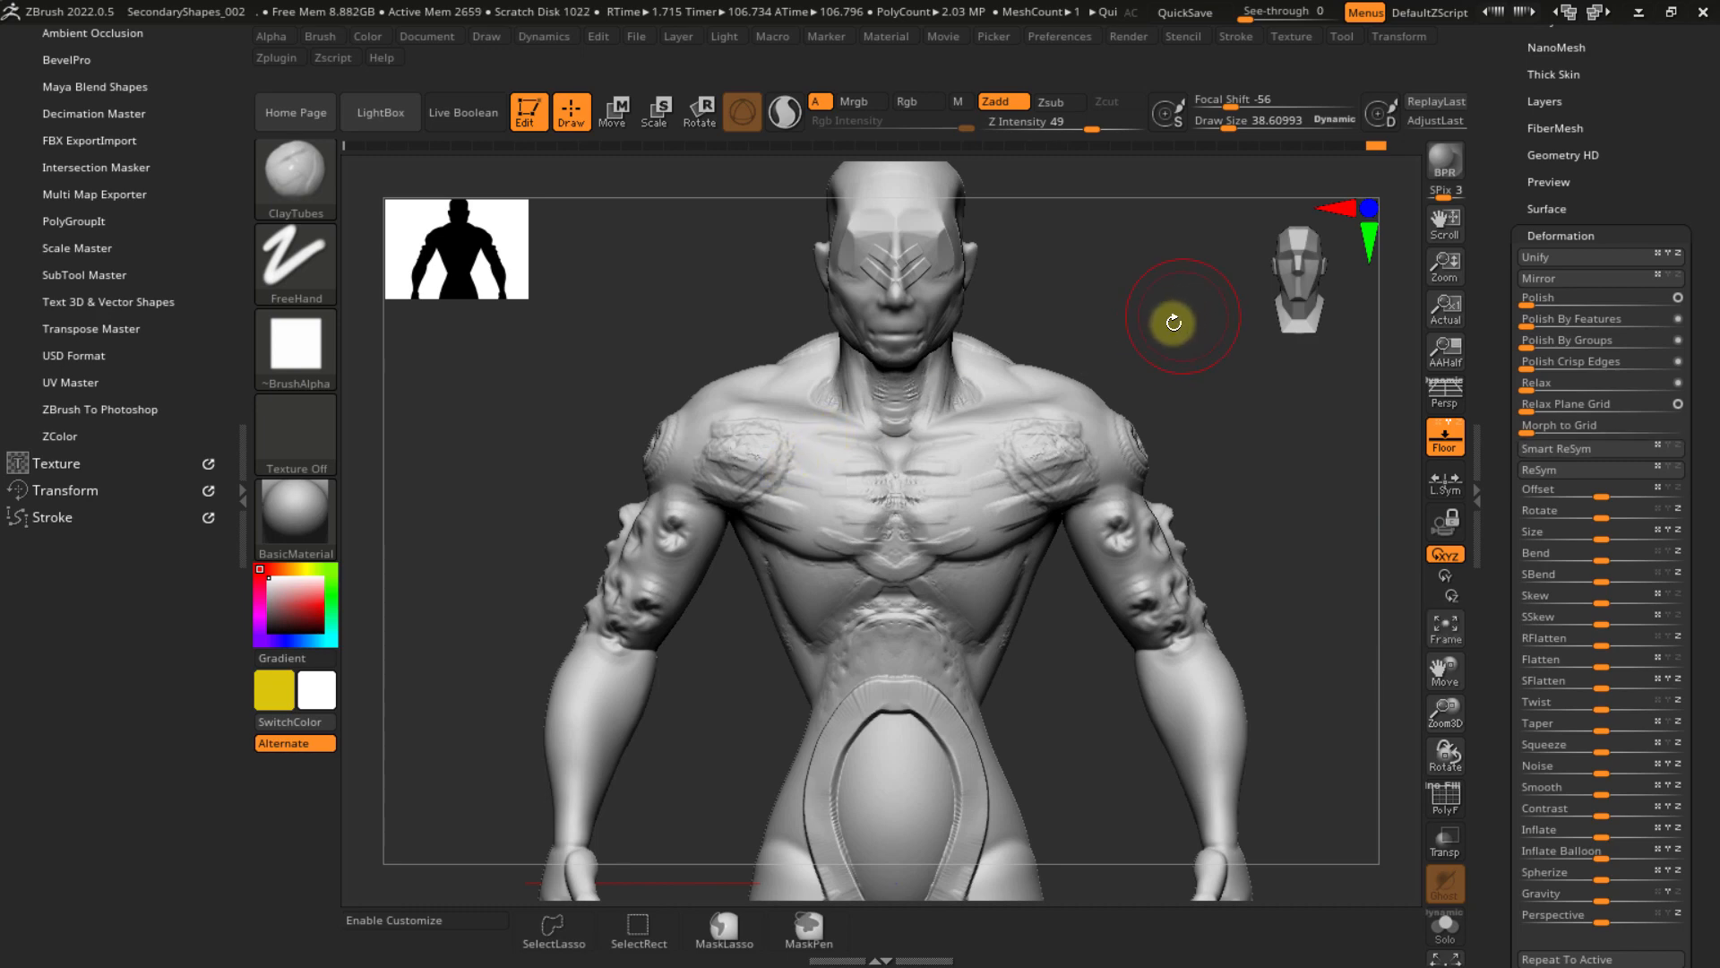
# - Undo and redo Smart ReSym while inspecting the chest from several angles to compare the one-sided and symmetrical shapes
pyautogui.hotkey('ctrl', 'z')
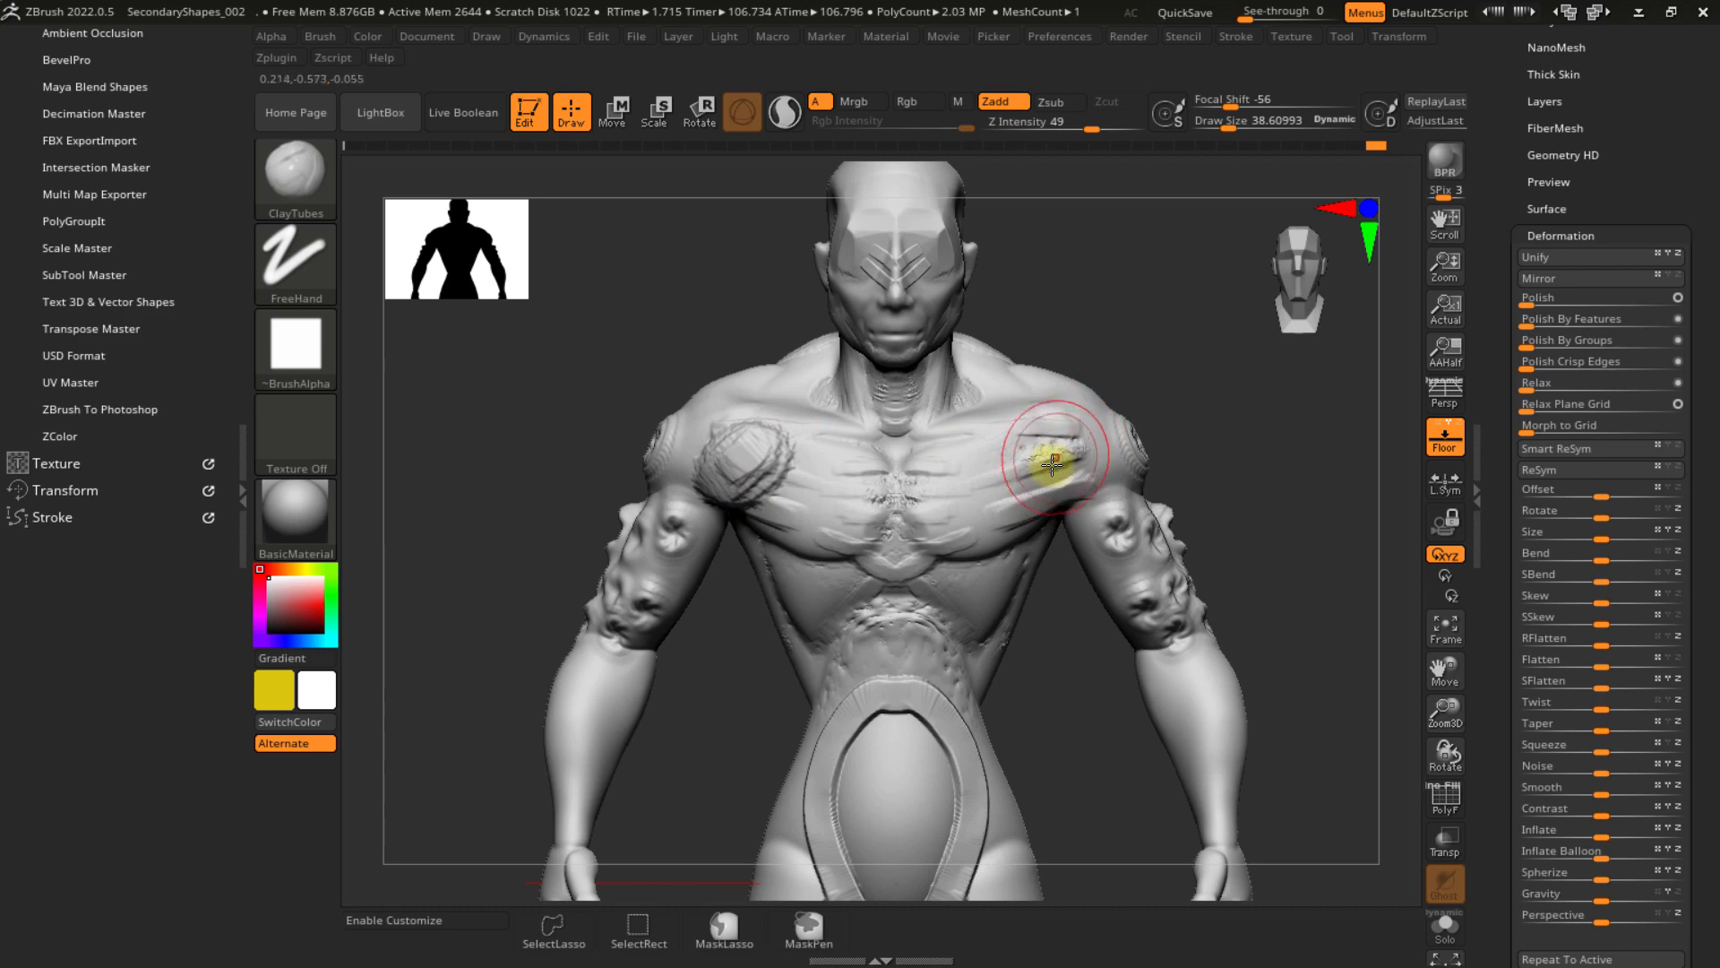
pyautogui.moveTo(1029, 434)
pyautogui.mouseDown(button='right')
pyautogui.moveTo(933, 296)
pyautogui.moveTo(787, 450)
pyautogui.moveTo(783, 388)
pyautogui.mouseUp(button='right')
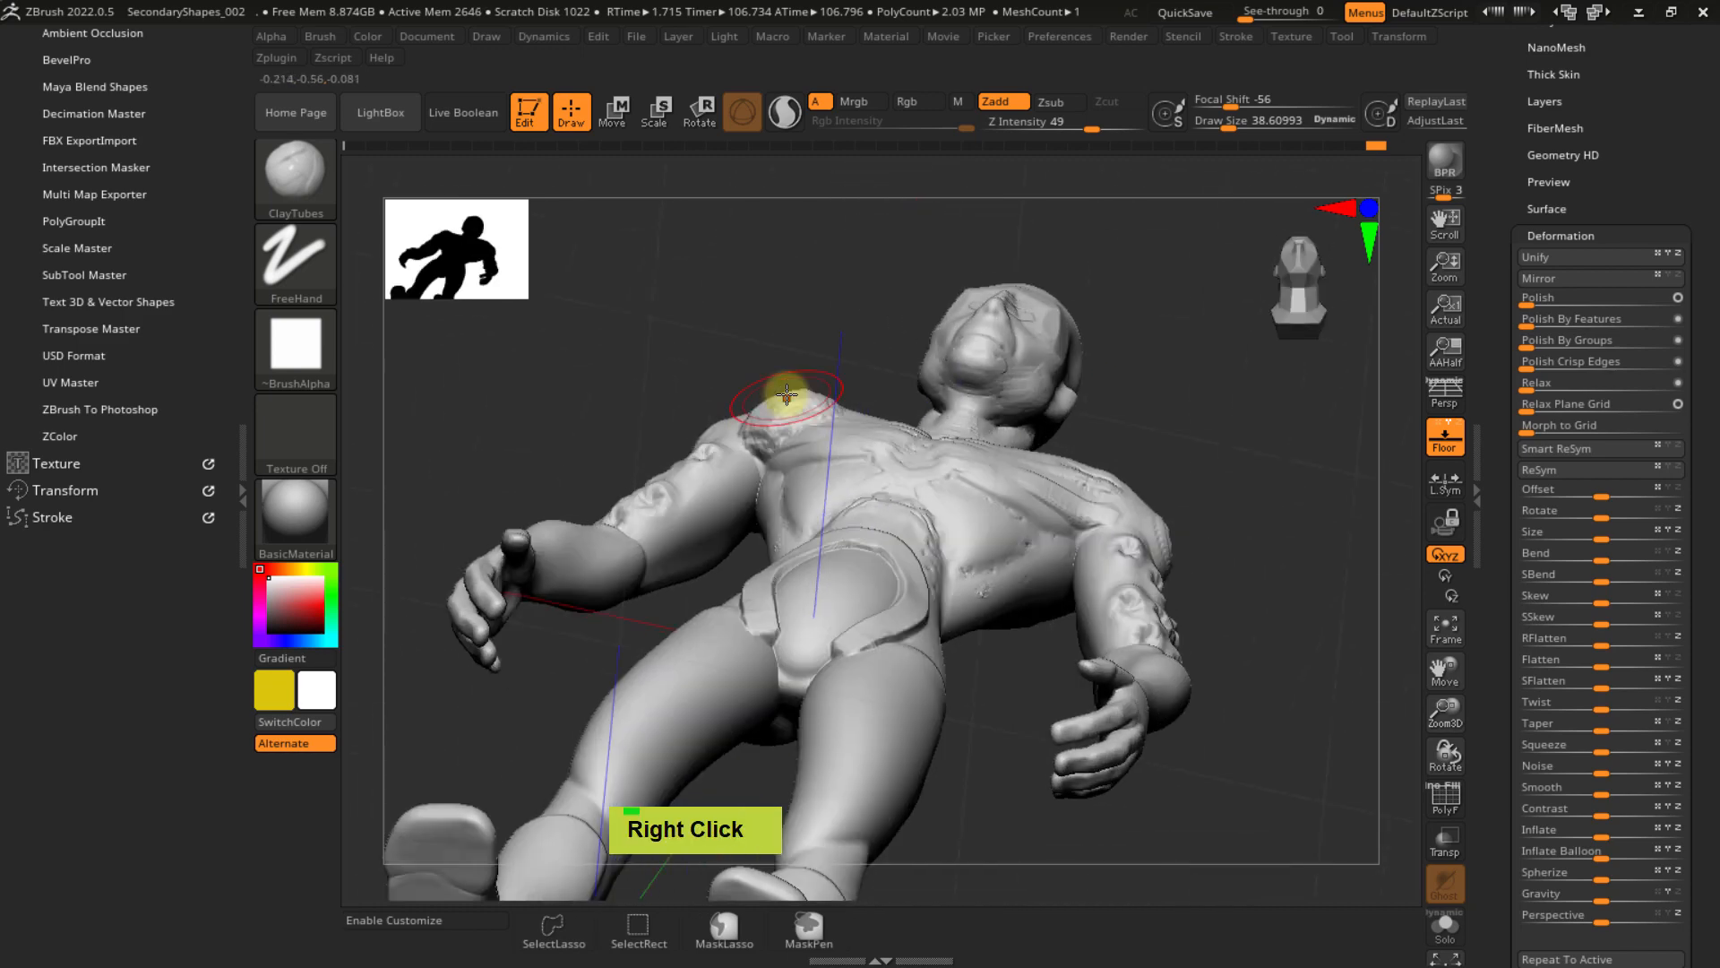
pyautogui.hotkey('ctrl', 'shift')
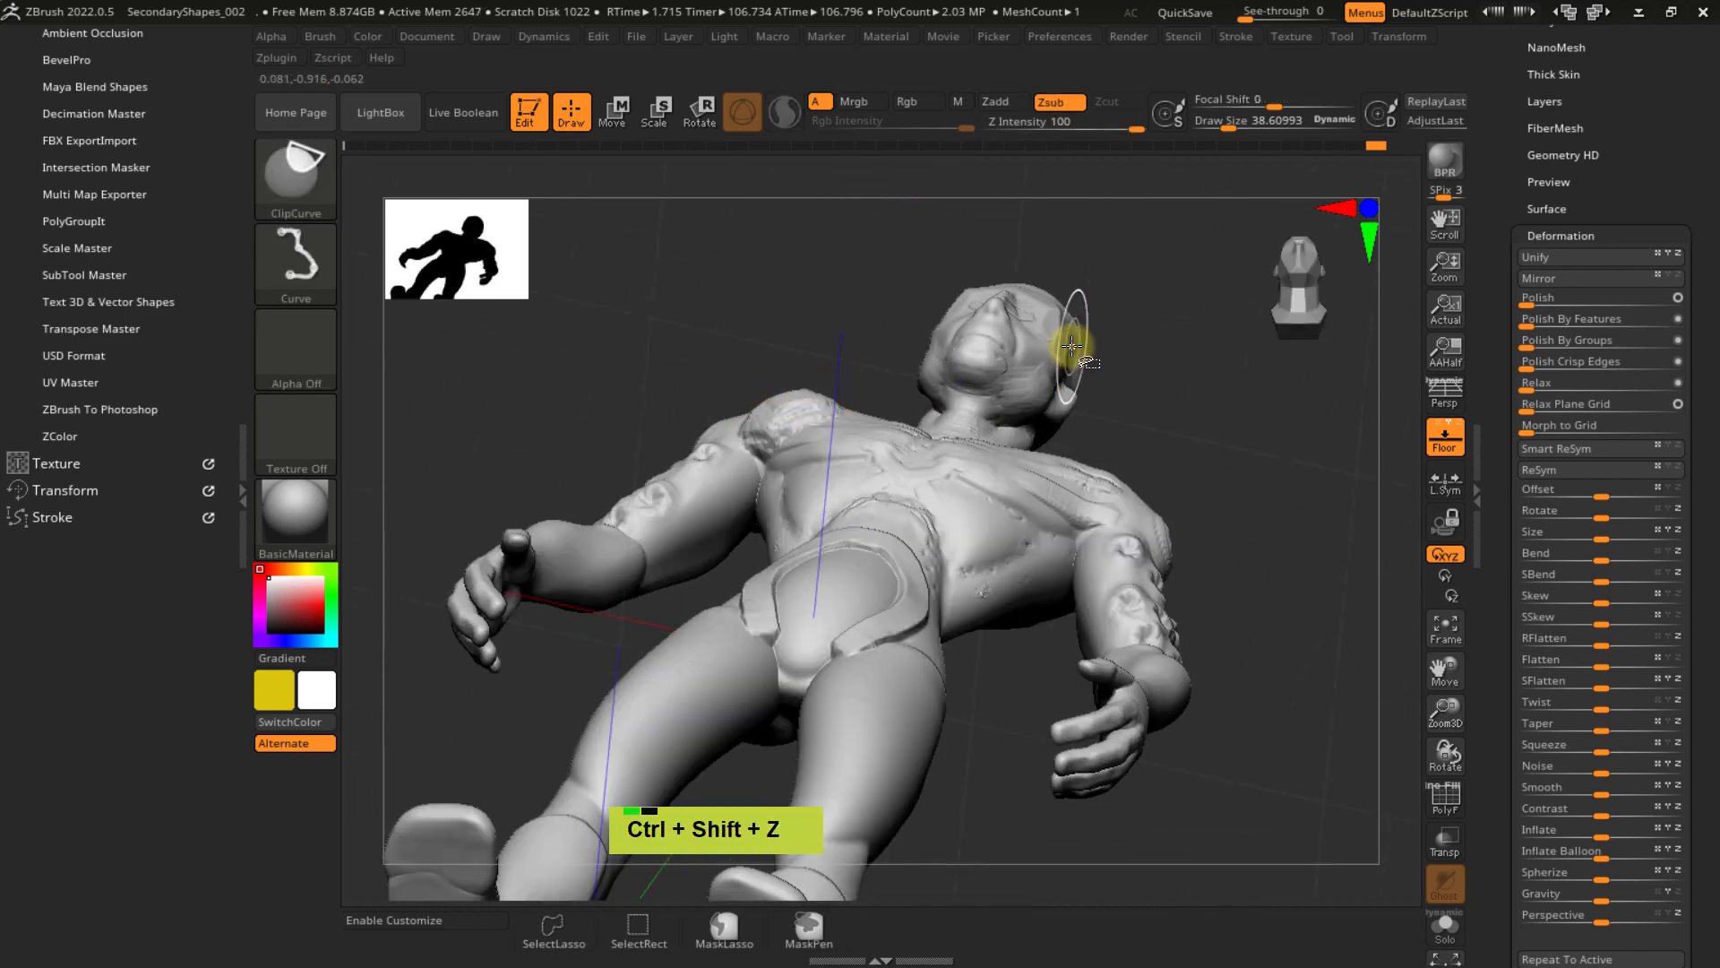
pyautogui.hotkey('ctrl', 'shift', 'z')
pyautogui.moveTo(1161, 402); pyautogui.dragTo(960, 383, button='right')
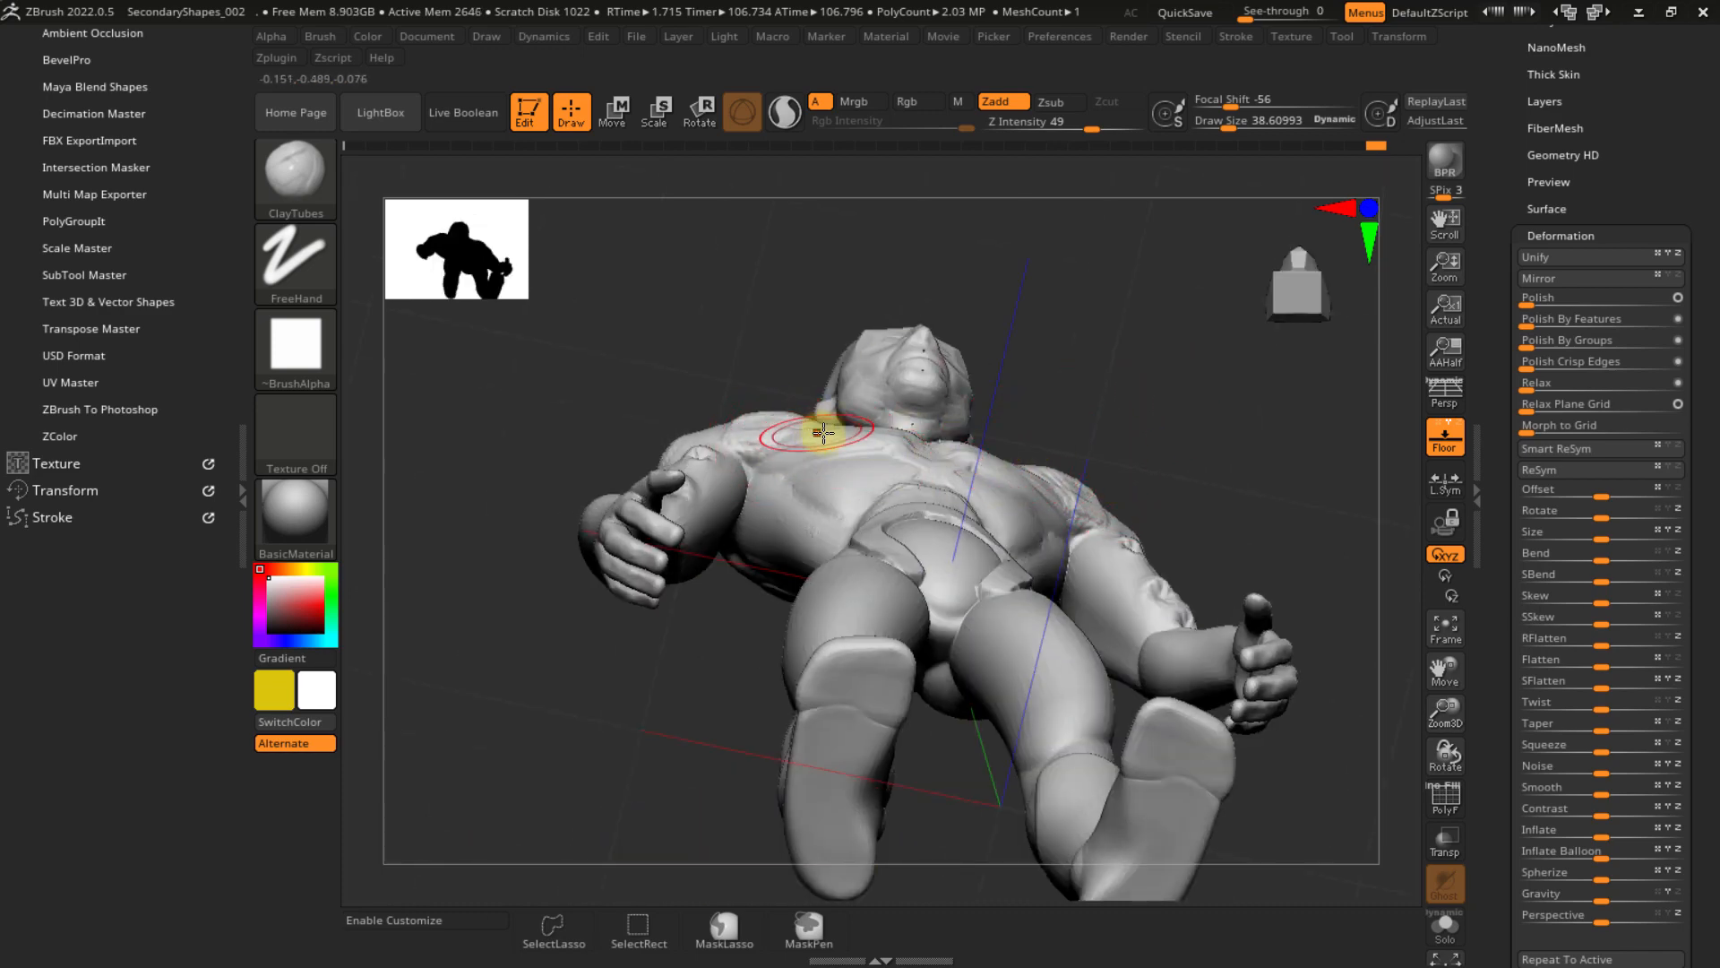
pyautogui.moveTo(1131, 333)
pyautogui.mouseDown(button='right')
pyautogui.moveTo(1093, 484)
pyautogui.moveTo(1115, 473)
pyautogui.moveTo(1097, 439)
pyautogui.moveTo(1075, 506)
pyautogui.mouseUp(button='right')
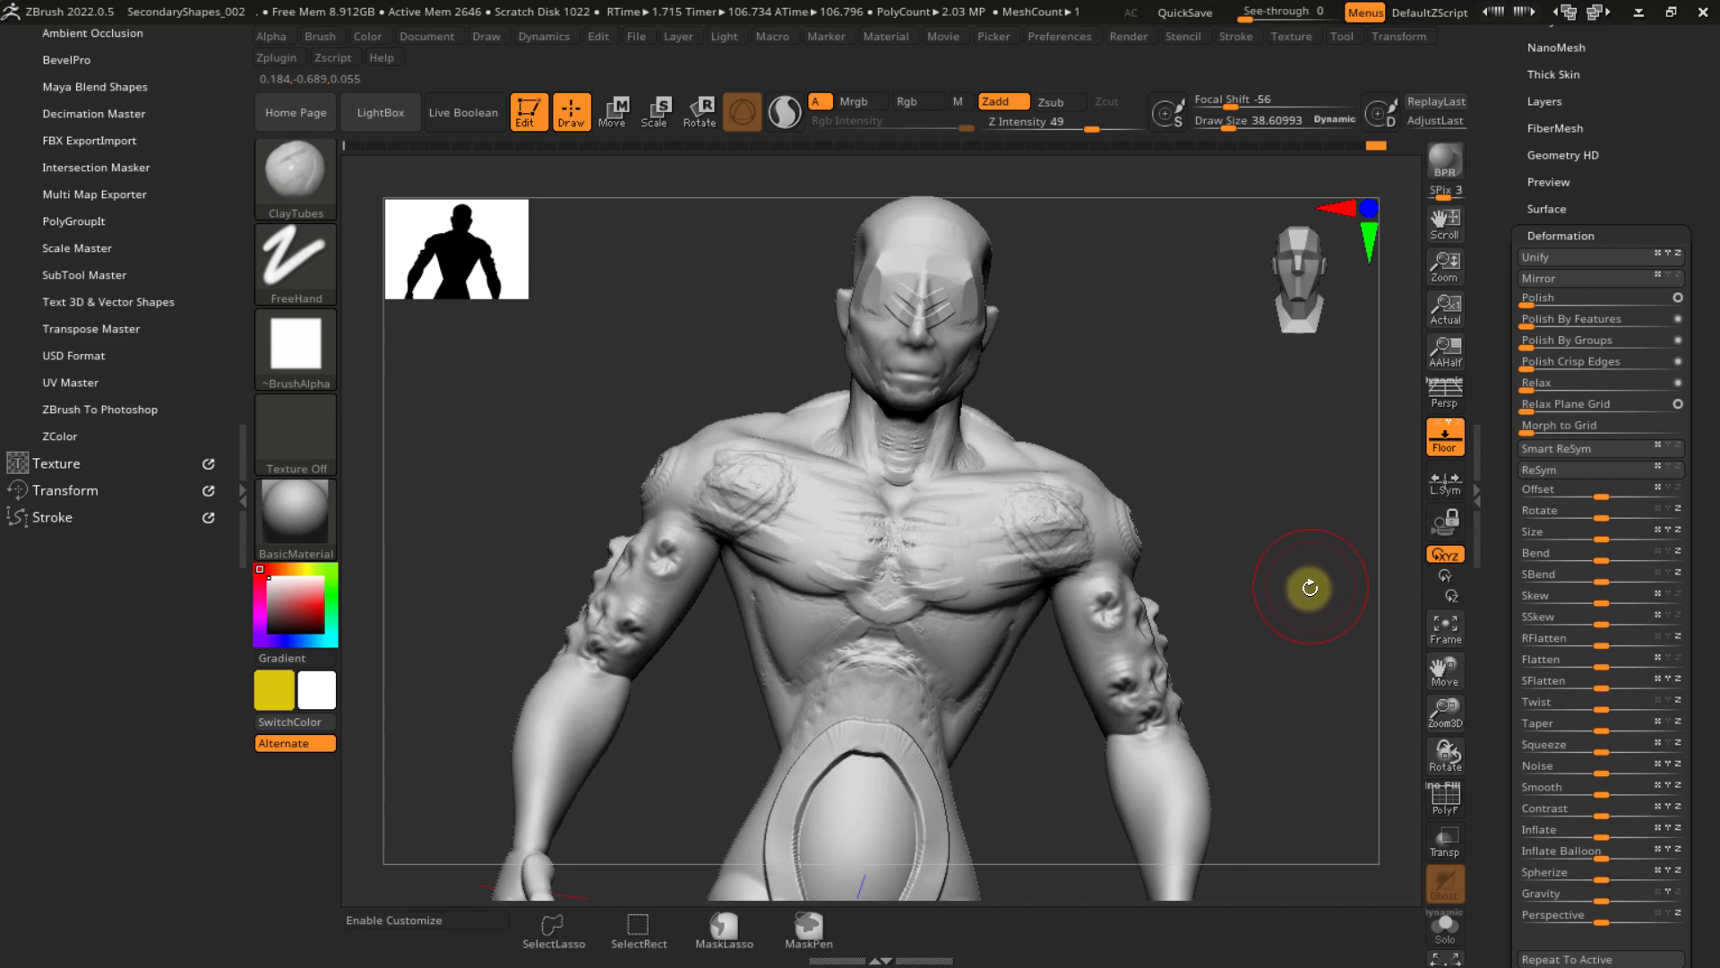
# - Clear the mask on the body and step down one subdivision level
pyautogui.moveTo(1291, 583); pyautogui.dragTo(1248, 486, button='right')
pyautogui.keyDown('ctrl'); pyautogui.moveTo(1250, 453); pyautogui.dragTo(1183, 659); pyautogui.keyUp('ctrl')
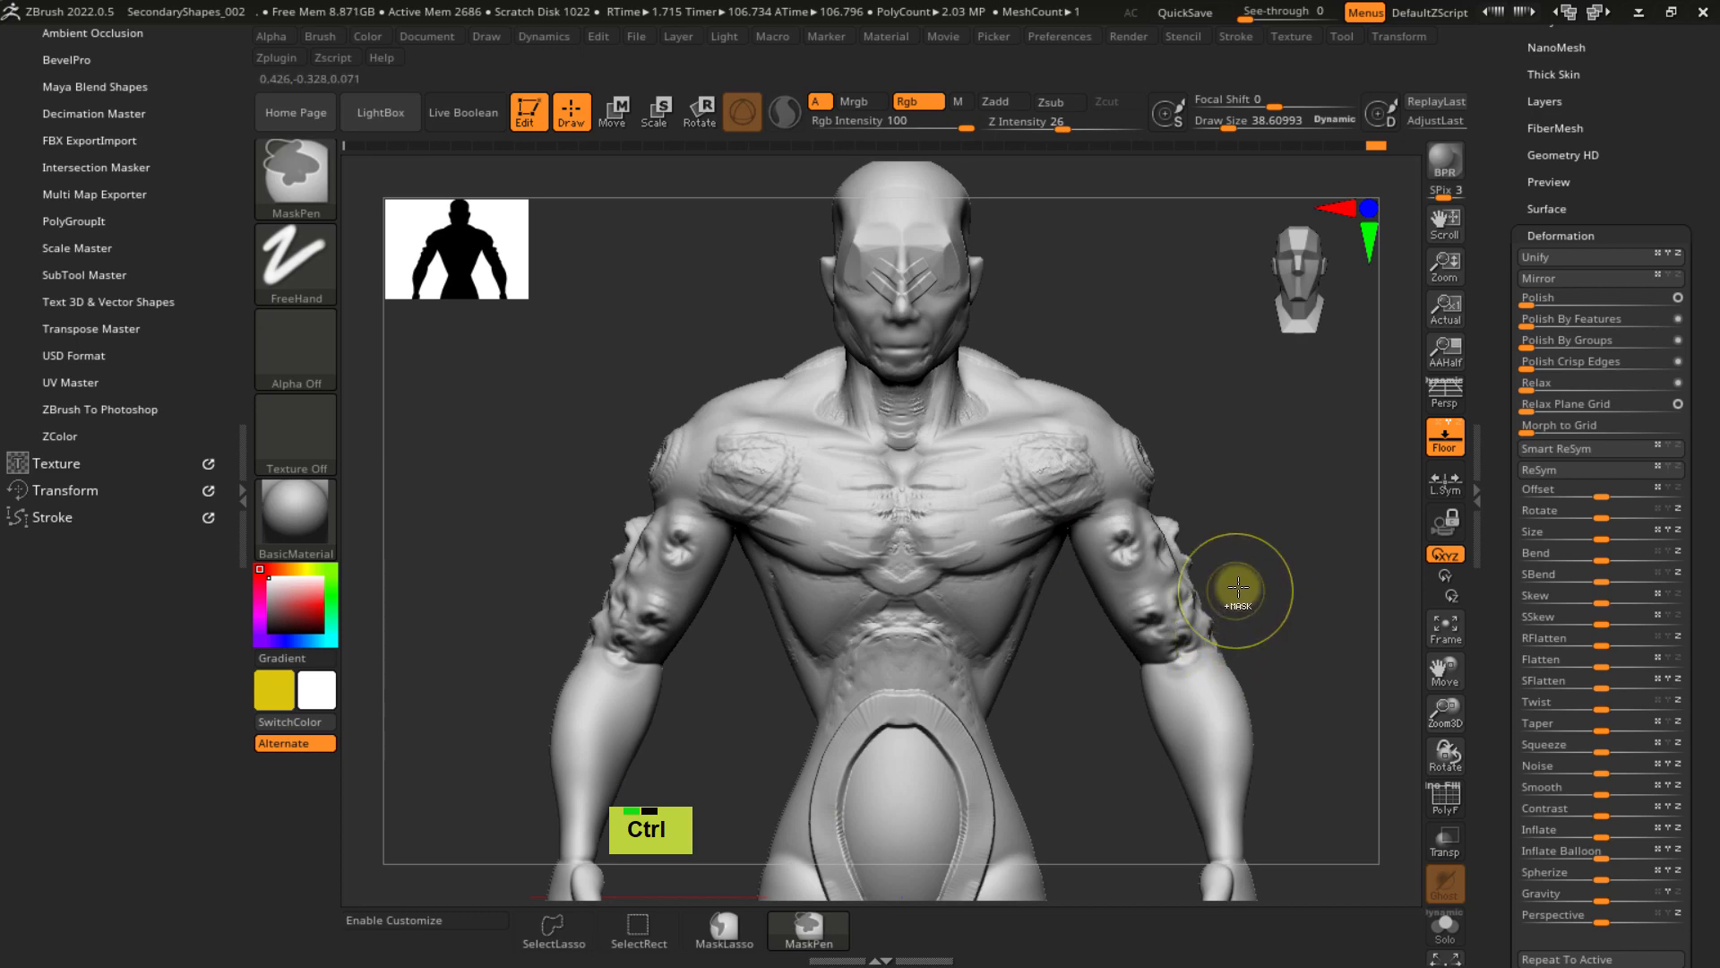
pyautogui.press('shift')
pyautogui.hotkey('shift', 'd')
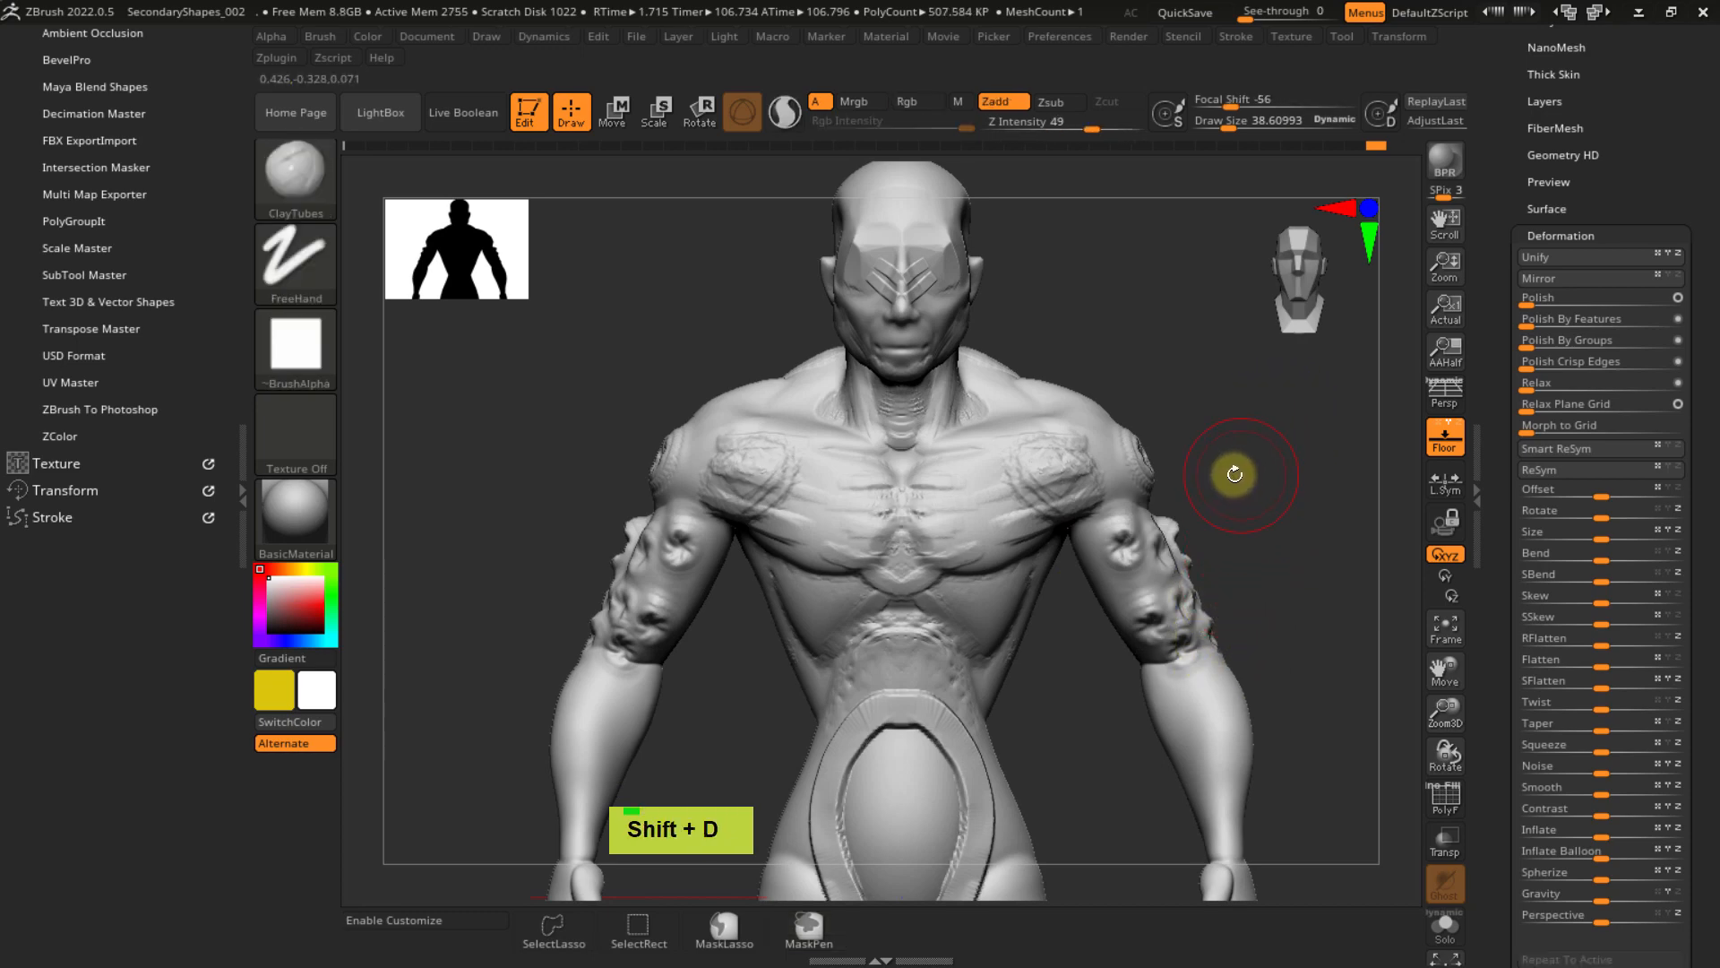
# - Mask the face with a rectangular selection, soften the mask's edge, and invert it so only the face can be edited
pyautogui.keyDown('alt'); pyautogui.moveTo(938, 481); pyautogui.dragTo(994, 359, button='right'); pyautogui.keyUp('alt')
pyautogui.keyDown('ctrl'); pyautogui.moveTo(1037, 304); pyautogui.dragTo(959, 477); pyautogui.keyUp('ctrl')
pyautogui.keyDown('ctrl'); pyautogui.moveTo(1019, 278); pyautogui.dragTo(844, 421); pyautogui.keyUp('ctrl')
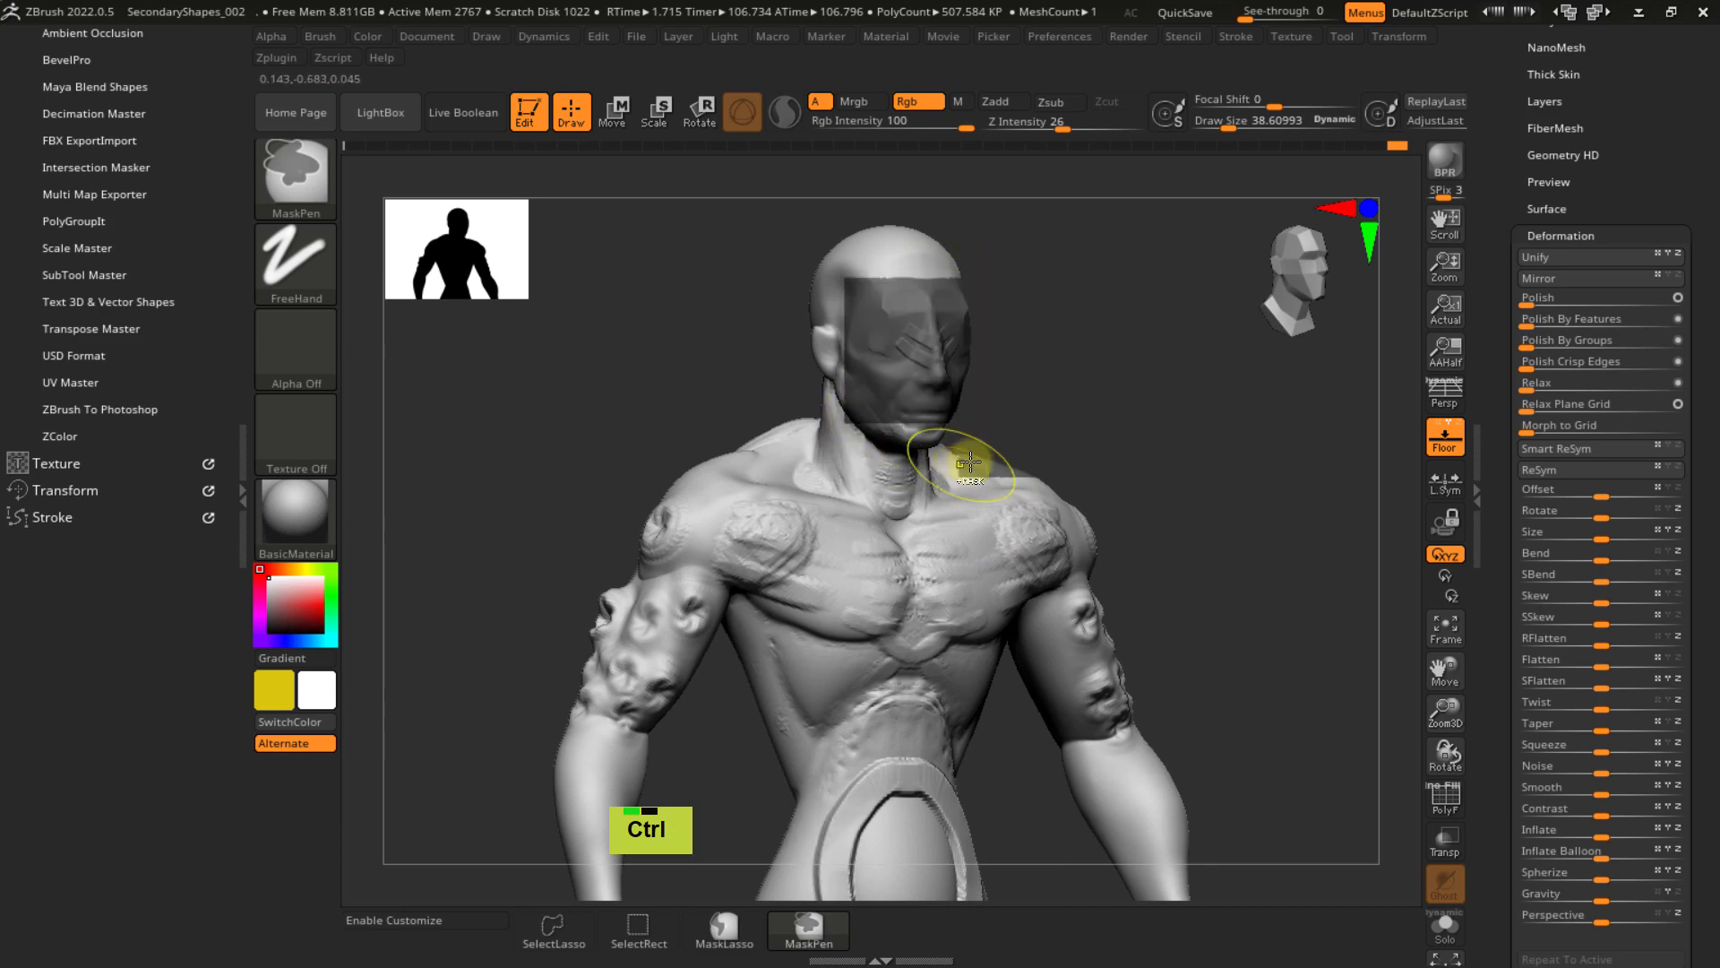
pyautogui.keyDown('ctrl'); pyautogui.moveTo(972, 464); pyautogui.dragTo(1061, 520, button='right'); pyautogui.keyUp('ctrl')
pyautogui.keyDown('alt'); pyautogui.moveTo(1062, 520); pyautogui.dragTo(1093, 717, button='right'); pyautogui.keyUp('alt')
pyautogui.keyDown('ctrl'); pyautogui.click(909, 434); pyautogui.keyUp('ctrl')
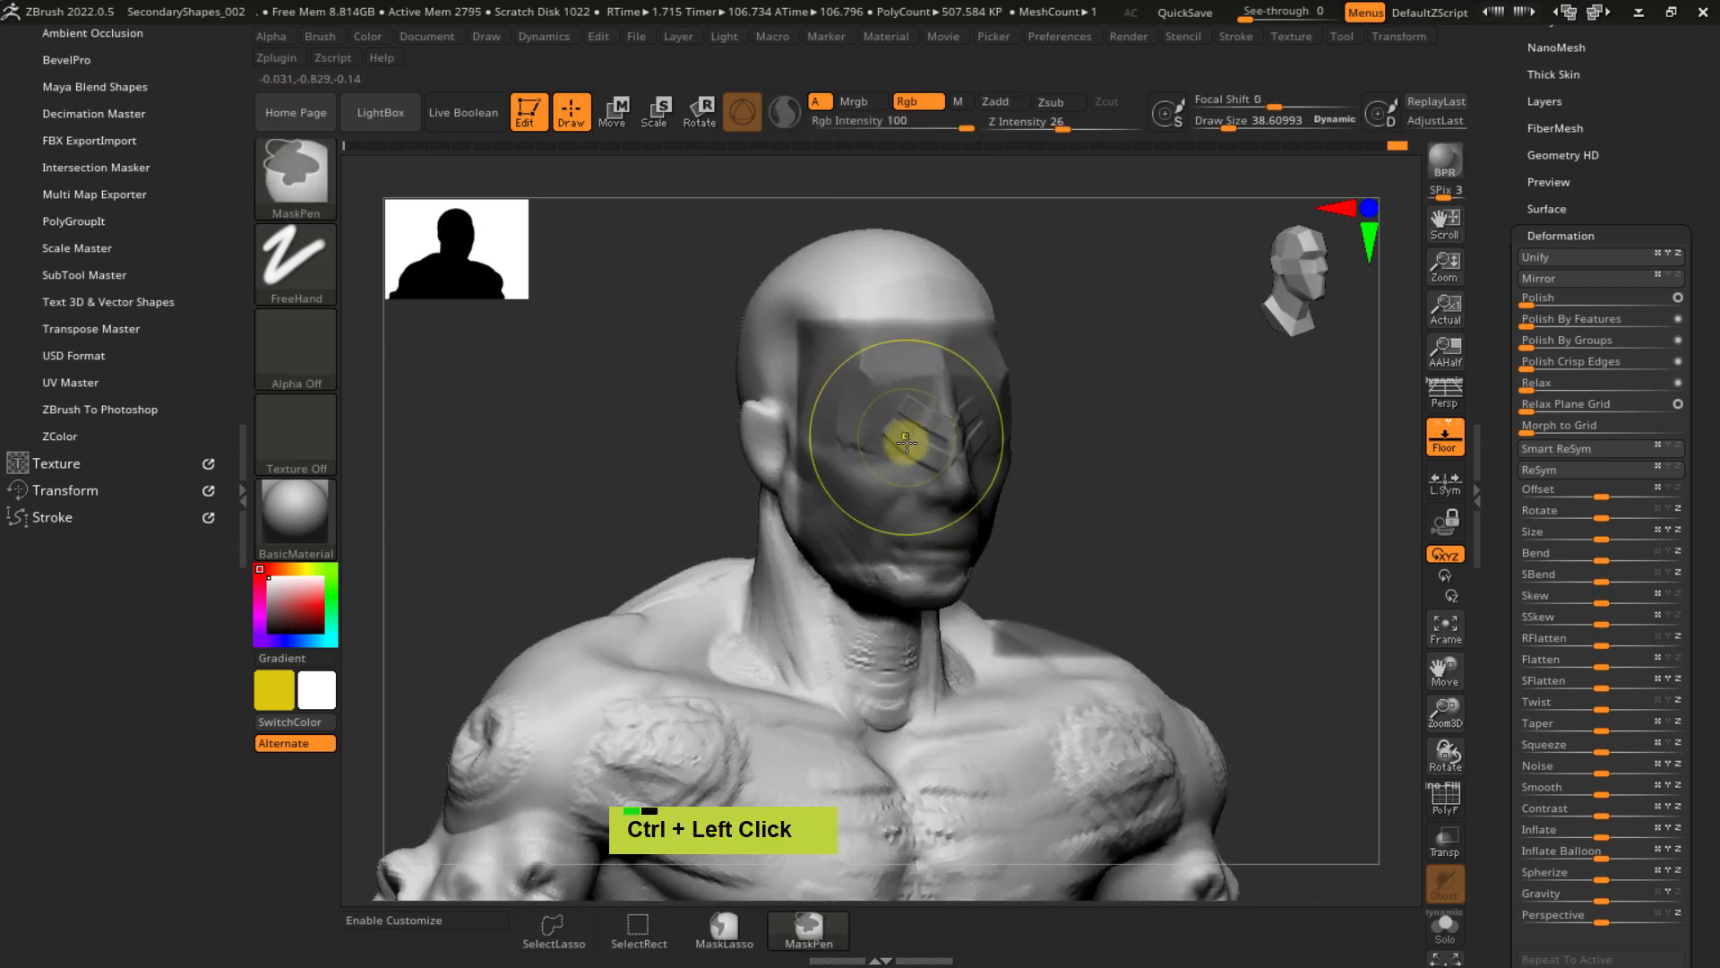
pyautogui.keyDown('ctrl'); pyautogui.click(1235, 438); pyautogui.keyUp('ctrl')
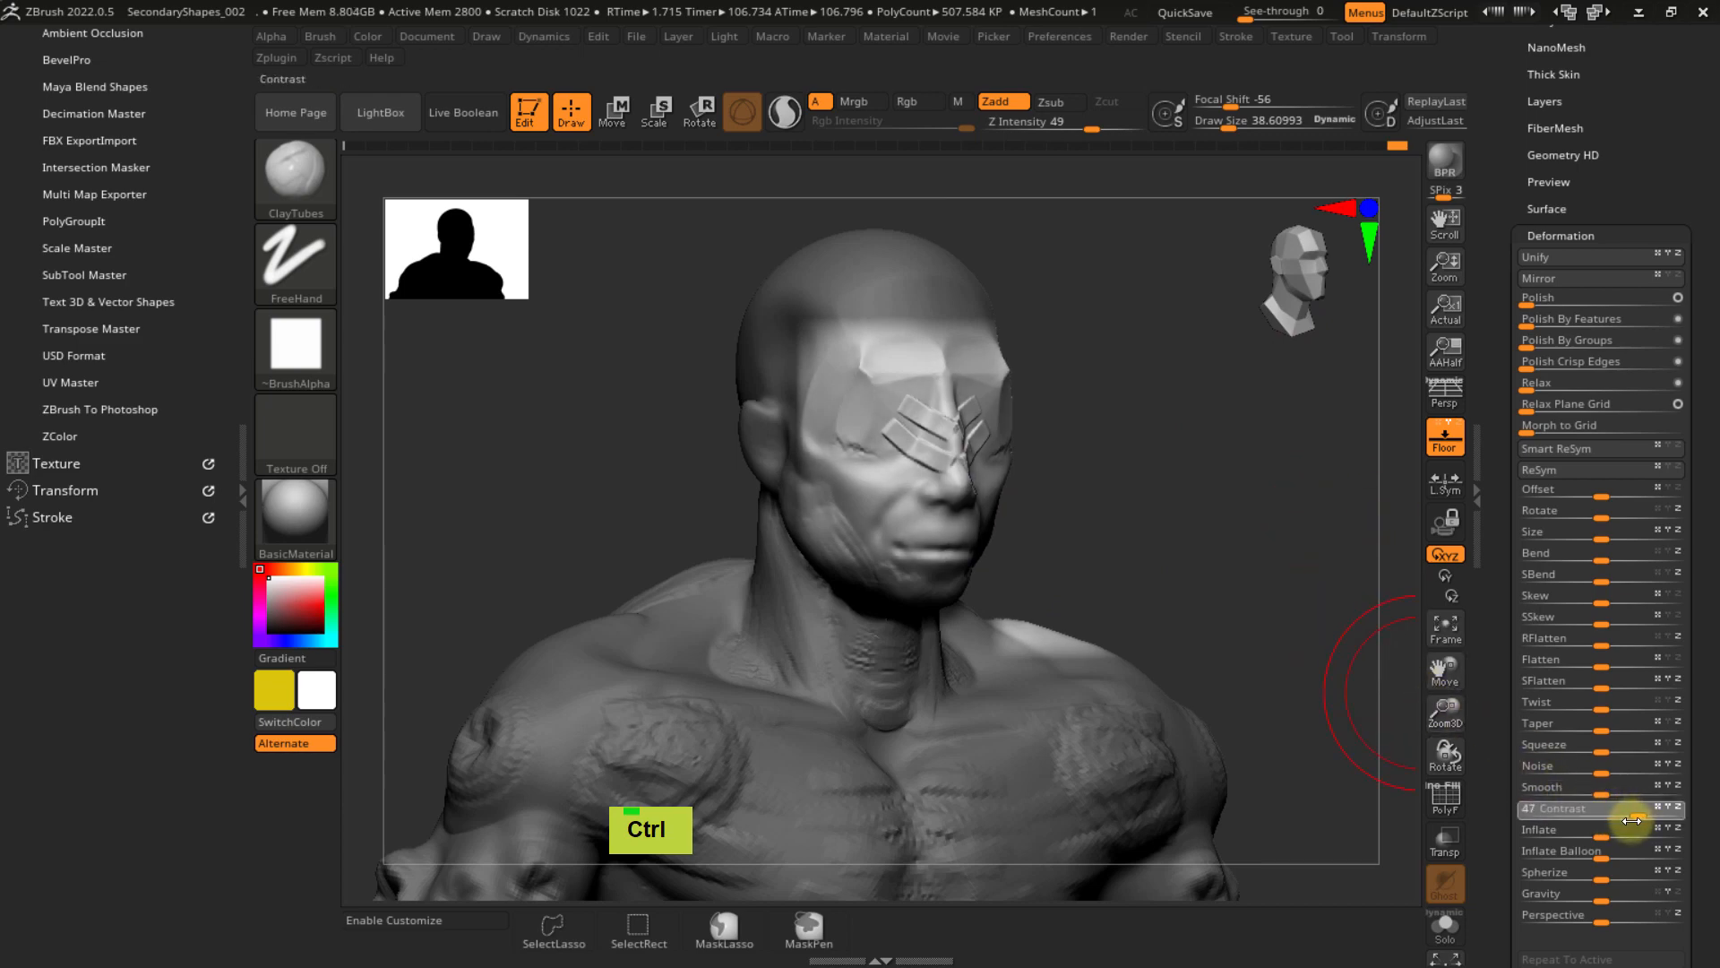
# - Apply the Contrast deformation to the unmasked face at 47, and apply it again with a stronger value
pyautogui.moveTo(1632, 820); pyautogui.dragTo(1632, 819)
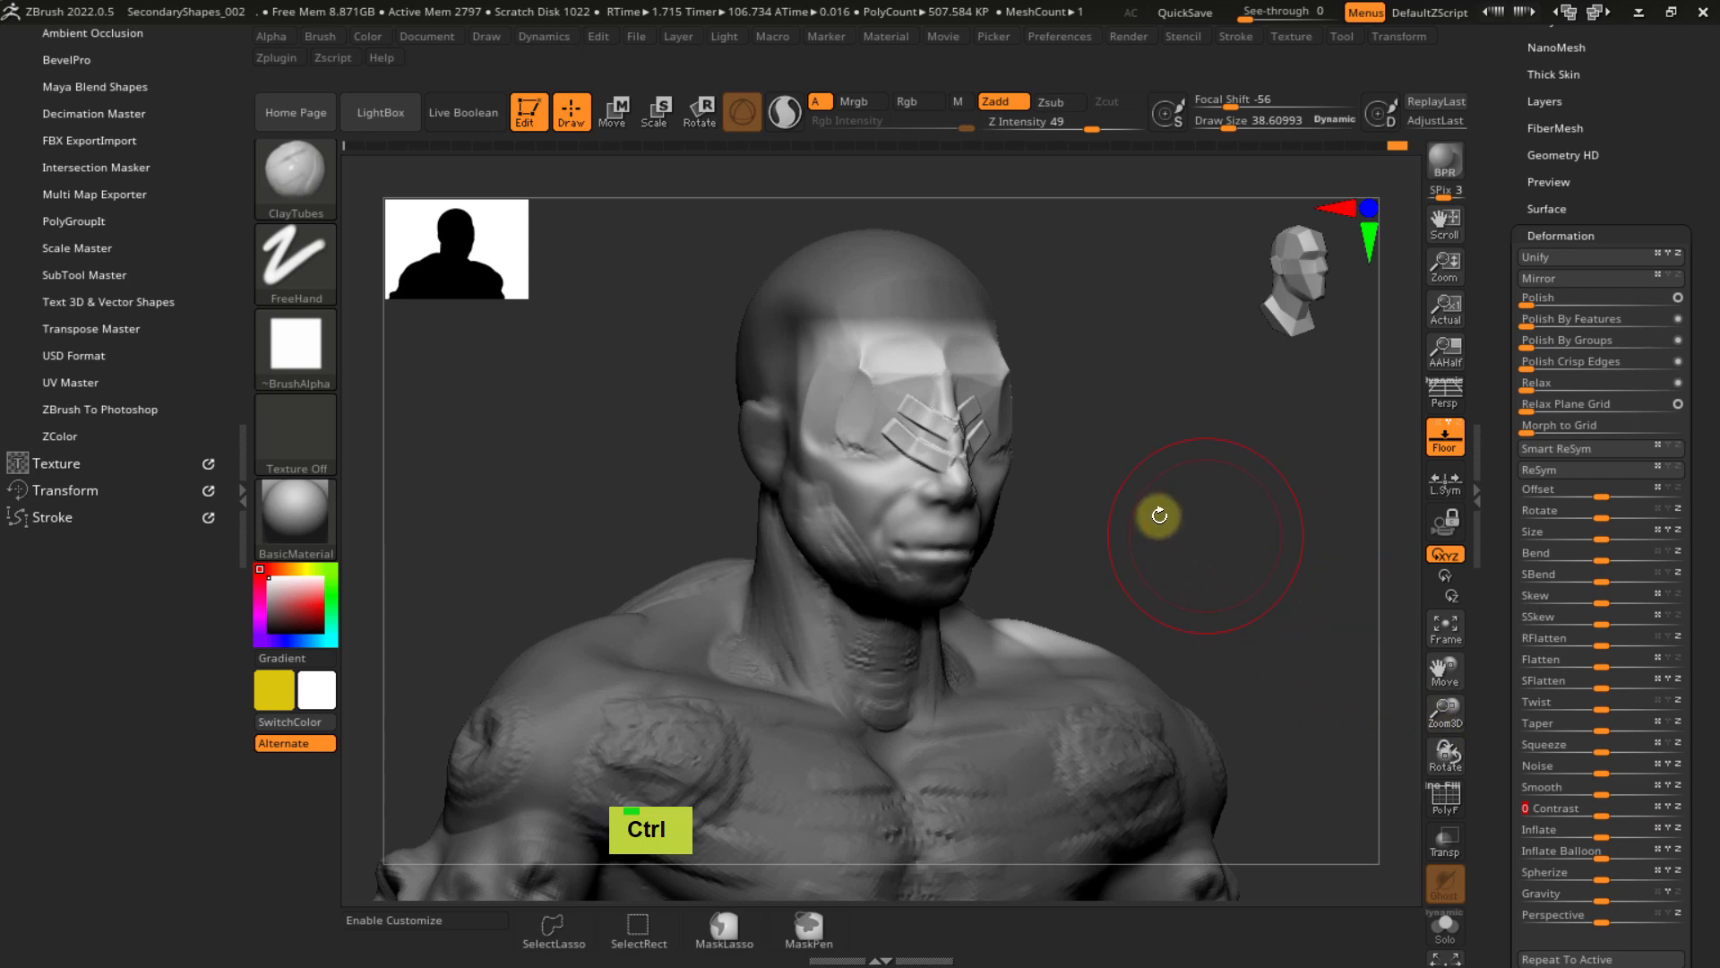
pyautogui.moveTo(1156, 510); pyautogui.dragTo(1163, 476, button='right')
pyautogui.moveTo(1601, 808); pyautogui.dragTo(1662, 807)
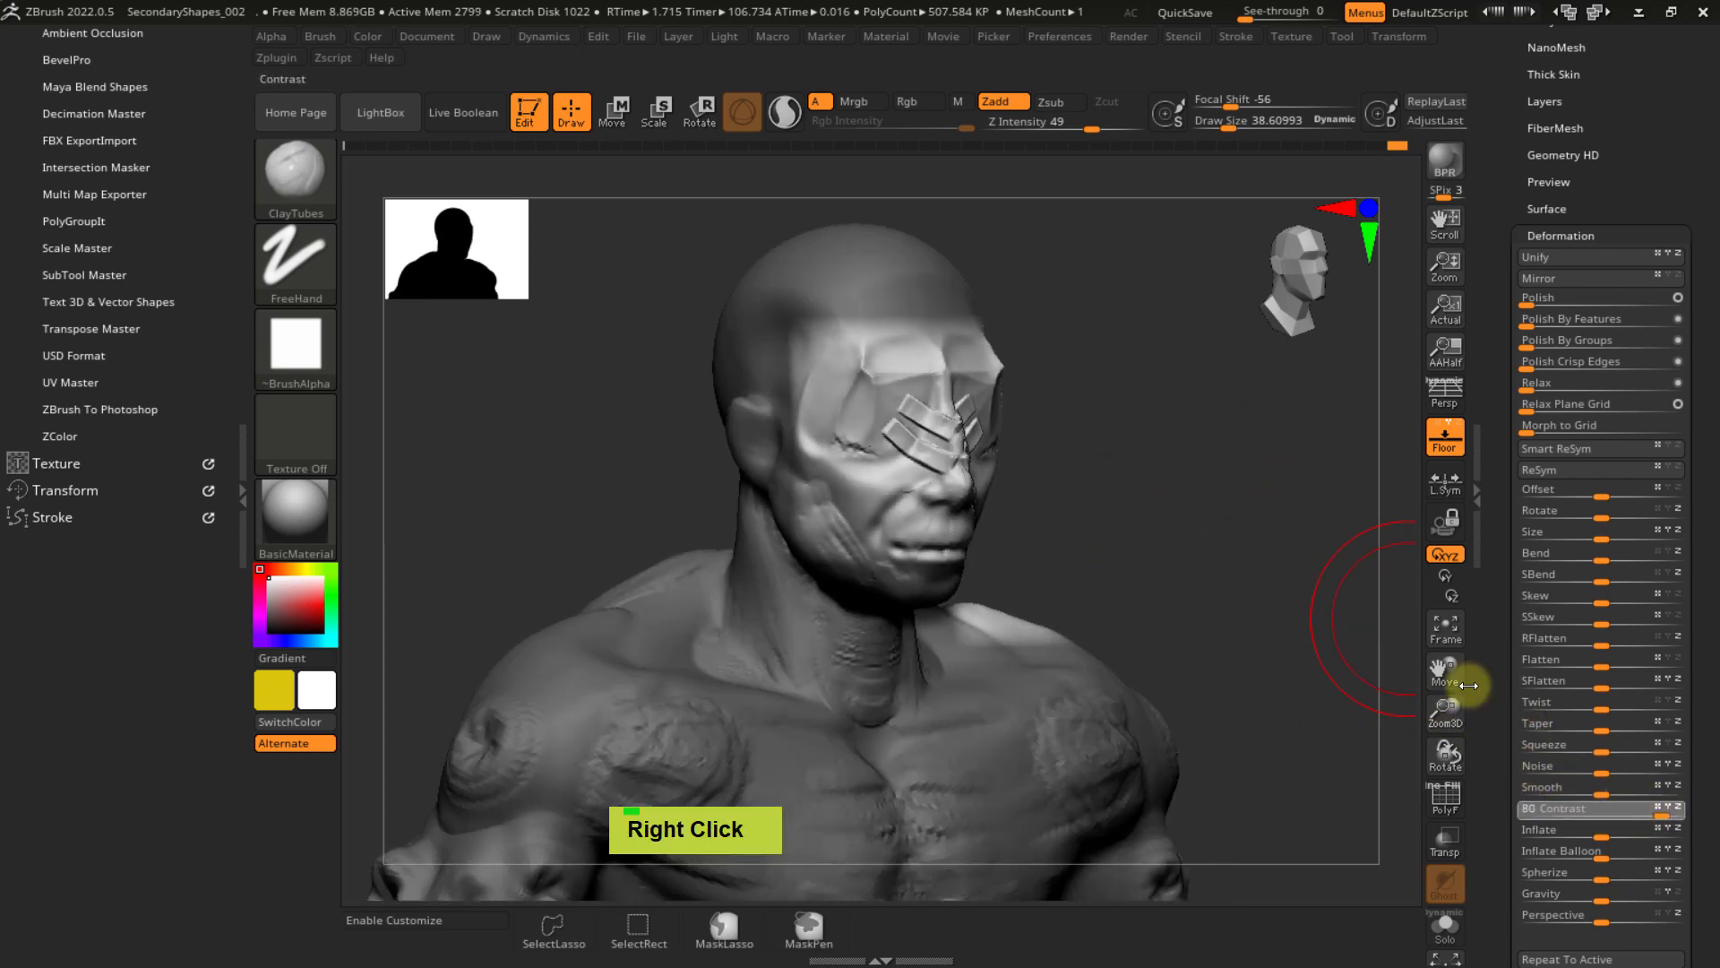
pyautogui.moveTo(1087, 508); pyautogui.dragTo(1067, 468, button='right')
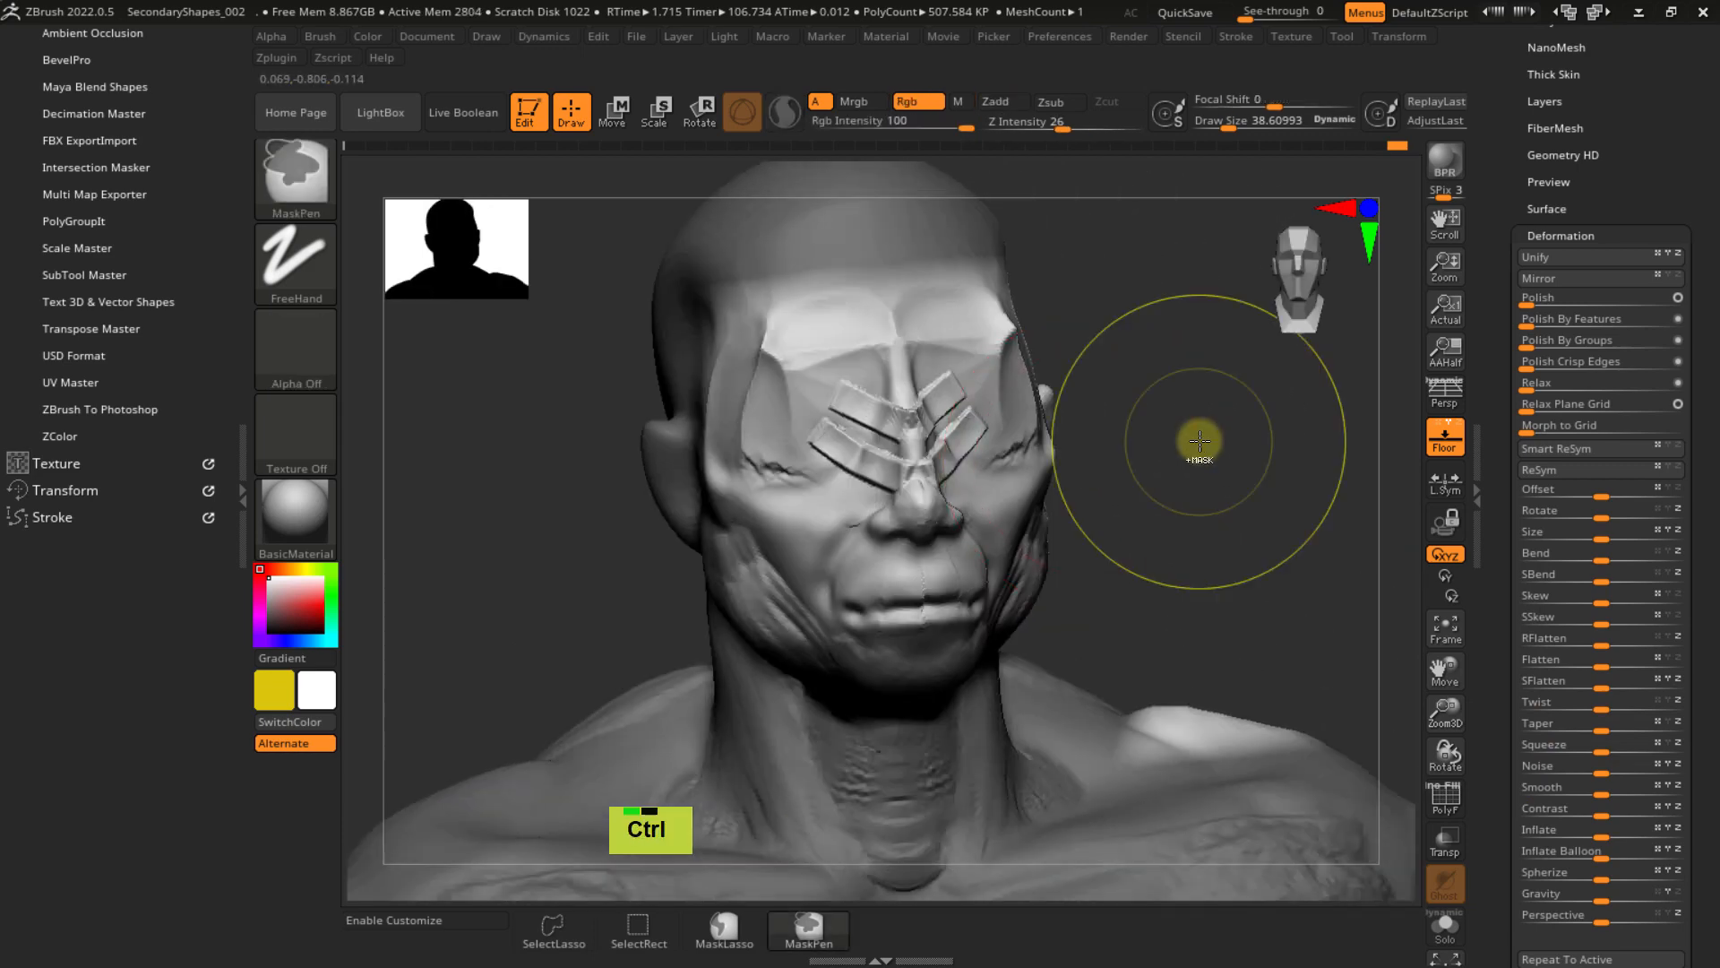
# - Undo and redo the last Contrast deformation to compare the face, and clear the mask
pyautogui.hotkey('ctrl', 'z')
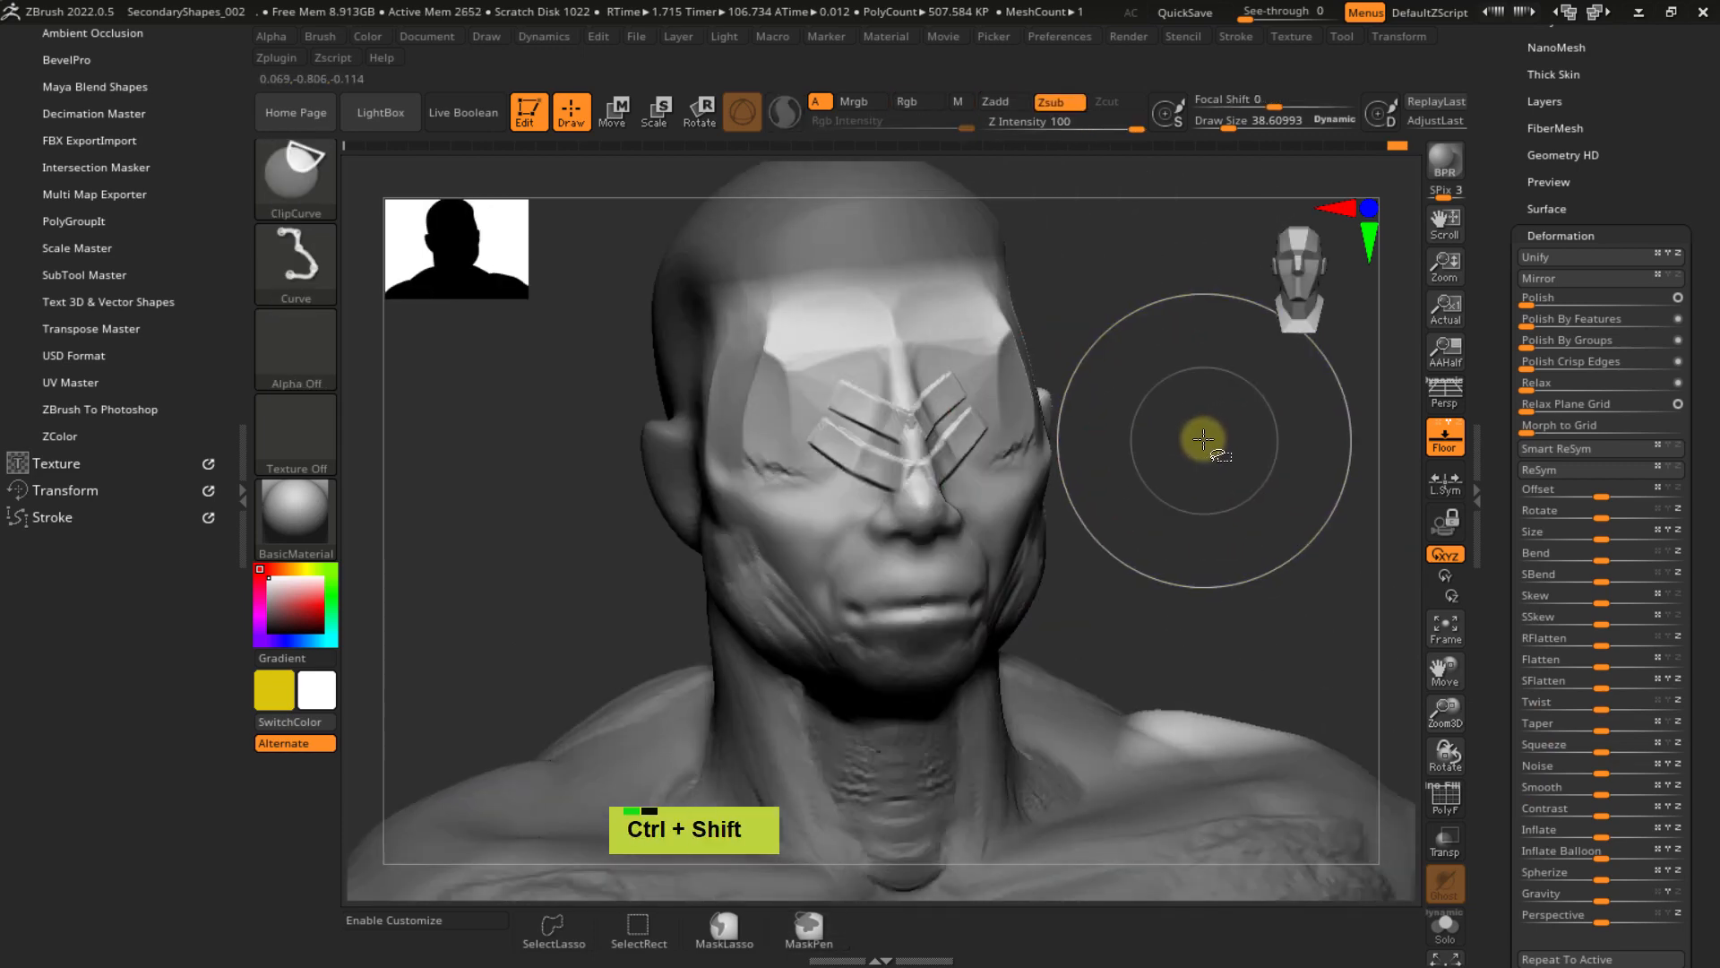
pyautogui.hotkey('ctrl', 'shift', 'z')
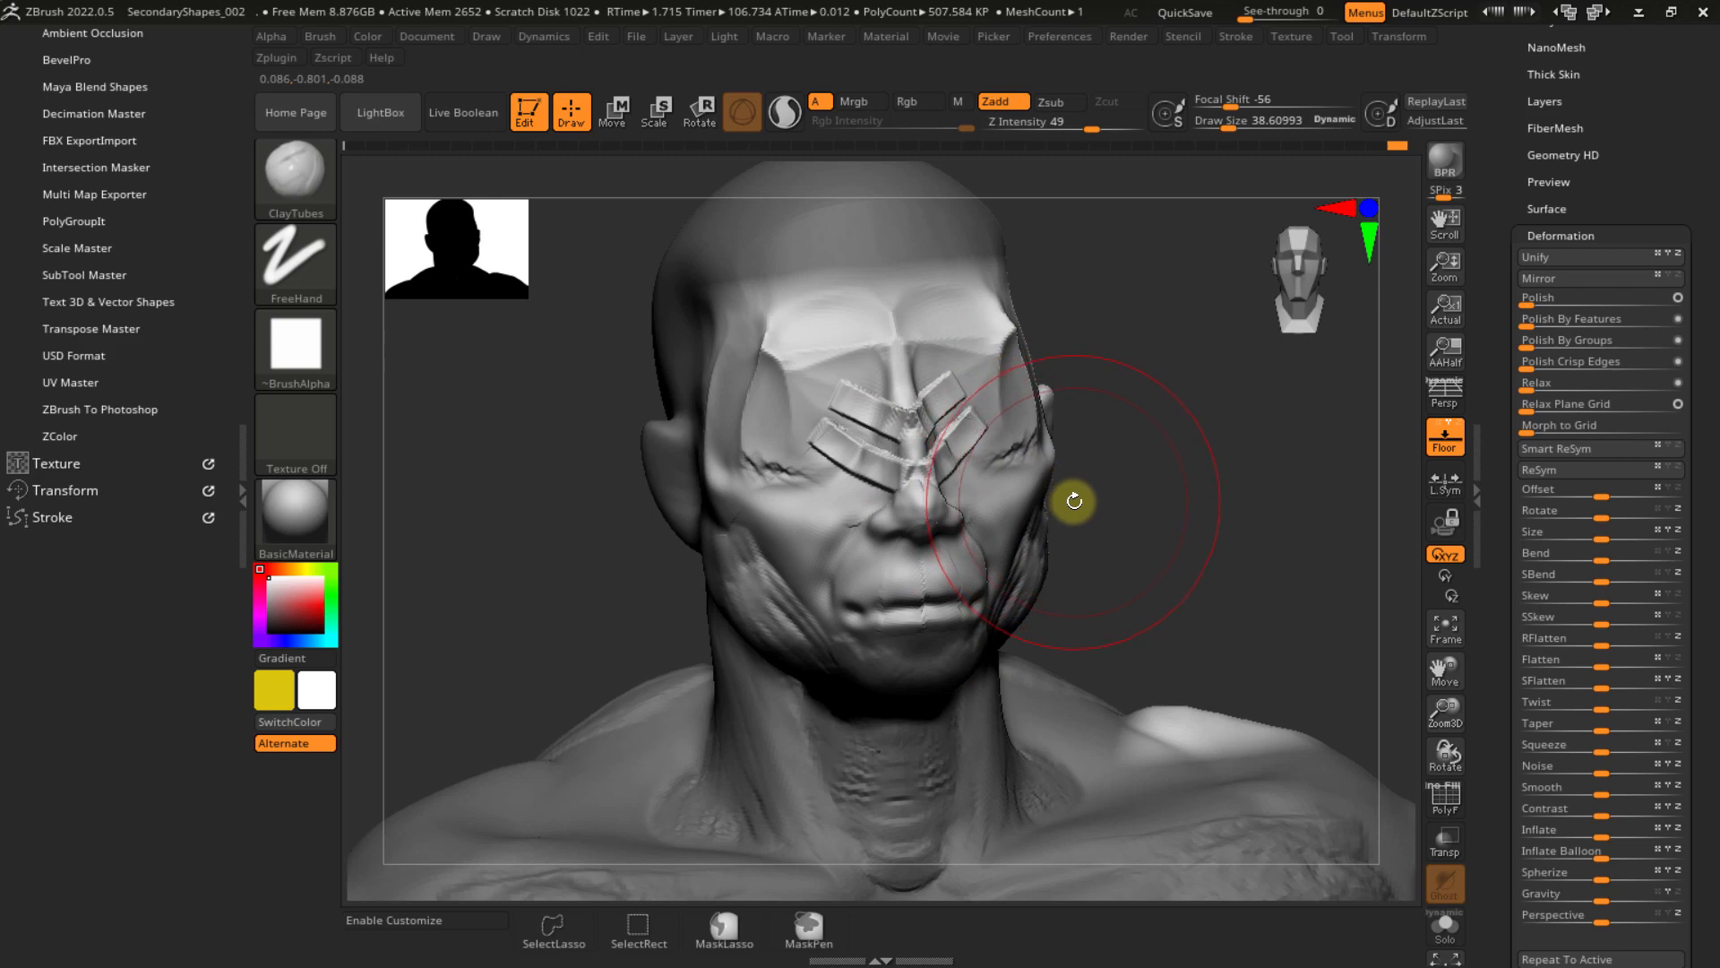
pyautogui.keyDown('ctrl'); pyautogui.moveTo(1150, 537); pyautogui.dragTo(1134, 493, button='right'); pyautogui.keyUp('ctrl')
pyautogui.keyDown('ctrl'); pyautogui.moveTo(1151, 410); pyautogui.dragTo(1226, 476); pyautogui.keyUp('ctrl')
pyautogui.keyDown('alt'); pyautogui.moveTo(1205, 470); pyautogui.dragTo(1175, 401, button='right'); pyautogui.keyUp('alt')
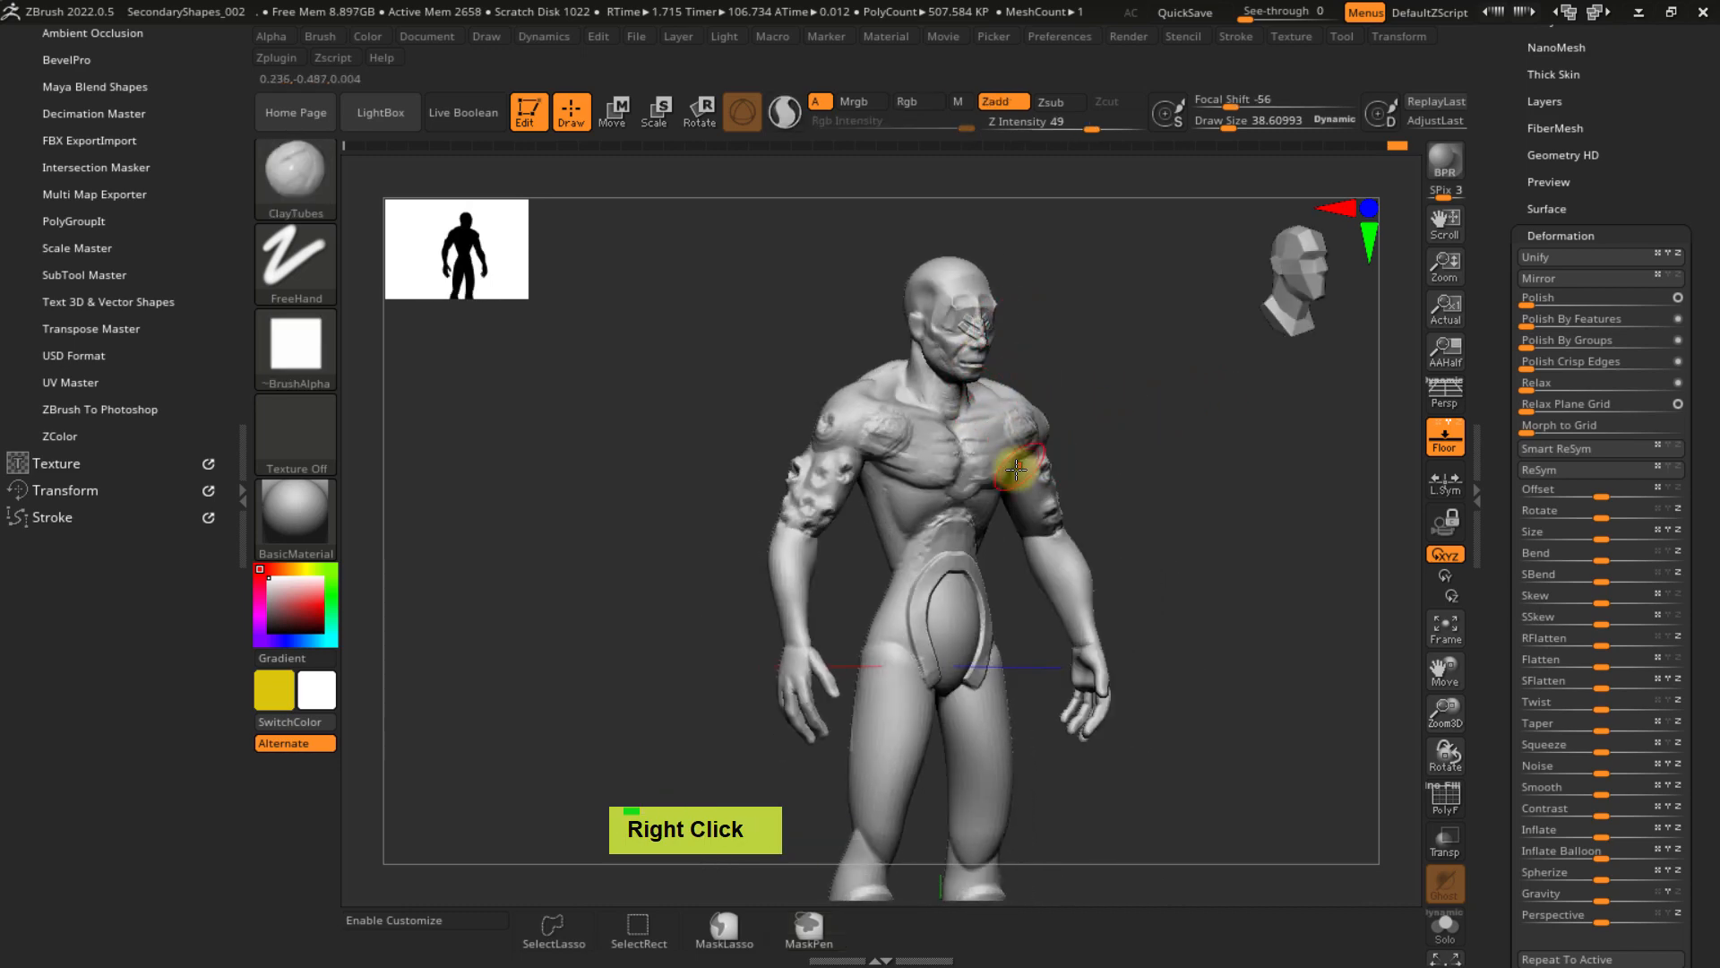
# - Paint a soft mask over the centre of the chest and invert it to isolate that area
pyautogui.moveTo(952, 453)
pyautogui.keyDown('ctrl'); pyautogui.mouseDown(button='right')
pyautogui.moveTo(922, 465)
pyautogui.moveTo(965, 534)
pyautogui.moveTo(921, 459)
pyautogui.mouseUp(button='right'); pyautogui.keyUp('ctrl')
pyautogui.keyDown('ctrl'); pyautogui.moveTo(938, 436); pyautogui.dragTo(923, 395); pyautogui.keyUp('ctrl')
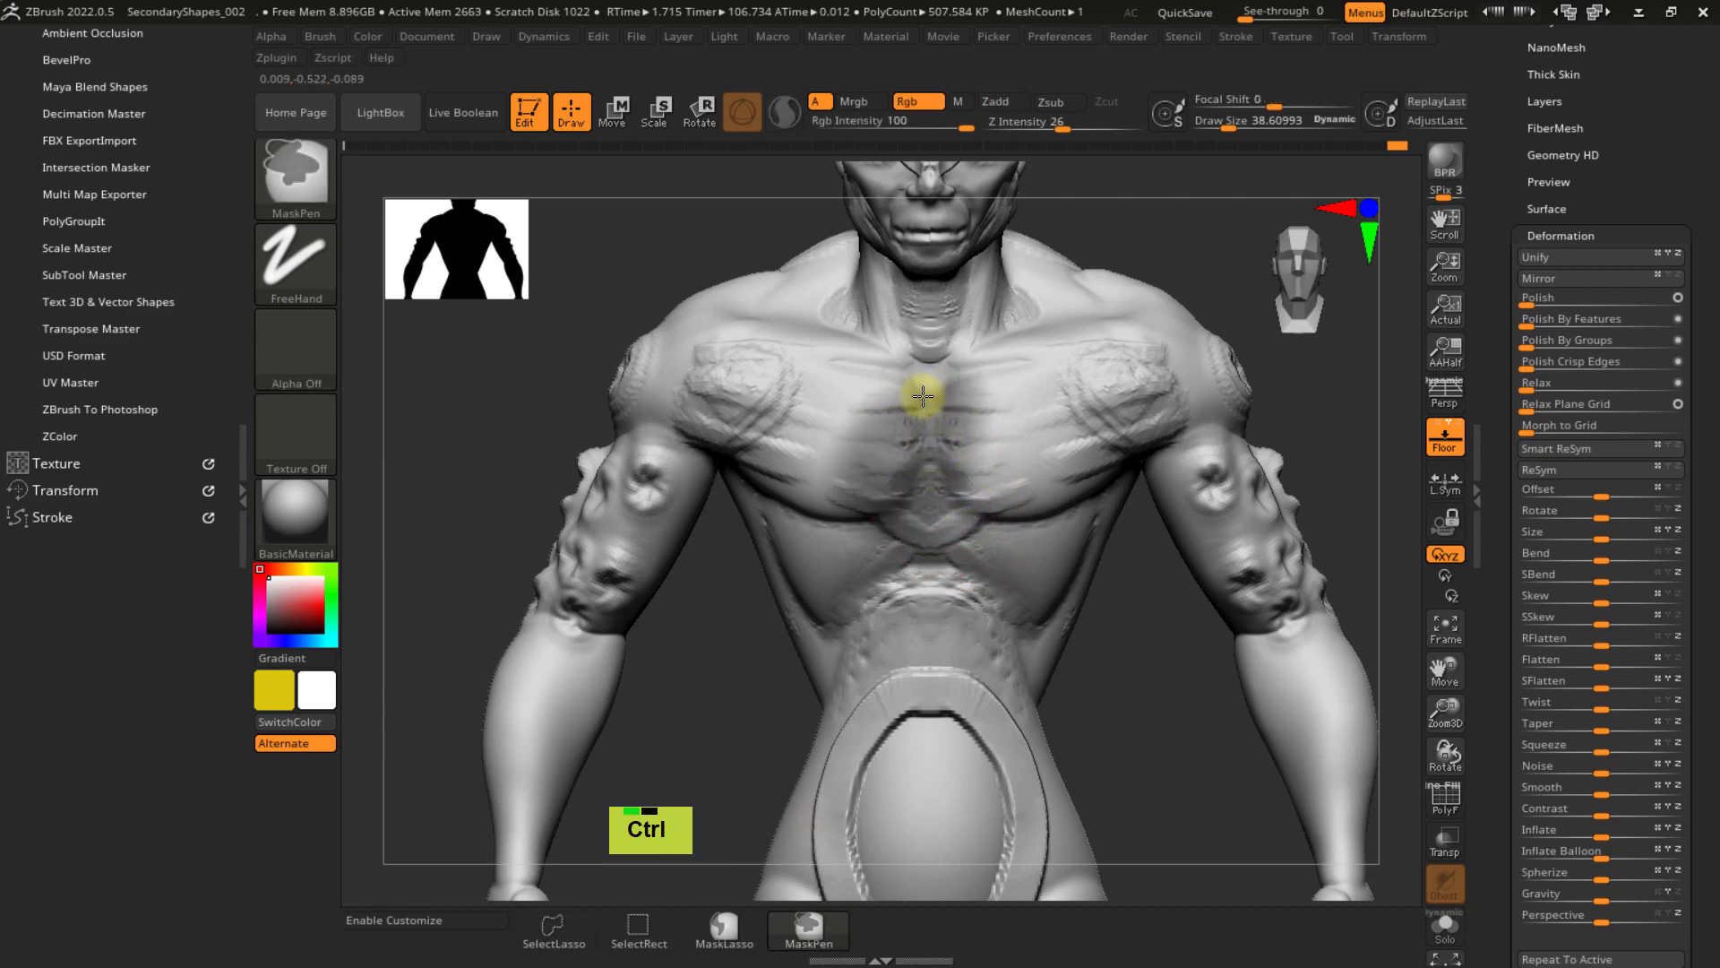
pyautogui.moveTo(996, 454)
pyautogui.keyDown('ctrl'); pyautogui.mouseDown()
pyautogui.moveTo(899, 514)
pyautogui.moveTo(983, 385)
pyautogui.moveTo(1013, 403)
pyautogui.mouseUp(); pyautogui.keyUp('ctrl')
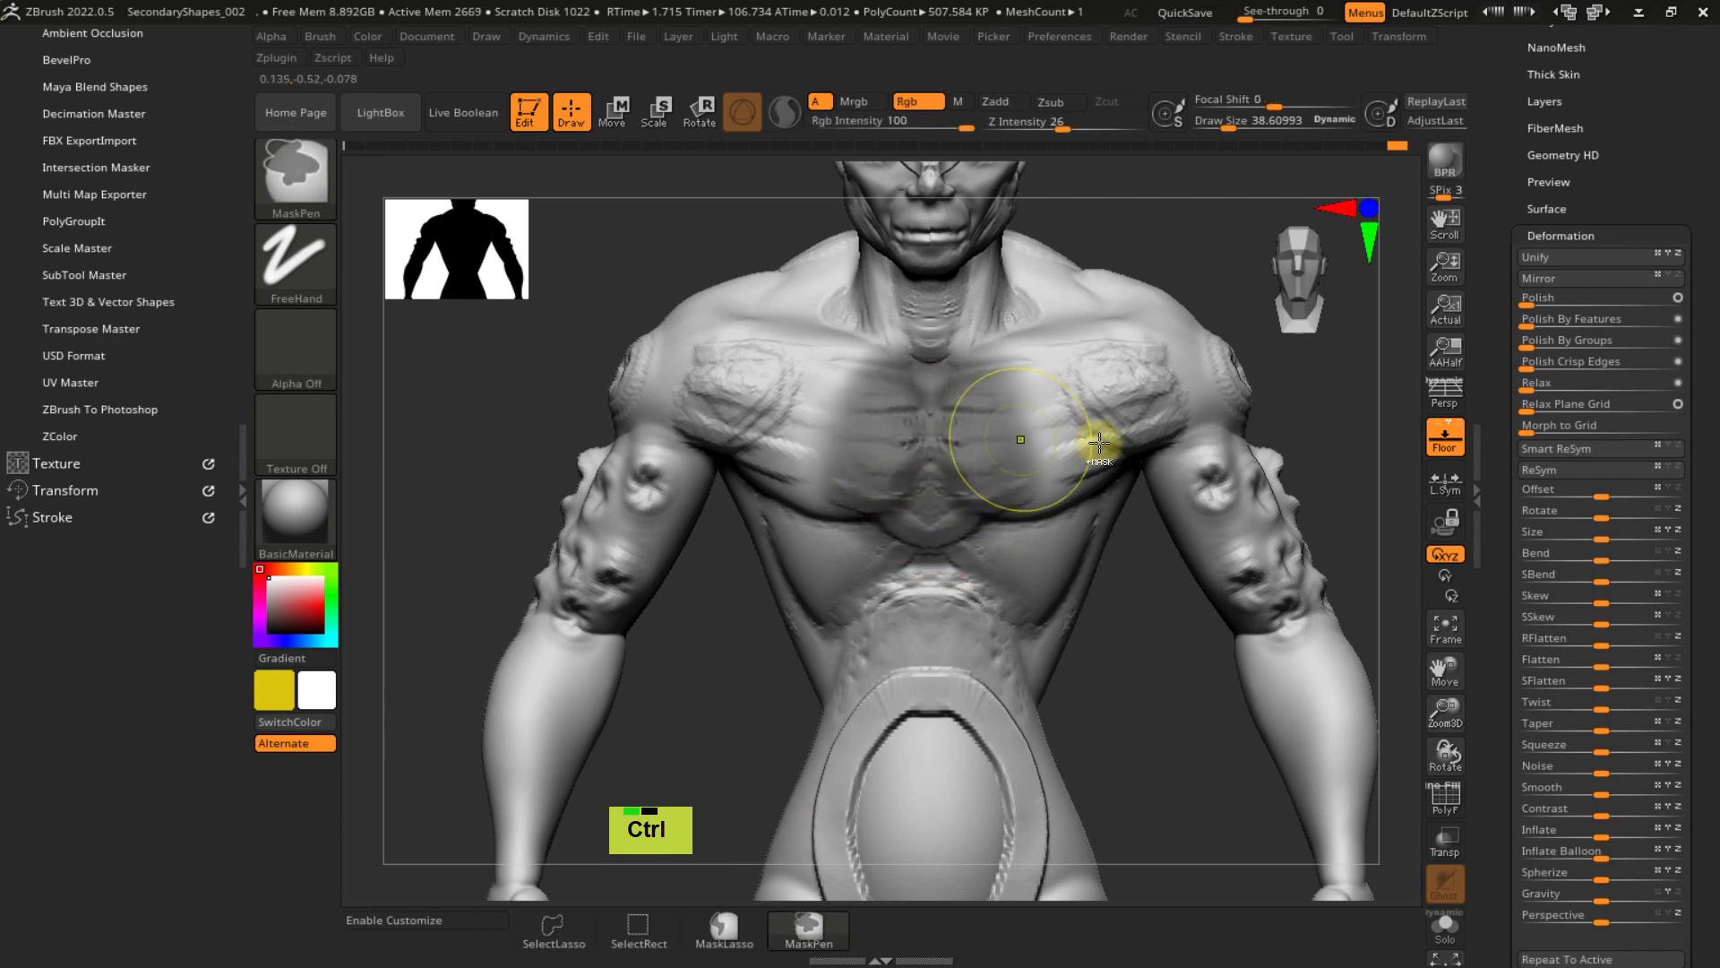
pyautogui.keyDown('ctrl'); pyautogui.click(1300, 390); pyautogui.keyUp('ctrl')
# - Apply the Contrast deformation at about 77 to the unmasked chest, clear the mask, and inspect the sharpened forms
pyautogui.moveTo(1319, 672); pyautogui.dragTo(1315, 602, button='right')
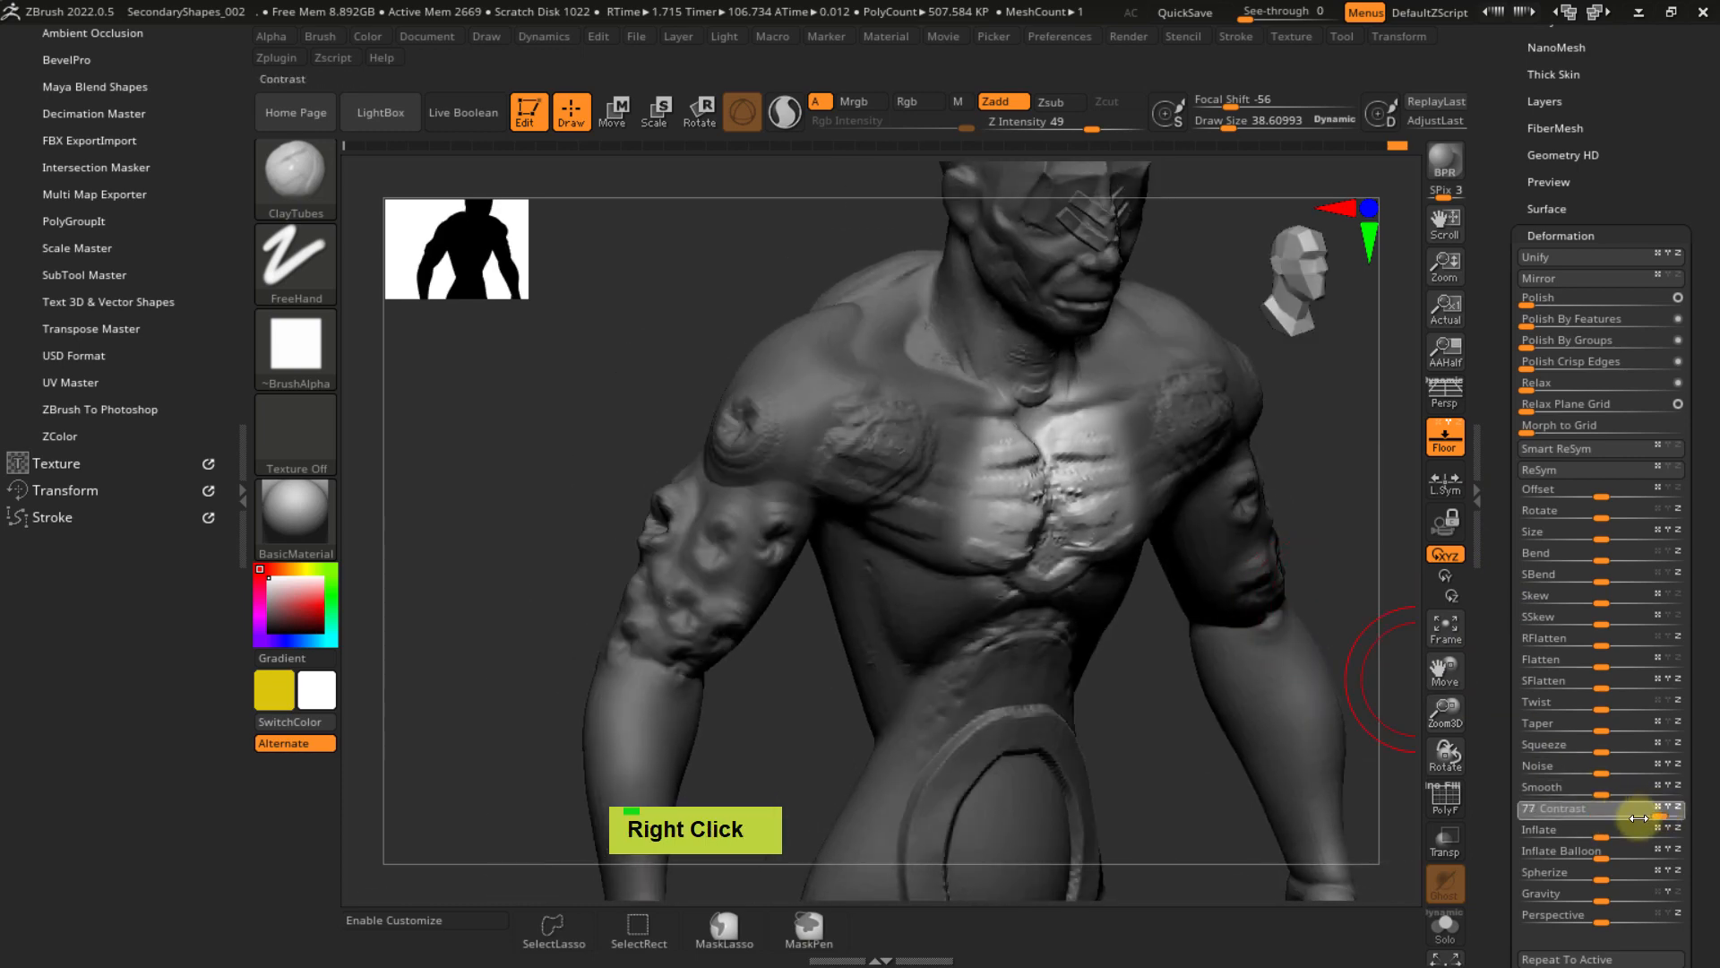
pyautogui.keyDown('ctrl'); pyautogui.moveTo(1081, 659); pyautogui.dragTo(1048, 472, button='right'); pyautogui.keyUp('ctrl')
pyautogui.keyDown('ctrl'); pyautogui.moveTo(1286, 455); pyautogui.dragTo(1297, 522); pyautogui.keyUp('ctrl')
pyautogui.moveTo(1254, 507); pyautogui.dragTo(1179, 471, button='right')
pyautogui.keyDown('ctrl'); pyautogui.moveTo(1060, 514); pyautogui.dragTo(1144, 579, button='right'); pyautogui.keyUp('ctrl')
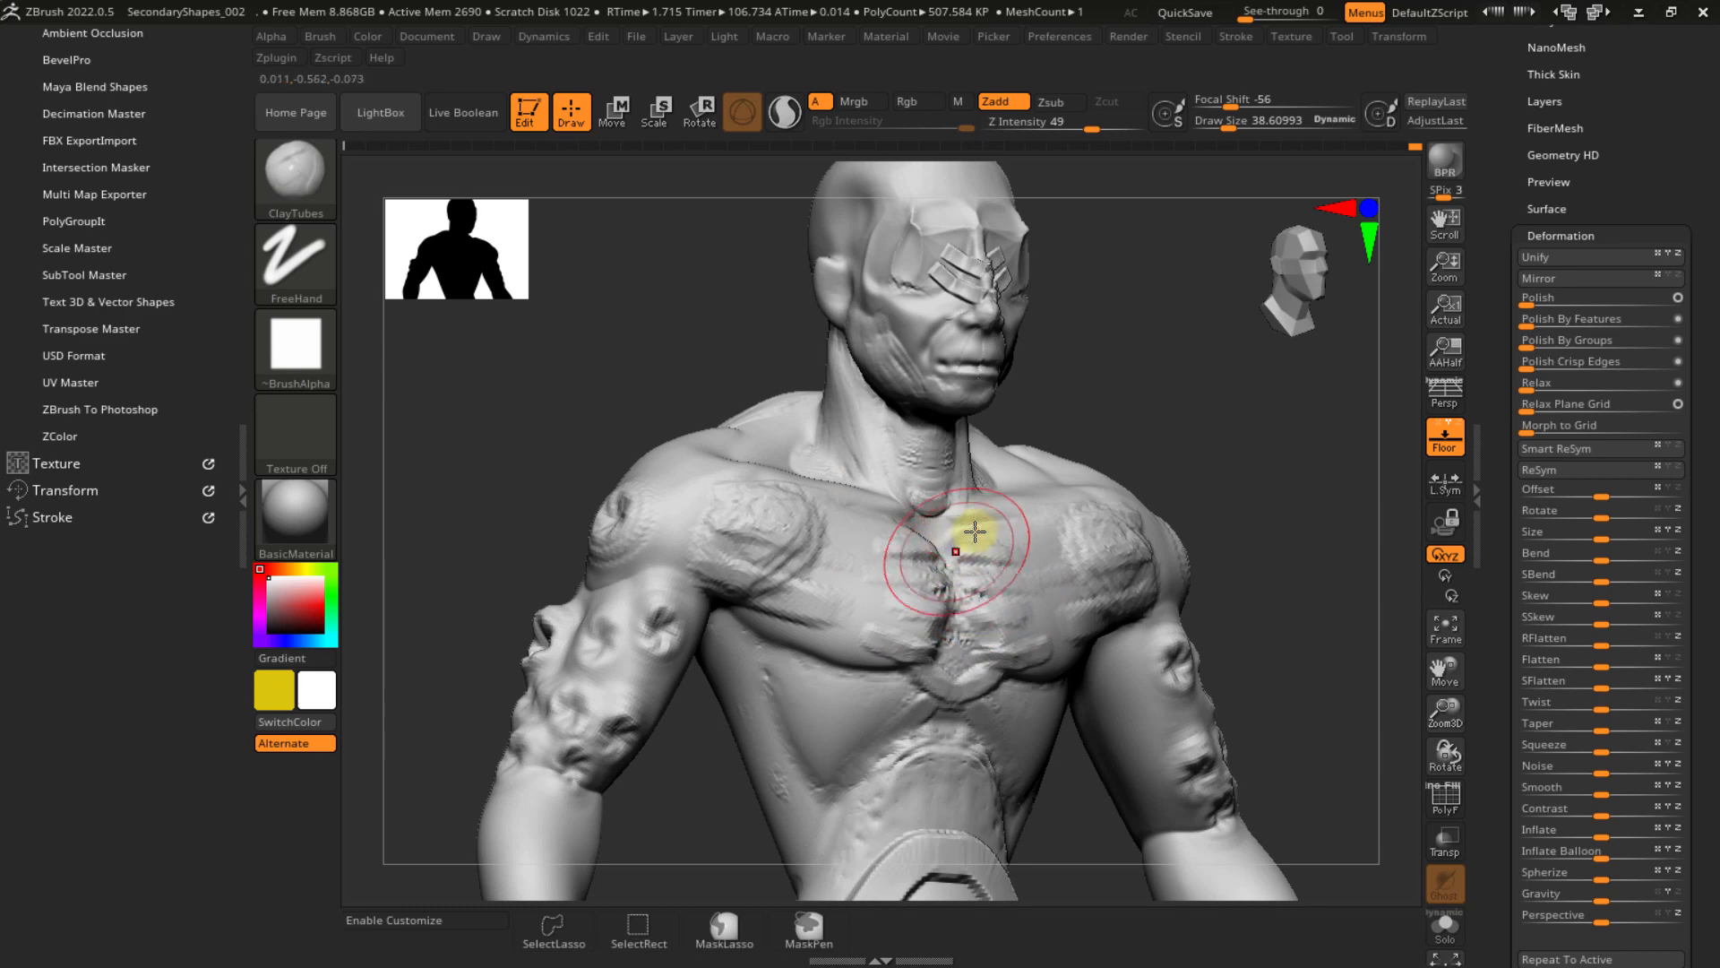
pyautogui.moveTo(979, 641); pyautogui.dragTo(941, 603, button='right')
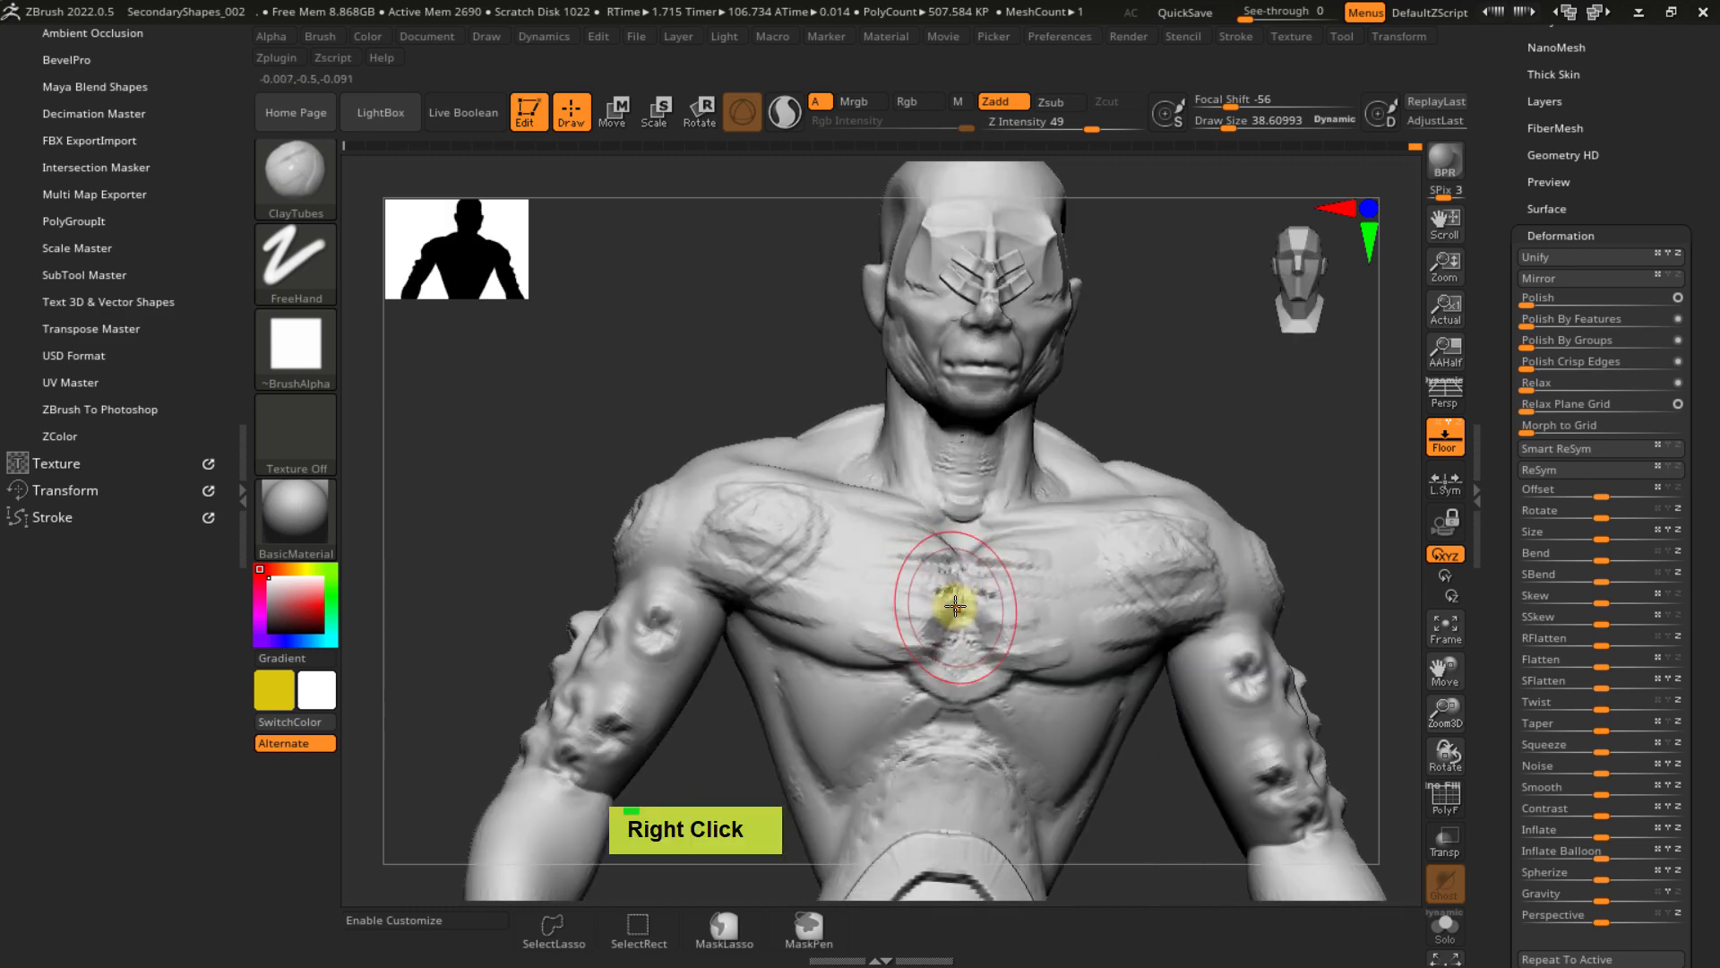
# - Try a strong positive Gravity deformation on the whole unmasked body and inspect it from an angle
pyautogui.moveTo(1512, 647); pyautogui.dragTo(1511, 595)
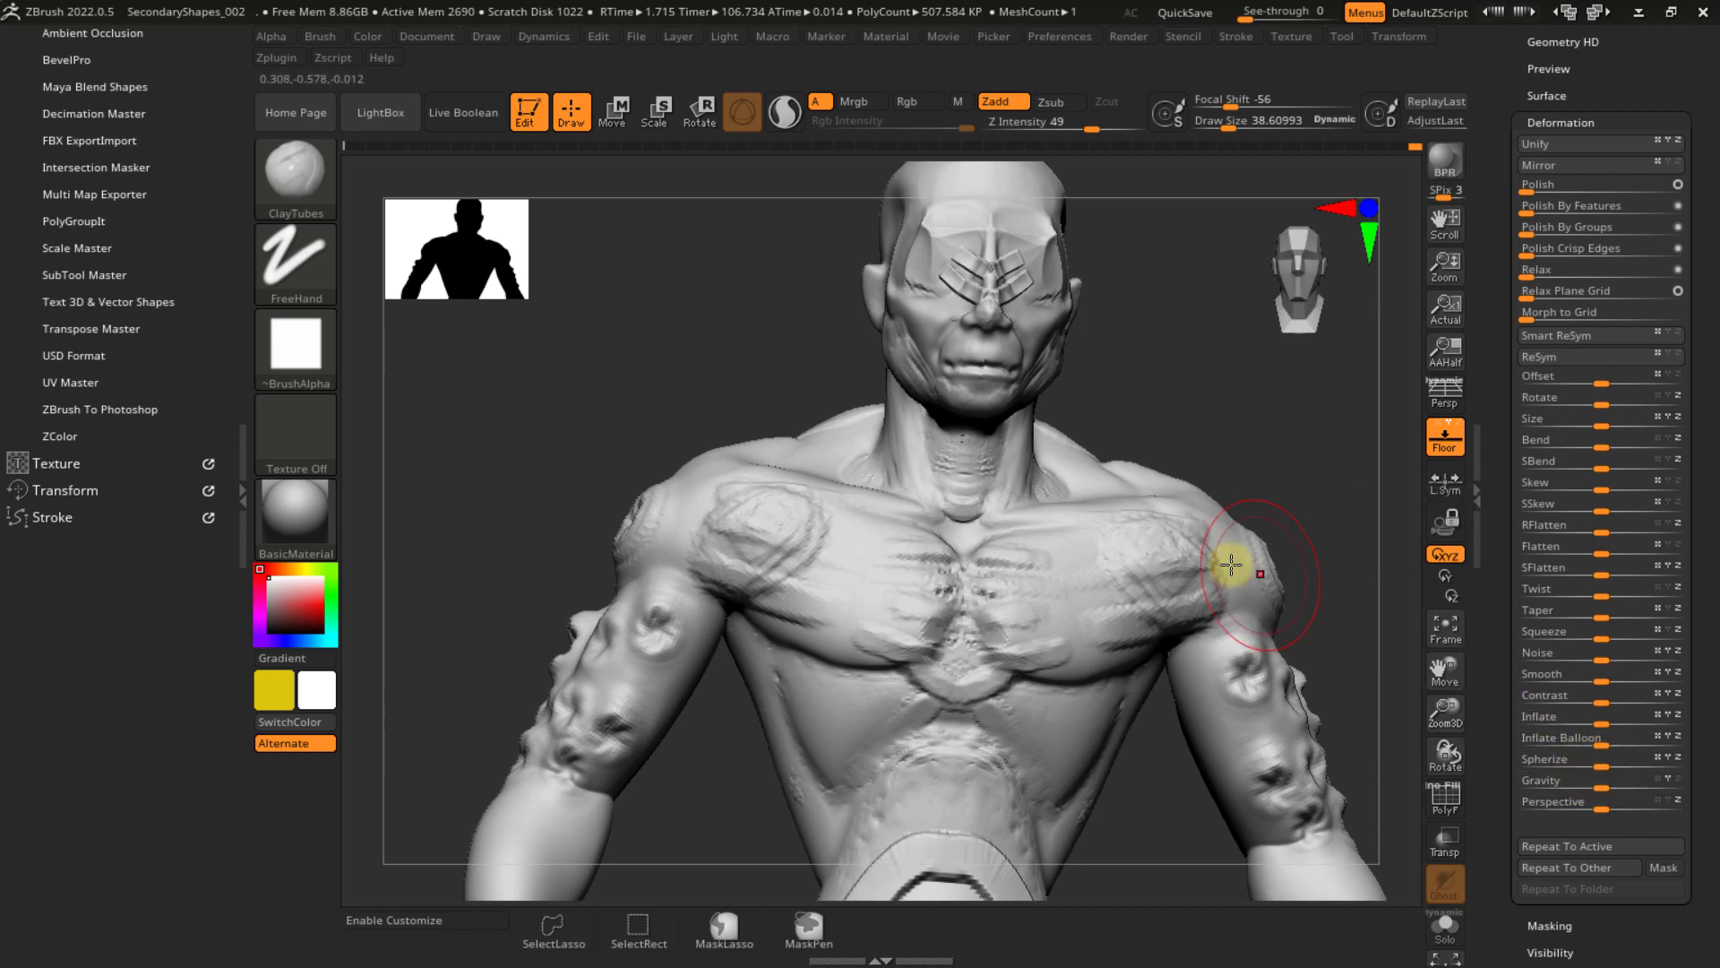
pyautogui.keyDown('ctrl'); pyautogui.moveTo(1229, 565); pyautogui.dragTo(1168, 373, button='right'); pyautogui.keyUp('ctrl')
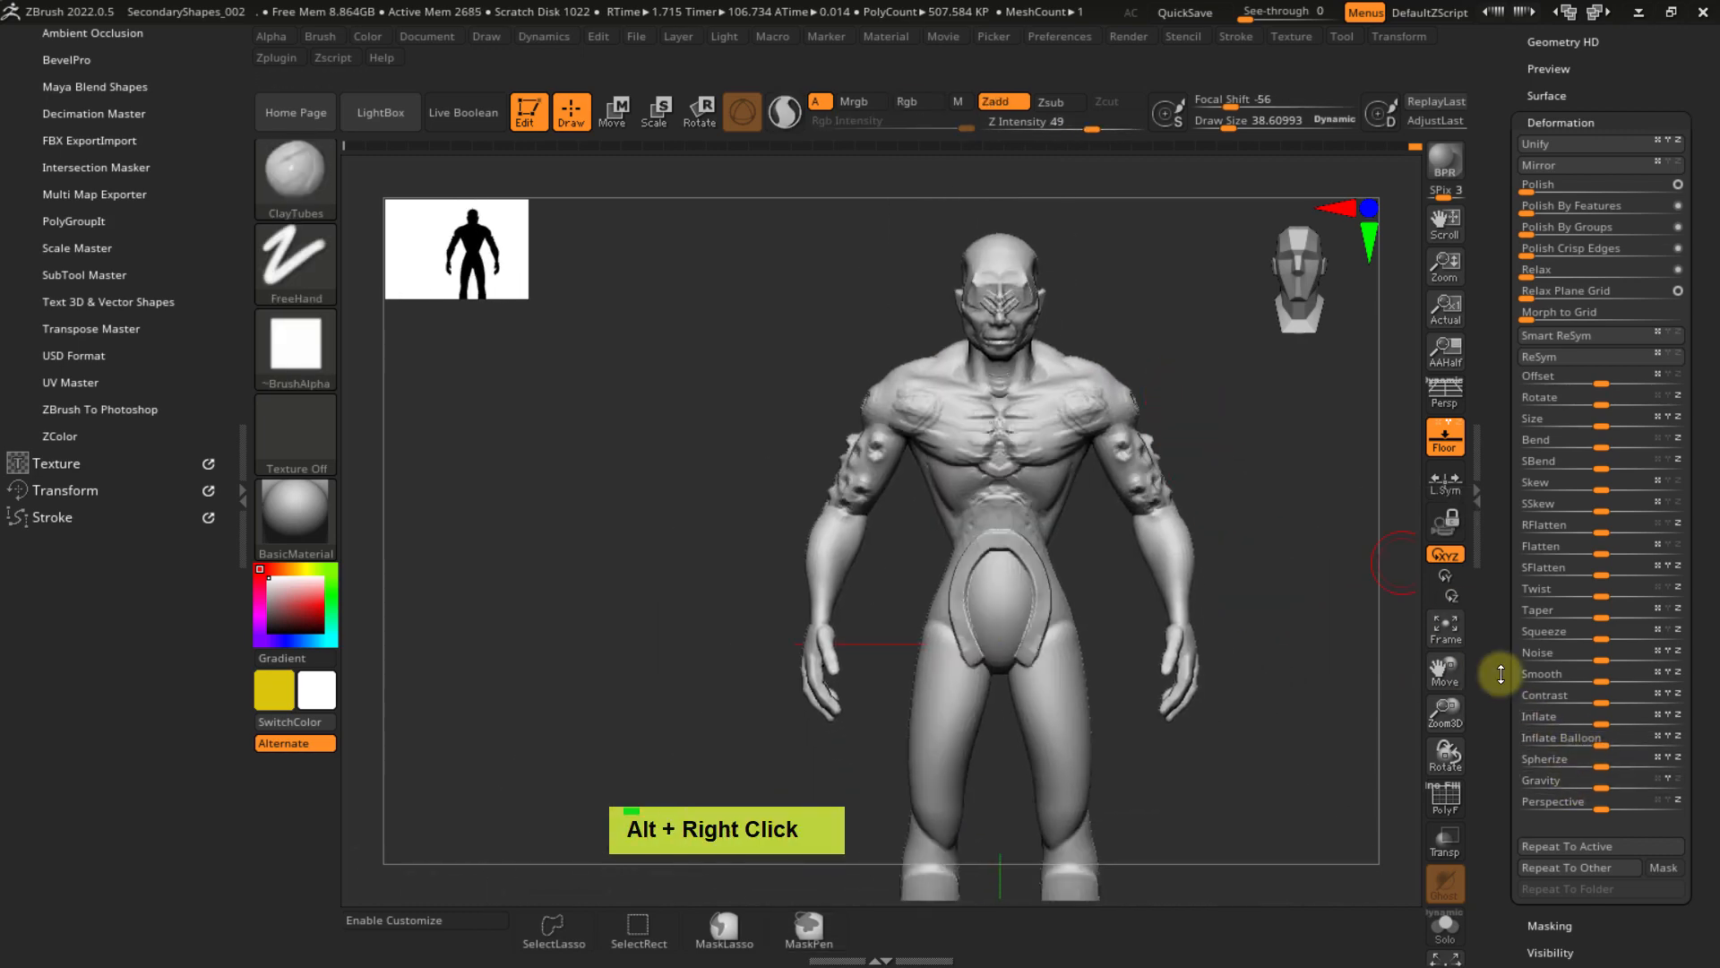
pyautogui.moveTo(1610, 784); pyautogui.dragTo(1676, 790)
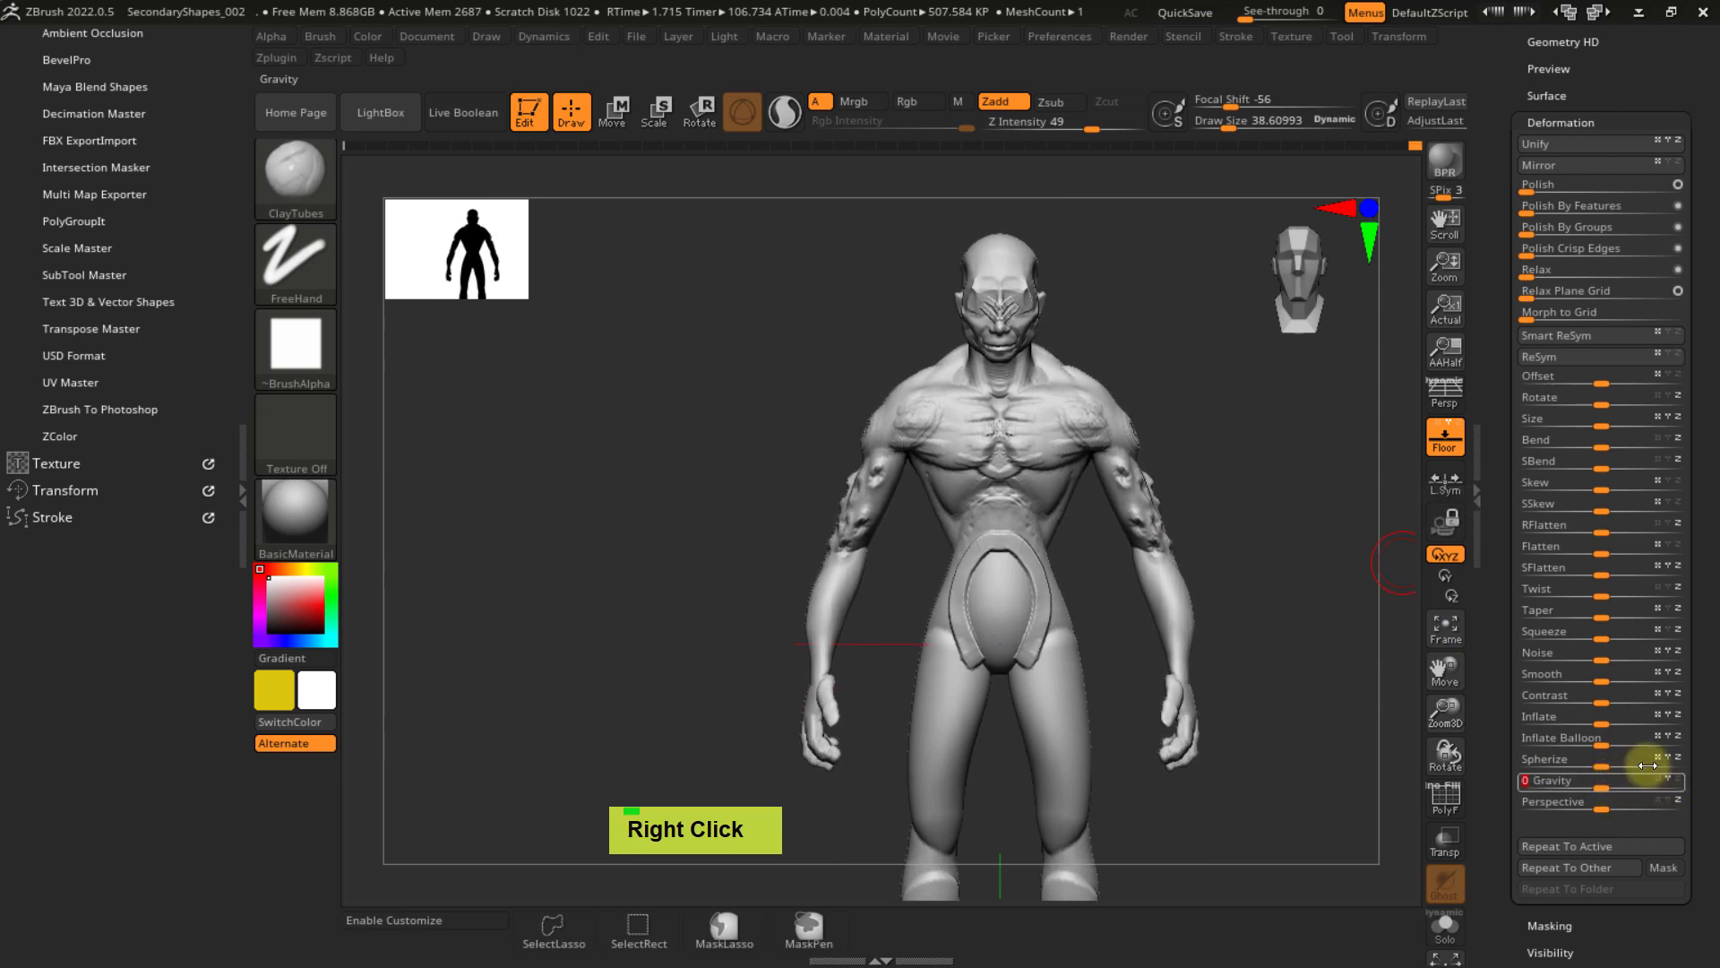
pyautogui.keyDown('ctrl'); pyautogui.moveTo(1111, 554); pyautogui.dragTo(1171, 530, button='right'); pyautogui.keyUp('ctrl')
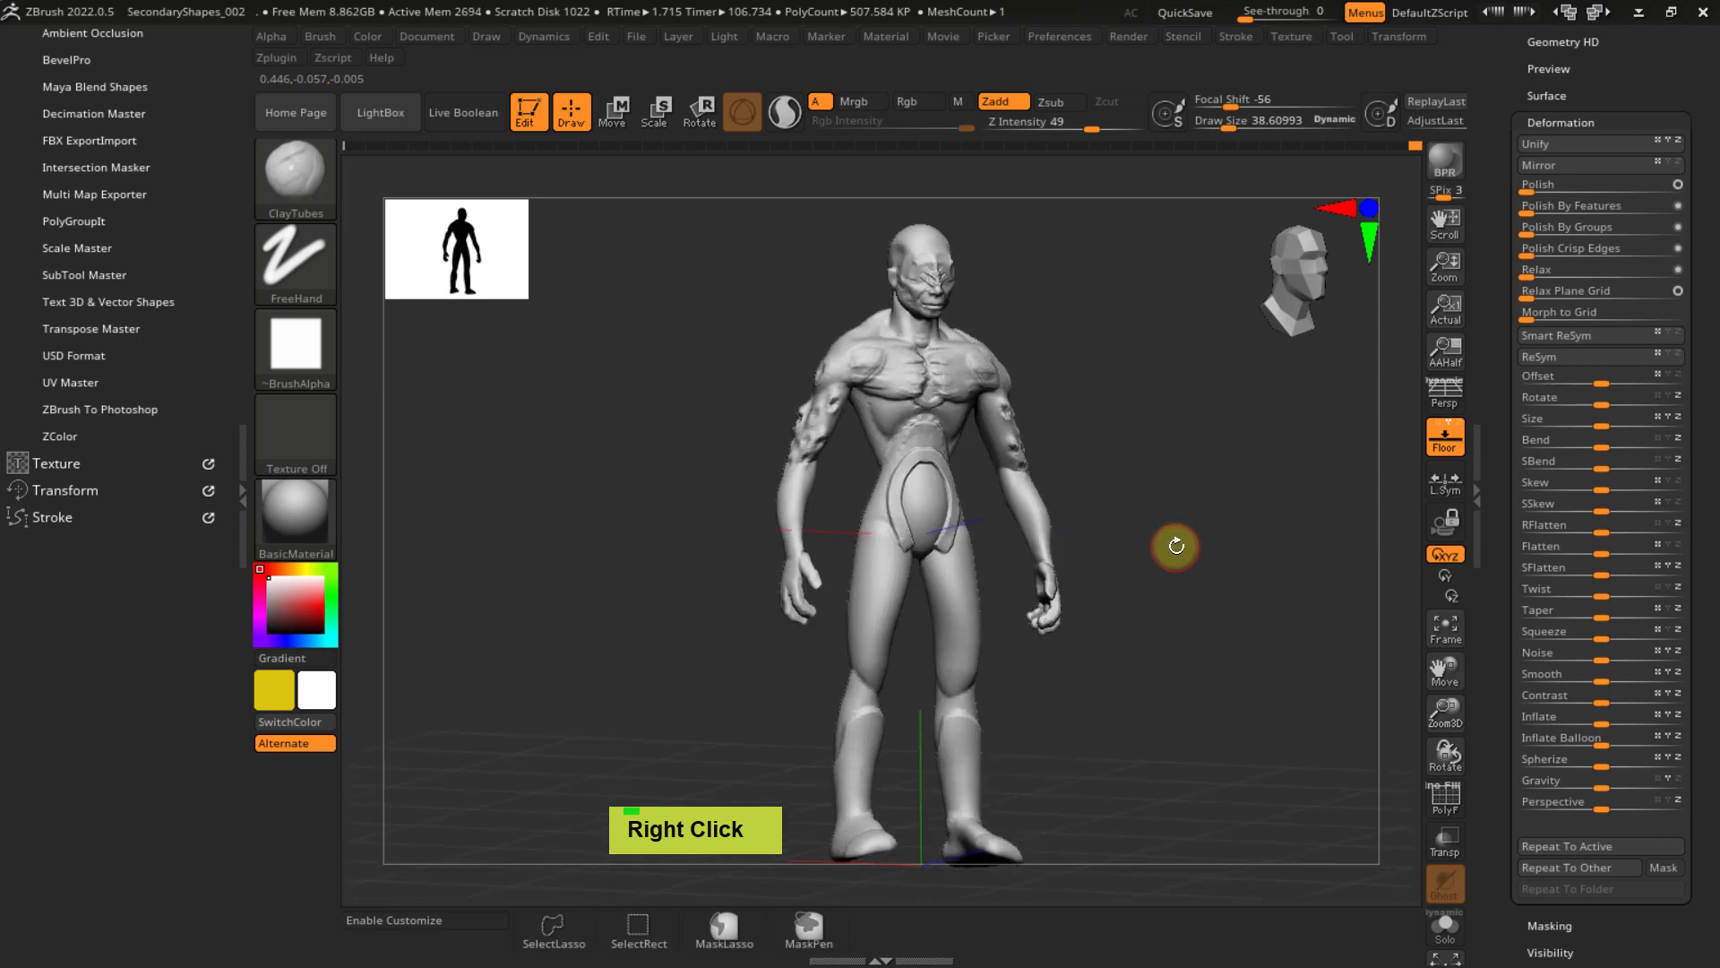
# - Turn on the perspective view and undo the Gravity deformation on the body
pyautogui.press('p')
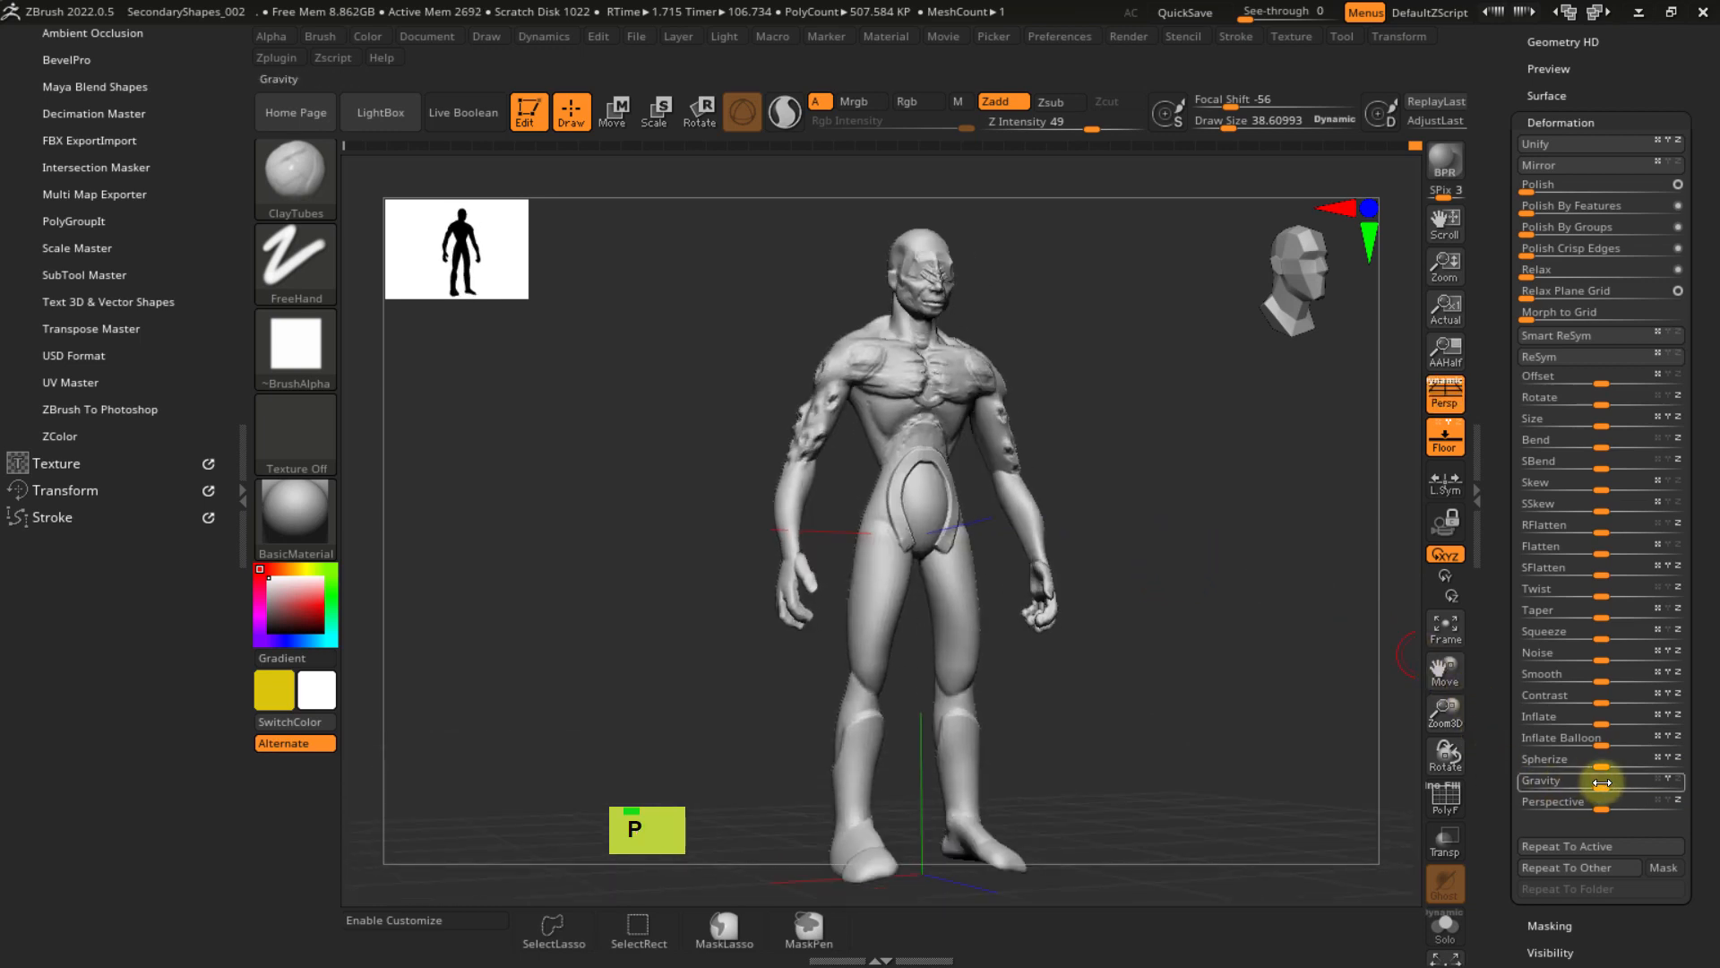
pyautogui.hotkey('ctrl', 'z')
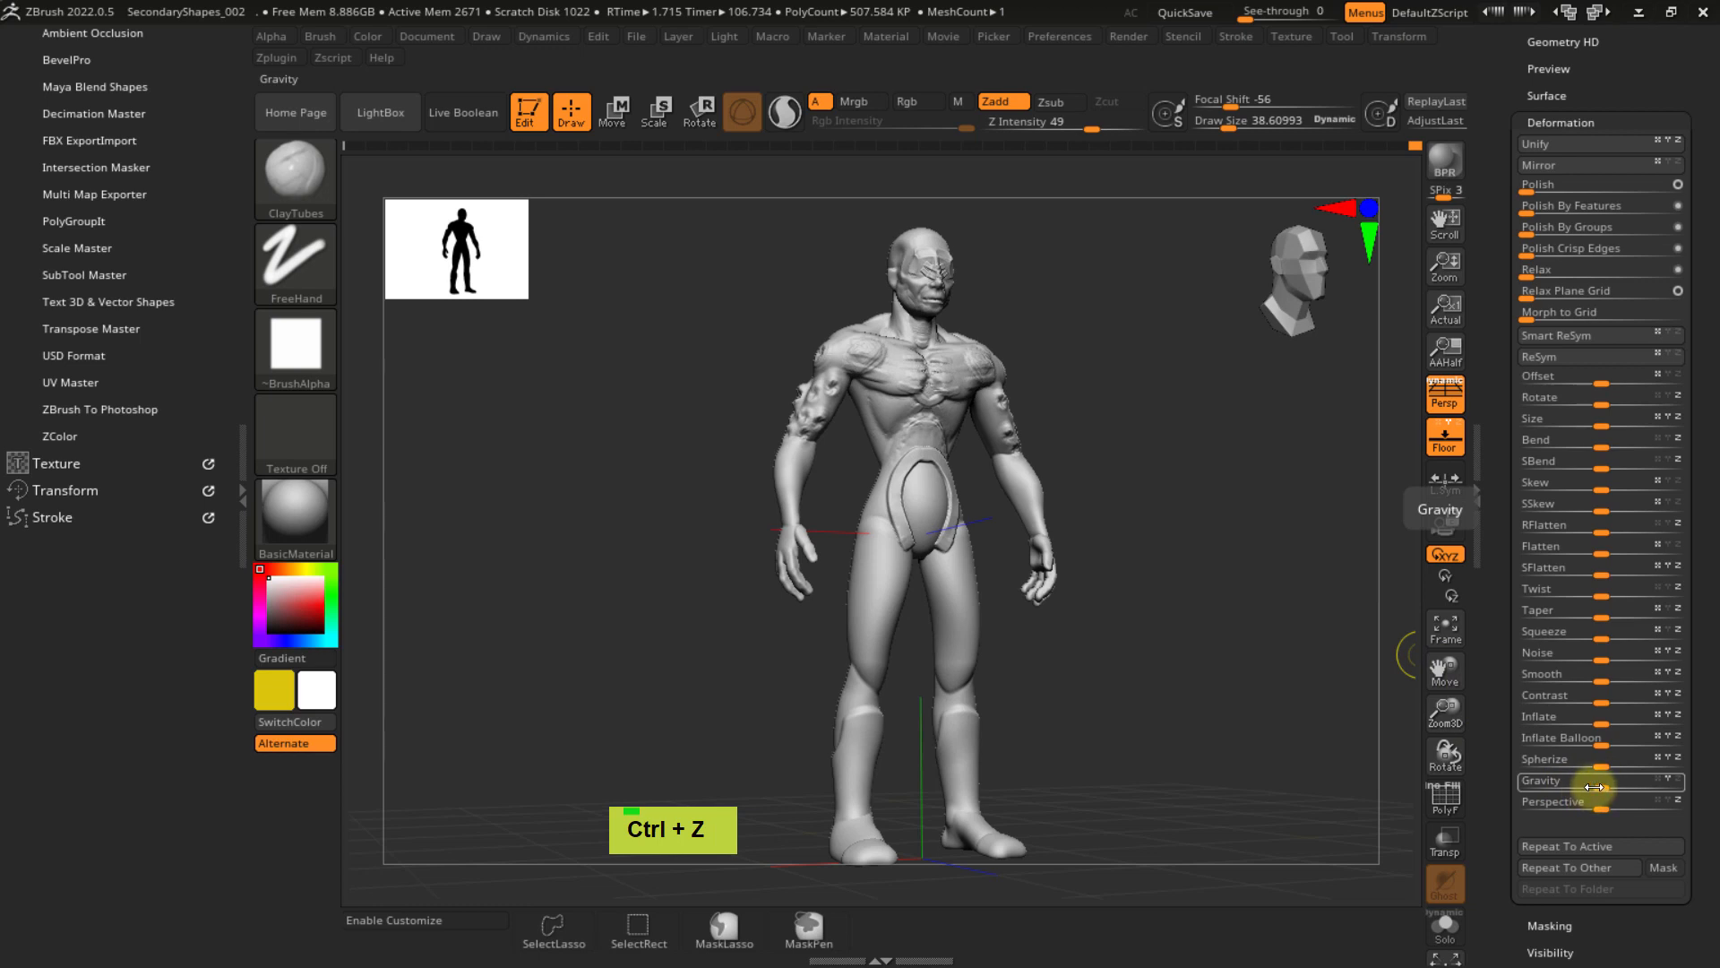
pyautogui.hotkey('ctrl', 'z')
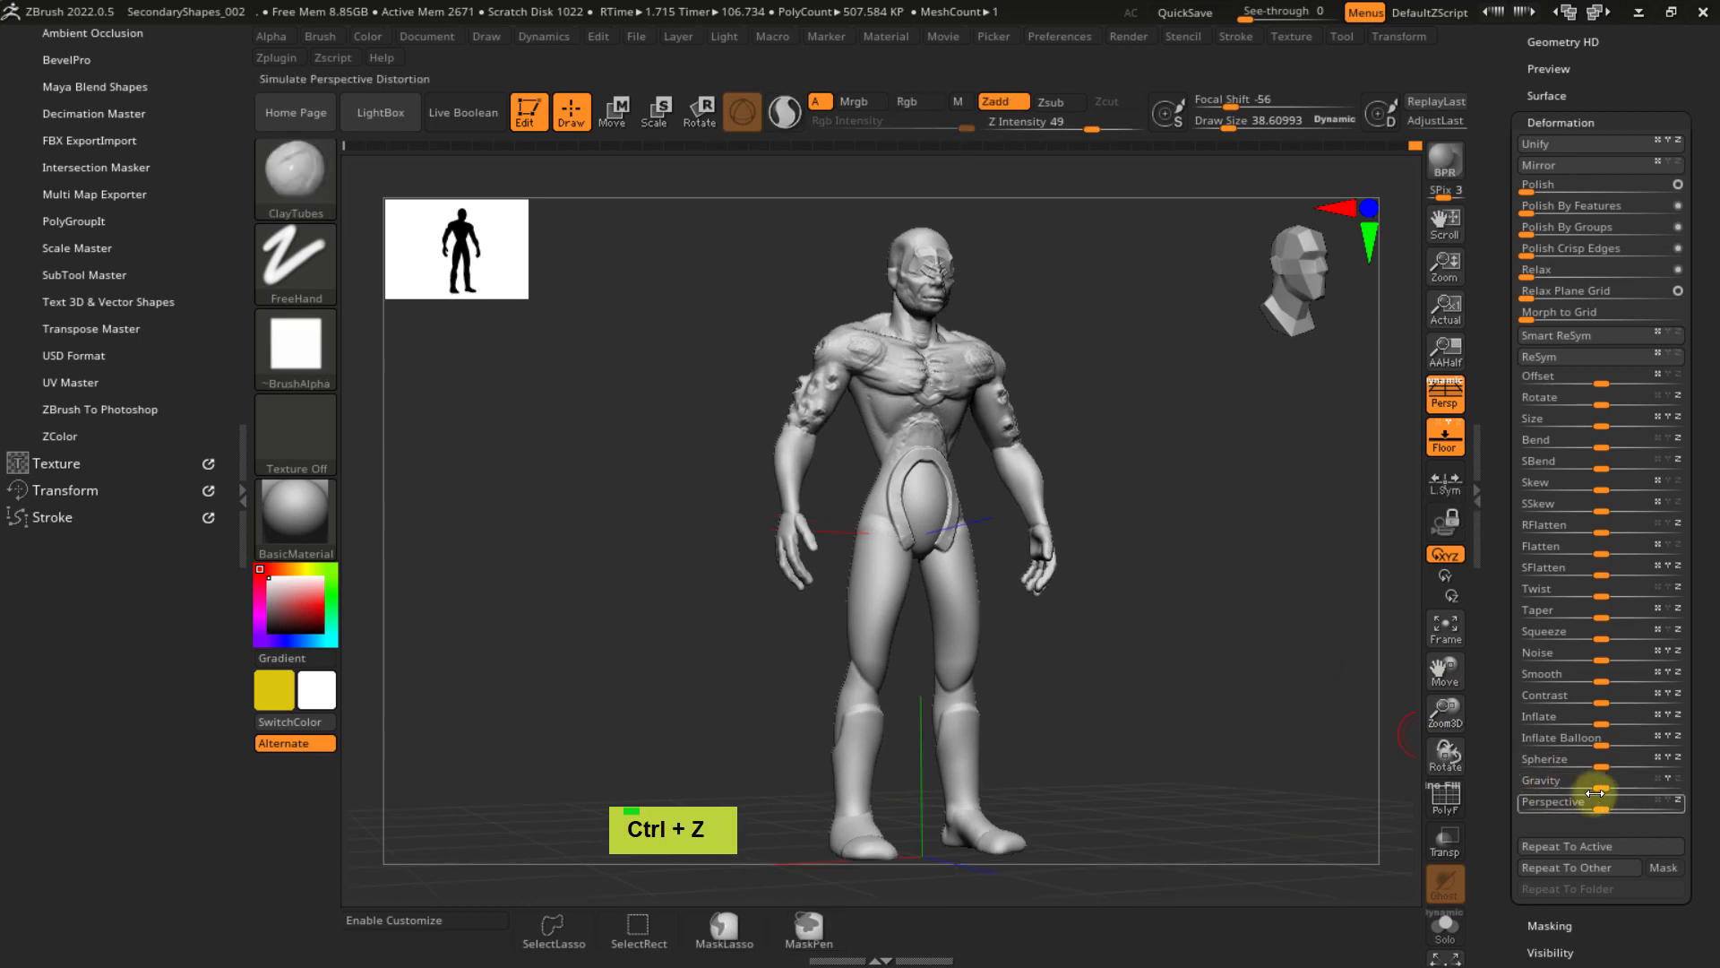
# - Try a Gravity deformation of -100 on the whole body, view it from the front, and undo it
pyautogui.moveTo(1595, 785); pyautogui.dragTo(1488, 807)
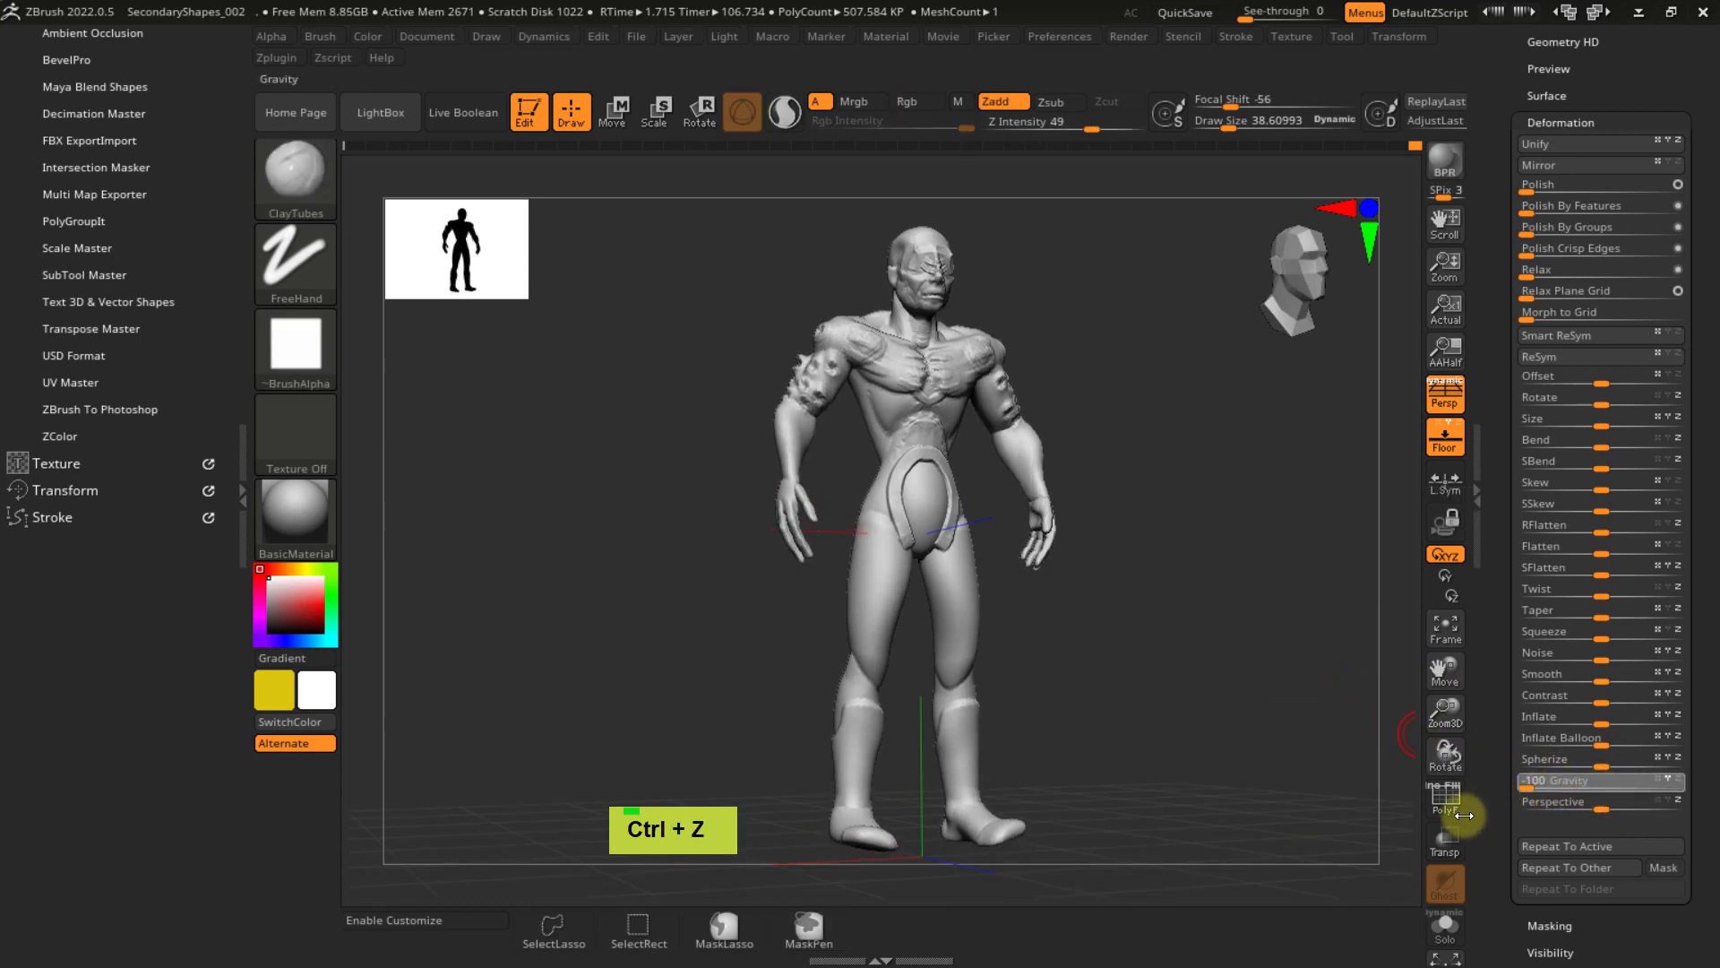
pyautogui.moveTo(1279, 664); pyautogui.dragTo(1194, 553, button='right')
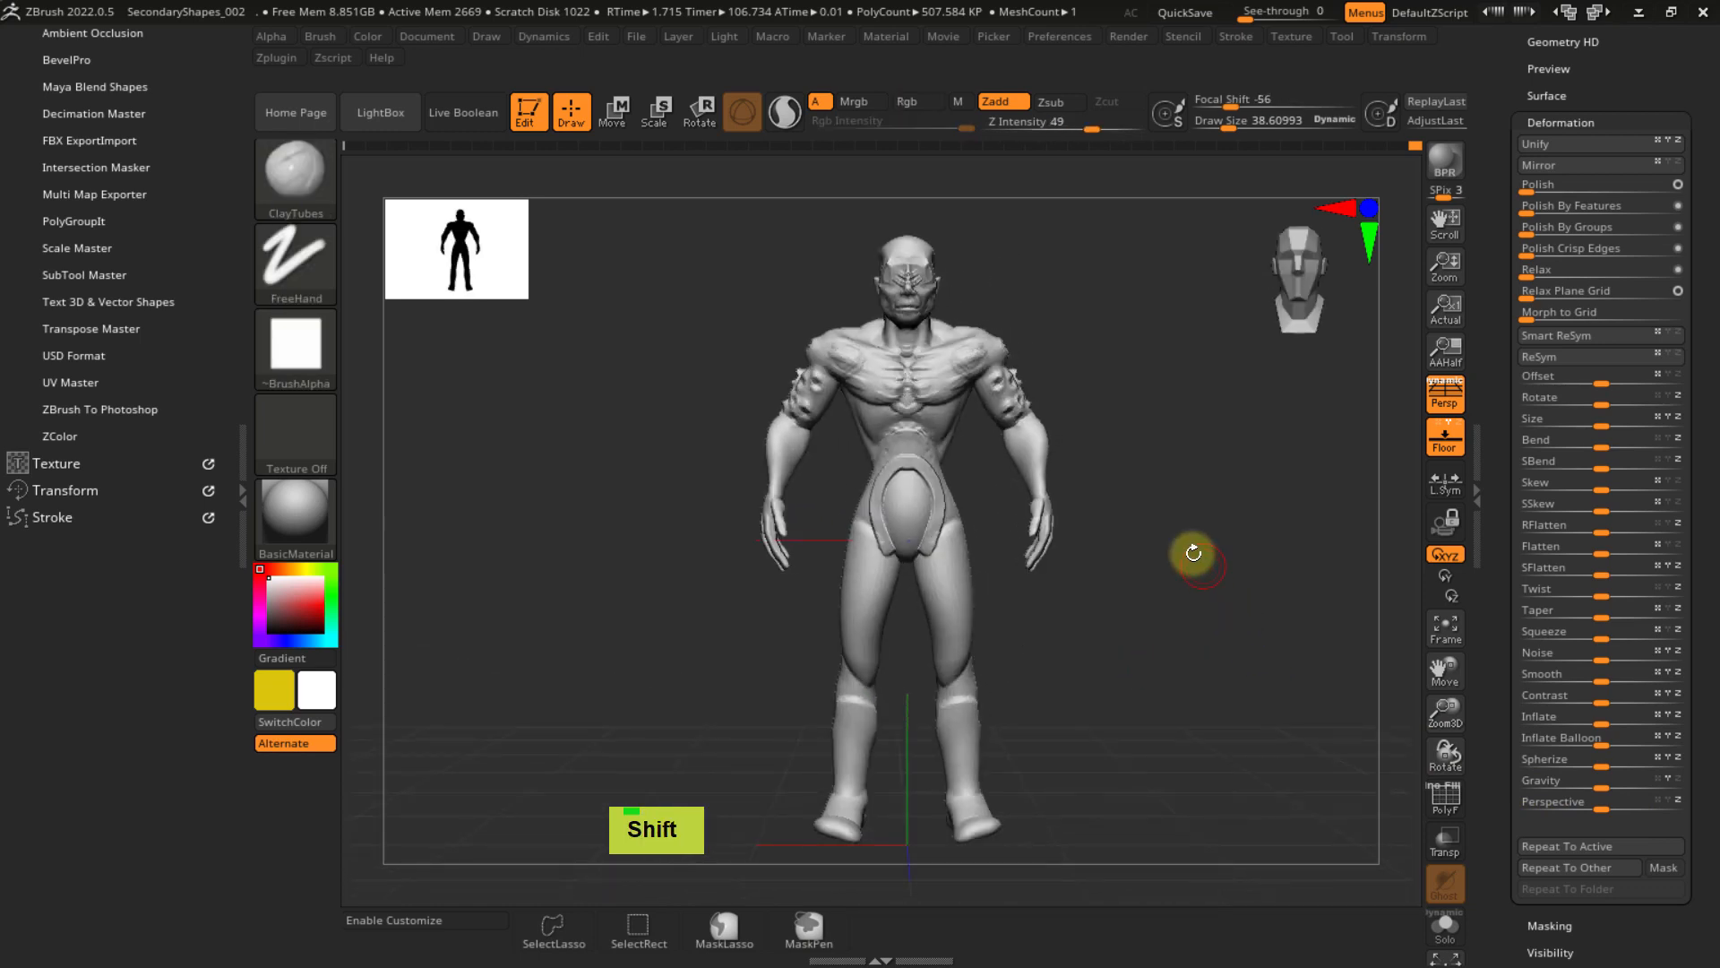
pyautogui.keyDown('ctrl'); pyautogui.click(1214, 559); pyautogui.keyUp('ctrl')
pyautogui.hotkey('ctrl', 'z')
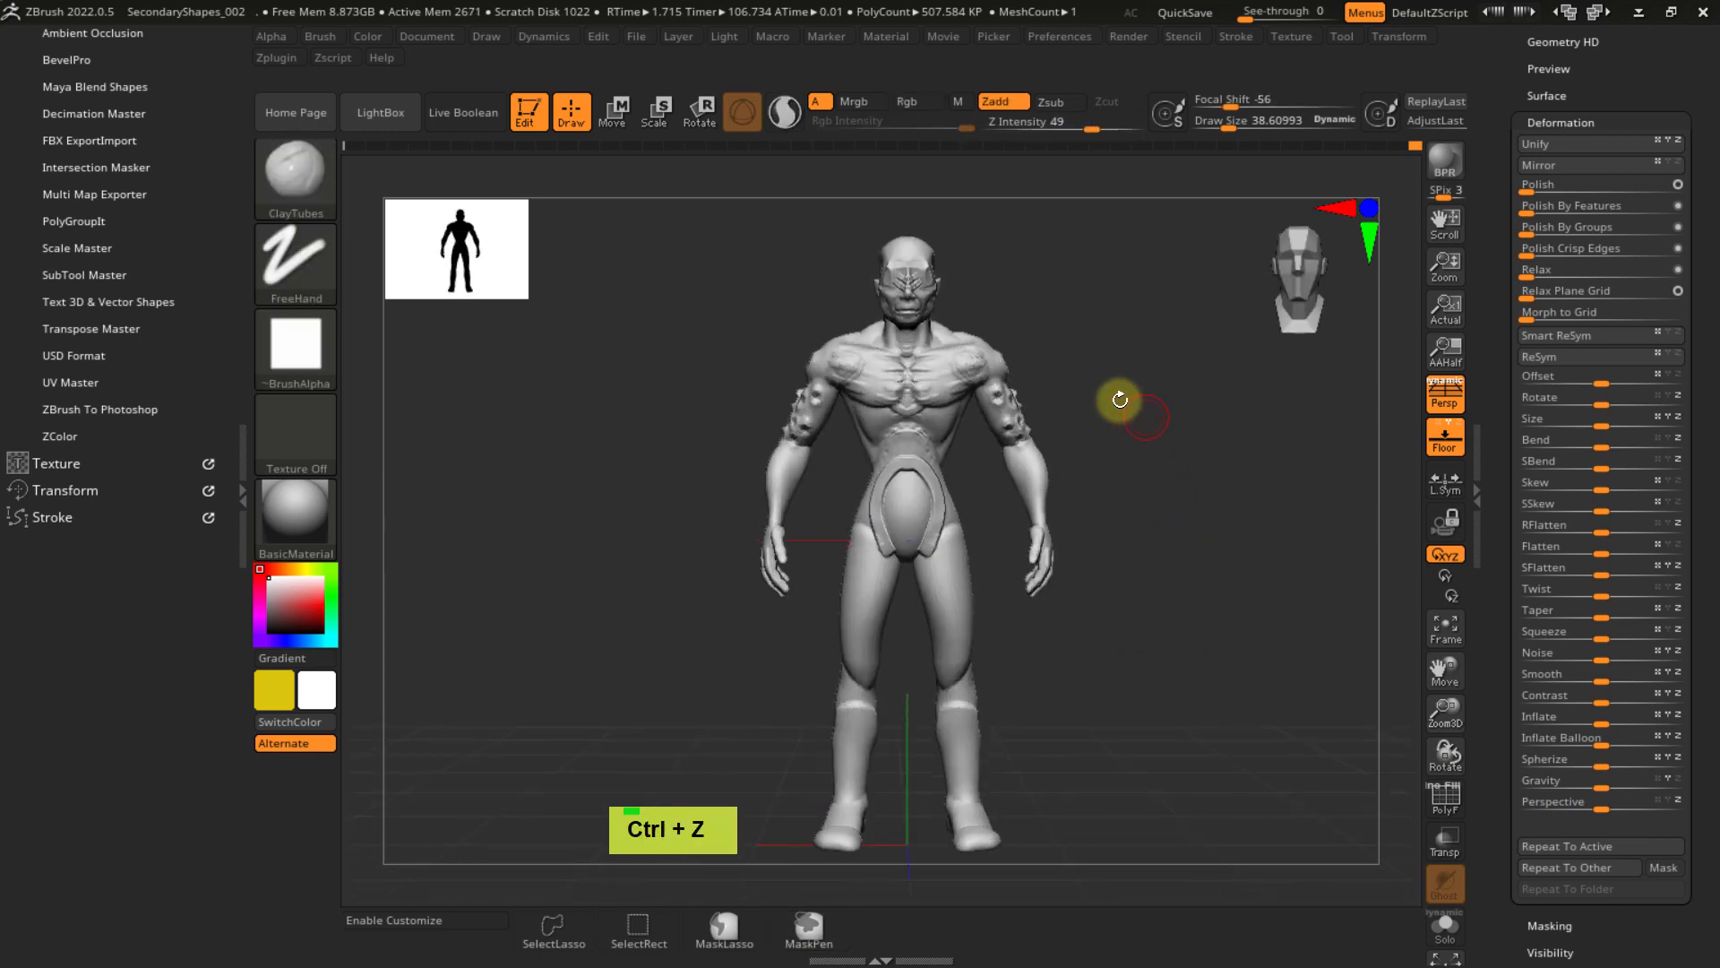
# - Mask the head, chest and upper arms with a rectangular selection, soften the mask's edge, and invert it
pyautogui.moveTo(652, 332)
pyautogui.keyDown('ctrl'); pyautogui.mouseDown()
pyautogui.moveTo(699, 373)
pyautogui.moveTo(1132, 513)
pyautogui.moveTo(1140, 392)
pyautogui.moveTo(1150, 420)
pyautogui.mouseUp(); pyautogui.keyUp('ctrl')
pyautogui.keyDown('ctrl'); pyautogui.click(910, 365); pyautogui.keyUp('ctrl')
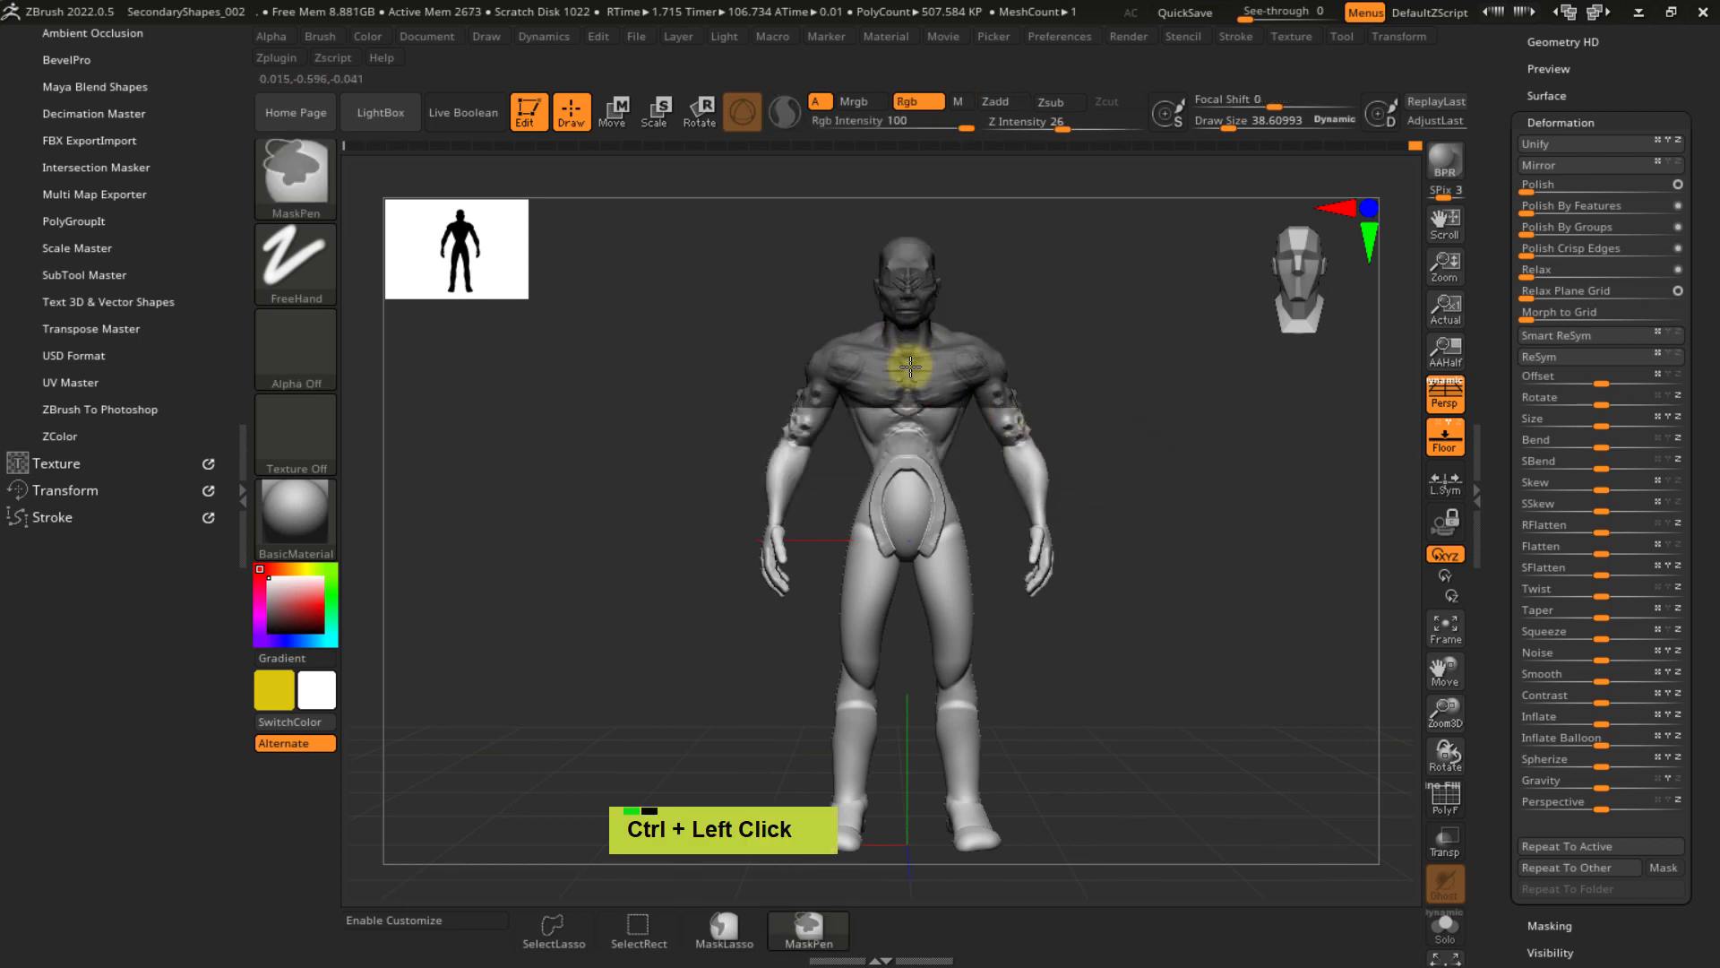
pyautogui.keyDown('ctrl'); pyautogui.click(1164, 430); pyautogui.keyUp('ctrl')
# - Try a positive Gravity deformation on the unmasked upper body and inspect the shape from several angles
pyautogui.moveTo(1603, 778); pyautogui.dragTo(1646, 782)
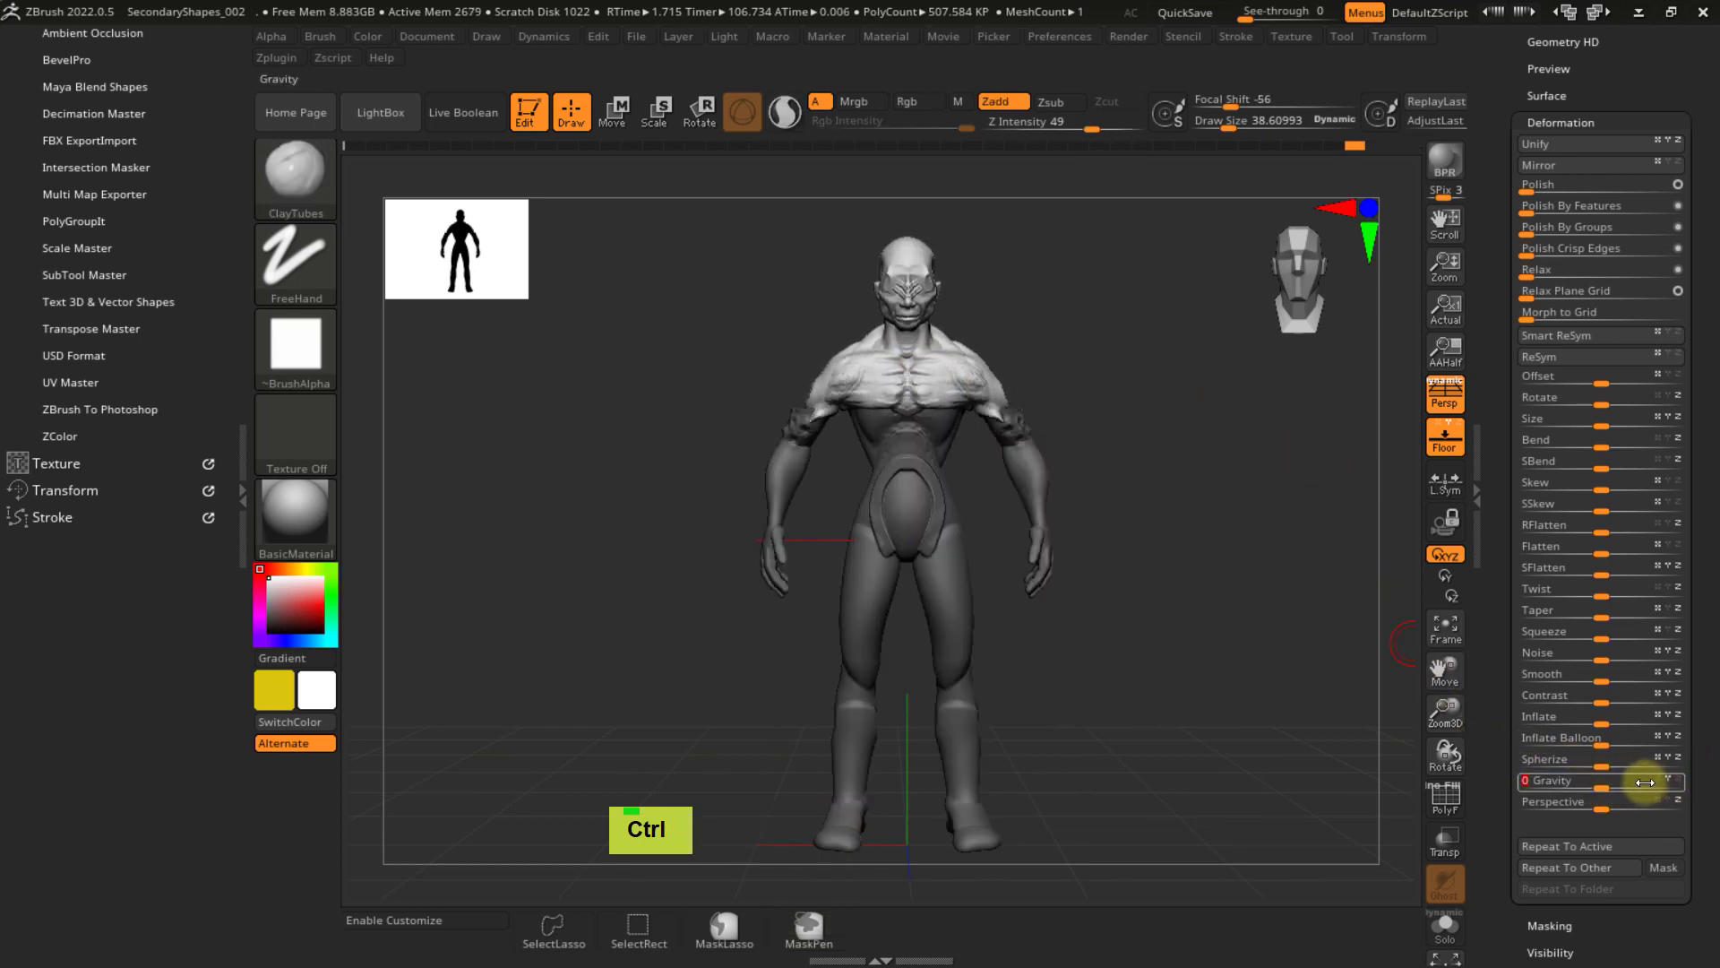
pyautogui.moveTo(1117, 502)
pyautogui.mouseDown(button='right')
pyautogui.moveTo(1017, 334)
pyautogui.moveTo(1027, 427)
pyautogui.moveTo(1091, 502)
pyautogui.moveTo(1017, 465)
pyautogui.moveTo(972, 397)
pyautogui.moveTo(999, 492)
pyautogui.moveTo(1021, 461)
pyautogui.moveTo(1136, 458)
pyautogui.moveTo(1035, 483)
pyautogui.moveTo(1109, 468)
pyautogui.mouseUp(button='right')
pyautogui.moveTo(1147, 529)
pyautogui.keyDown('alt'); pyautogui.mouseDown(button='right')
pyautogui.moveTo(1093, 388)
pyautogui.moveTo(1138, 404)
pyautogui.mouseUp(button='right'); pyautogui.keyUp('alt')
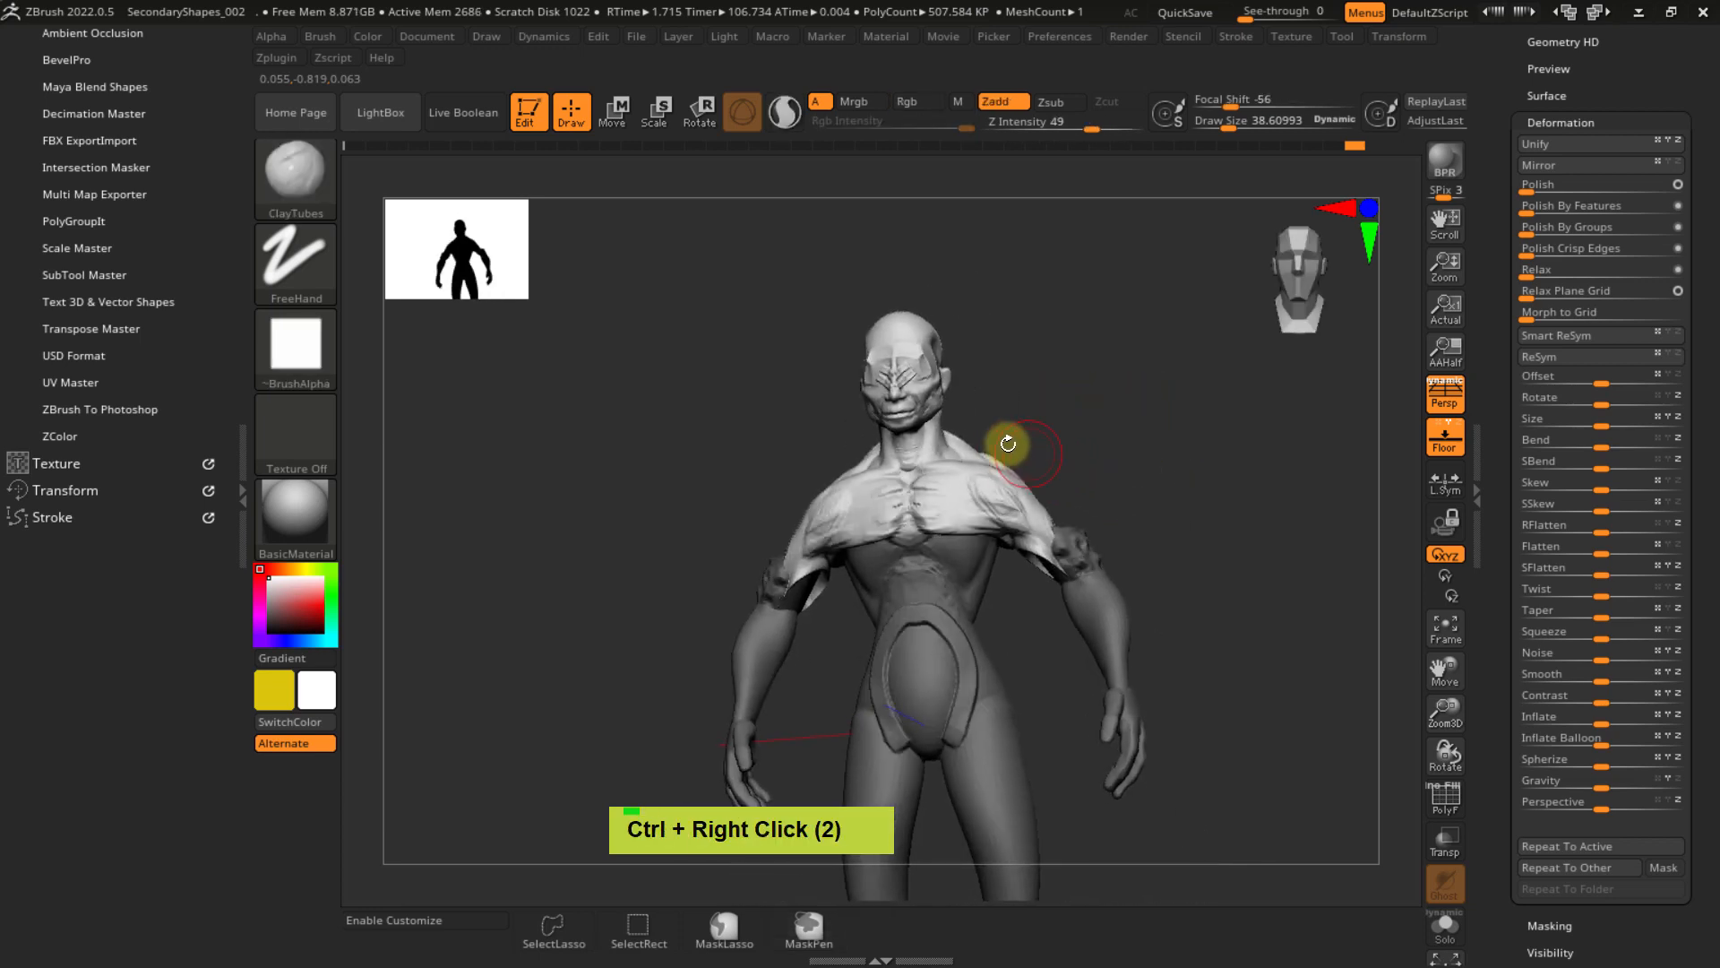
pyautogui.moveTo(950, 423)
pyautogui.mouseDown(button='right')
pyautogui.moveTo(852, 468)
pyautogui.moveTo(979, 468)
pyautogui.moveTo(941, 529)
pyautogui.moveTo(964, 511)
pyautogui.moveTo(833, 492)
pyautogui.moveTo(998, 502)
pyautogui.mouseUp(button='right')
pyautogui.press('ctrl')
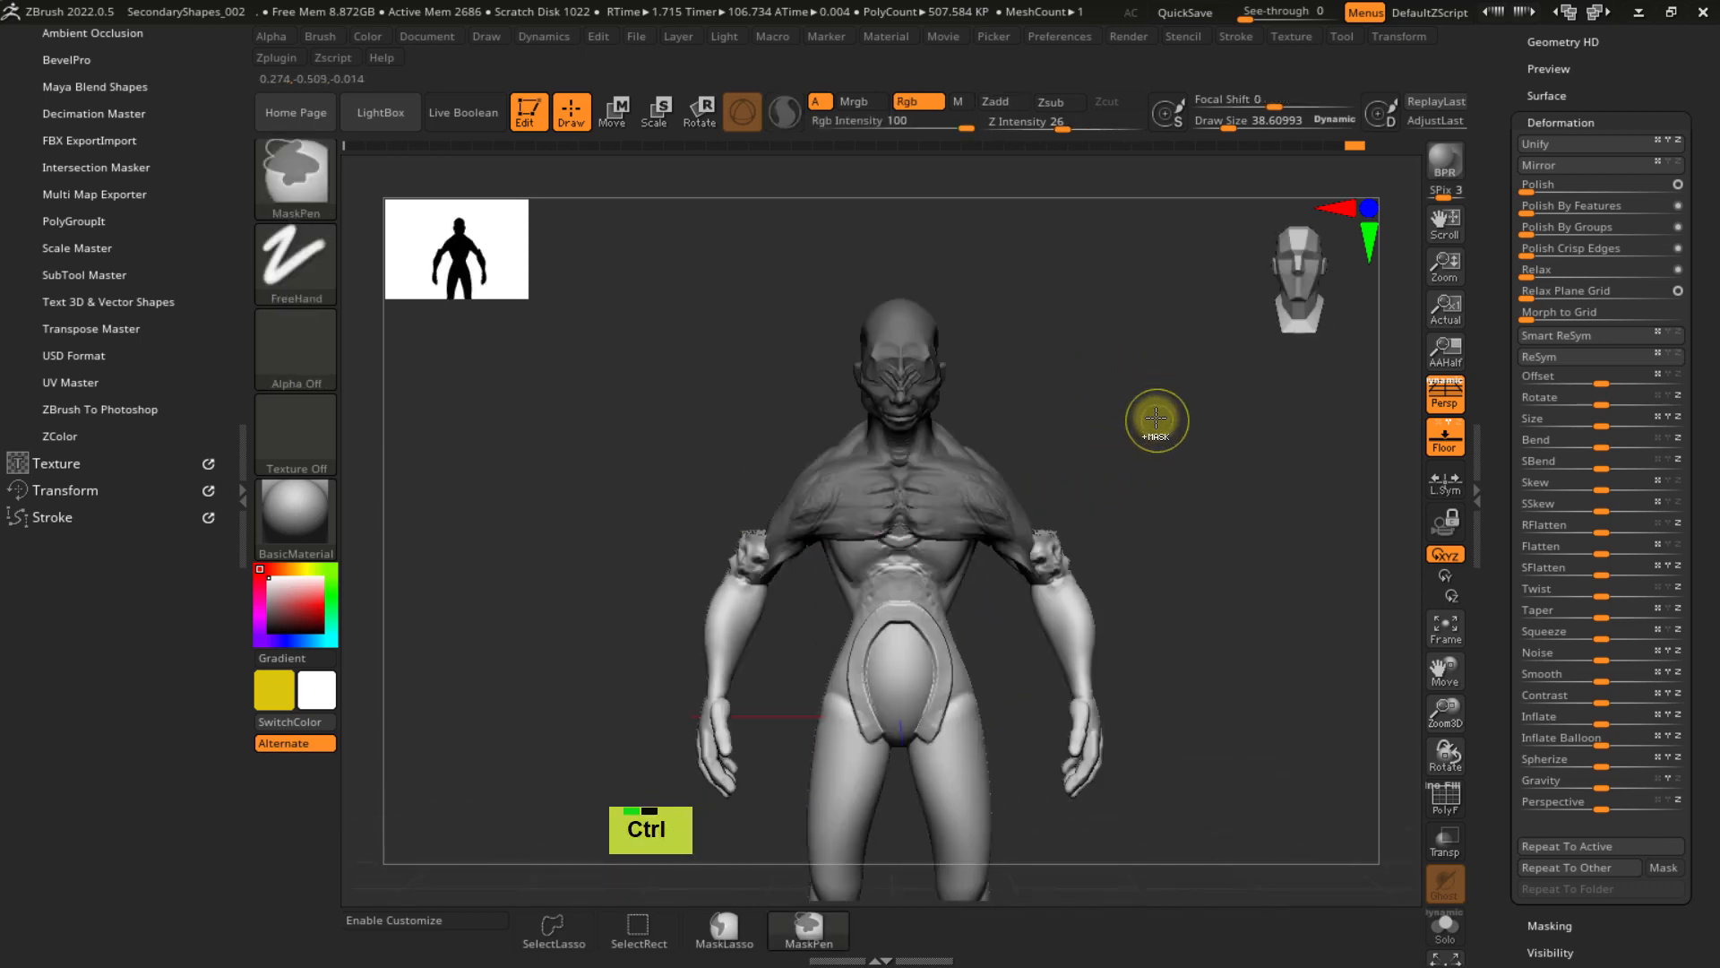
# - Undo the Gravity deformation on the upper body and clear the mask
pyautogui.hotkey('ctrl', 'z')
pyautogui.hotkey('ctrl', 'z')
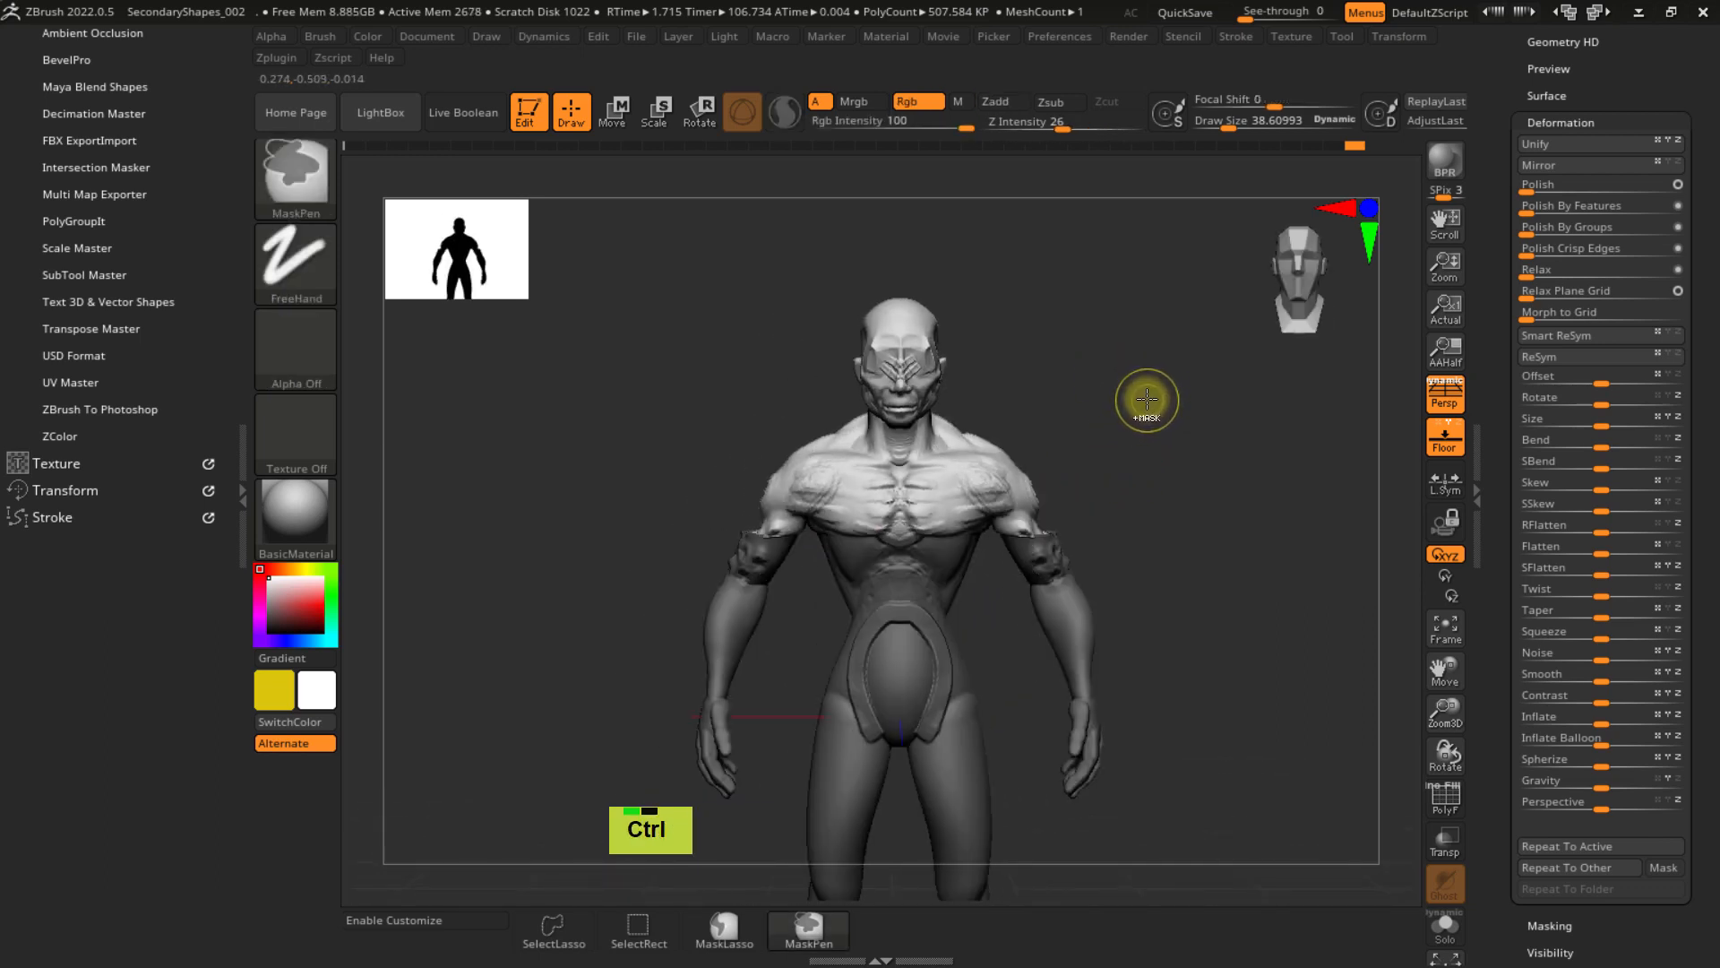
pyautogui.hotkey('ctrl', 'z')
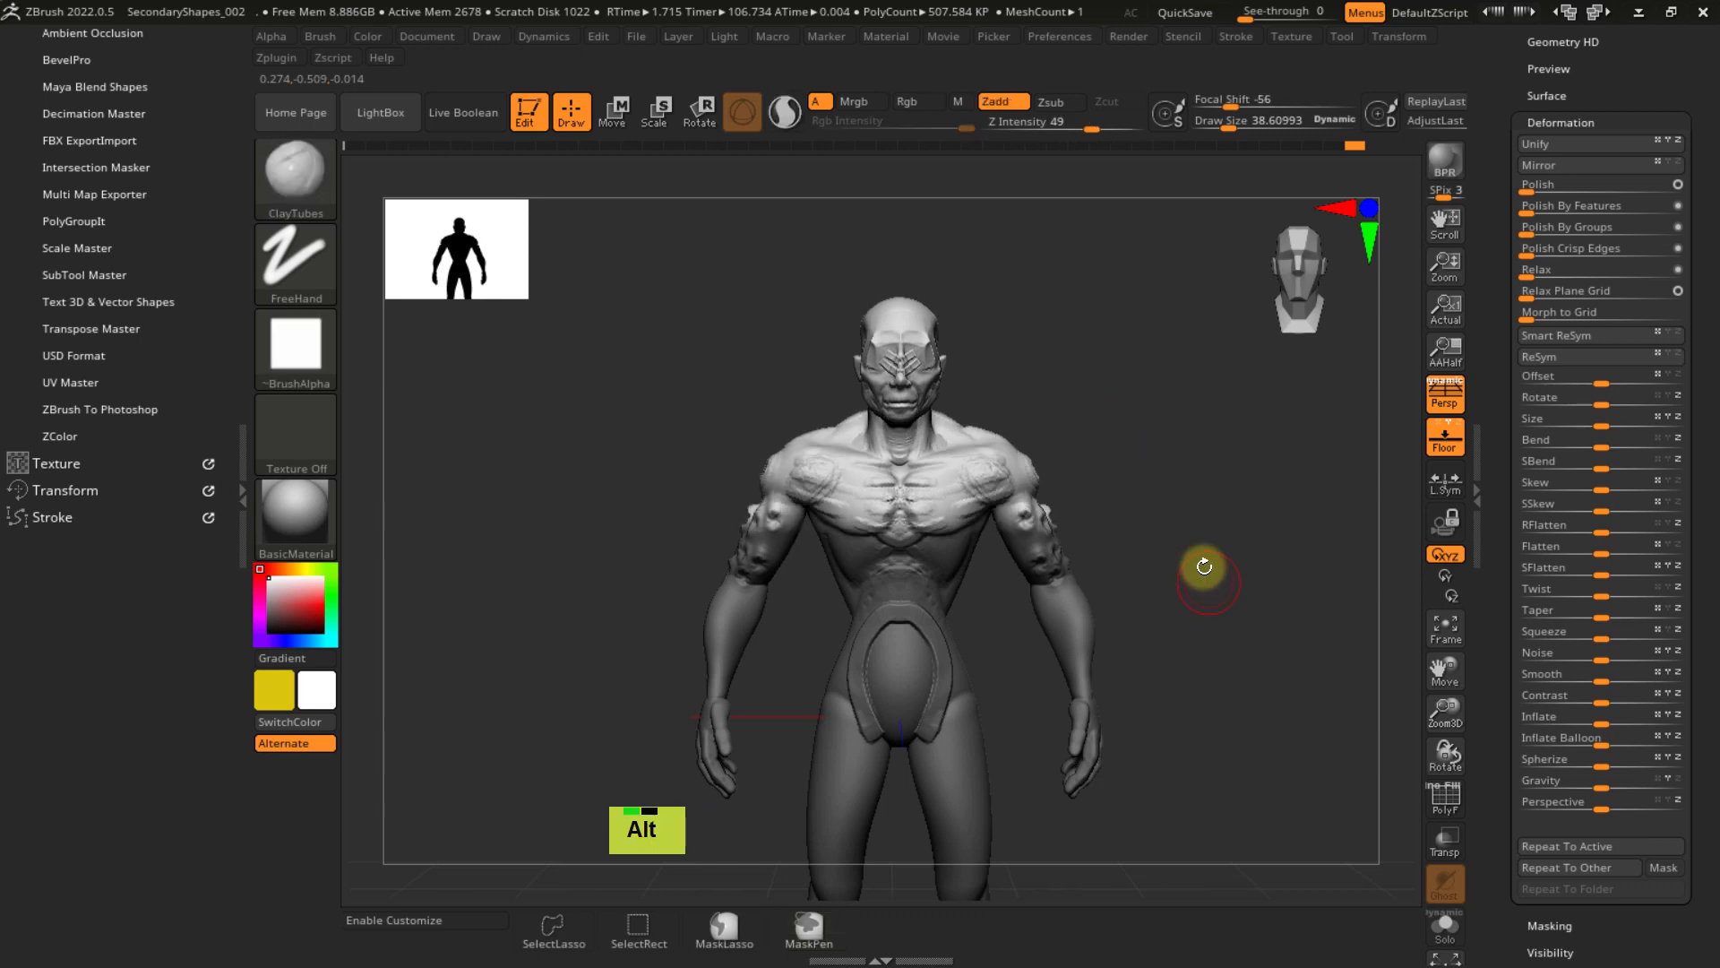
pyautogui.keyDown('alt'); pyautogui.moveTo(1202, 565); pyautogui.dragTo(1194, 463, button='right'); pyautogui.keyUp('alt')
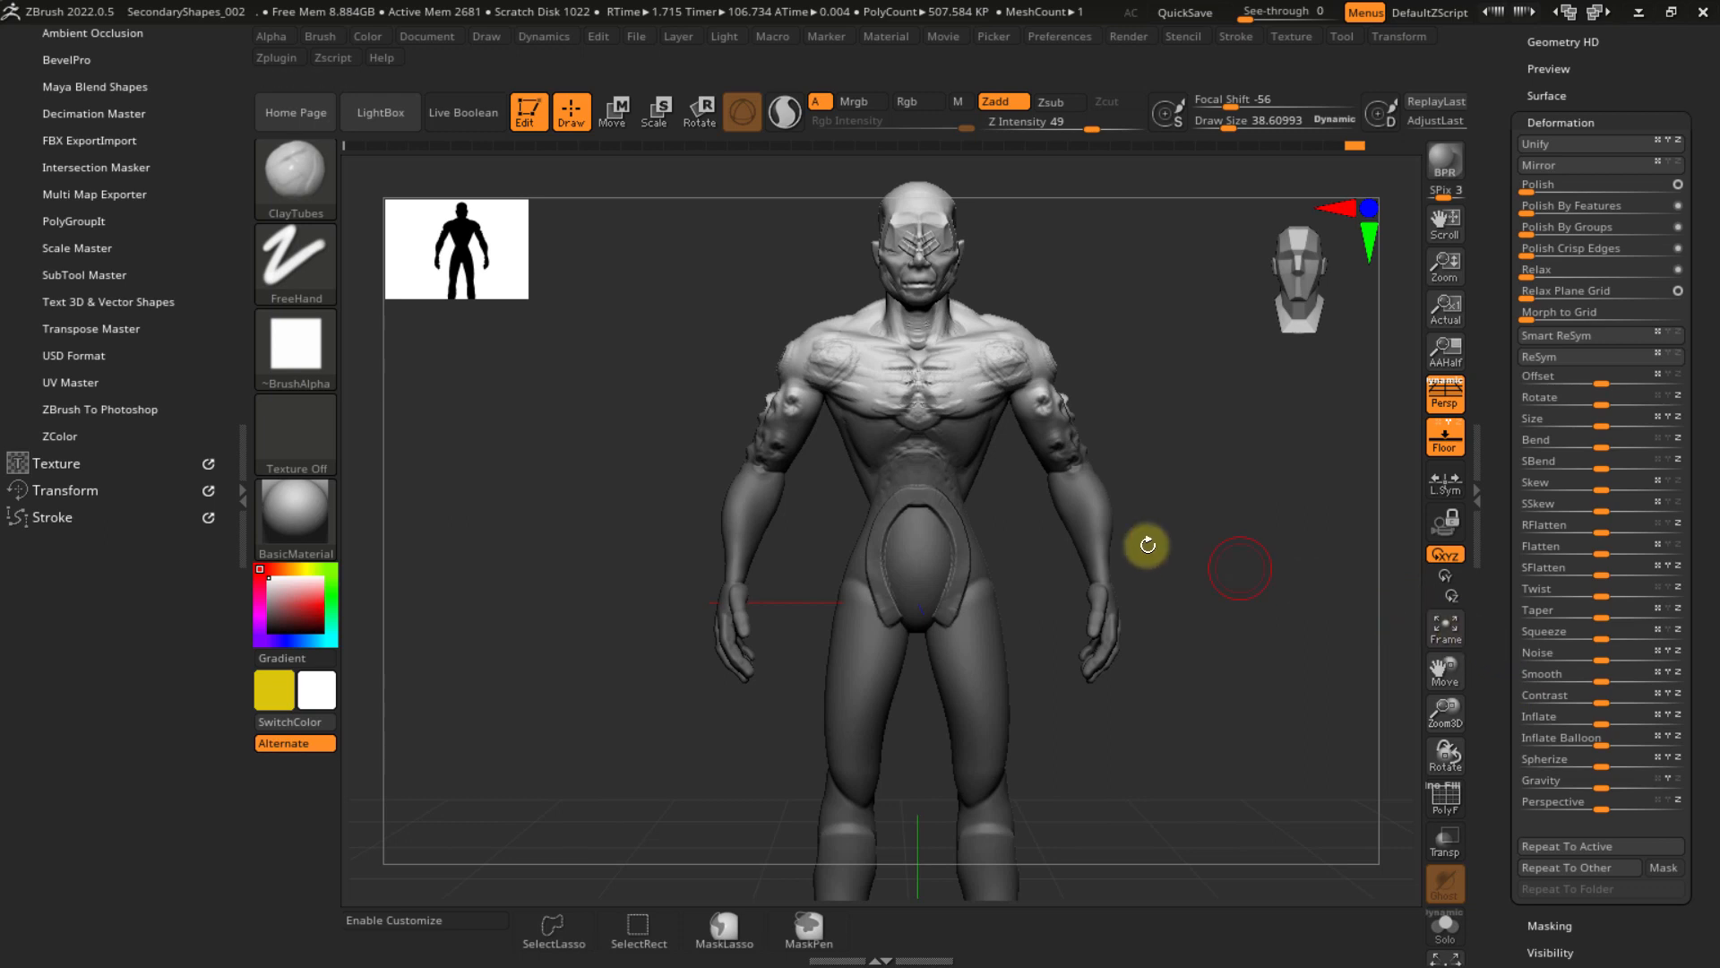
pyautogui.keyDown('ctrl'); pyautogui.click(1247, 480); pyautogui.keyUp('ctrl')
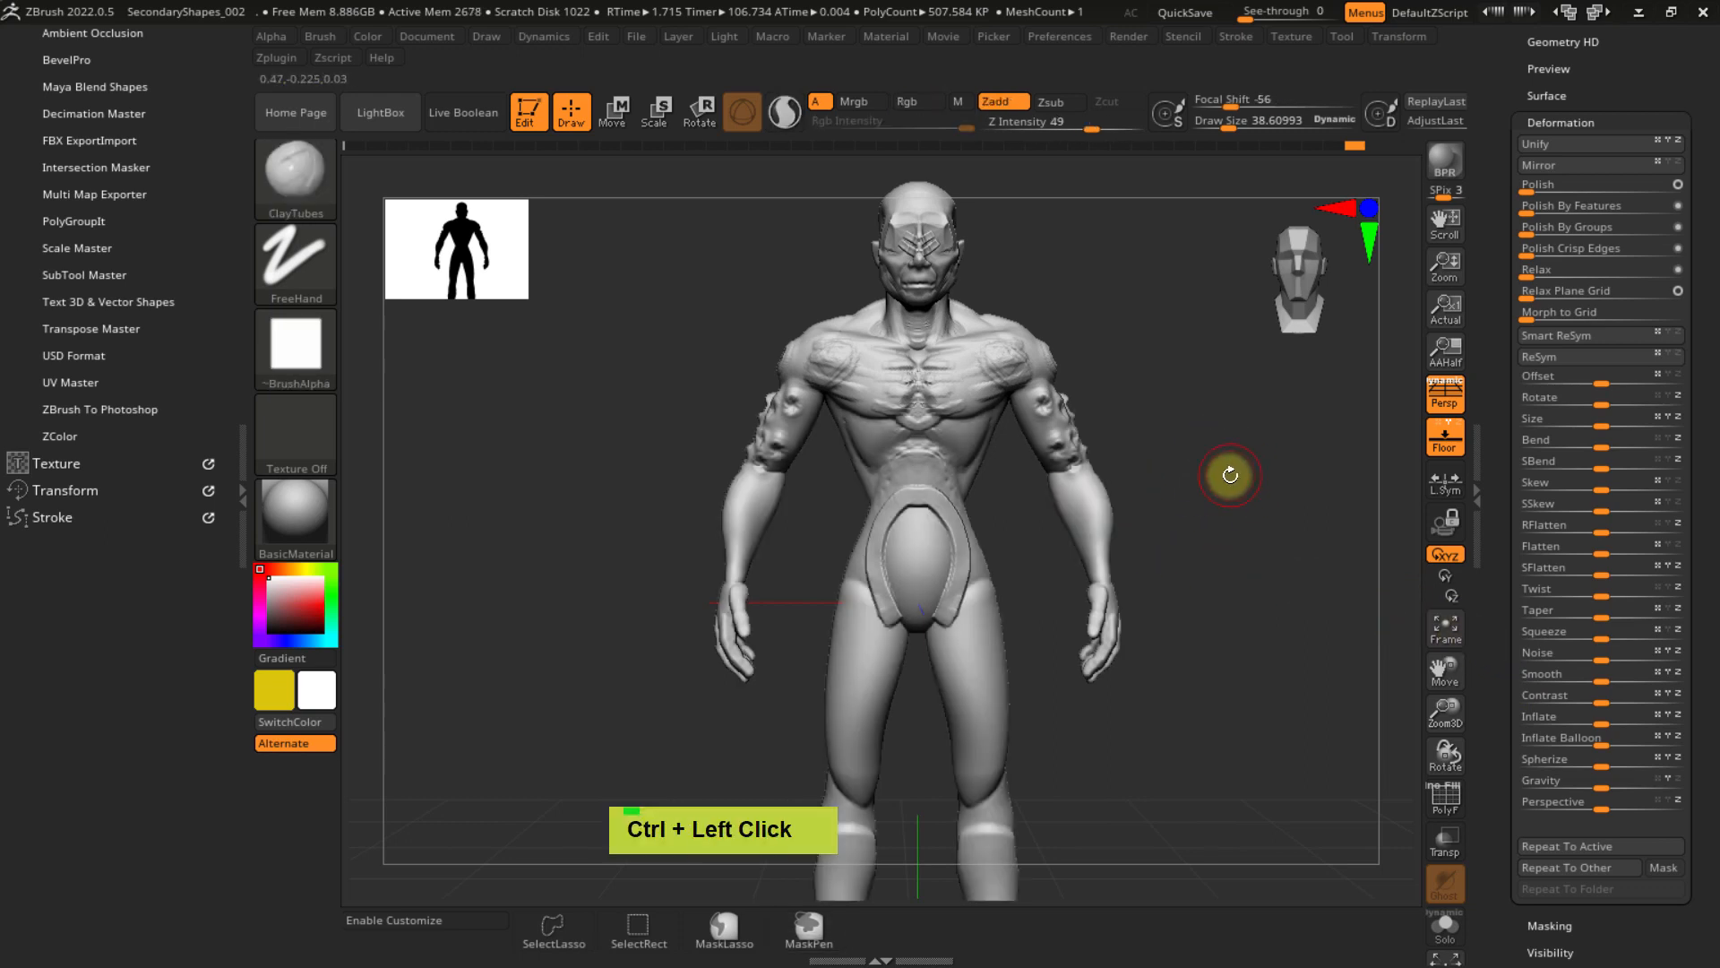
pyautogui.keyDown('alt'); pyautogui.moveTo(1208, 451); pyautogui.dragTo(1069, 525, button='right'); pyautogui.keyUp('alt')
pyautogui.moveTo(990, 482)
pyautogui.mouseDown(button='right')
pyautogui.moveTo(1156, 460)
pyautogui.moveTo(991, 514)
pyautogui.moveTo(993, 479)
pyautogui.mouseUp(button='right')
pyautogui.scroll(5, 1510, 283)
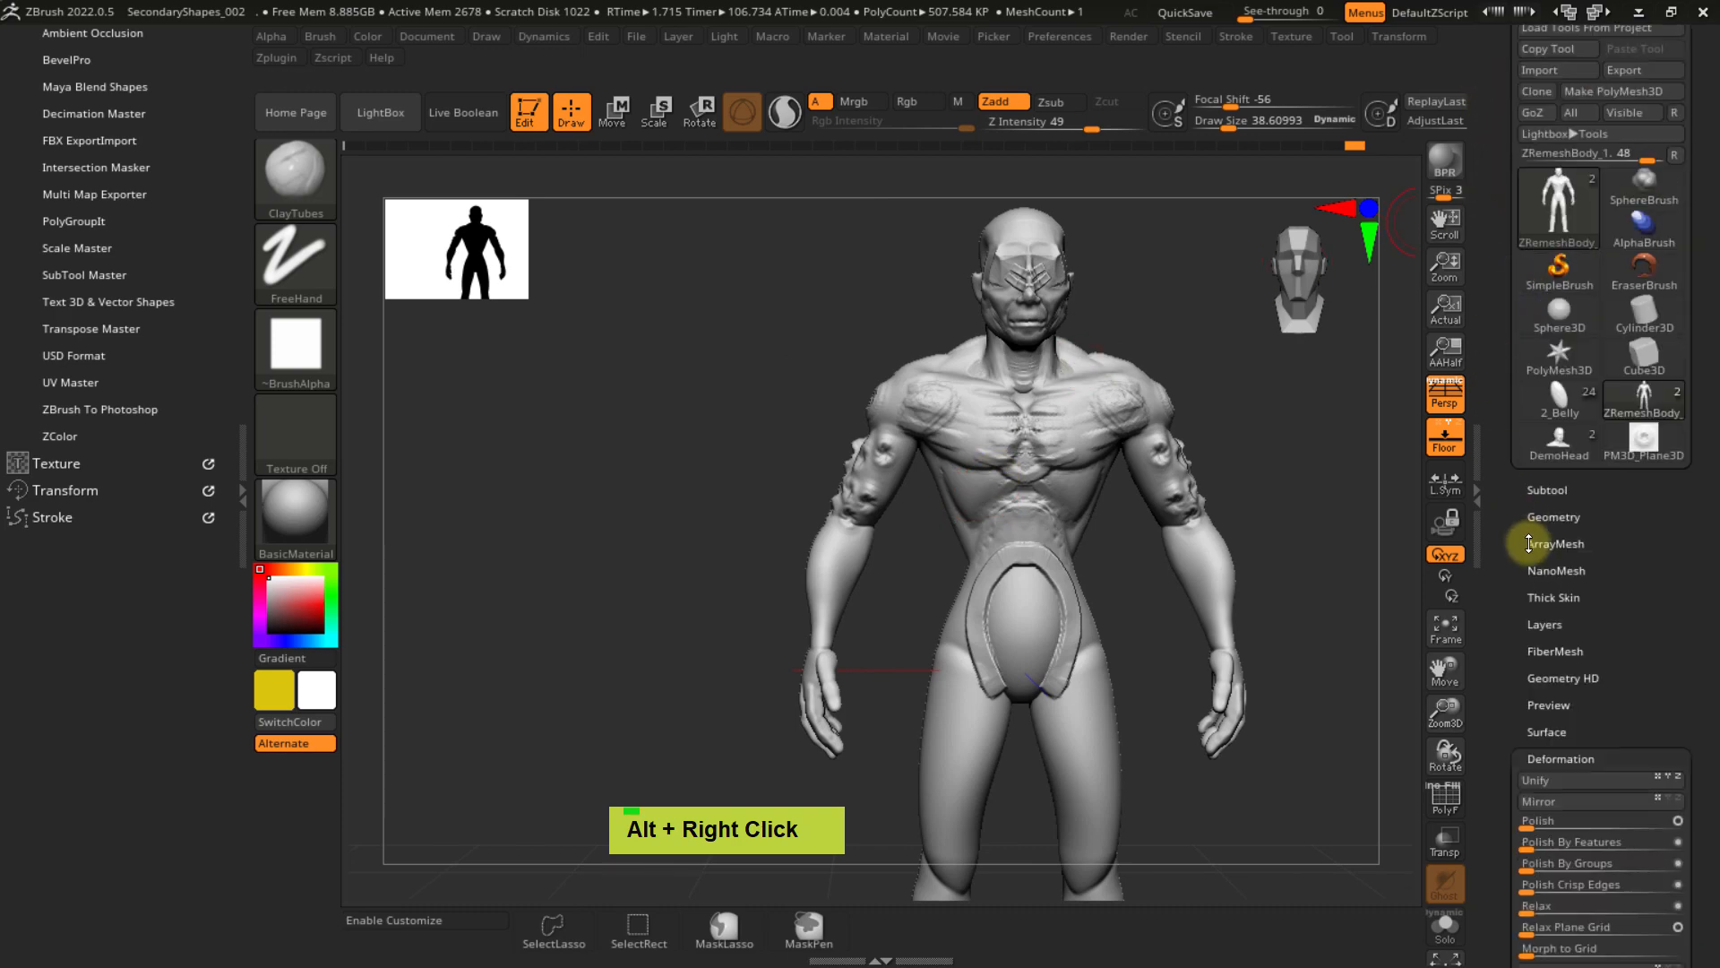
pyautogui.click(1534, 597)
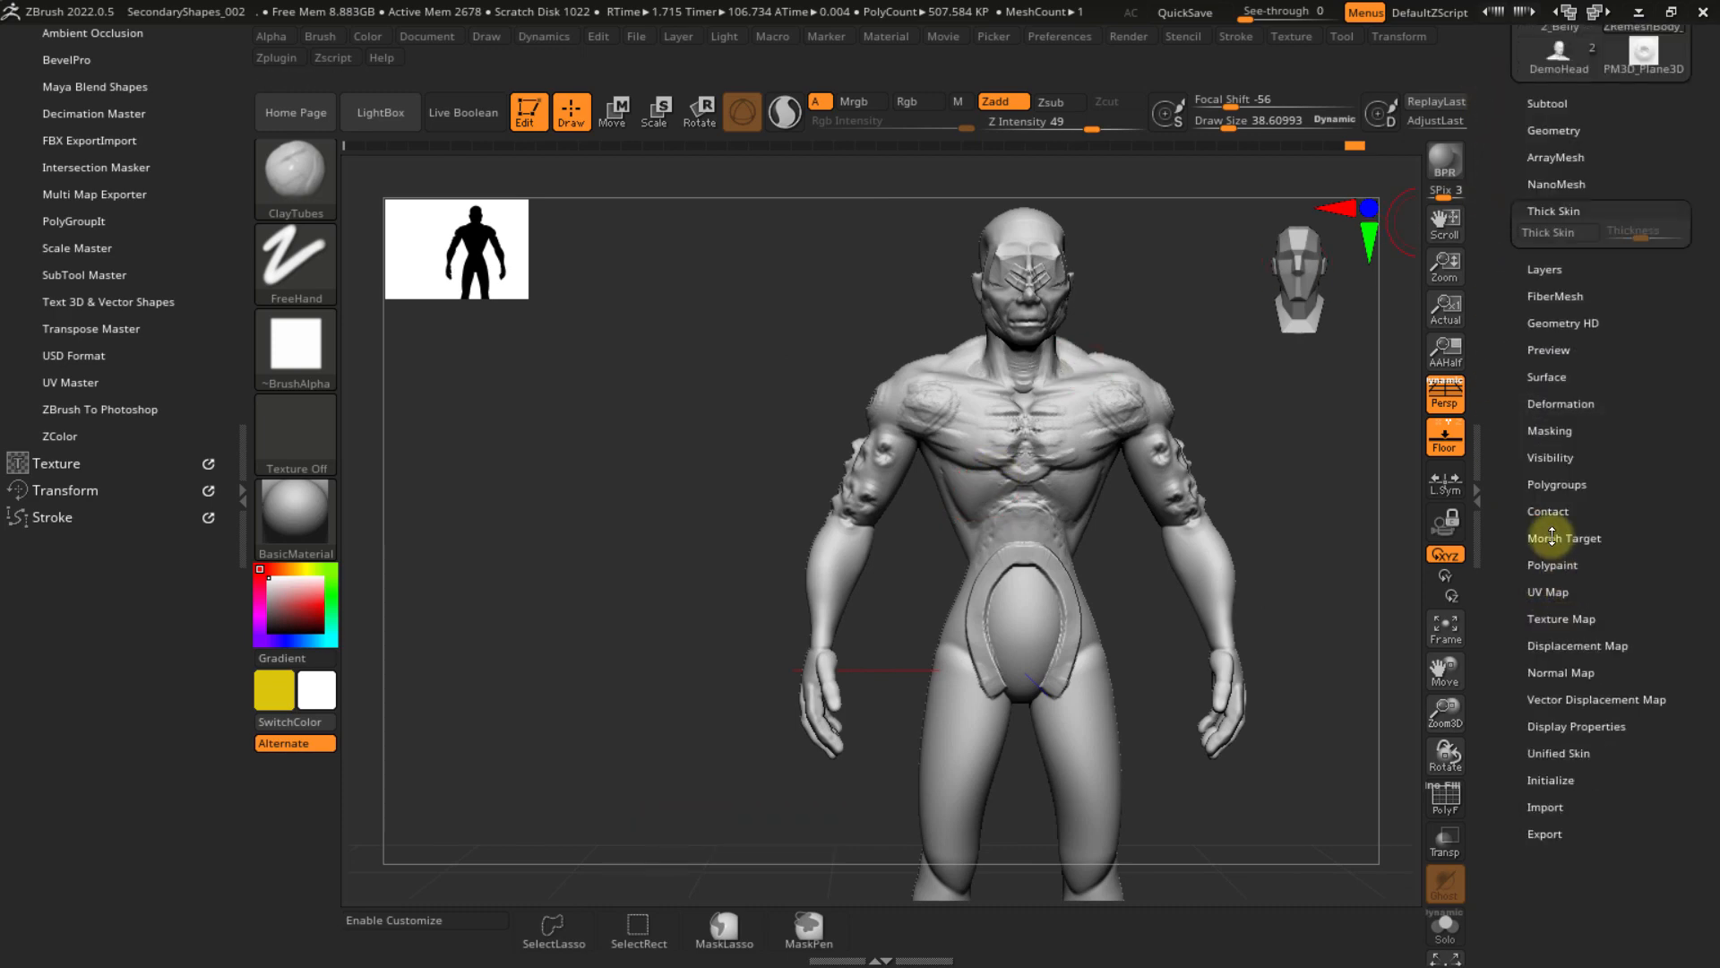
pyautogui.doubleClick(1519, 324)
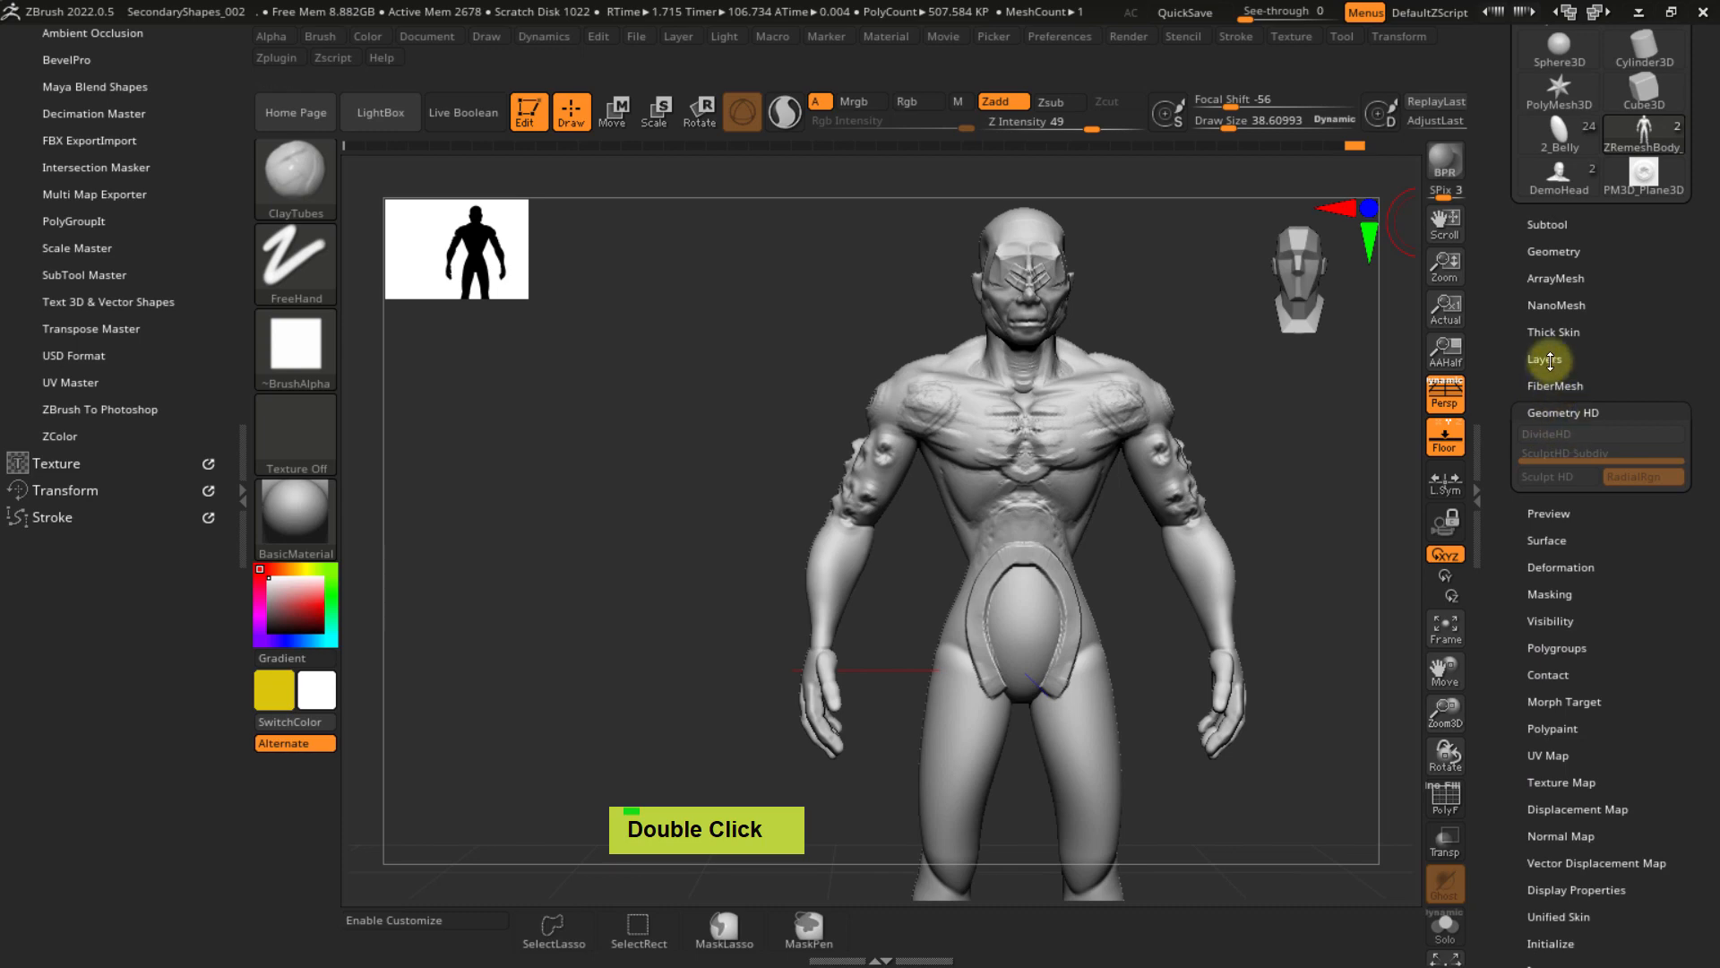
# - Turn on Thick Skin for the body mesh
pyautogui.click(1551, 333)
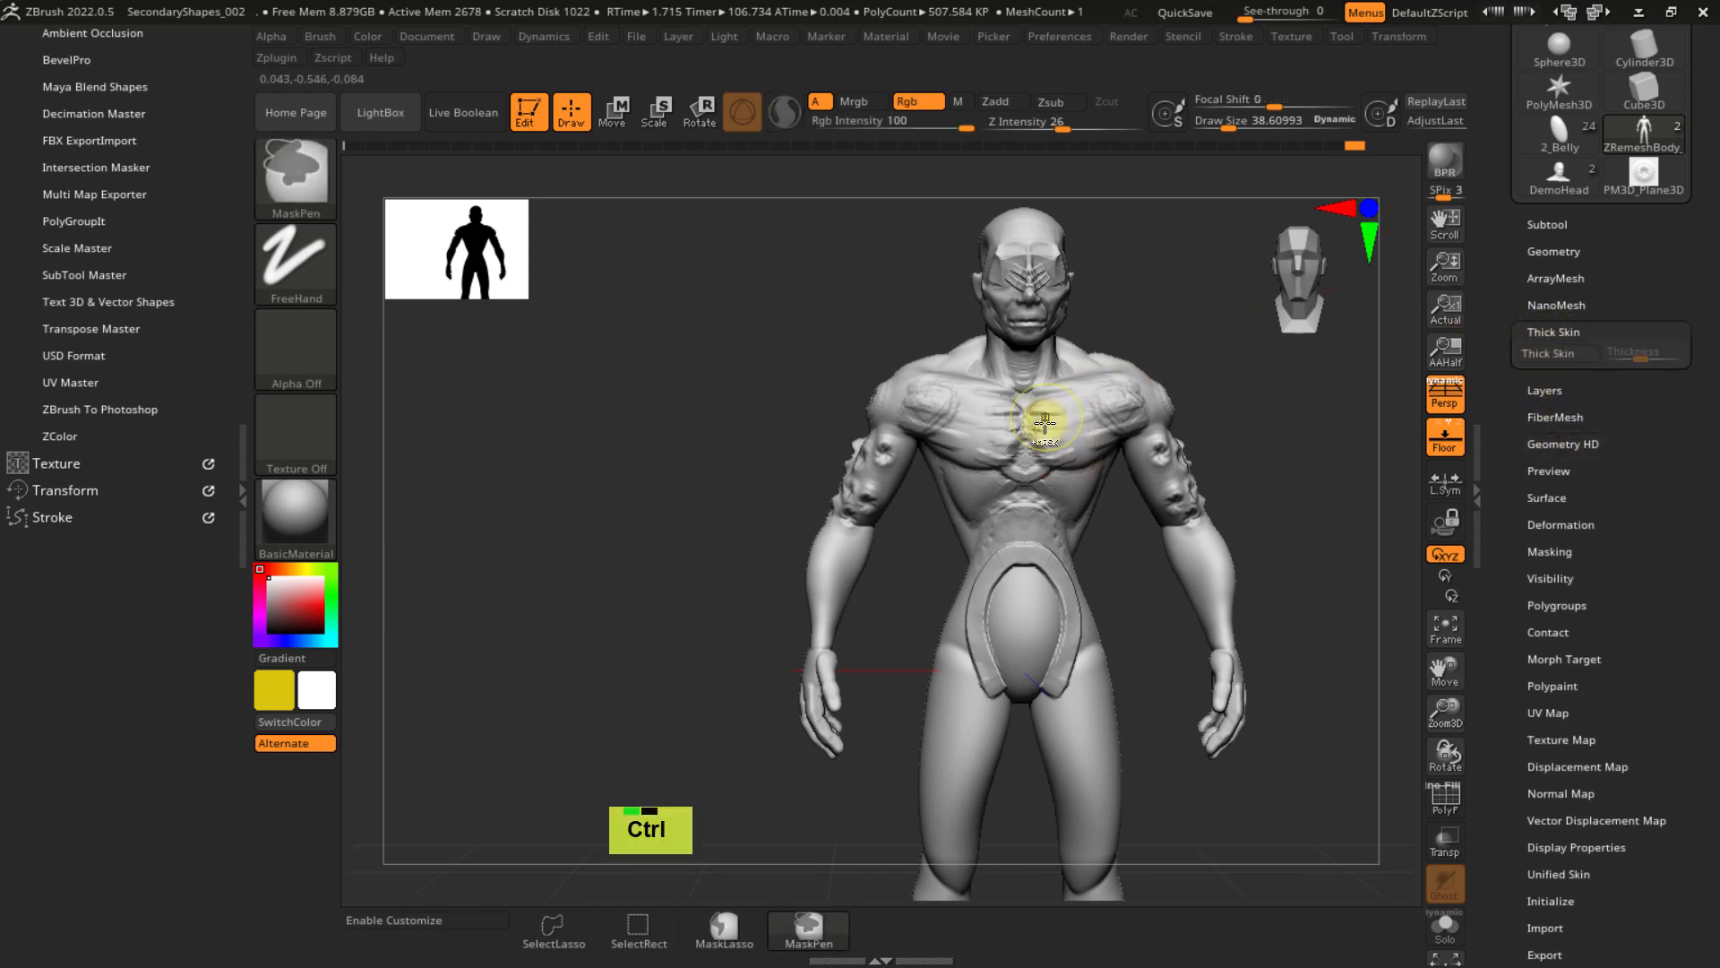
pyautogui.keyDown('ctrl'); pyautogui.moveTo(1036, 414); pyautogui.dragTo(1029, 453, button='right'); pyautogui.keyUp('ctrl')
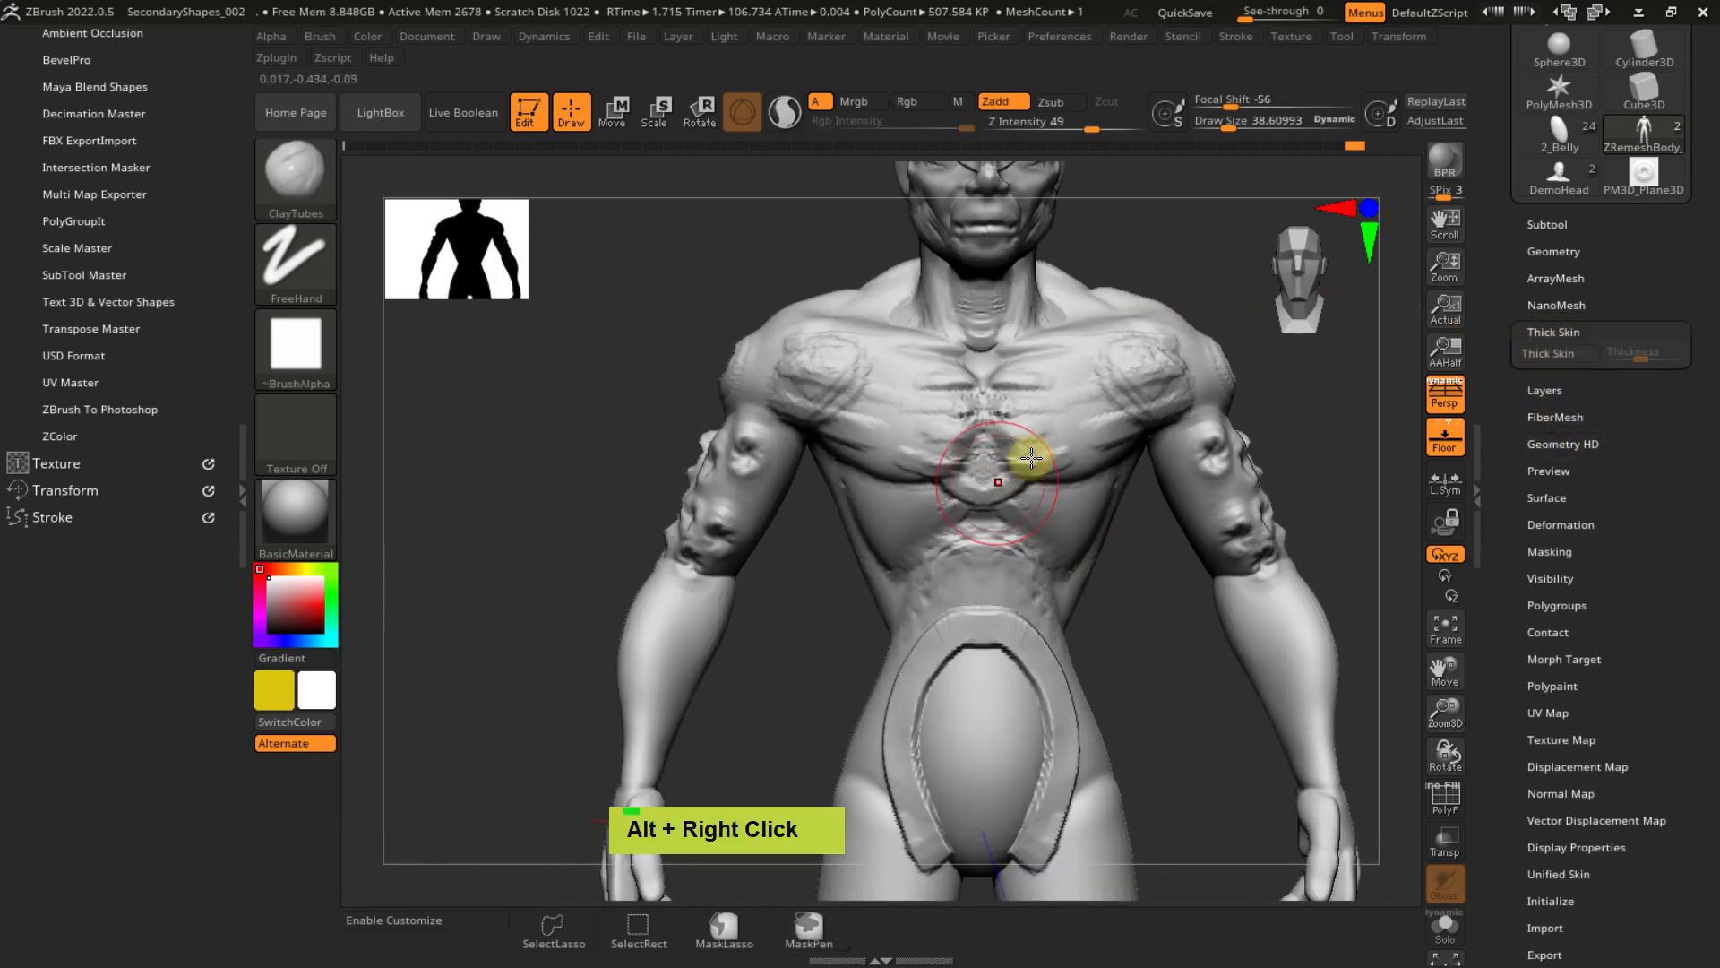
pyautogui.click(1542, 352)
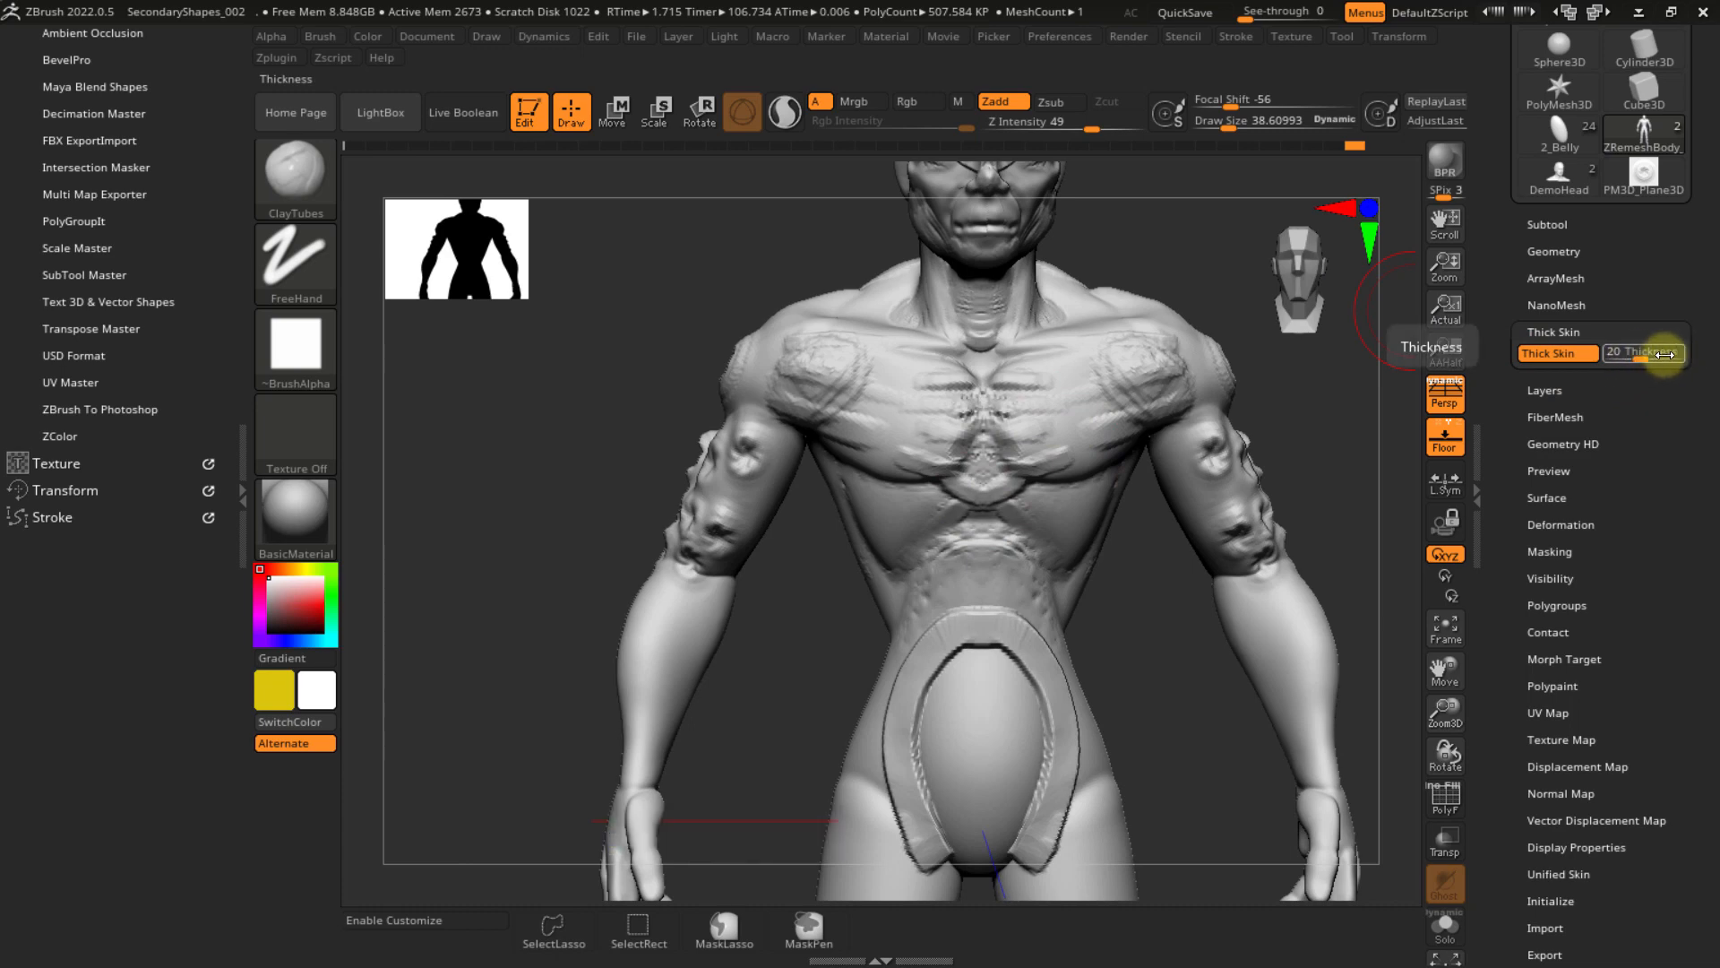
# - Set the brush size to about 30 and build up overlapping ClayTubes strokes on the front of the character's right thigh
pyautogui.press('s')
pyautogui.moveTo(653, 607); pyautogui.dragTo(664, 600)
pyautogui.keyDown('alt'); pyautogui.moveTo(664, 600); pyautogui.dragTo(672, 504, button='right'); pyautogui.keyUp('alt')
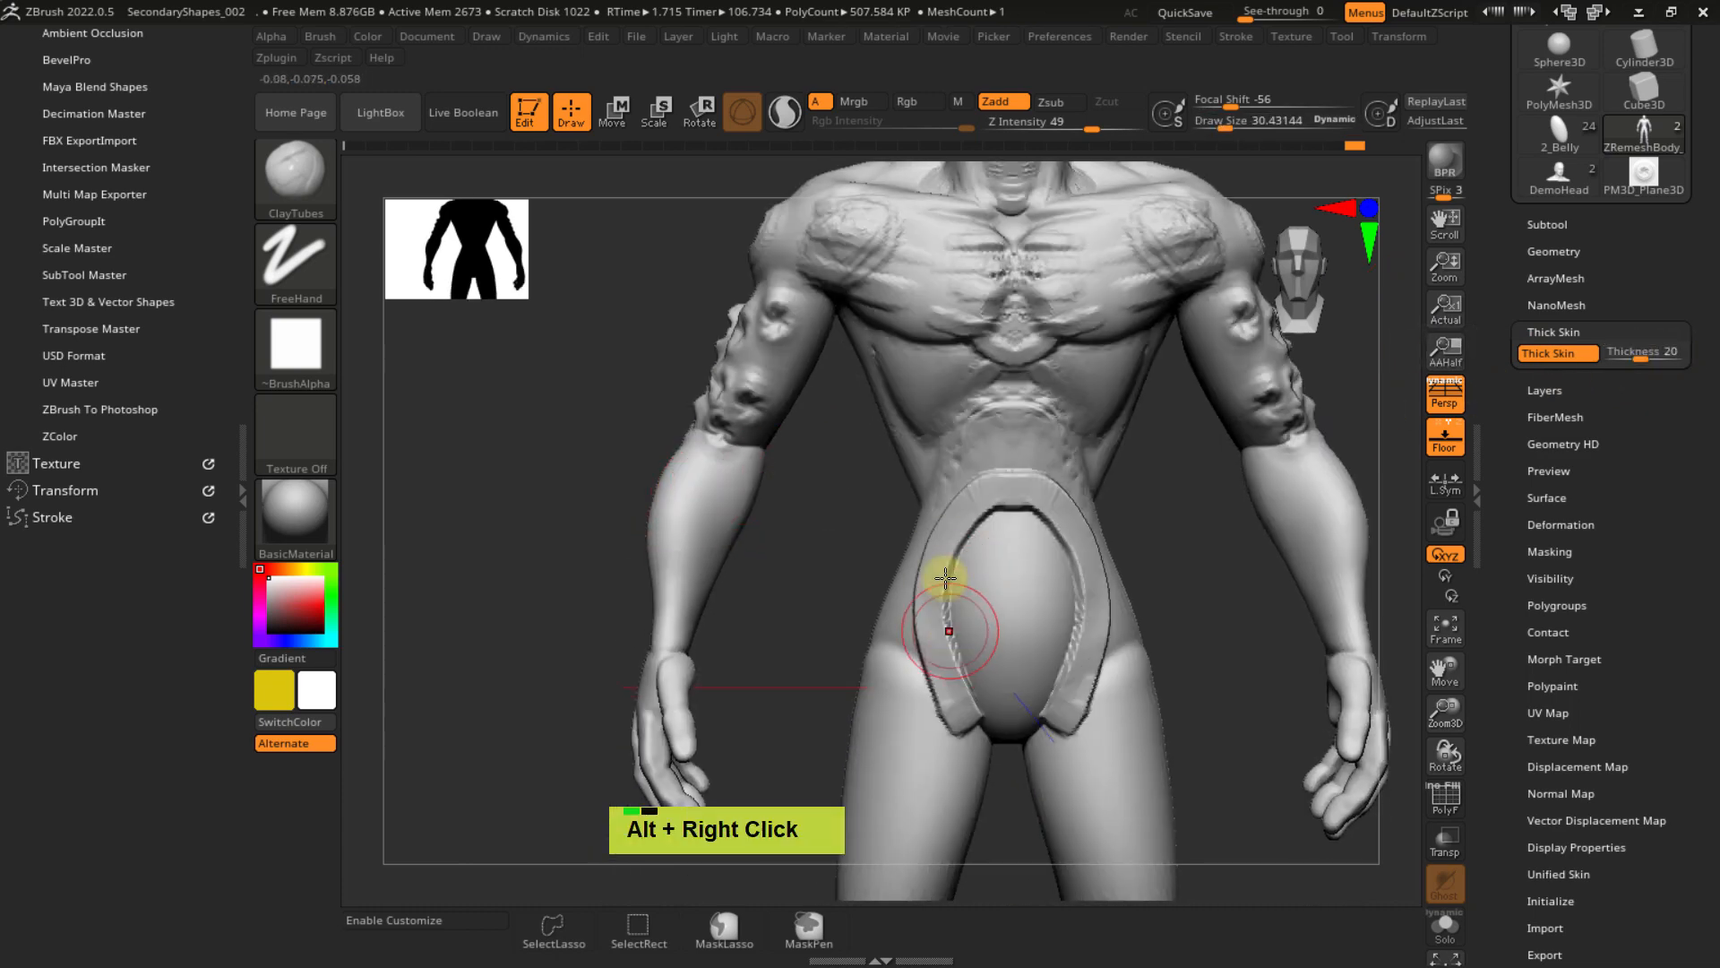
pyautogui.moveTo(945, 578)
pyautogui.keyDown('alt'); pyautogui.mouseDown(button='right')
pyautogui.moveTo(883, 615)
pyautogui.moveTo(905, 634)
pyautogui.moveTo(891, 511)
pyautogui.mouseUp(button='right'); pyautogui.keyUp('alt')
pyautogui.moveTo(891, 512); pyautogui.dragTo(864, 685)
pyautogui.moveTo(872, 552)
pyautogui.mouseDown()
pyautogui.moveTo(845, 653)
pyautogui.moveTo(853, 609)
pyautogui.mouseUp()
pyautogui.moveTo(856, 560)
pyautogui.mouseDown(button='right')
pyautogui.moveTo(956, 618)
pyautogui.moveTo(818, 657)
pyautogui.mouseUp(button='right')
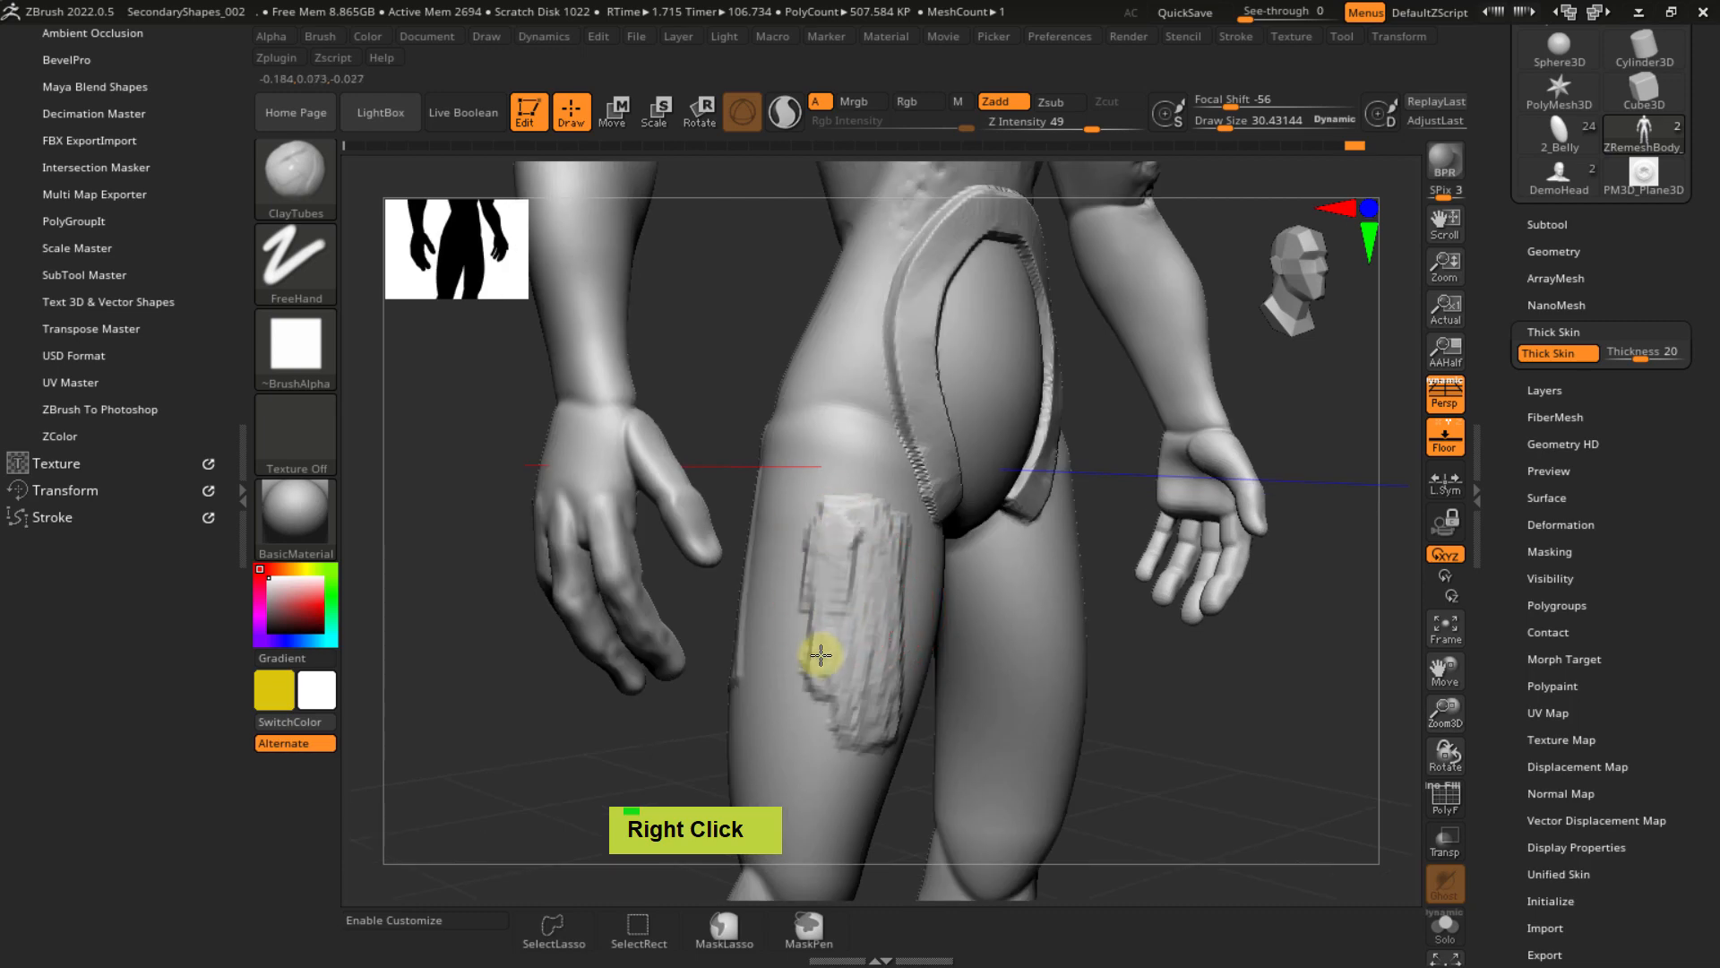
pyautogui.moveTo(818, 657)
pyautogui.mouseDown()
pyautogui.moveTo(818, 675)
pyautogui.moveTo(809, 559)
pyautogui.moveTo(791, 637)
pyautogui.moveTo(845, 553)
pyautogui.mouseUp()
pyautogui.keyDown('alt'); pyautogui.moveTo(891, 493); pyautogui.dragTo(894, 374, button='right'); pyautogui.keyUp('alt')
# - Cover the front and outer side of the character's left thigh with overlapping ClayTubes strokes from the hip toward the knee
pyautogui.moveTo(957, 534)
pyautogui.keyDown('alt'); pyautogui.mouseDown(button='right')
pyautogui.moveTo(921, 494)
pyautogui.moveTo(1009, 514)
pyautogui.mouseUp(button='right'); pyautogui.keyUp('alt')
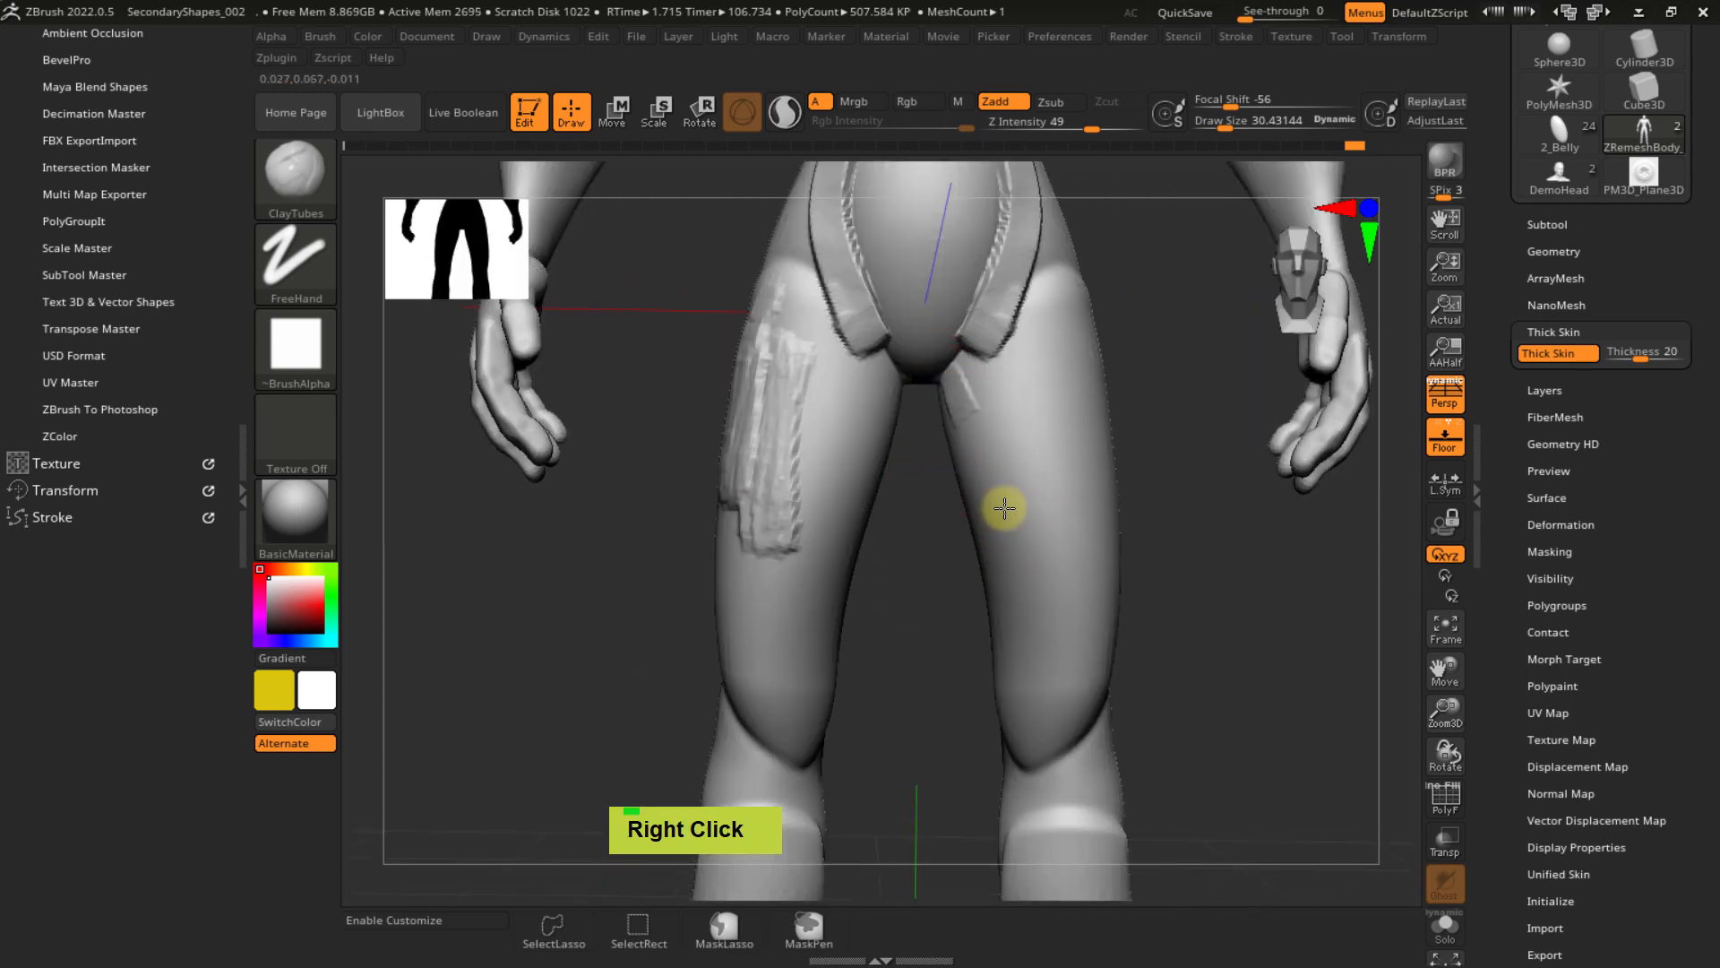
pyautogui.moveTo(1002, 507)
pyautogui.mouseDown()
pyautogui.moveTo(1045, 669)
pyautogui.moveTo(993, 438)
pyautogui.moveTo(1003, 380)
pyautogui.moveTo(1045, 618)
pyautogui.mouseUp()
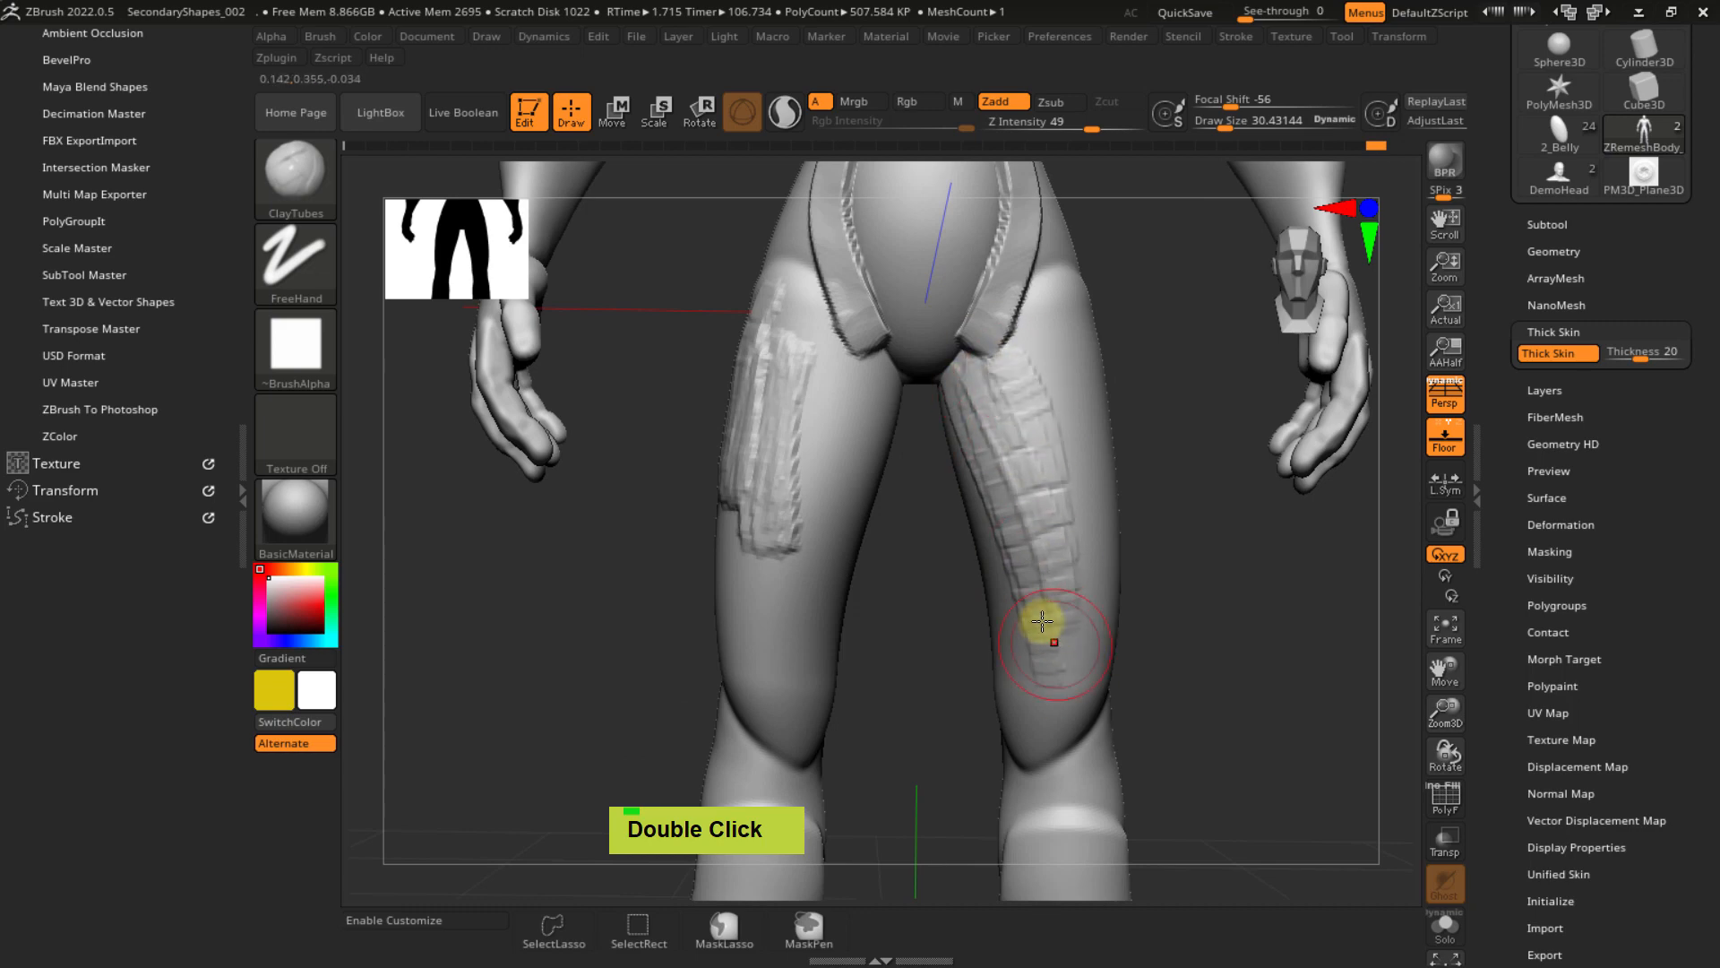
pyautogui.moveTo(1045, 618); pyautogui.dragTo(994, 619, button='right')
pyautogui.moveTo(1008, 371)
pyautogui.mouseDown()
pyautogui.moveTo(1017, 315)
pyautogui.moveTo(1106, 599)
pyautogui.moveTo(1064, 364)
pyautogui.moveTo(1110, 391)
pyautogui.moveTo(1139, 484)
pyautogui.mouseUp()
pyautogui.moveTo(1138, 484); pyautogui.dragTo(1086, 307, button='right')
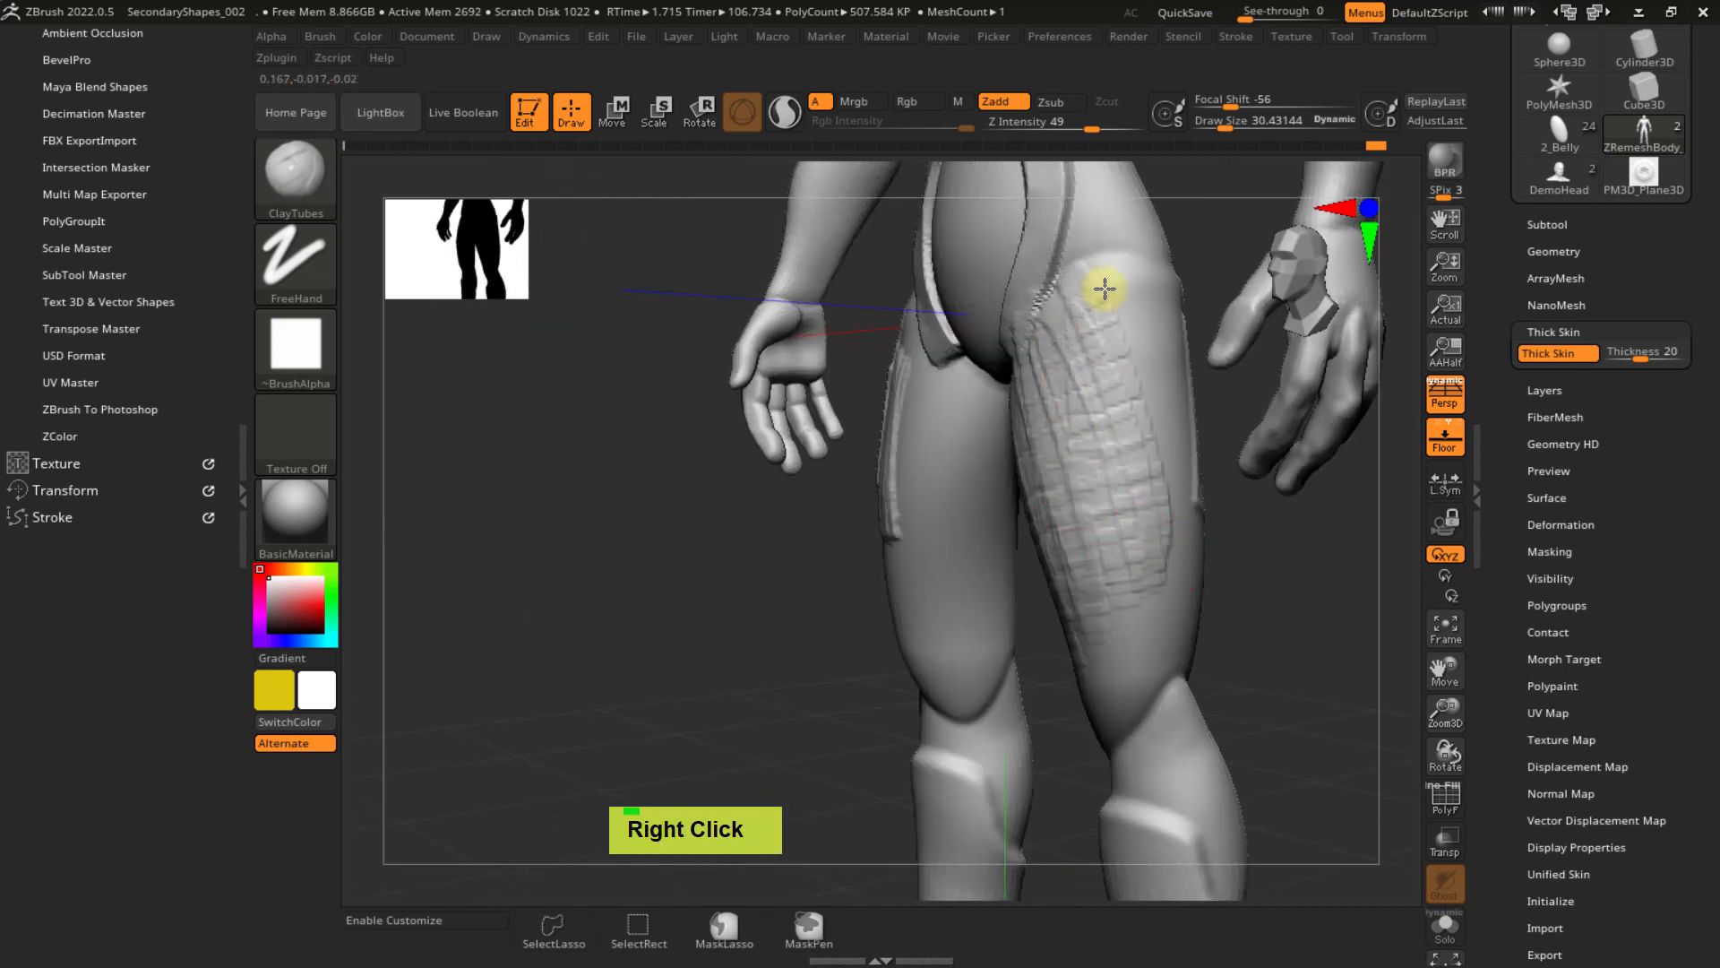
pyautogui.moveTo(1106, 288)
pyautogui.mouseDown()
pyautogui.moveTo(1171, 549)
pyautogui.moveTo(1147, 304)
pyautogui.mouseUp()
pyautogui.moveTo(1148, 304)
pyautogui.mouseDown(button='right')
pyautogui.moveTo(1162, 430)
pyautogui.moveTo(1048, 346)
pyautogui.mouseUp(button='right')
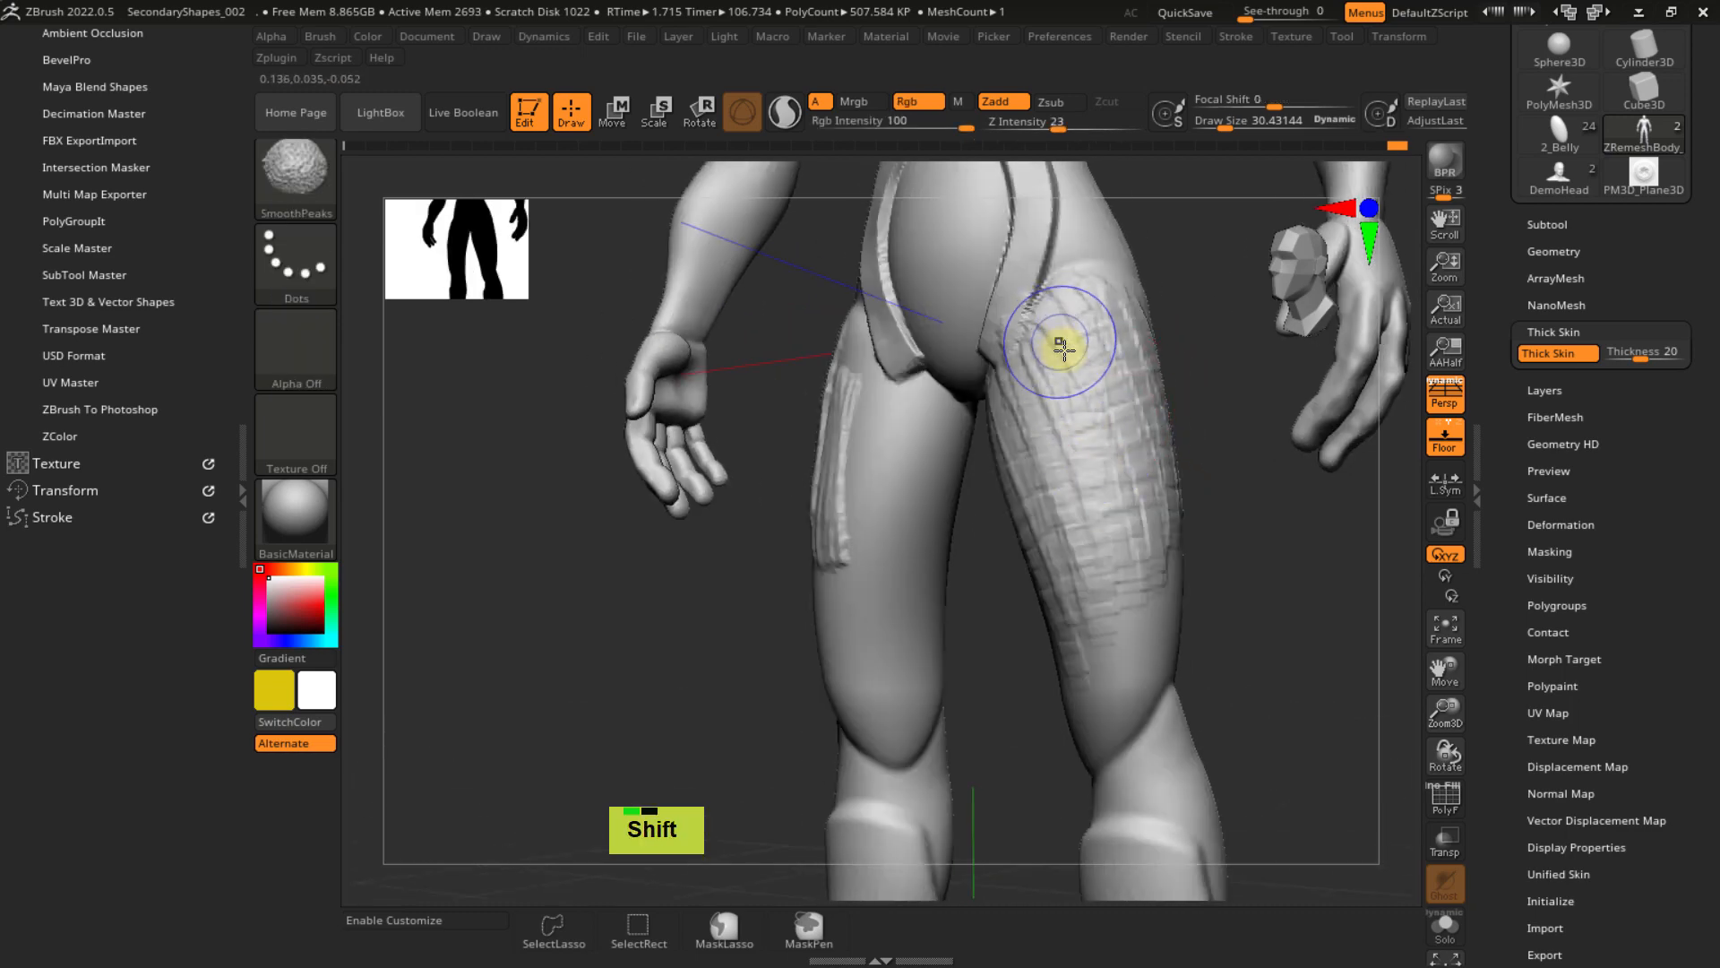
# - Switch to the Flatten brush and try it on the clay strokes of the left thigh
pyautogui.press('b')
pyautogui.press('f')
pyautogui.press('l')
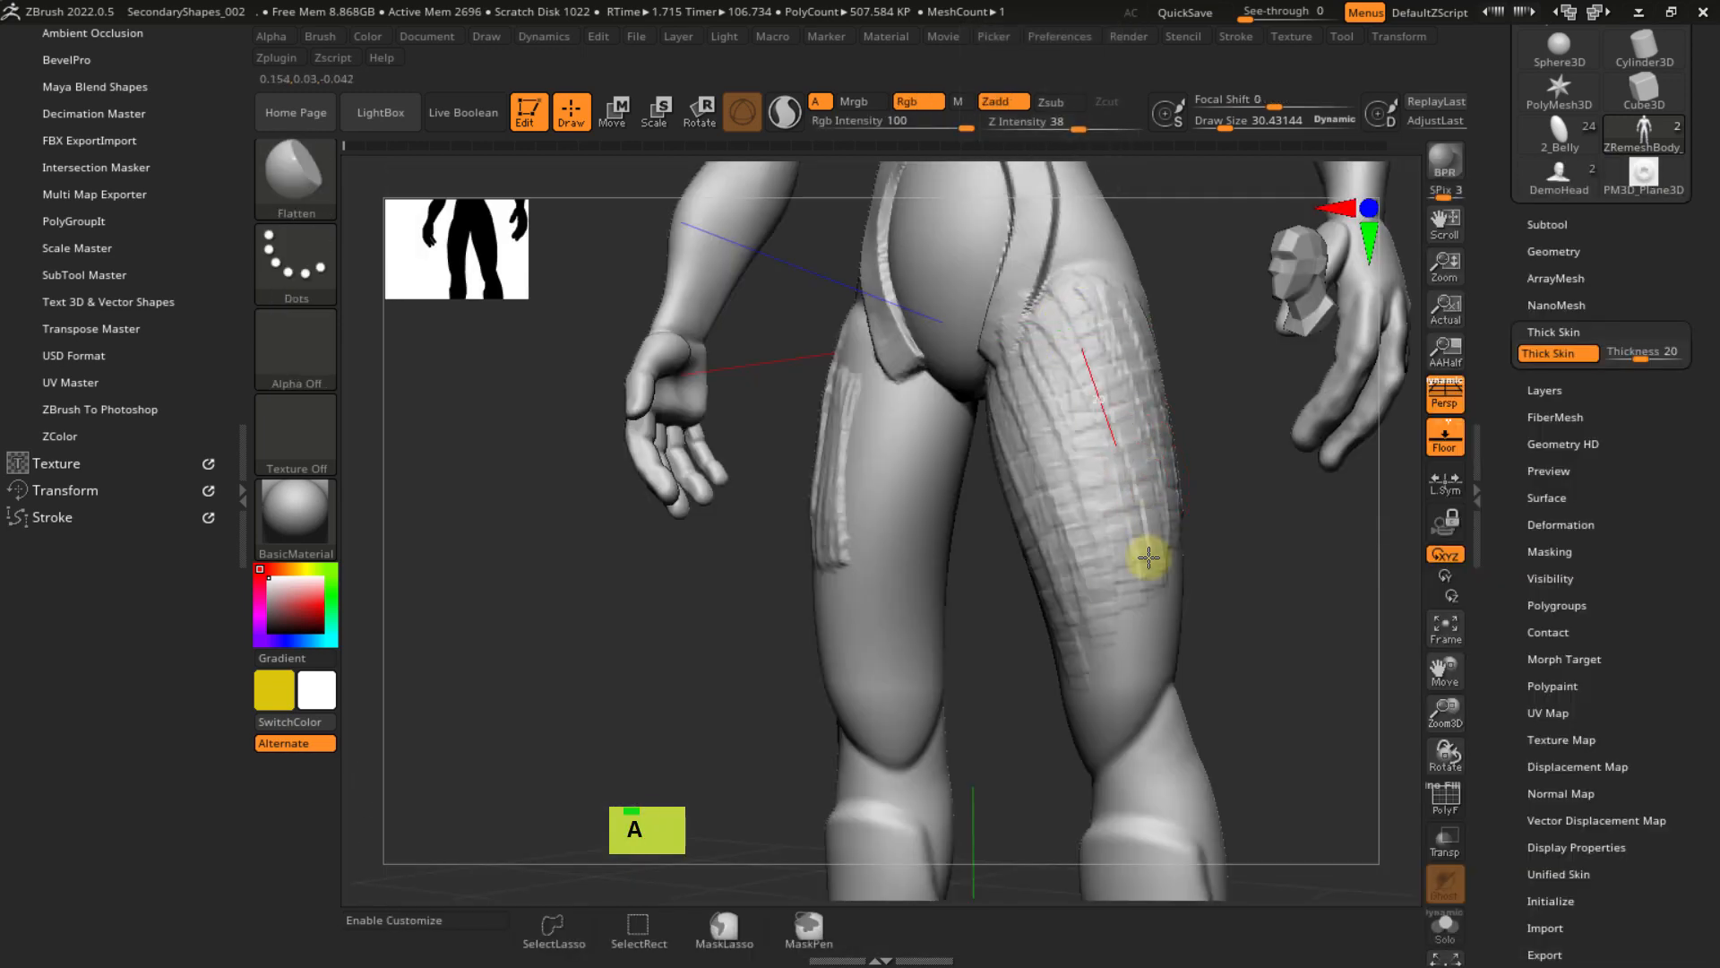
pyautogui.doubleClick(1126, 503)
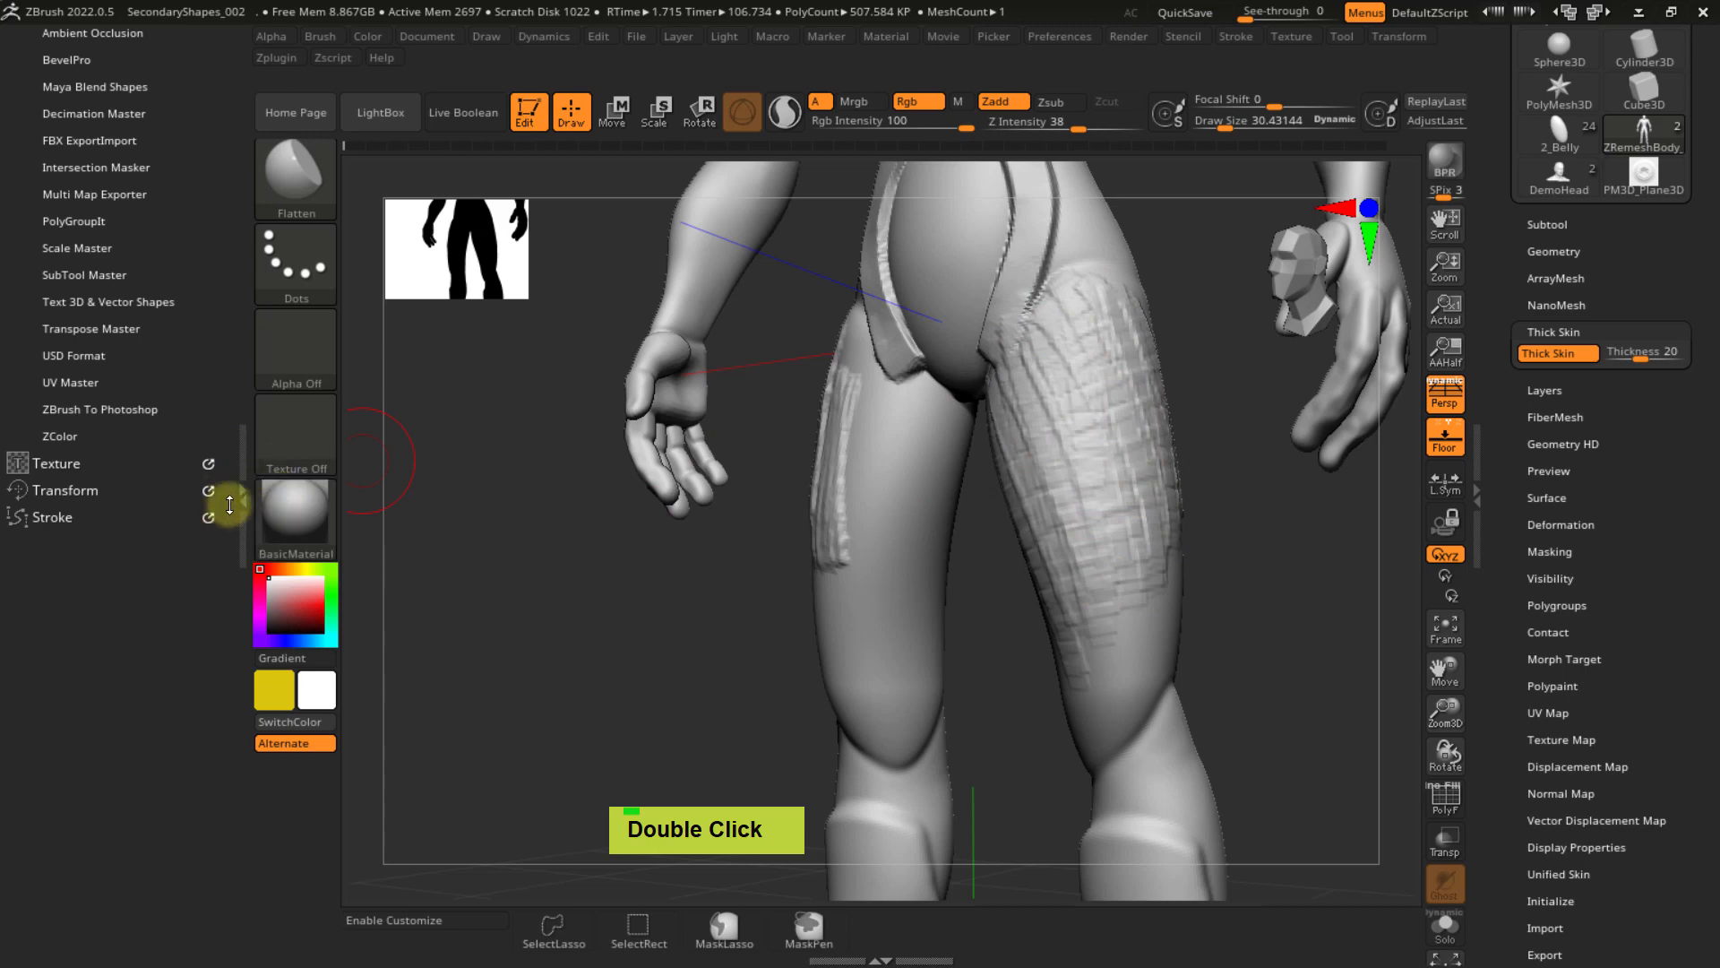
# - Turn off LazyMouse for the Flatten brush and flatten the built-up strokes on the outer left thigh
pyautogui.moveTo(12, 169); pyautogui.dragTo(41, 420)
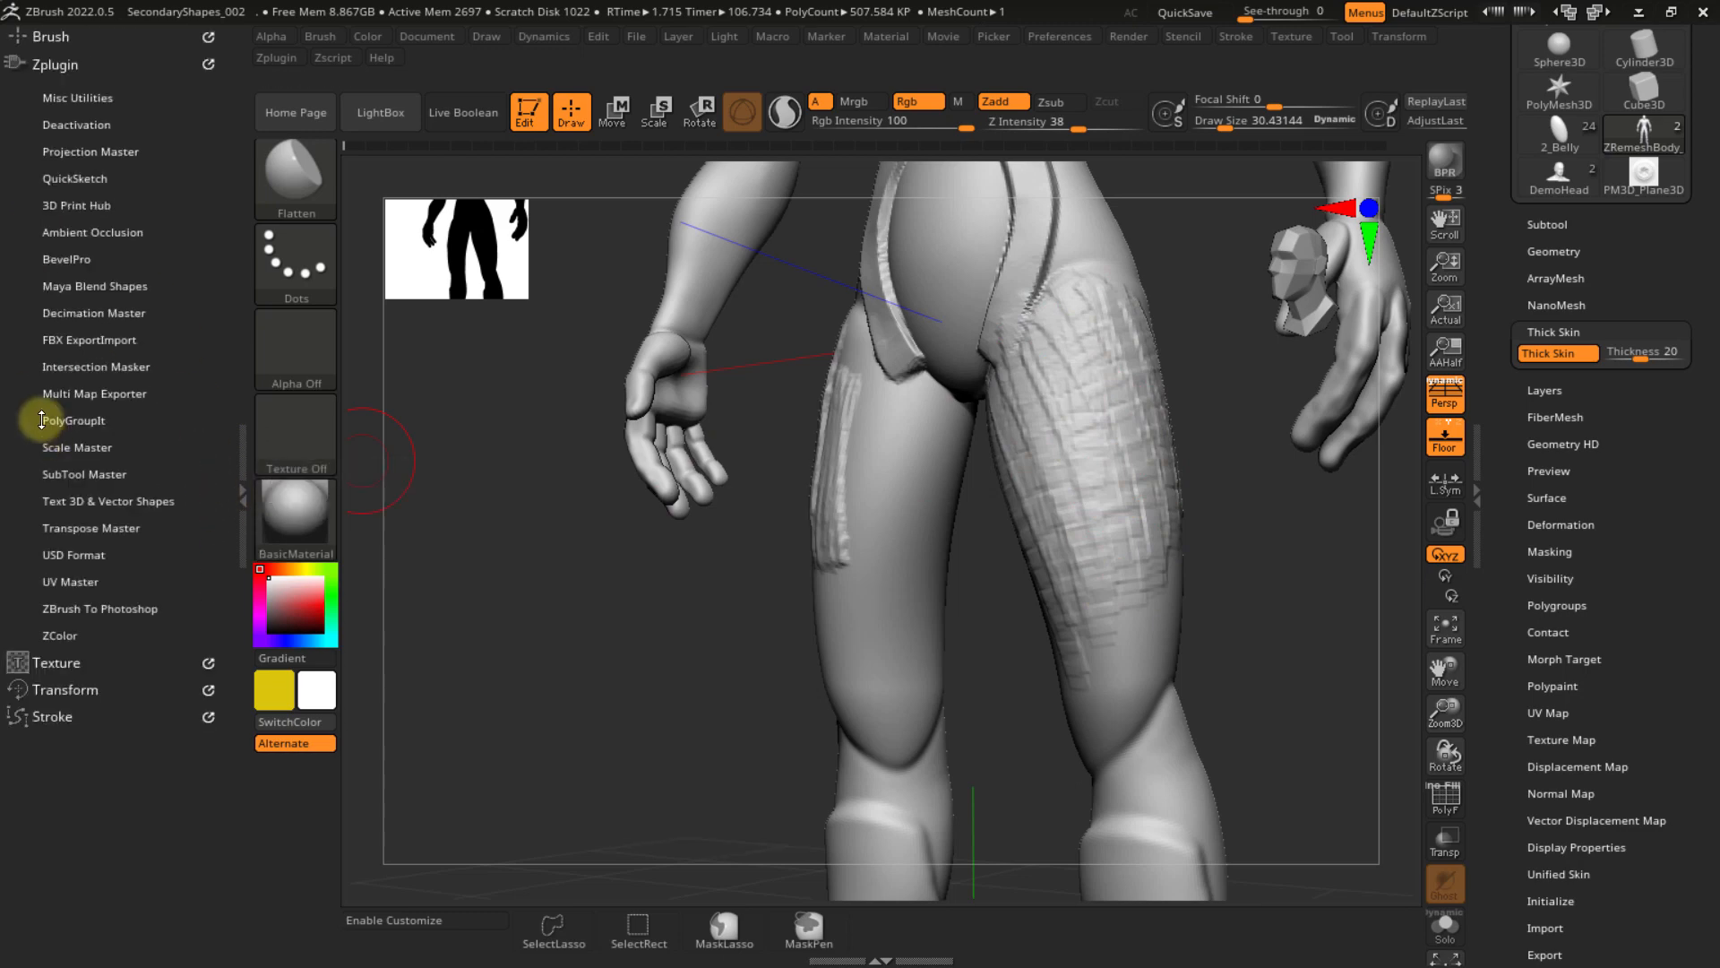
pyautogui.click(56, 70)
pyautogui.click(49, 144)
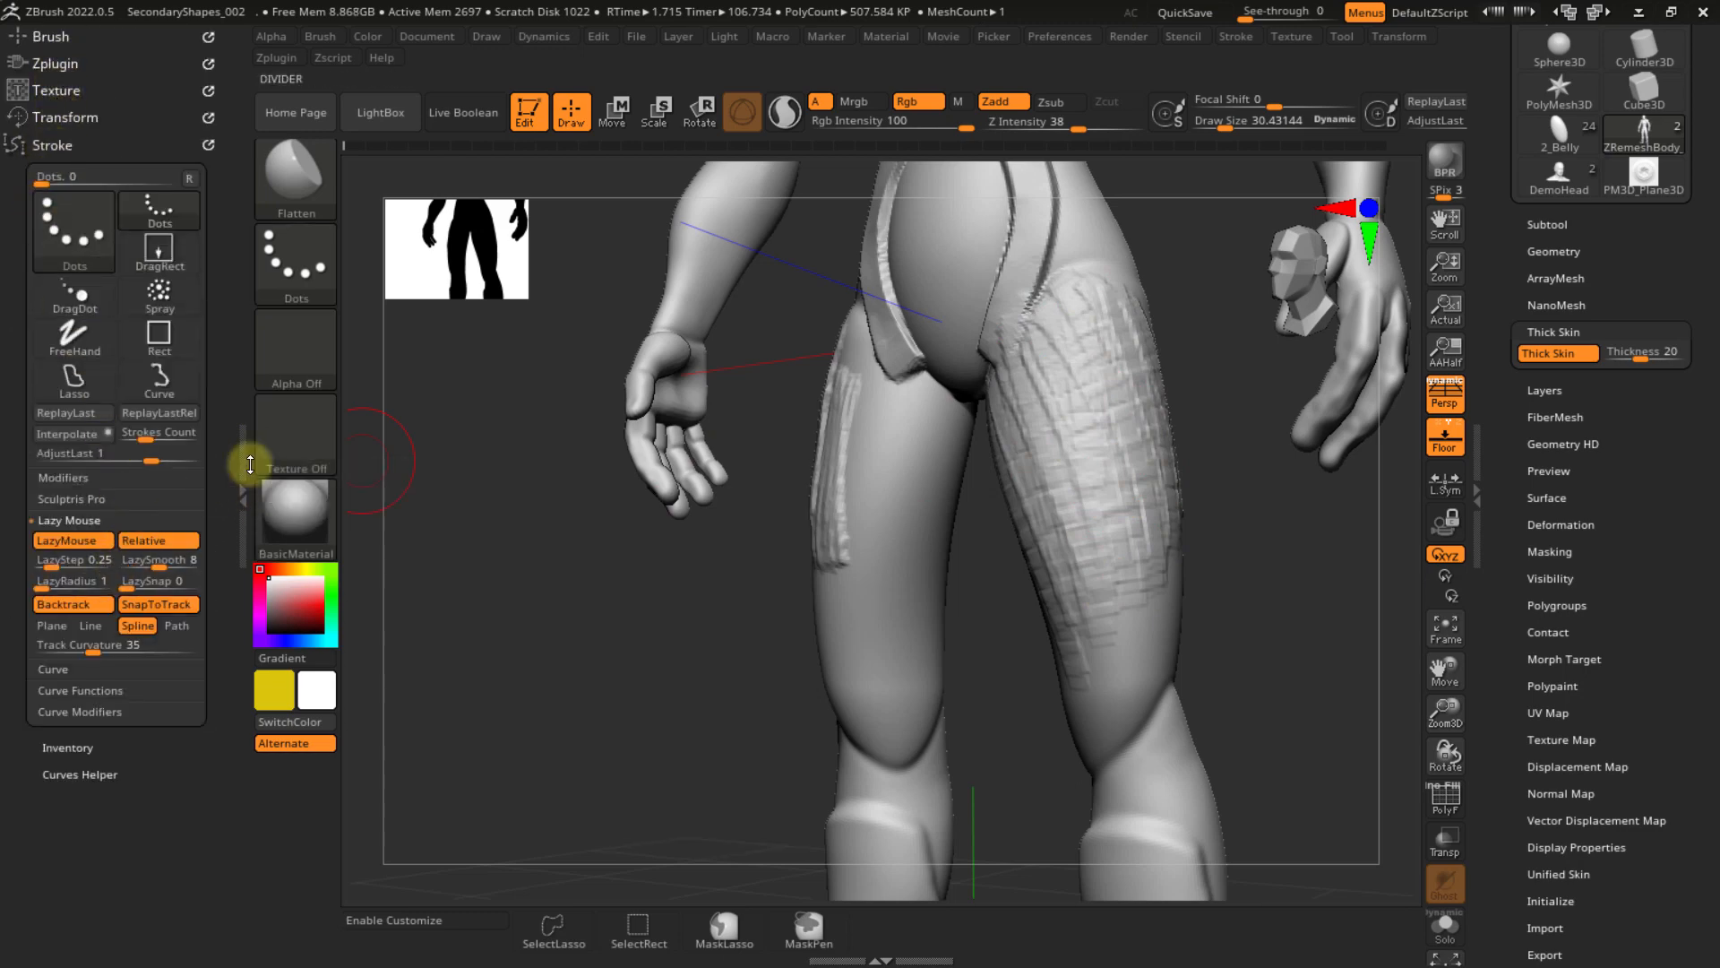
pyautogui.press('l')
pyautogui.keyDown('alt'); pyautogui.moveTo(1114, 415); pyautogui.dragTo(1048, 503, button='right'); pyautogui.keyUp('alt')
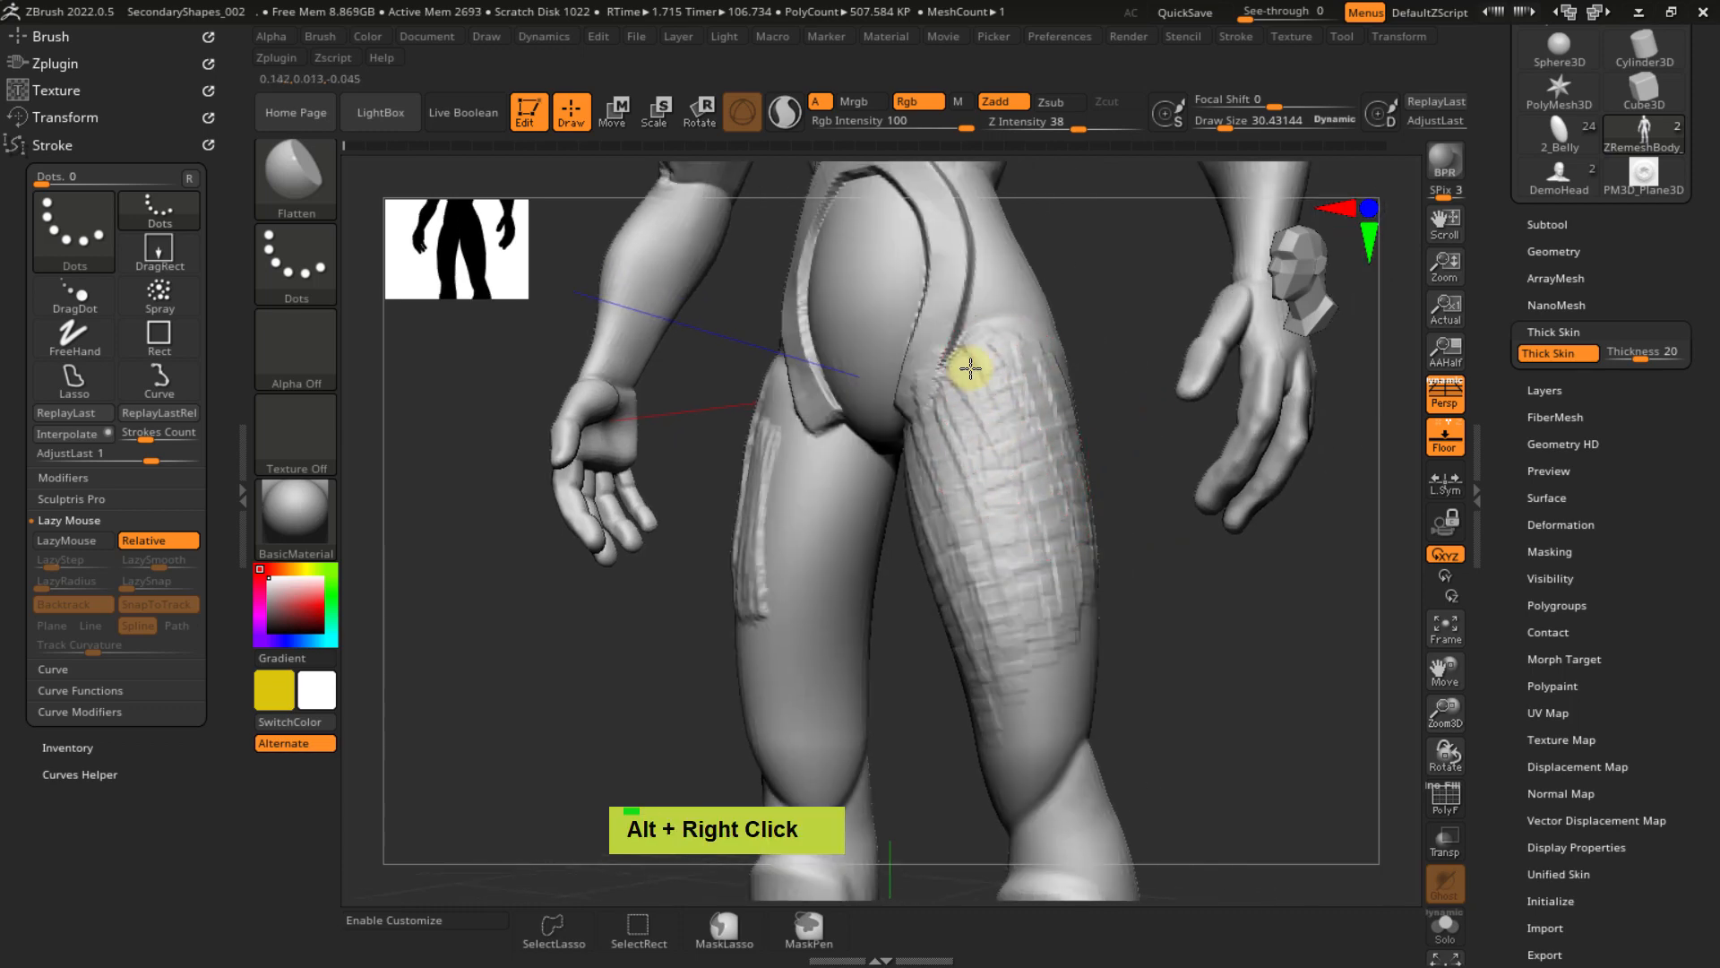
pyautogui.doubleClick(1038, 614)
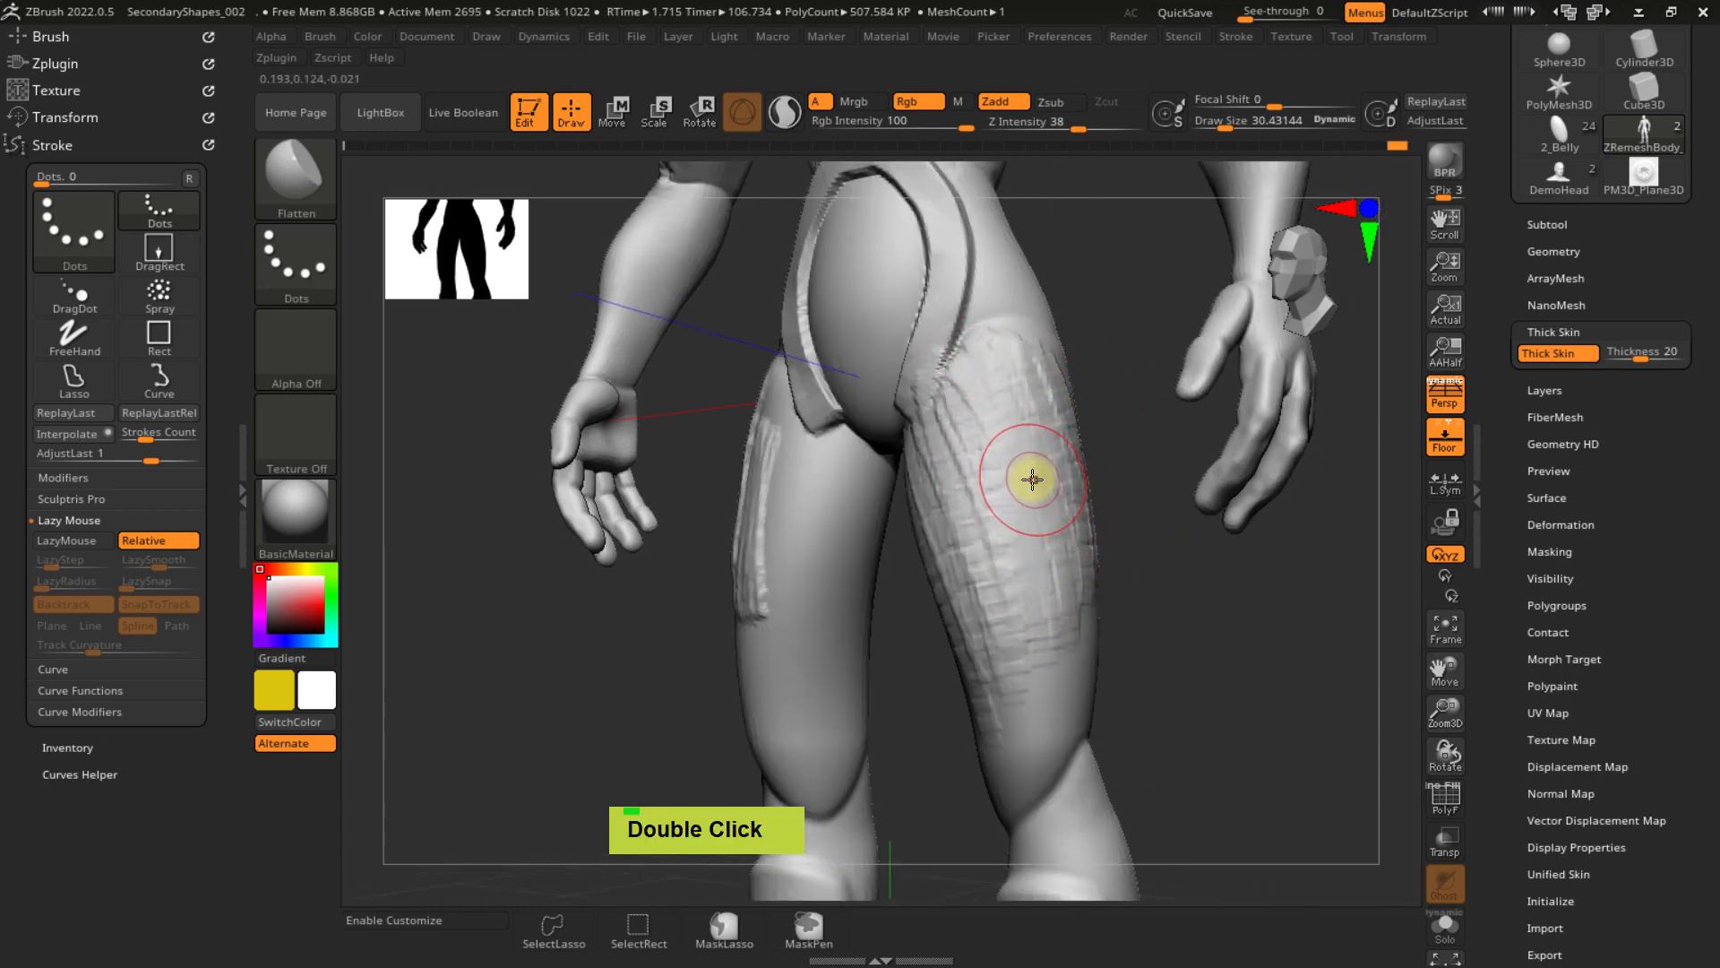
# - Switch to the ClayBuildup brush and carve a long oval recess down to the Thick Skin limit in the outer left thigh
pyautogui.press('b')
pyautogui.press('c')
pyautogui.press('b')
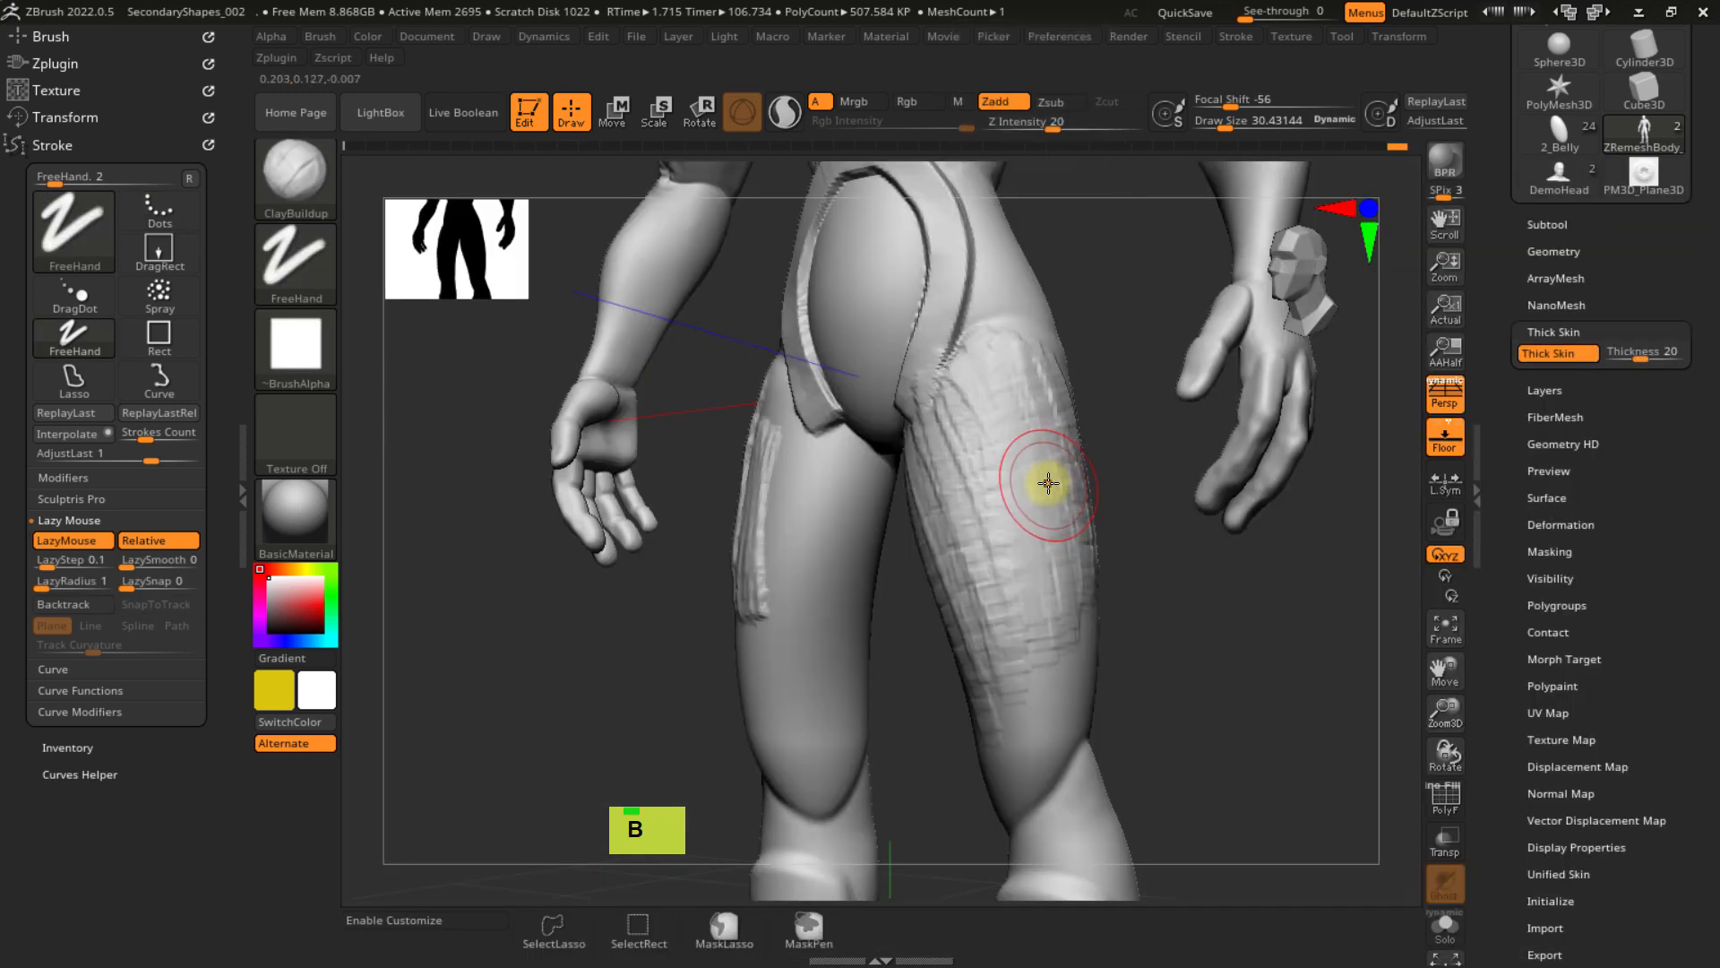
pyautogui.moveTo(993, 401)
pyautogui.keyDown('alt'); pyautogui.mouseDown()
pyautogui.moveTo(1037, 614)
pyautogui.moveTo(998, 434)
pyautogui.moveTo(1048, 509)
pyautogui.mouseUp(); pyautogui.keyUp('alt')
pyautogui.moveTo(1048, 509); pyautogui.dragTo(1006, 507, button='right')
pyautogui.moveTo(1006, 507)
pyautogui.keyDown('alt'); pyautogui.mouseDown()
pyautogui.moveTo(1029, 480)
pyautogui.moveTo(1029, 433)
pyautogui.moveTo(1014, 438)
pyautogui.moveTo(1070, 589)
pyautogui.mouseUp(); pyautogui.keyUp('alt')
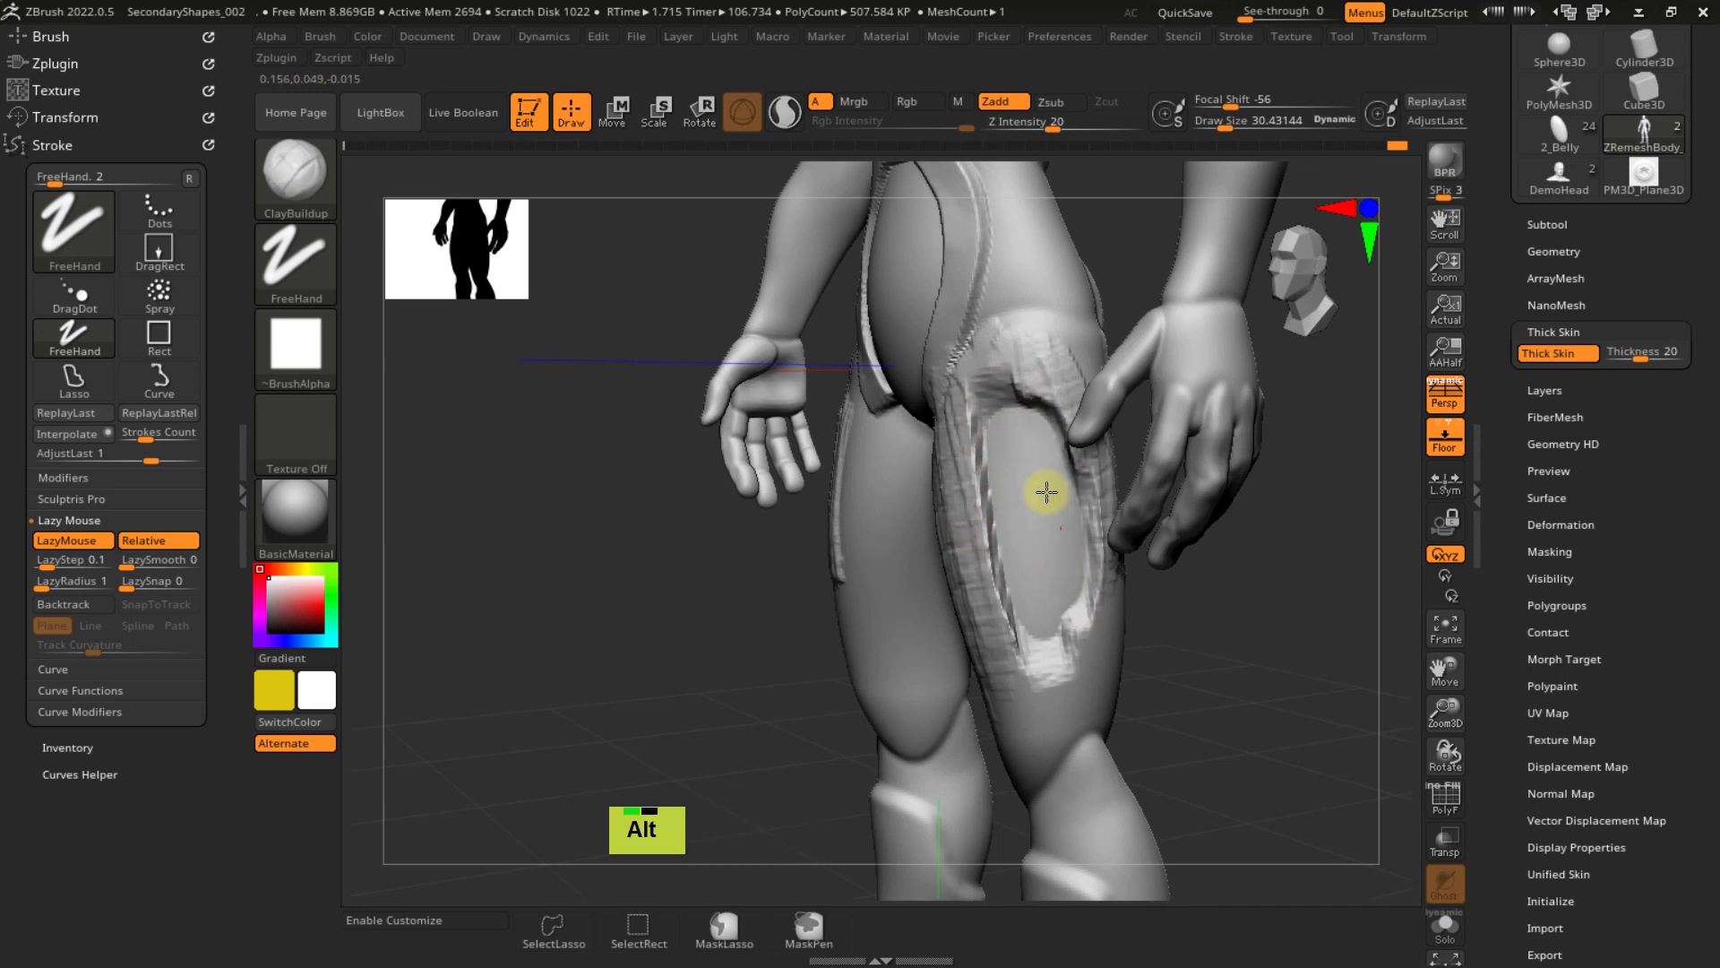
pyautogui.keyDown('alt'); pyautogui.moveTo(1046, 492); pyautogui.dragTo(1110, 460); pyautogui.keyUp('alt')
pyautogui.moveTo(1003, 519); pyautogui.dragTo(1025, 502, button='right')
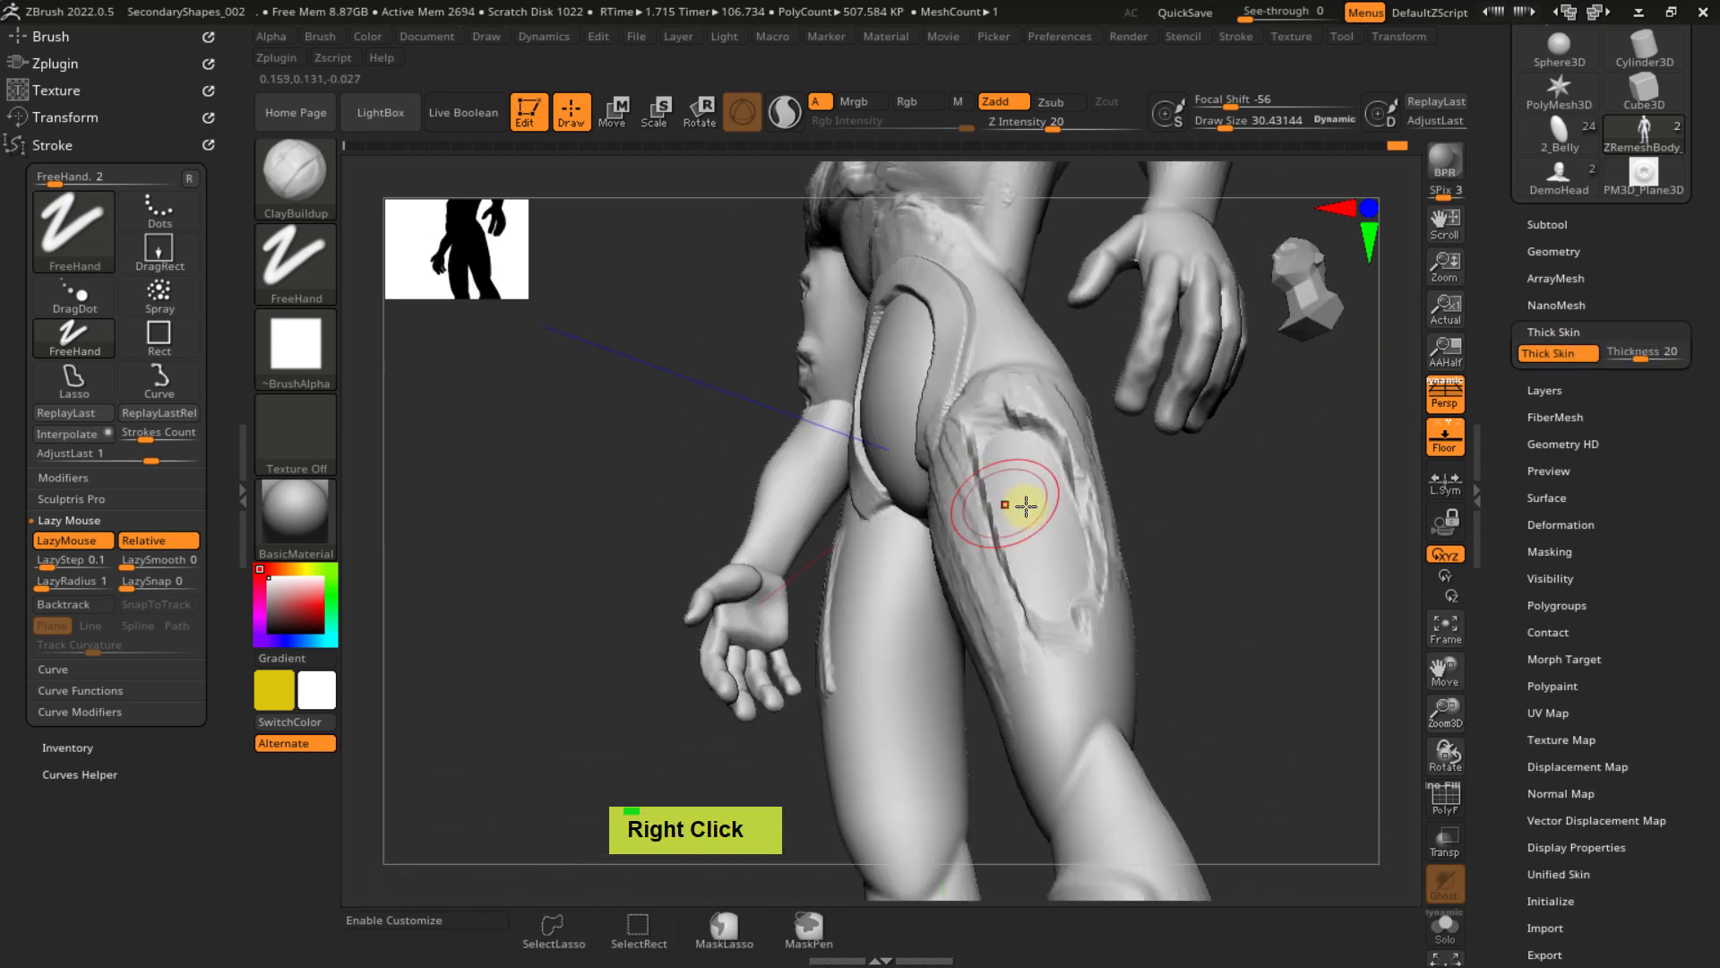
pyautogui.moveTo(1025, 503)
pyautogui.keyDown('alt'); pyautogui.mouseDown()
pyautogui.moveTo(1079, 537)
pyautogui.moveTo(1074, 582)
pyautogui.mouseUp(); pyautogui.keyUp('alt')
# - Build up a thick raised band with ClayBuildup along the inner front of the left thigh and check it from the side
pyautogui.moveTo(1064, 556); pyautogui.dragTo(929, 522, button='right')
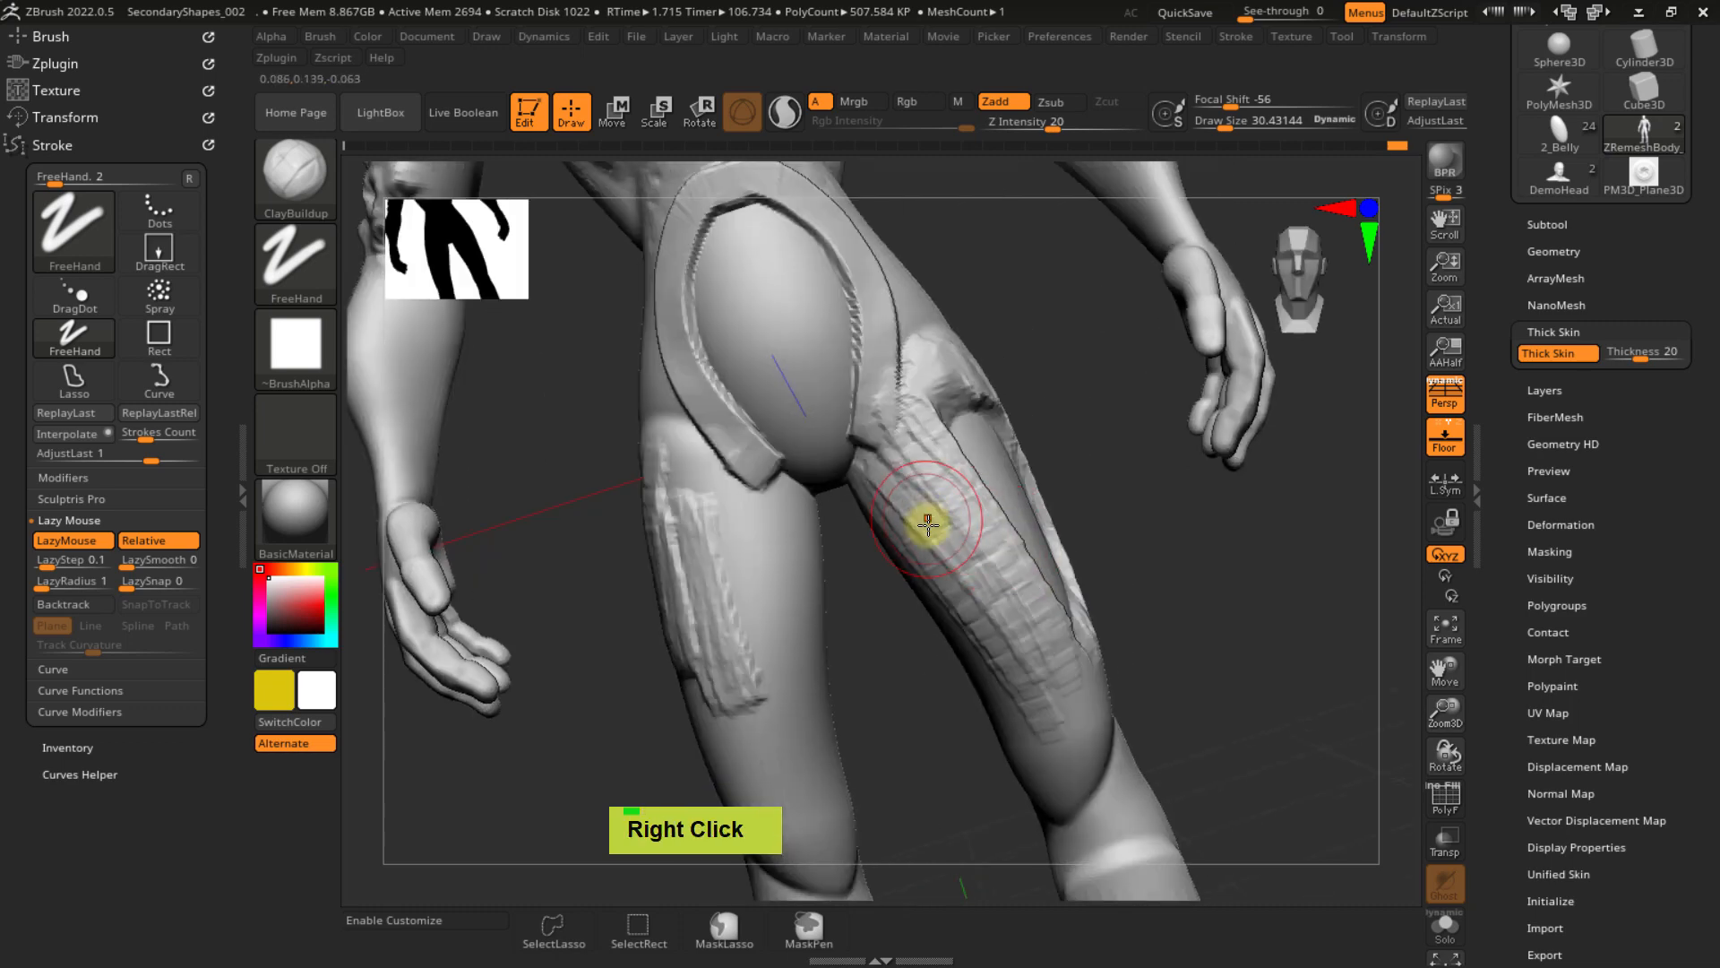
pyautogui.moveTo(925, 504); pyautogui.dragTo(995, 598)
pyautogui.moveTo(925, 475); pyautogui.dragTo(1002, 565)
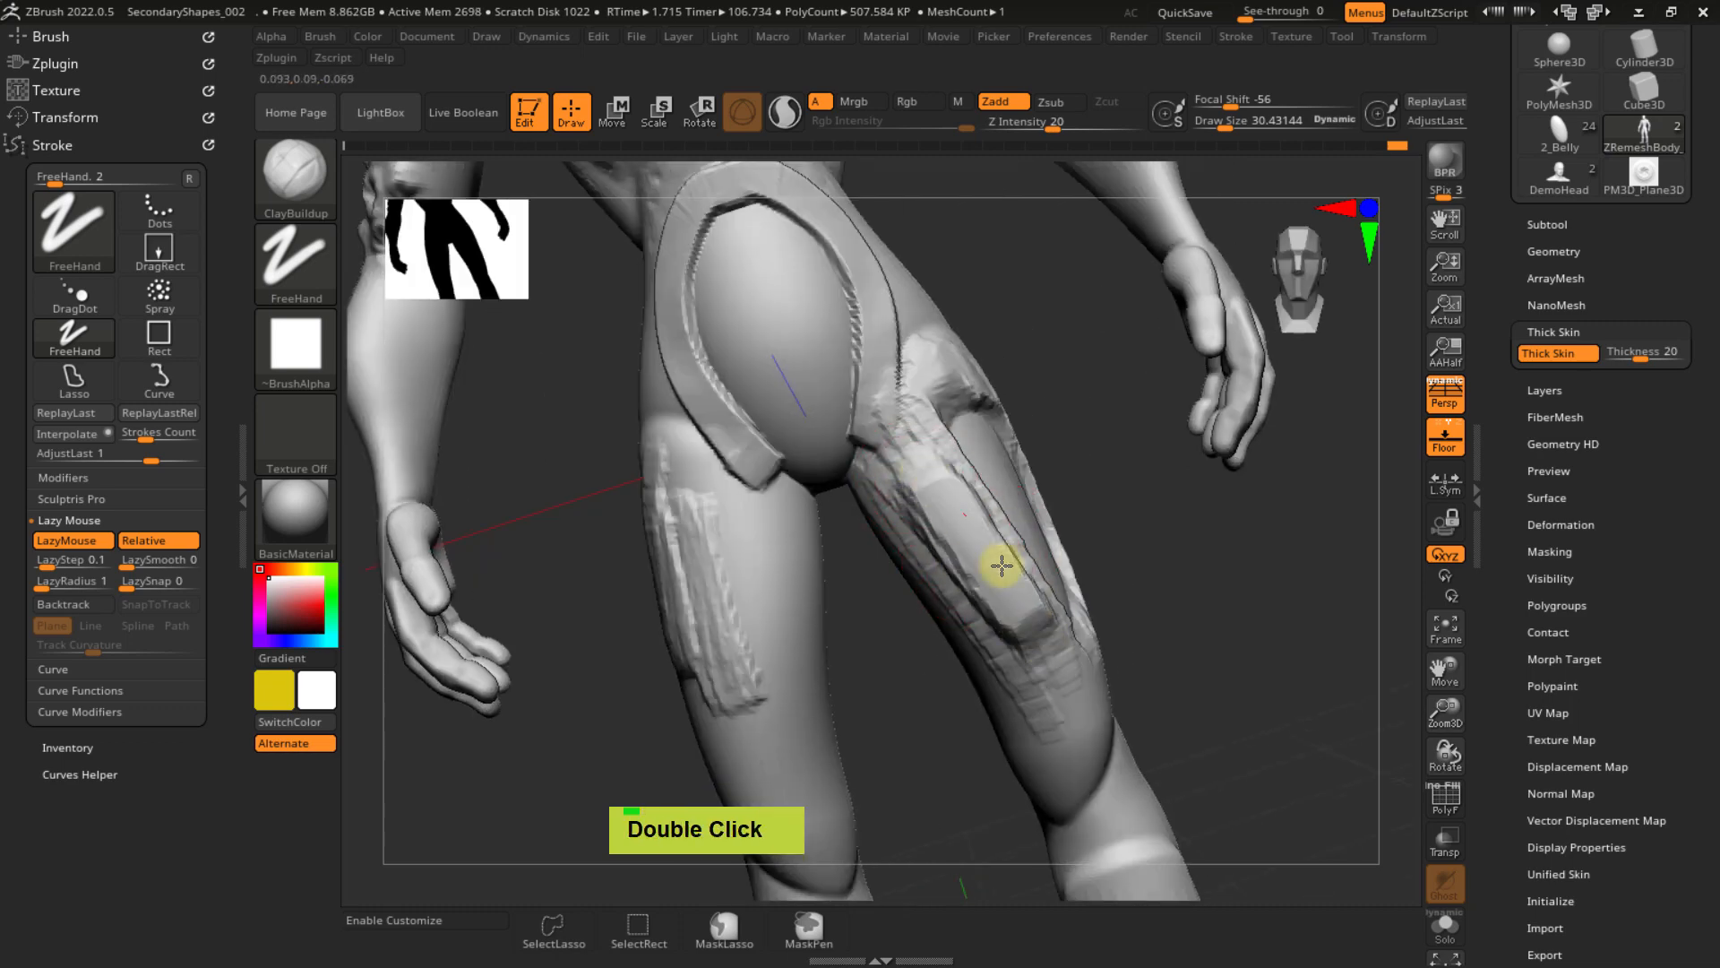
pyautogui.moveTo(926, 465); pyautogui.dragTo(1025, 574)
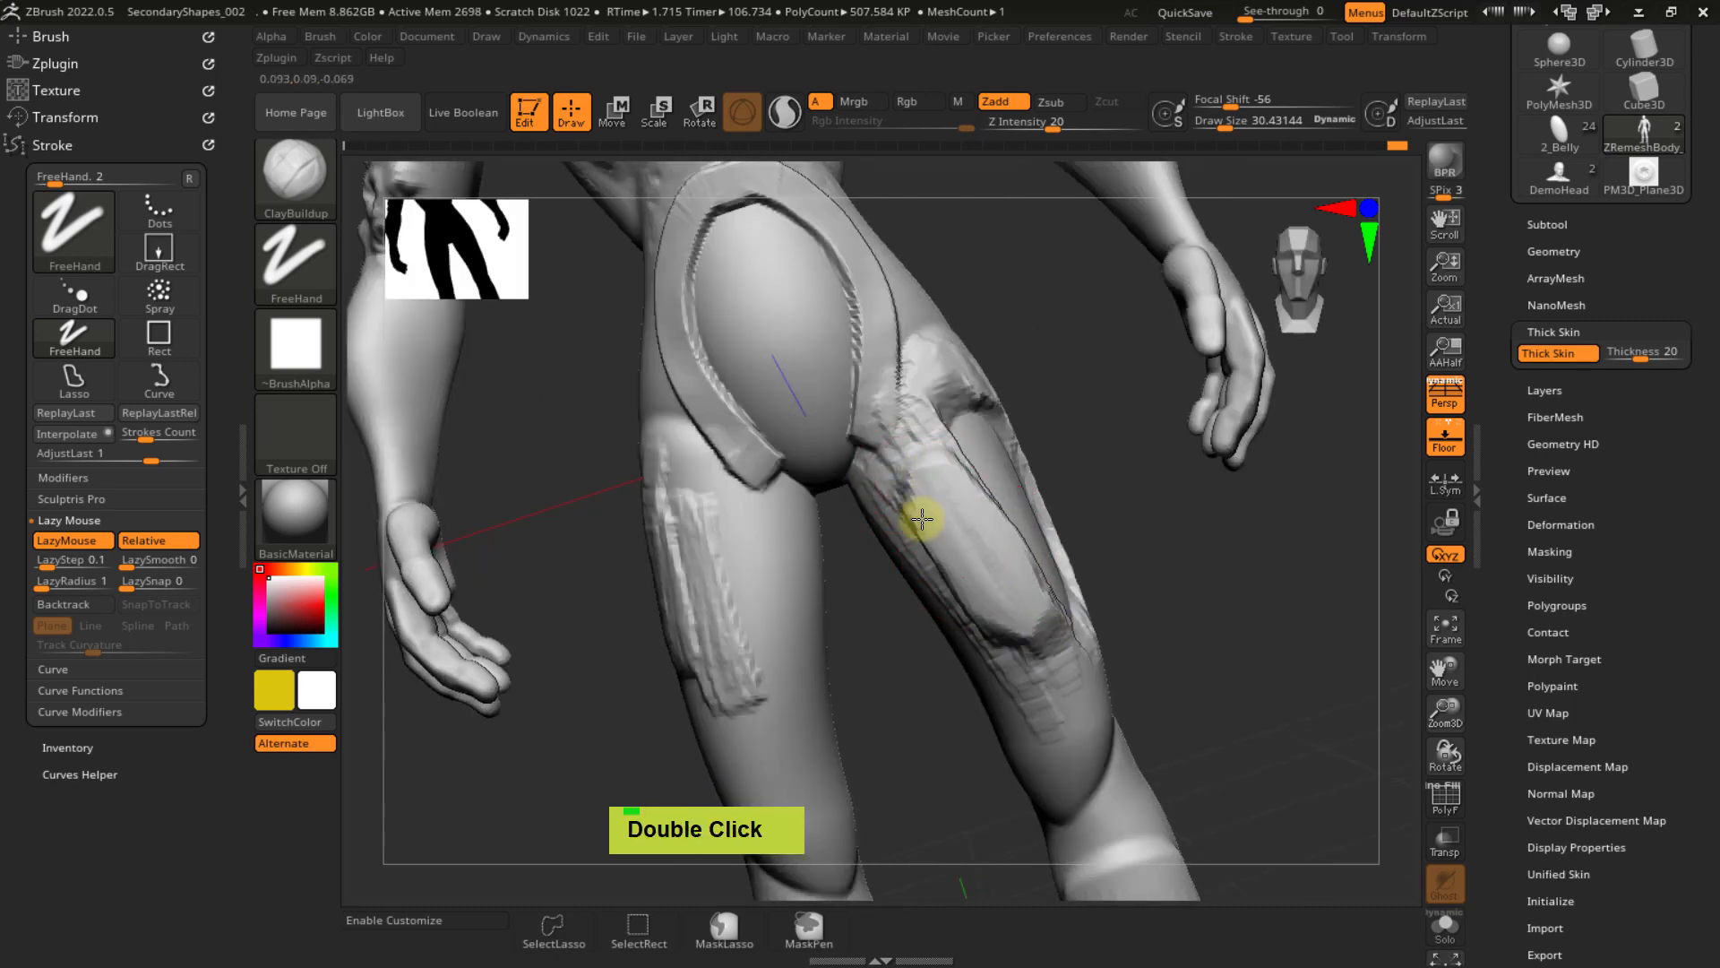
pyautogui.moveTo(922, 519); pyautogui.dragTo(960, 599)
pyautogui.moveTo(1017, 604)
pyautogui.mouseDown(button='right')
pyautogui.moveTo(1036, 614)
pyautogui.moveTo(1018, 484)
pyautogui.moveTo(1084, 663)
pyautogui.moveTo(1092, 615)
pyautogui.moveTo(1038, 598)
pyautogui.mouseUp(button='right')
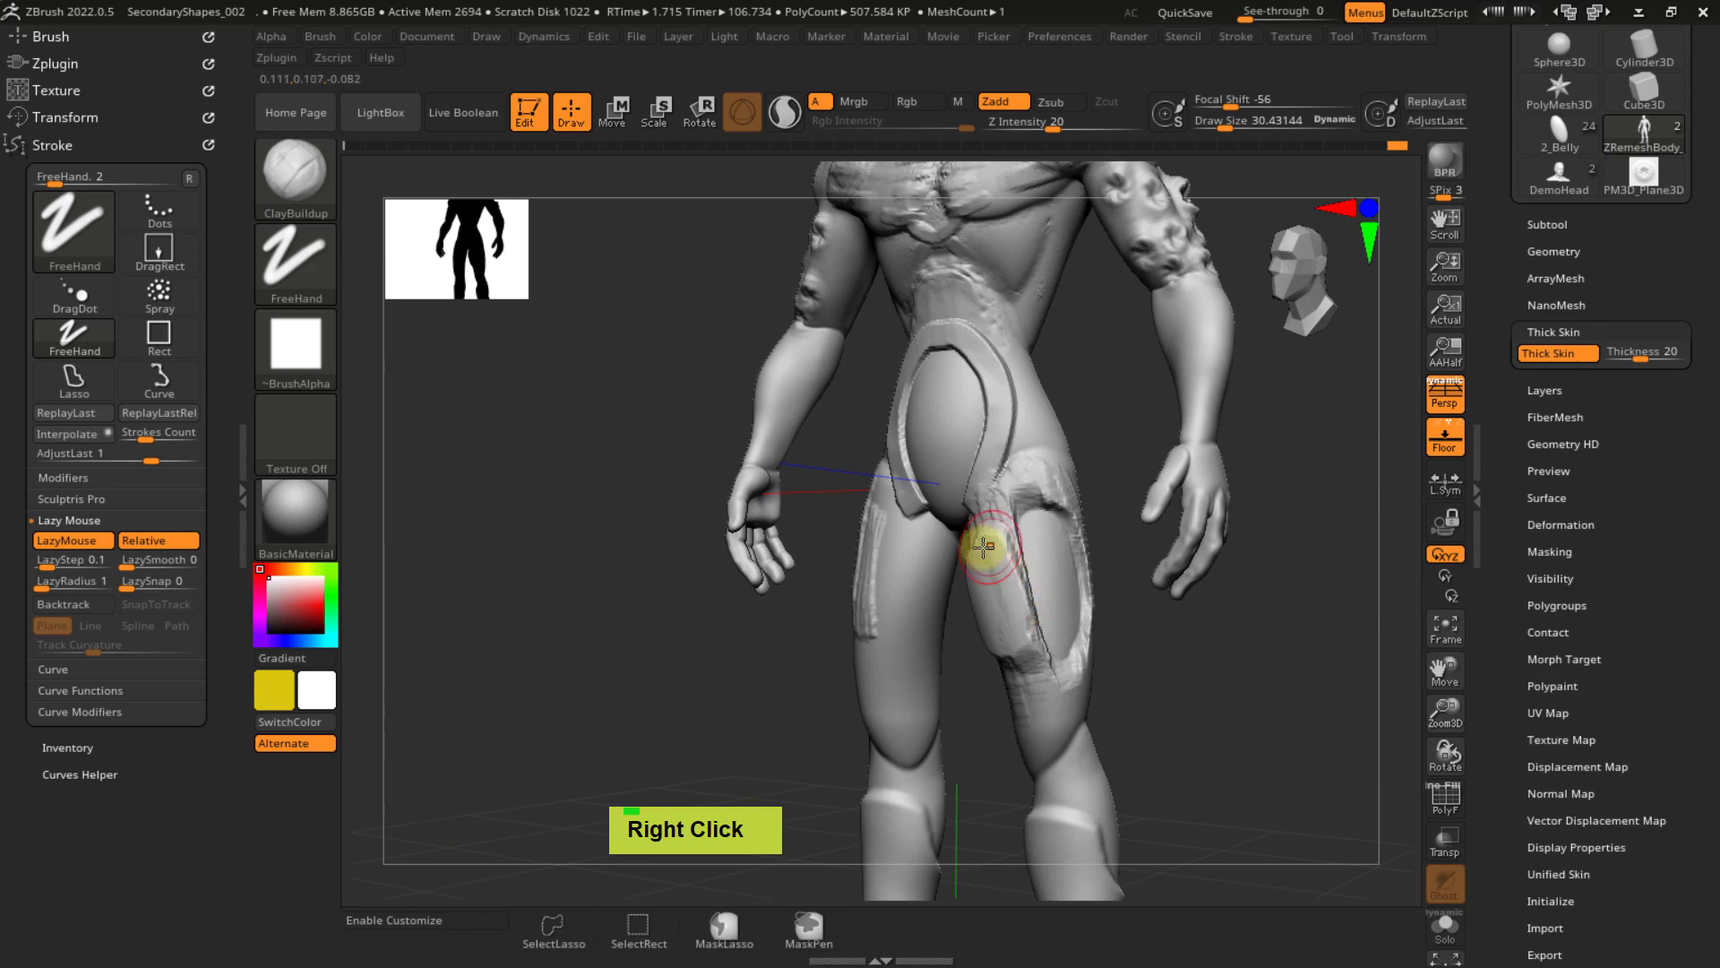
pyautogui.moveTo(1039, 491); pyautogui.dragTo(972, 513, button='right')
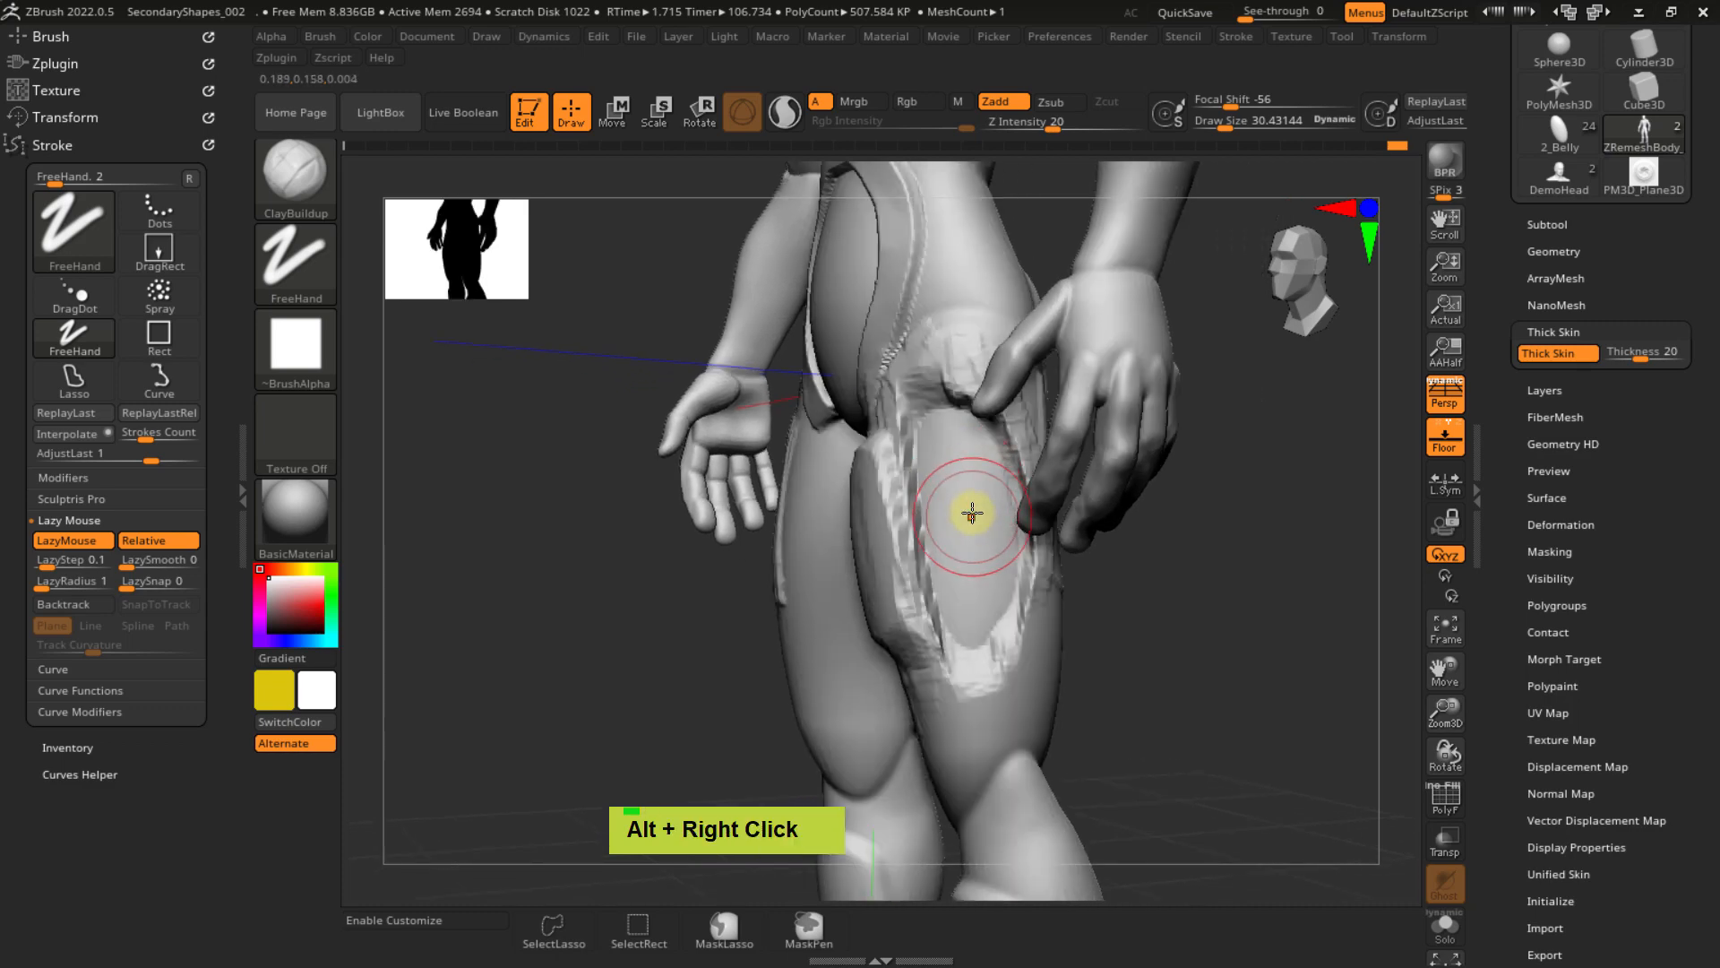
# - Reduce the brush size to about 13.5 and set the Thick Skin thickness to 10
pyautogui.moveTo(997, 597)
pyautogui.keyDown('alt'); pyautogui.mouseDown(button='right')
pyautogui.moveTo(971, 522)
pyautogui.moveTo(986, 555)
pyautogui.moveTo(1060, 511)
pyautogui.moveTo(952, 569)
pyautogui.moveTo(976, 646)
pyautogui.moveTo(947, 607)
pyautogui.mouseUp(button='right'); pyautogui.keyUp('alt')
pyautogui.press('s')
pyautogui.hotkey('ctrl', 's')
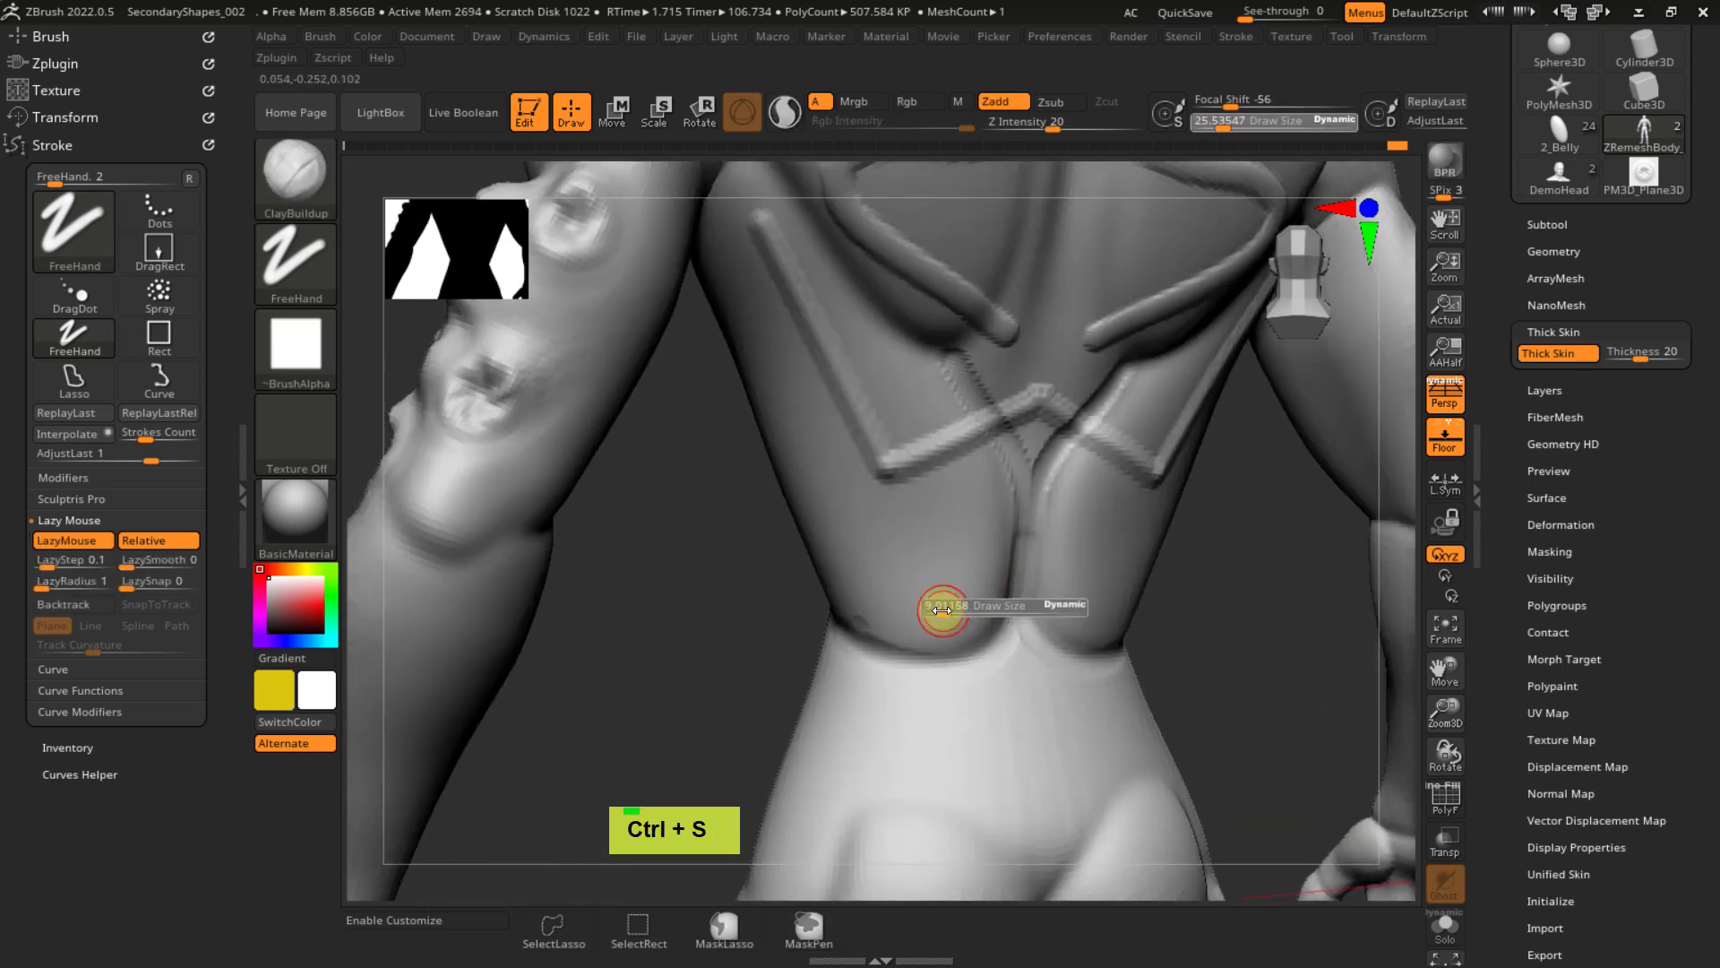
pyautogui.moveTo(941, 610); pyautogui.dragTo(947, 610)
pyautogui.click(1638, 357)
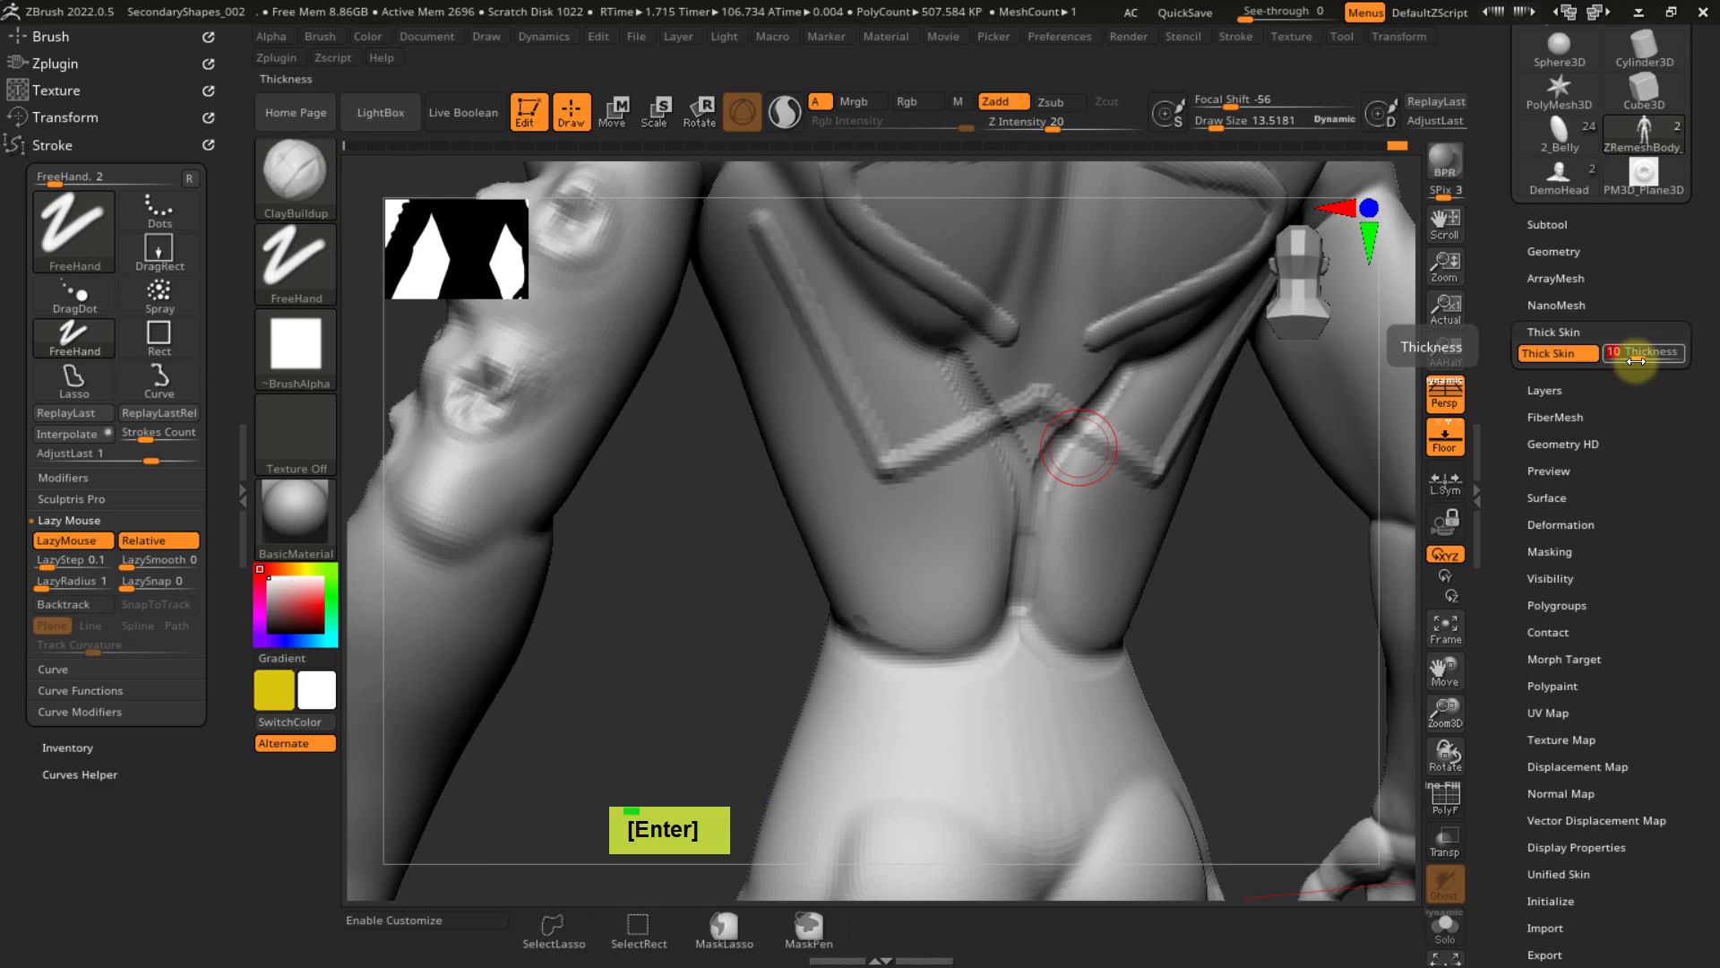
# - Carve an elongated recess into the back of the left forearm and build up a narrow raised strip along its middle
pyautogui.moveTo(695, 534); pyautogui.dragTo(777, 466, button='right')
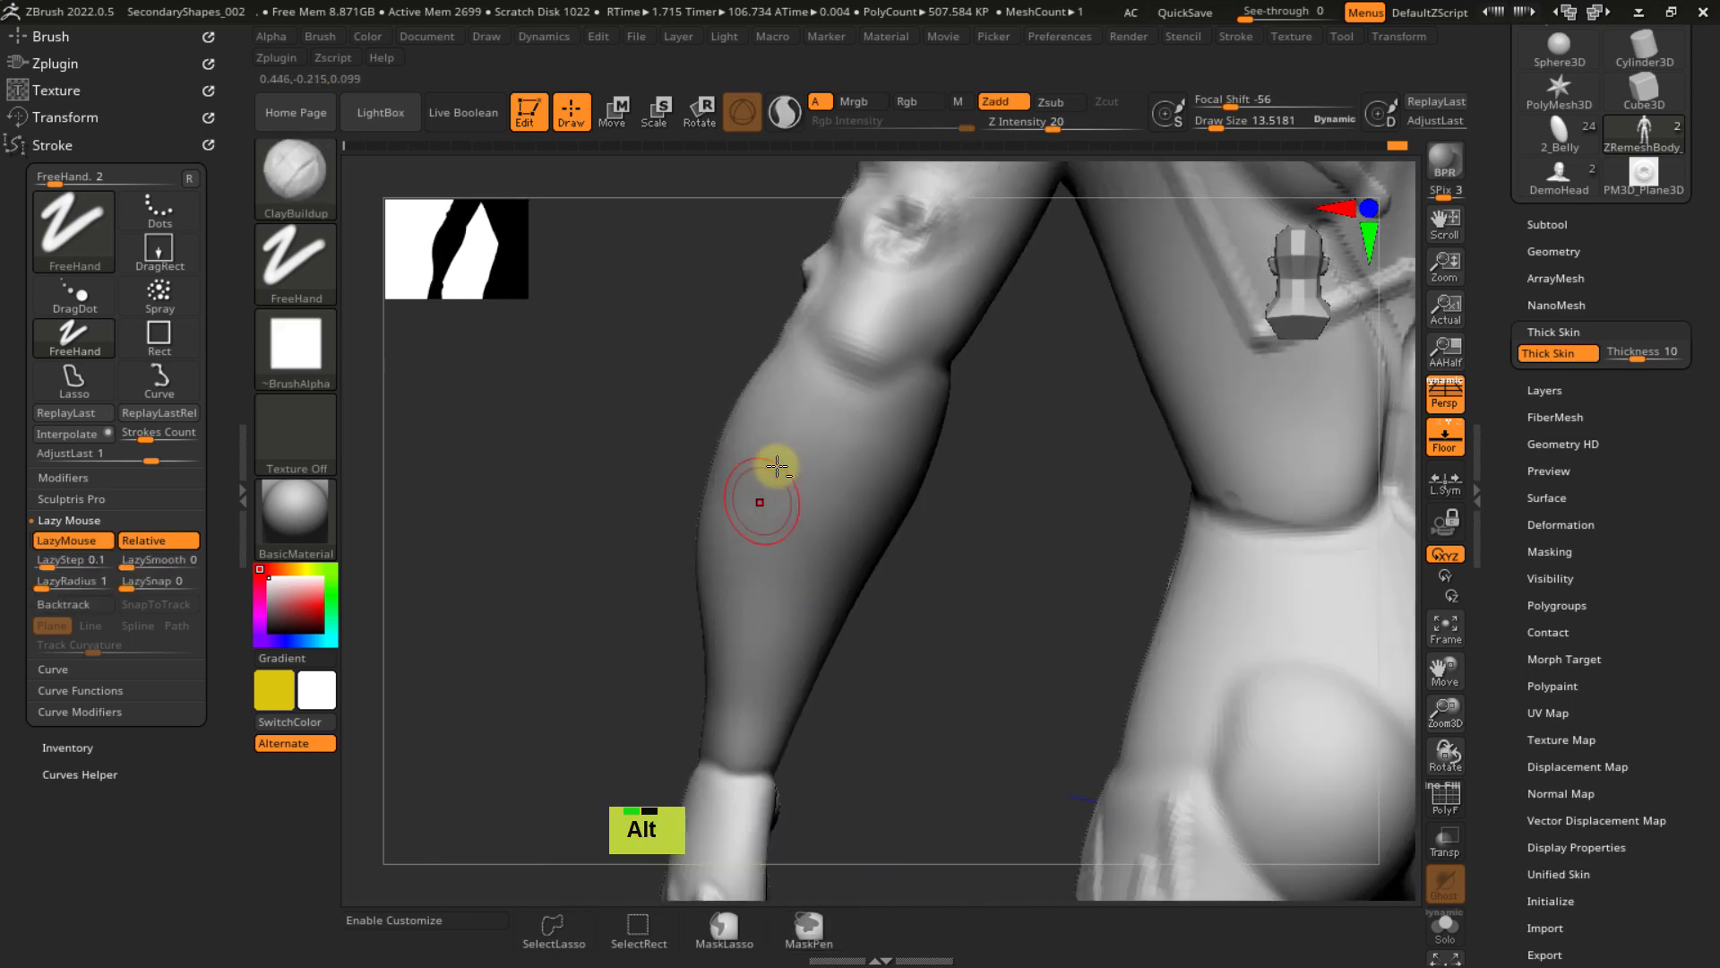
pyautogui.moveTo(777, 466)
pyautogui.keyDown('alt'); pyautogui.mouseDown()
pyautogui.moveTo(766, 530)
pyautogui.moveTo(788, 519)
pyautogui.mouseUp(); pyautogui.keyUp('alt')
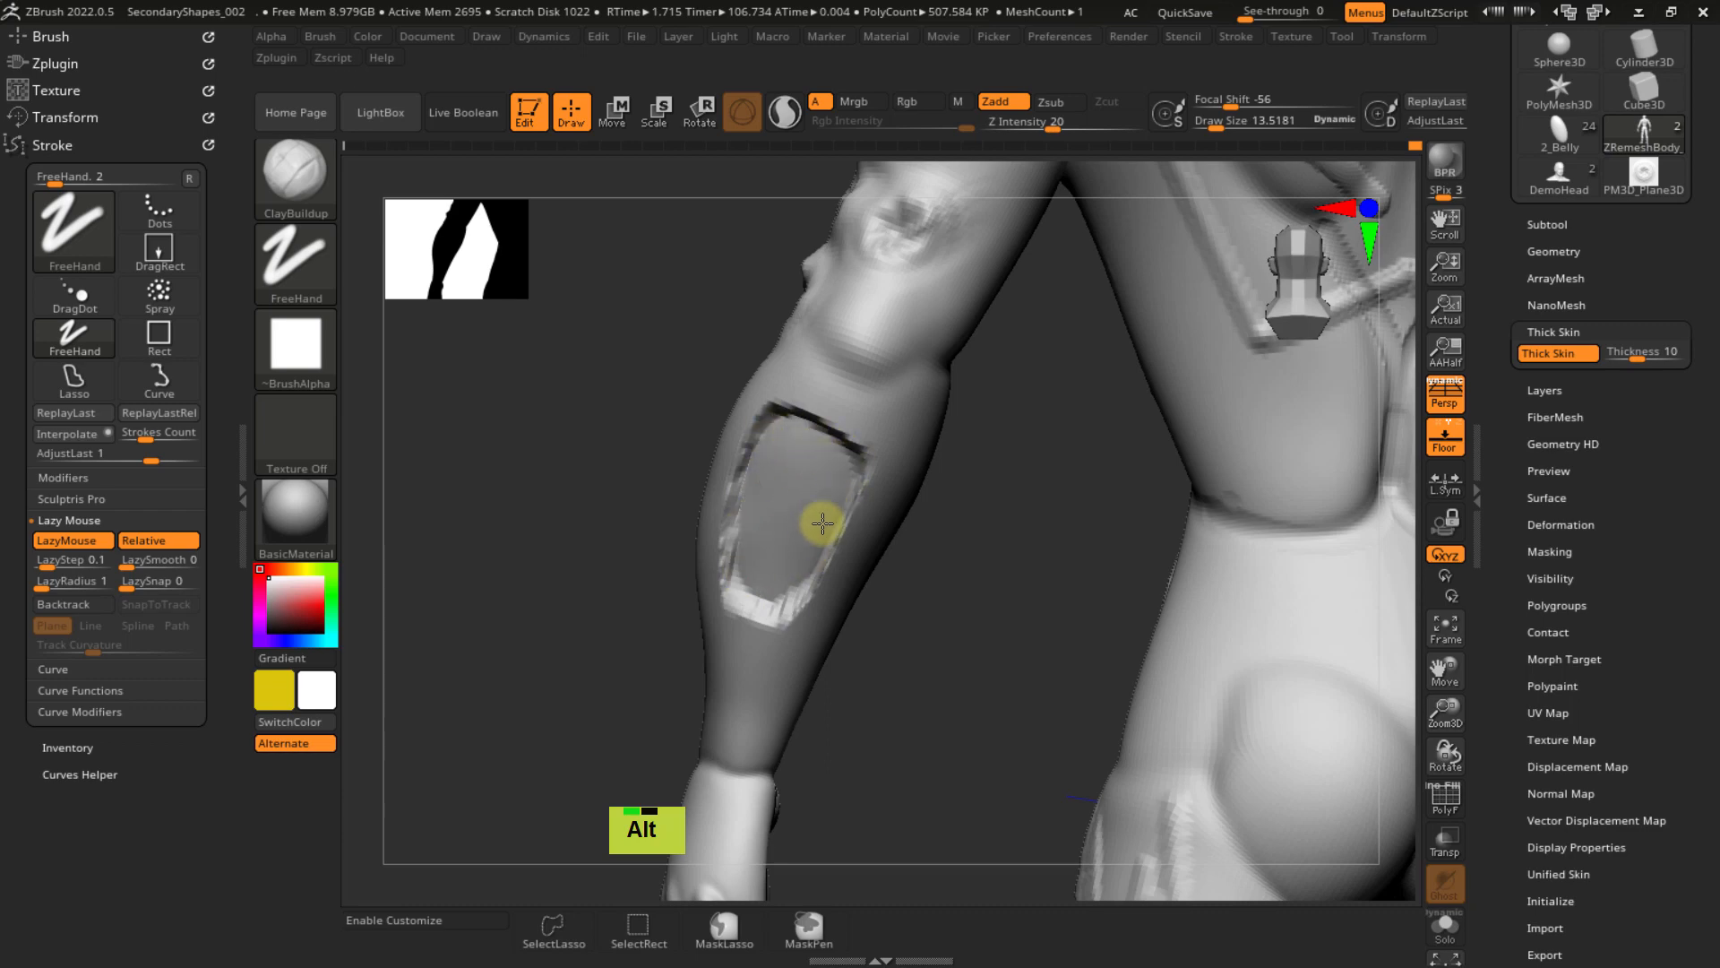
pyautogui.doubleClick(807, 425)
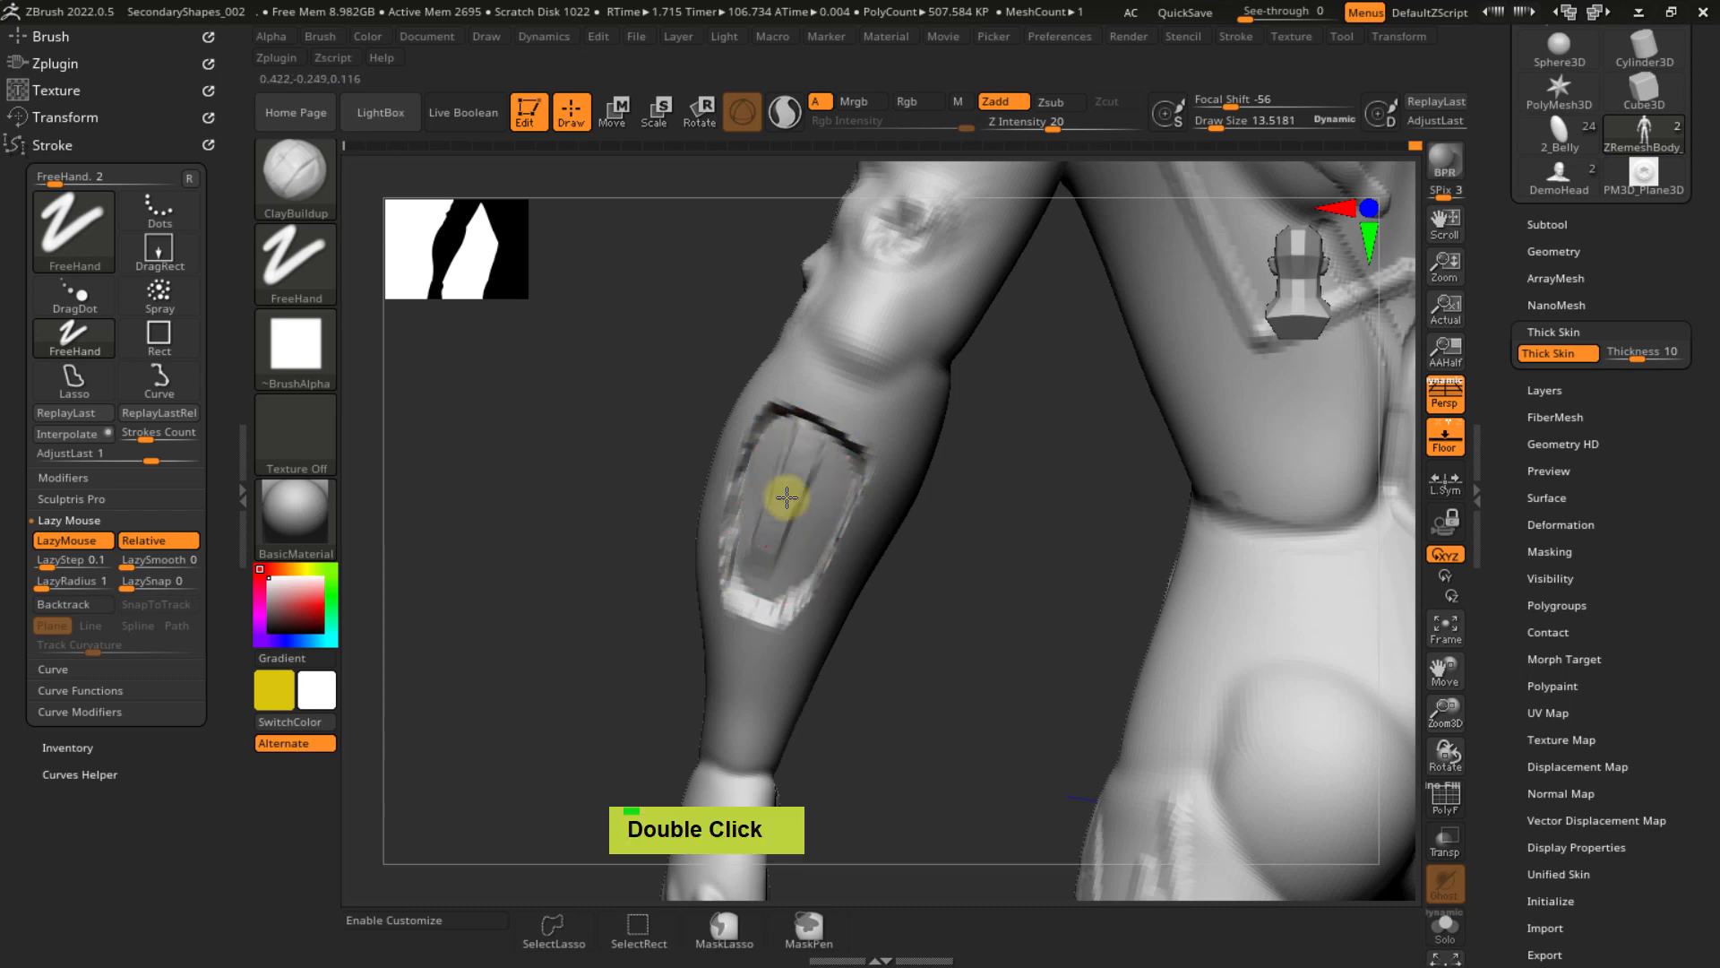
pyautogui.moveTo(768, 533); pyautogui.dragTo(818, 423)
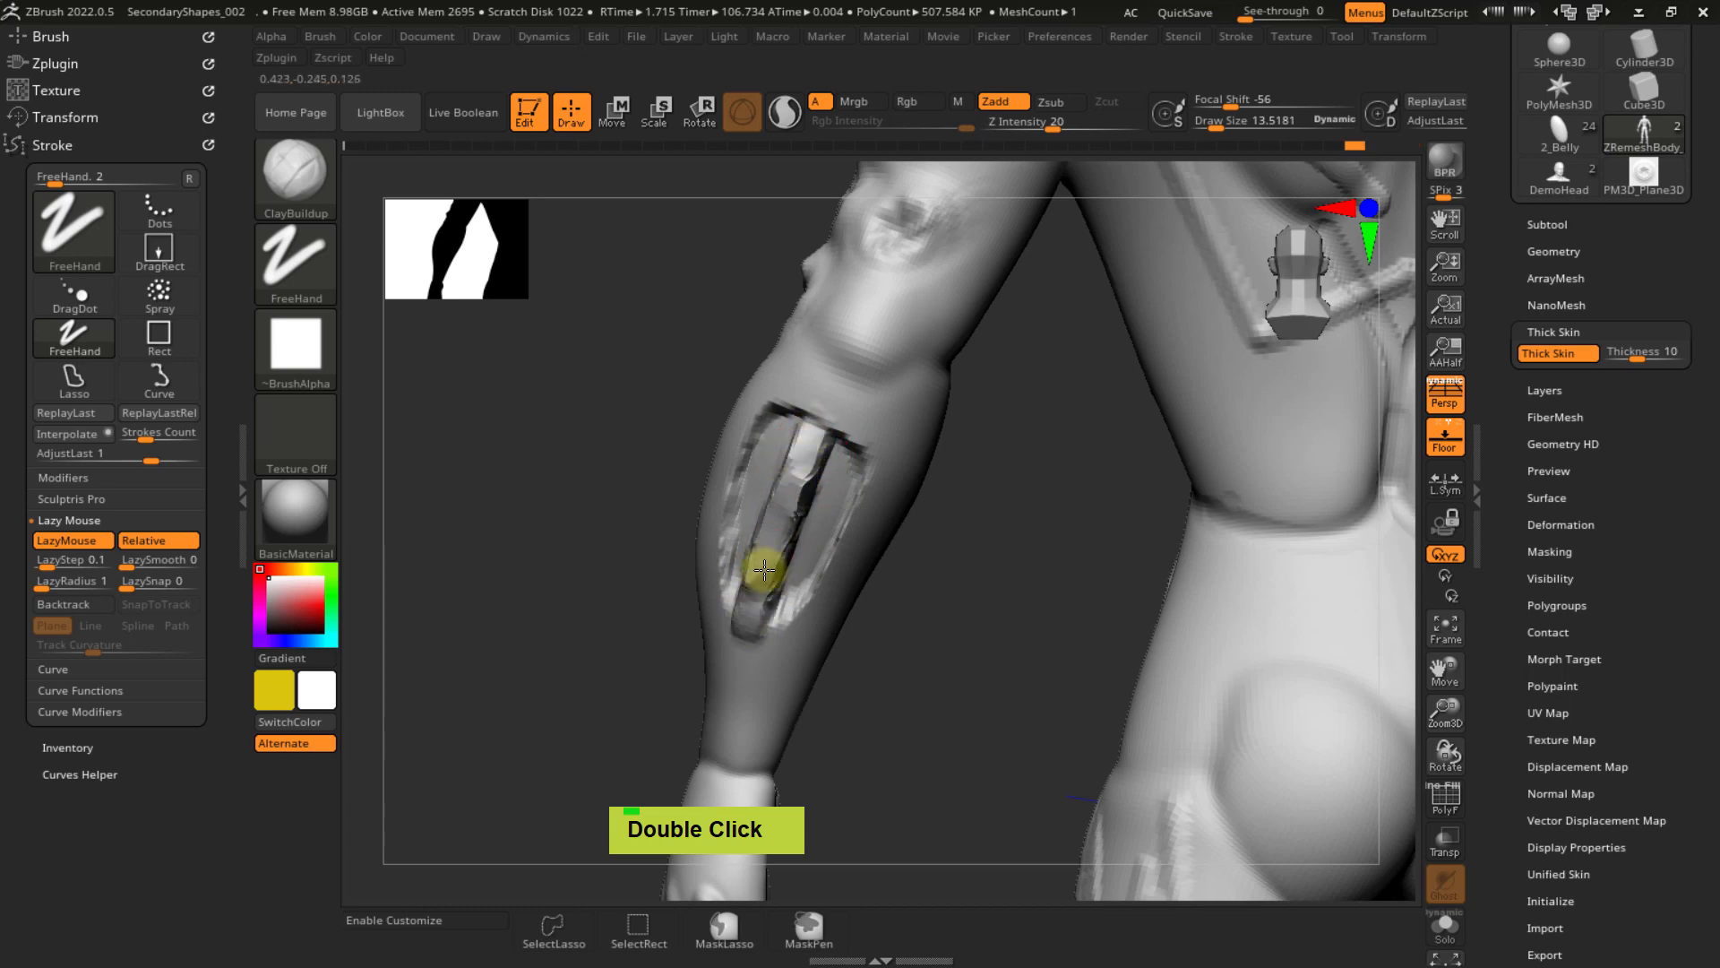
# - Lightly smooth the raised strip inside the left forearm's recess
pyautogui.moveTo(805, 493)
pyautogui.keyDown('shift'); pyautogui.mouseDown()
pyautogui.moveTo(769, 537)
pyautogui.moveTo(798, 476)
pyautogui.moveTo(791, 493)
pyautogui.mouseUp(); pyautogui.keyUp('shift')
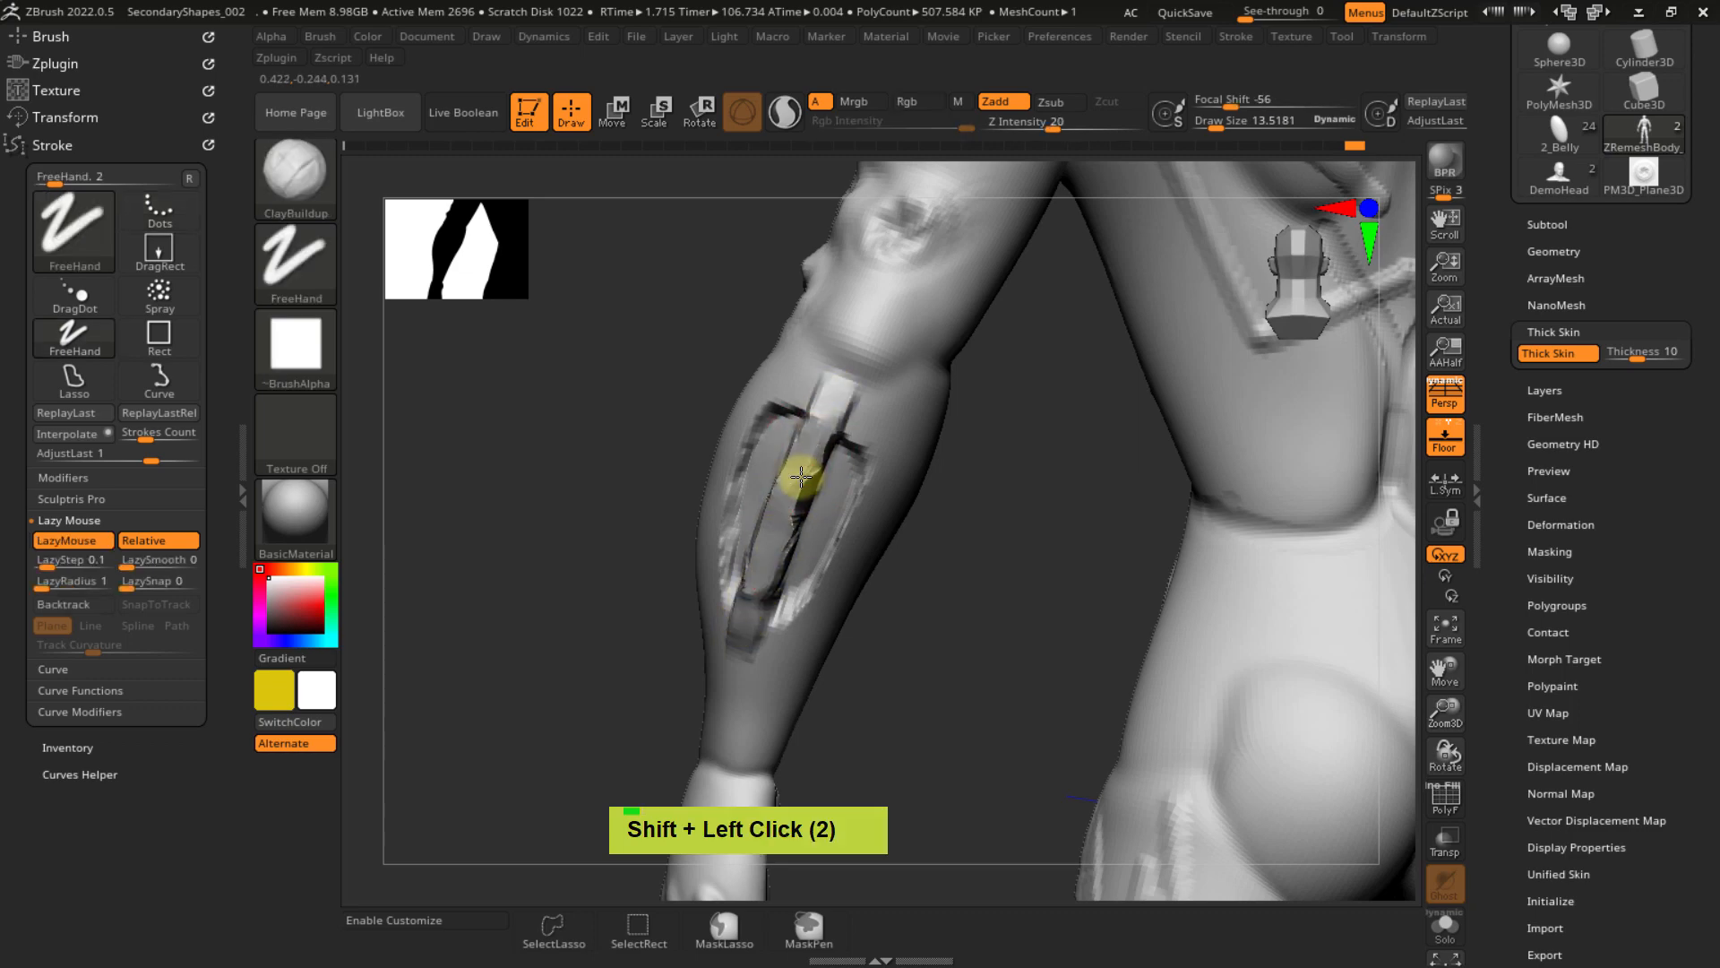
pyautogui.moveTo(783, 492); pyautogui.dragTo(768, 559, button='right')
pyautogui.moveTo(766, 499)
pyautogui.keyDown('shift'); pyautogui.mouseDown()
pyautogui.moveTo(780, 480)
pyautogui.moveTo(779, 545)
pyautogui.moveTo(793, 498)
pyautogui.mouseUp(); pyautogui.keyUp('shift')
# - Set the smoothing brush to a size of about 28 and intensity 69, and smooth the forearm's carved recess and strip
pyautogui.hotkey('shift', 's')
pyautogui.moveTo(1058, 119); pyautogui.dragTo(1114, 123)
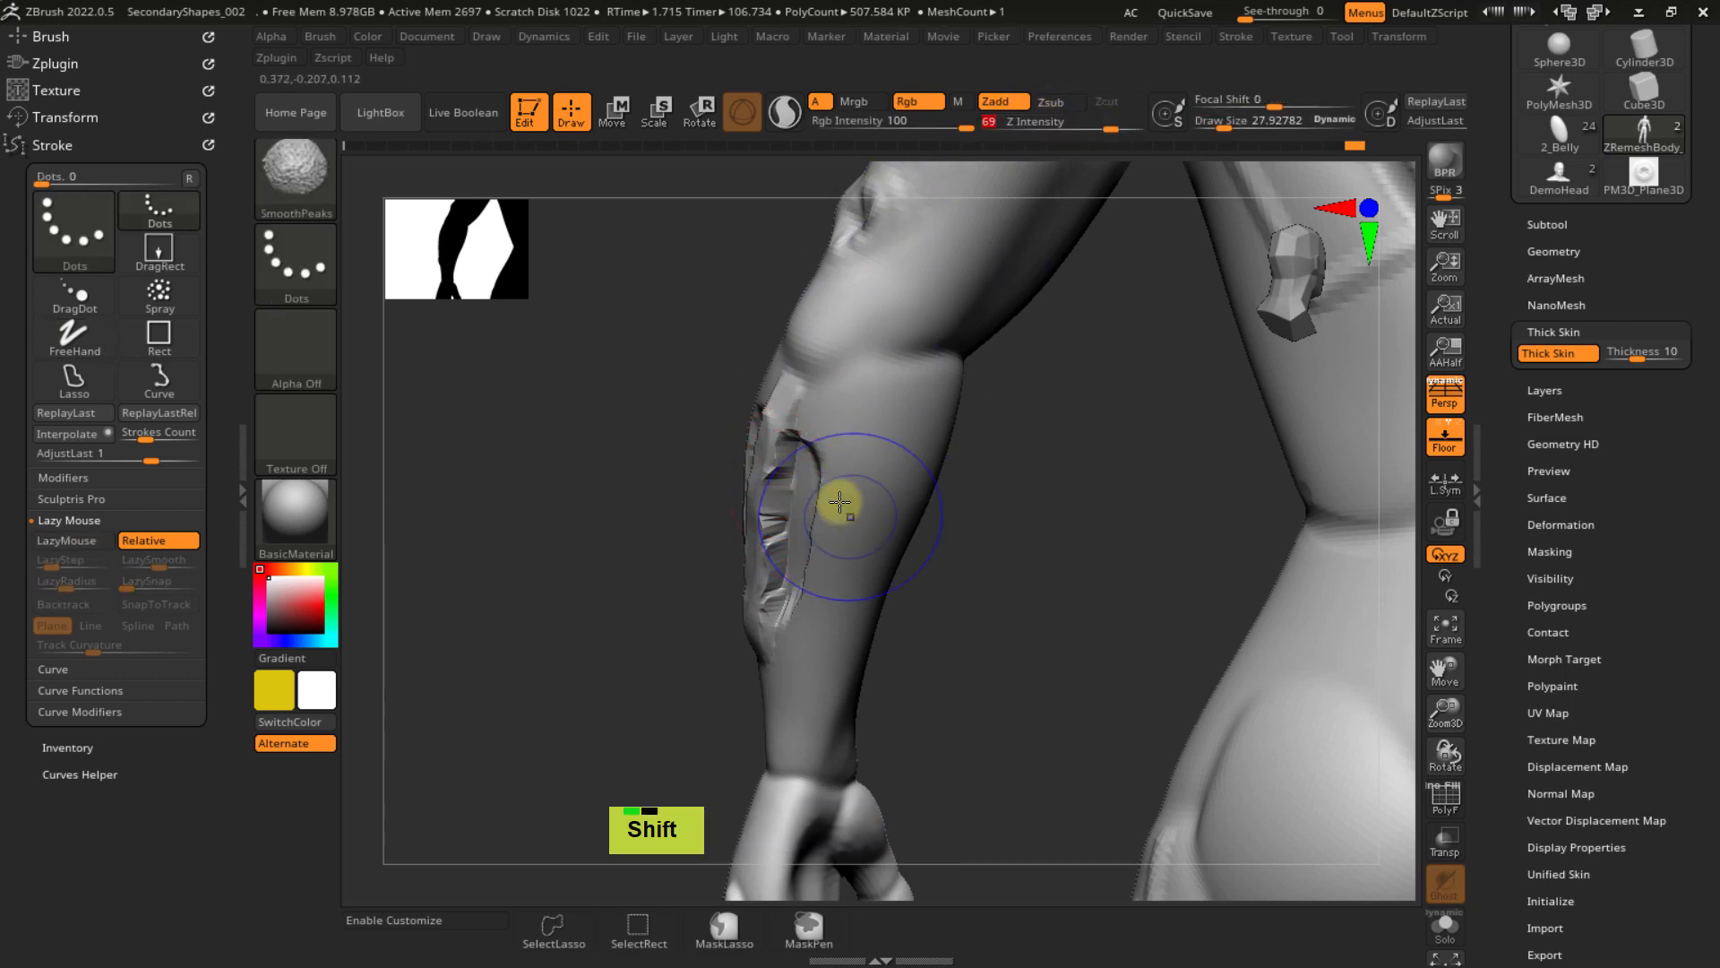
pyautogui.keyDown('shift'); pyautogui.moveTo(788, 448); pyautogui.dragTo(783, 589); pyautogui.keyUp('shift')
pyautogui.moveTo(842, 480)
pyautogui.mouseDown(button='right')
pyautogui.moveTo(864, 511)
pyautogui.moveTo(760, 469)
pyautogui.mouseUp(button='right')
pyautogui.moveTo(761, 469)
pyautogui.keyDown('shift'); pyautogui.mouseDown()
pyautogui.moveTo(768, 427)
pyautogui.moveTo(719, 584)
pyautogui.moveTo(788, 556)
pyautogui.mouseUp(); pyautogui.keyUp('shift')
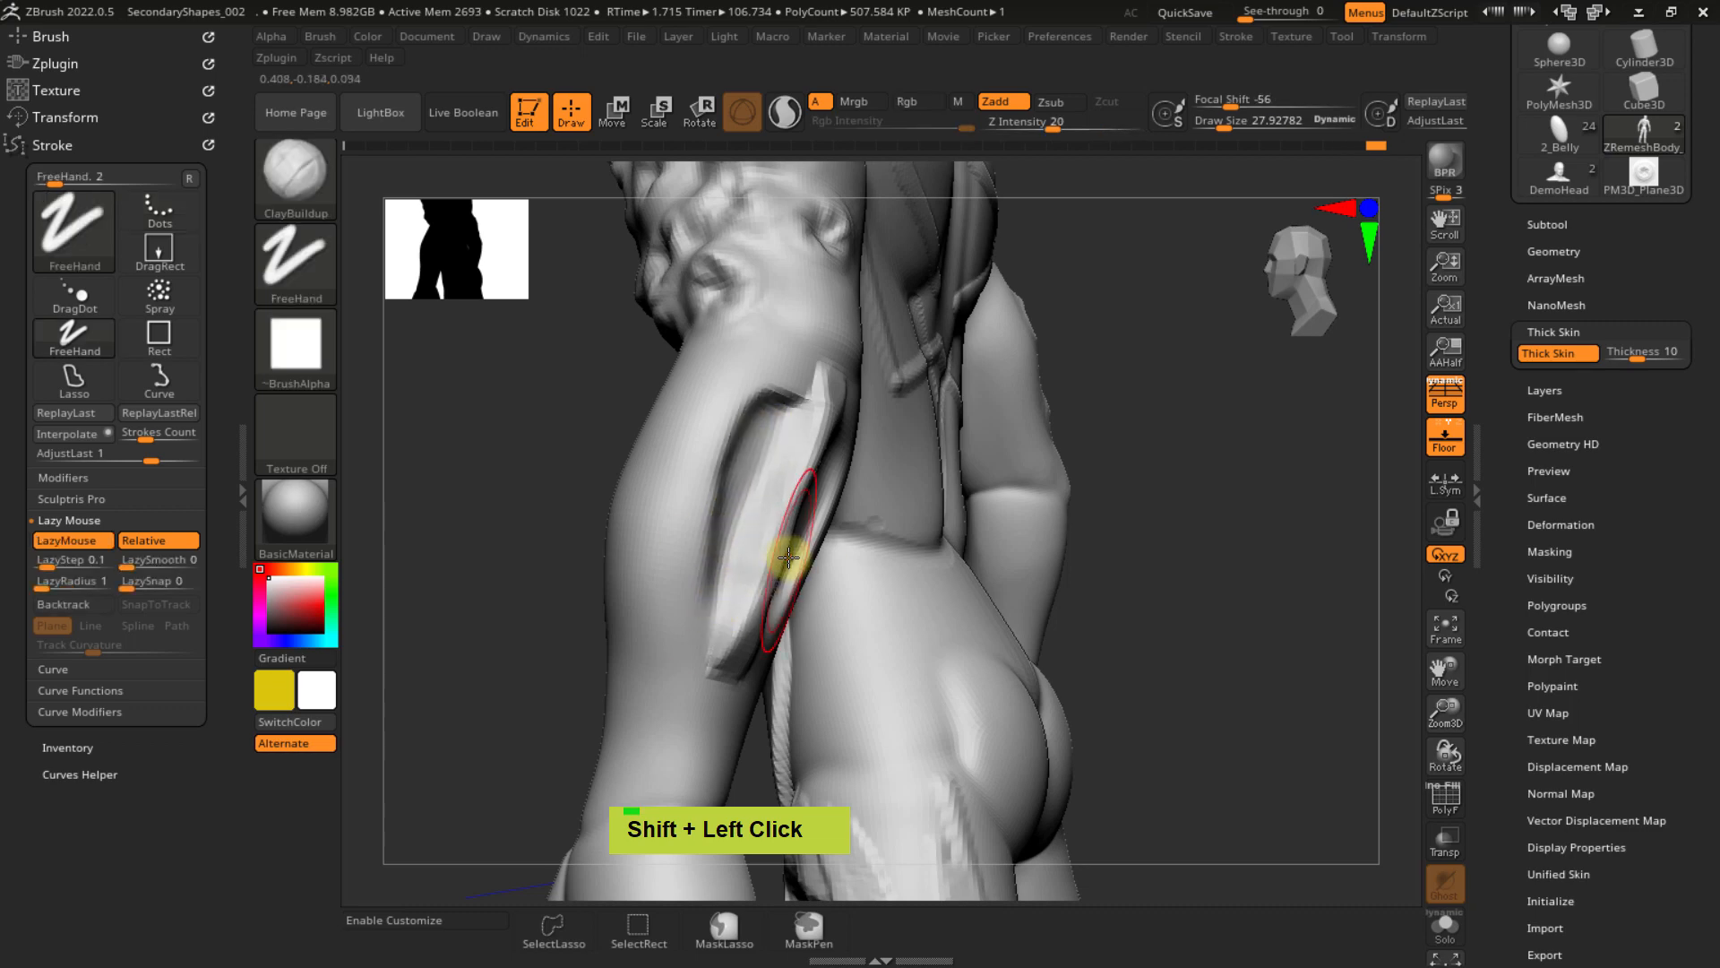
pyautogui.moveTo(788, 557); pyautogui.dragTo(764, 434, button='right')
pyautogui.moveTo(764, 433)
pyautogui.keyDown('shift'); pyautogui.mouseDown()
pyautogui.moveTo(776, 418)
pyautogui.moveTo(776, 493)
pyautogui.mouseUp(); pyautogui.keyUp('shift')
pyautogui.moveTo(776, 493); pyautogui.dragTo(844, 441, button='right')
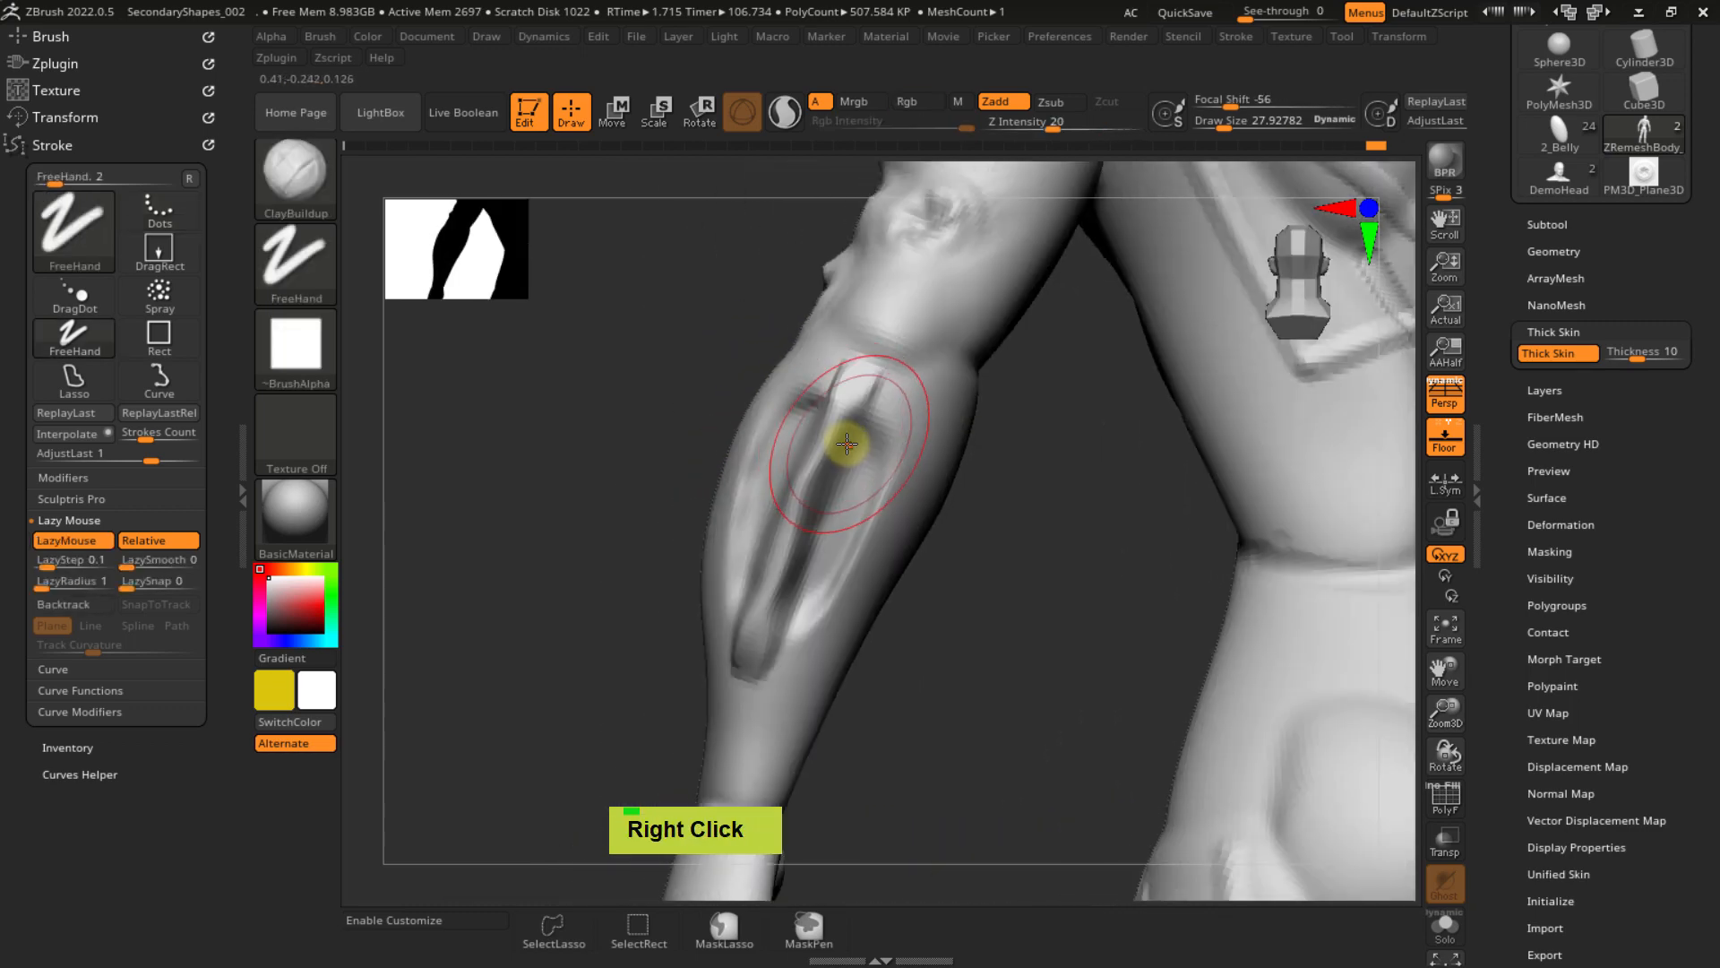
# - Switch to the Flatten brush and flatten the strip and the recess edges on the left forearm
pyautogui.press('b')
pyautogui.press('f')
pyautogui.press('a')
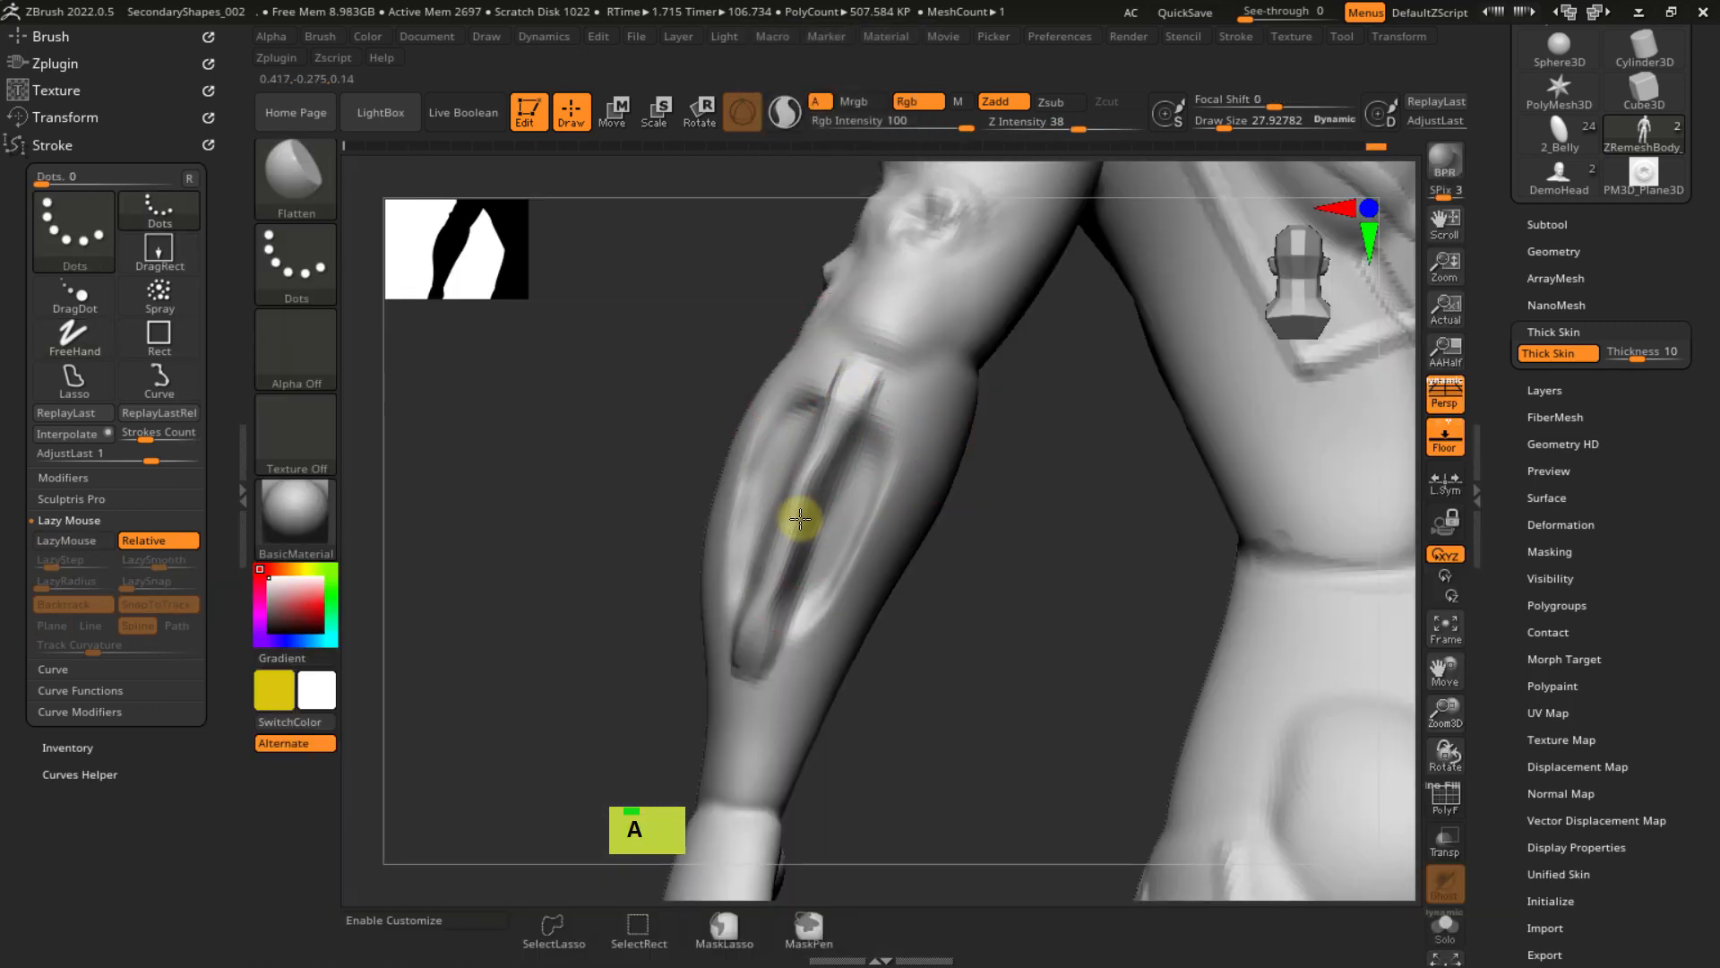
pyautogui.doubleClick(815, 480)
pyautogui.moveTo(814, 481)
pyautogui.mouseDown(button='right')
pyautogui.moveTo(852, 461)
pyautogui.moveTo(844, 386)
pyautogui.mouseUp(button='right')
pyautogui.doubleClick(775, 587)
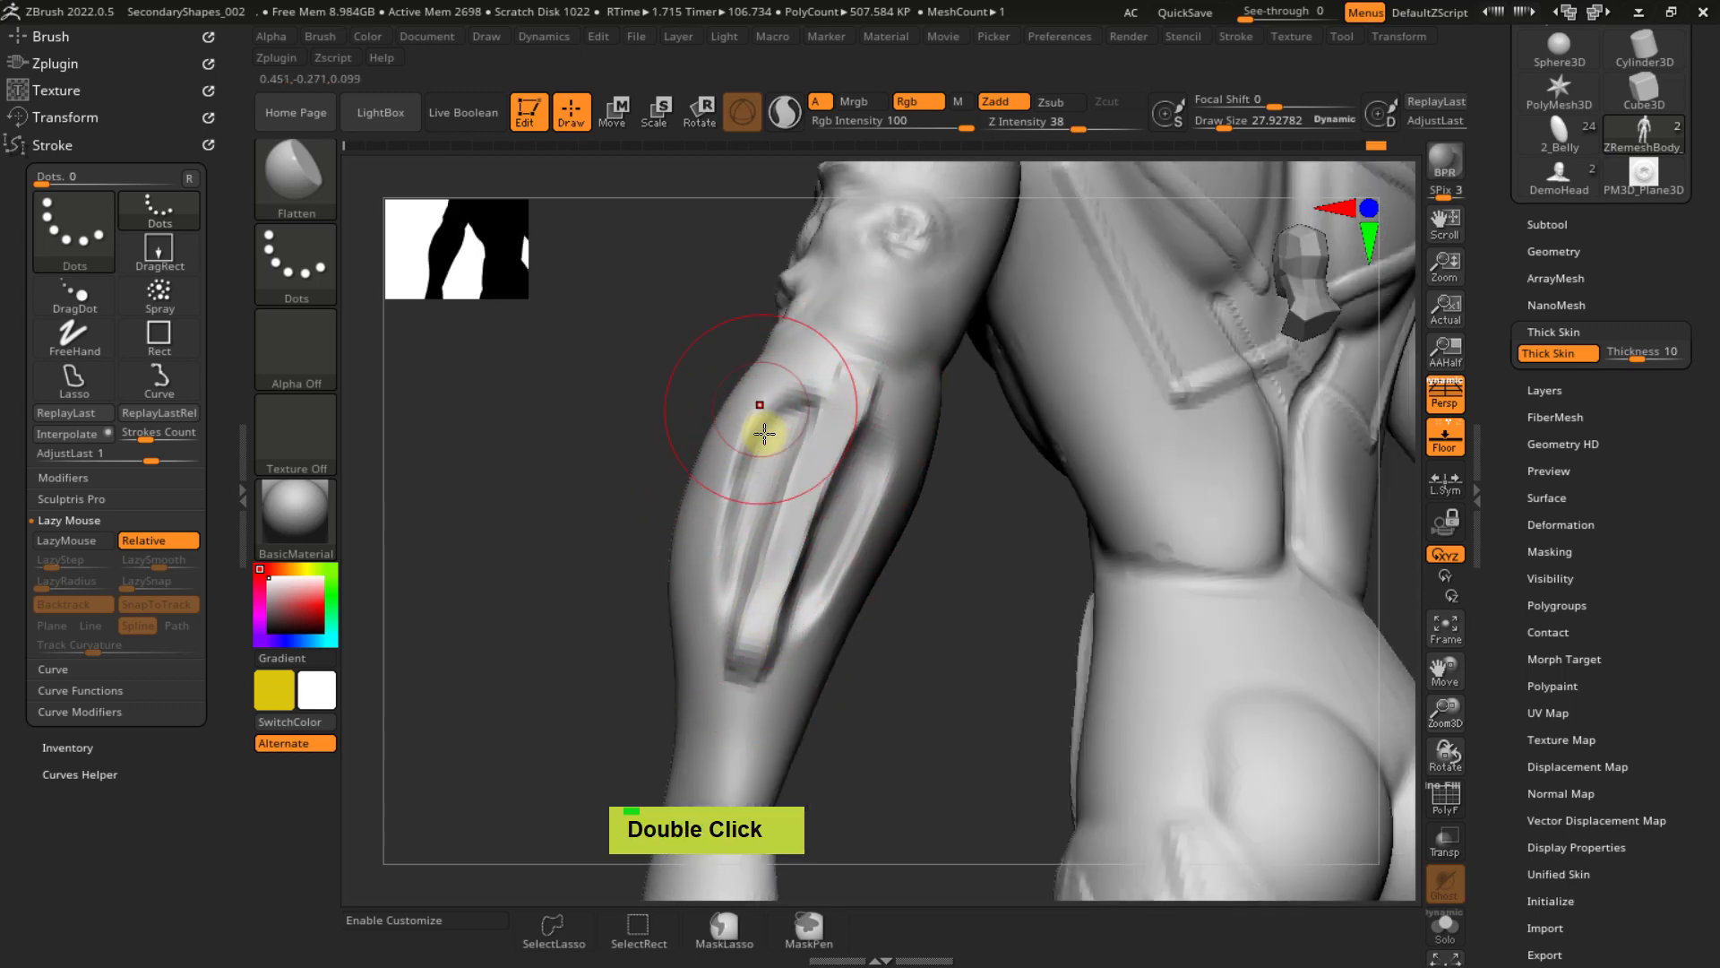
# - Switch to the Pinch brush at a size of about 19, then pinch and lightly smooth the upper outer edge of the left forearm's recess
pyautogui.moveTo(757, 434)
pyautogui.mouseDown(button='right')
pyautogui.moveTo(787, 460)
pyautogui.moveTo(773, 423)
pyautogui.mouseUp(button='right')
pyautogui.press('b')
pyautogui.press('p')
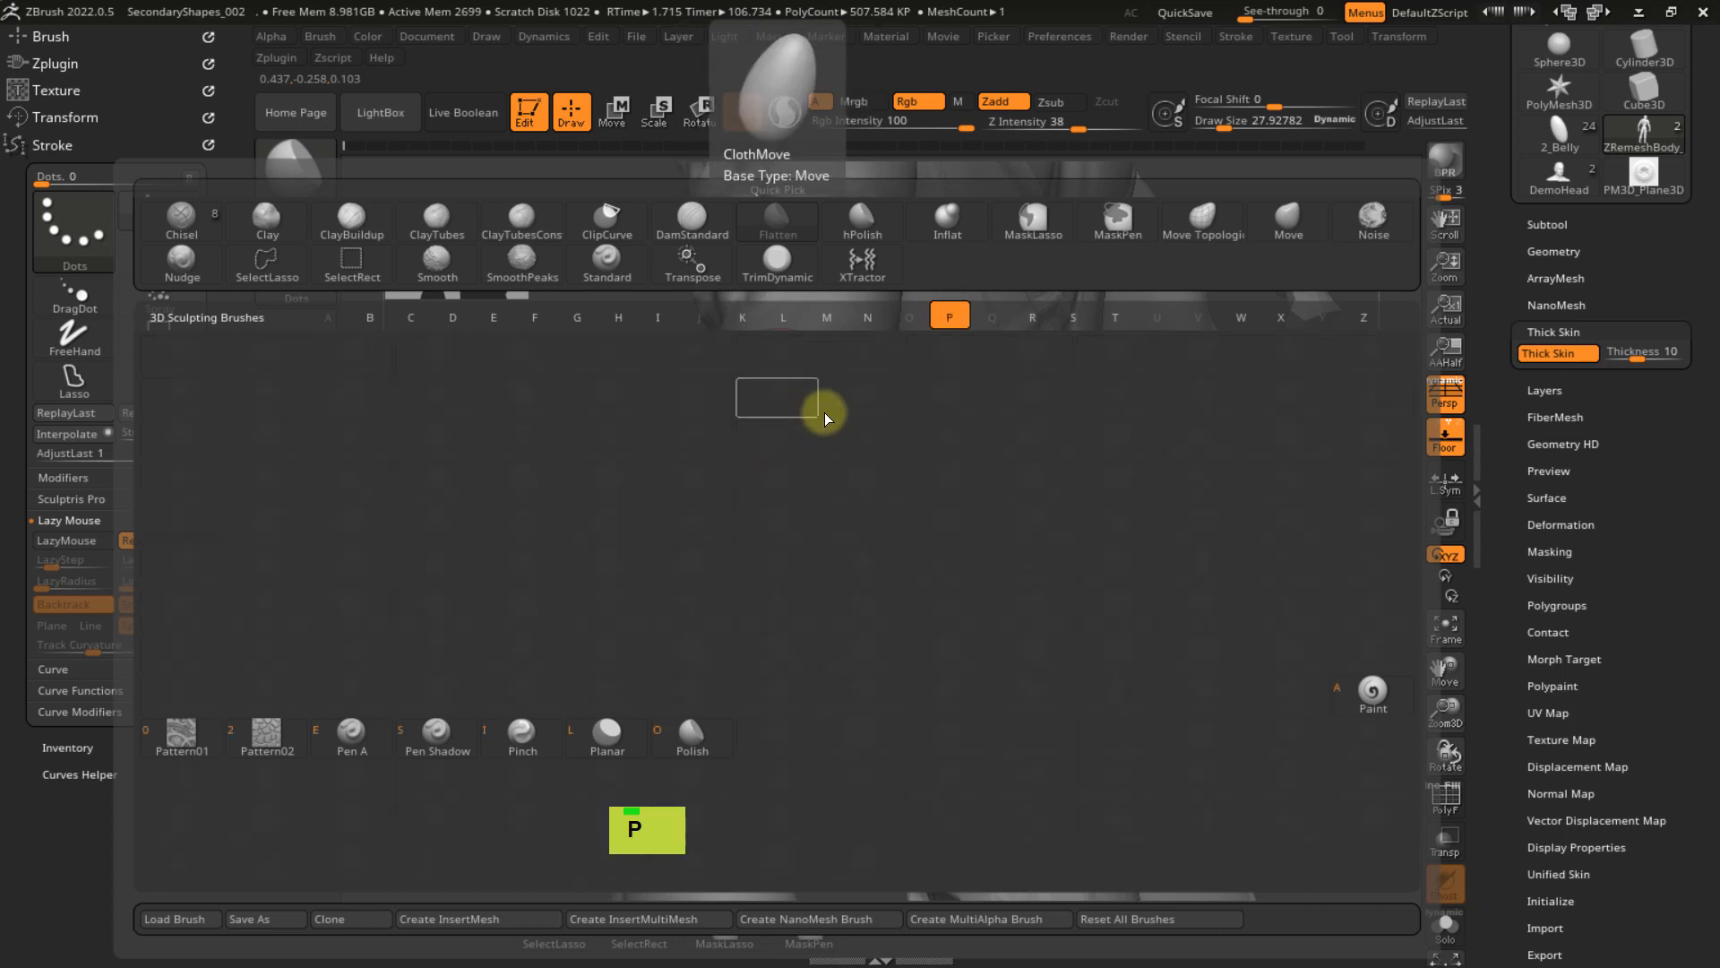
pyautogui.press('i')
pyautogui.doubleClick(770, 421)
pyautogui.press('s')
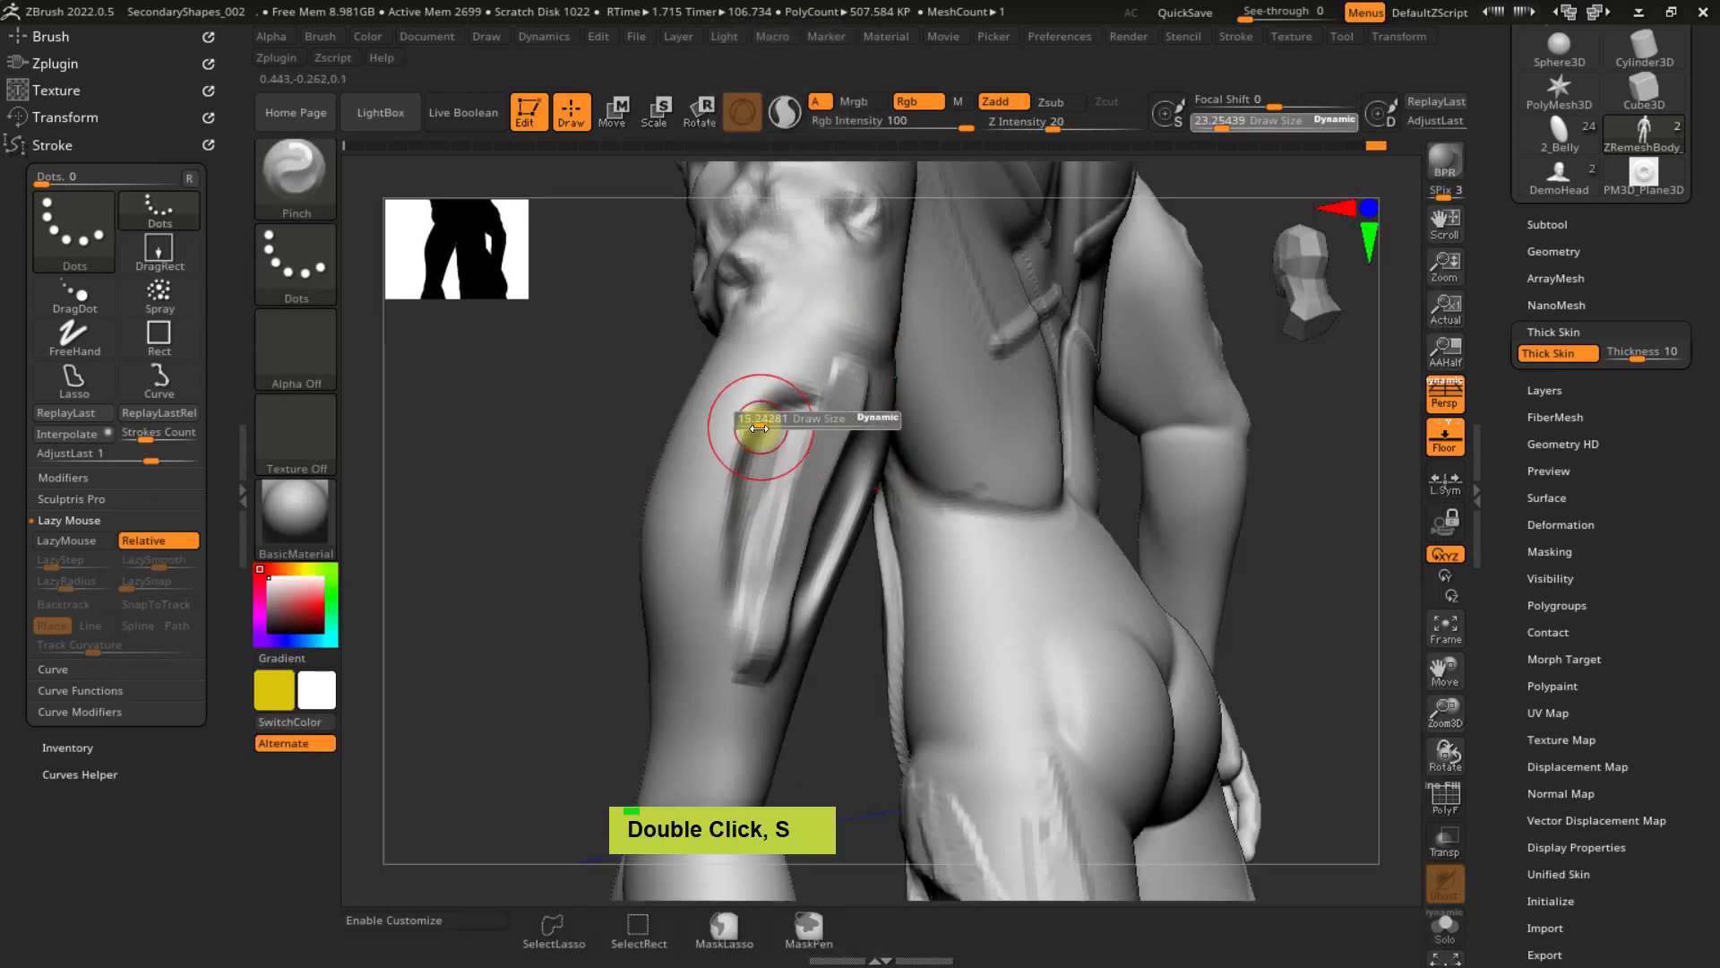
pyautogui.click(757, 421)
pyautogui.moveTo(767, 417)
pyautogui.mouseDown()
pyautogui.moveTo(753, 415)
pyautogui.moveTo(793, 403)
pyautogui.mouseUp()
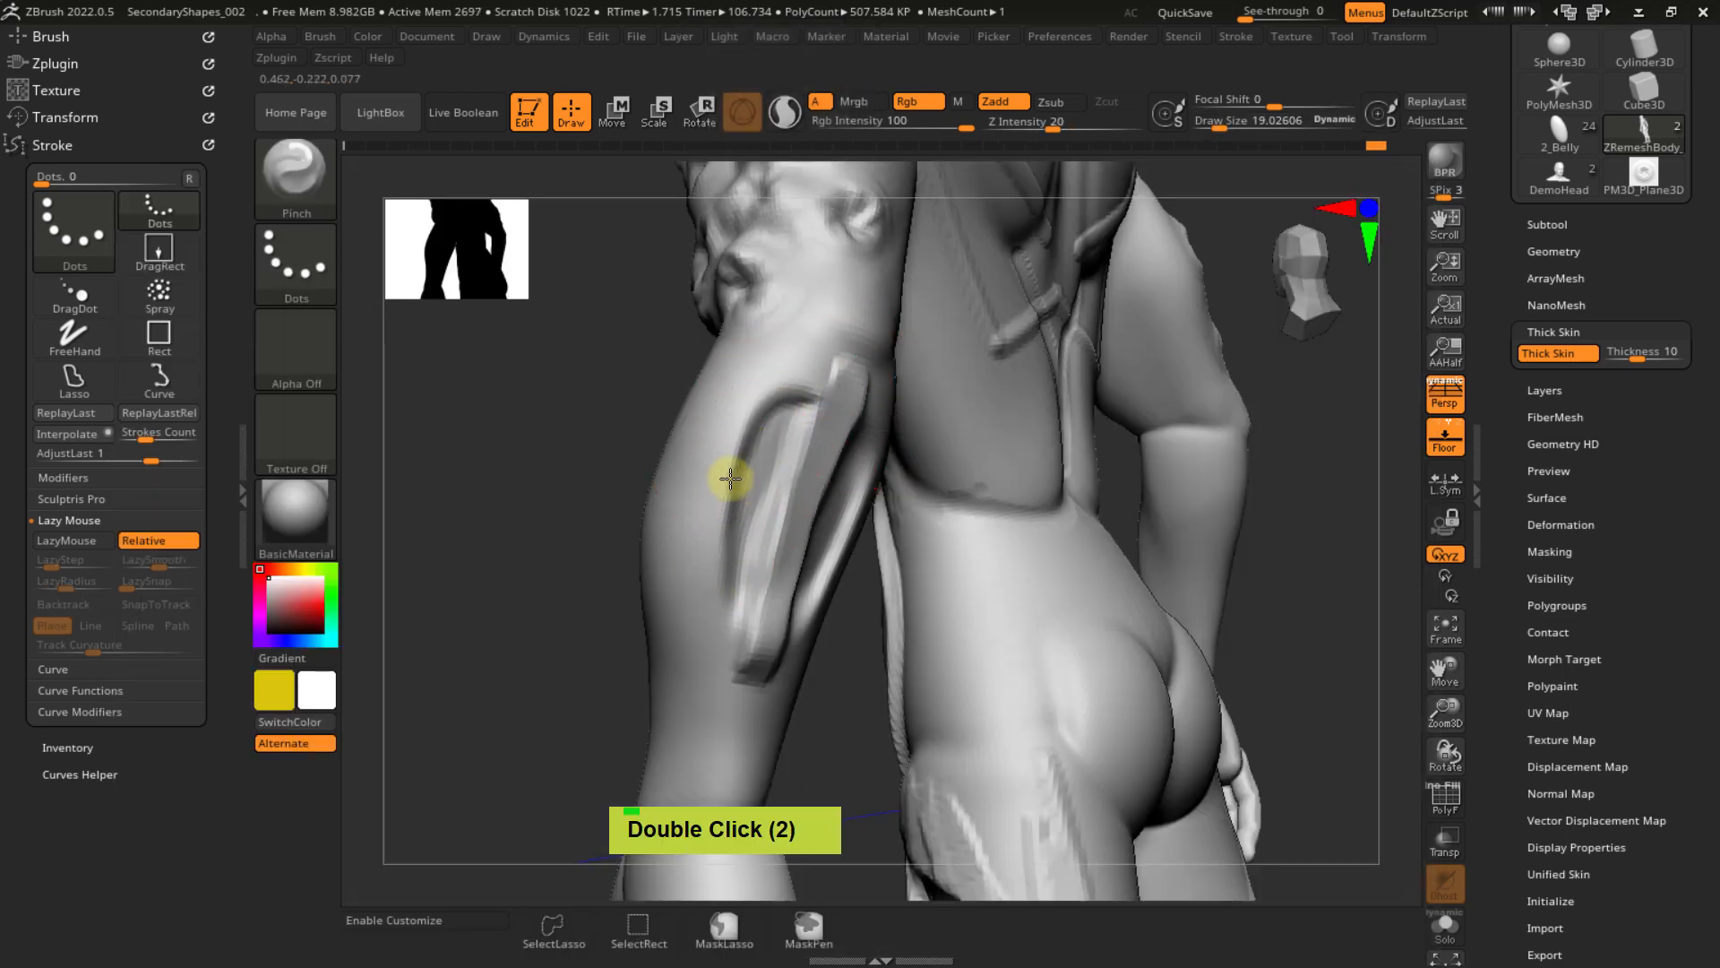
pyautogui.keyDown('shift'); pyautogui.moveTo(760, 449); pyautogui.dragTo(764, 469); pyautogui.keyUp('shift')
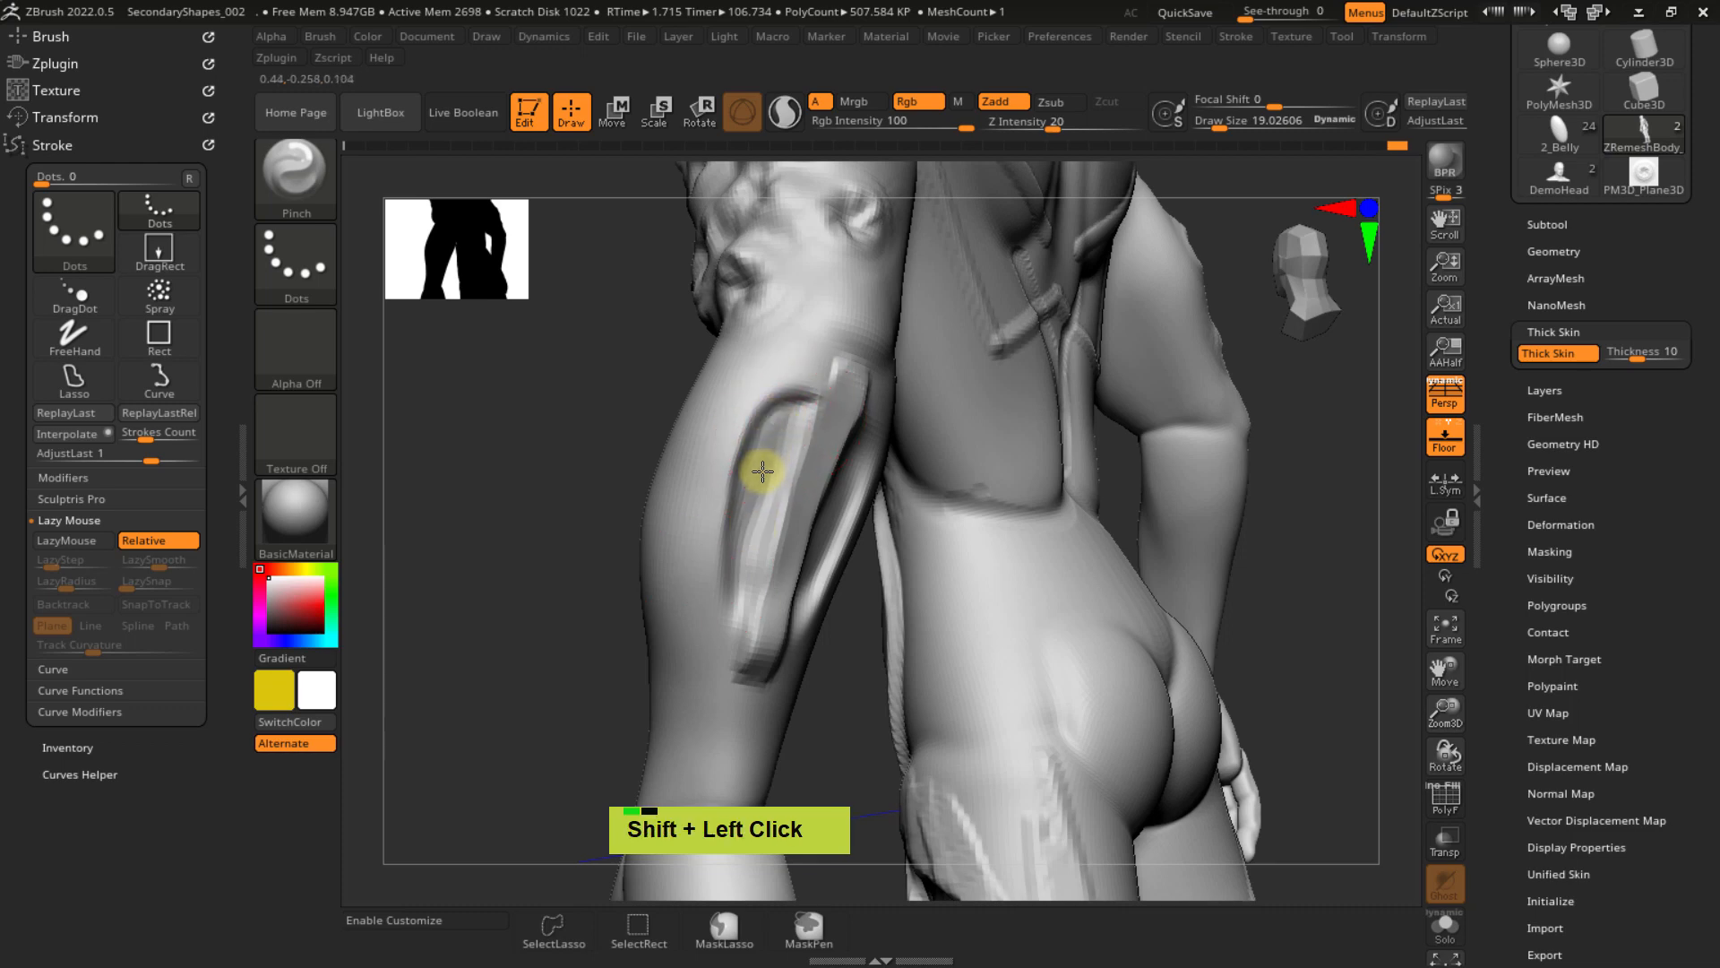
# - Pinch the opposite edge of the left forearm's recess along its upper curve to sharpen it
pyautogui.moveTo(868, 567); pyautogui.dragTo(852, 526, button='right')
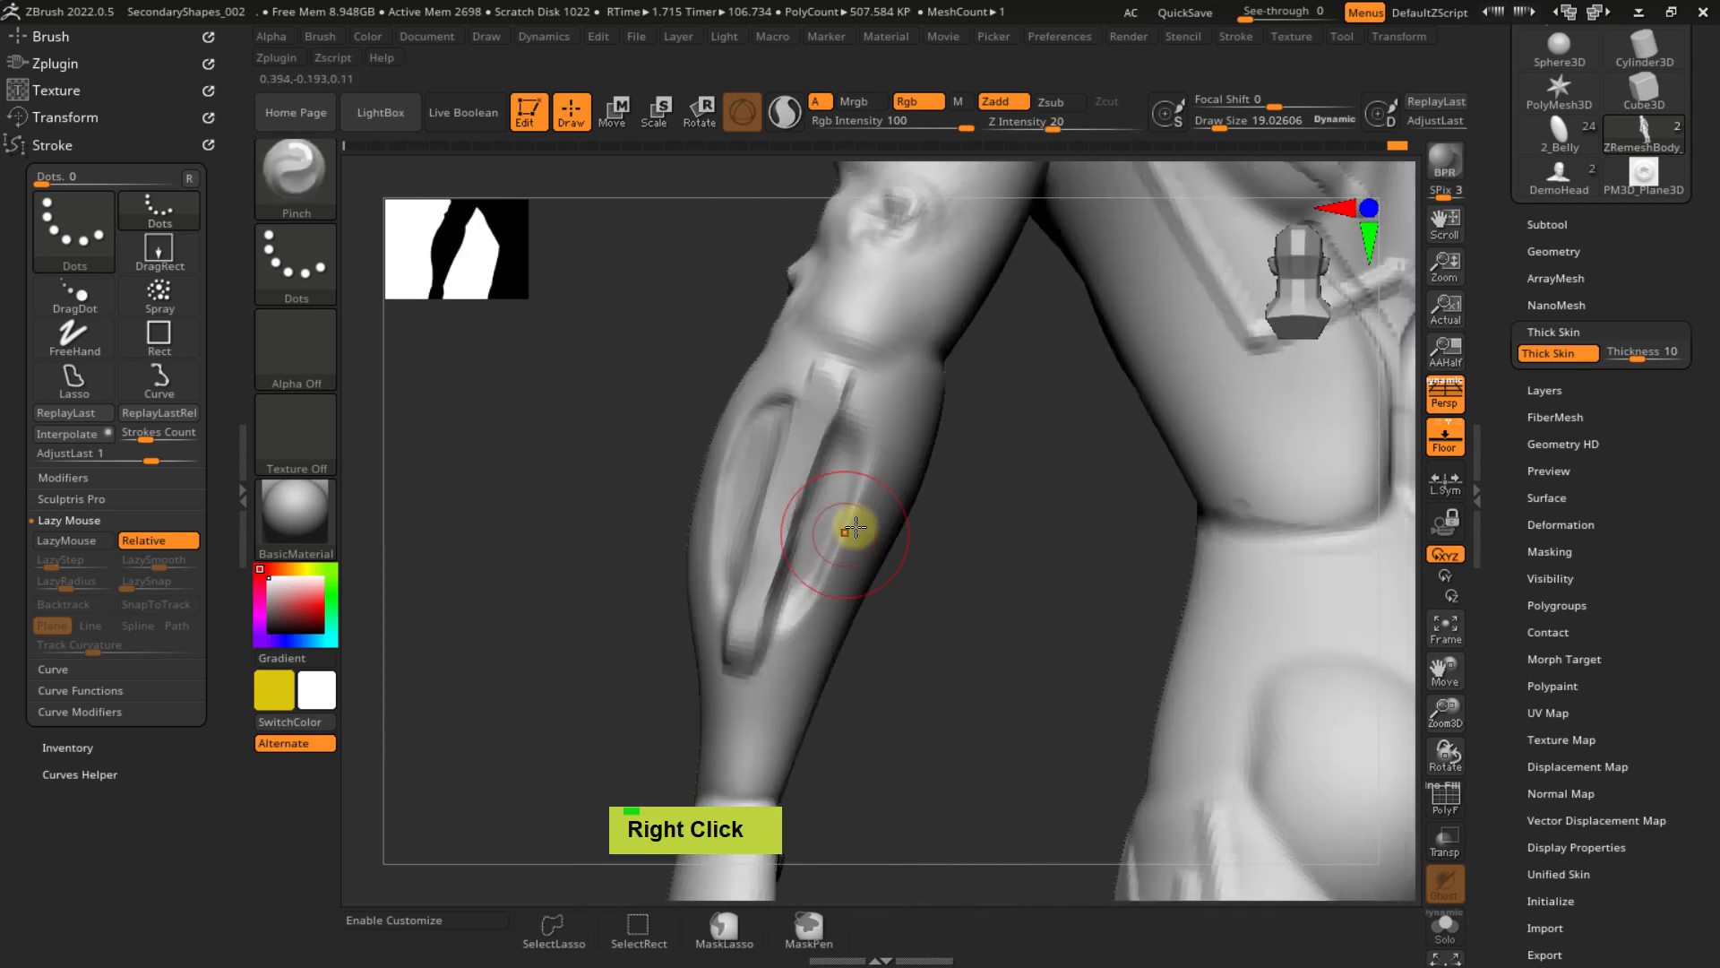
pyautogui.doubleClick(848, 433)
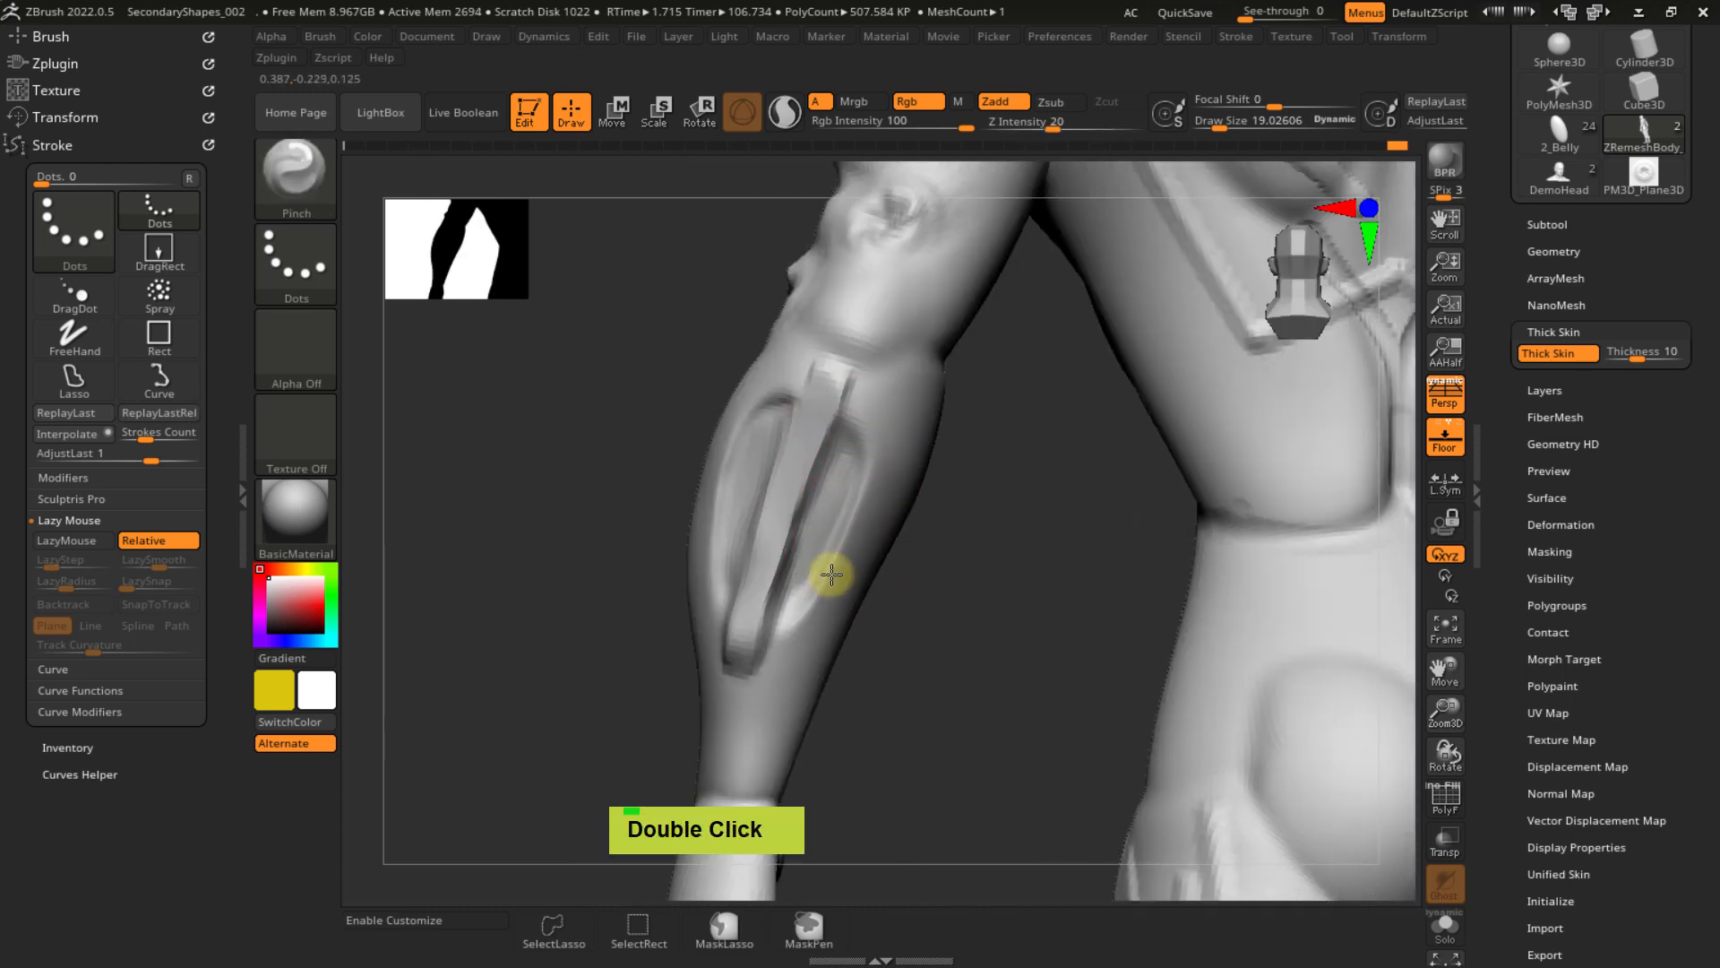
pyautogui.moveTo(835, 440)
pyautogui.mouseDown()
pyautogui.moveTo(834, 396)
pyautogui.moveTo(822, 423)
pyautogui.mouseUp()
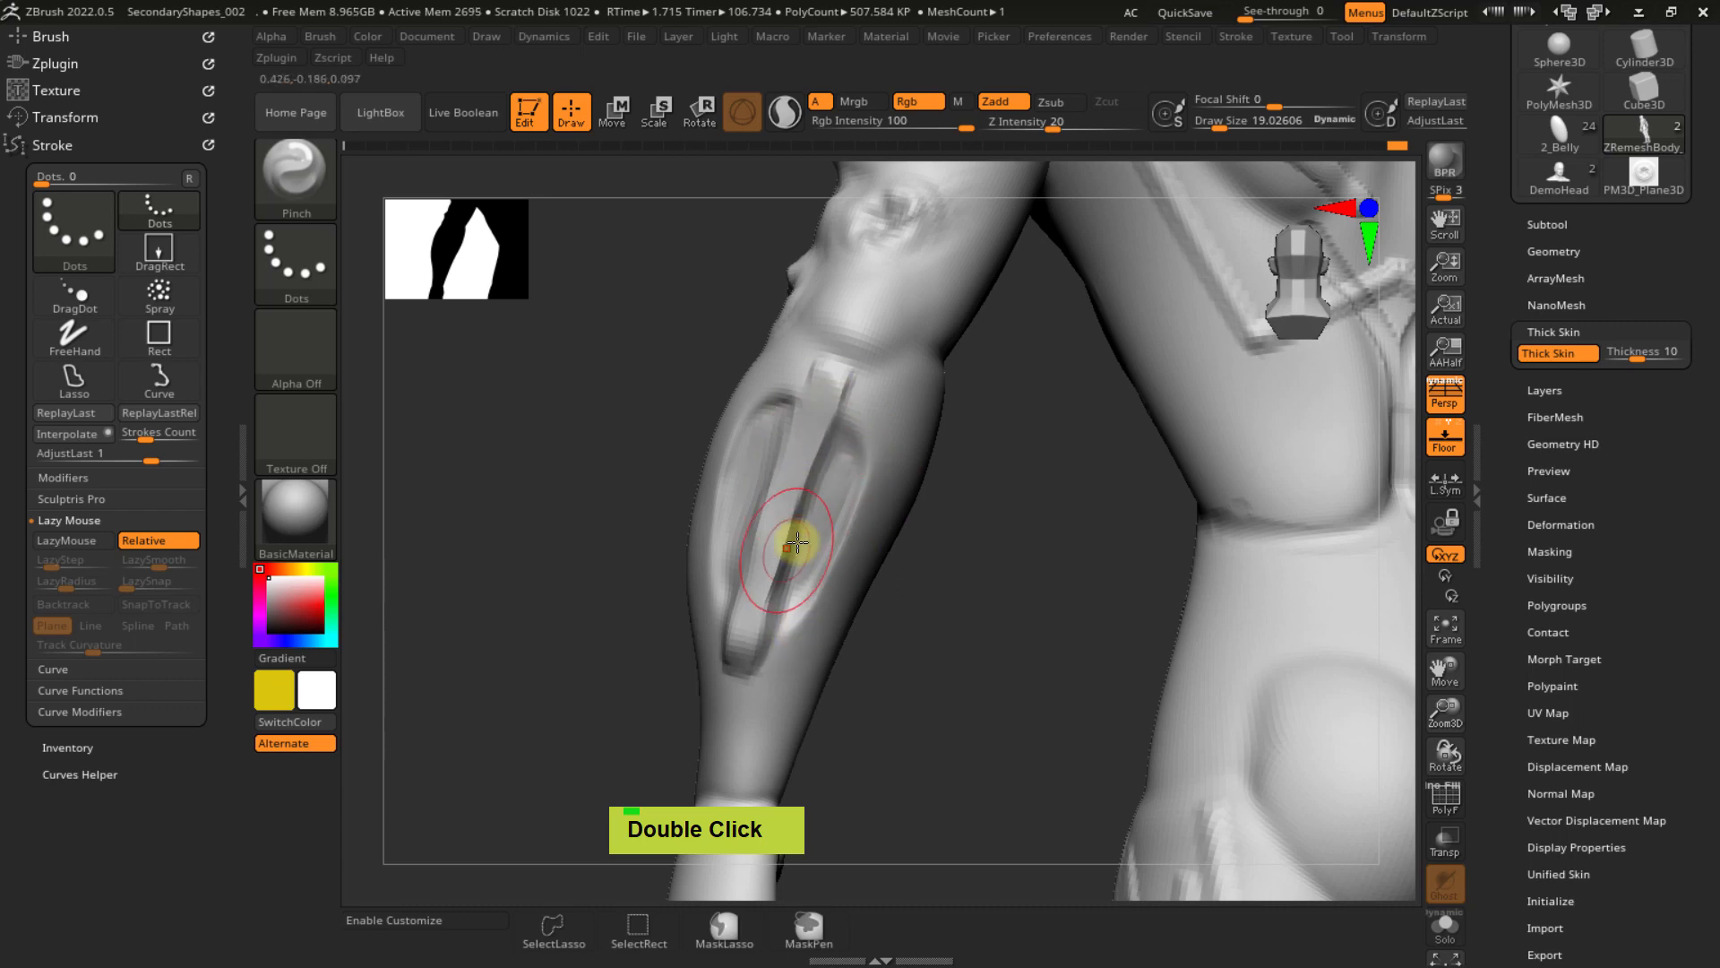
pyautogui.moveTo(811, 602)
pyautogui.keyDown('ctrl'); pyautogui.mouseDown(button='right')
pyautogui.moveTo(841, 529)
pyautogui.moveTo(822, 616)
pyautogui.moveTo(829, 583)
pyautogui.moveTo(837, 664)
pyautogui.moveTo(789, 600)
pyautogui.moveTo(982, 614)
pyautogui.moveTo(1006, 568)
pyautogui.moveTo(1035, 599)
pyautogui.moveTo(948, 503)
pyautogui.moveTo(977, 504)
pyautogui.mouseUp(button='right'); pyautogui.keyUp('ctrl')
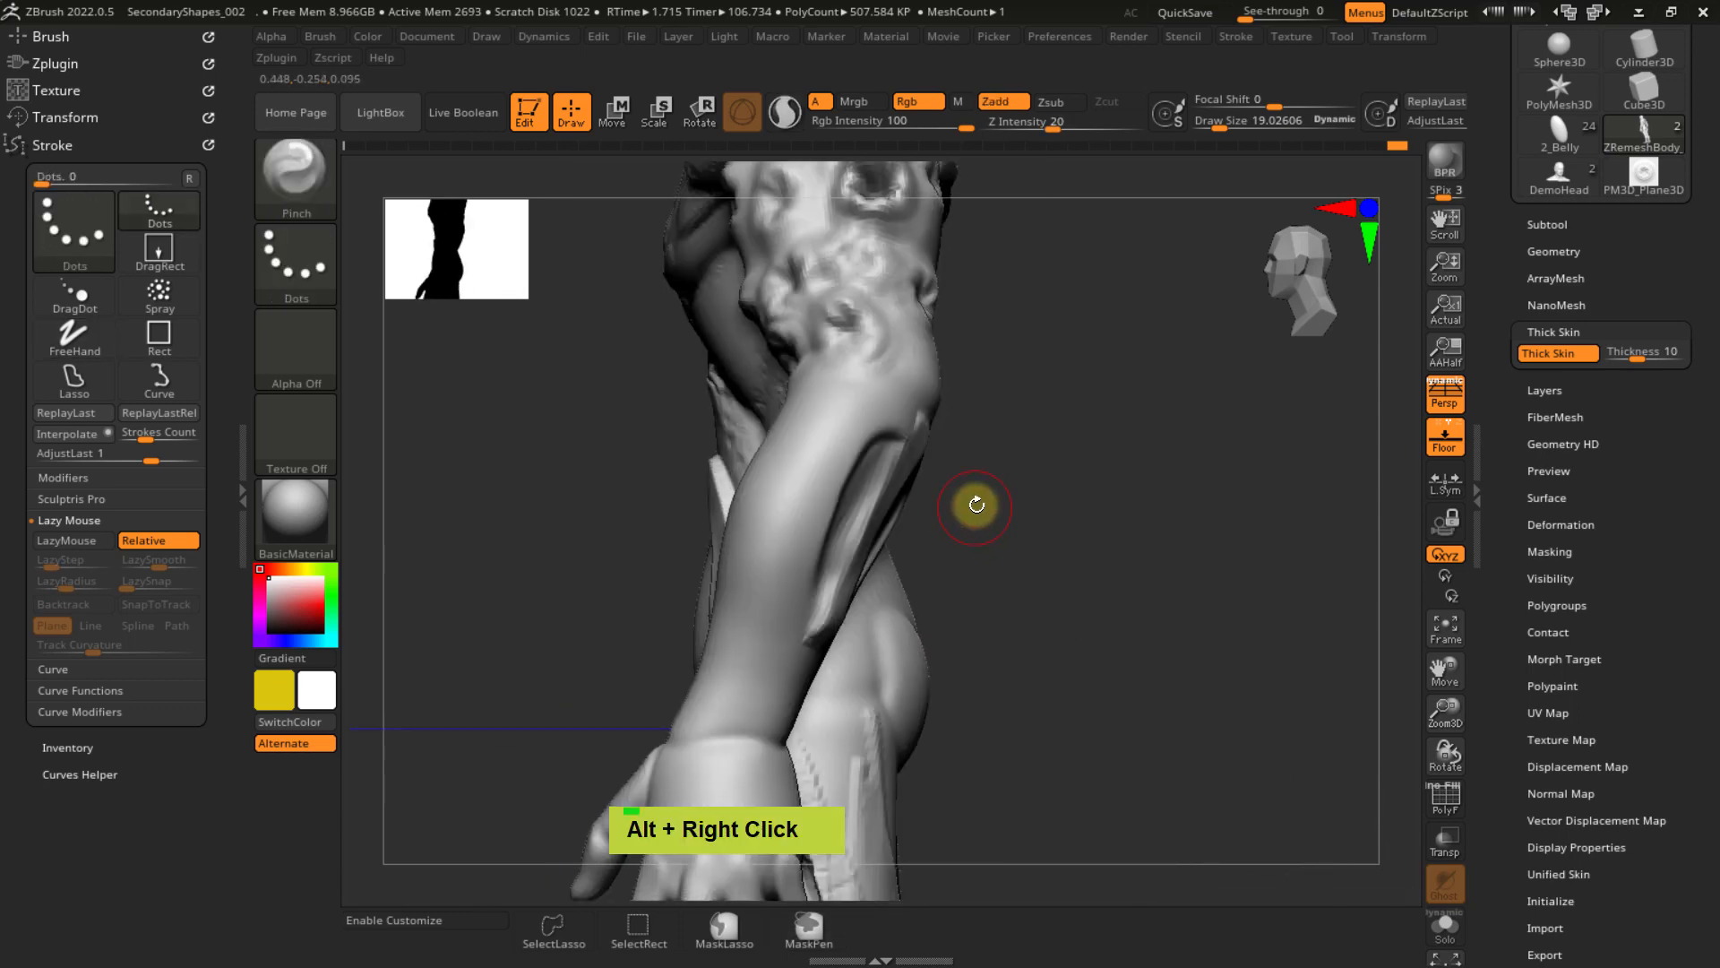
# - Turn Thick Skin off and re-enable it with a thickness of 1
pyautogui.keyDown('ctrl'); pyautogui.moveTo(1097, 484); pyautogui.dragTo(1416, 394, button='right'); pyautogui.keyUp('ctrl')
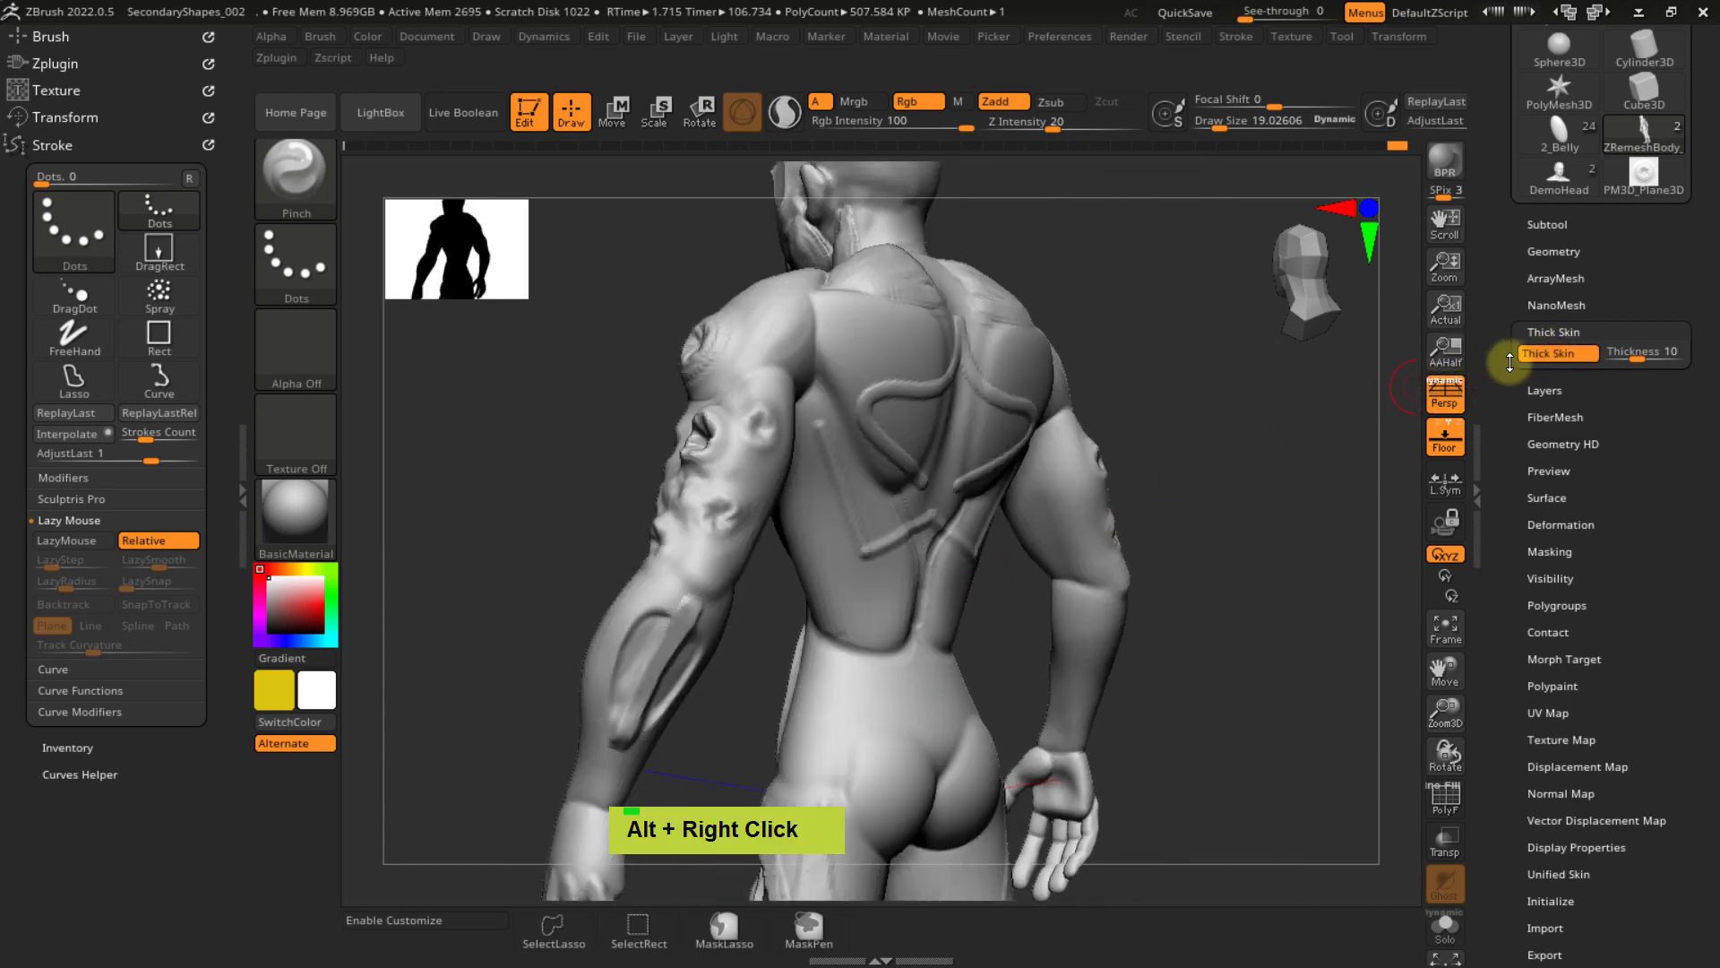
pyautogui.click(1541, 353)
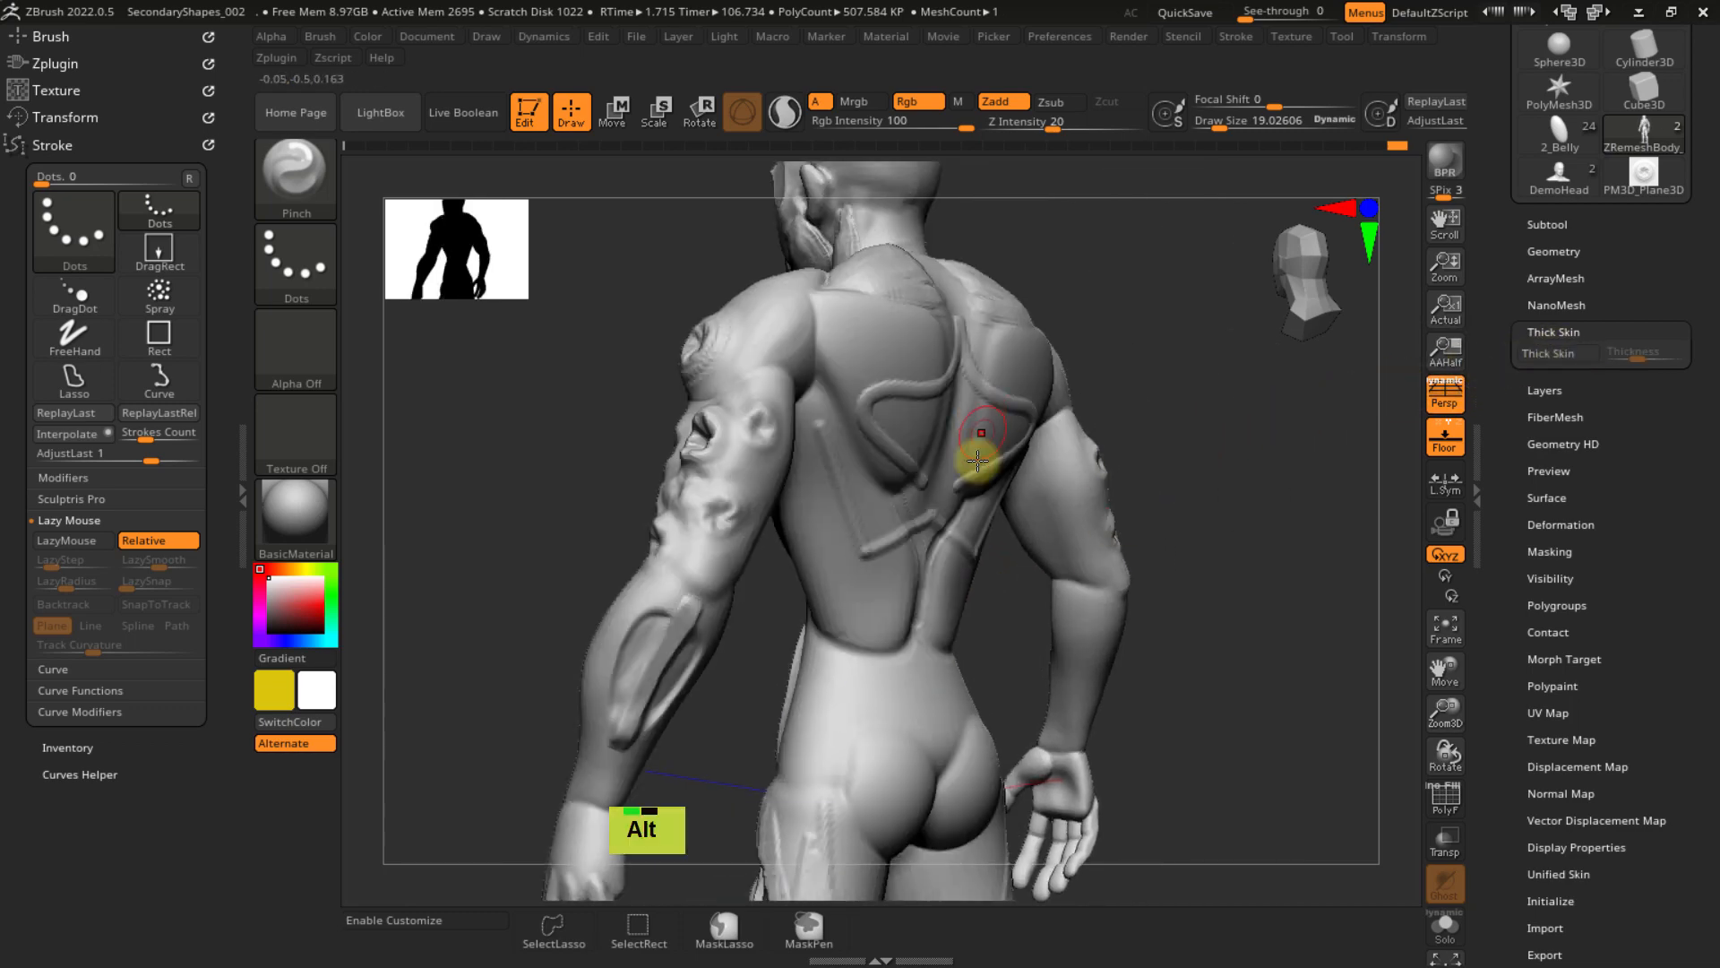
pyautogui.keyDown('alt'); pyautogui.moveTo(980, 460); pyautogui.dragTo(923, 517, button='right'); pyautogui.keyUp('alt')
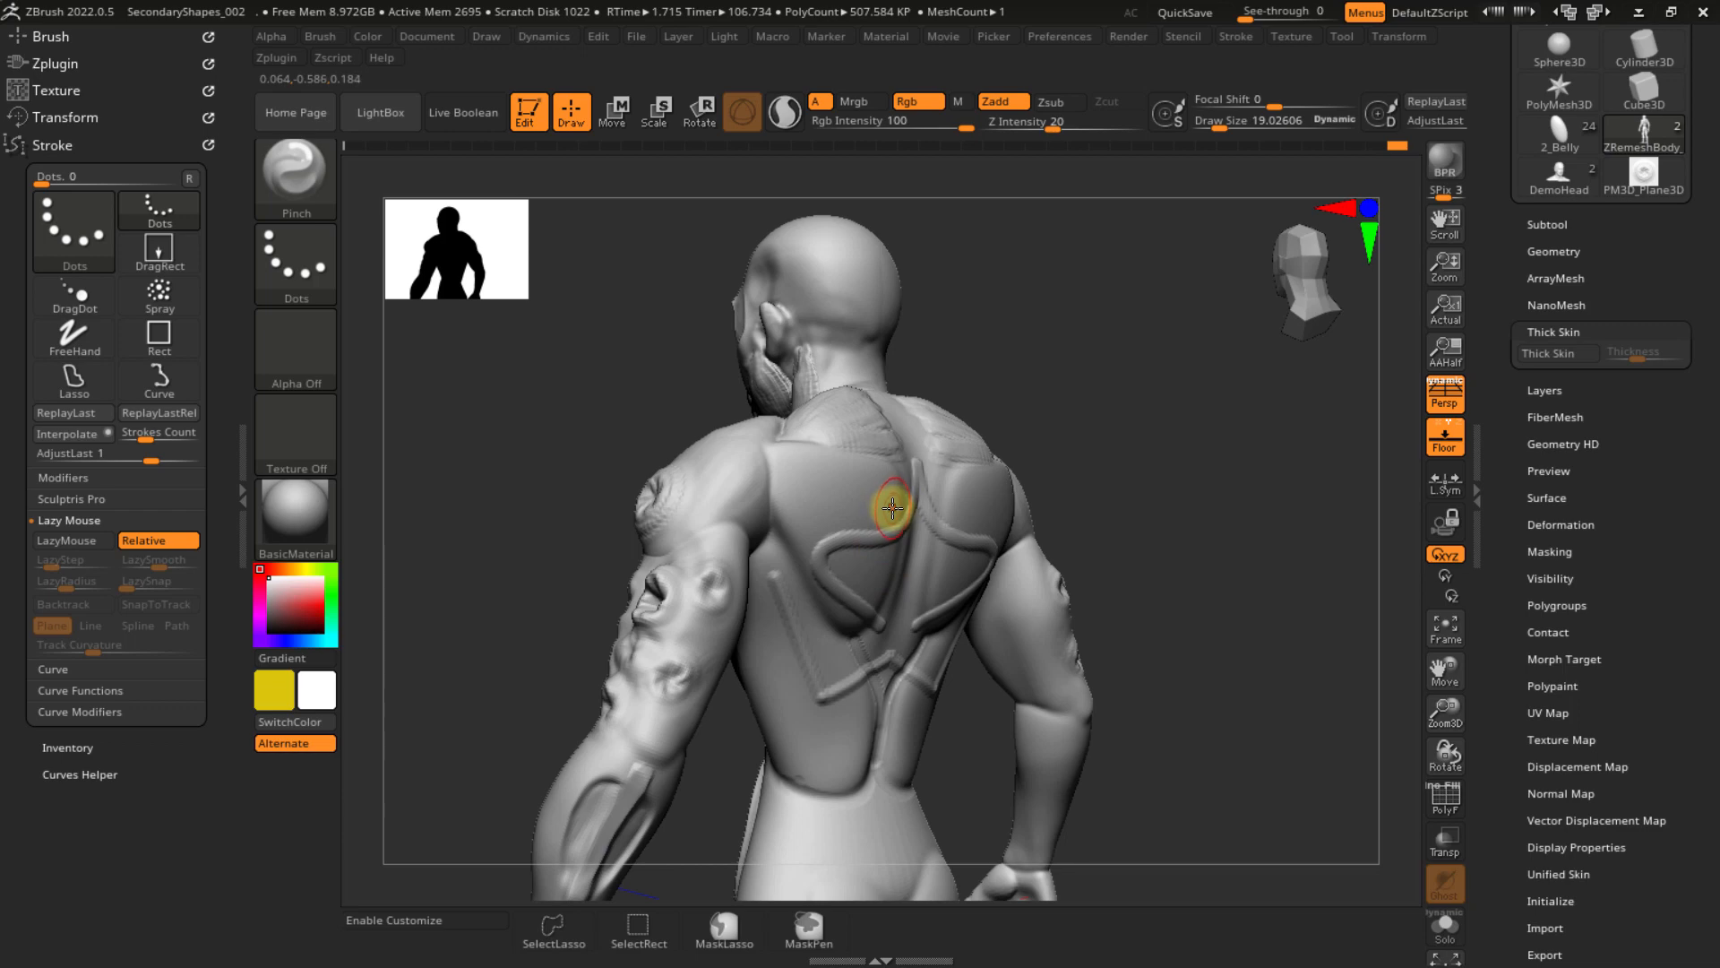
pyautogui.moveTo(890, 525)
pyautogui.keyDown('ctrl'); pyautogui.mouseDown(button='right')
pyautogui.moveTo(879, 499)
pyautogui.moveTo(818, 603)
pyautogui.moveTo(952, 537)
pyautogui.moveTo(1001, 691)
pyautogui.moveTo(950, 586)
pyautogui.mouseUp(button='right'); pyautogui.keyUp('ctrl')
pyautogui.keyDown('alt'); pyautogui.moveTo(950, 587); pyautogui.dragTo(987, 534, button='right'); pyautogui.keyUp('alt')
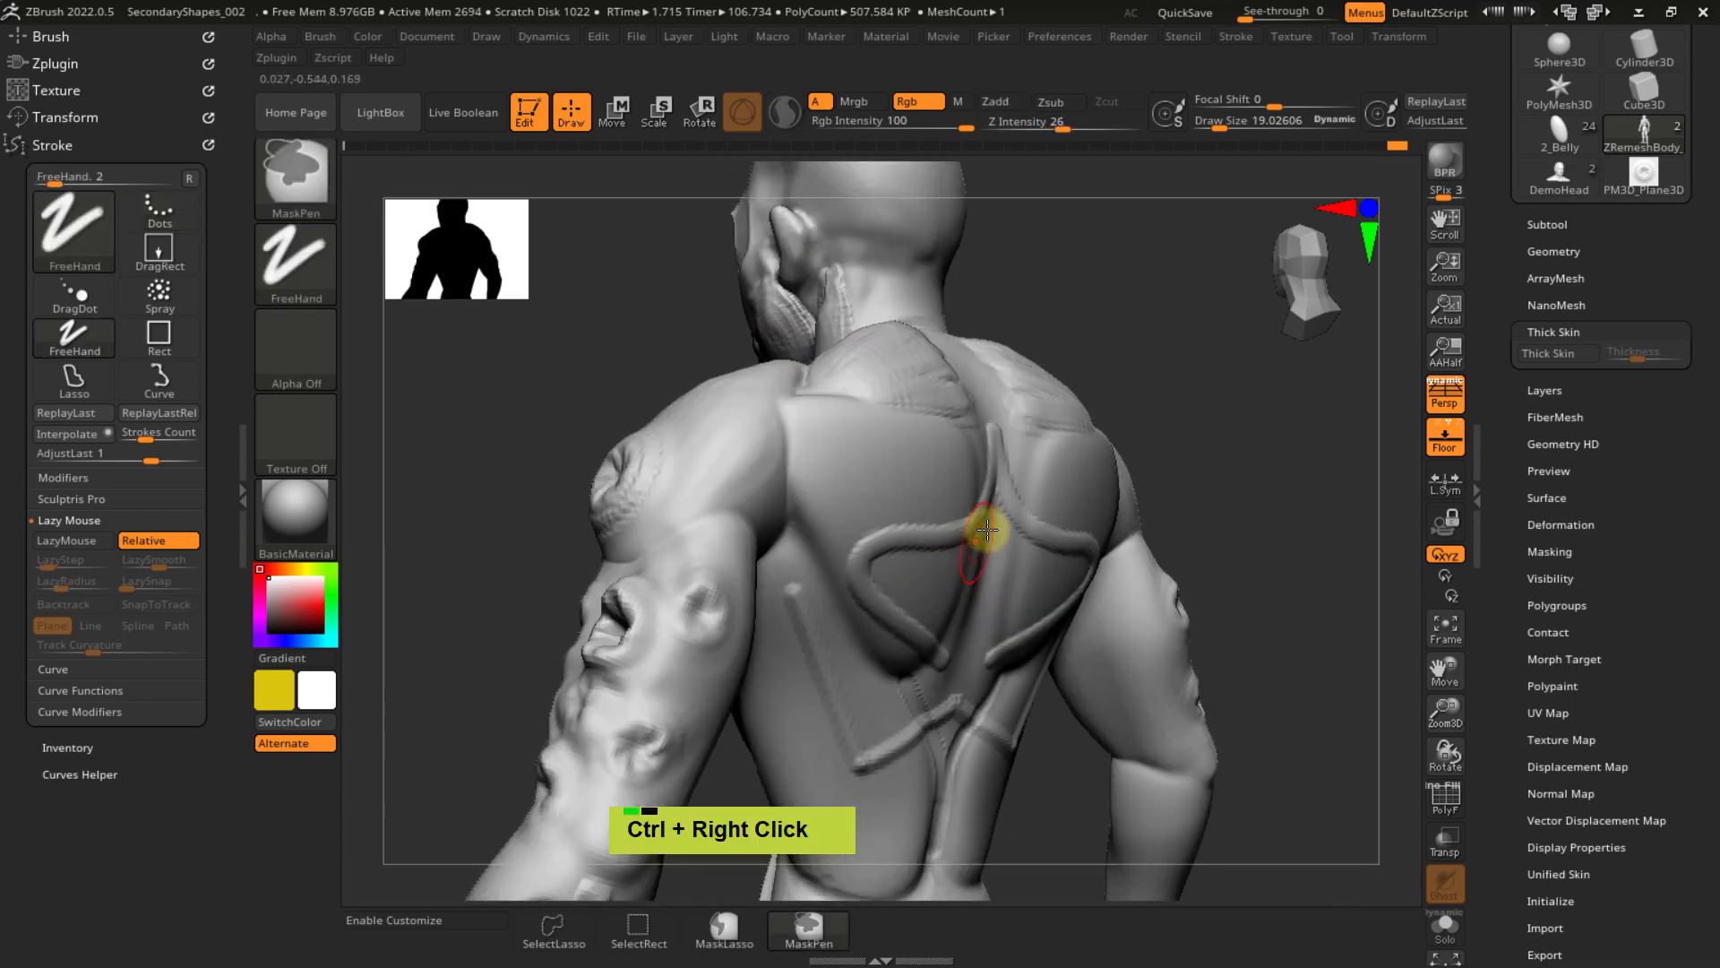
pyautogui.click(1554, 355)
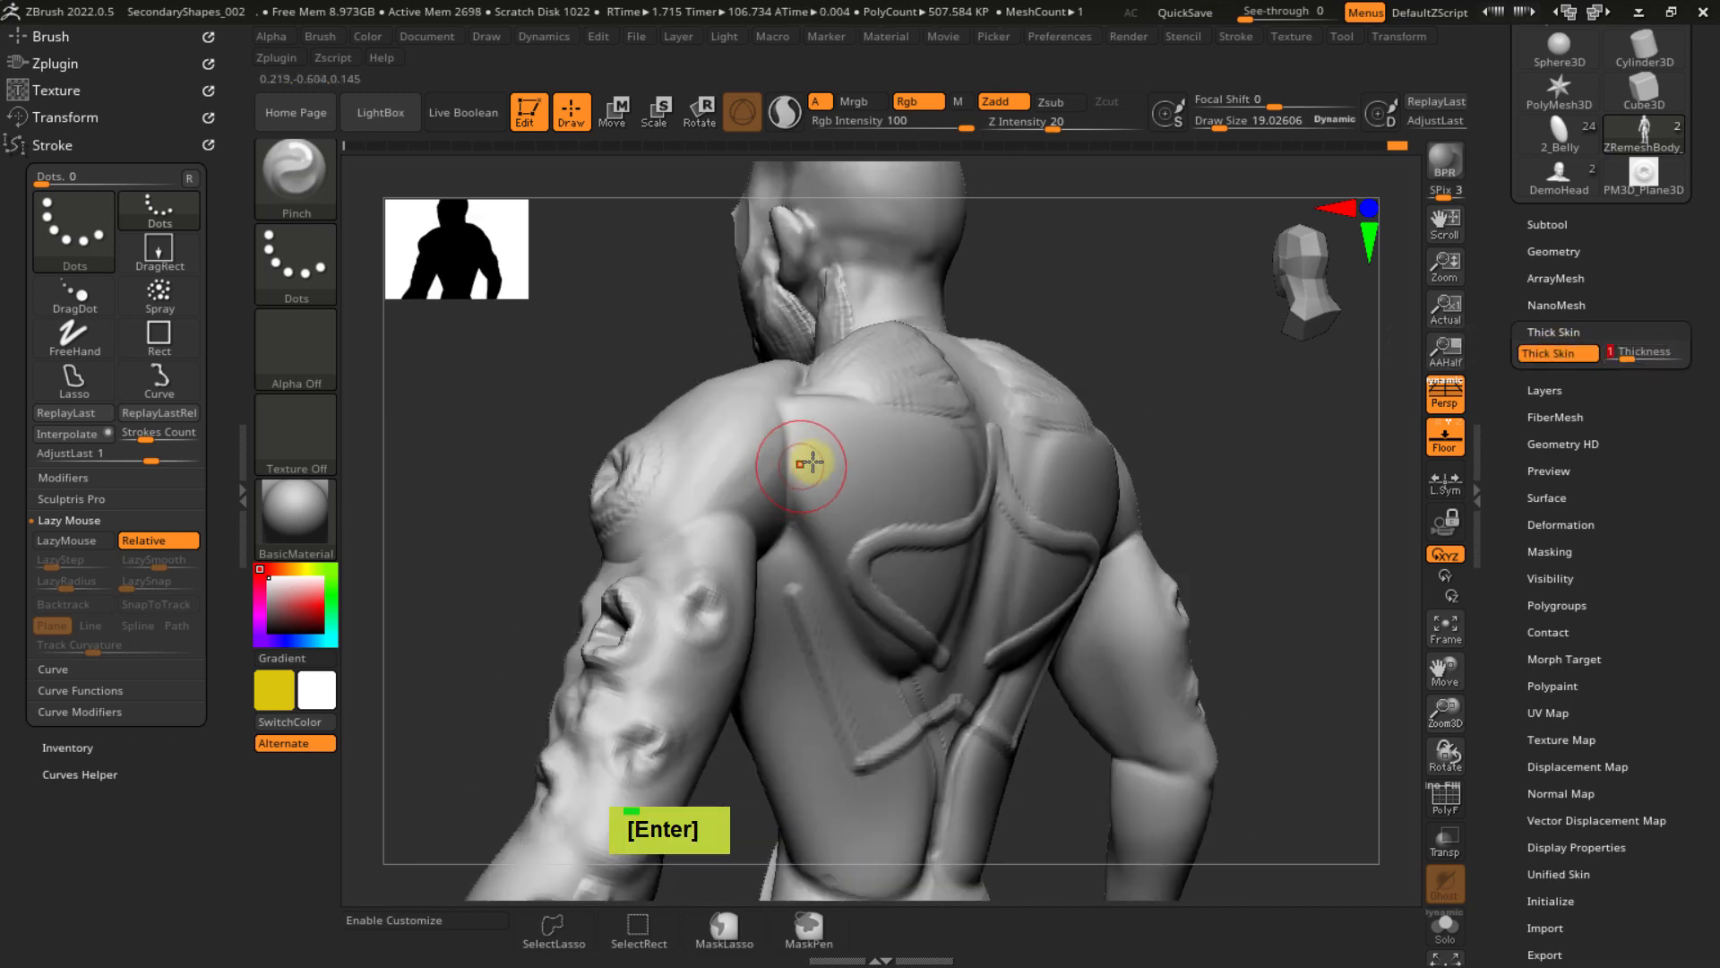
# - Smooth the ridged muscle detail on both sides of the upper back between neck and shoulders at smoothing intensity 69
pyautogui.keyDown('ctrl'); pyautogui.moveTo(910, 373); pyautogui.dragTo(952, 530, button='right'); pyautogui.keyUp('ctrl')
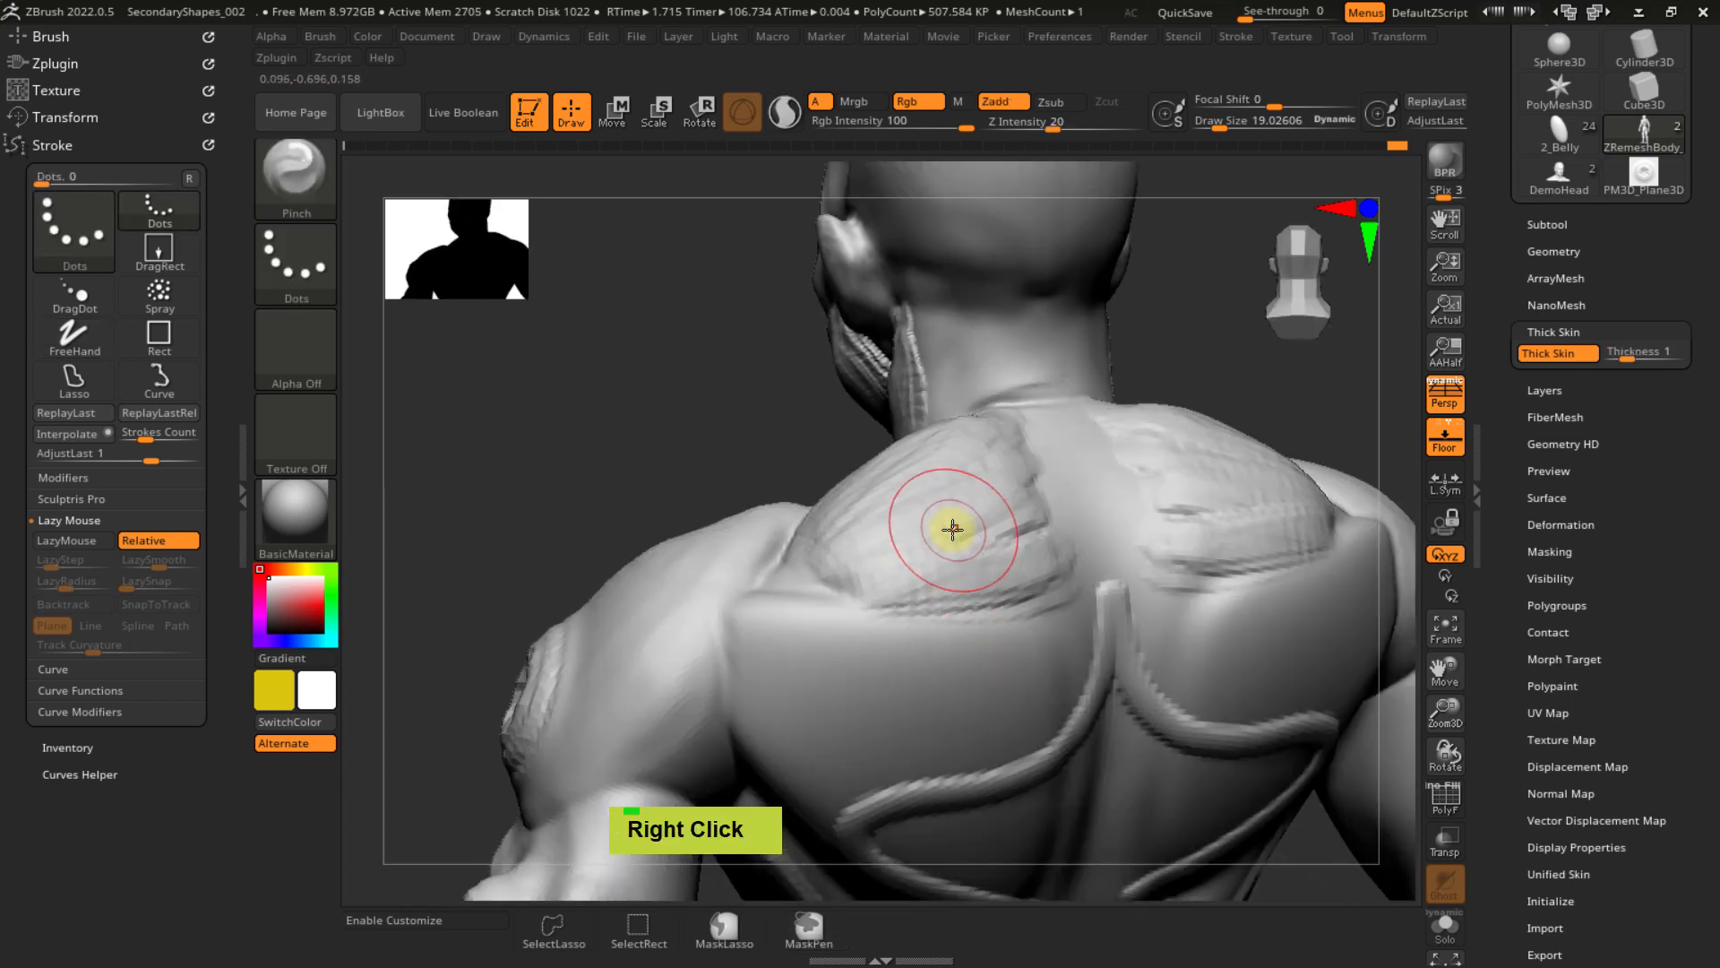
pyautogui.press('shift')
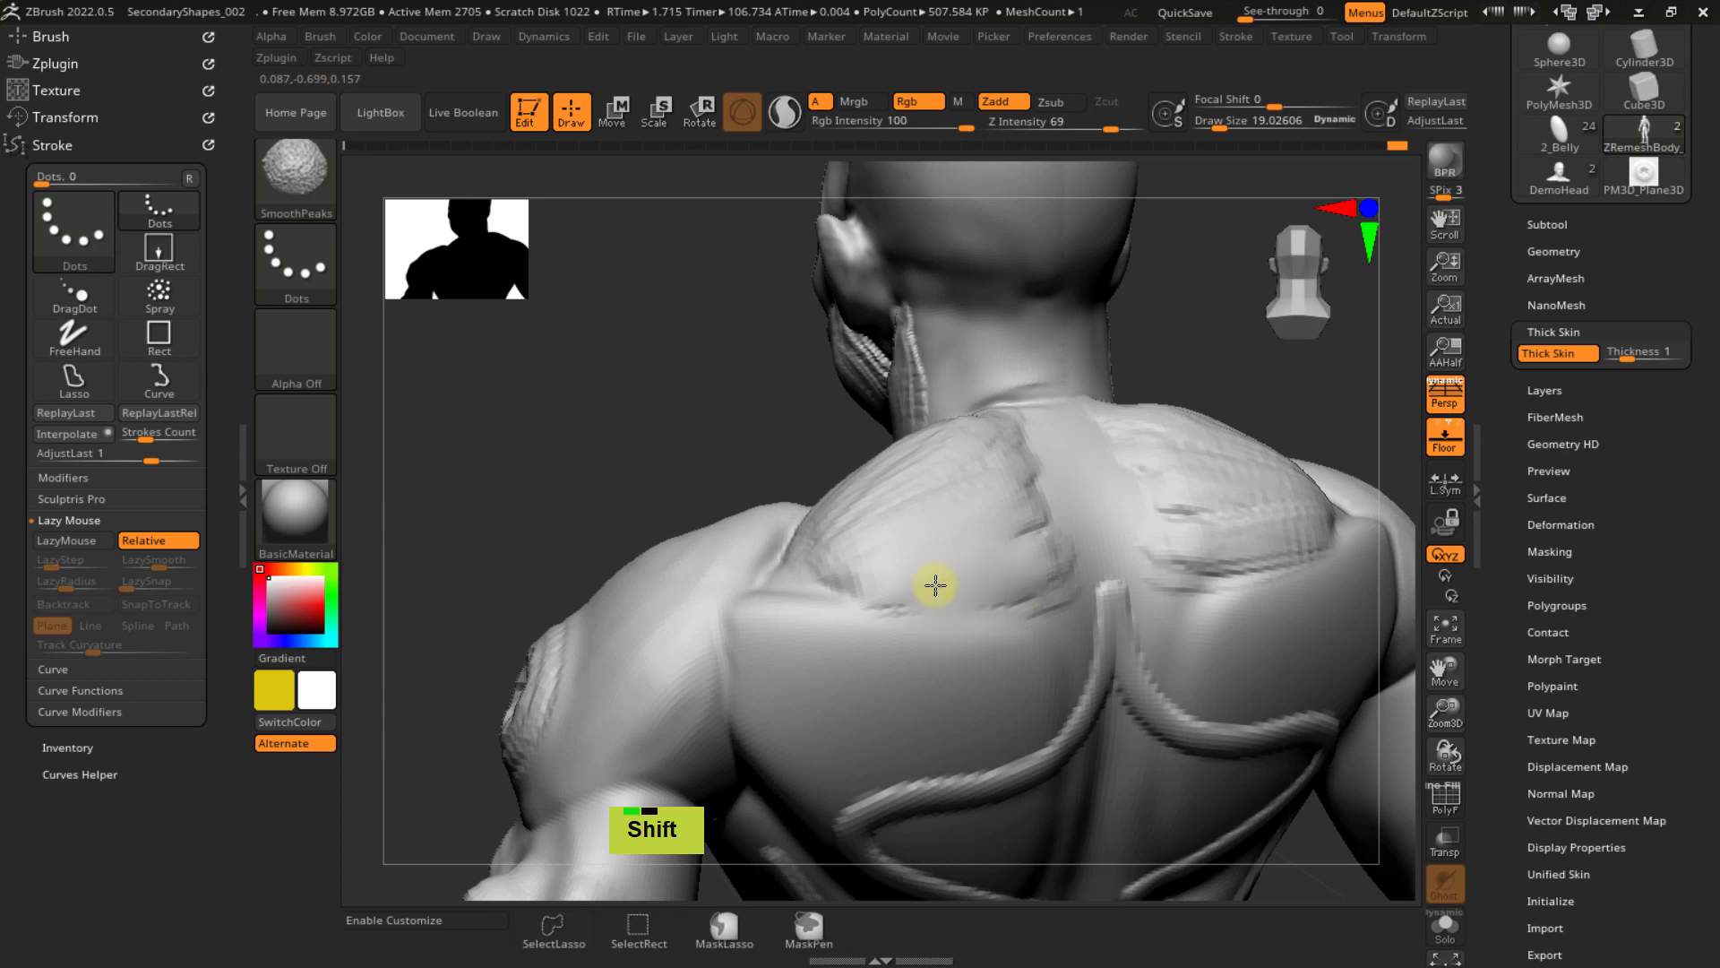
pyautogui.keyDown('shift'); pyautogui.moveTo(966, 466); pyautogui.dragTo(845, 488); pyautogui.keyUp('shift')
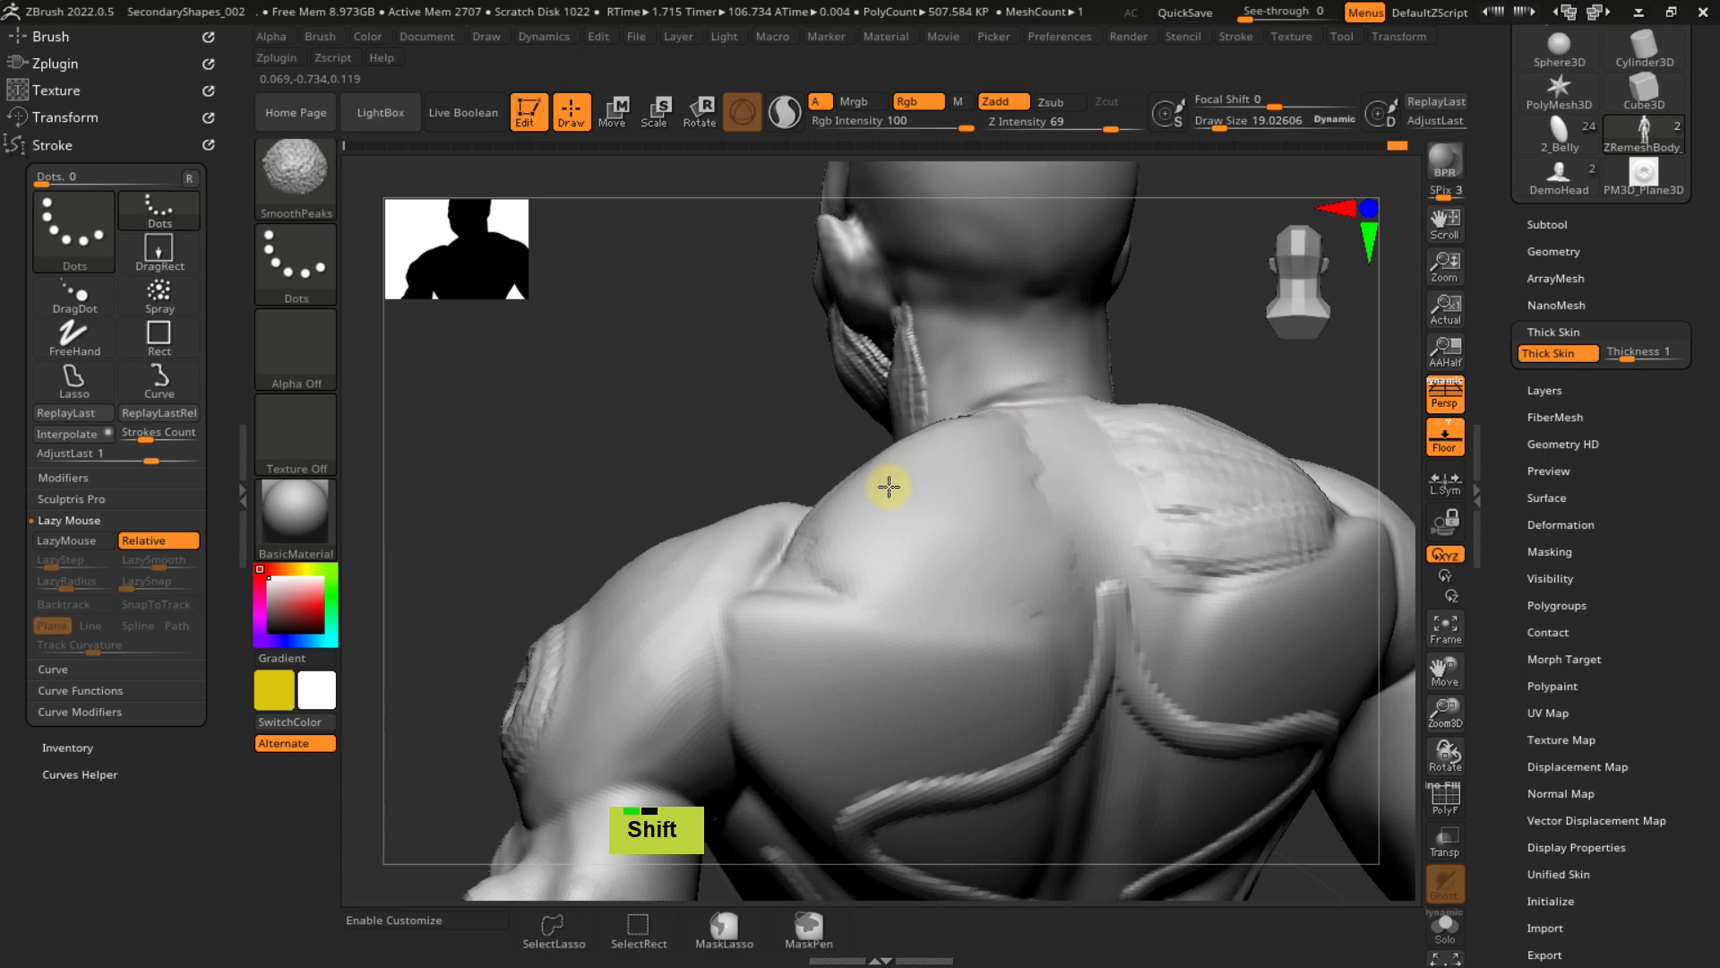
pyautogui.moveTo(814, 560); pyautogui.dragTo(933, 653, button='right')
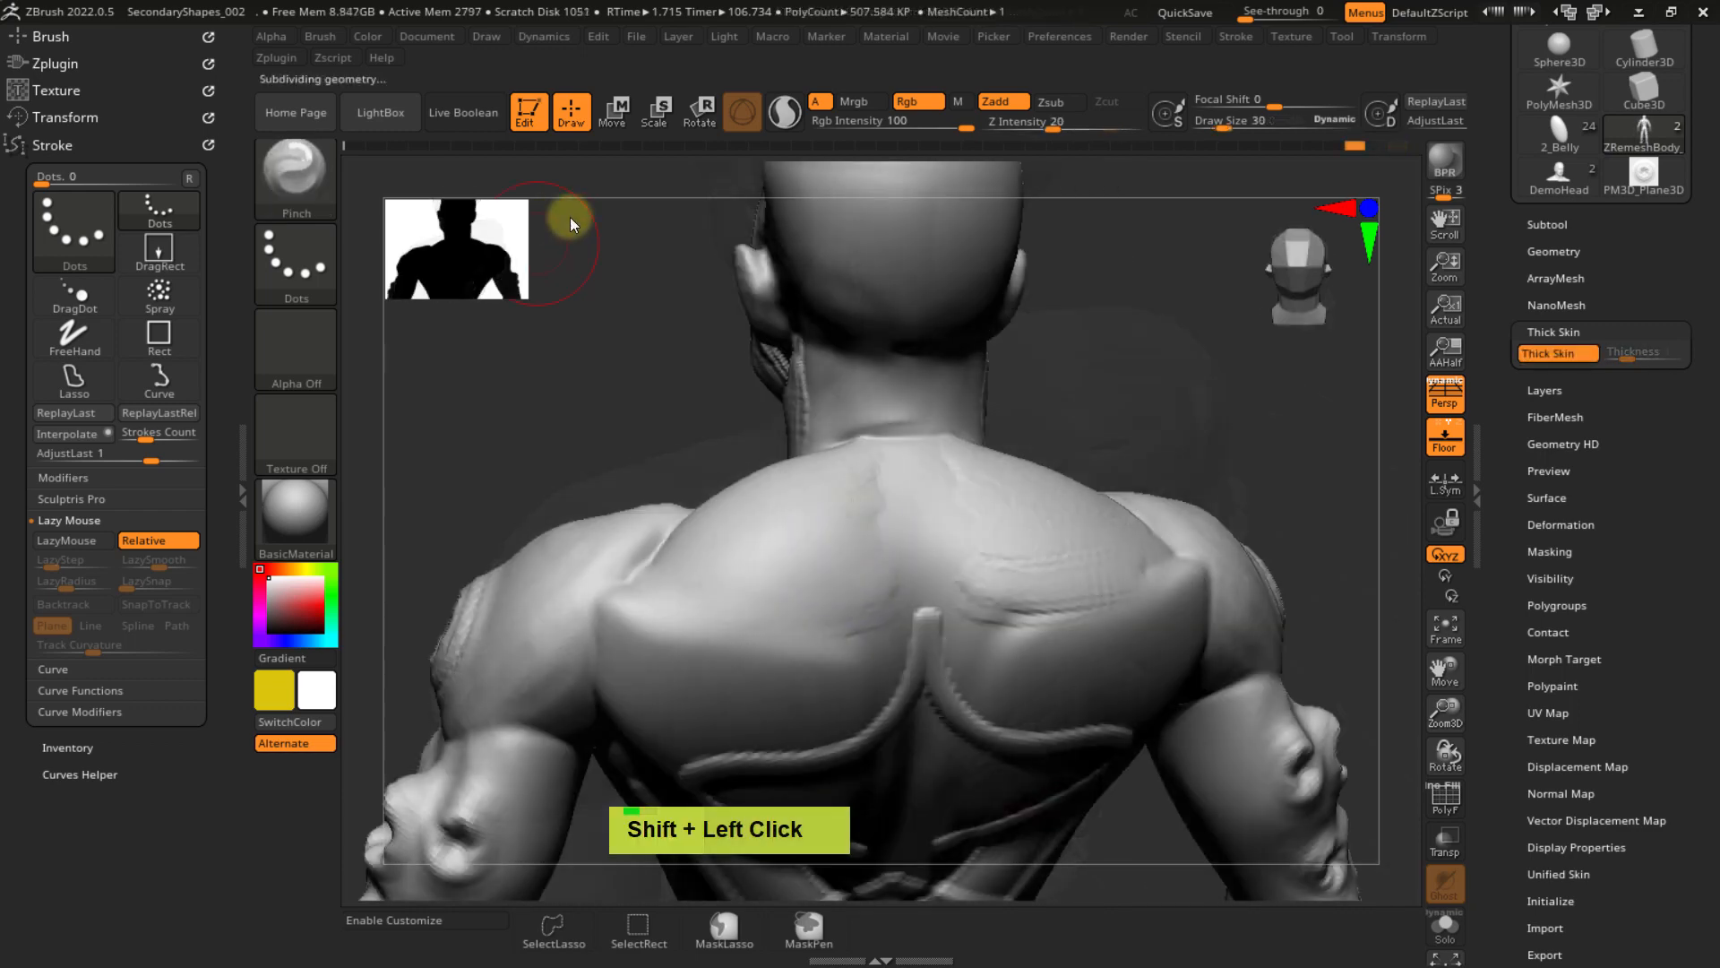
pyautogui.moveTo(1159, 424); pyautogui.dragTo(1175, 435)
pyautogui.keyDown('shift'); pyautogui.moveTo(1040, 526); pyautogui.dragTo(1052, 557); pyautogui.keyUp('shift')
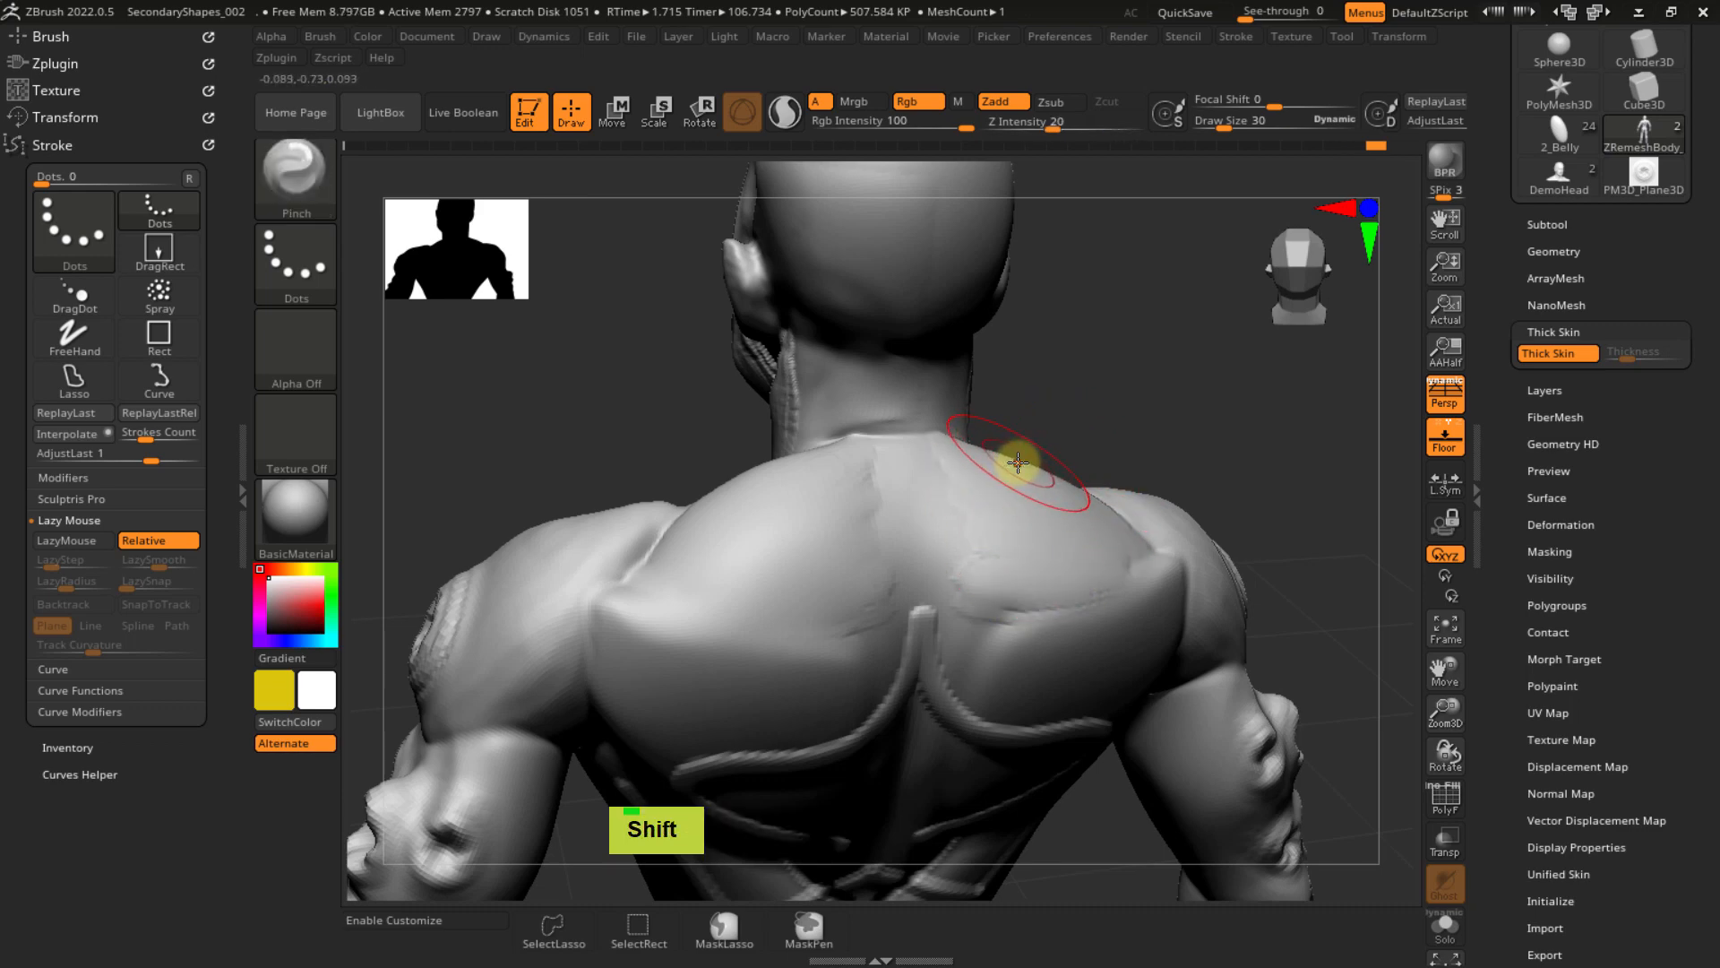
pyautogui.keyDown('ctrl'); pyautogui.moveTo(1018, 492); pyautogui.dragTo(960, 434, button='right'); pyautogui.keyUp('ctrl')
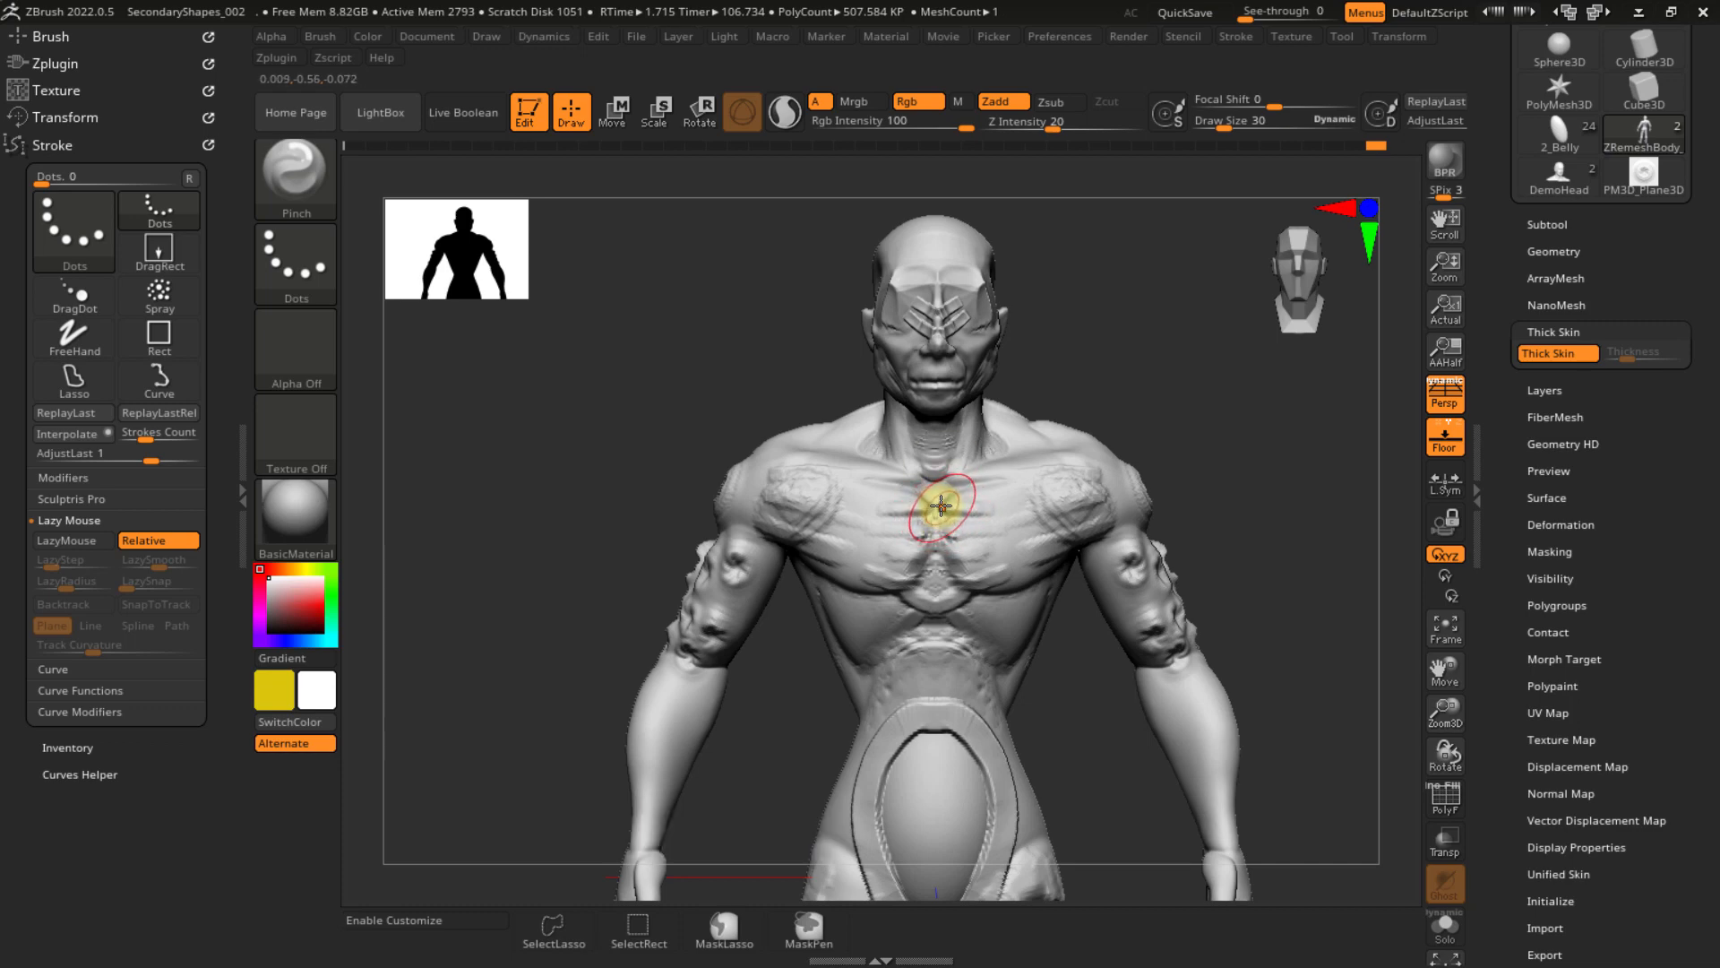
# - Lower the body to its lowest subdivision level and centre the Move gizmo on the mesh
pyautogui.press('shift')
pyautogui.hotkey('shift', 'd')
pyautogui.press('w')
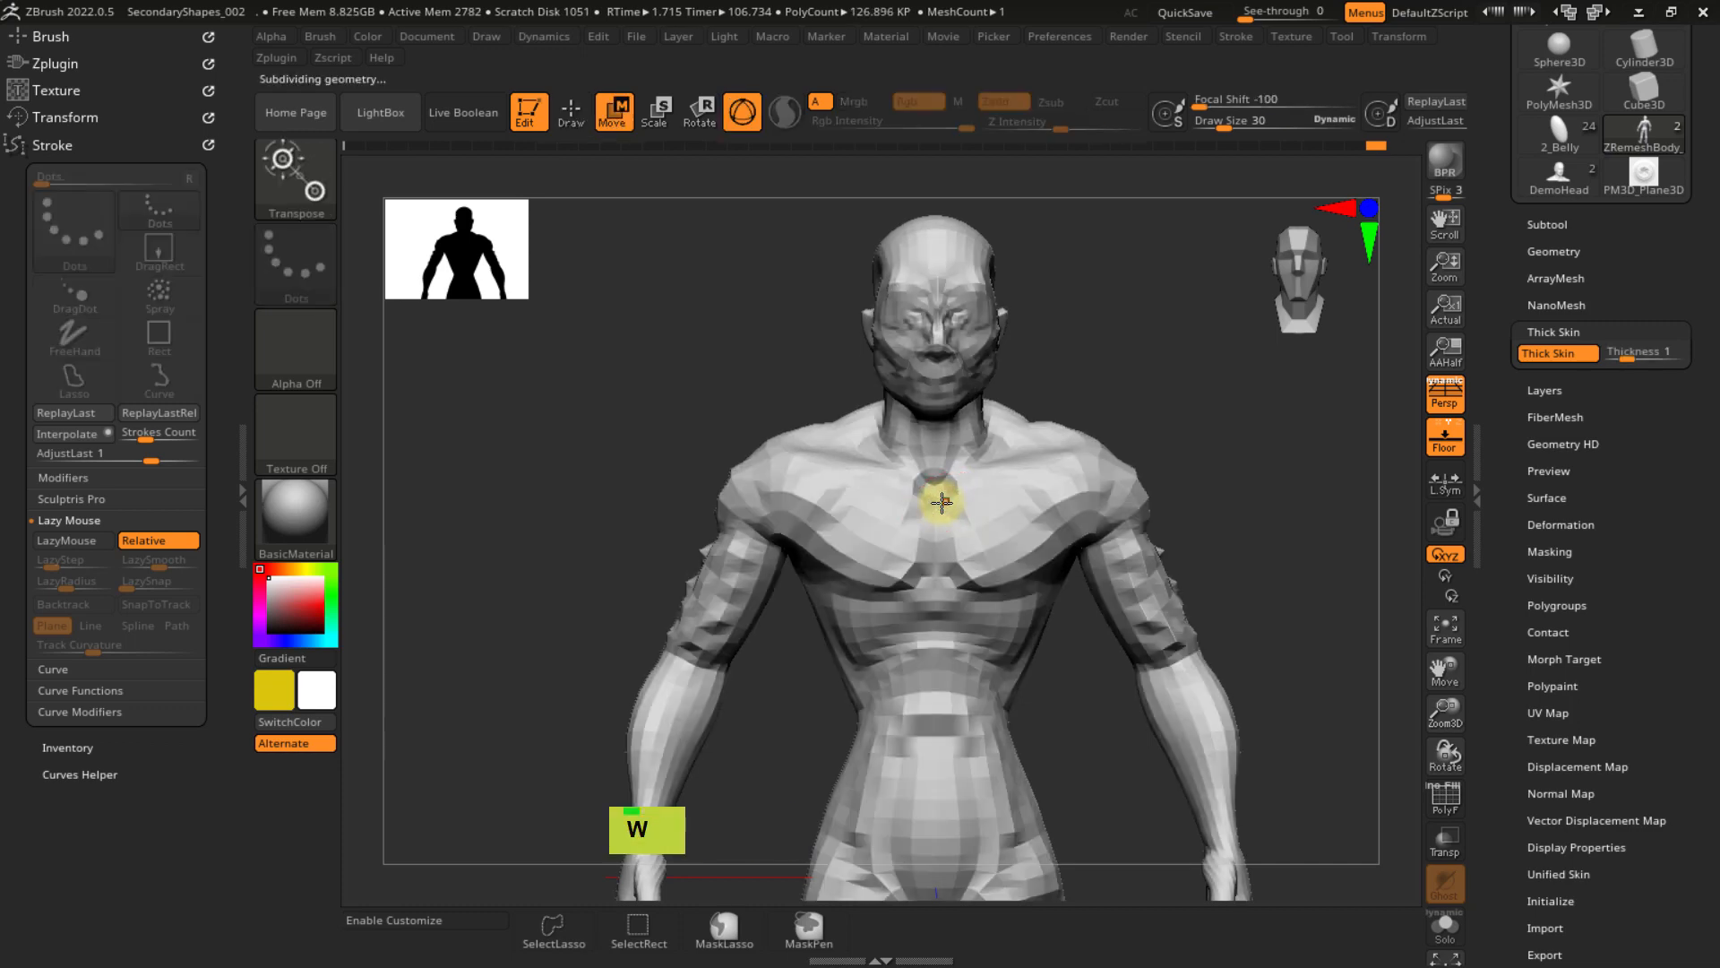
pyautogui.keyDown('alt'); pyautogui.moveTo(831, 491); pyautogui.dragTo(846, 380, button='right'); pyautogui.keyUp('alt')
pyautogui.keyDown('ctrl'); pyautogui.moveTo(837, 686); pyautogui.dragTo(848, 591, button='right'); pyautogui.keyUp('ctrl')
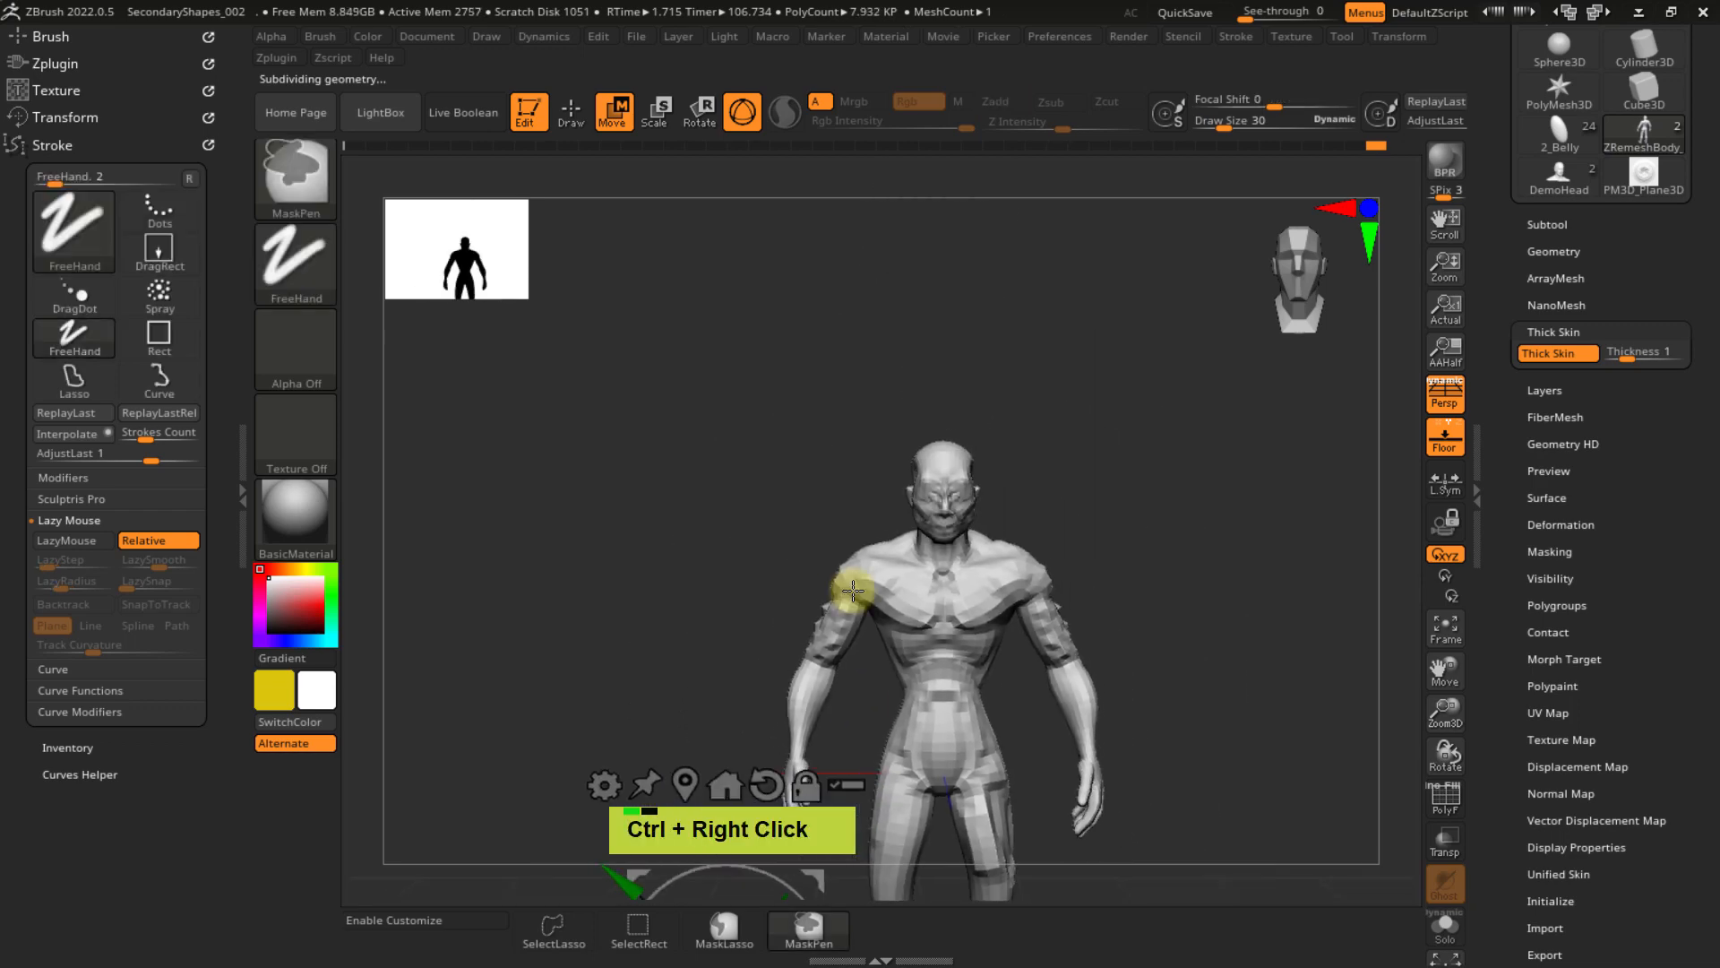
pyautogui.keyDown('alt'); pyautogui.moveTo(827, 721); pyautogui.dragTo(785, 507, button='right'); pyautogui.keyUp('alt')
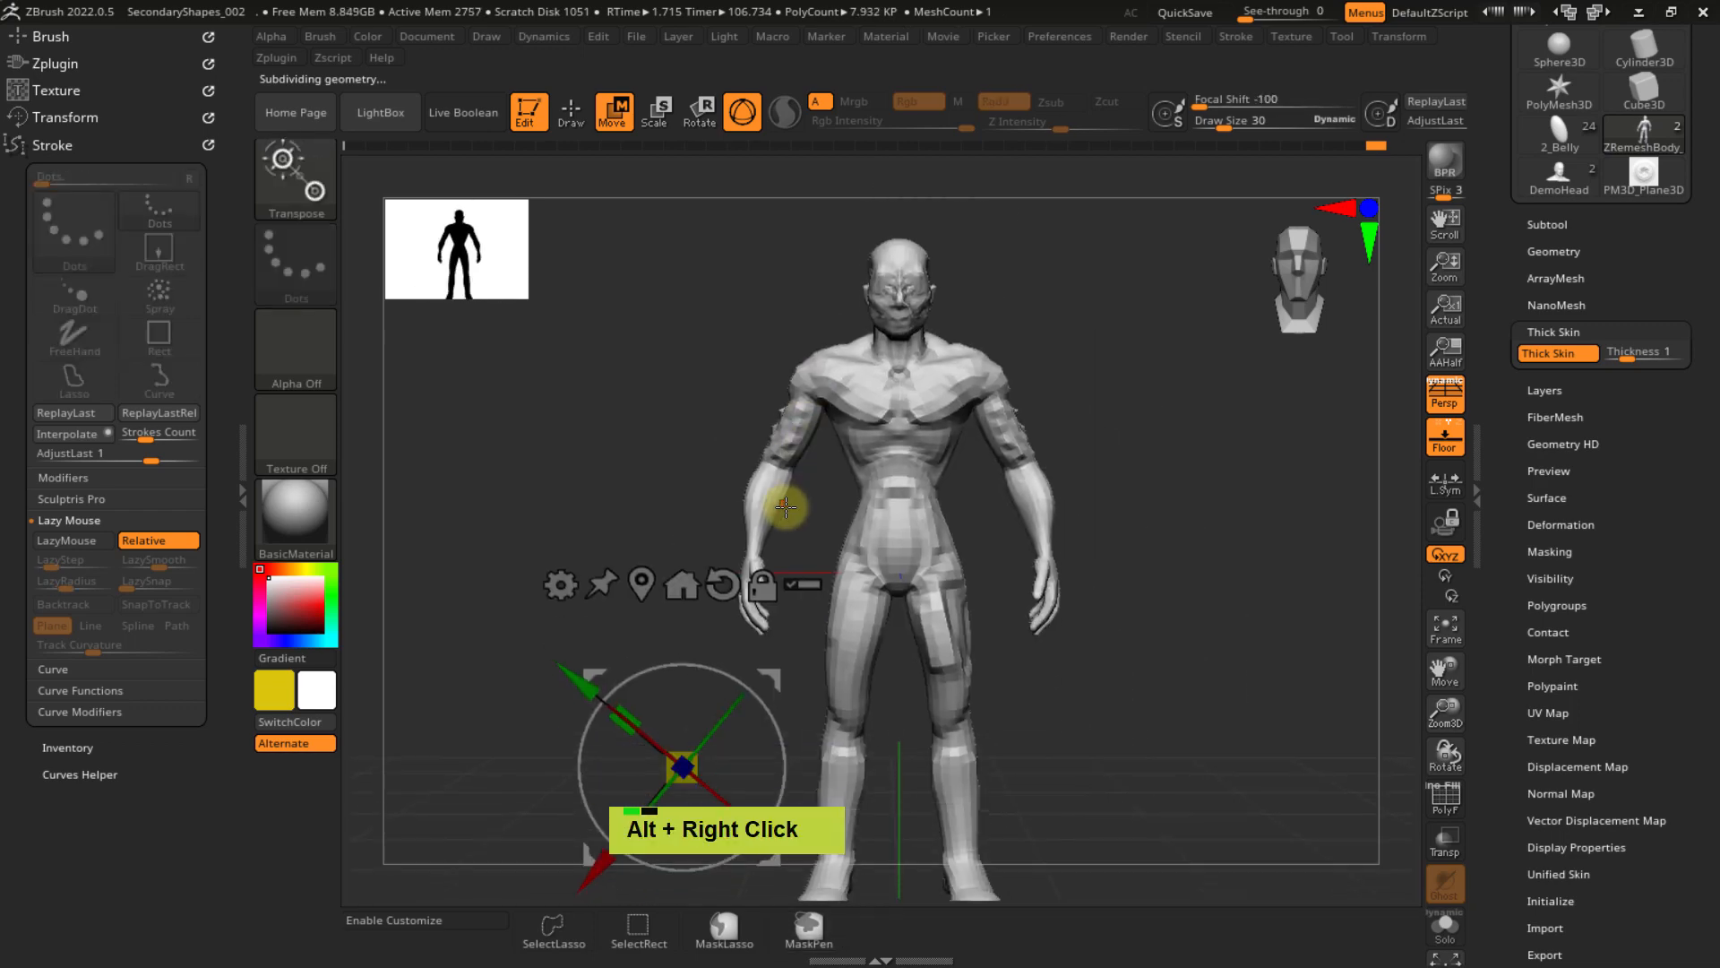
pyautogui.click(642, 583)
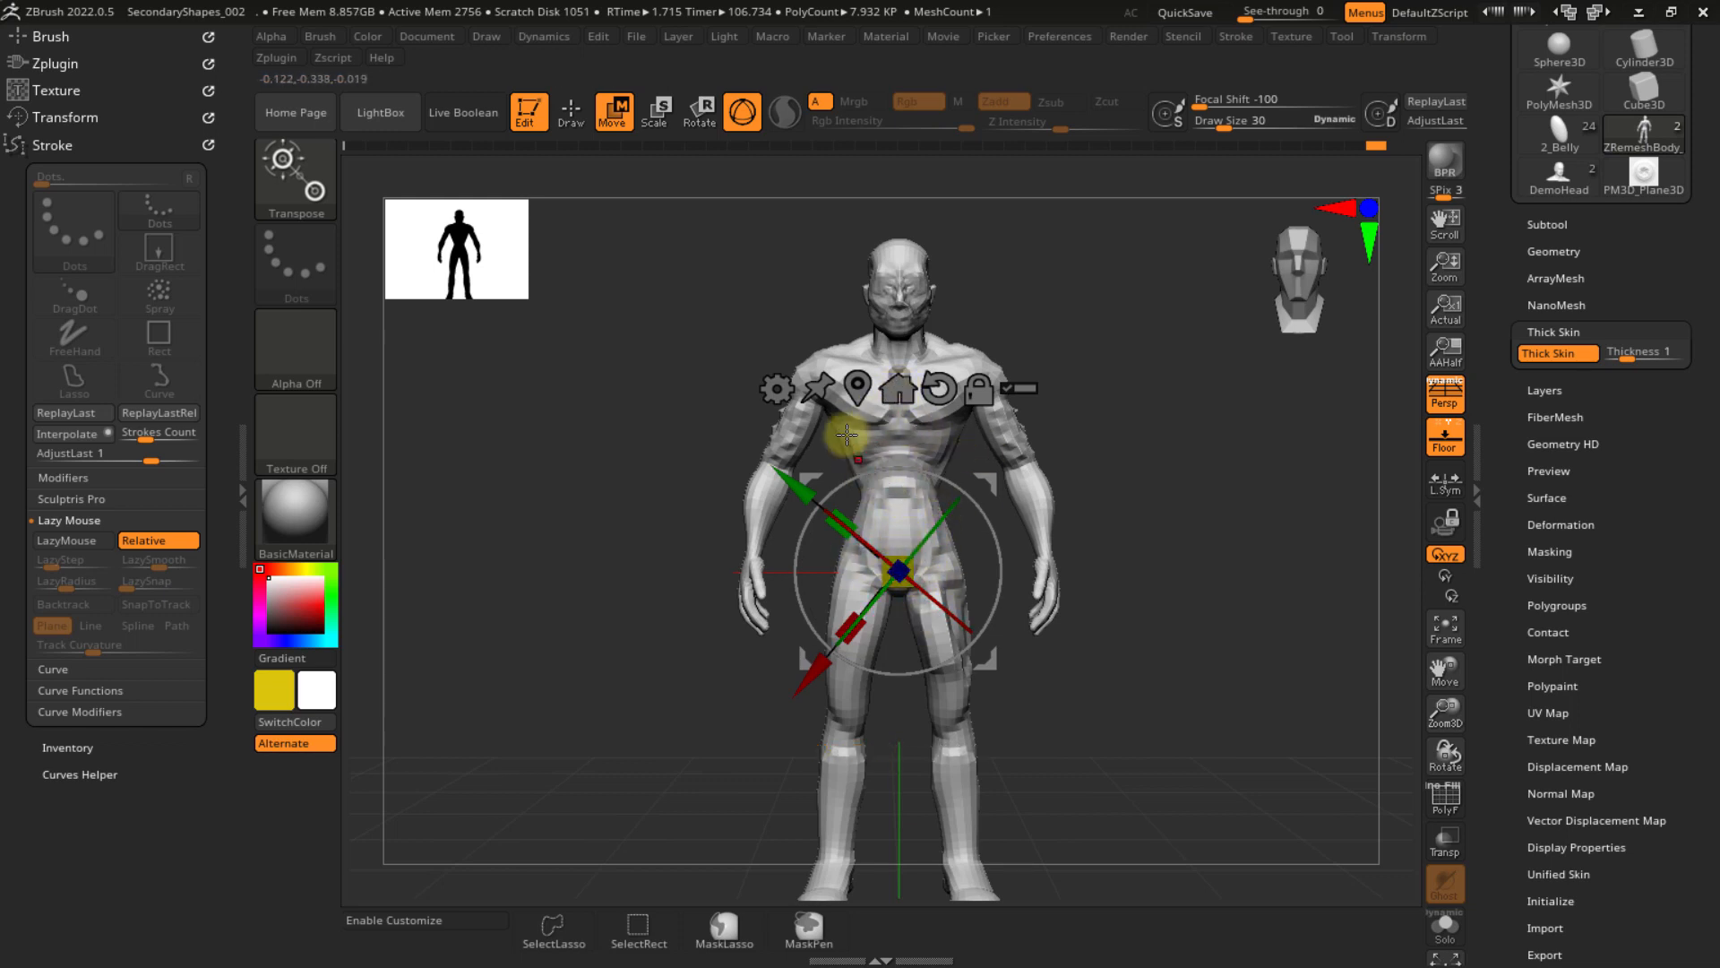
pyautogui.click(937, 388)
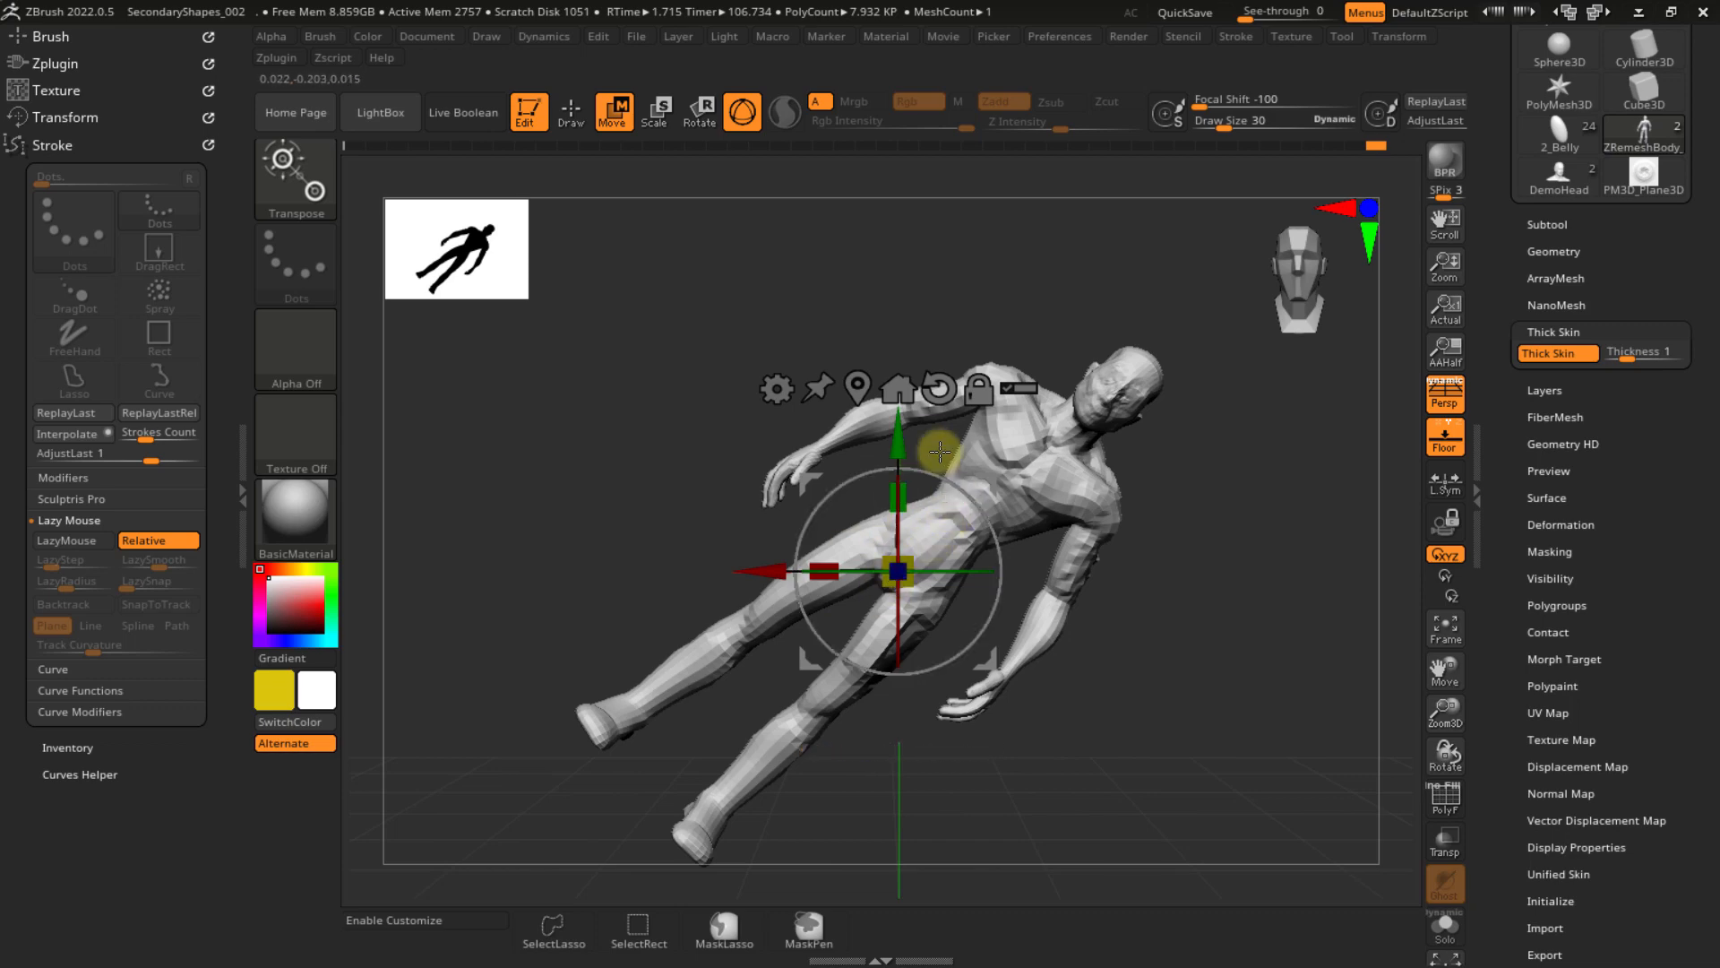
pyautogui.press('ctrl')
pyautogui.hotkey('ctrl', 'z')
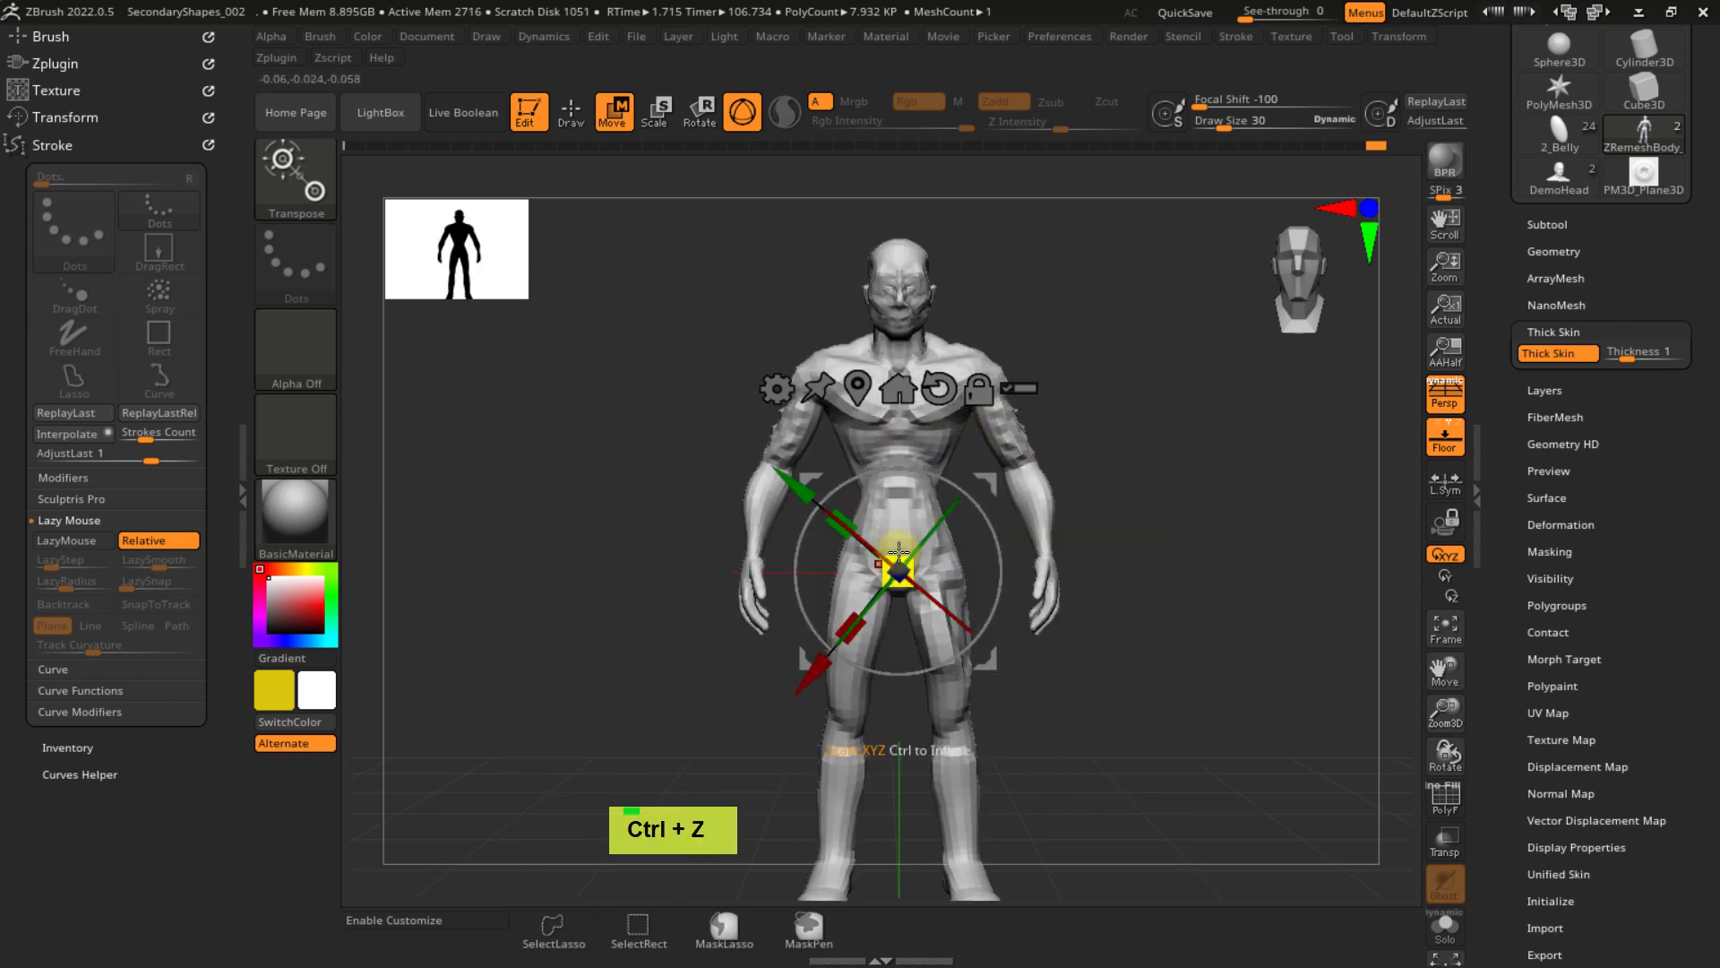
# - Reset the gizmo's orientation without rotating the body, and move only the gizmo to the character's right upper arm
pyautogui.press('alt')
pyautogui.keyDown('alt'); pyautogui.click(938, 390); pyautogui.keyUp('alt')
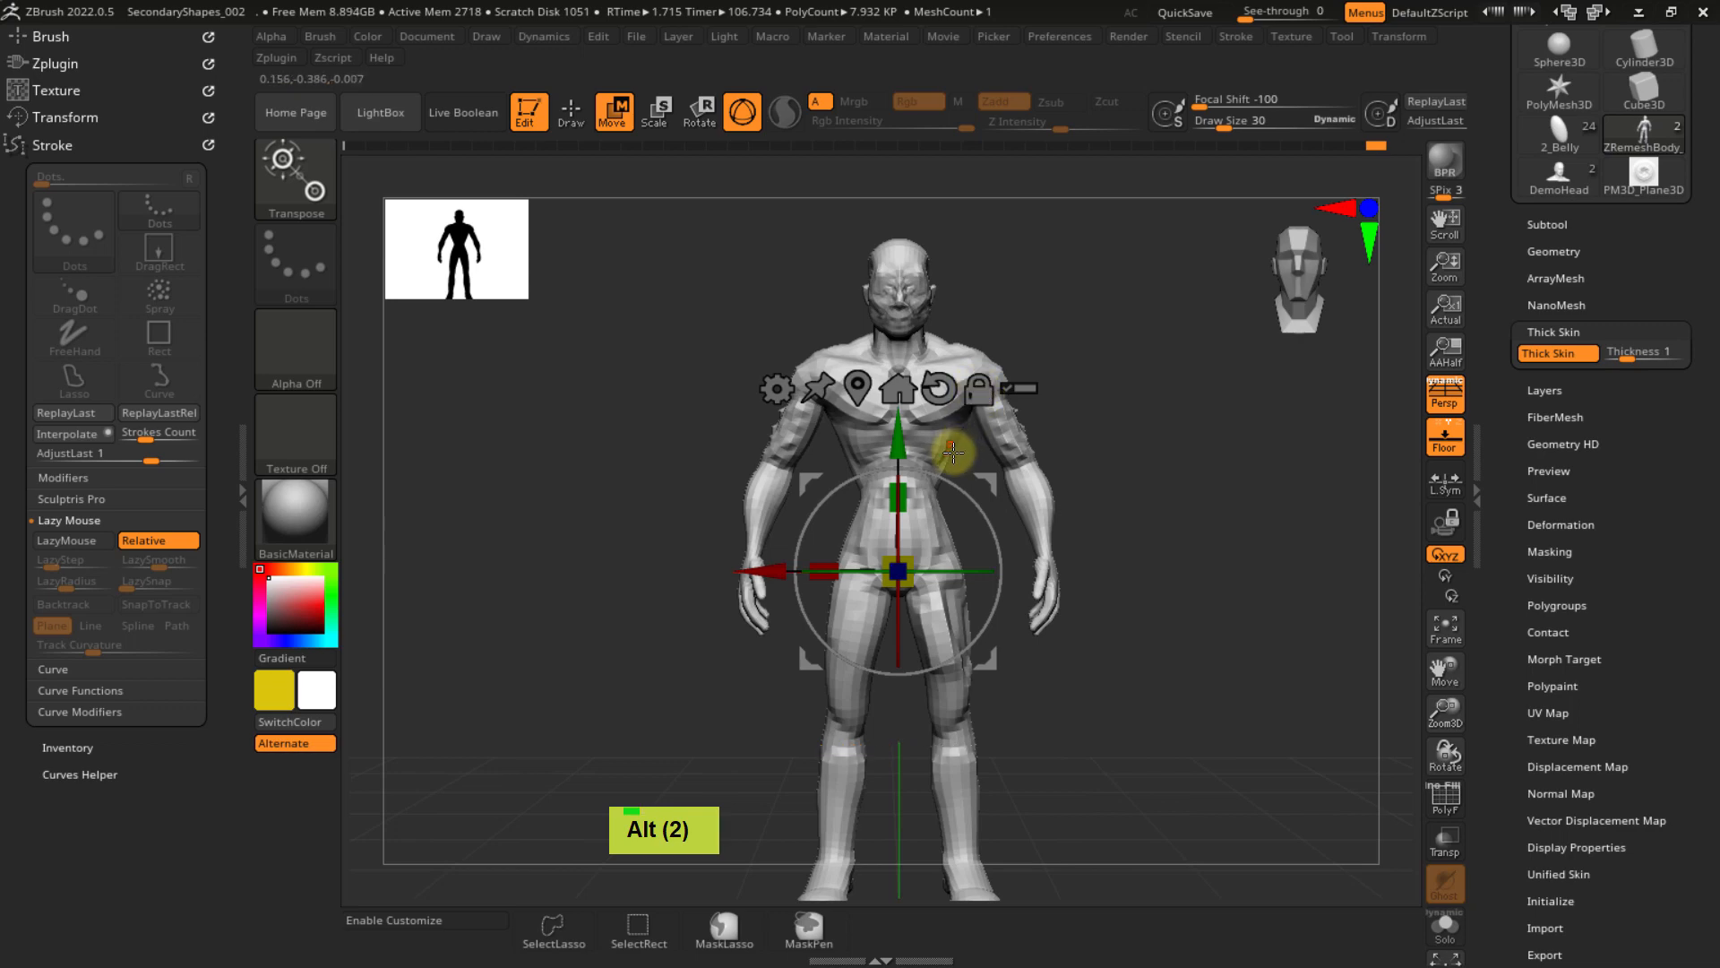
pyautogui.keyDown('alt'); pyautogui.moveTo(917, 453); pyautogui.dragTo(886, 279); pyautogui.keyUp('alt')
pyautogui.keyDown('alt'); pyautogui.moveTo(965, 336); pyautogui.dragTo(974, 298); pyautogui.keyUp('alt')
pyautogui.keyDown('alt'); pyautogui.click(883, 233); pyautogui.keyUp('alt')
pyautogui.keyDown('alt'); pyautogui.click(877, 205); pyautogui.keyUp('alt')
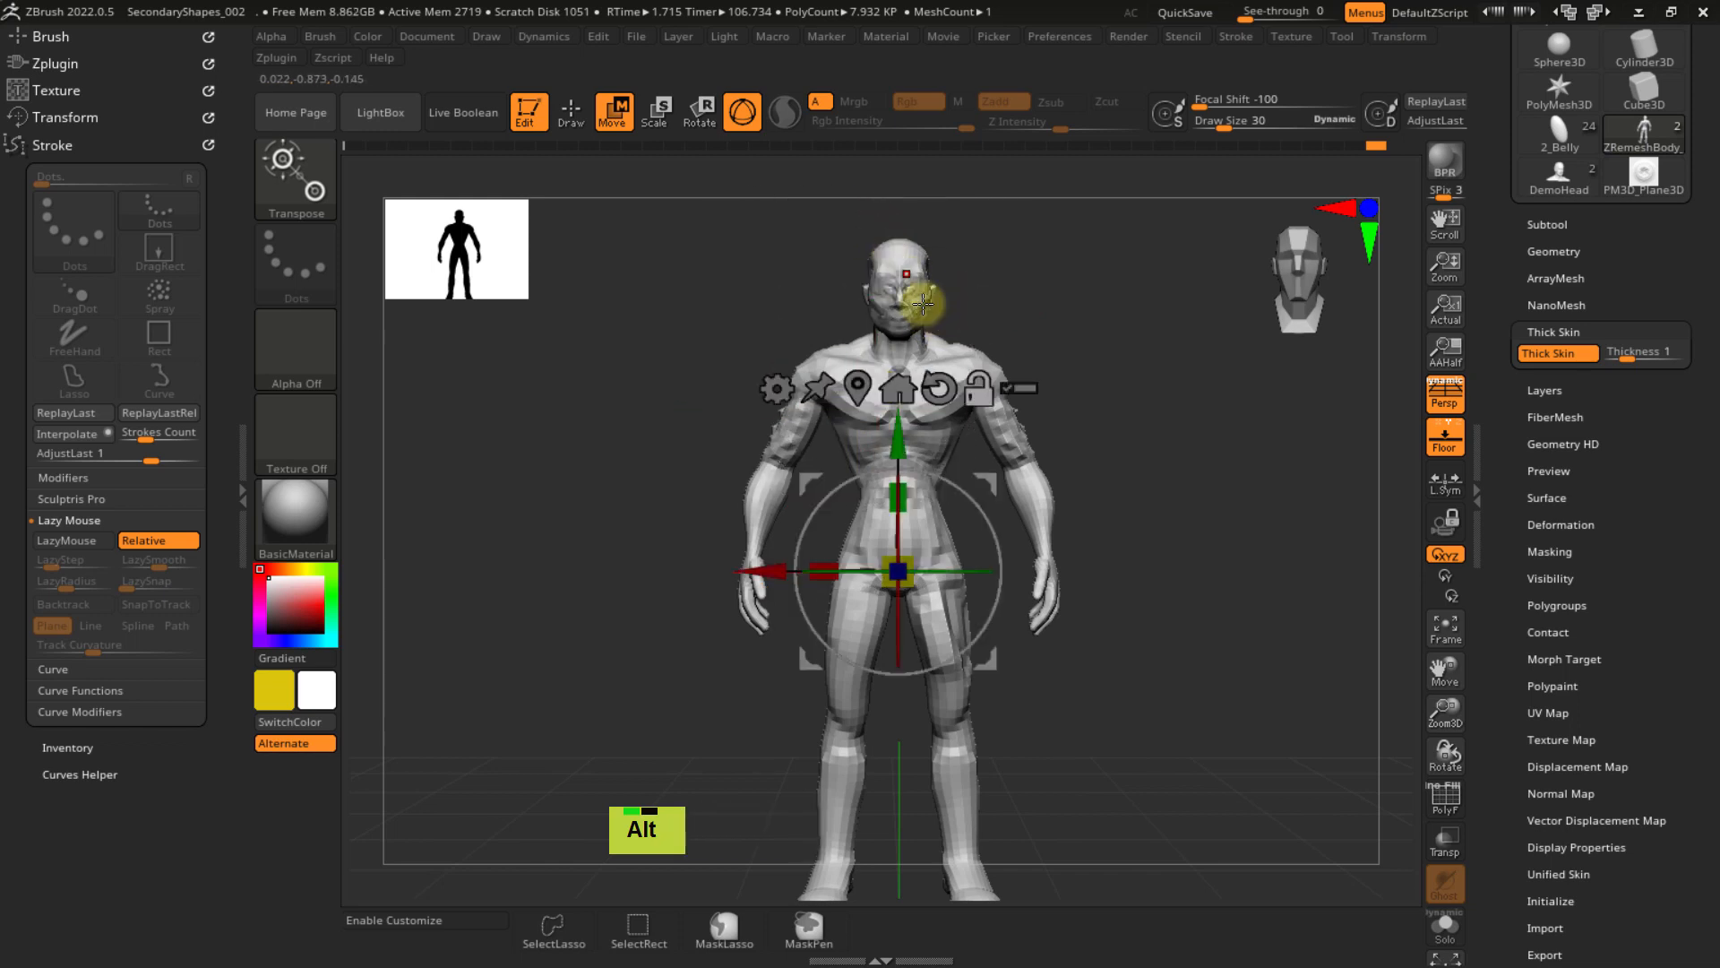
pyautogui.keyDown('alt'); pyautogui.moveTo(988, 479); pyautogui.dragTo(897, 312); pyautogui.keyUp('alt')
# - Mask everything except the character's right forearm and hand, and centre the gizmo on the unmasked part
pyautogui.press('ctrl')
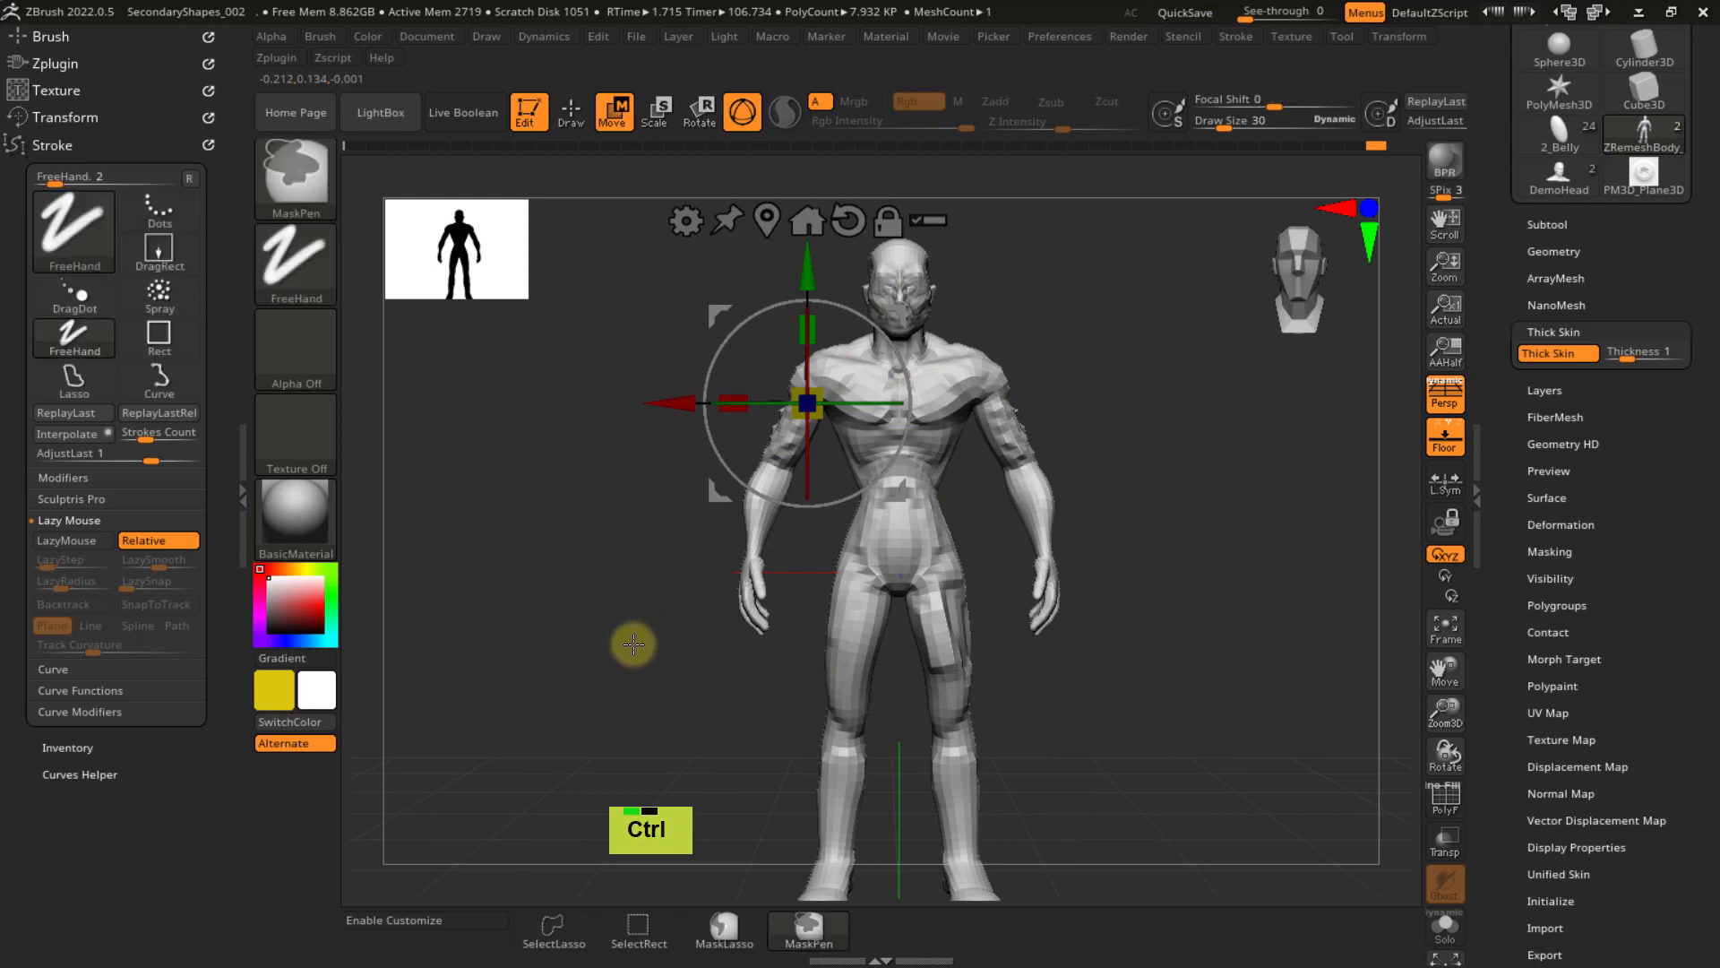
pyautogui.keyDown('ctrl'); pyautogui.moveTo(647, 525); pyautogui.dragTo(807, 644); pyautogui.keyUp('ctrl')
pyautogui.keyDown('ctrl'); pyautogui.click(1162, 409); pyautogui.keyUp('ctrl')
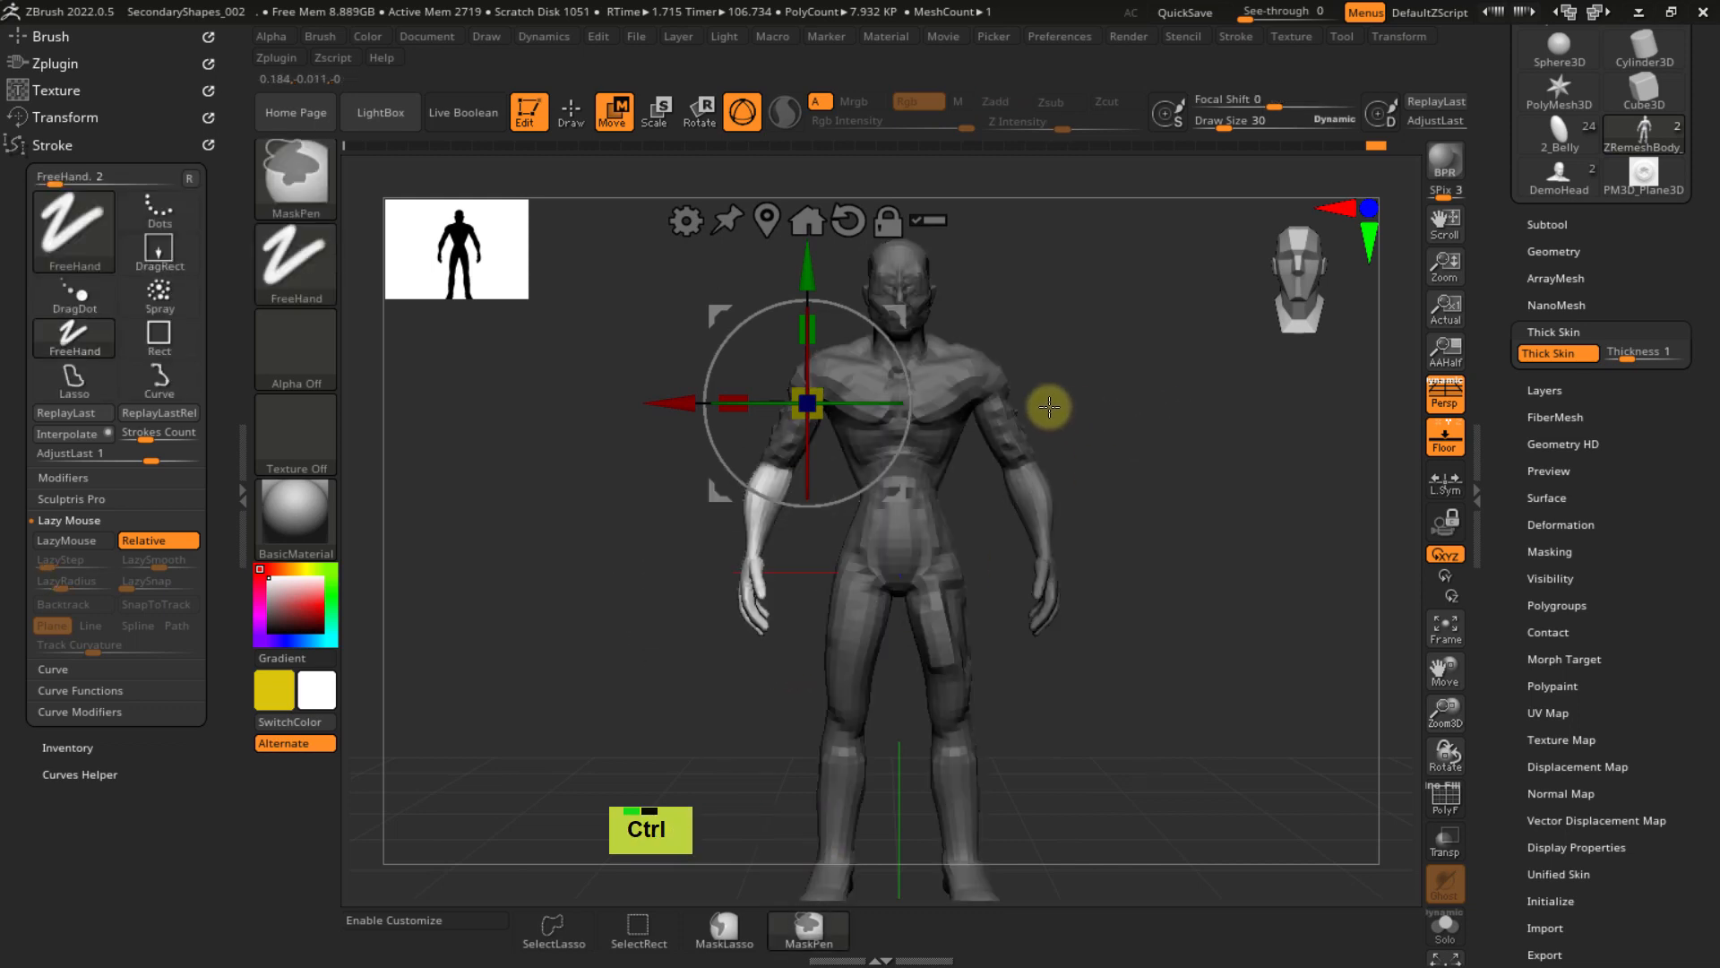
pyautogui.click(766, 220)
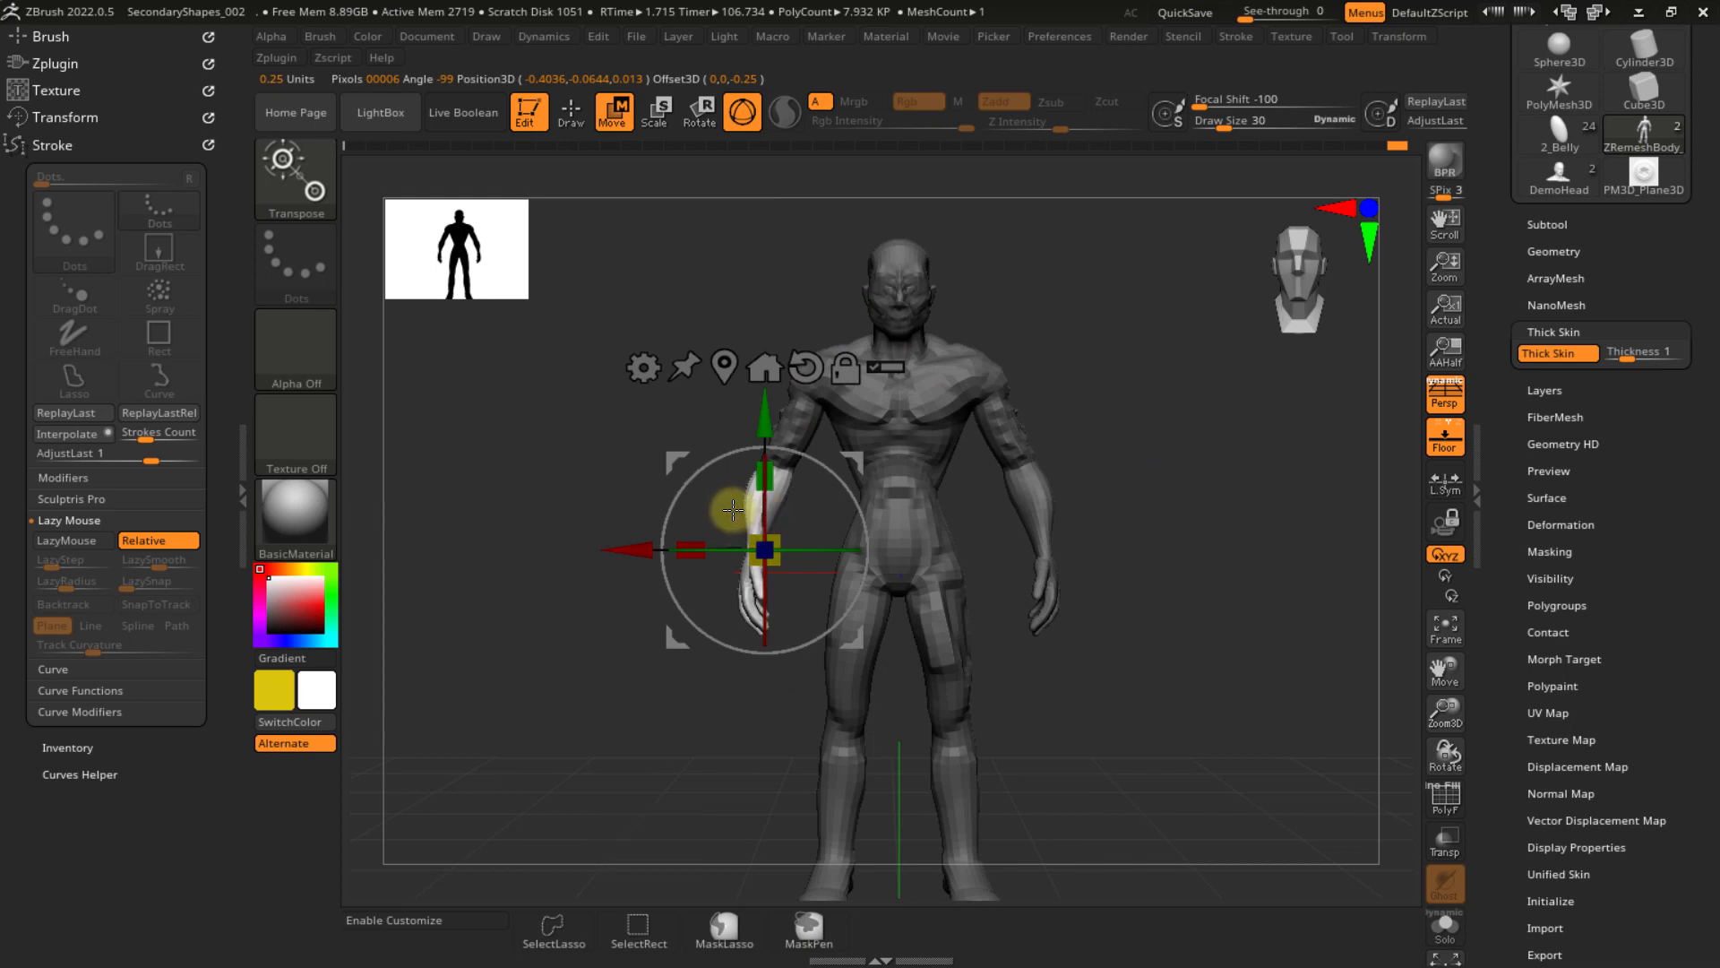
pyautogui.keyDown('ctrl'); pyautogui.moveTo(814, 400); pyautogui.dragTo(767, 484, button='right'); pyautogui.keyUp('ctrl')
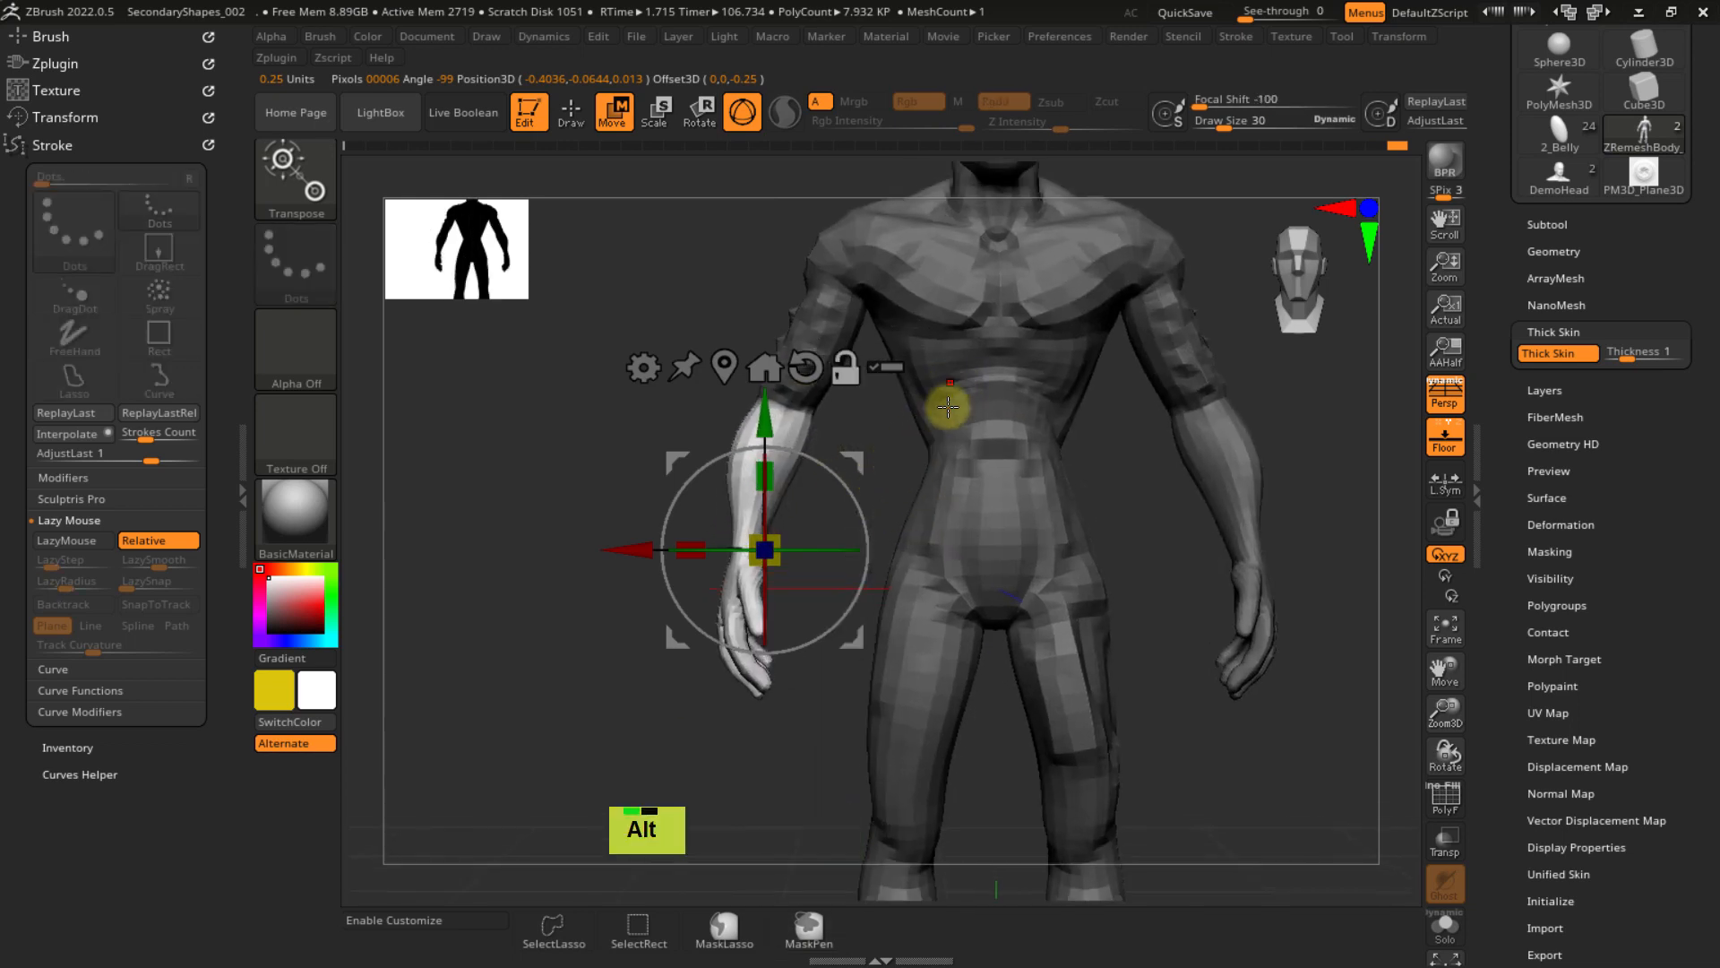
# - Return to Draw mode with the mask cleared, and raise the body back to its highest subdivision level
pyautogui.keyDown('alt'); pyautogui.moveTo(944, 403); pyautogui.dragTo(1019, 445, button='right'); pyautogui.keyUp('alt')
pyautogui.press('q')
pyautogui.keyDown('ctrl'); pyautogui.click(1201, 374); pyautogui.keyUp('ctrl')
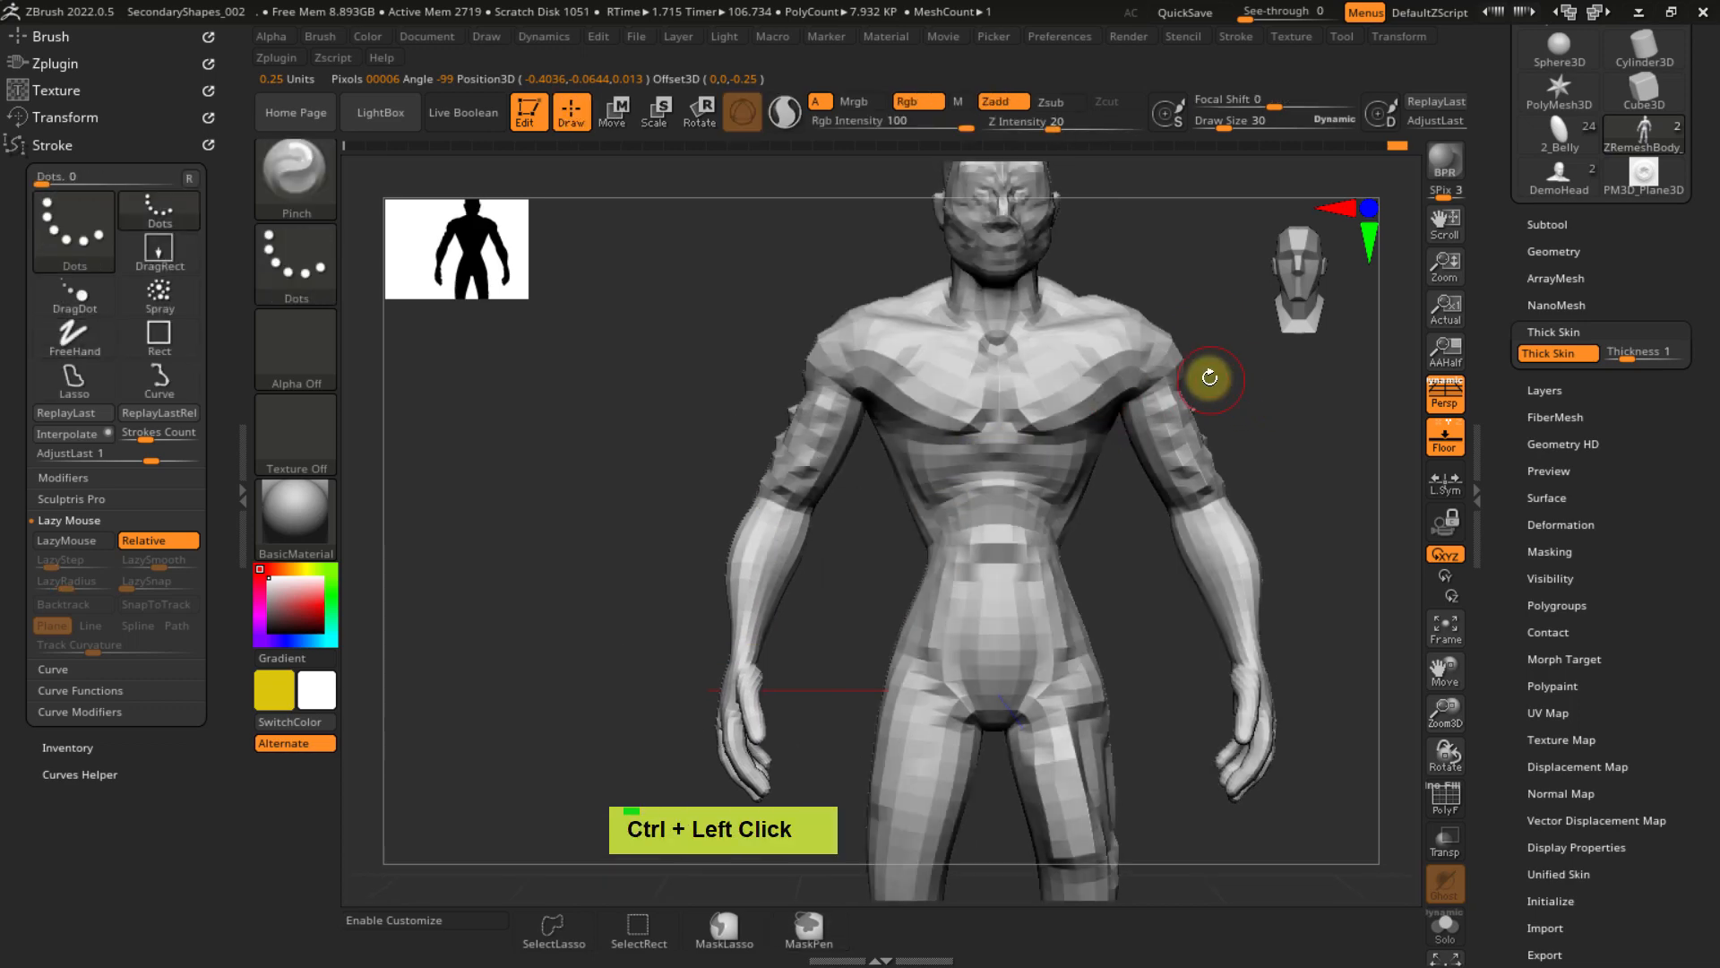
pyautogui.press('d')
pyautogui.press('d')
pyautogui.press('d')
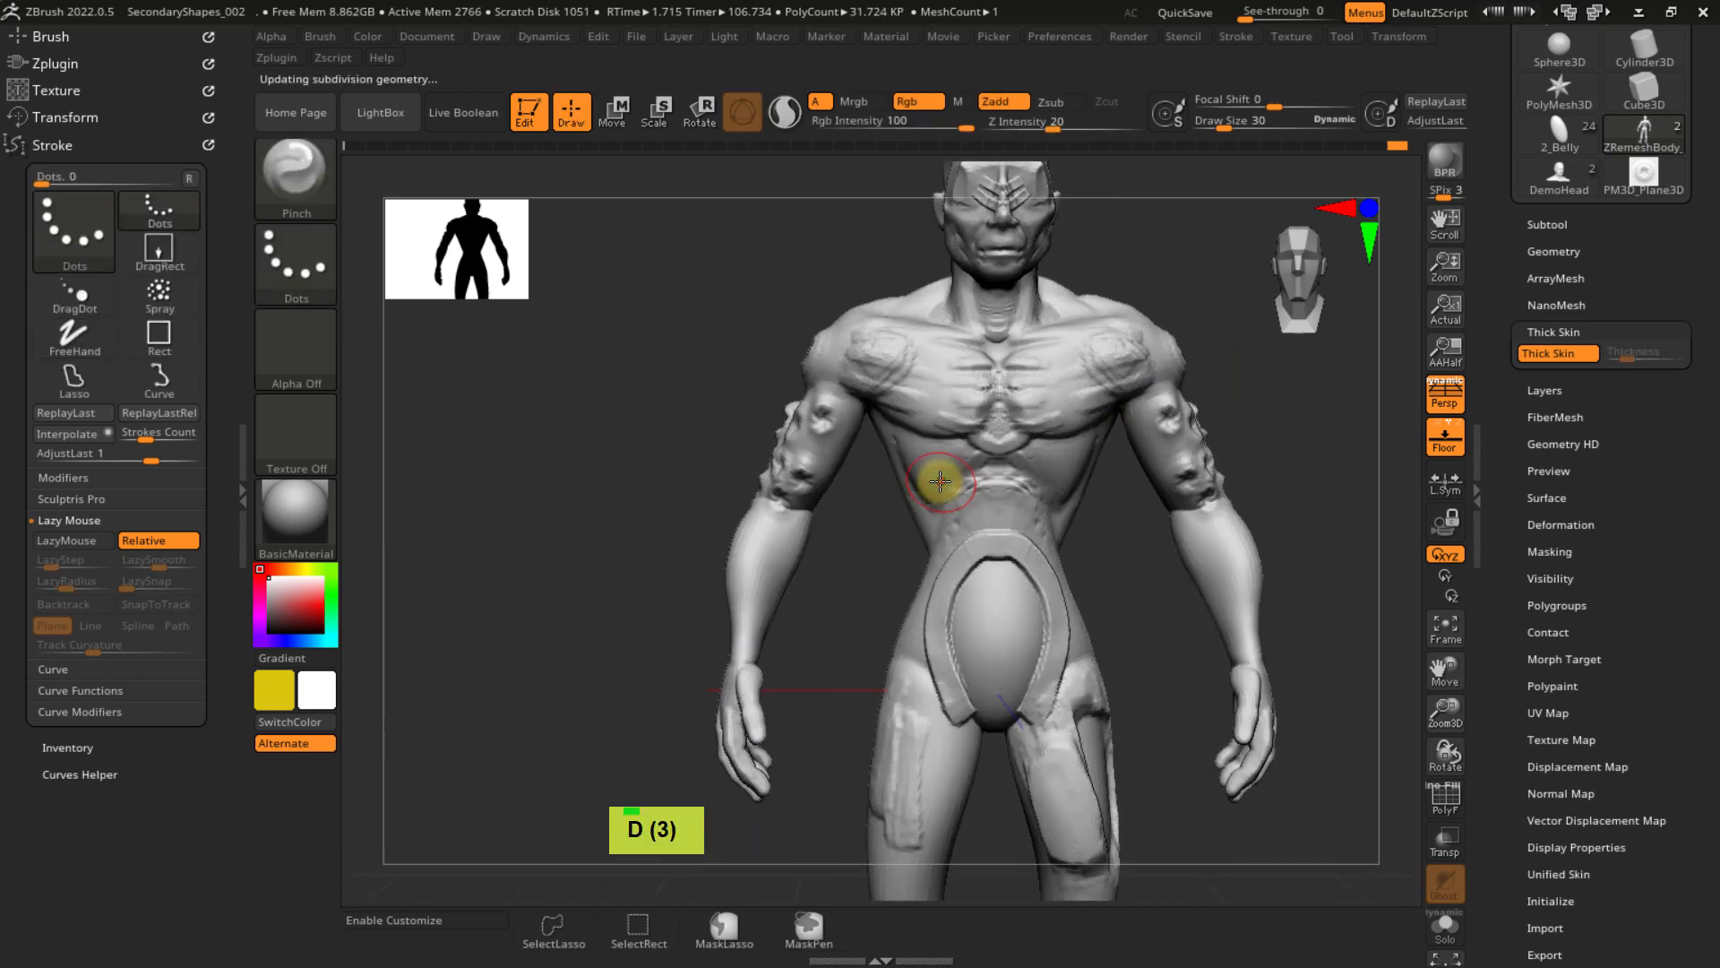
# - Set the masking brush to MaskPen with the DragRect stroke and Alpha 58
pyautogui.keyDown('ctrl'); pyautogui.moveTo(930, 480); pyautogui.dragTo(922, 384, button='right'); pyautogui.keyUp('ctrl')
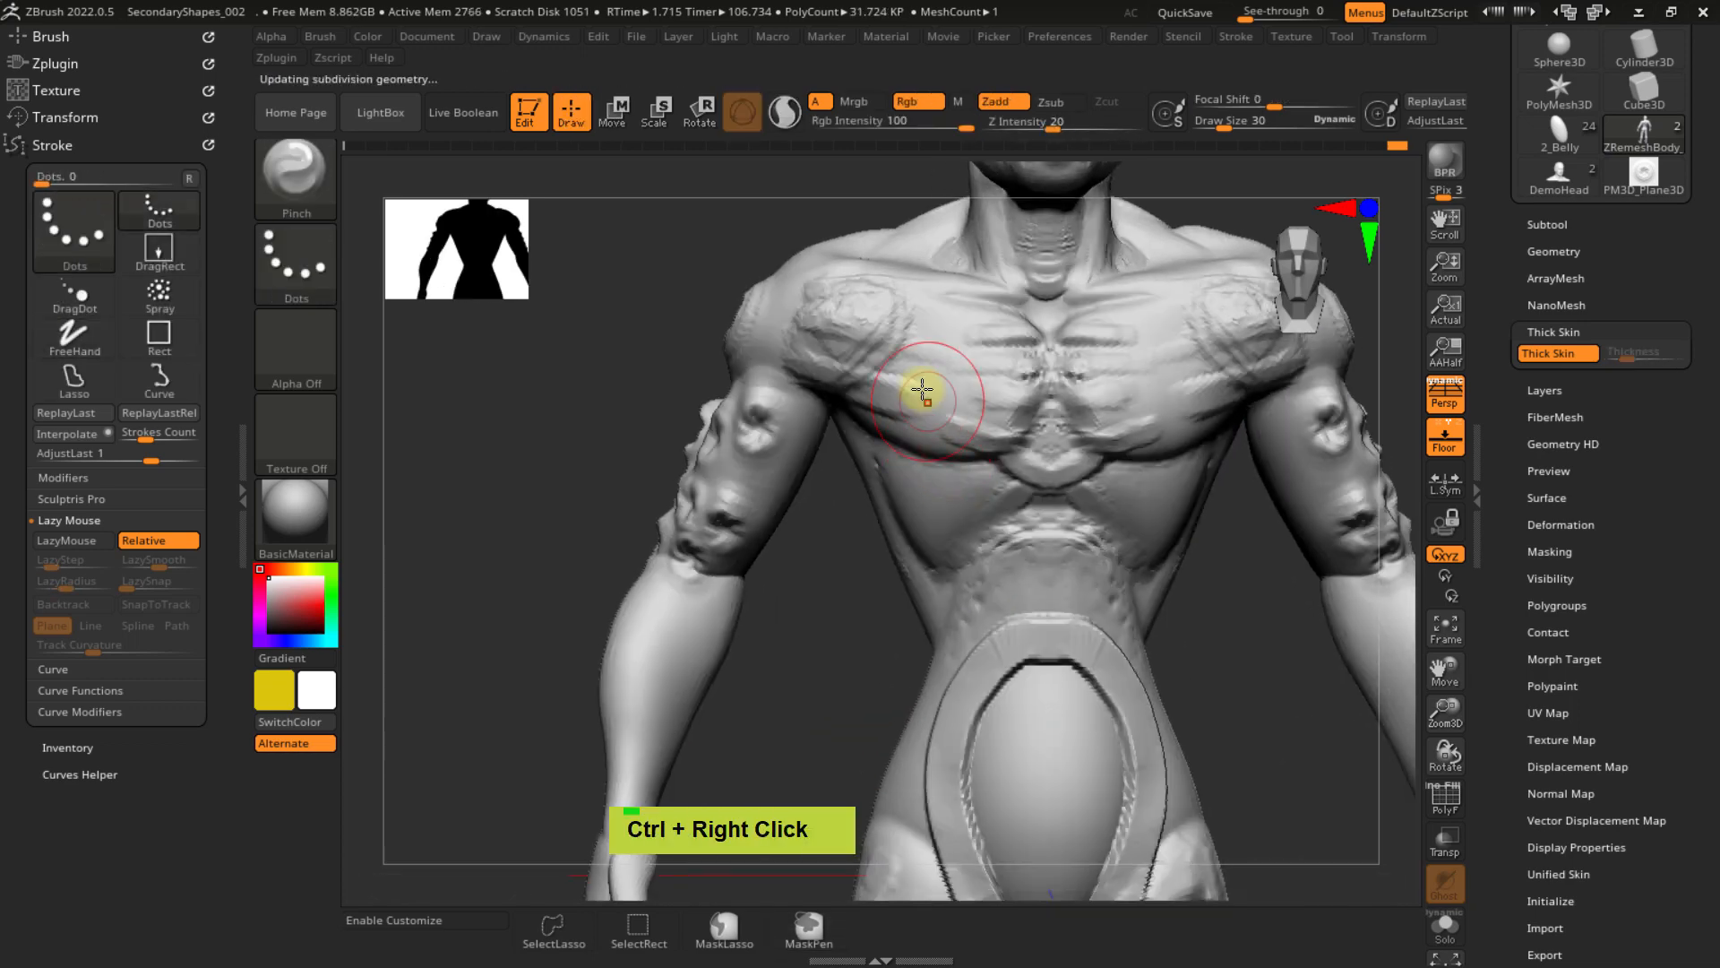
pyautogui.keyDown('ctrl'); pyautogui.click(298, 270); pyautogui.keyUp('ctrl')
pyautogui.keyDown('ctrl'); pyautogui.click(488, 281); pyautogui.keyUp('ctrl')
pyautogui.keyDown('ctrl'); pyautogui.click(321, 367); pyautogui.keyUp('ctrl')
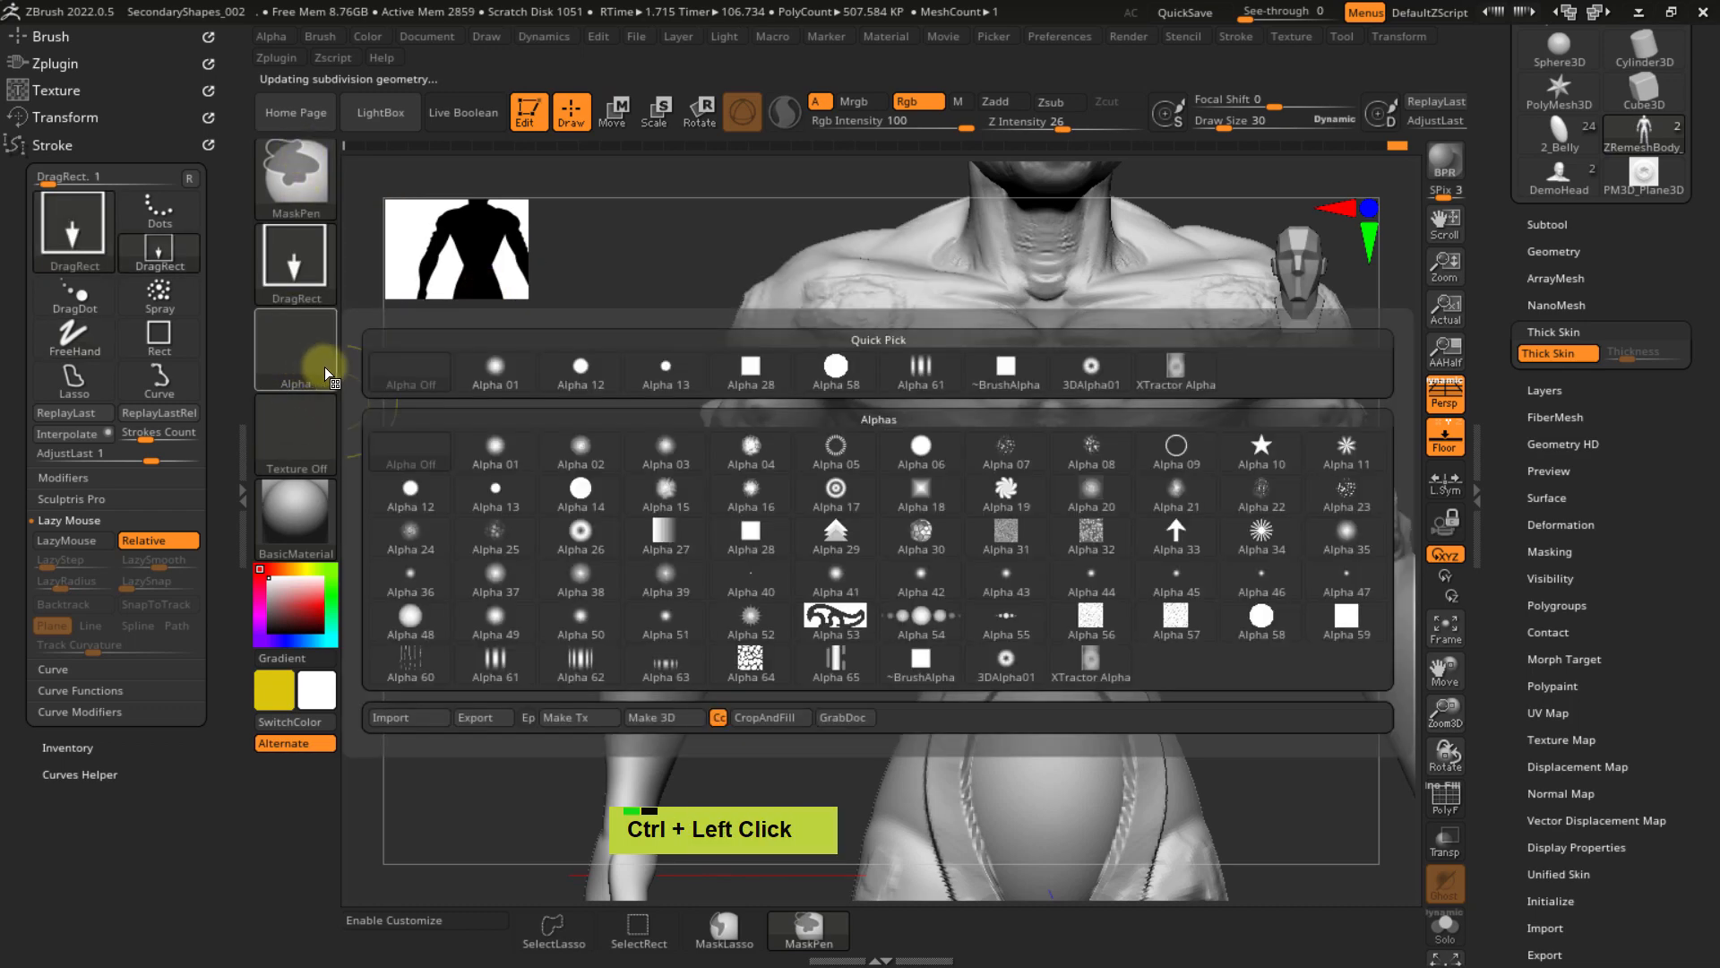
pyautogui.keyDown('ctrl'); pyautogui.click(839, 374); pyautogui.keyUp('ctrl')
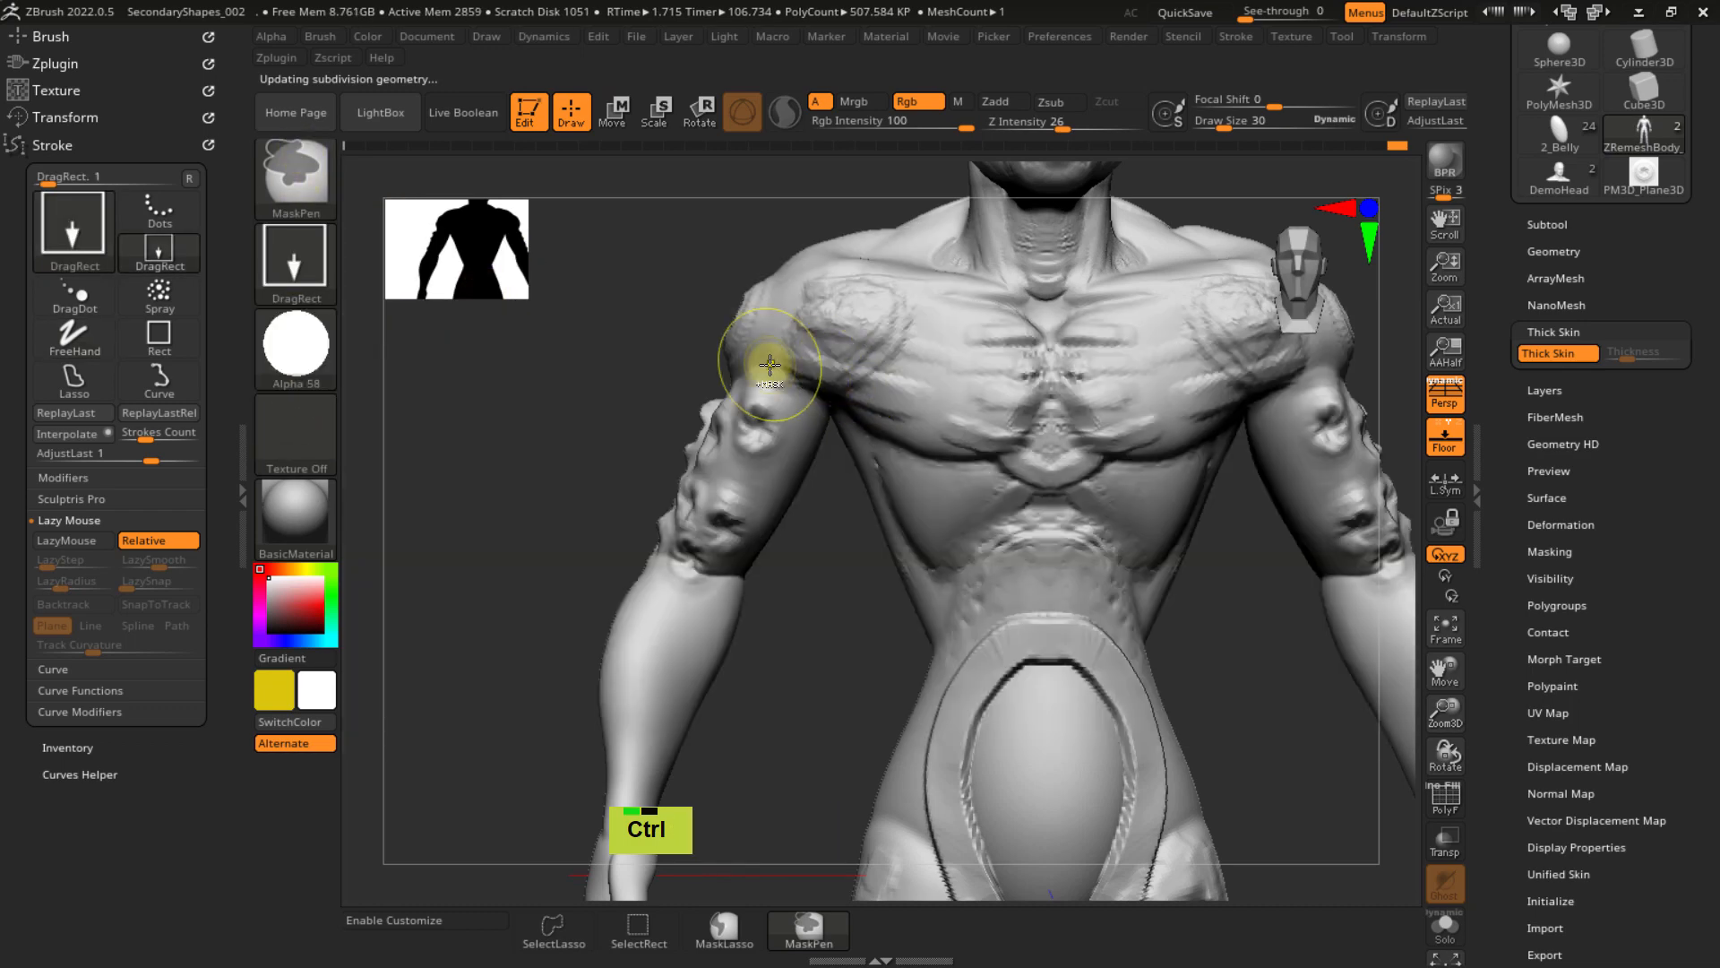
# - Set the mask brush's Focal Shift to -100 and mask a hard-edged circle on the character's right forearm
pyautogui.keyDown('alt'); pyautogui.moveTo(1029, 499); pyautogui.dragTo(1072, 433, button='right'); pyautogui.keyUp('alt')
pyautogui.keyDown('ctrl'); pyautogui.moveTo(698, 560); pyautogui.dragTo(680, 438, button='right'); pyautogui.keyUp('ctrl')
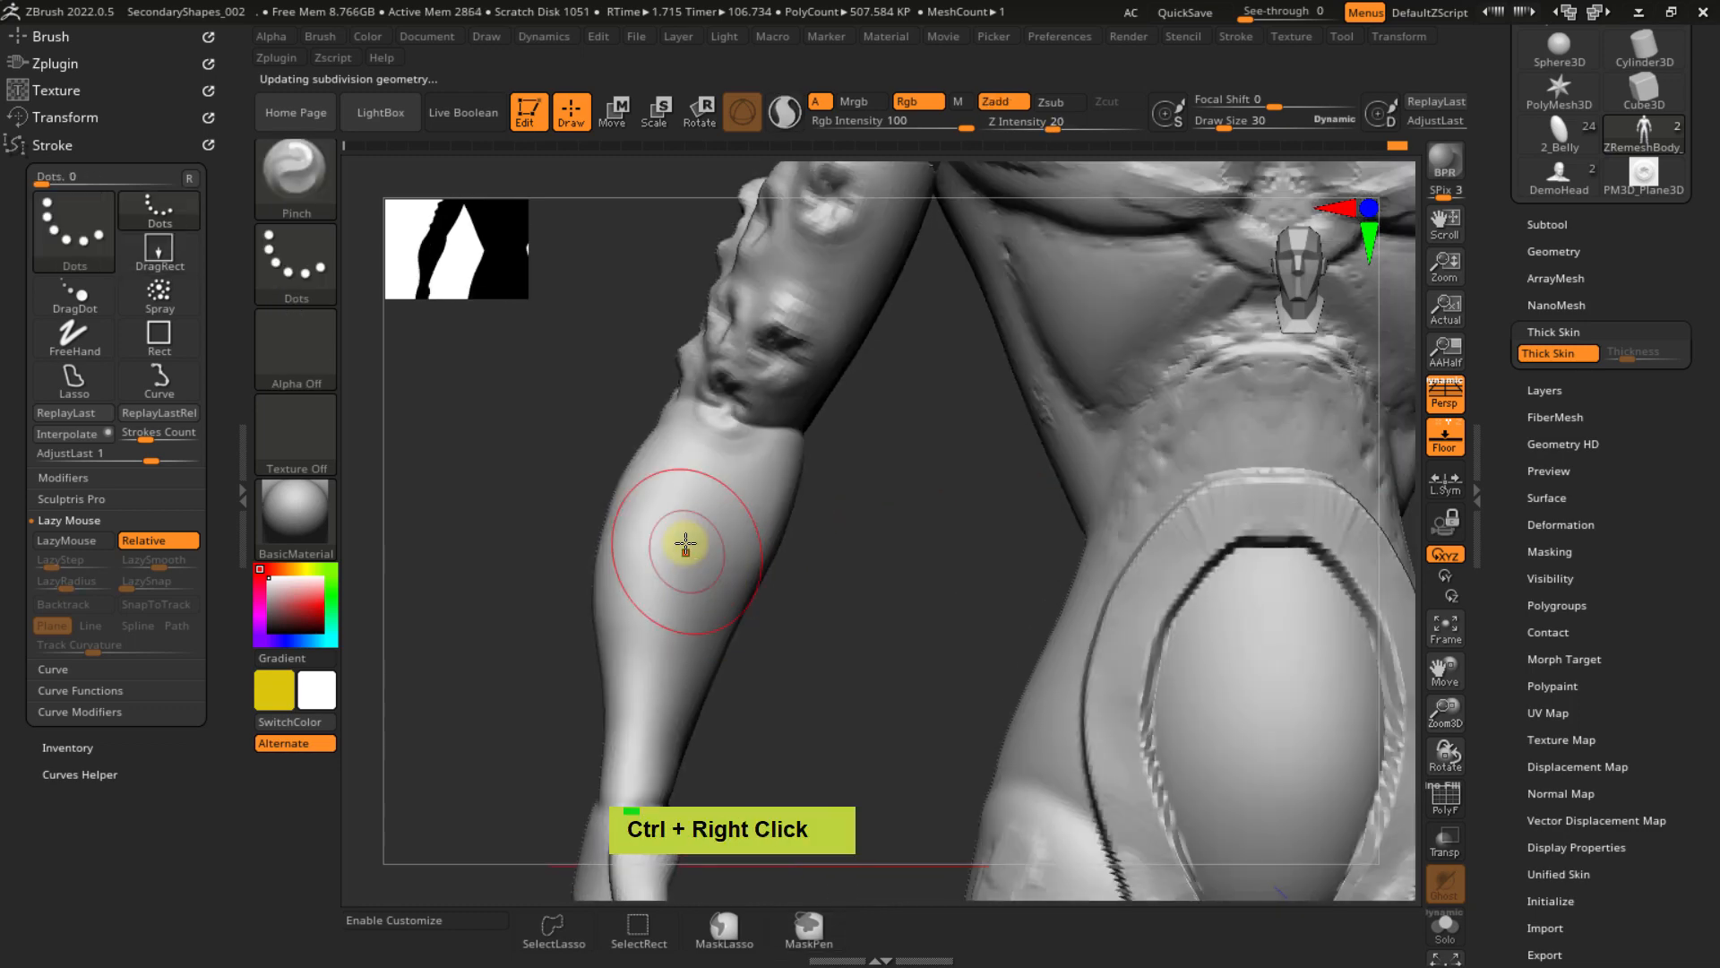
pyautogui.keyDown('ctrl'); pyautogui.moveTo(683, 530); pyautogui.dragTo(726, 572); pyautogui.keyUp('ctrl')
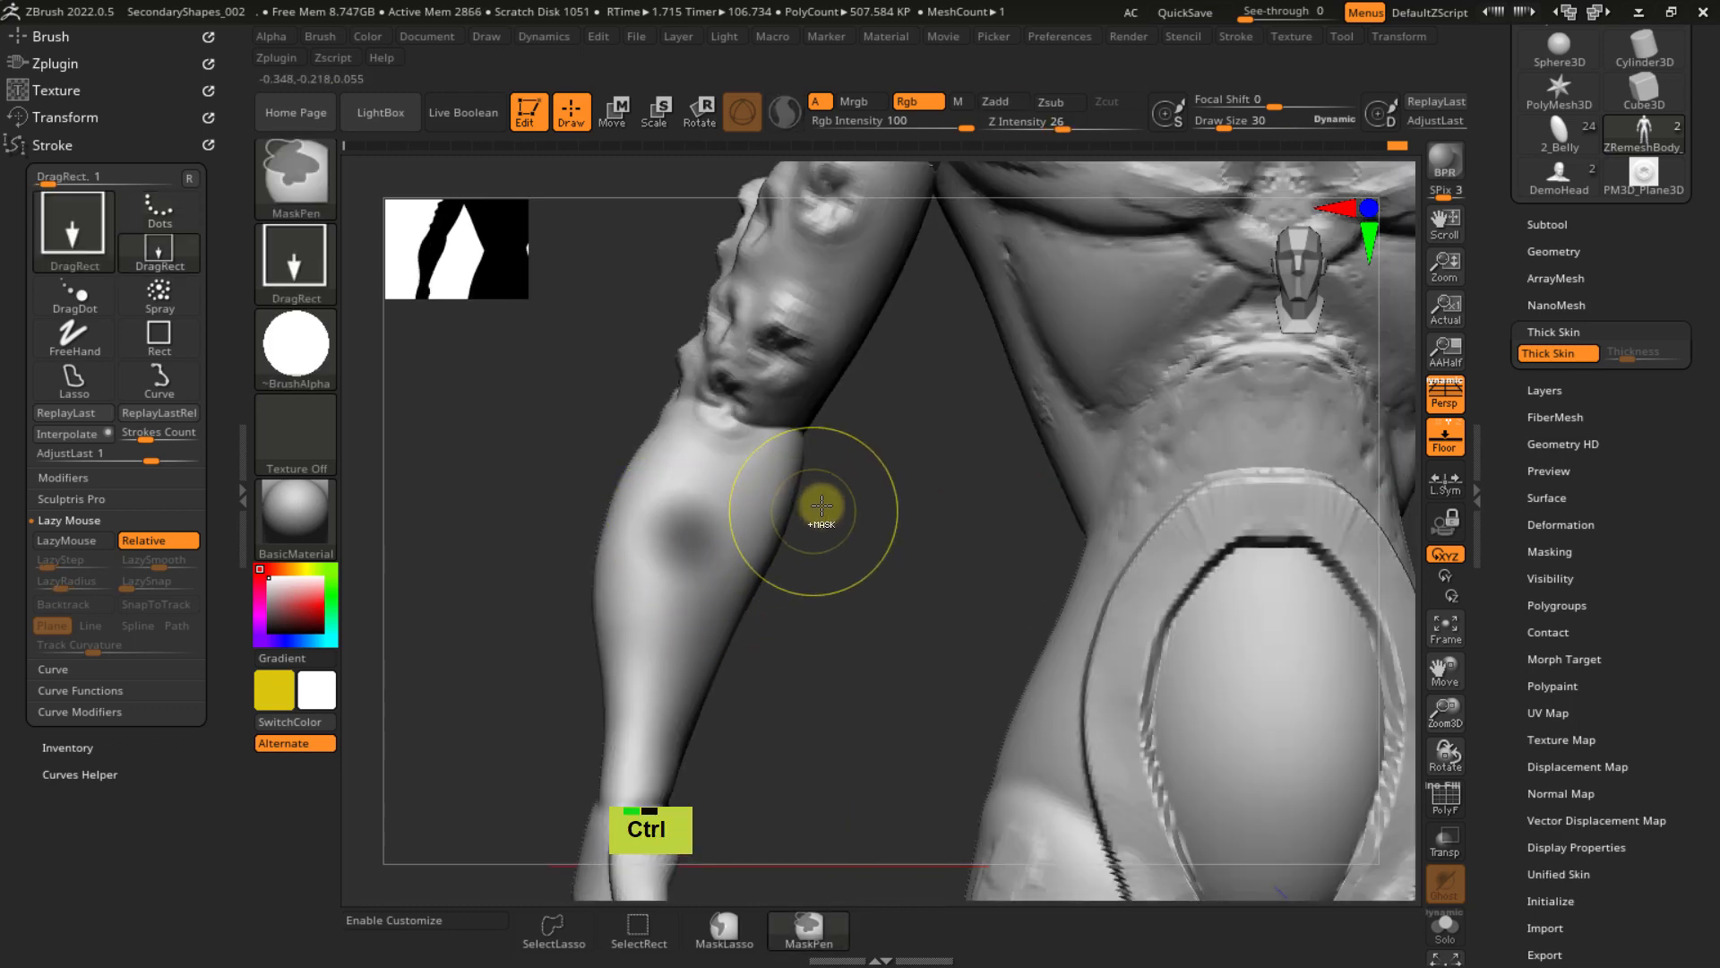
pyautogui.hotkey('ctrl', 'z')
pyautogui.keyDown('ctrl'); pyautogui.moveTo(1265, 100); pyautogui.dragTo(1184, 106); pyautogui.keyUp('ctrl')
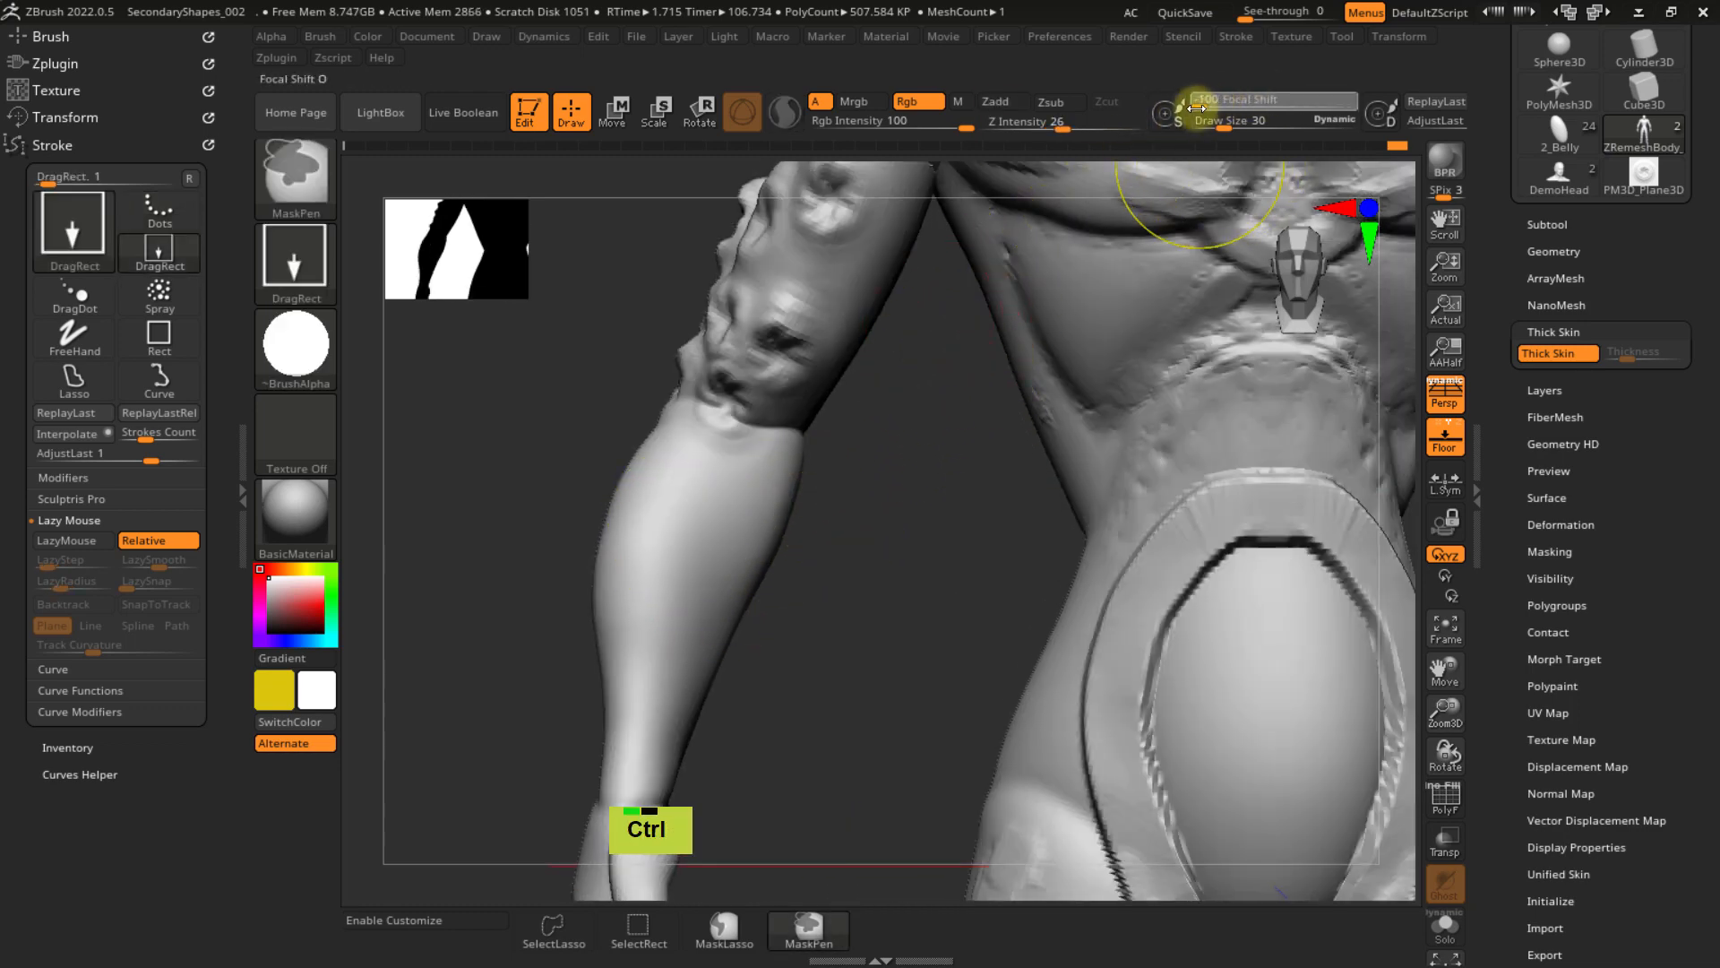
pyautogui.keyDown('ctrl'); pyautogui.moveTo(684, 523); pyautogui.dragTo(749, 561); pyautogui.keyUp('ctrl')
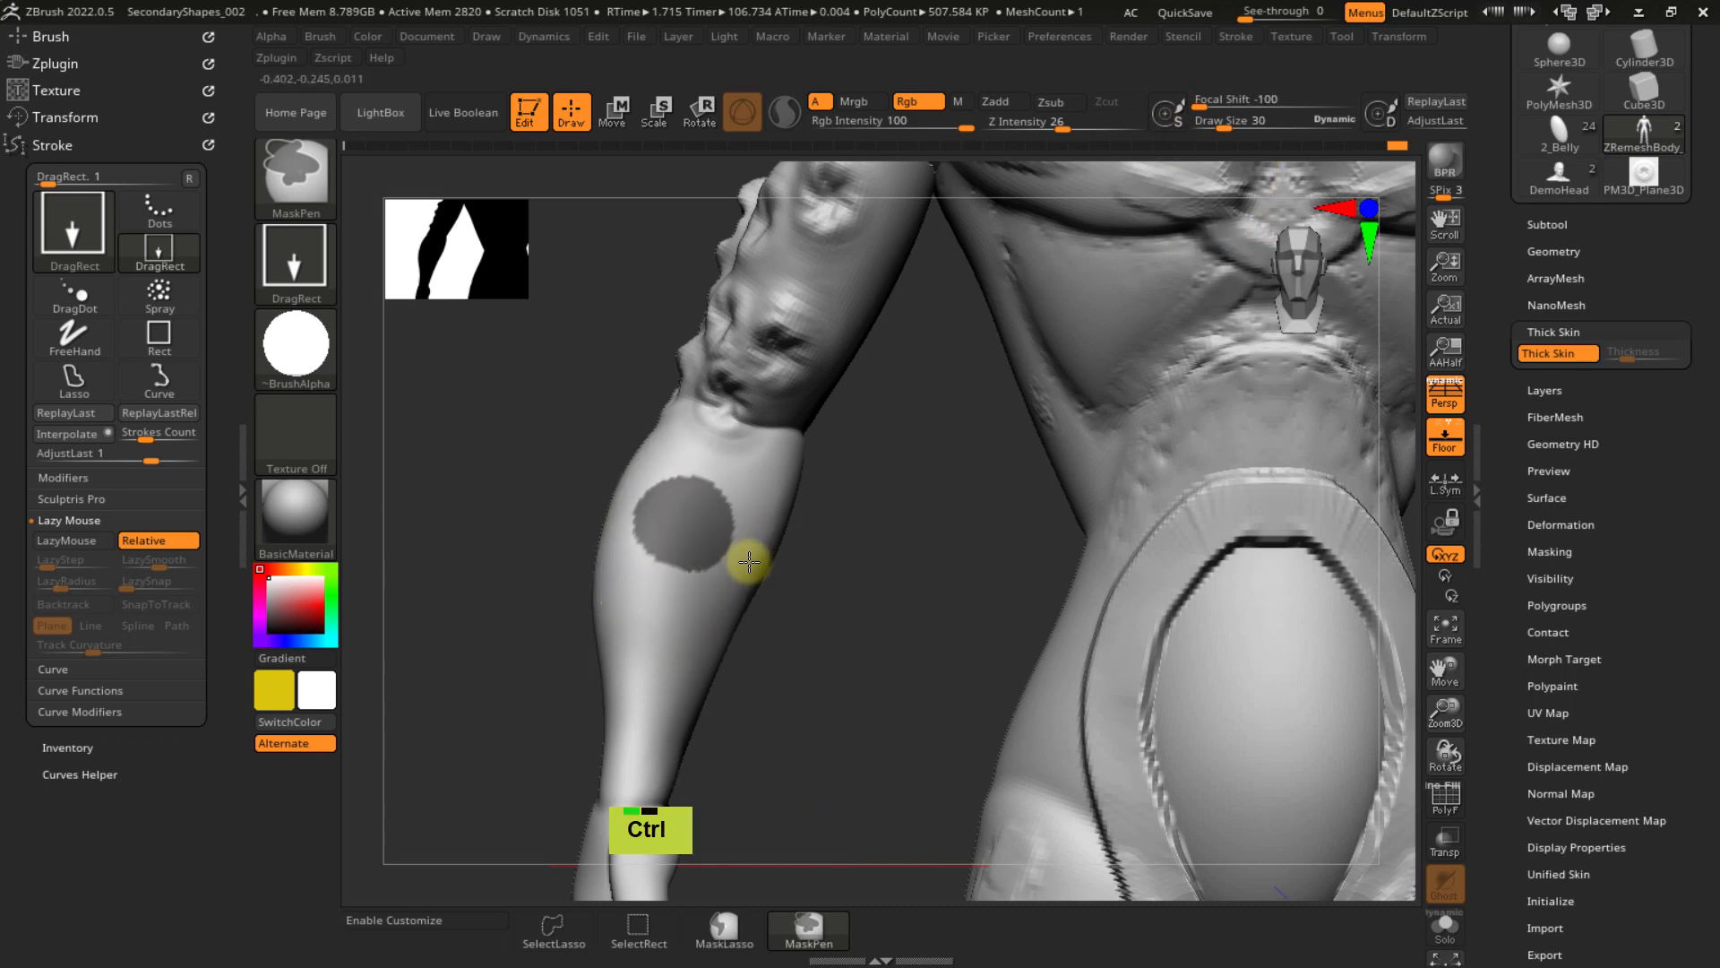
# - Invert the mask so only the forearm circle is editable, and centre the Move gizmo on that circle
pyautogui.moveTo(806, 553); pyautogui.dragTo(854, 541, button='right')
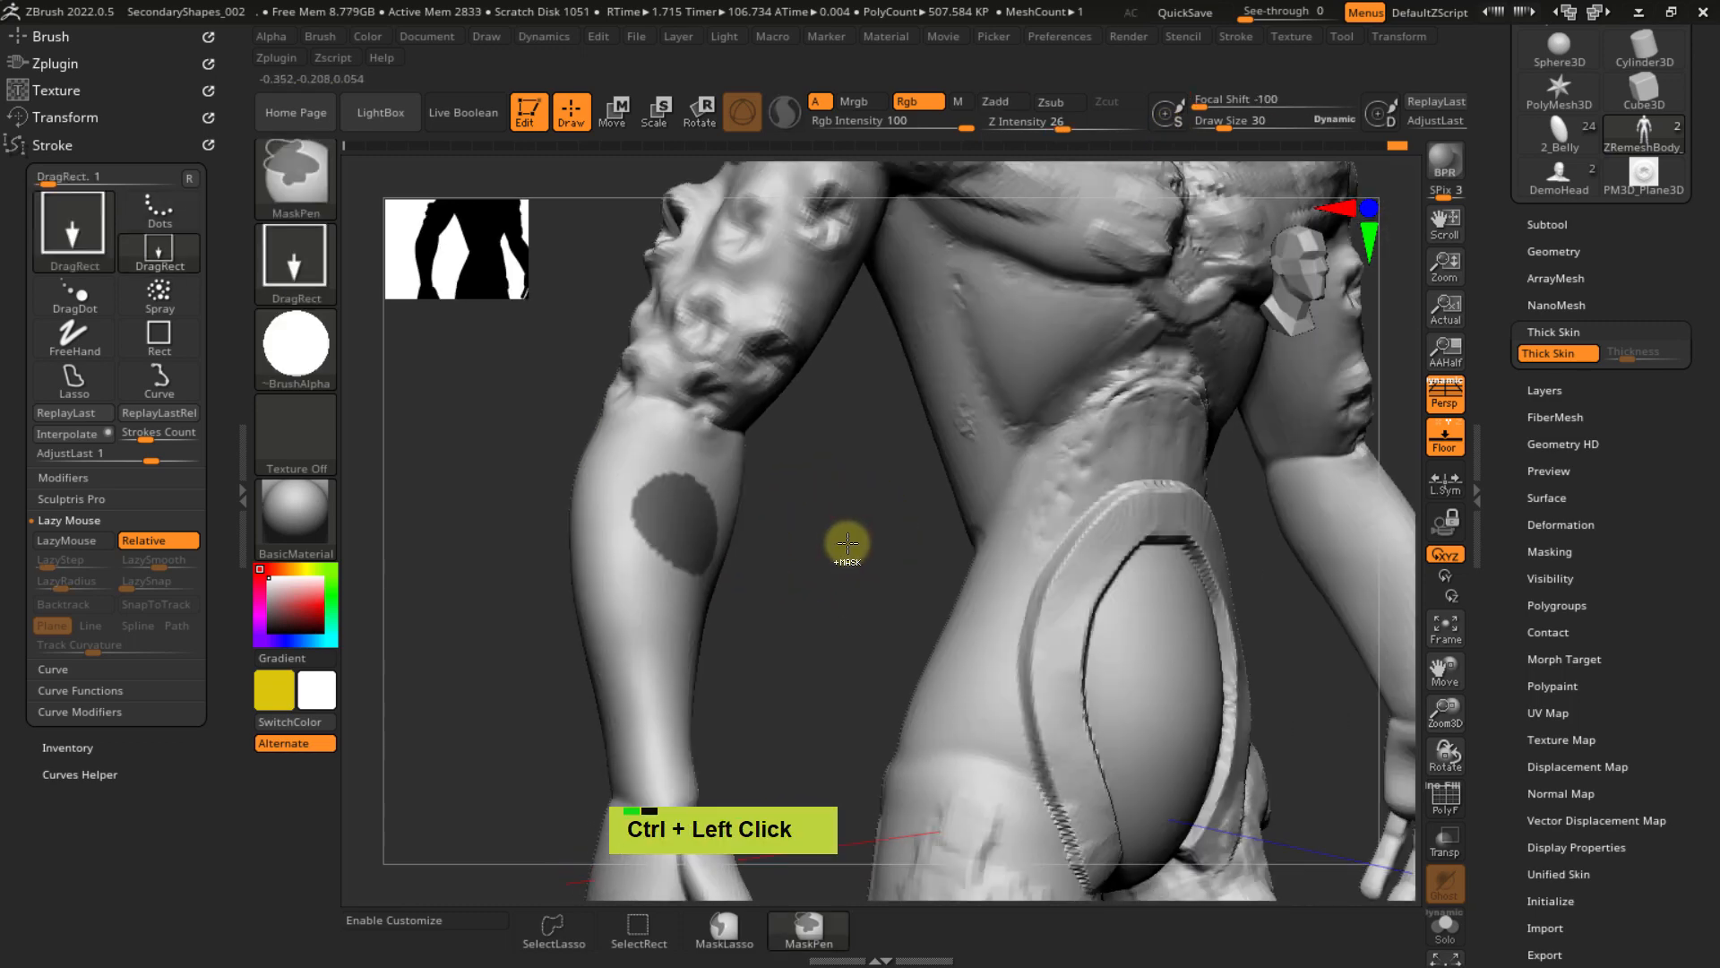
pyautogui.keyDown('ctrl'); pyautogui.click(842, 533); pyautogui.keyUp('ctrl')
pyautogui.press('w')
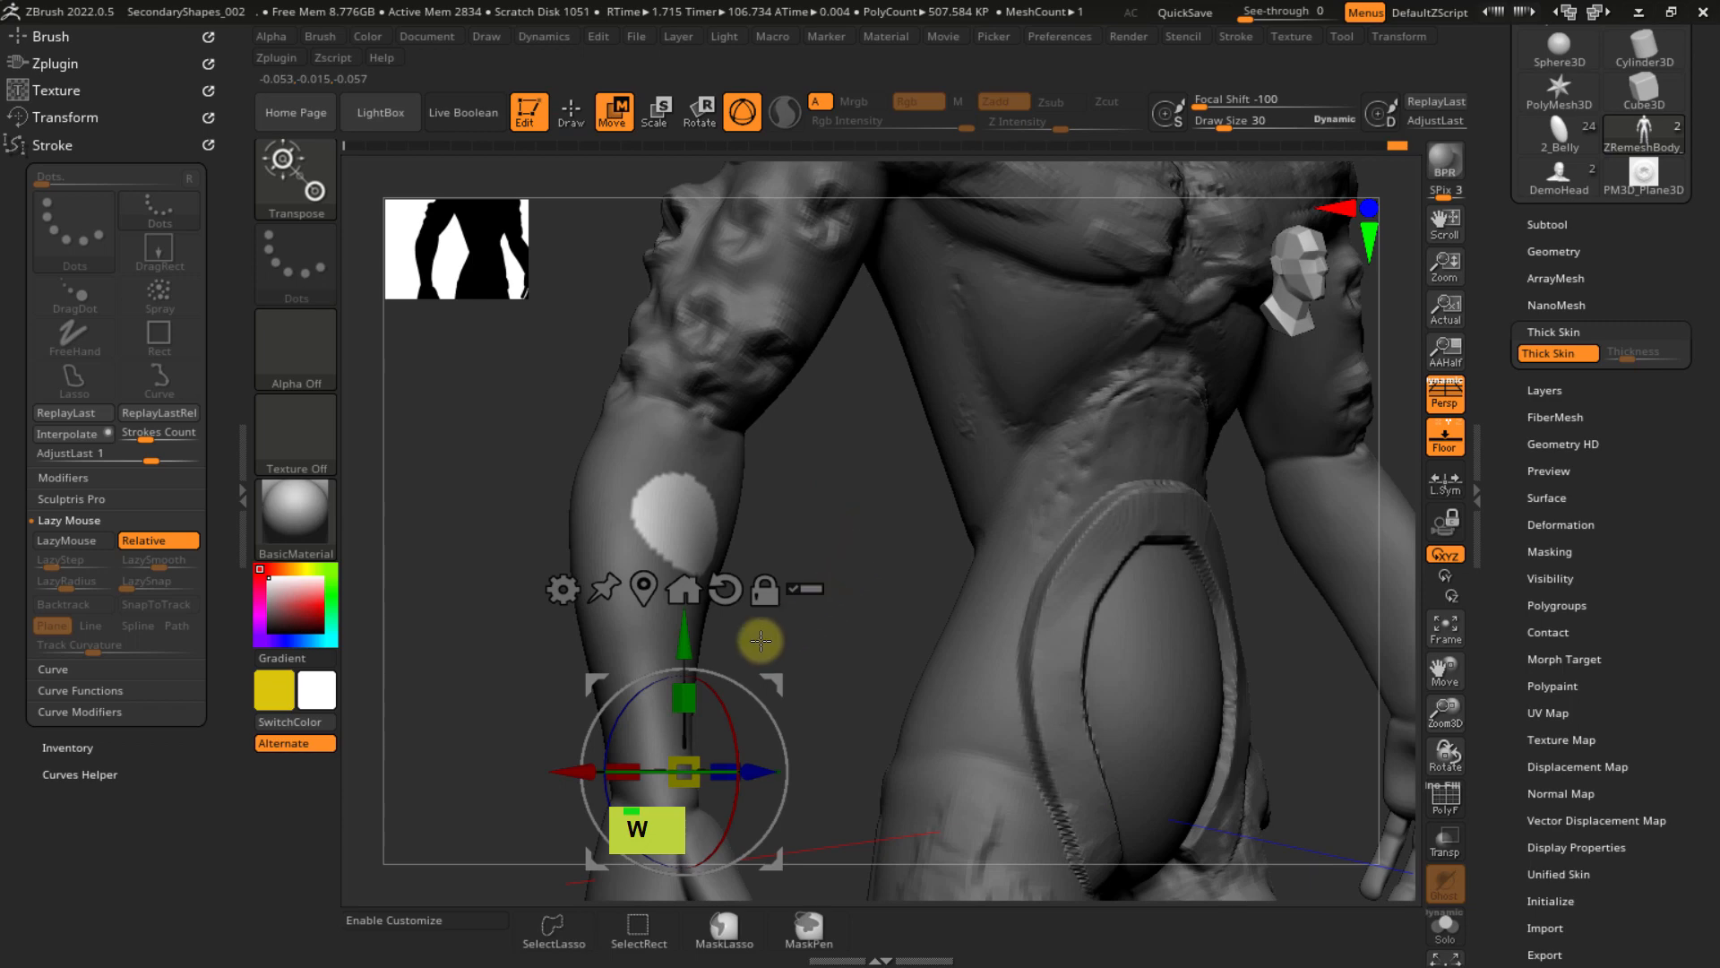
pyautogui.click(651, 593)
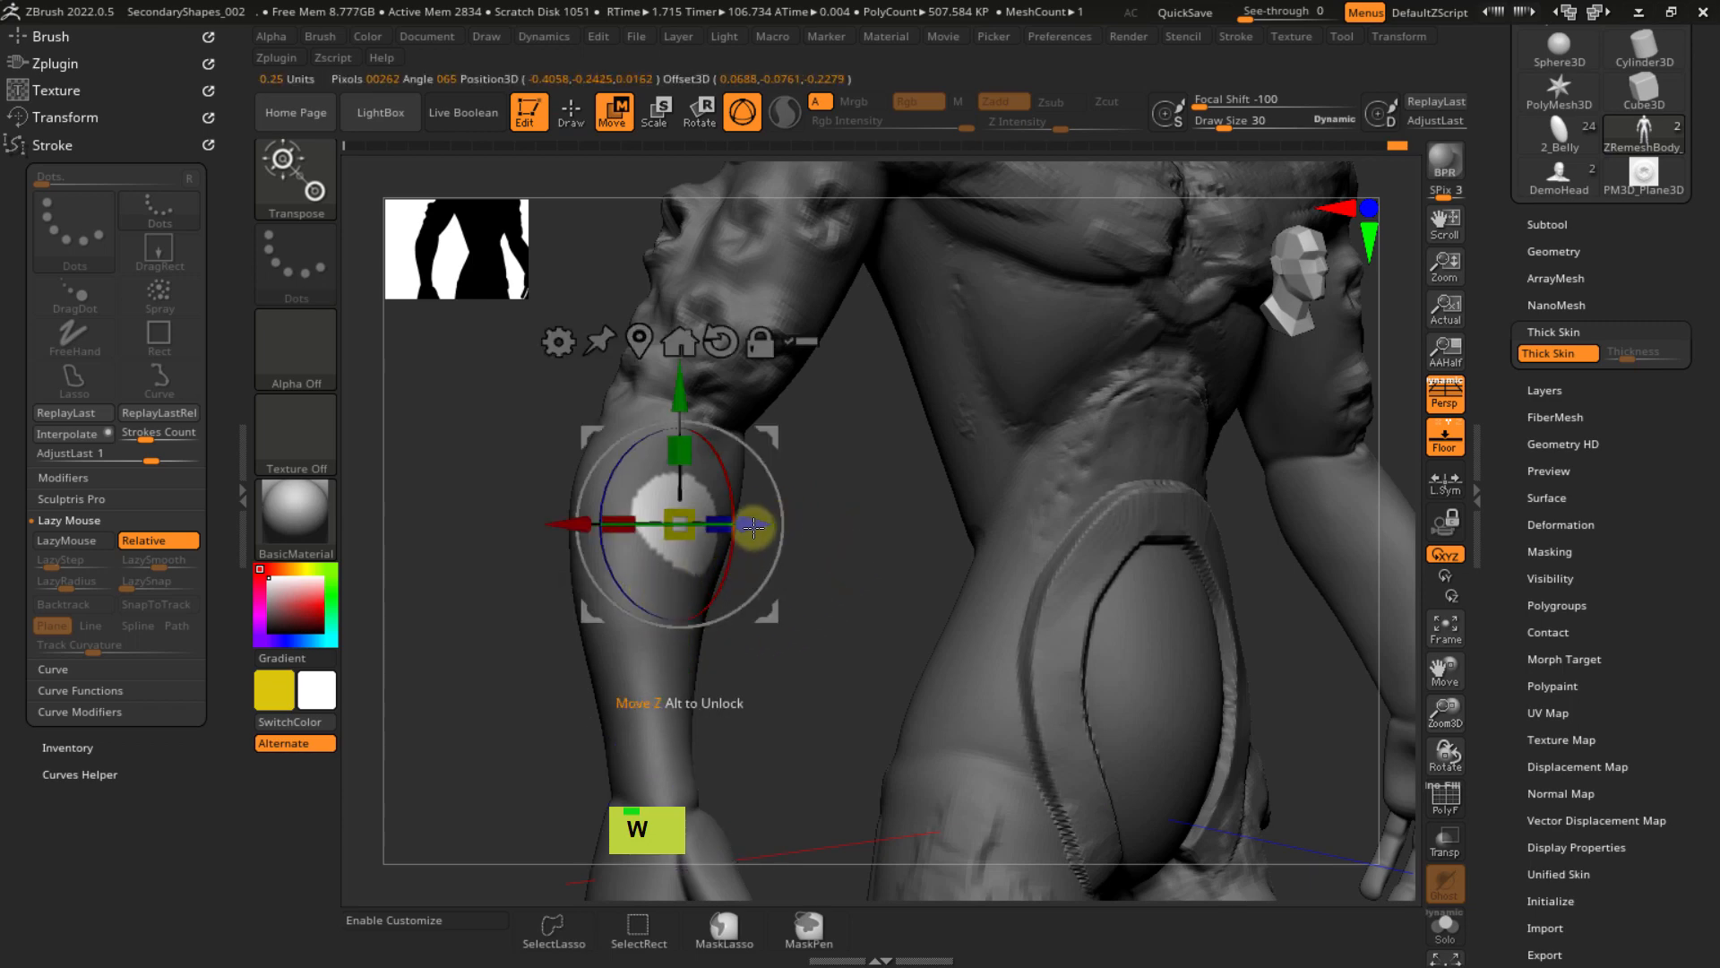
# - Try snapping only the gizmo to the surface of the forearm circle and to the waist
pyautogui.moveTo(753, 527); pyautogui.dragTo(683, 557, button='right')
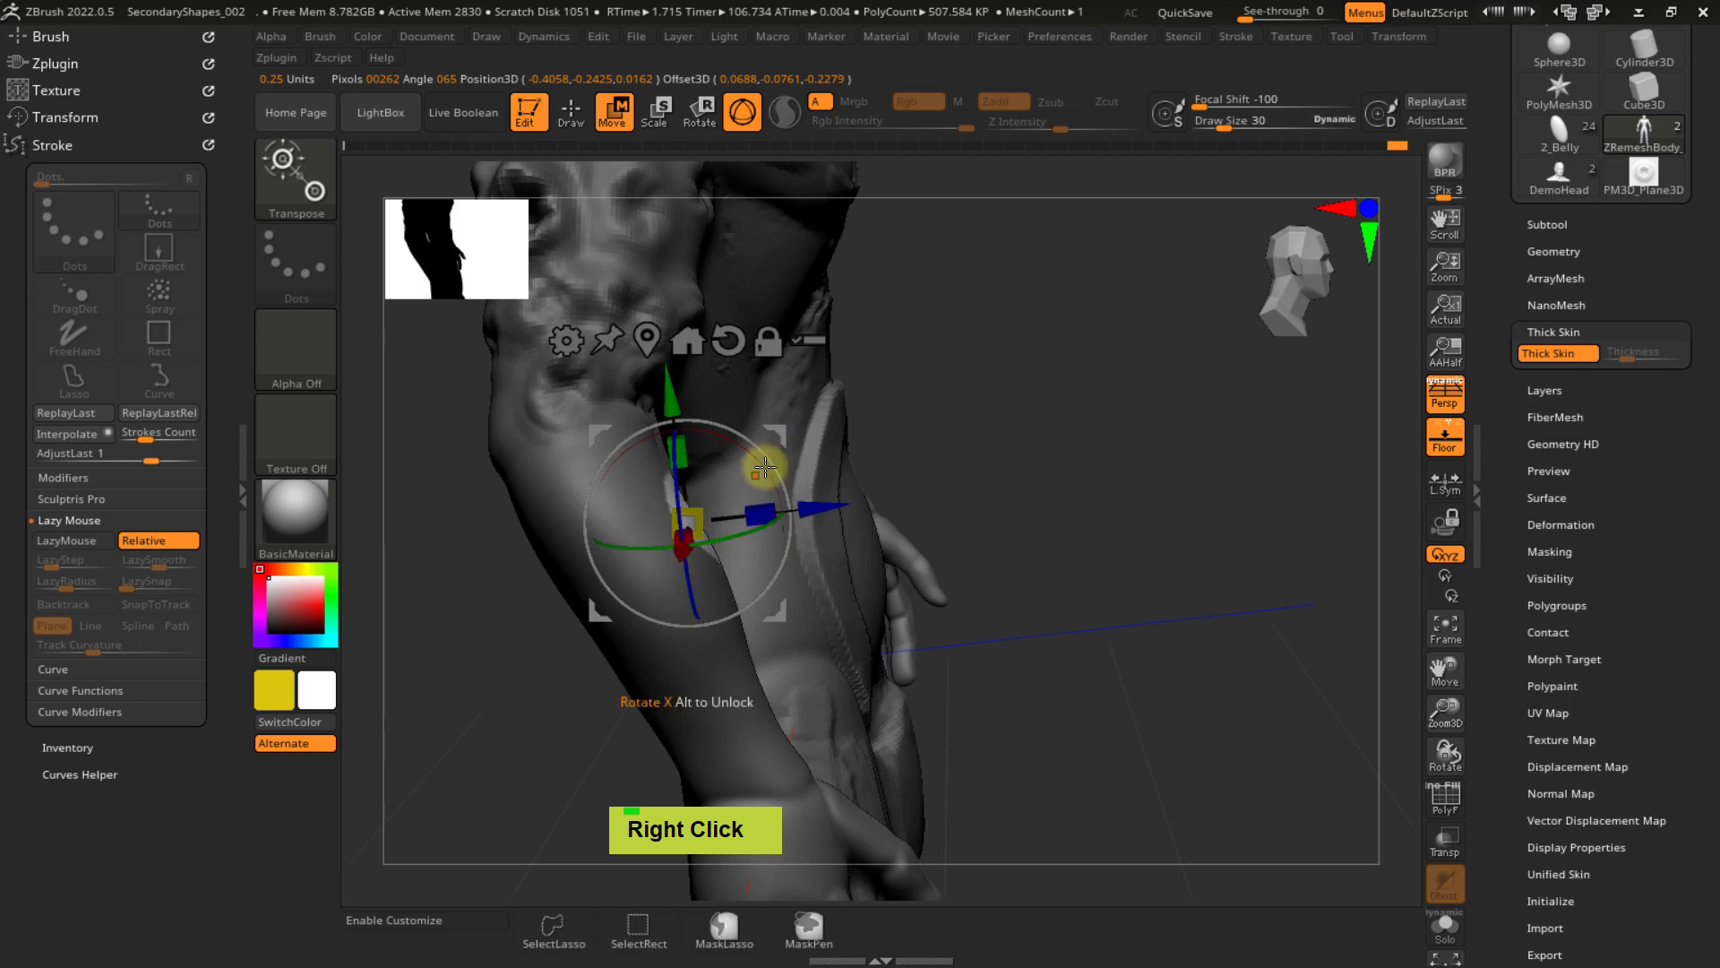
pyautogui.moveTo(739, 474); pyautogui.dragTo(833, 445, button='right')
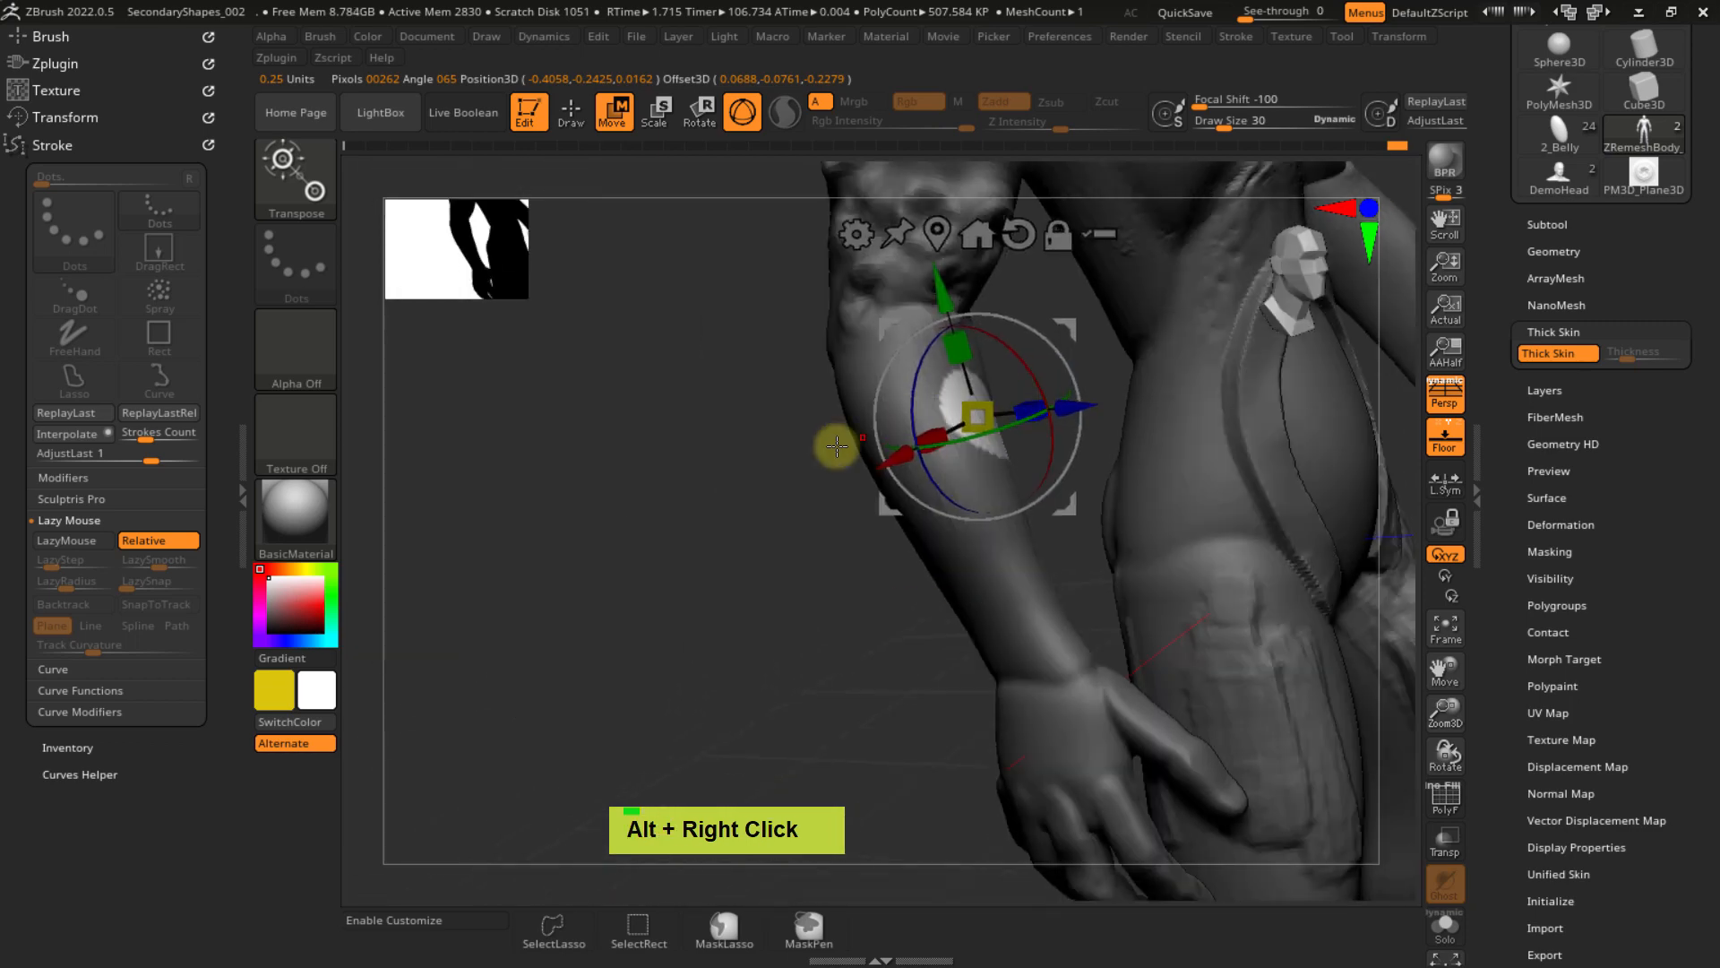
pyautogui.keyDown('ctrl'); pyautogui.moveTo(995, 369); pyautogui.dragTo(972, 444, button='right'); pyautogui.keyUp('ctrl')
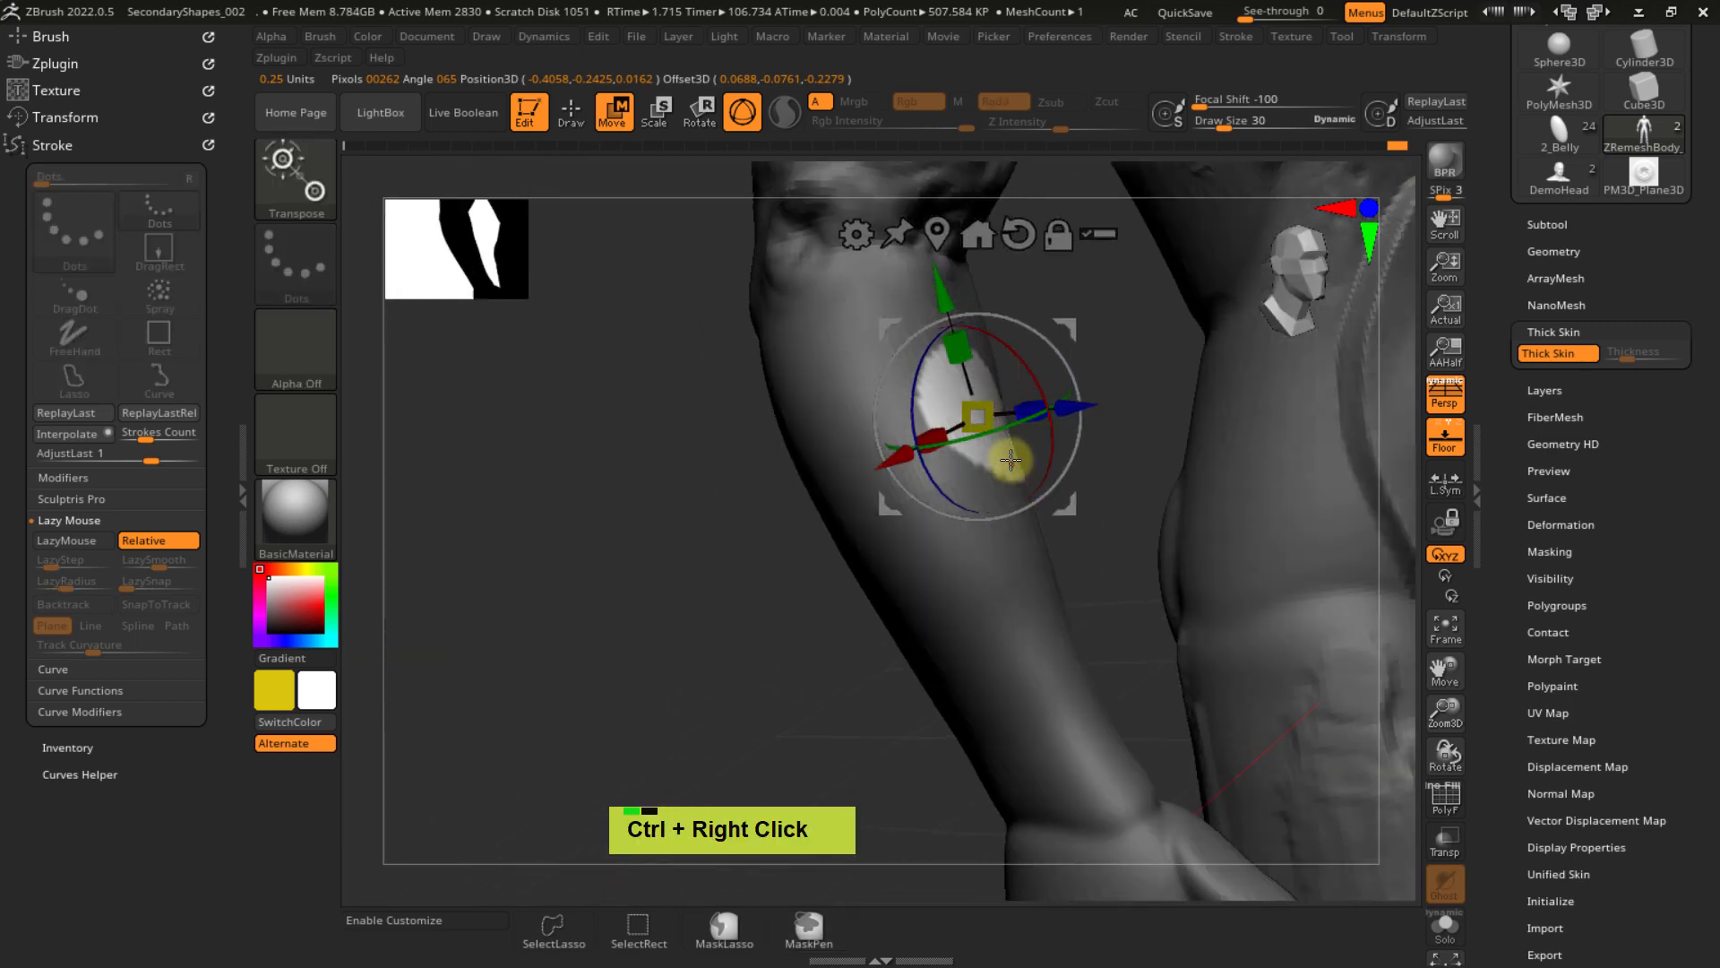
pyautogui.keyDown('alt'); pyautogui.click(966, 397); pyautogui.keyUp('alt')
pyautogui.keyDown('alt'); pyautogui.click(982, 397); pyautogui.keyUp('alt')
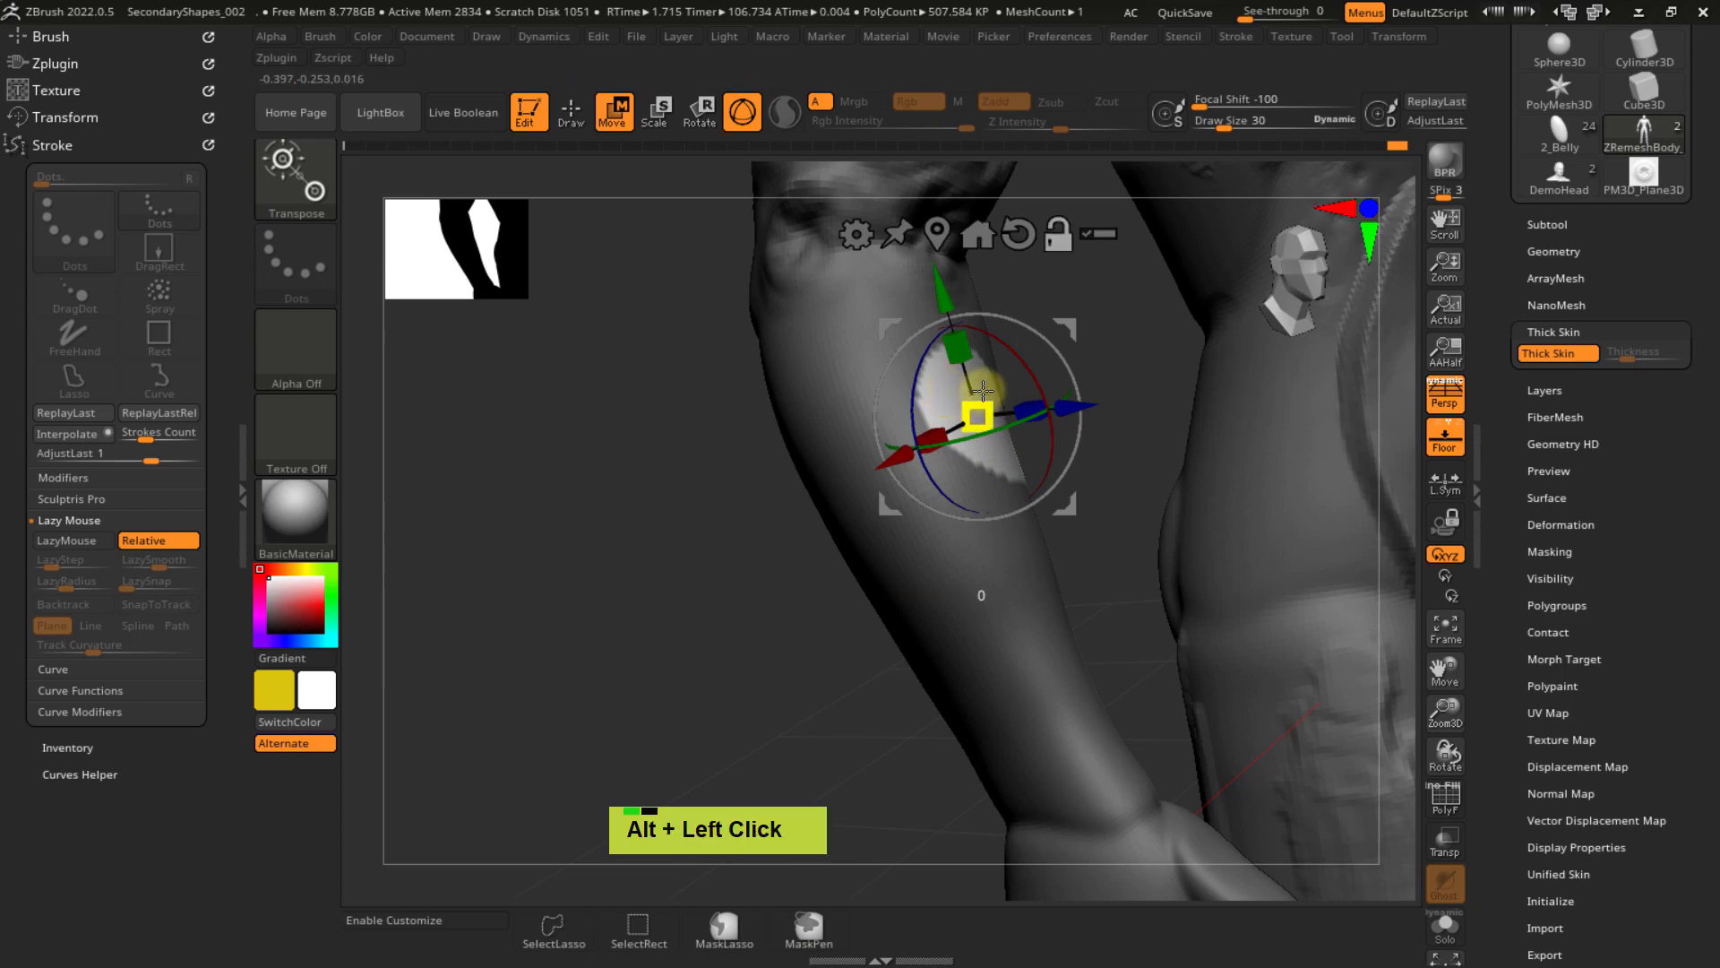
pyautogui.moveTo(964, 425); pyautogui.dragTo(859, 488, button='right')
pyautogui.keyDown('alt'); pyautogui.click(991, 399); pyautogui.keyUp('alt')
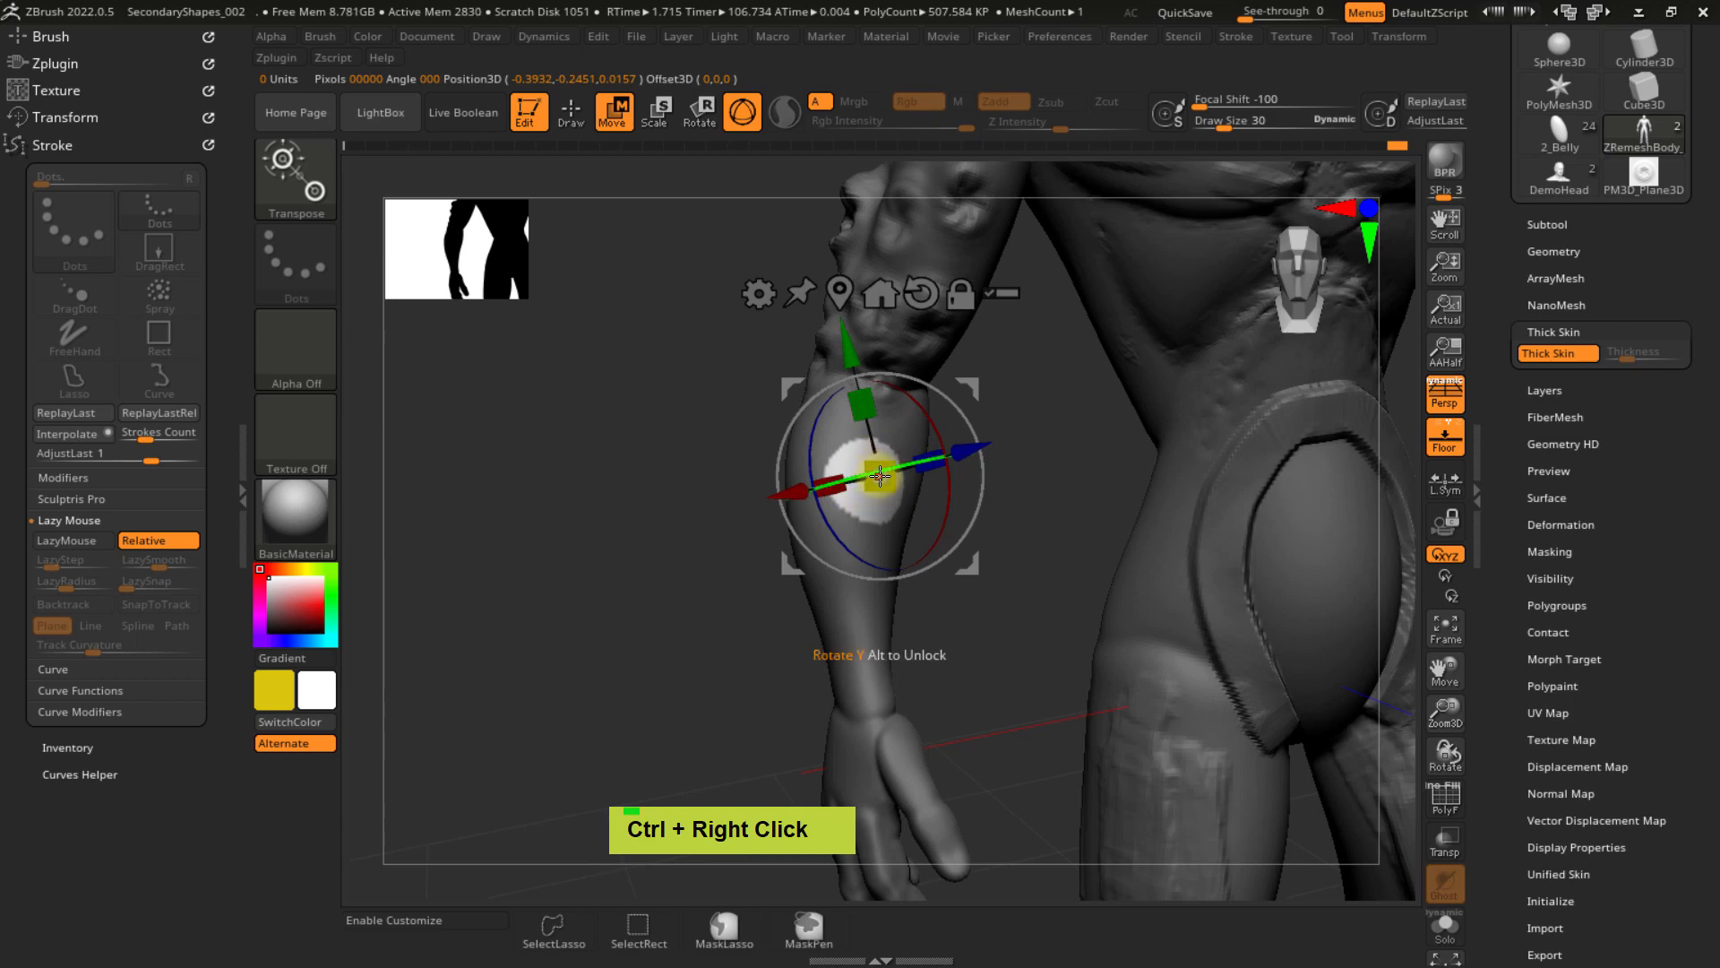
pyautogui.keyDown('alt'); pyautogui.click(1226, 369); pyautogui.keyUp('alt')
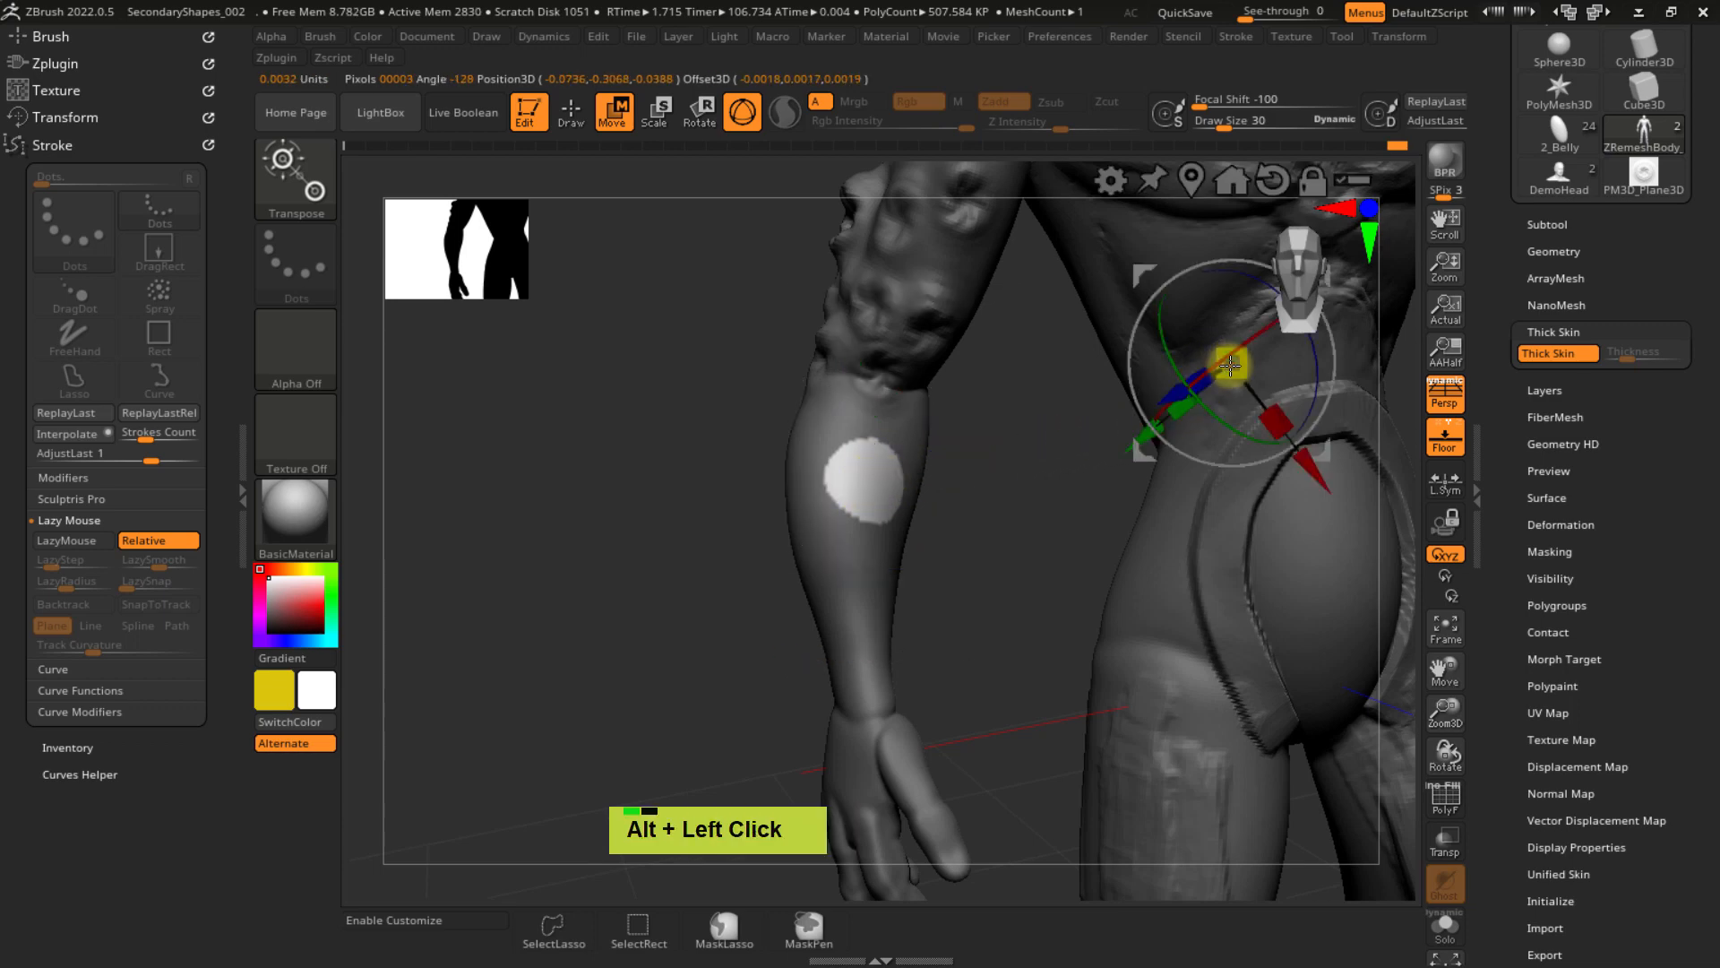
# - Snap the gizmo to the surface of the unmasked forearm circle and pull the circle outward into a raised cylinder
pyautogui.keyDown('ctrl'); pyautogui.moveTo(852, 476); pyautogui.dragTo(1188, 333, button='right'); pyautogui.keyUp('ctrl')
pyautogui.keyDown('alt'); pyautogui.moveTo(1285, 285); pyautogui.dragTo(1114, 430, button='right'); pyautogui.keyUp('alt')
pyautogui.keyDown('ctrl'); pyautogui.moveTo(880, 543); pyautogui.dragTo(1052, 395, button='right'); pyautogui.keyUp('ctrl')
pyautogui.keyDown('alt'); pyautogui.moveTo(891, 471); pyautogui.dragTo(912, 378, button='right'); pyautogui.keyUp('alt')
pyautogui.keyDown('alt'); pyautogui.click(845, 494); pyautogui.keyUp('alt')
pyautogui.moveTo(898, 376); pyautogui.dragTo(921, 294)
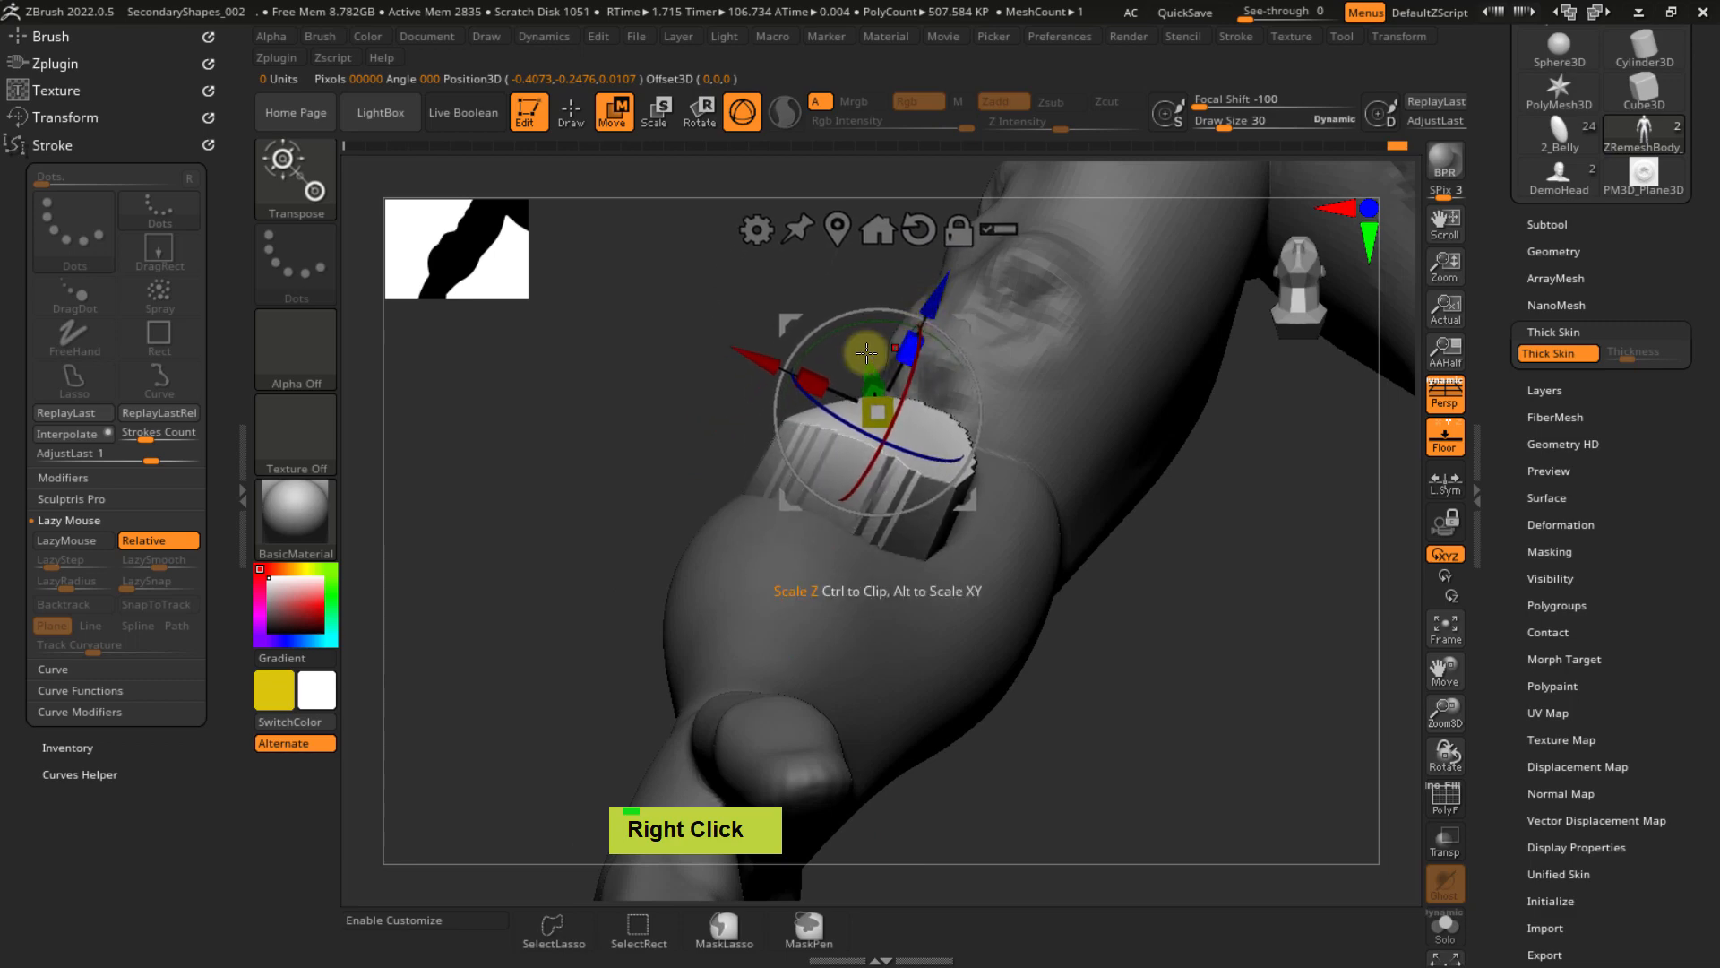
pyautogui.moveTo(757, 362); pyautogui.dragTo(740, 355)
pyautogui.moveTo(927, 435); pyautogui.dragTo(913, 467, button='right')
pyautogui.keyDown('ctrl'); pyautogui.moveTo(1007, 631); pyautogui.dragTo(907, 475, button='right'); pyautogui.keyUp('ctrl')
pyautogui.keyDown('alt'); pyautogui.click(984, 609); pyautogui.keyUp('alt')
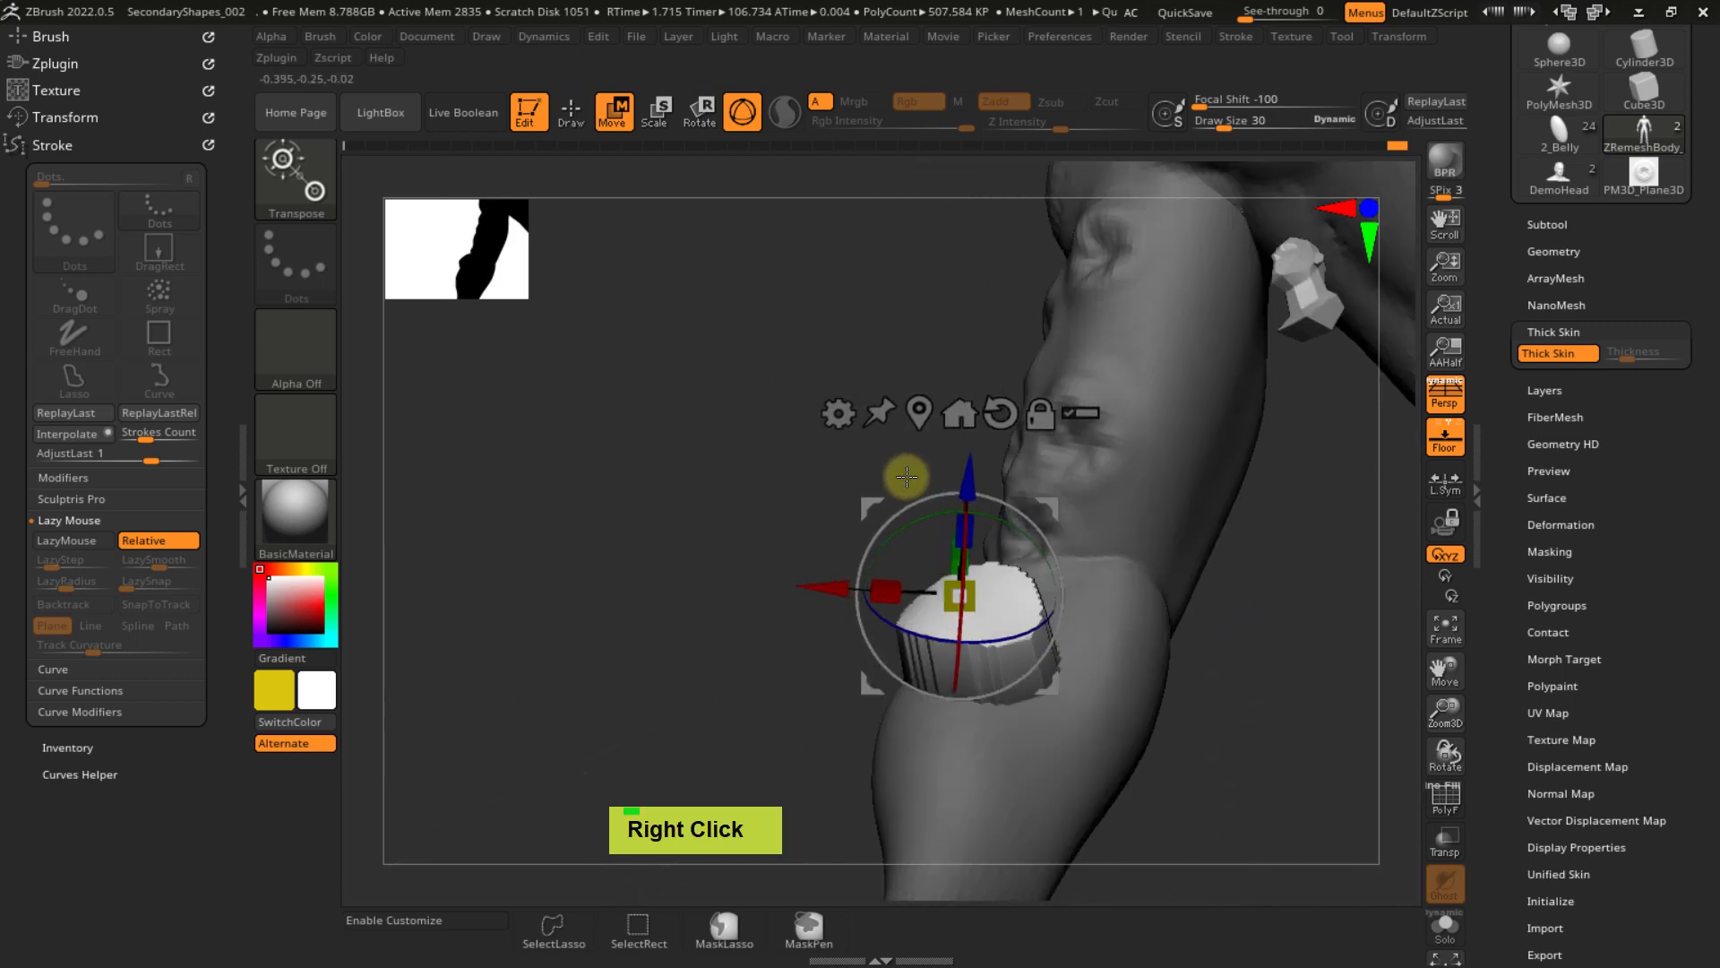
pyautogui.press('shift')
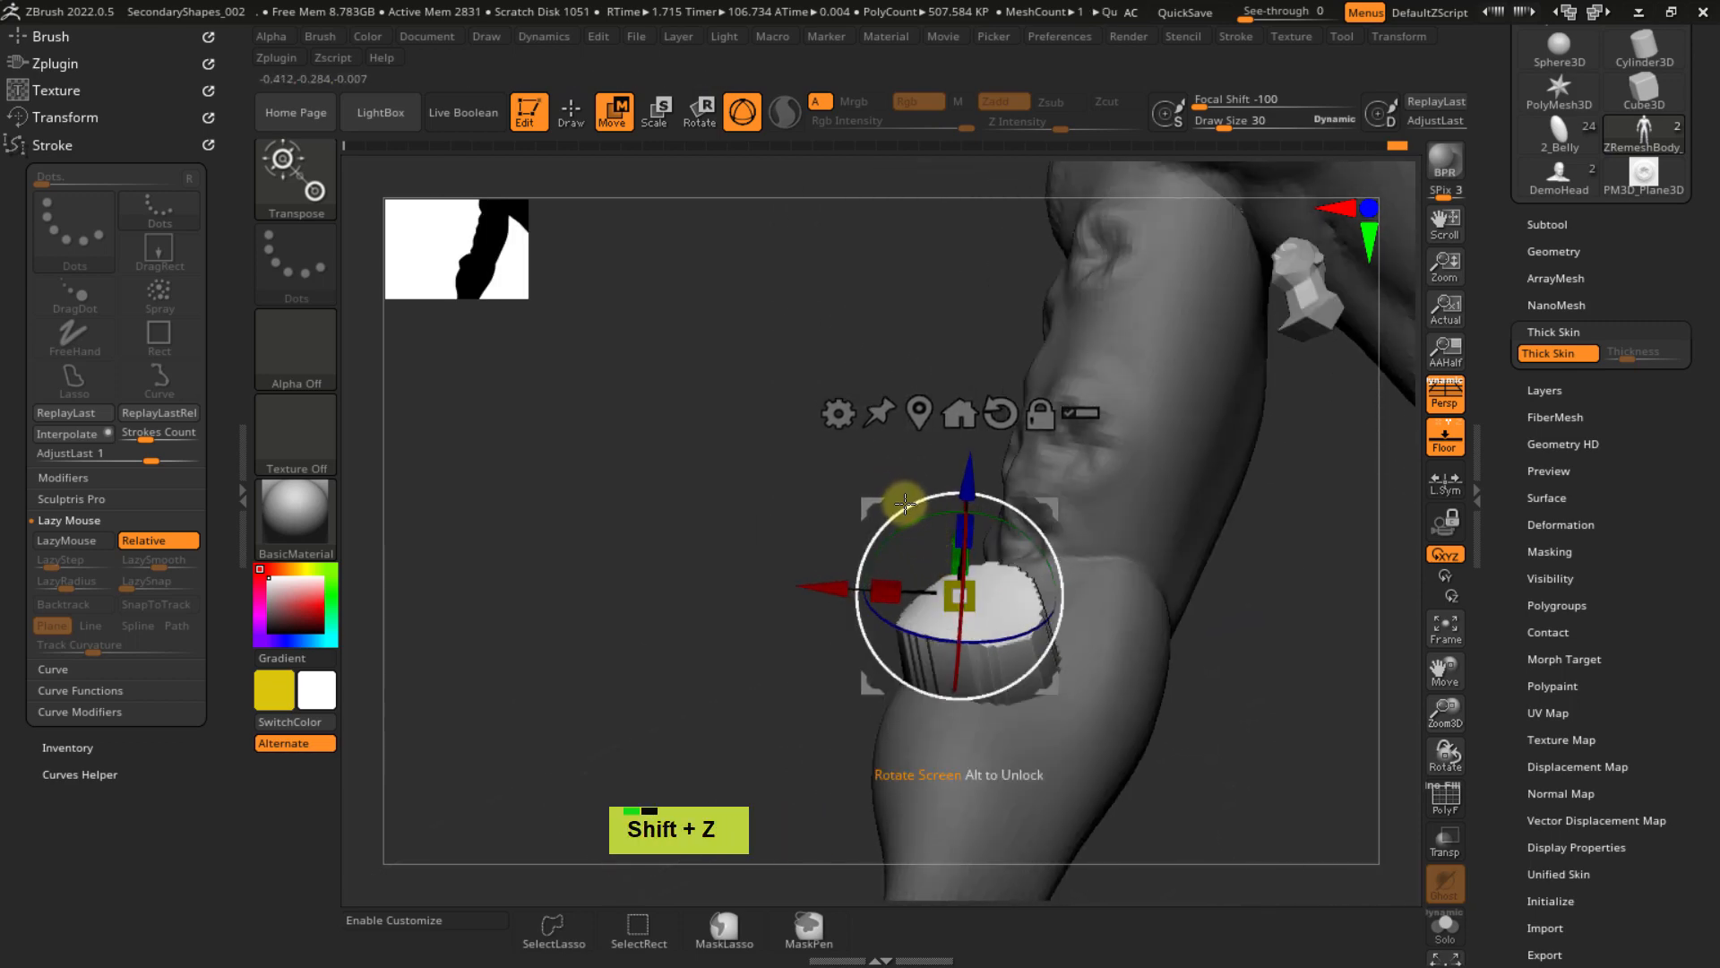
pyautogui.moveTo(874, 683)
pyautogui.mouseDown(button='right')
pyautogui.moveTo(922, 659)
pyautogui.moveTo(916, 624)
pyautogui.moveTo(948, 576)
pyautogui.moveTo(1079, 568)
pyautogui.moveTo(1125, 518)
pyautogui.moveTo(1064, 472)
pyautogui.moveTo(899, 635)
pyautogui.mouseUp(button='right')
# - Return to Draw mode, clear the mask and smooth around the forearm cylinder with SmoothPeaks
pyautogui.press('q')
pyautogui.keyDown('ctrl'); pyautogui.click(1114, 520); pyautogui.keyUp('ctrl')
pyautogui.keyDown('shift'); pyautogui.moveTo(899, 635); pyautogui.dragTo(907, 651); pyautogui.keyUp('shift')
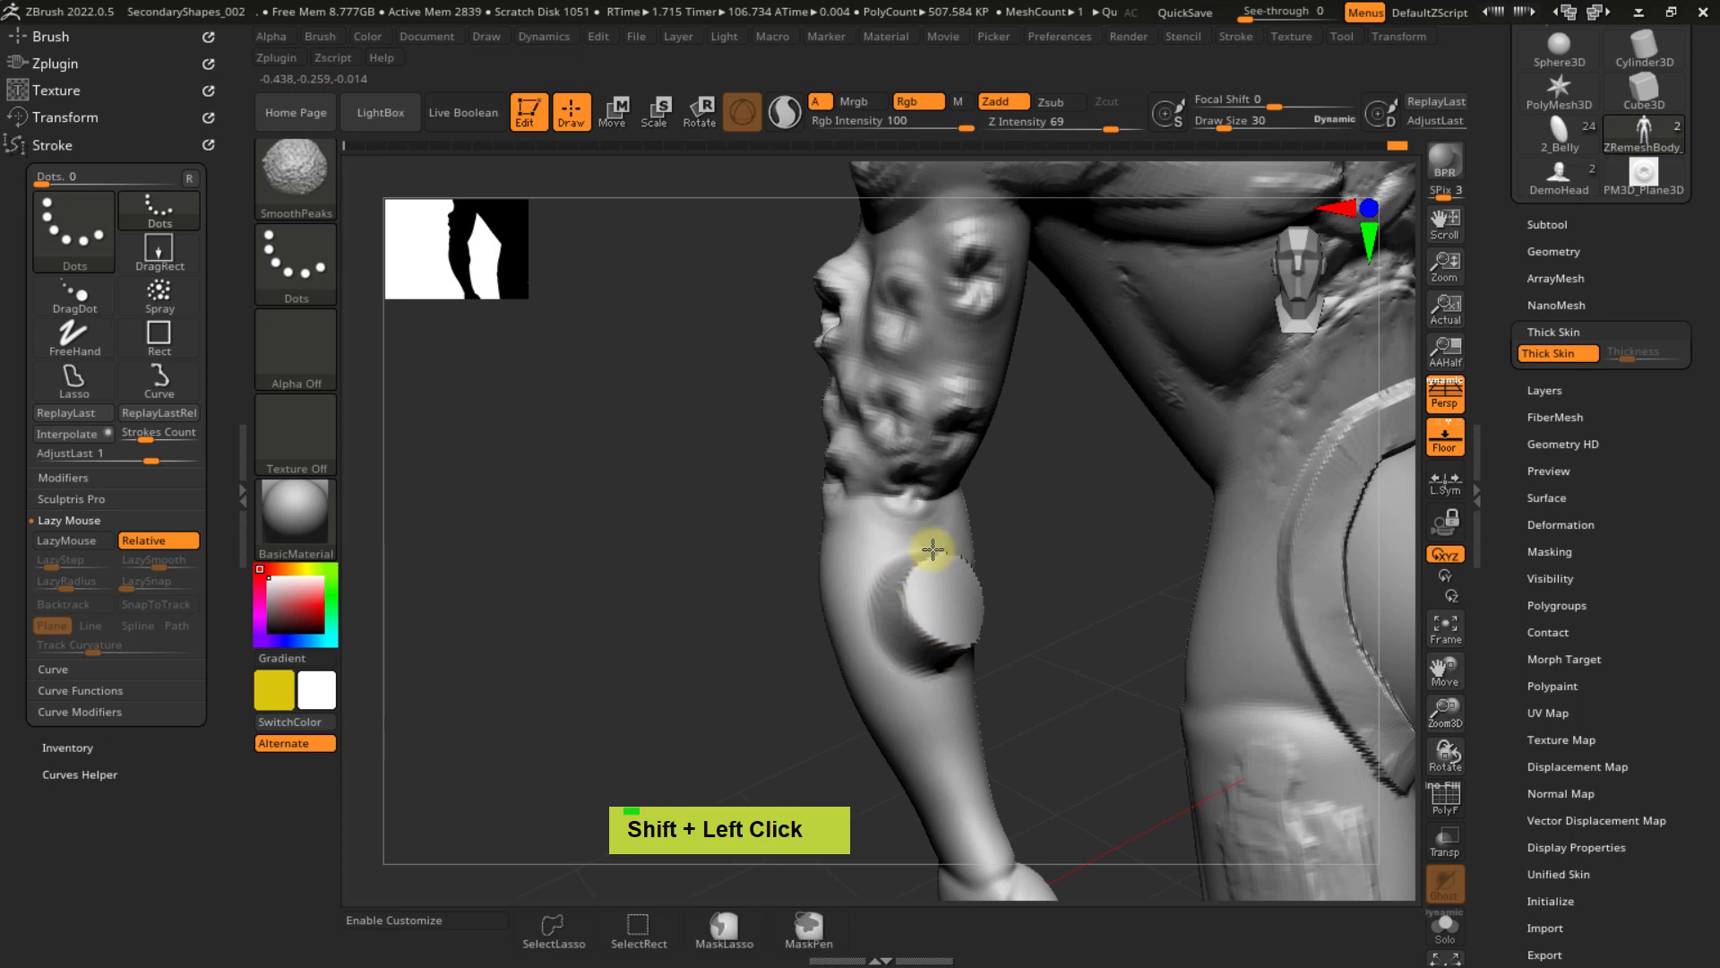
pyautogui.moveTo(933, 549); pyautogui.dragTo(929, 606, button='right')
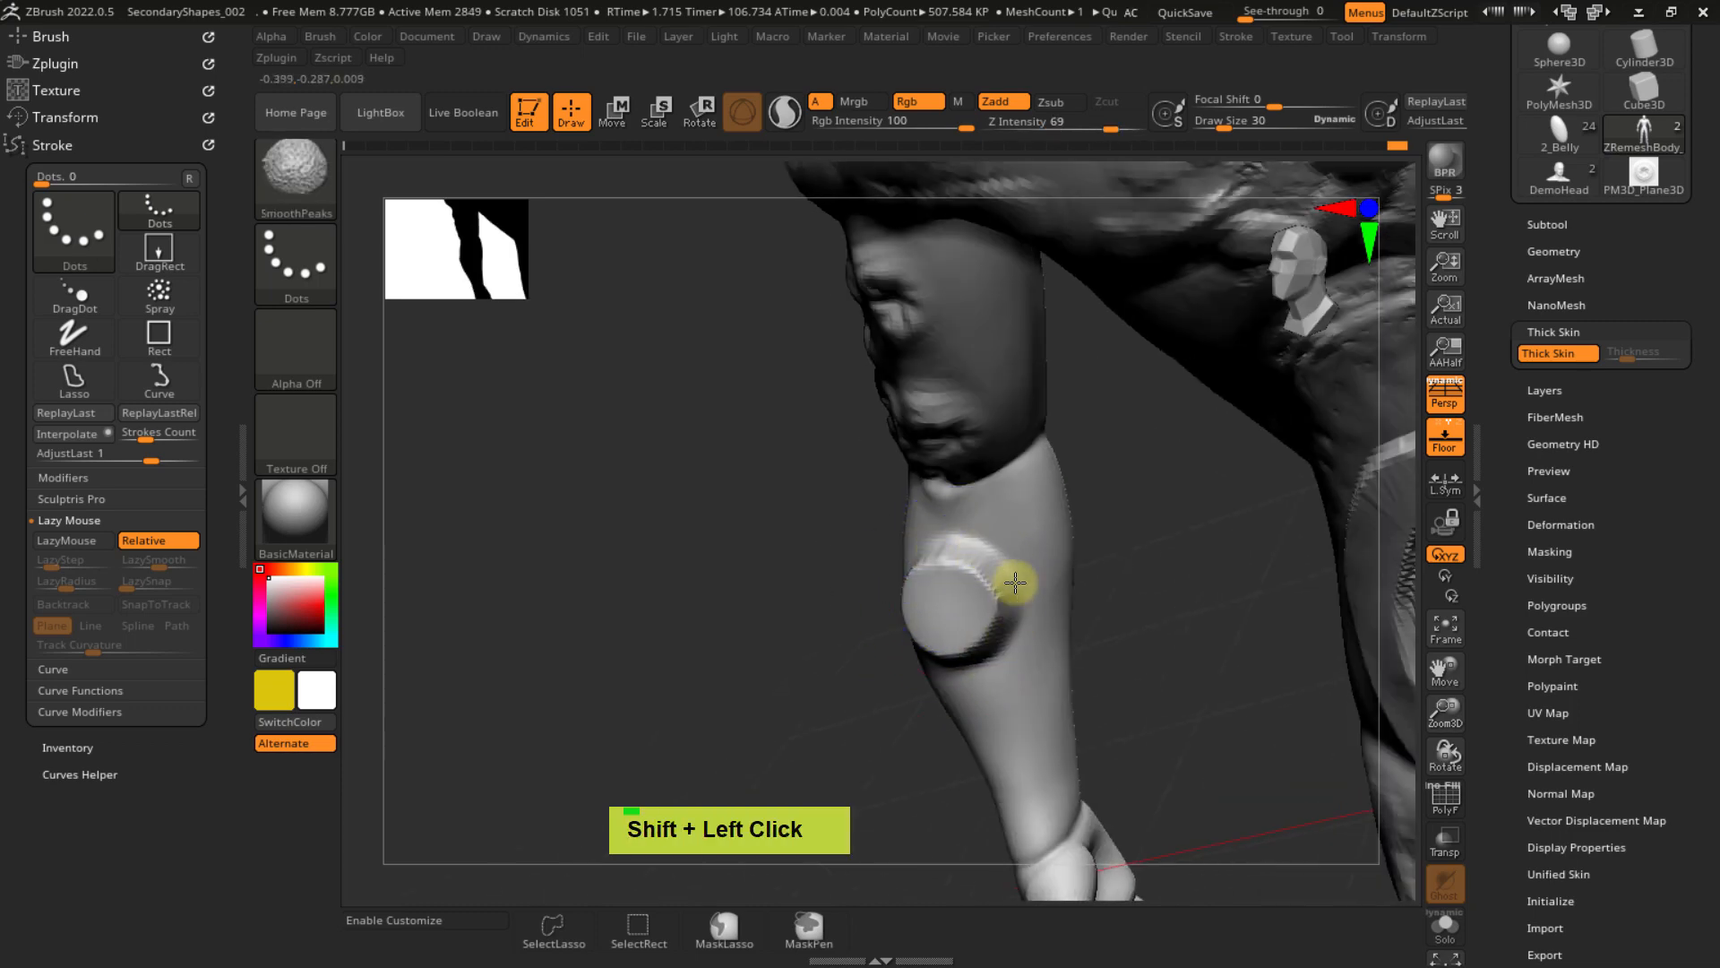
# - Show the Chameleon subtool beside the sculpted body in split screen and compare both from the back and front
pyautogui.keyDown('ctrl'); pyautogui.moveTo(1004, 625); pyautogui.dragTo(906, 491, button='right'); pyautogui.keyUp('ctrl')
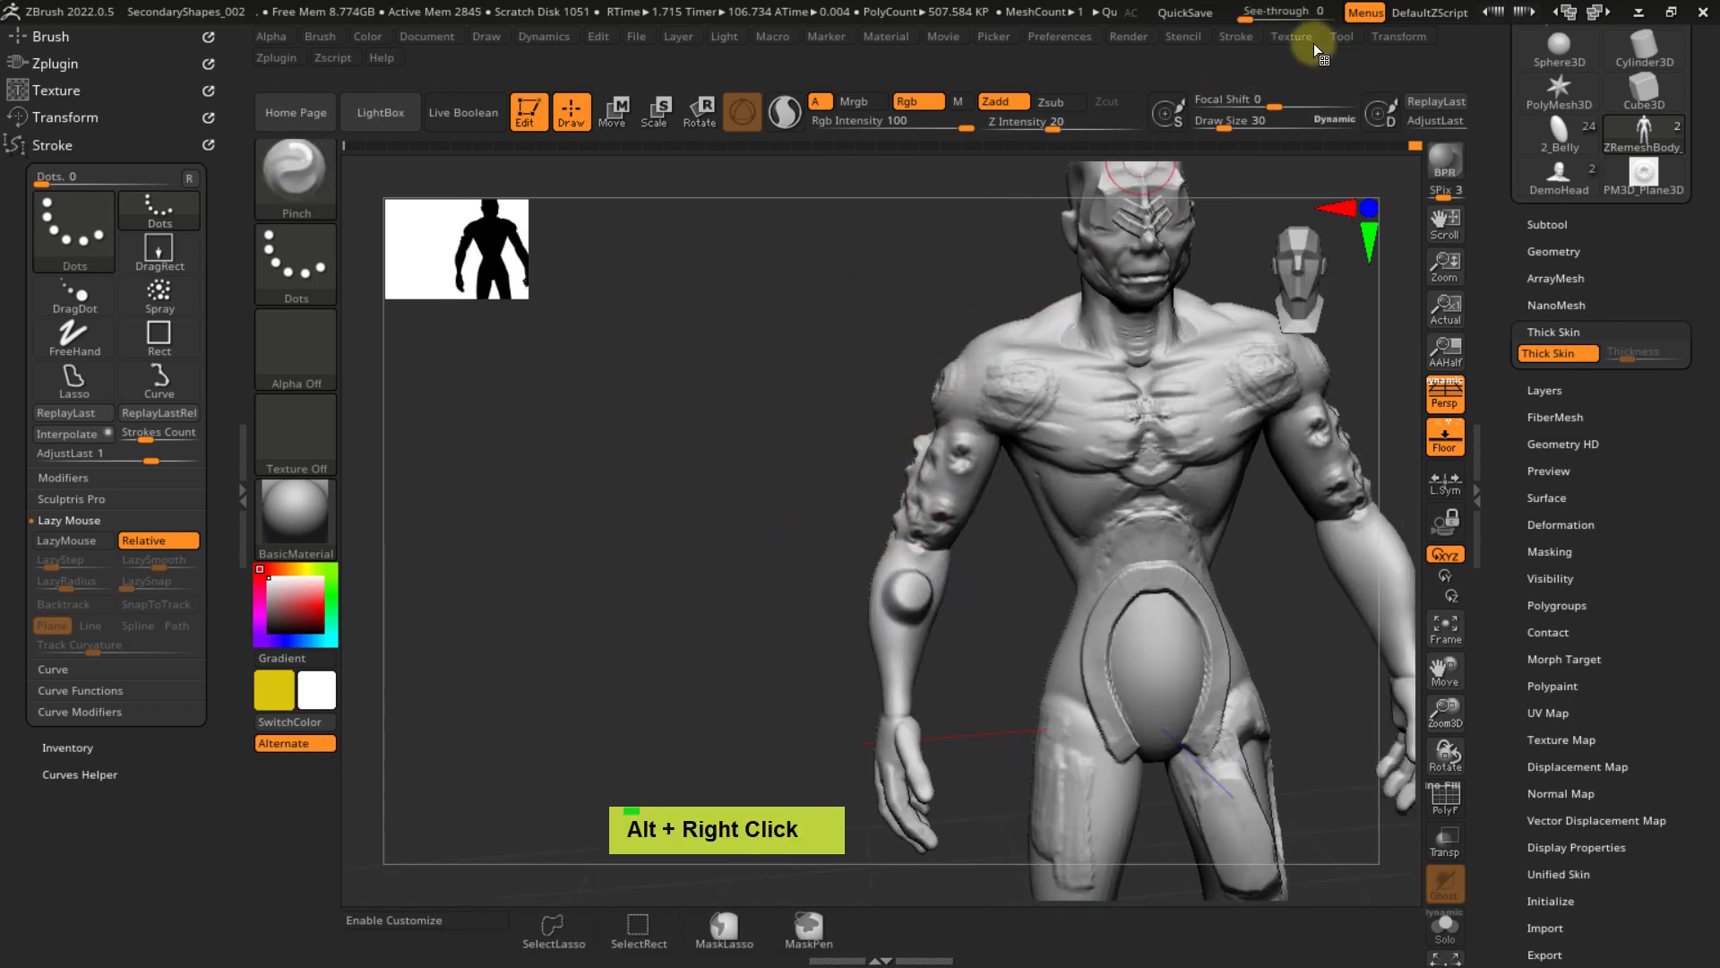
pyautogui.click(1547, 224)
pyautogui.click(1671, 287)
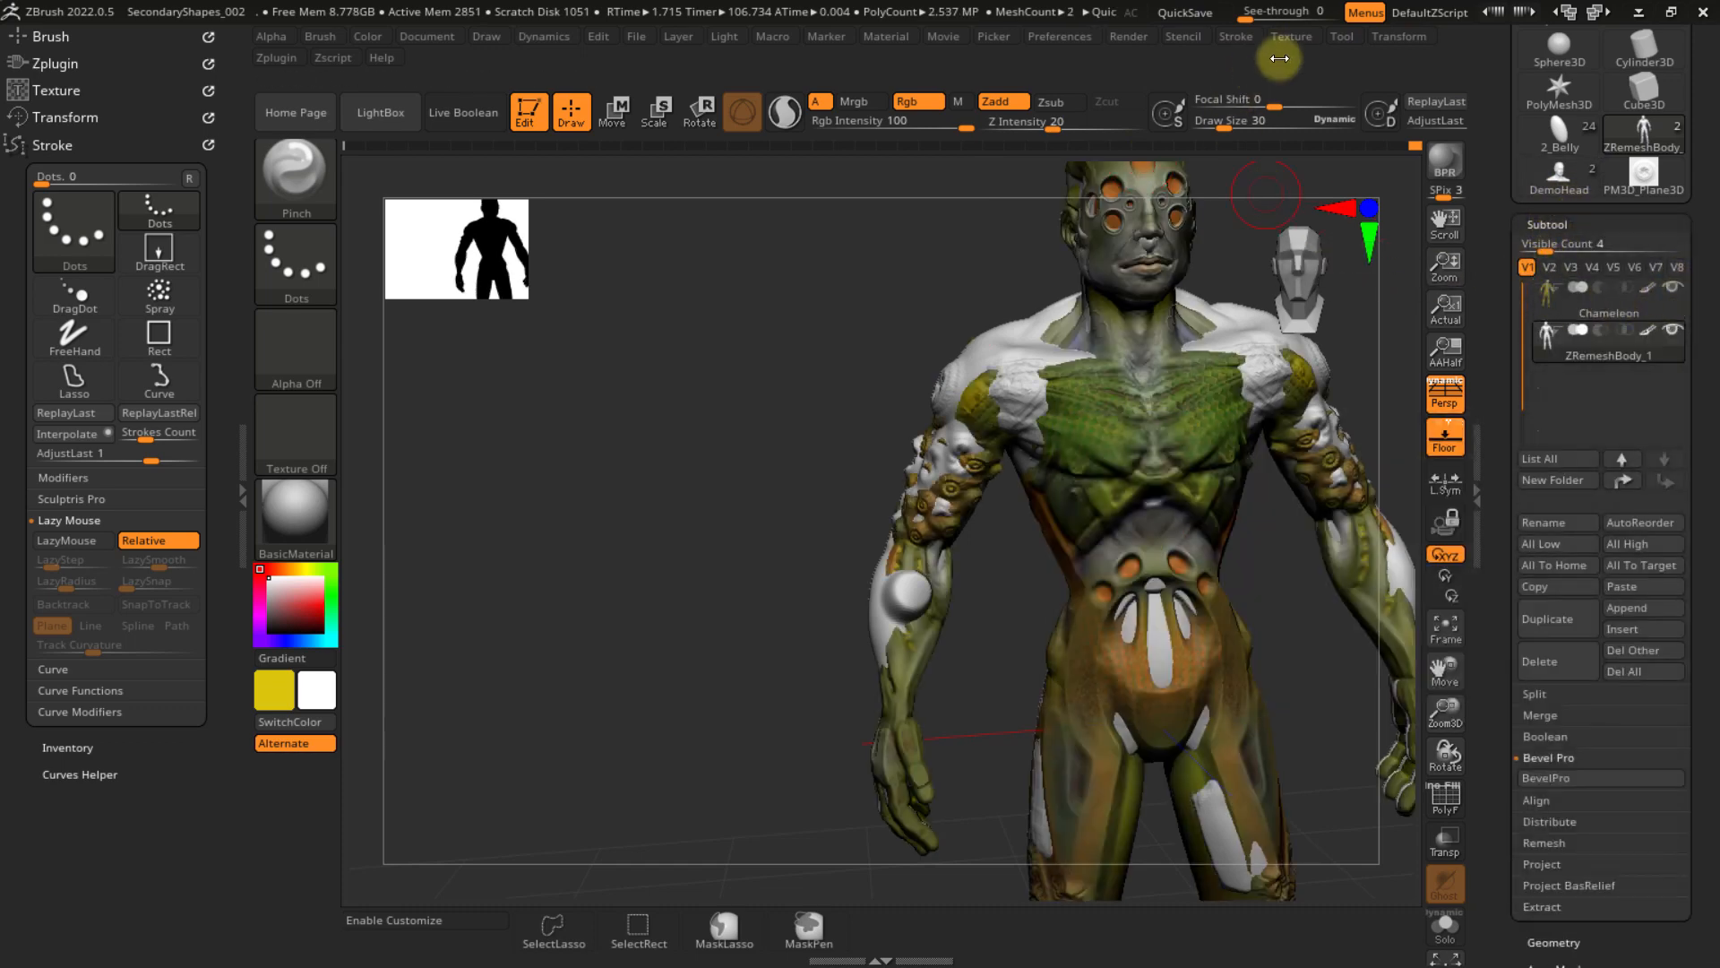
pyautogui.click(1384, 37)
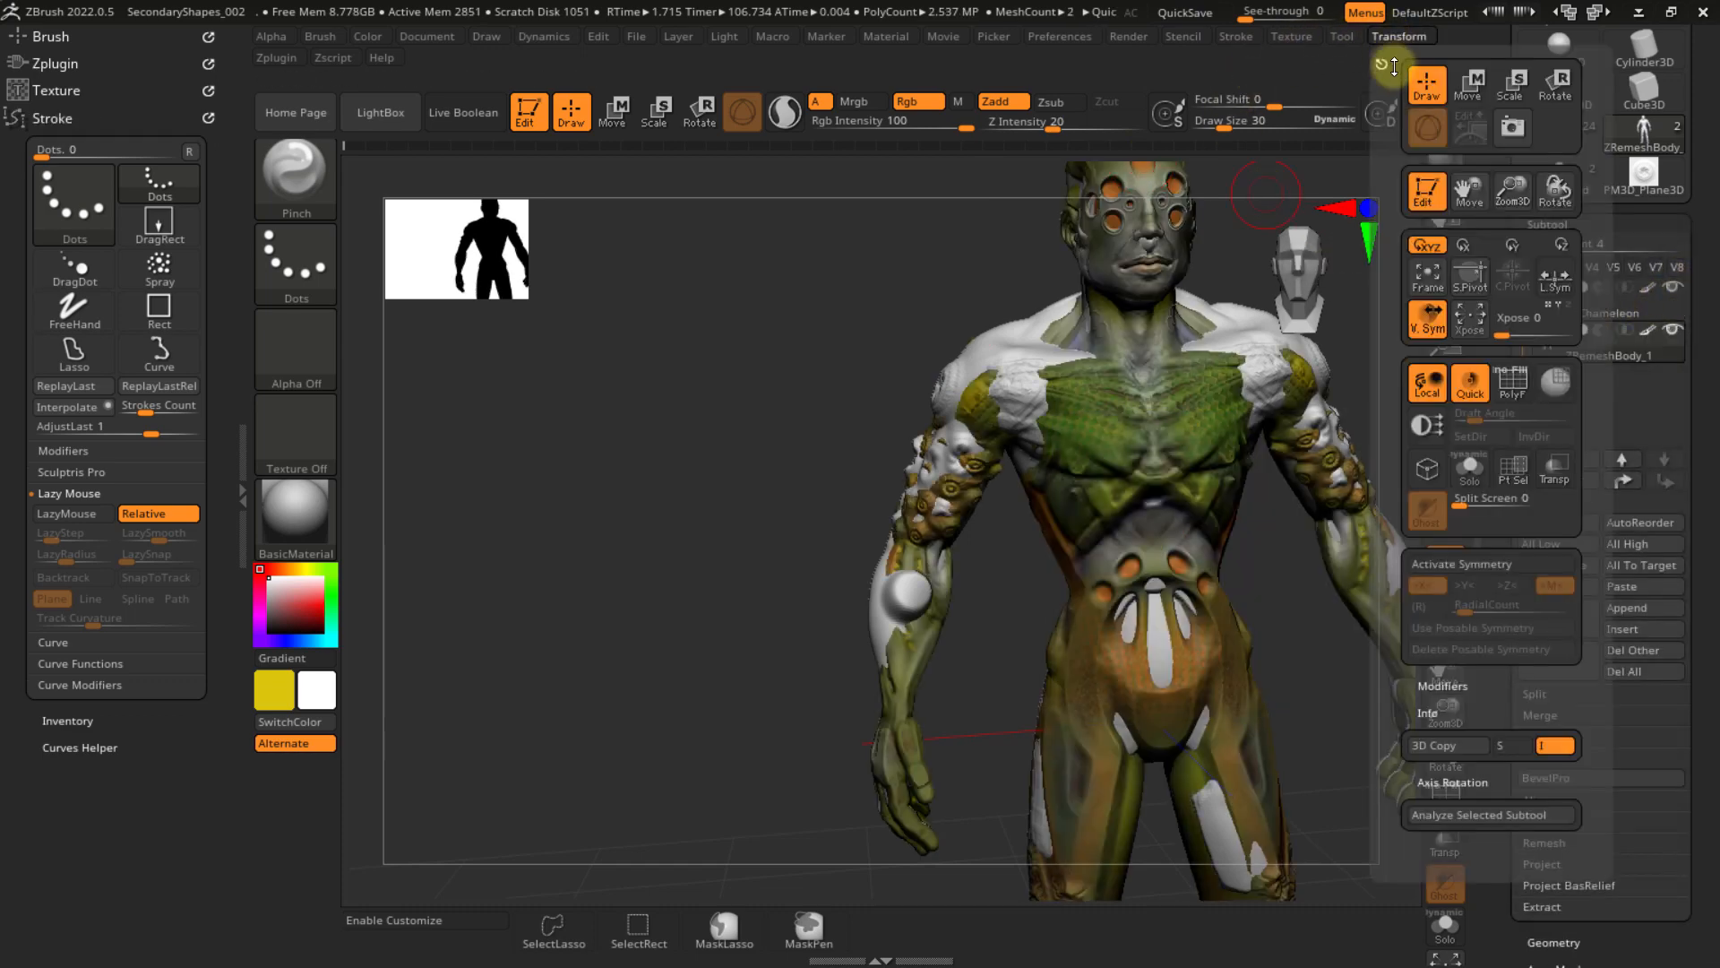
pyautogui.click(1476, 502)
pyautogui.moveTo(1021, 503); pyautogui.dragTo(1142, 443, button='right')
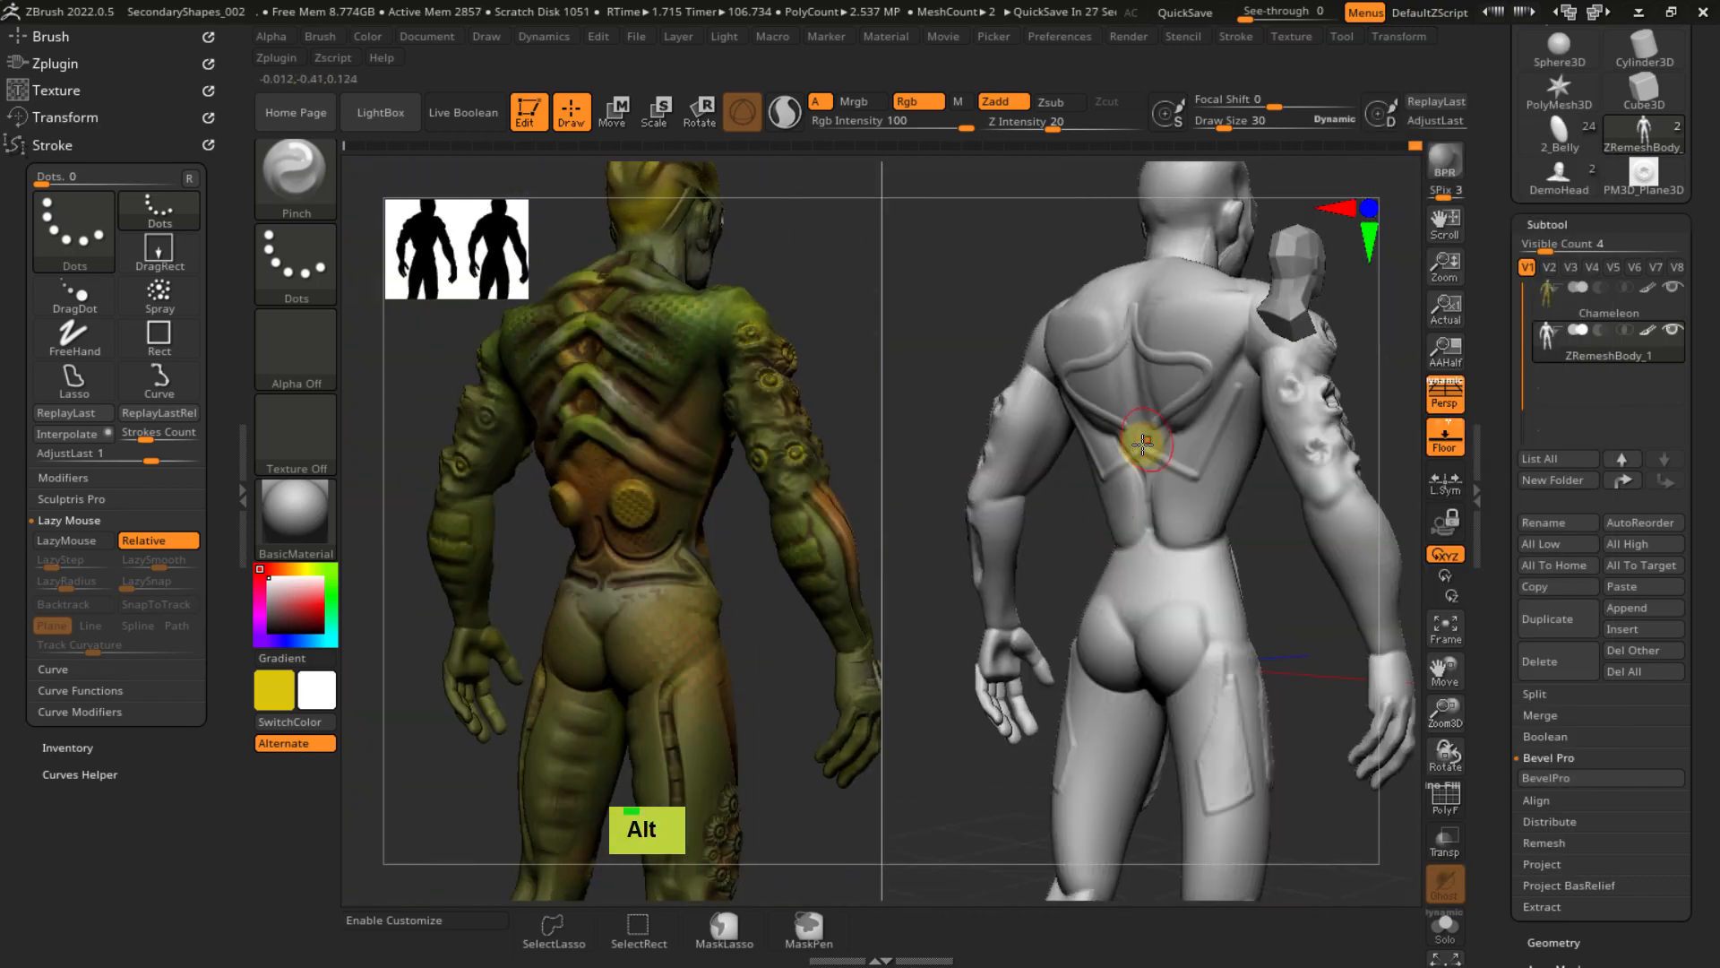
pyautogui.moveTo(1236, 472); pyautogui.dragTo(1116, 499, button='right')
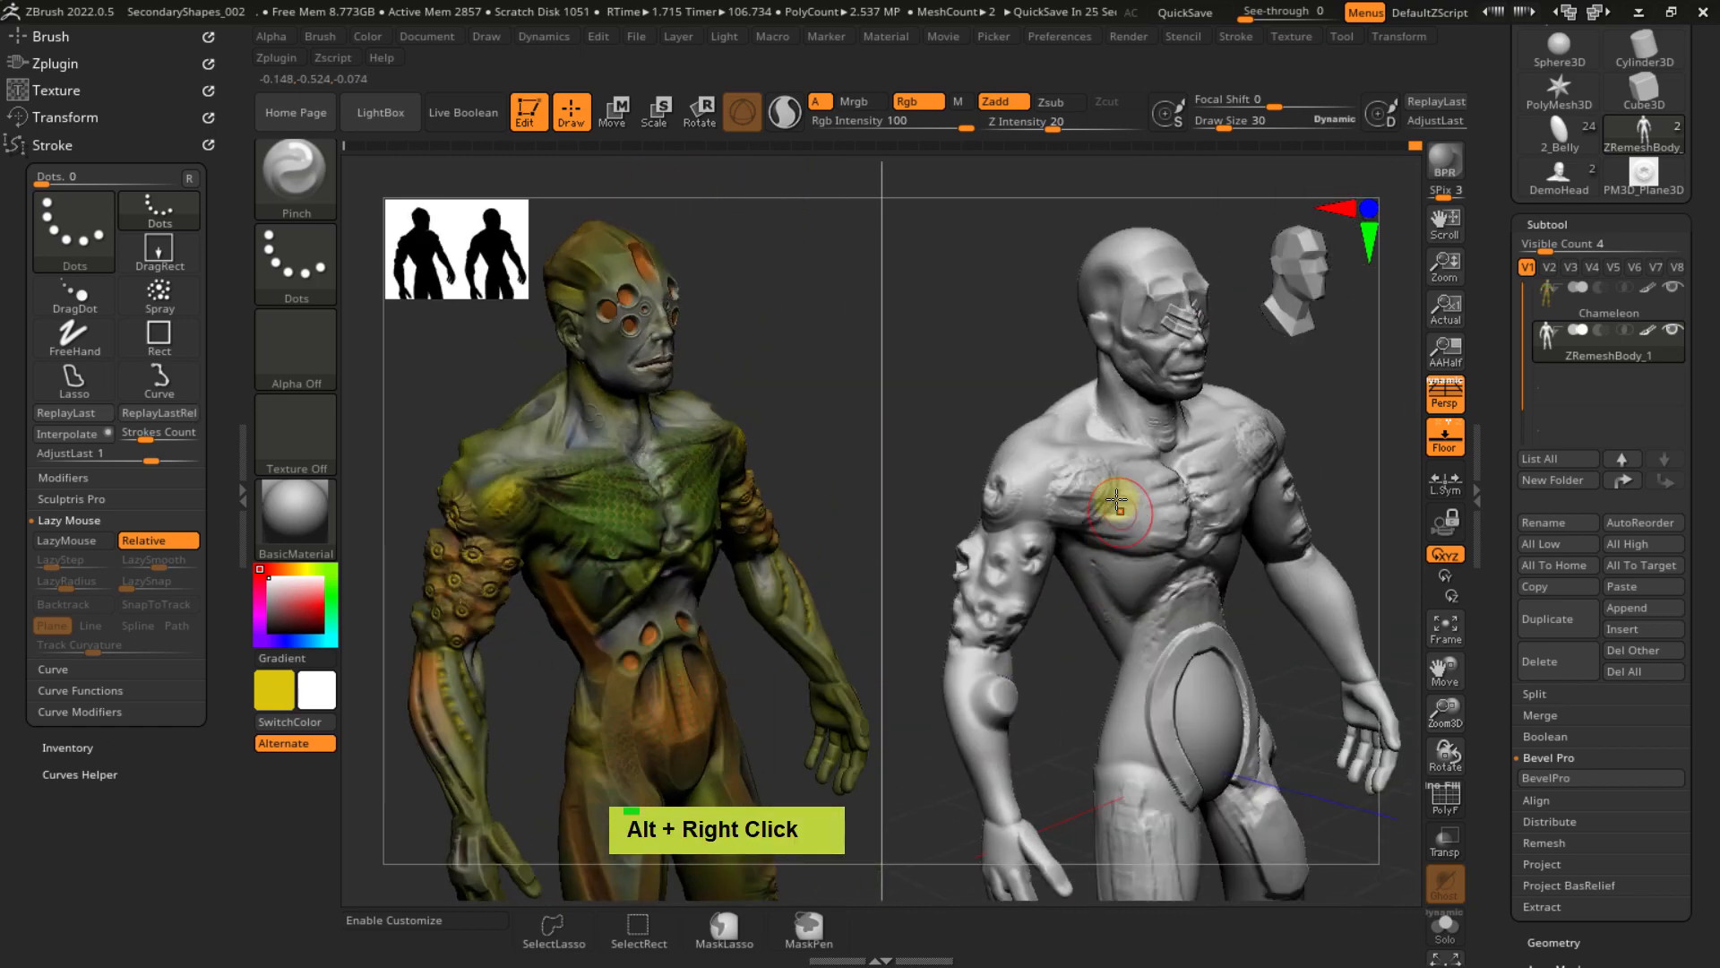
# - Switch to Move mode and lower the body by two subdivision levels
pyautogui.press('w')
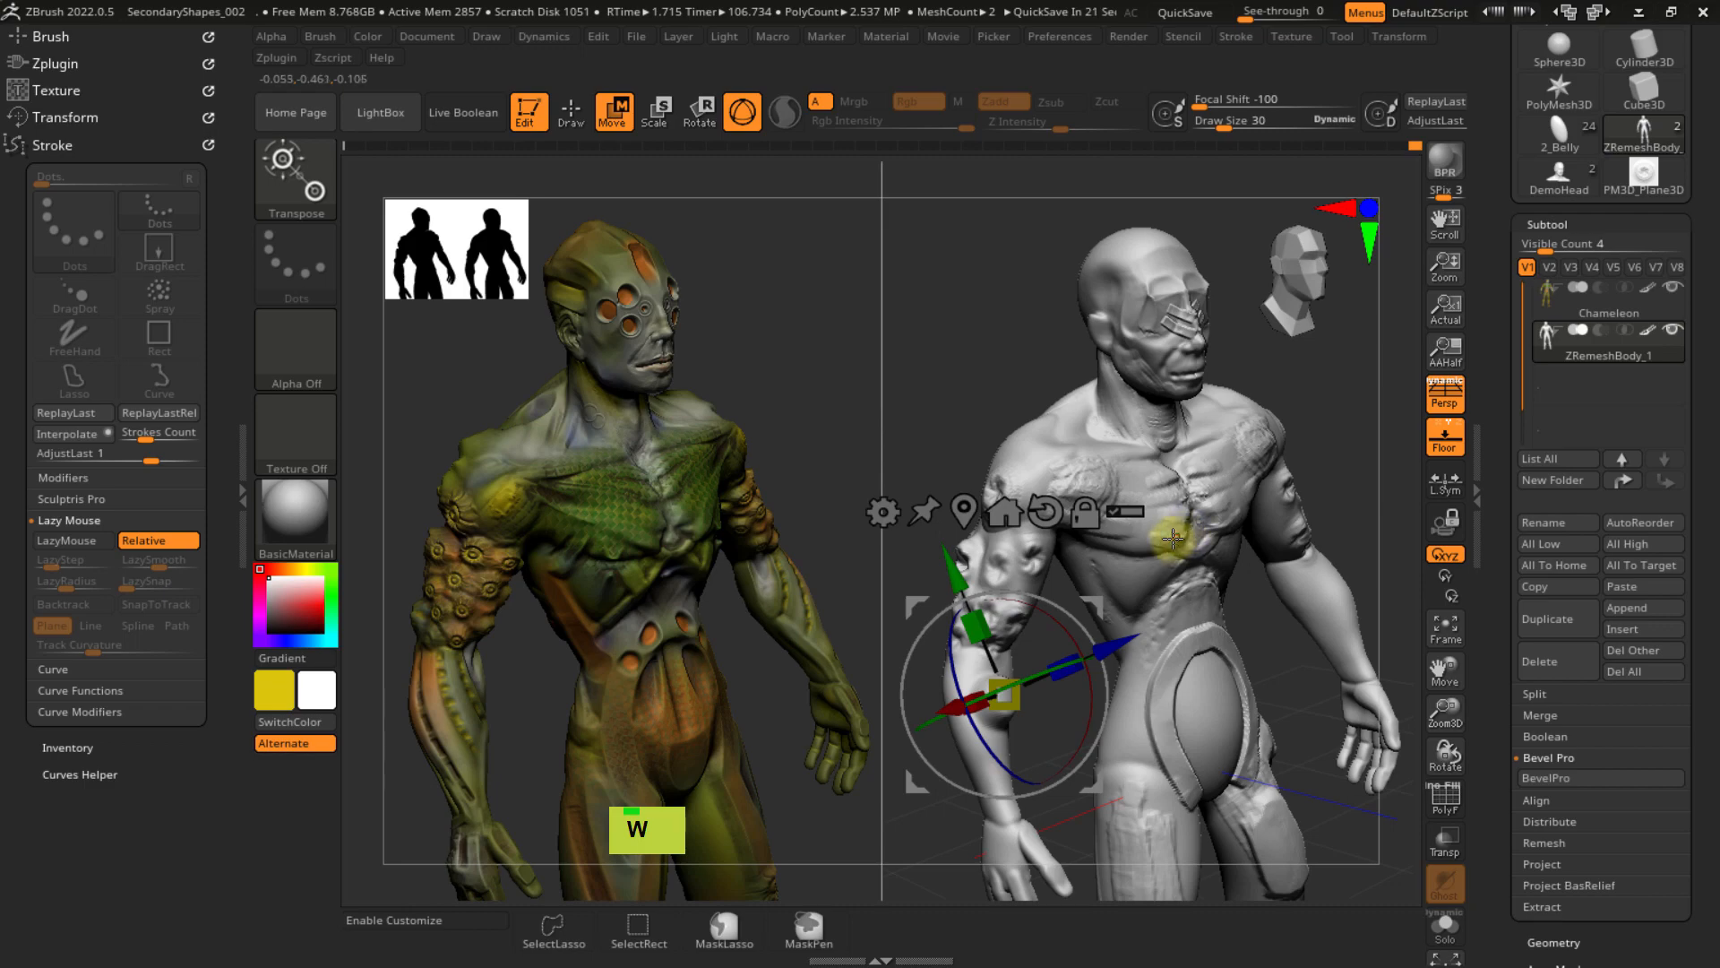
pyautogui.keyDown('alt'); pyautogui.moveTo(1173, 537); pyautogui.dragTo(1211, 480, button='right'); pyautogui.keyUp('alt')
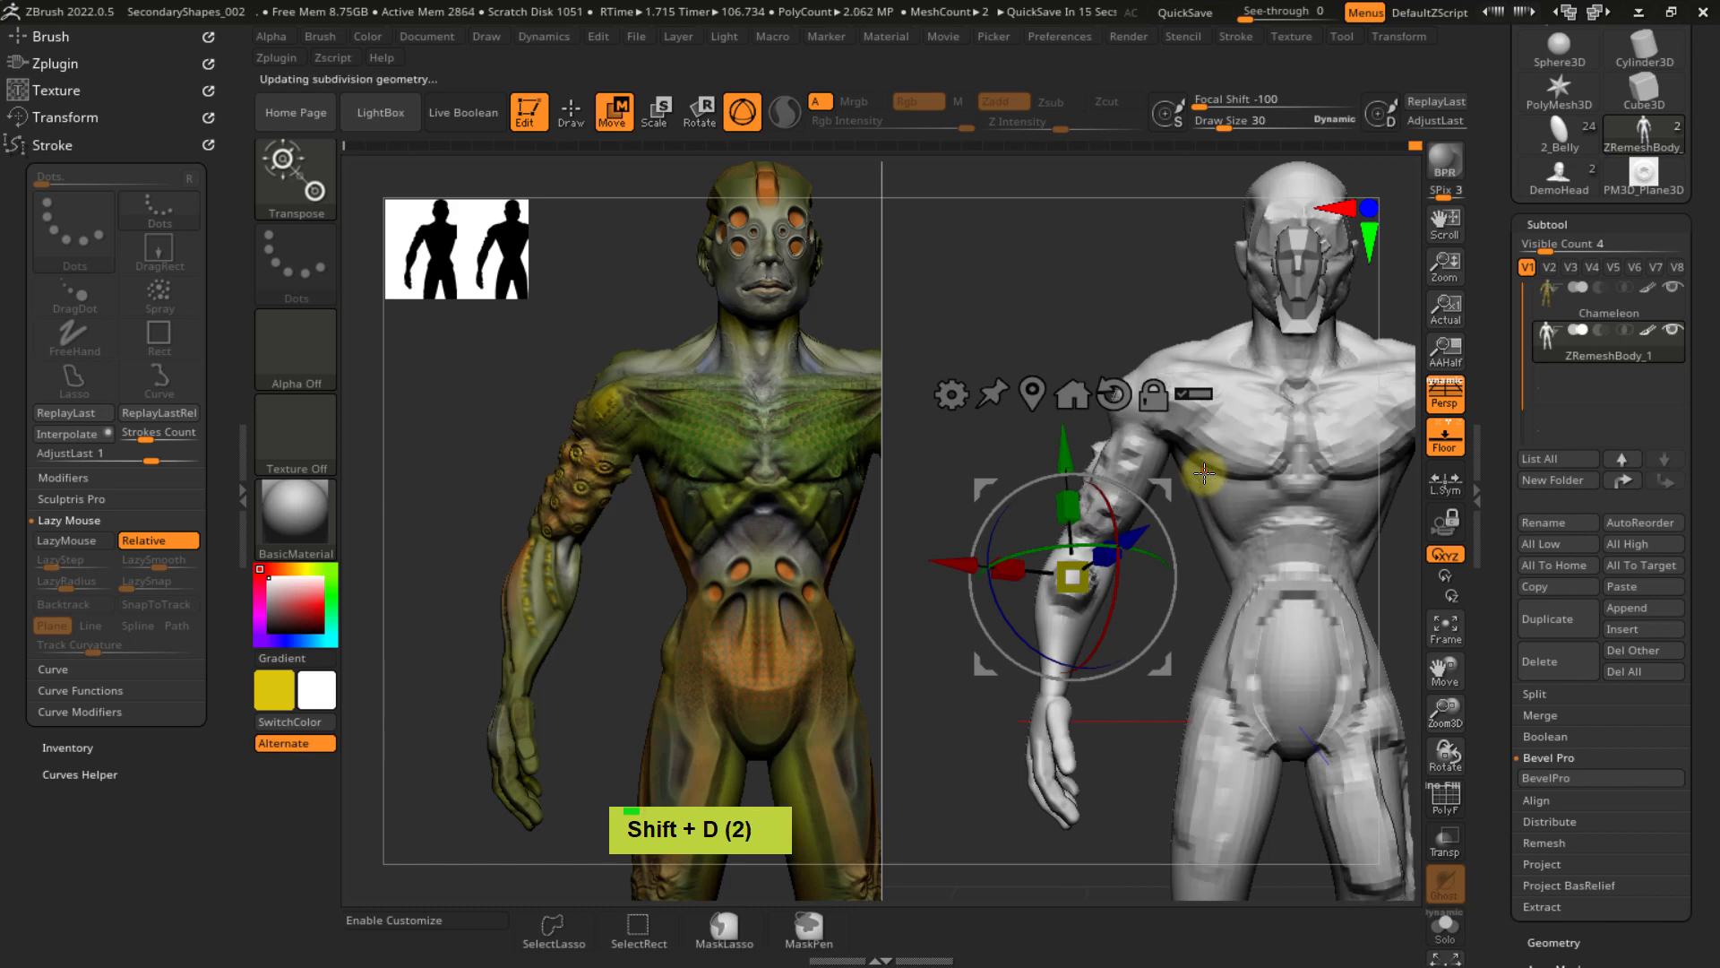
pyautogui.keyDown('ctrl'); pyautogui.moveTo(1205, 474); pyautogui.dragTo(1154, 444, button='right'); pyautogui.keyUp('ctrl')
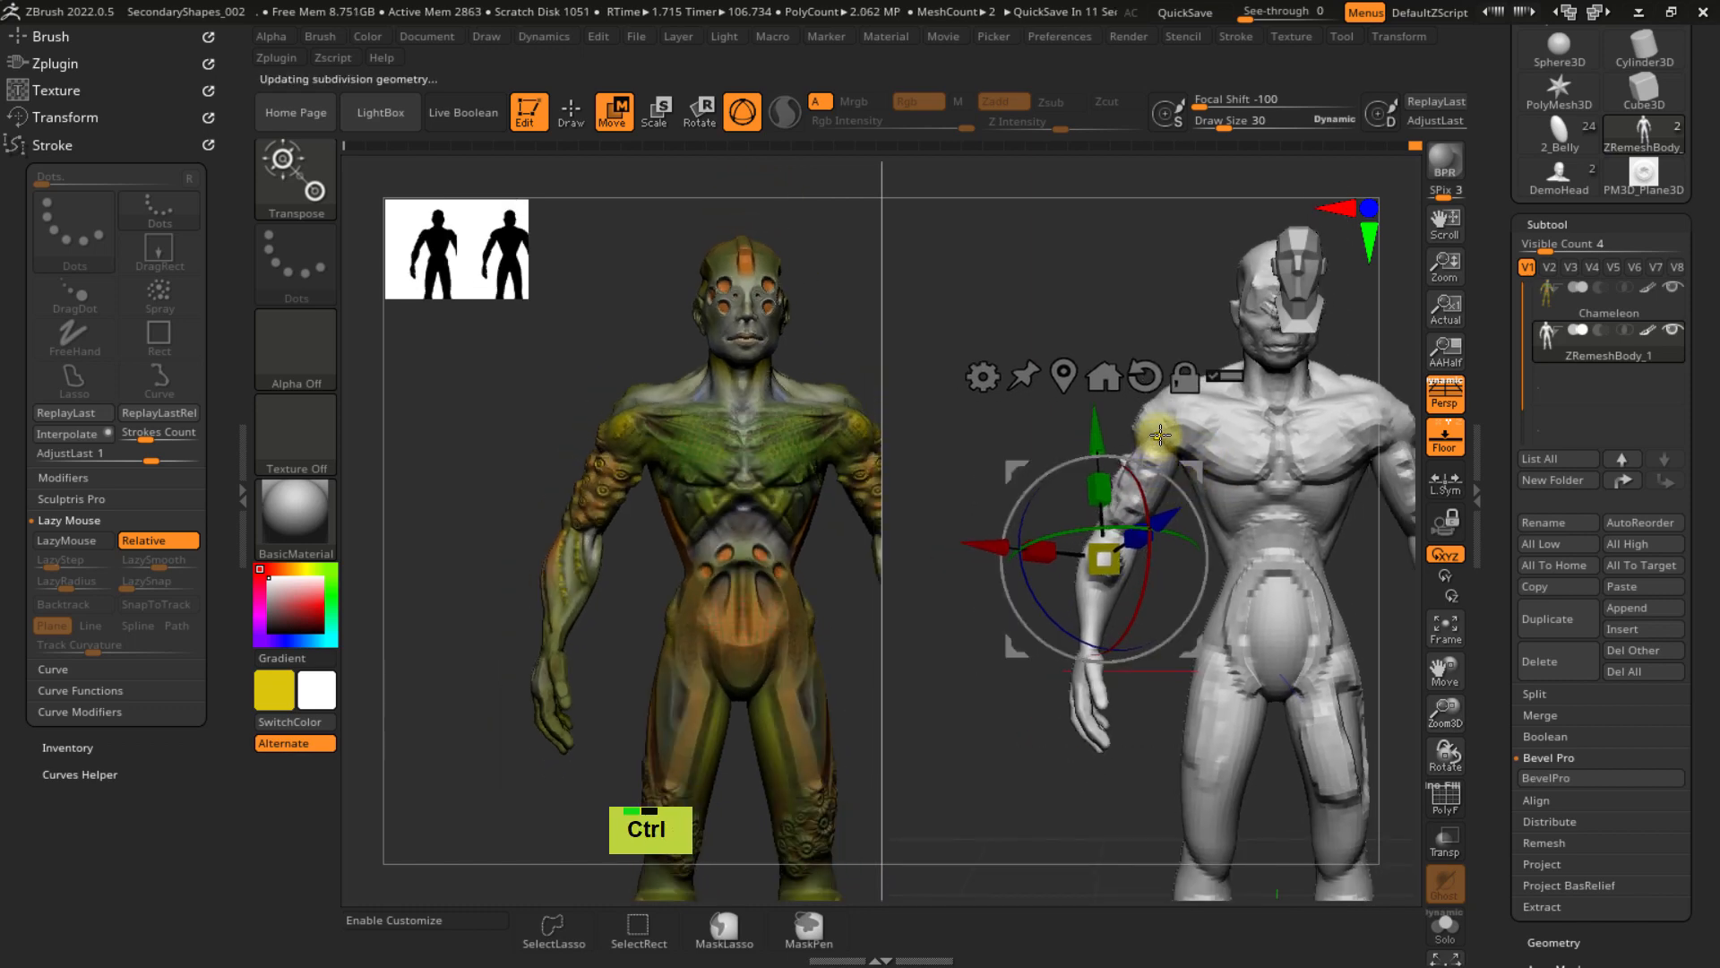
pyautogui.keyDown('ctrl'); pyautogui.moveTo(1157, 438); pyautogui.dragTo(1138, 489); pyautogui.keyUp('ctrl')
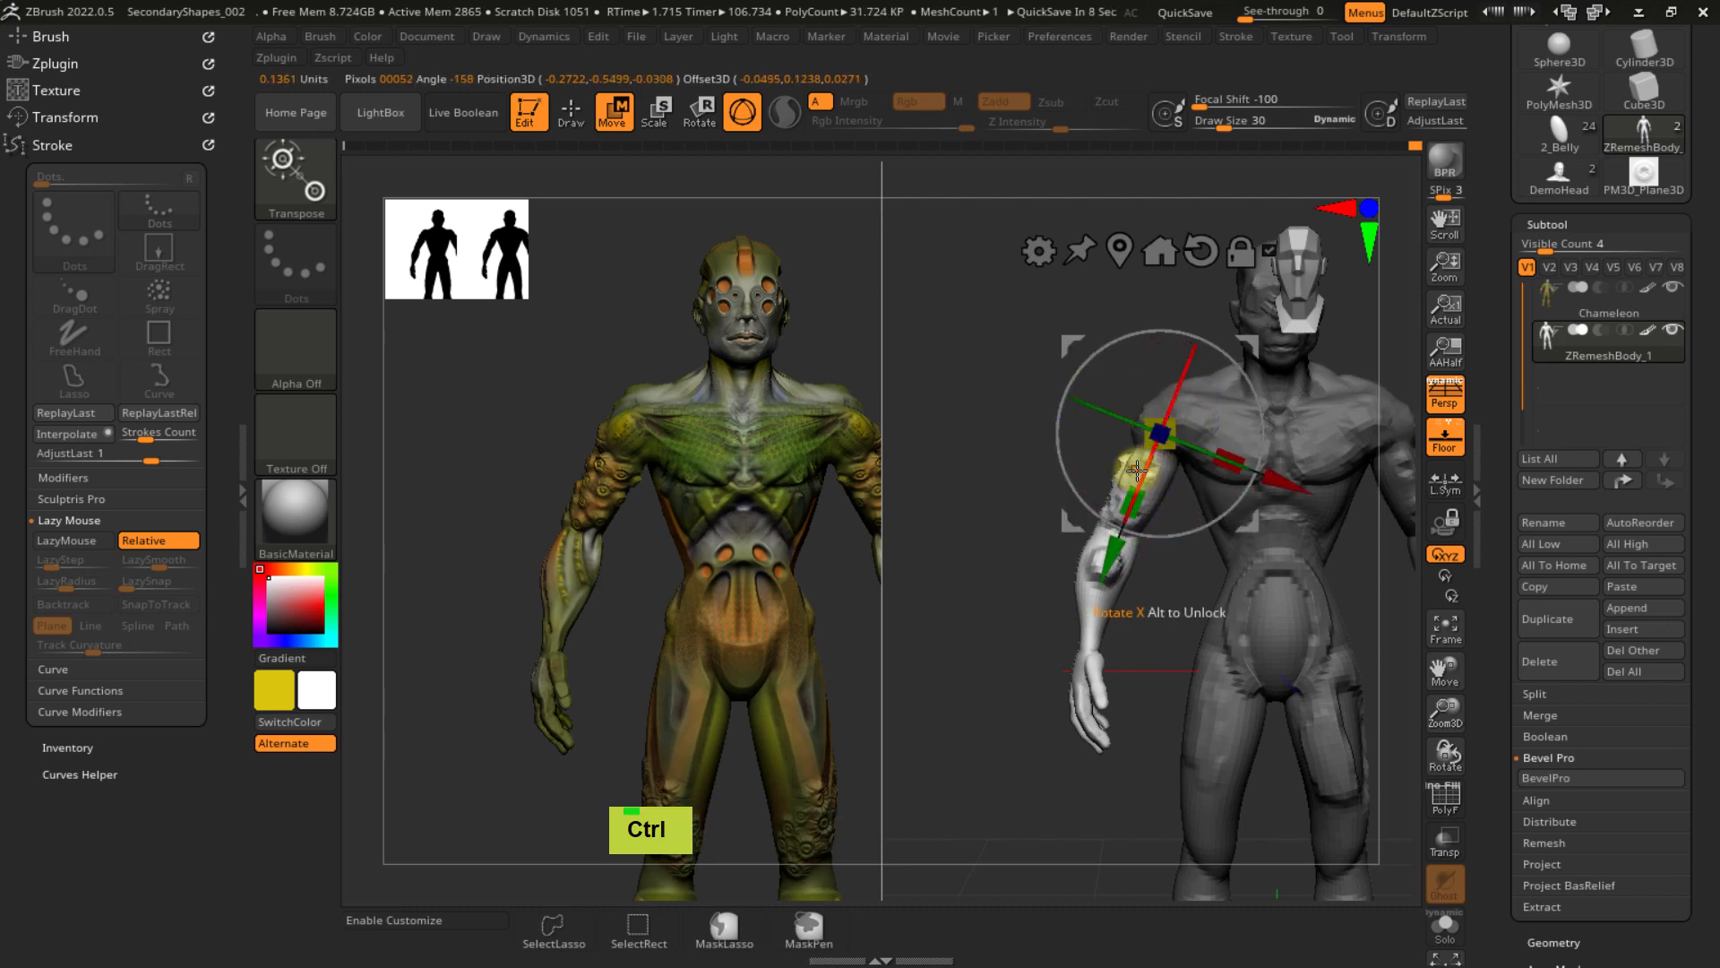
pyautogui.moveTo(1137, 470); pyautogui.dragTo(1186, 492, button='right')
pyautogui.hotkey('ctrl', 'z')
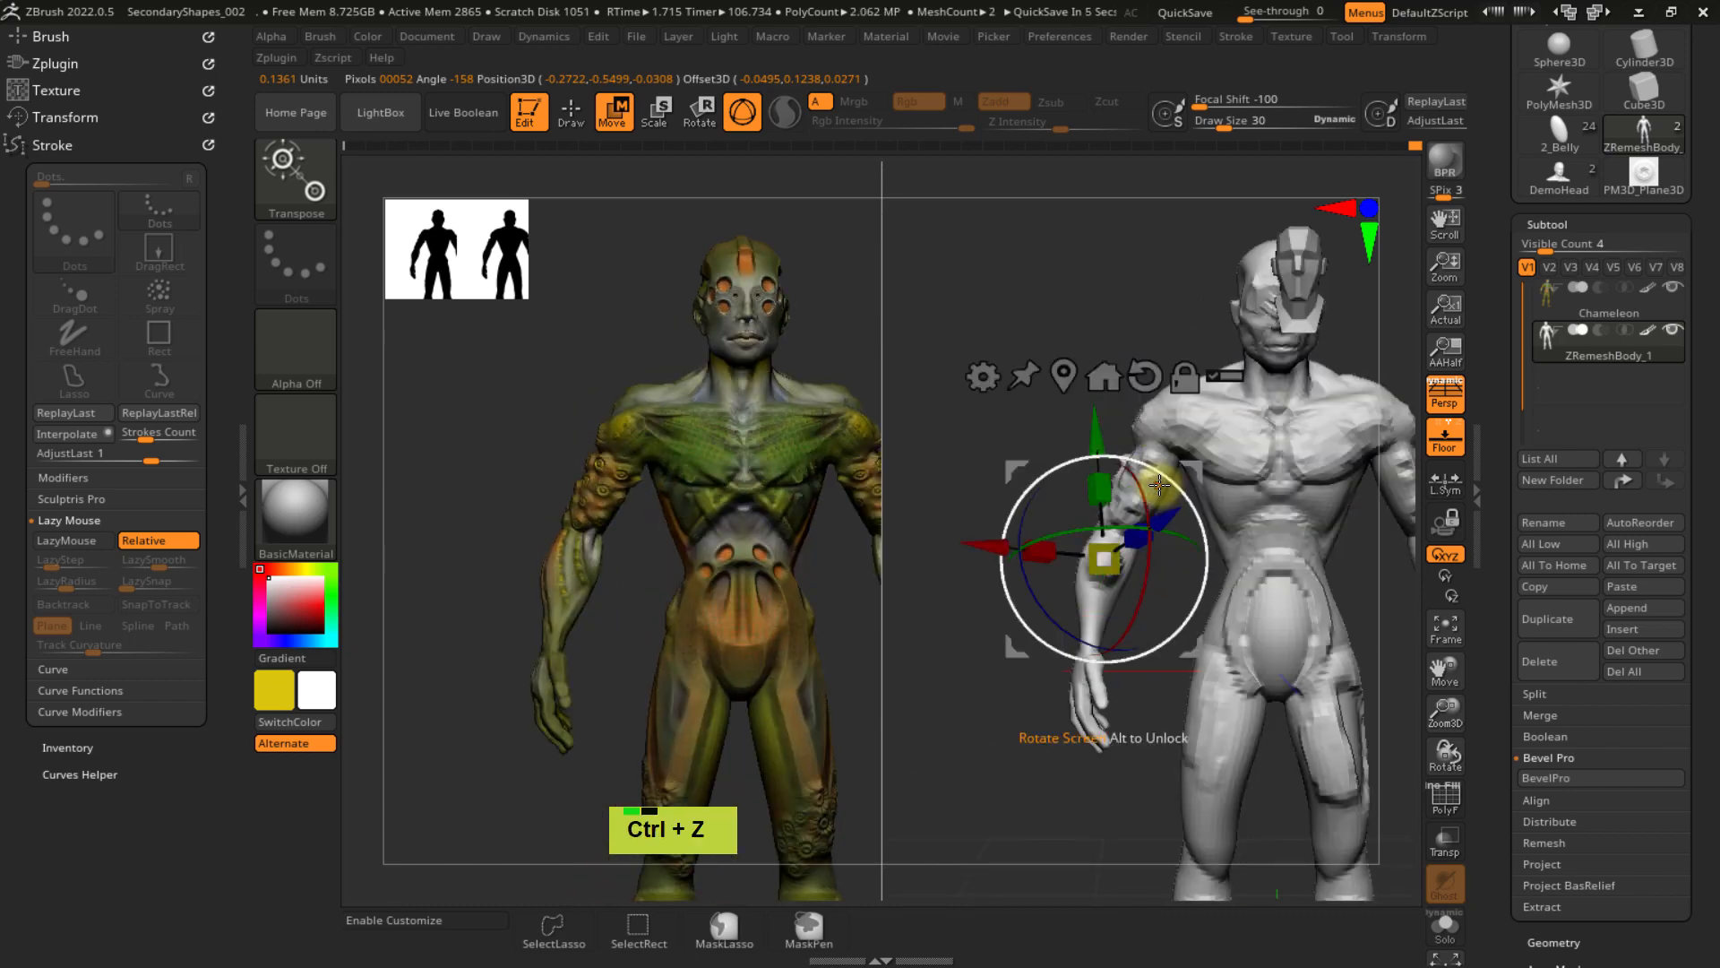
# - Mask the head, torso and legs while leaving the arms unmasked, with the gizmo placed on the character's right upper arm
pyautogui.keyDown('alt'); pyautogui.moveTo(1224, 441); pyautogui.dragTo(1113, 484, button='right'); pyautogui.keyUp('alt')
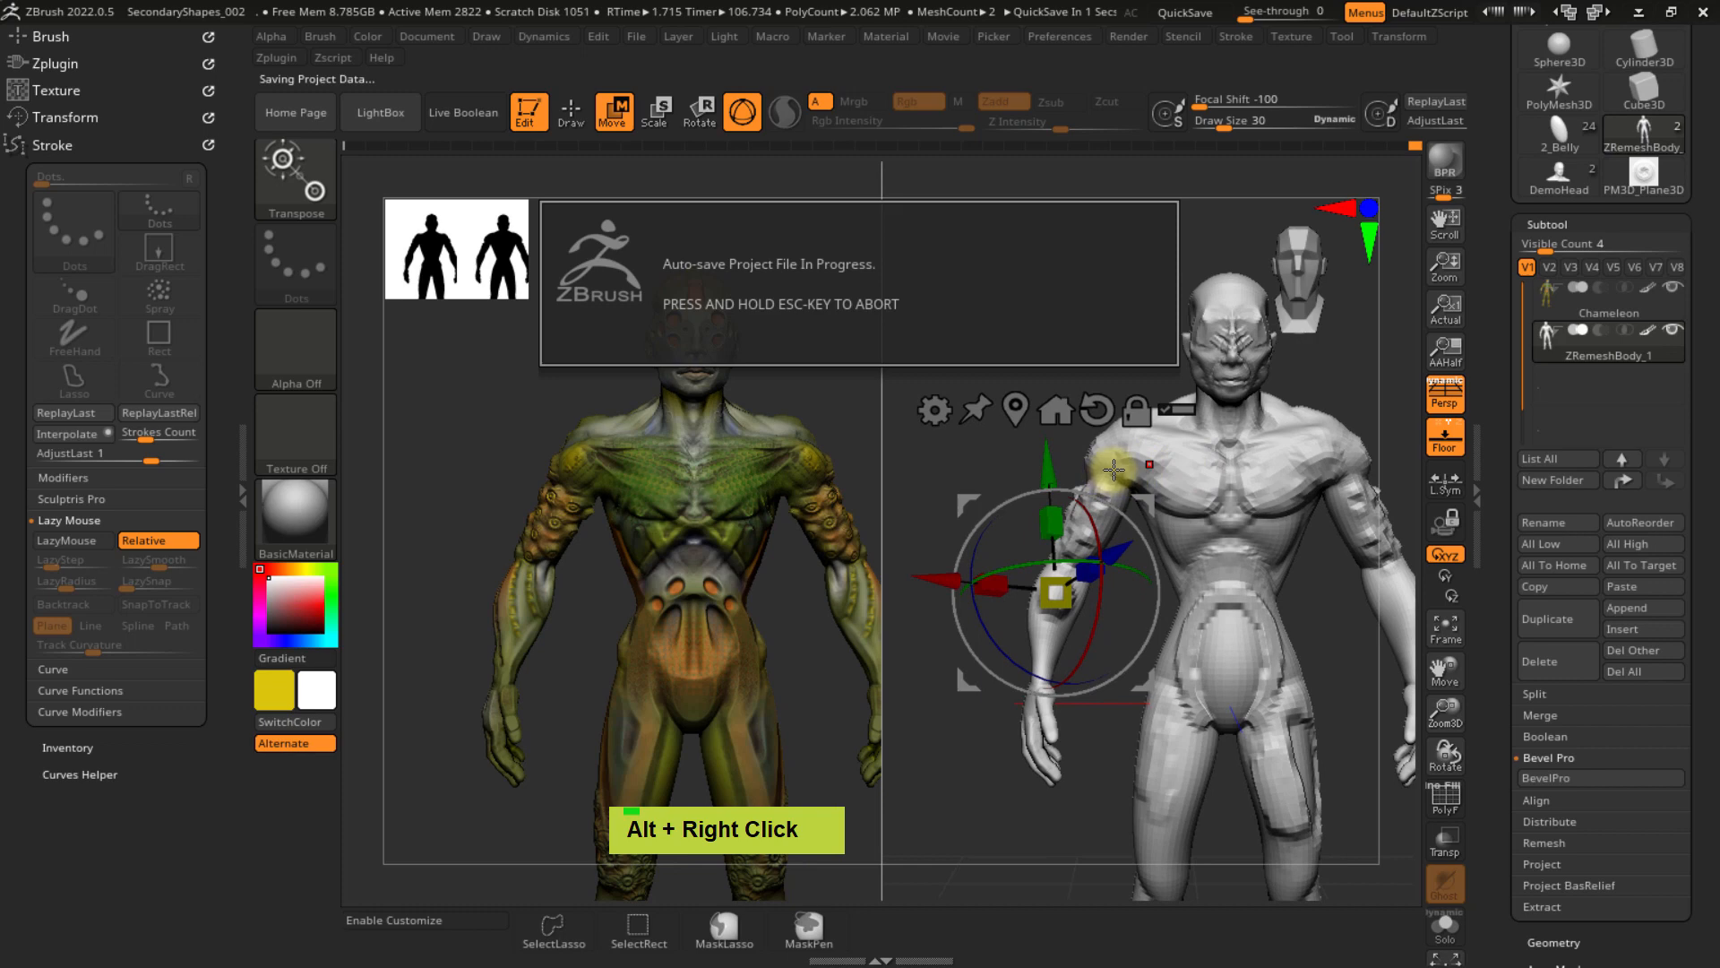
pyautogui.press('ctrl')
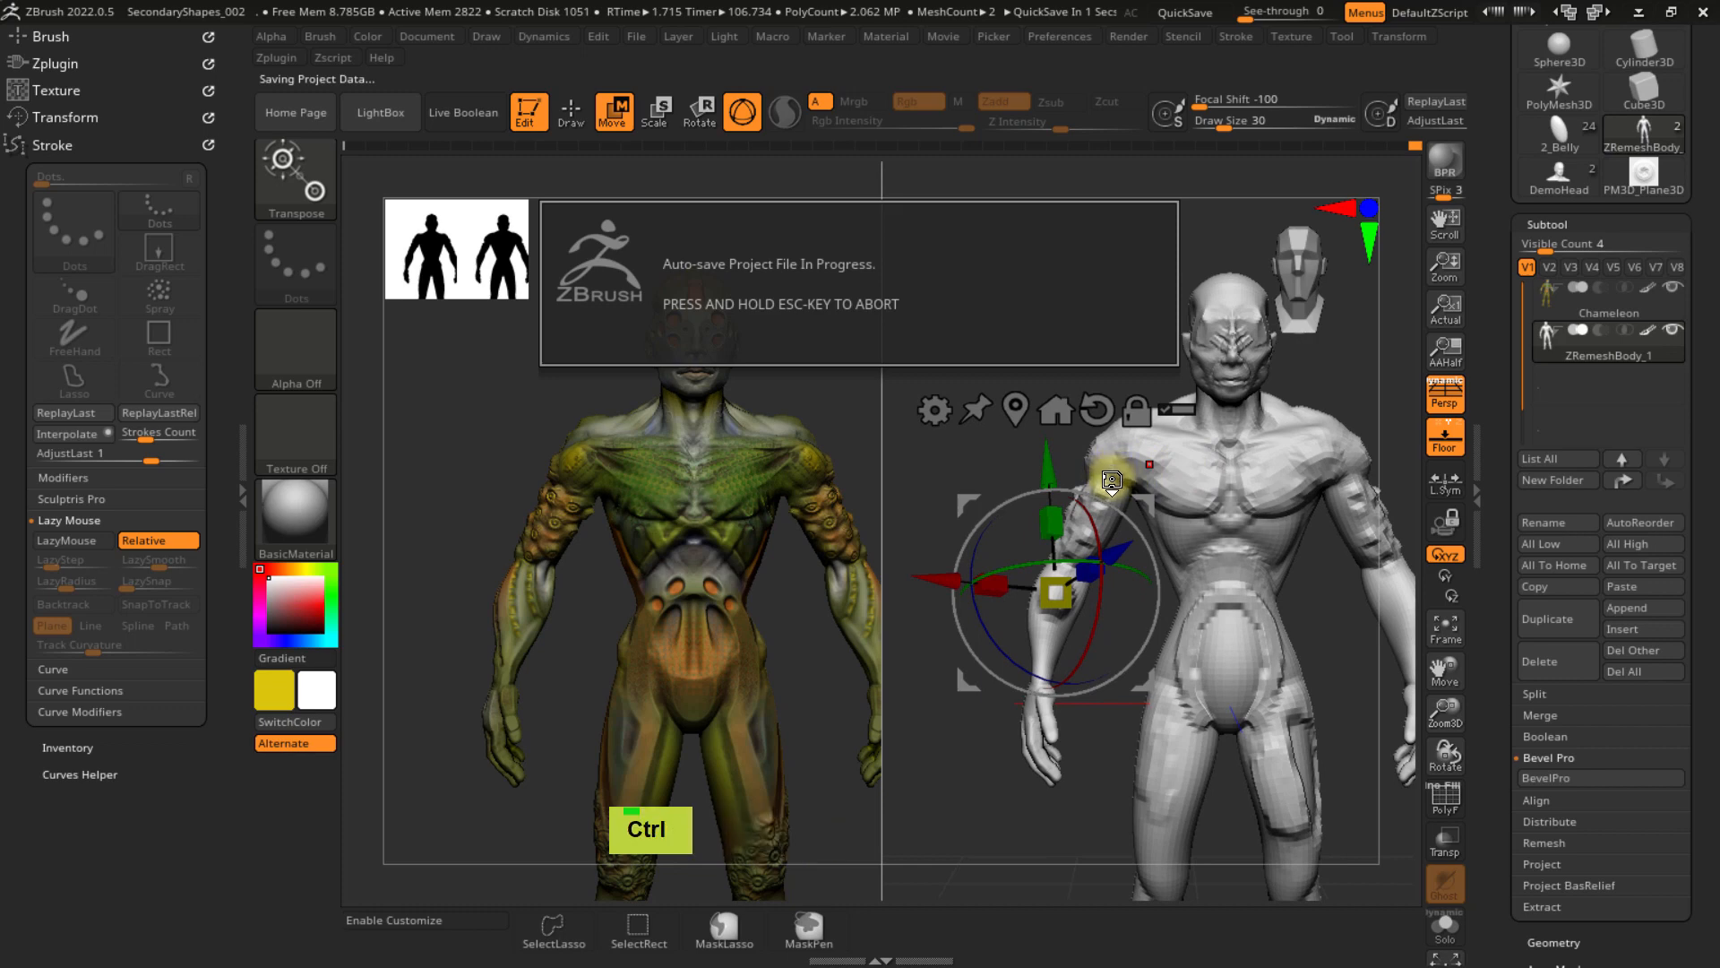
pyautogui.keyDown('ctrl'); pyautogui.click(1107, 477); pyautogui.keyUp('ctrl')
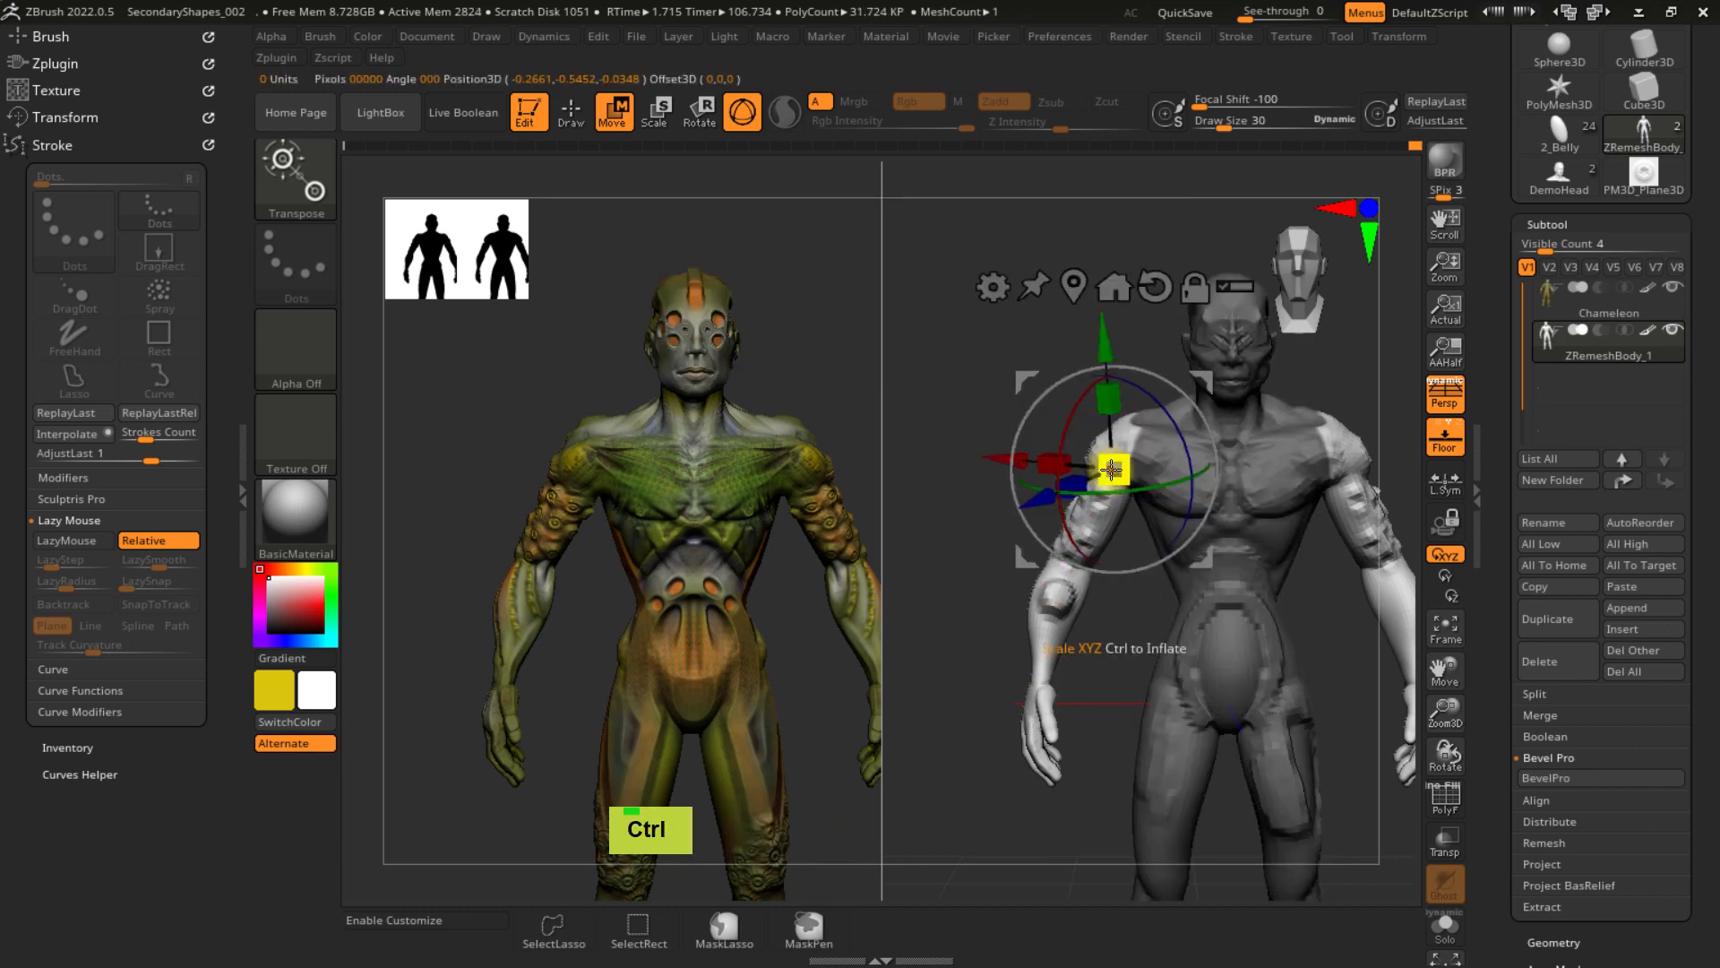
pyautogui.press('ctrl')
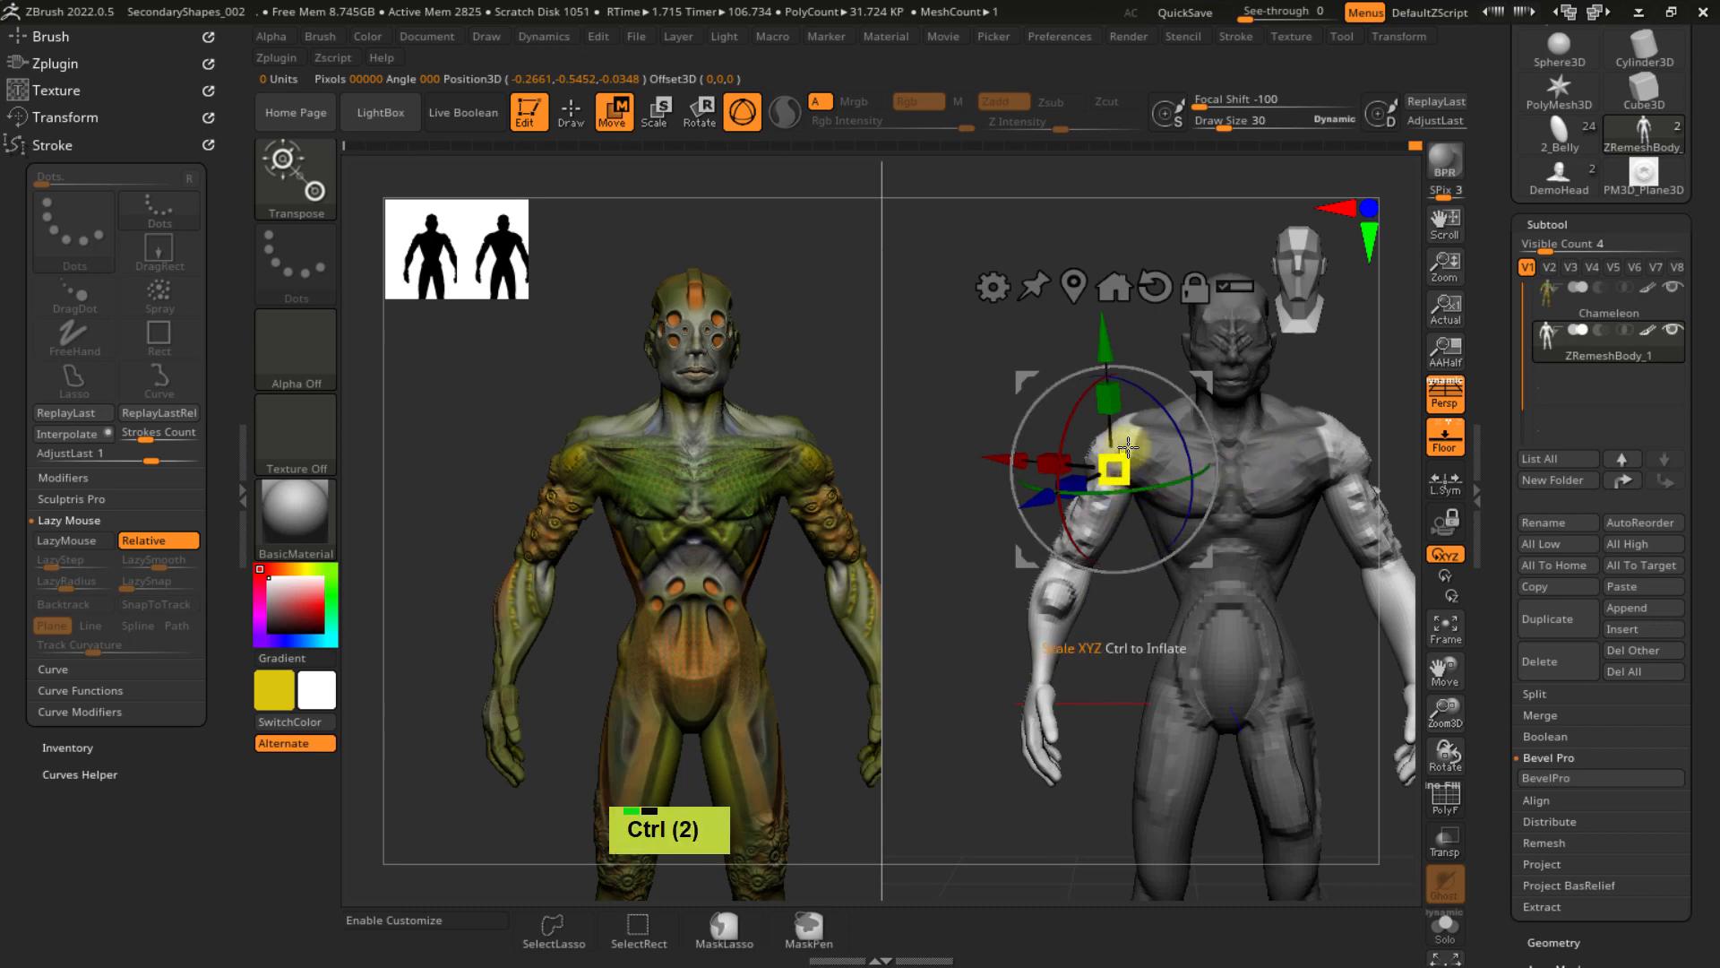
# - Place the gizmo on the character's left shoulder, with both arms left unmasked
pyautogui.keyDown('ctrl'); pyautogui.click(1330, 451); pyautogui.keyUp('ctrl')
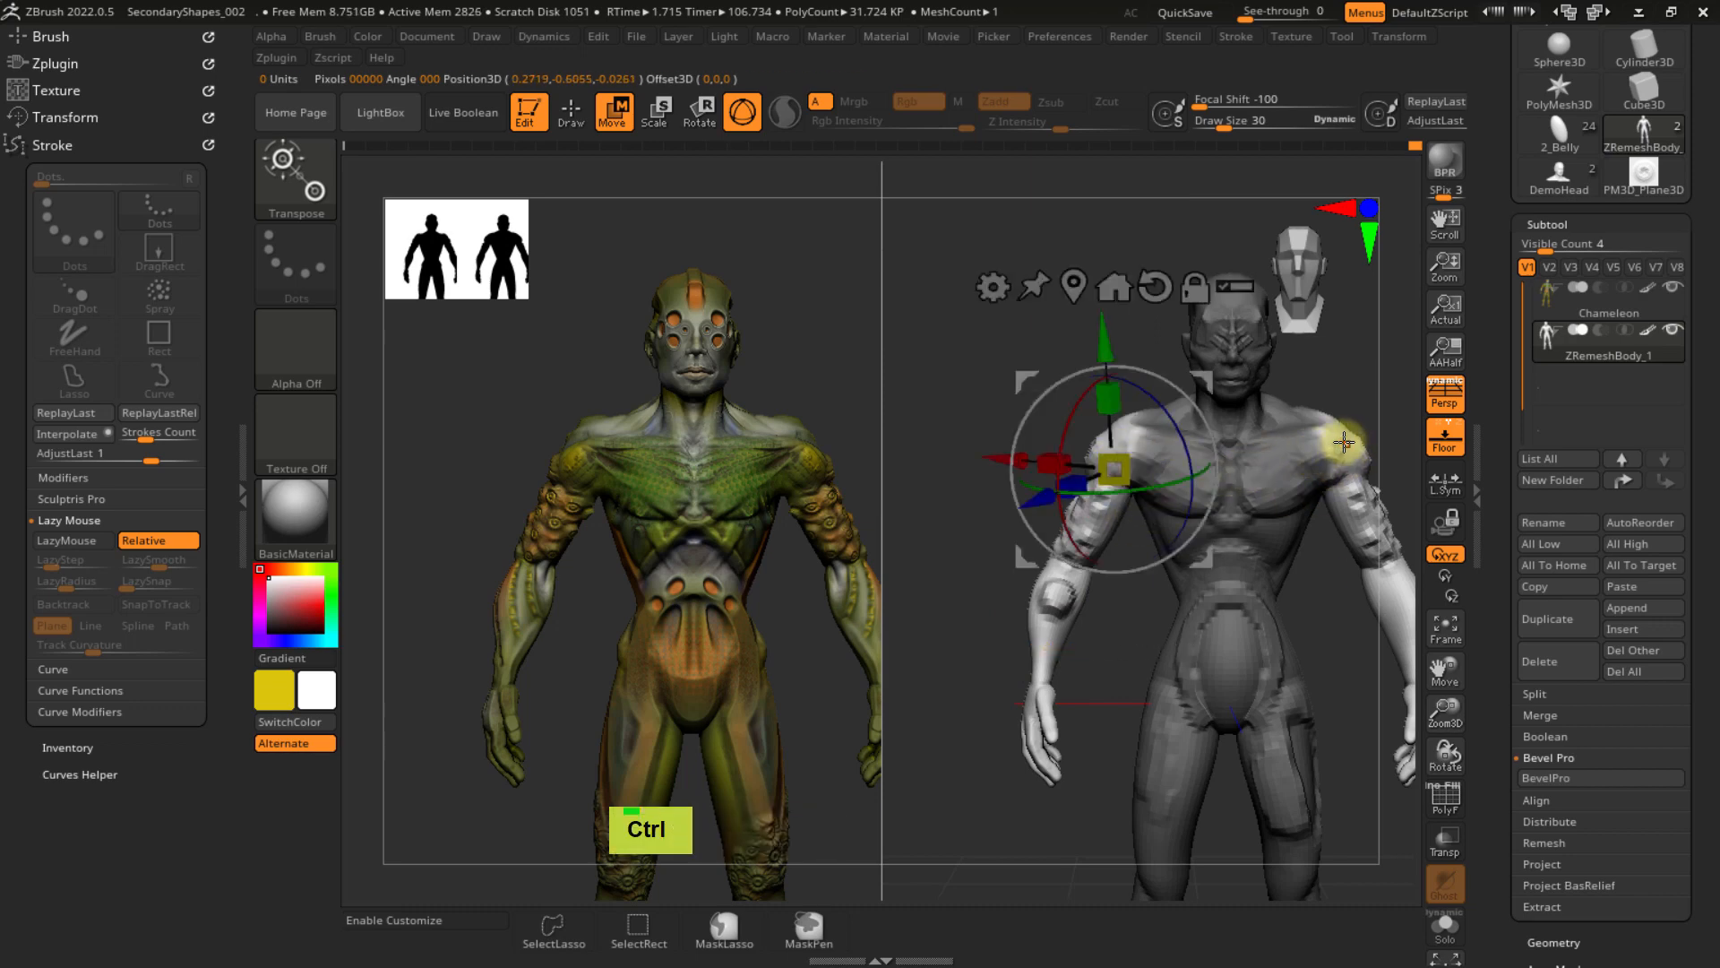
pyautogui.press('q')
pyautogui.keyDown('ctrl'); pyautogui.click(1130, 463); pyautogui.keyUp('ctrl')
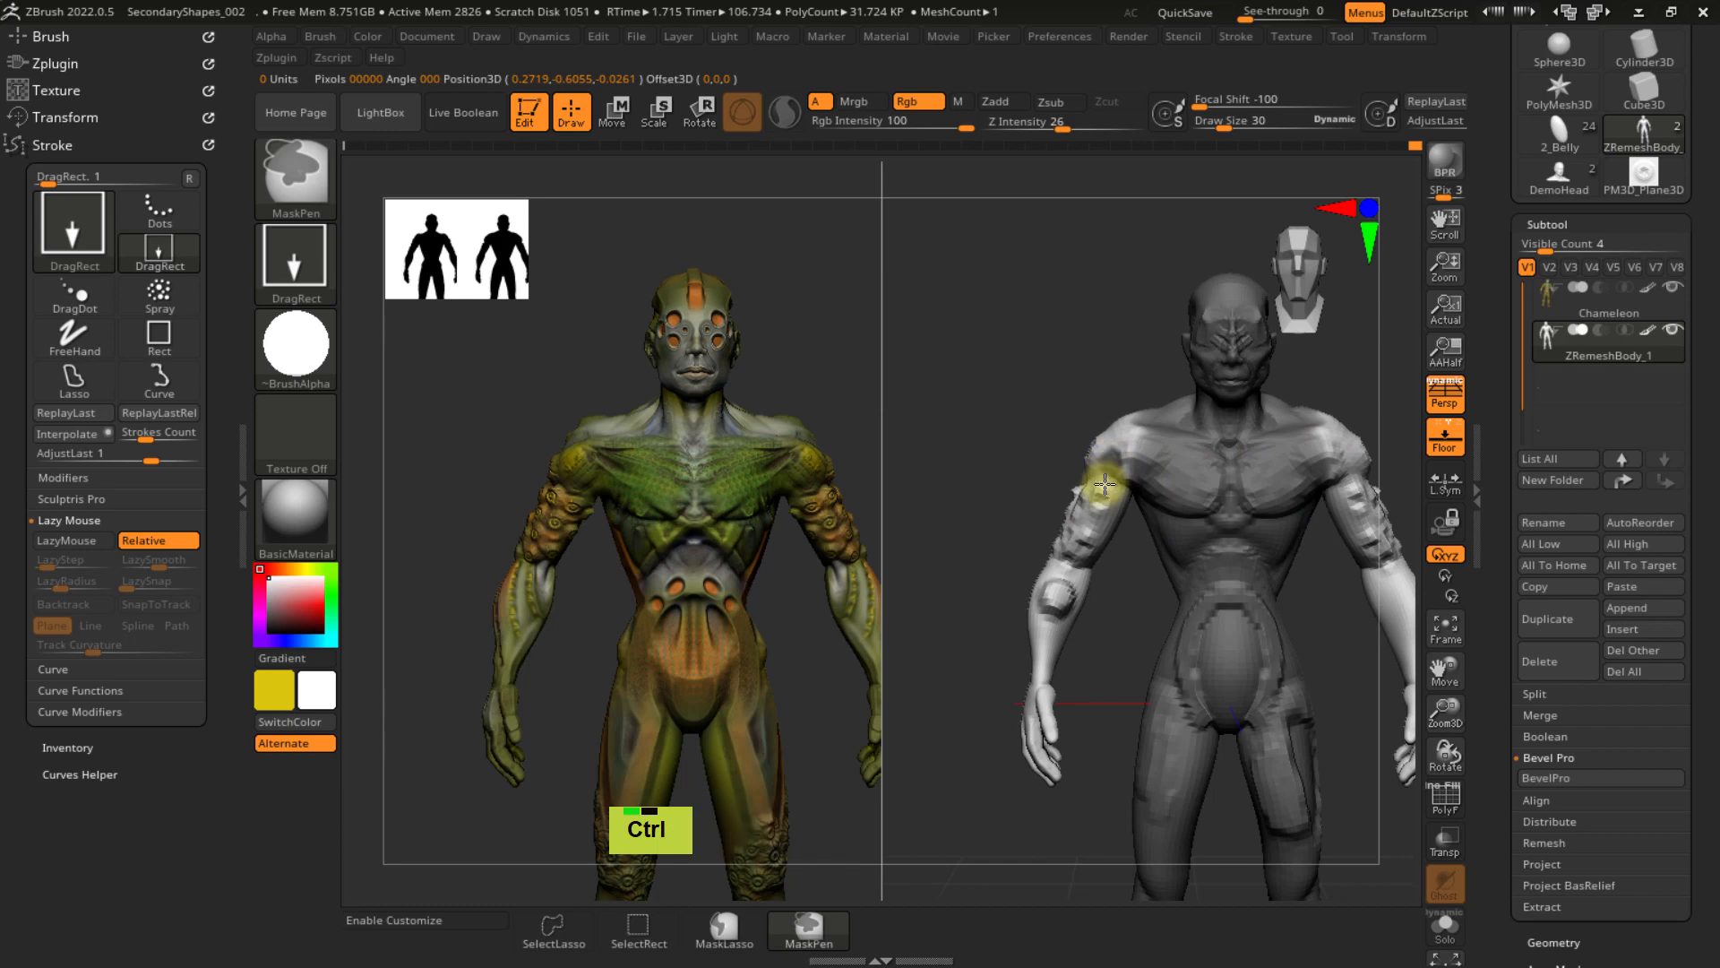
pyautogui.hotkey('ctrl', 'z')
pyautogui.press('w')
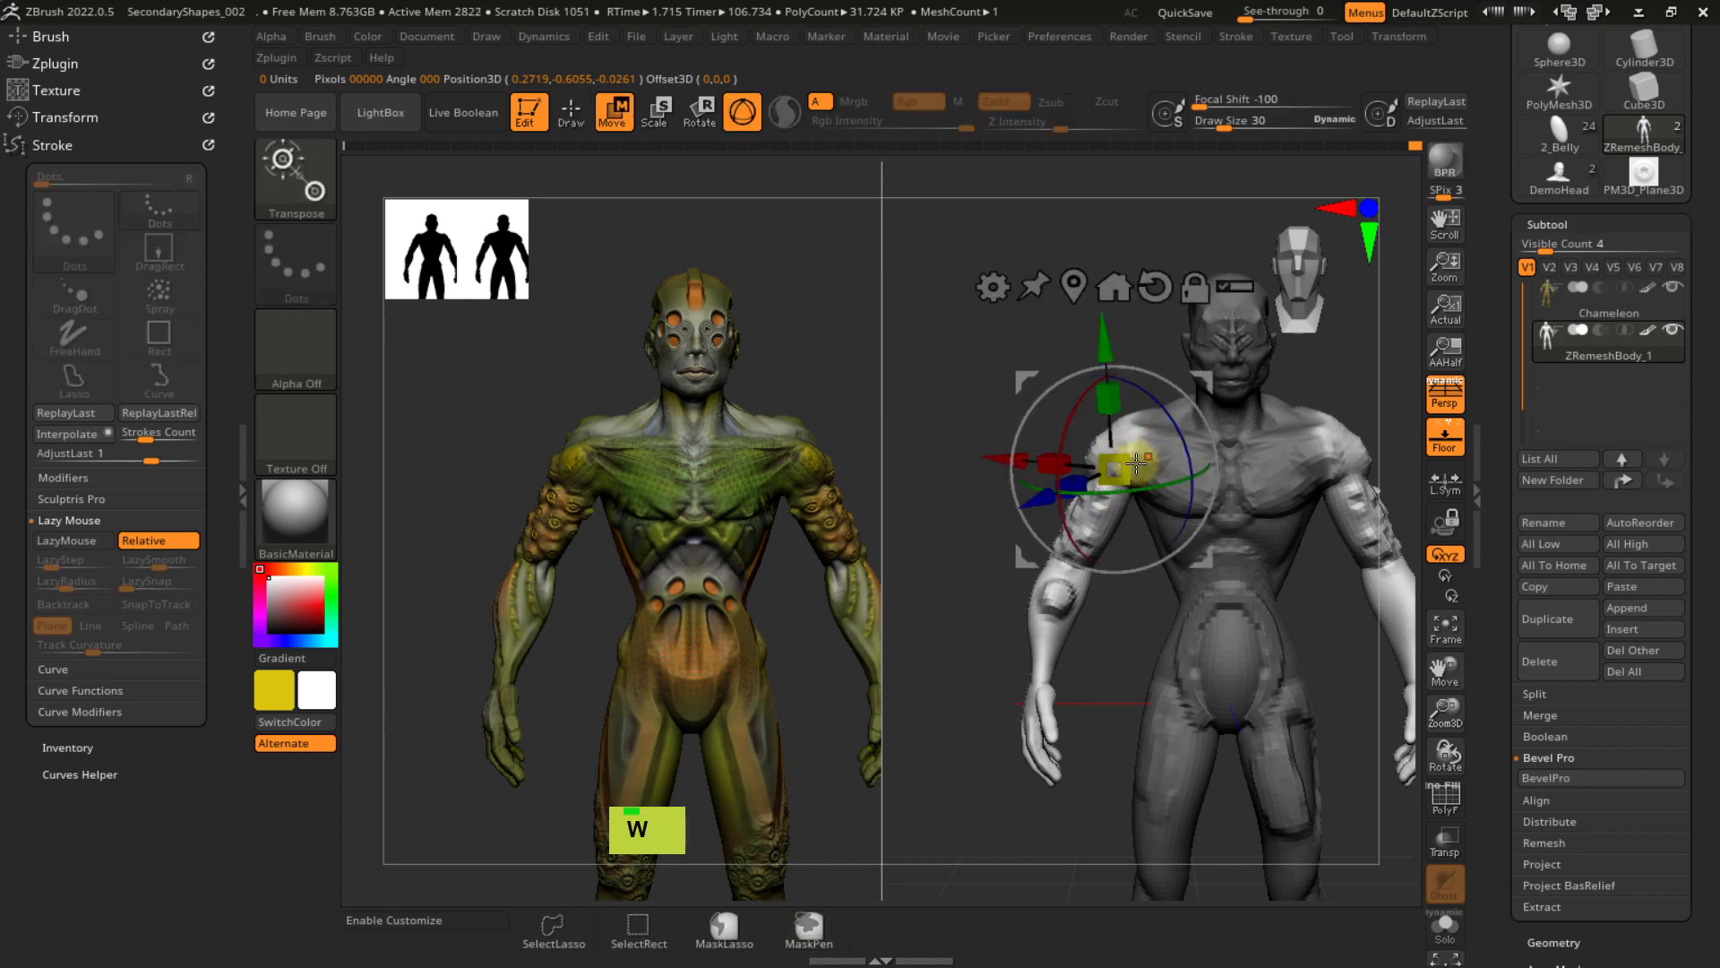
pyautogui.keyDown('alt'); pyautogui.click(1349, 447); pyautogui.keyUp('alt')
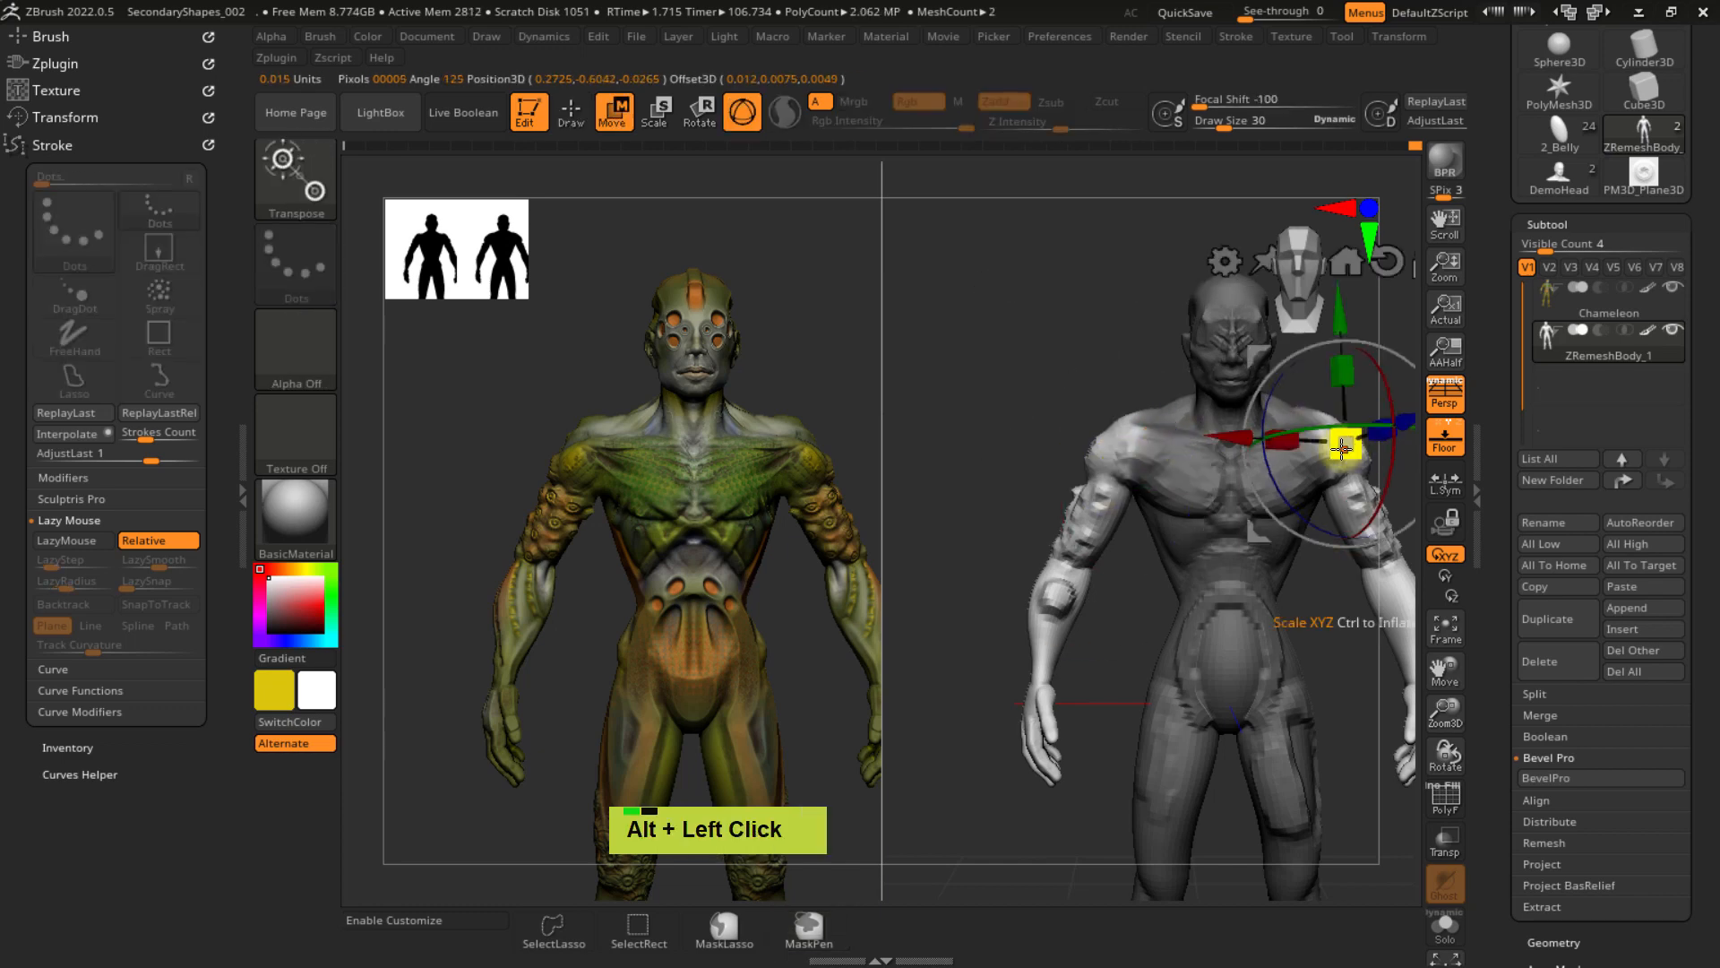
# - Mask everything except the character's right arm from the shoulder down, with the gizmo aligned along the upper arm
pyautogui.keyDown('ctrl'); pyautogui.click(1110, 465); pyautogui.keyUp('ctrl')
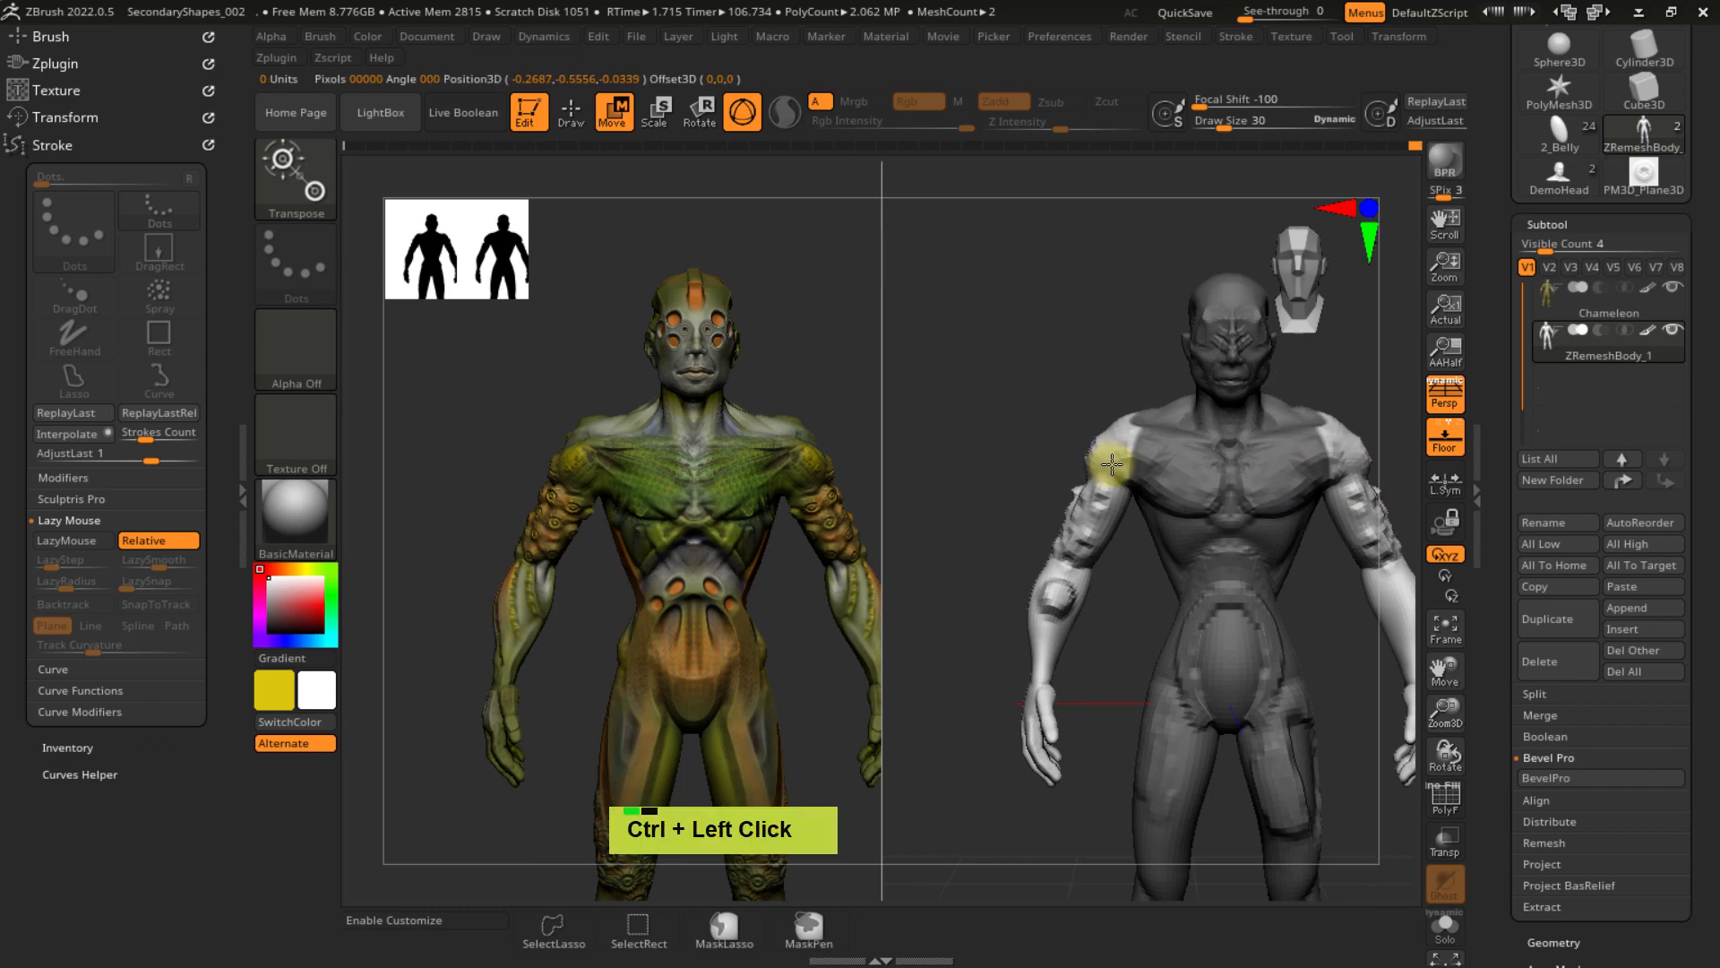
pyautogui.keyDown('ctrl'); pyautogui.moveTo(1087, 544); pyautogui.dragTo(1084, 537); pyautogui.keyUp('ctrl')
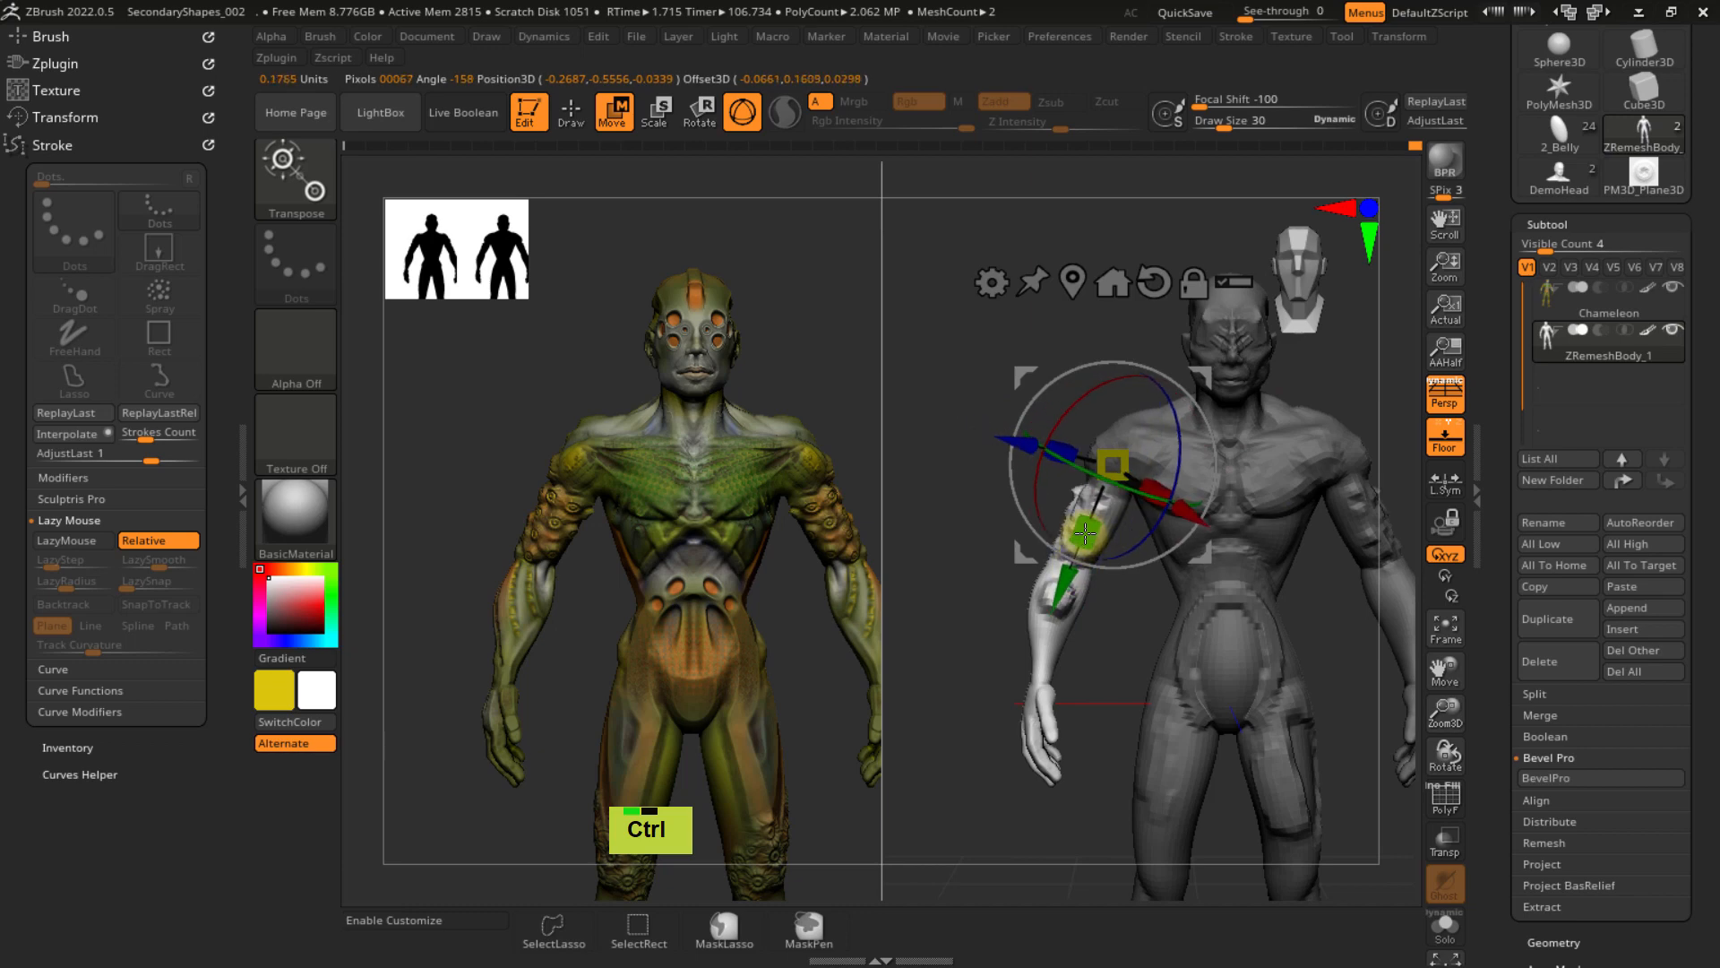
pyautogui.moveTo(1089, 535); pyautogui.dragTo(1240, 546, button='right')
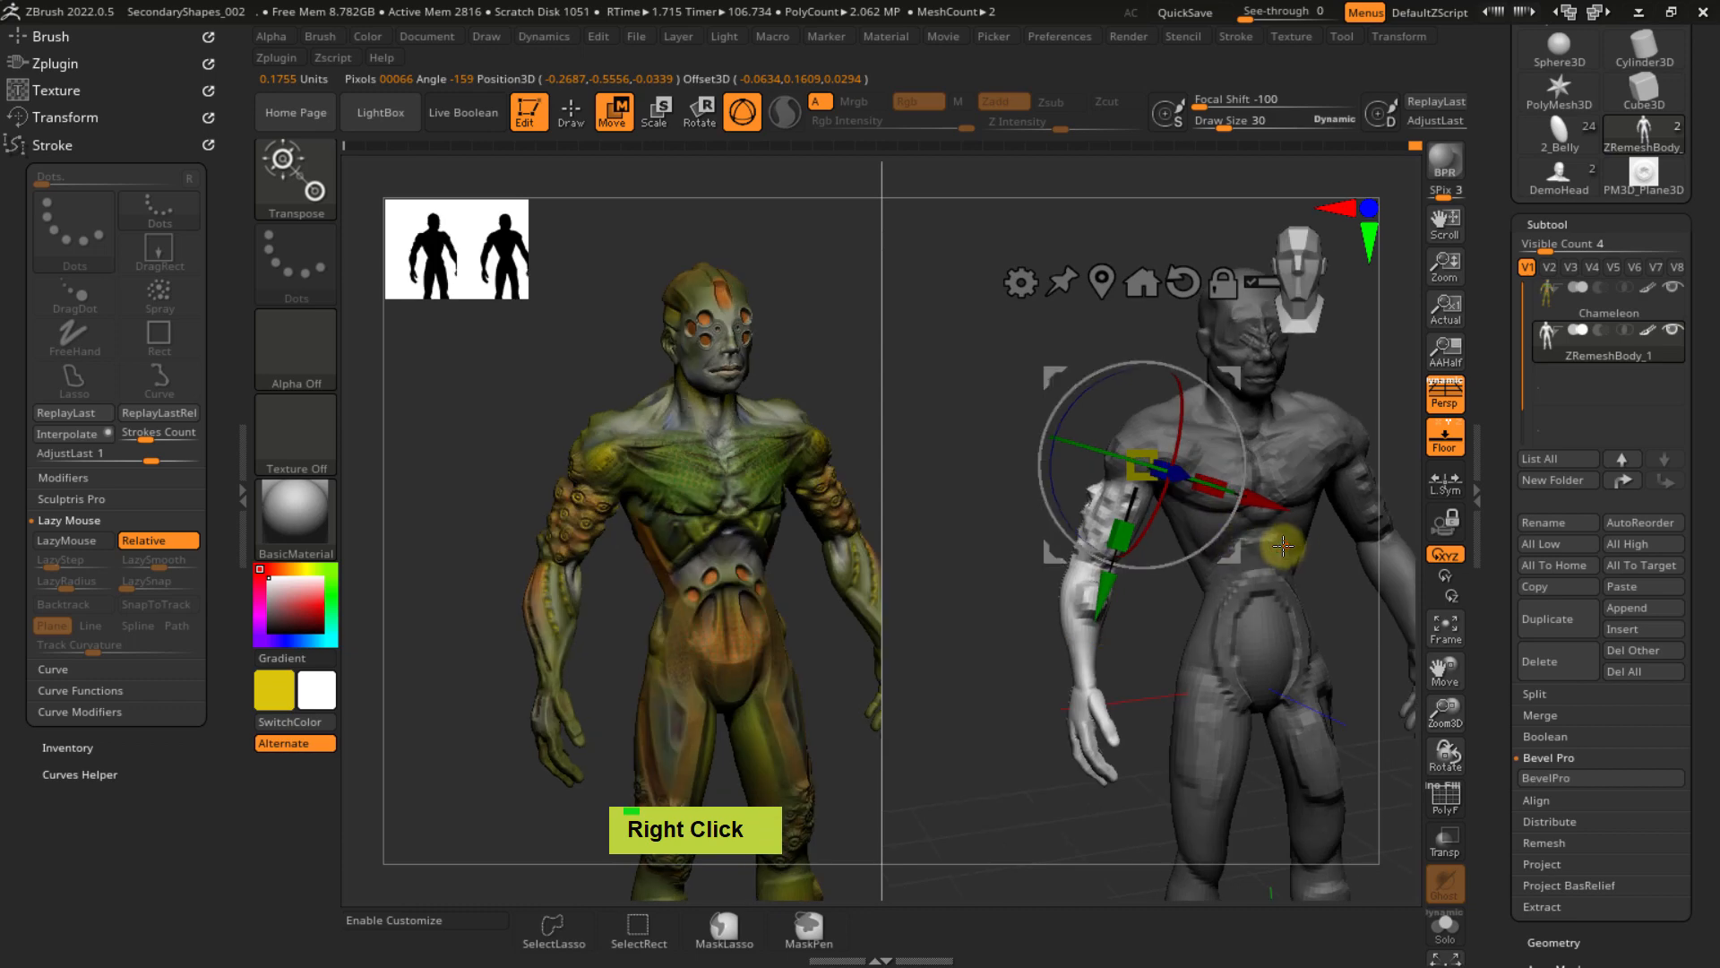
pyautogui.keyDown('ctrl'); pyautogui.click(1283, 534); pyautogui.keyUp('ctrl')
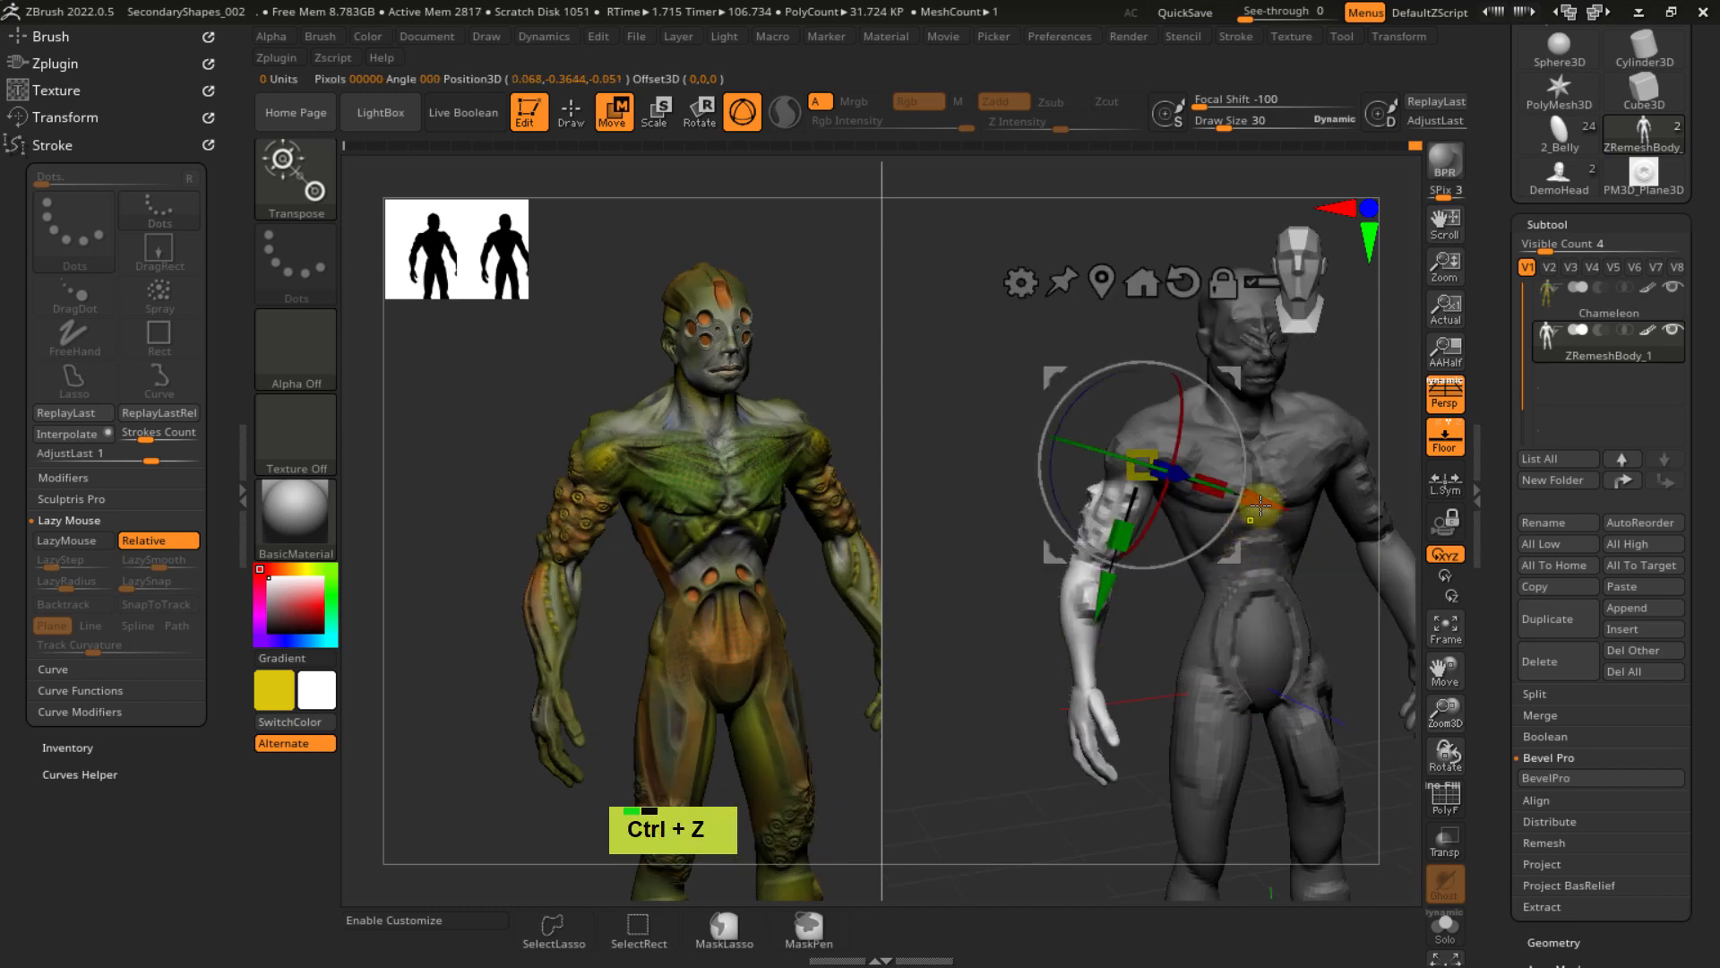
# - From the side, place the gizmo on the unmasked arm's shoulder and tilt it to follow the upper arm
pyautogui.keyDown('alt'); pyautogui.moveTo(1295, 439); pyautogui.dragTo(1205, 420, button='right'); pyautogui.keyUp('alt')
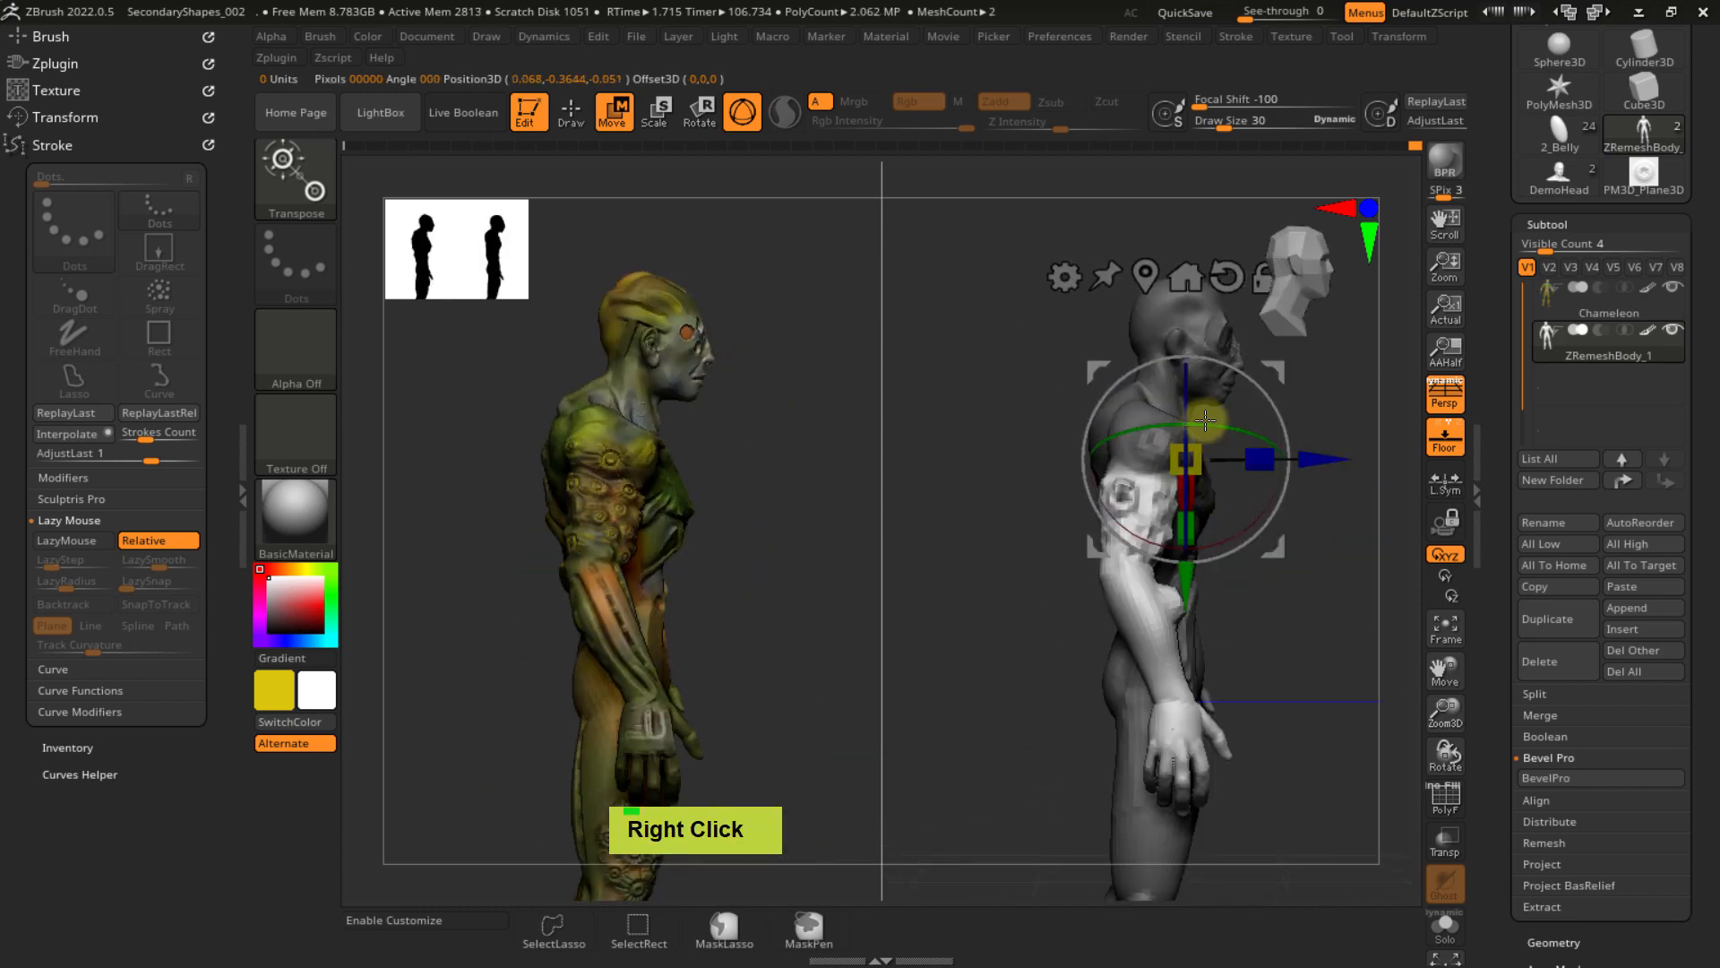
pyautogui.keyDown('ctrl'); pyautogui.click(1153, 435); pyautogui.keyUp('ctrl')
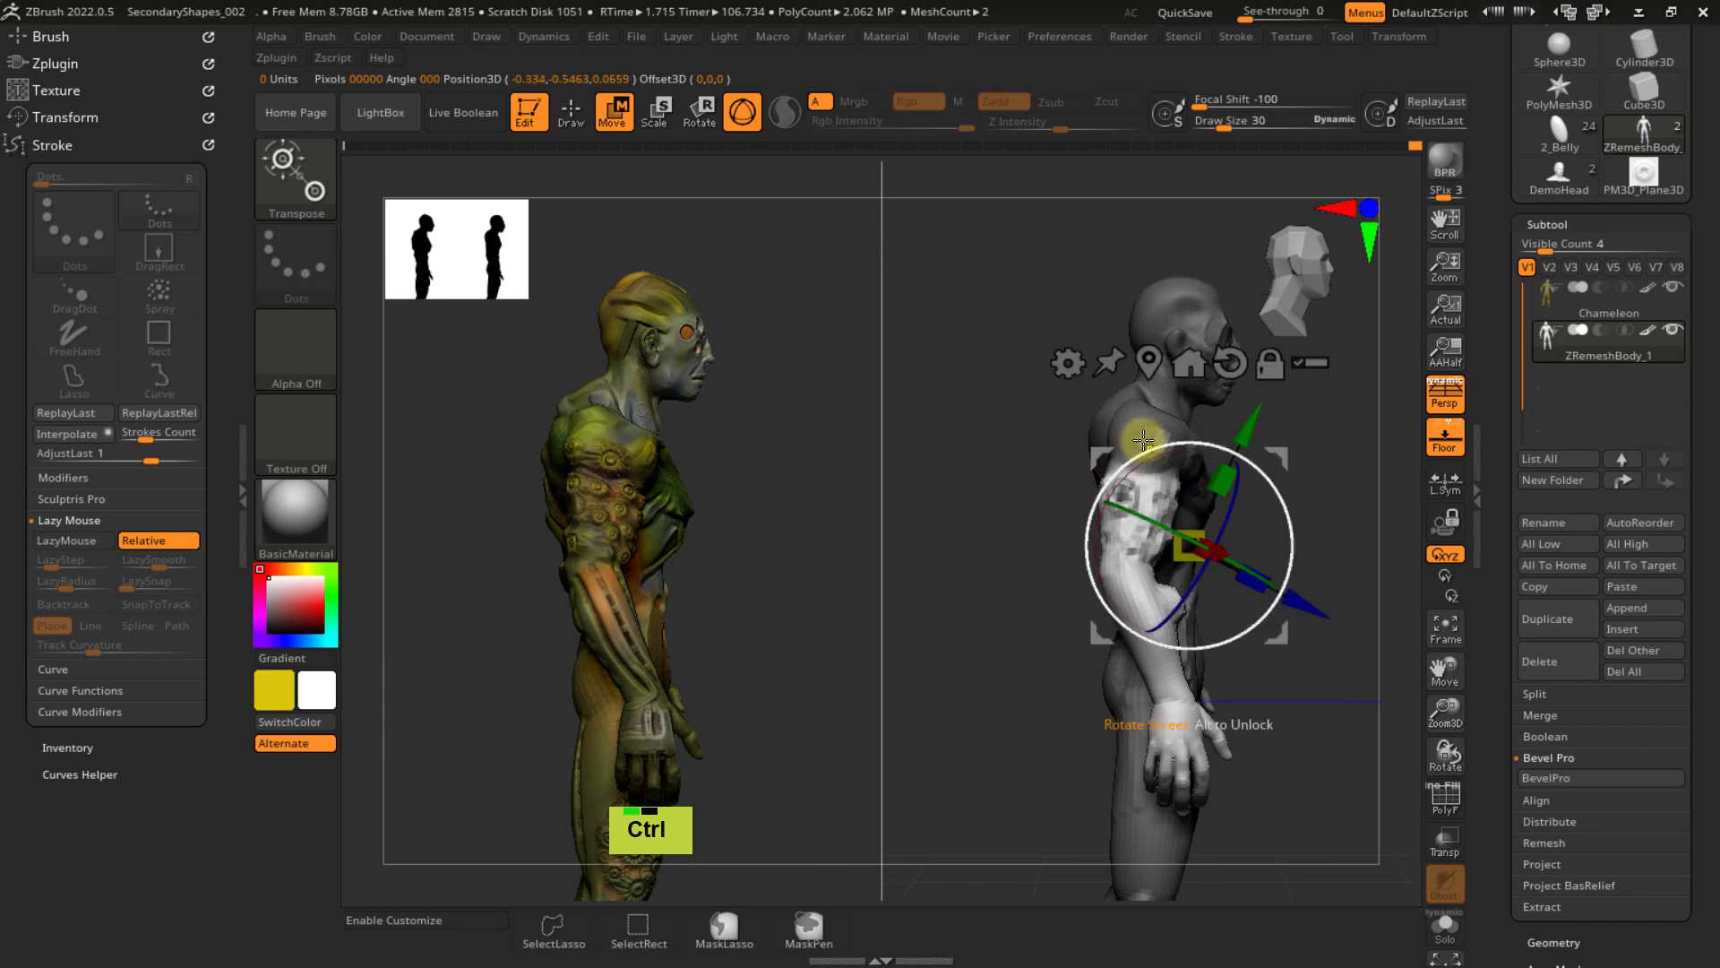
pyautogui.keyDown('ctrl'); pyautogui.click(1140, 433); pyautogui.keyUp('ctrl')
pyautogui.keyDown('ctrl'); pyautogui.moveTo(1140, 432); pyautogui.dragTo(1195, 469, button='right'); pyautogui.keyUp('ctrl')
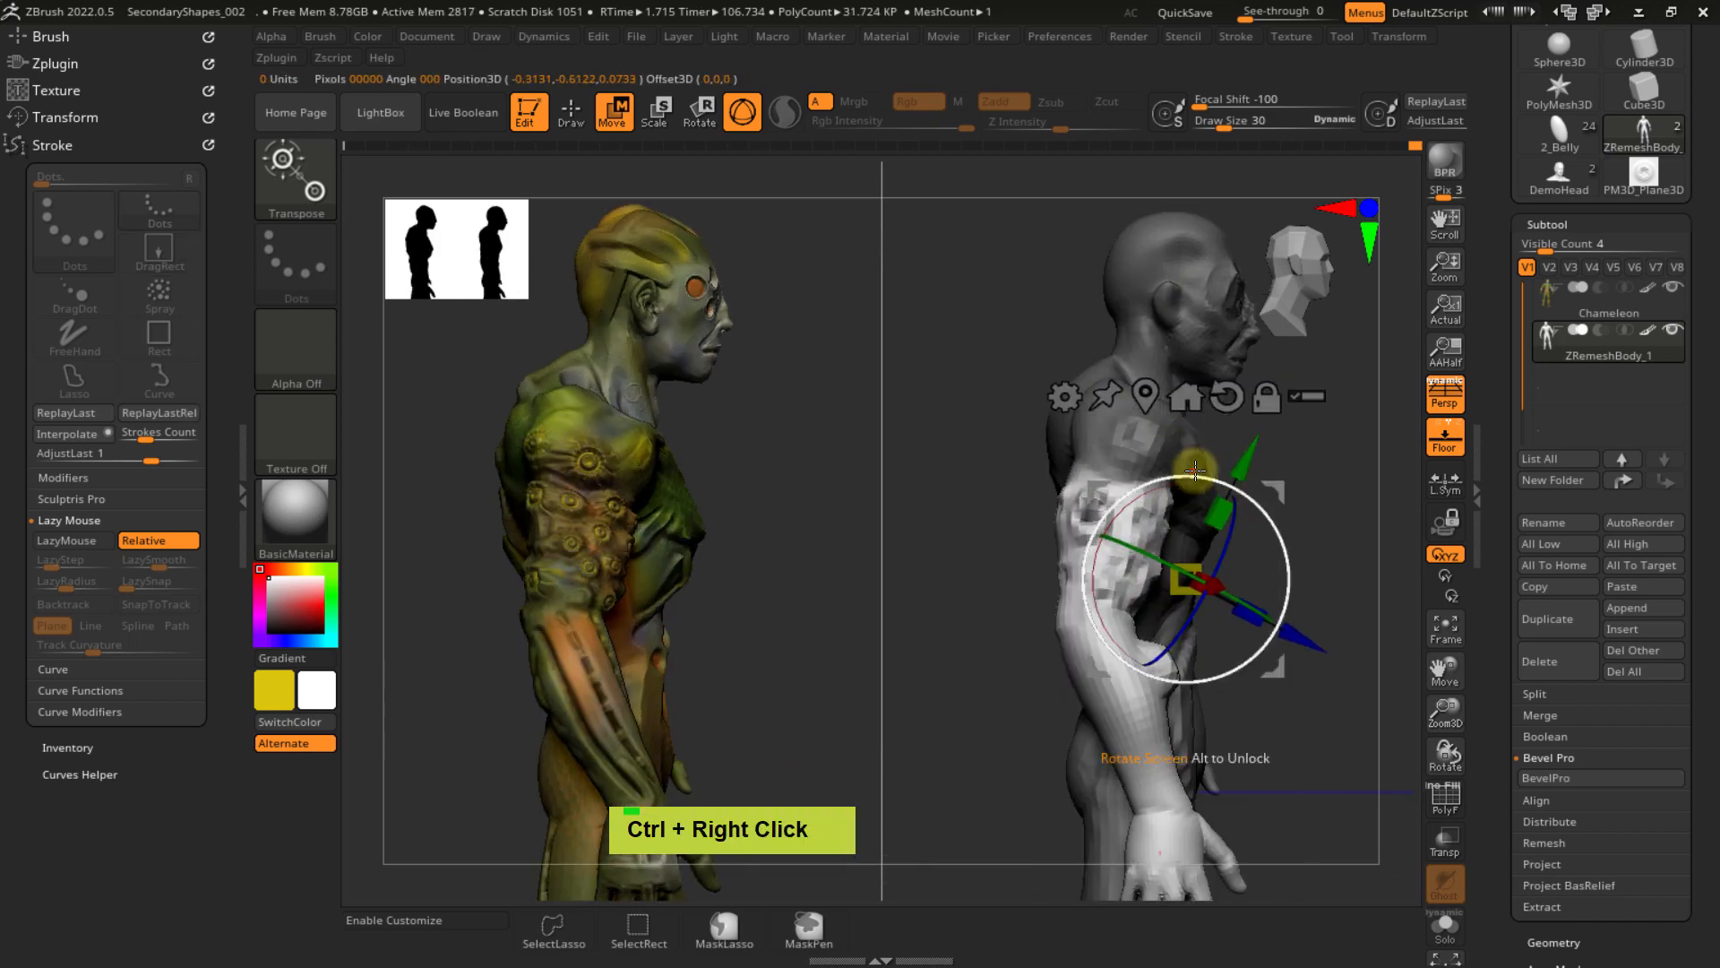
pyautogui.press('alt')
pyautogui.keyDown('alt'); pyautogui.click(1123, 459); pyautogui.keyUp('alt')
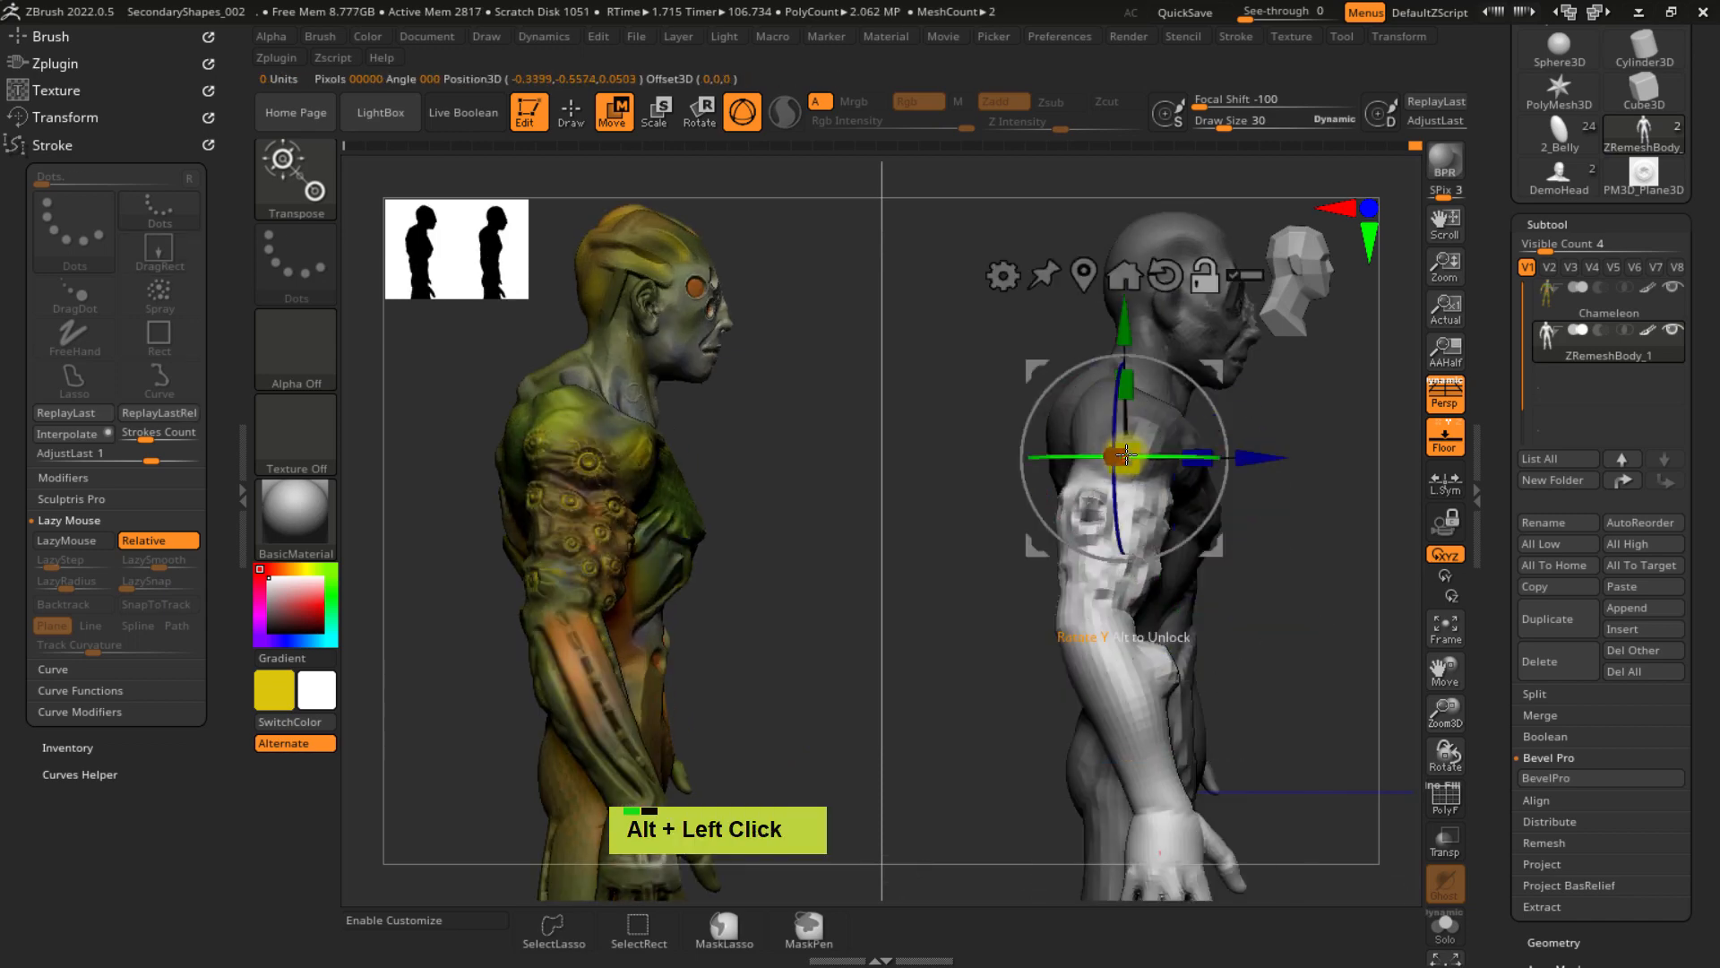
pyautogui.press('alt')
pyautogui.keyDown('alt'); pyautogui.moveTo(1218, 370); pyautogui.dragTo(1130, 426); pyautogui.keyUp('alt')
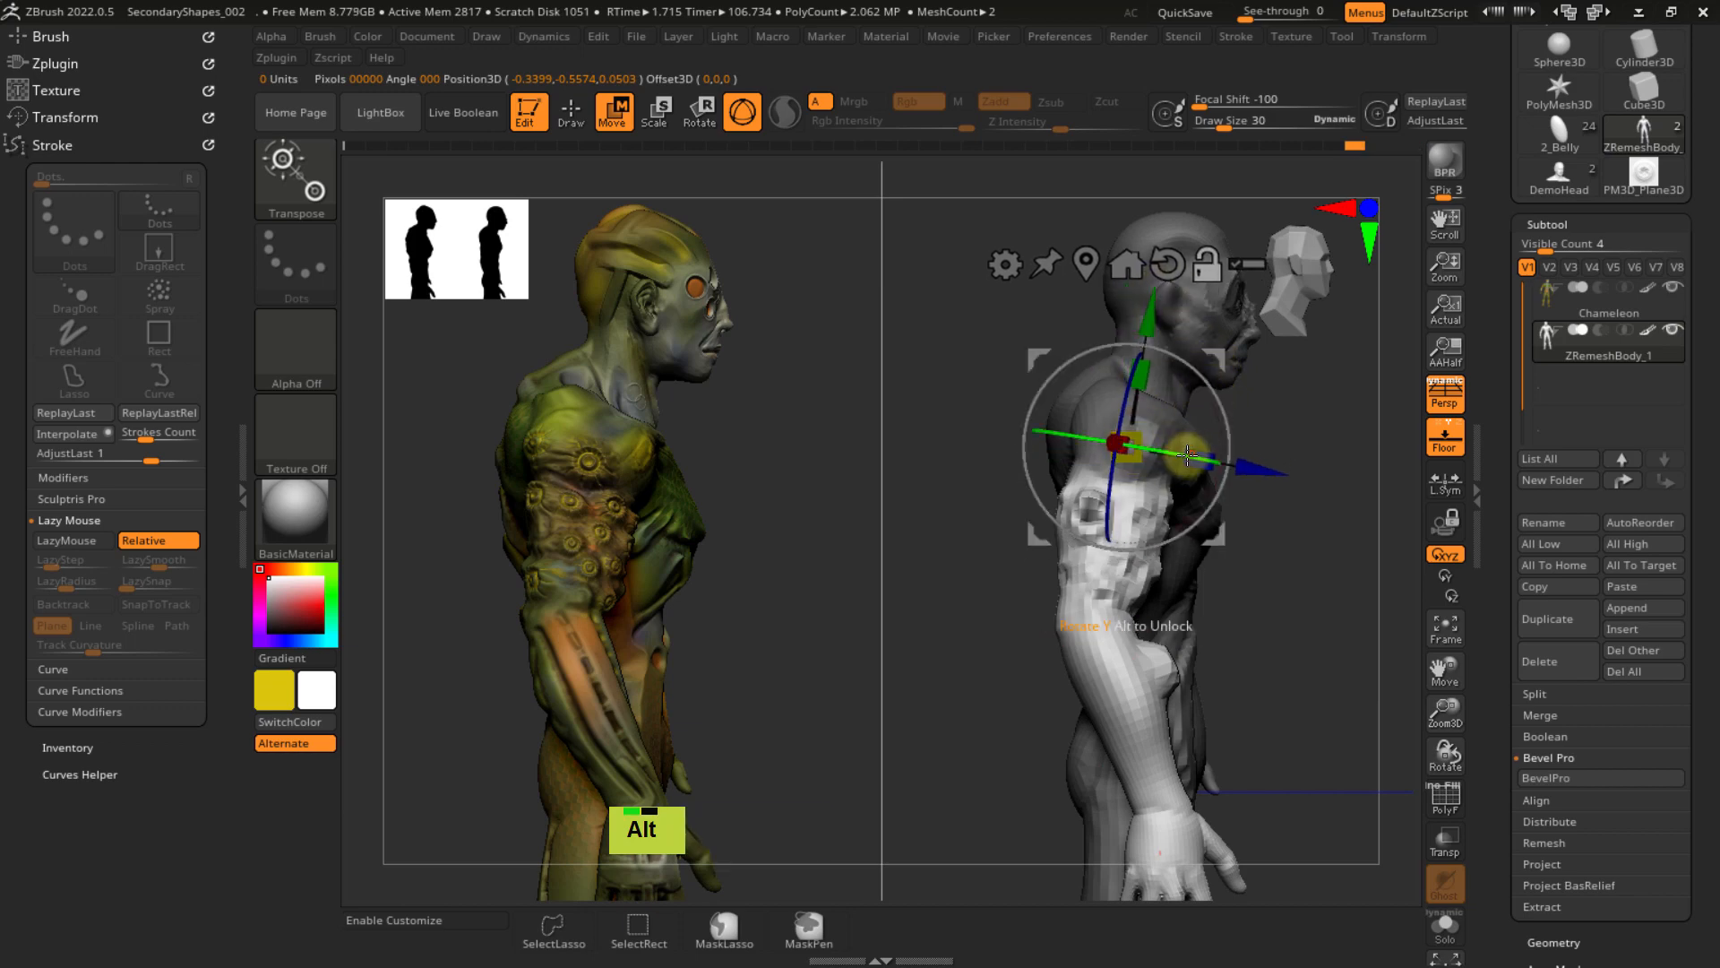
# - Rotate the character's right arm outward from the shoulder in front view and shift it slightly along the gizmo's red axis
pyautogui.moveTo(1187, 455); pyautogui.dragTo(1163, 458, button='right')
pyautogui.keyDown('alt'); pyautogui.moveTo(1170, 387); pyautogui.dragTo(1221, 403); pyautogui.keyUp('alt')
pyautogui.moveTo(1212, 412); pyautogui.dragTo(1252, 449, button='right')
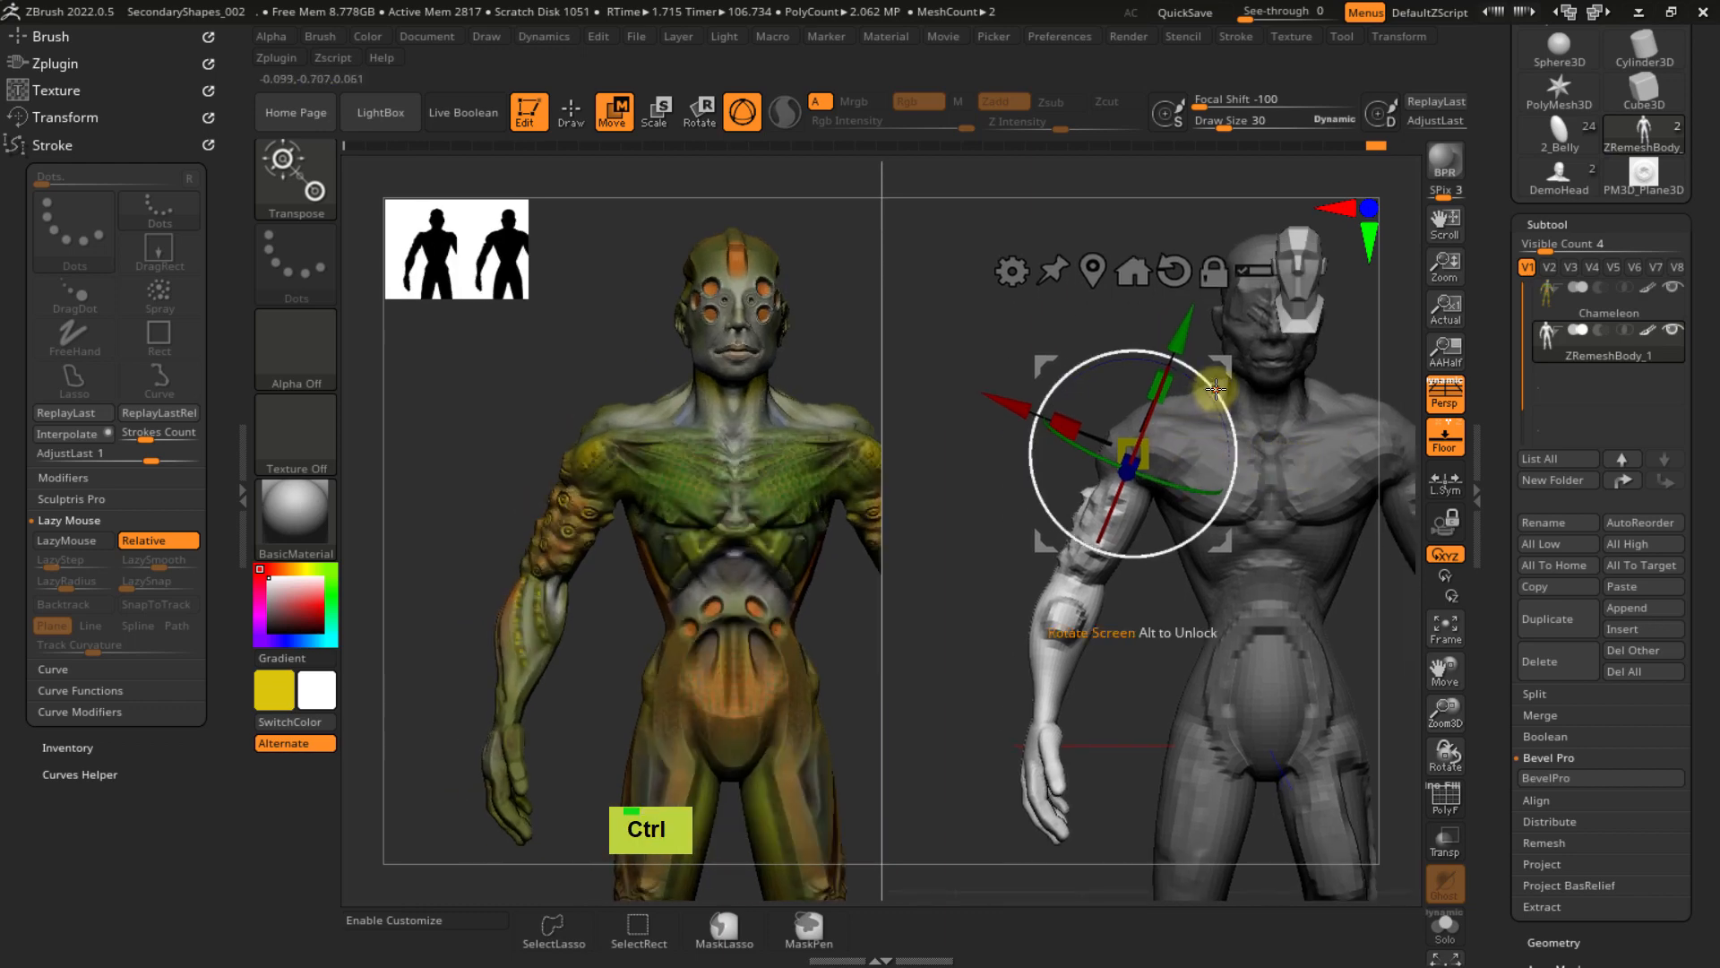
pyautogui.moveTo(1215, 393); pyautogui.dragTo(1246, 419)
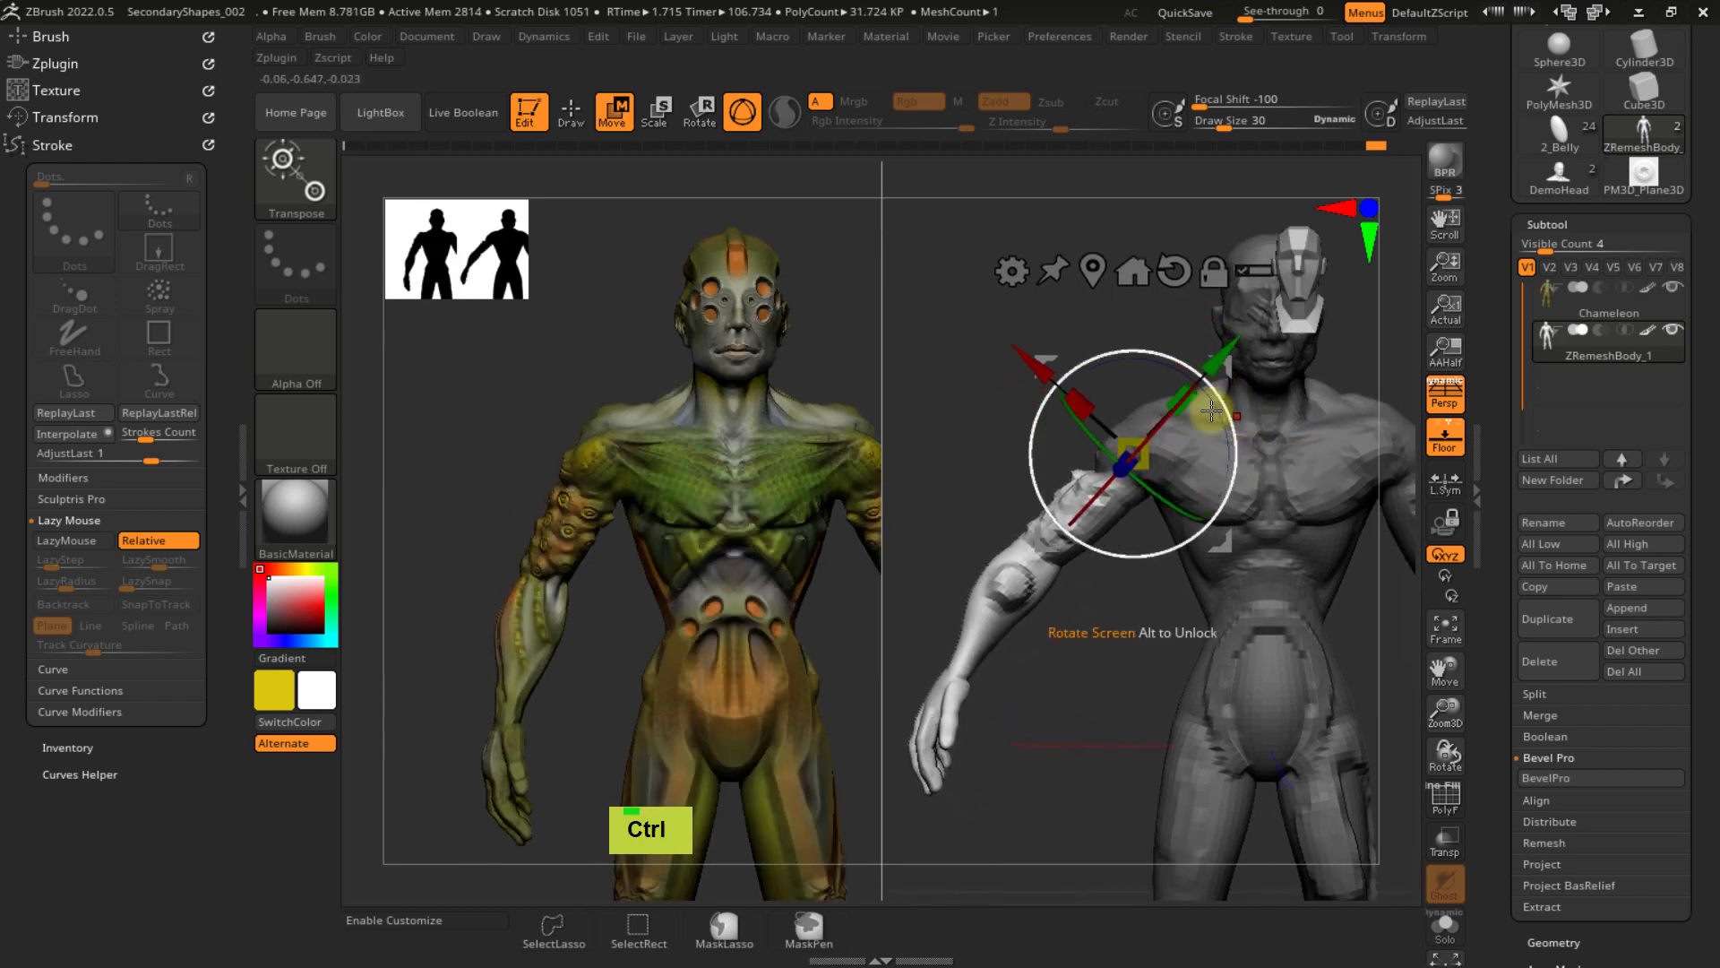
pyautogui.moveTo(1040, 369); pyautogui.dragTo(1041, 369)
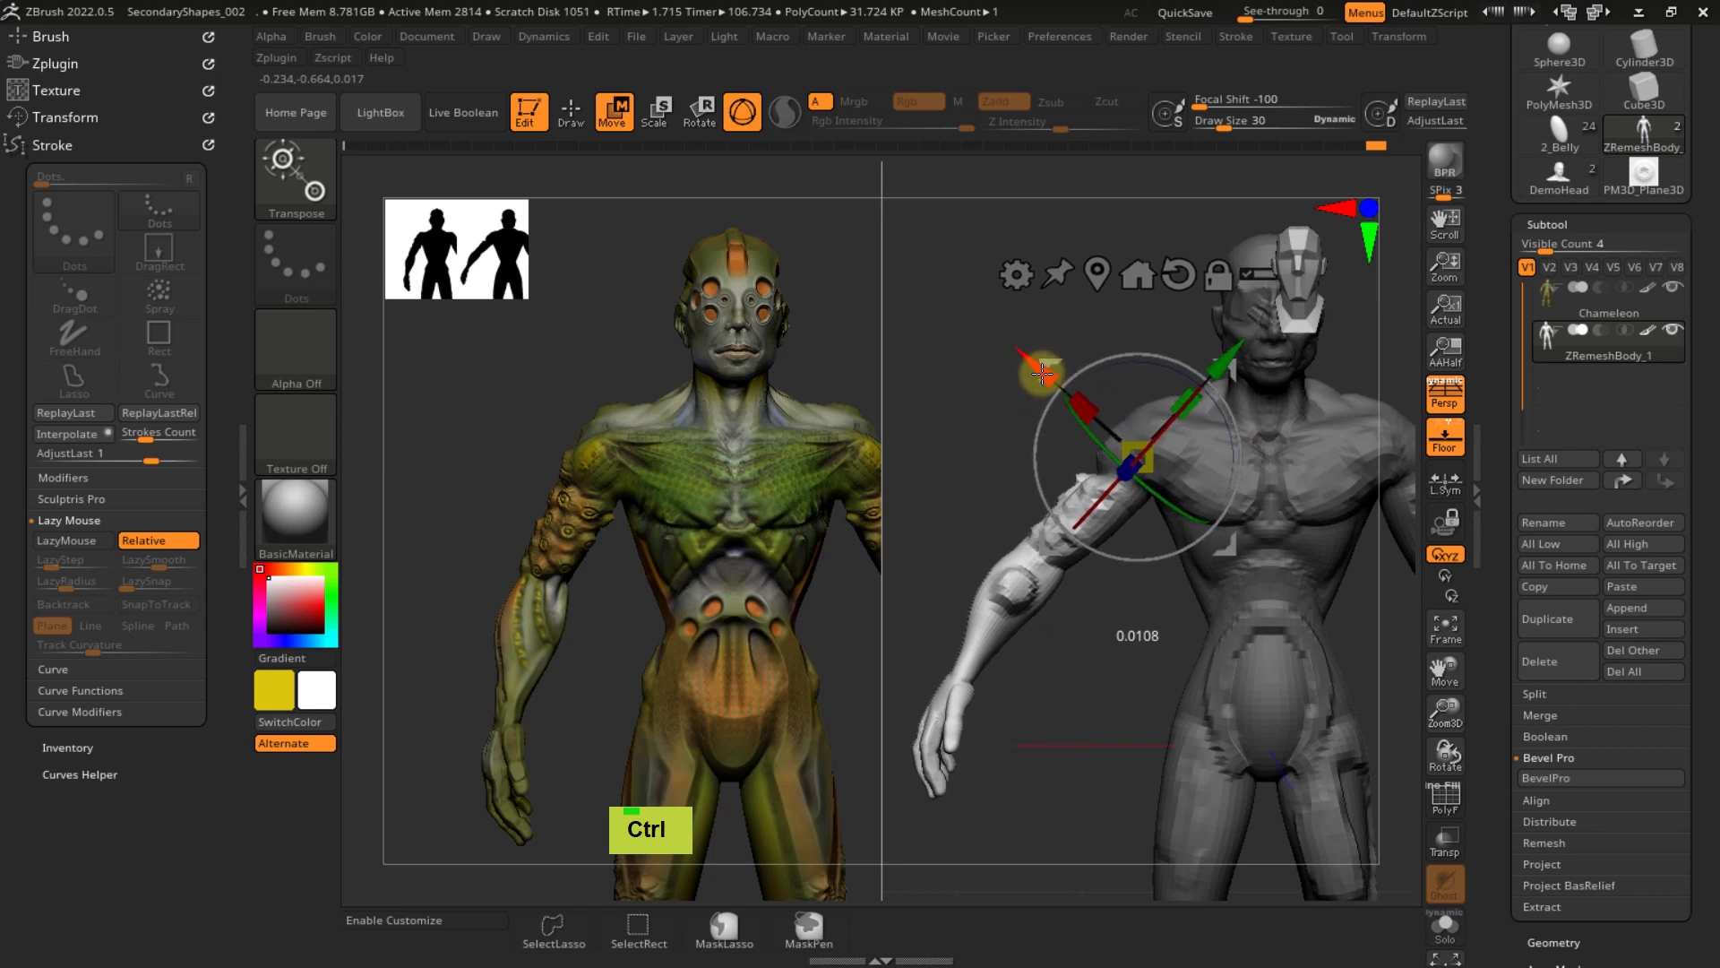
# - Examine the mask boundary at the raised arm's shoulder against the arm polygroup with PolyFrame shown
pyautogui.keyDown('ctrl'); pyautogui.moveTo(1098, 487); pyautogui.dragTo(1203, 463, button='right'); pyautogui.keyUp('ctrl')
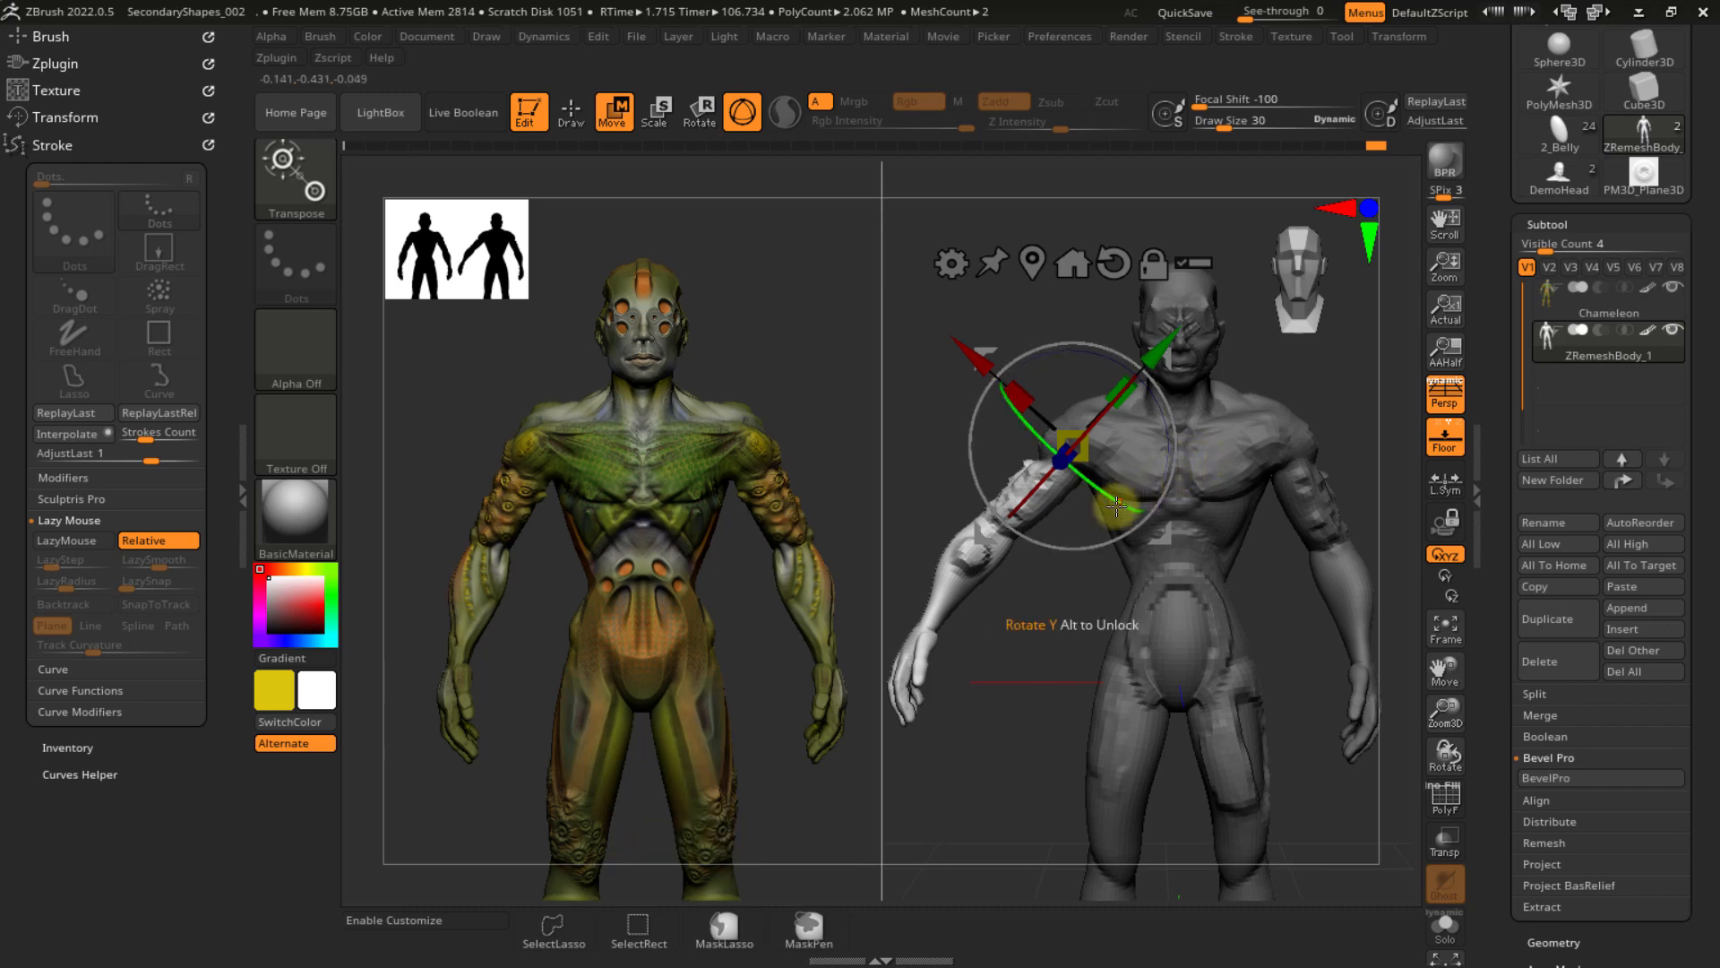
pyautogui.keyDown('ctrl'); pyautogui.click(966, 580); pyautogui.keyUp('ctrl')
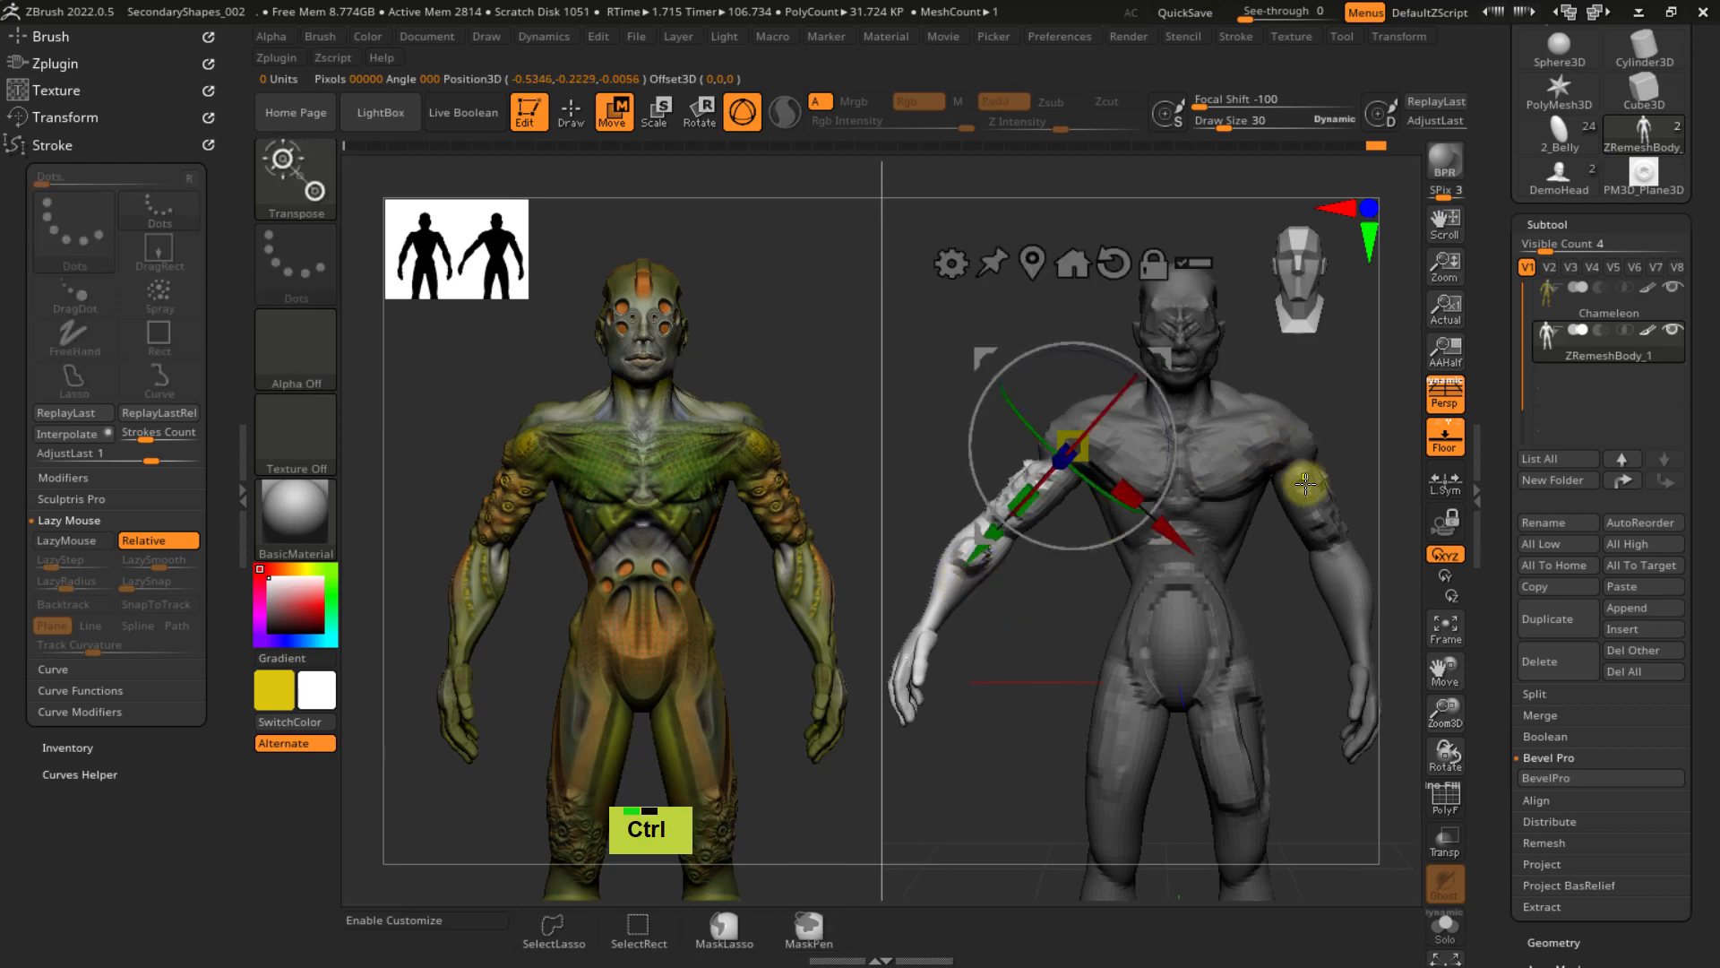
pyautogui.keyDown('ctrl'); pyautogui.click(1307, 488); pyautogui.keyUp('ctrl')
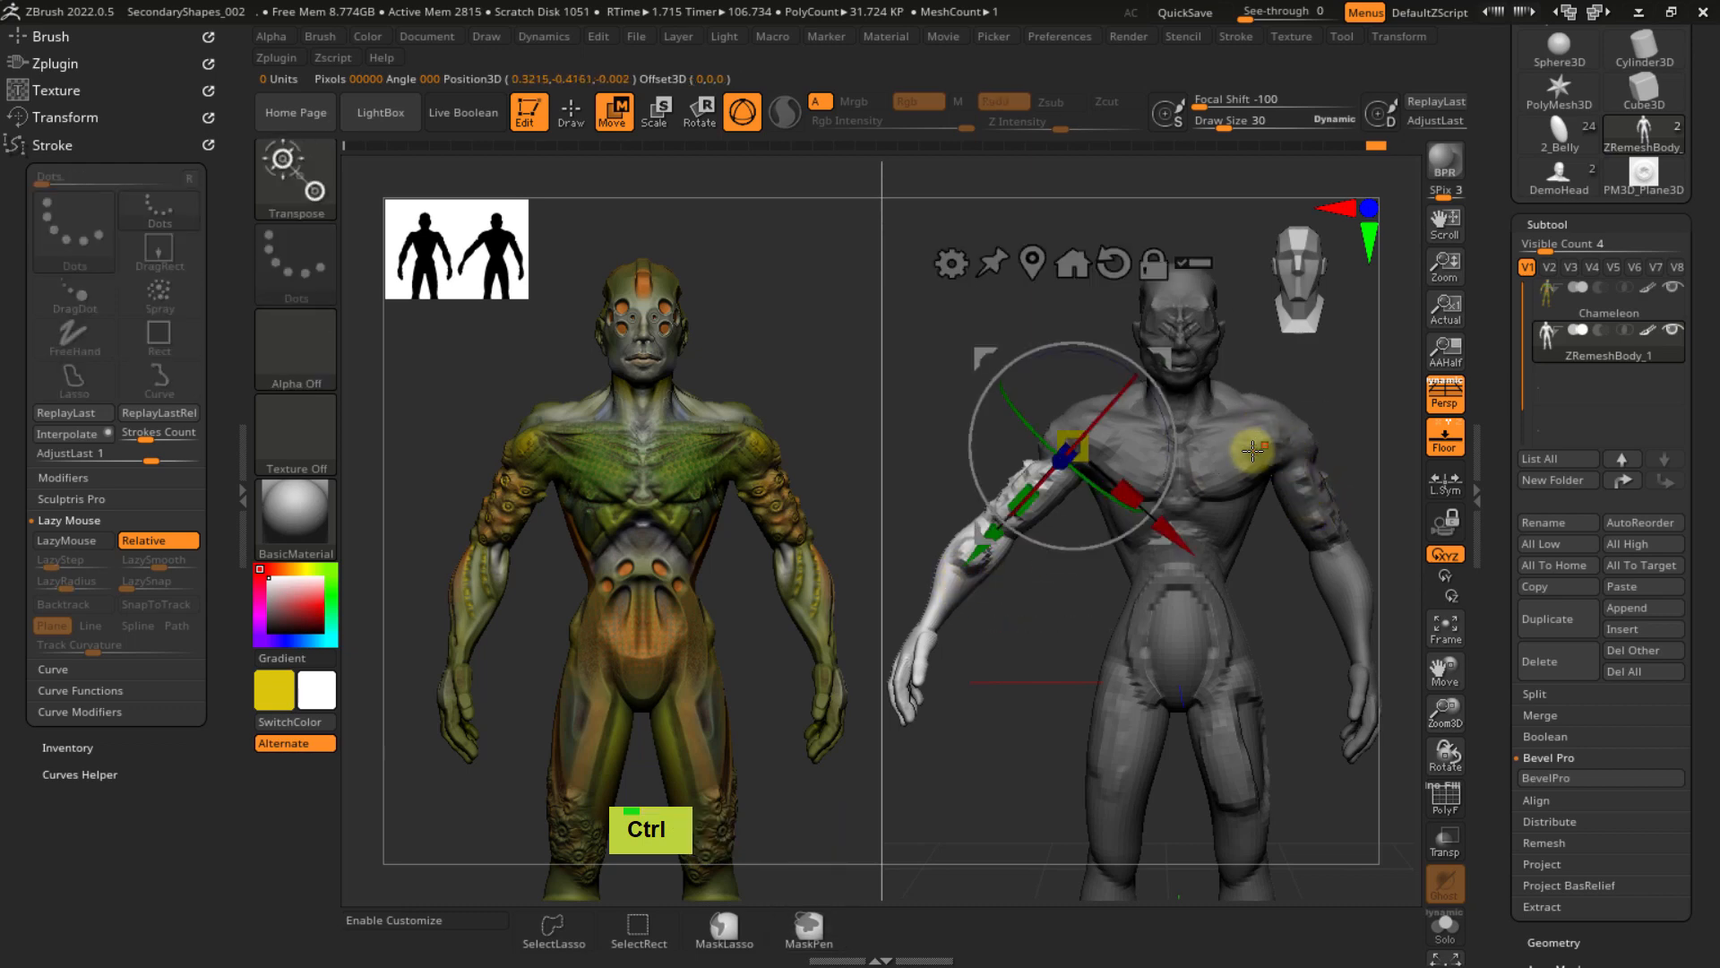
pyautogui.keyDown('ctrl'); pyautogui.moveTo(1299, 383); pyautogui.dragTo(1336, 414); pyautogui.keyUp('ctrl')
pyautogui.keyDown('alt'); pyautogui.moveTo(1308, 476); pyautogui.dragTo(1148, 429, button='right'); pyautogui.keyUp('alt')
pyautogui.keyDown('ctrl'); pyautogui.click(1256, 488); pyautogui.keyUp('ctrl')
pyautogui.hotkey('shift', 'f')
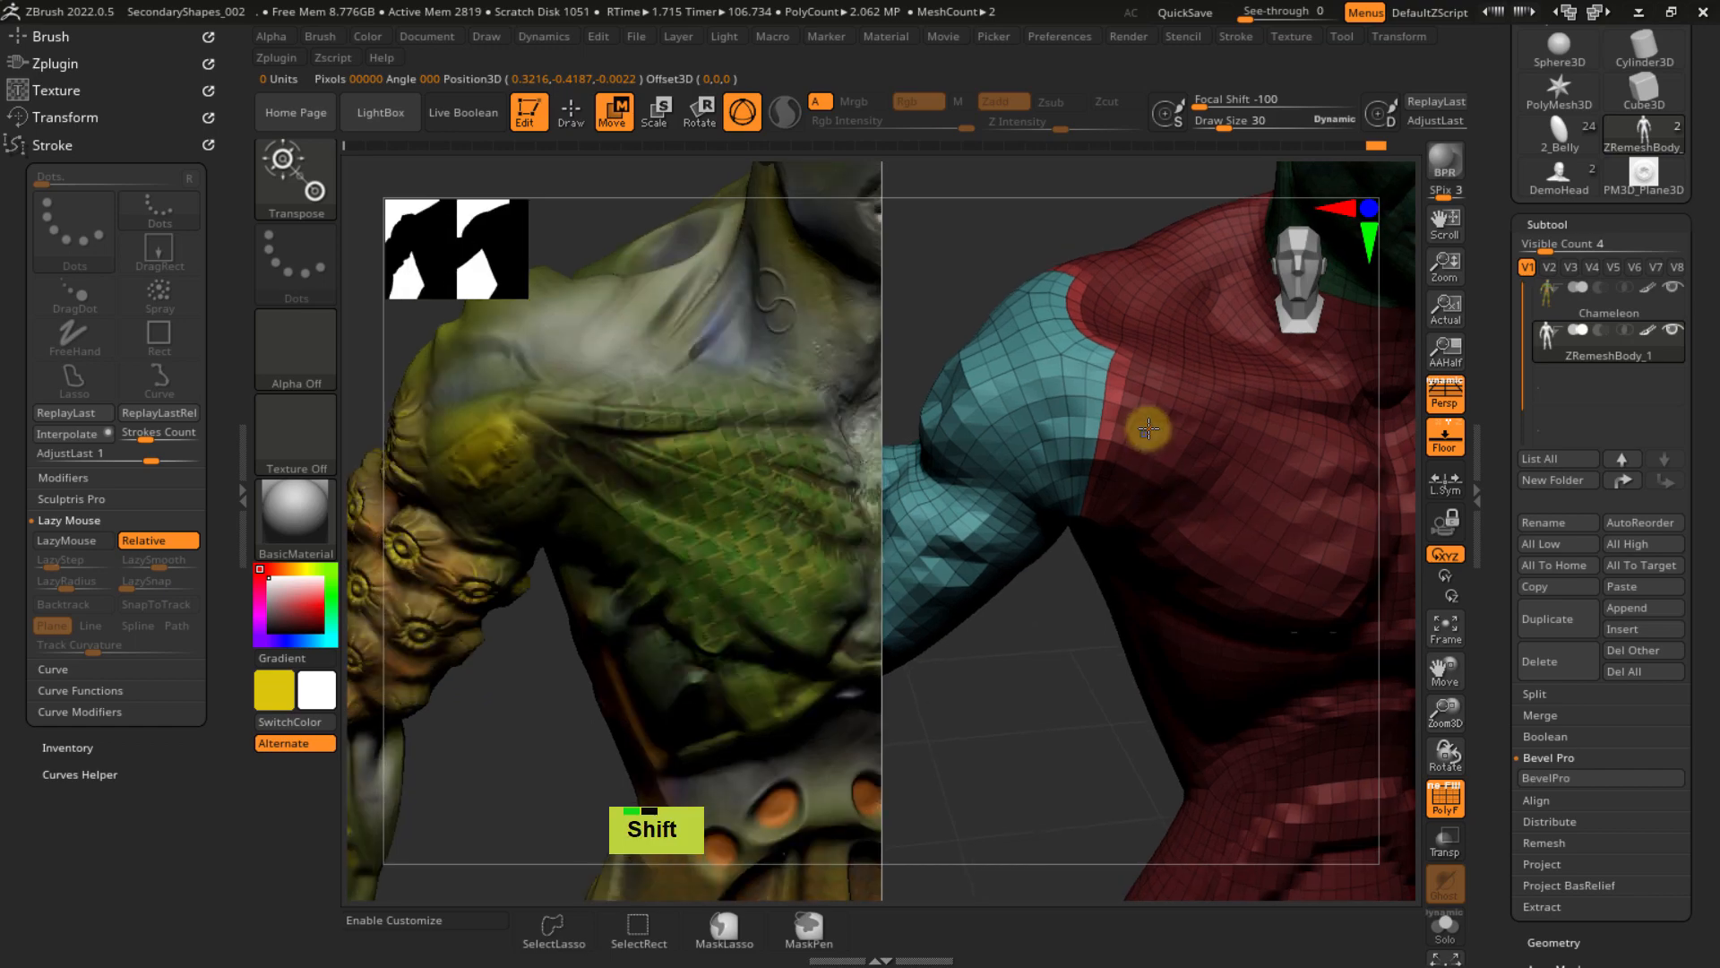
pyautogui.hotkey('shift', 'f')
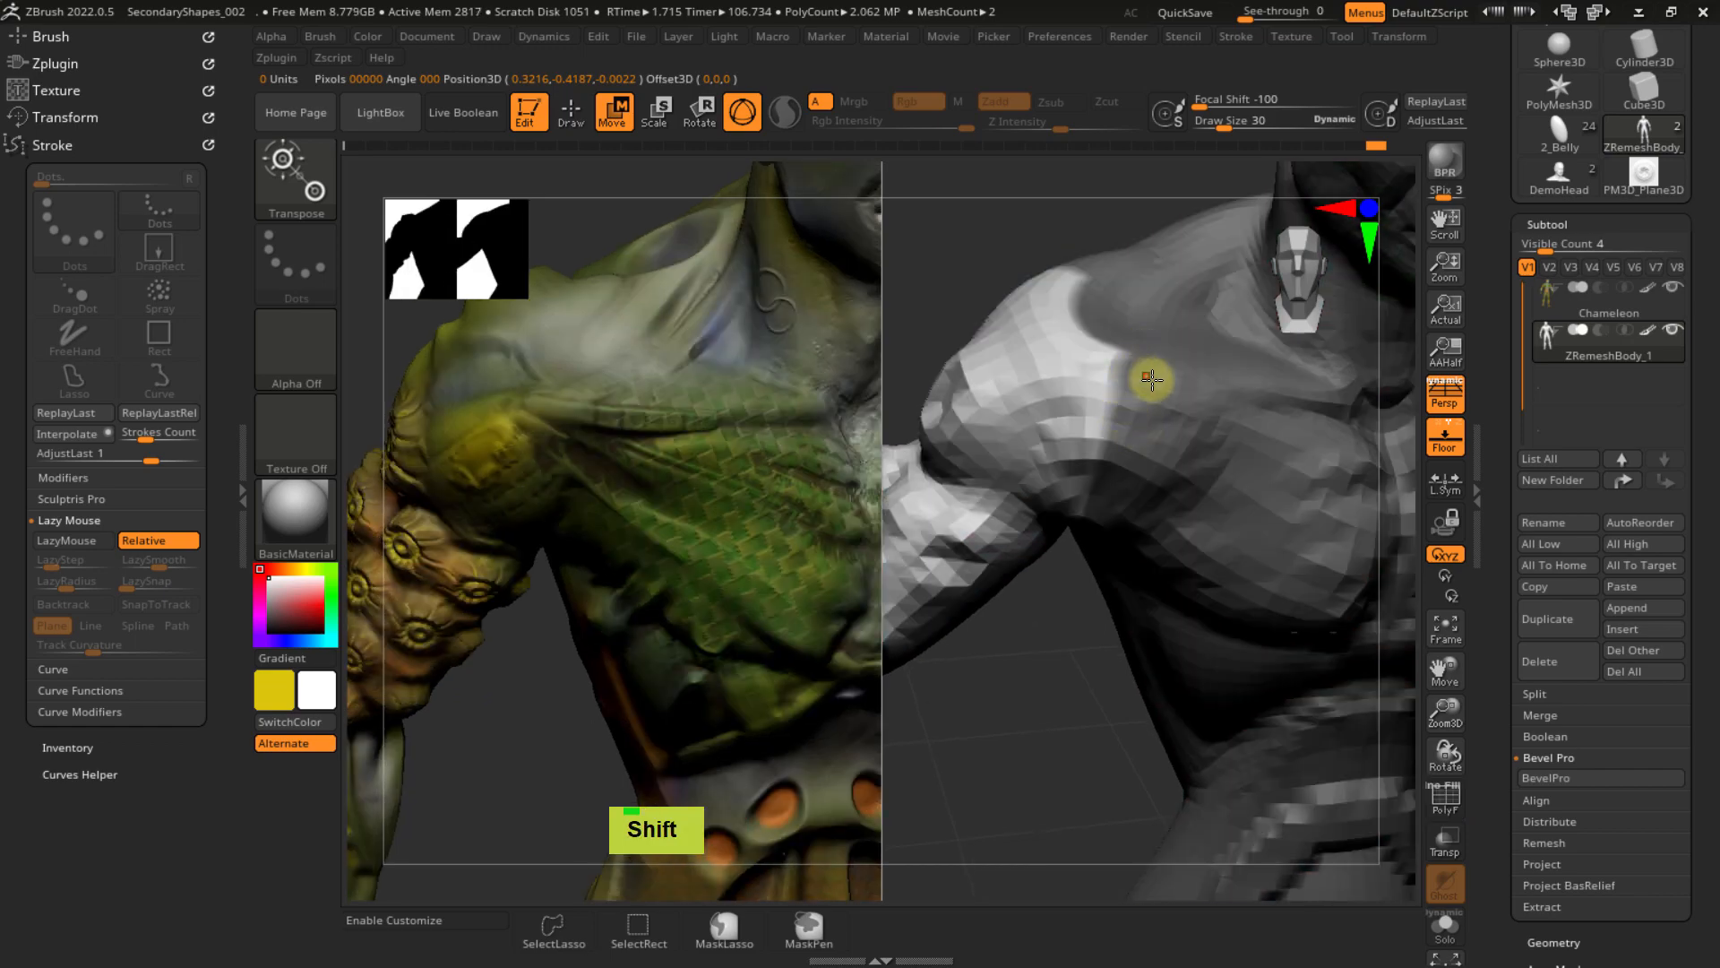
pyautogui.hotkey('shift', 'f')
pyautogui.keyDown('ctrl'); pyautogui.moveTo(1179, 480); pyautogui.dragTo(1137, 393, button='right'); pyautogui.keyUp('ctrl')
pyautogui.hotkey('shift', 'f')
pyautogui.keyDown('ctrl'); pyautogui.moveTo(1183, 484); pyautogui.dragTo(1253, 468, button='right'); pyautogui.keyUp('ctrl')
# - Mask everything except the arms polygroup and place the gizmo on the character's left shoulder
pyautogui.keyDown('ctrl'); pyautogui.click(1207, 523); pyautogui.keyUp('ctrl')
pyautogui.keyDown('ctrl'); pyautogui.click(1201, 532); pyautogui.keyUp('ctrl')
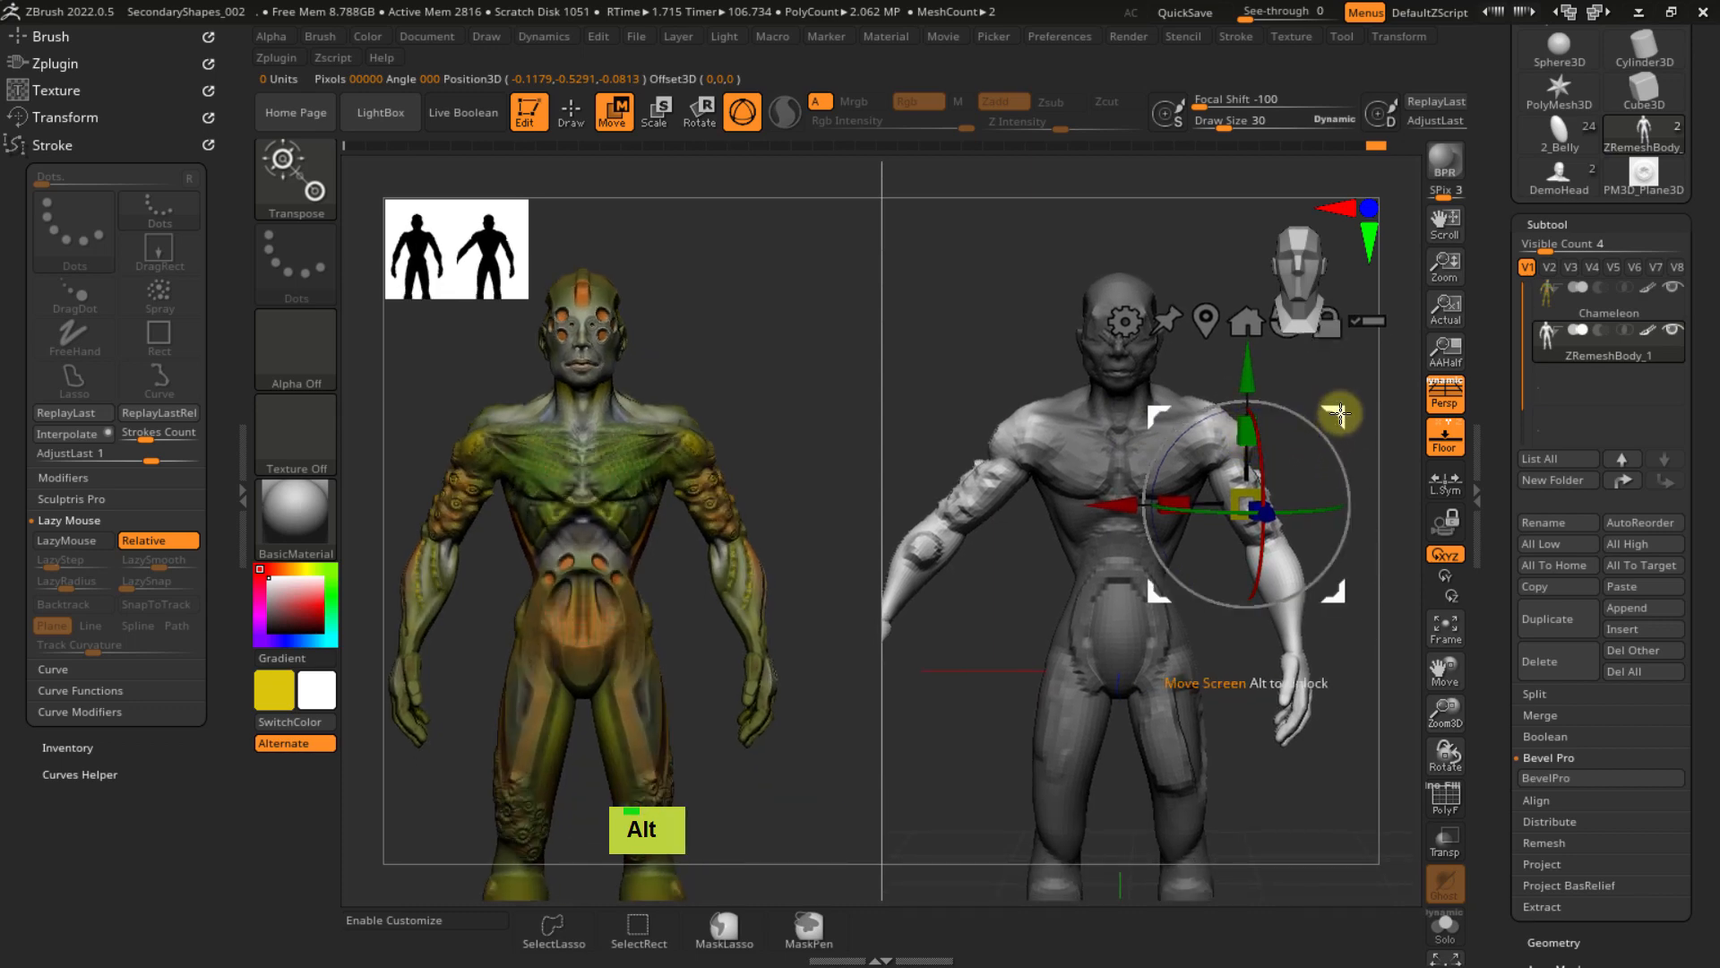
pyautogui.moveTo(1335, 412)
pyautogui.keyDown('ctrl'); pyautogui.mouseDown(button='right')
pyautogui.moveTo(1280, 369)
pyautogui.moveTo(1272, 287)
pyautogui.mouseUp(button='right'); pyautogui.keyUp('ctrl')
pyautogui.moveTo(913, 425)
pyautogui.keyDown('ctrl'); pyautogui.mouseDown()
pyautogui.moveTo(1075, 652)
pyautogui.moveTo(1103, 601)
pyautogui.mouseUp(); pyautogui.keyUp('ctrl')
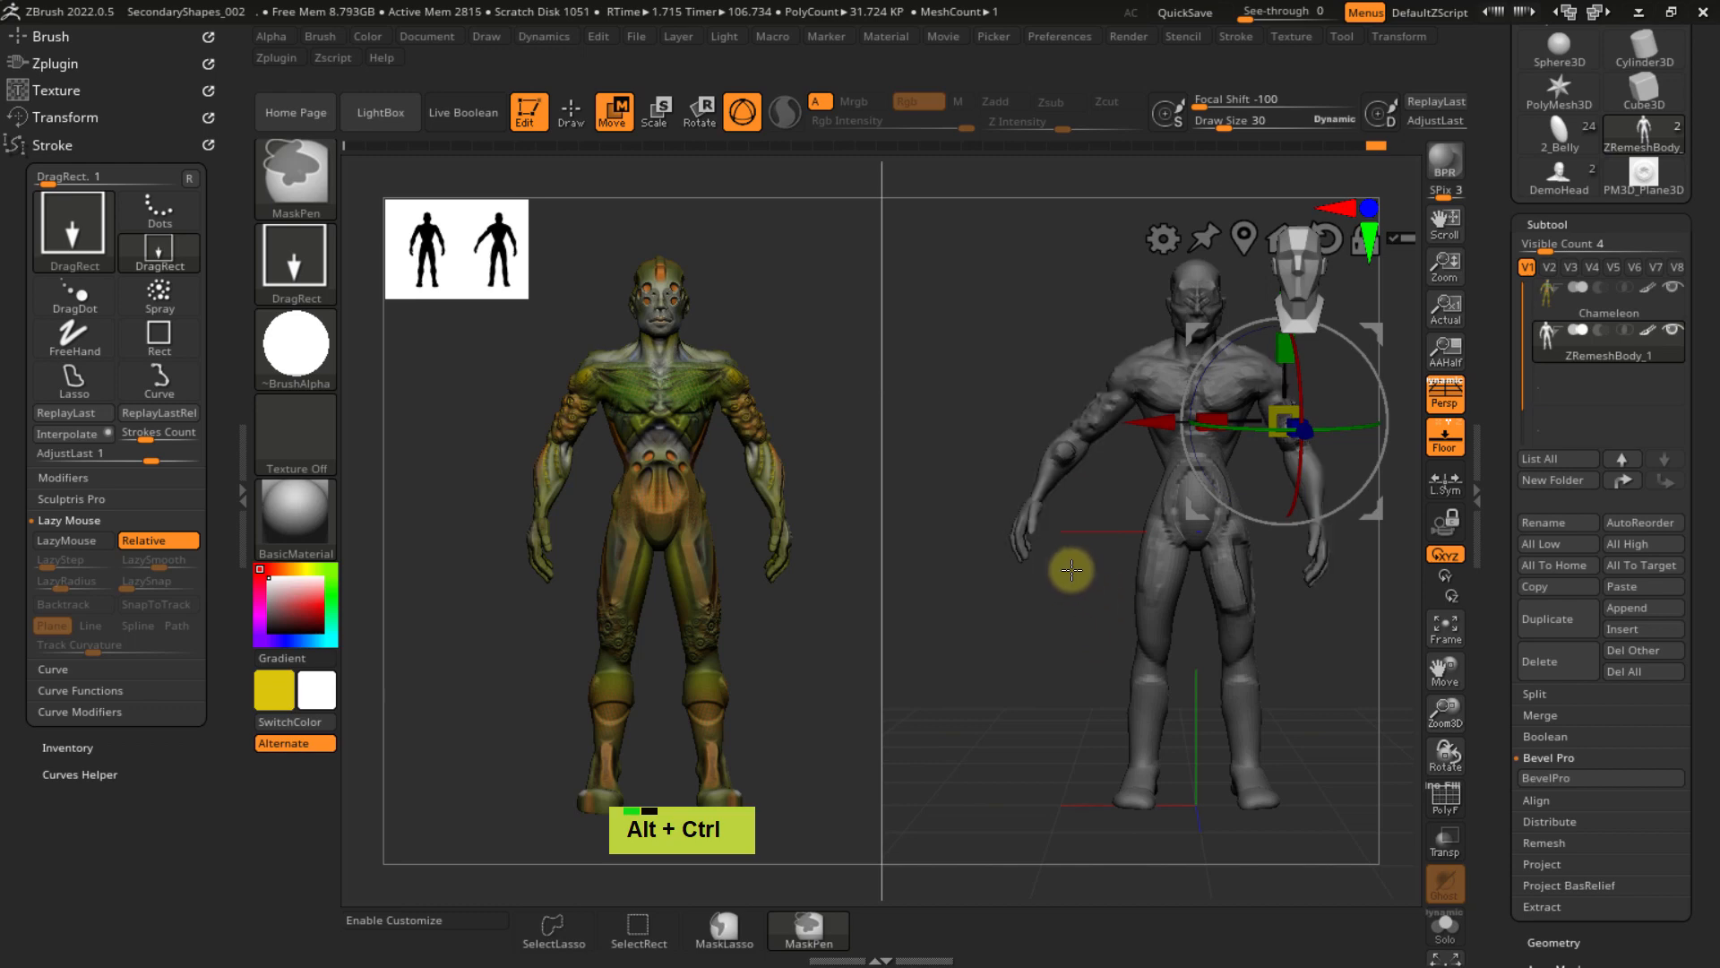
pyautogui.hotkey('ctrl', 'z')
pyautogui.moveTo(1125, 496)
pyautogui.keyDown('alt'); pyautogui.mouseDown(button='right')
pyautogui.moveTo(1074, 558)
pyautogui.moveTo(1172, 524)
pyautogui.moveTo(1119, 582)
pyautogui.mouseUp(button='right'); pyautogui.keyUp('alt')
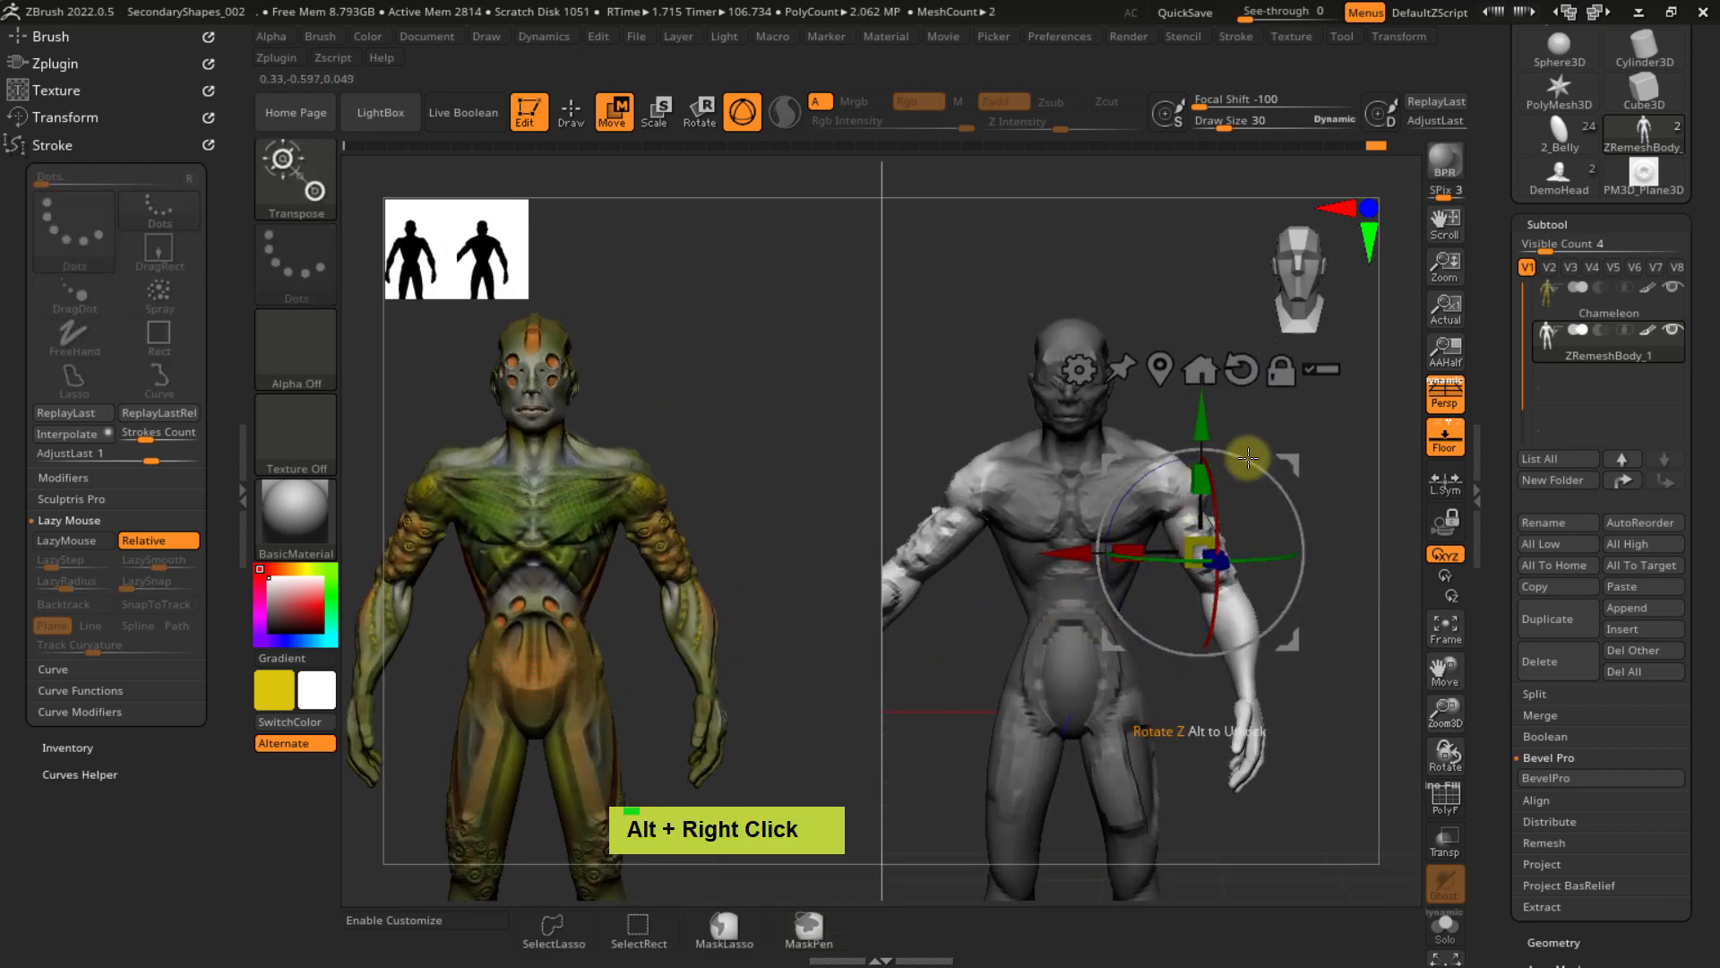
pyautogui.keyDown('alt'); pyautogui.moveTo(1294, 457); pyautogui.dragTo(1267, 393); pyautogui.keyUp('alt')
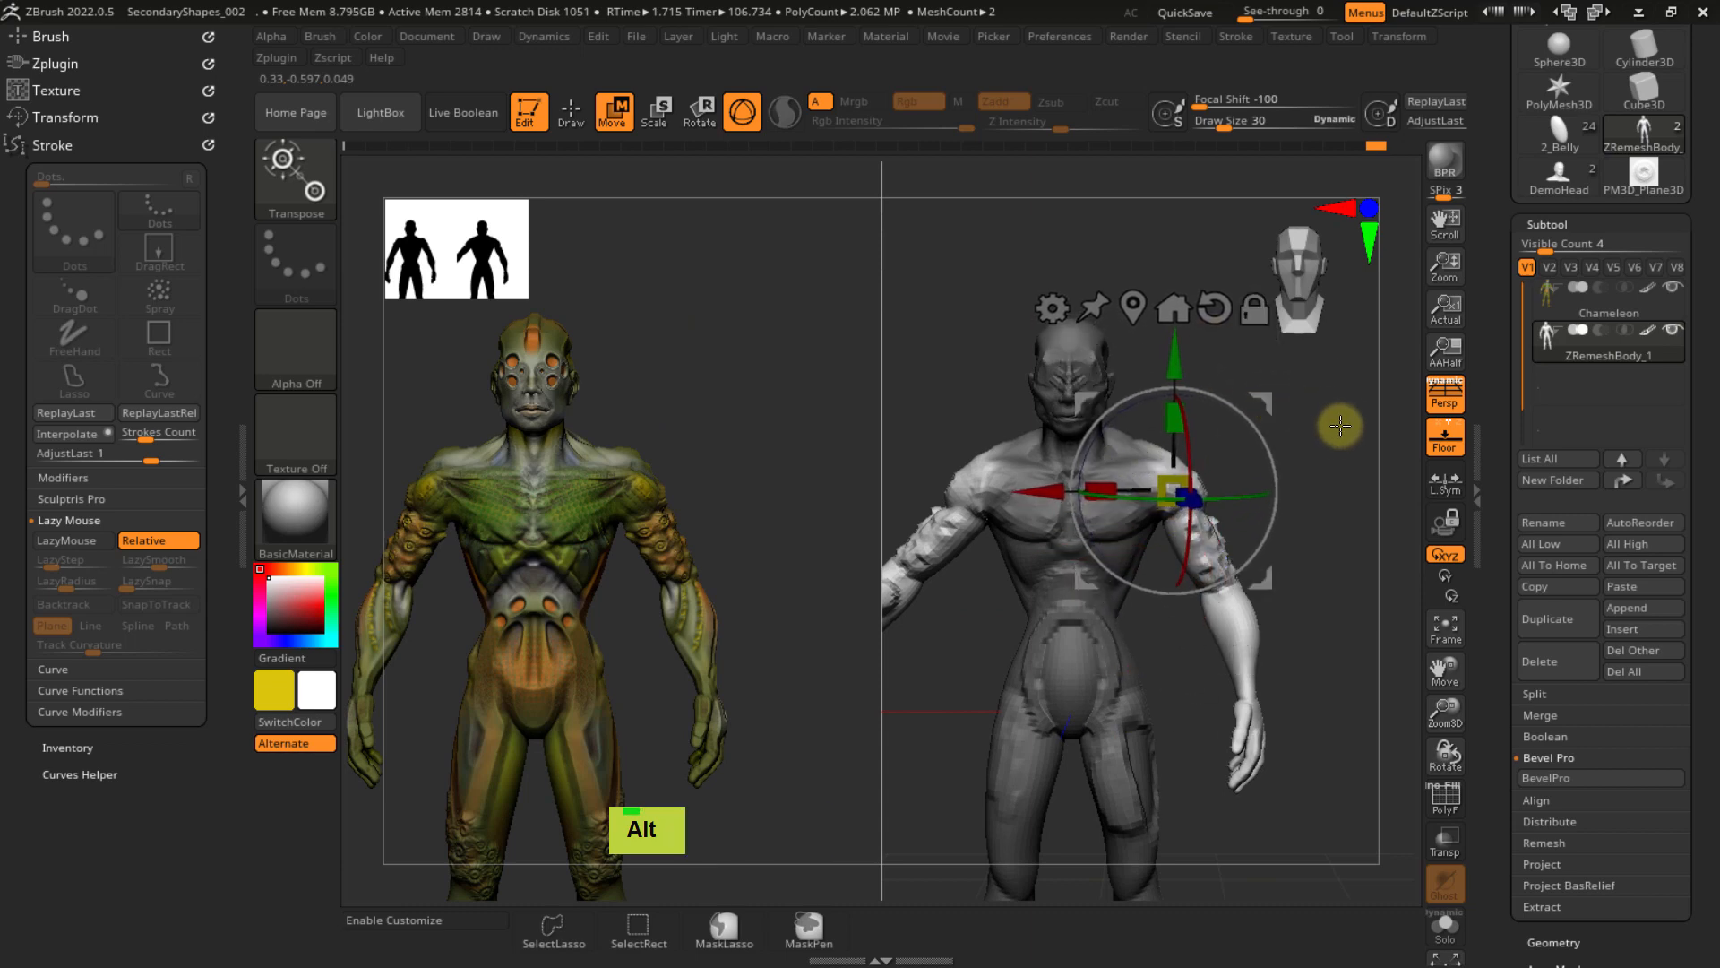
# - Try masking everything except the raised right arm and transforming it with the gizmo, and undo both
pyautogui.keyDown('ctrl'); pyautogui.moveTo(1341, 425); pyautogui.dragTo(1206, 536, button='right'); pyautogui.keyUp('ctrl')
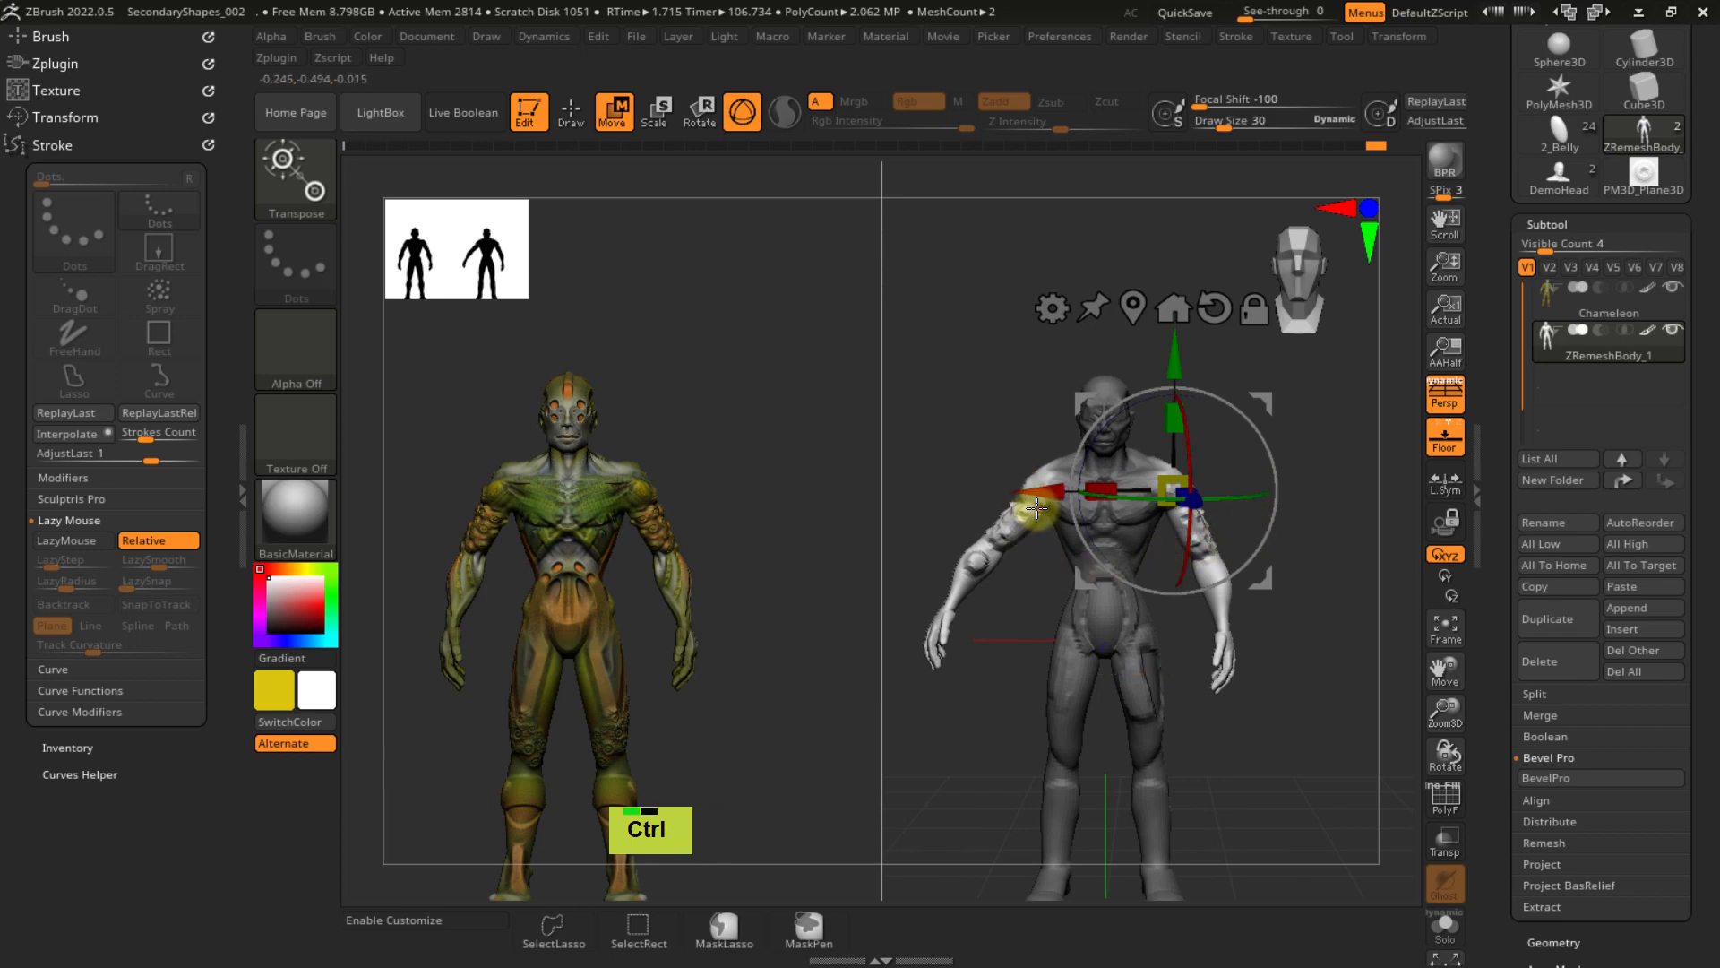
pyautogui.keyDown('ctrl'); pyautogui.moveTo(1030, 489); pyautogui.dragTo(1118, 458, button='right'); pyautogui.keyUp('ctrl')
pyautogui.keyDown('ctrl'); pyautogui.moveTo(1118, 458); pyautogui.dragTo(1144, 518); pyautogui.keyUp('ctrl')
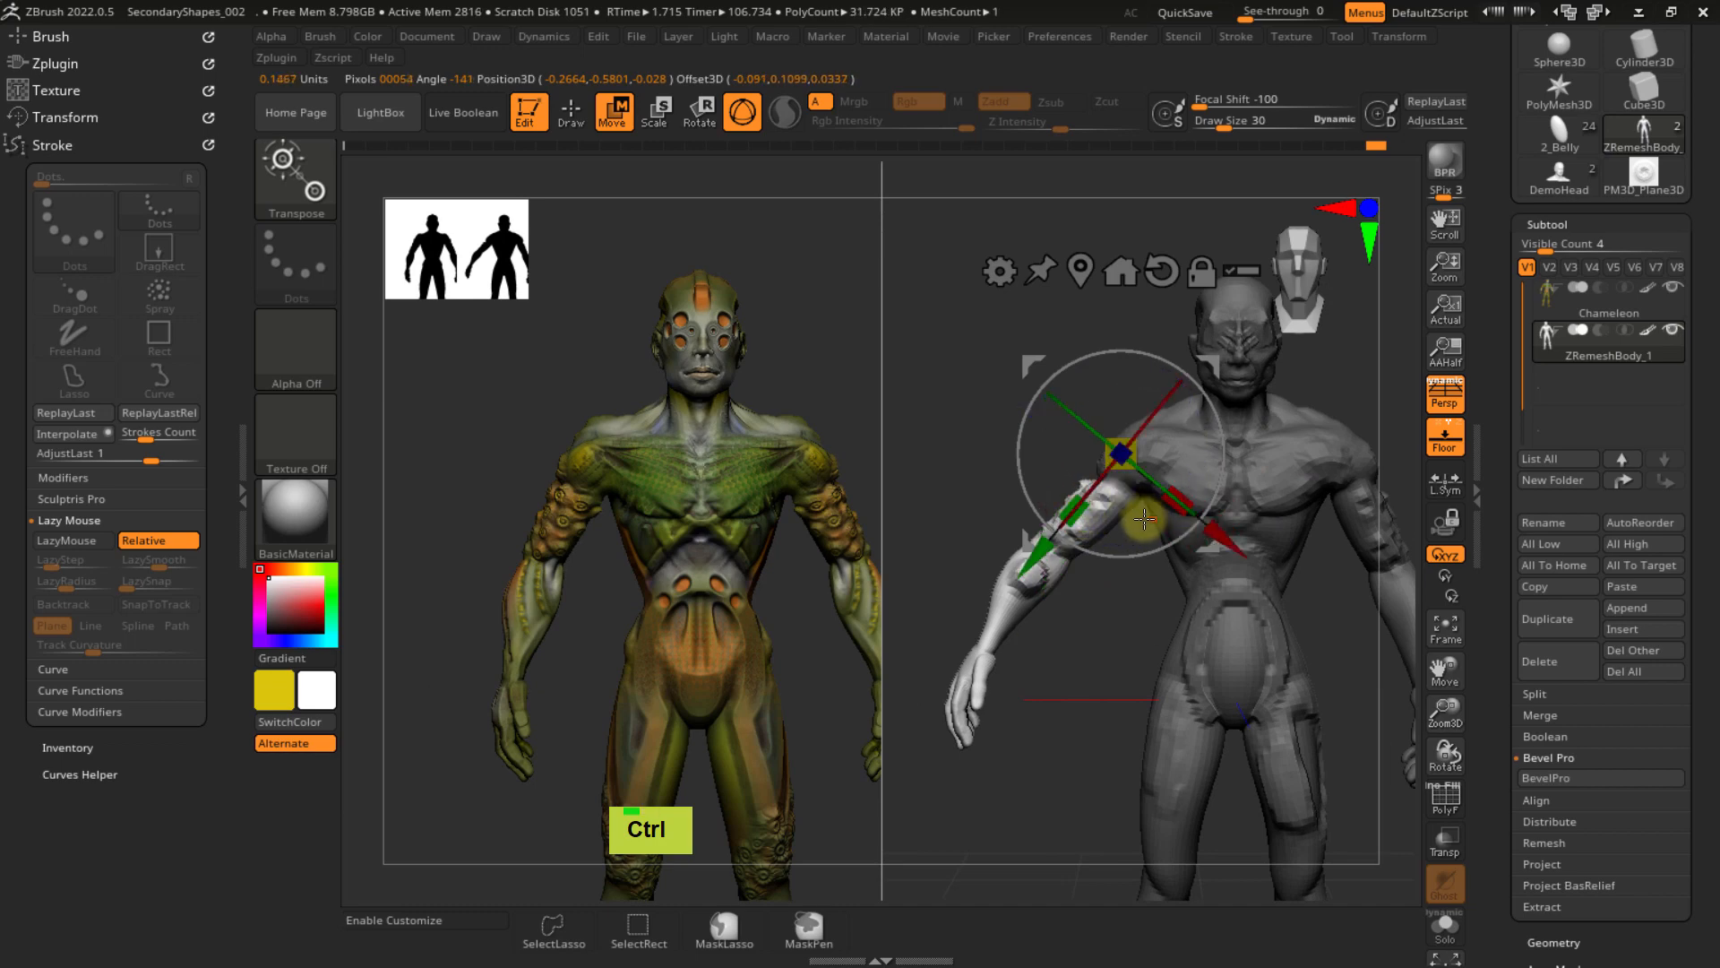
pyautogui.moveTo(1127, 370)
pyautogui.mouseDown()
pyautogui.moveTo(1149, 356)
pyautogui.moveTo(1128, 350)
pyautogui.mouseUp()
pyautogui.hotkey('ctrl', 'z')
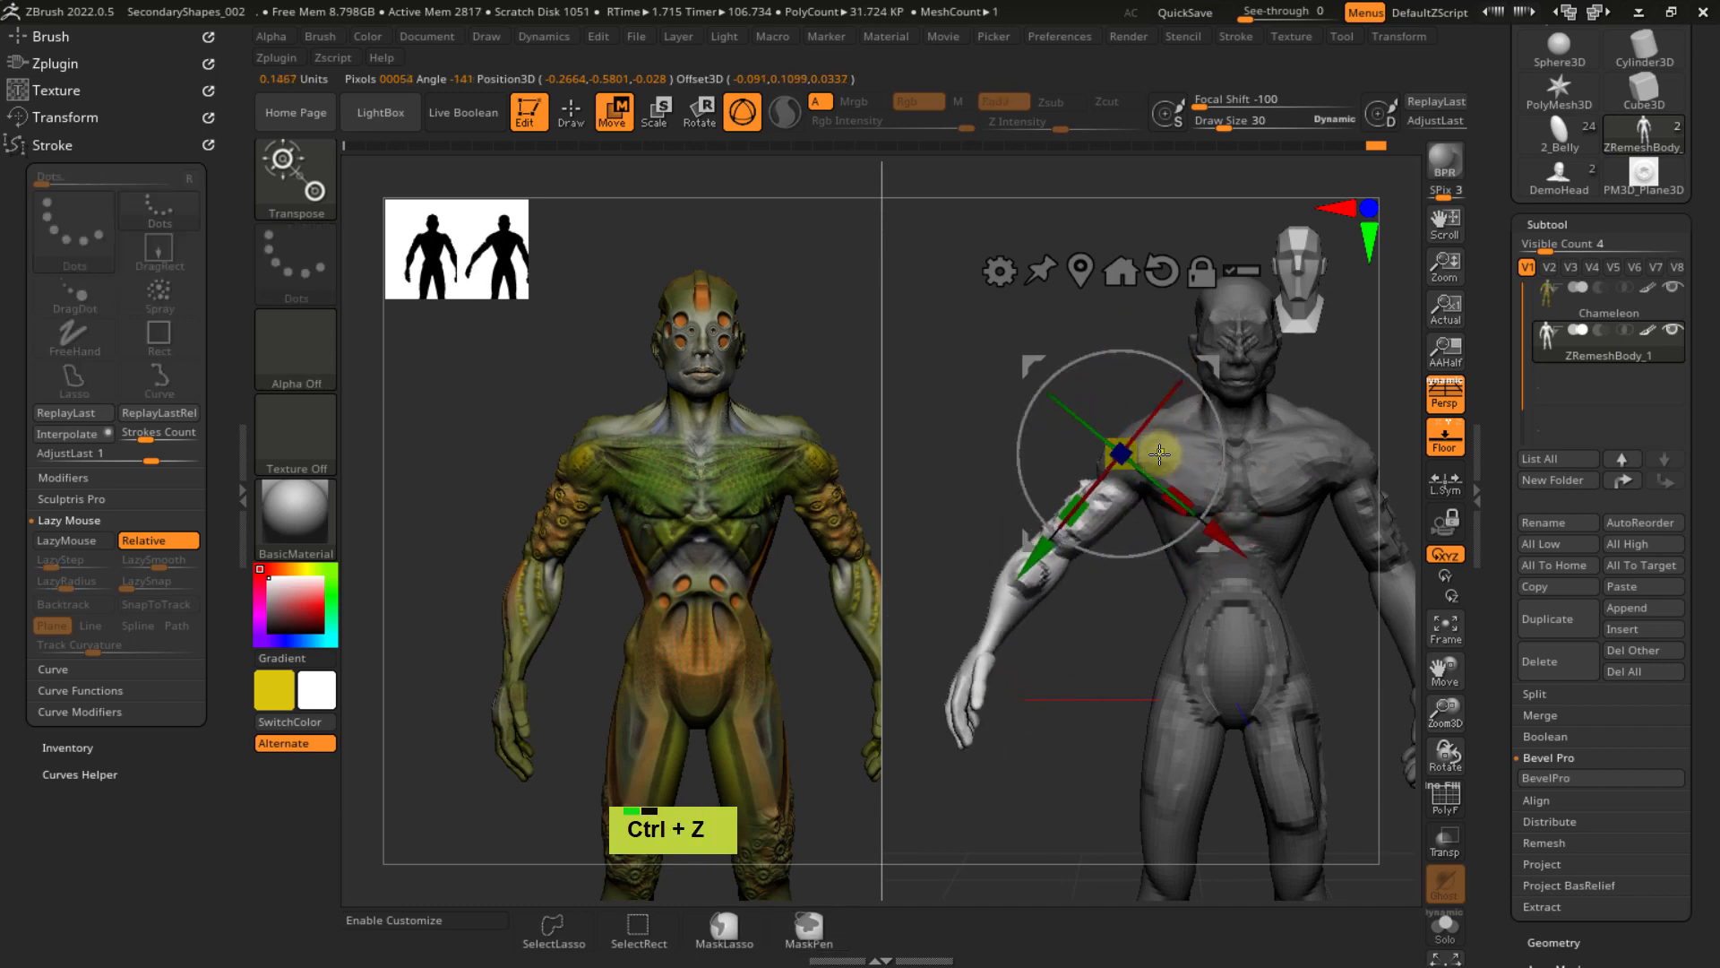
pyautogui.hotkey('ctrl', 'z')
# - Switch to the 2_Belly tool and turn off Split Screen
pyautogui.keyDown('alt'); pyautogui.moveTo(1157, 634); pyautogui.dragTo(1058, 570, button='right'); pyautogui.keyUp('alt')
pyautogui.keyDown('alt'); pyautogui.moveTo(1193, 396); pyautogui.dragTo(1092, 460, button='right'); pyautogui.keyUp('alt')
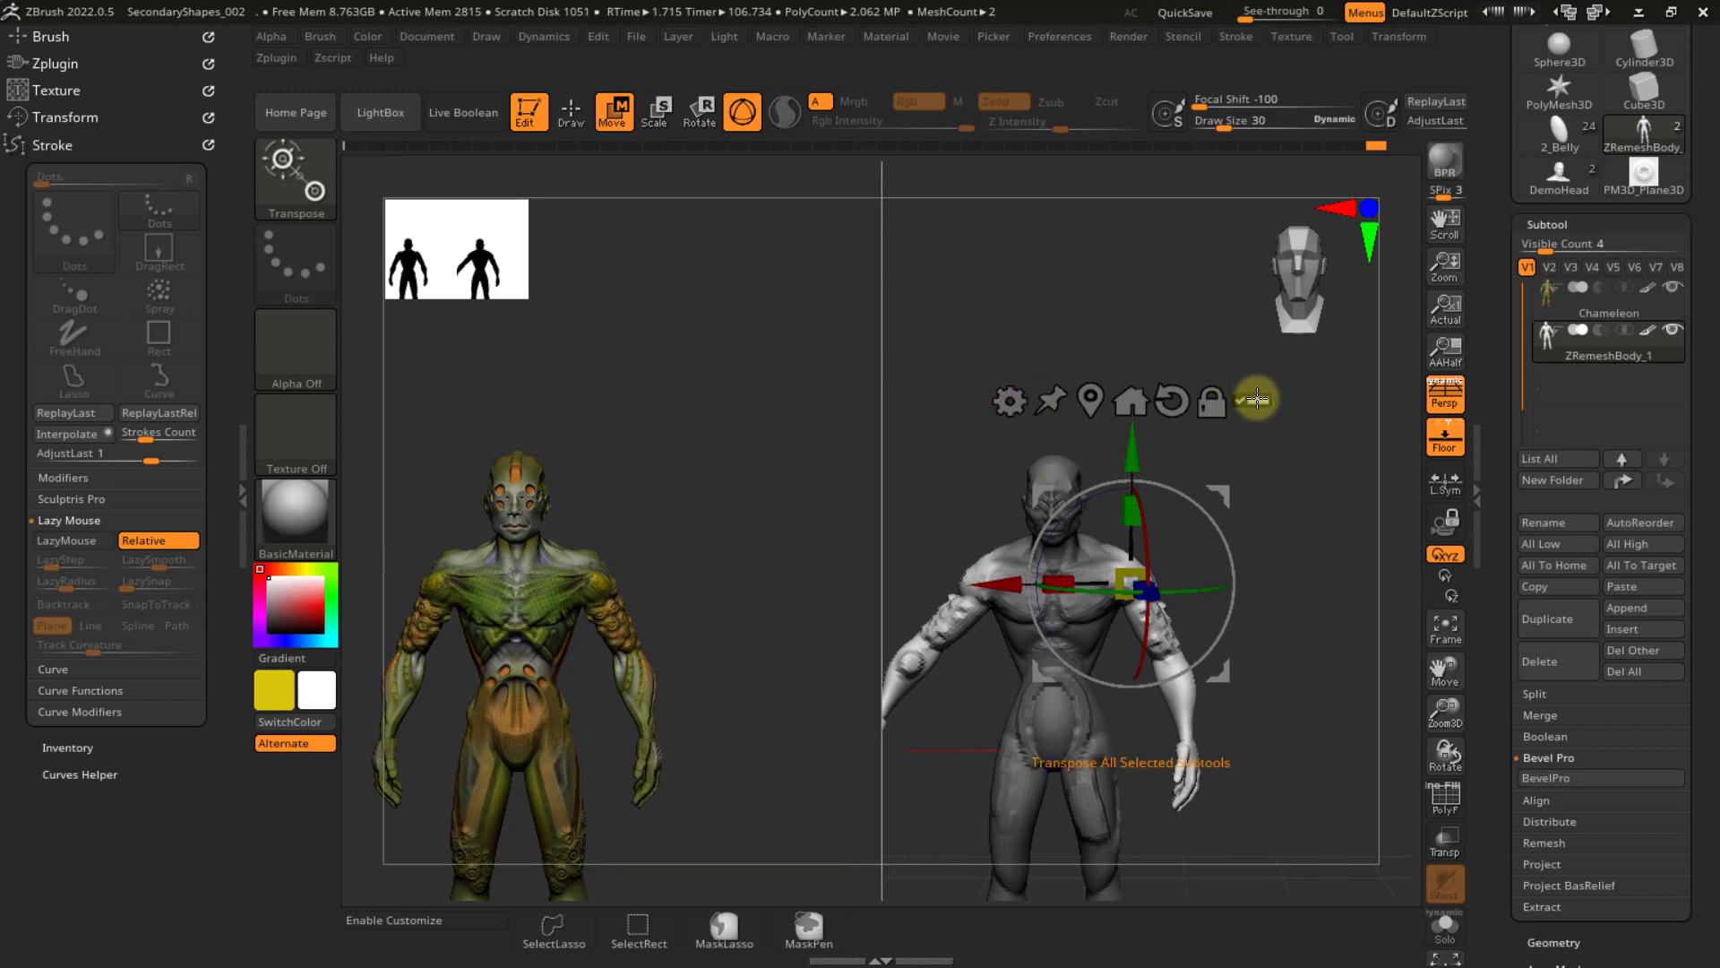
pyautogui.moveTo(1488, 197); pyautogui.dragTo(1511, 267)
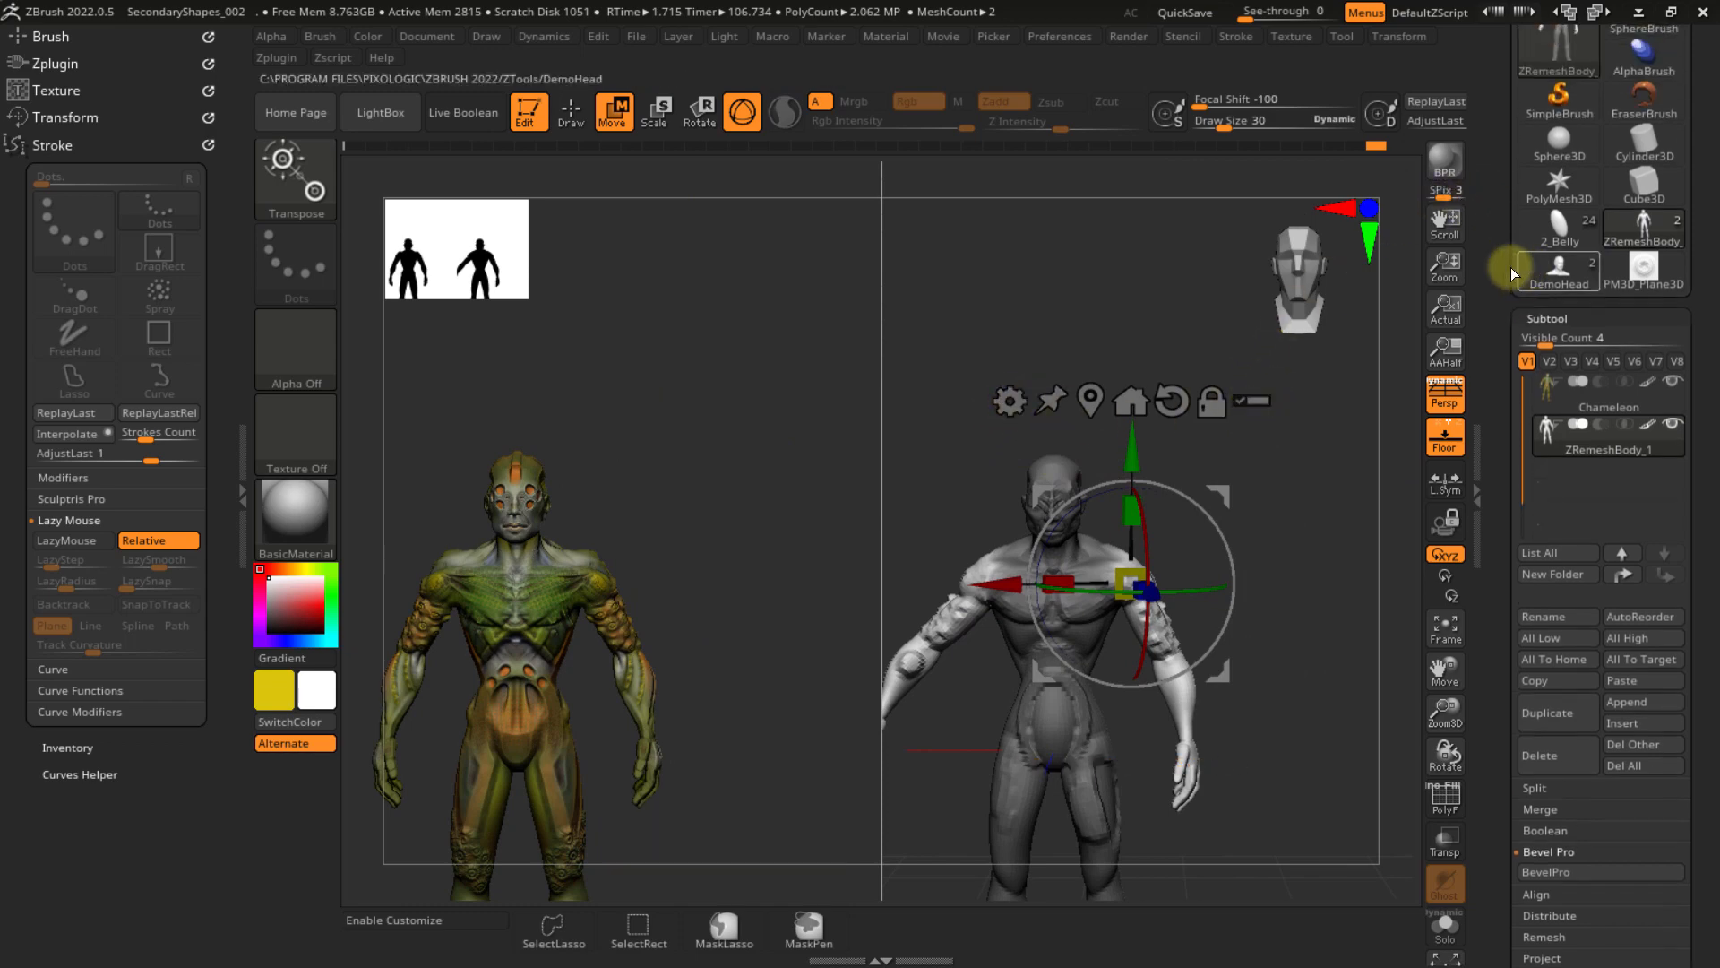
pyautogui.click(1539, 235)
pyautogui.moveTo(1255, 465)
pyautogui.keyDown('alt'); pyautogui.mouseDown(button='right')
pyautogui.moveTo(1164, 372)
pyautogui.moveTo(1227, 471)
pyautogui.moveTo(1313, 541)
pyautogui.moveTo(1255, 442)
pyautogui.mouseUp(button='right'); pyautogui.keyUp('alt')
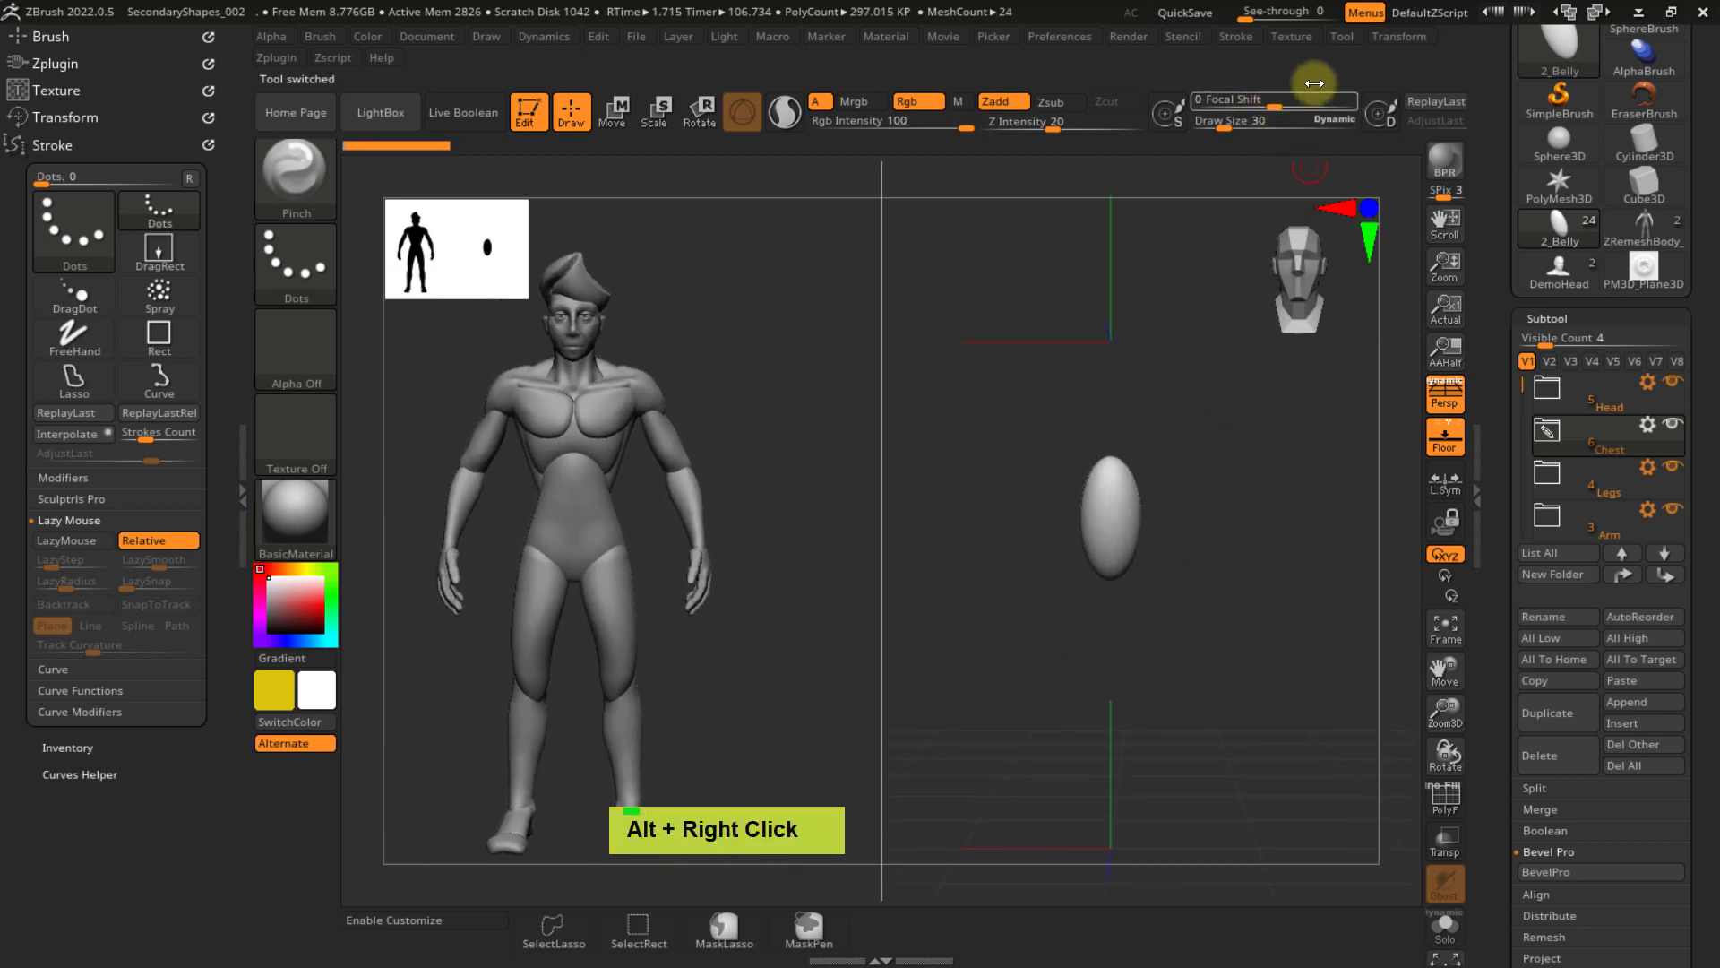
pyautogui.click(1391, 34)
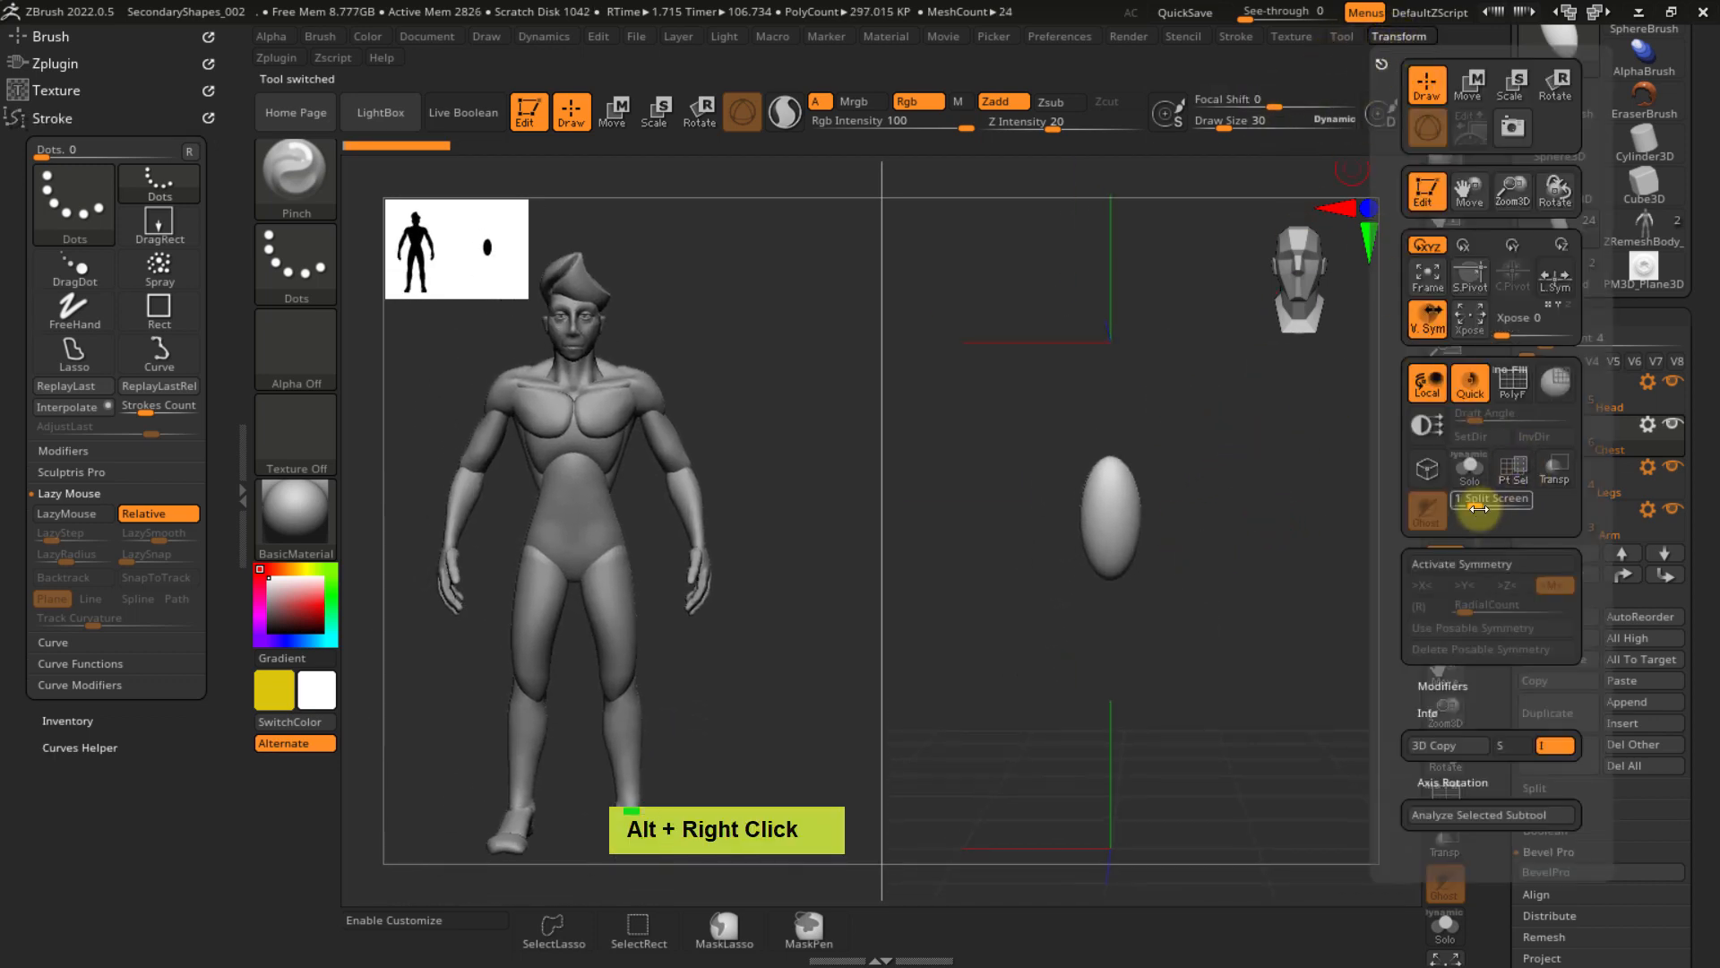
pyautogui.moveTo(1475, 505); pyautogui.dragTo(1439, 513)
# - Examine the figure's separate body parts in PolyFrame and its Head, Chest, Legs and Arm subtool folders
pyautogui.moveTo(1164, 491)
pyautogui.keyDown('alt'); pyautogui.mouseDown(button='right')
pyautogui.moveTo(1048, 520)
pyautogui.moveTo(1078, 607)
pyautogui.moveTo(1065, 513)
pyautogui.mouseUp(button='right'); pyautogui.keyUp('alt')
pyautogui.hotkey('shift', 'f')
pyautogui.hotkey('shift', 'f')
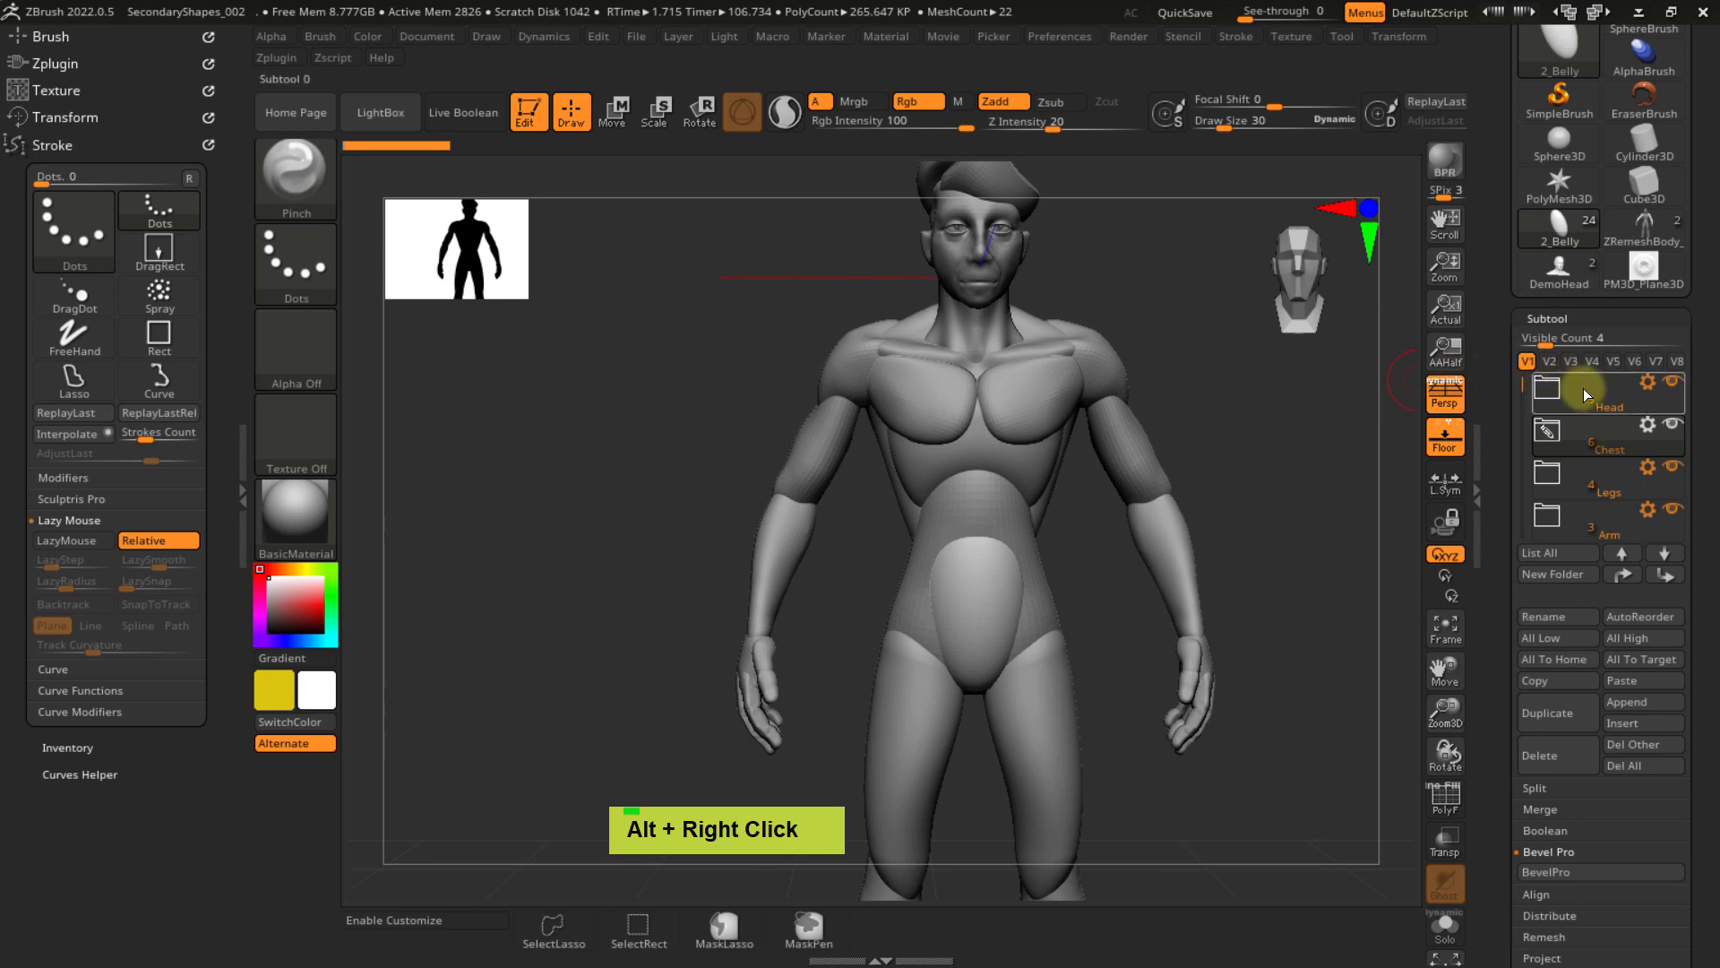
pyautogui.moveTo(1619, 474)
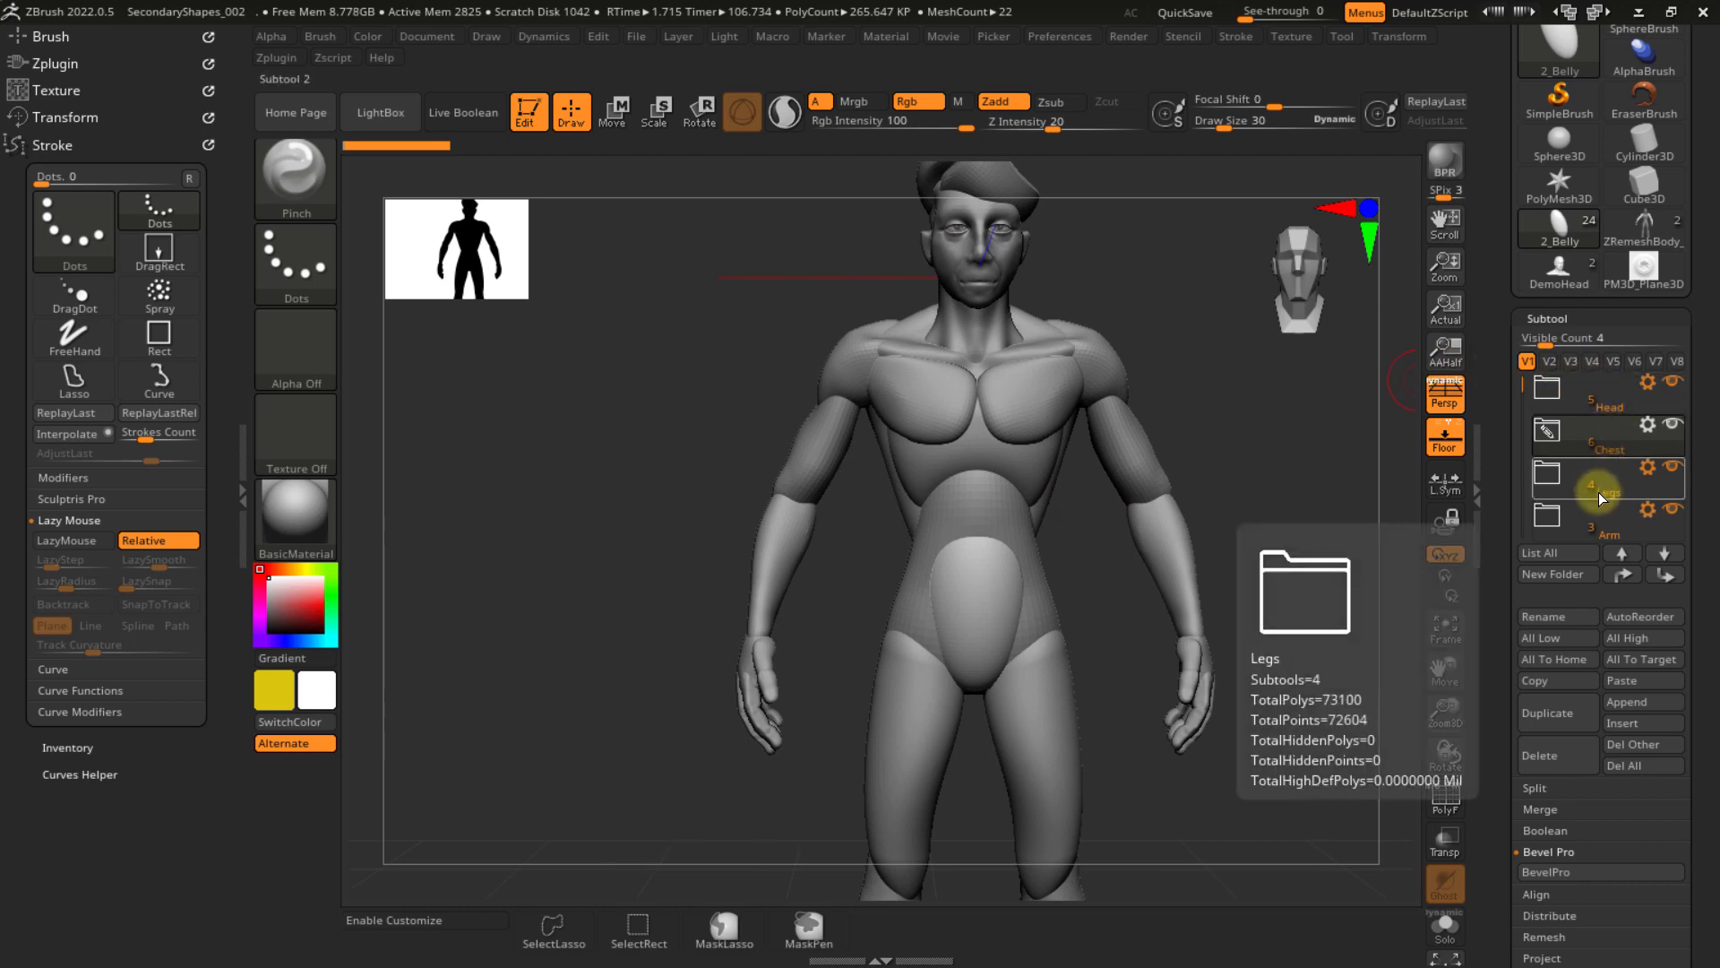
pyautogui.keyDown('alt'); pyautogui.moveTo(1144, 499); pyautogui.dragTo(1125, 581, button='right'); pyautogui.keyUp('alt')
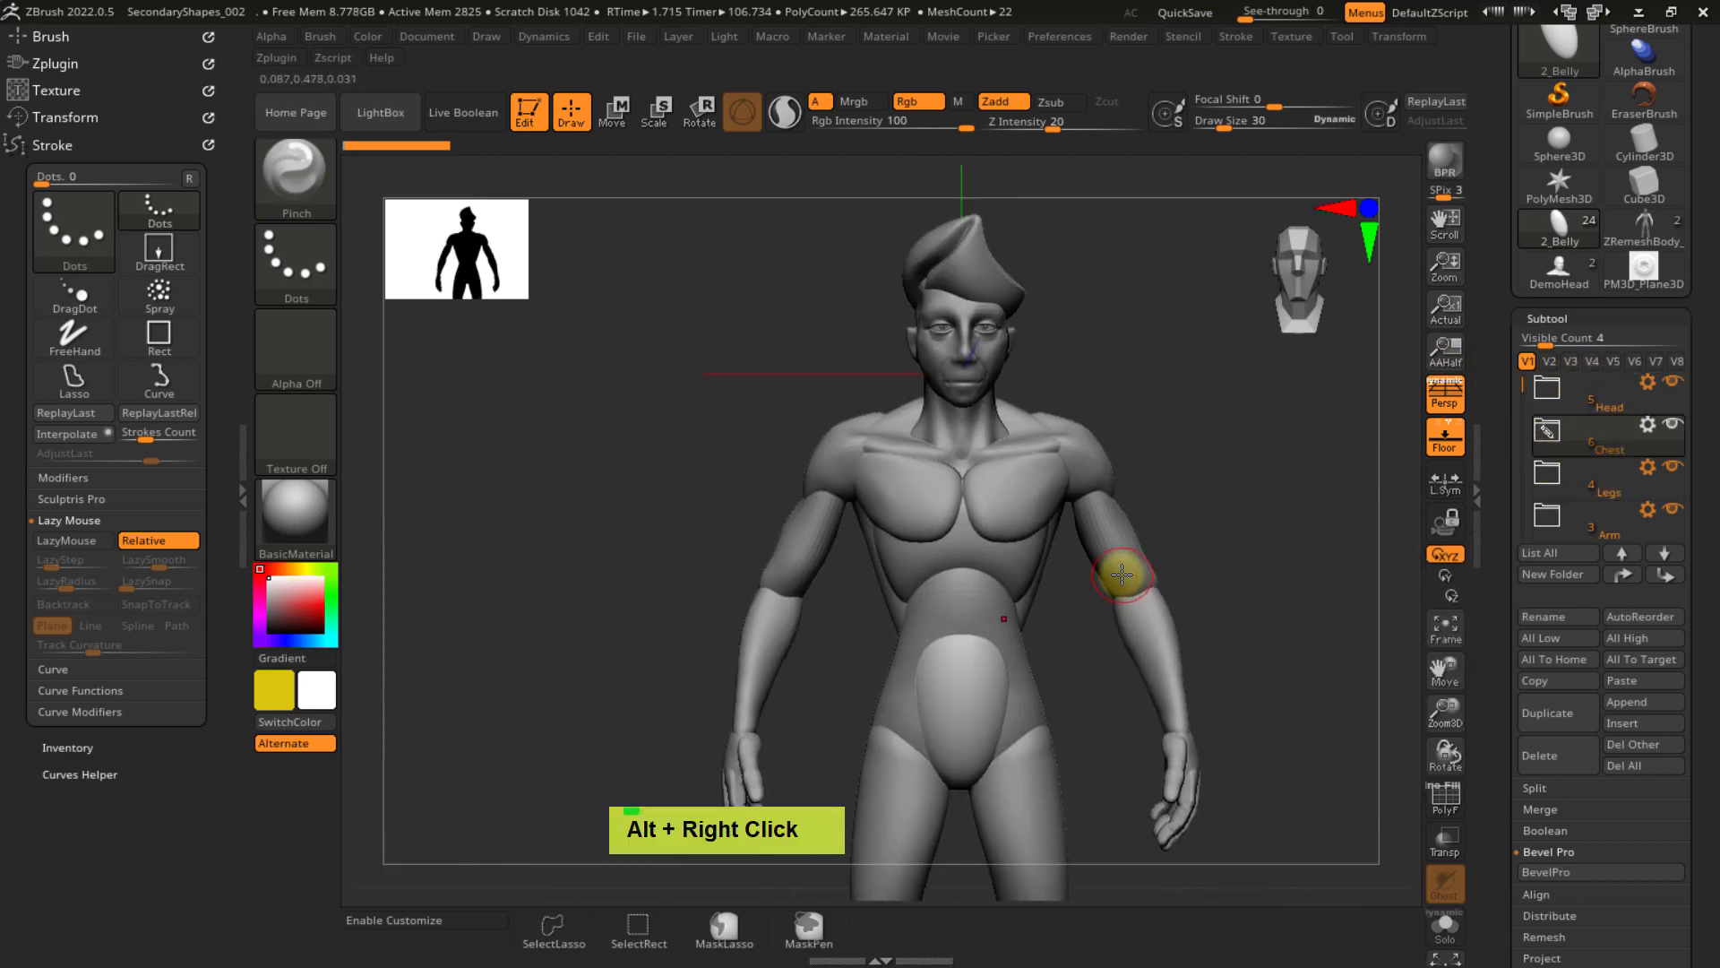
# - Expand the Head folder and make the UMesh_1_Head2 face mesh the active subtool on the model
pyautogui.moveTo(1530, 379)
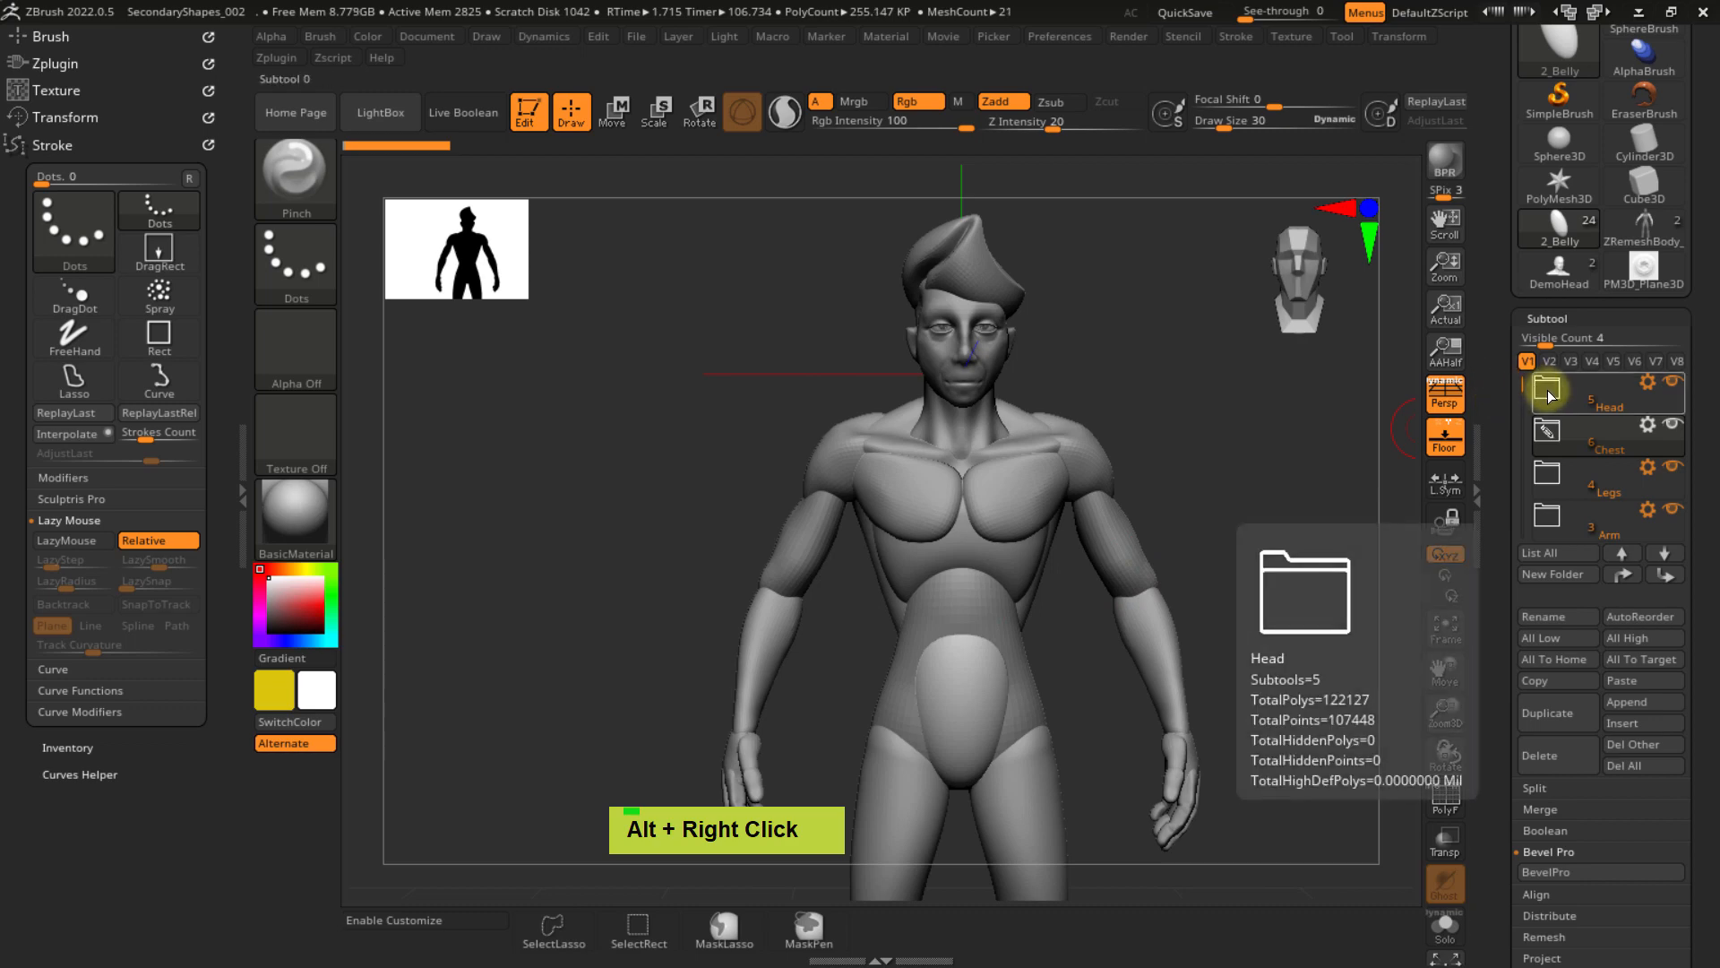
pyautogui.click(1547, 389)
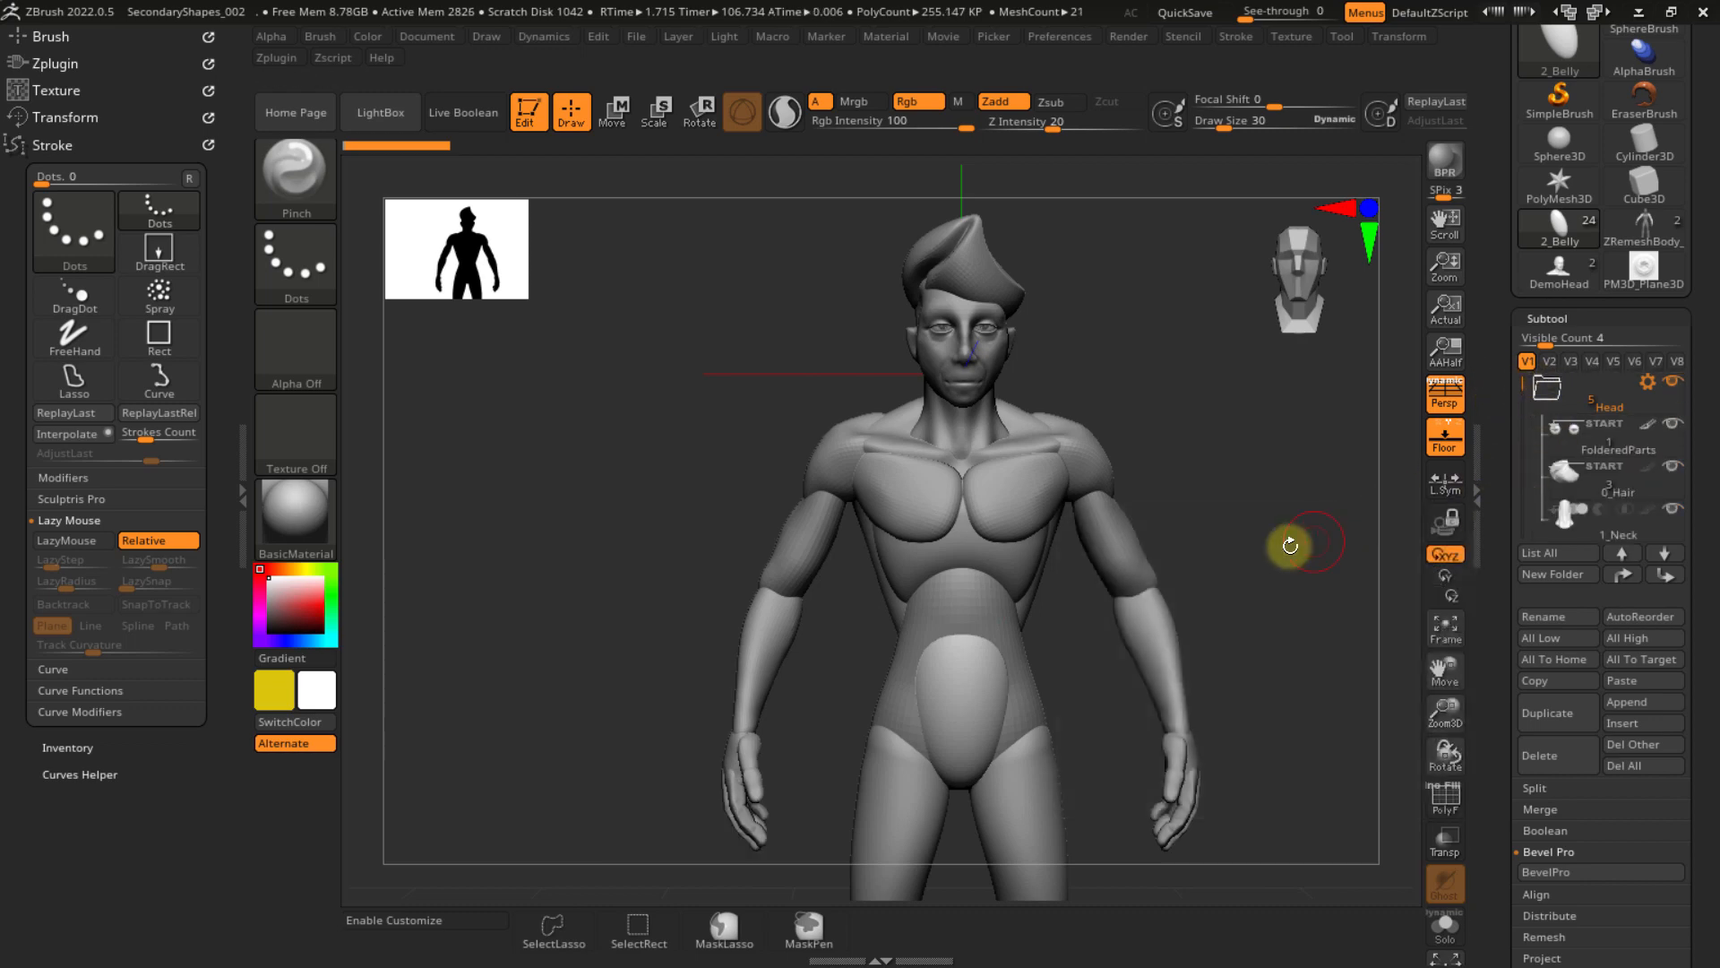
pyautogui.keyDown('alt'); pyautogui.moveTo(1144, 504); pyautogui.dragTo(1144, 565, button='right'); pyautogui.keyUp('alt')
pyautogui.moveTo(991, 519)
pyautogui.keyDown('ctrl'); pyautogui.mouseDown(button='right')
pyautogui.moveTo(1014, 588)
pyautogui.moveTo(1021, 387)
pyautogui.mouseUp(button='right'); pyautogui.keyUp('ctrl')
pyautogui.keyDown('alt'); pyautogui.moveTo(1045, 457); pyautogui.dragTo(1026, 567, button='right'); pyautogui.keyUp('alt')
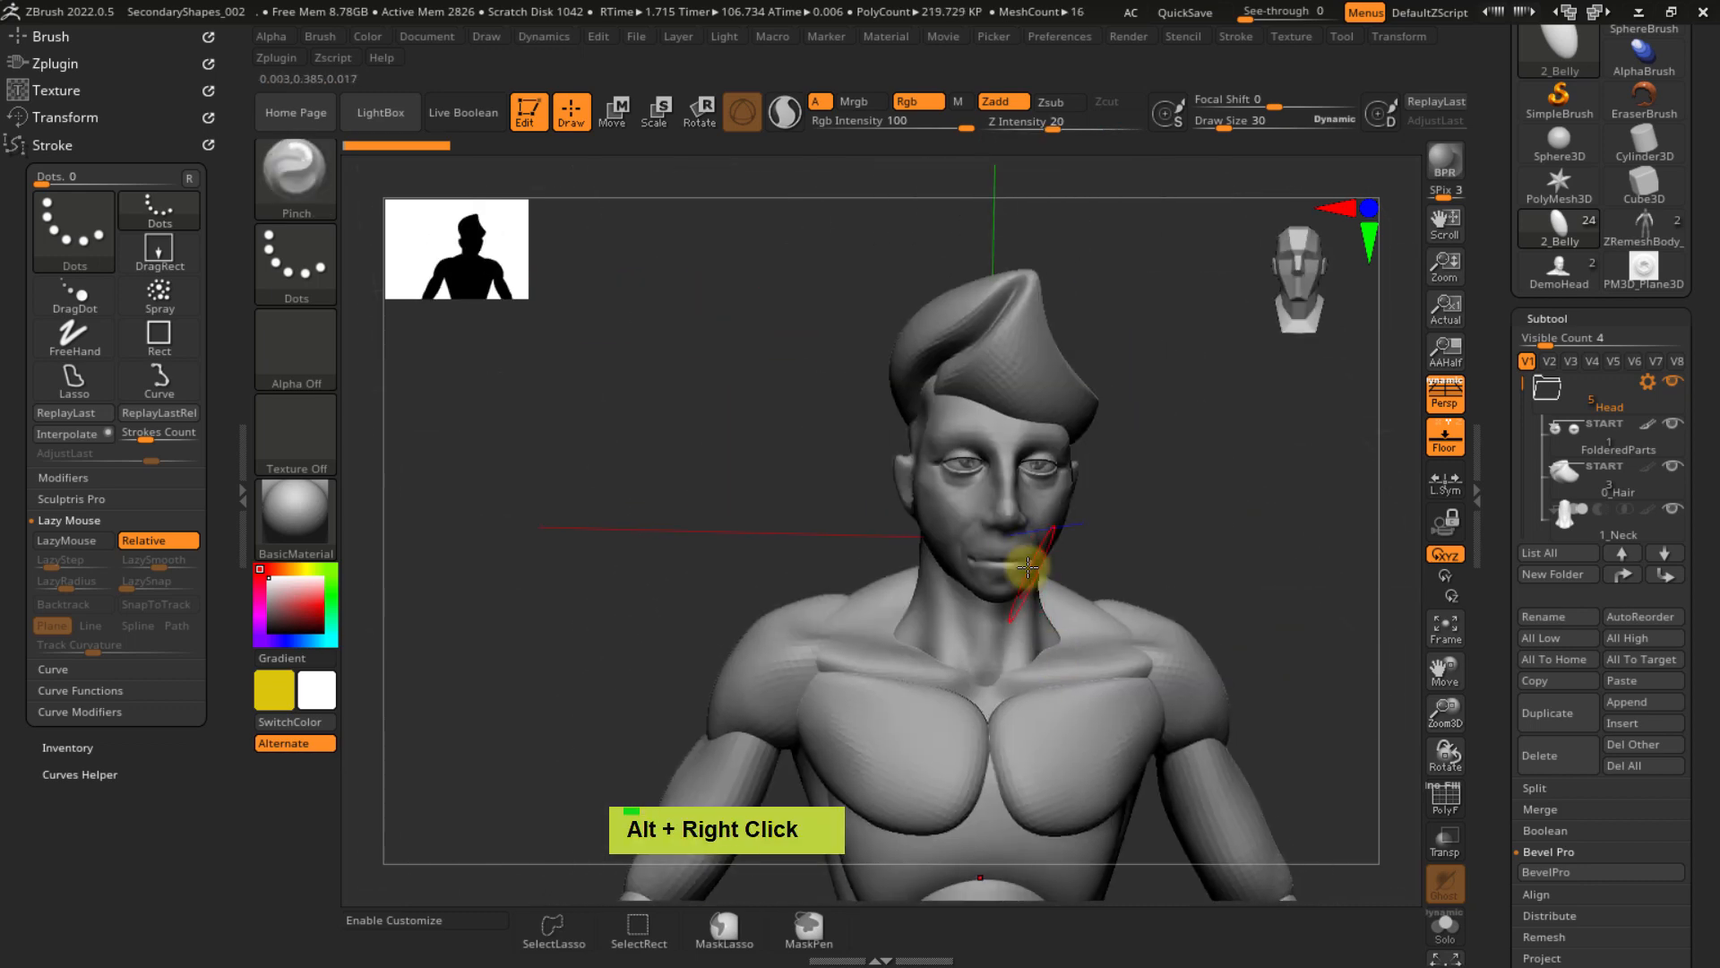
pyautogui.keyDown('ctrl'); pyautogui.moveTo(952, 488); pyautogui.dragTo(1039, 609, button='right'); pyautogui.keyUp('ctrl')
pyautogui.keyDown('alt'); pyautogui.moveTo(1010, 471); pyautogui.dragTo(1008, 580, button='right'); pyautogui.keyUp('alt')
pyautogui.keyDown('alt'); pyautogui.click(1009, 564); pyautogui.keyUp('alt')
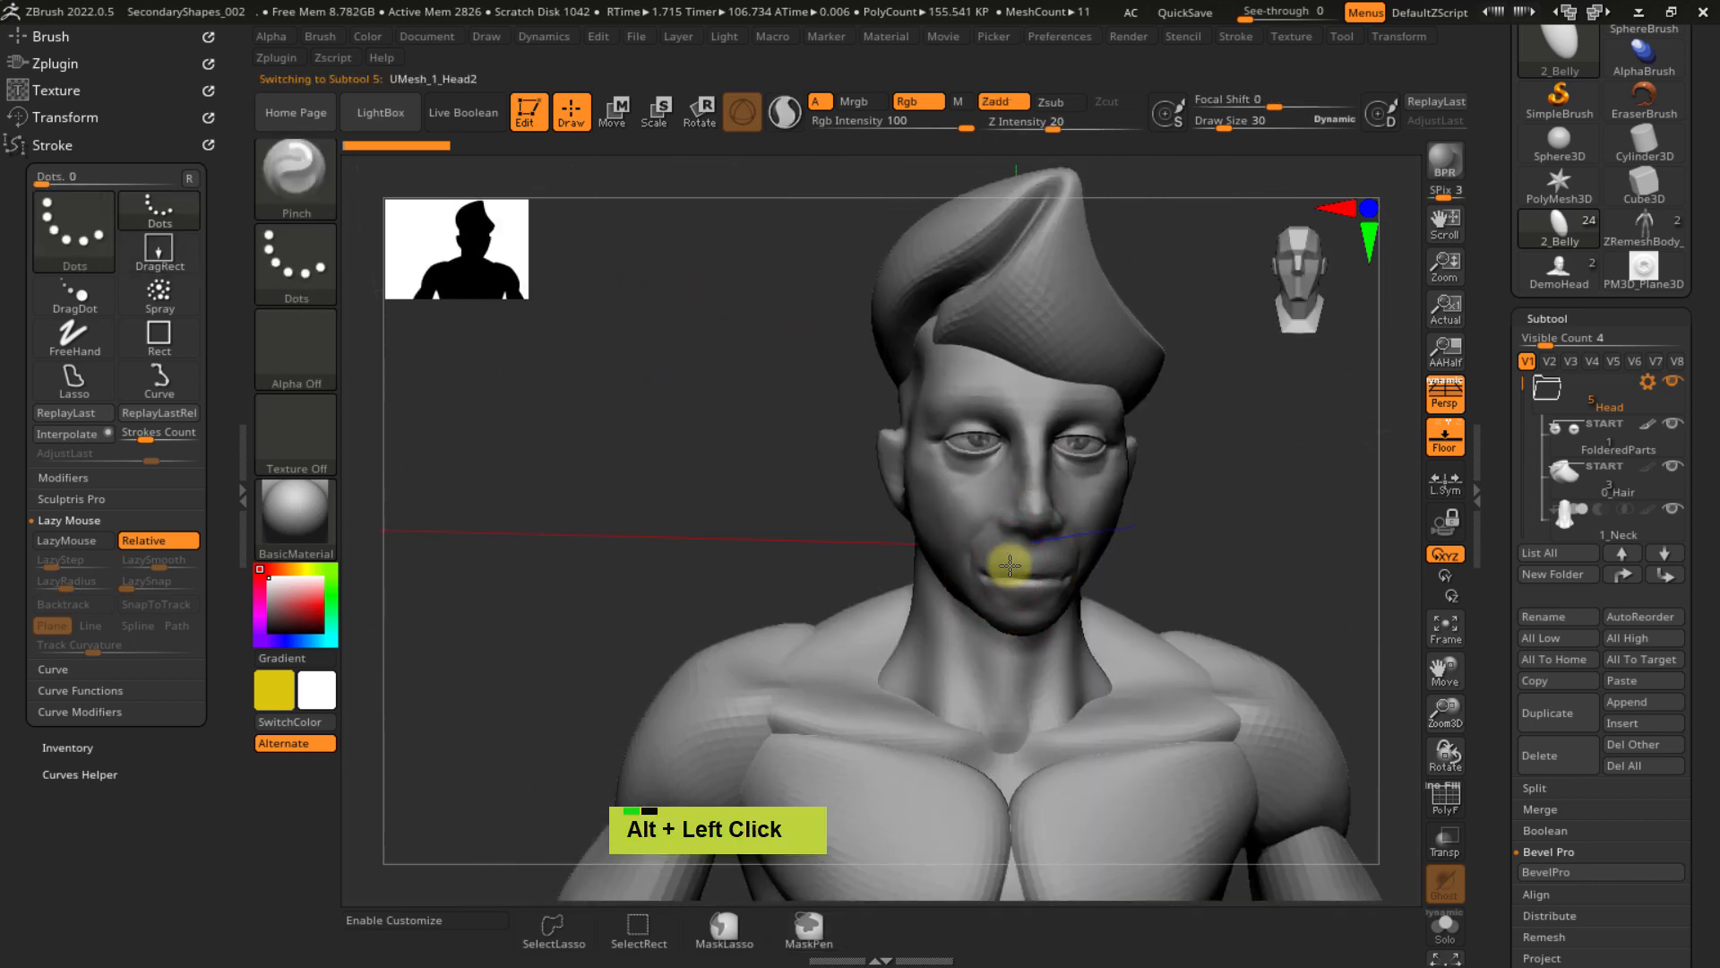
# - Turn on PolyFrame, select the 1_Neck subtool on the model and hide all other subtools
pyautogui.press('shift')
pyautogui.hotkey('shift', 'f')
pyautogui.keyDown('alt'); pyautogui.click(978, 650); pyautogui.keyUp('alt')
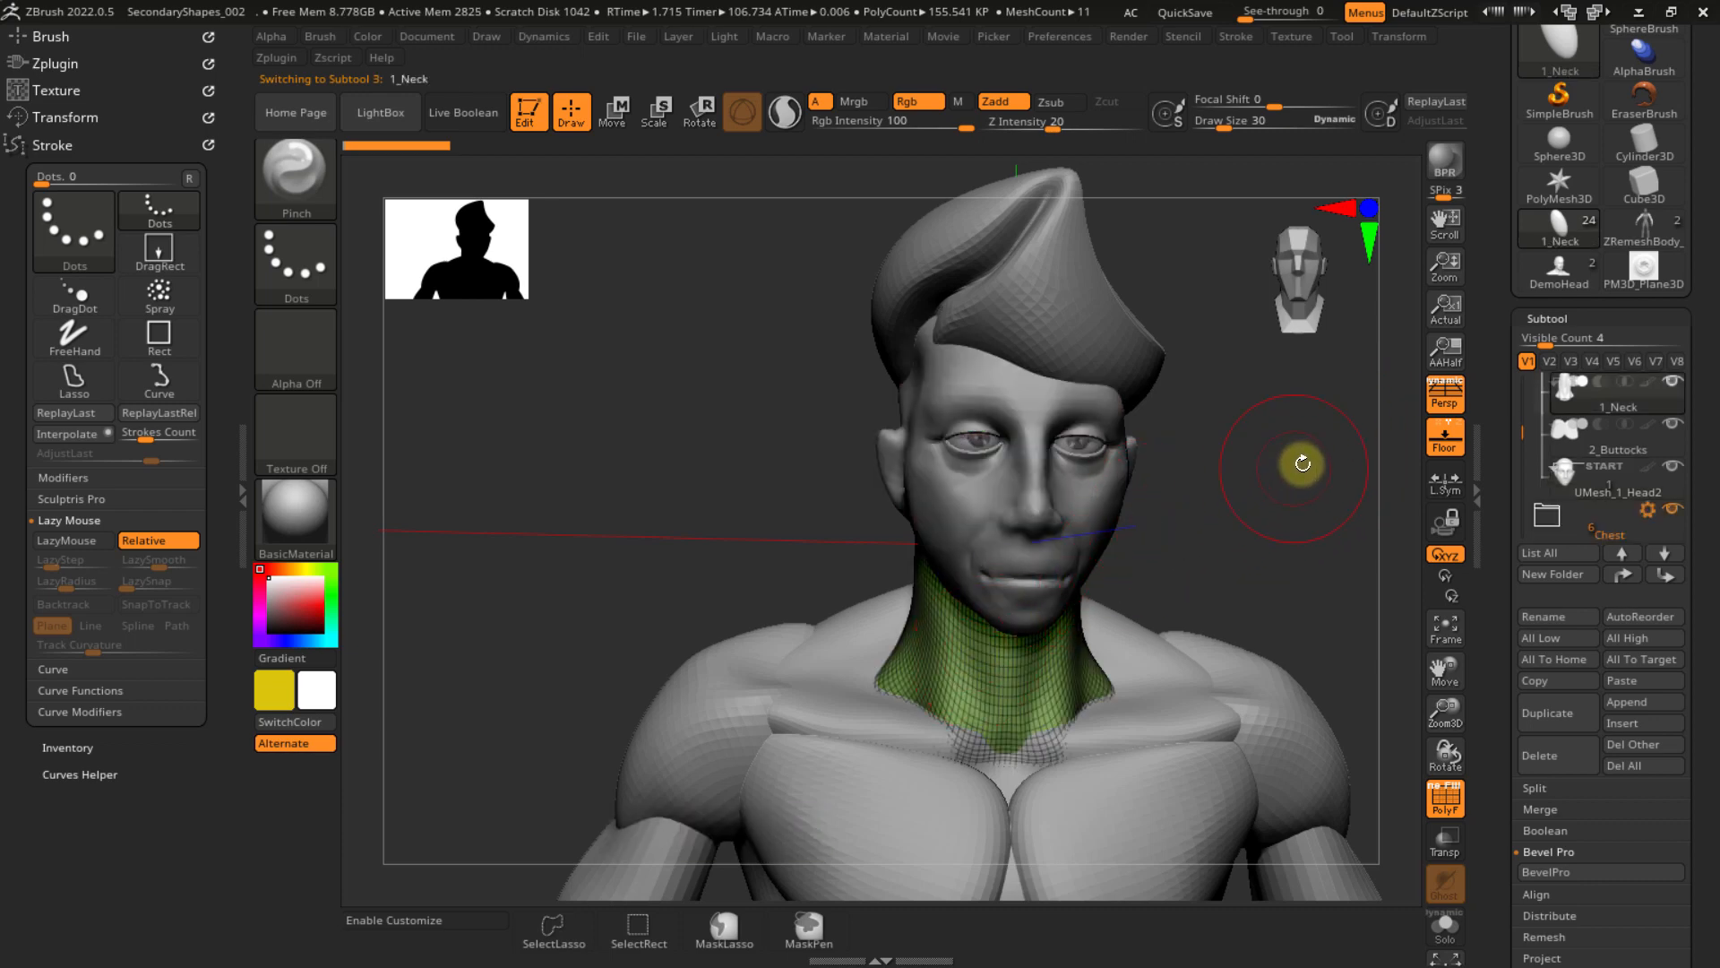
pyautogui.moveTo(1669, 383)
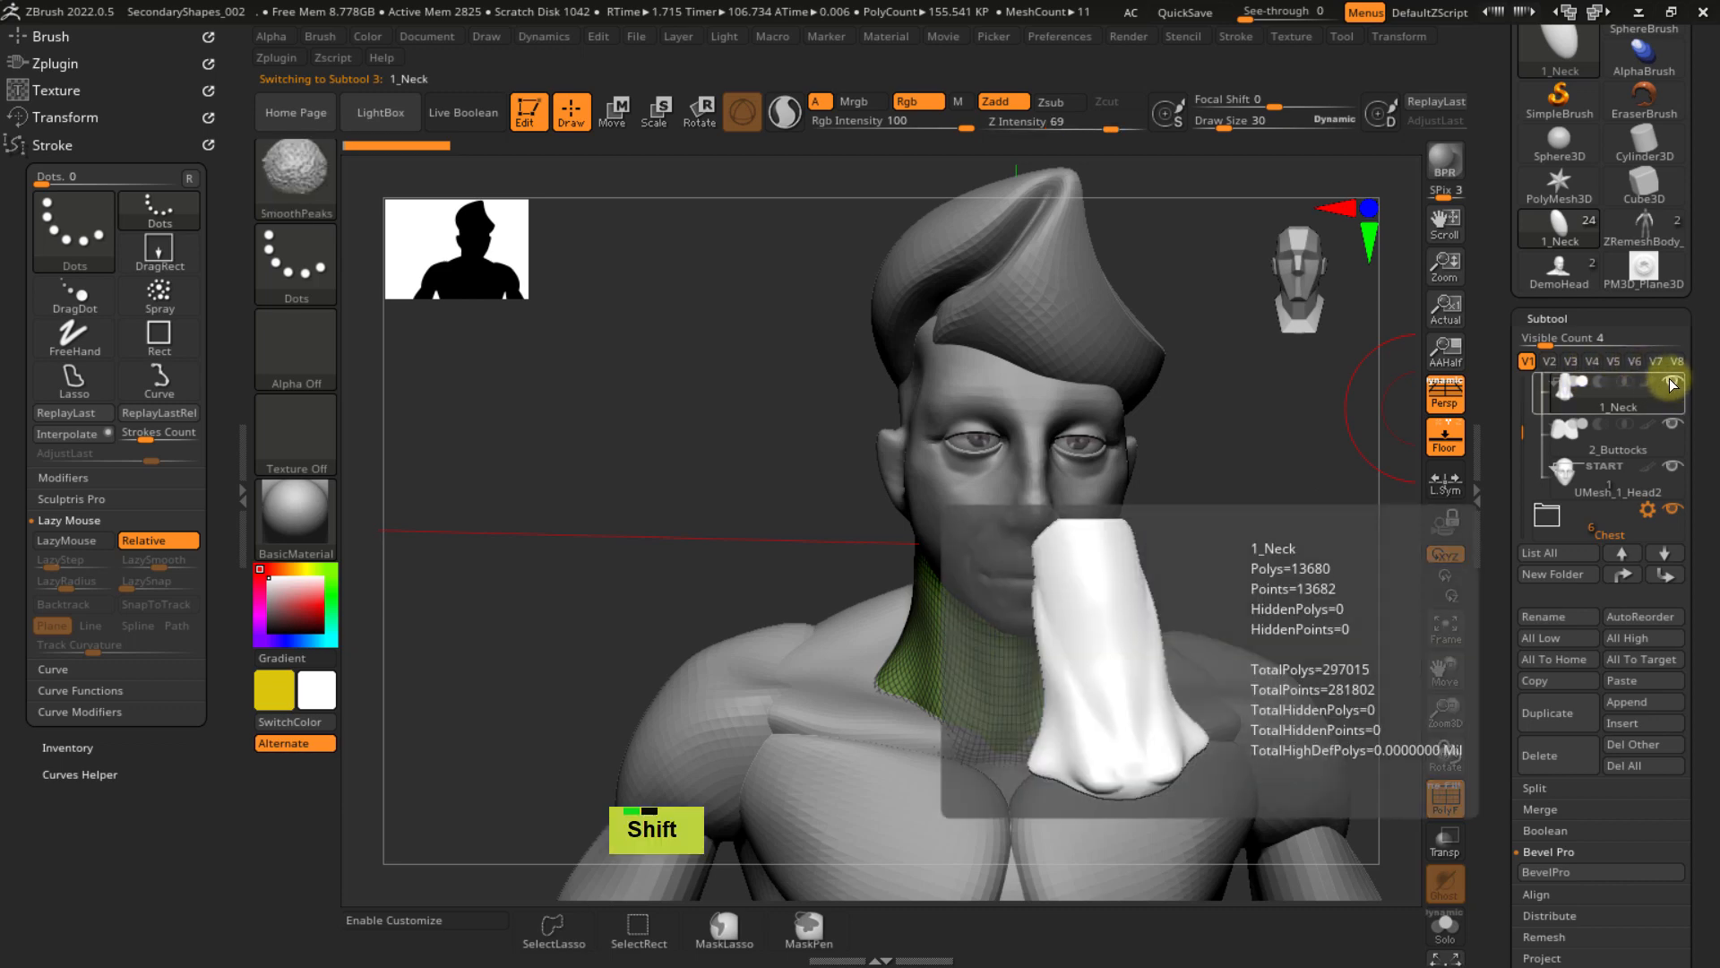
pyautogui.press('shift')
pyautogui.keyDown('shift'); pyautogui.click(1674, 385); pyautogui.keyUp('shift')
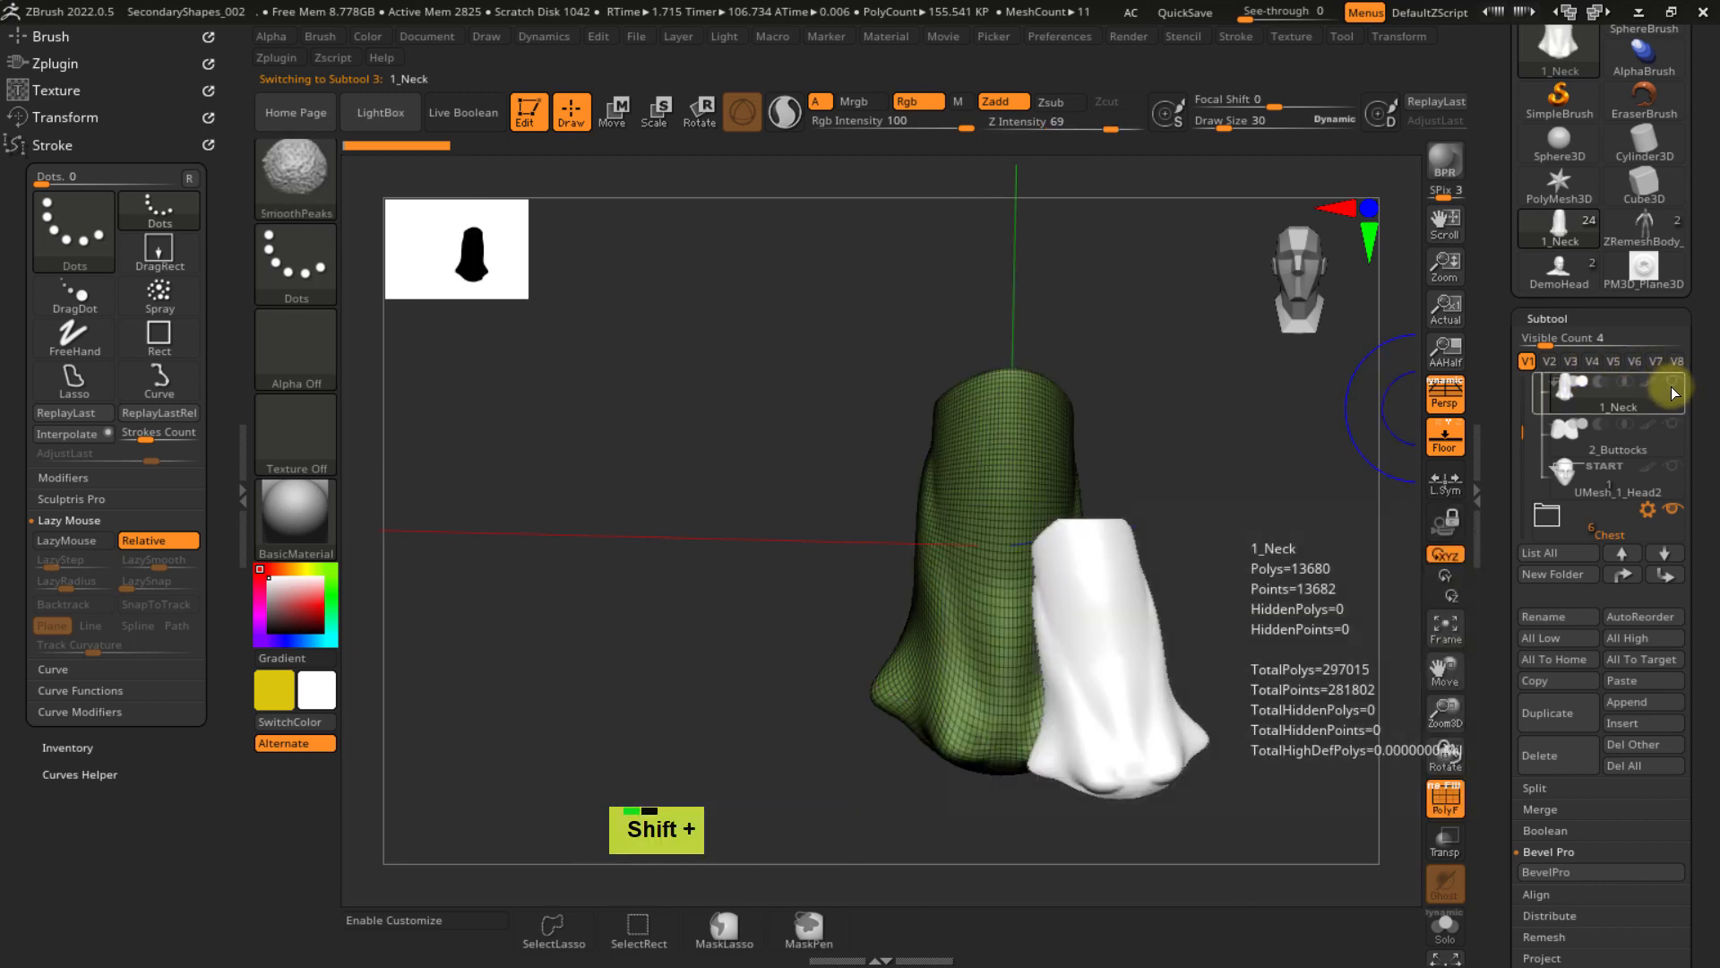
# - Set the subtool list's Visible Count to 9 and show UMesh_1_Head2 together with the neck
pyautogui.moveTo(1678, 437)
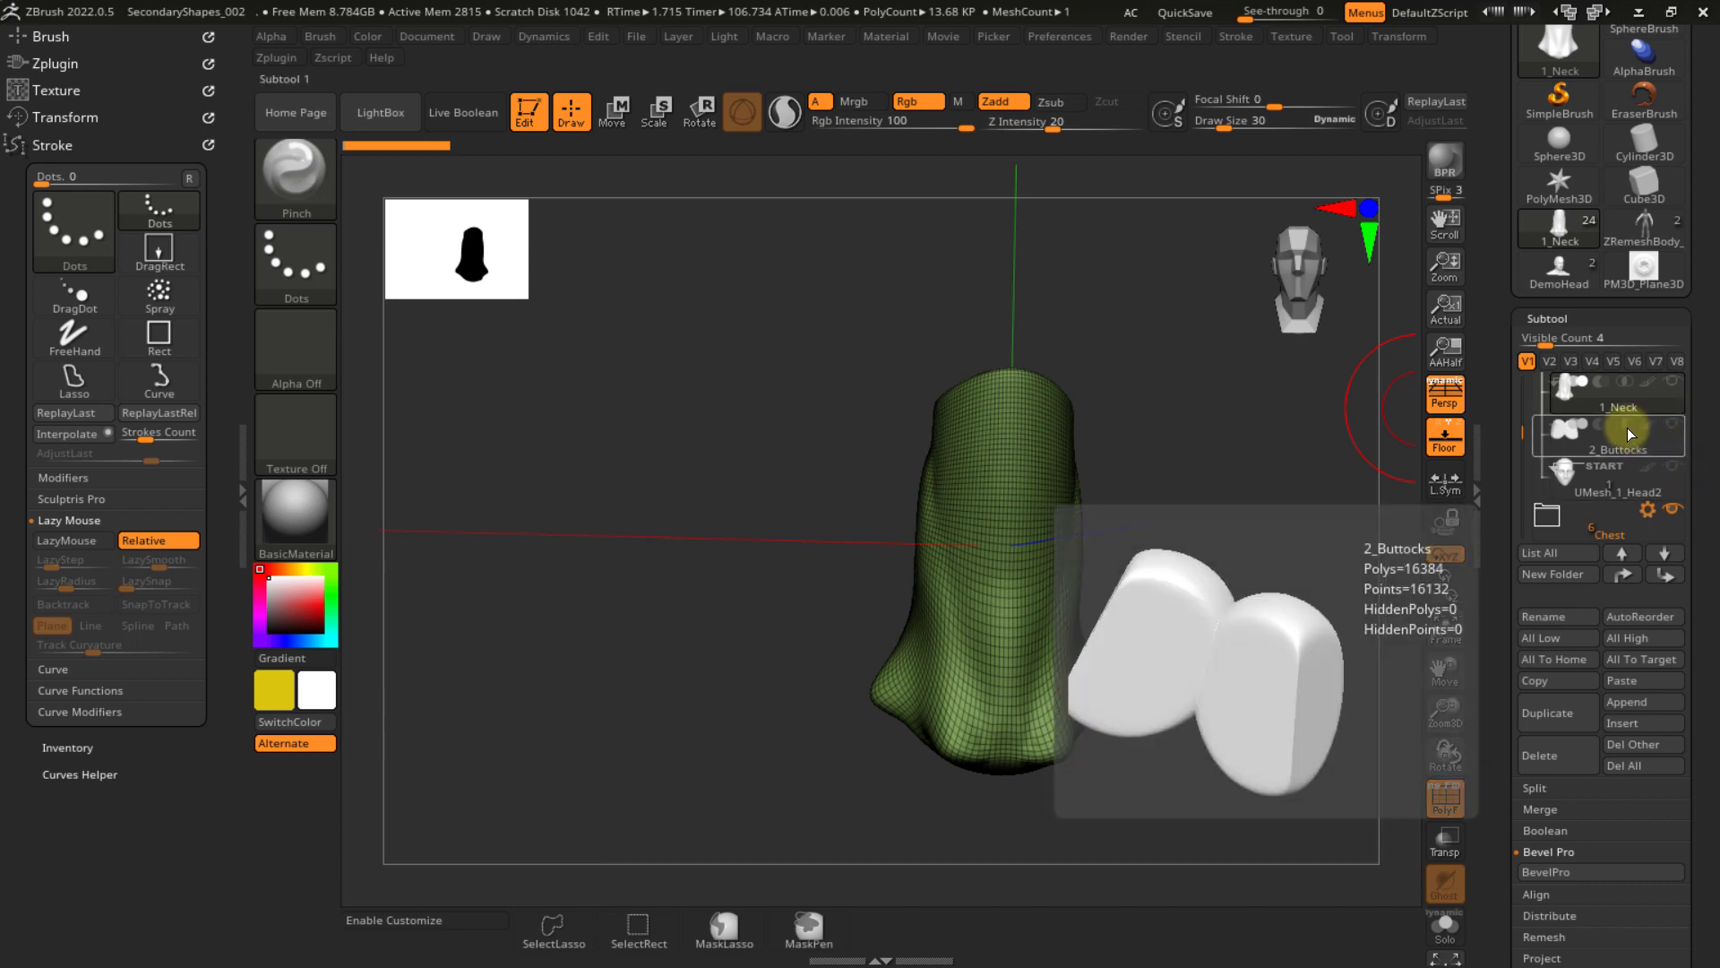
pyautogui.moveTo(1640, 397)
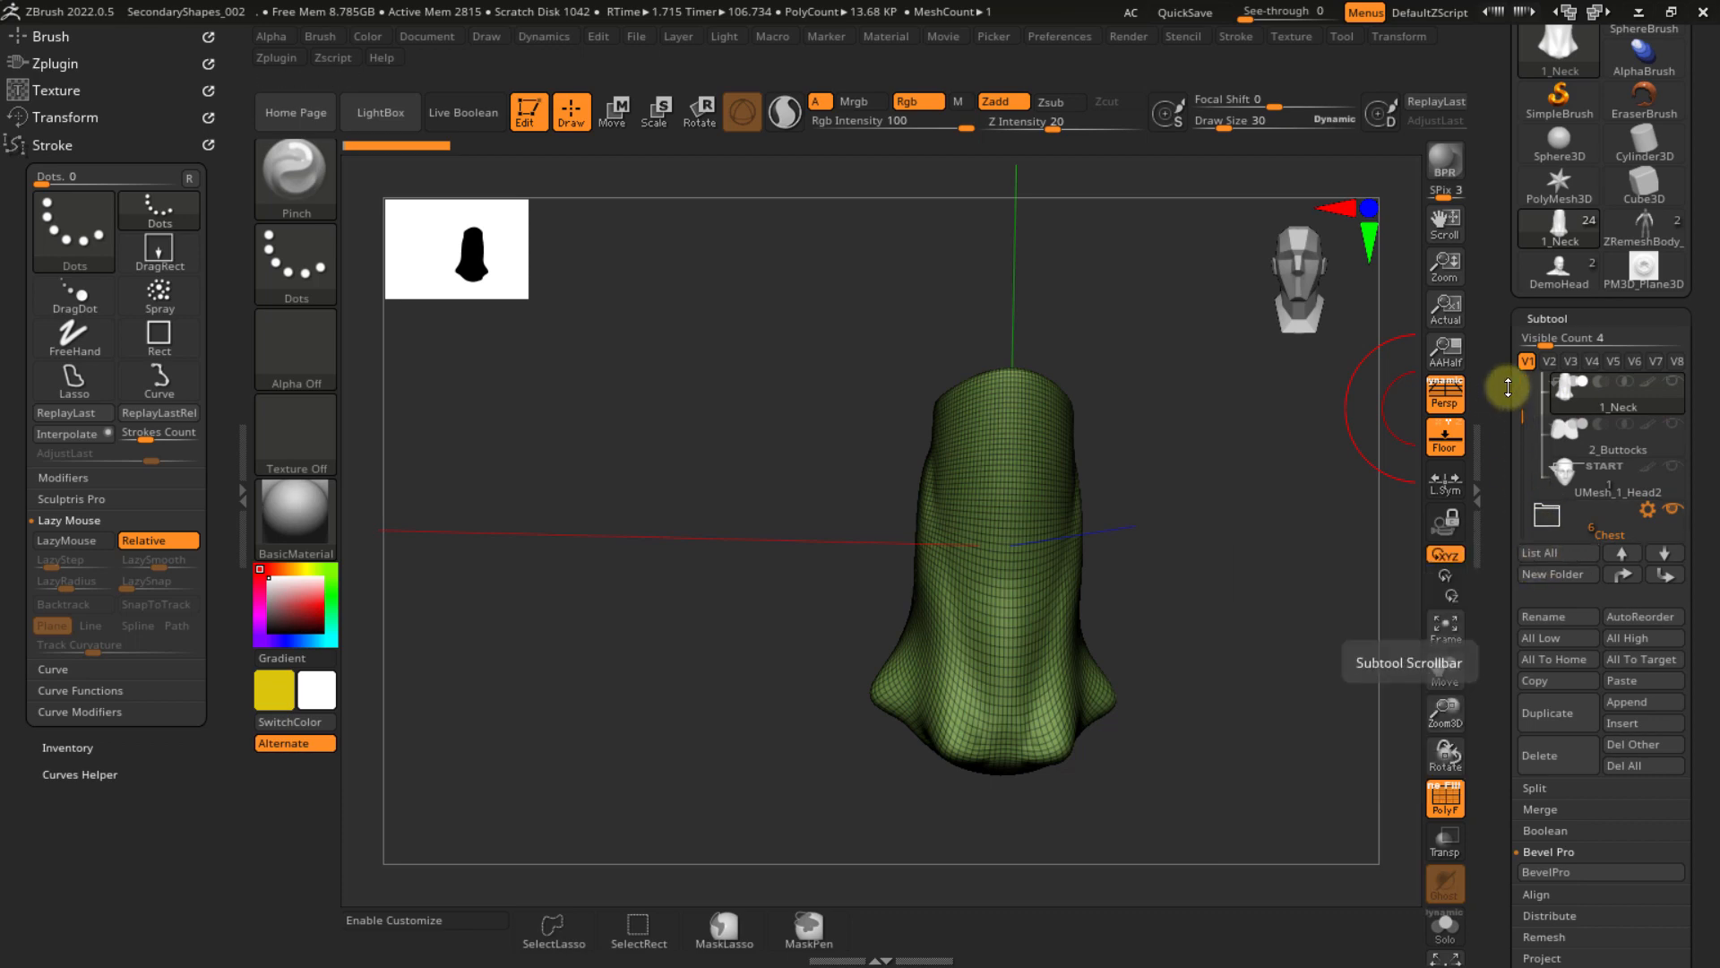
pyautogui.moveTo(1544, 342)
pyautogui.mouseDown()
pyautogui.moveTo(1567, 339)
pyautogui.moveTo(1535, 373)
pyautogui.mouseUp()
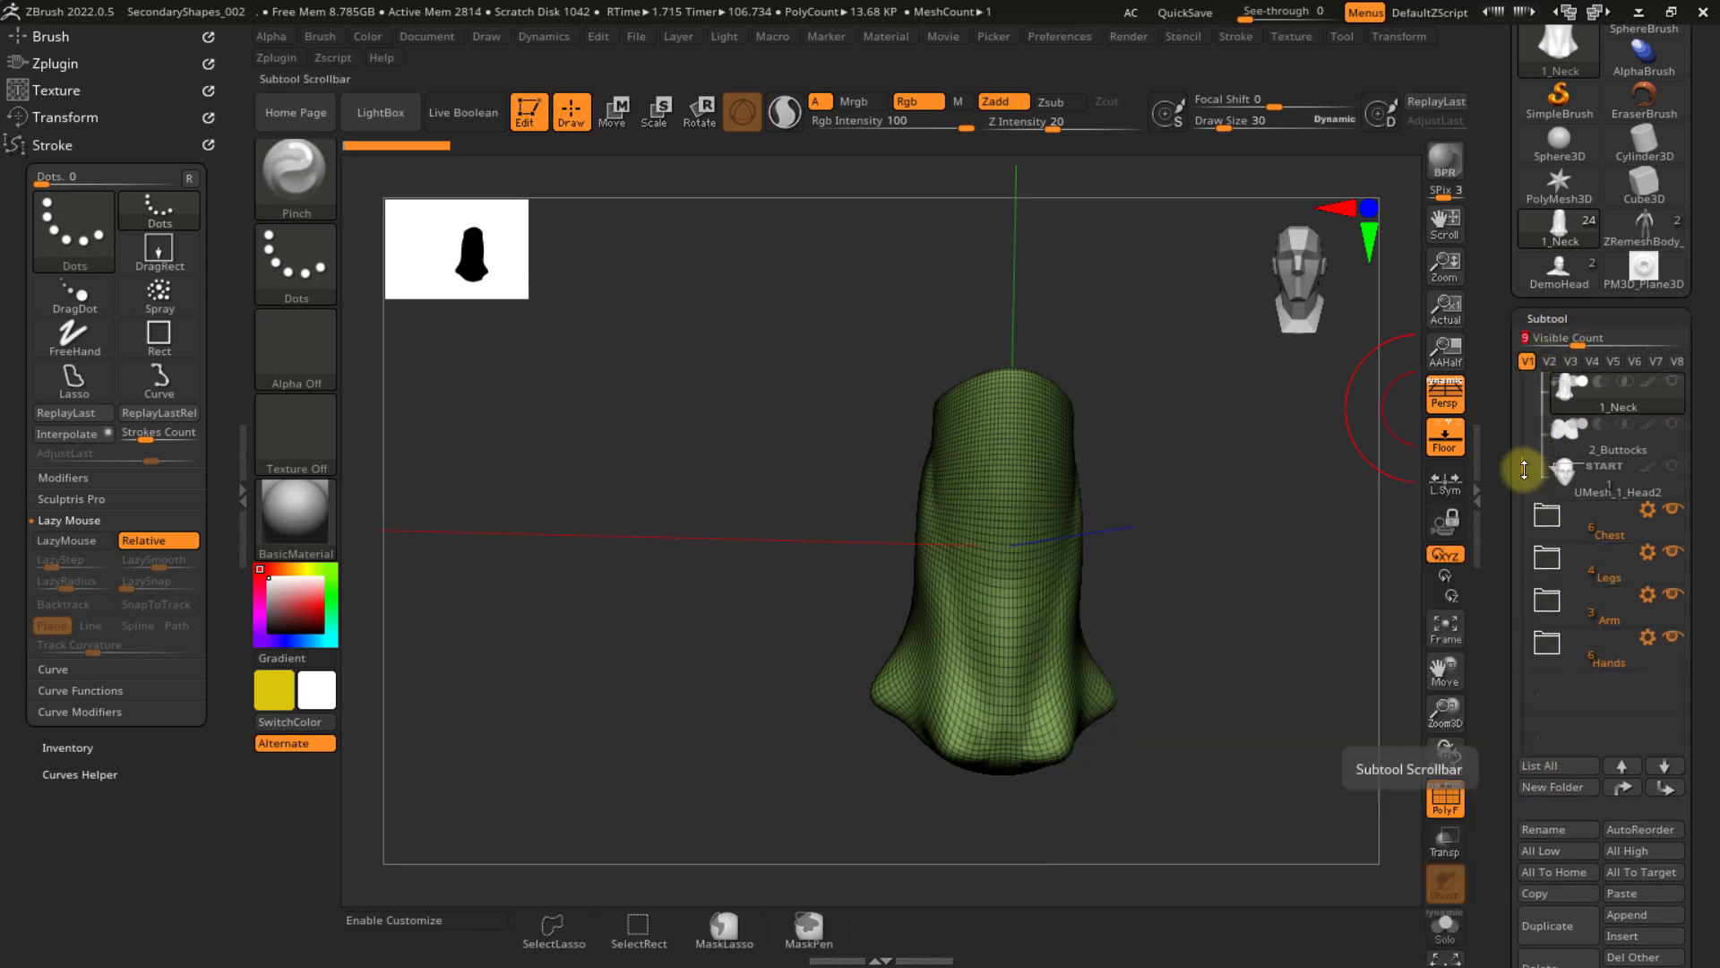
pyautogui.moveTo(1524, 460); pyautogui.dragTo(1509, 393)
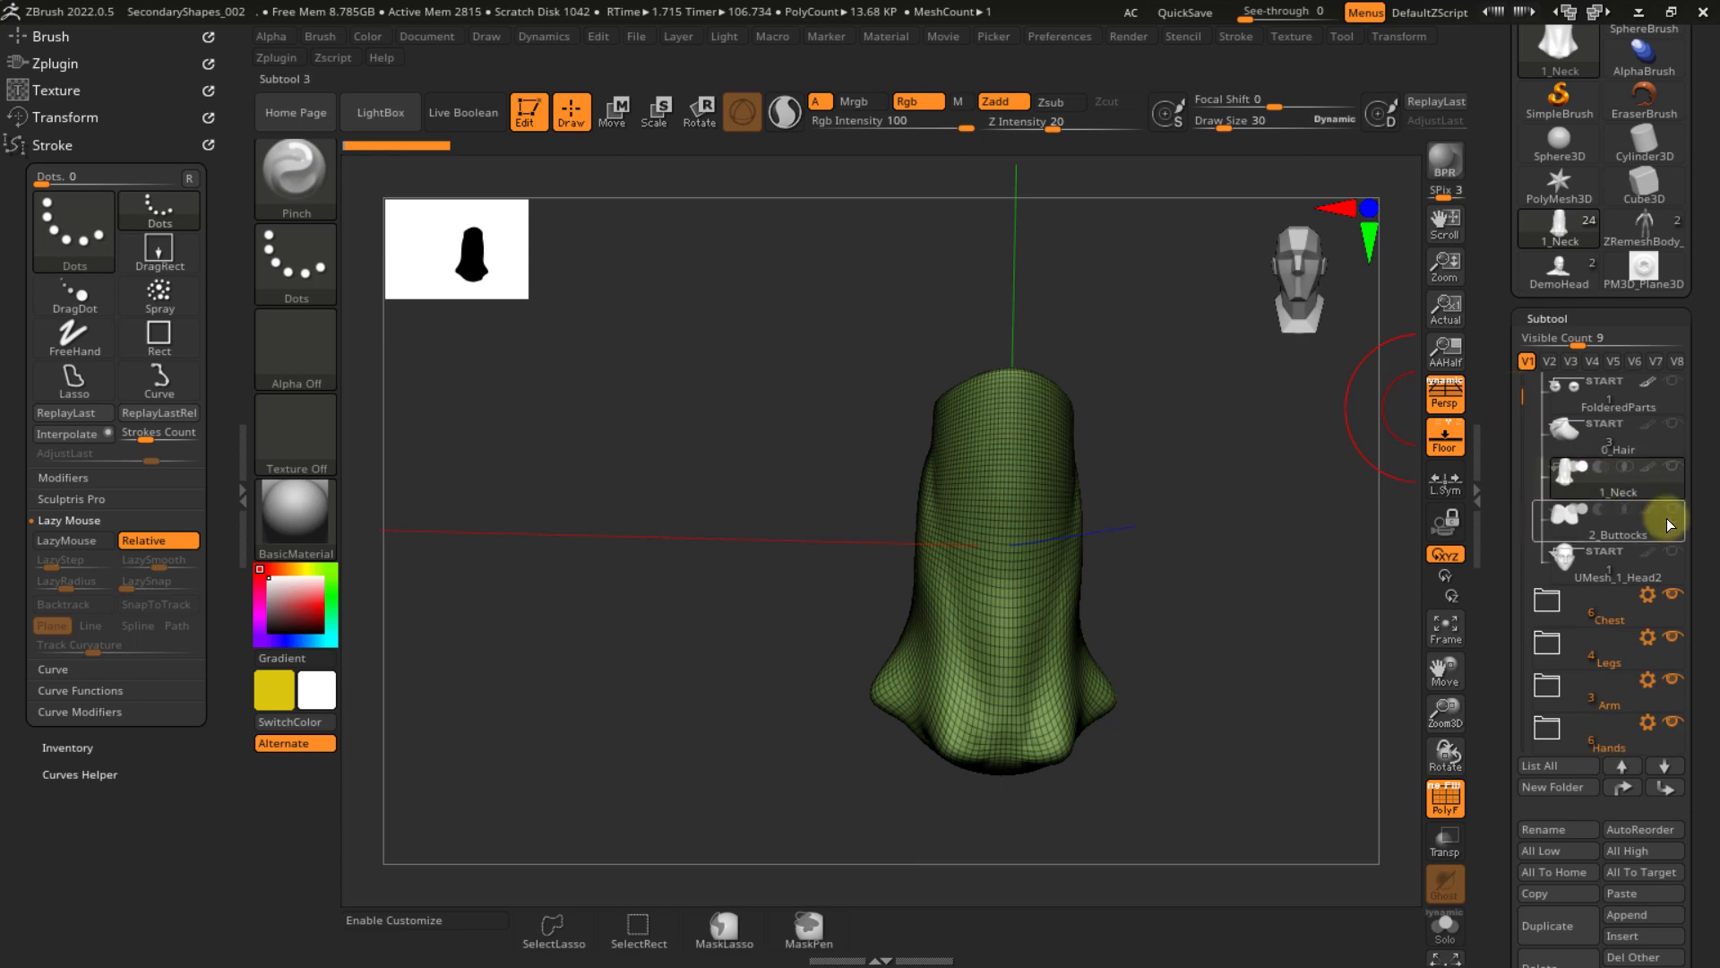
pyautogui.click(1671, 553)
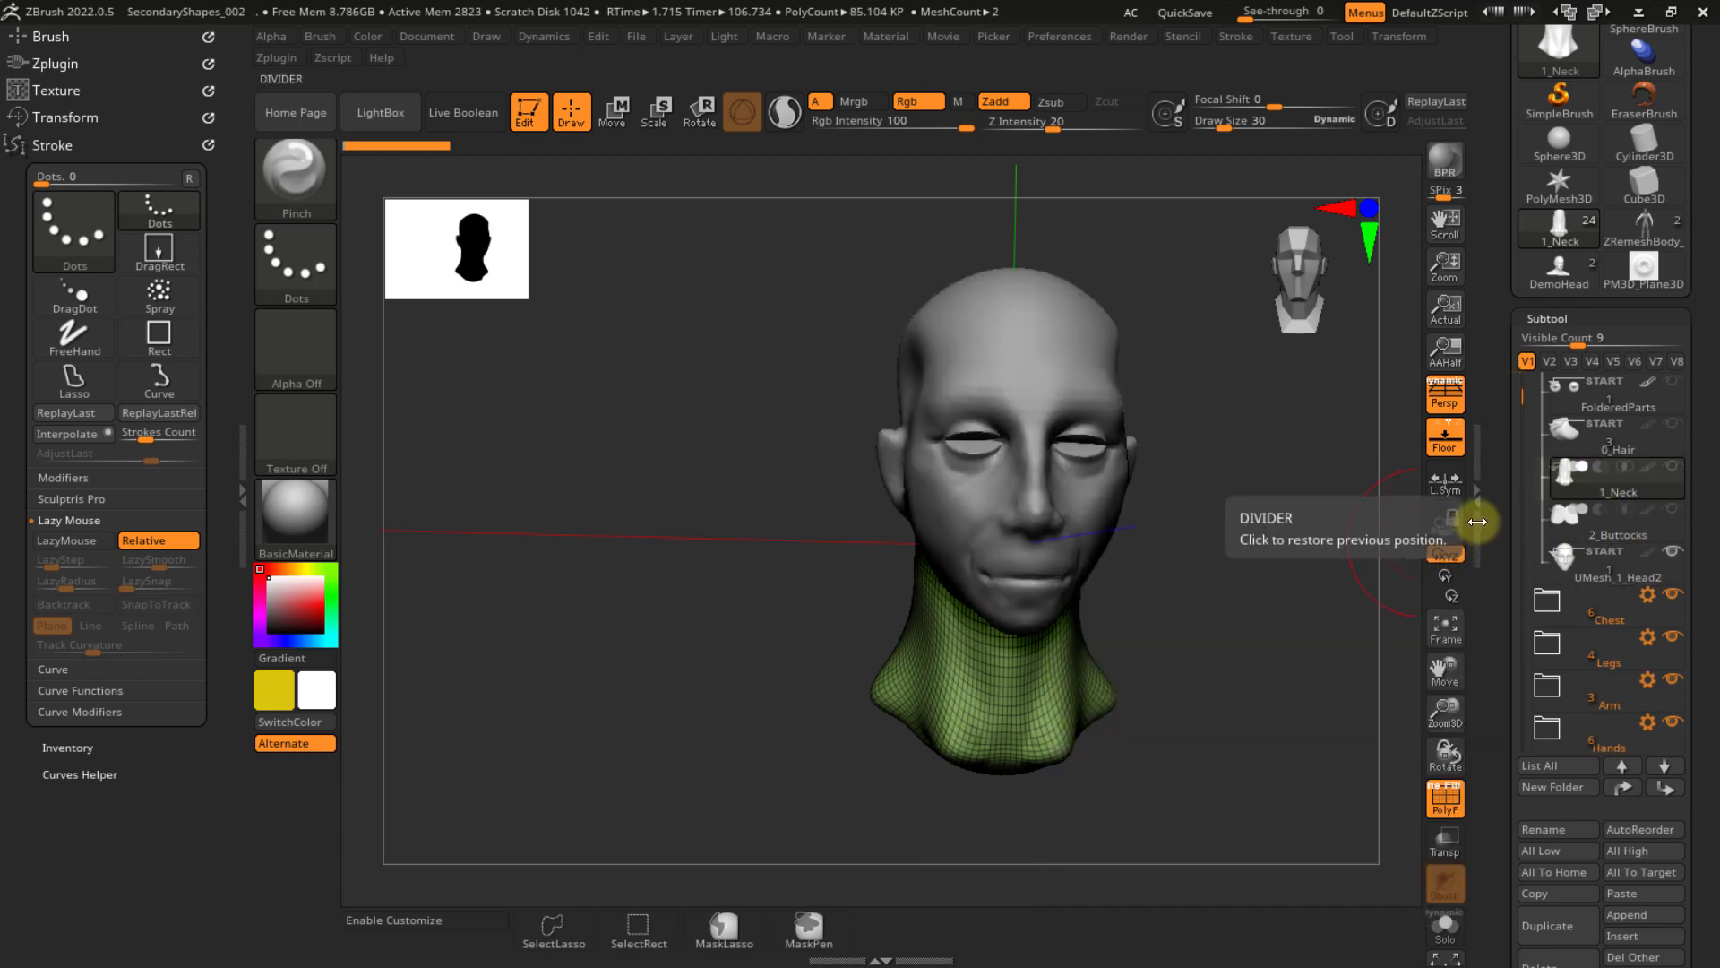
# - Try moving the visible head and neck with the gizmo, undo the move and turn off X symmetry
pyautogui.press('w')
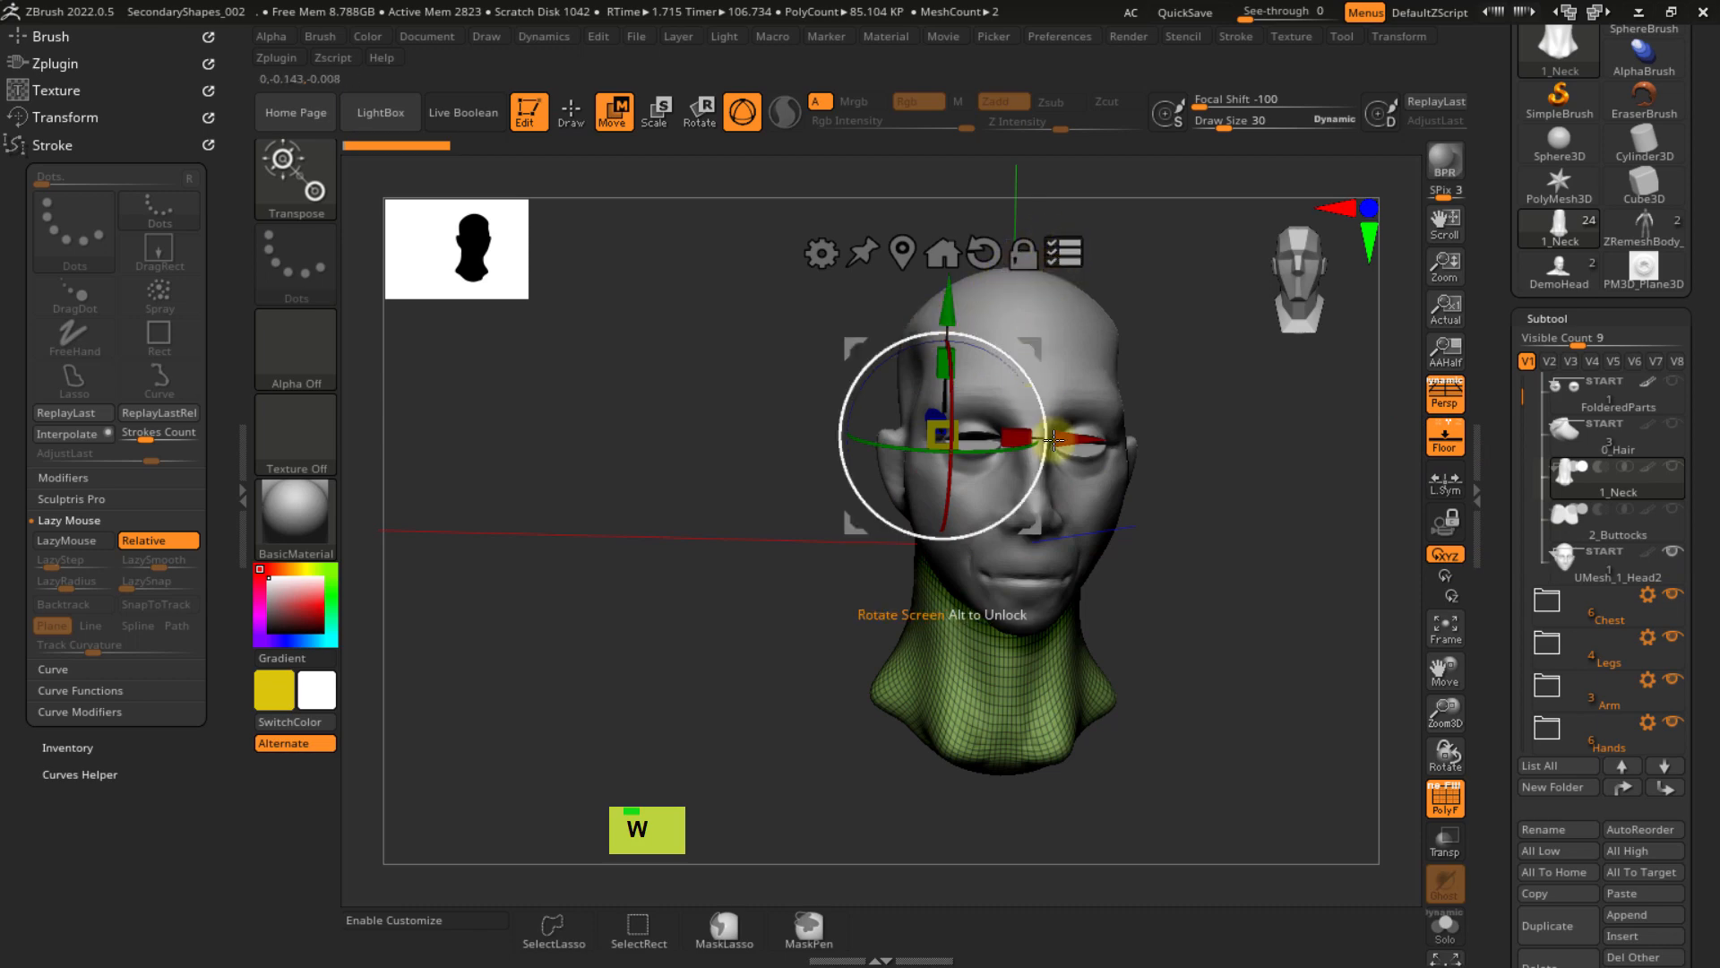
pyautogui.moveTo(1037, 353); pyautogui.dragTo(1047, 382)
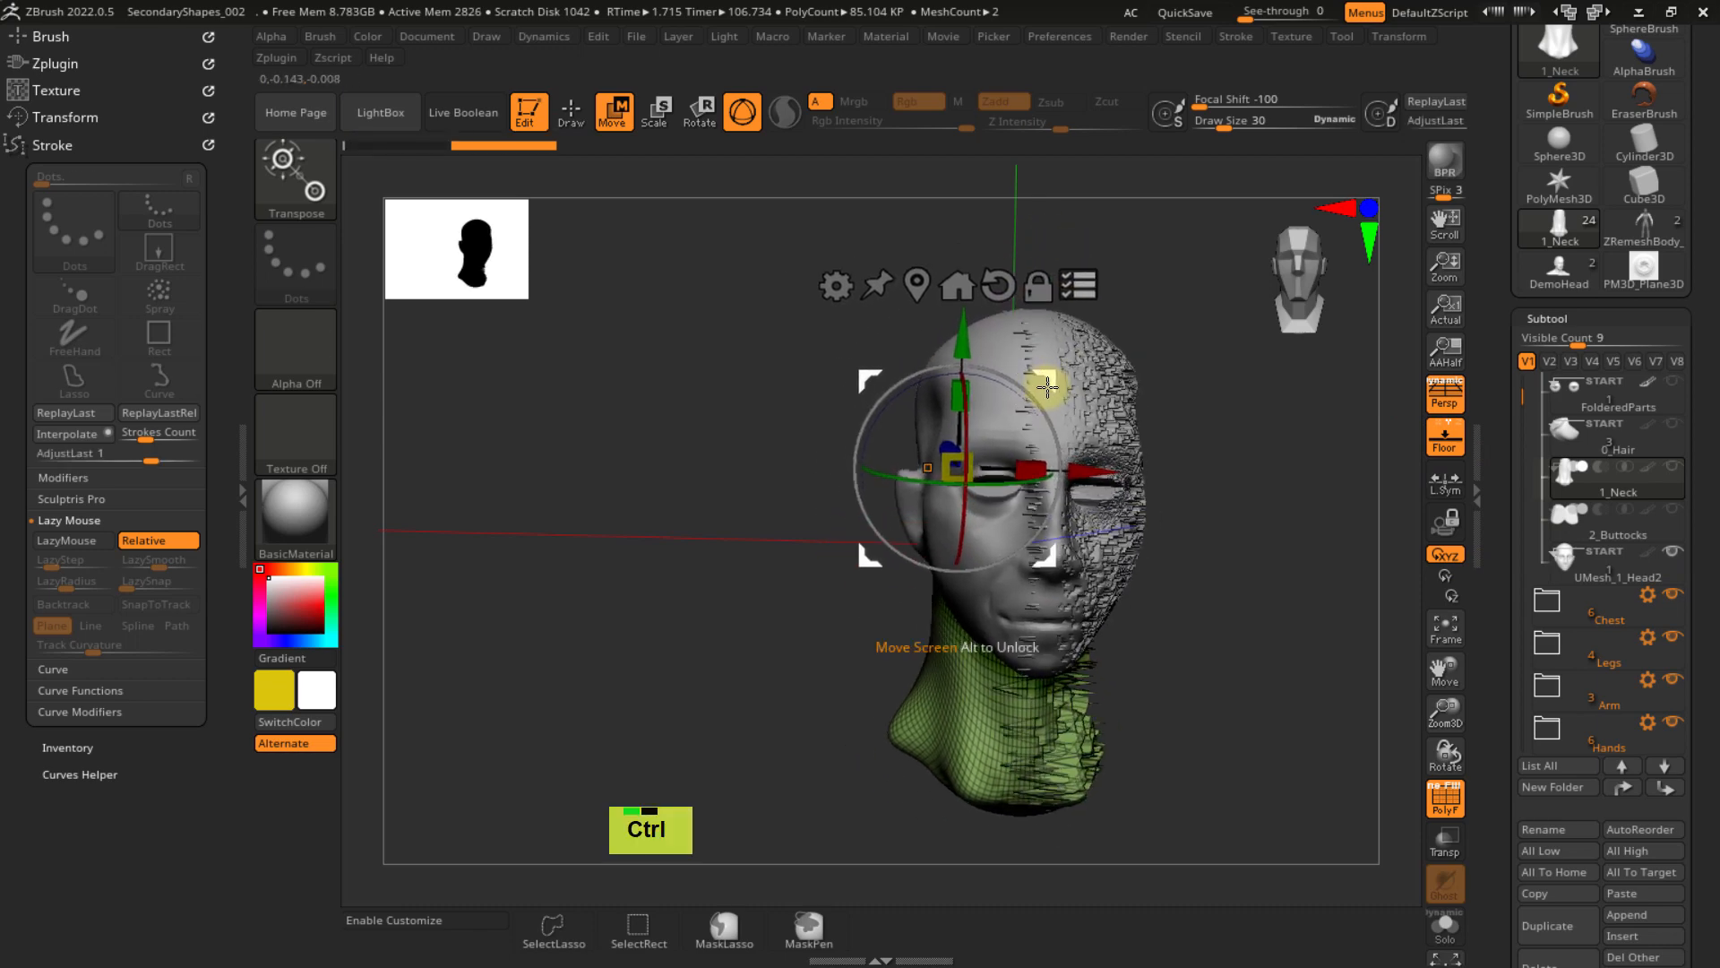
pyautogui.hotkey('ctrl', 'z')
pyautogui.press('x')
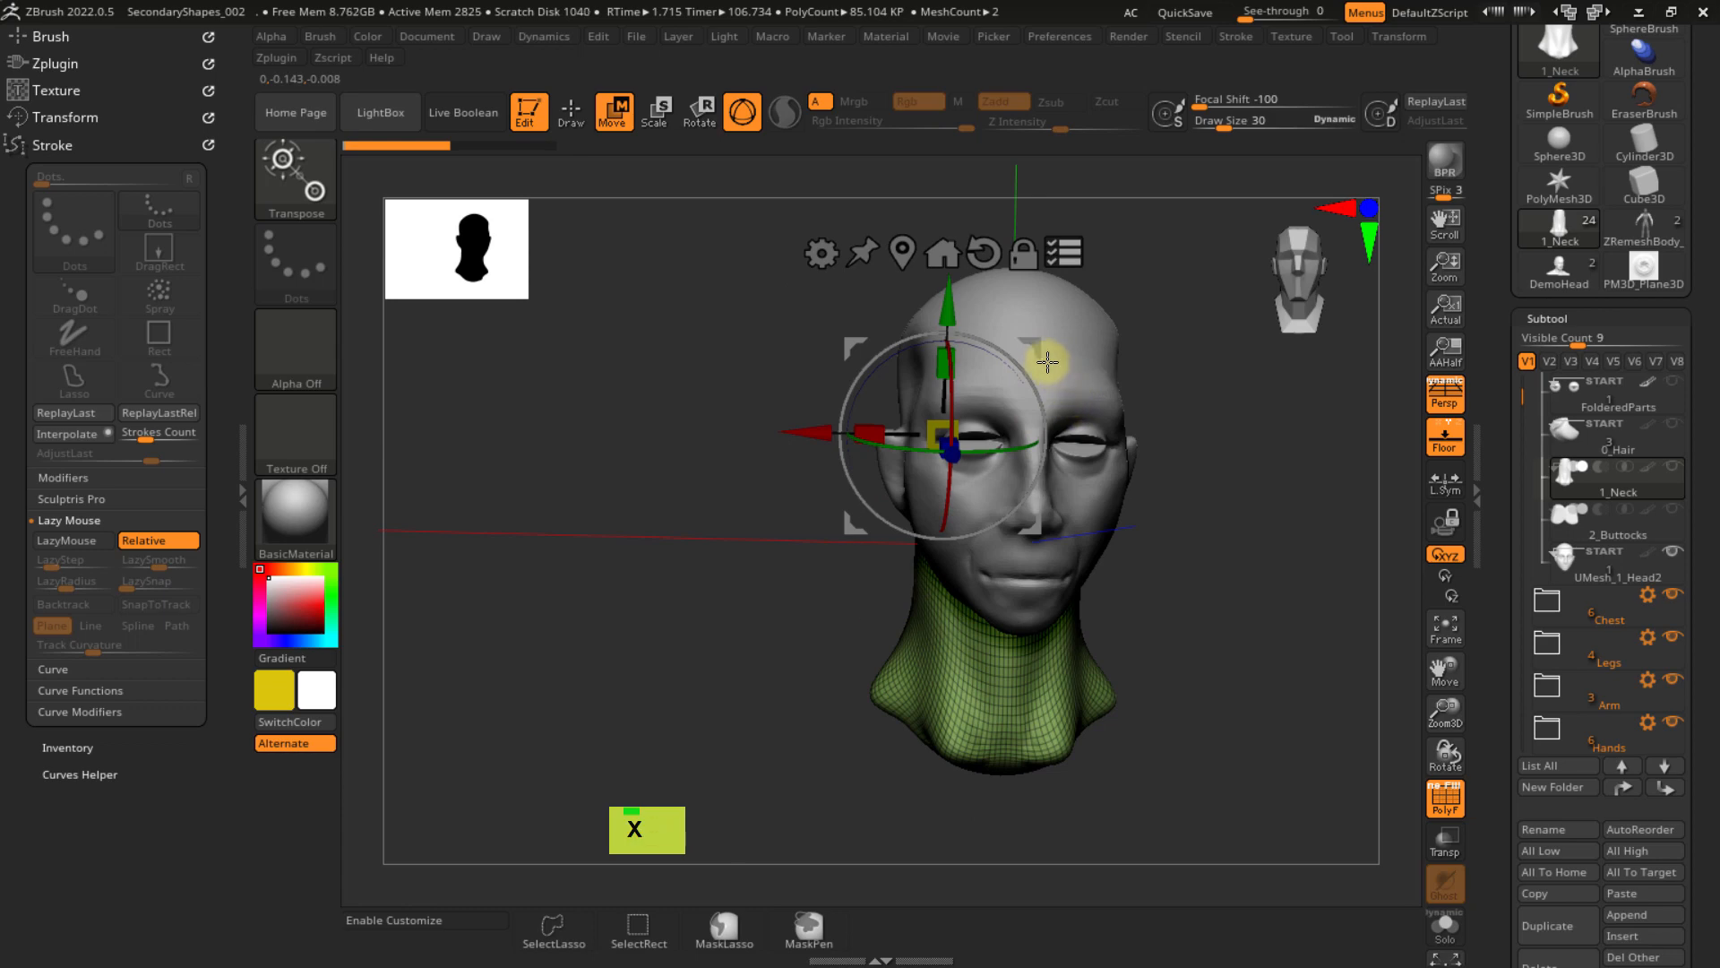
# - Try moving the visible head and neck without symmetry, show all subtools again and undo the move
pyautogui.moveTo(1036, 350); pyautogui.dragTo(986, 392)
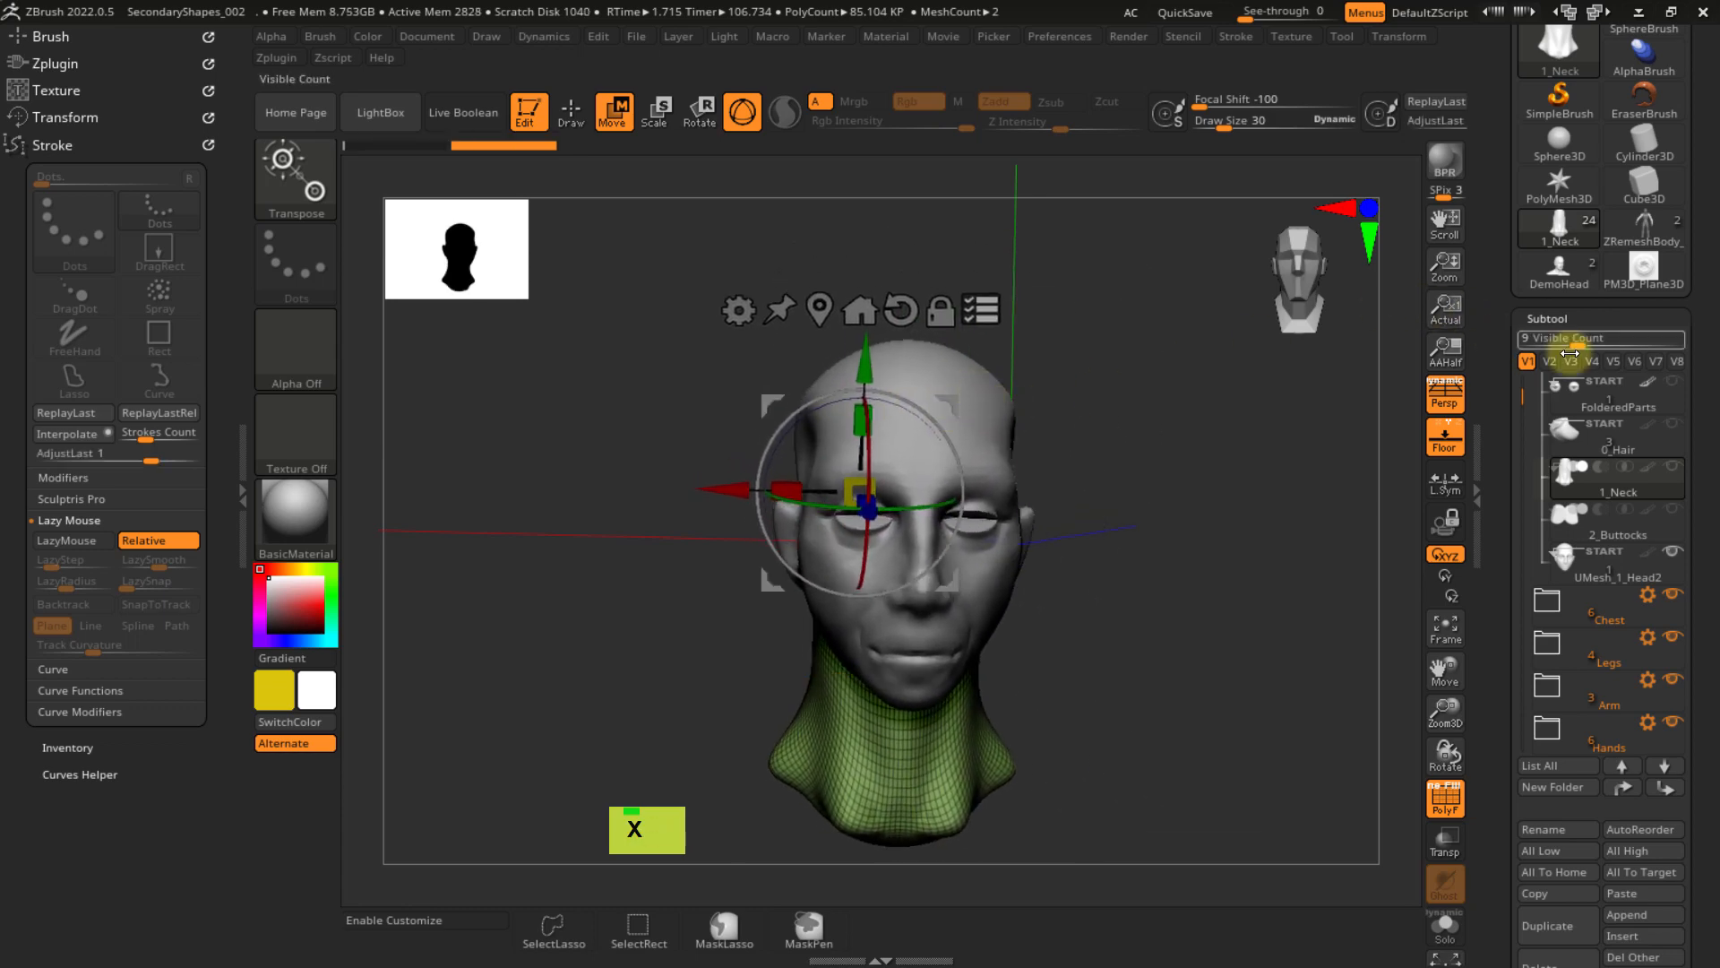
pyautogui.keyDown('shift'); pyautogui.click(1672, 465); pyautogui.keyUp('shift')
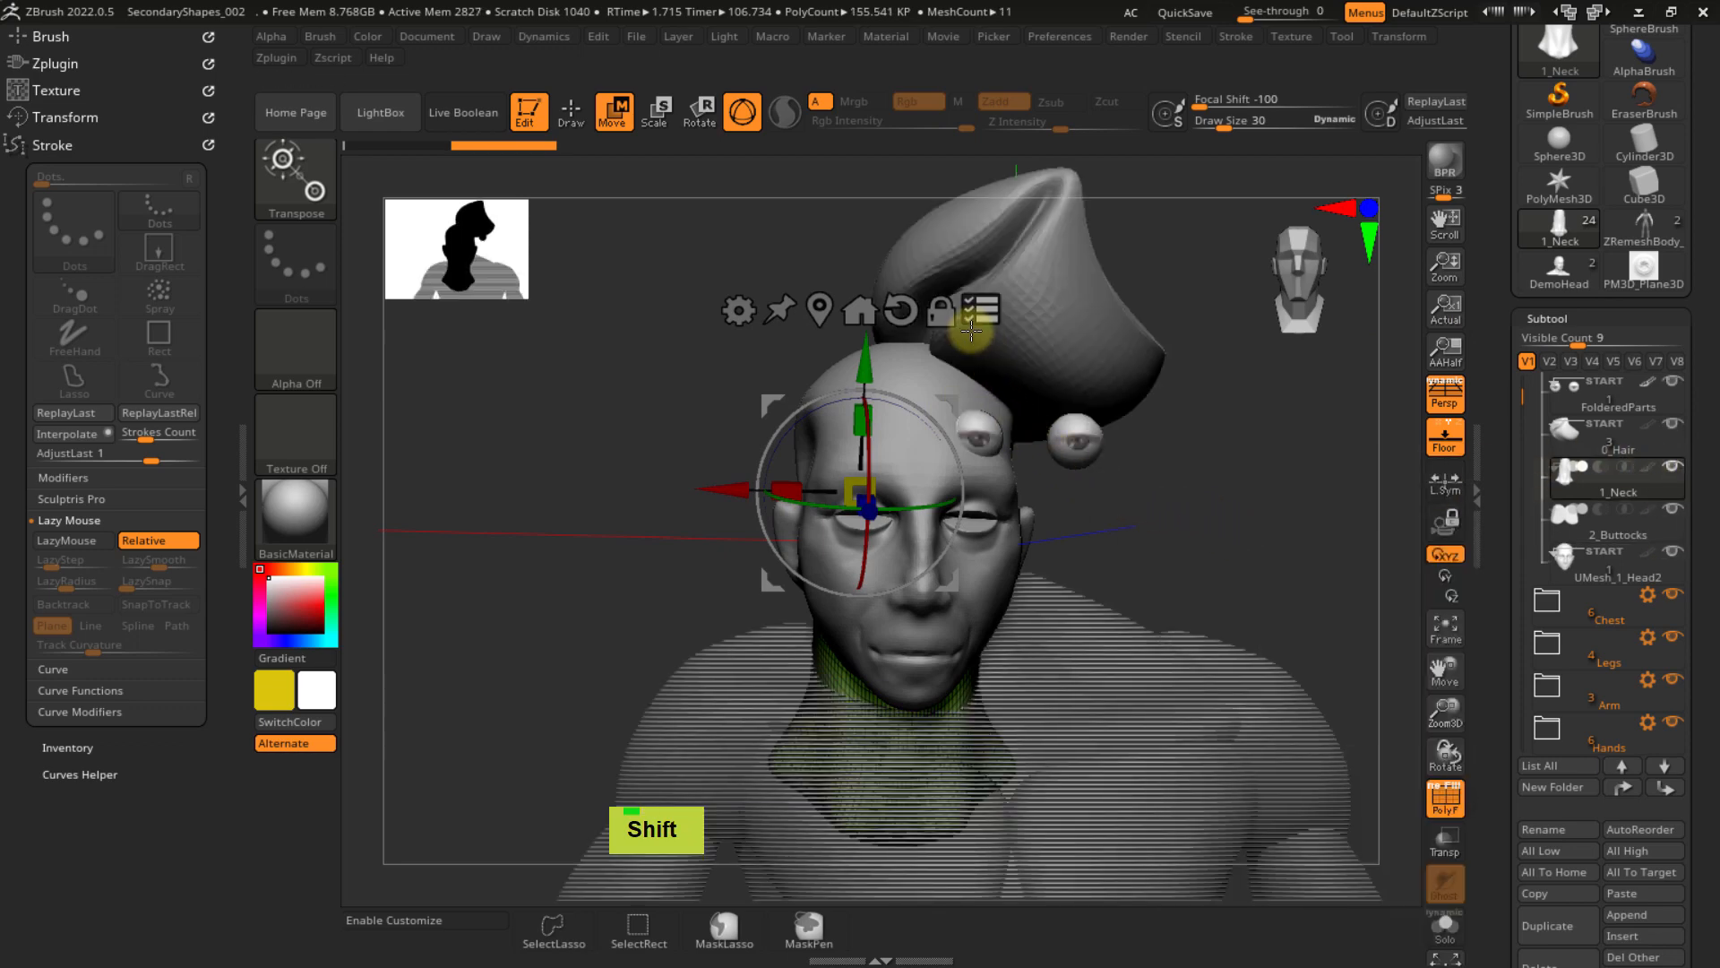
pyautogui.moveTo(1179, 499)
pyautogui.keyDown('ctrl'); pyautogui.mouseDown(button='right')
pyautogui.moveTo(1179, 433)
pyautogui.moveTo(1213, 422)
pyautogui.moveTo(1093, 509)
pyautogui.moveTo(1102, 564)
pyautogui.moveTo(1118, 561)
pyautogui.moveTo(982, 352)
pyautogui.mouseUp(button='right'); pyautogui.keyUp('ctrl')
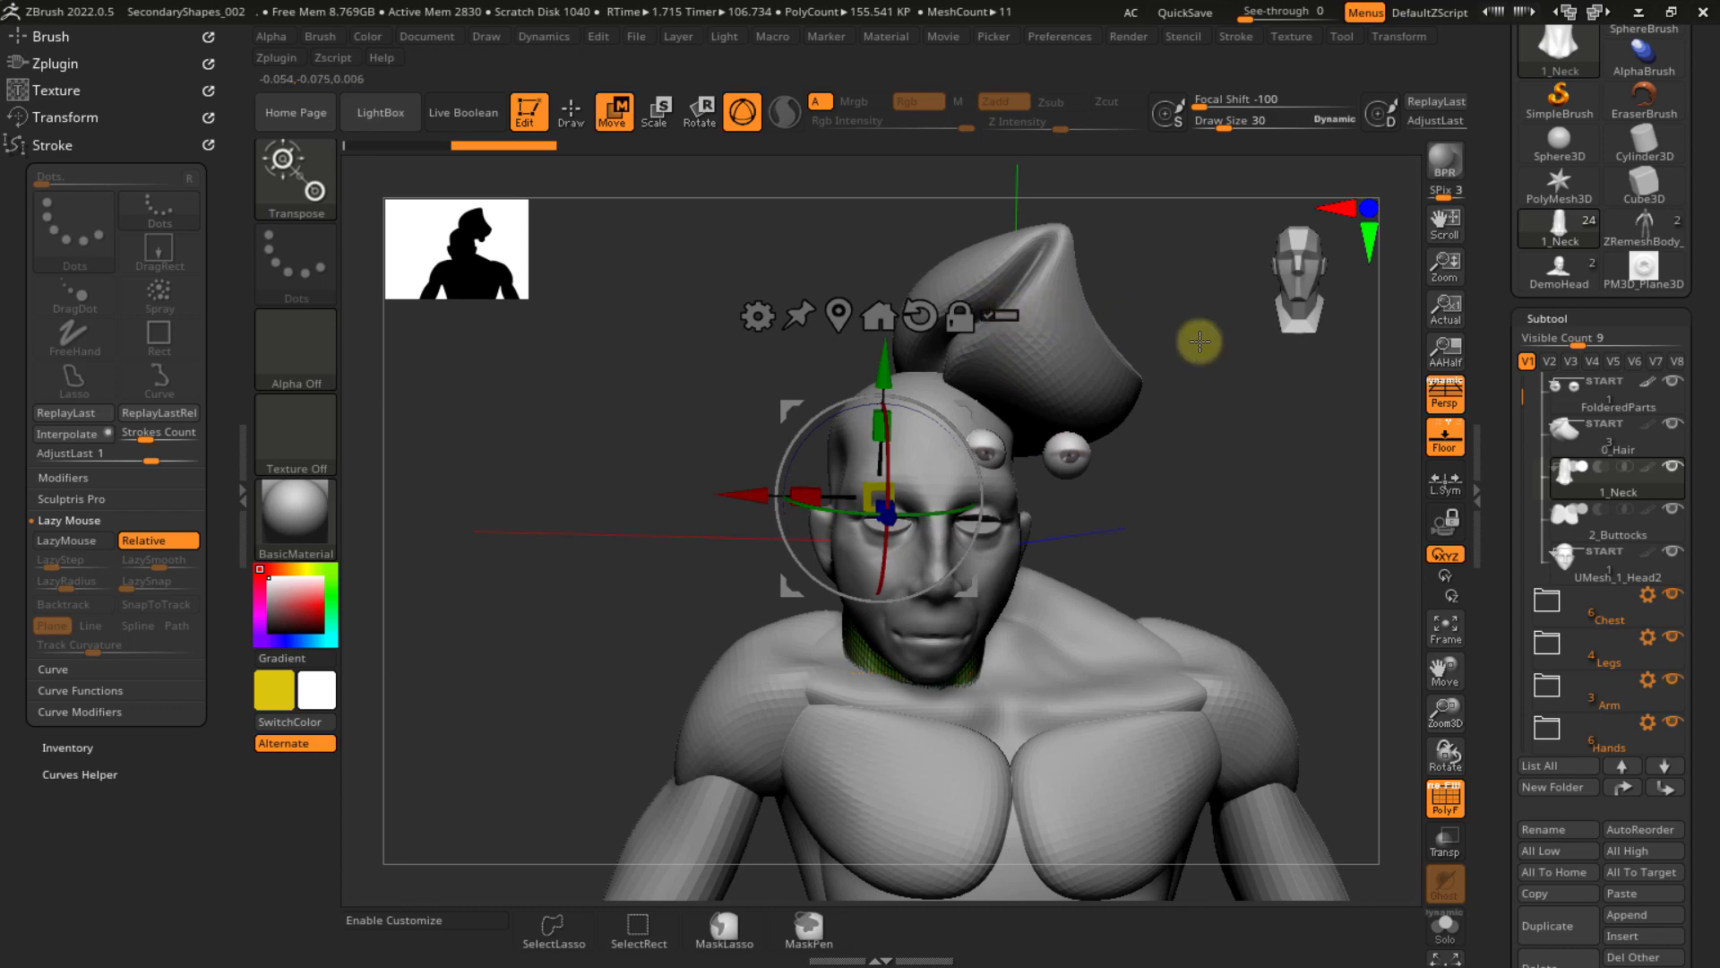
pyautogui.hotkey('ctrl', 'z')
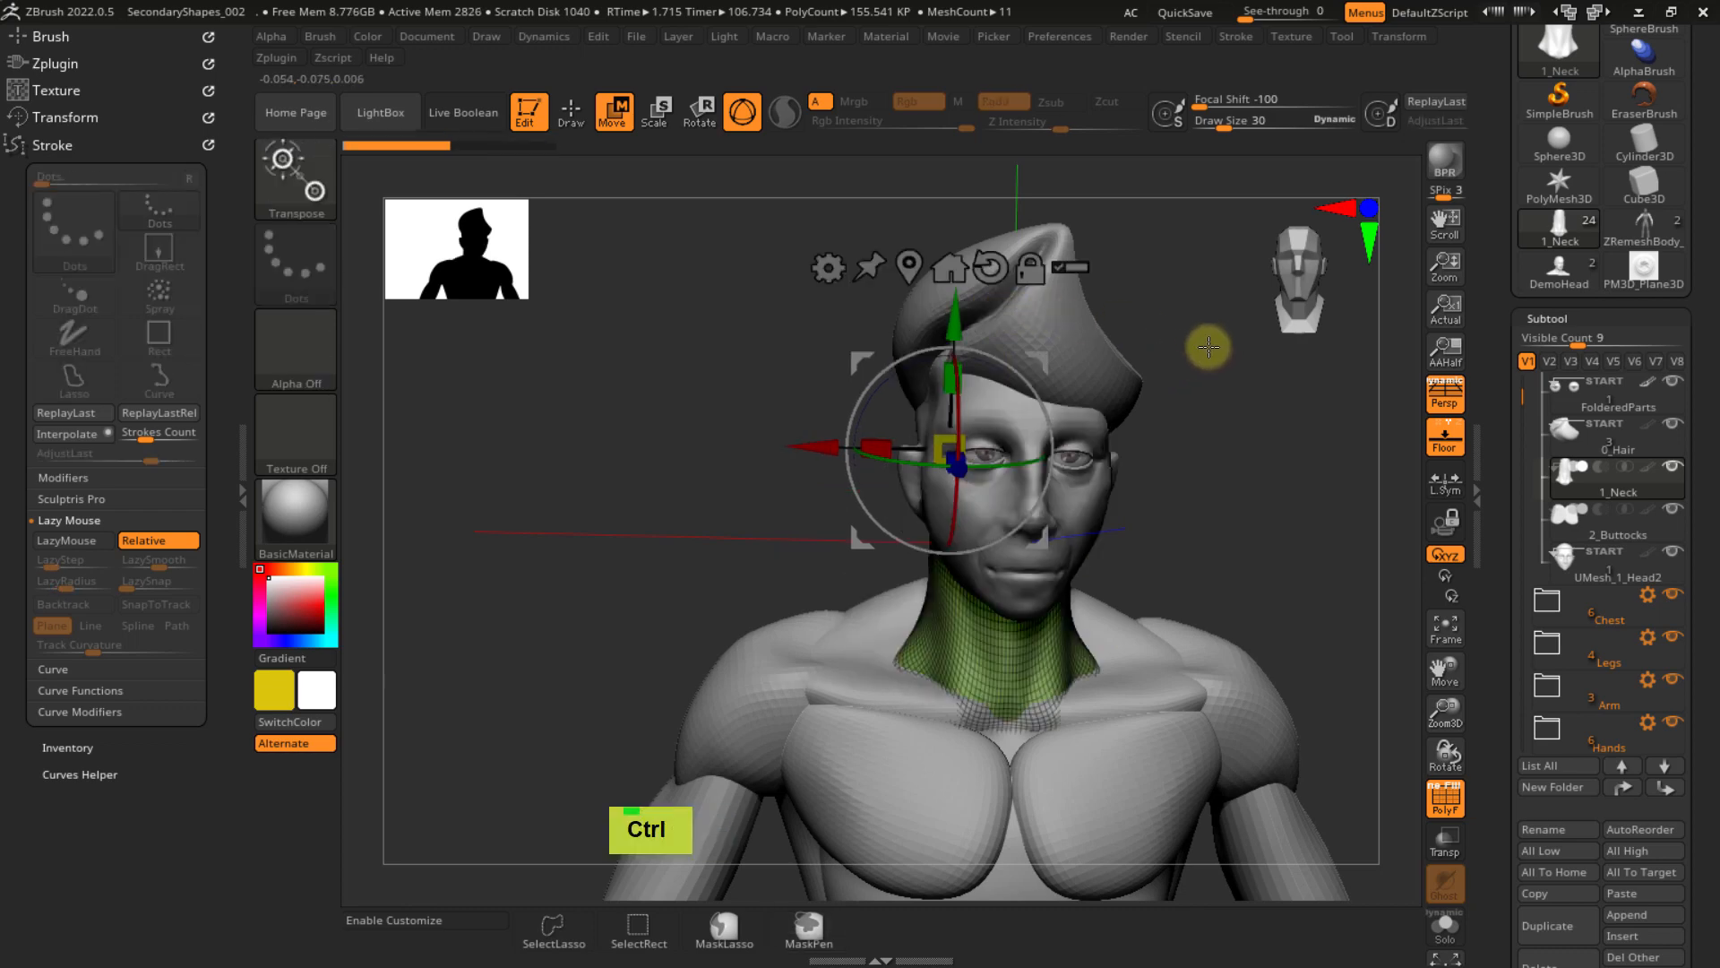
# - Apply Transpose Set to the Head folder so its subtools can be transformed together
pyautogui.moveTo(1217, 371)
pyautogui.keyDown('alt'); pyautogui.mouseDown(button='right')
pyautogui.moveTo(1202, 469)
pyautogui.moveTo(1192, 443)
pyautogui.mouseUp(button='right'); pyautogui.keyUp('alt')
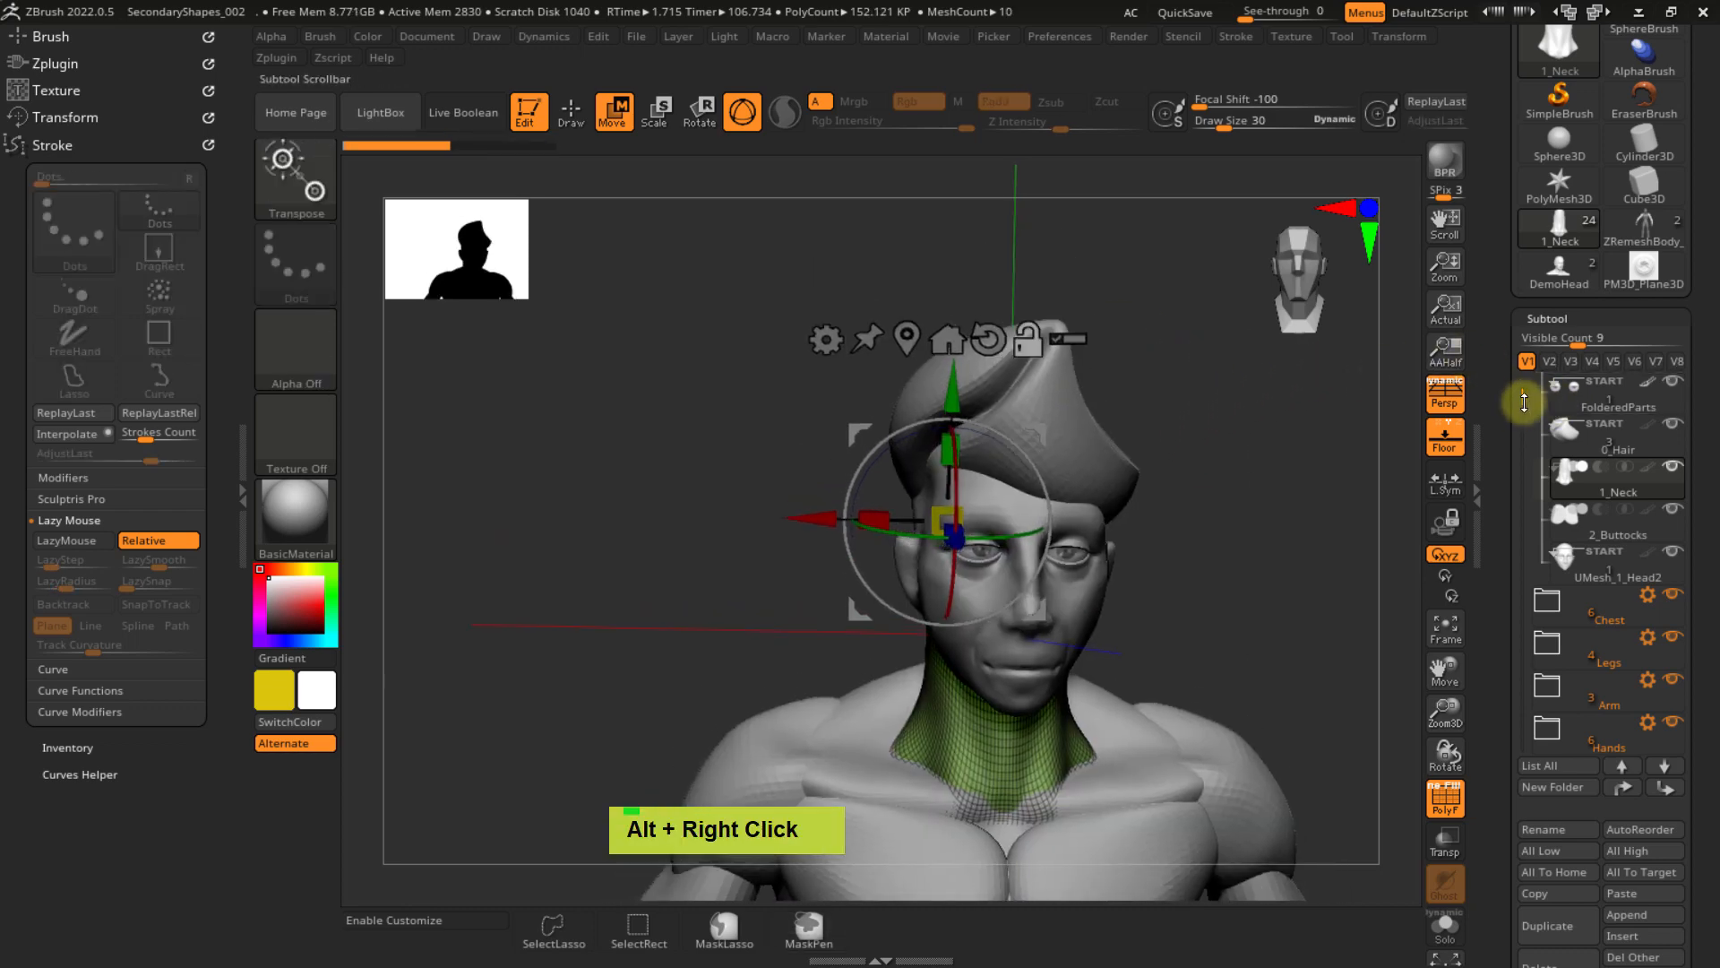
pyautogui.scroll(1, 1508, 361)
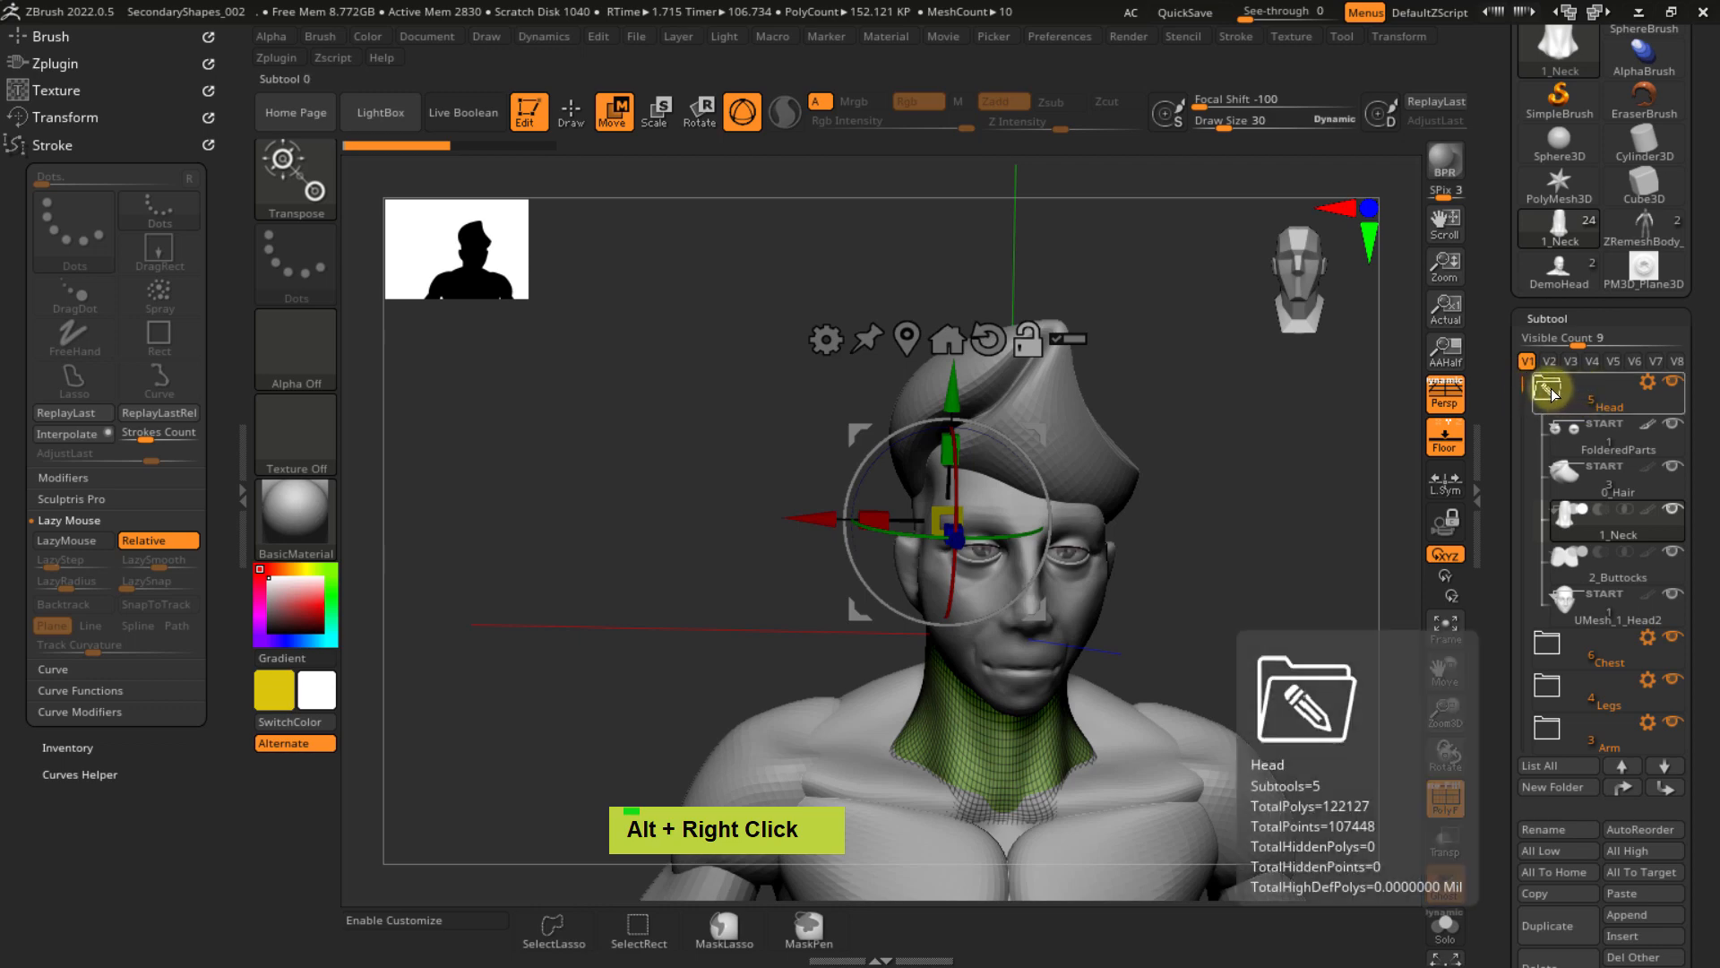
pyautogui.click(1651, 386)
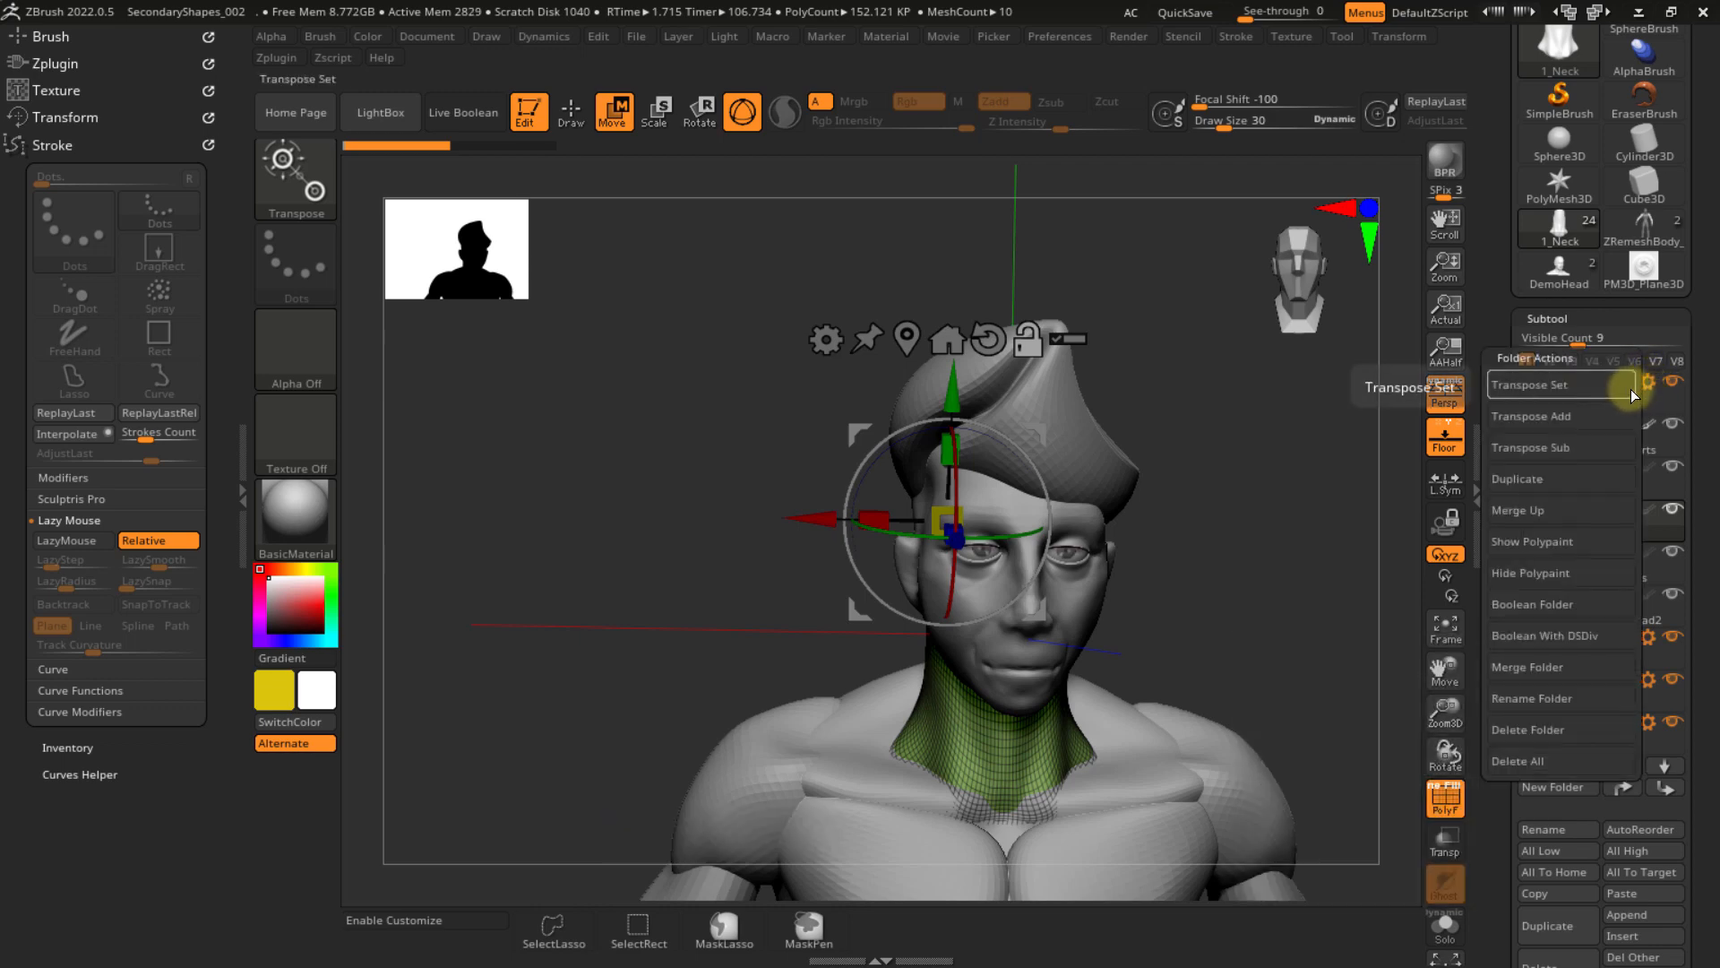
pyautogui.click(1559, 389)
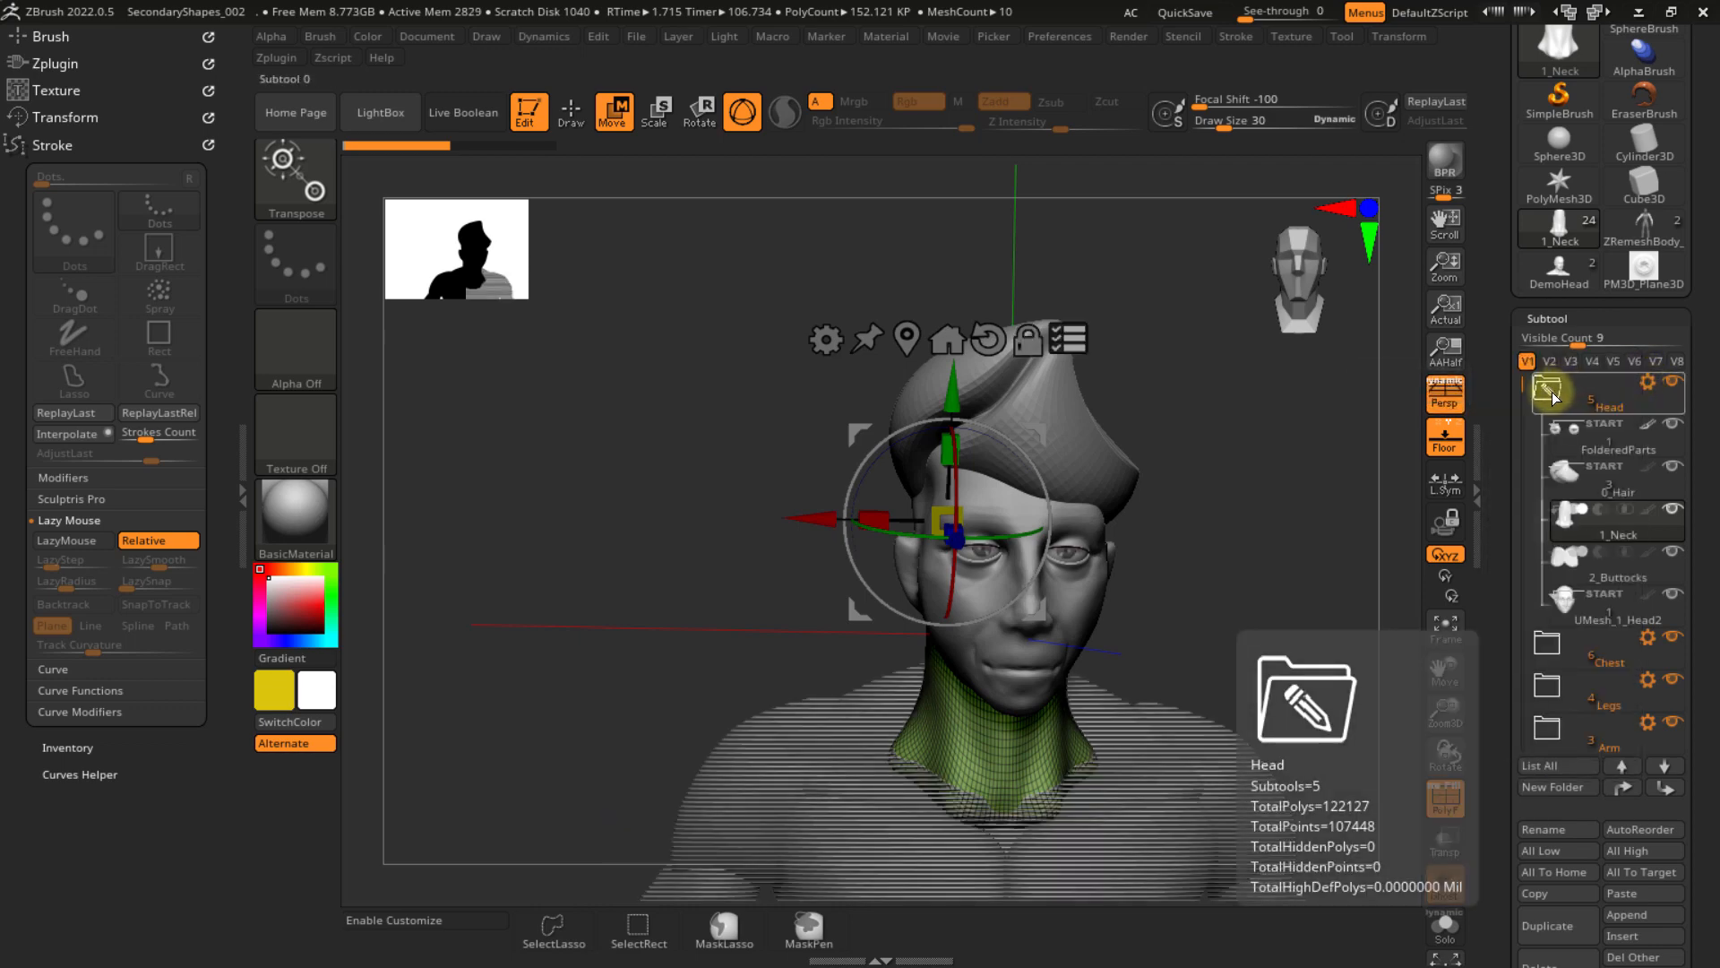
# - Try moving and rotating the whole Head folder with the gizmo, and undo the transformations
pyautogui.moveTo(1033, 431)
pyautogui.mouseDown()
pyautogui.moveTo(1022, 484)
pyautogui.moveTo(1056, 414)
pyautogui.mouseUp()
pyautogui.moveTo(1057, 414)
pyautogui.keyDown('ctrl'); pyautogui.mouseDown(button='right')
pyautogui.moveTo(1034, 423)
pyautogui.moveTo(1067, 442)
pyautogui.mouseUp(button='right'); pyautogui.keyUp('ctrl')
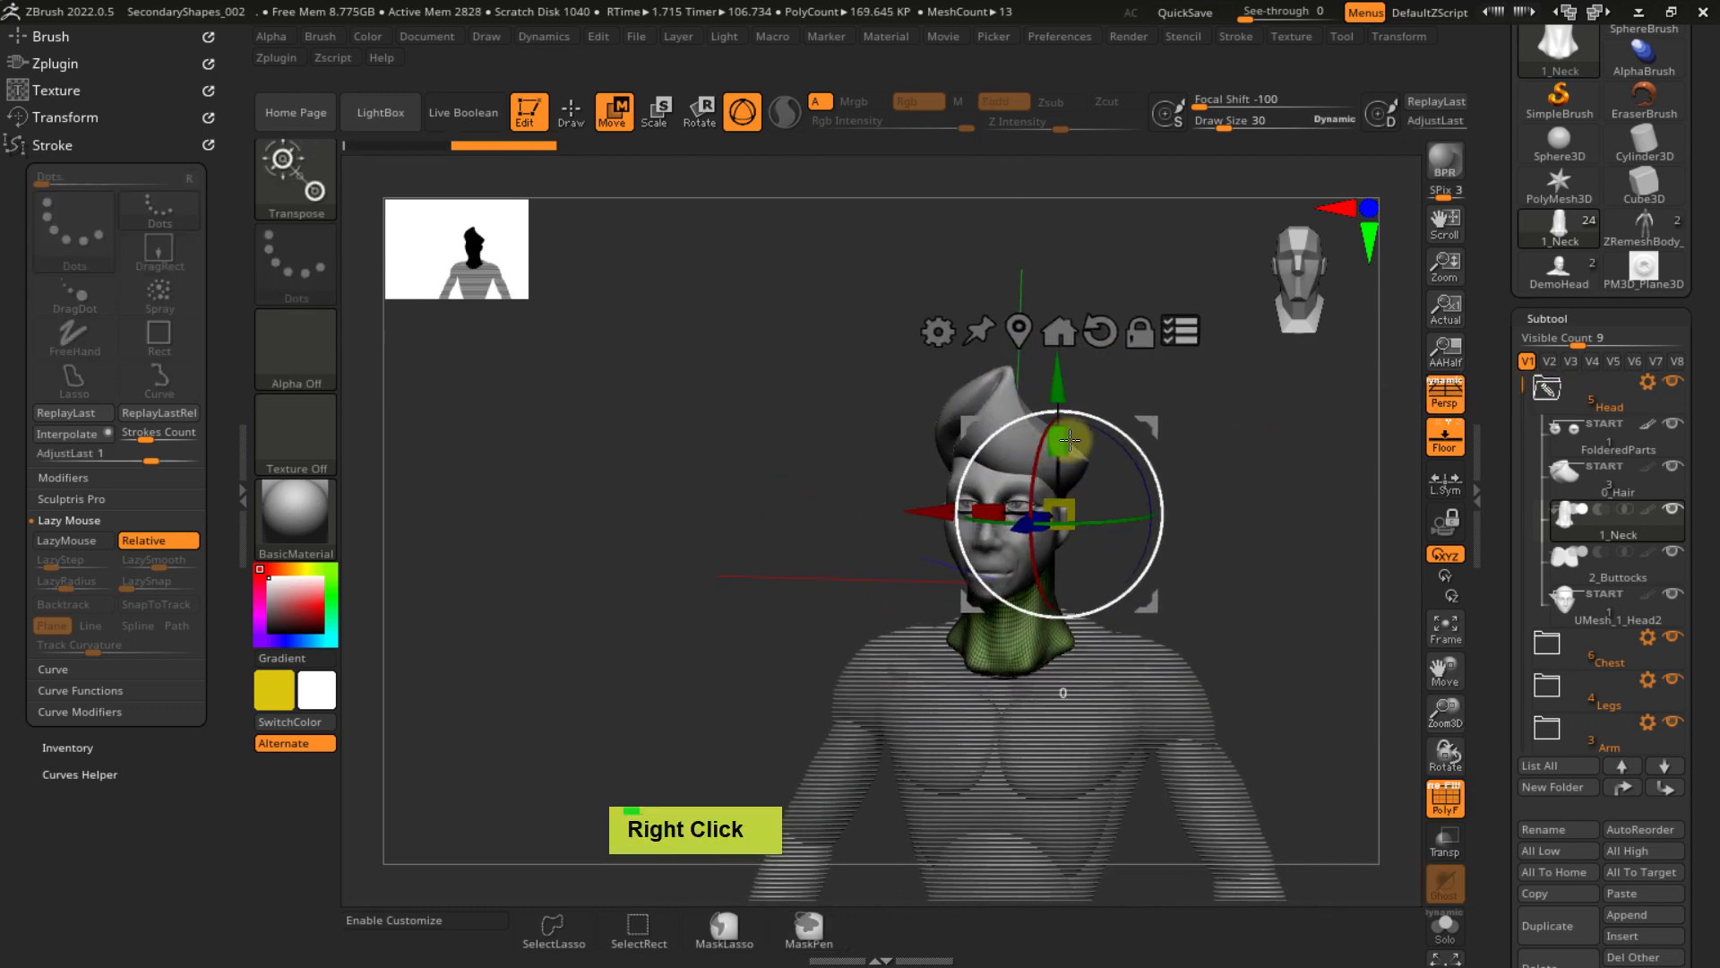
pyautogui.moveTo(1152, 420); pyautogui.dragTo(1152, 420)
pyautogui.keyDown('alt'); pyautogui.rightClick(1159, 422); pyautogui.keyUp('alt')
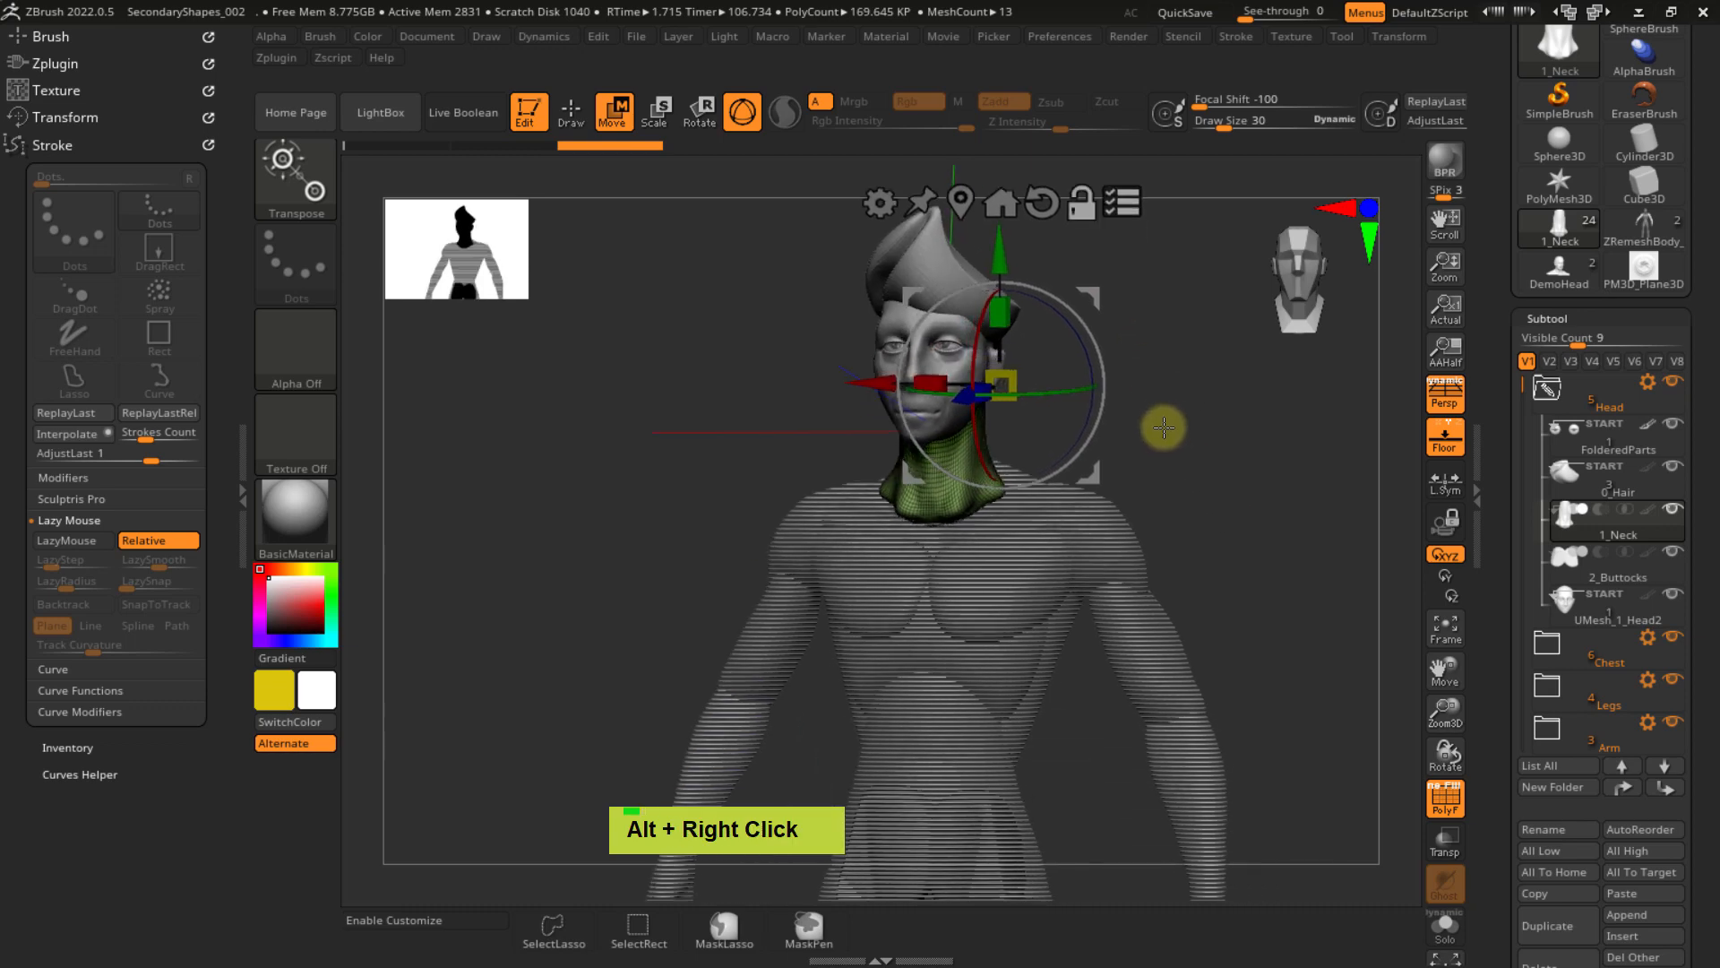
pyautogui.keyDown('alt'); pyautogui.rightClick(1206, 487); pyautogui.keyUp('alt')
pyautogui.click(1646, 382)
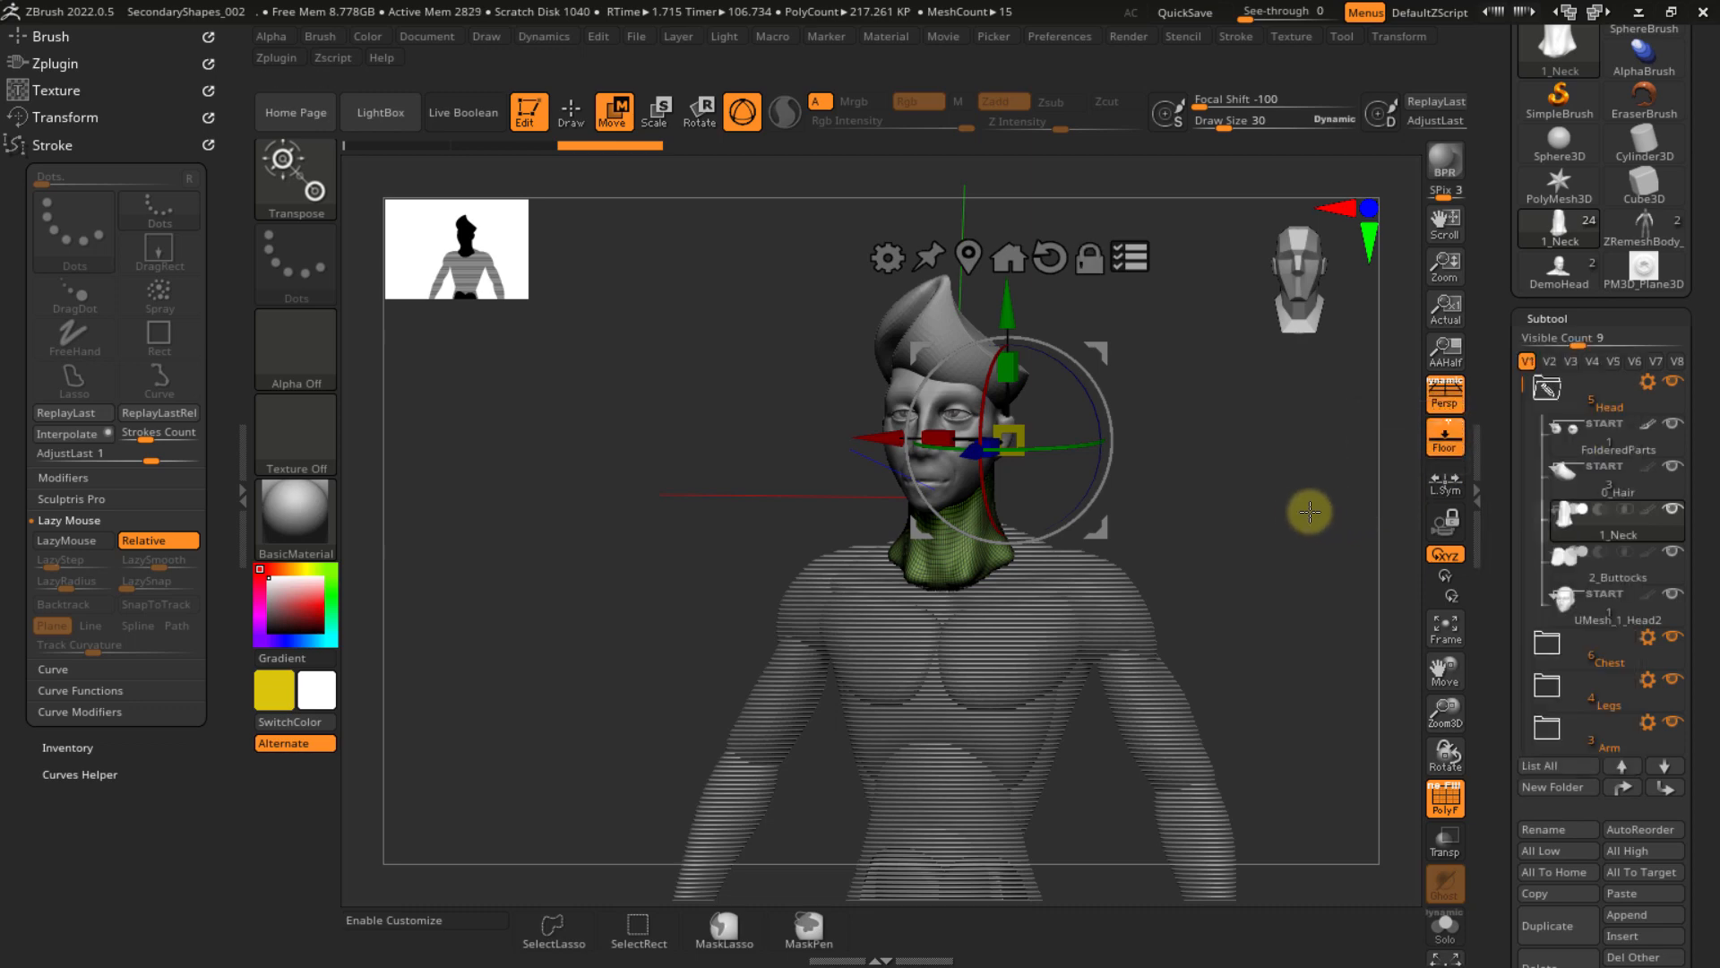
pyautogui.rightClick(1282, 451)
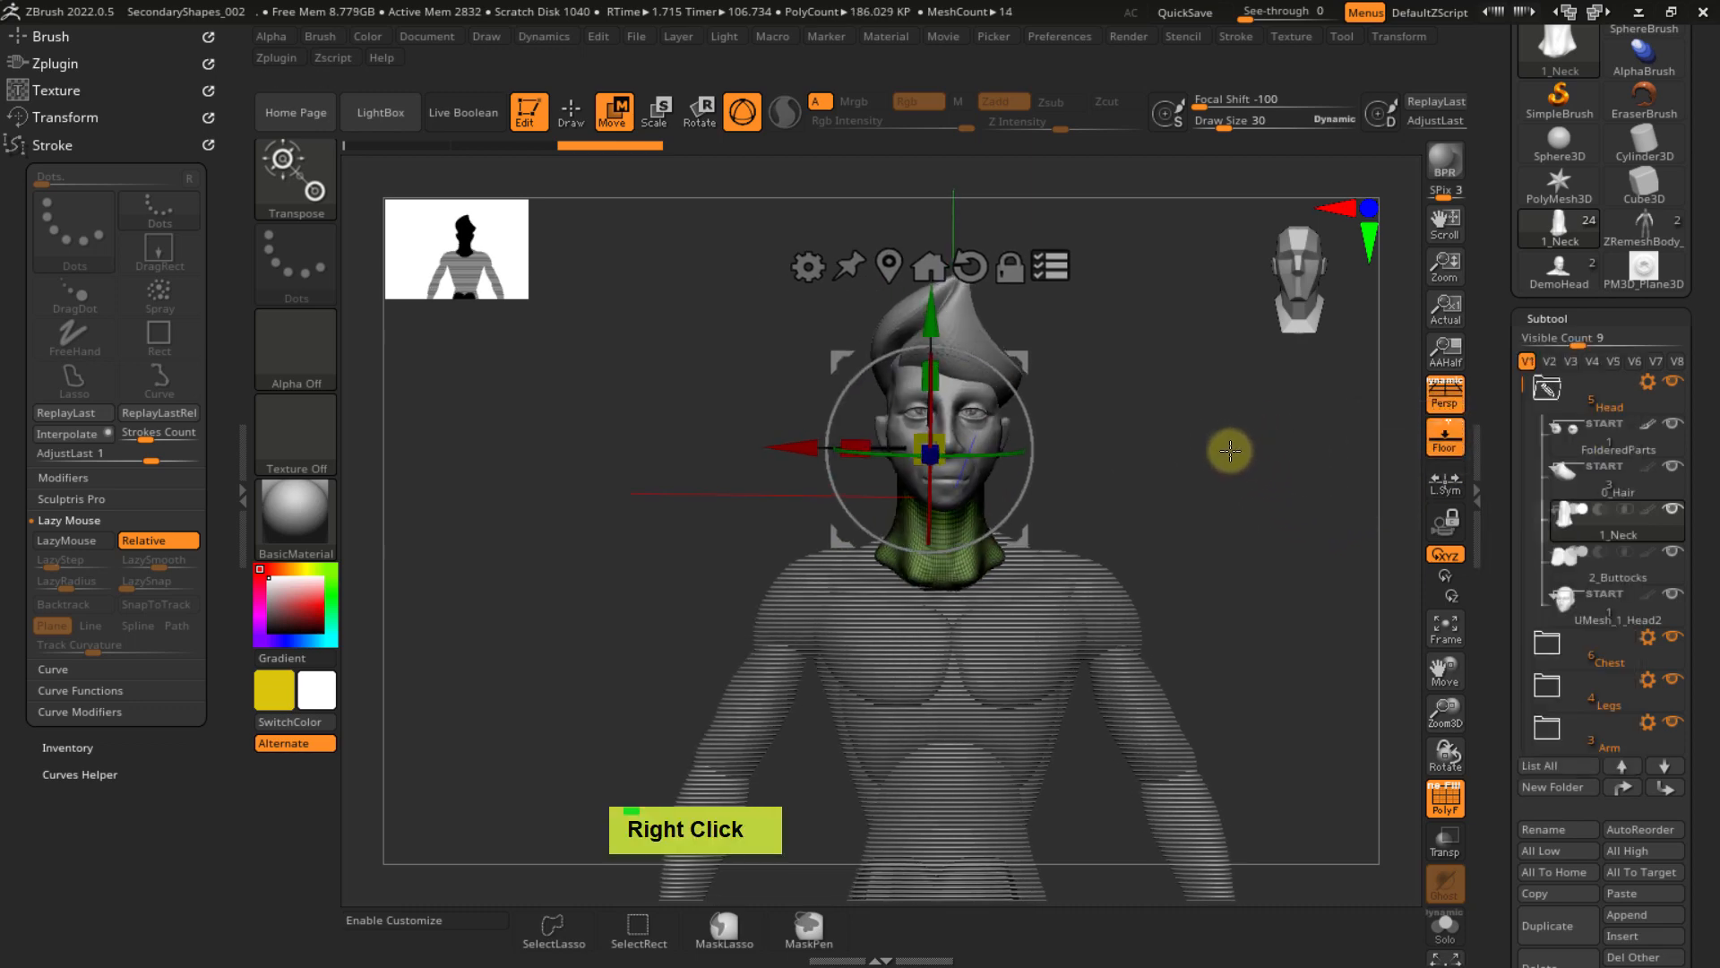
pyautogui.hotkey('ctrl', 'z')
pyautogui.hotkey('ctrl', 'z')
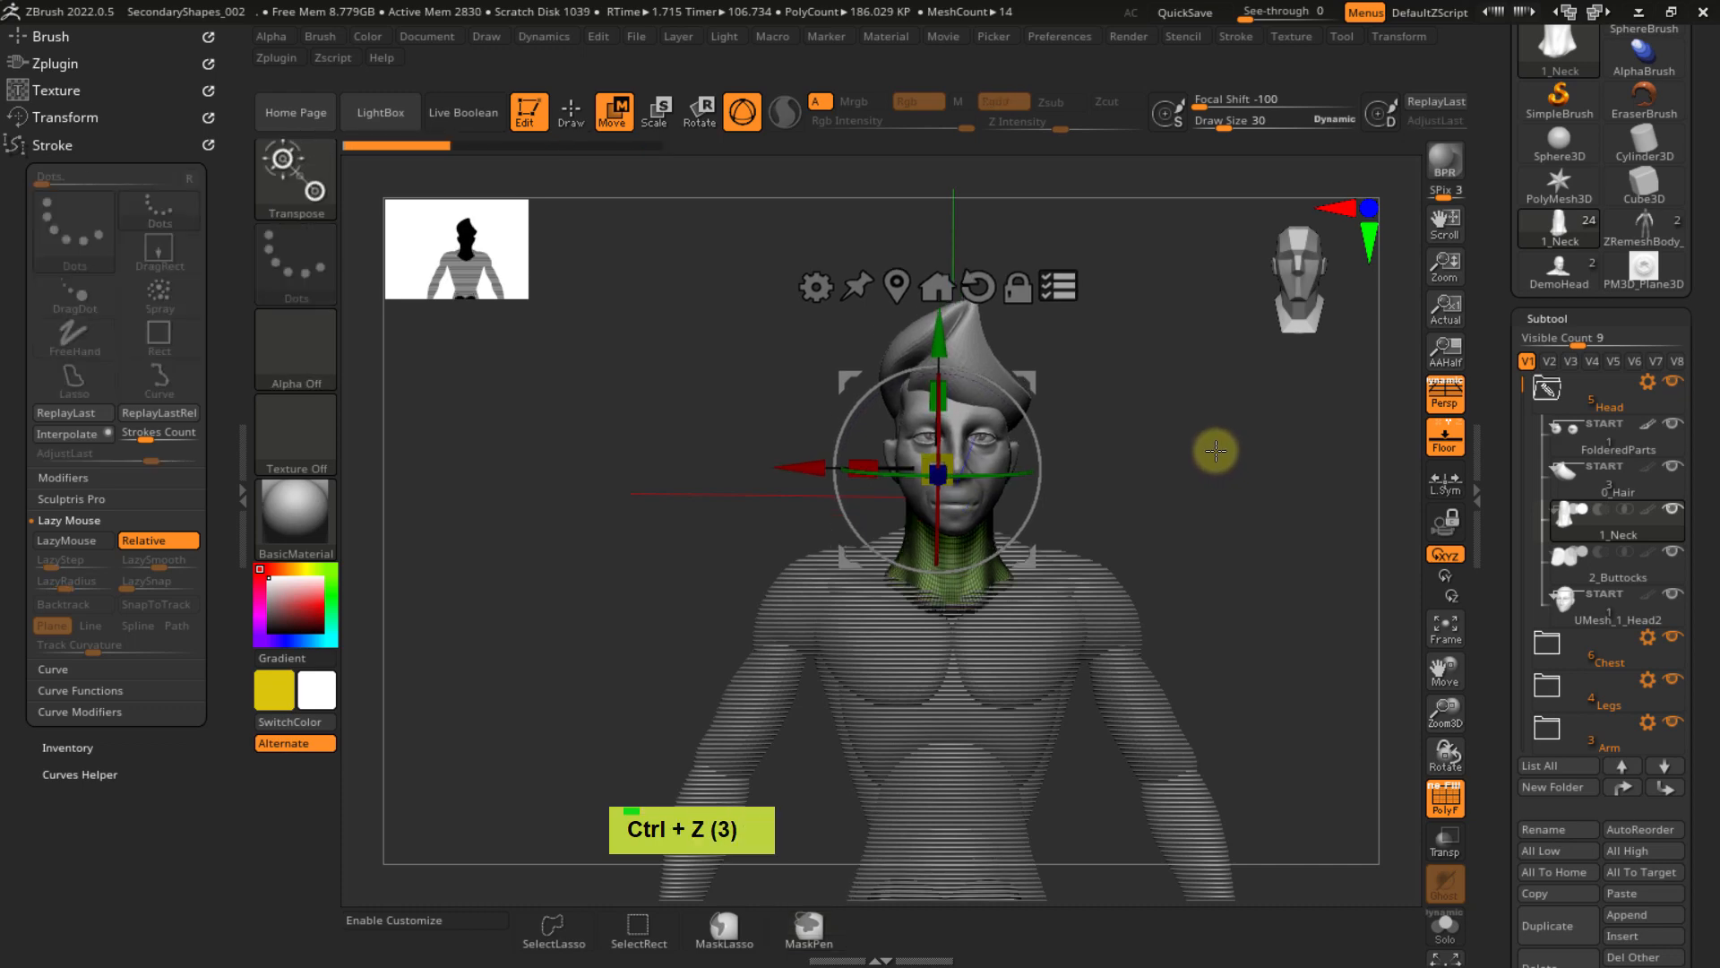
# - Return to Draw mode and collapse the Head folder
pyautogui.press('q')
pyautogui.keyDown('ctrl'); pyautogui.rightClick(1191, 485); pyautogui.keyUp('ctrl')
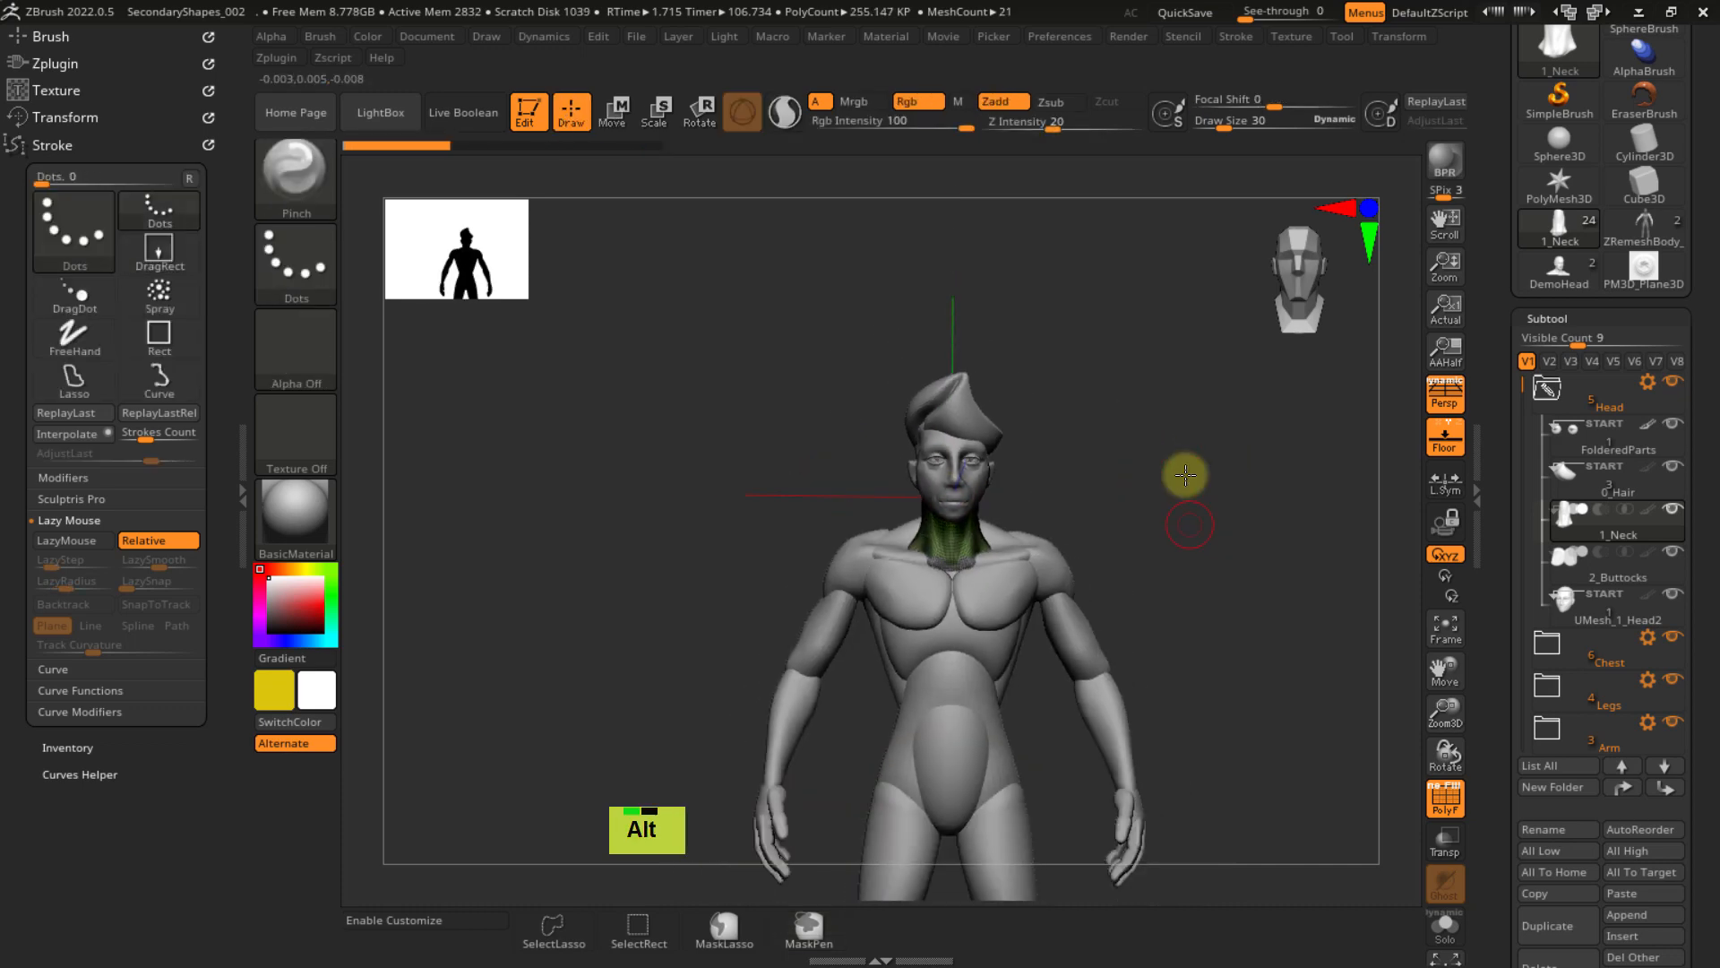
pyautogui.keyDown('alt'); pyautogui.rightClick(1191, 483); pyautogui.keyUp('alt')
pyautogui.keyDown('alt'); pyautogui.rightClick(1197, 421); pyautogui.keyUp('alt')
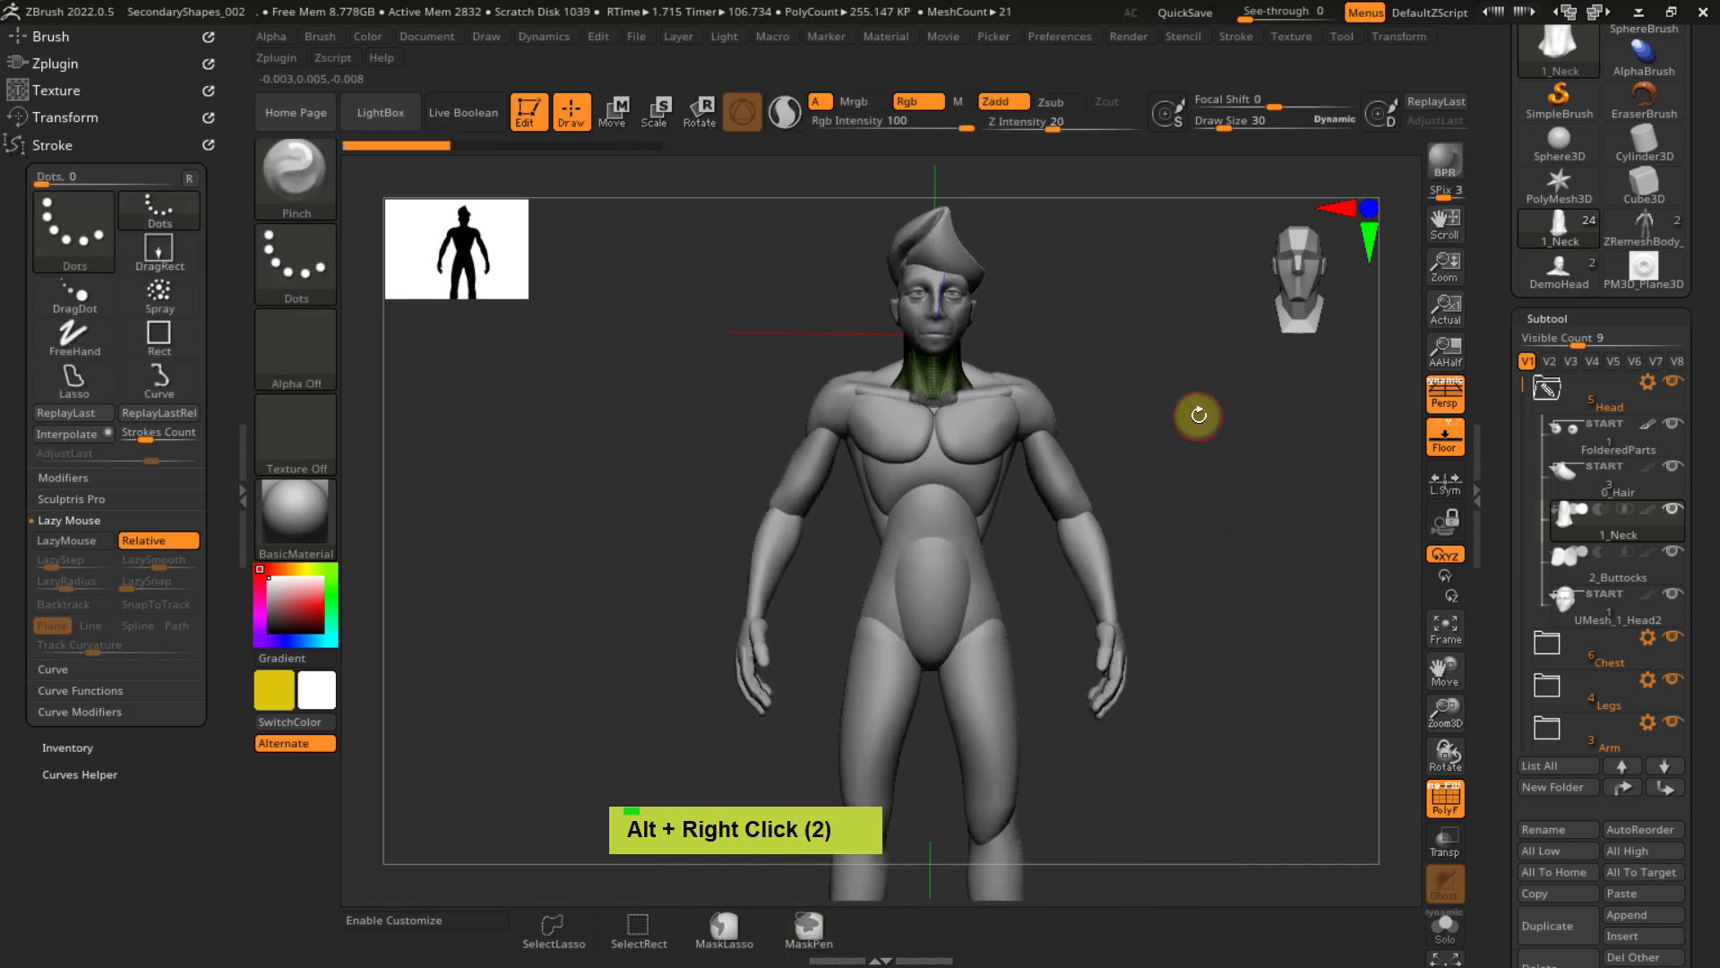
pyautogui.click(1549, 387)
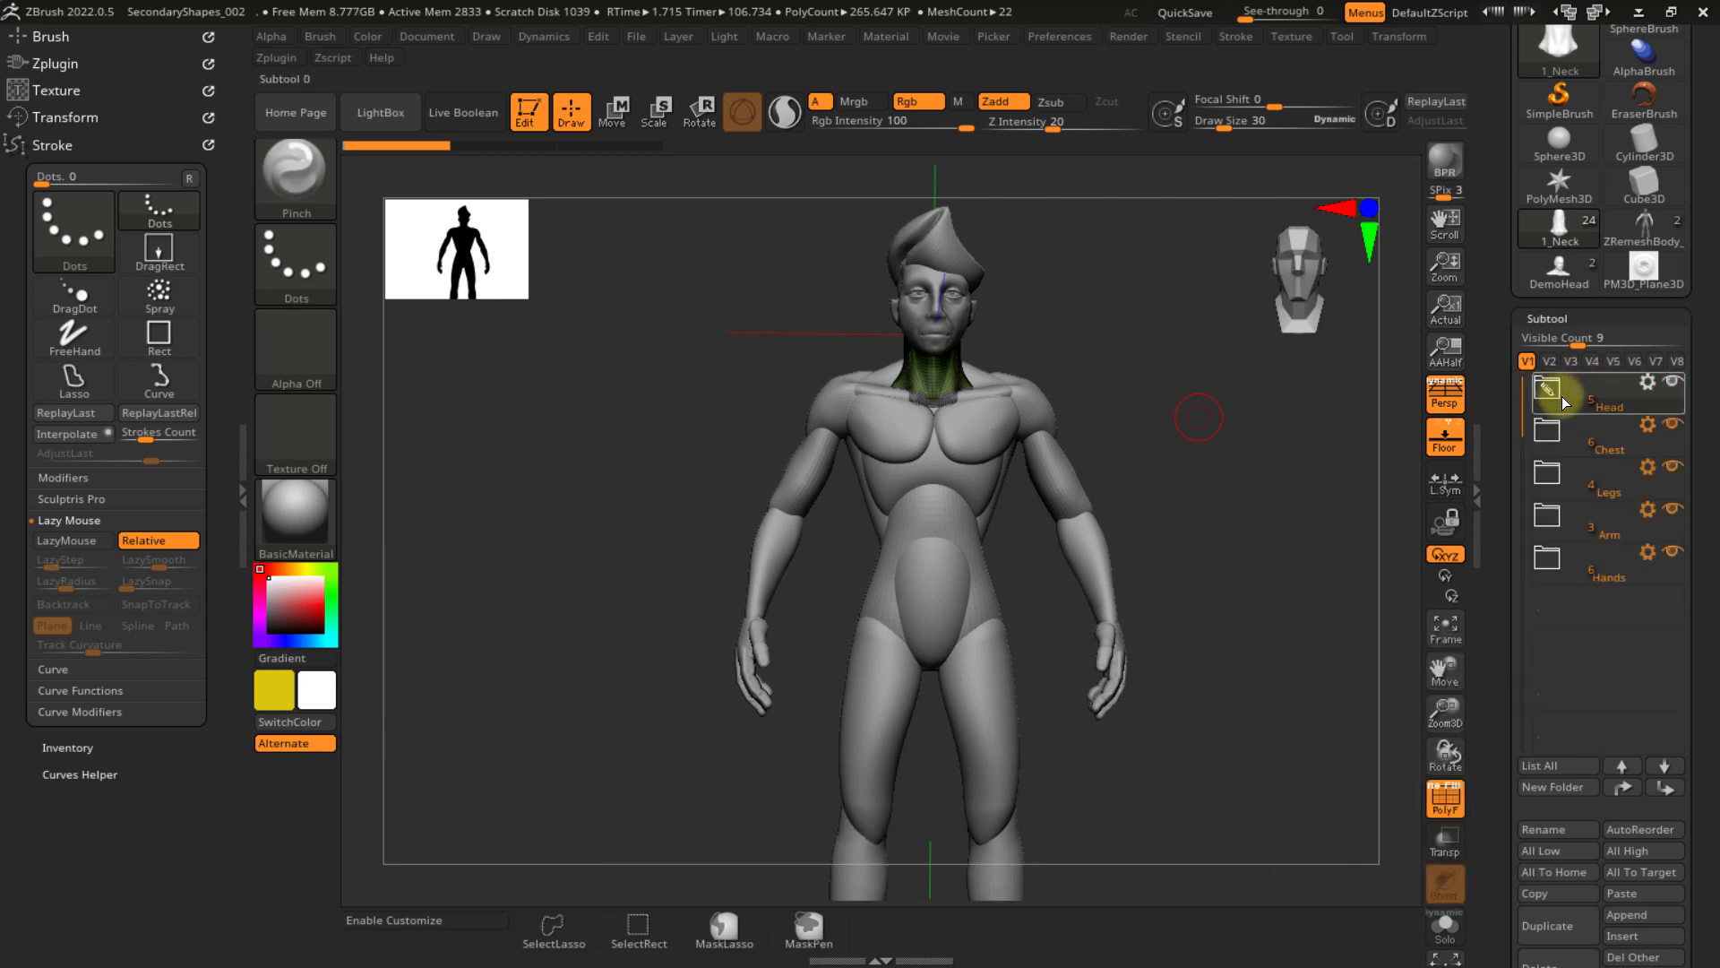
# - Select the Arm folder's 4_UpperArm subtool and apply Transpose Set to the Arm folder
pyautogui.click(1610, 530)
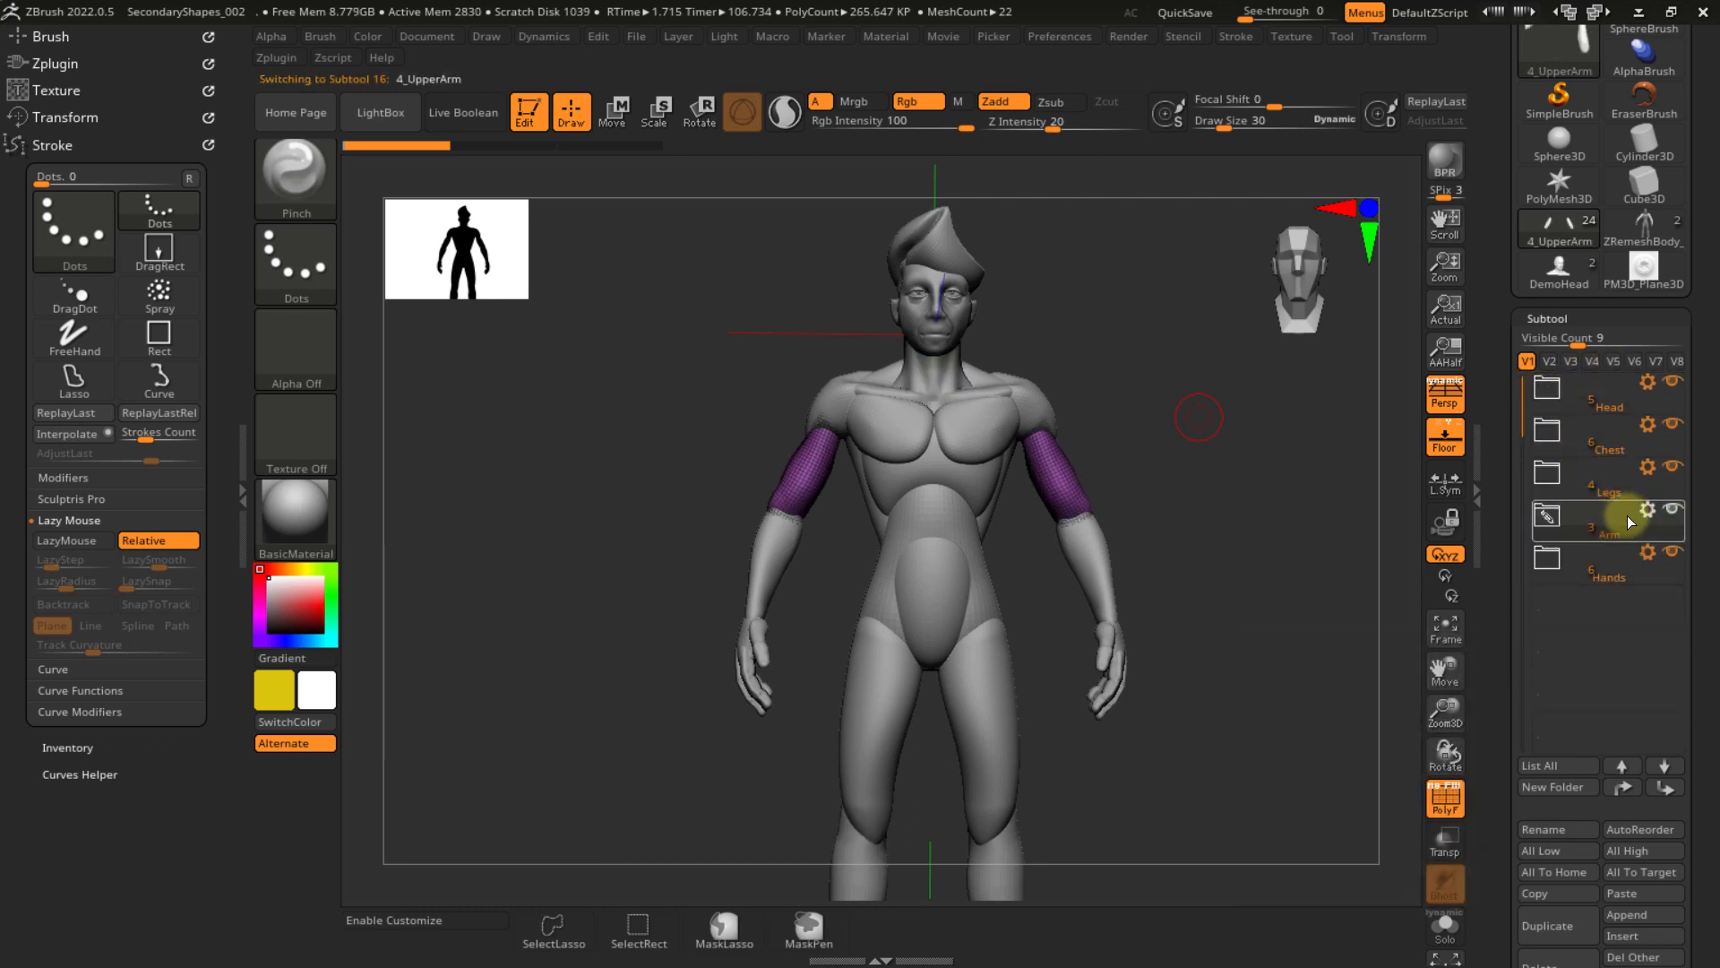
pyautogui.click(1648, 508)
pyautogui.click(1568, 486)
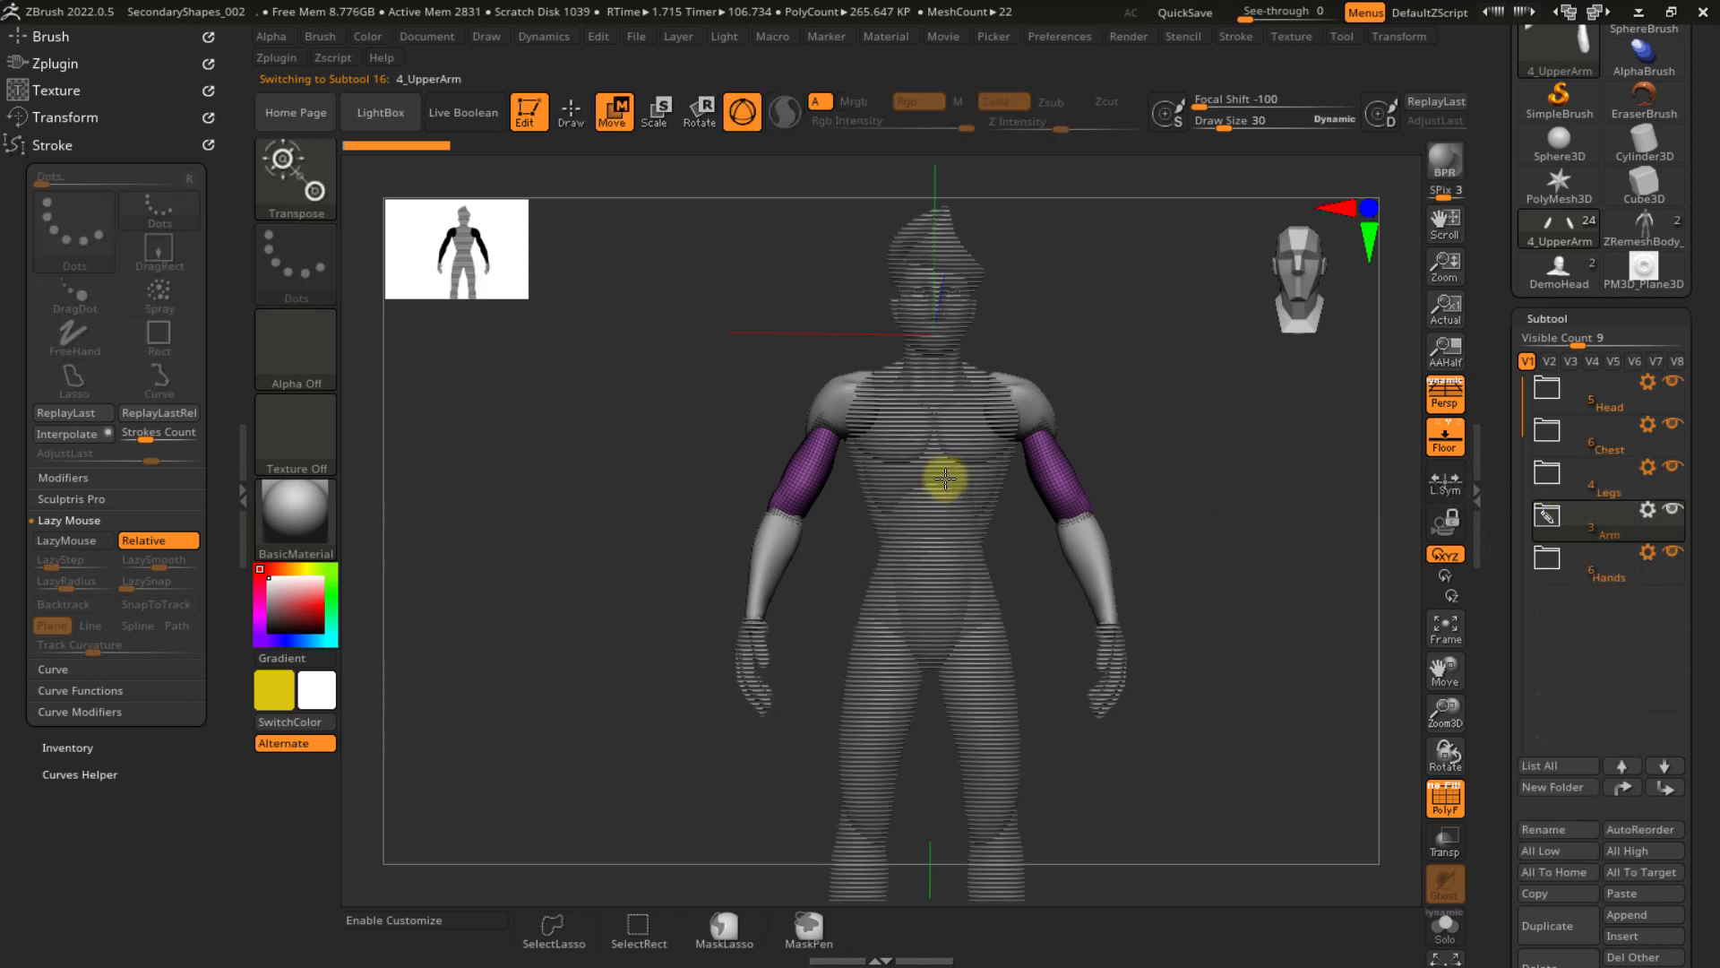
# - Try resetting the Remesh By ZRemesher deformer on the upper arms, and undo the reset
pyautogui.press('w')
pyautogui.moveTo(960, 603)
pyautogui.keyDown('ctrl'); pyautogui.mouseDown(button='right')
pyautogui.moveTo(914, 607)
pyautogui.moveTo(872, 542)
pyautogui.moveTo(895, 573)
pyautogui.moveTo(806, 631)
pyautogui.mouseUp(button='right'); pyautogui.keyUp('ctrl')
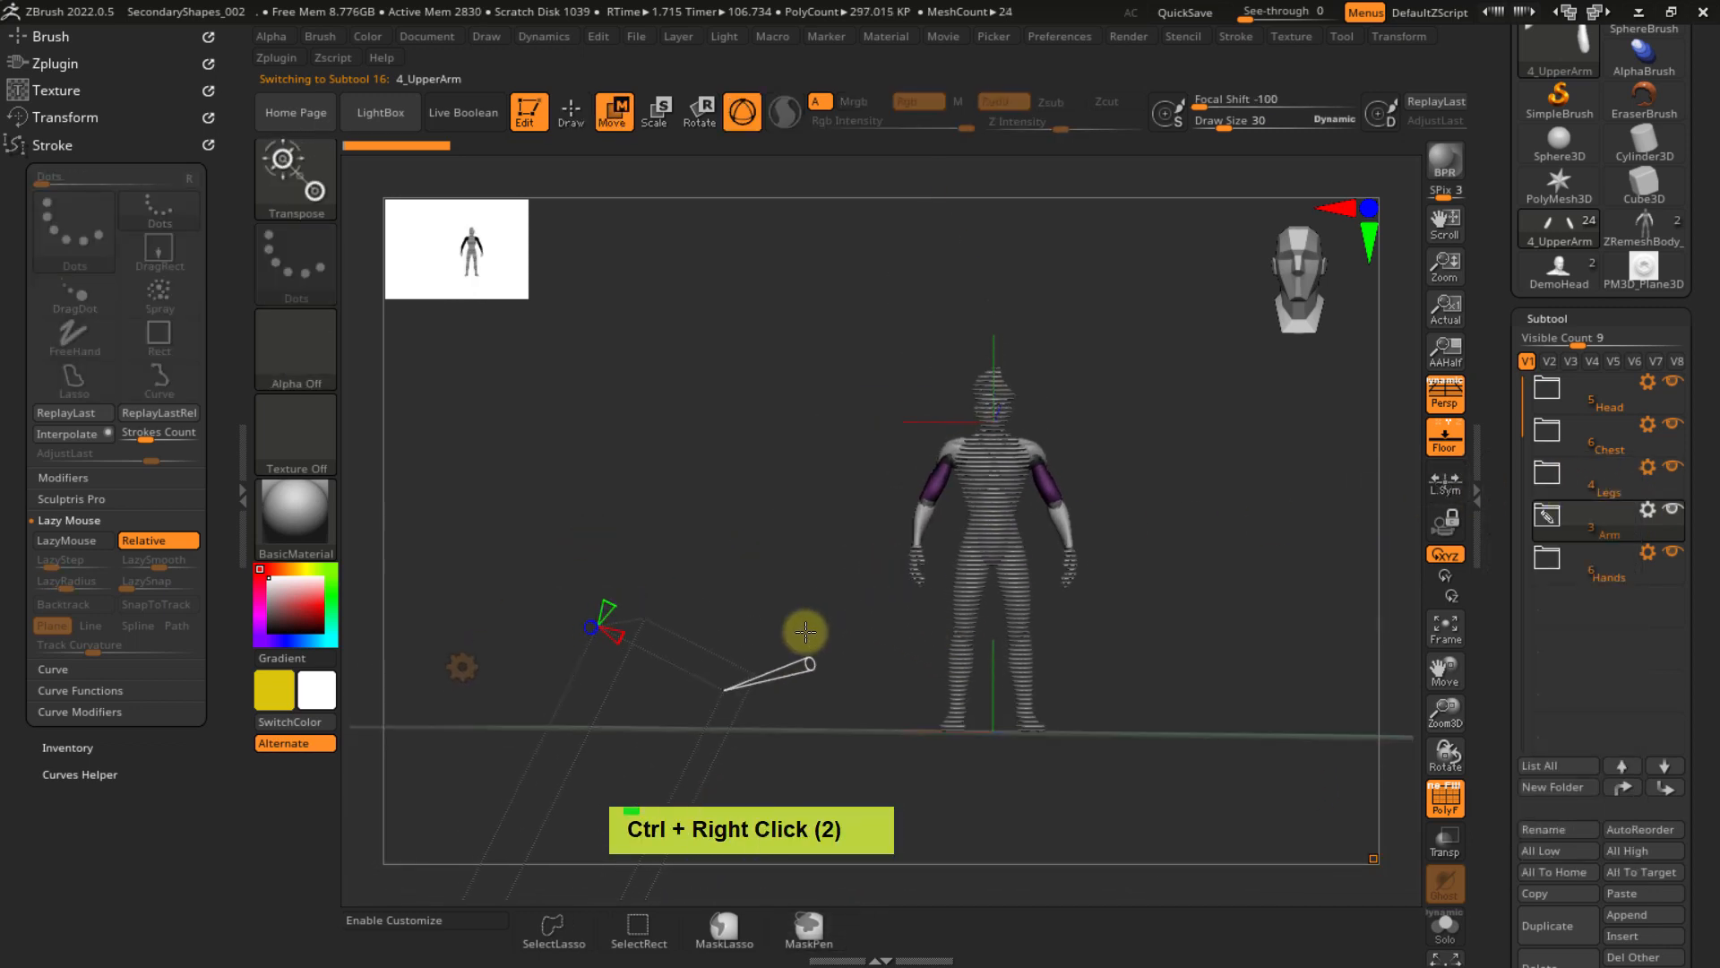
pyautogui.click(462, 671)
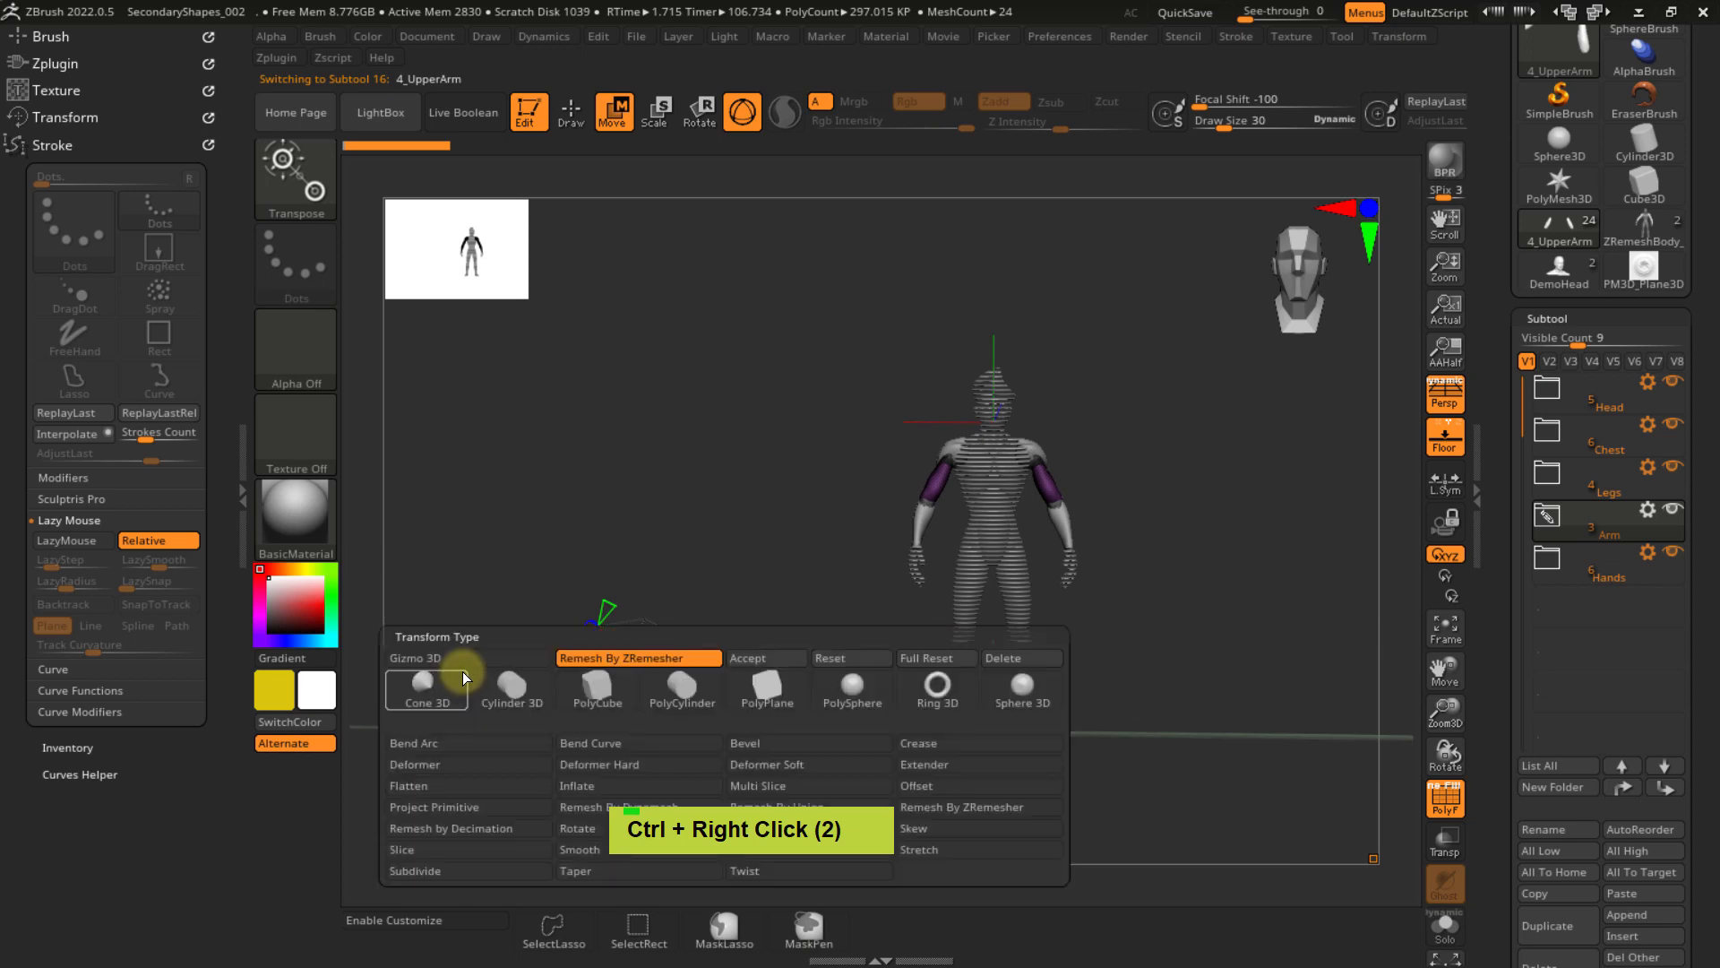
pyautogui.click(842, 661)
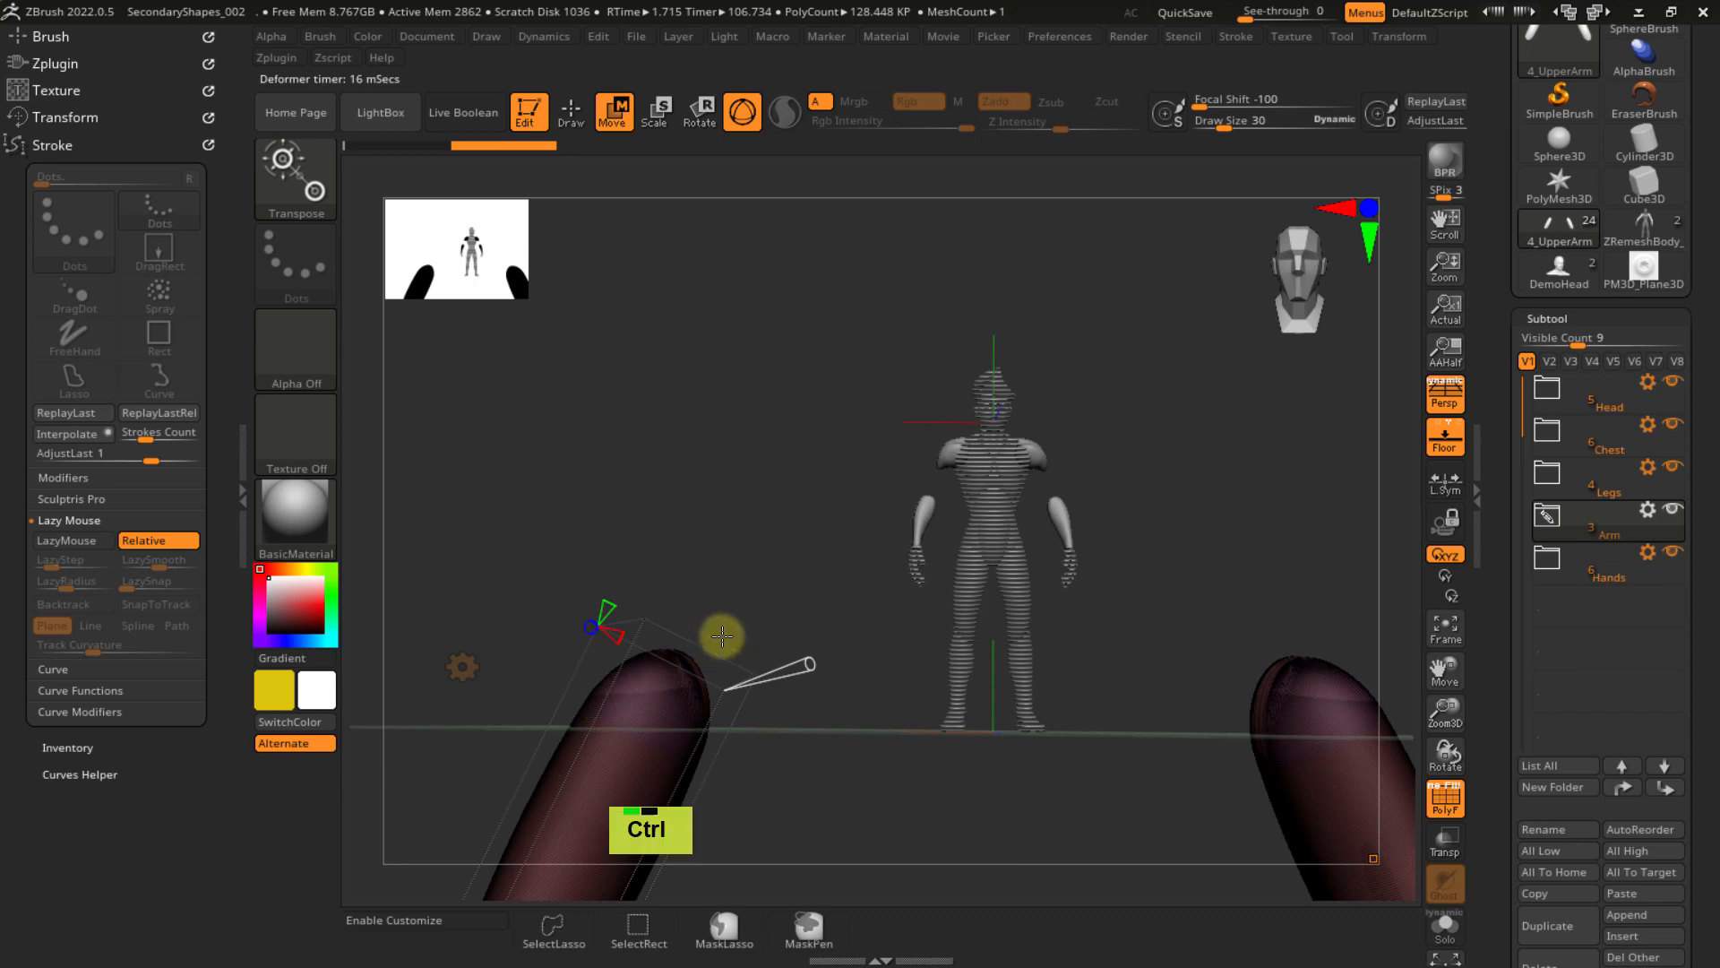
pyautogui.hotkey('ctrl', 'z')
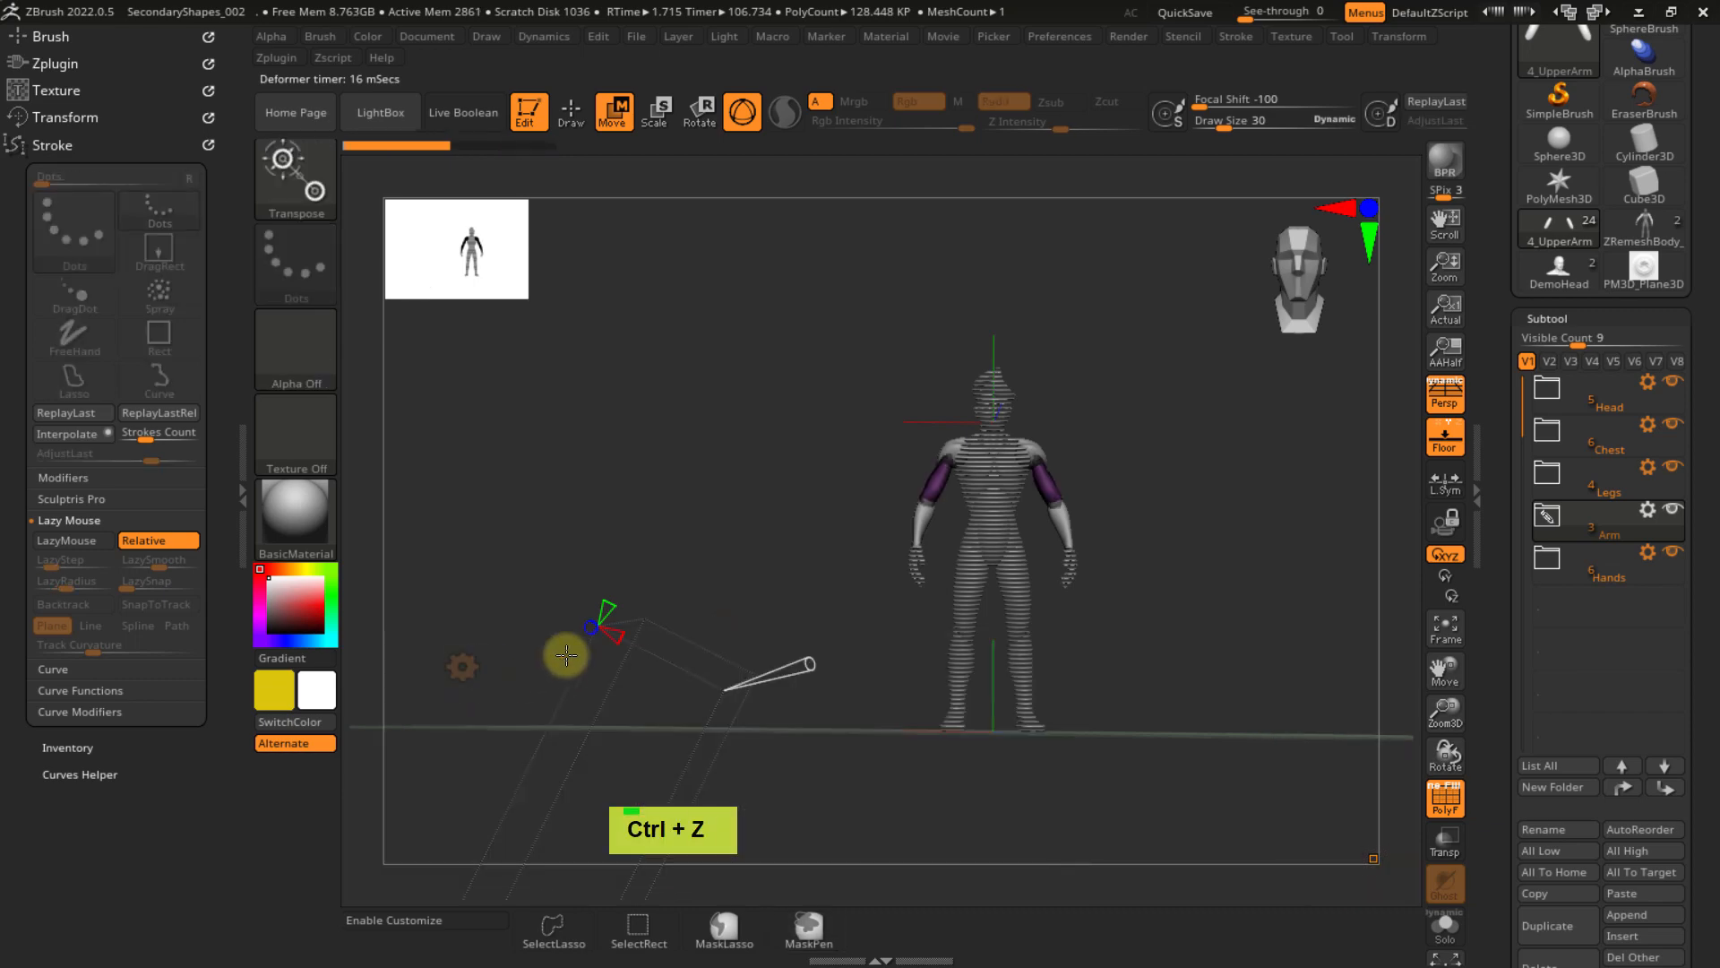
# - Accept the Remesh By ZRemesher deformer to restore the standard gizmo and center it on the unmasked mesh
pyautogui.click(459, 670)
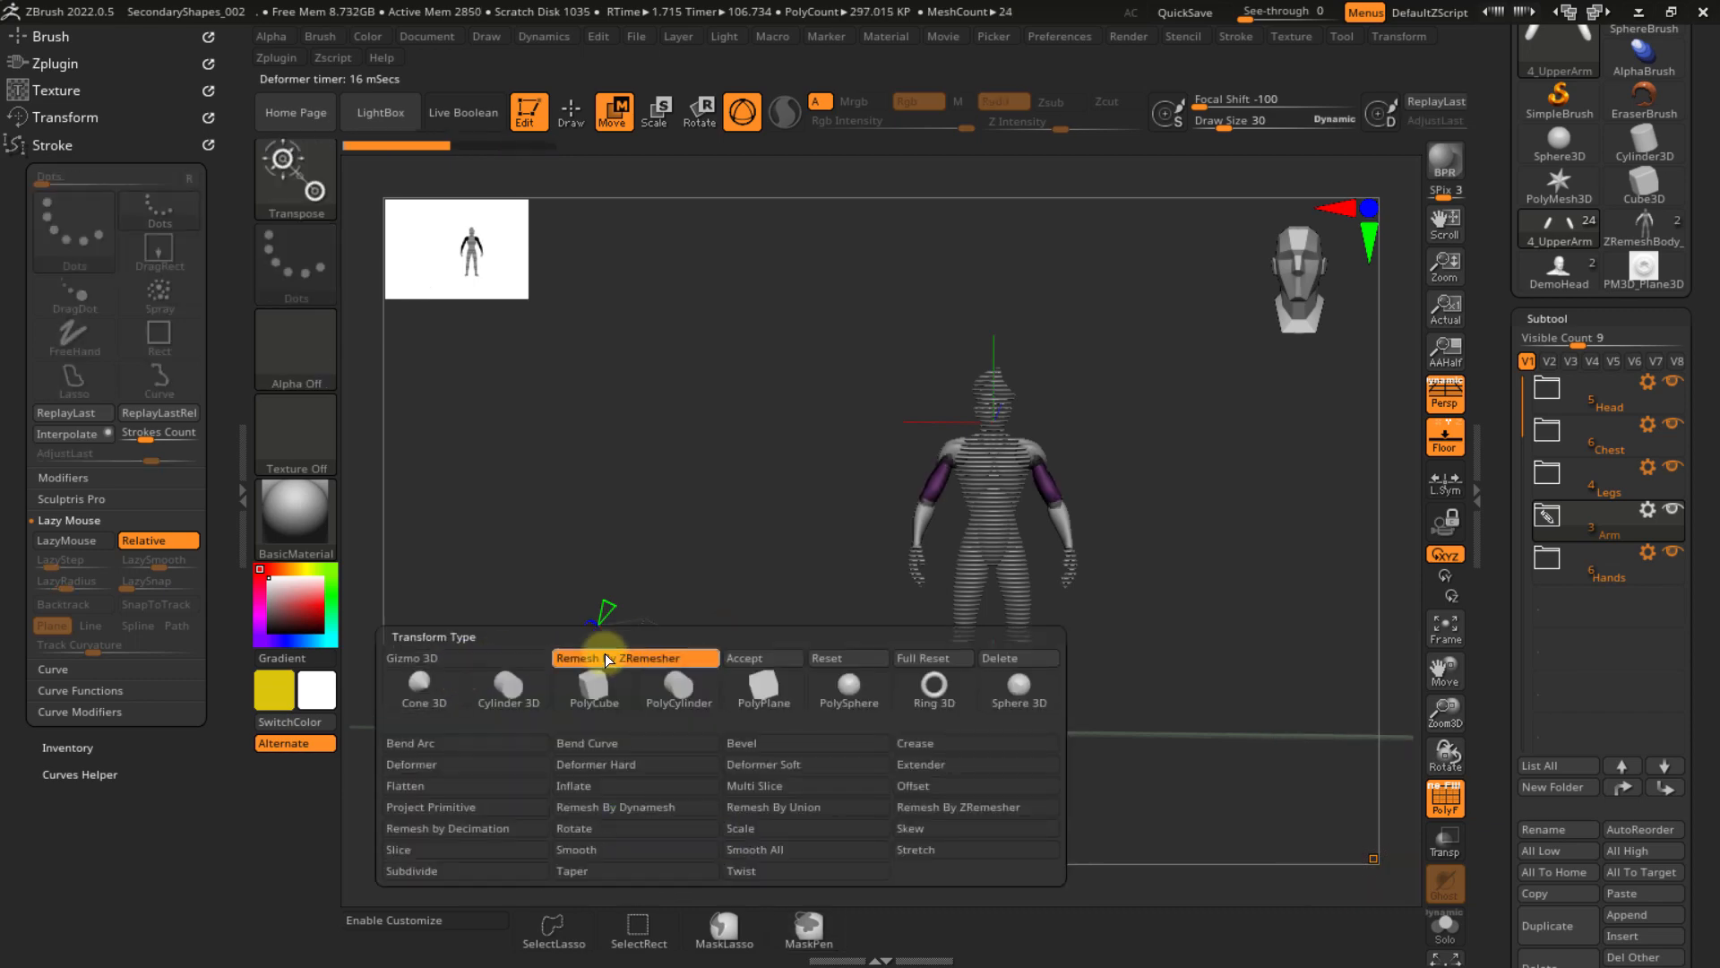
pyautogui.click(763, 658)
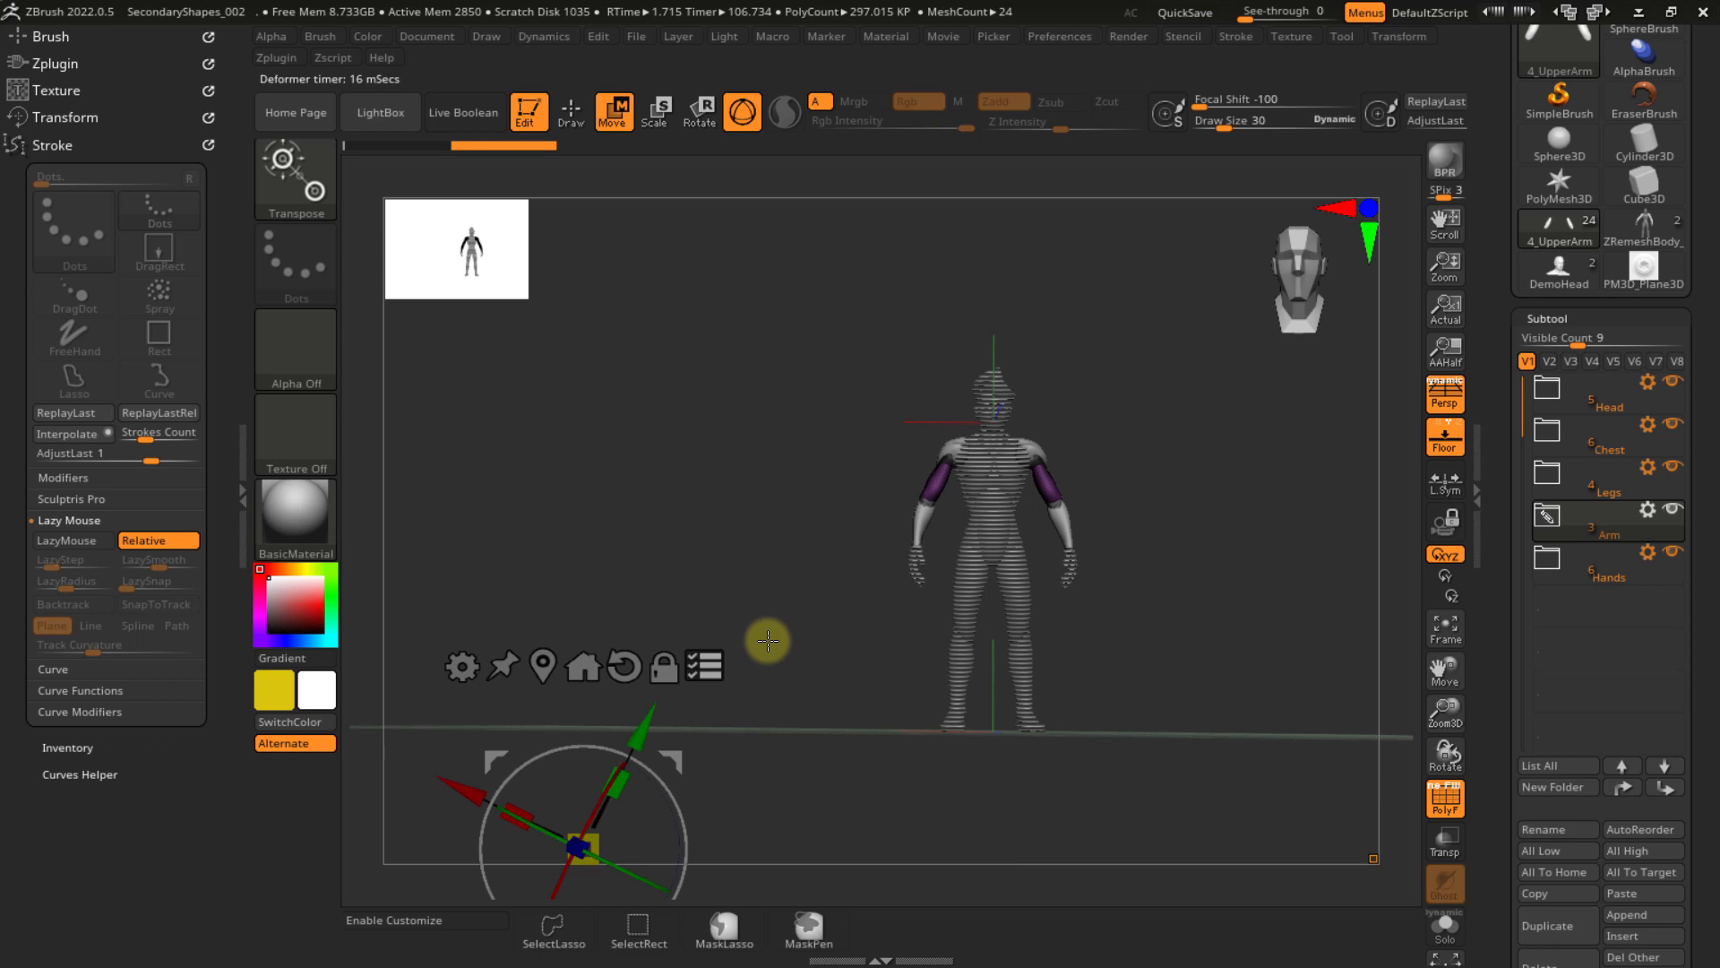
pyautogui.click(538, 667)
pyautogui.keyDown('ctrl'); pyautogui.moveTo(875, 449); pyautogui.dragTo(1002, 538, button='right'); pyautogui.keyUp('ctrl')
# - Turn off perspective and place the gizmo pivot on the shoulder joint
pyautogui.press('p')
pyautogui.keyDown('alt'); pyautogui.moveTo(927, 517); pyautogui.dragTo(983, 399); pyautogui.keyUp('alt')
pyautogui.keyDown('ctrl'); pyautogui.moveTo(974, 484); pyautogui.dragTo(983, 383, button='right'); pyautogui.keyUp('ctrl')
# - Try rotating the Arm folder about the shoulder without the hands, and undo the rotation
pyautogui.moveTo(991, 458); pyautogui.dragTo(1020, 483)
pyautogui.hotkey('ctrl', 'z')
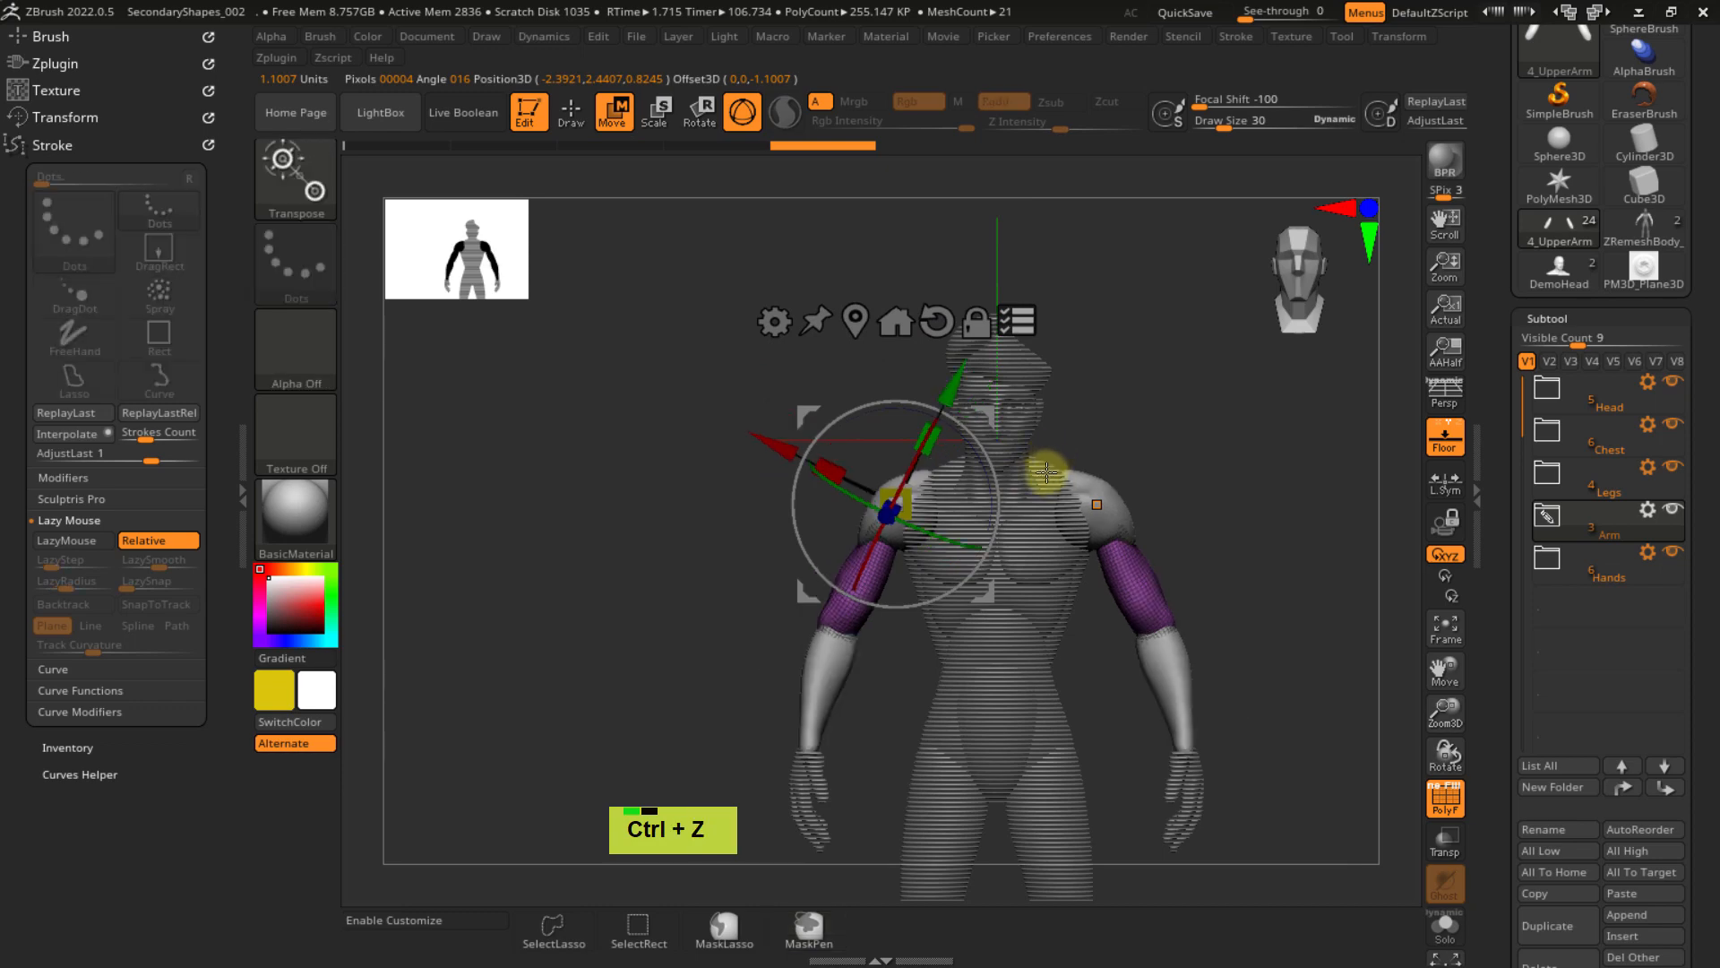
# - Include the Hands folder with Transpose Add and rotate the arms and hands outward about the shoulders
pyautogui.keyDown('alt'); pyautogui.moveTo(986, 615); pyautogui.dragTo(950, 580, button='right'); pyautogui.keyUp('alt')
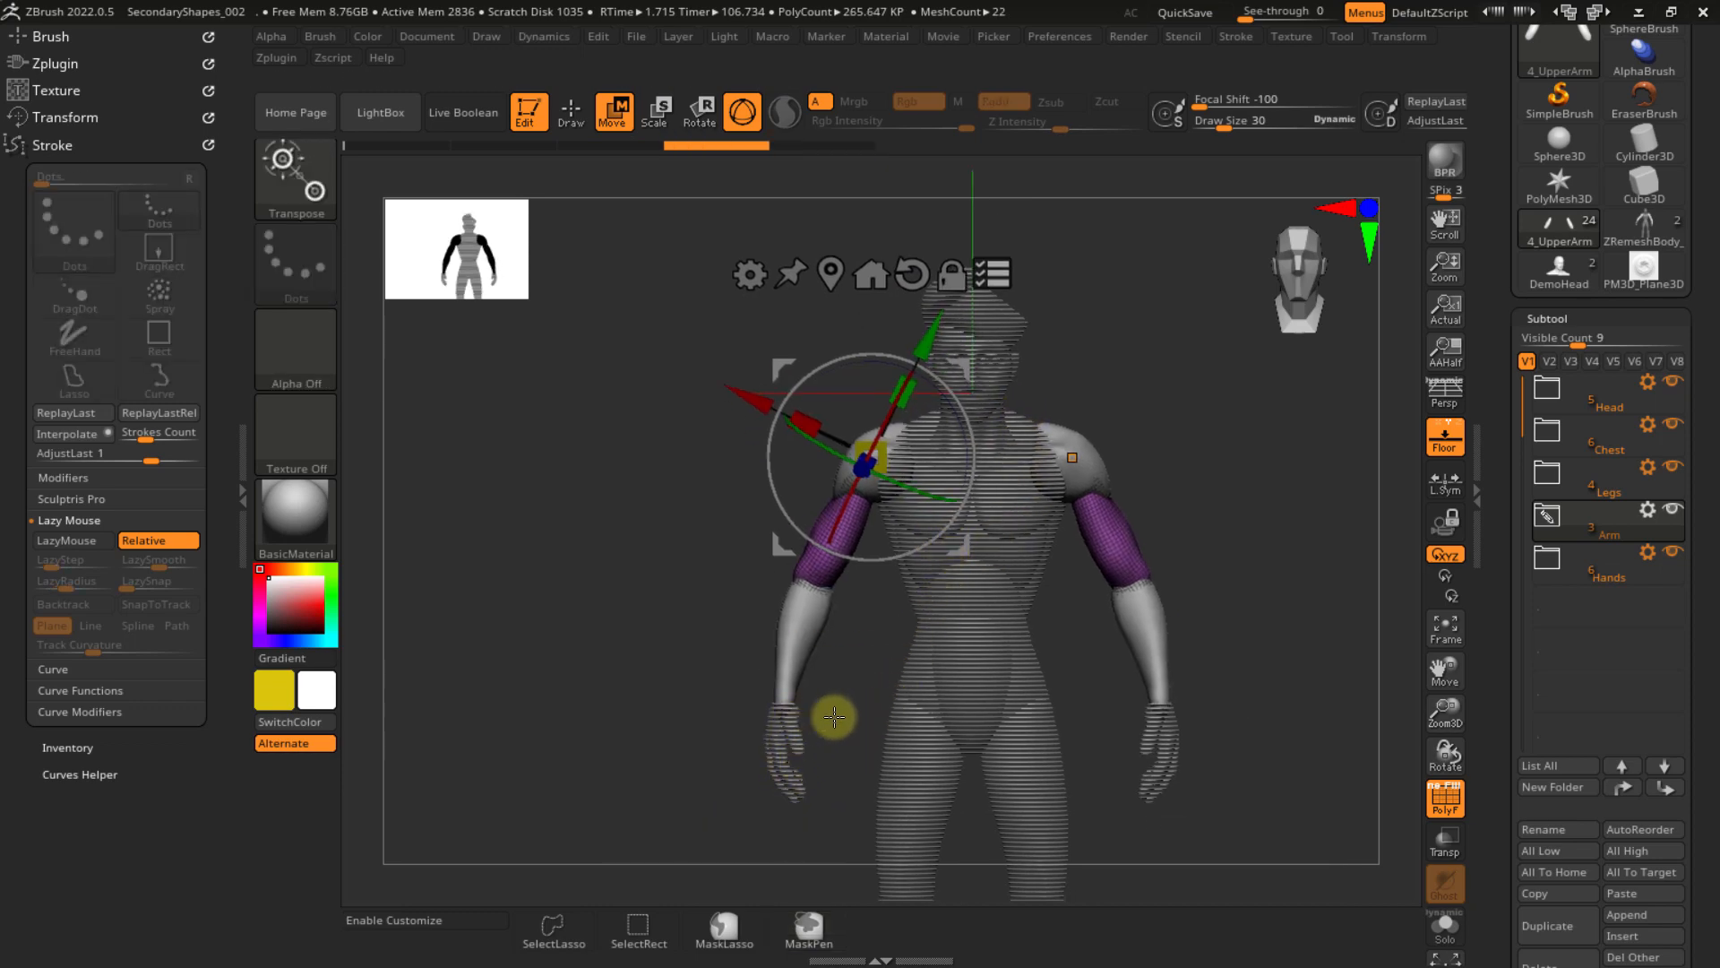
pyautogui.click(1646, 552)
pyautogui.click(1541, 525)
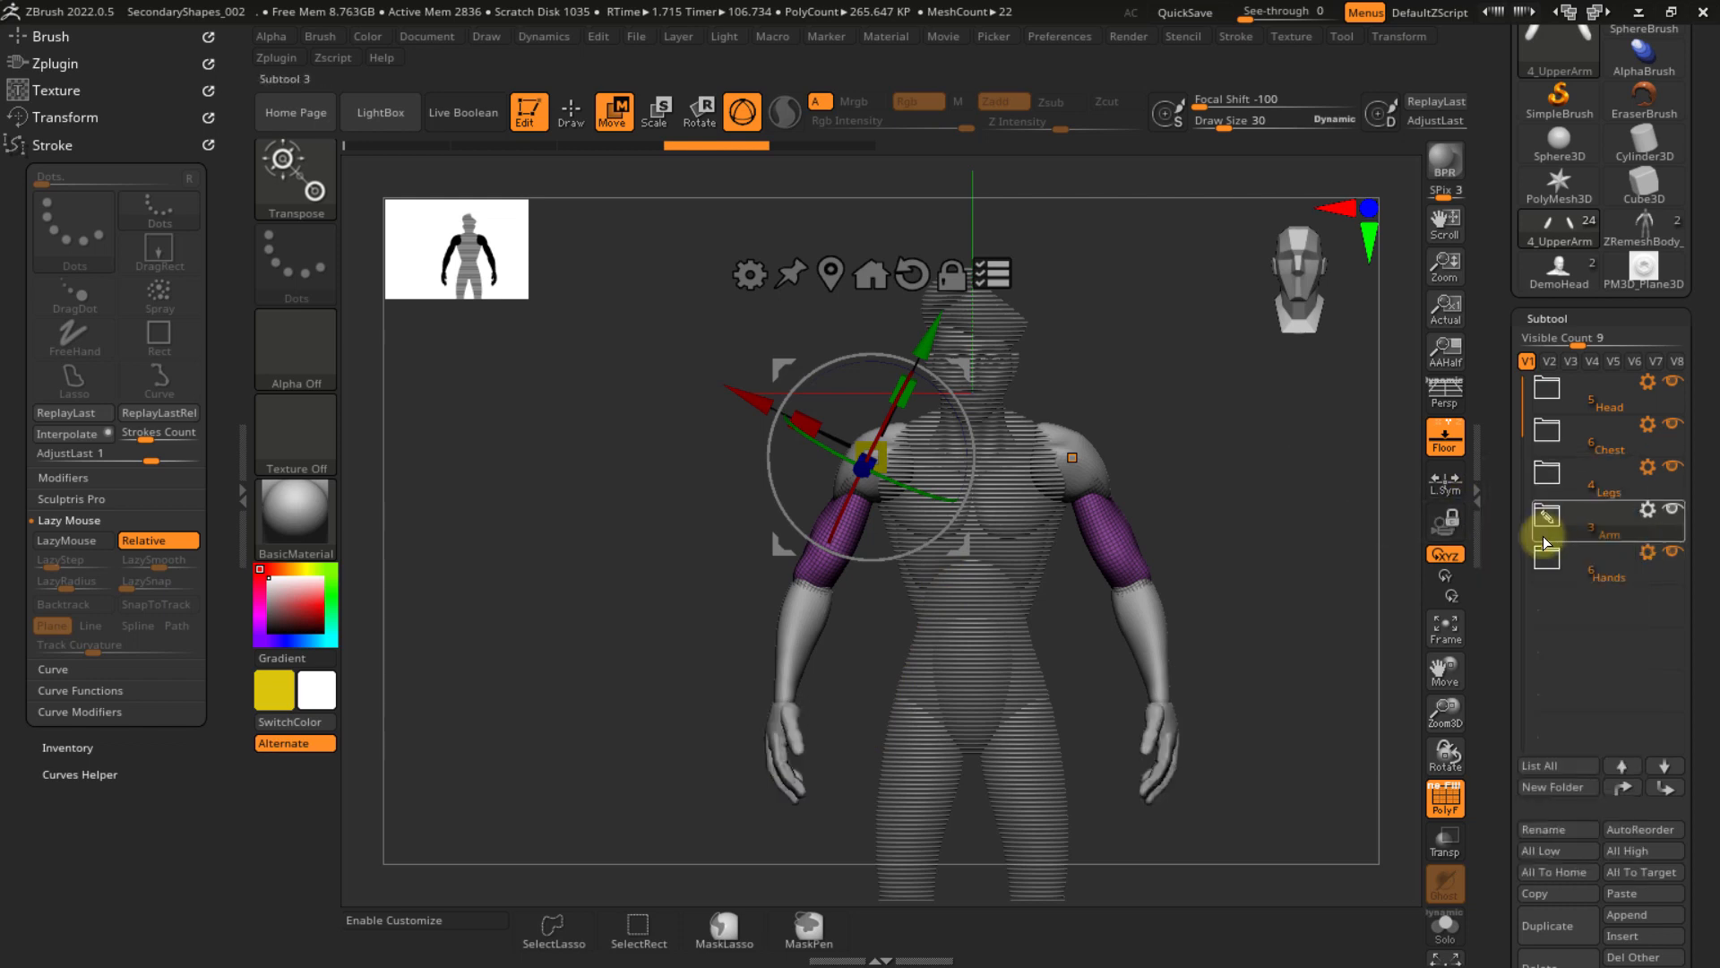
pyautogui.moveTo(970, 455); pyautogui.dragTo(1001, 517)
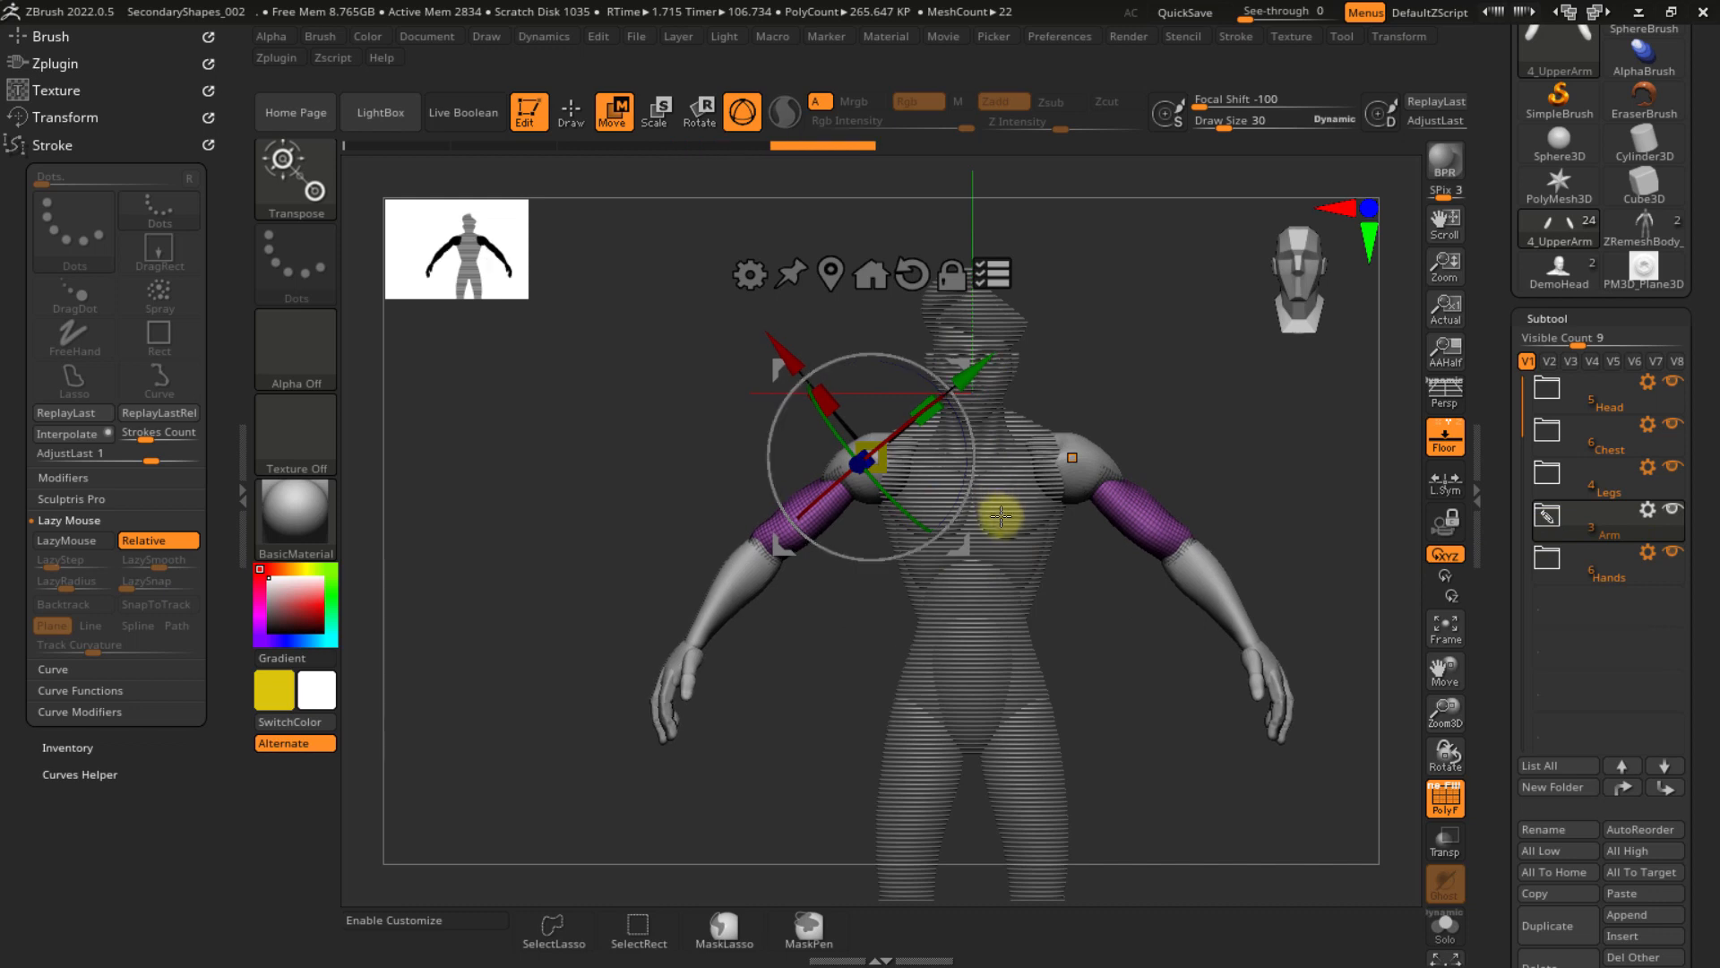
# - Exclude the Arm folder with Transpose Sub and center the gizmo on the unmasked mesh
pyautogui.click(1645, 511)
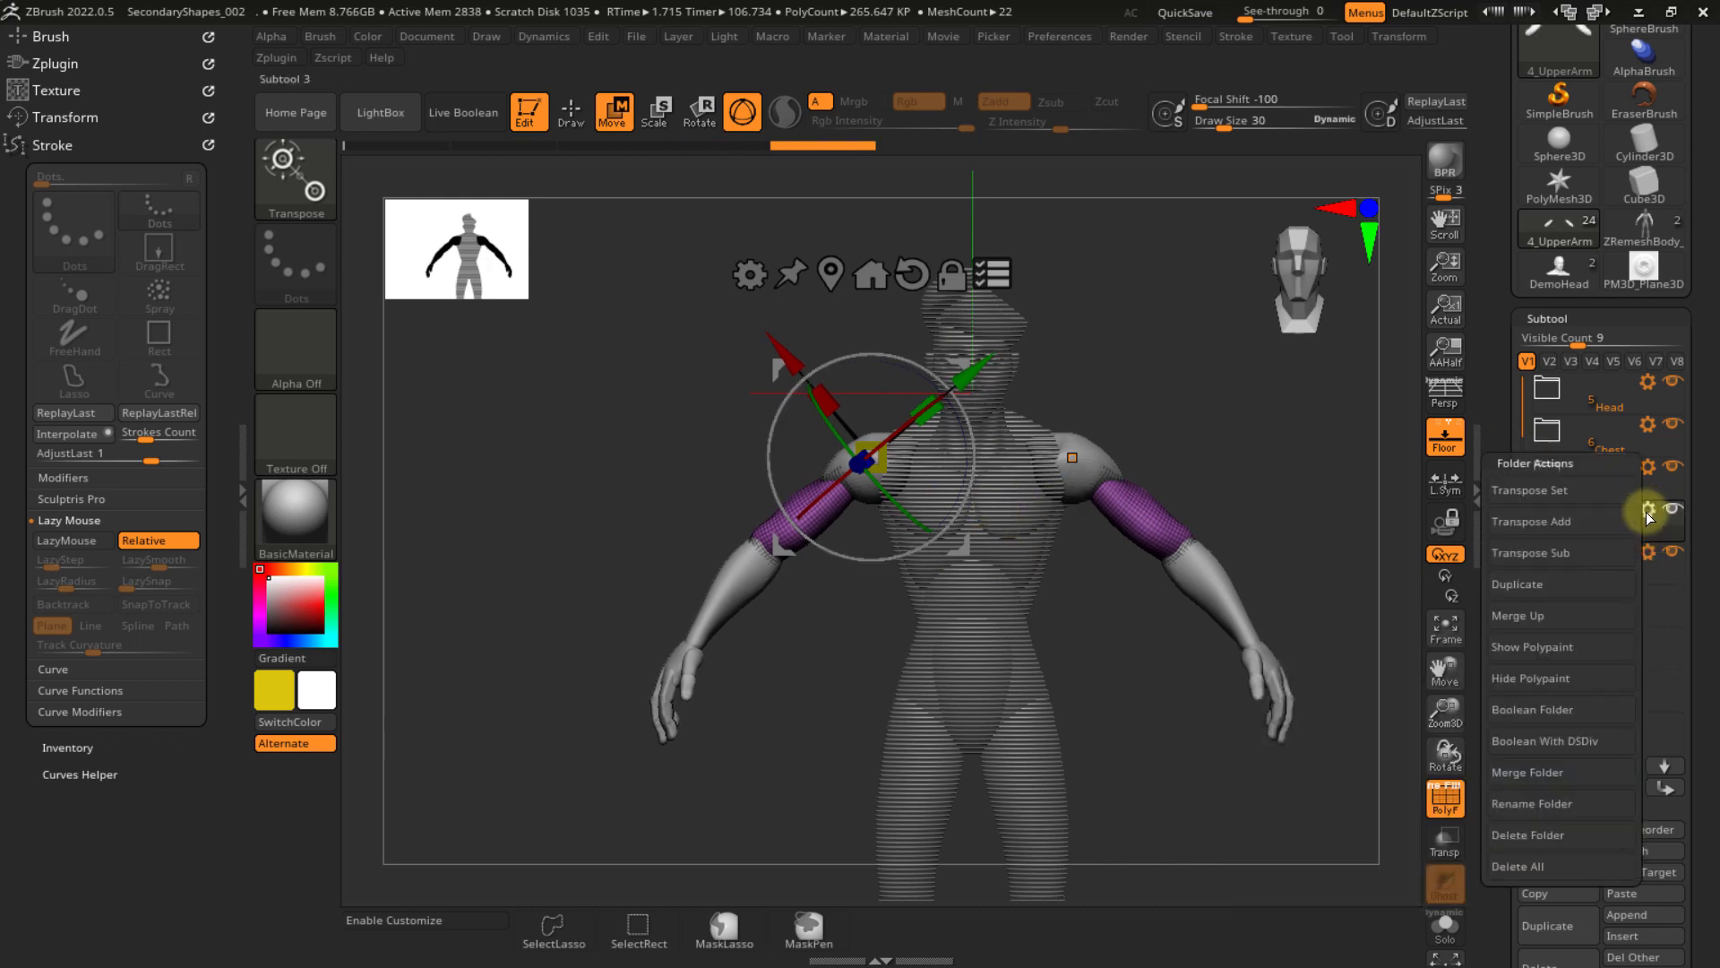
pyautogui.click(1581, 555)
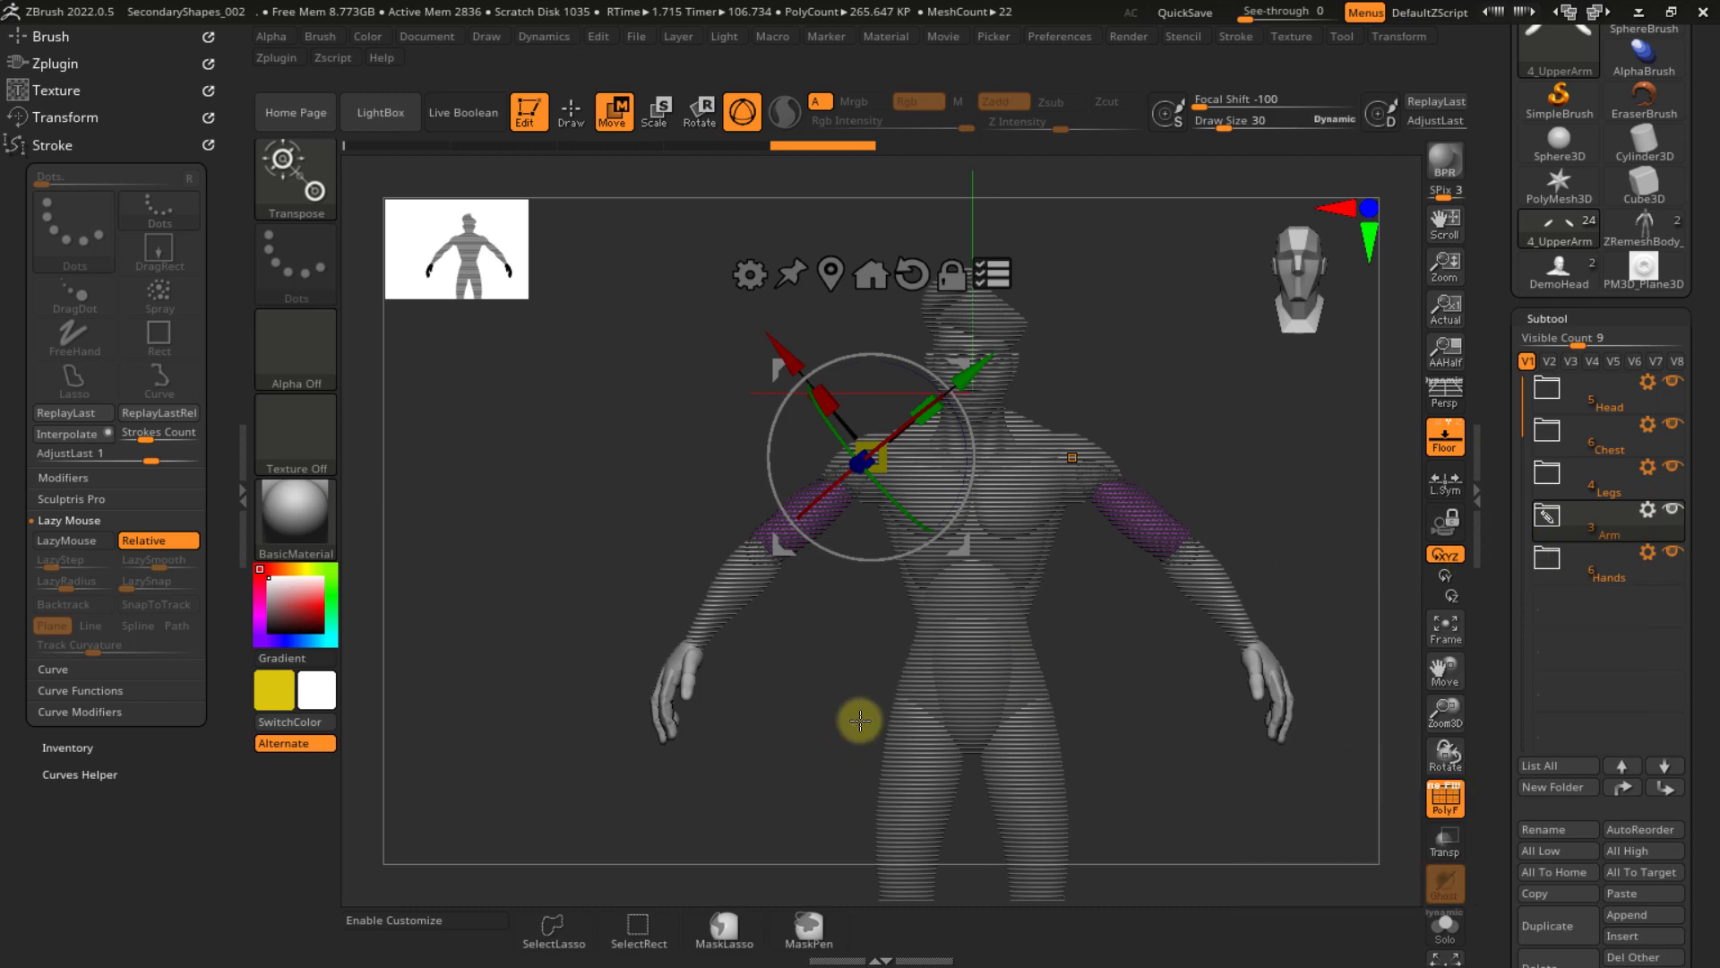
pyautogui.click(829, 275)
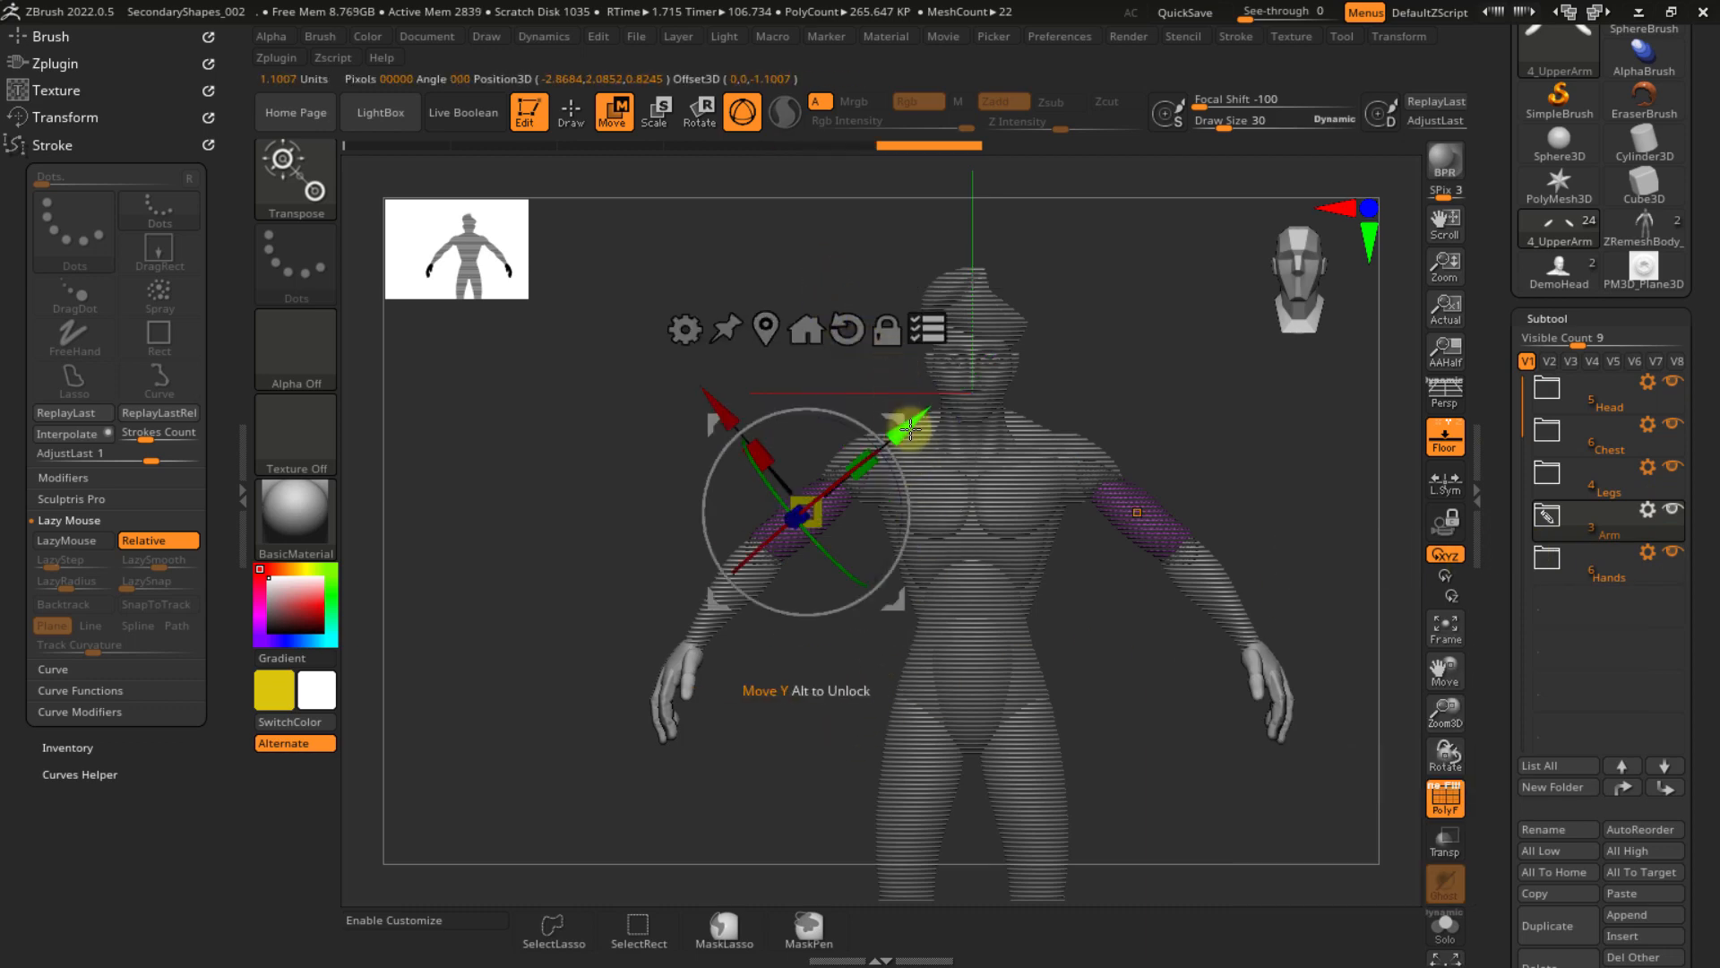
# - Reposition the gizmo pivot onto the wrist joint, aligning it in both the front and side views
pyautogui.keyDown('alt'); pyautogui.moveTo(907, 419); pyautogui.dragTo(852, 603); pyautogui.keyUp('alt')
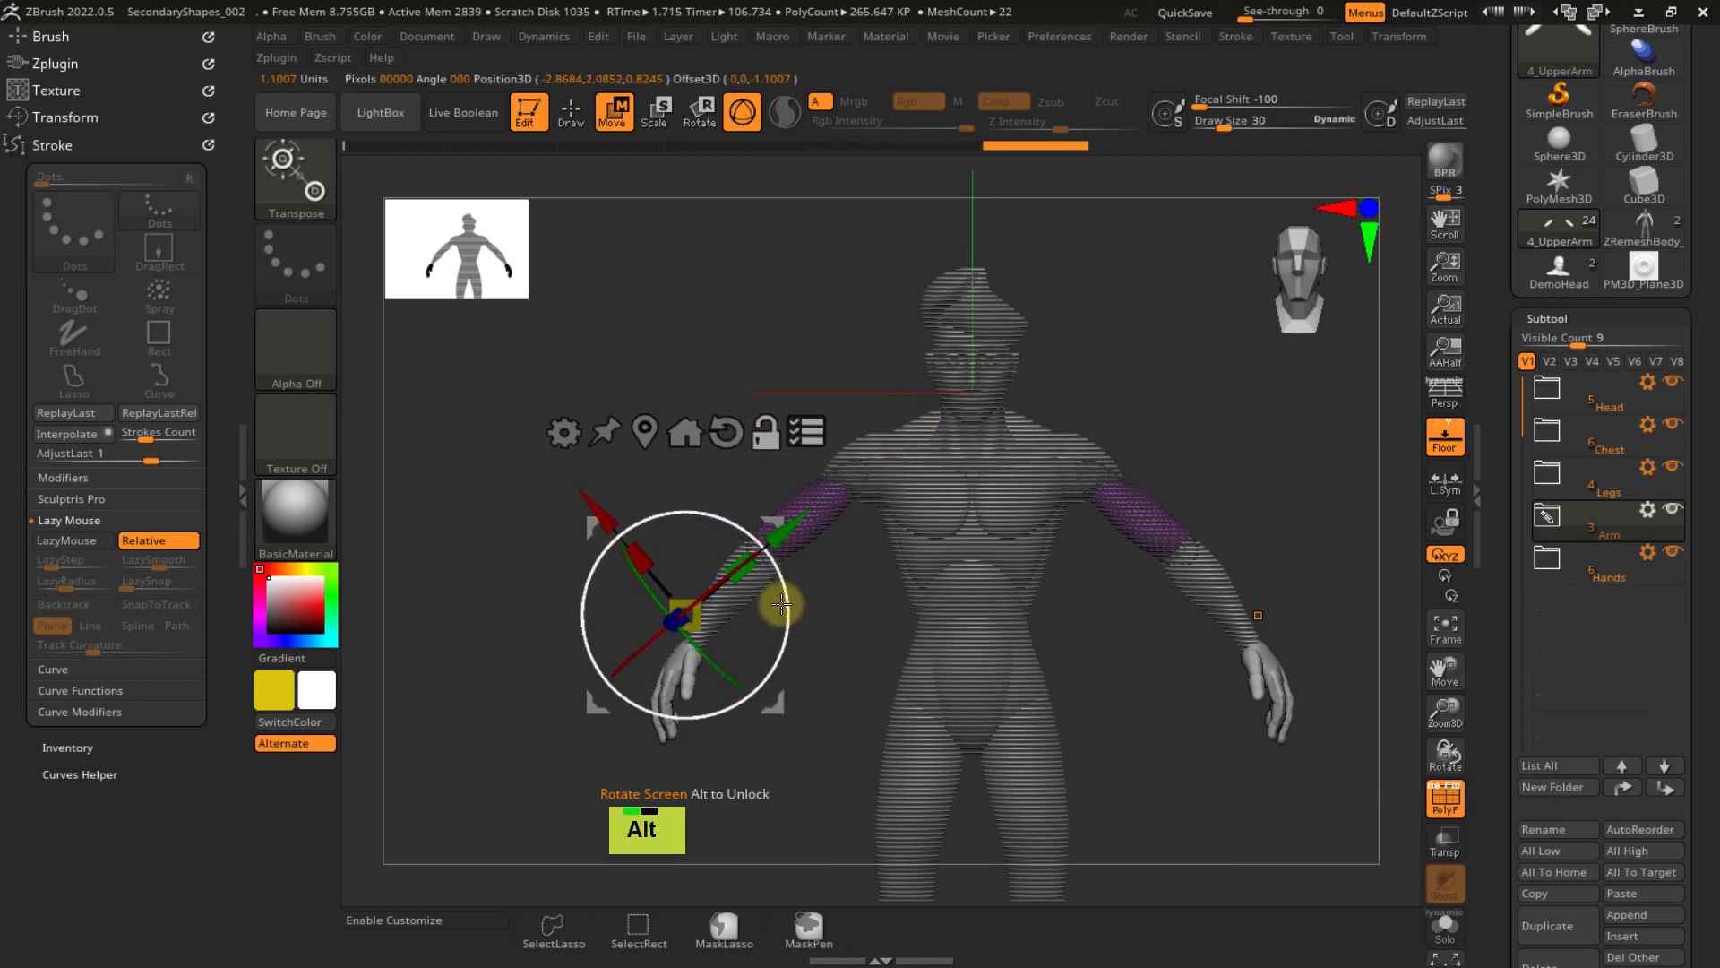
pyautogui.keyDown('alt'); pyautogui.moveTo(768, 519); pyautogui.dragTo(779, 559); pyautogui.keyUp('alt')
pyautogui.moveTo(798, 576); pyautogui.dragTo(971, 595, button='right')
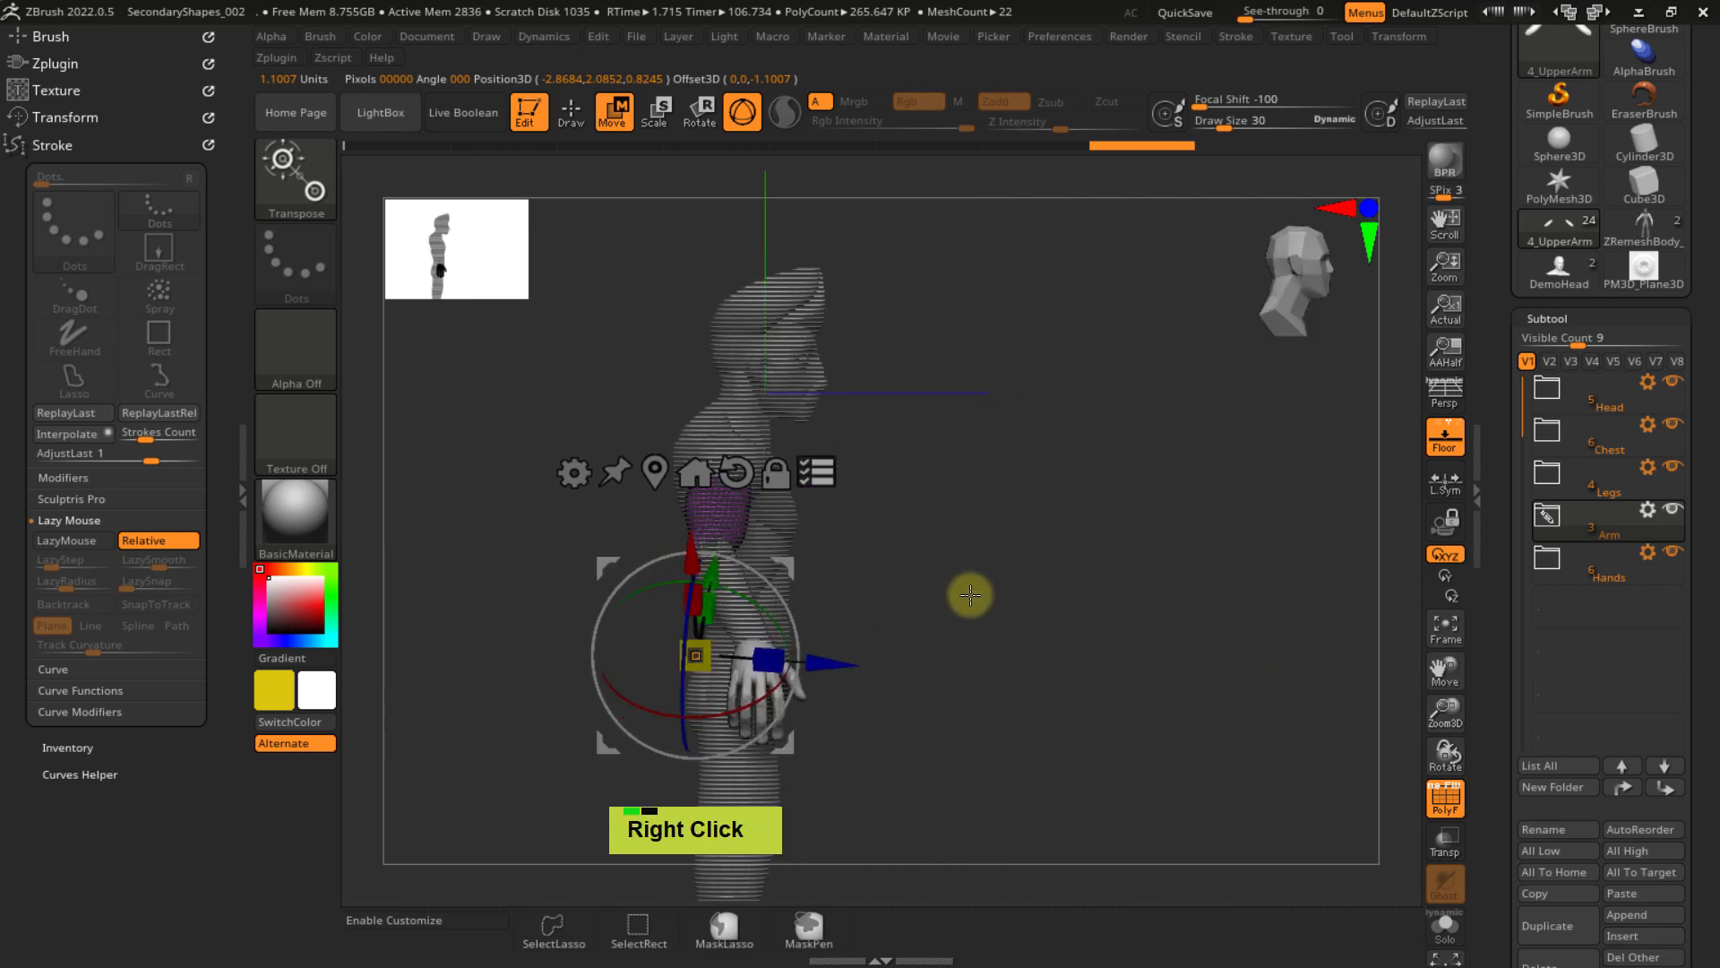
pyautogui.keyDown('alt'); pyautogui.moveTo(837, 672); pyautogui.dragTo(895, 653); pyautogui.keyUp('alt')
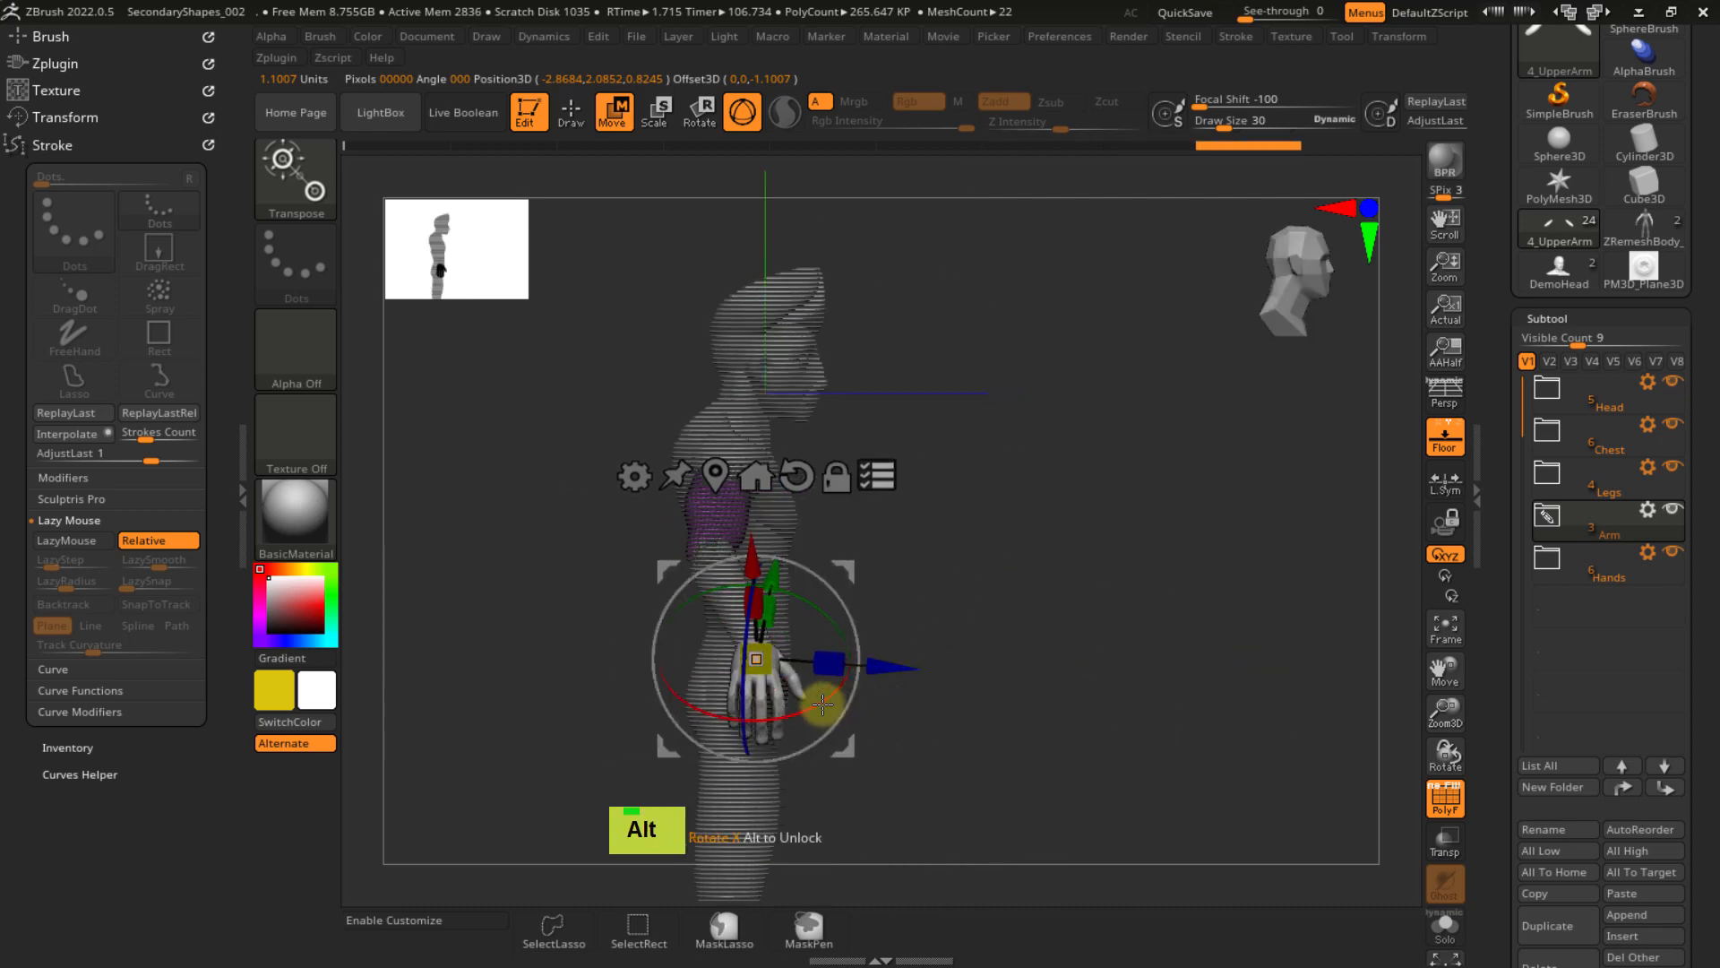
pyautogui.keyDown('alt'); pyautogui.moveTo(822, 705); pyautogui.dragTo(844, 669); pyautogui.keyUp('alt')
pyautogui.moveTo(874, 676); pyautogui.dragTo(798, 688, button='right')
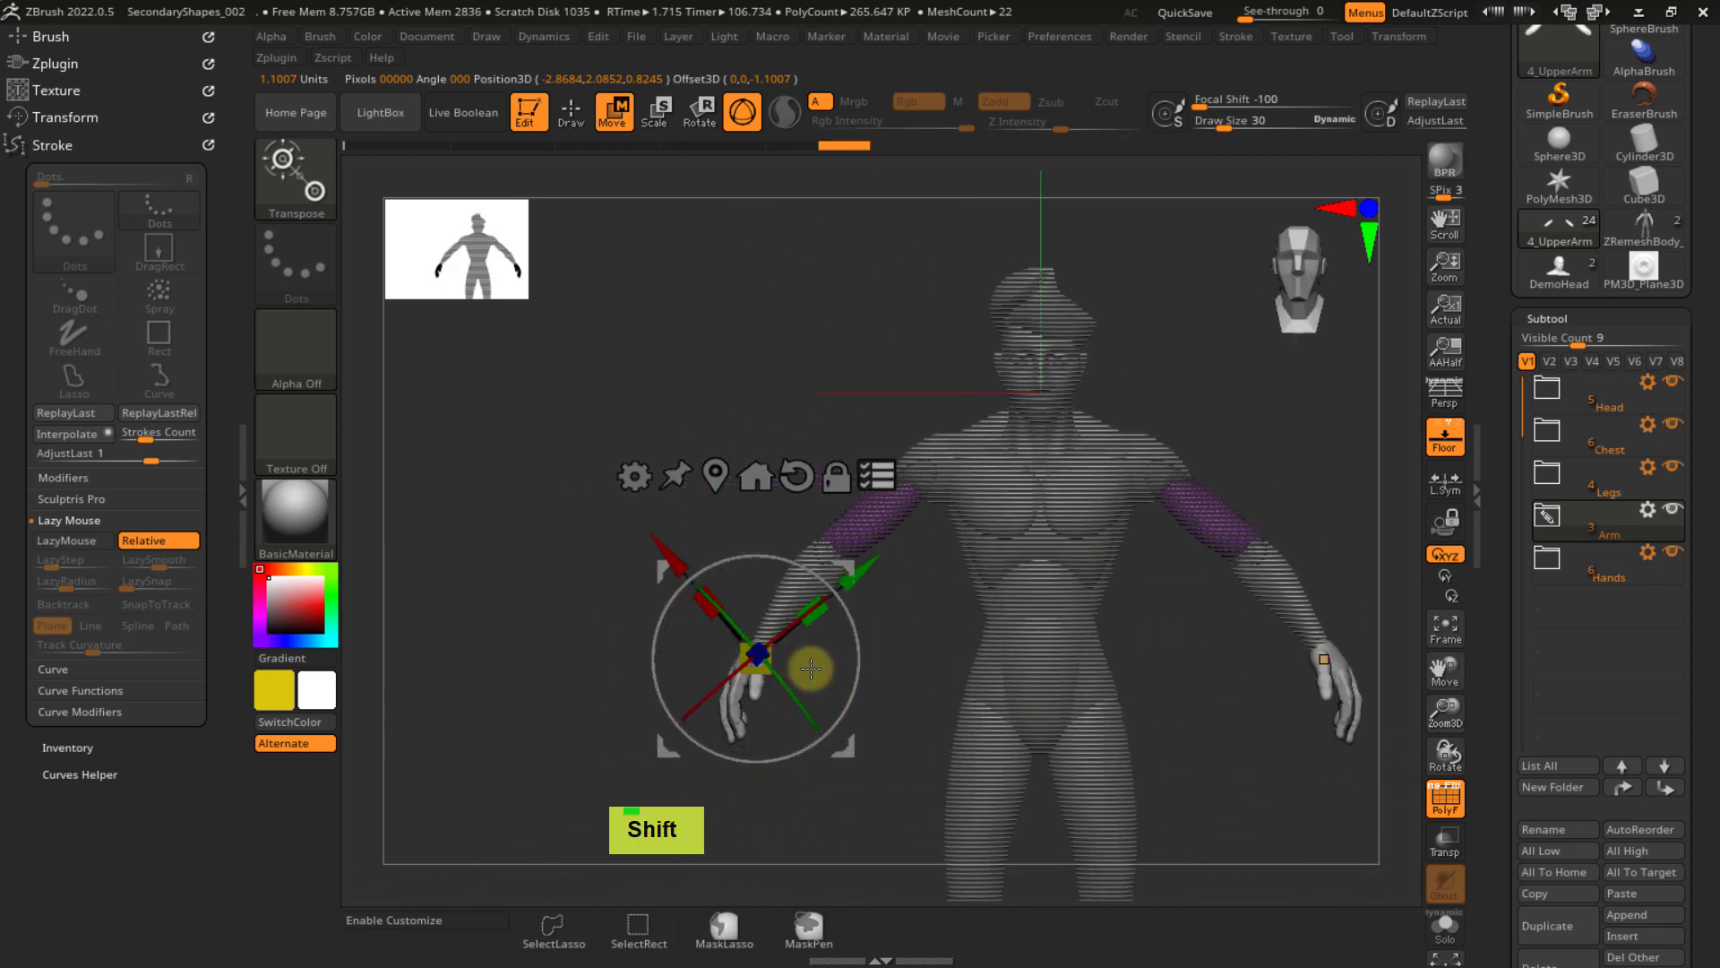
# - Rotate the hands inward about the wrists, turn off transforming all selected subtools, and return to Draw mode
pyautogui.keyDown('shift'); pyautogui.moveTo(852, 657); pyautogui.dragTo(838, 579); pyautogui.keyUp('shift')
pyautogui.keyDown('ctrl'); pyautogui.moveTo(840, 578); pyautogui.dragTo(885, 555, button='right'); pyautogui.keyUp('ctrl')
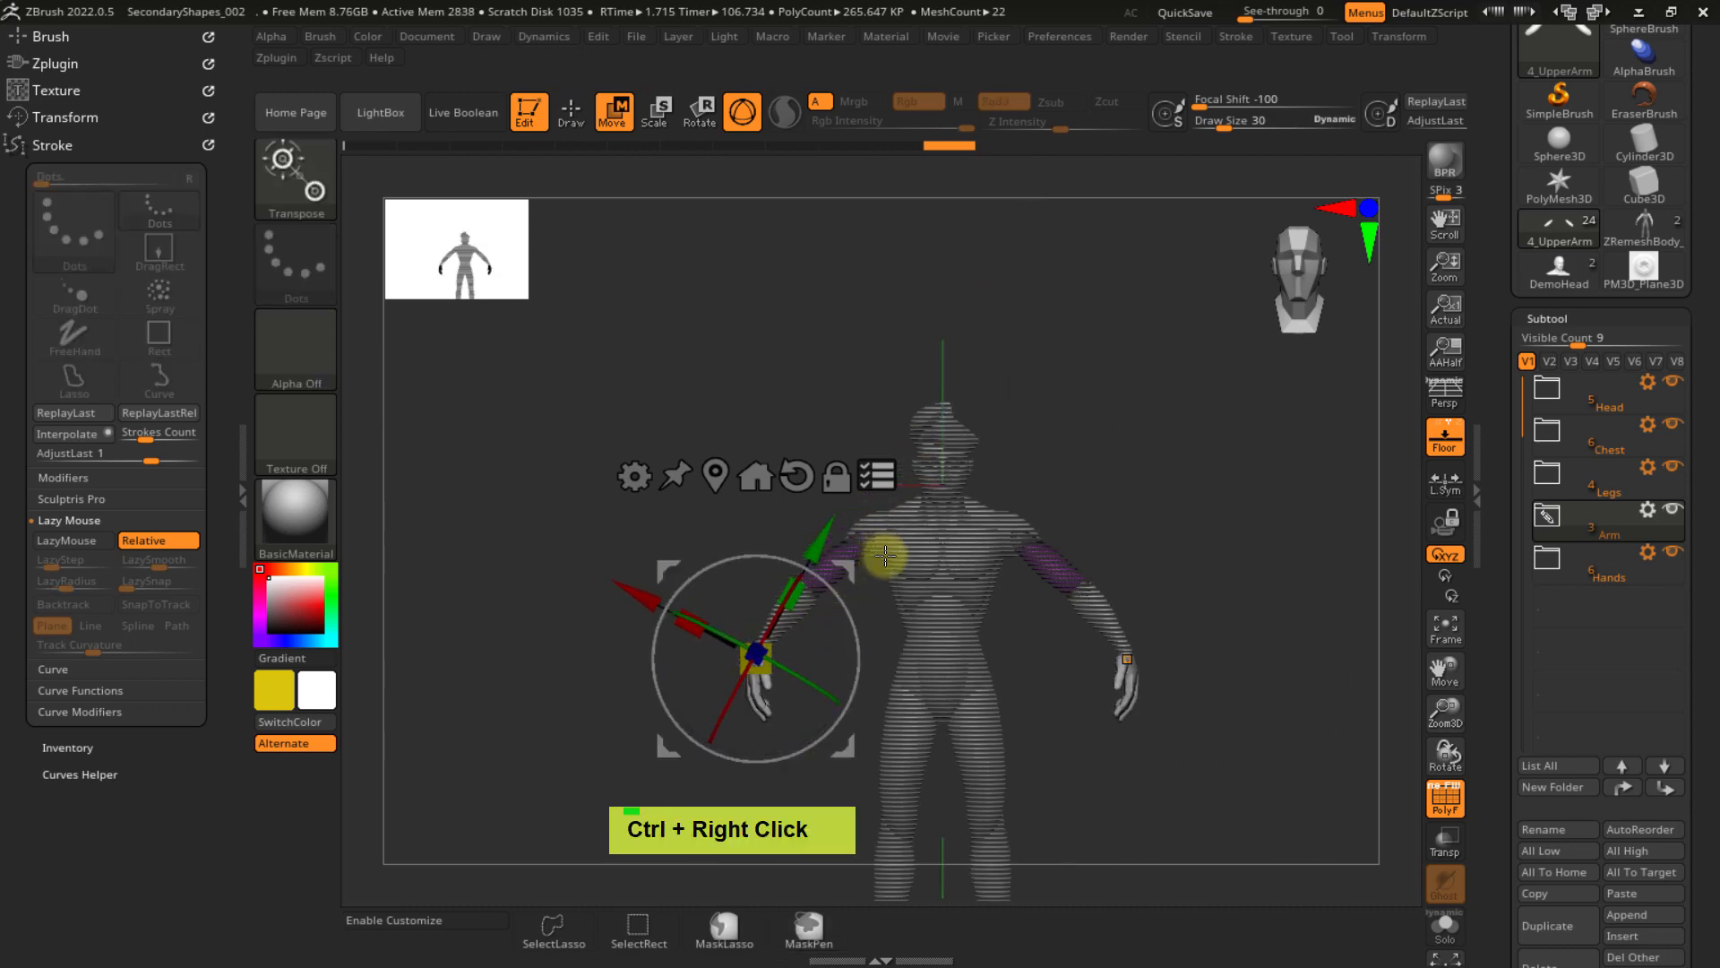
pyautogui.click(874, 474)
pyautogui.press('q')
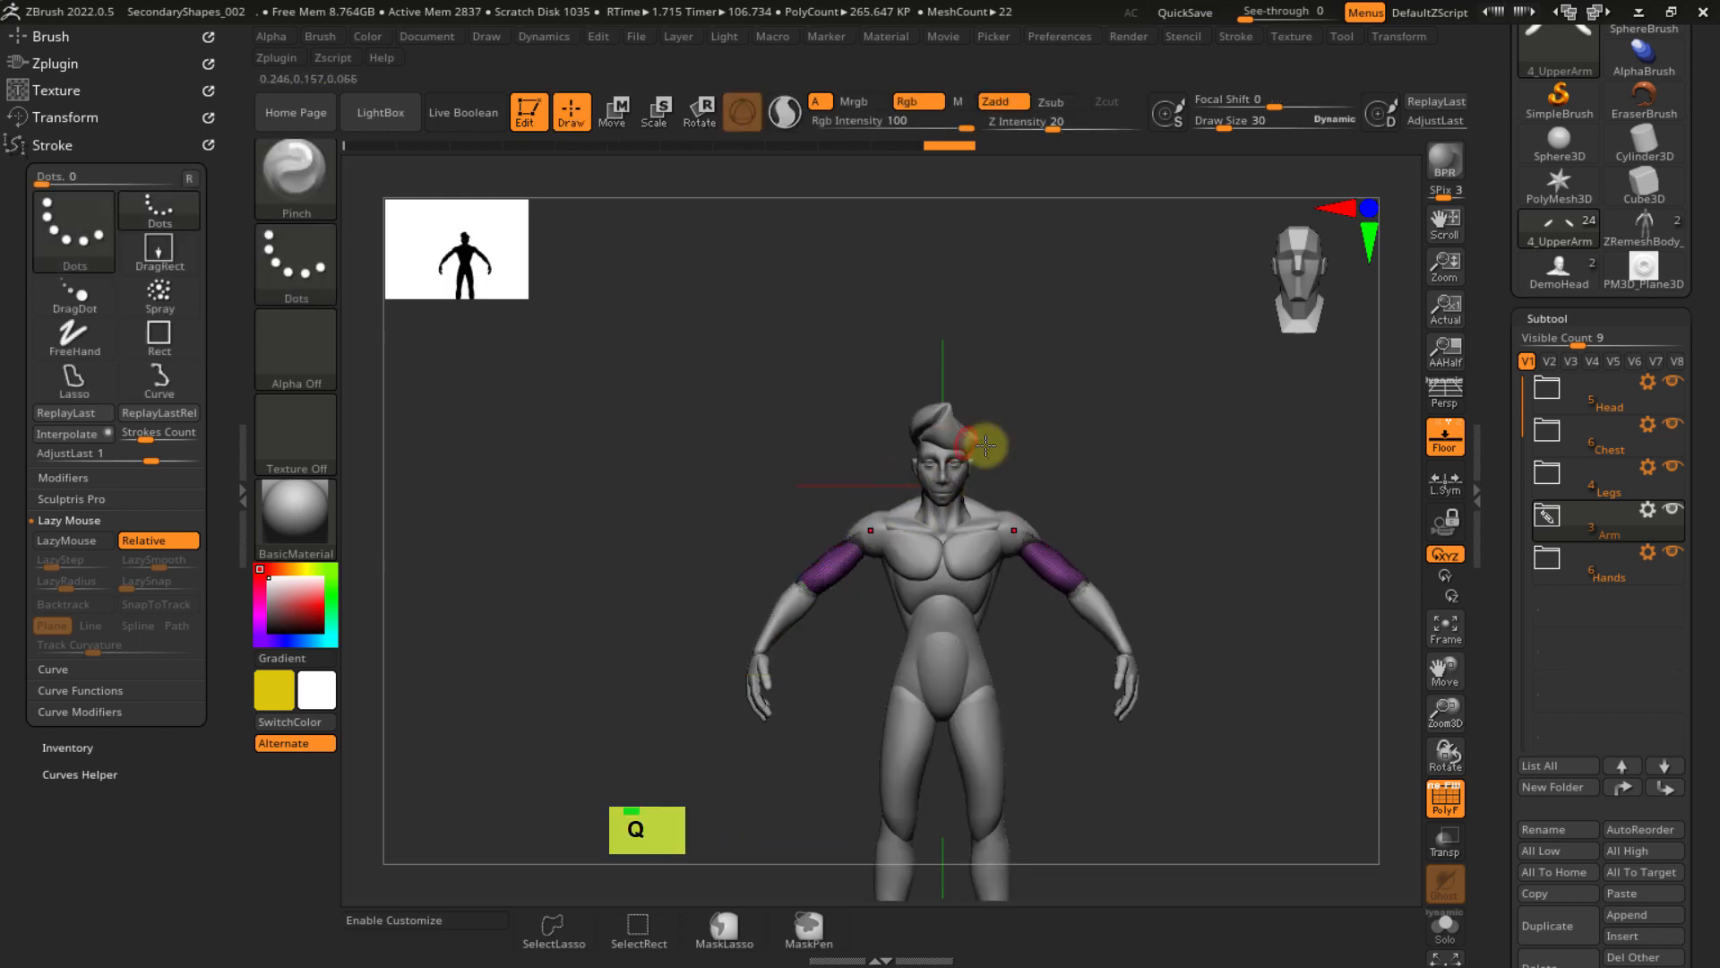
pyautogui.moveTo(975, 442)
pyautogui.keyDown('ctrl'); pyautogui.mouseDown(button='right')
pyautogui.moveTo(795, 492)
pyautogui.moveTo(1006, 546)
pyautogui.moveTo(1022, 606)
pyautogui.moveTo(914, 549)
pyautogui.moveTo(1042, 595)
pyautogui.moveTo(1030, 621)
pyautogui.moveTo(994, 511)
pyautogui.moveTo(986, 579)
pyautogui.mouseUp(button='right'); pyautogui.keyUp('ctrl')
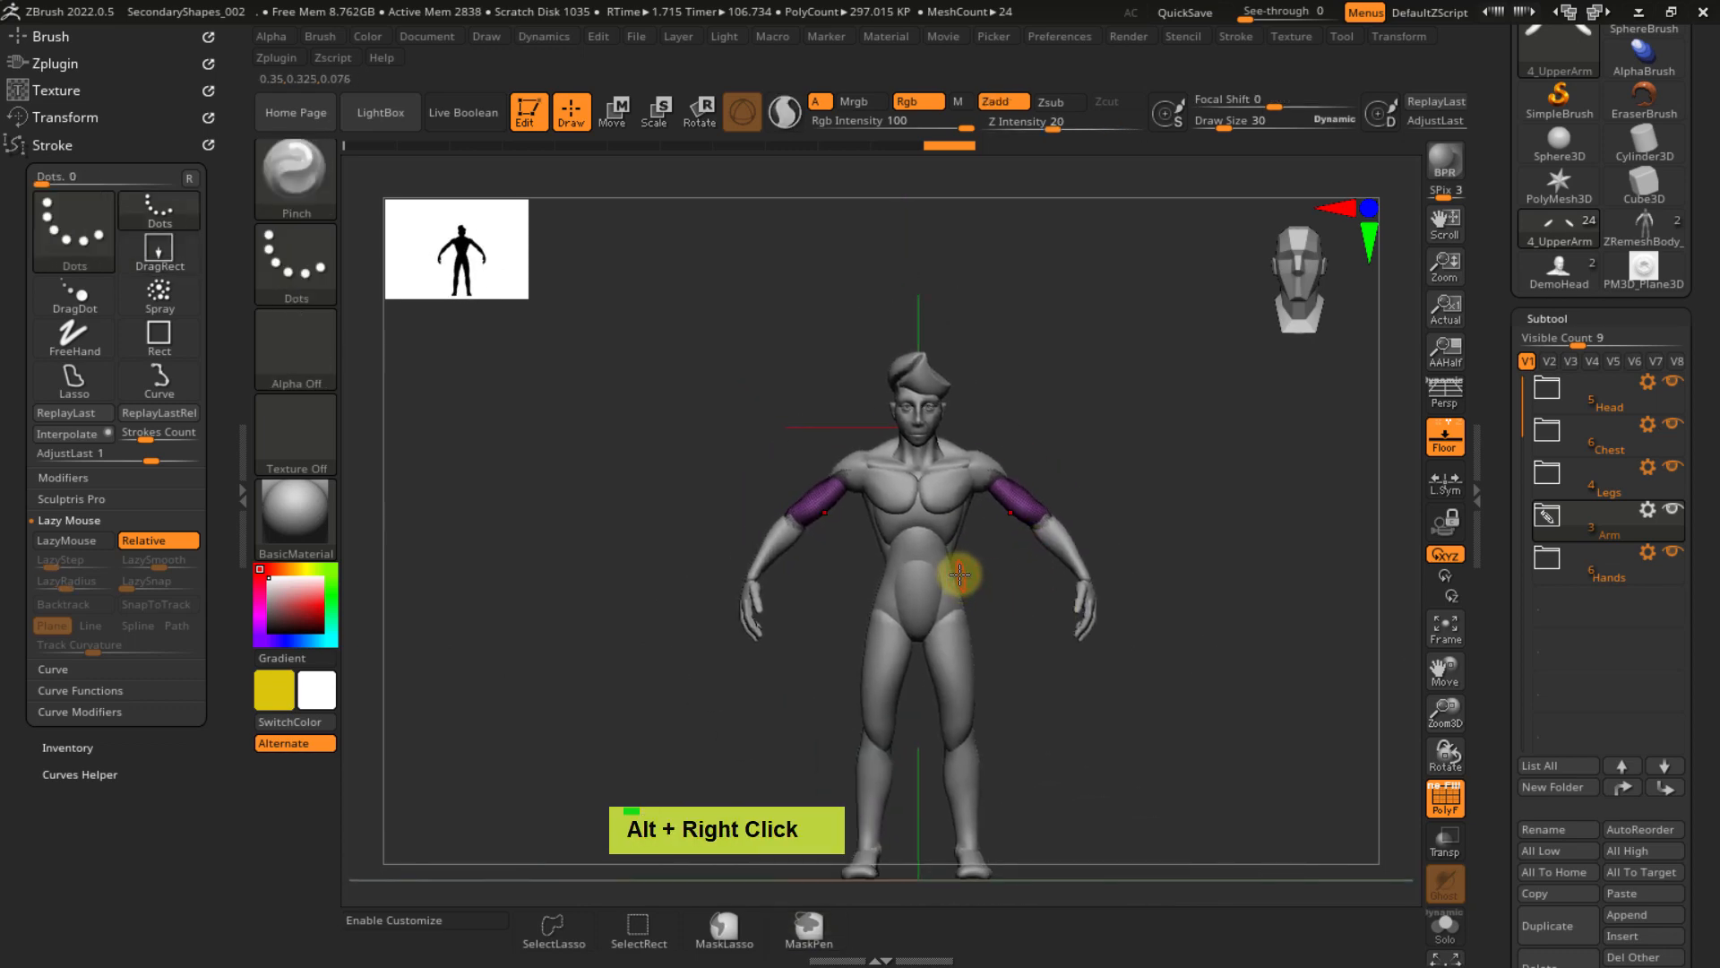
# - Switch the active tool to the ZRemeshBody_1 model and center the full figure in the canvas
pyautogui.scroll(5, 1532, 260)
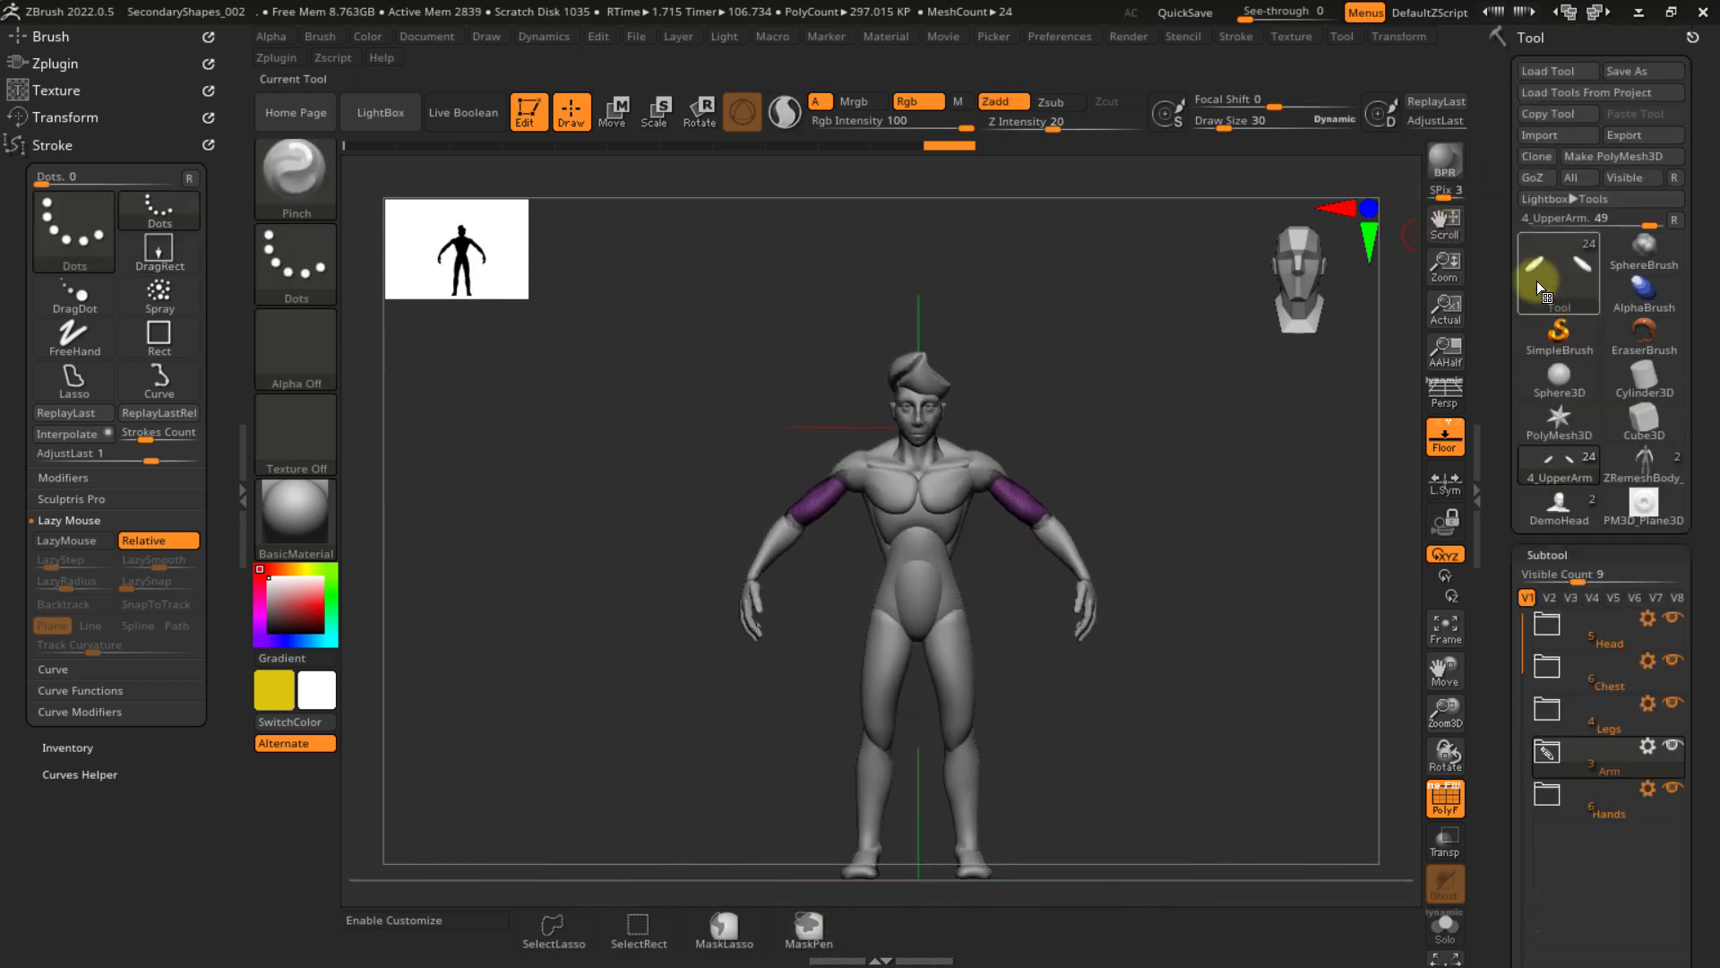
pyautogui.click(1649, 455)
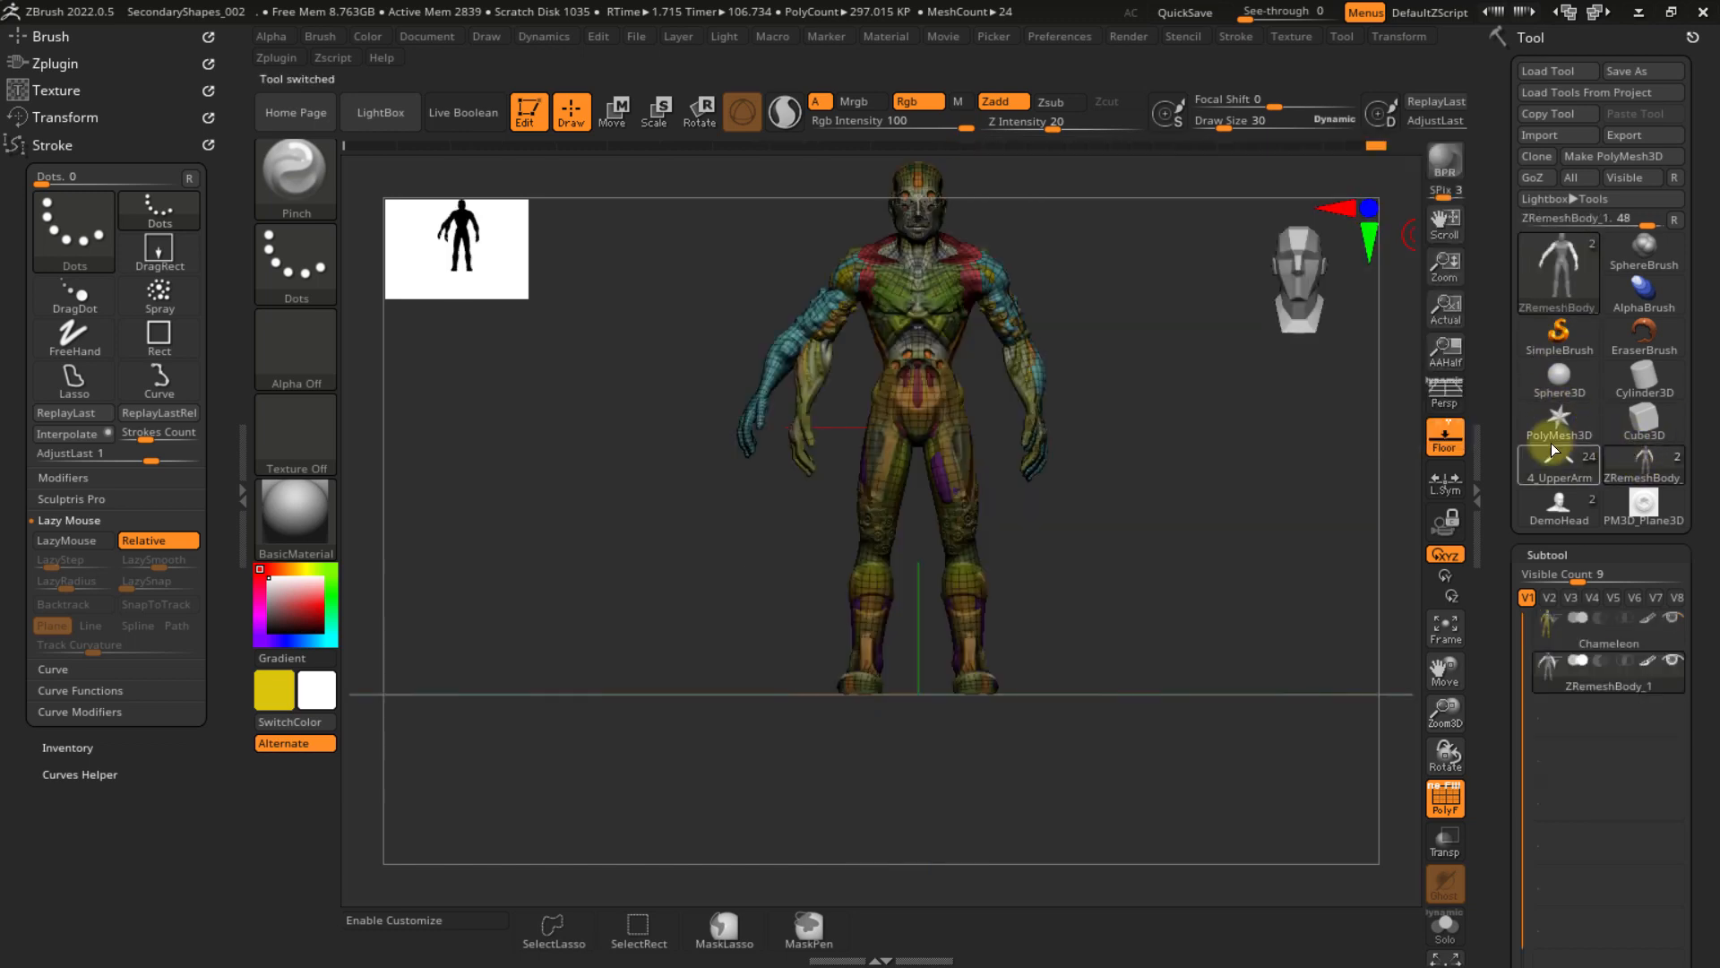
pyautogui.keyDown('alt'); pyautogui.moveTo(1098, 582); pyautogui.dragTo(1111, 591, button='right'); pyautogui.keyUp('alt')
pyautogui.keyDown('alt'); pyautogui.moveTo(1227, 516); pyautogui.dragTo(1156, 522, button='right'); pyautogui.keyUp('alt')
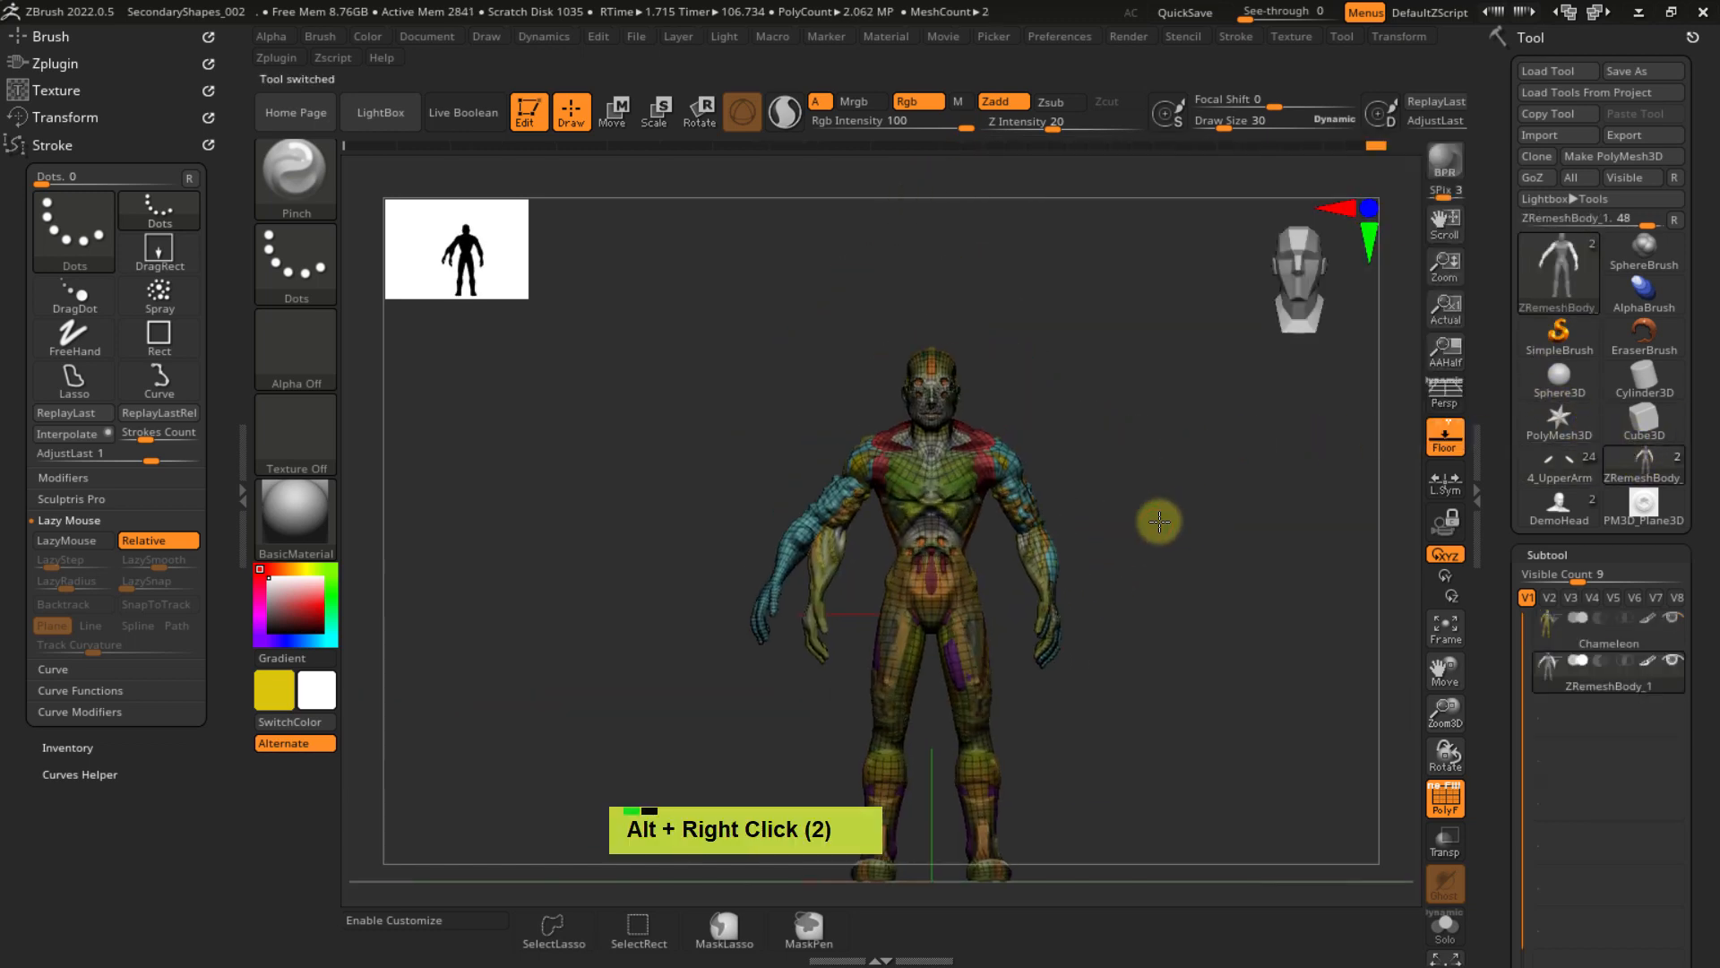
# - Hide the ZRemeshBody_1 subtool, select the Chameleon subtool, and turn off its polyframe display
pyautogui.click(1678, 663)
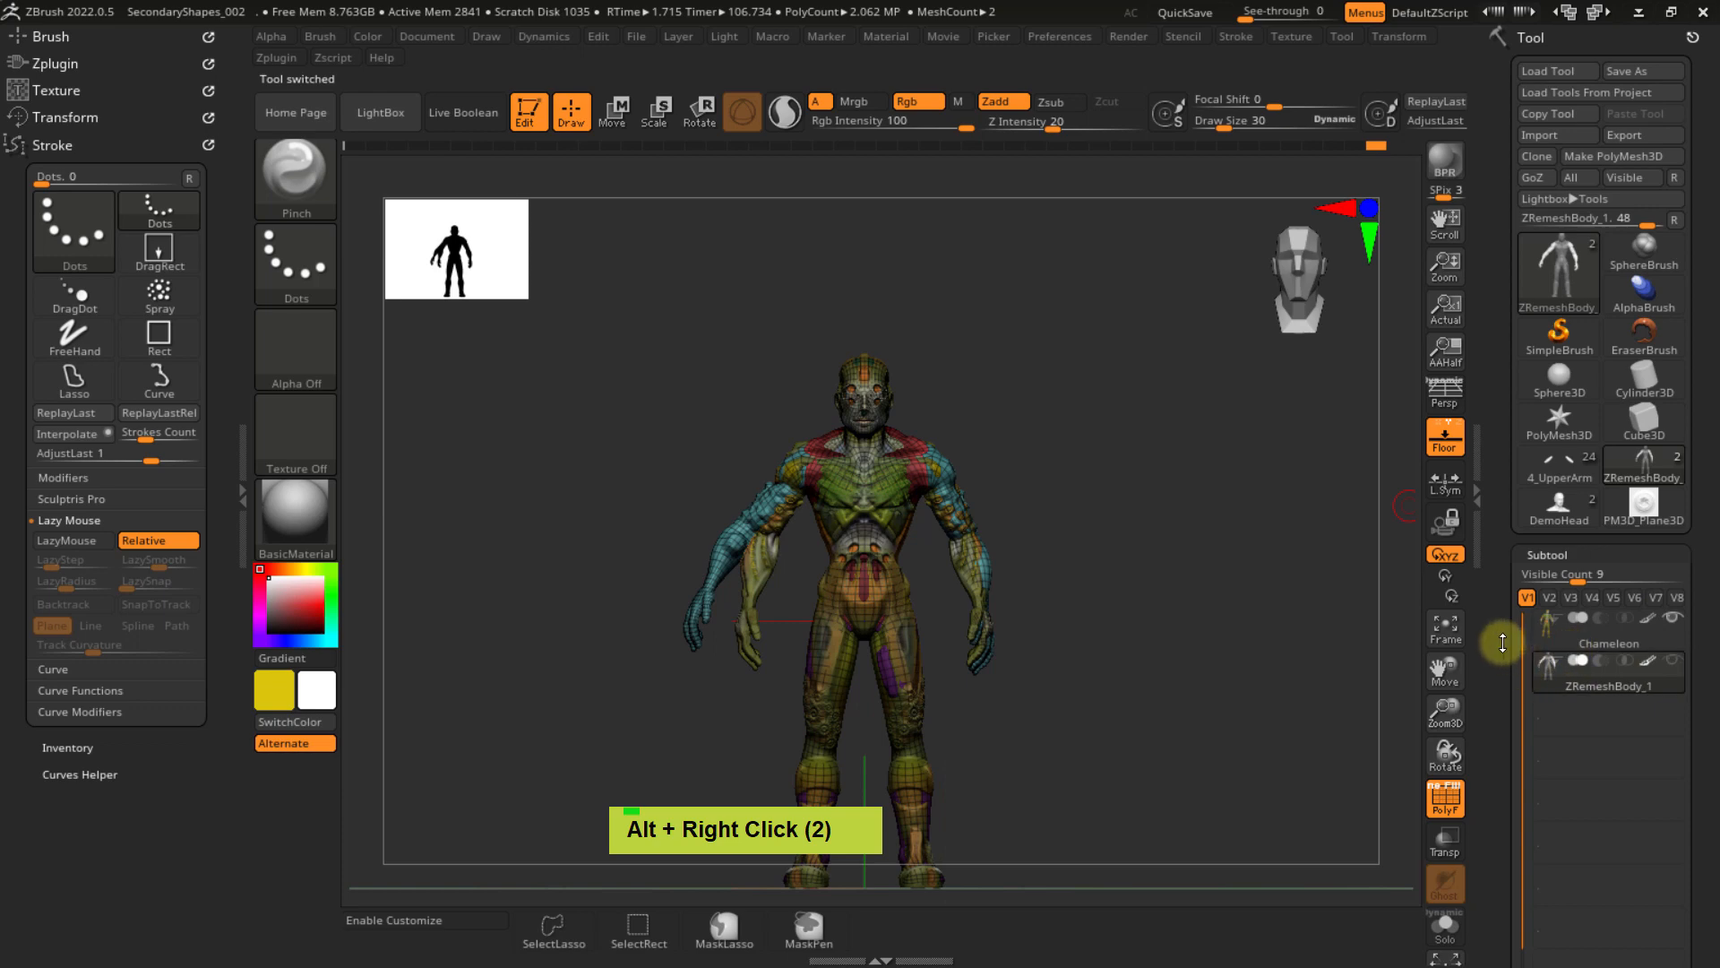
pyautogui.keyDown('ctrl'); pyautogui.moveTo(922, 615); pyautogui.dragTo(990, 633, button='right'); pyautogui.keyUp('ctrl')
pyautogui.click(1586, 637)
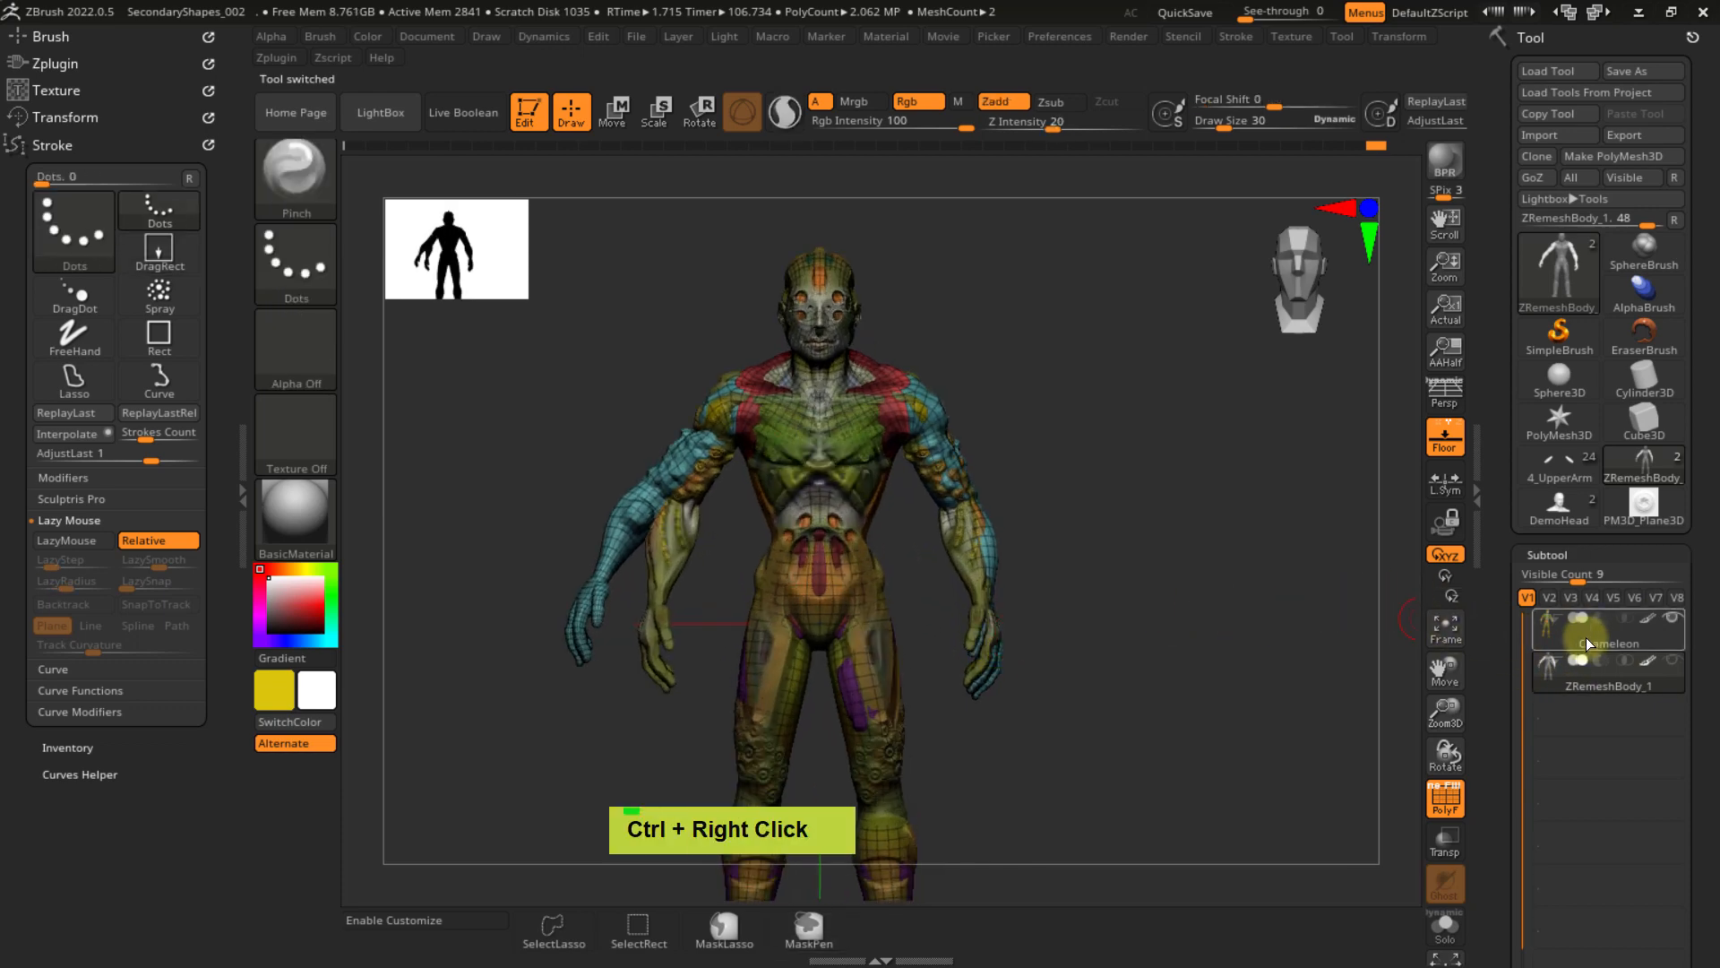
pyautogui.hotkey('shift', 'f')
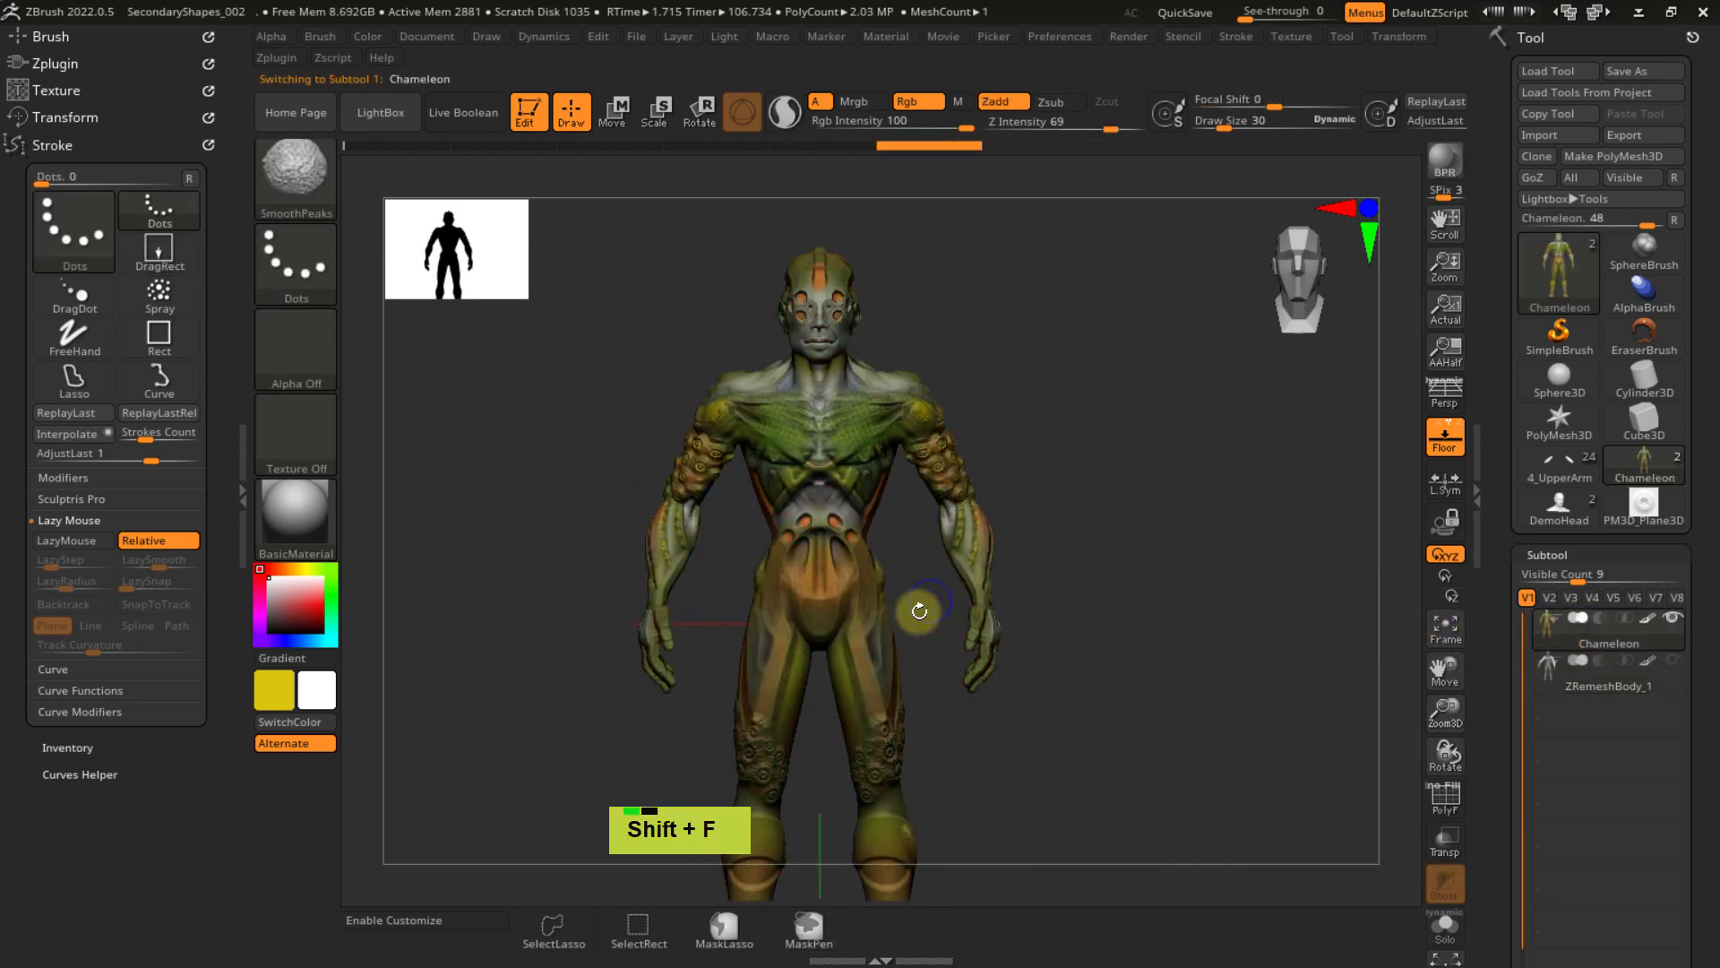
# - Choose the Paint brush for the Chameleon figure and set its stroke to DragRect
pyautogui.keyDown('ctrl'); pyautogui.moveTo(919, 611); pyautogui.dragTo(937, 672, button='right'); pyautogui.keyUp('ctrl')
pyautogui.keyDown('alt'); pyautogui.moveTo(937, 671); pyautogui.dragTo(1047, 728, button='right'); pyautogui.keyUp('alt')
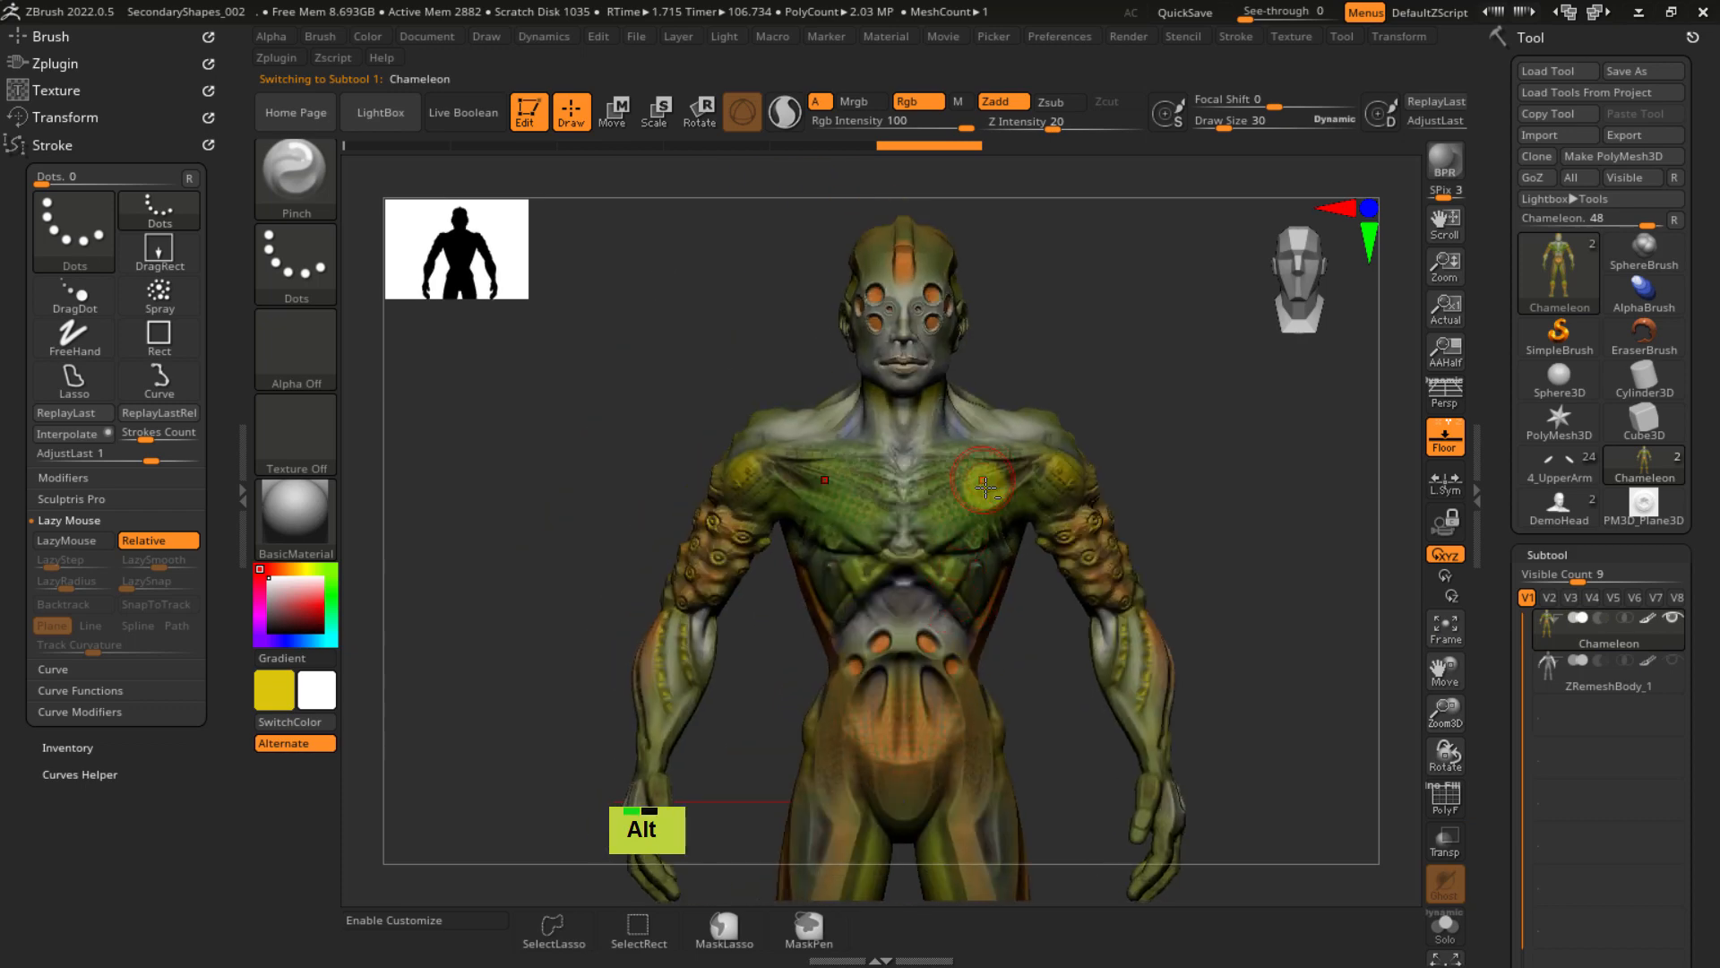
pyautogui.keyDown('alt'); pyautogui.moveTo(985, 487); pyautogui.dragTo(934, 583, button='right'); pyautogui.keyUp('alt')
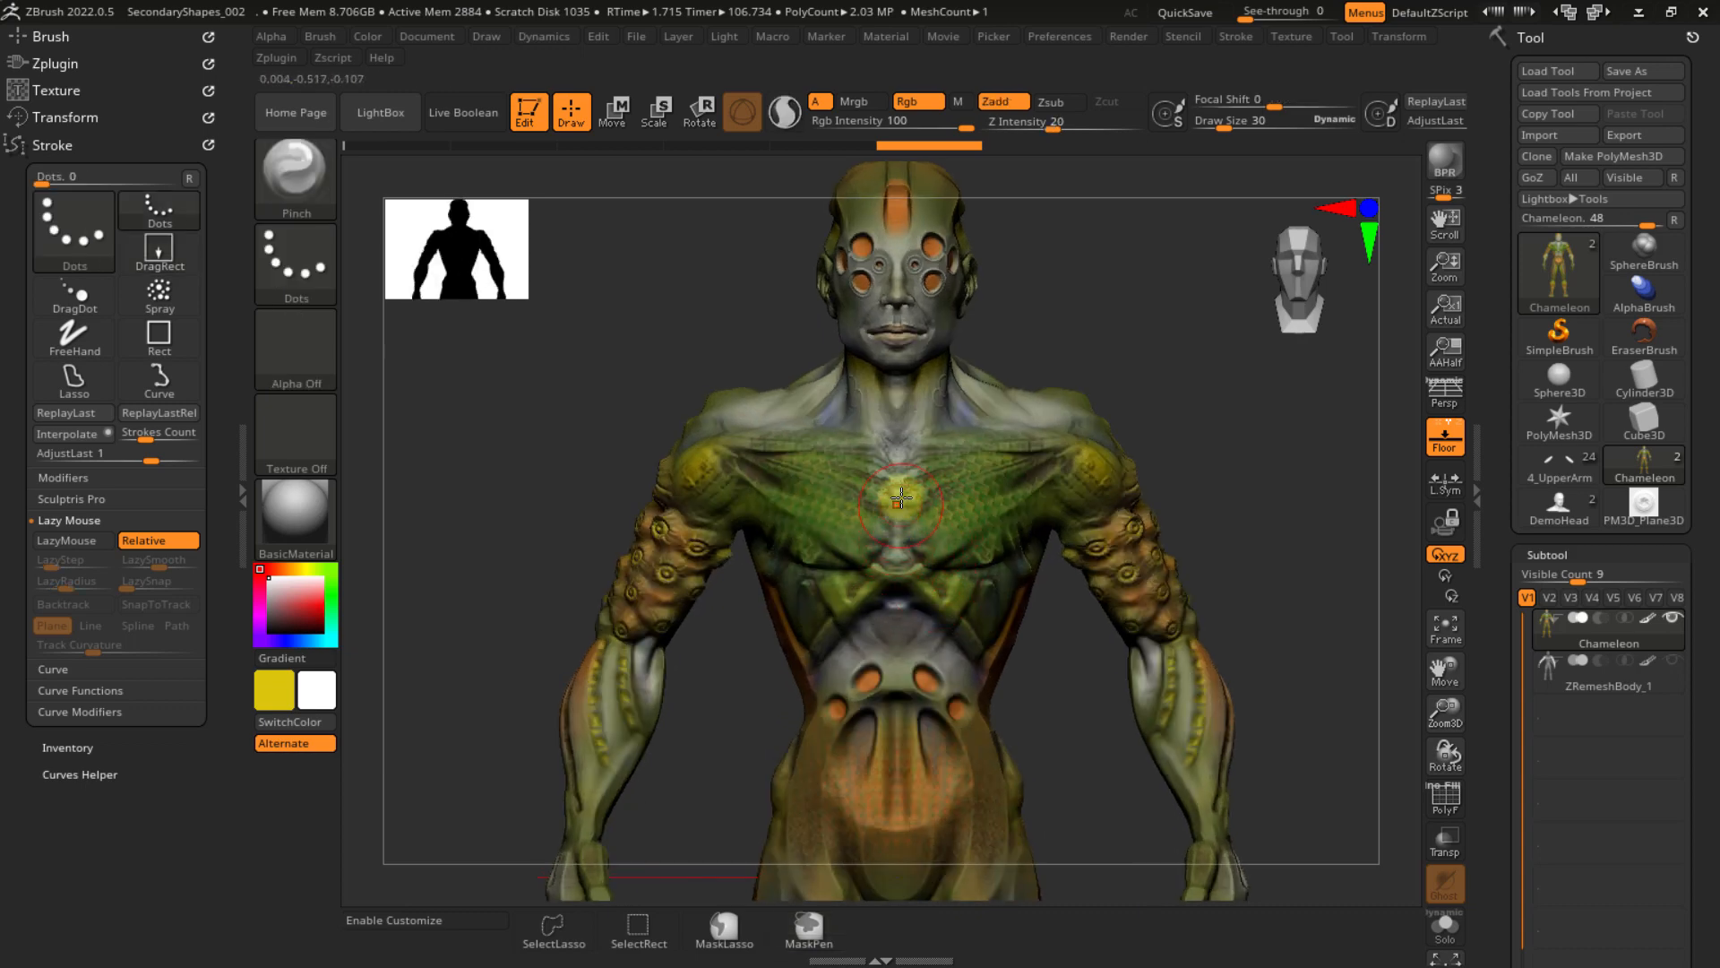
pyautogui.moveTo(900, 497)
pyautogui.keyDown('alt'); pyautogui.mouseDown(button='right')
pyautogui.moveTo(927, 564)
pyautogui.moveTo(885, 518)
pyautogui.mouseUp(button='right'); pyautogui.keyUp('alt')
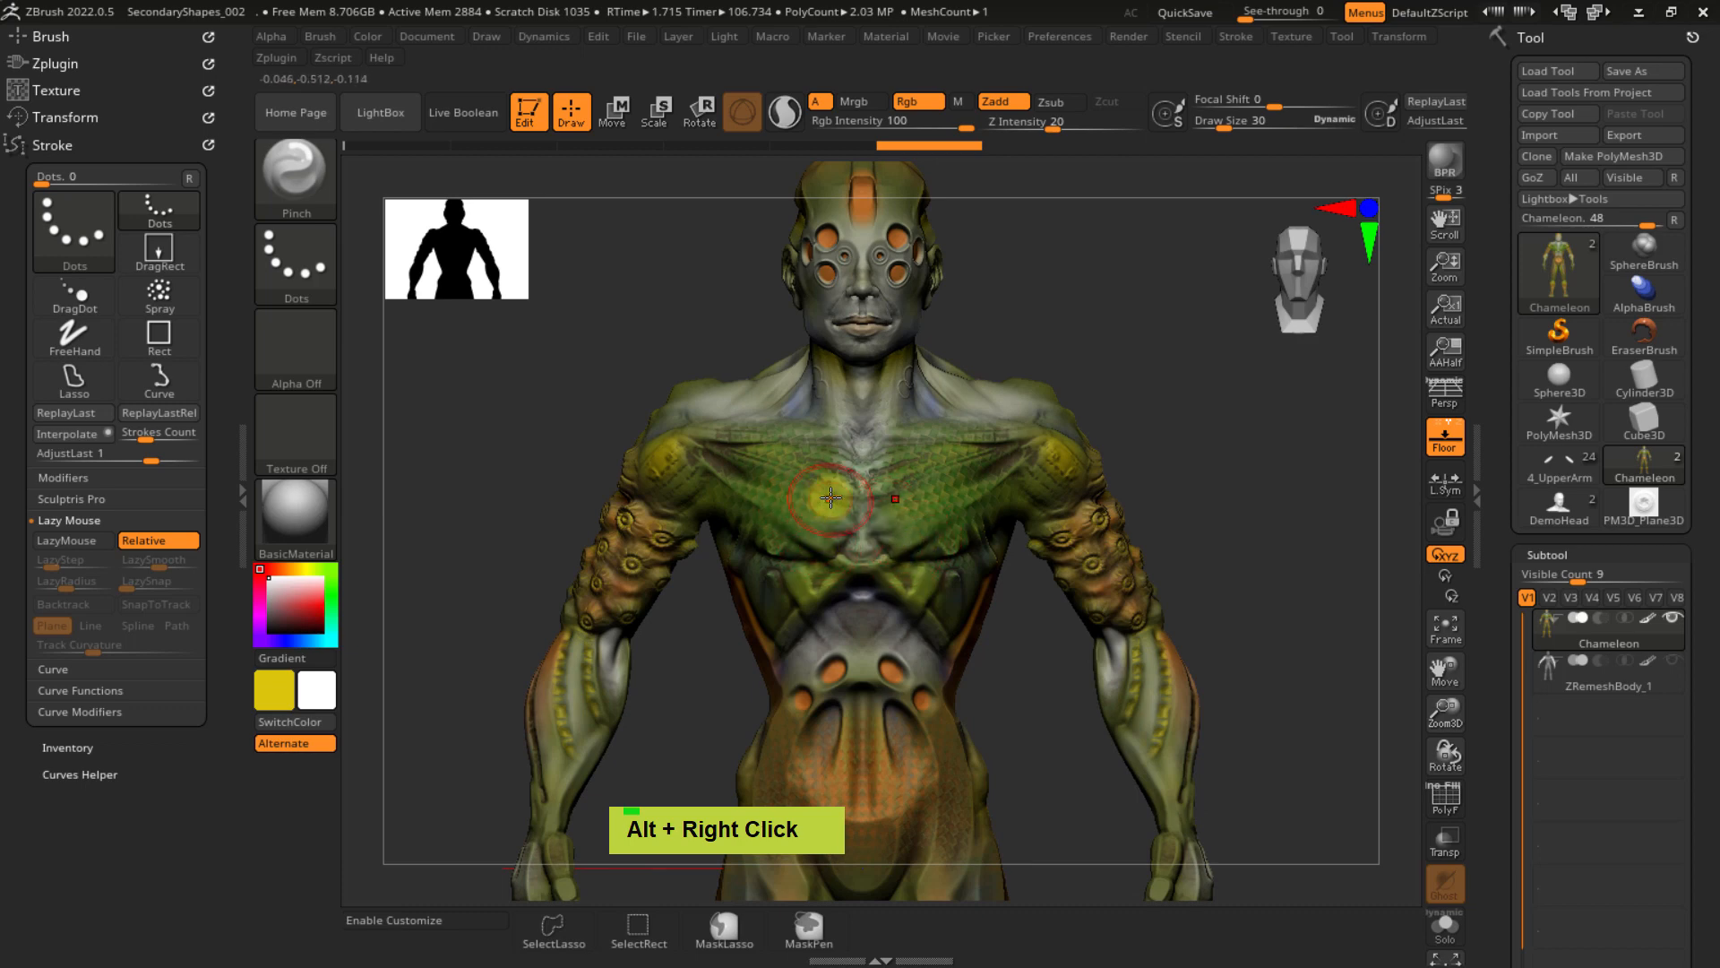
pyautogui.keyDown('ctrl'); pyautogui.moveTo(830, 497); pyautogui.dragTo(871, 541, button='right'); pyautogui.keyUp('ctrl')
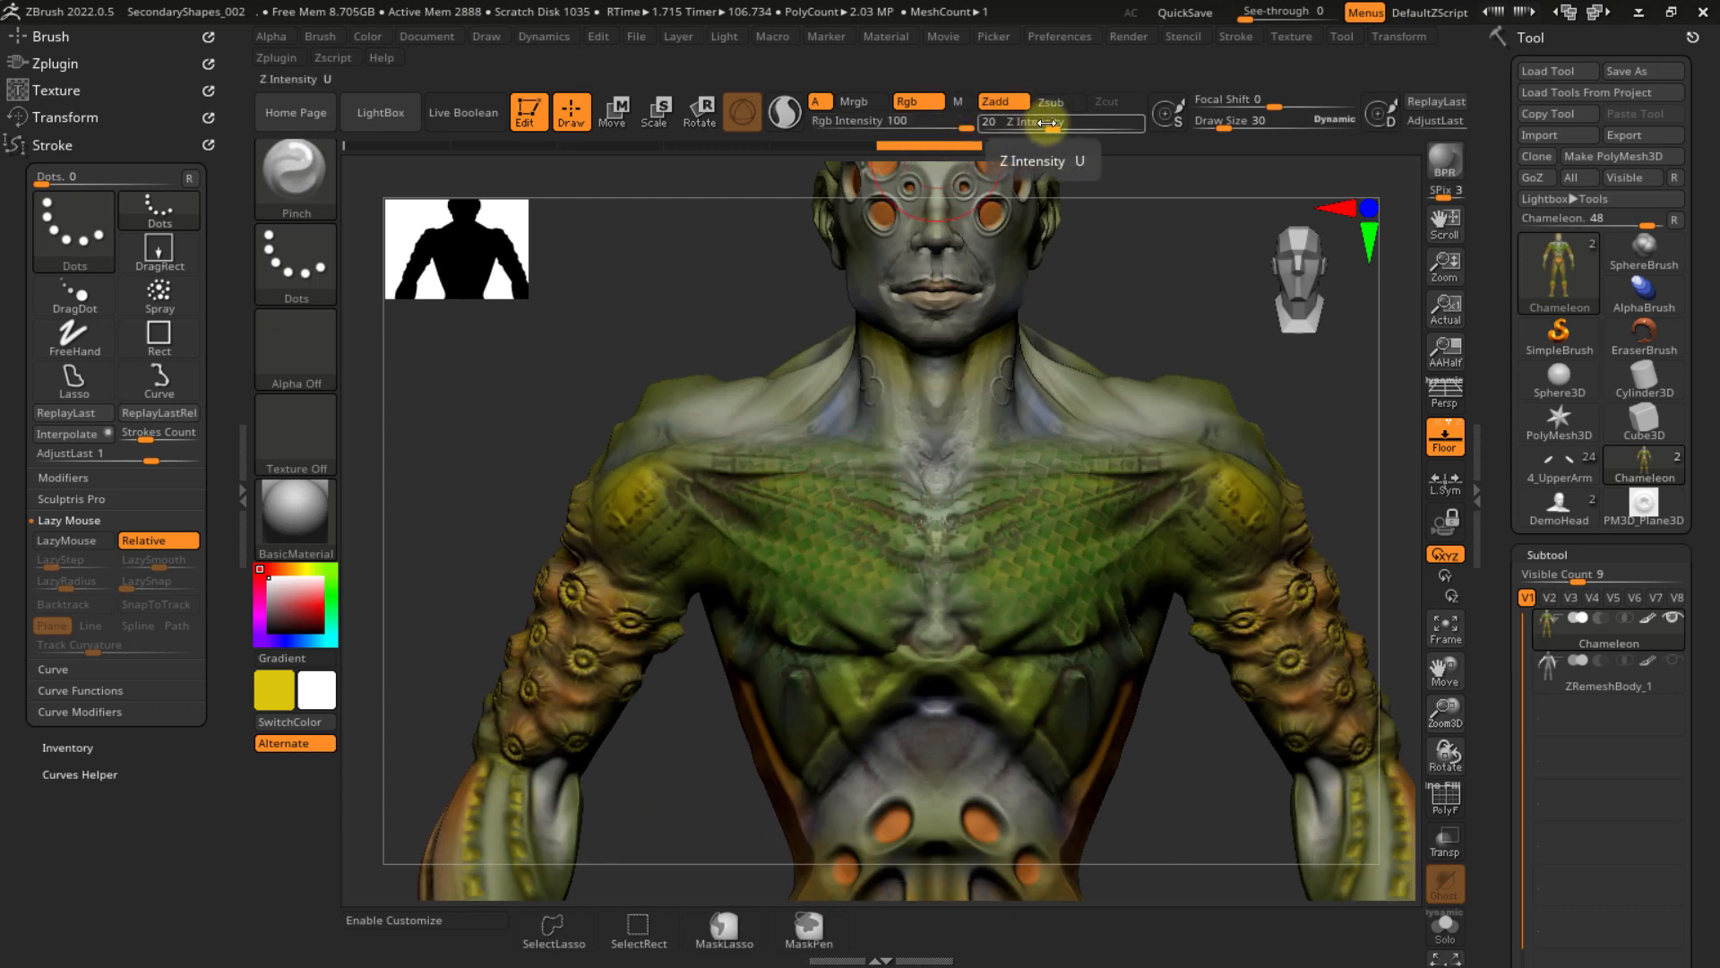
pyautogui.keyDown('ctrl'); pyautogui.moveTo(797, 529); pyautogui.dragTo(852, 553, button='right'); pyautogui.keyUp('ctrl')
pyautogui.press('b')
pyautogui.press('p')
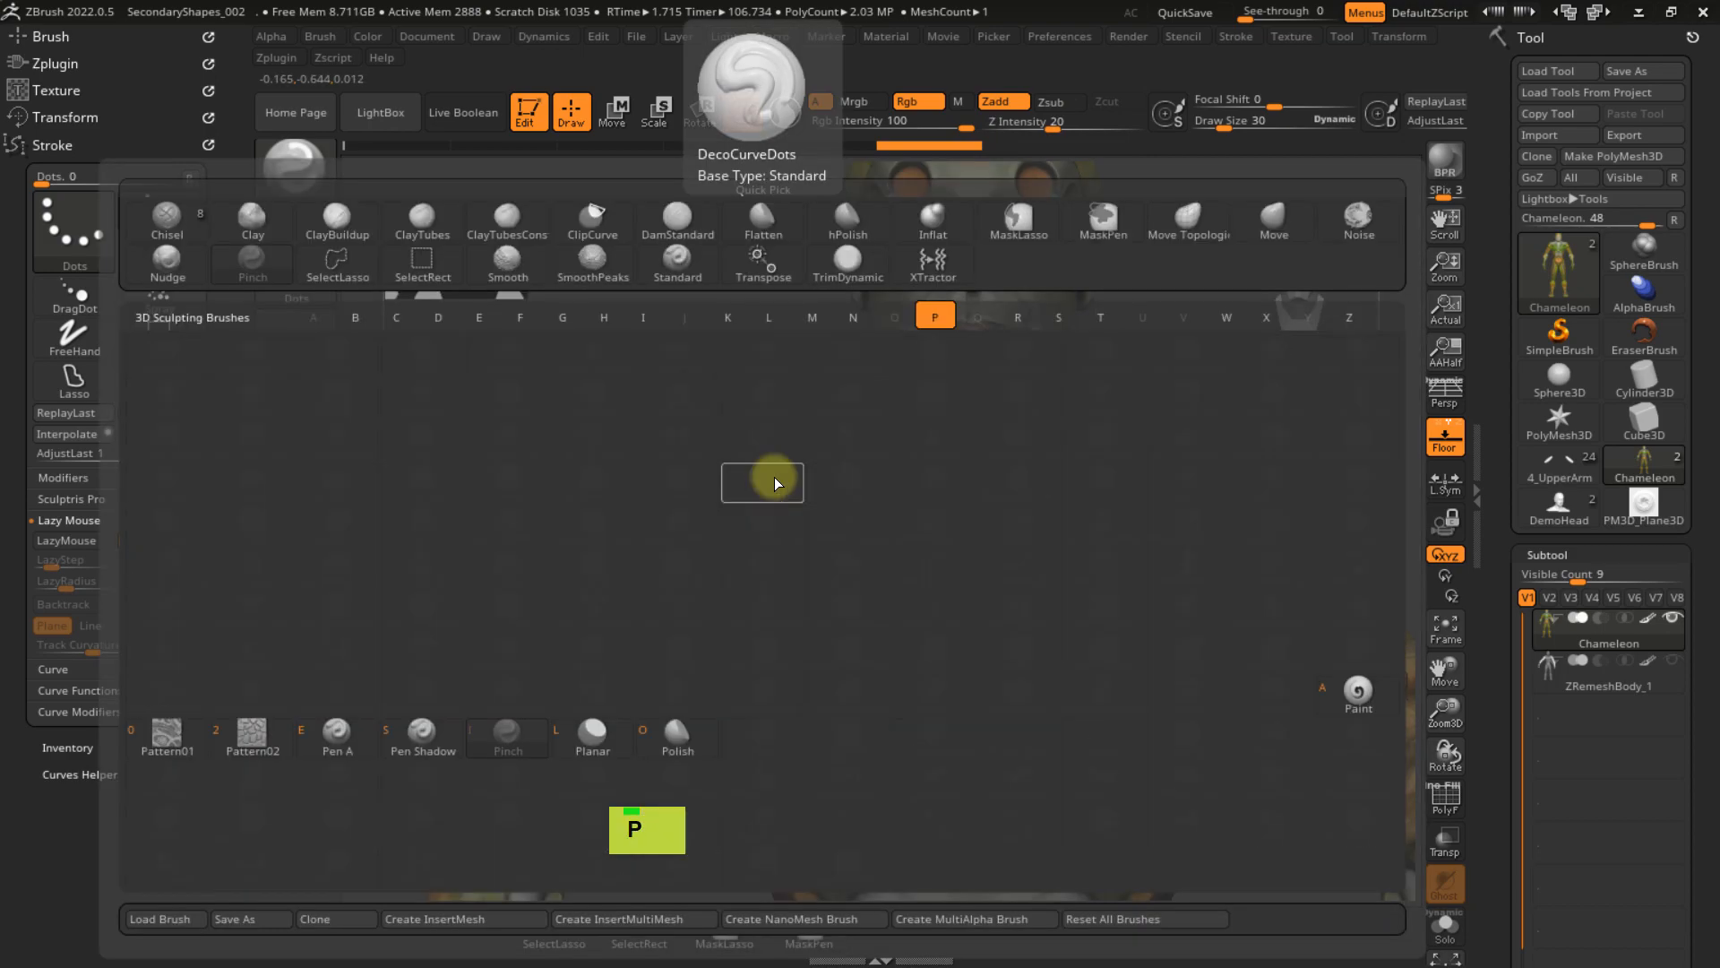
pyautogui.press('a')
pyautogui.click(289, 266)
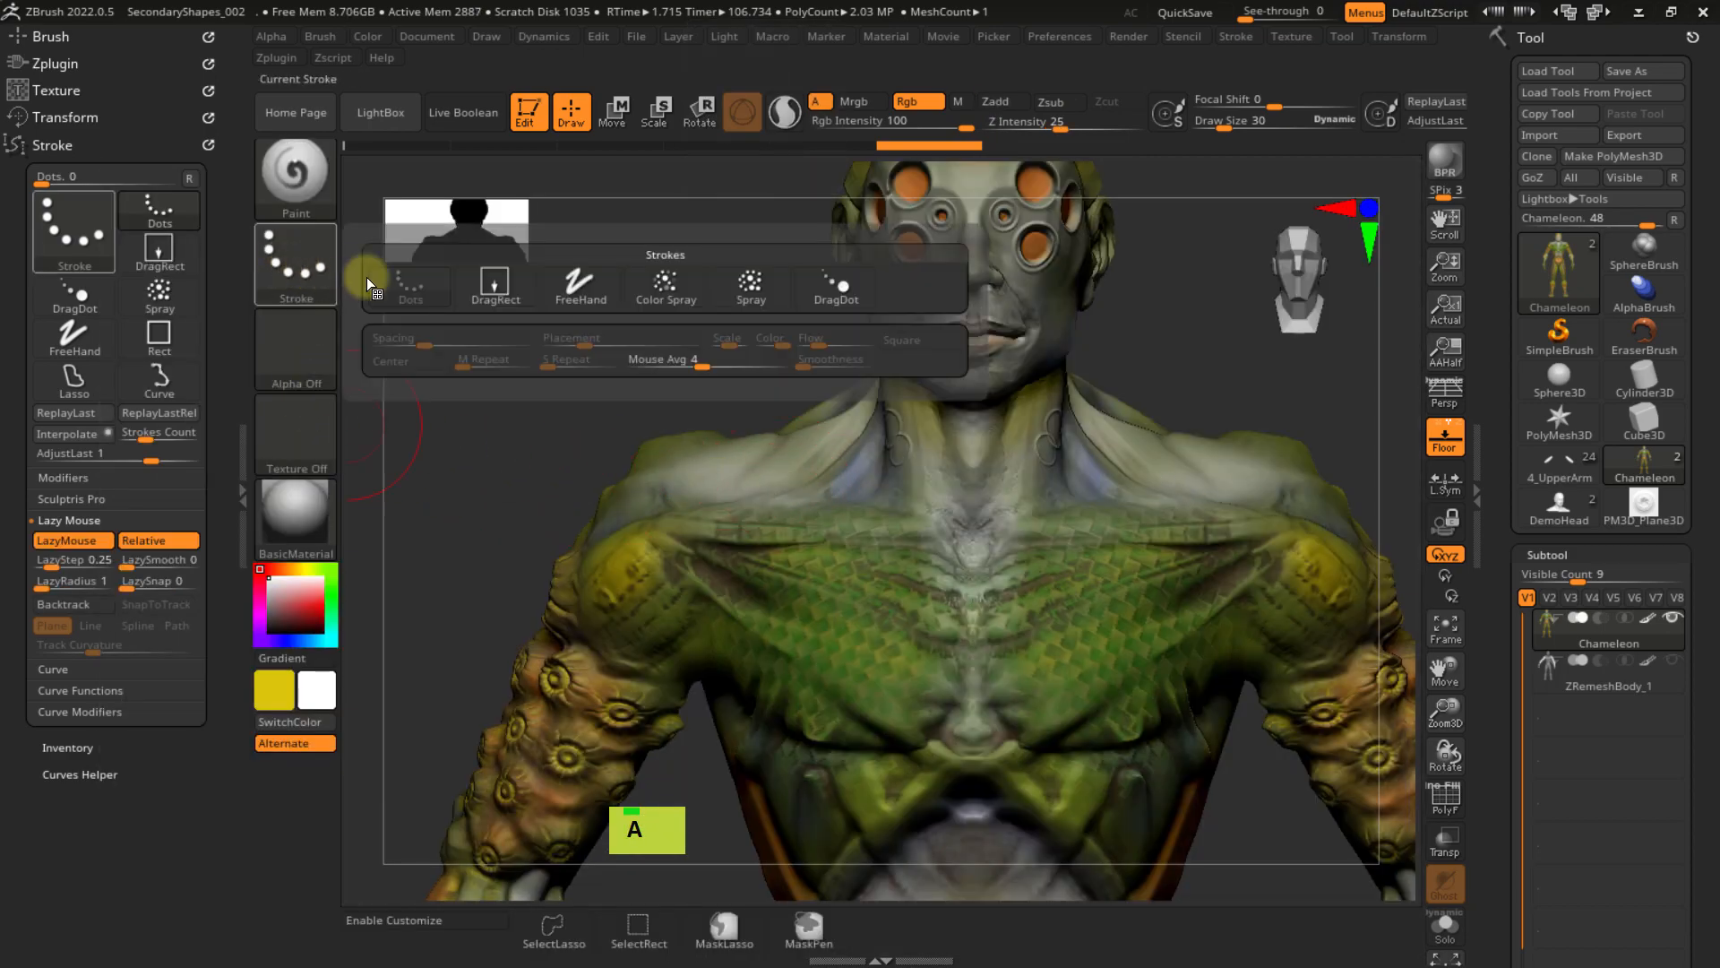
pyautogui.click(492, 277)
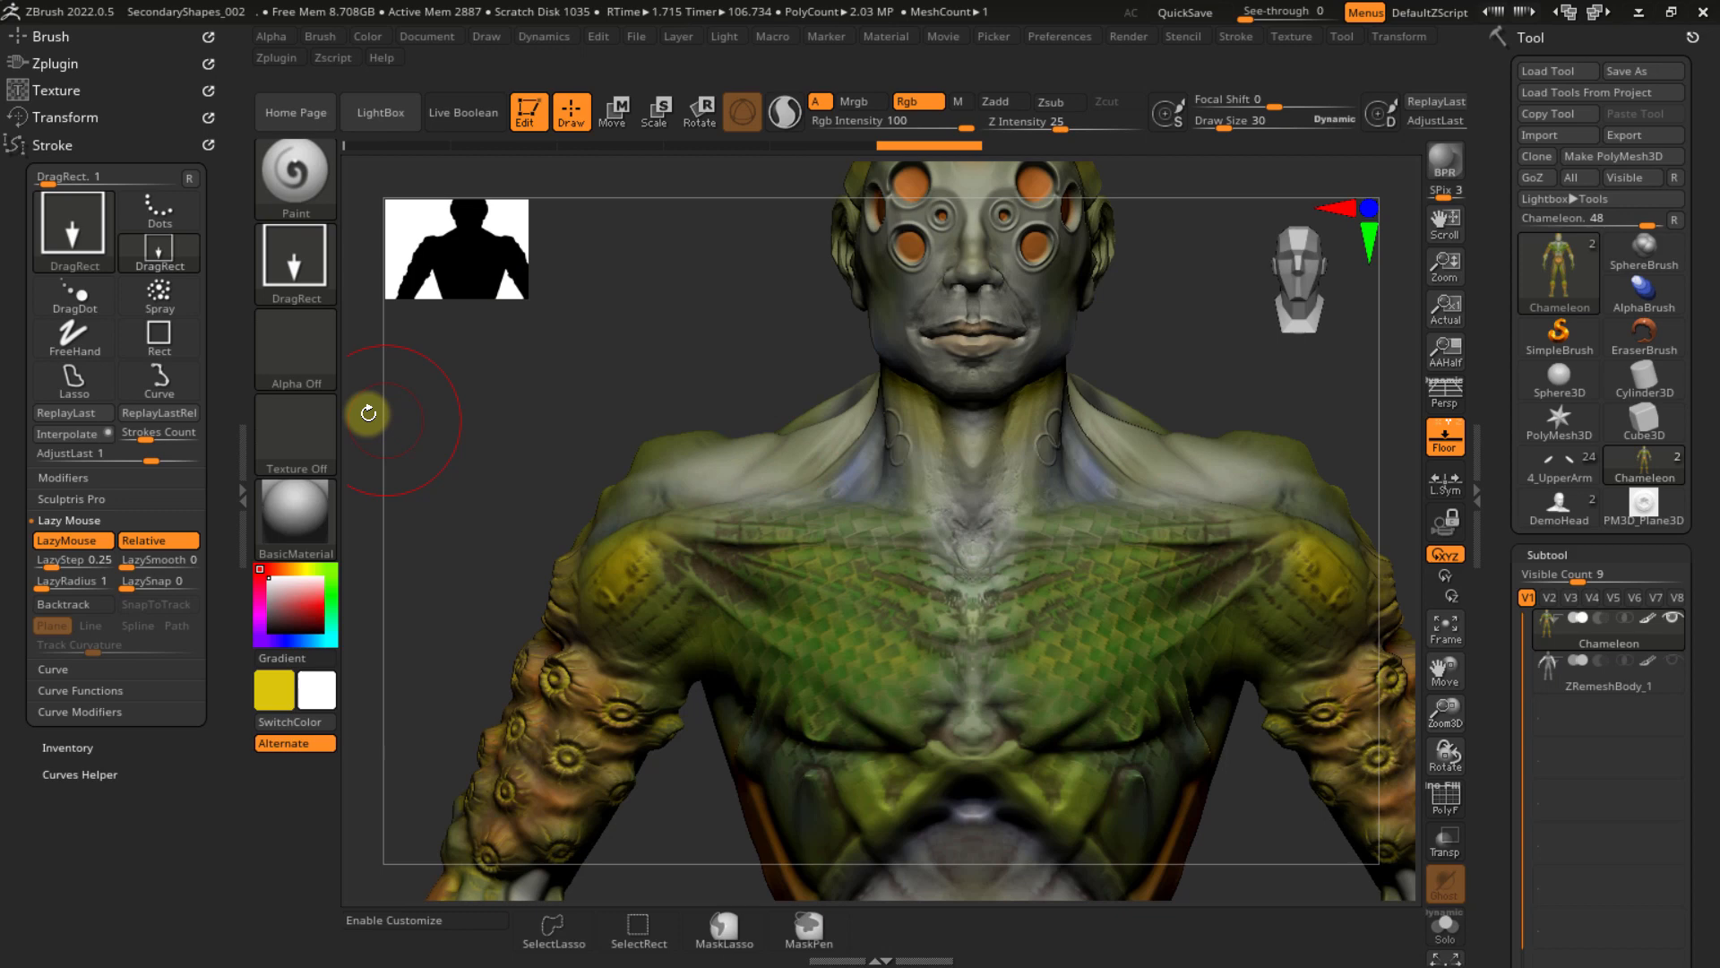
# - Import carbon.jpg from the Video folder as the Paint brush's alpha and preview it
pyautogui.click(296, 348)
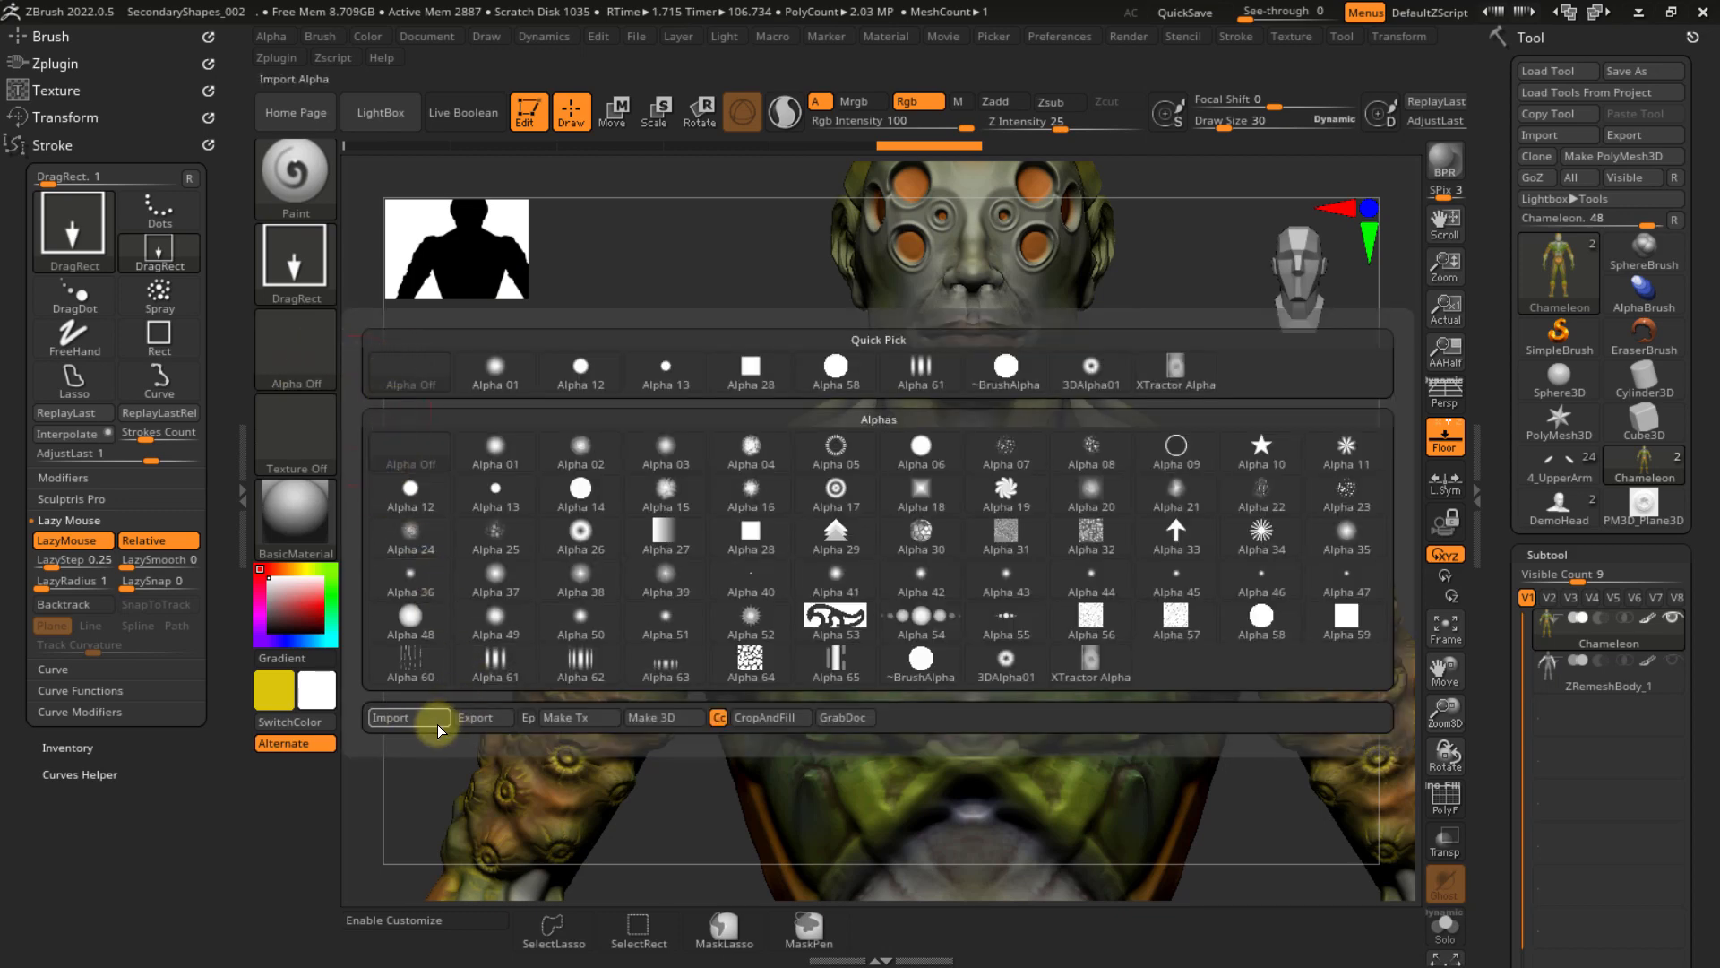
pyautogui.click(465, 704)
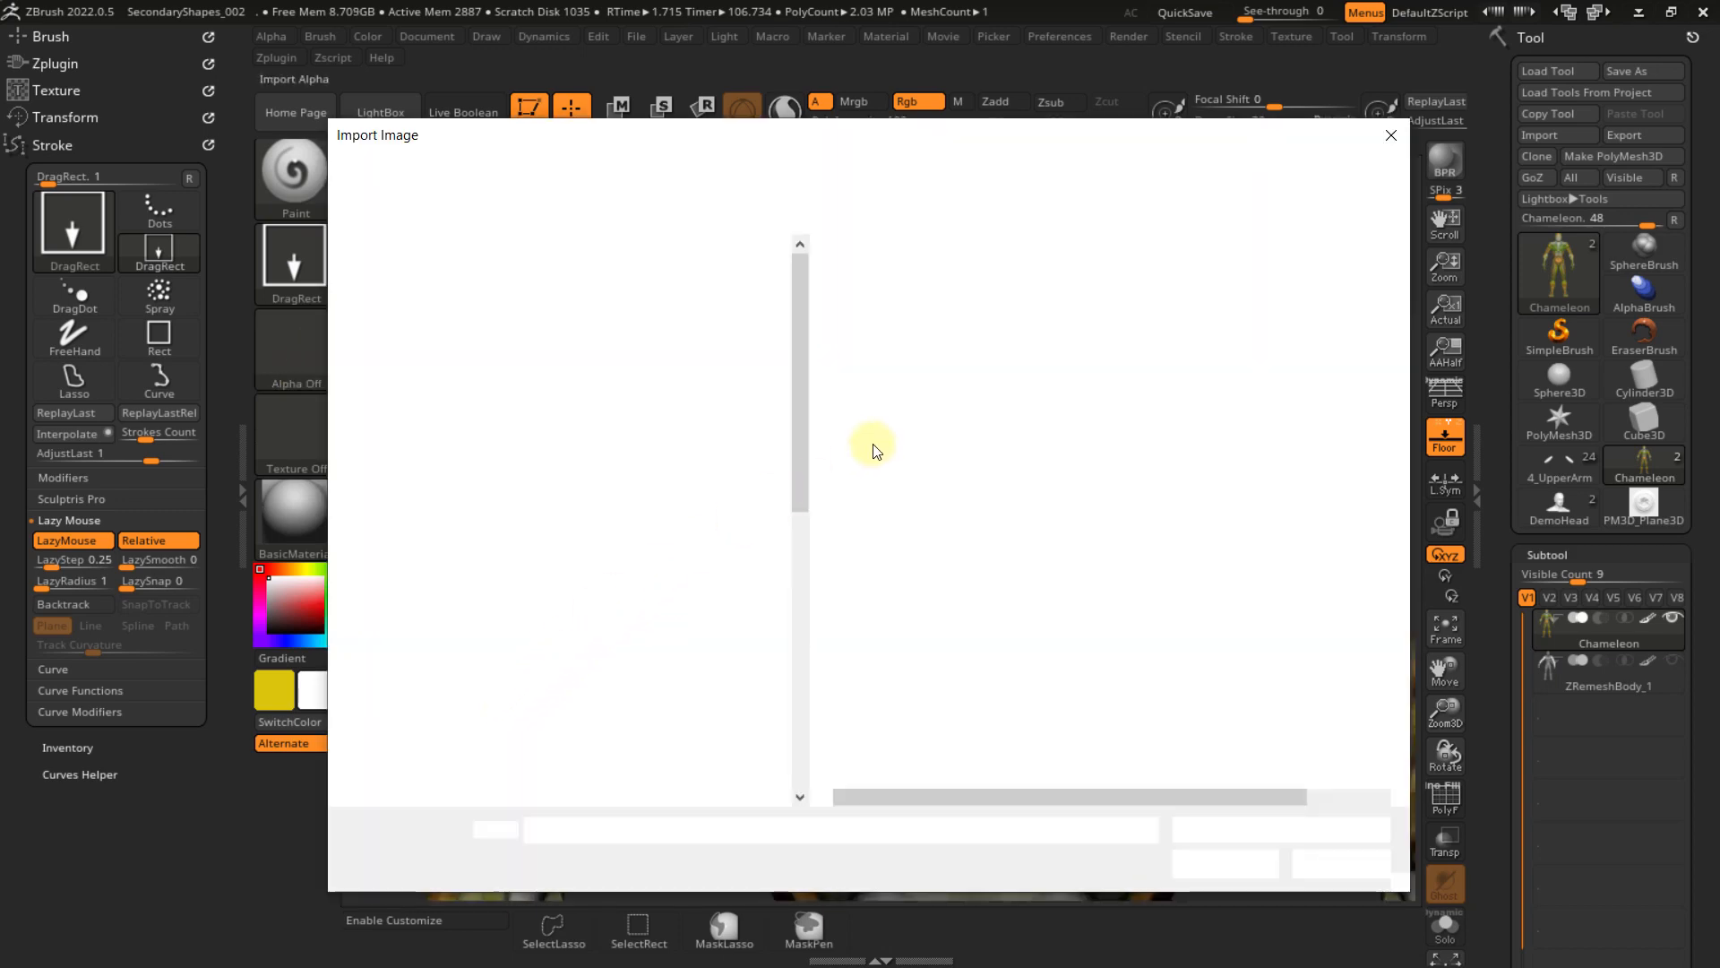
pyautogui.click(1024, 358)
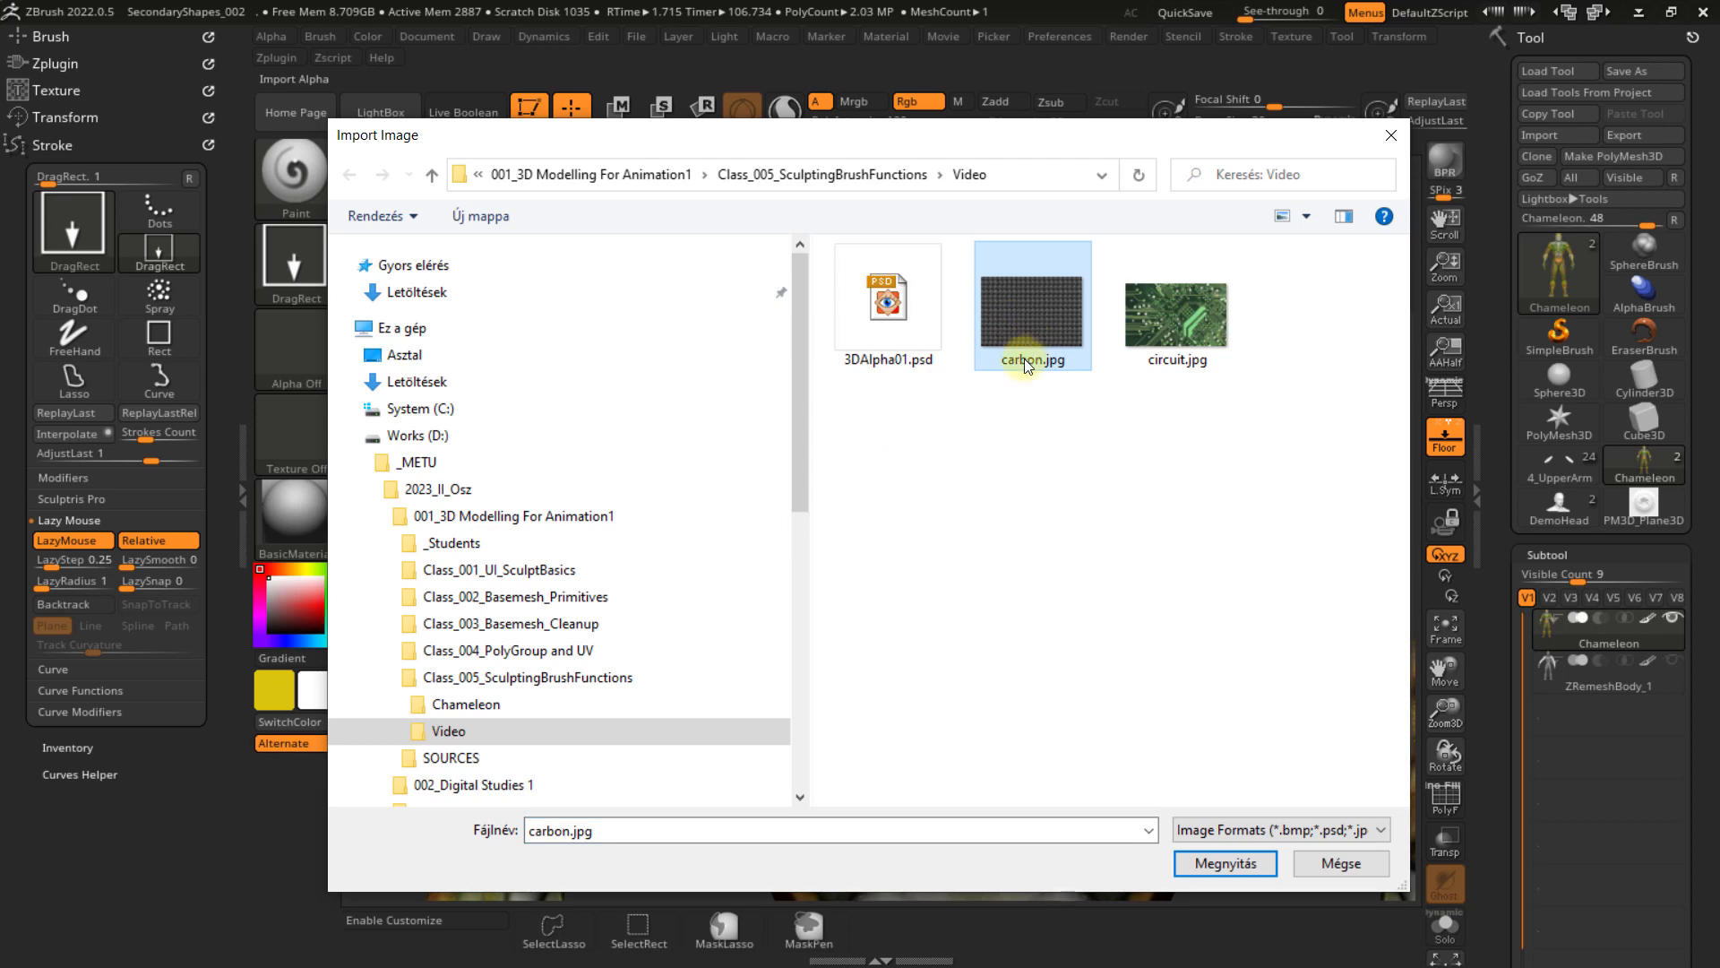
pyautogui.click(1228, 869)
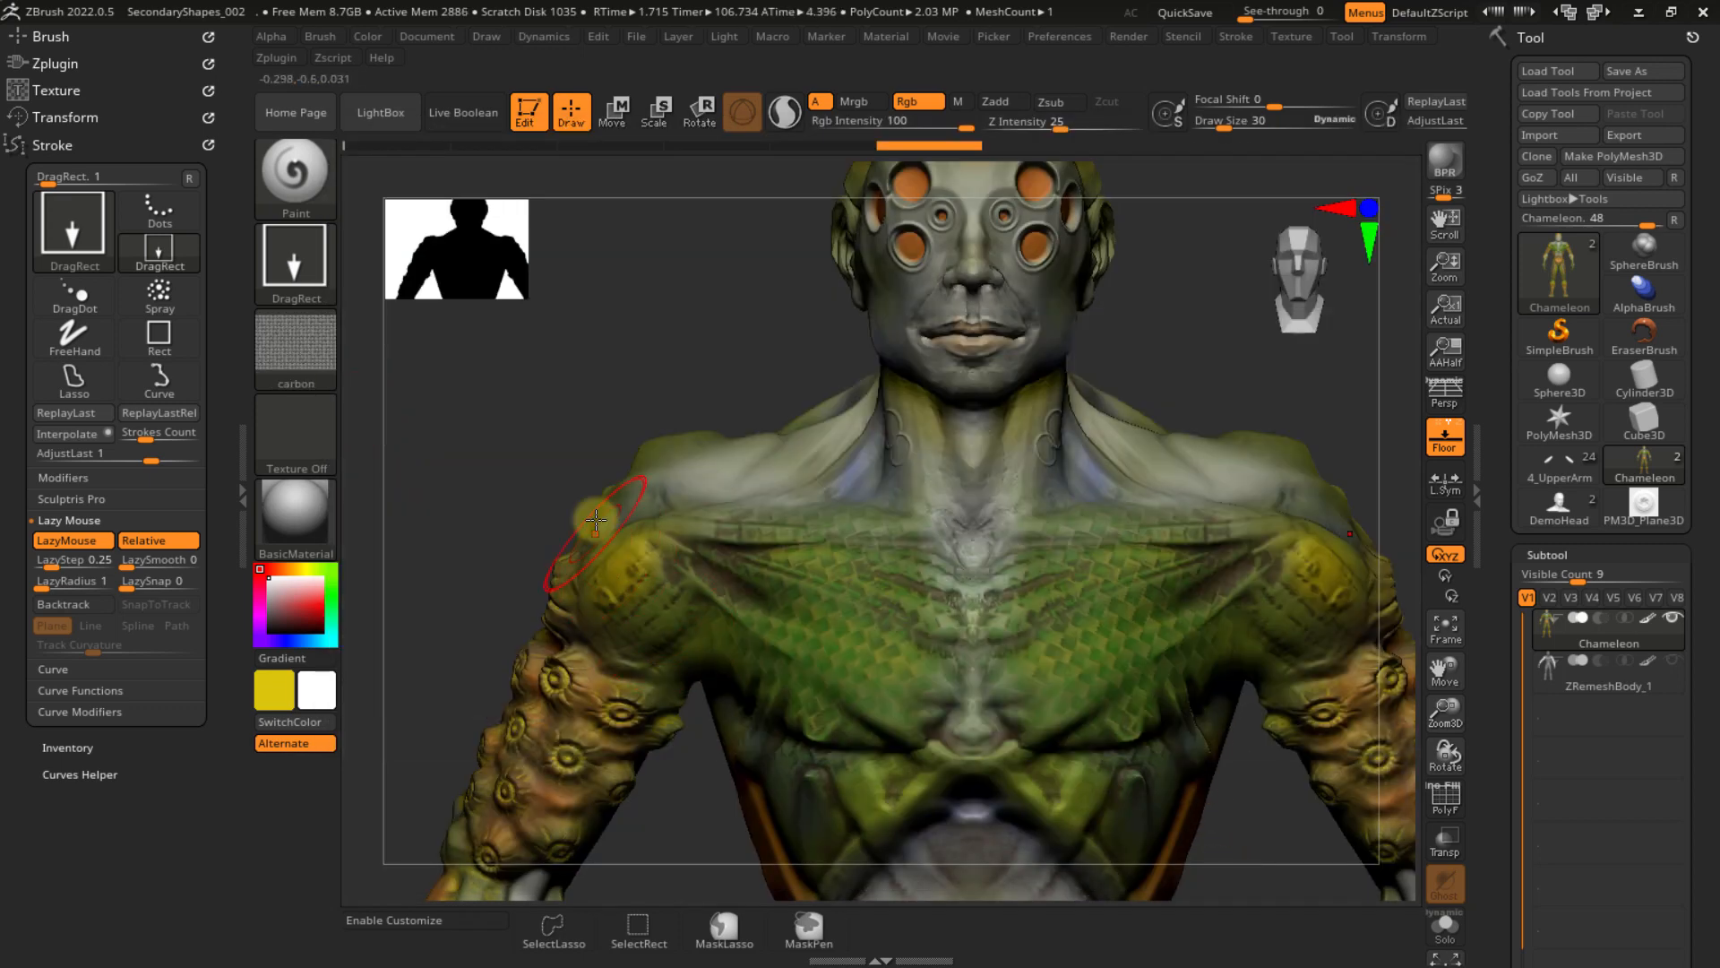
pyautogui.moveTo(313, 346)
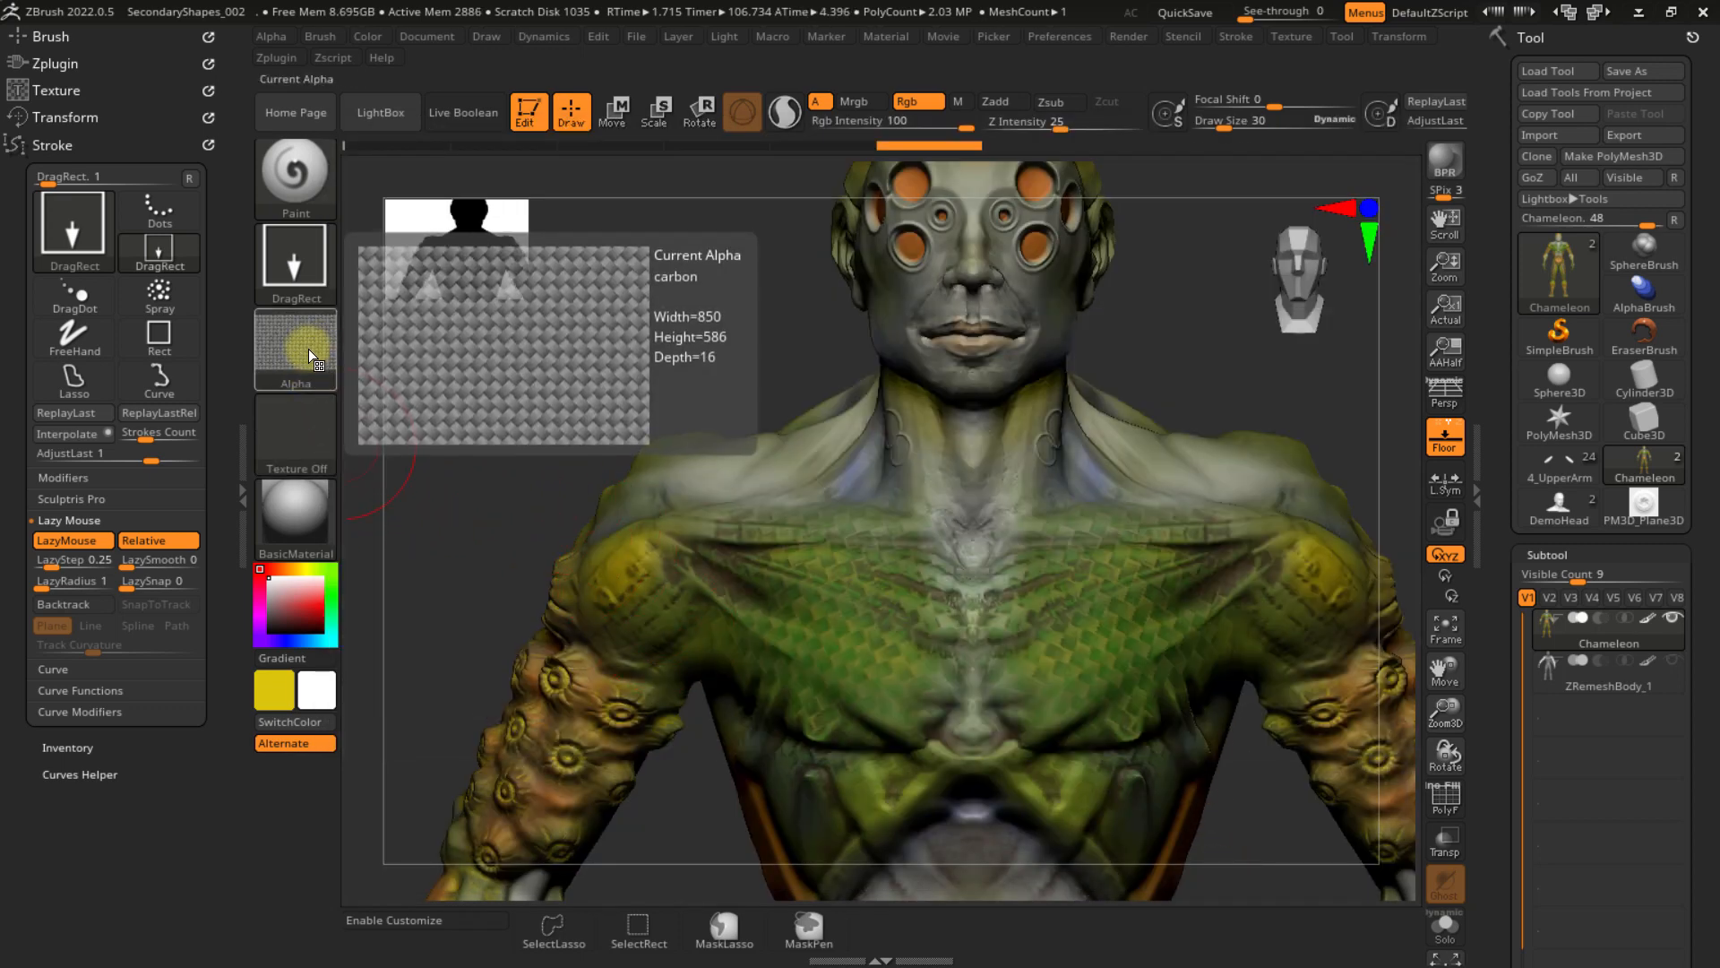
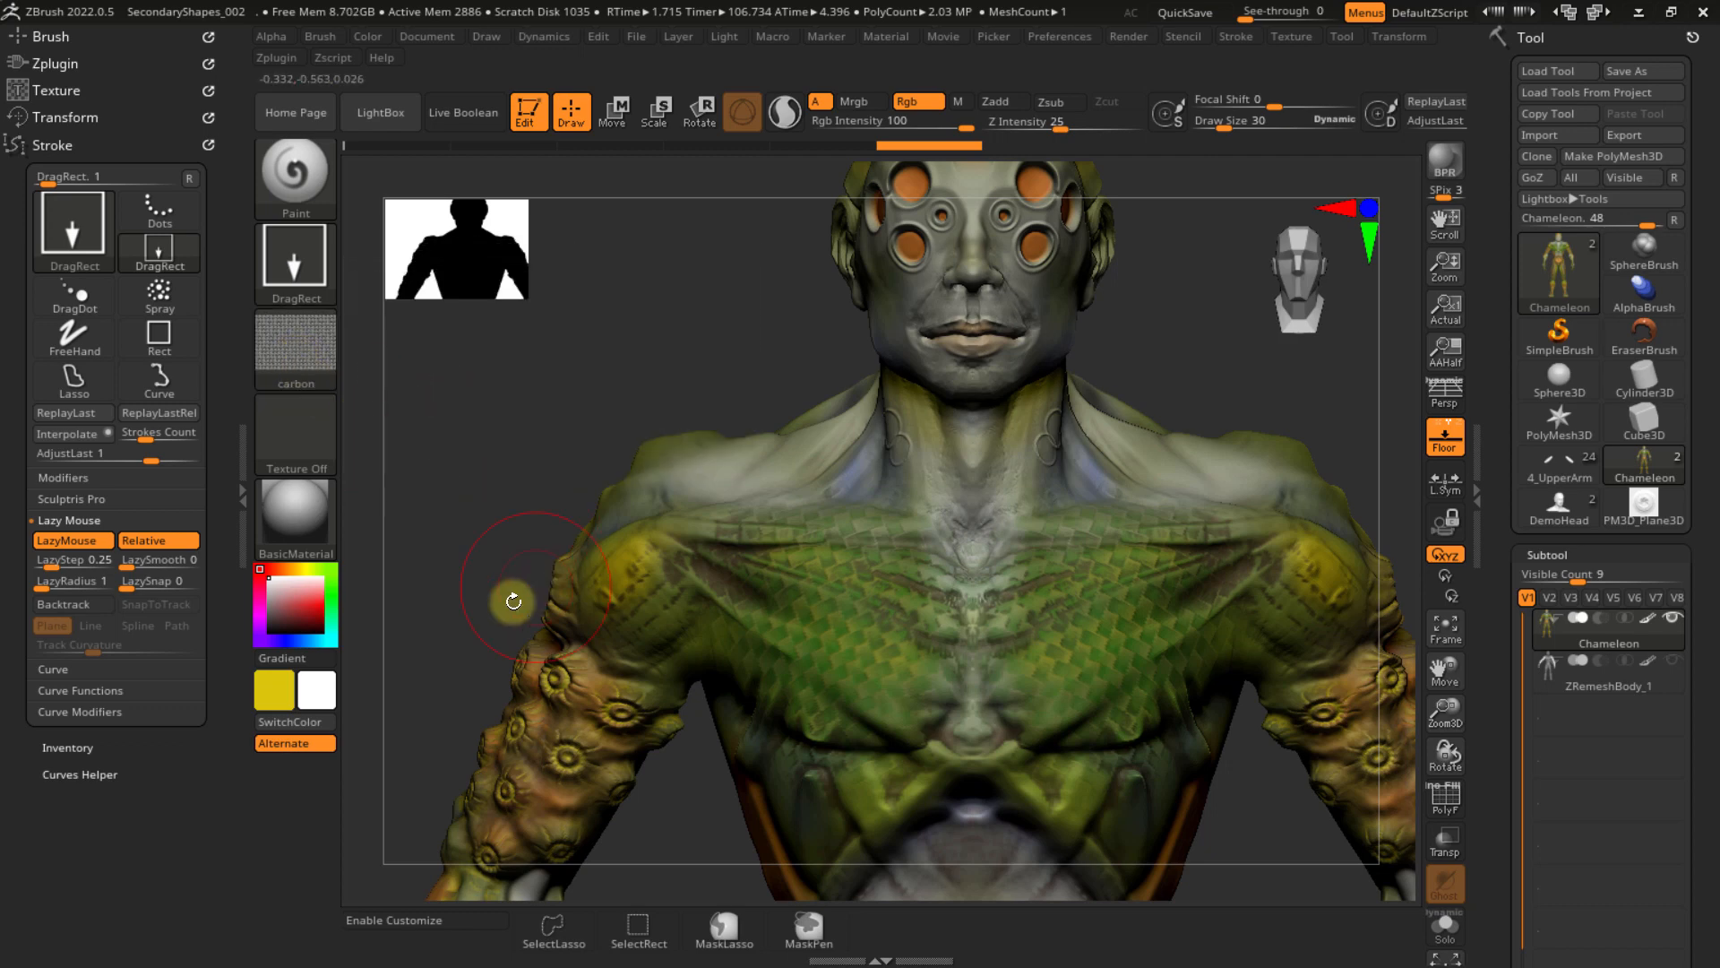
# - Set a dark red paint color, enable Zadd with Z Intensity 11, and stamp the carbon pattern across the chest
pyautogui.click(312, 612)
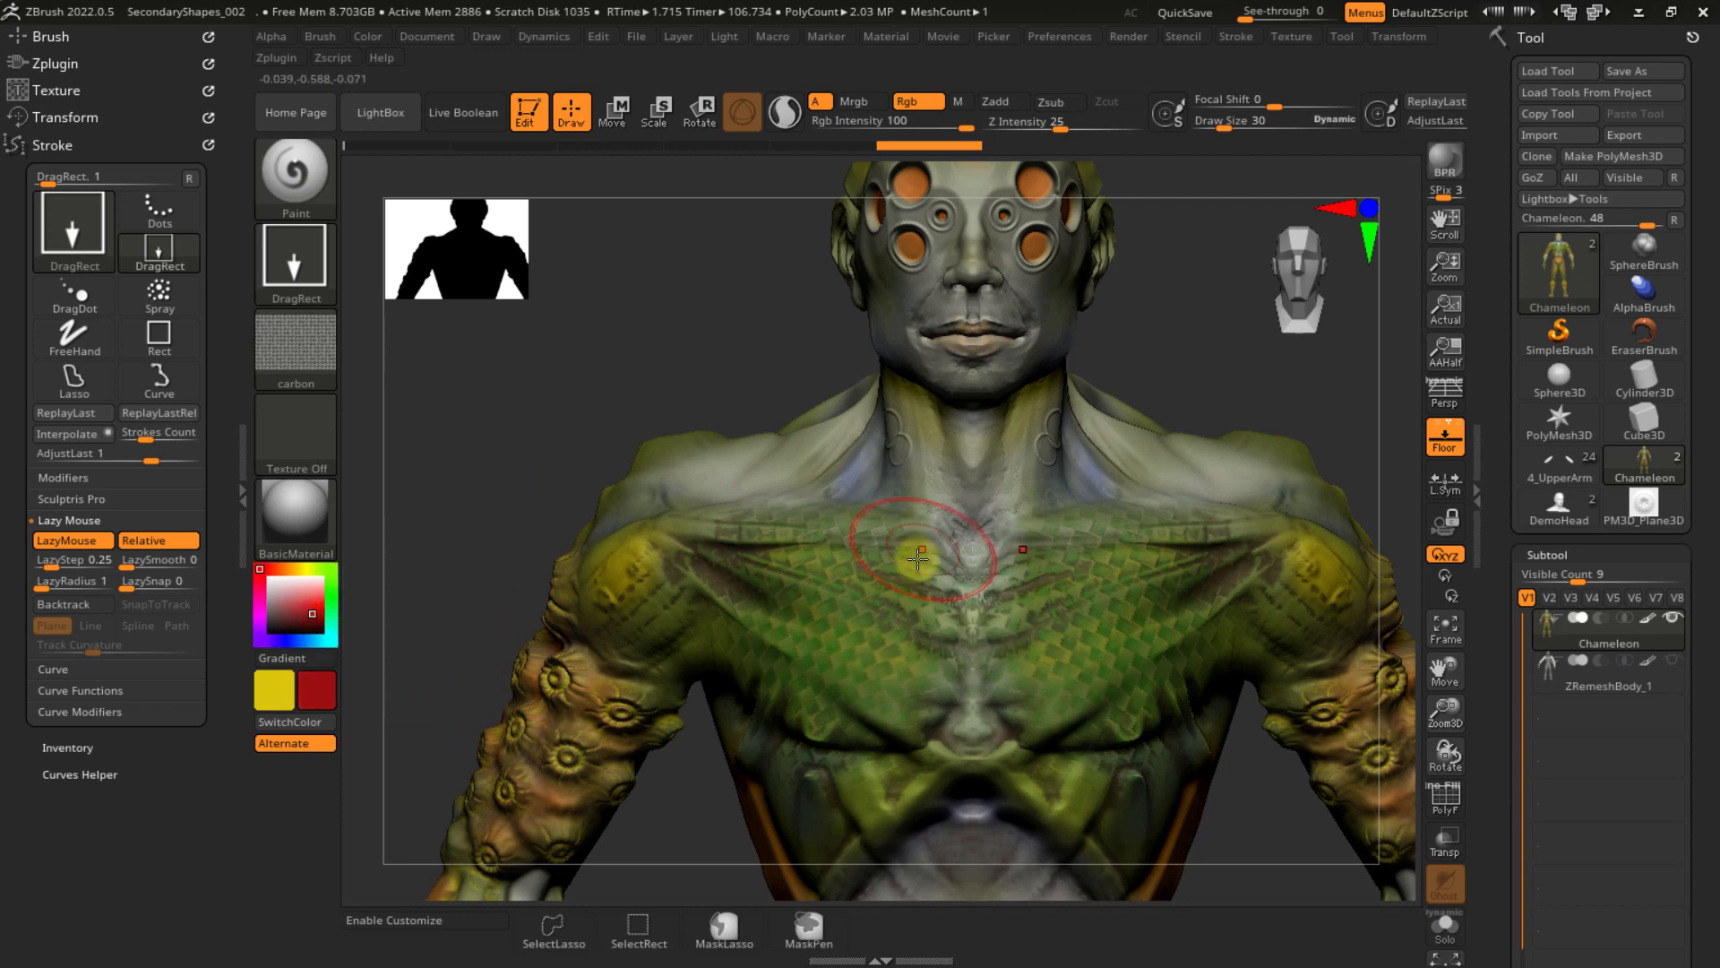
pyautogui.doubleClick(1005, 104)
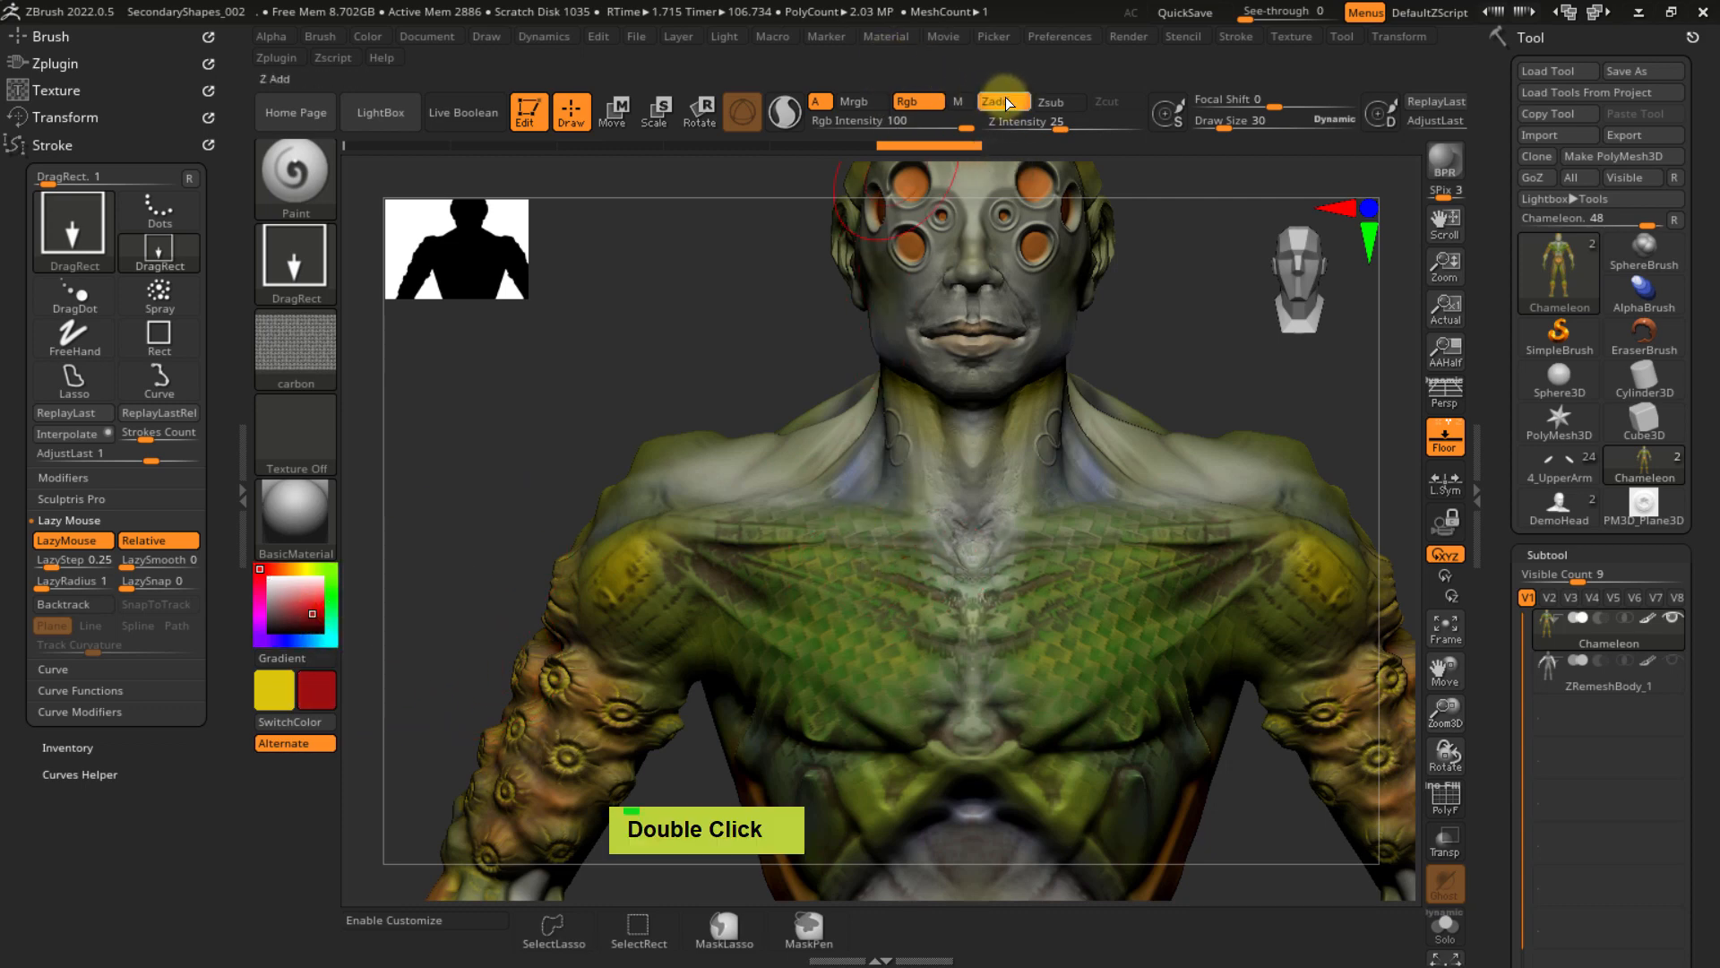
pyautogui.moveTo(1052, 124); pyautogui.dragTo(1037, 129)
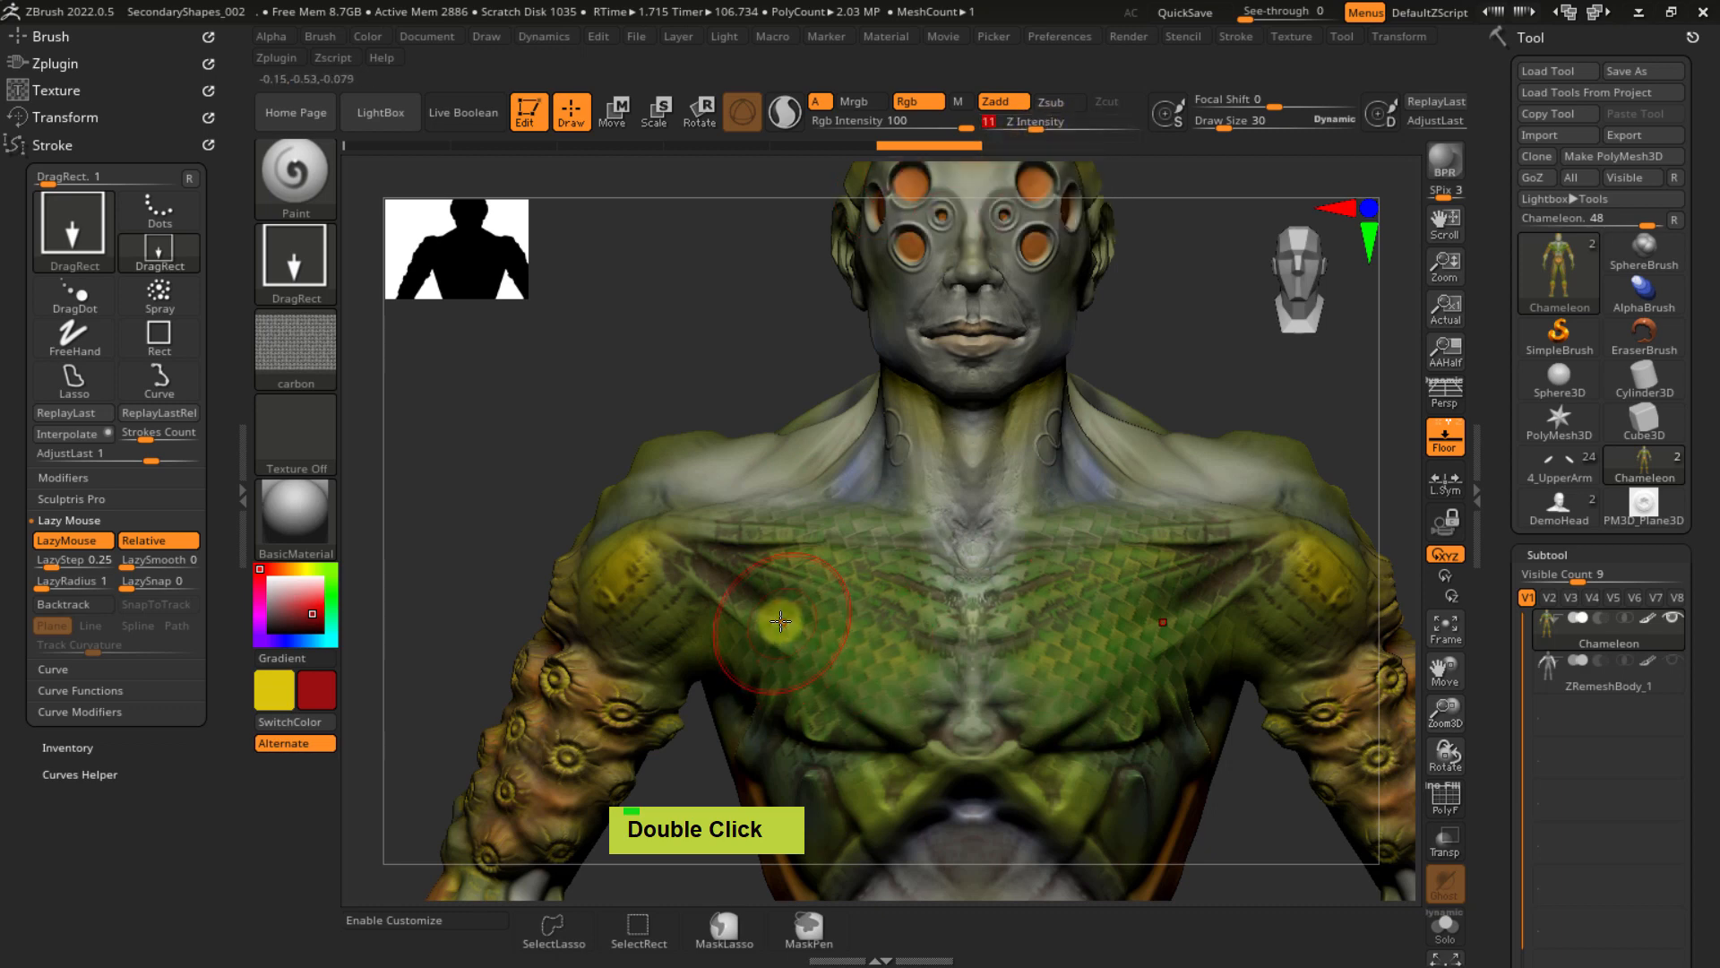
pyautogui.moveTo(780, 621); pyautogui.dragTo(995, 649)
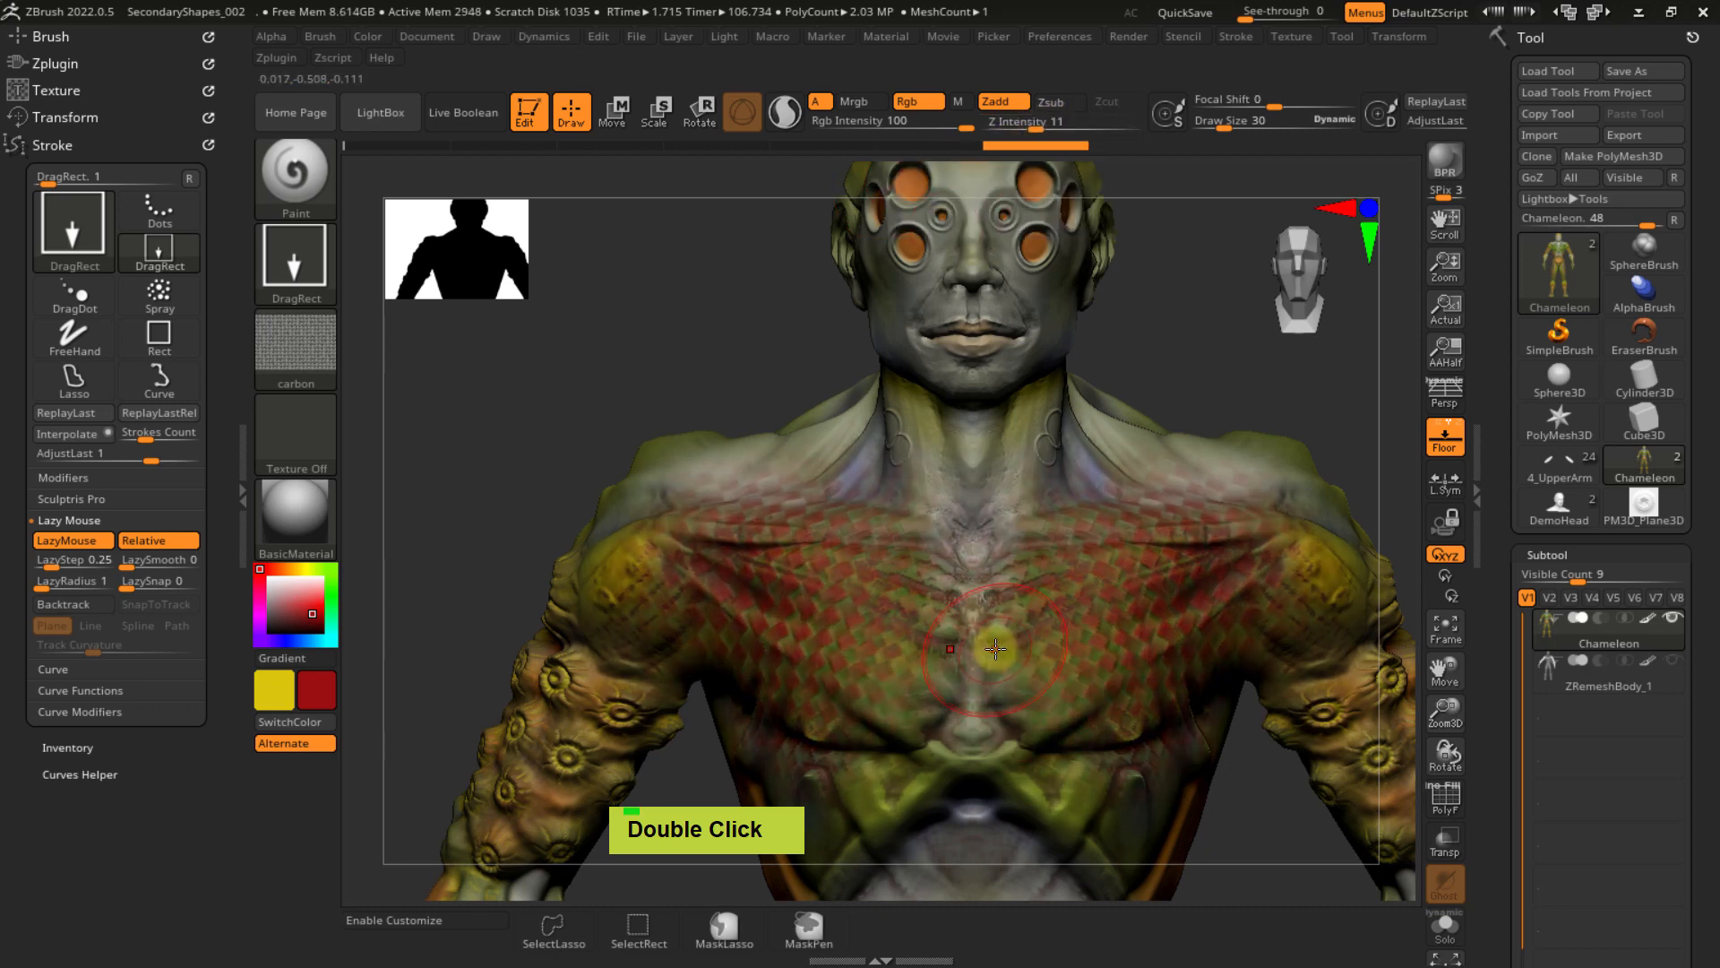
# - Stamp the red carbon pattern over the figure's pelvis and upper thighs
pyautogui.keyDown('ctrl'); pyautogui.moveTo(996, 648); pyautogui.dragTo(927, 578, button='right'); pyautogui.keyUp('ctrl')
pyautogui.keyDown('alt'); pyautogui.moveTo(855, 708); pyautogui.dragTo(771, 504, button='right'); pyautogui.keyUp('alt')
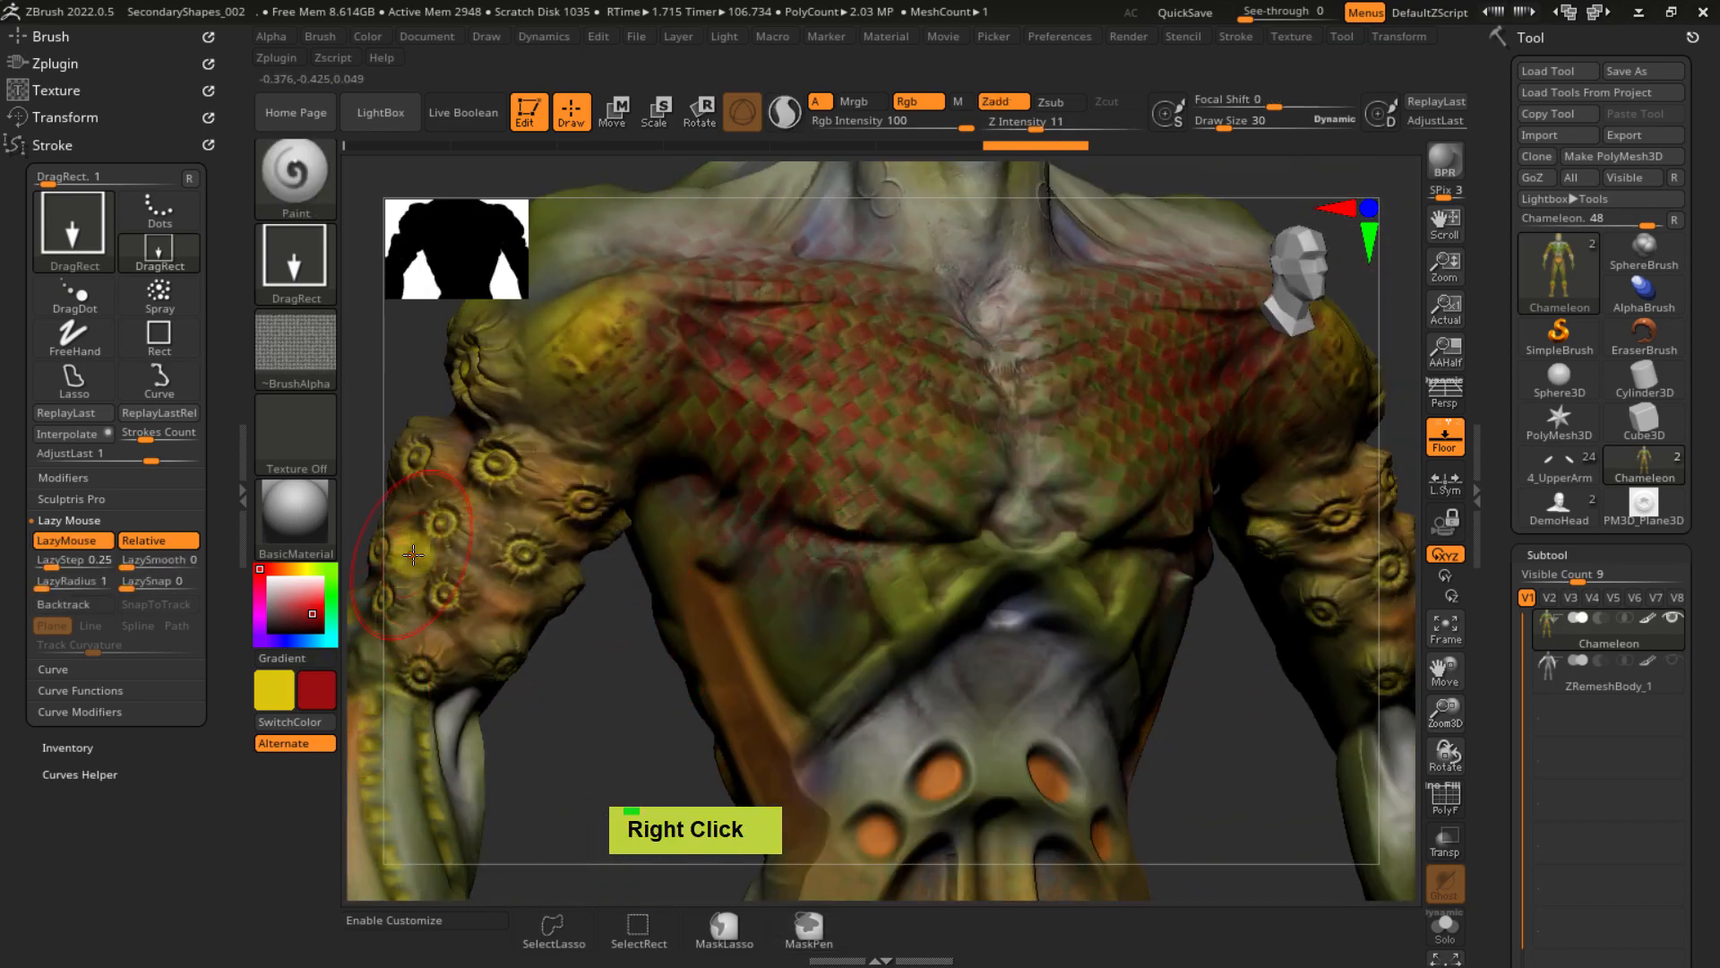
pyautogui.moveTo(864, 403)
pyautogui.keyDown('ctrl'); pyautogui.mouseDown(button='right')
pyautogui.moveTo(865, 485)
pyautogui.moveTo(910, 428)
pyautogui.moveTo(964, 445)
pyautogui.mouseUp(button='right'); pyautogui.keyUp('ctrl')
pyautogui.keyDown('ctrl'); pyautogui.moveTo(882, 518); pyautogui.dragTo(867, 596, button='right'); pyautogui.keyUp('ctrl')
pyautogui.keyDown('alt'); pyautogui.moveTo(1030, 508); pyautogui.dragTo(874, 395, button='right'); pyautogui.keyUp('alt')
pyautogui.keyDown('ctrl'); pyautogui.moveTo(916, 606); pyautogui.dragTo(765, 363, button='right'); pyautogui.keyUp('ctrl')
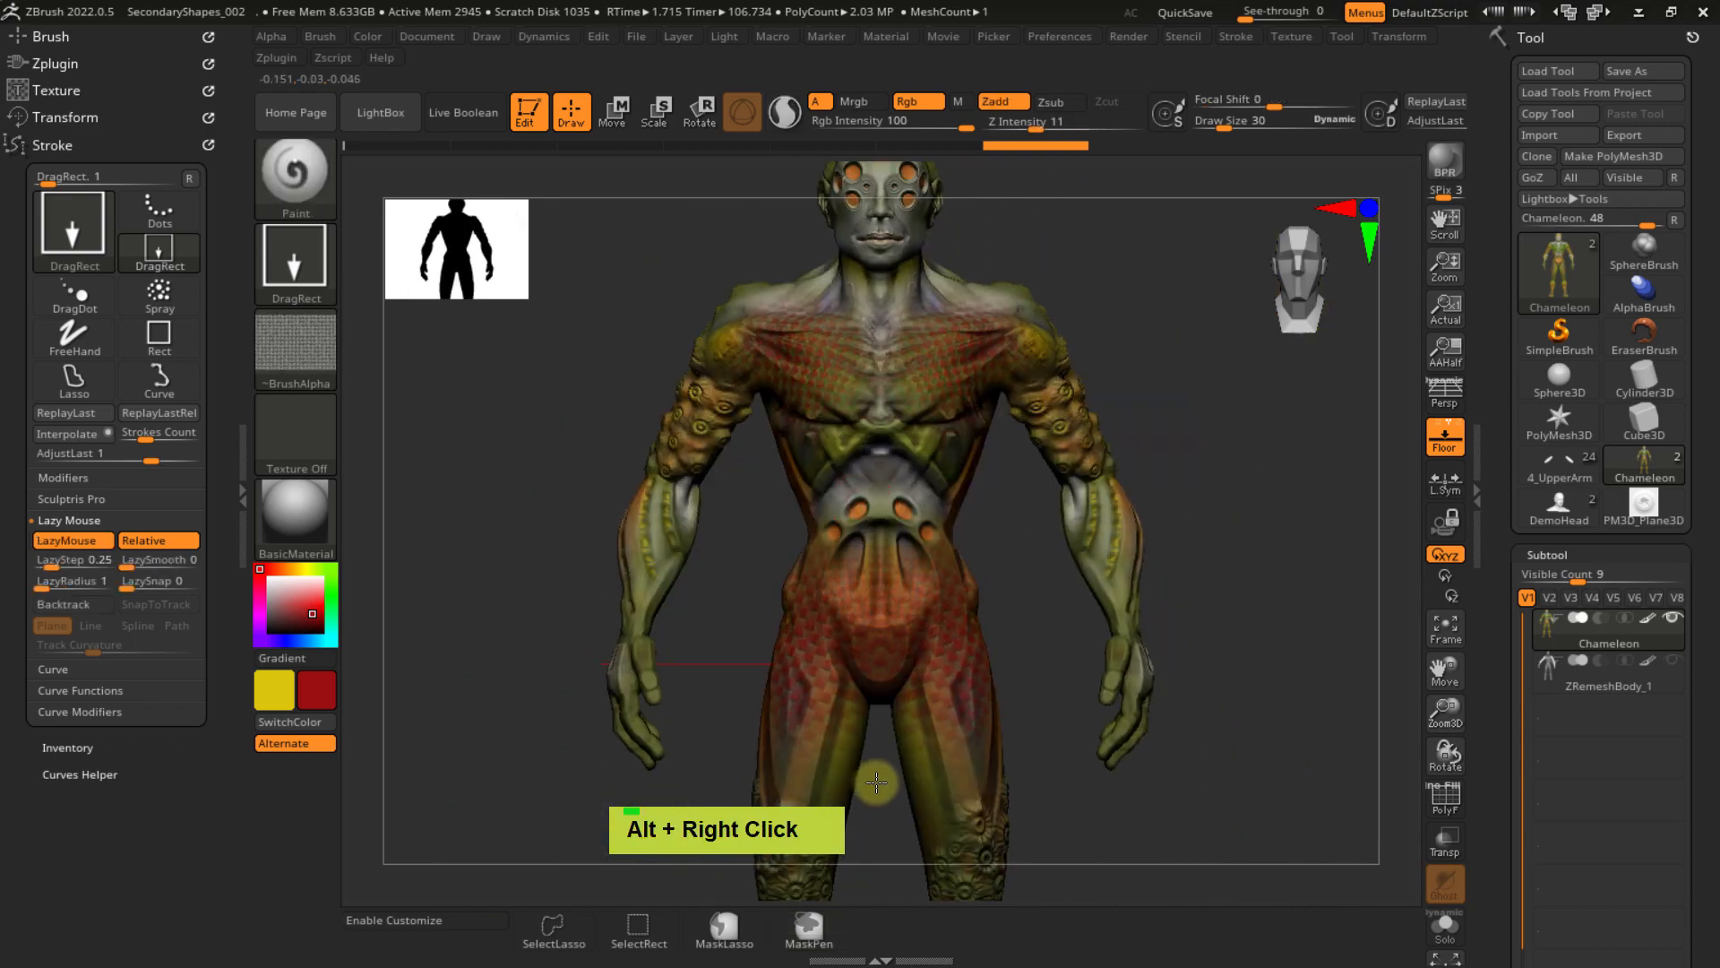
# - Stamp the red carbon pattern onto both forearms and return to a front view of the figure
pyautogui.keyDown('alt'); pyautogui.moveTo(760, 605); pyautogui.dragTo(894, 603, button='right'); pyautogui.keyUp('alt')
pyautogui.moveTo(788, 548); pyautogui.dragTo(822, 690)
pyautogui.keyDown('ctrl'); pyautogui.moveTo(843, 612); pyautogui.dragTo(889, 652, button='right'); pyautogui.keyUp('ctrl')
pyautogui.moveTo(889, 652)
pyautogui.mouseDown(button='right')
pyautogui.moveTo(933, 570)
pyautogui.moveTo(864, 561)
pyautogui.moveTo(936, 484)
pyautogui.moveTo(882, 591)
pyautogui.moveTo(865, 580)
pyautogui.mouseUp(button='right')
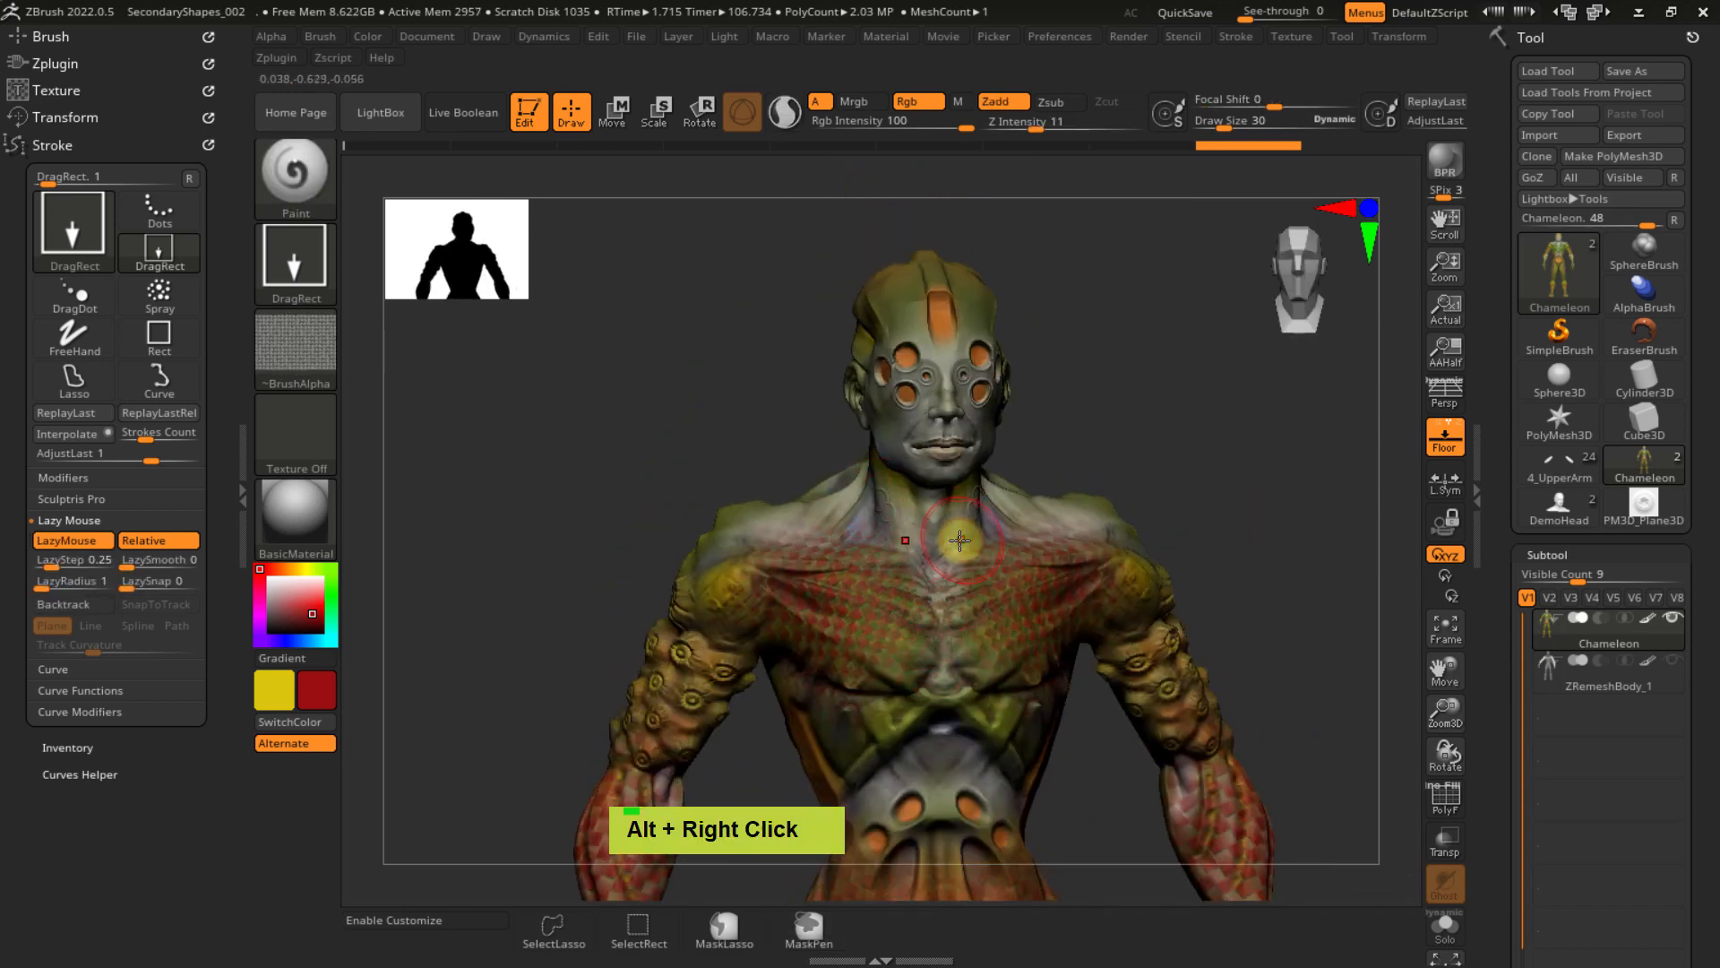
pyautogui.keyDown('ctrl'); pyautogui.moveTo(959, 540); pyautogui.dragTo(868, 407, button='right'); pyautogui.keyUp('ctrl')
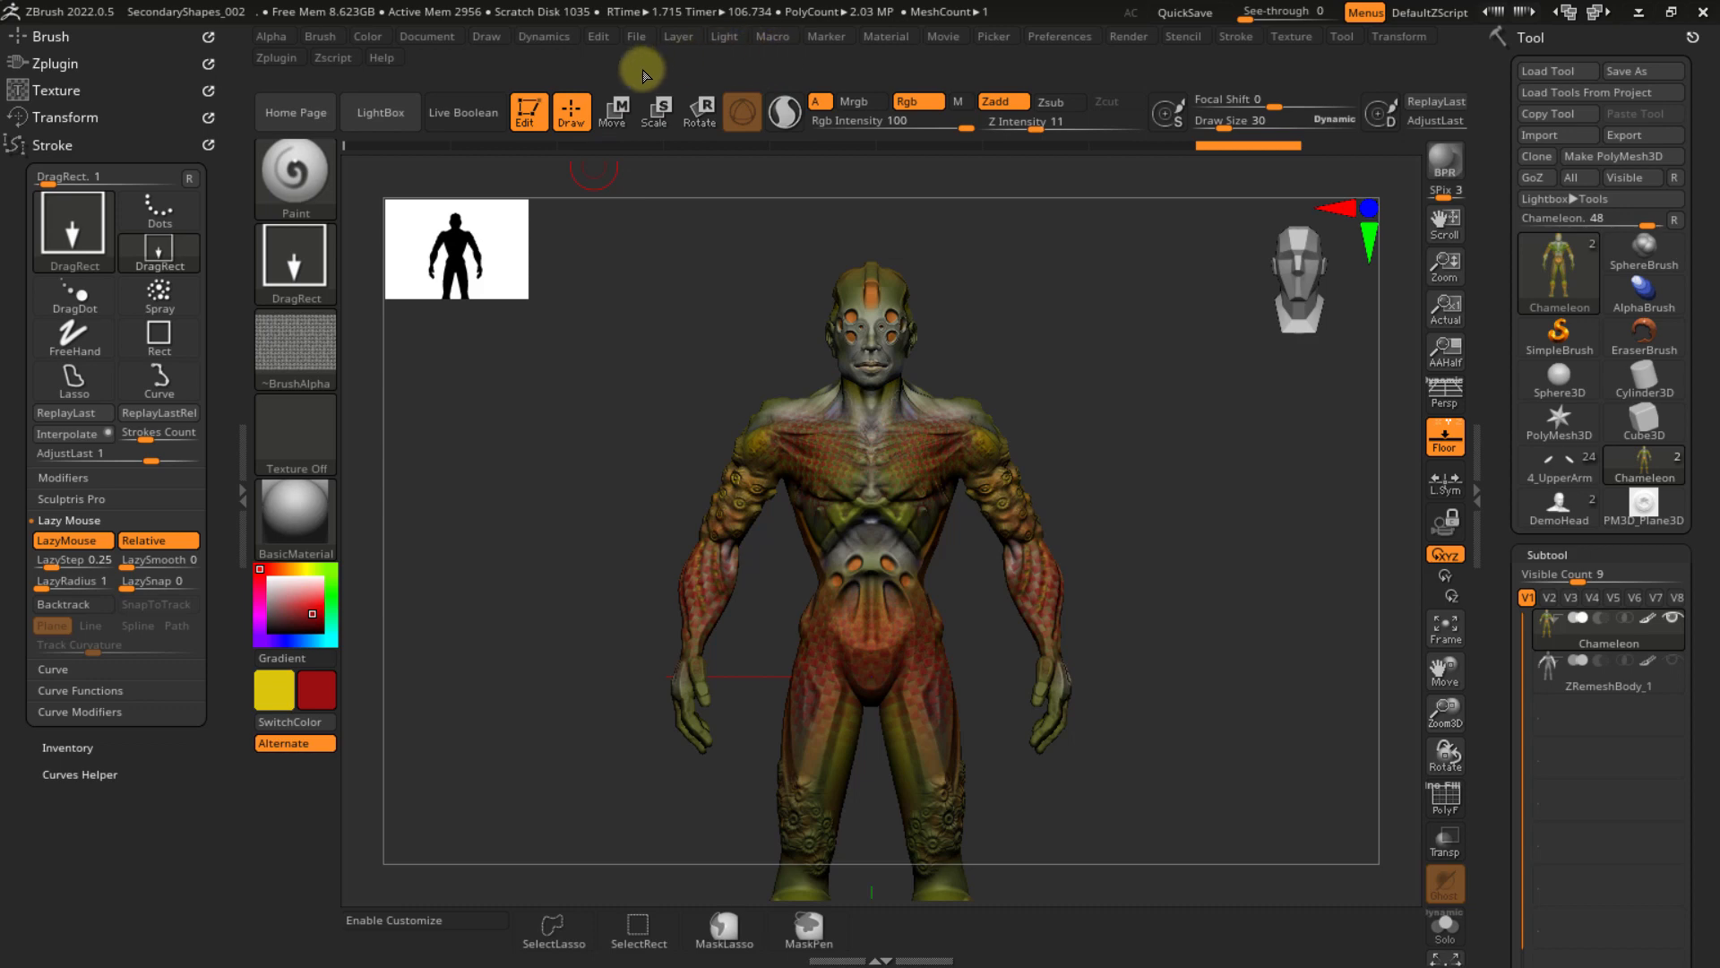
# - Change the material to SkinShade4 and examine the painted upper body from several angles
pyautogui.click(293, 519)
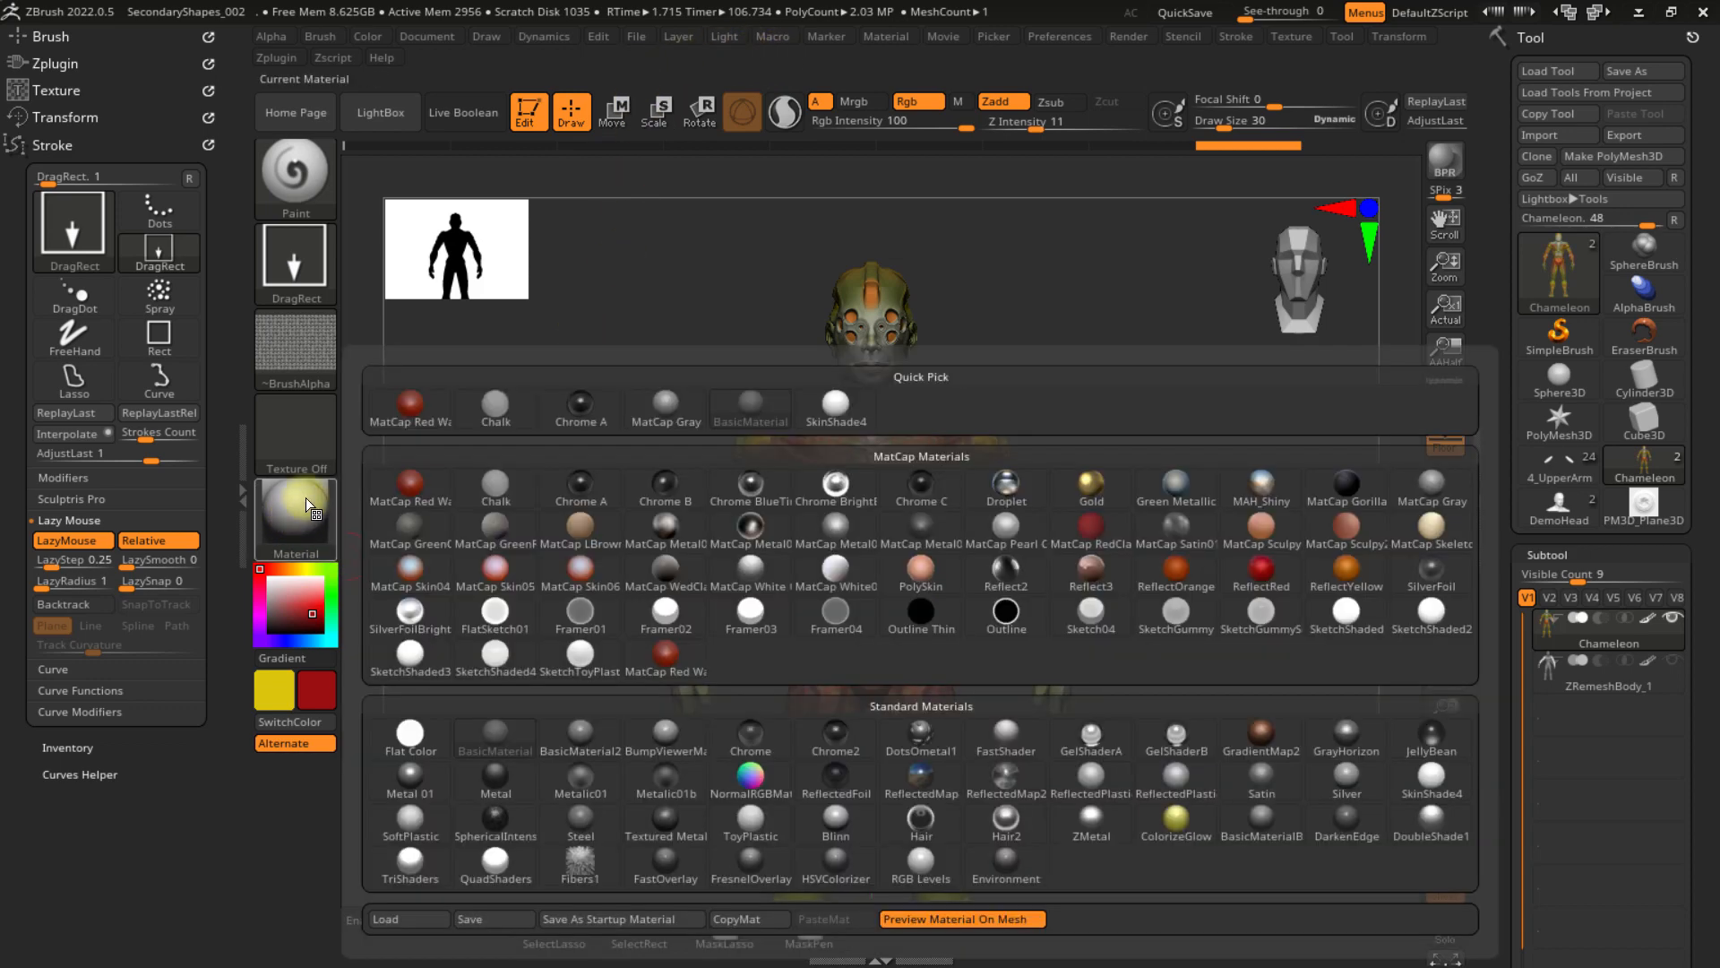
pyautogui.click(296, 509)
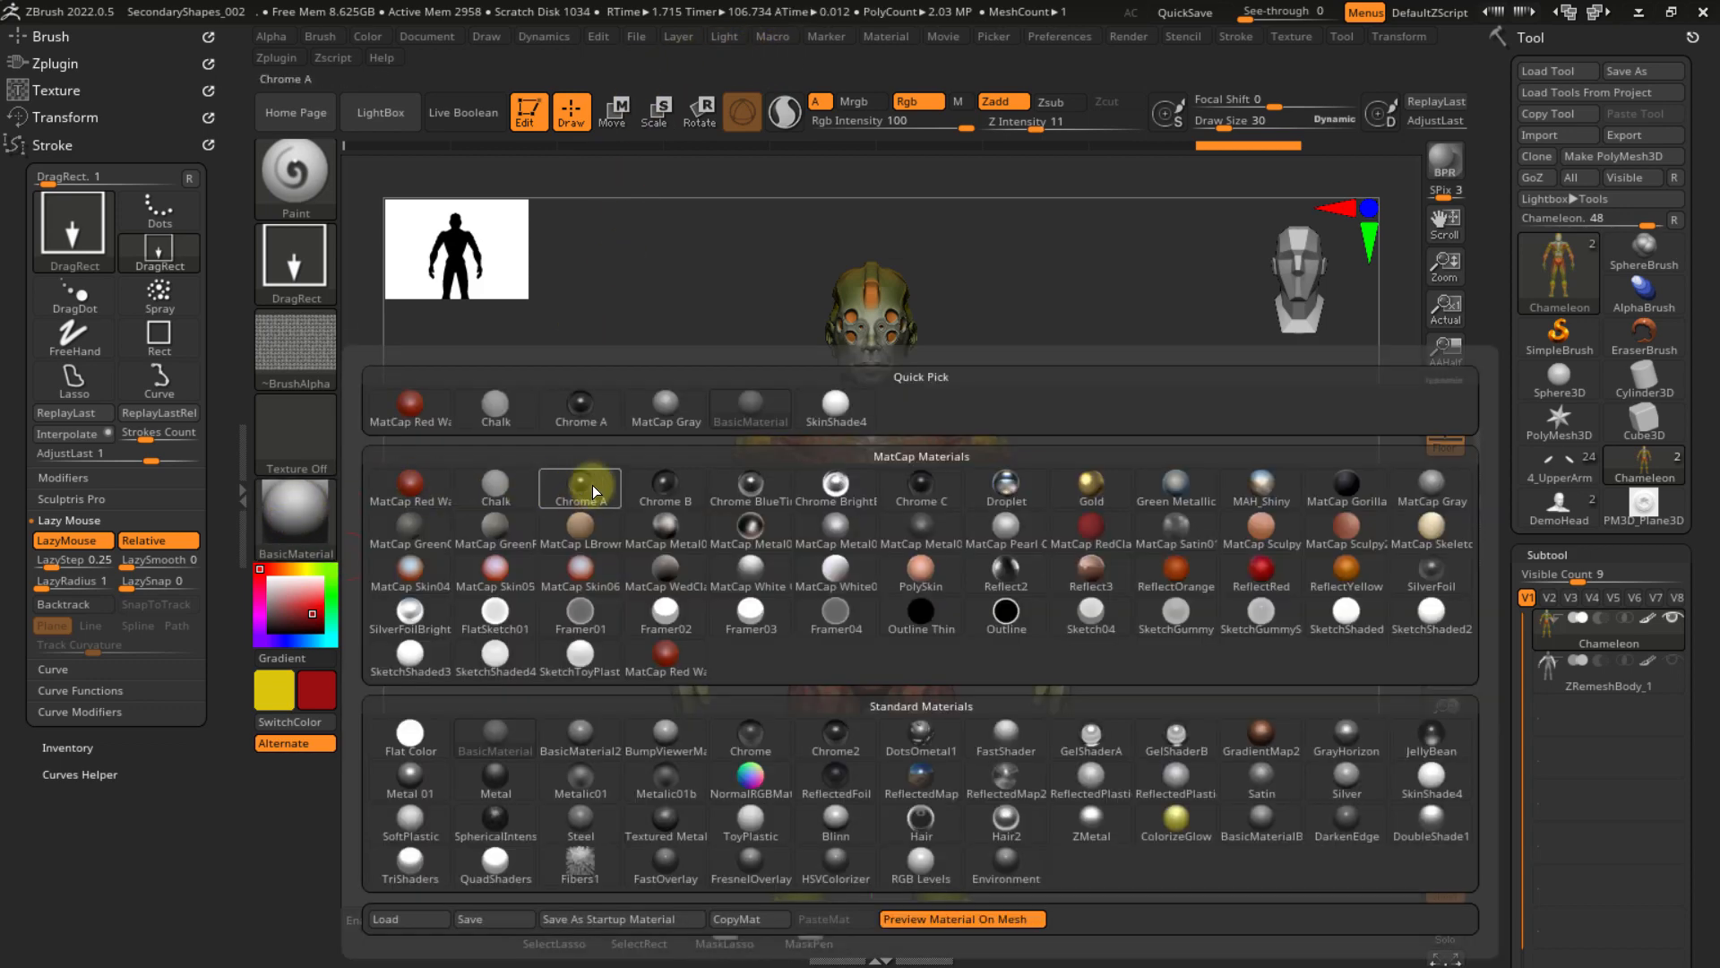
pyautogui.click(833, 402)
pyautogui.keyDown('ctrl'); pyautogui.rightClick(895, 434); pyautogui.keyUp('ctrl')
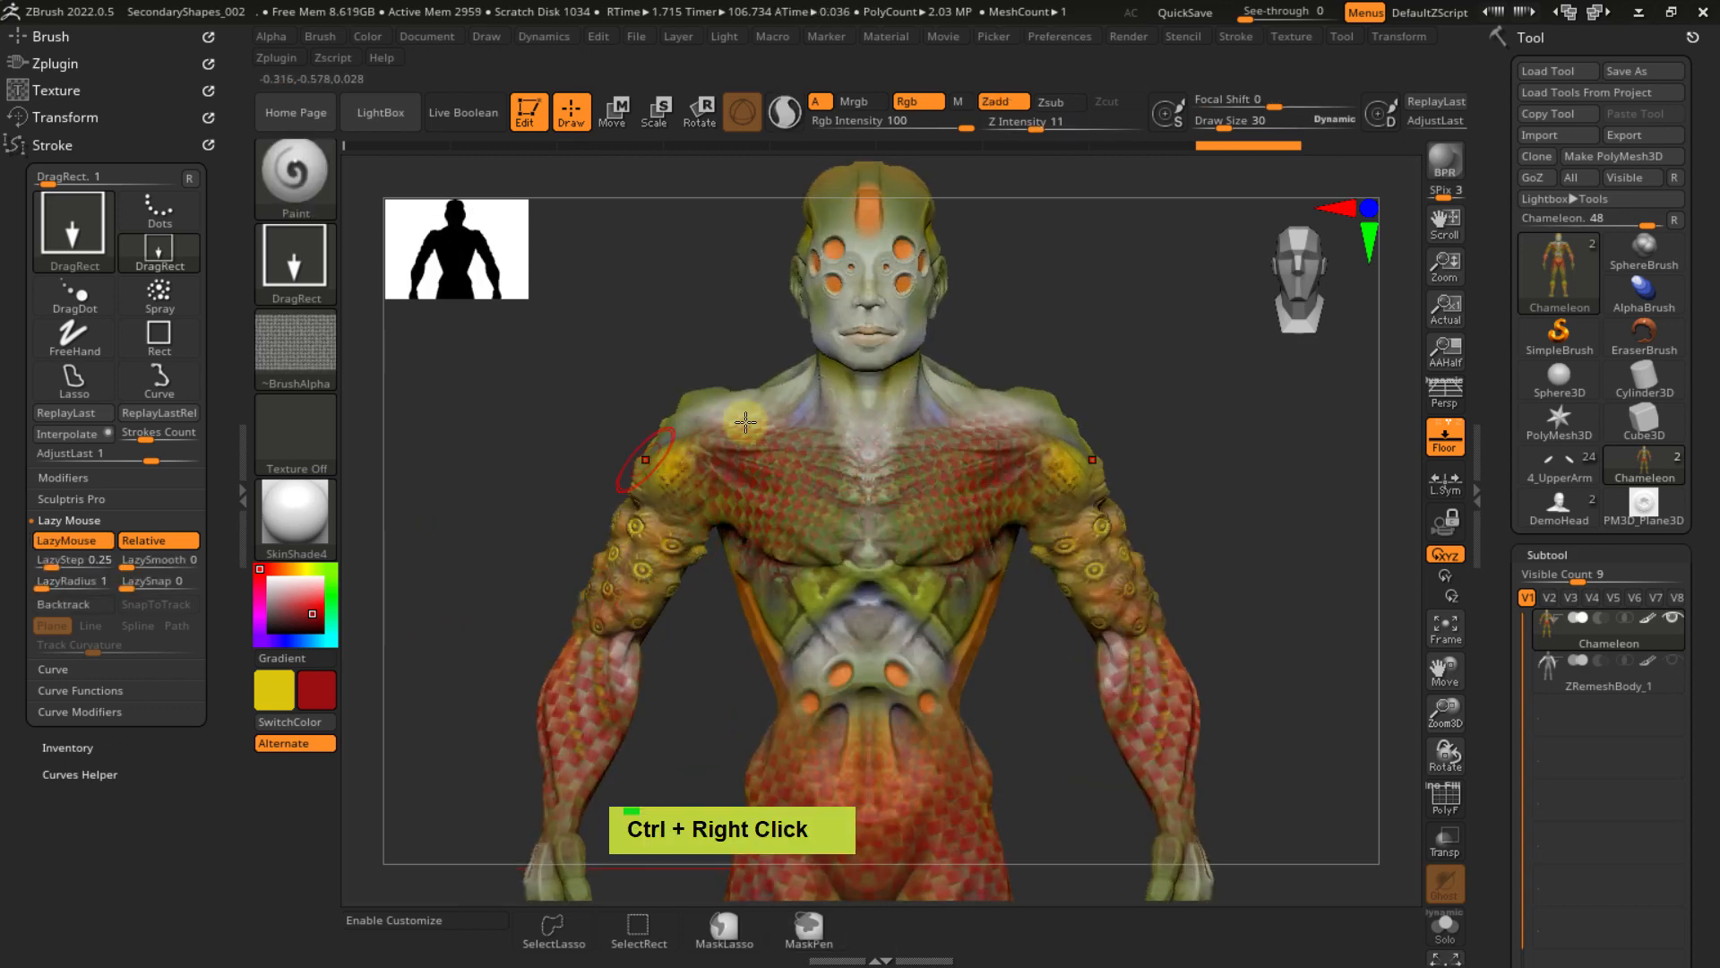
pyautogui.moveTo(745, 422)
pyautogui.mouseDown(button='right')
pyautogui.moveTo(970, 350)
pyautogui.moveTo(999, 442)
pyautogui.mouseUp(button='right')
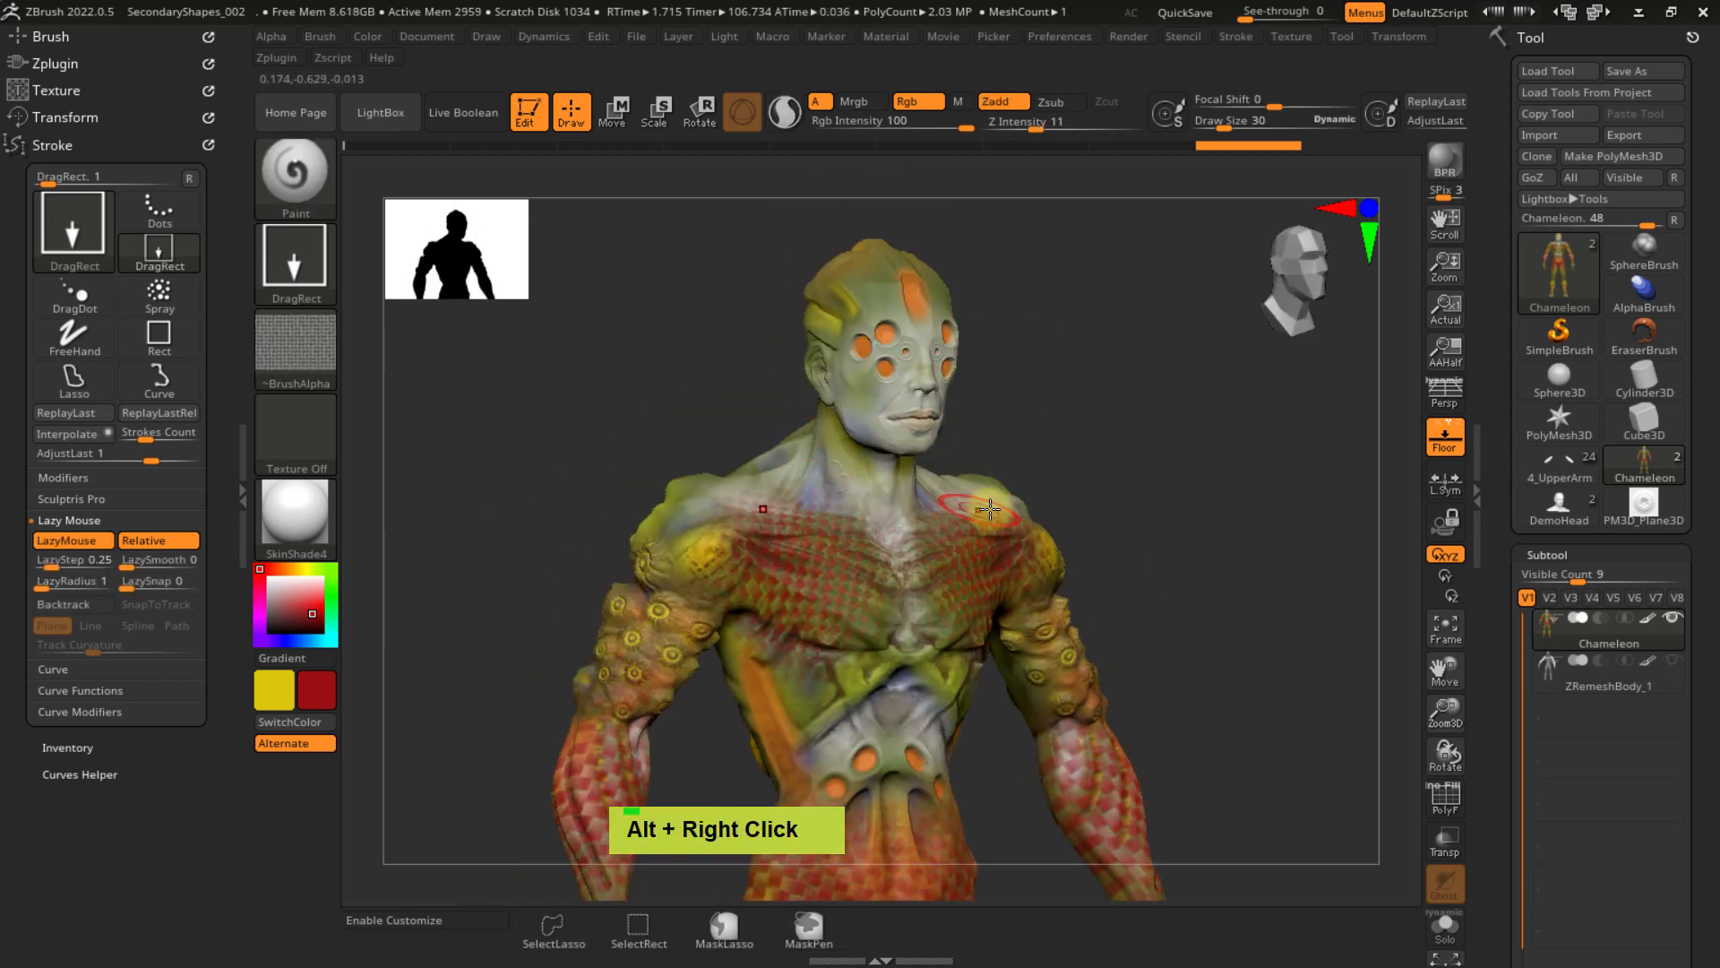
pyautogui.keyDown('alt'); pyautogui.moveTo(1109, 422); pyautogui.dragTo(1048, 293, button='right'); pyautogui.keyUp('alt')
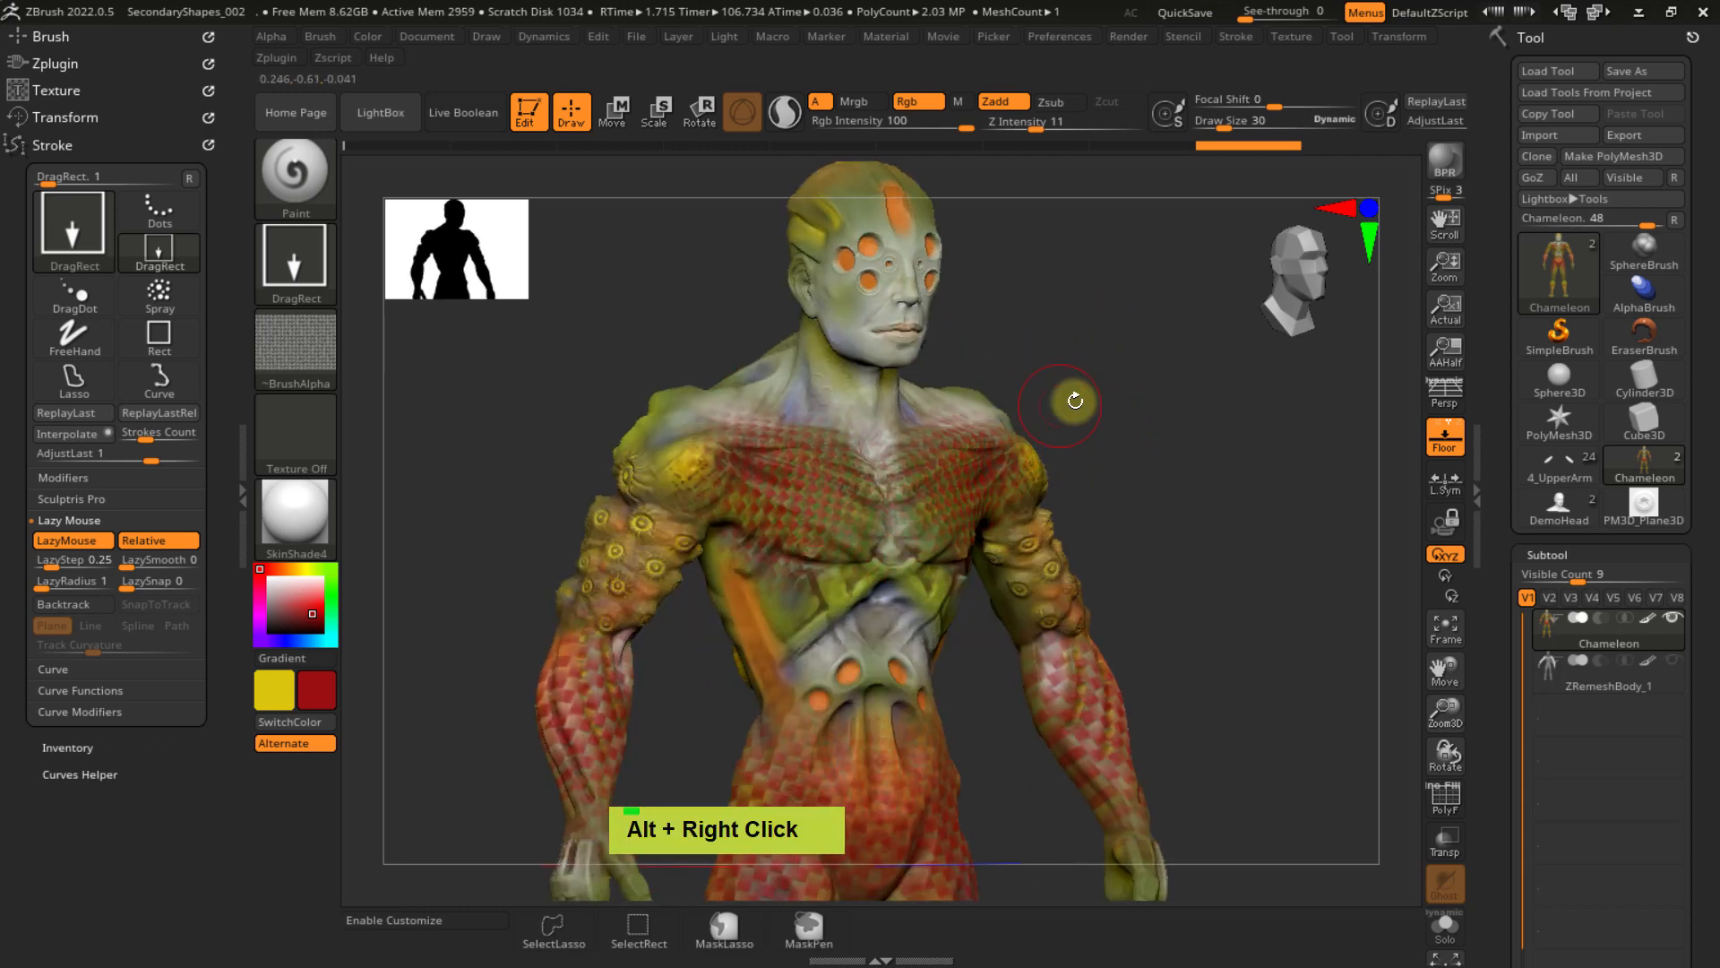
pyautogui.moveTo(1132, 391)
pyautogui.mouseDown(button='right')
pyautogui.moveTo(1066, 455)
pyautogui.moveTo(1125, 383)
pyautogui.moveTo(1029, 427)
pyautogui.moveTo(1055, 423)
pyautogui.moveTo(1074, 458)
pyautogui.mouseUp(button='right')
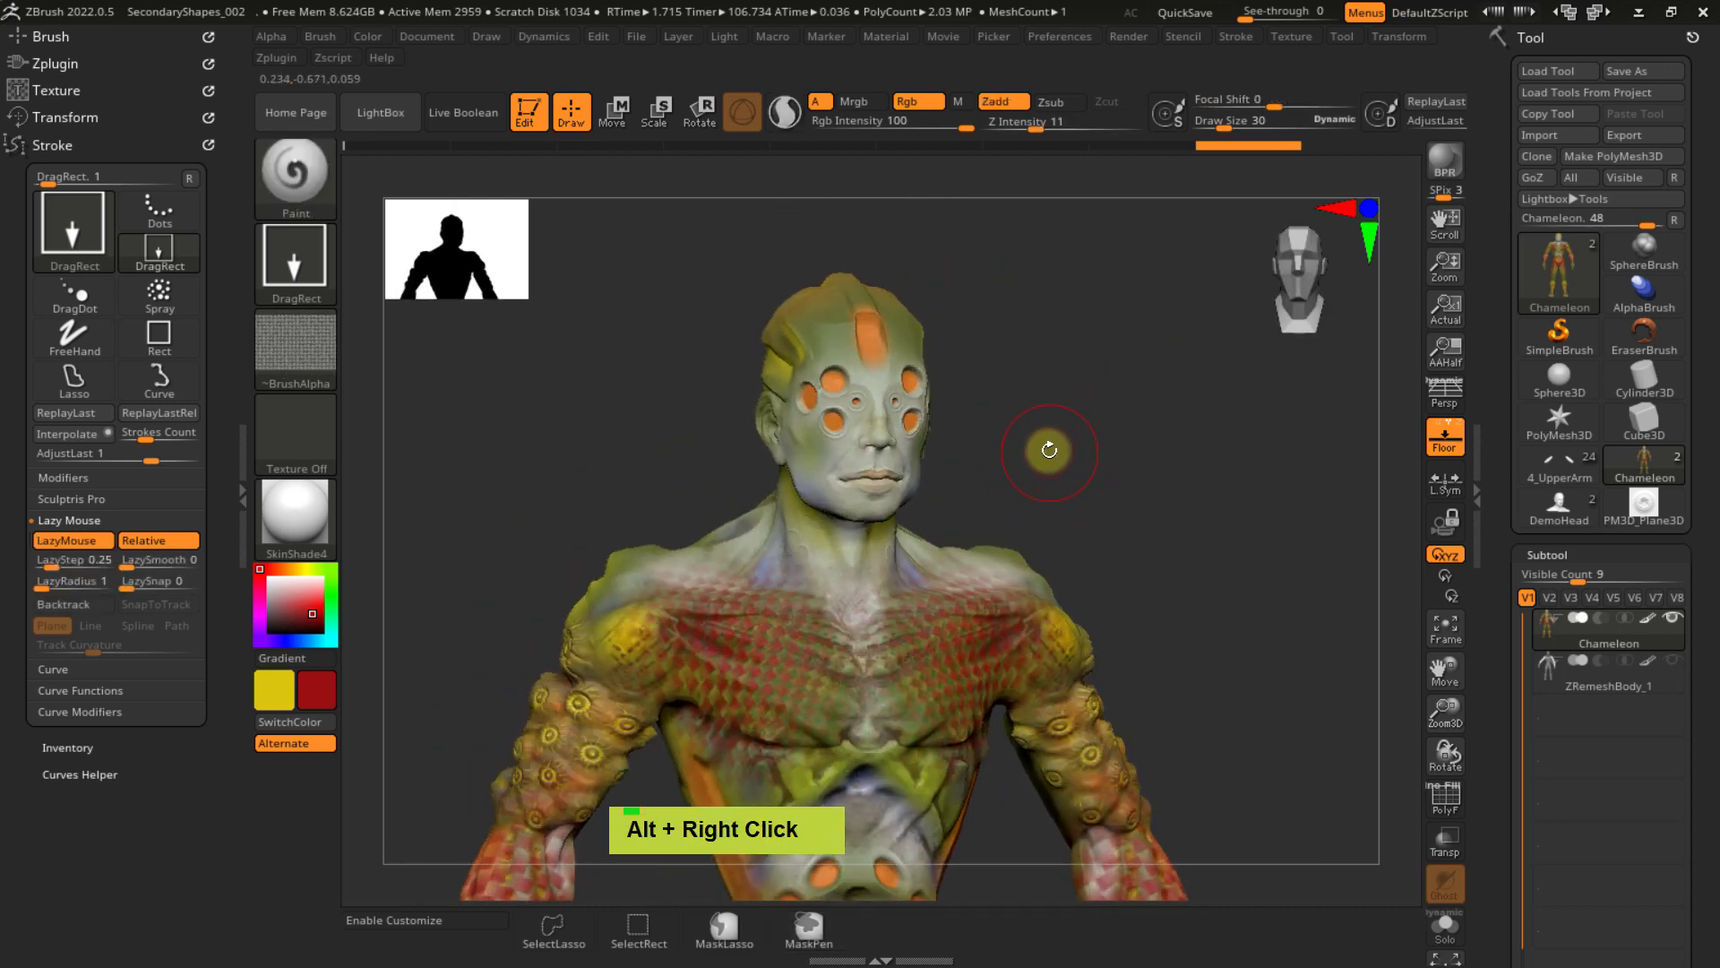
# - Enable interface customization and add the Light Placement sphere to the shelf beneath the color controls
pyautogui.click(722, 35)
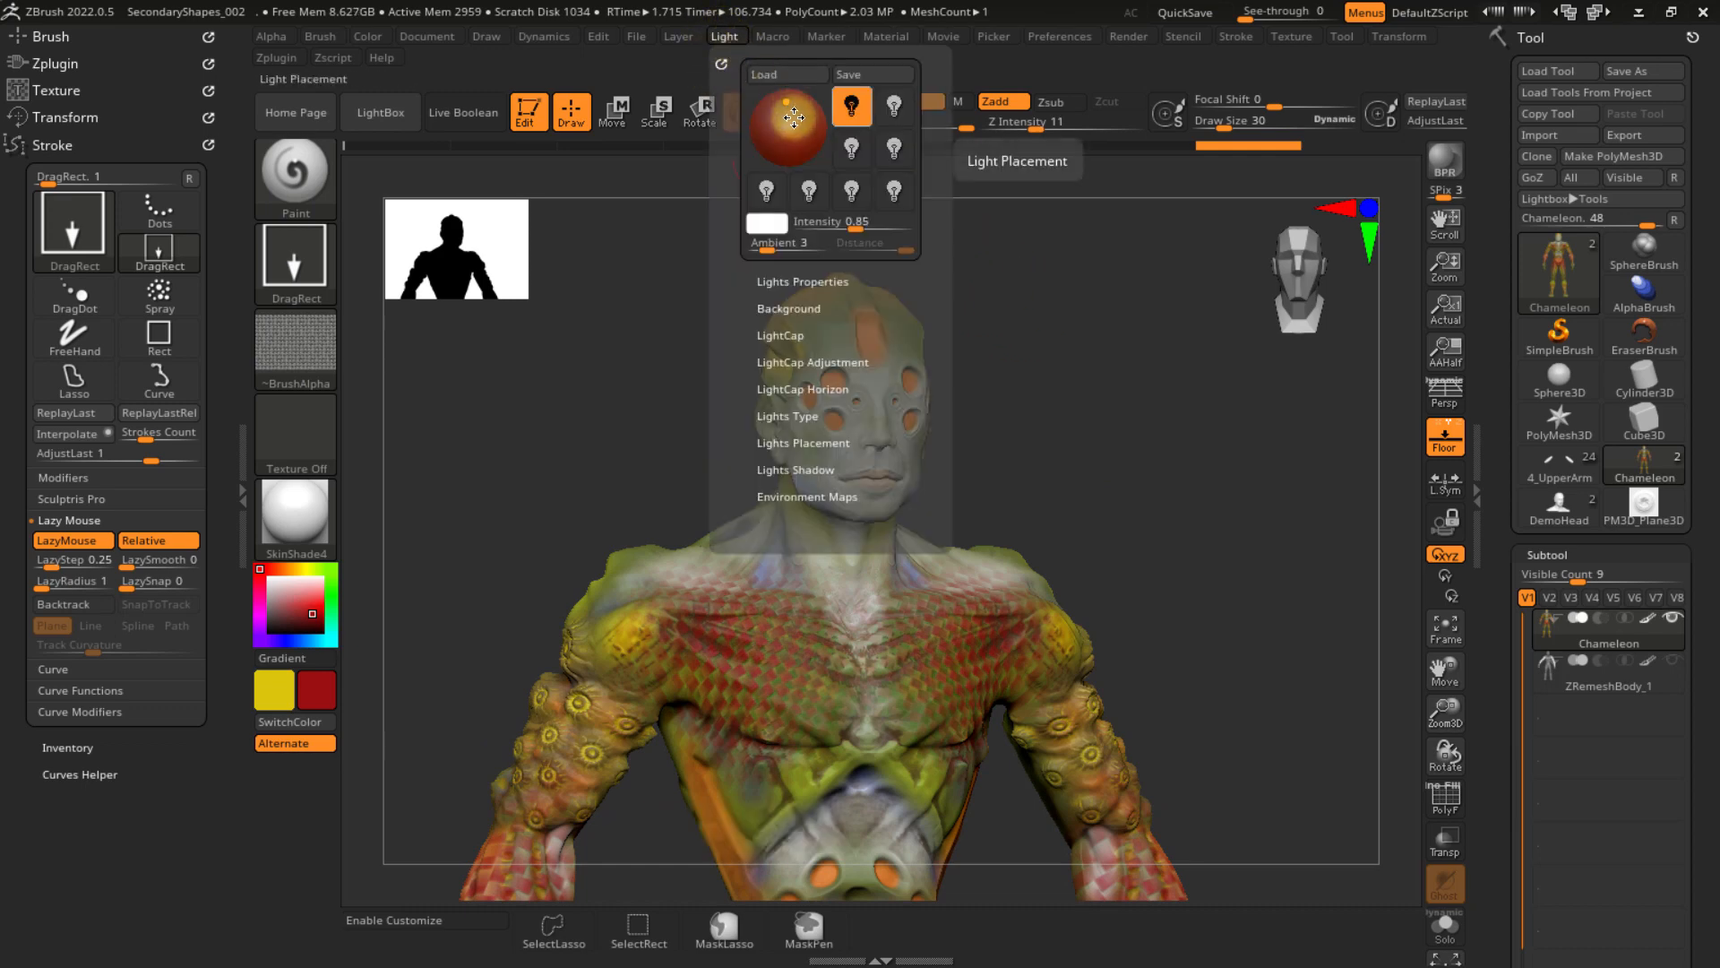
pyautogui.click(1064, 34)
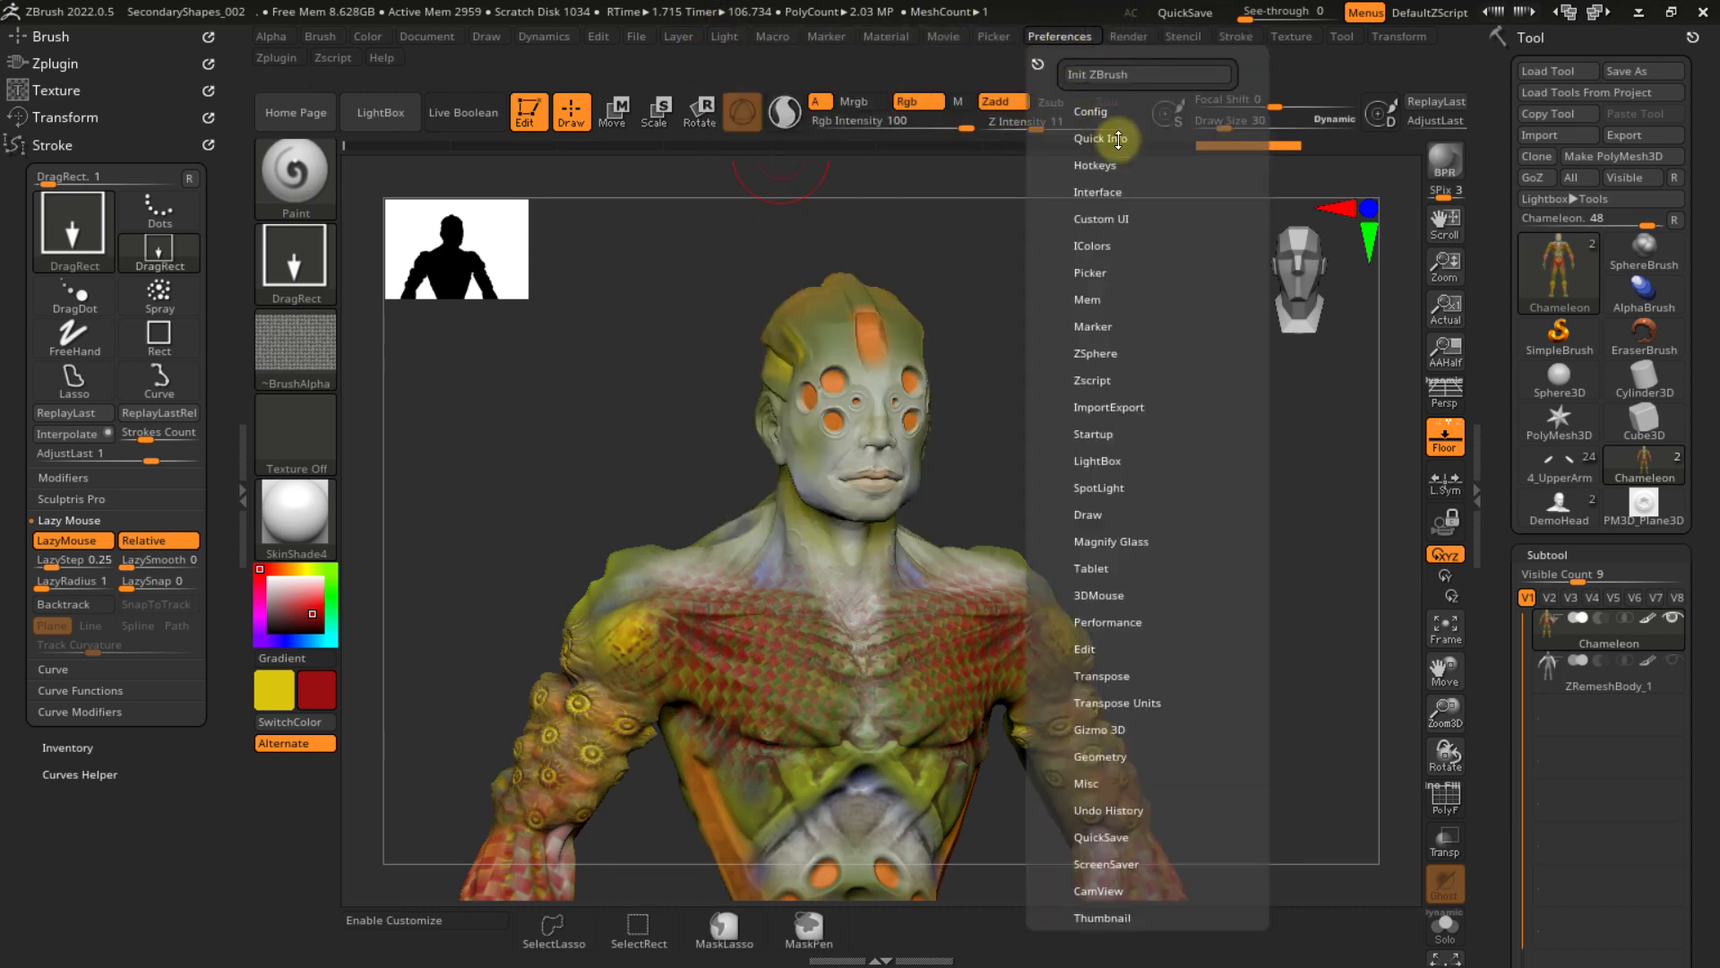
pyautogui.click(1090, 111)
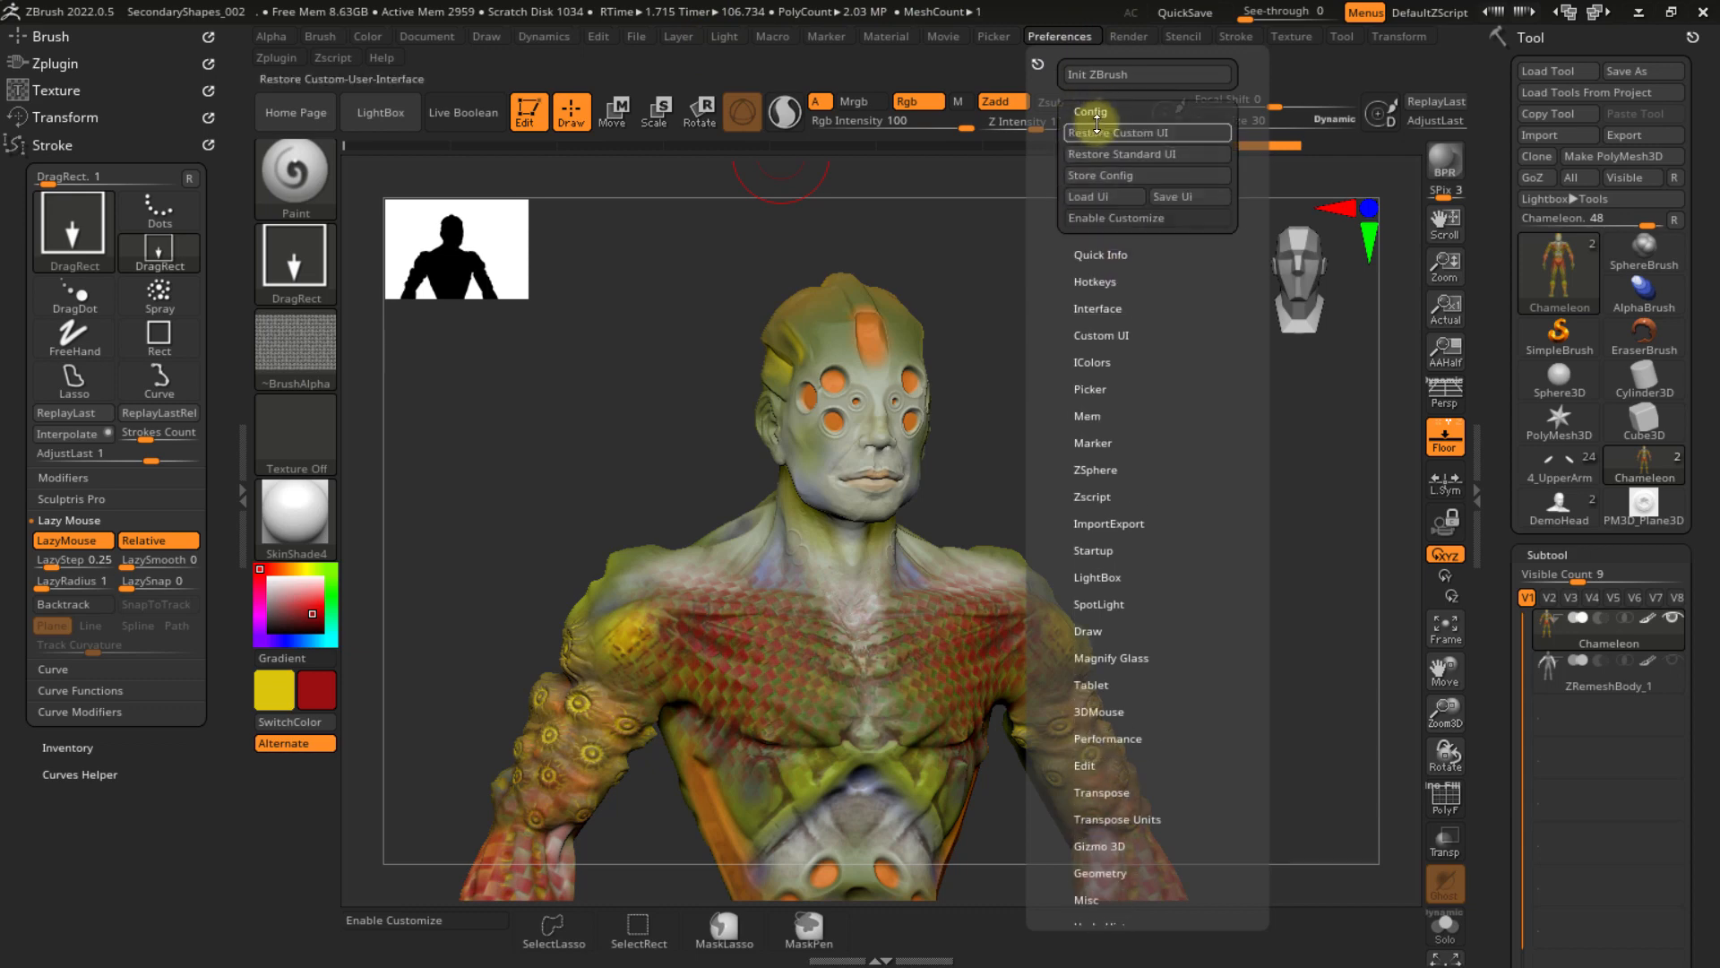
pyautogui.click(1131, 219)
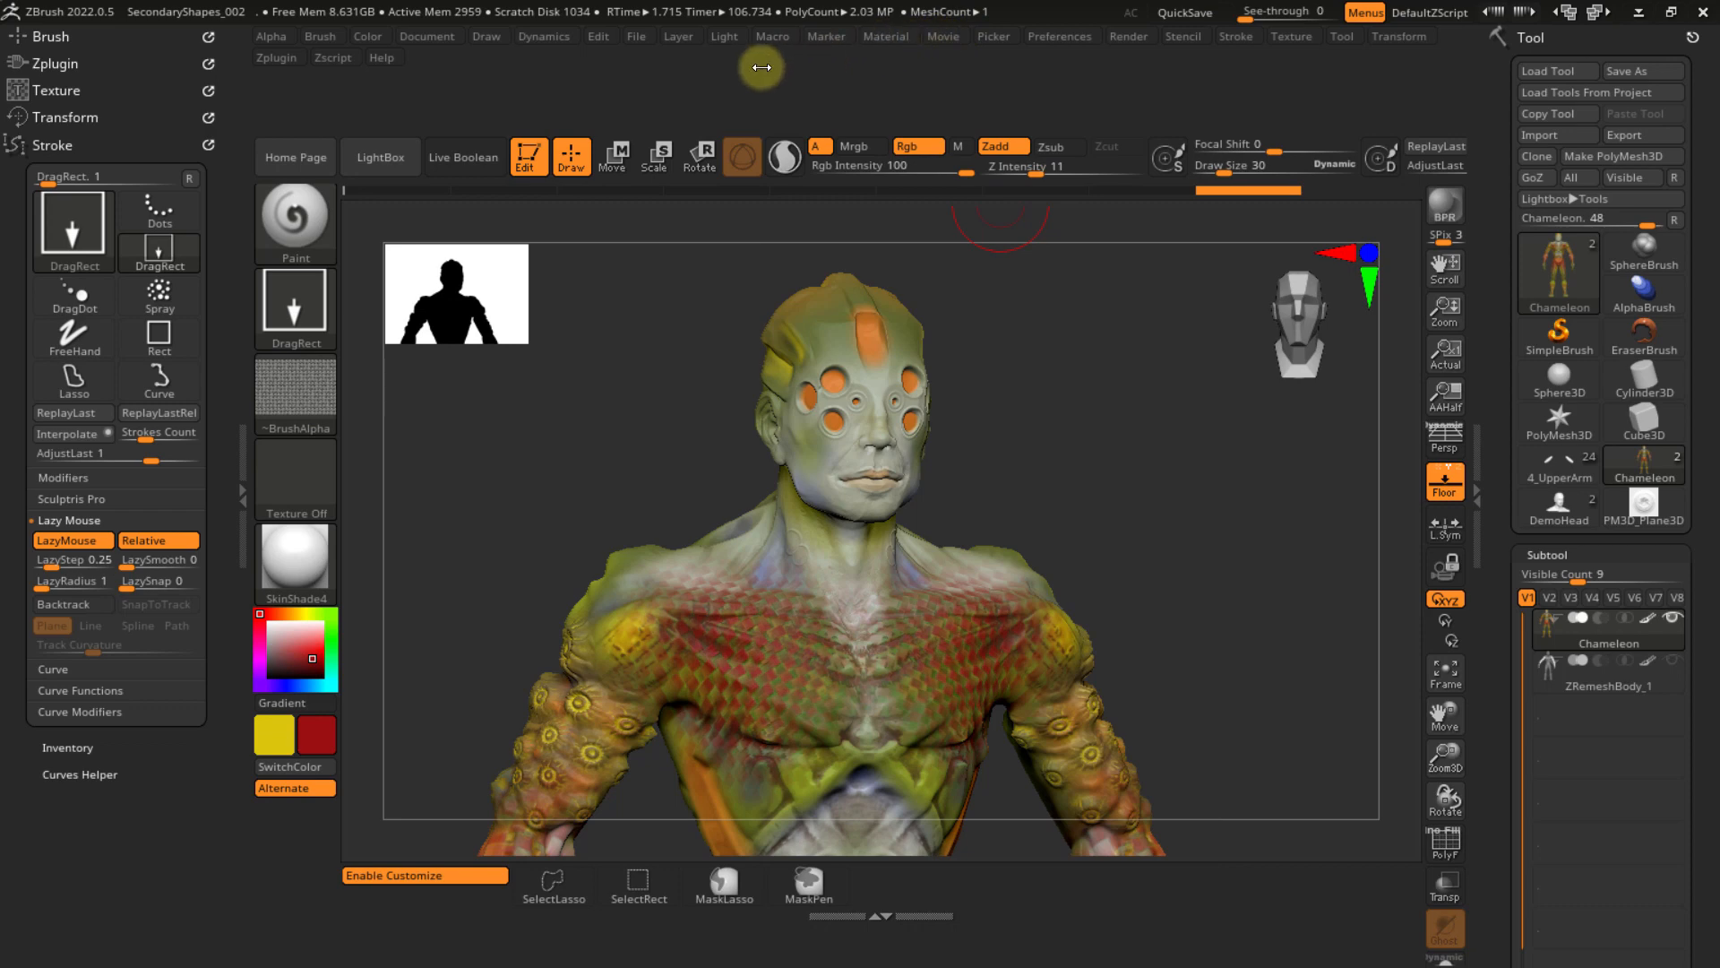
pyautogui.click(722, 40)
pyautogui.moveTo(787, 125)
pyautogui.keyDown('ctrl'); pyautogui.keyDown('alt'); pyautogui.mouseDown()
pyautogui.moveTo(610, 615)
pyautogui.moveTo(385, 863)
pyautogui.moveTo(296, 835)
pyautogui.mouseUp(); pyautogui.keyUp('alt'); pyautogui.keyUp('ctrl')
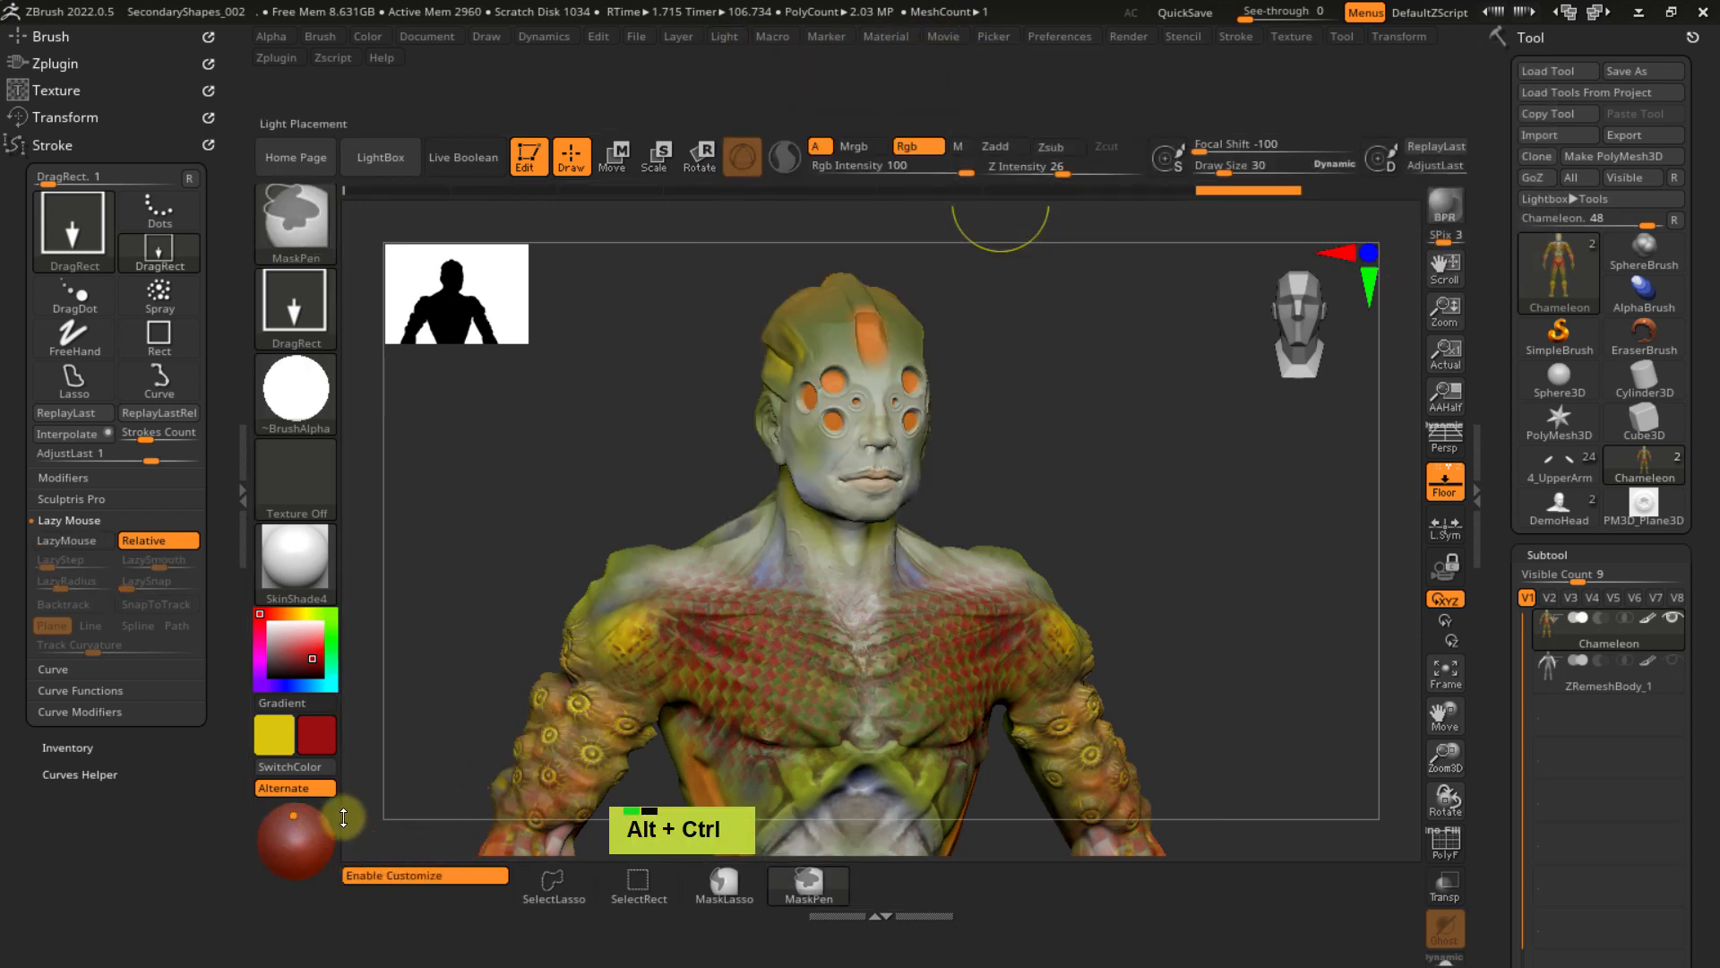
pyautogui.keyDown('ctrl'); pyautogui.keyDown('alt'); pyautogui.moveTo(556, 517); pyautogui.dragTo(293, 818); pyautogui.keyUp('alt'); pyautogui.keyUp('ctrl')
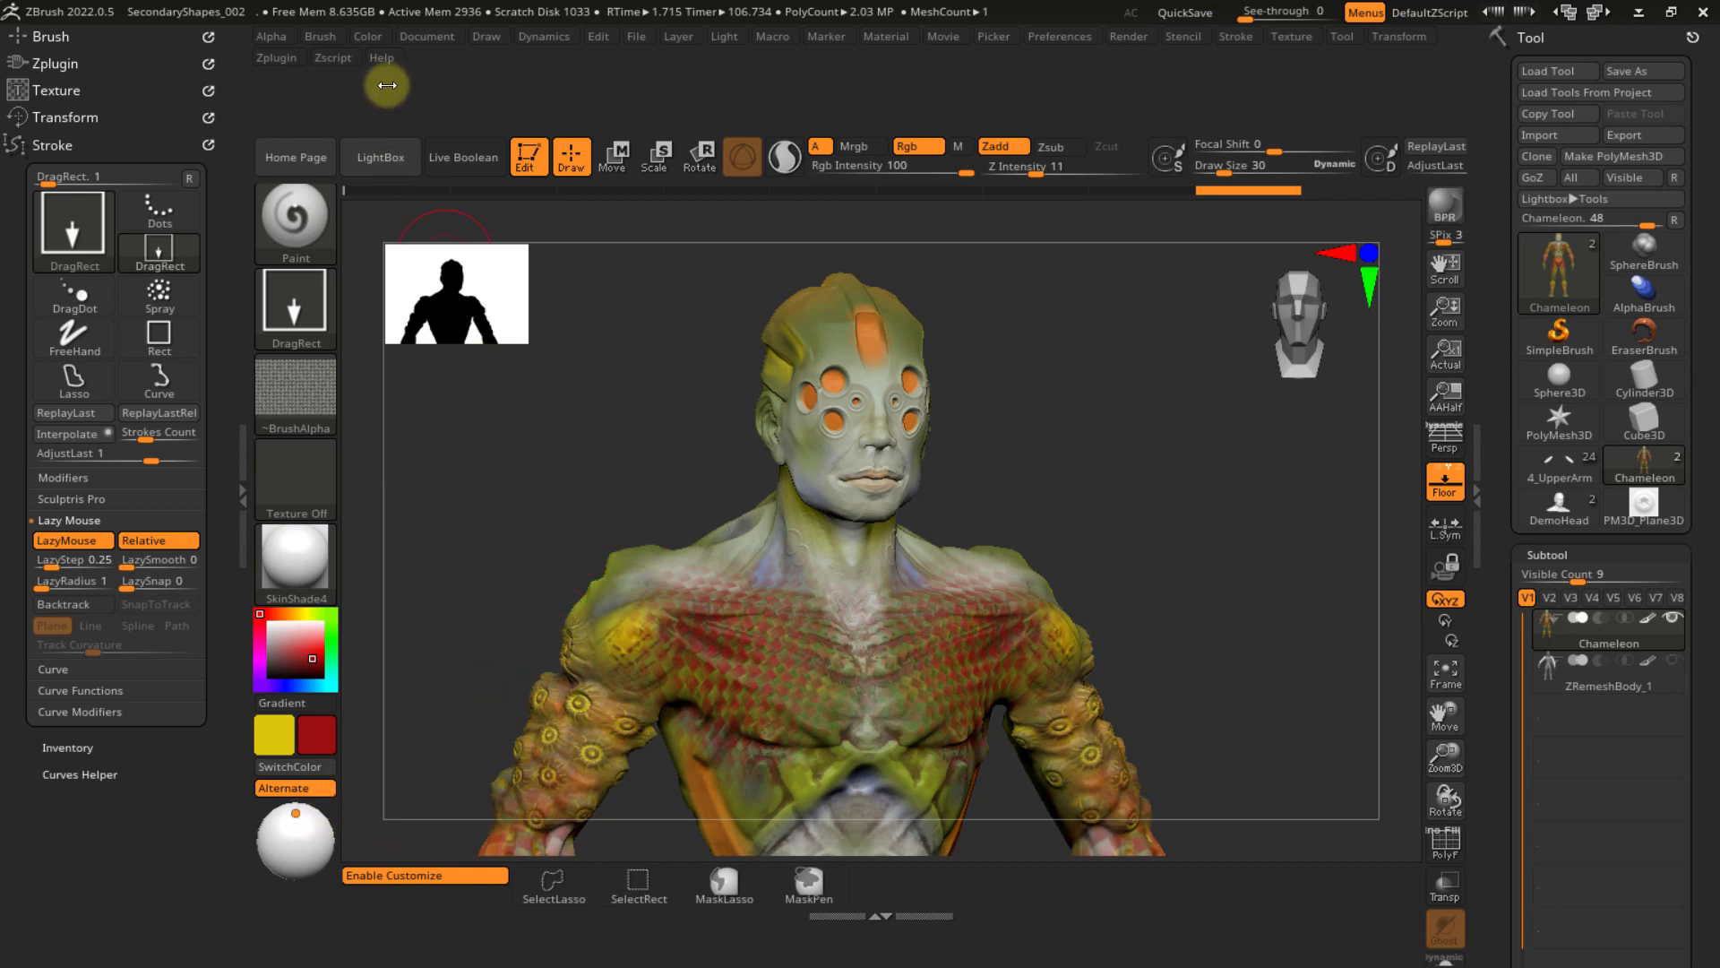
# - Try the 85 mm camera preset and set the camera focal length to 70 mm
pyautogui.click(362, 36)
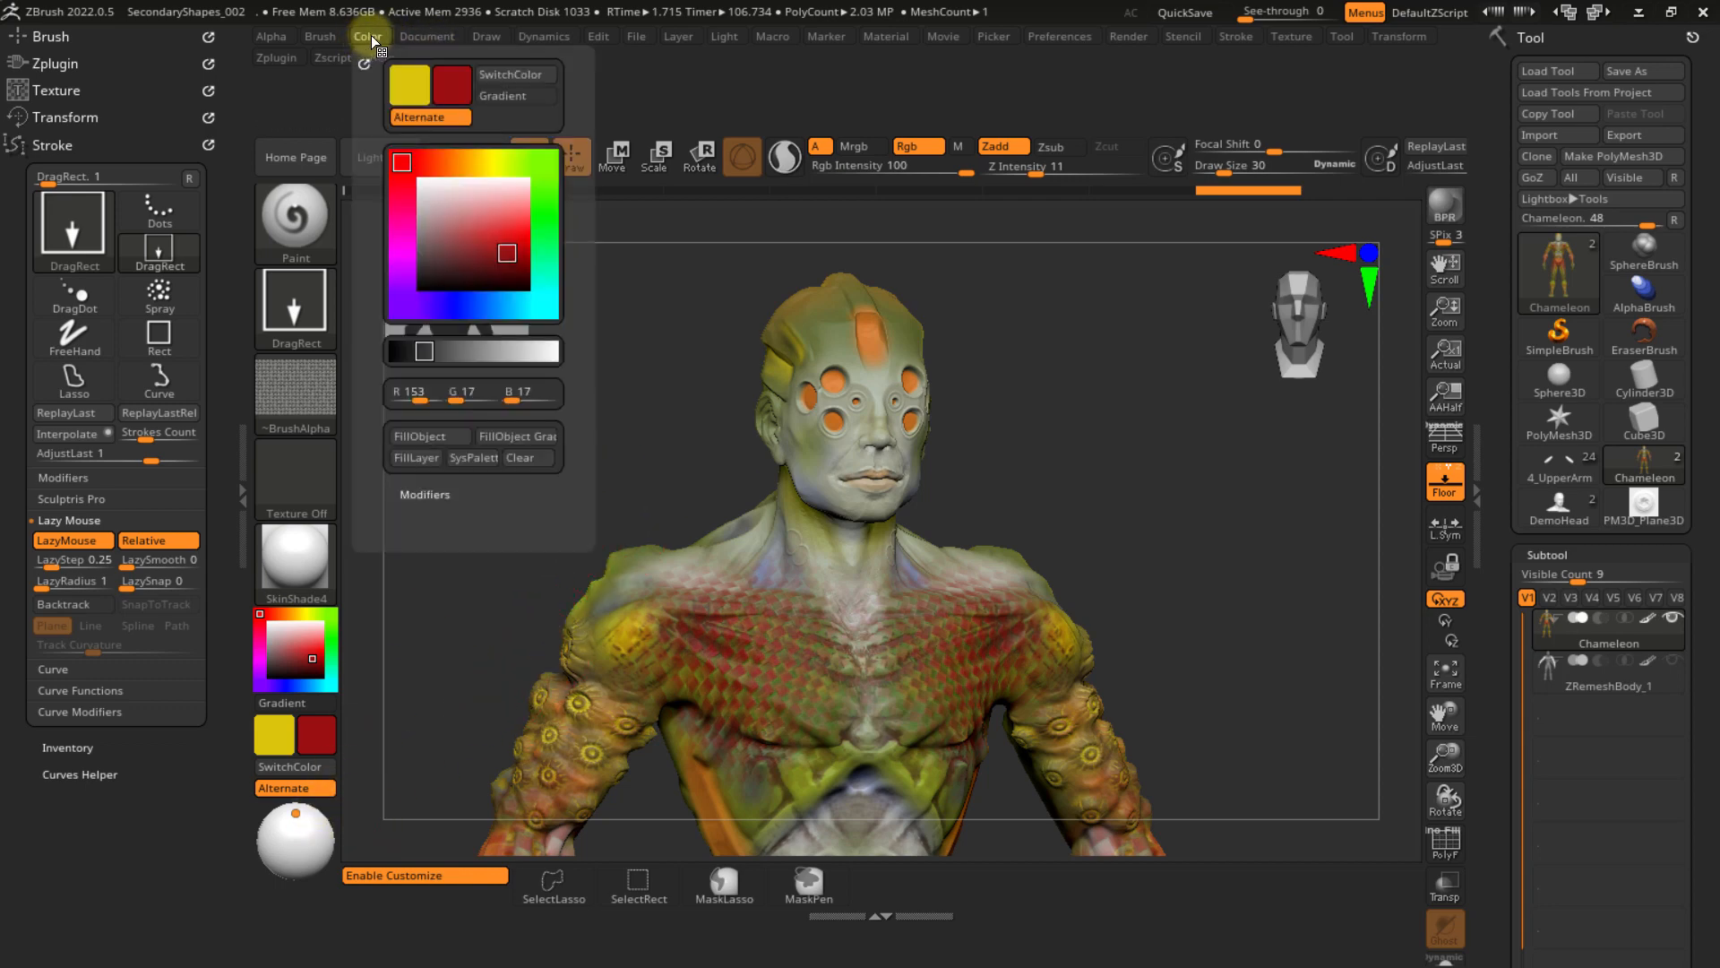
pyautogui.moveTo(491, 36)
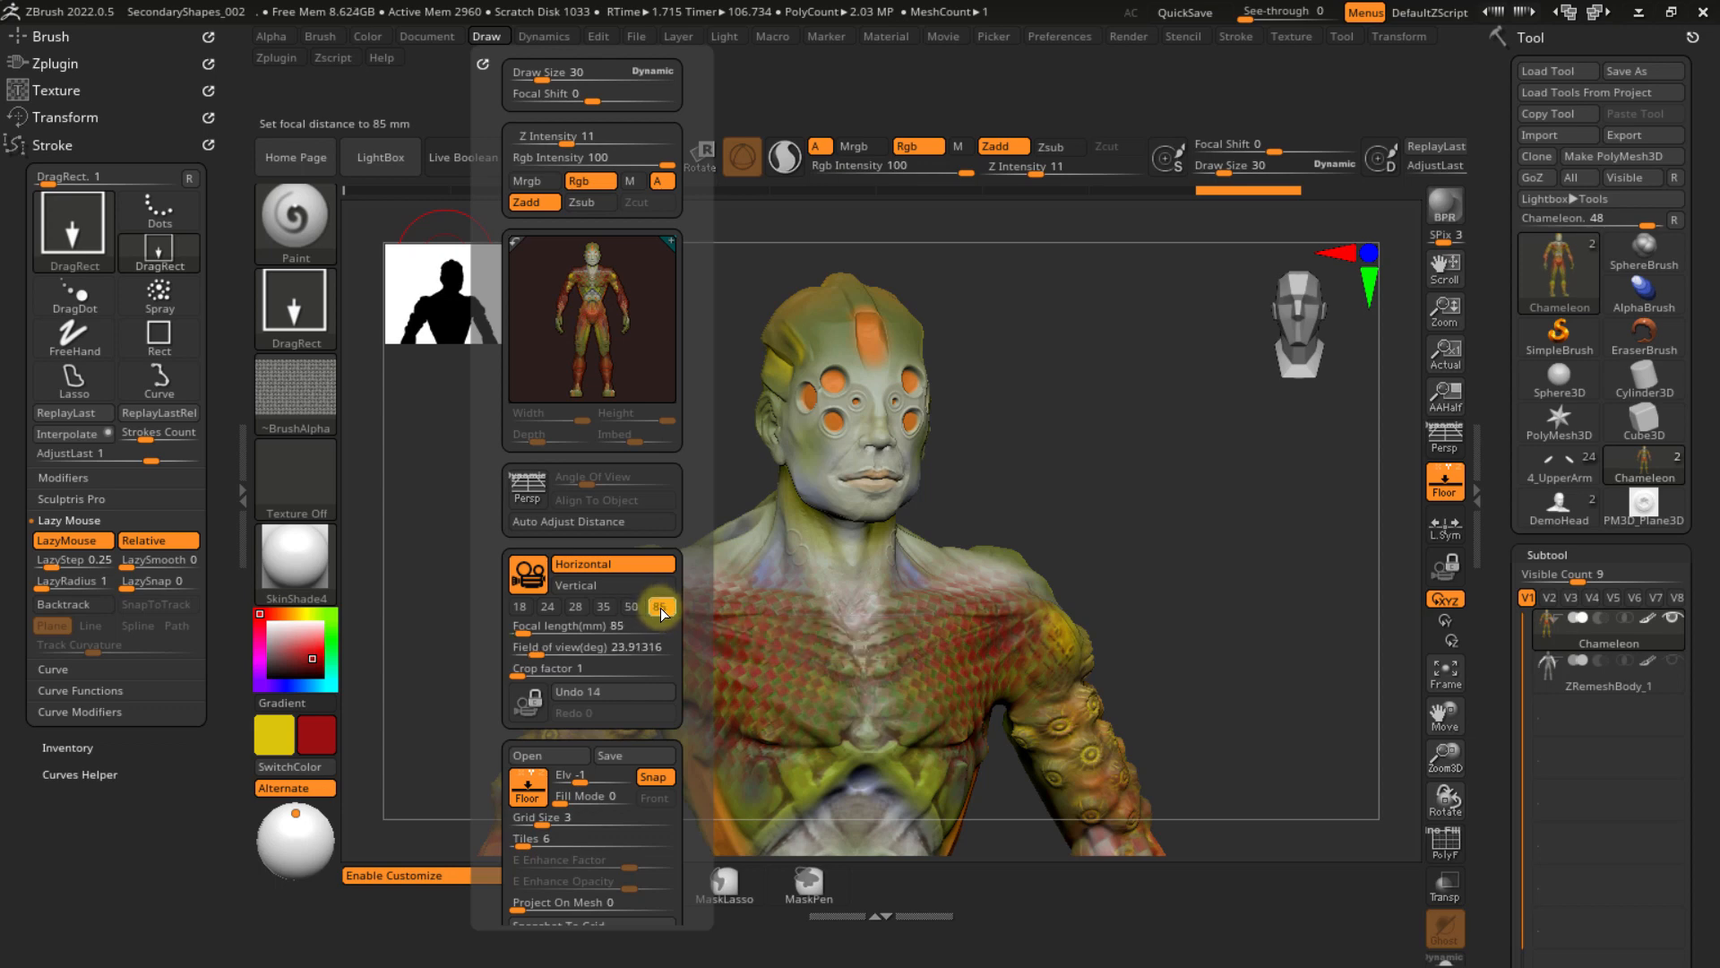
pyautogui.click(661, 609)
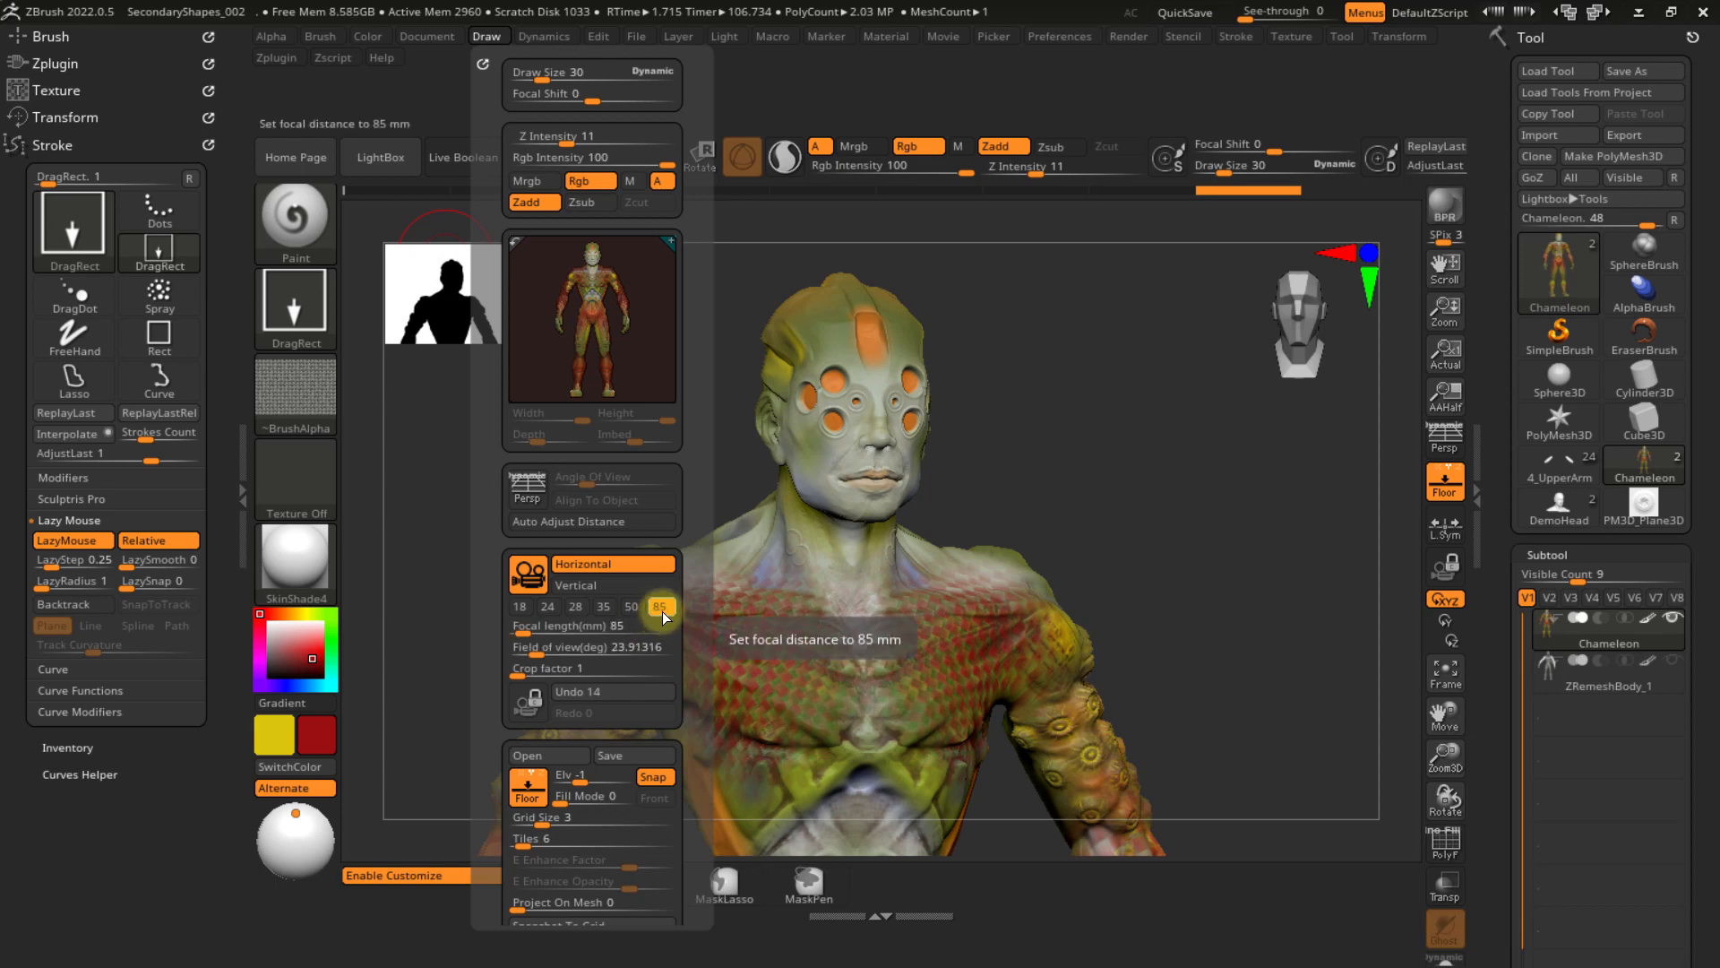
pyautogui.click(571, 636)
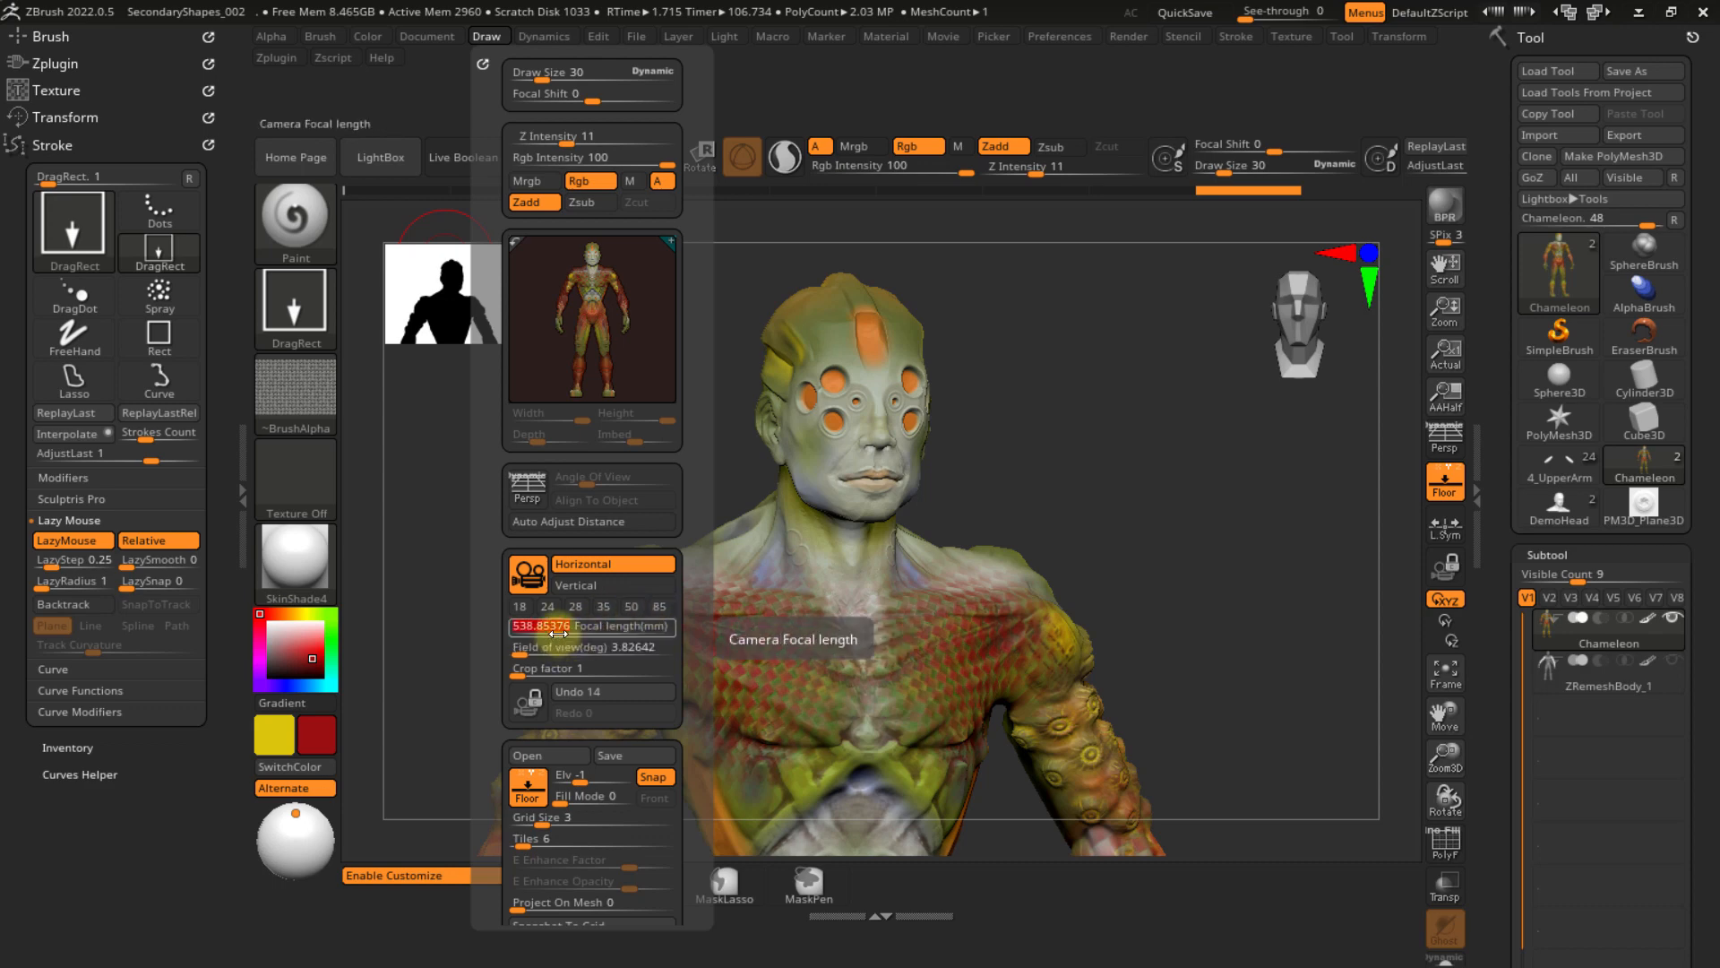
pyautogui.write('70')
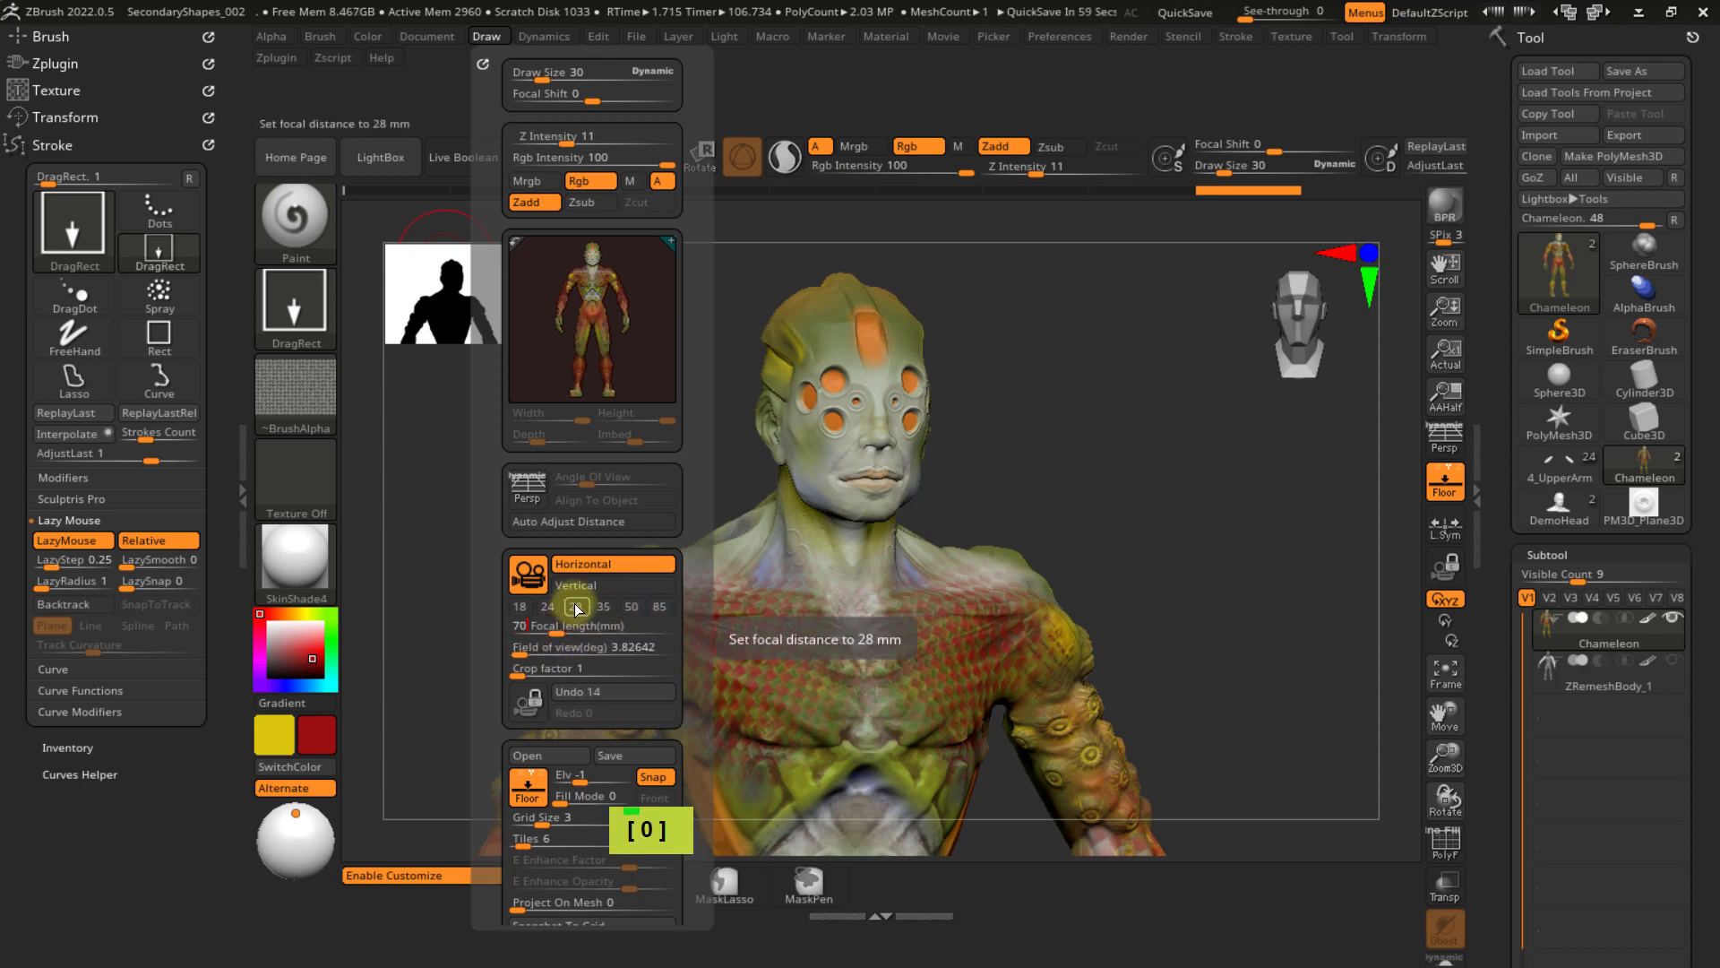
# - Compare the full Chameleon figure with perspective on and off, from the front and against the tilted floor grid
pyautogui.keyDown('ctrl'); pyautogui.rightClick(1067, 369); pyautogui.keyUp('ctrl')
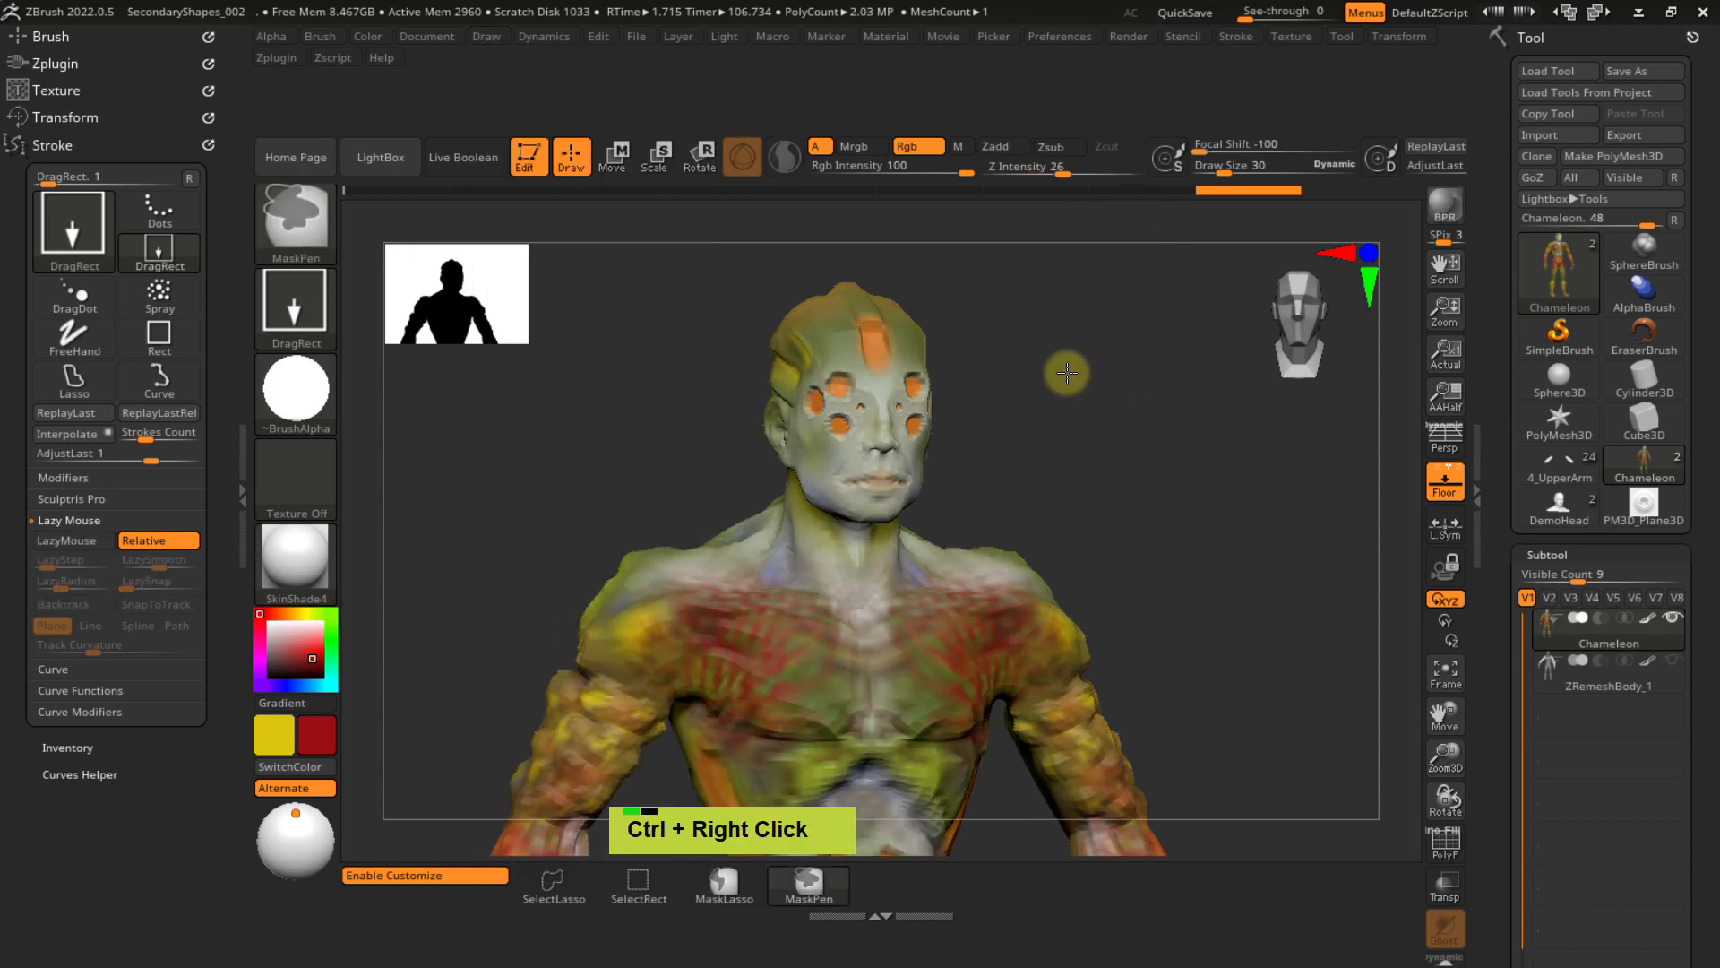
pyautogui.press('p')
pyautogui.keyDown('ctrl'); pyautogui.moveTo(1042, 439); pyautogui.dragTo(949, 294, button='right'); pyautogui.keyUp('ctrl')
pyautogui.keyDown('ctrl'); pyautogui.moveTo(1048, 533); pyautogui.dragTo(1022, 428, button='right'); pyautogui.keyUp('ctrl')
pyautogui.press('p')
pyautogui.press('p')
pyautogui.press('p')
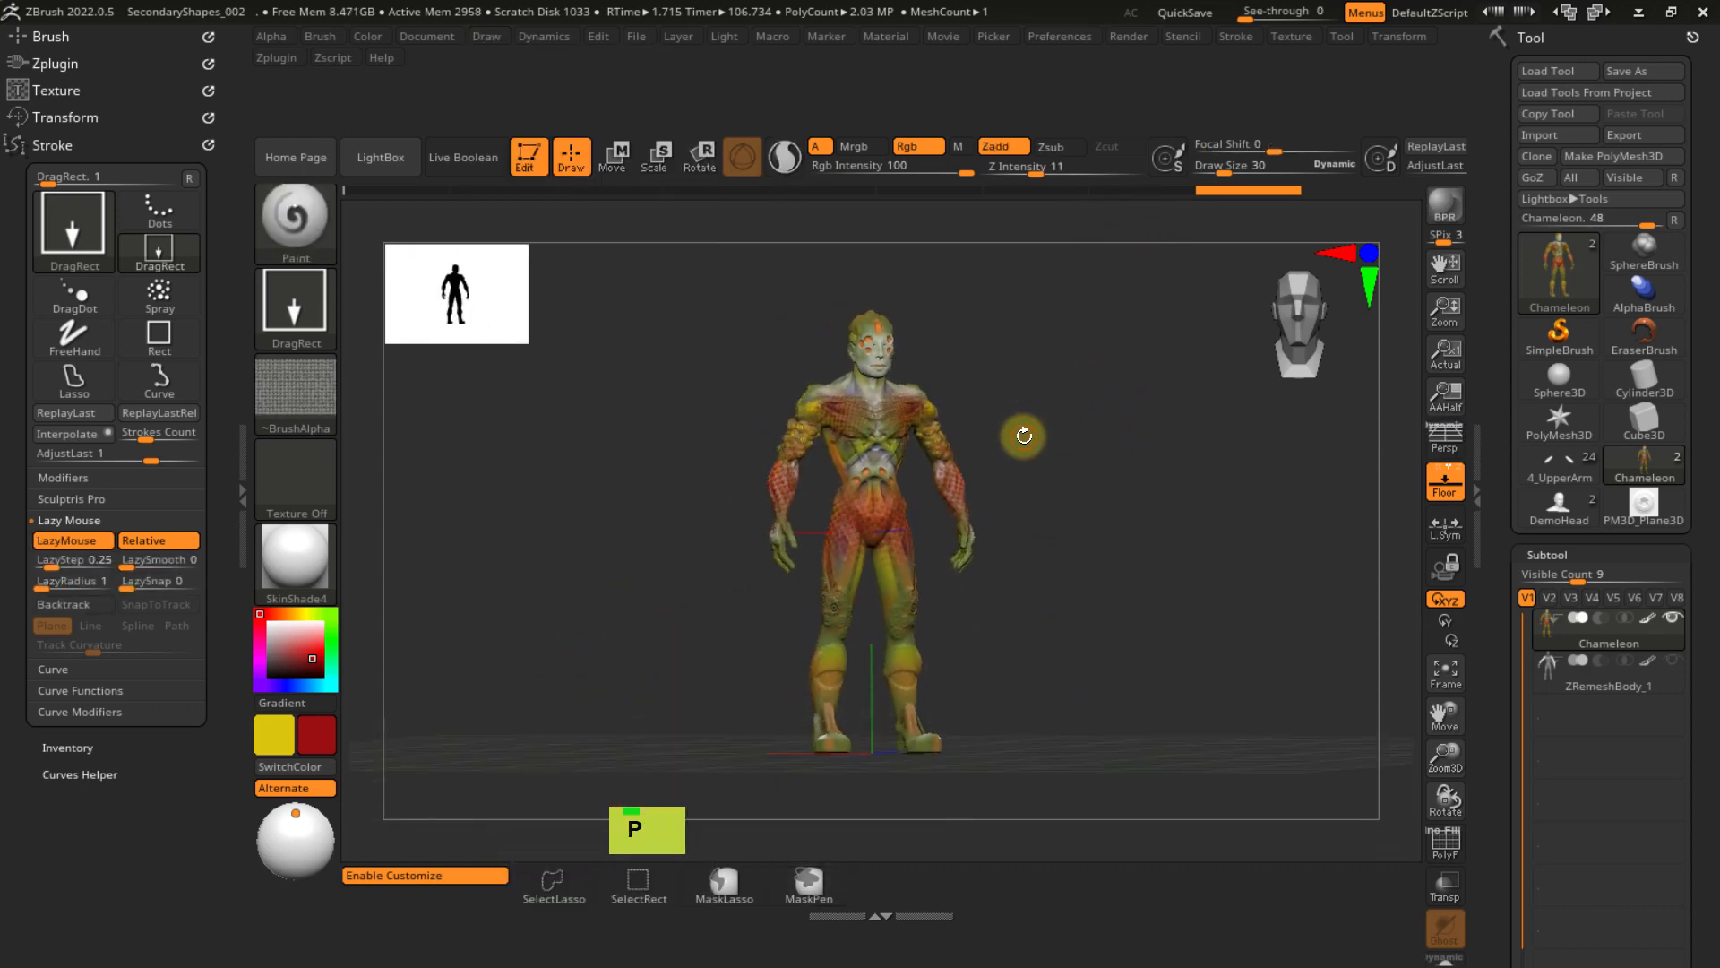
pyautogui.press('p')
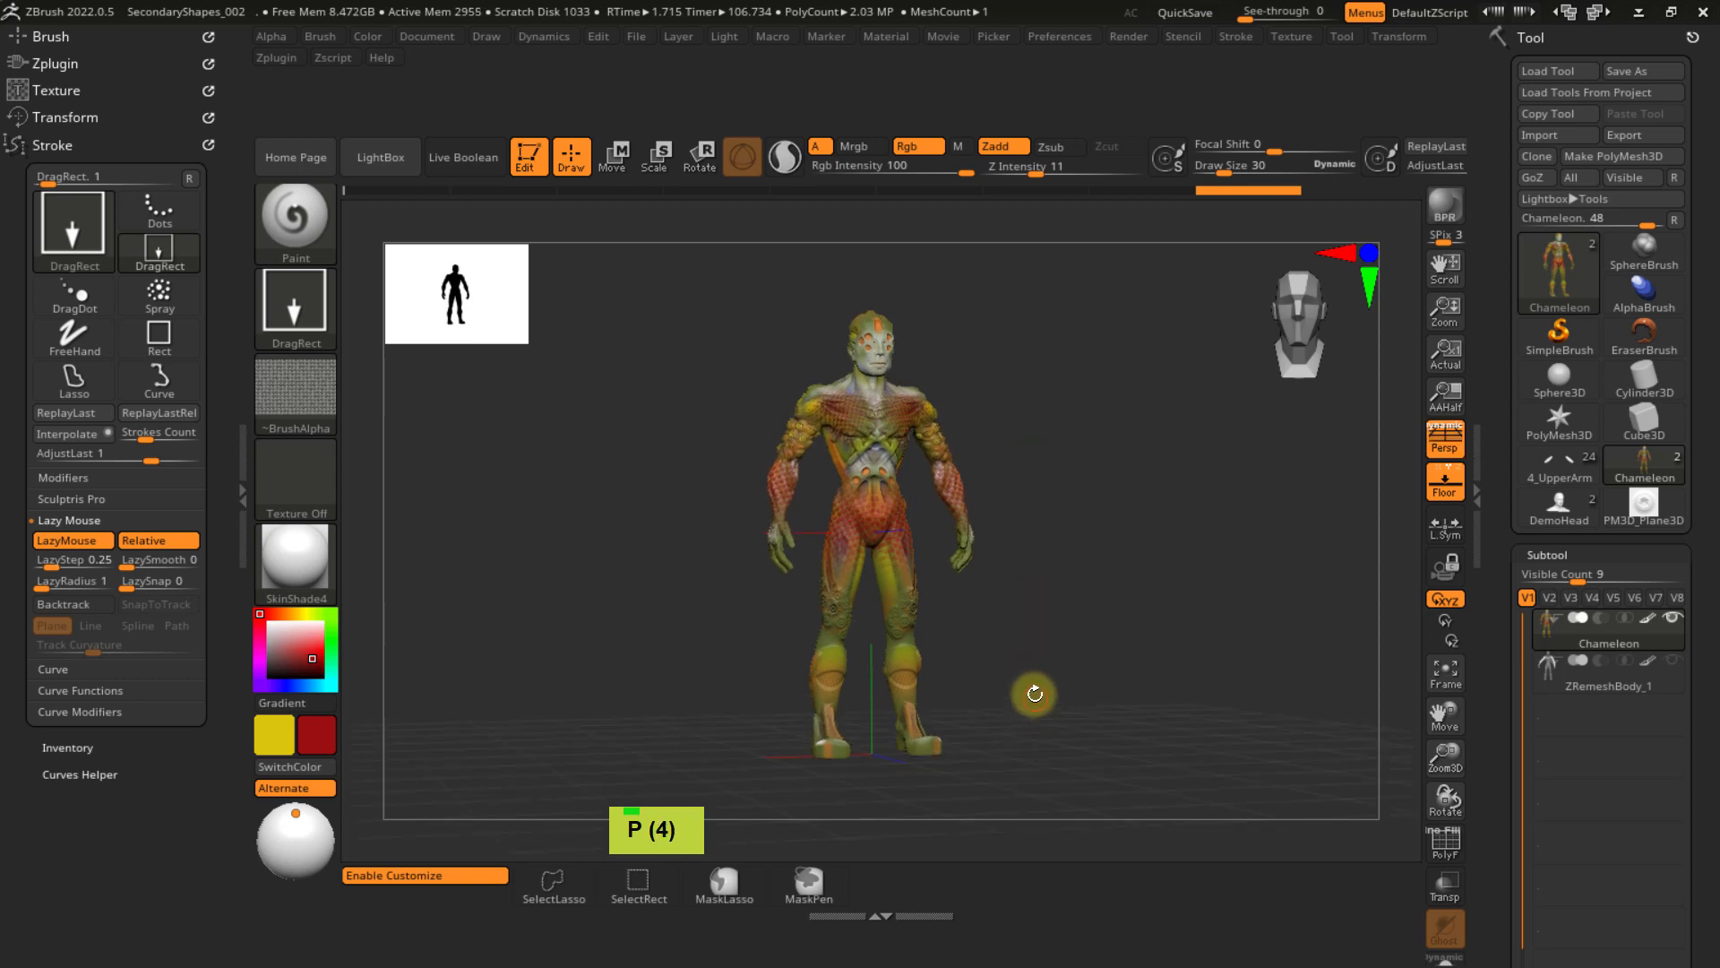
pyautogui.keyDown('ctrl'); pyautogui.moveTo(1034, 693); pyautogui.dragTo(1016, 625, button='right'); pyautogui.keyUp('ctrl')
pyautogui.moveTo(991, 561)
pyautogui.mouseDown(button='right')
pyautogui.moveTo(953, 588)
pyautogui.moveTo(1018, 573)
pyautogui.mouseUp(button='right')
pyautogui.press('p')
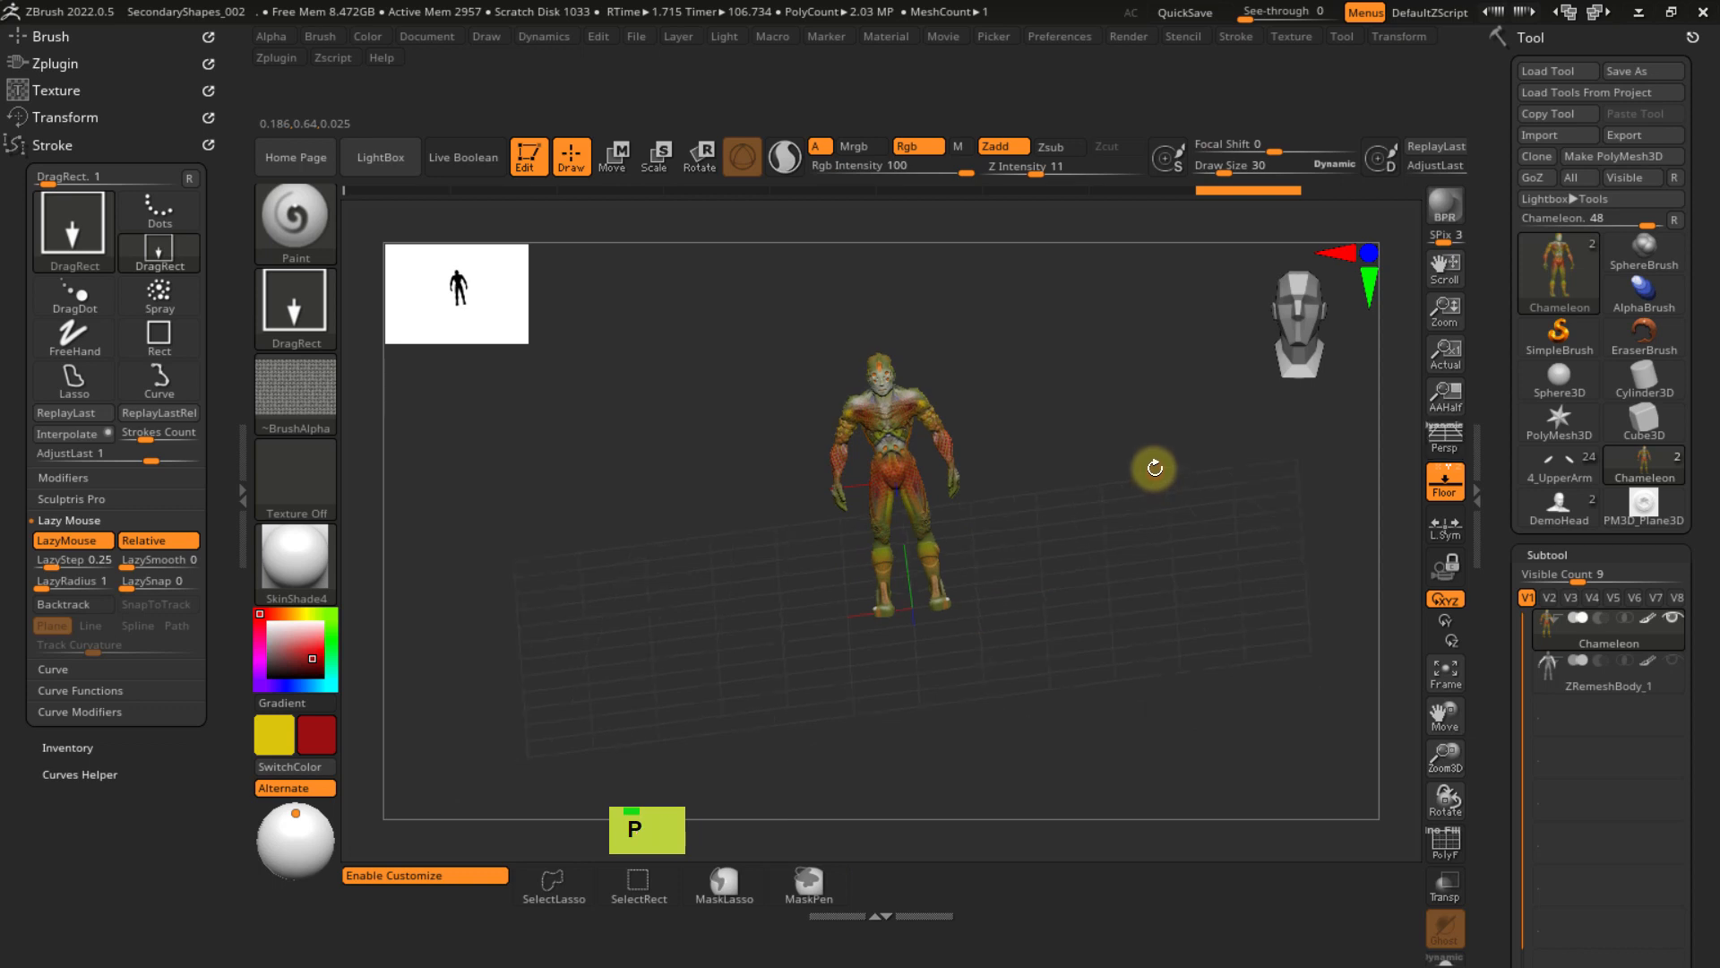
# - Turn perspective on and bring the Chameleon's head and torso close in a three-quarter view
pyautogui.press('p')
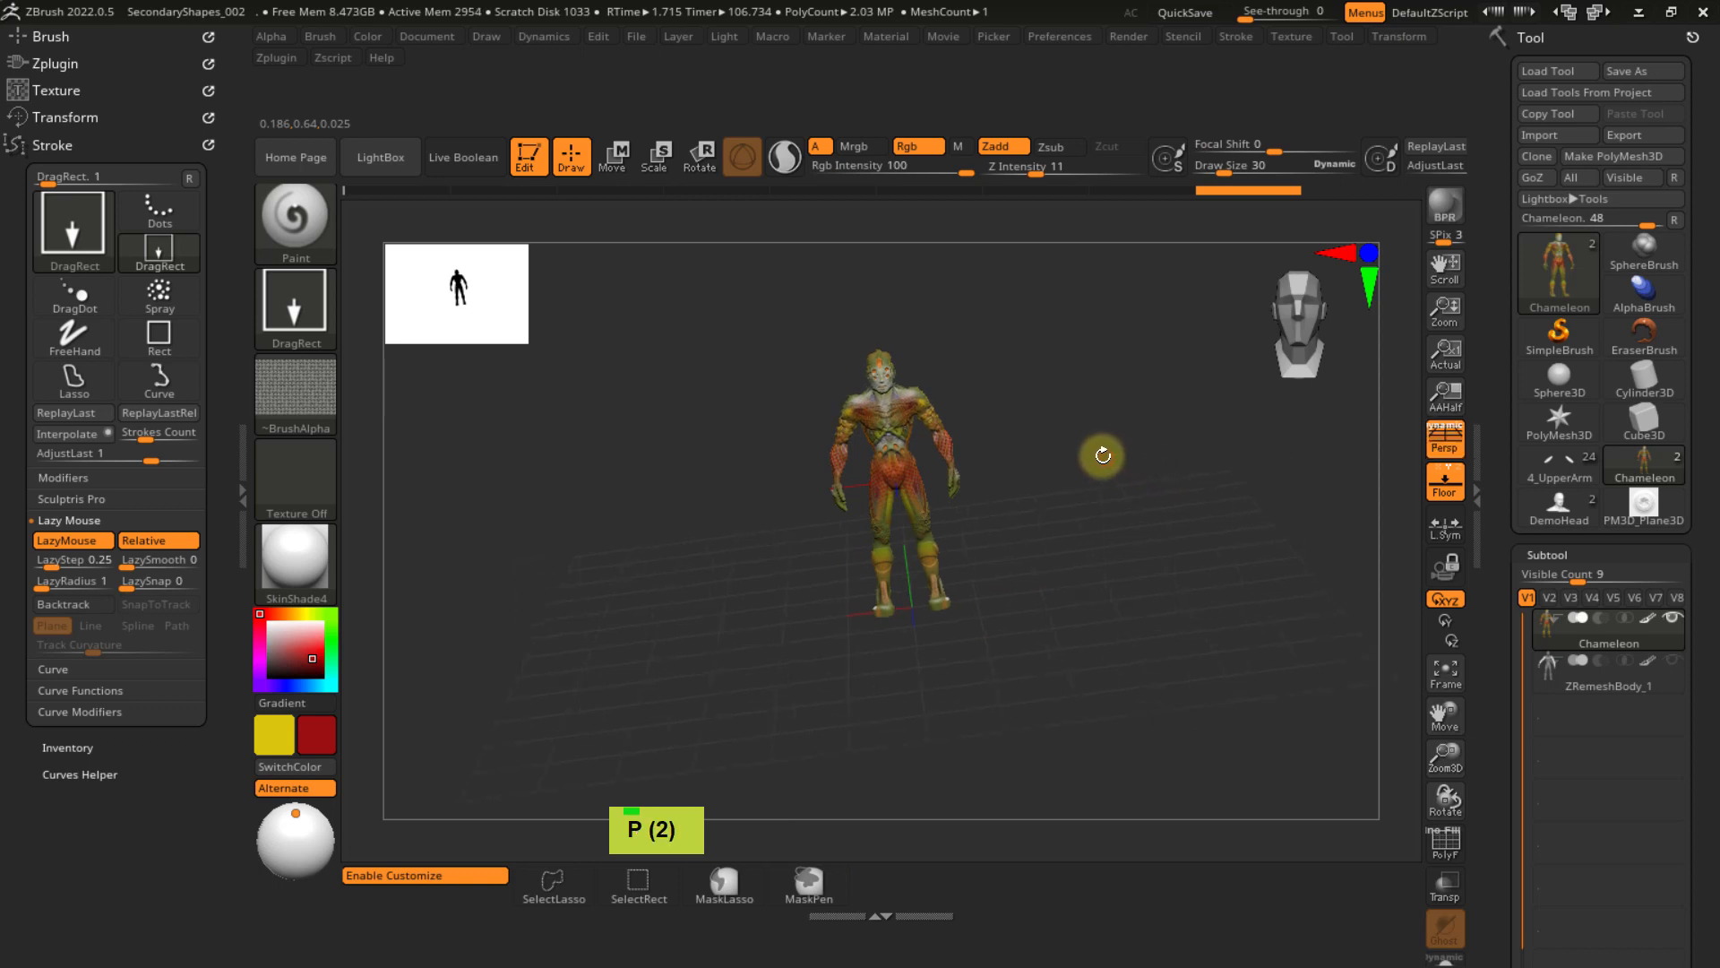
pyautogui.moveTo(1098, 453)
pyautogui.mouseDown(button='right')
pyautogui.moveTo(1114, 422)
pyautogui.moveTo(1111, 449)
pyautogui.moveTo(1083, 400)
pyautogui.moveTo(1132, 460)
pyautogui.moveTo(1085, 437)
pyautogui.moveTo(1127, 460)
pyautogui.mouseUp(button='right')
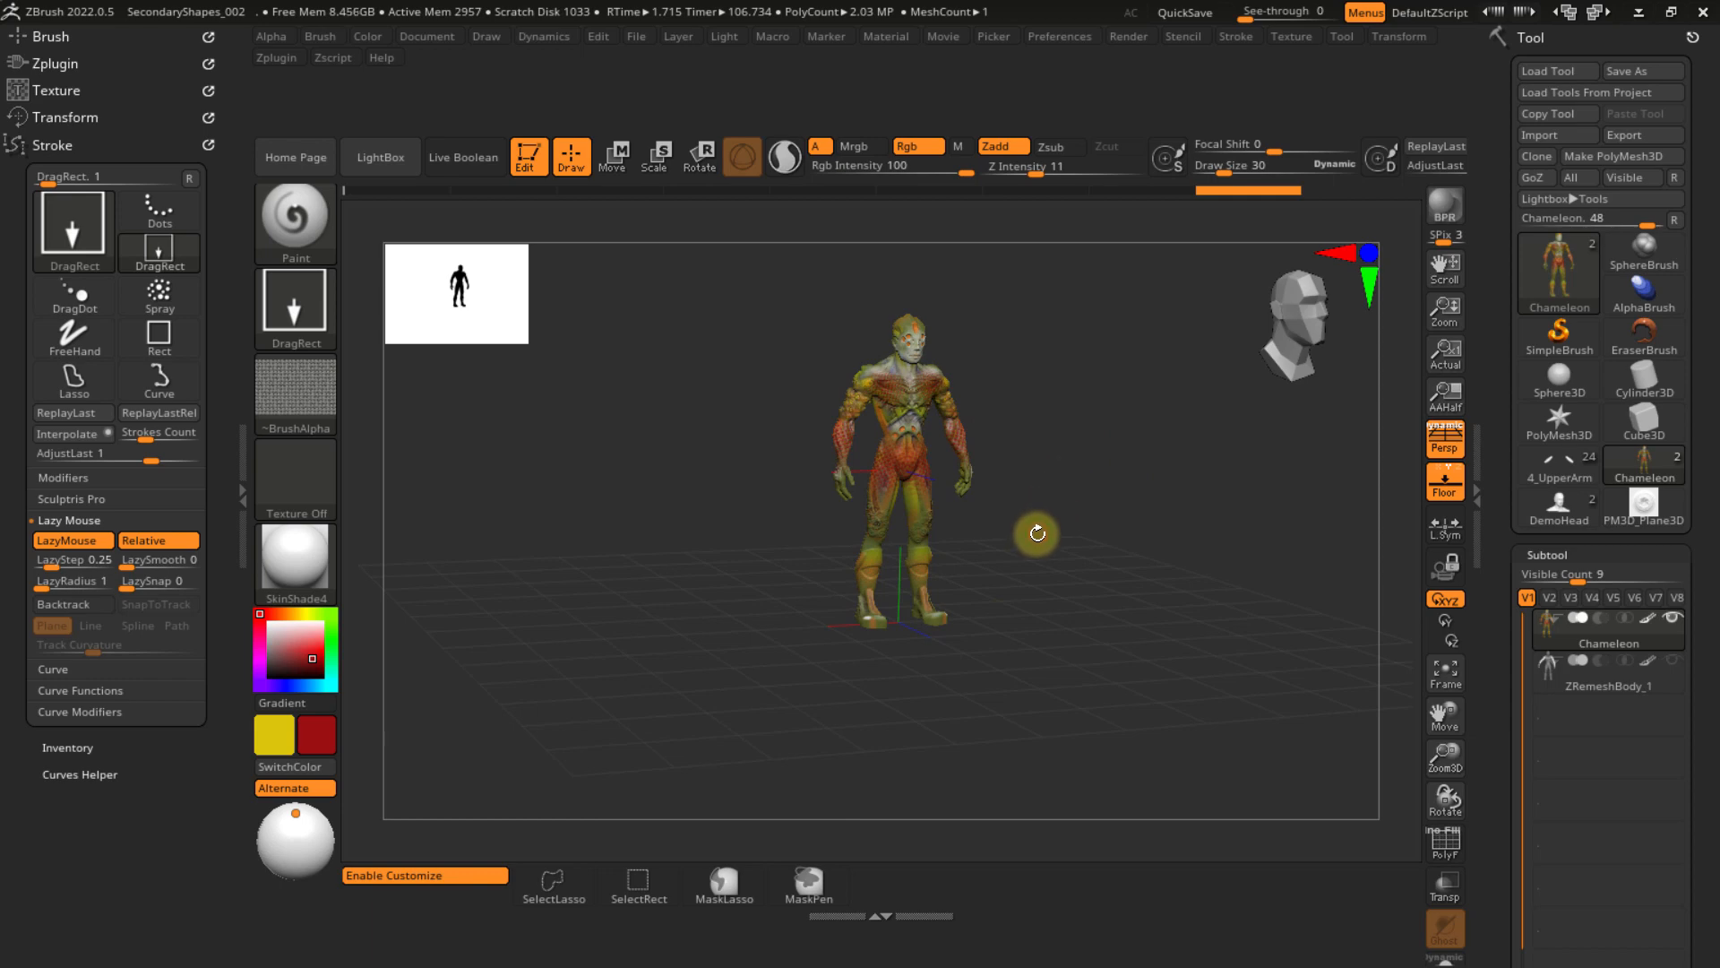
pyautogui.keyDown('ctrl'); pyautogui.moveTo(939, 430); pyautogui.dragTo(925, 517, button='right'); pyautogui.keyUp('ctrl')
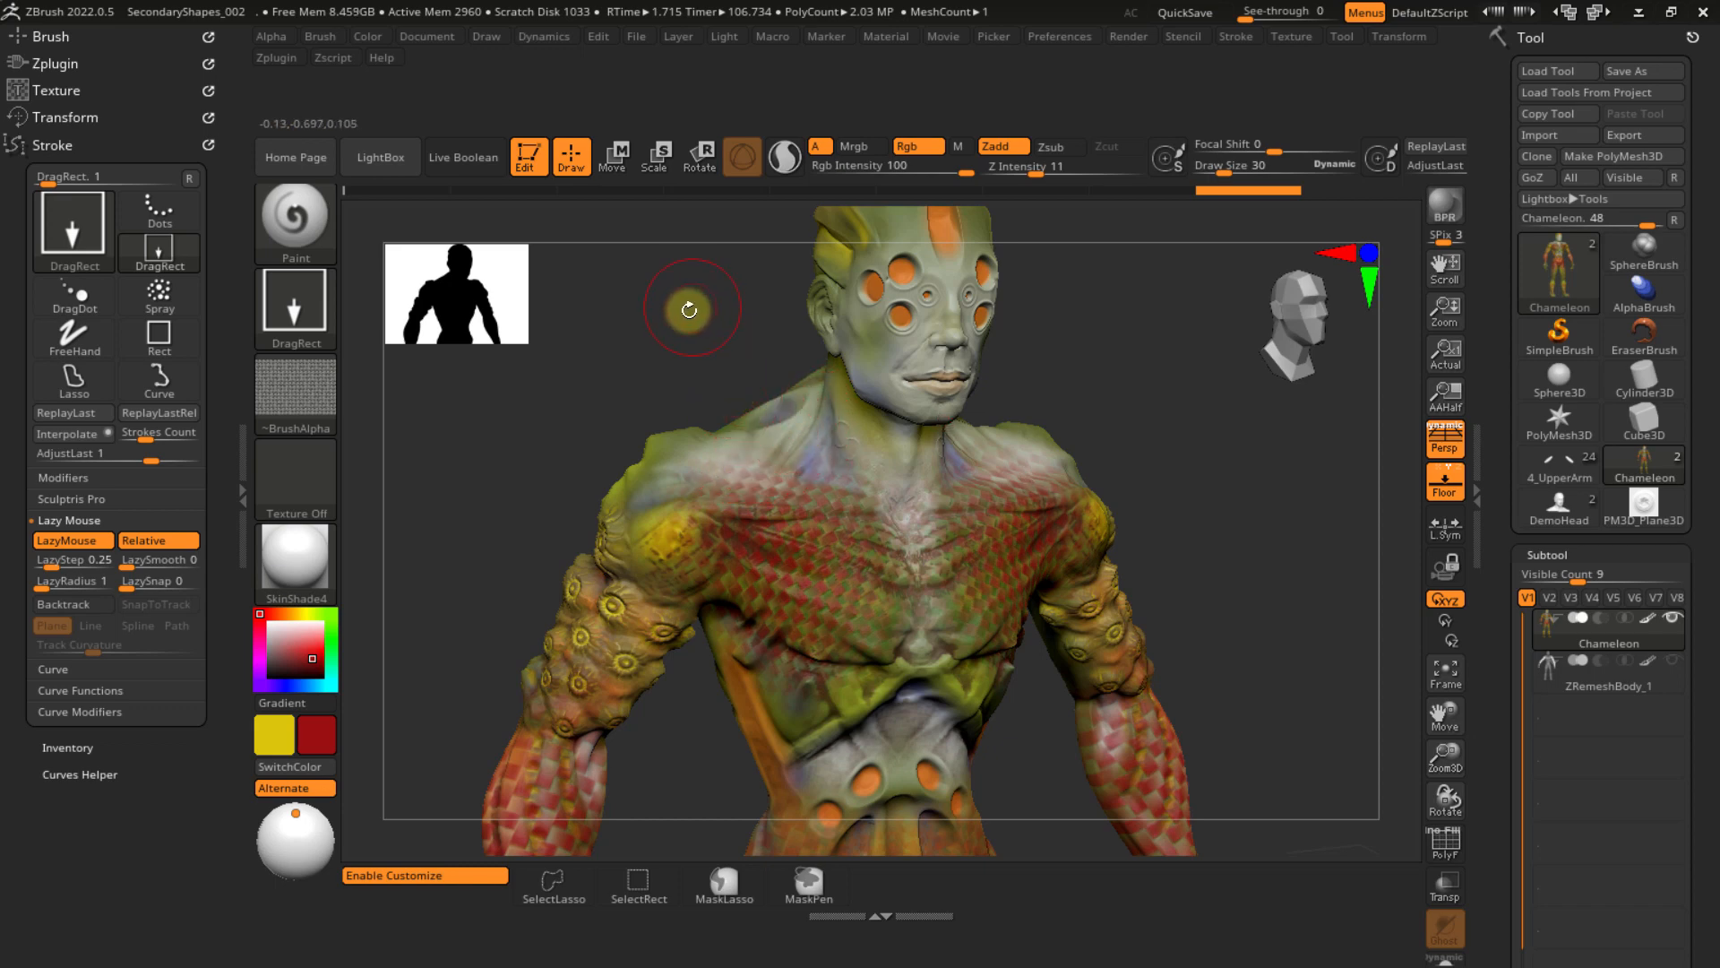
# - Configure movie recording to capture the document only, at Large size
pyautogui.click(734, 159)
pyautogui.click(944, 36)
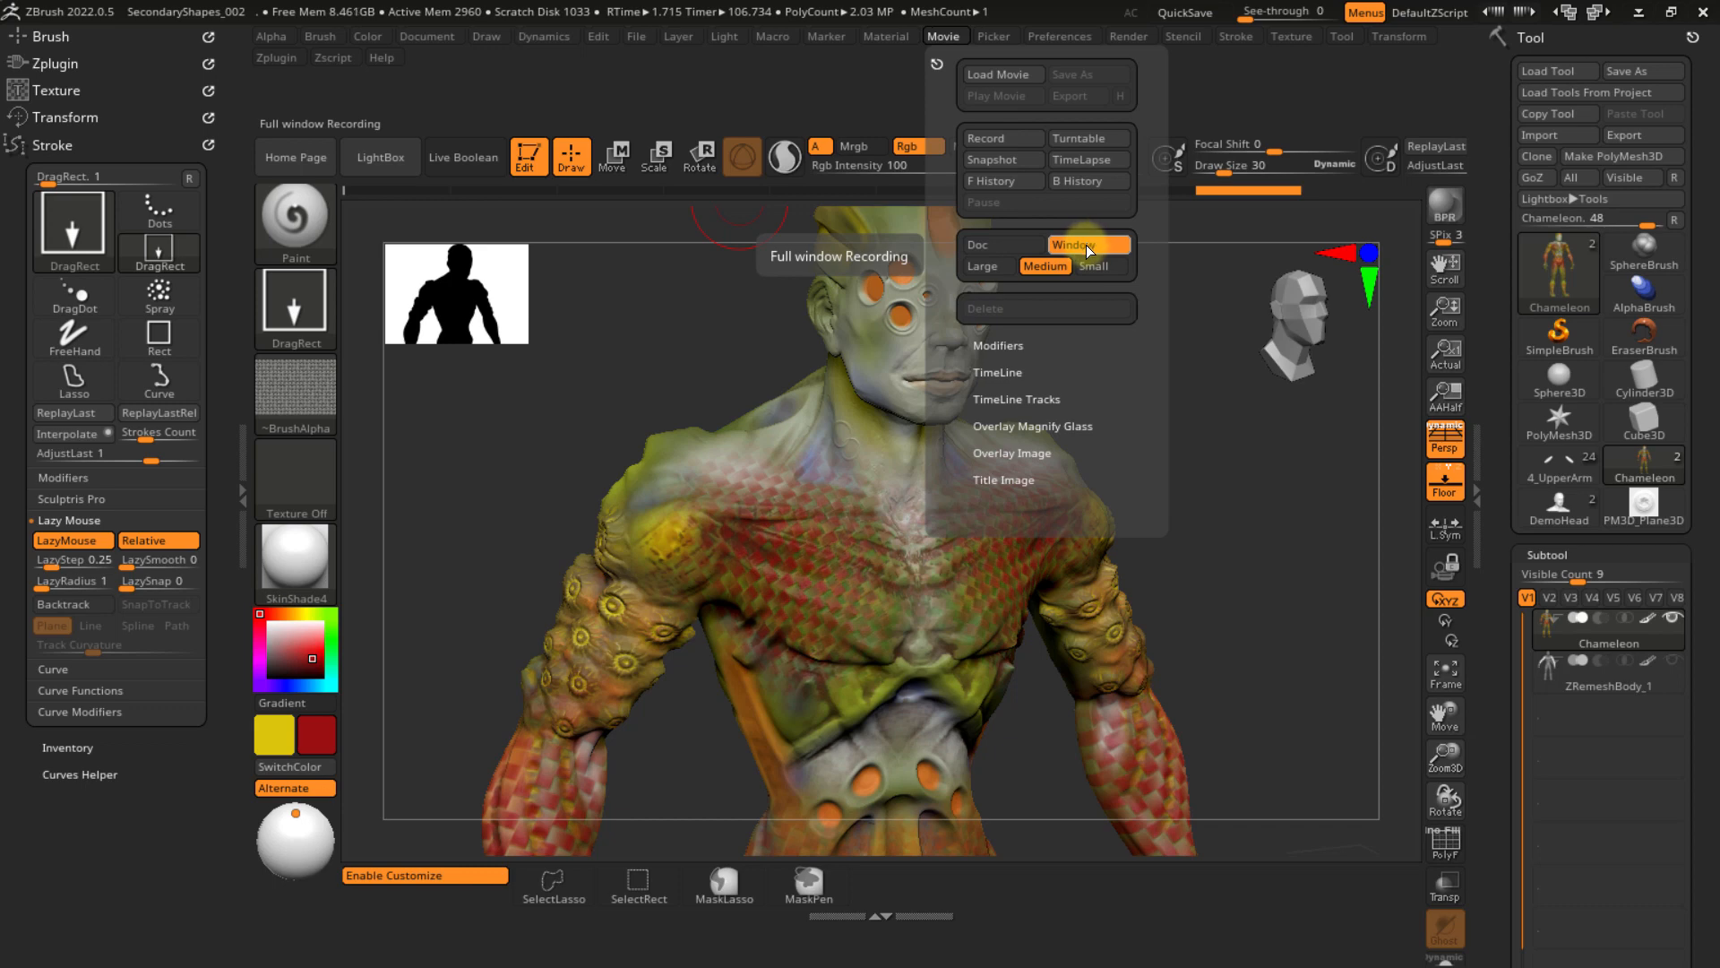
pyautogui.click(943, 34)
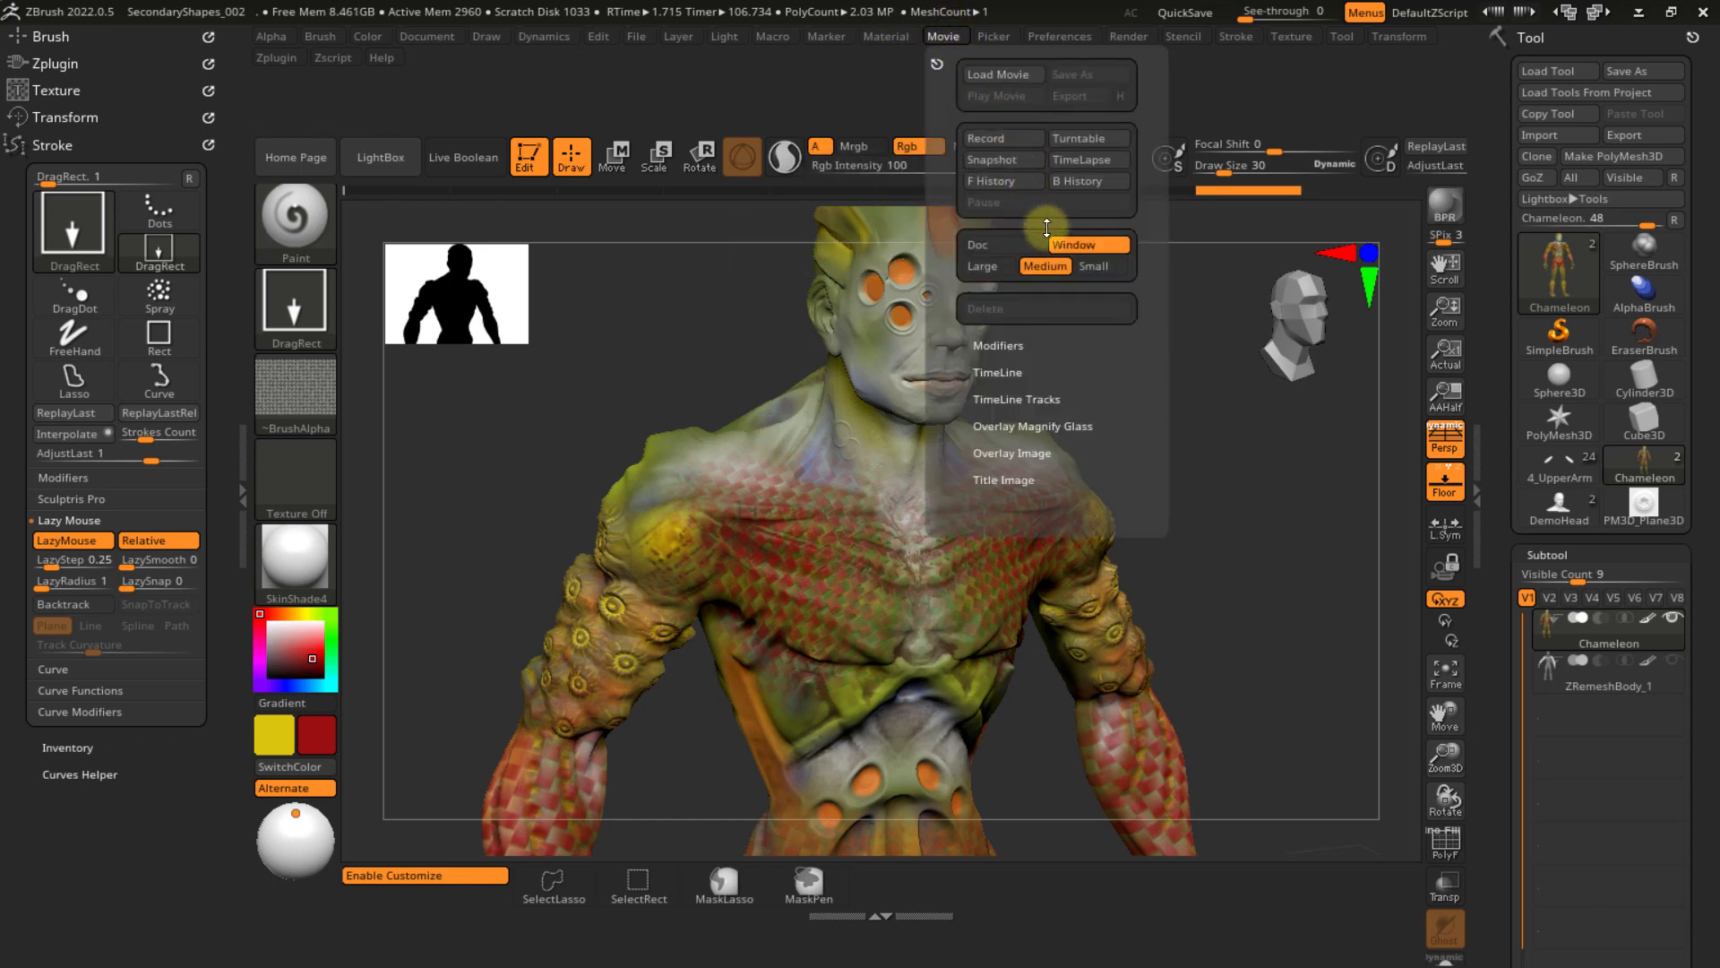
pyautogui.click(1022, 244)
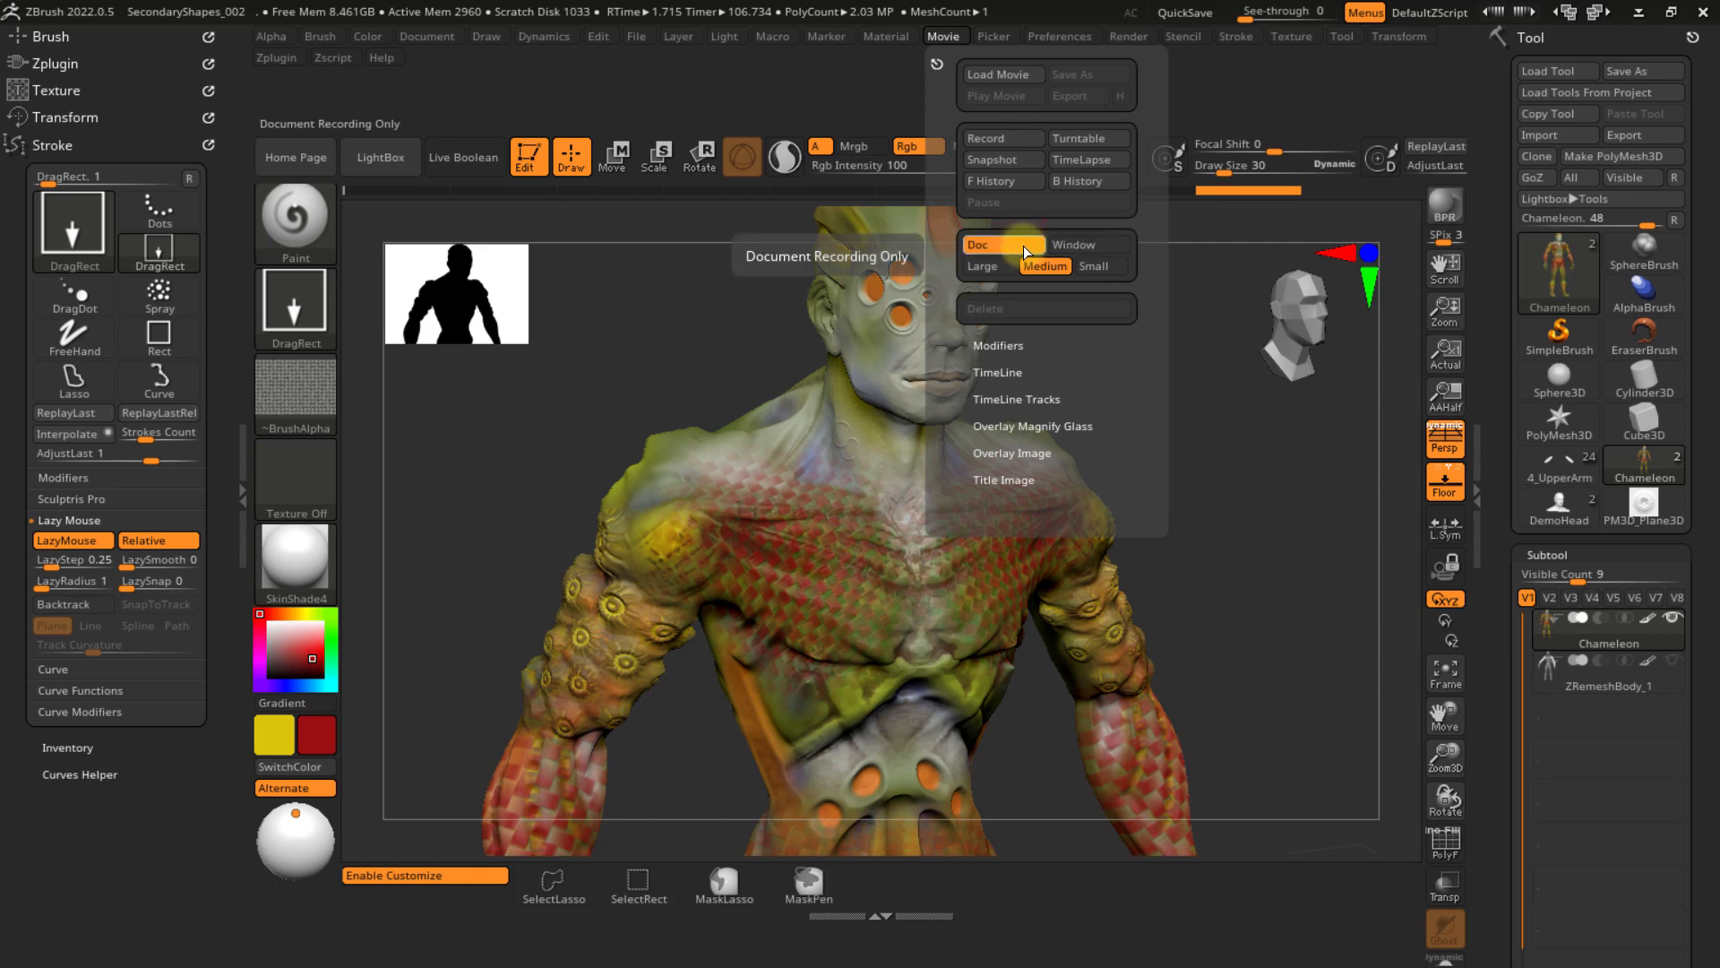
pyautogui.click(997, 265)
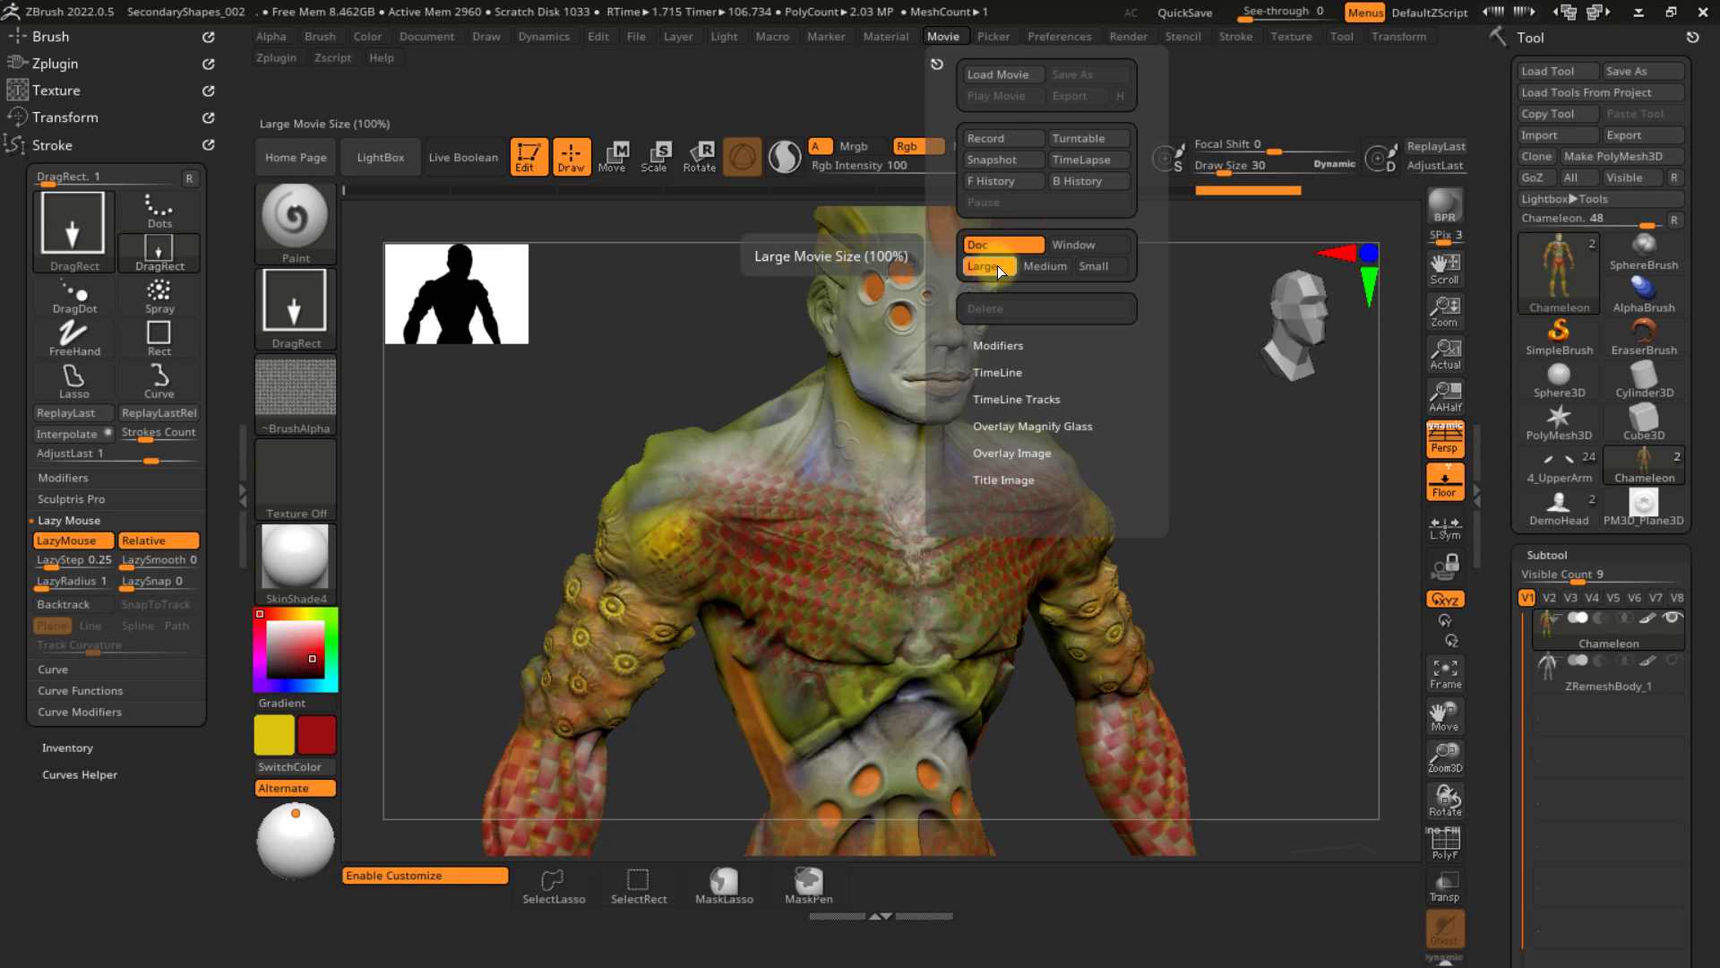
# - Set the turntable movie modifiers to 360 spin frames per cycle and 3 spin cycles
pyautogui.click(1014, 348)
pyautogui.moveTo(942, 345); pyautogui.dragTo(936, 168)
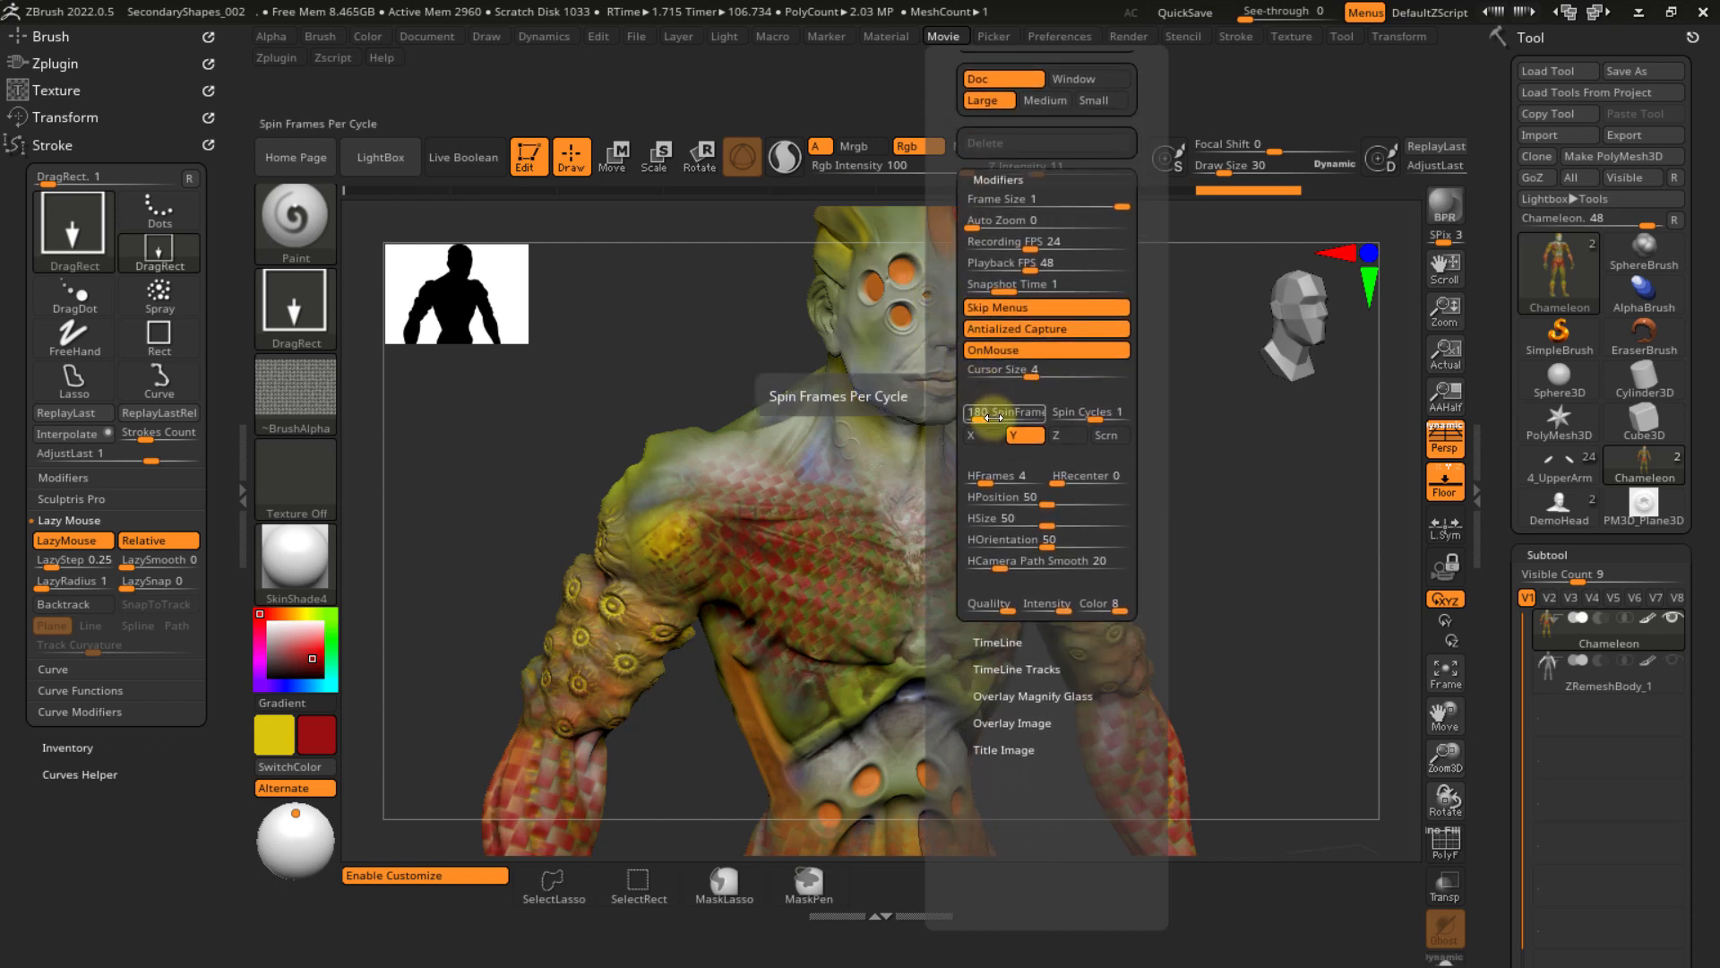
pyautogui.click(998, 415)
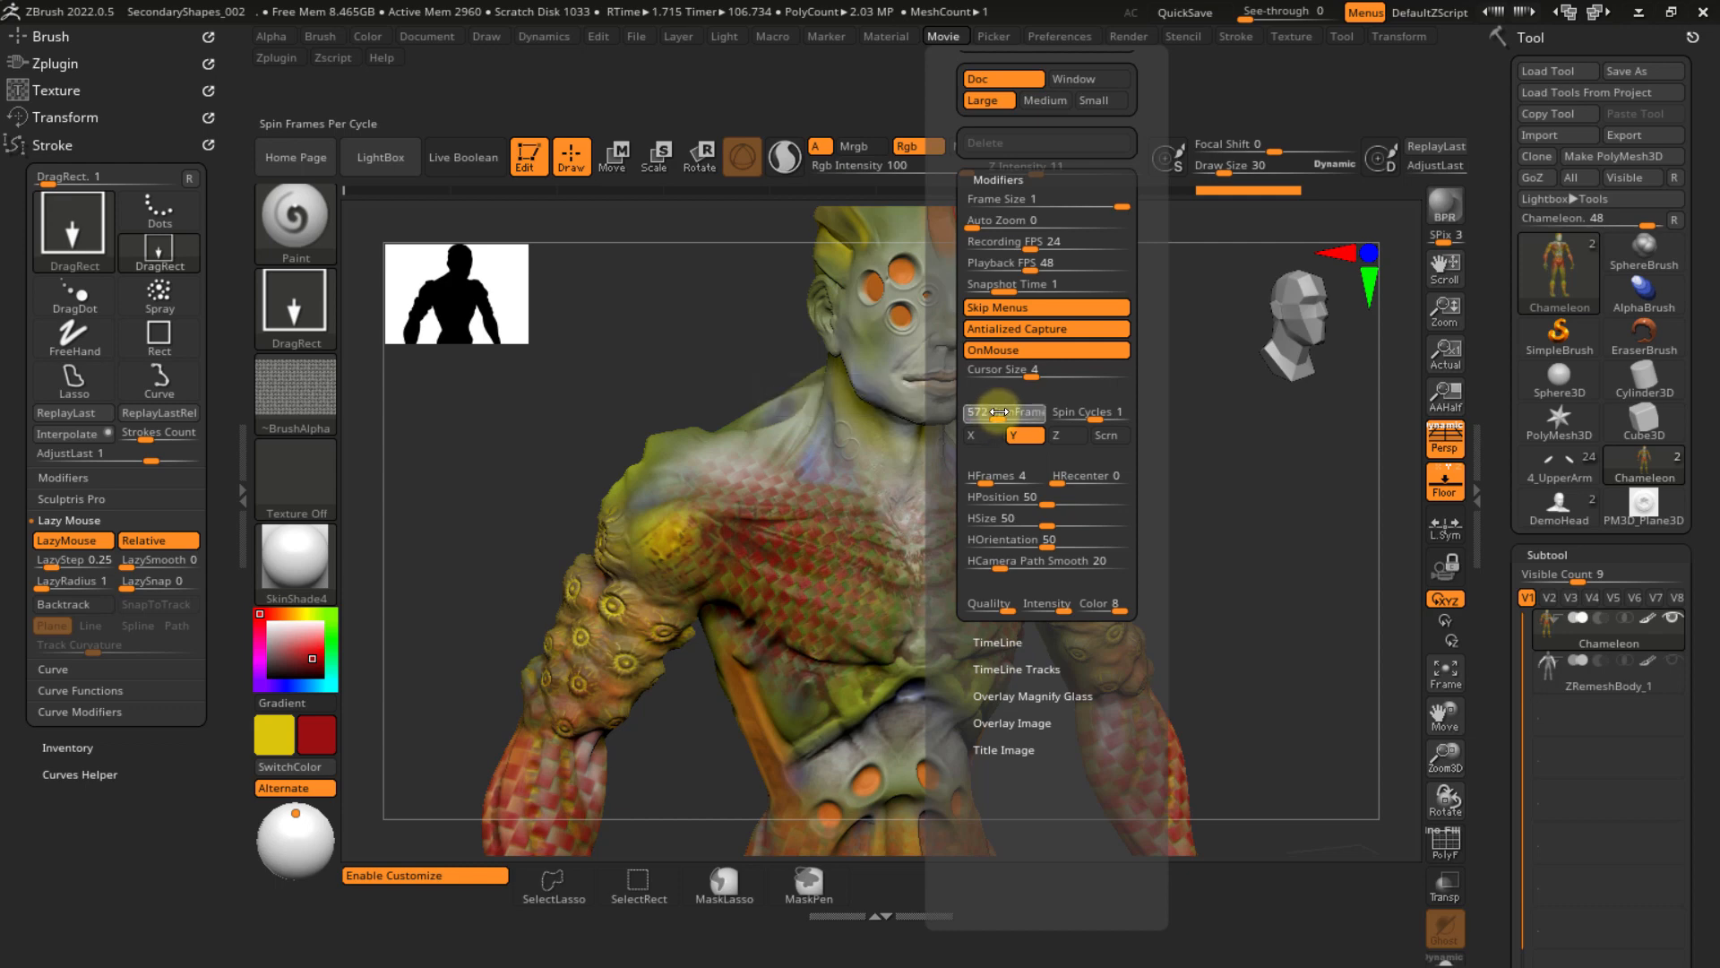
pyautogui.write('360')
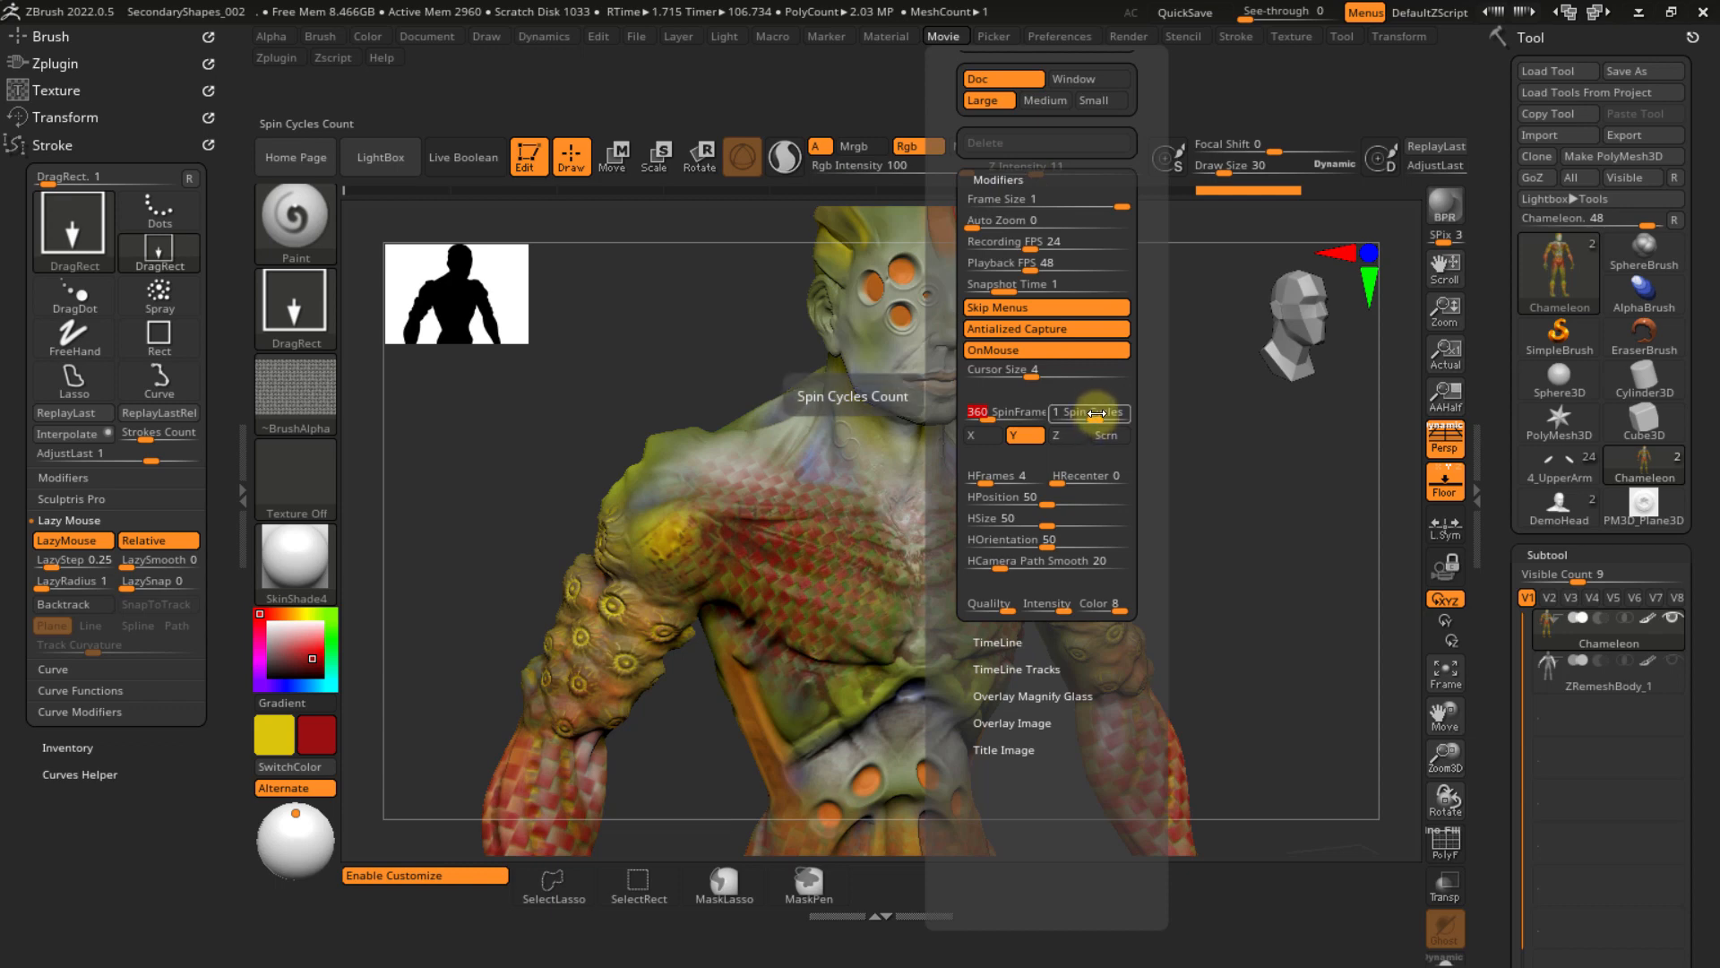
pyautogui.click(1096, 413)
pyautogui.write('2')
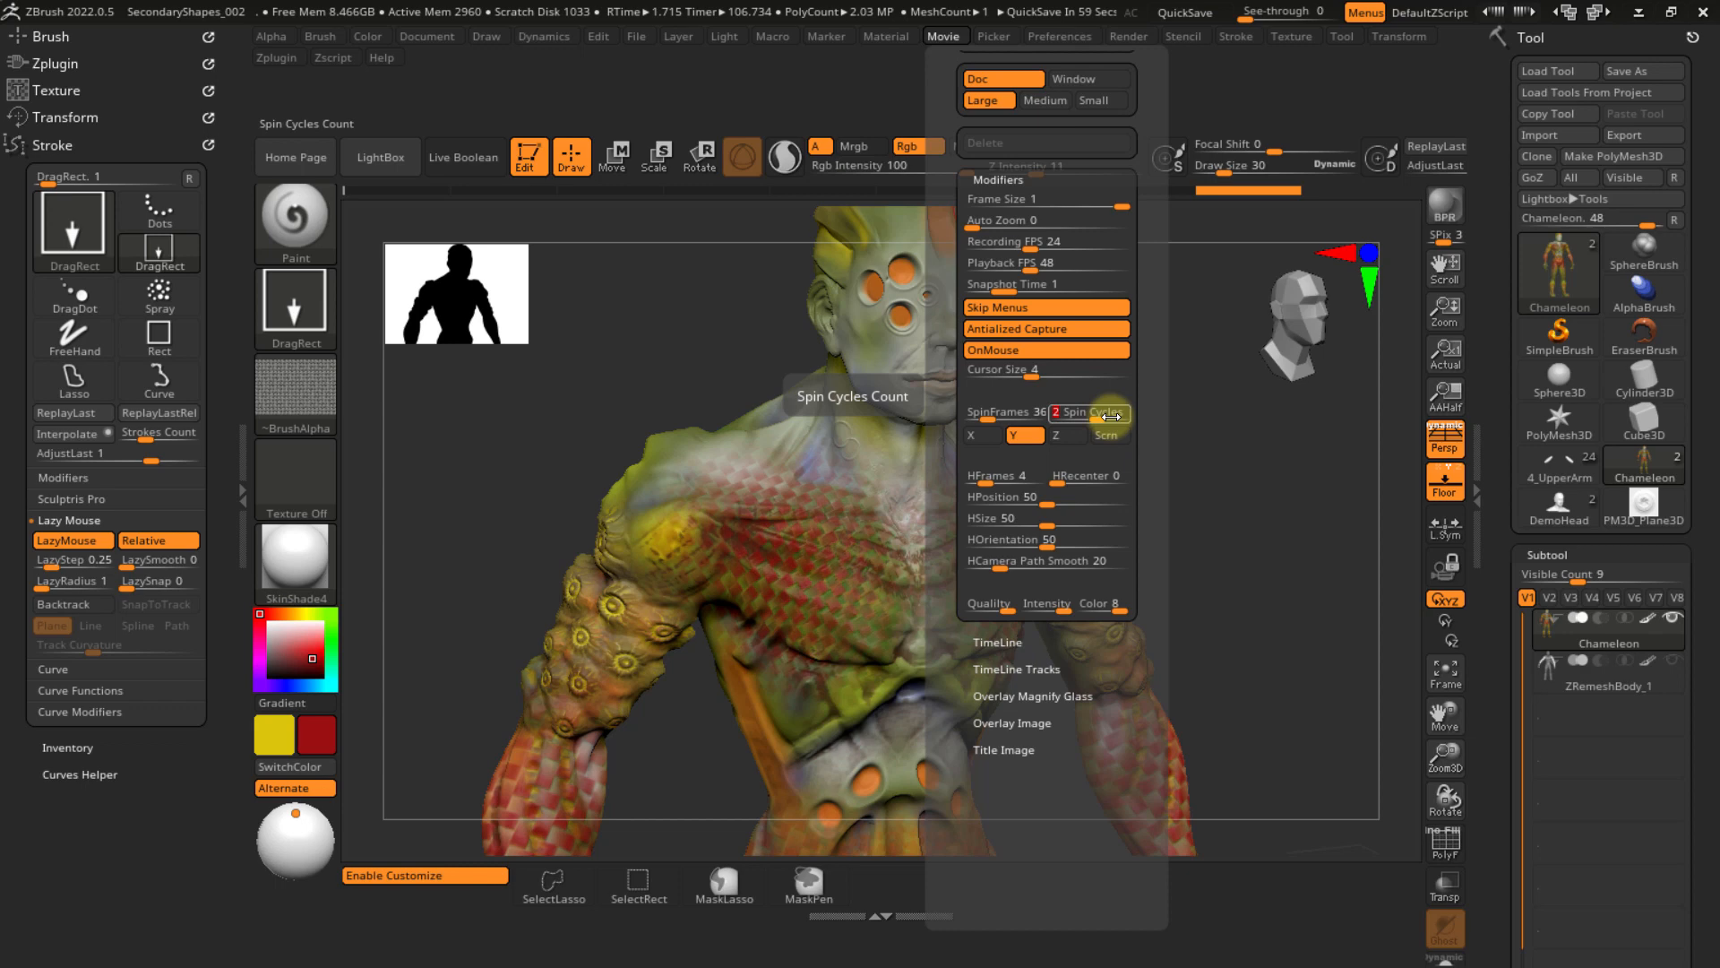
pyautogui.press('BackSpace')
pyautogui.write('3')
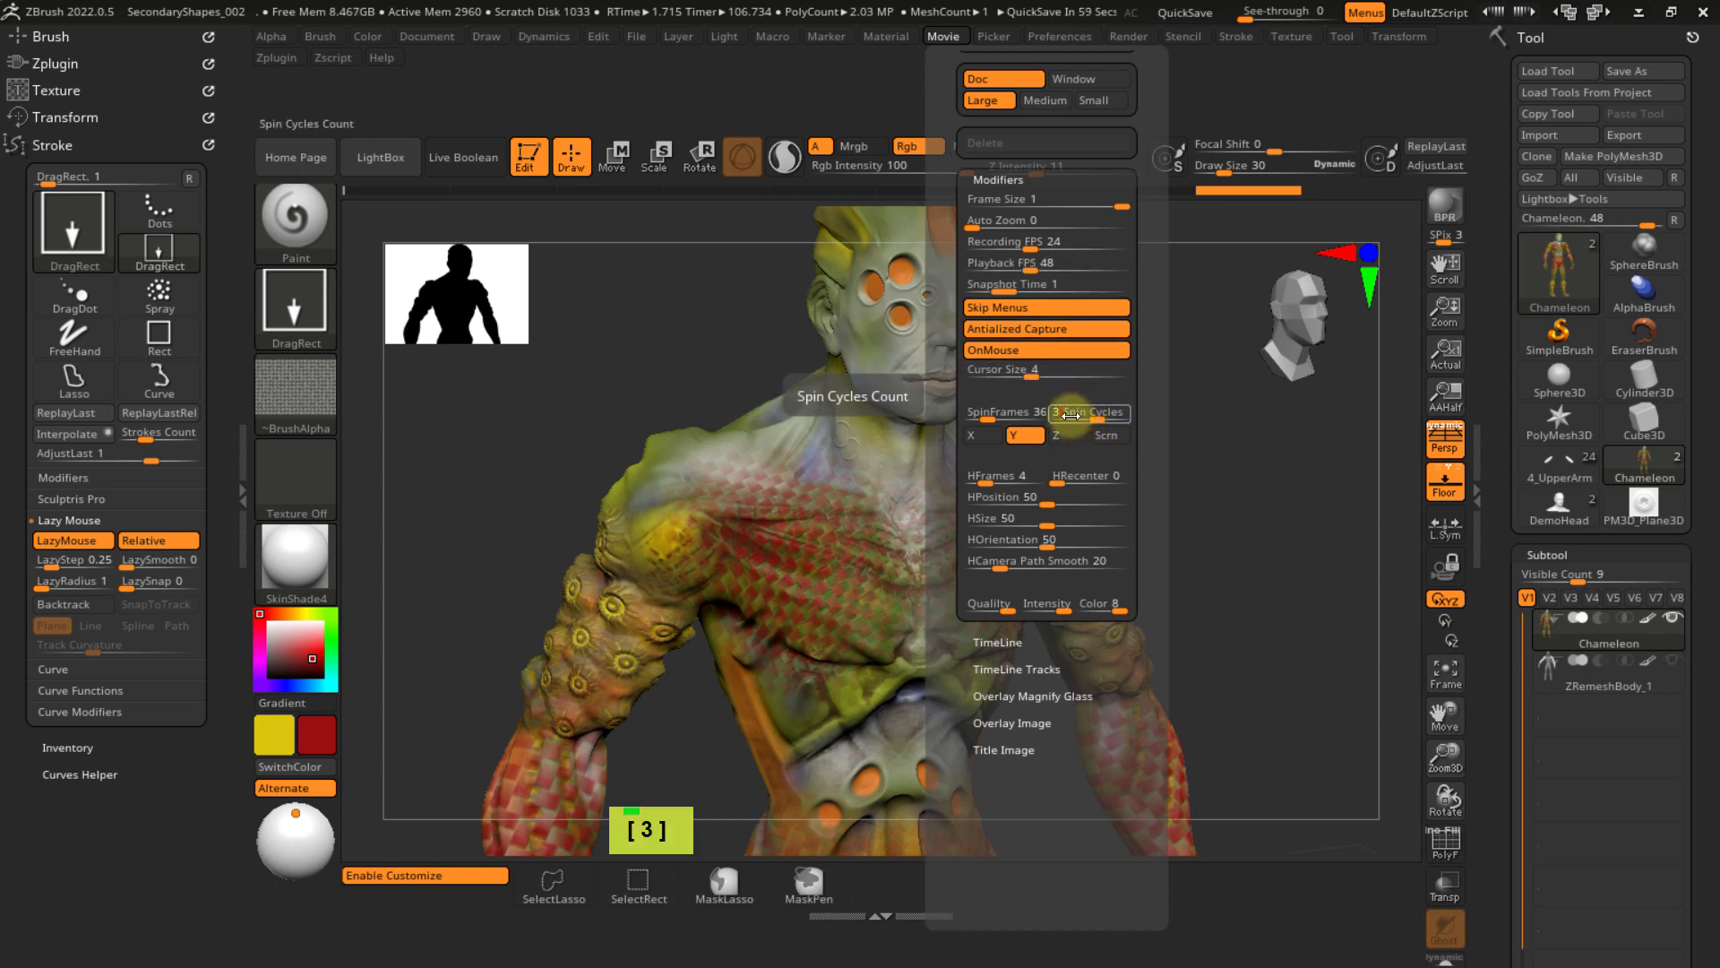
# - Expand the movie's Overlay Image settings, collapse the Stroke palette, and dock the Movie palette in the side tray
pyautogui.moveTo(950, 652); pyautogui.dragTo(943, 605)
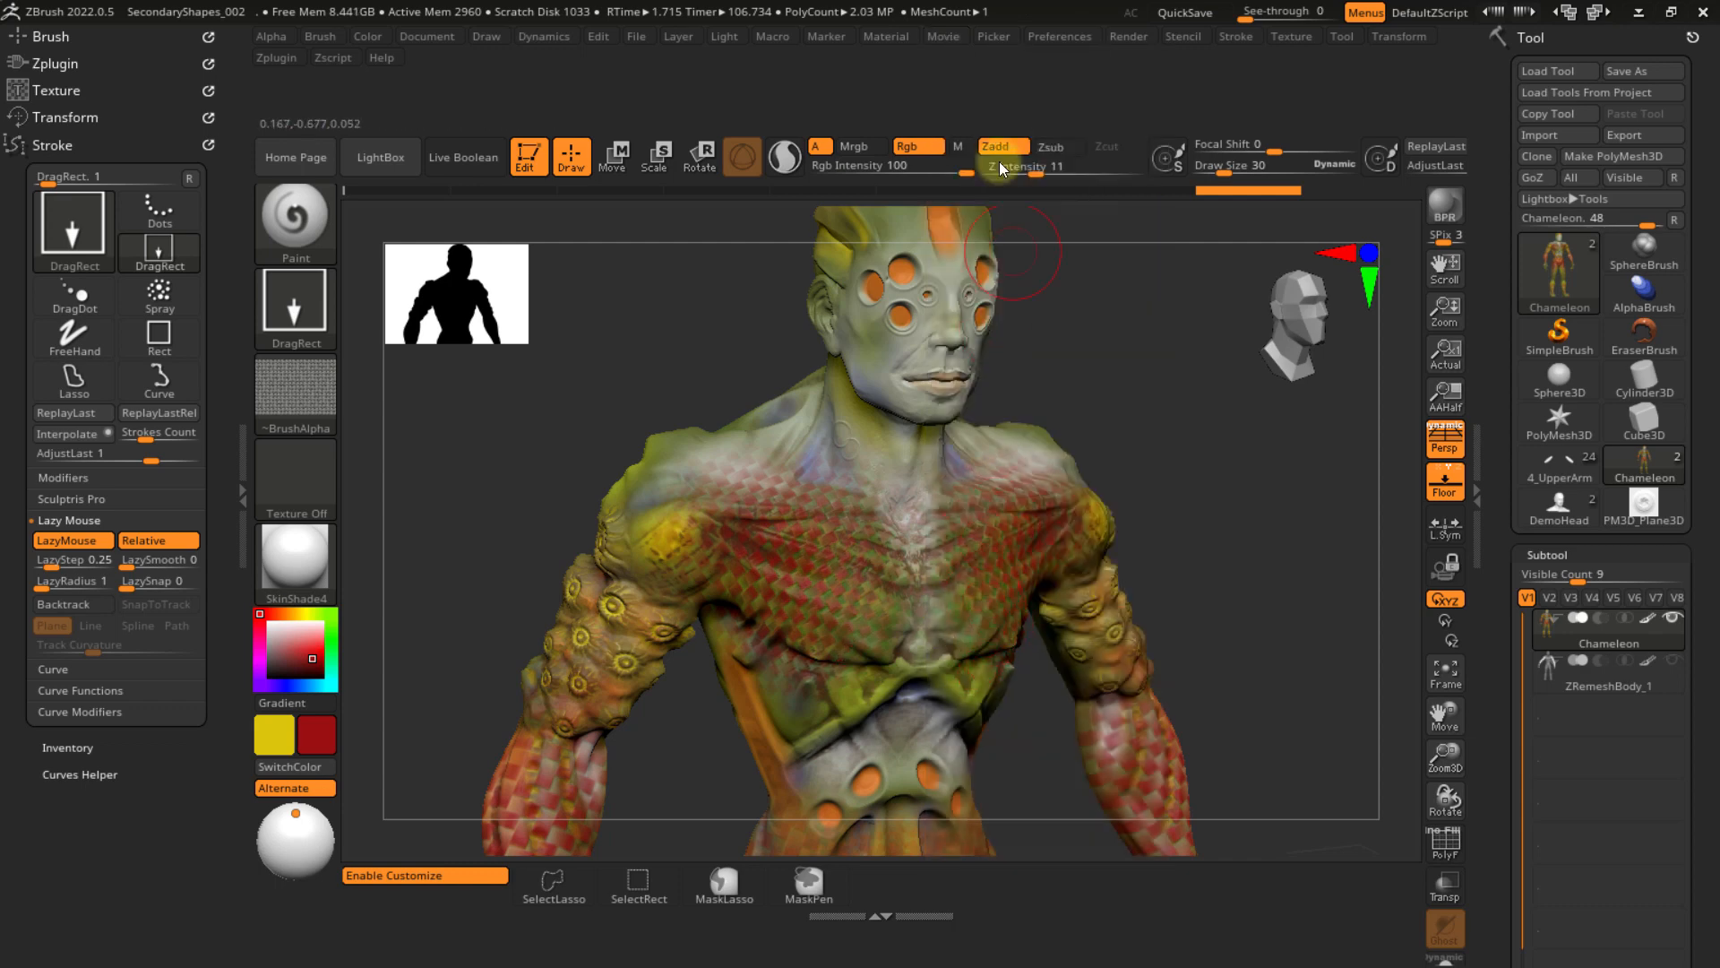
pyautogui.click(63, 144)
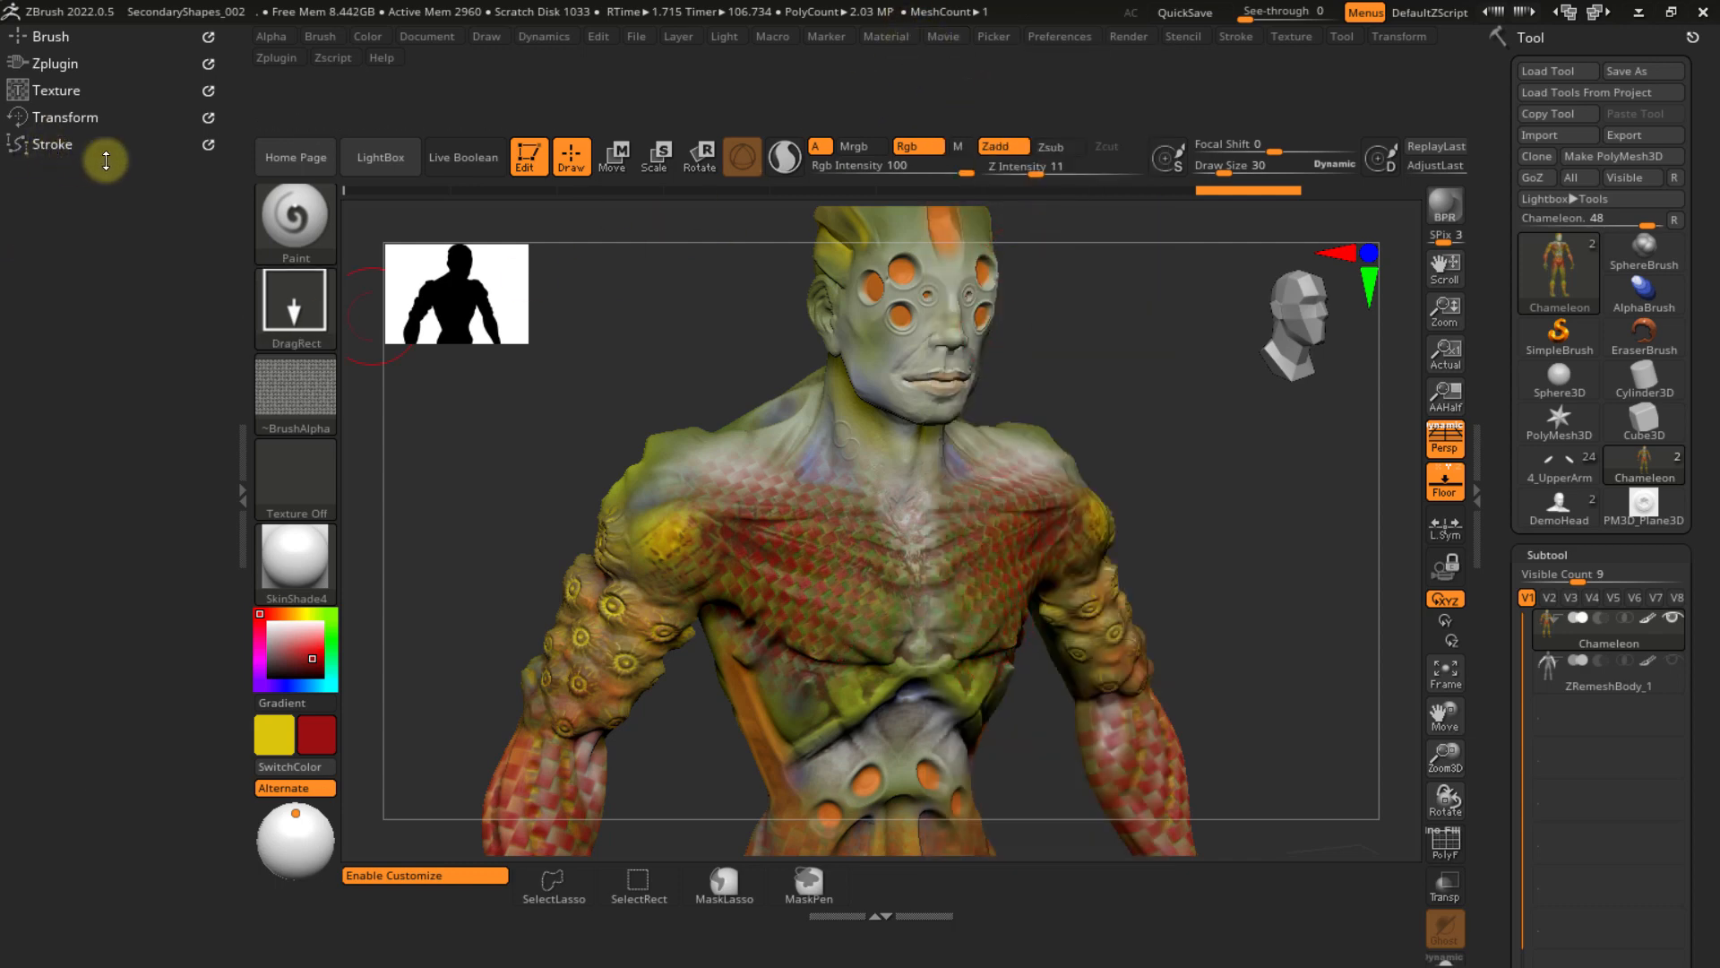
pyautogui.click(942, 41)
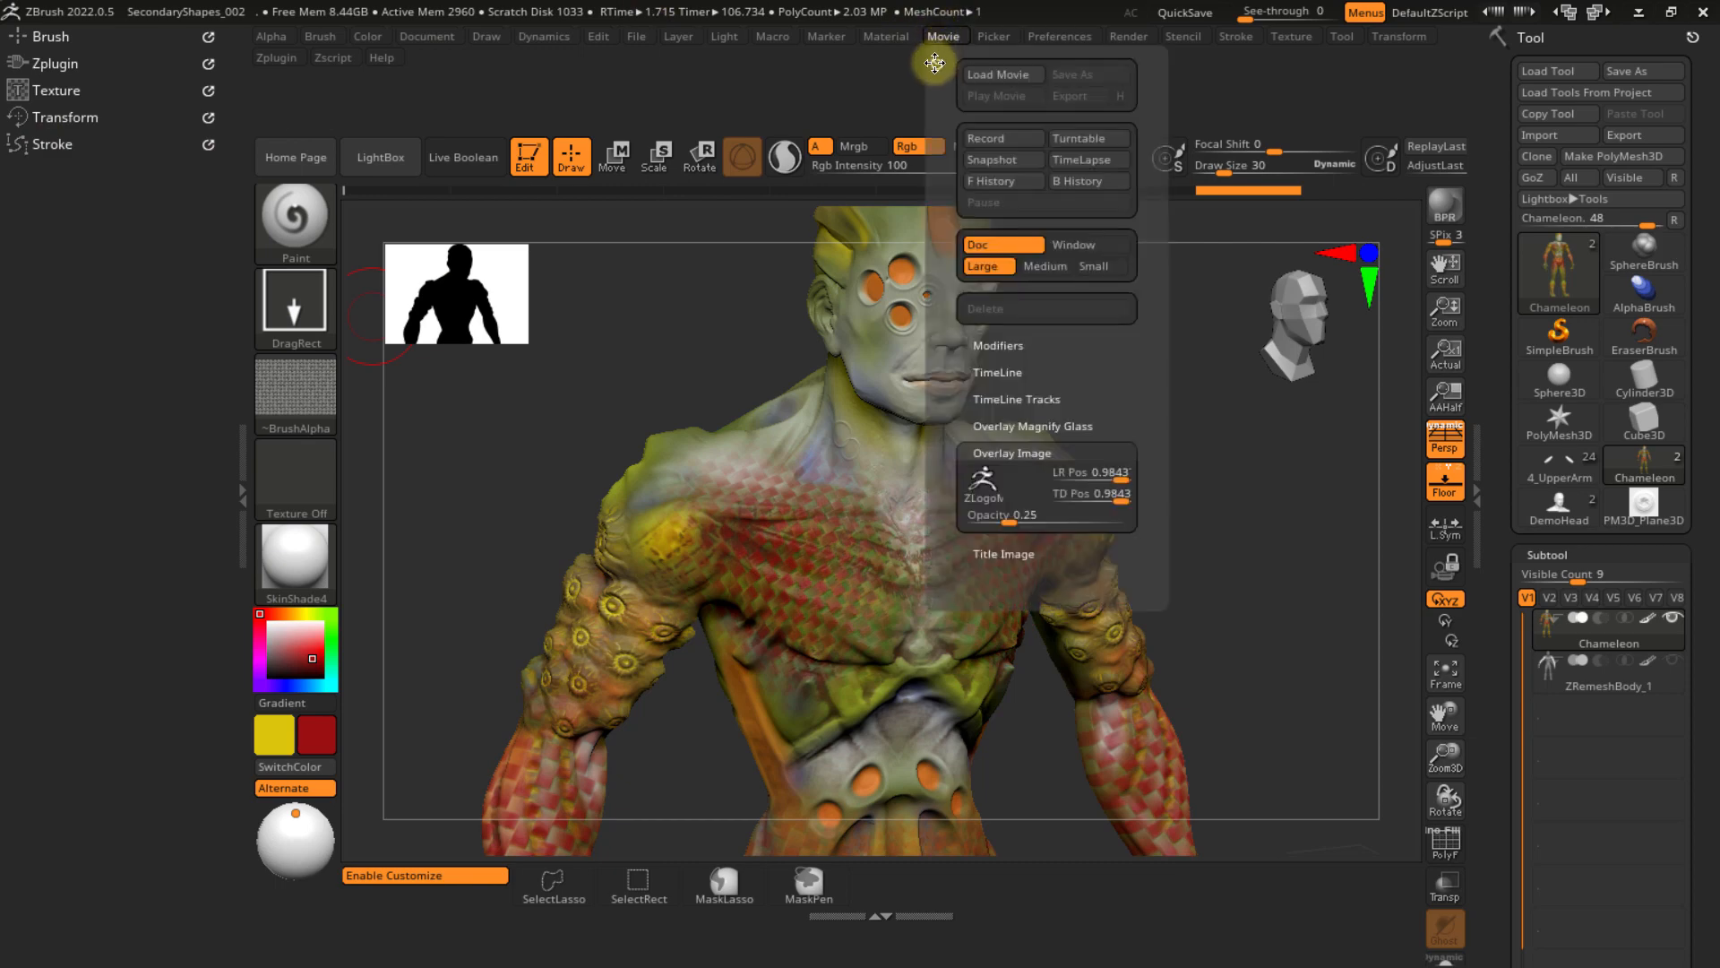
pyautogui.moveTo(932, 58); pyautogui.dragTo(33, 391)
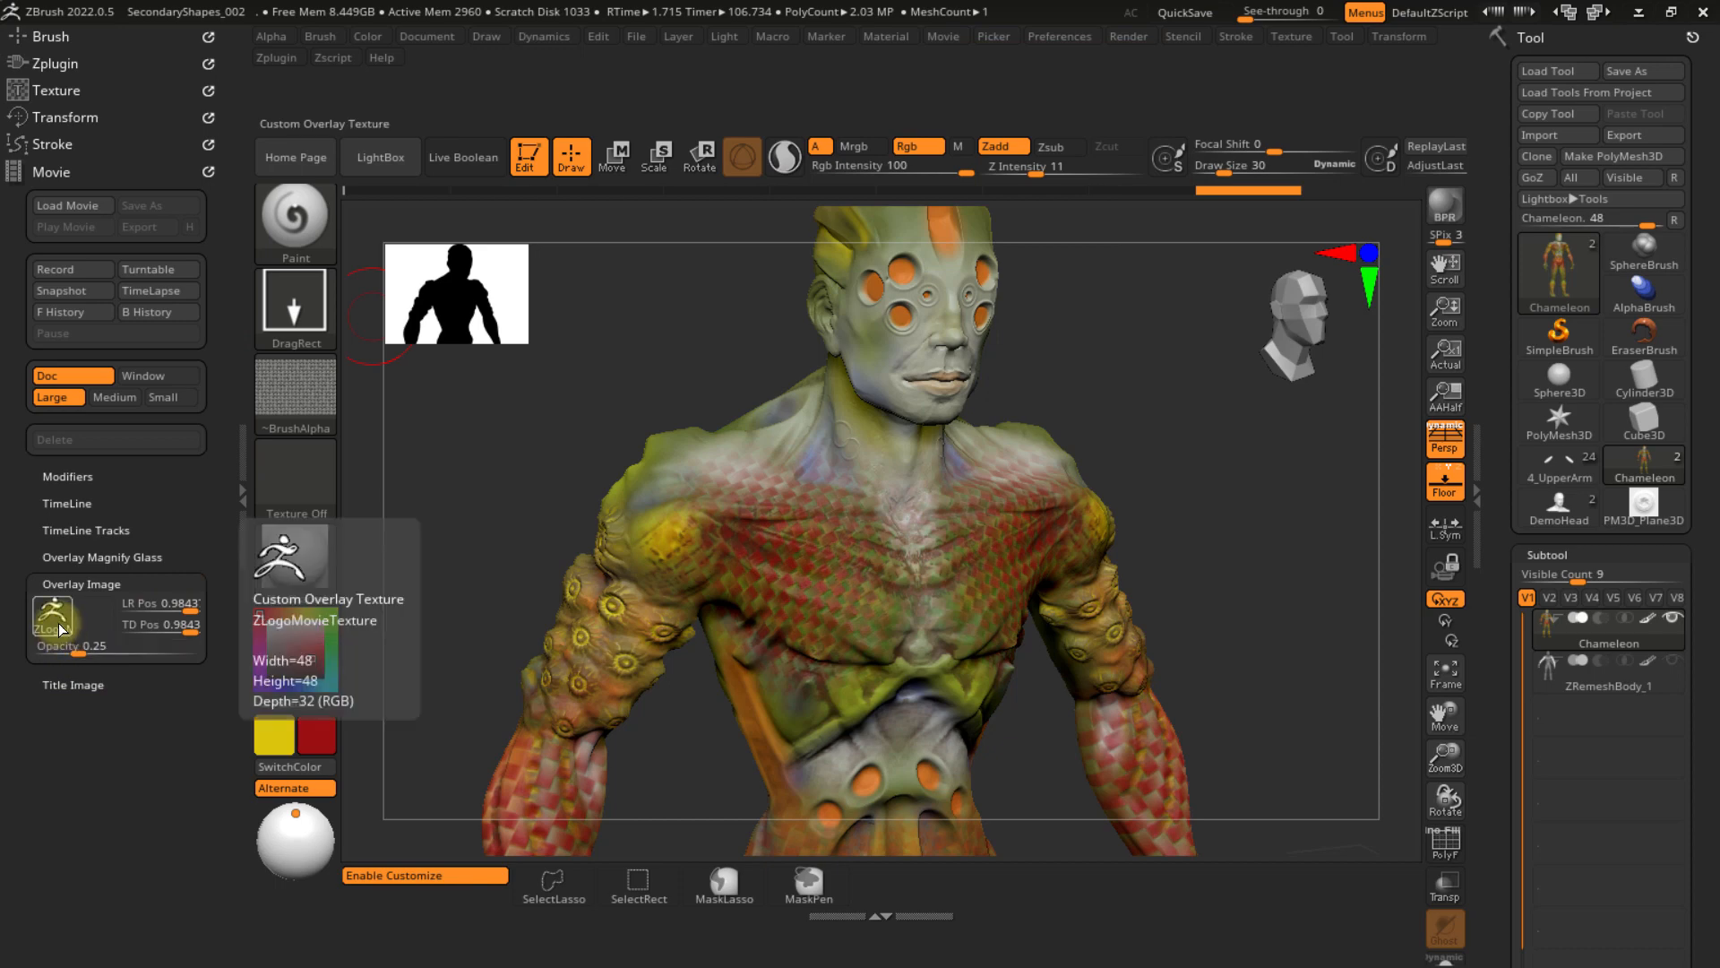
# - Set the opacity of the movie's ZBrush logo overlay image to 0
pyautogui.click(54, 618)
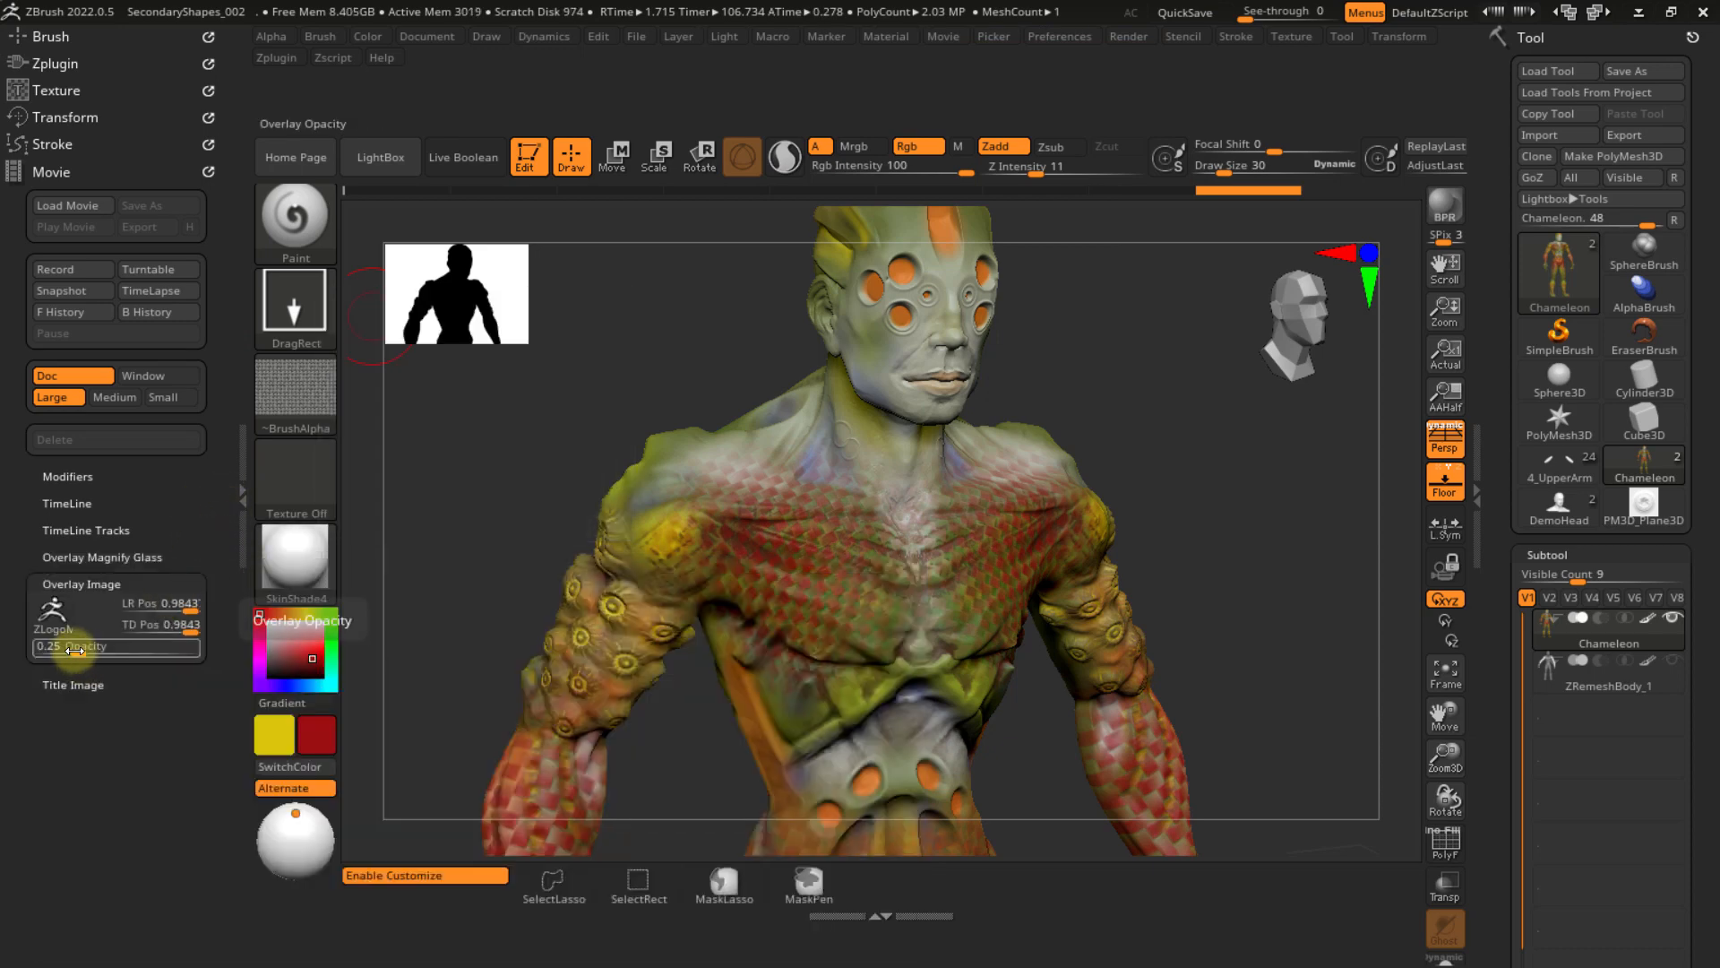
pyautogui.moveTo(72, 653); pyautogui.dragTo(22, 655)
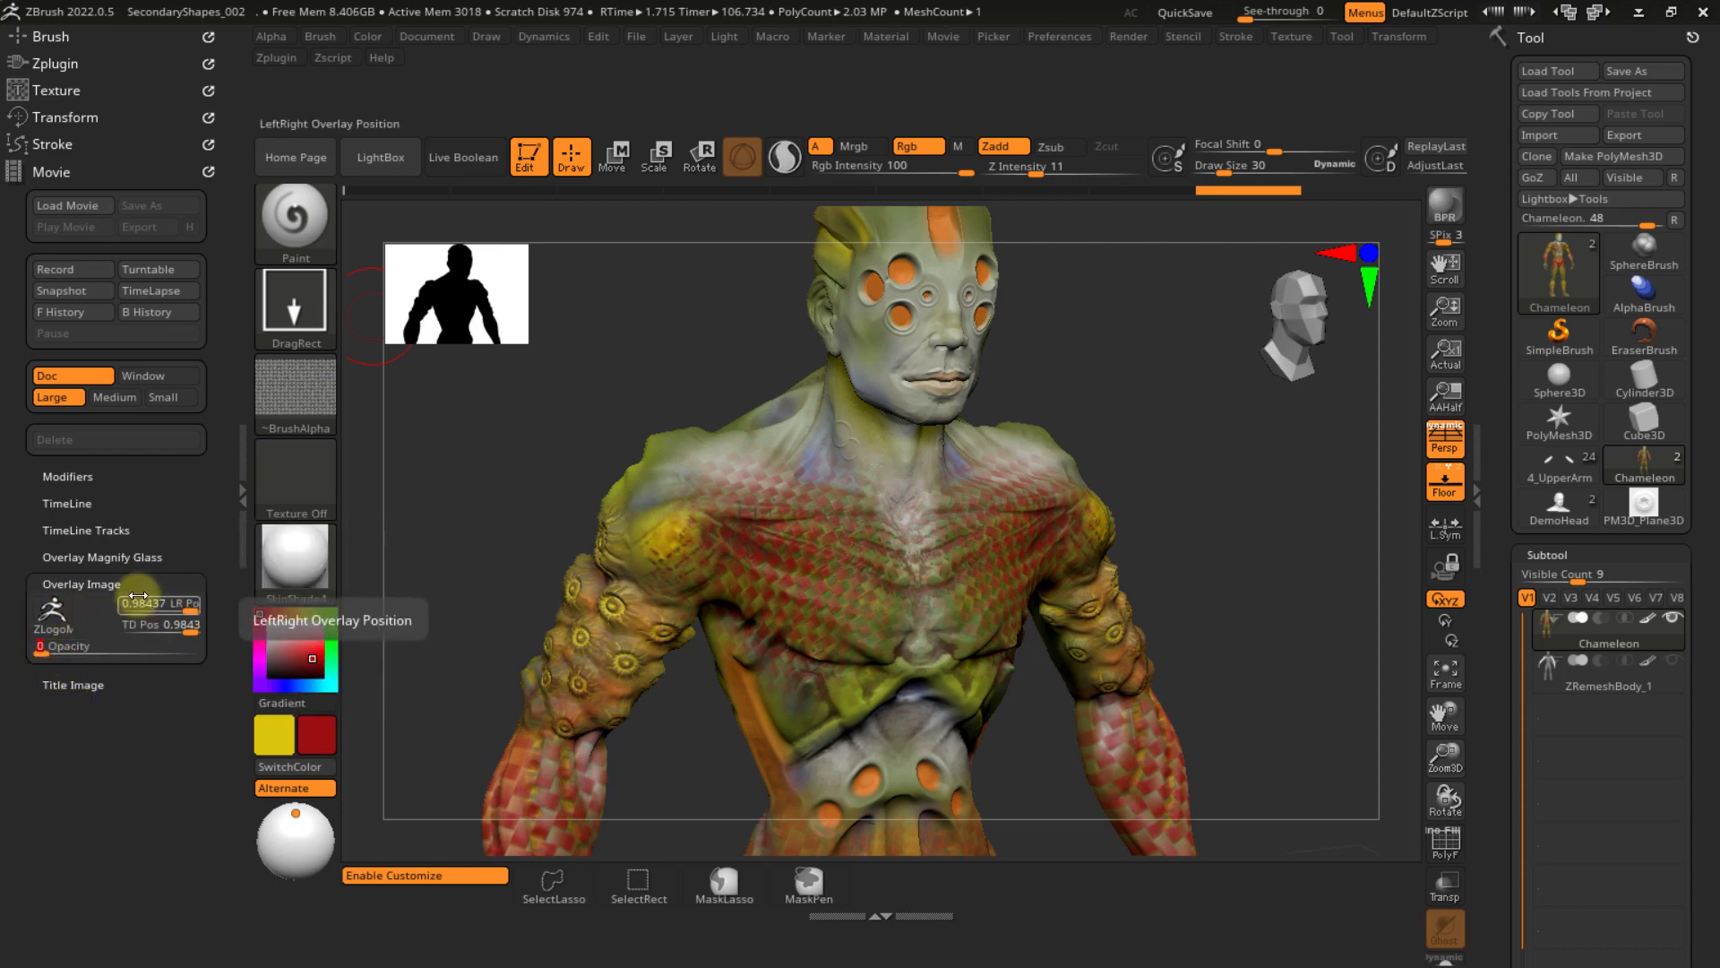
pyautogui.click(142, 642)
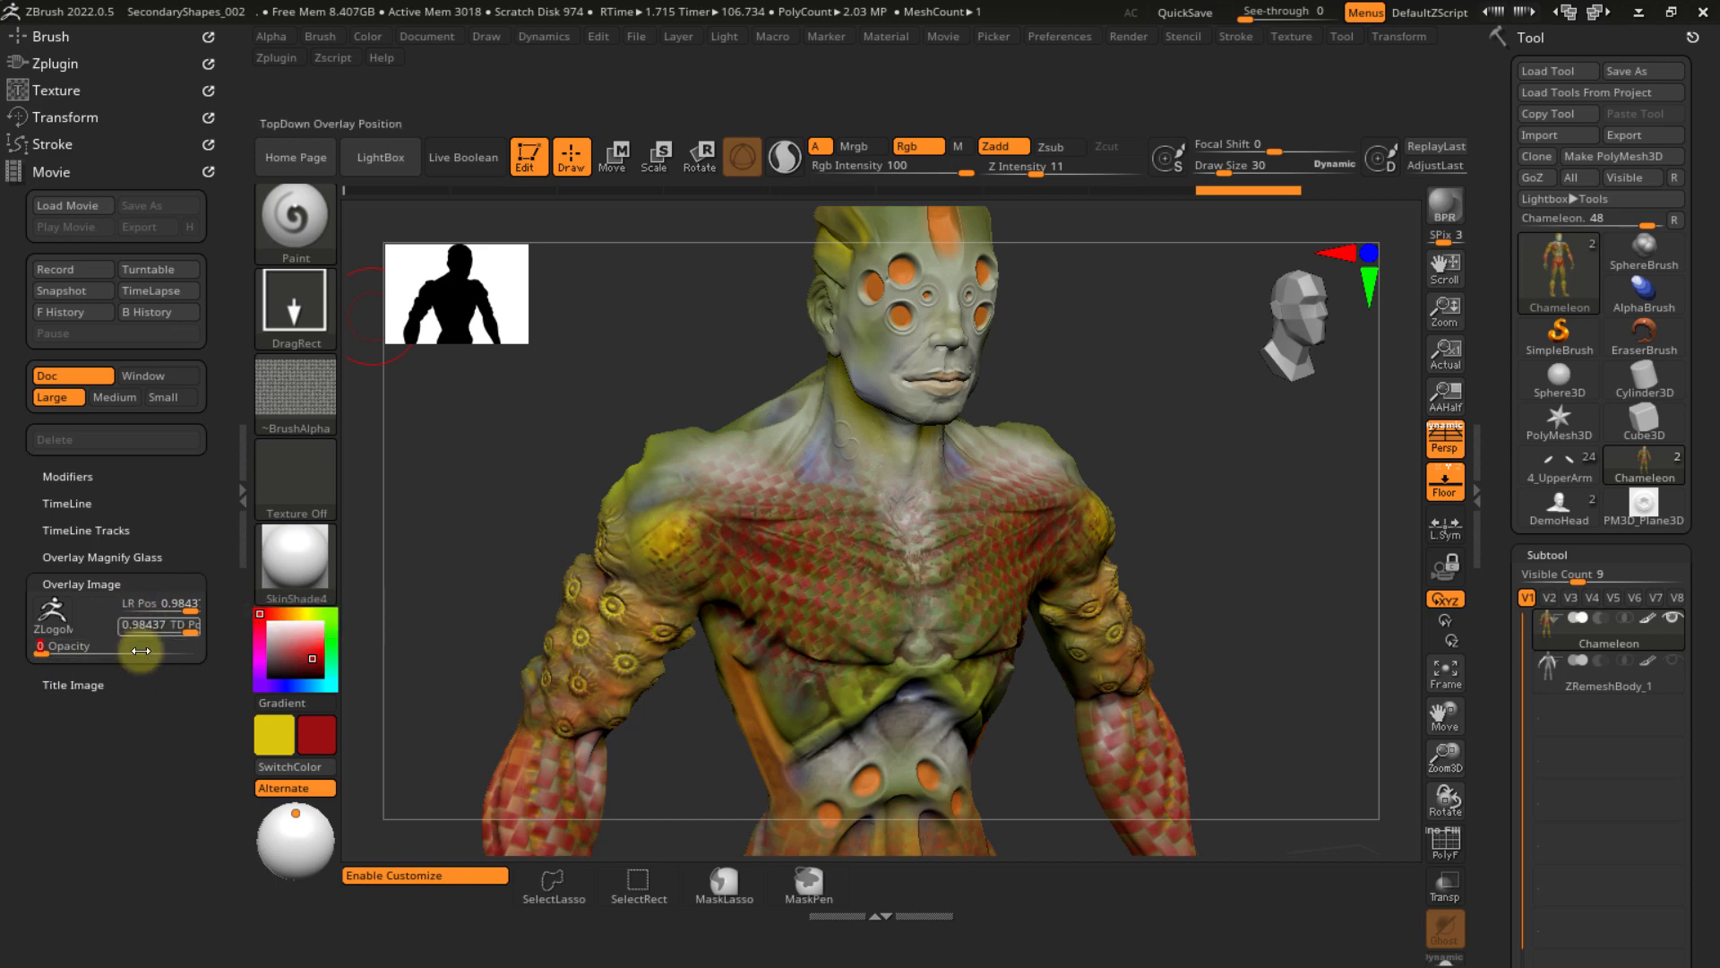
# - Set both the FadeIn Time and FadeOut Time of the movie's title image to 0
pyautogui.click(73, 686)
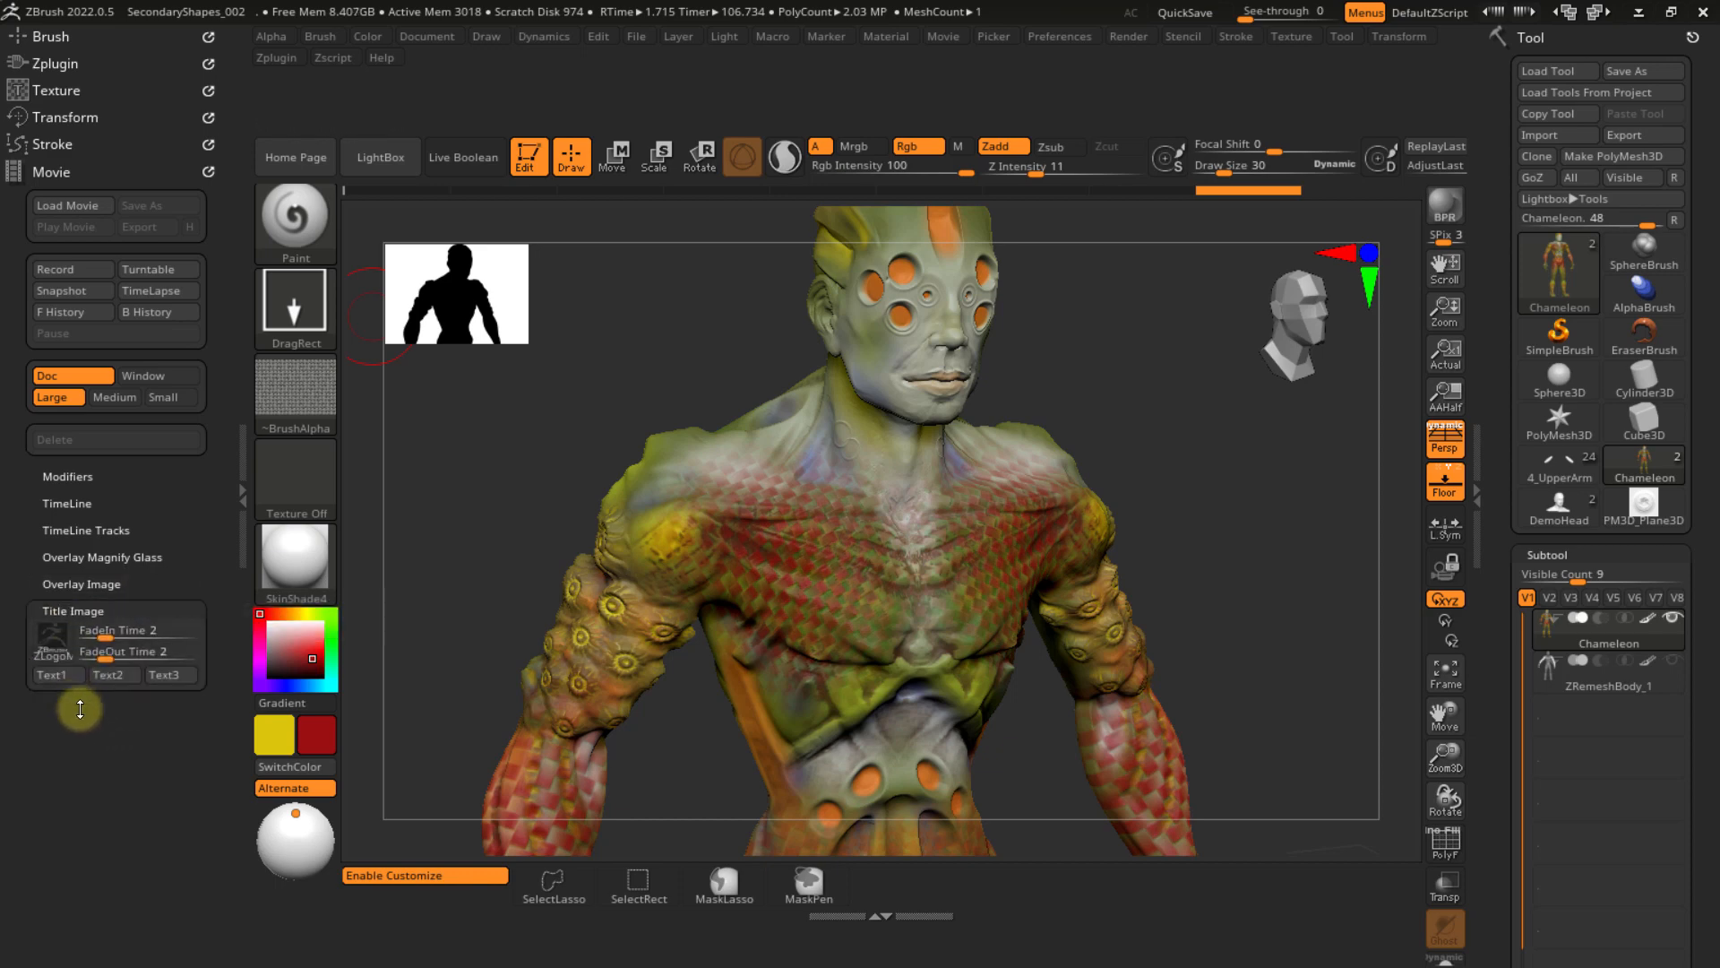
pyautogui.write('0')
pyautogui.press('Return')
pyautogui.click(95, 661)
pyautogui.write('0')
pyautogui.press('Return')
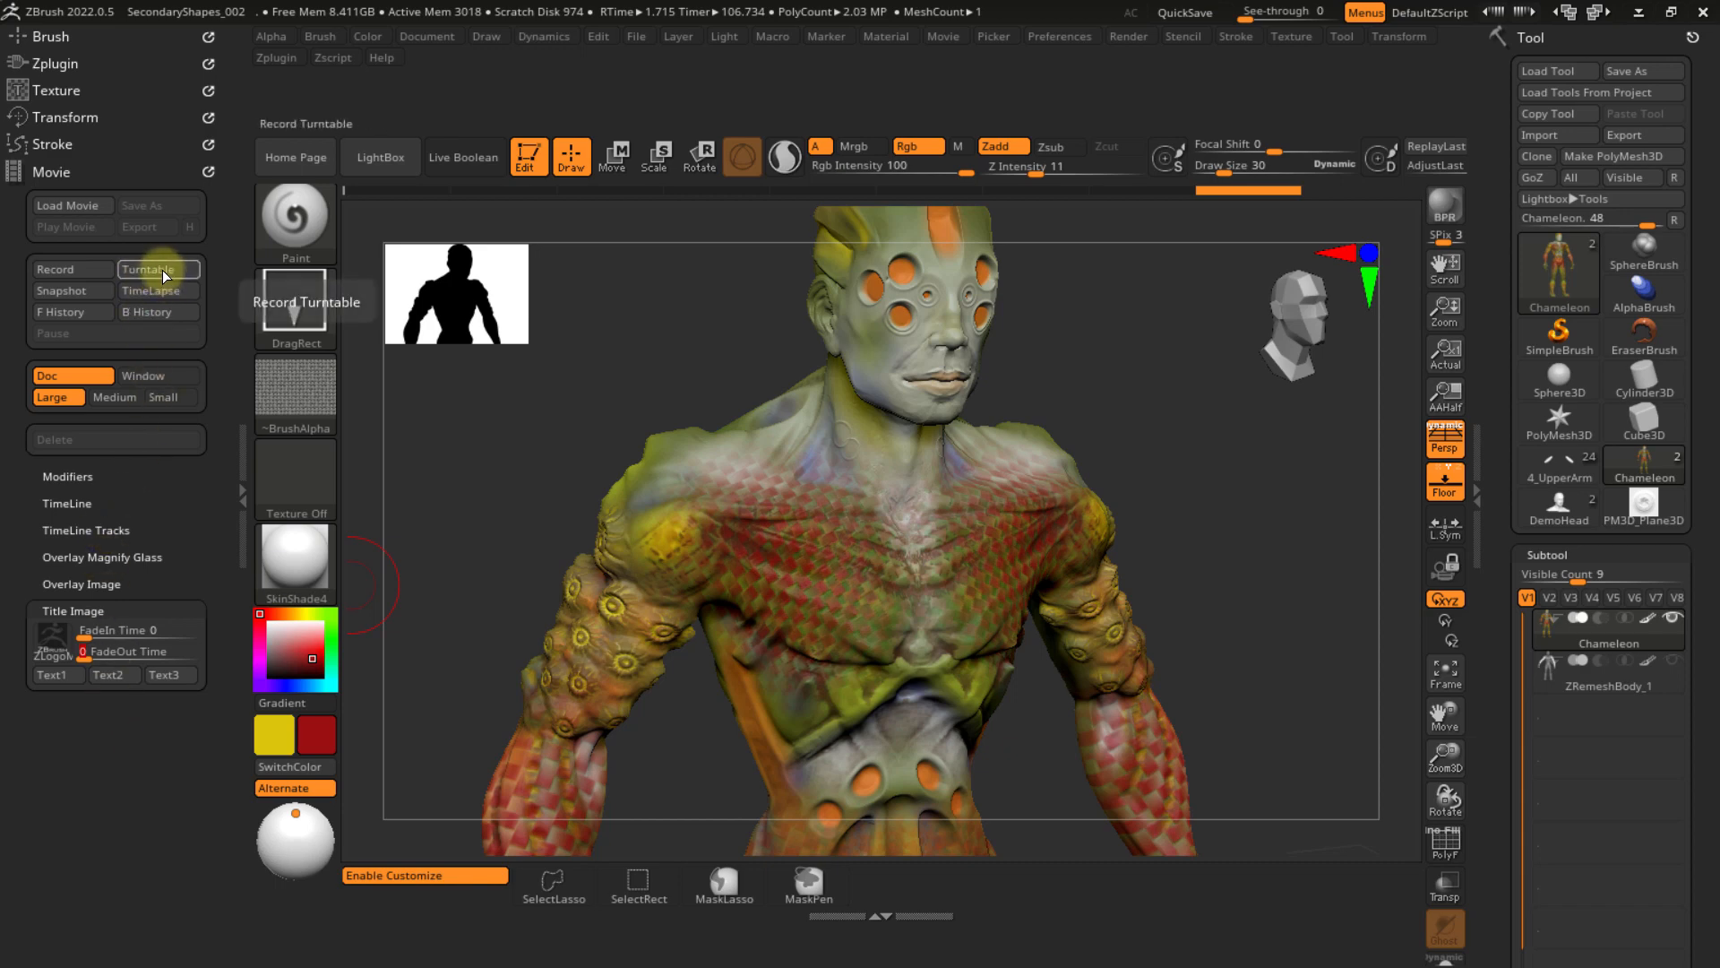
# - Frame the full Chameleon figure from the front and record a turntable movie of it
pyautogui.press('f')
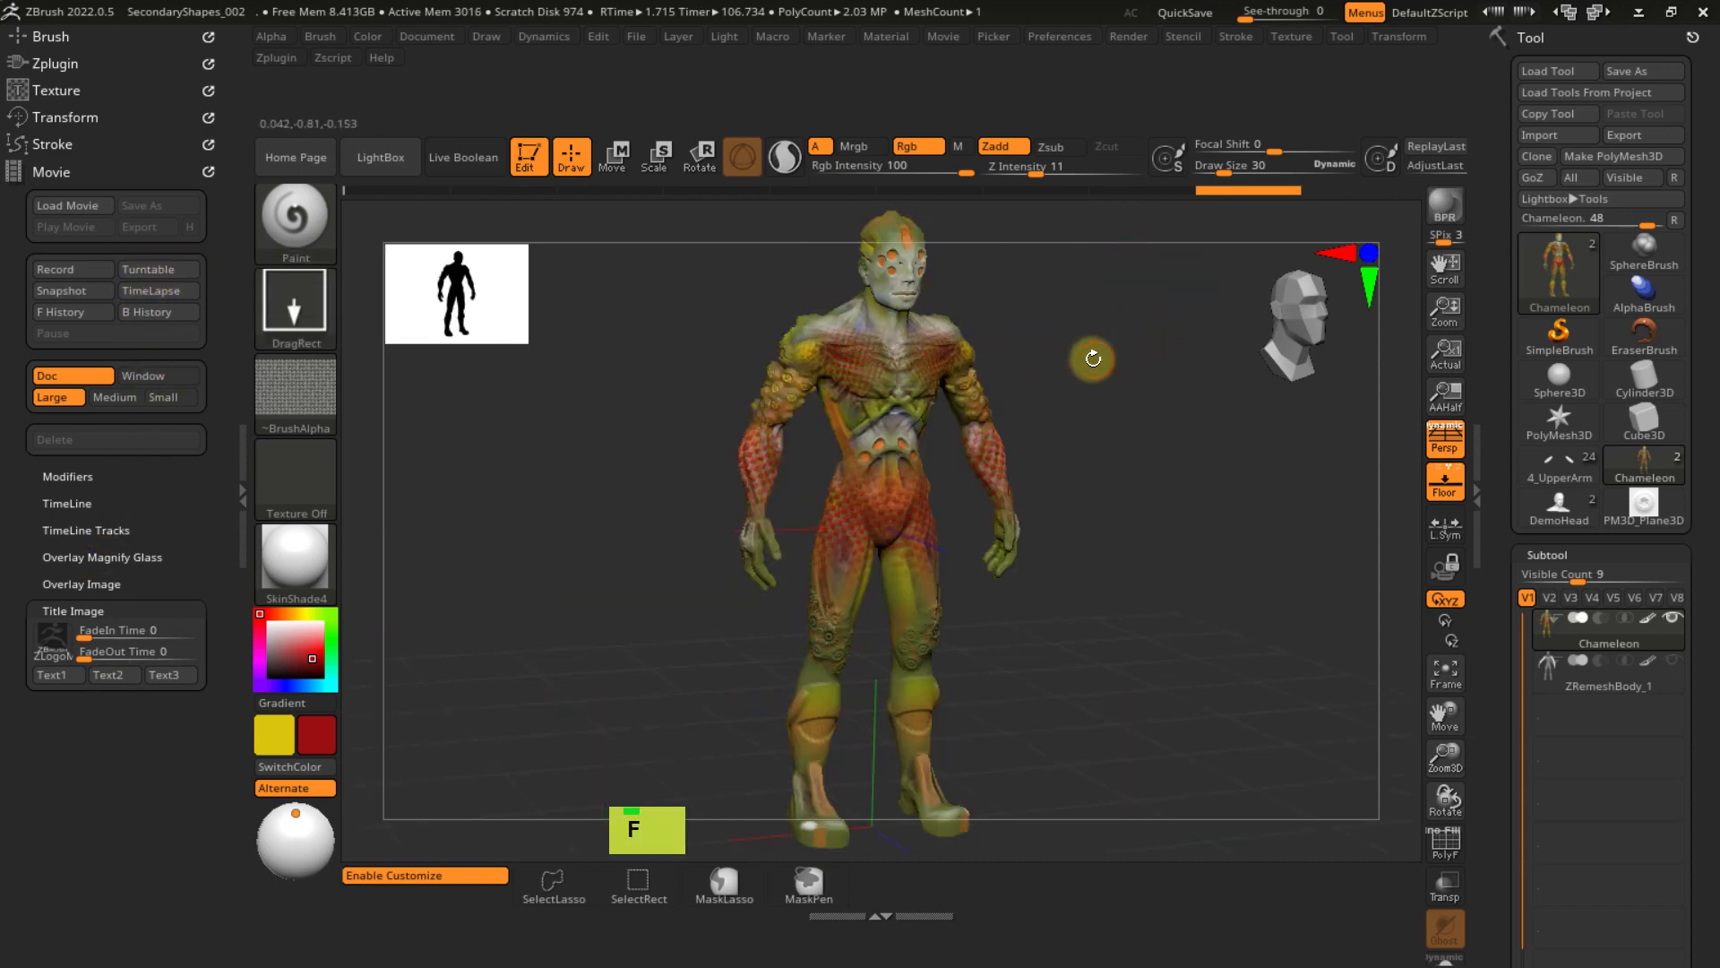
pyautogui.moveTo(1087, 353); pyautogui.dragTo(1067, 326, button='right')
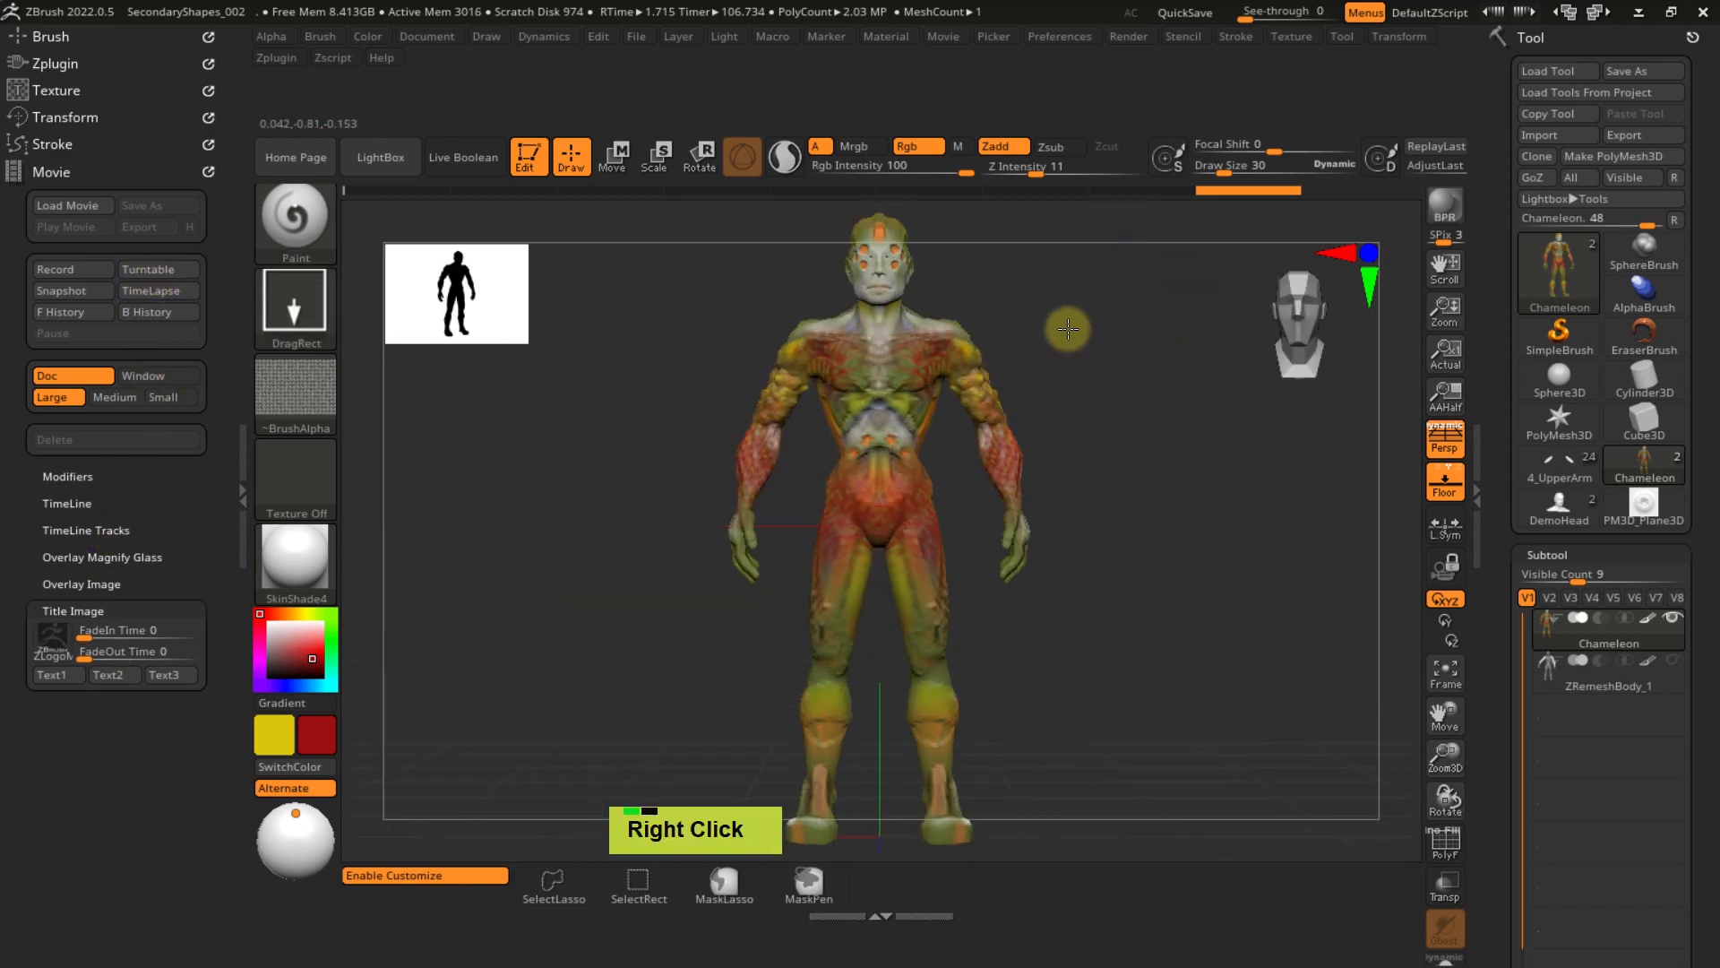
pyautogui.click(150, 269)
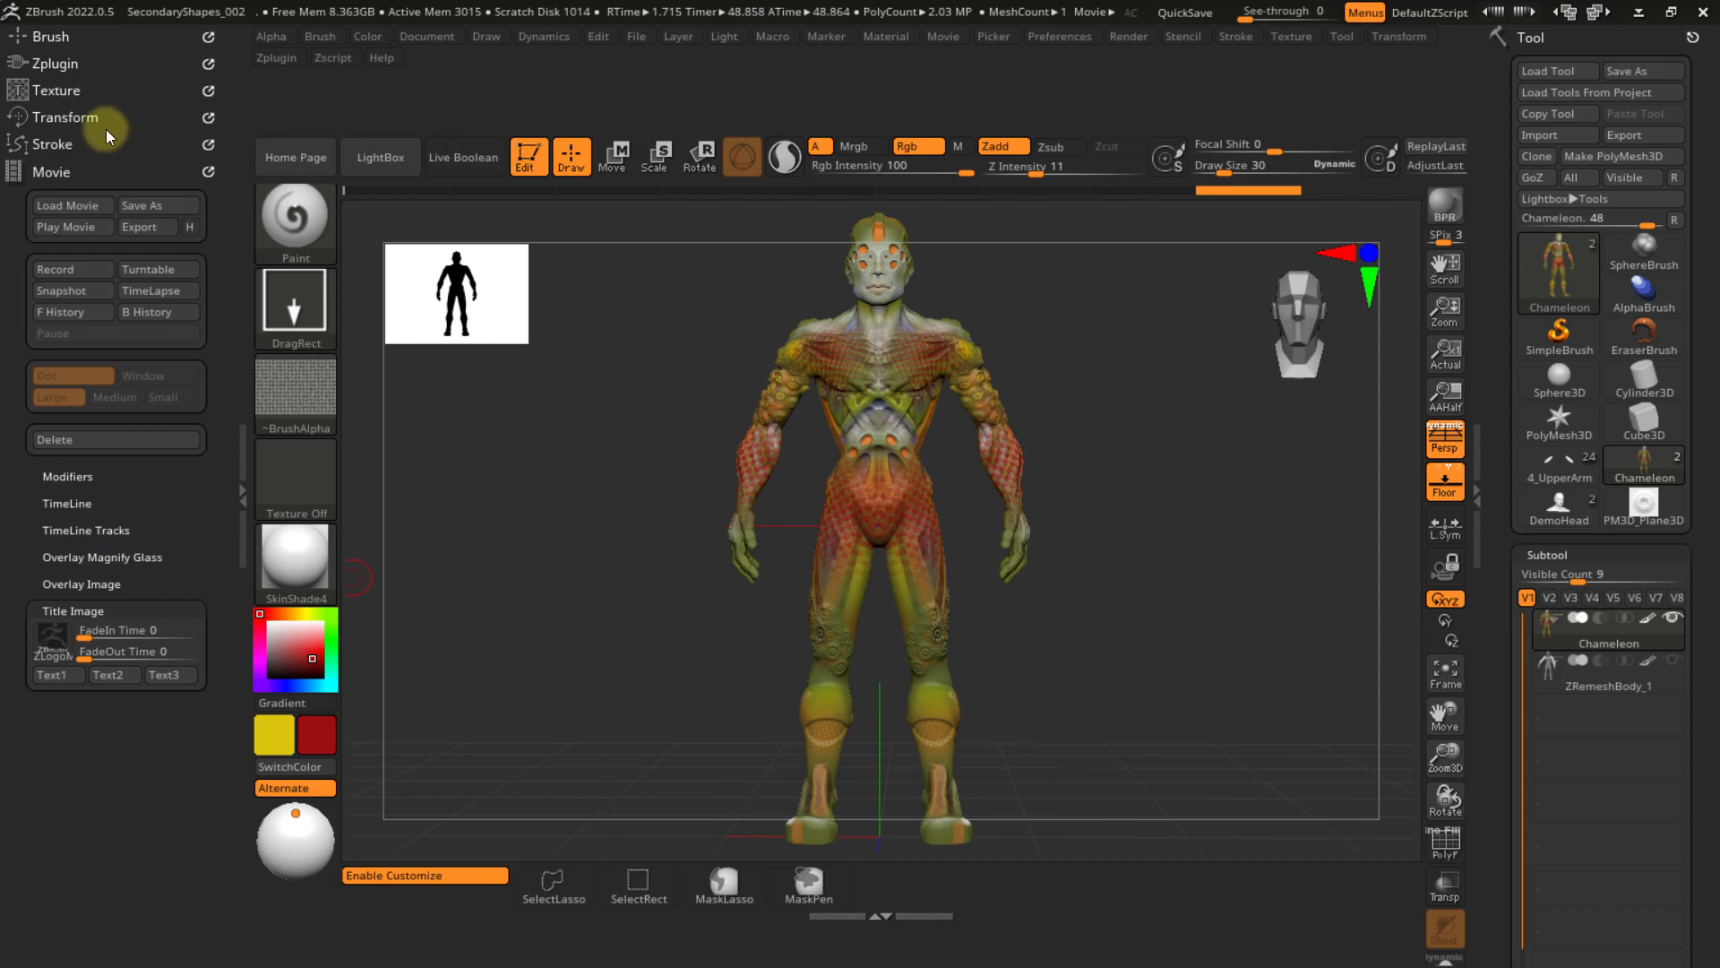
# - Play back the recorded turntable and export it as an MPG movie to the Video folder
pyautogui.click(75, 227)
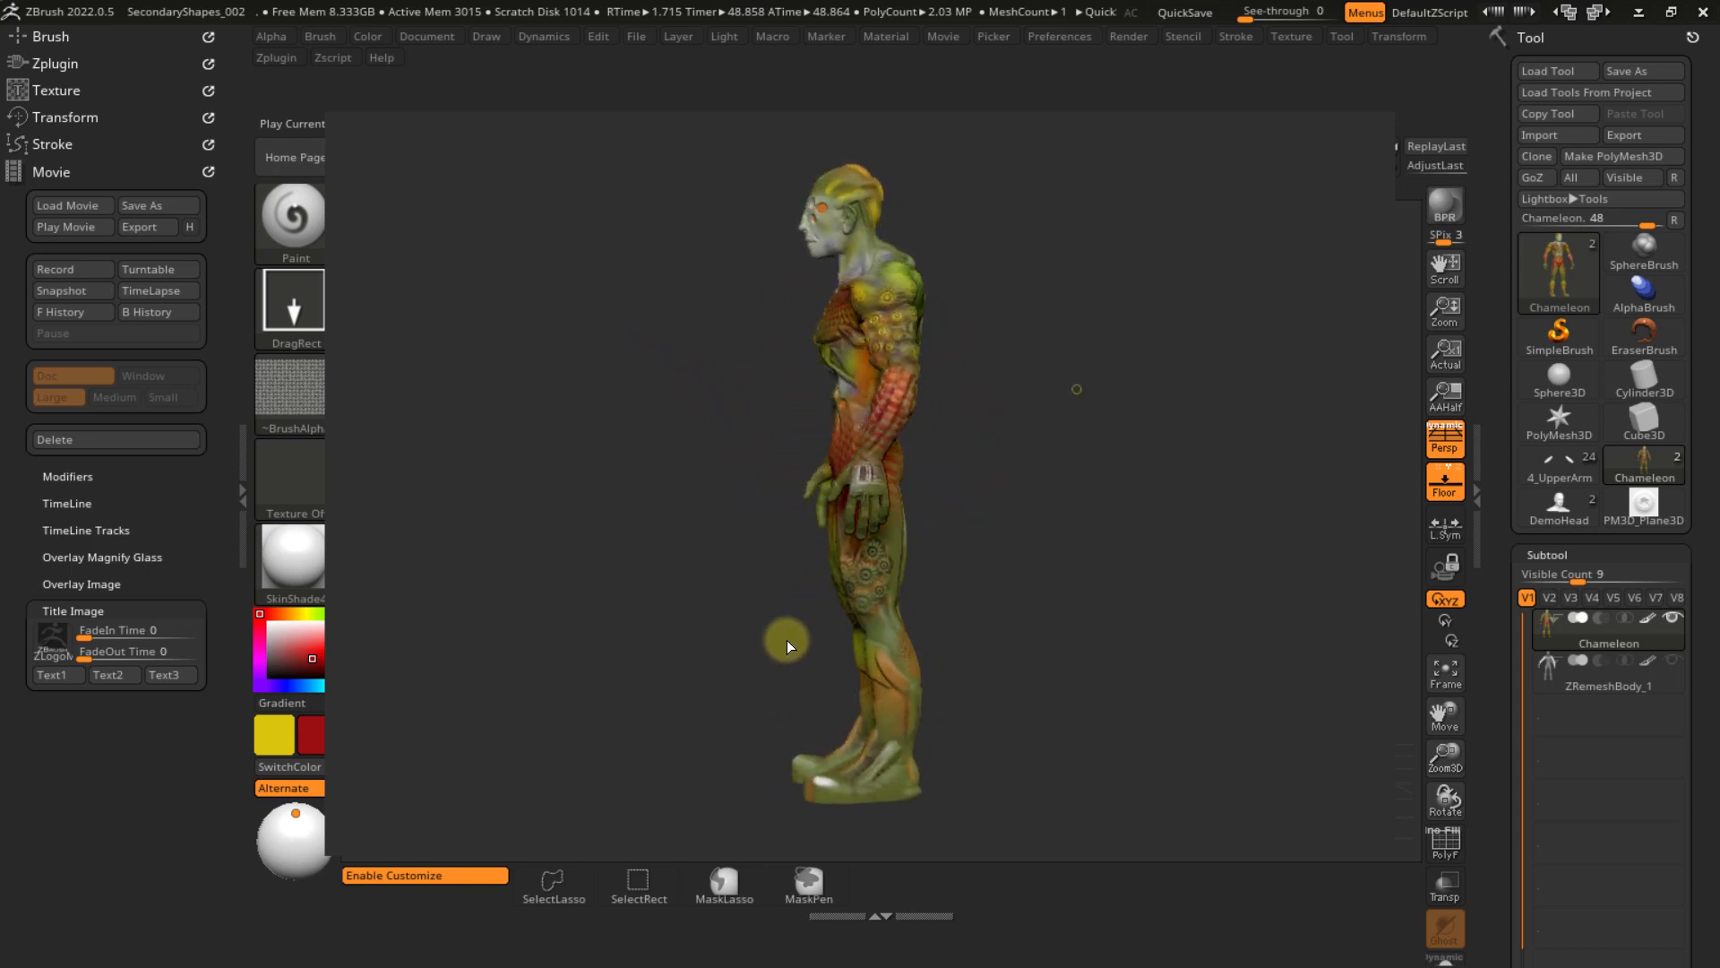
pyautogui.click(143, 226)
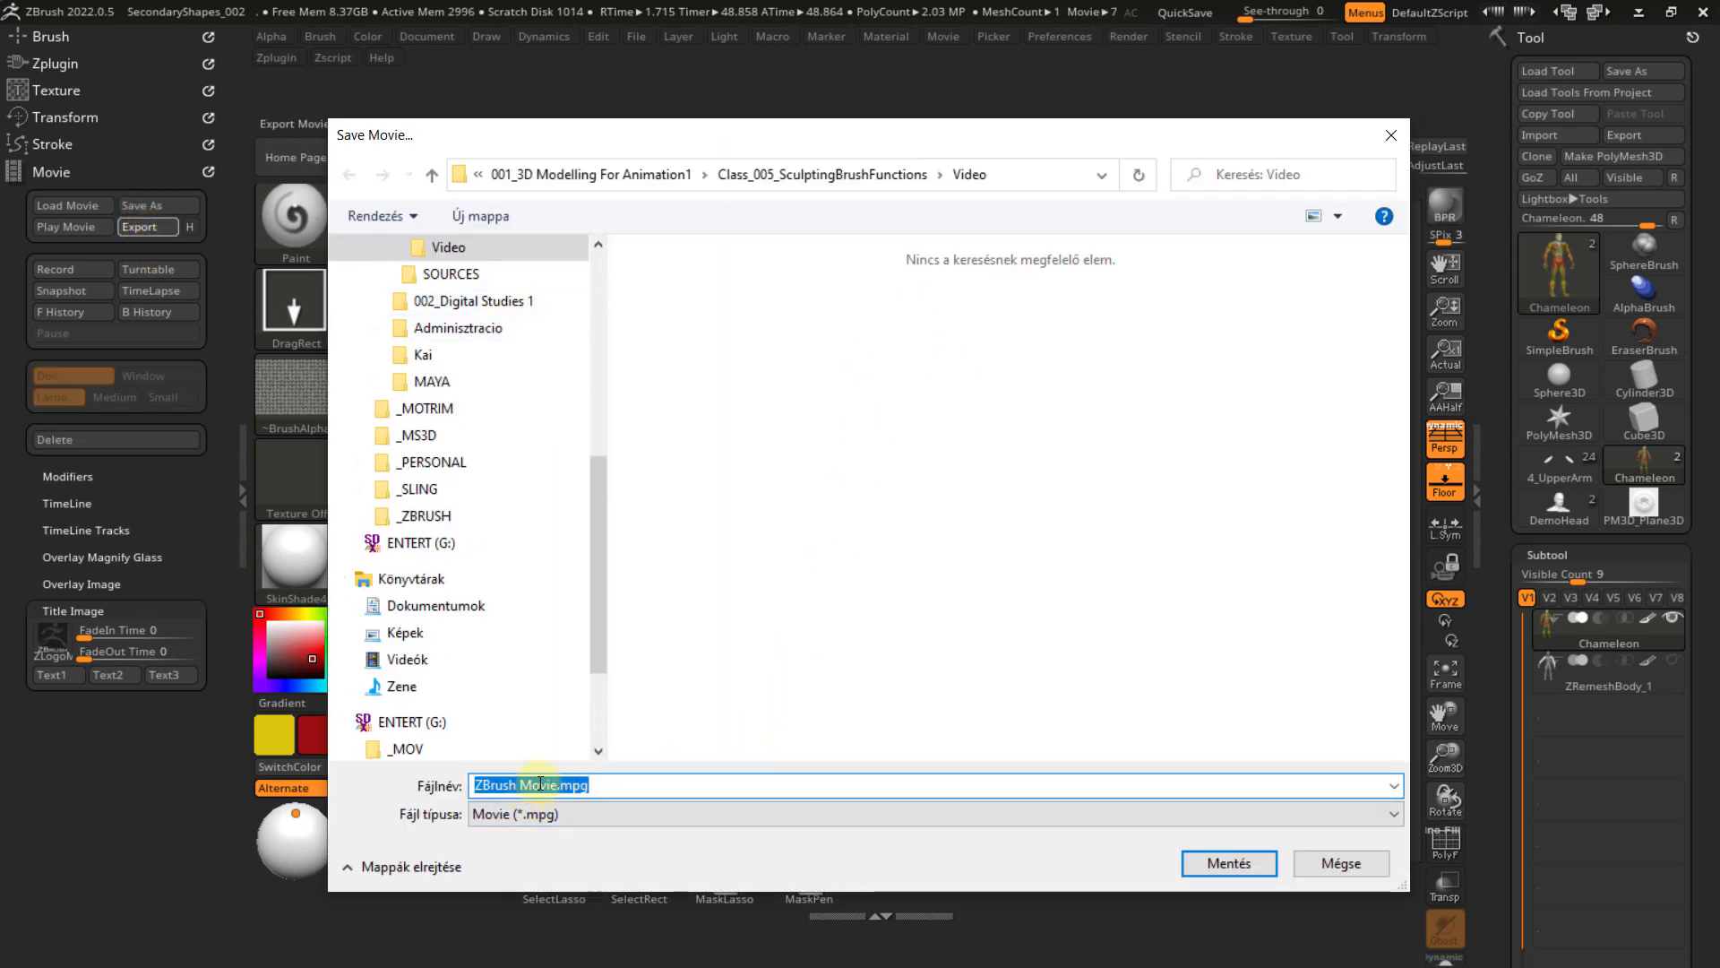
pyautogui.click(1233, 862)
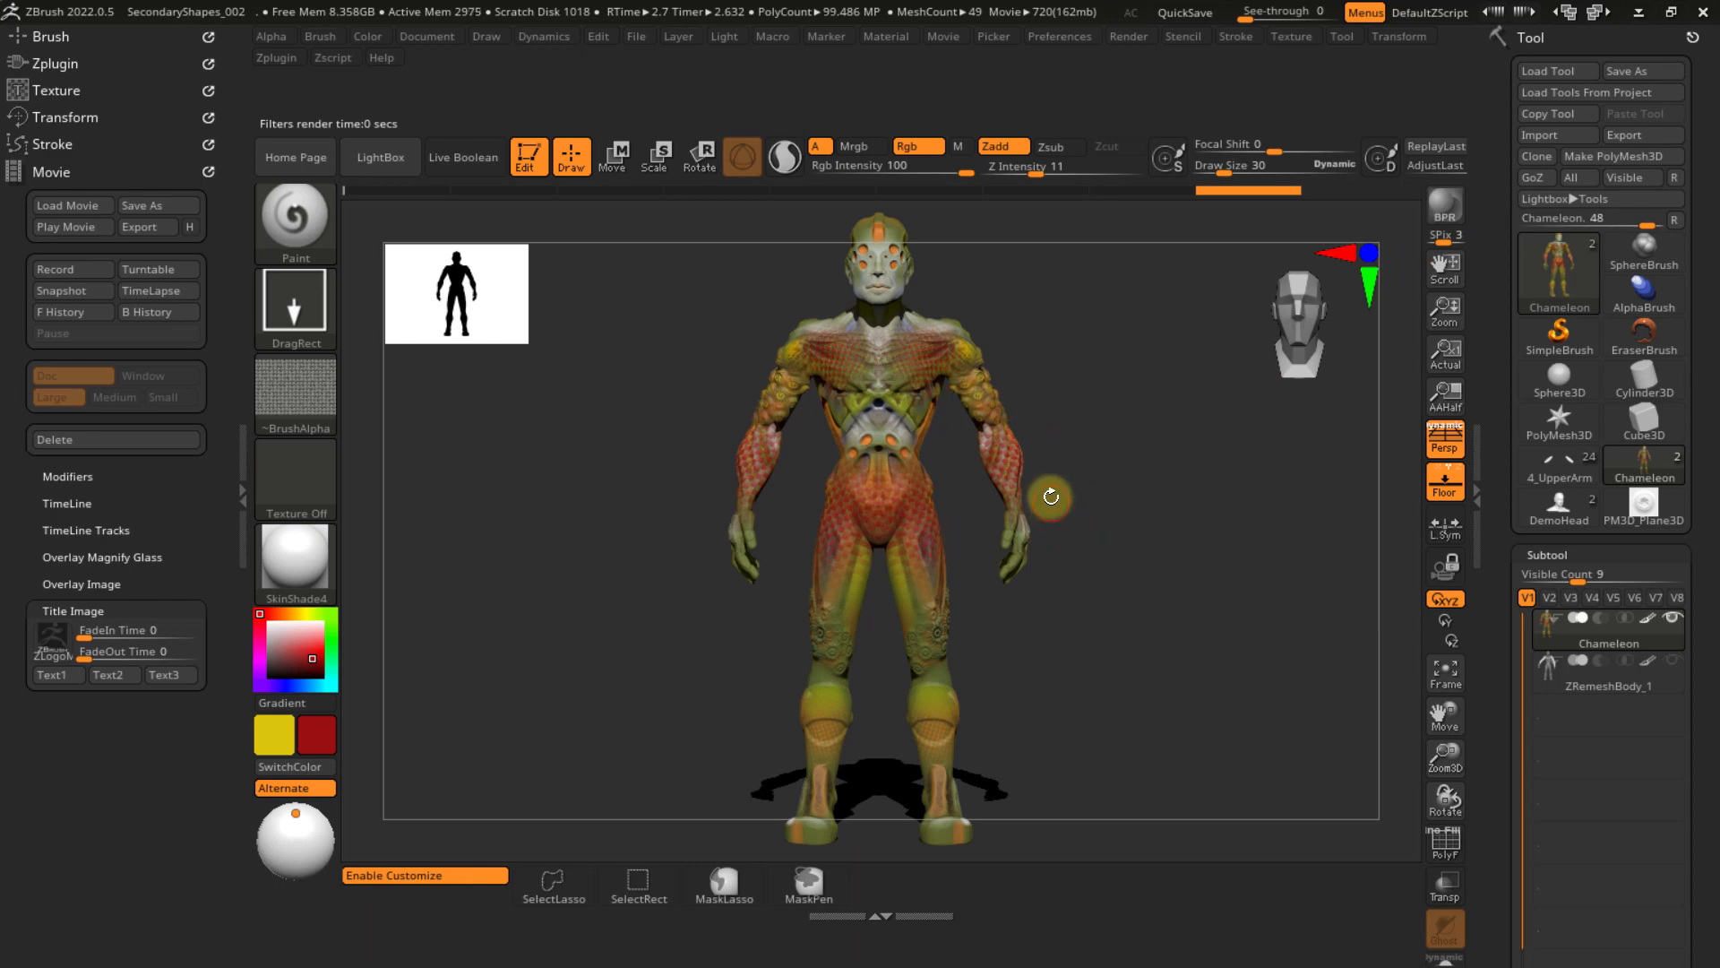
# - Delete the recorded movie without saving it and start another turntable recording
pyautogui.click(173, 440)
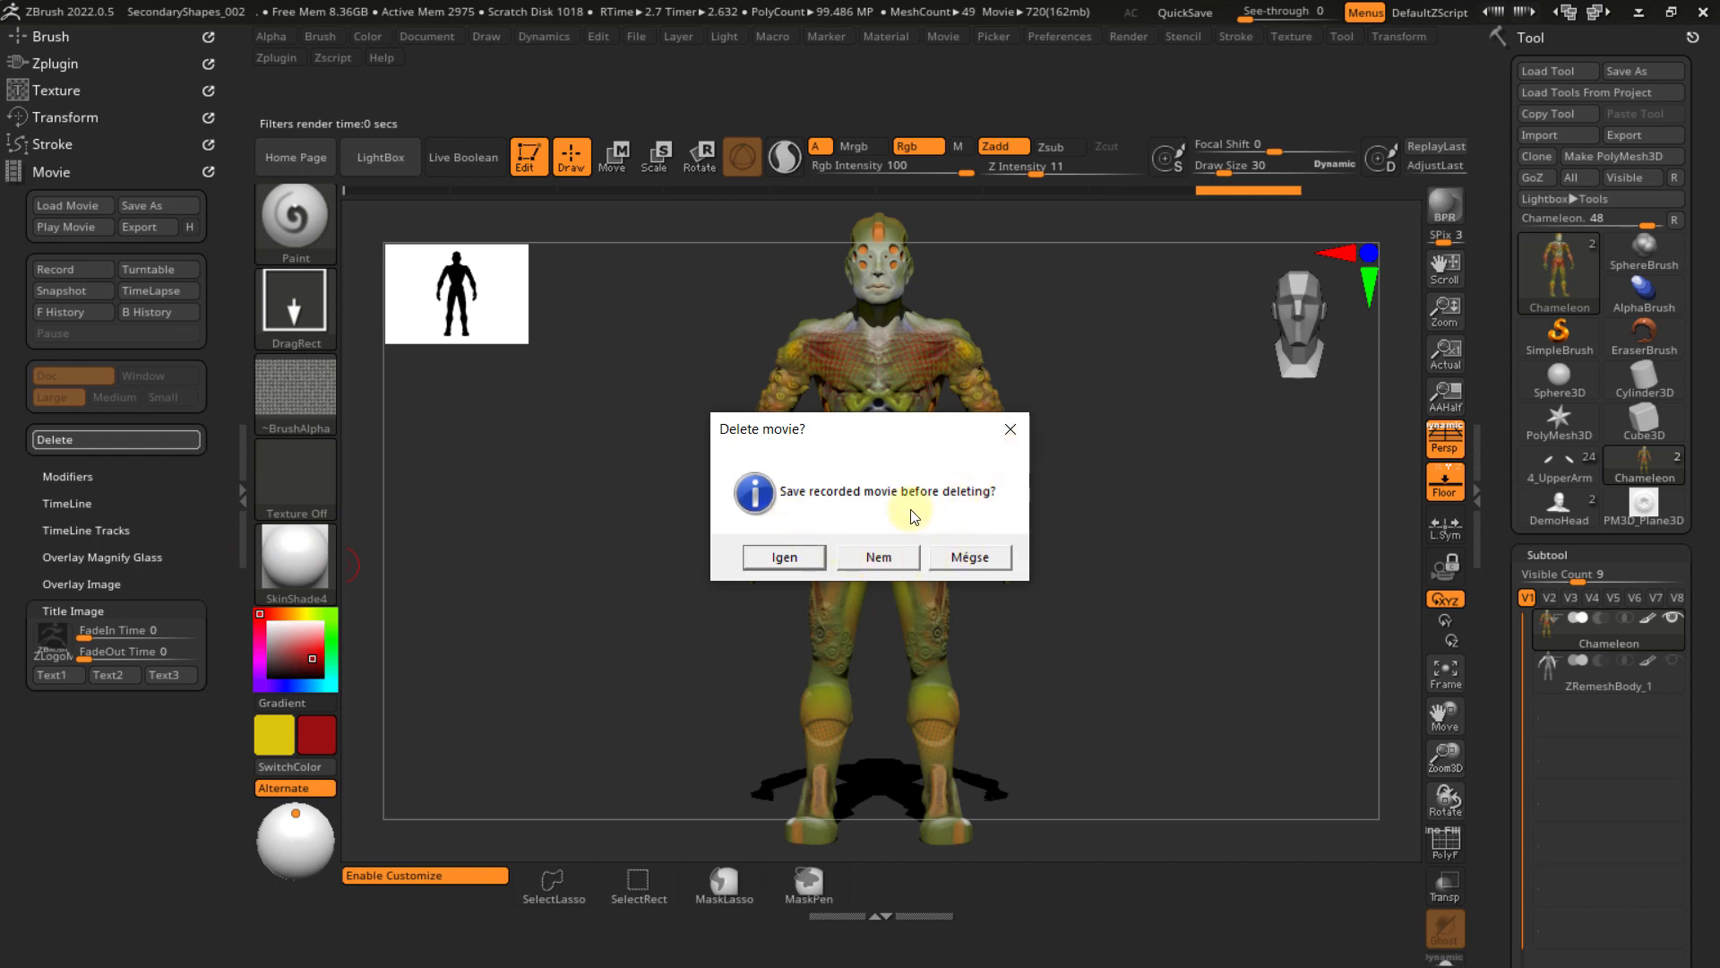
pyautogui.click(878, 557)
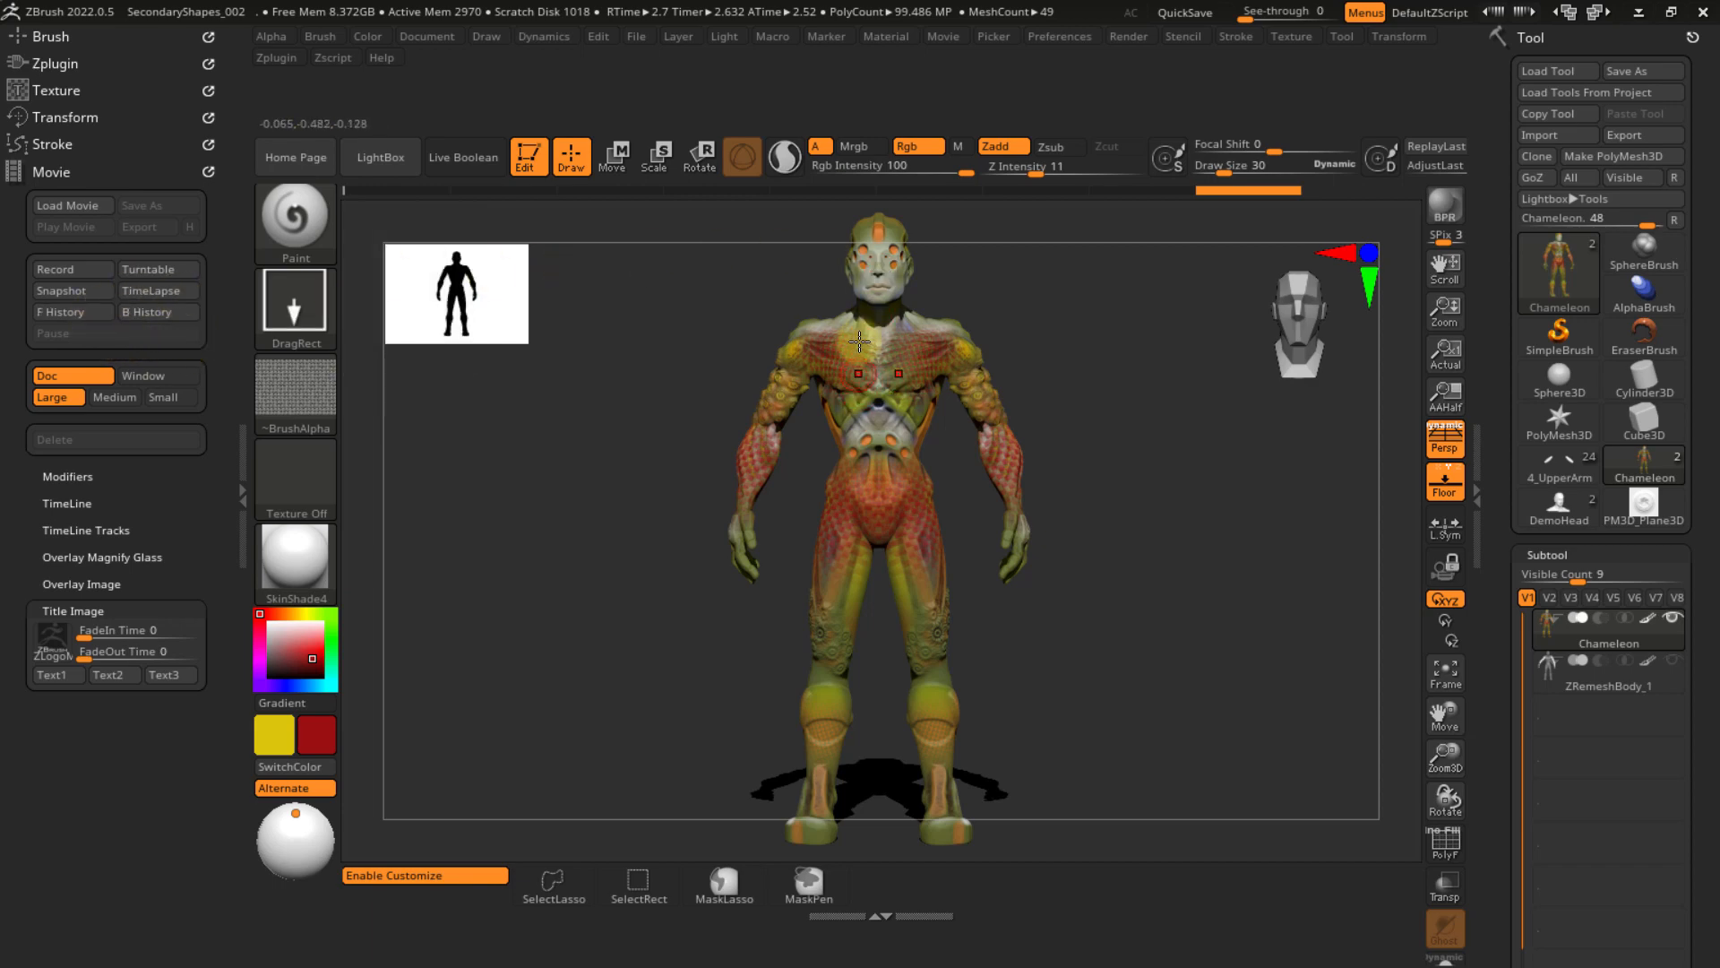
pyautogui.click(150, 273)
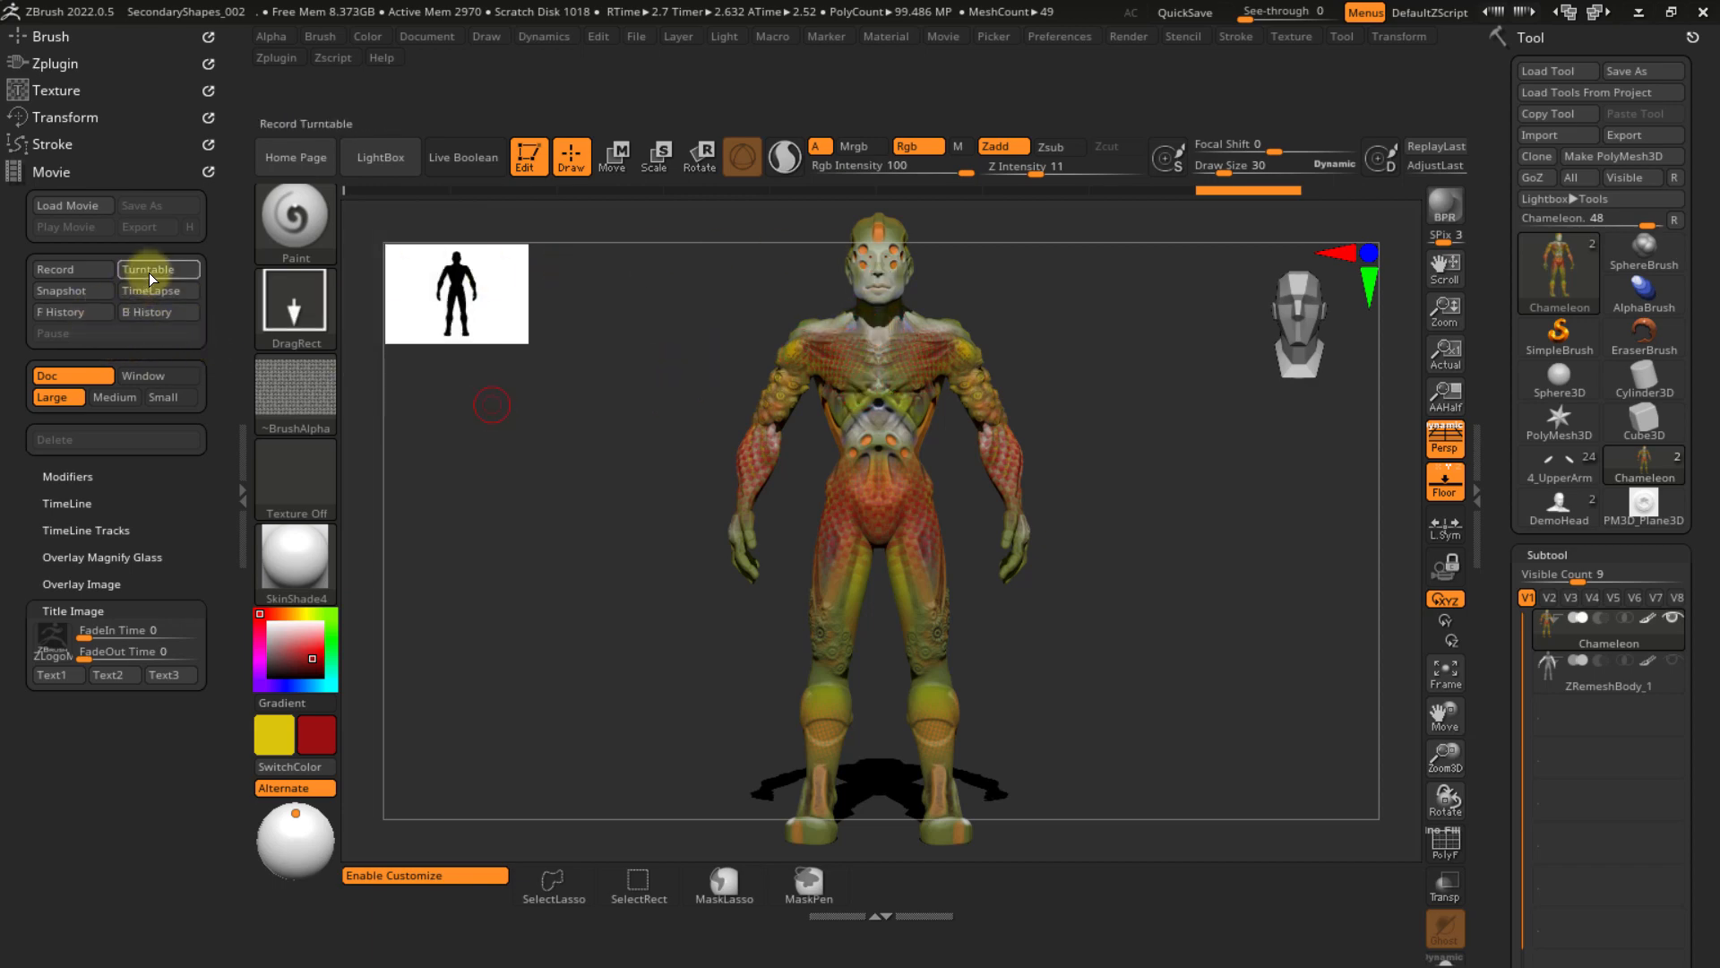